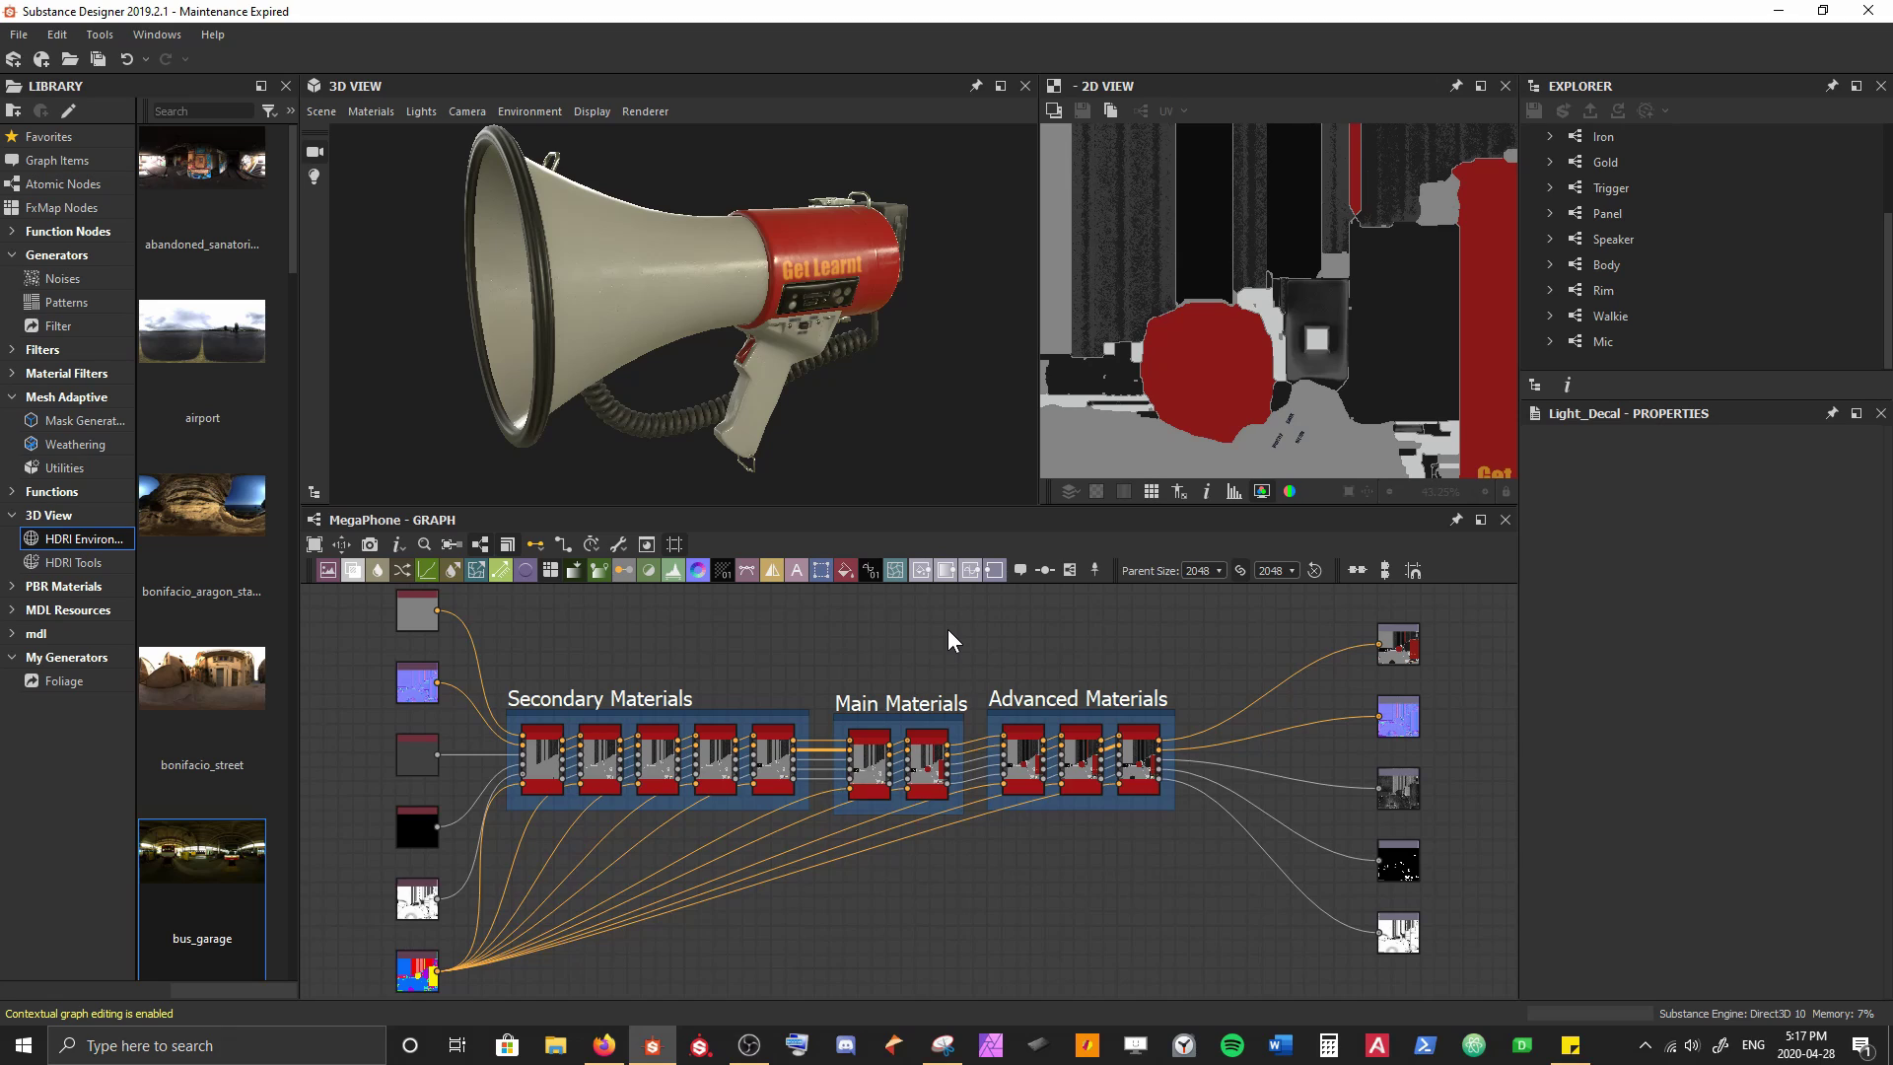
Create a graph named Light_Decal in the MegaPhone_Tutorial.sbs package using the PBR (Metallic/Roughness) template
scroll(1690, 276, up, 3)
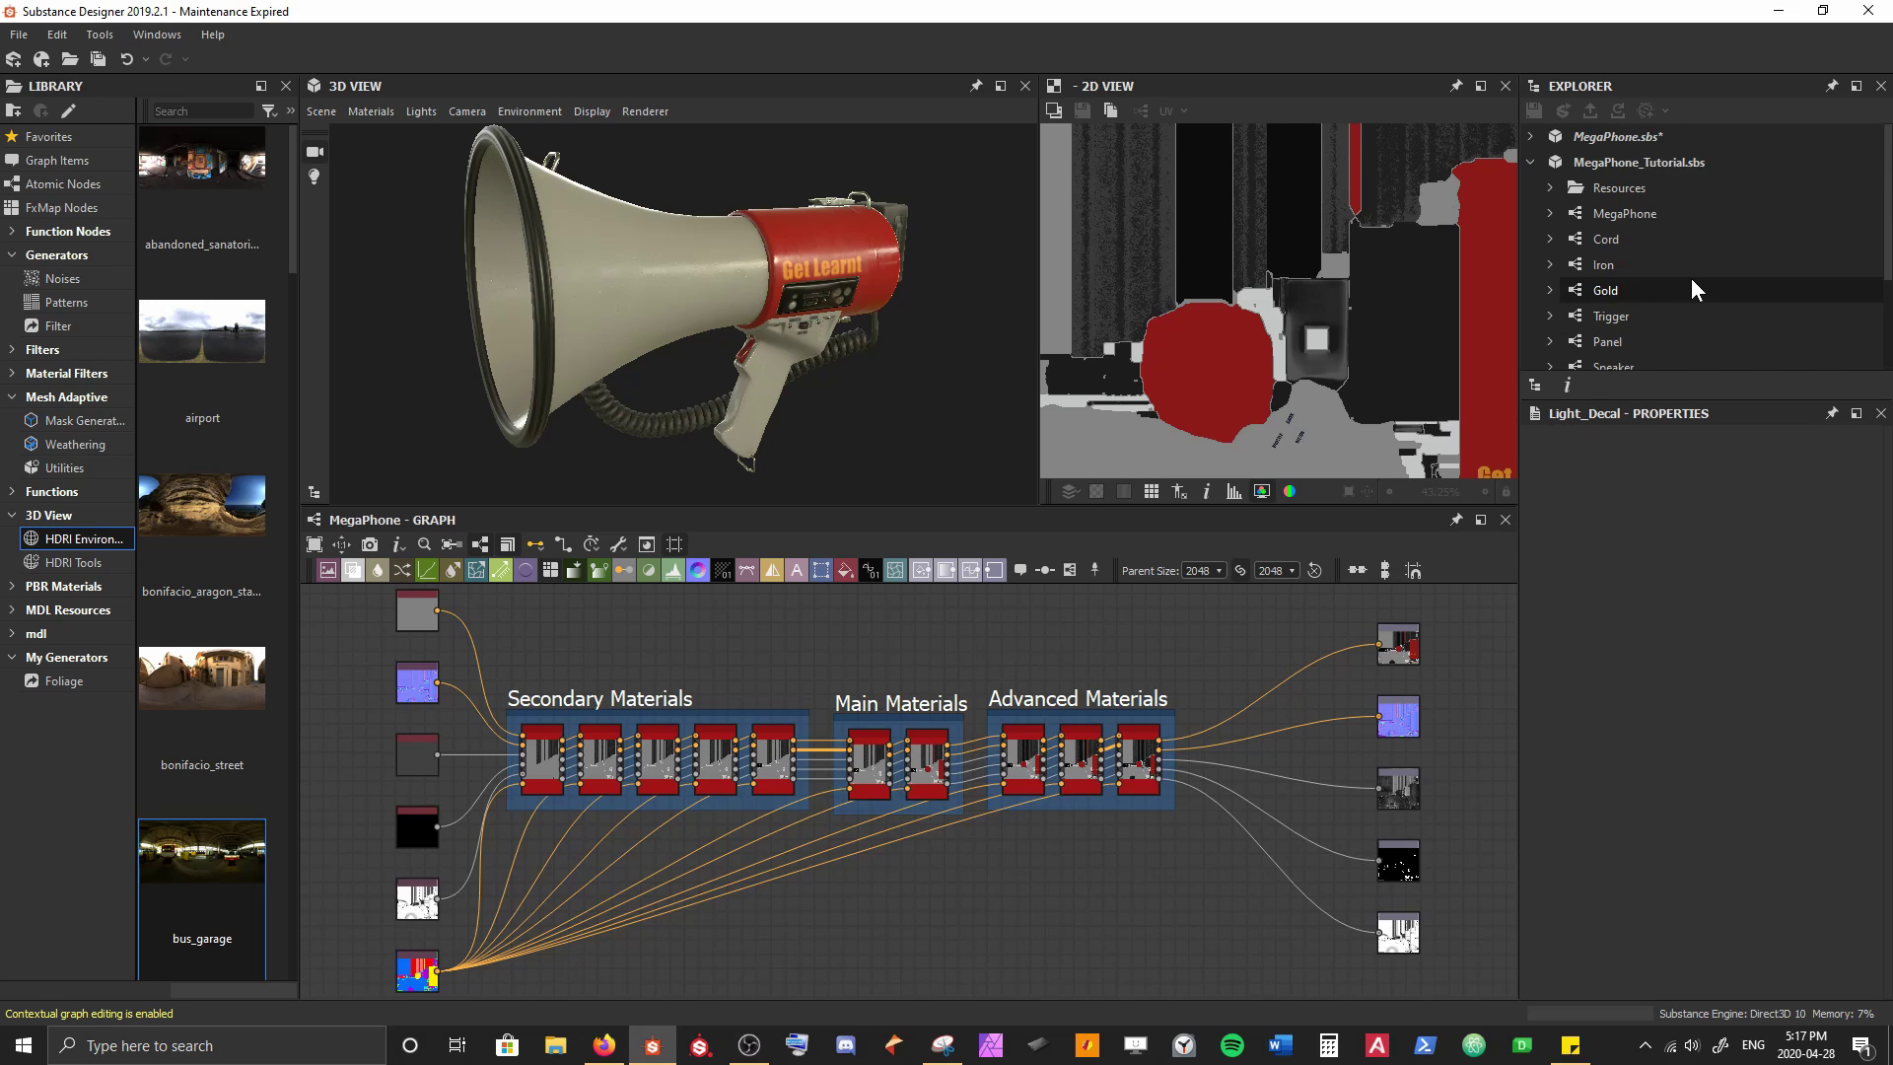
right_click(1654, 159)
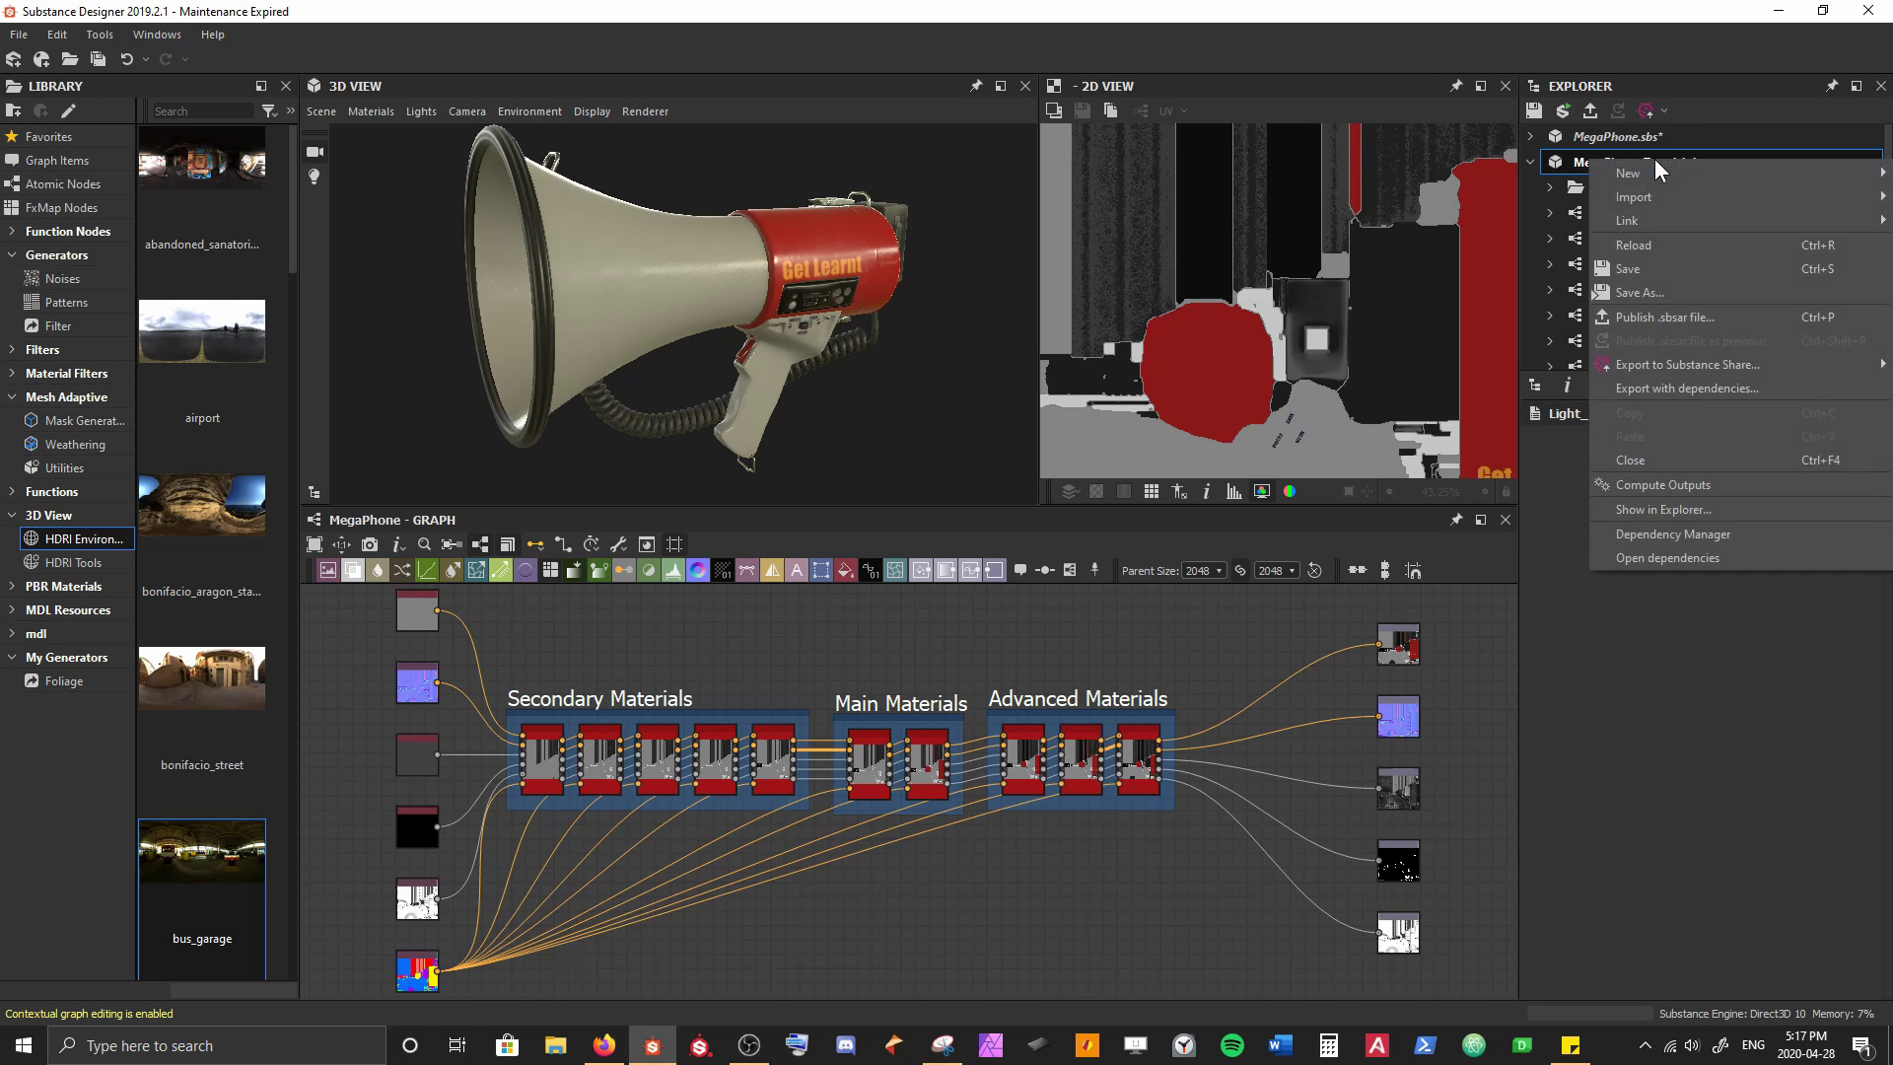
mouse_move(1646, 172)
click(1542, 175)
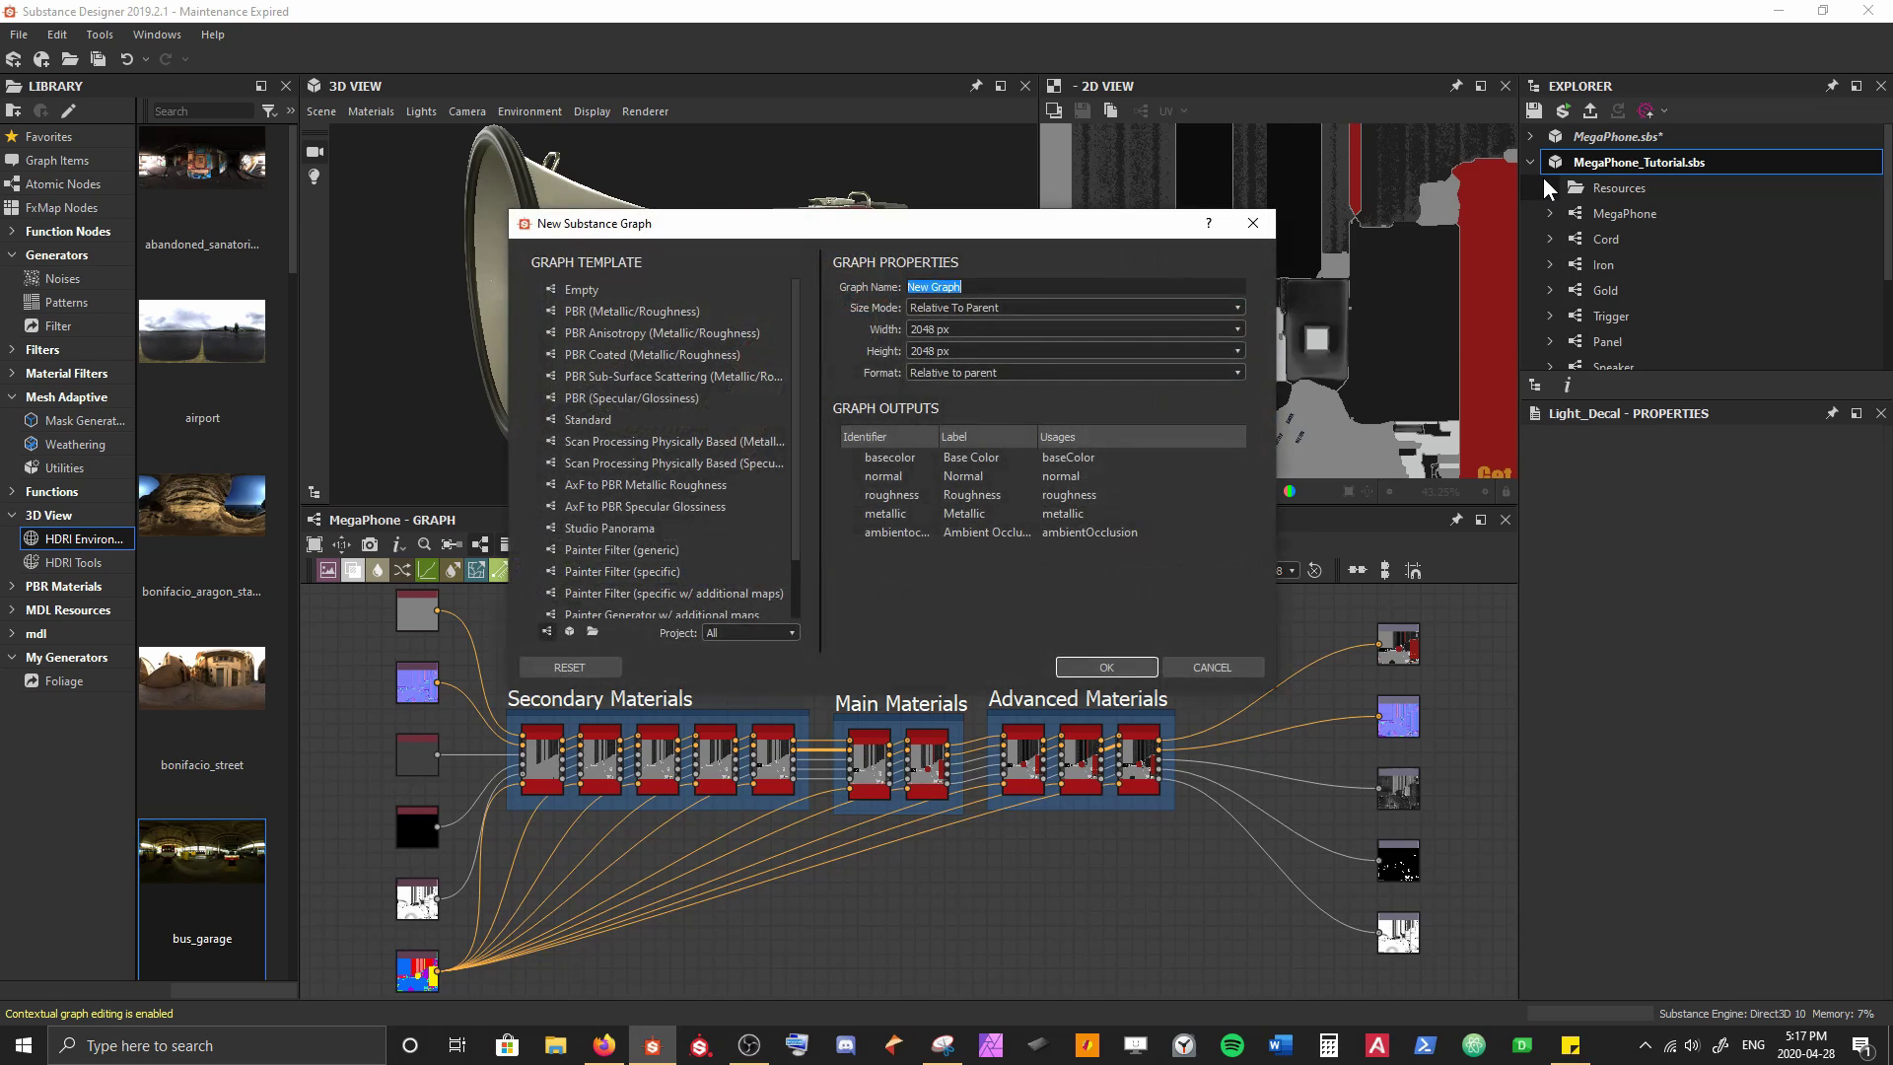
drag(939, 227, 967, 293)
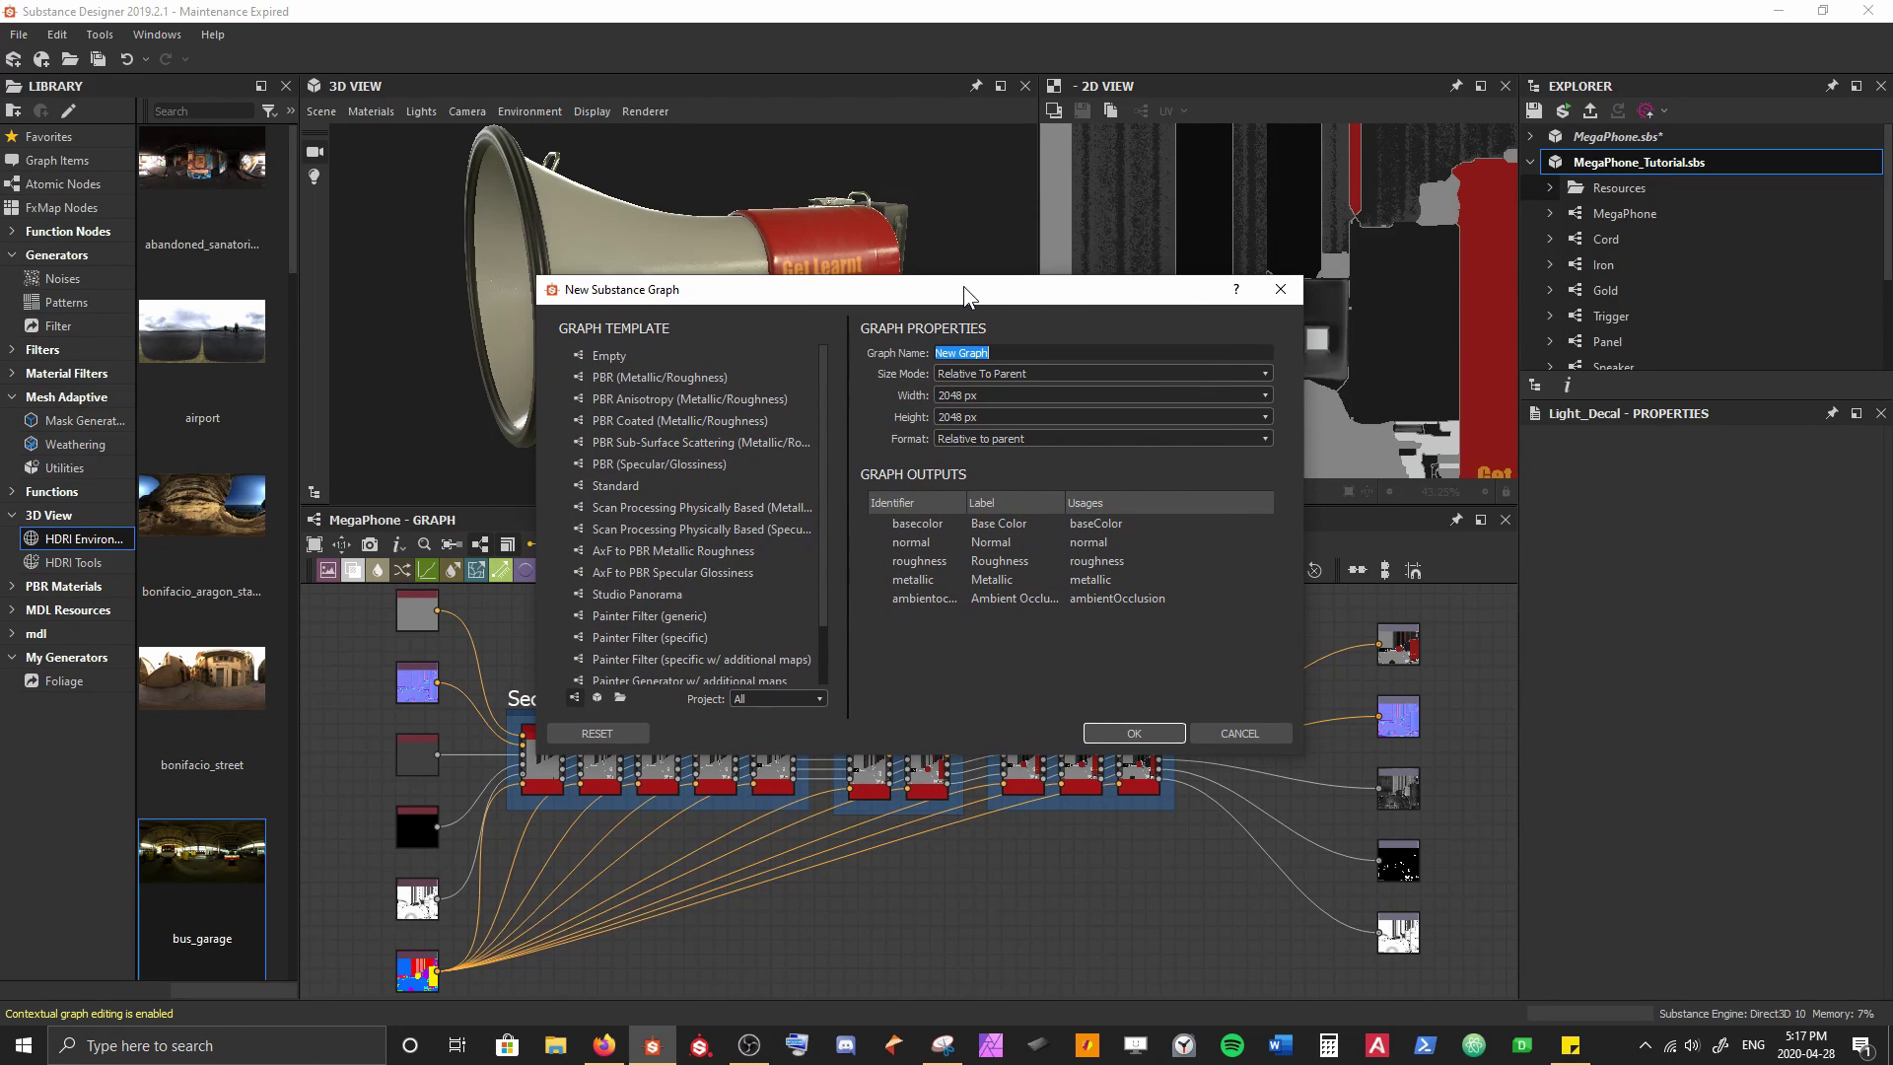
drag(822, 455, 822, 549)
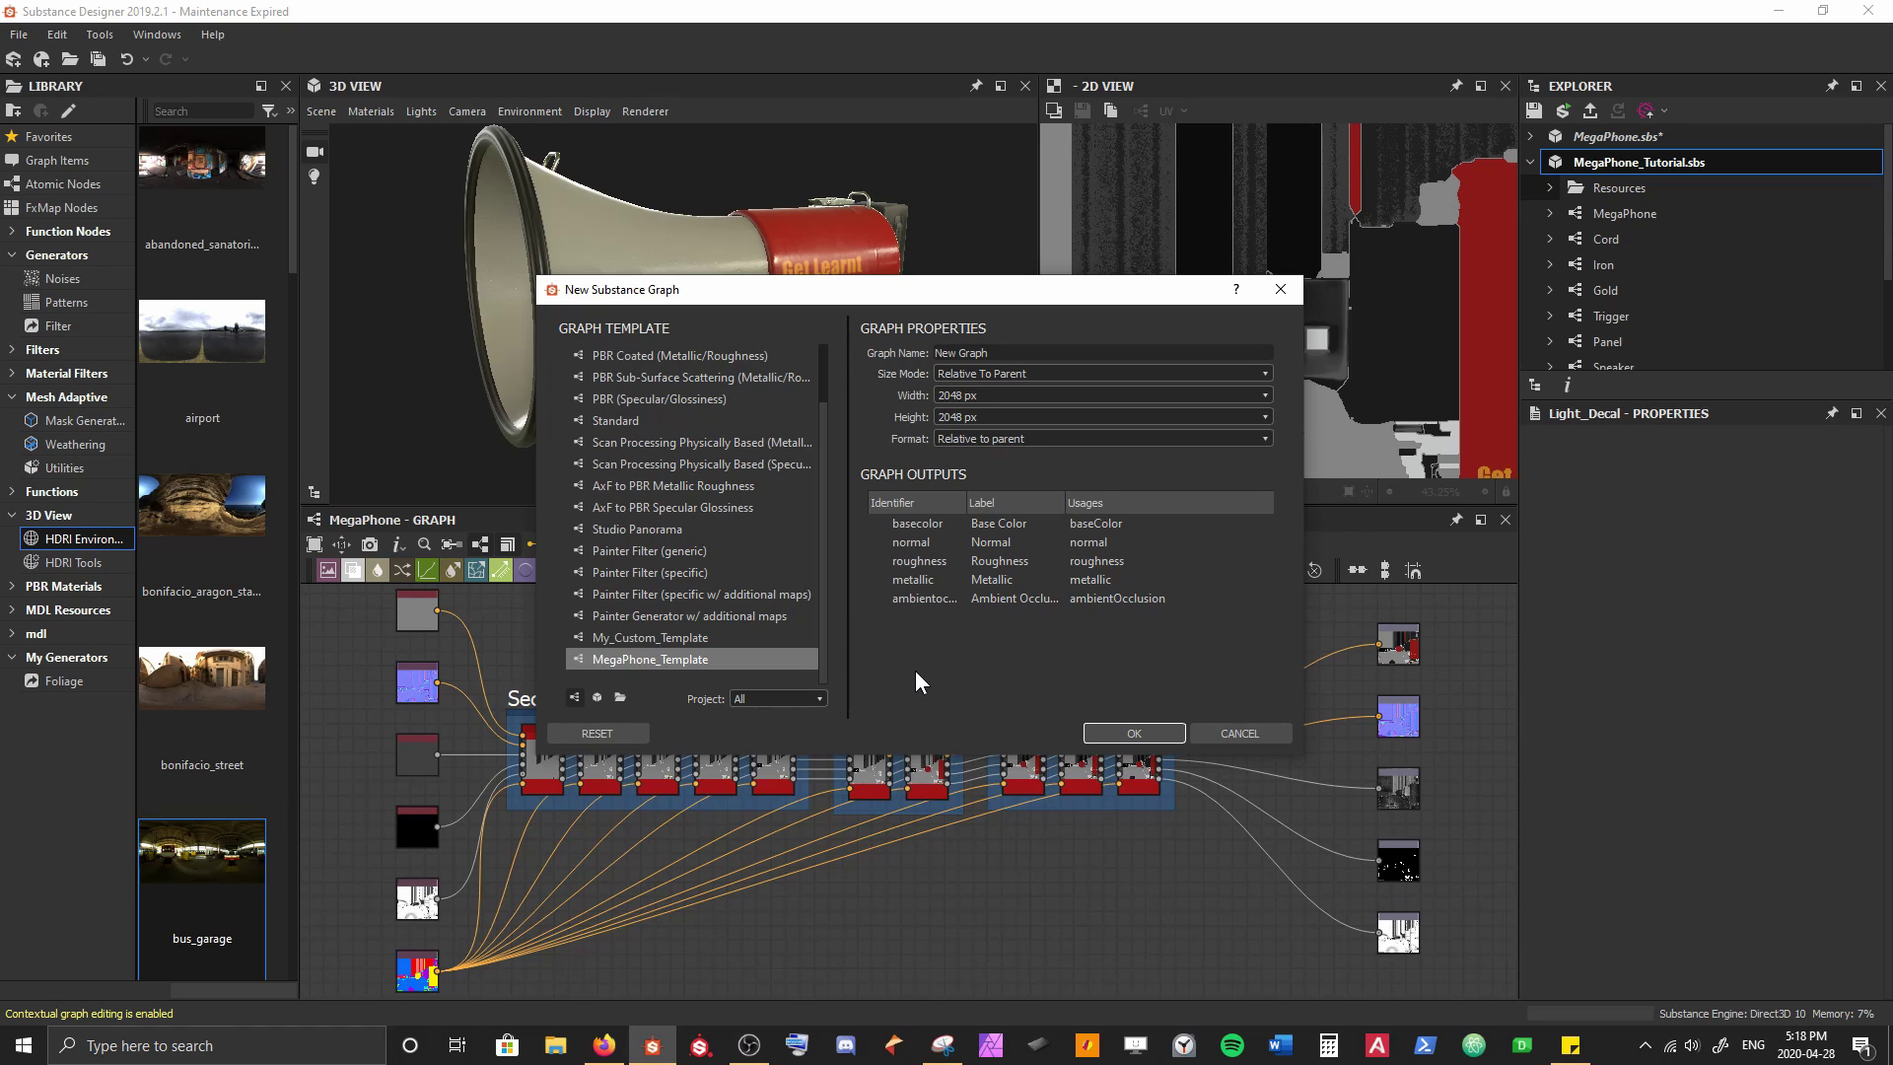
scroll(753, 512, up, 1)
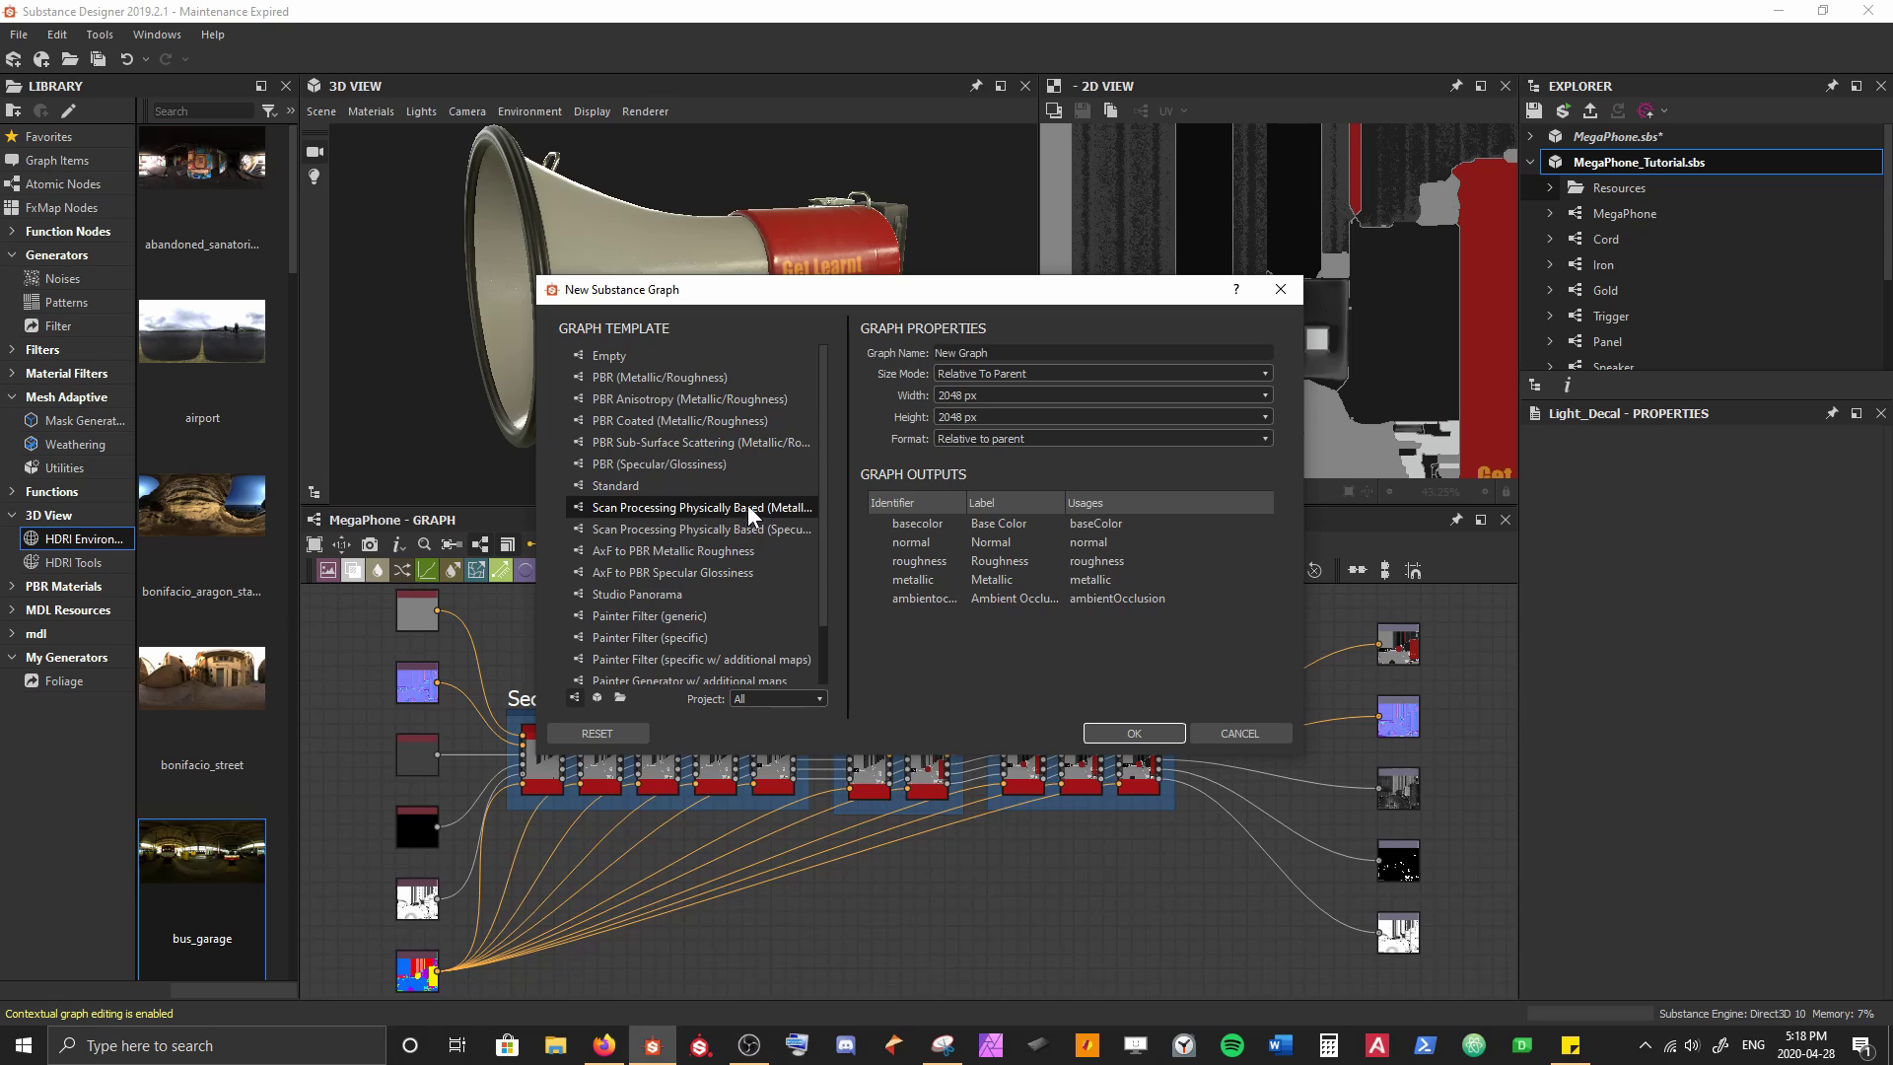
click(617, 381)
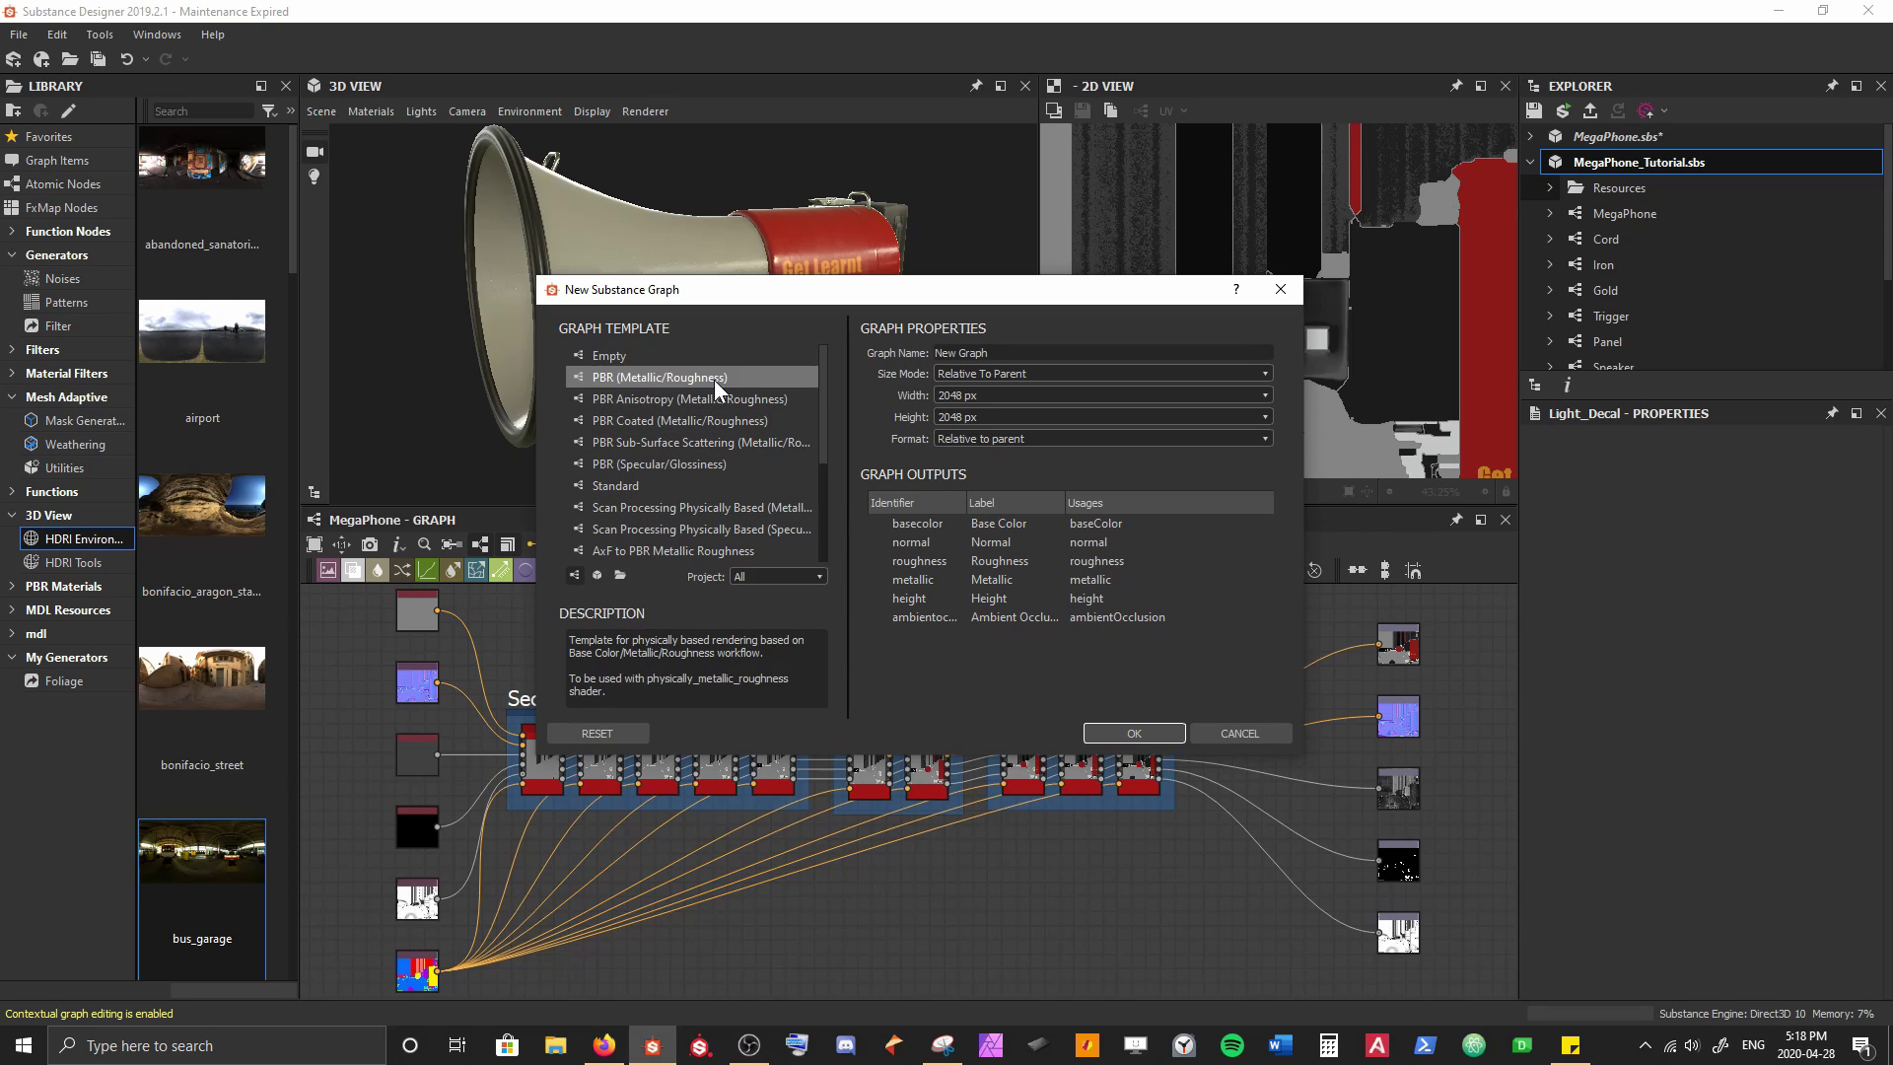
double_click(1023, 352)
key(ctrl+a)
text(Light Deca)
click(1128, 726)
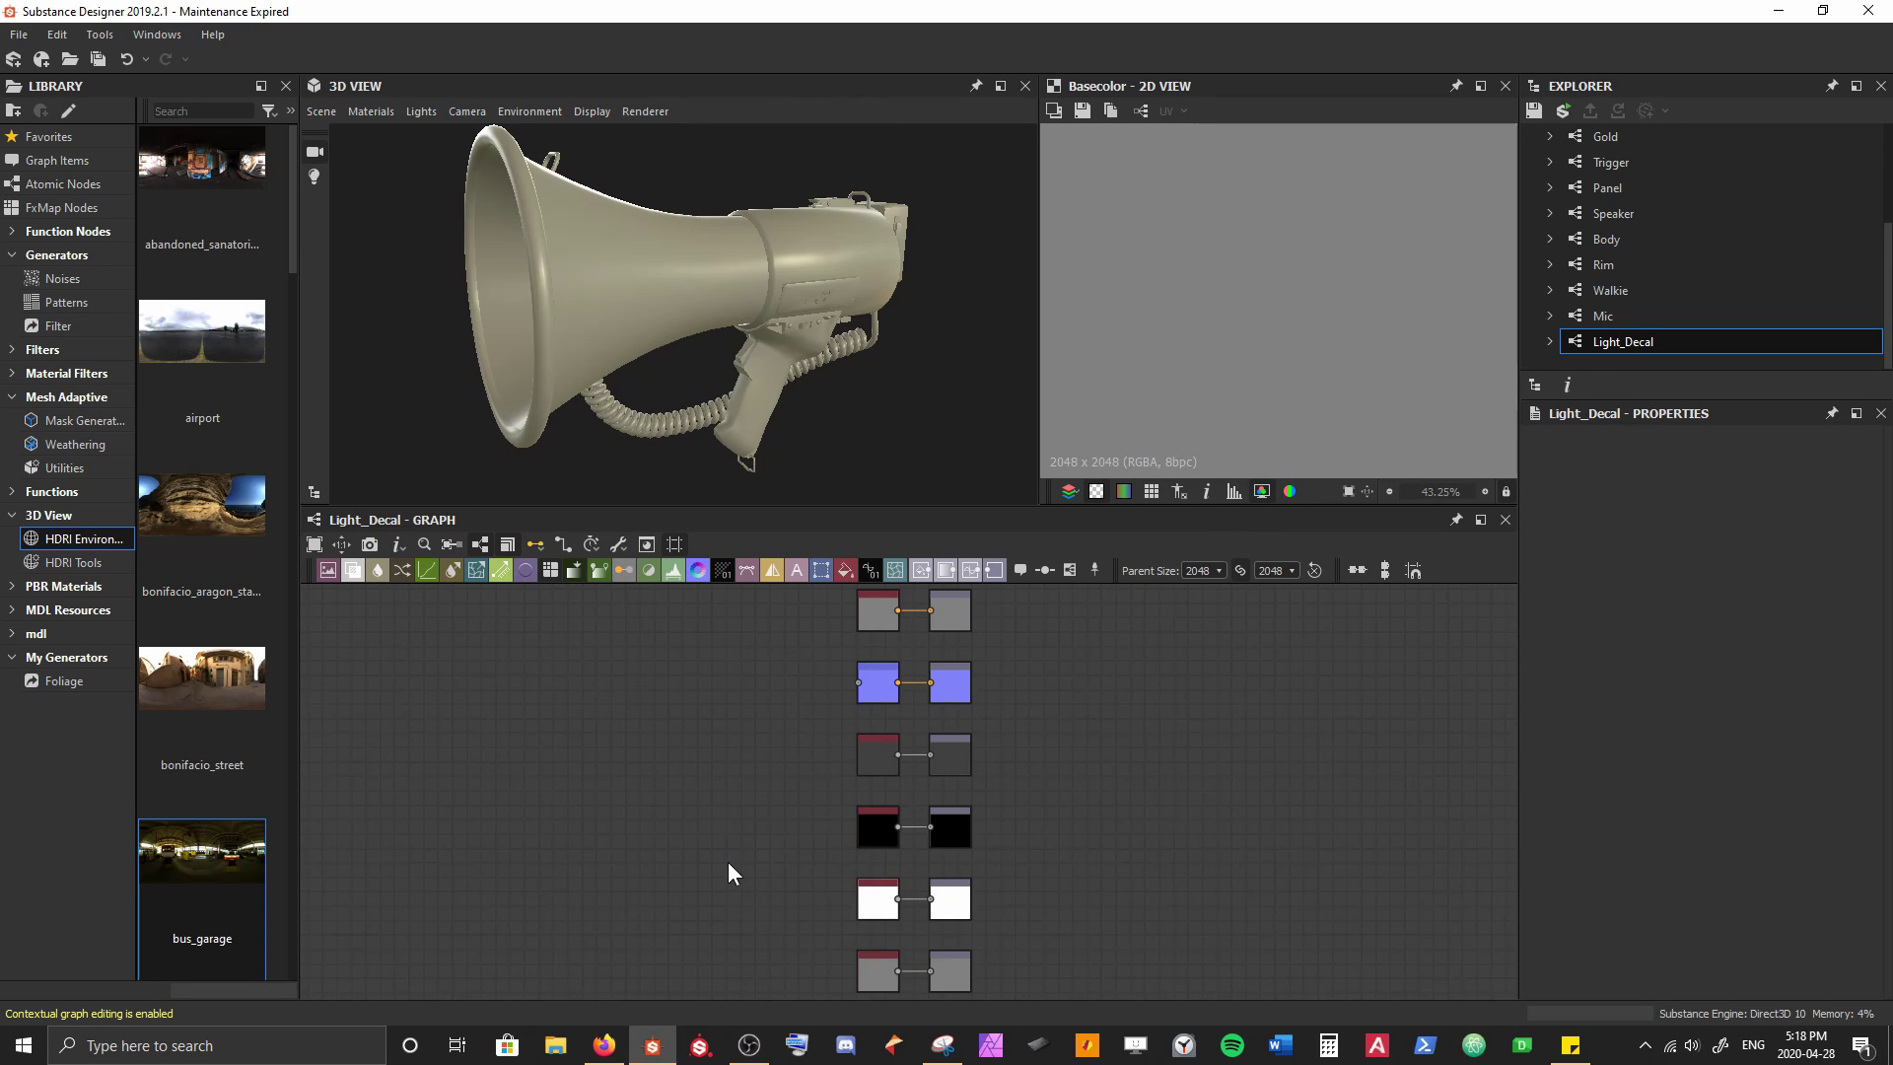
Switch the 3D preview mesh from the megaphone to the Rounded Cube and fit the base color image in its view
mouse_move(571, 345)
mouse_down()
mouse_move(844, 343)
mouse_move(601, 340)
mouse_up()
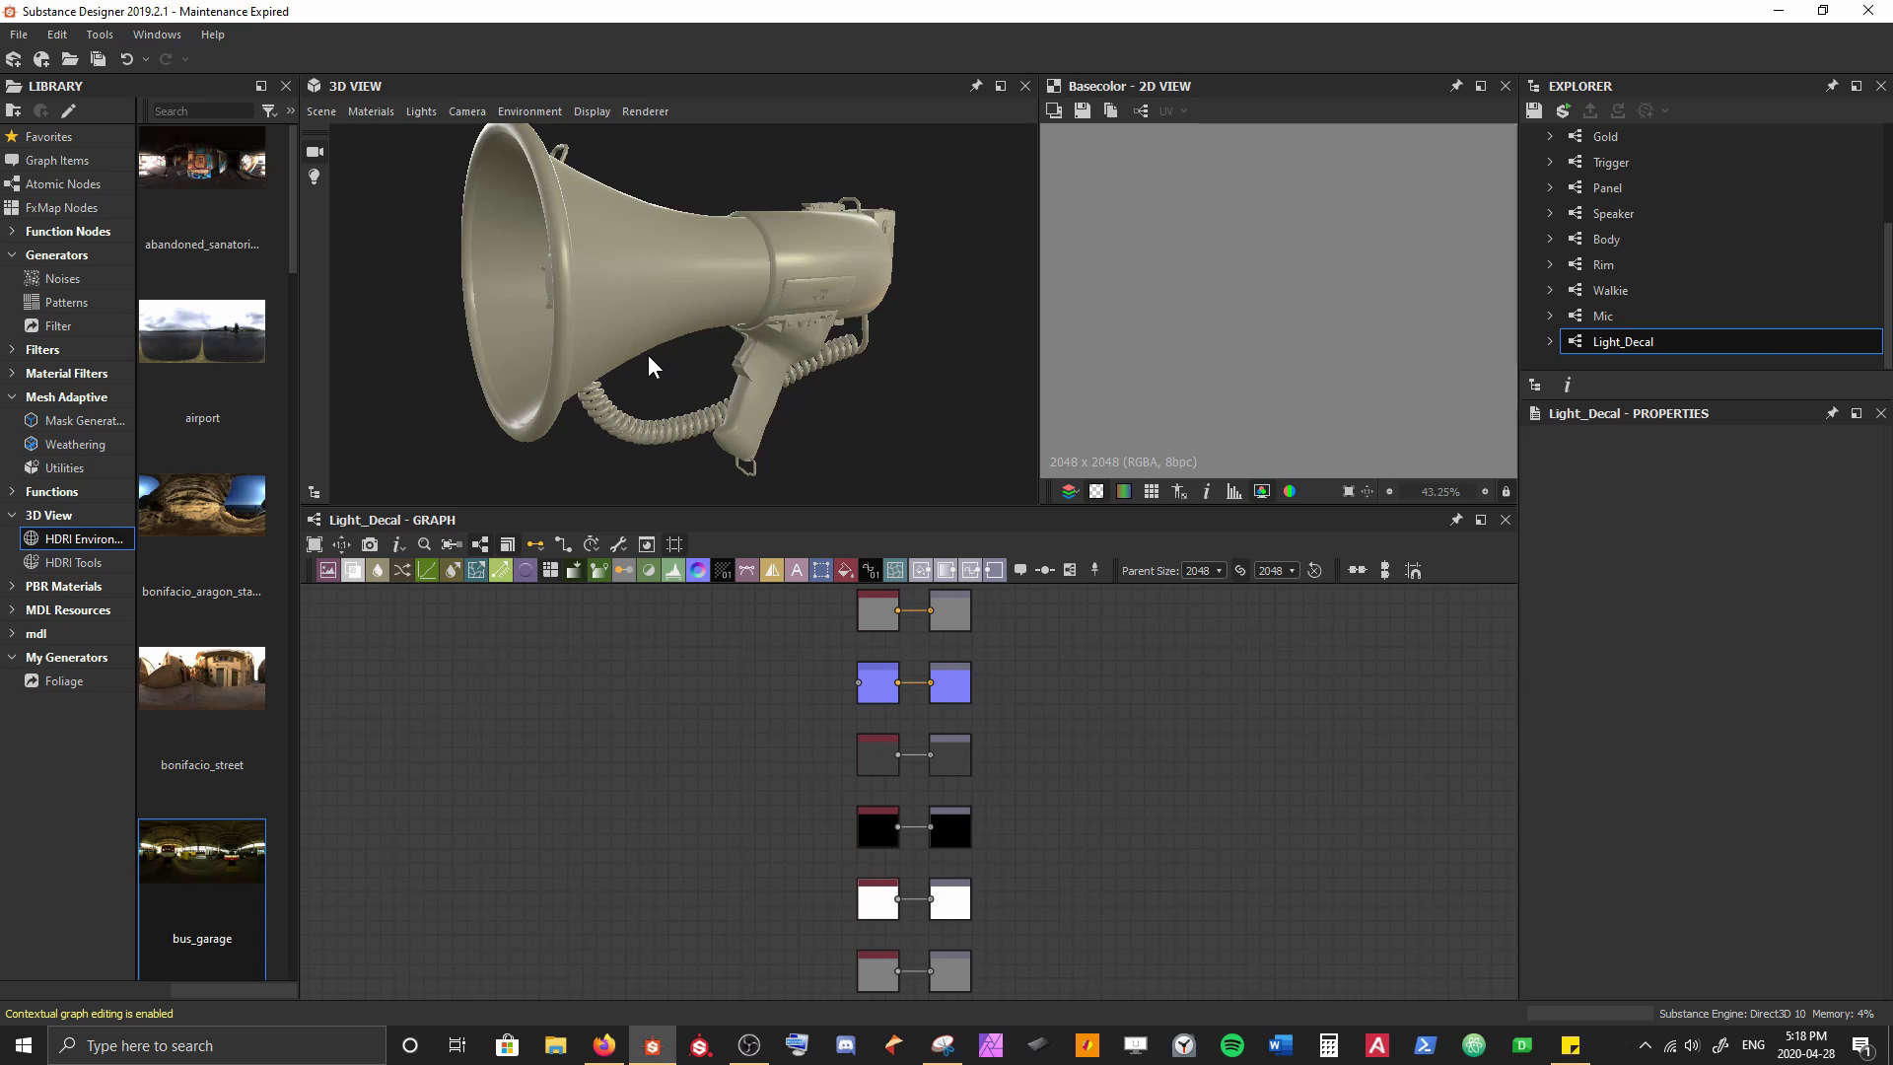
mouse_move(582, 341)
mouse_down()
mouse_move(611, 341)
mouse_move(603, 322)
mouse_up()
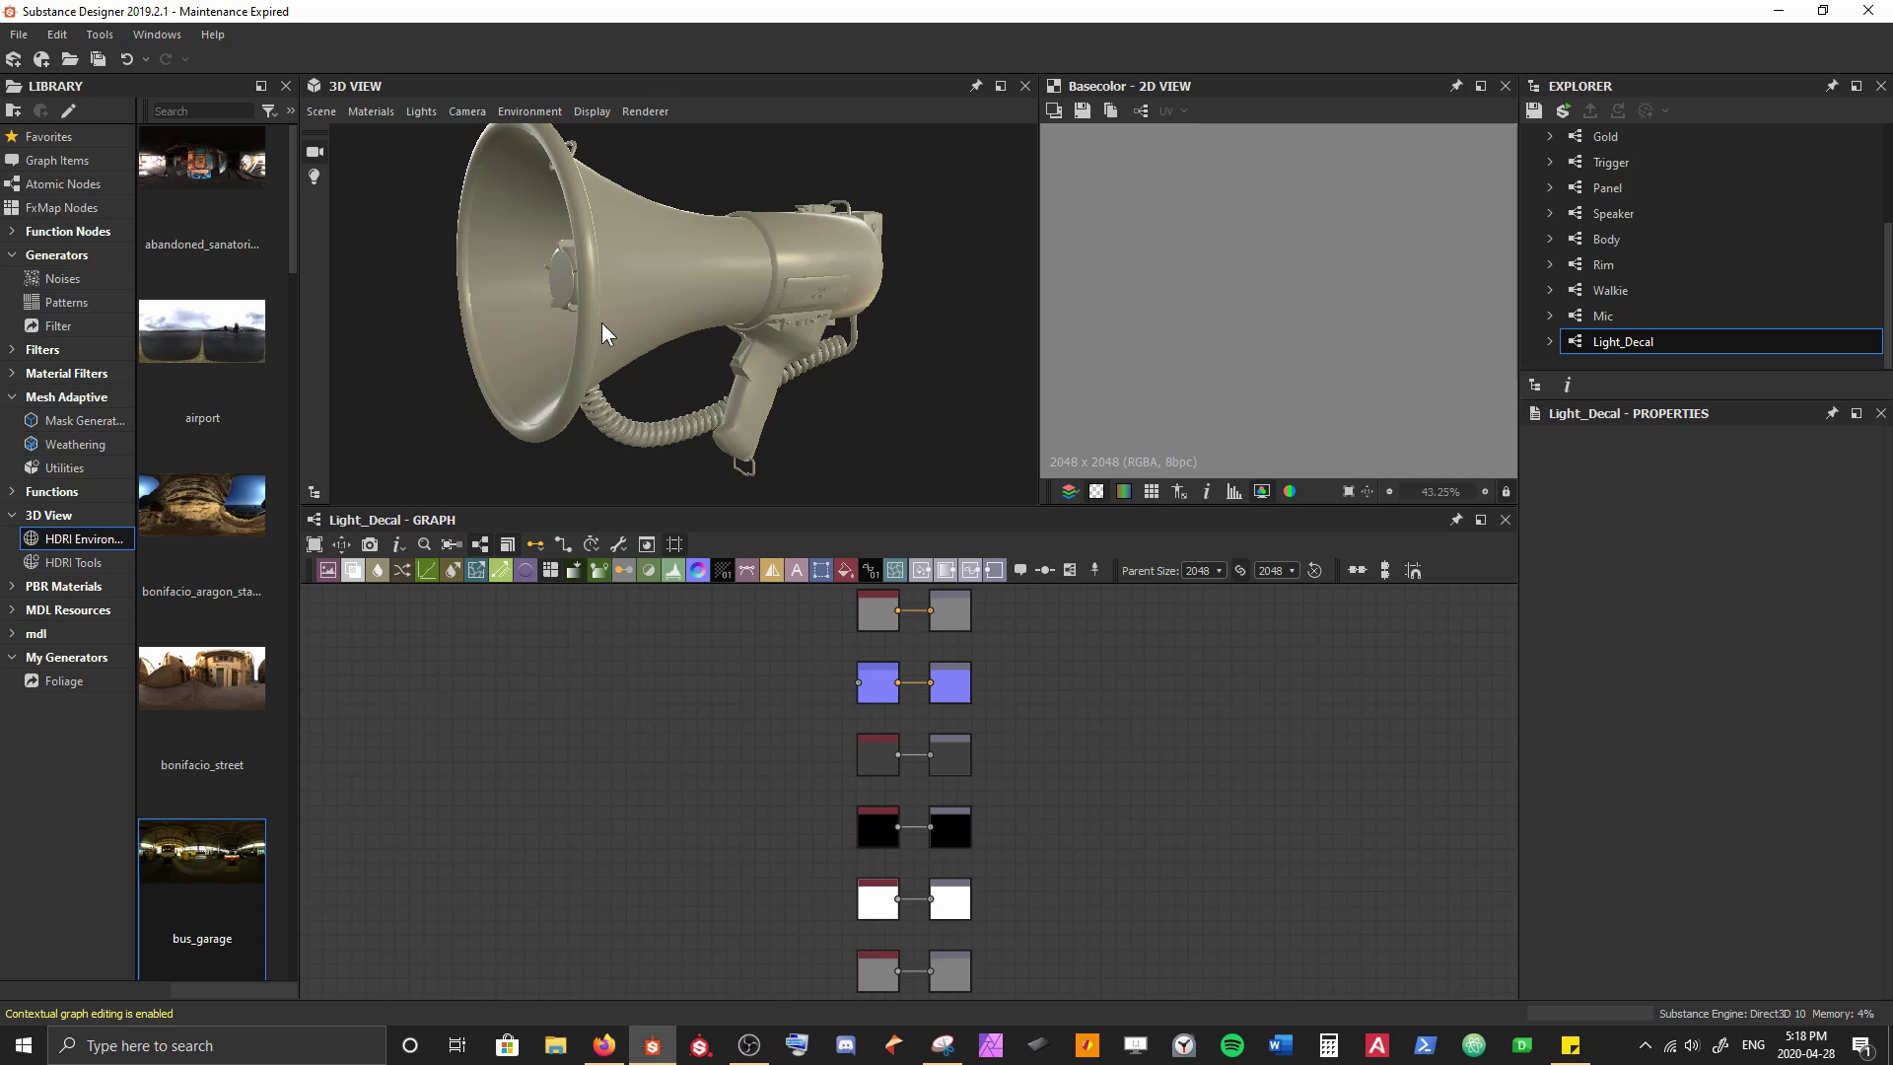
key(f)
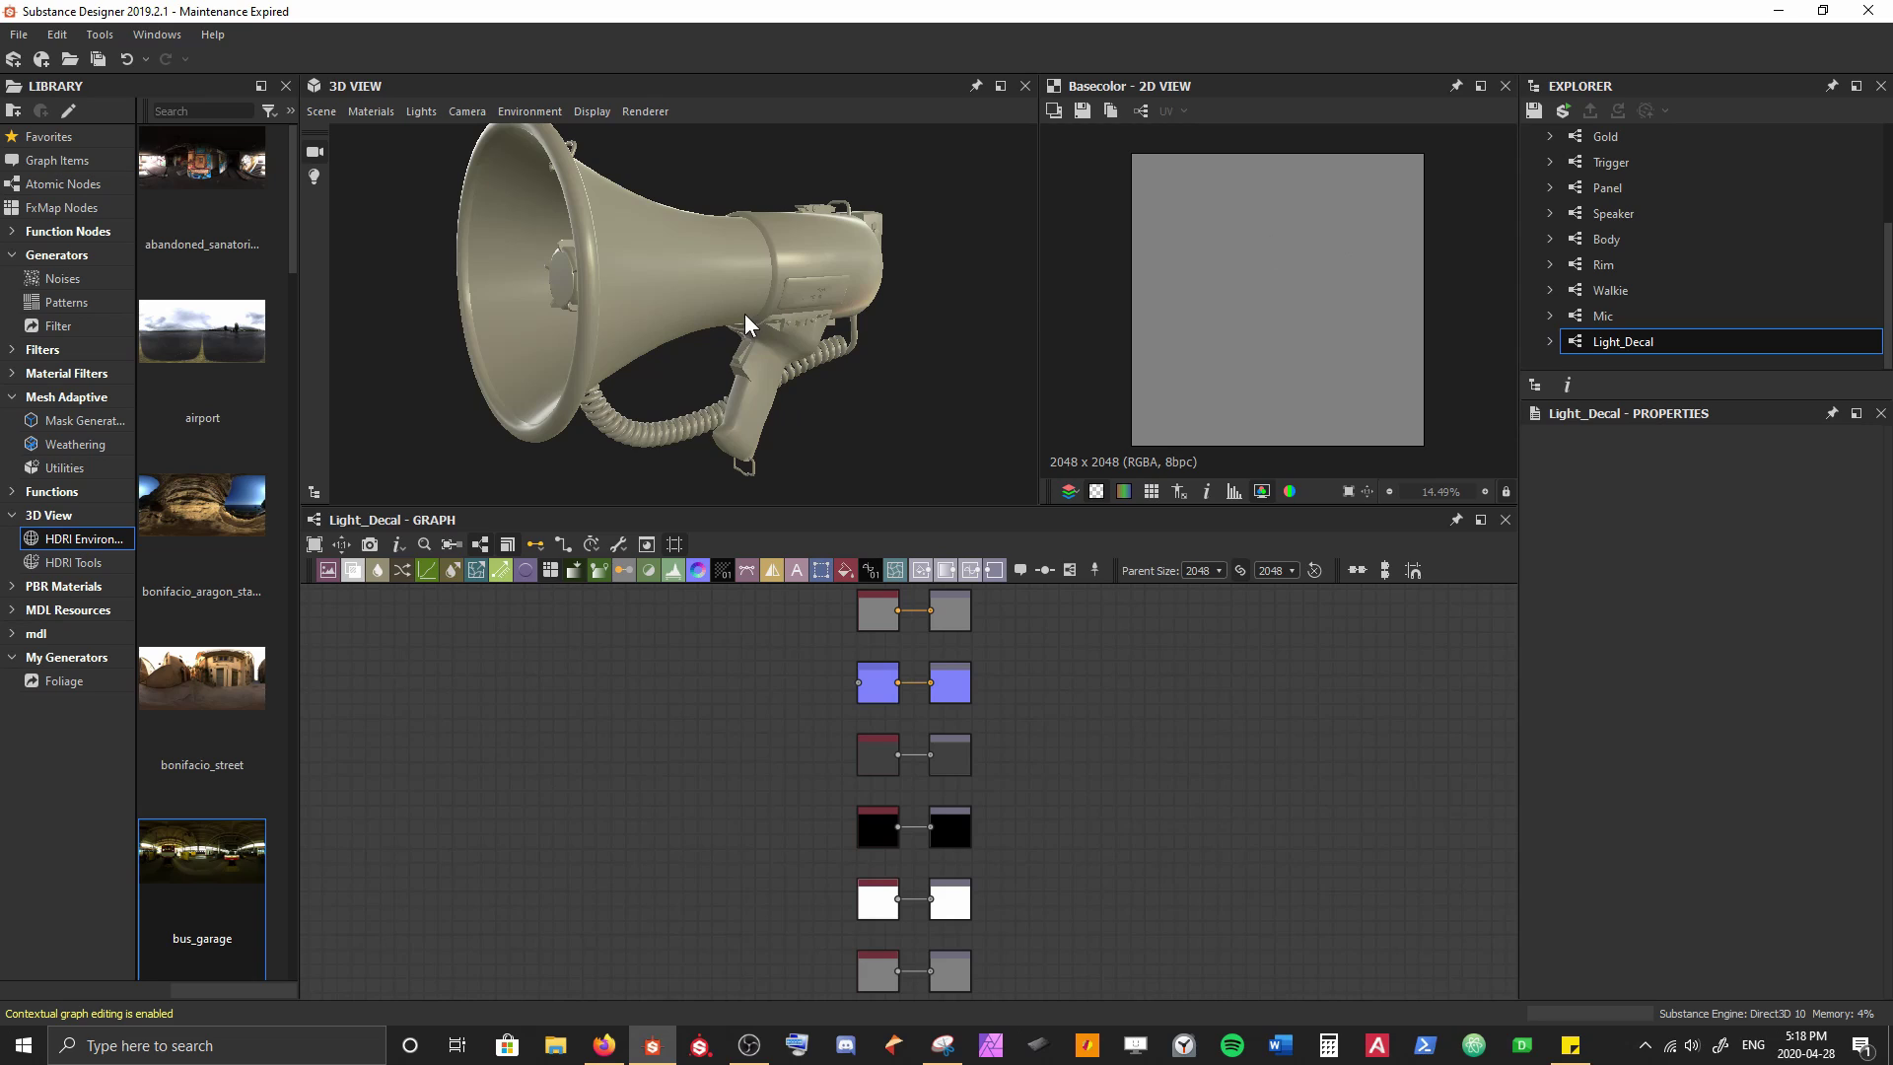
drag(744, 313, 692, 321)
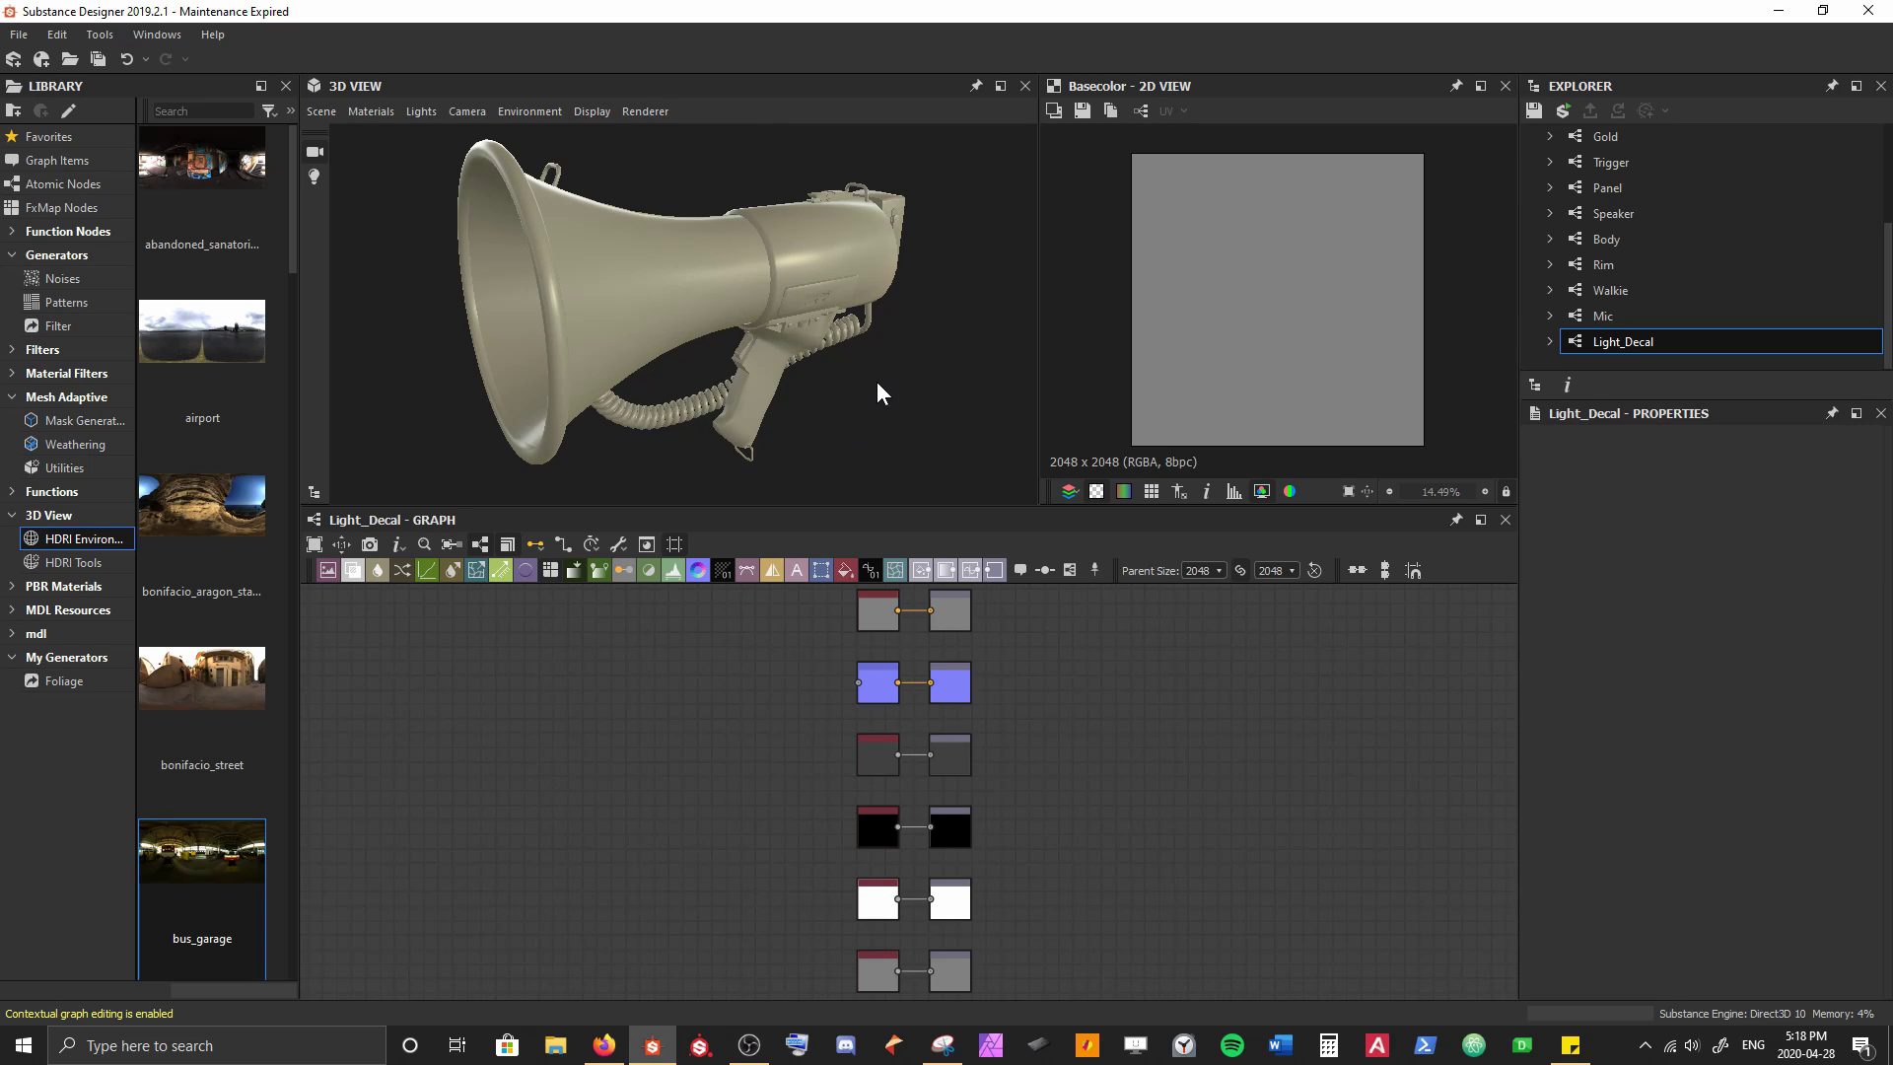
click(323, 112)
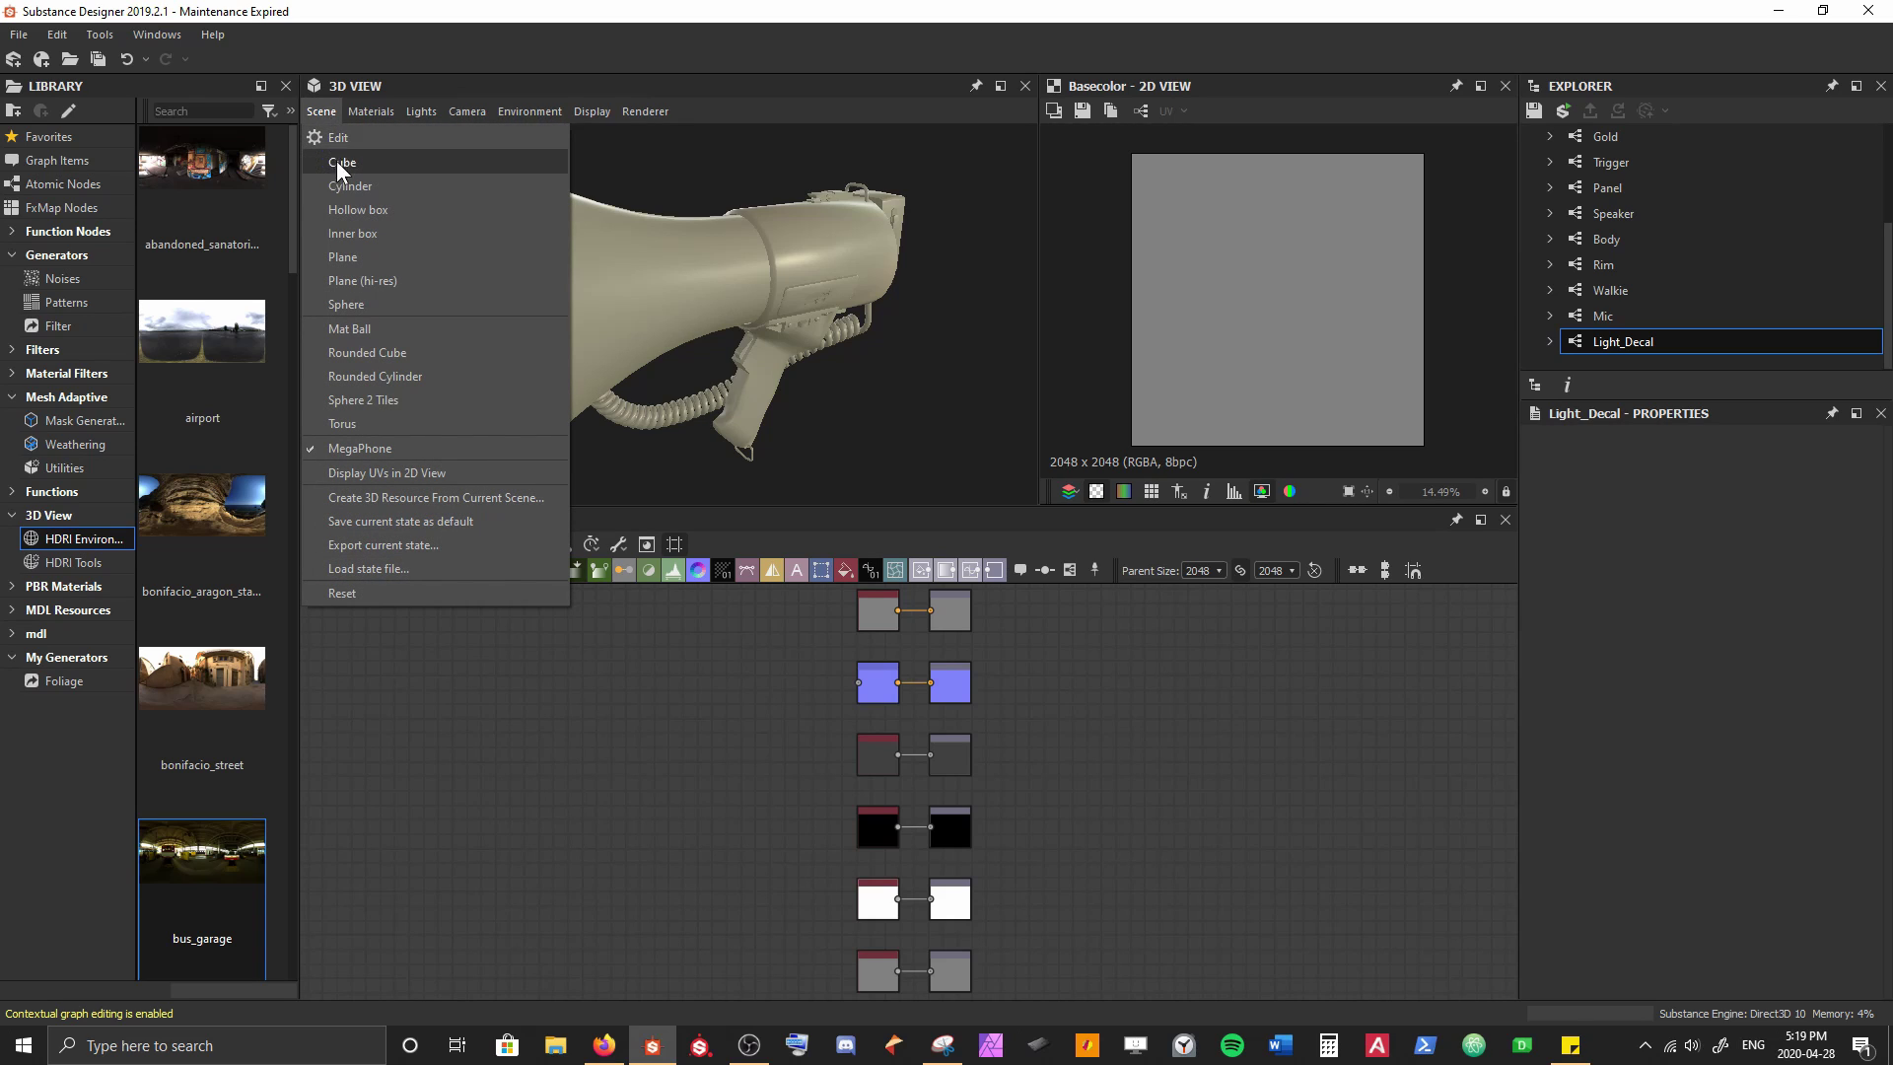
click(363, 352)
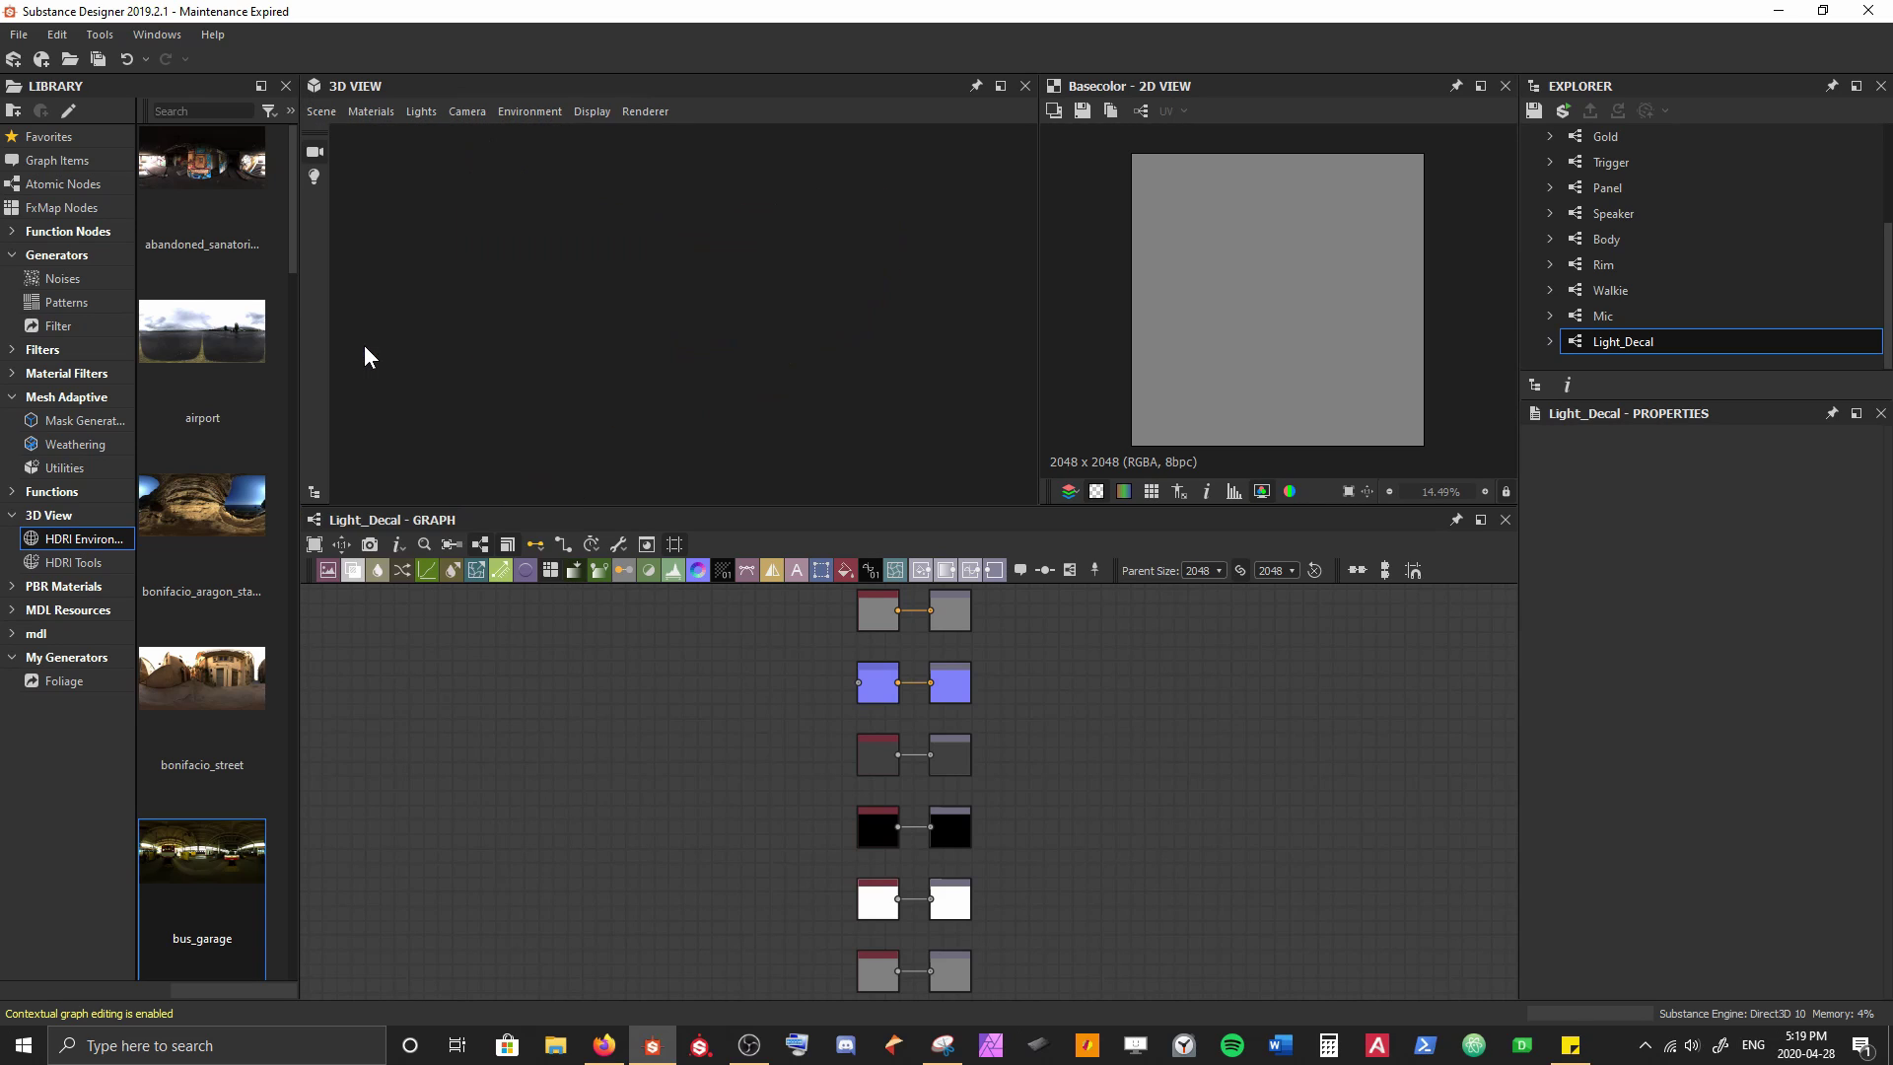
drag(659, 274, 549, 188)
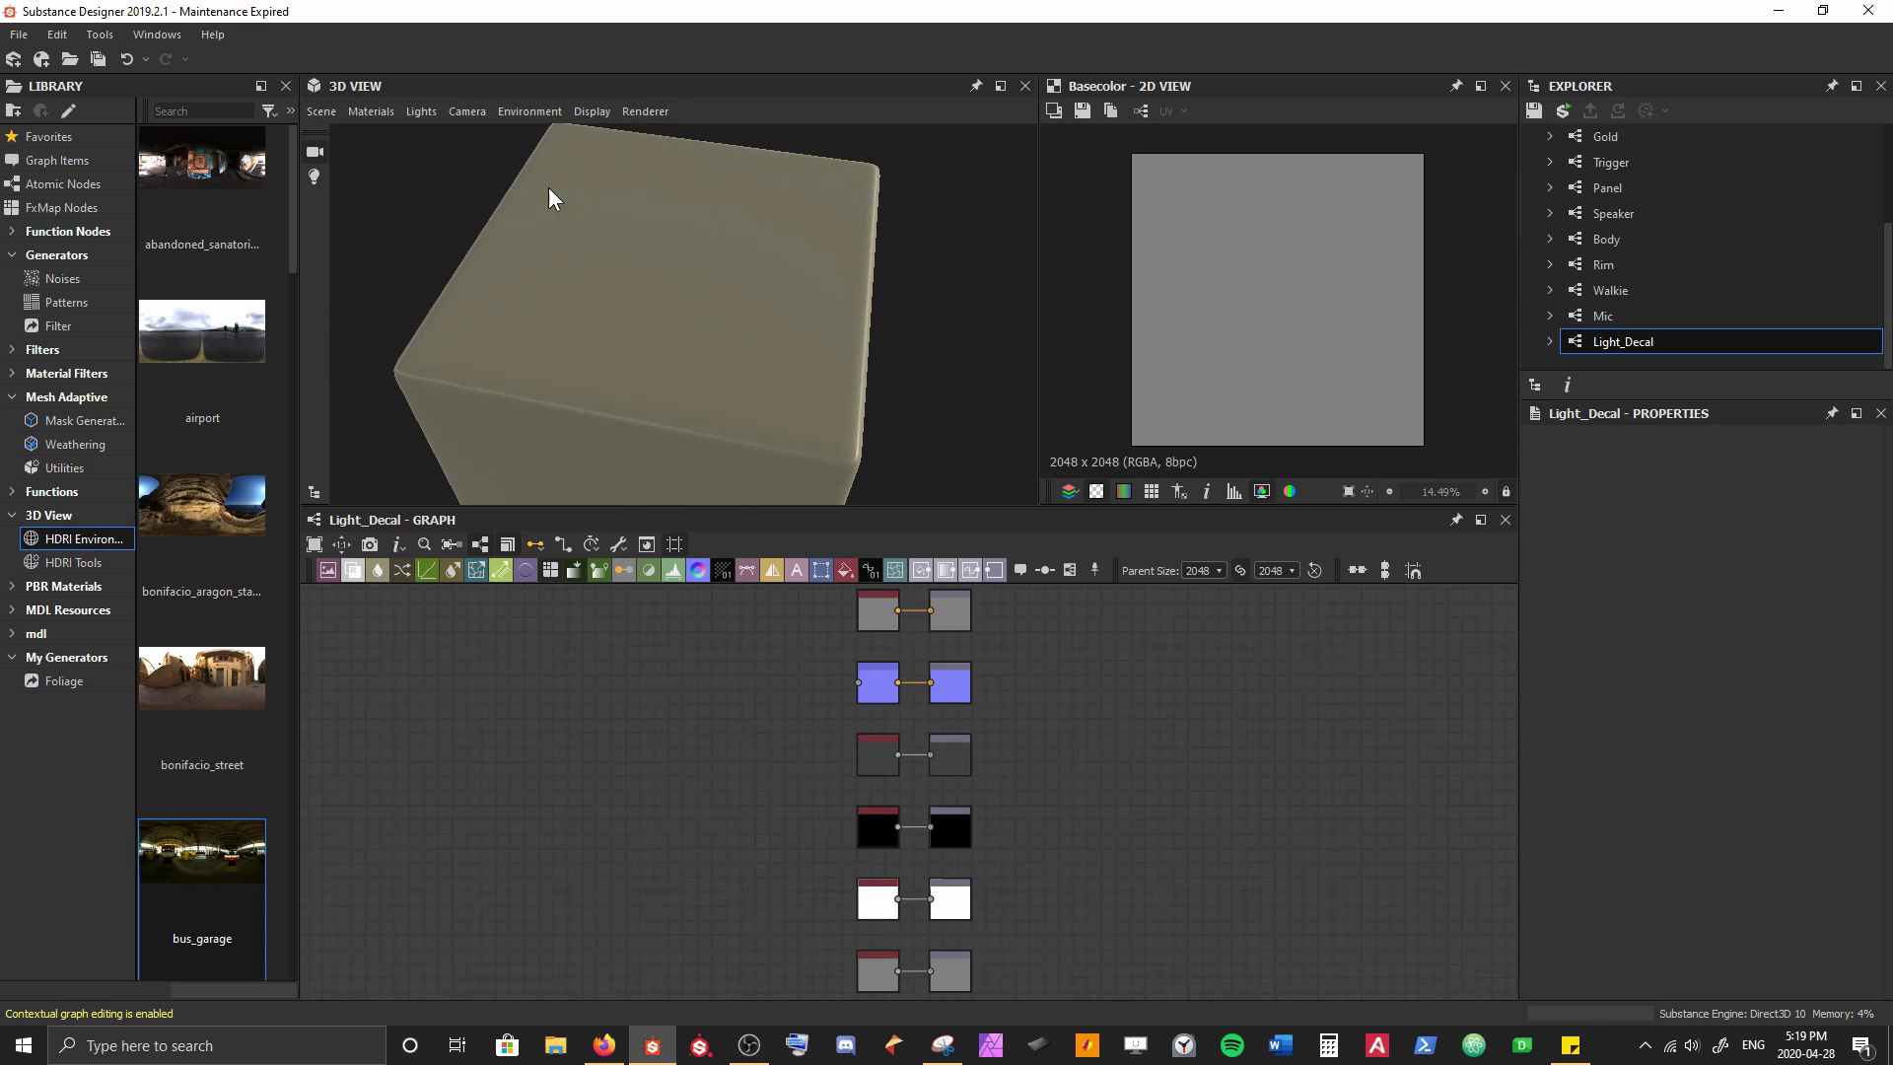
drag(772, 340, 625, 382)
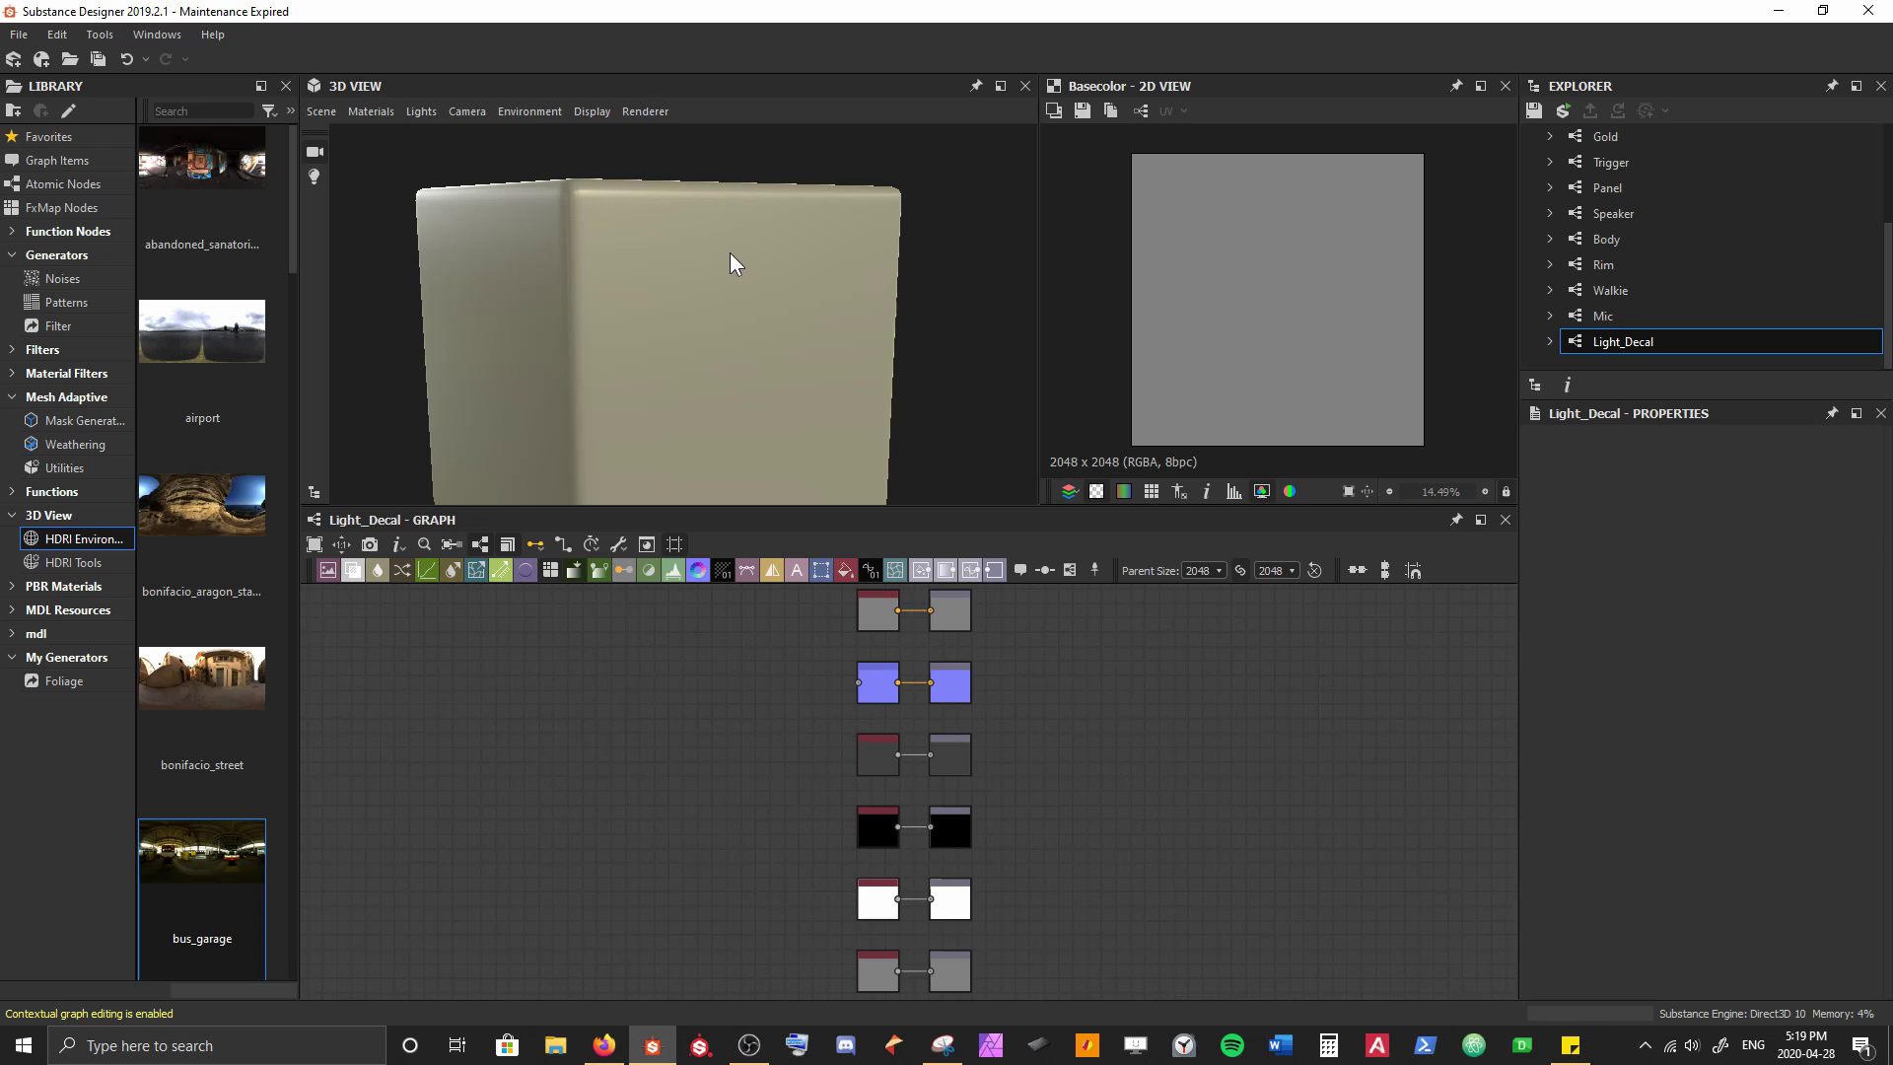
mouse_move(735, 262)
mouse_down()
mouse_move(710, 257)
mouse_move(735, 291)
mouse_up()
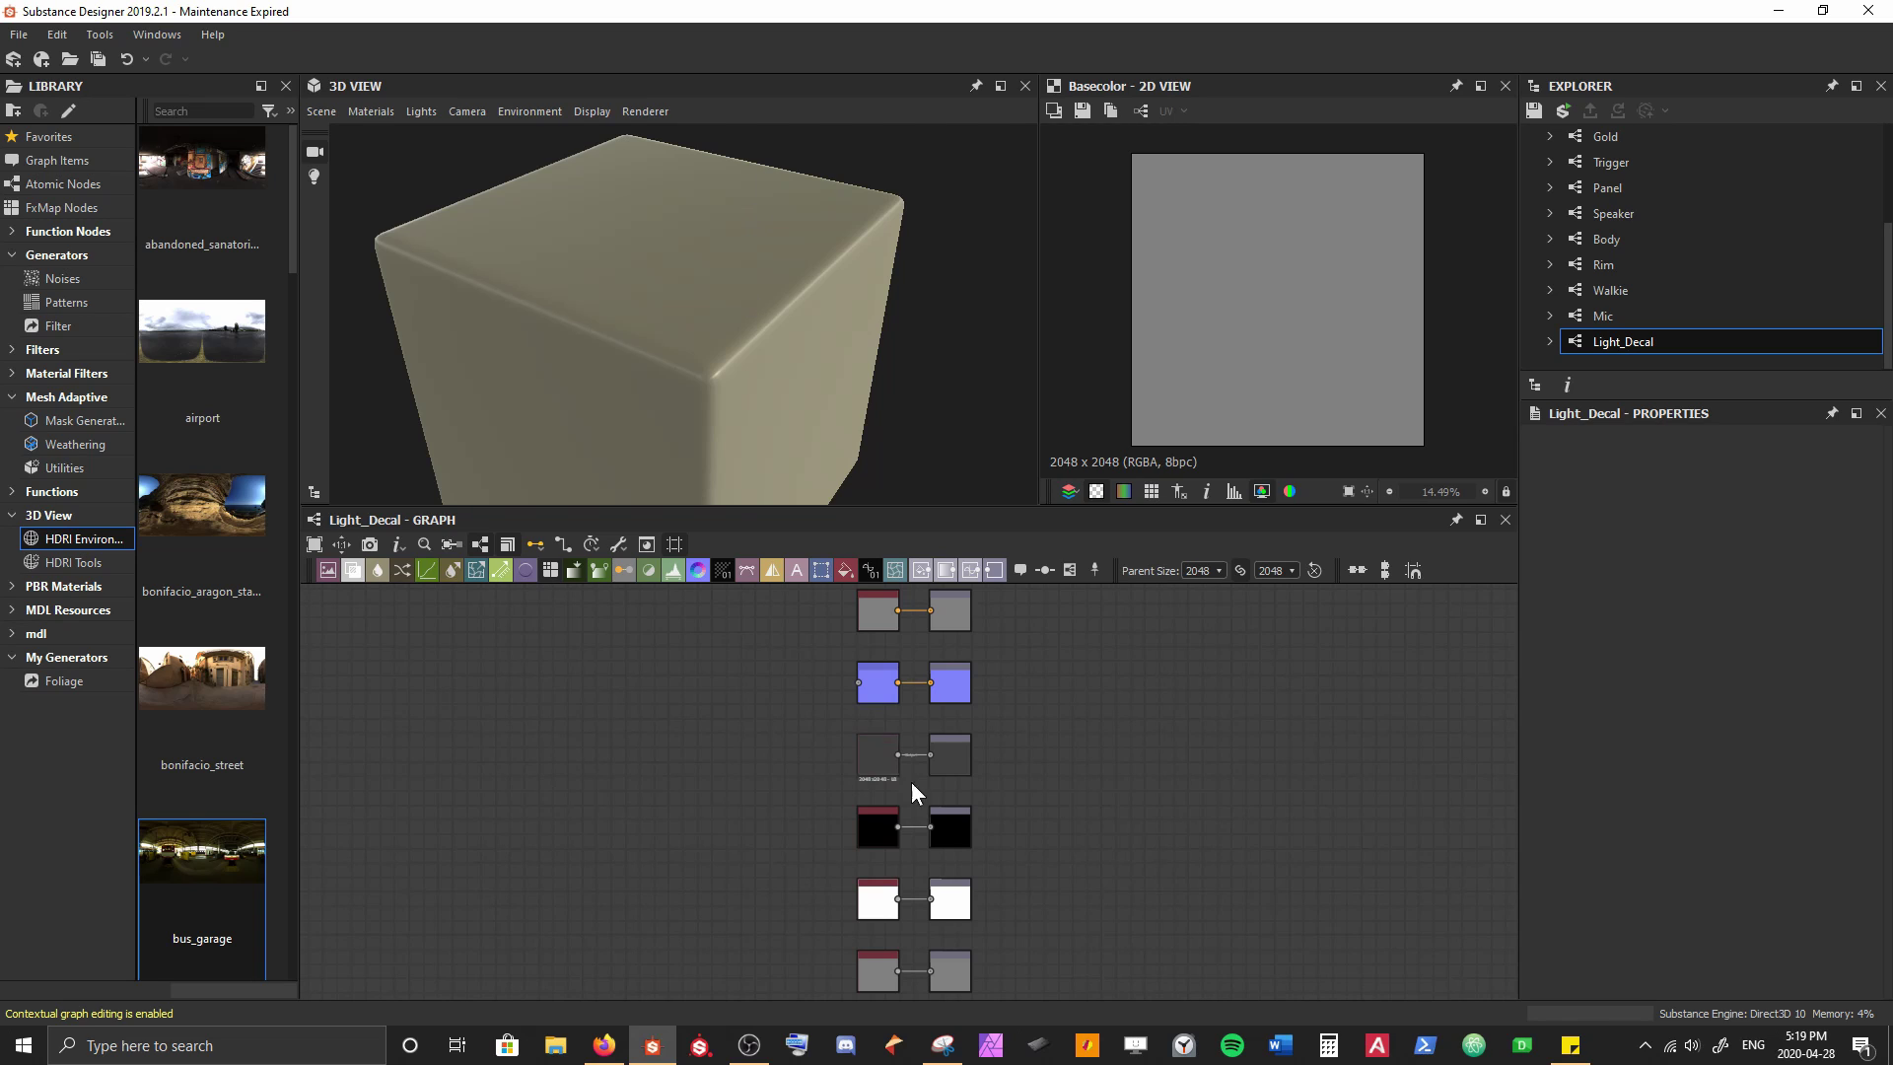
Delete the Height output node together with the Uniform Color node feeding it
middle_drag(1156, 834, 1069, 670)
scroll(962, 802, up, 5)
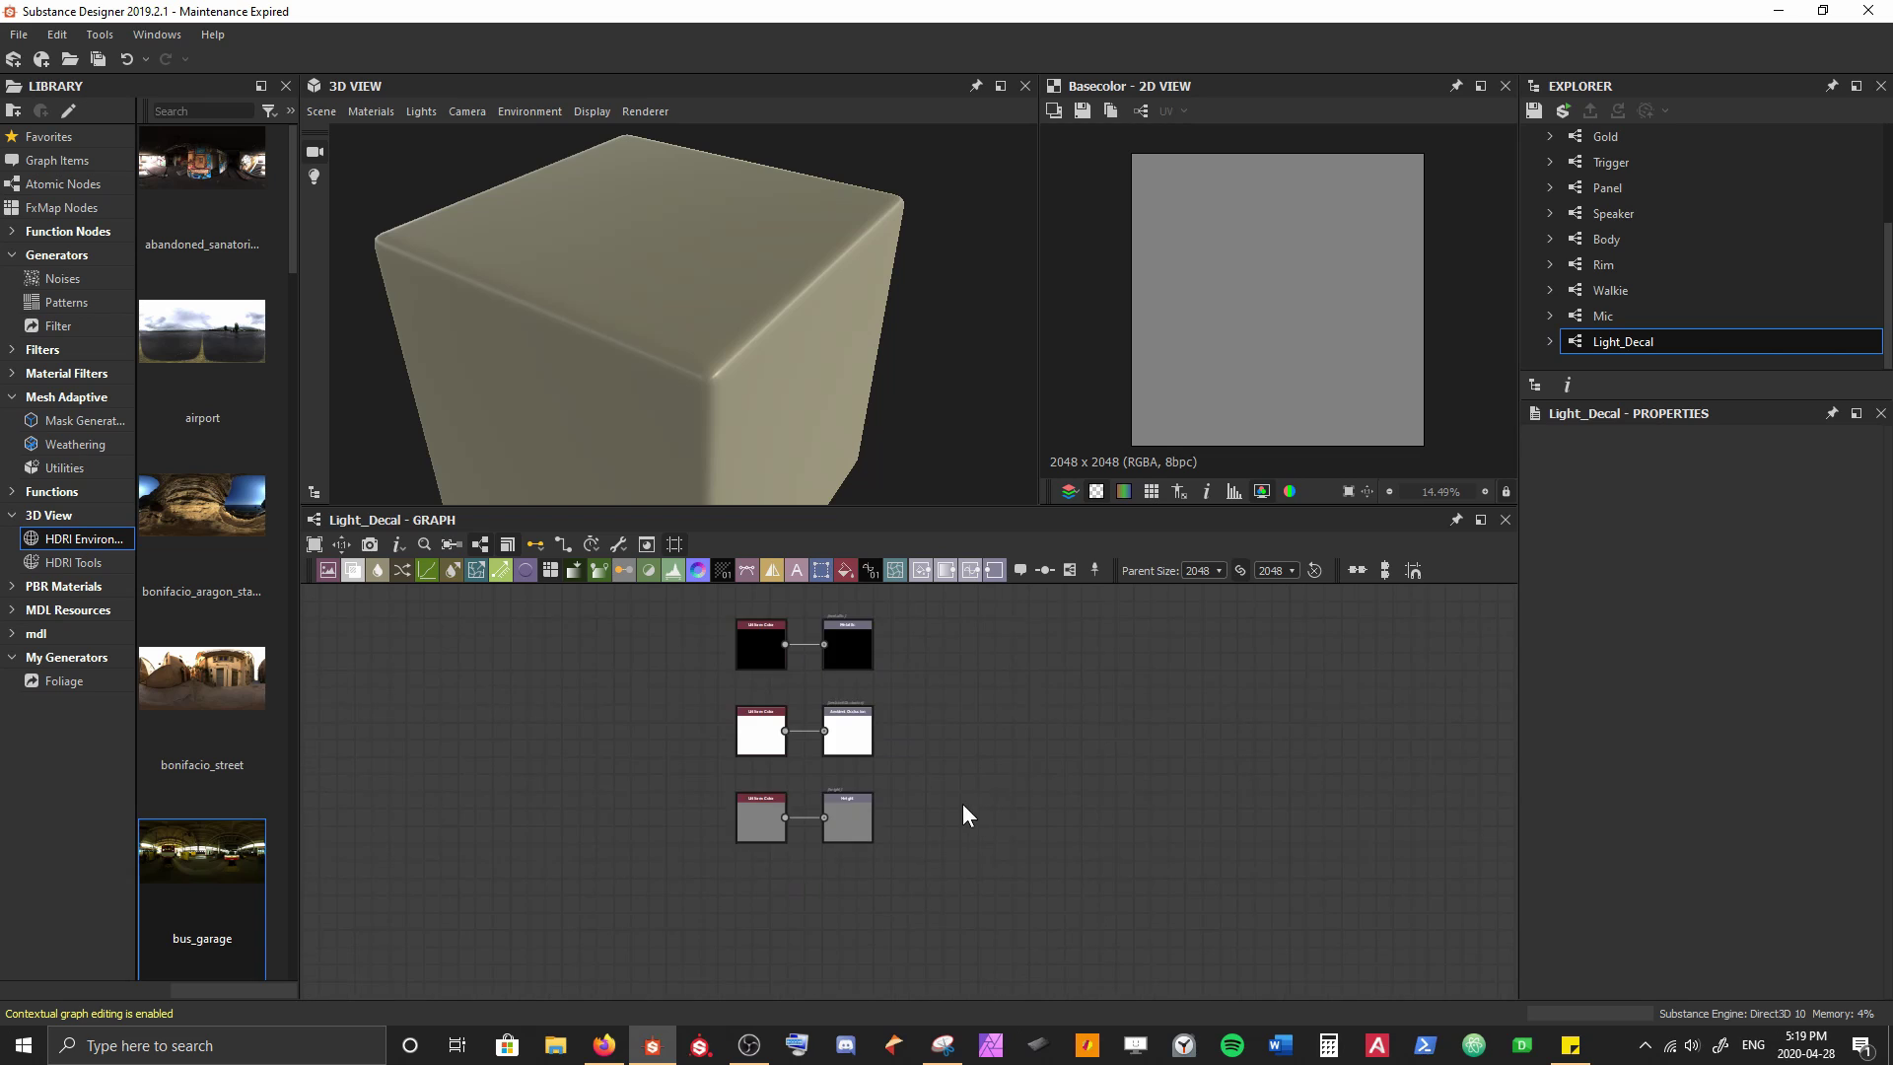
drag(985, 771, 498, 826)
key(Delete)
Add a Shape node to the empty graph area well before the Normal and Base Color nodes
scroll(496, 830, down, 2)
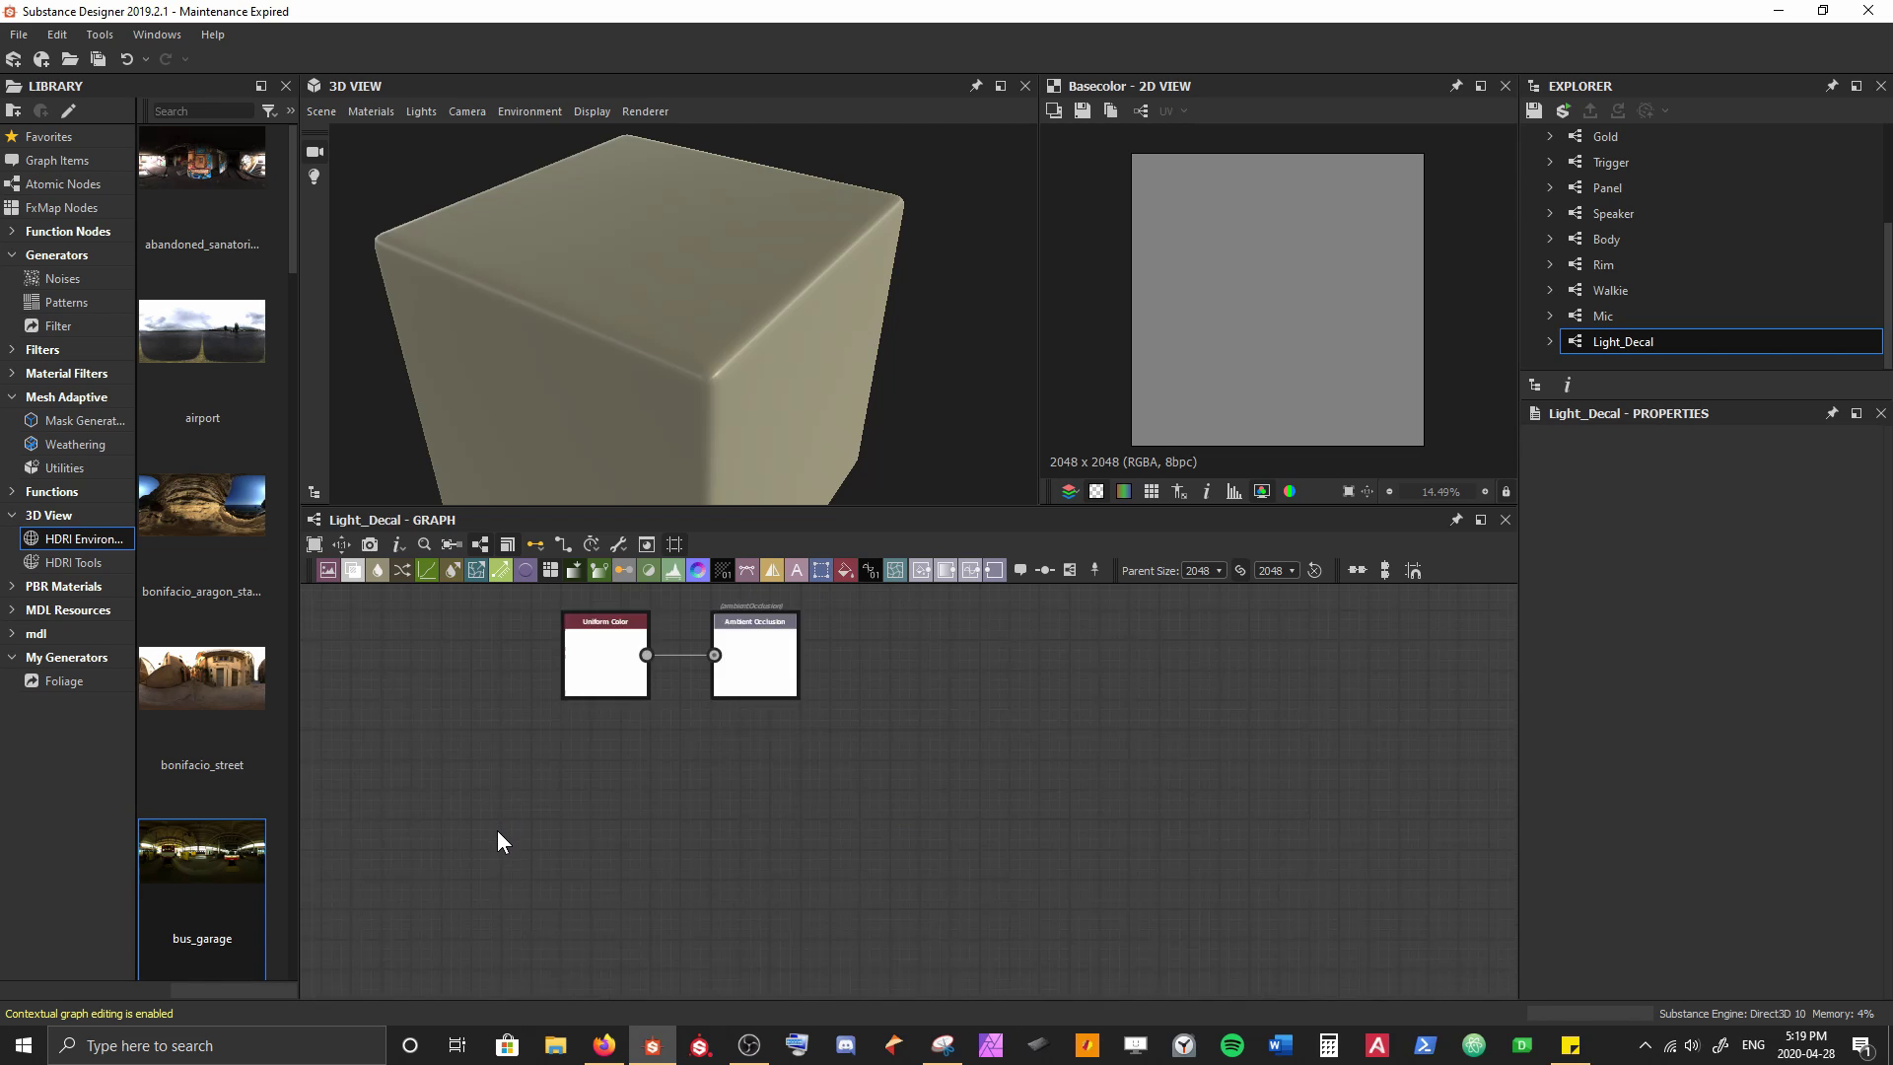
middle_drag(526, 654, 578, 845)
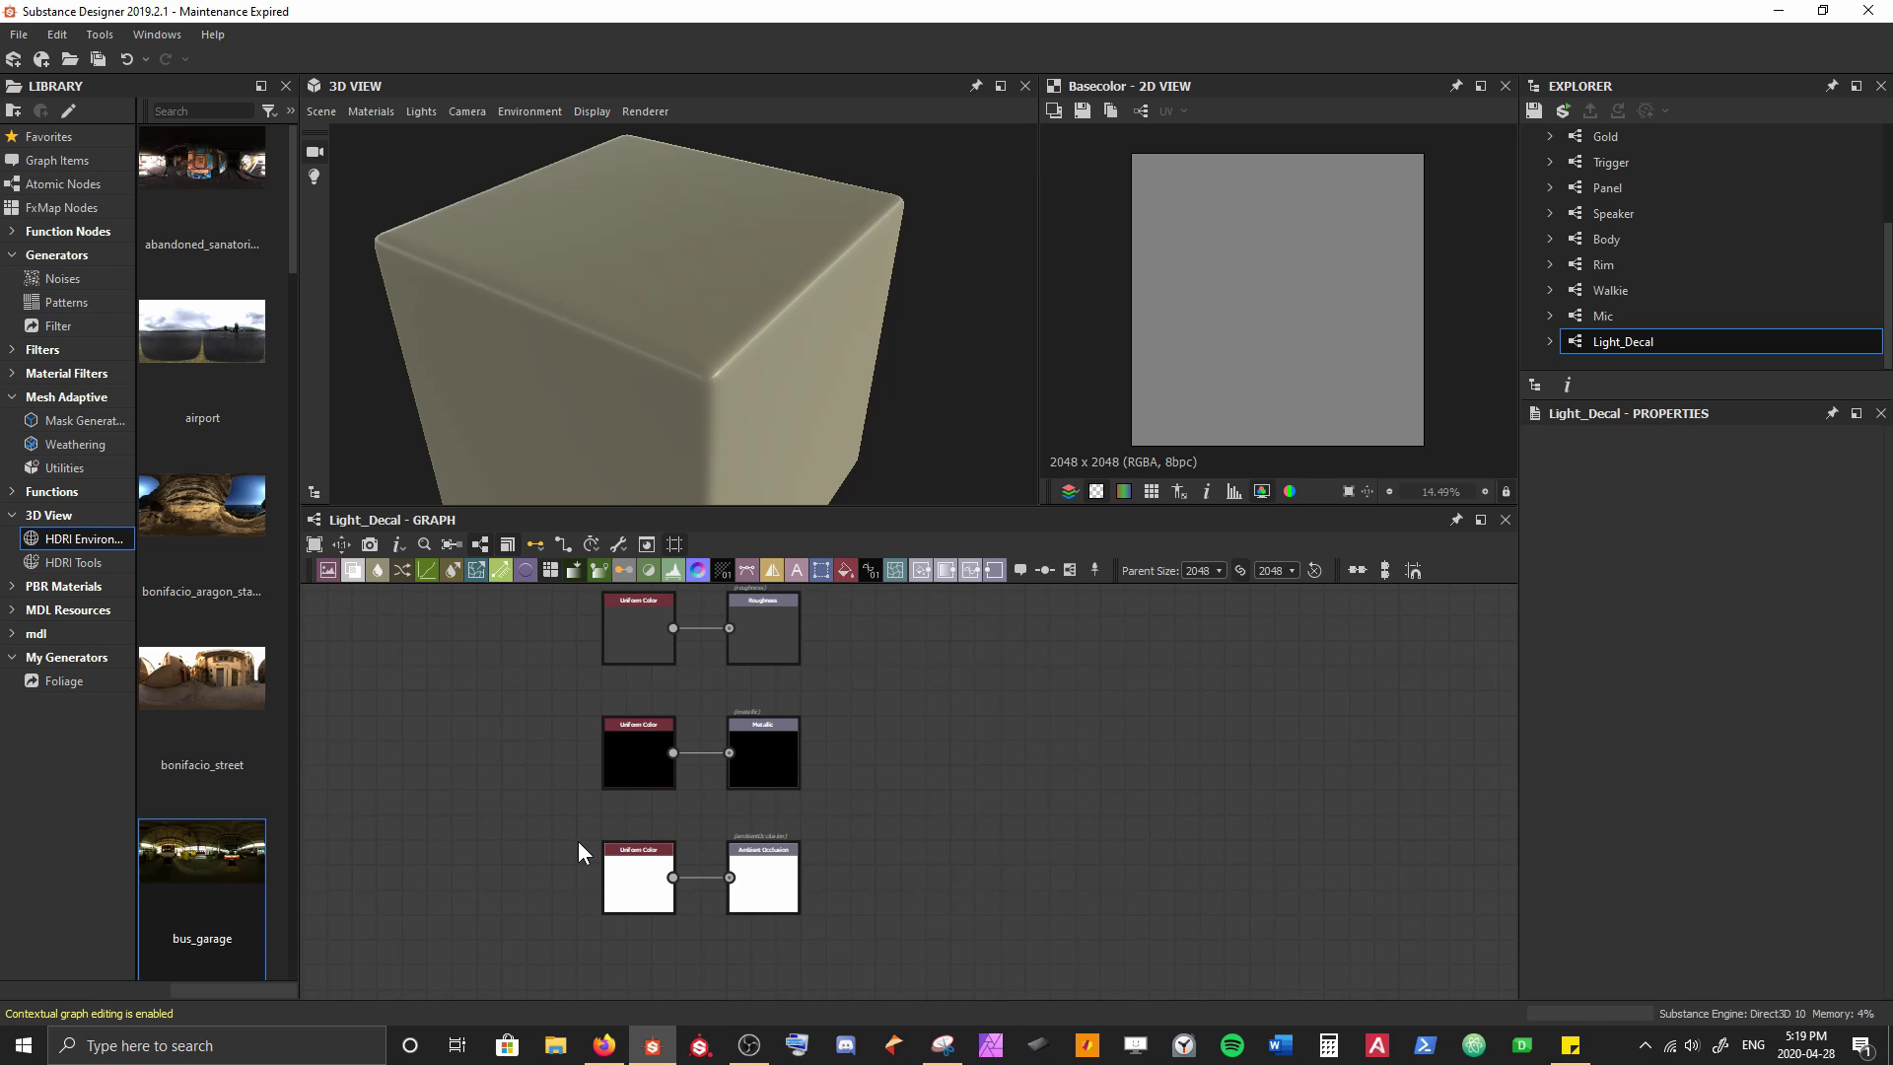
middle_drag(532, 698, 549, 812)
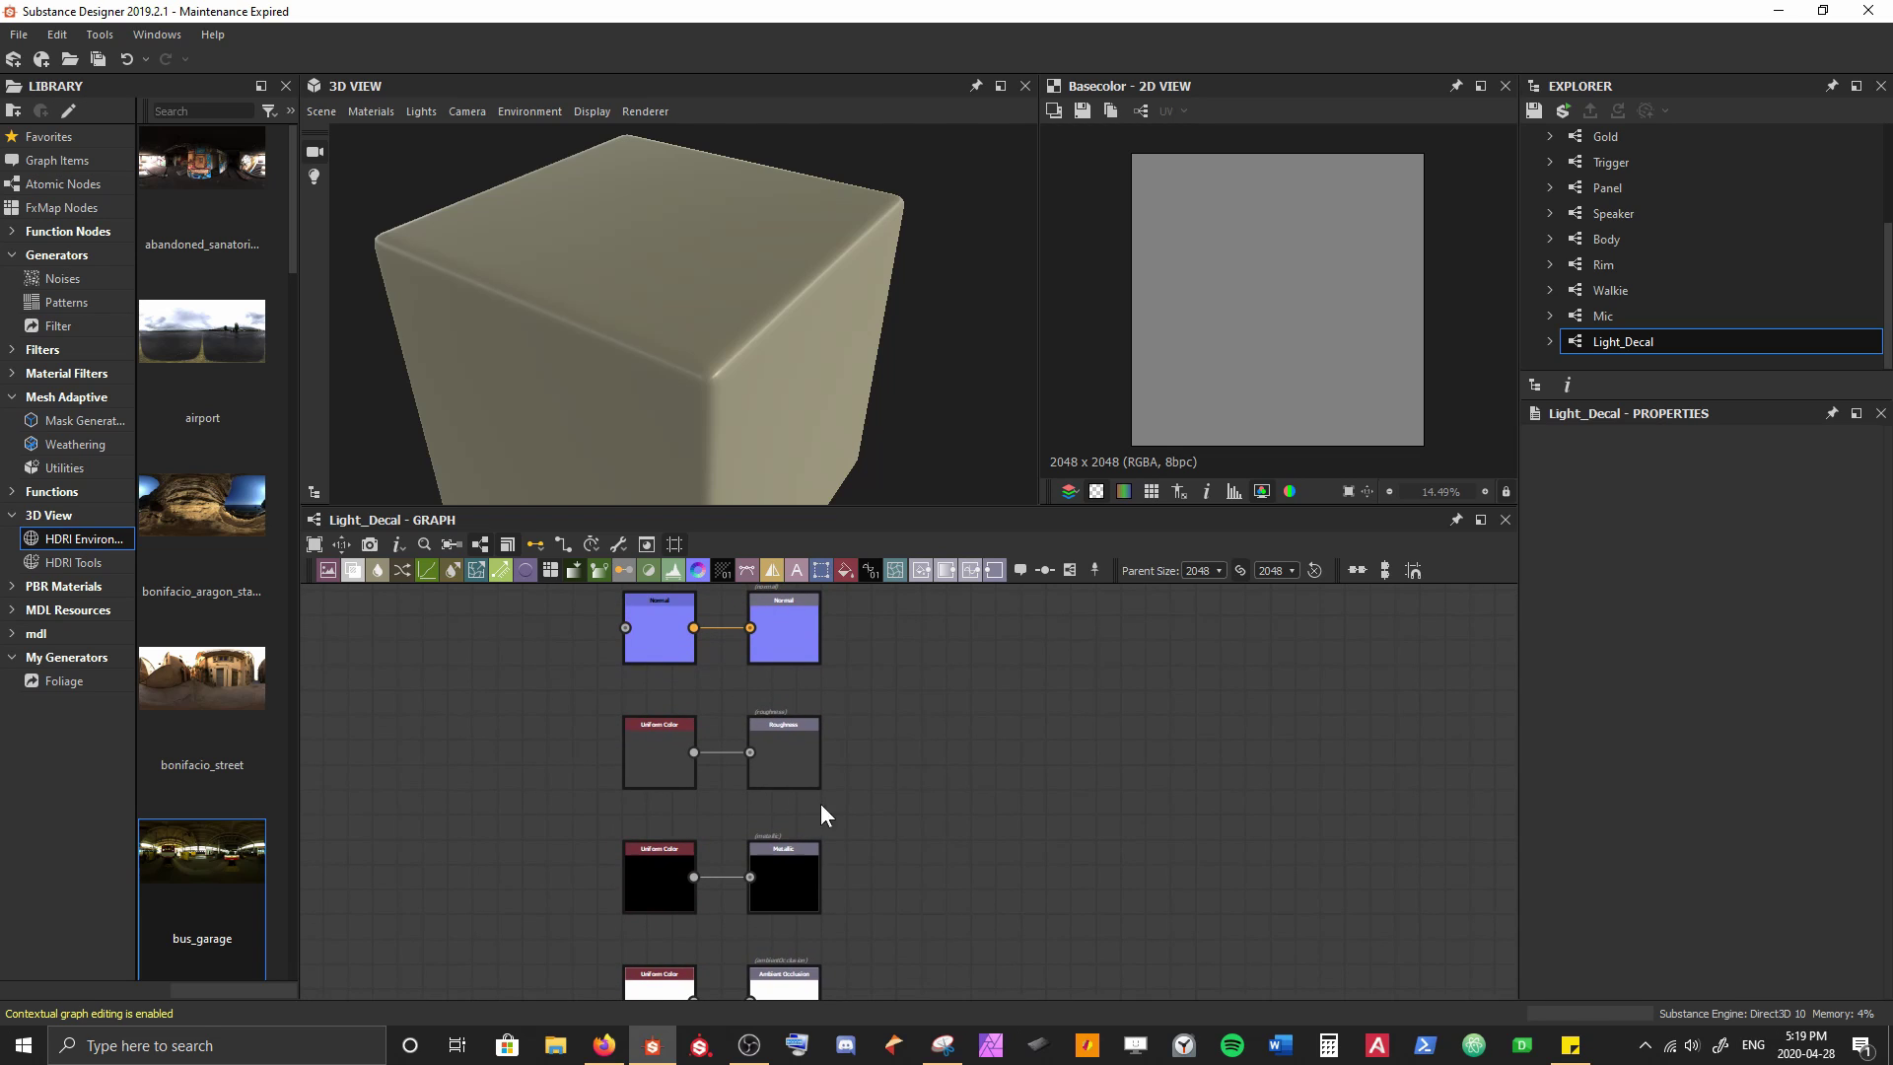
middle_drag(538, 706, 573, 880)
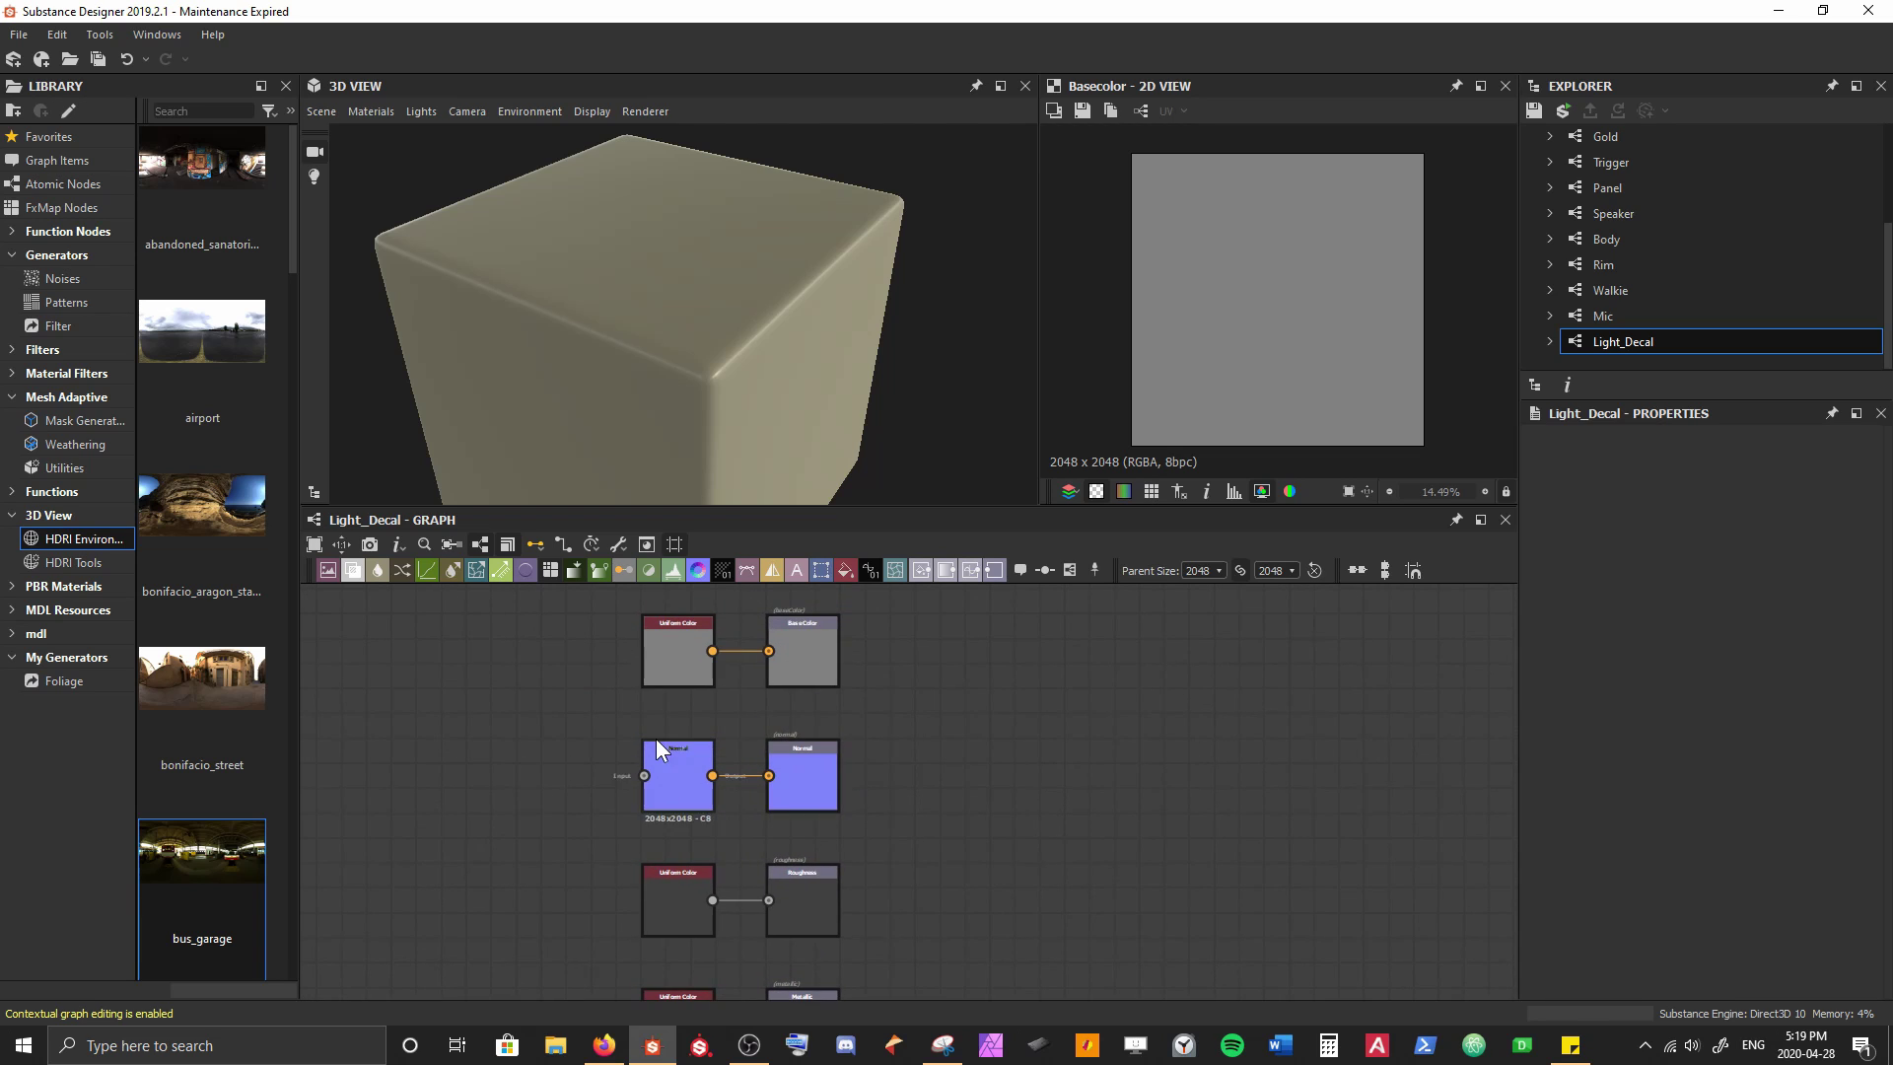
middle_drag(642, 696, 650, 742)
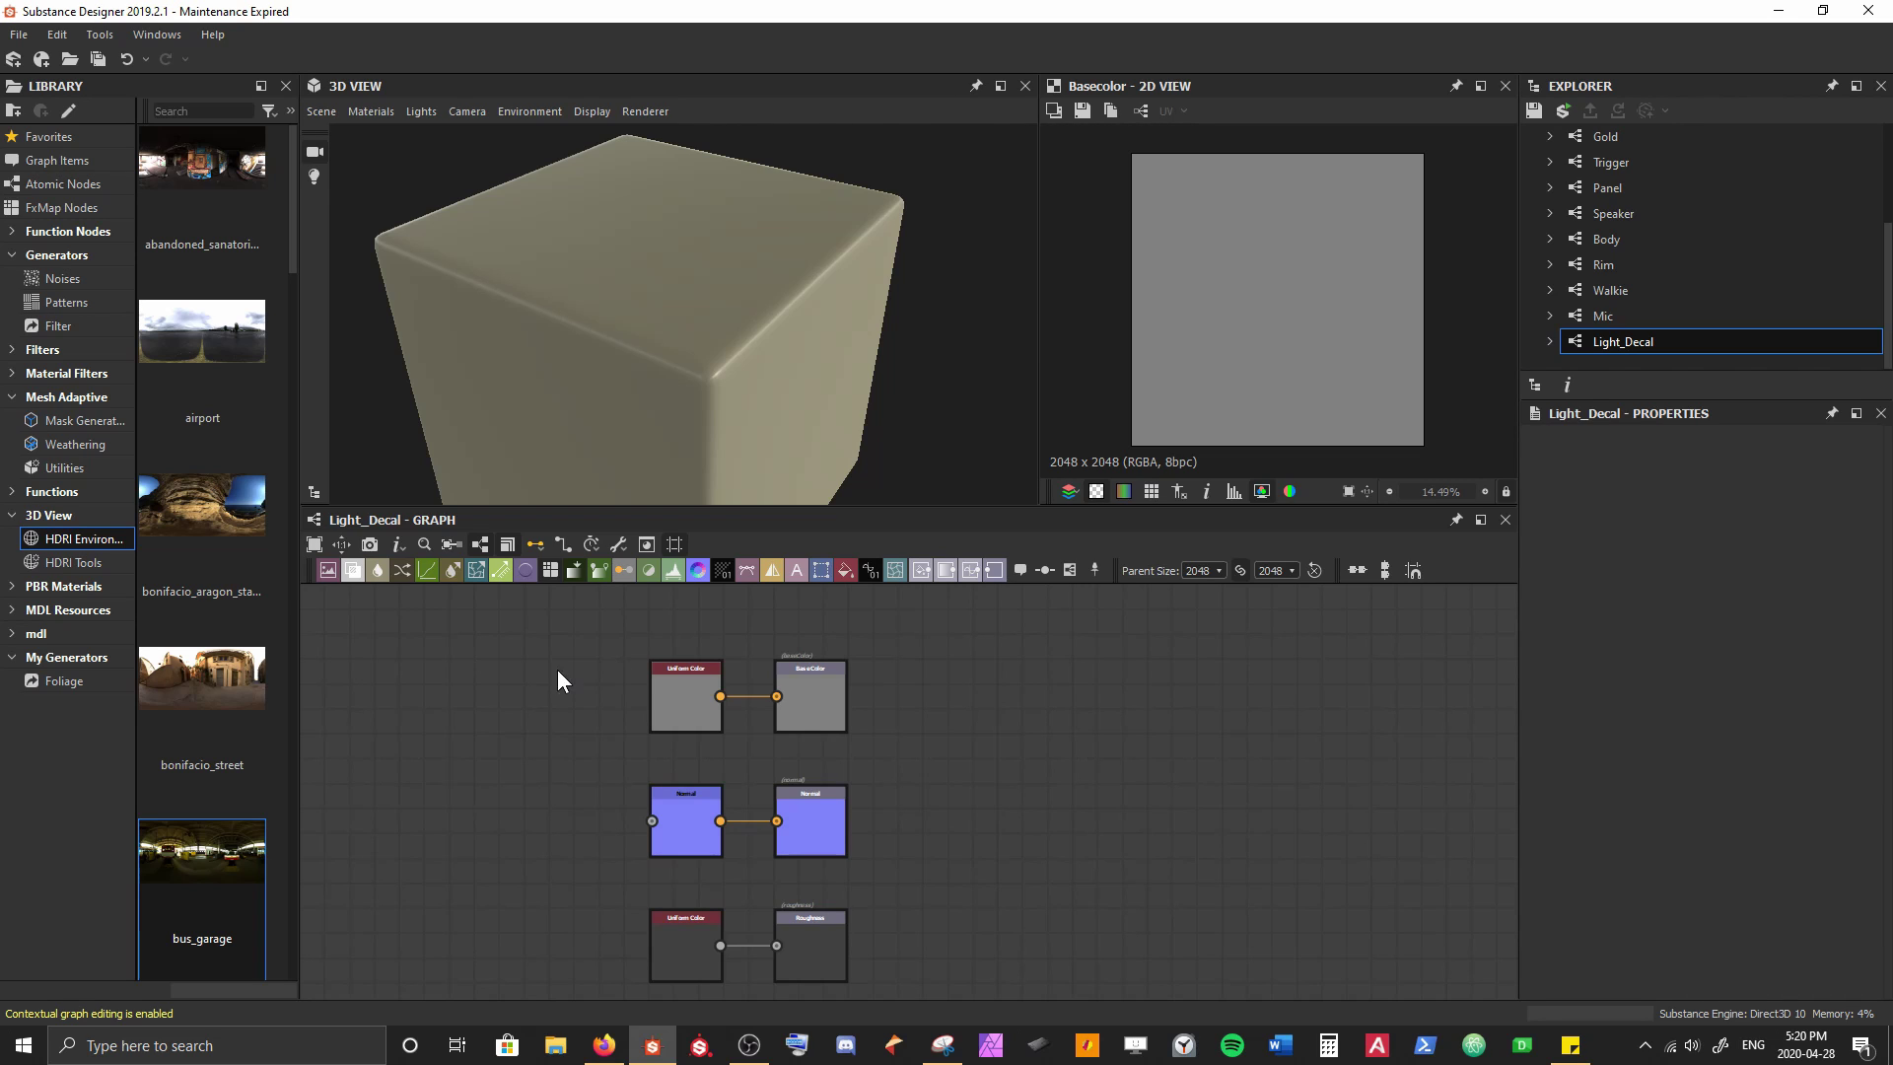
middle_drag(345, 744, 959, 706)
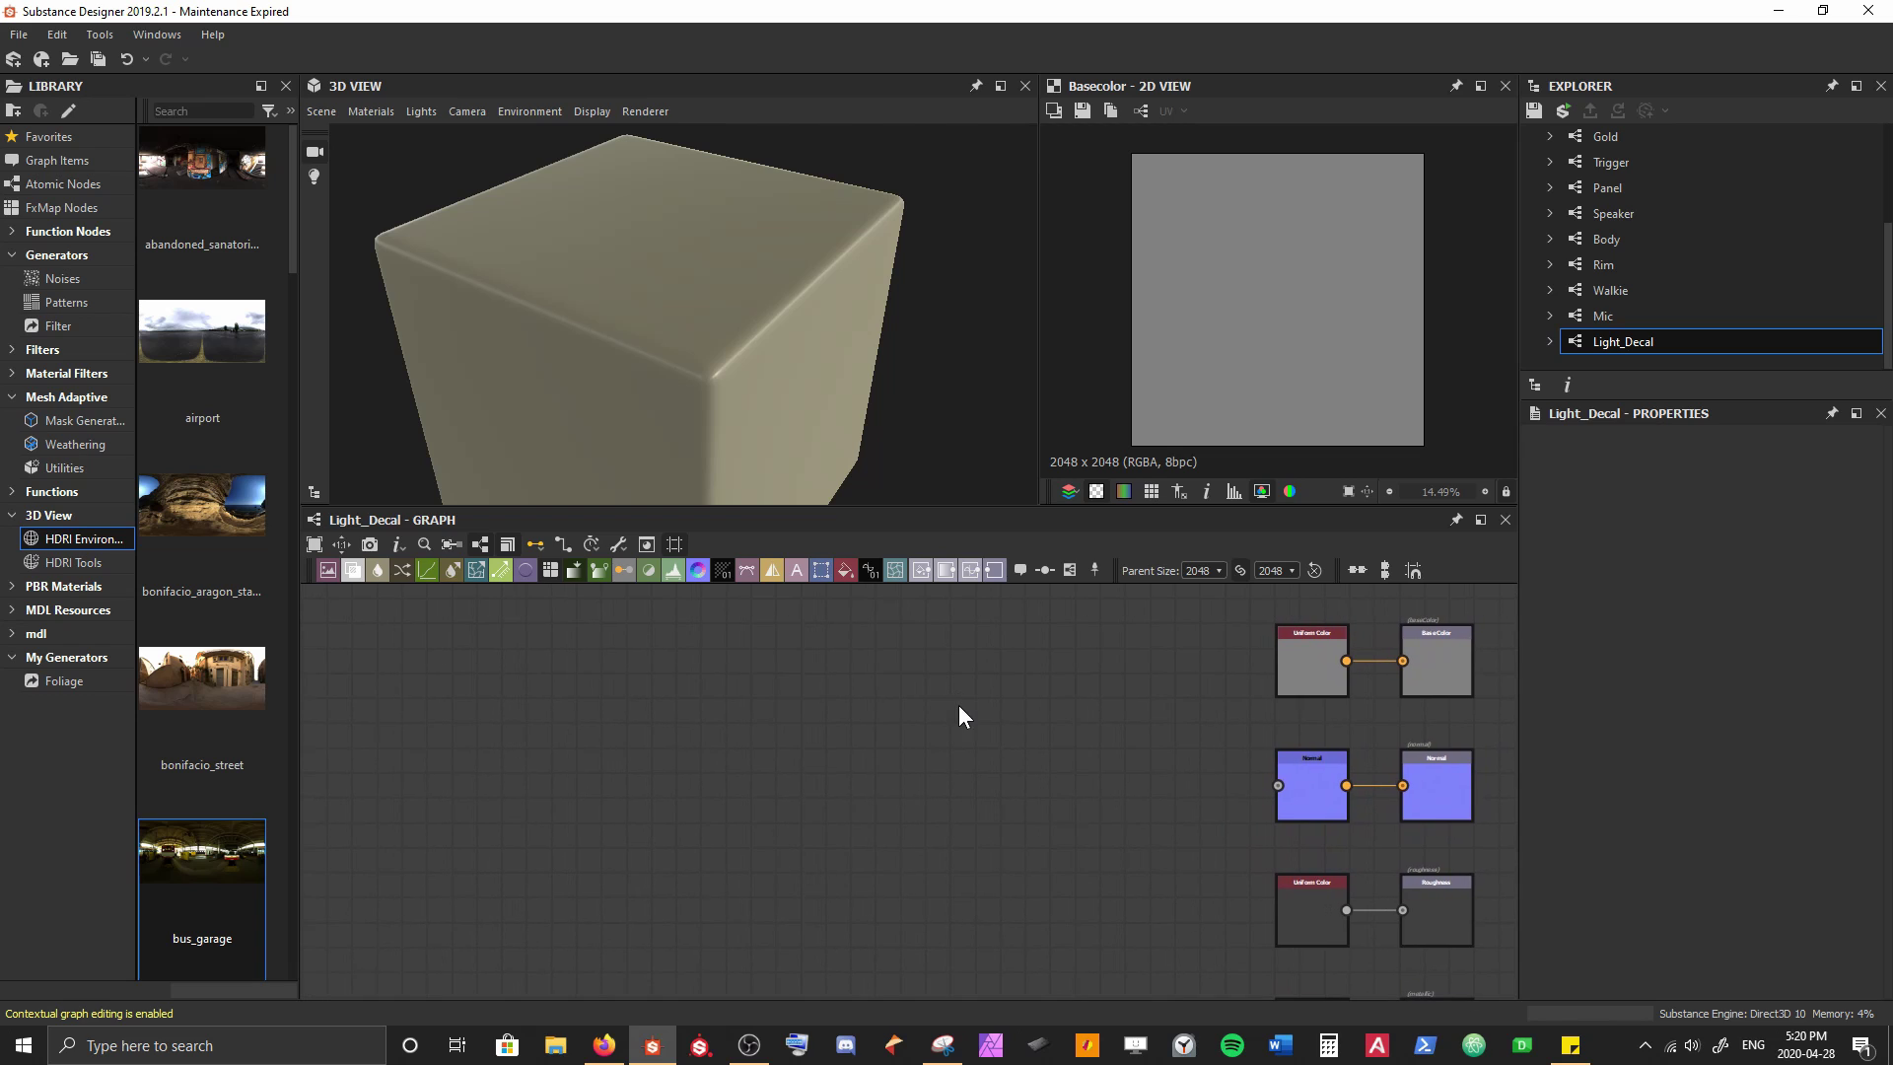
key(space)
text(shape)
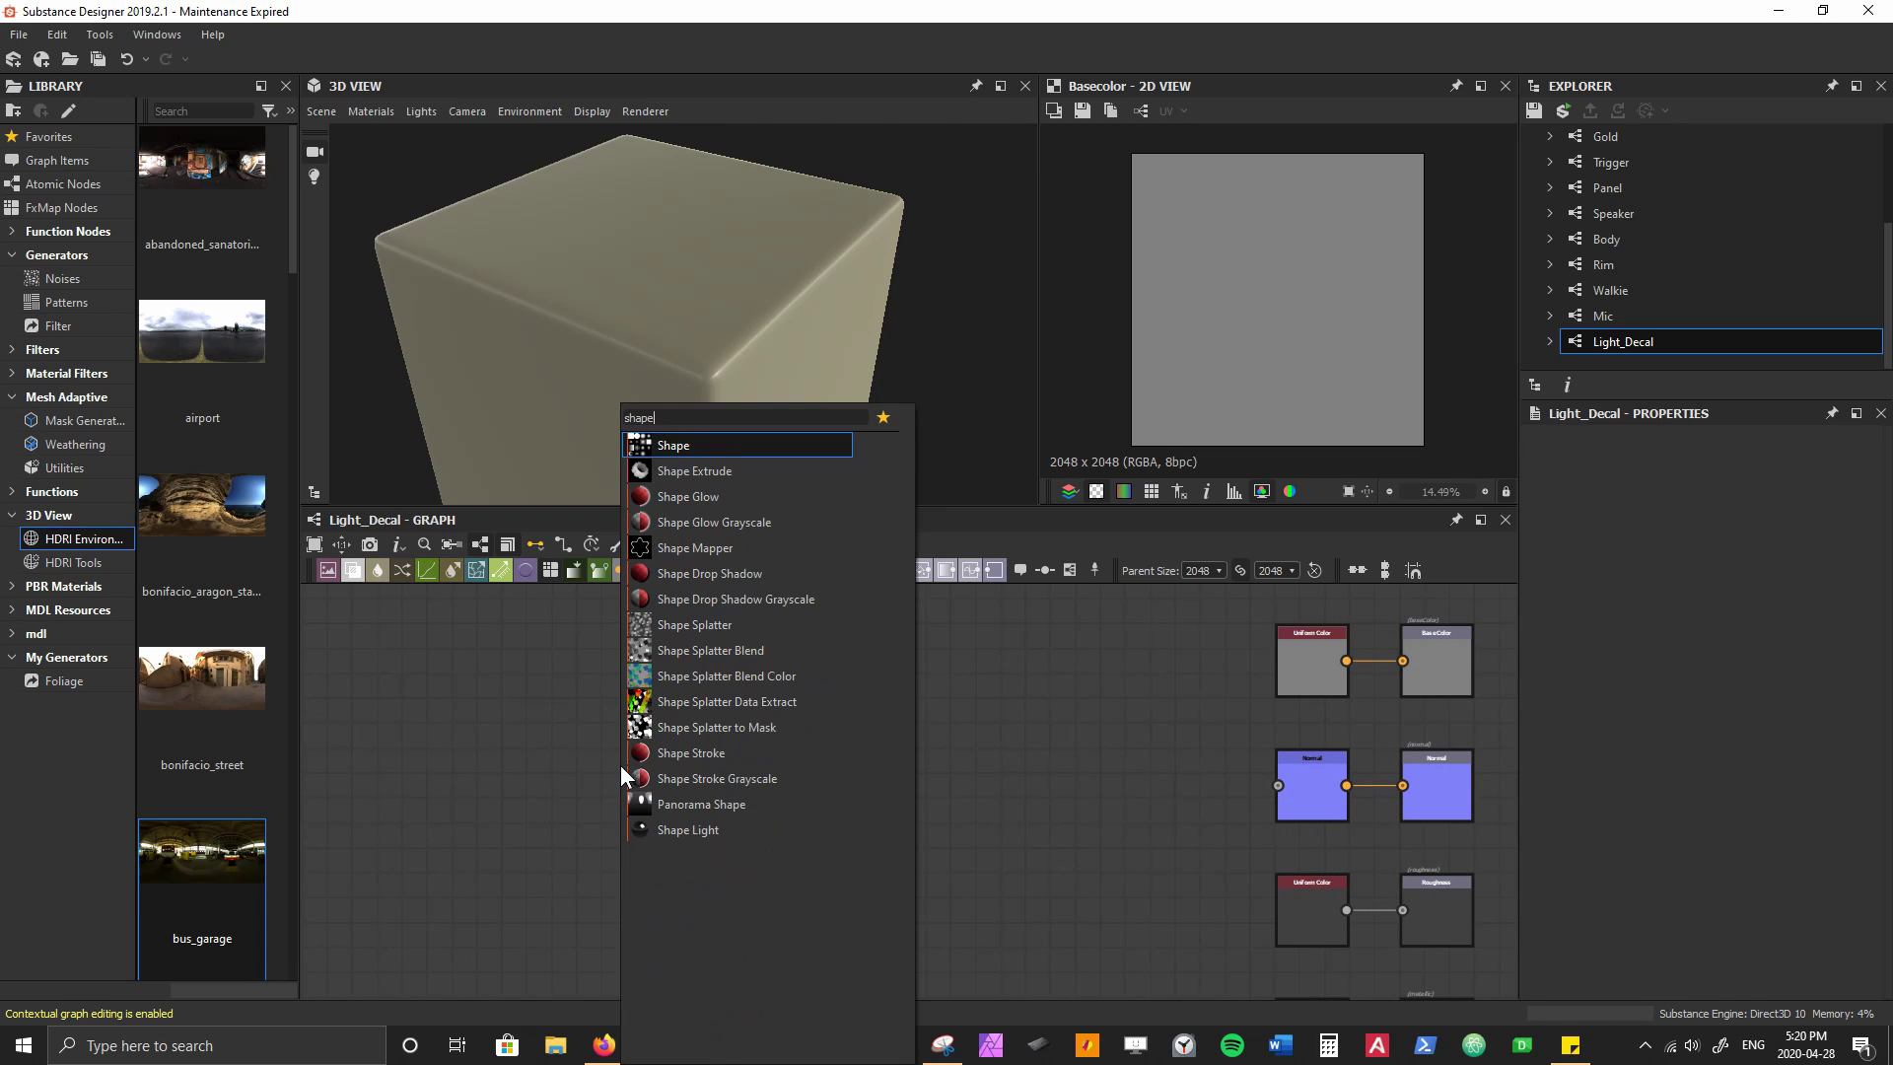
key(Escape)
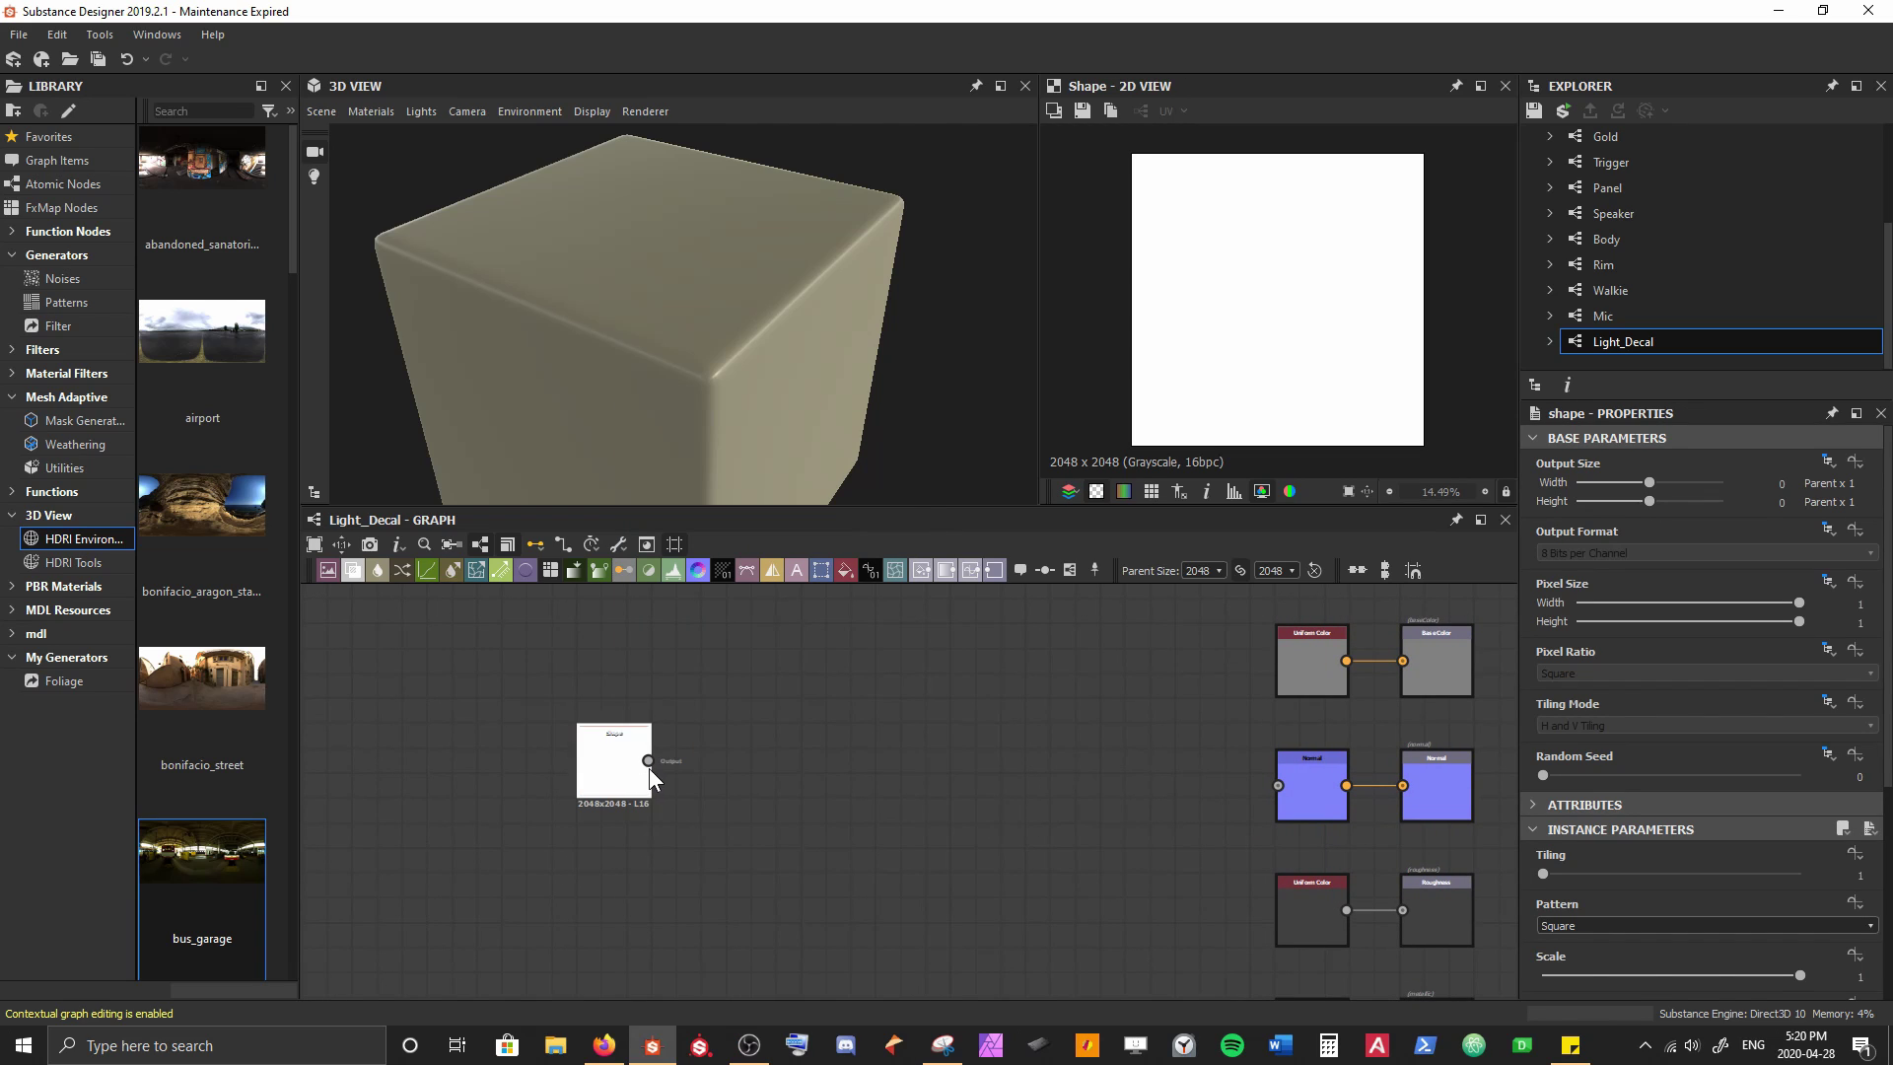
Connect the Shape node to the Normal node and the Ambient Occlusion output, and delete the Uniform Color node beside that output
drag(647, 760, 996, 779)
scroll(973, 744, down, 3)
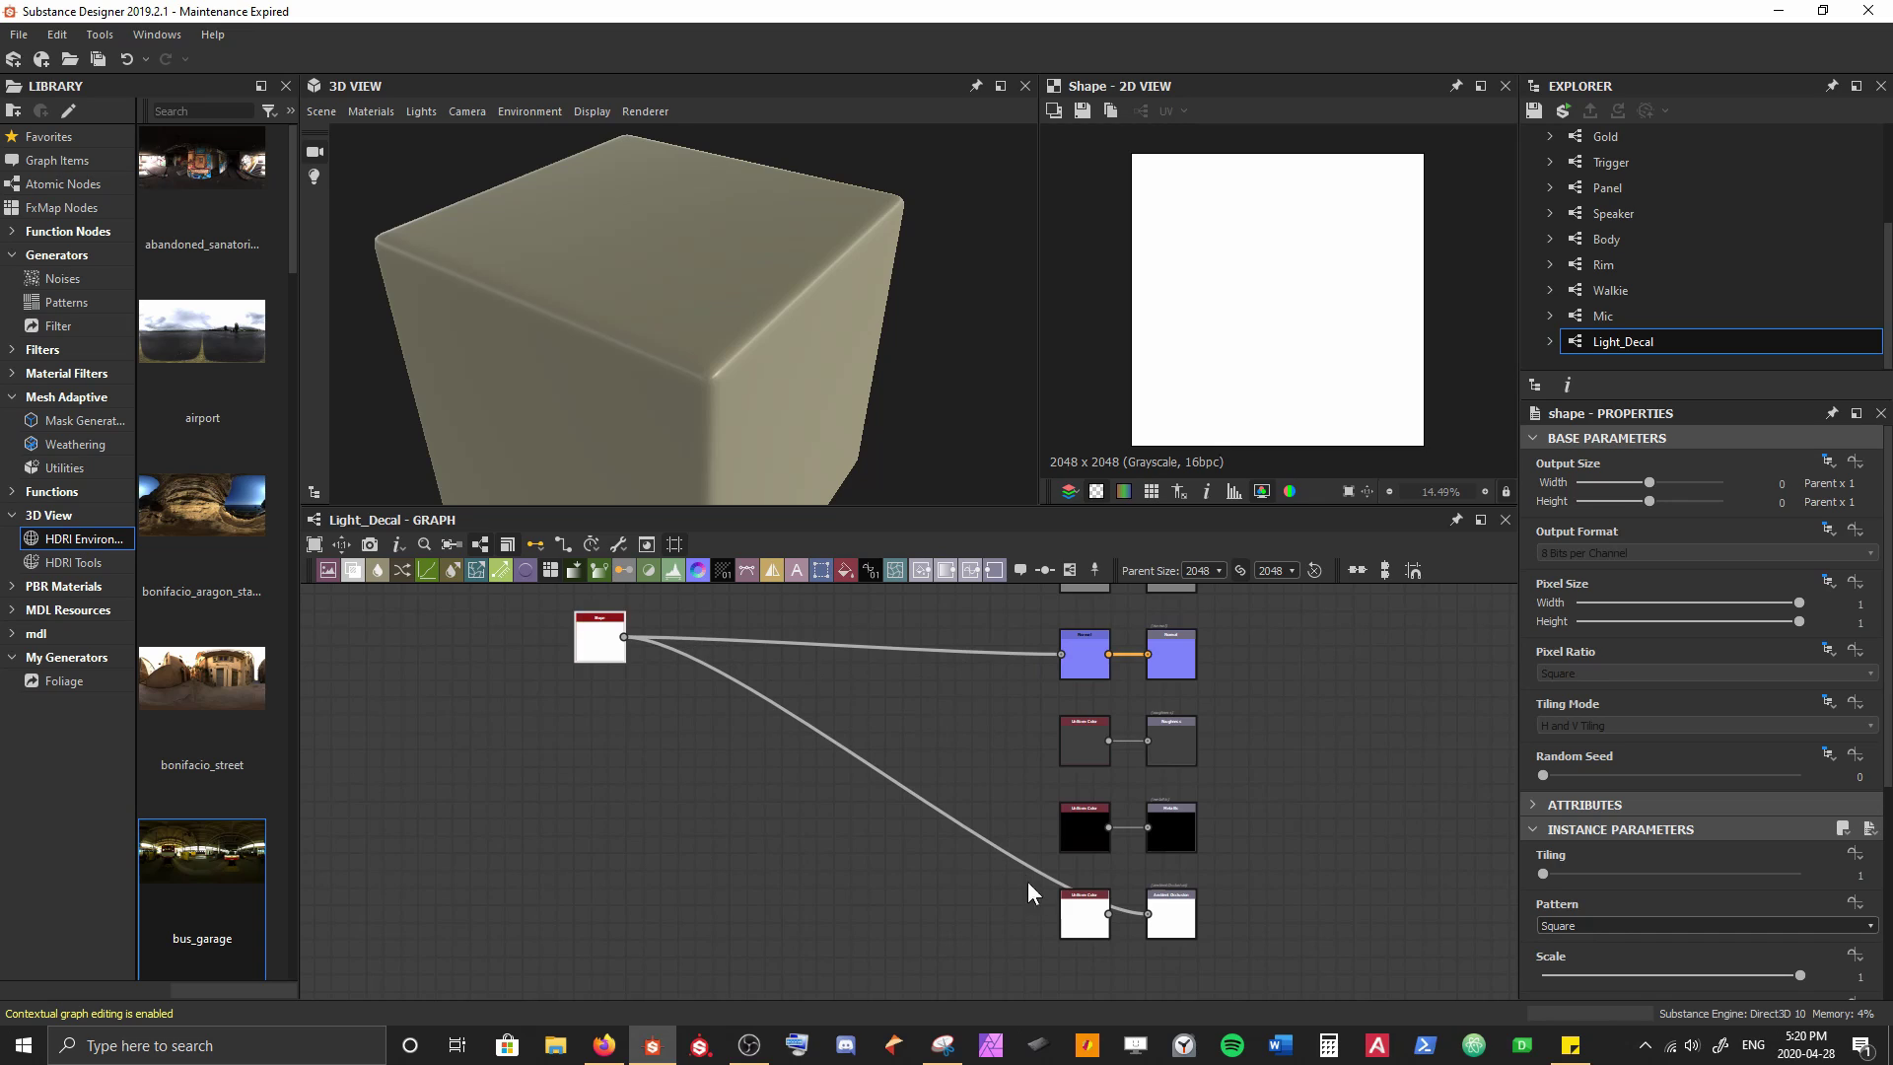
click(1069, 923)
key(Delete)
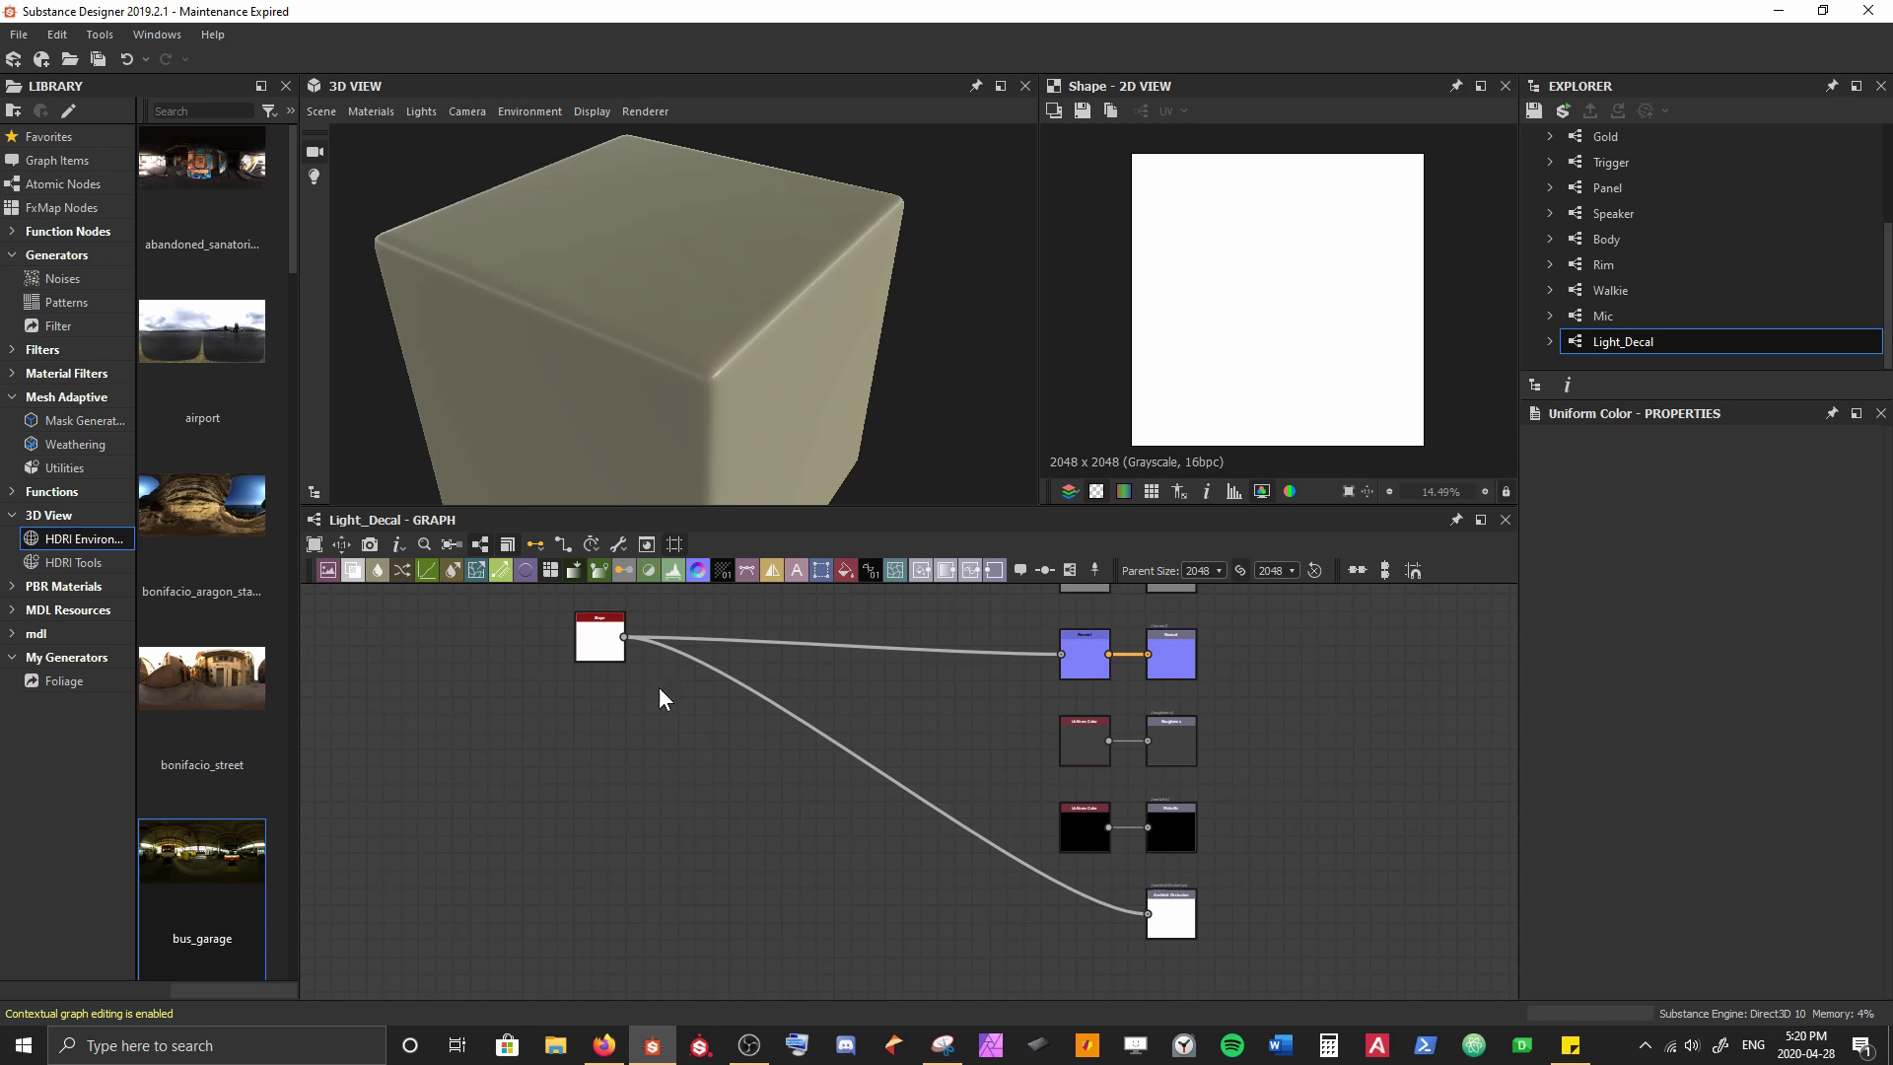
Set the Shape node's pattern to Paraboloid and check the result on the cube
scroll(631, 720, up, 3)
click(607, 741)
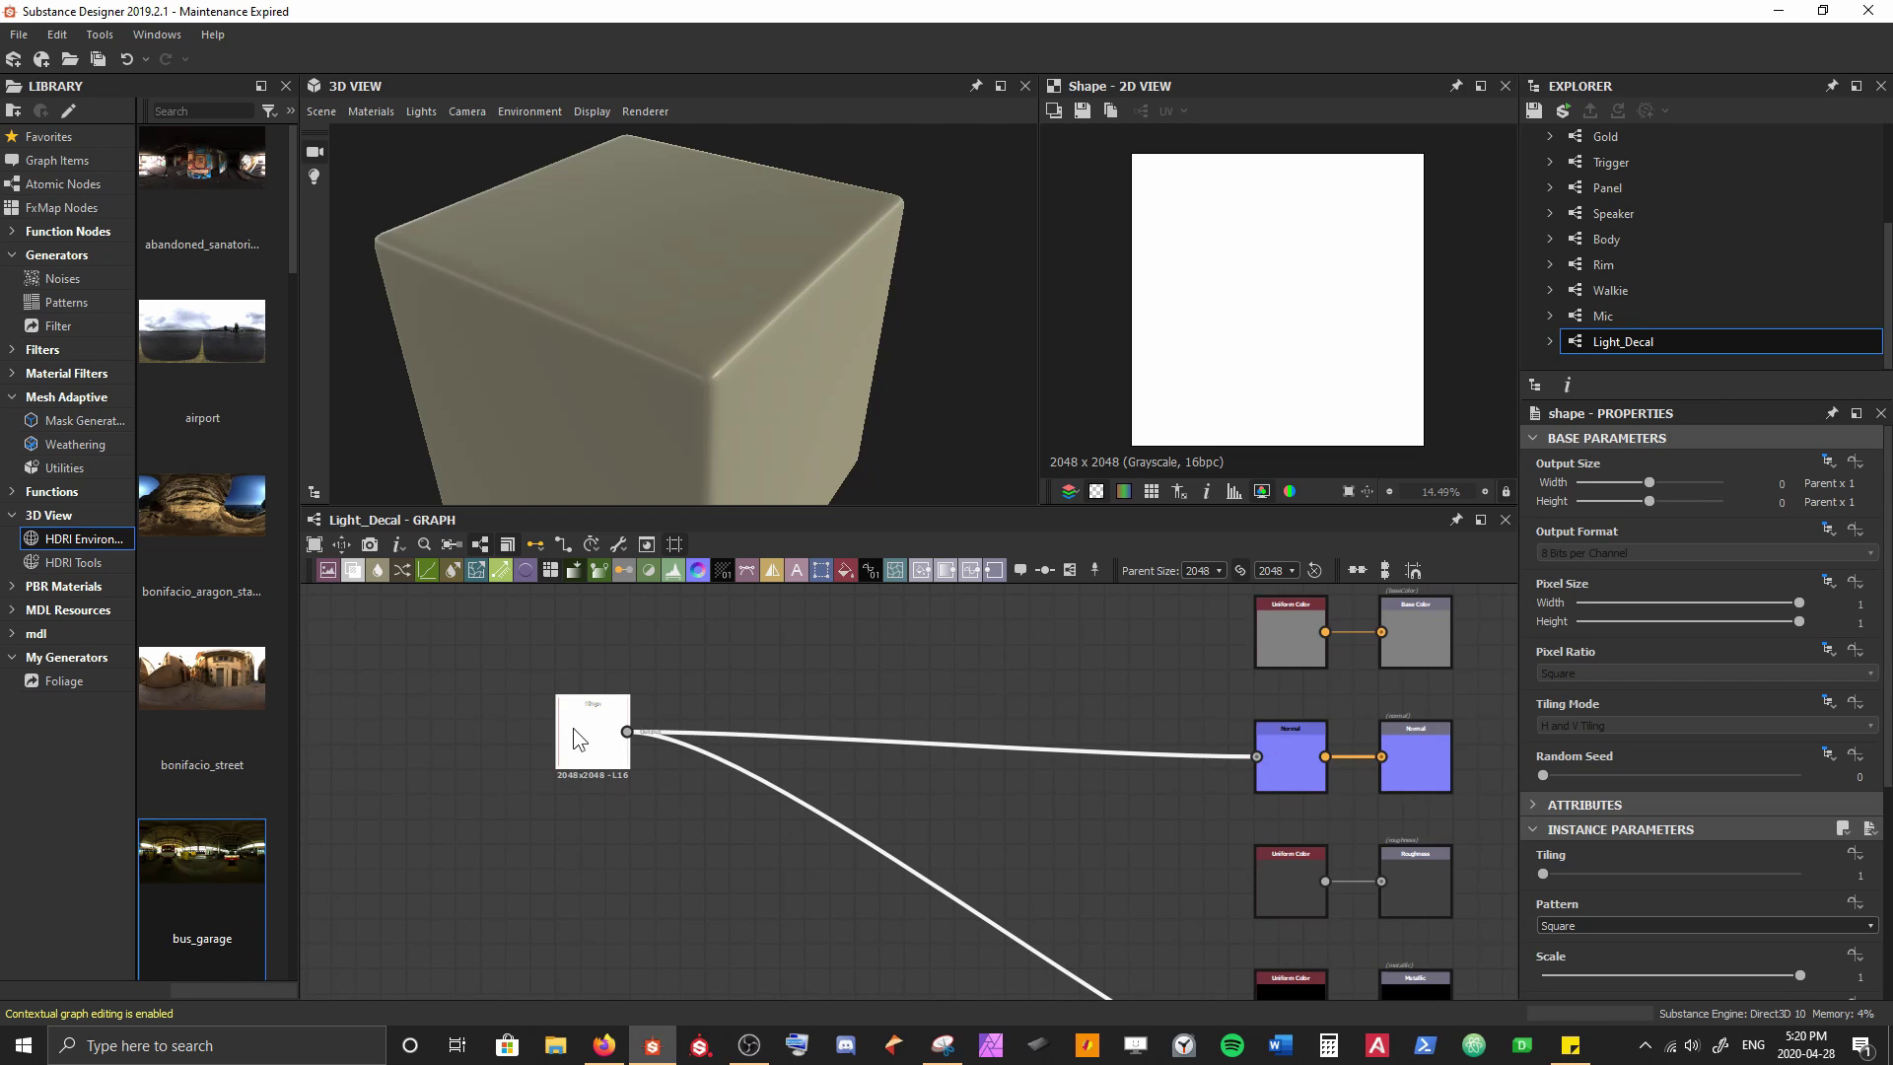
click(1600, 927)
click(1593, 807)
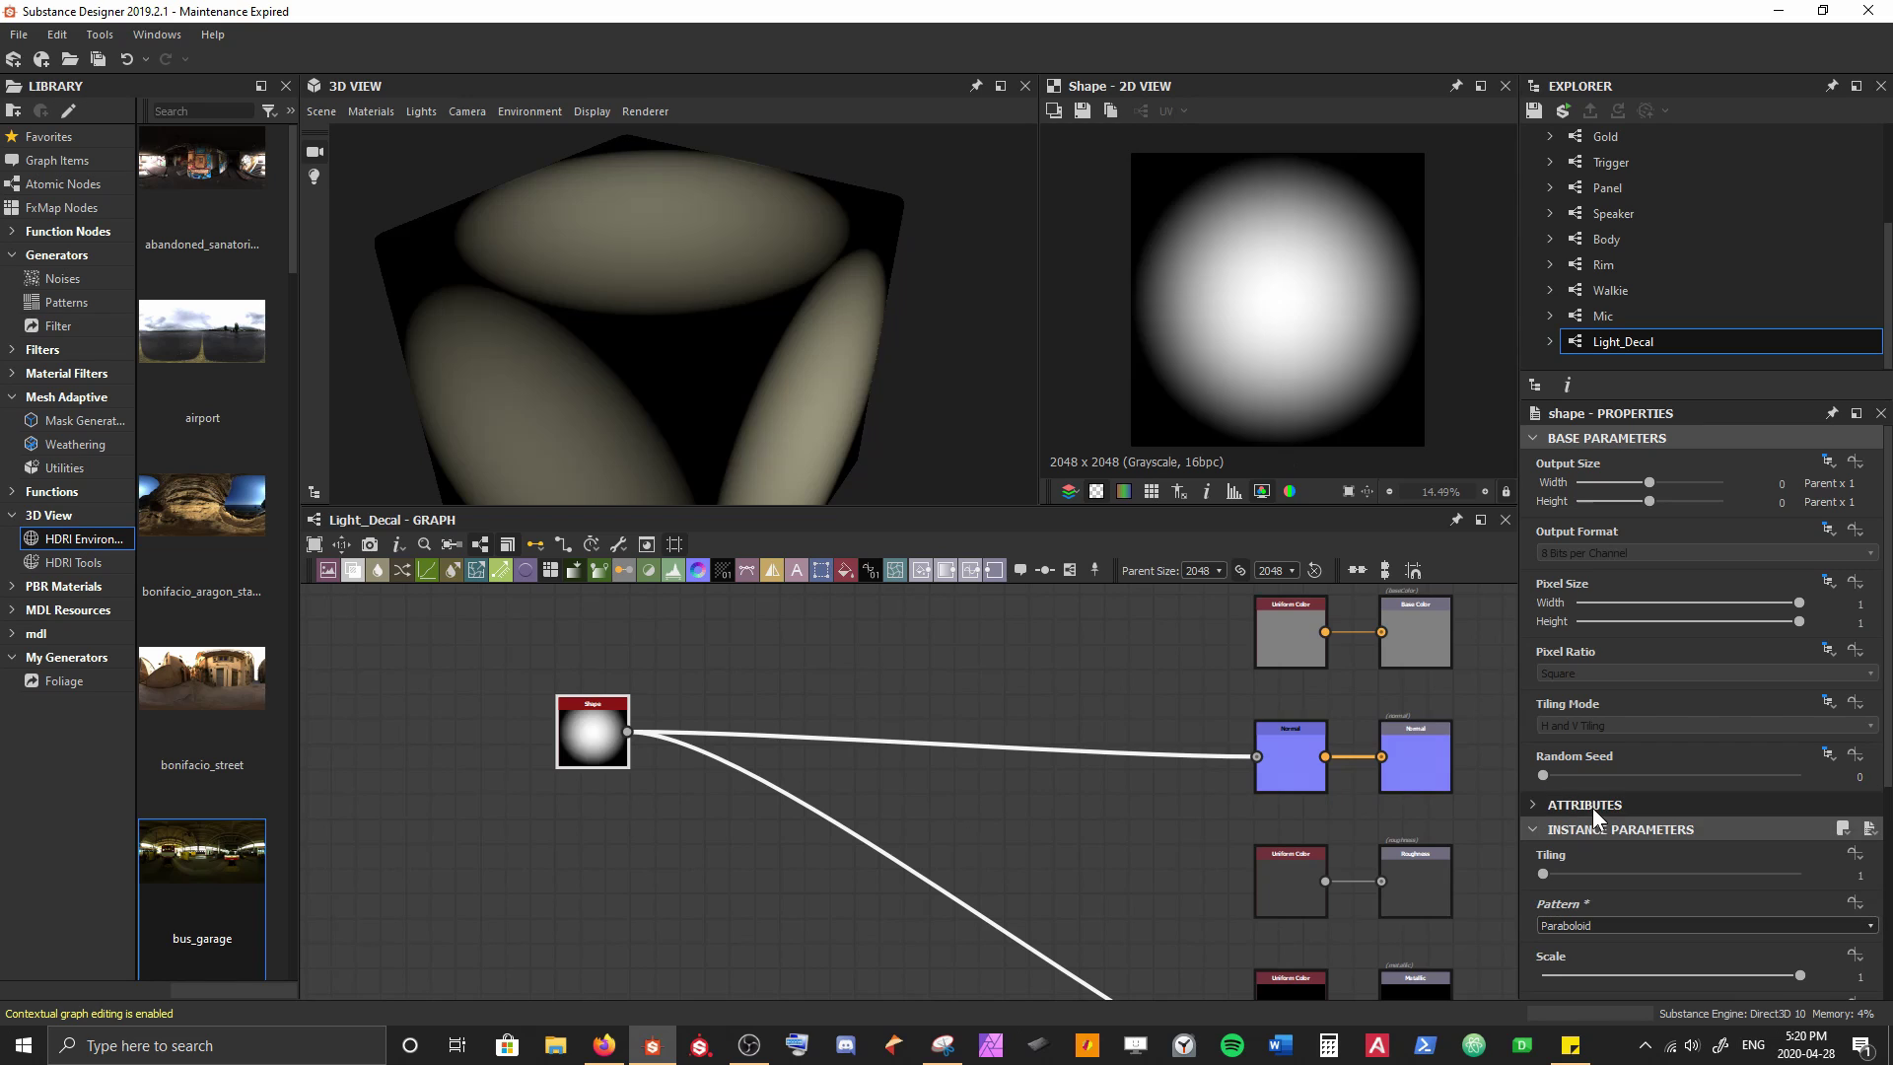
drag(777, 345, 762, 238)
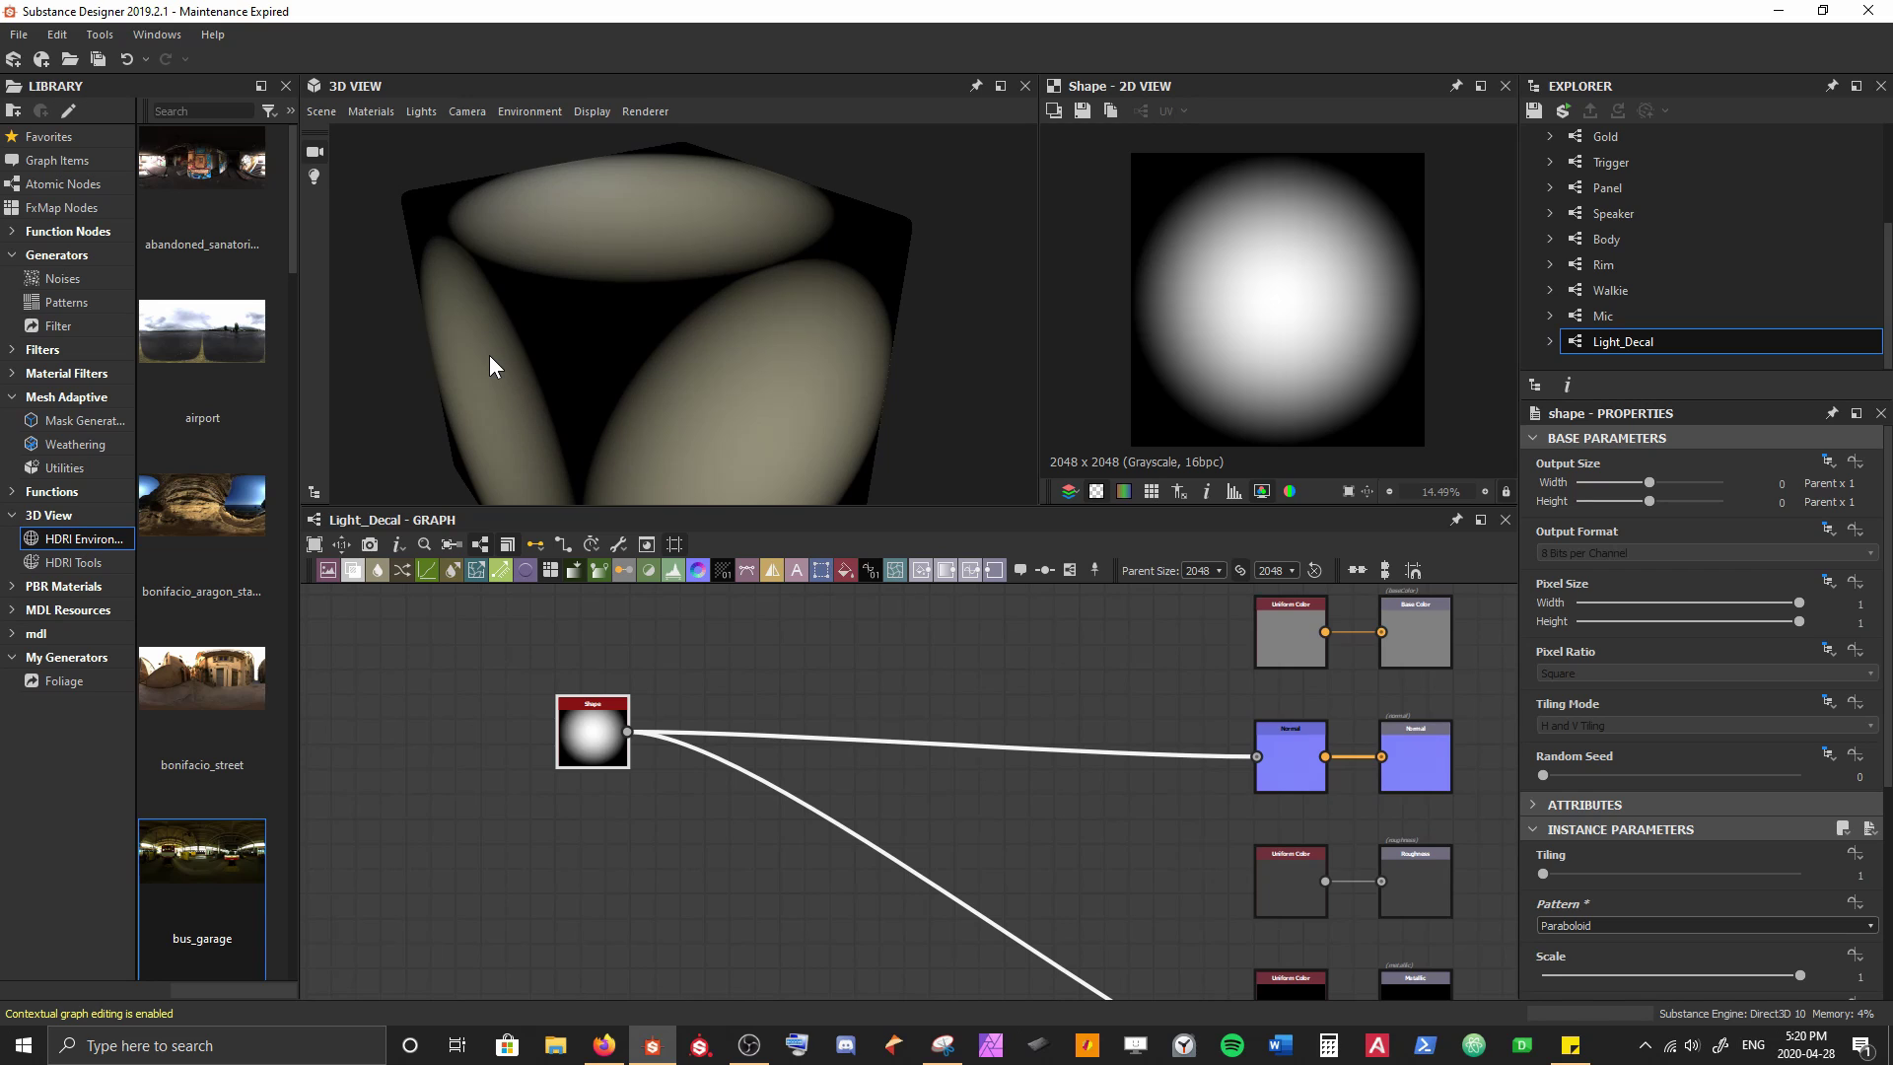
drag(491, 358, 549, 355)
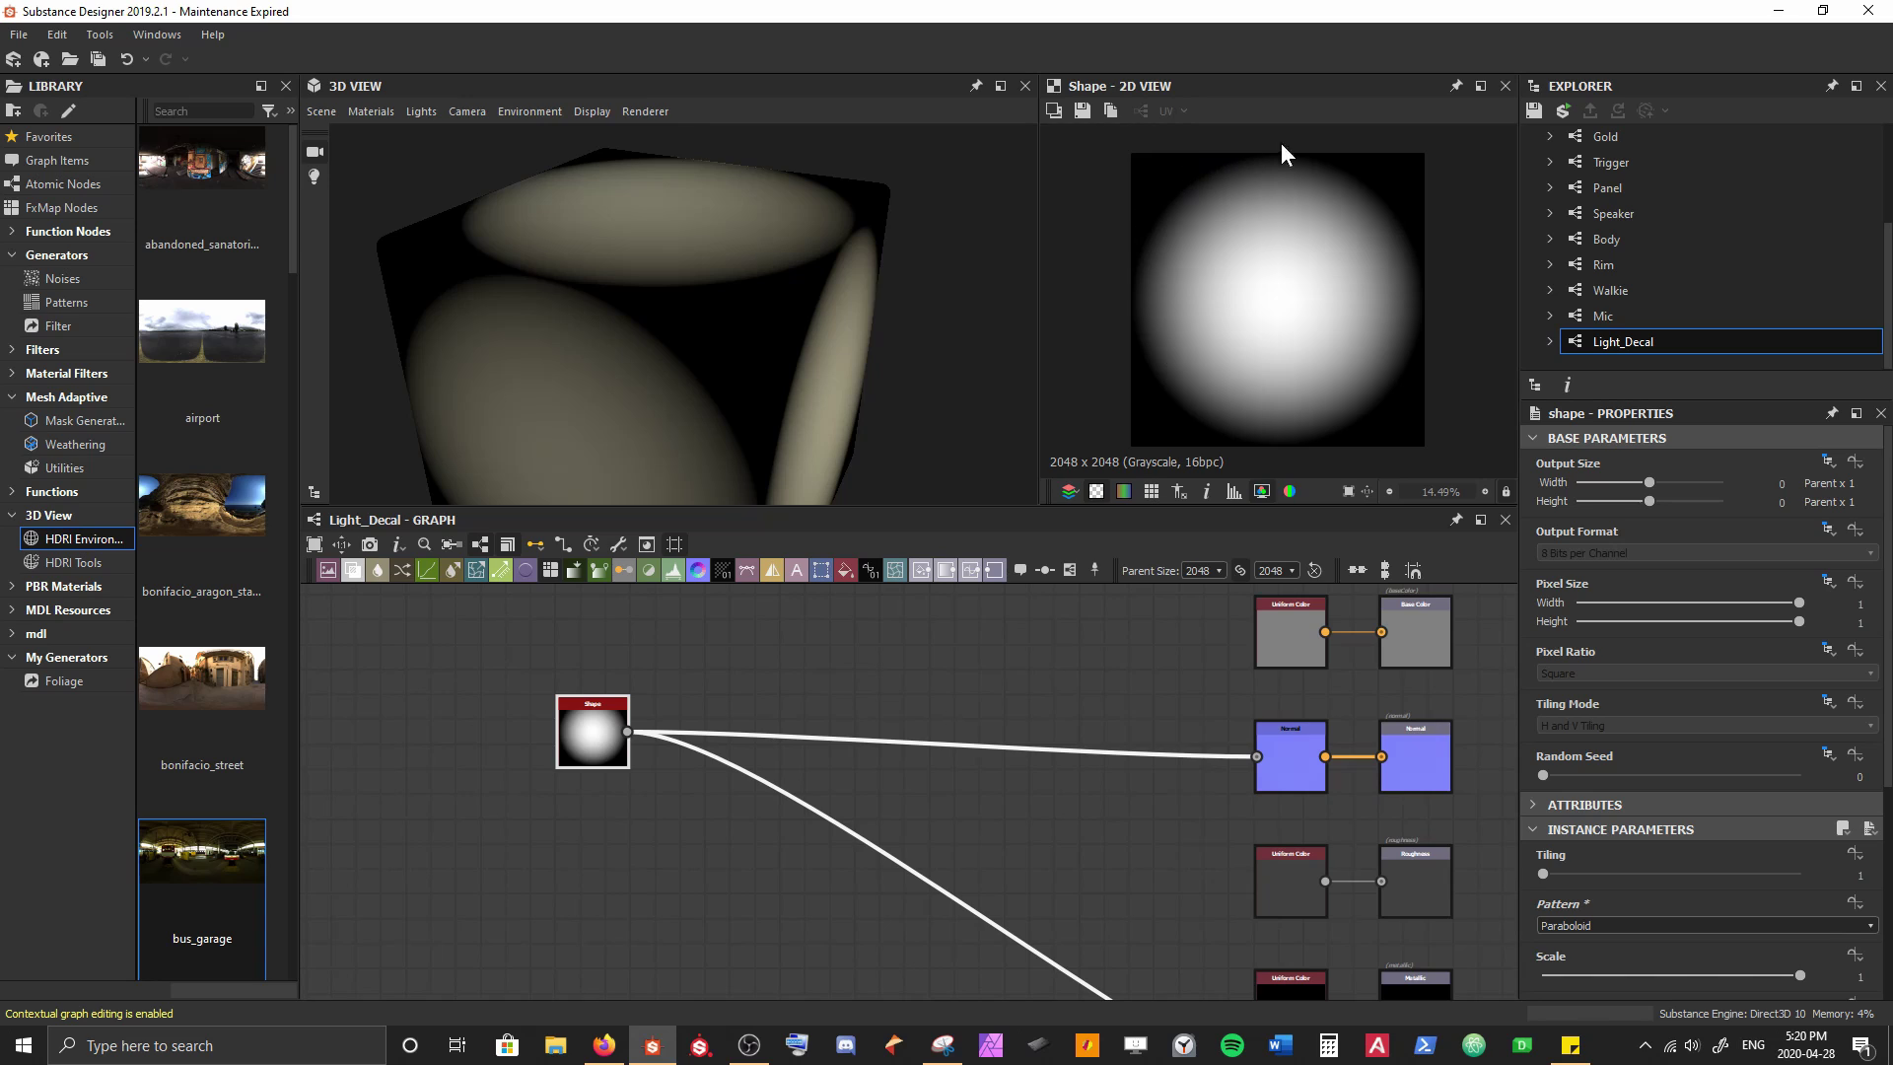
mouse_move(694, 361)
mouse_down()
mouse_move(704, 382)
mouse_move(703, 348)
mouse_up()
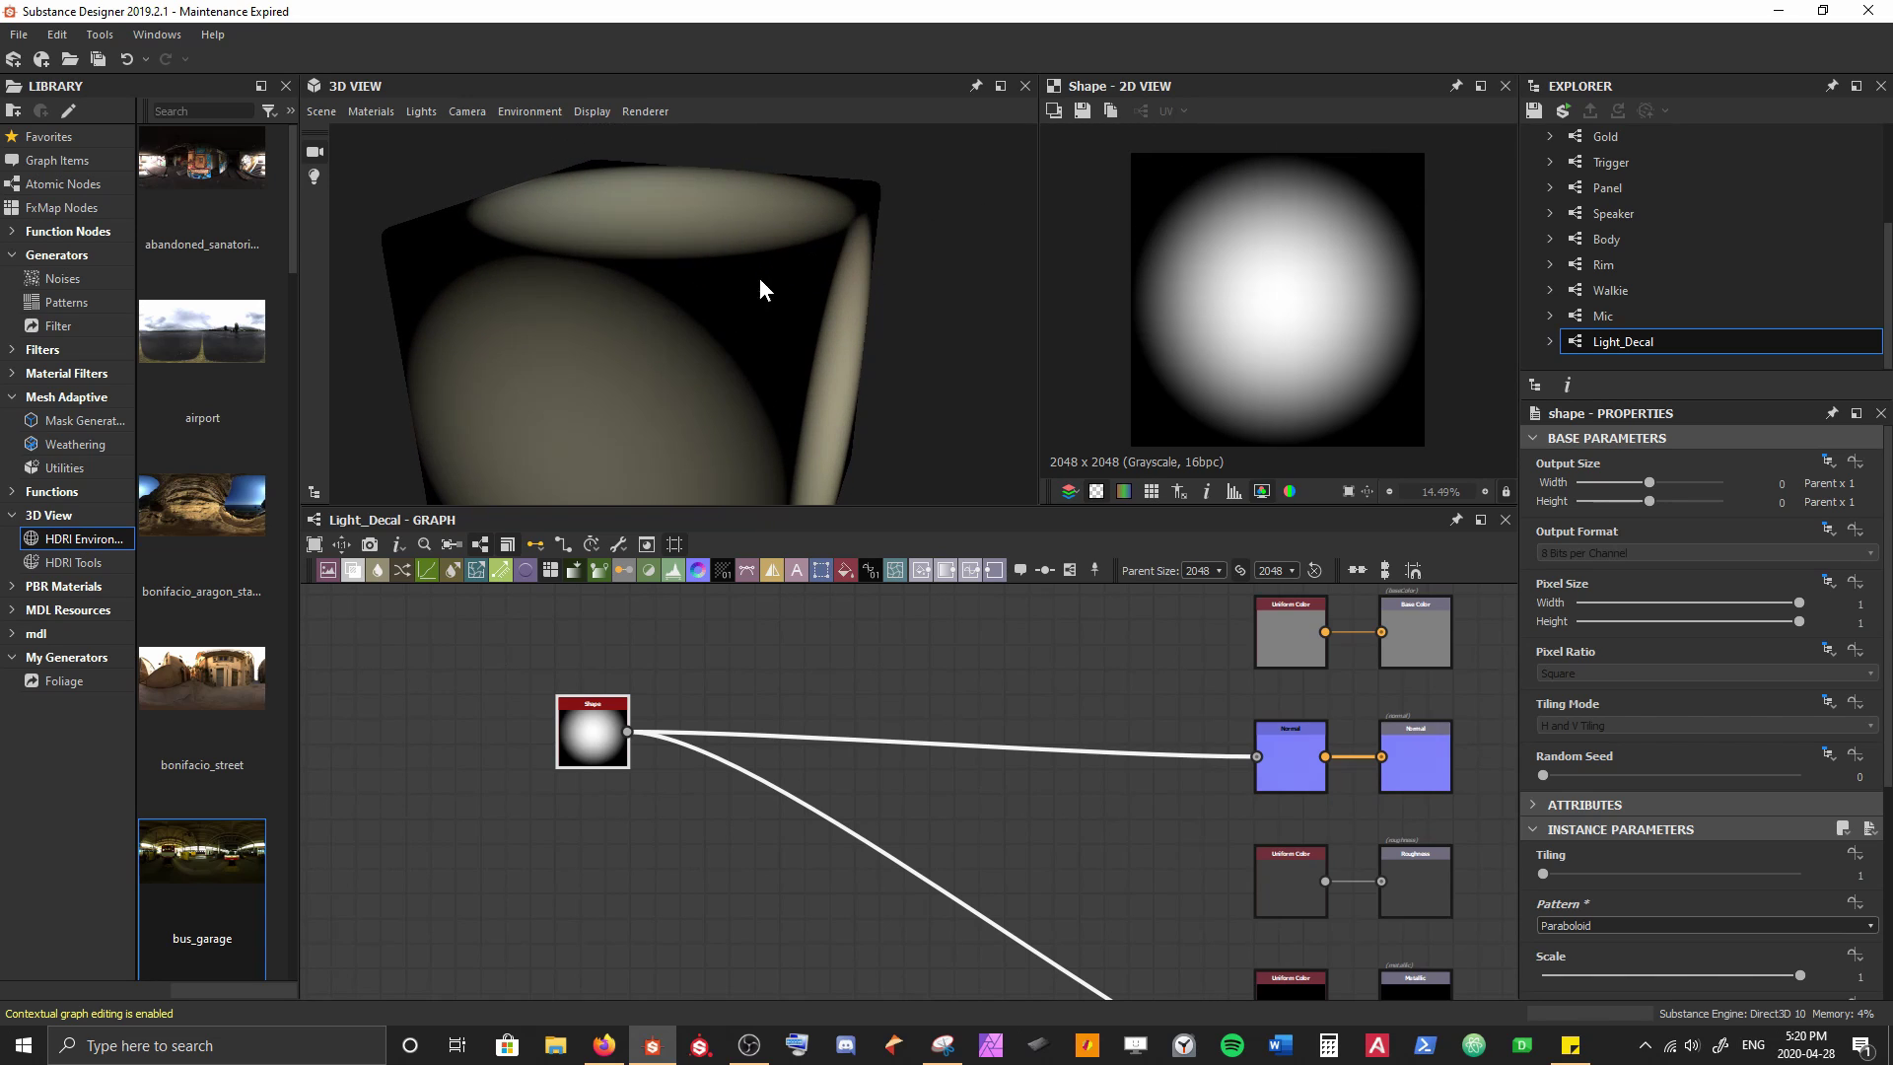
mouse_move(760, 279)
mouse_down()
mouse_move(739, 317)
mouse_move(731, 274)
mouse_up()
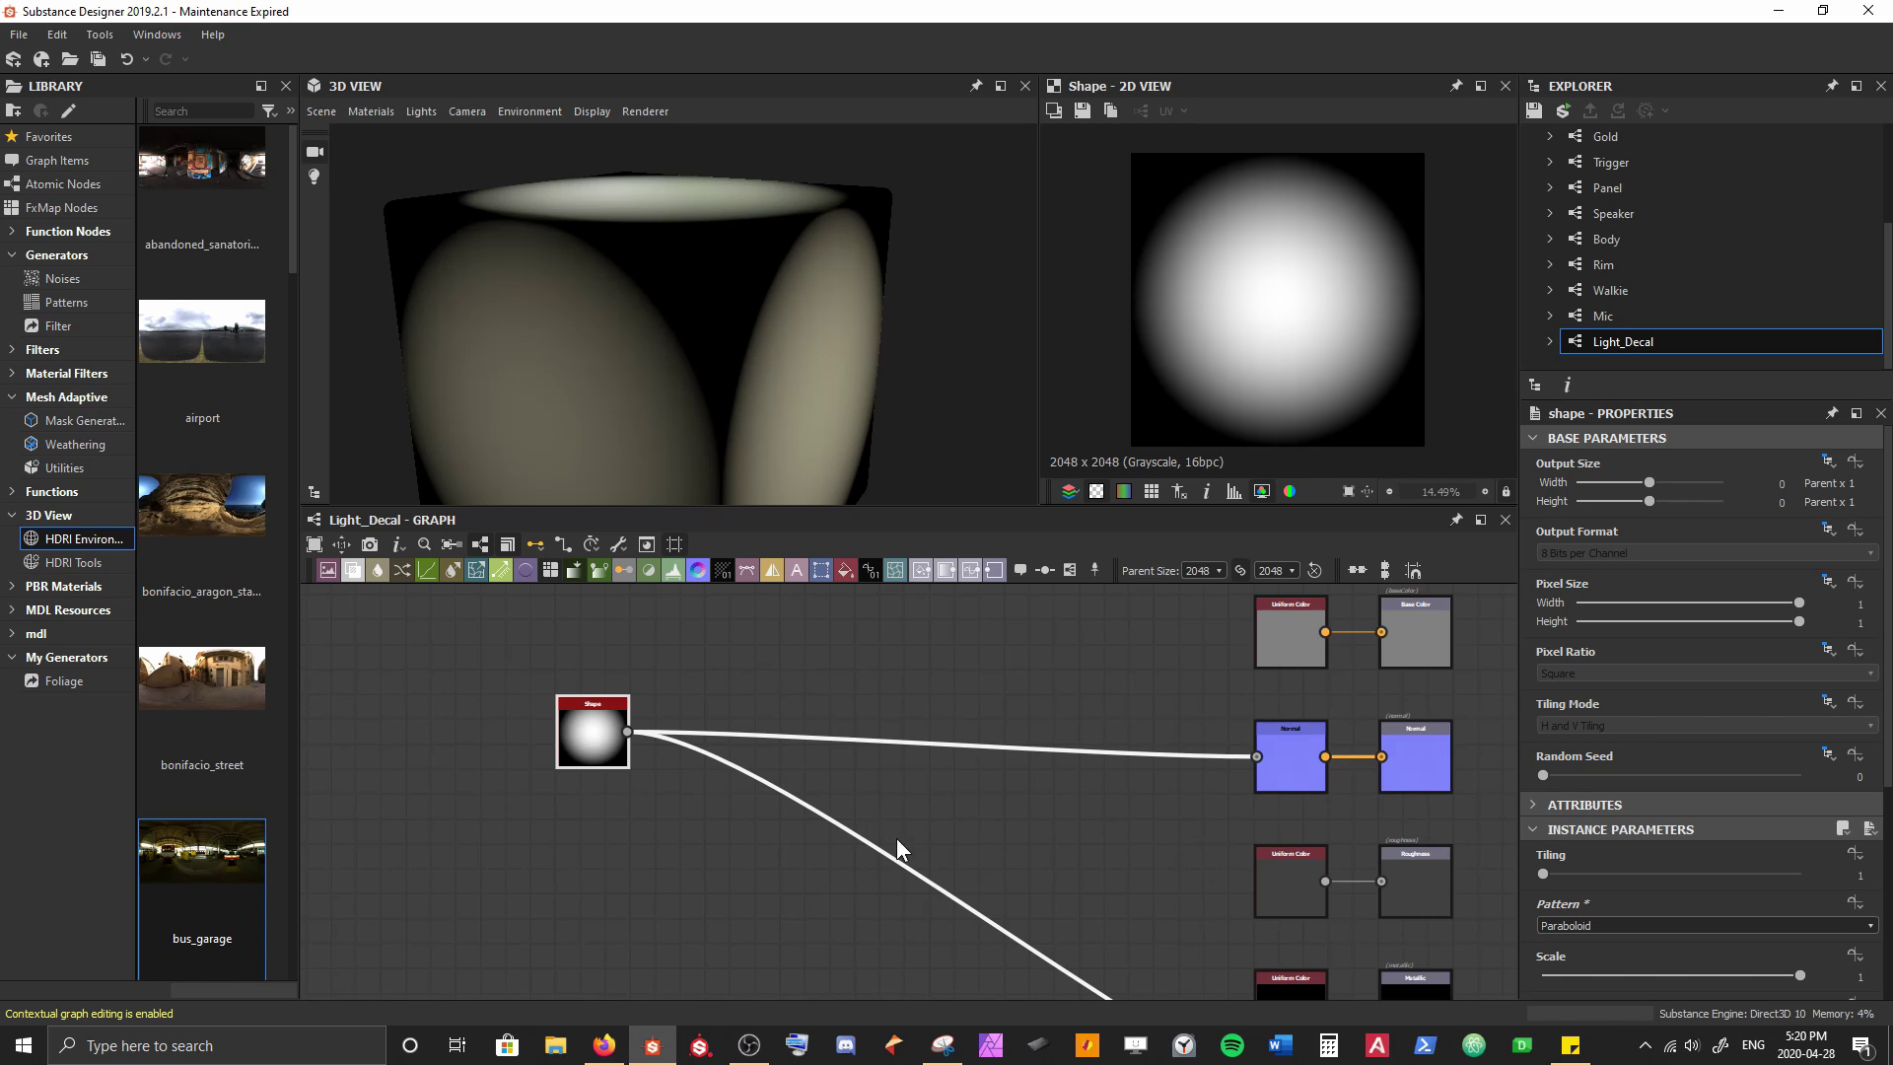
middle_drag(934, 845, 621, 623)
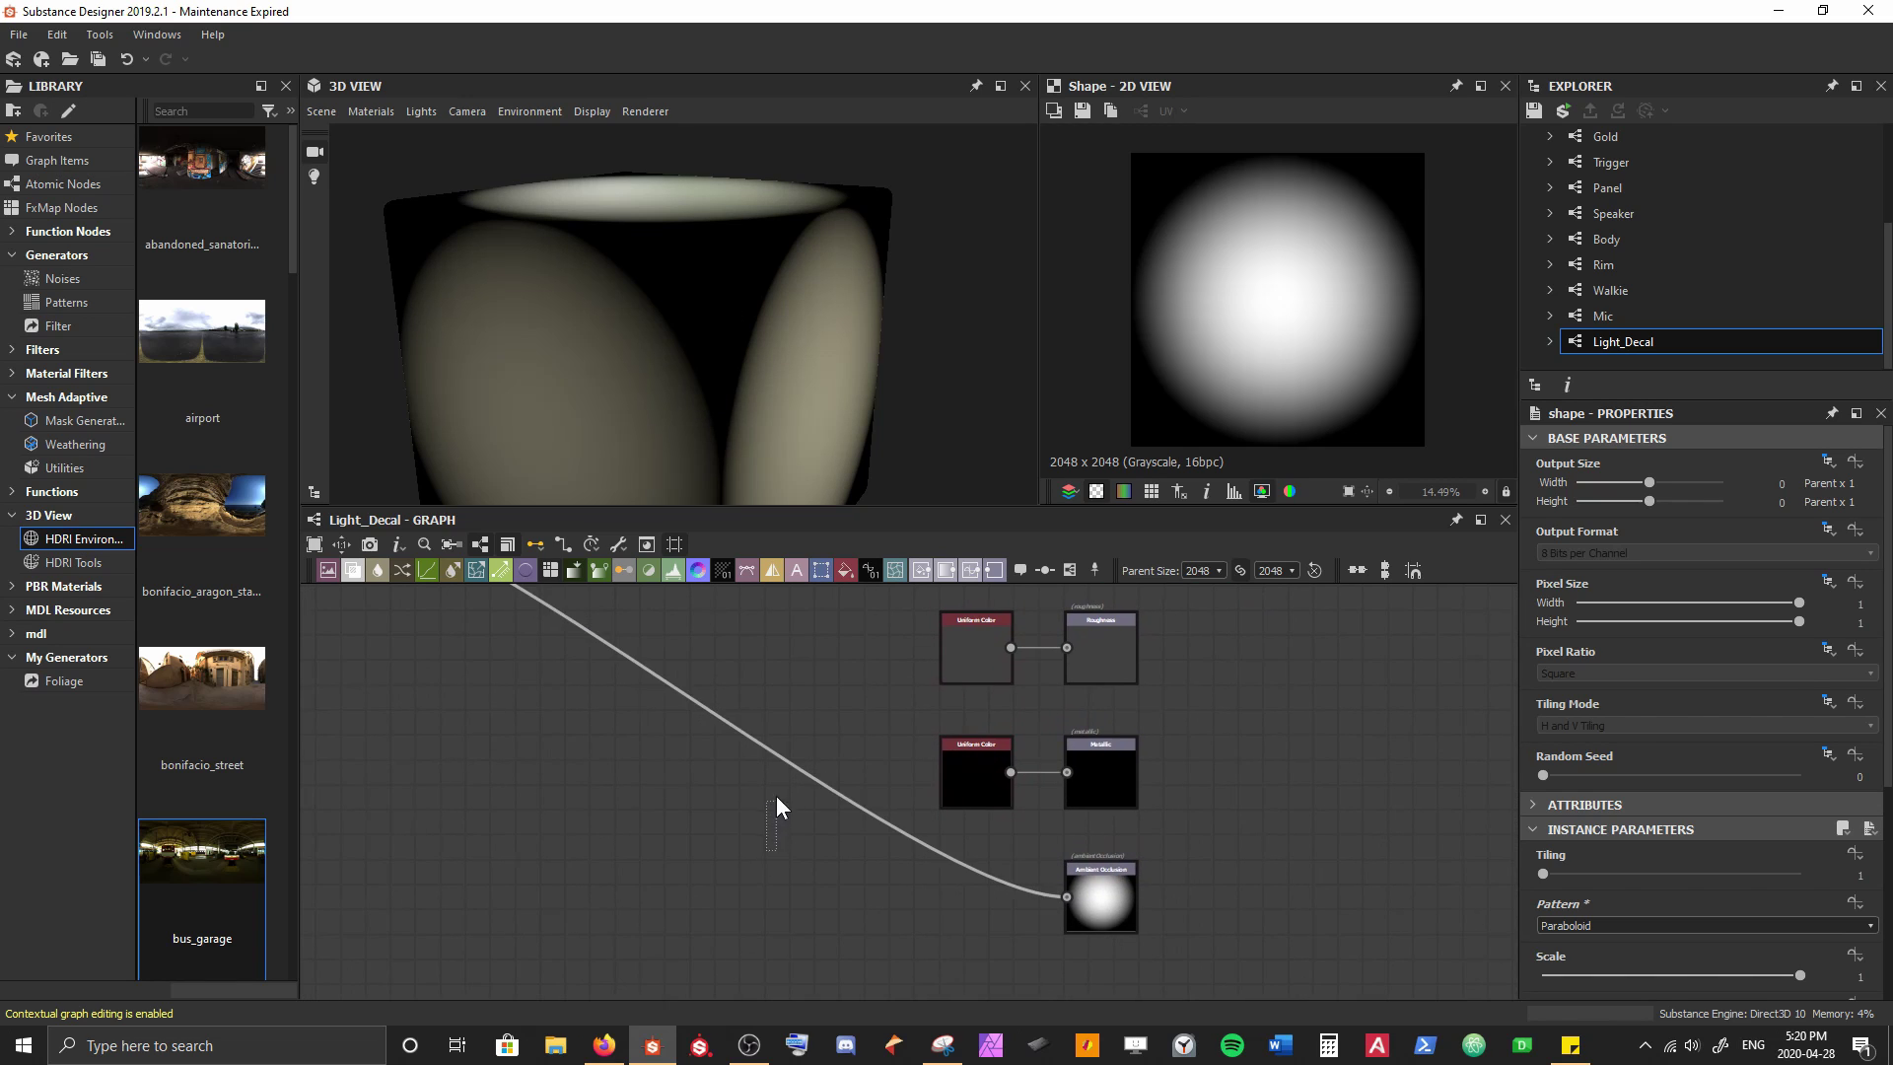
Insert an Ambient Occlusion (HBAO) node between the Shape node and the Ambient Occlusion output, placed right beside that output
key(space)
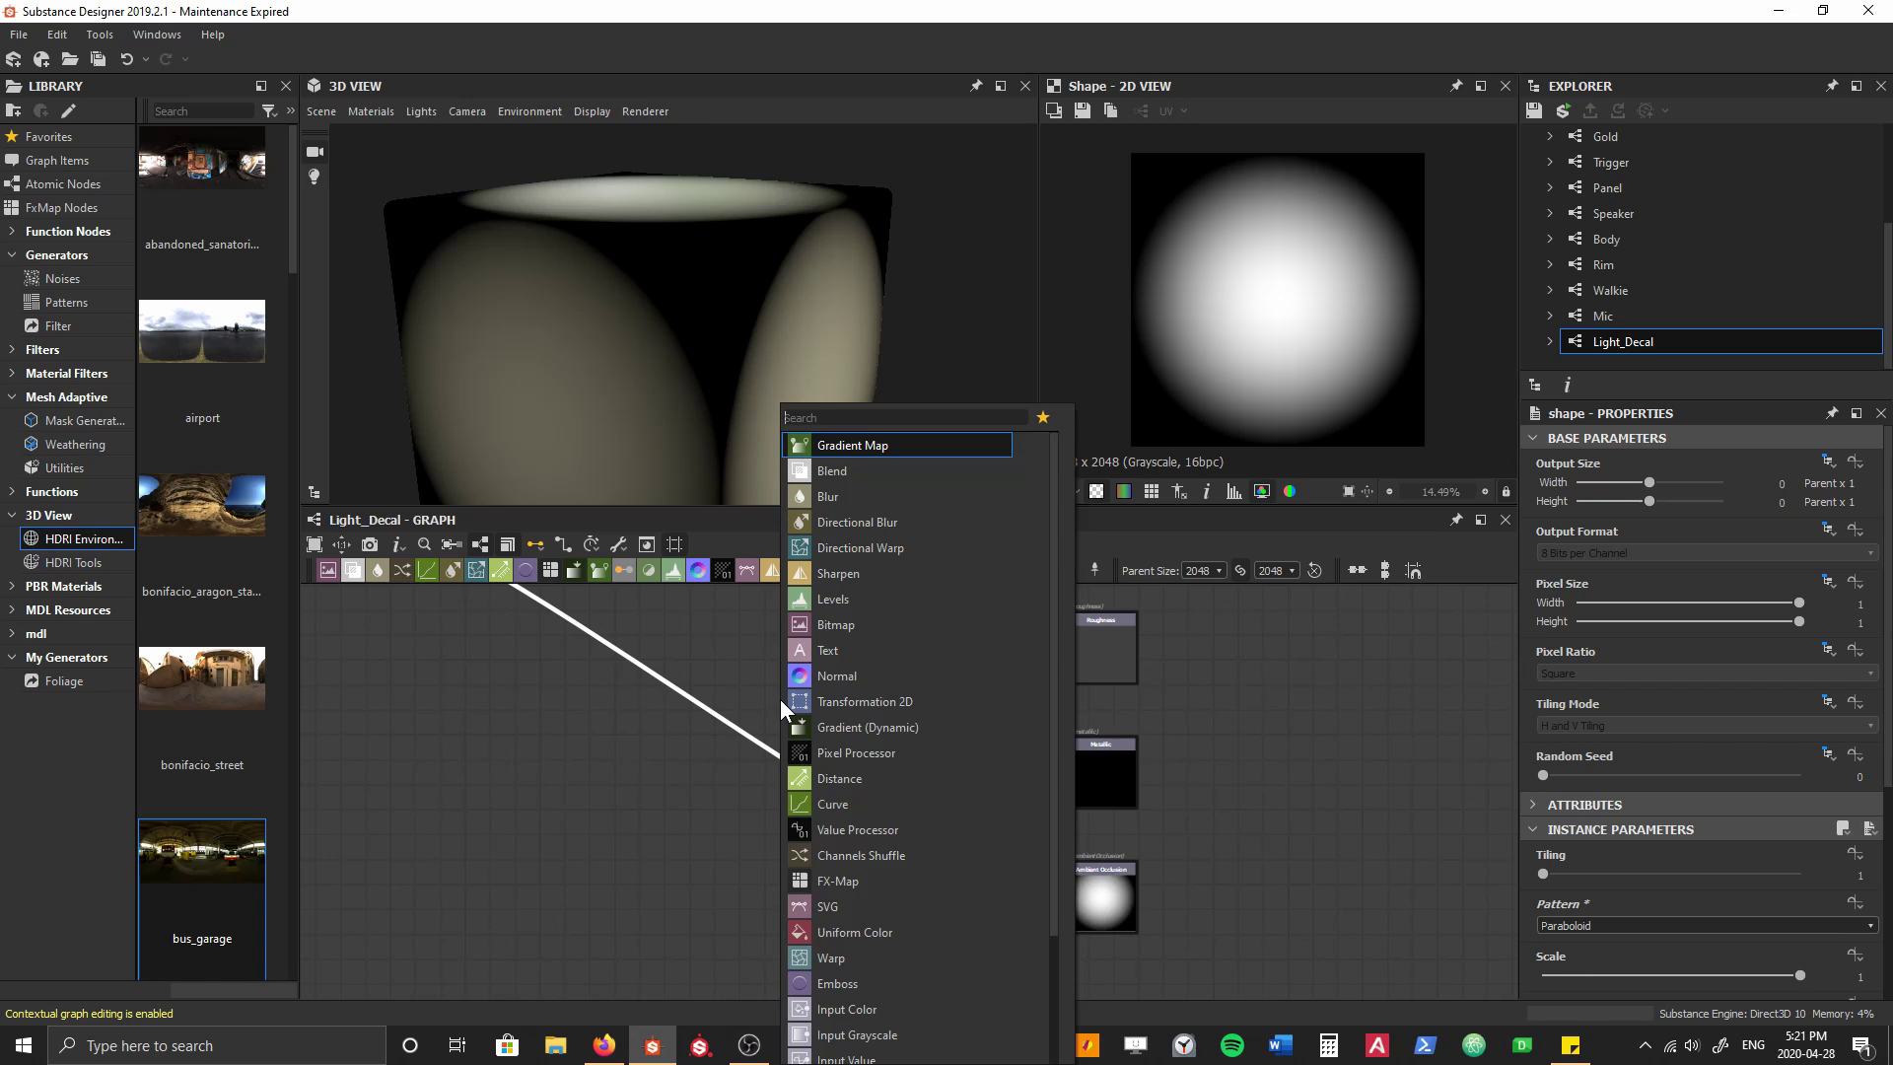
text(ao)
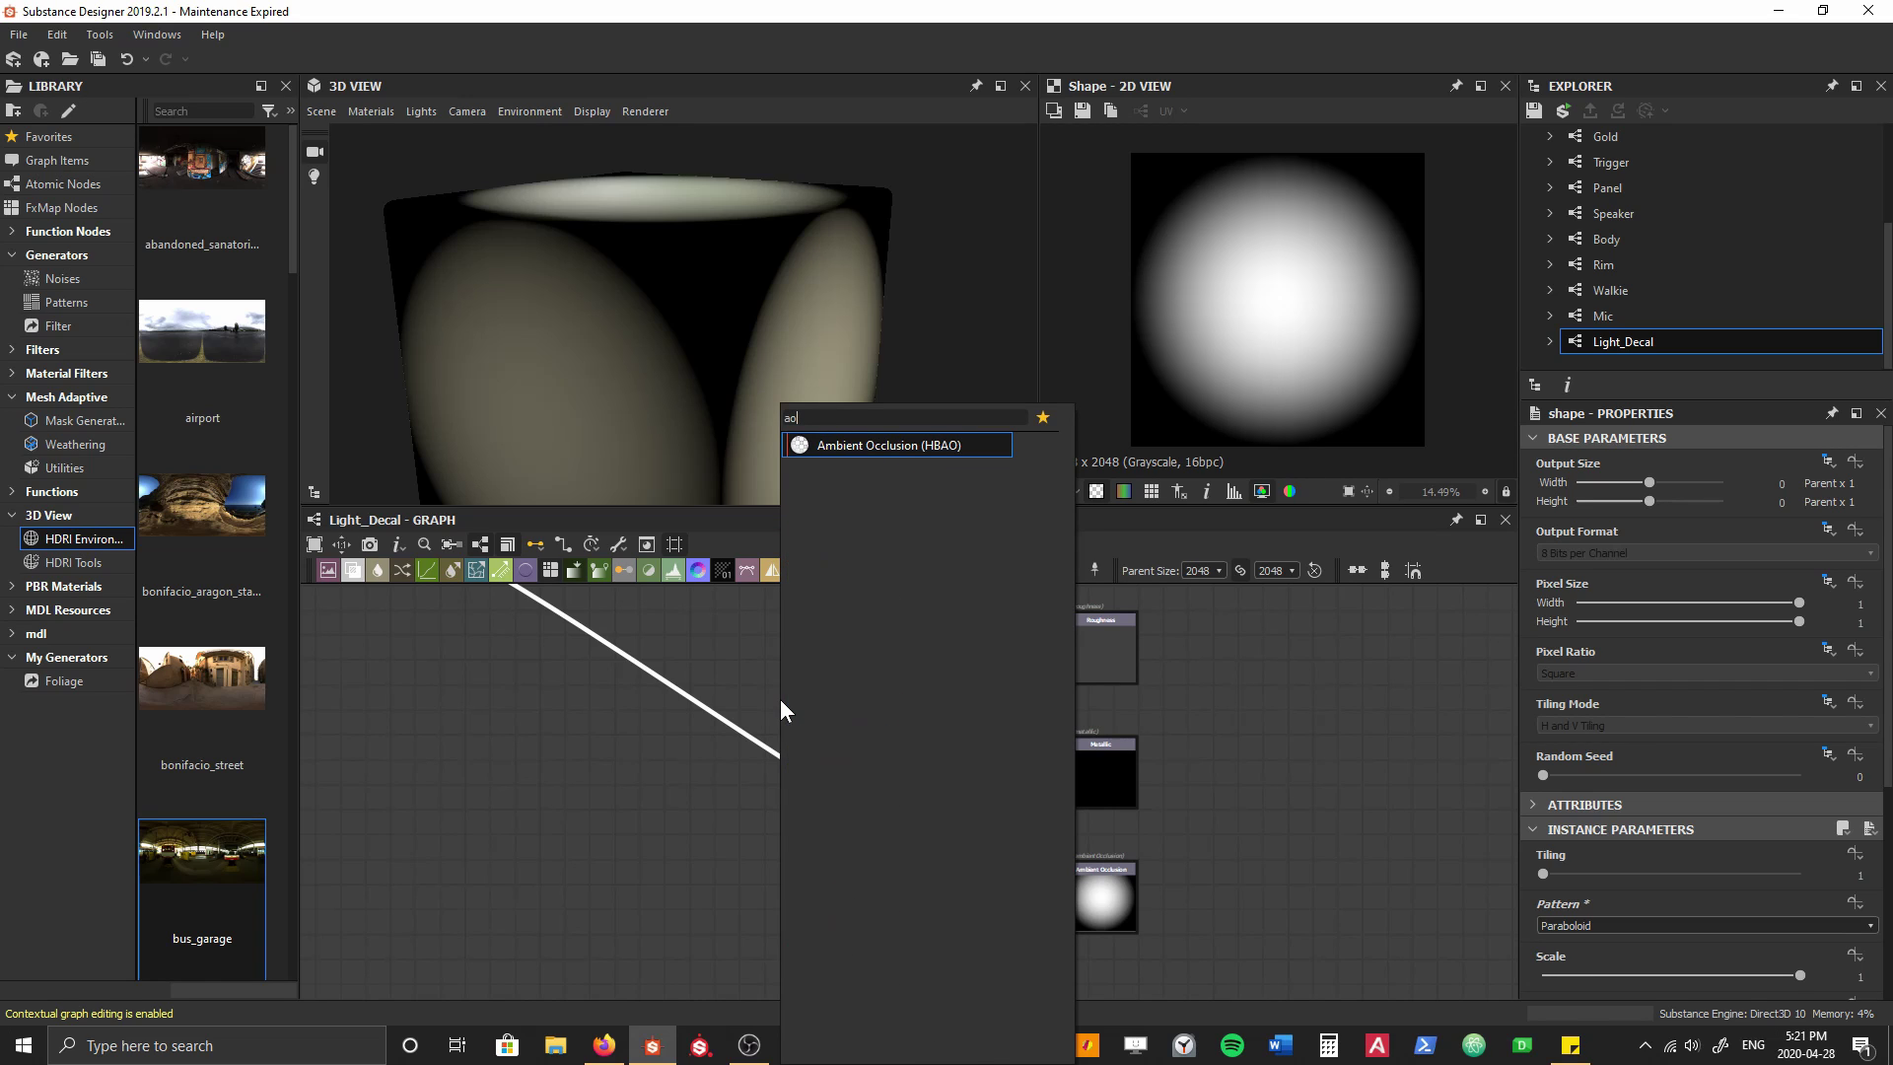
key(Return)
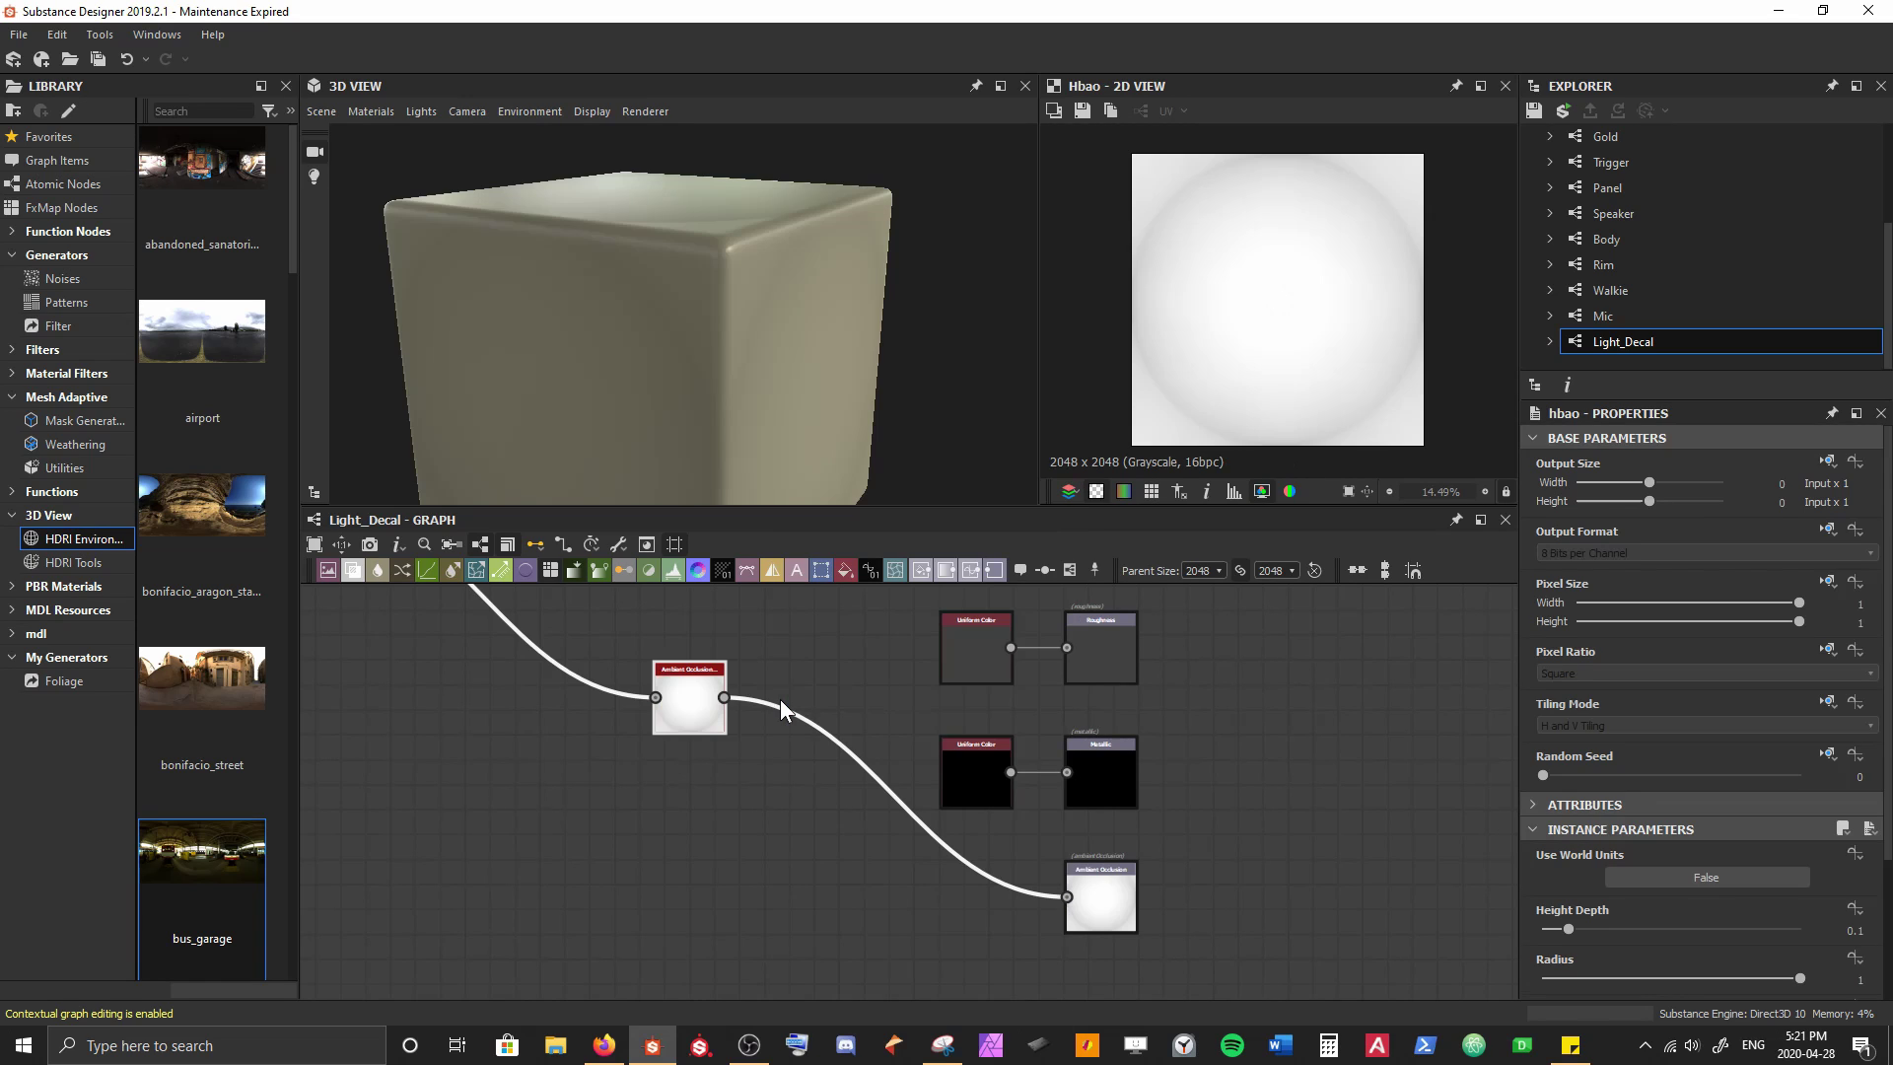
drag(707, 171, 723, 224)
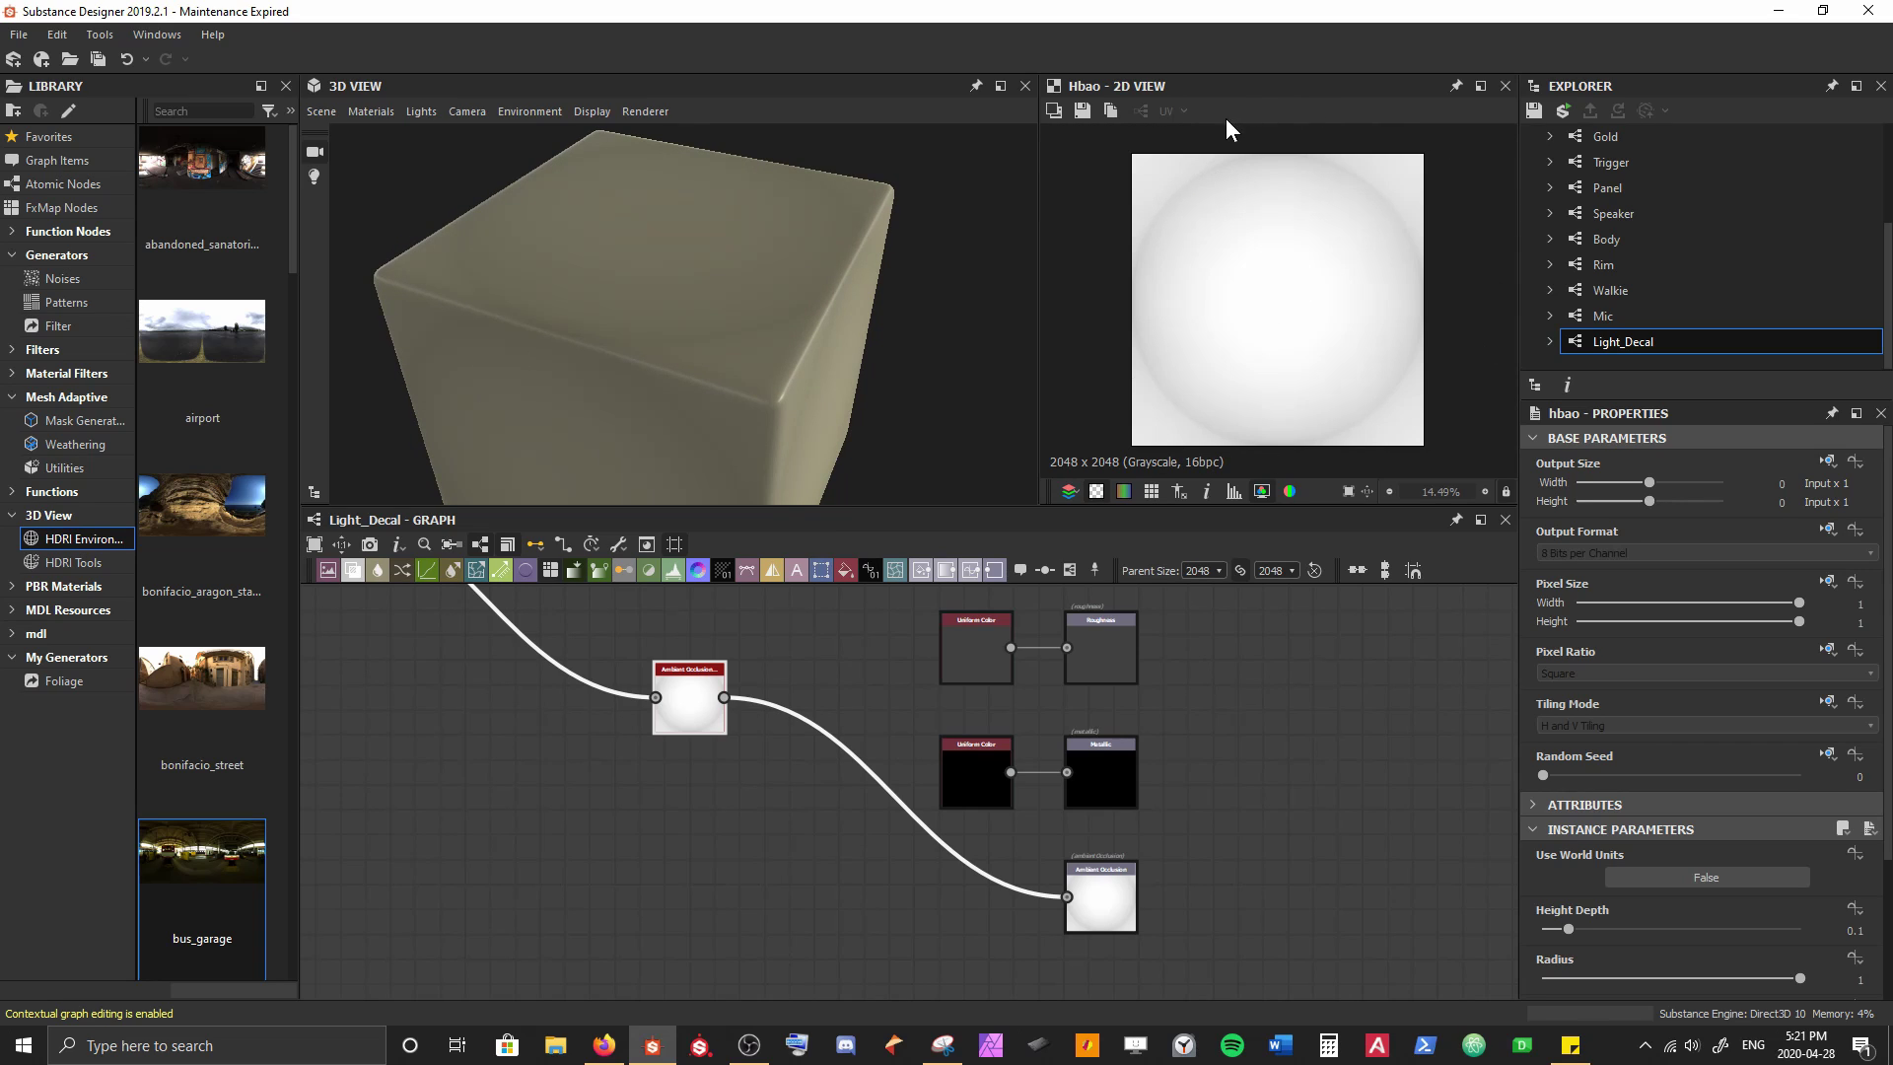
drag(710, 707, 993, 903)
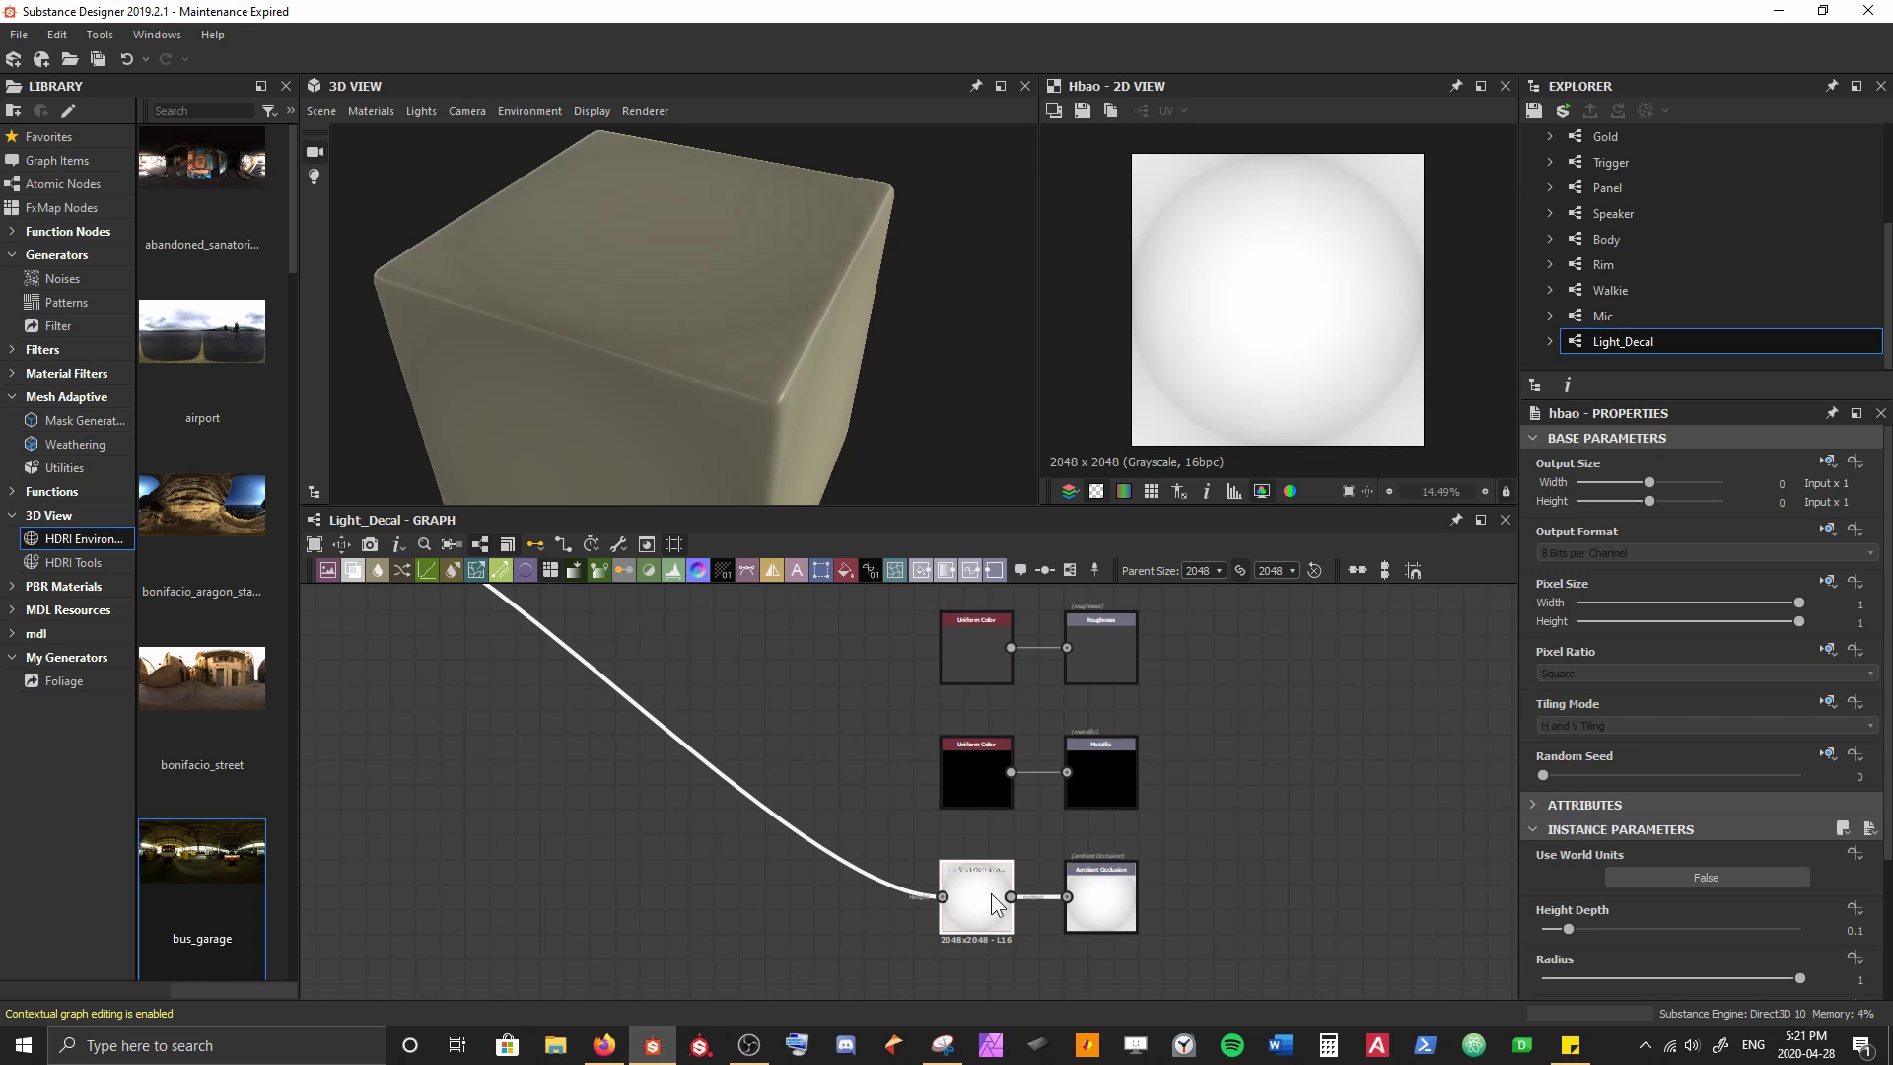
Move the Shape node farther away from the output nodes to make room for more nodes
middle_drag(646, 735, 913, 928)
click(570, 718)
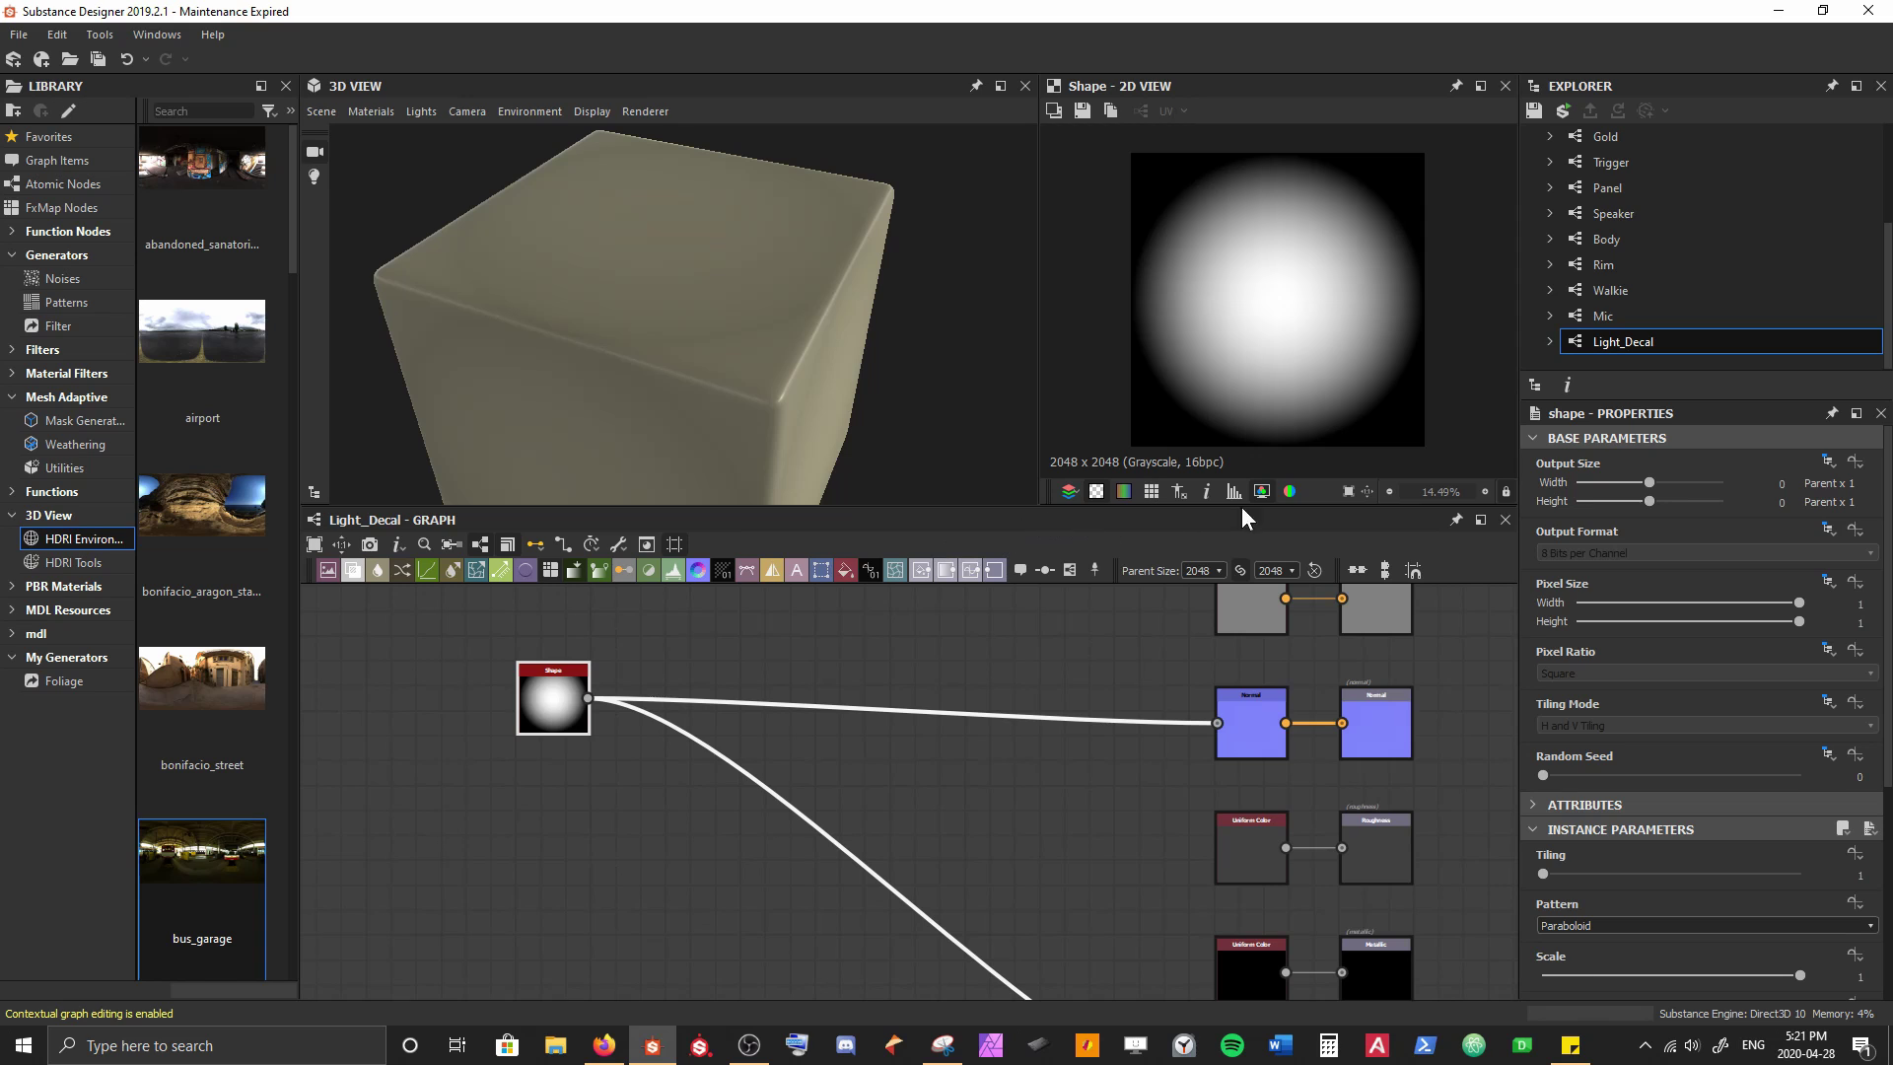
middle_drag(595, 716, 915, 752)
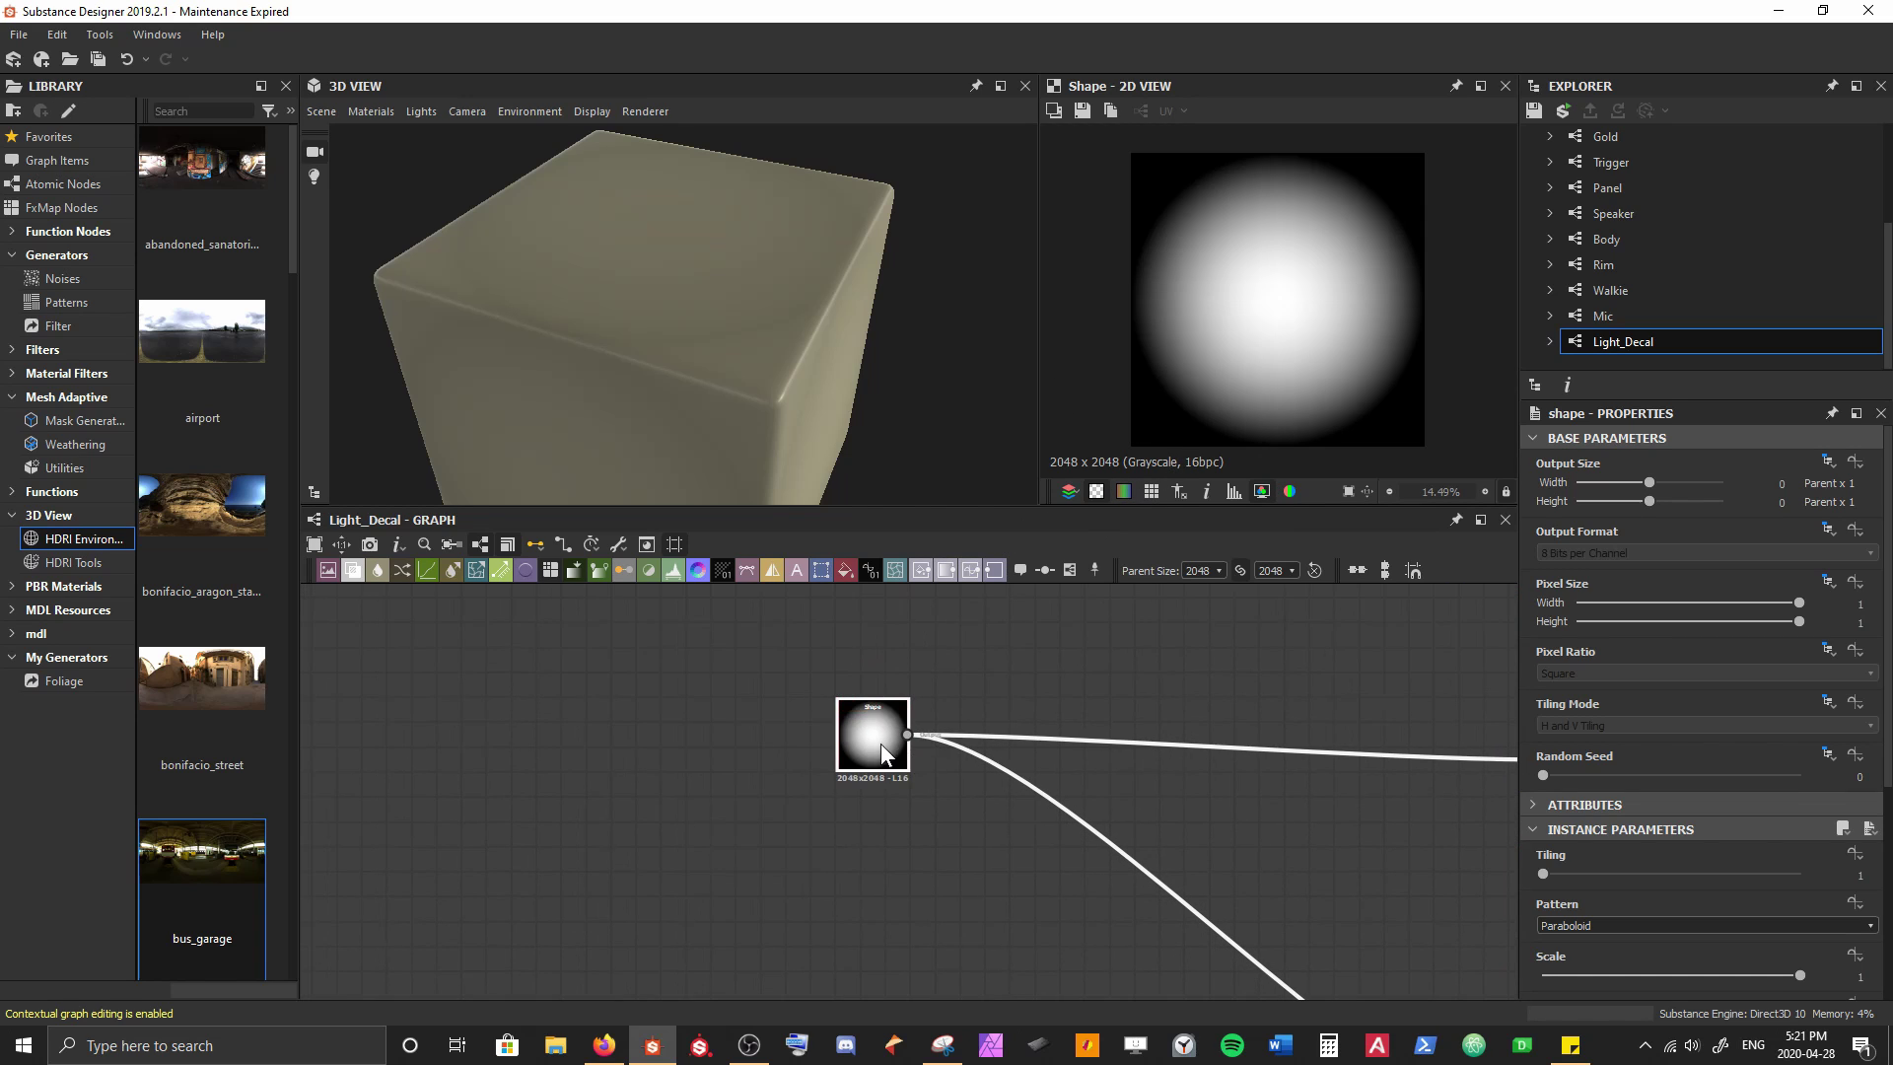
drag(882, 750, 612, 753)
Set the Normal node's Intensity to 5 and check the bump on the cube
middle_drag(976, 754, 465, 699)
click(1051, 706)
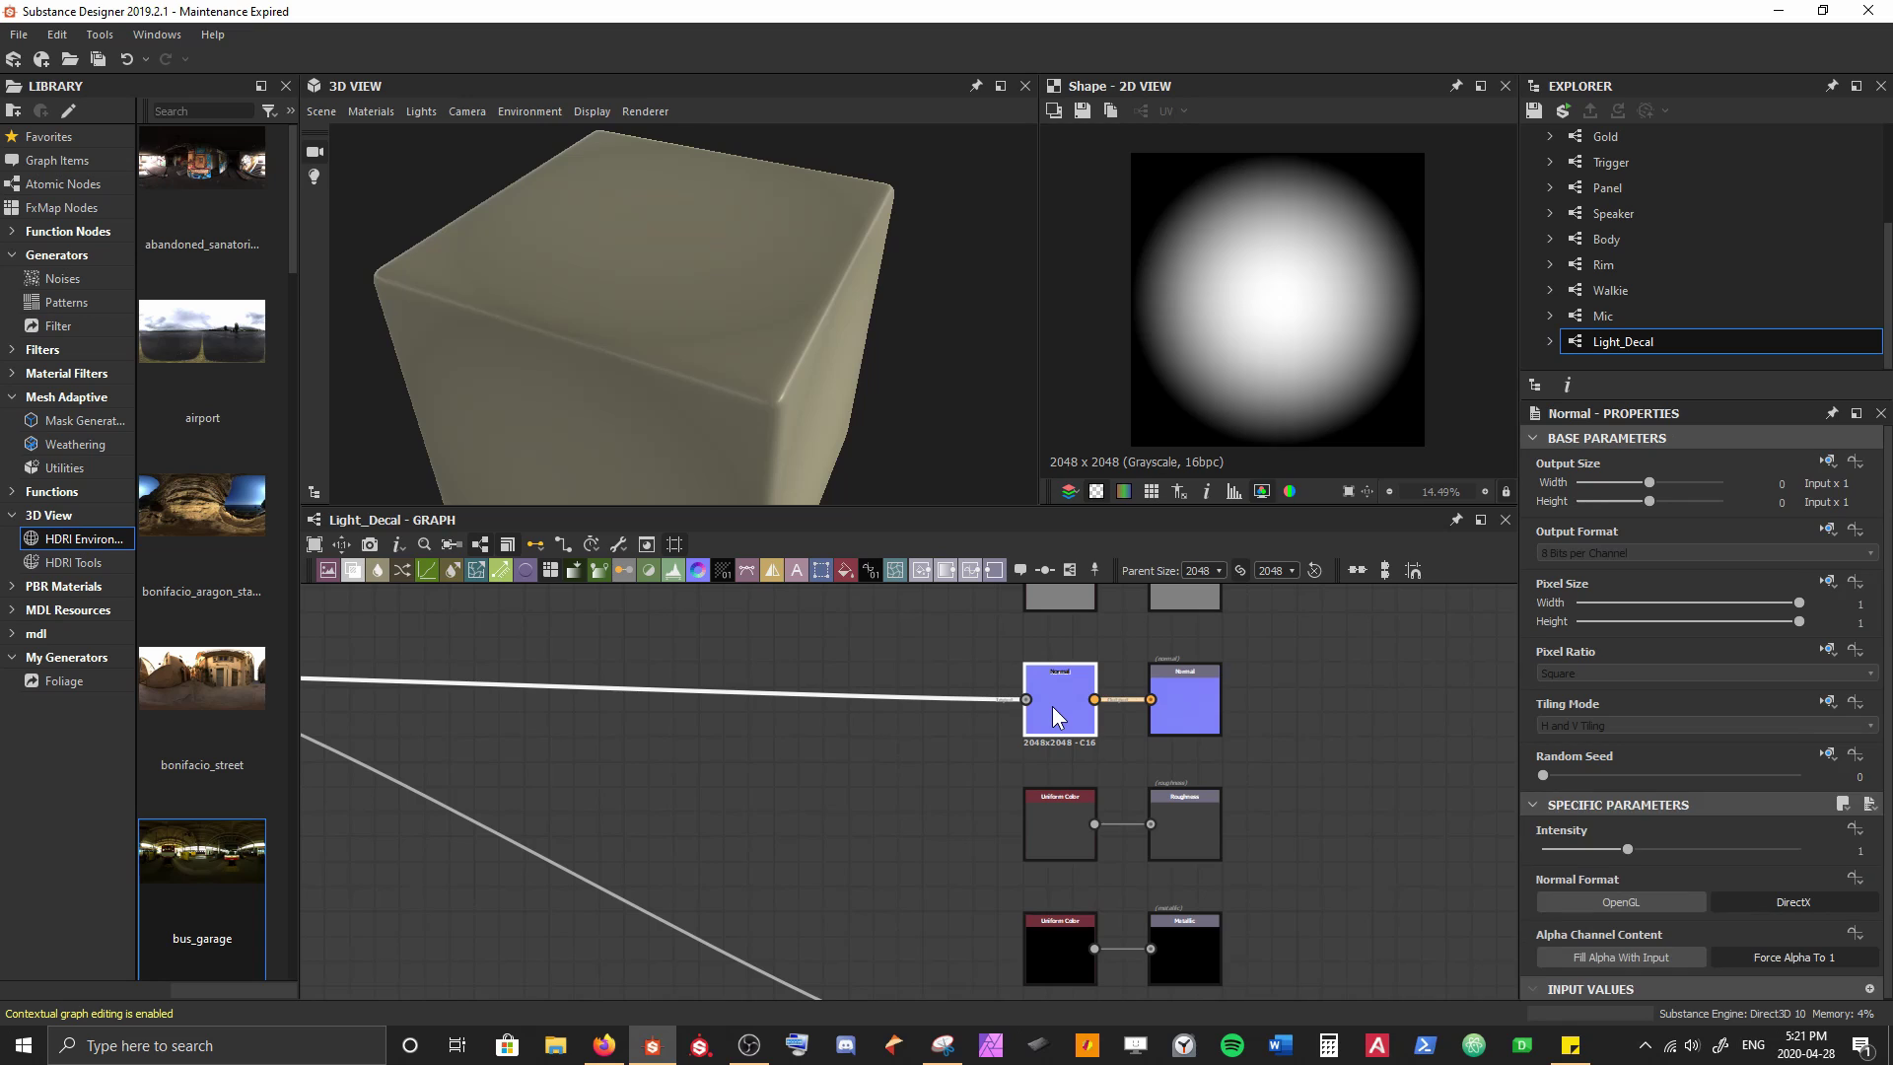
click(1630, 847)
key(Tab)
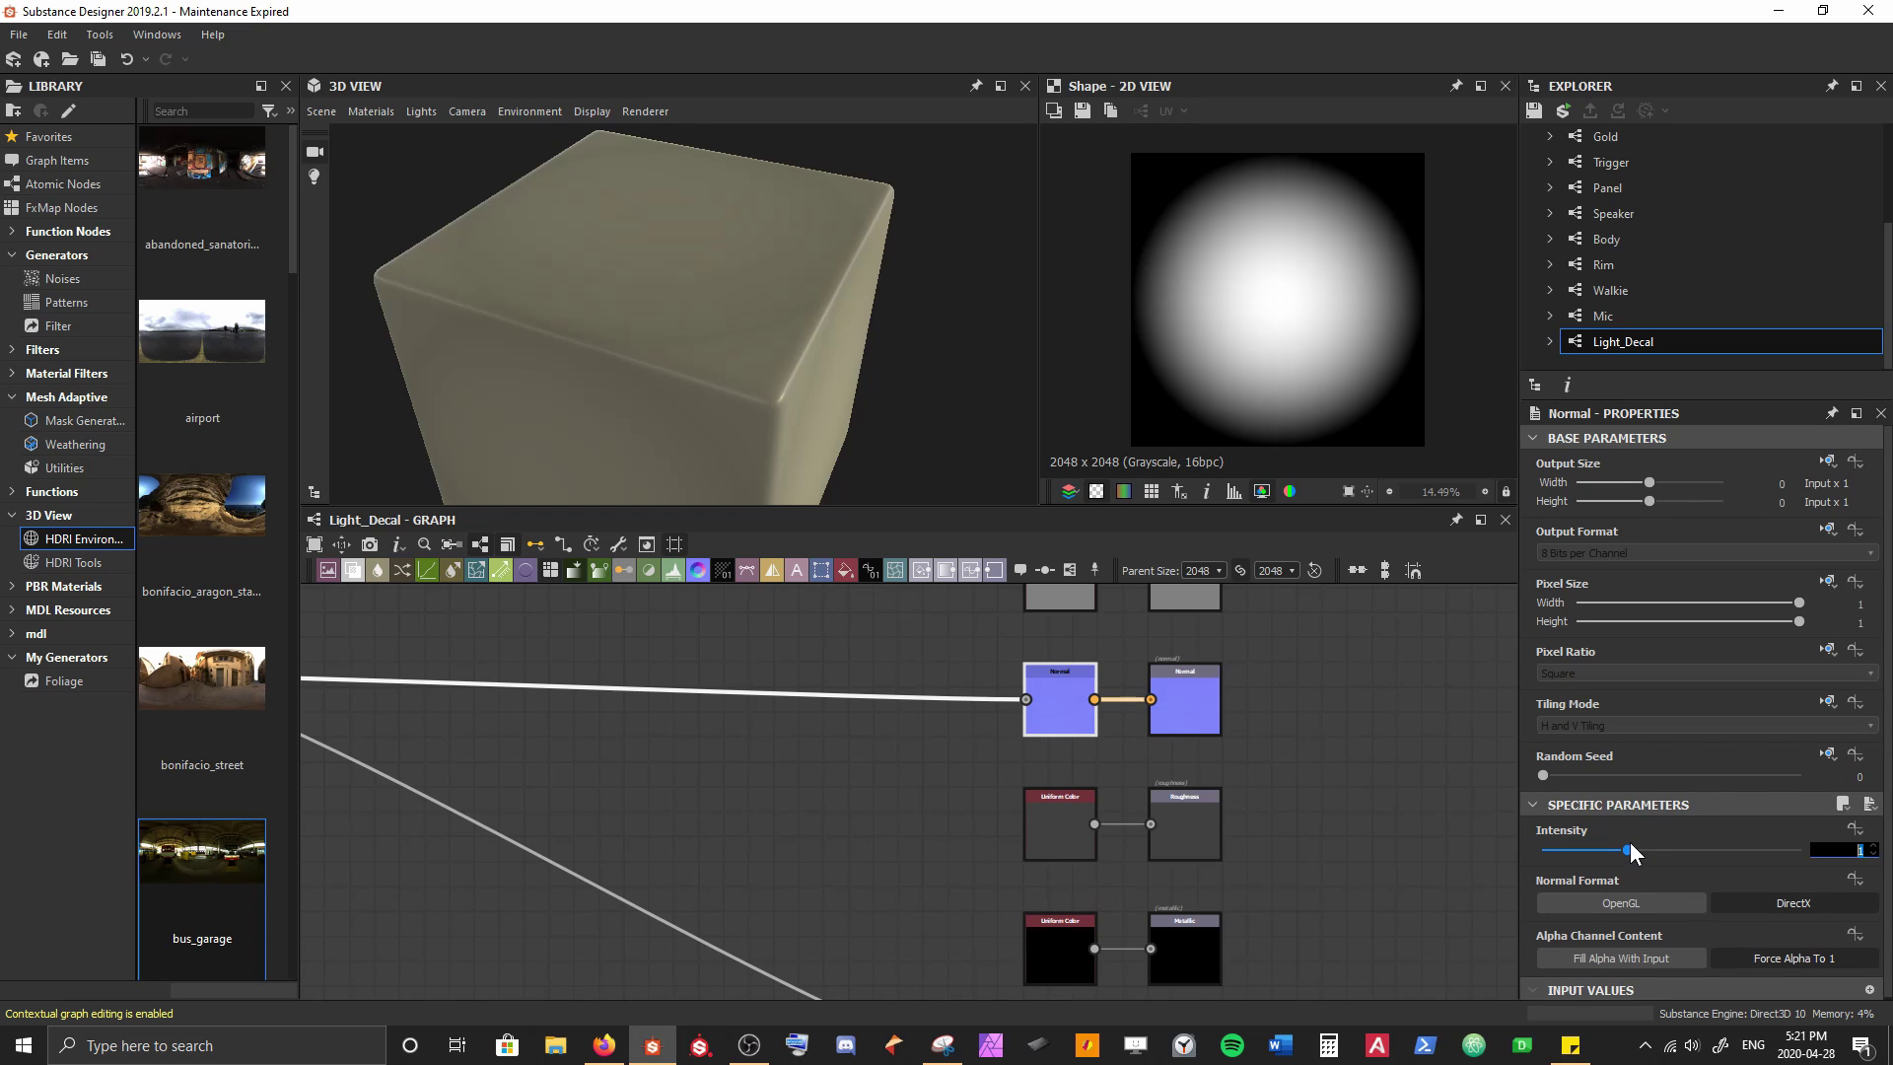
text(5)
key(Return)
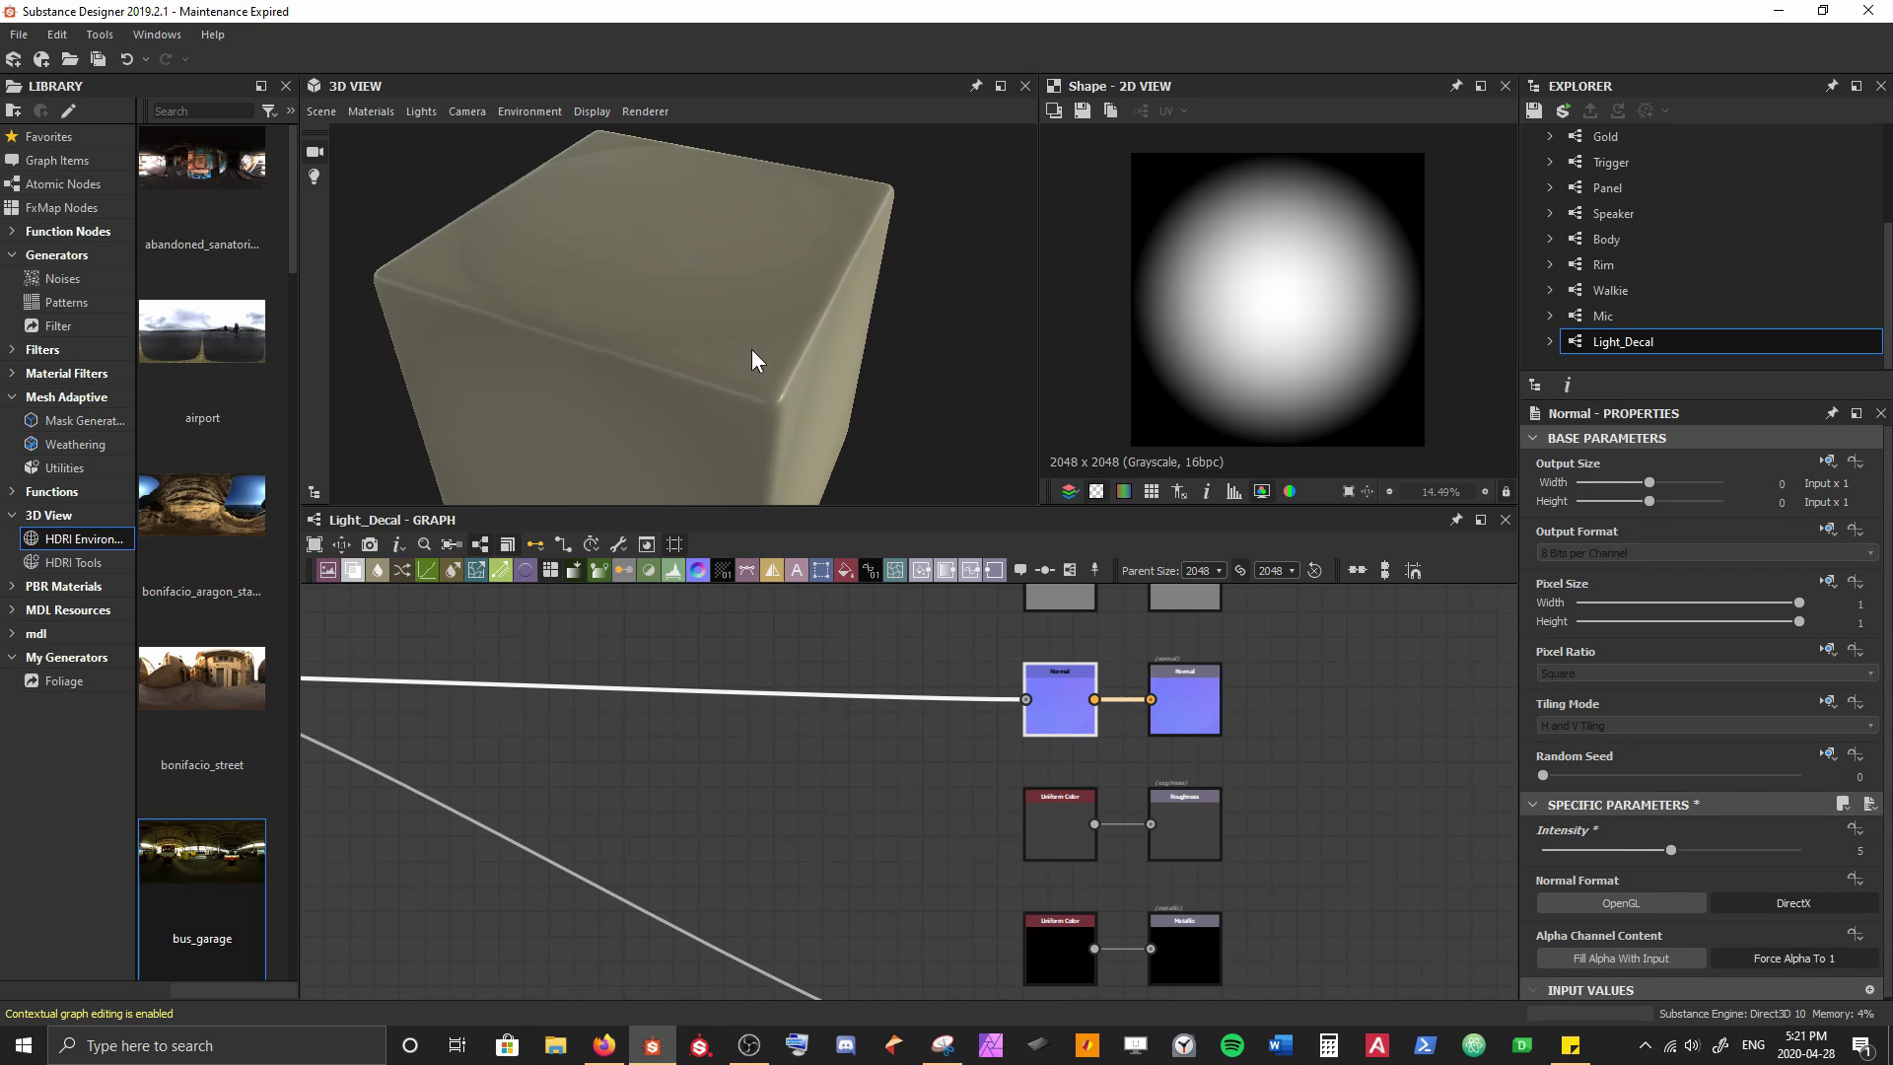
drag(751, 349, 709, 304)
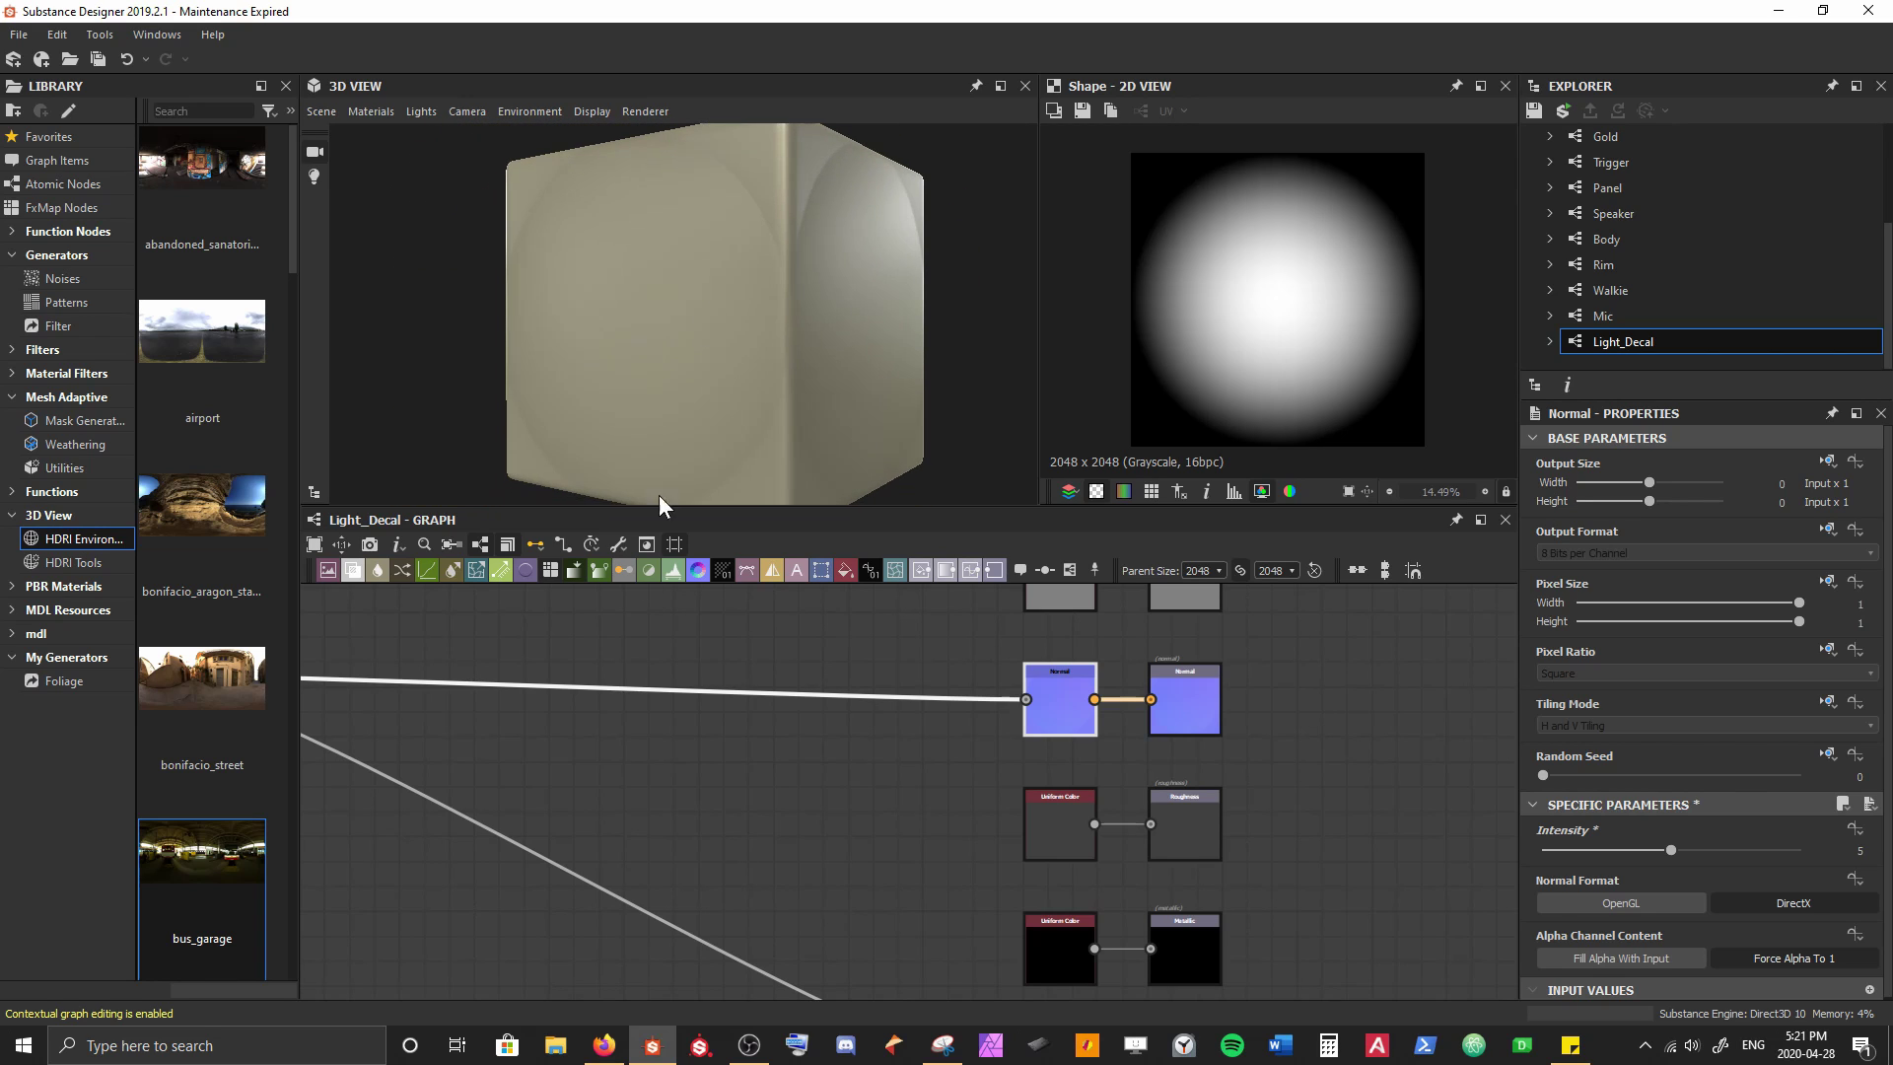
Shift the Shape node slightly farther from the outputs, set its Scale to 0.33 and check the cube
middle_drag(544, 826, 992, 916)
middle_drag(589, 748, 660, 761)
drag(596, 785, 504, 796)
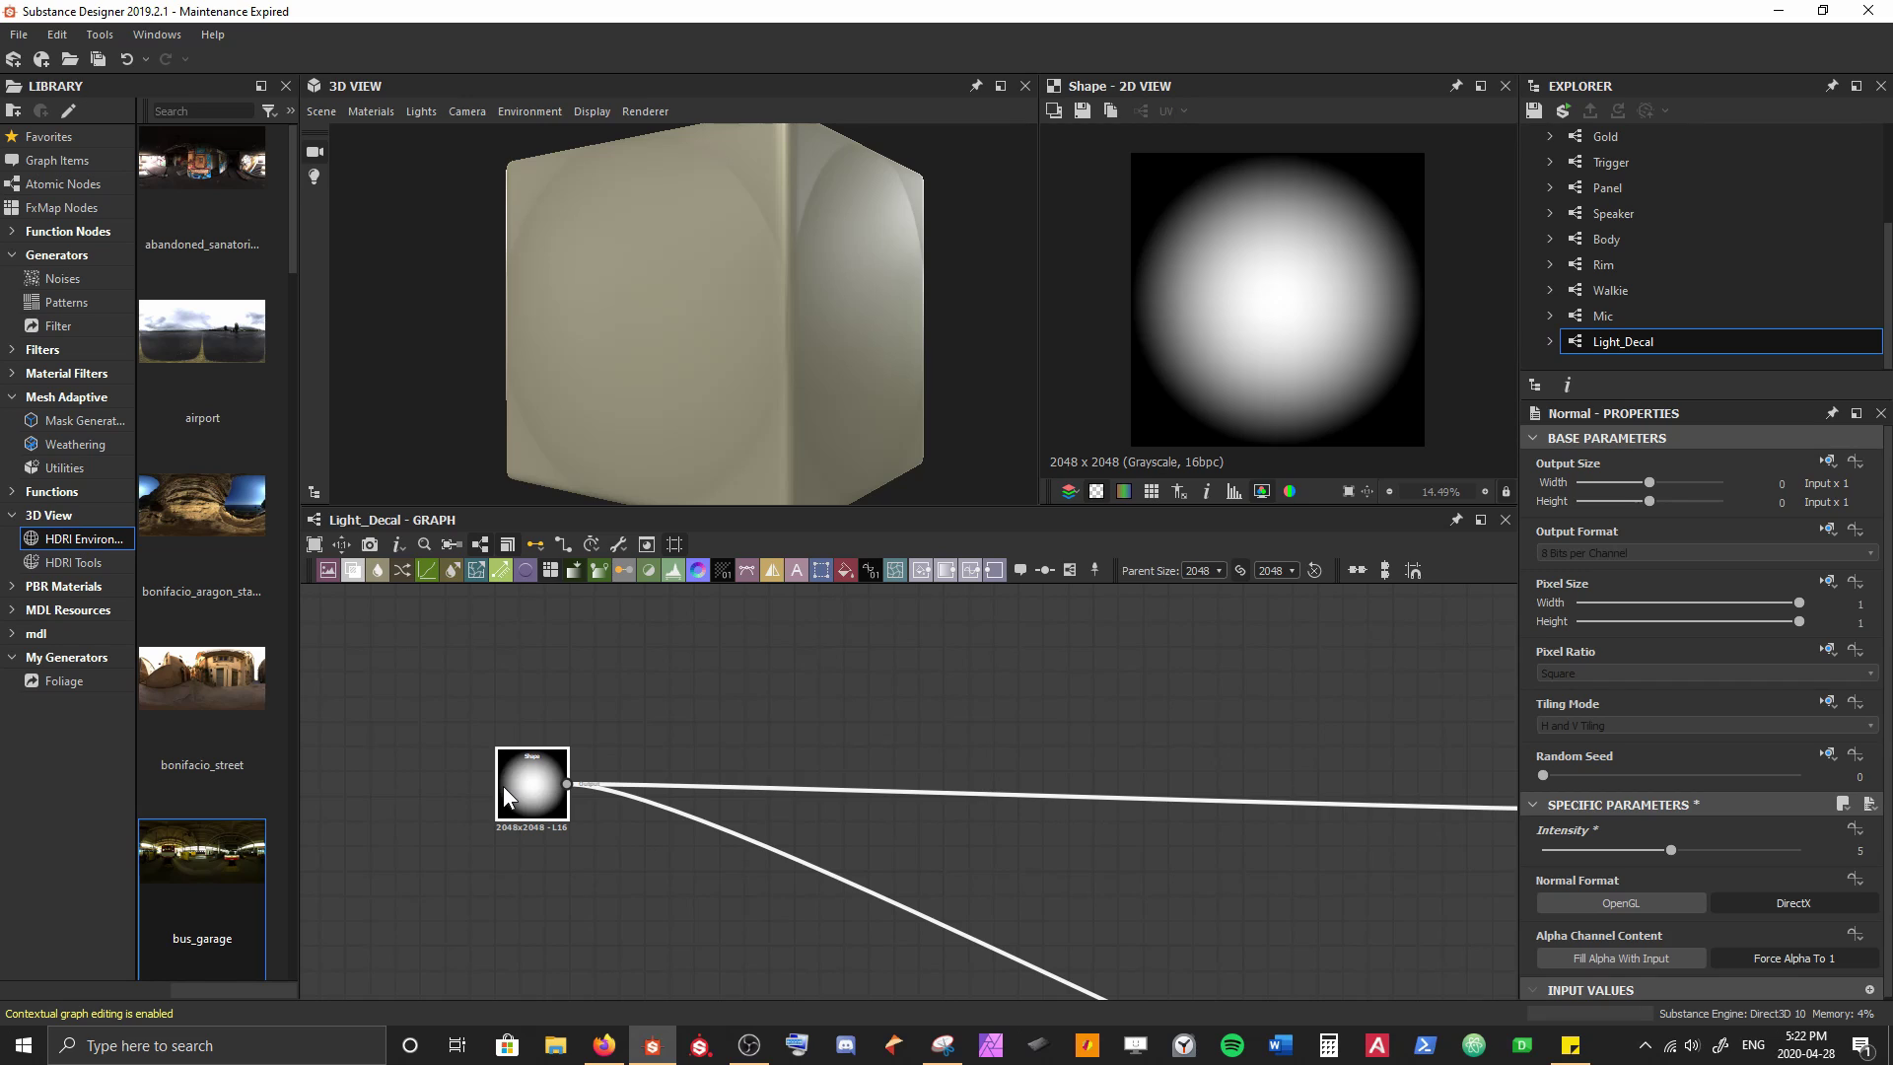
scroll(503, 785, up, 2)
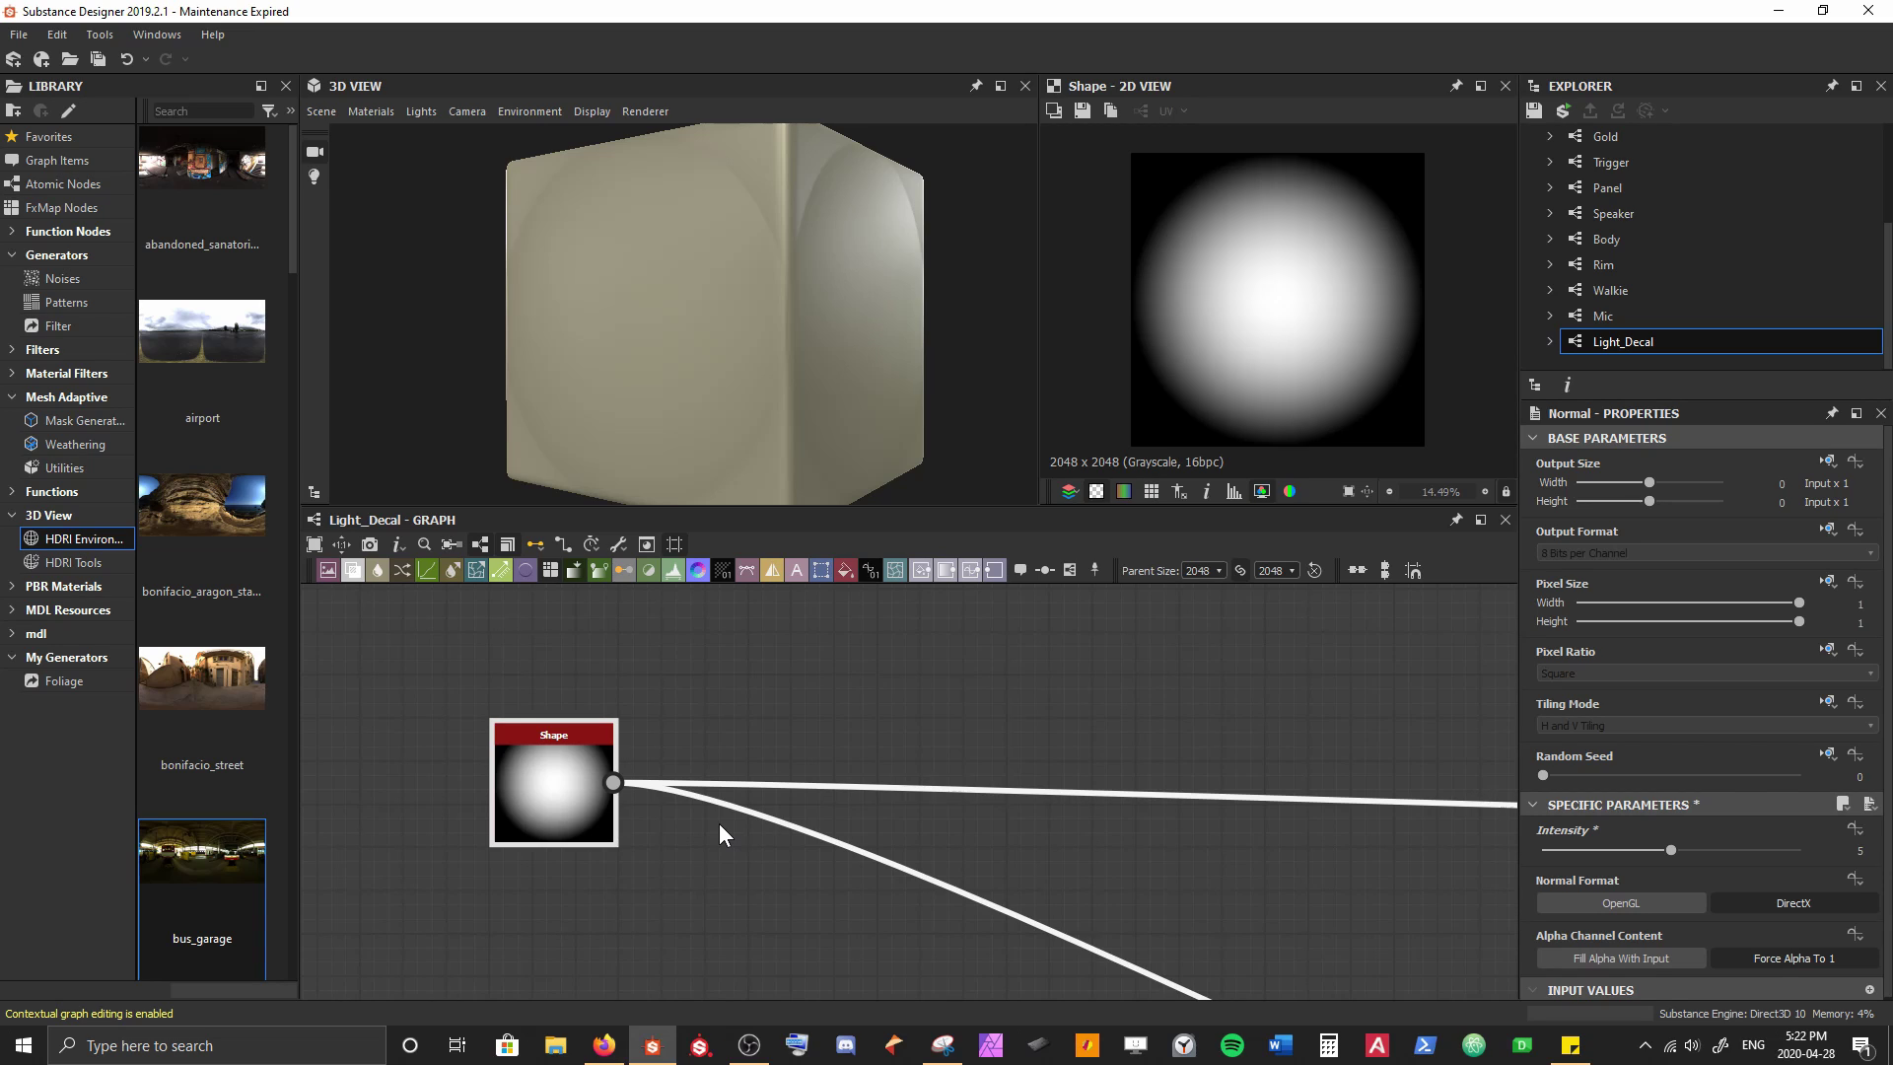
click(570, 797)
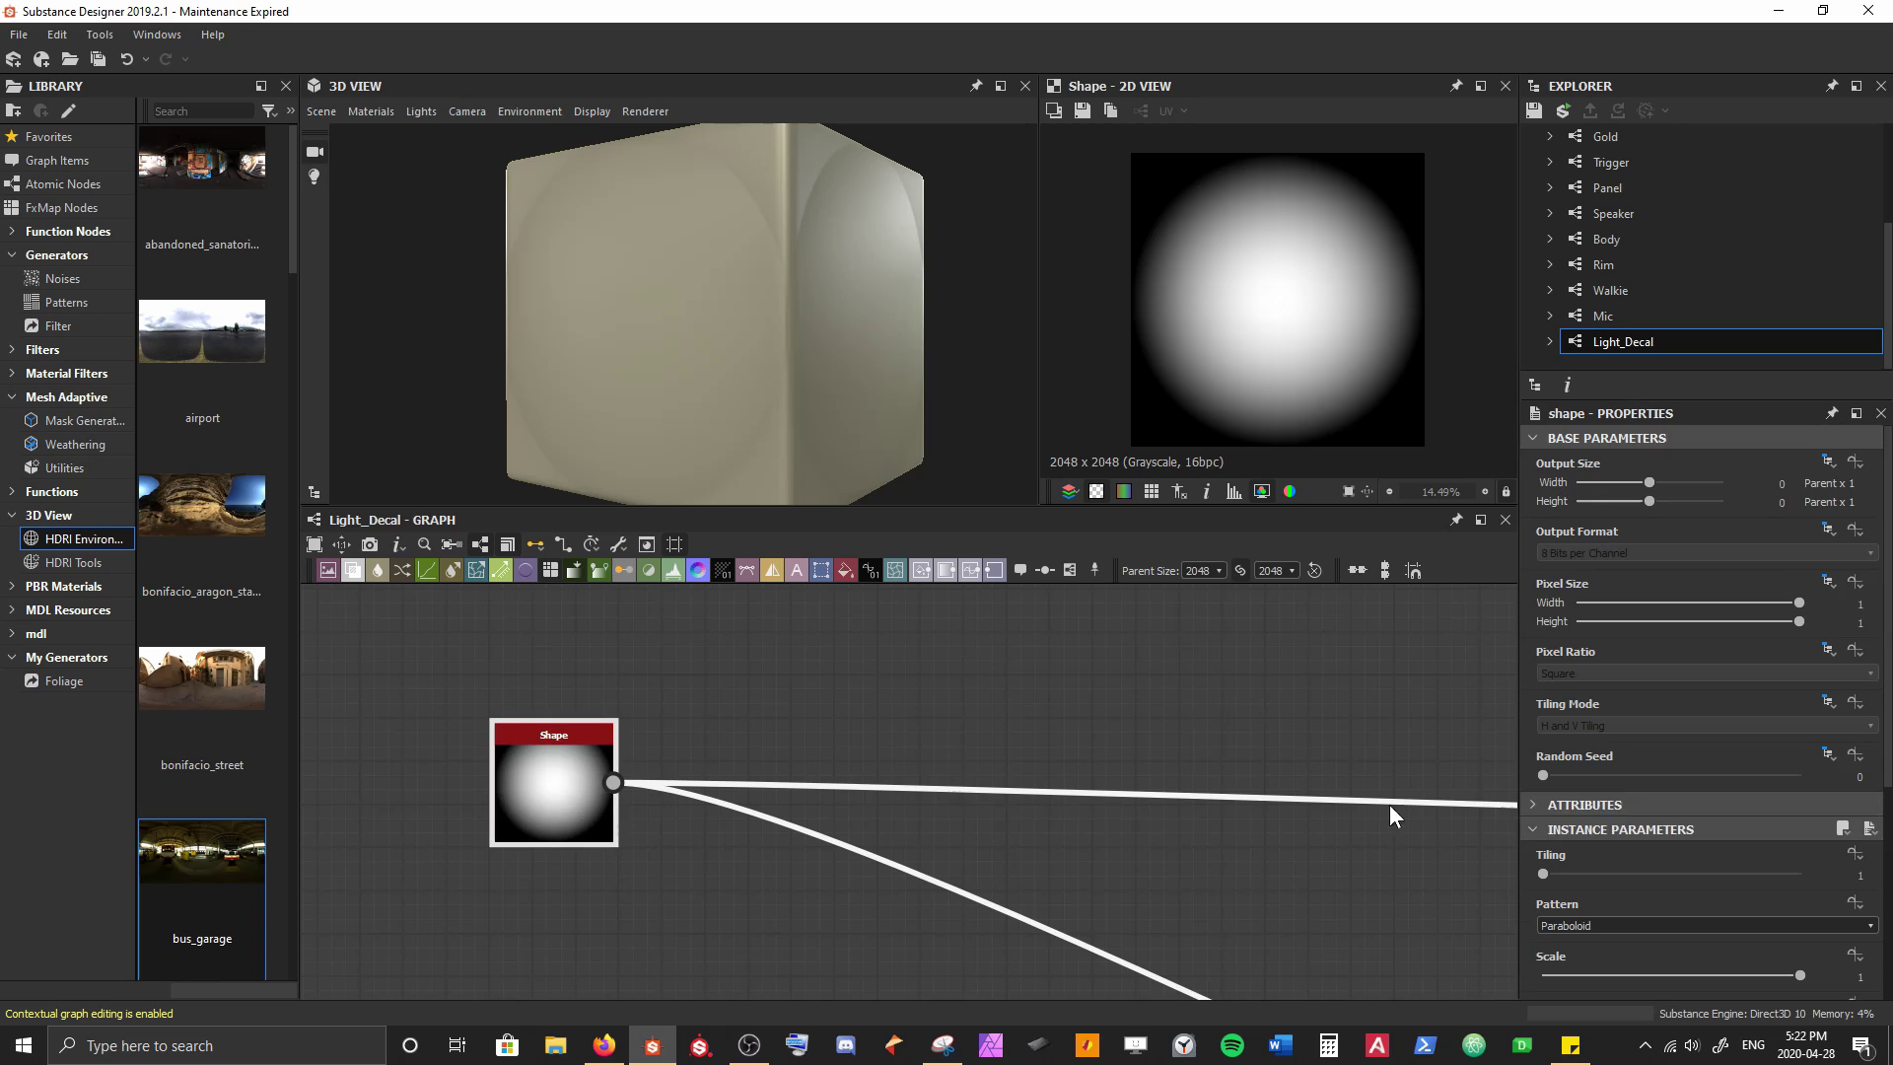
drag(1779, 966, 1735, 964)
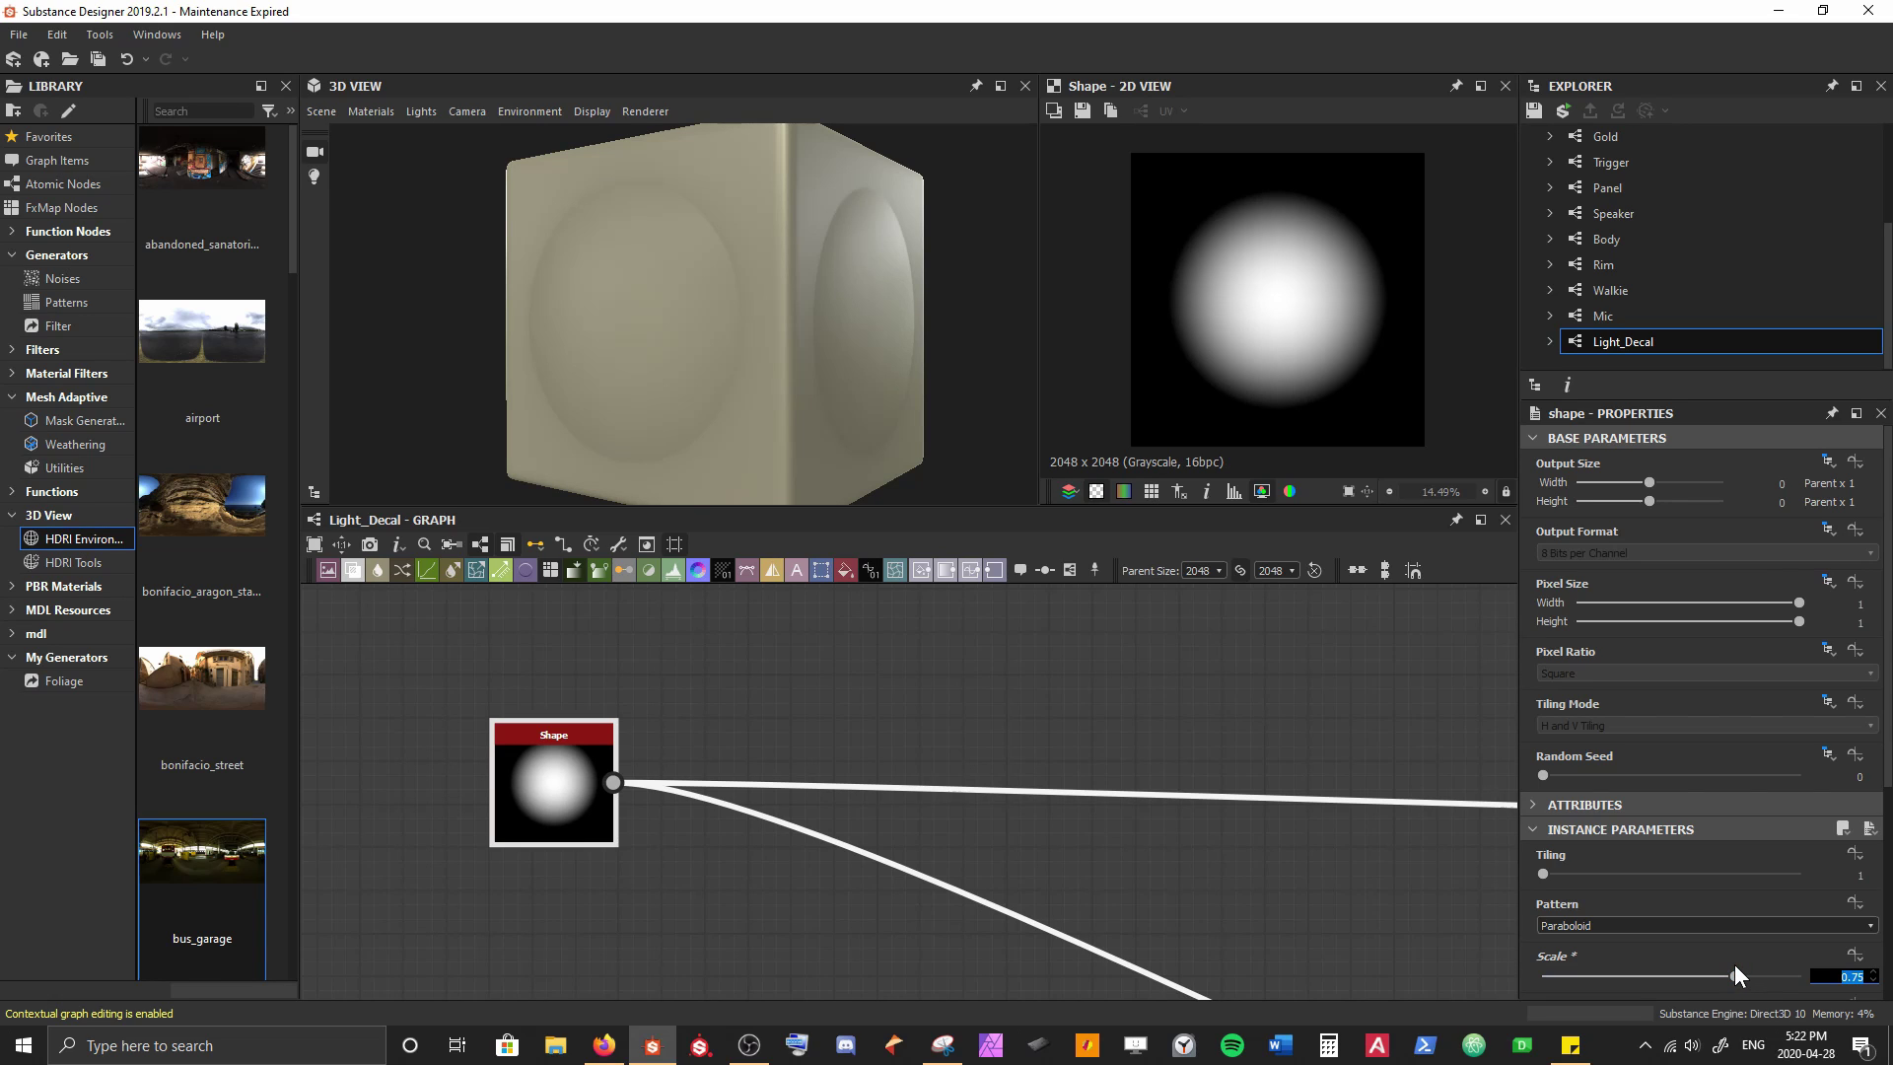
text(0.33)
key(Return)
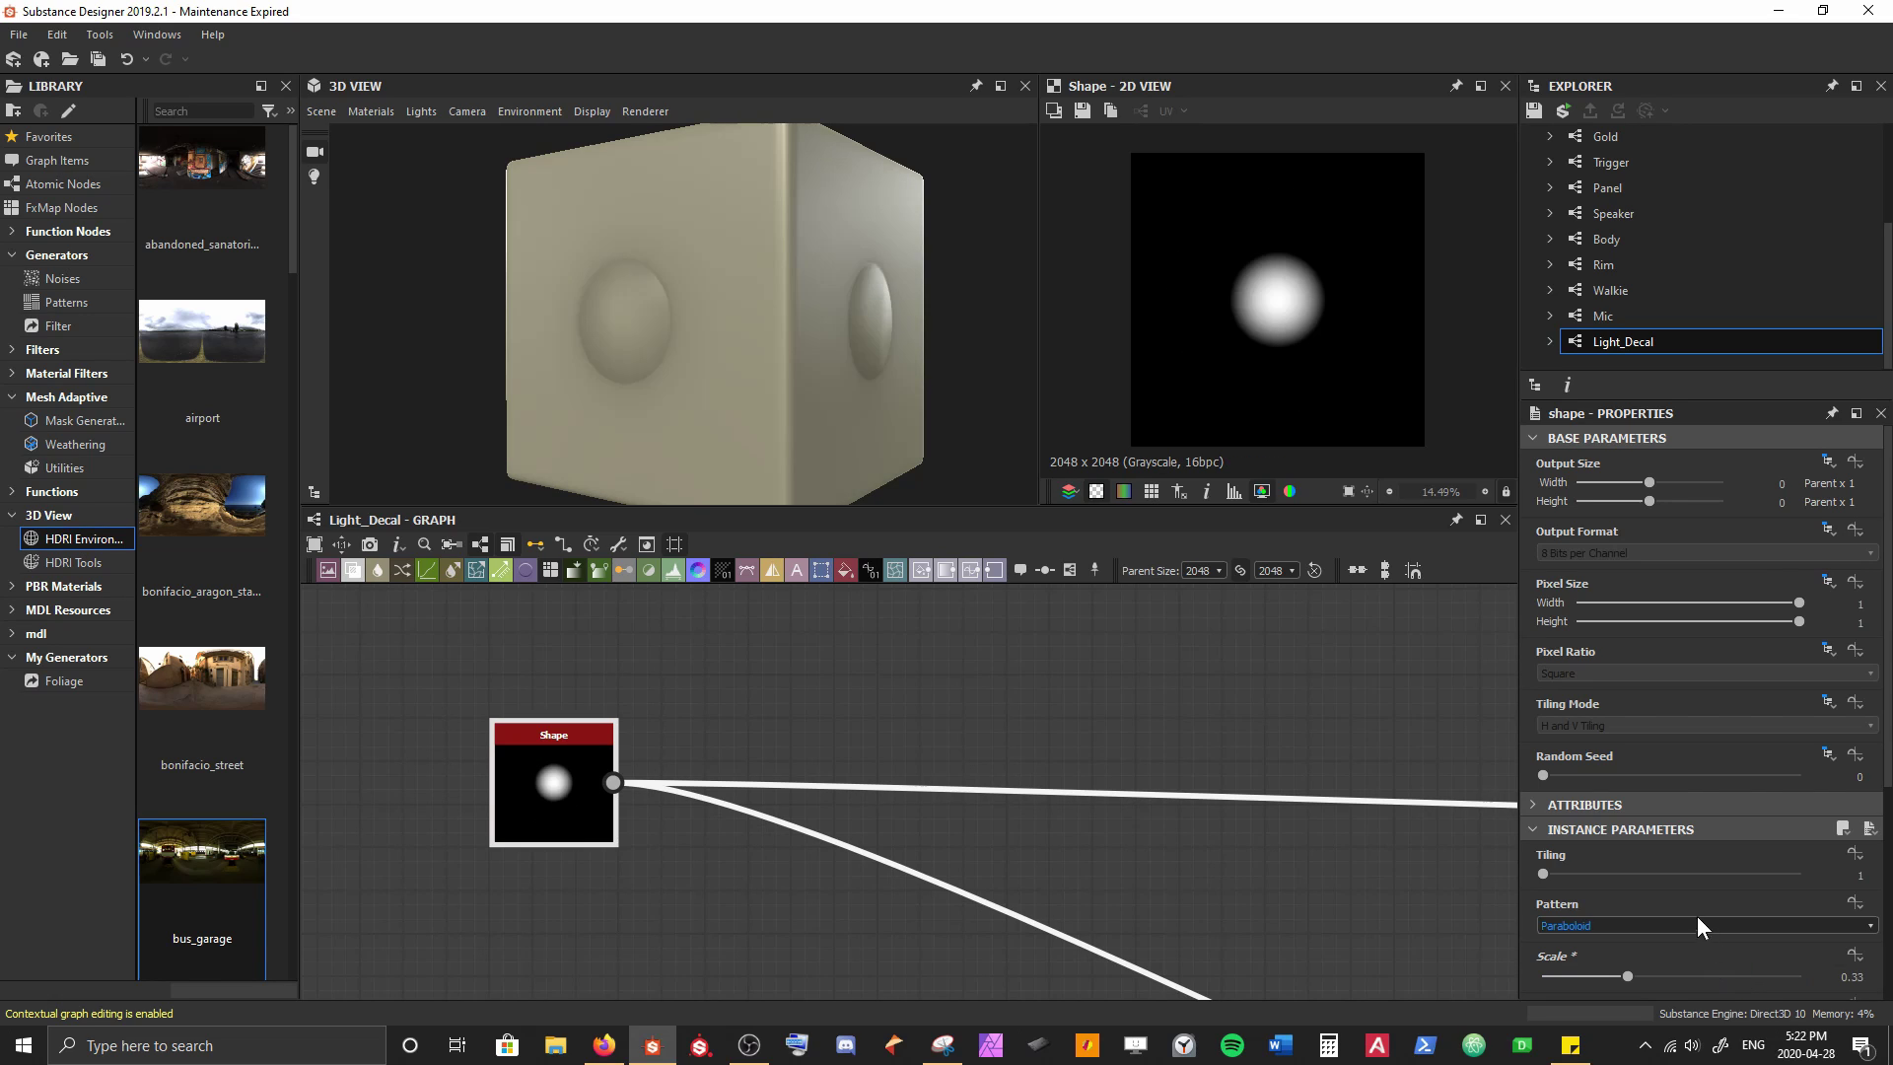
mouse_move(808, 227)
mouse_down()
mouse_move(778, 280)
mouse_move(800, 353)
mouse_move(824, 329)
mouse_move(814, 389)
mouse_move(800, 222)
mouse_up()
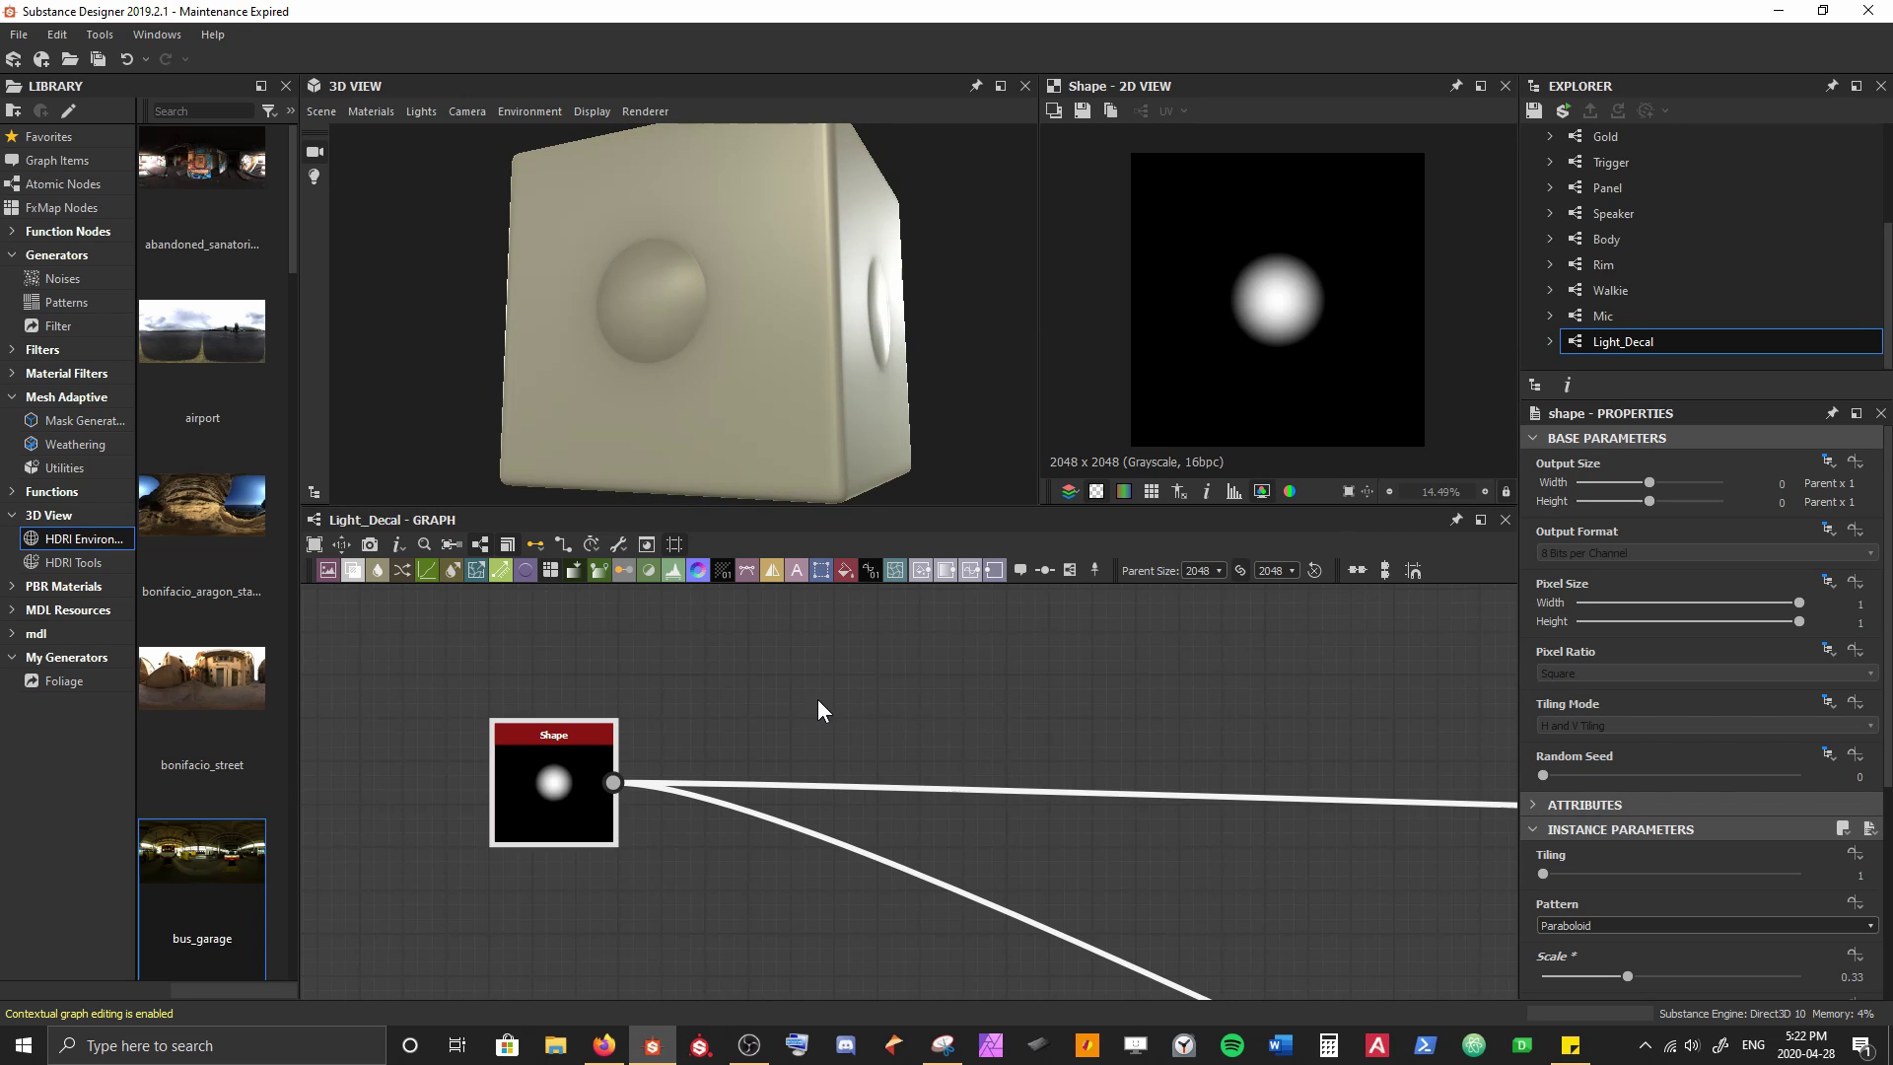
Branch a Transformation 2D node off the Shape node's output, placed above the existing links
middle_drag(818, 710, 765, 766)
drag(559, 839, 690, 625)
text(transform)
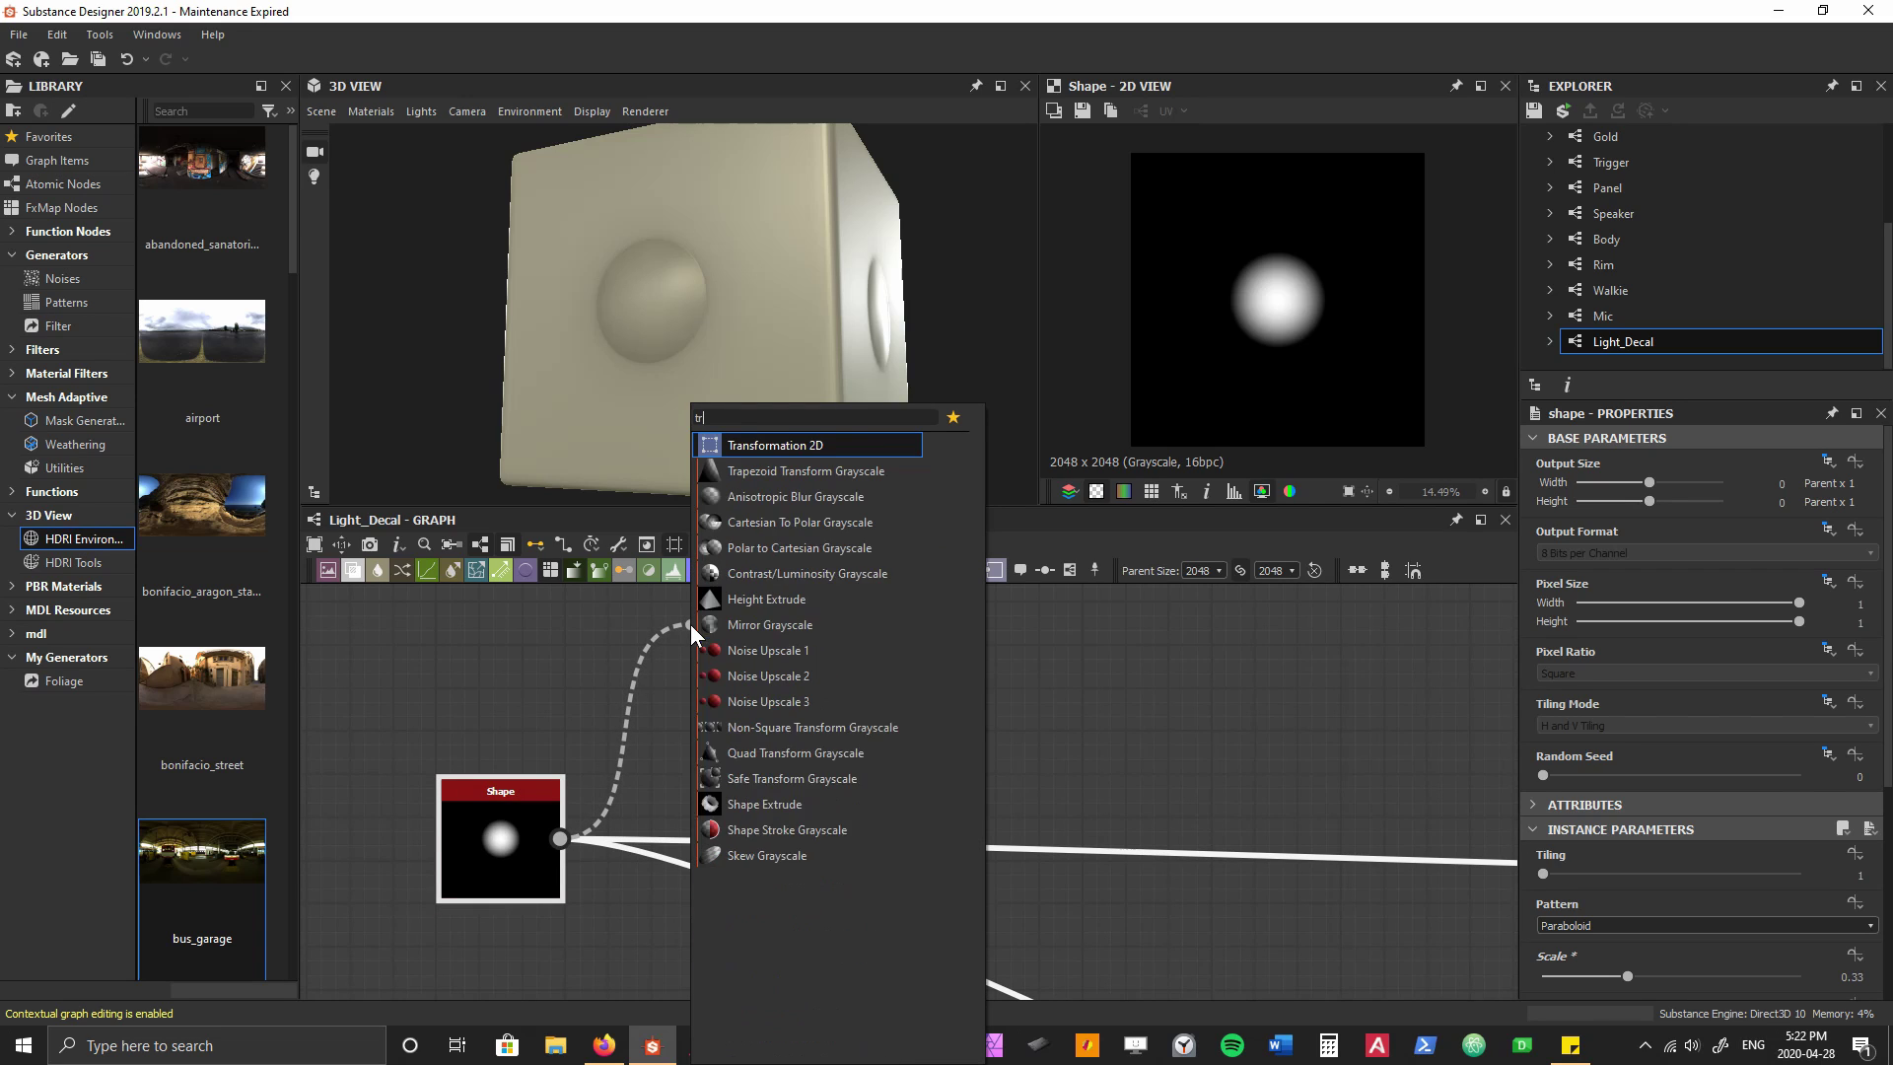
key(Return)
scroll(786, 696, down, 2)
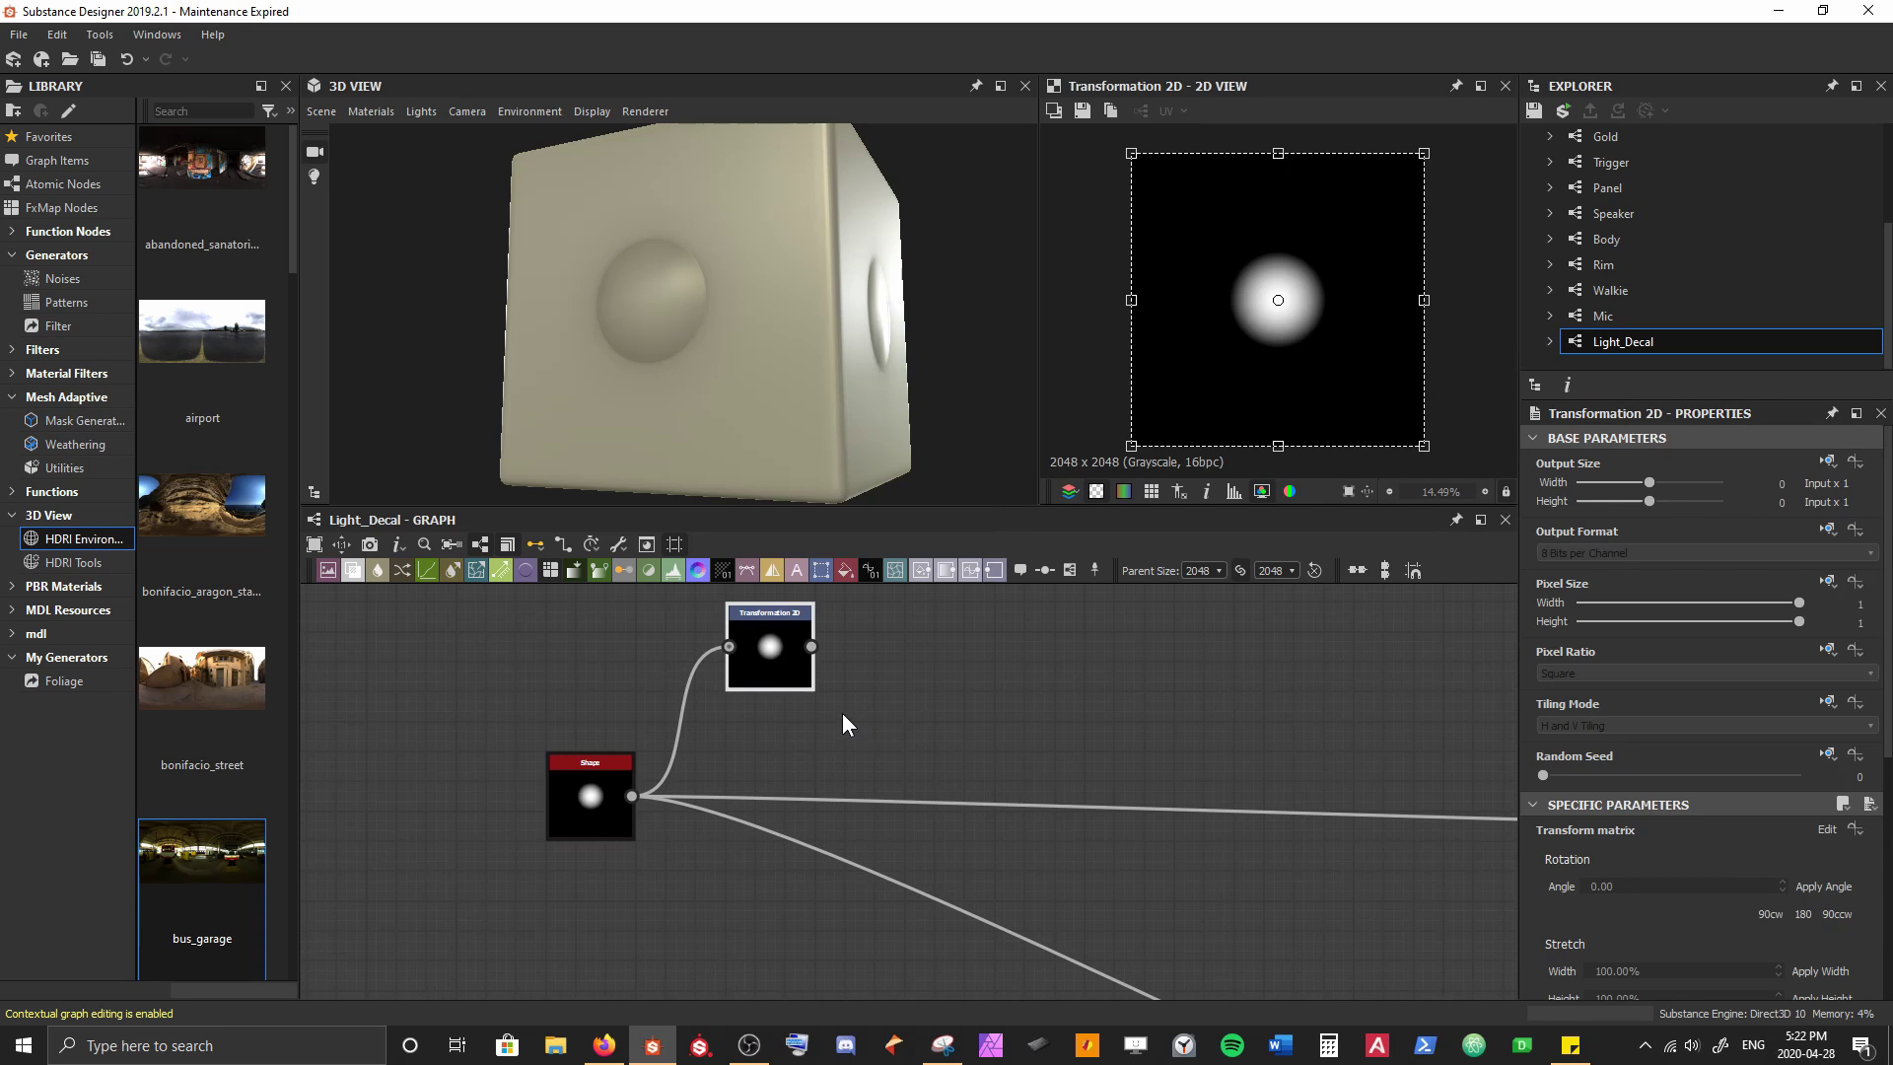
middle_drag(842, 714, 727, 745)
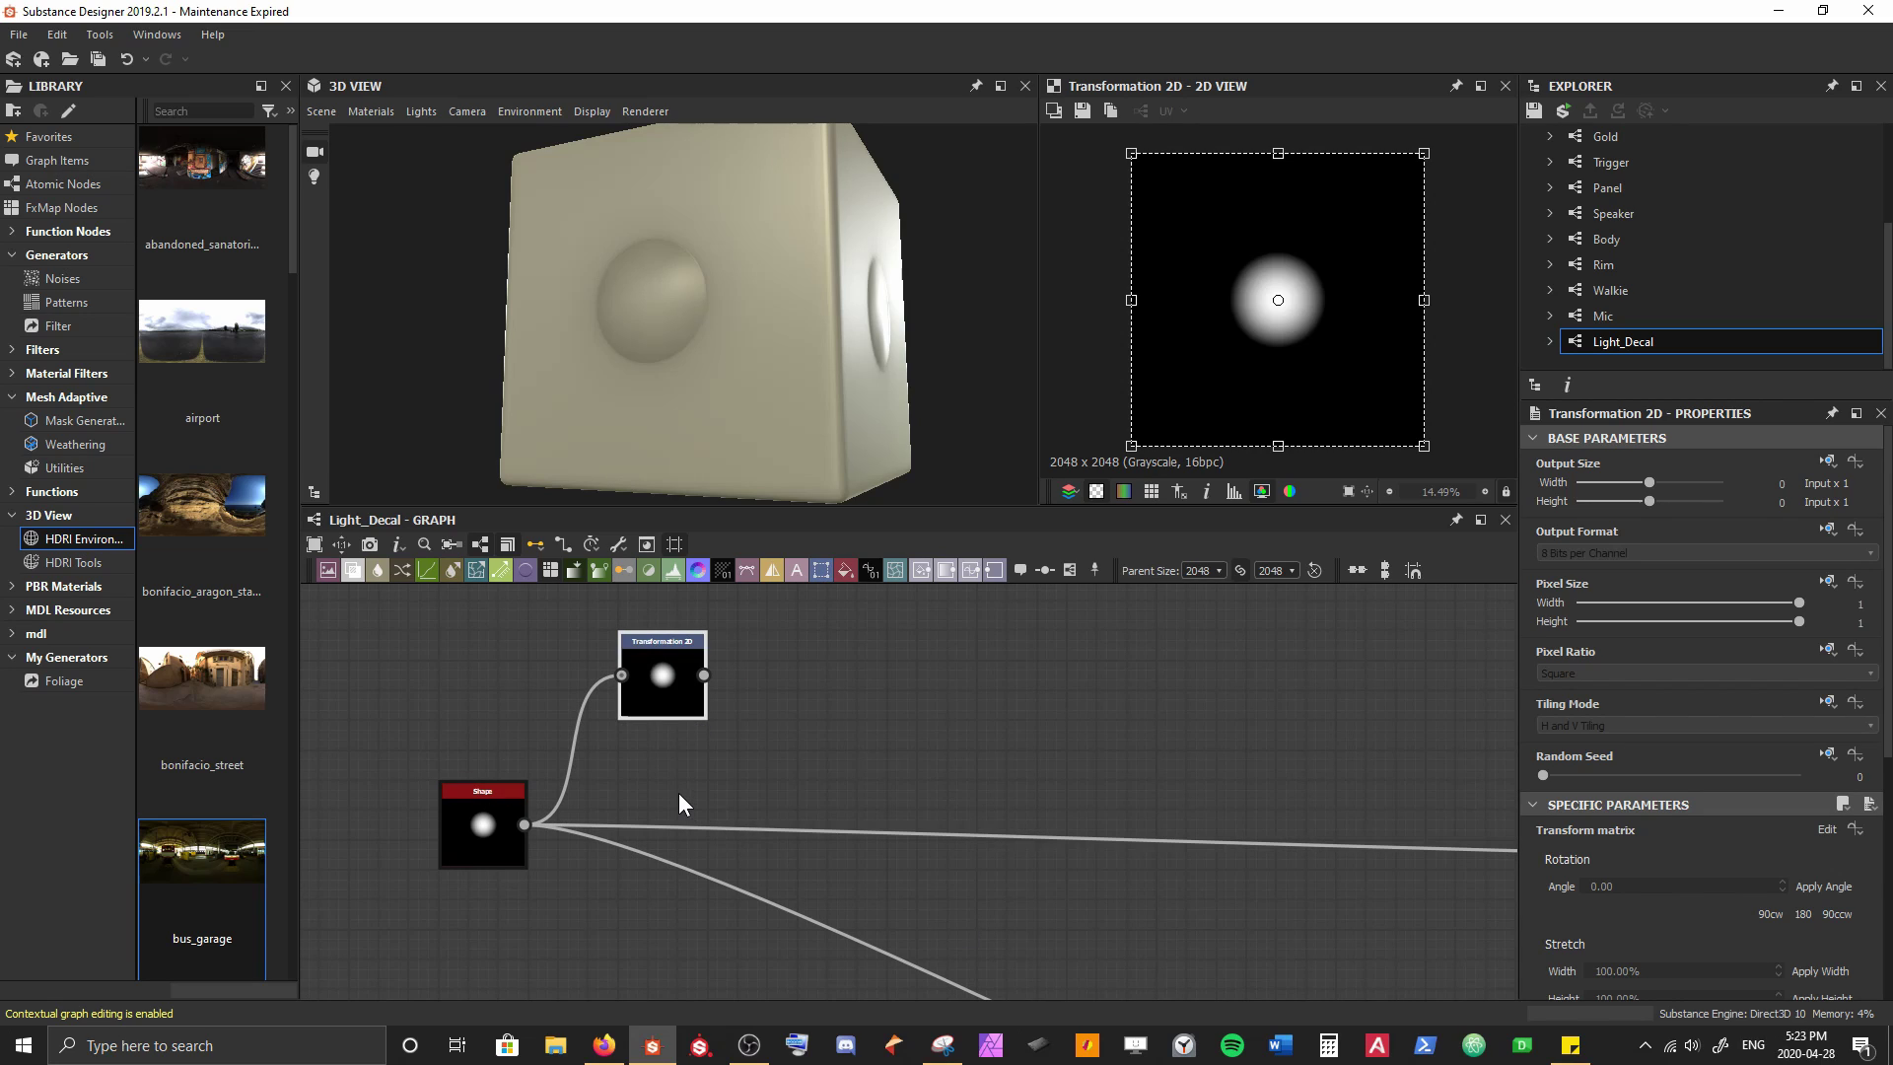
Insert a Curve node right after the Shape node and reconnect the Shape node directly to the Transformation 2D input
click(499, 824)
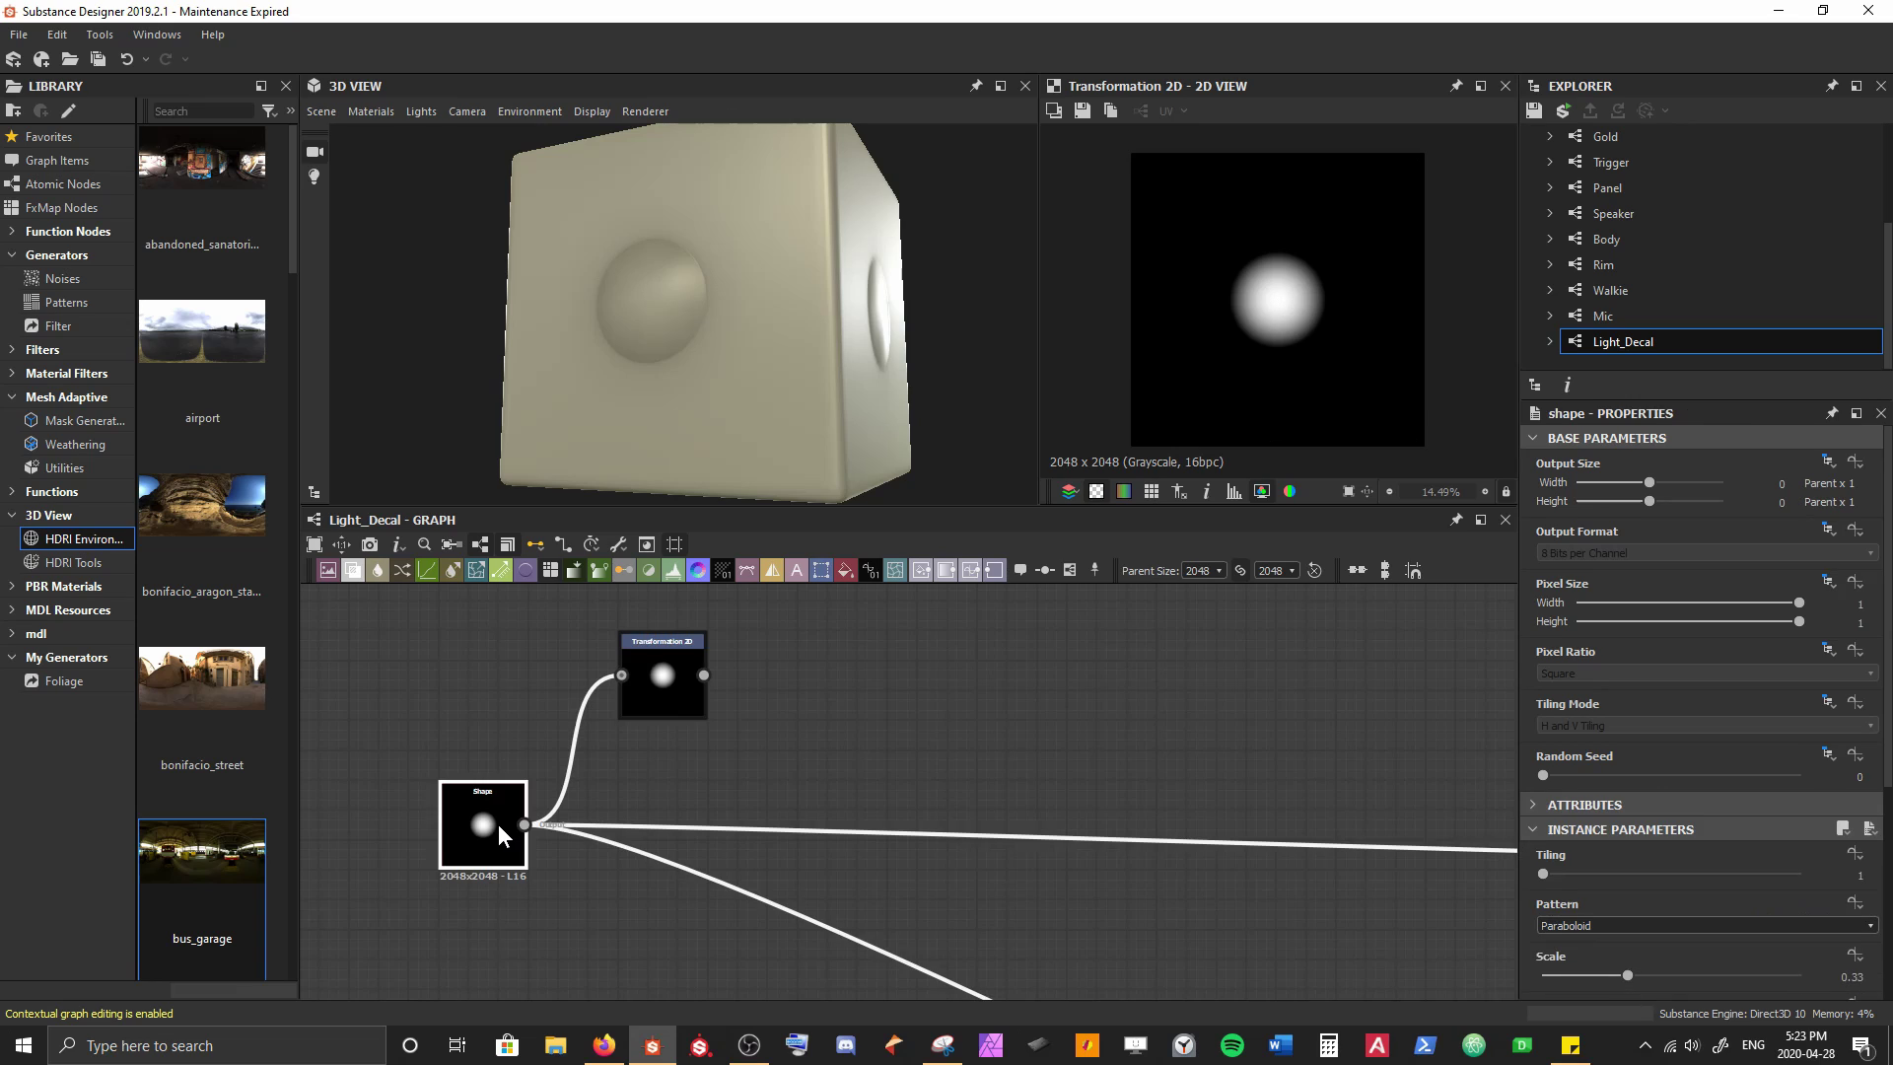
key(space)
text(curve)
key(Return)
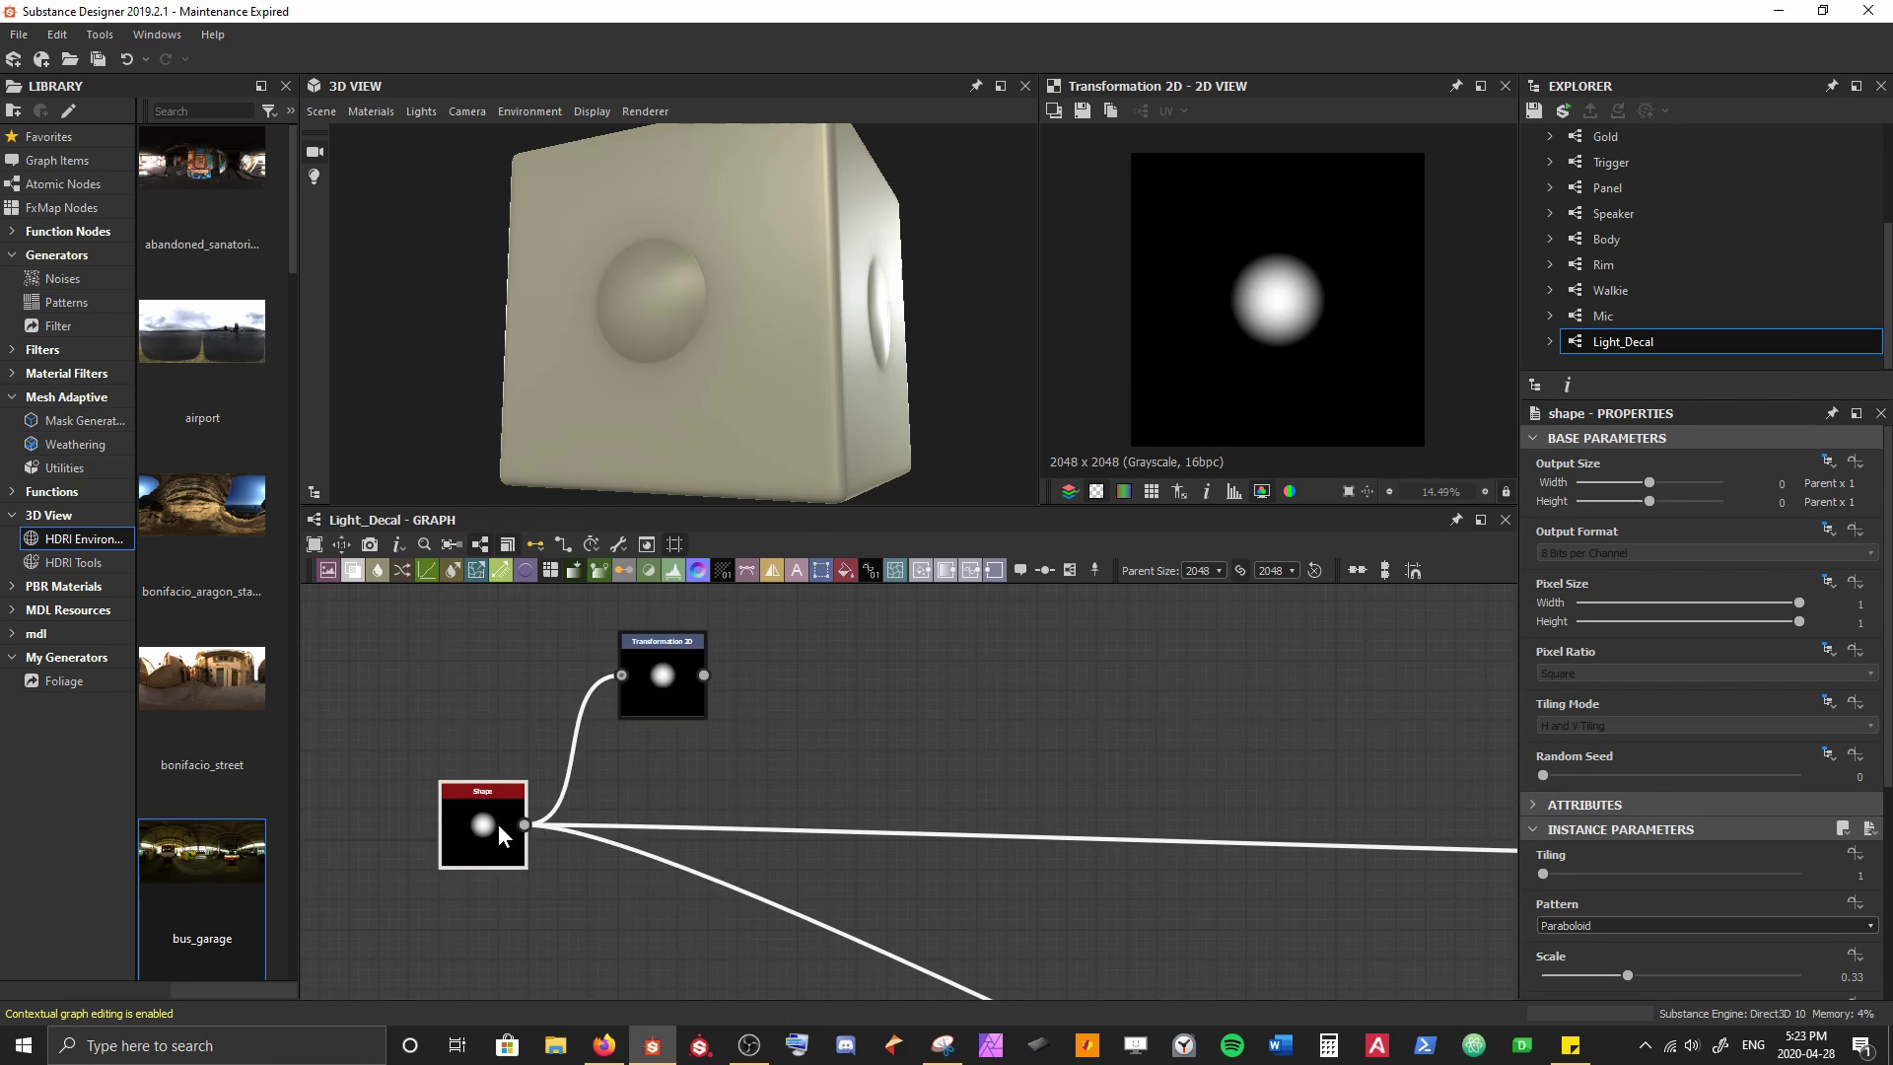
drag(524, 824, 621, 675)
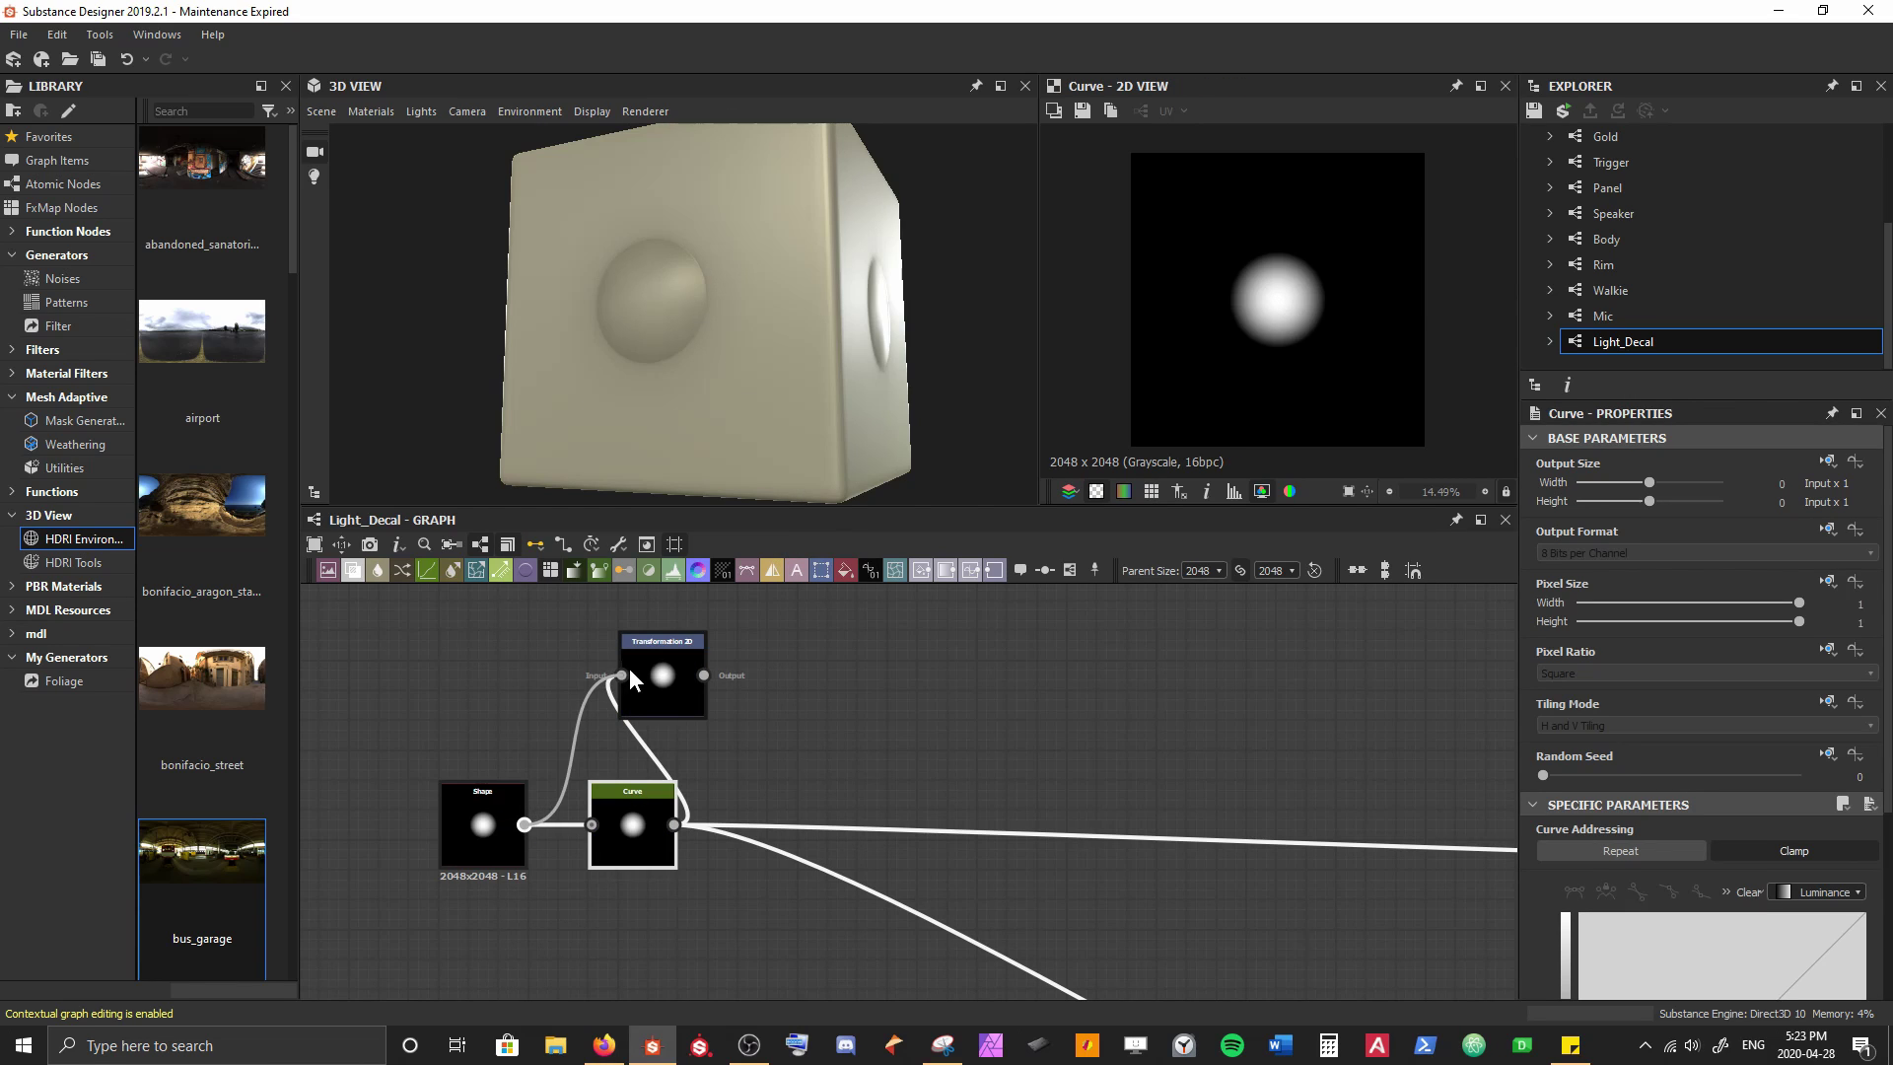
drag(633, 843, 663, 843)
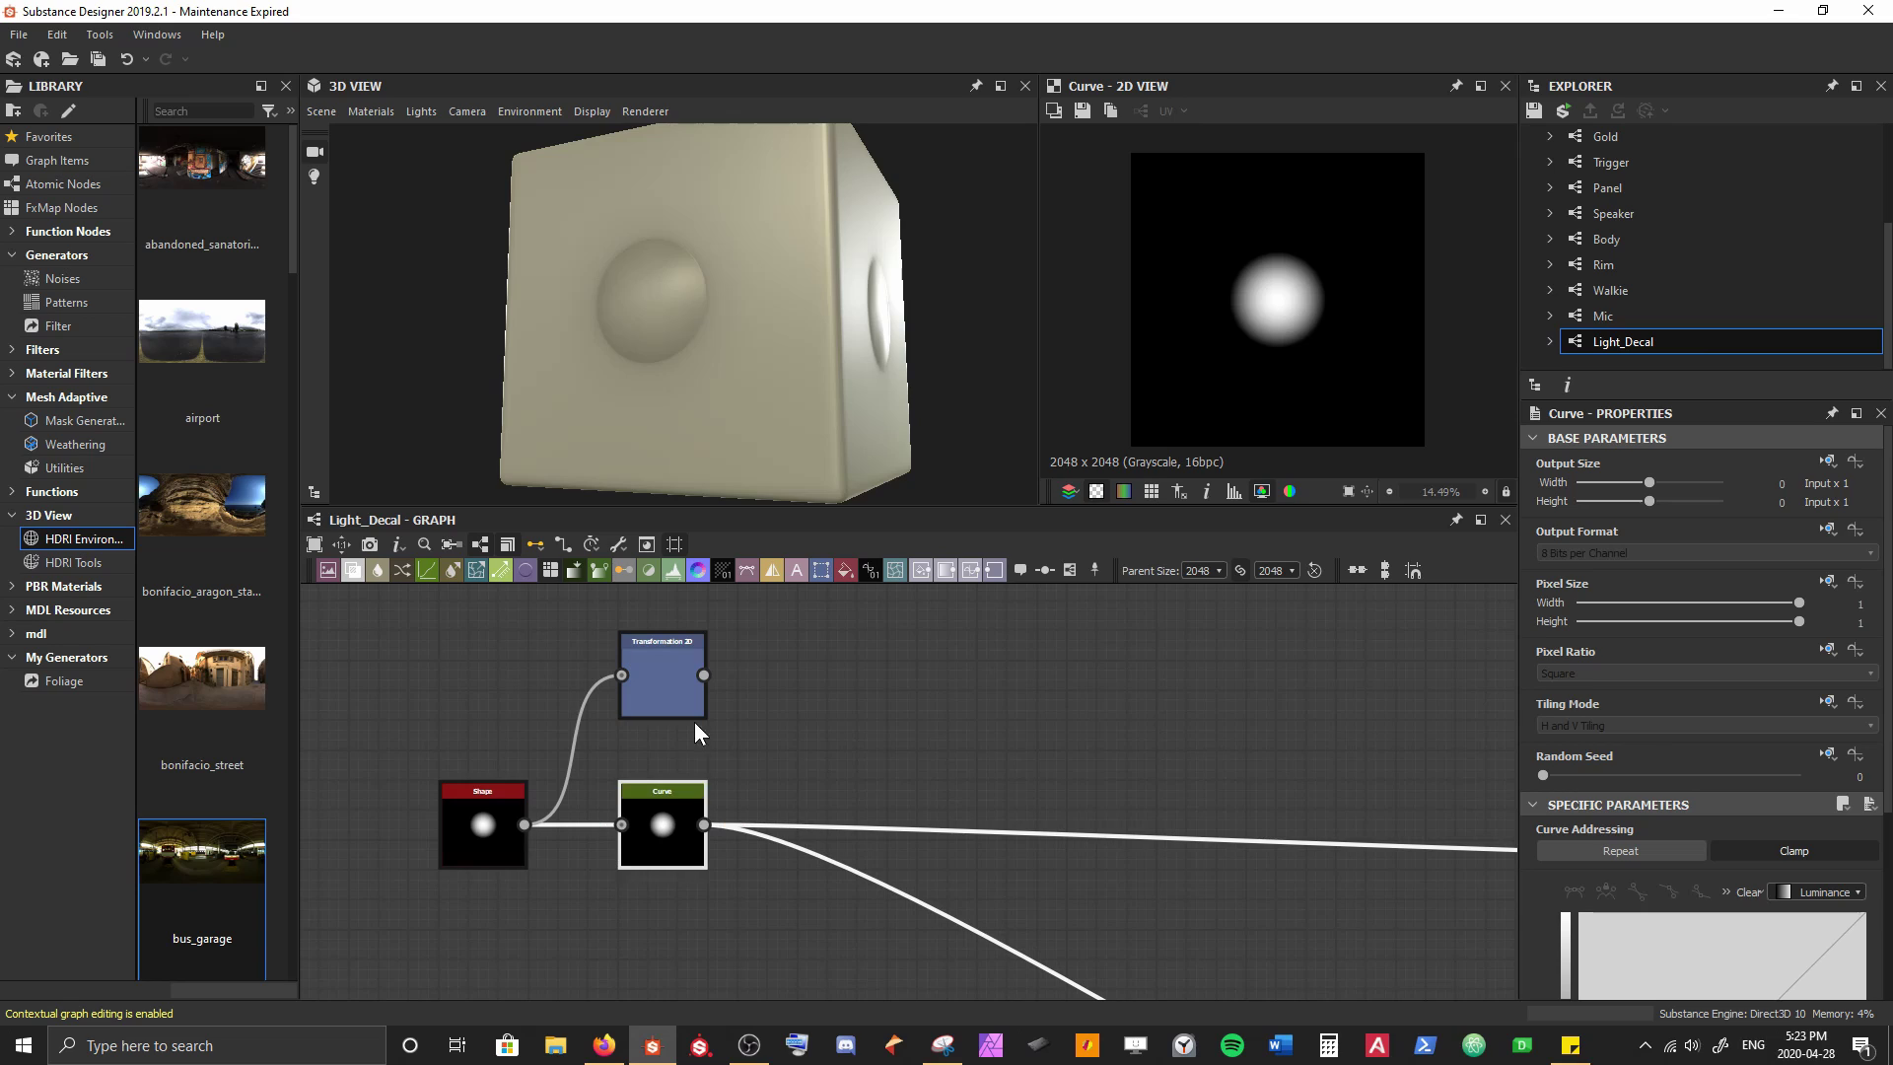
Add a second Curve node fed by the Transformation 2D node and place it close beside that node
drag(703, 677, 808, 674)
key(Escape)
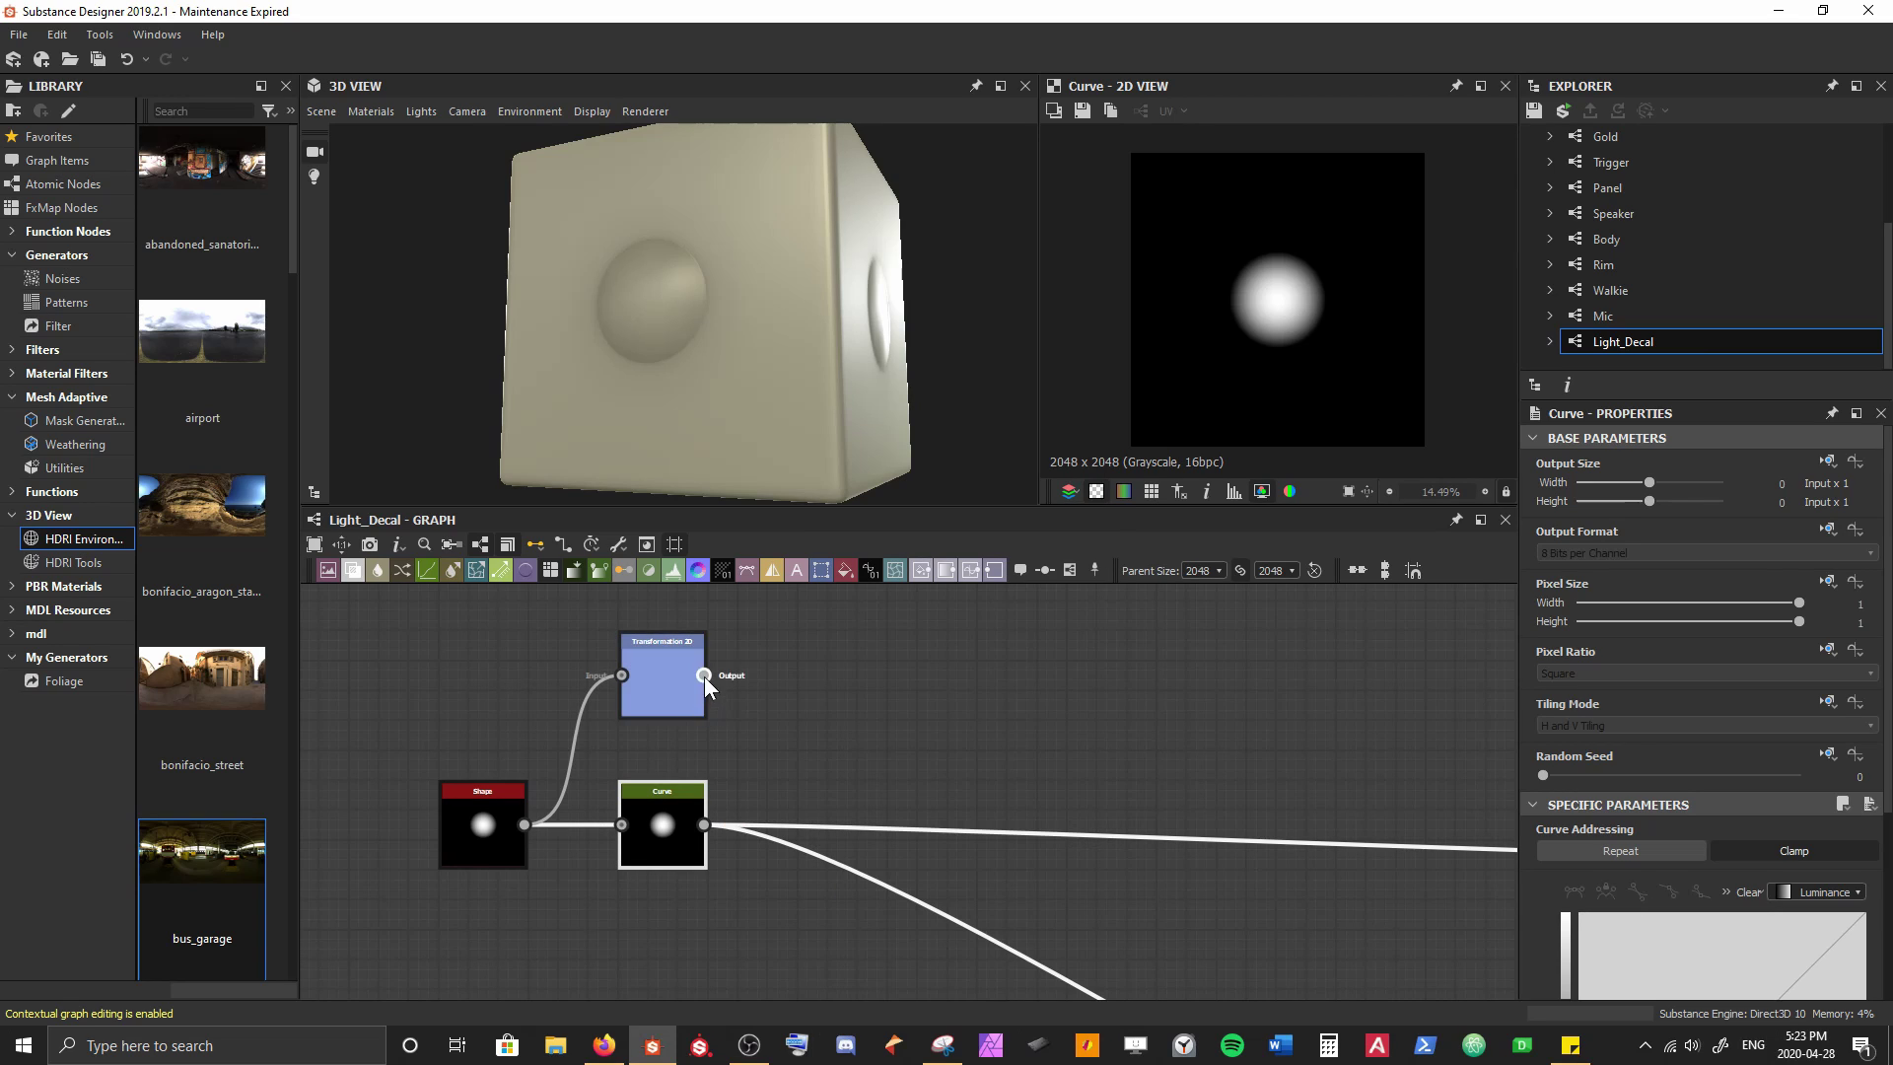
drag(703, 676, 857, 682)
text(curve)
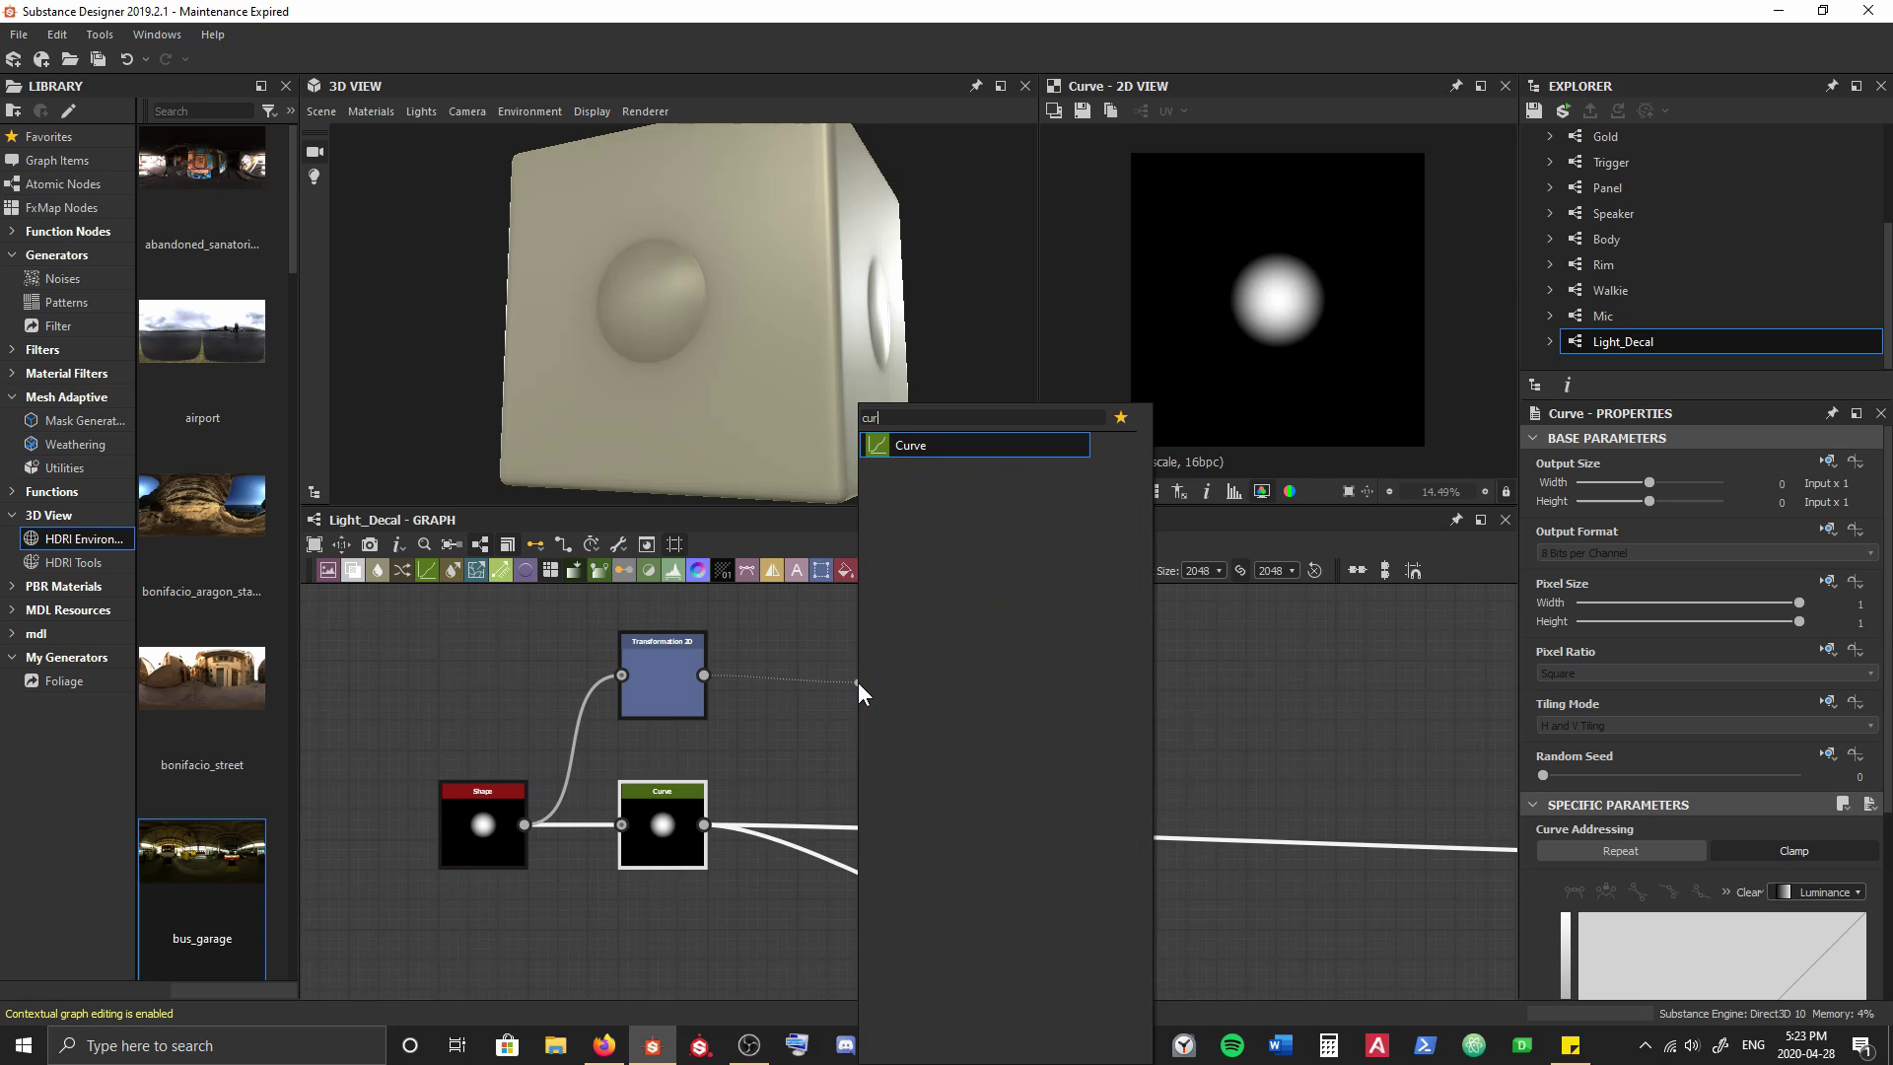
key(Return)
drag(899, 674, 809, 675)
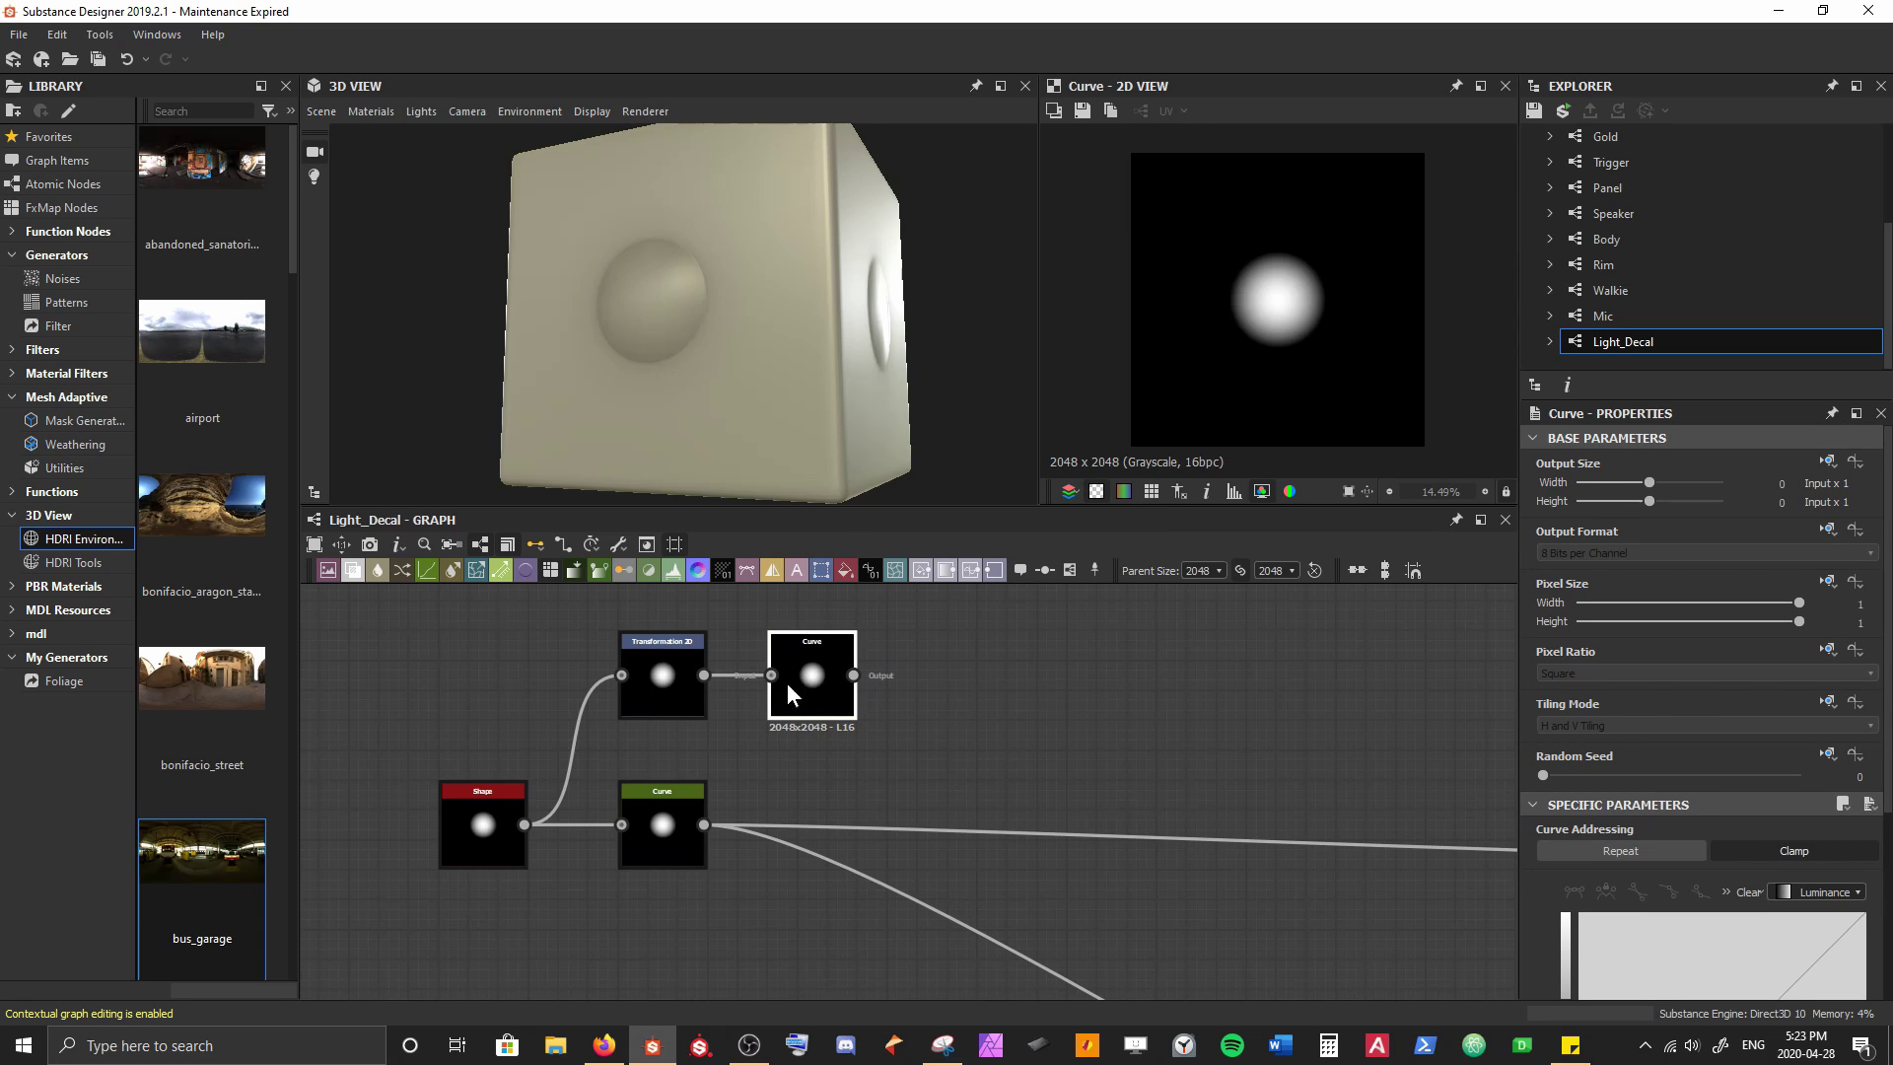
Insert a Blend node after the lower Curve node and connect the upper Curve node to its Foreground input
click(680, 818)
key(space)
text(blend)
key(Return)
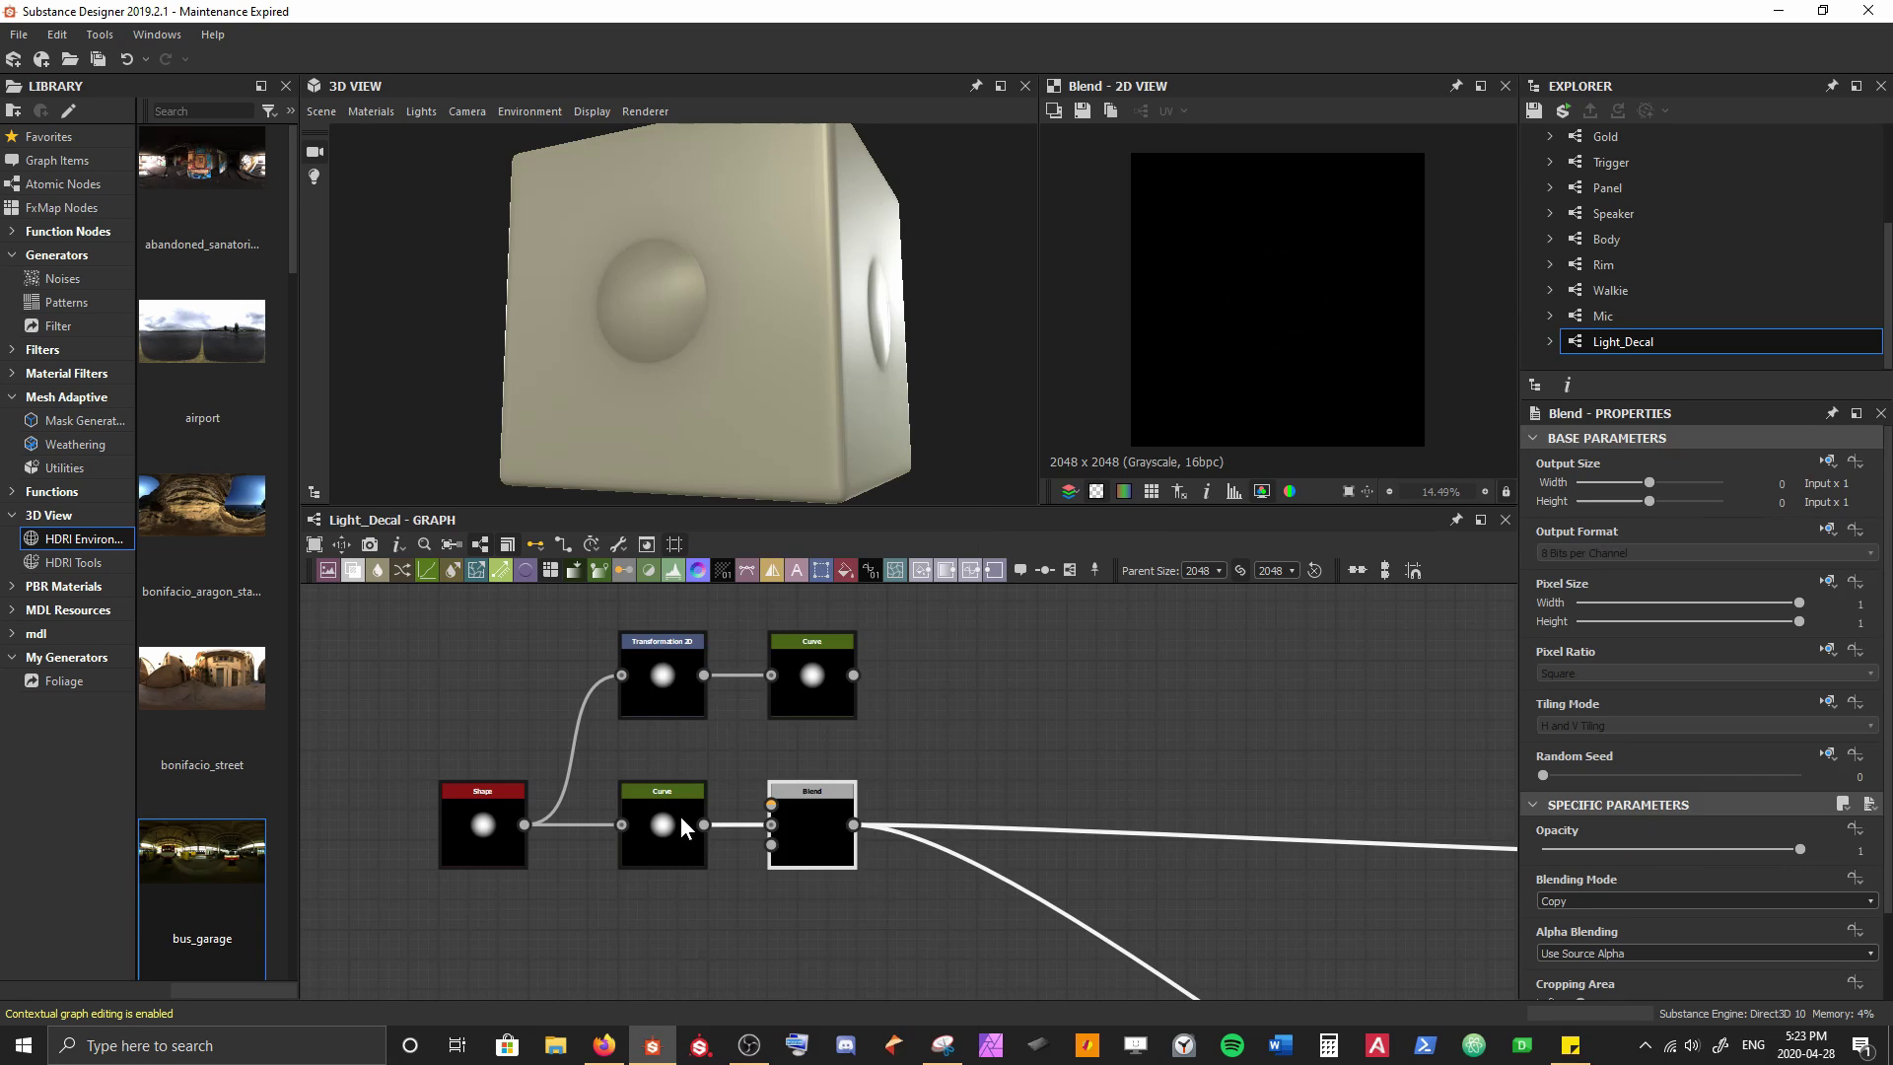
drag(818, 839, 1025, 845)
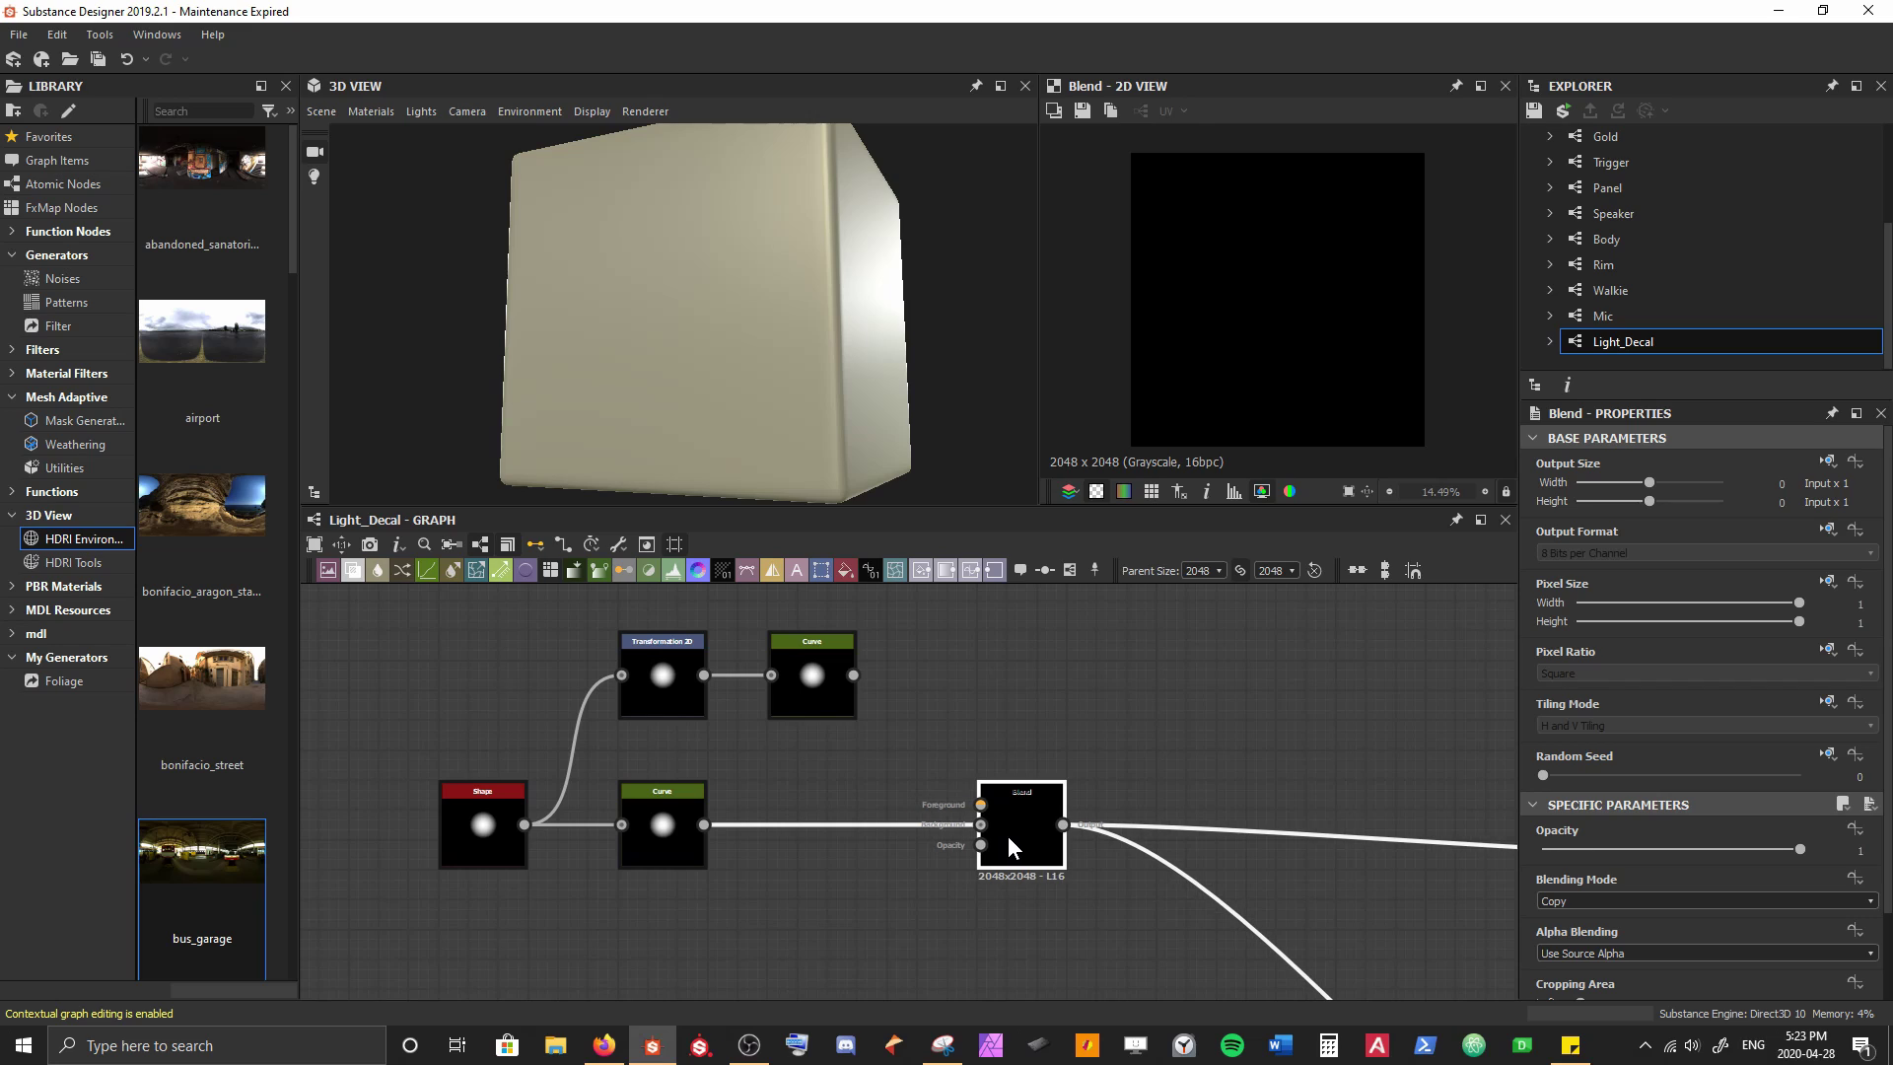
drag(854, 675, 972, 846)
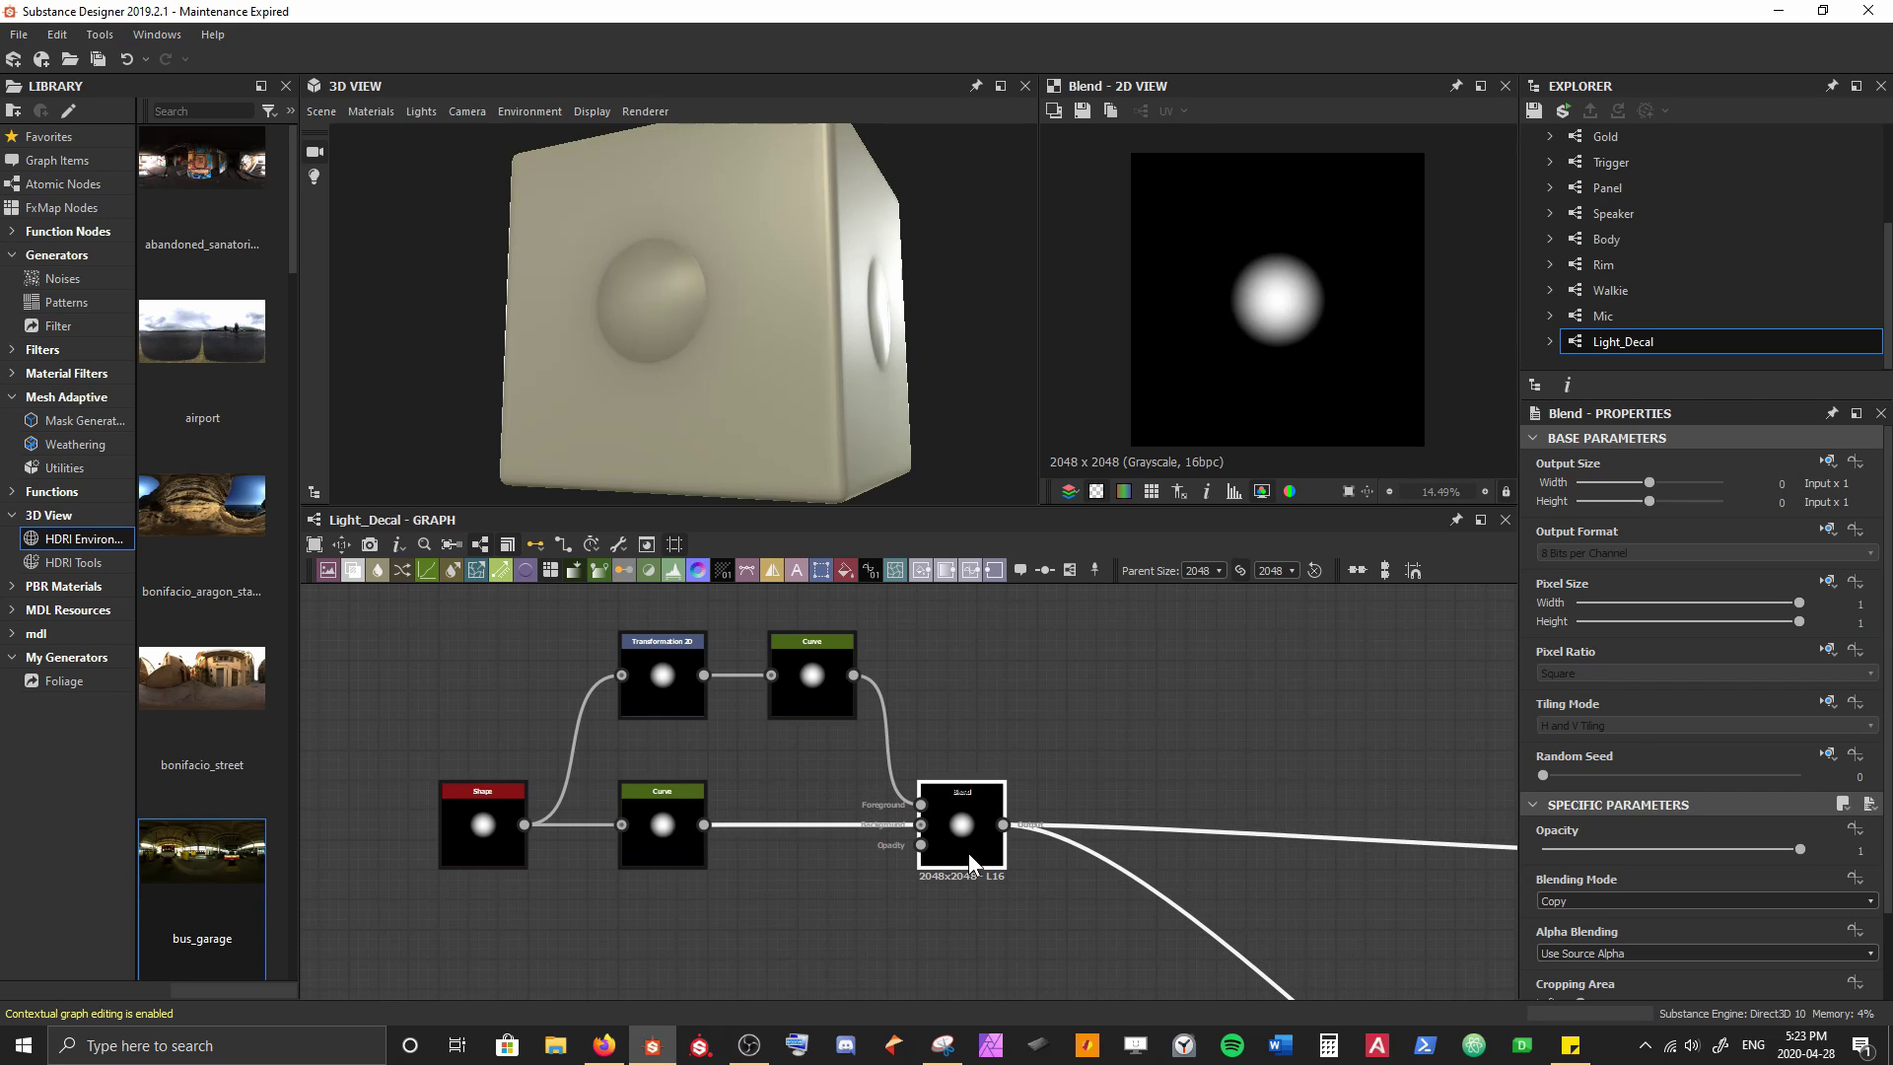
drag(958, 671, 989, 690)
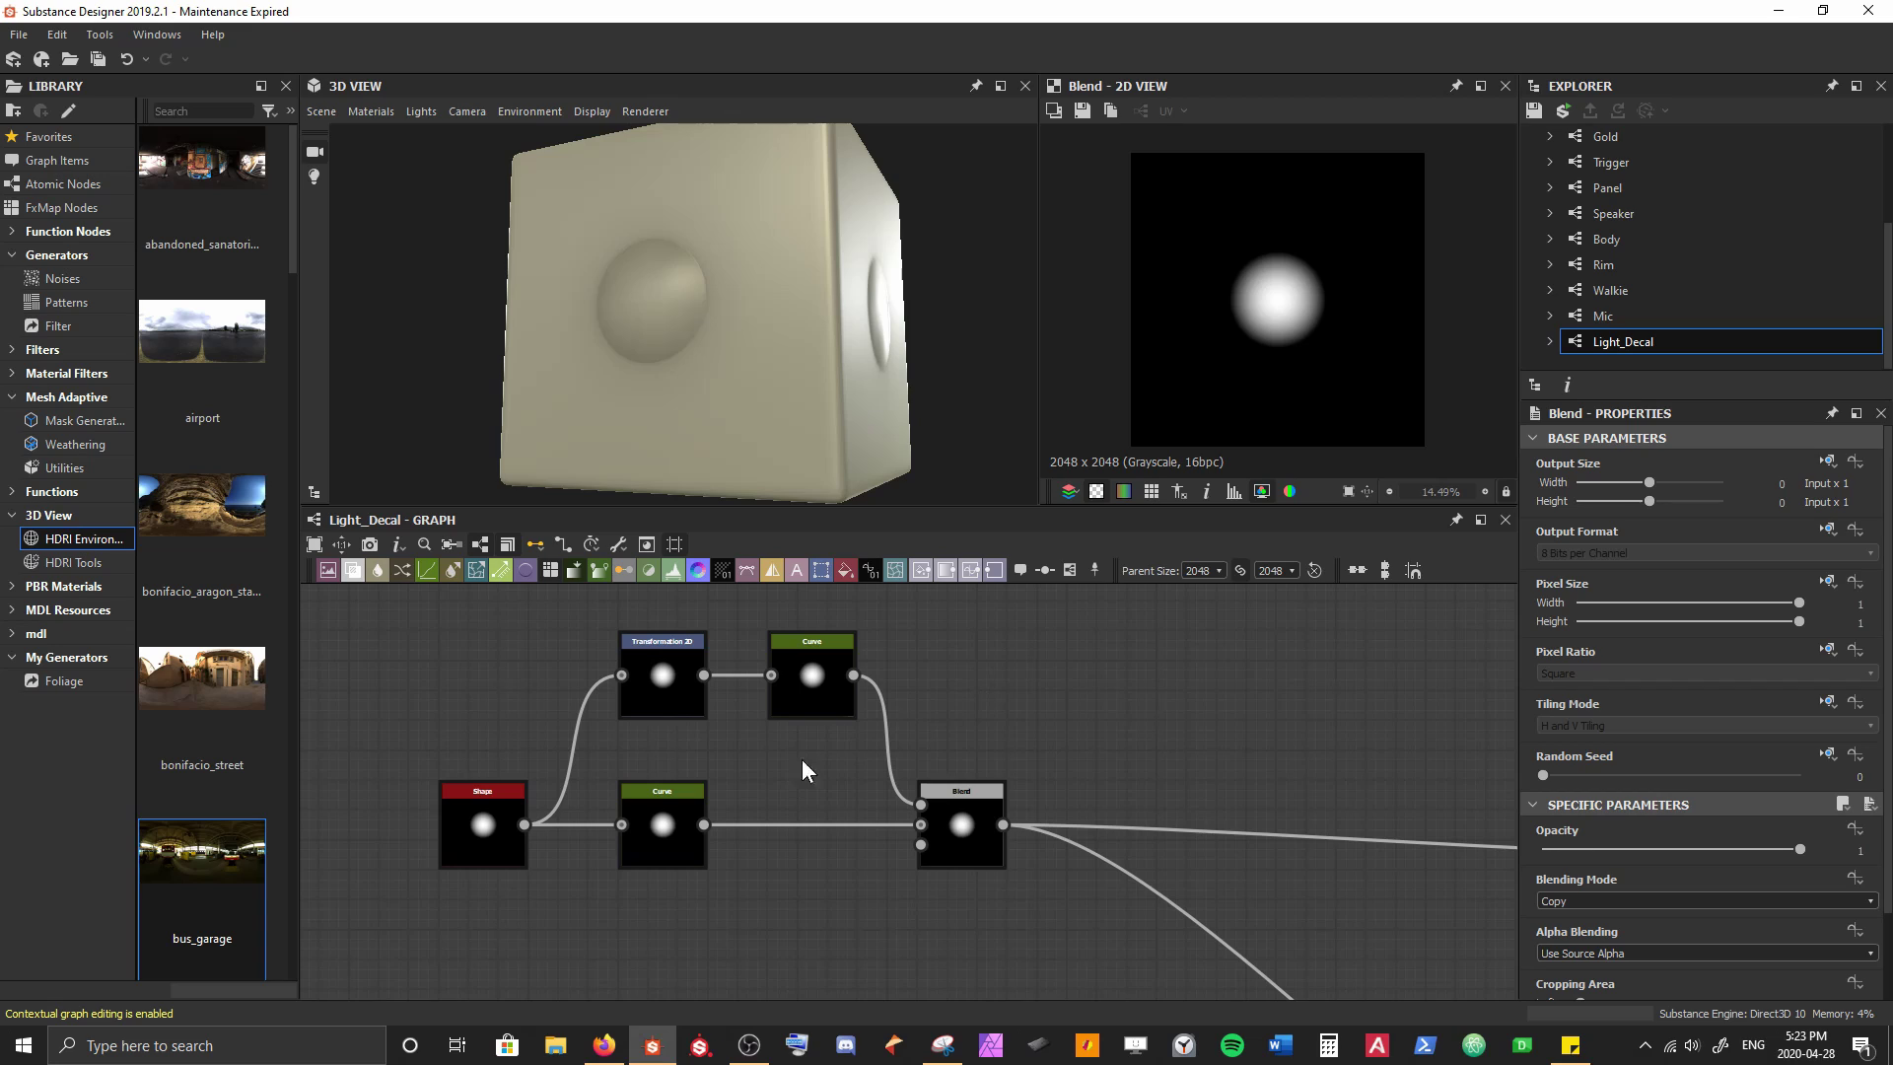
Align the lower Curve node beneath the upper one and set the Blend node's Blending Mode to Subtract
drag(690, 826, 839, 826)
click(959, 828)
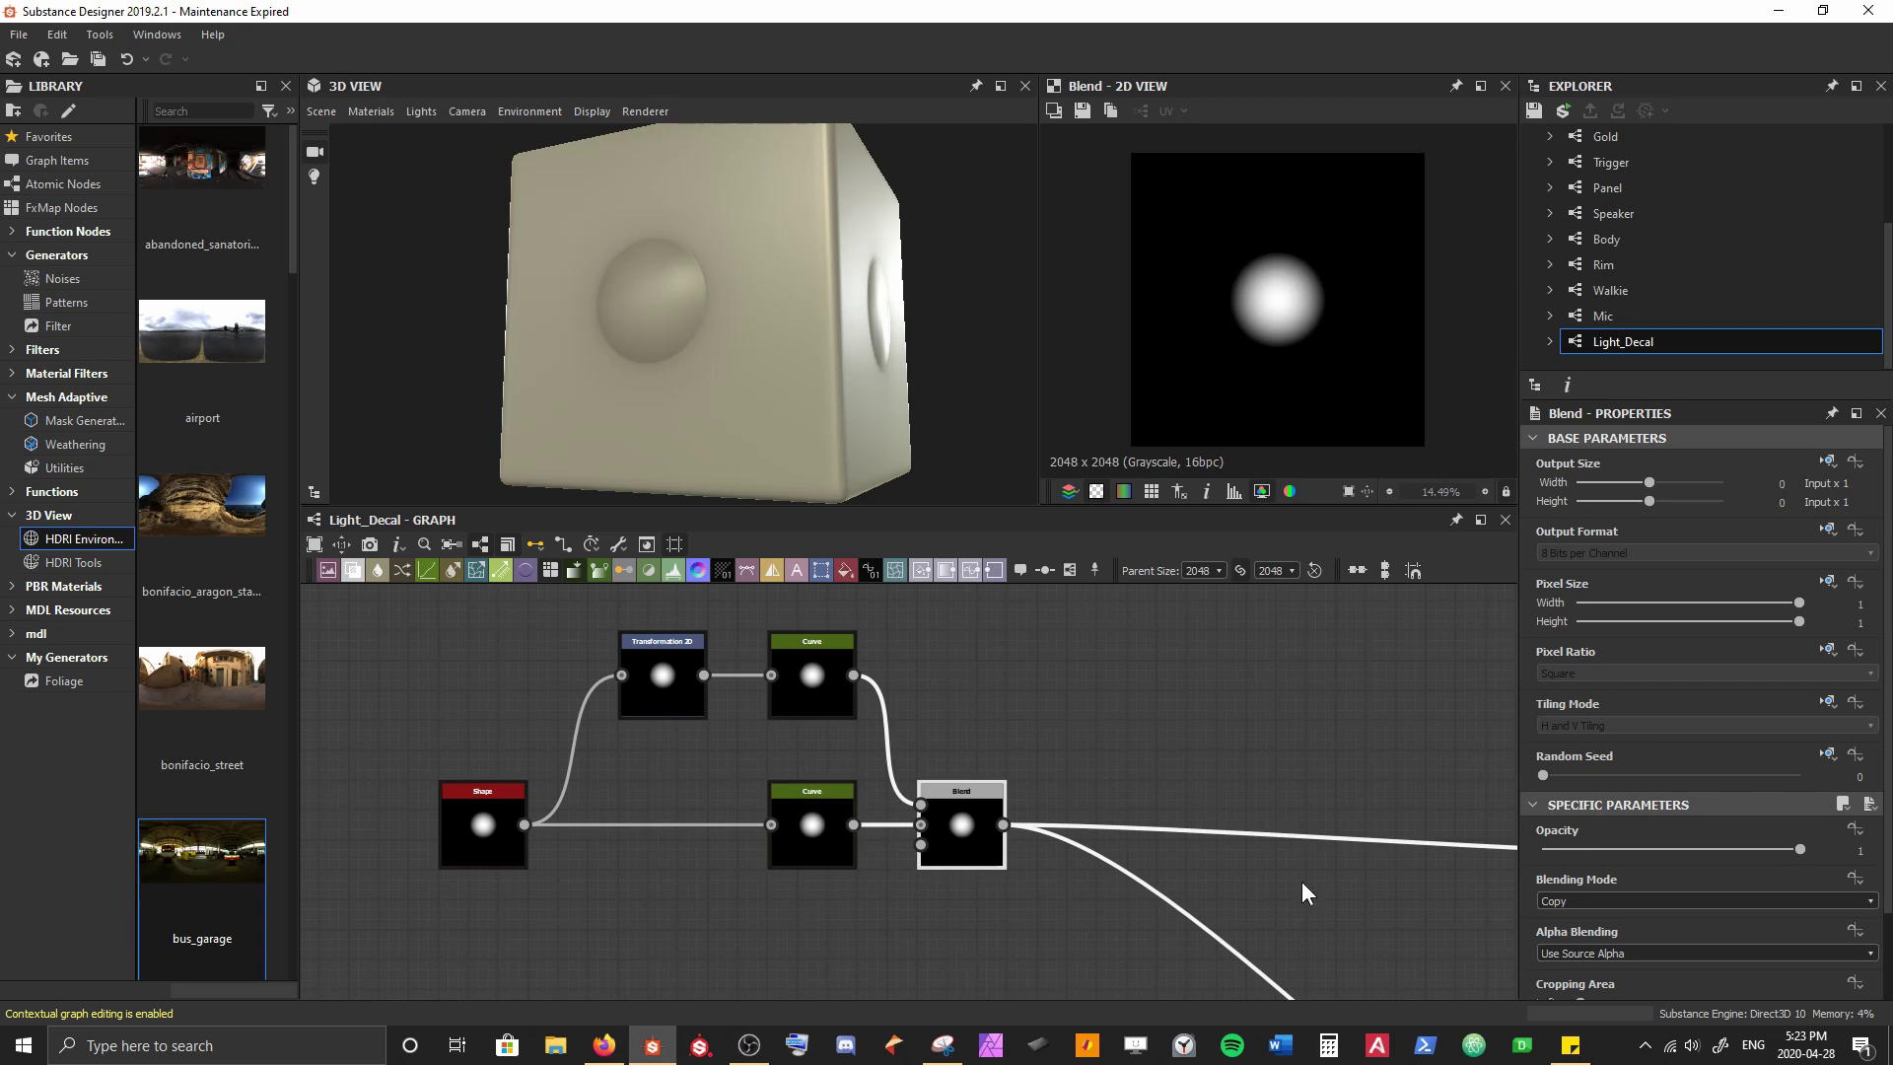
click(1588, 901)
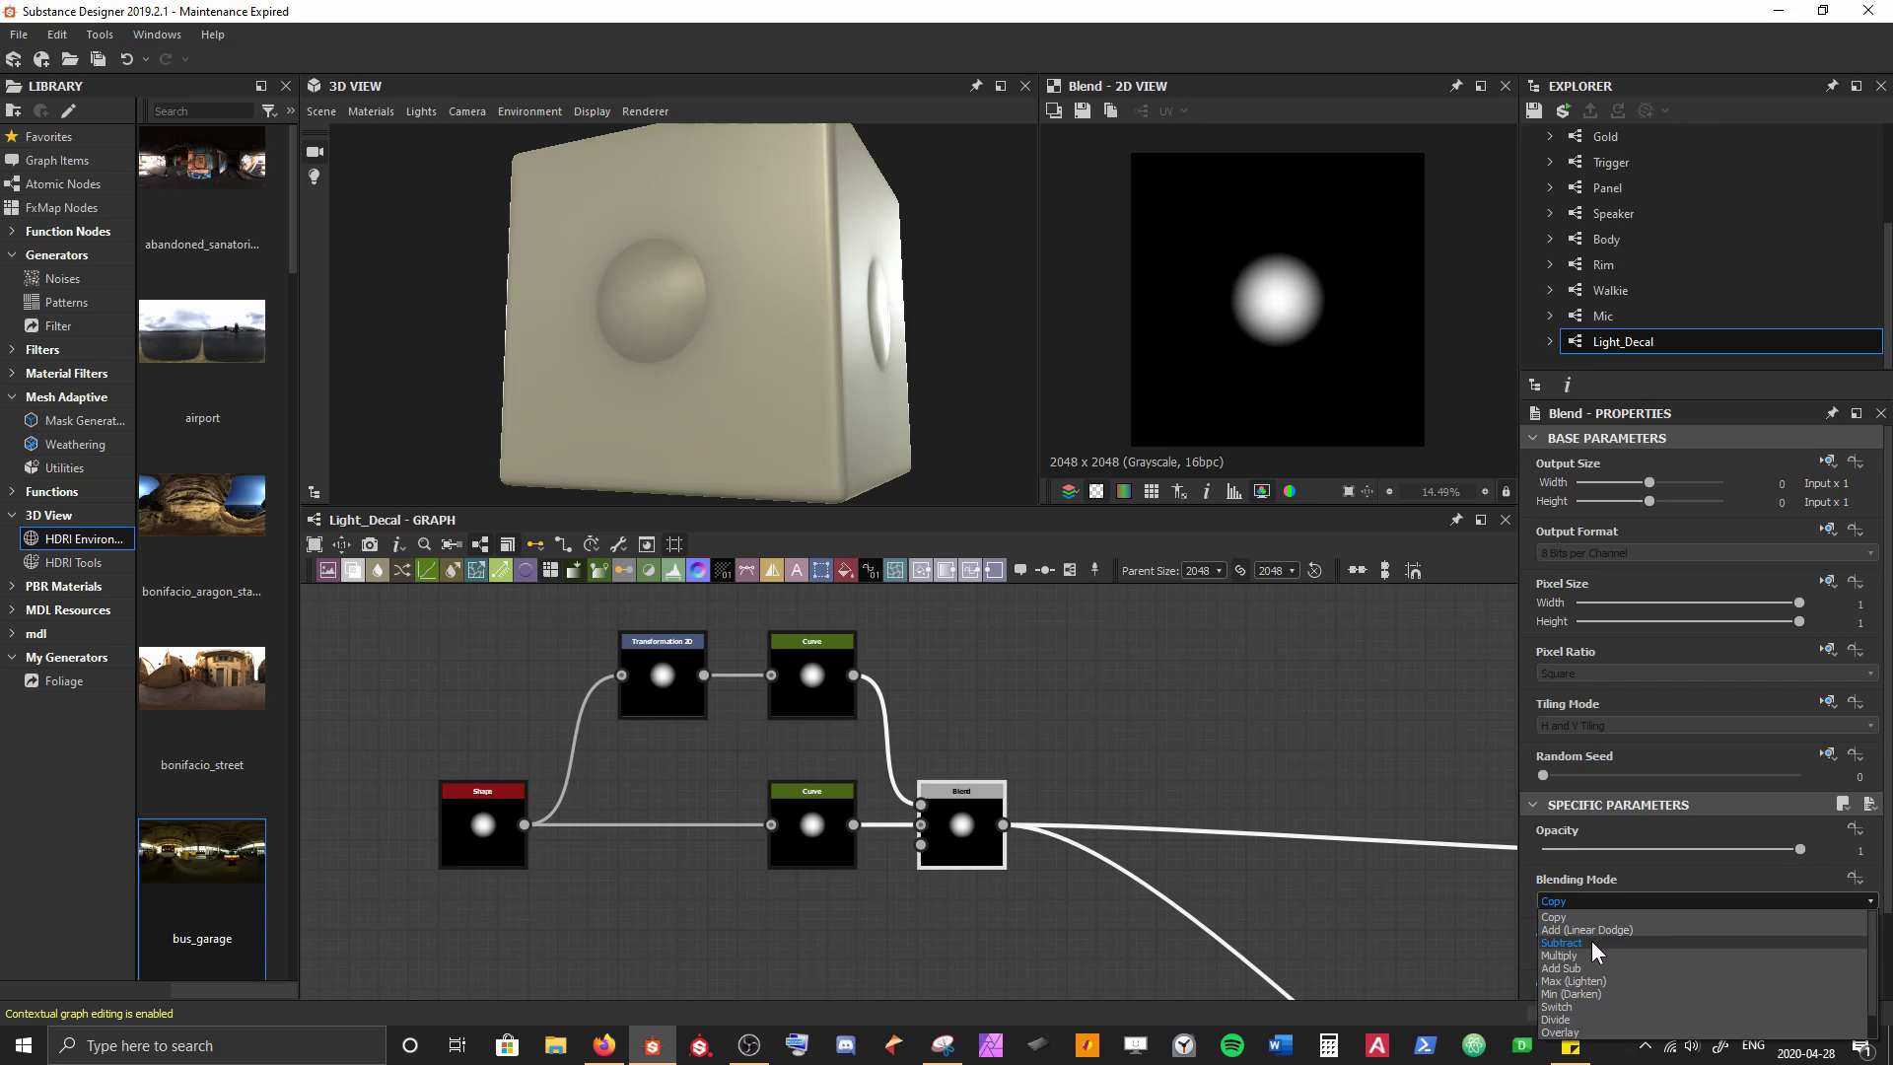
click(1577, 943)
Preview the lower Curve node's output and the subtracting Blend node's output in the 2D view
middle_drag(920, 618, 862, 651)
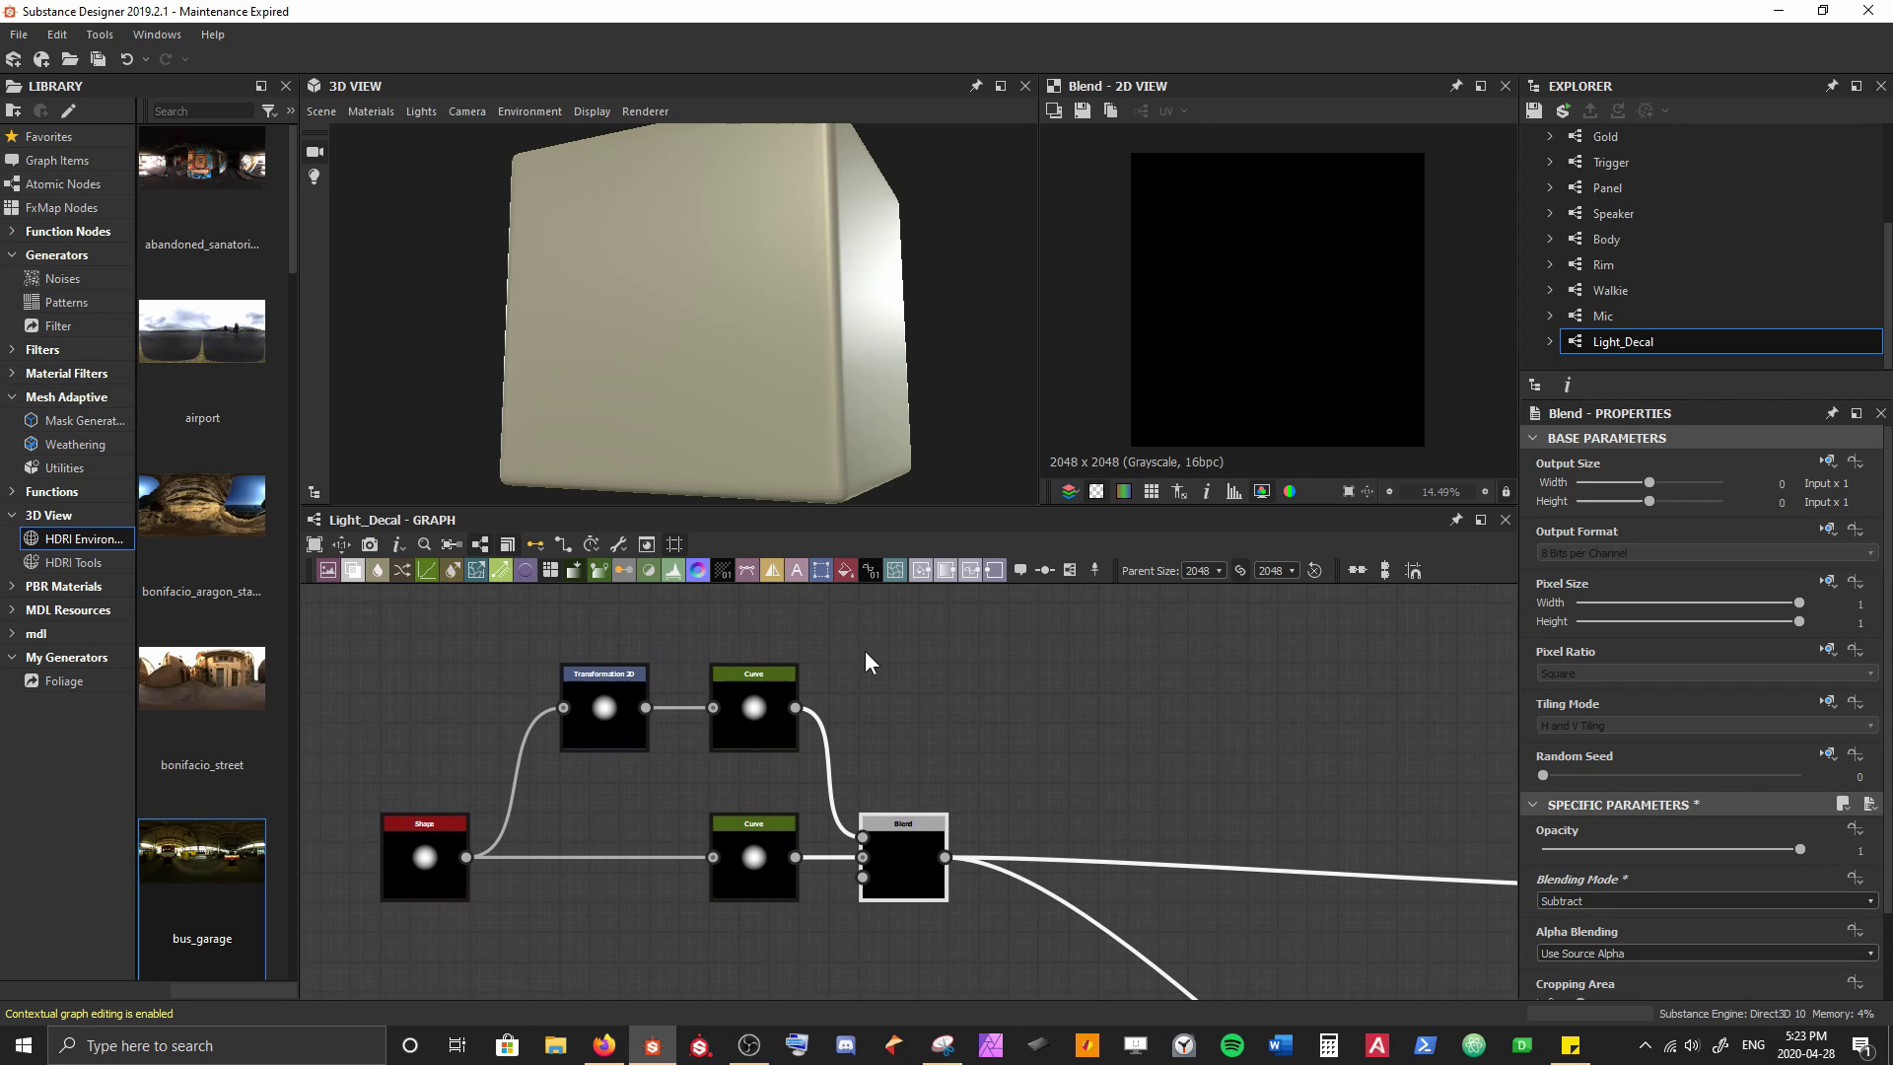
click(776, 817)
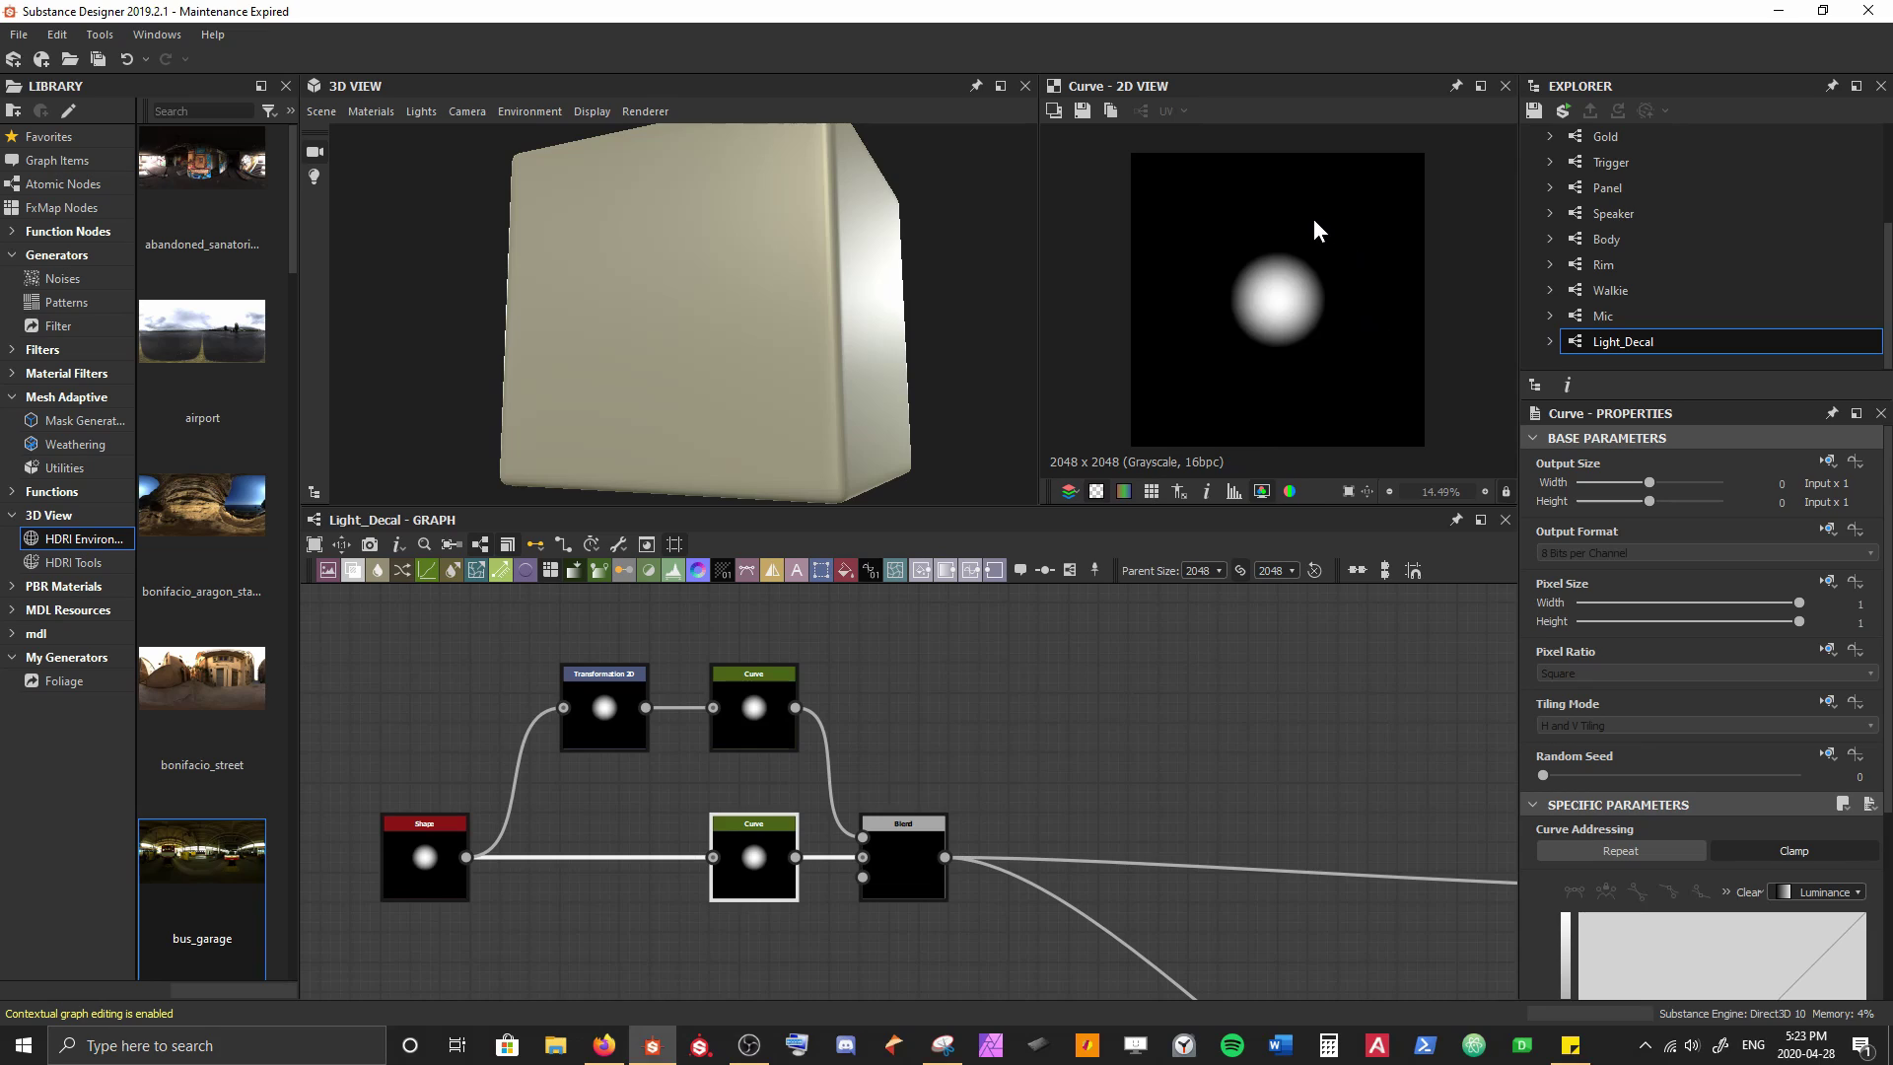
scroll(1318, 230, up, 3)
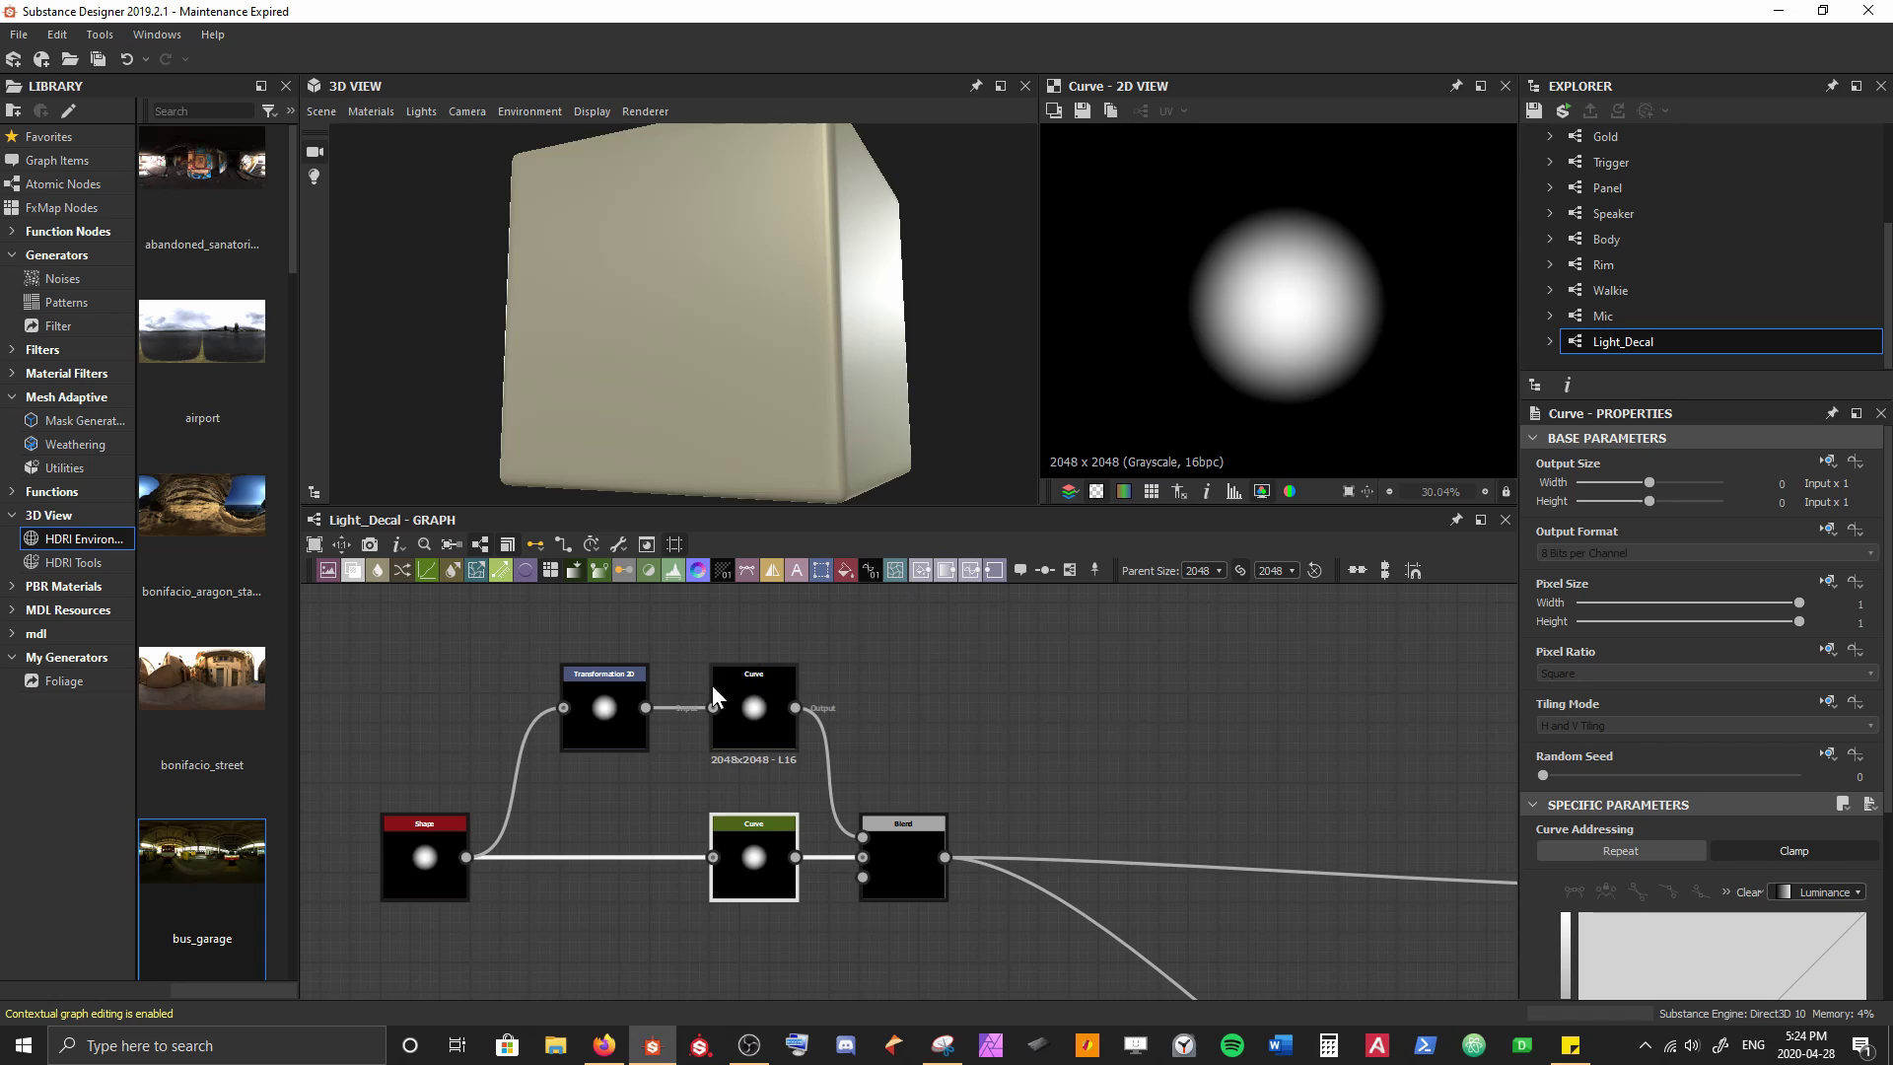
click(764, 725)
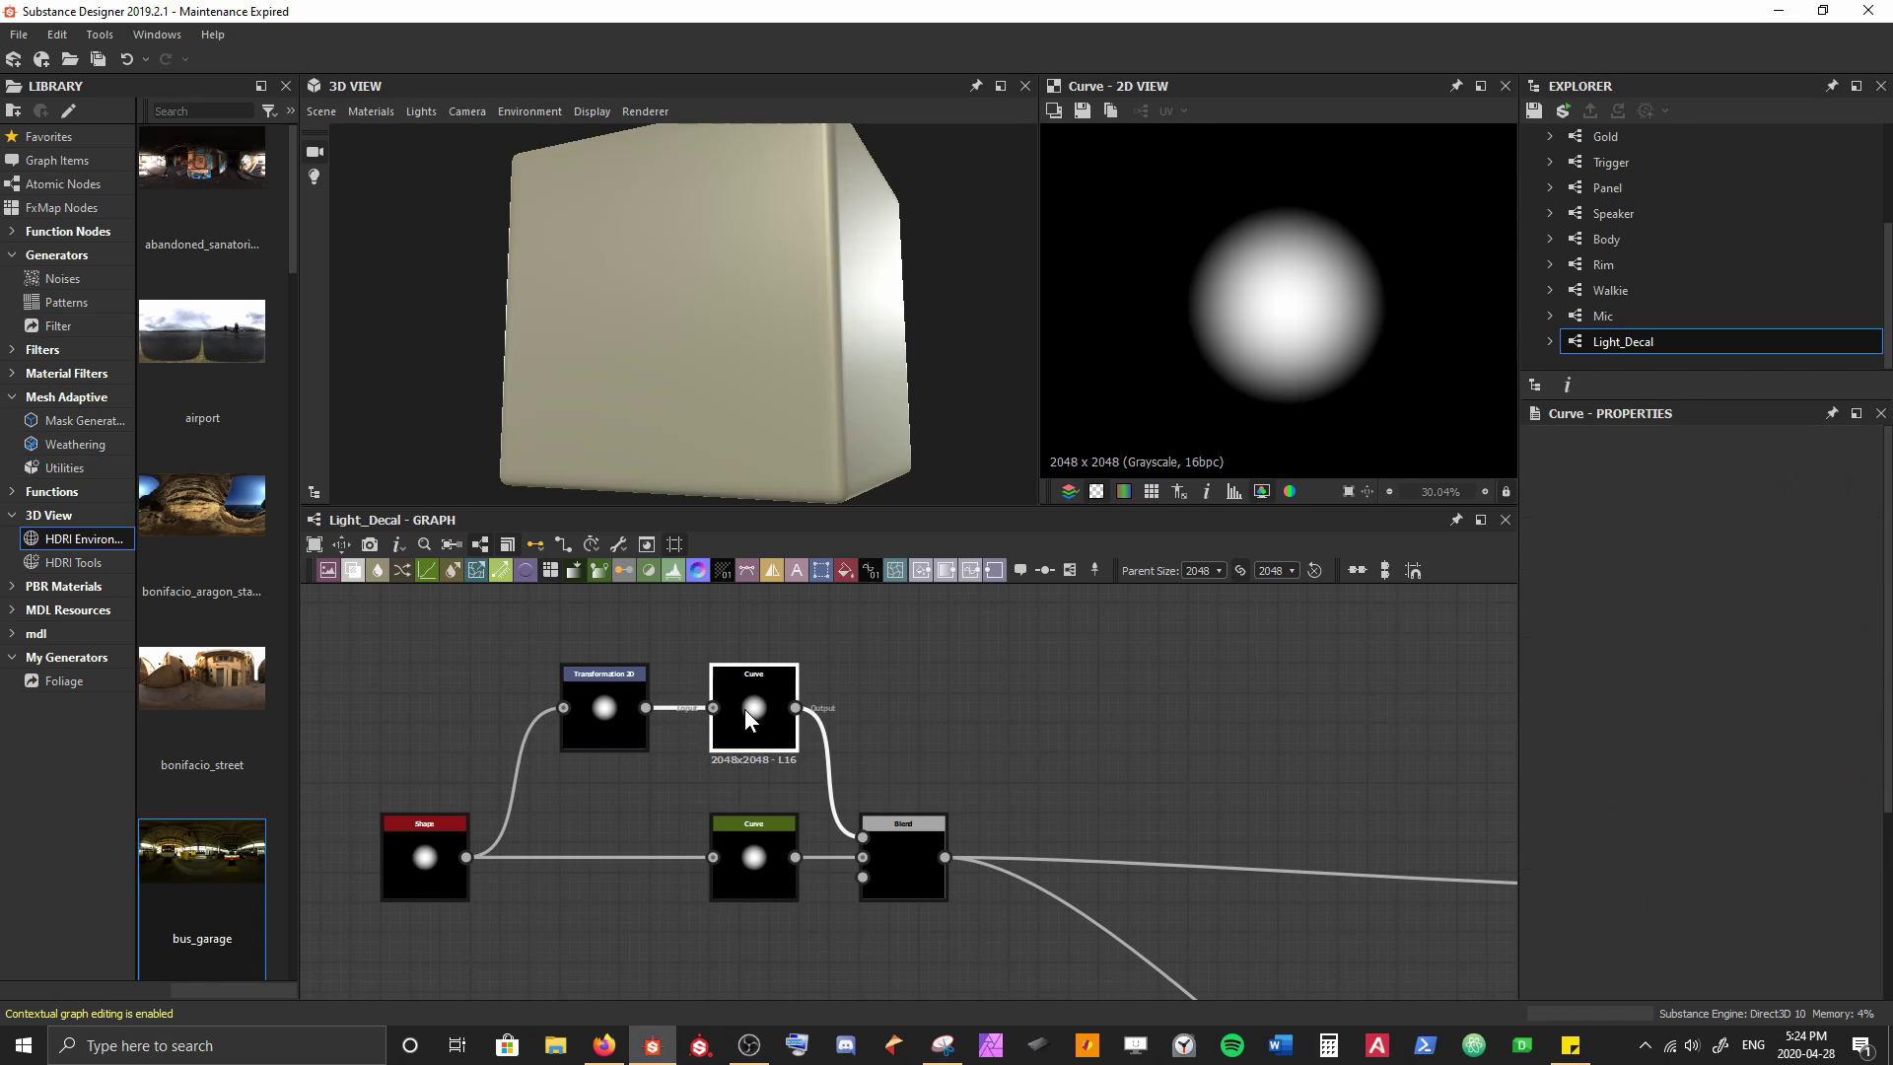
click(758, 869)
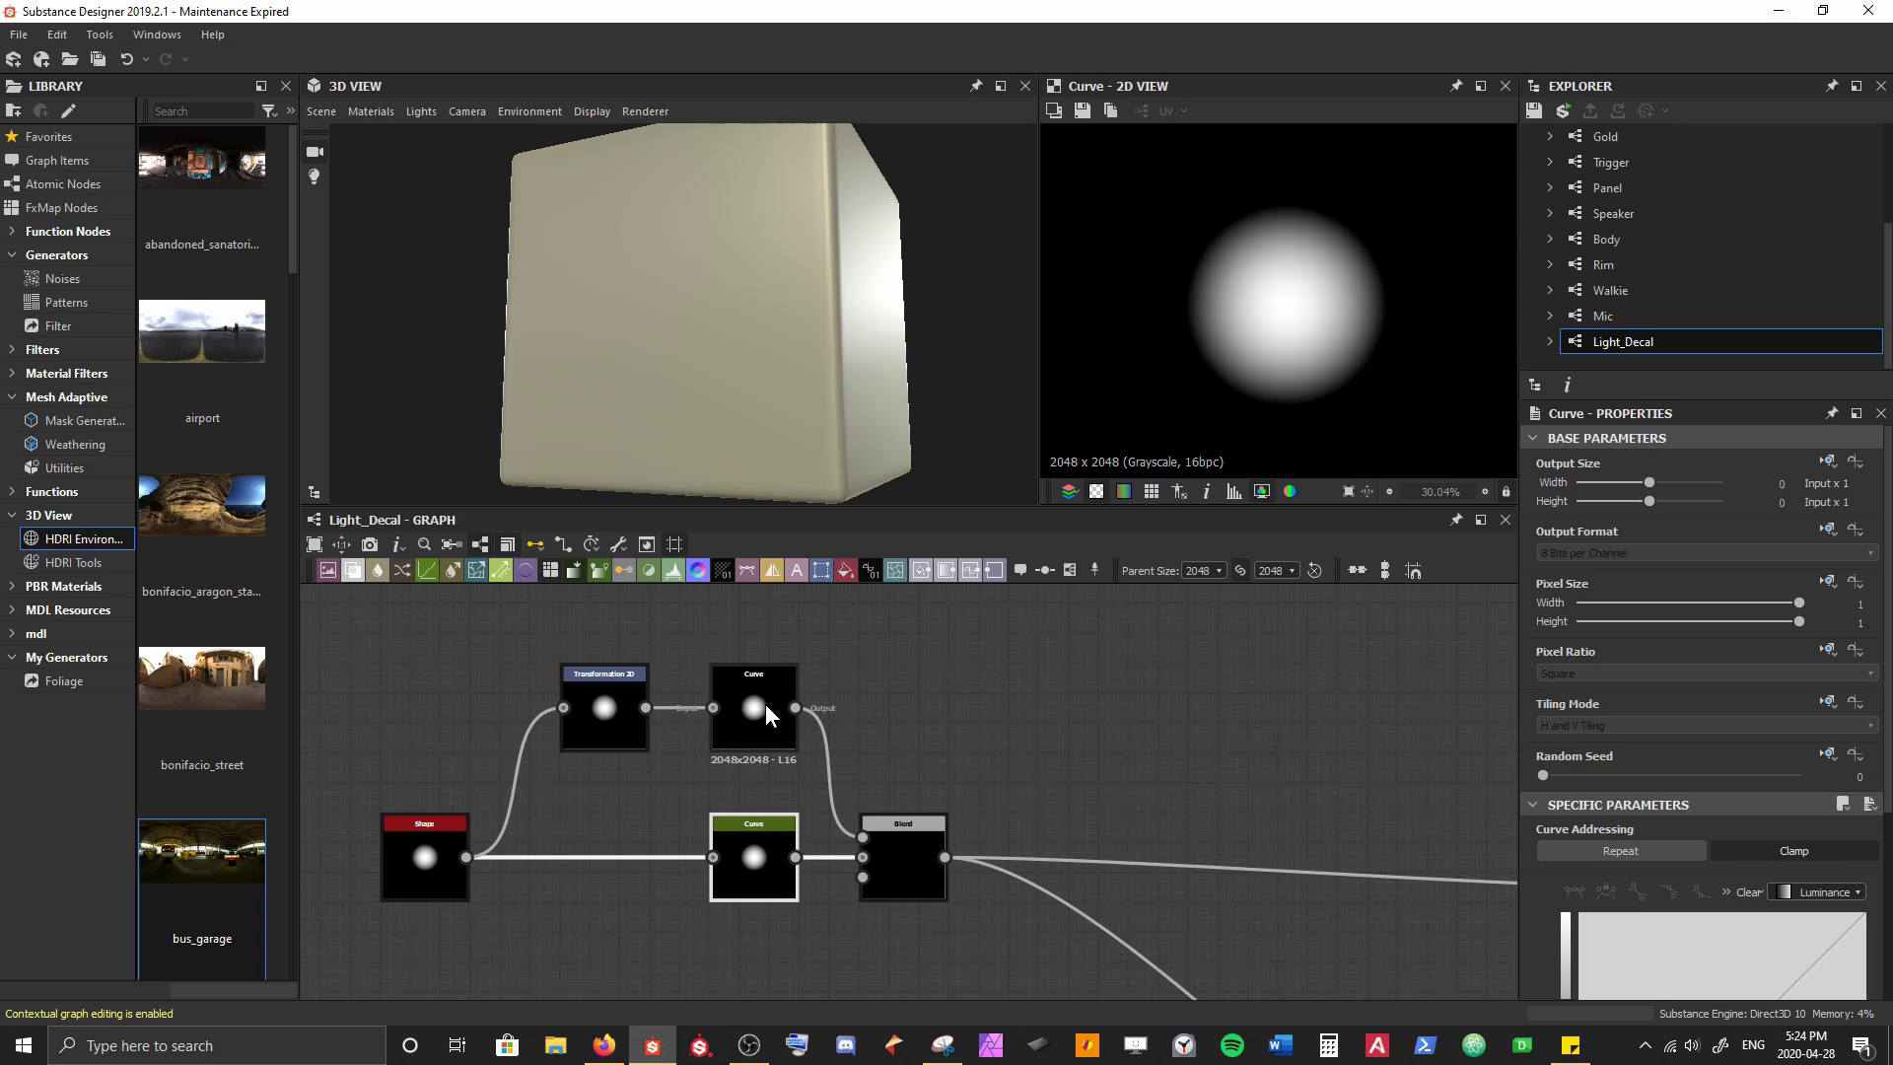
double_click(913, 848)
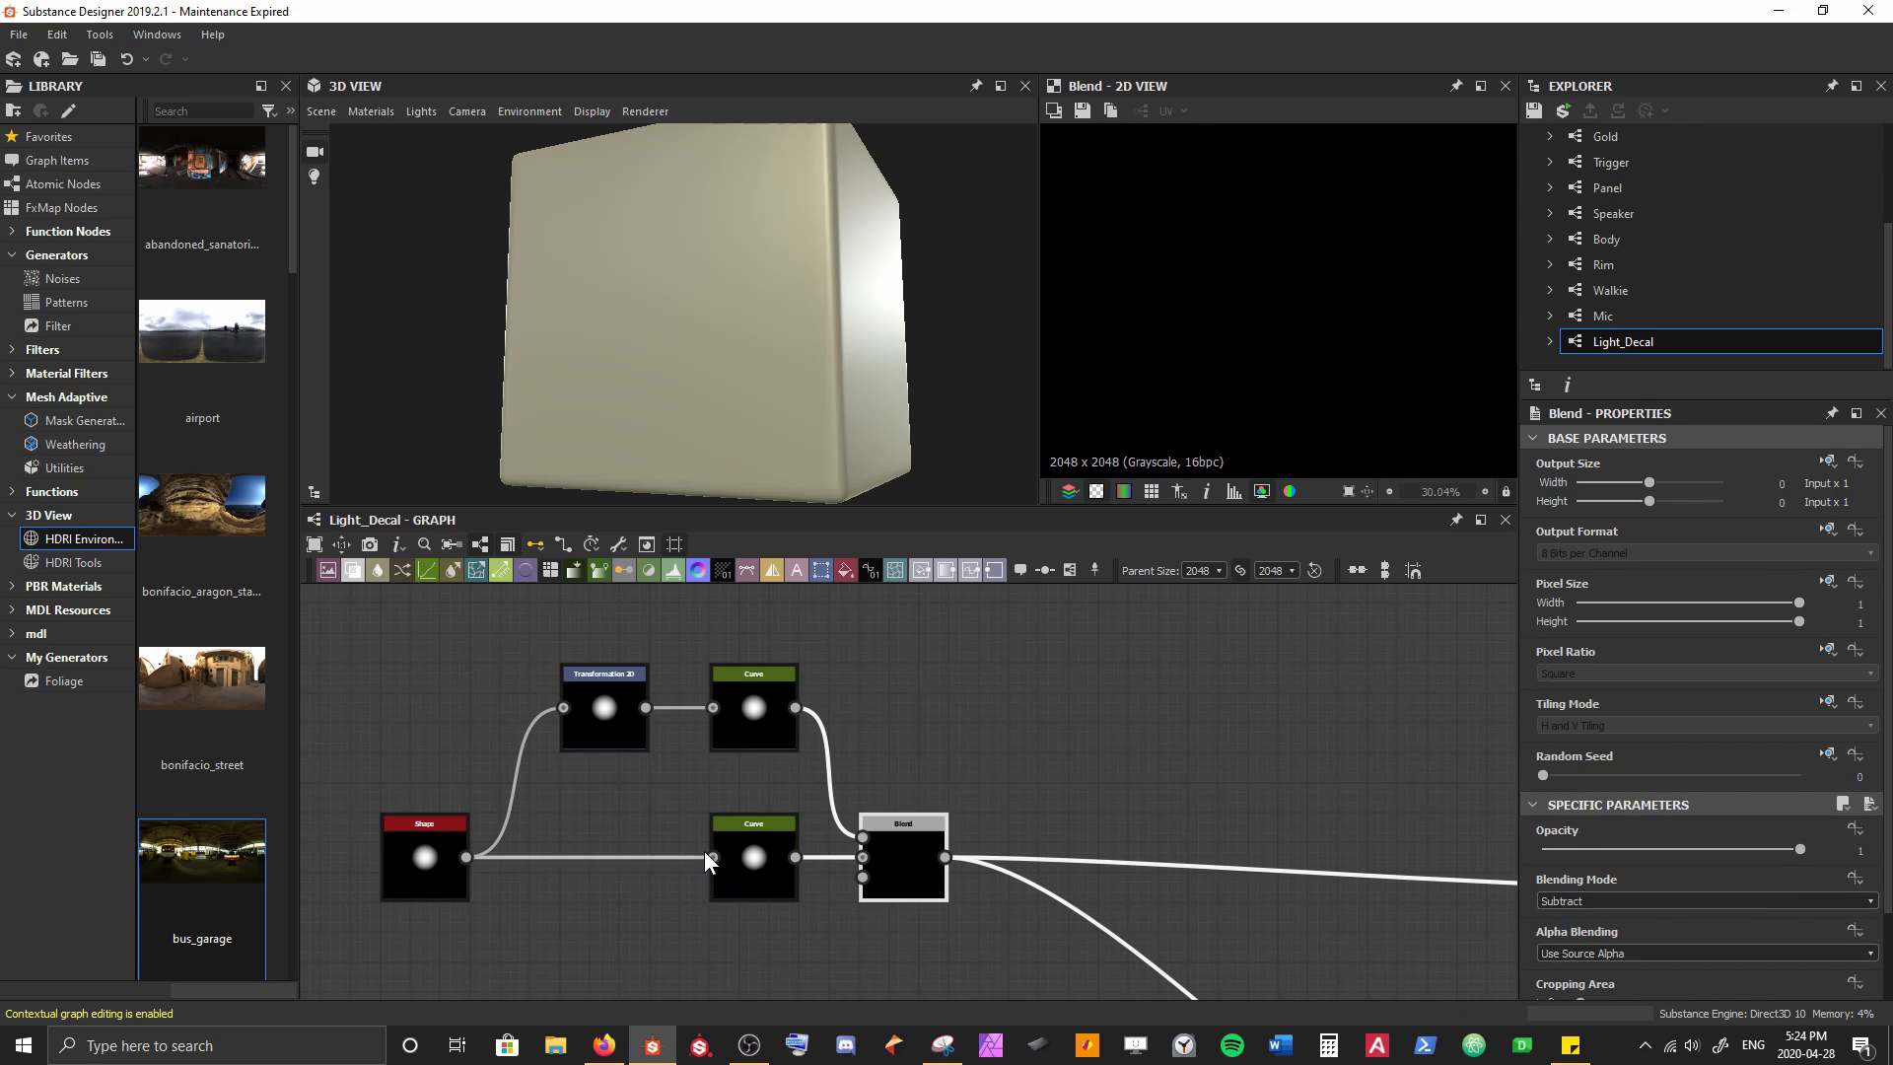
Override the Transformation 2D node's Tiling Mode with an absolute value and set it to No Tiling
click(603, 727)
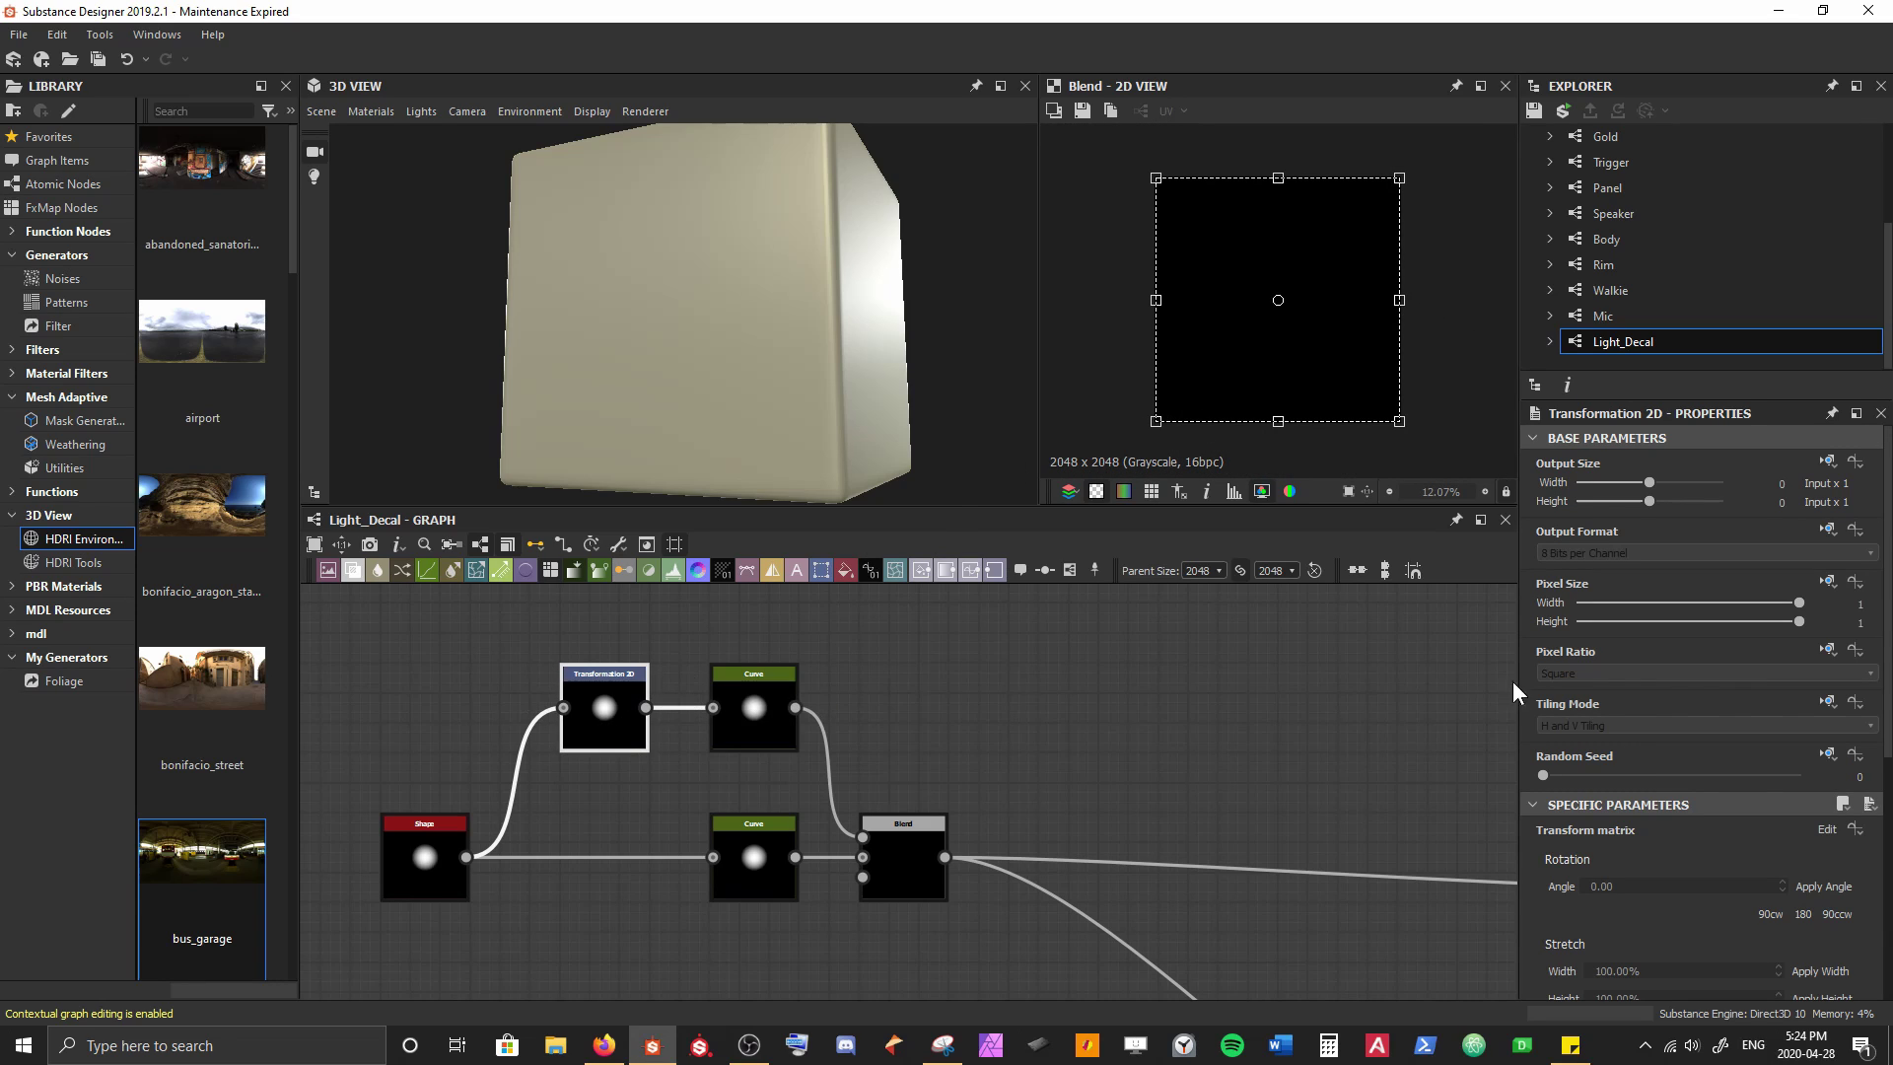
click(1826, 701)
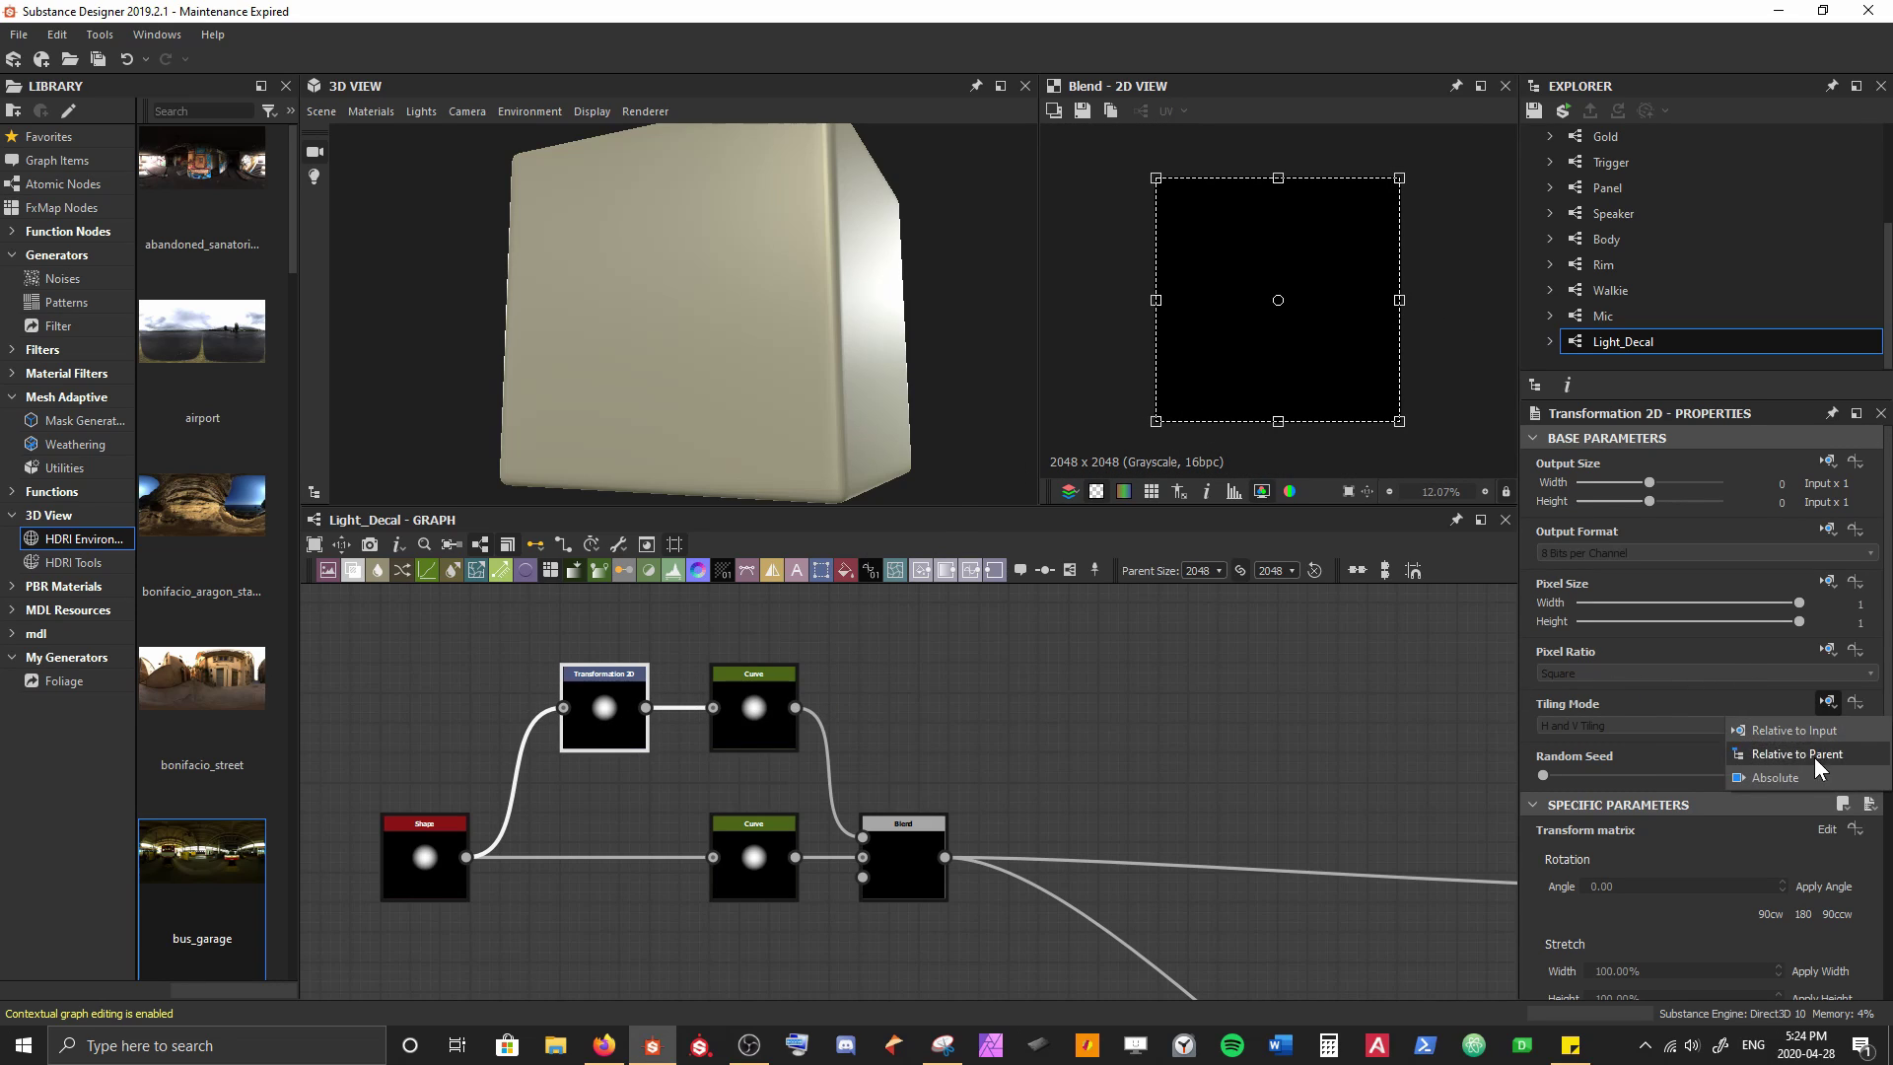
click(1799, 774)
click(1621, 727)
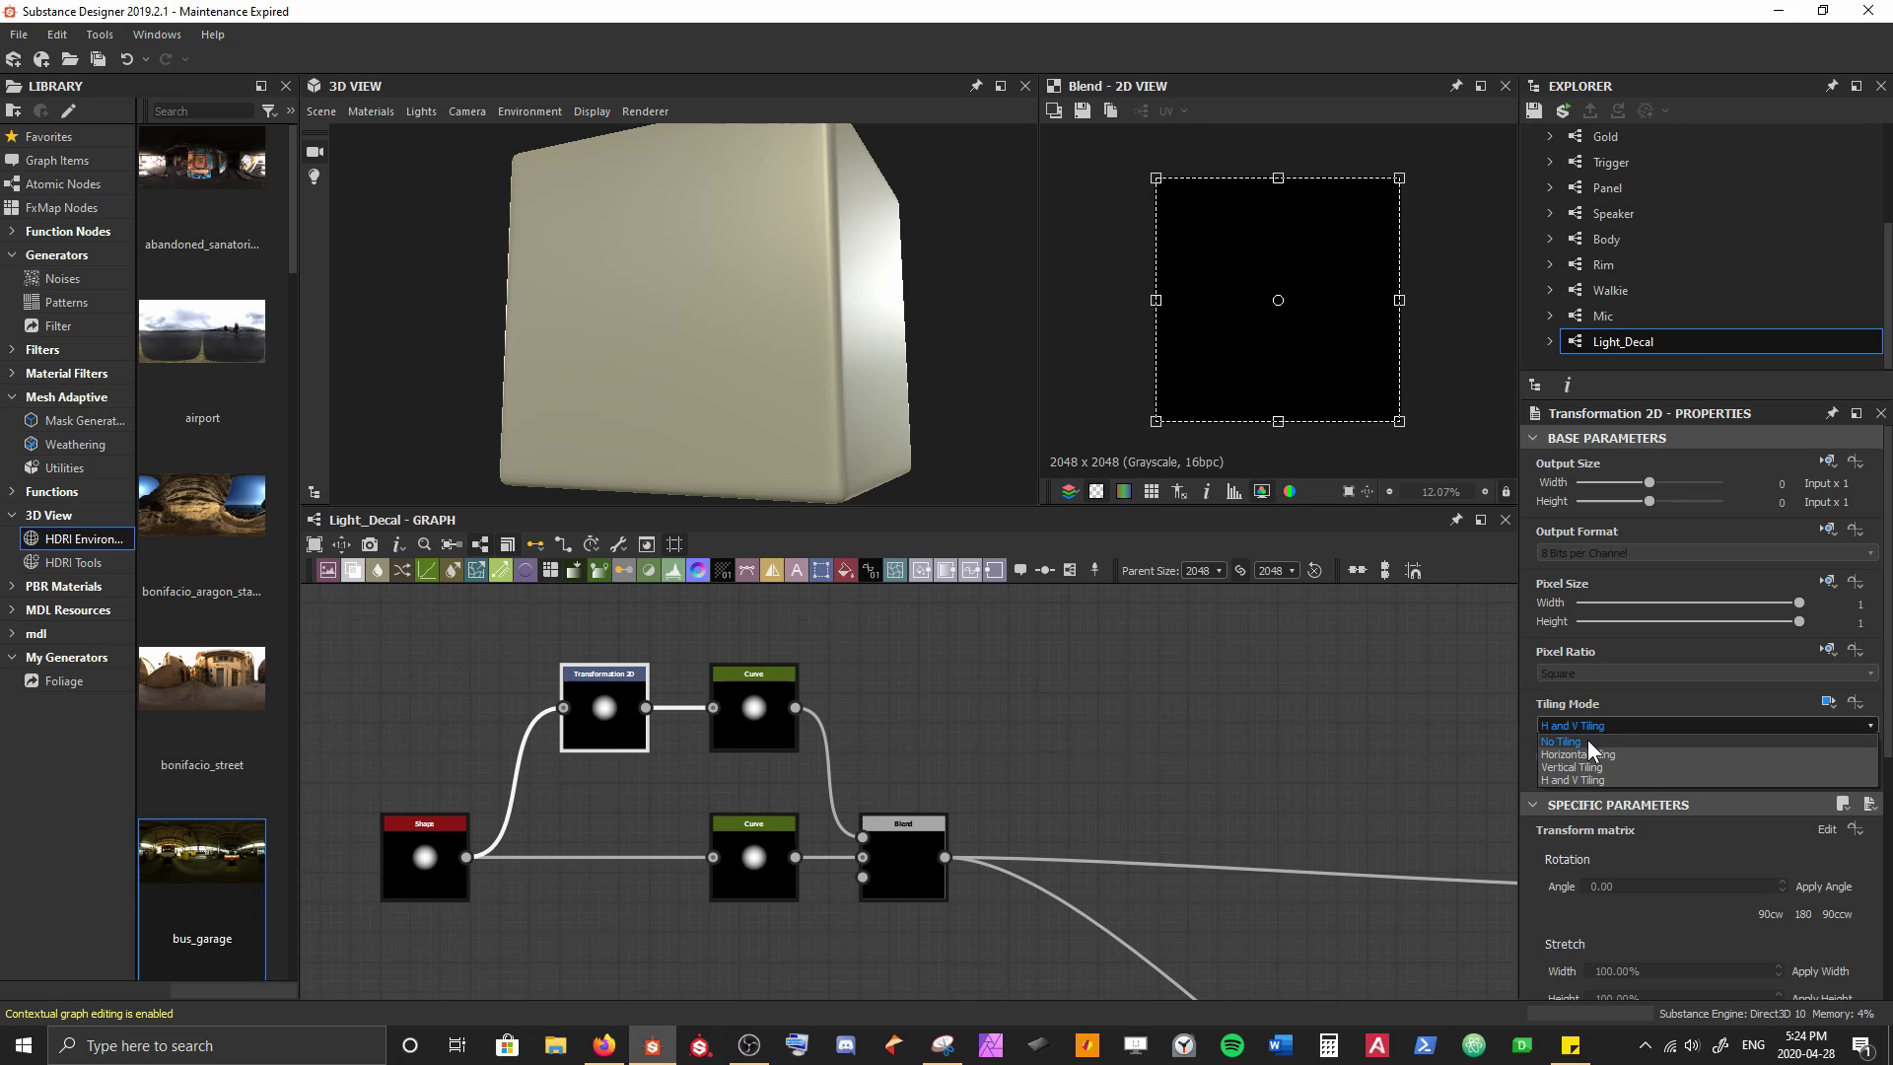
click(1582, 741)
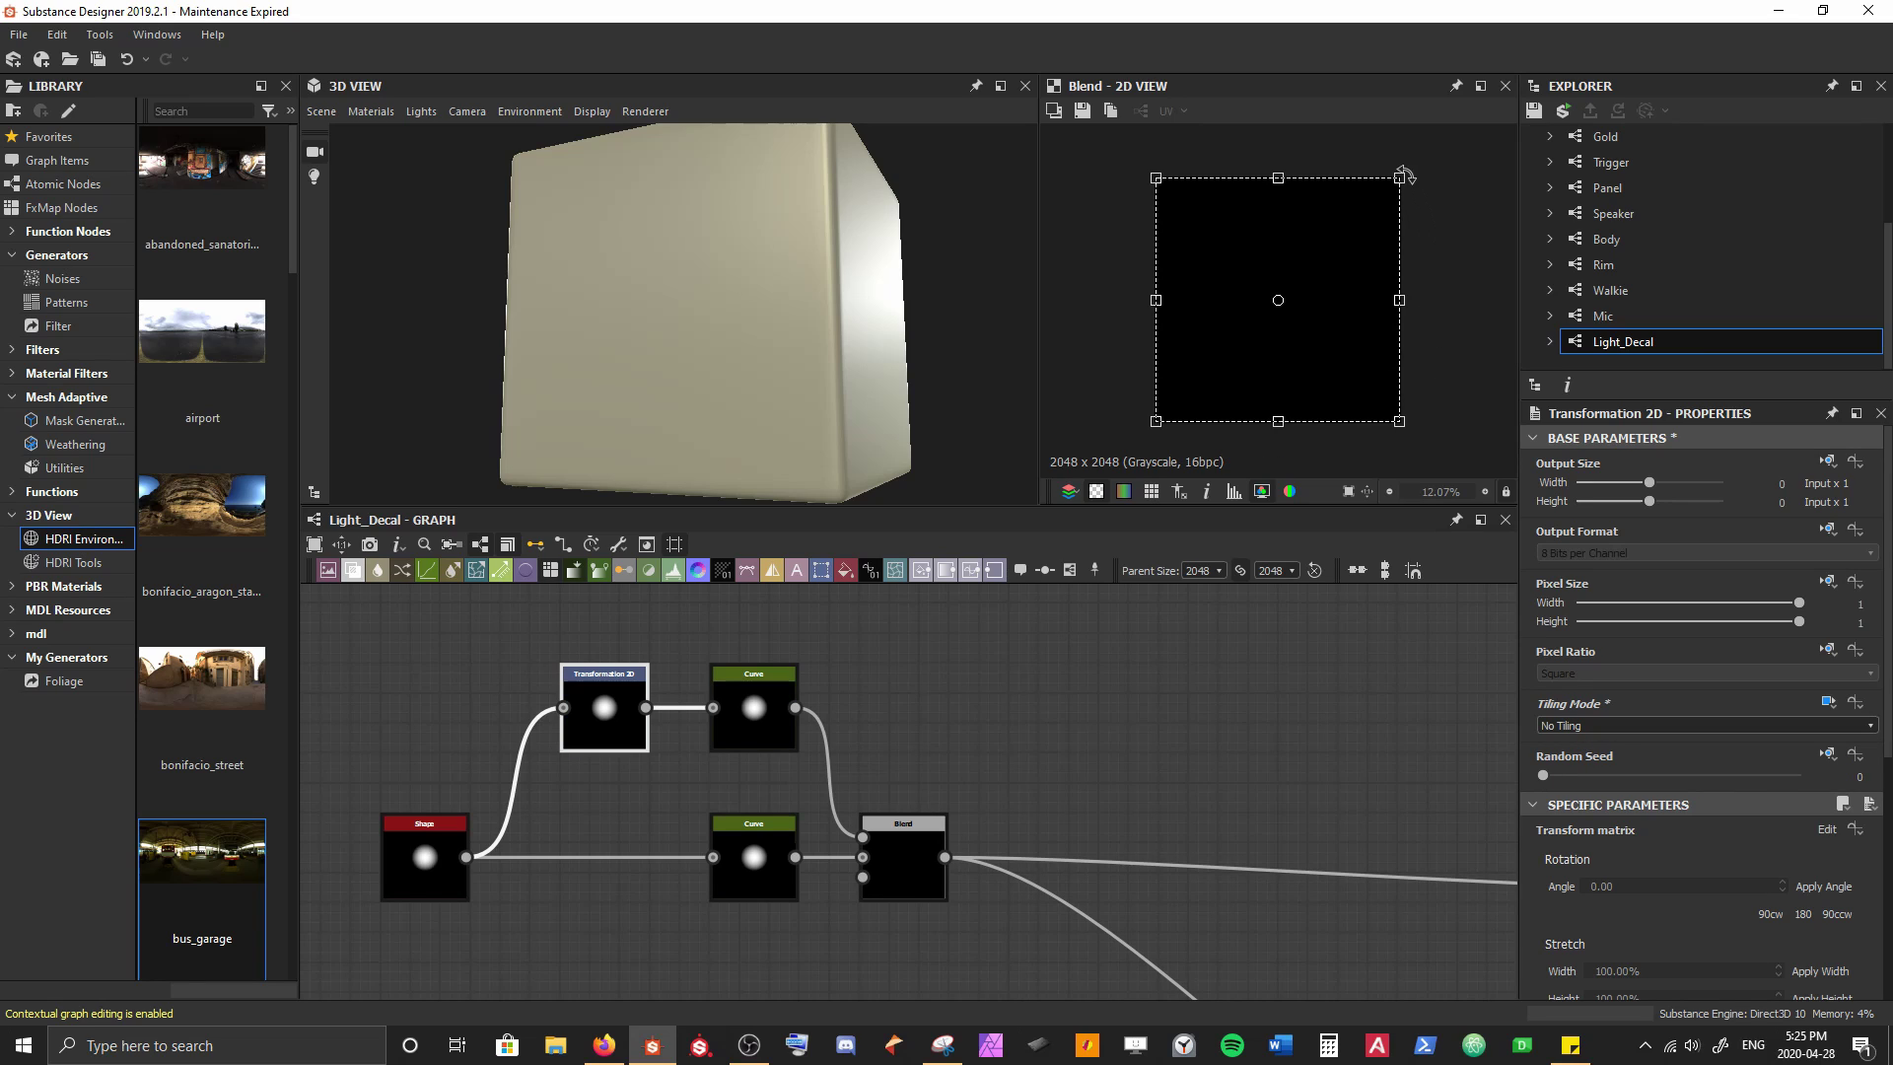
Scale down the Transformation 2D frame, reset its Offset to default, and inspect the resulting ring on the cube
drag(1398, 177, 1325, 225)
scroll(1695, 707, down, 7)
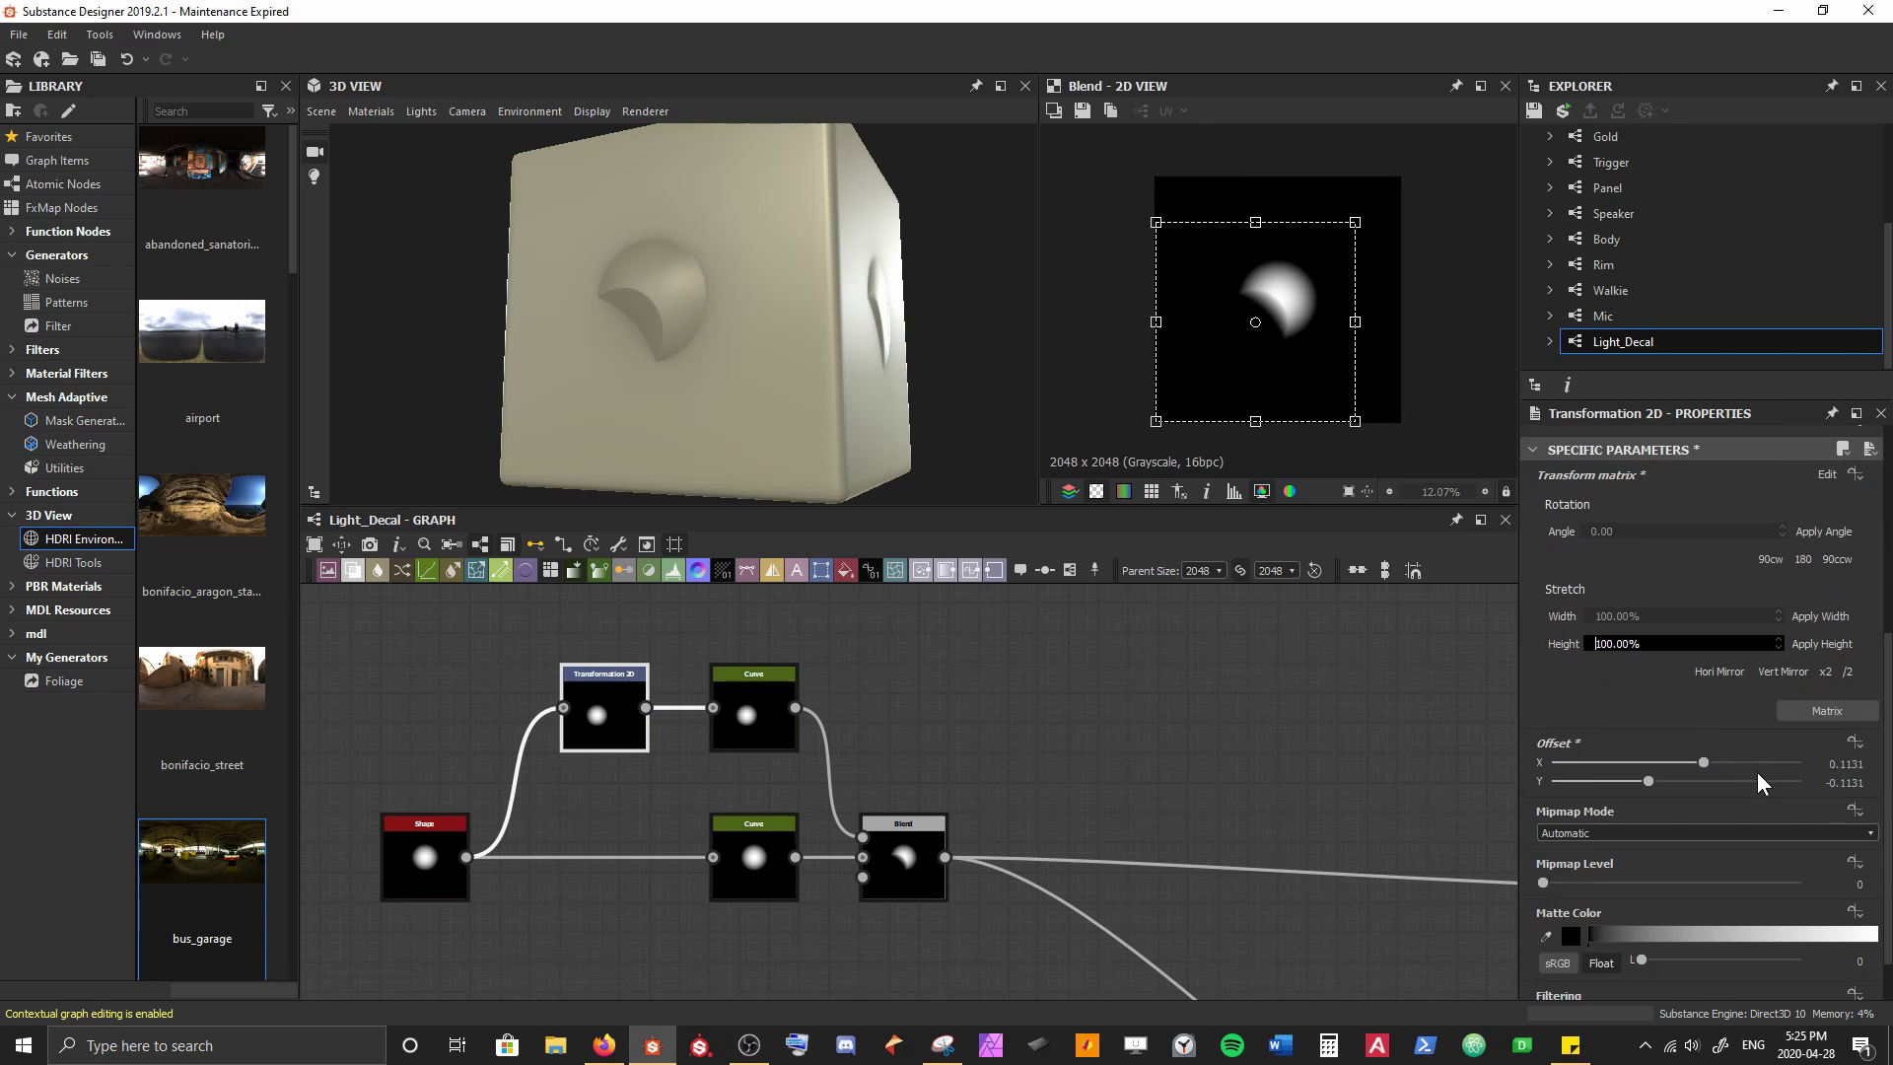
click(1854, 683)
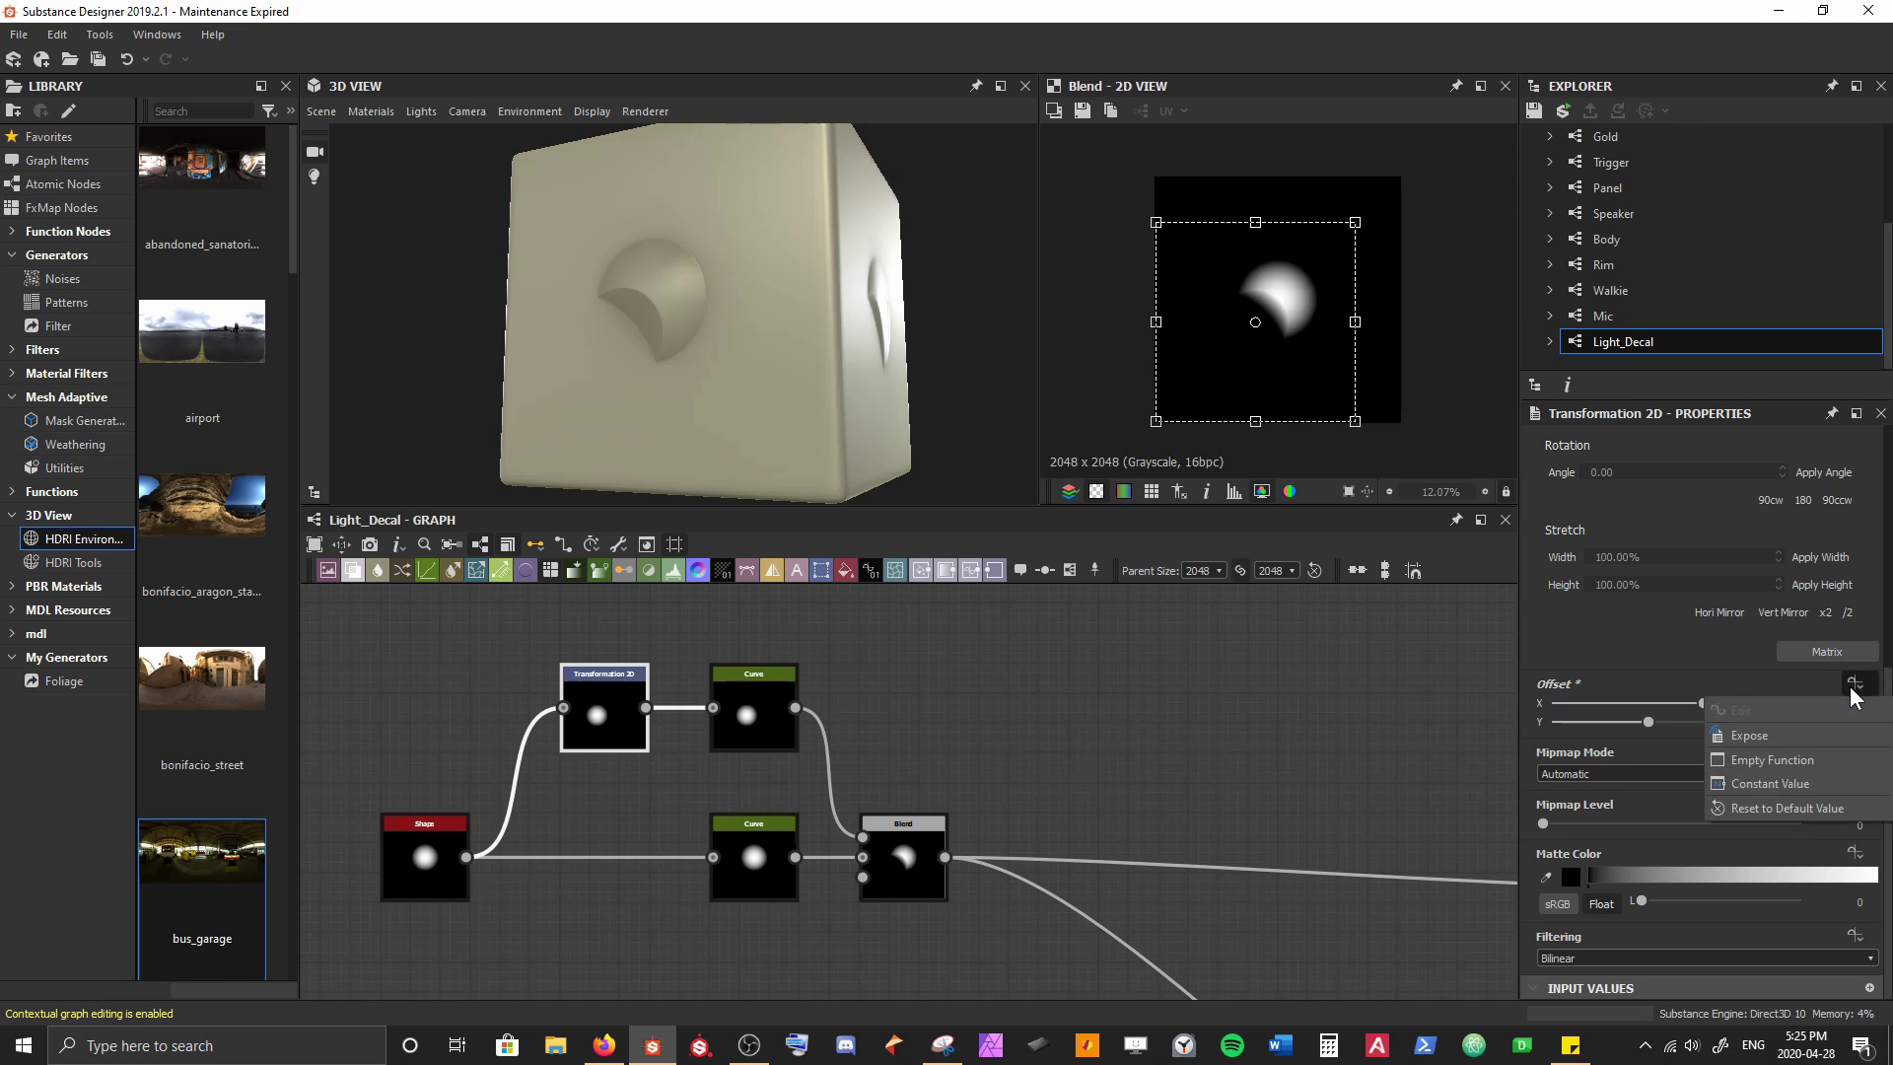
click(1835, 807)
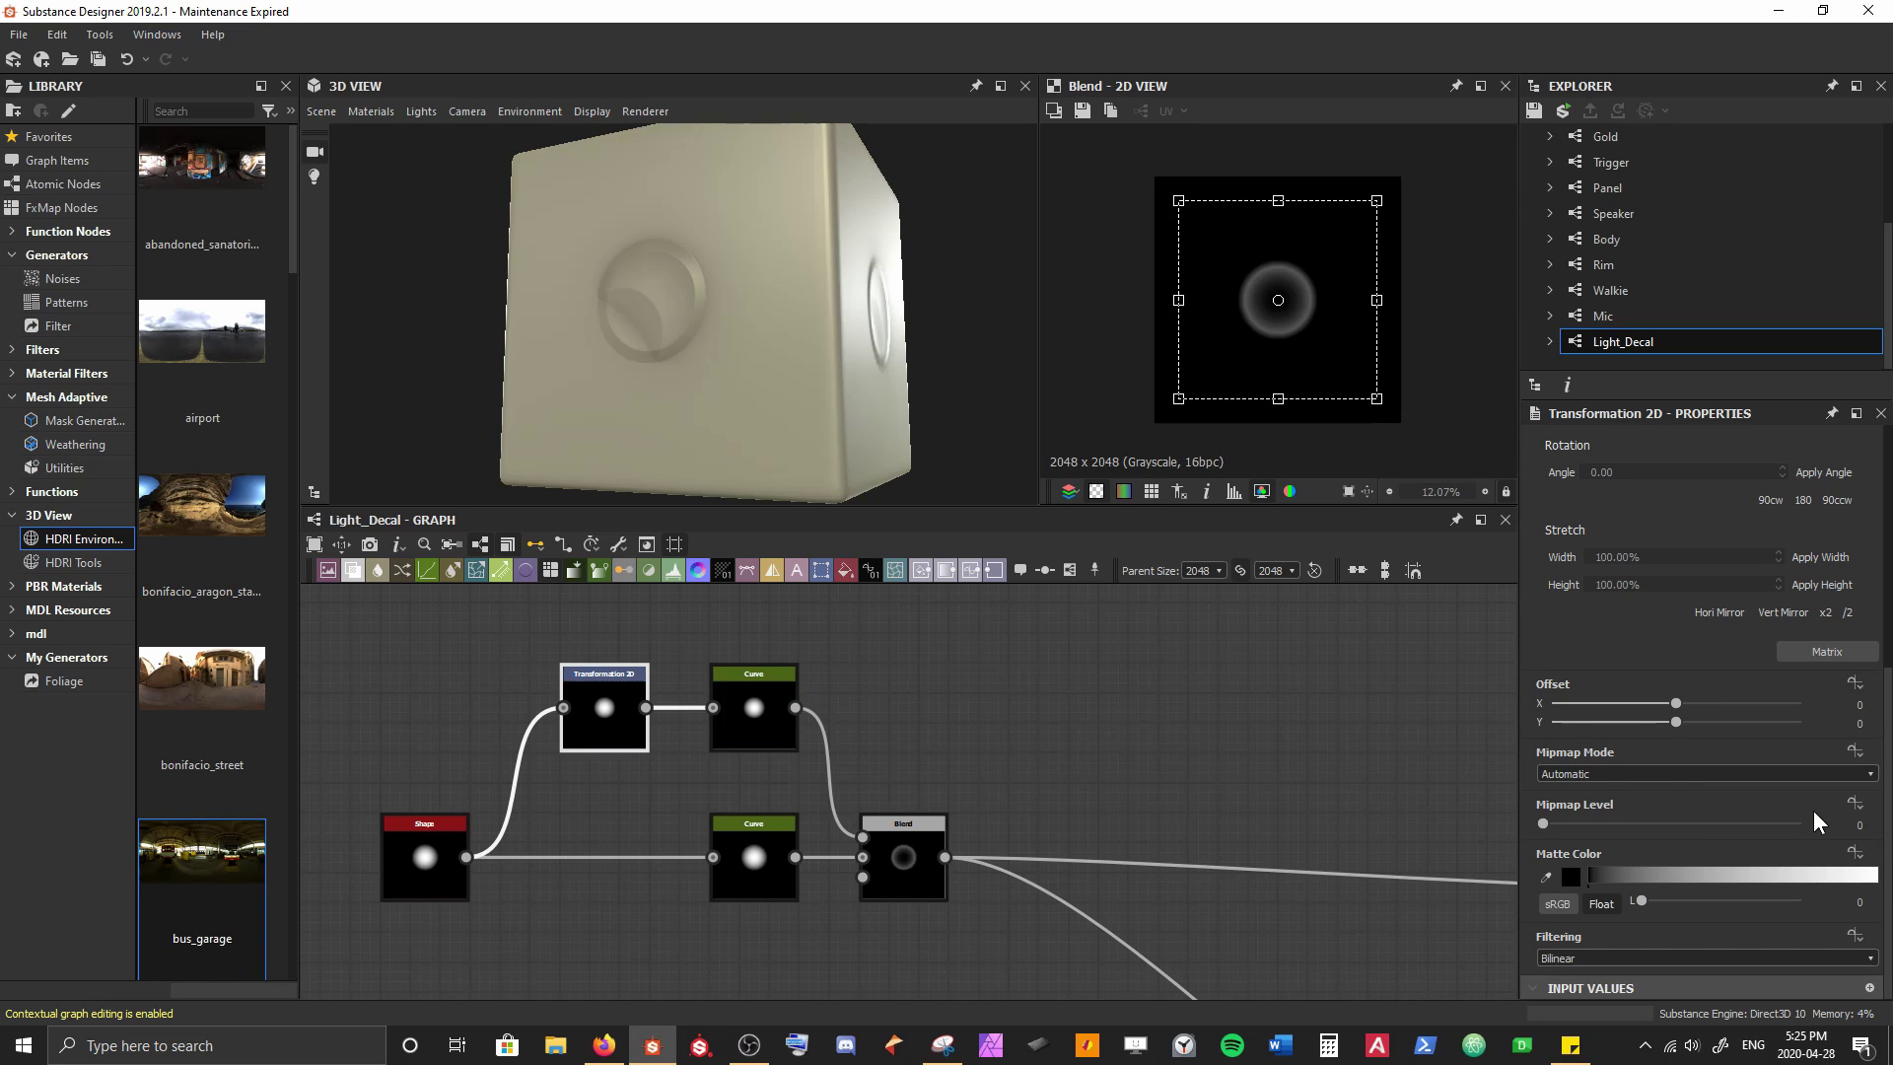
mouse_move(673, 356)
mouse_down()
mouse_move(773, 388)
mouse_move(689, 364)
mouse_up()
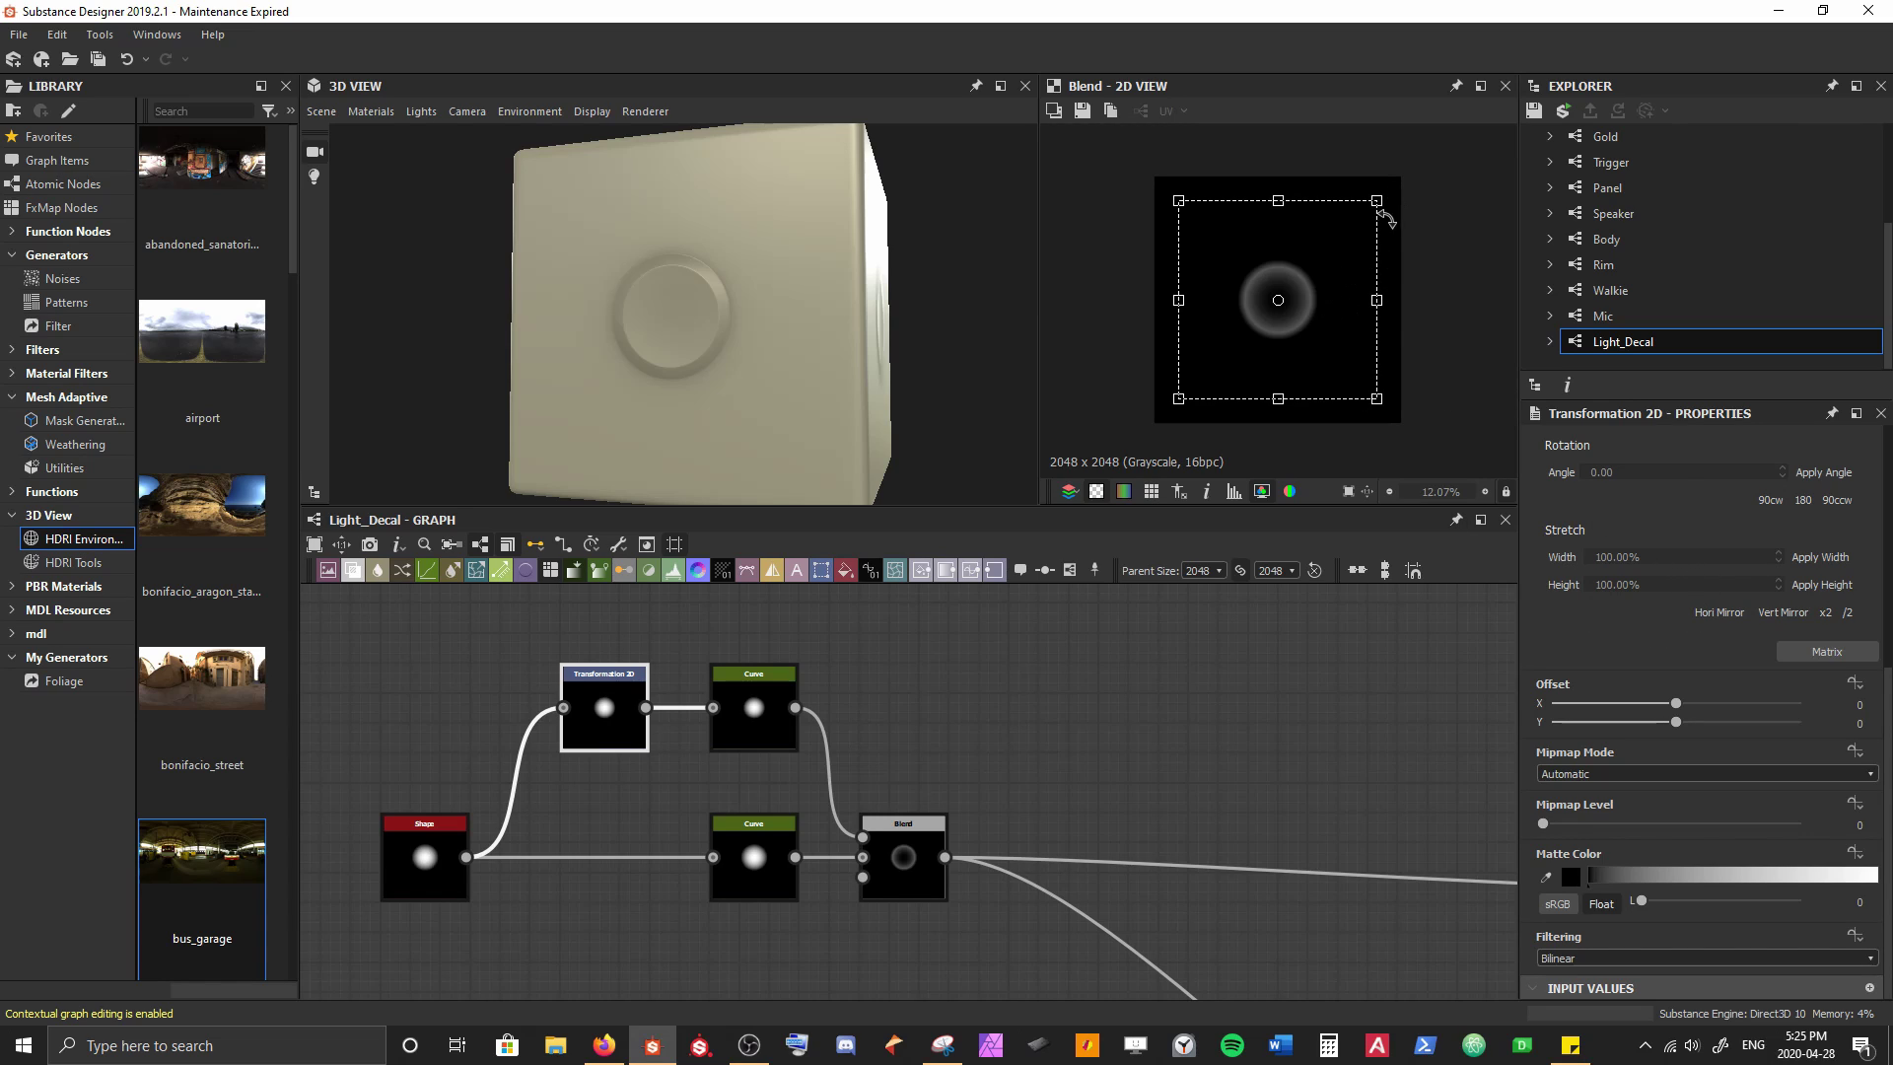
drag(848, 233, 730, 331)
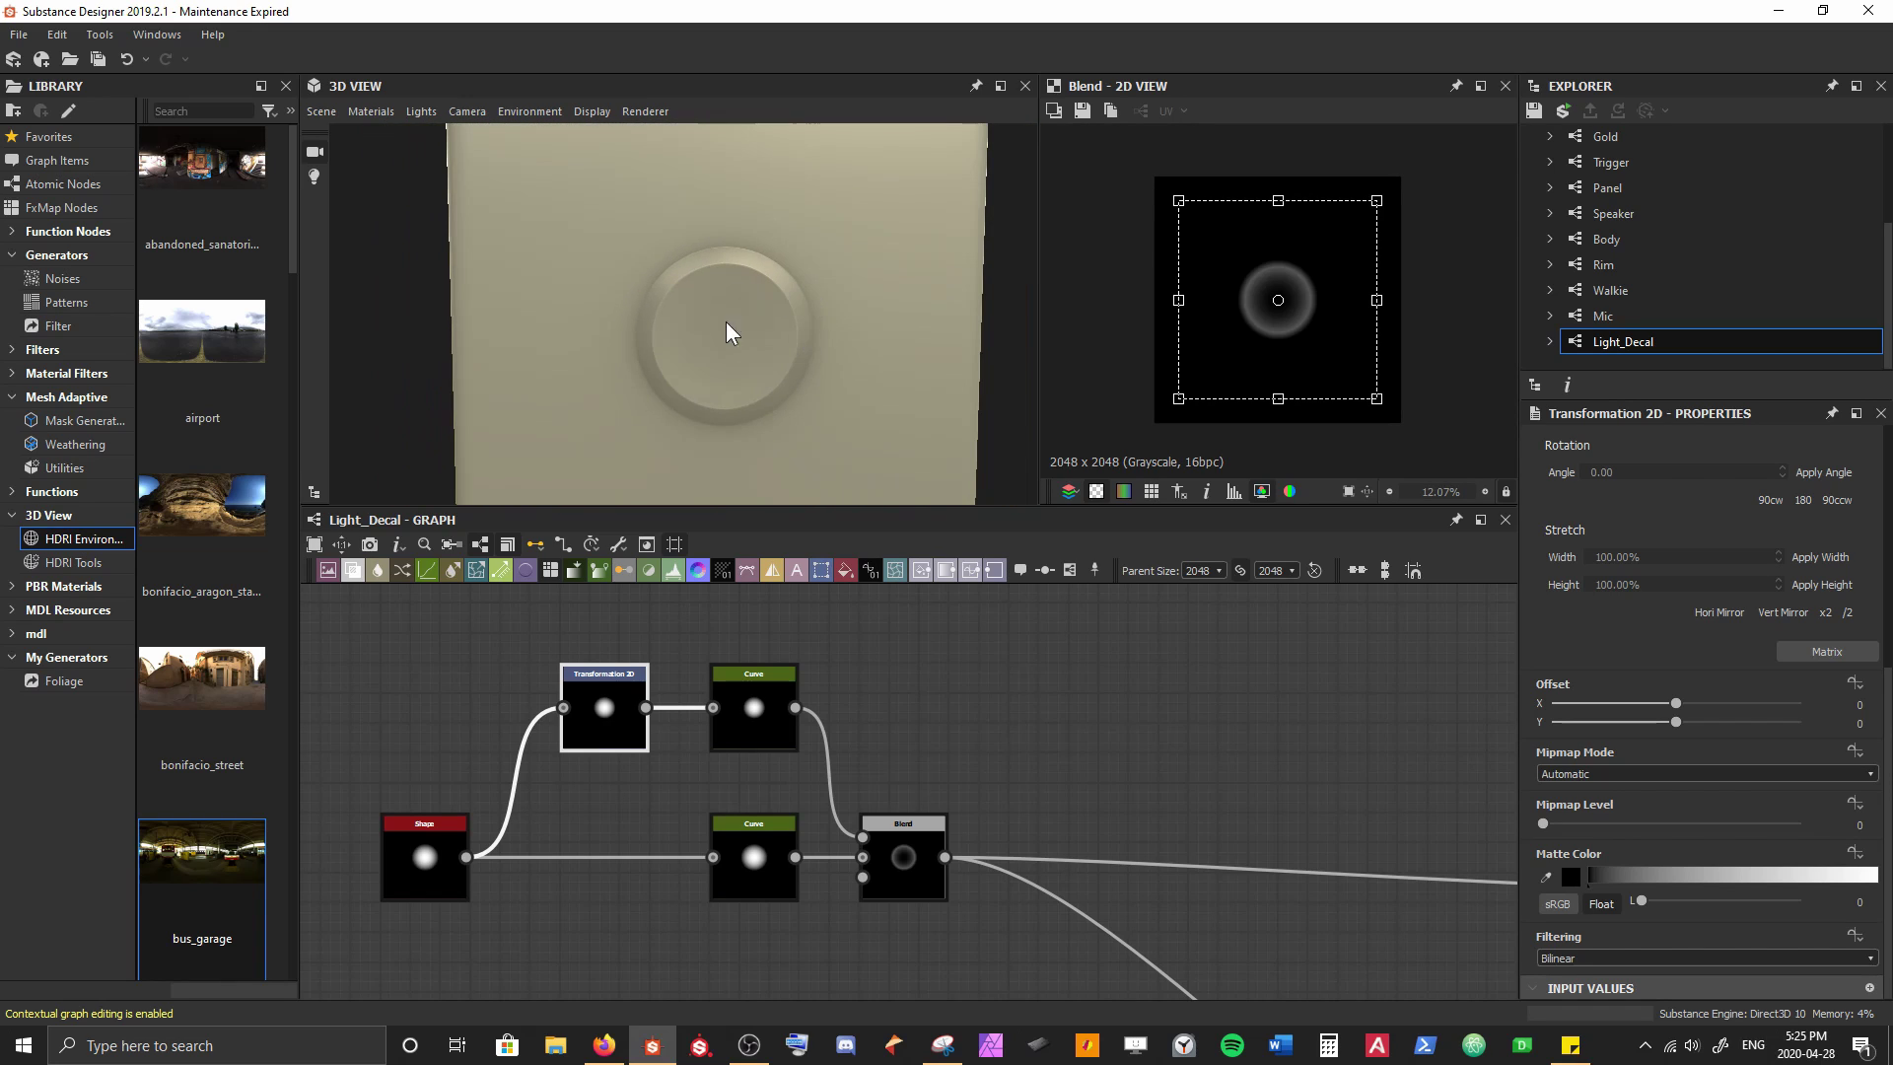
scroll(1281, 379, up, 3)
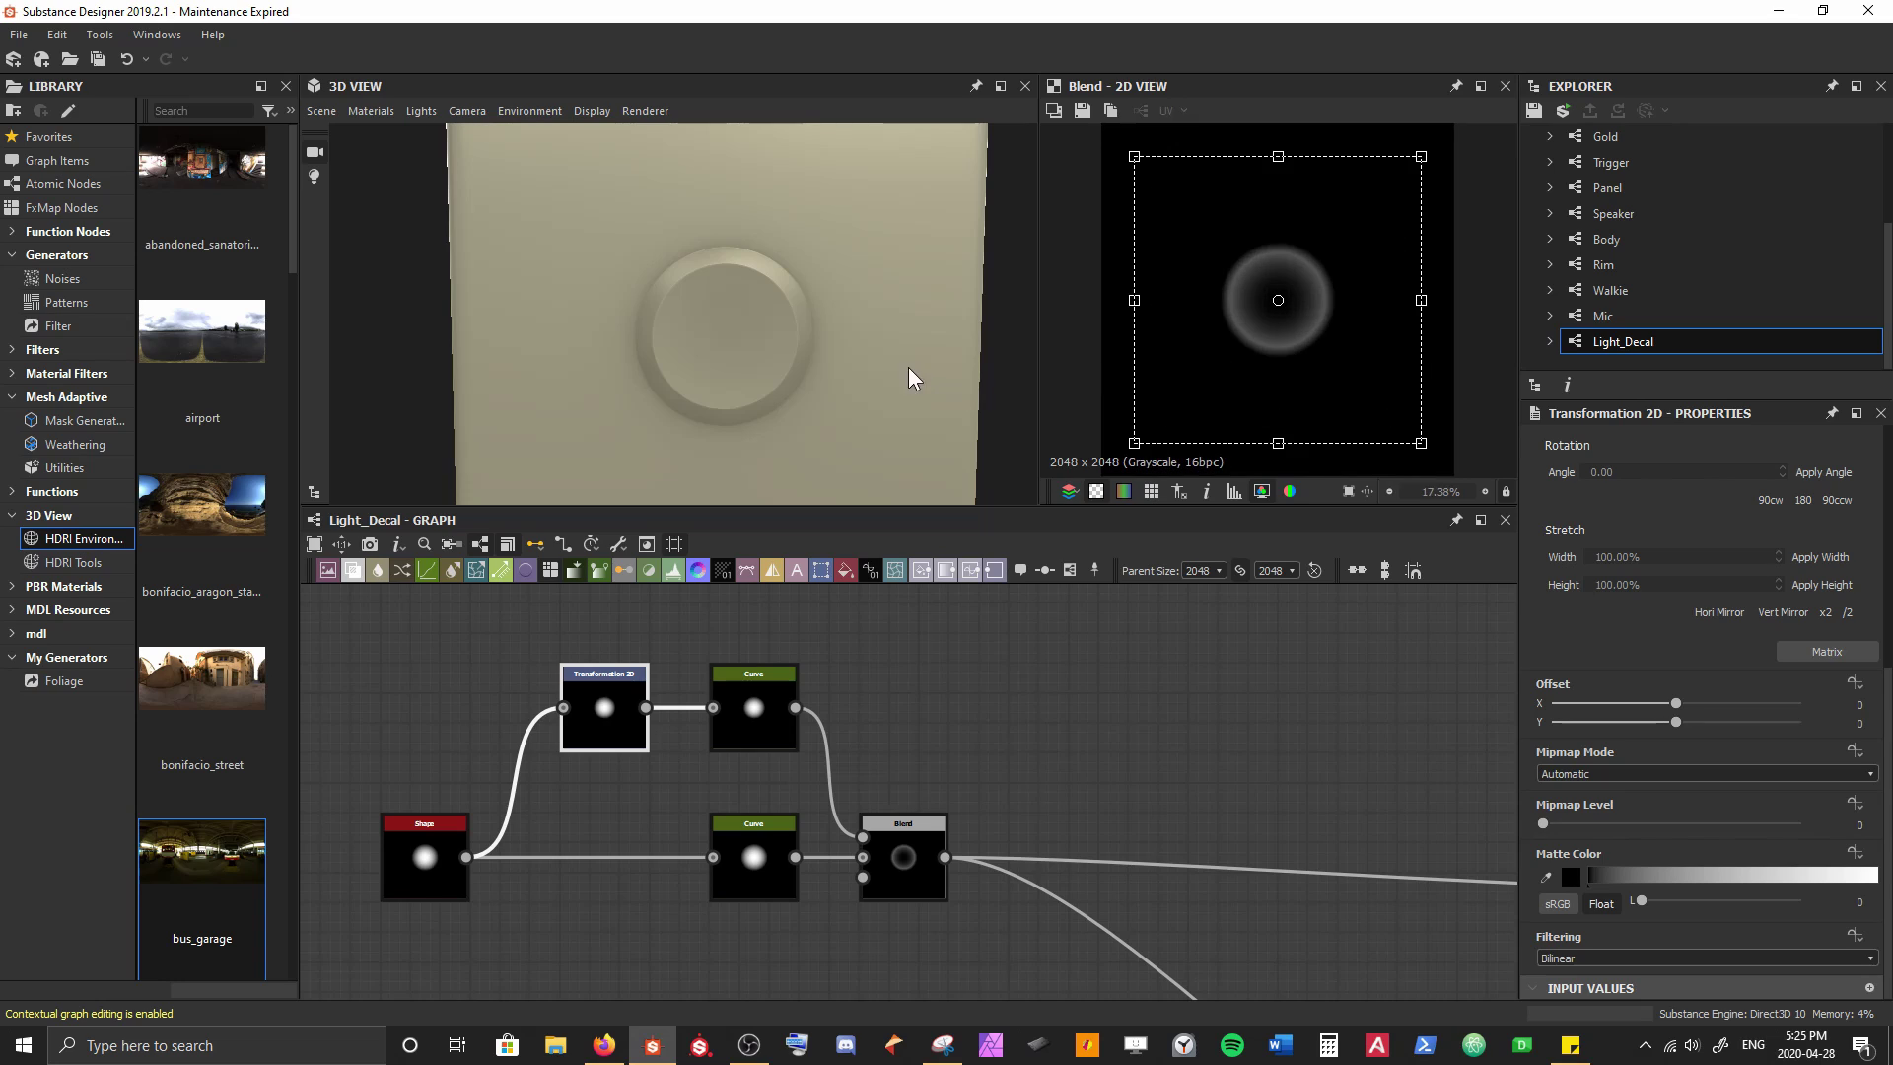
scroll(902, 367, up, 2)
scroll(772, 340, up, 3)
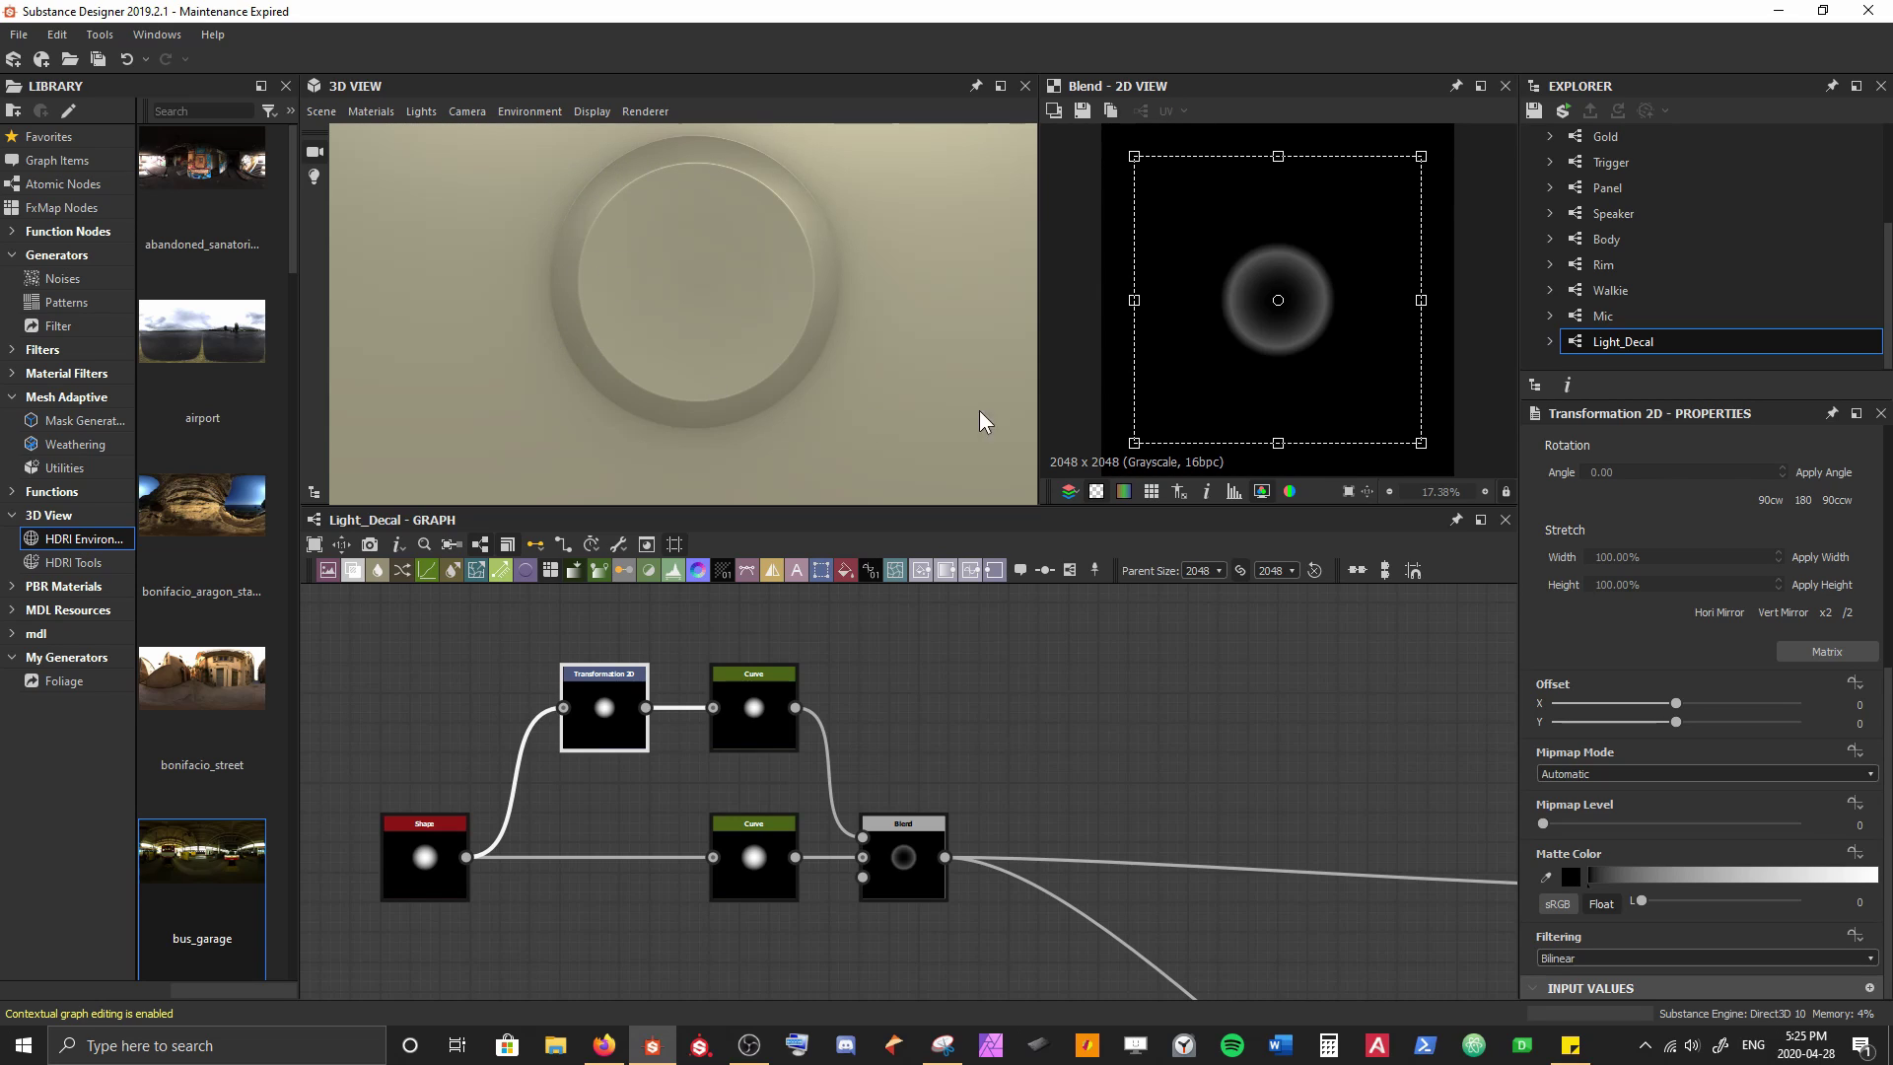
Shrink the Transformation 2D frame further to widen the ring and reset its Offset to the default again
drag(1419, 155, 1373, 204)
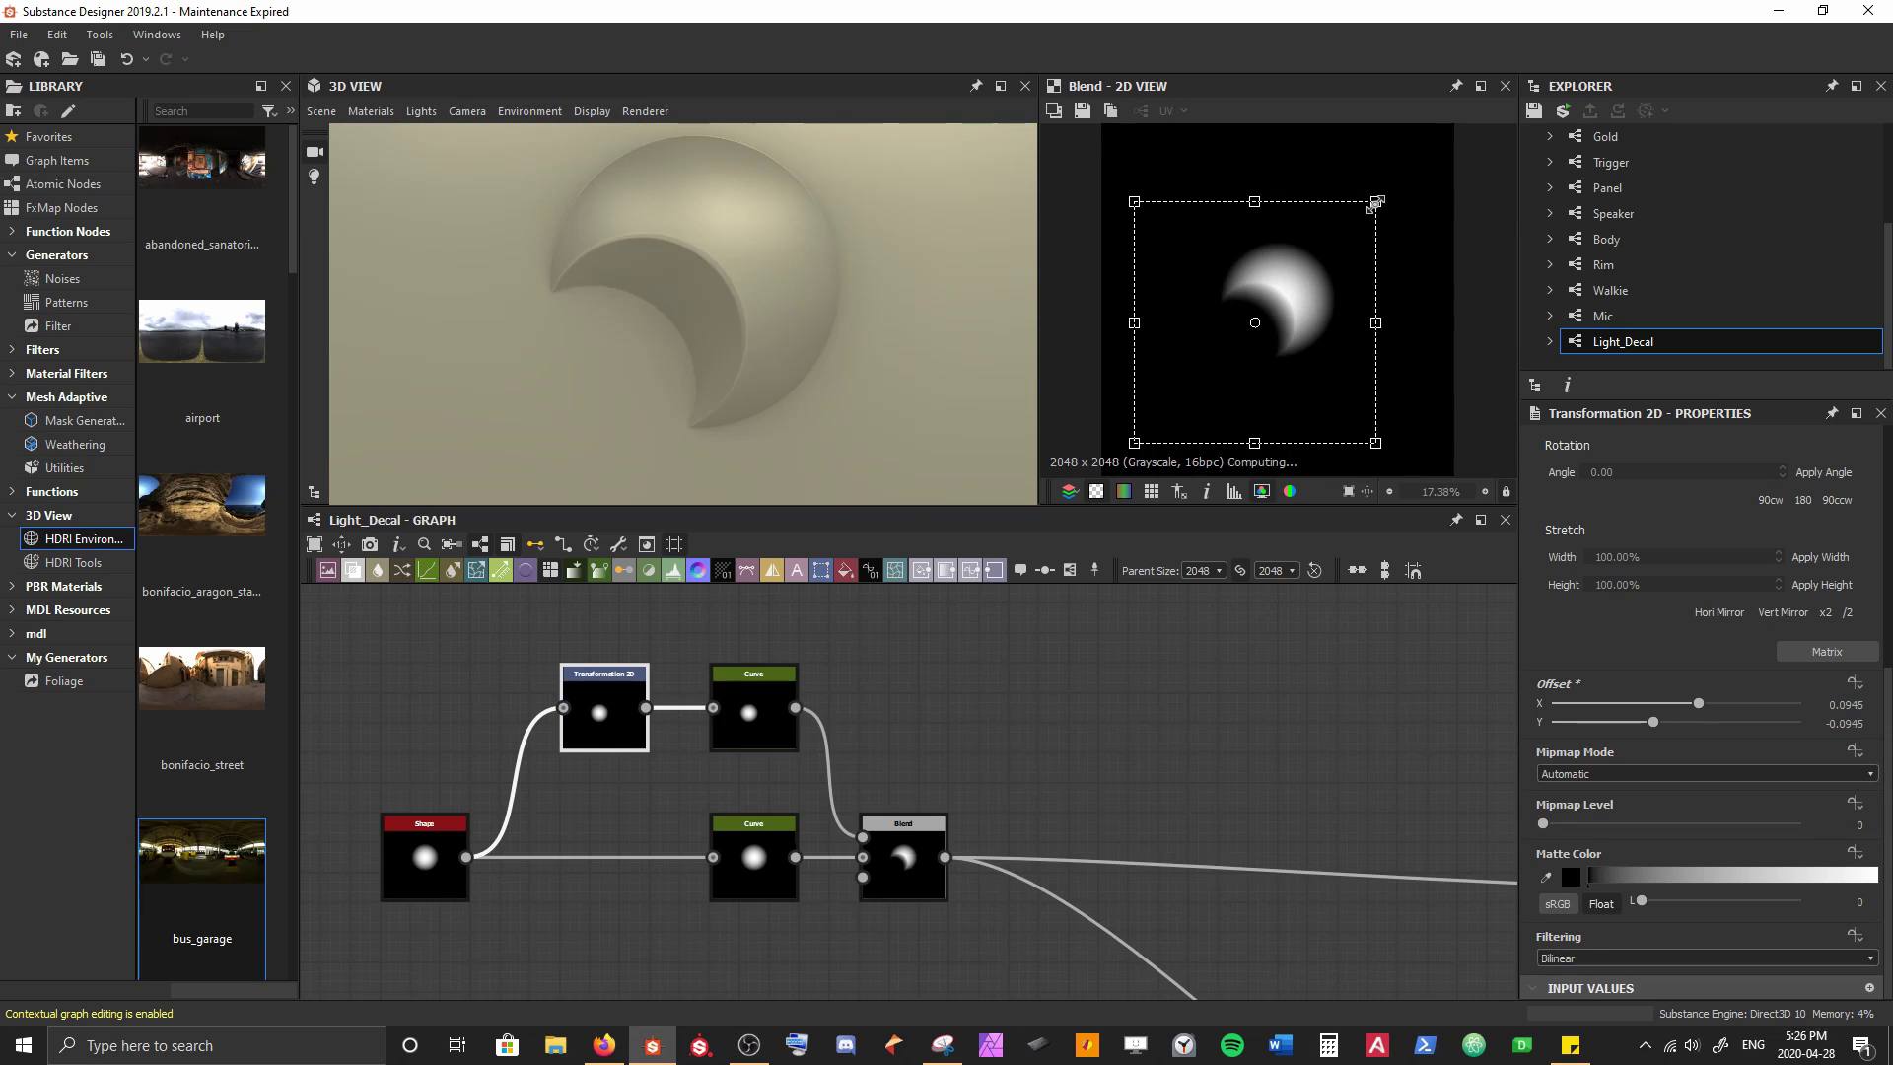
click(1854, 683)
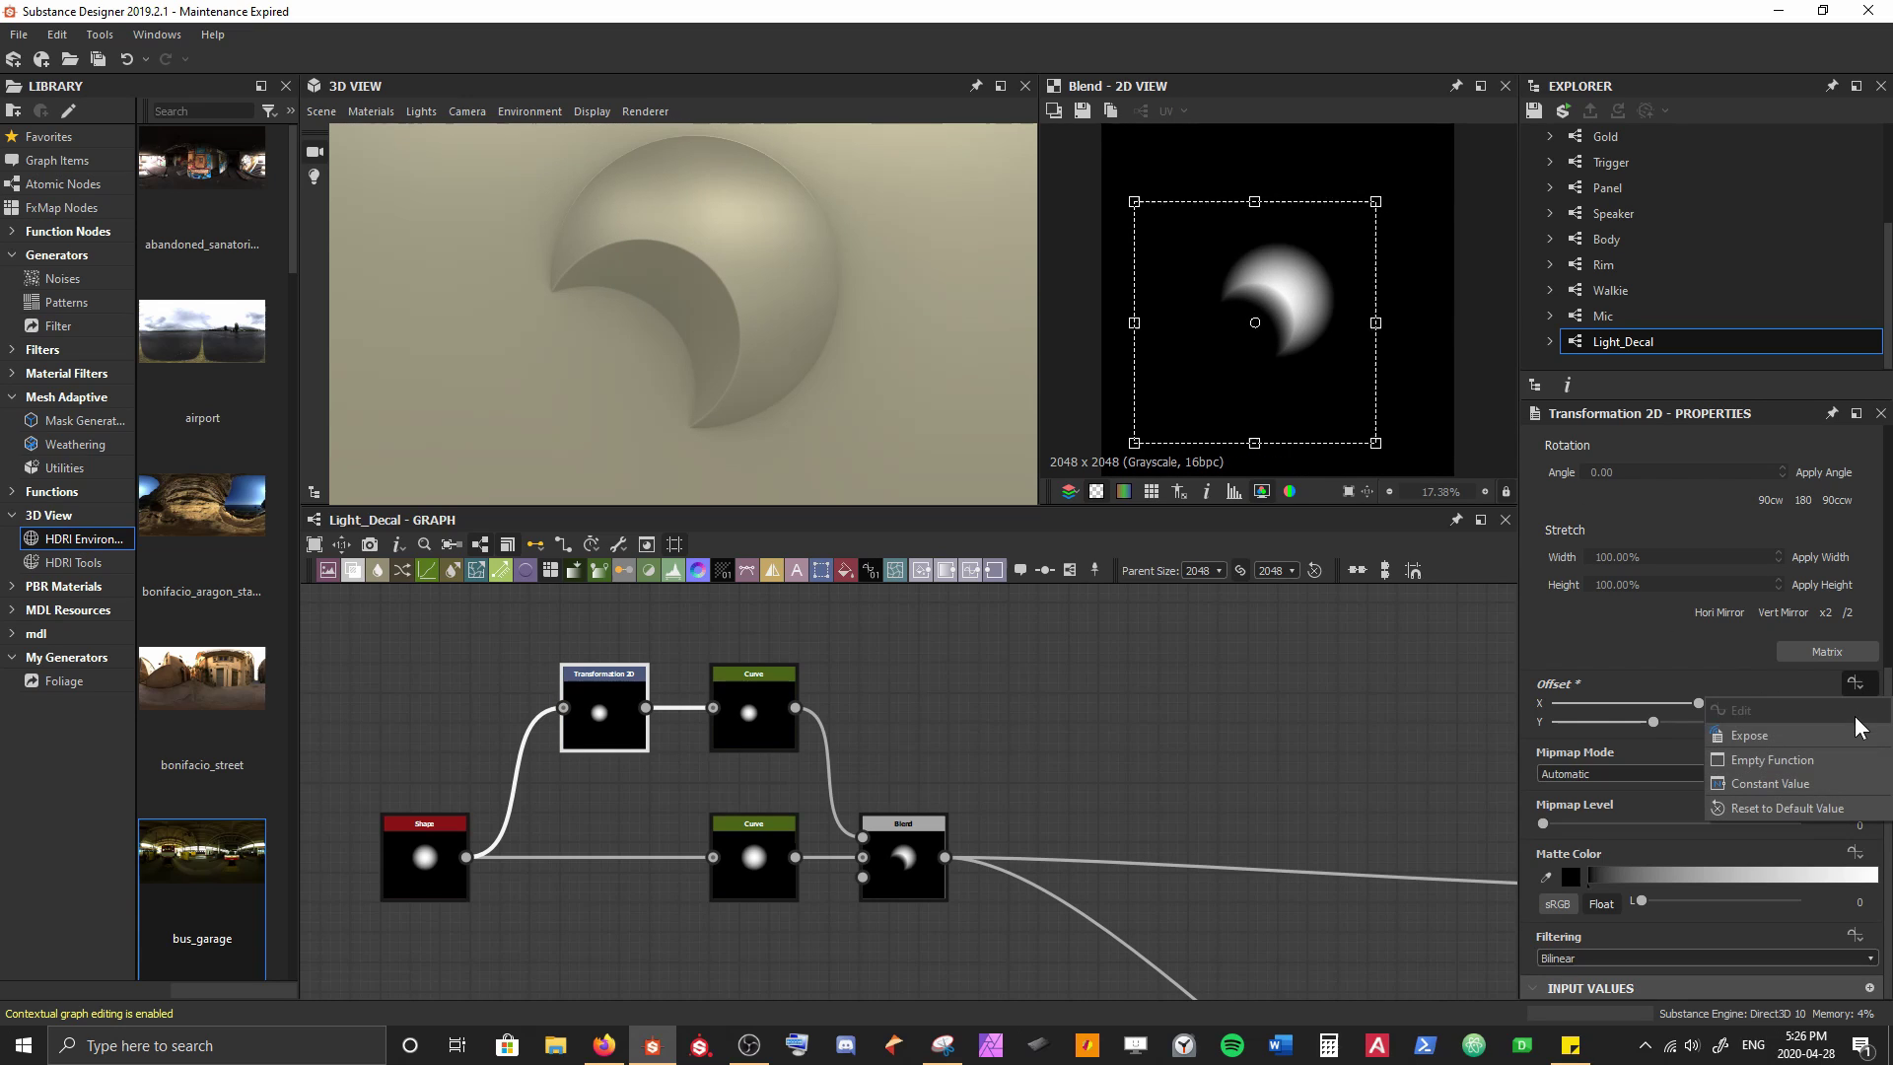
click(1827, 808)
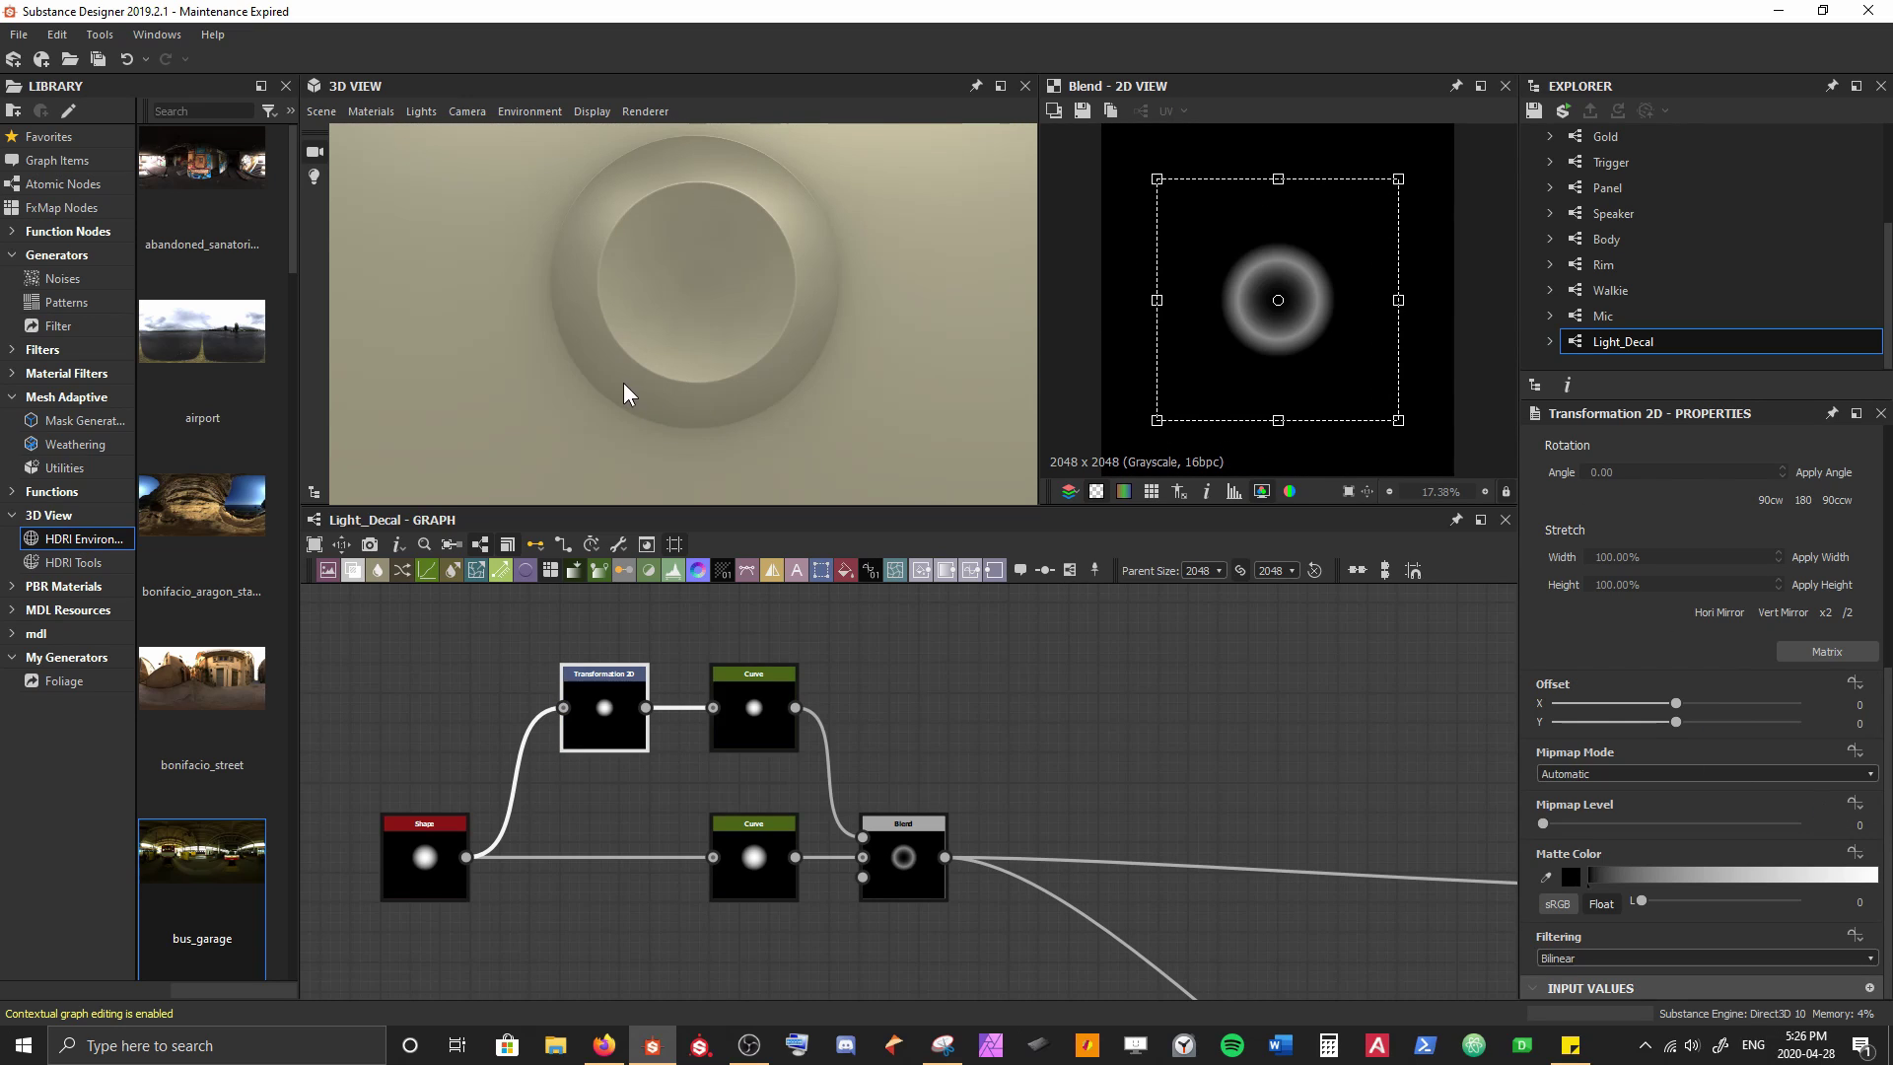
drag(614, 378, 612, 262)
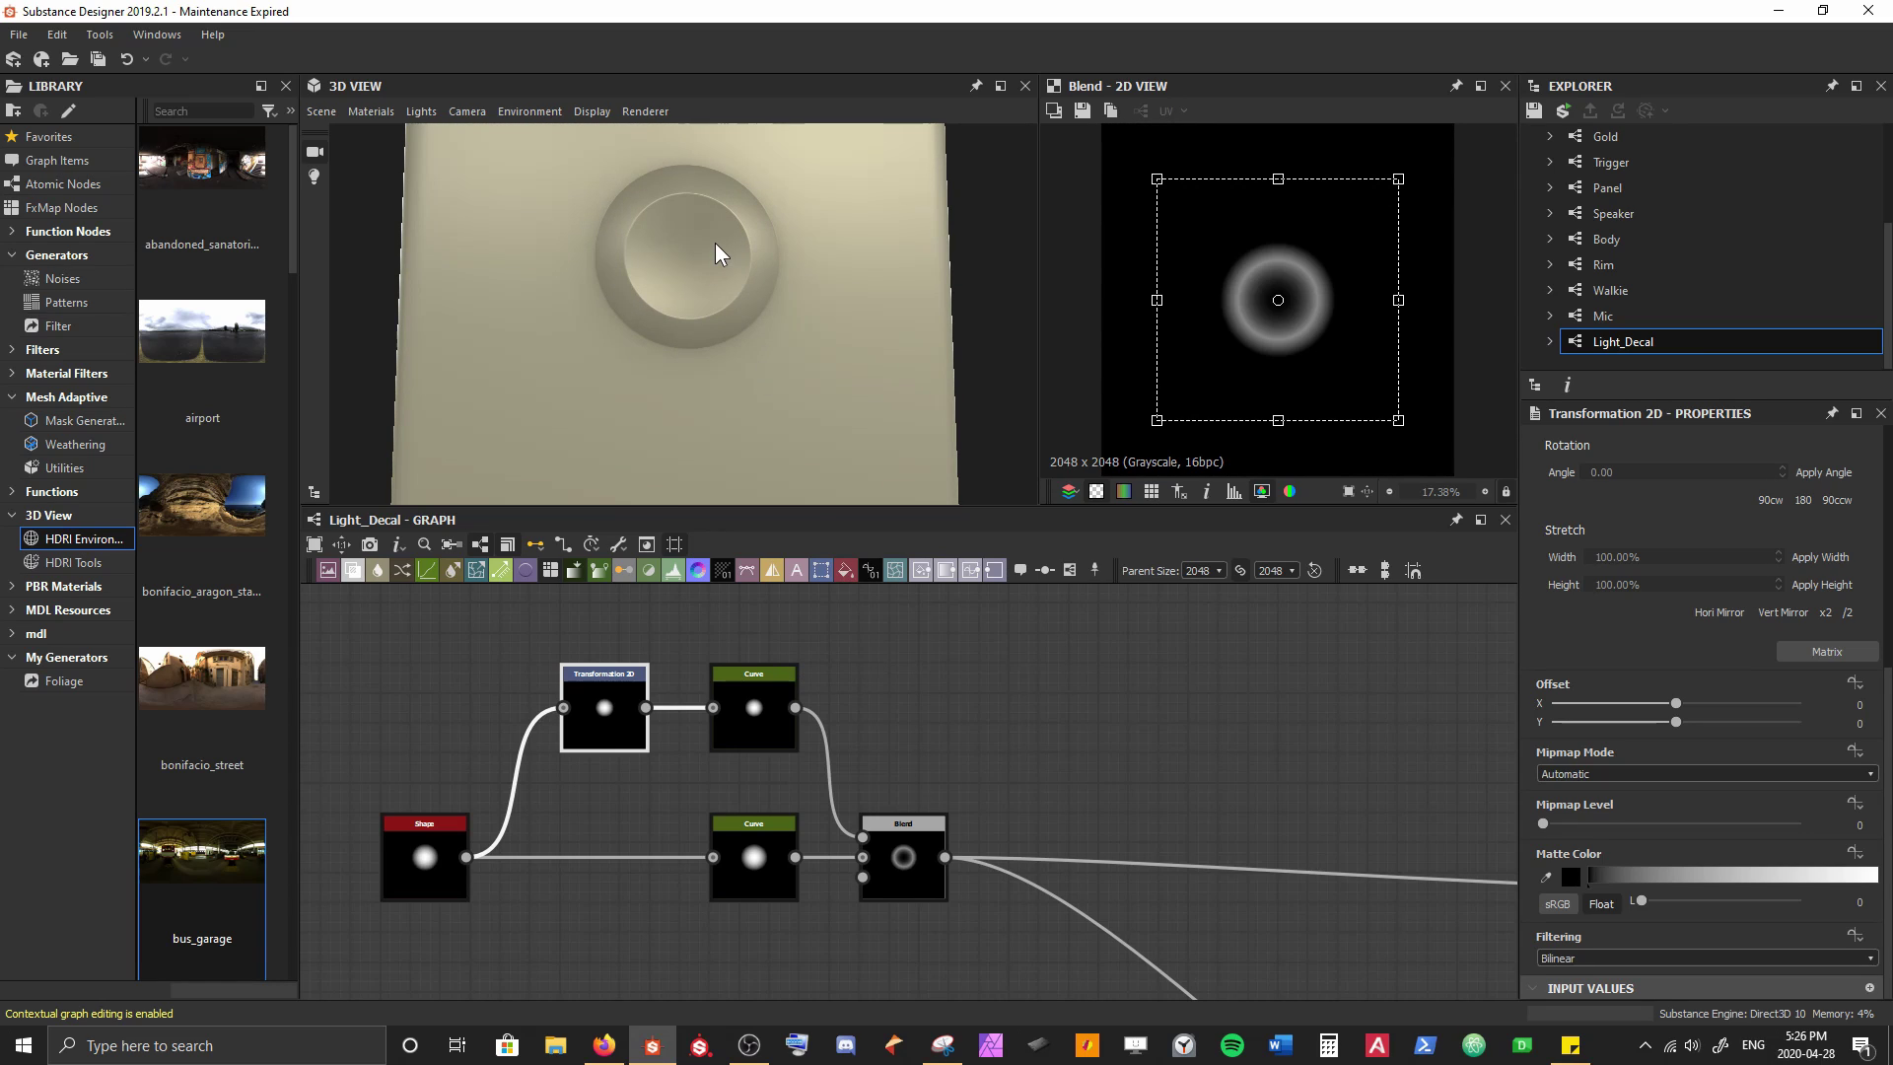
scroll(719, 253, up, 3)
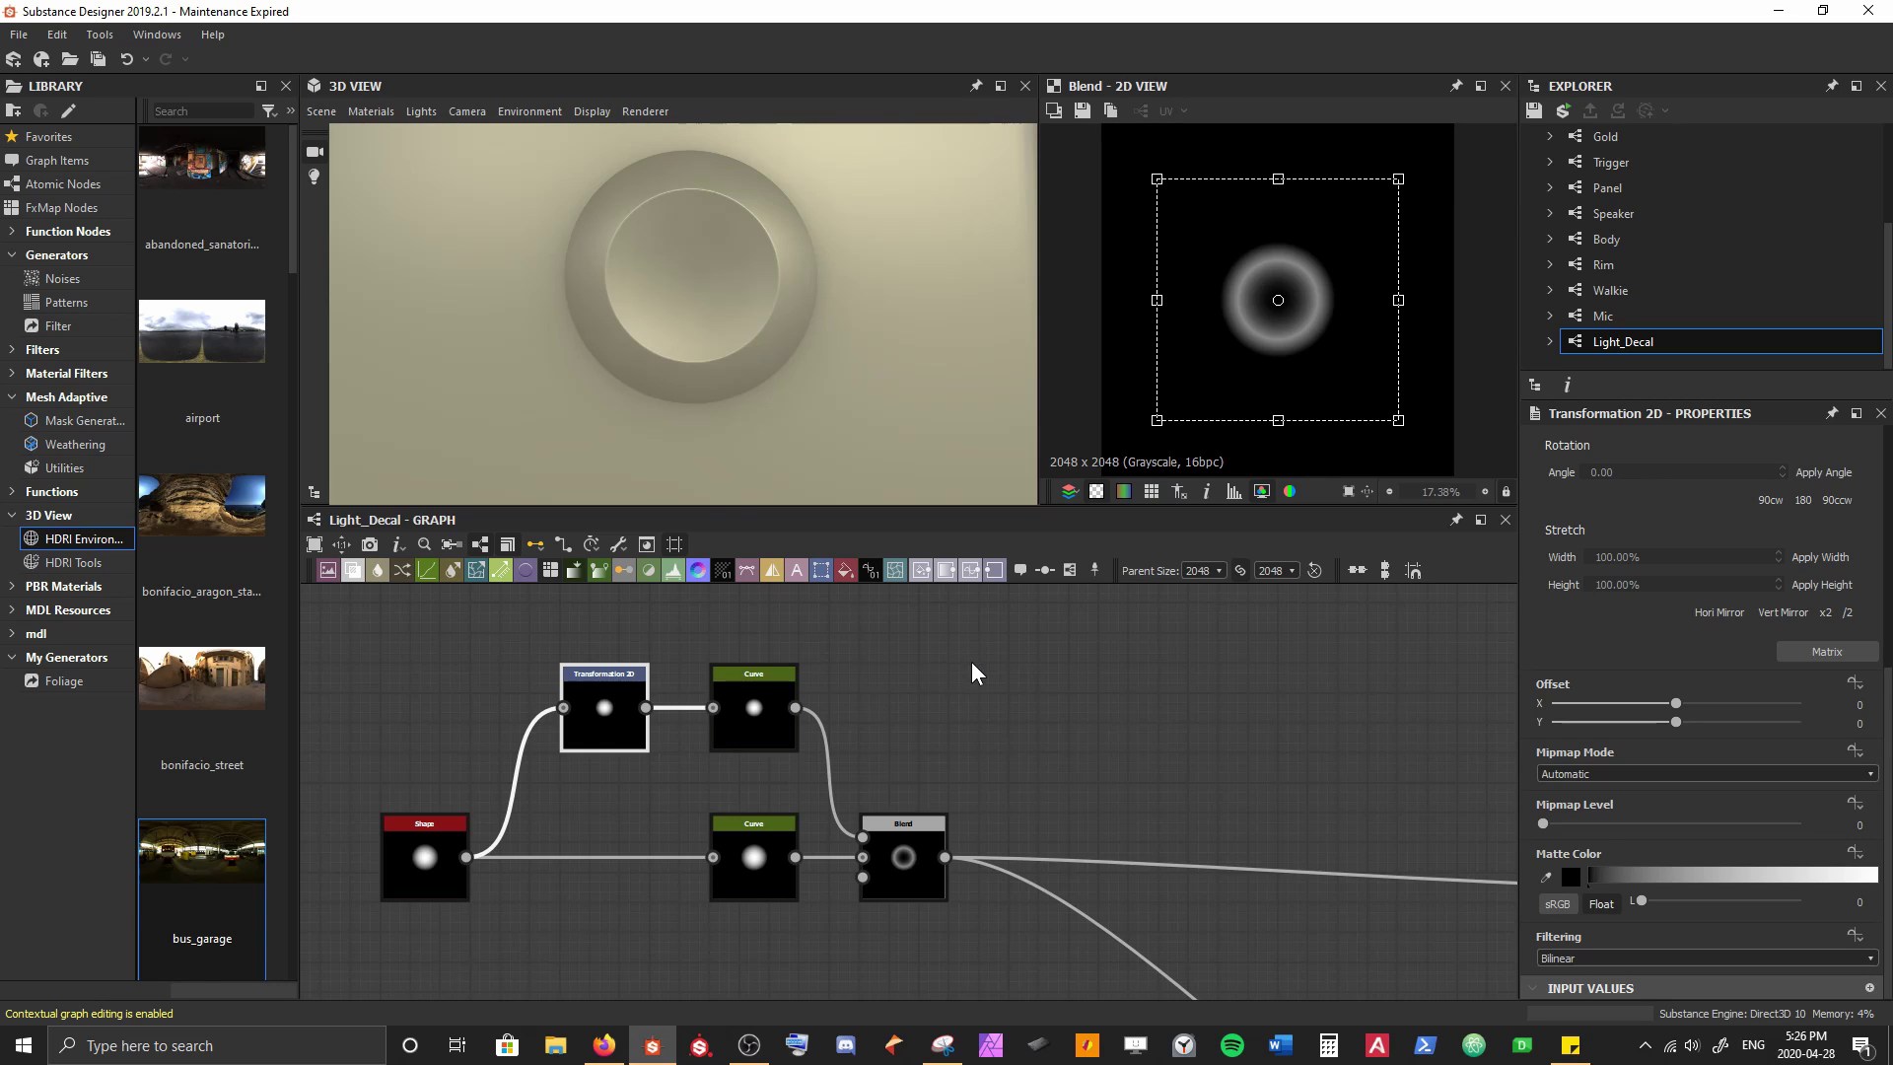
Compare the Blend node's ring with the upper Curve node's output in an enlarged 2D view, ending on the Blend node
middle_drag(972, 666, 878, 692)
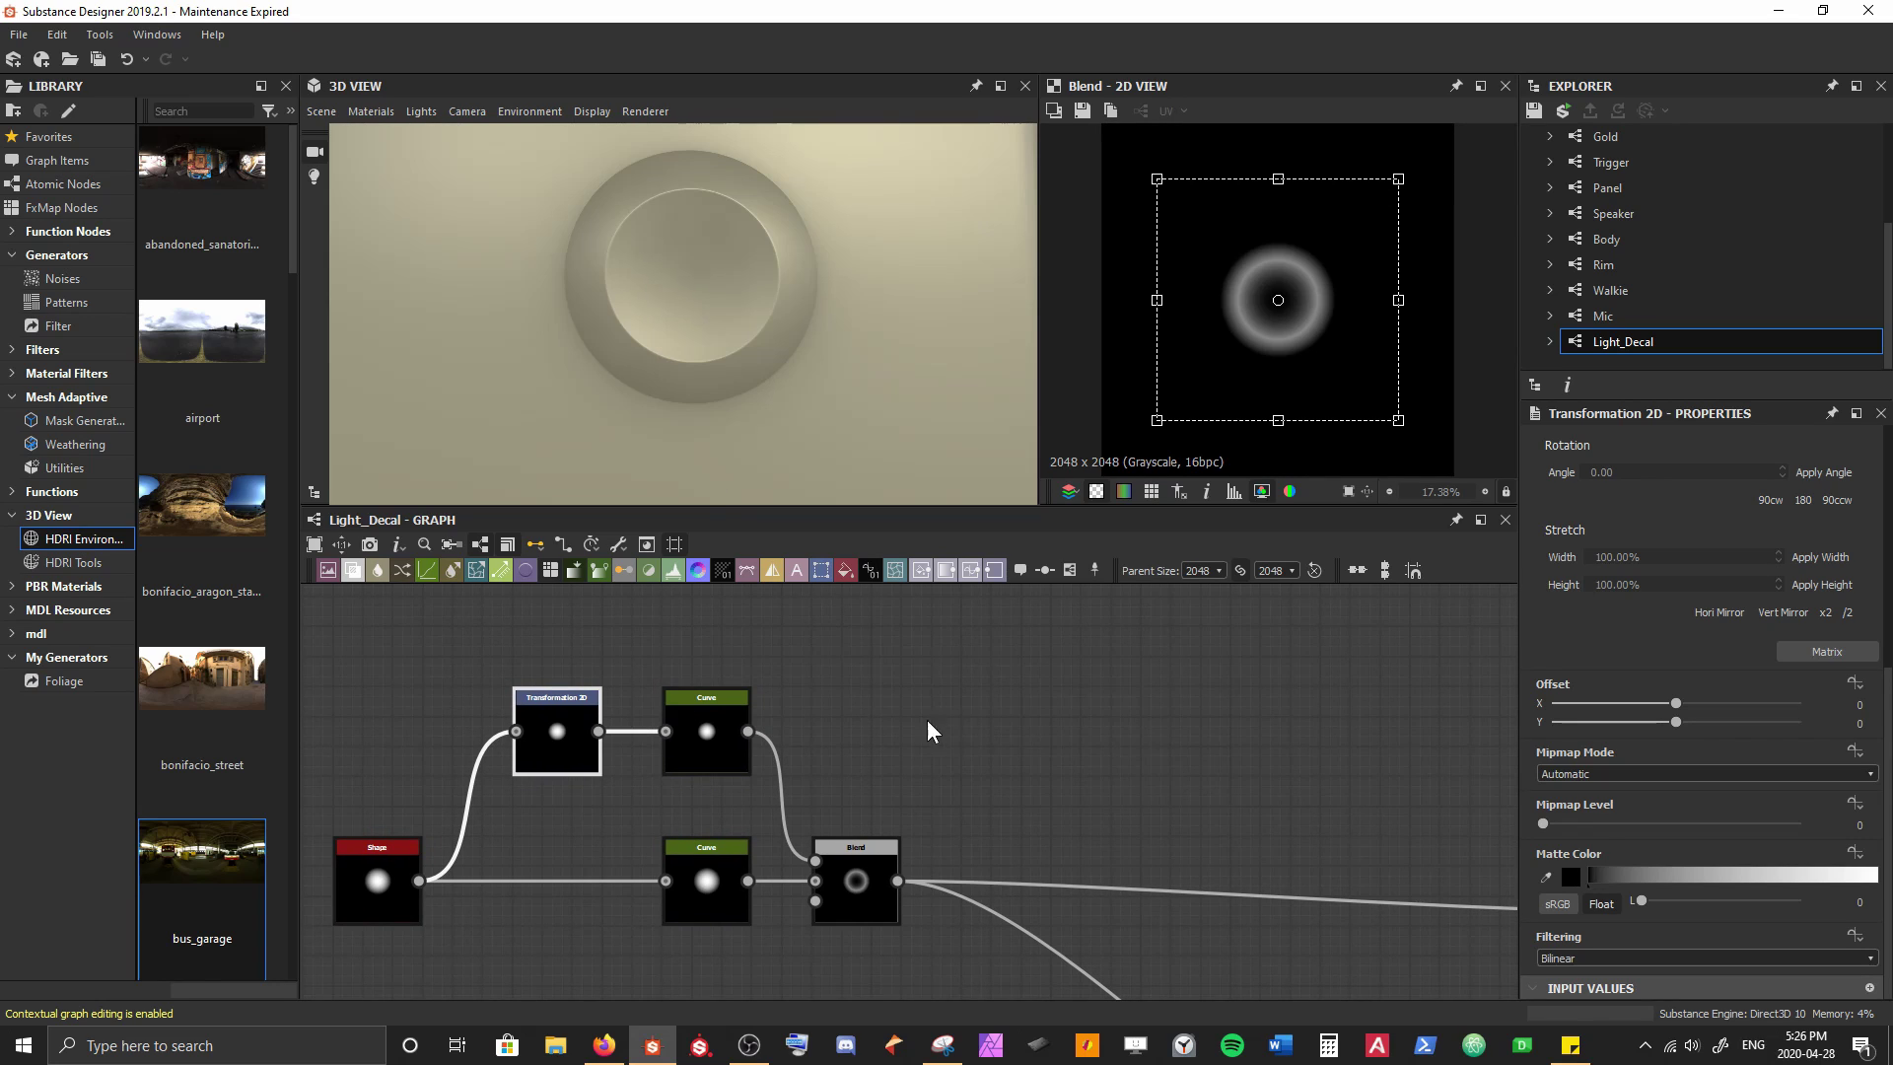
click(722, 758)
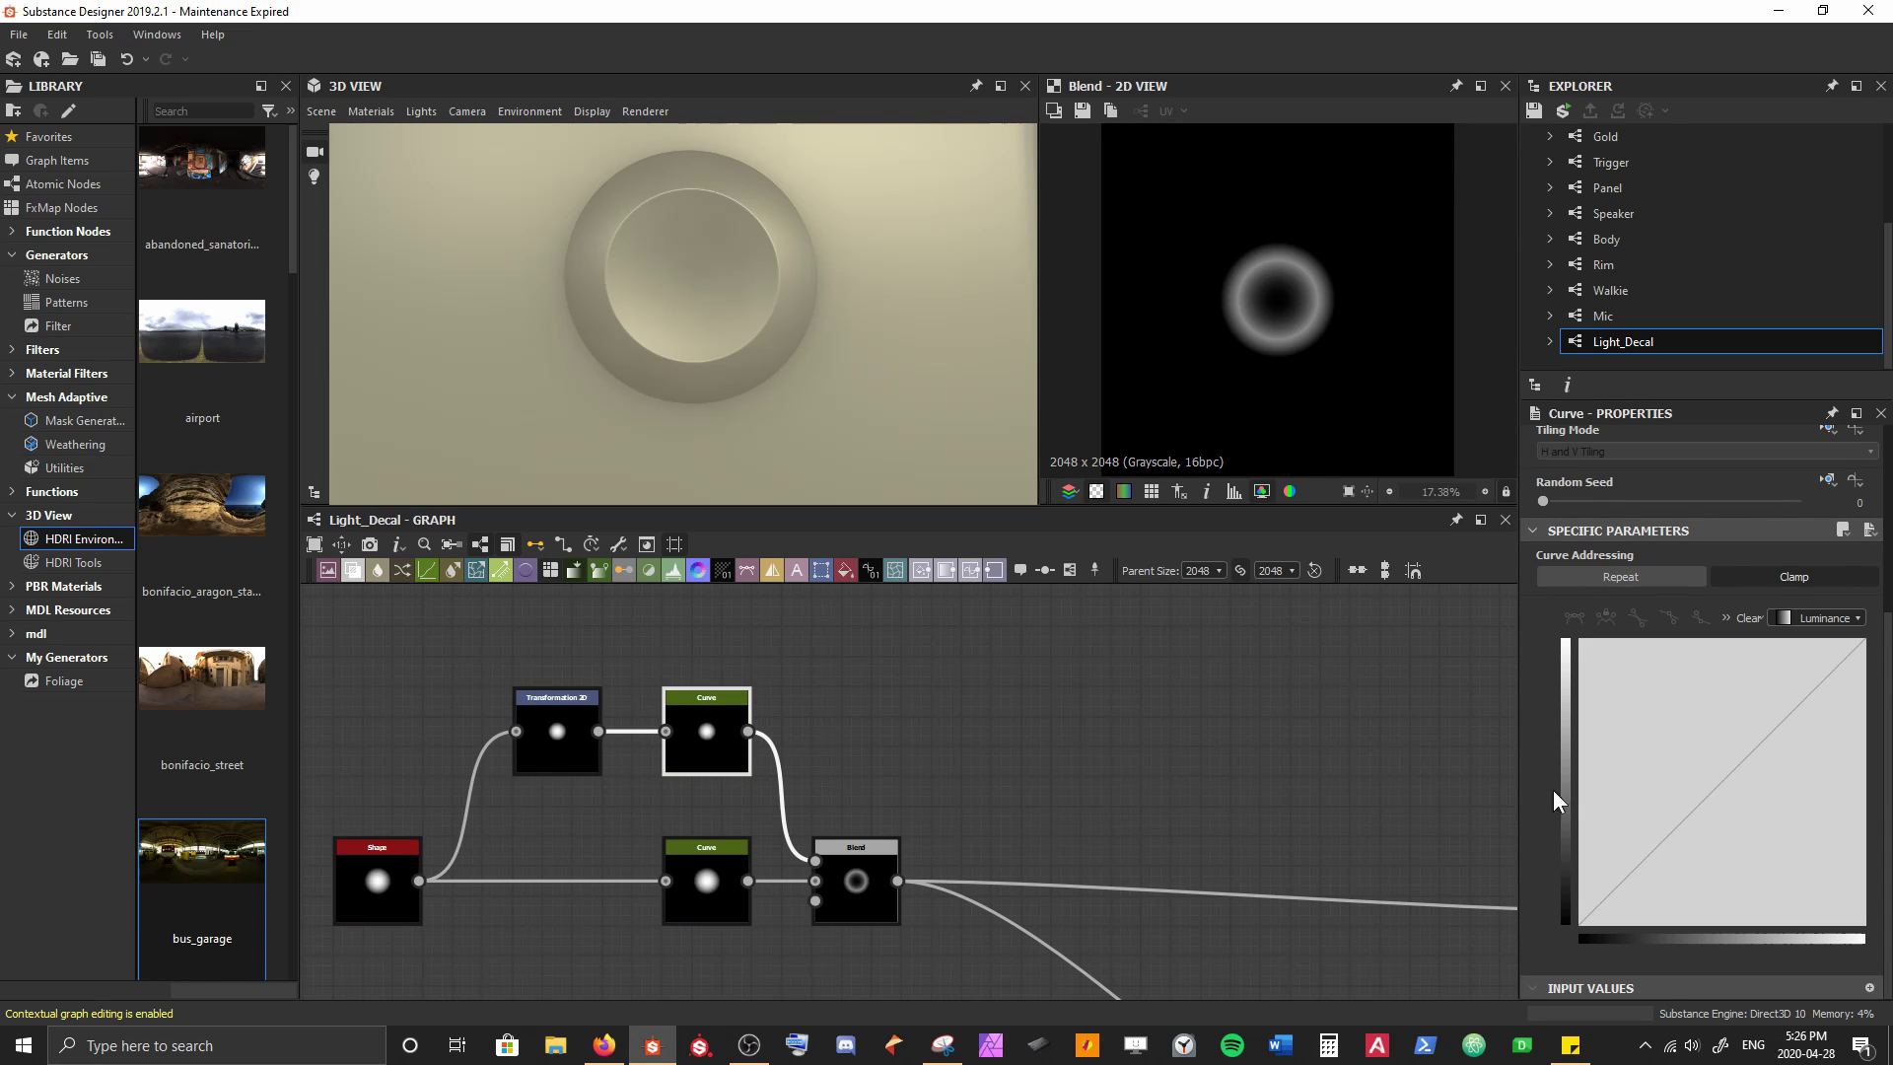
scroll(1301, 300, up, 5)
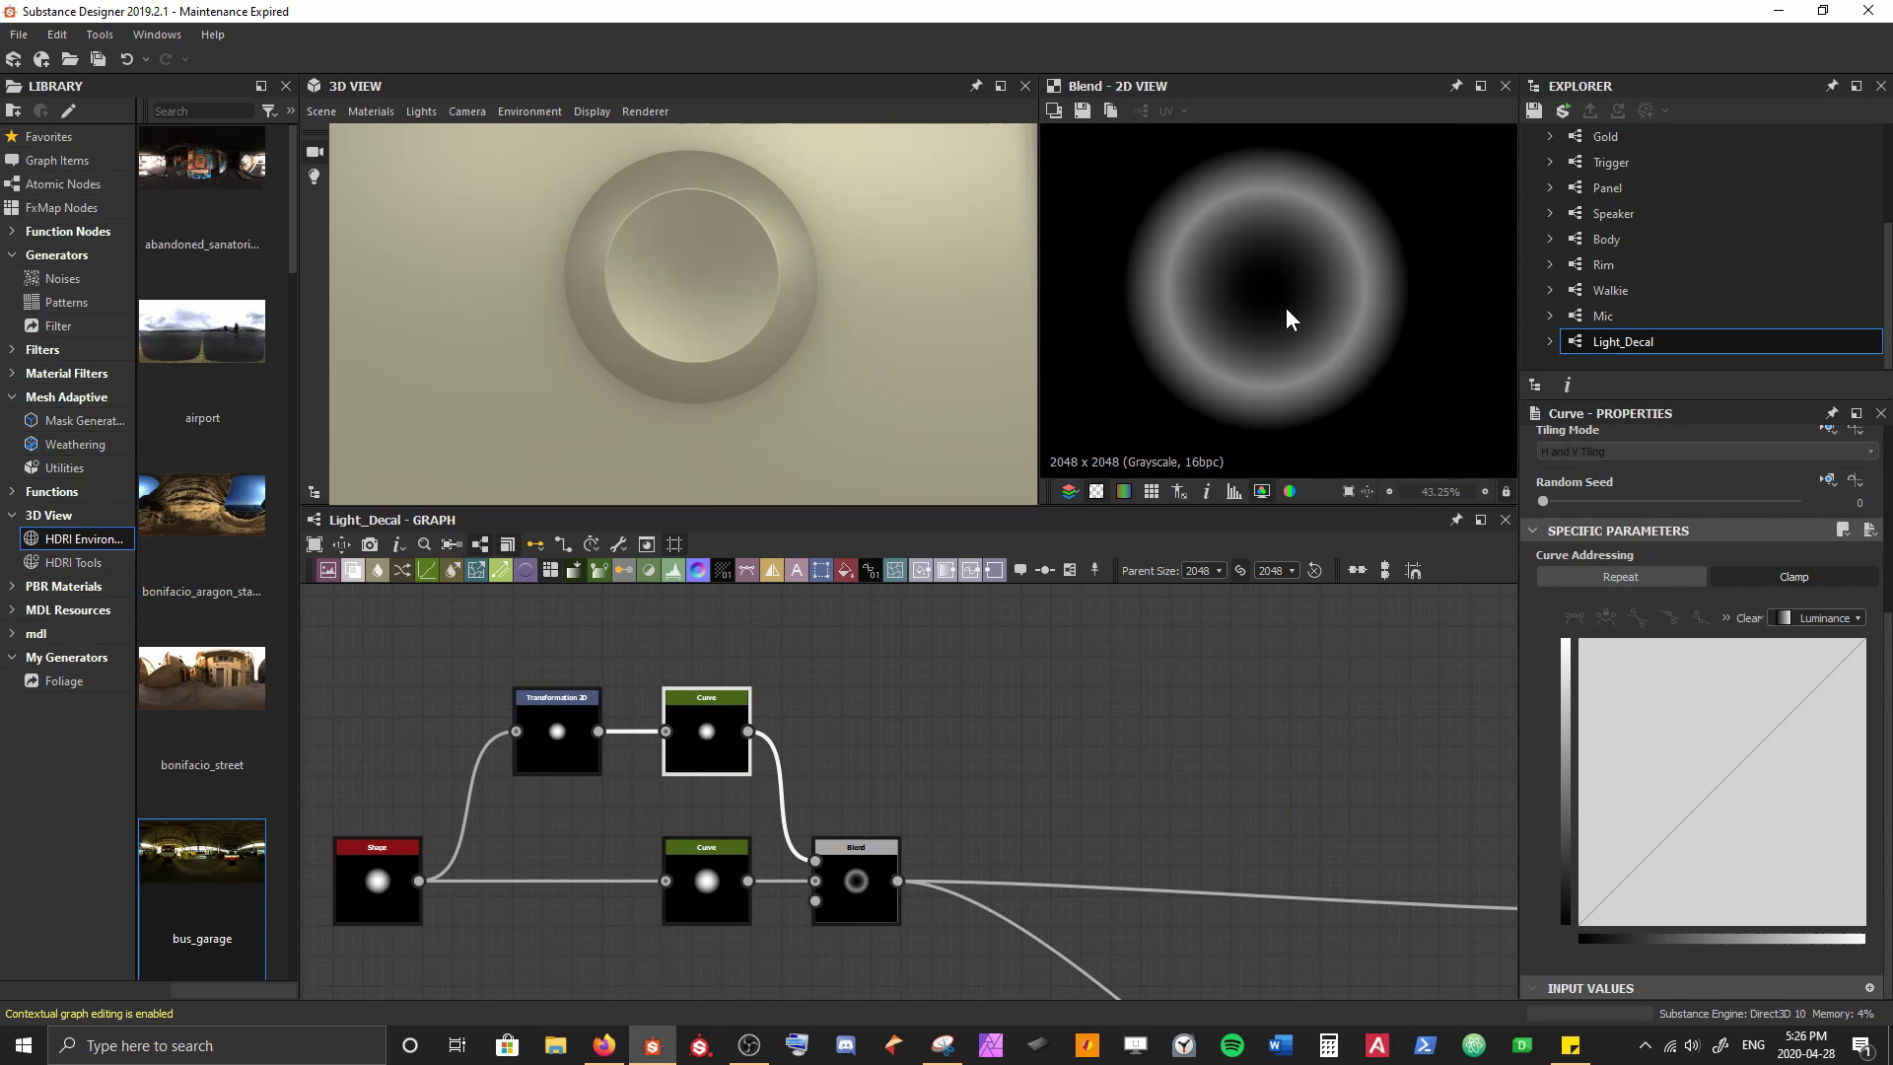
middle_drag(1299, 308, 1302, 310)
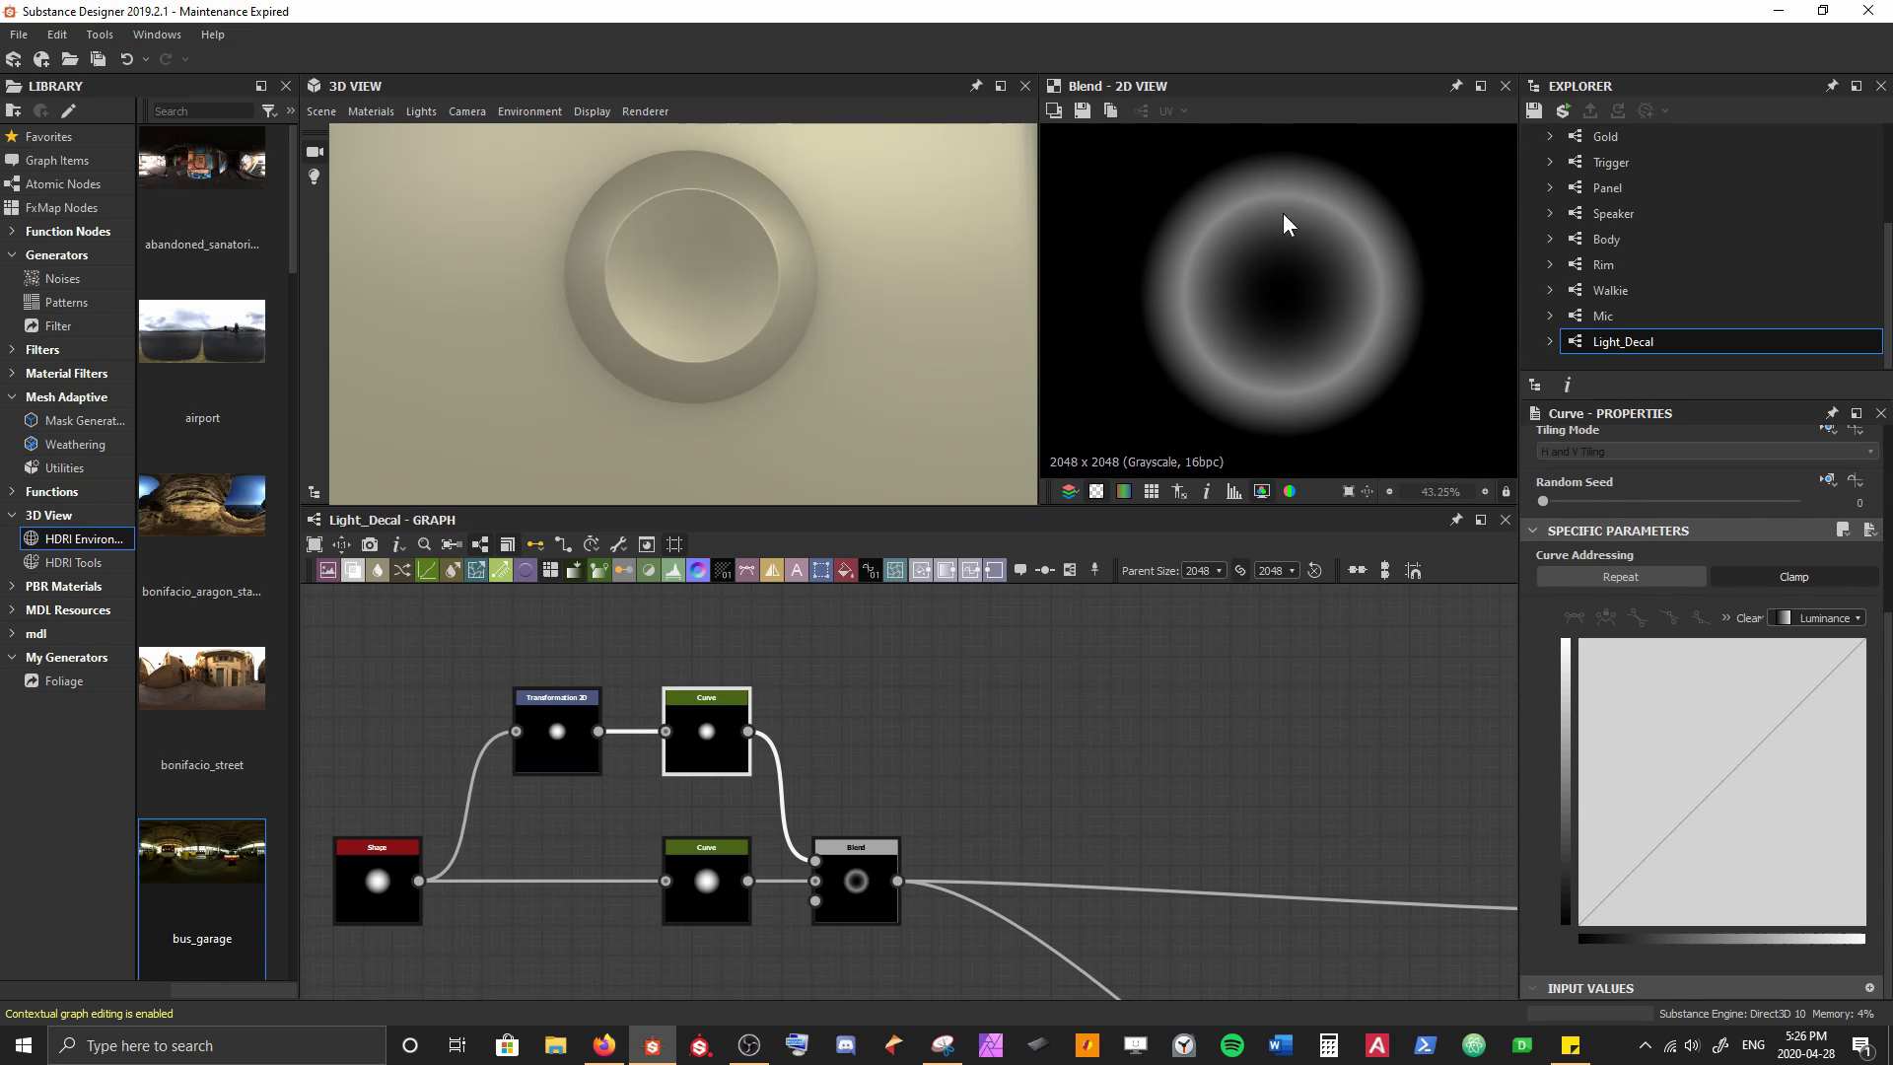
double_click(702, 741)
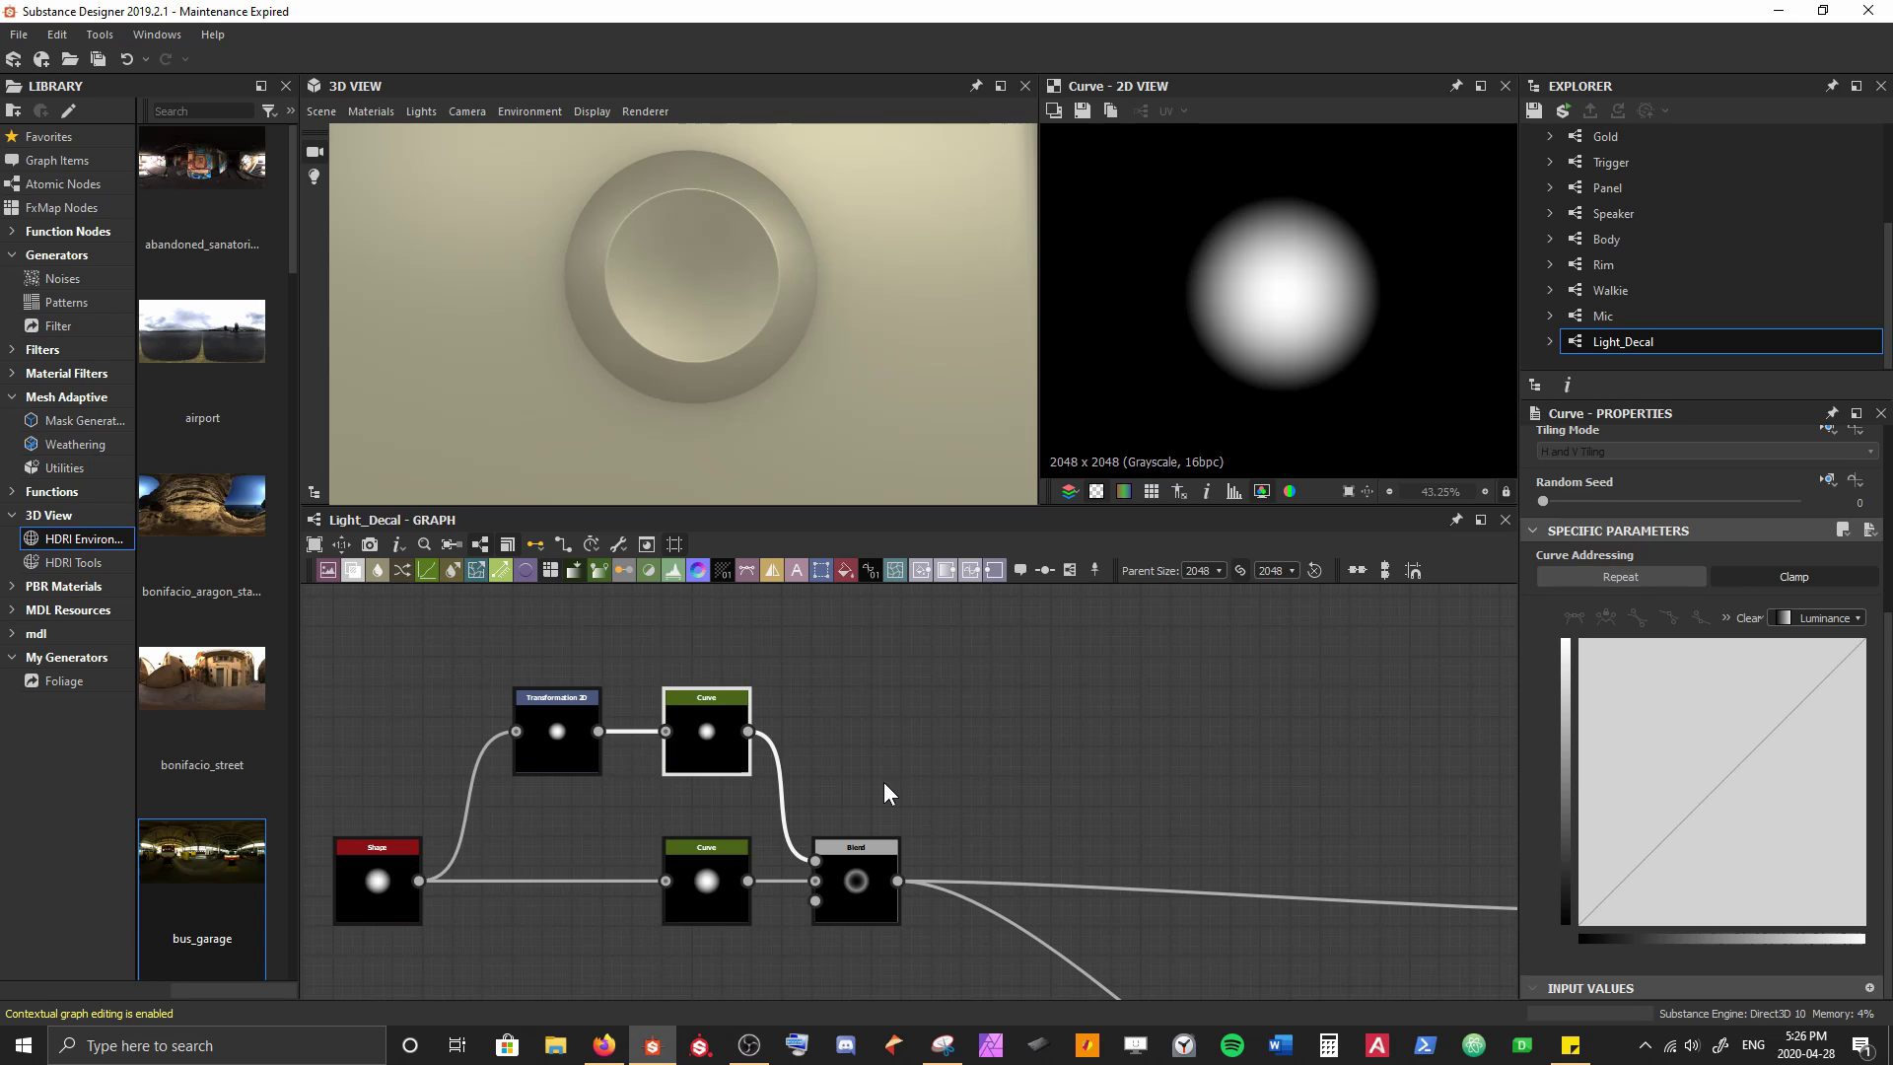
double_click(853, 859)
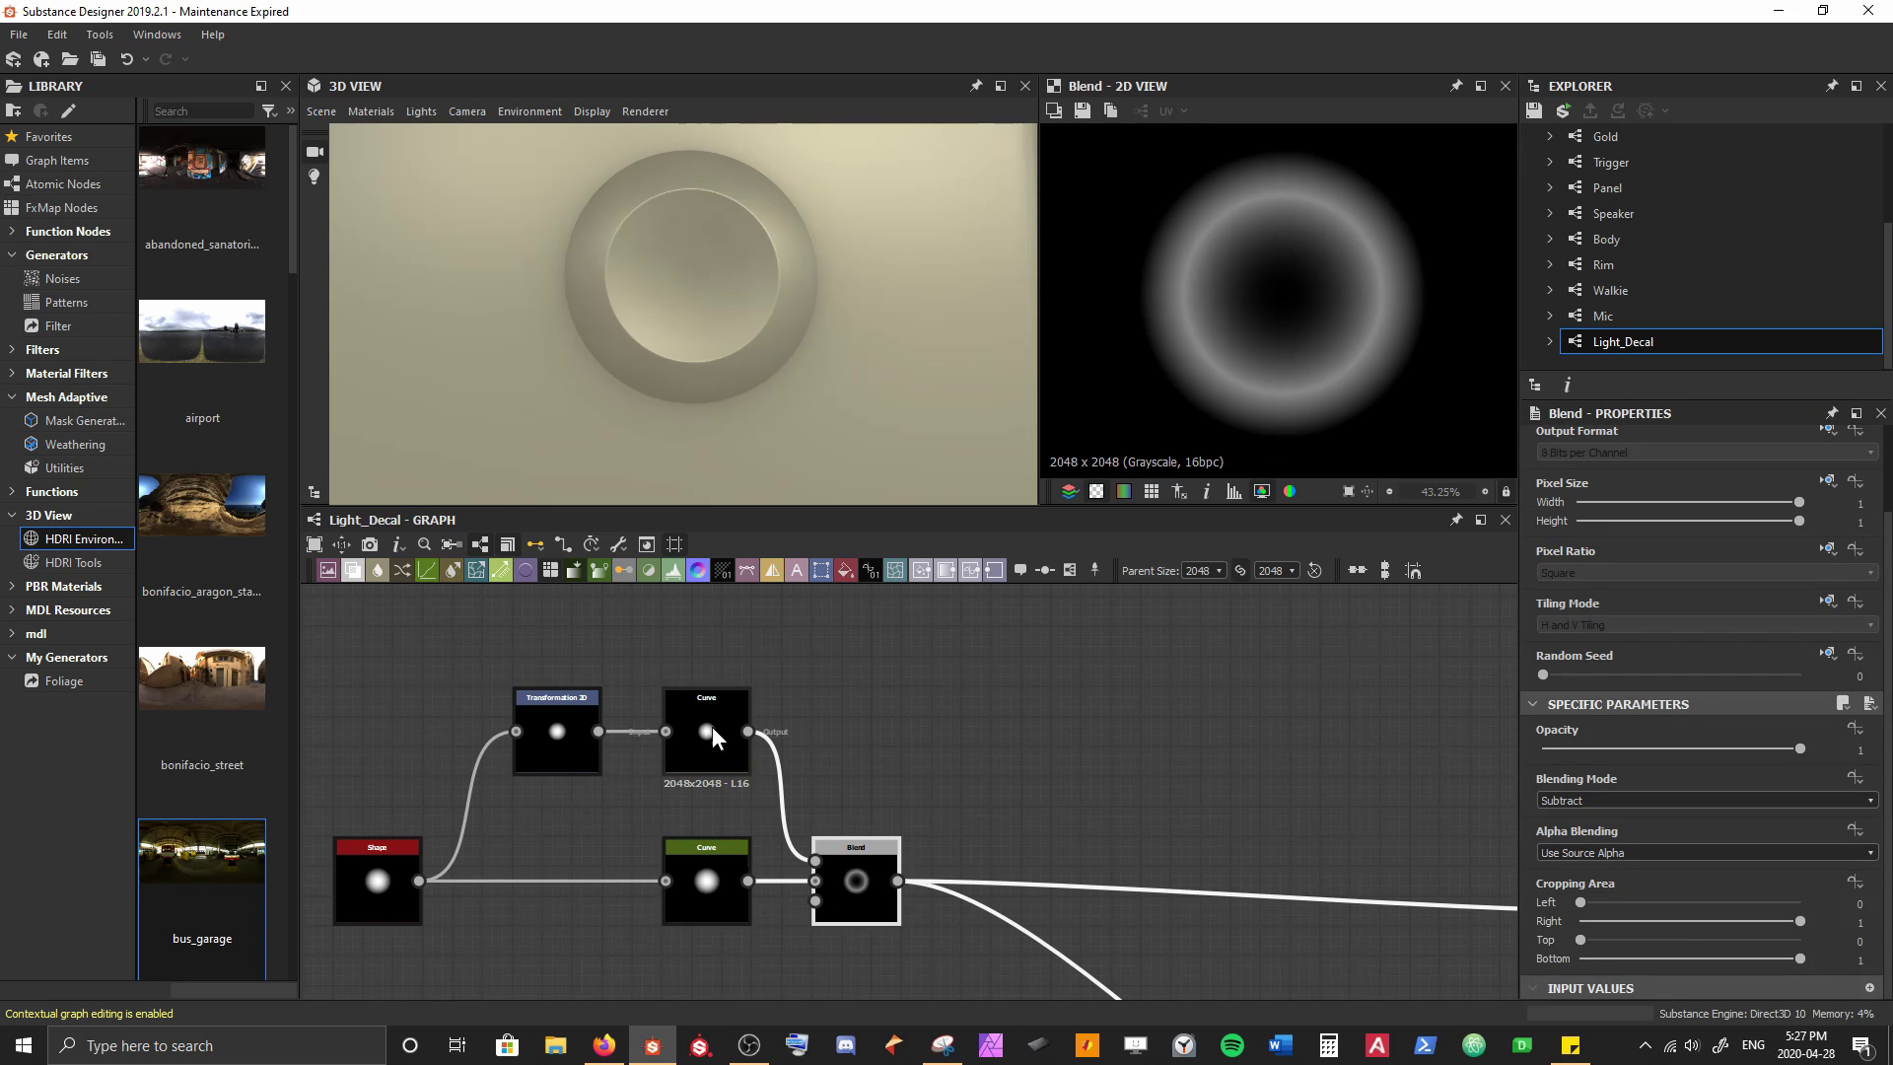
Add a point to the upper Curve node's luminance curve and place it at about 0.12, 0.38
click(690, 744)
scroll(1668, 782, down, 3)
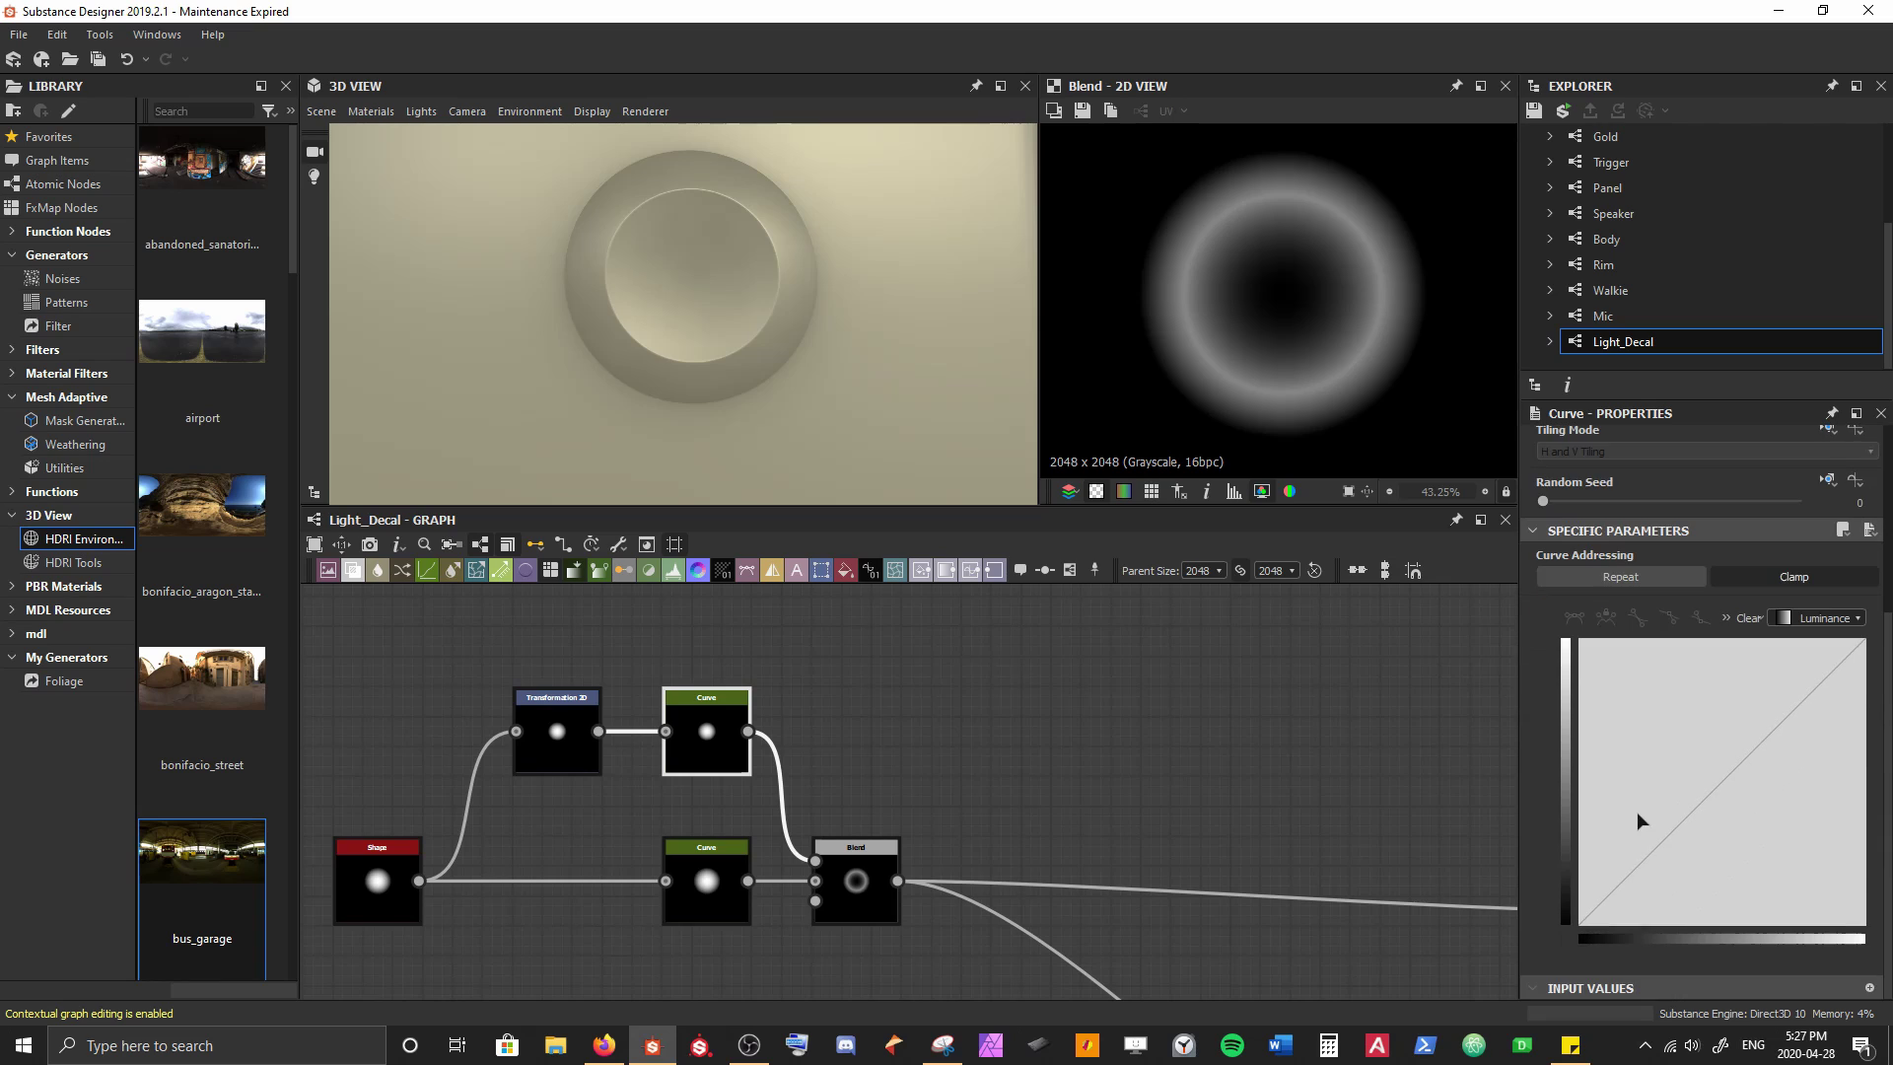
drag(1667, 836, 1664, 761)
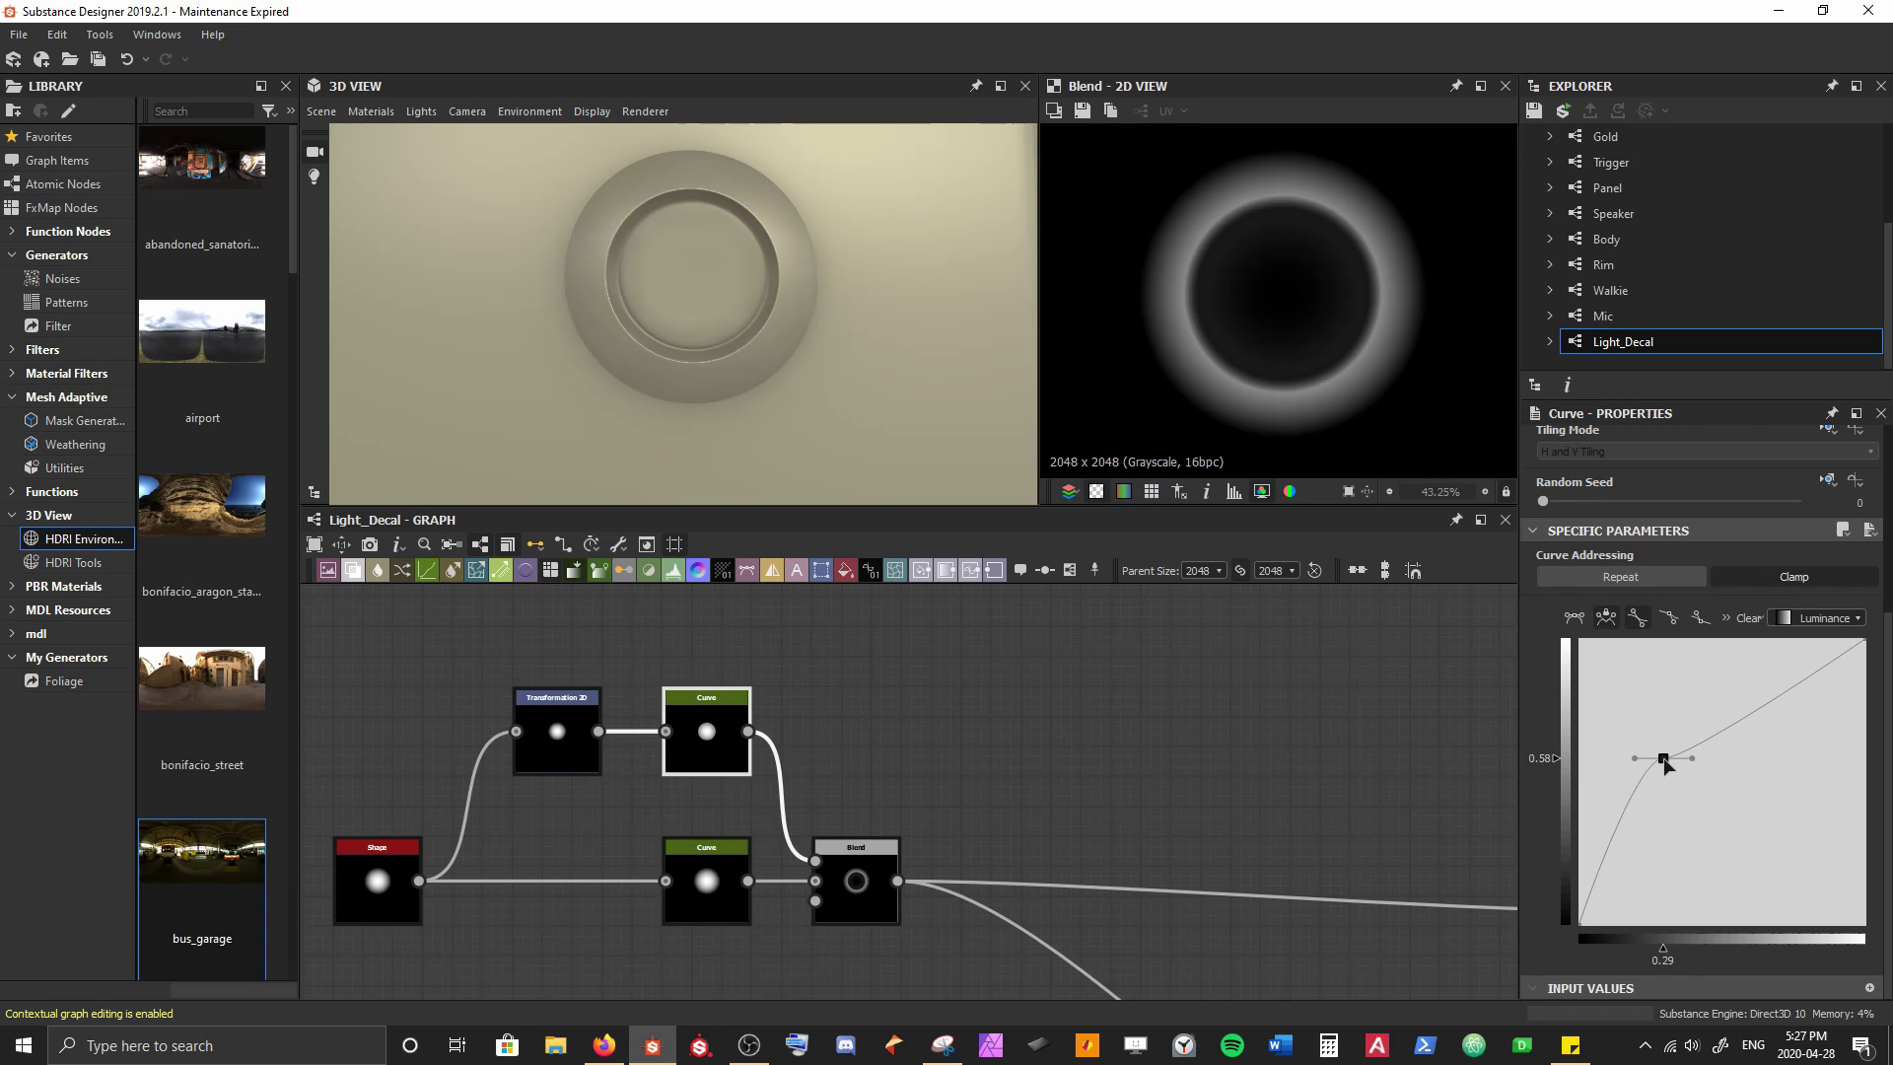
drag(1664, 761, 1613, 818)
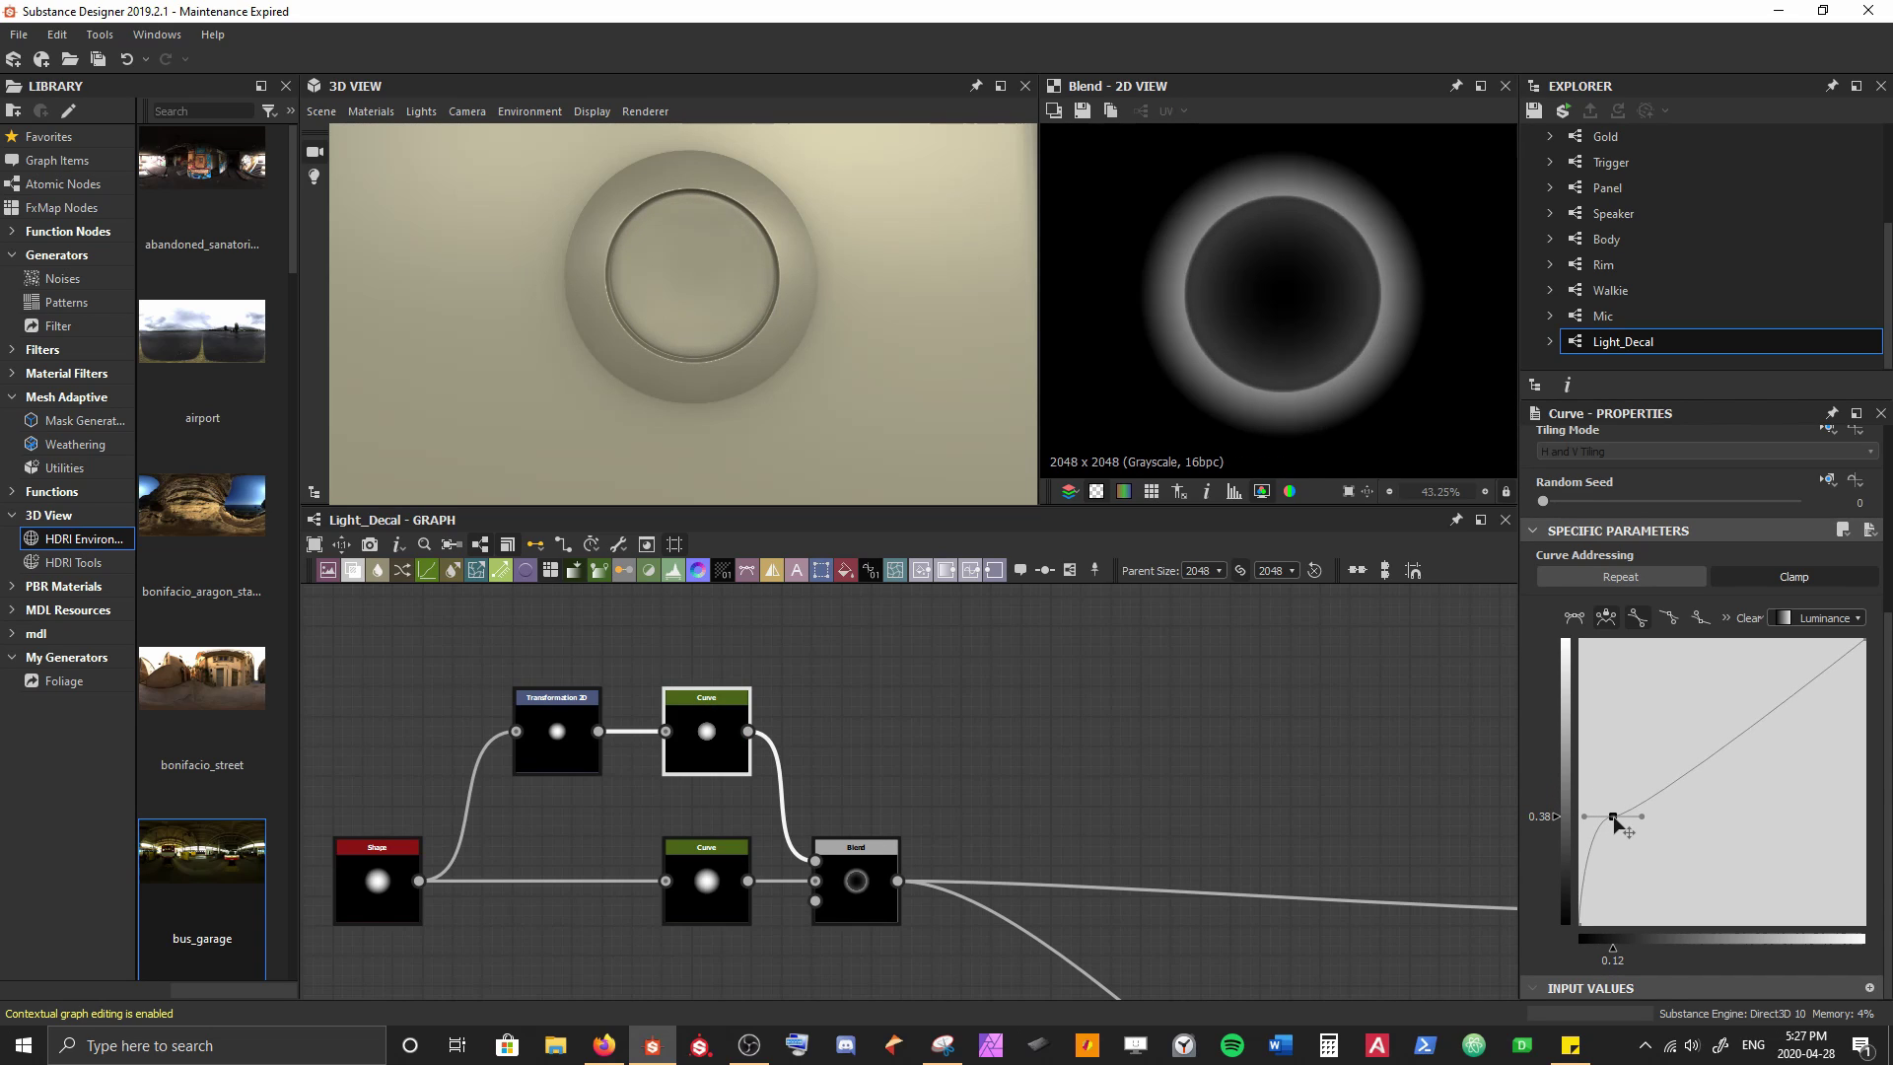
Add a second point at about 0.26, 0.18 on the upper Curve node's curve to form a dip, and inspect the groove
drag(1727, 741, 1697, 847)
drag(1673, 874, 1655, 873)
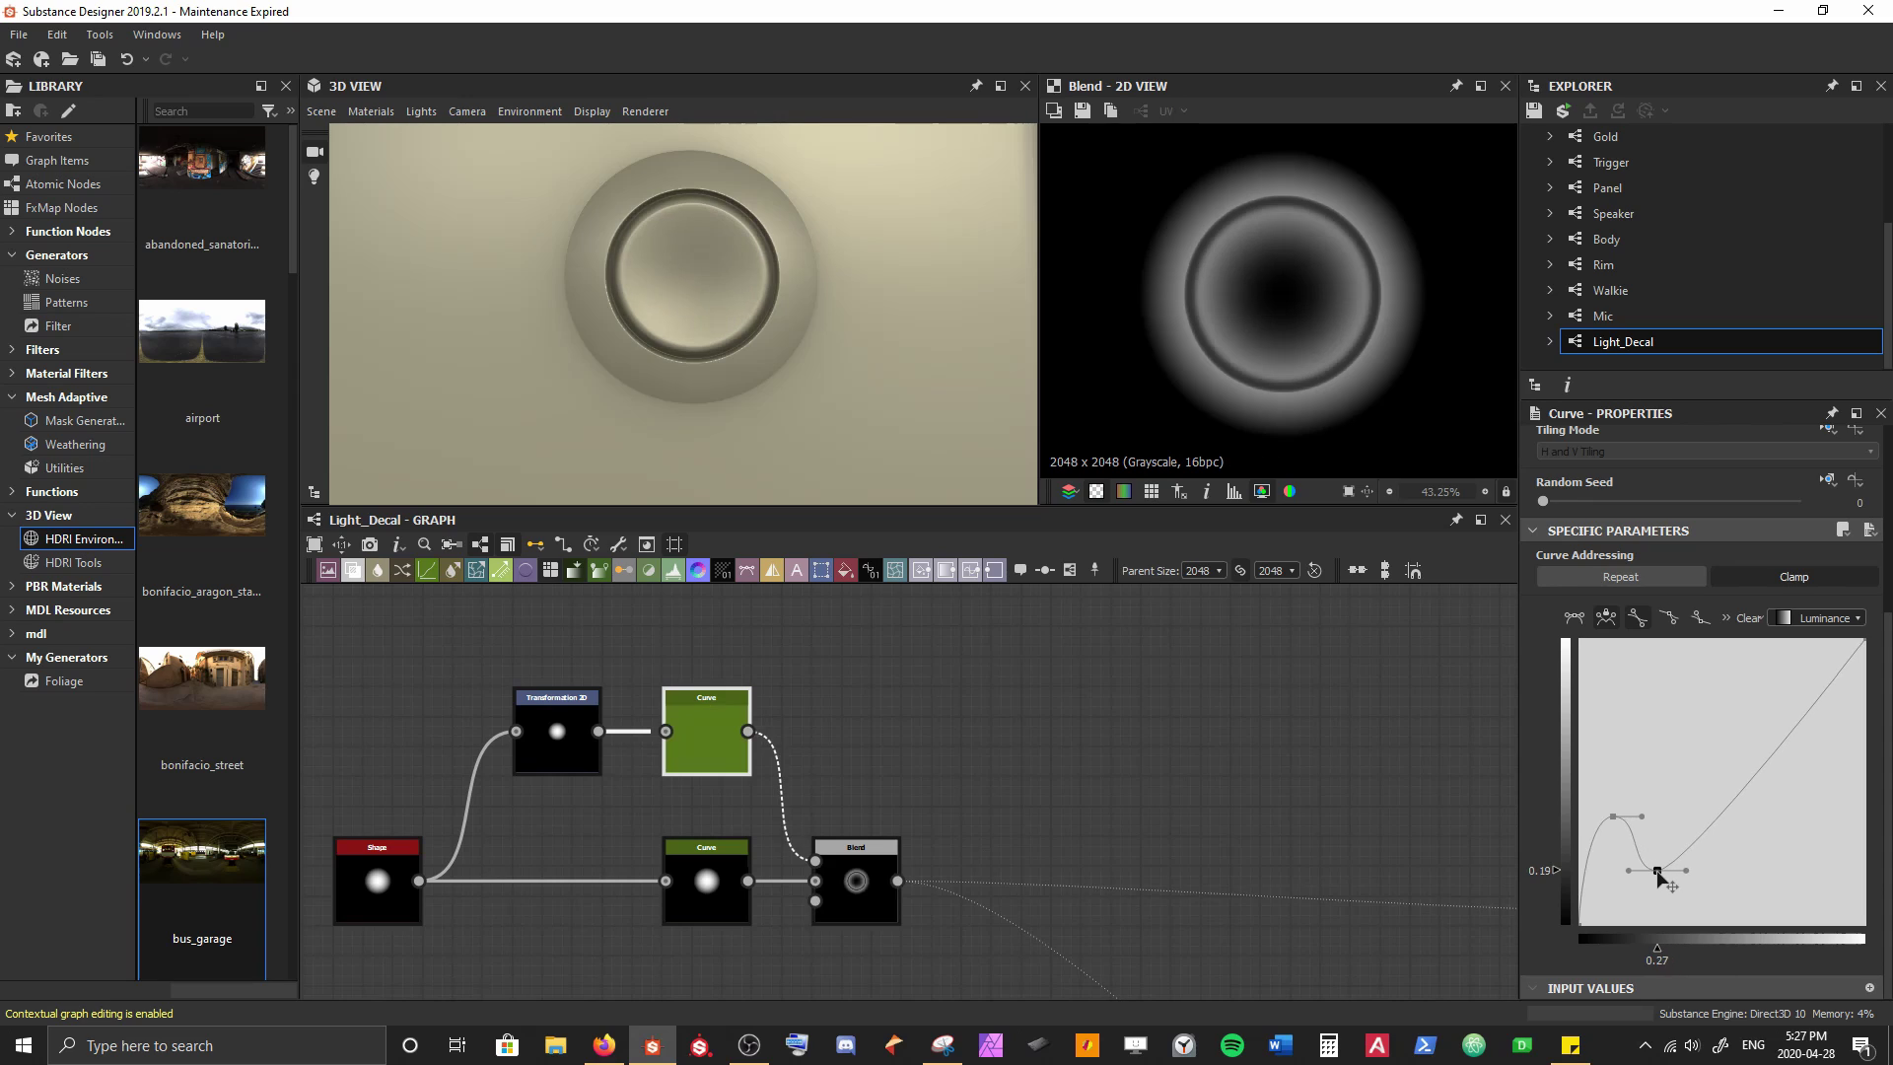
mouse_move(786, 296)
mouse_down()
mouse_move(805, 301)
mouse_move(788, 301)
mouse_up()
scroll(806, 293, up, 3)
scroll(786, 296, down, 1)
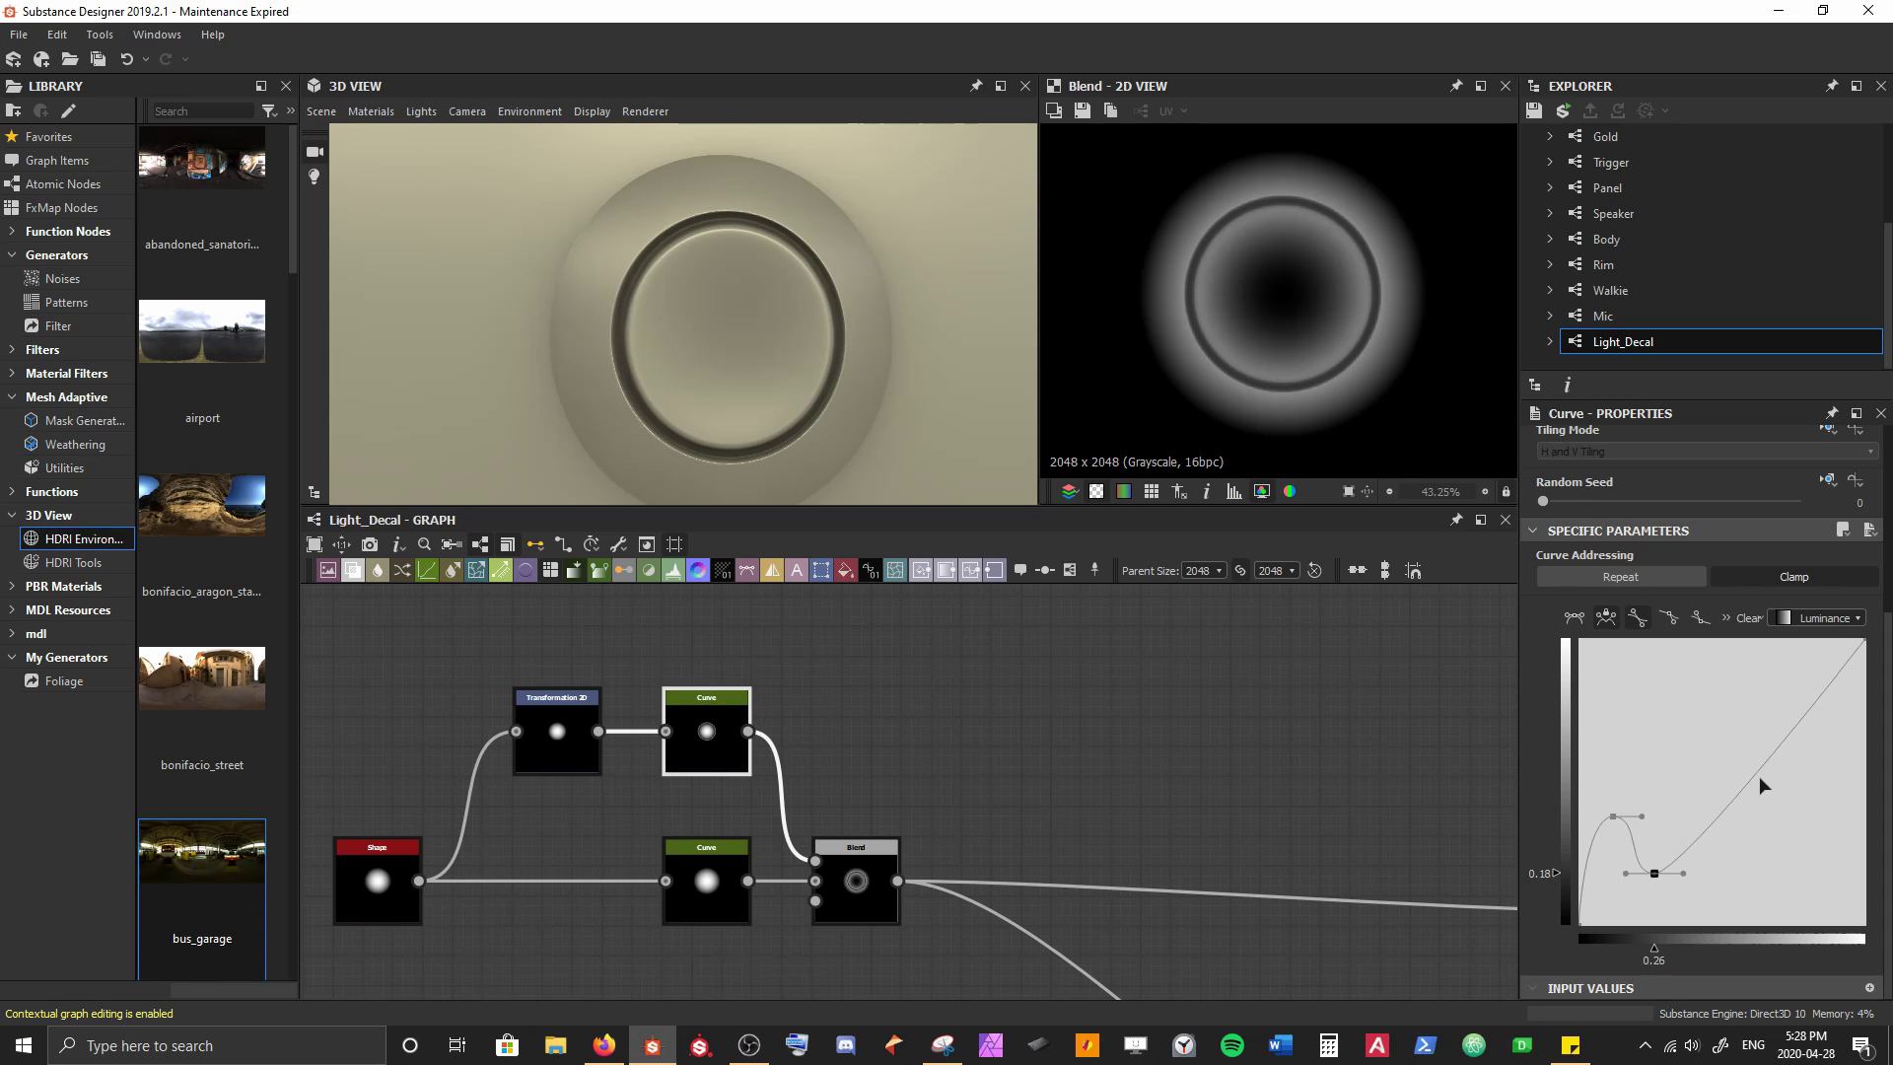
Add a third point higher on the upper Curve node's curve and slant its tangent, with the lower handle at about 0.36, 0.52
drag(1753, 784, 1771, 654)
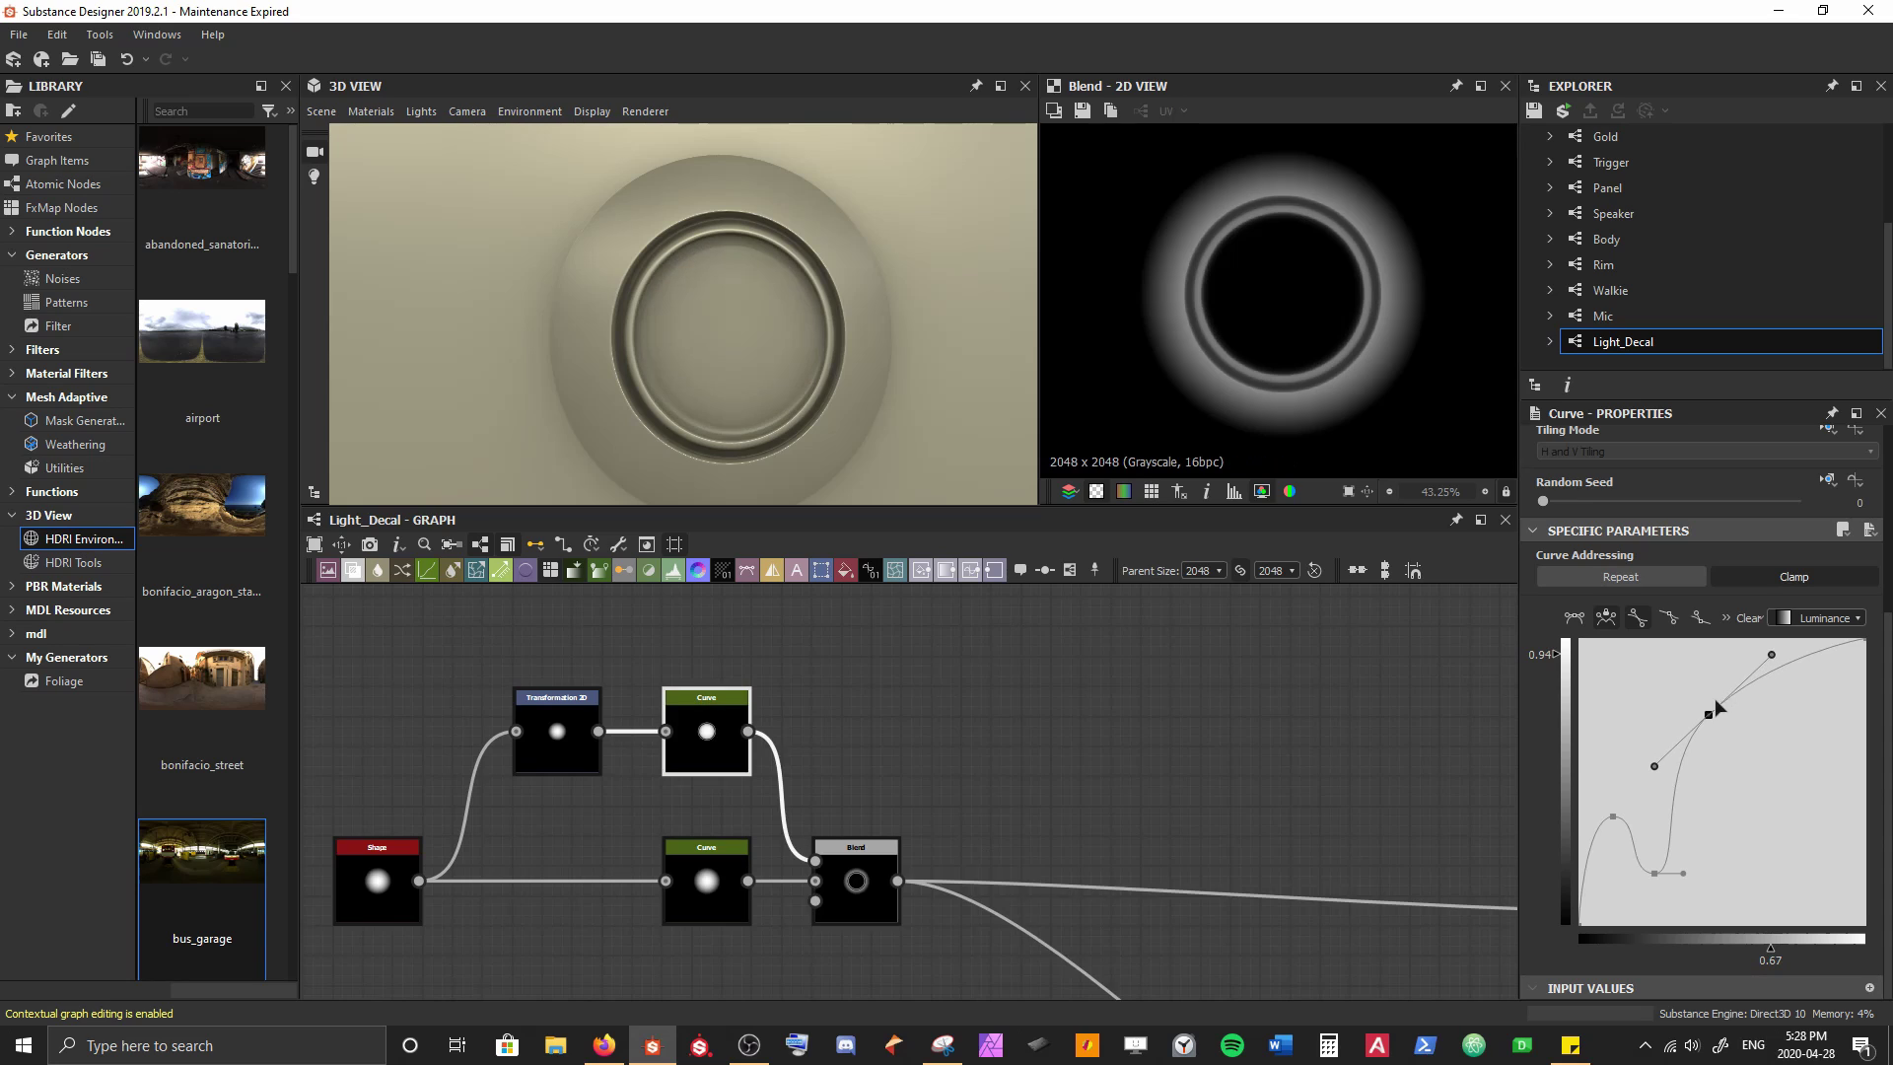
drag(1709, 714, 1680, 778)
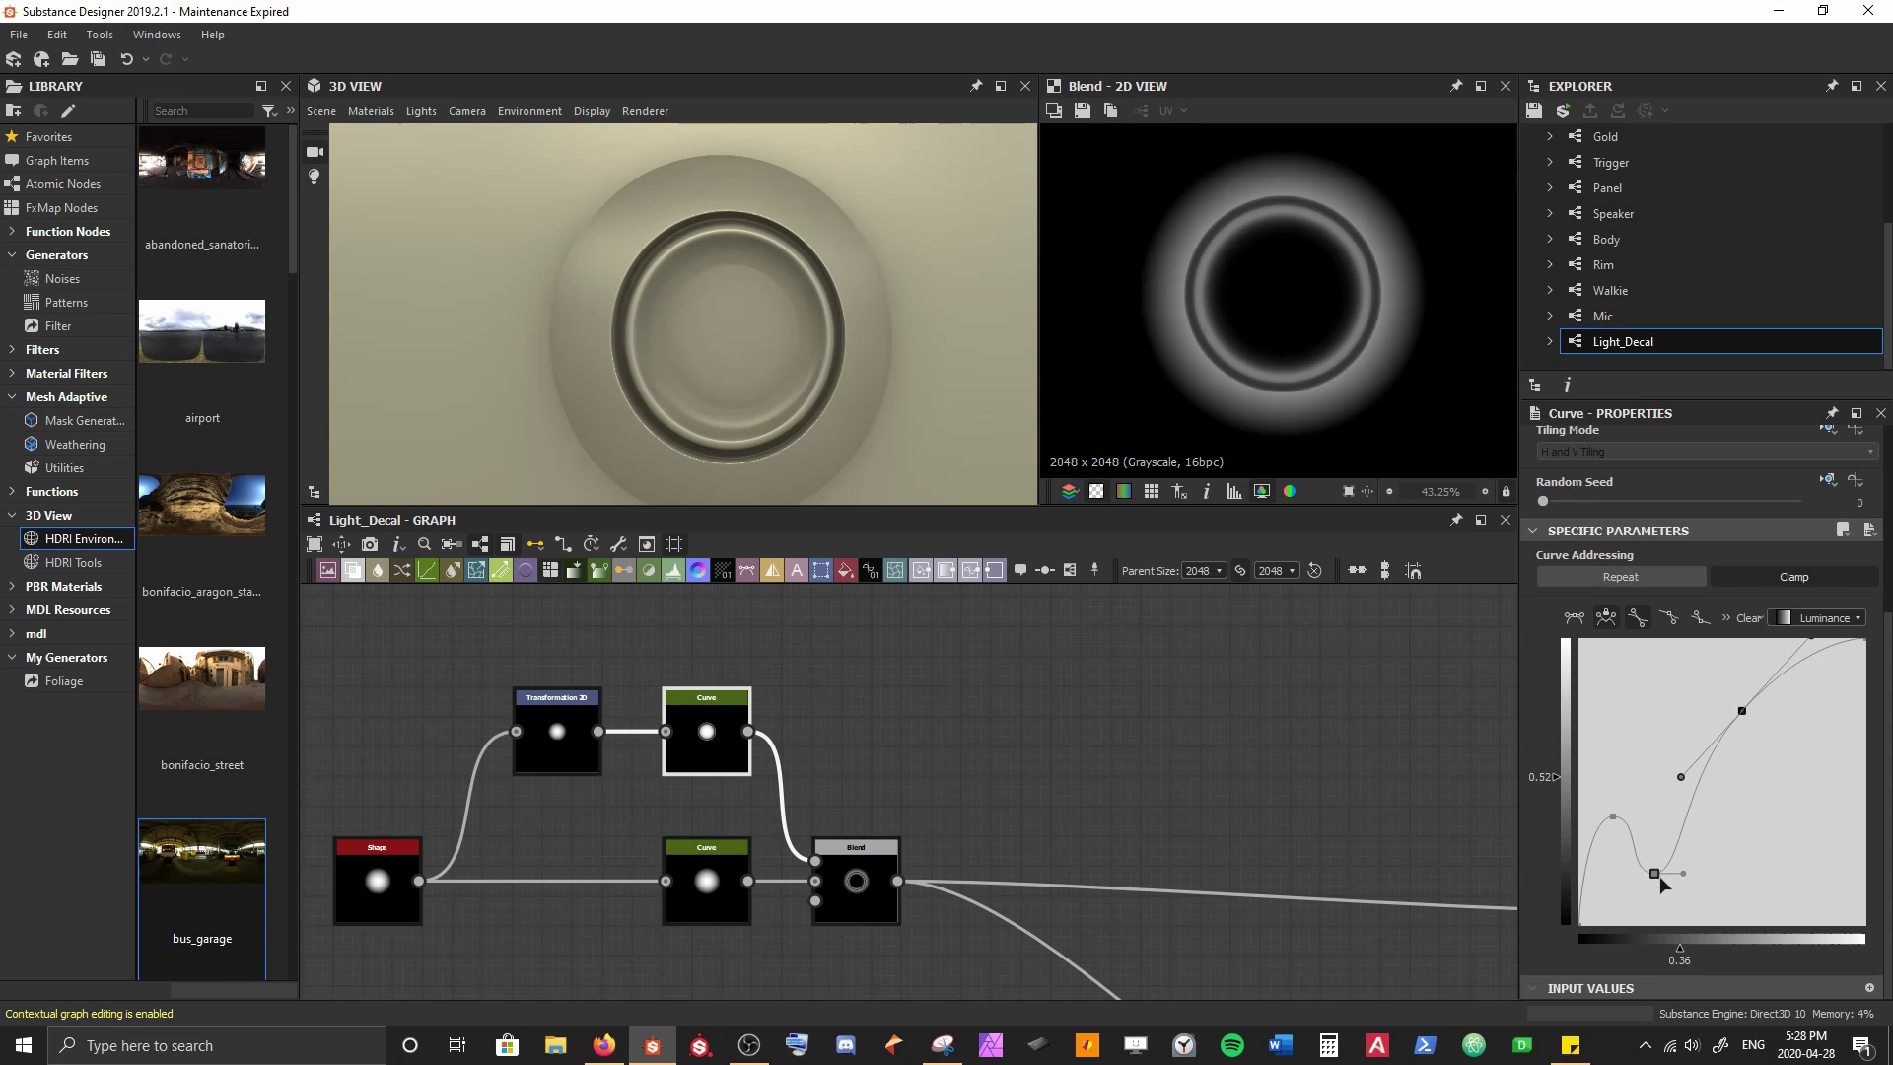
Deepen the dip in the upper Curve node's curve, place its first point at about 0.12, 0.42 and its third at 0.50, 0.70
drag(1656, 874, 1653, 911)
mouse_move(1641, 816)
mouse_down()
mouse_move(1613, 836)
mouse_move(1614, 808)
mouse_up()
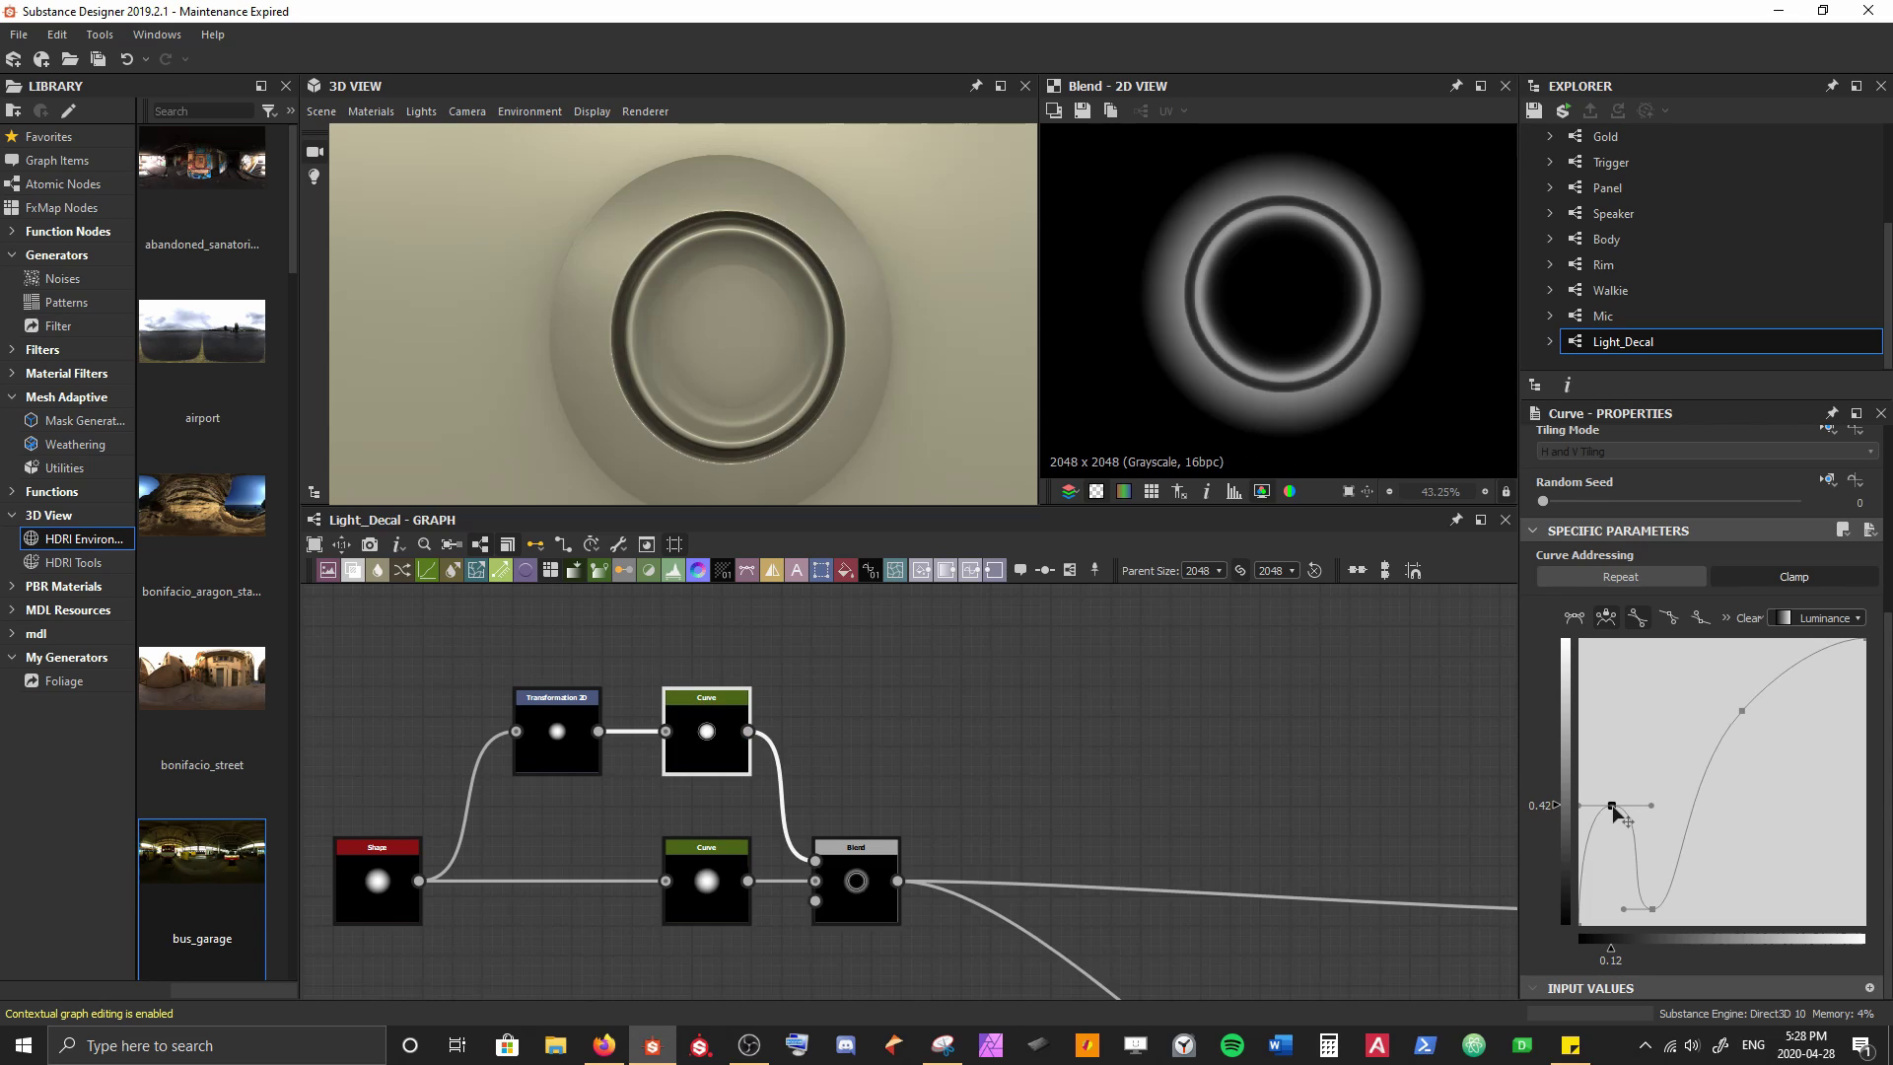
drag(1742, 711, 1723, 725)
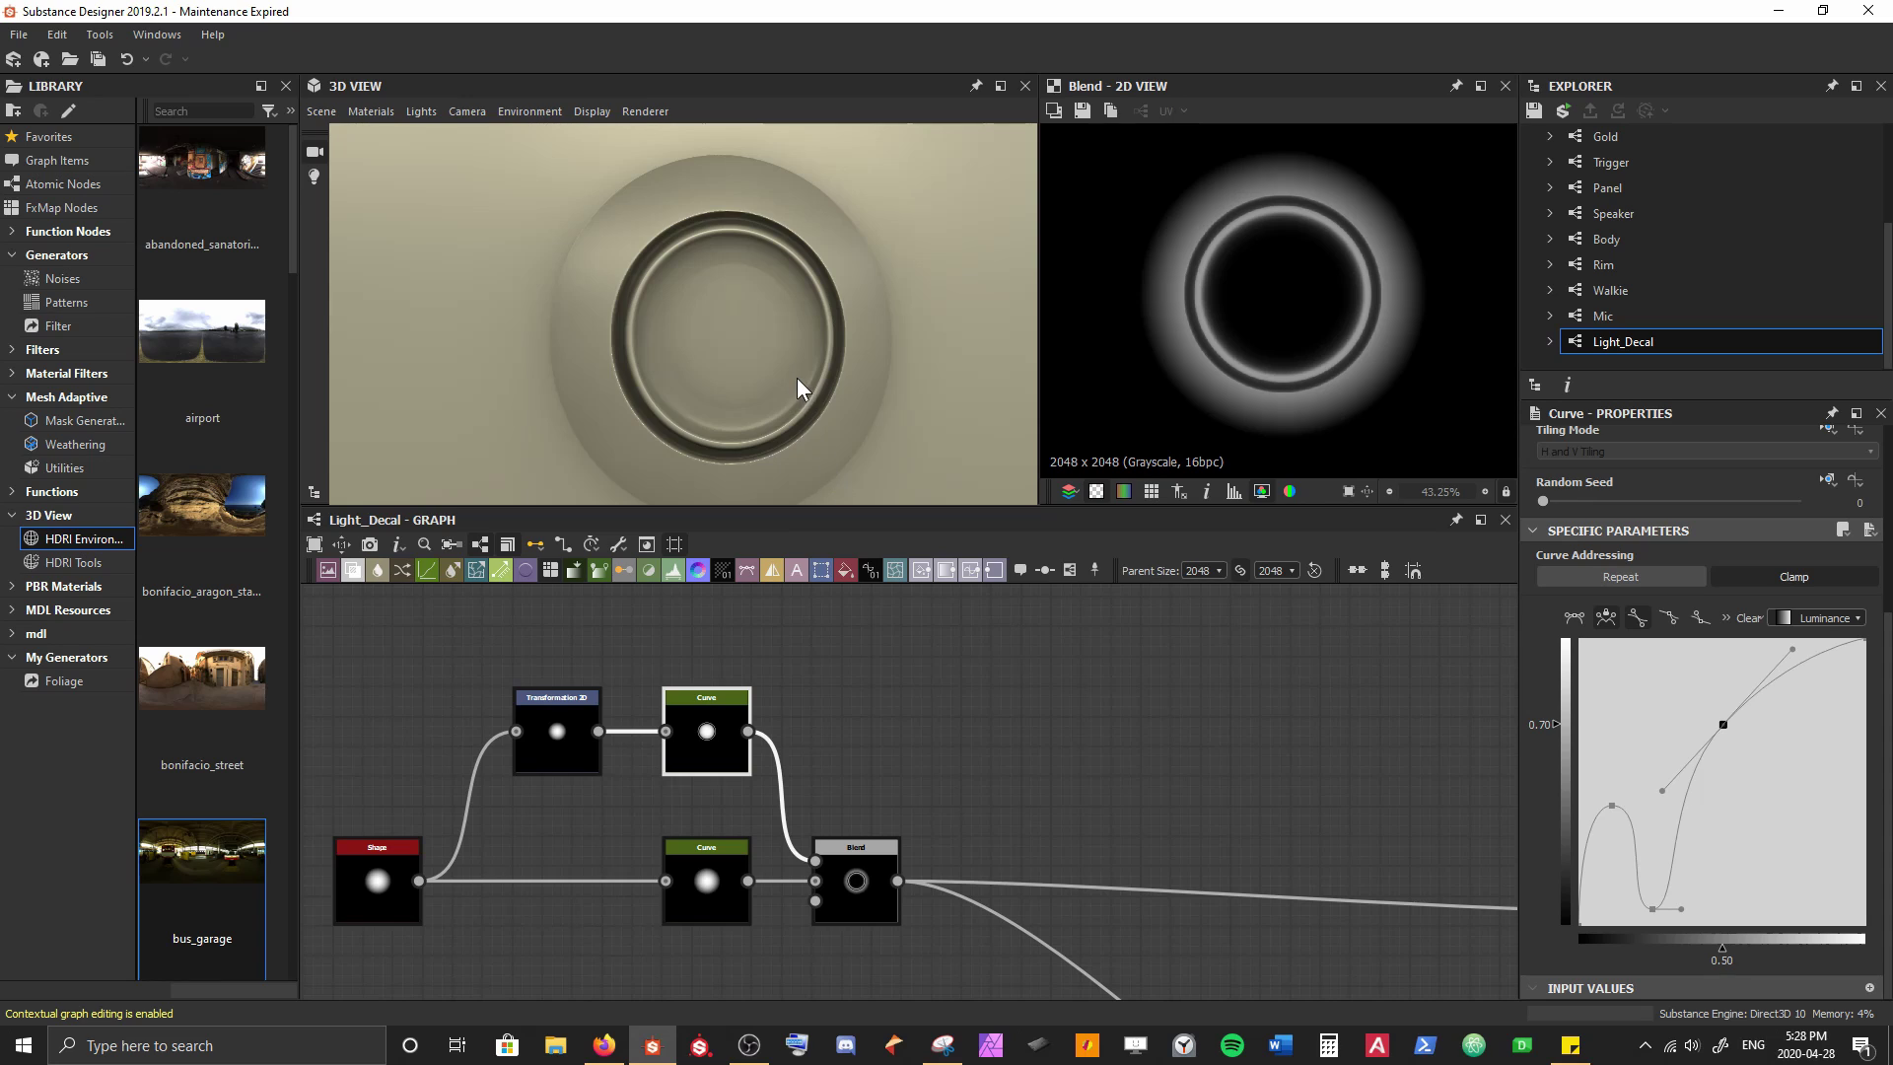
mouse_move(797, 387)
mouse_down()
mouse_move(765, 393)
mouse_move(794, 384)
mouse_up()
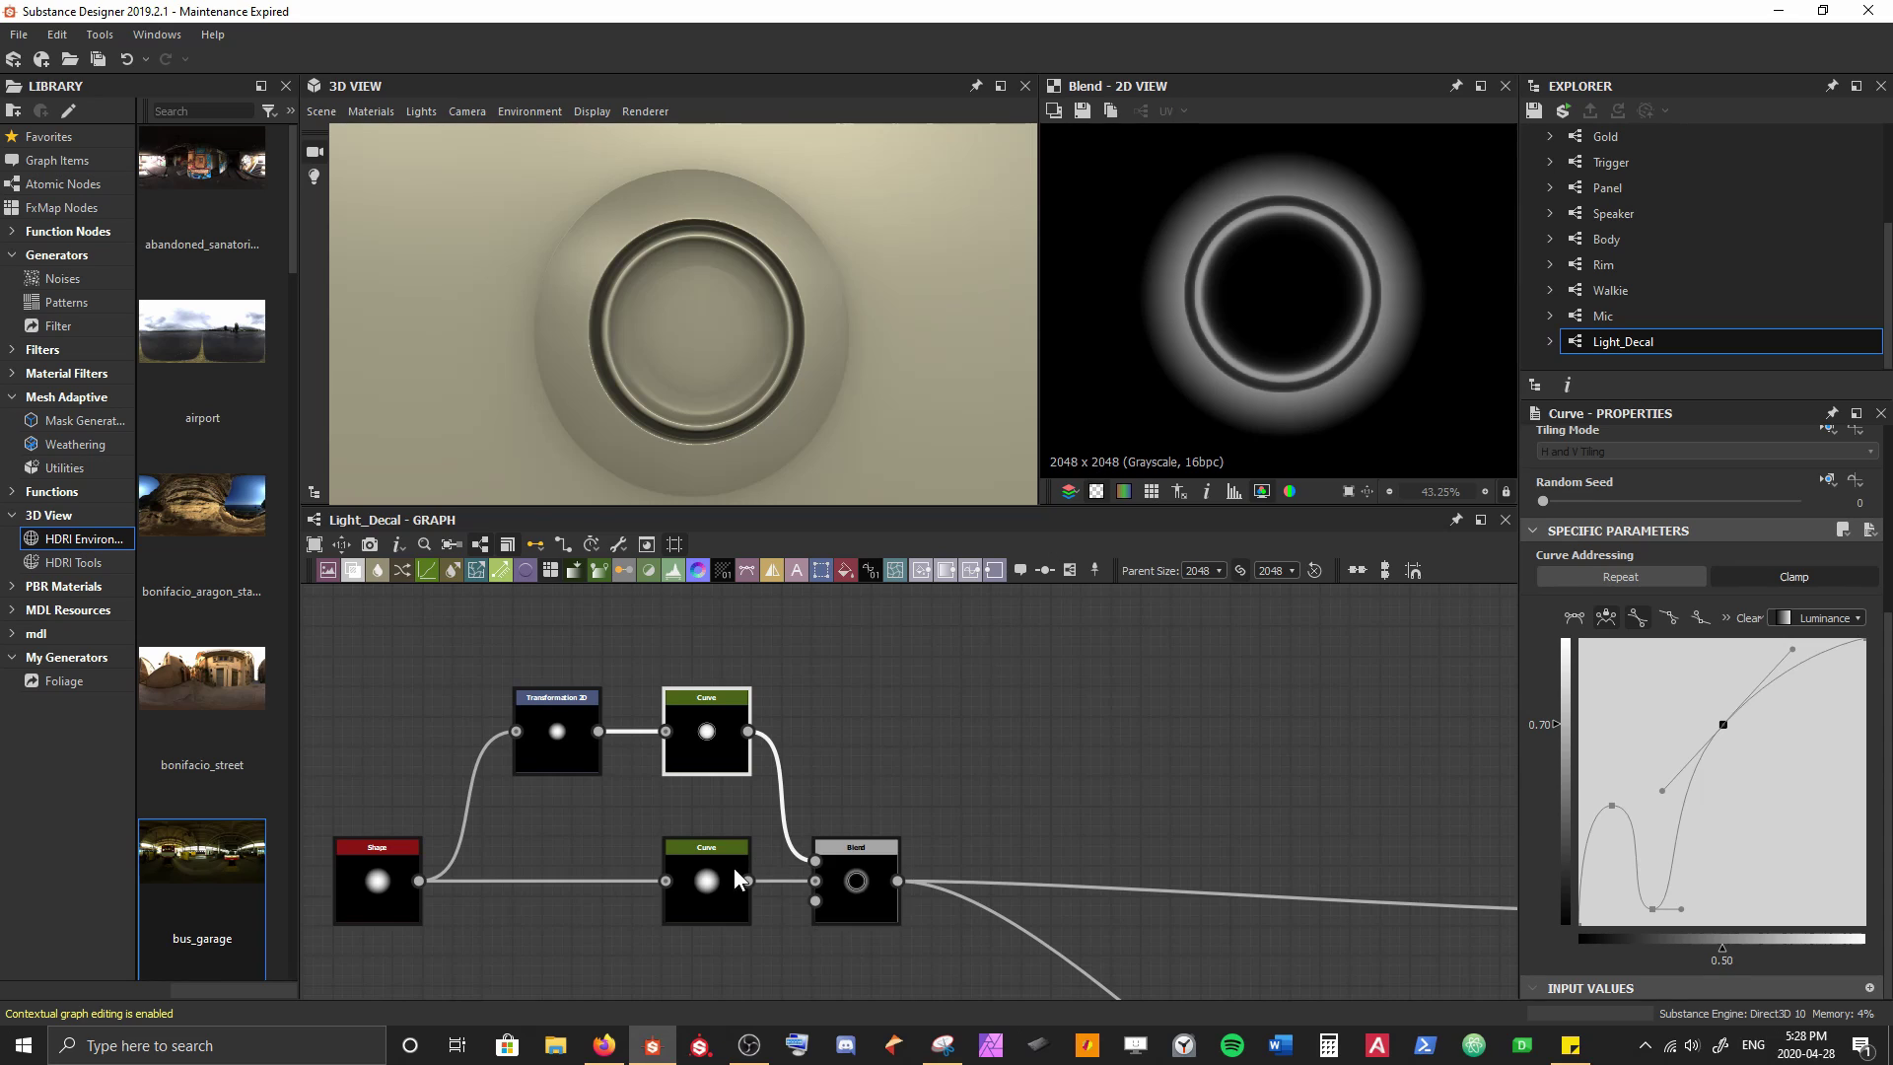
Add a point at about 0.27, 0.66 to the lower Curve node's luminance curve and slant its tangent upward to round the outer ring
click(708, 883)
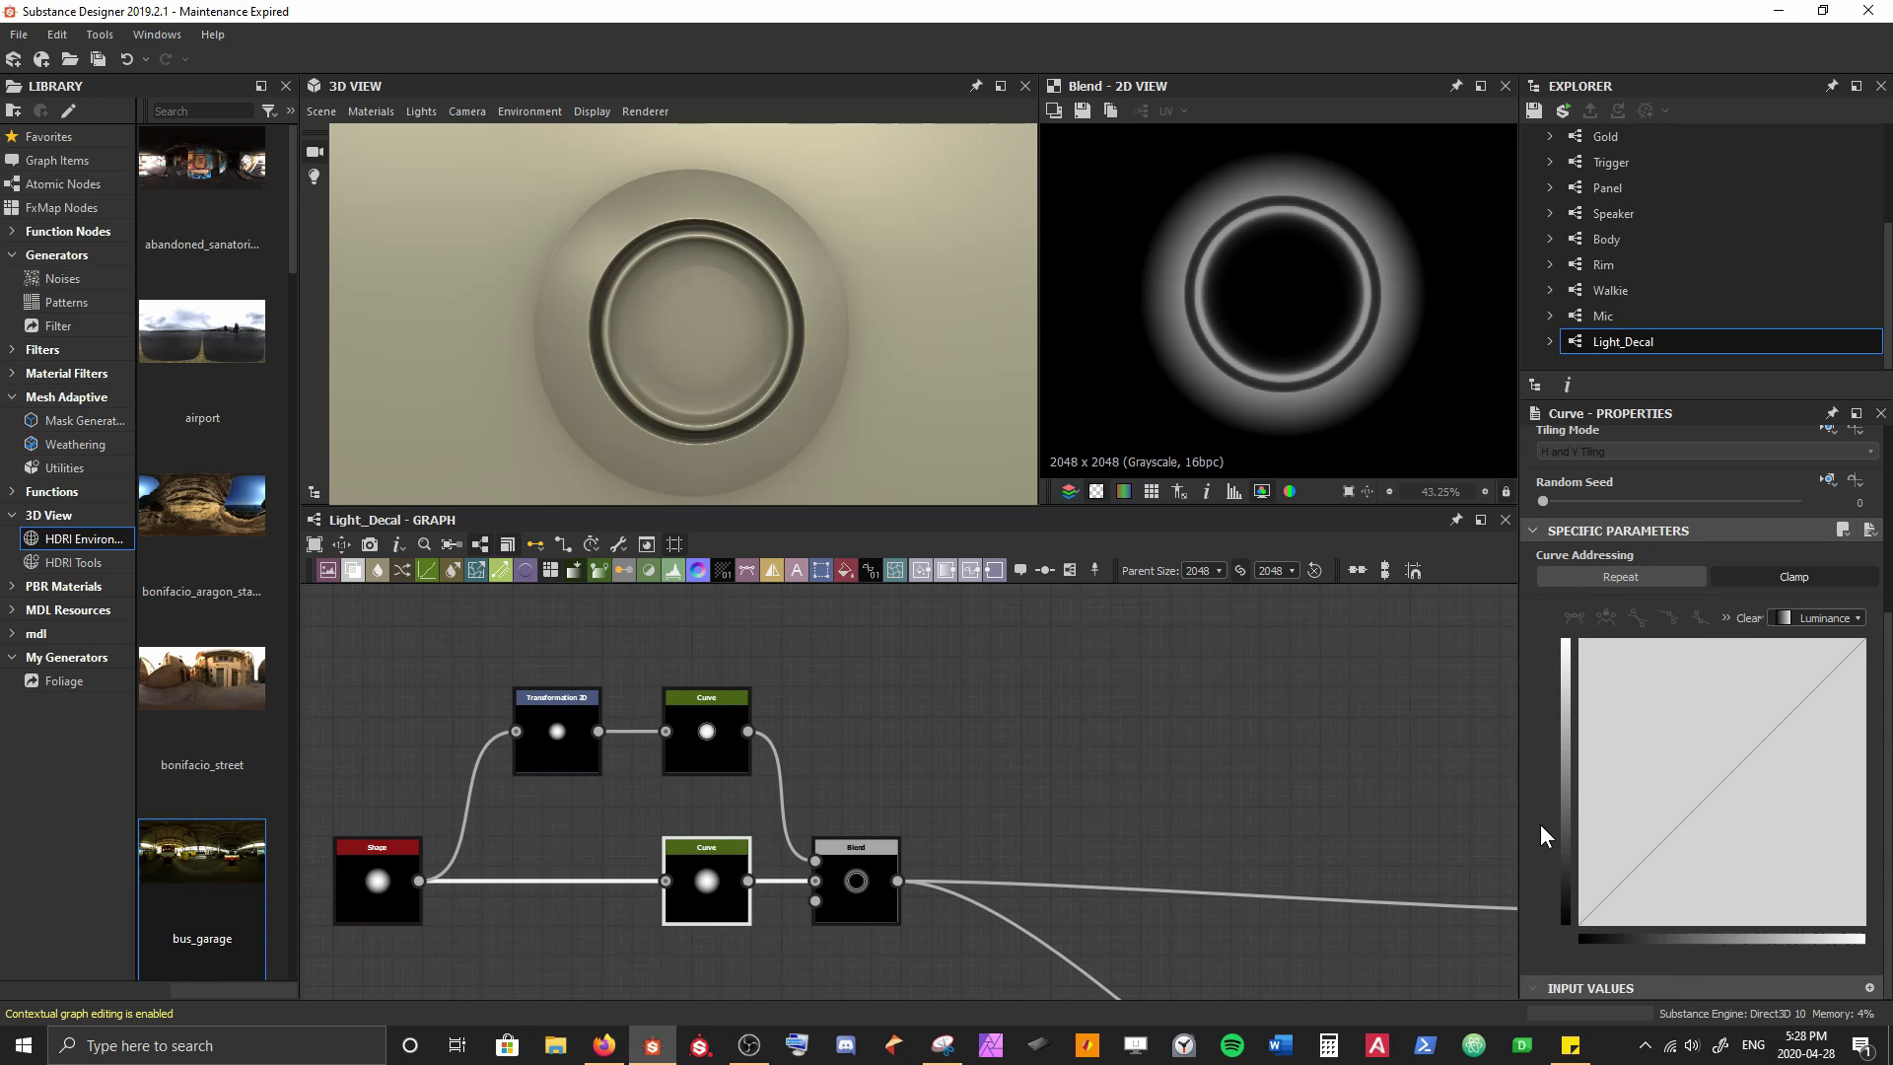
drag(1713, 802, 1675, 720)
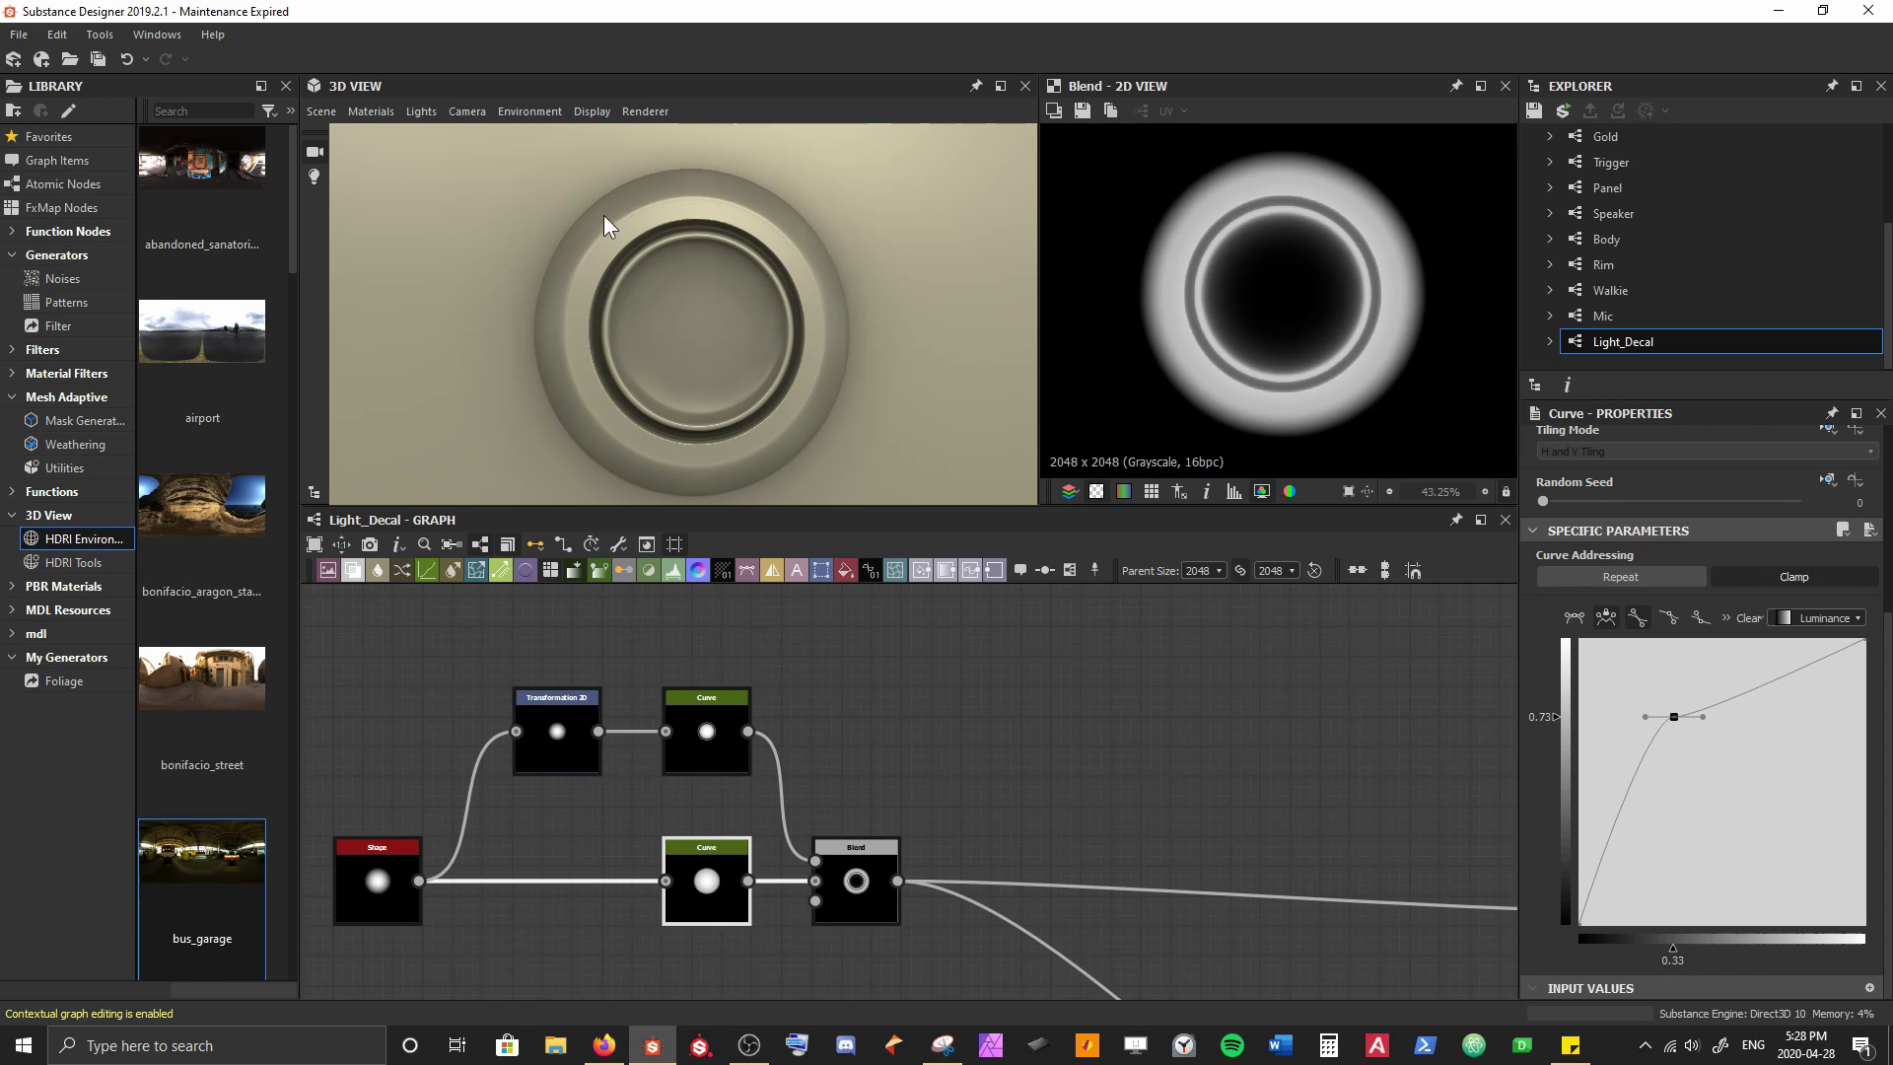
mouse_move(541, 340)
mouse_down()
mouse_move(571, 336)
mouse_move(553, 333)
mouse_up()
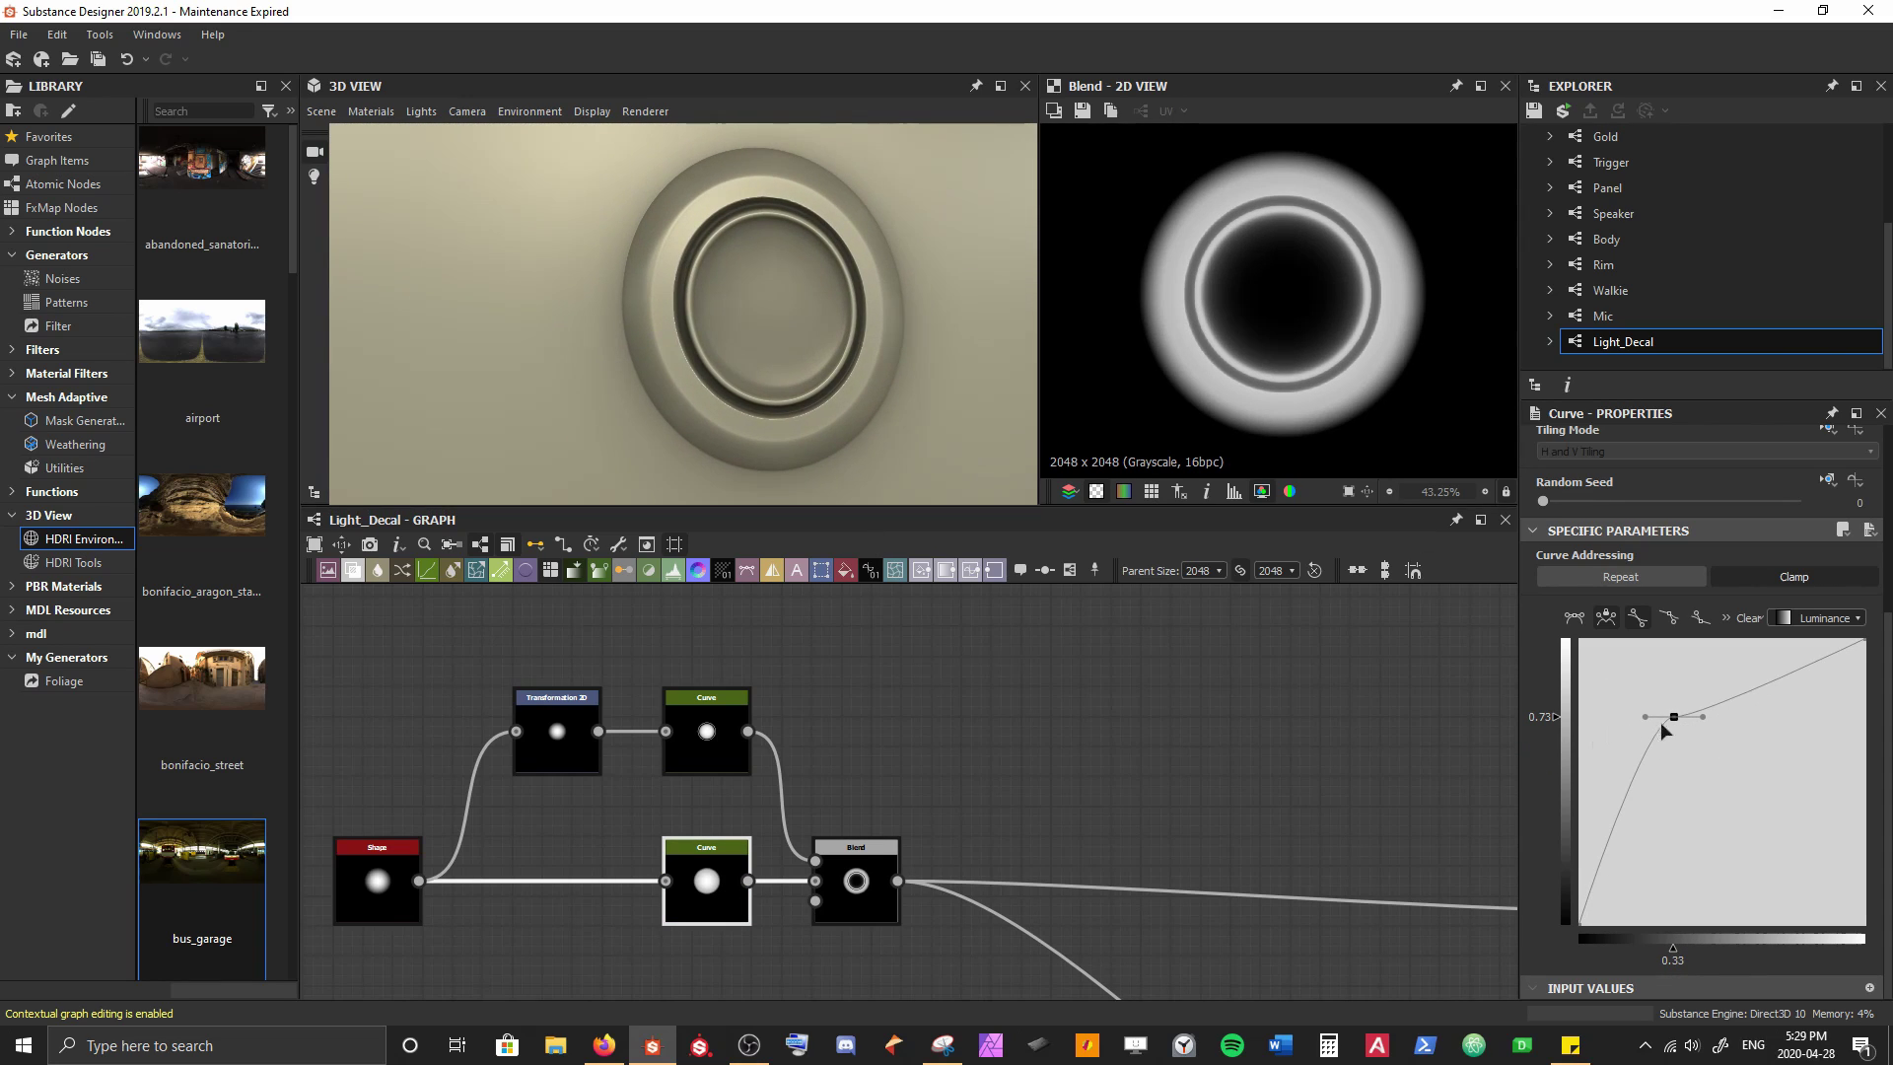
drag(1702, 716, 1649, 745)
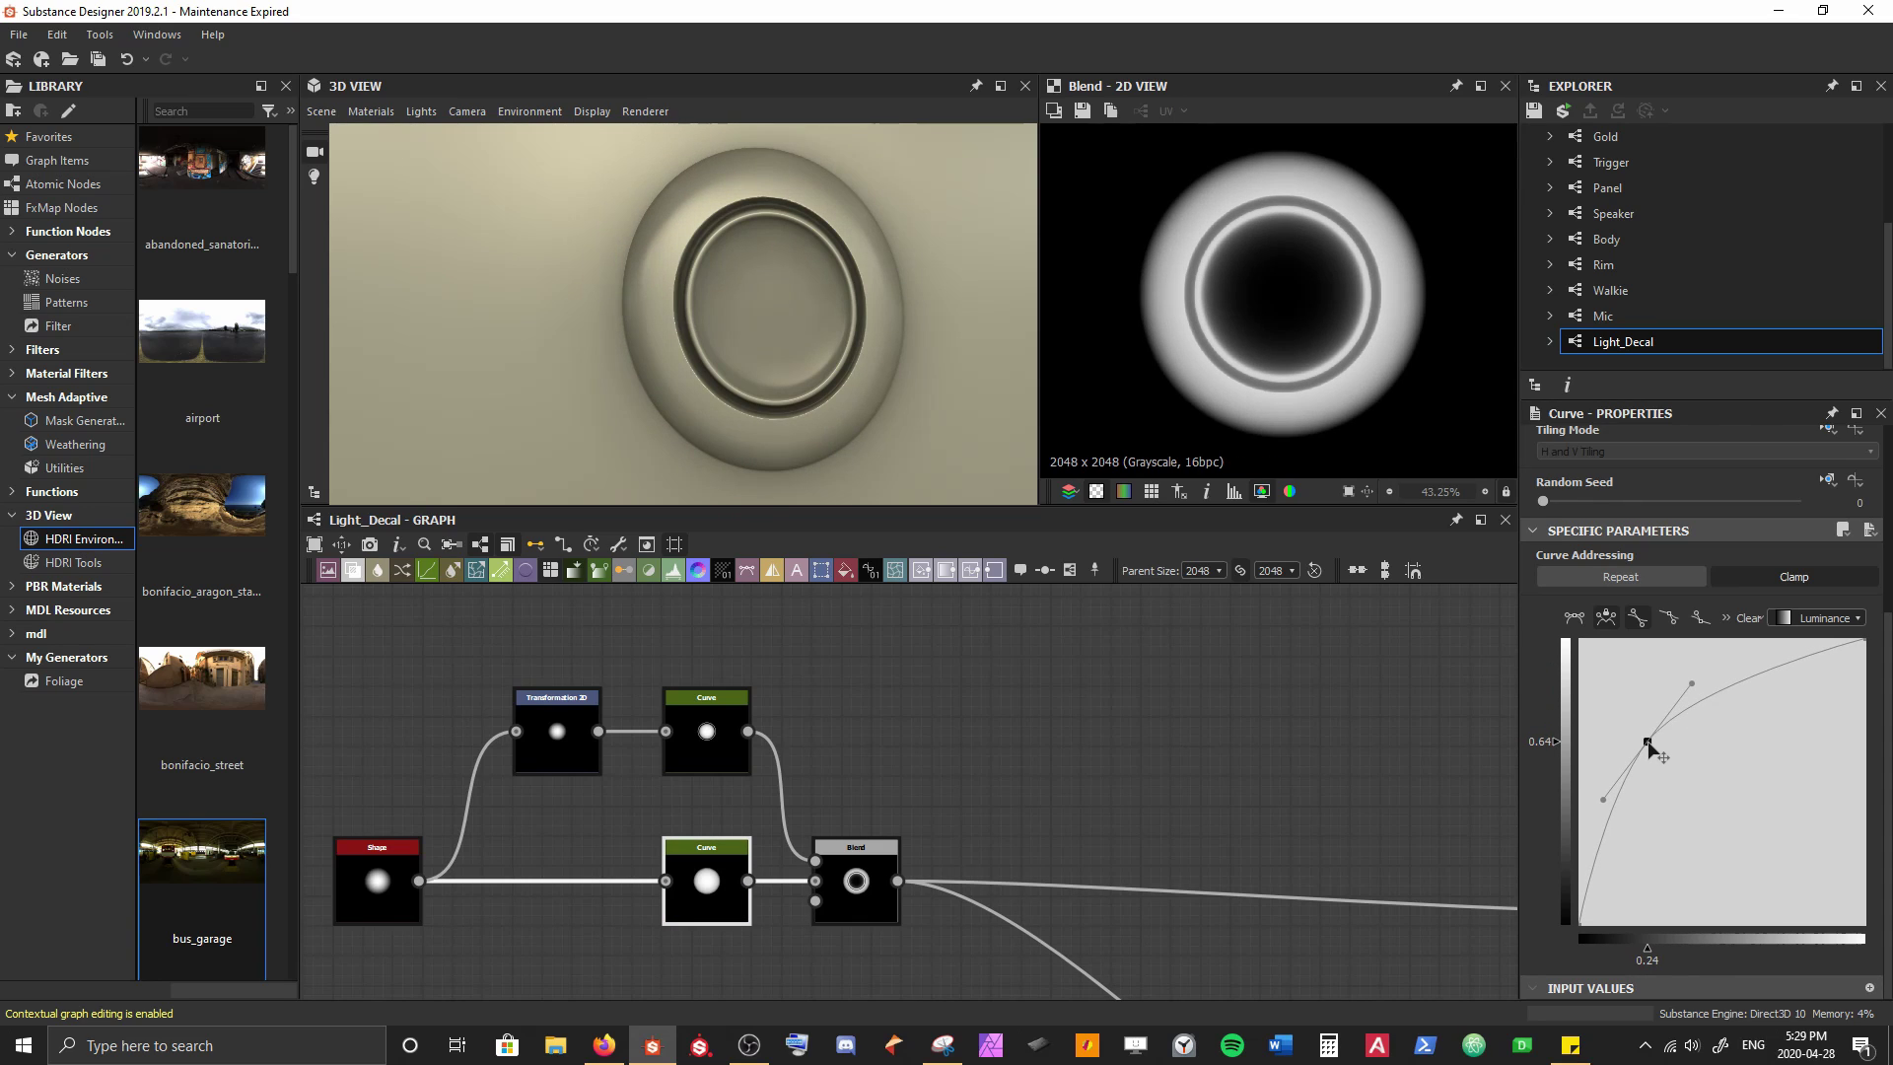
drag(863, 421, 843, 424)
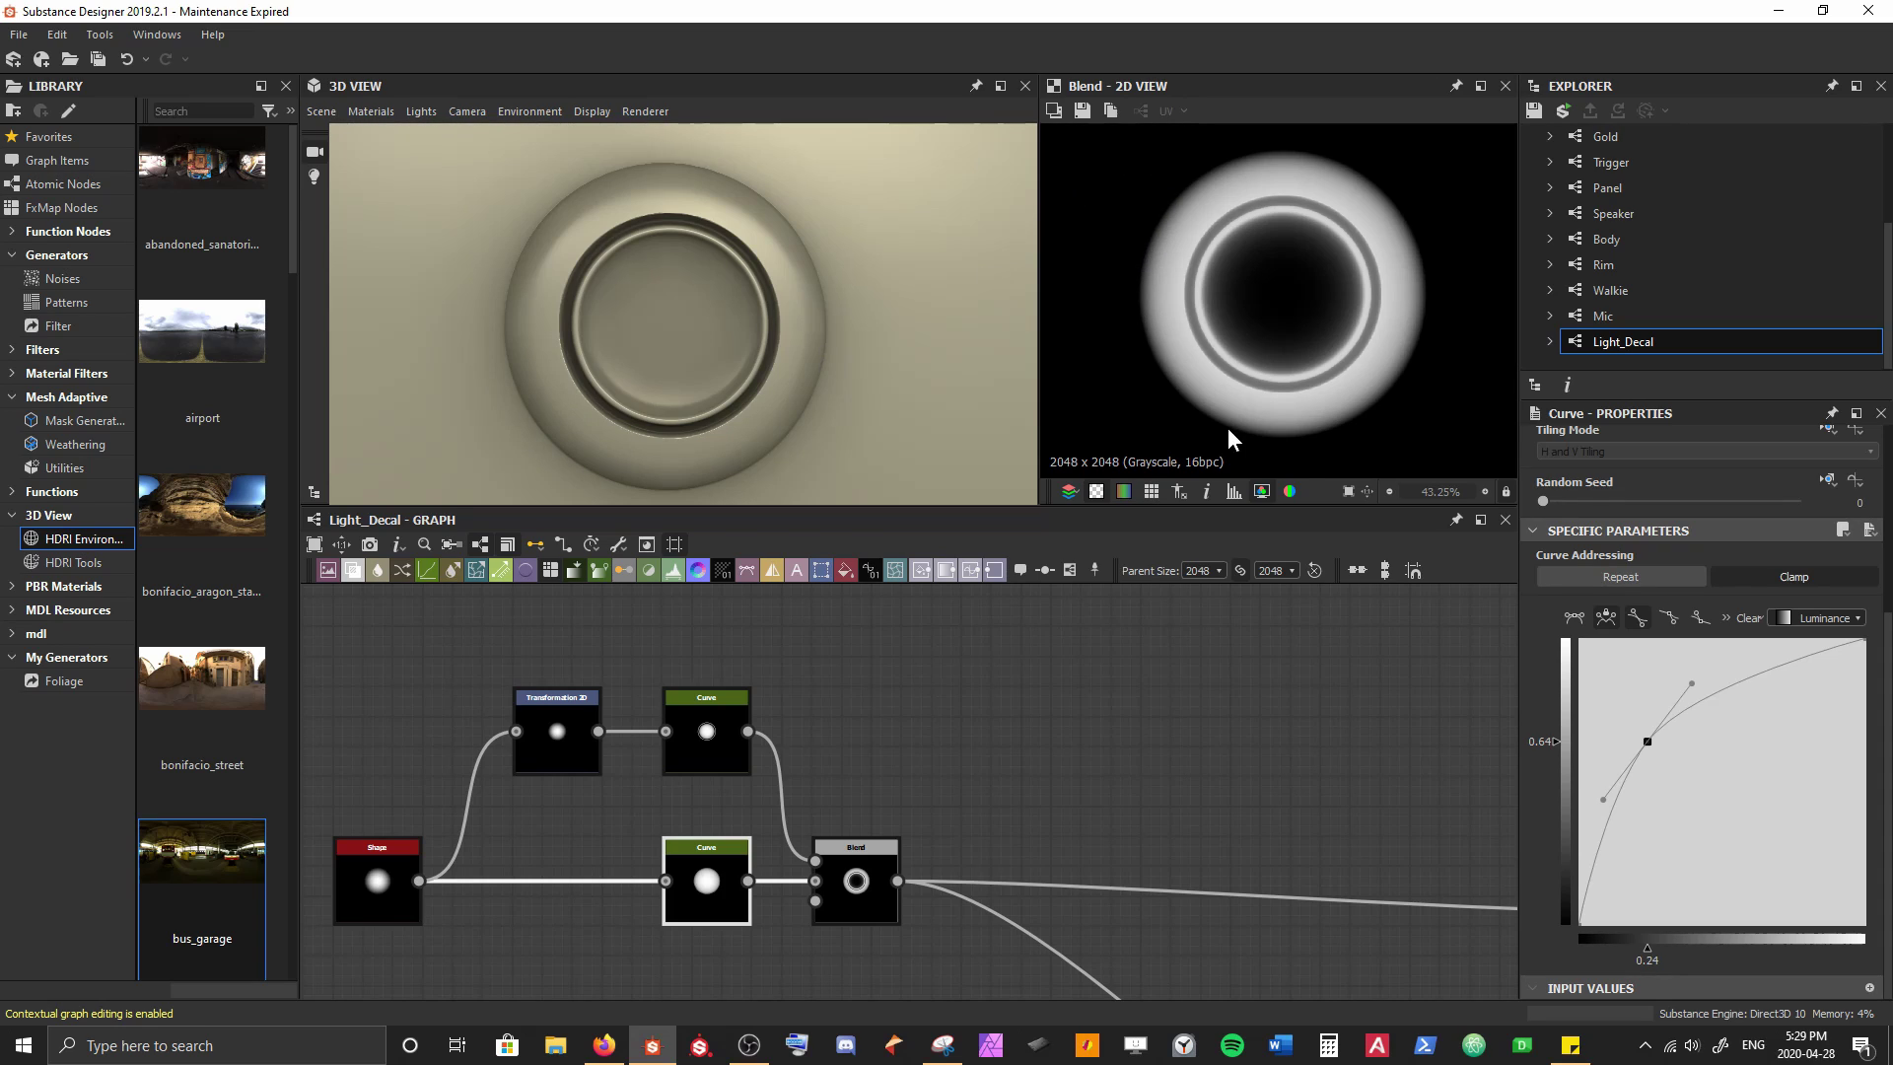
drag(1694, 686, 1710, 687)
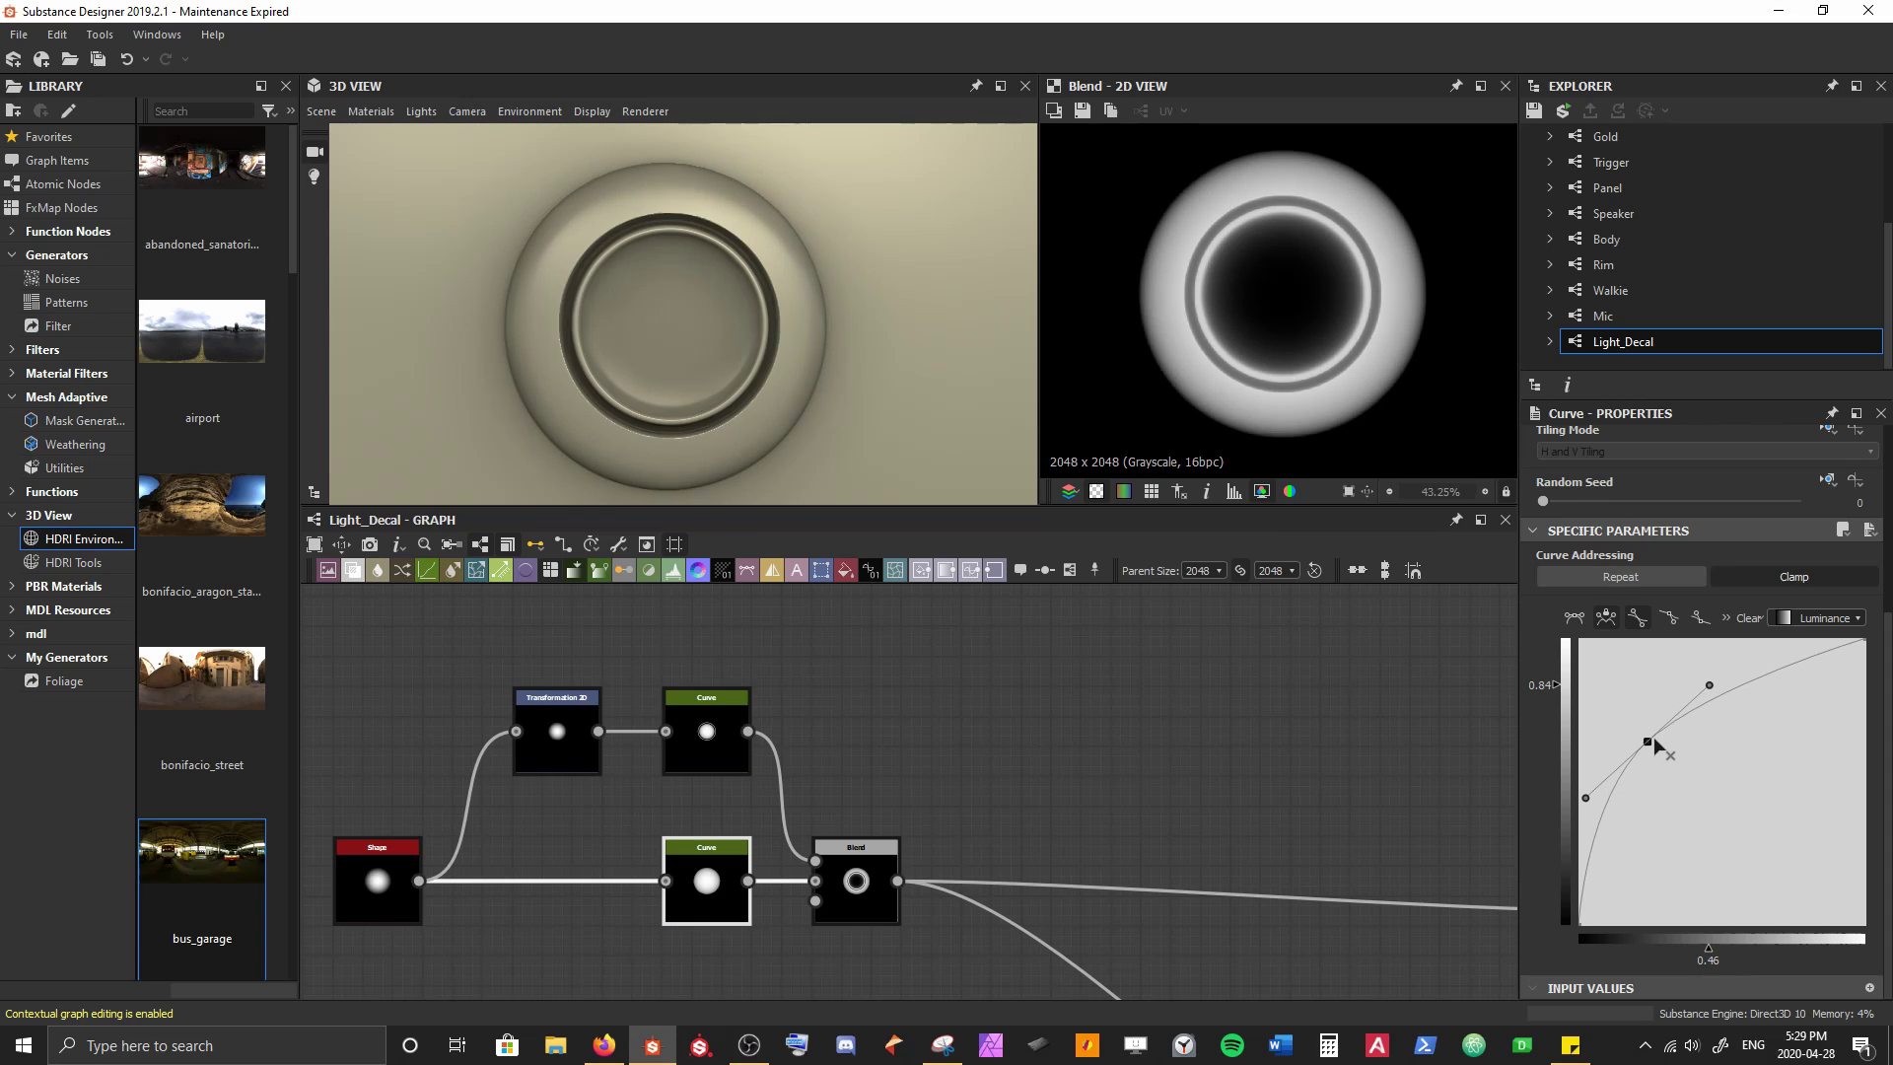
drag(1648, 743, 1656, 737)
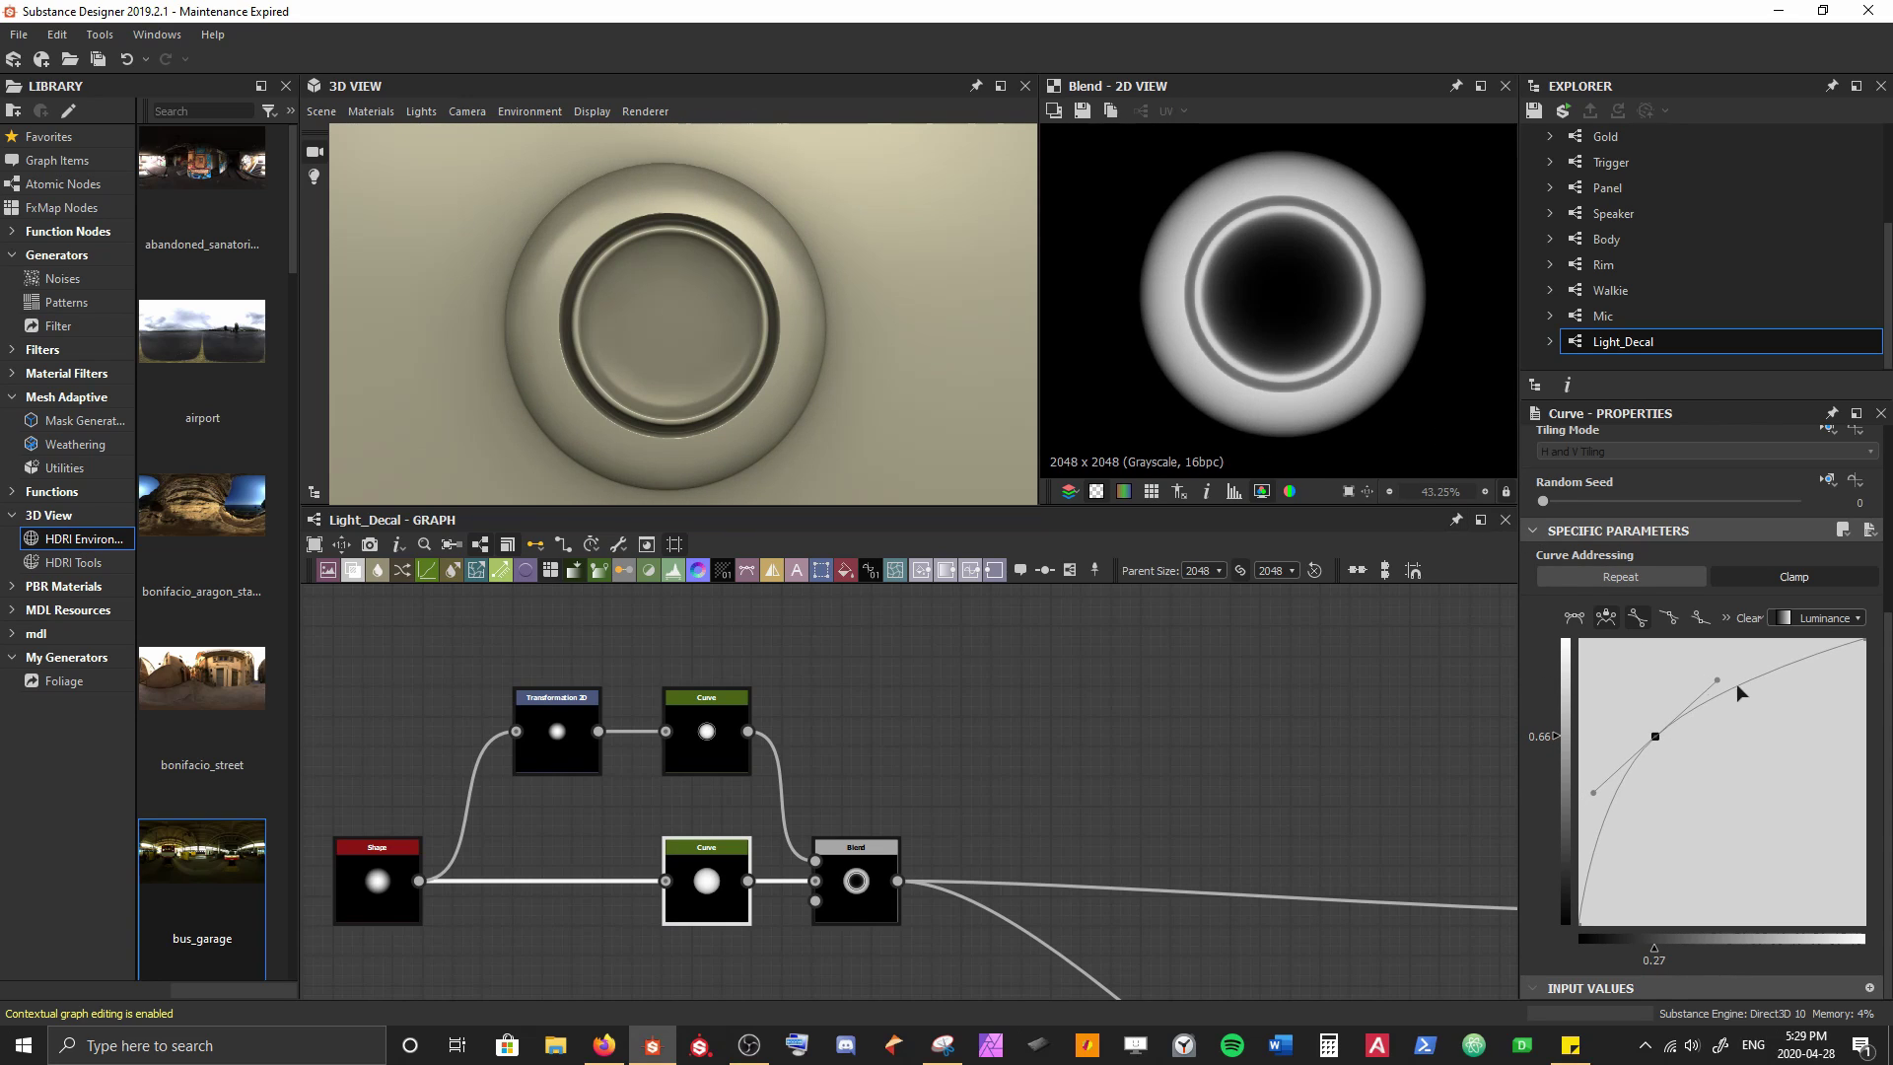
Try extra points toward the bright end of the lower Curve node's curve and delete them
mouse_move(1762, 681)
mouse_down()
mouse_move(1771, 817)
mouse_move(1831, 724)
mouse_move(1784, 679)
mouse_up()
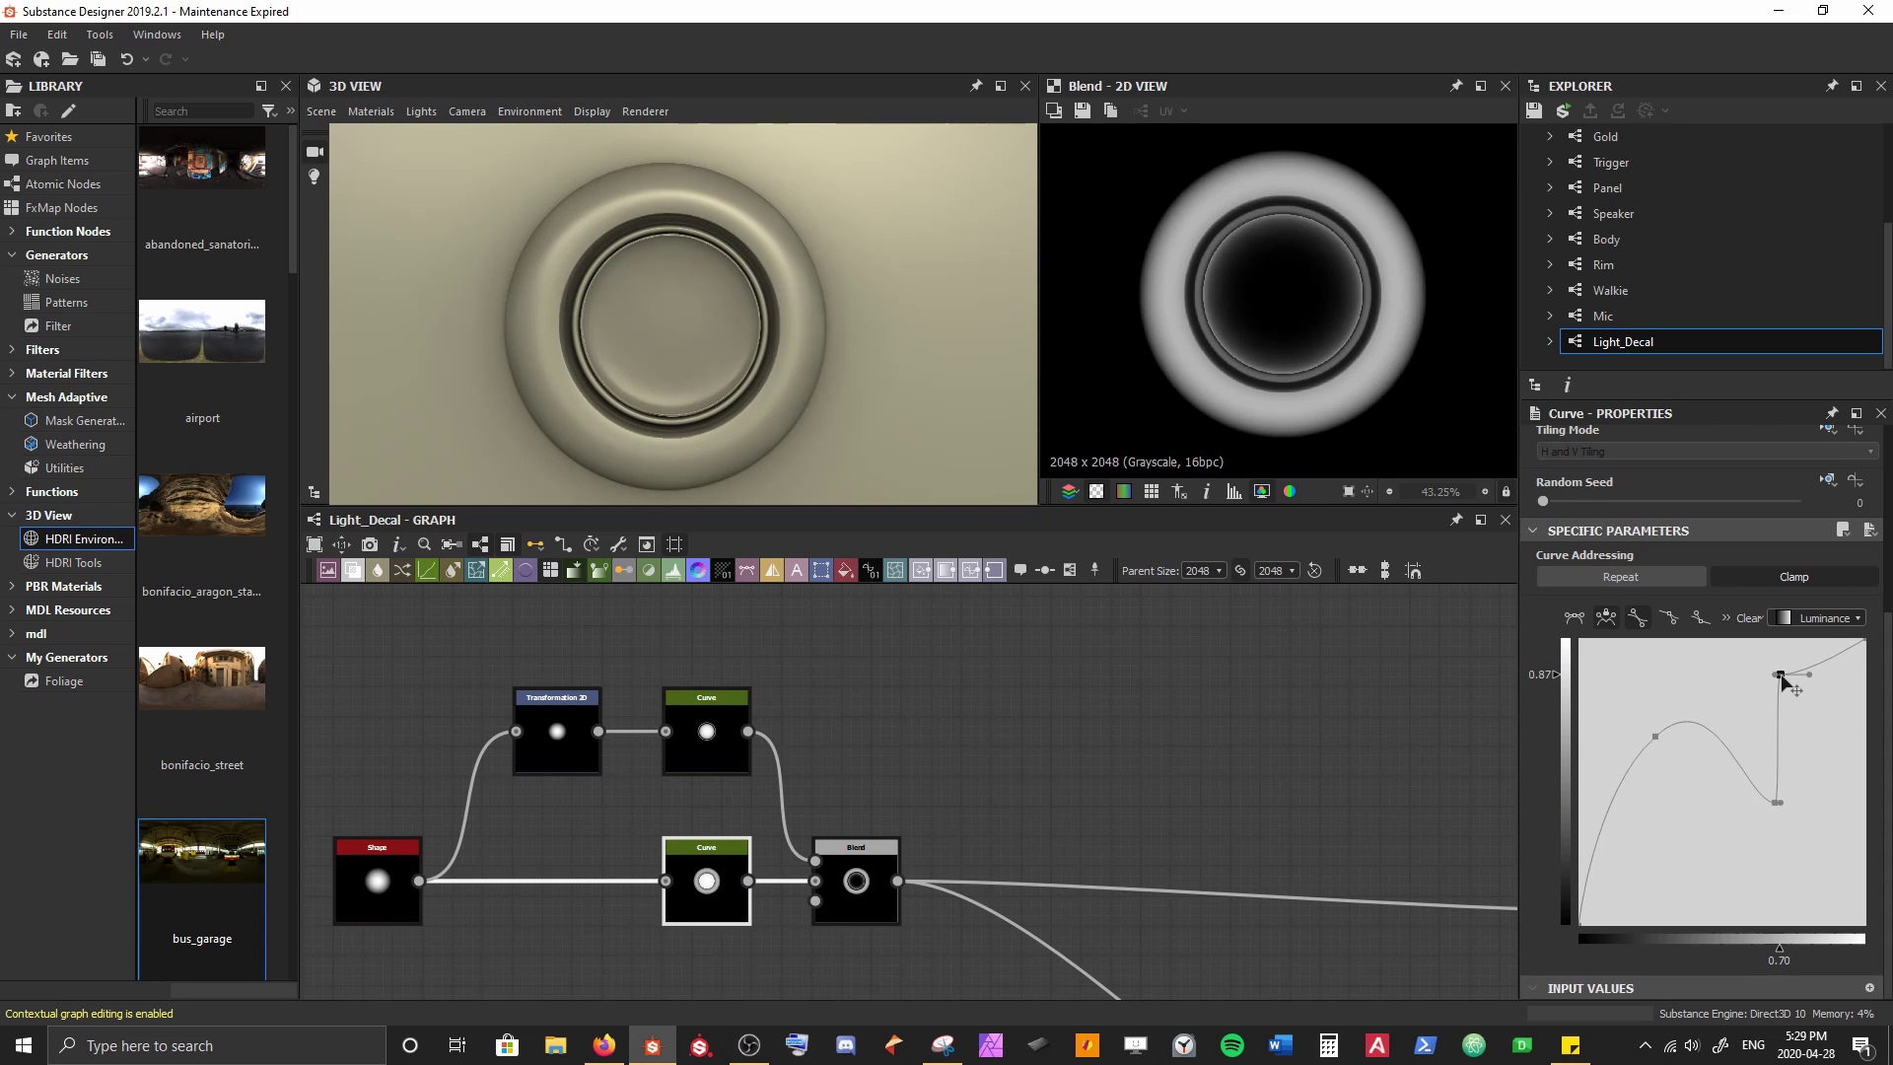
key(Delete)
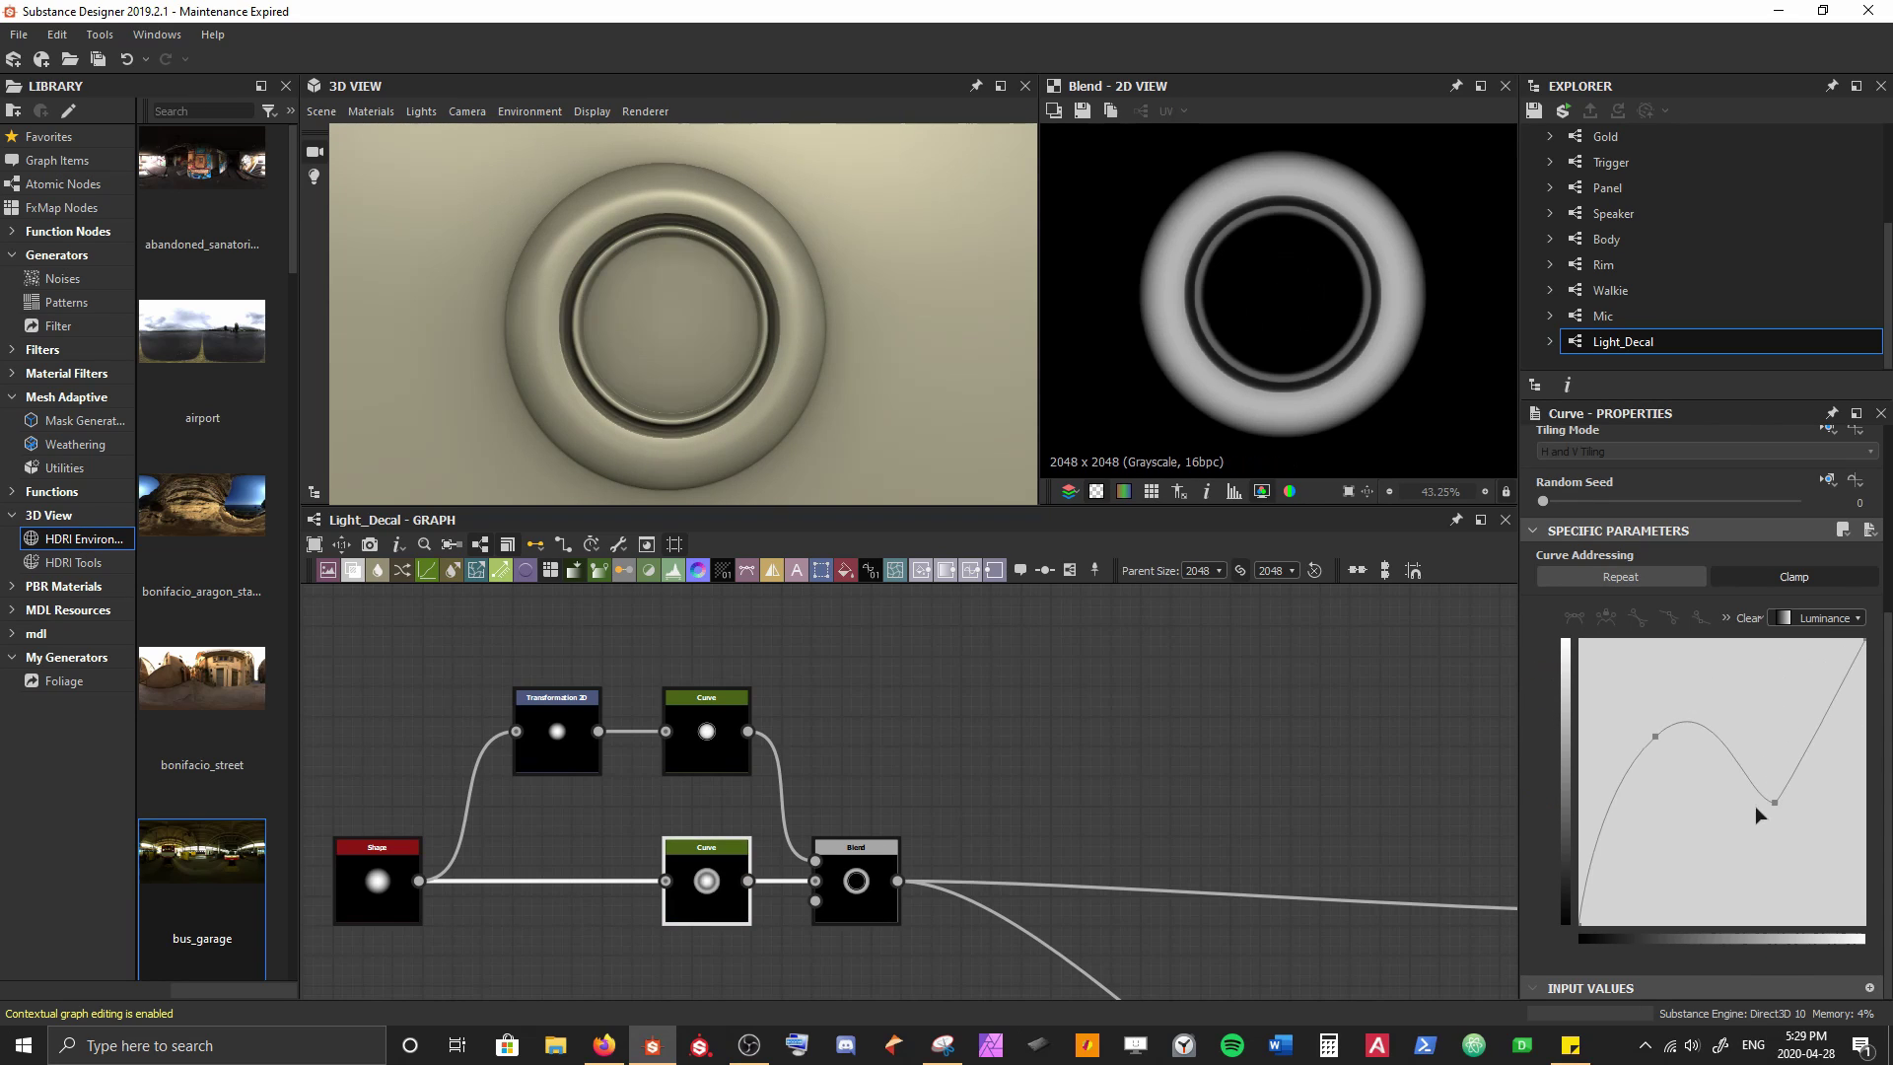
click(1775, 804)
key(Delete)
Try a point at about 0.17, 0.29 on the lower Curve node's curve, inspect the outer rim and undo the addition
drag(1618, 788, 1628, 844)
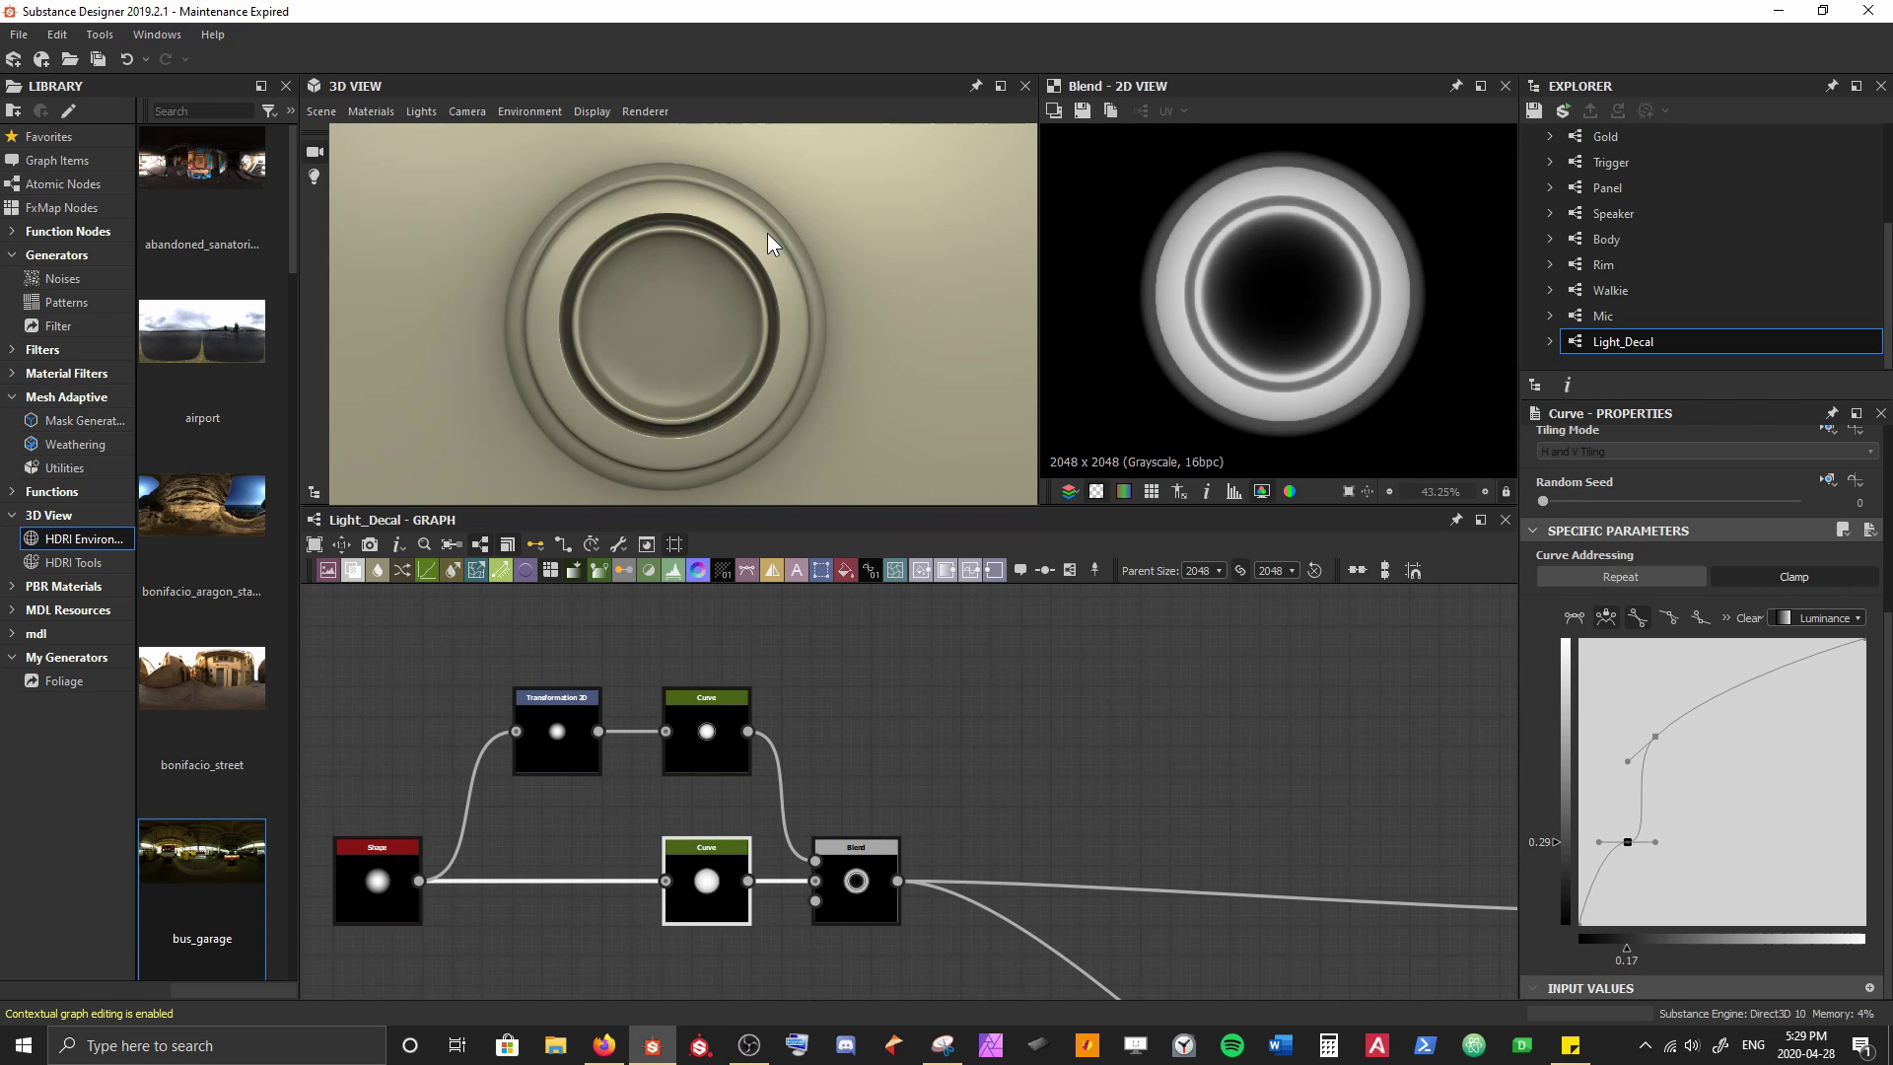
drag(768, 234, 749, 302)
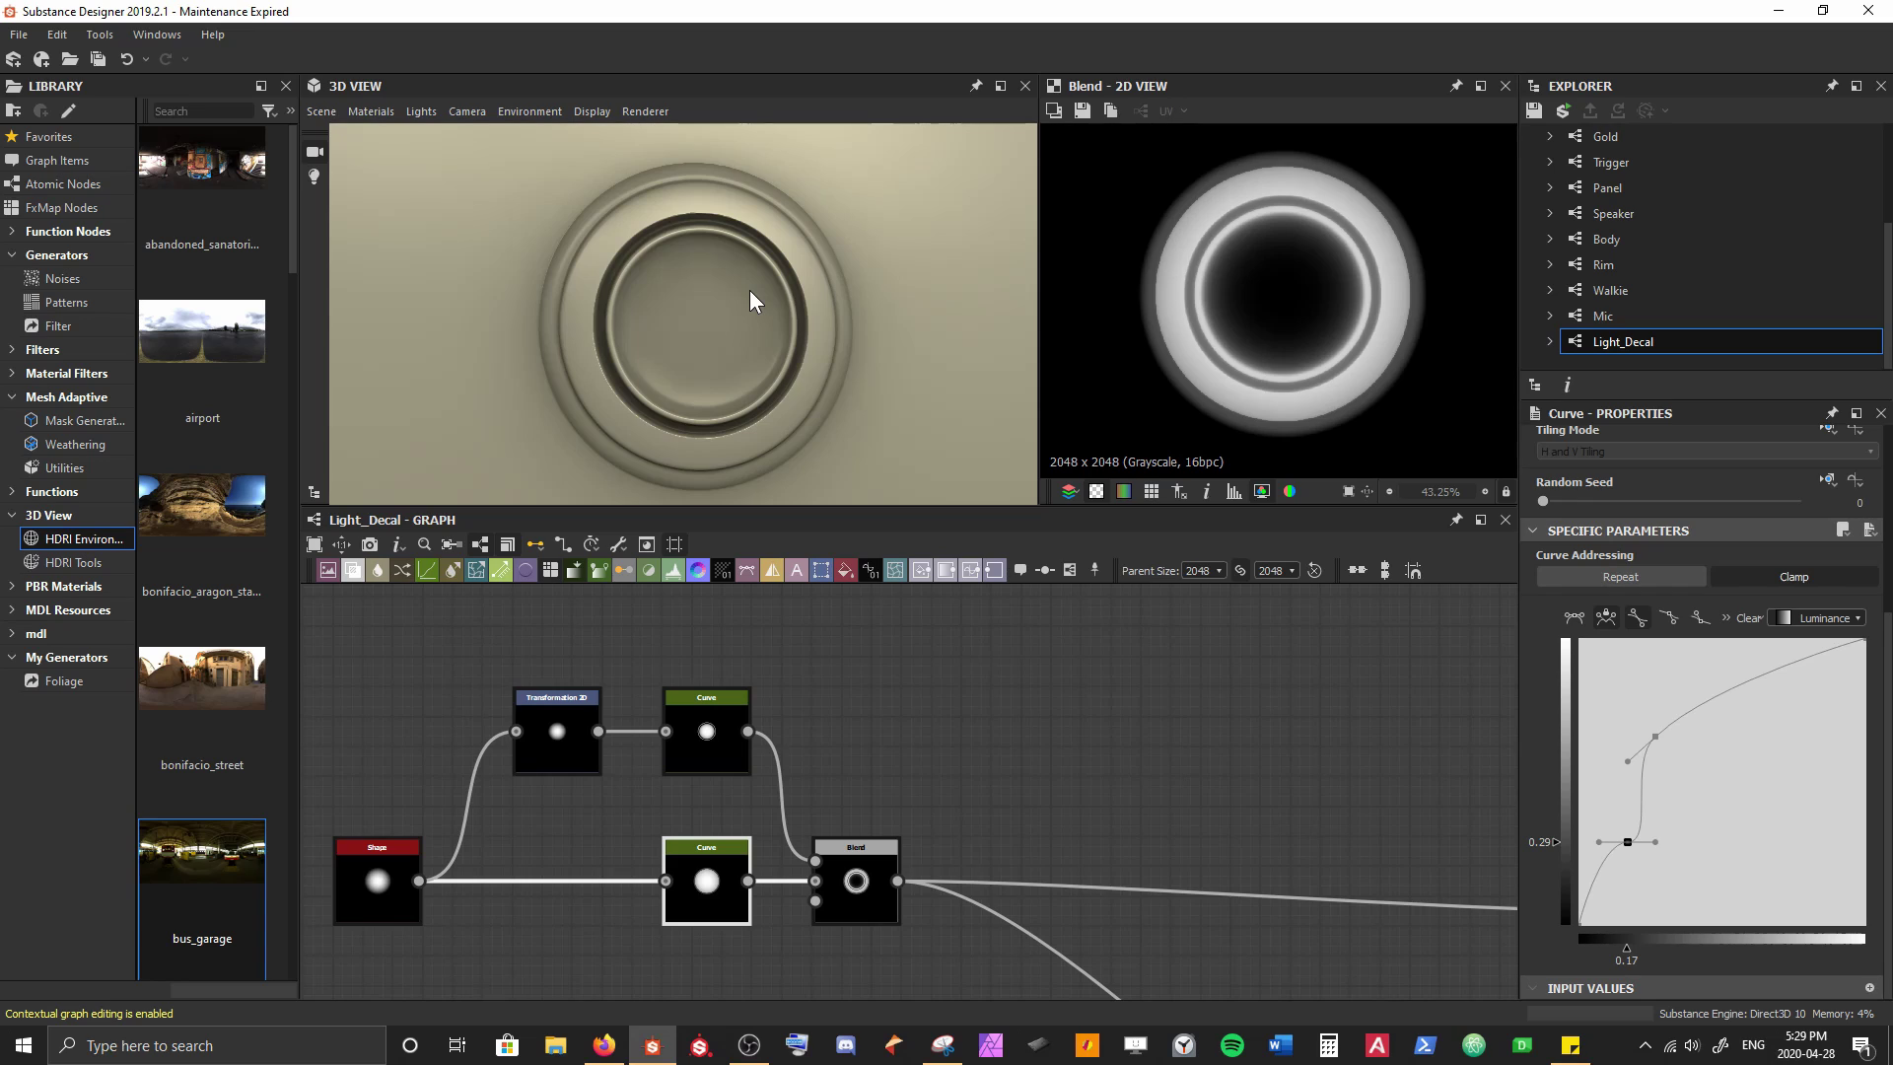
key(ctrl+z)
key(ctrl+z)
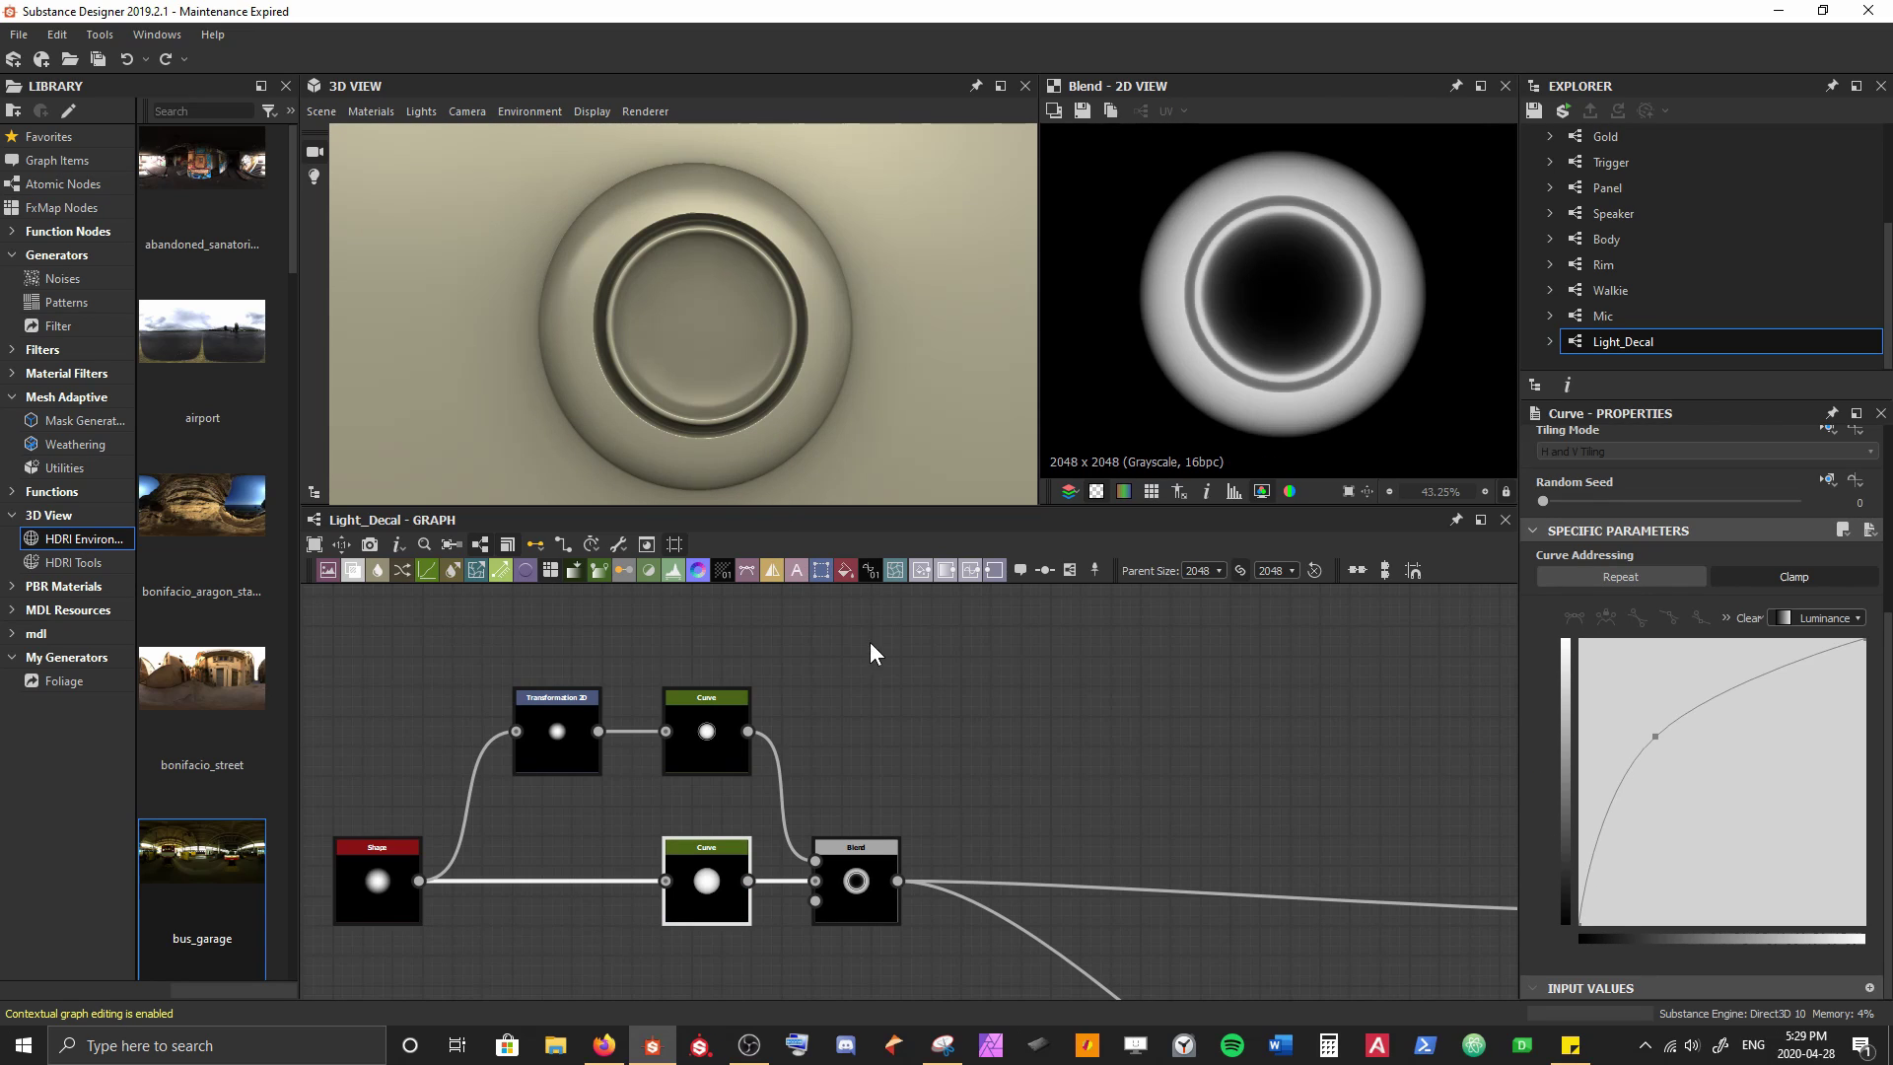
Add another Curve node fed by the Transformation 2D output, above the existing Curve nodes
click(968, 689)
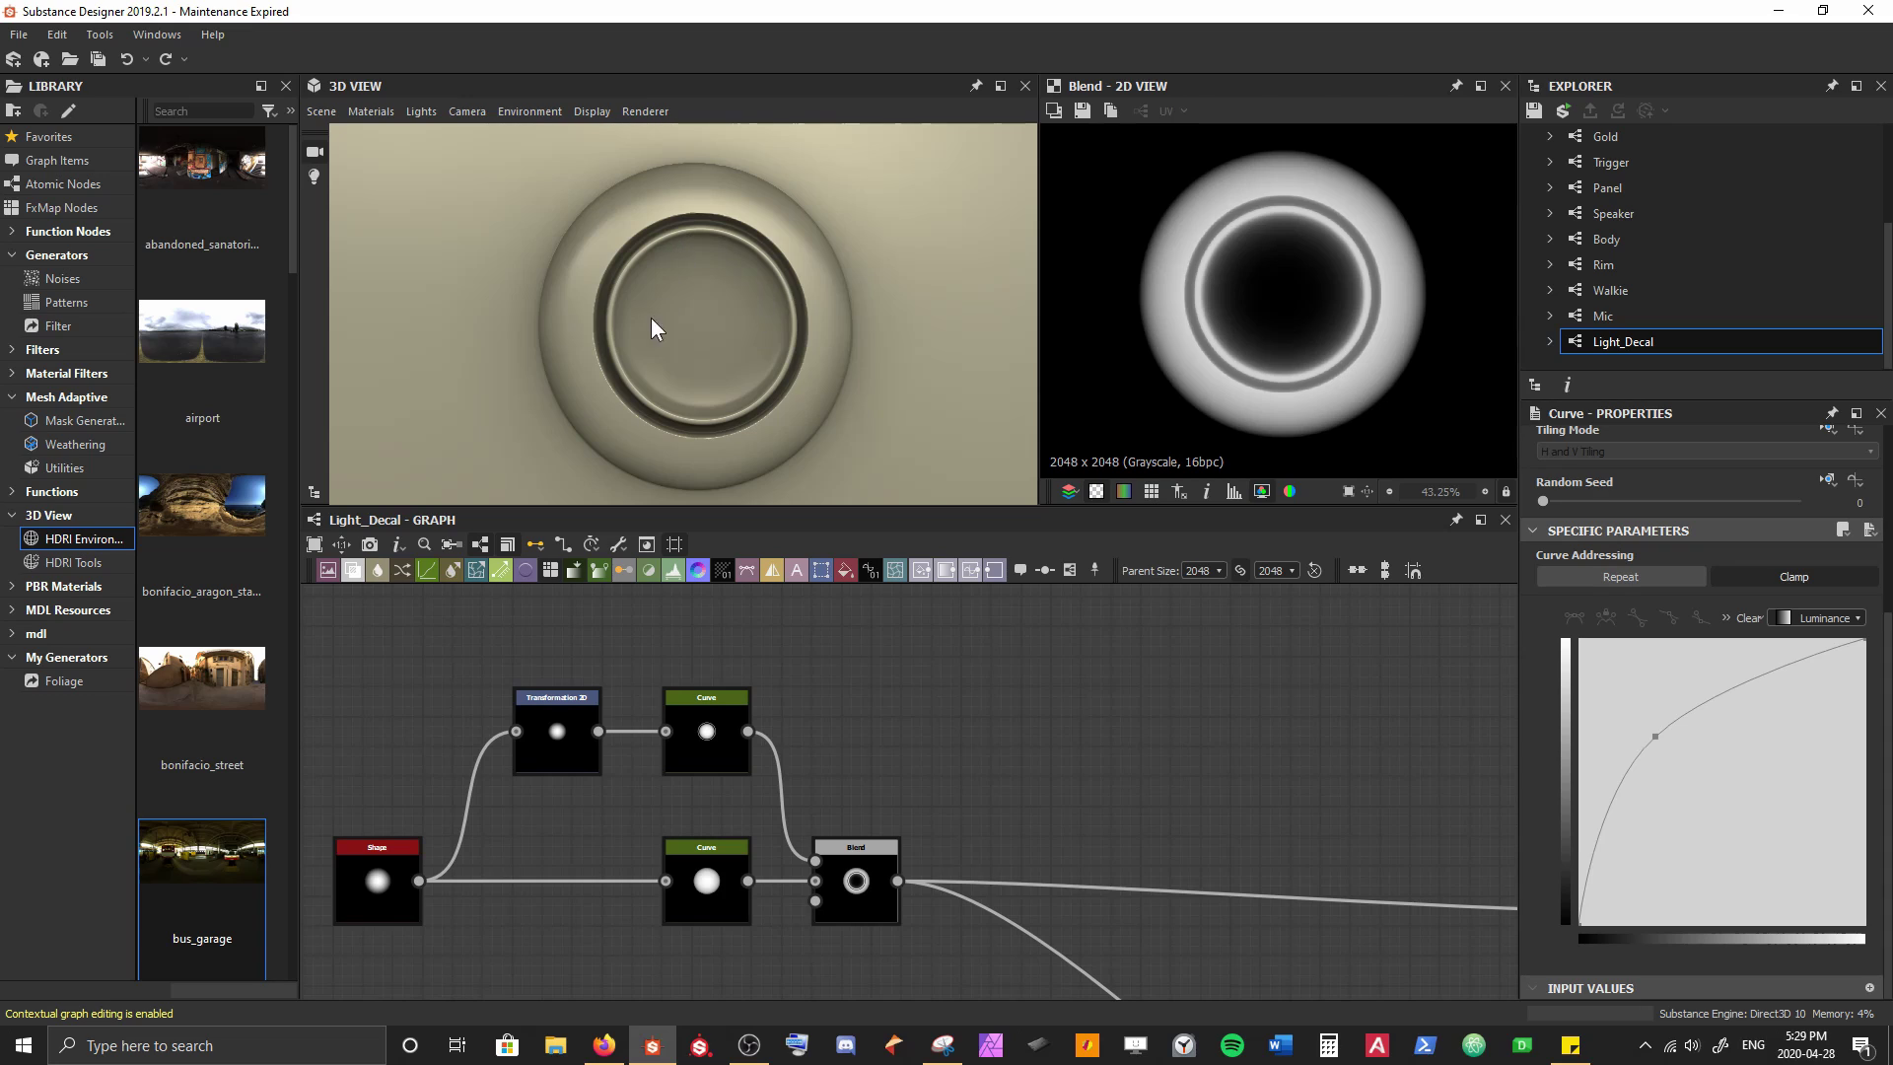
middle_drag(984, 760, 768, 784)
middle_drag(529, 737, 503, 761)
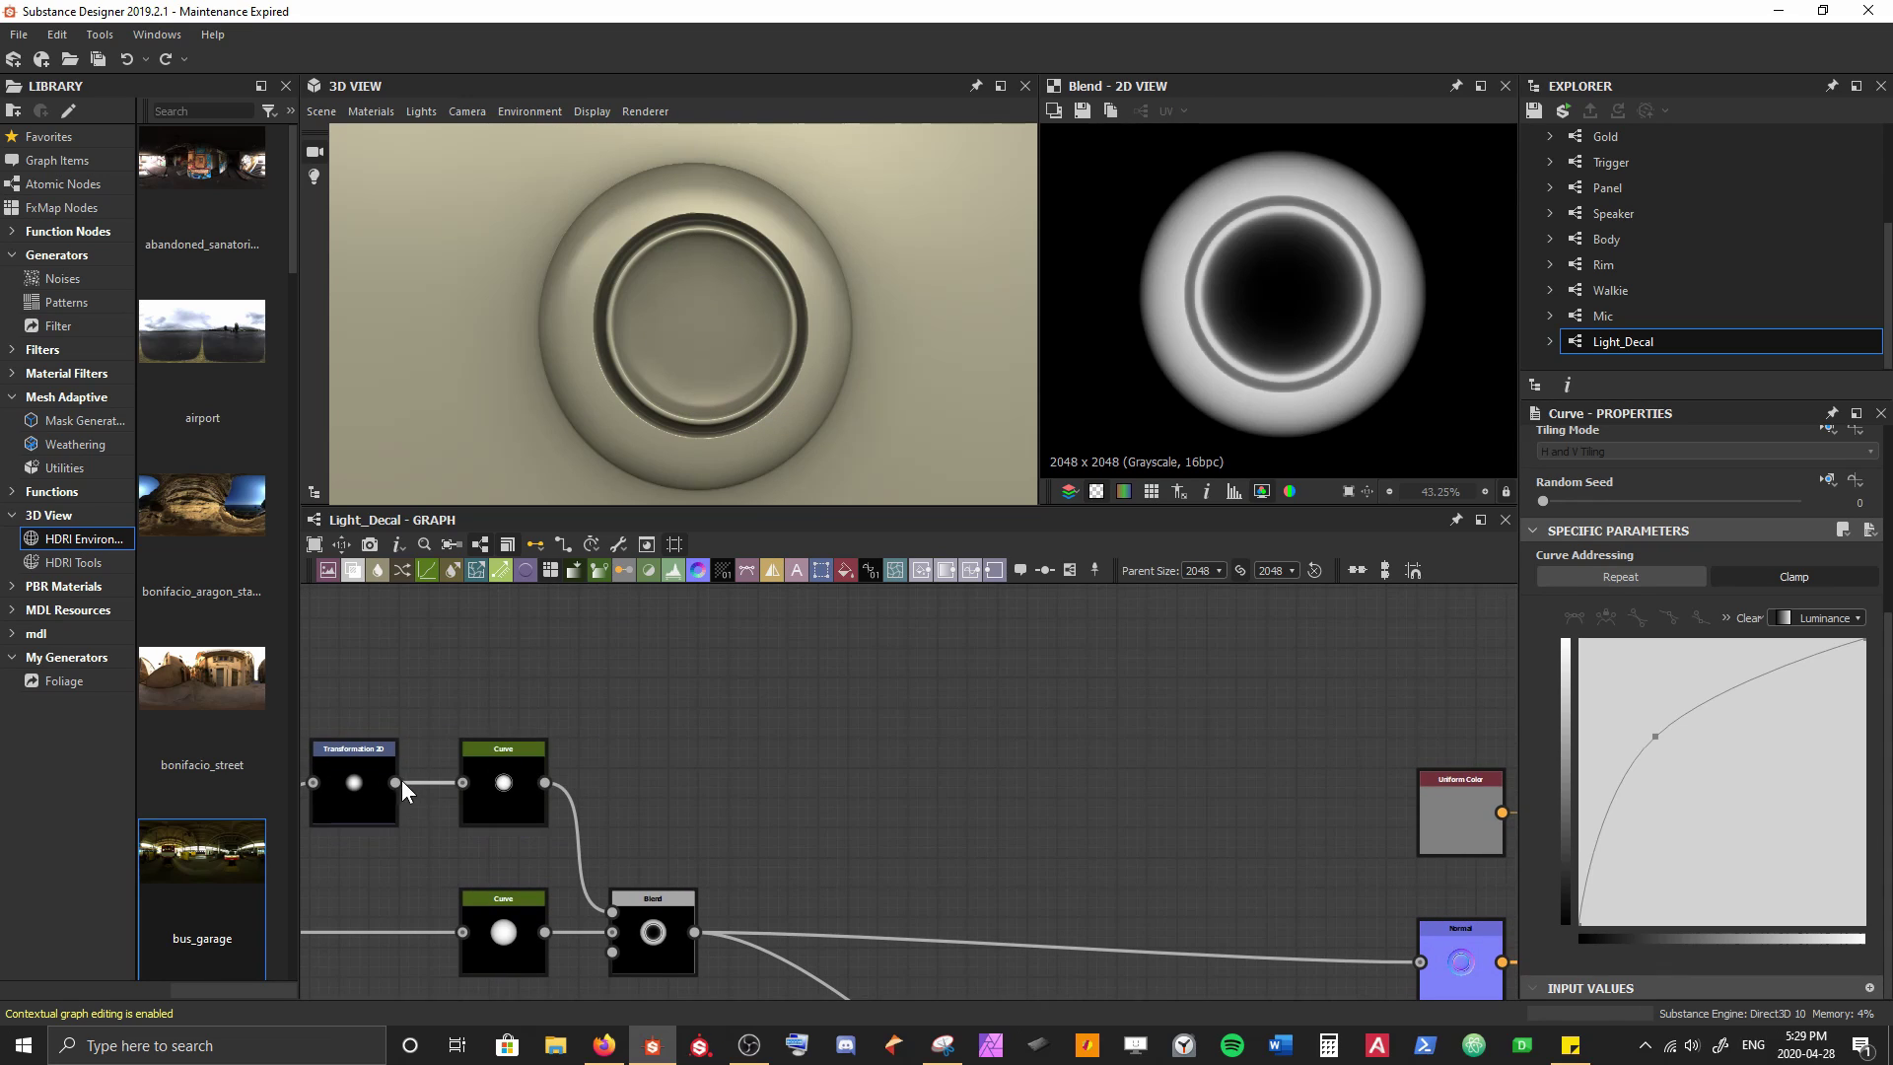
drag(399, 779, 493, 626)
key(Escape)
drag(395, 781, 465, 659)
text(curve)
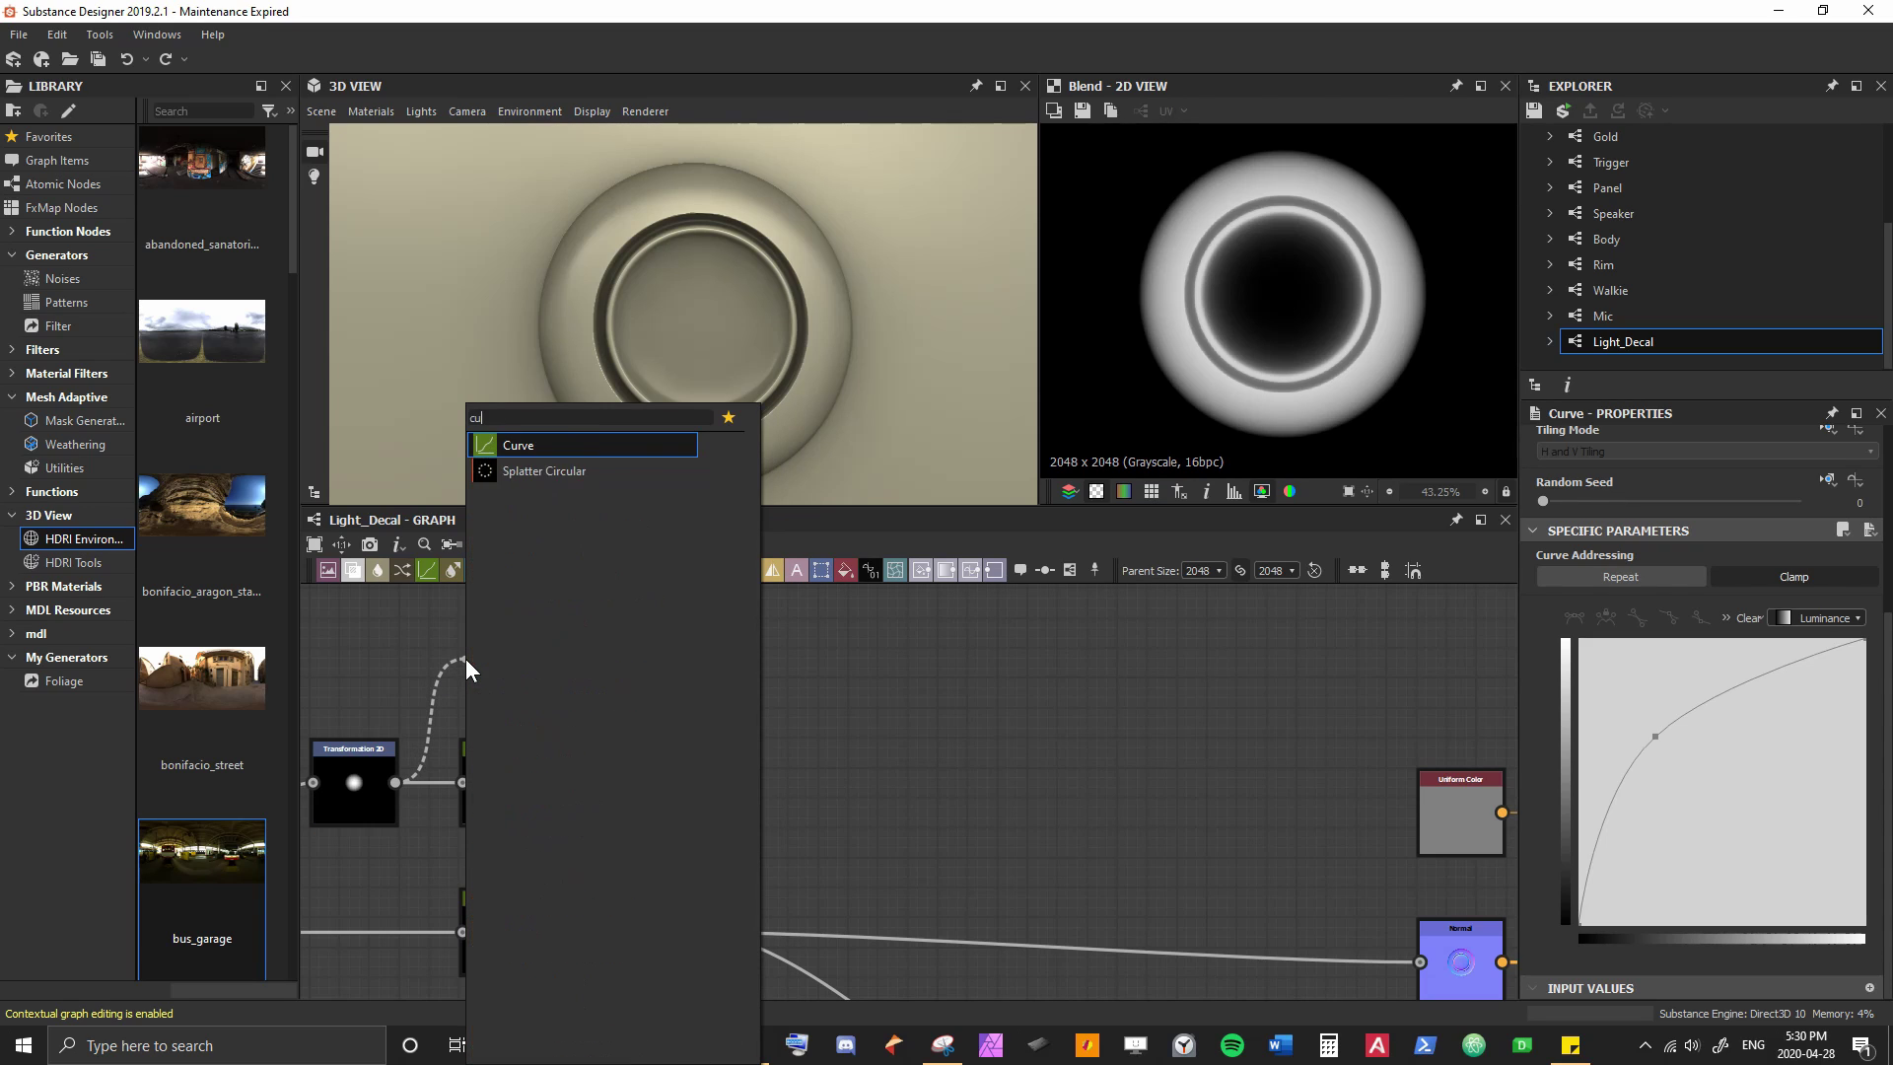
key(Return)
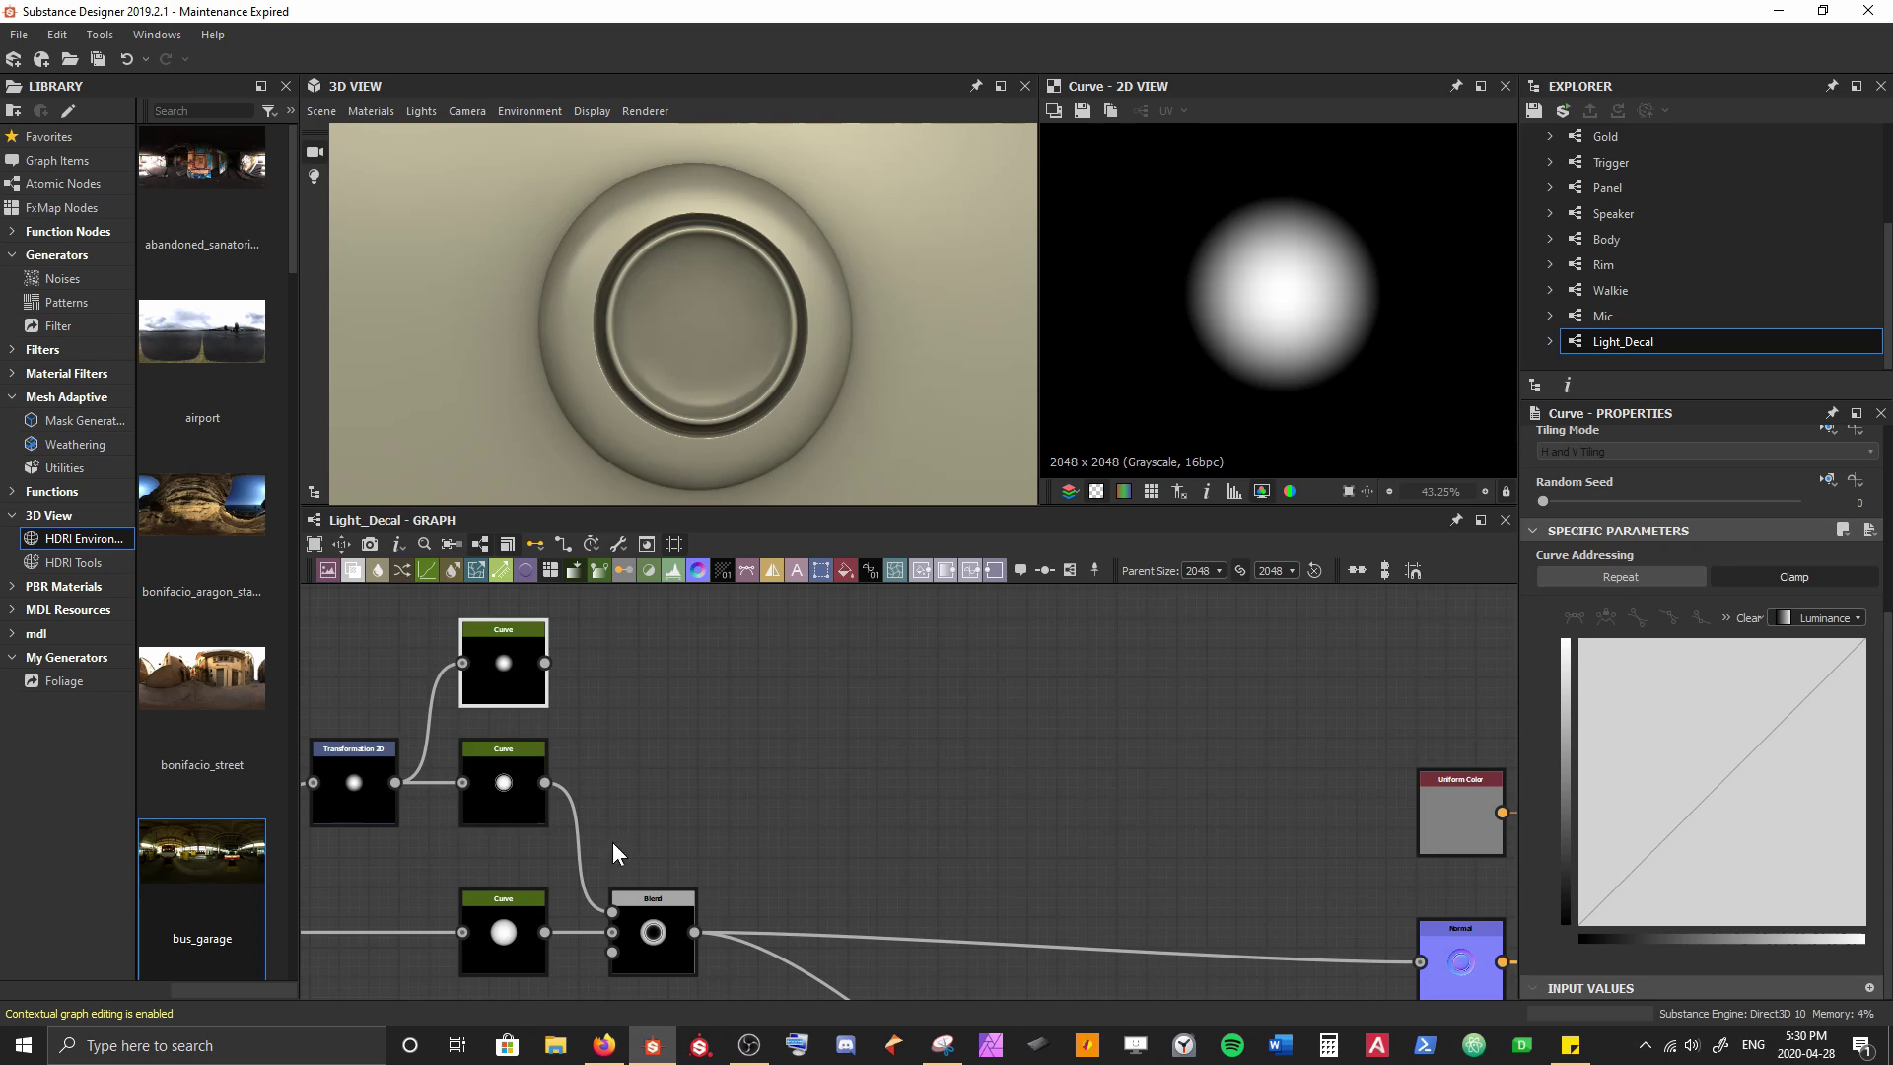
Insert a second Blend node after the existing Blend, move it higher in the graph and connect the new Curve node to its foreground
click(676, 907)
key(space)
text(blend)
key(Return)
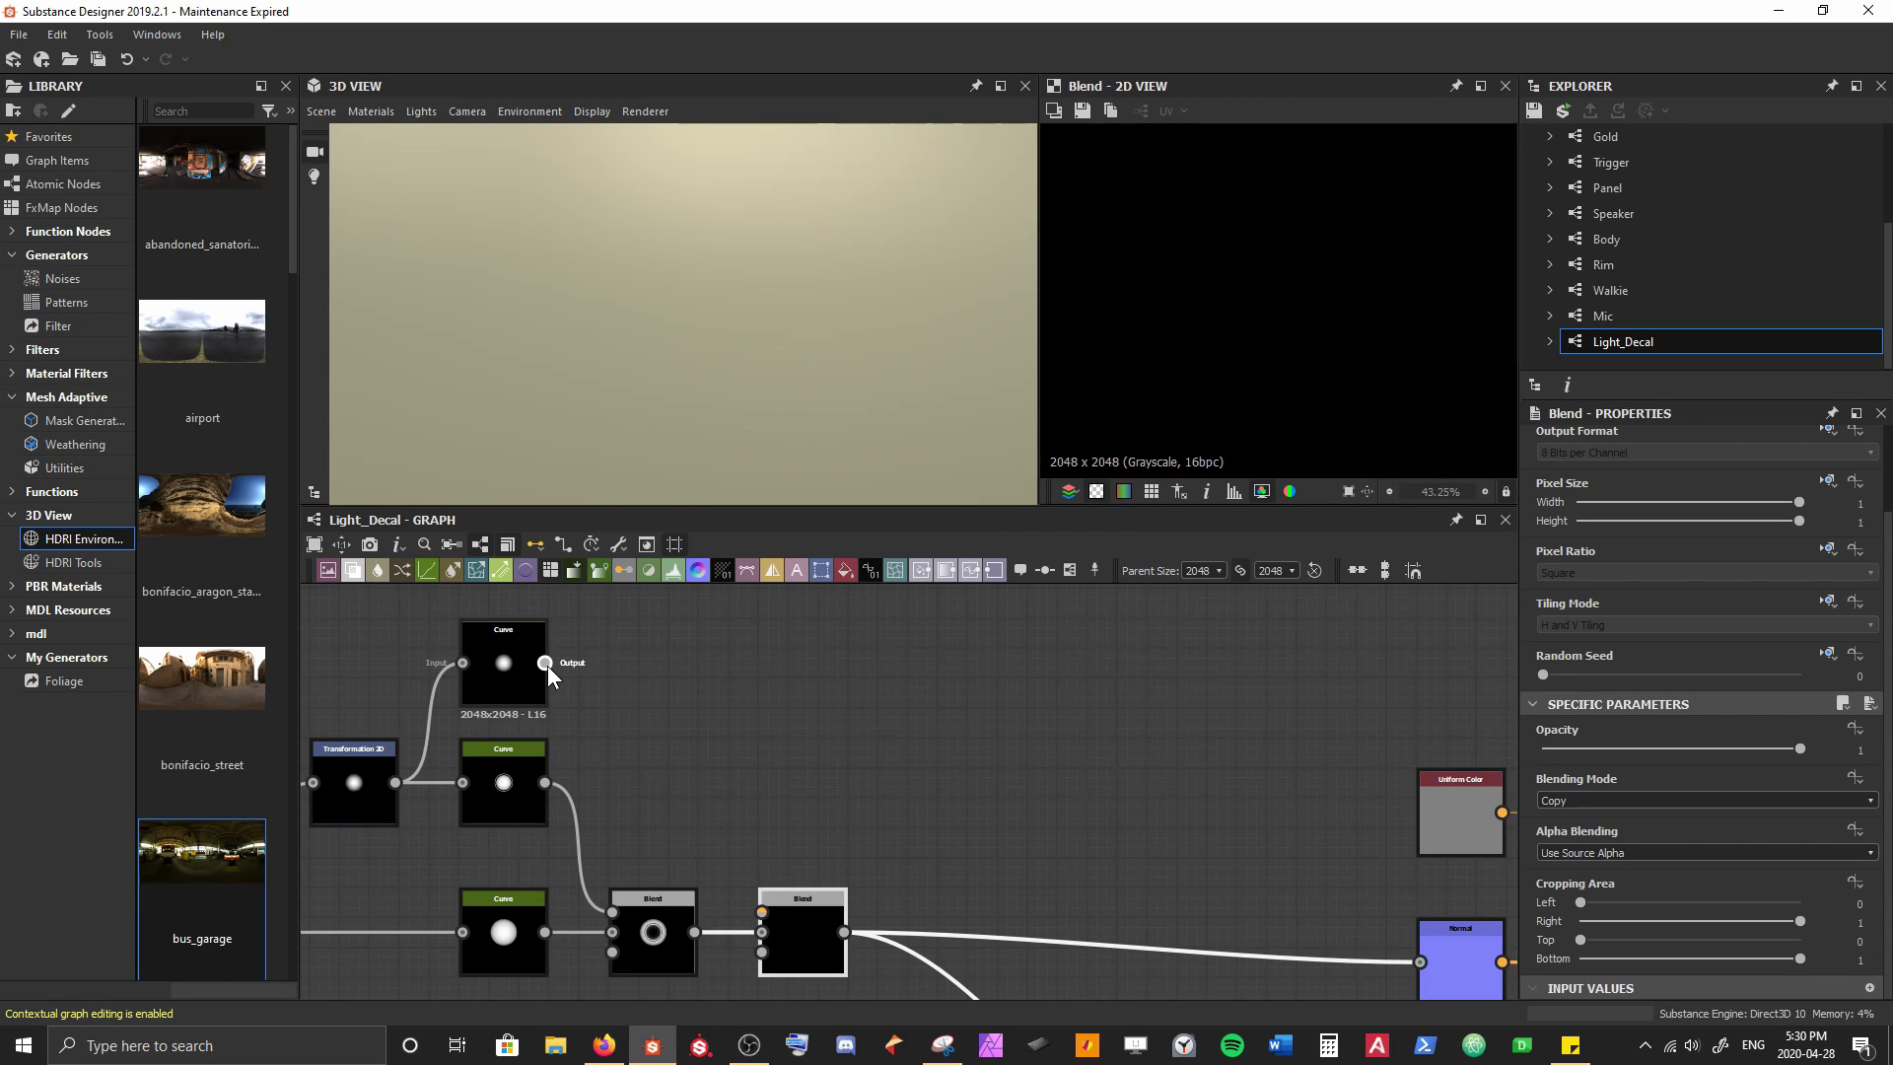
drag(804, 937, 802, 717)
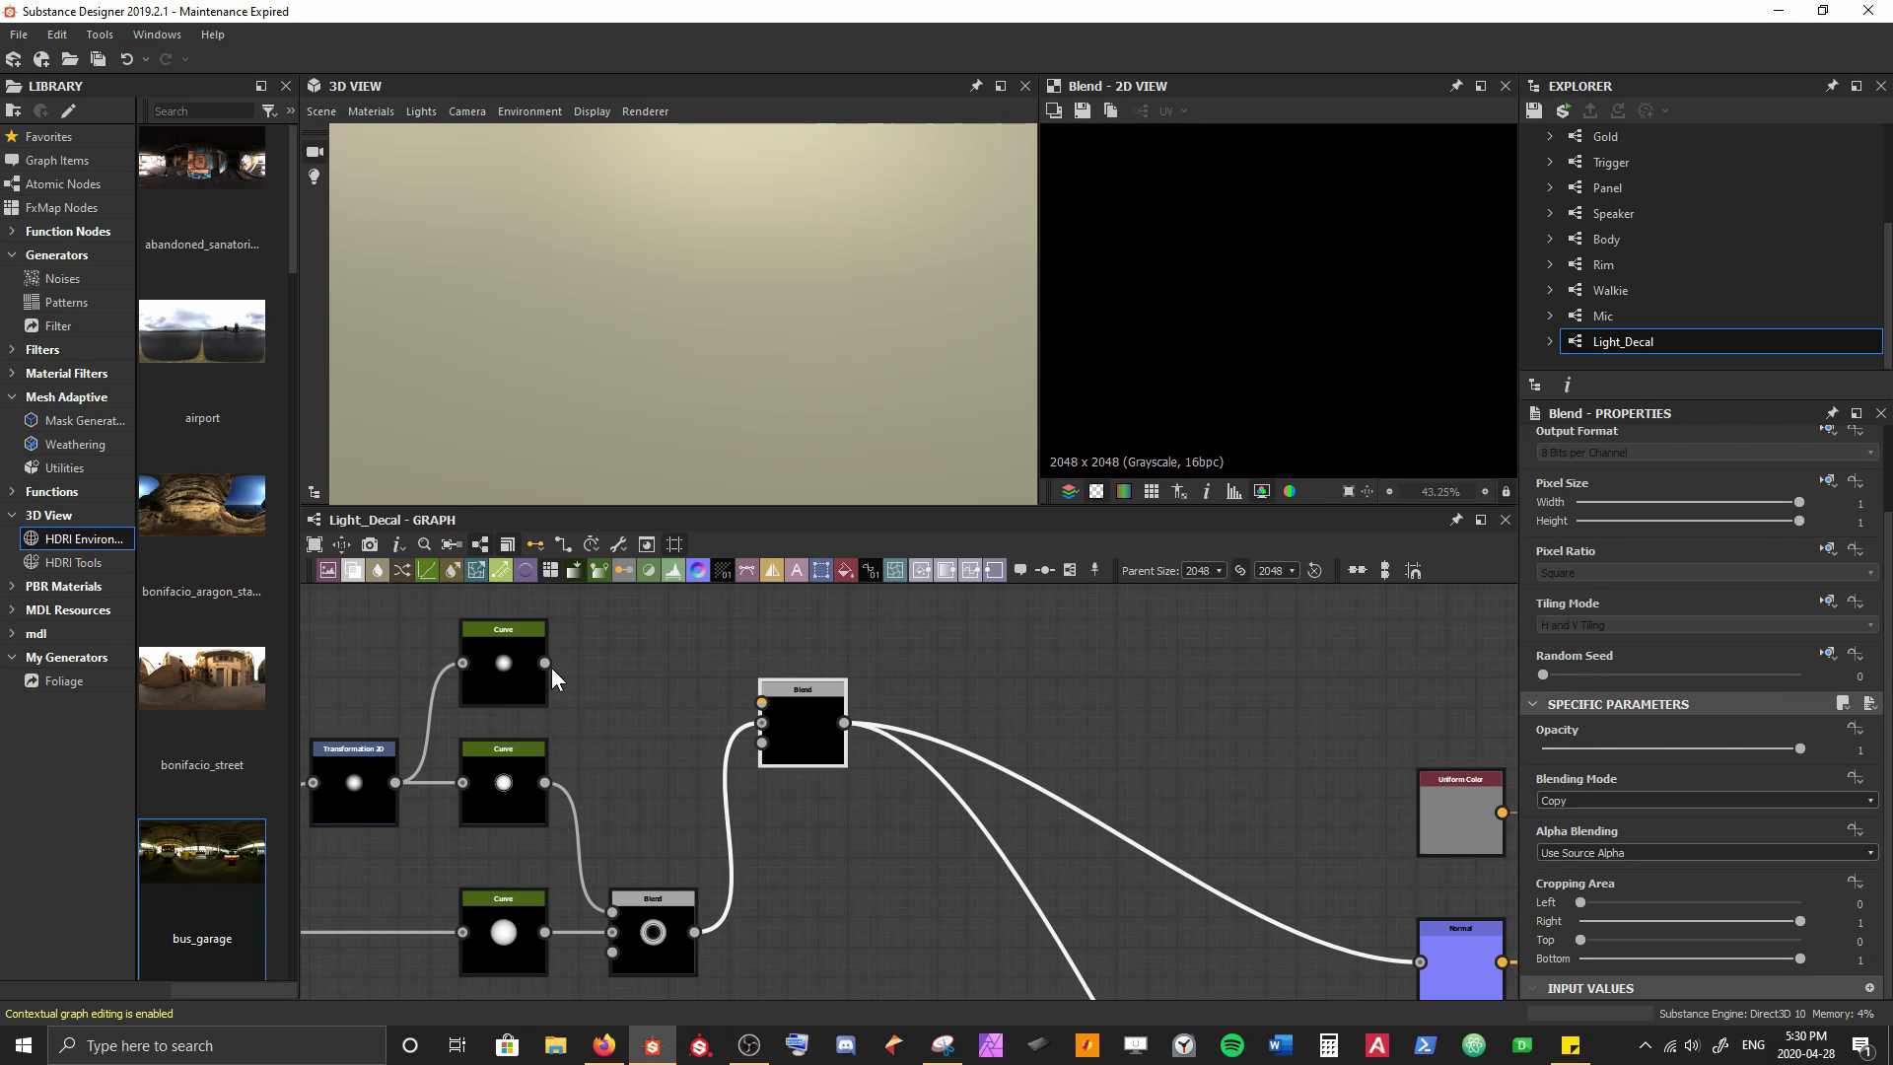
drag(545, 662, 761, 702)
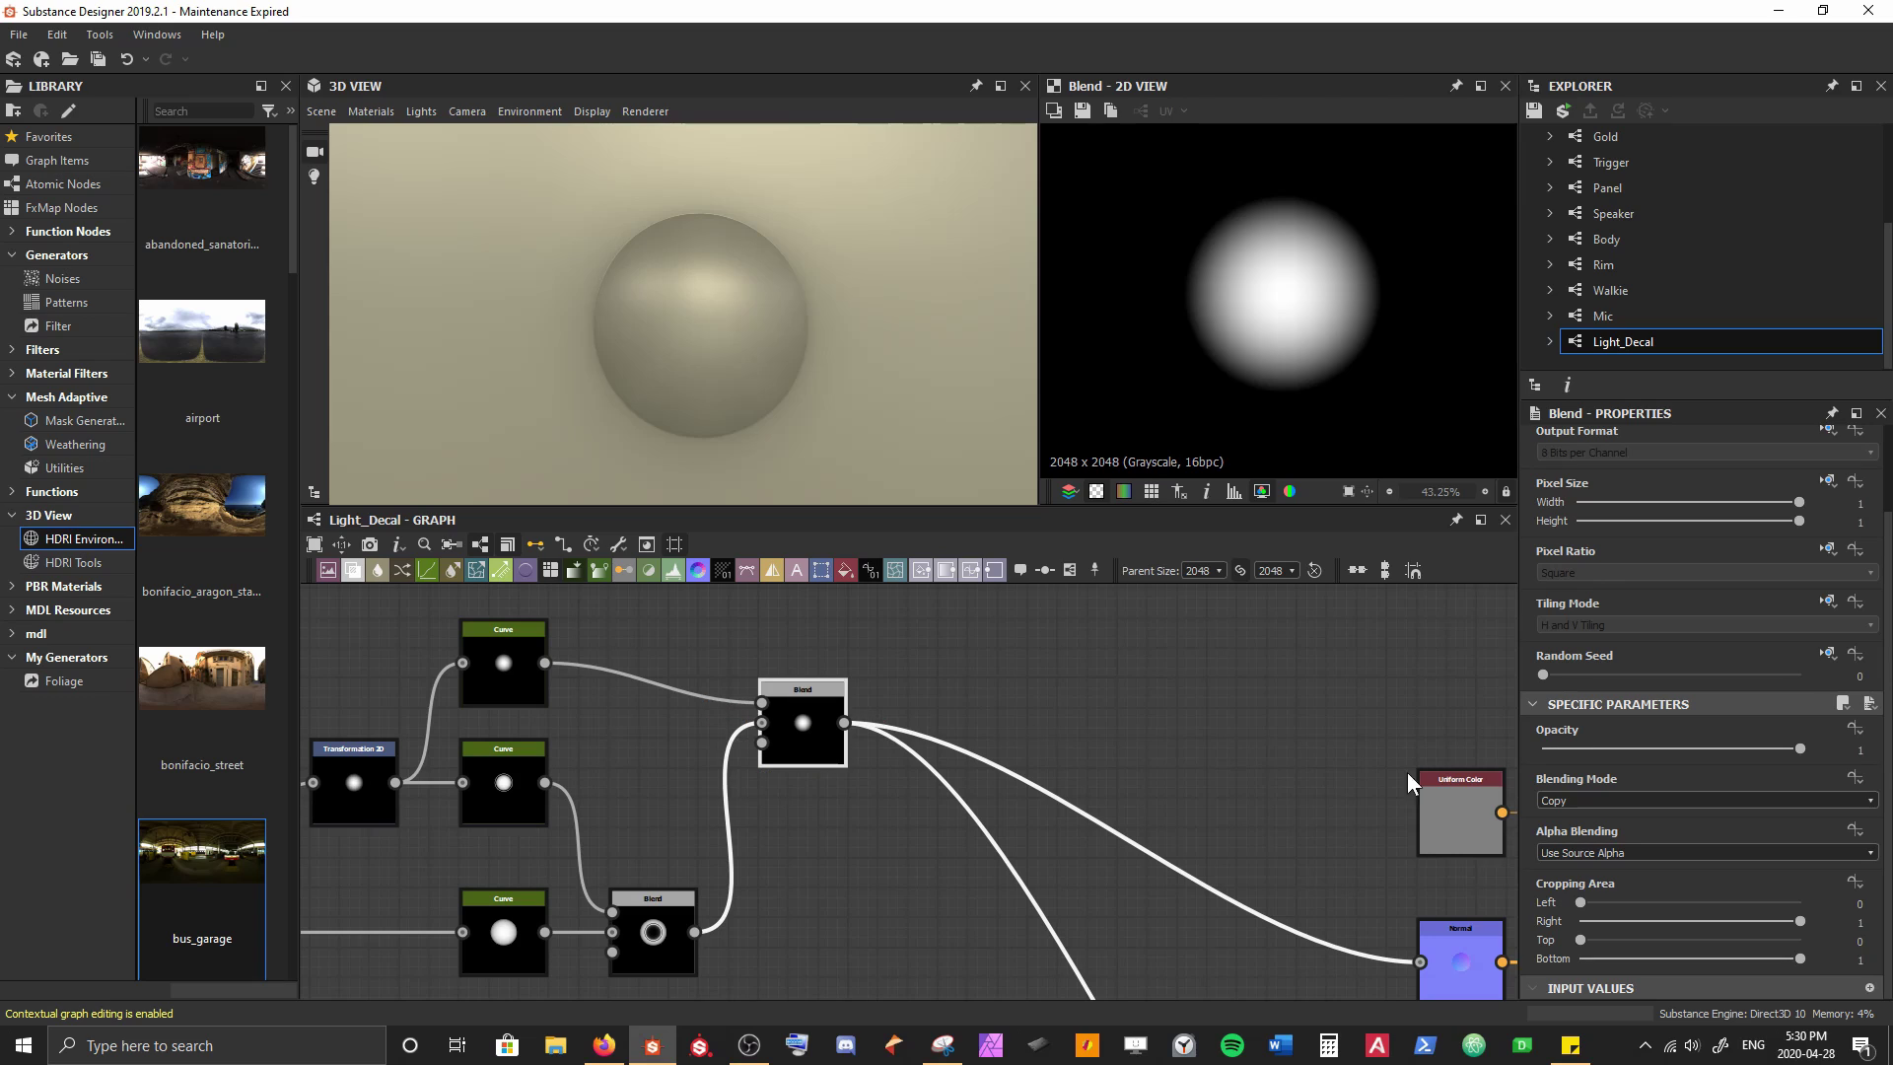
Set the new Blend node's blending mode to Screen, and compare its two inputs with its result in the 2D view
click(1631, 803)
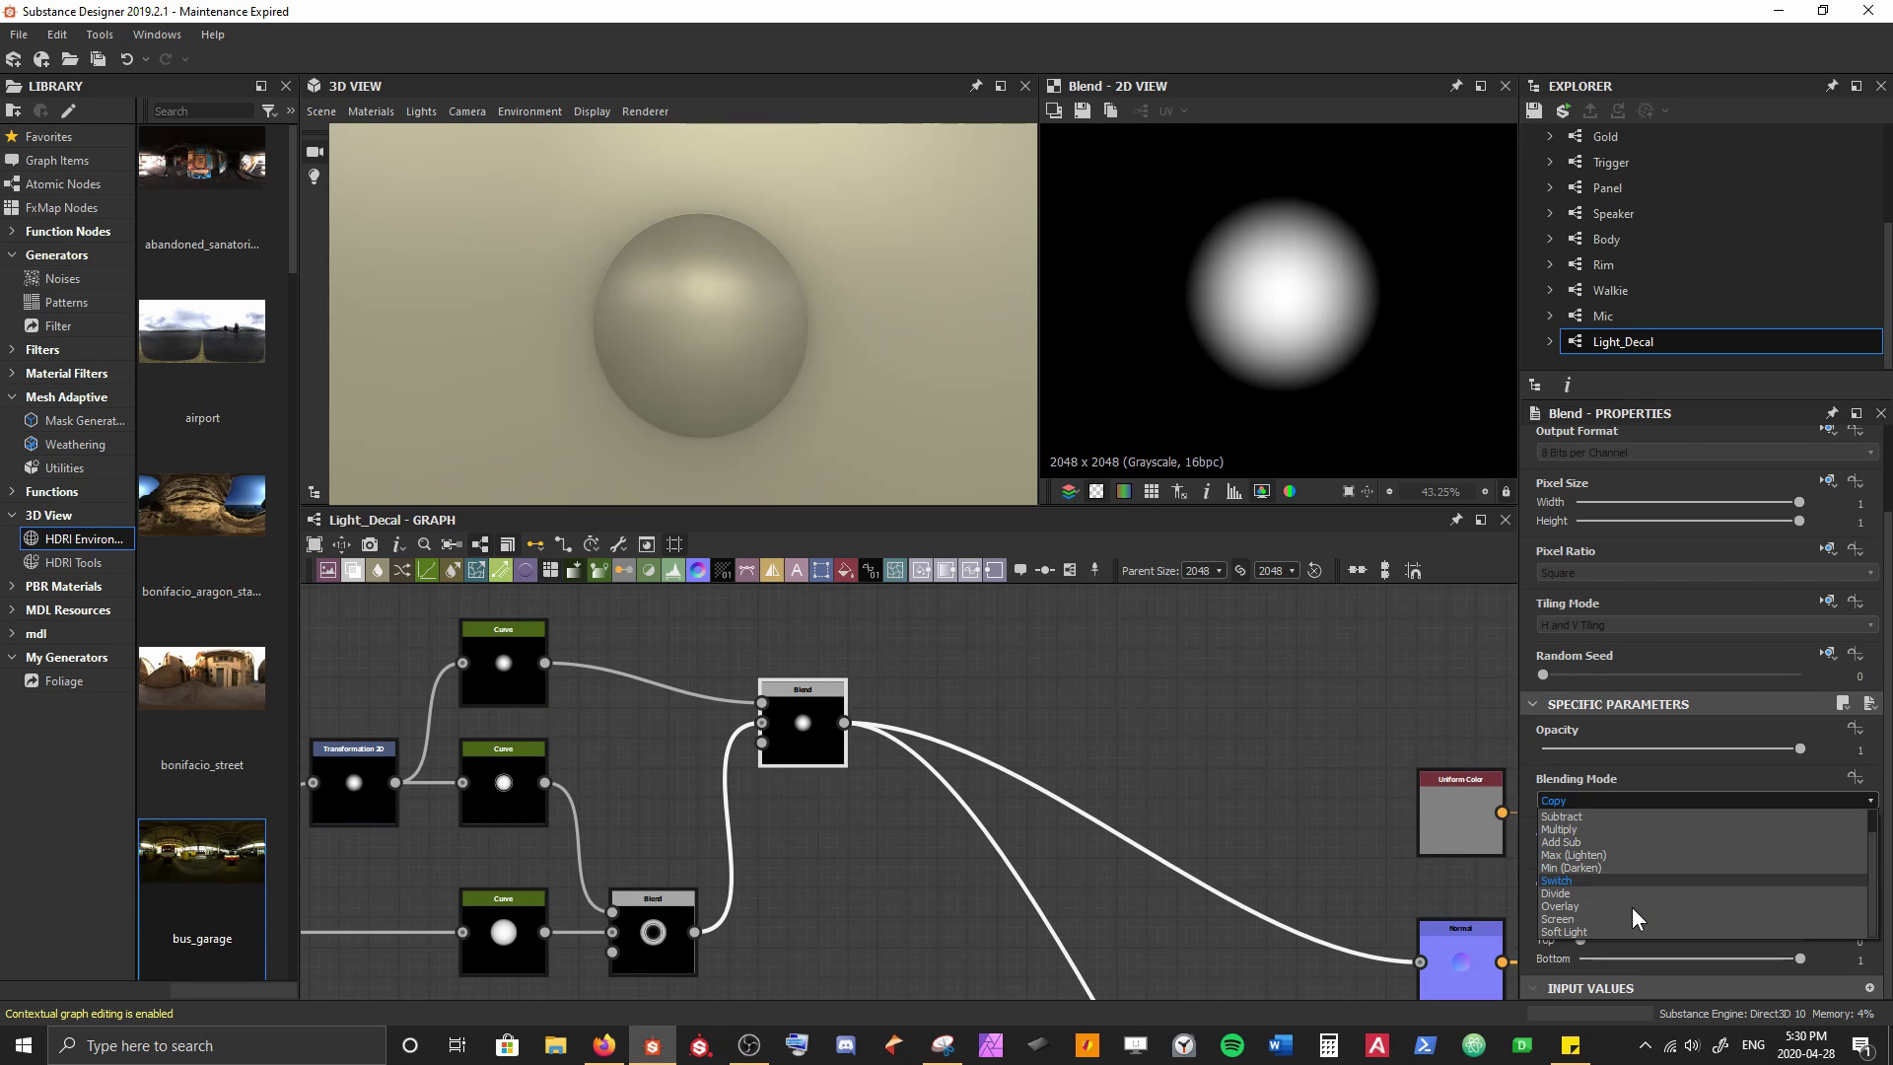
click(1630, 917)
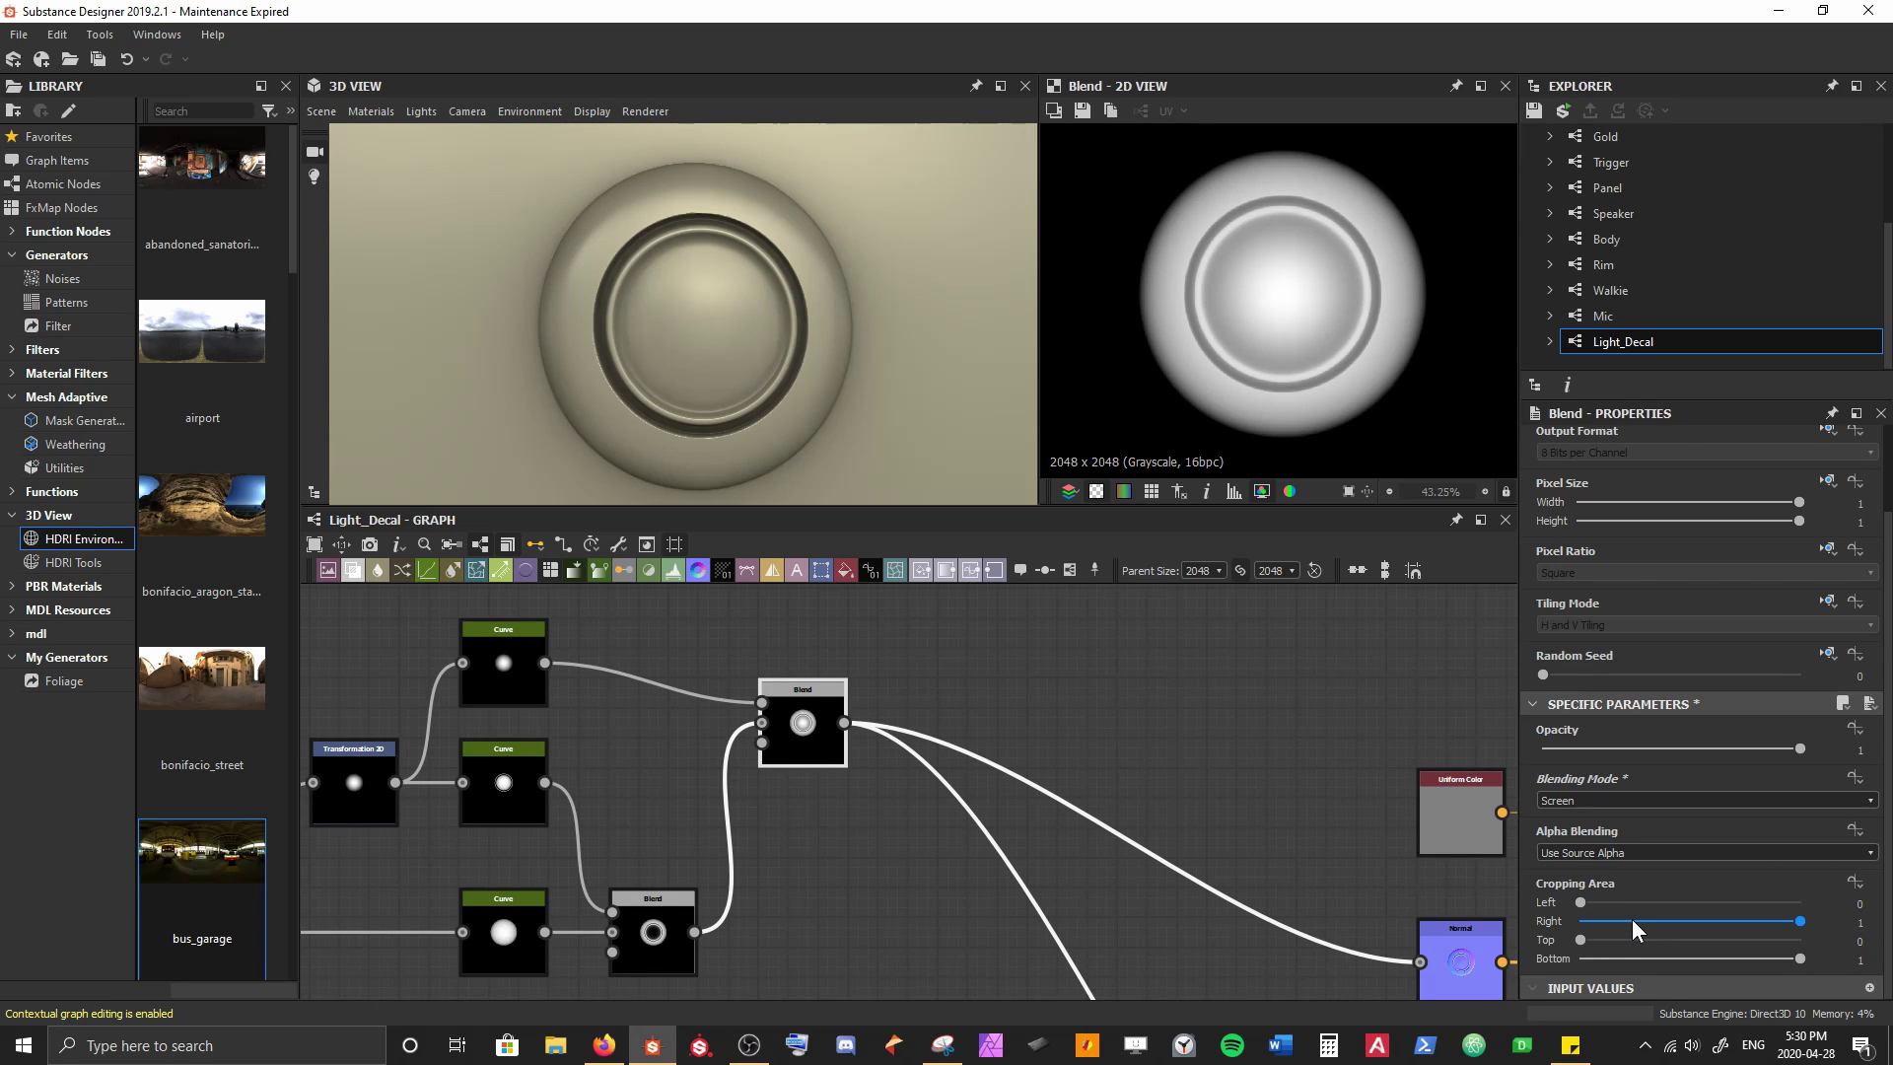
click(655, 944)
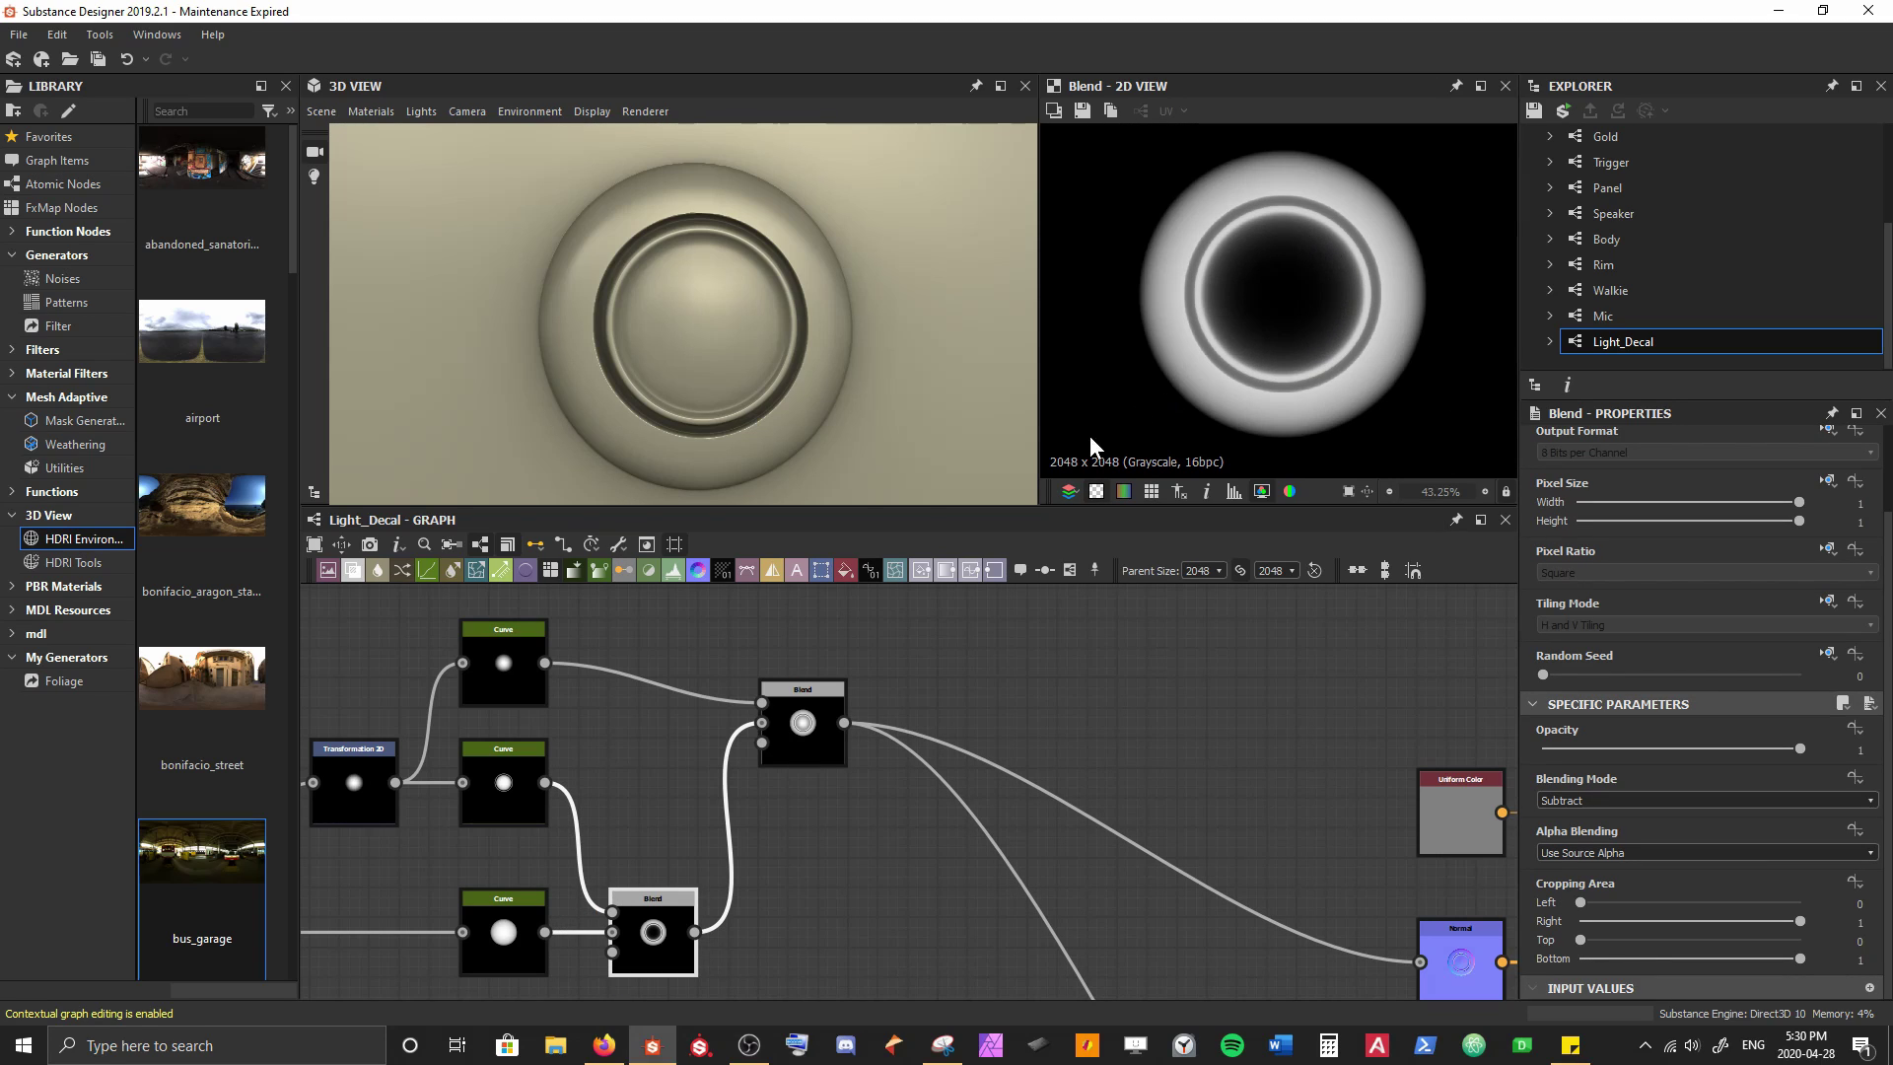
click(498, 652)
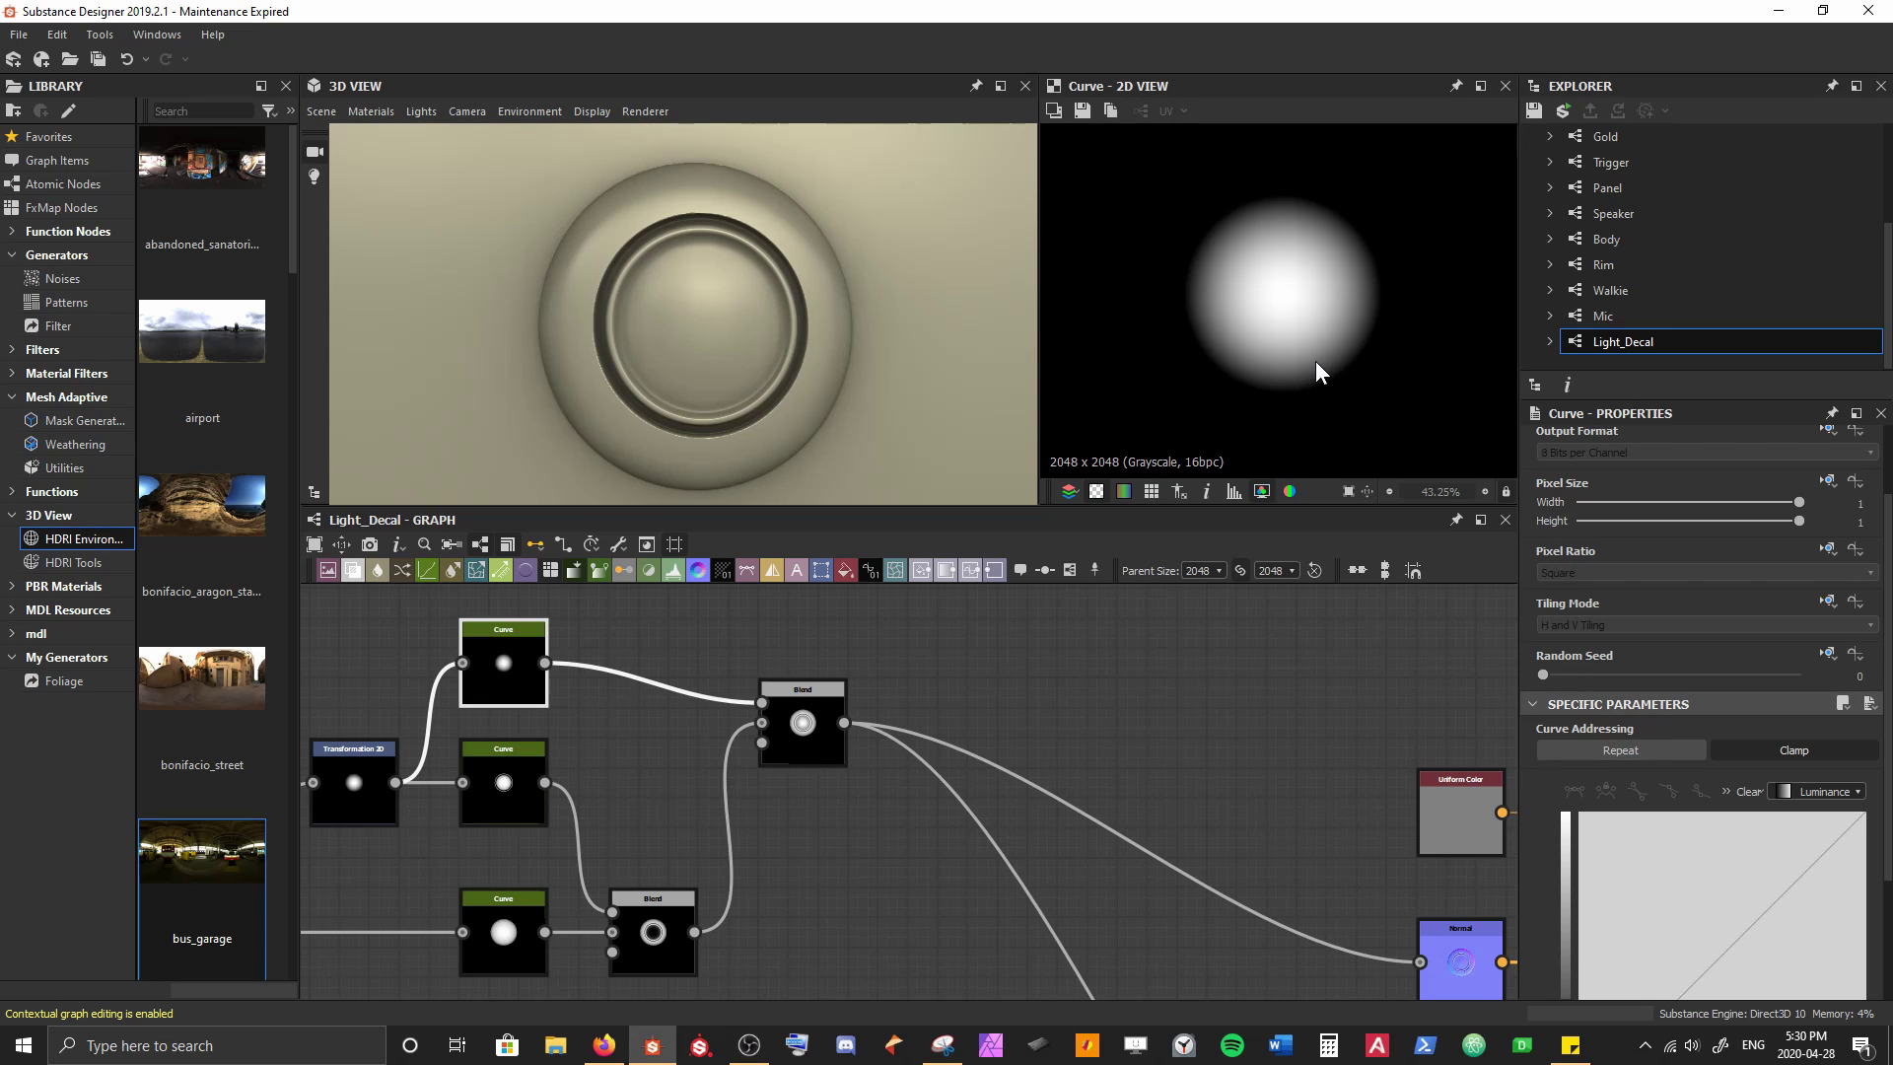
double_click(806, 701)
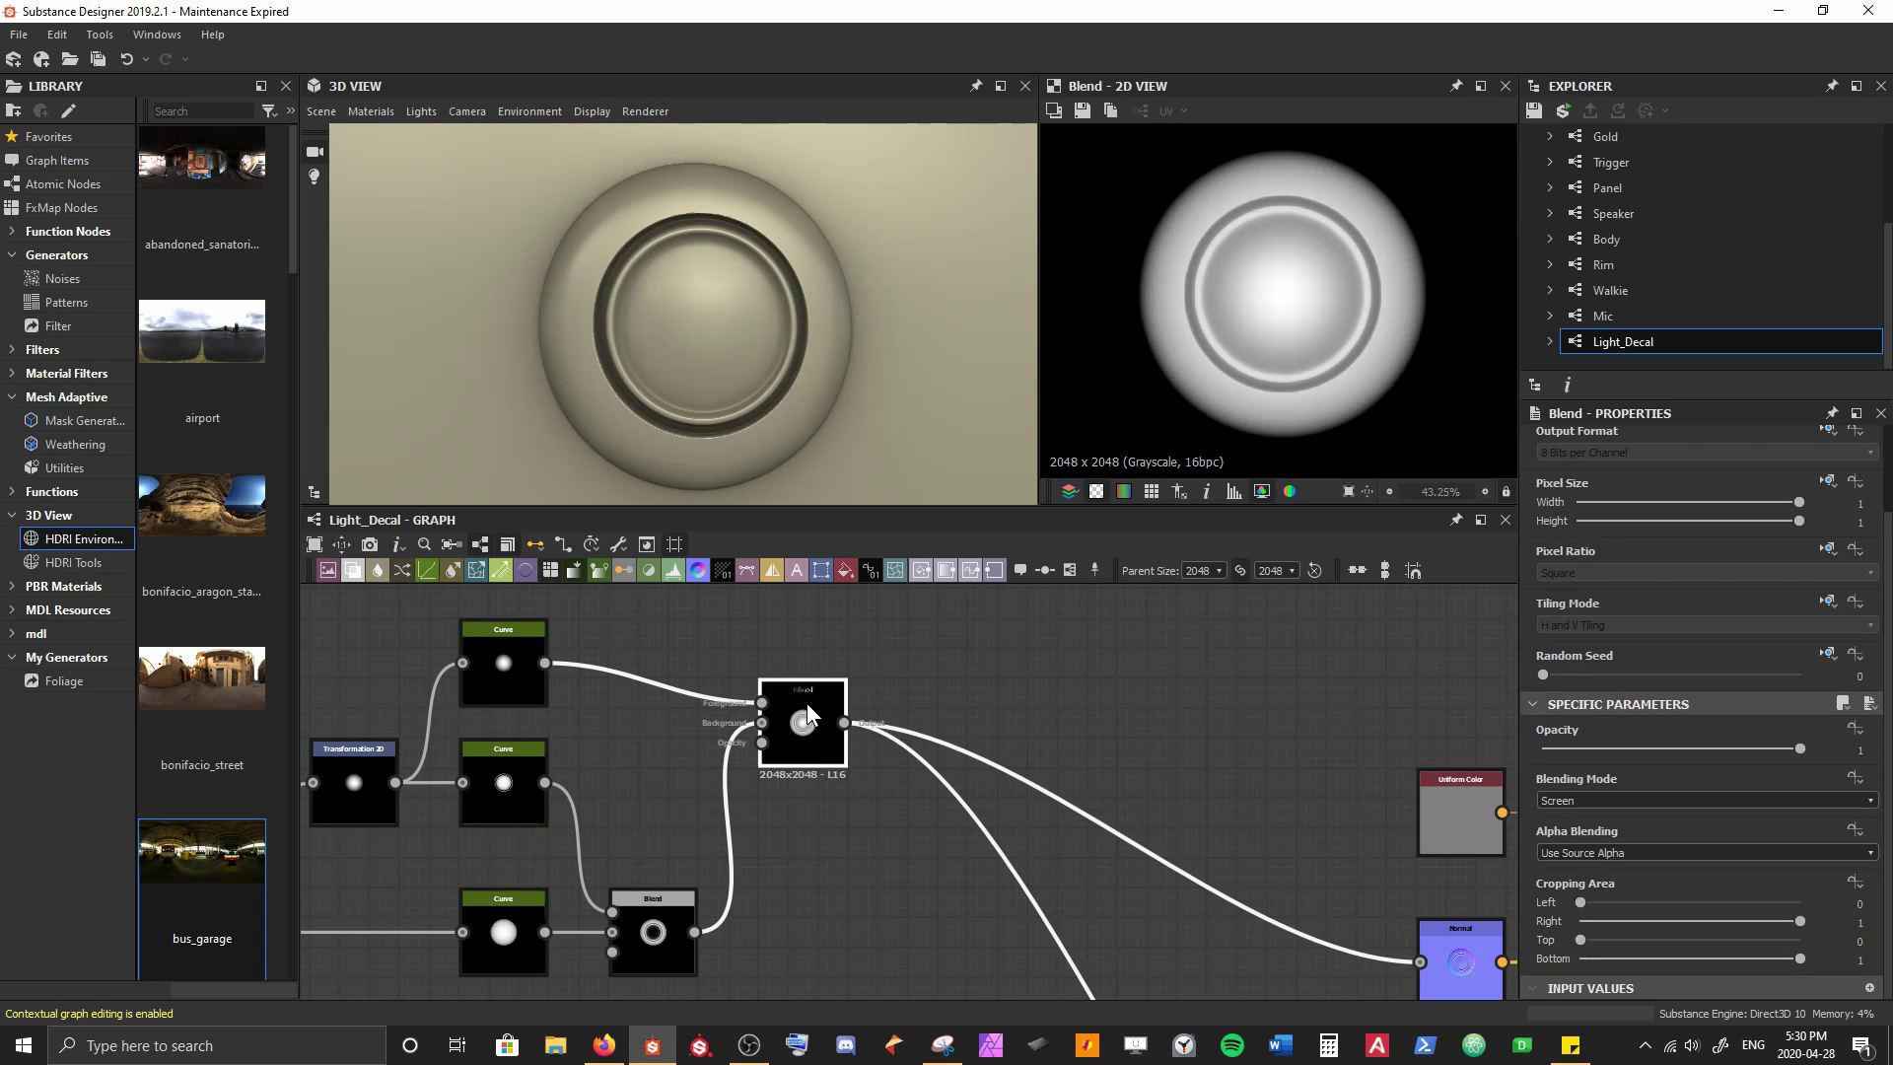
Add a point at about 0.29, 0.70 with a slanted tangent to the new Curve node's curve, and compare the Curve and Blend outputs
click(513, 689)
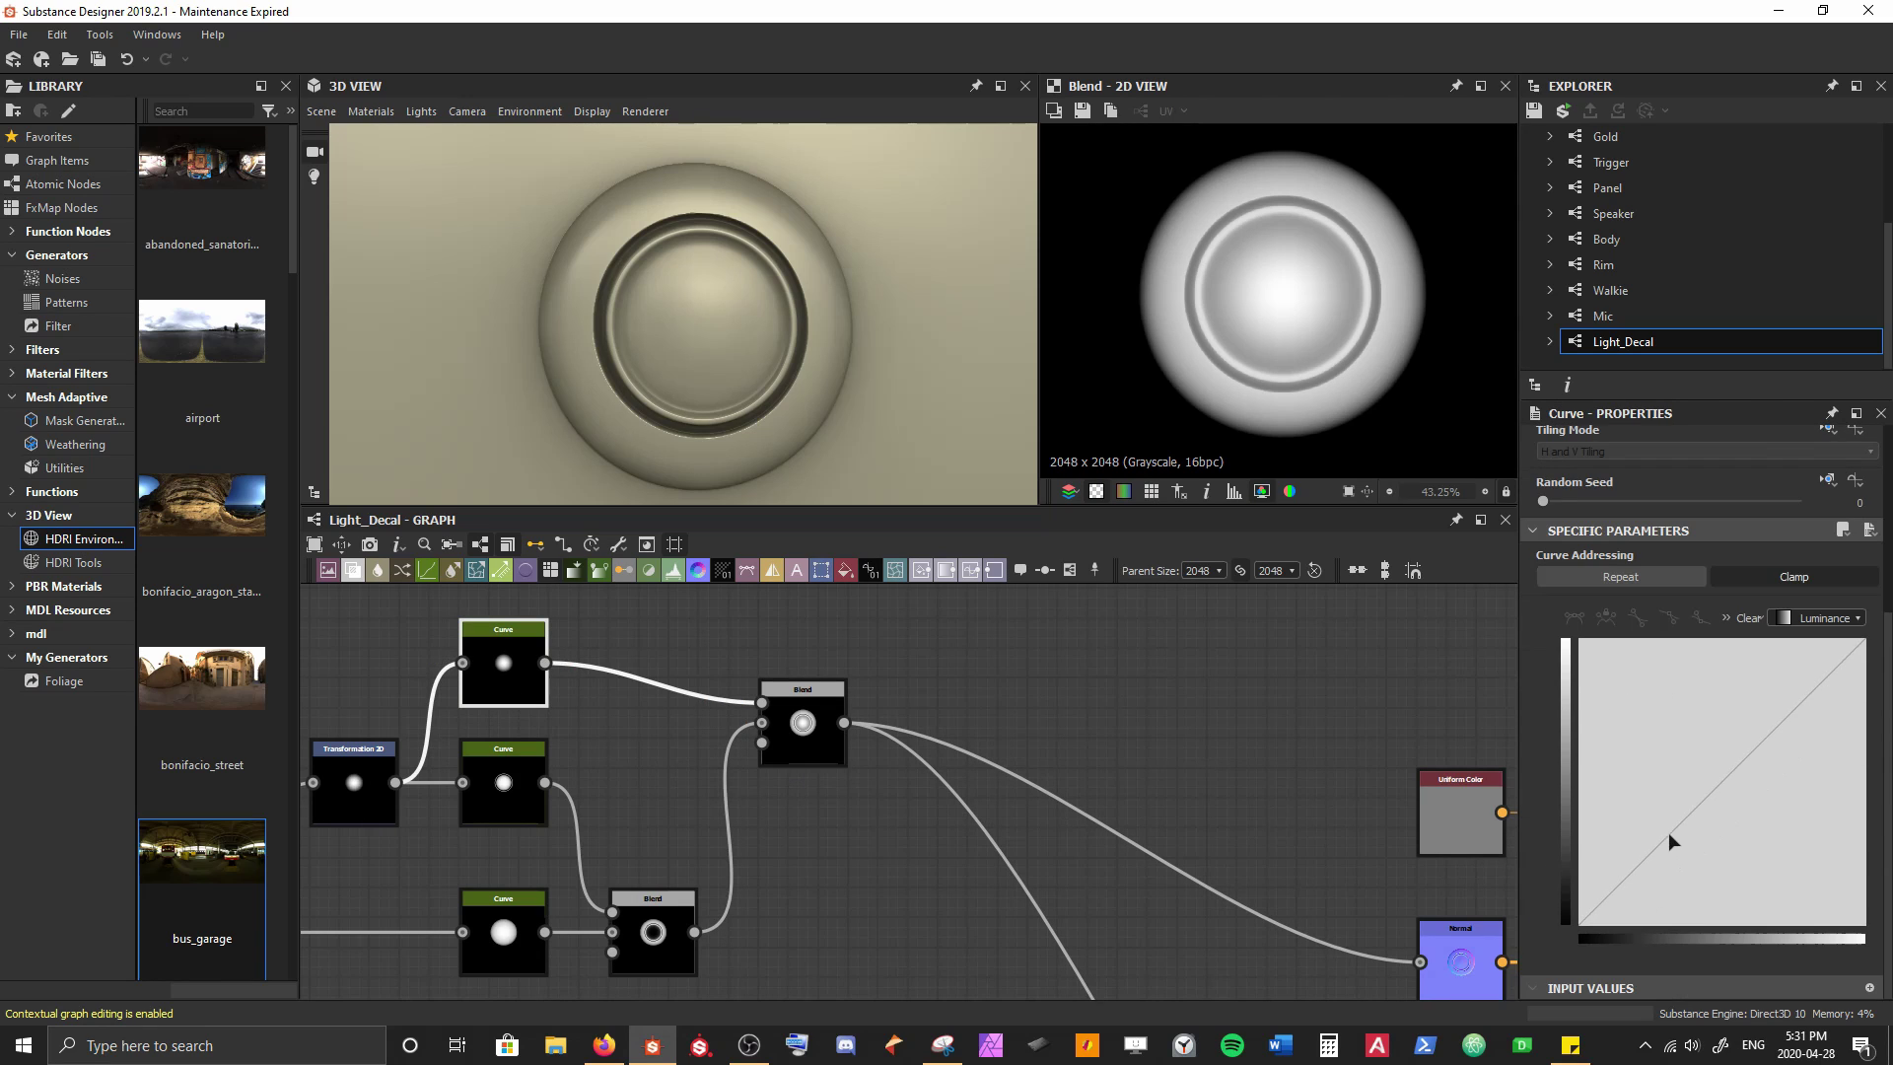
drag(1668, 832, 1715, 688)
drag(1660, 763, 1664, 724)
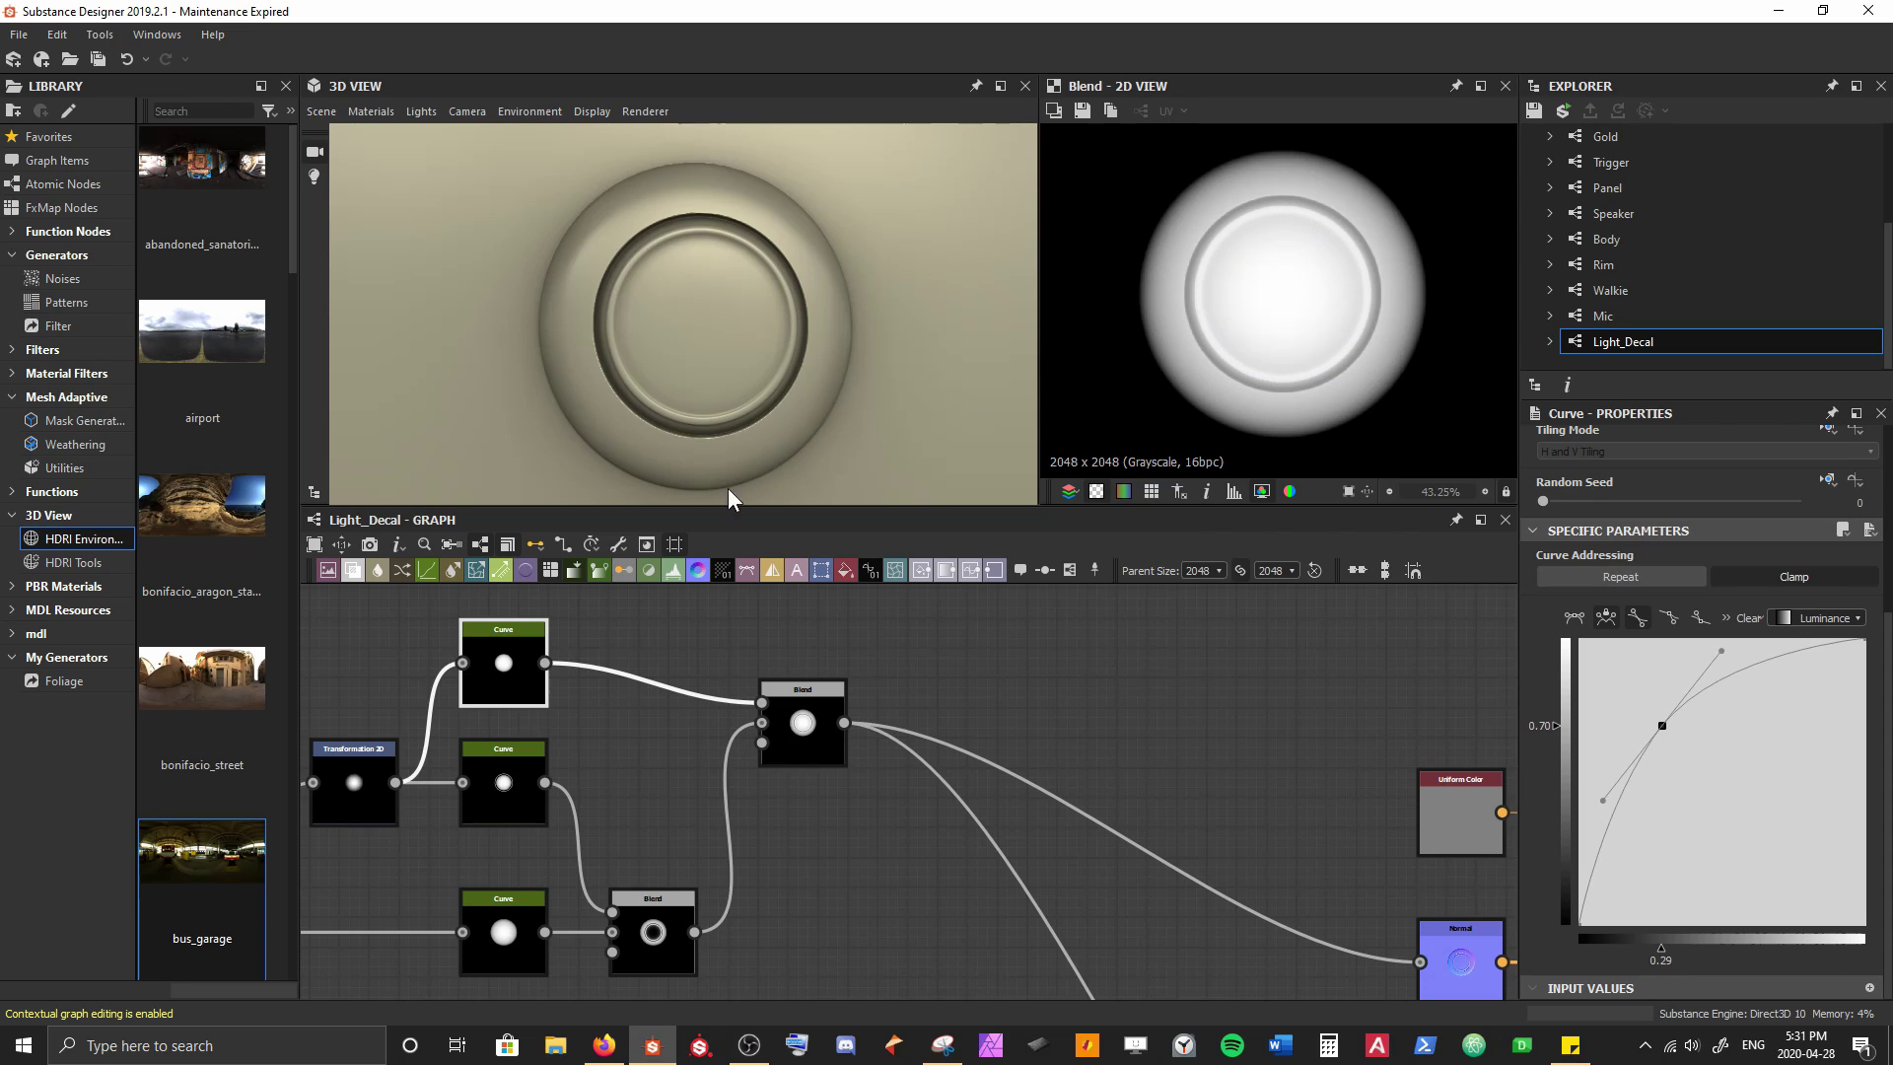
double_click(505, 662)
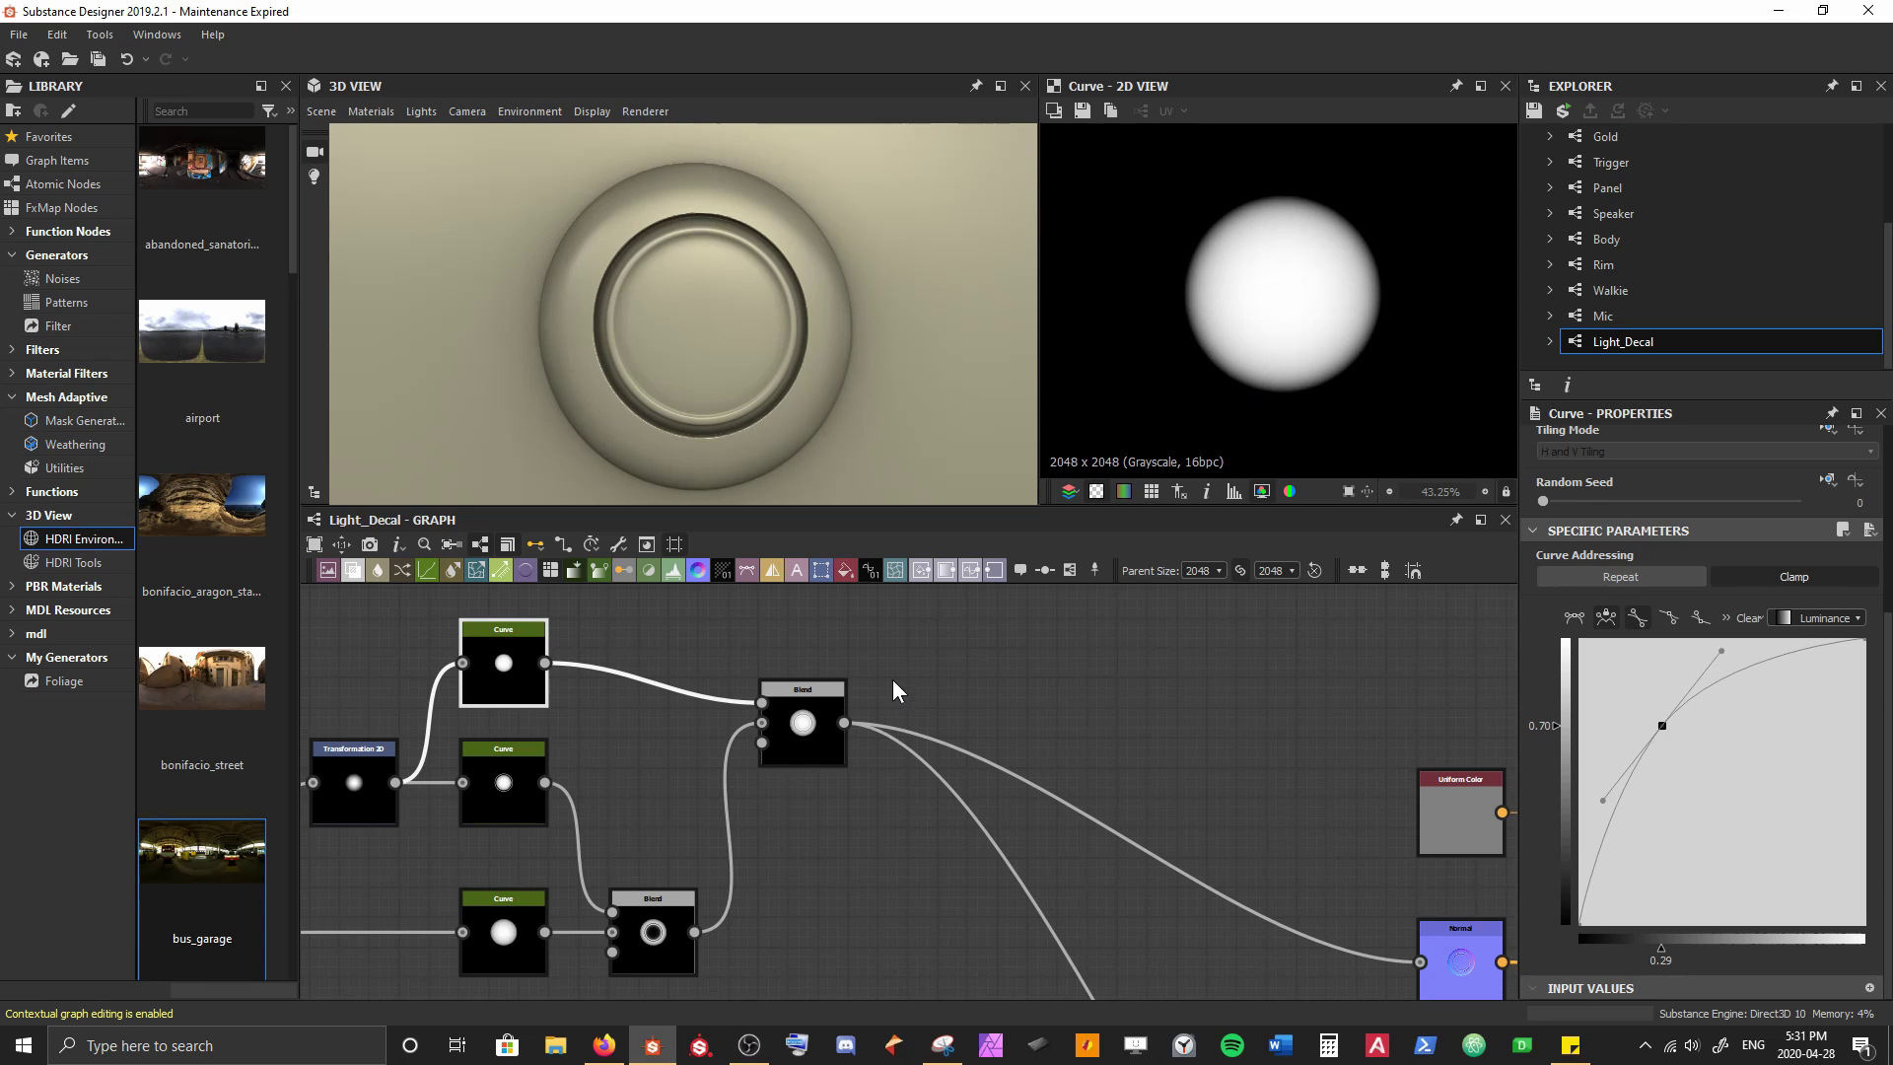
double_click(819, 714)
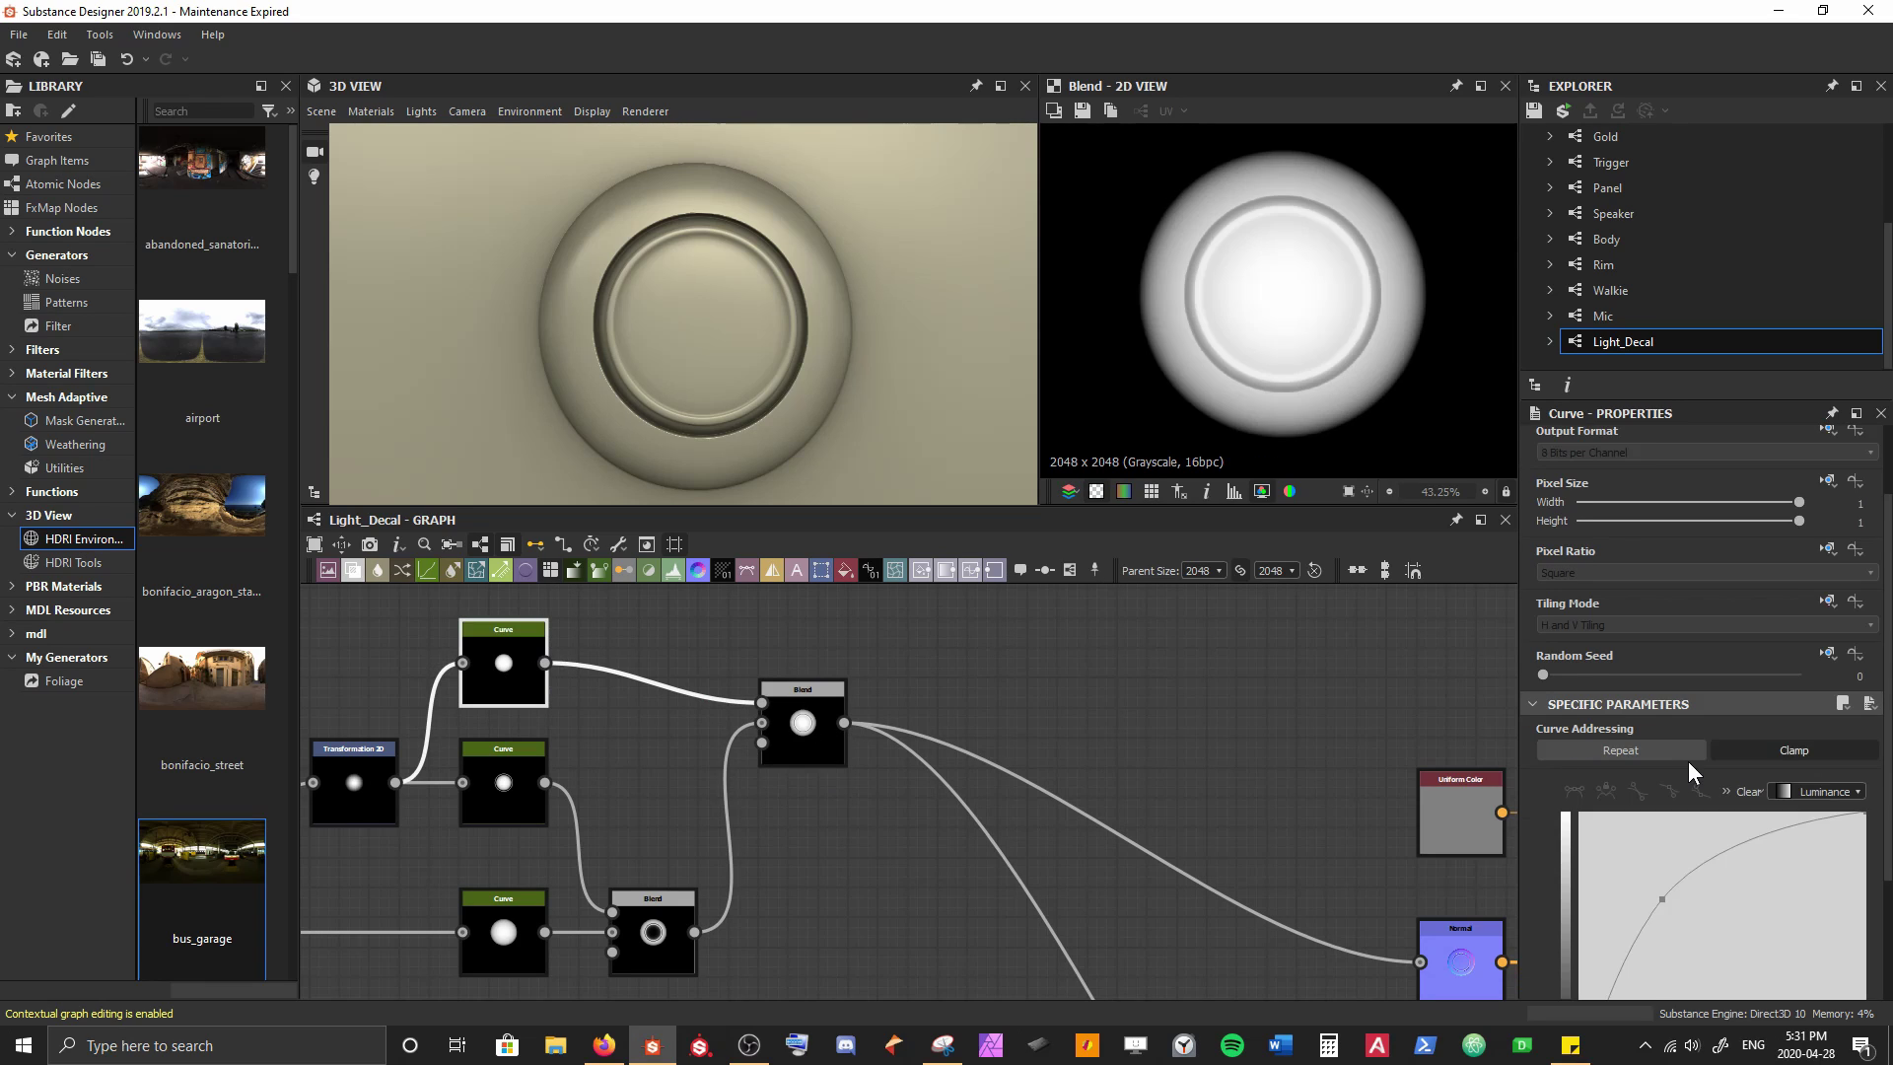
Move the start point of the new Curve node's curve along the base to about 0.20, 0.00, previewing the node in the 2D view
scroll(1688, 761, down, 3)
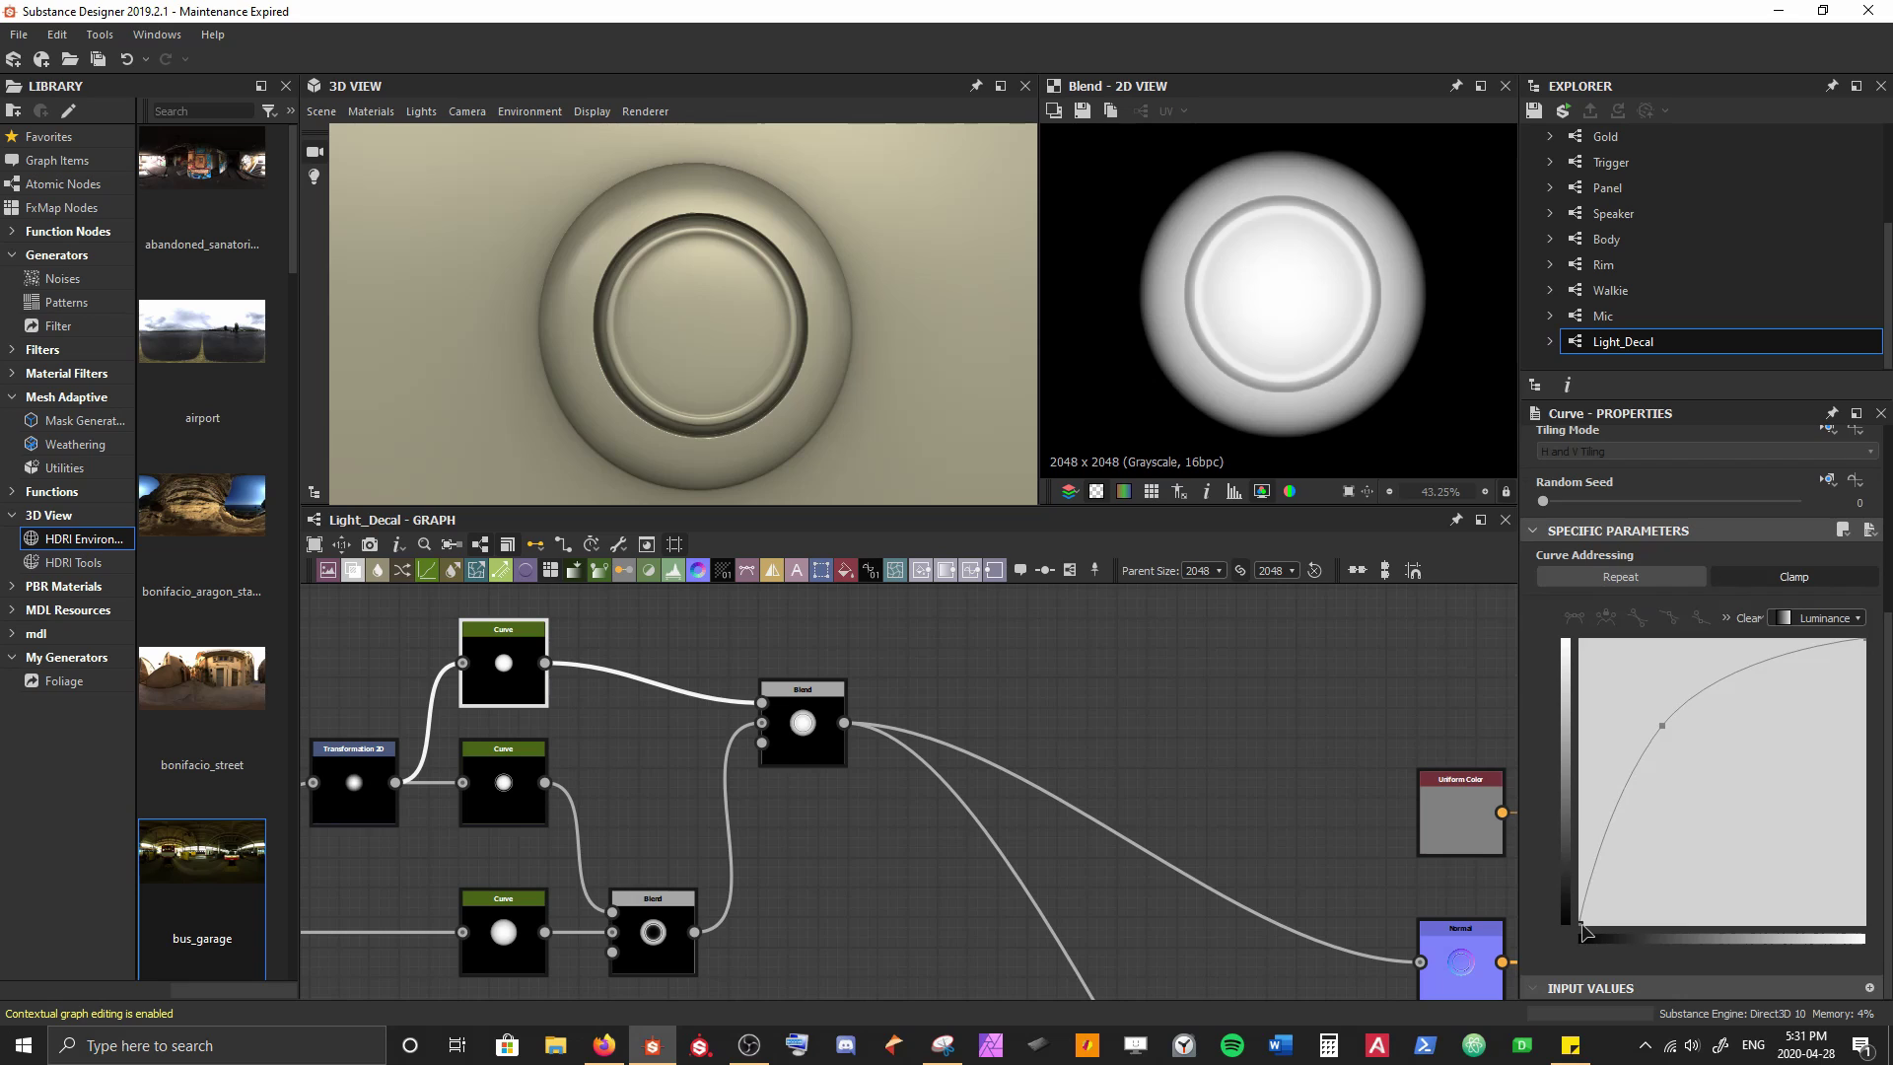
drag(1583, 931, 1589, 937)
drag(1596, 936, 1621, 941)
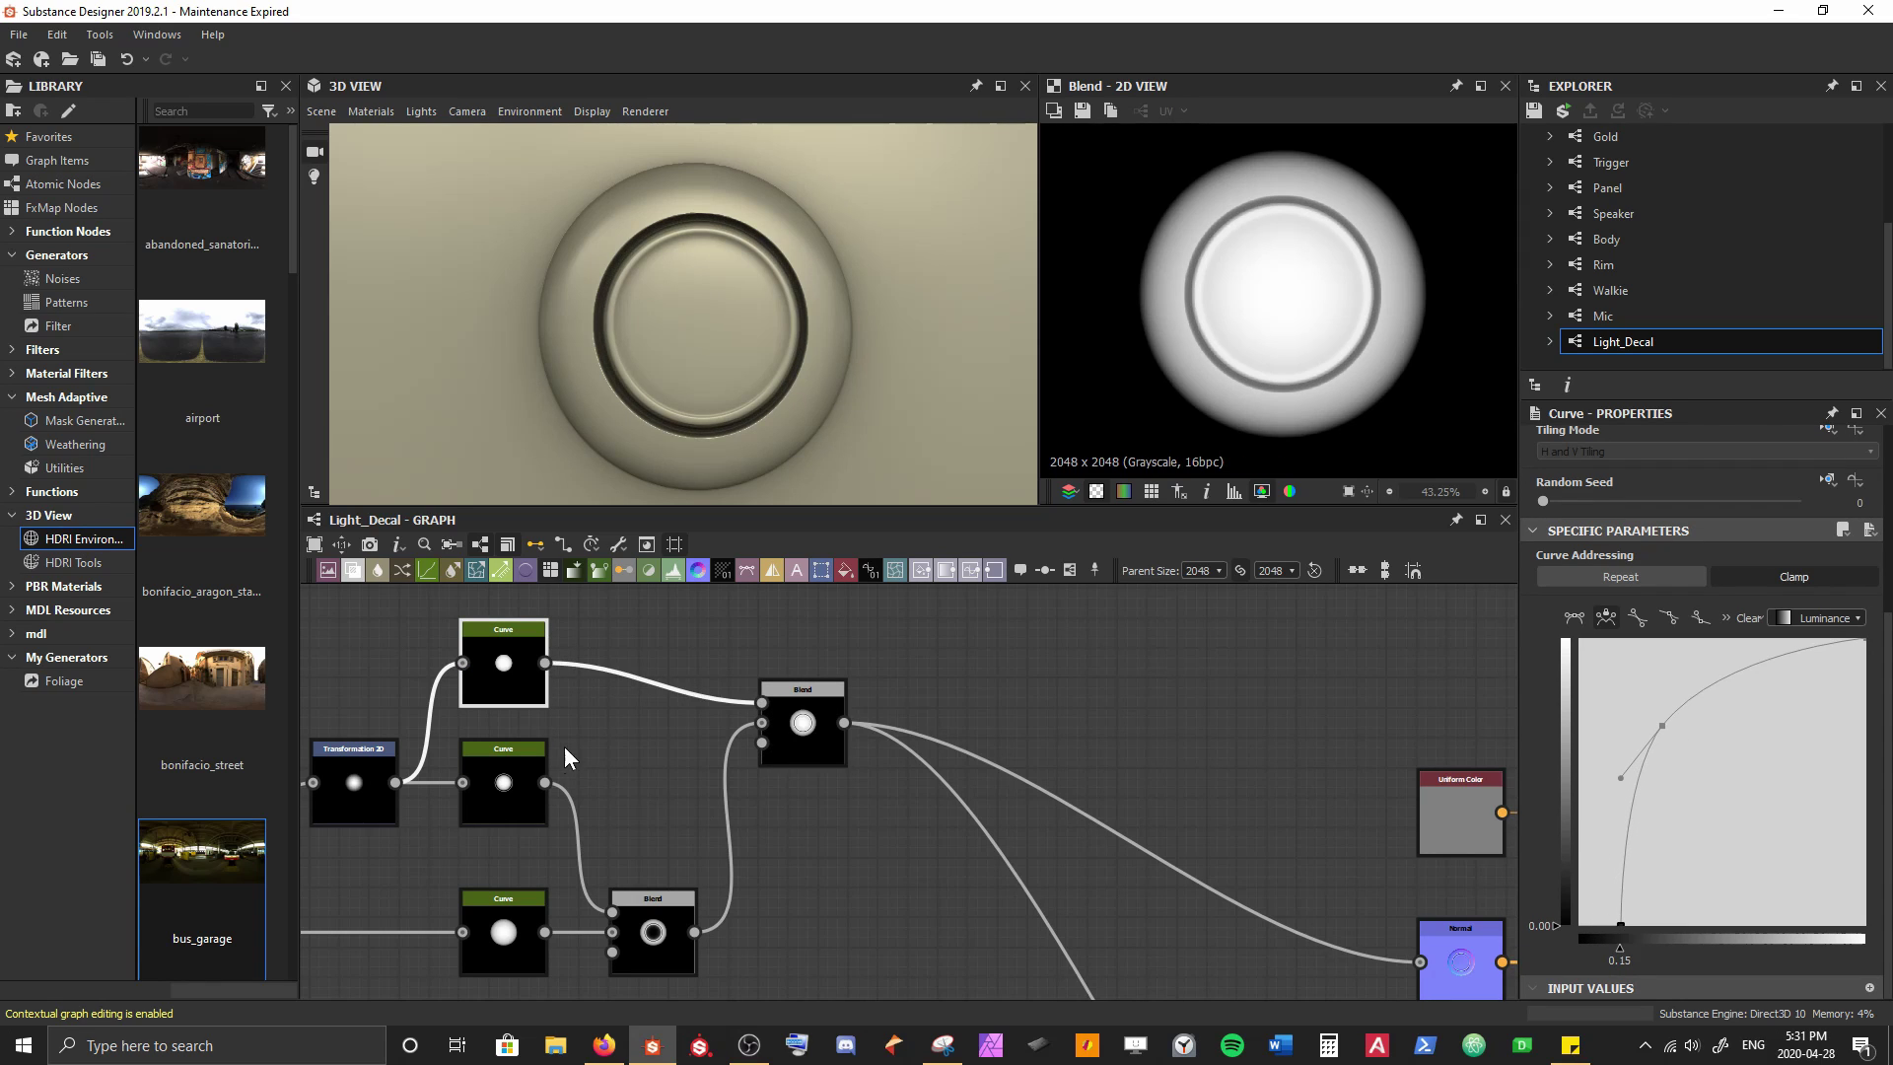
double_click(506, 670)
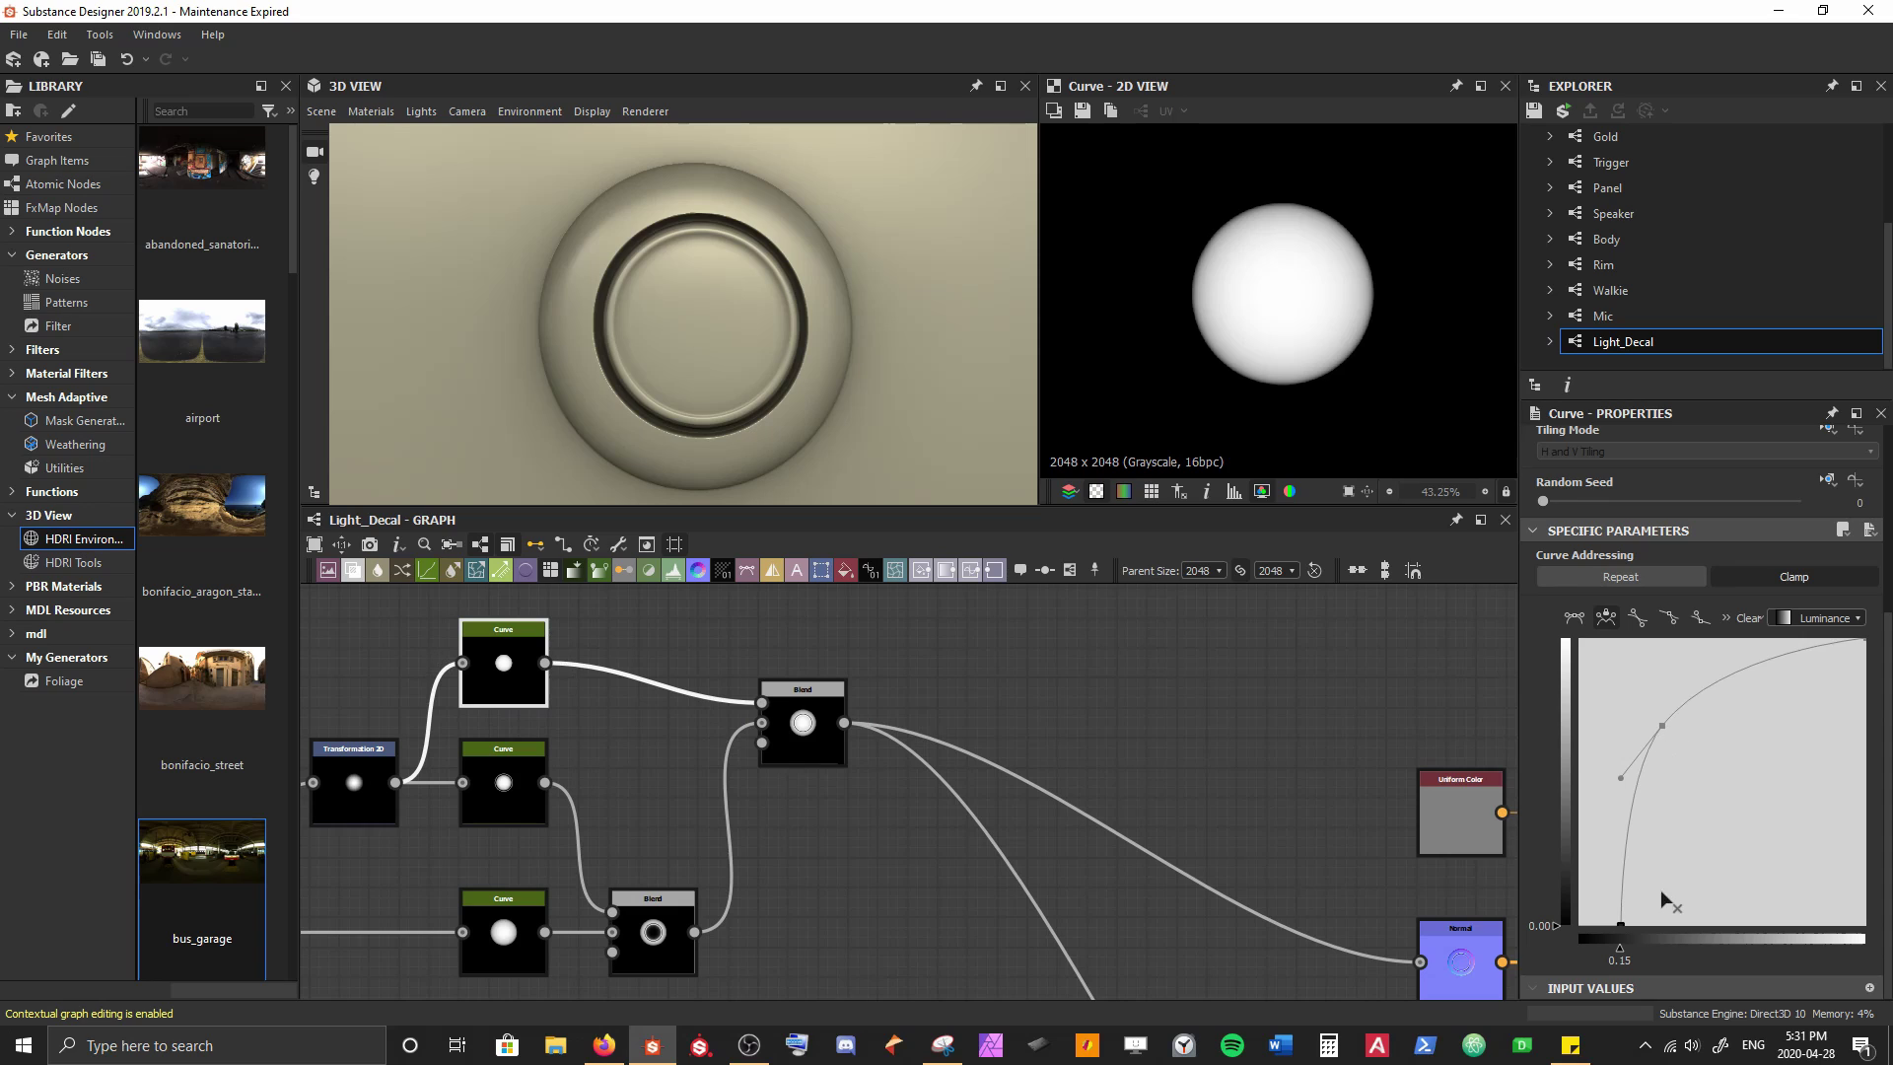
mouse_move(1621, 931)
mouse_down()
mouse_move(1585, 935)
mouse_move(1633, 948)
mouse_up()
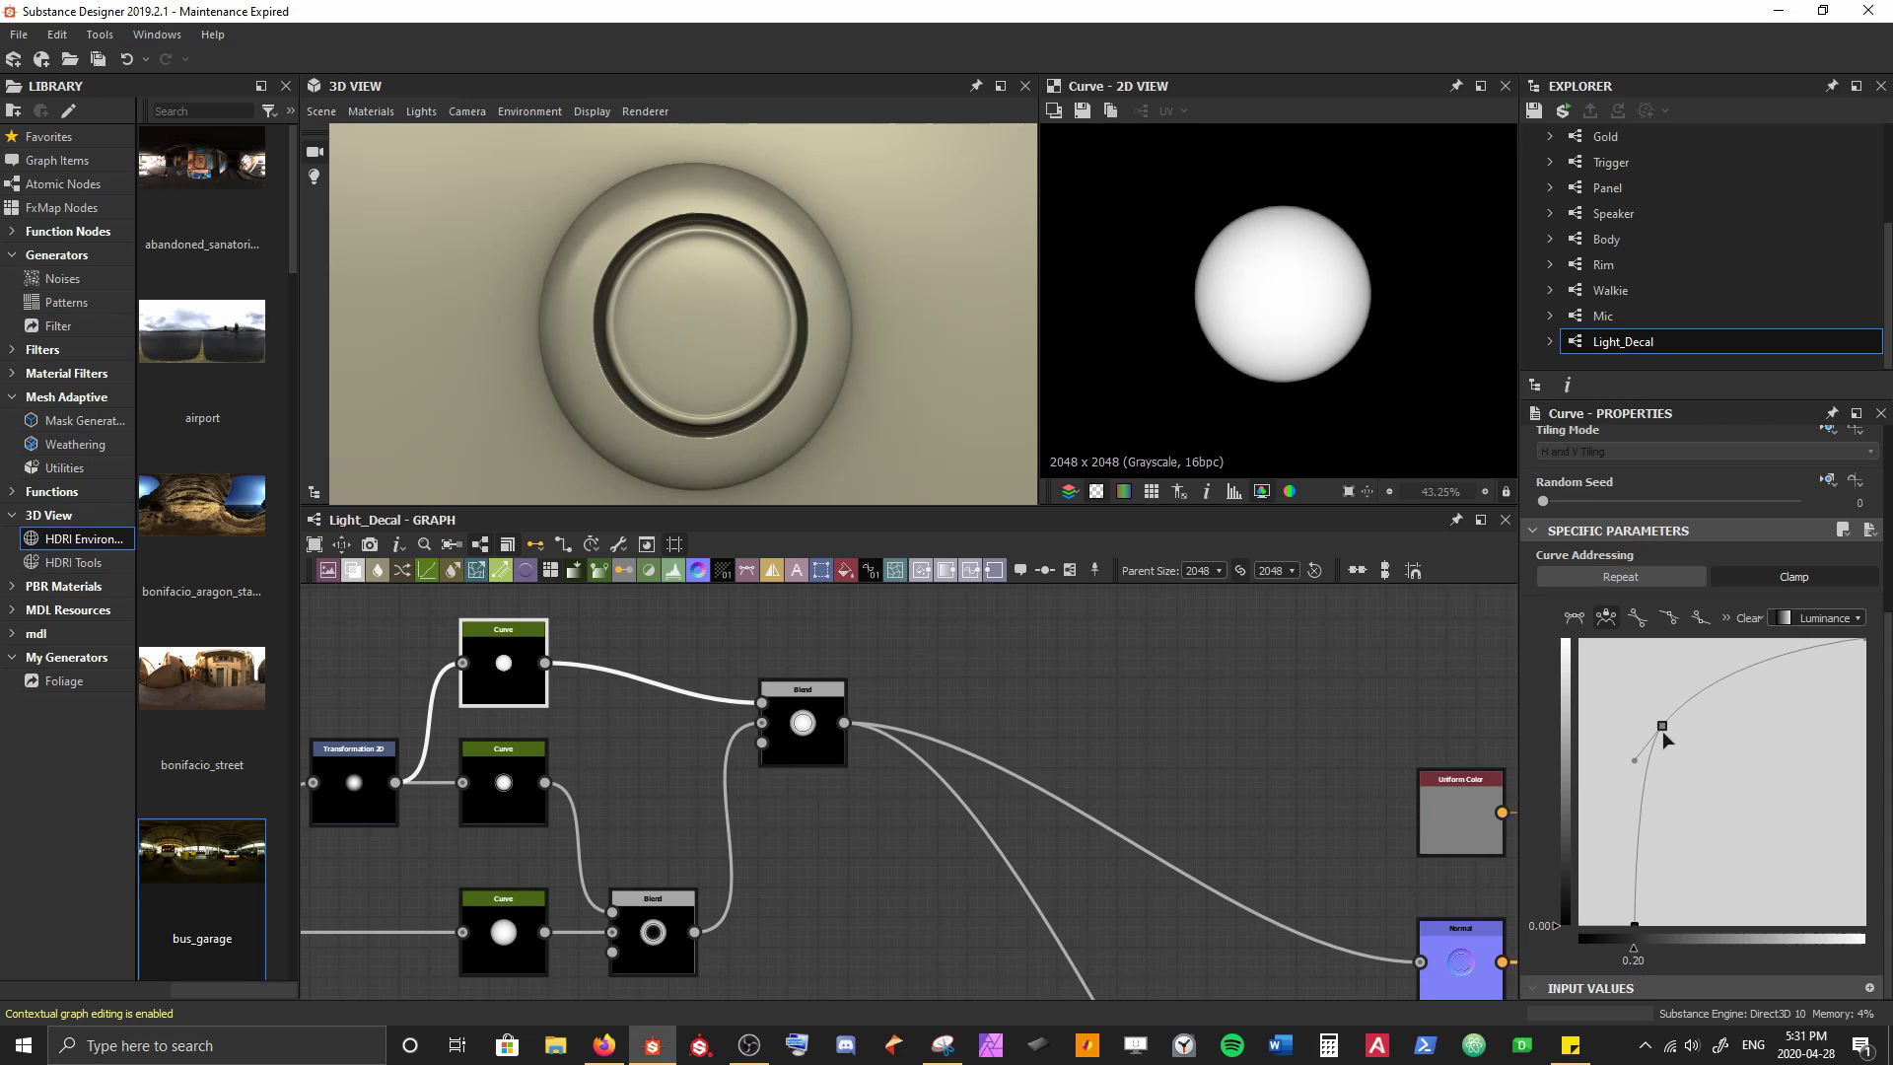
Reshape the upper Curve node's middle point with its lower tangent handle at about 0.30, 0.44, and preview the Screen Blend in the 2D view
drag(1661, 728, 1665, 799)
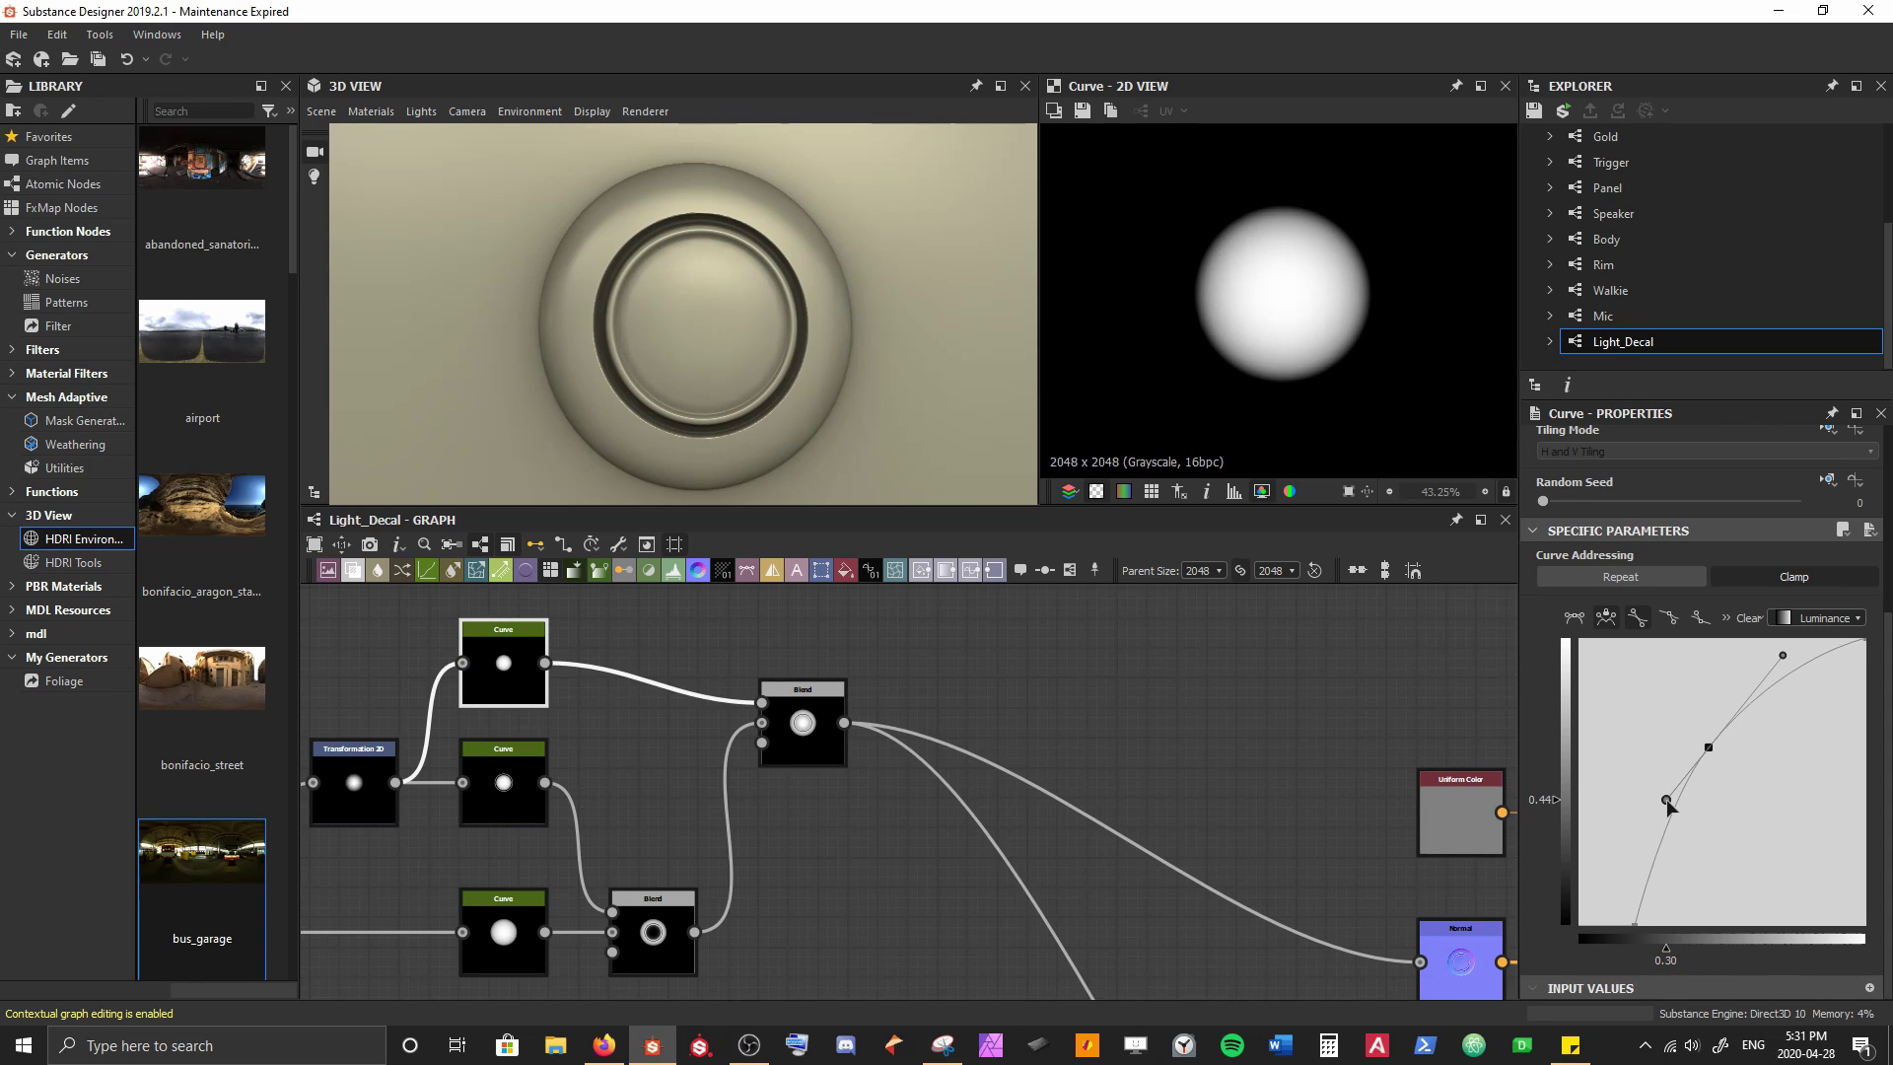
double_click(818, 741)
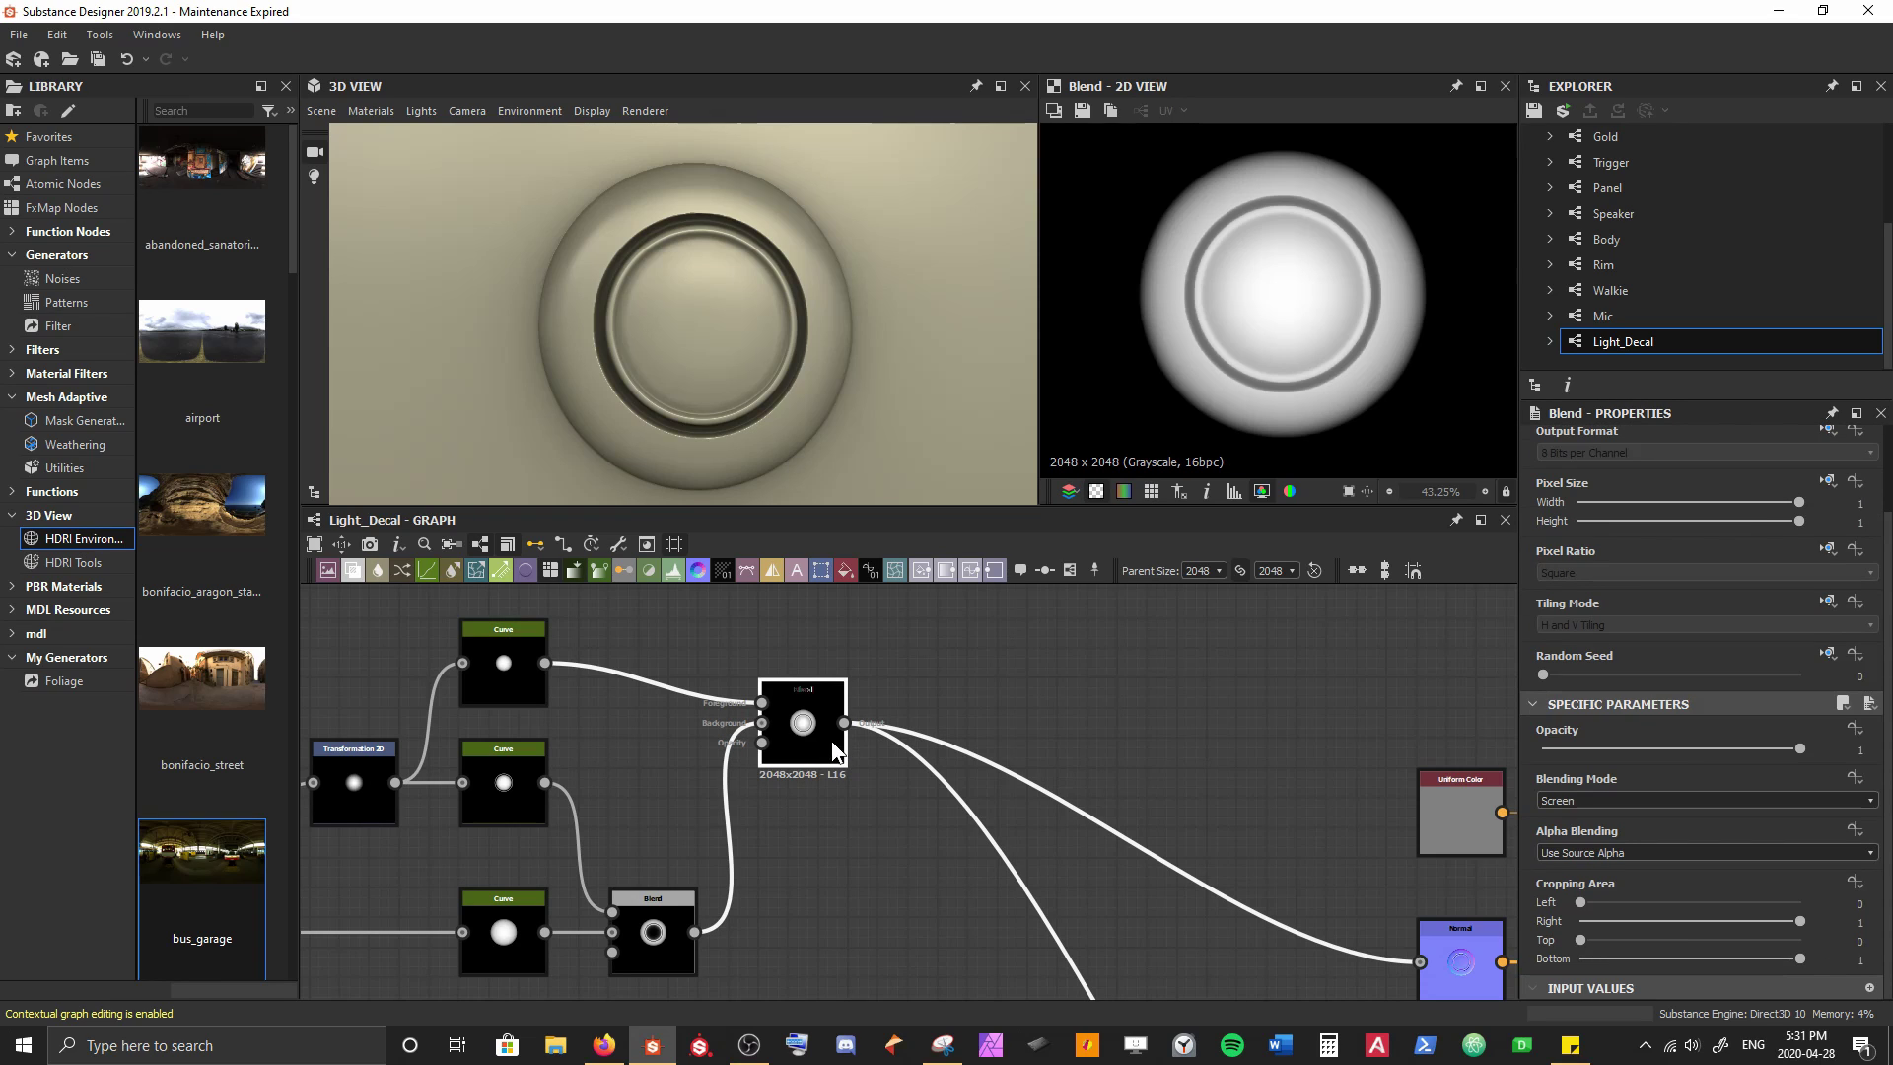
Move the start point of the upper Curve node's curve along the base to about 0.34, 0.00, checking the groove in the 3D view
click(522, 667)
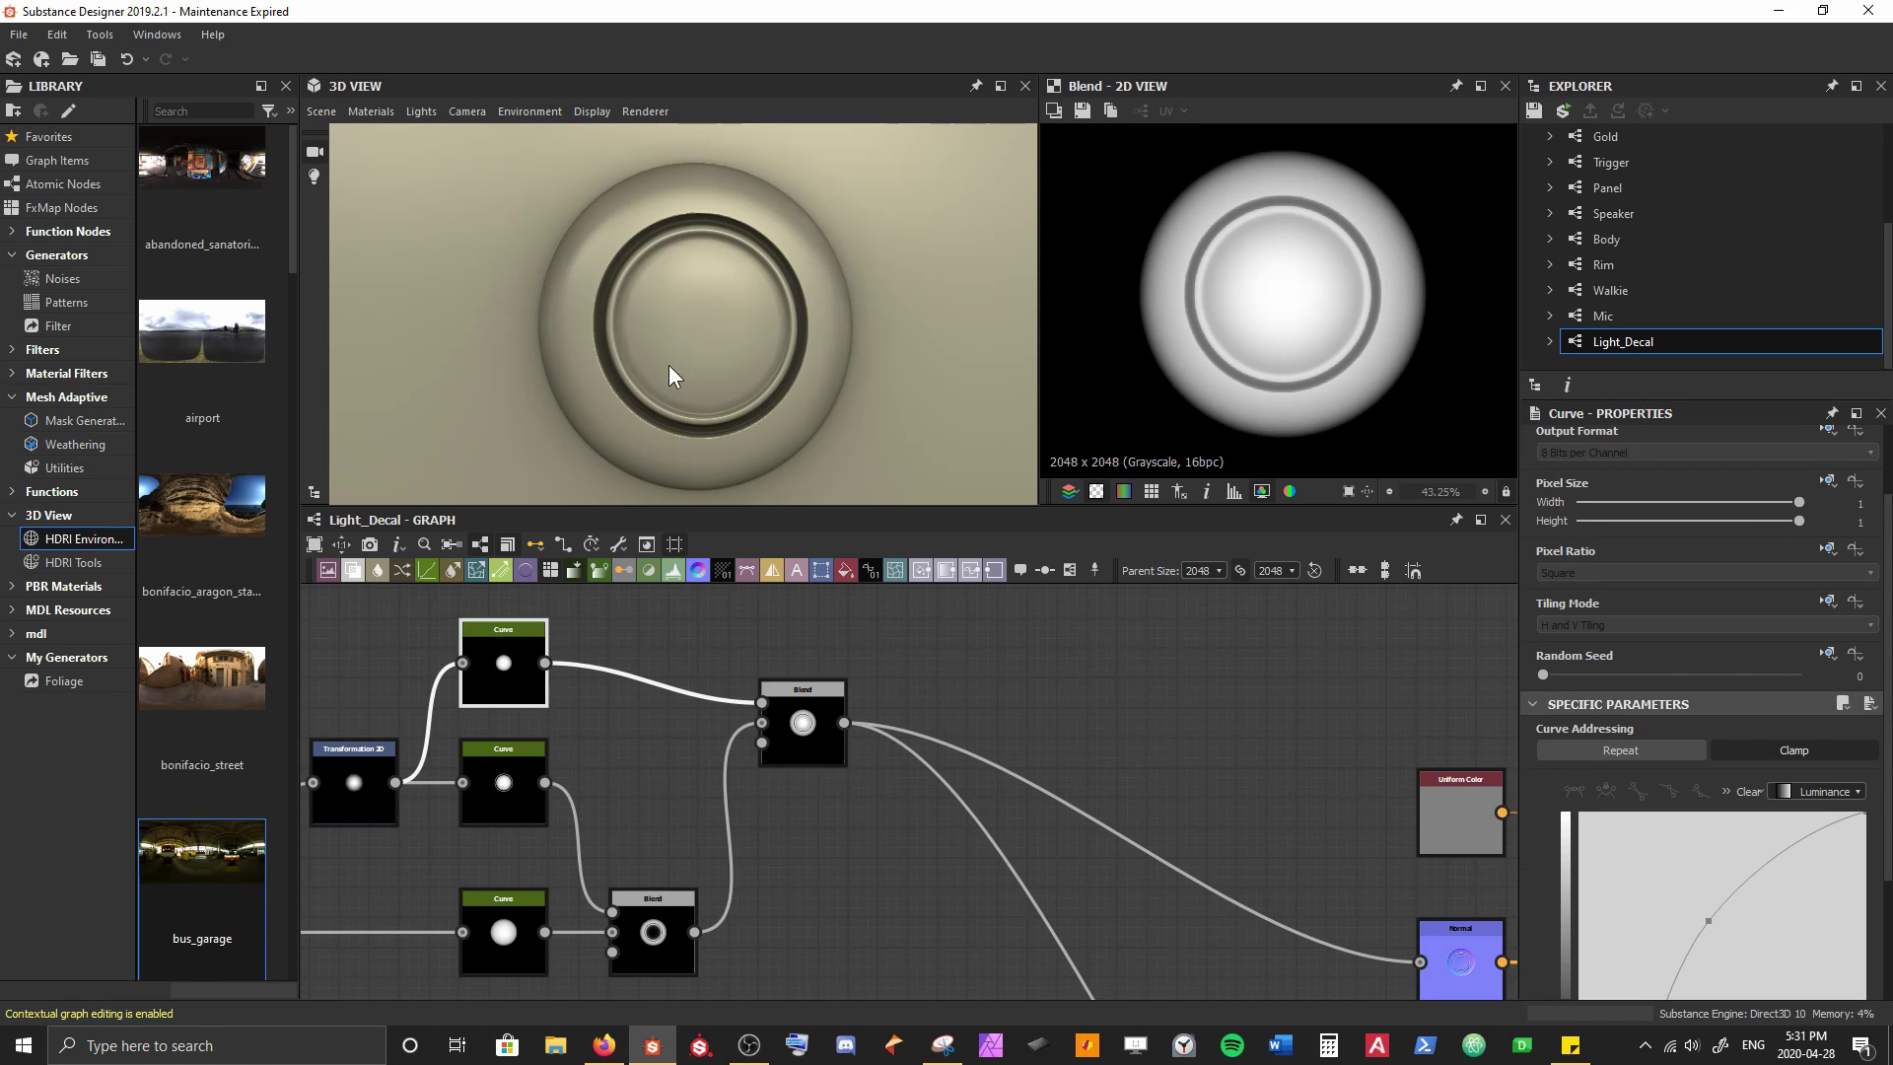
scroll(1683, 930, down, 2)
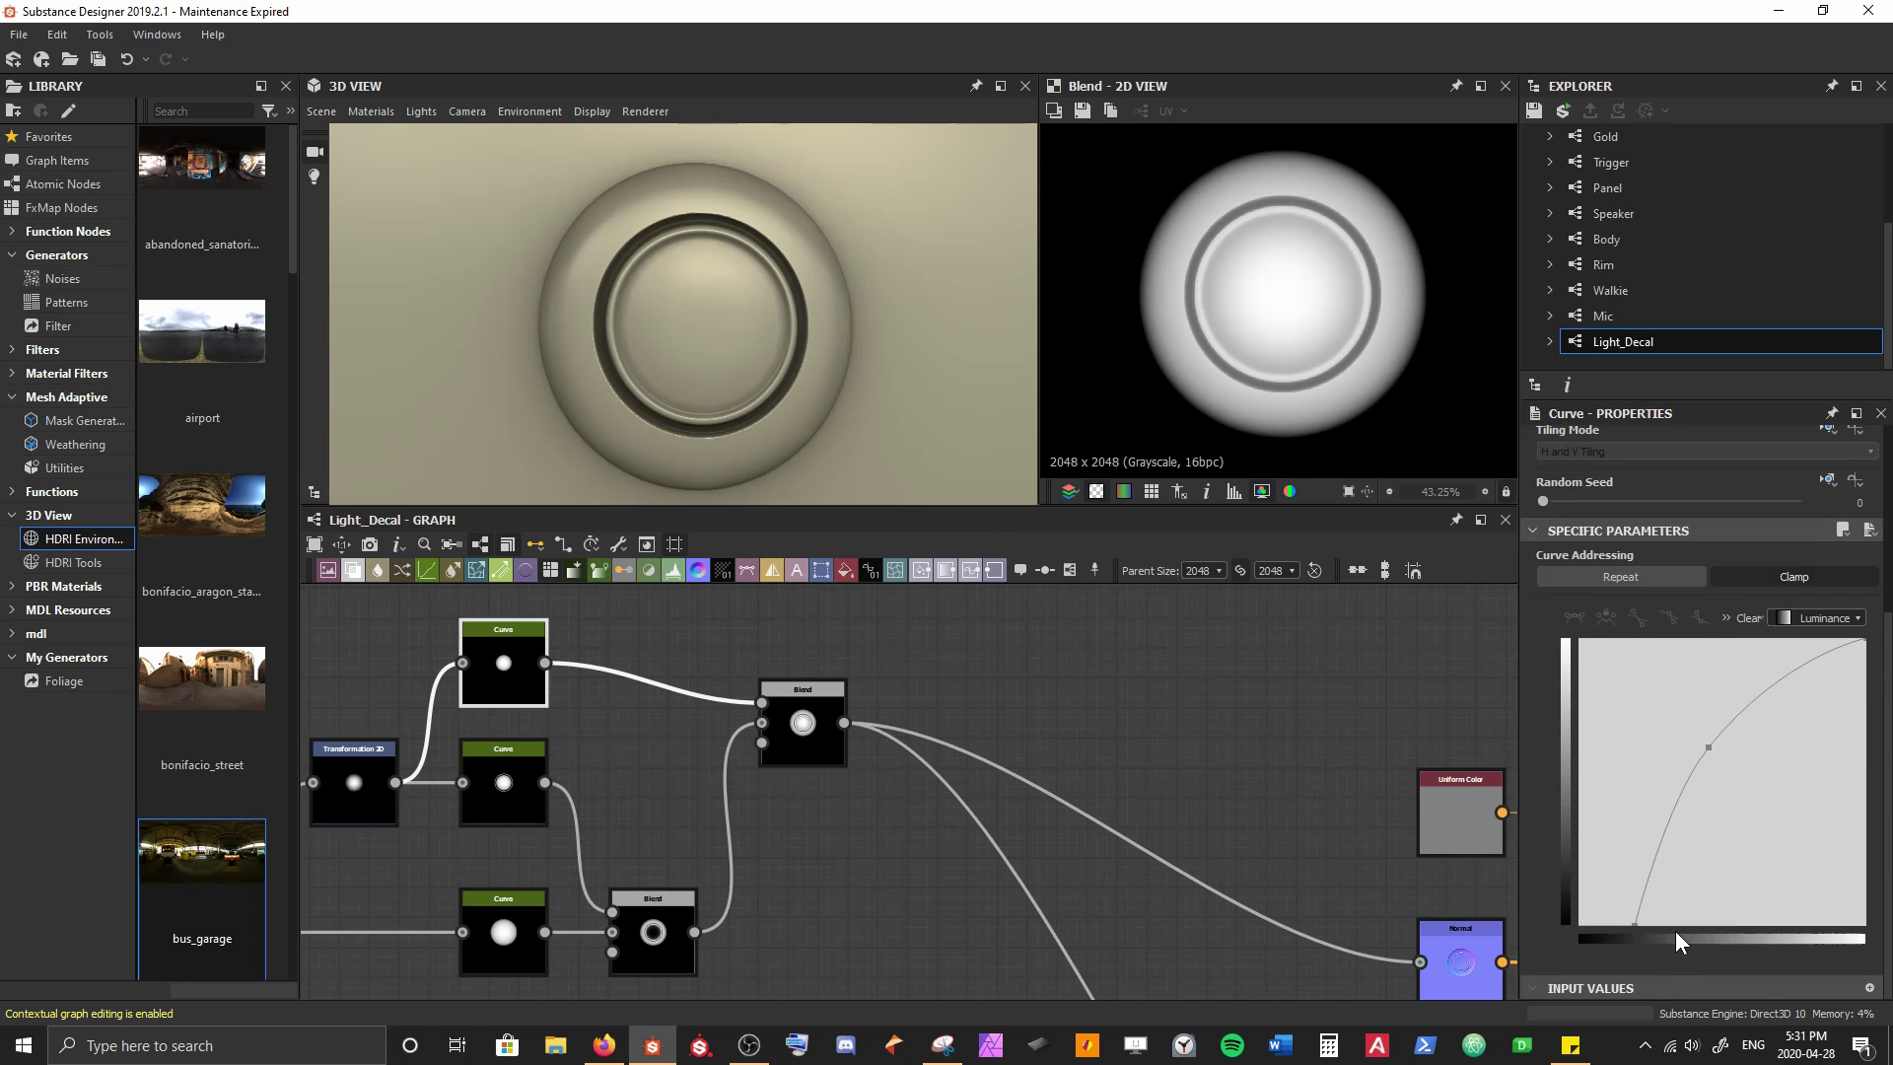
drag(1637, 926, 1685, 948)
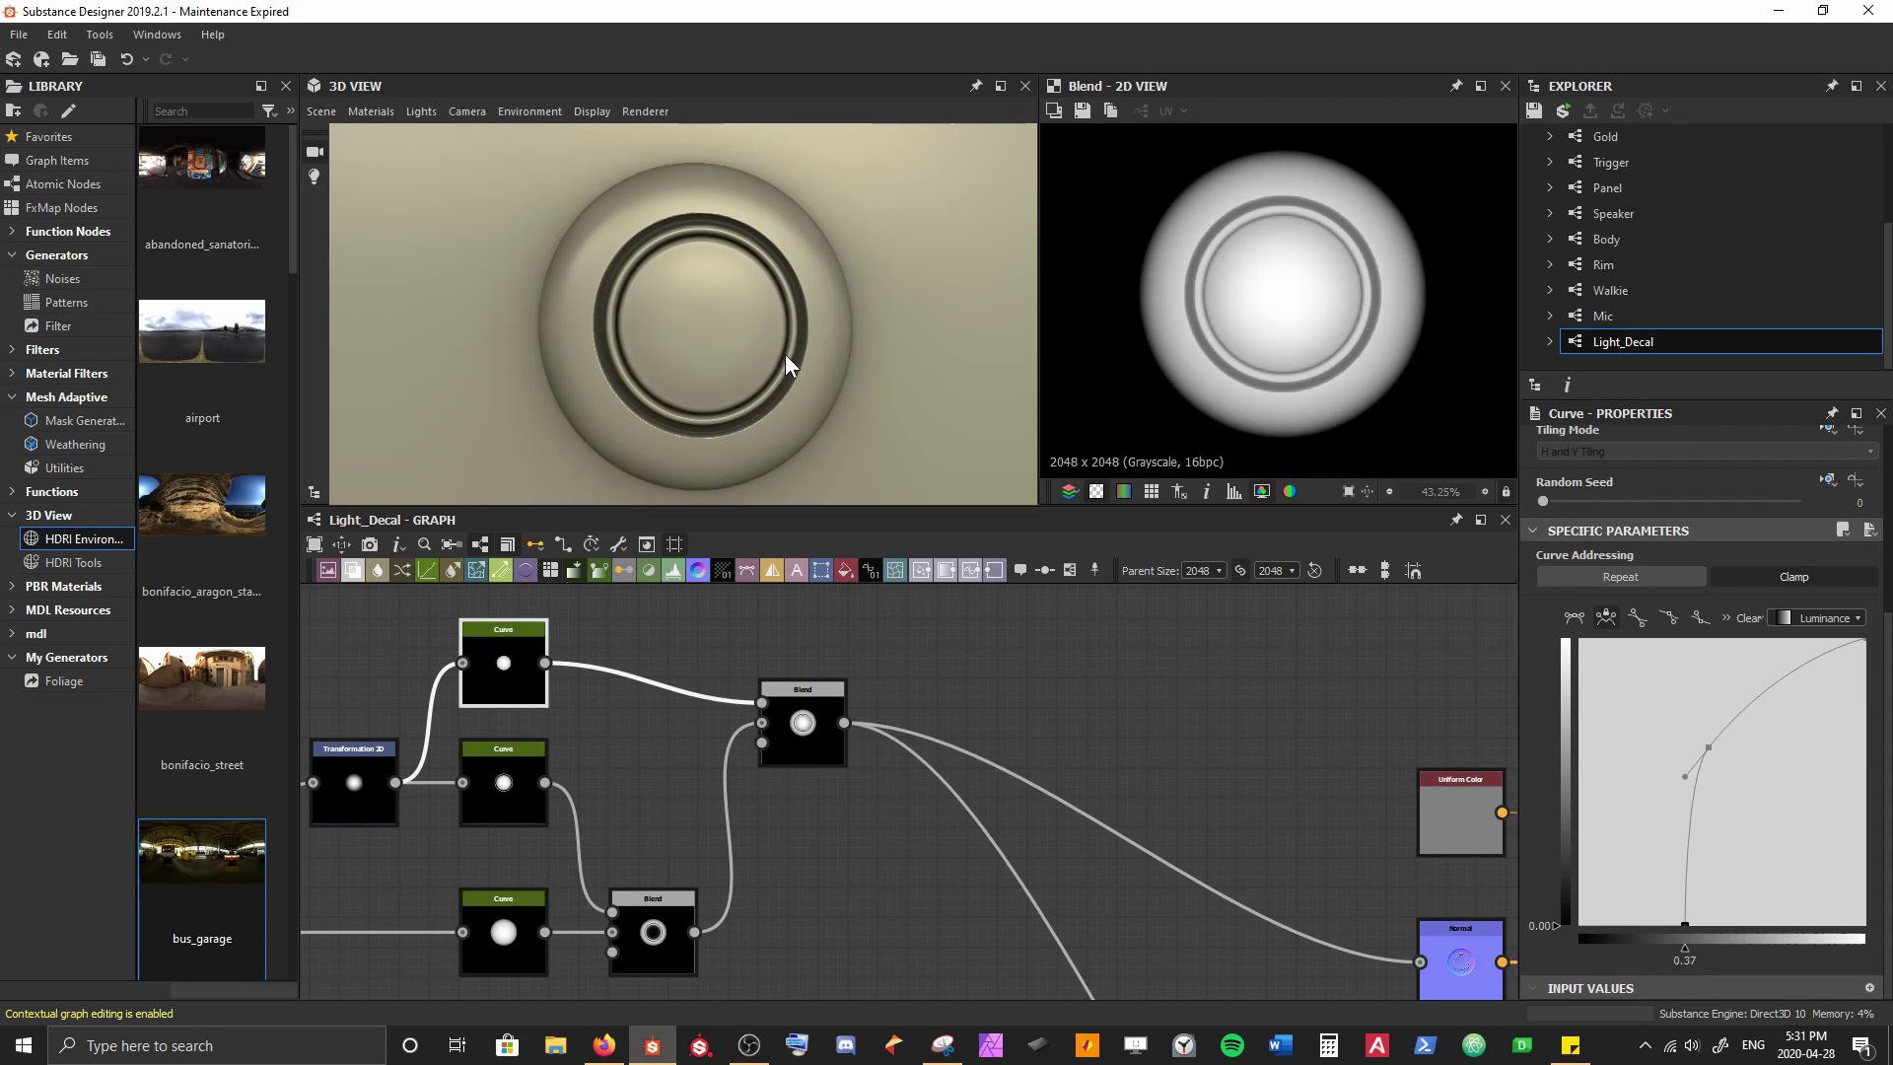
scroll(771, 347, up, 2)
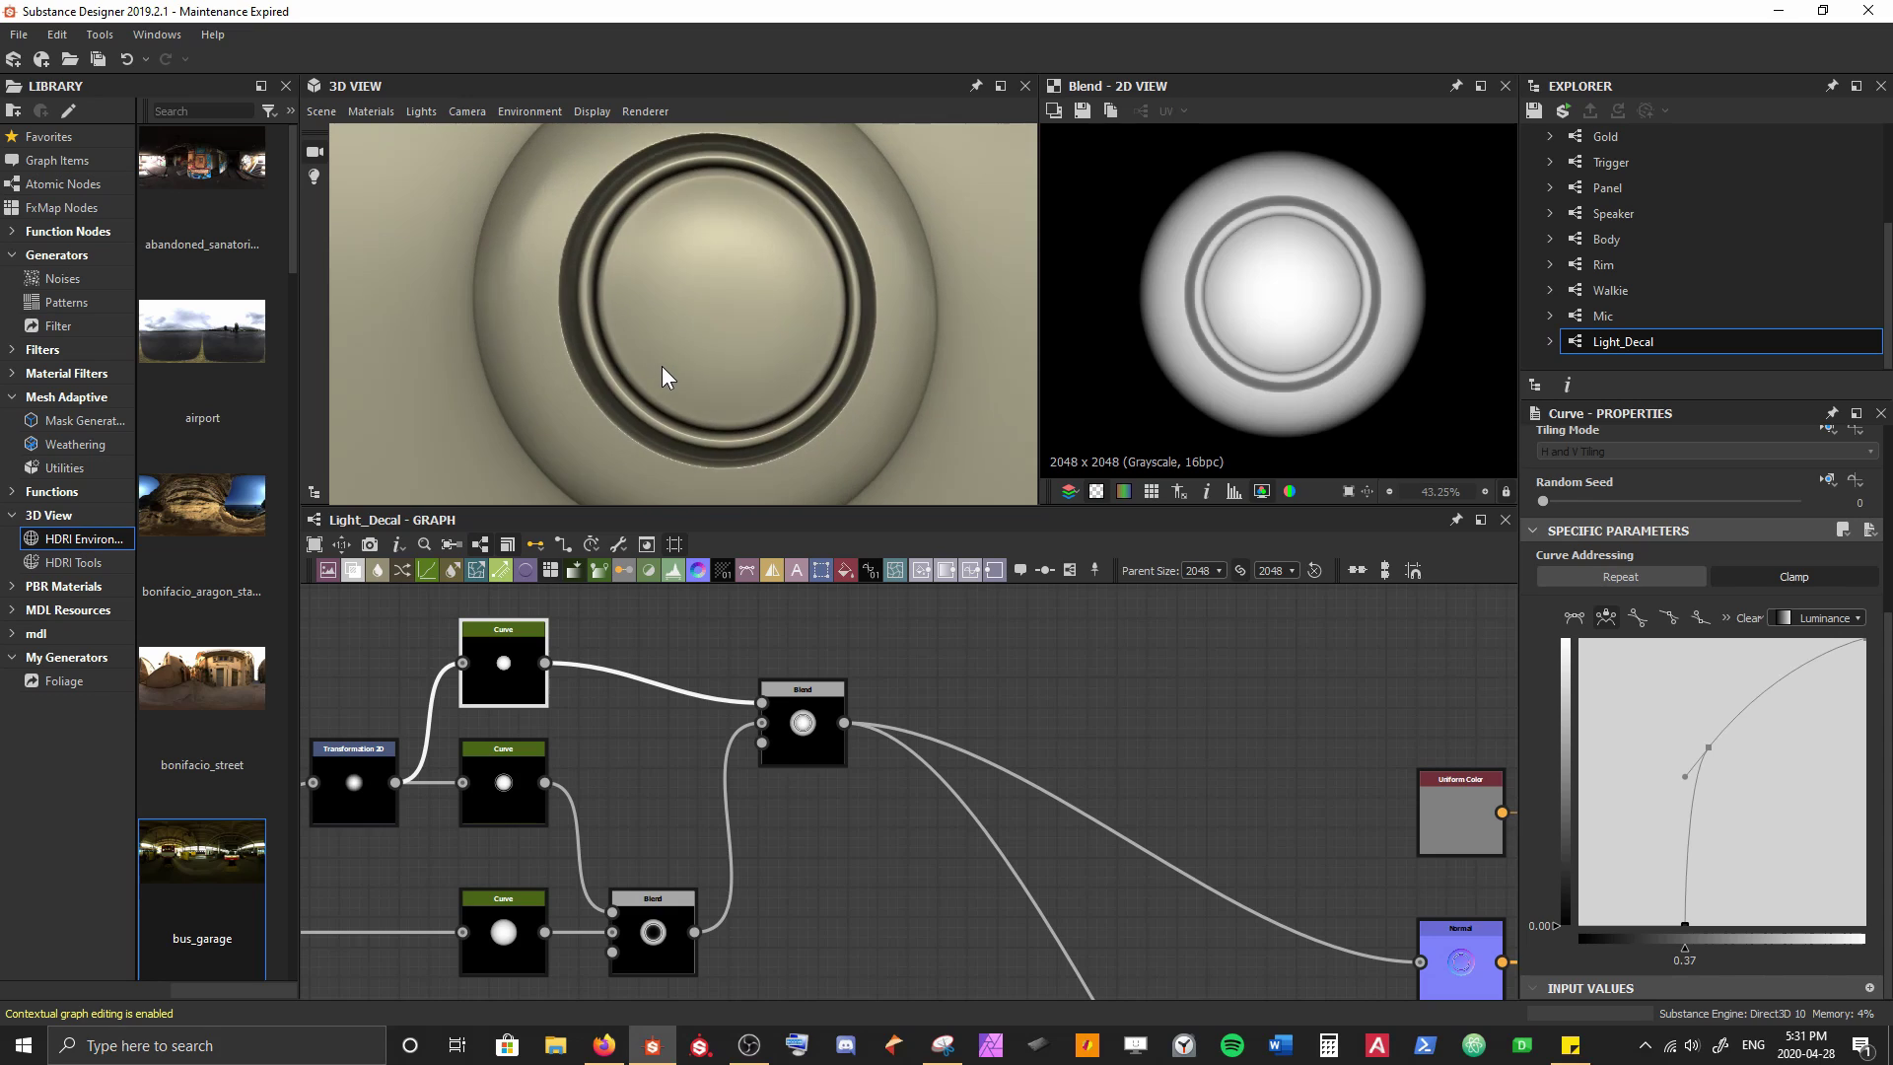
scroll(660, 364, up, 2)
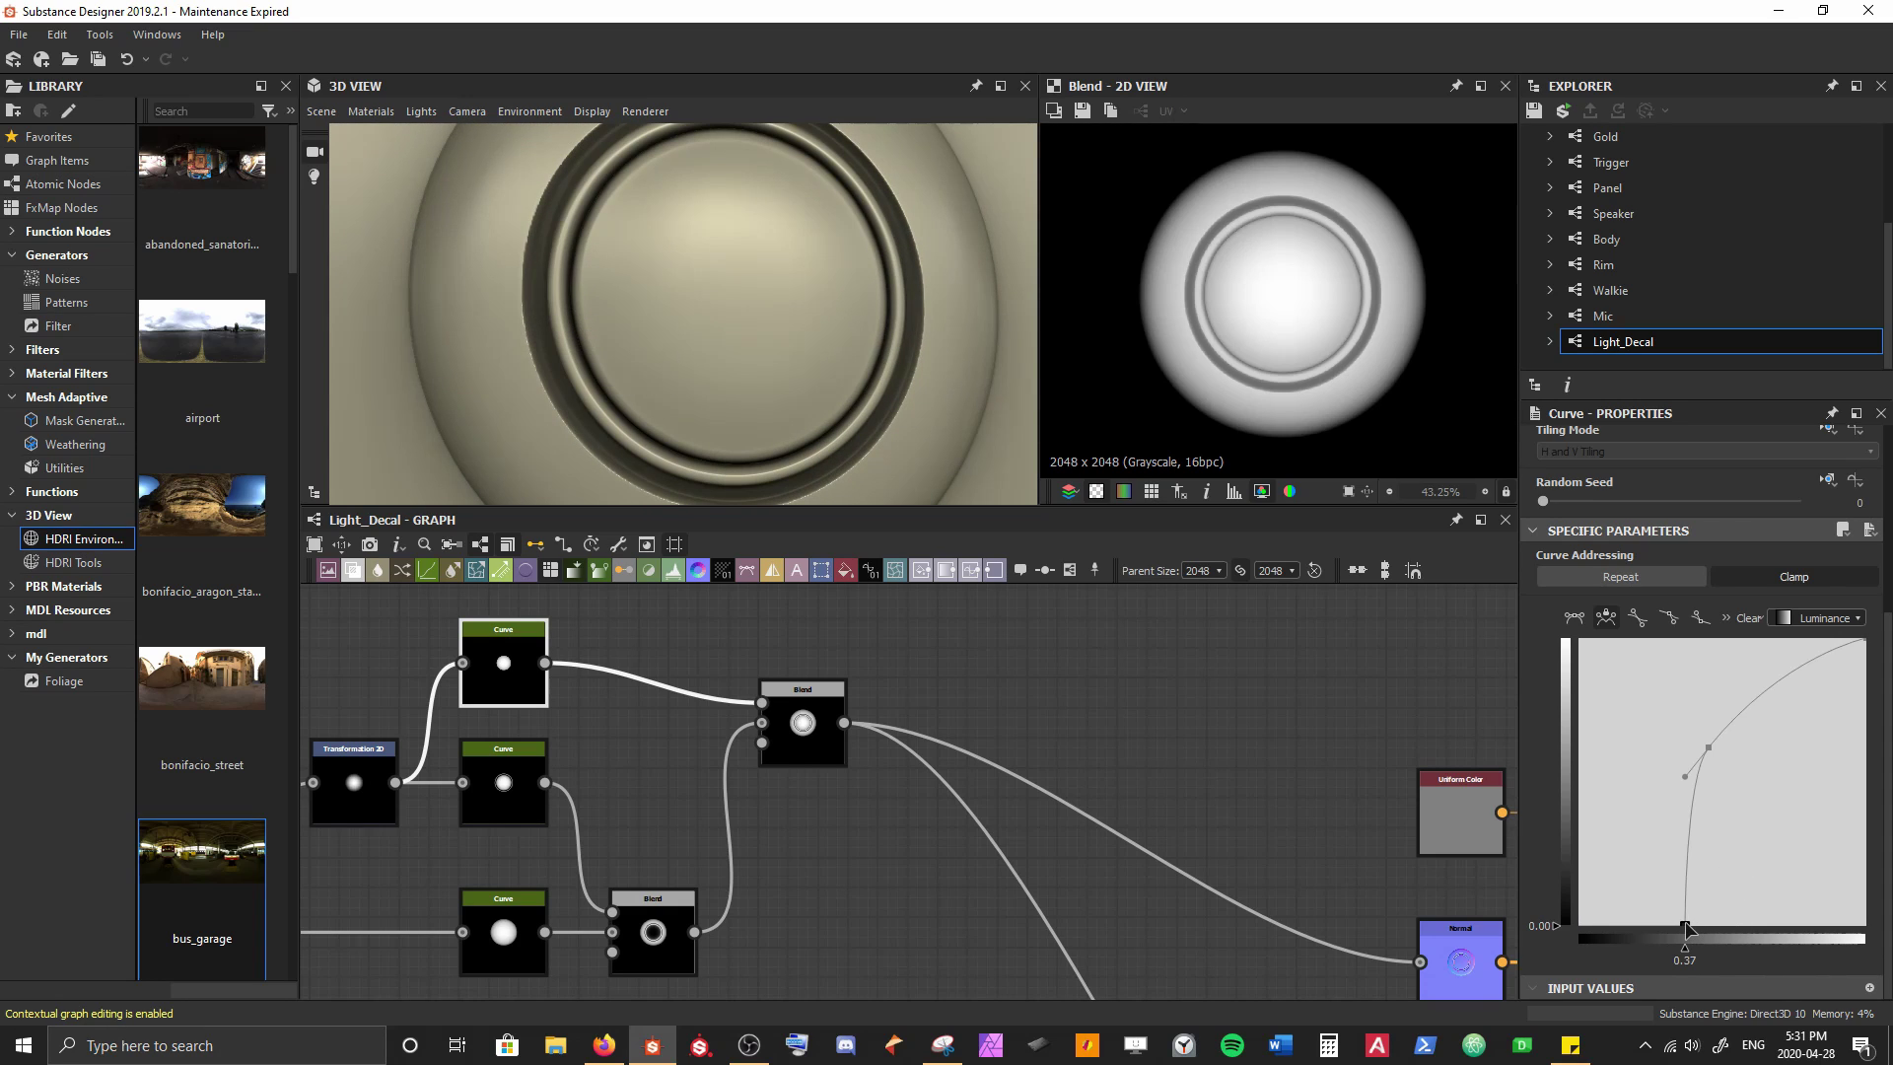
drag(1684, 928, 1676, 946)
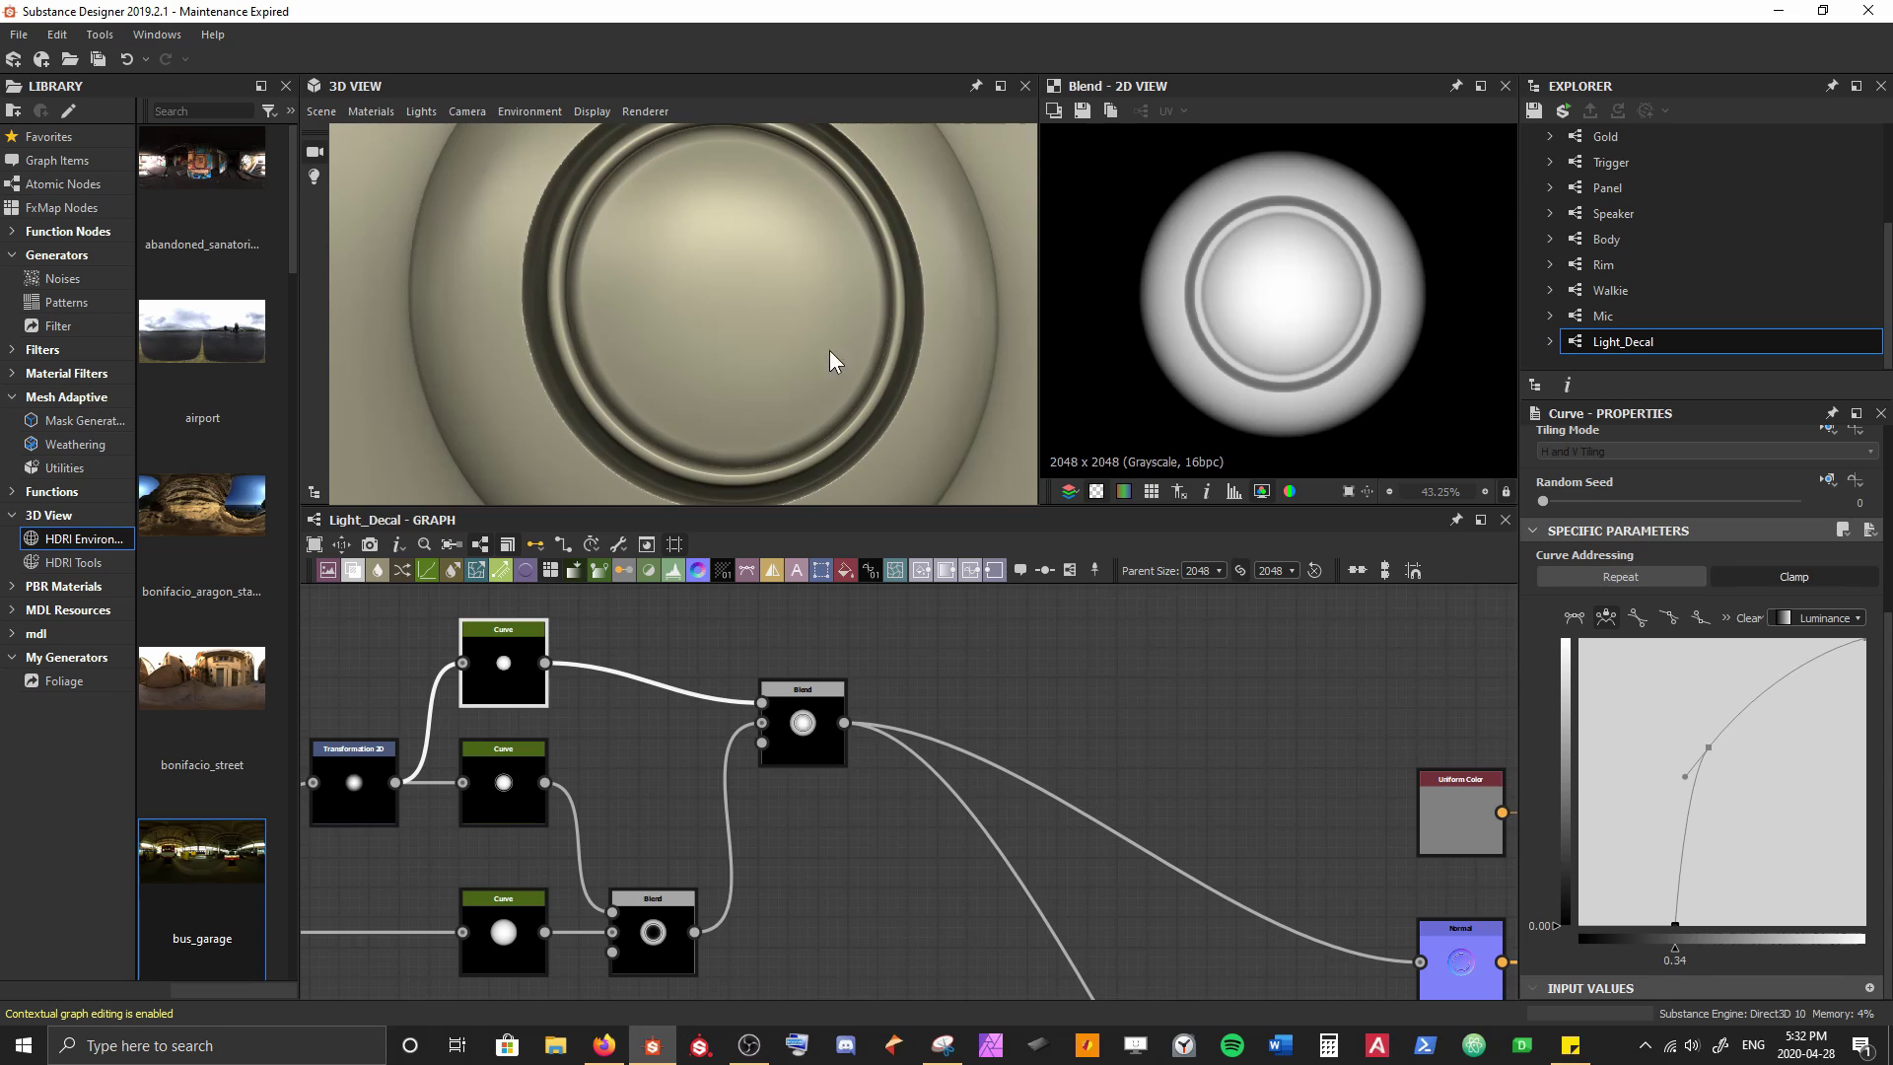
scroll(830, 351, down, 2)
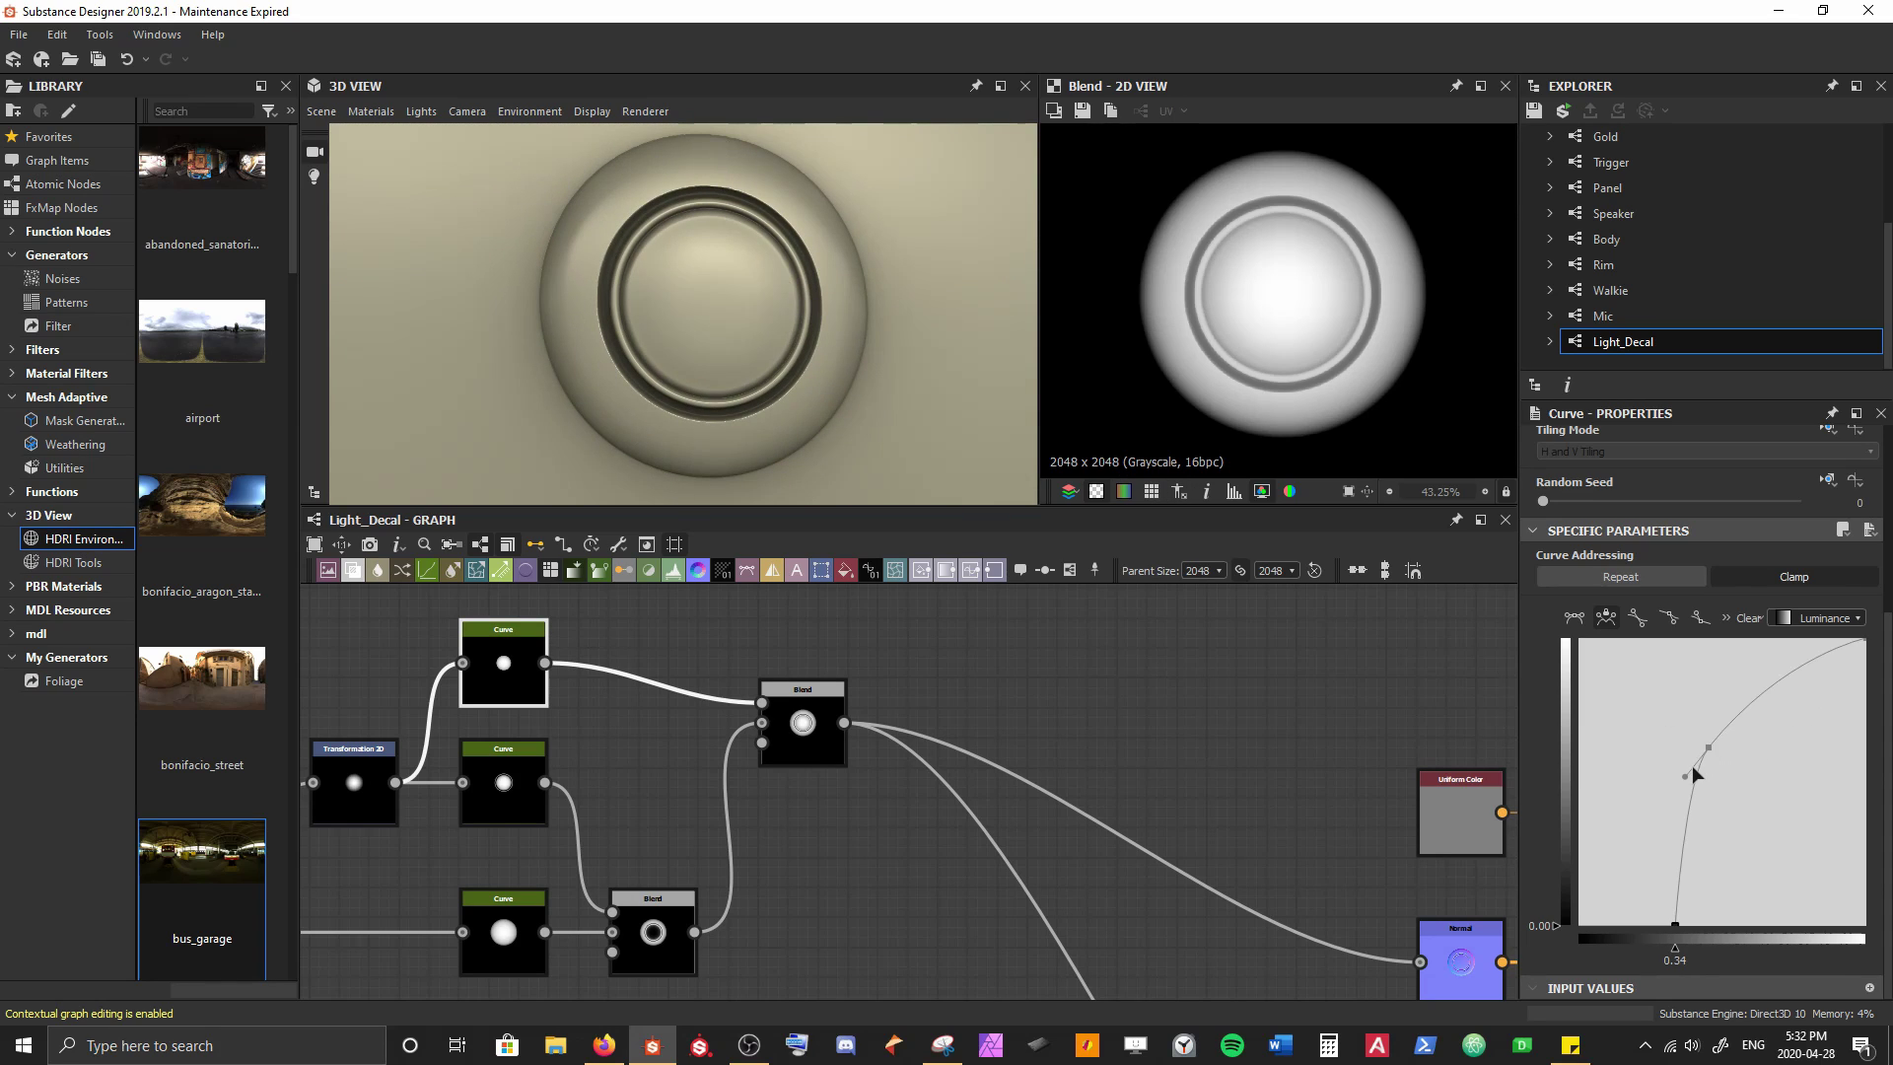
Try the curve's middle point at about 0.48, 0.57 with its upper handle at about 0.73, 0.84, and delete that point
mouse_move(1706, 749)
mouse_down()
mouse_move(1740, 720)
mouse_move(1690, 767)
mouse_move(1731, 725)
mouse_move(1705, 759)
mouse_move(1719, 767)
mouse_up()
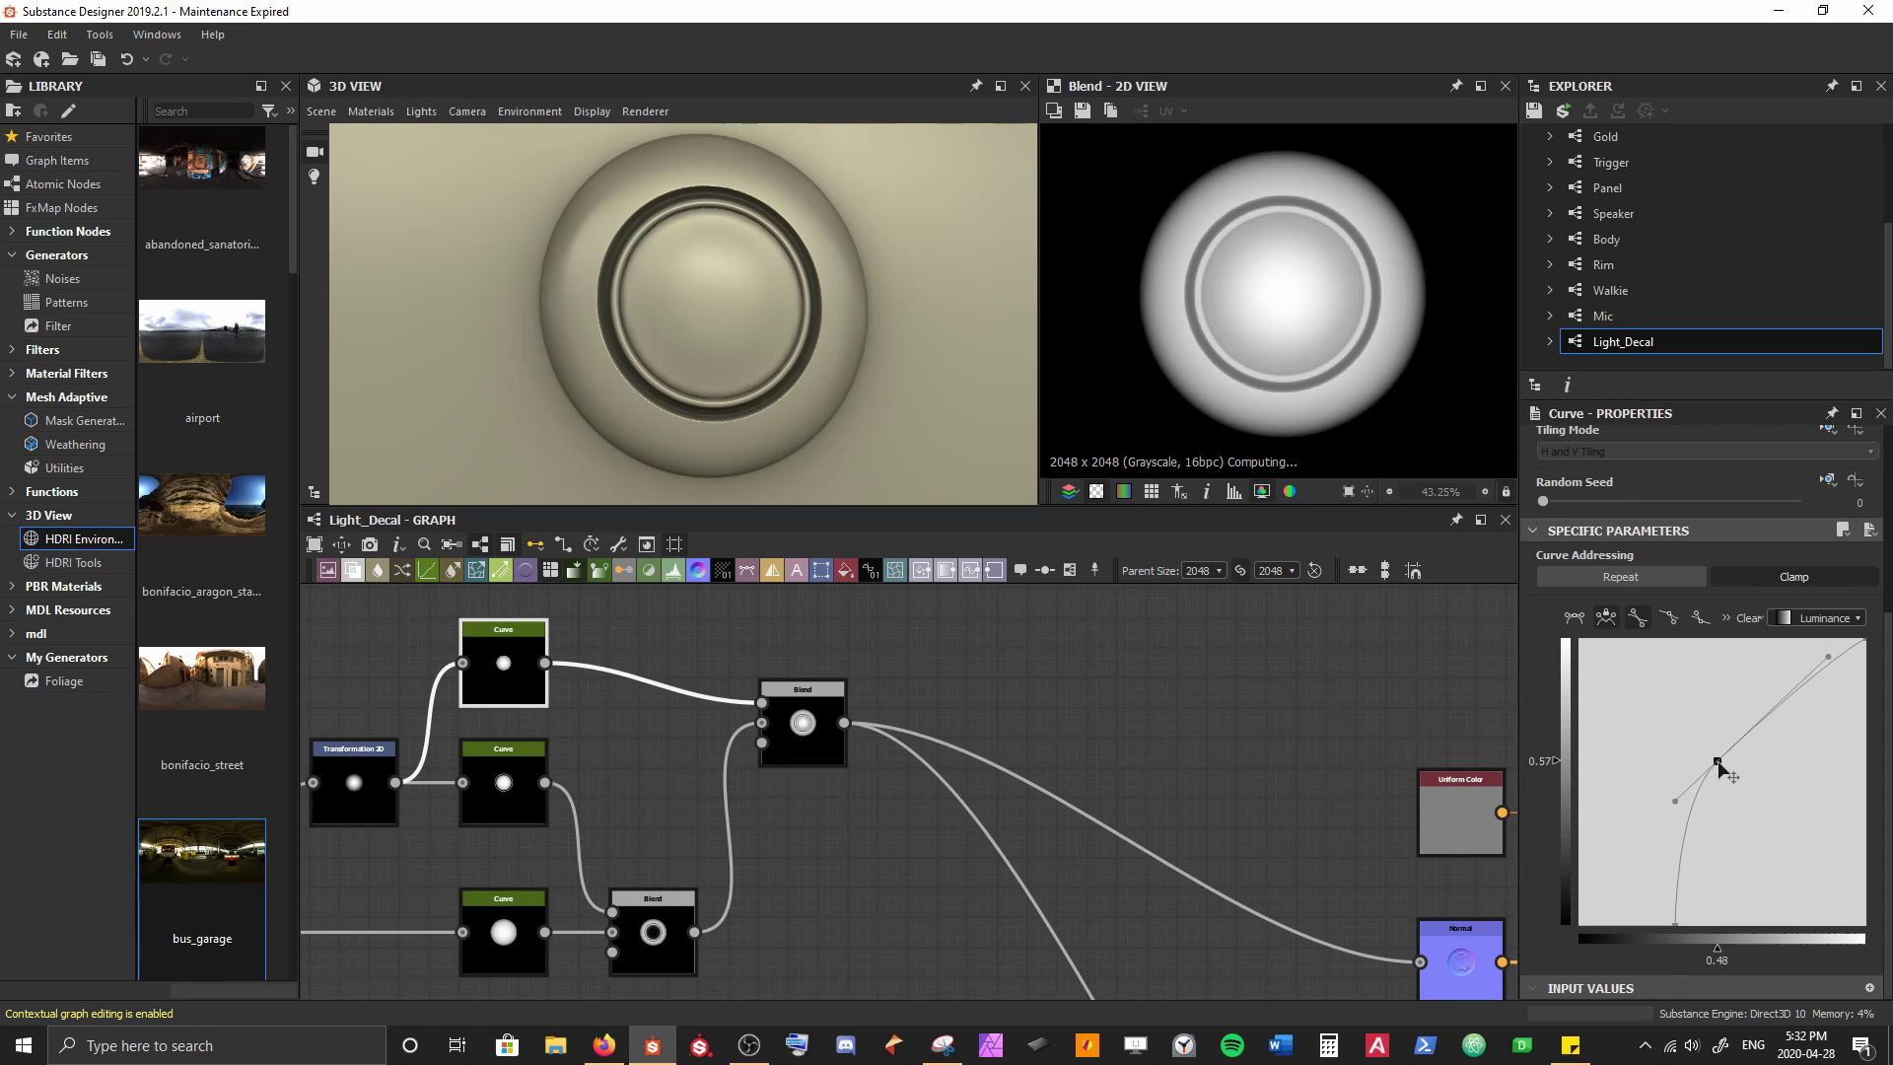
drag(1826, 654, 1789, 683)
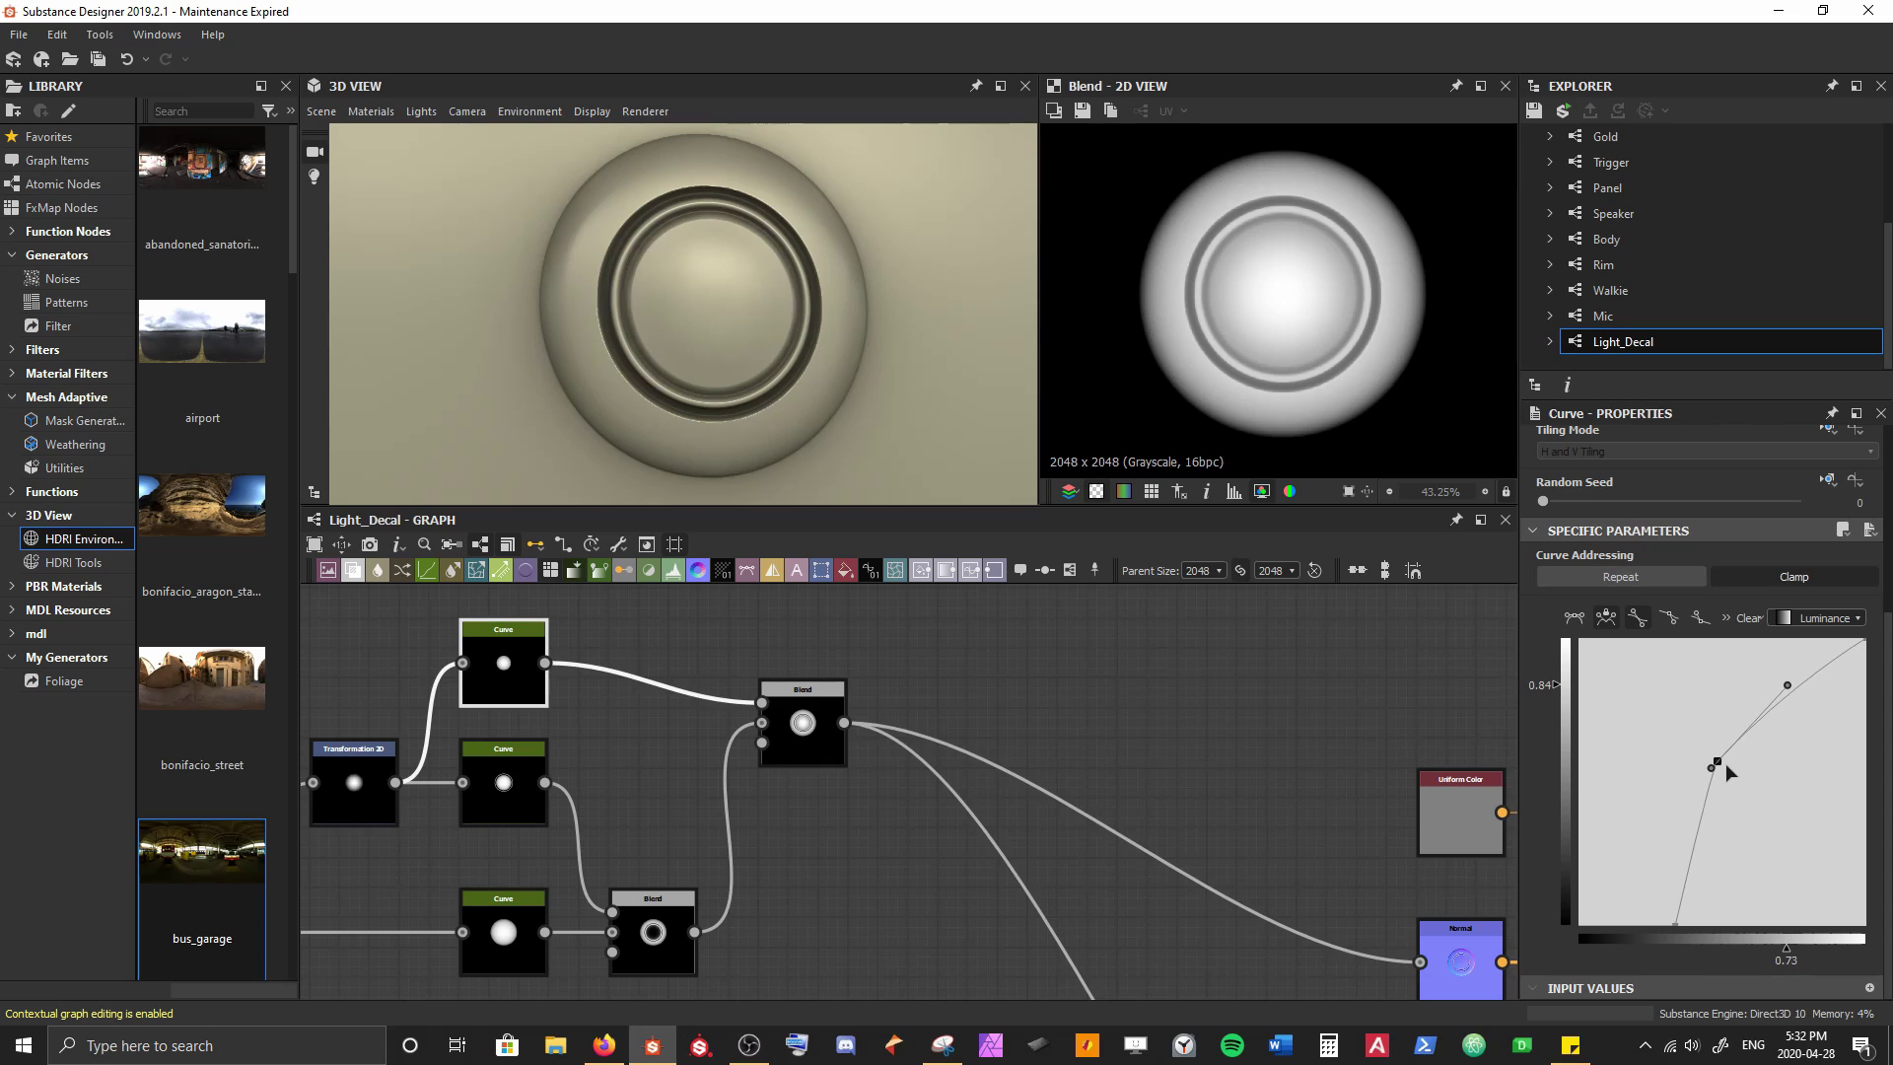
key(Delete)
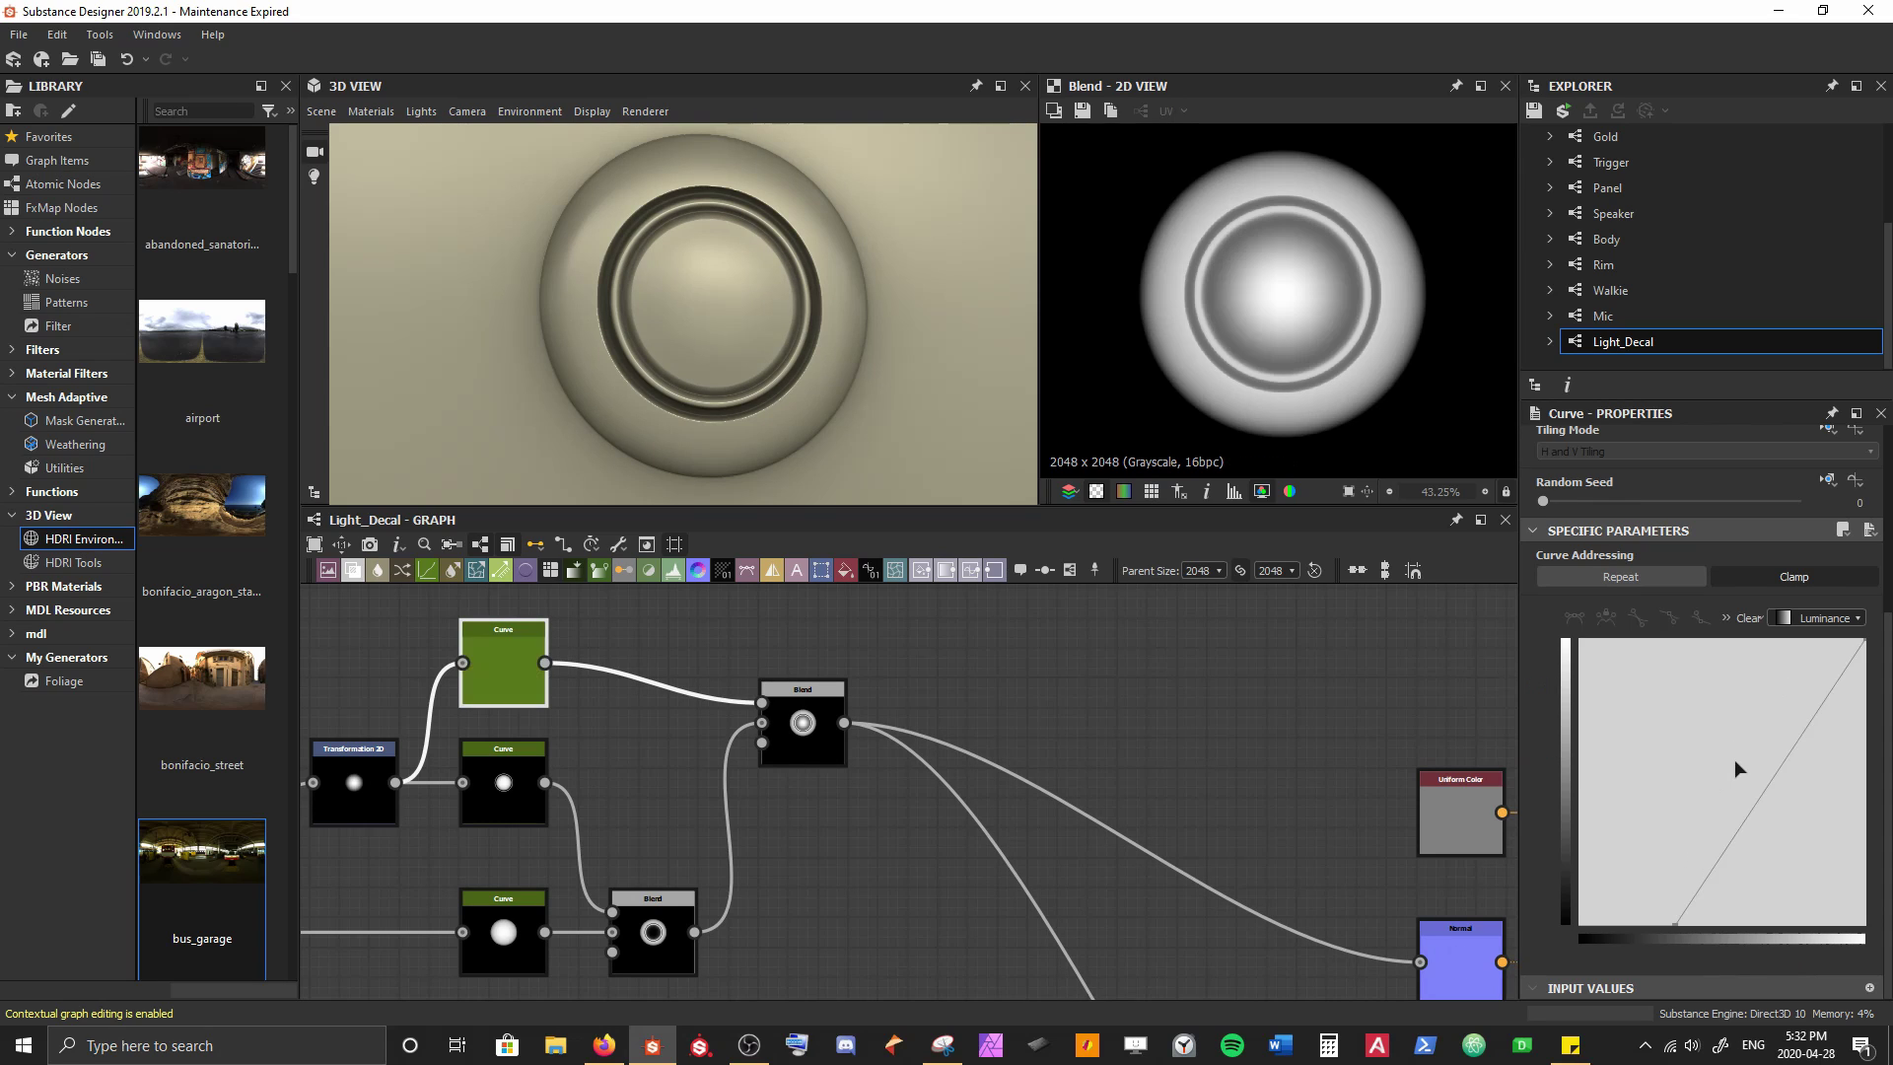
Add a new middle point at about 0.61, 0.66 with a slanted tangent, and lower the curve's end point slightly
double_click(1766, 787)
drag(1763, 786, 1794, 698)
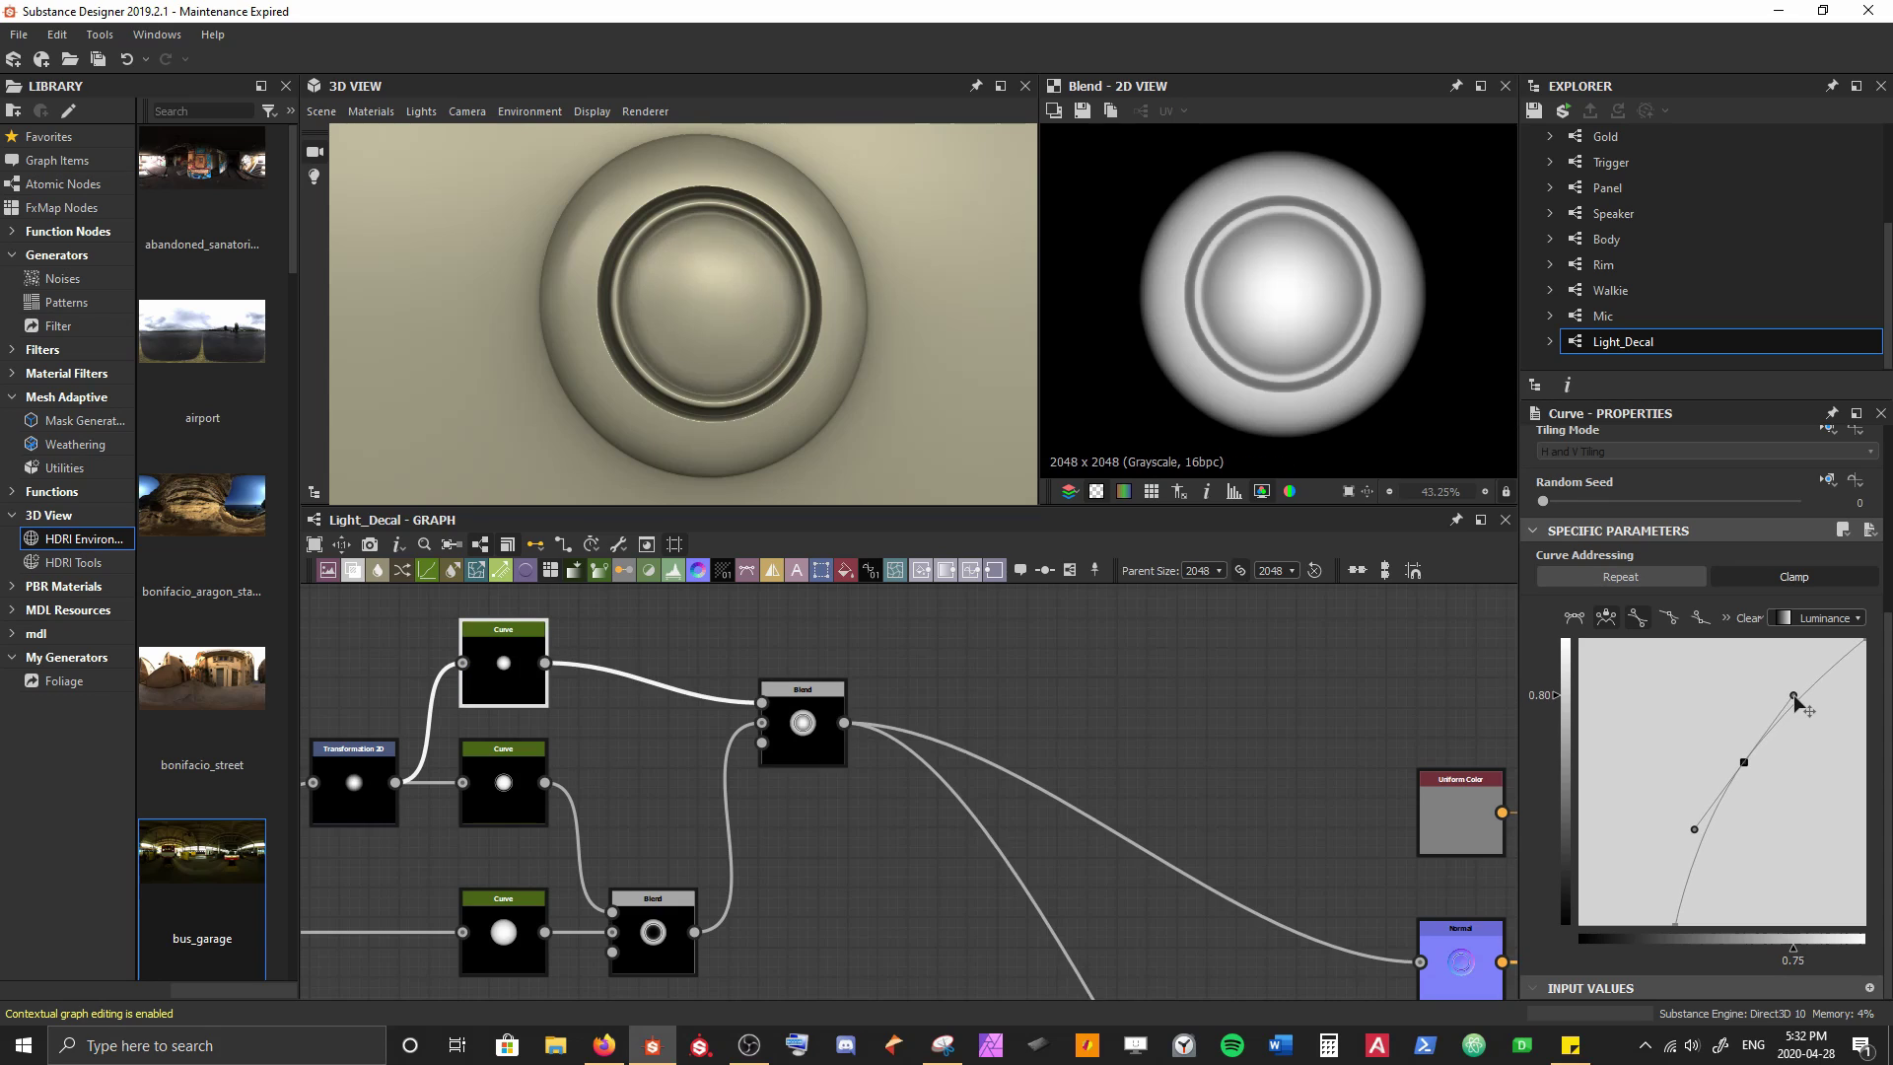
drag(1745, 765, 1740, 756)
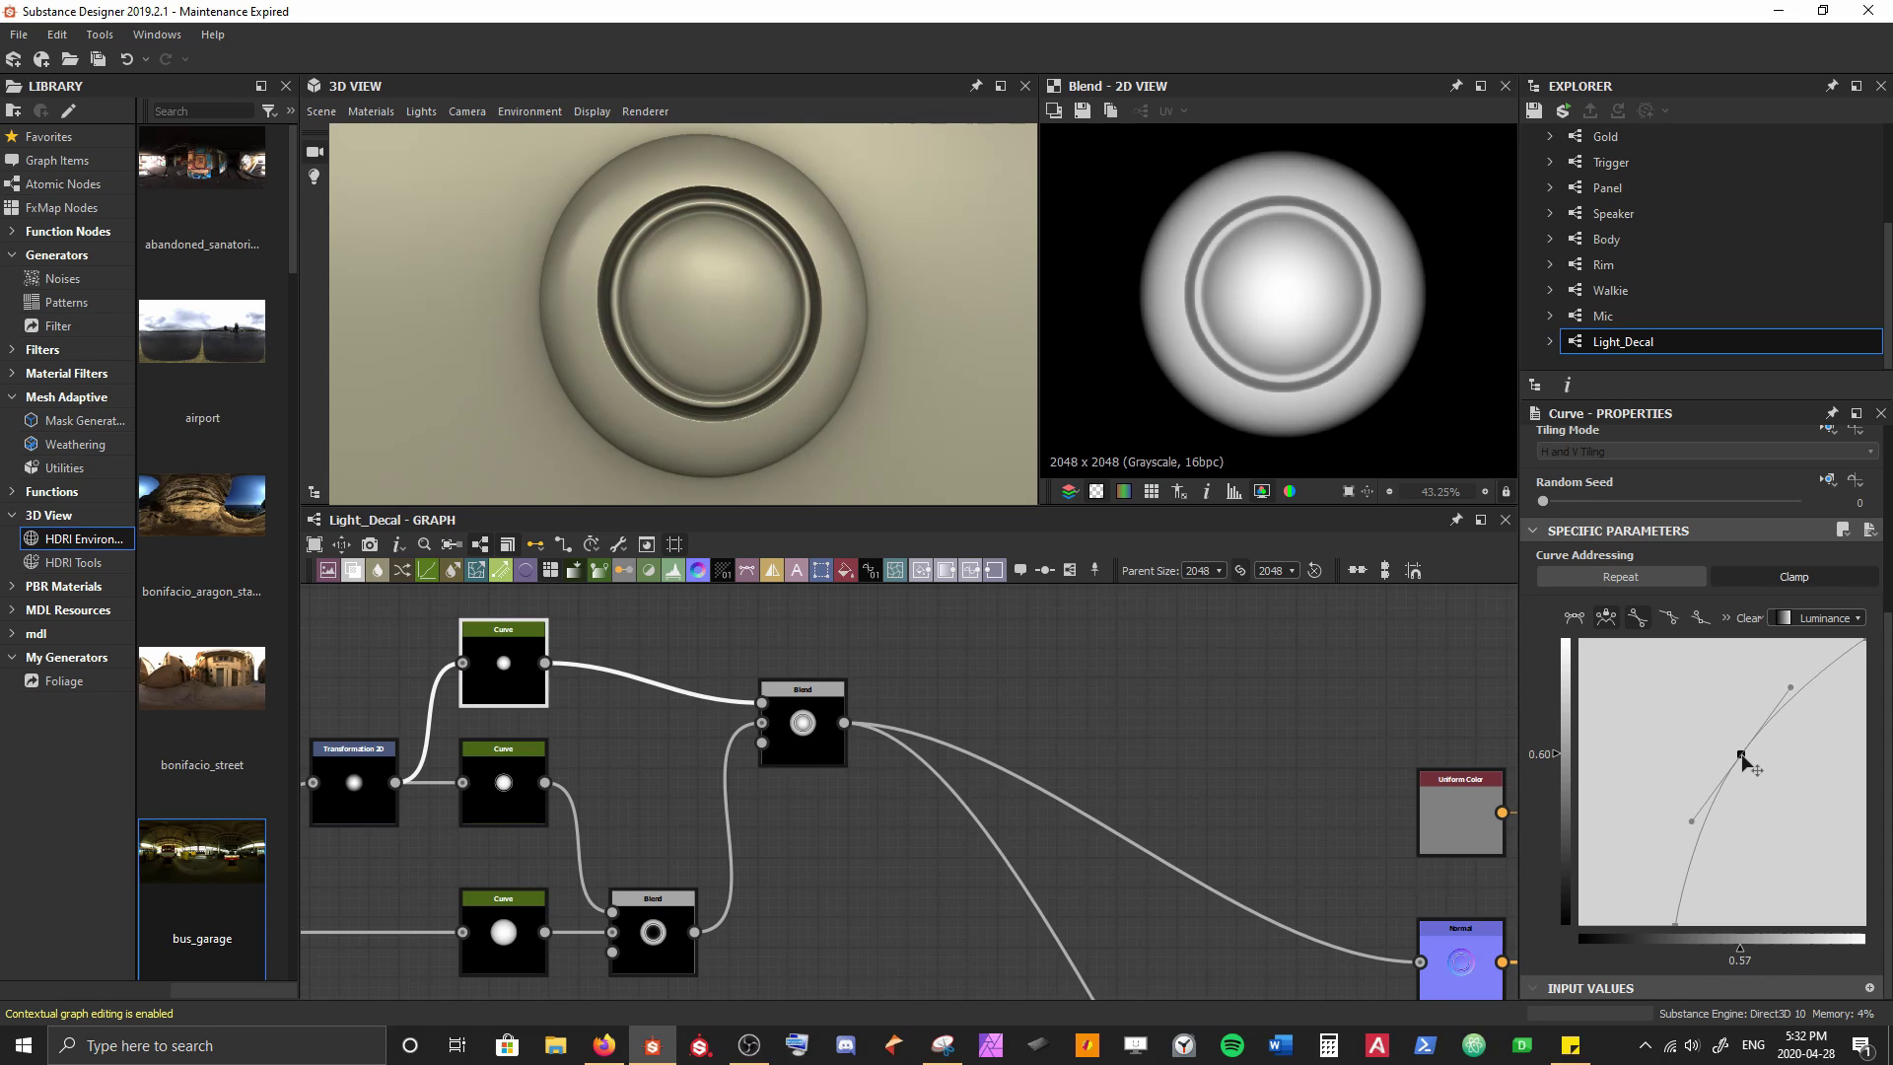
drag(1867, 640, 1877, 649)
drag(1741, 755, 1754, 741)
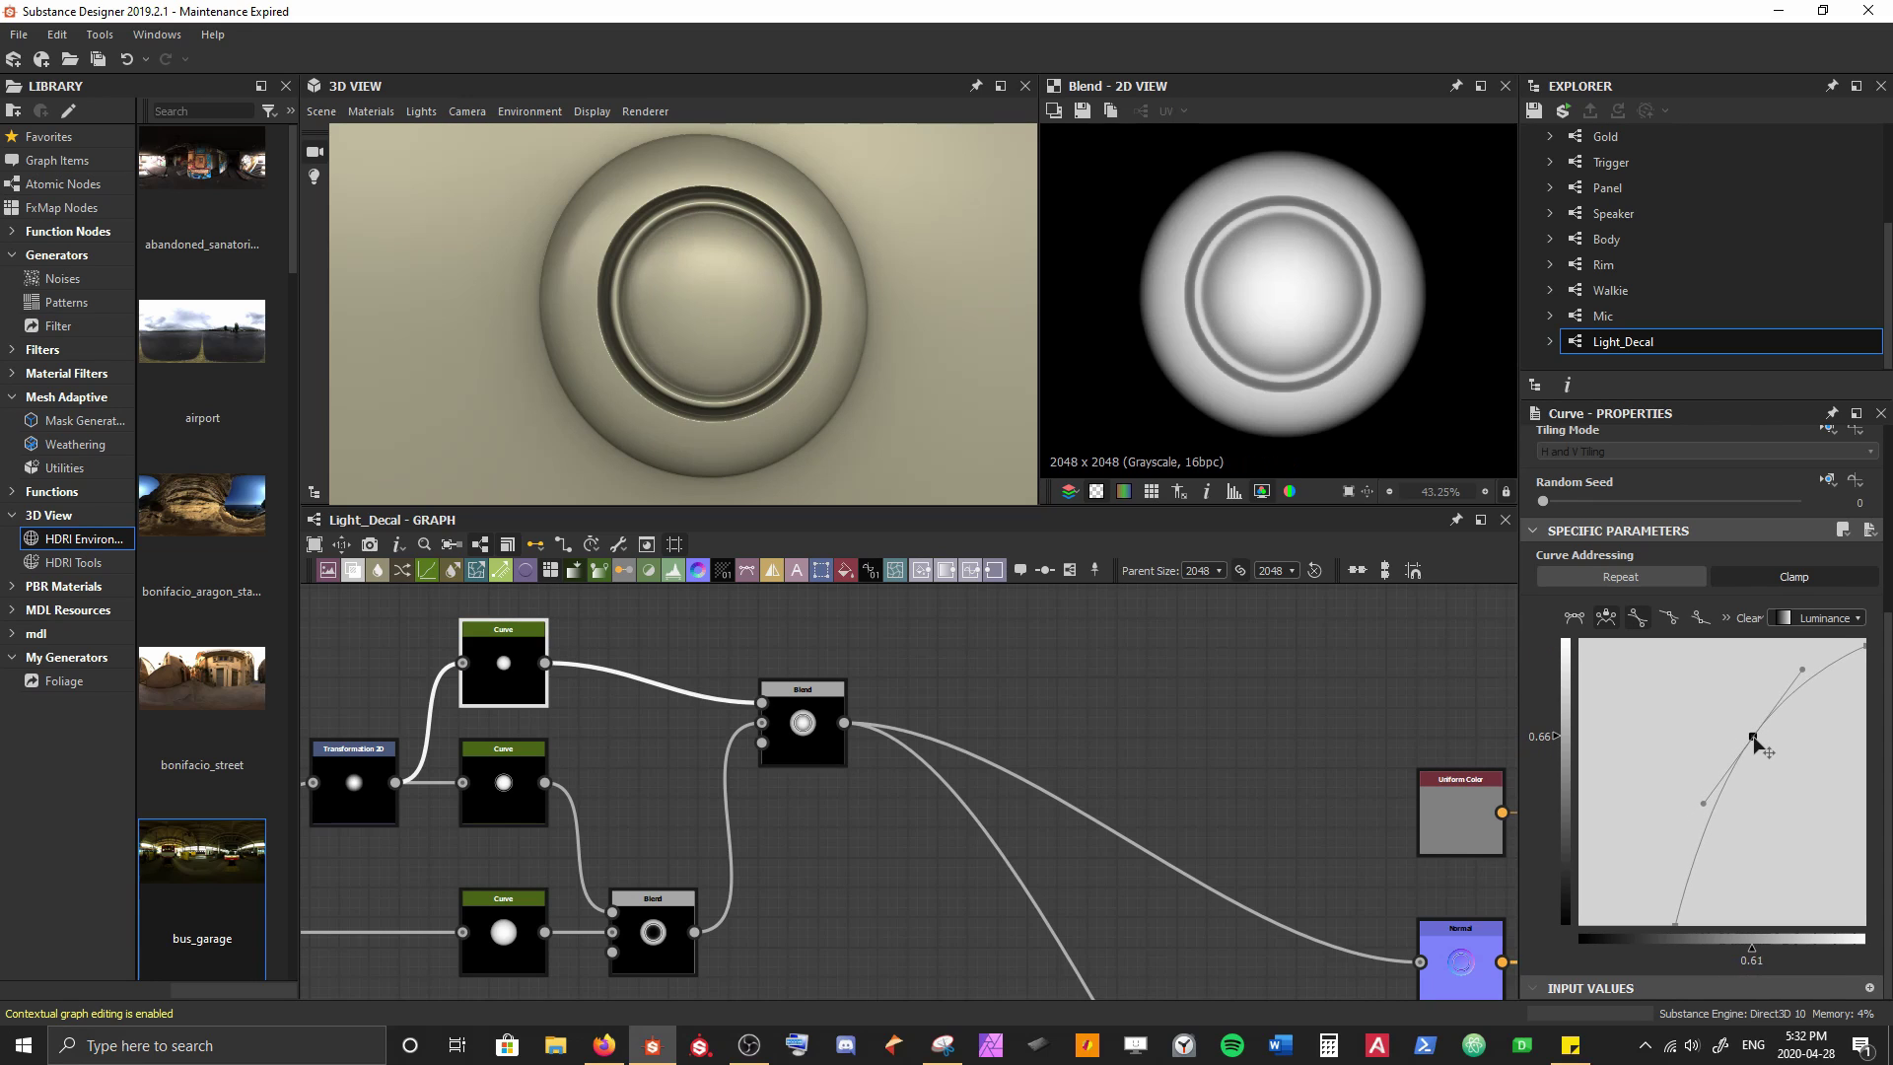
Move the curve's start point along the base to about 0.38, 0.00, and inspect the domed centre in the 3D view
mouse_move(718, 316)
mouse_down()
mouse_move(752, 287)
mouse_move(669, 313)
mouse_move(722, 260)
mouse_move(727, 286)
mouse_up()
scroll(728, 286, up, 3)
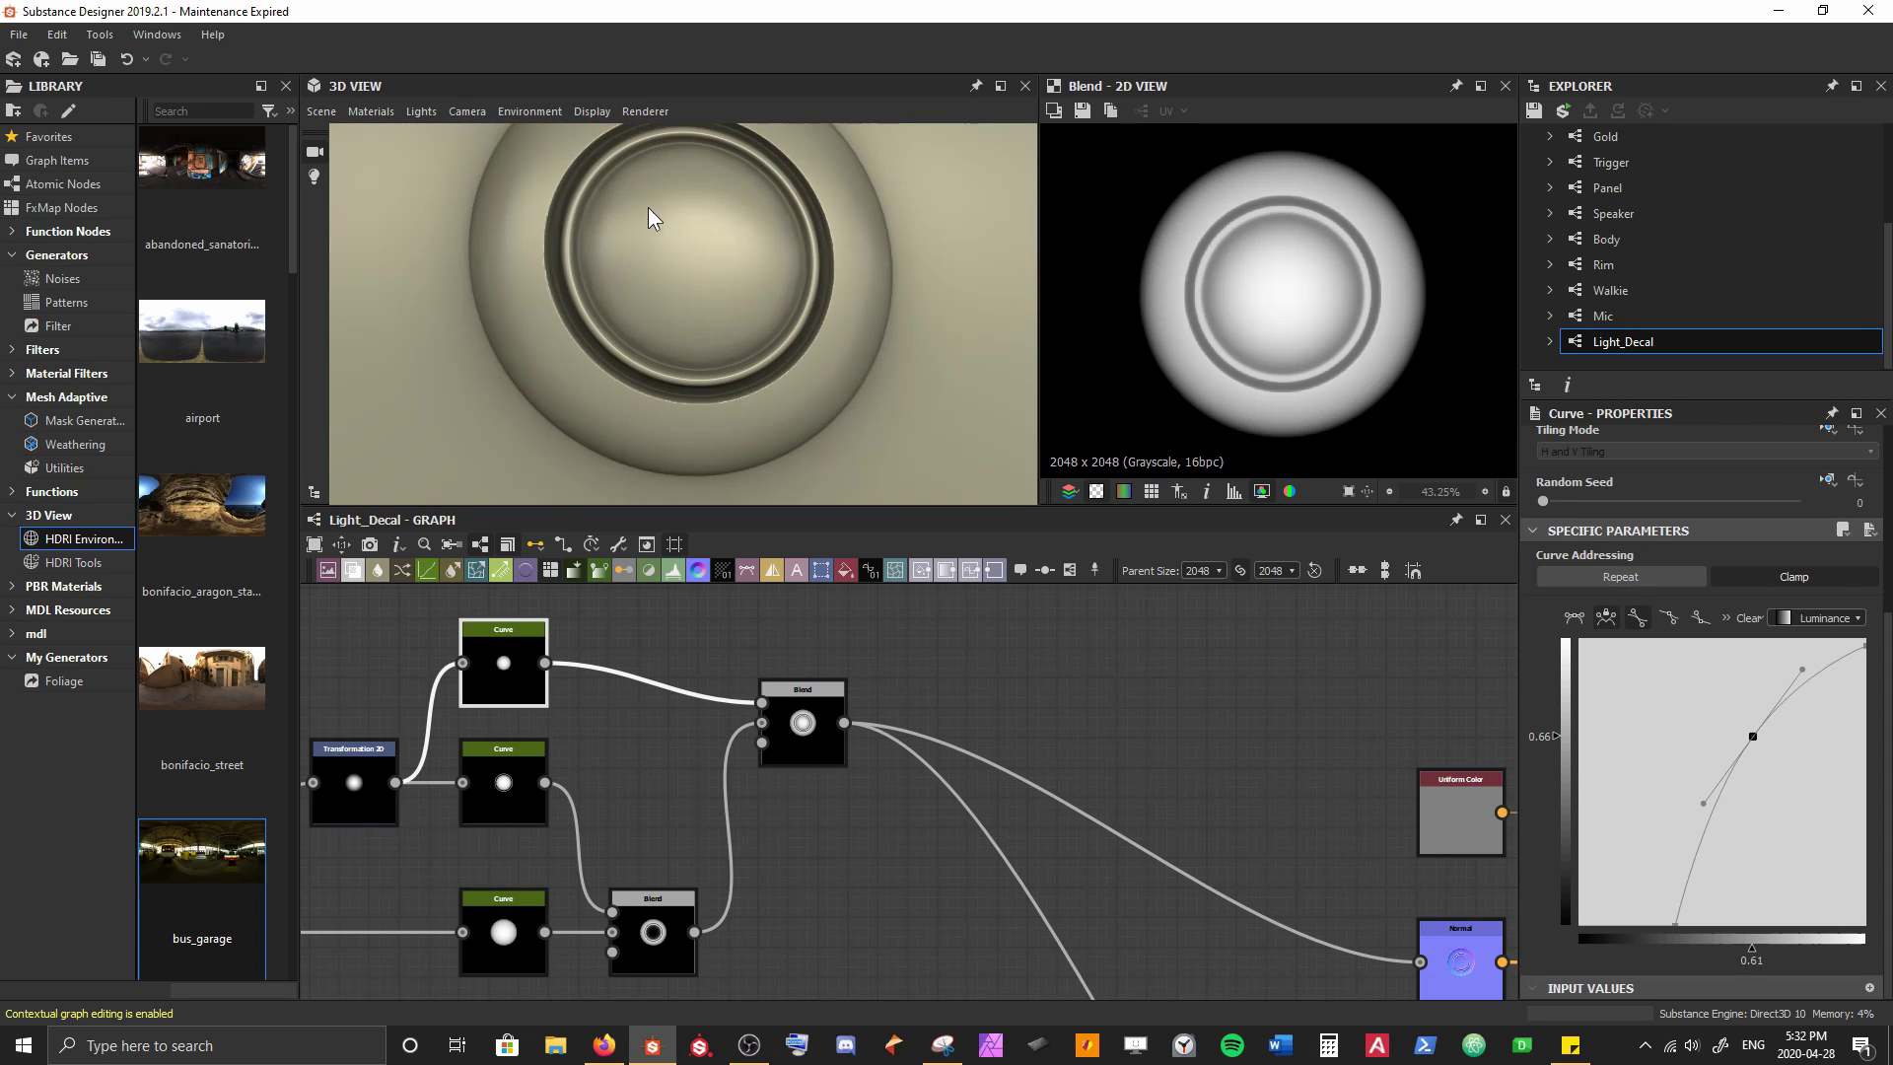
click(1677, 927)
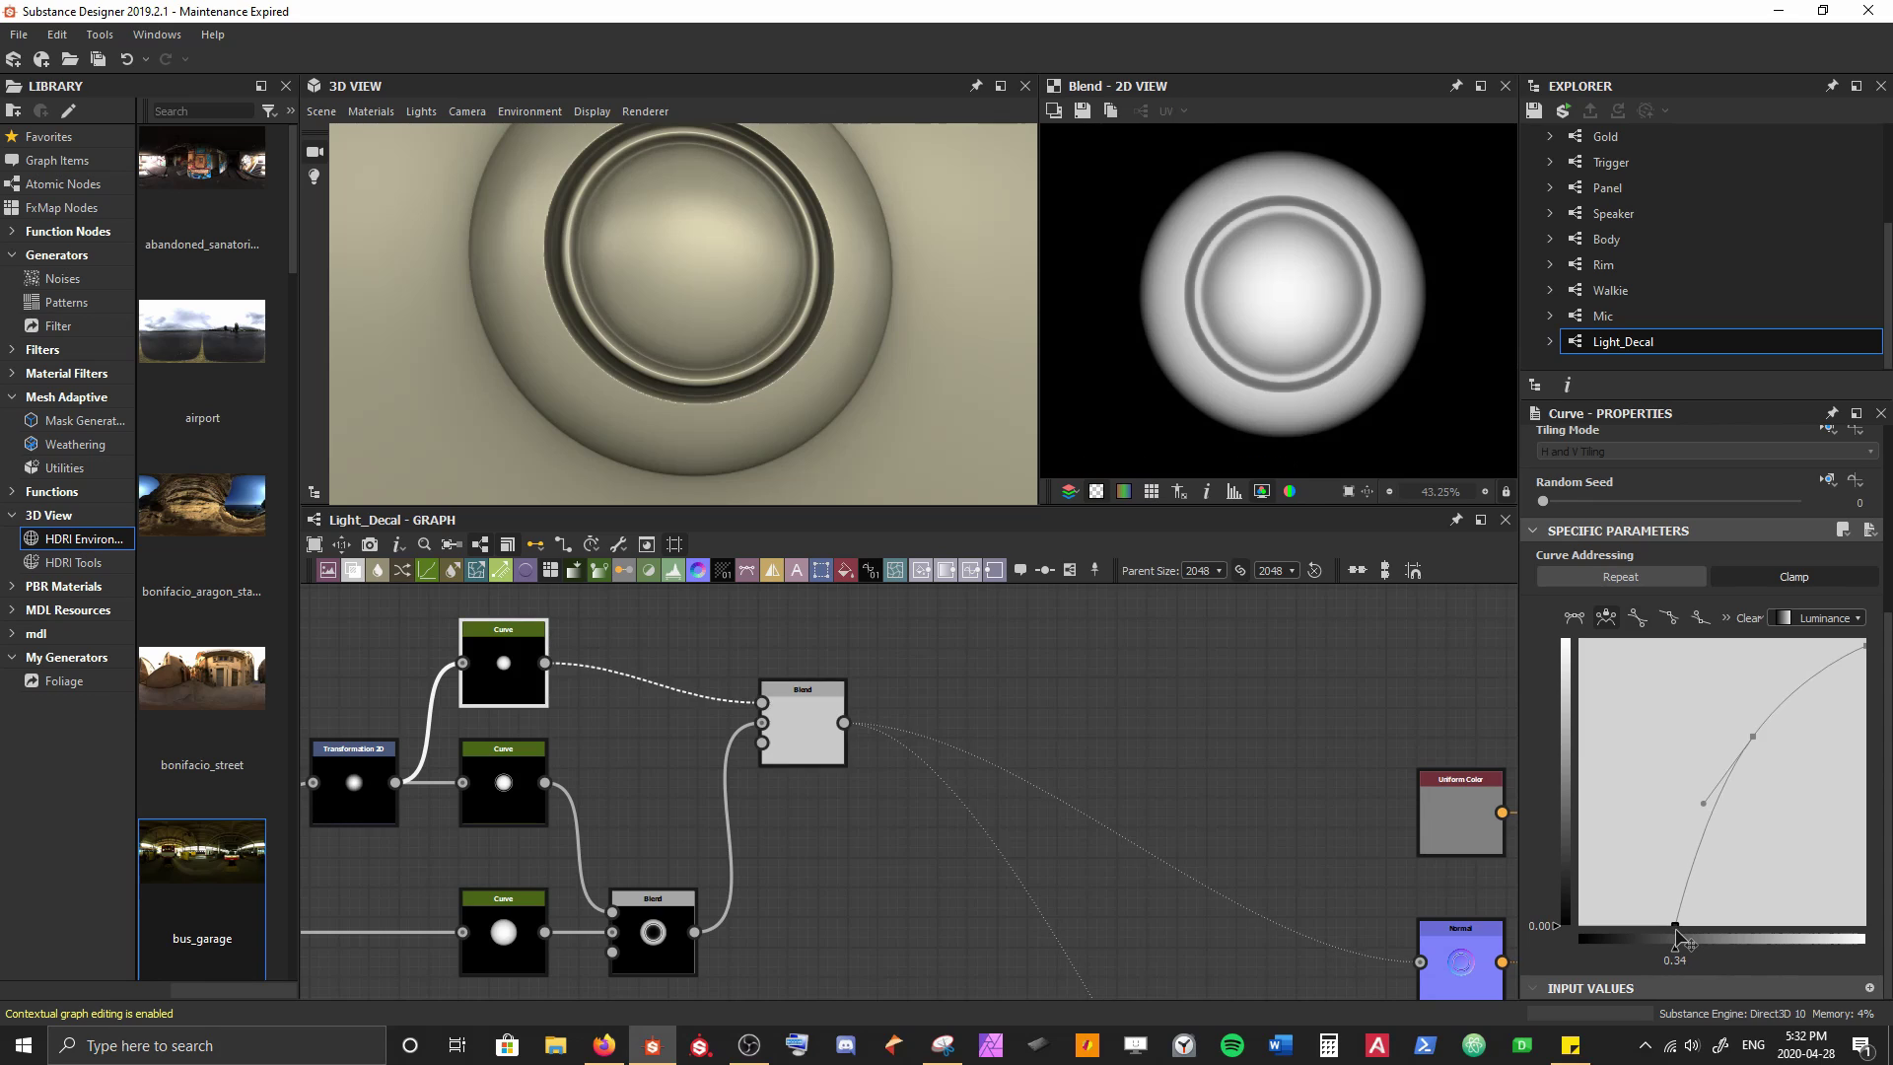
drag(1682, 934, 1691, 937)
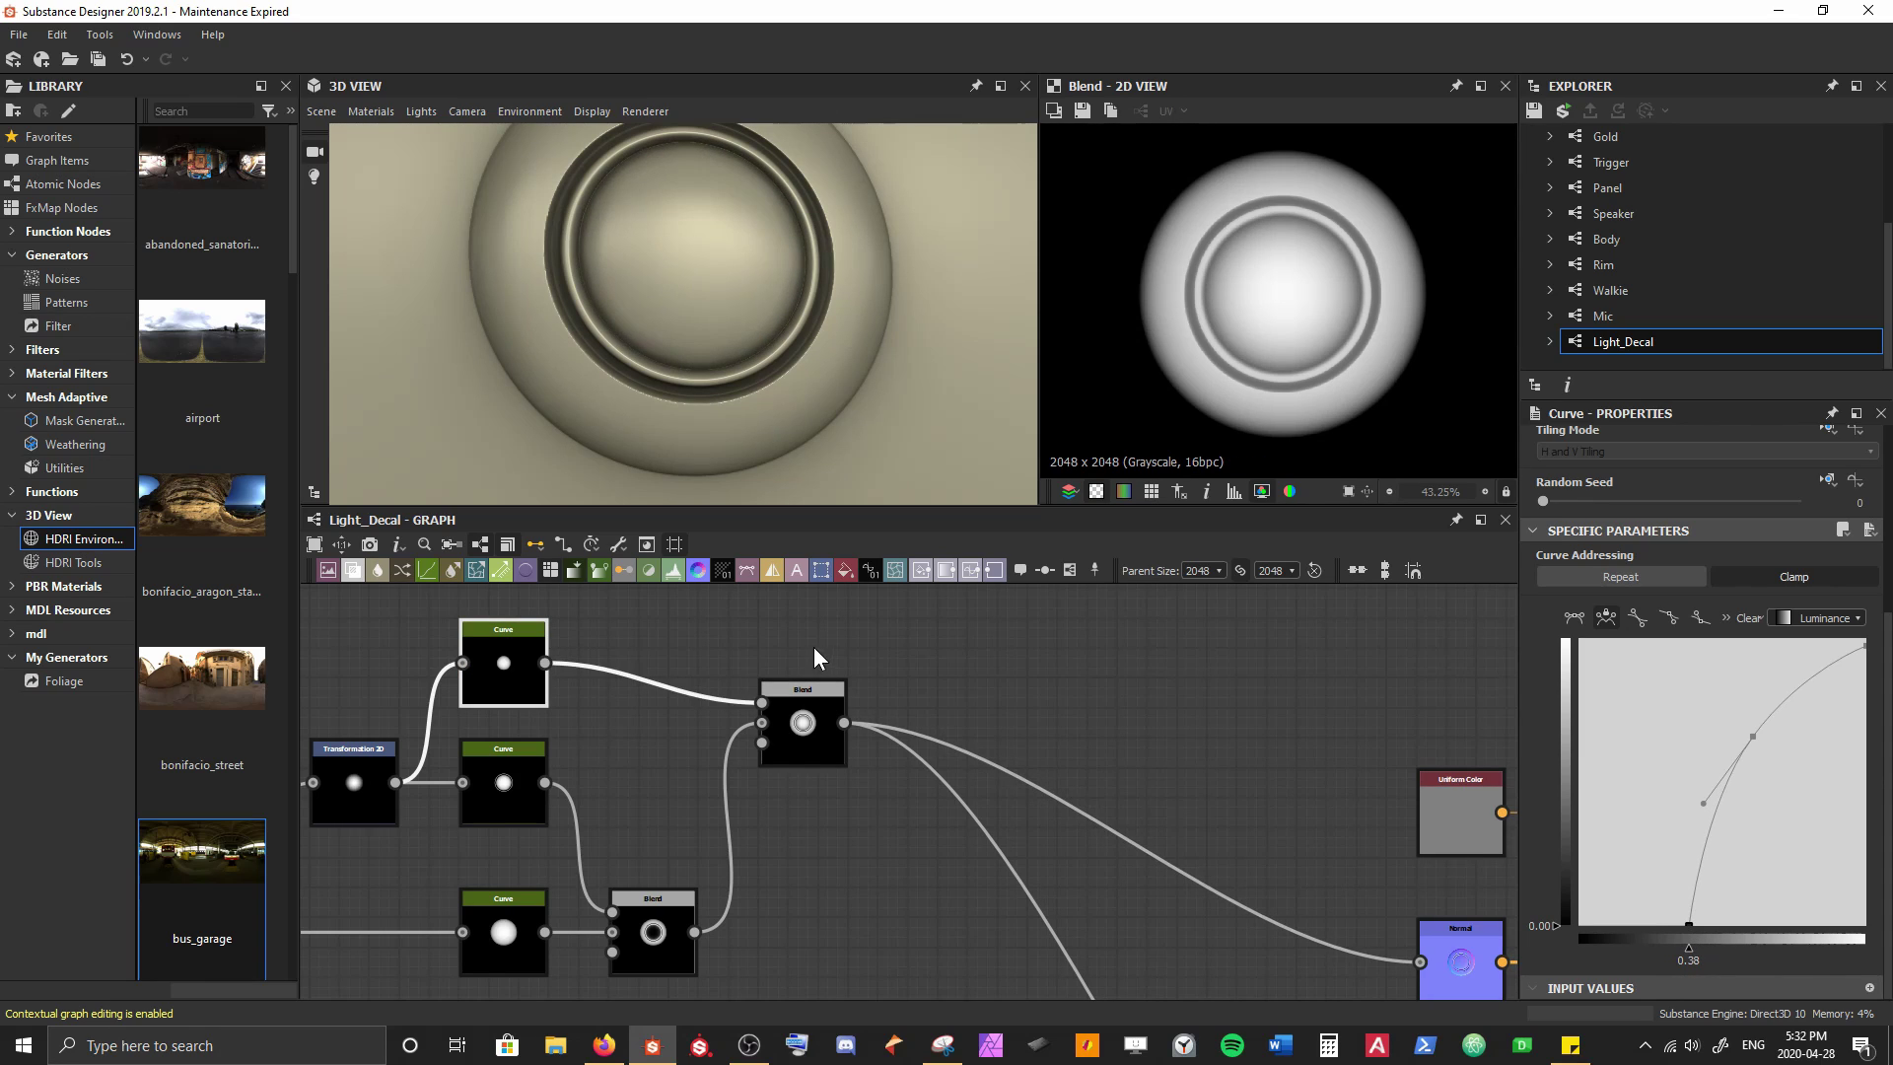
drag(861, 281, 541, 316)
scroll(629, 357, up, 4)
scroll(567, 347, down, 3)
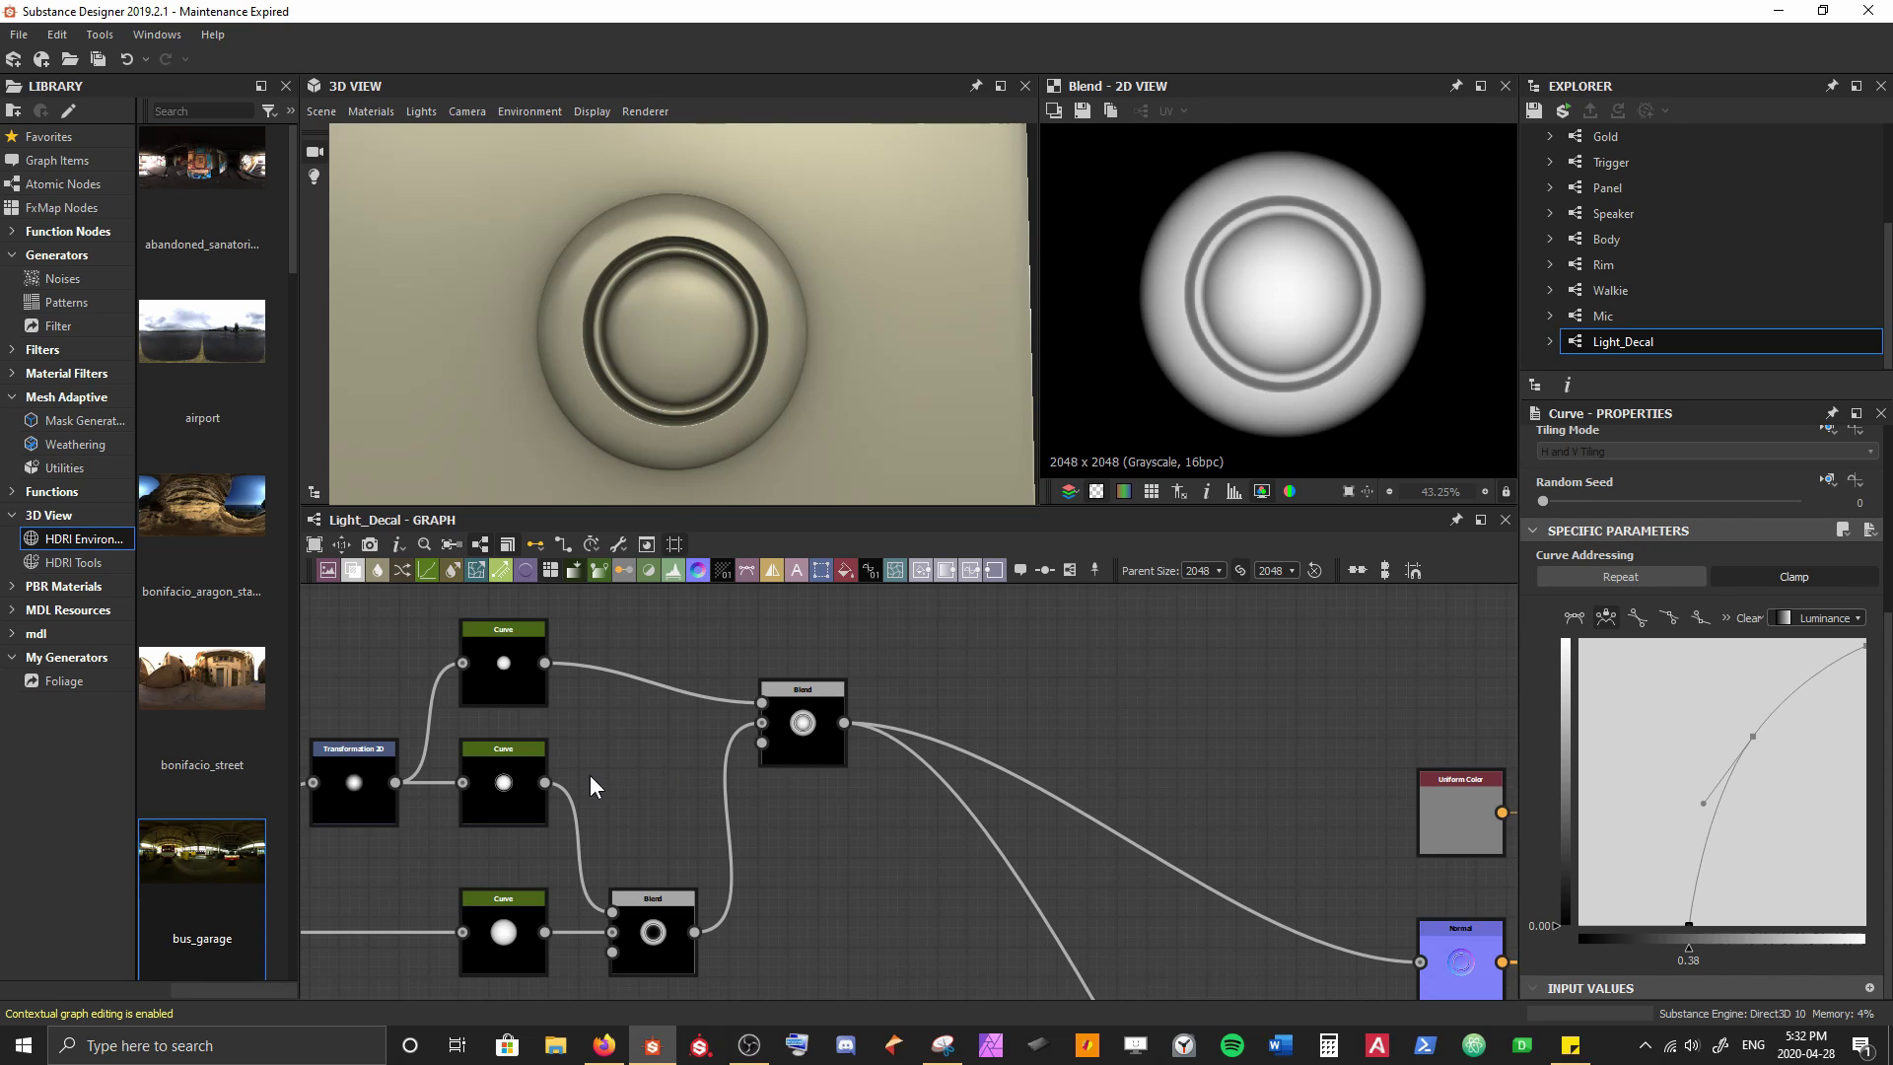
Try the paraboloid Shape node at scales of about 0.29 and 0.57, and set the scale back to 0.33
middle_drag(592, 785, 831, 759)
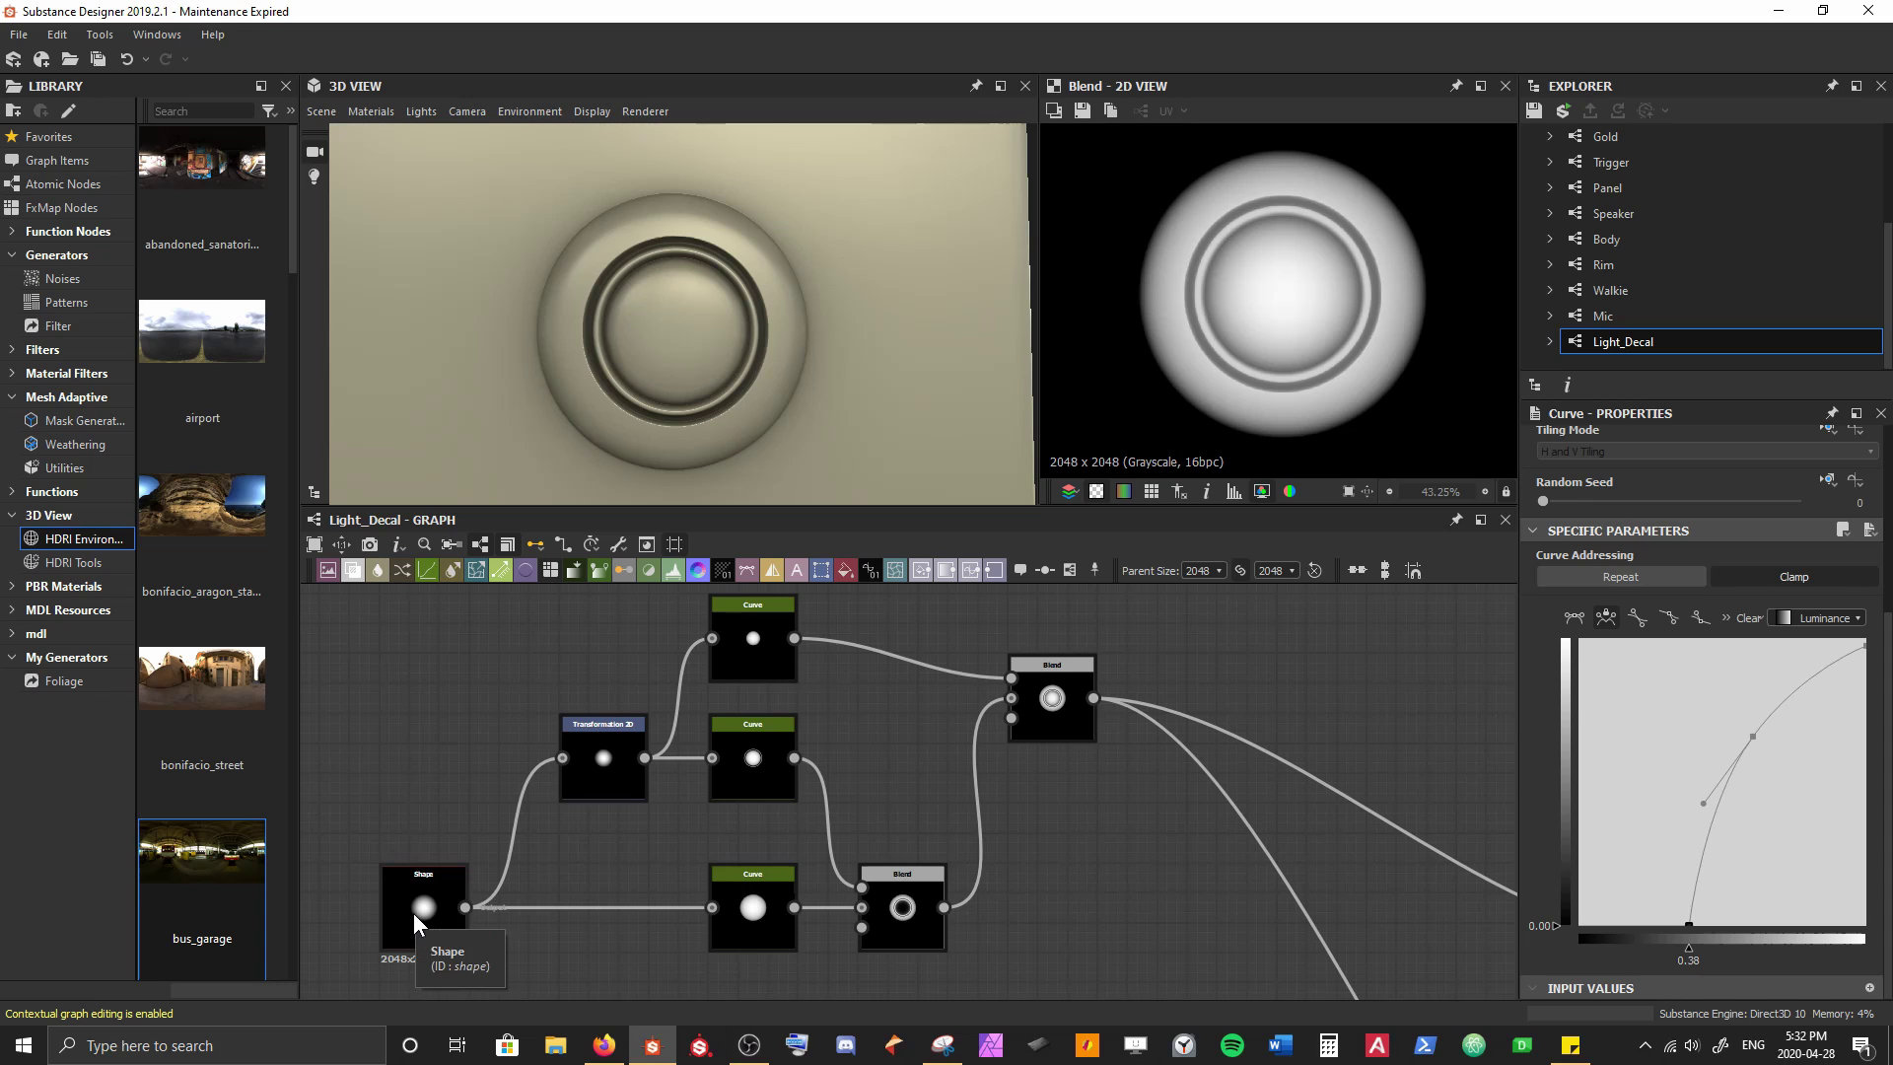
click(412, 913)
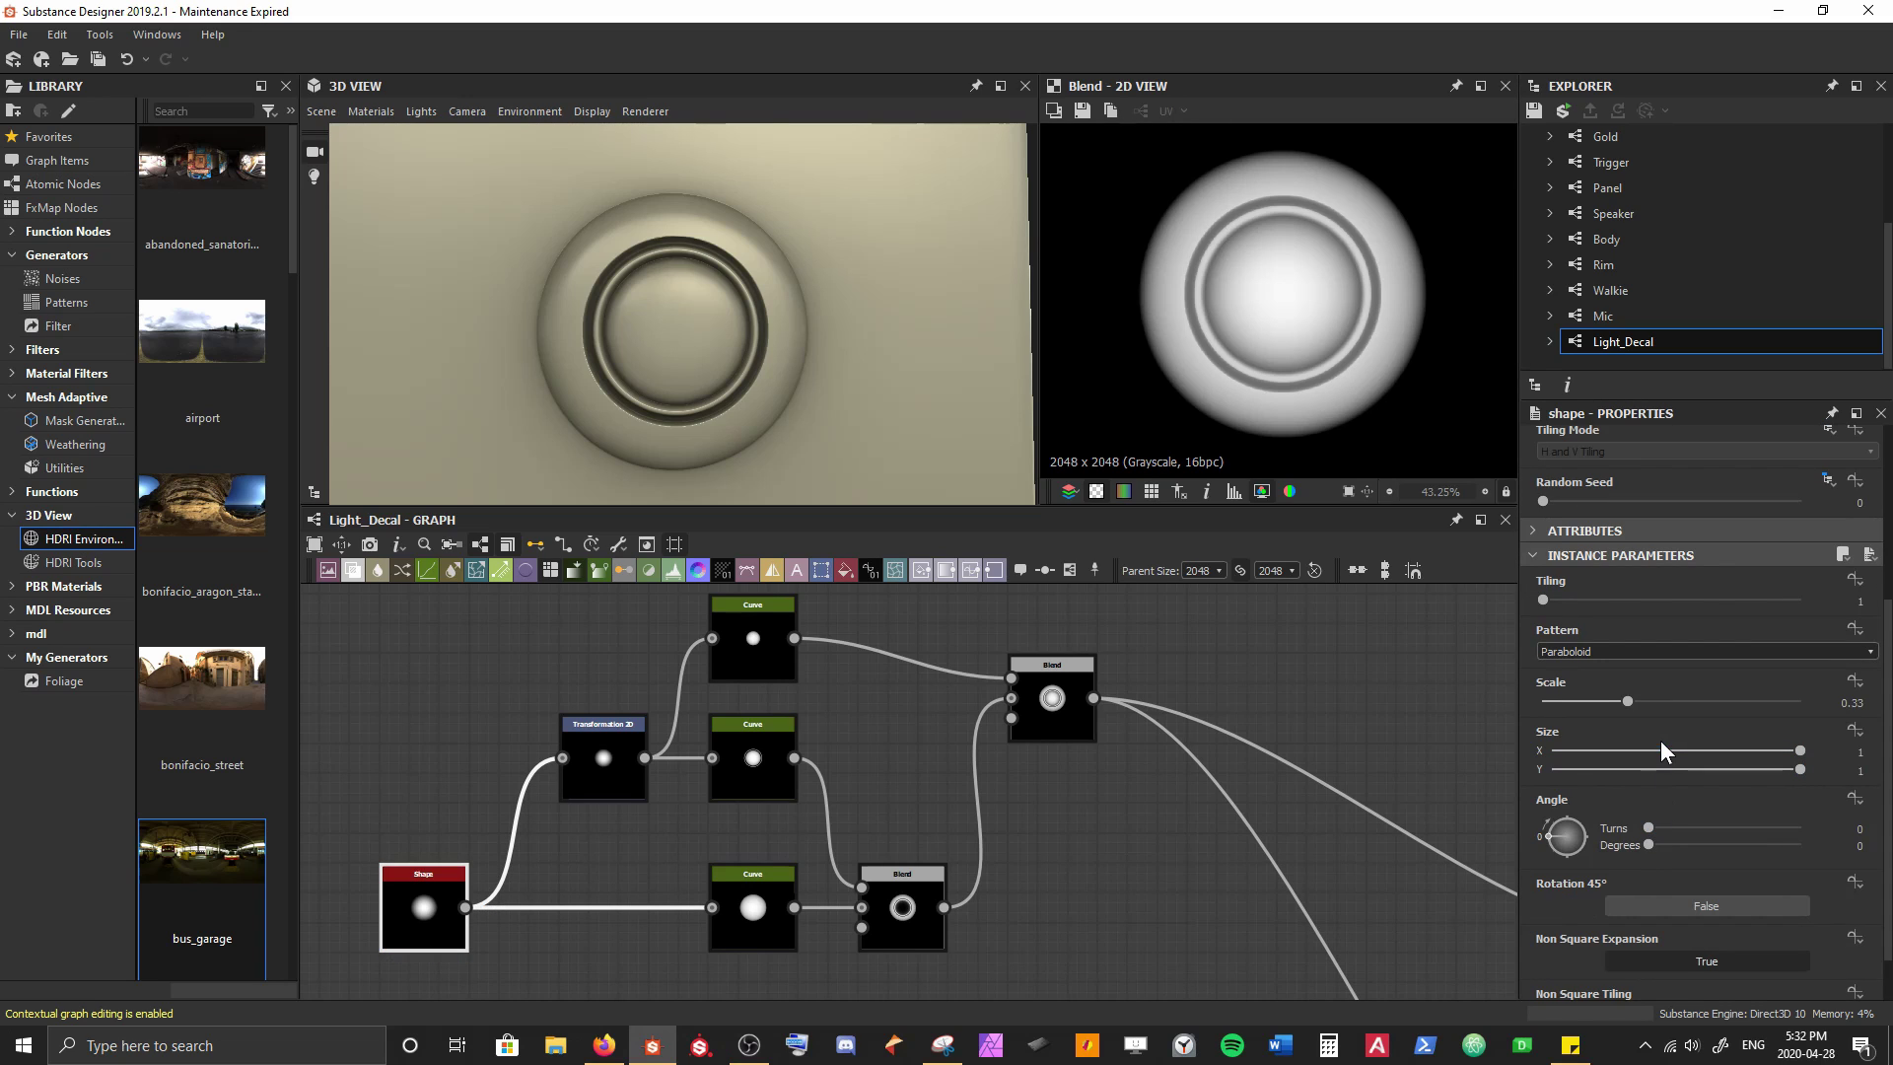
mouse_move(1627, 701)
mouse_down()
mouse_move(1679, 704)
mouse_move(1618, 701)
mouse_up()
scroll(847, 331, down, 5)
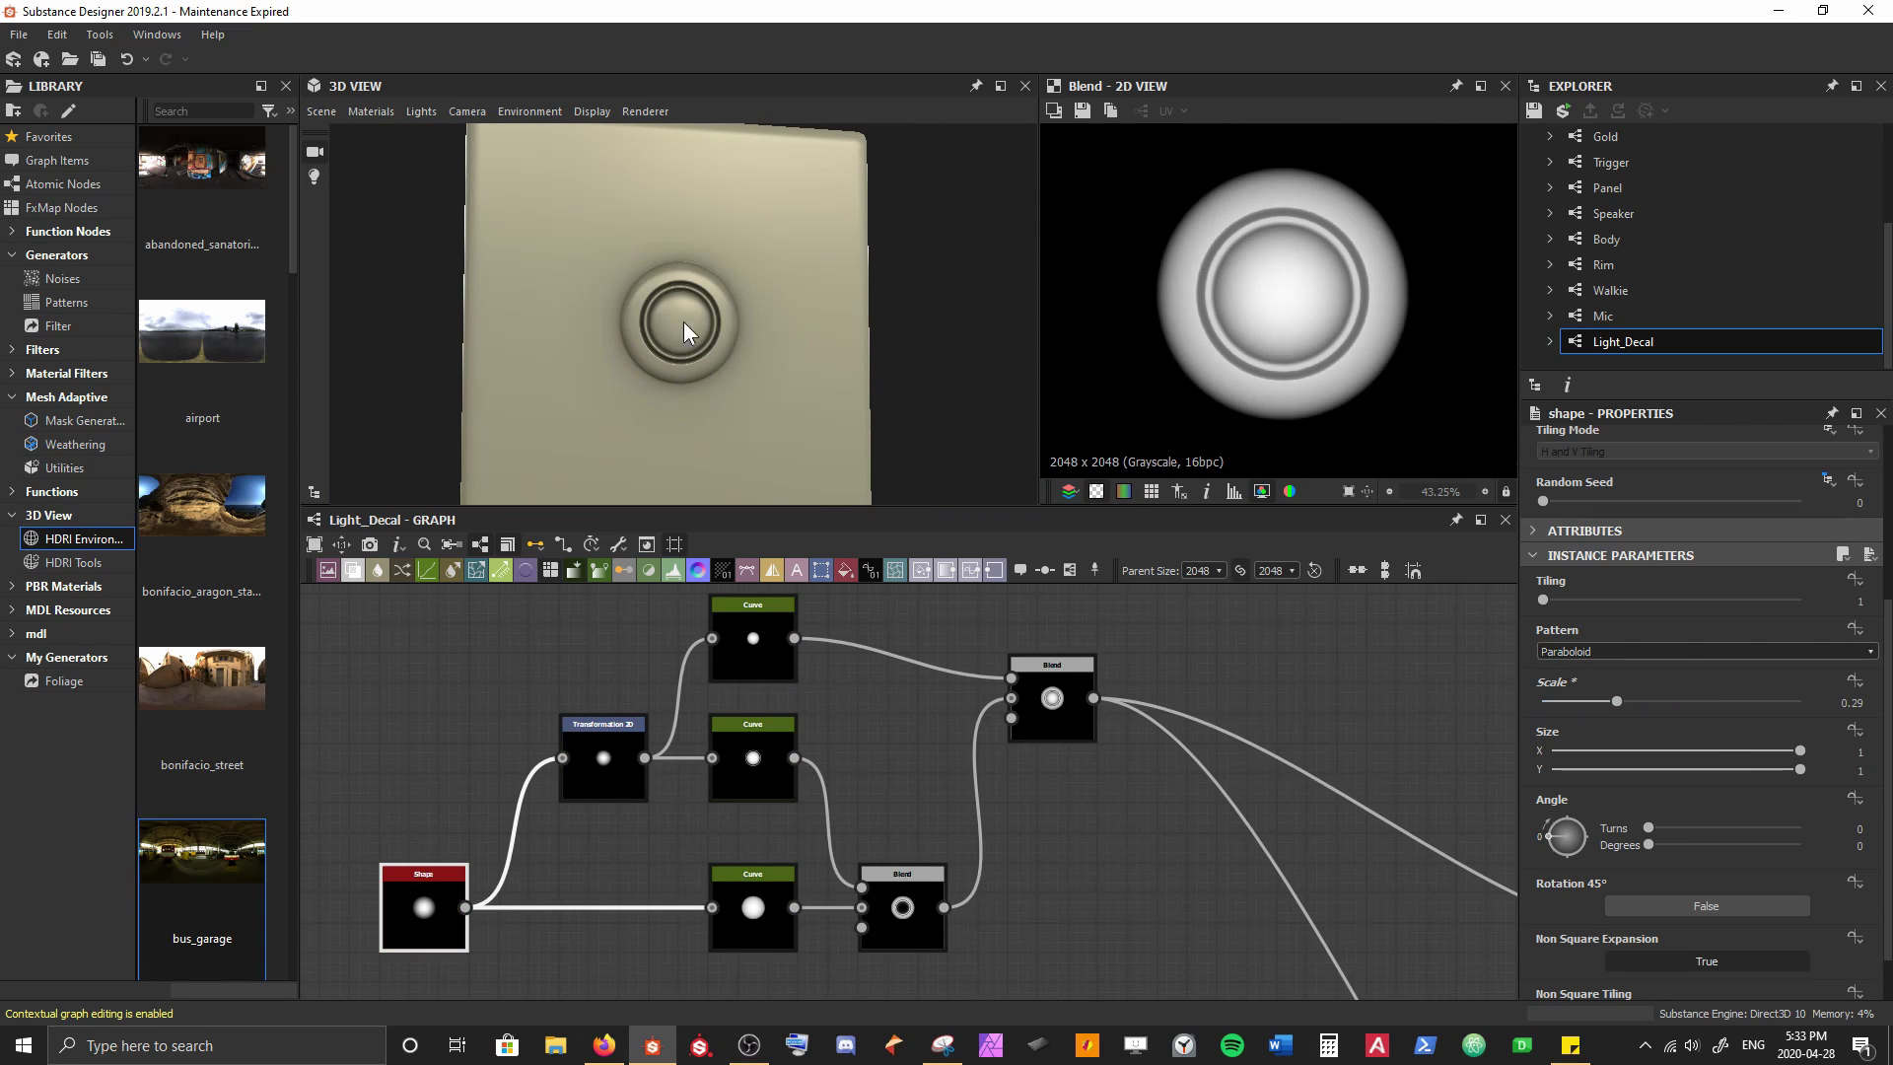
drag(1629, 700, 1689, 700)
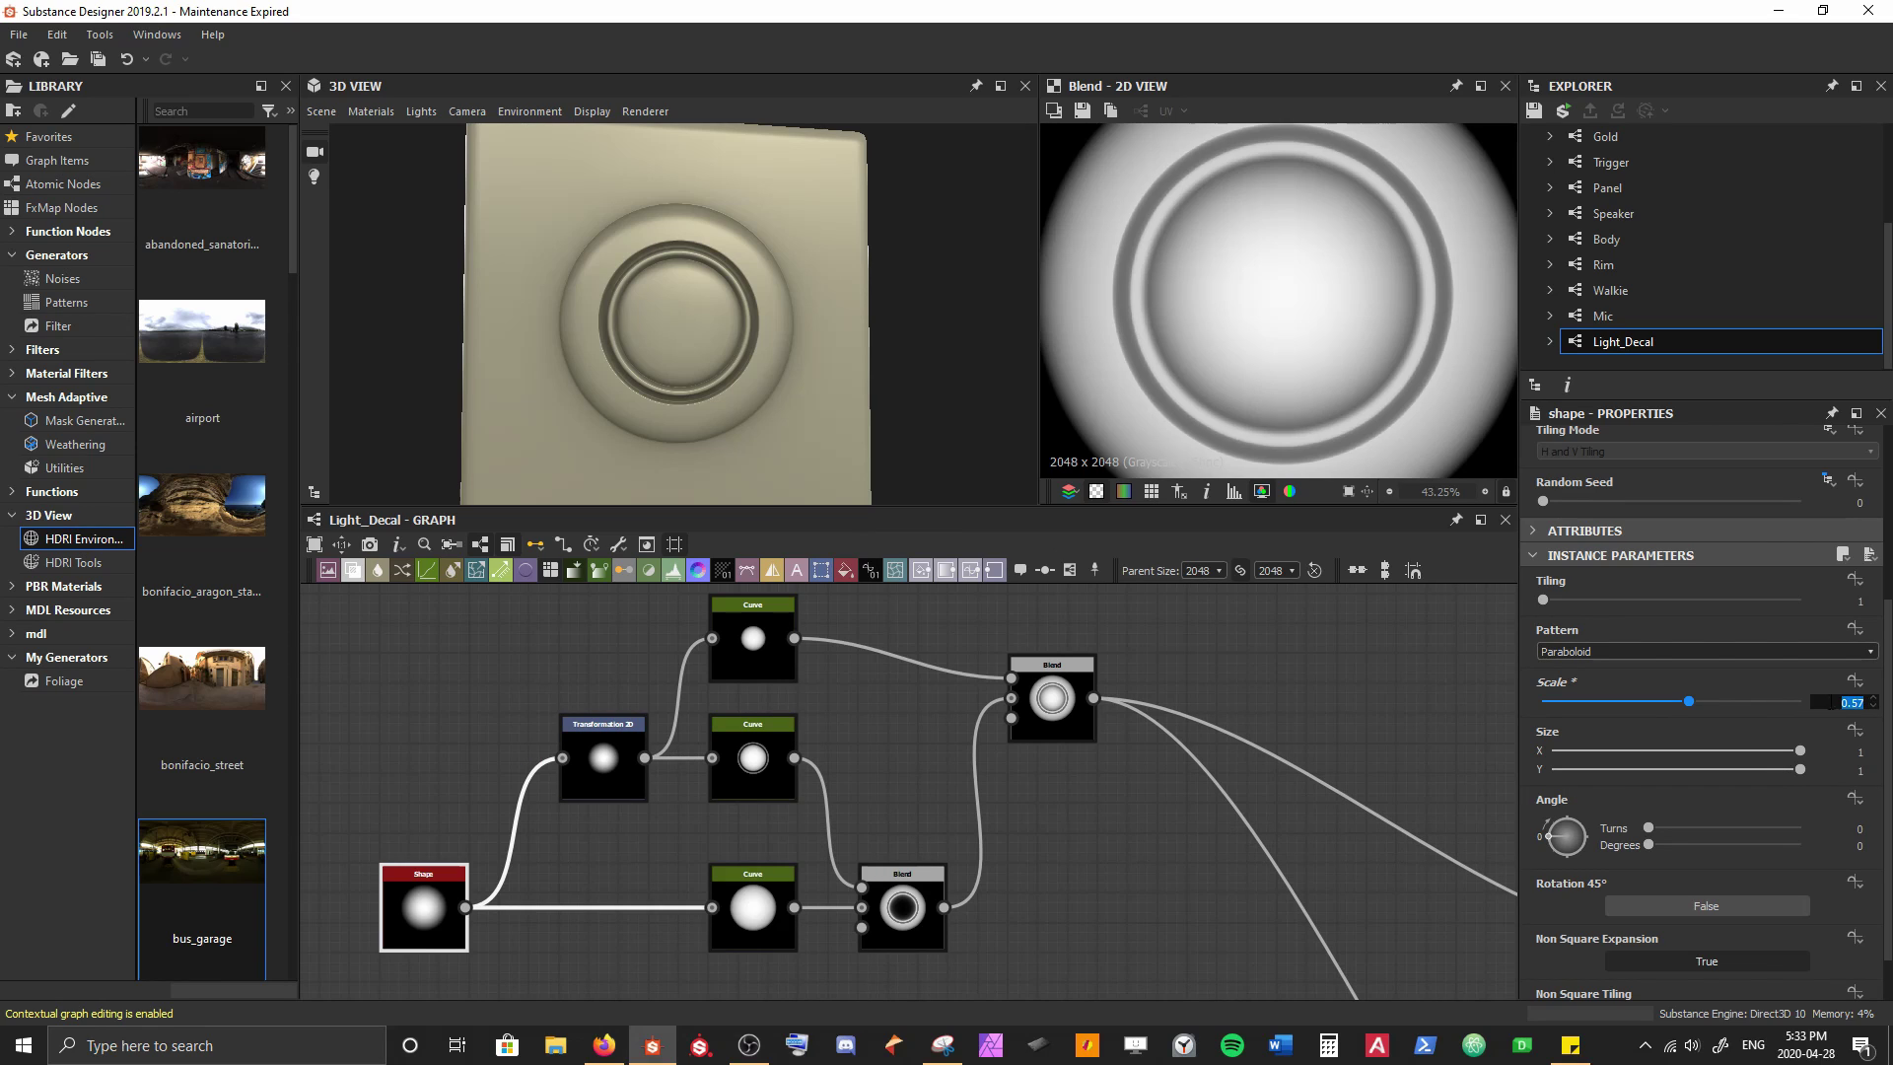
text(3)
key(Return)
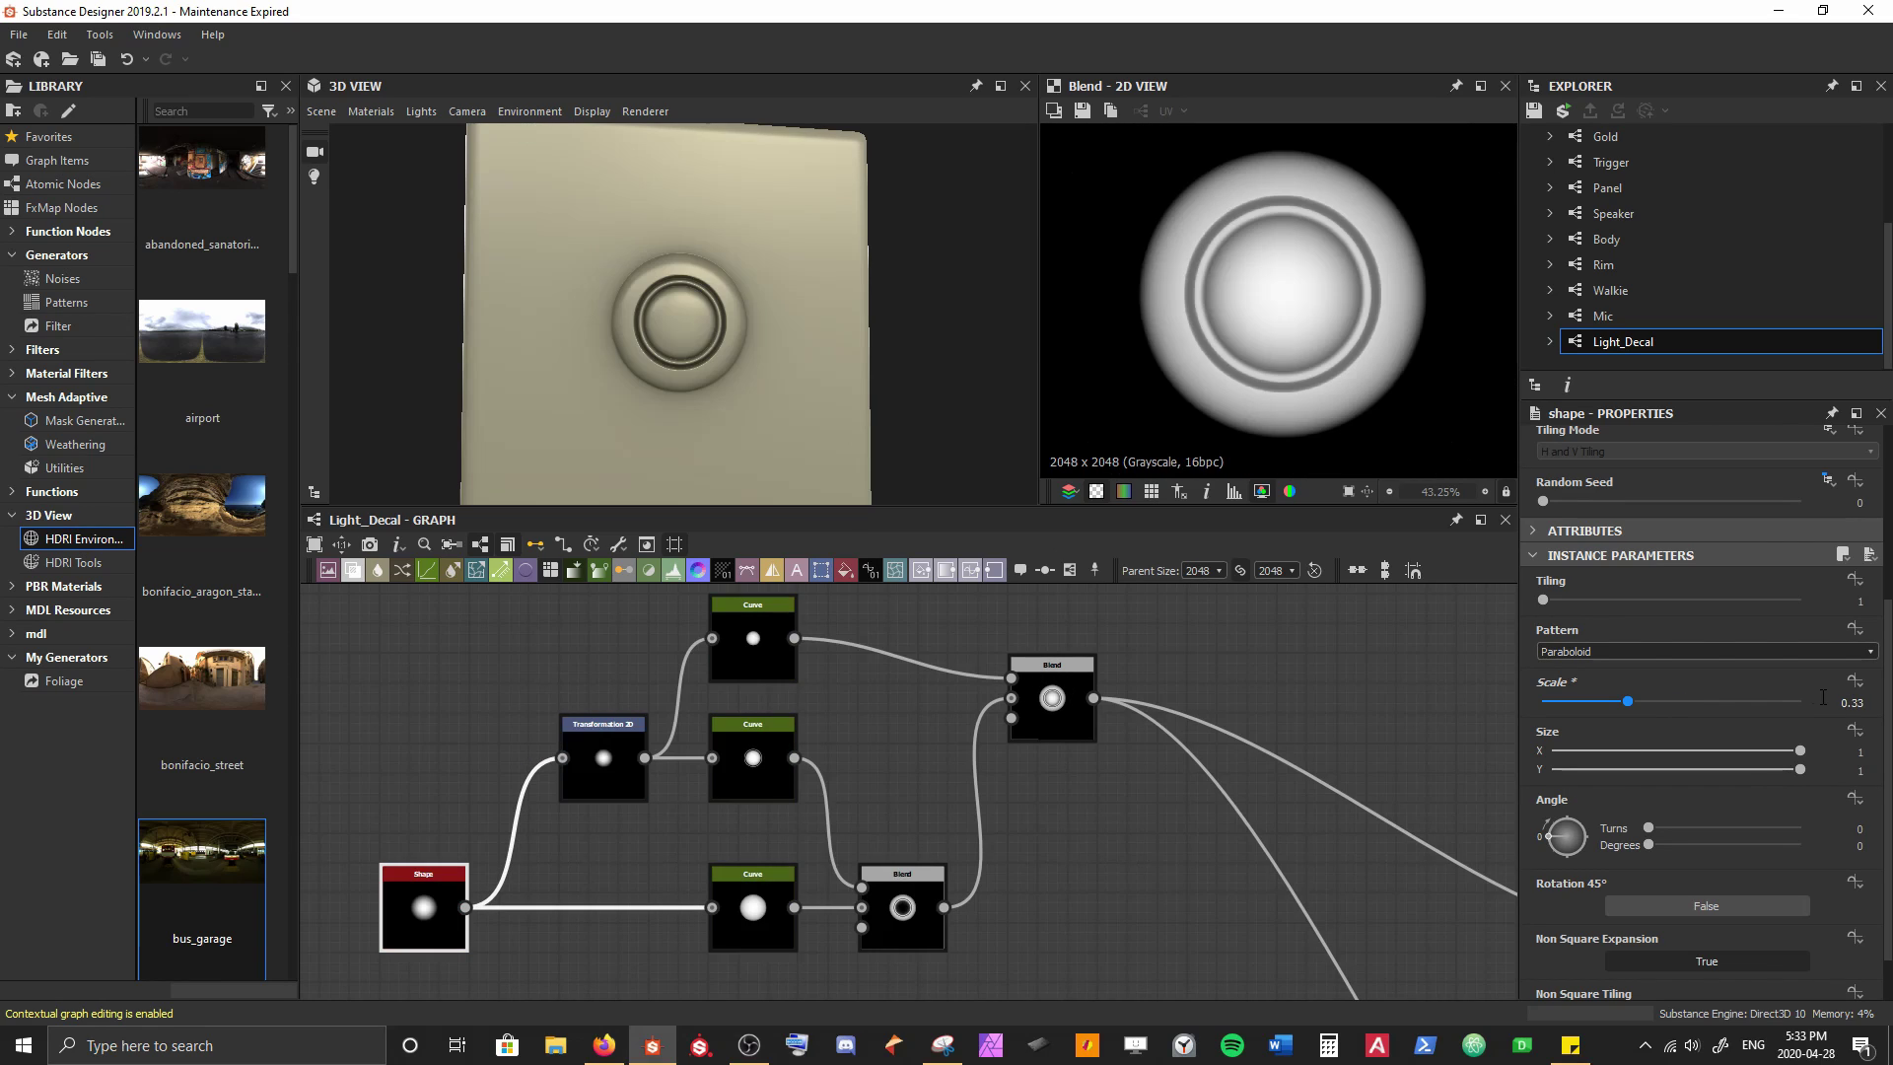
Enlarge the inner paraboloid slightly with the Transformation 2D node, and reset its offset to 0, 0
click(601, 749)
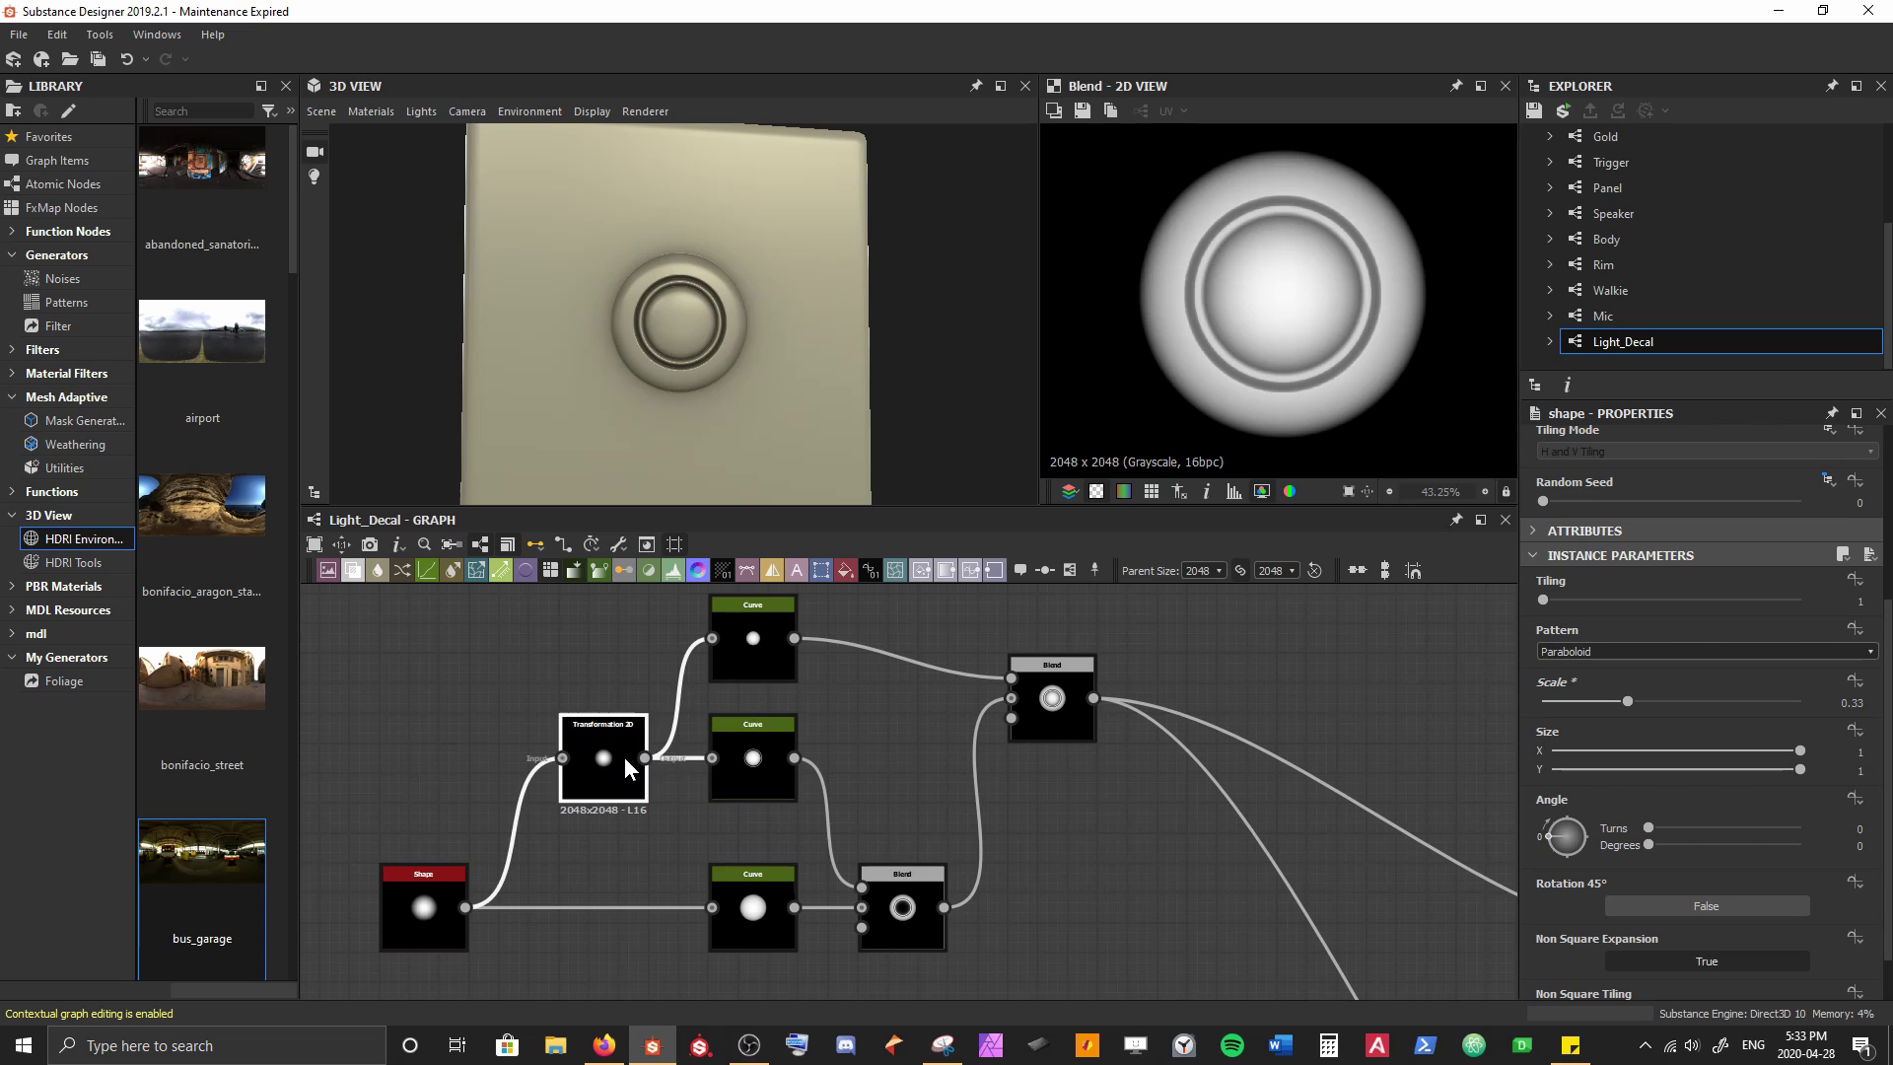
scroll(1345, 394, down, 3)
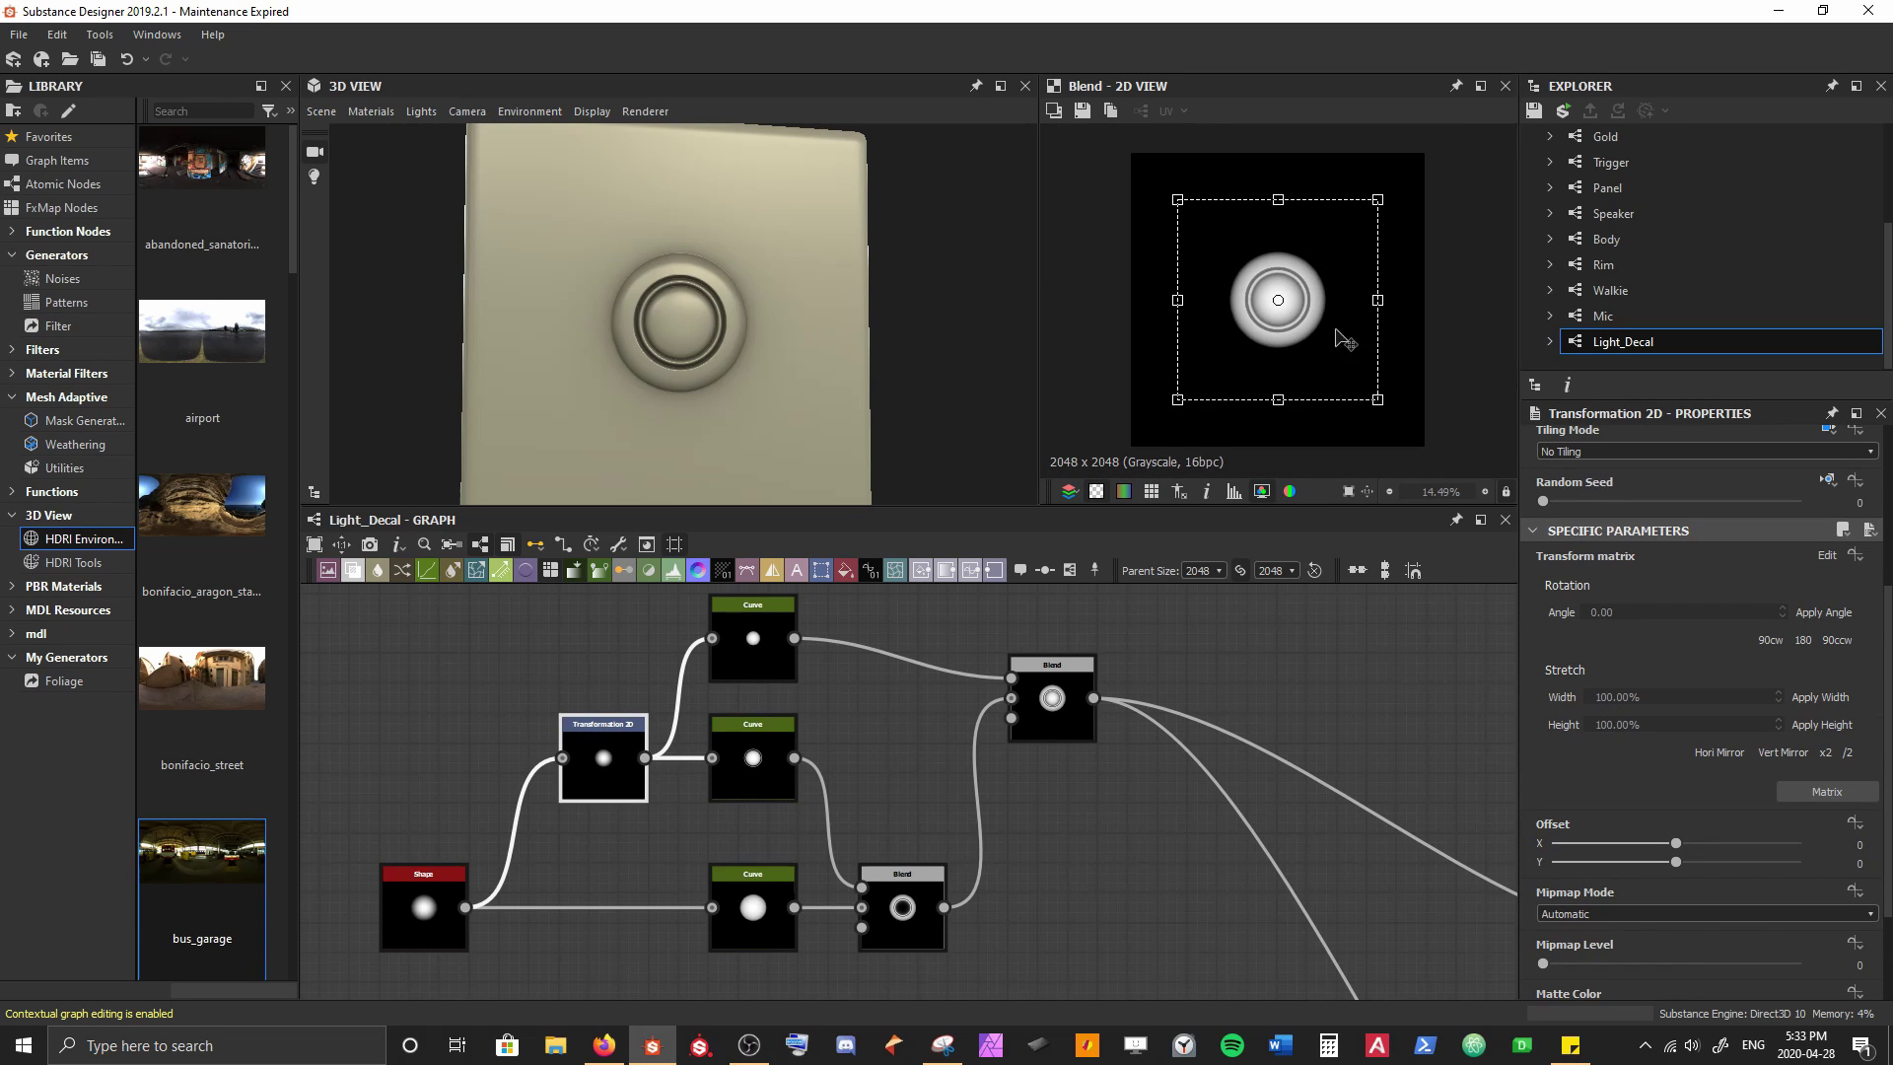
drag(1376, 197, 1399, 173)
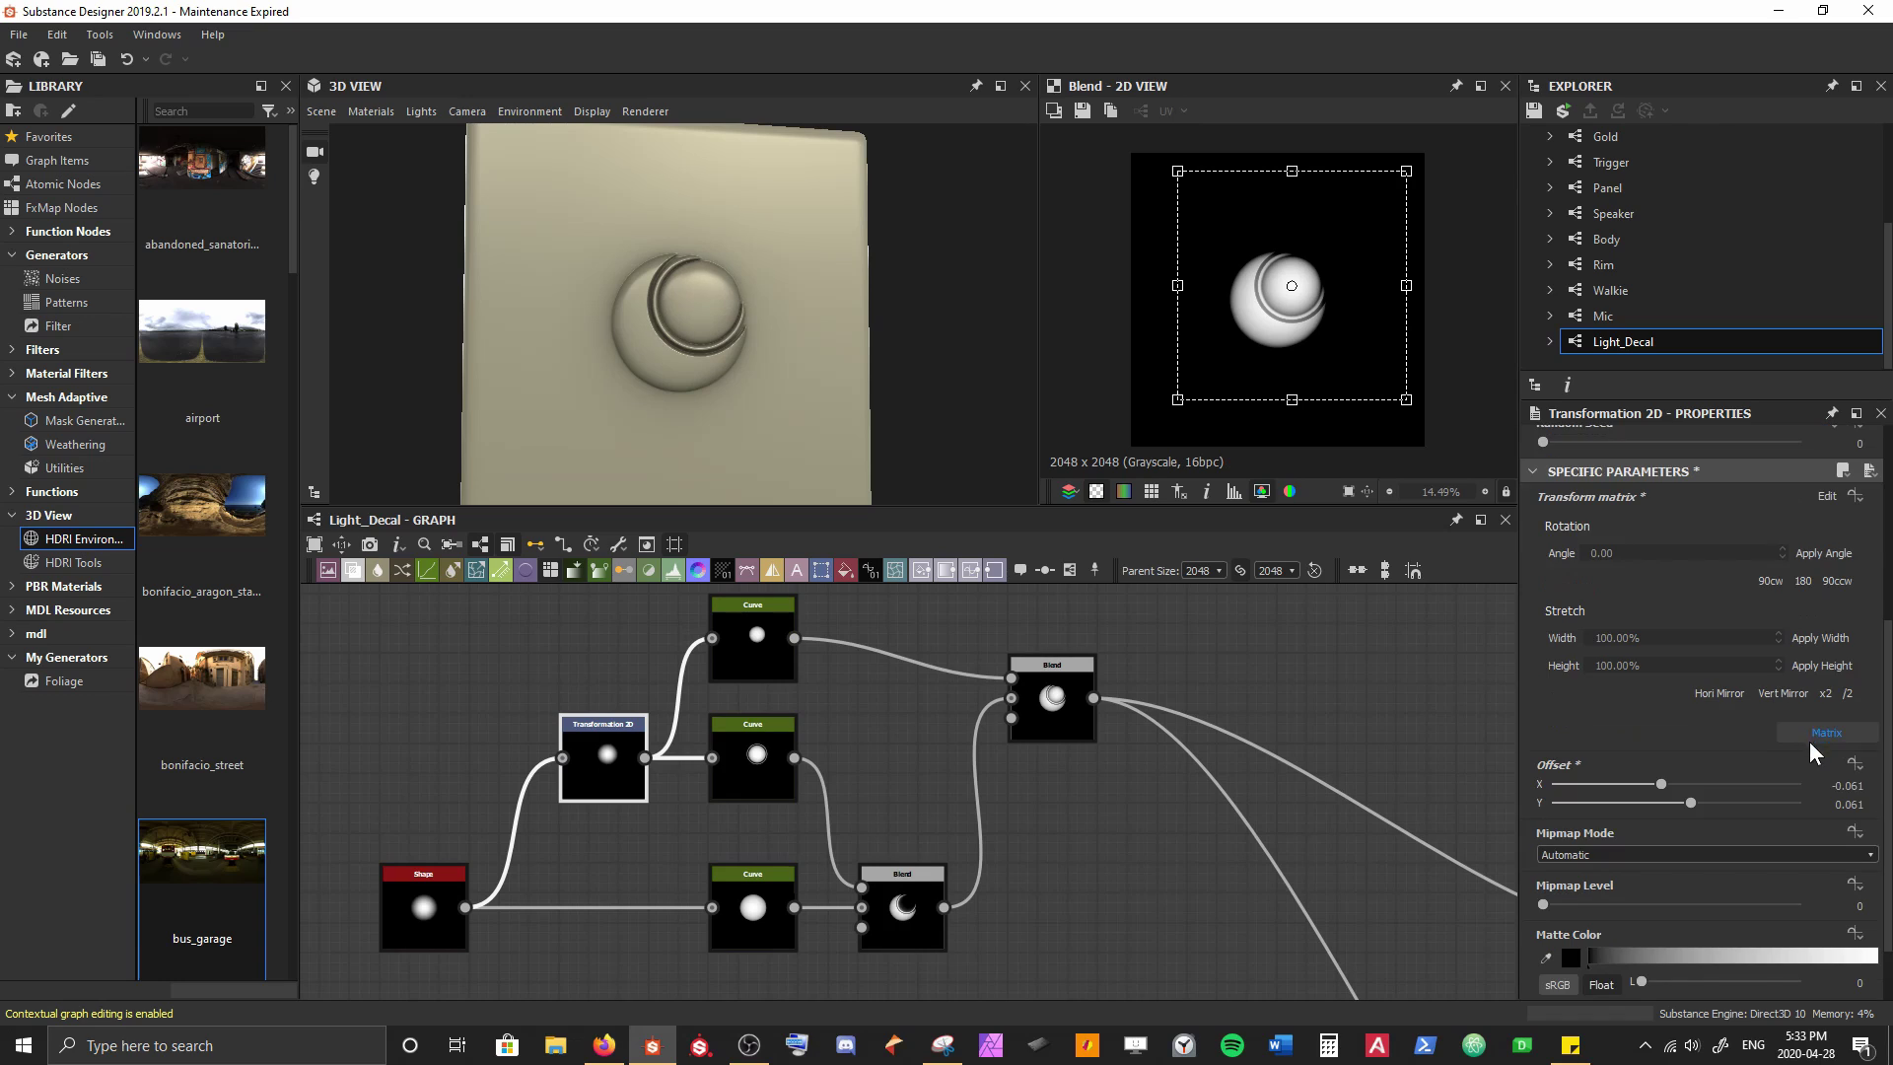
scroll(1824, 729, down, 2)
click(1856, 764)
click(1786, 888)
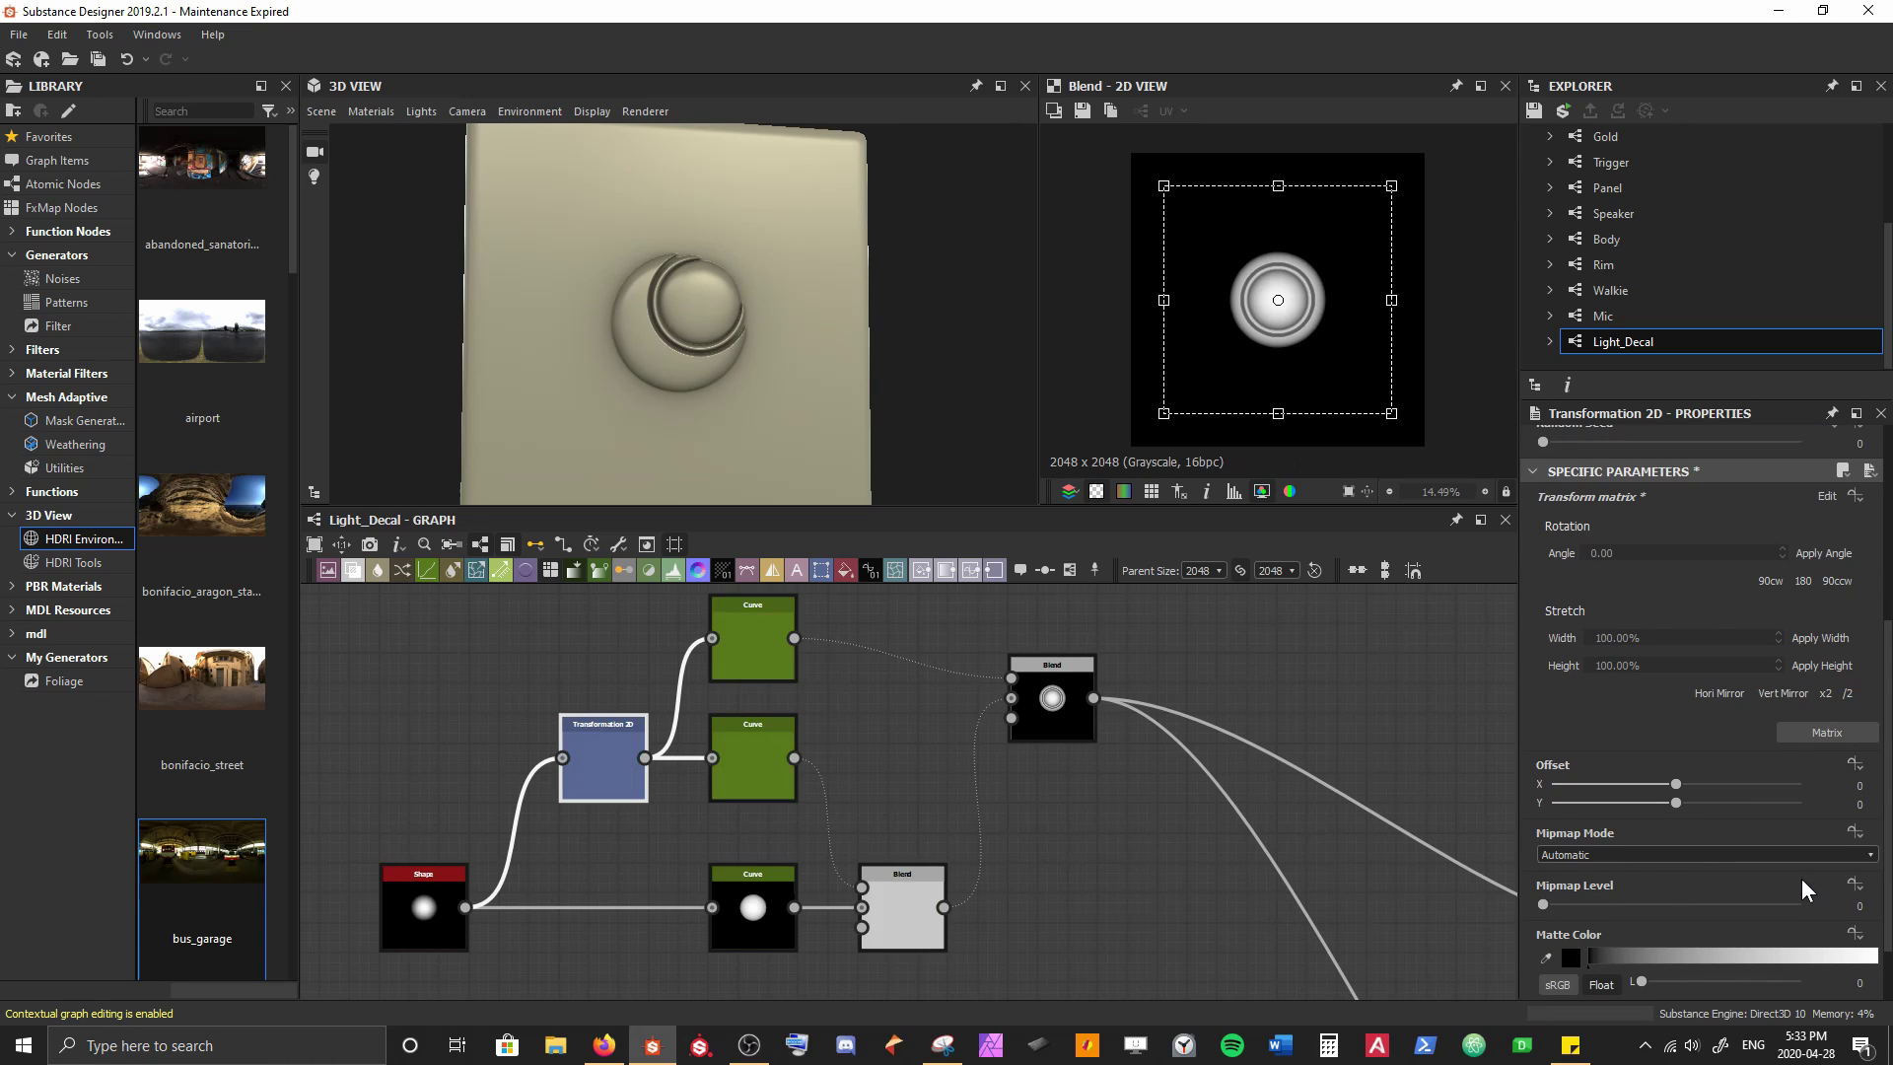
scroll(694, 207, up, 3)
drag(726, 286, 707, 285)
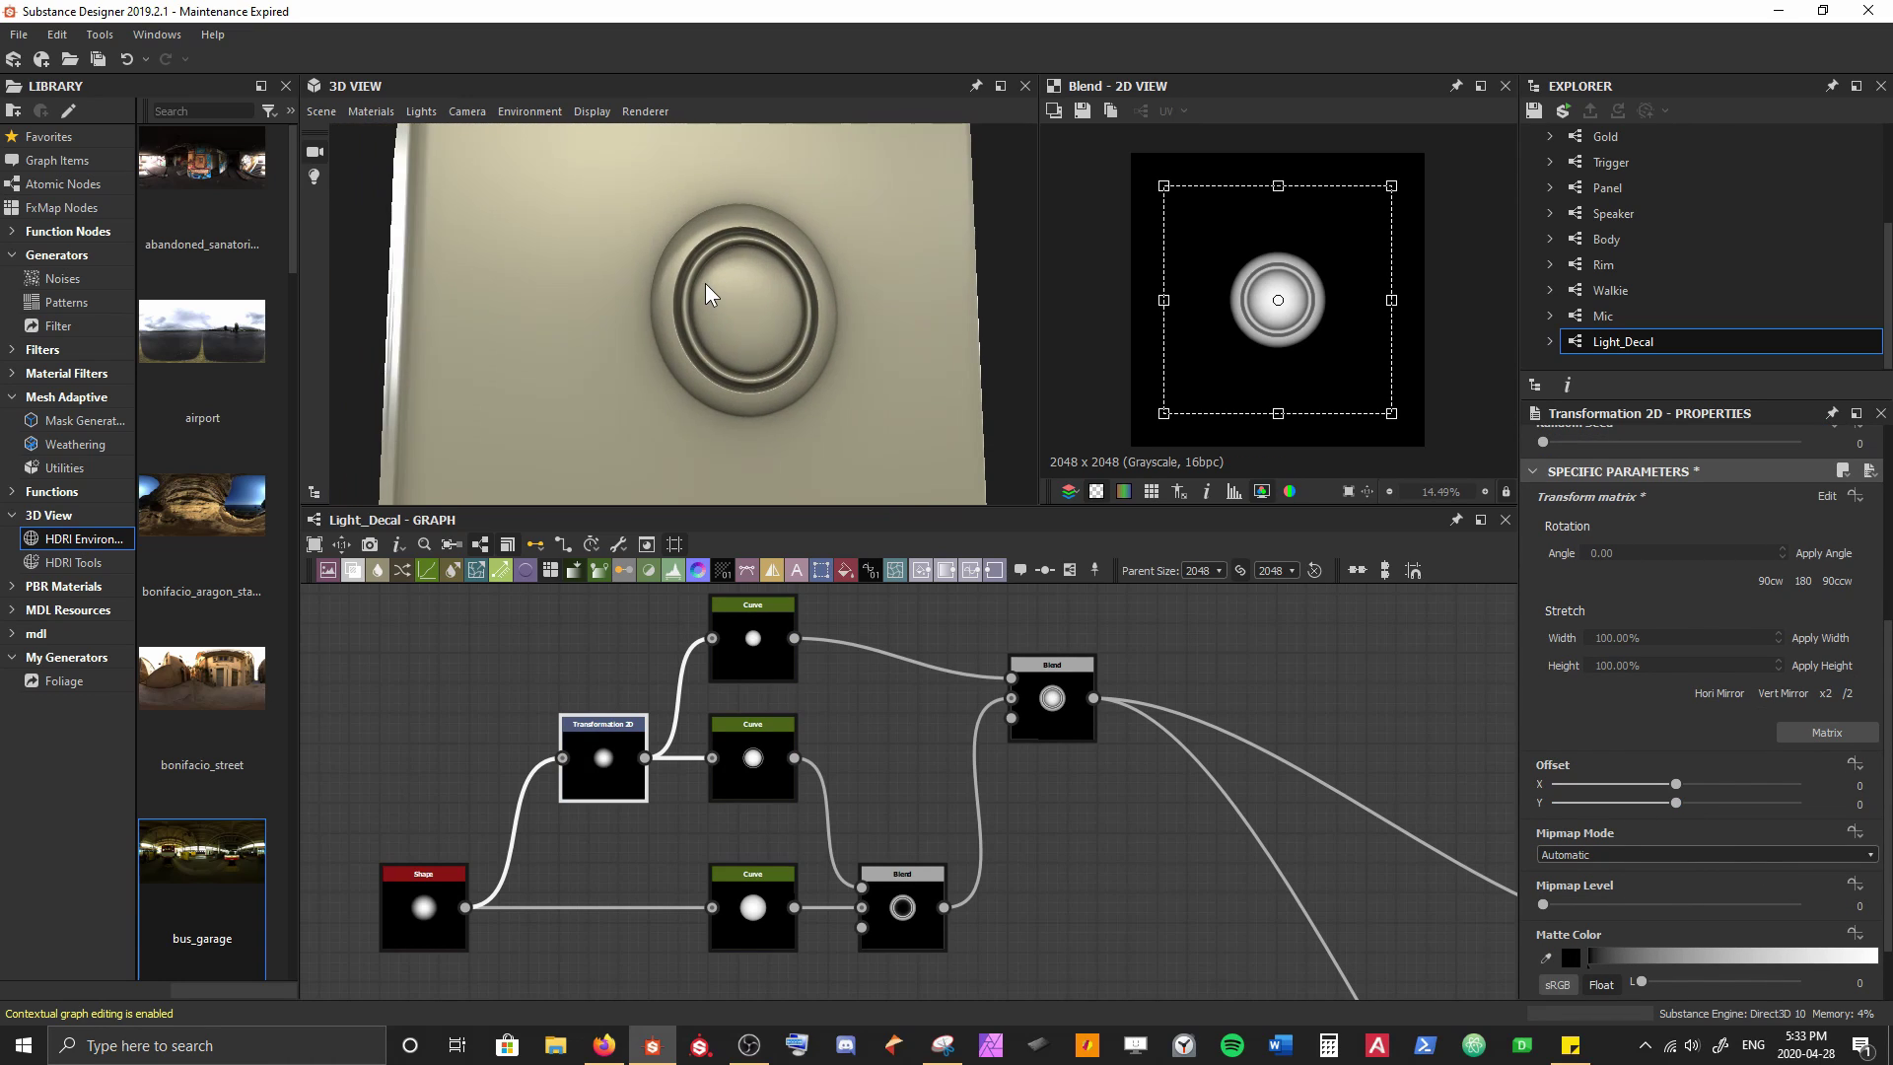
scroll(707, 256, up, 3)
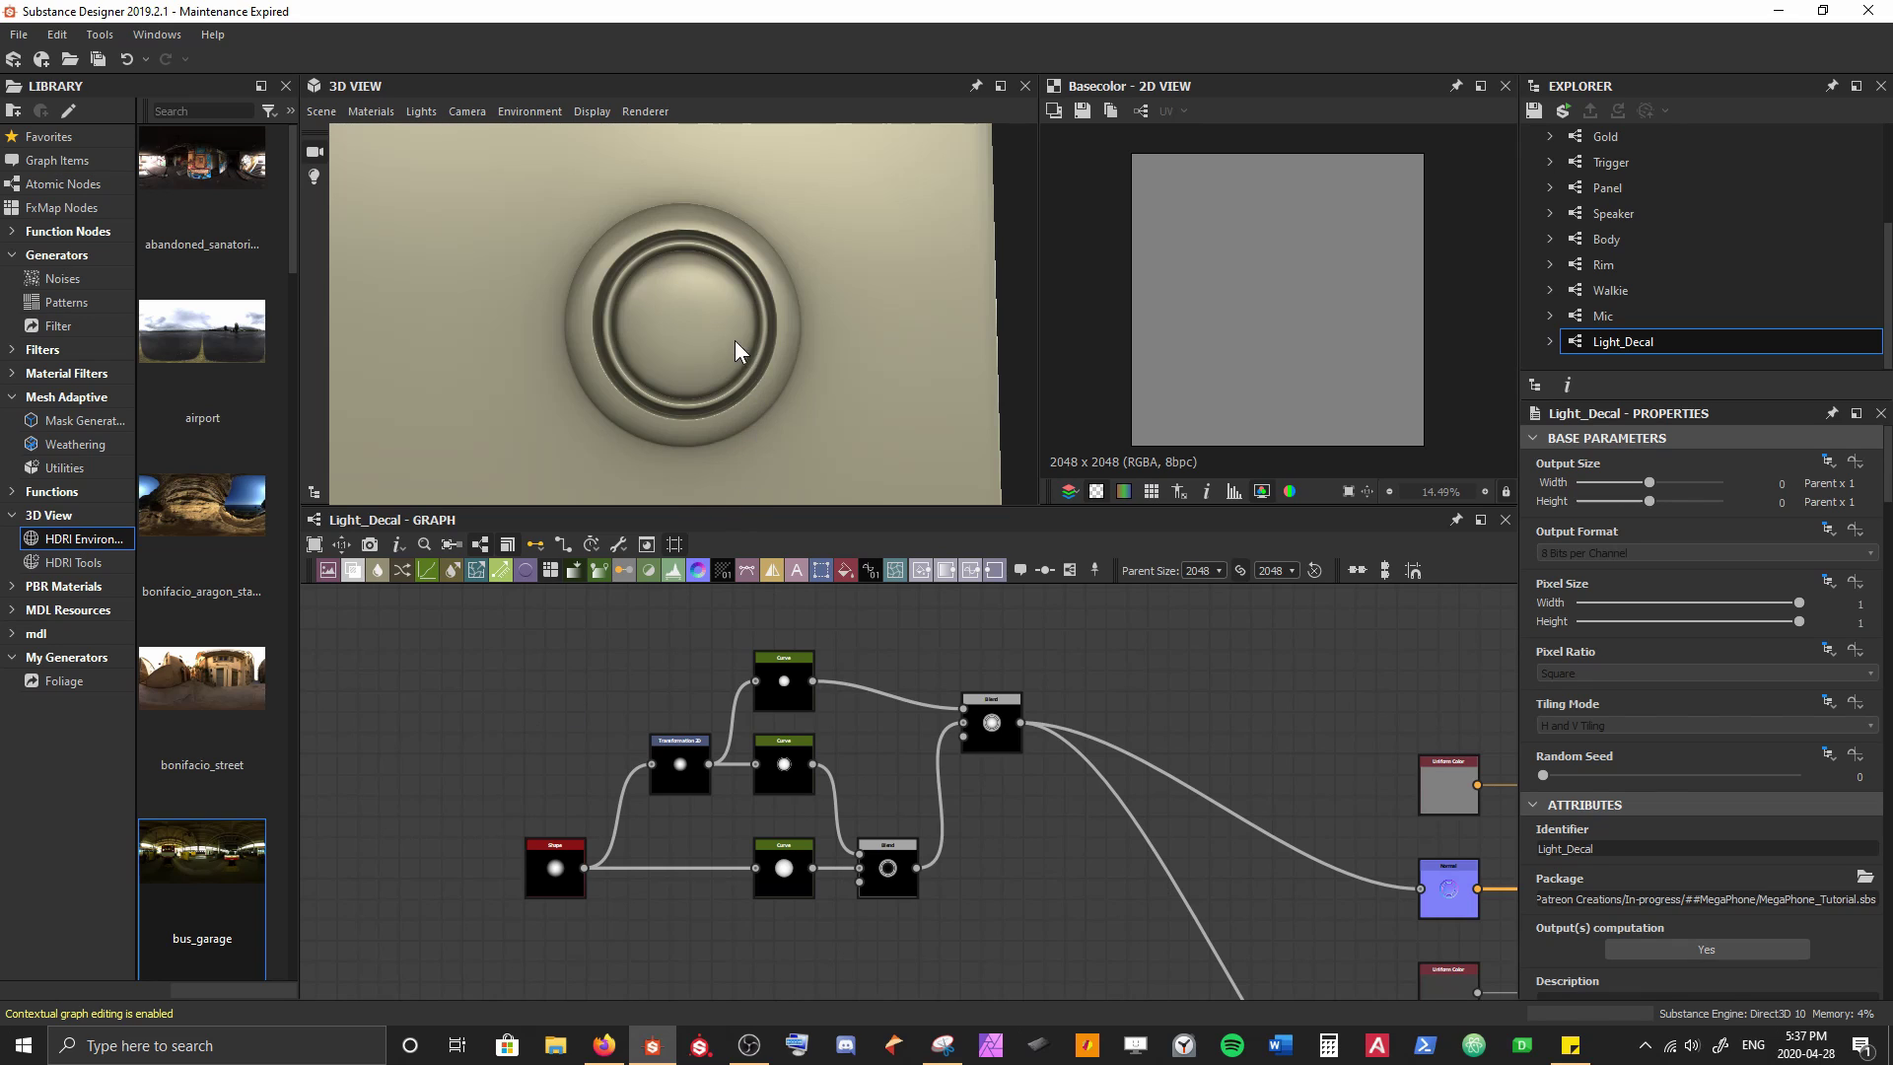
scroll(736, 340, up, 3)
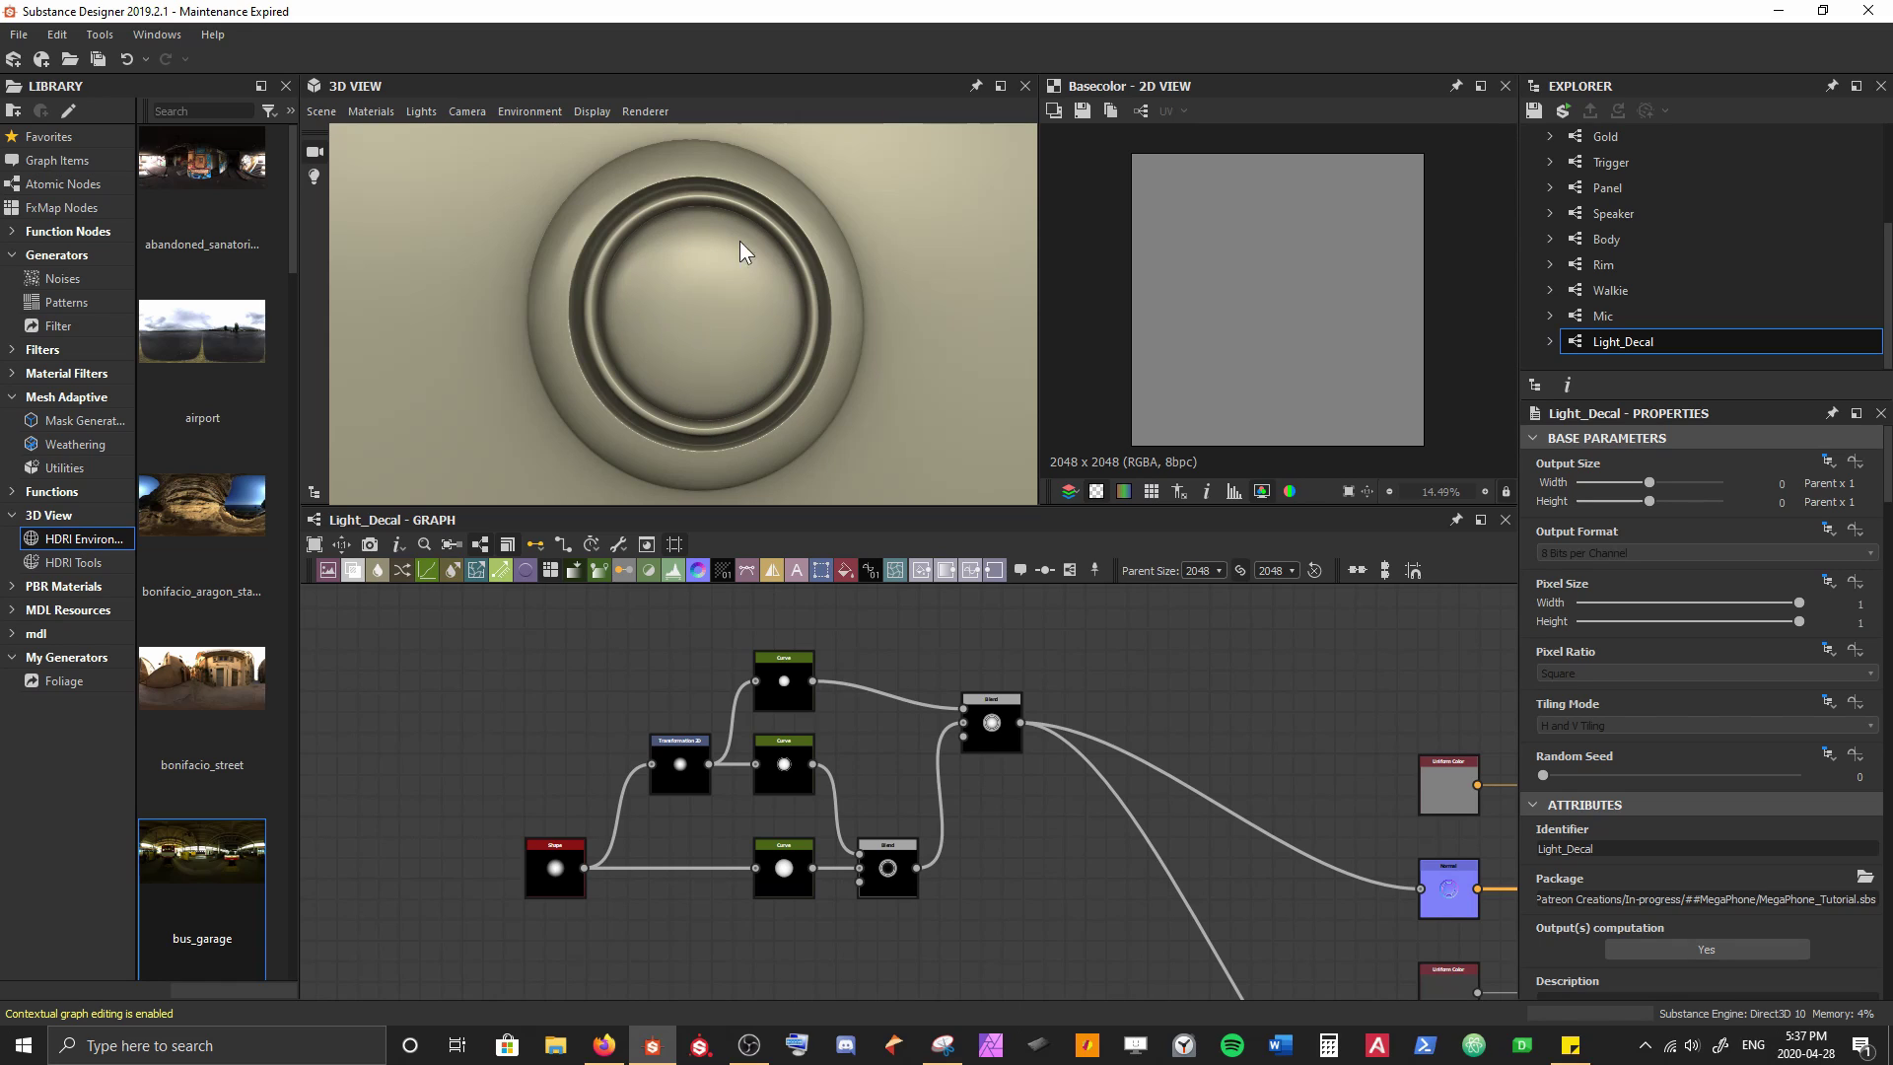
Move the Shape, Transformation 2D, Curve and Blend nodes as a group farther away from the output nodes
middle_drag(996, 689, 917, 676)
drag(394, 637, 961, 915)
drag(905, 711, 695, 731)
middle_drag(765, 742, 973, 702)
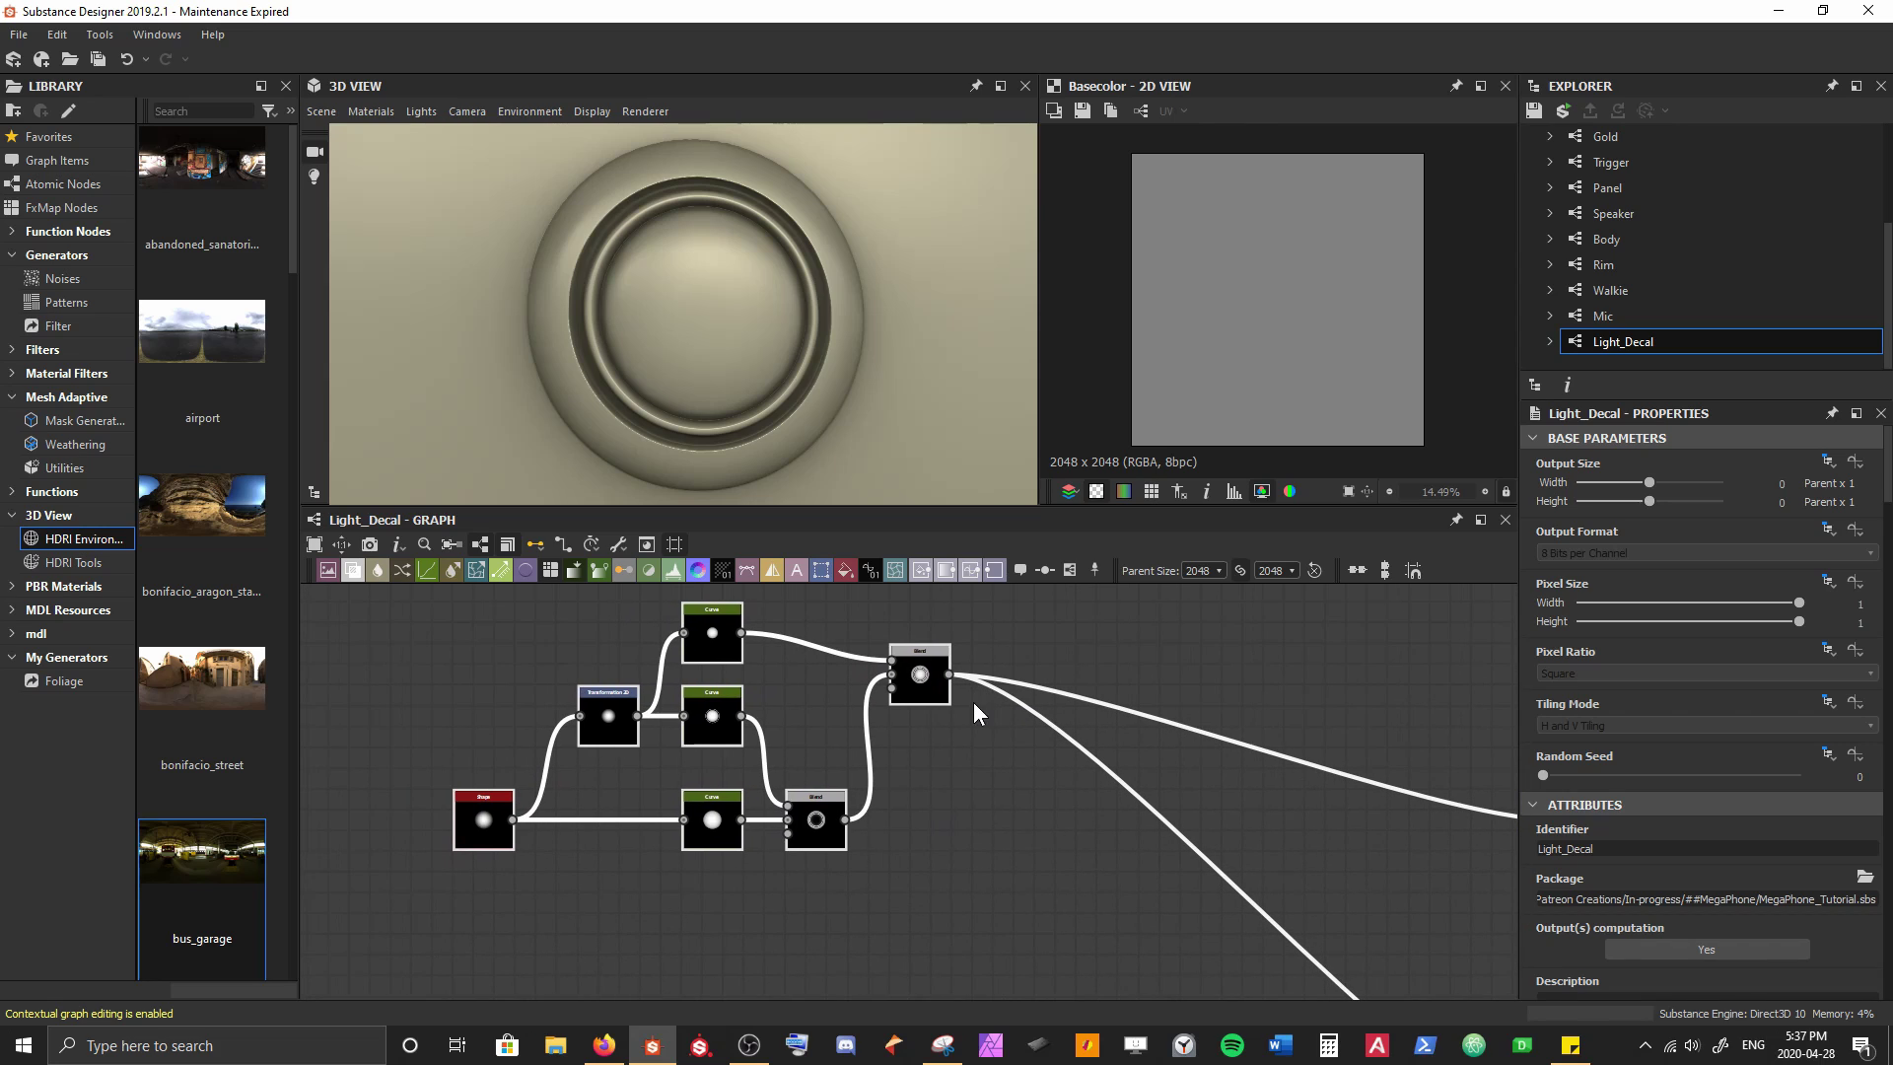
drag(909, 694, 665, 742)
click(774, 779)
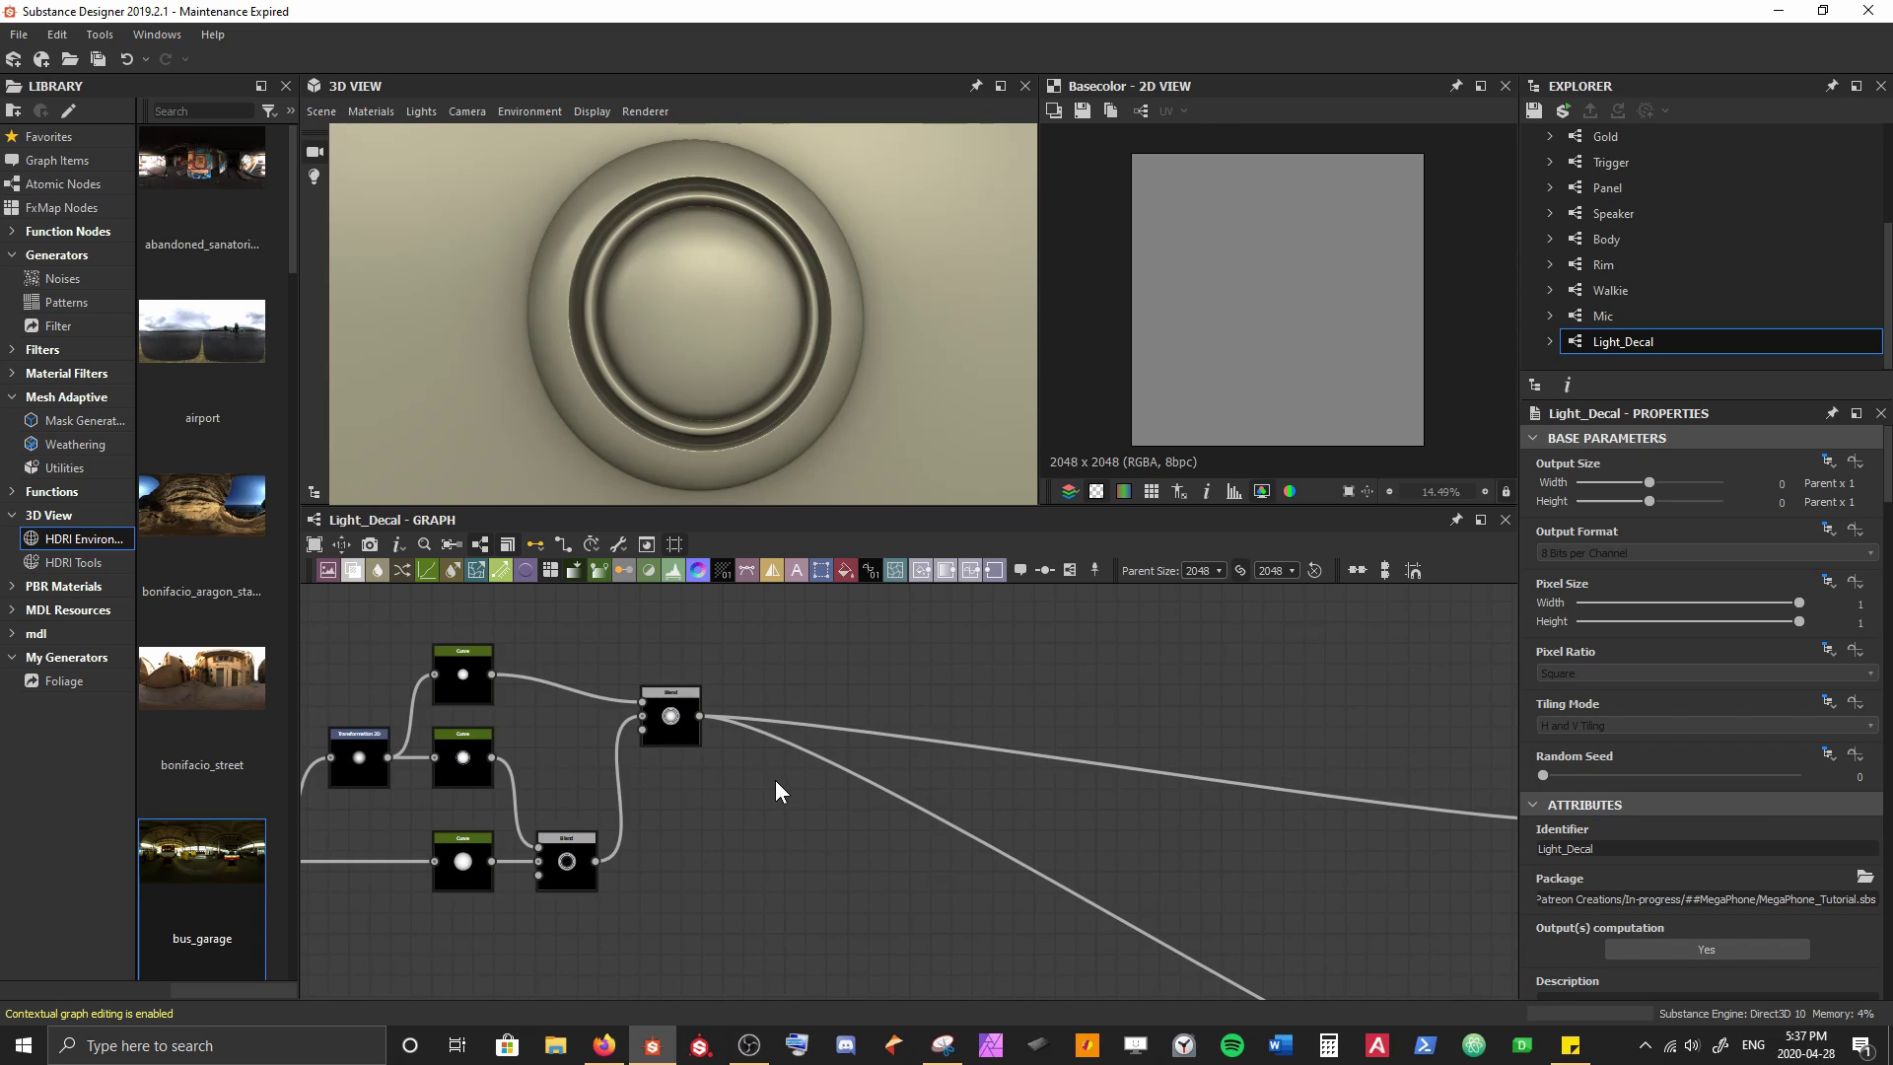
middle_drag(963, 670, 755, 677)
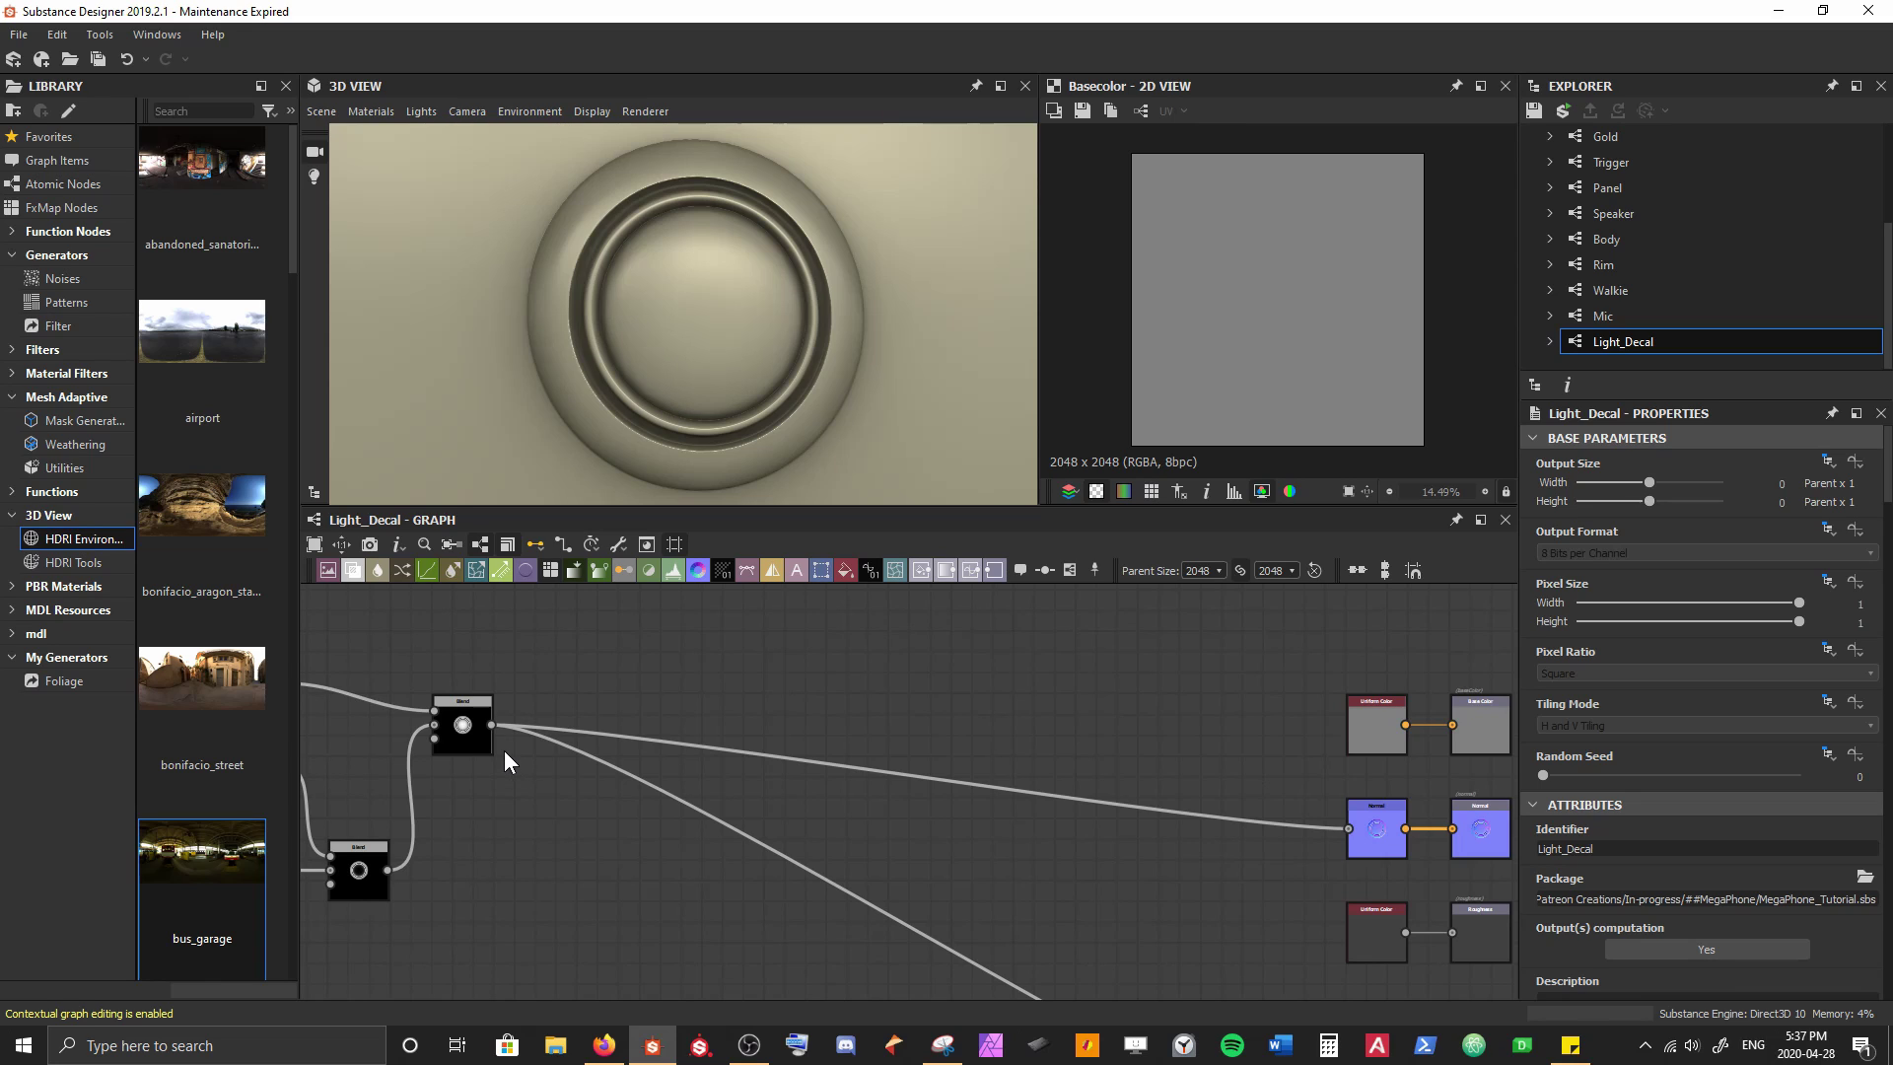
middle_drag(504, 752, 880, 773)
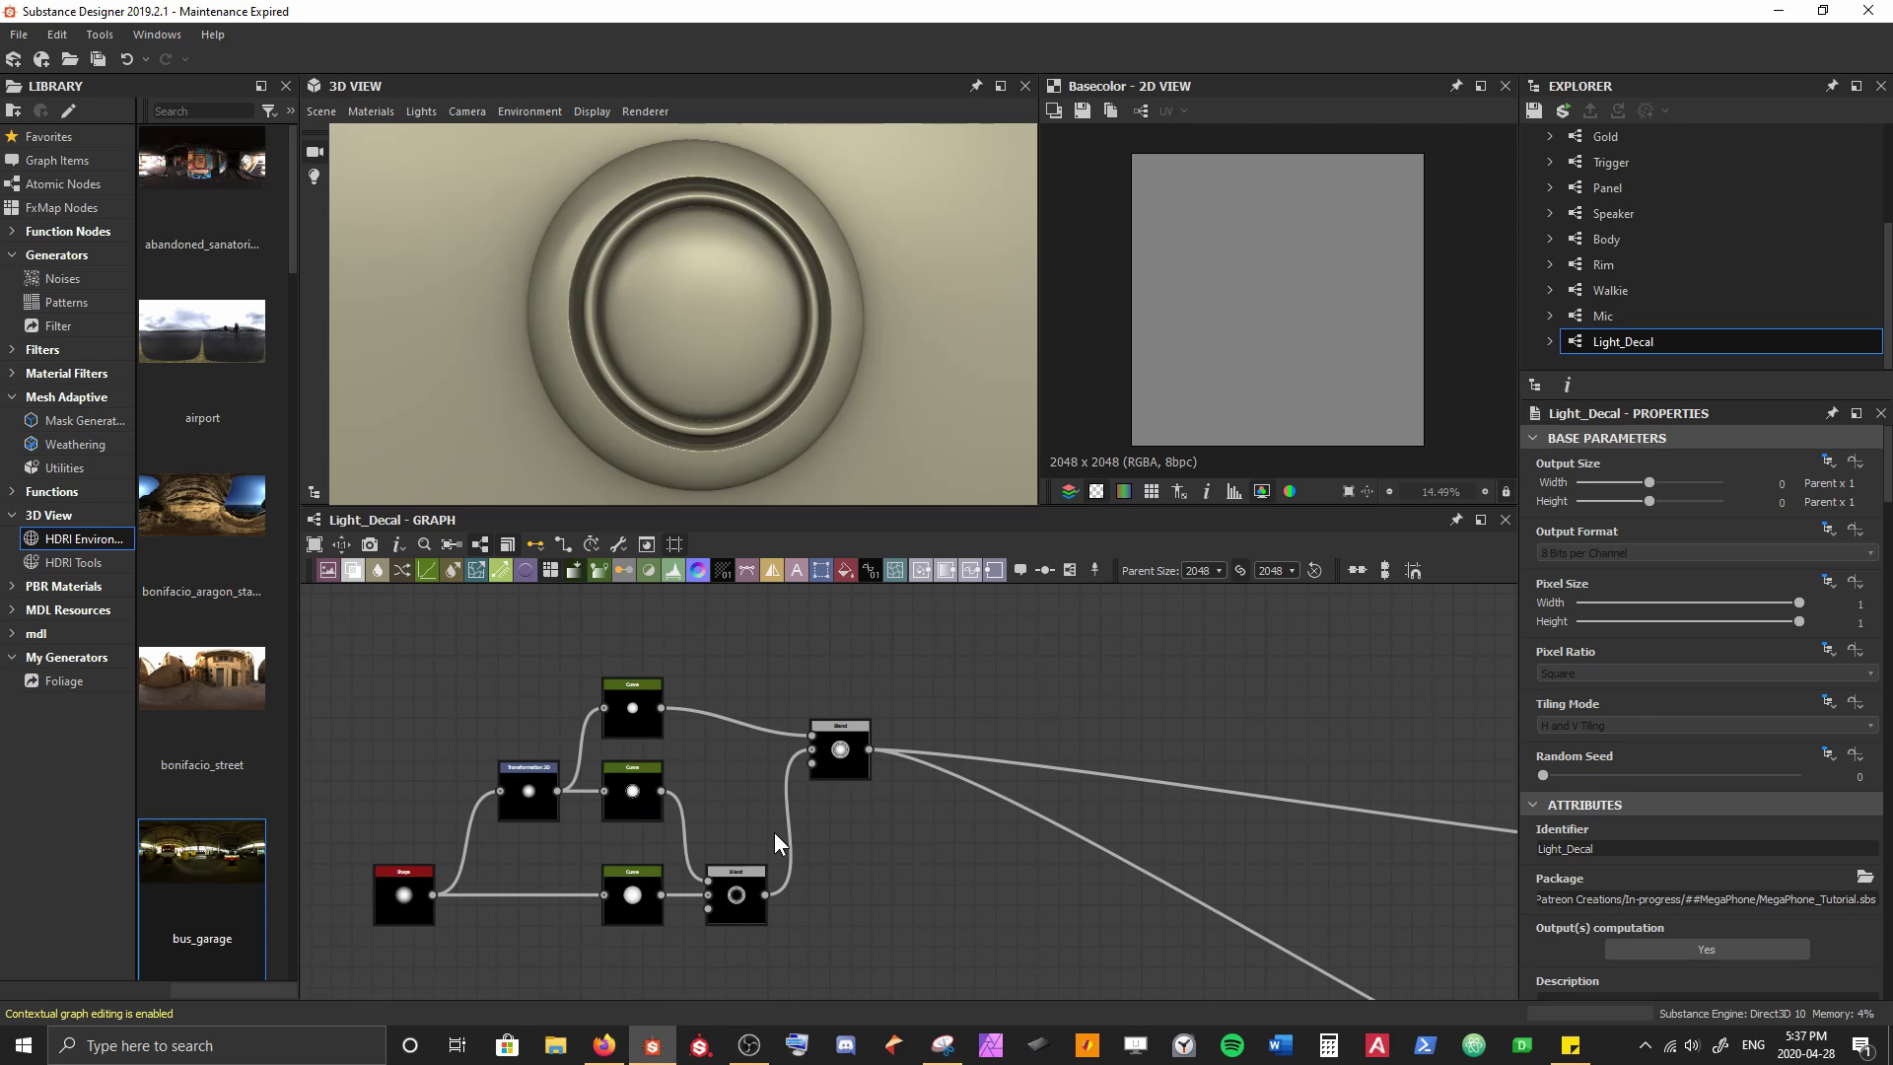
Add a Histogram Scan node fed by the uppermost Curve node and show its whole output in the 2D view
click(637, 708)
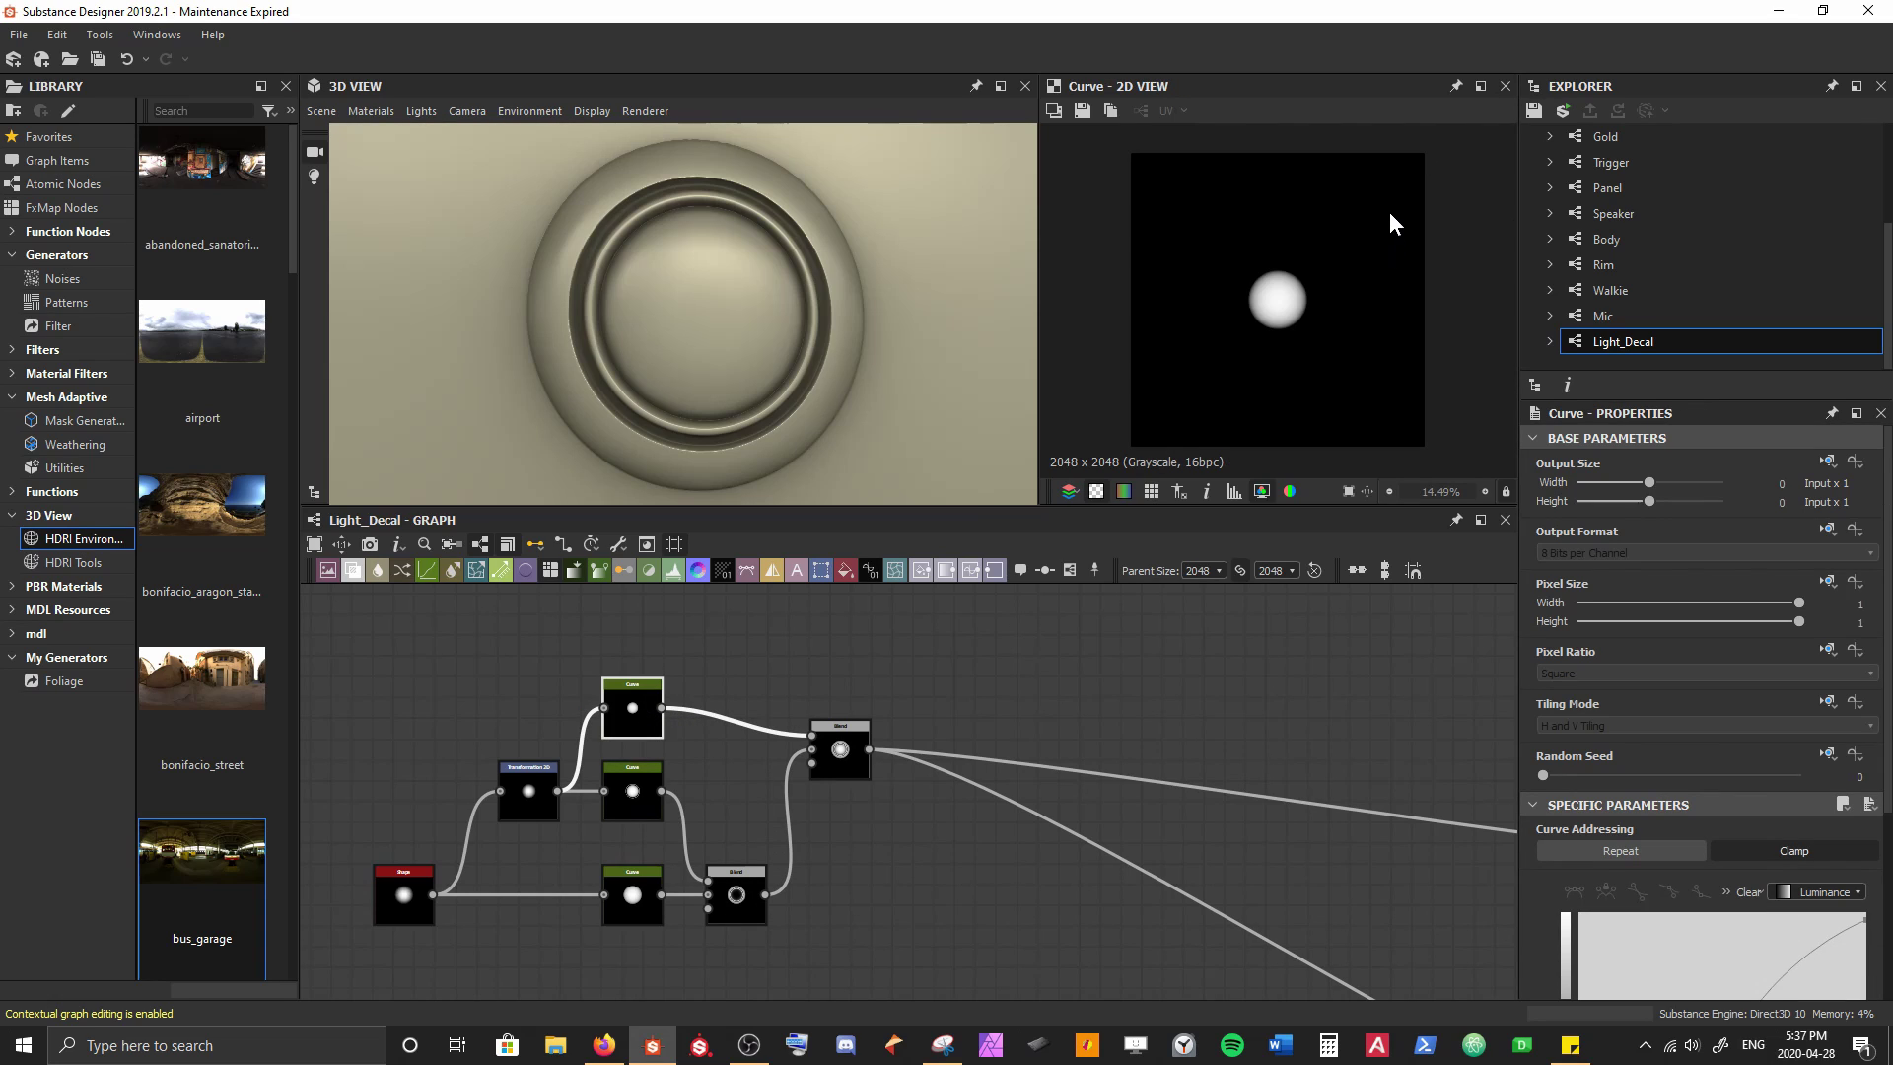
scroll(1313, 294, up, 5)
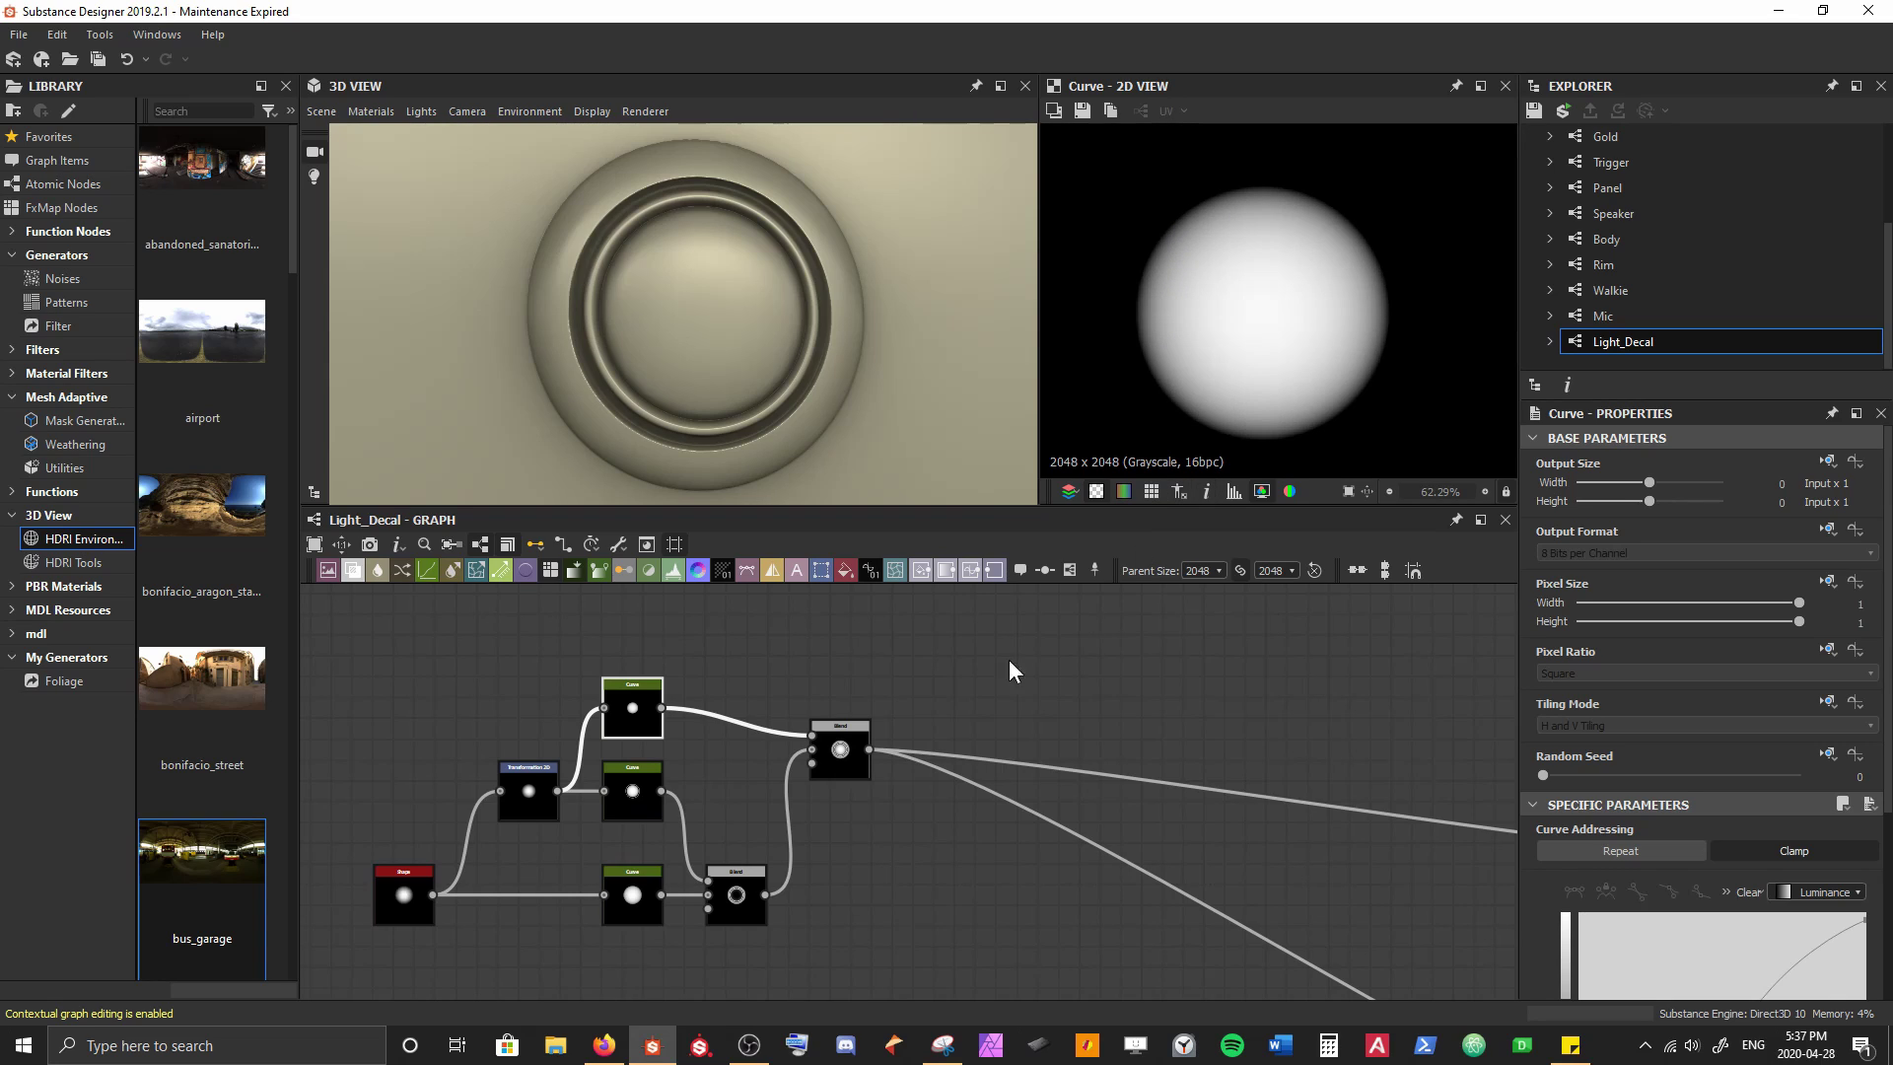
drag(662, 708, 913, 647)
text(histo)
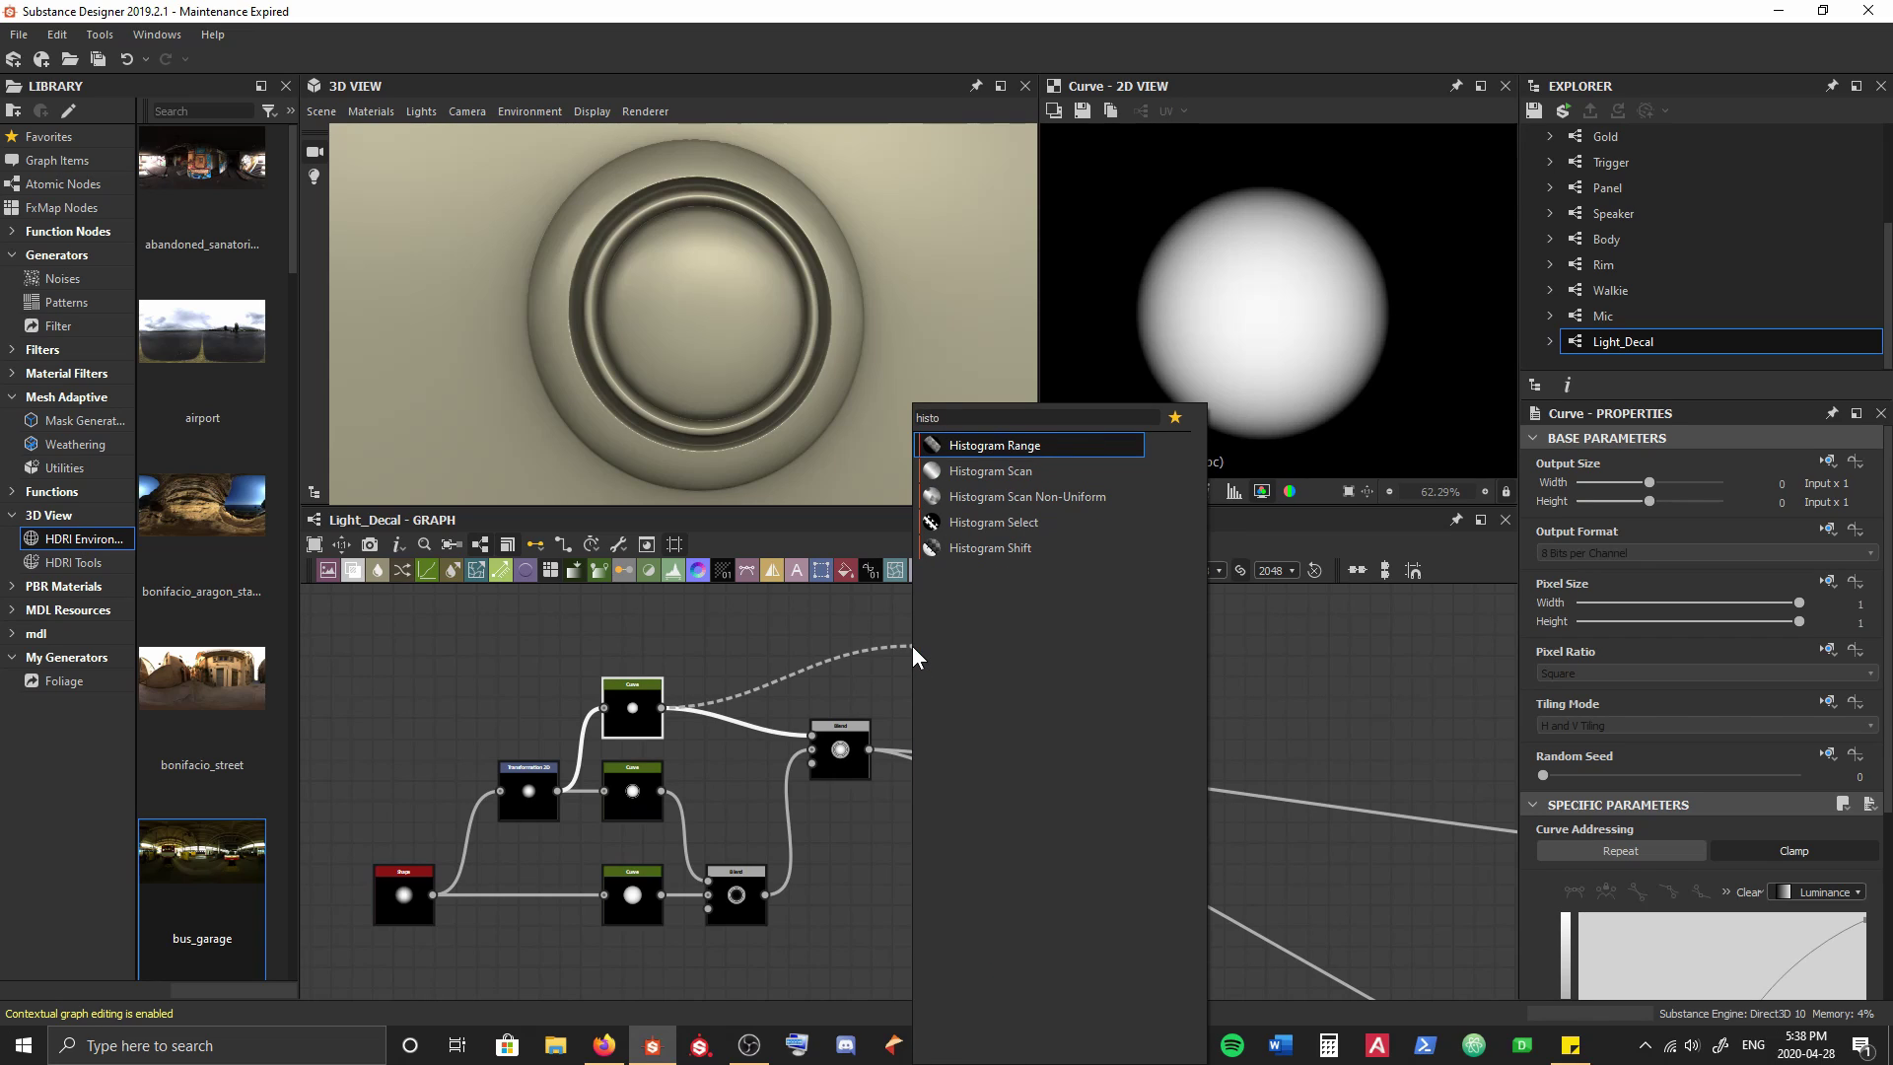
key(Down)
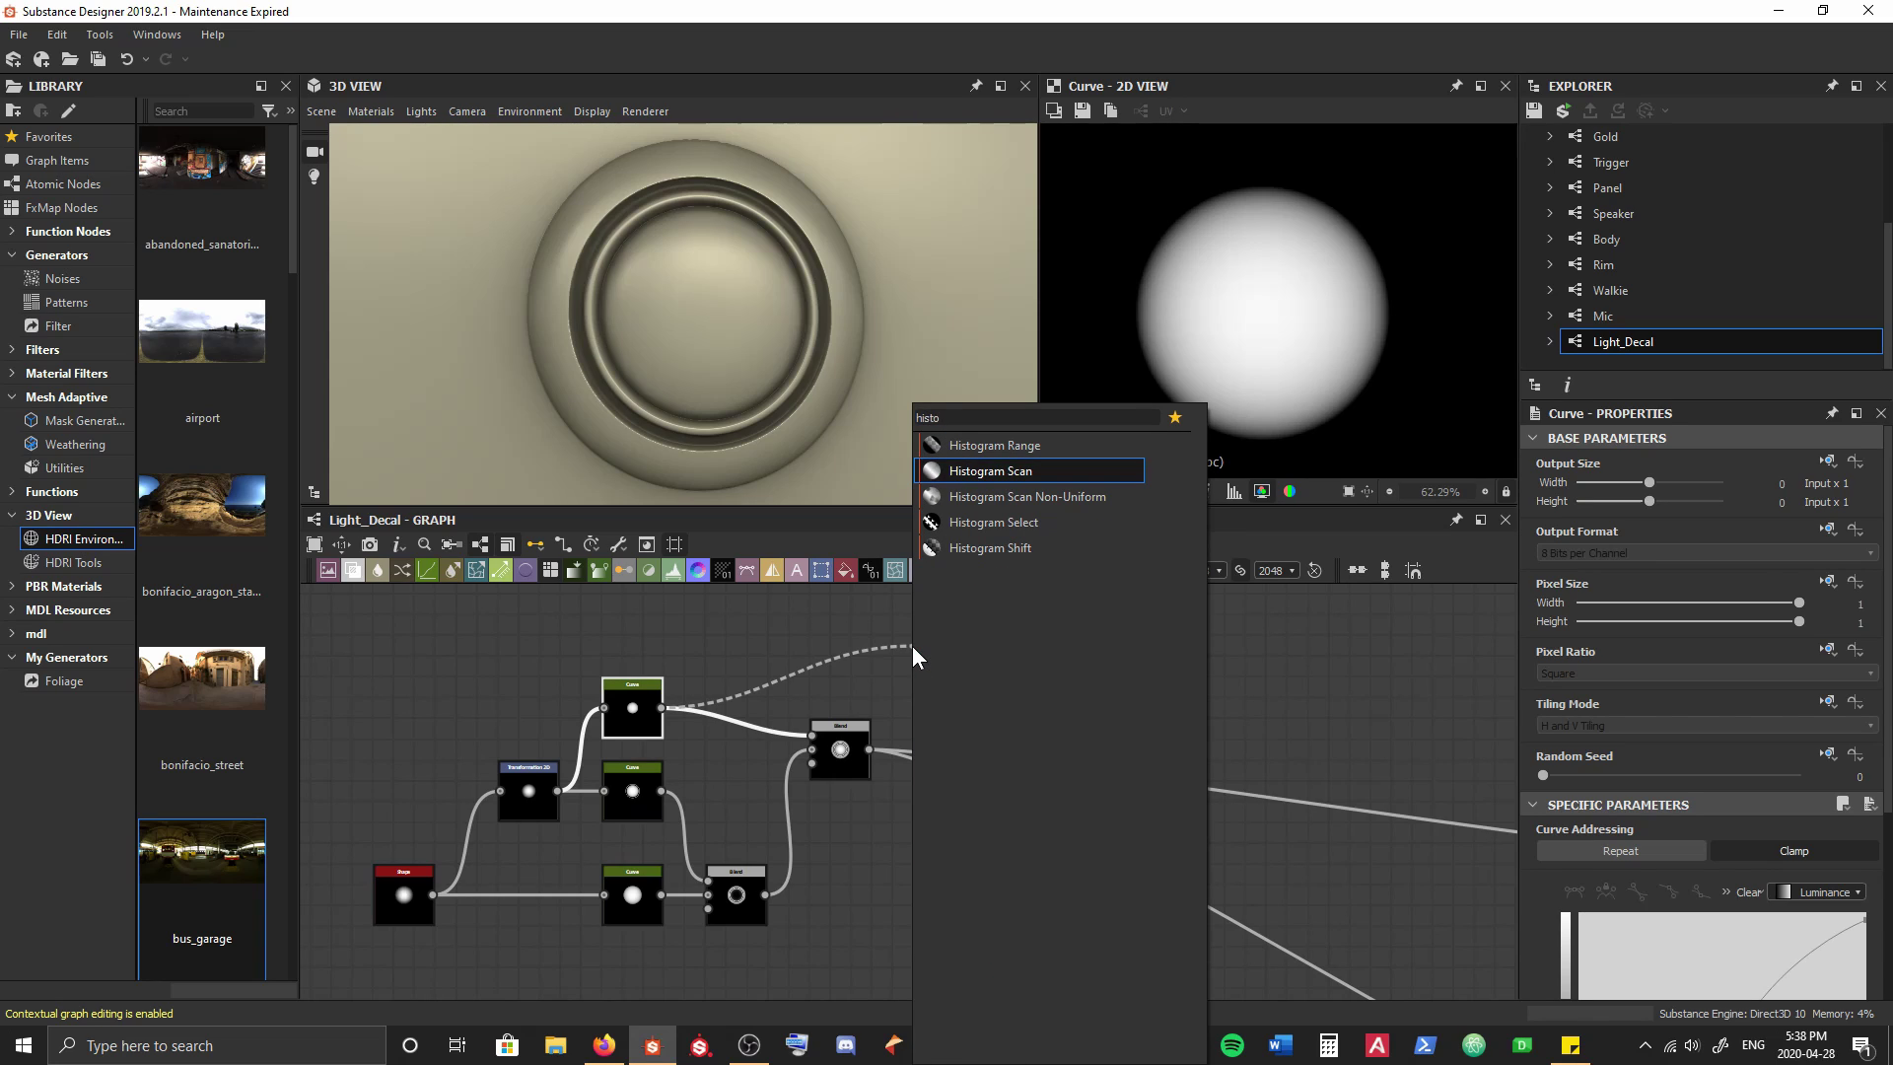
key(Return)
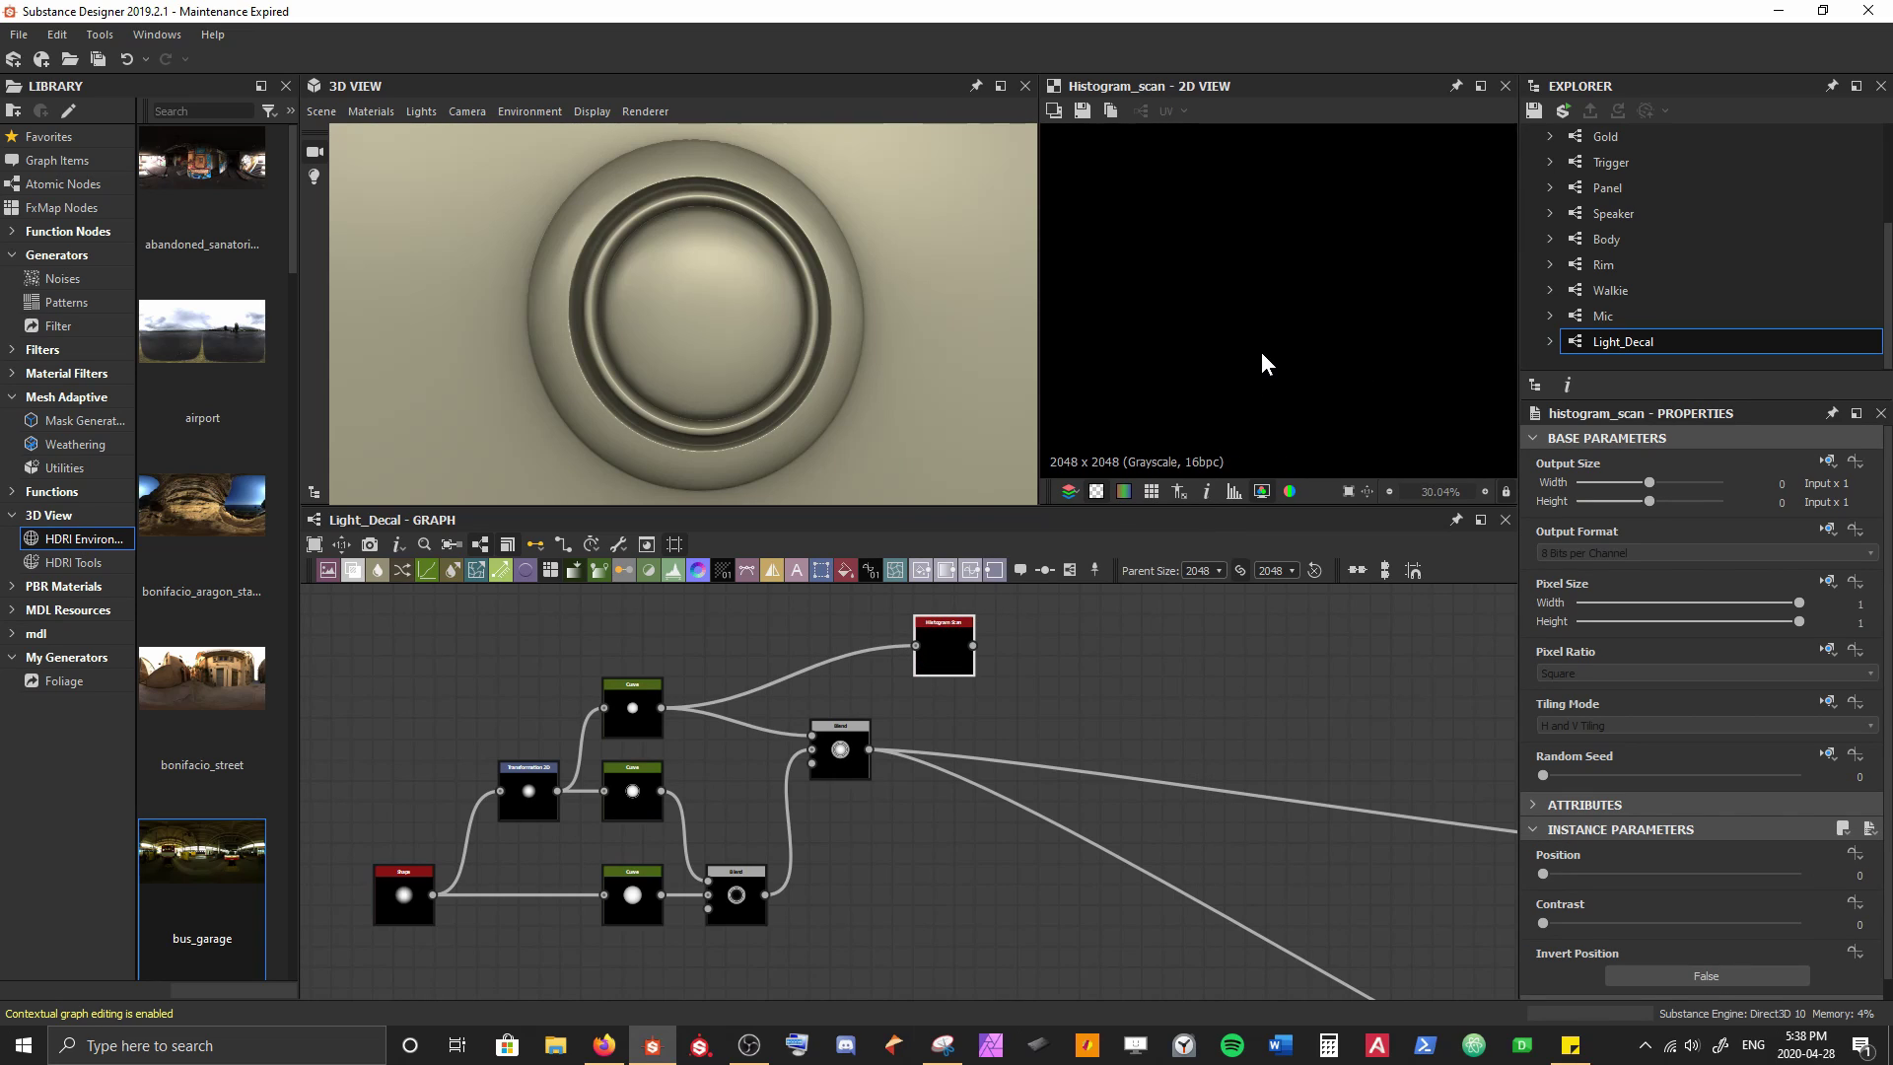
key(f)
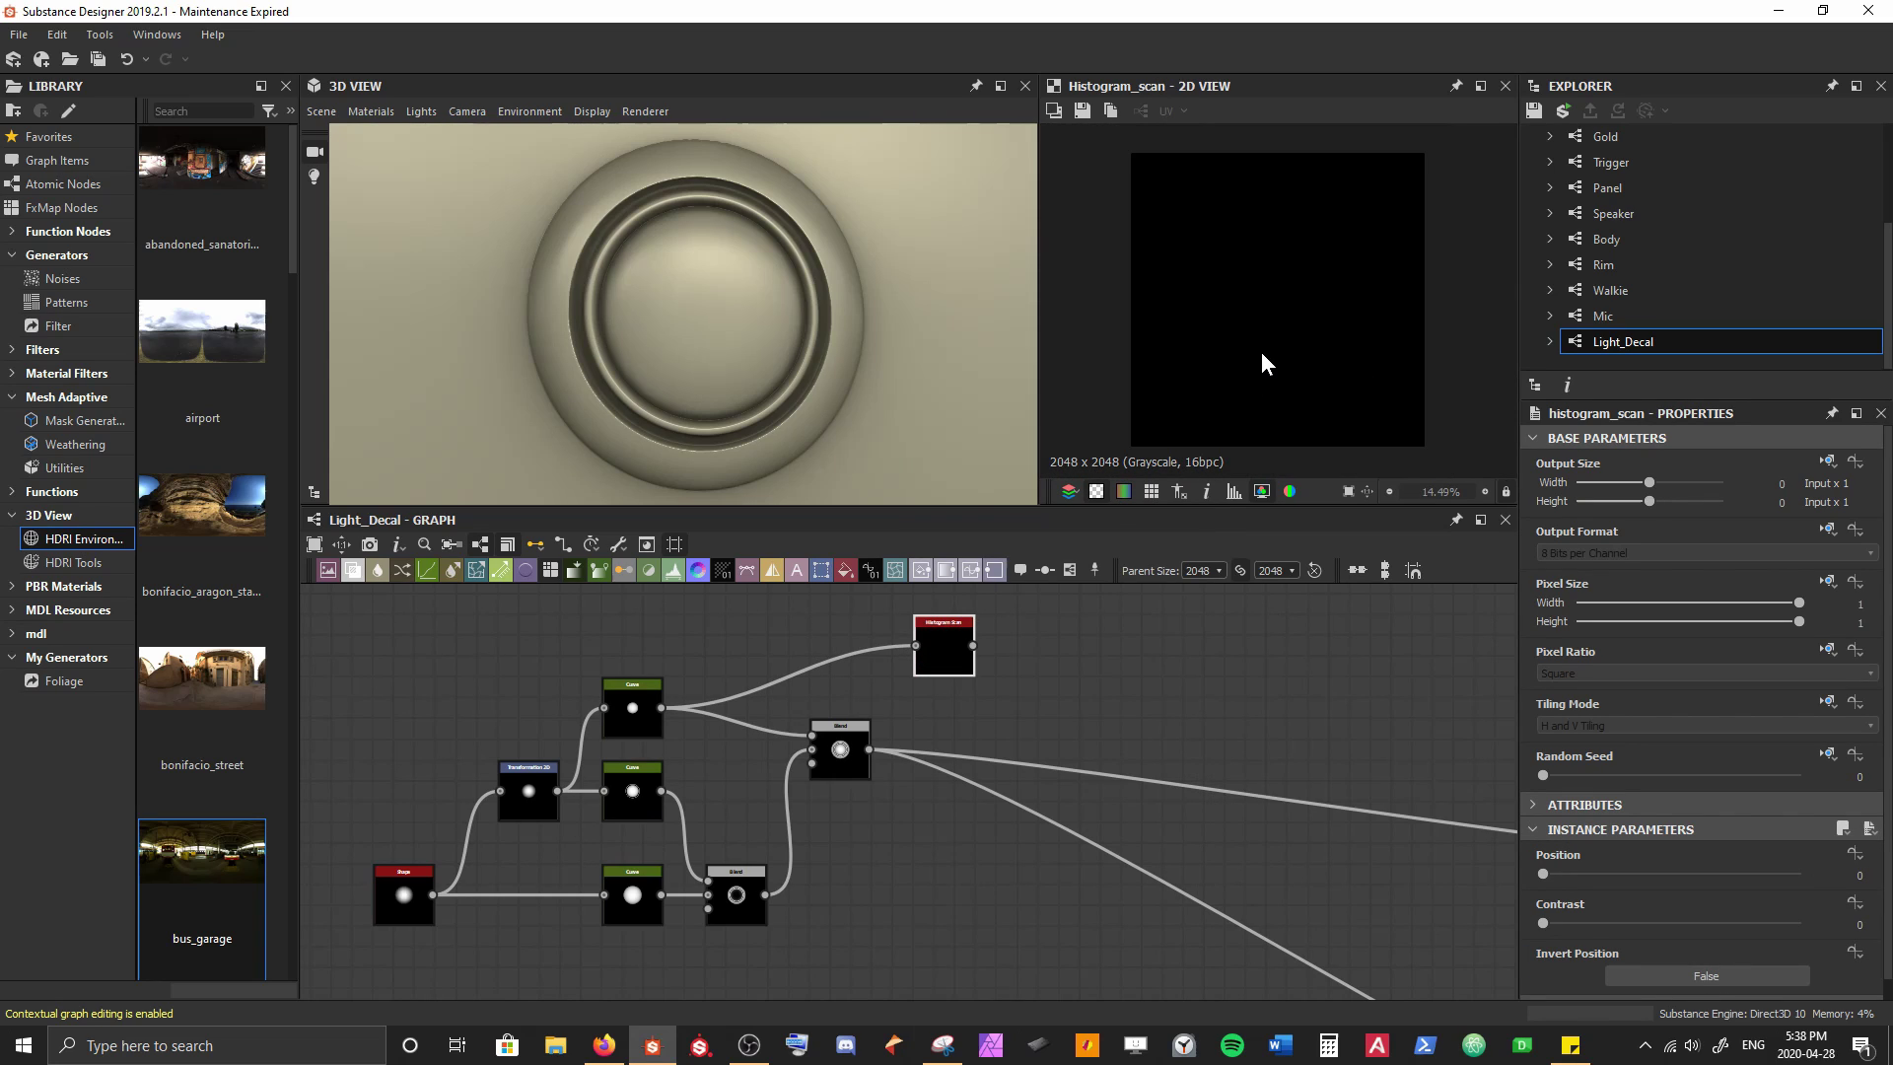
View the uppermost Curve node's dome, and set the Histogram Scan's Position to 1 to turn it into a solid disc mask
double_click(641, 708)
scroll(1244, 360, up, 4)
middle_drag(1304, 217, 1267, 280)
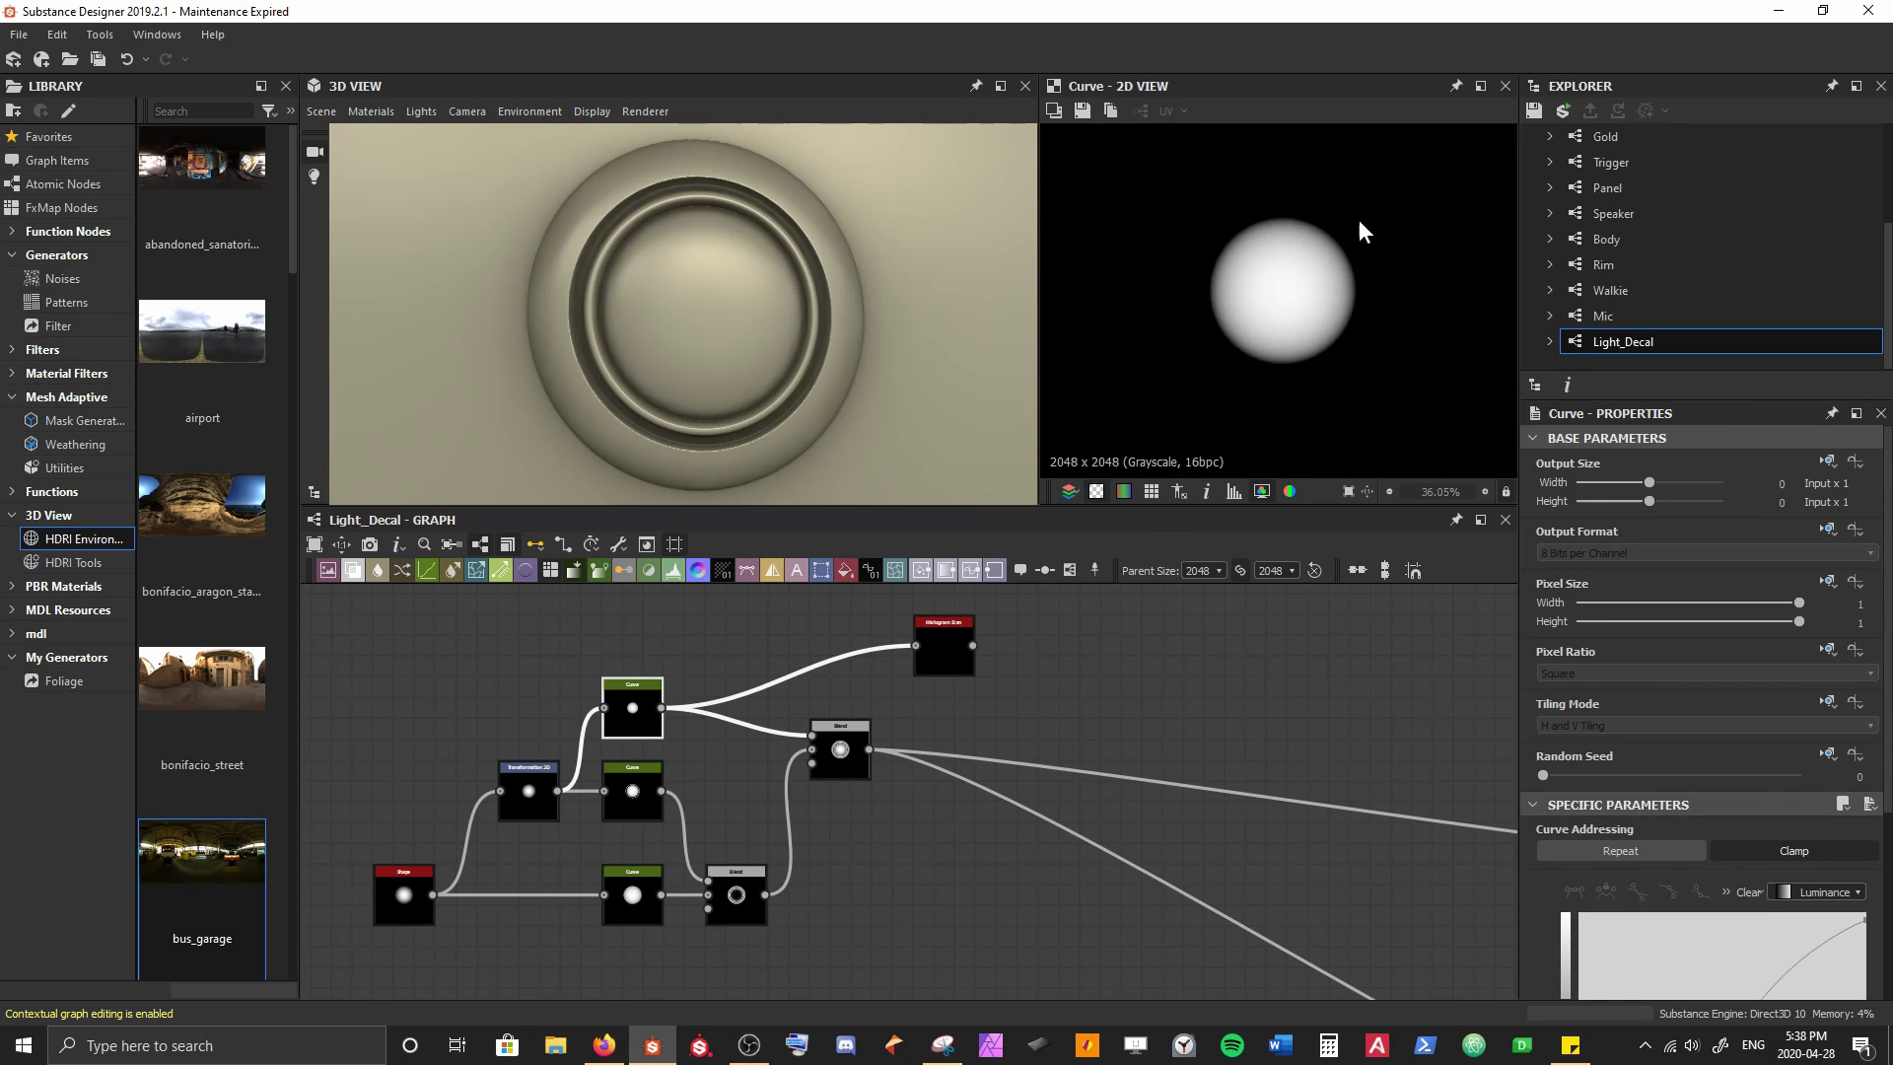
click(948, 651)
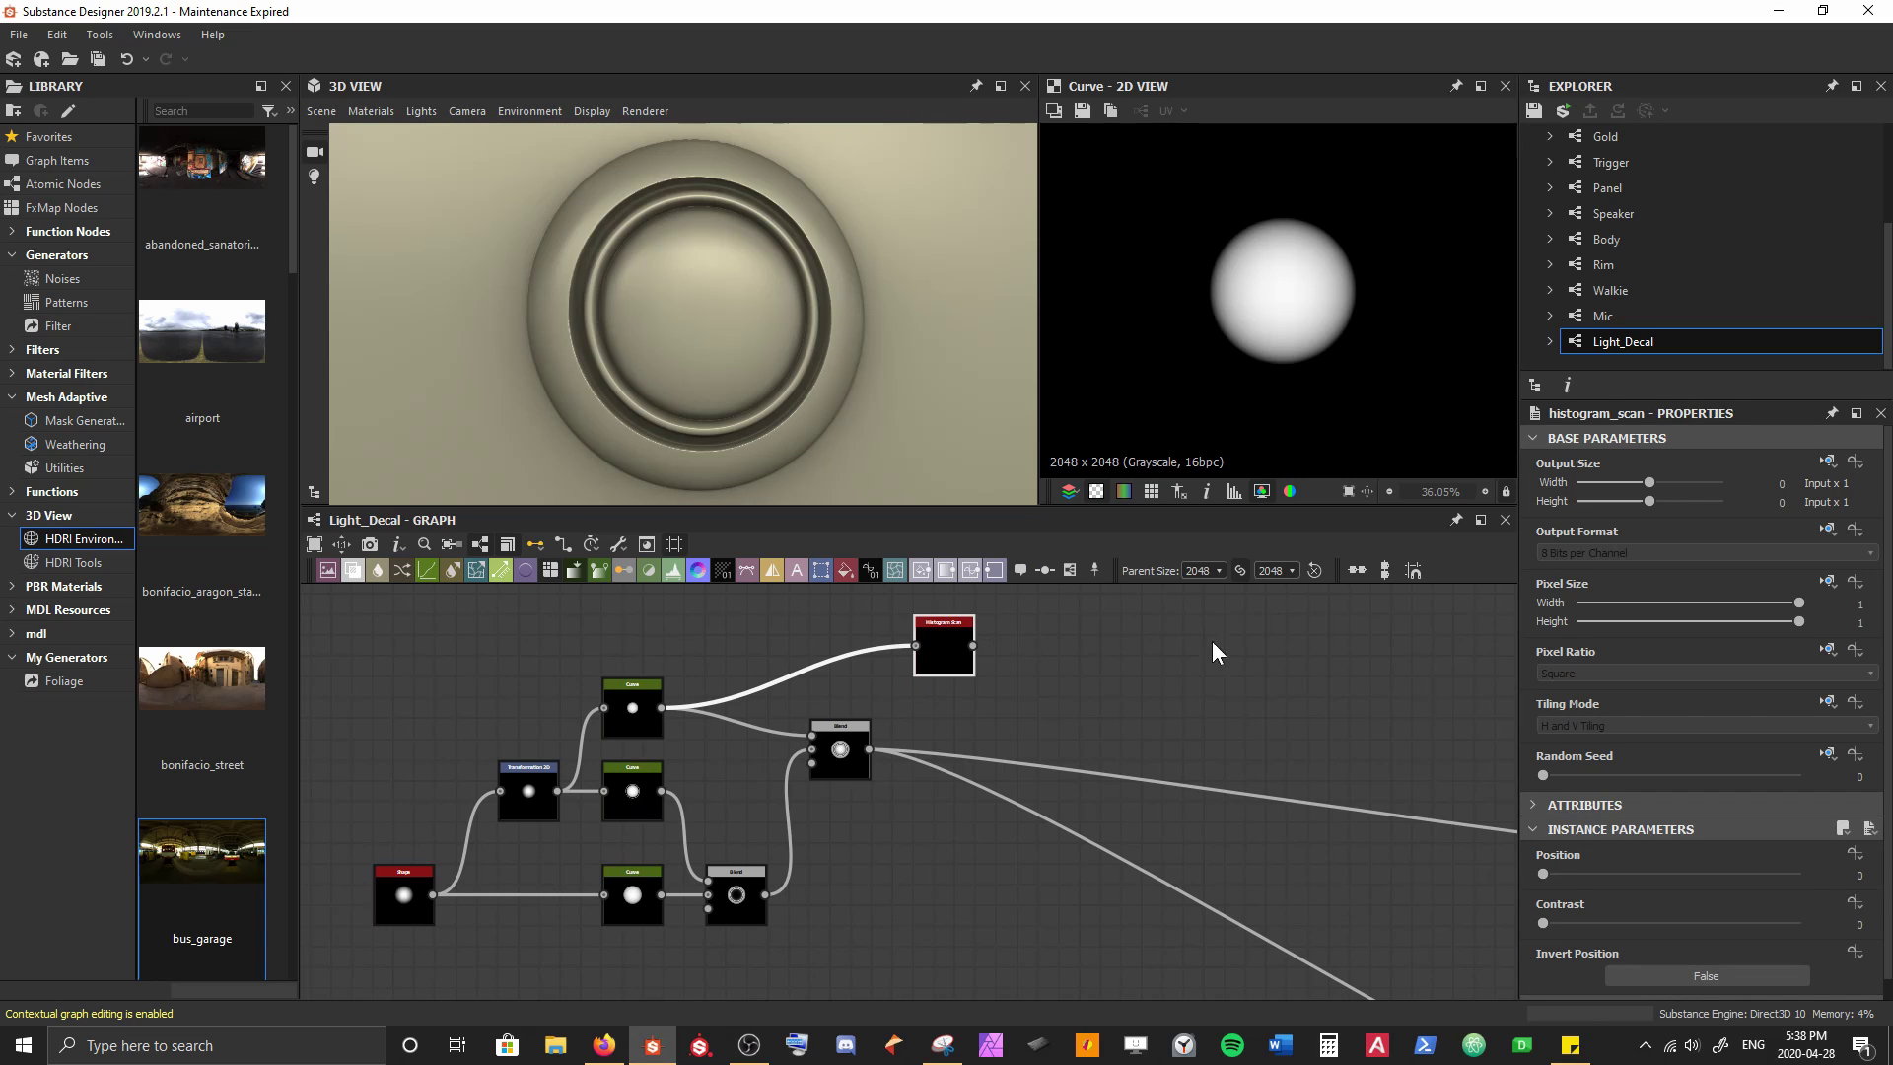
double_click(960, 648)
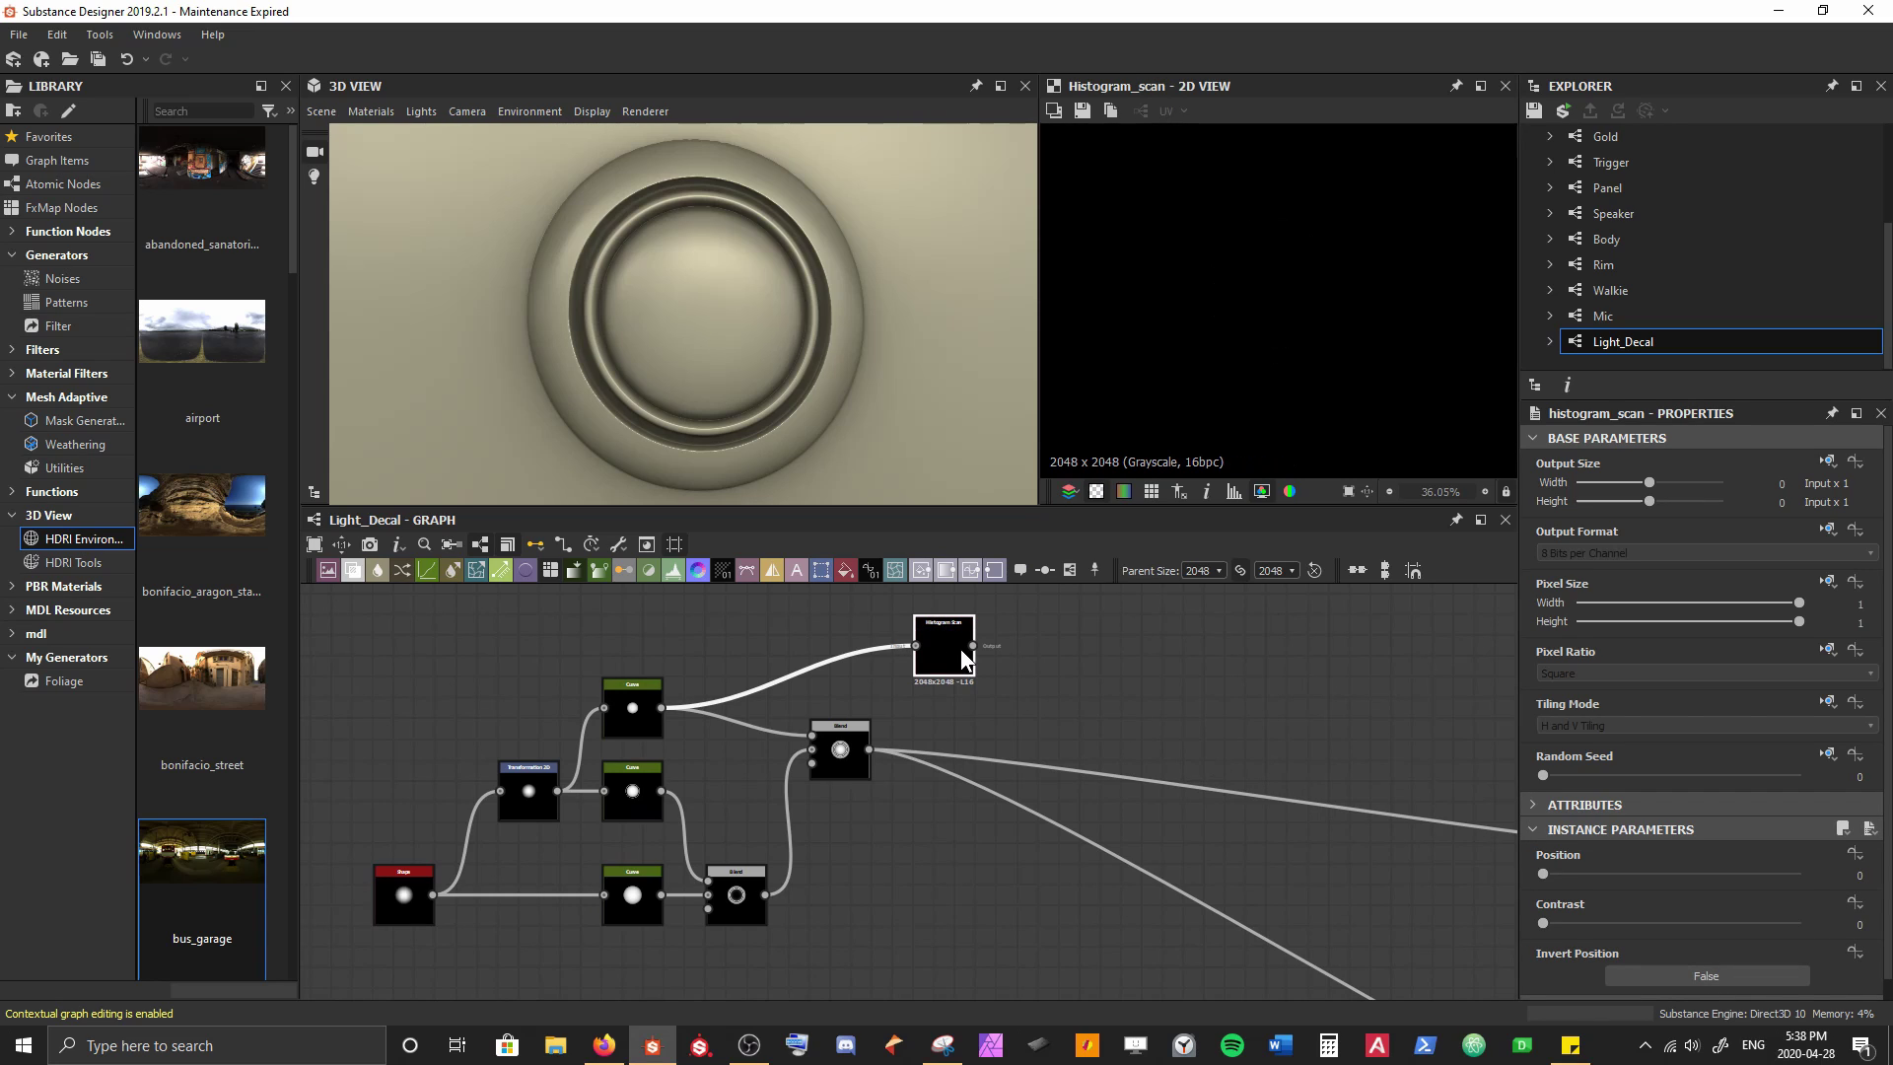
drag(1541, 880, 1891, 934)
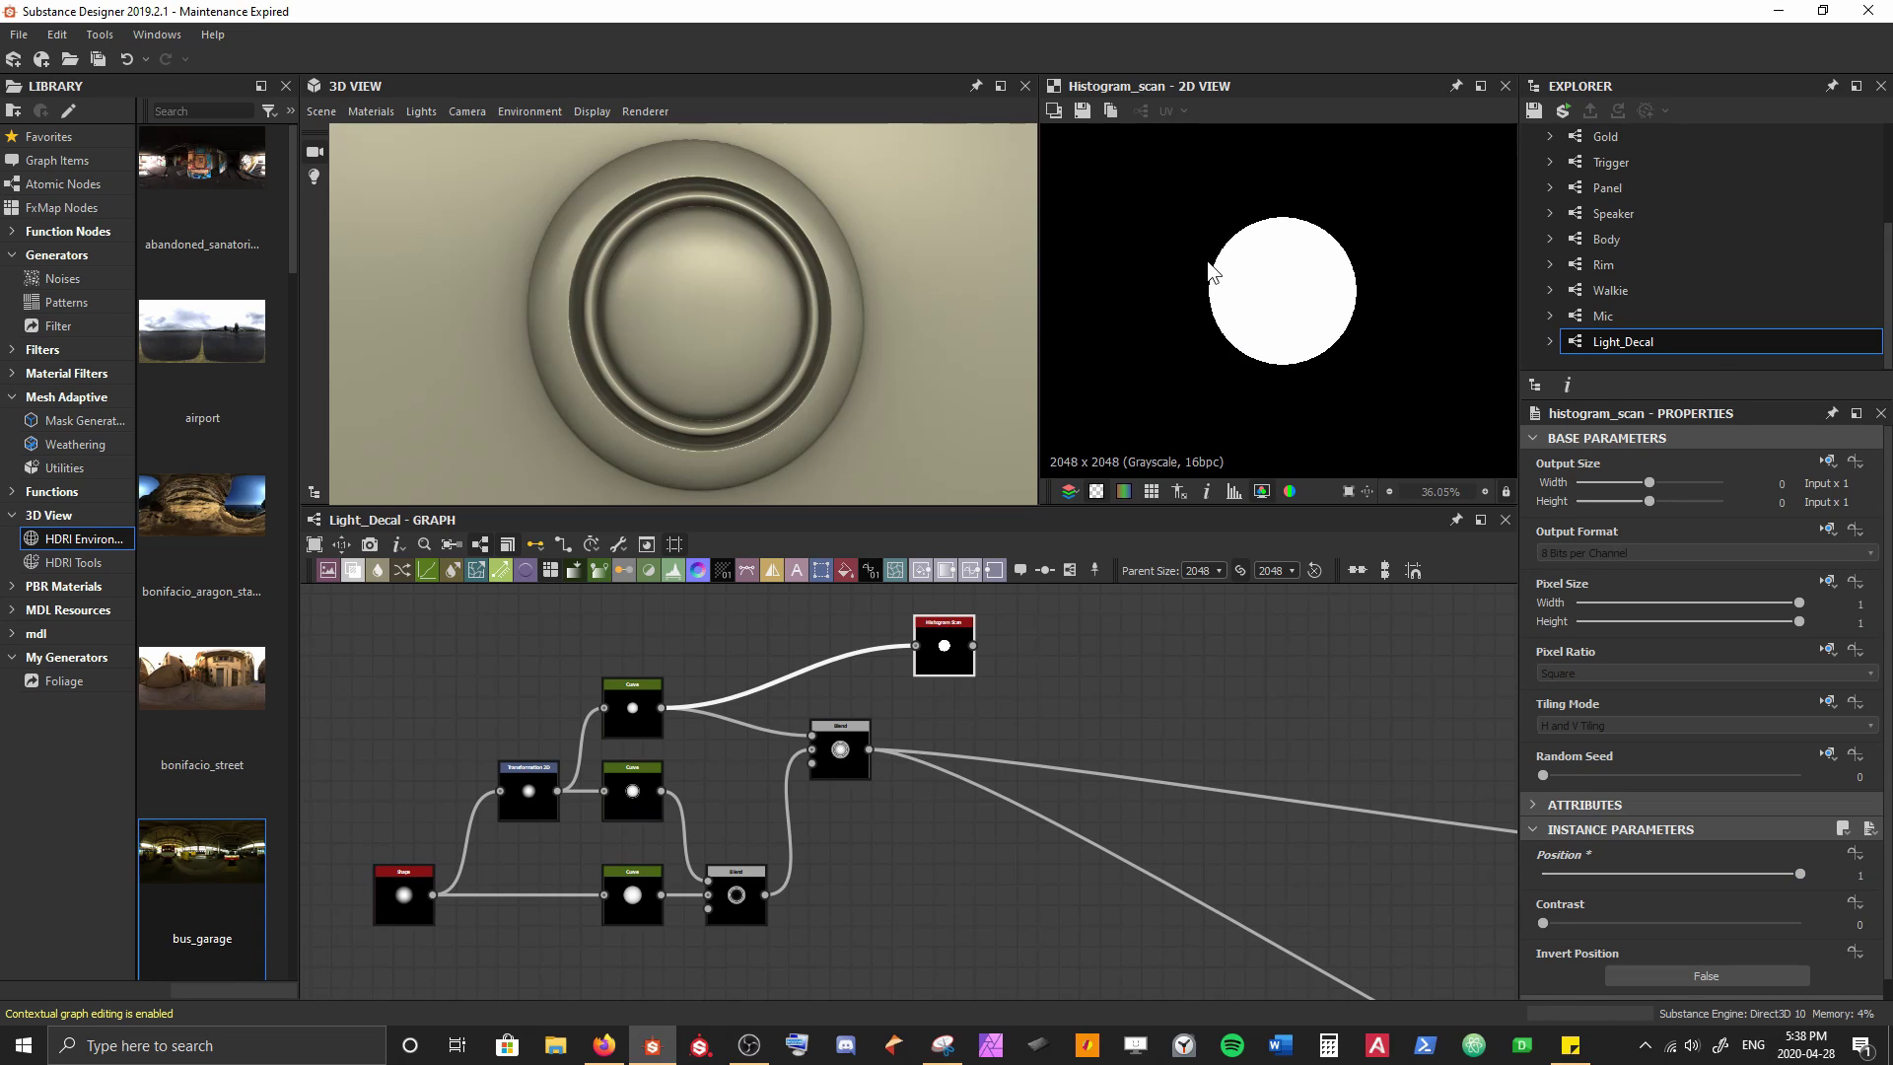
Compare the edge of the Curve node's dome with the Histogram Scan mask in the 2D view
click(635, 714)
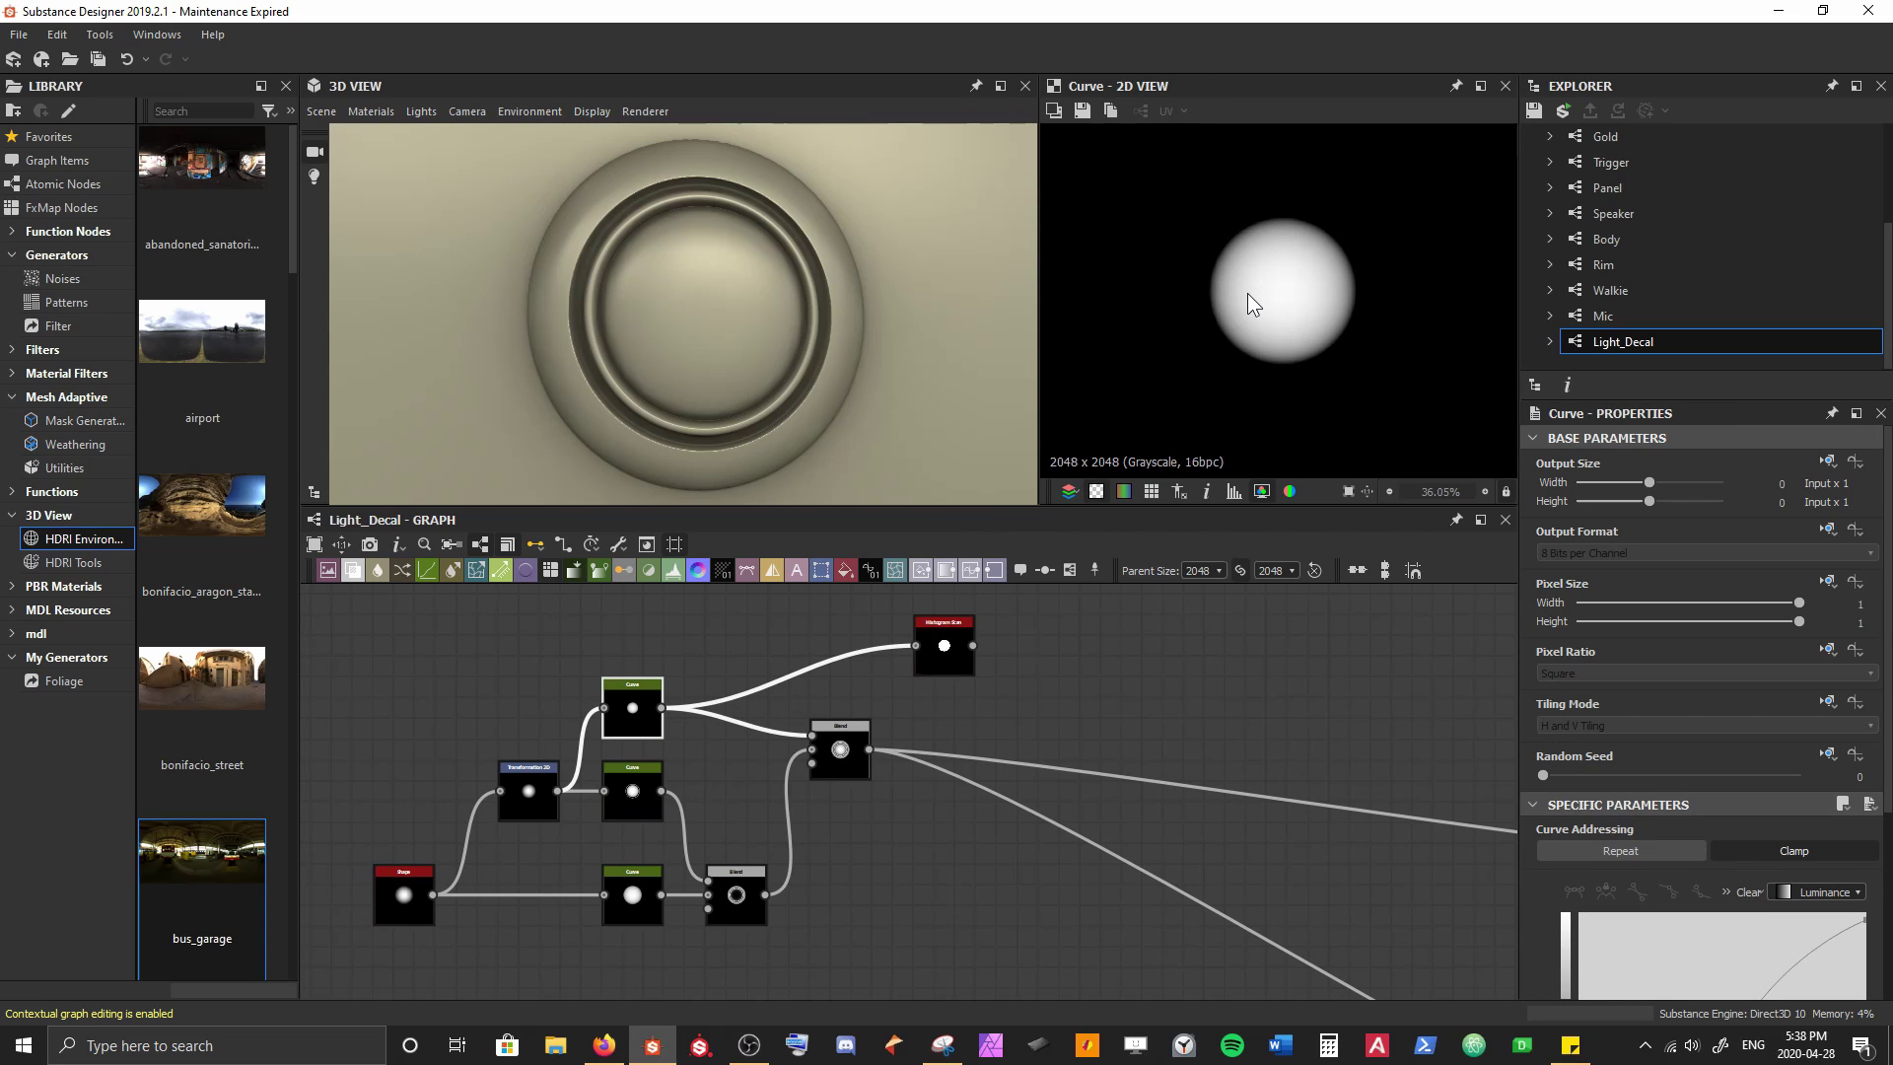
scroll(1232, 288, up, 5)
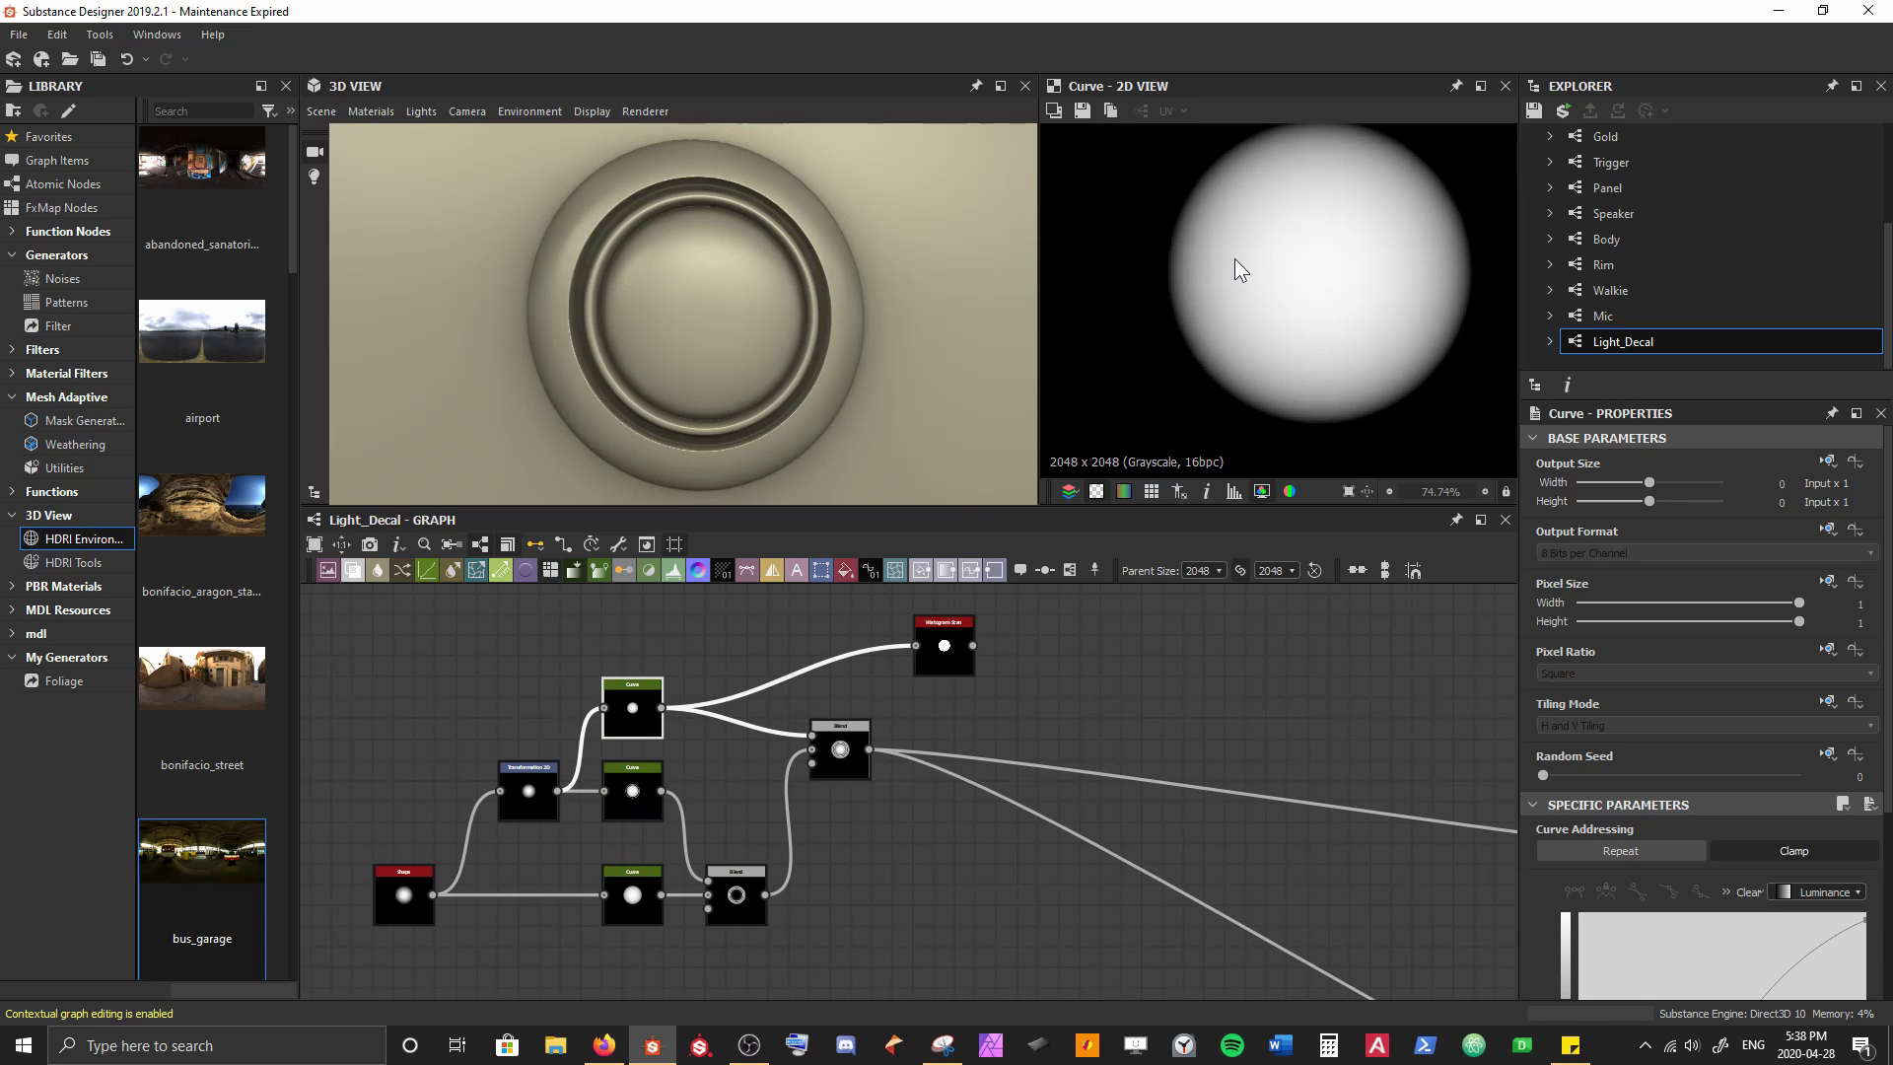
double_click(945, 641)
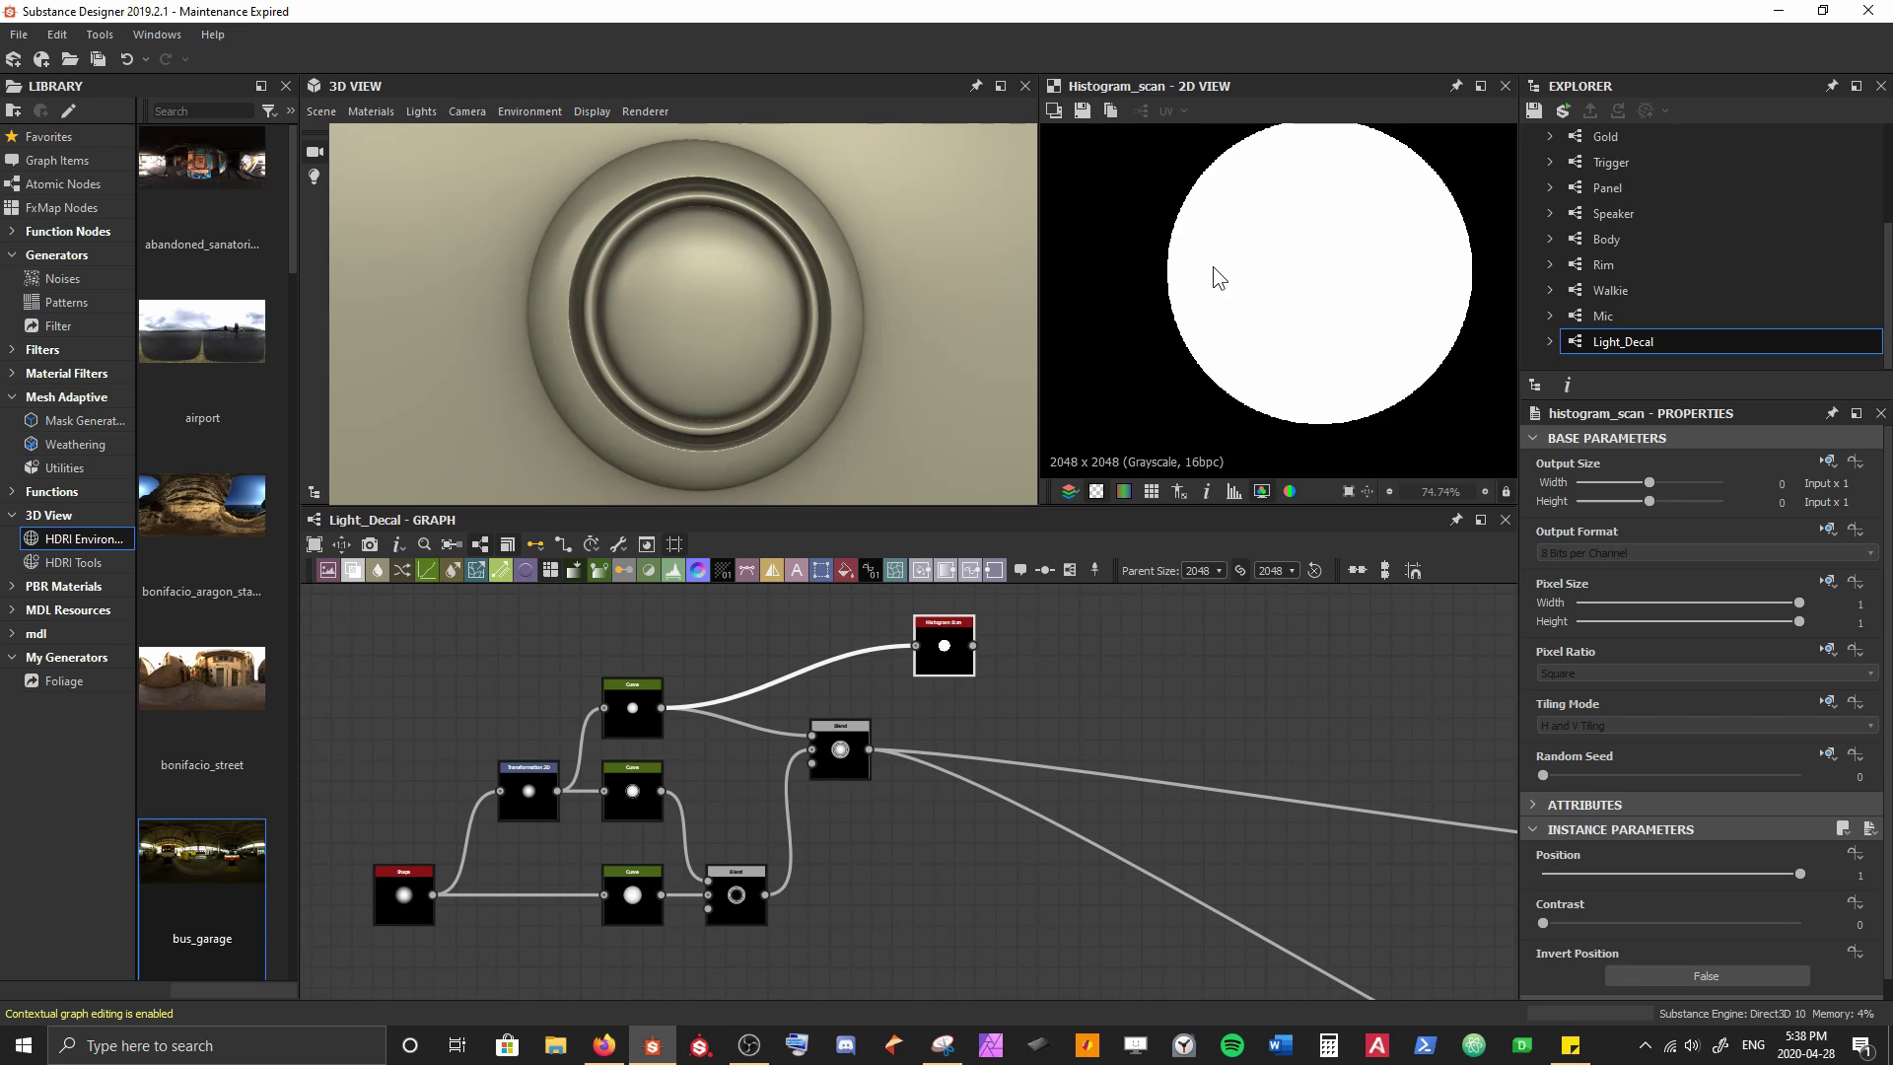
Move the Histogram Scan node below and just past the final Blend node
drag(944, 653, 900, 878)
middle_drag(960, 743, 771, 760)
drag(727, 901, 789, 899)
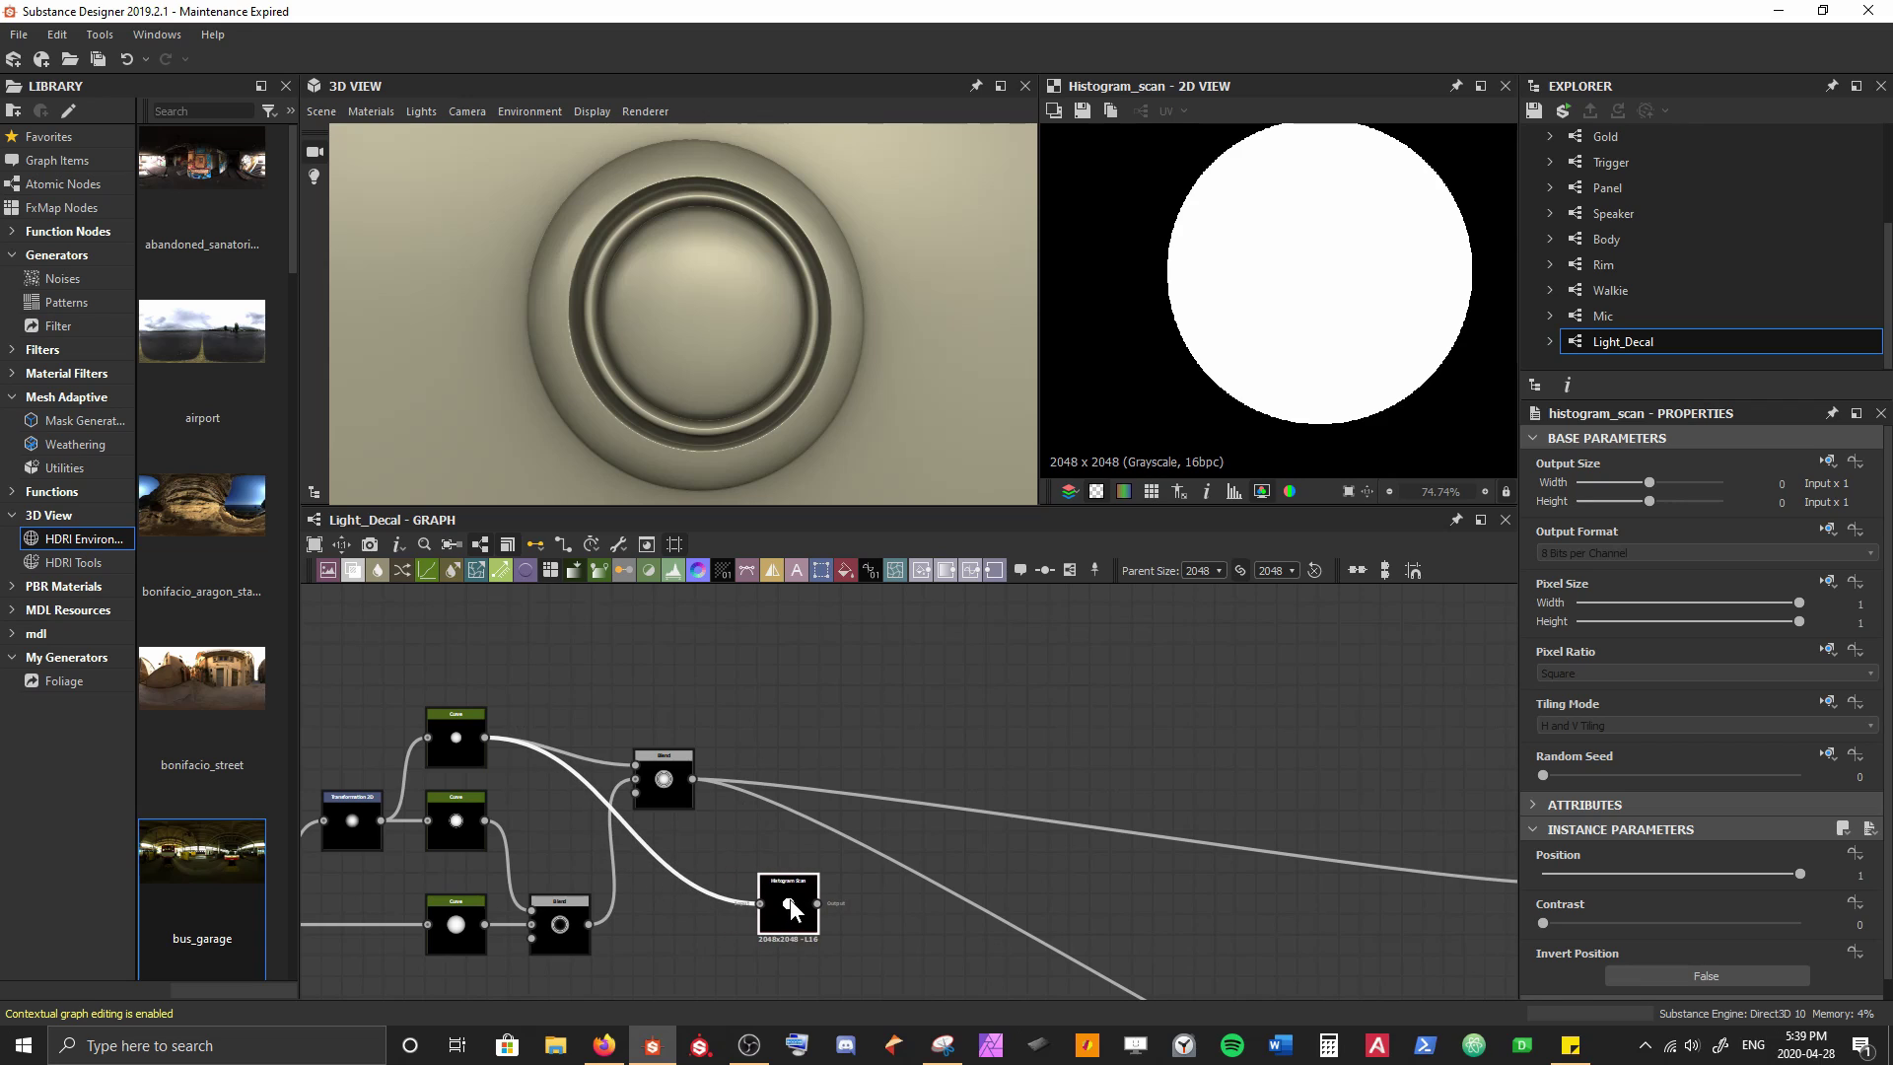
Add a Gradient Linear 2 node in the empty graph area above the final Blend node
middle_drag(828, 684, 633, 664)
scroll(698, 707, up, 1)
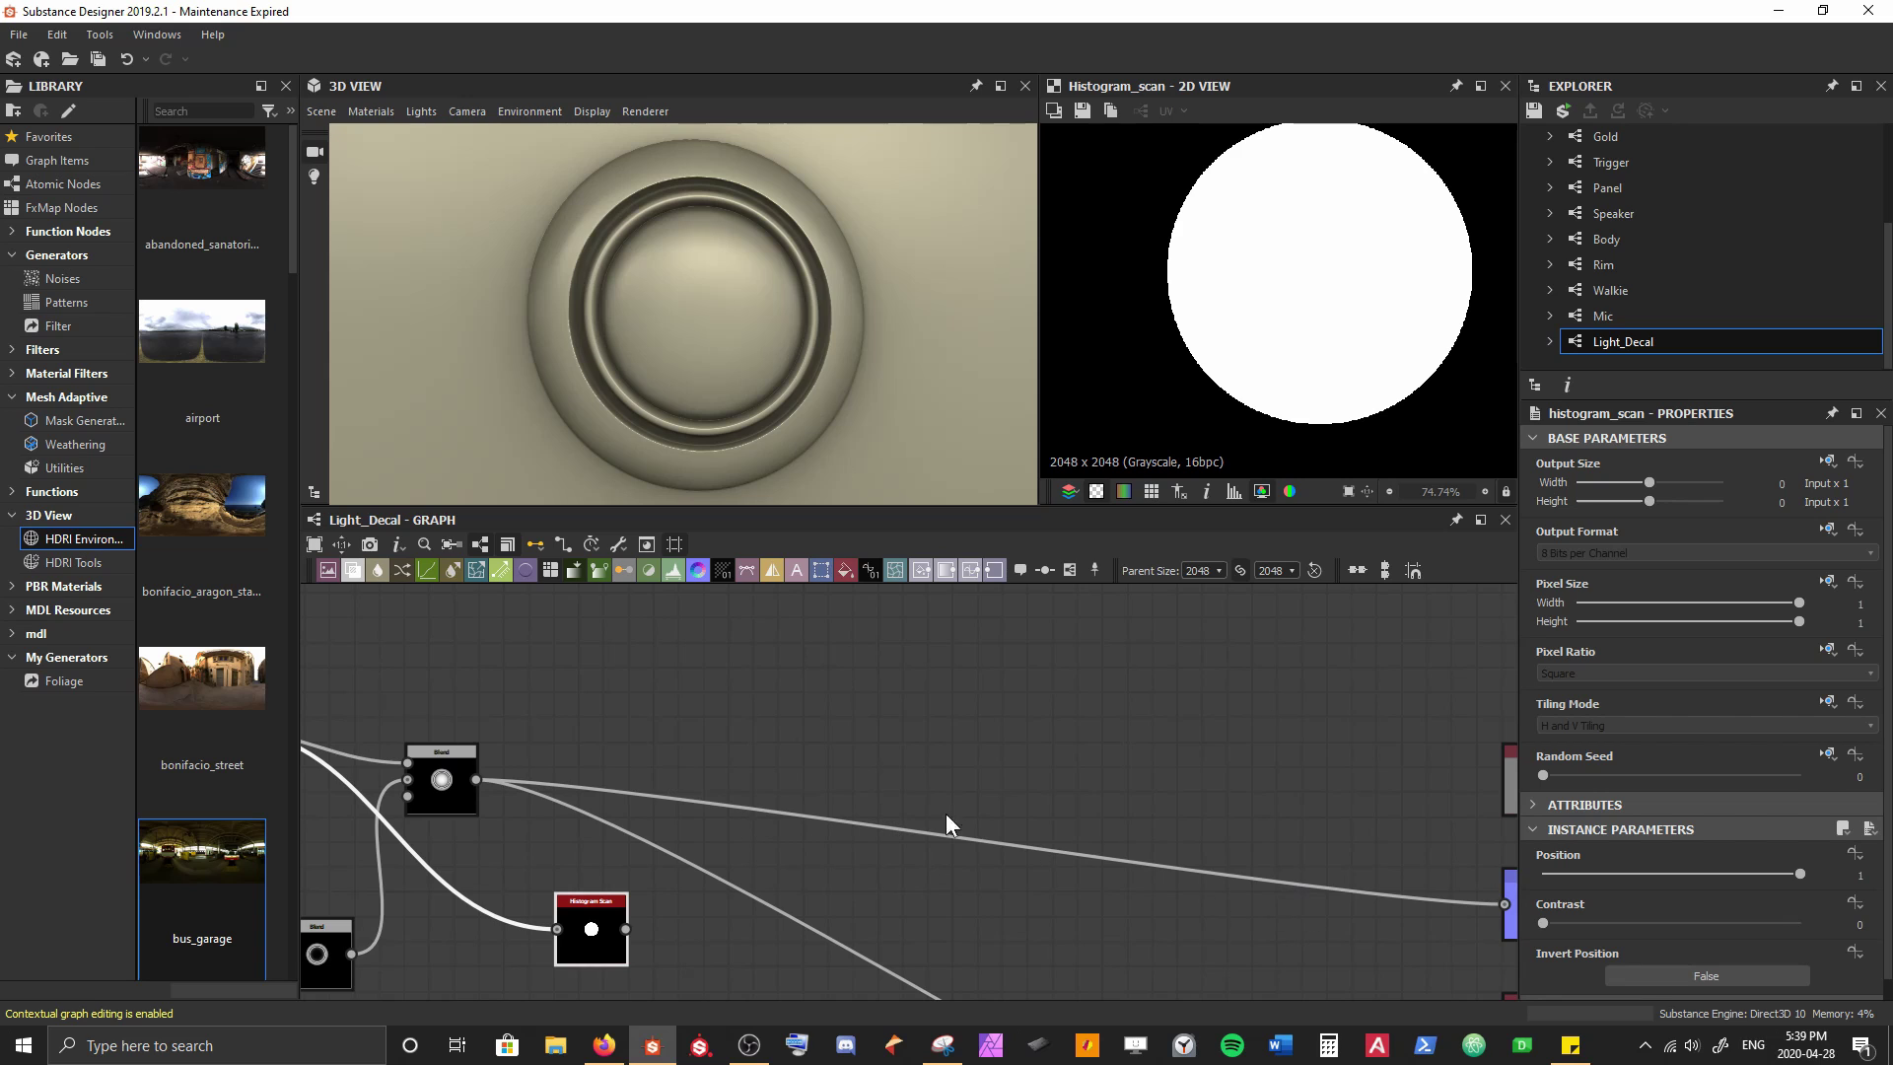
scroll(960, 771, down, 3)
middle_drag(960, 771, 913, 759)
scroll(761, 689, up, 3)
middle_drag(761, 689, 748, 744)
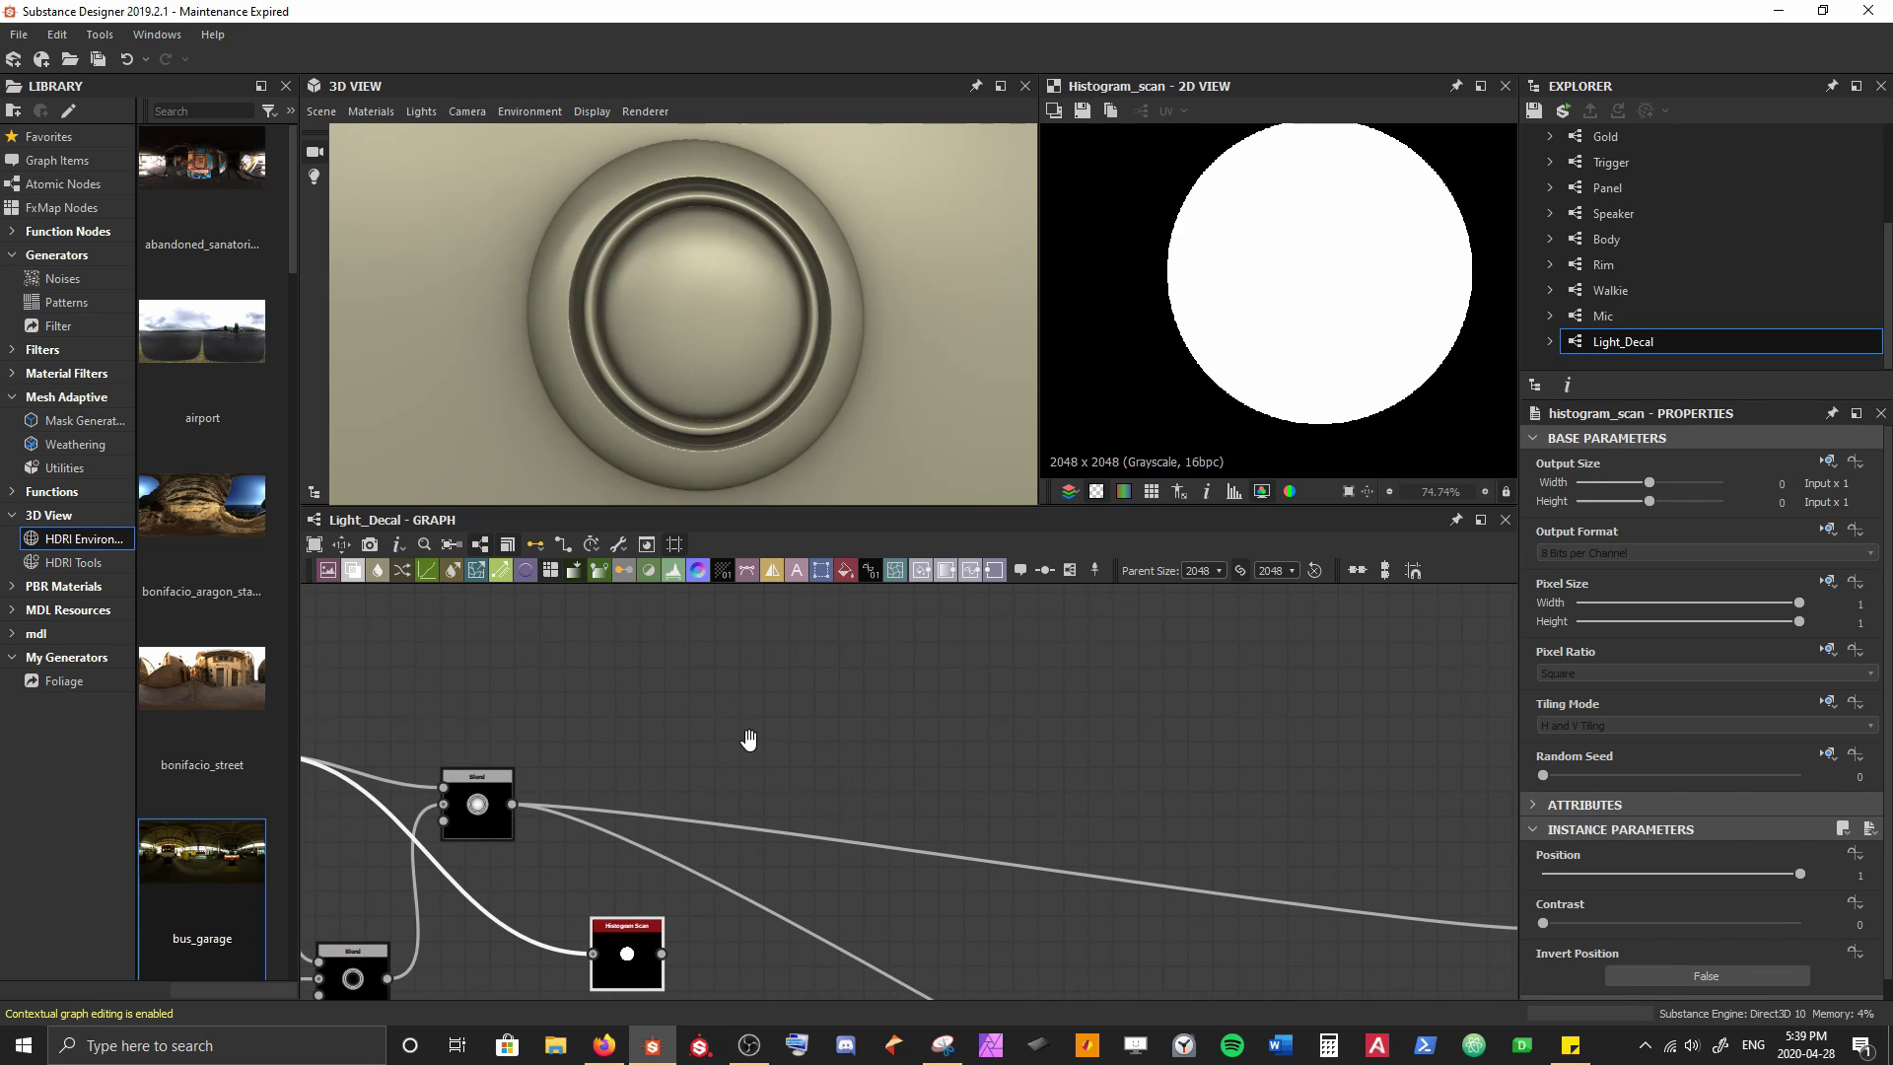
key(space)
text(lin)
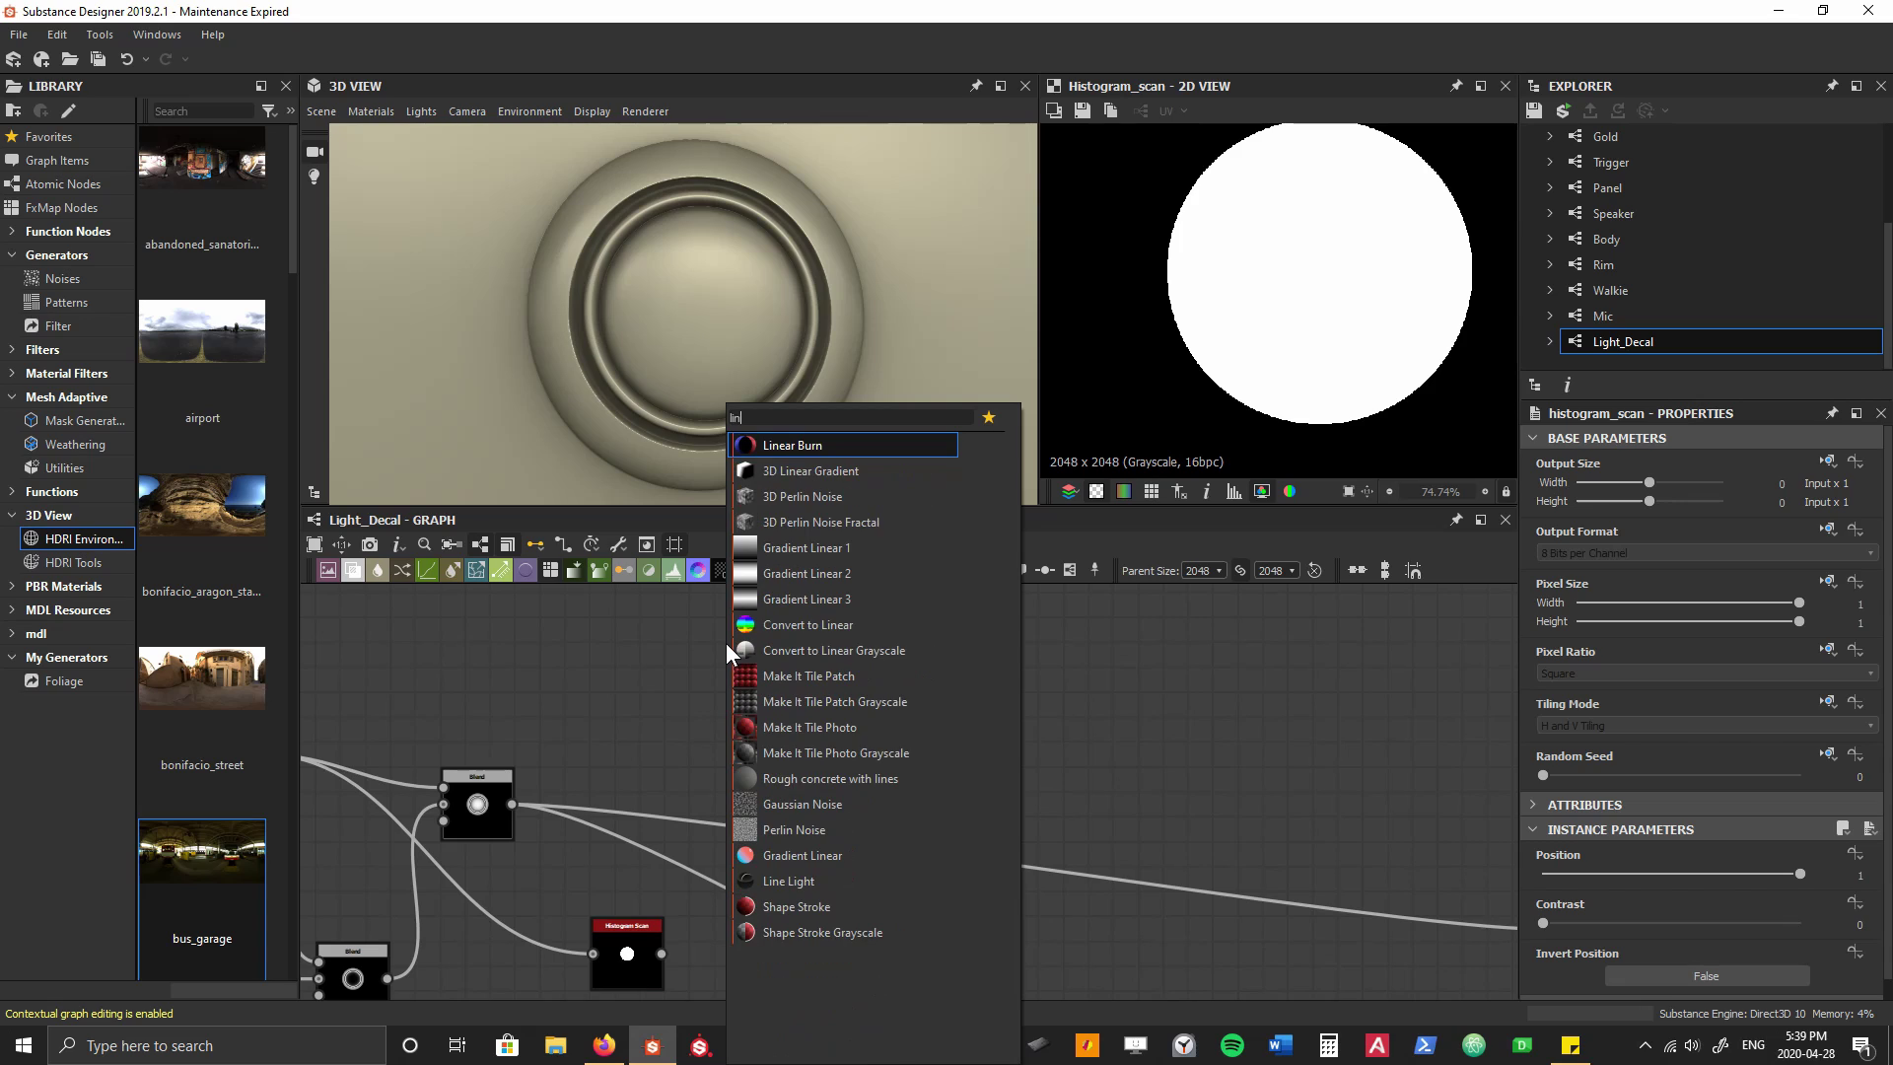
text(era)
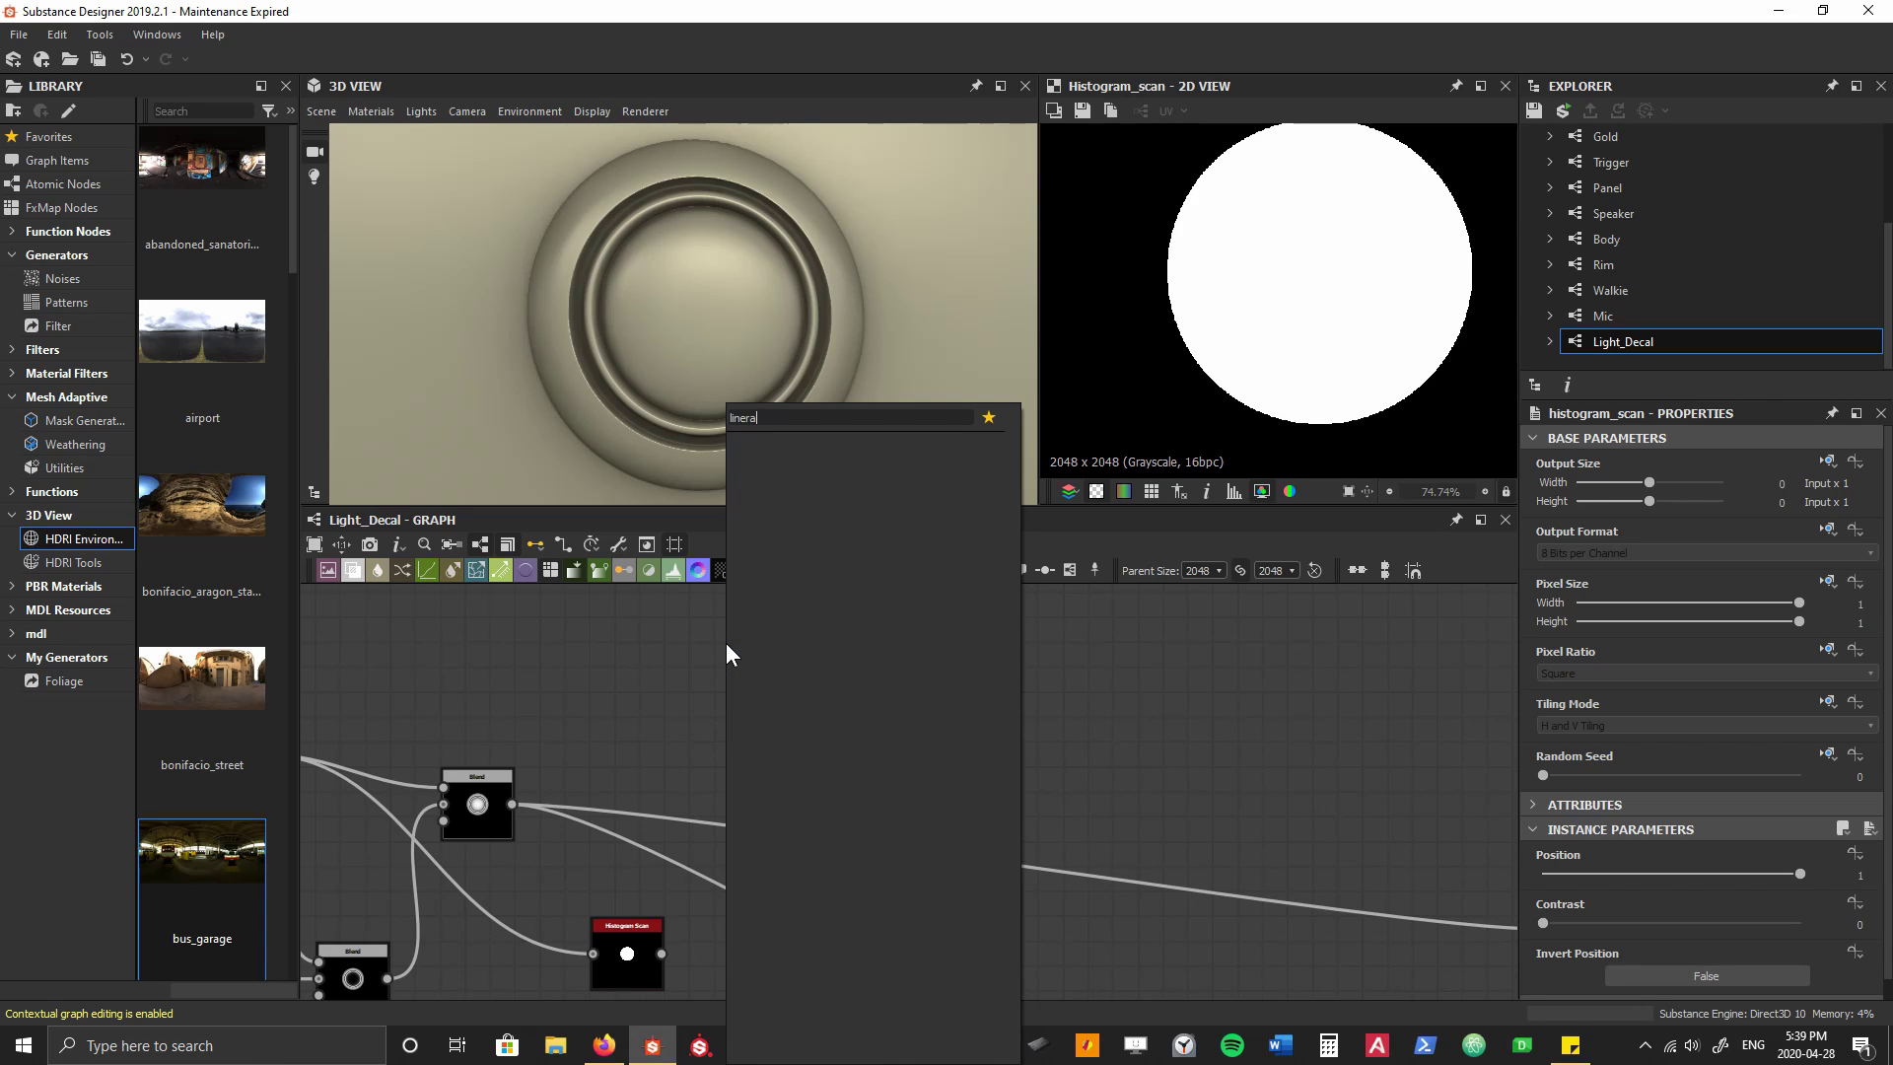
key(ctrl+a)
text(gradi)
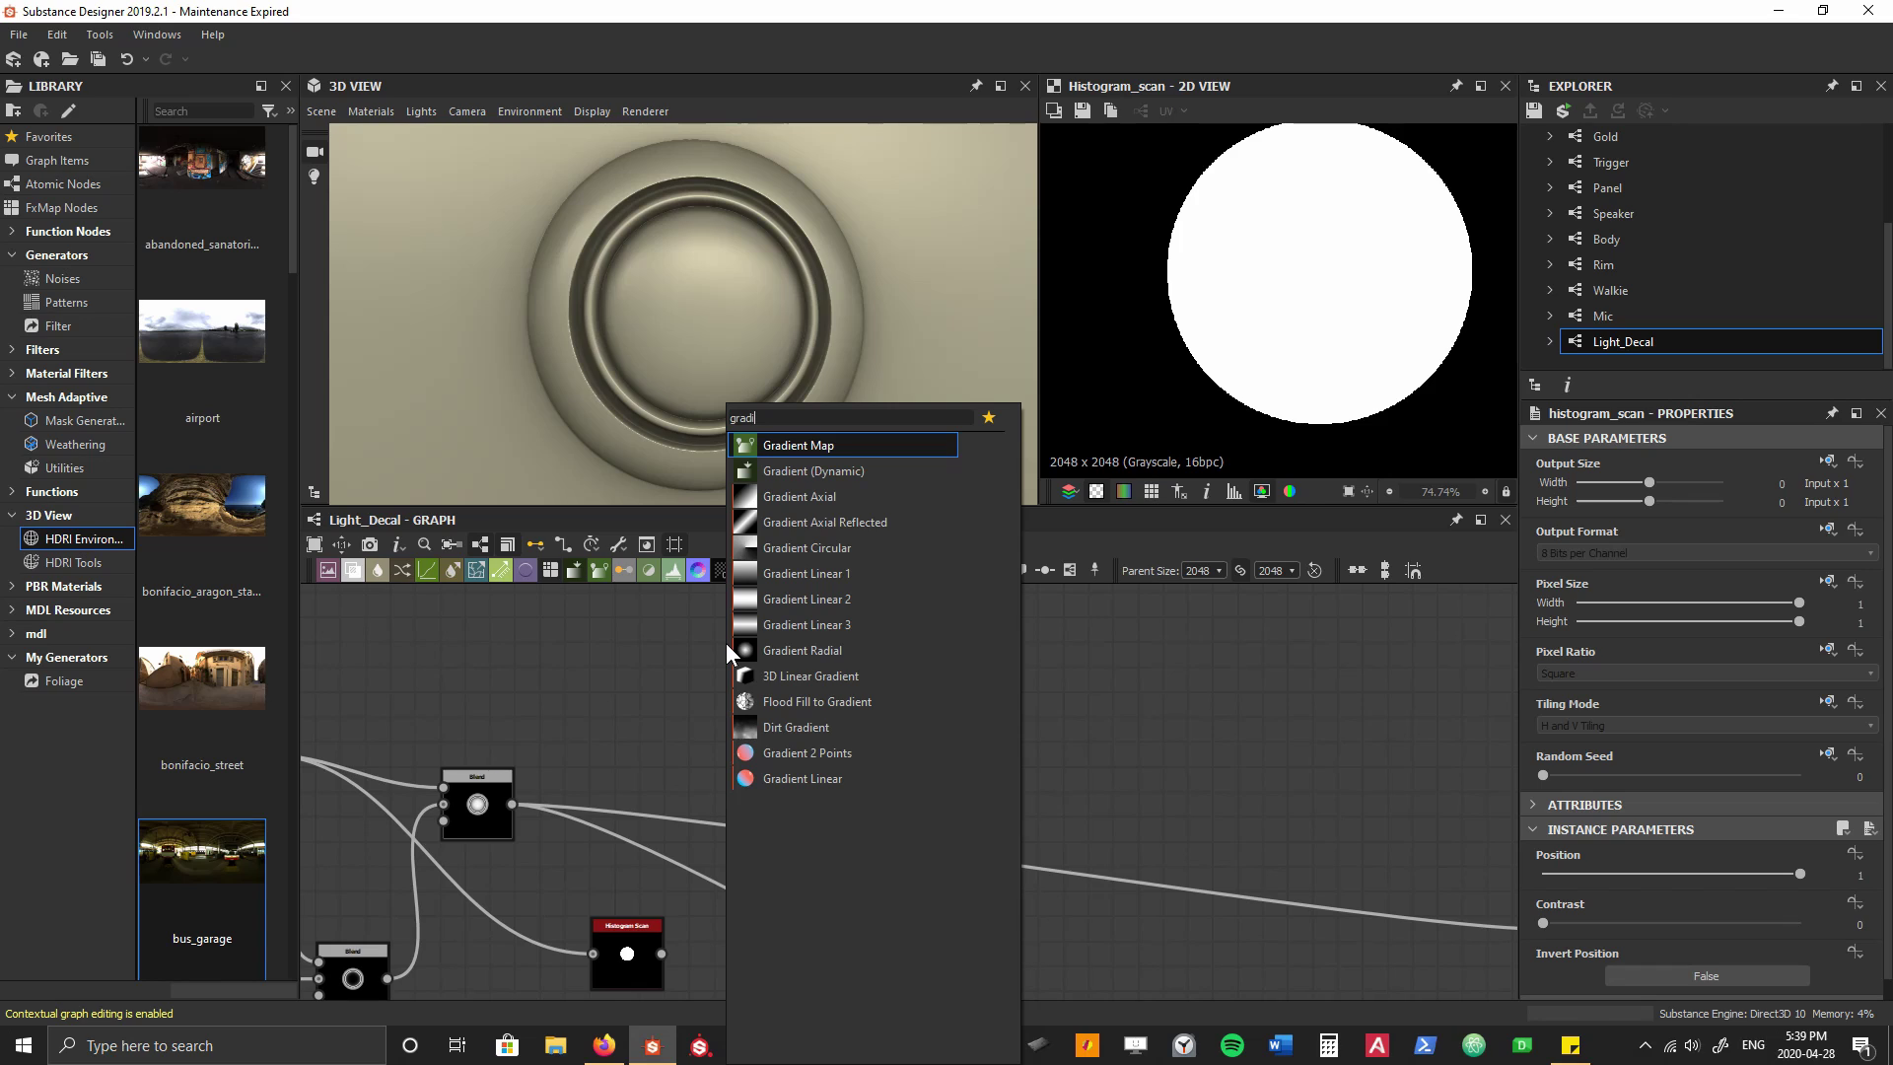
key(Down)
key(Down)
key(Down)
key(Down)
key(Down)
key(Down)
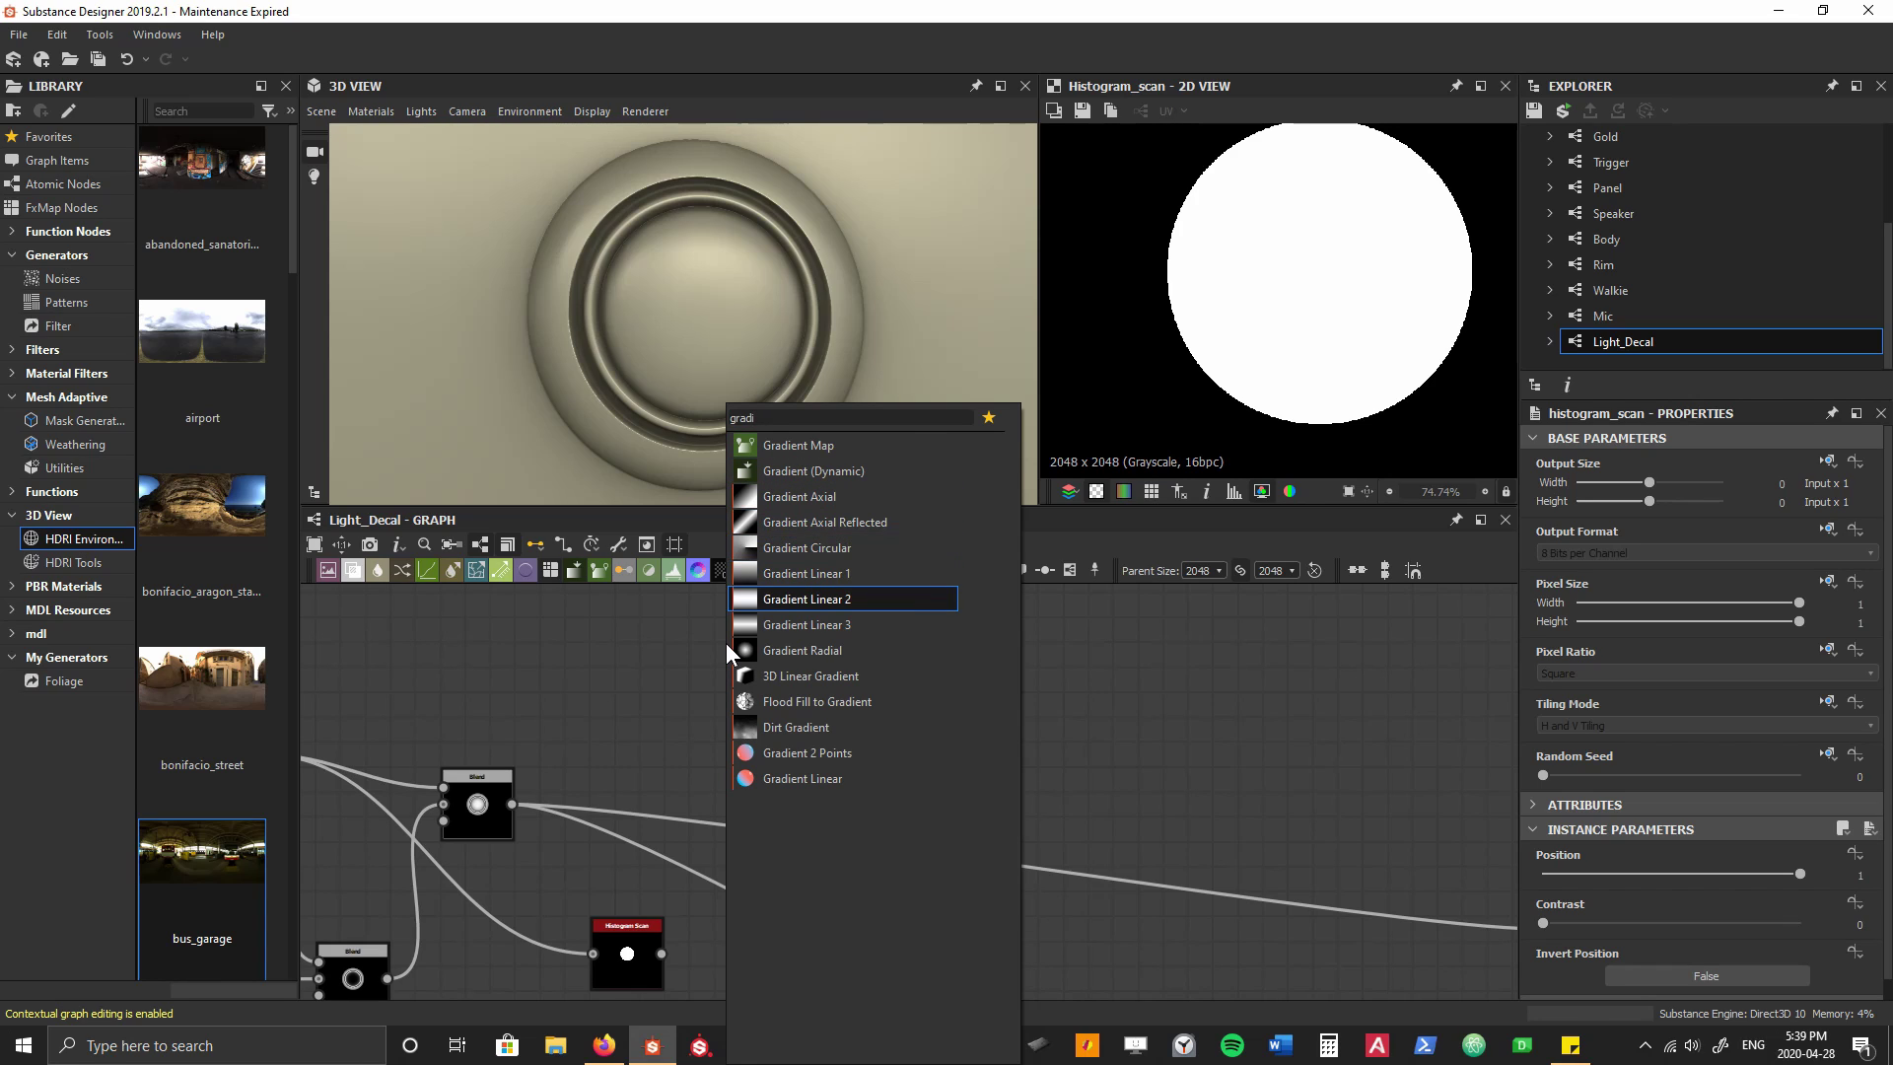
key(Return)
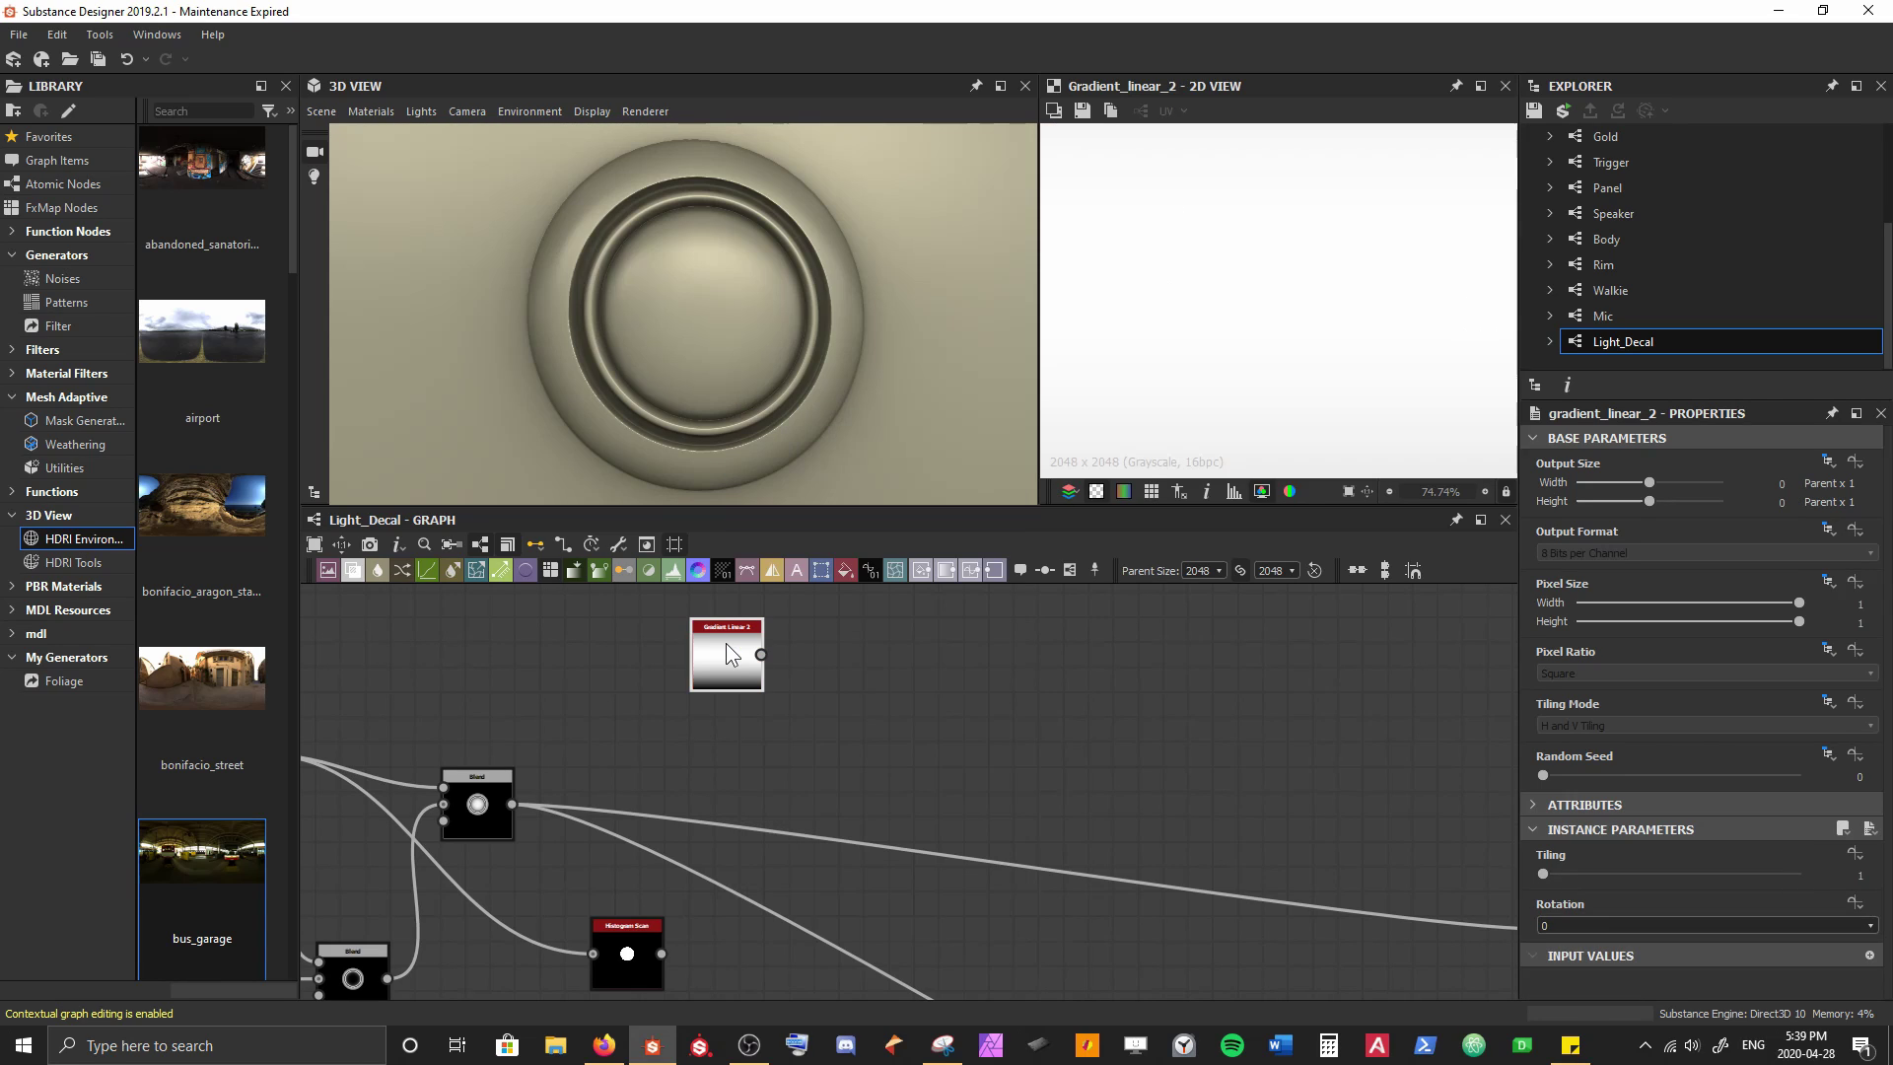
Set the Gradient Linear 2 node's Tiling to 16 and move the node slightly closer to the Blend node
scroll(1321, 256, down, 6)
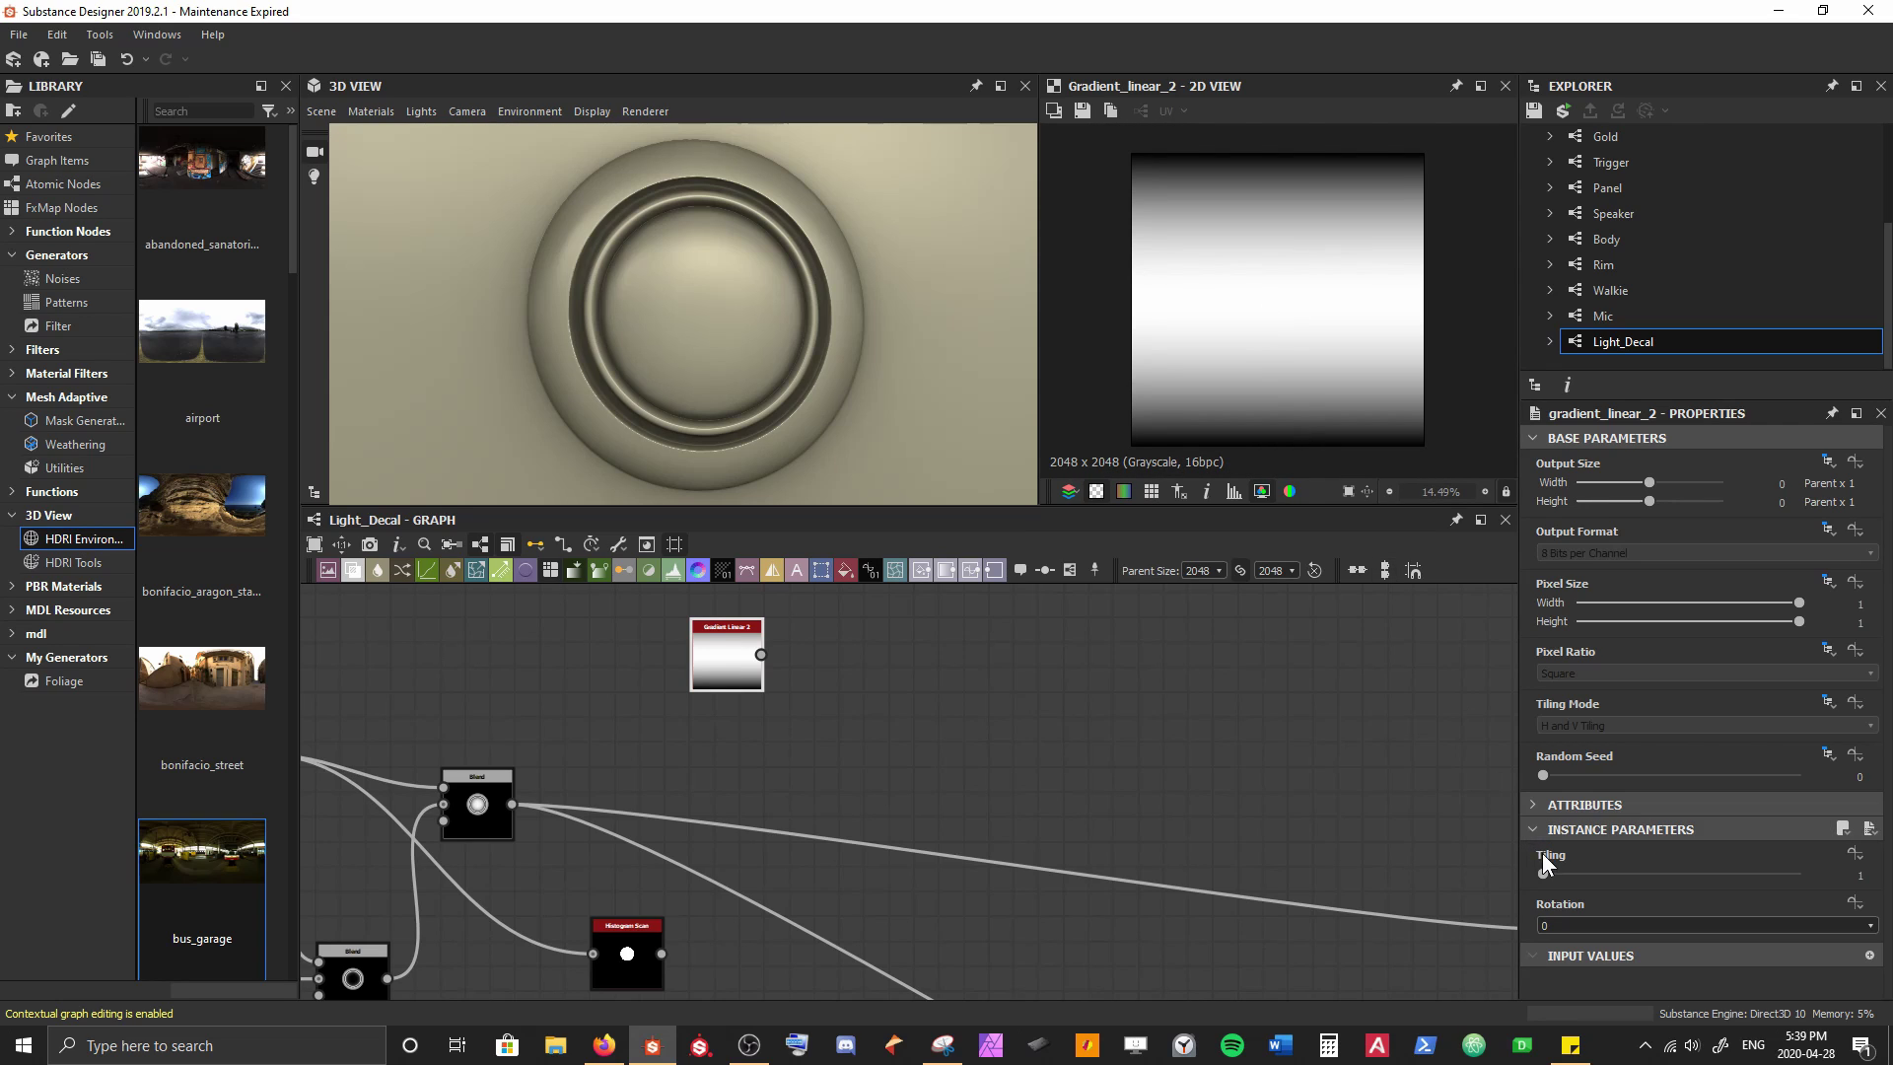
drag(1543, 873, 1880, 869)
middle_drag(842, 696, 745, 692)
drag(639, 680, 603, 682)
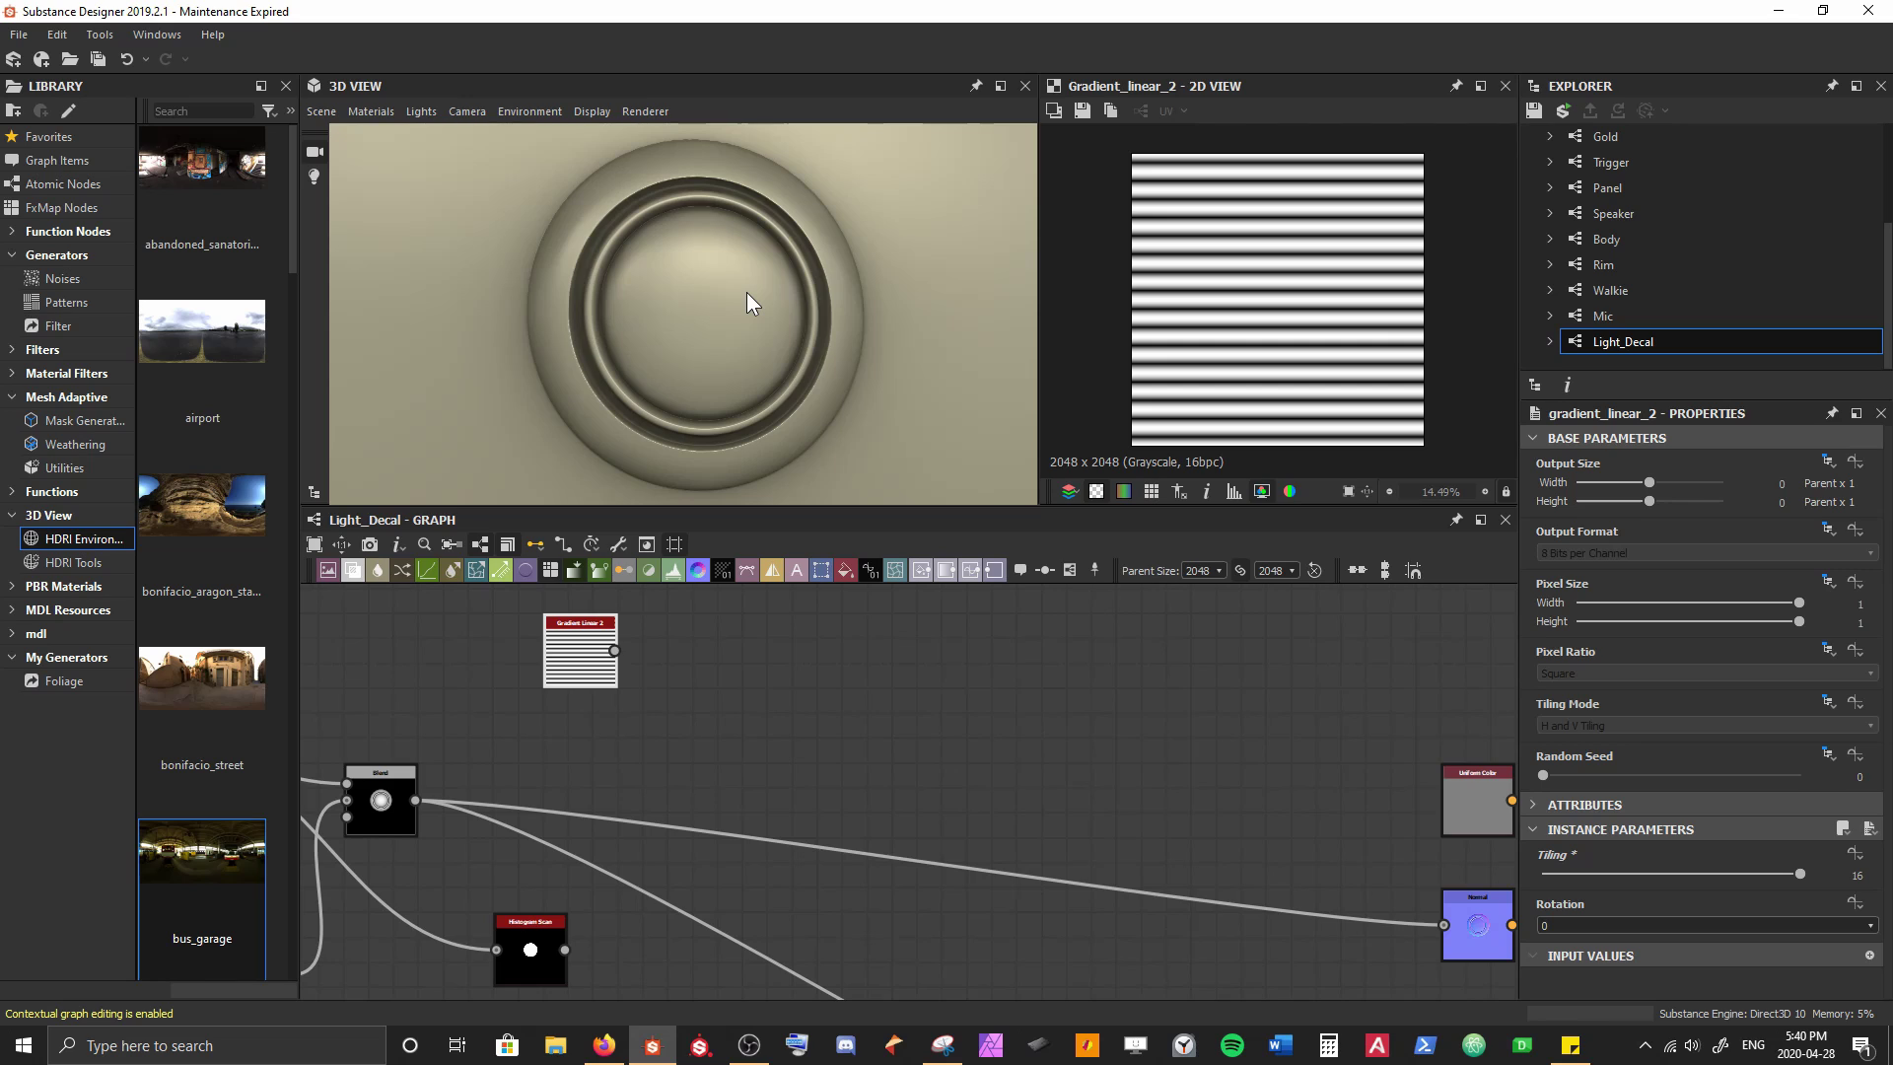
Add a Cartesian To Polar Grayscale node after the Gradient Linear 2 node, and compare the striped input with the polar output
key(space)
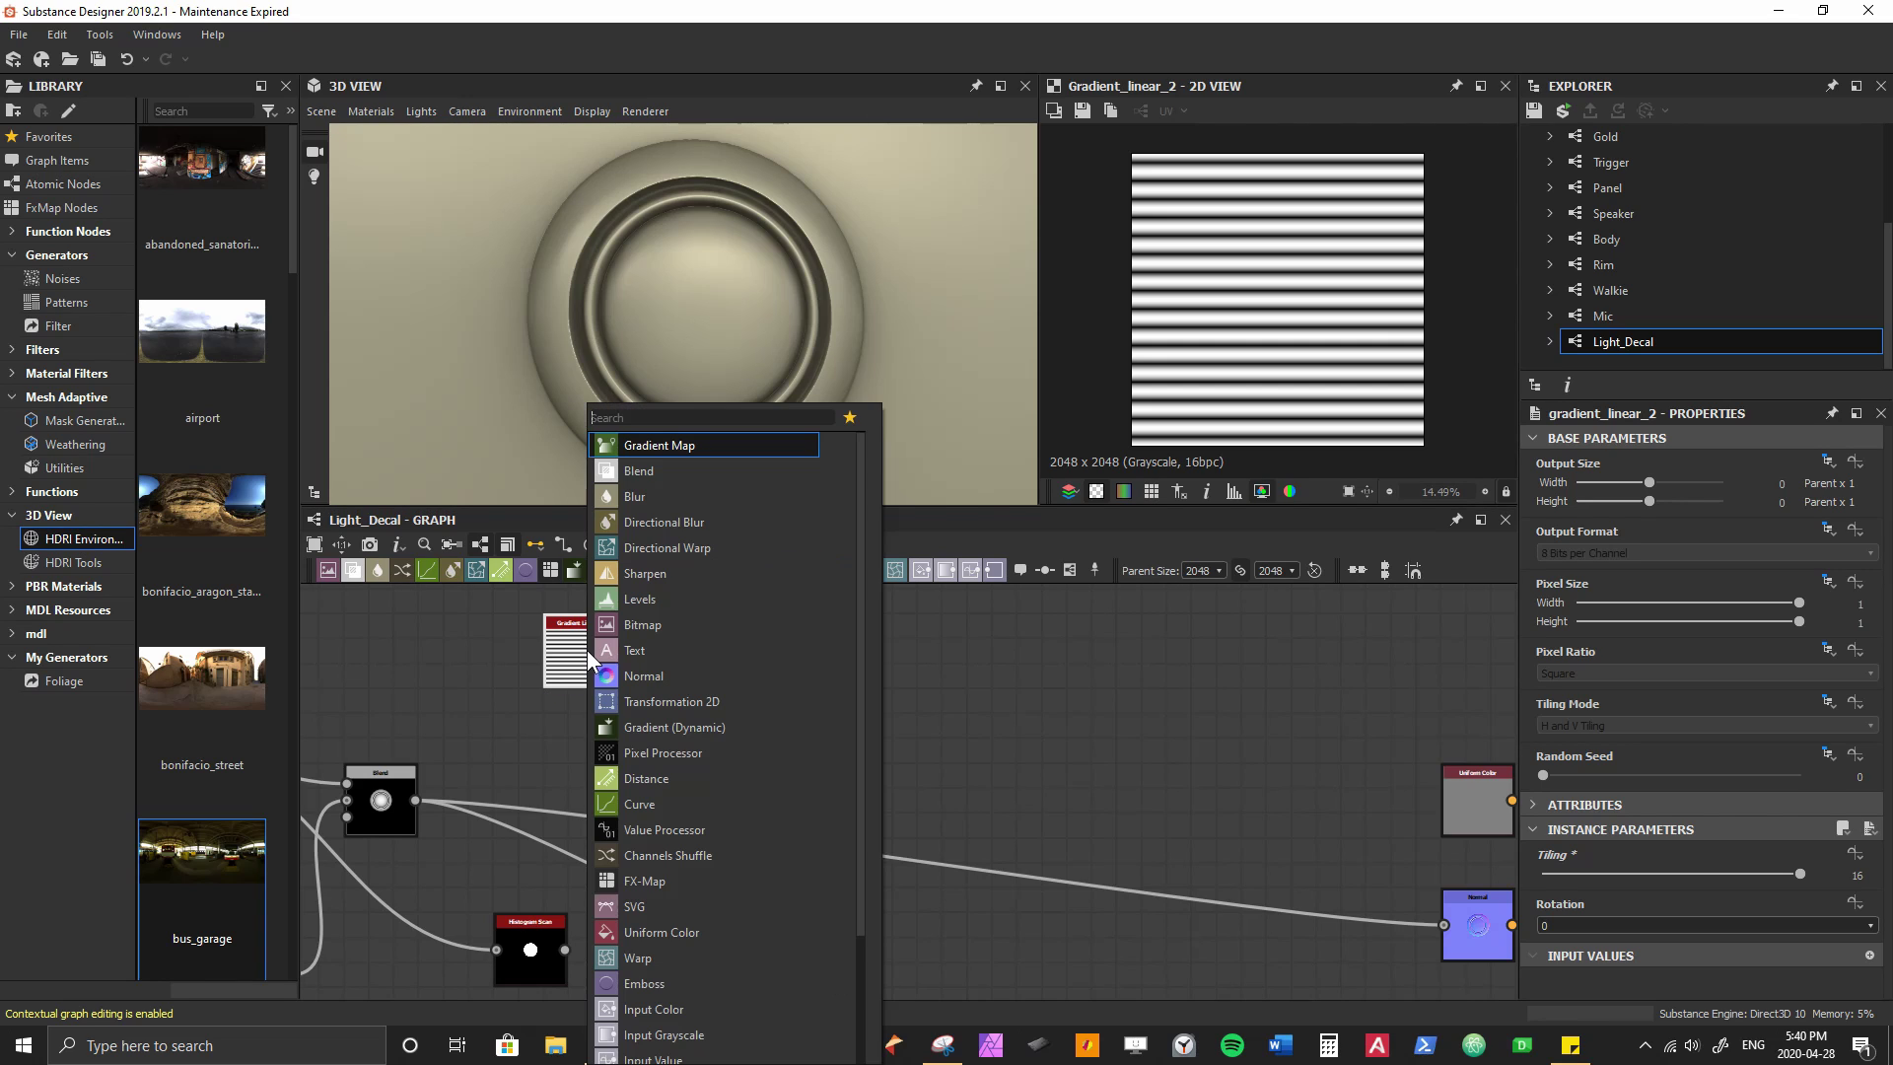
text(cart)
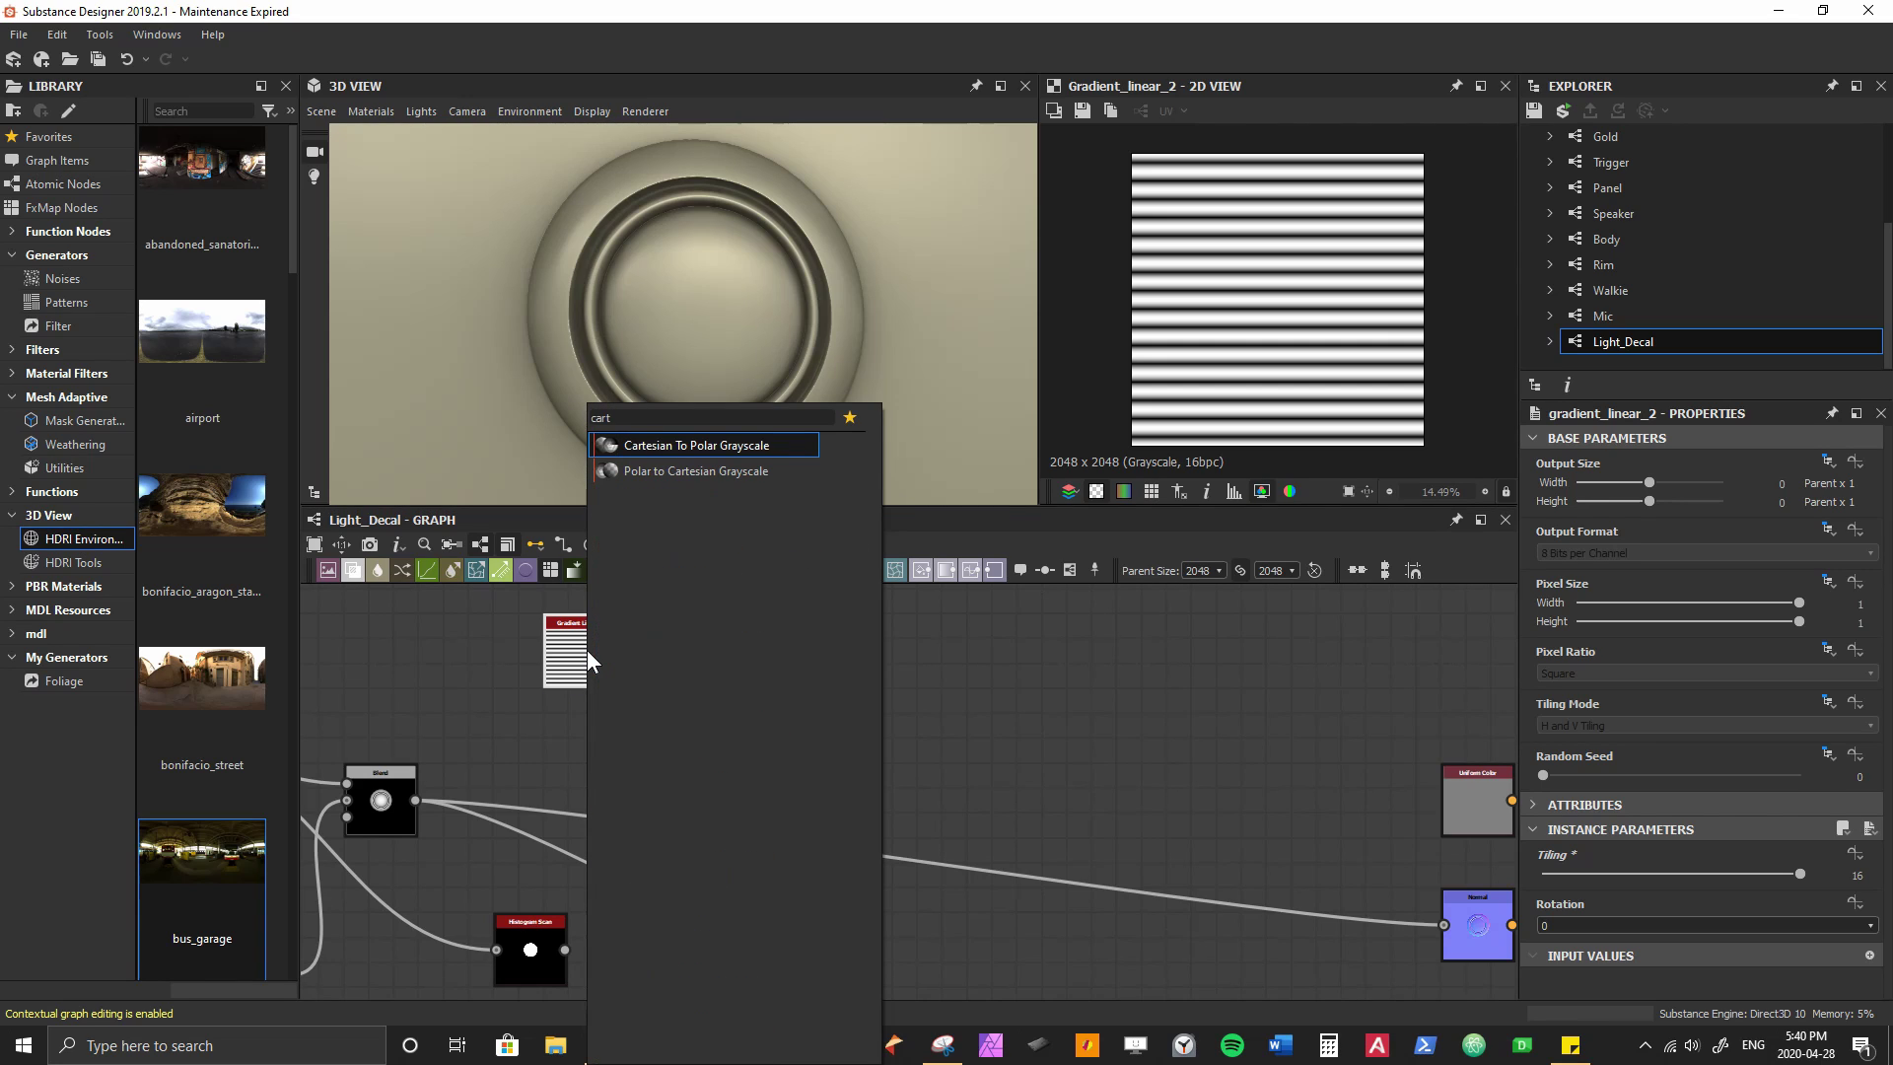
key(Return)
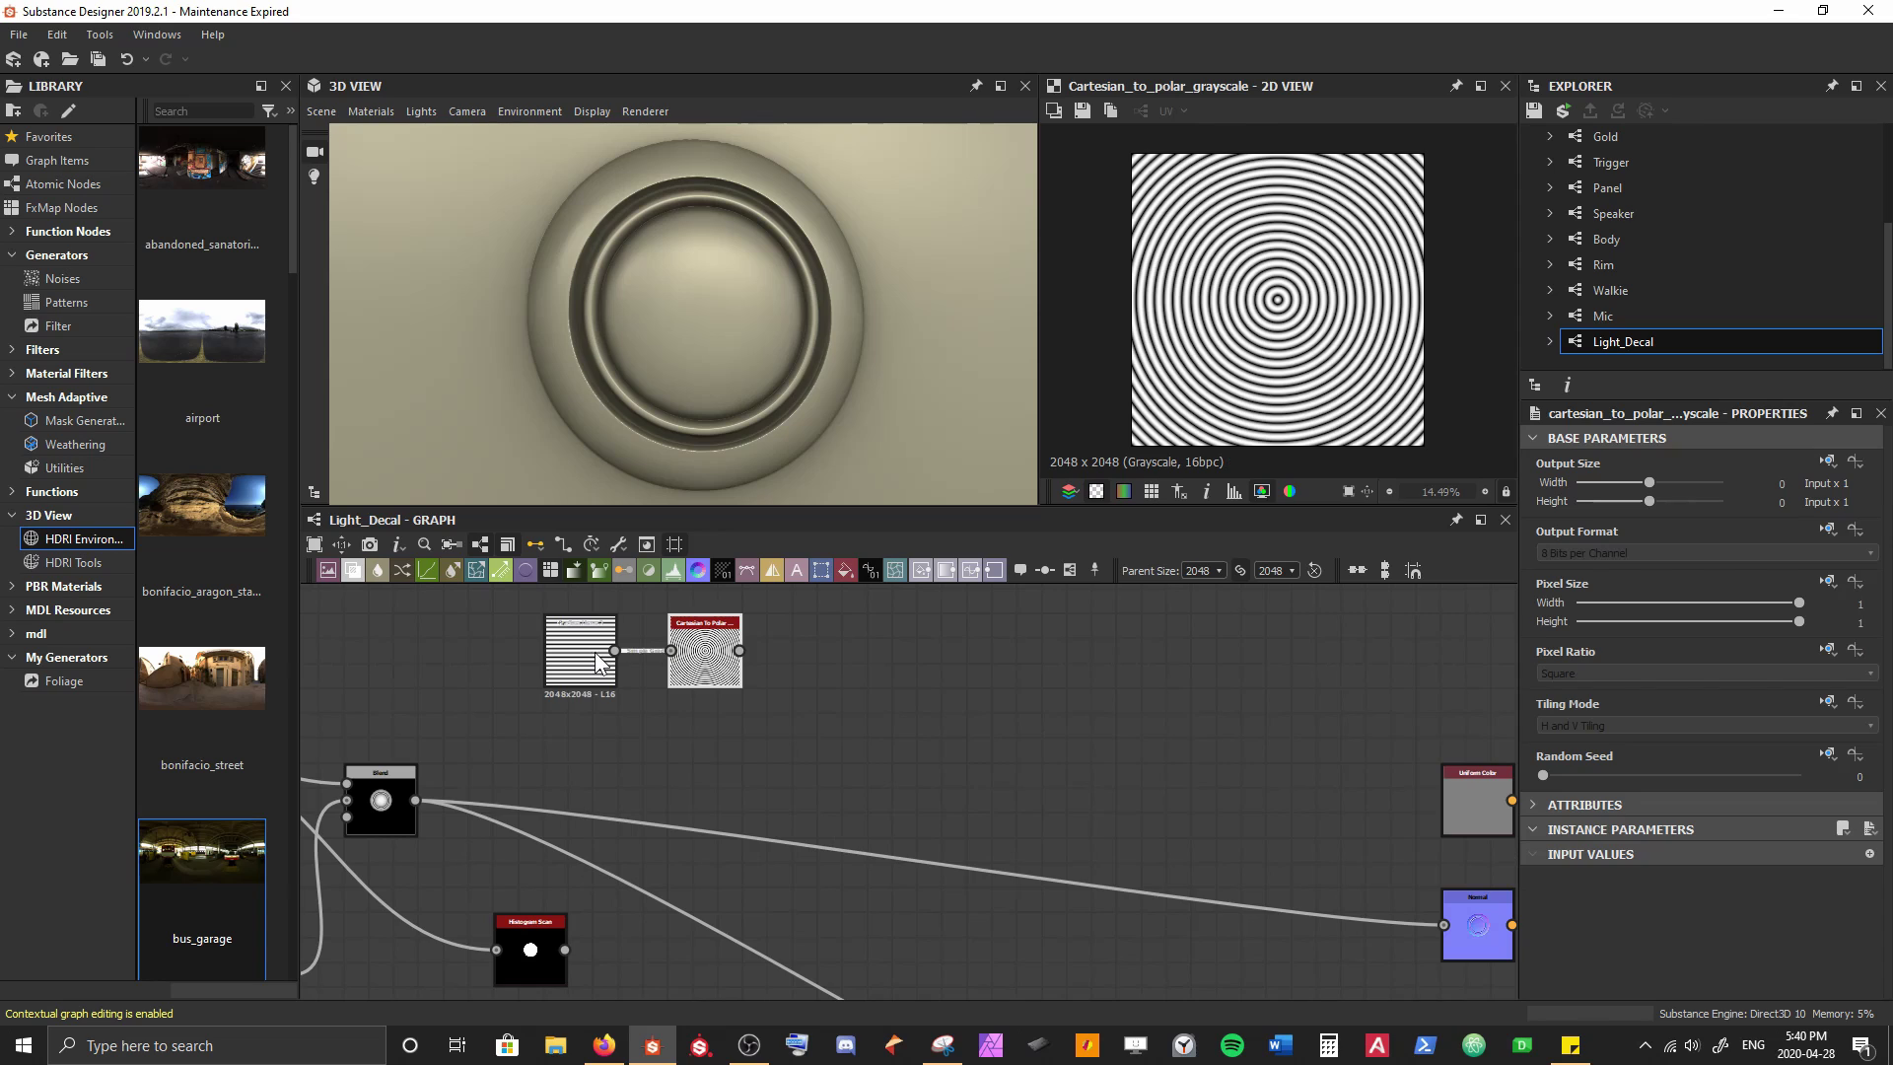
double_click(595, 652)
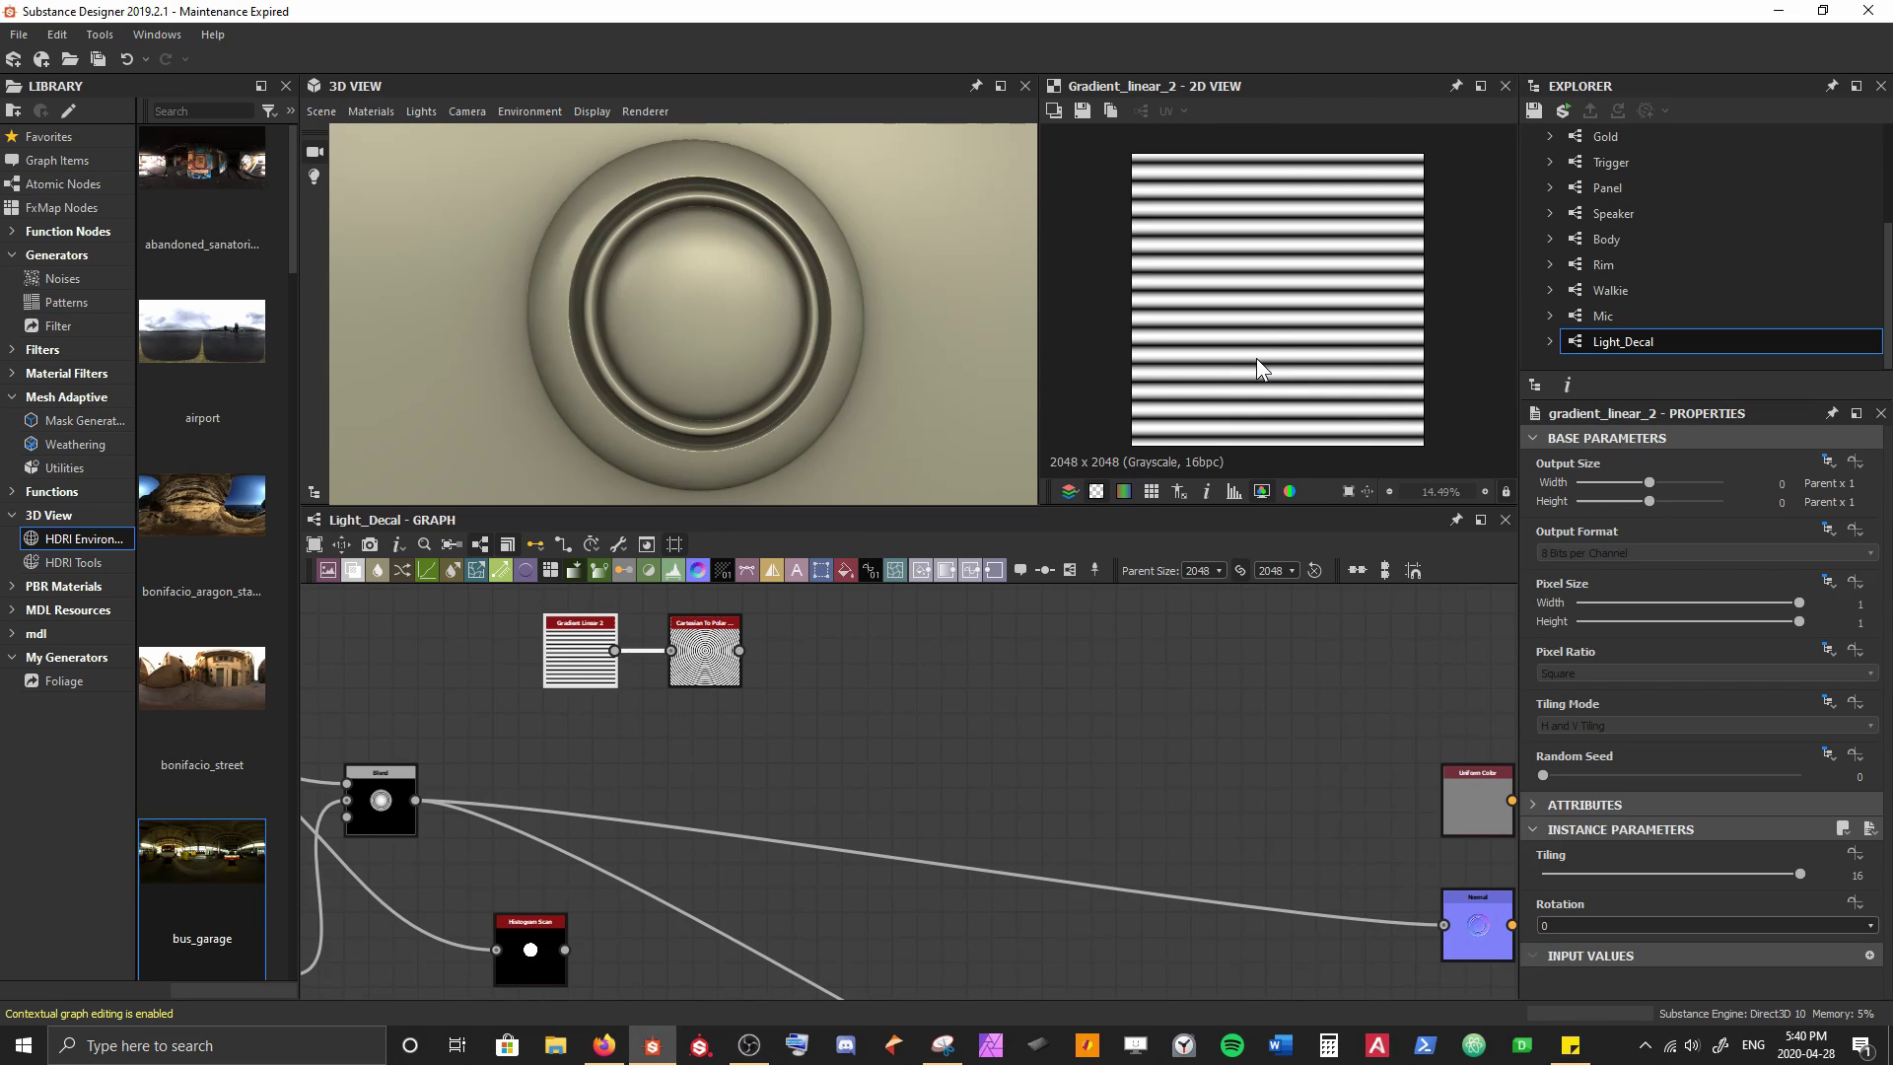
double_click(705, 651)
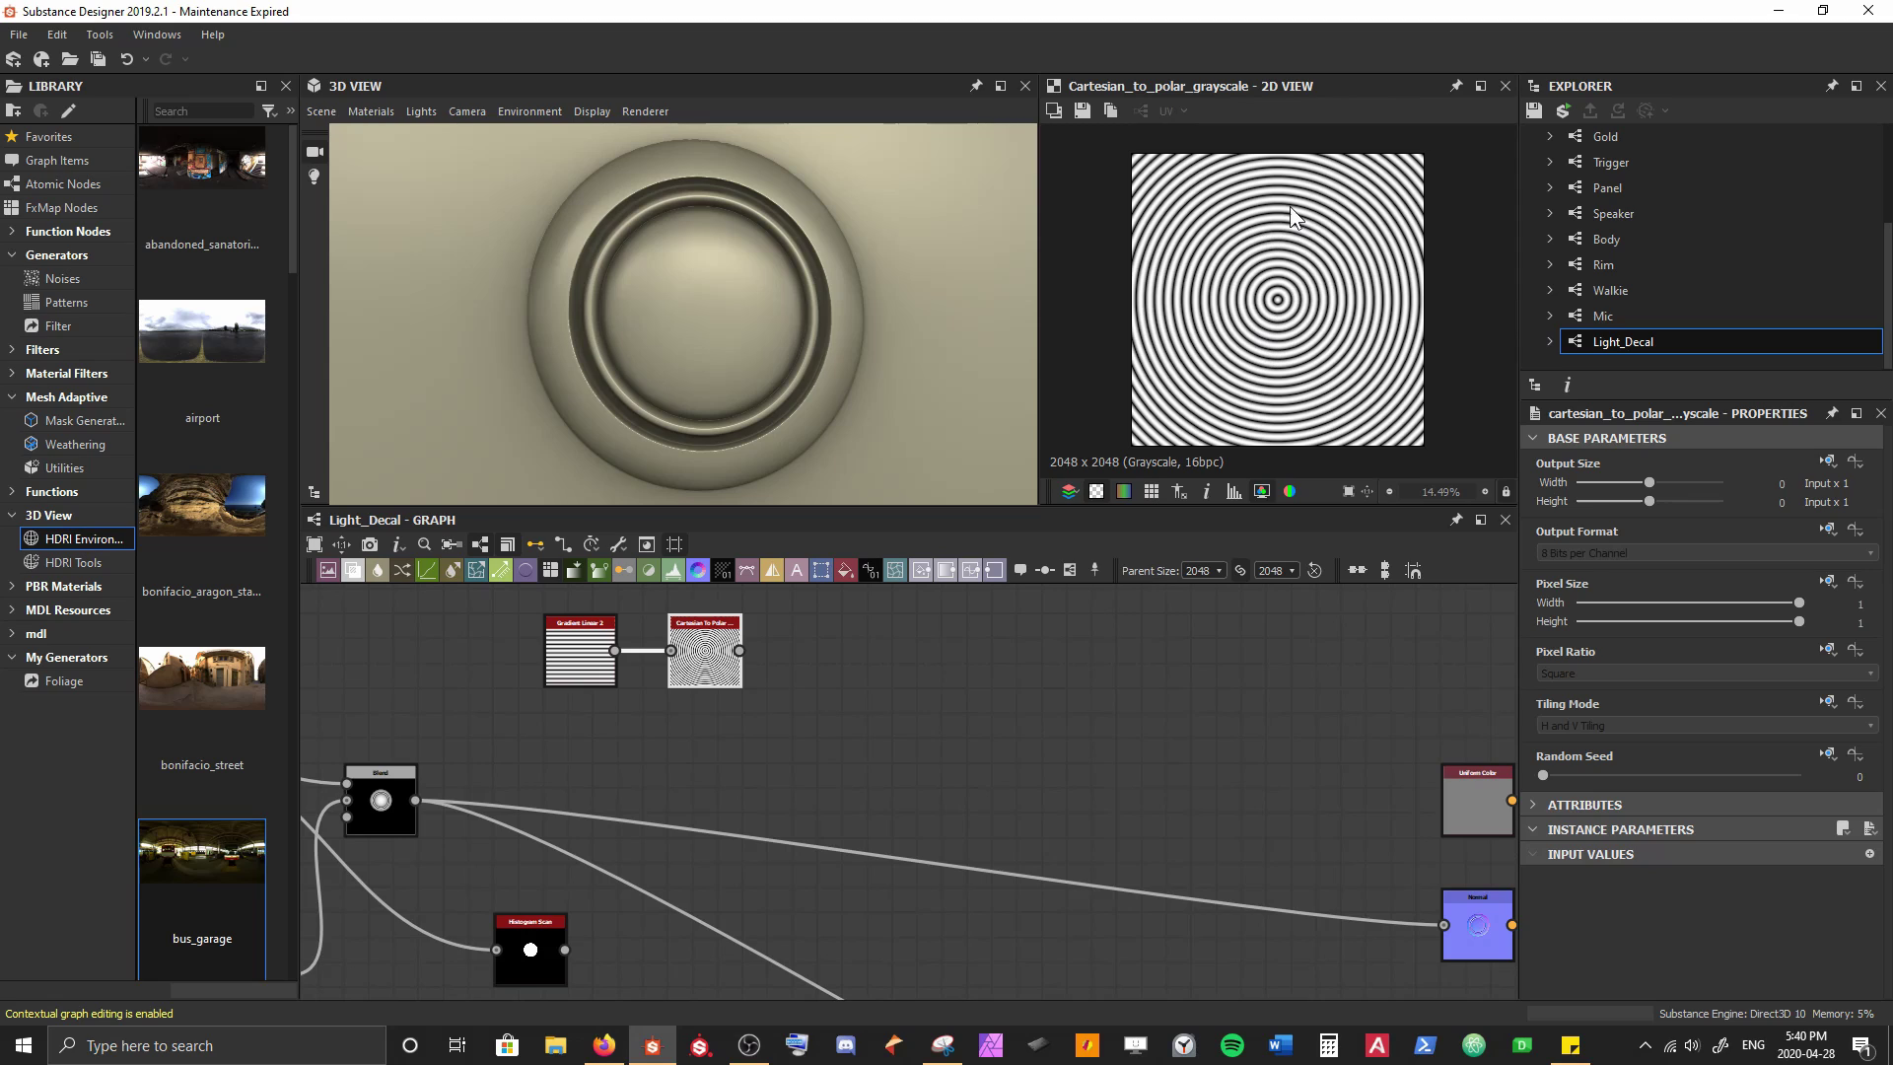
Try a 90° Rotation on the Gradient Linear 2 node, inspect the polar pattern and the stripes, and set the Rotation back to 0
click(587, 631)
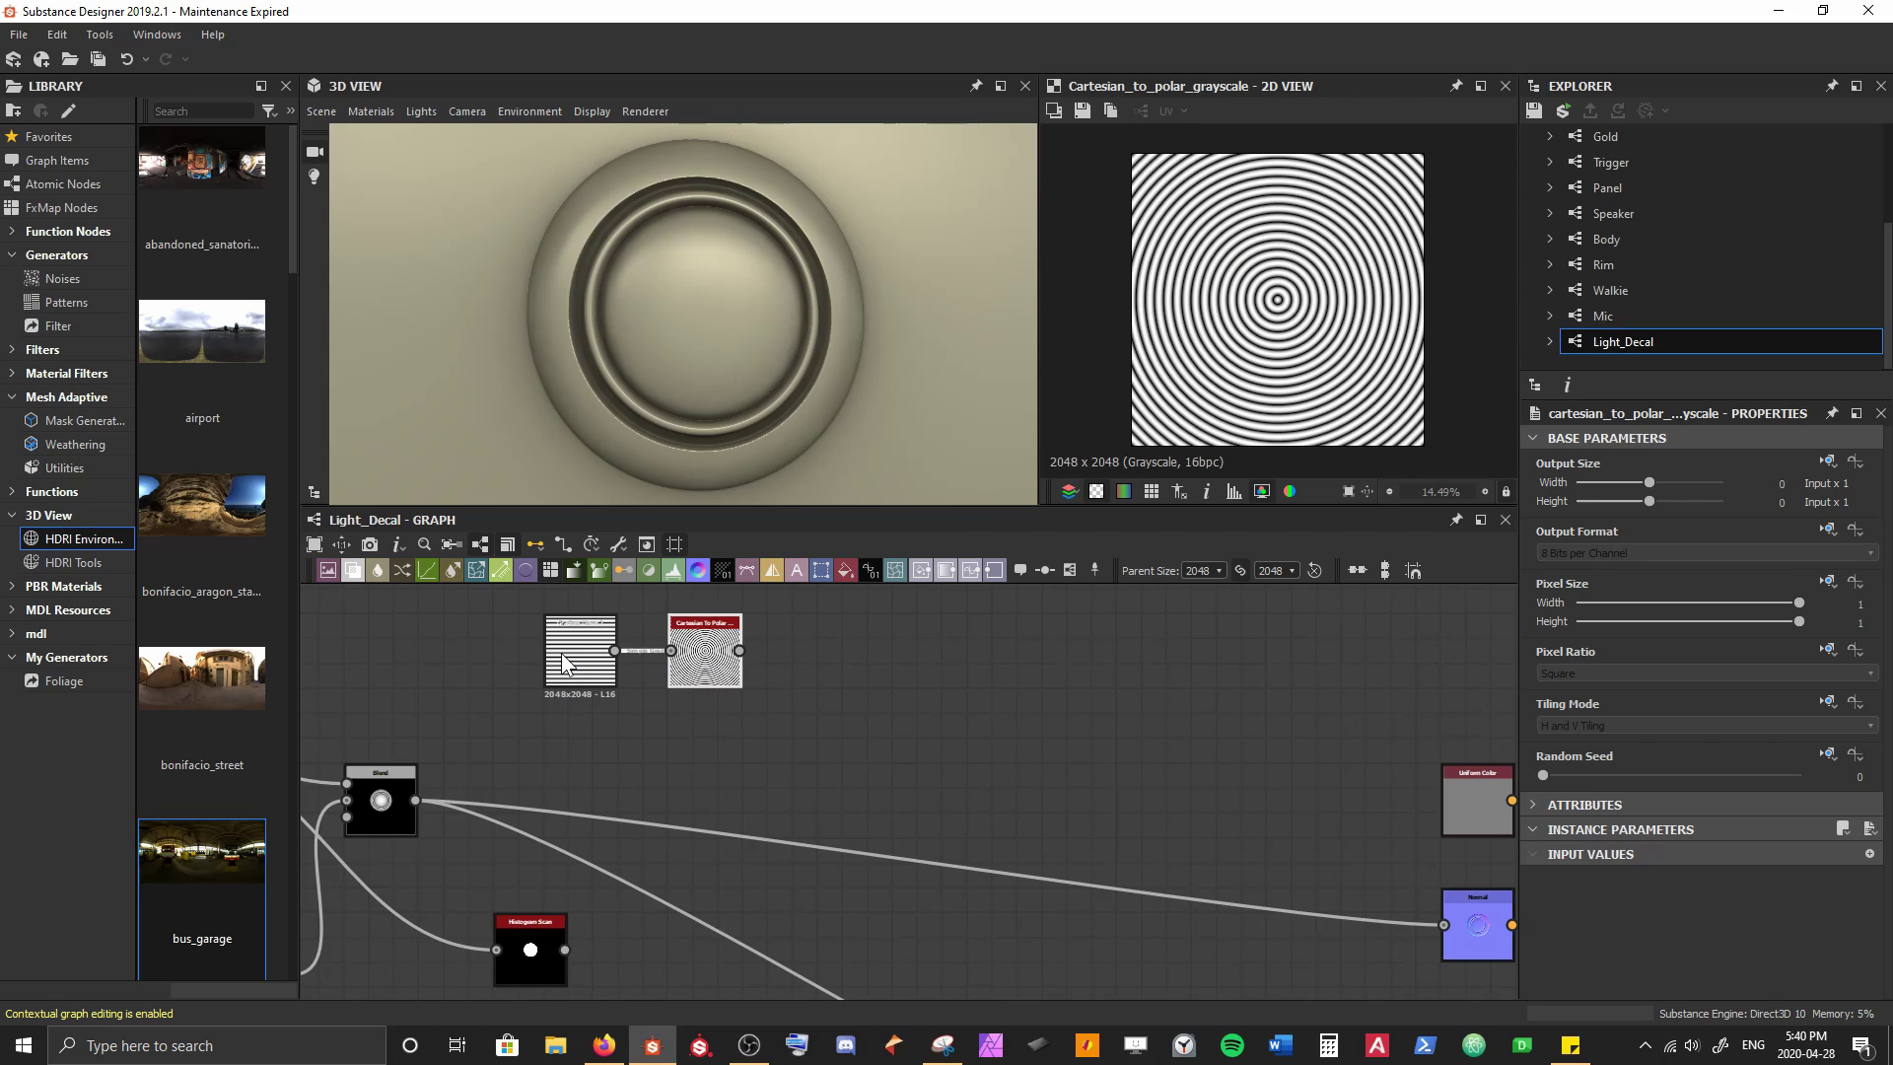
click(1664, 927)
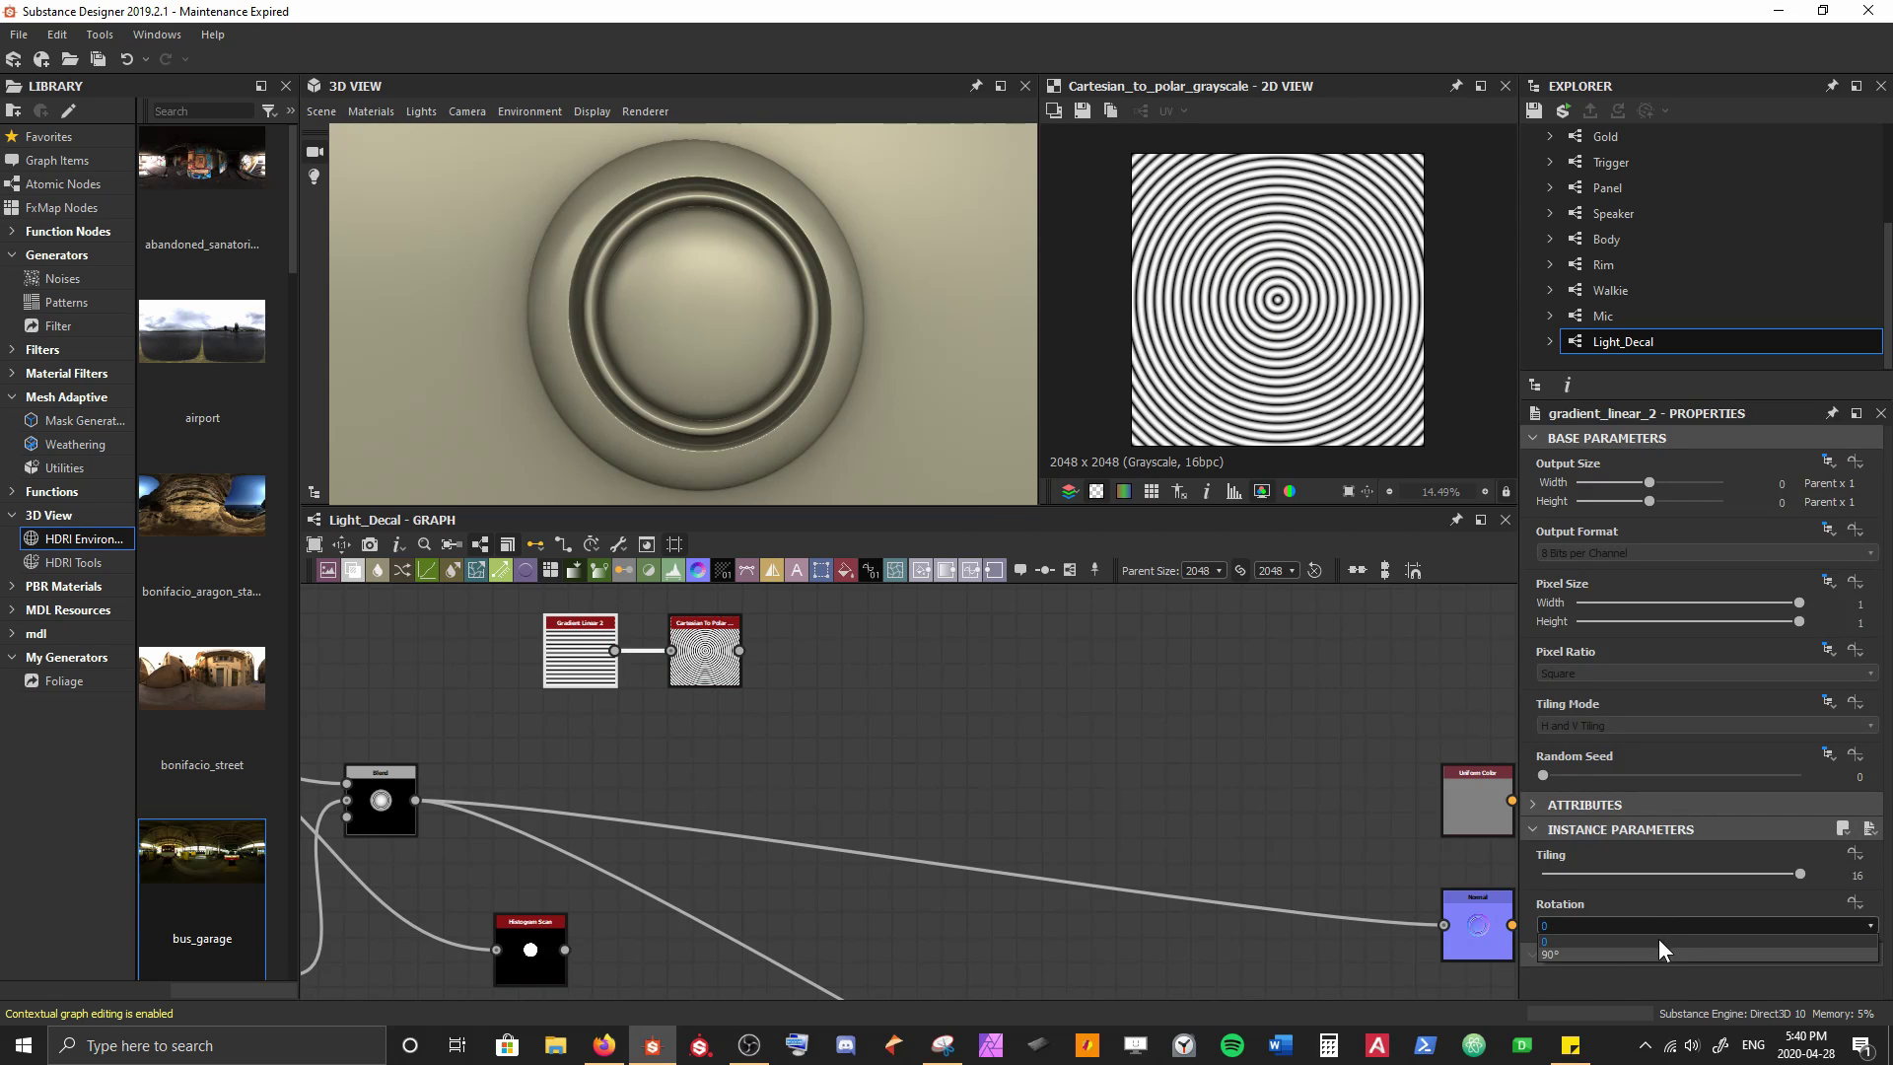
click(1658, 946)
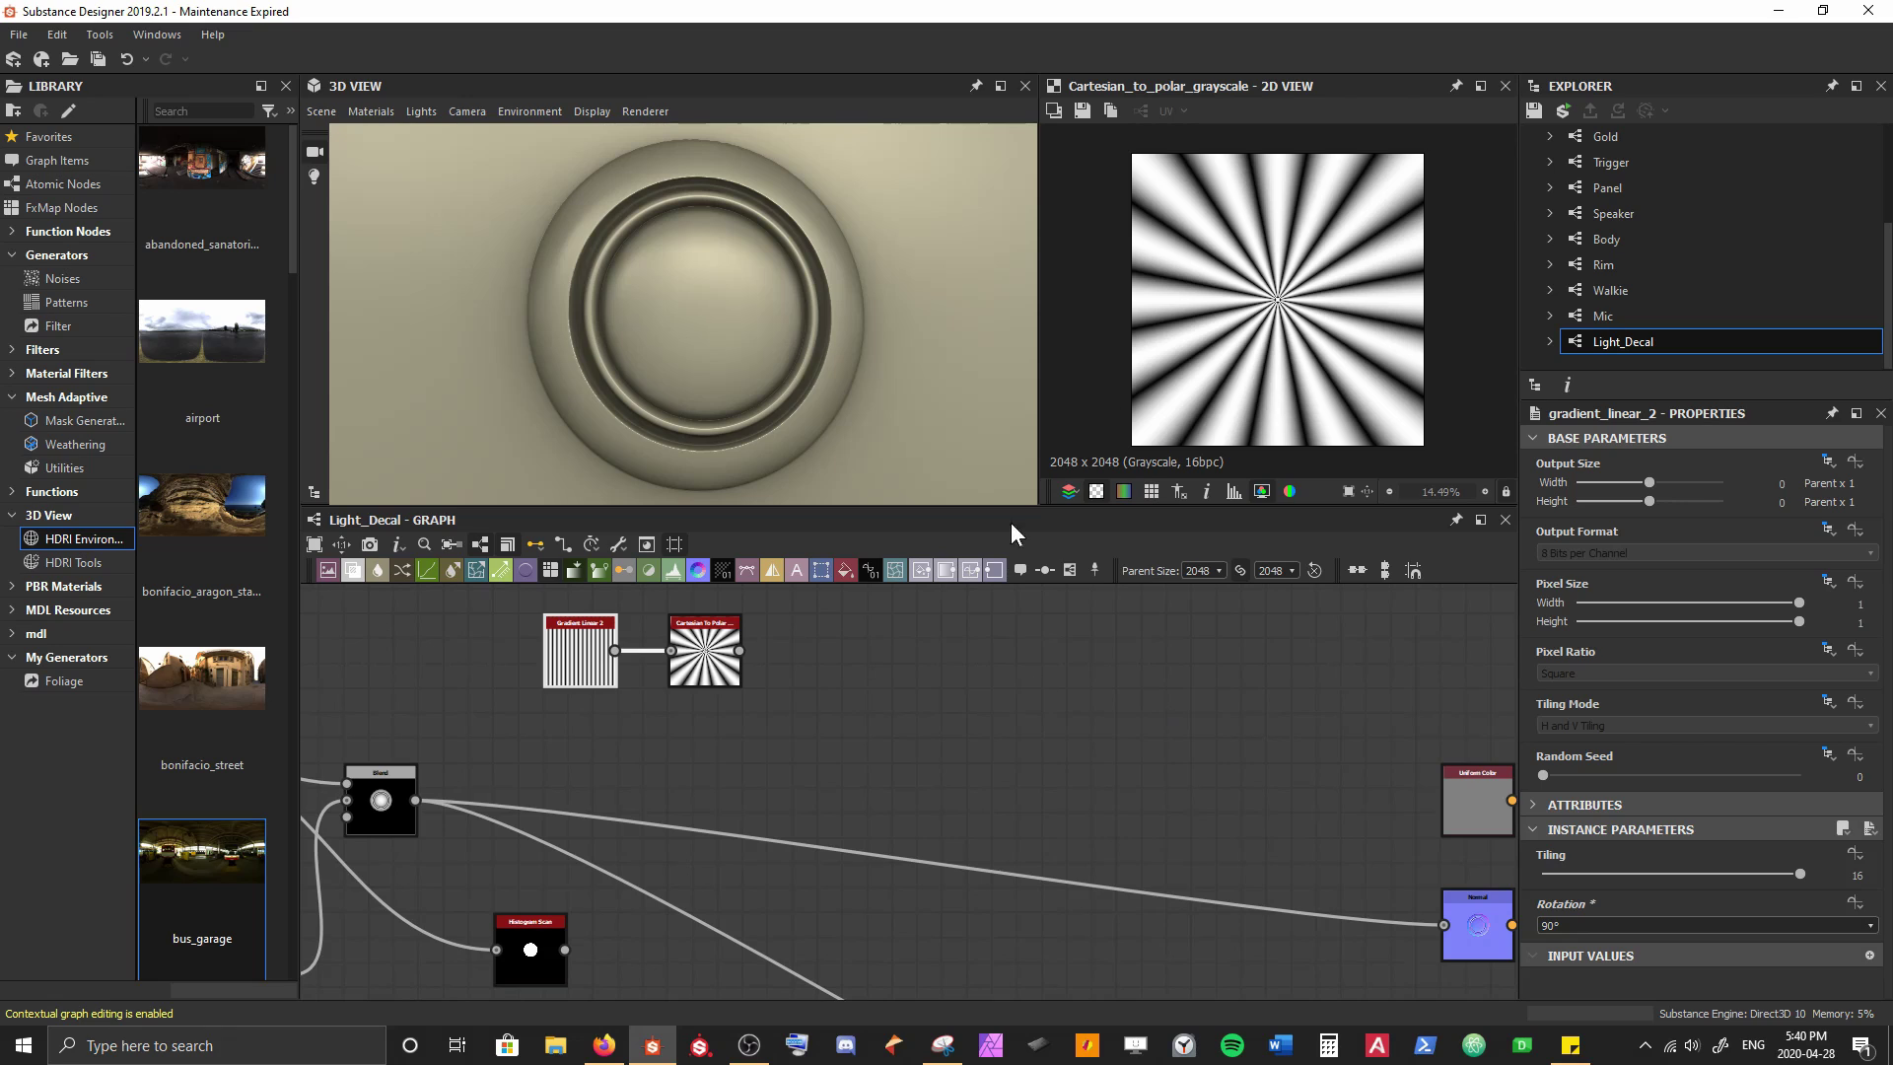
scroll(1325, 336, up, 4)
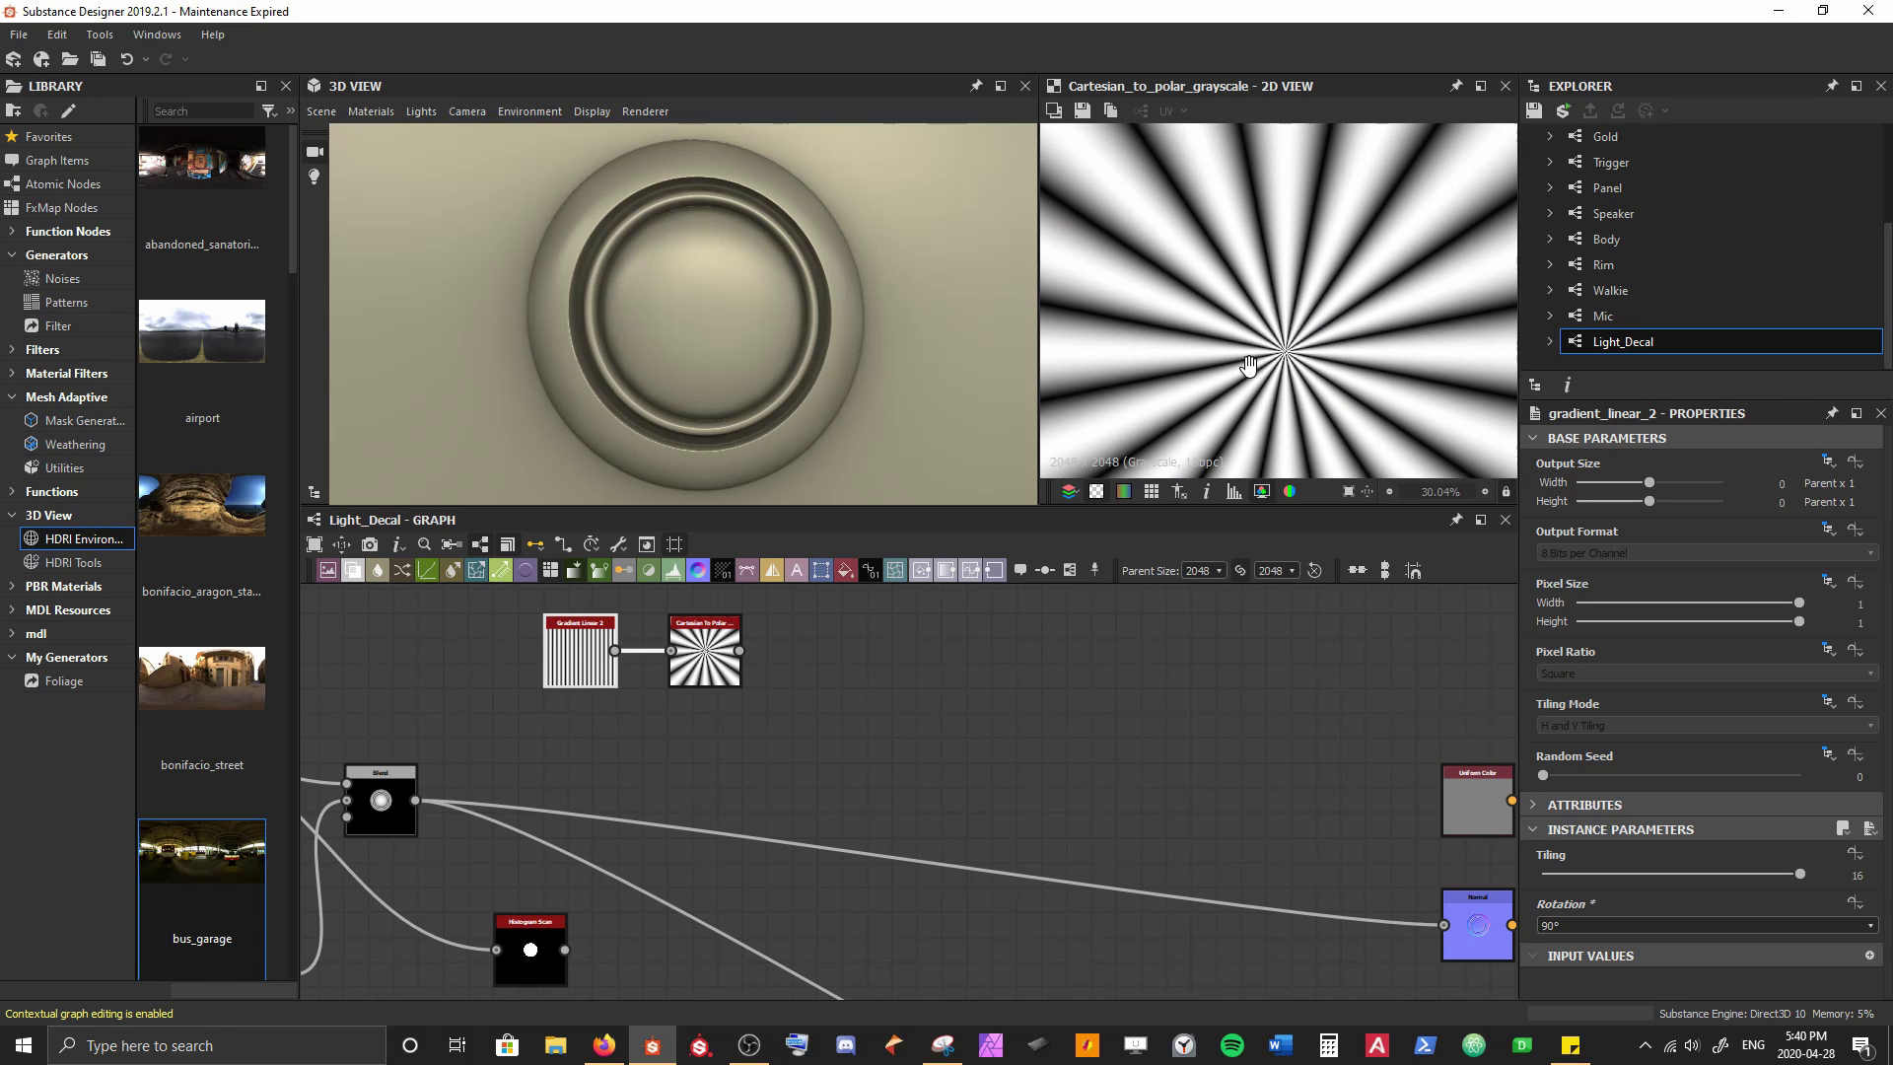
scroll(1338, 351, down, 4)
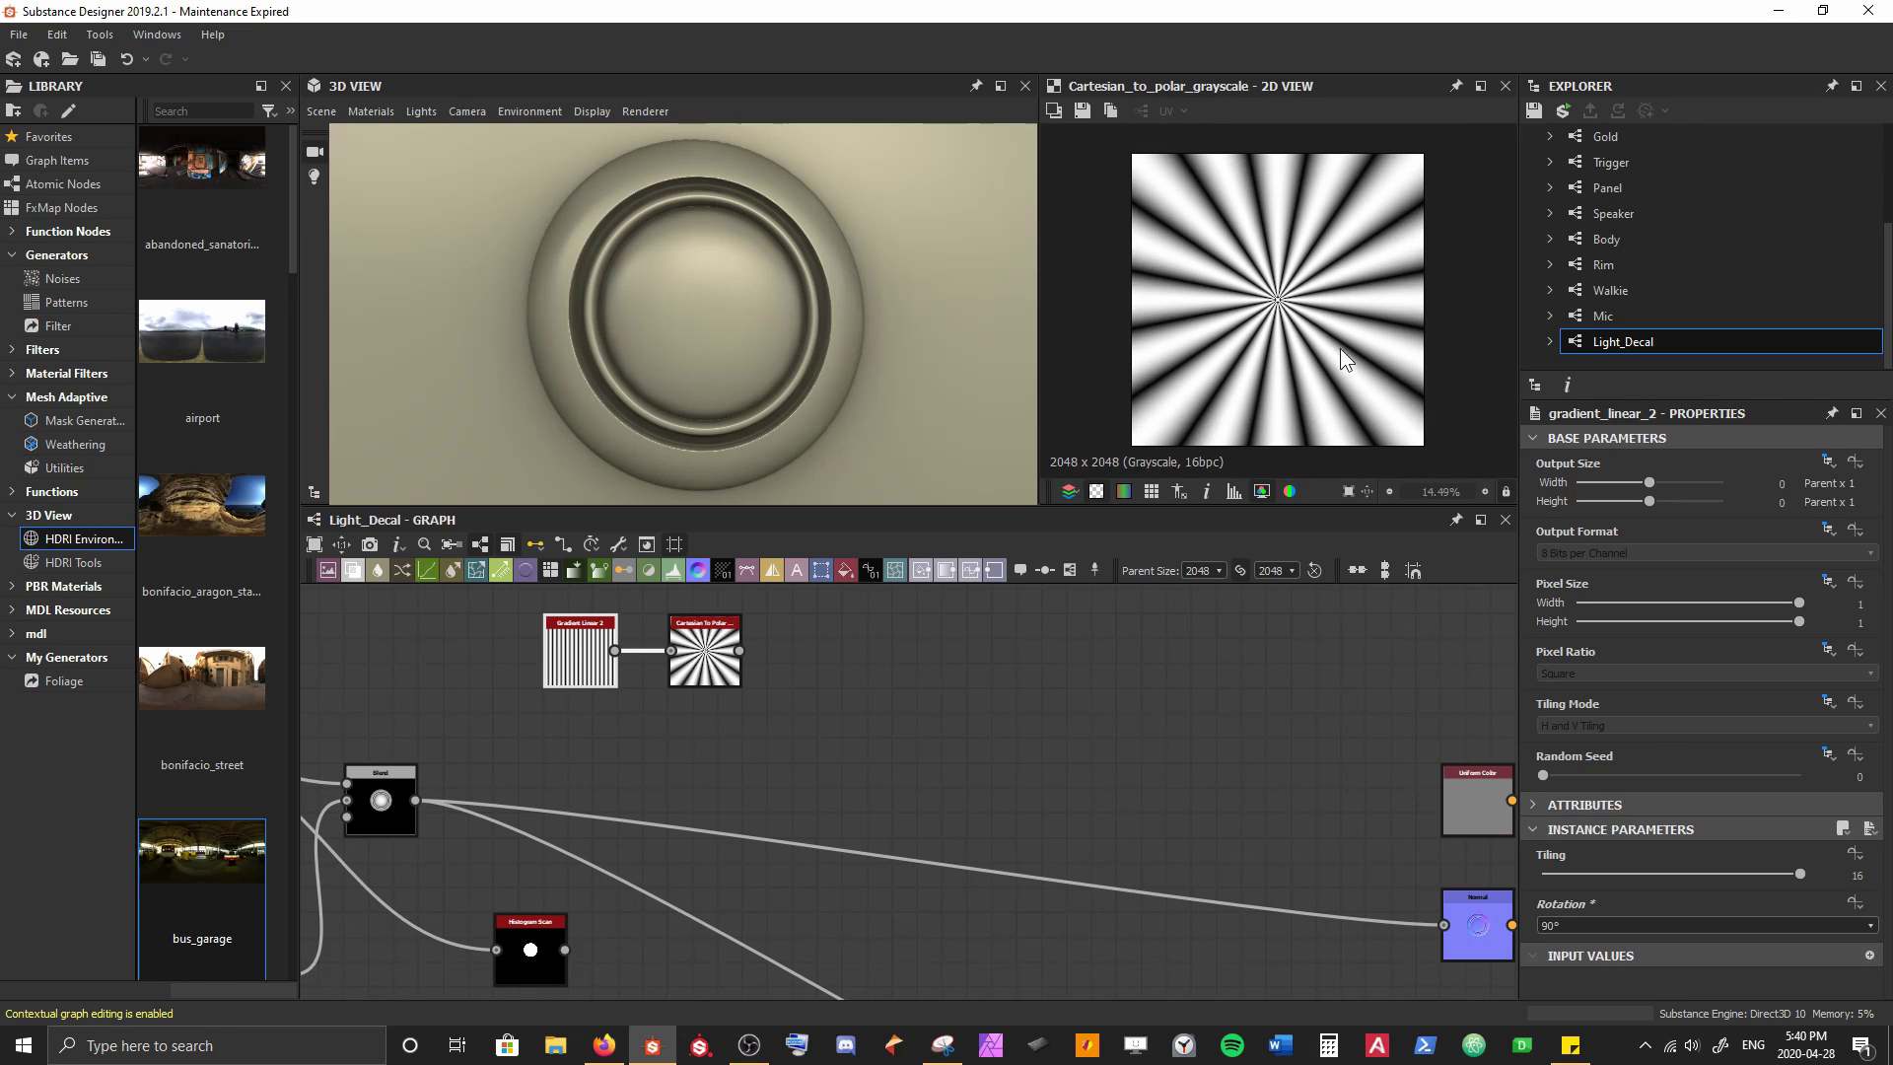
double_click(589, 651)
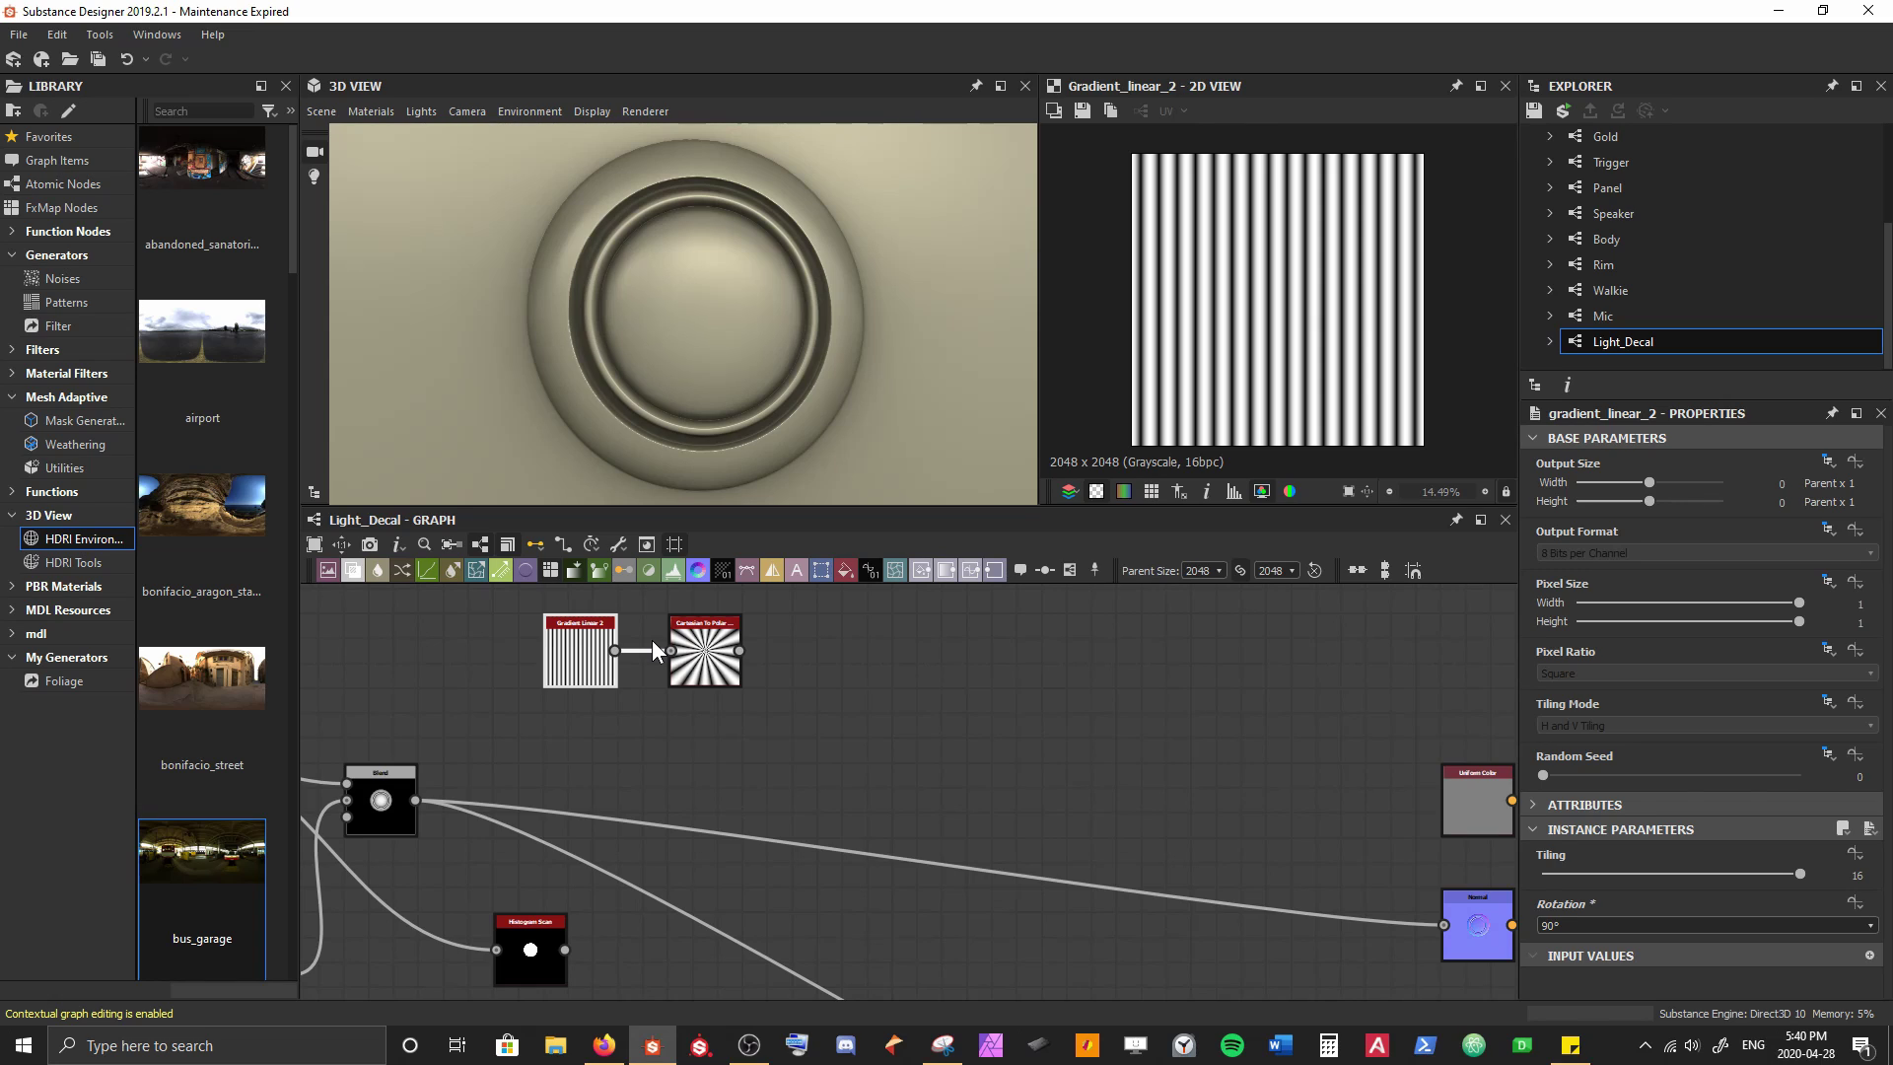
click(1618, 929)
click(1617, 936)
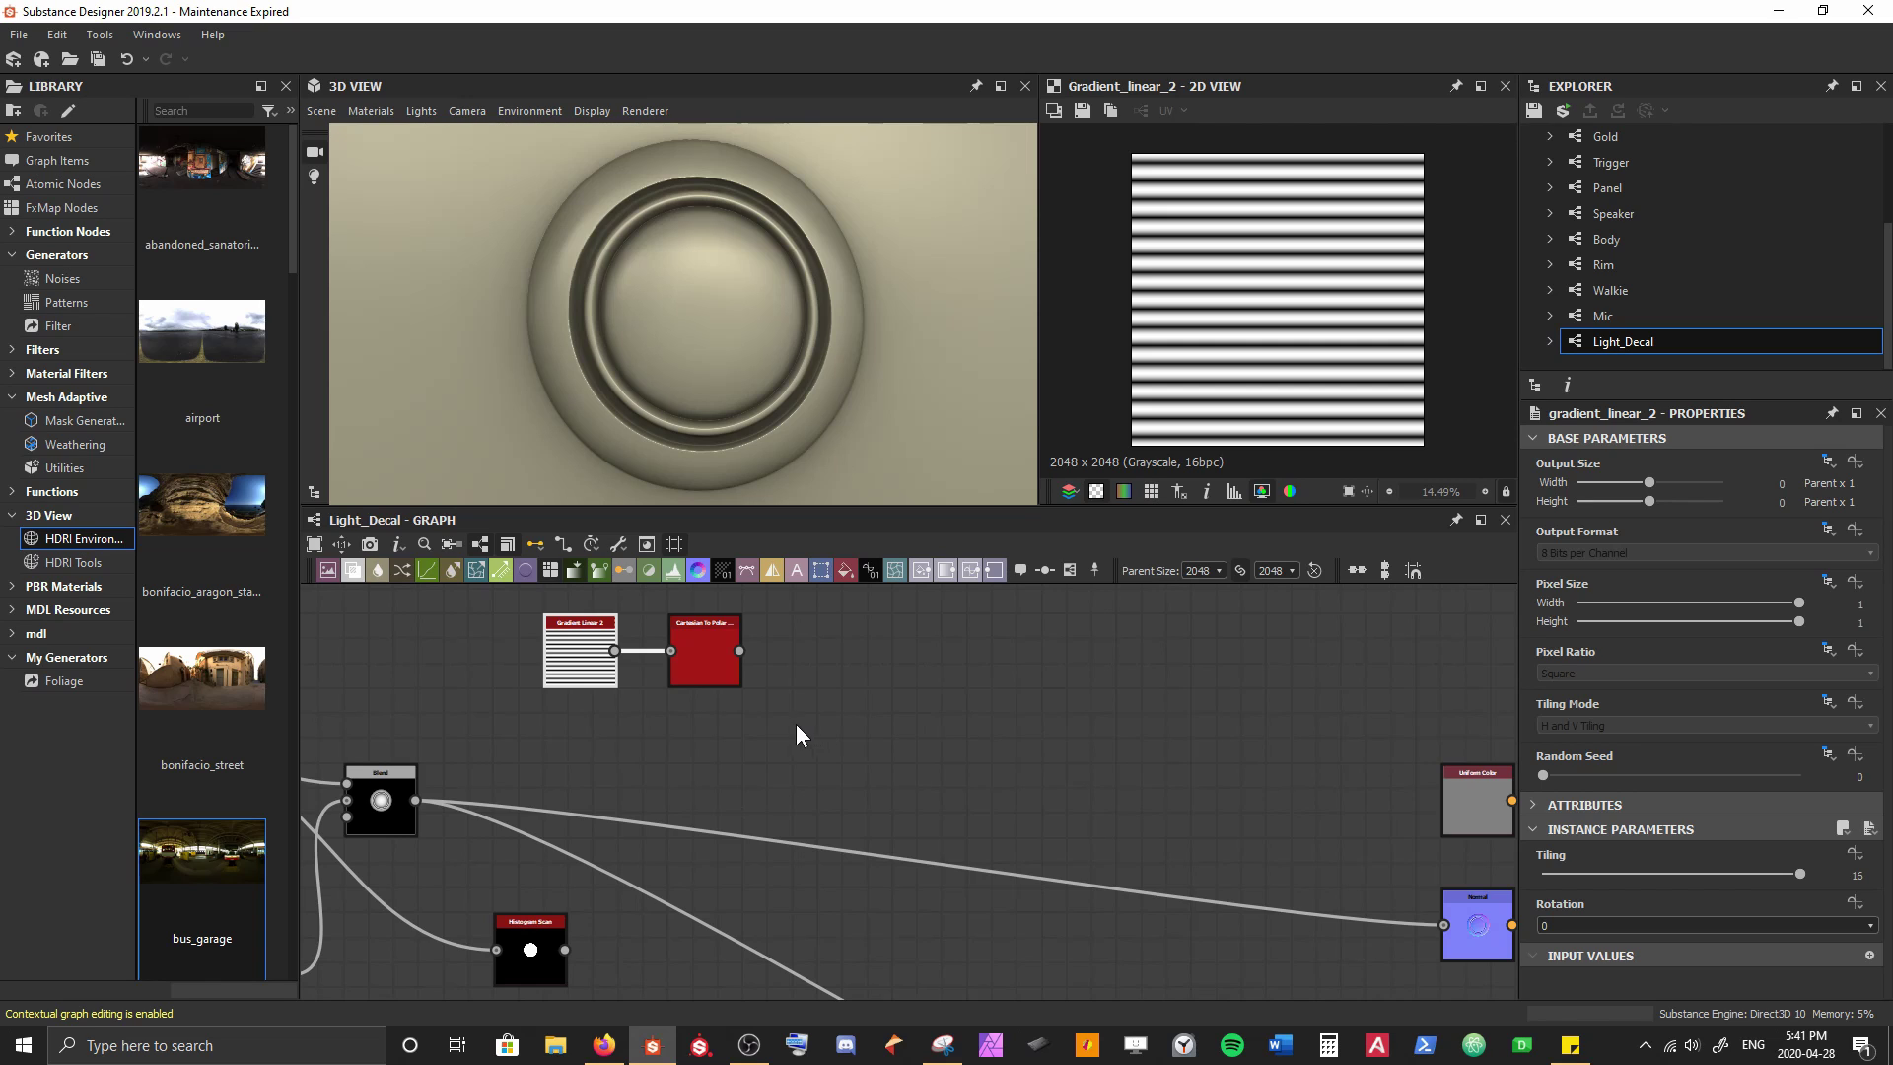
Insert a Blend node after the final Blend node and connect the Cartesian To Polar Grayscale output to its foreground
click(402, 779)
key(space)
text(blend)
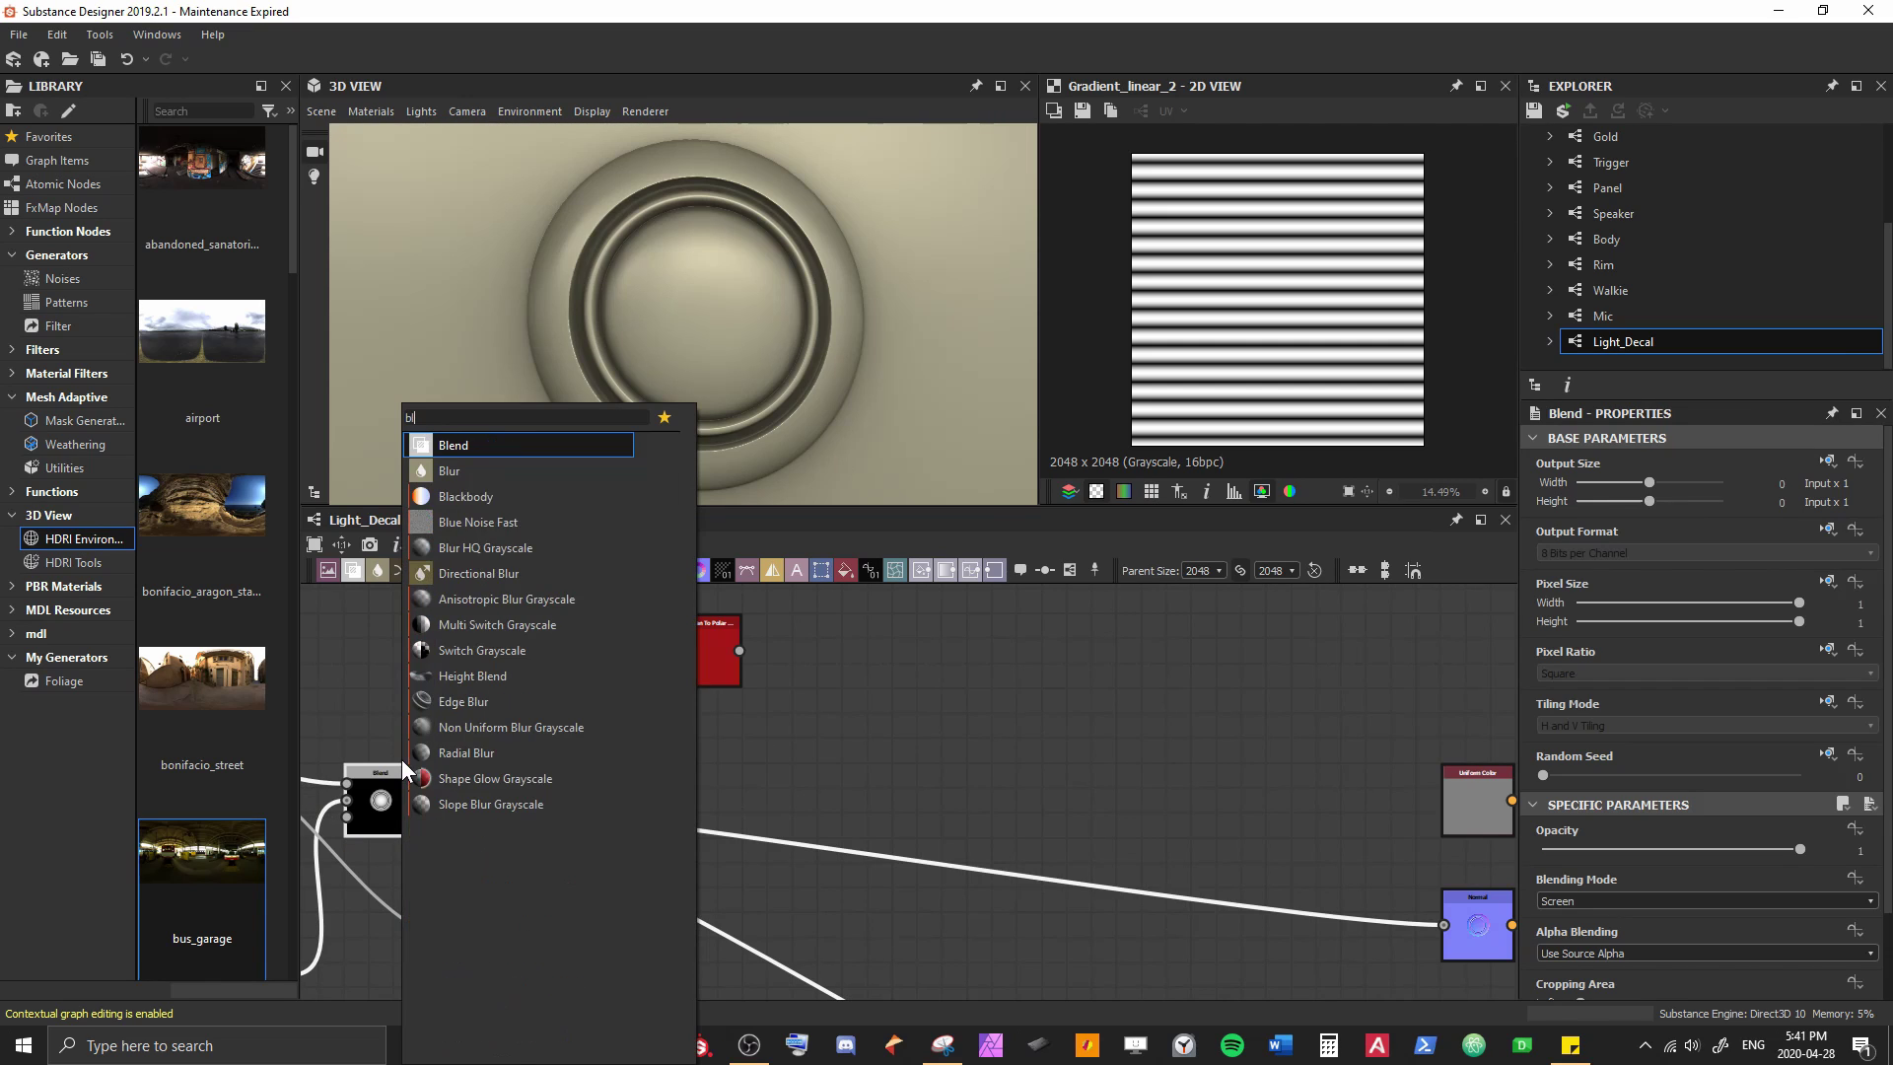
key(Return)
drag(493, 808, 850, 805)
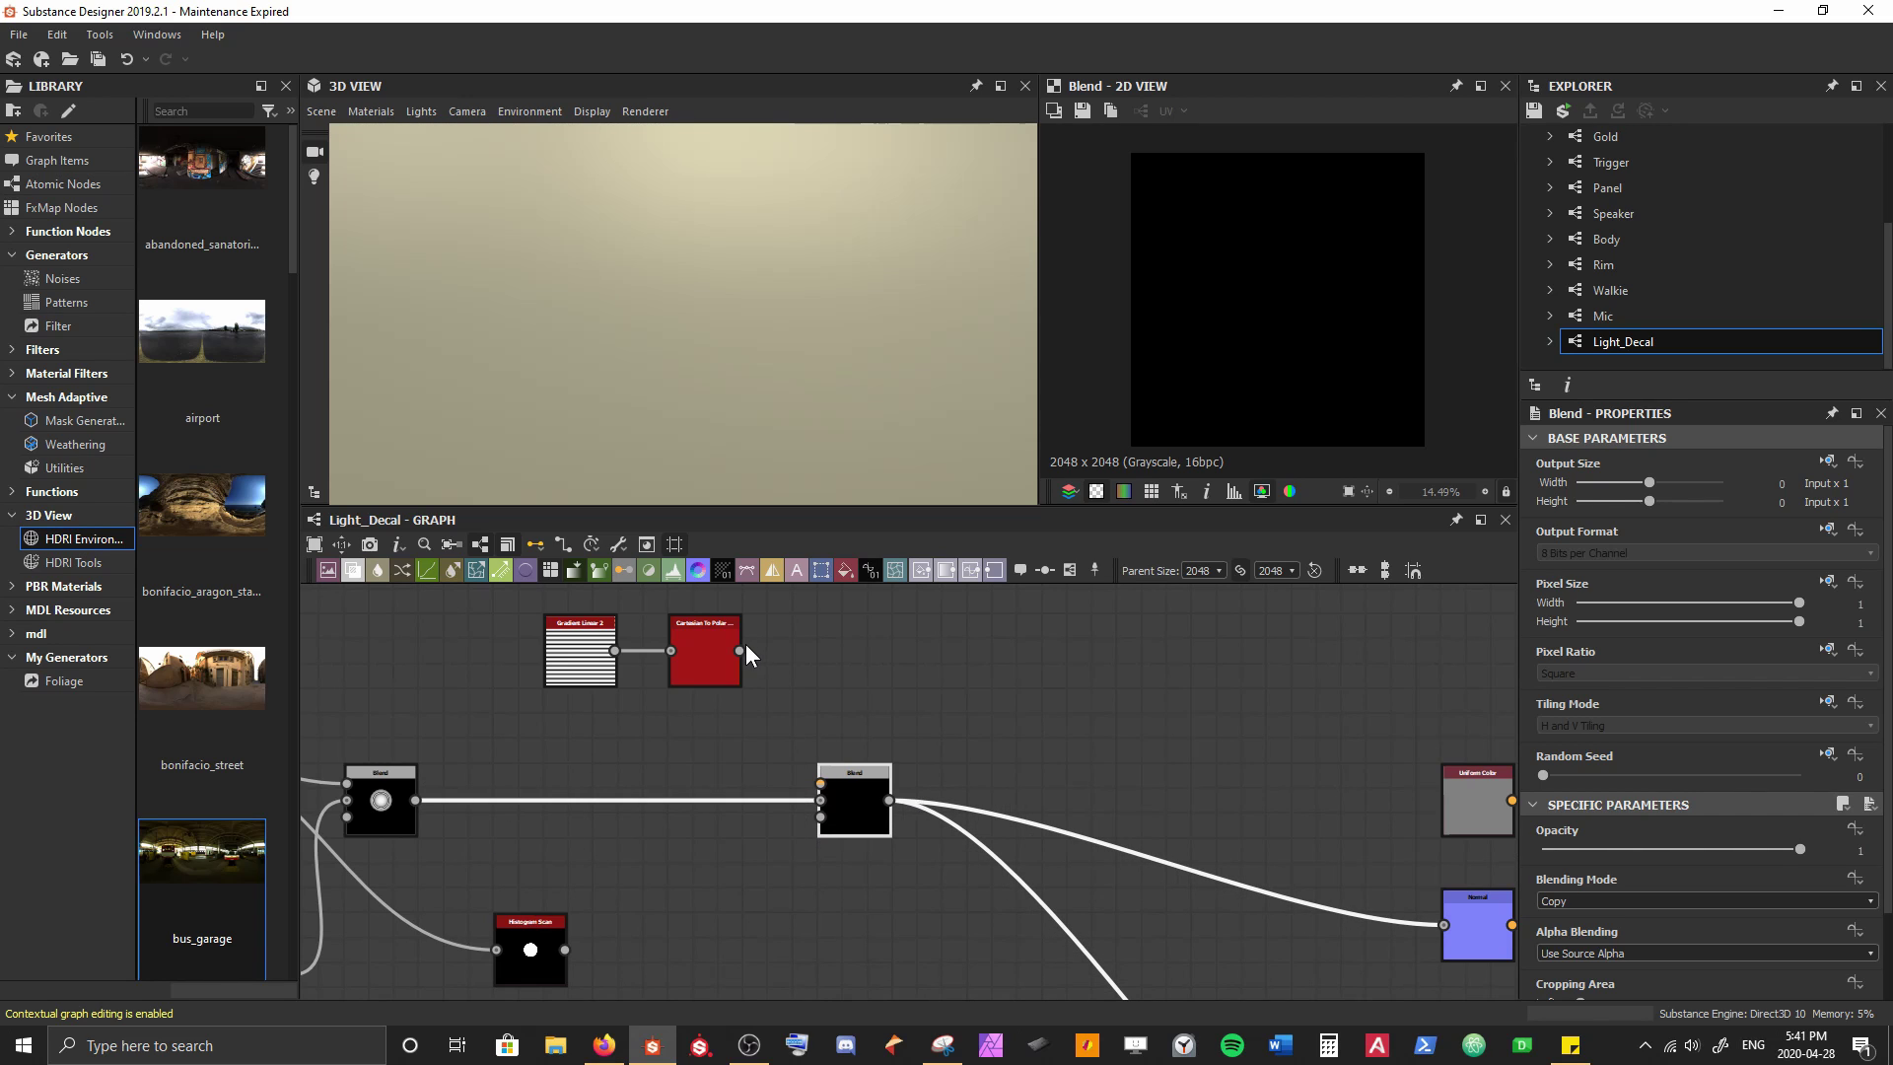
drag(740, 650, 820, 783)
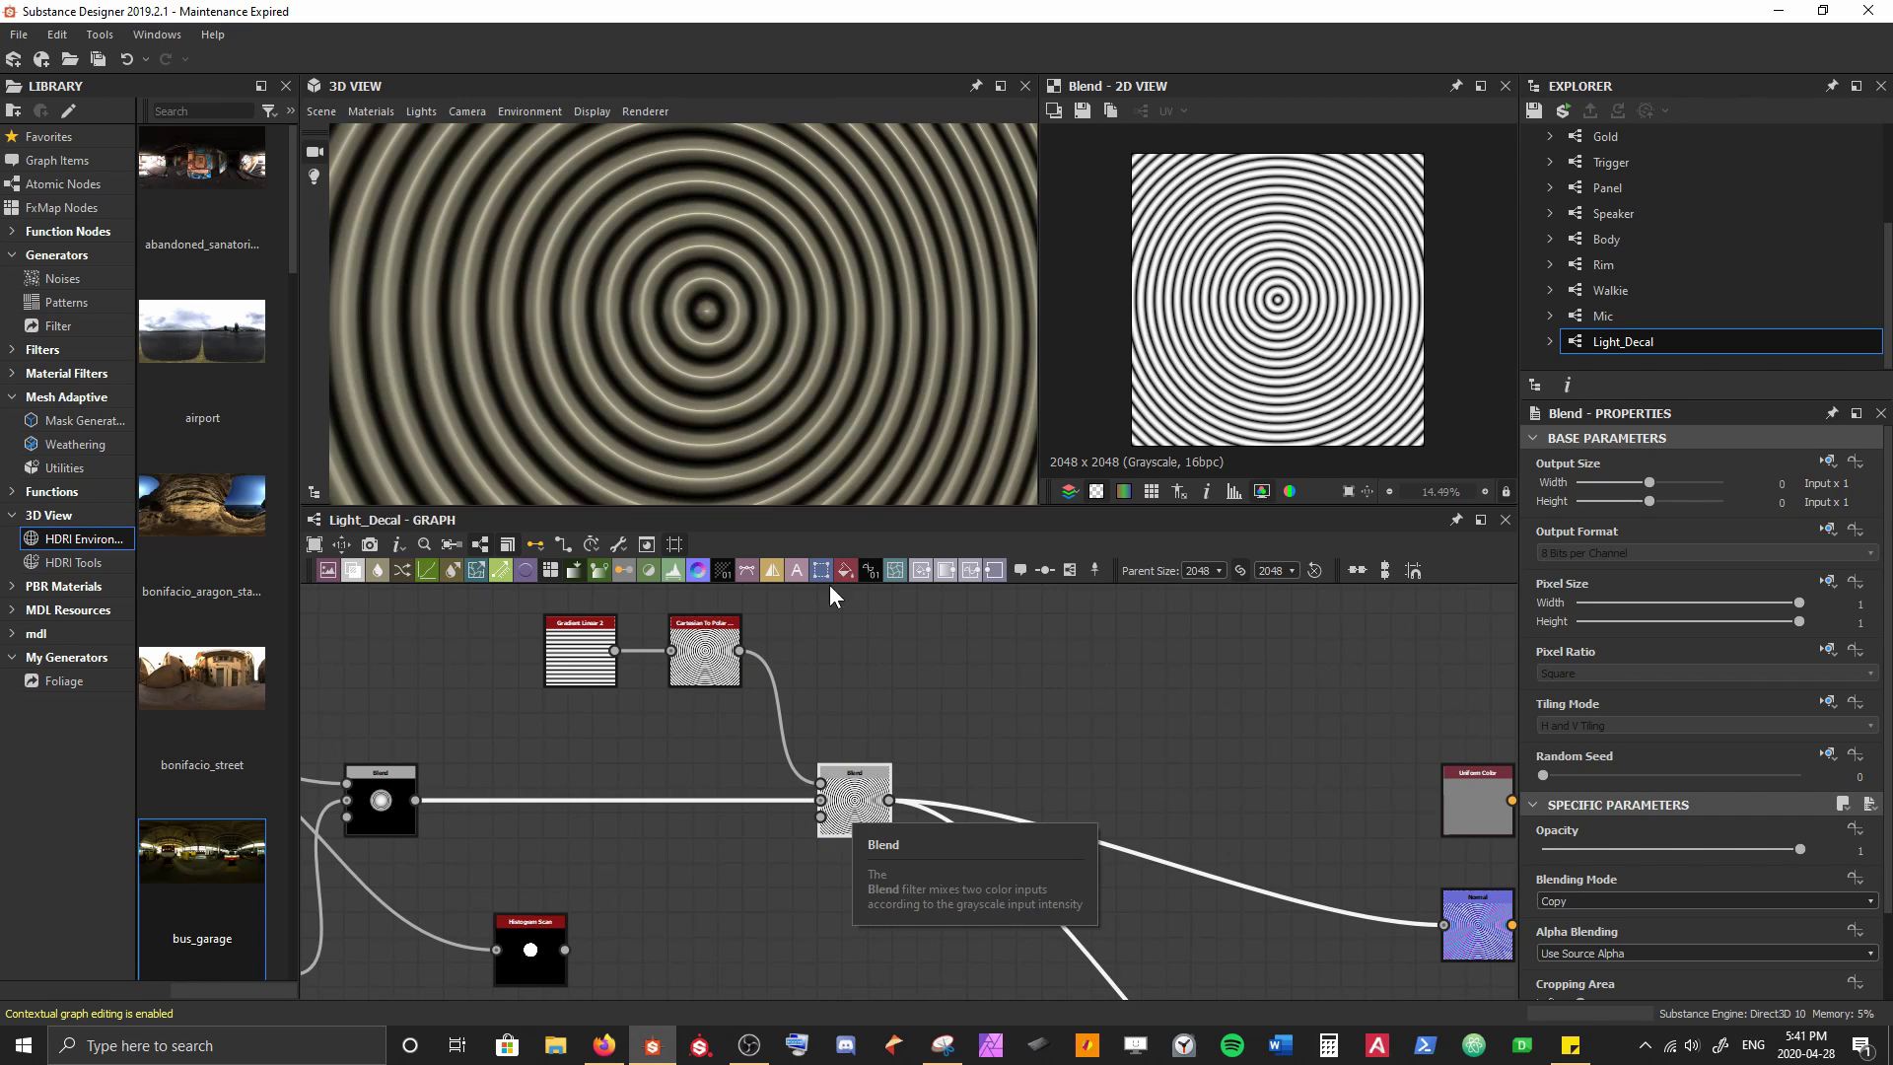
scroll(776, 275, down, 2)
scroll(766, 283, up, 5)
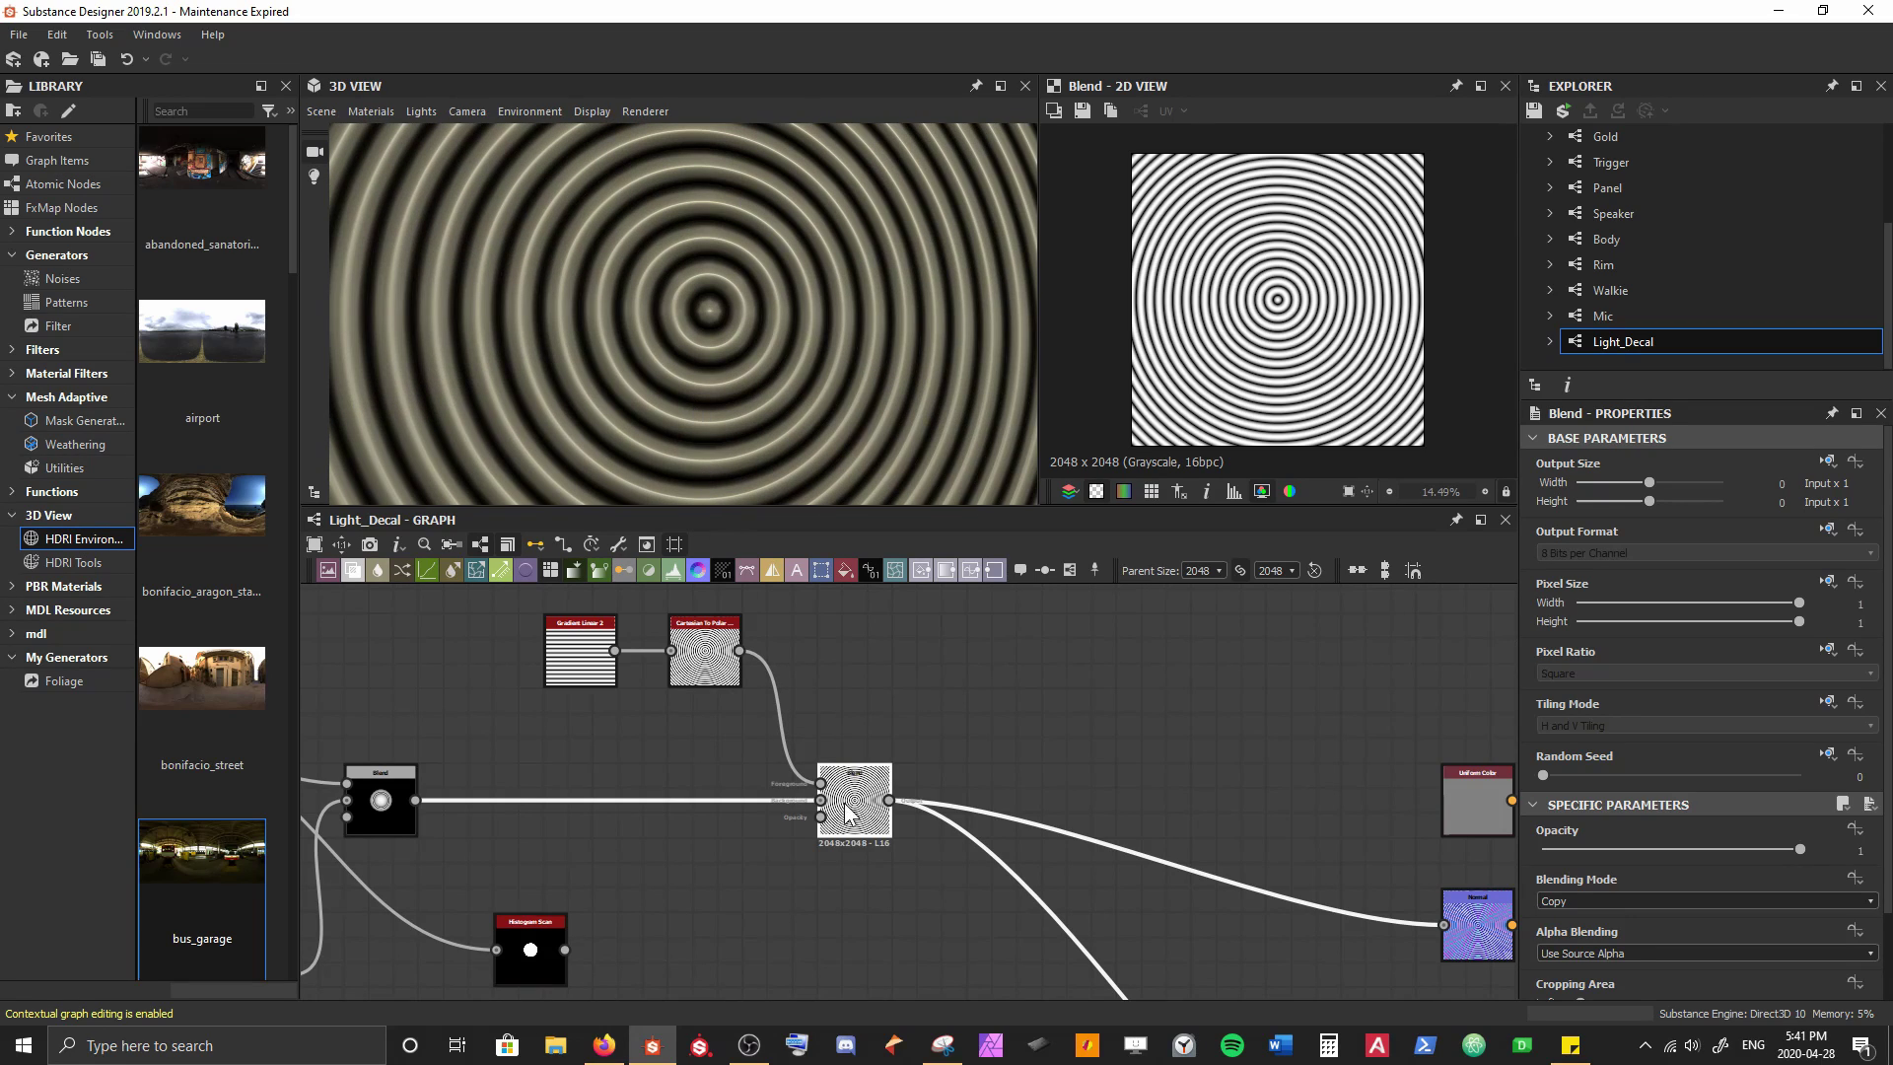
Set the new Blend node's Blending Mode to Multiply and connect the Histogram Scan mask to its opacity input
click(1605, 897)
click(1601, 960)
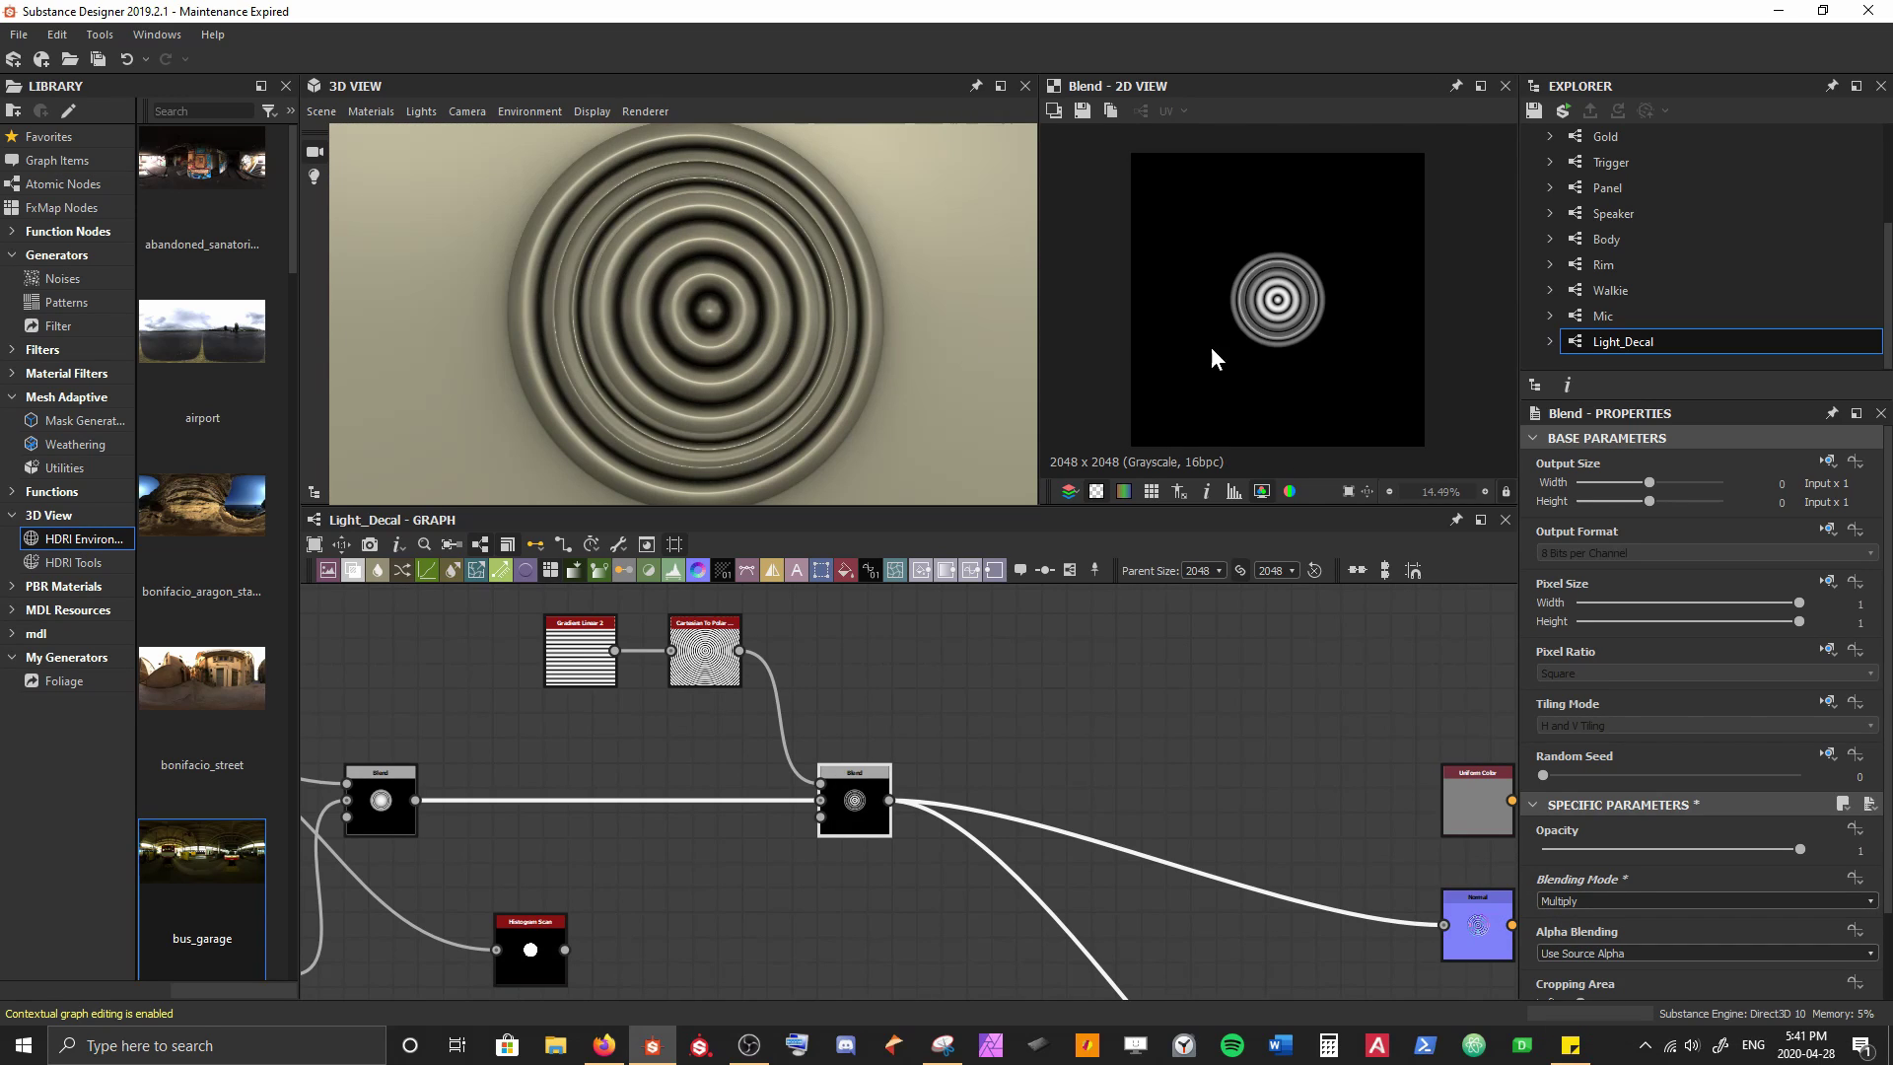
scroll(1238, 347, up, 5)
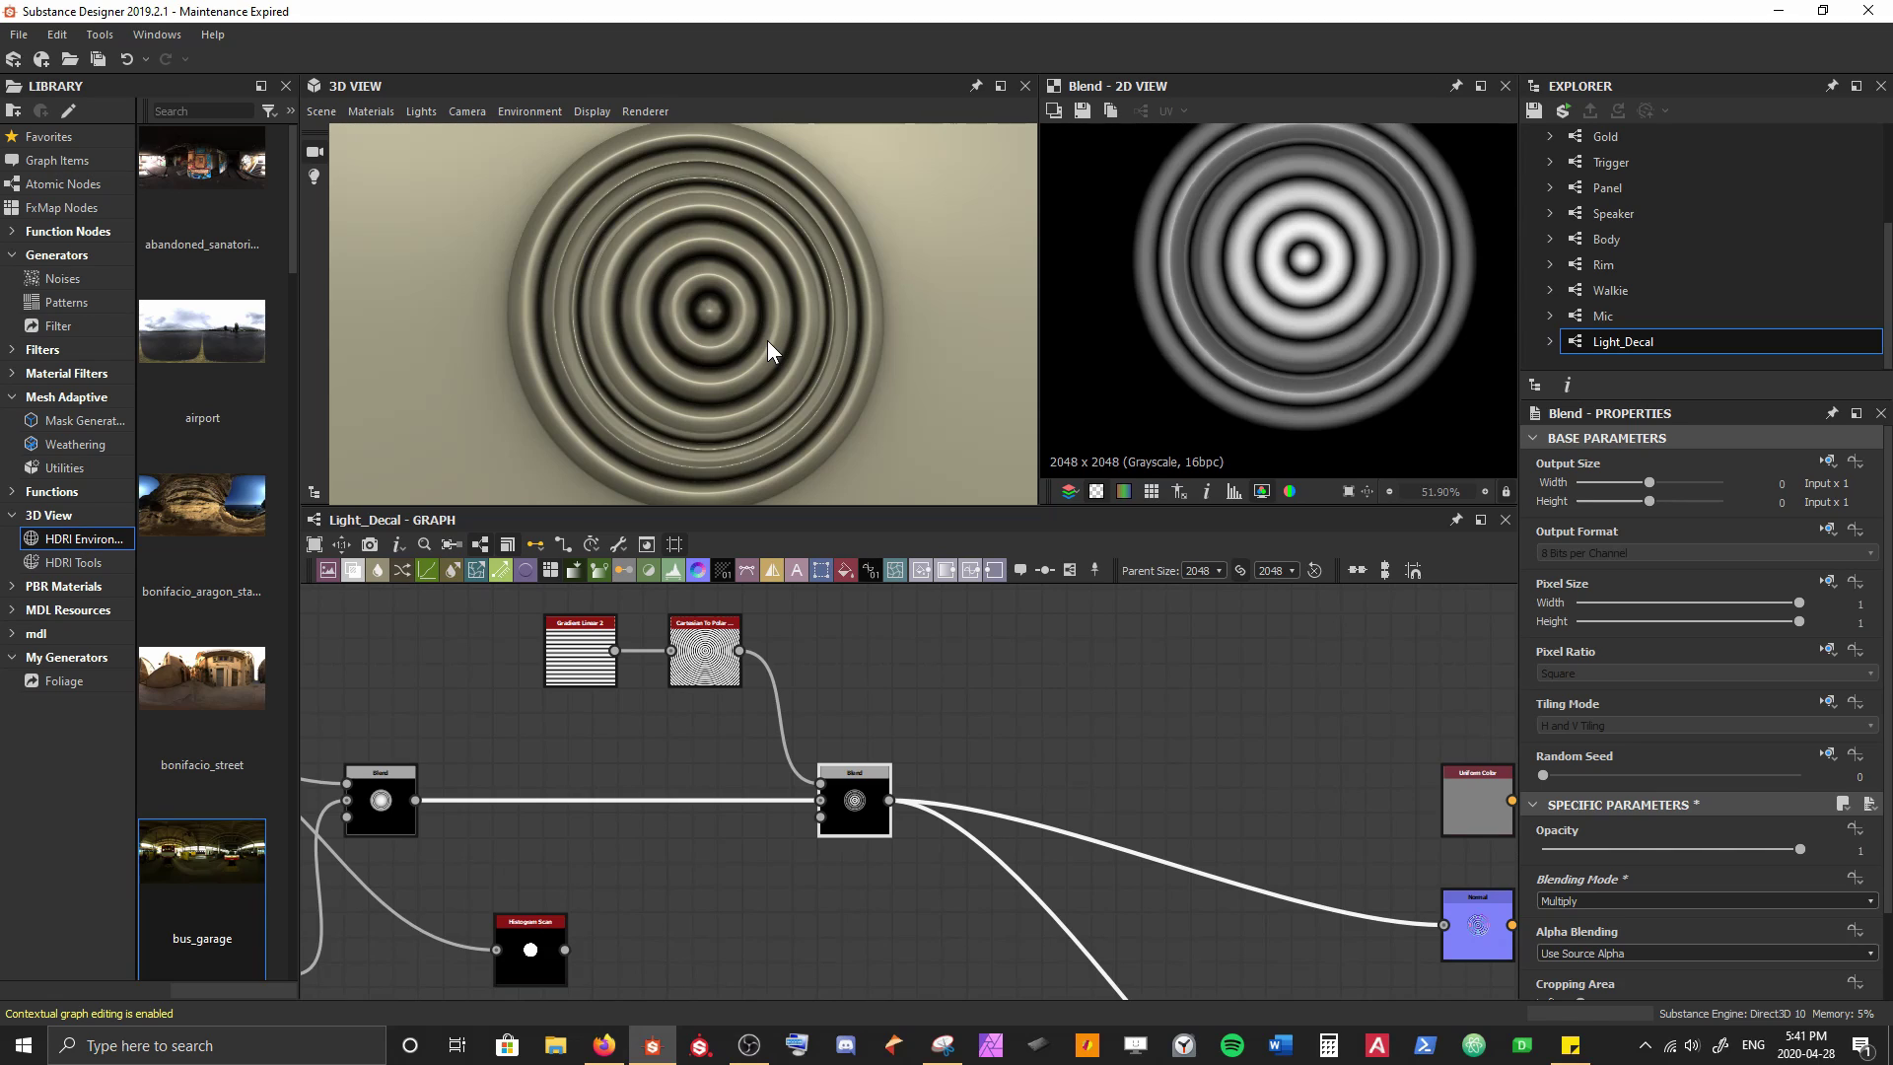
drag(544, 948, 826, 833)
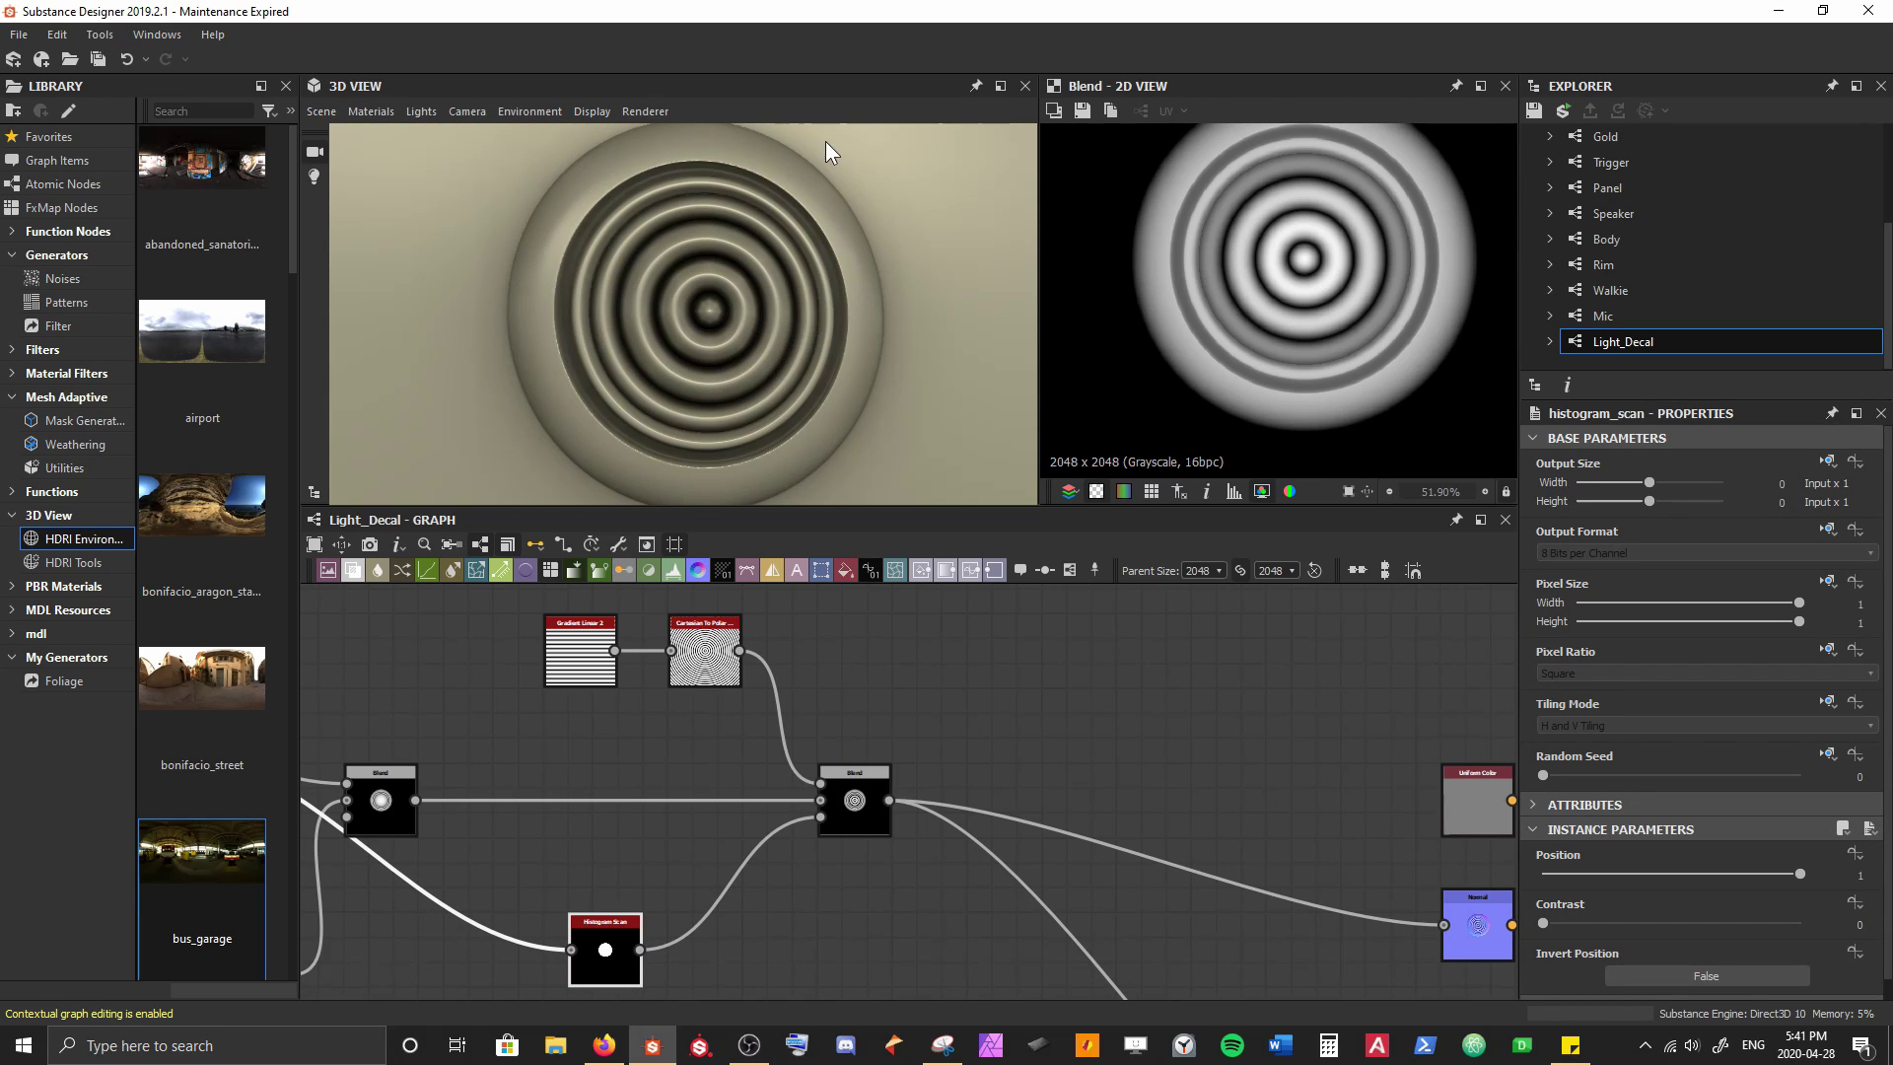
drag(630, 246, 652, 233)
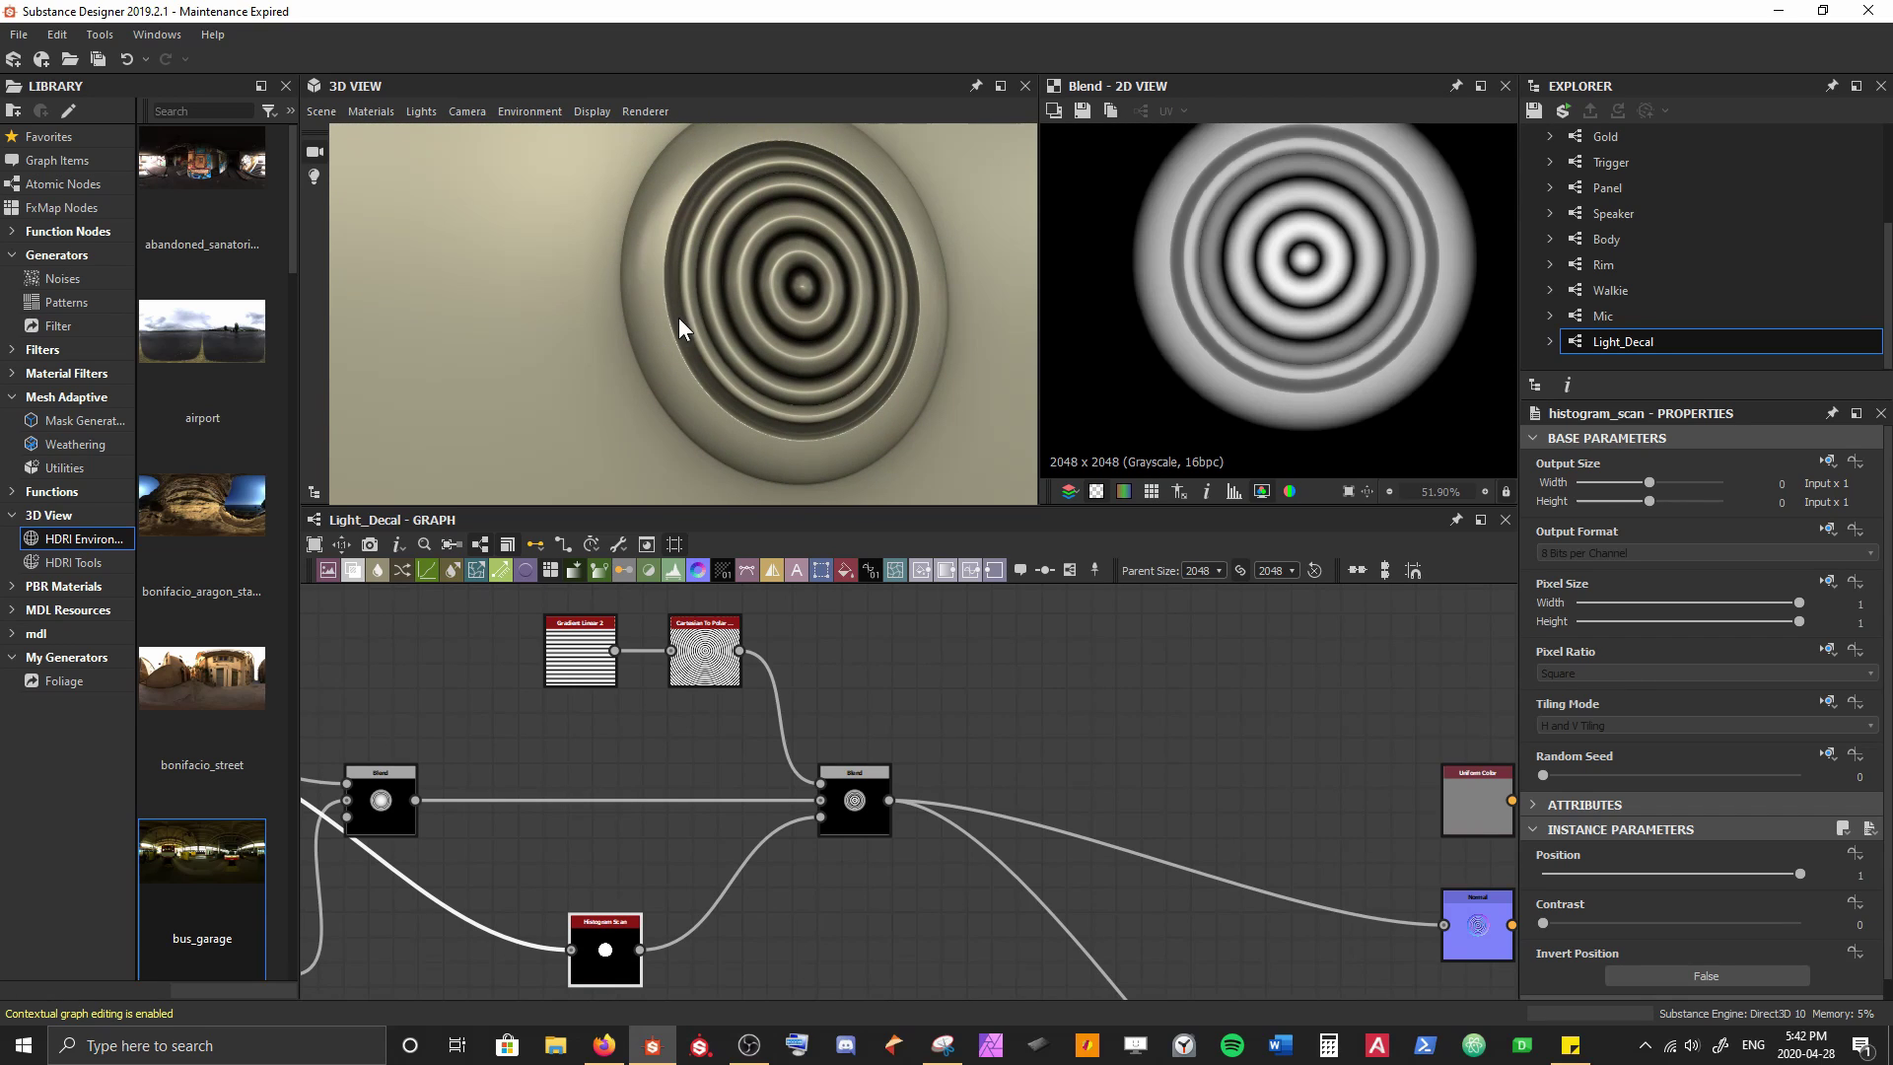
drag(678, 318, 782, 371)
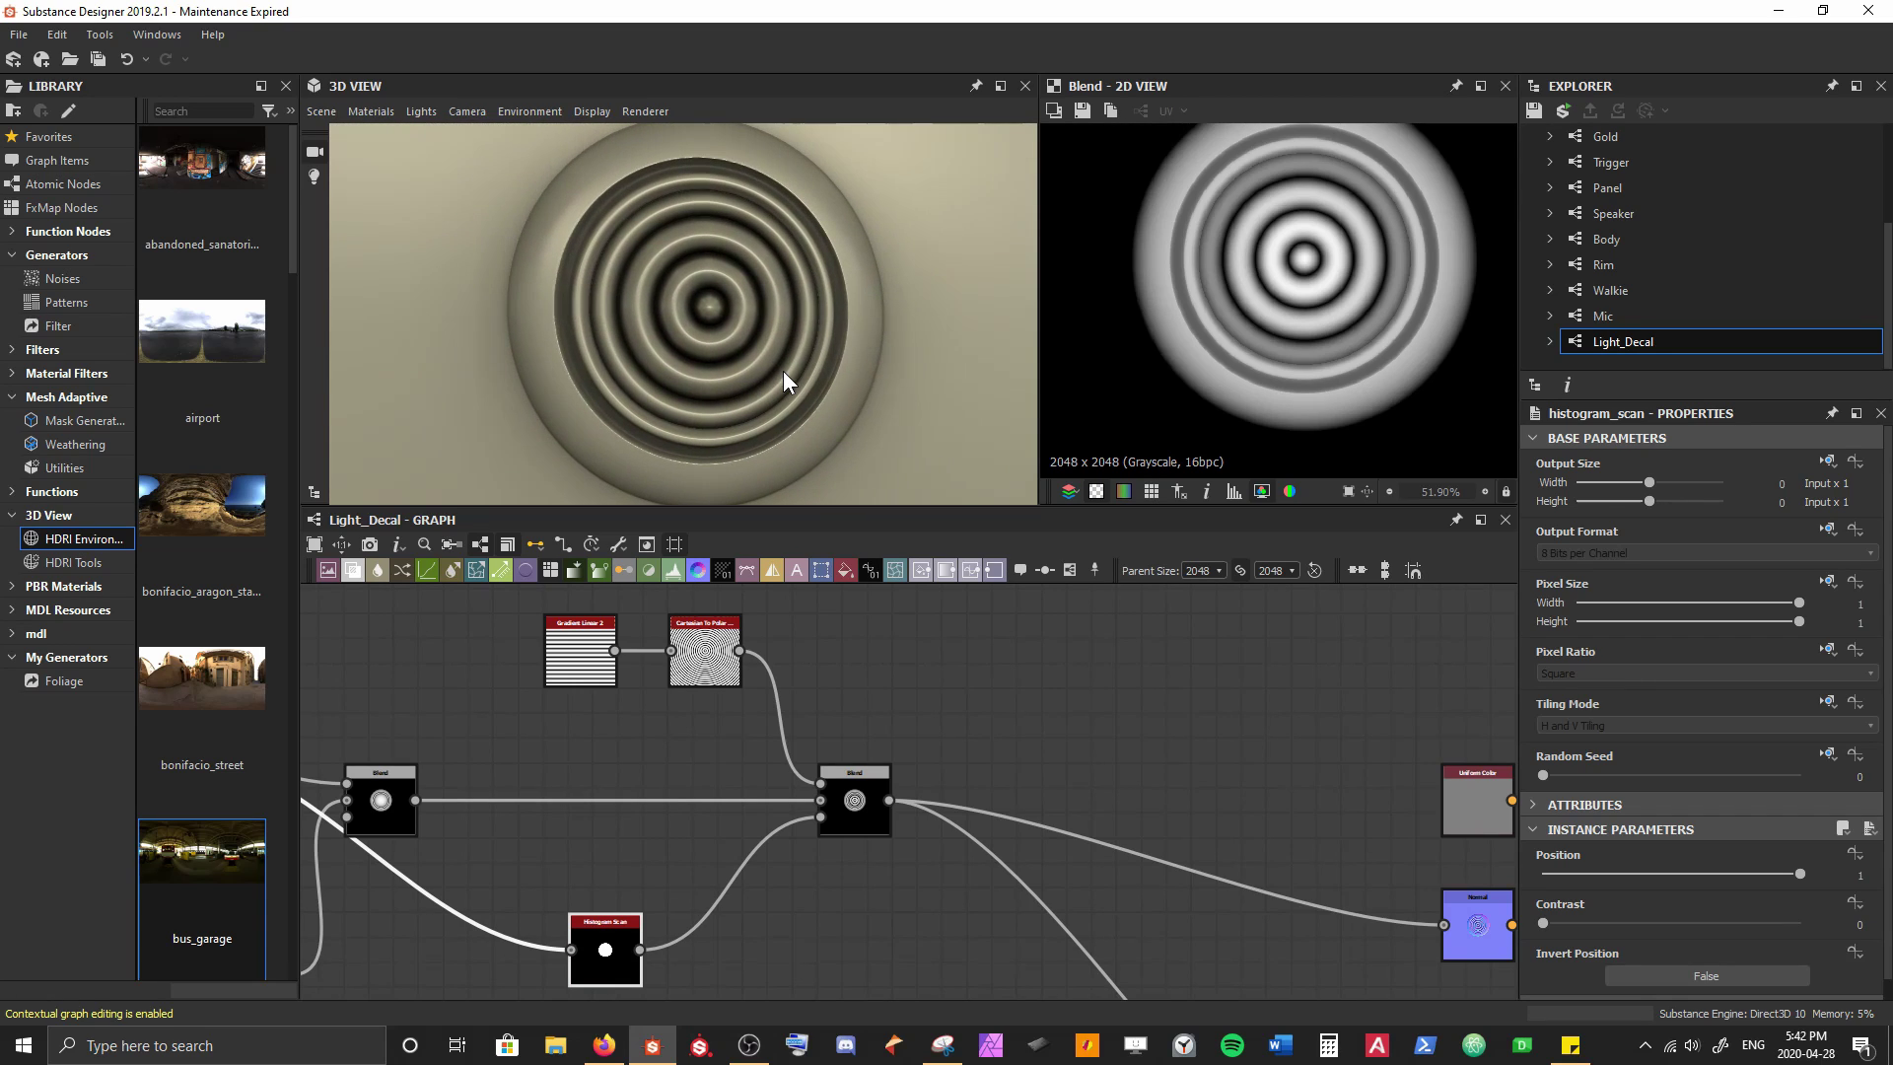
Set the Gradient Linear 2 node's Tiling to 25 and the Multiply Blend node's Opacity to 0.2
click(581, 656)
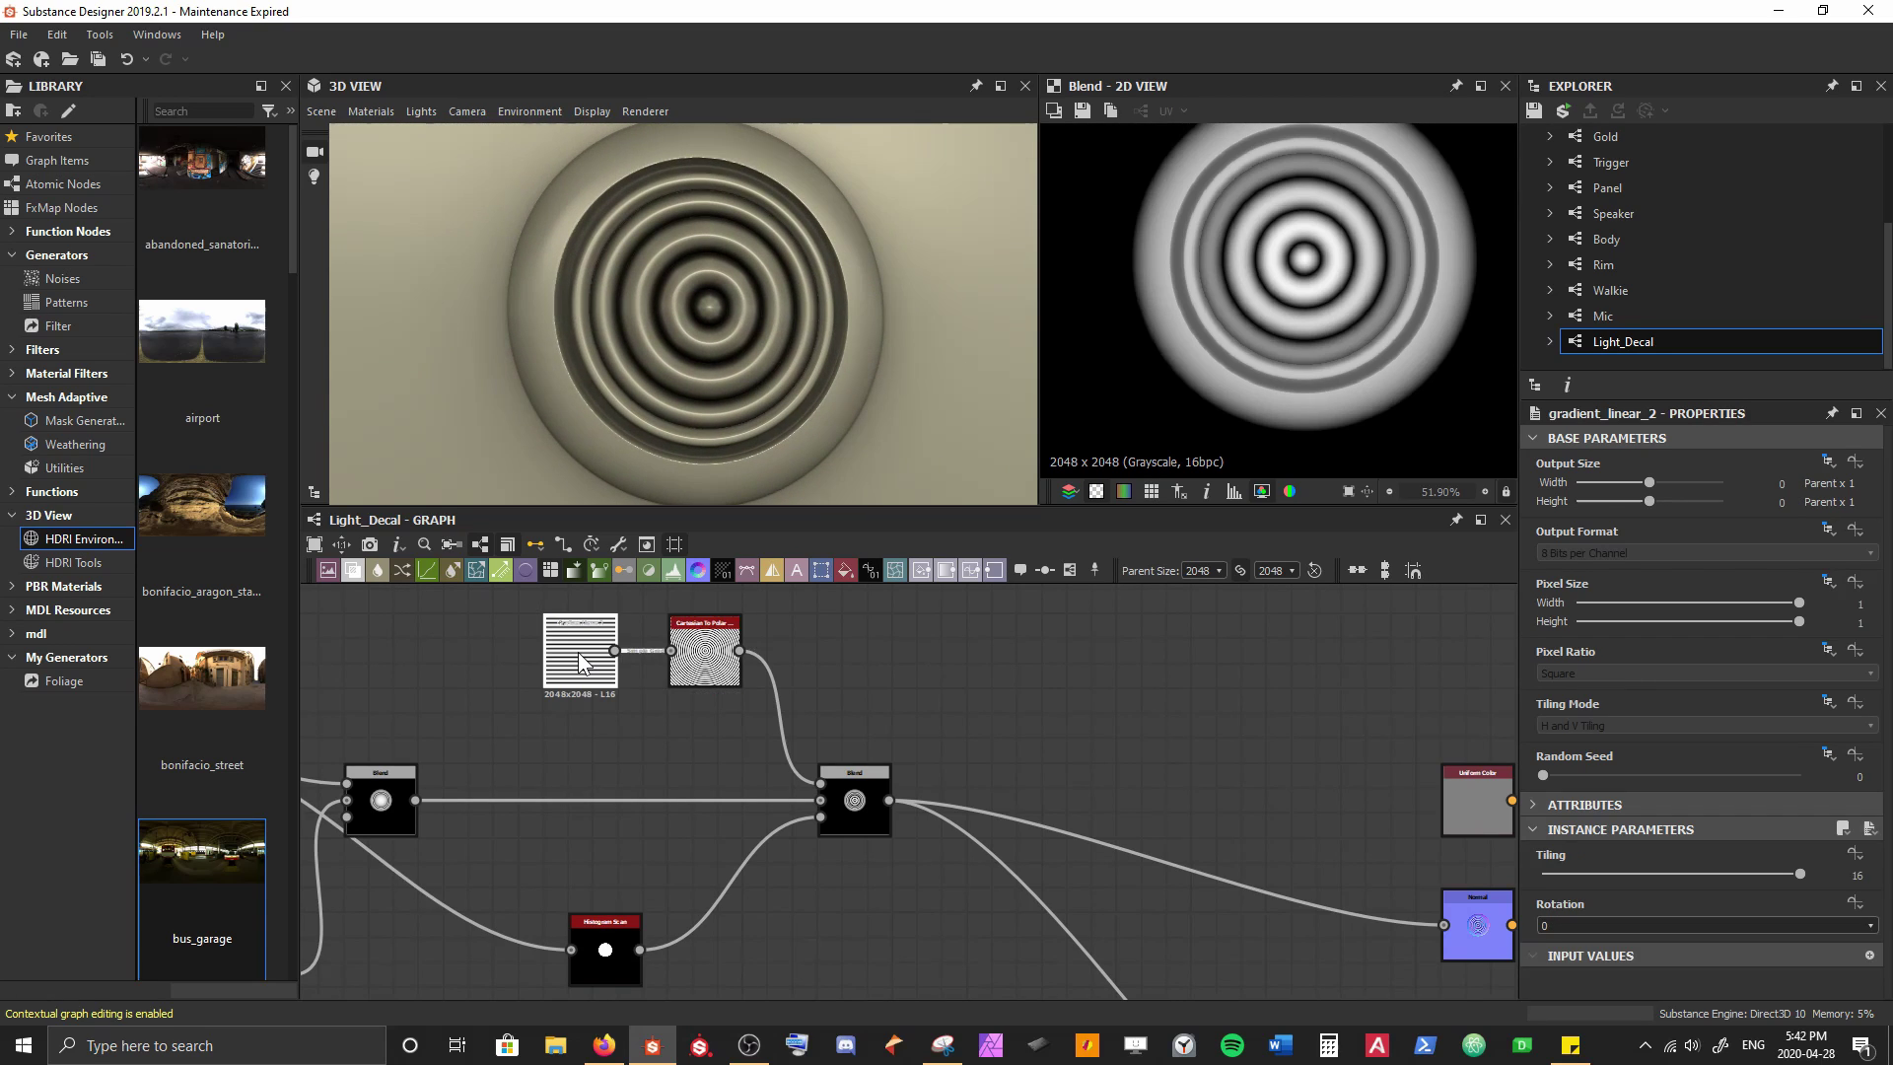
click(1667, 875)
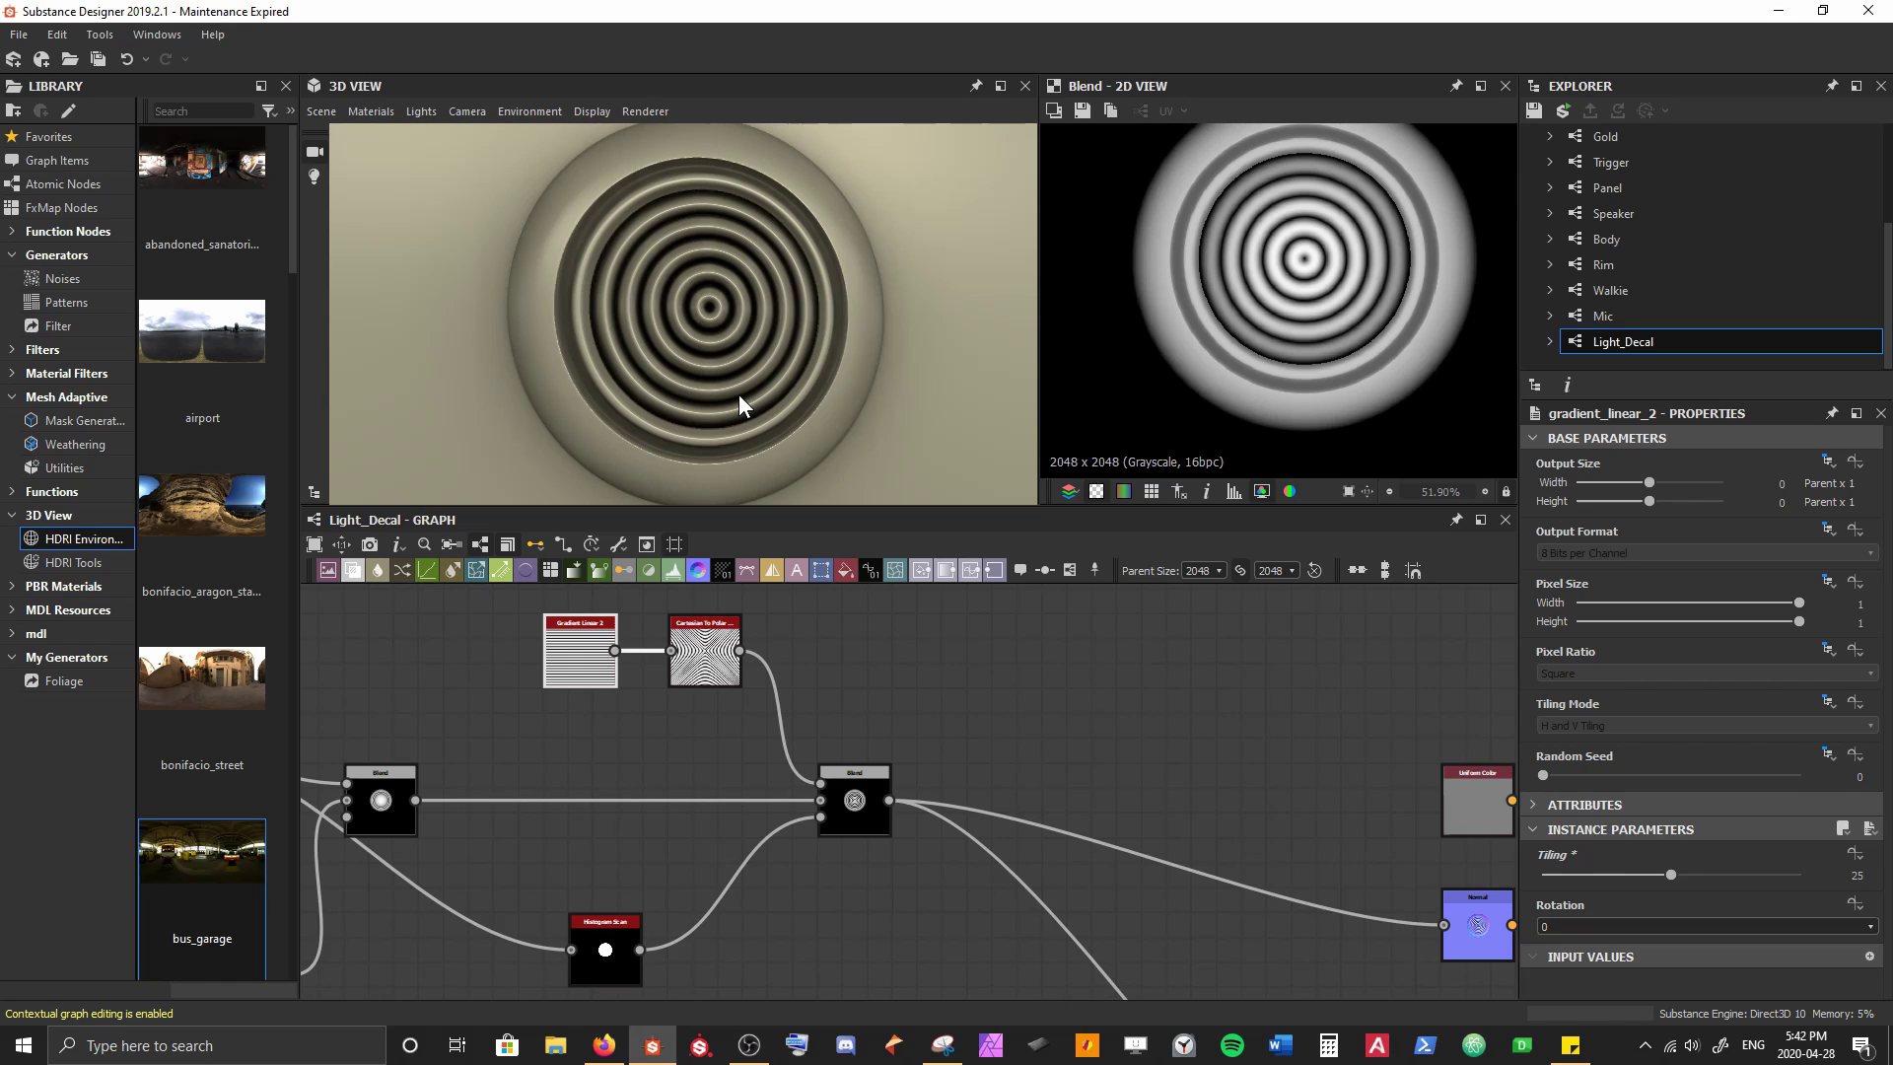
click(846, 808)
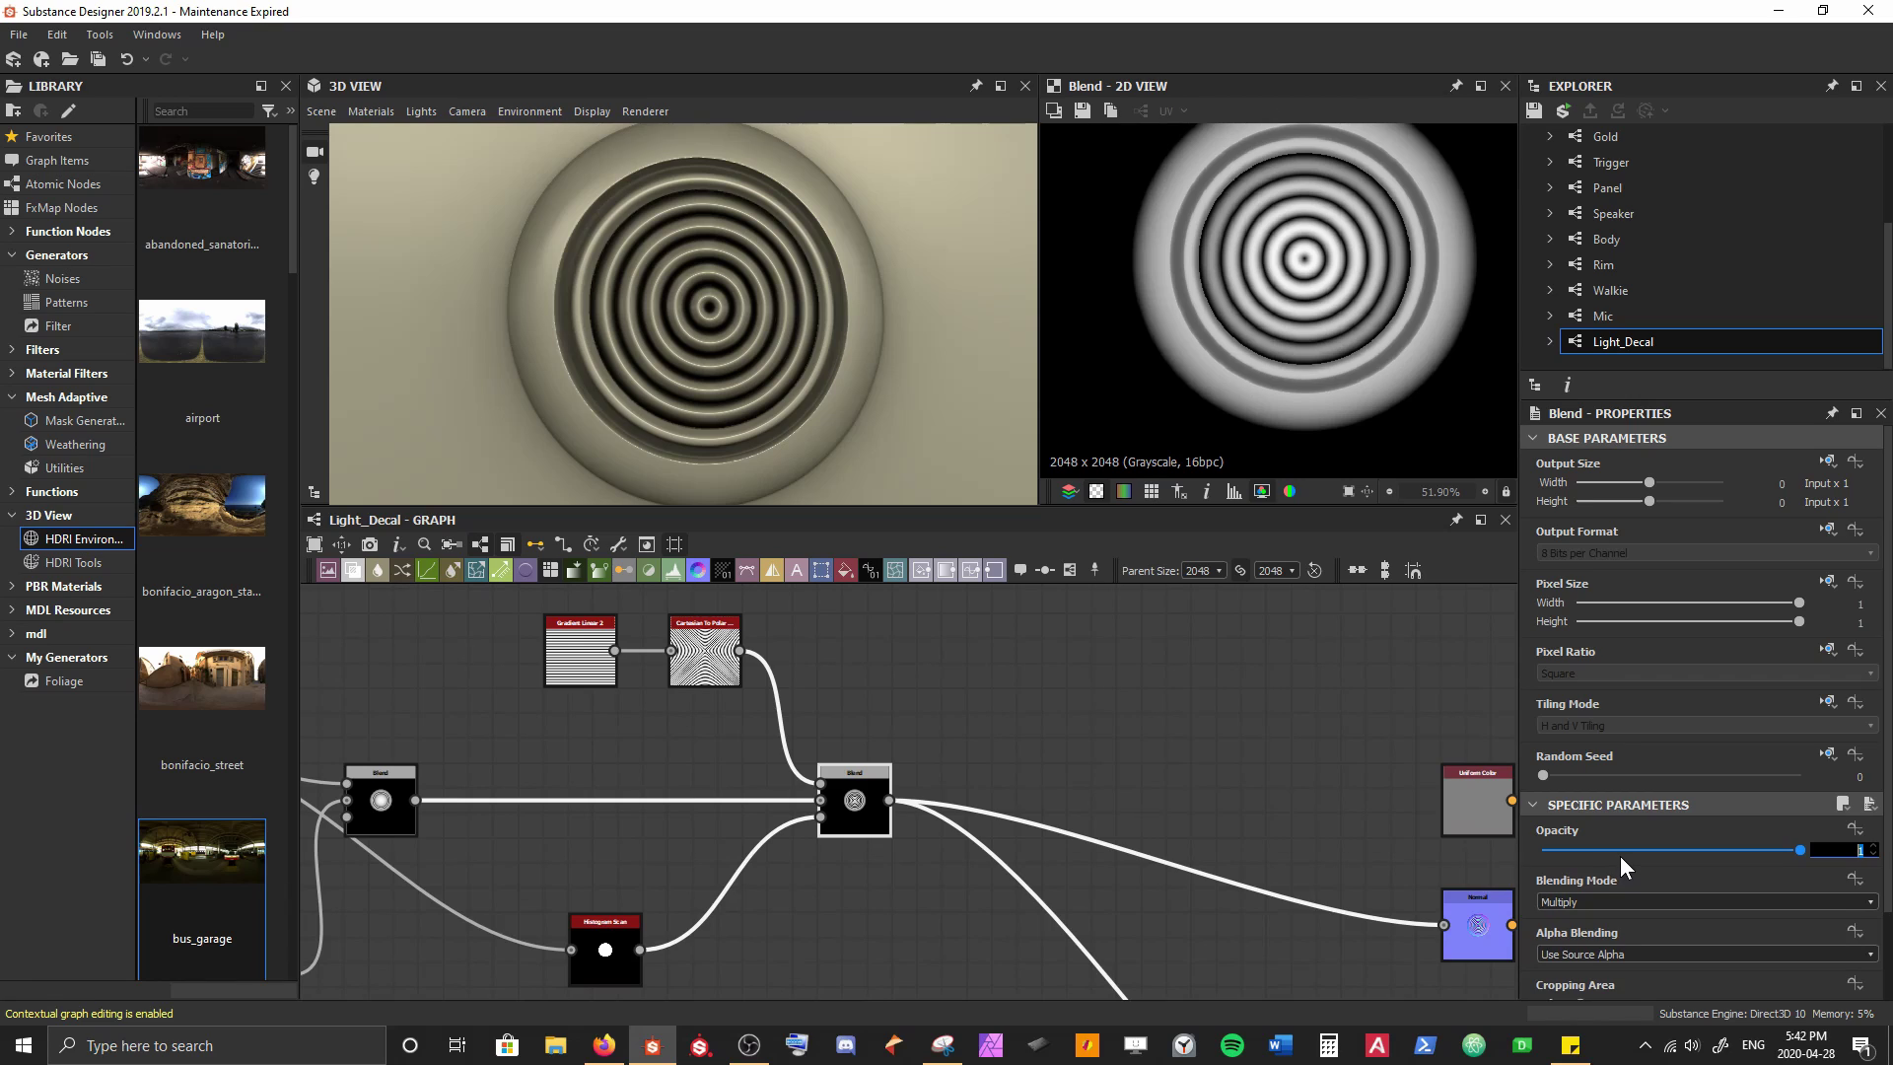
text(0.2)
key(Return)
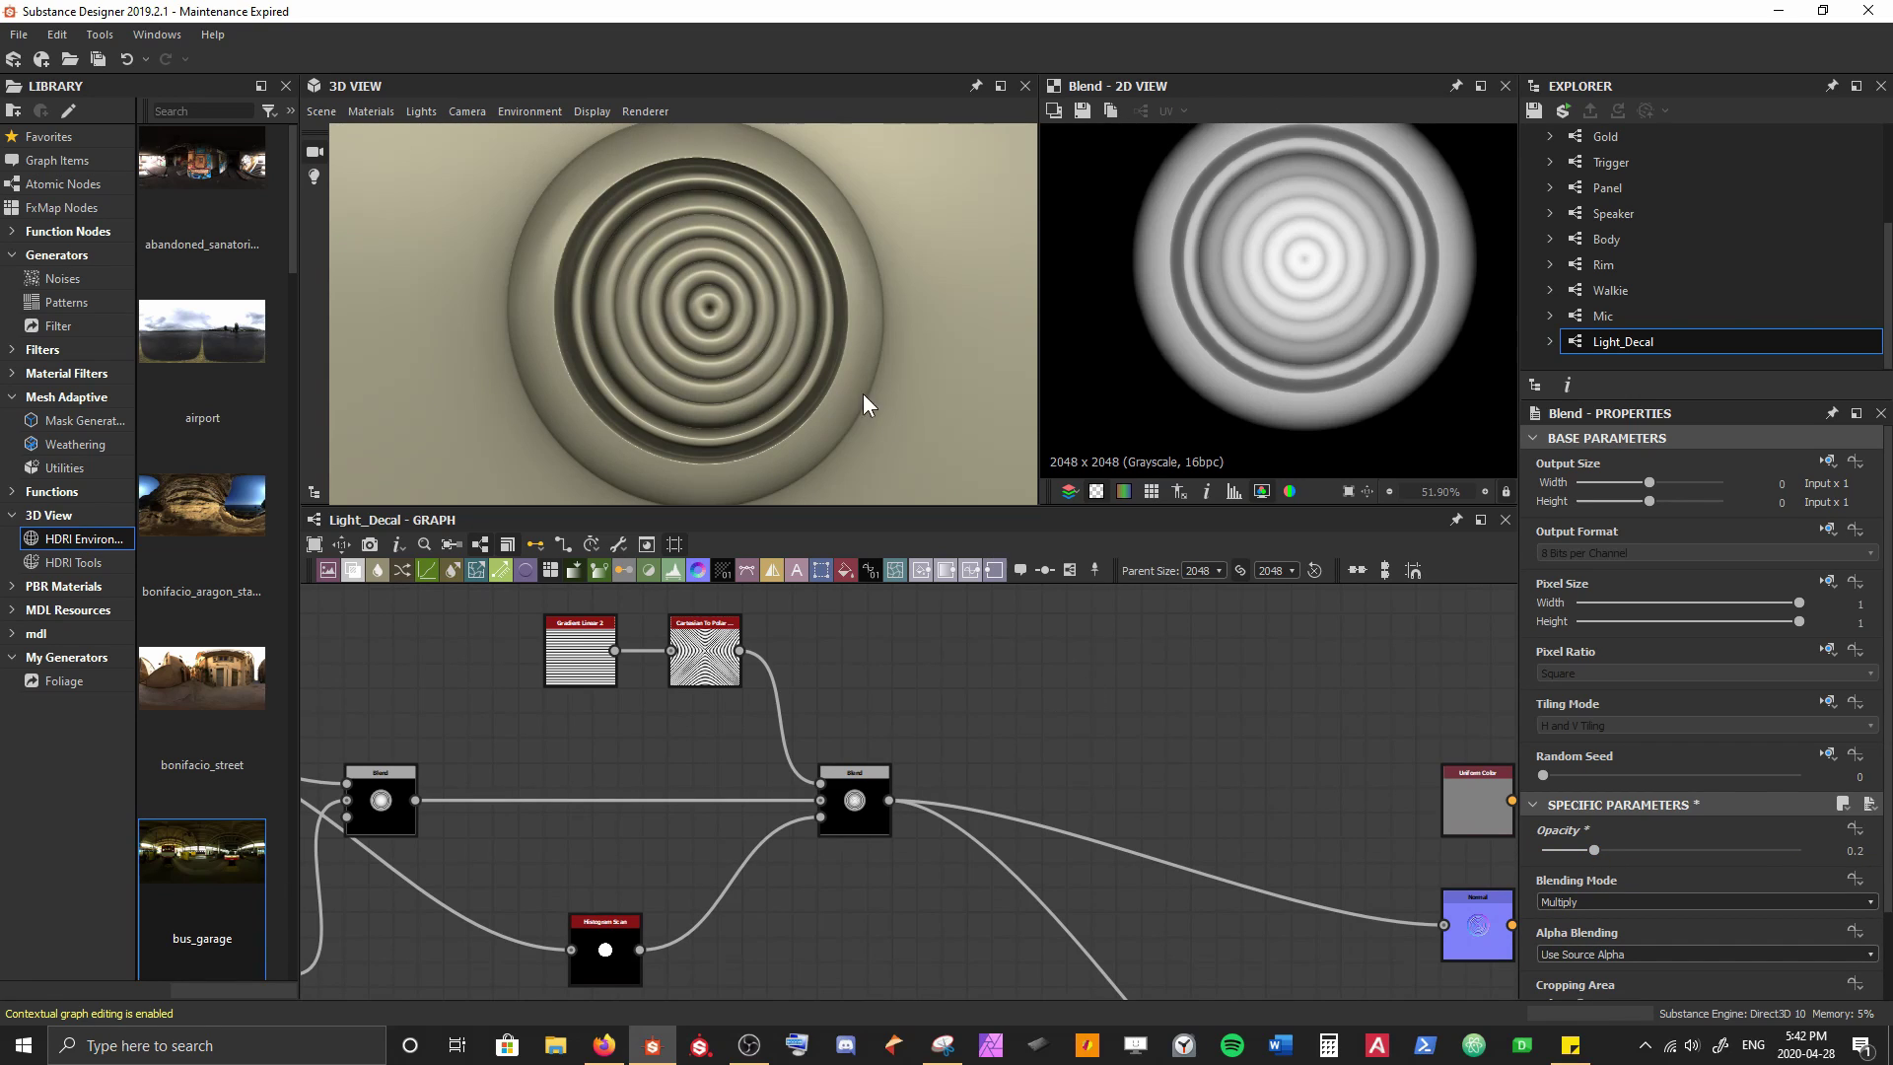
drag(862, 393, 710, 286)
right_drag(710, 286, 777, 276)
drag(777, 276, 778, 296)
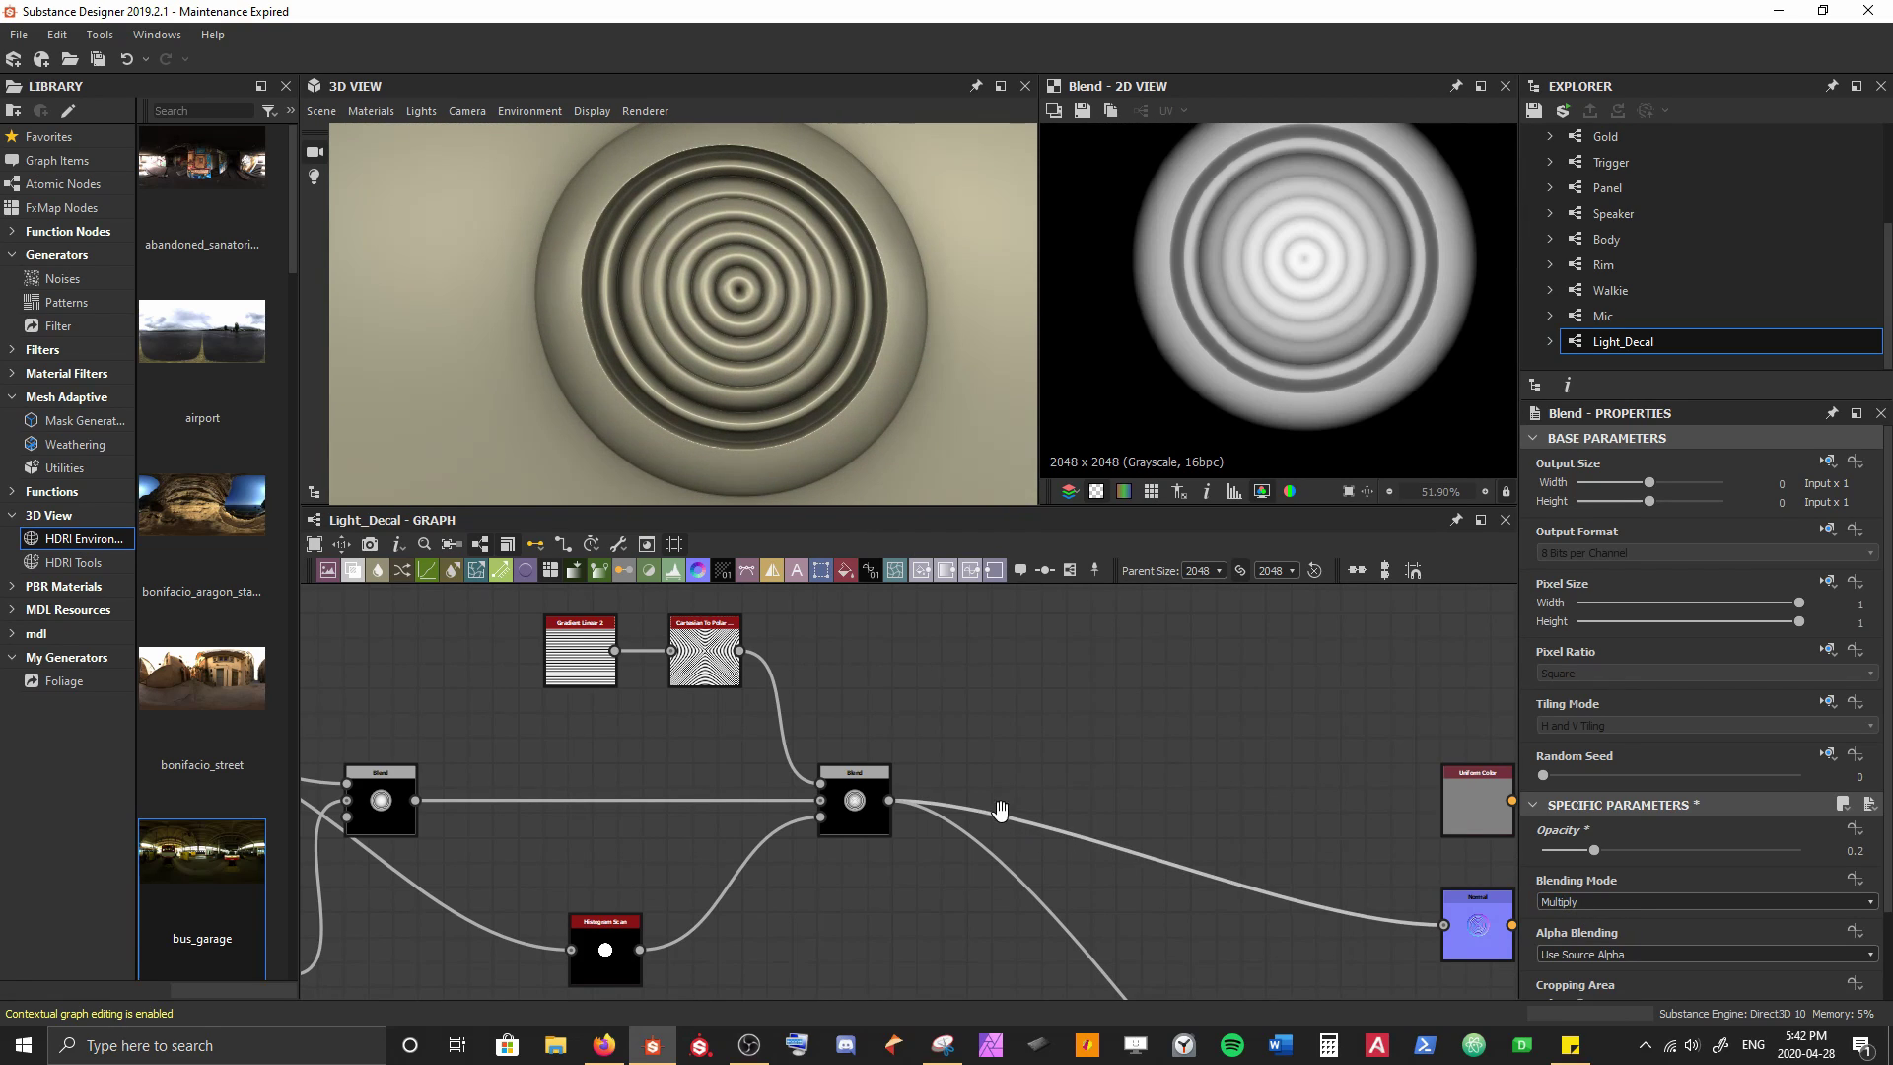
Display the Ambient Occlusion node's output in the 2D view and examine the shading around the groove and rings
middle_drag(1000, 808, 604, 493)
scroll(884, 816, down, 2)
scroll(884, 825, up, 4)
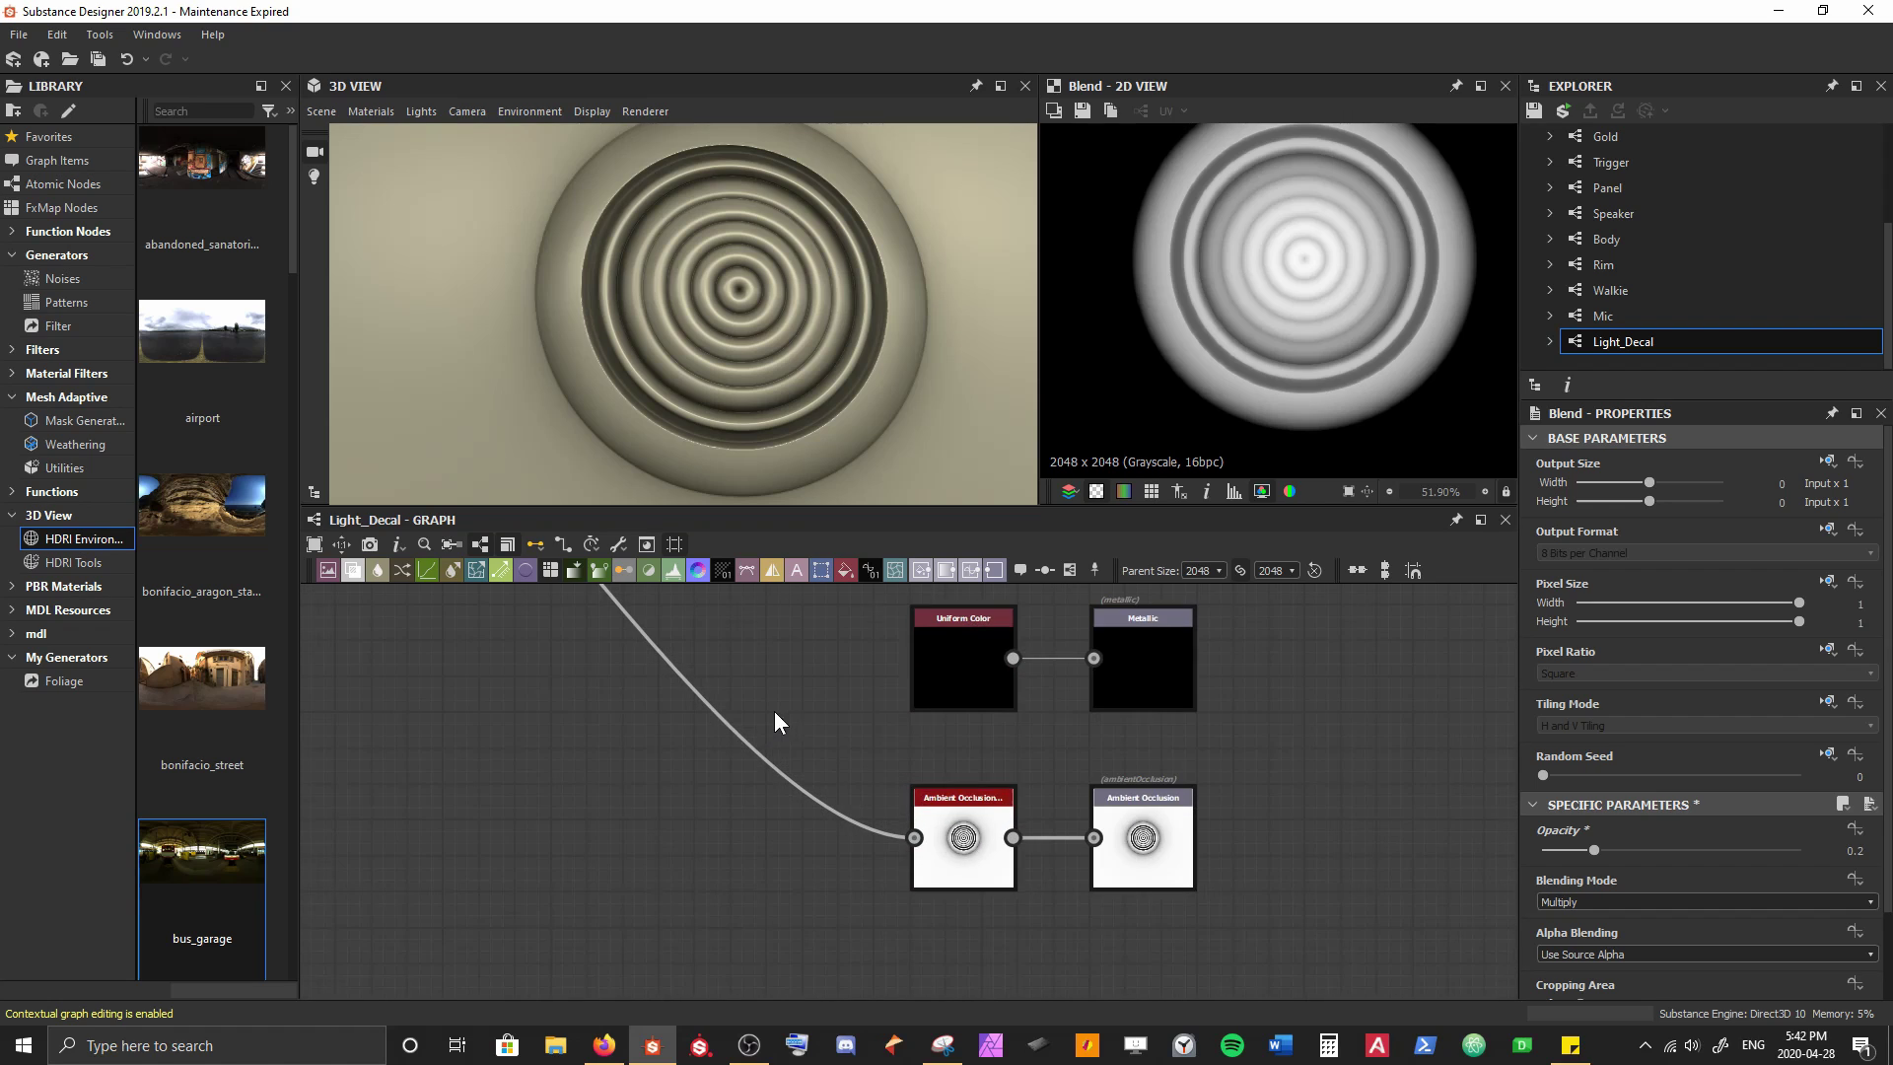
click(984, 867)
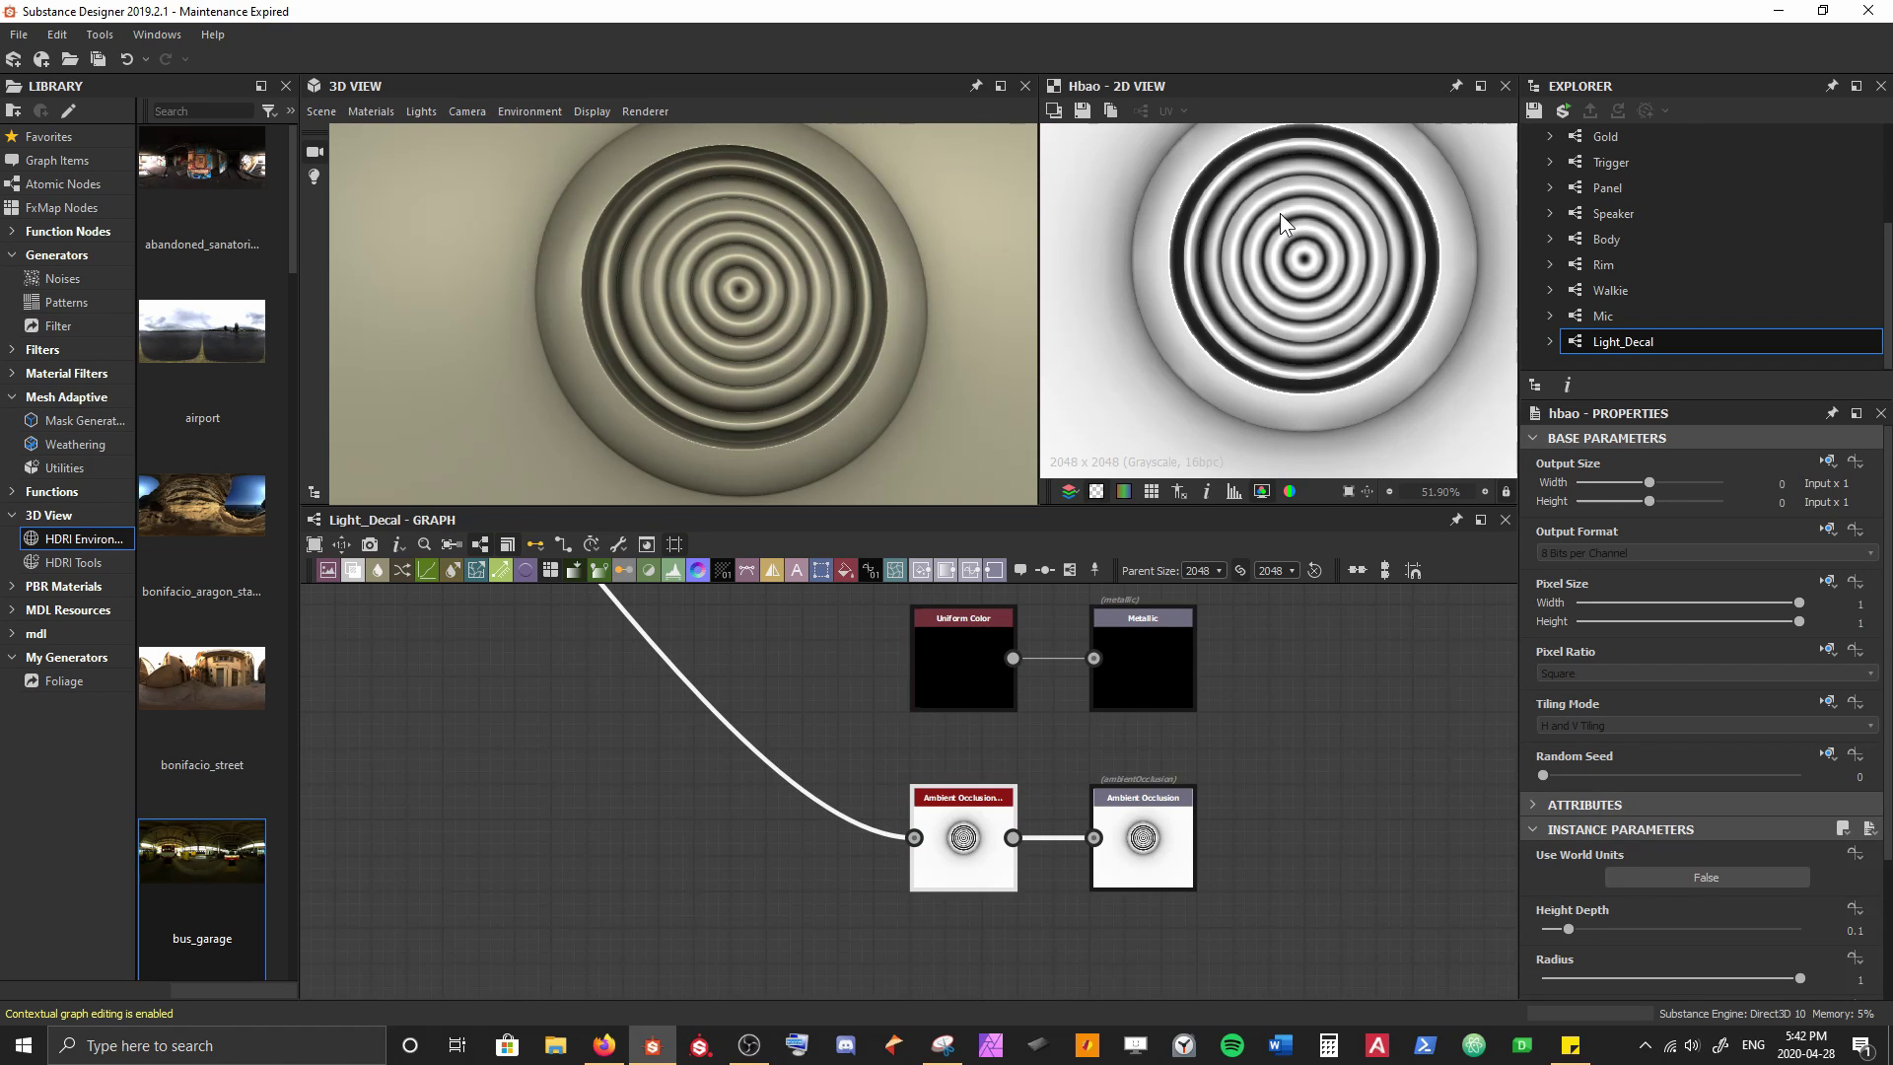
middle_drag(1280, 213, 1232, 261)
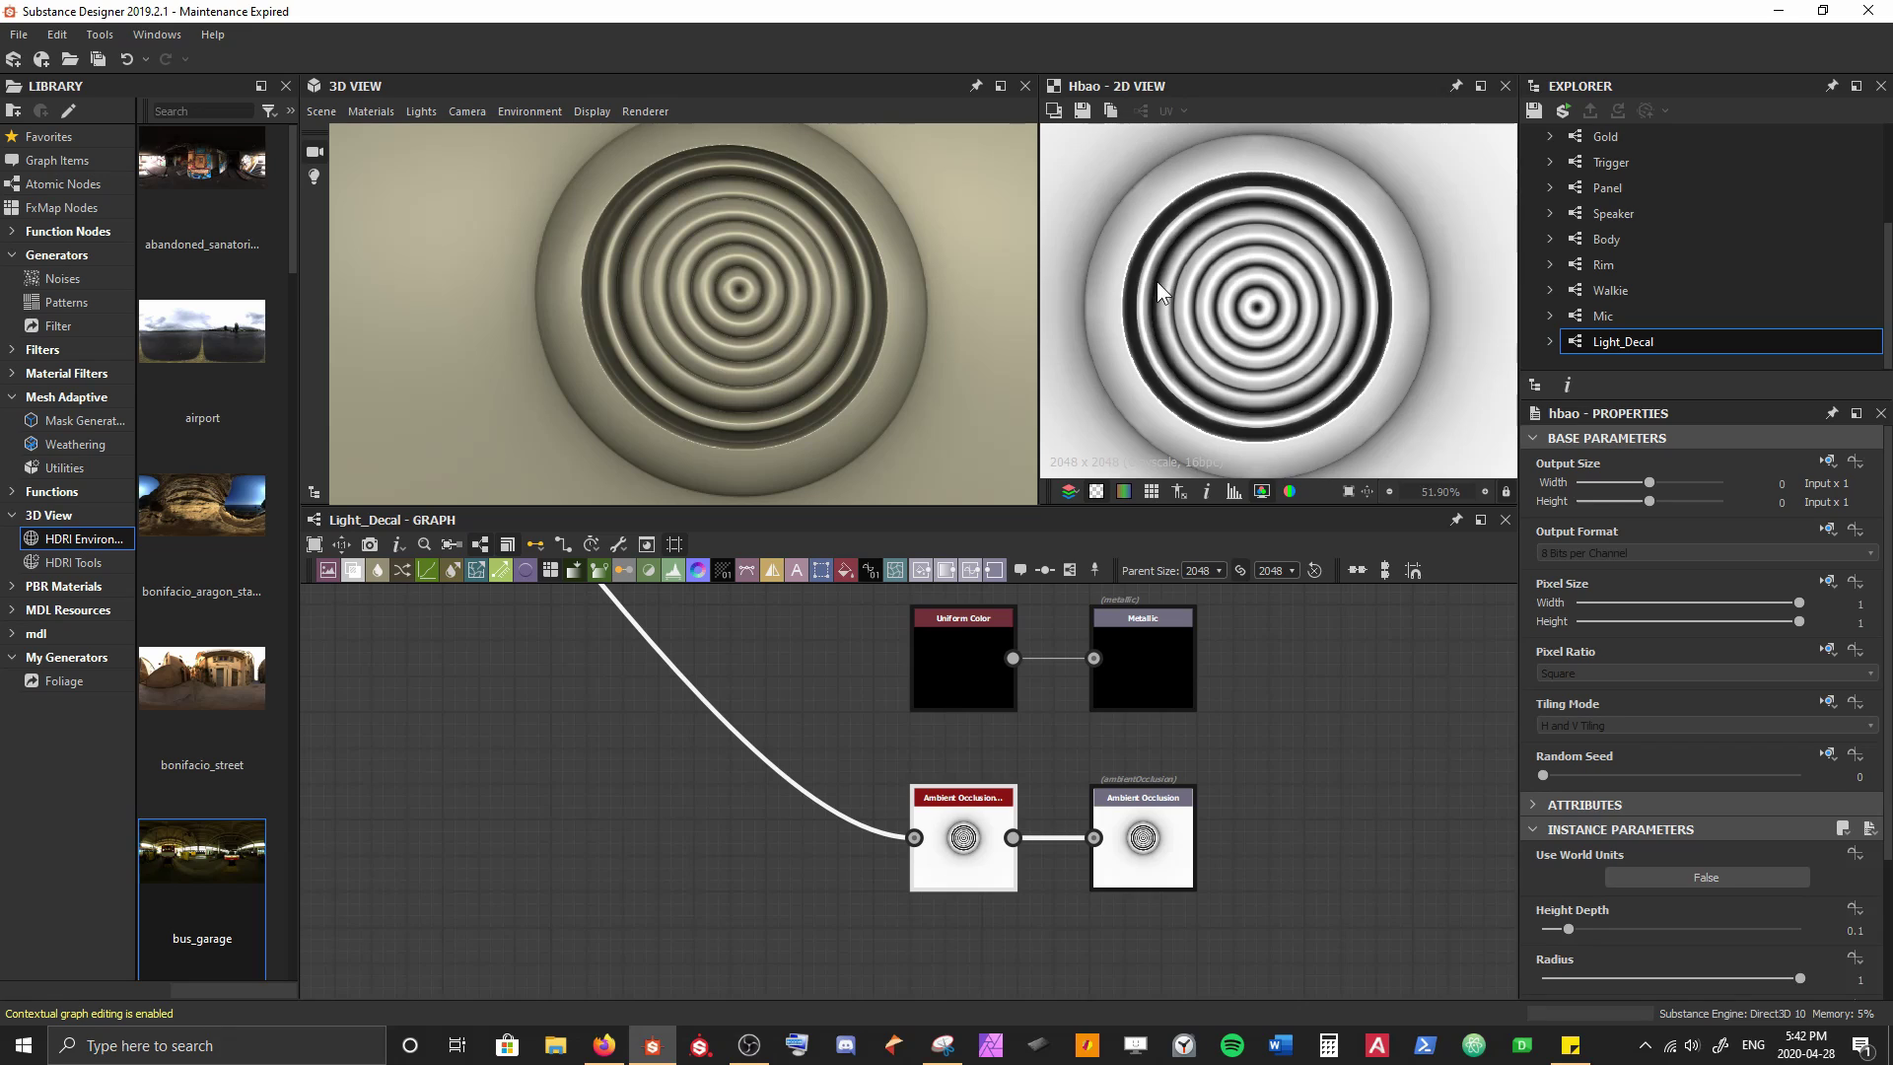
scroll(1163, 307, down, 1)
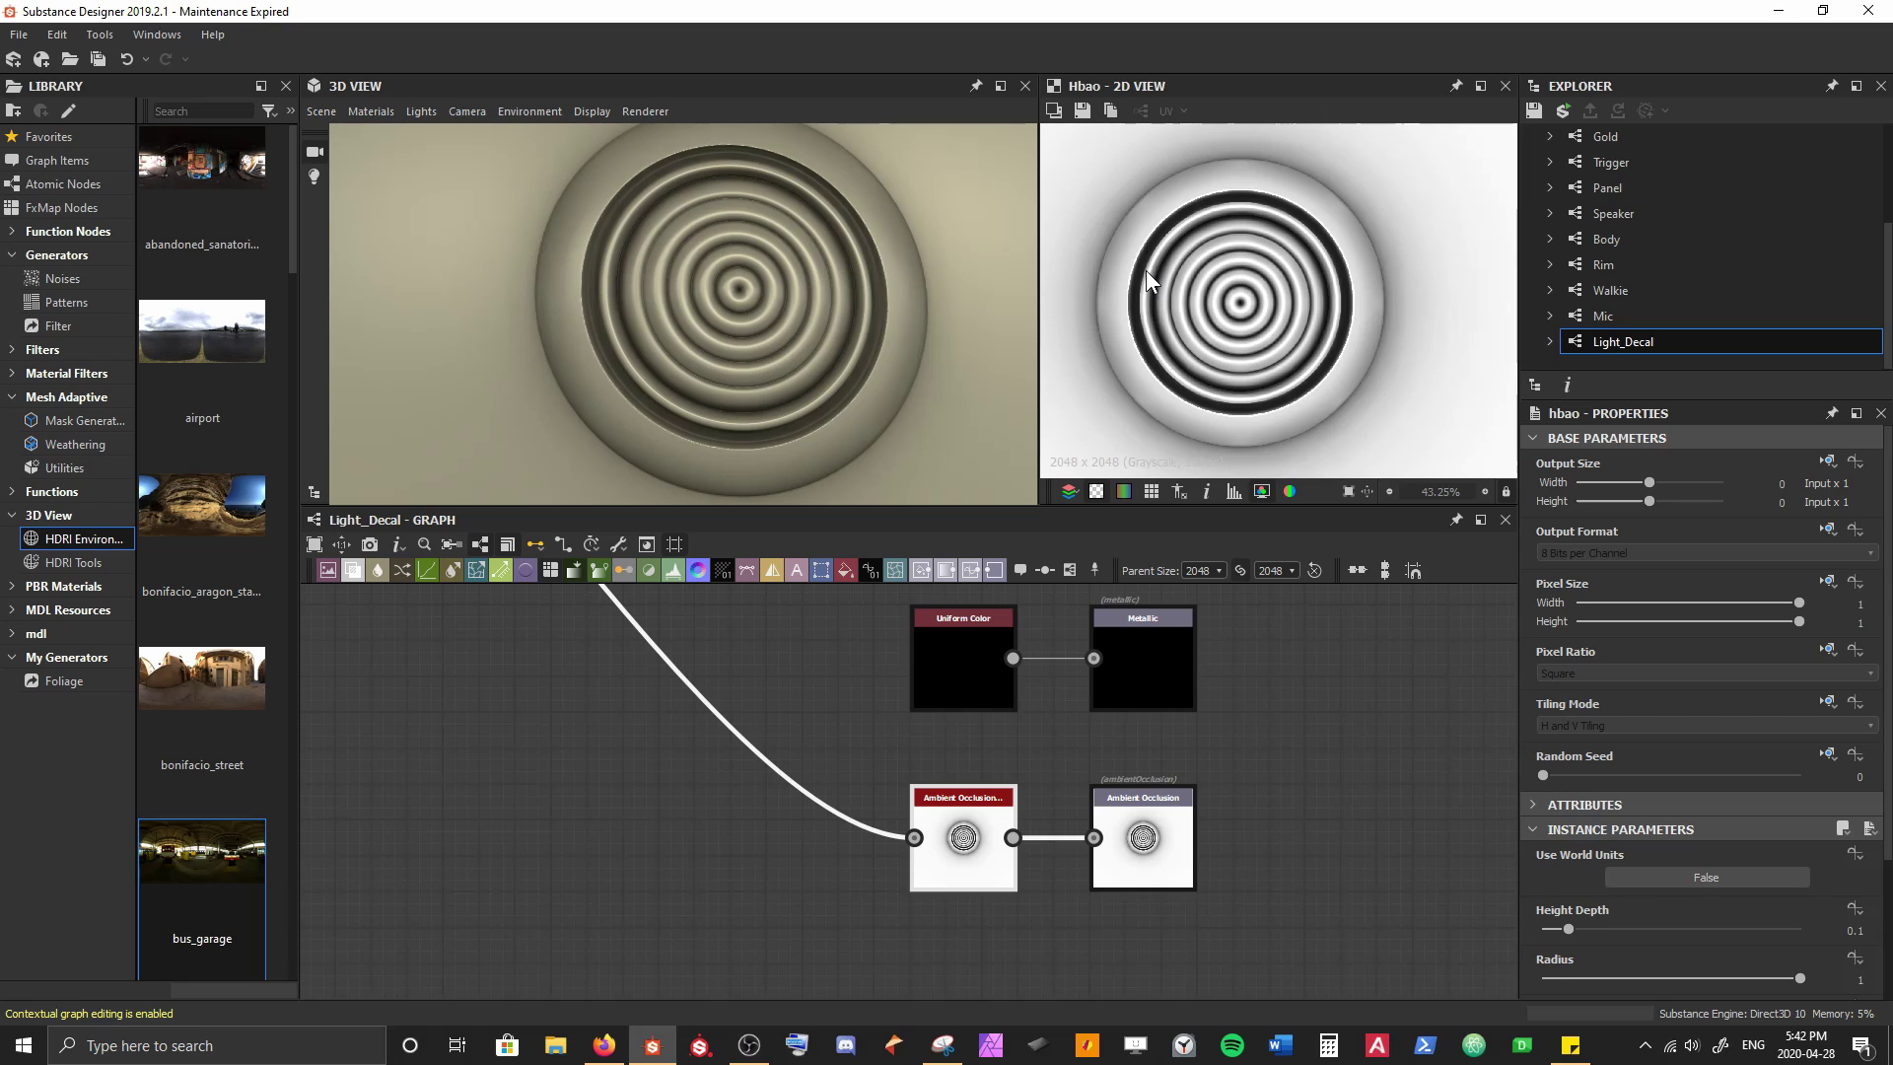
scroll(1146, 276, up, 3)
middle_drag(1136, 316, 1159, 300)
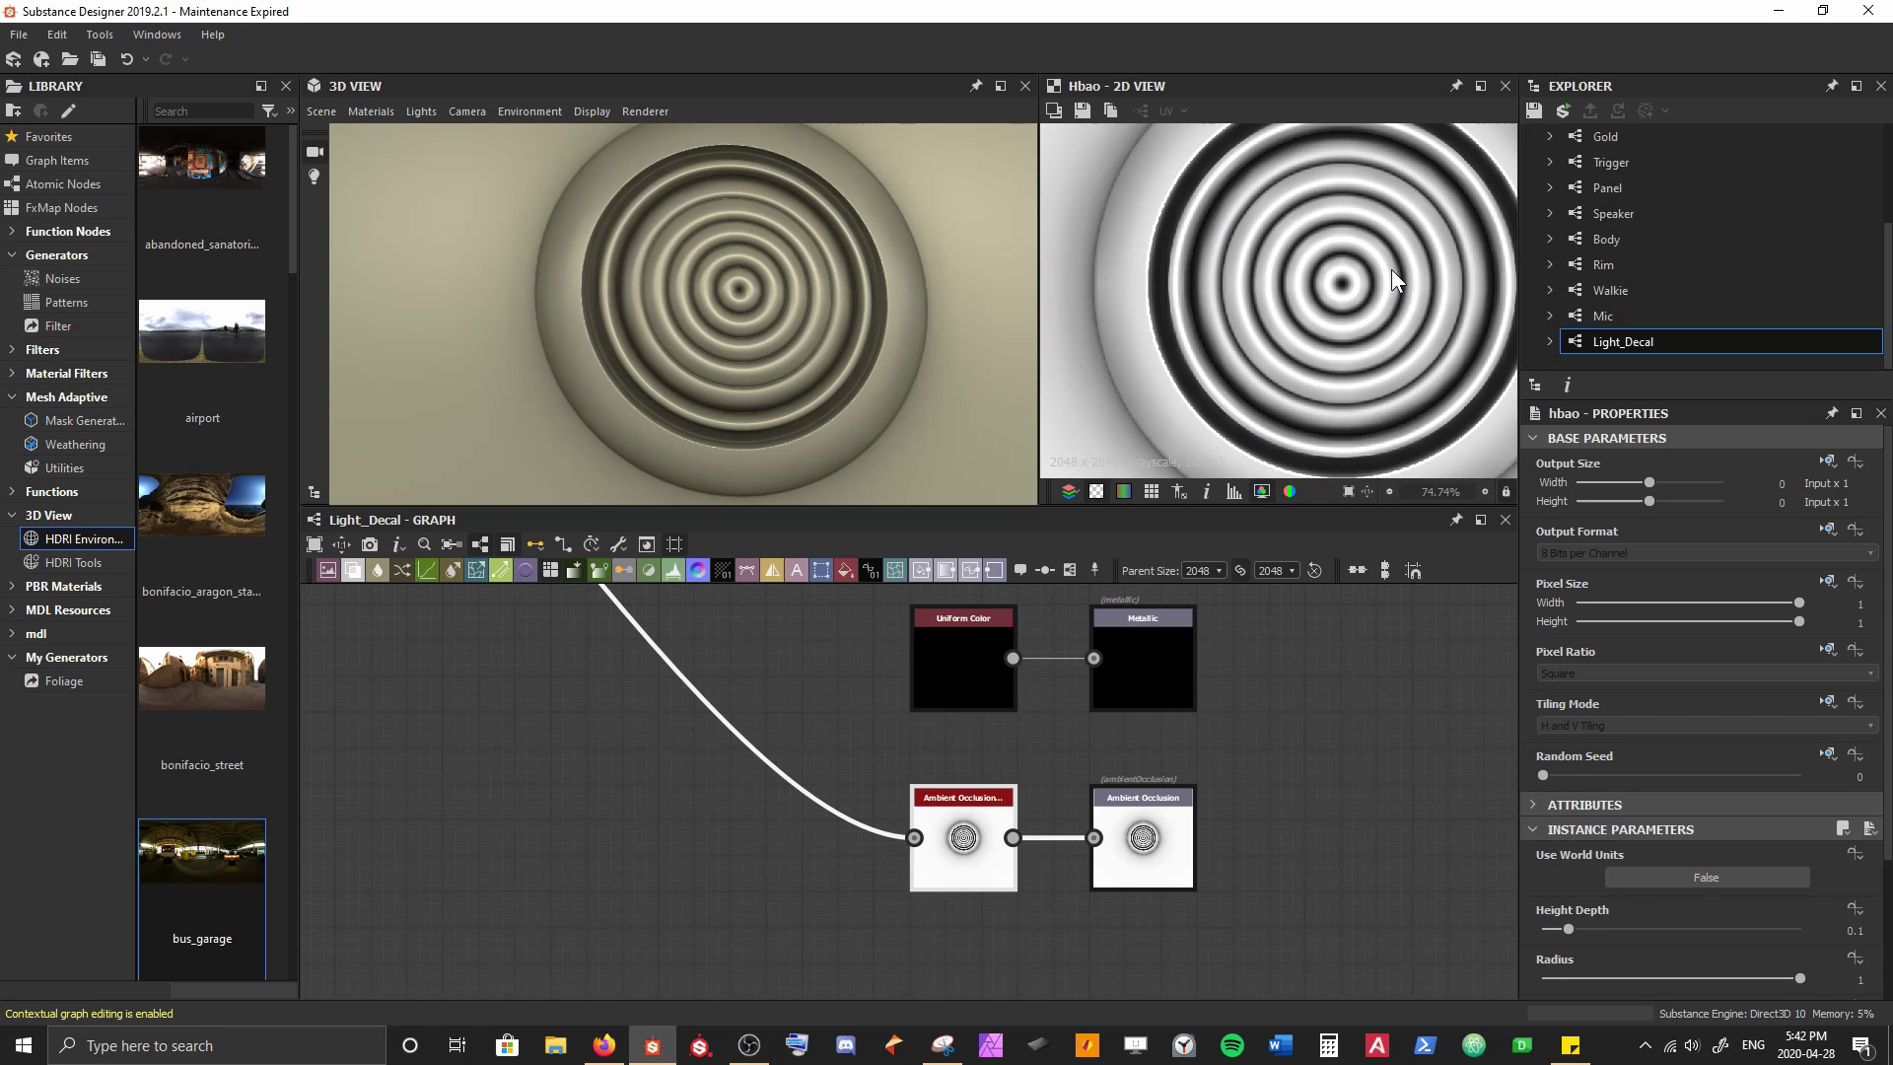
scroll(1391, 269, down, 2)
middle_drag(1392, 269, 1312, 282)
Try Height Depth values of 0.5 and 0.05 on the Ambient Occlusion node
scroll(1653, 854, down, 2)
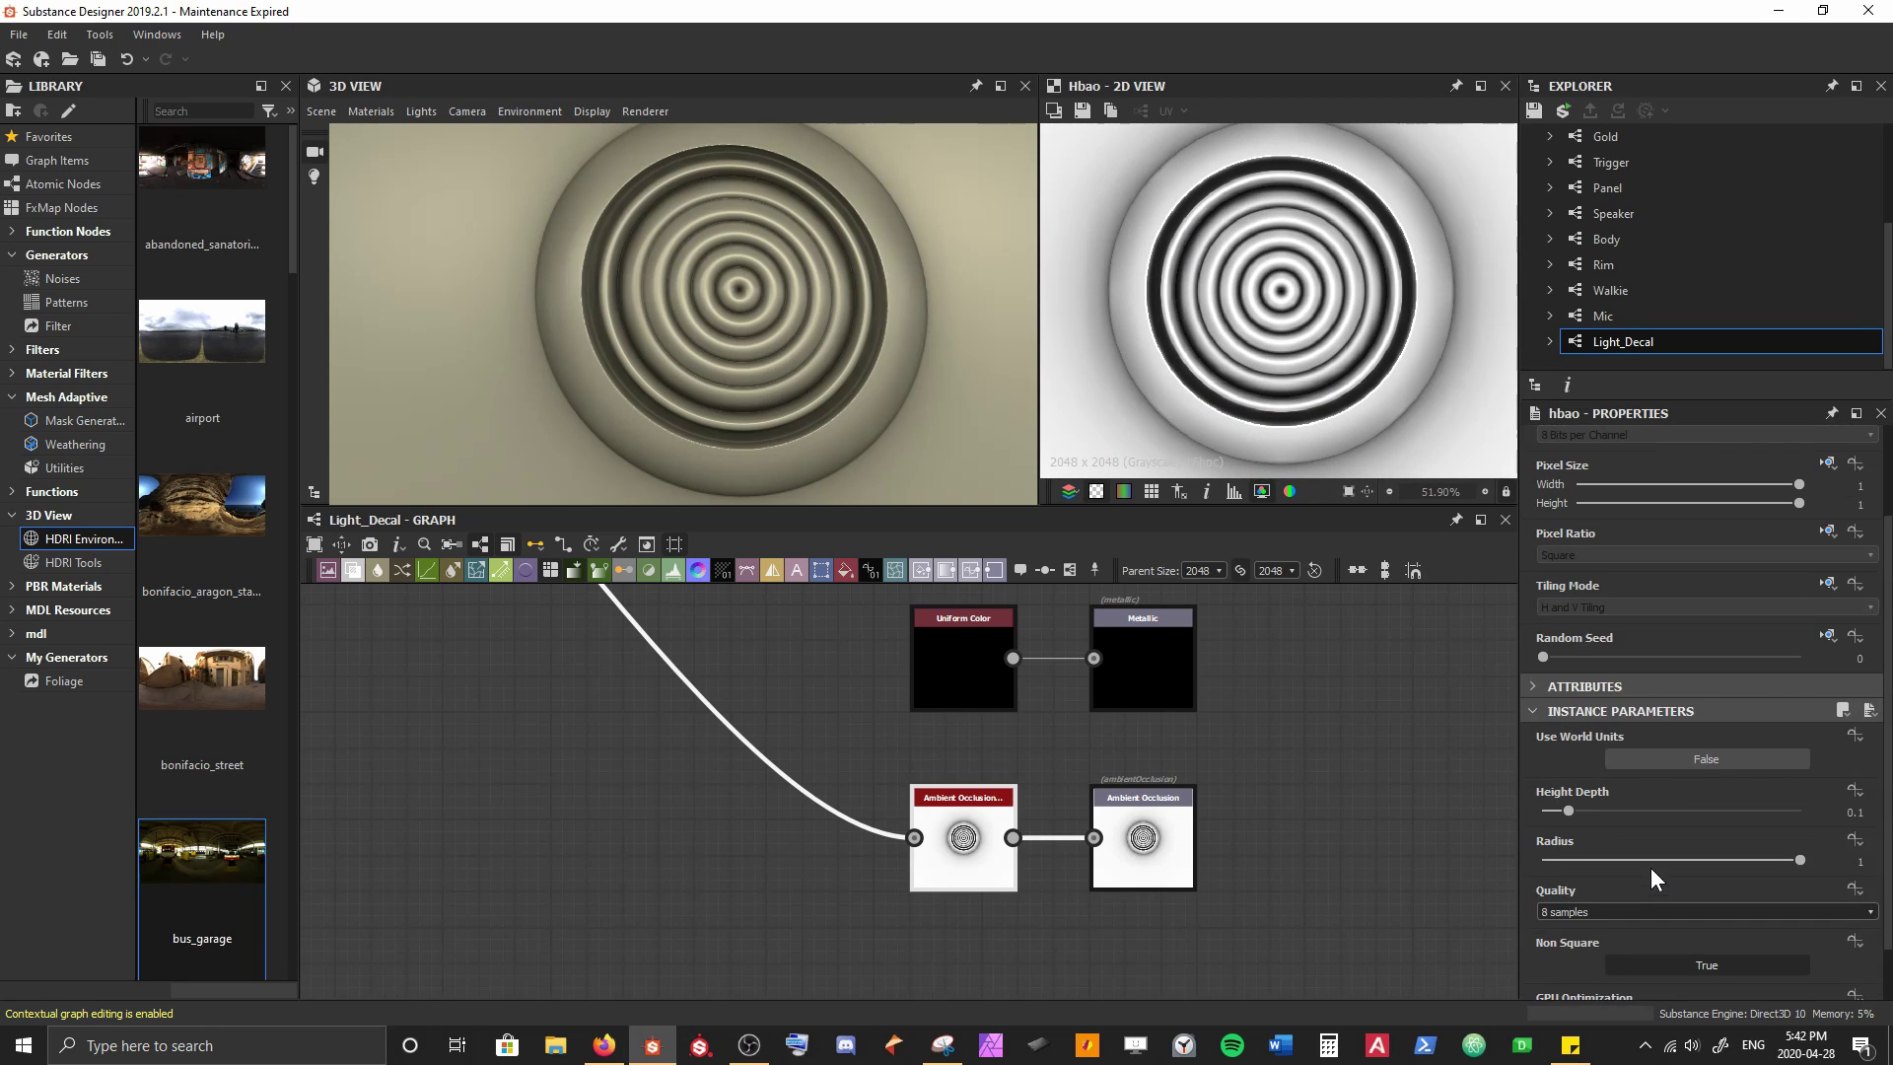
click(1567, 811)
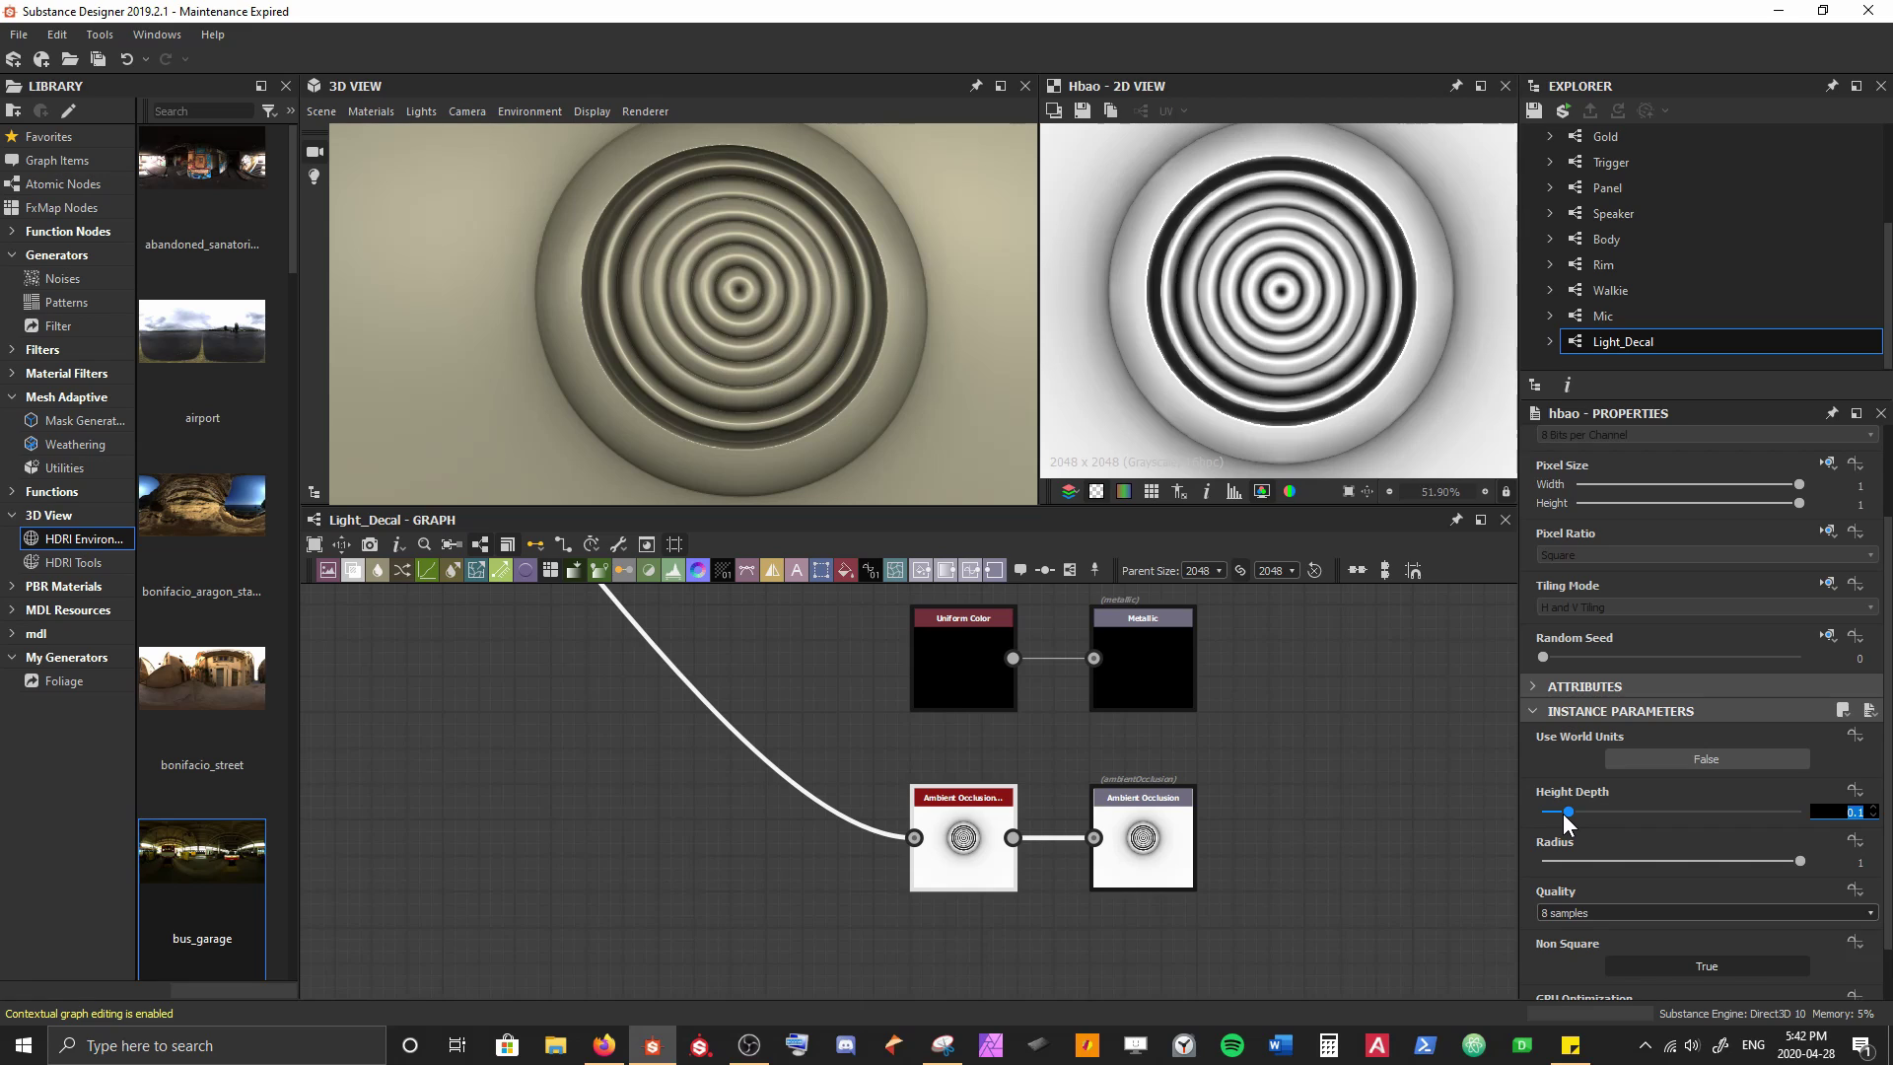
text(0.5)
key(Return)
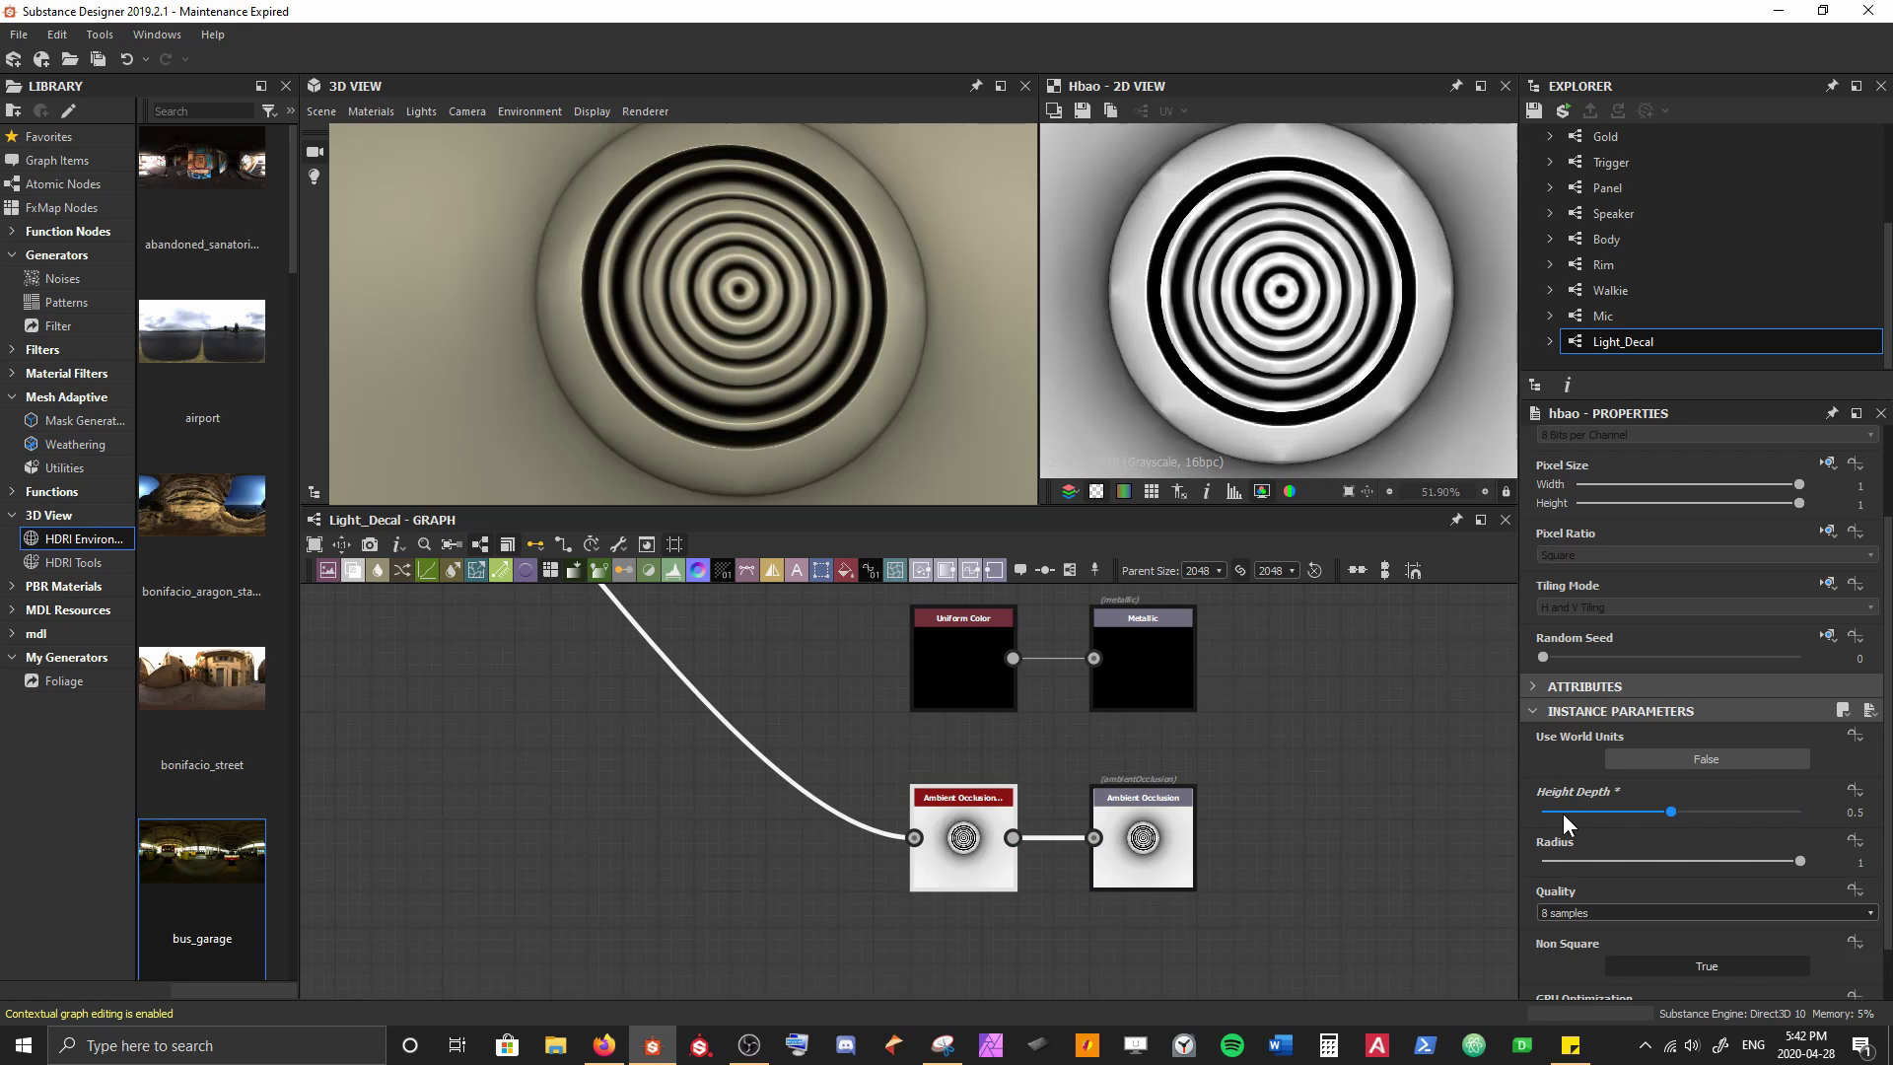
click(1563, 813)
text(0.05)
key(Return)
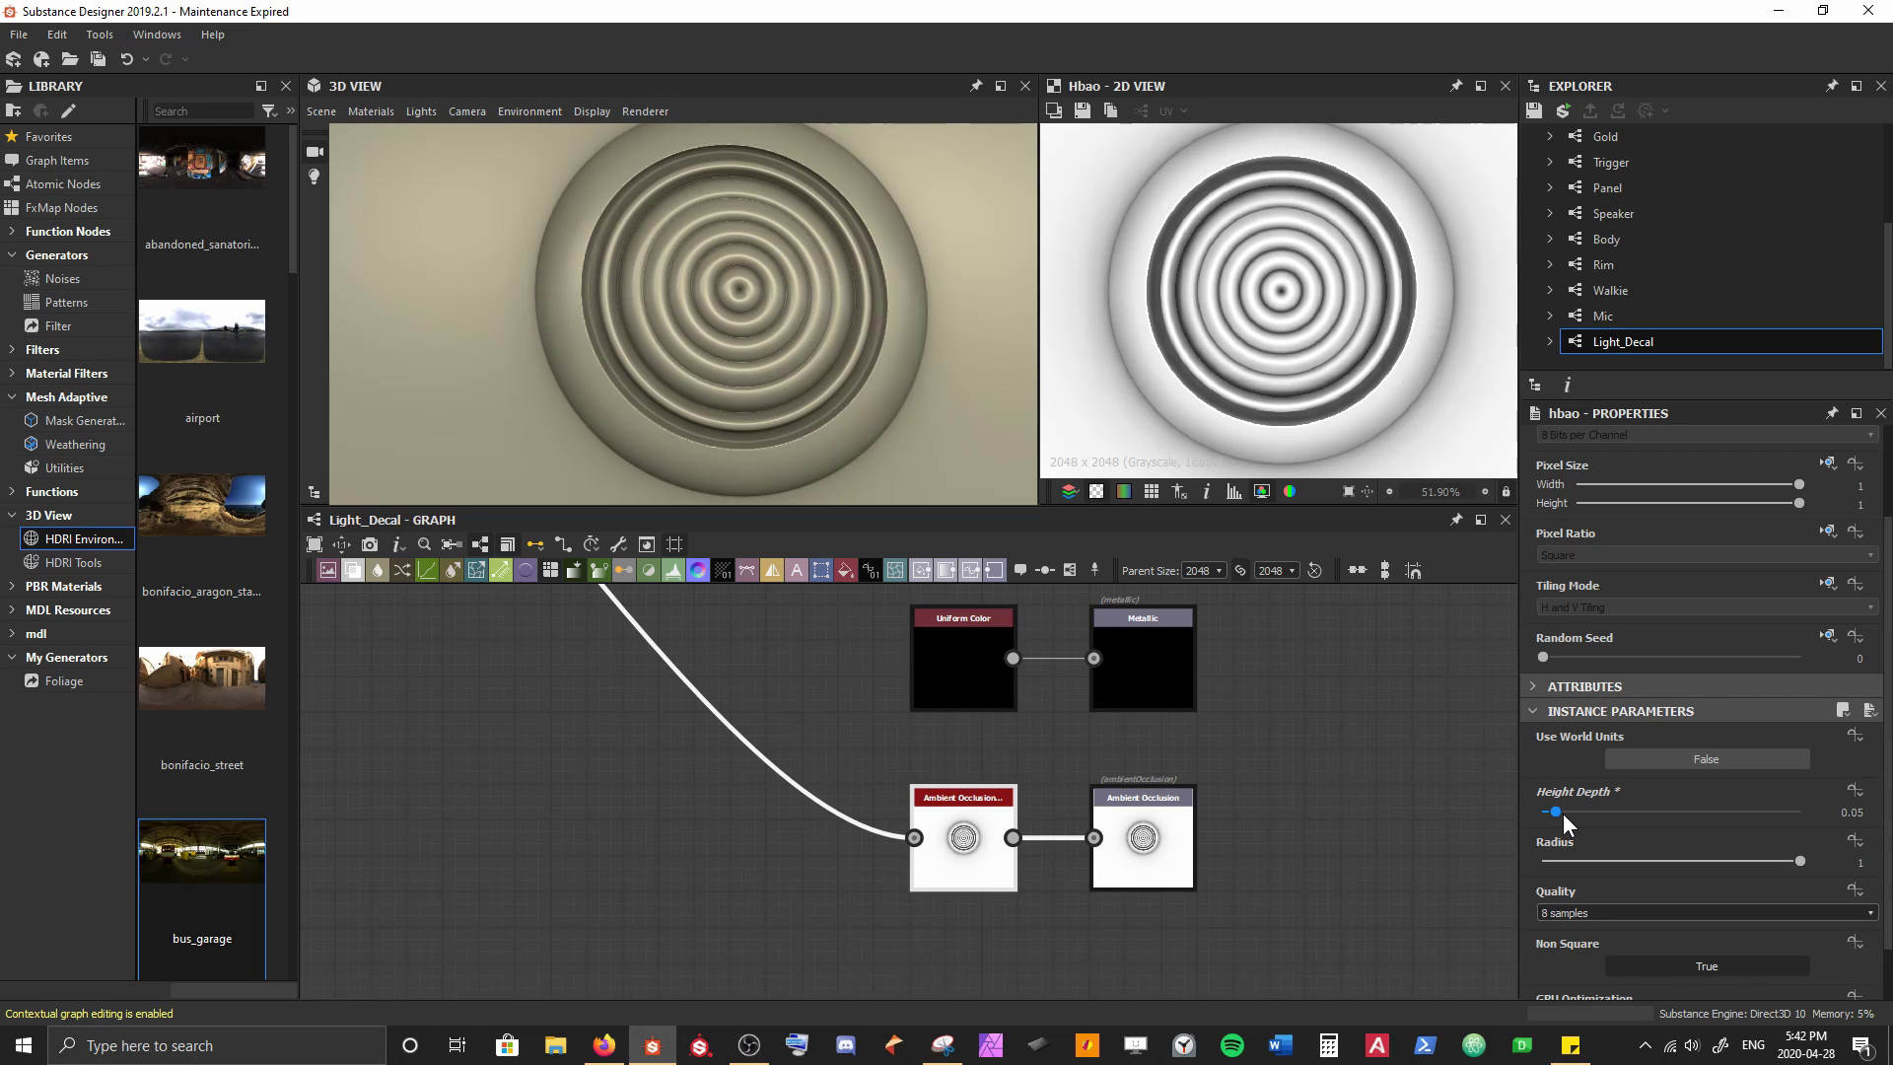
Set the Ambient Occlusion node's Height Depth to 0.035 and check the shading on the decal in the 3D view
key(Tab)
text(.035)
key(Return)
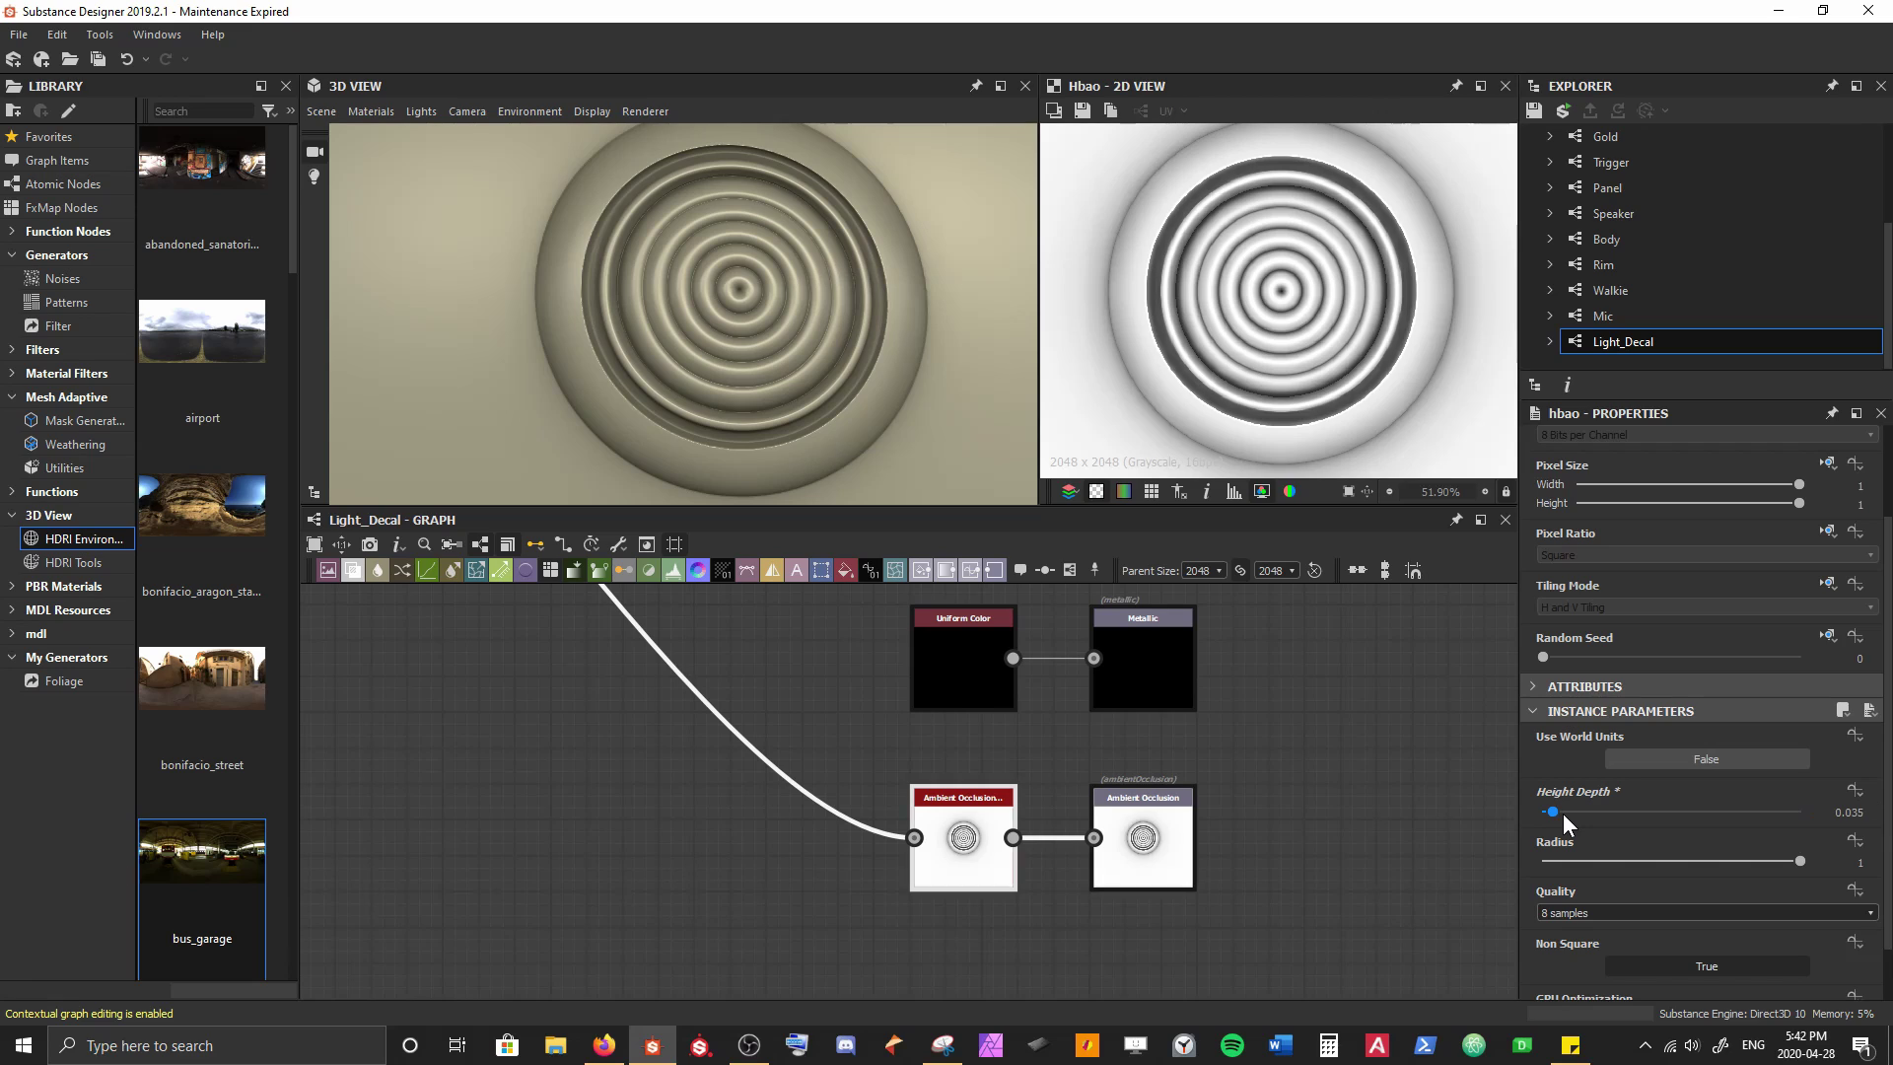
drag(491, 771, 566, 850)
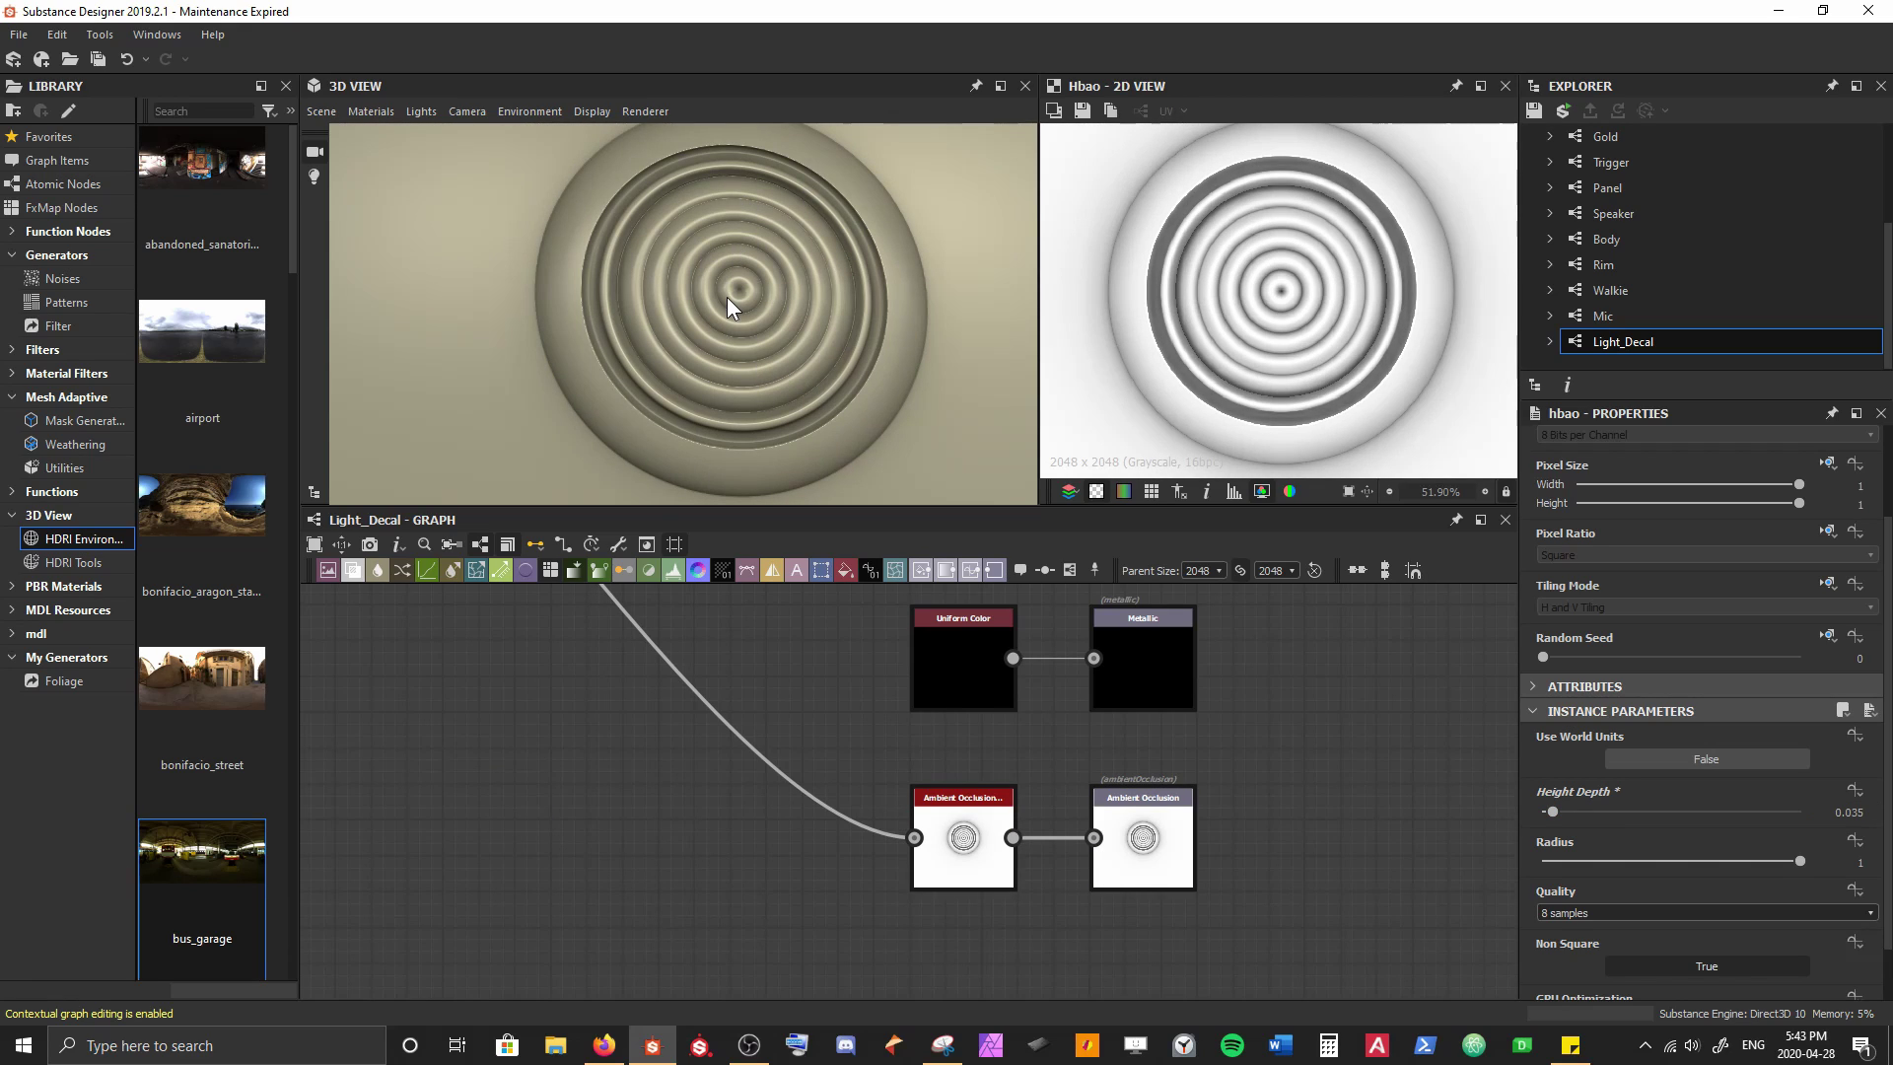
middle_drag(512, 685, 755, 874)
scroll(741, 268, down, 3)
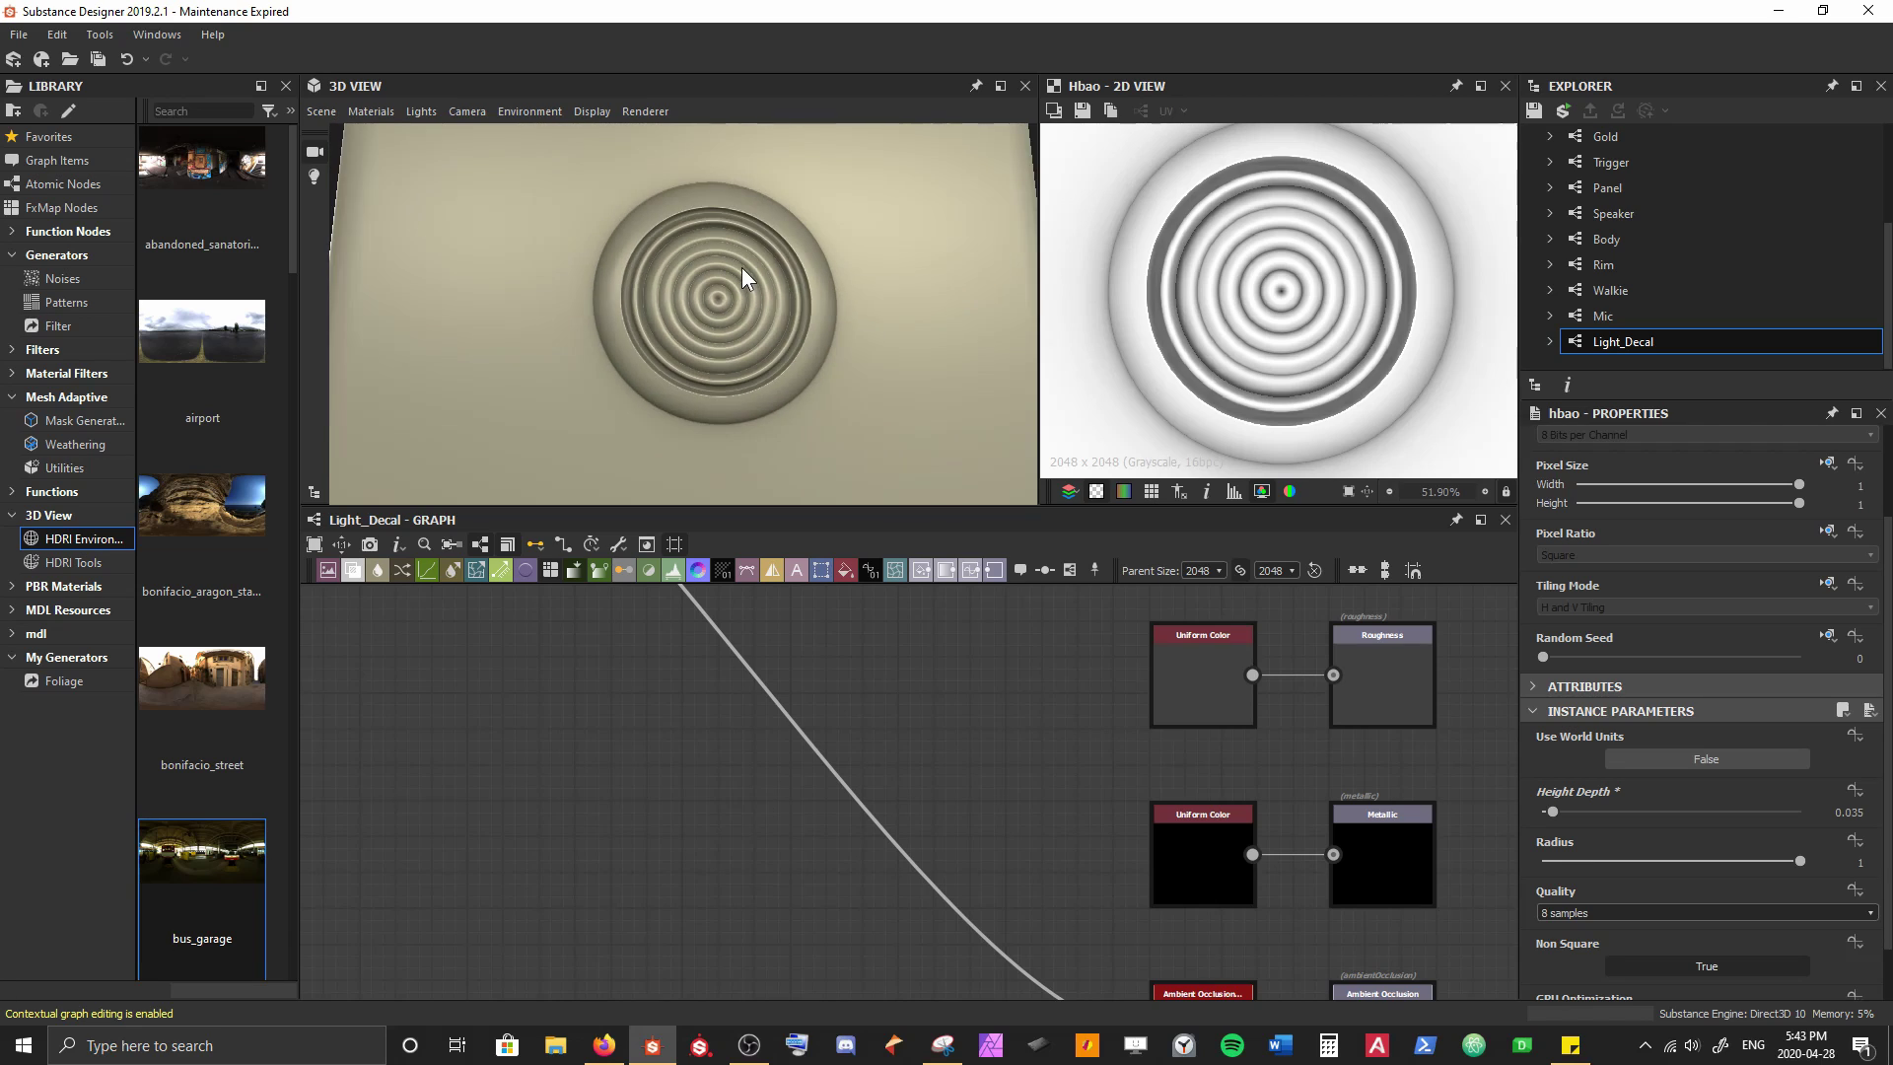
mouse_move(741, 268)
mouse_down()
mouse_move(755, 241)
mouse_move(751, 262)
mouse_up()
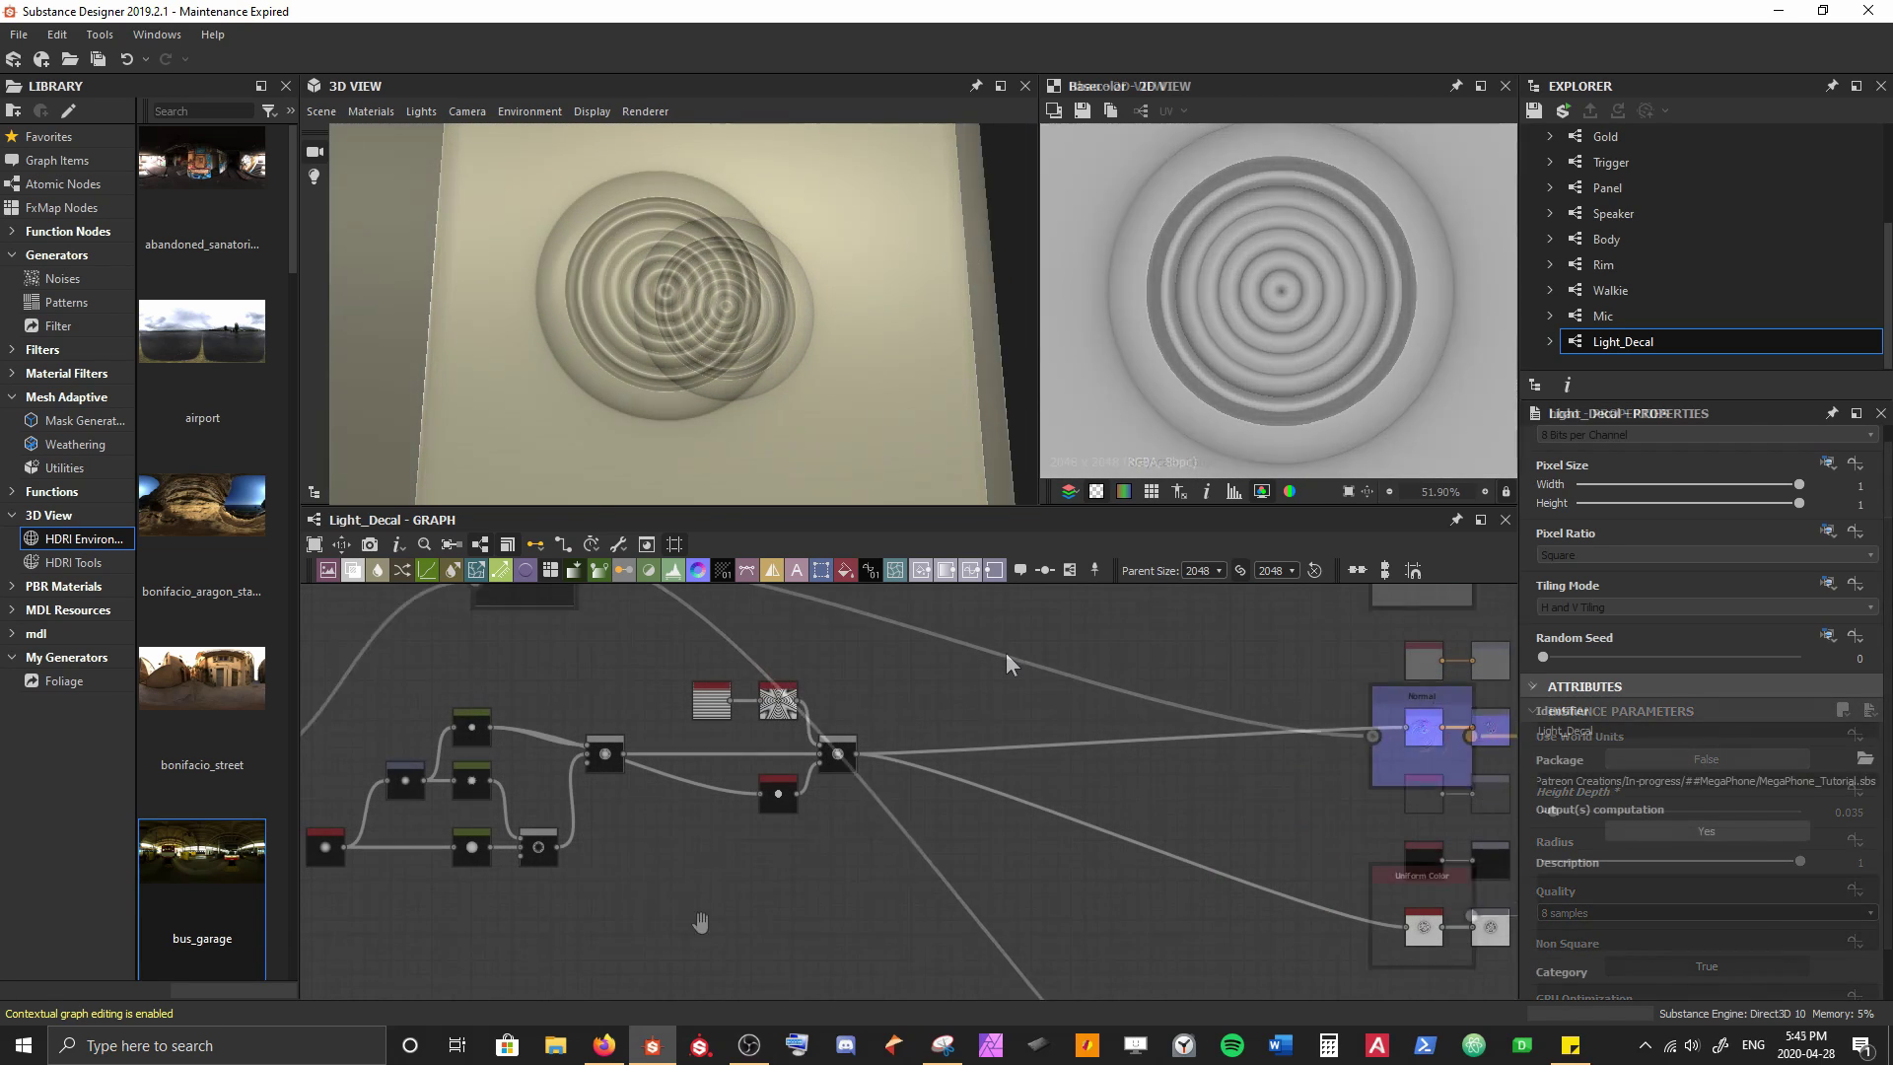
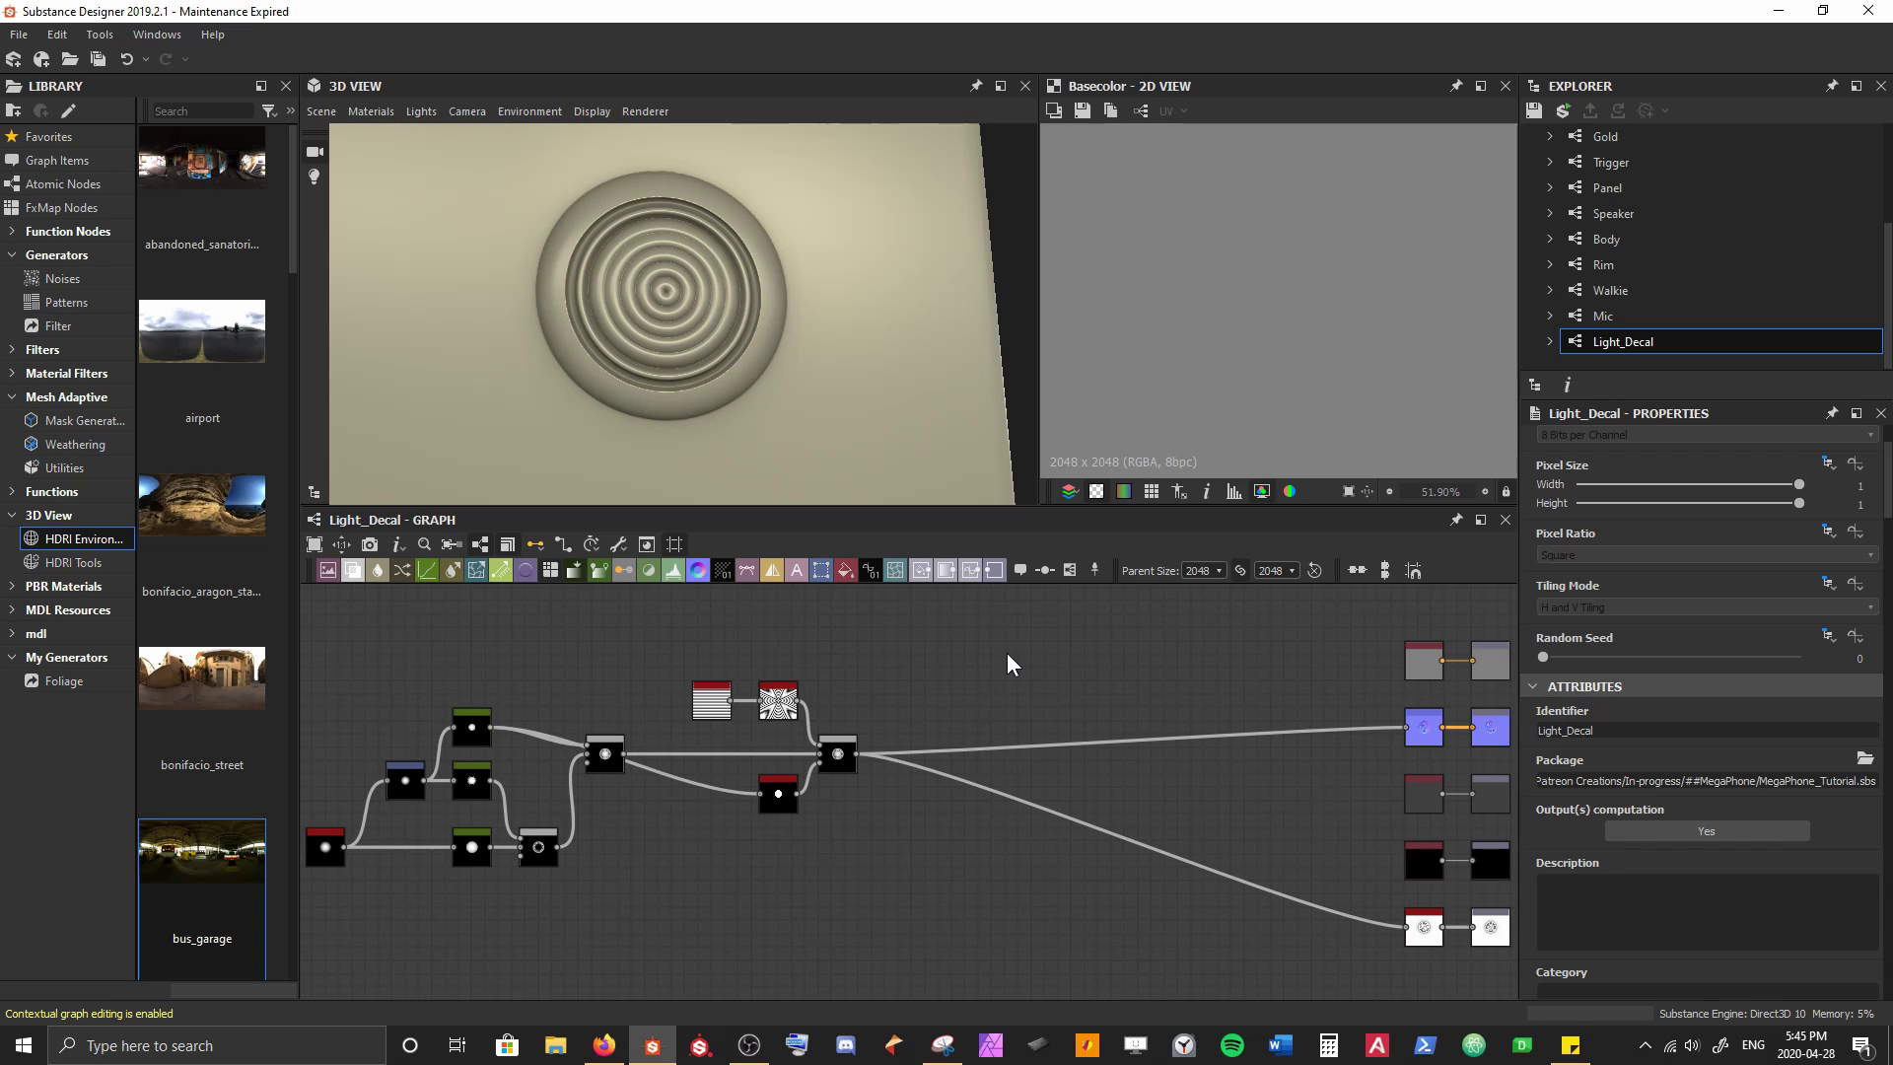
middle_drag(1007, 652, 772, 662)
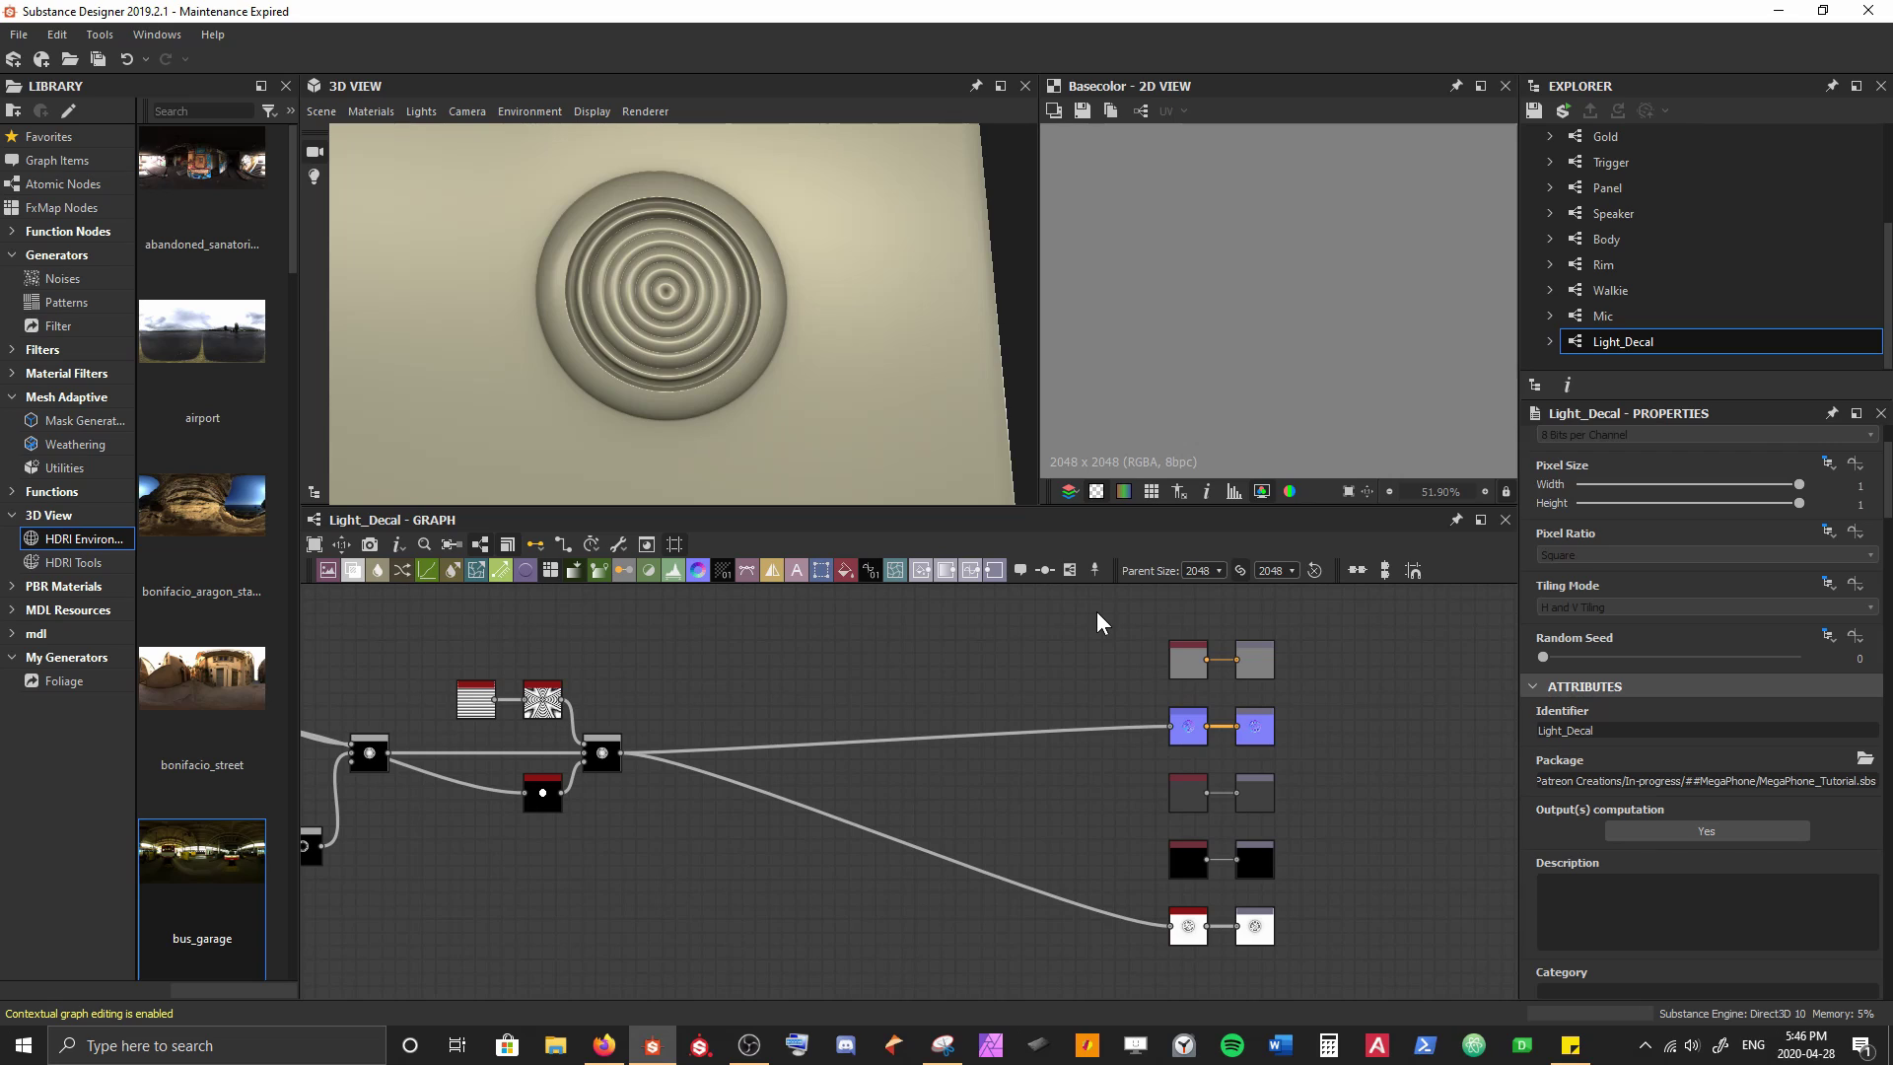
scroll(730, 298, up, 2)
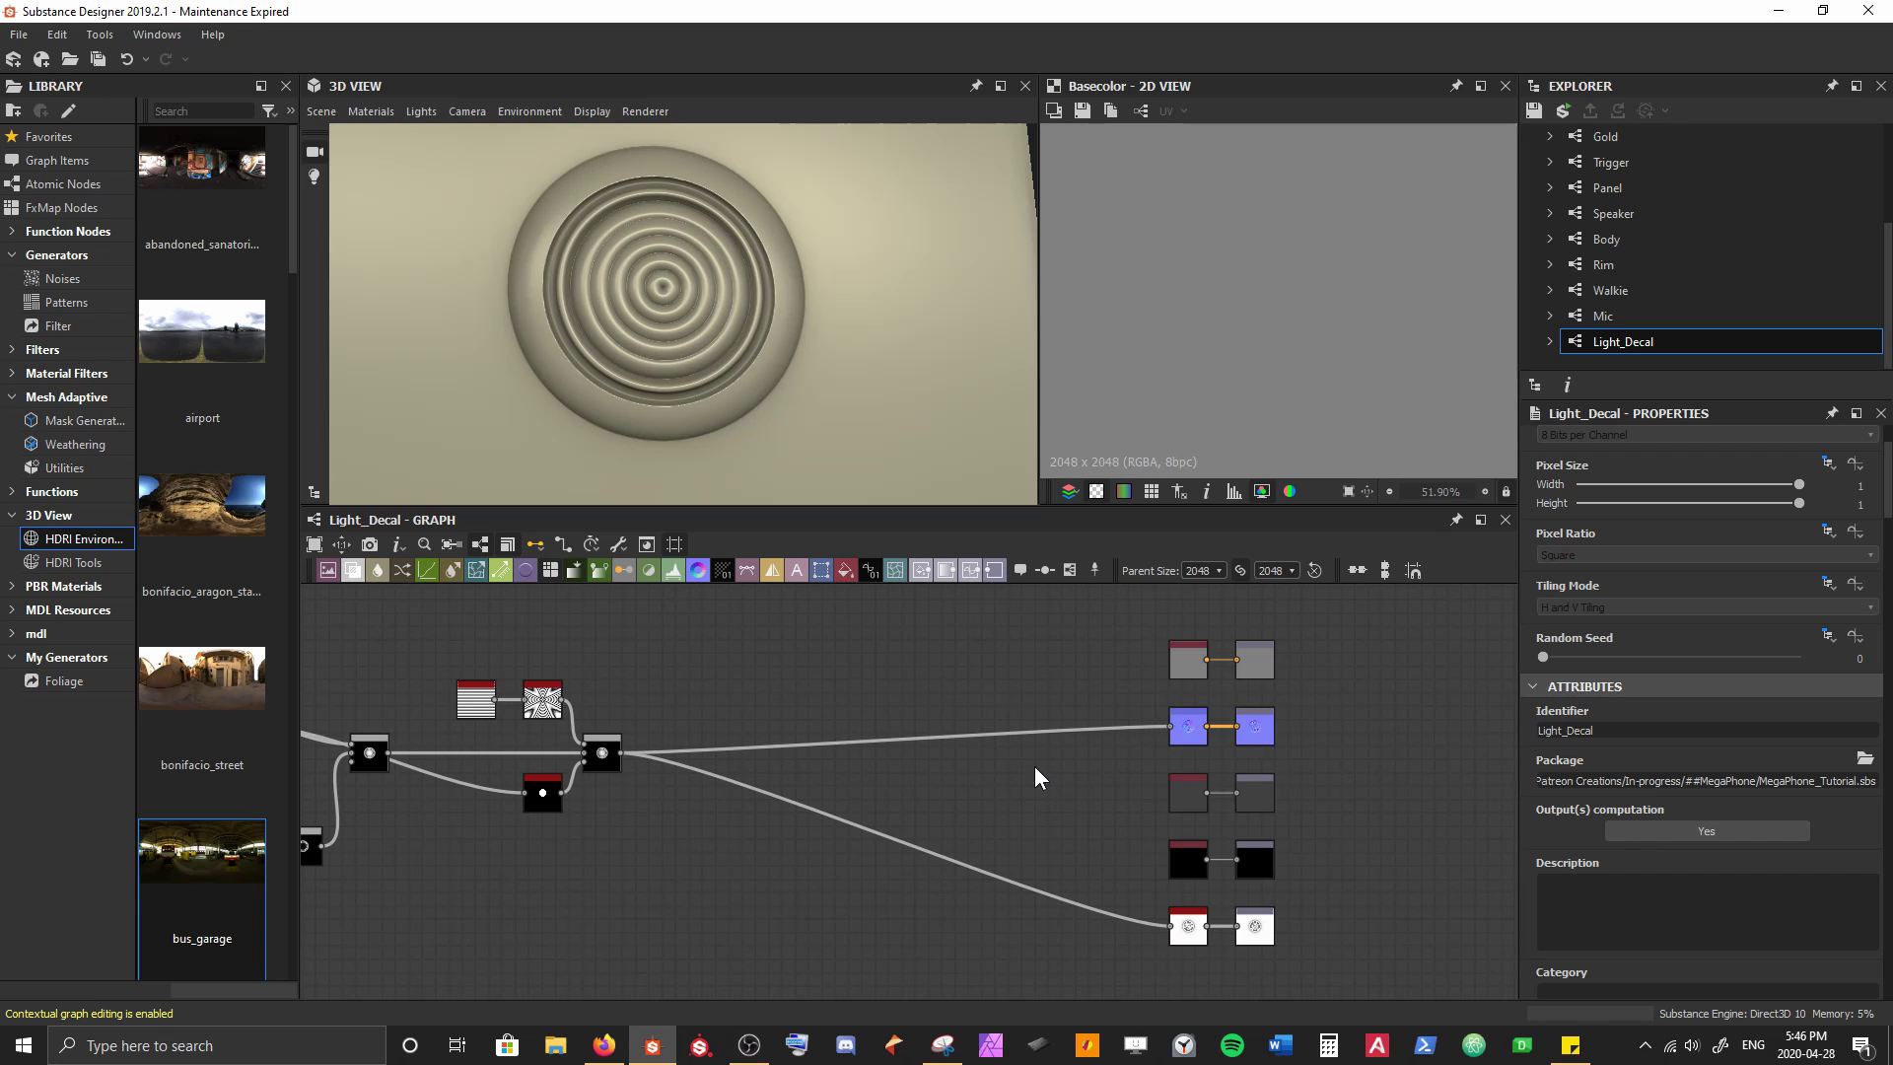
middle_drag(1049, 770, 882, 714)
scroll(801, 670, up, 1)
scroll(800, 670, up, 1)
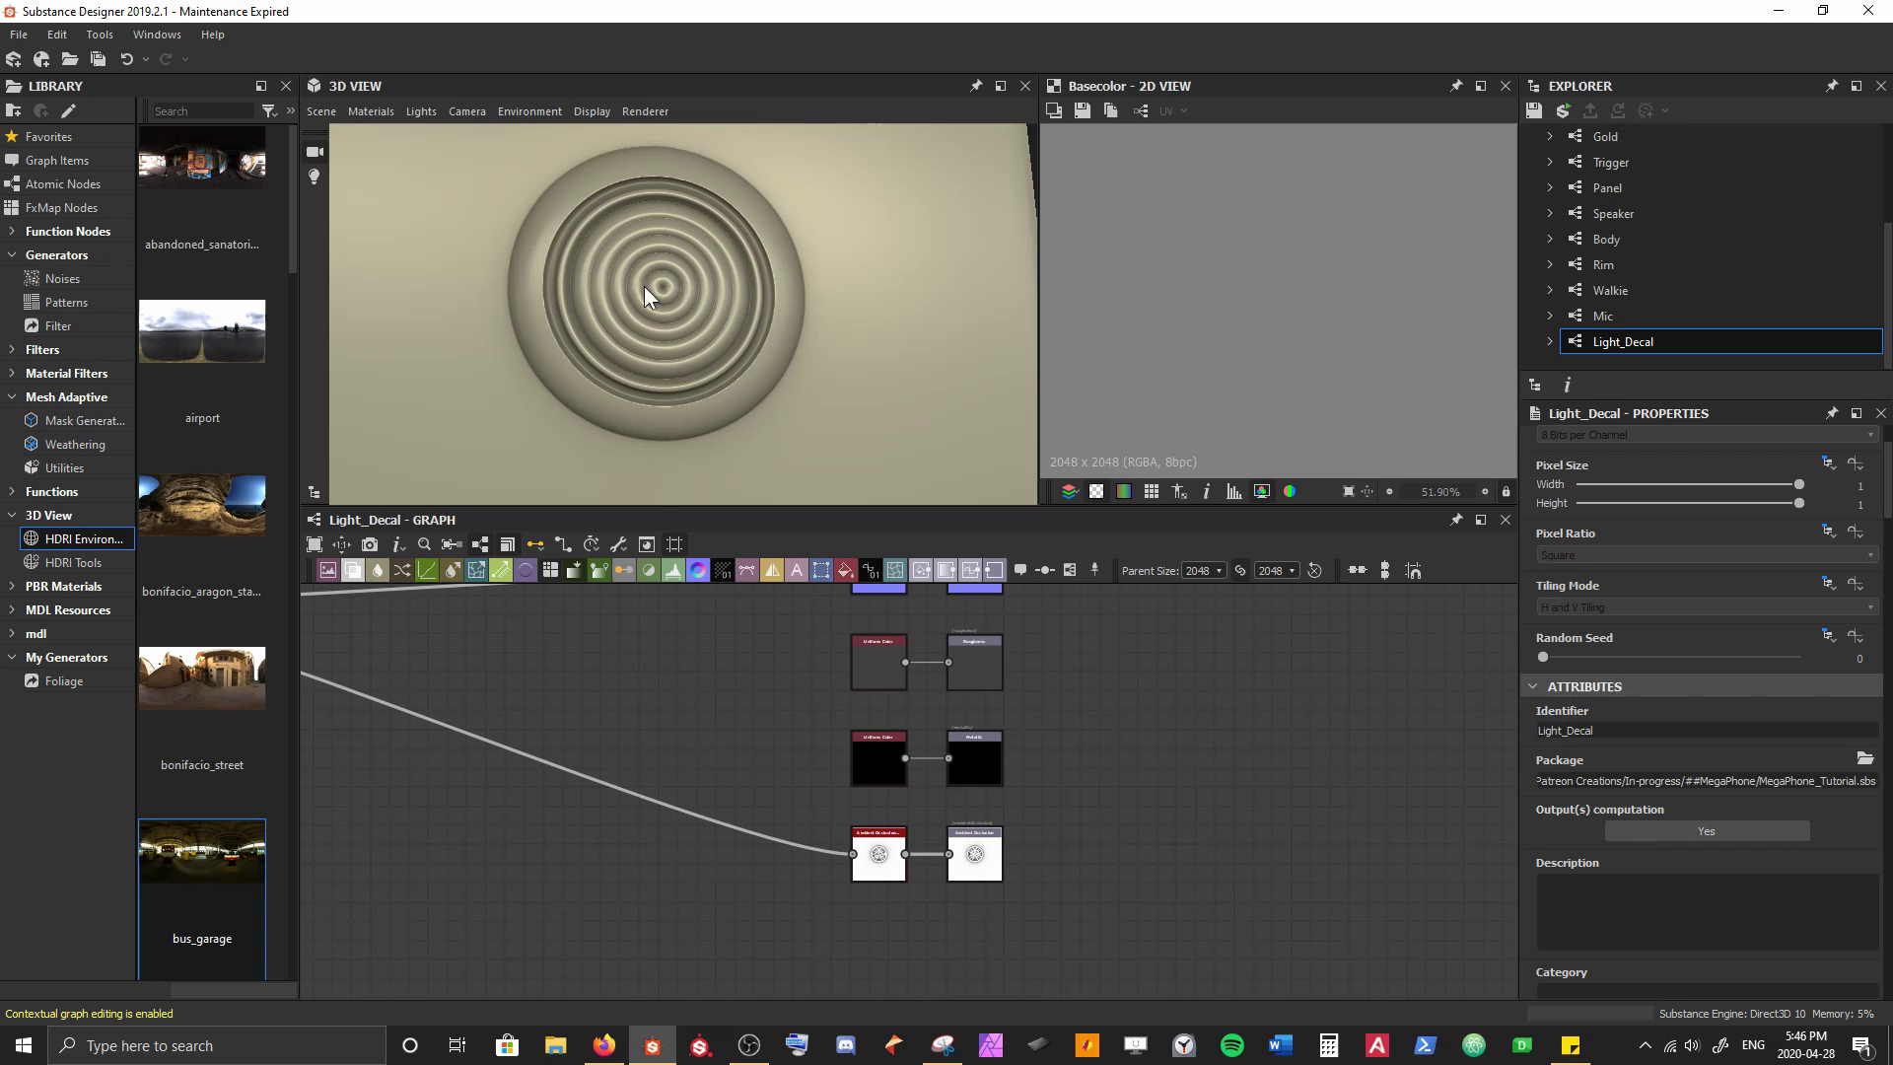
Display the output of the Subtract Blend node that builds the ring in the 2D view
scroll(619, 700, down, 1)
middle_drag(595, 742, 1127, 788)
middle_drag(443, 693, 792, 705)
scroll(682, 841, up, 2)
double_click(655, 790)
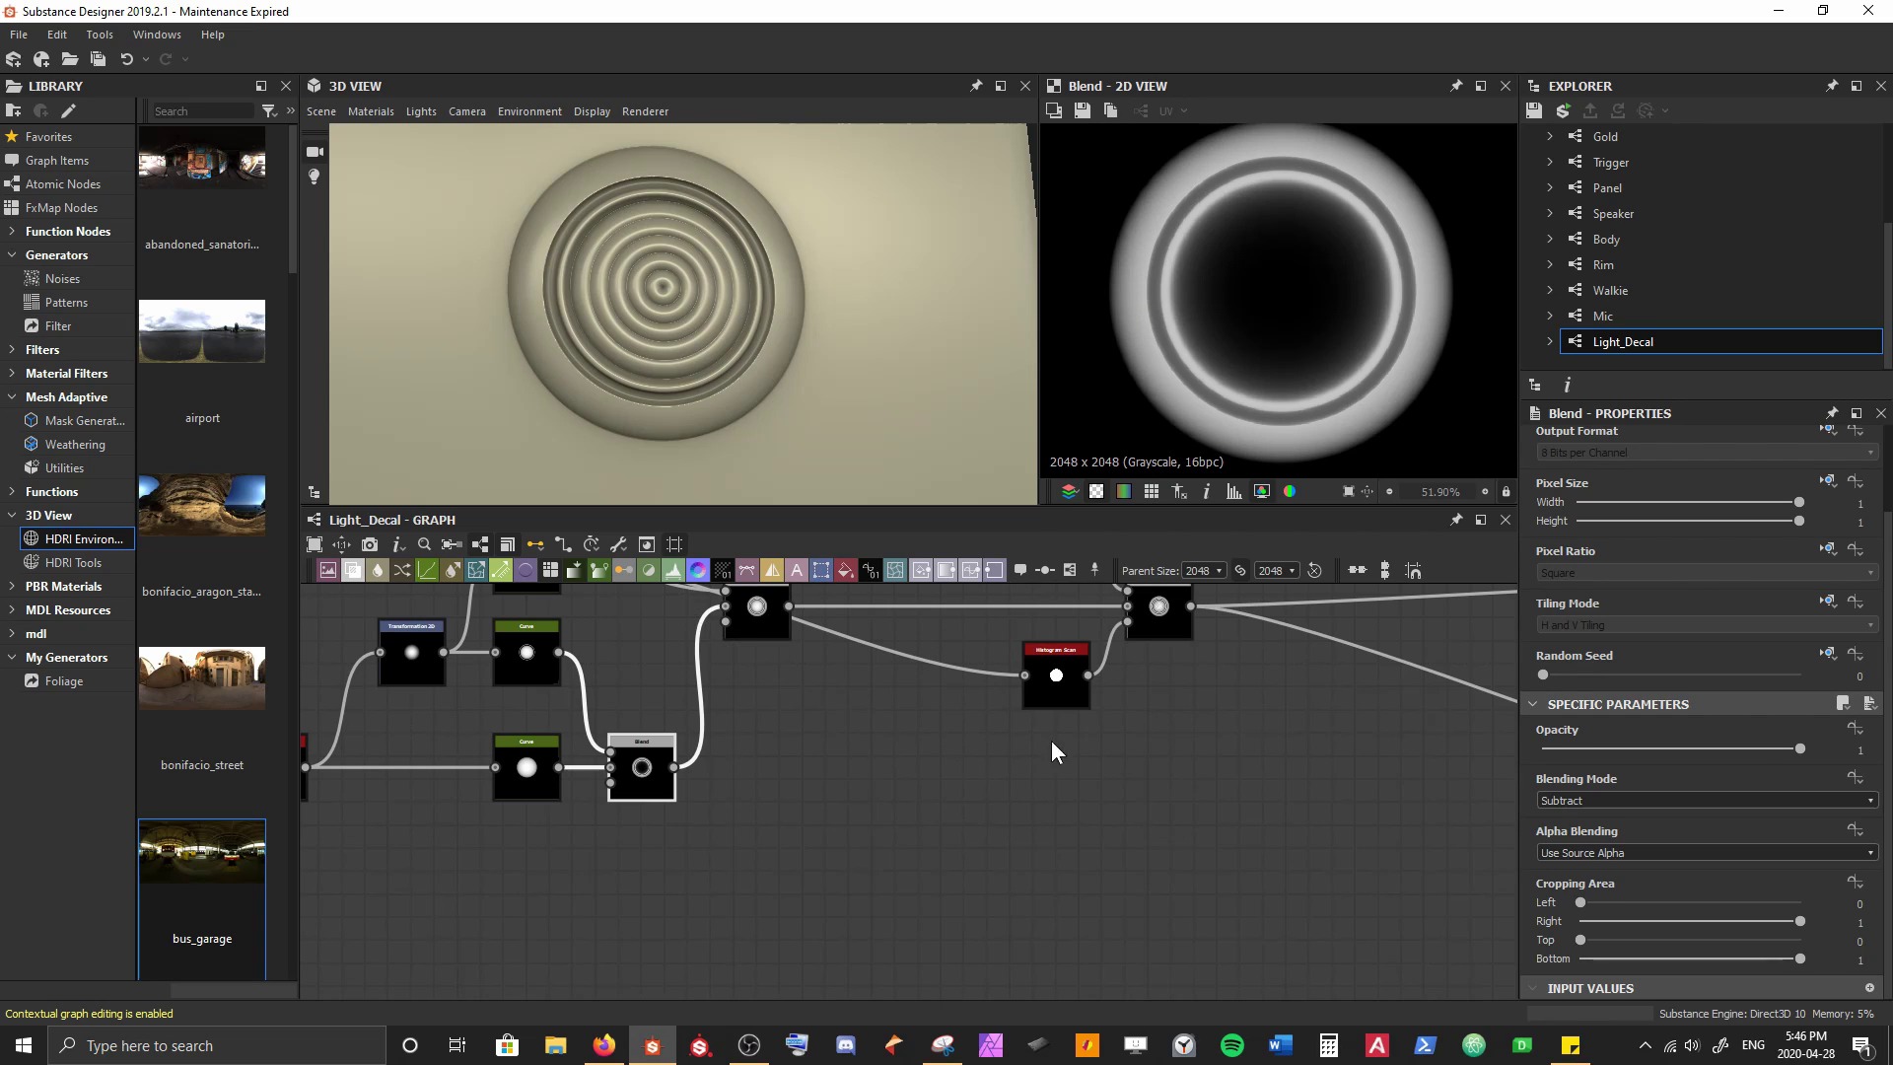
Add a Histogram Scan node fed by the ring's Subtract Blend node and set its Position to 1
drag(682, 771, 877, 820)
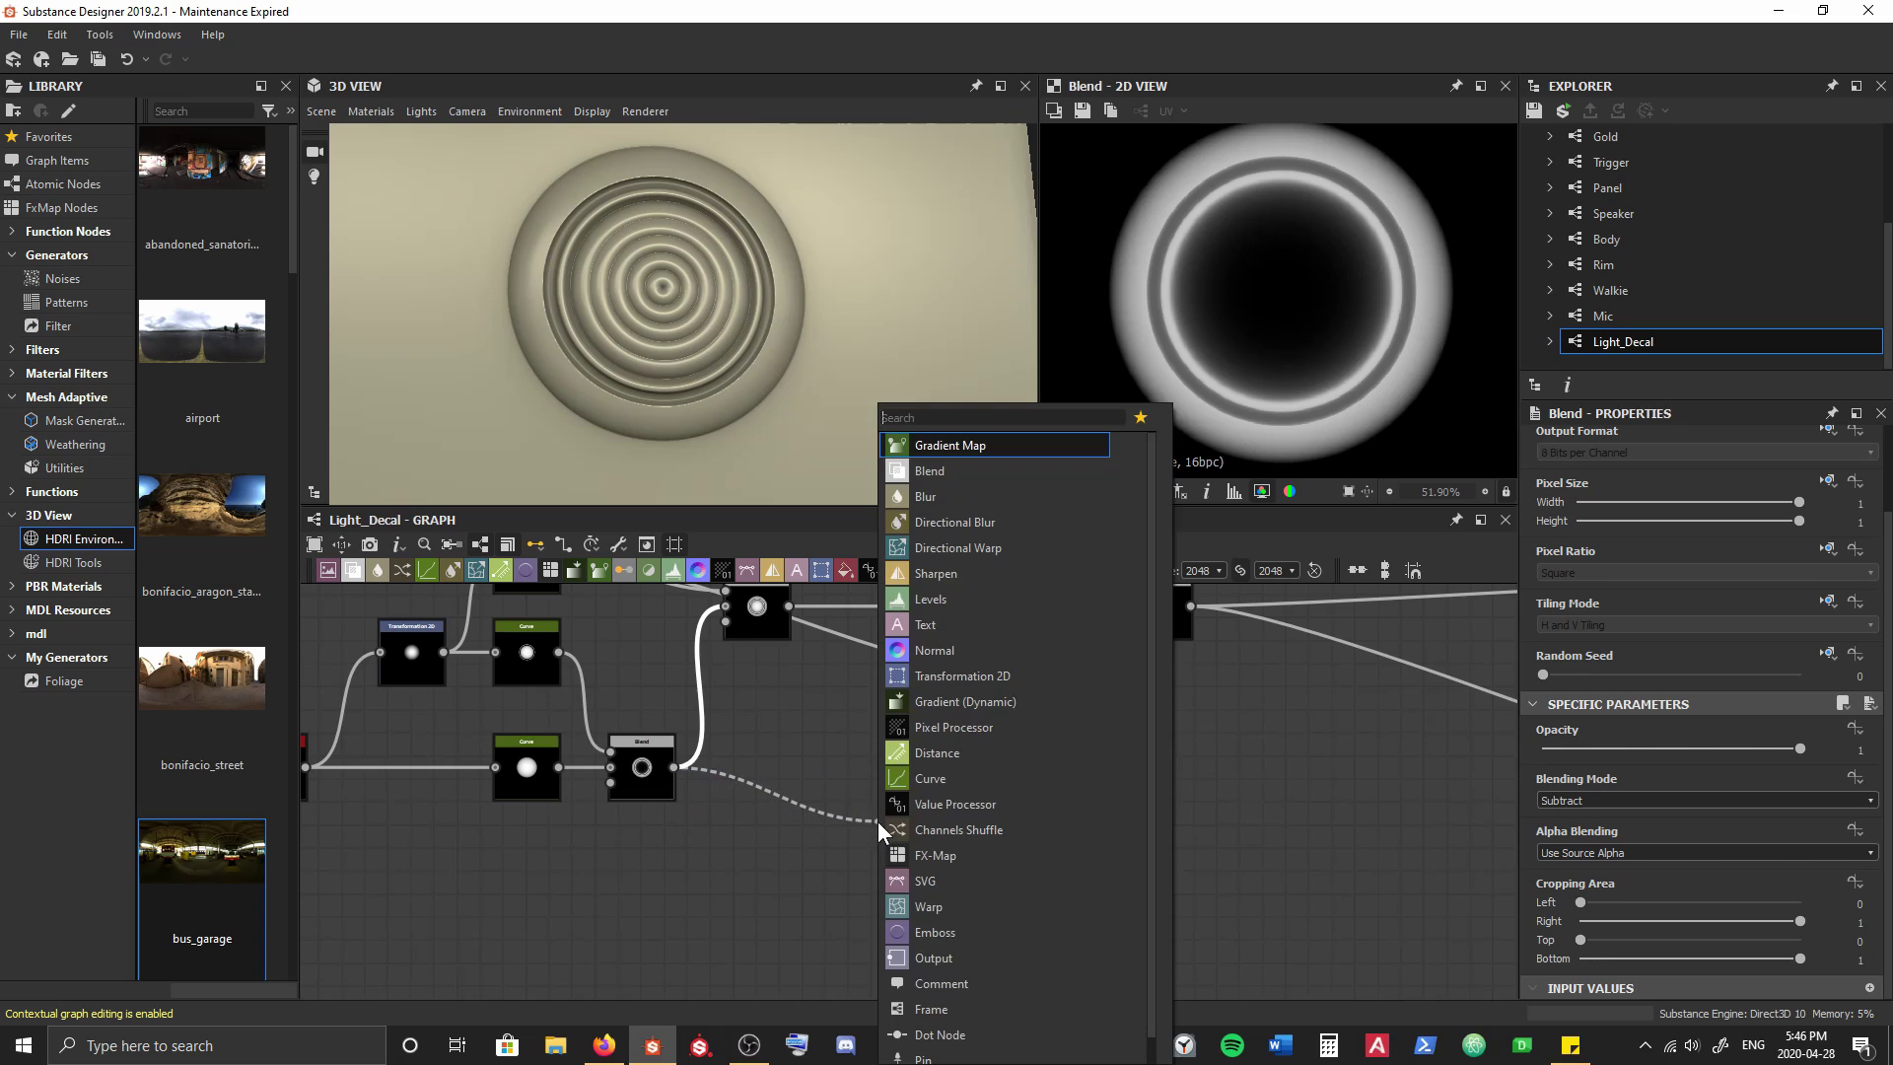
text(scaen)
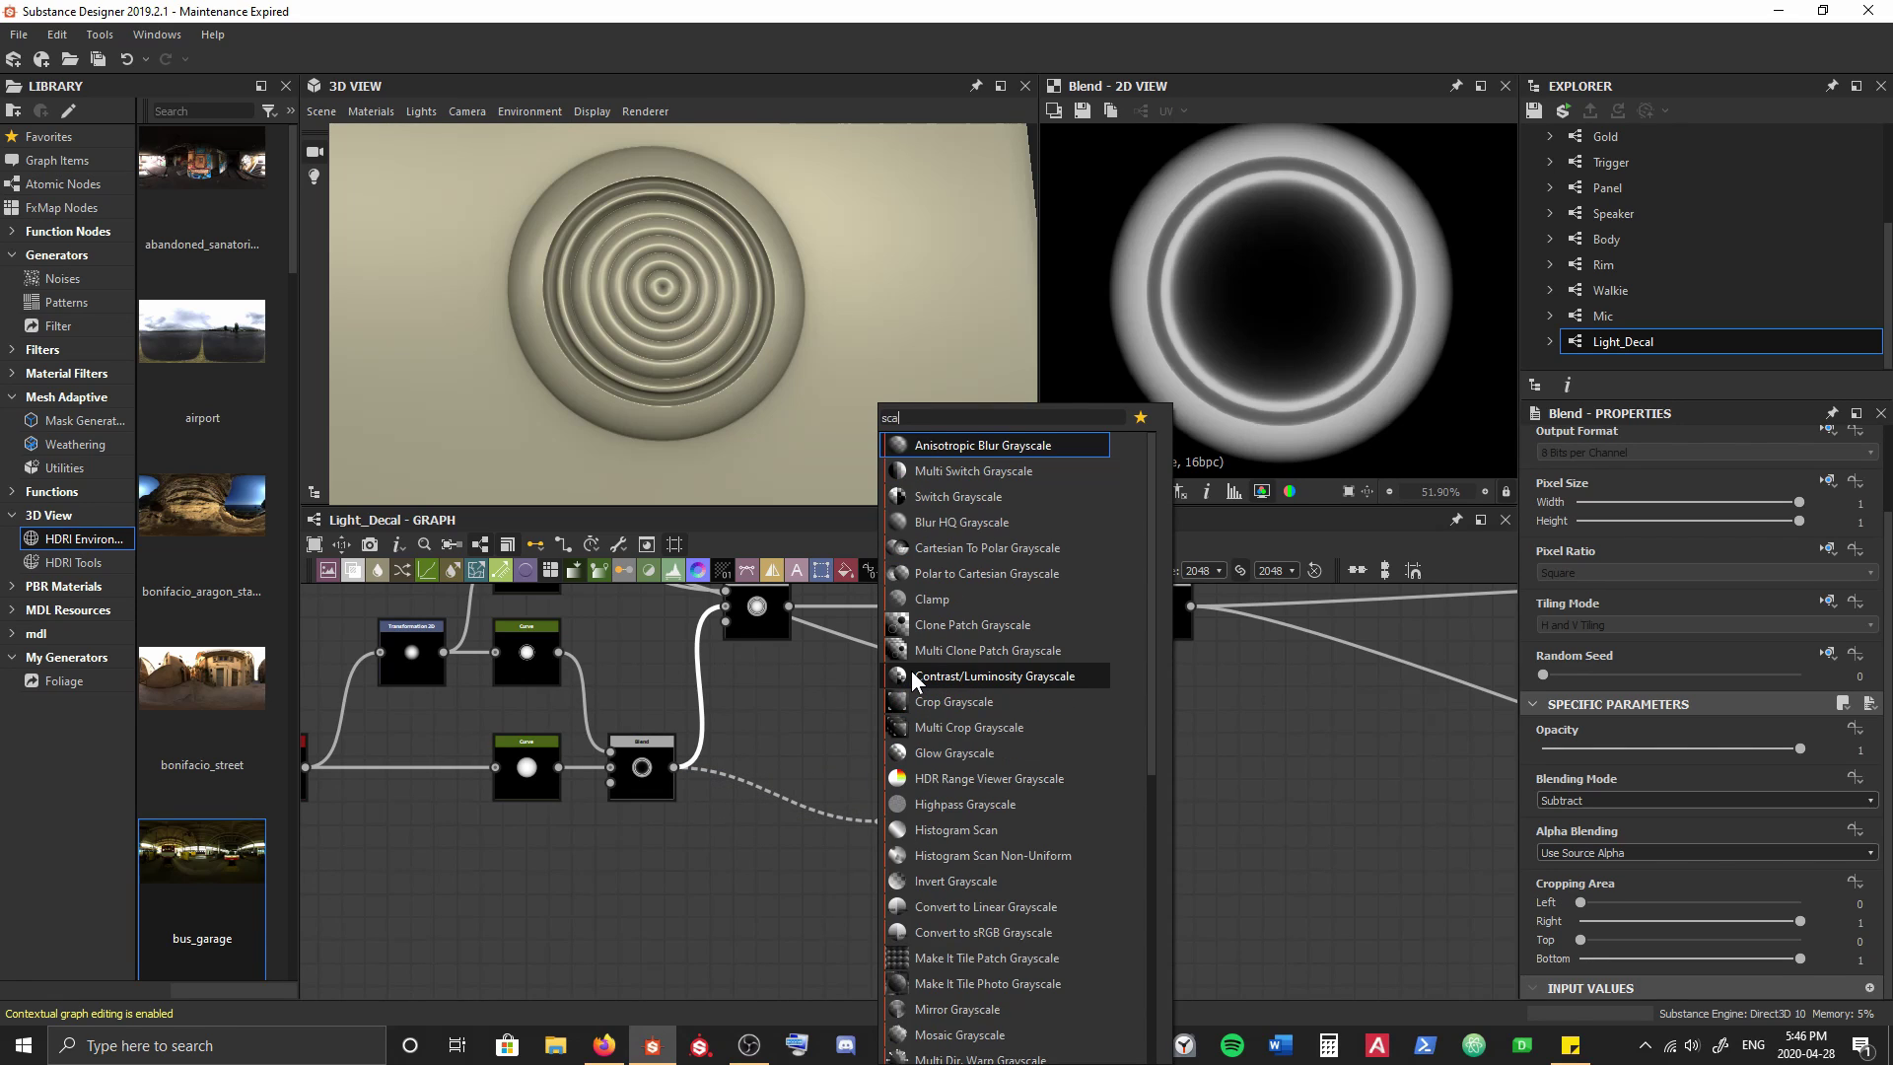
key(BackSpace)
key(BackSpace)
text(n)
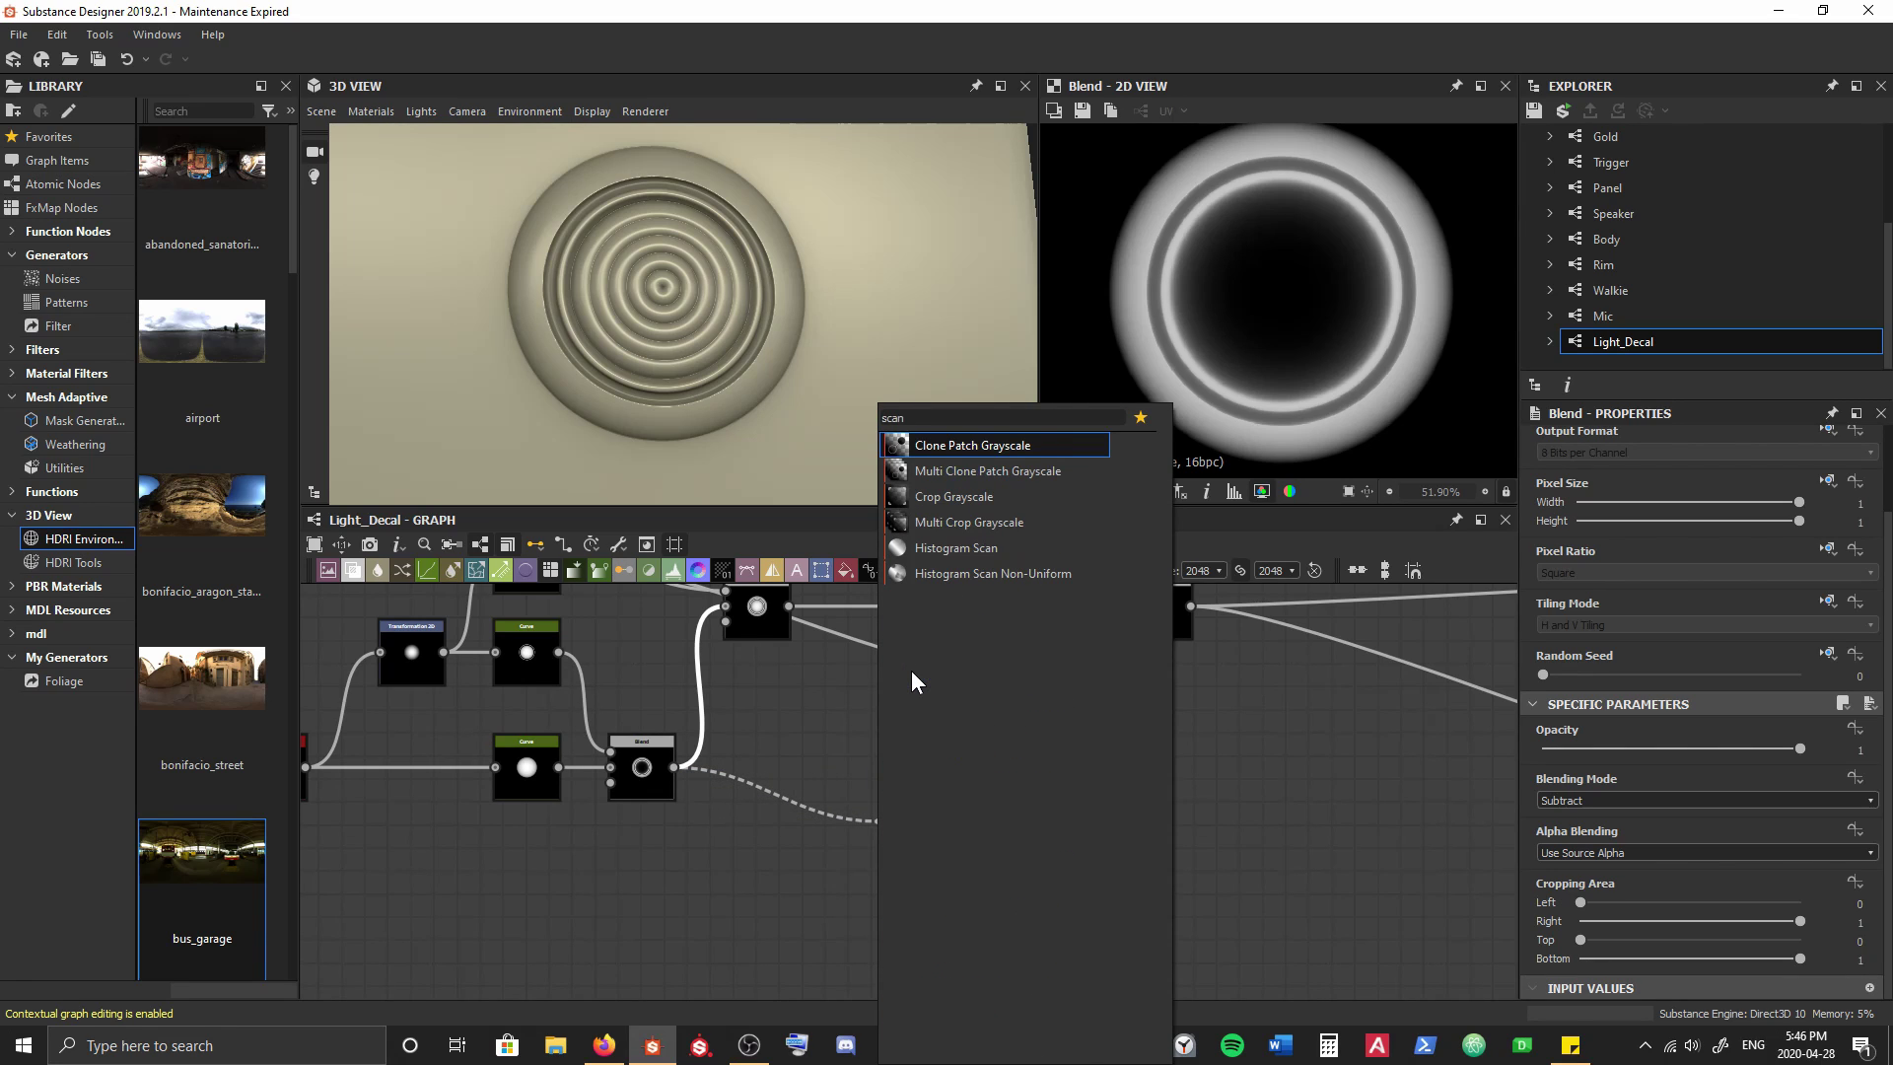
click(951, 547)
drag(902, 797, 832, 774)
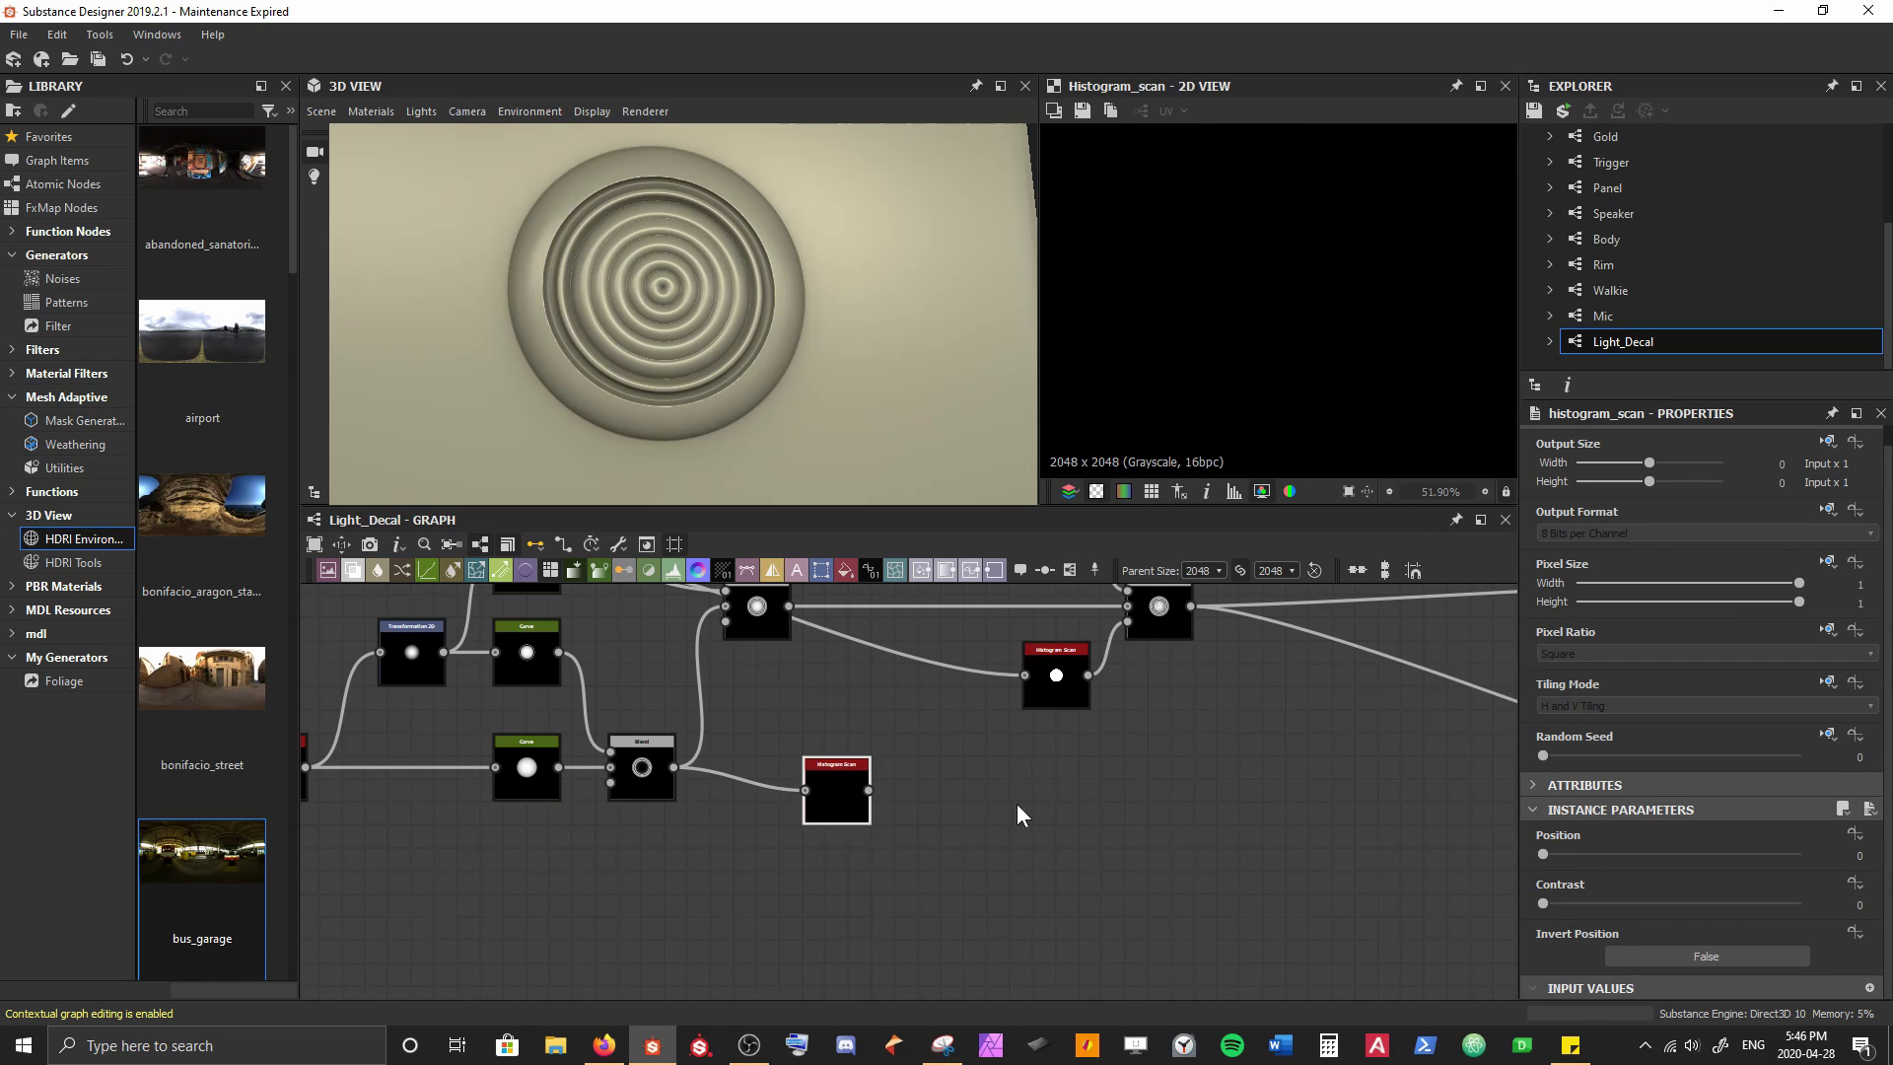
drag(1539, 854, 1884, 857)
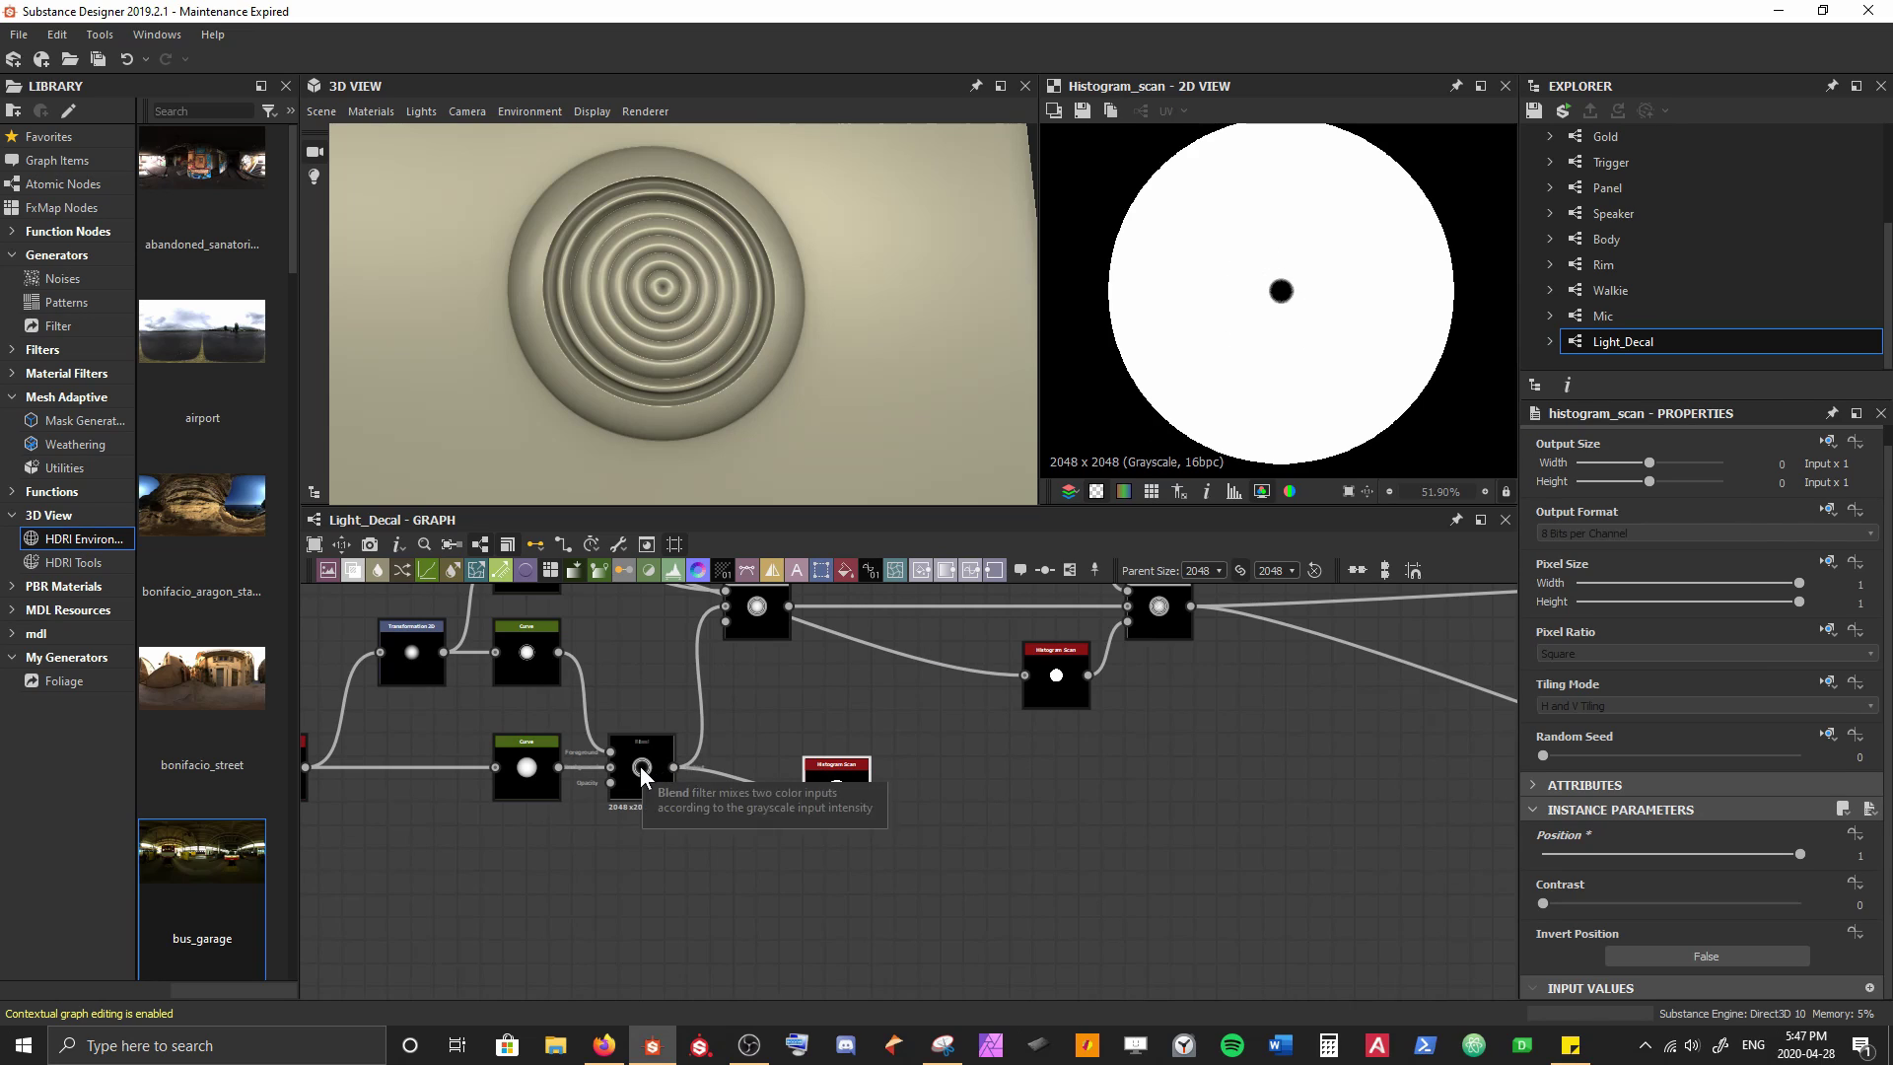
Try raising the last inner curve point of the Curve node feeding the Subtract Blend to about 0.83, then view the Blend output
click(519, 676)
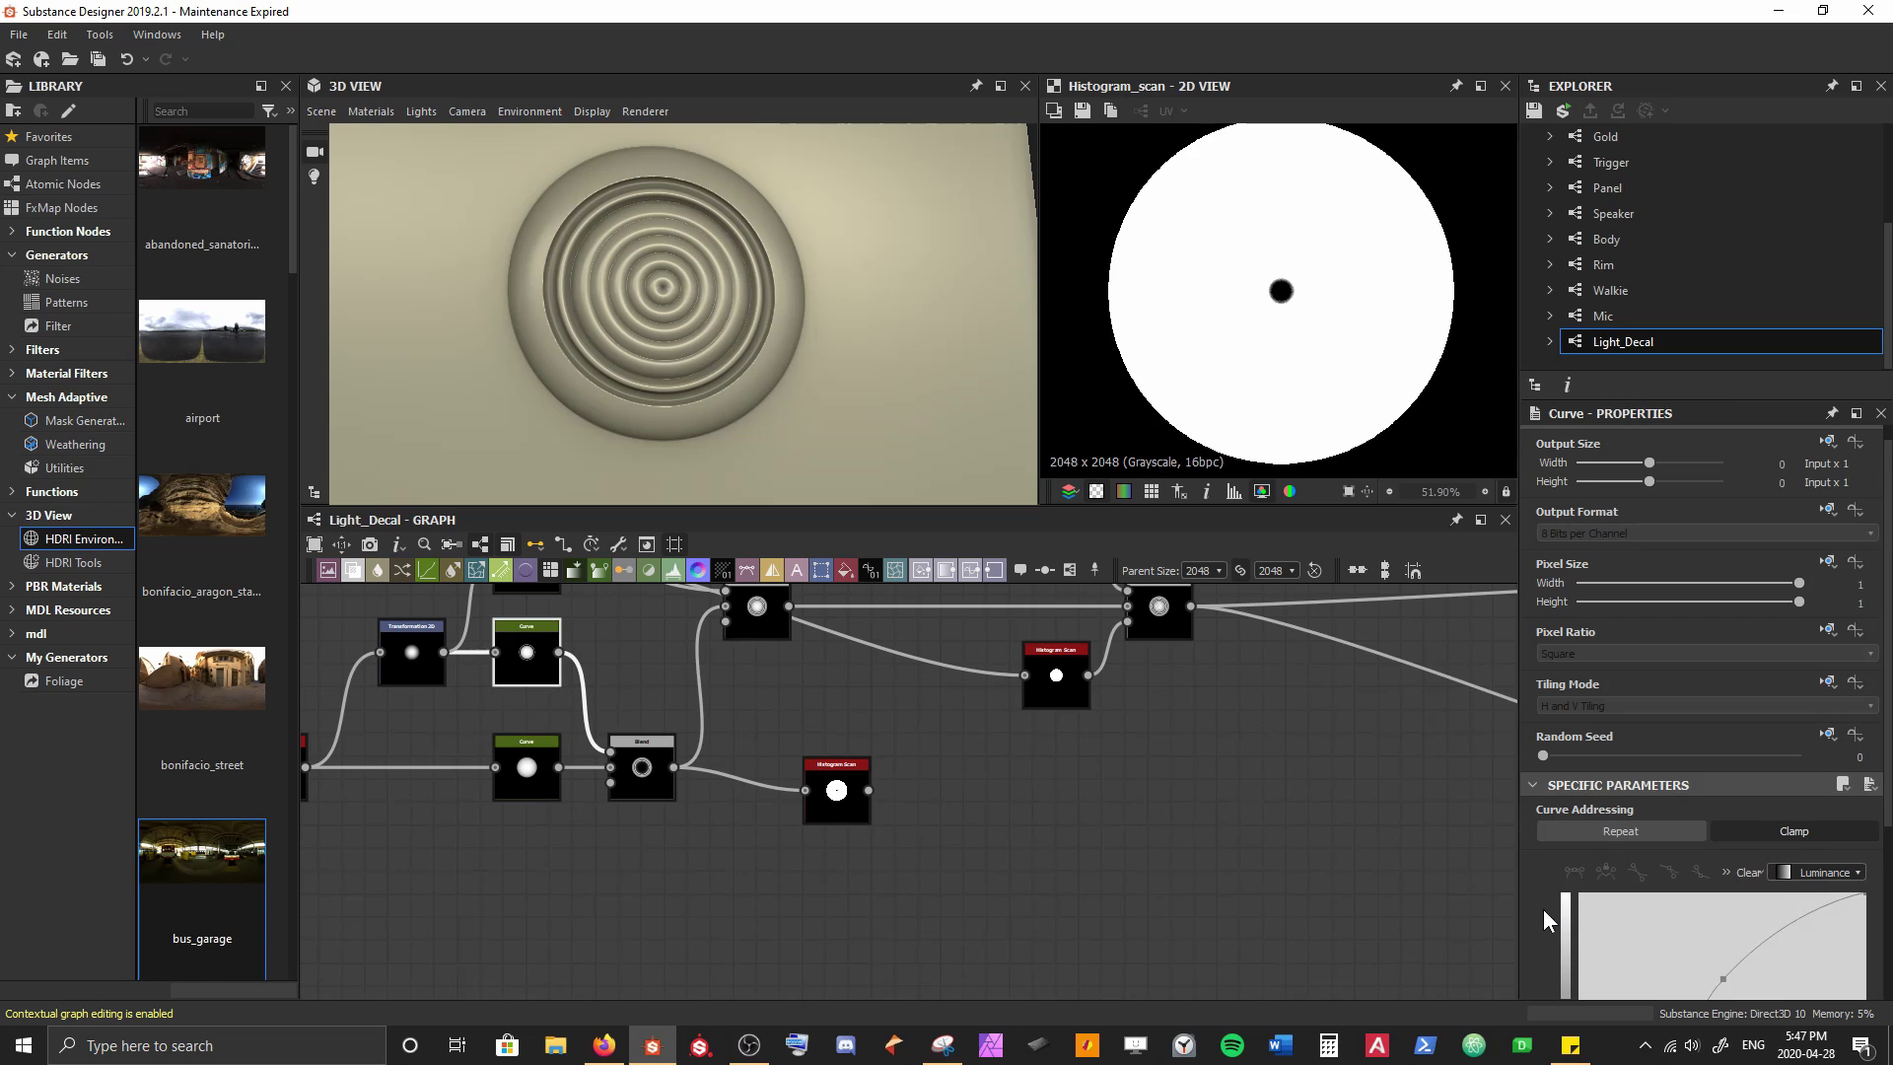
scroll(1676, 907, down, 2)
drag(1721, 865, 1725, 822)
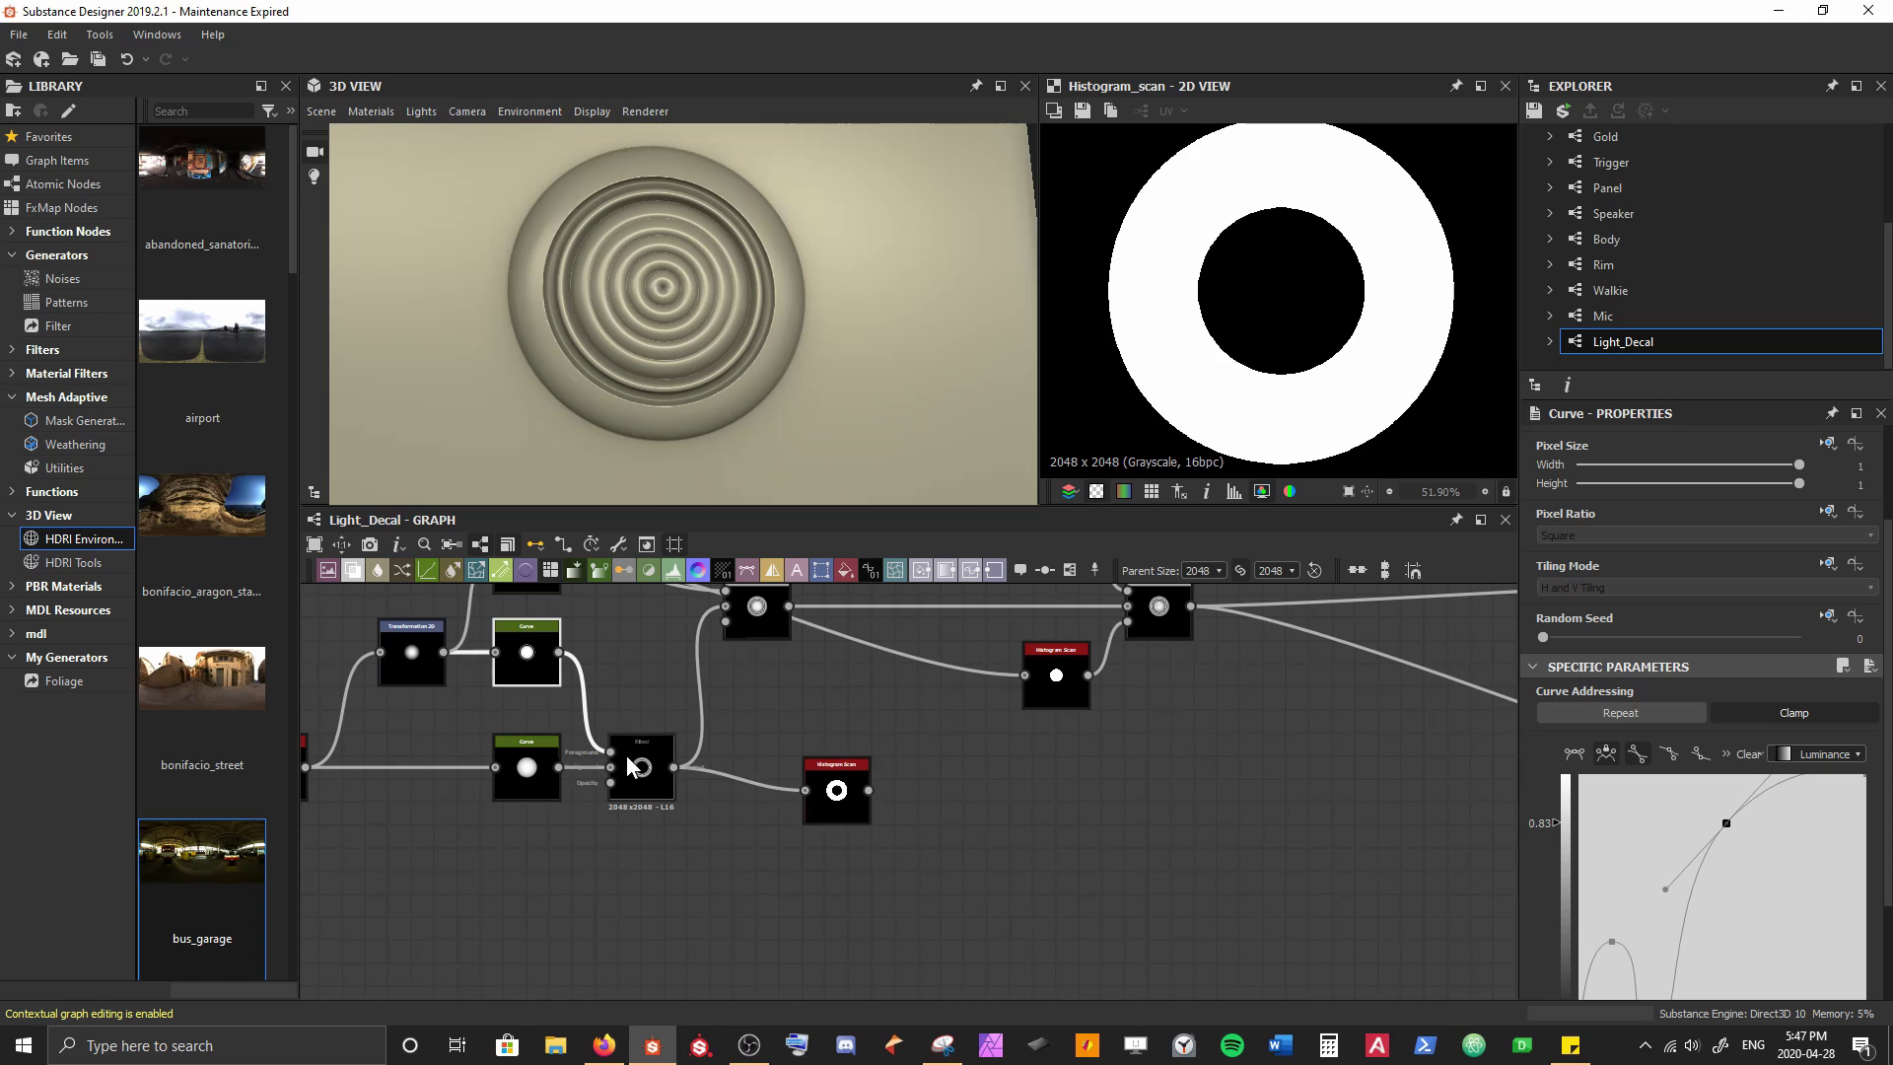
double_click(659, 794)
scroll(1239, 315, up, 3)
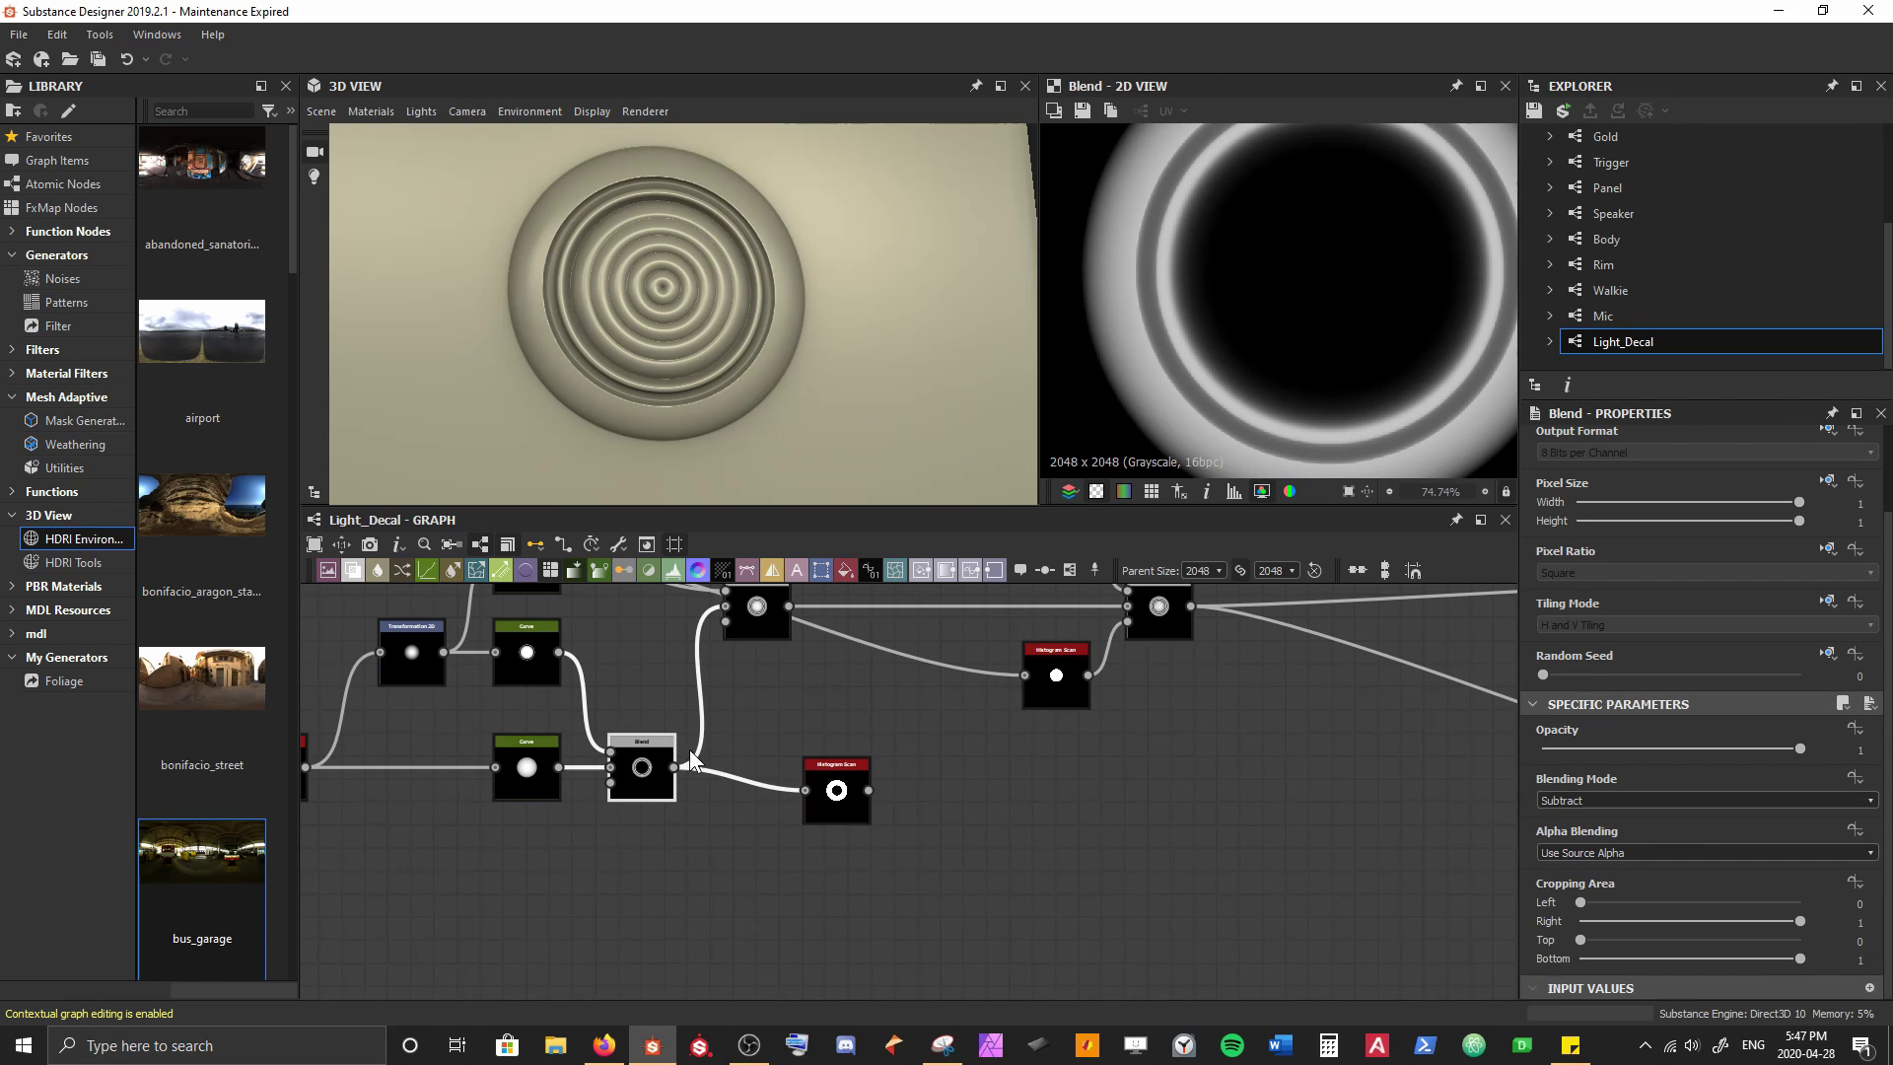
Move the same Curve node's last inner point up to 1.00 and toward the dark end, then display the Histogram Scan mask
click(526, 659)
scroll(1812, 882, down, 2)
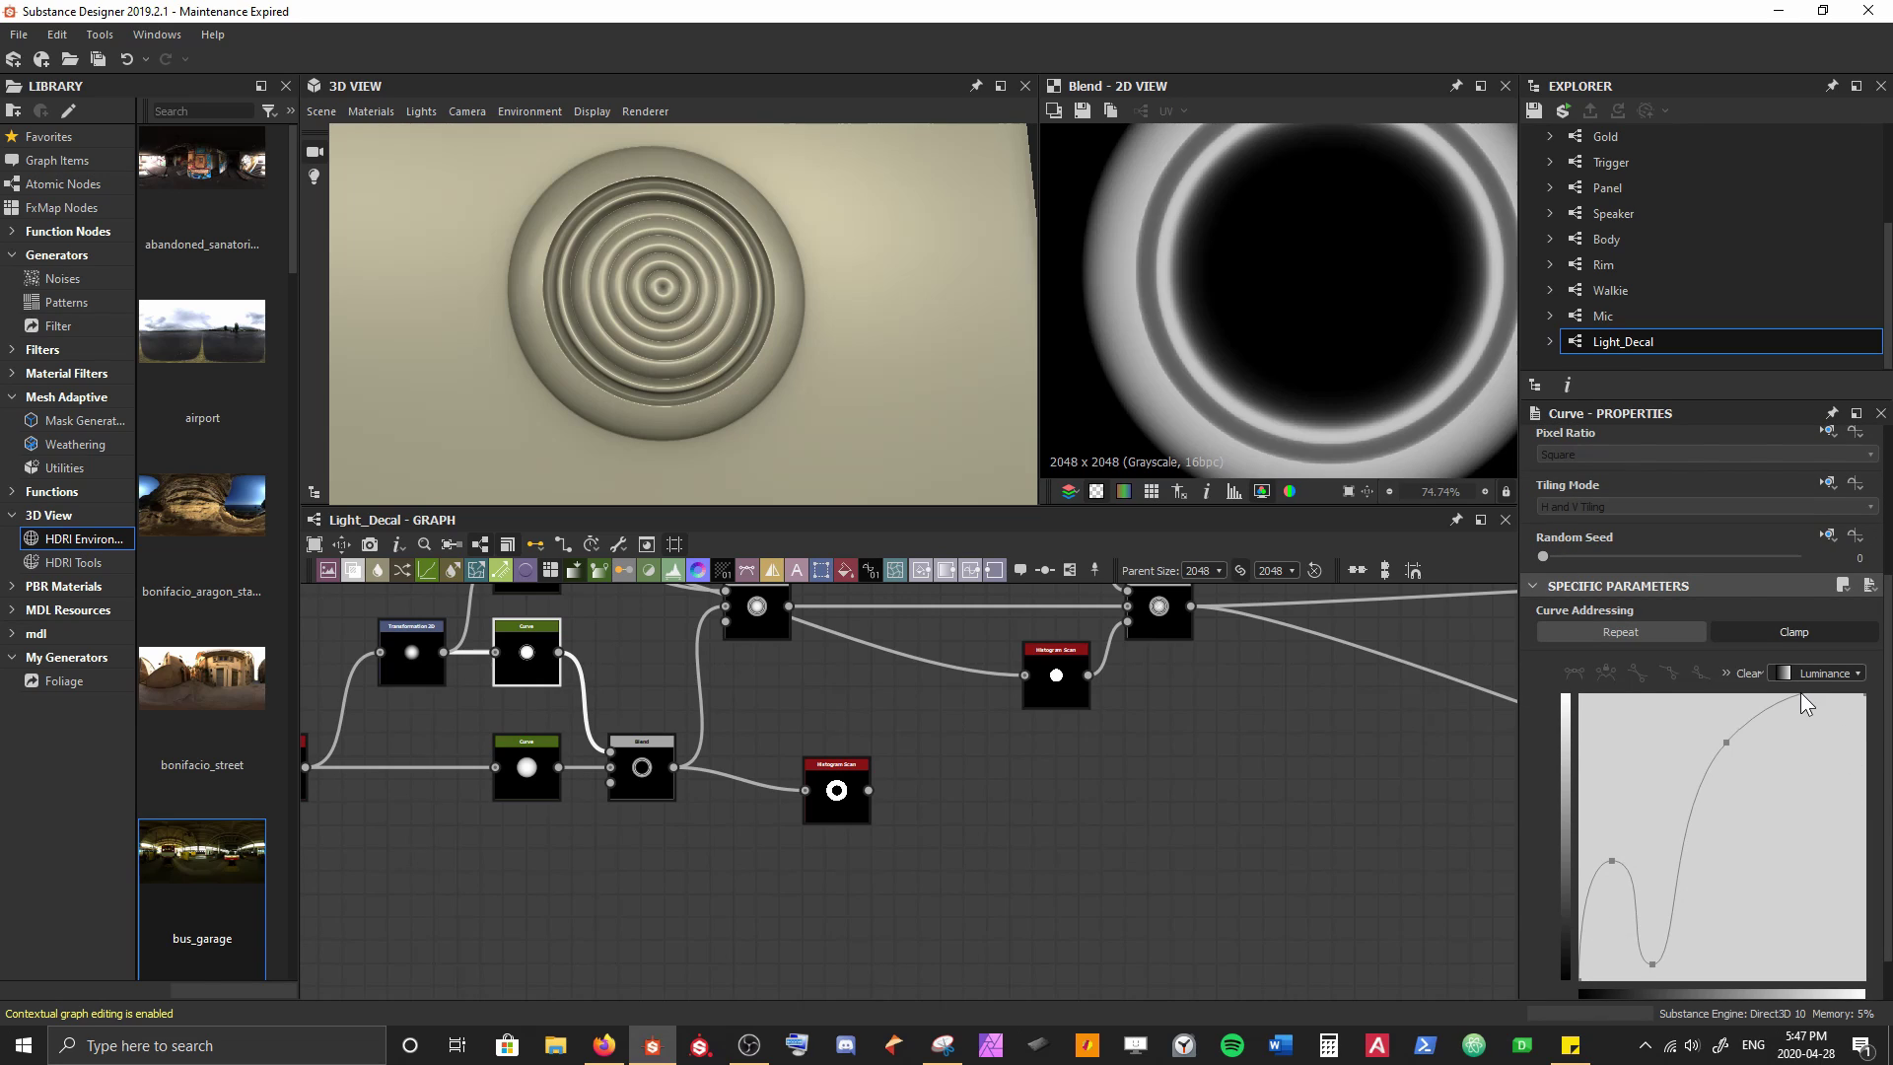
drag(1800, 694, 1677, 695)
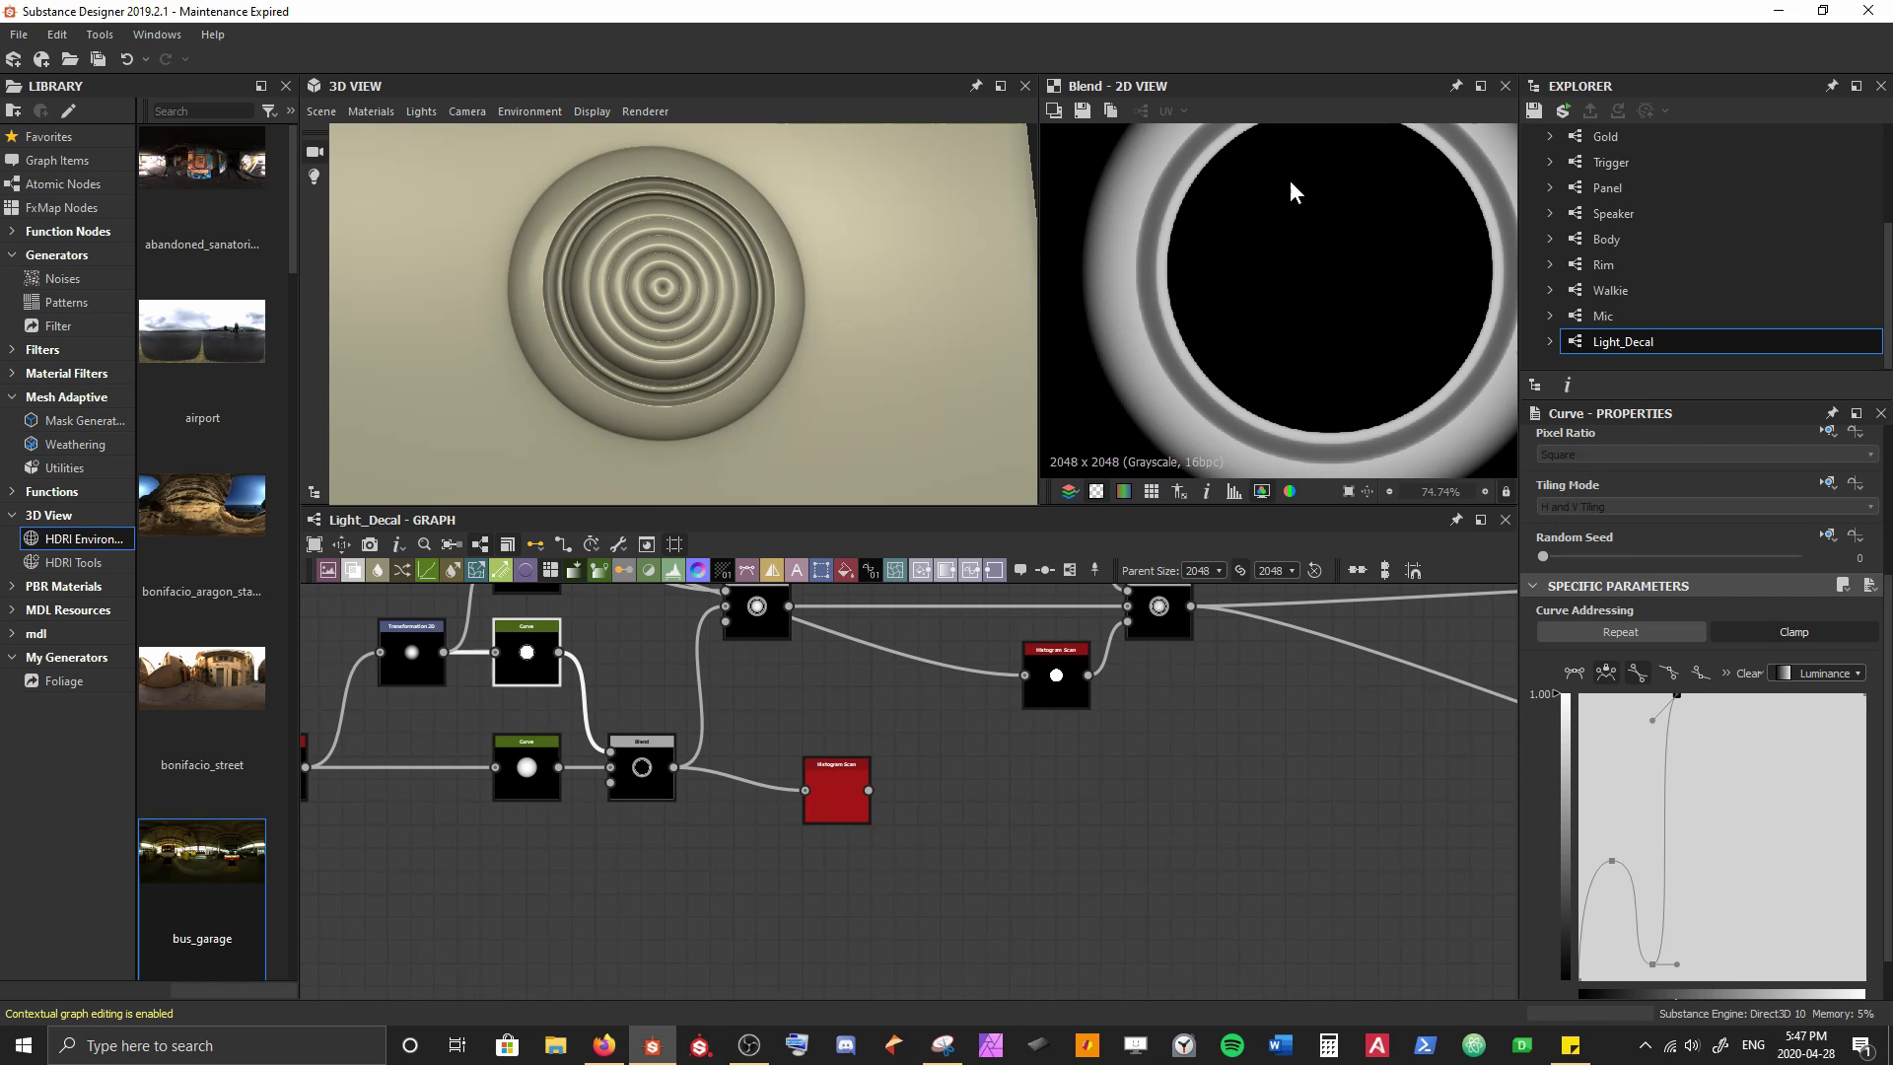
double_click(836, 784)
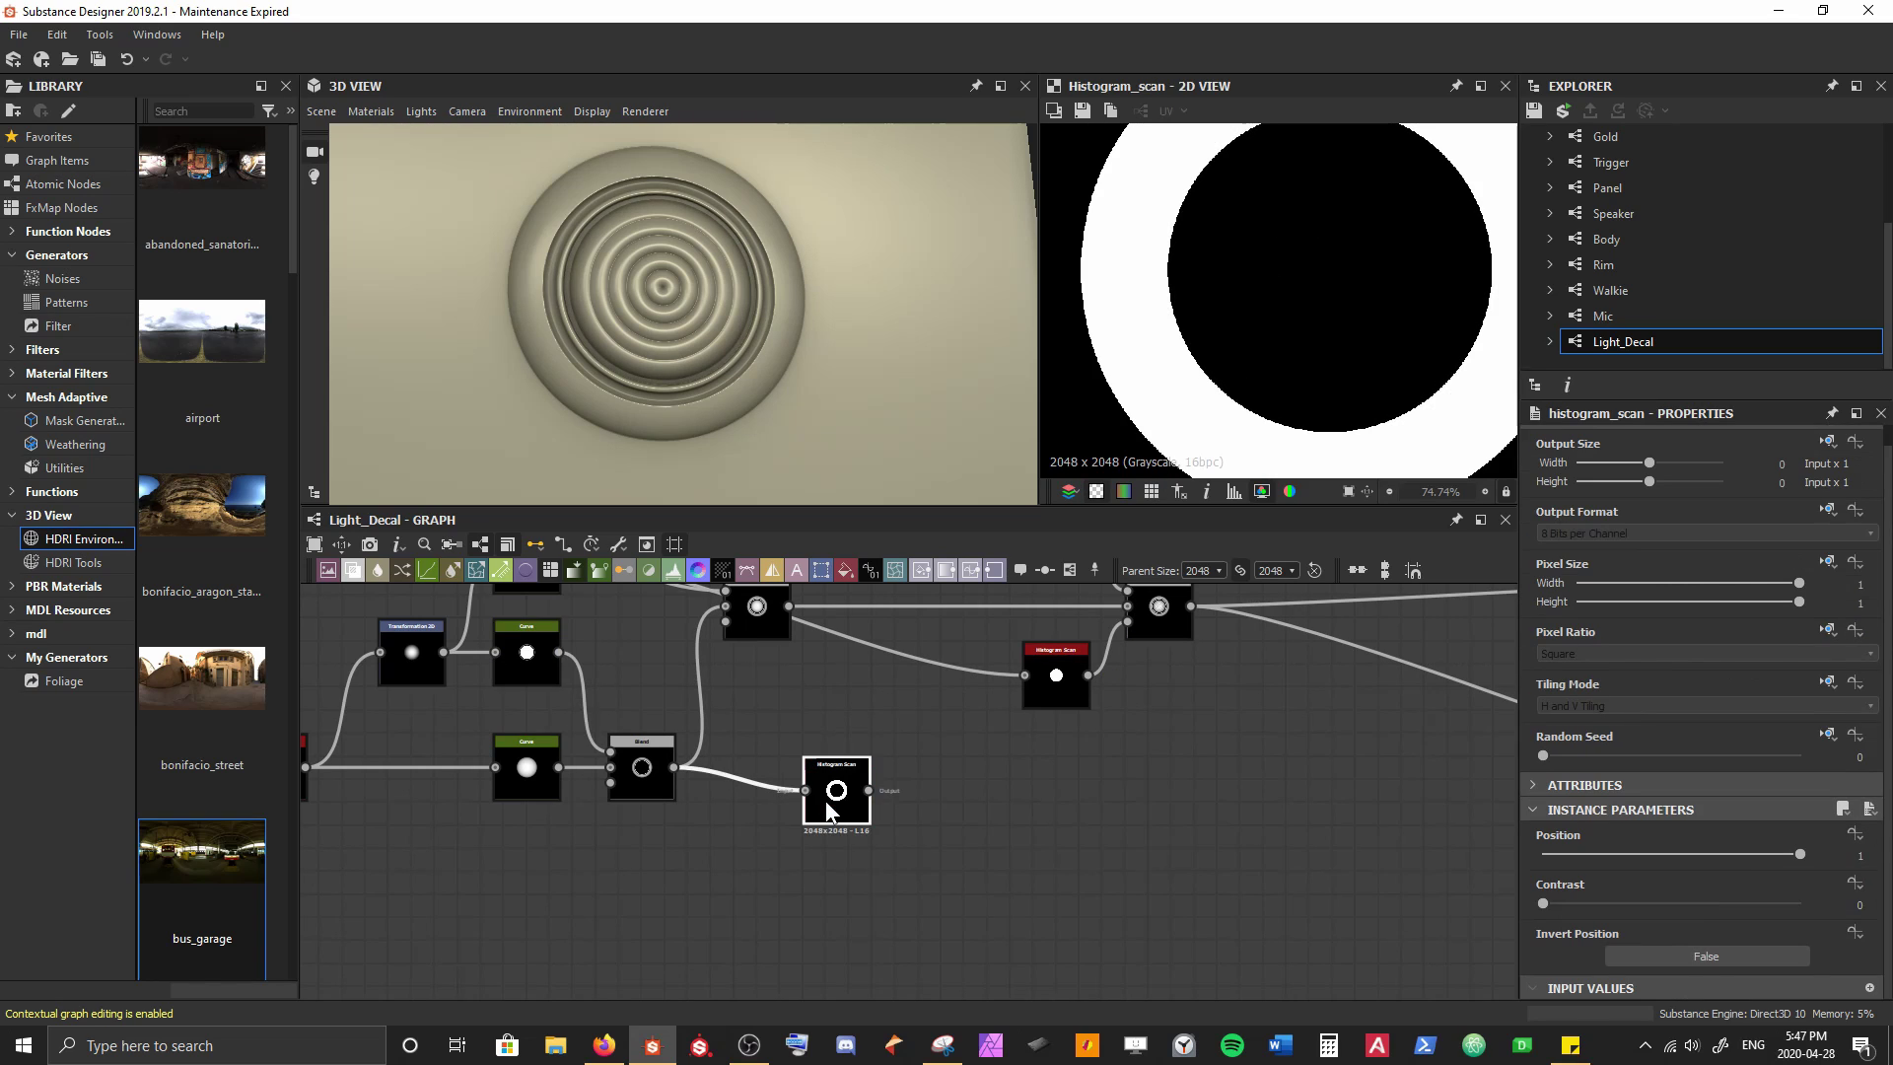
Connect the ring's Histogram Scan to the Metallic output and delete the Uniform Color node that fed it
scroll(968, 802, down, 2)
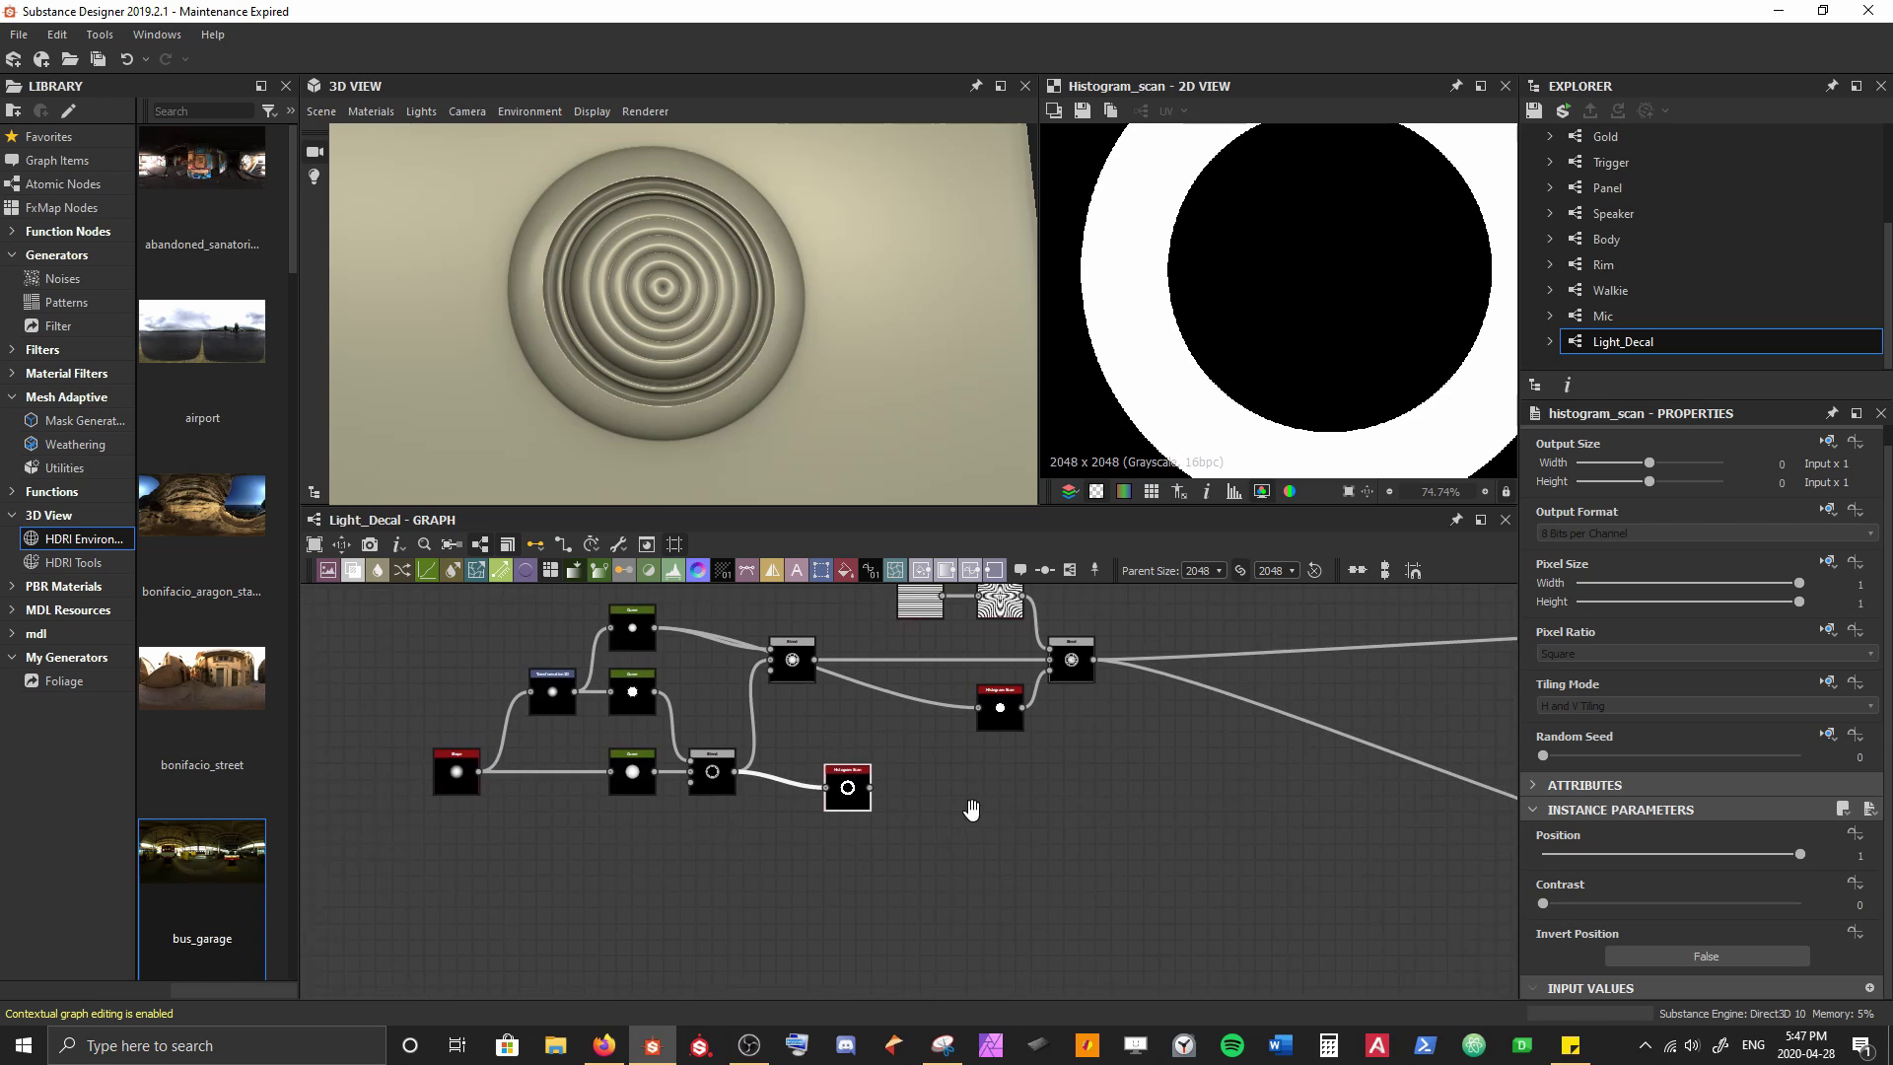
middle_drag(971, 809, 568, 737)
drag(489, 713, 992, 803)
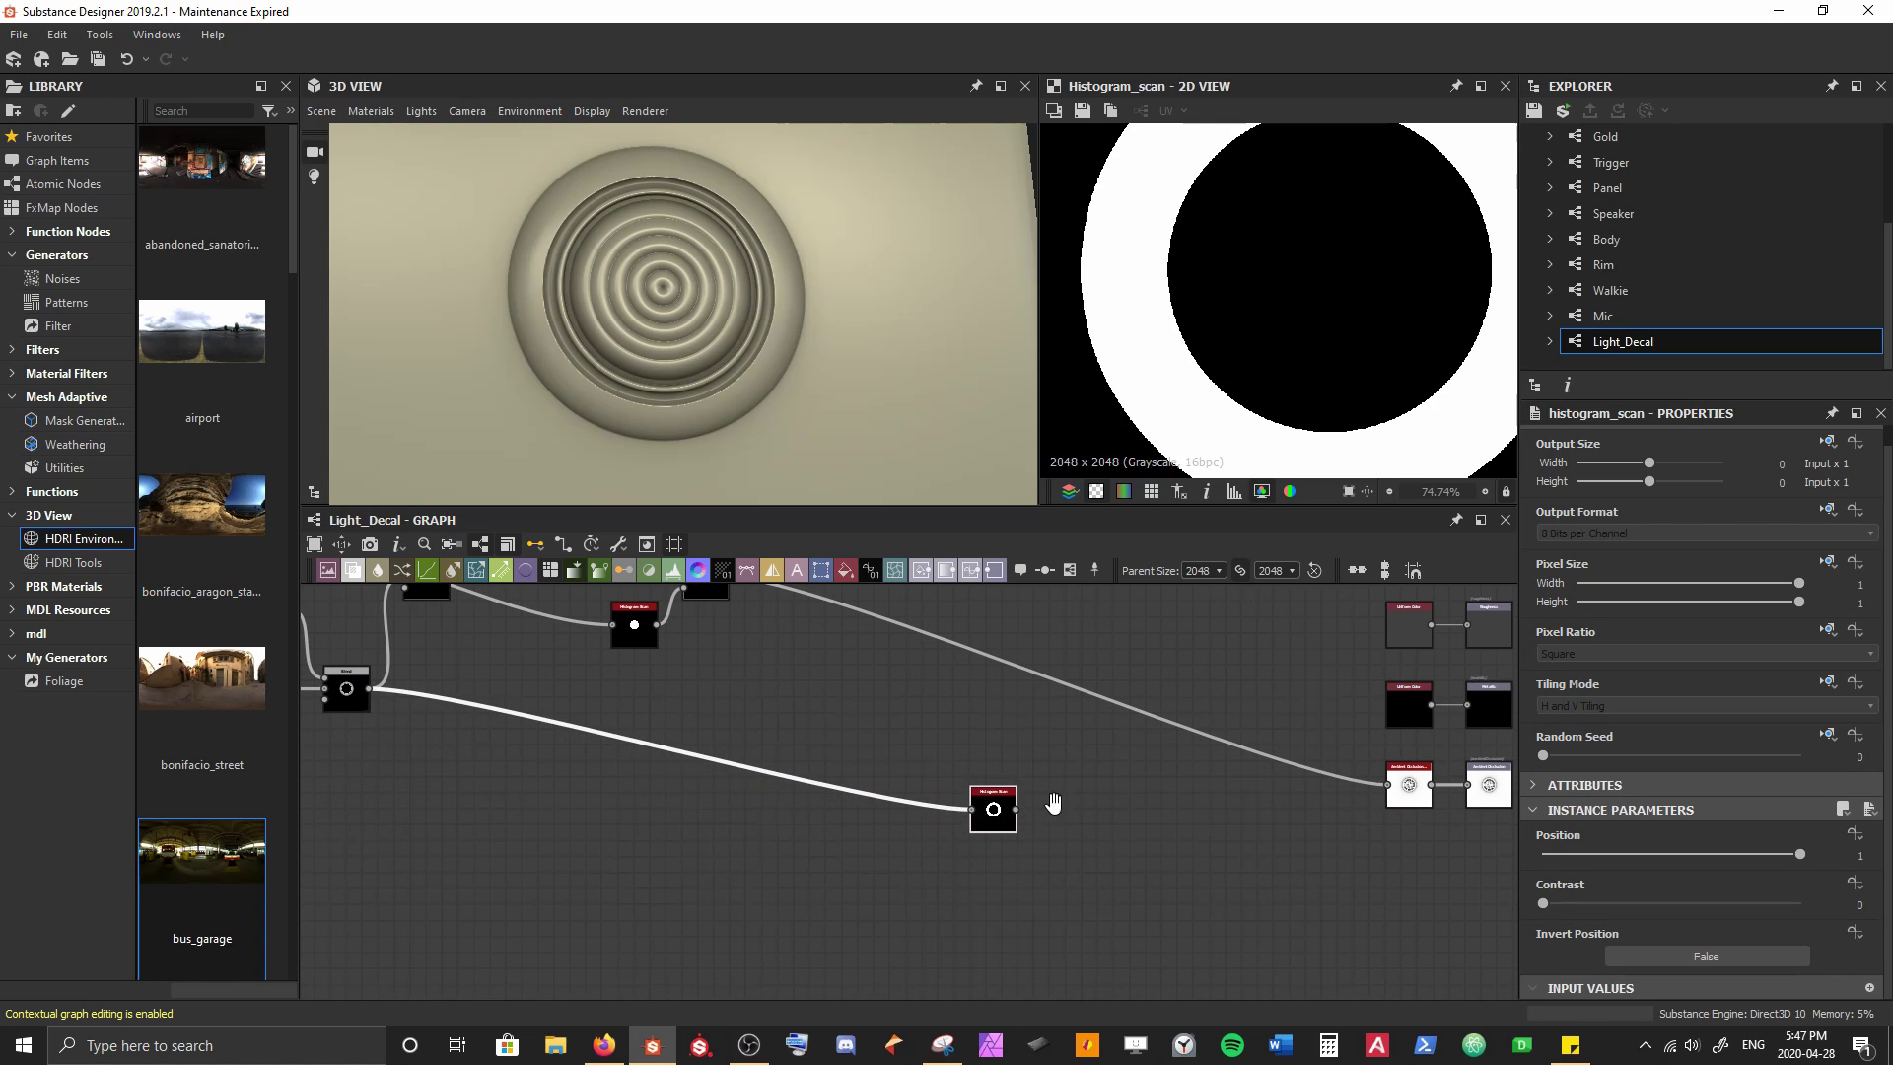
middle_drag(1052, 803, 722, 802)
drag(693, 810, 1143, 706)
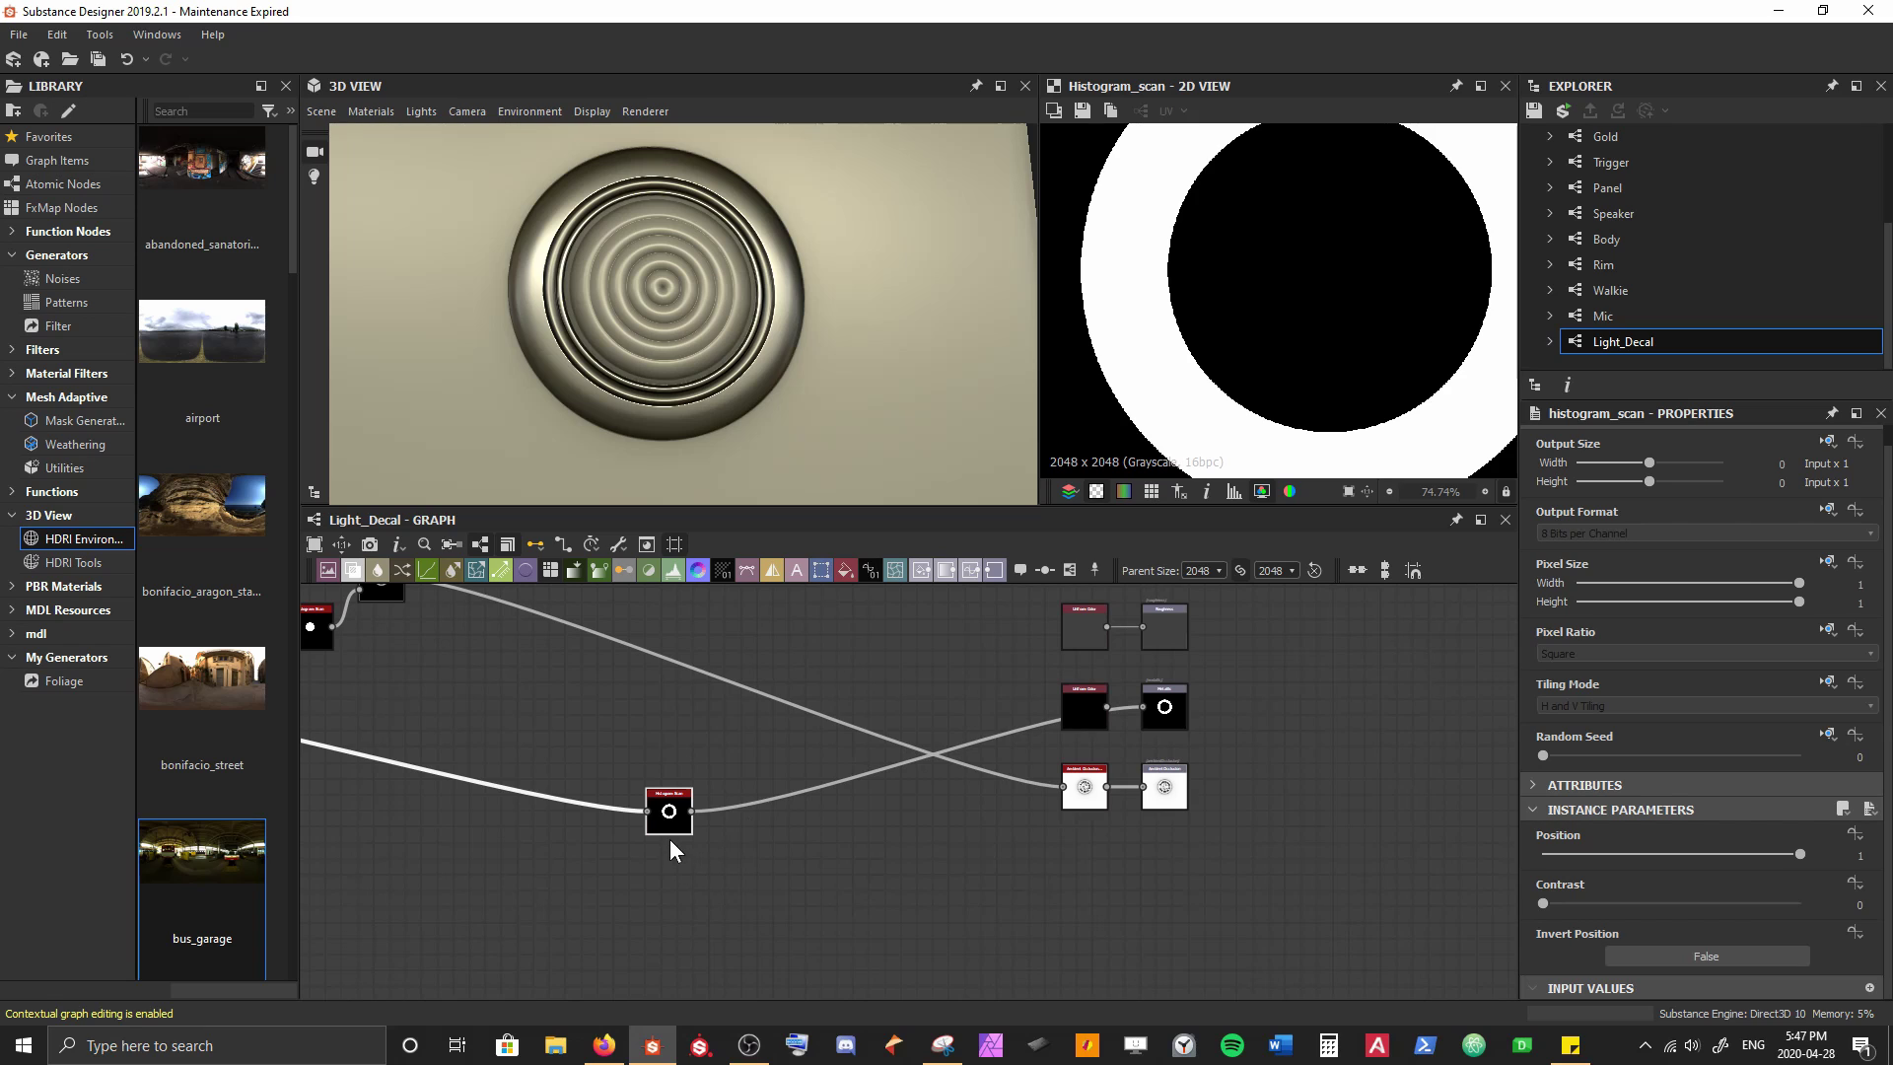
drag(677, 820, 694, 765)
key(Delete)
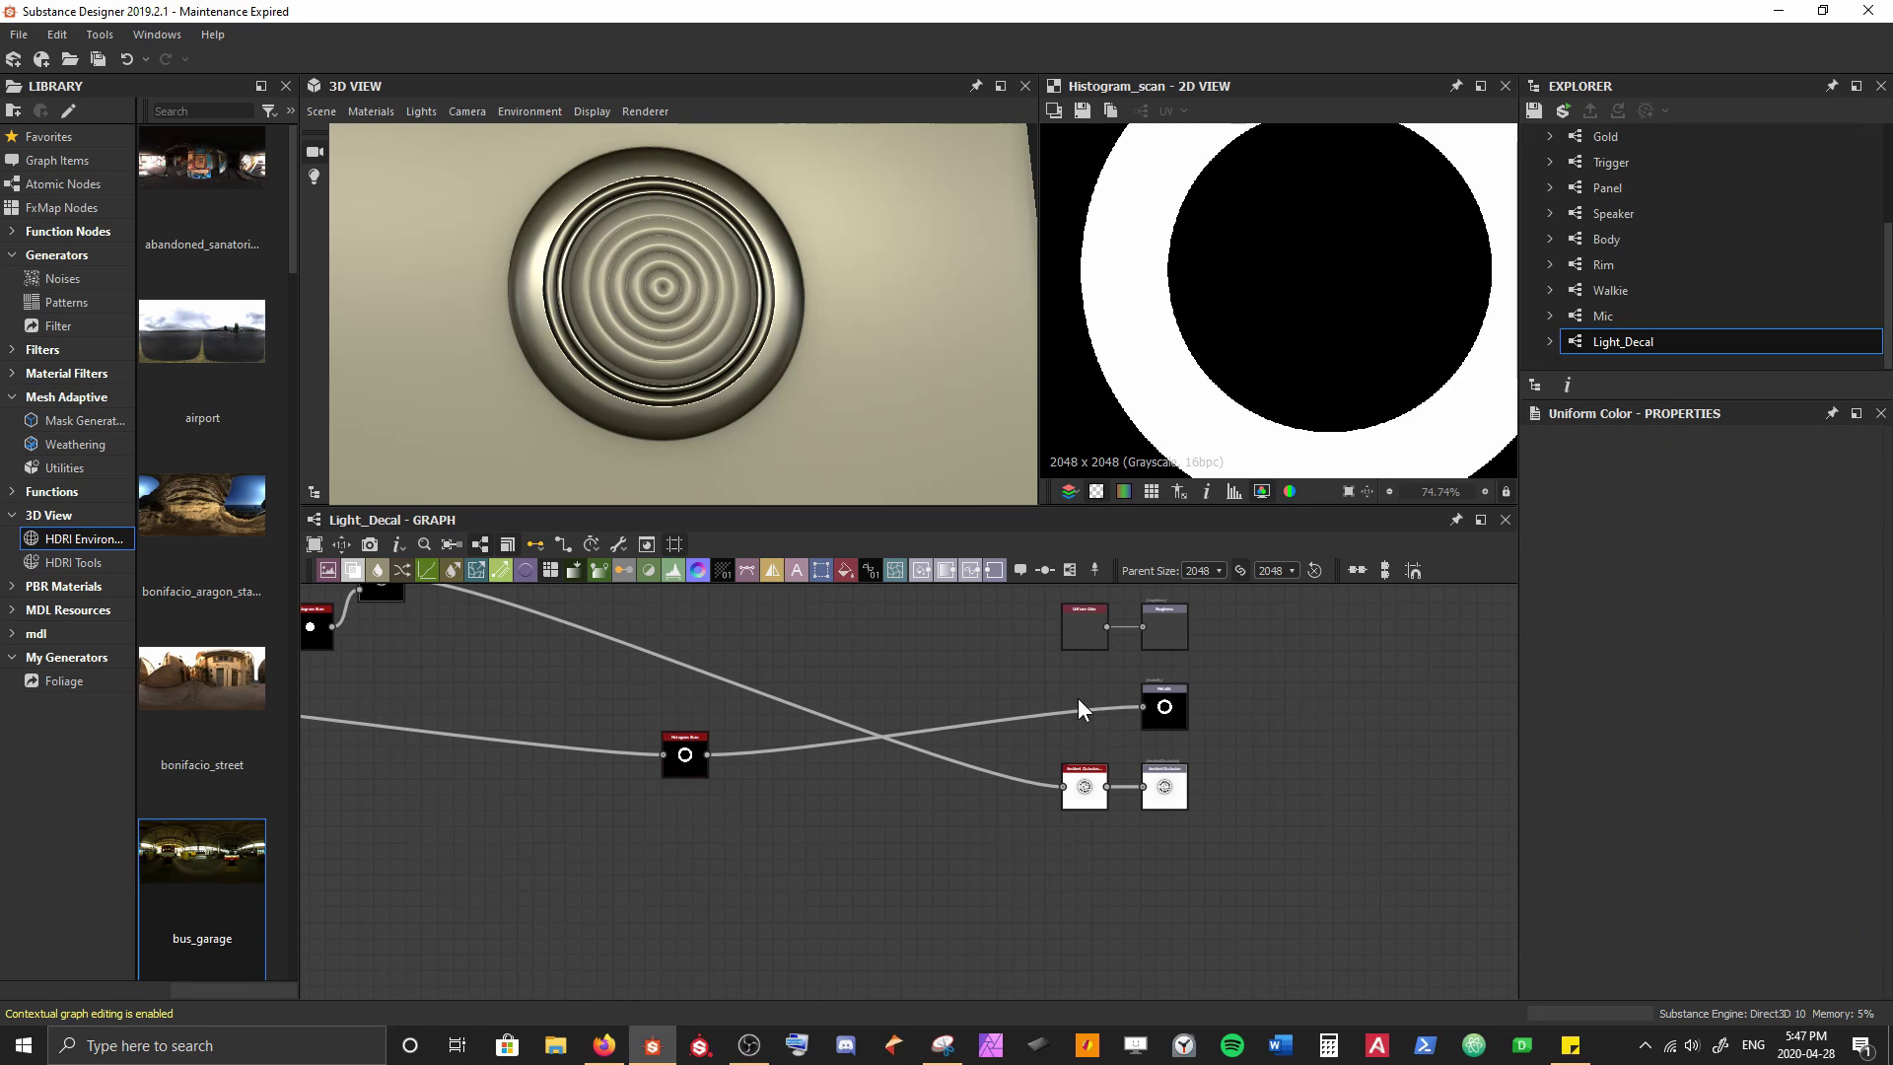
Check the metal ring's inner edge in the 3D view and shift the Curve node's 1.00 point to position 0.42
scroll(591, 265, up, 3)
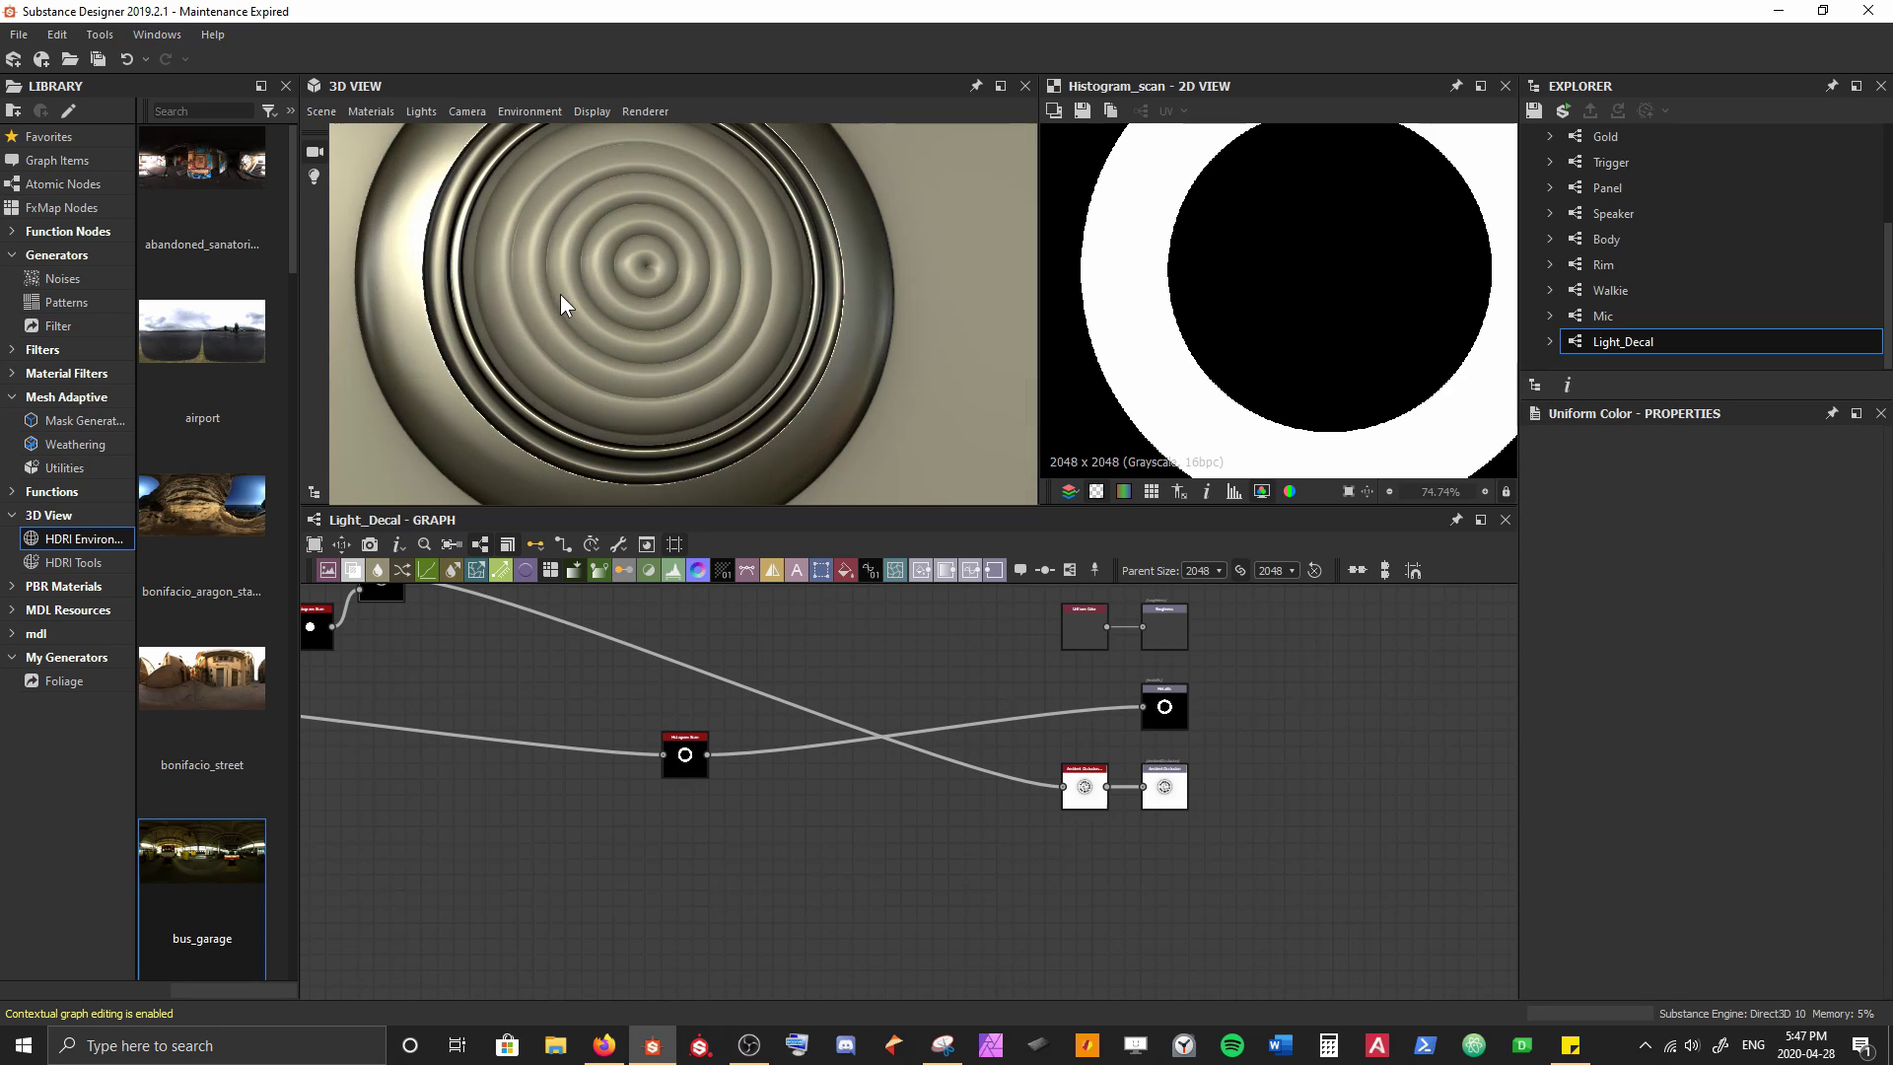
middle_drag(571, 608, 1157, 682)
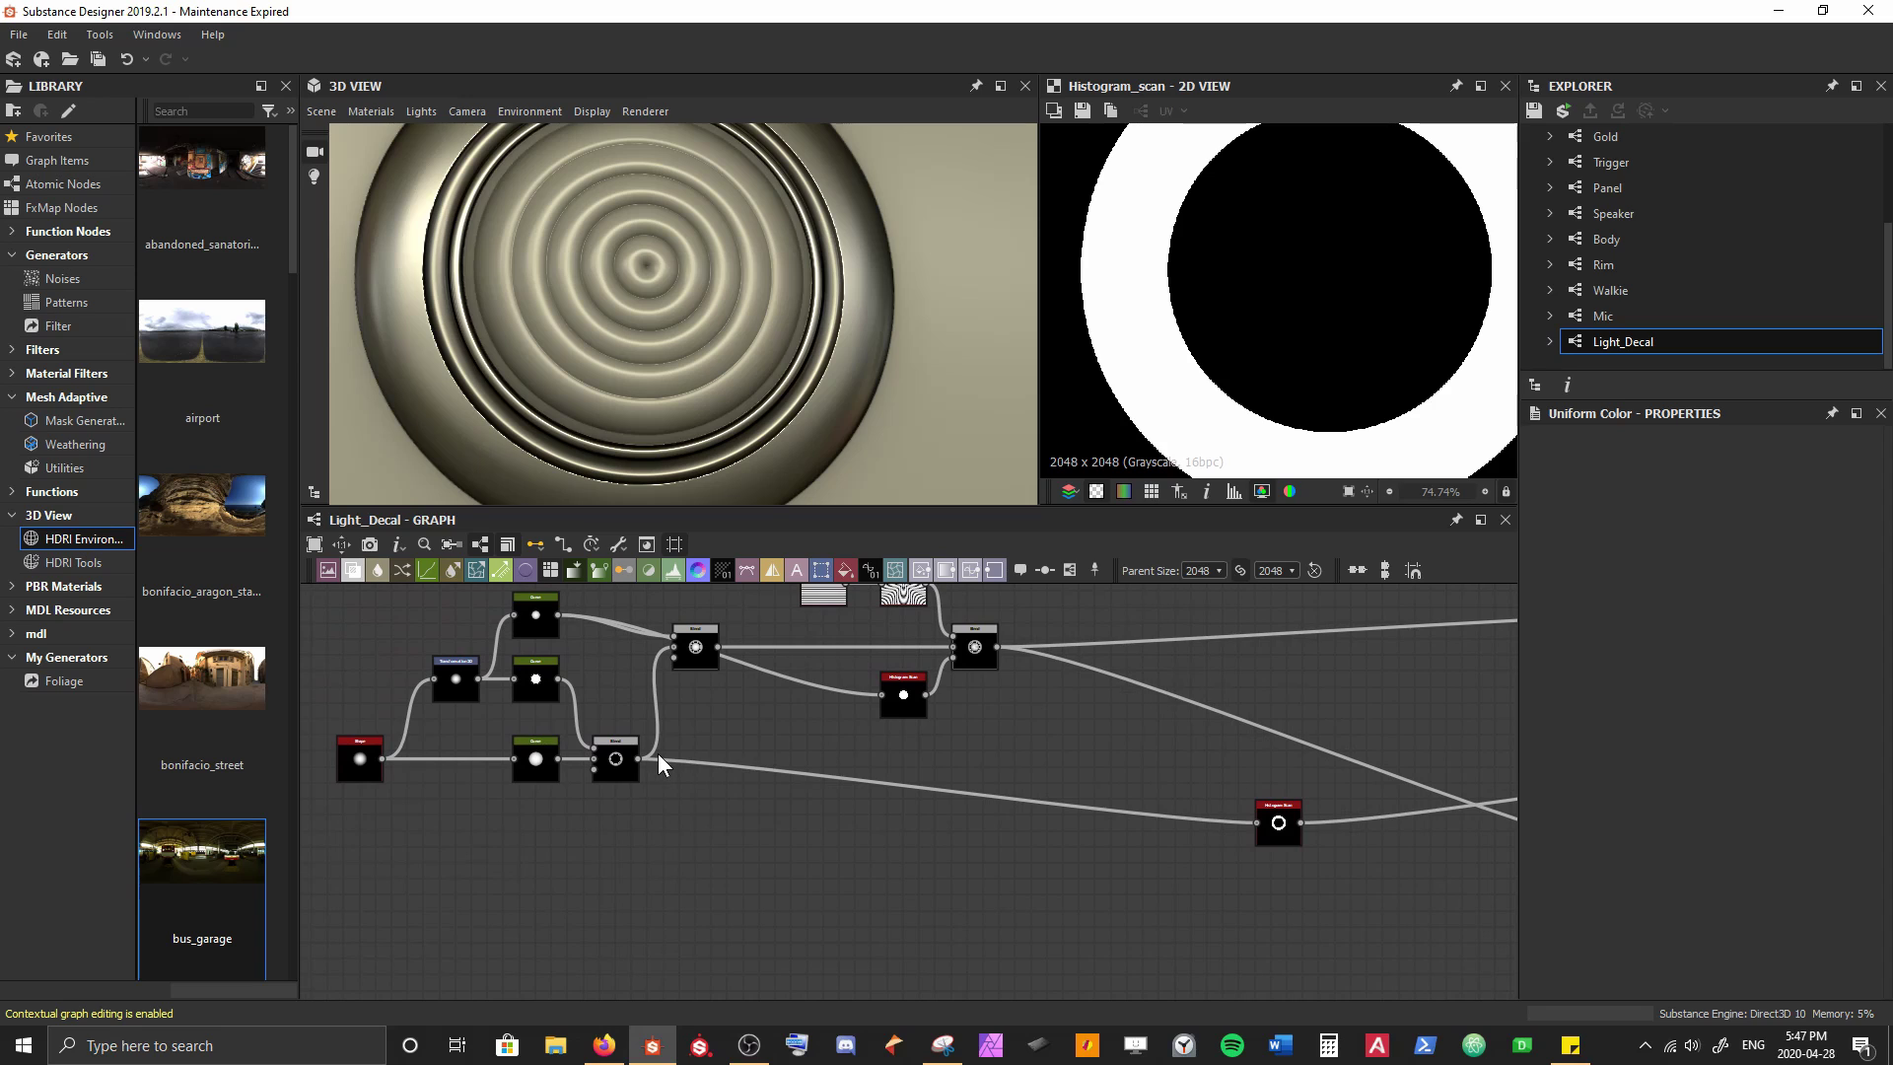
scroll(658, 753, up, 2)
middle_drag(681, 695, 784, 736)
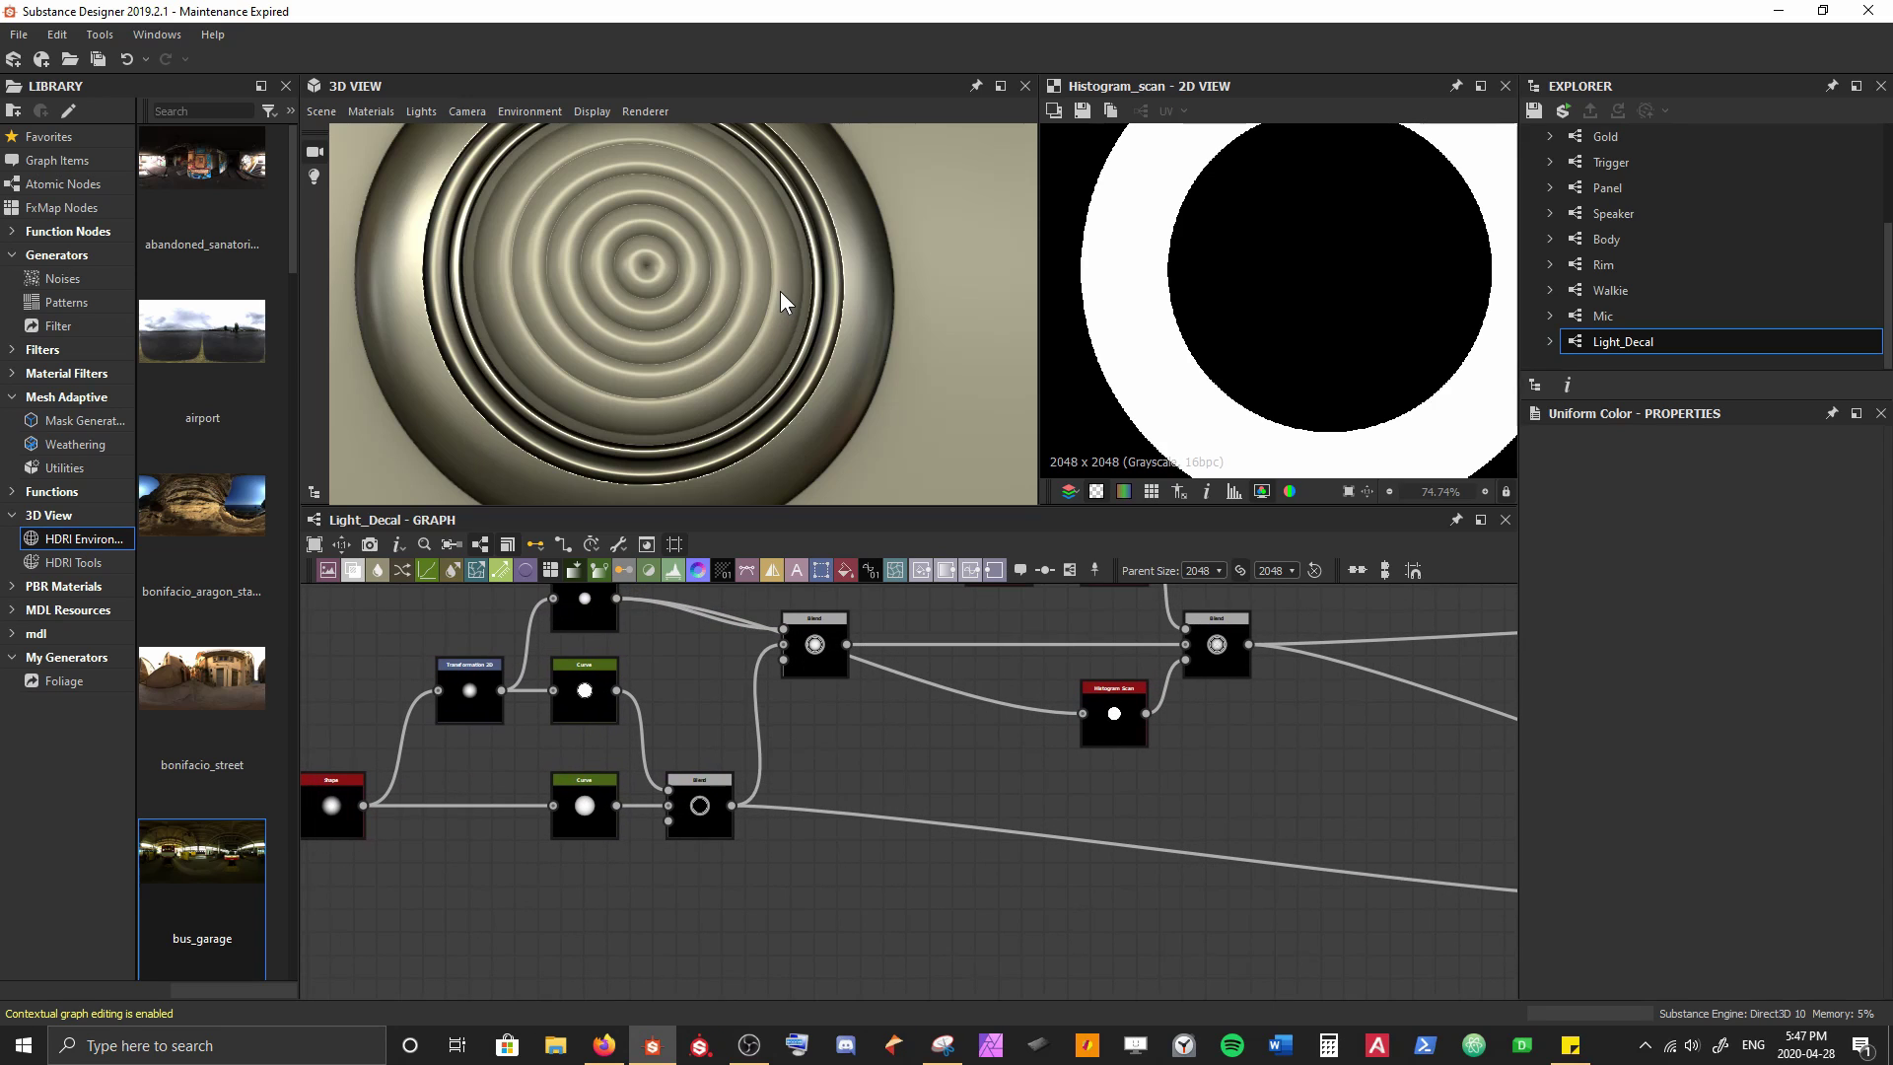
drag(780, 291, 791, 293)
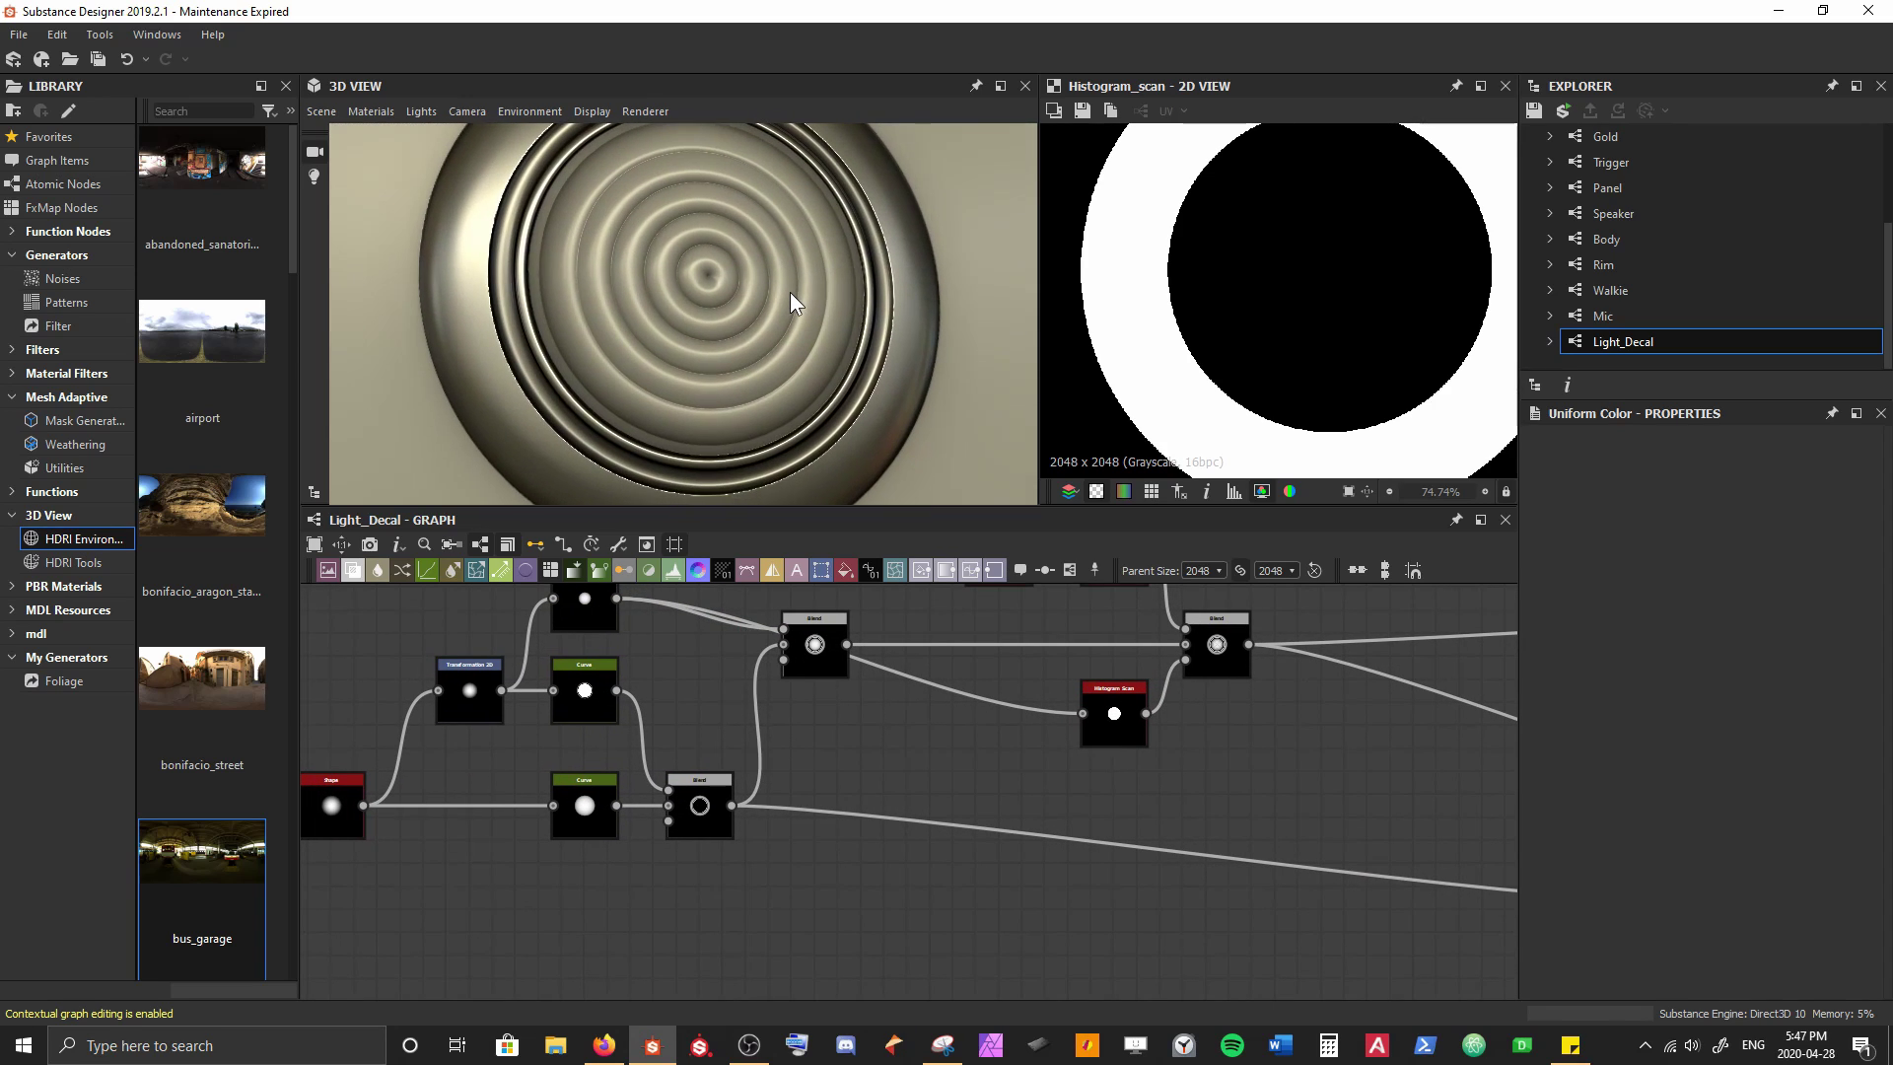
click(591, 692)
scroll(1735, 818, down, 4)
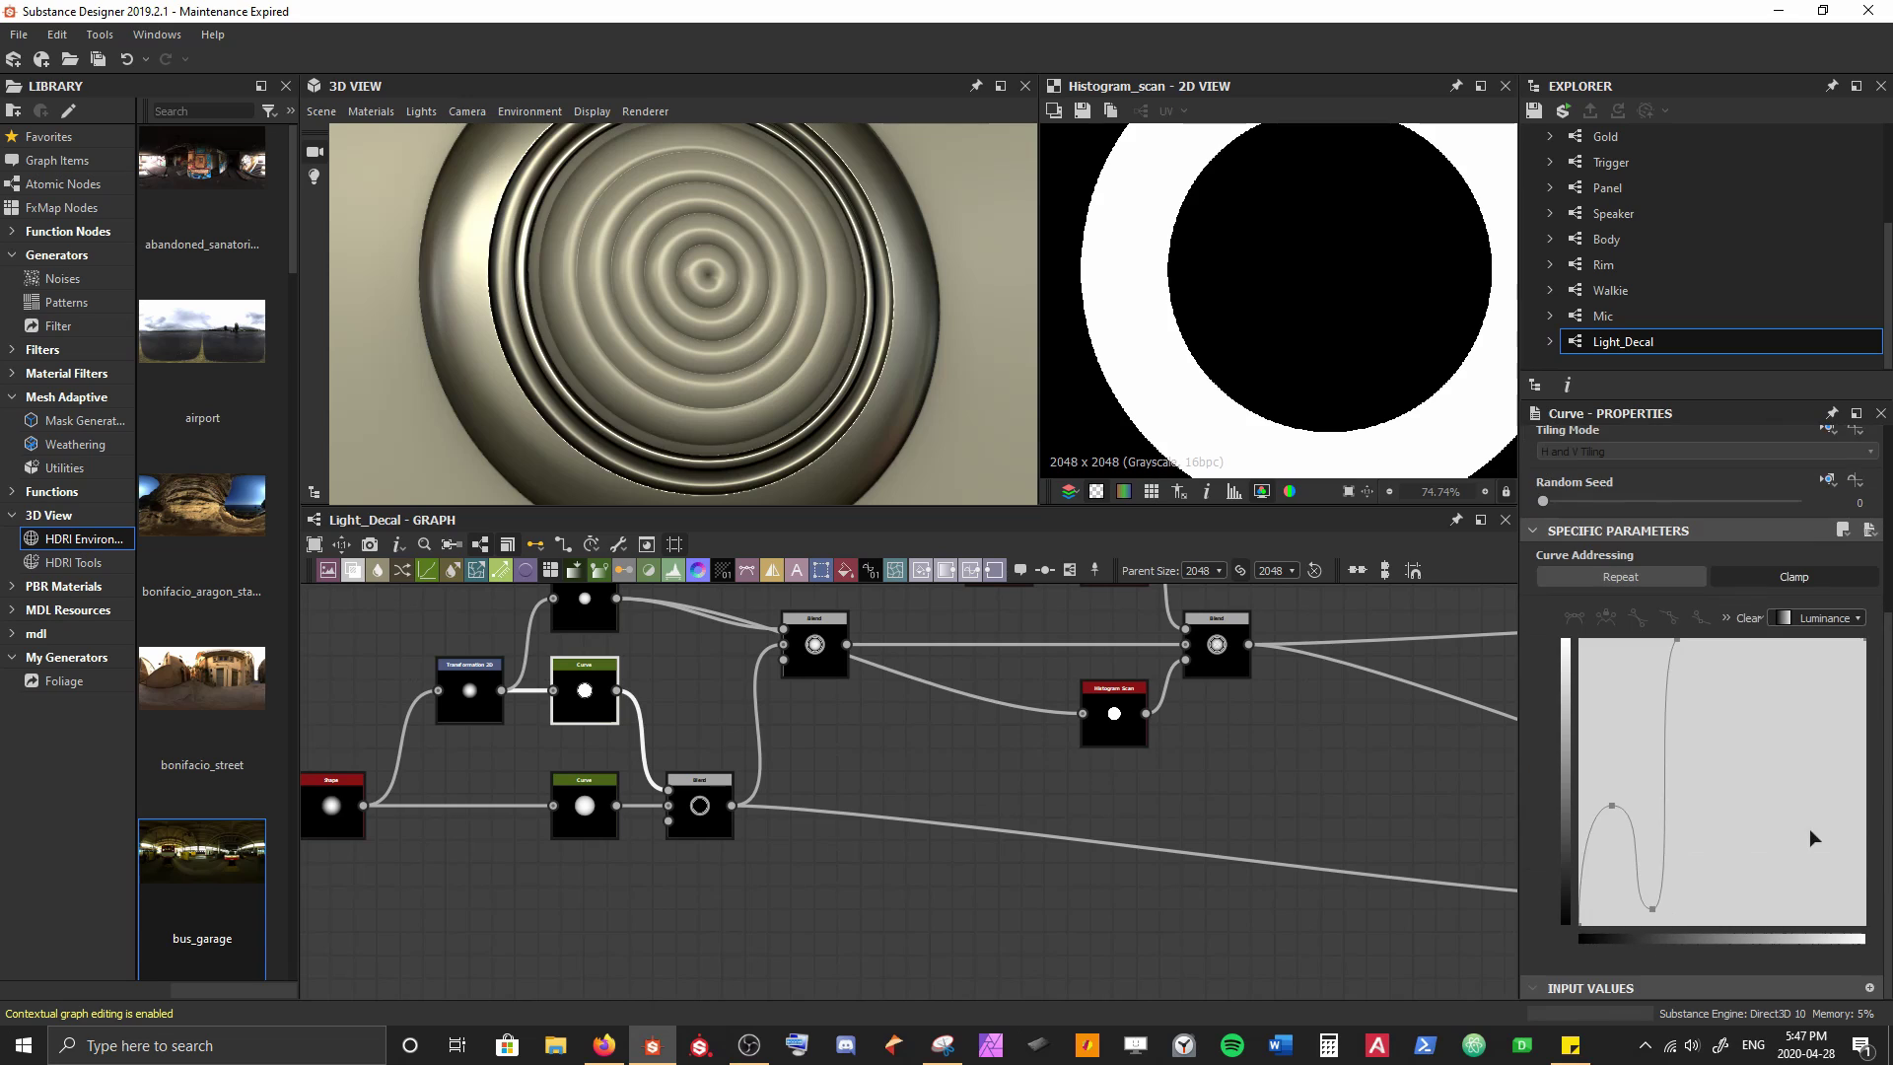
drag(1678, 640, 1699, 639)
click(897, 744)
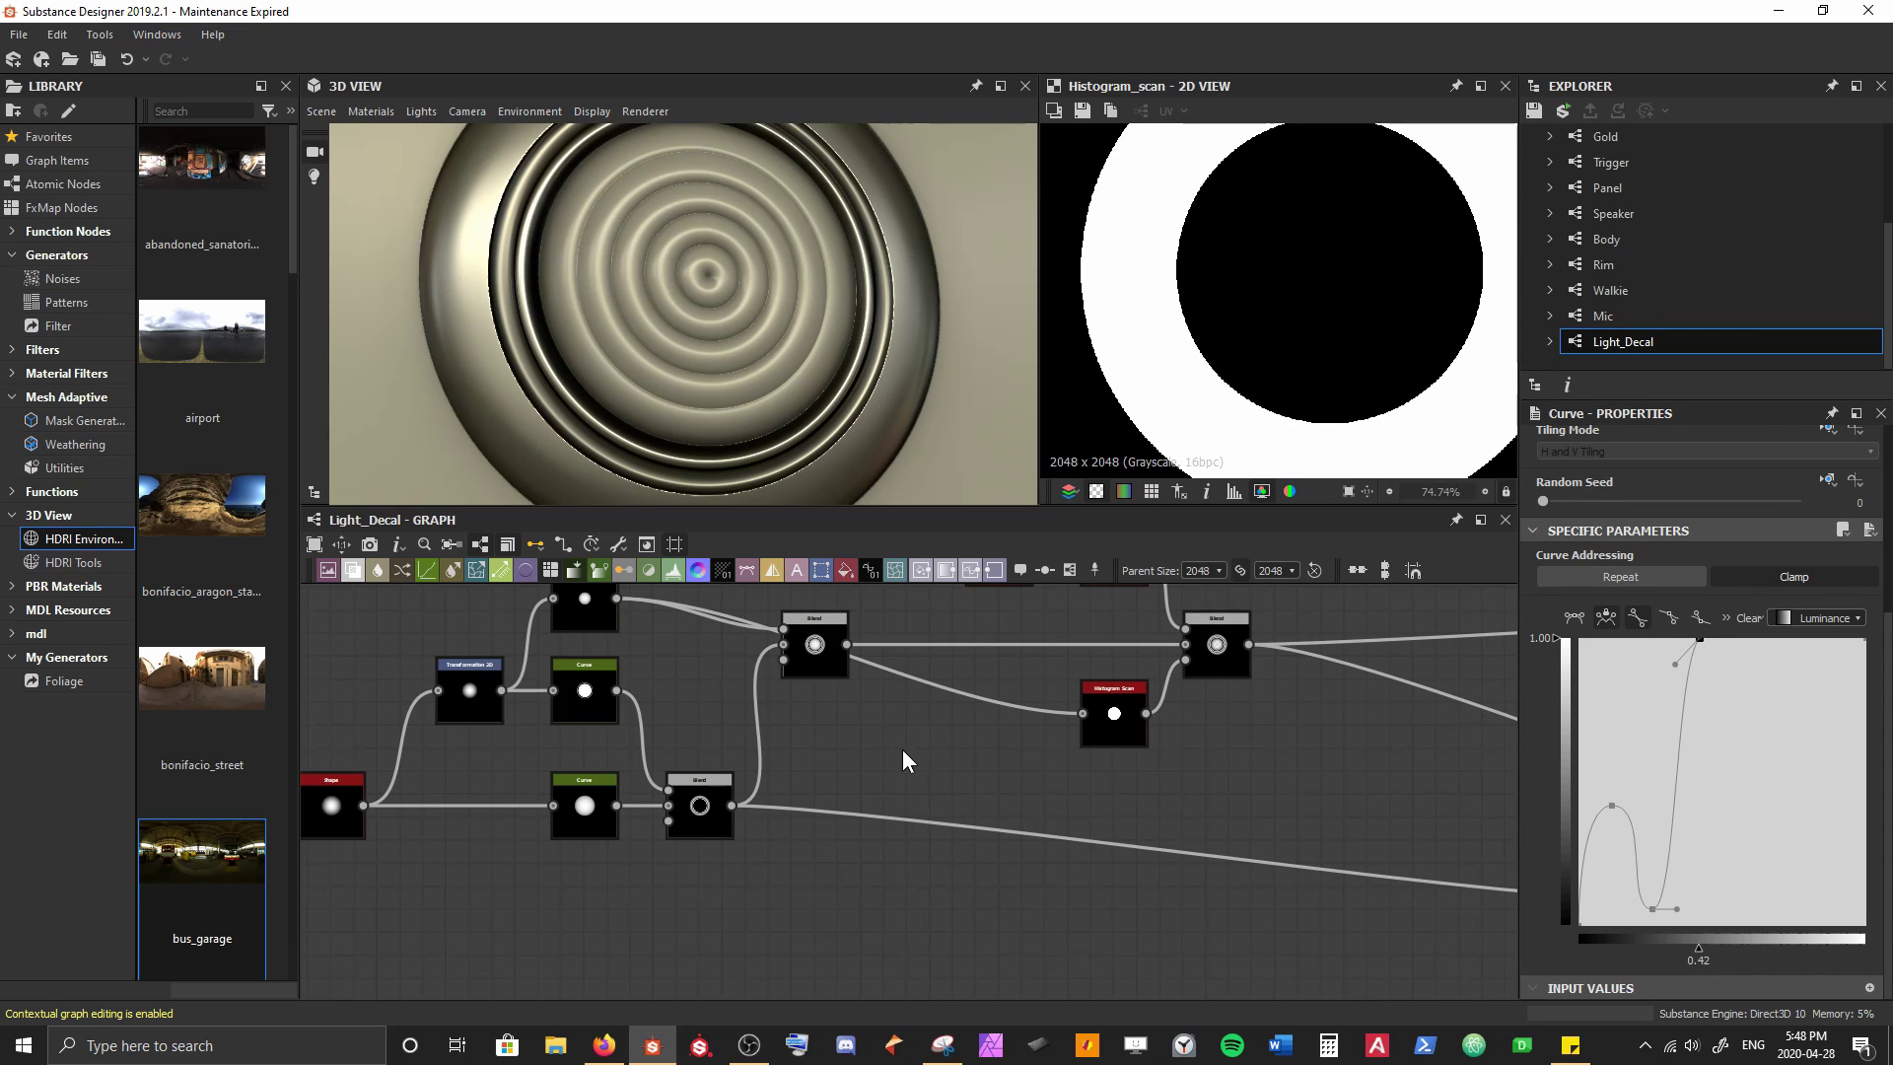
Examine the ring in the 3D view and compare the Subtract Blend and Histogram Scan outputs in the 2D view
scroll(812, 335, down, 3)
middle_drag(795, 345, 840, 325)
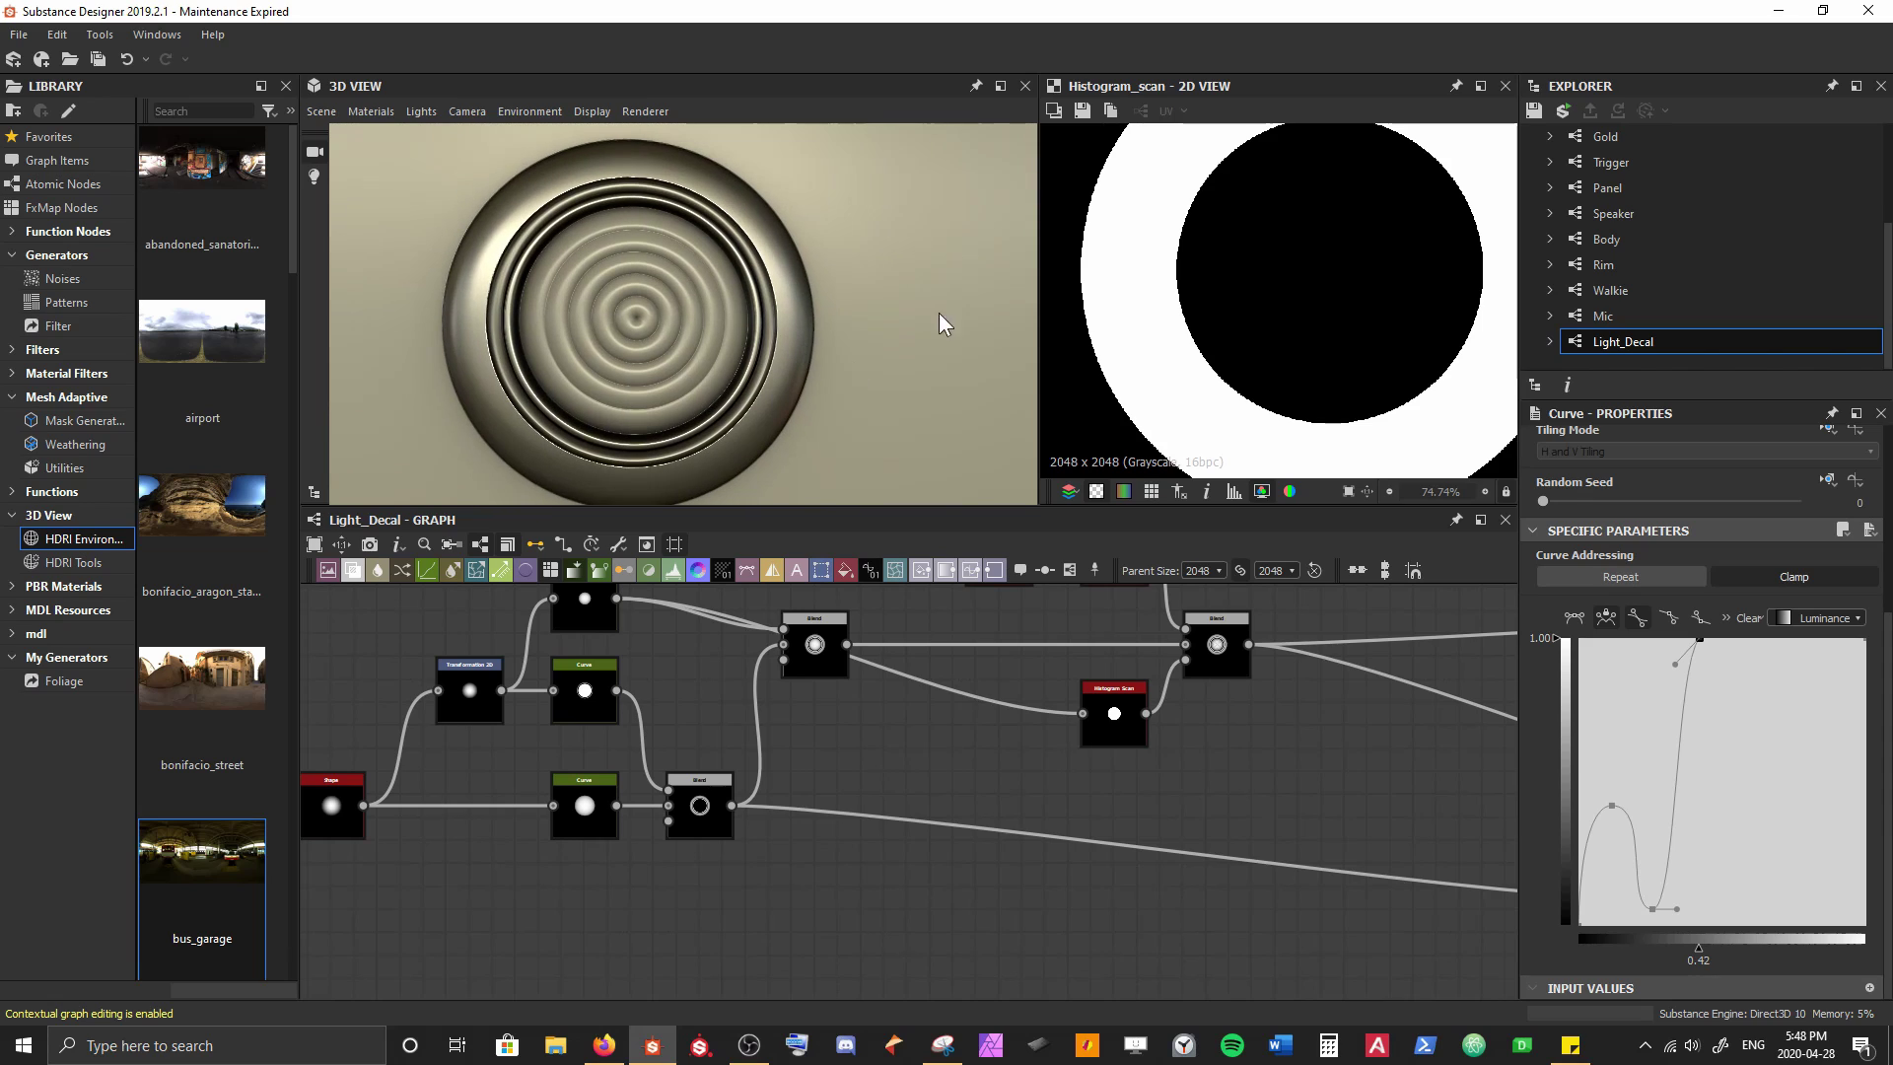
double_click(706, 797)
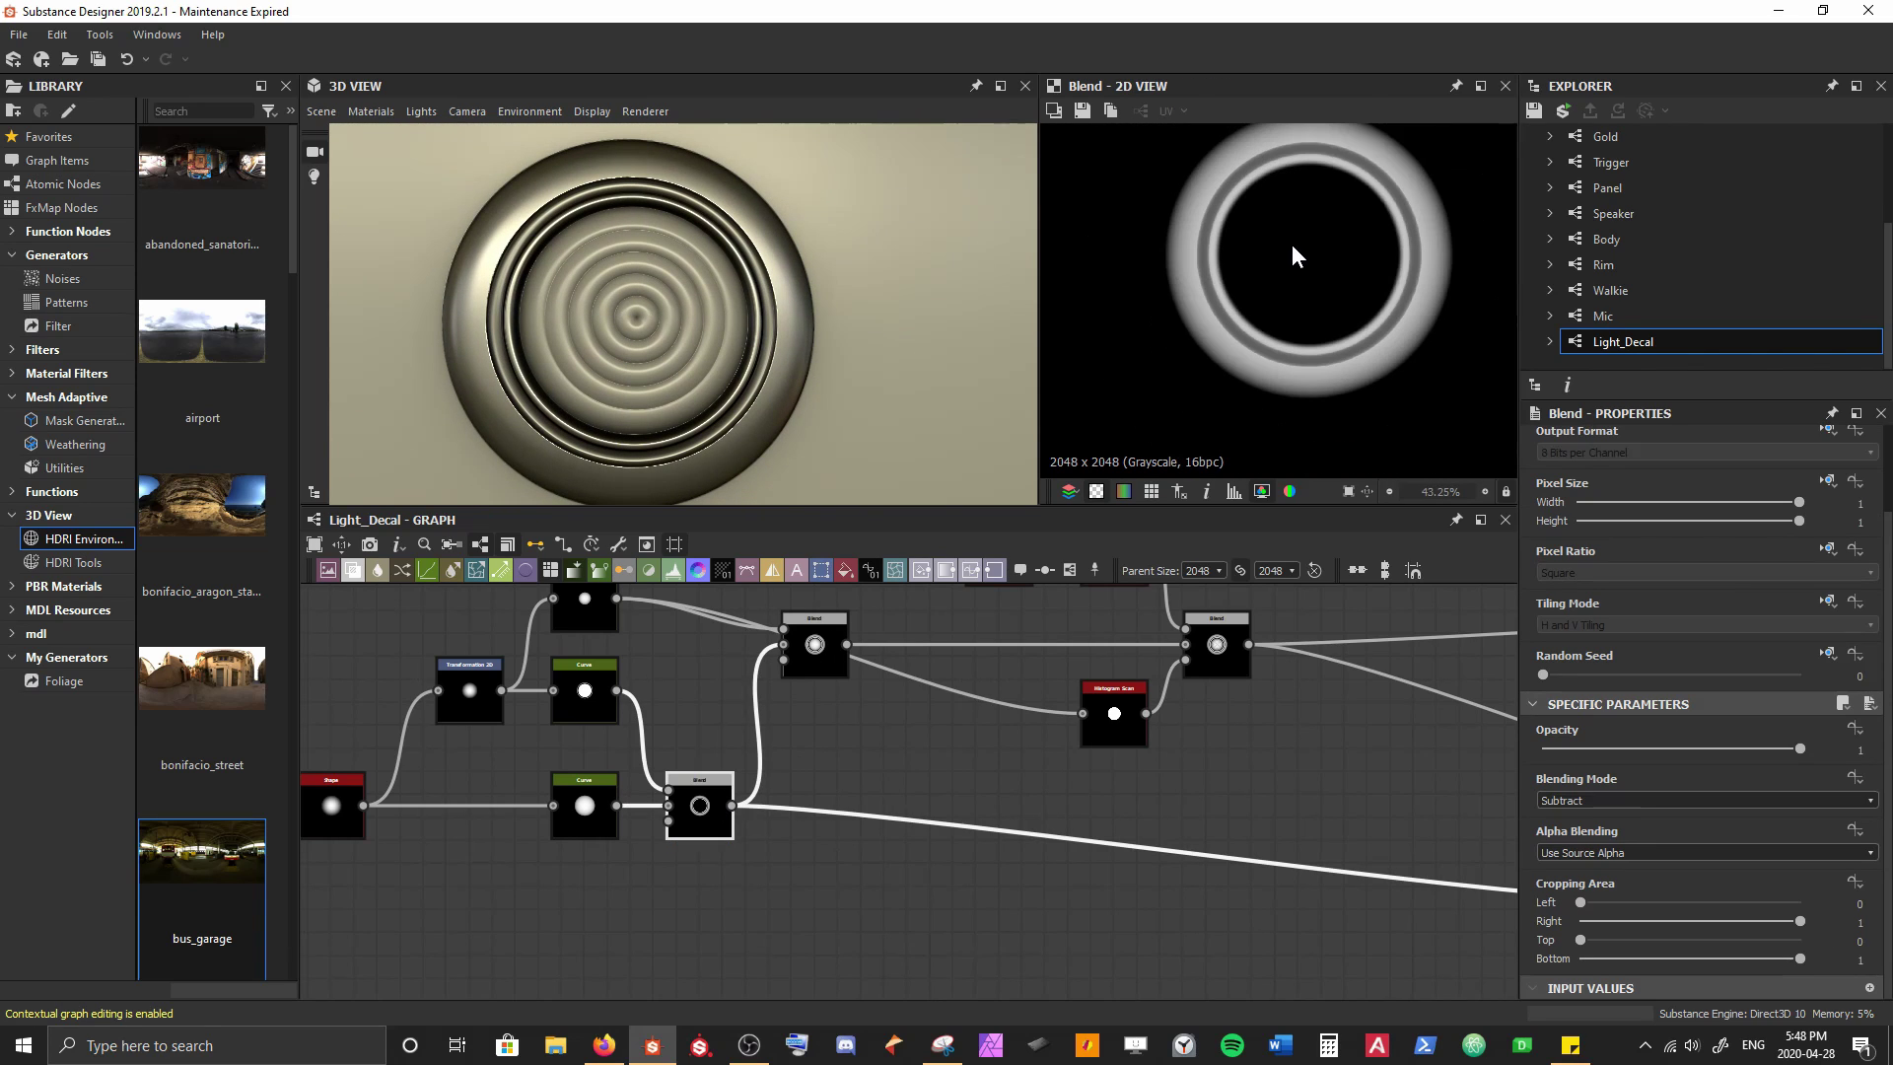
middle_drag(1244, 253, 1197, 294)
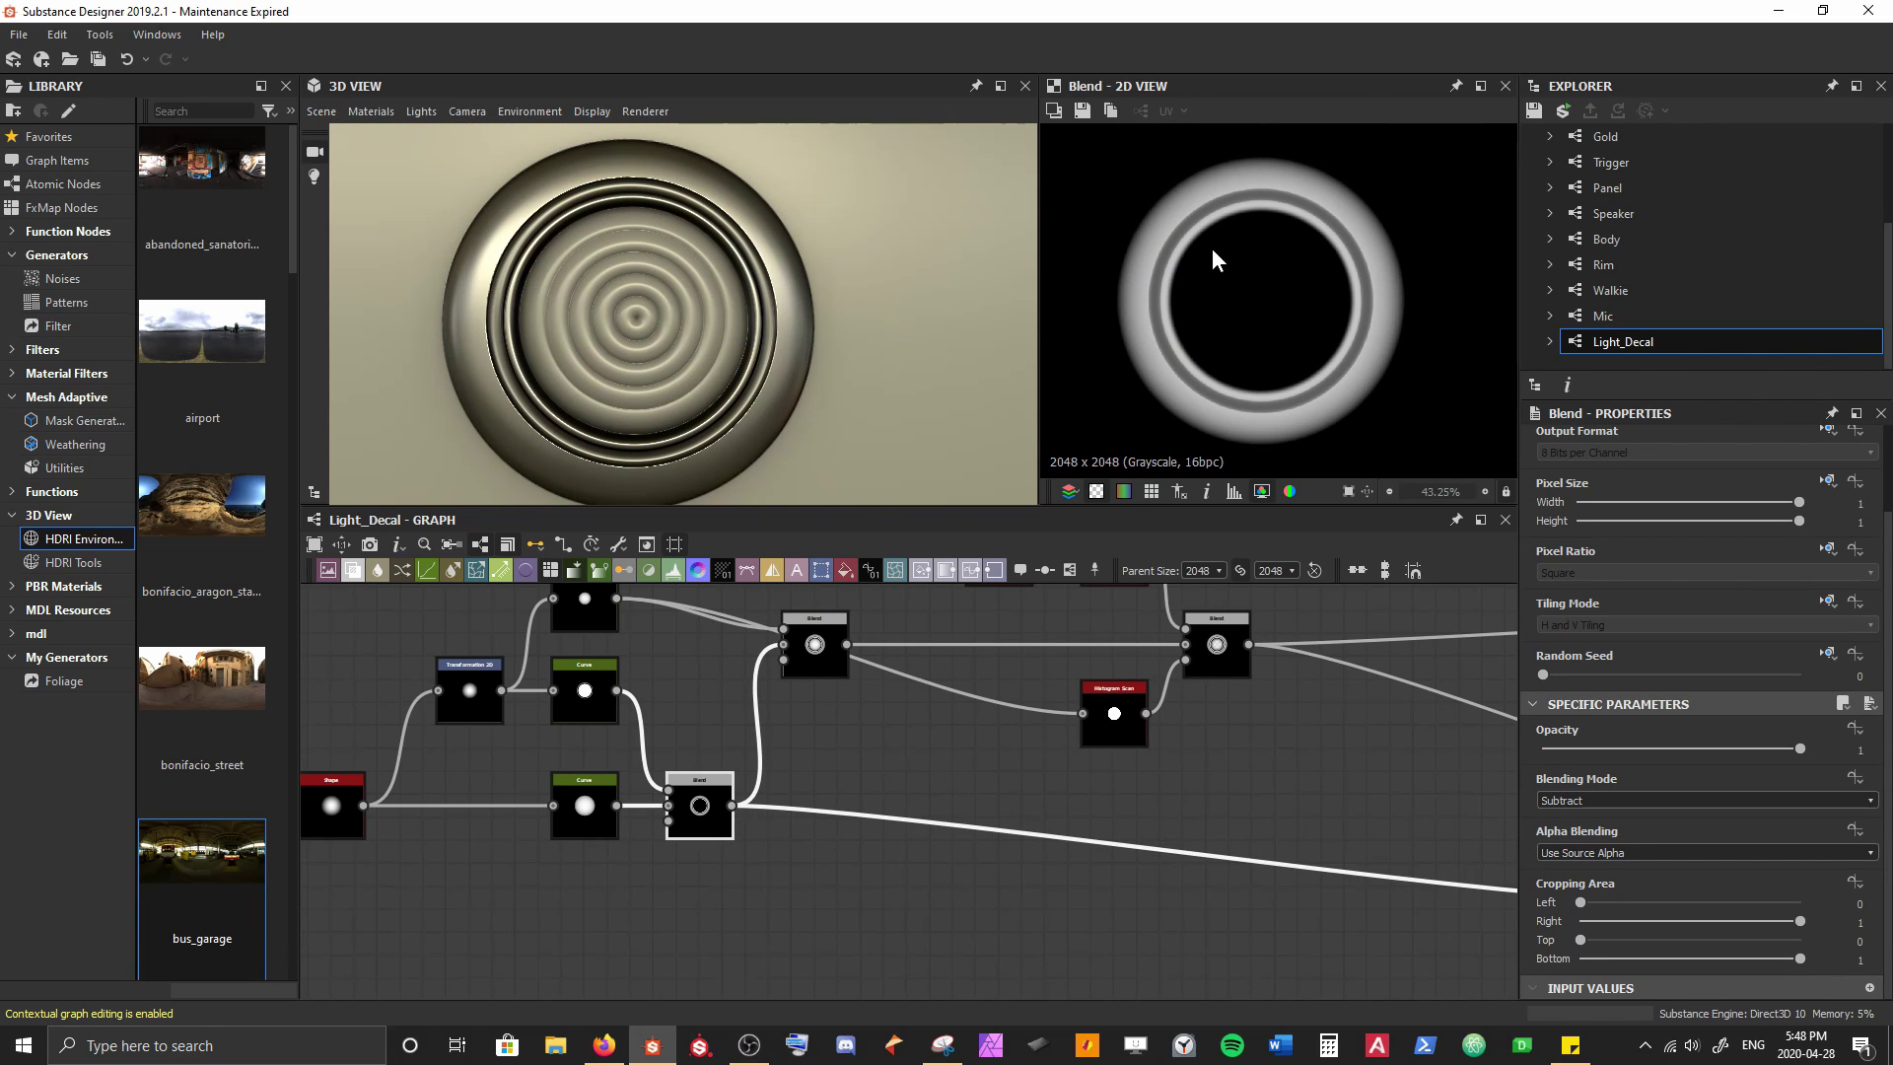
middle_drag(1046, 862, 390, 753)
middle_drag(1006, 822, 887, 812)
scroll(887, 810, down, 1)
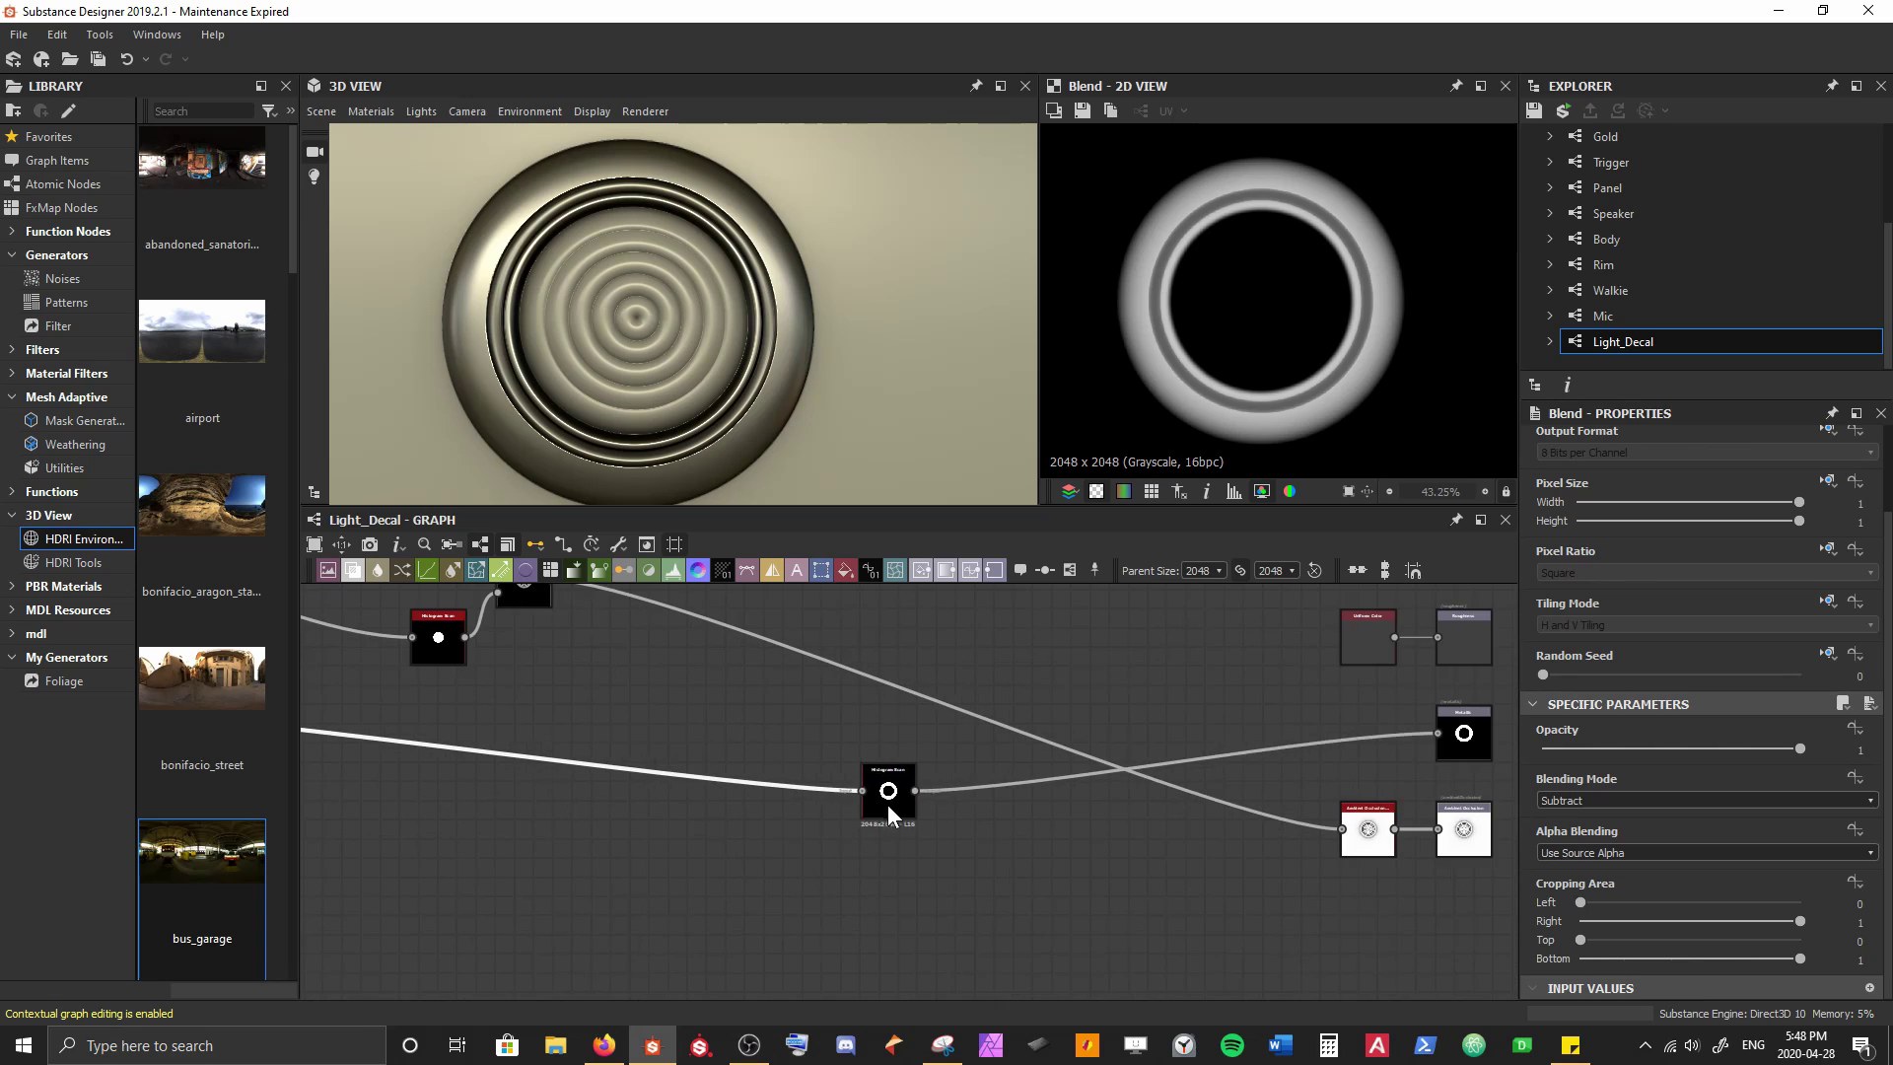
click(889, 817)
double_click(889, 818)
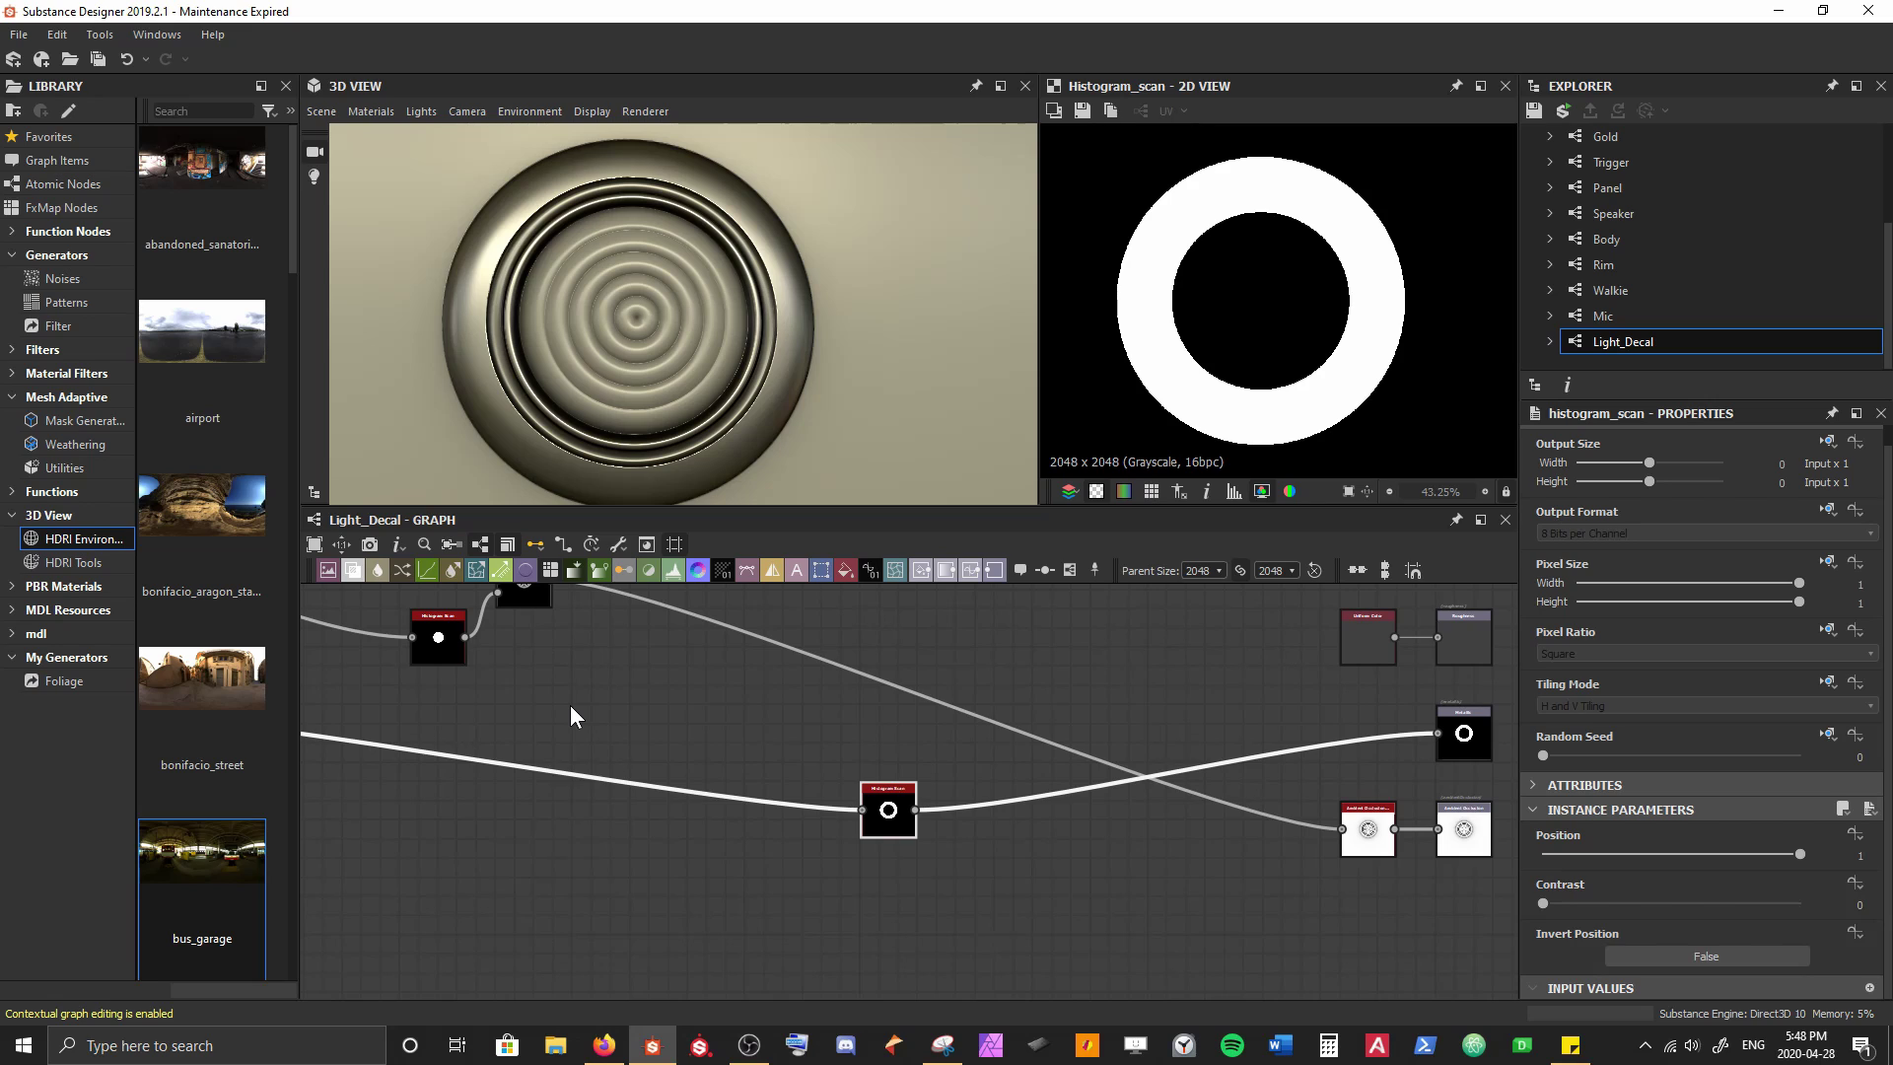
Place the ring's Histogram Scan node directly before the Metallic output
drag(887, 819, 1368, 741)
click(993, 827)
middle_drag(666, 813, 699, 865)
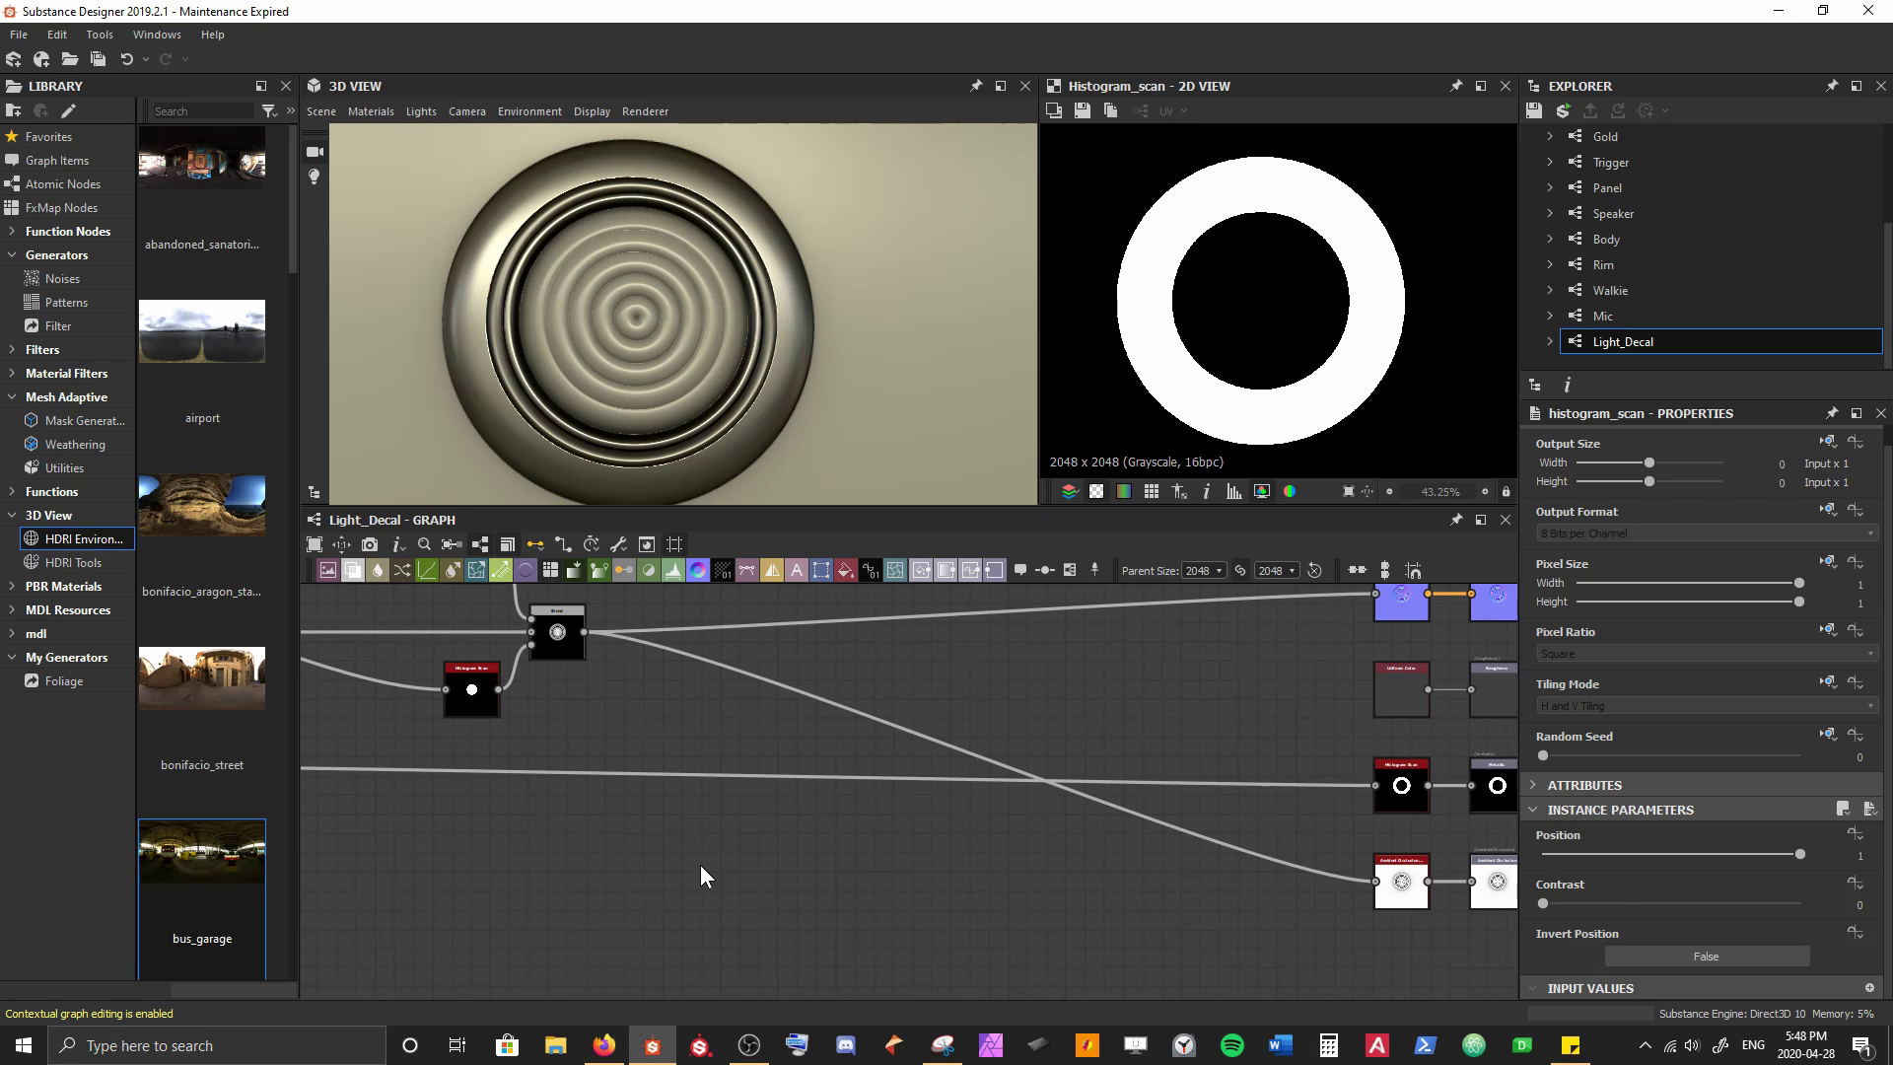
Add a new Uniform Color node in the empty graph area above the height nodes, level with the Base Color section
scroll(962, 751, down, 2)
middle_drag(992, 618, 891, 819)
scroll(891, 820, up, 1)
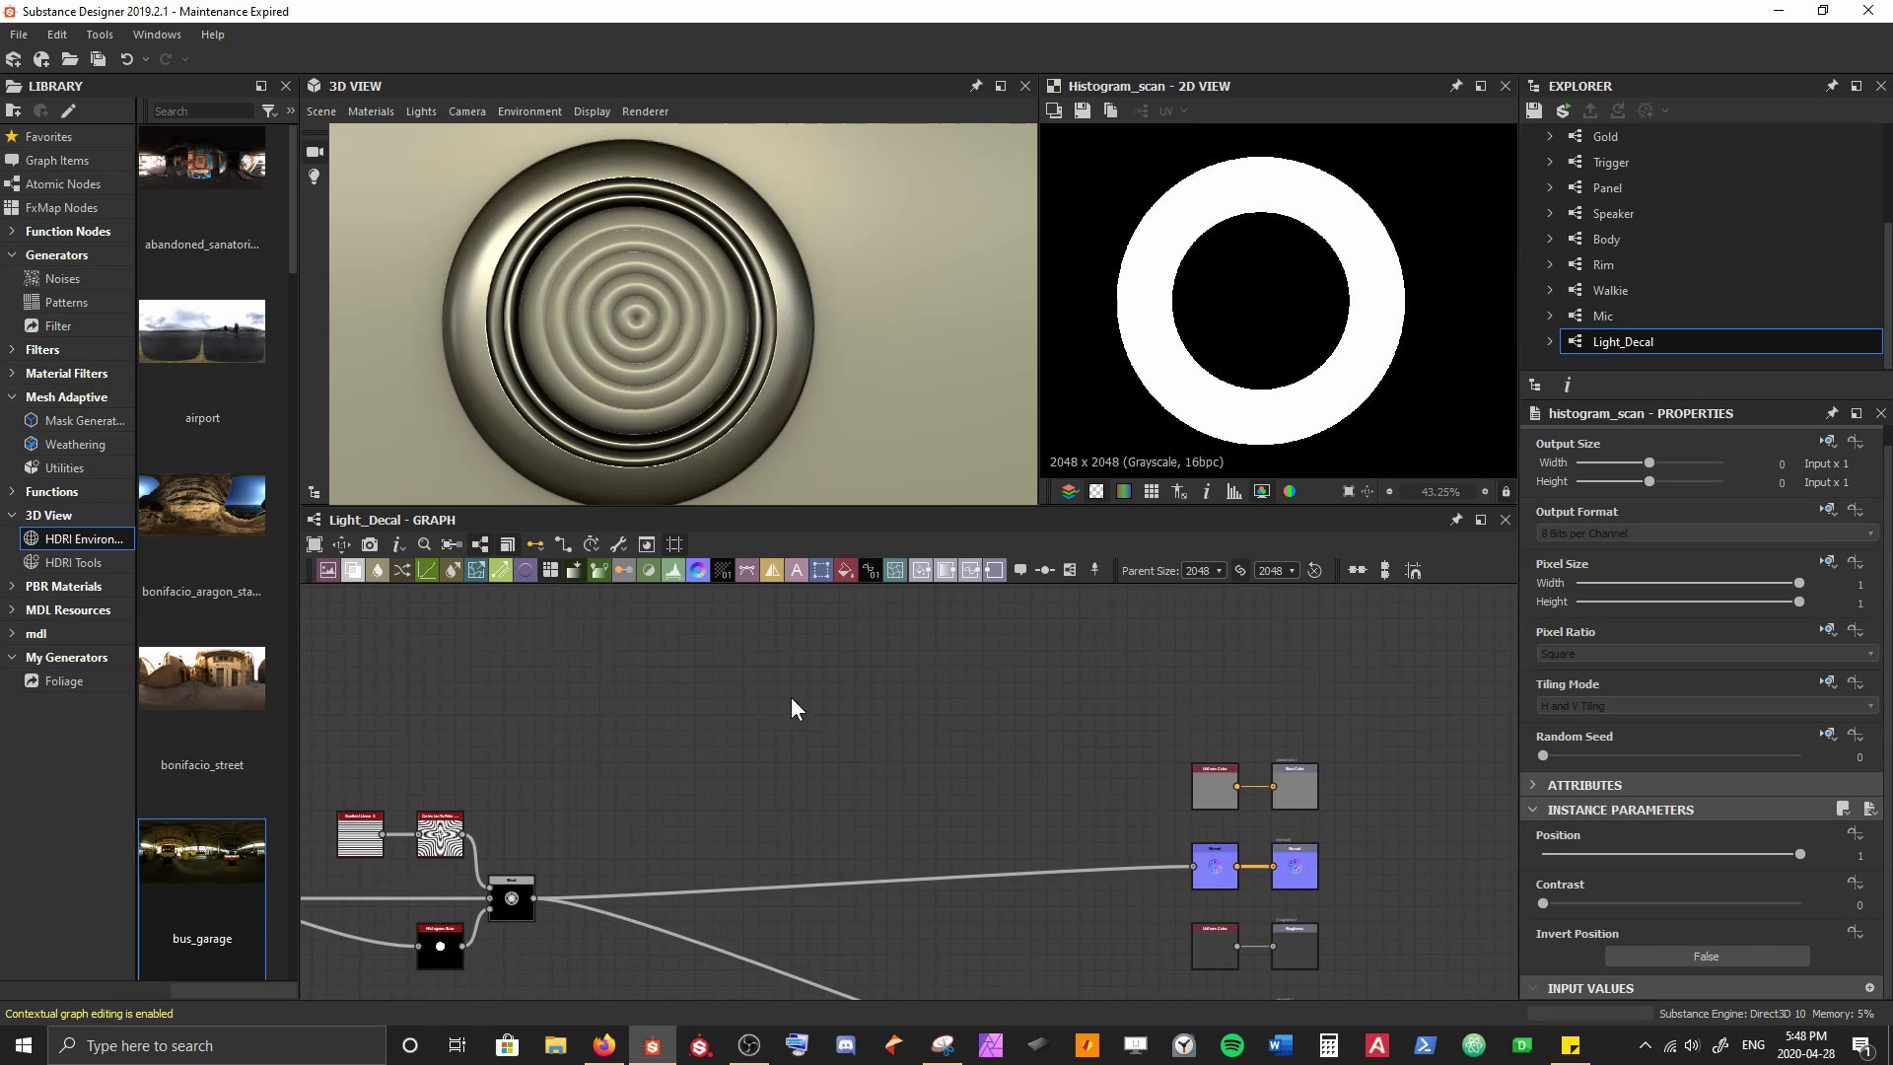
middle_drag(791, 696, 723, 735)
scroll(723, 735, up, 1)
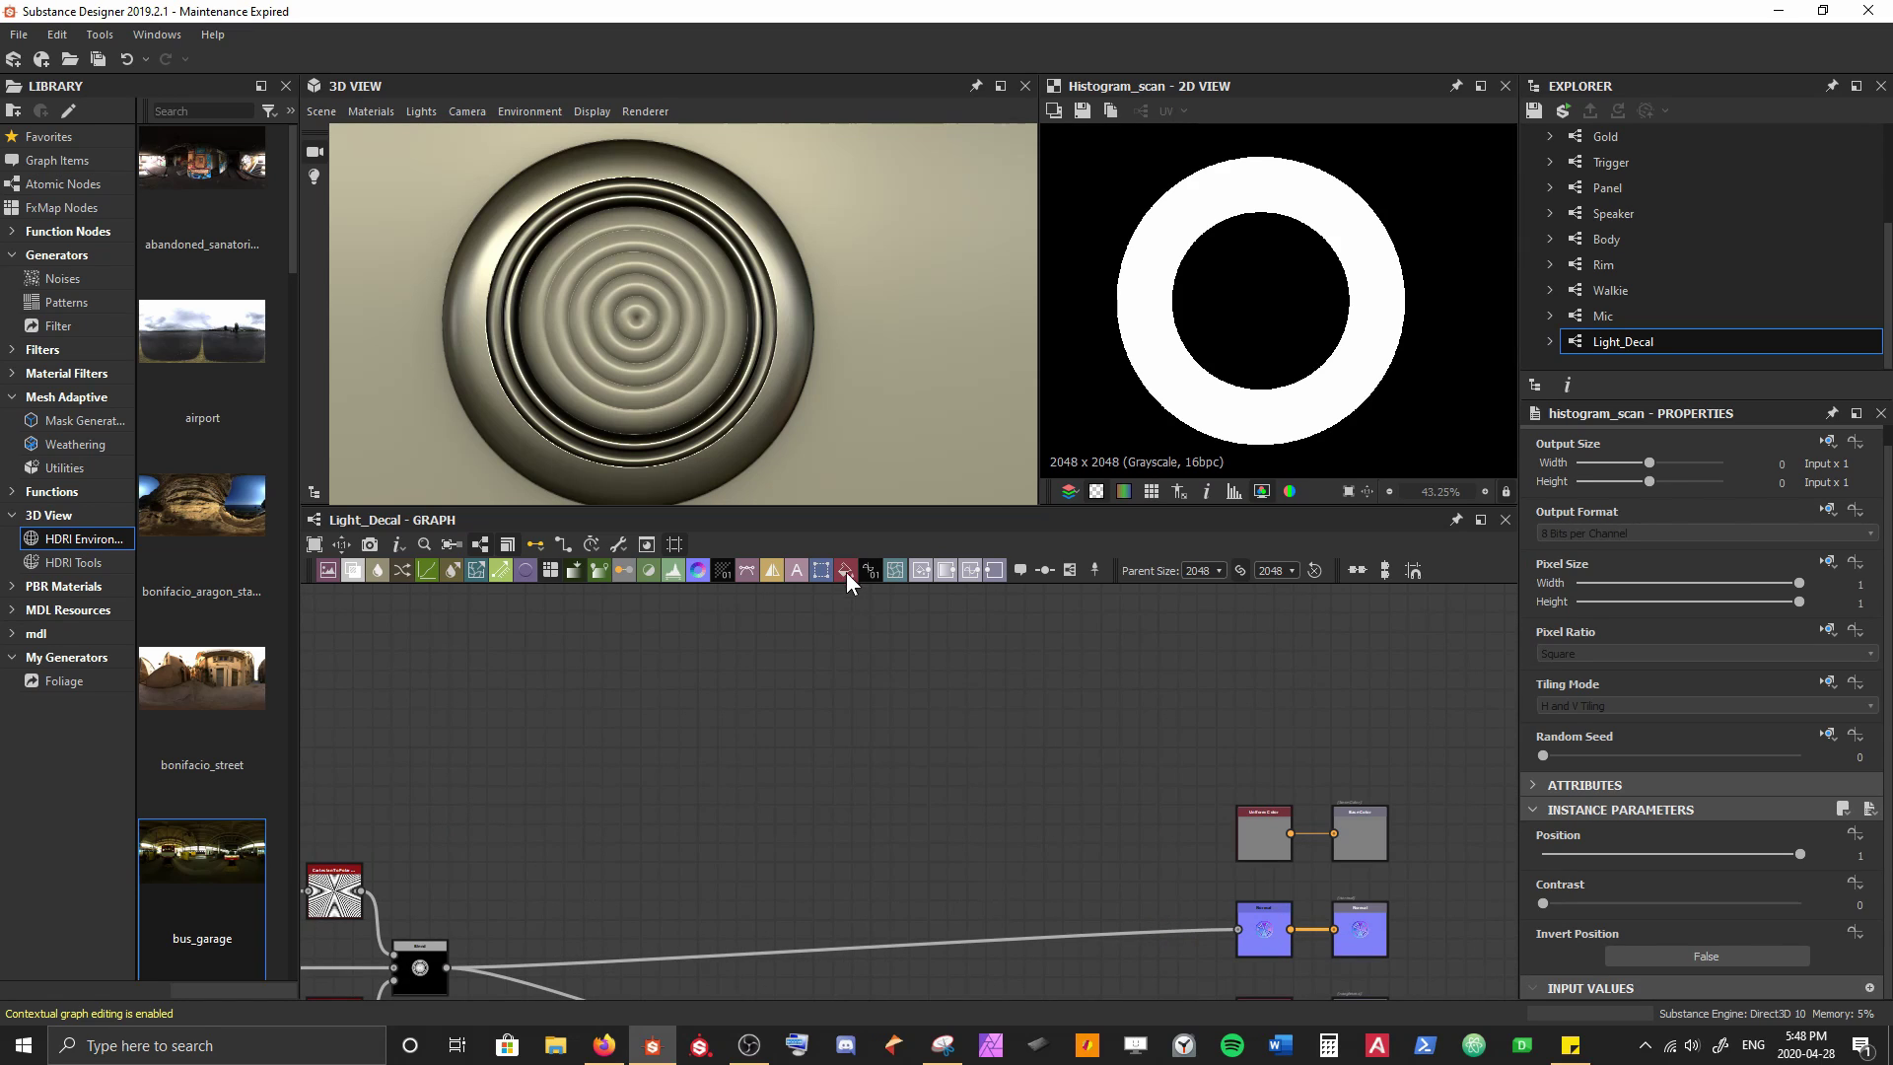
drag(761, 685, 759, 680)
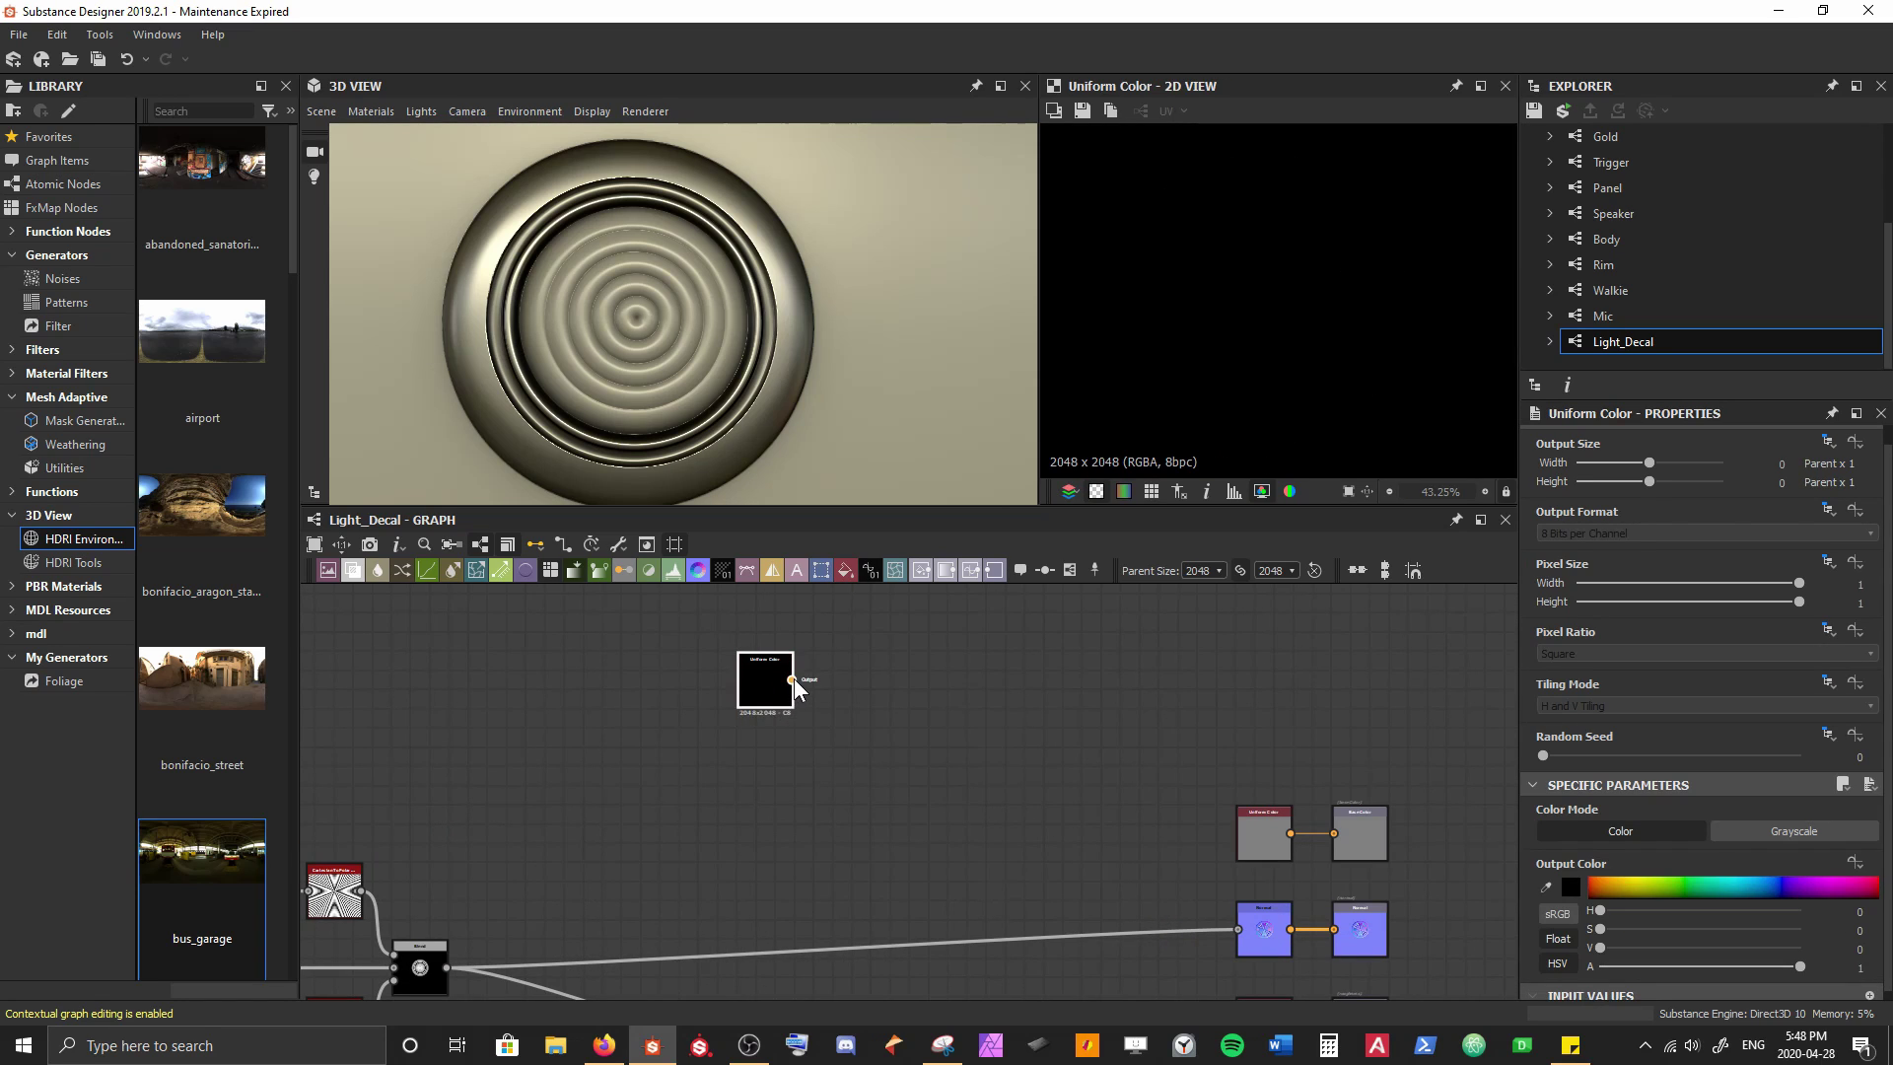
Set the new Uniform Color node's Output Size to Absolute, 16 px wide and 16 px high
click(1827, 442)
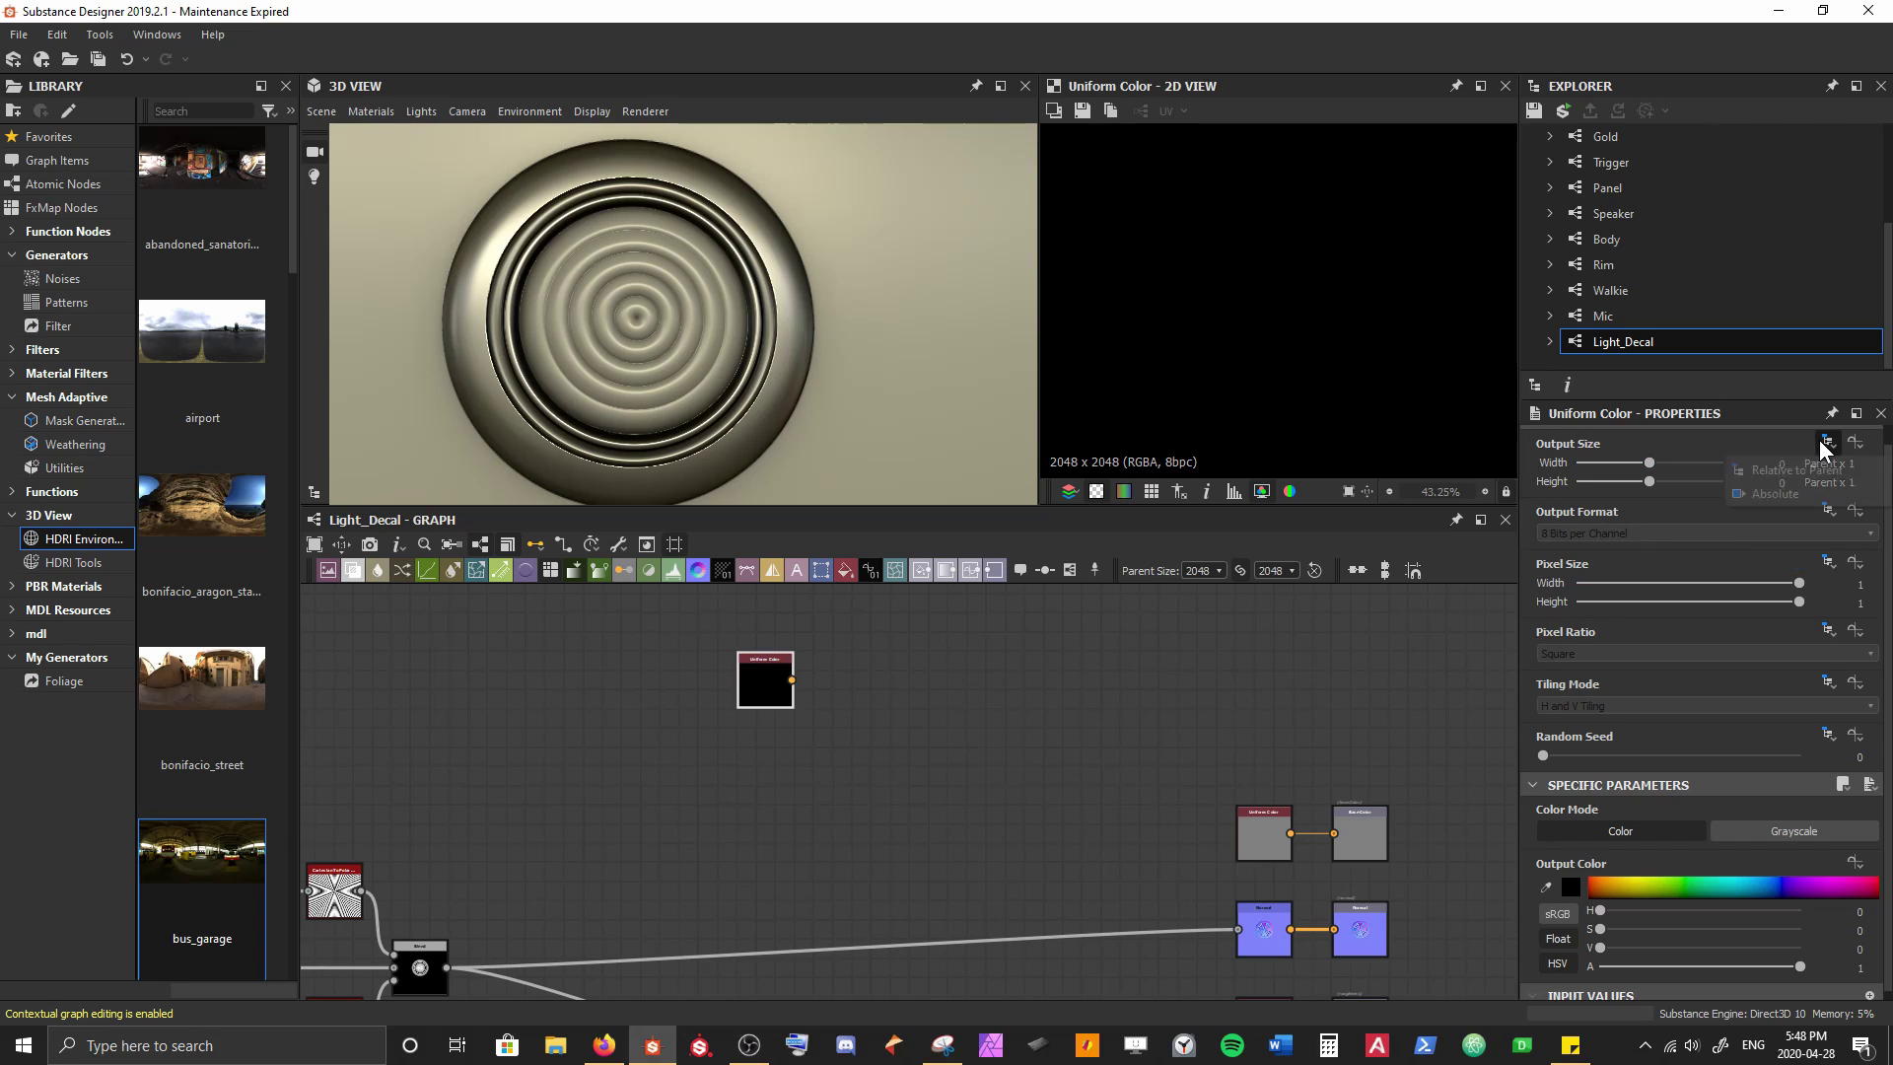
click(1764, 493)
drag(1660, 465, 1667, 460)
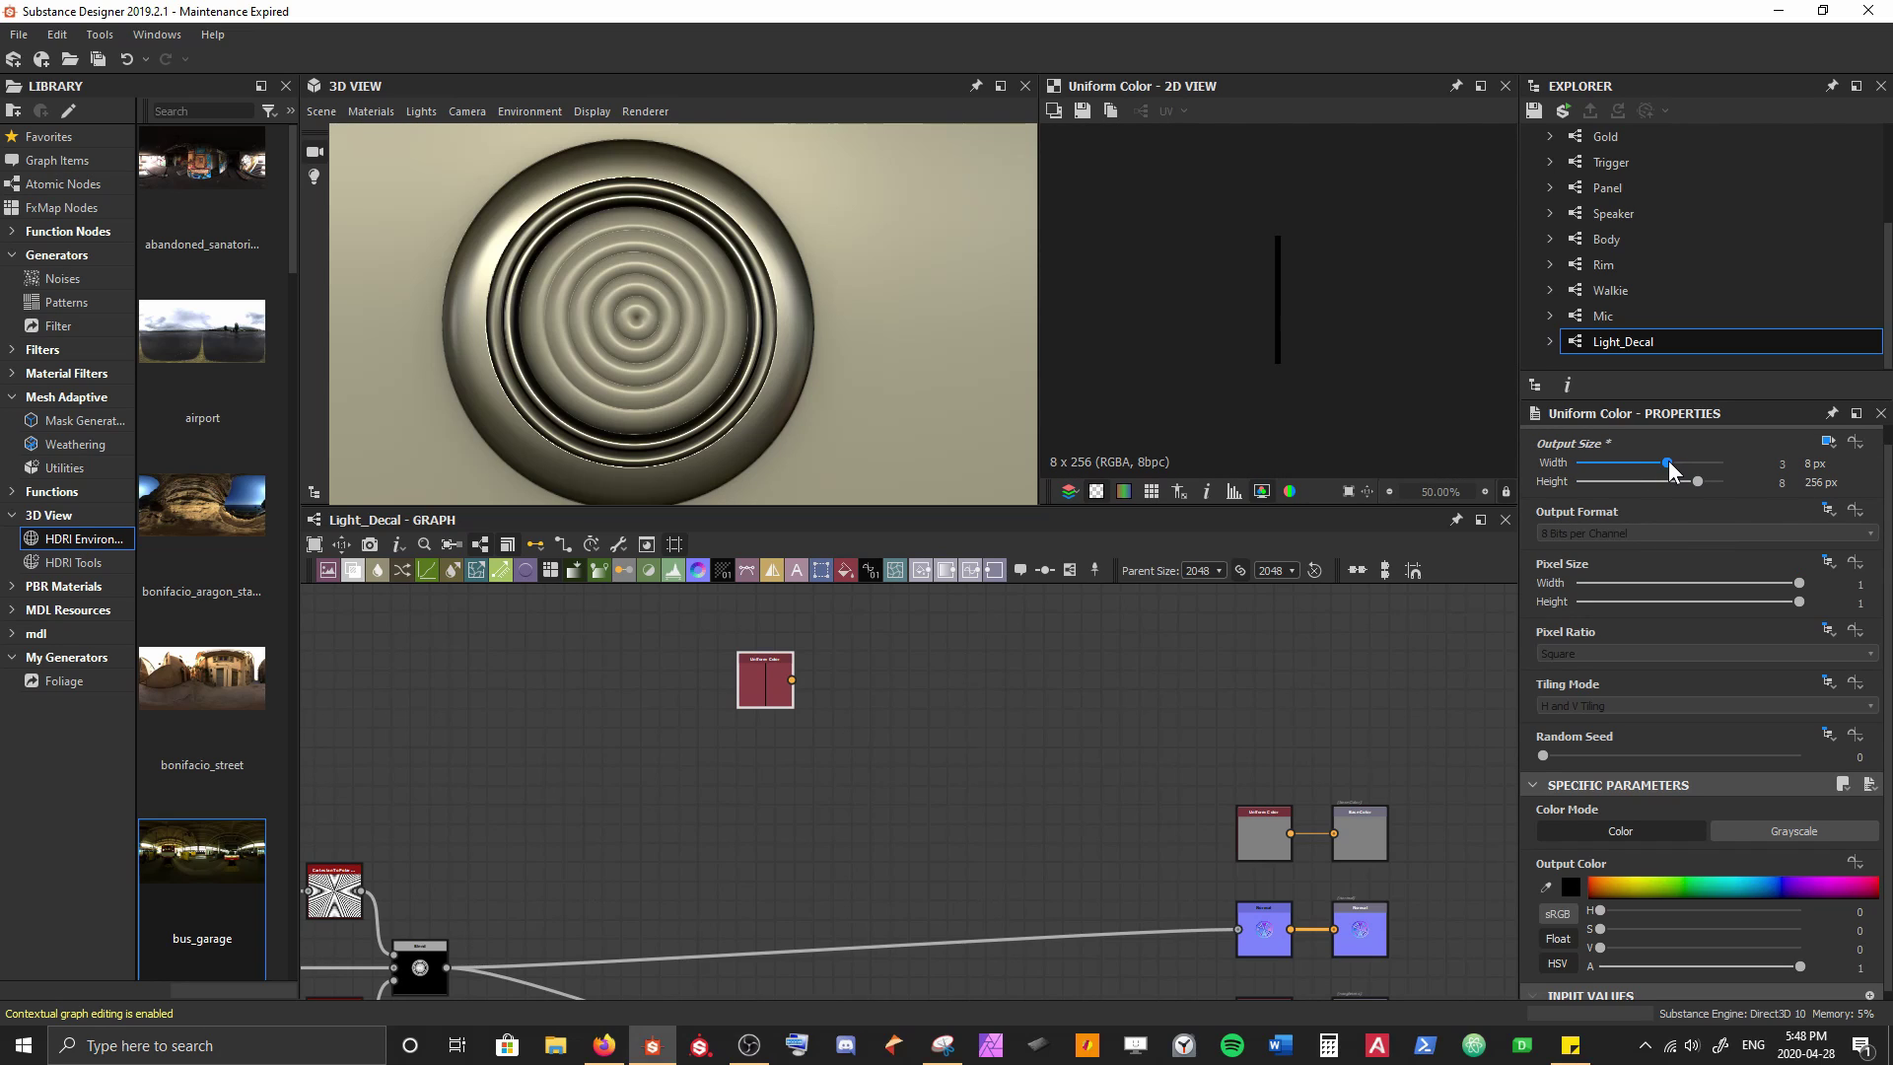
click(1678, 481)
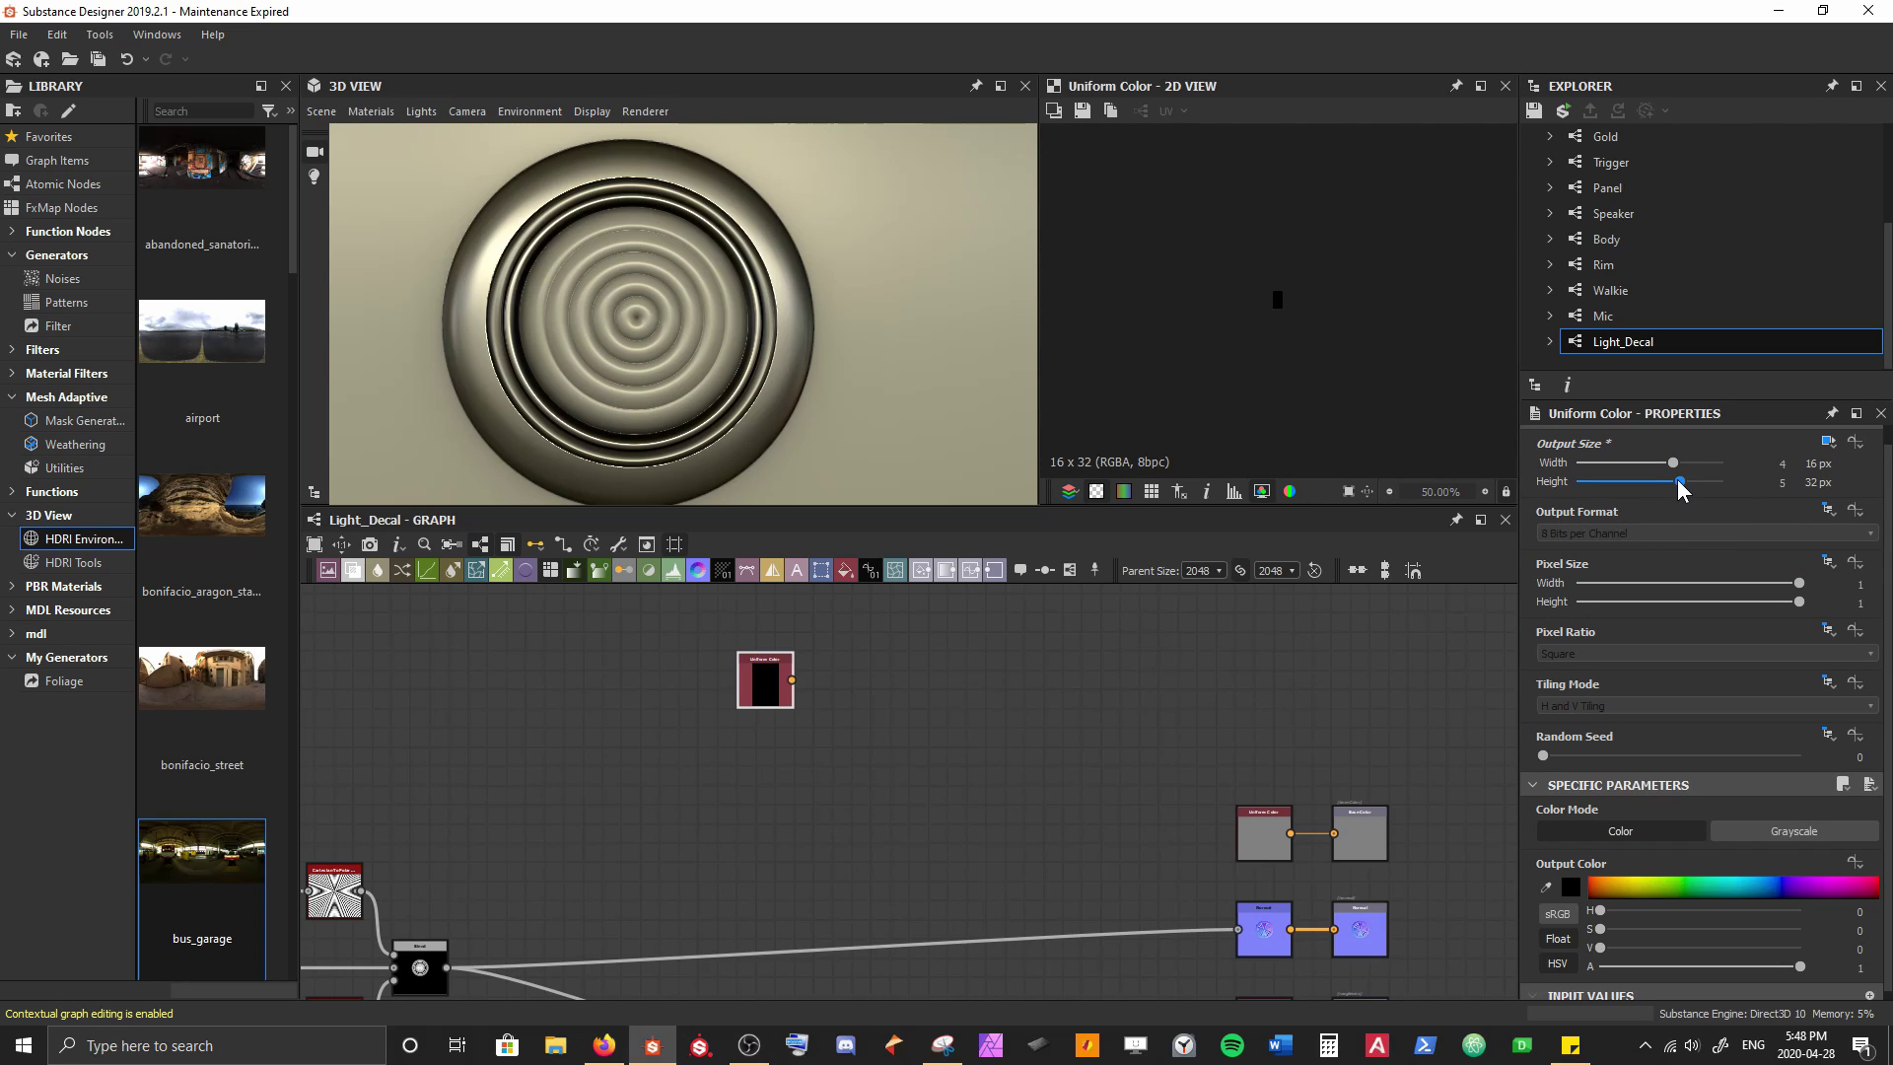
drag(1679, 481, 1672, 481)
middle_drag(887, 690, 737, 651)
scroll(725, 650, up, 2)
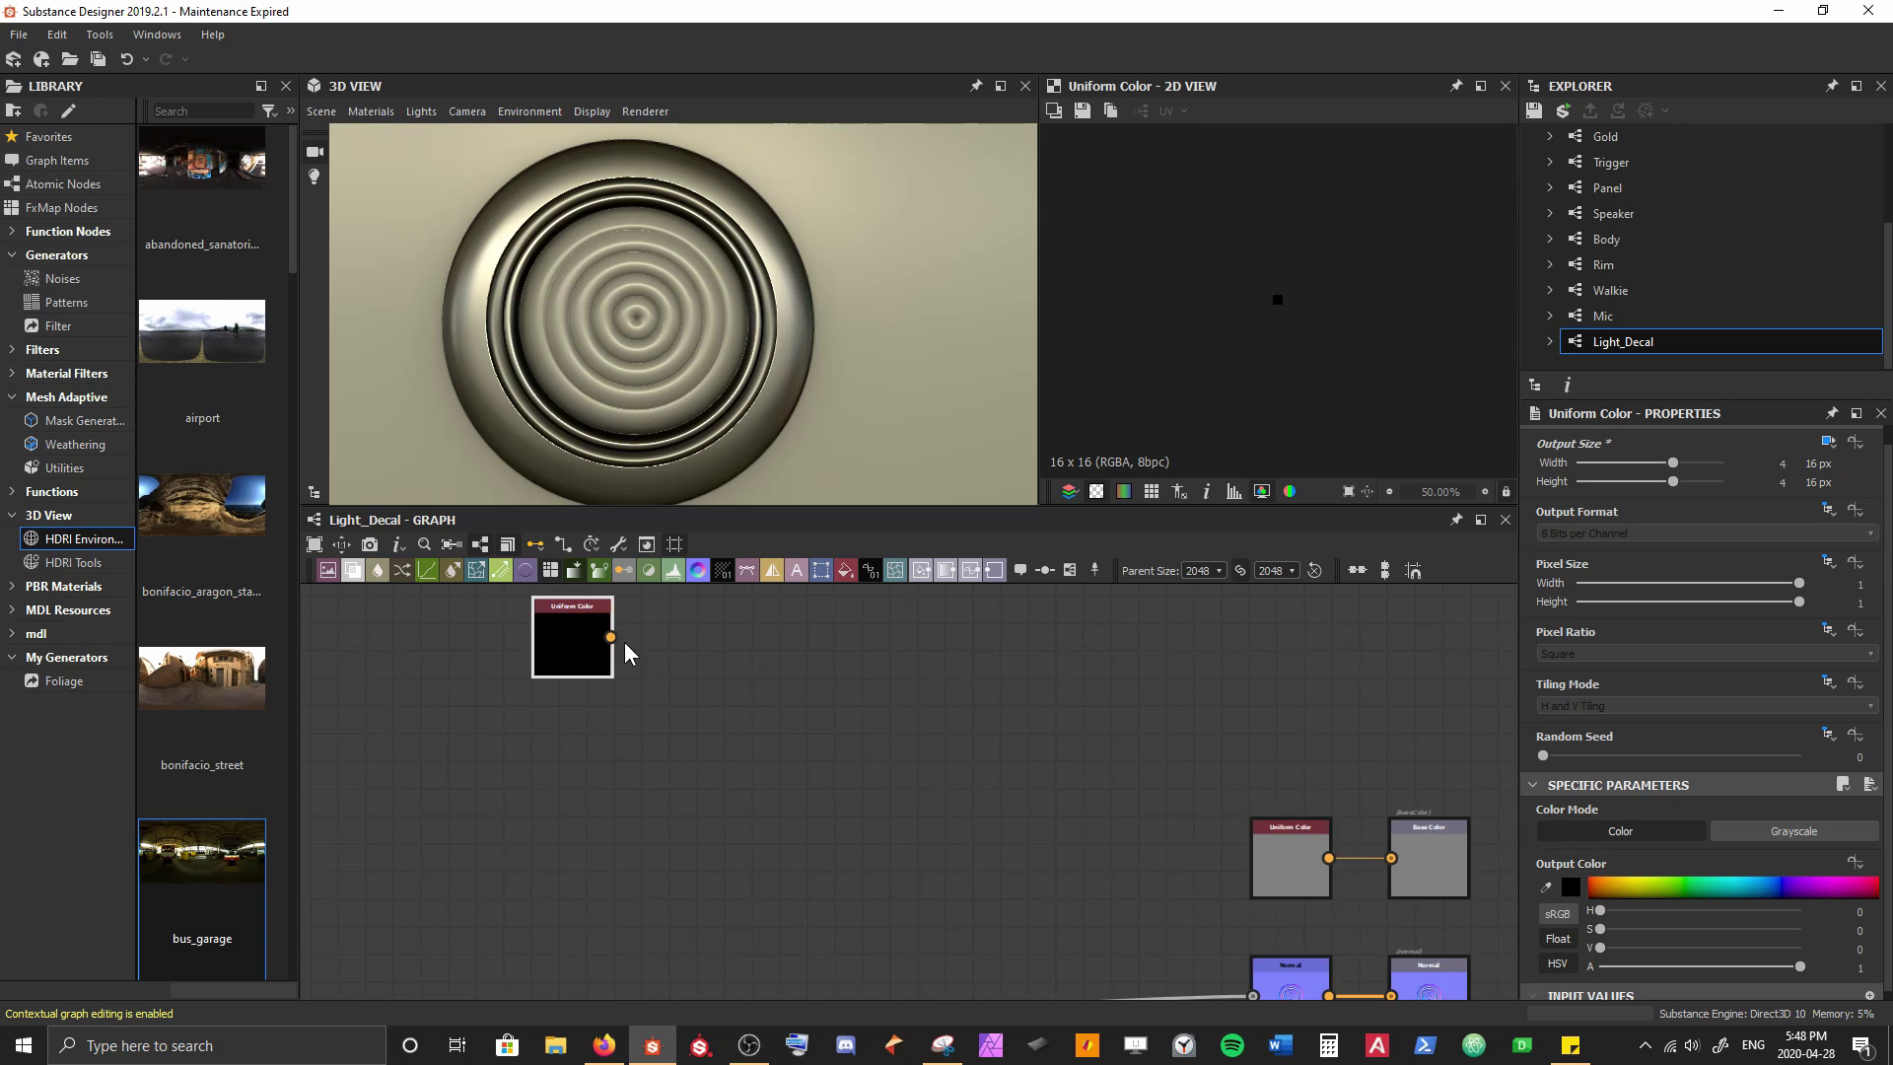
Replace the gray Uniform Color feeding the Base Color output with the new 16 px black Uniform Color node
drag(586, 646, 999, 811)
middle_drag(1109, 790, 667, 688)
click(850, 749)
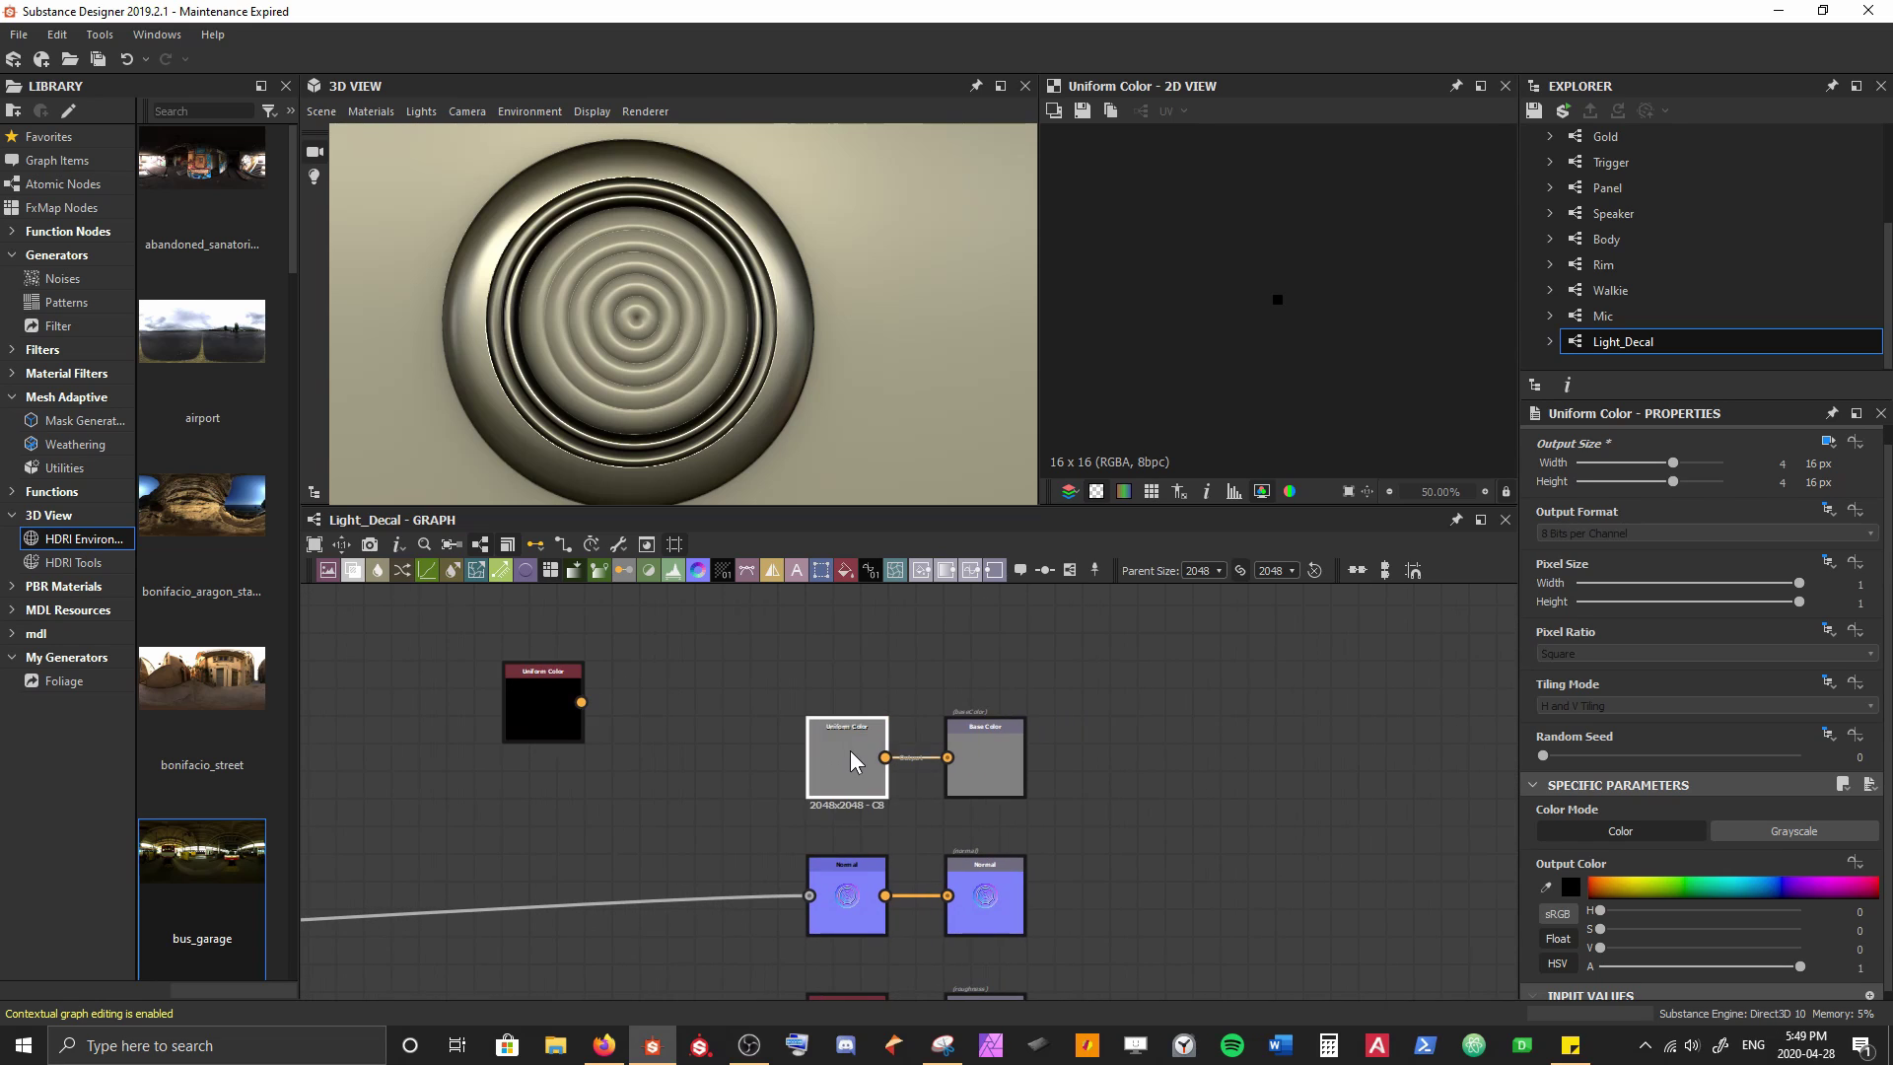
key(Delete)
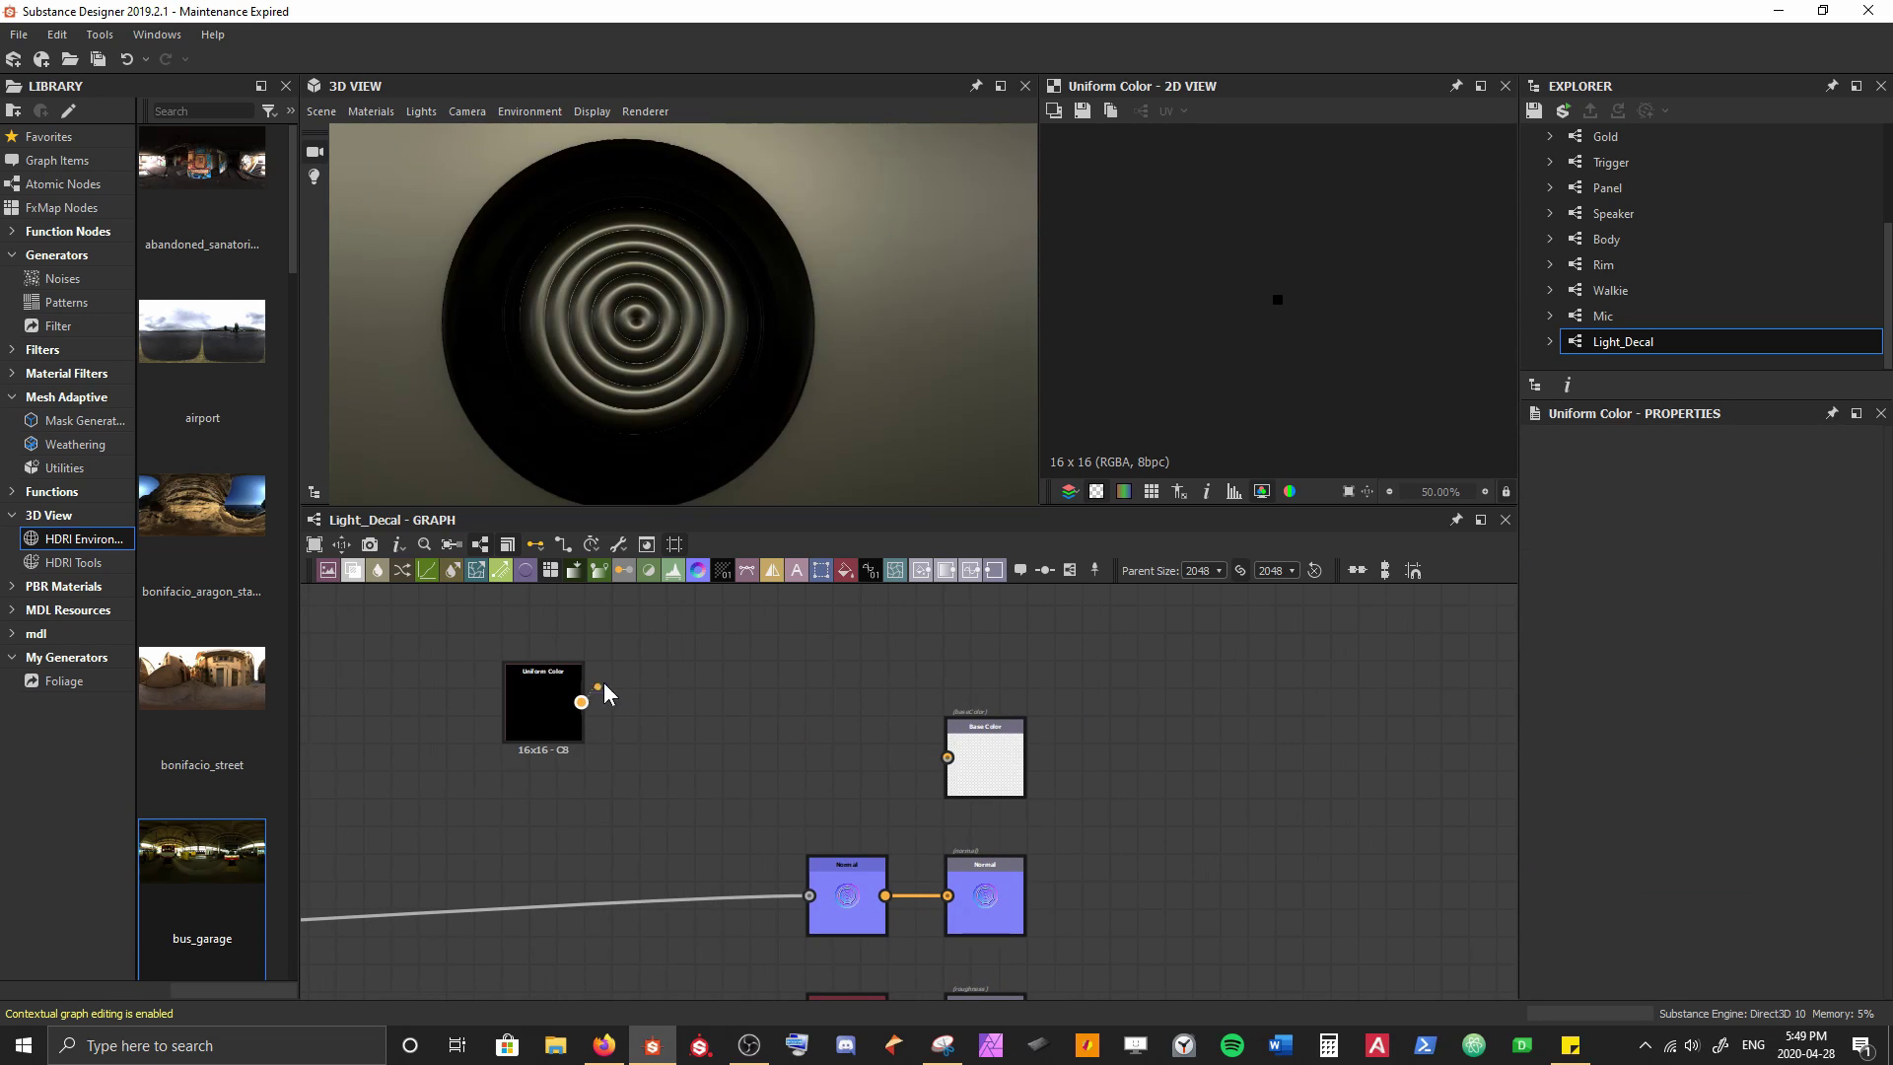
drag(582, 700, 949, 758)
middle_drag(549, 729, 652, 767)
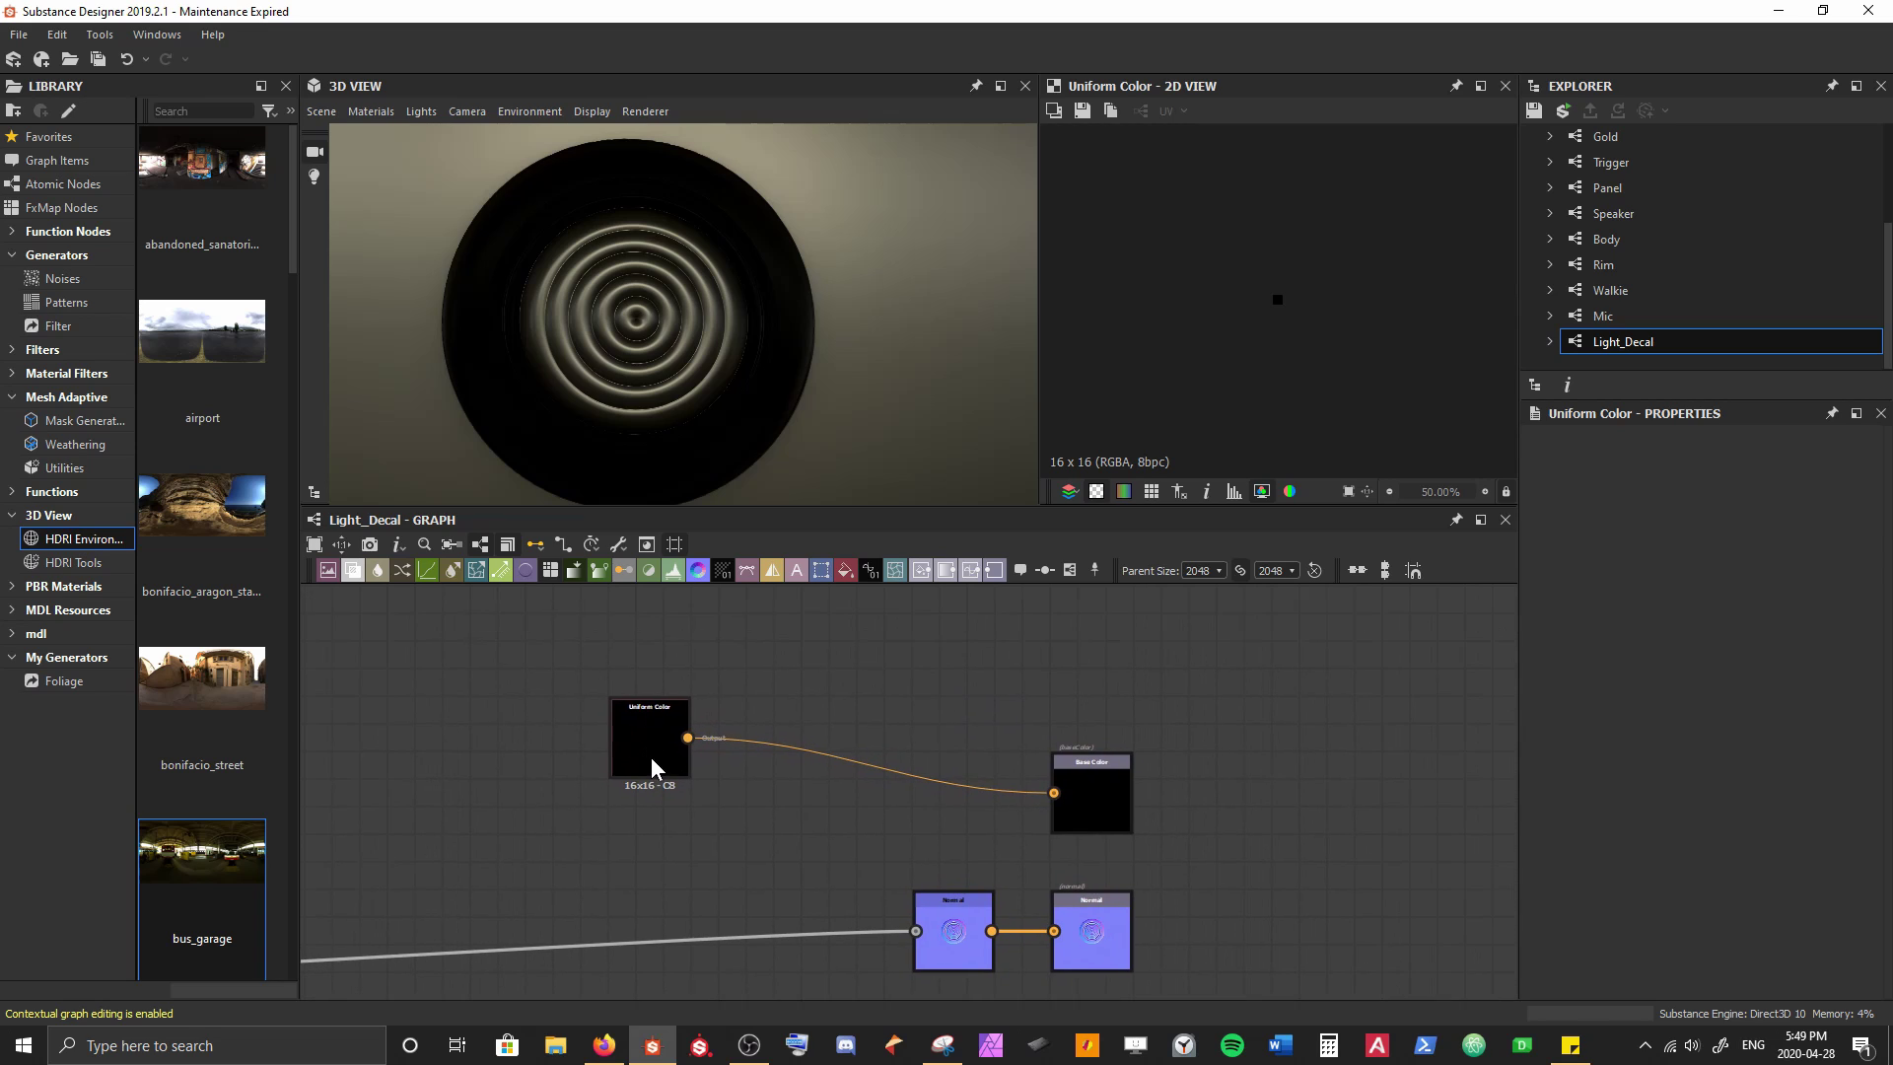
Set the new Uniform Color node's output color to red #ffa00f0f and place the node farther from the Base Color output
click(652, 768)
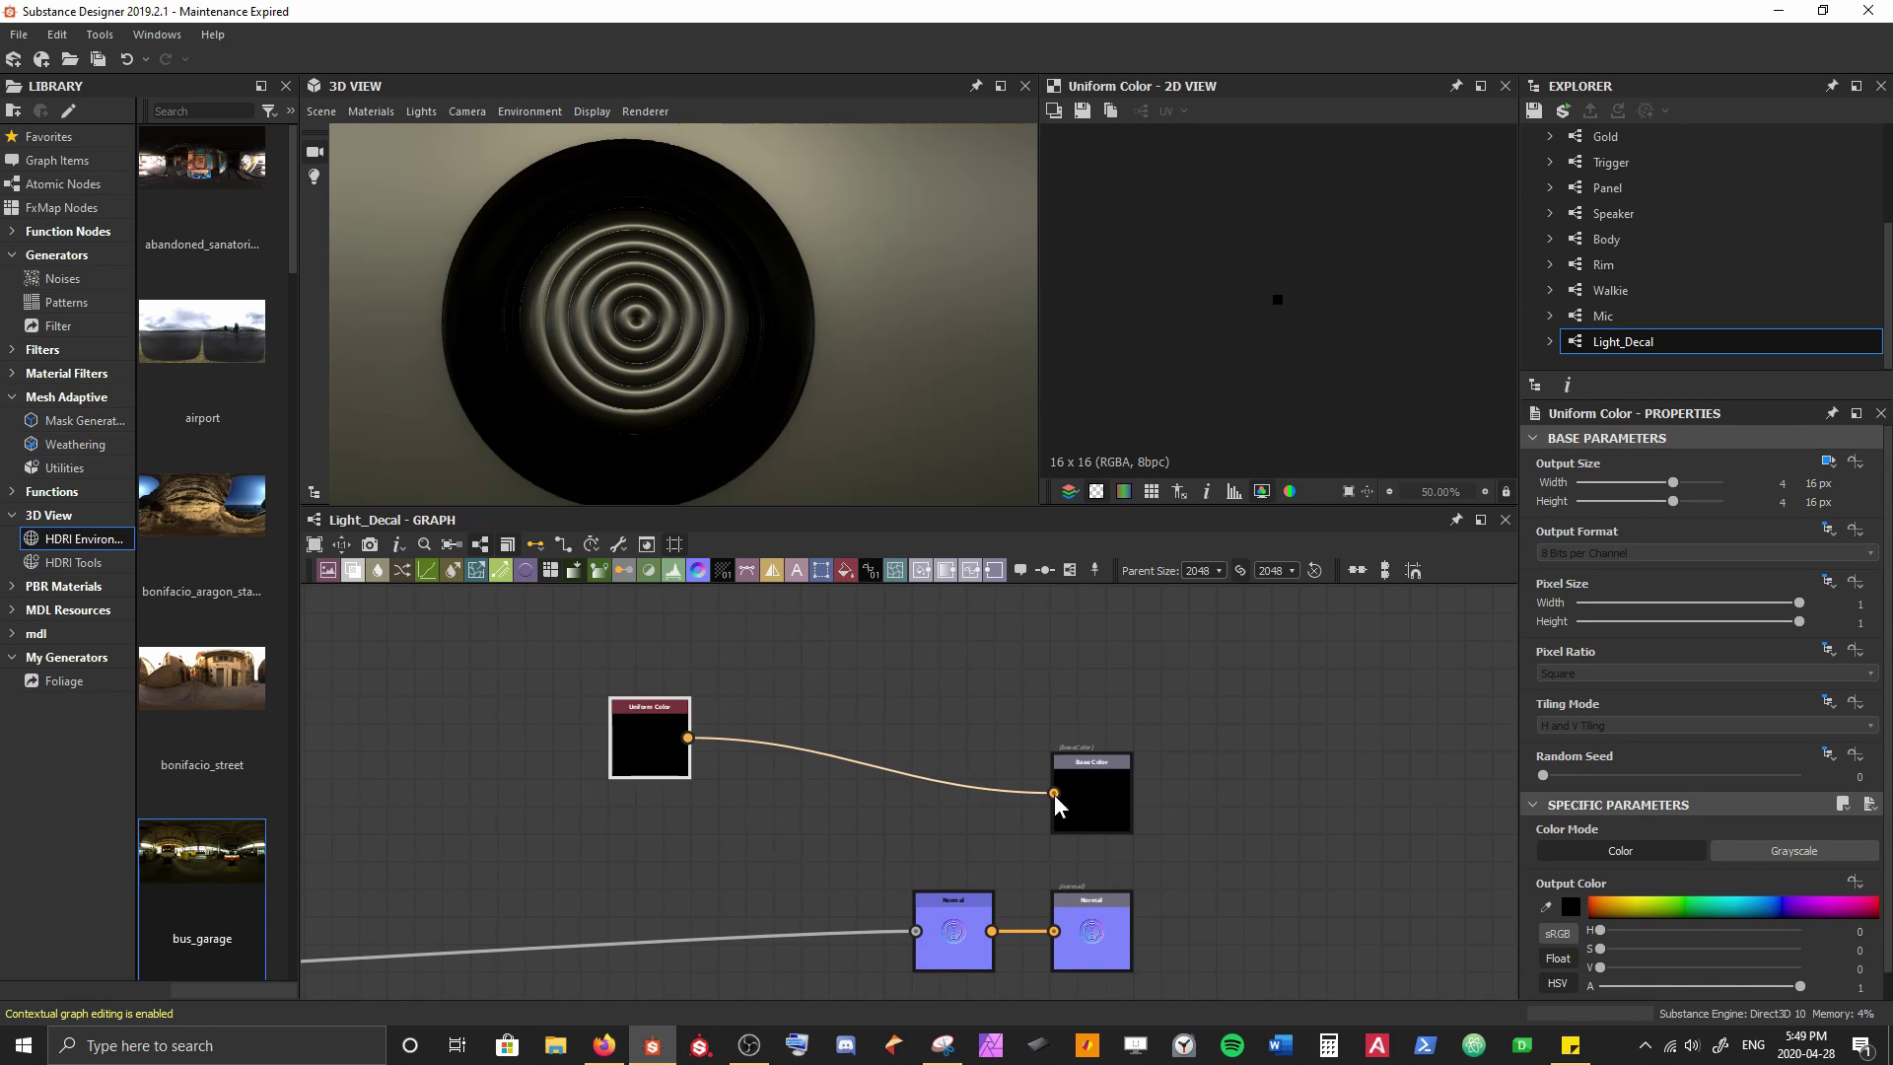
click(1570, 904)
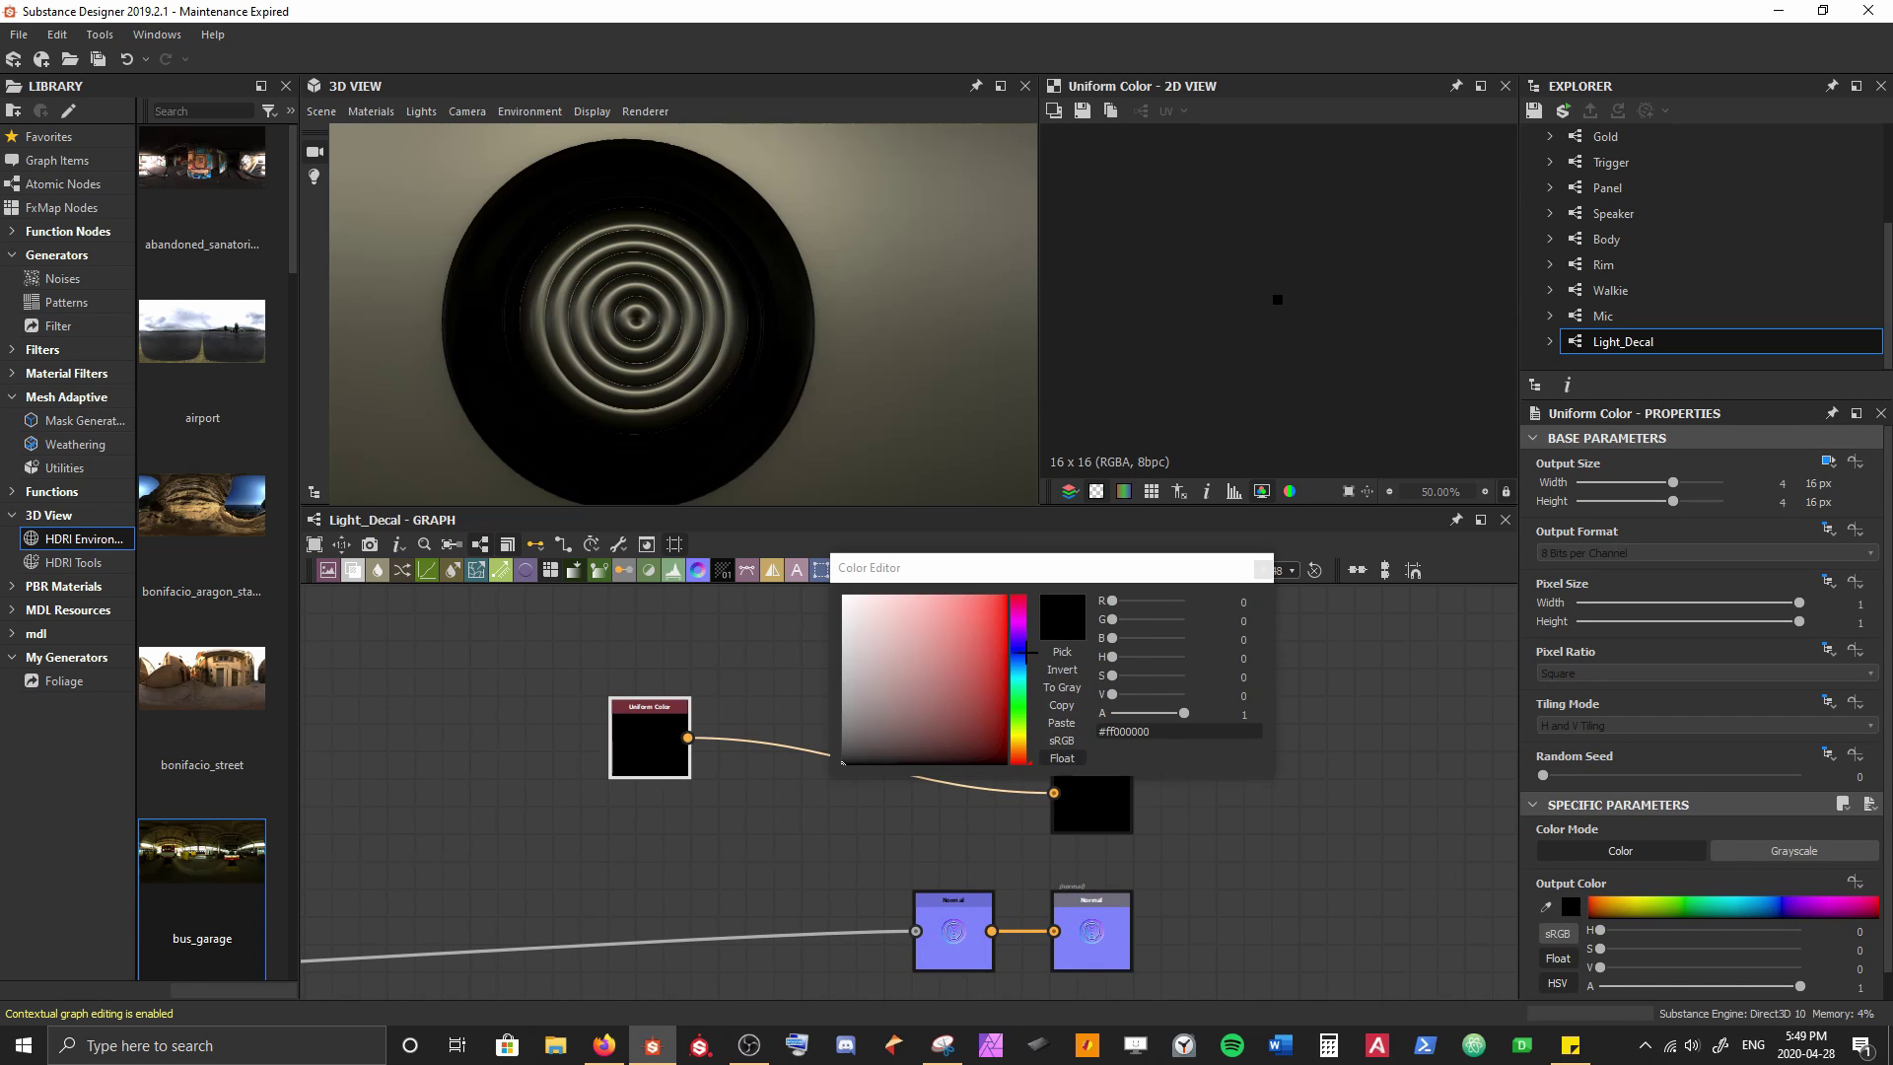
click(1000, 727)
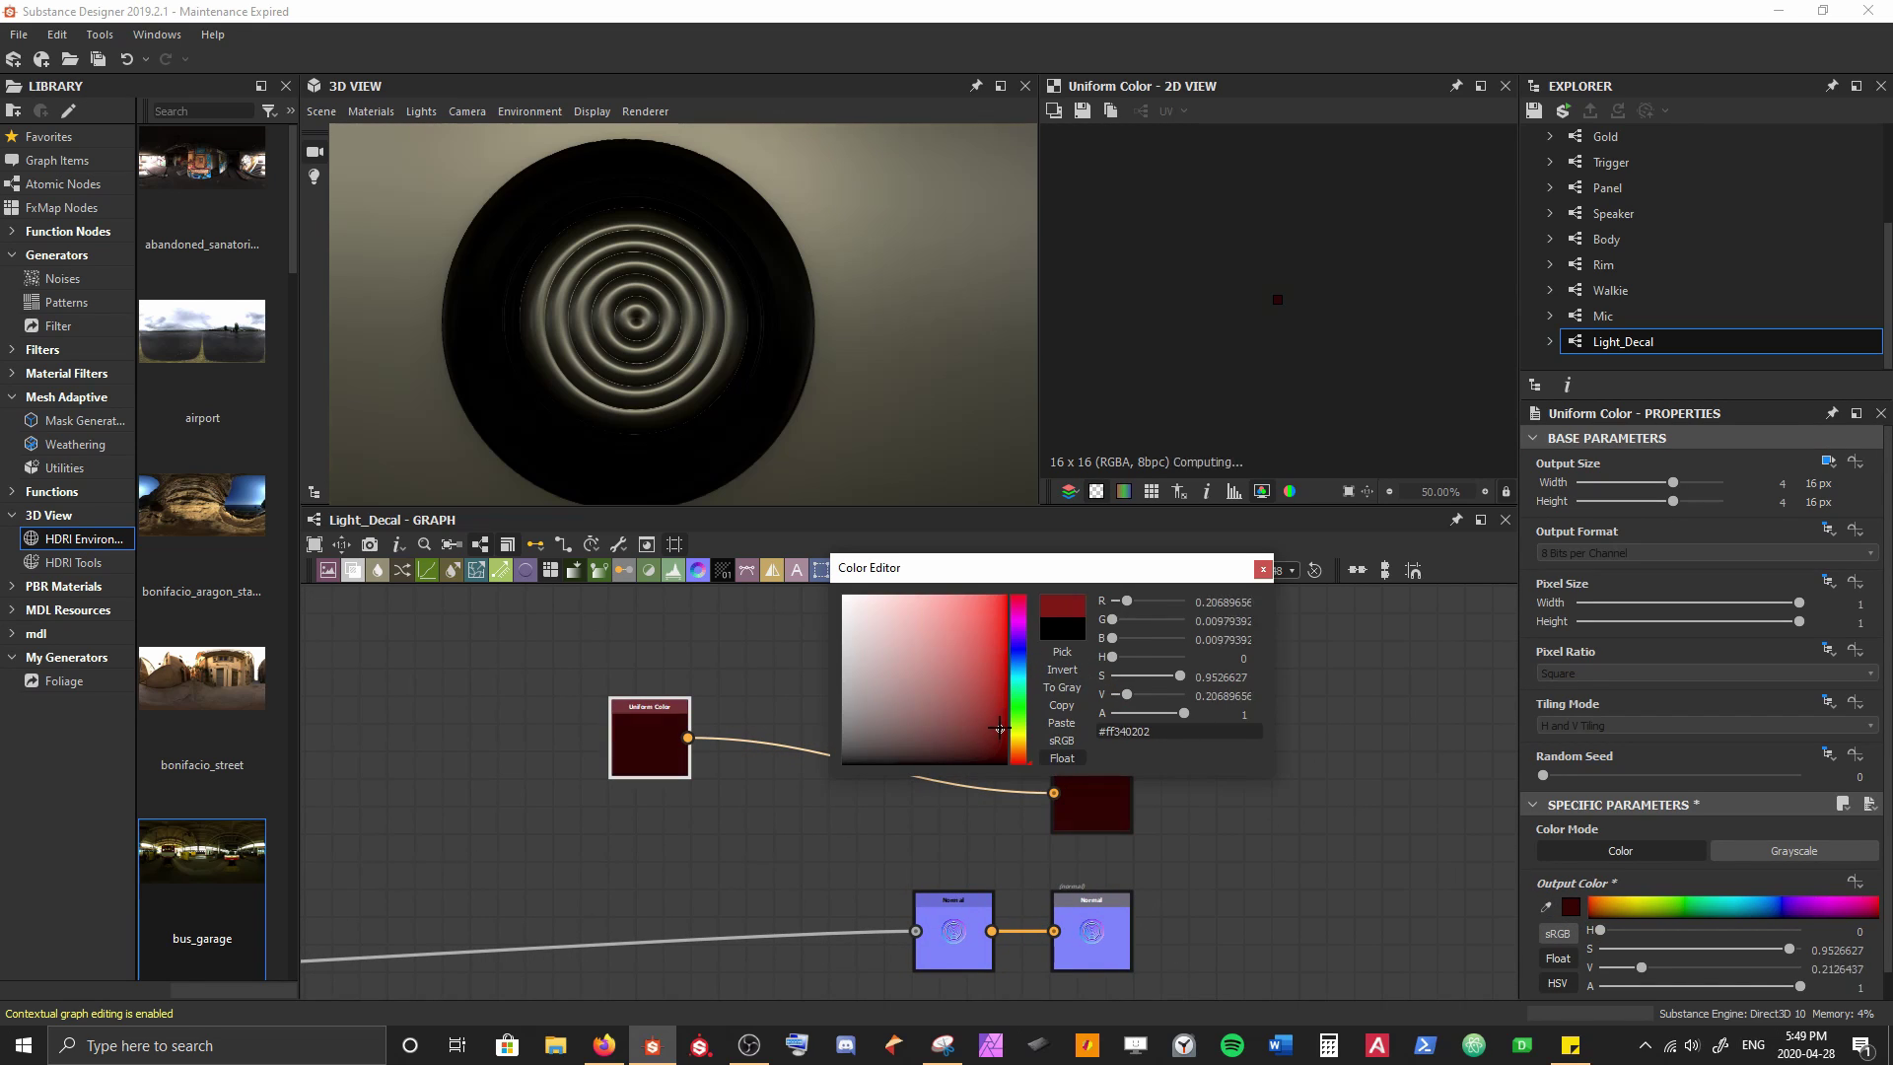
click(989, 667)
drag(989, 667, 991, 658)
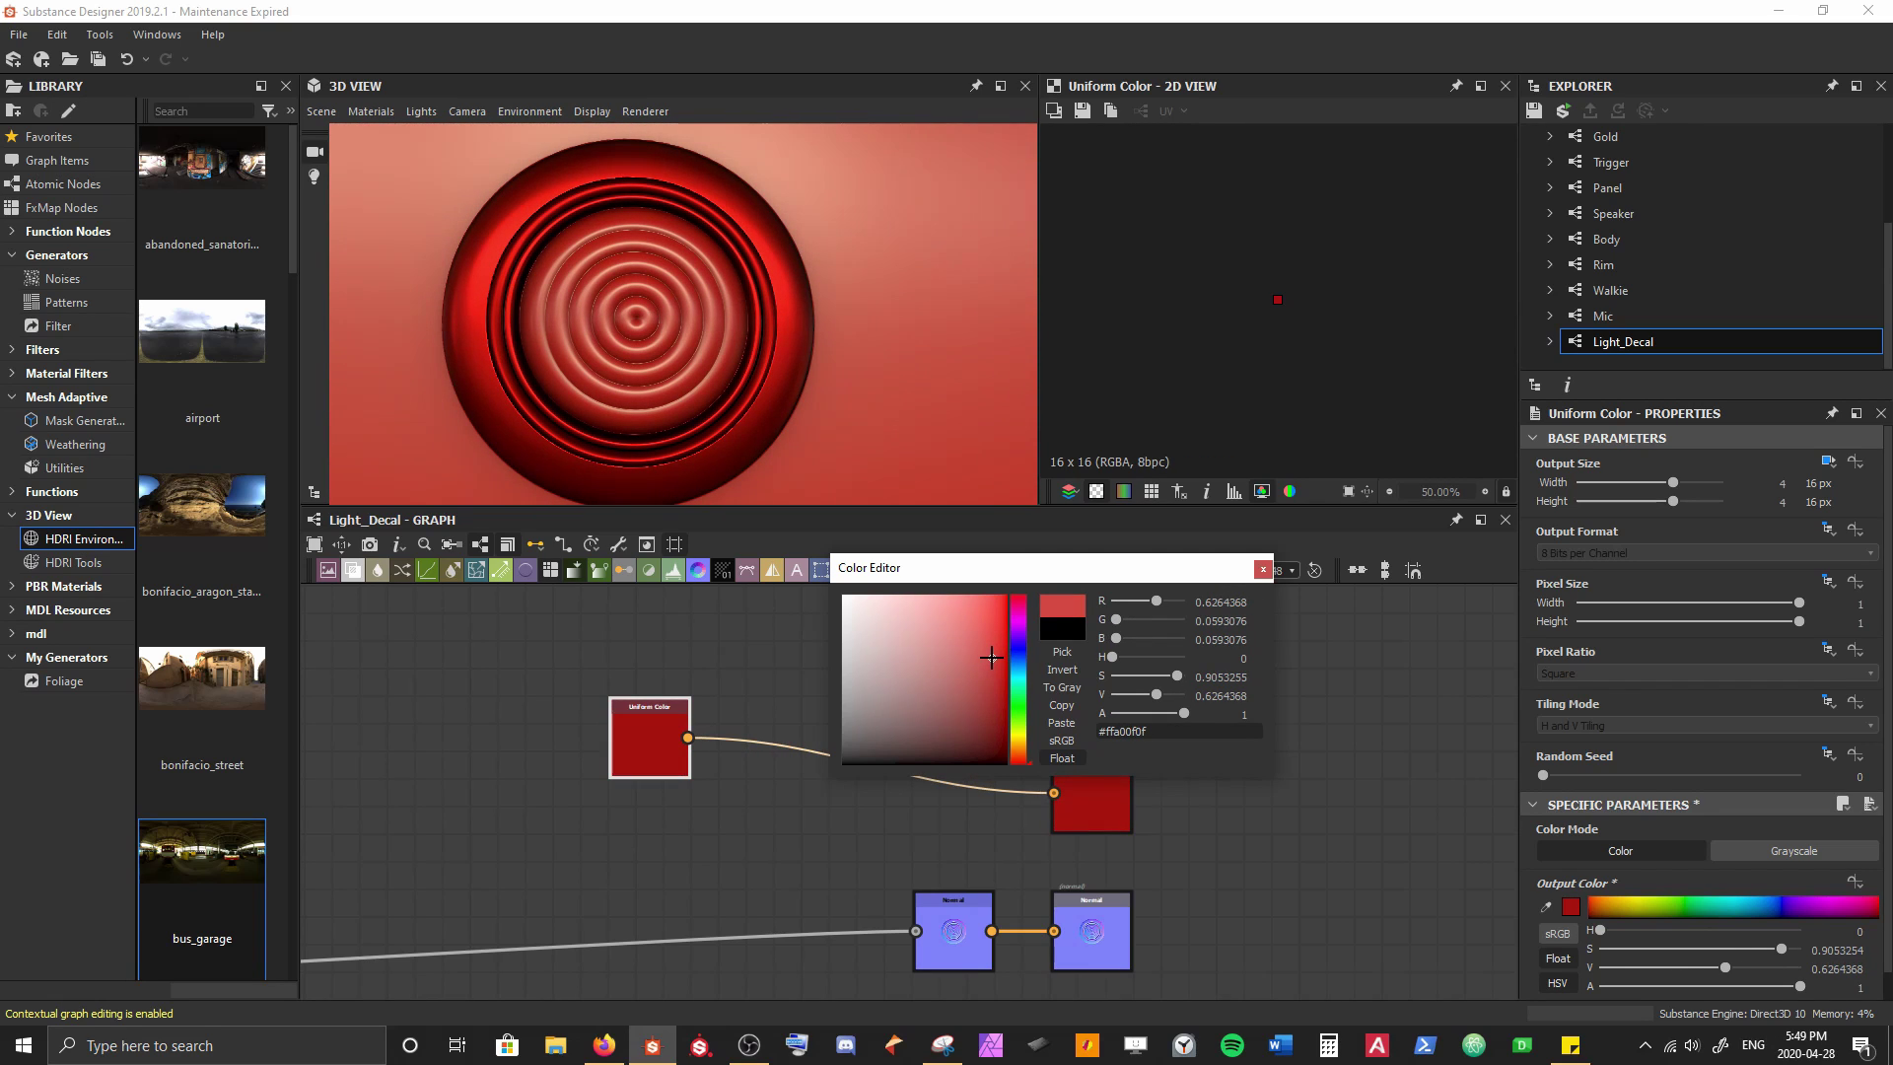
click(1266, 572)
middle_drag(669, 701, 698, 714)
drag(683, 738, 601, 683)
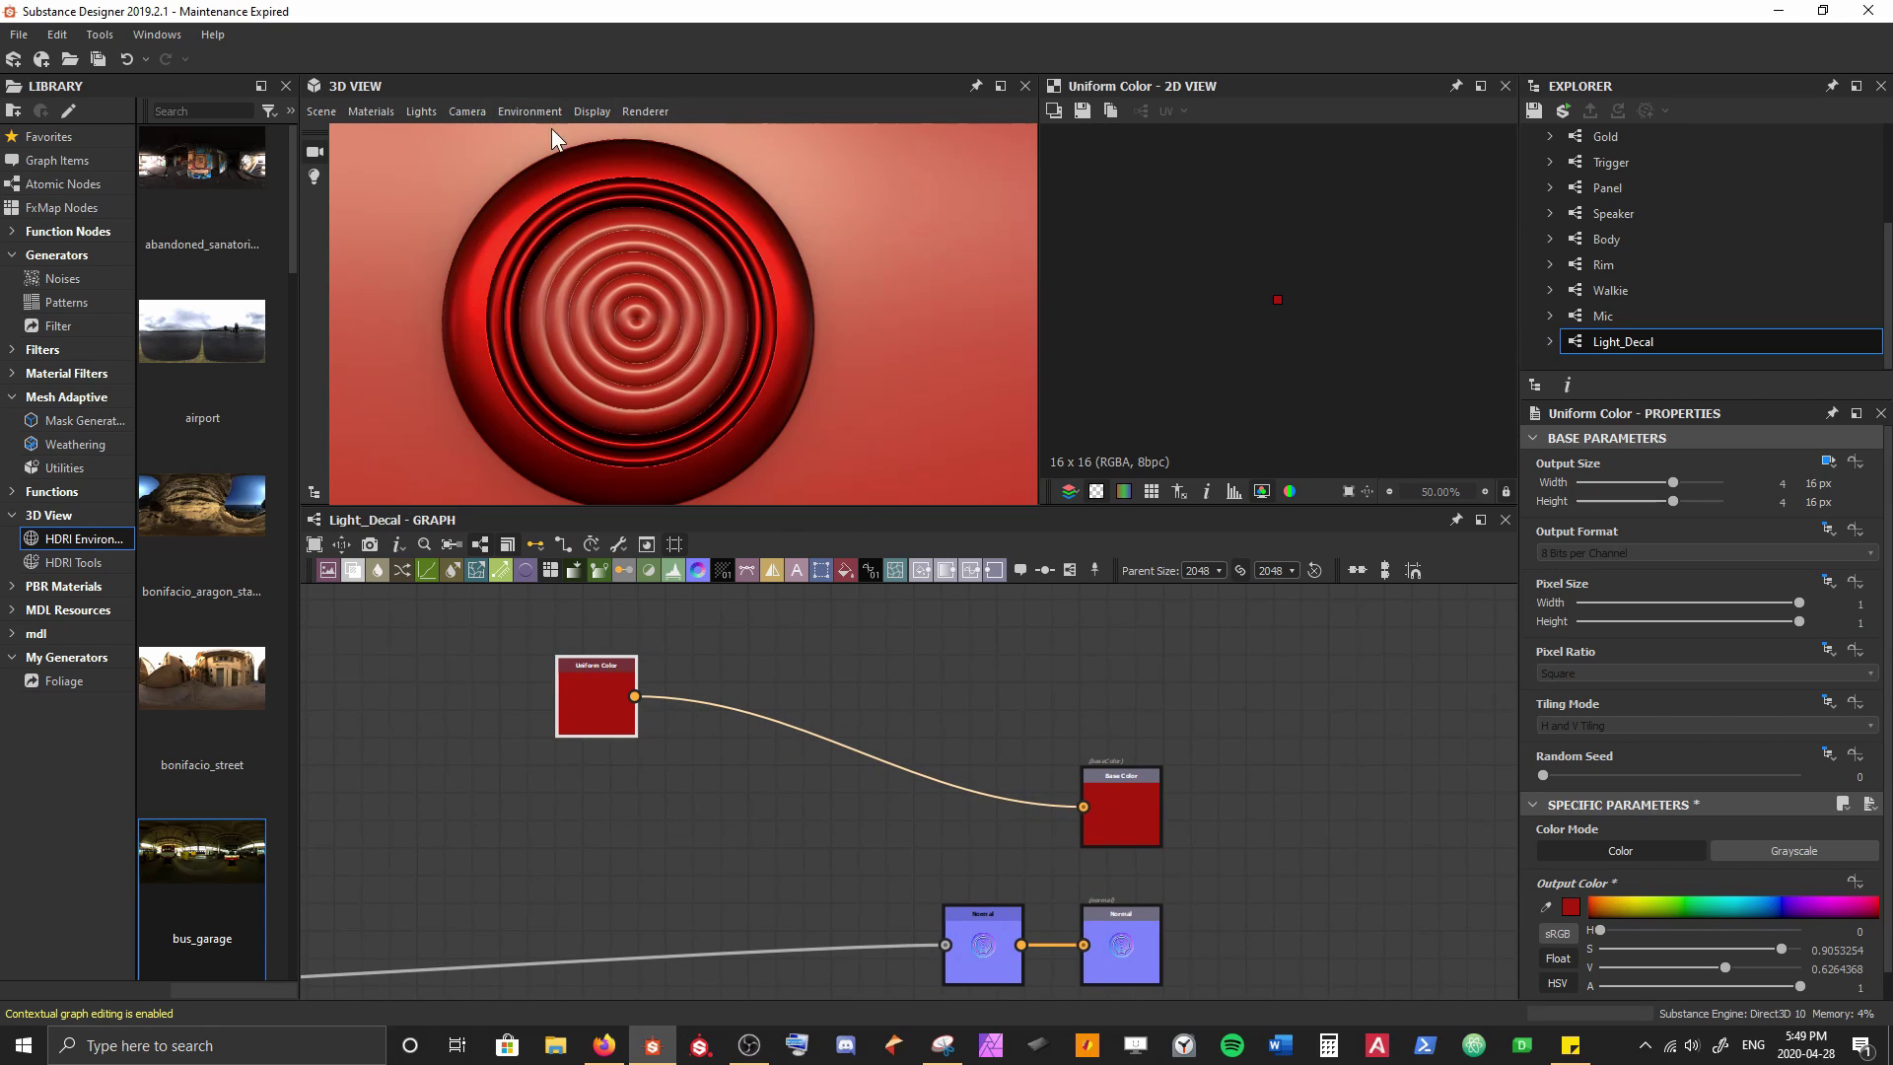
scroll(542, 340, down, 5)
mouse_move(547, 343)
mouse_down()
mouse_move(587, 335)
mouse_move(572, 310)
mouse_move(560, 333)
mouse_up()
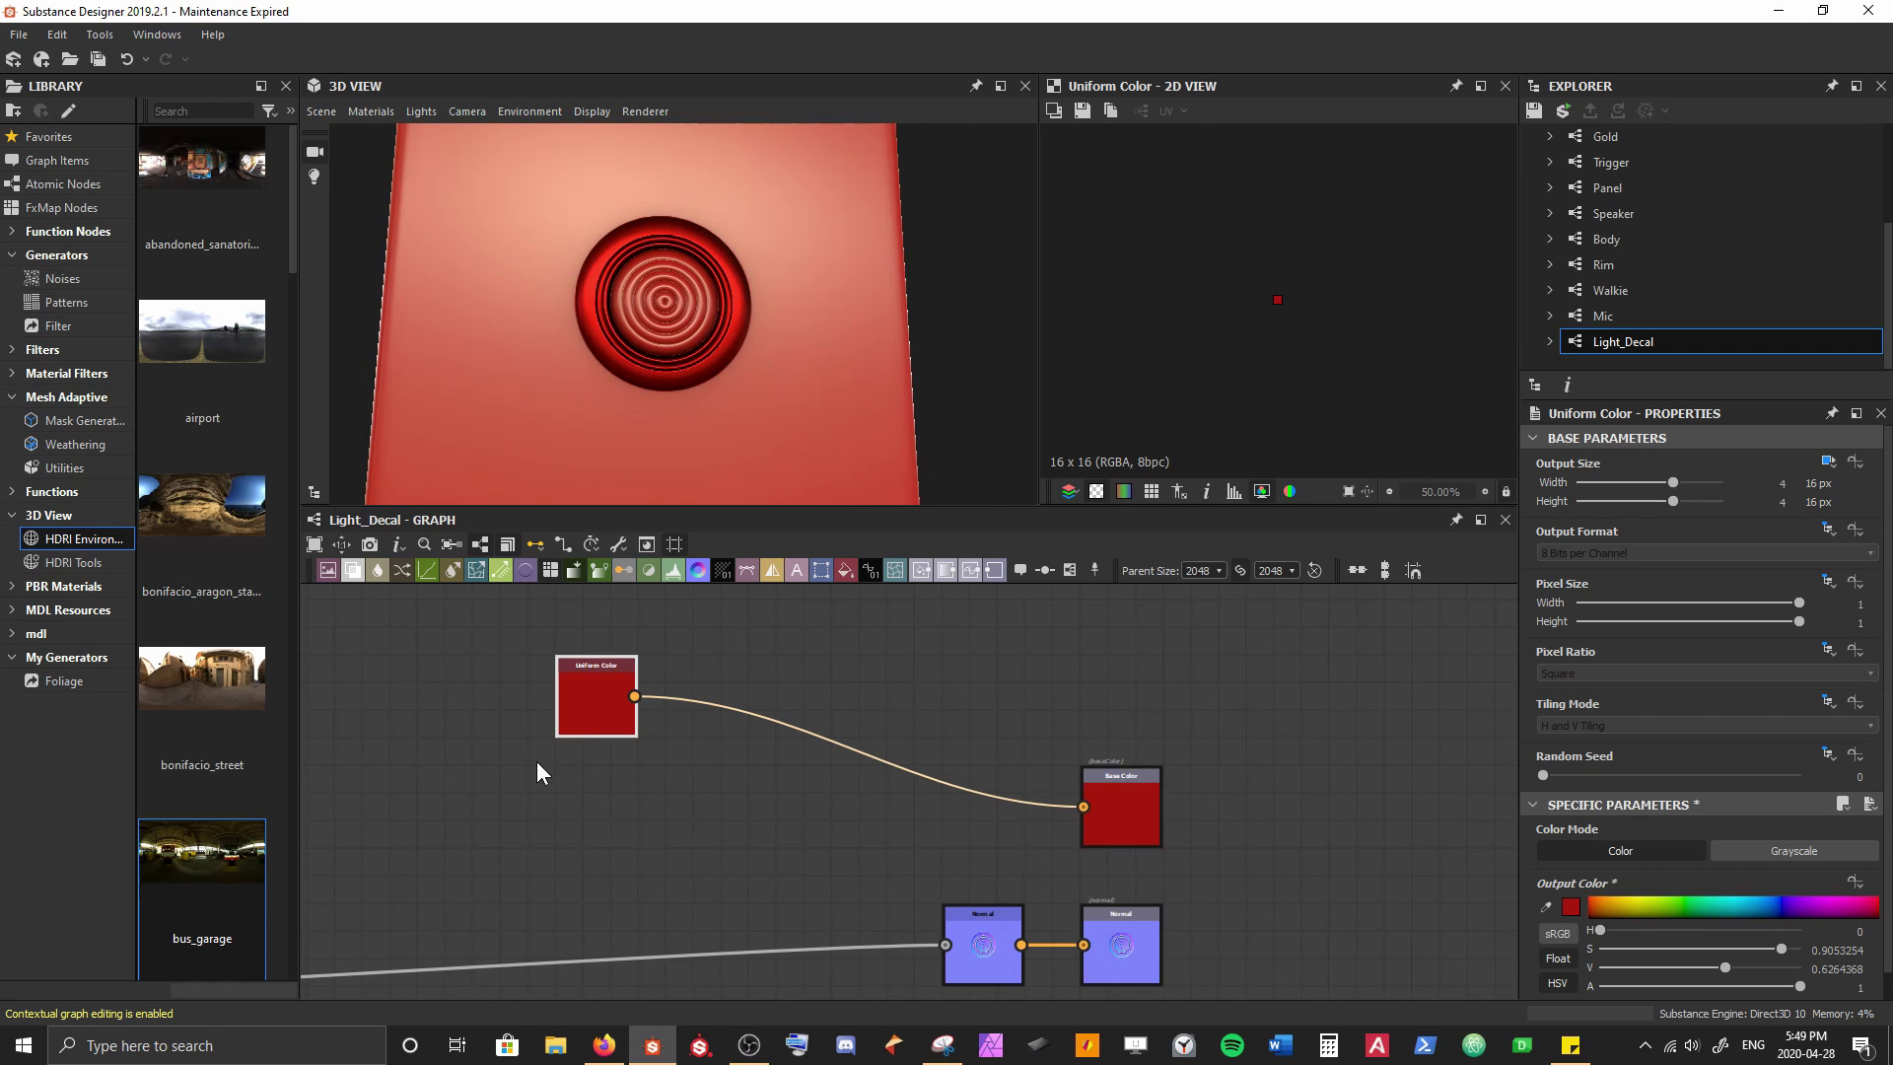
Insert a Blend node between the red Uniform Color and Base Color, using the lens circle's Histogram Scan as its opacity mask
middle_drag(602, 744, 843, 670)
scroll(843, 670, down, 2)
middle_drag(485, 735, 570, 732)
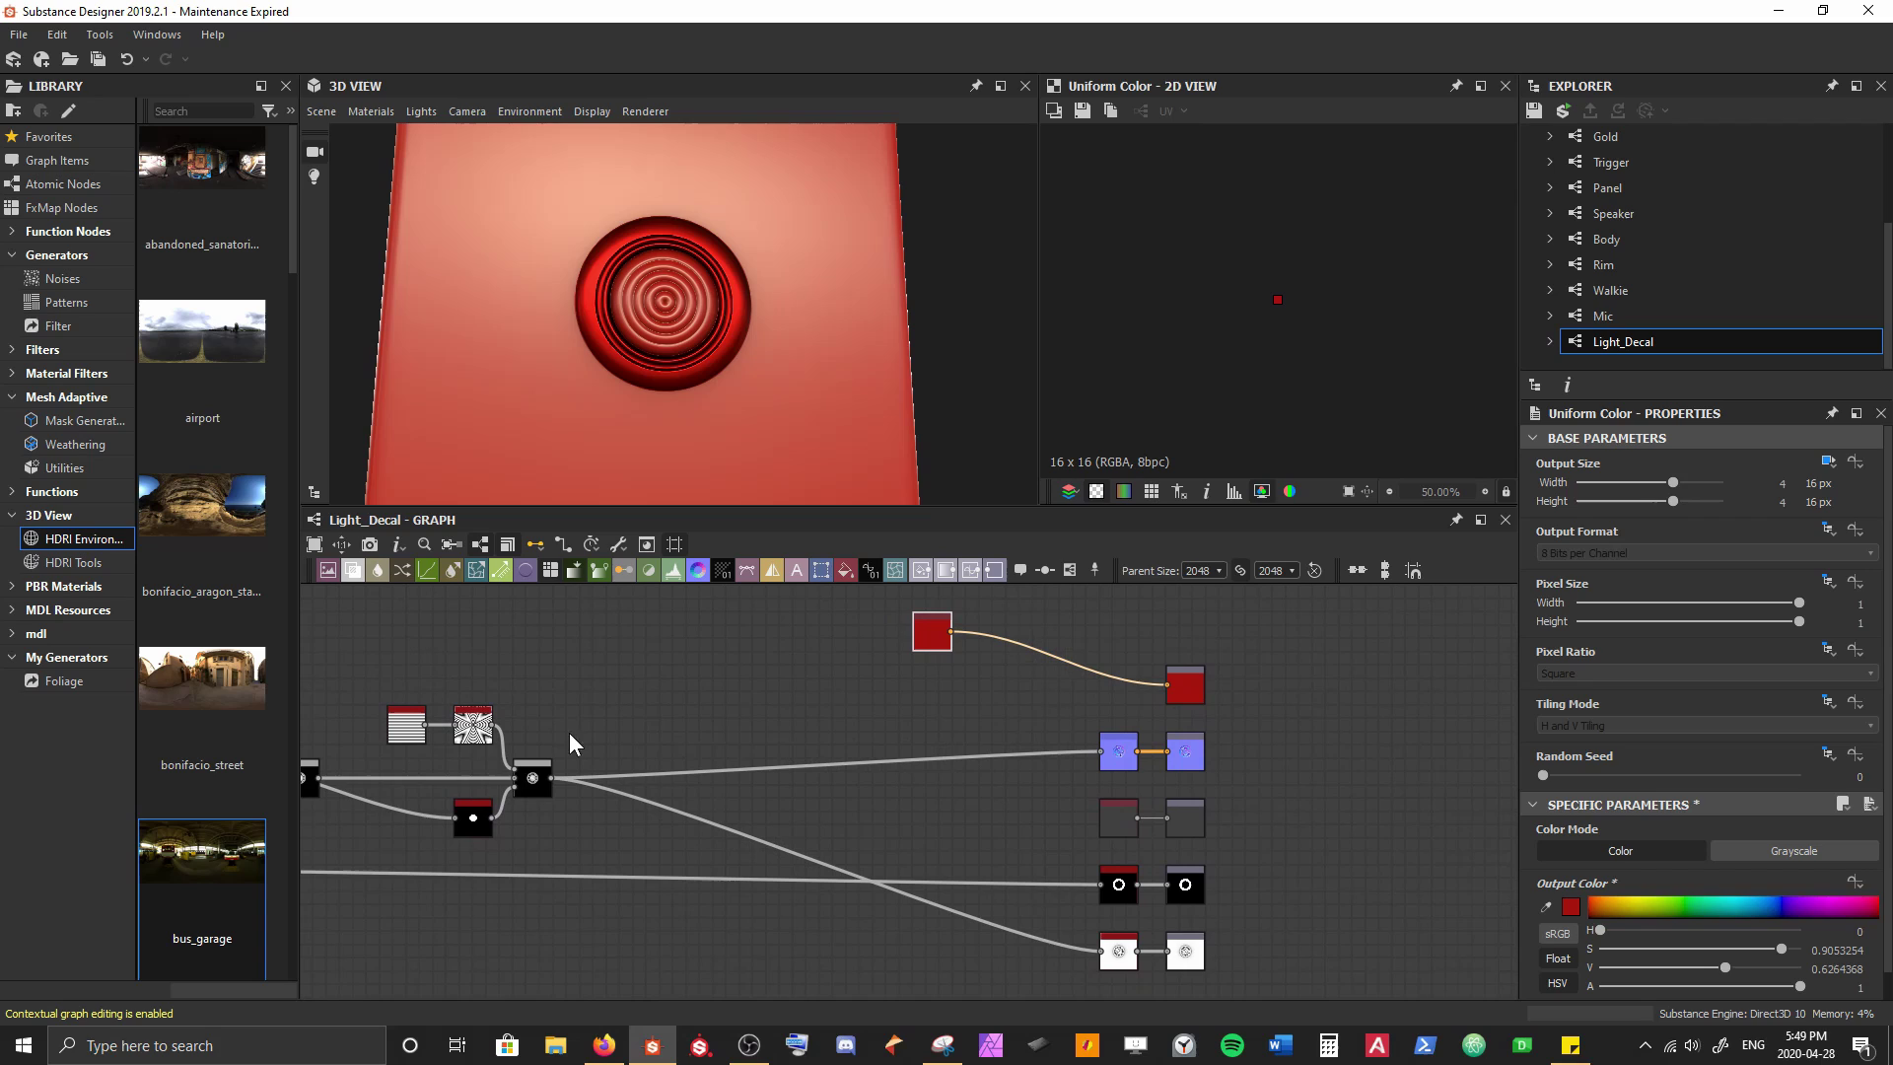
click(474, 816)
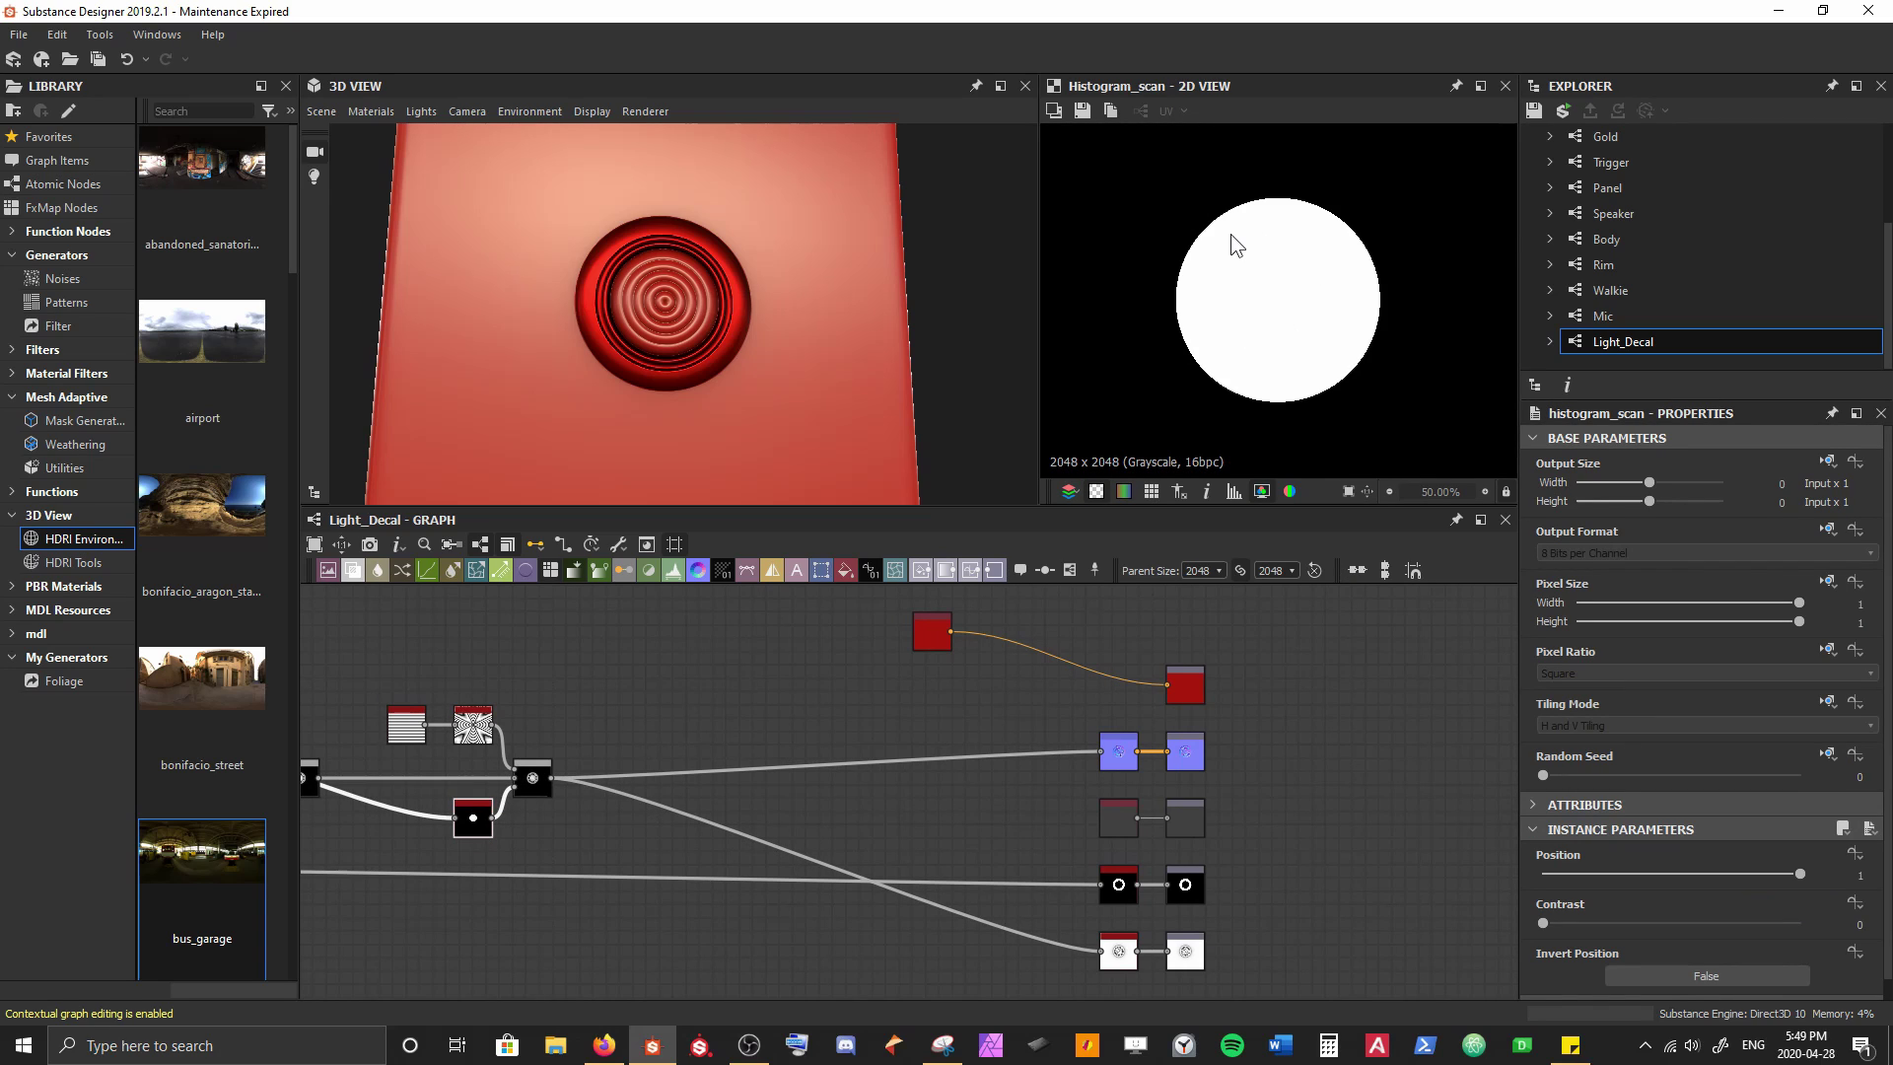
drag(934, 633, 809, 669)
key(space)
text(b)
key(Return)
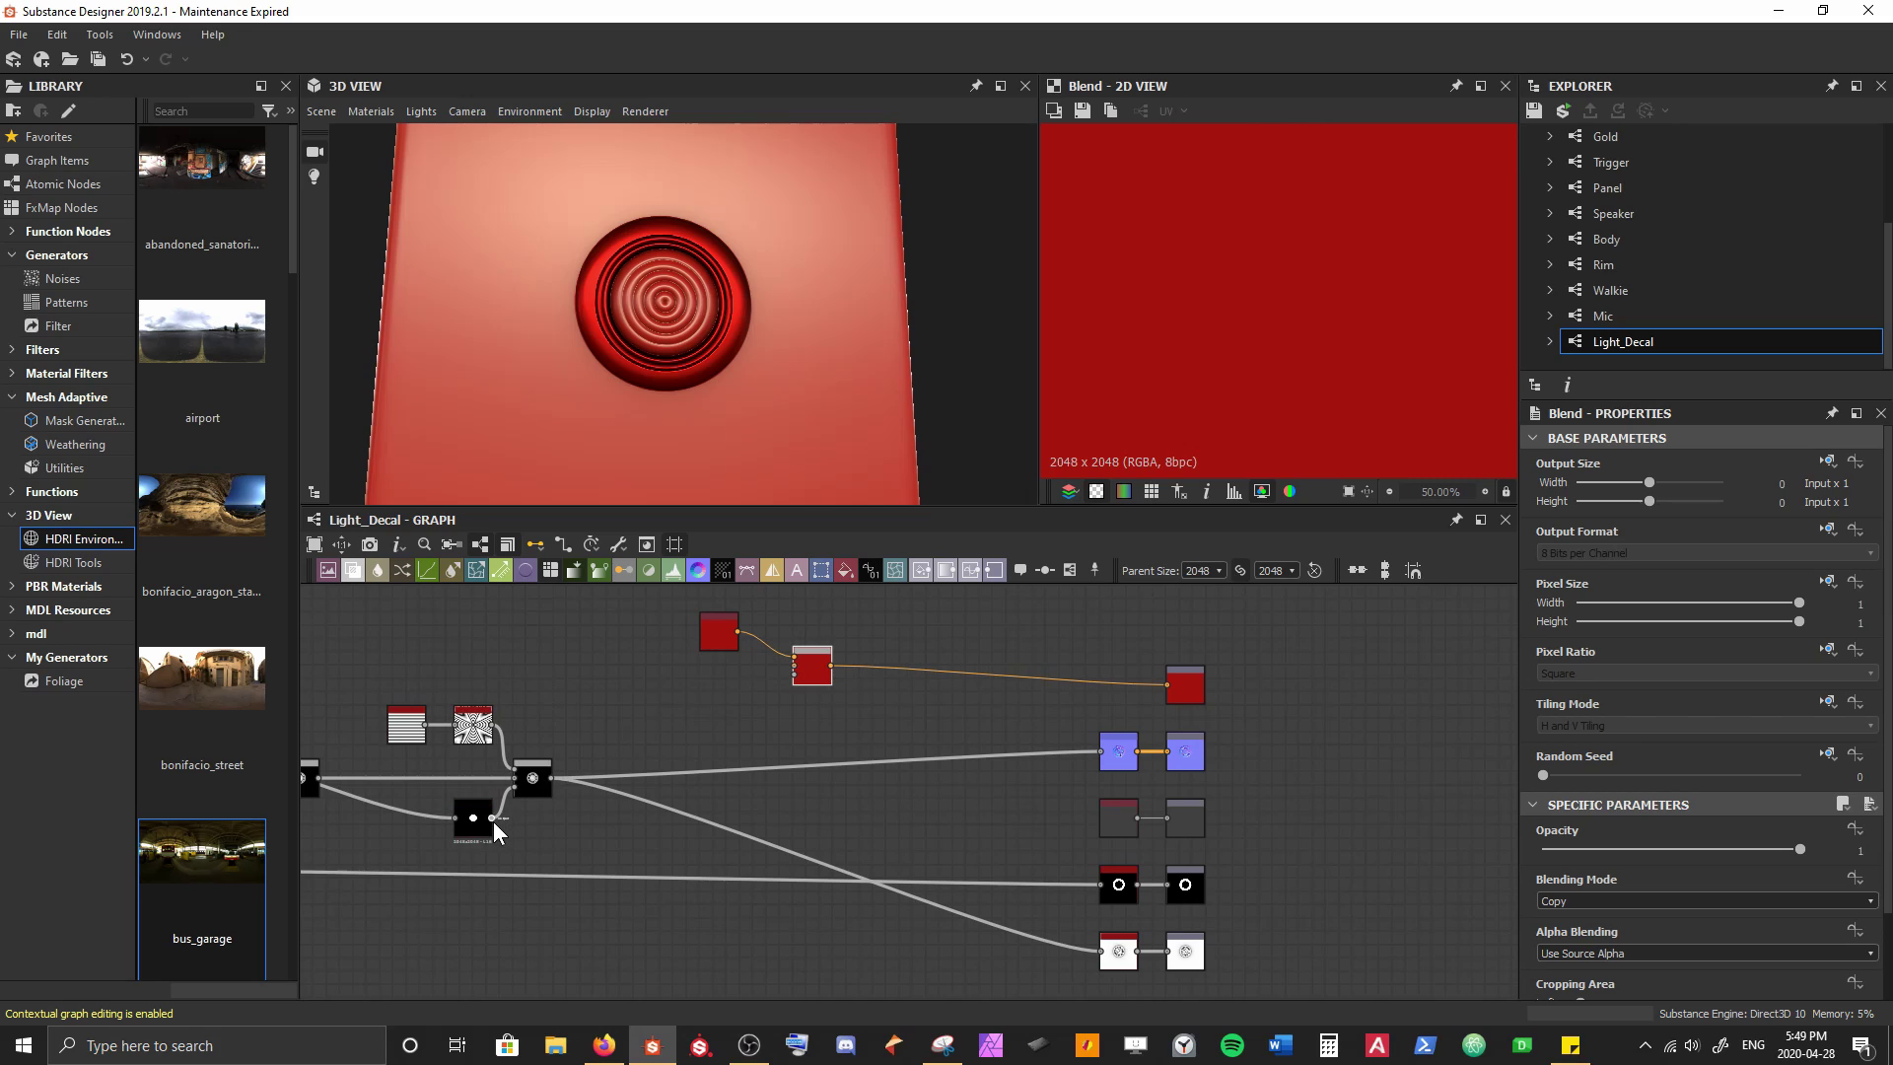
drag(493, 820, 799, 680)
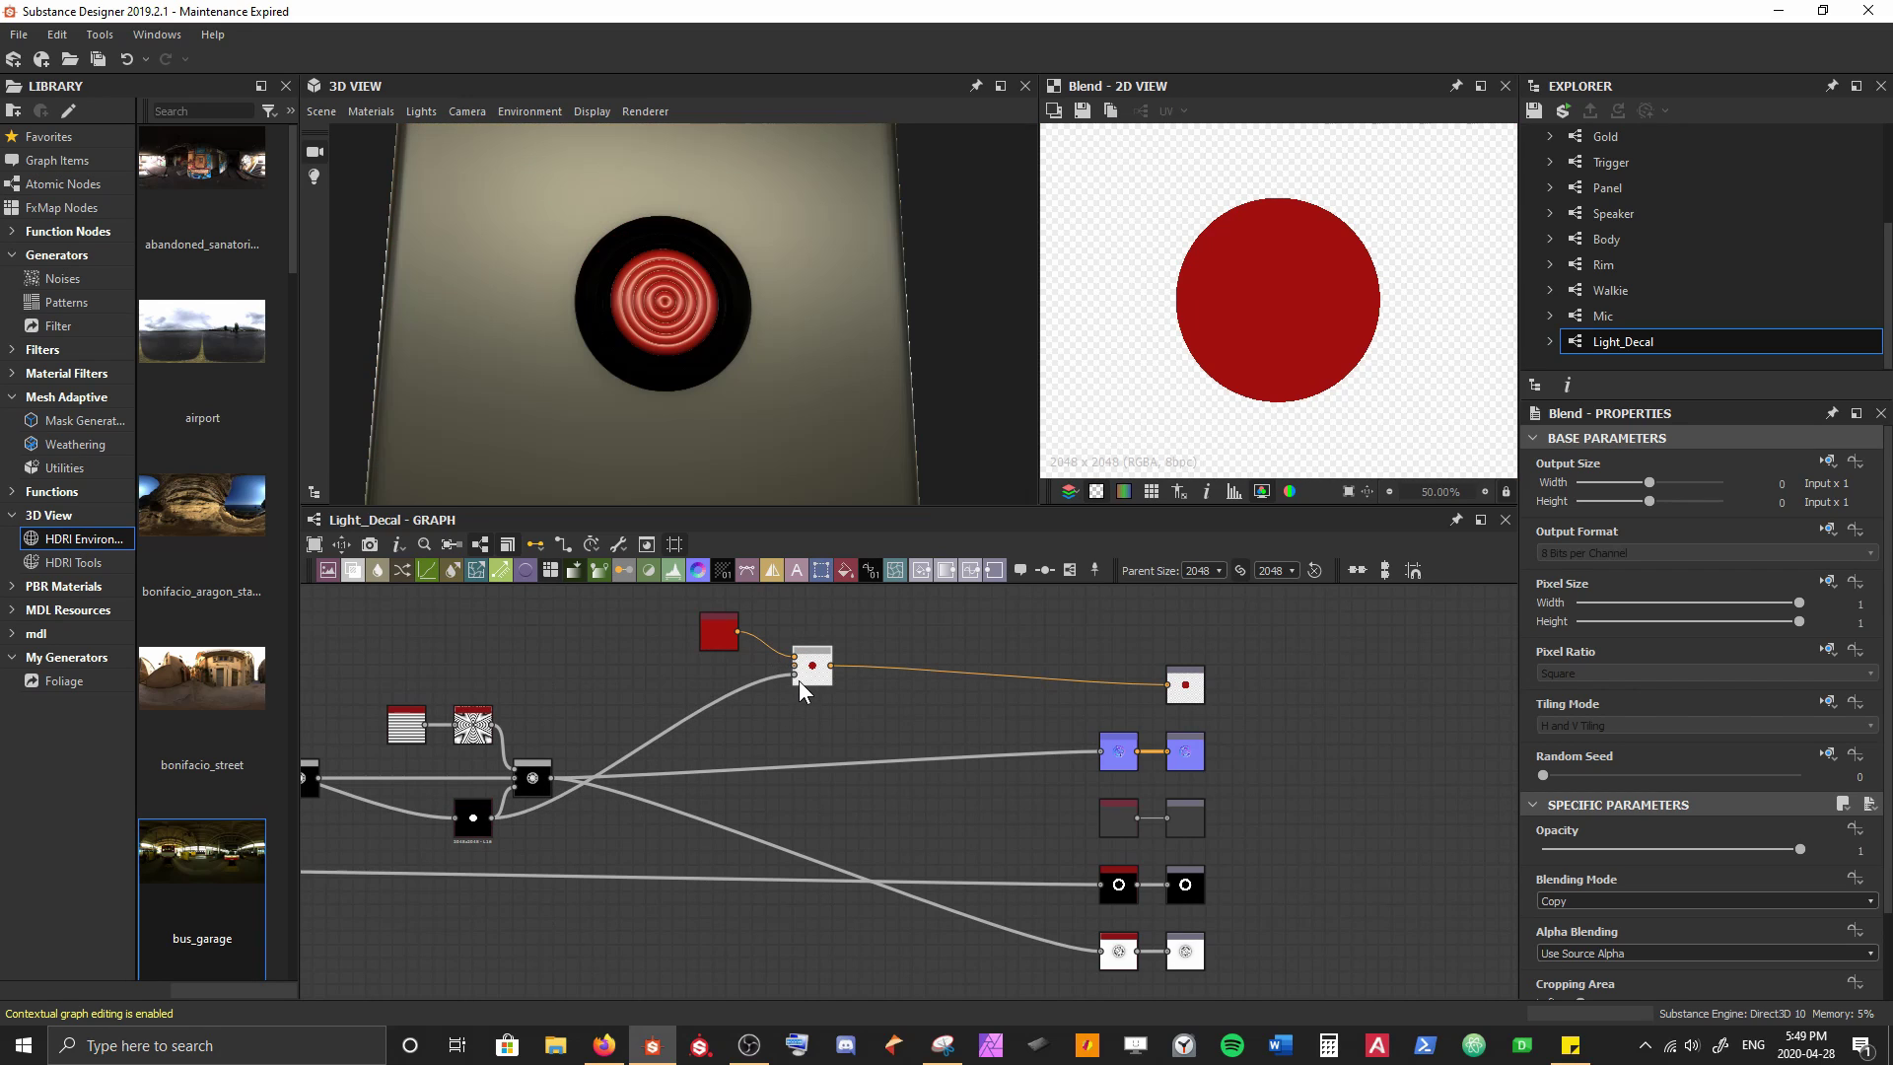
scroll(674, 351, up, 5)
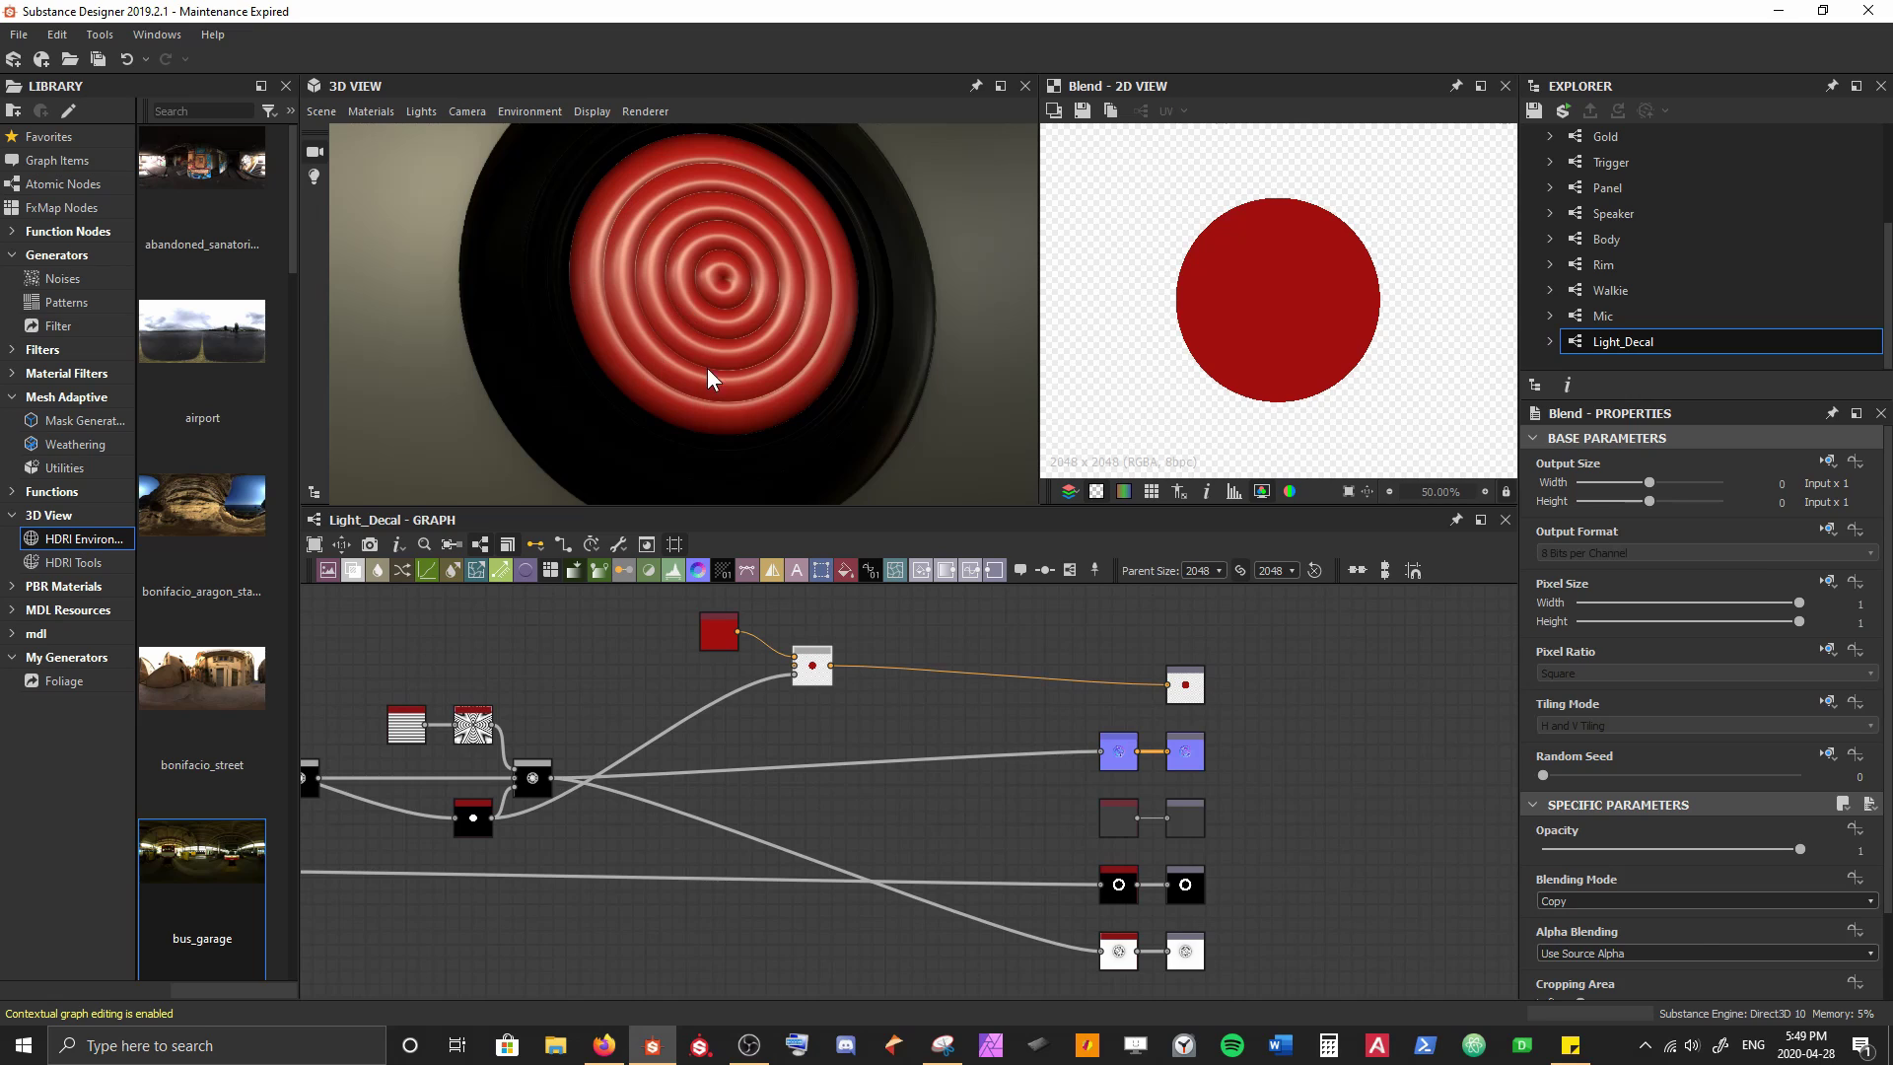
scroll(759, 375, down, 3)
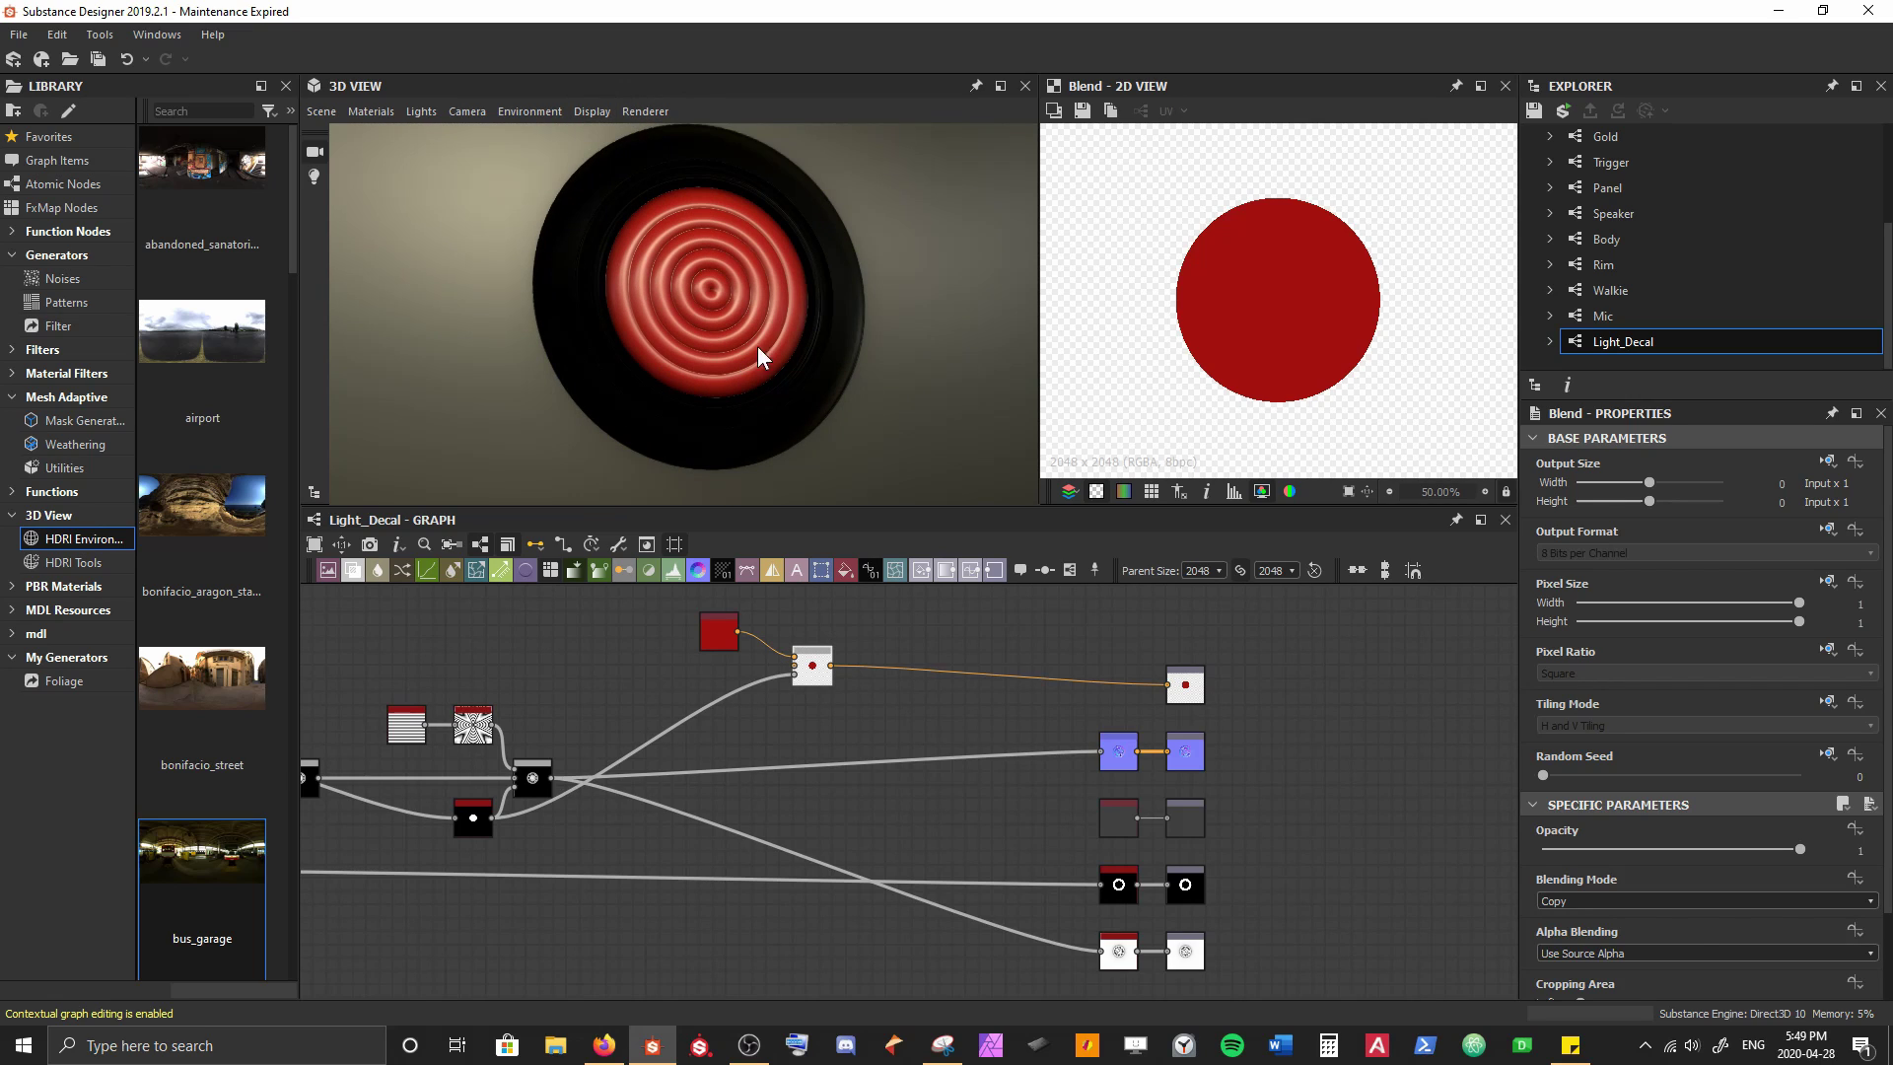
Add a PBR Metal Reflectance node below the red Uniform Color and connect it to the Blend node's background
scroll(765, 713, up, 4)
middle_drag(732, 652, 734, 853)
drag(694, 753, 688, 677)
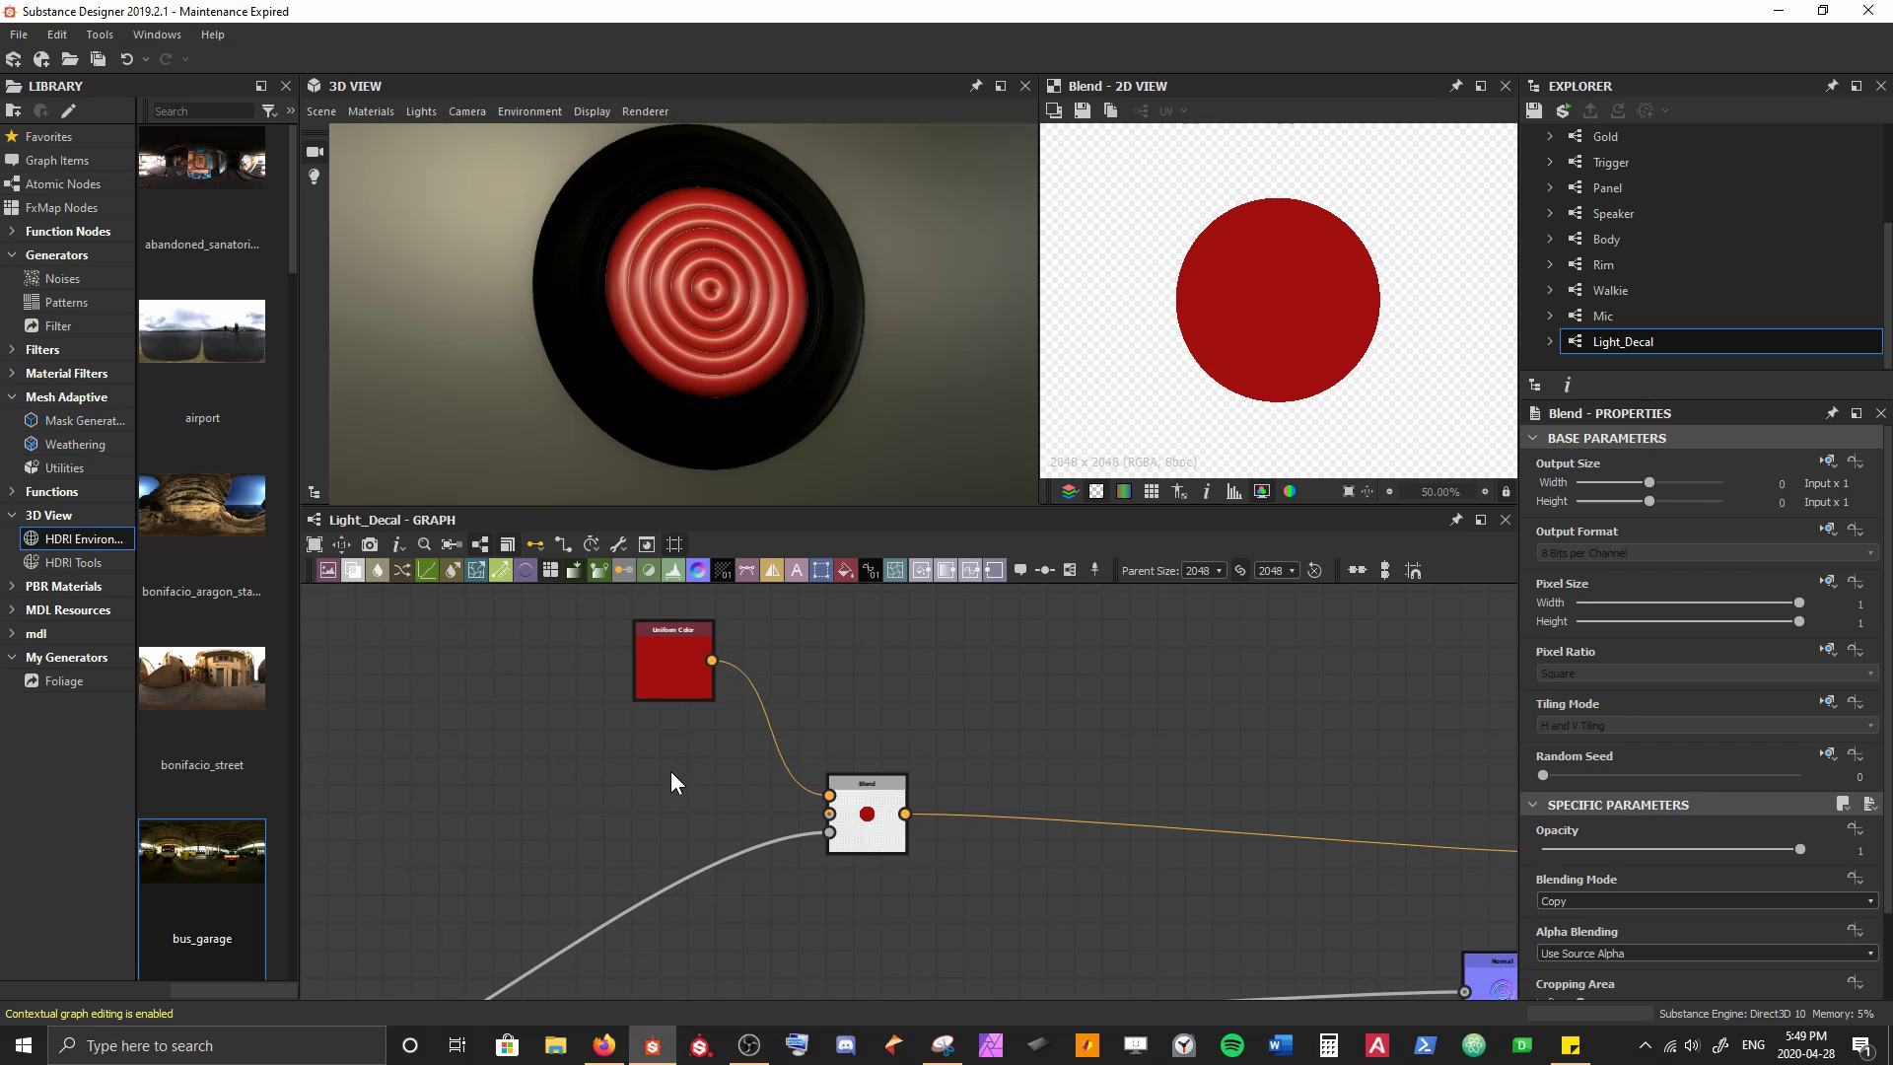
key(space)
text(pbr)
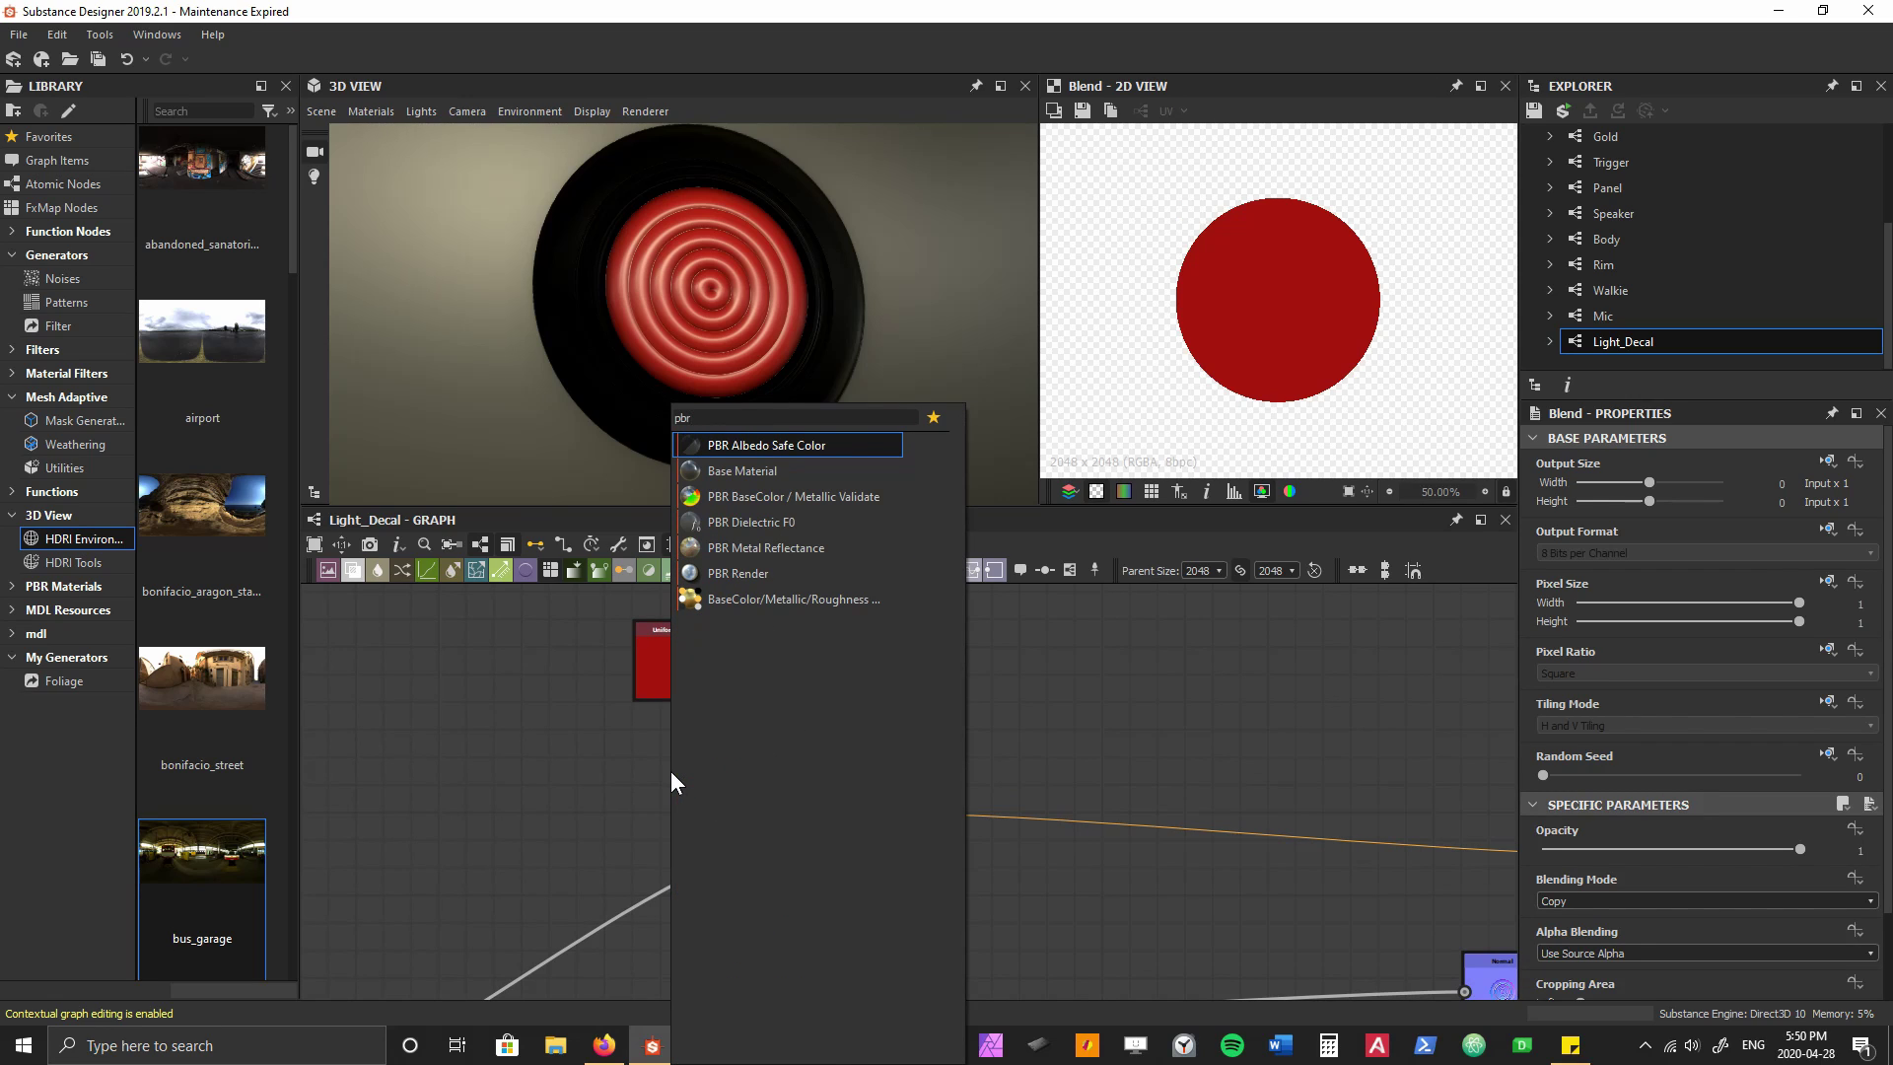
key(Down)
key(Down)
key(Down)
key(Down)
key(Return)
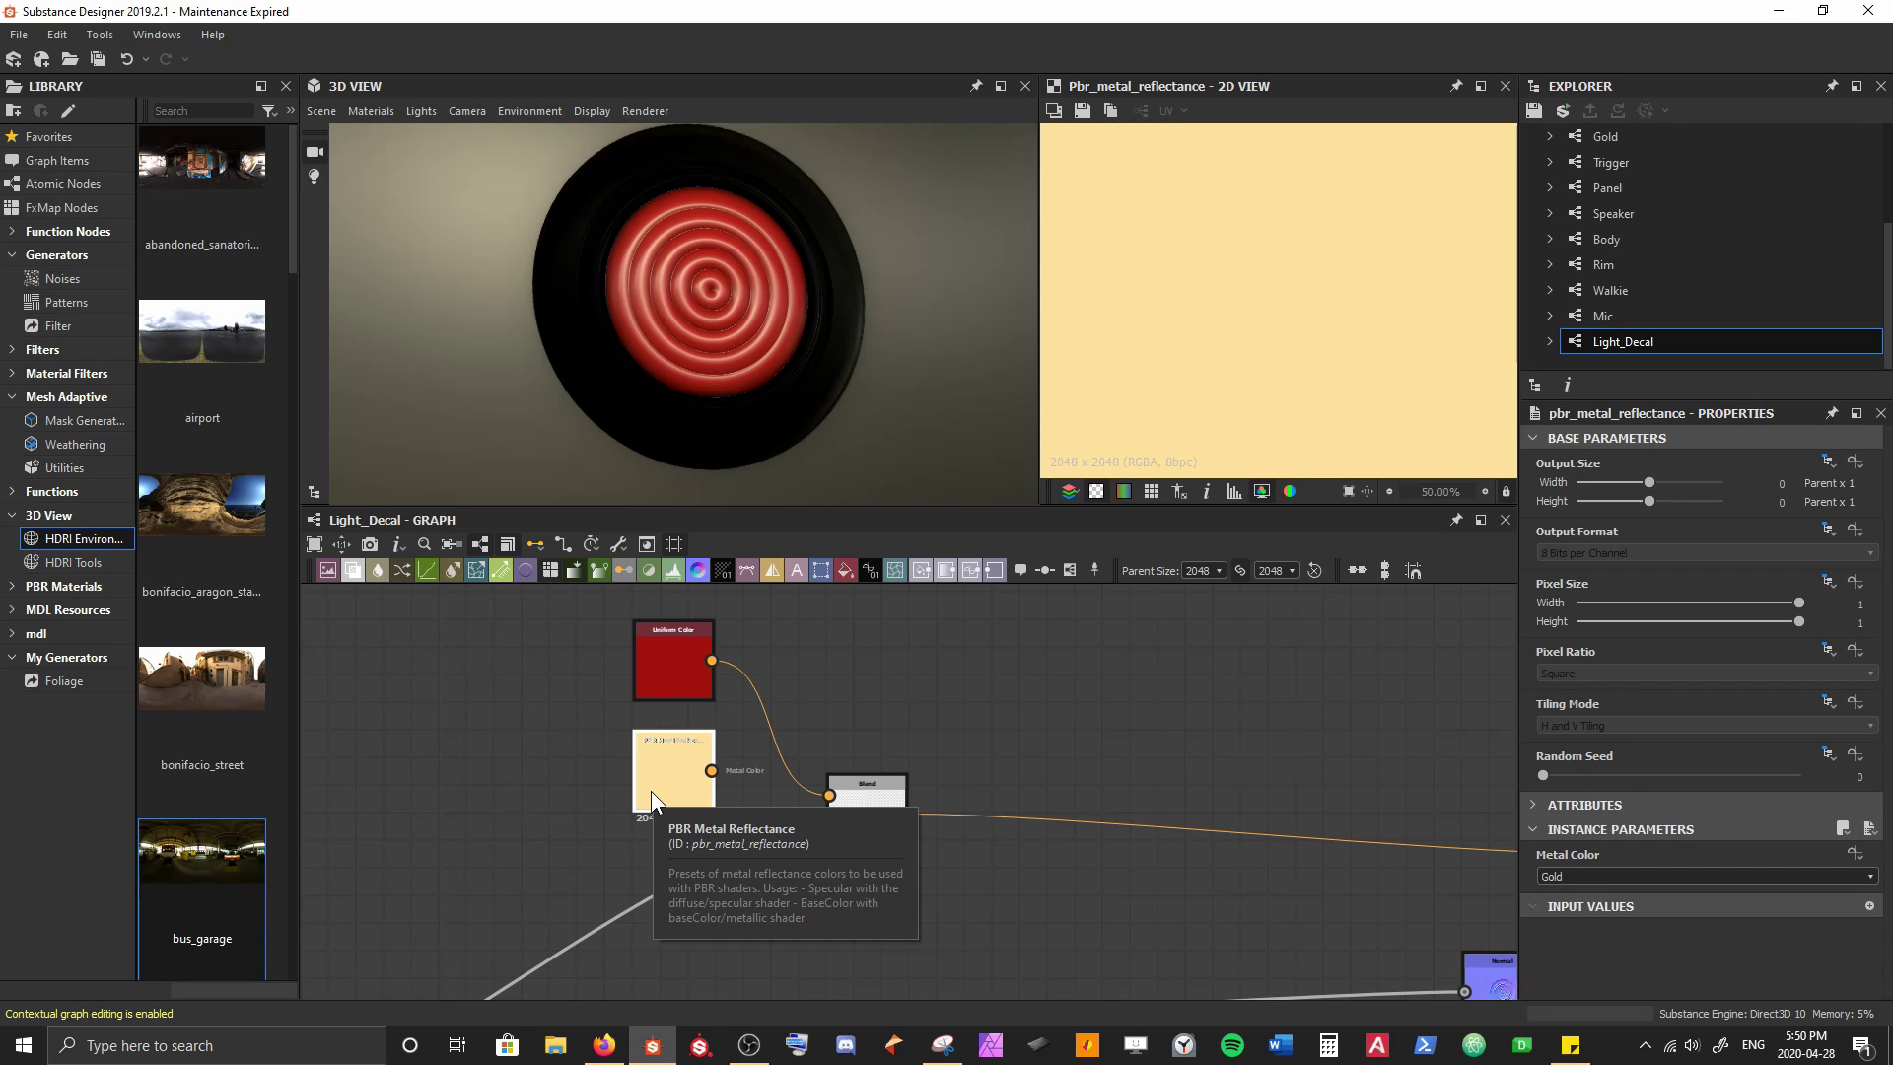
drag(712, 770, 829, 814)
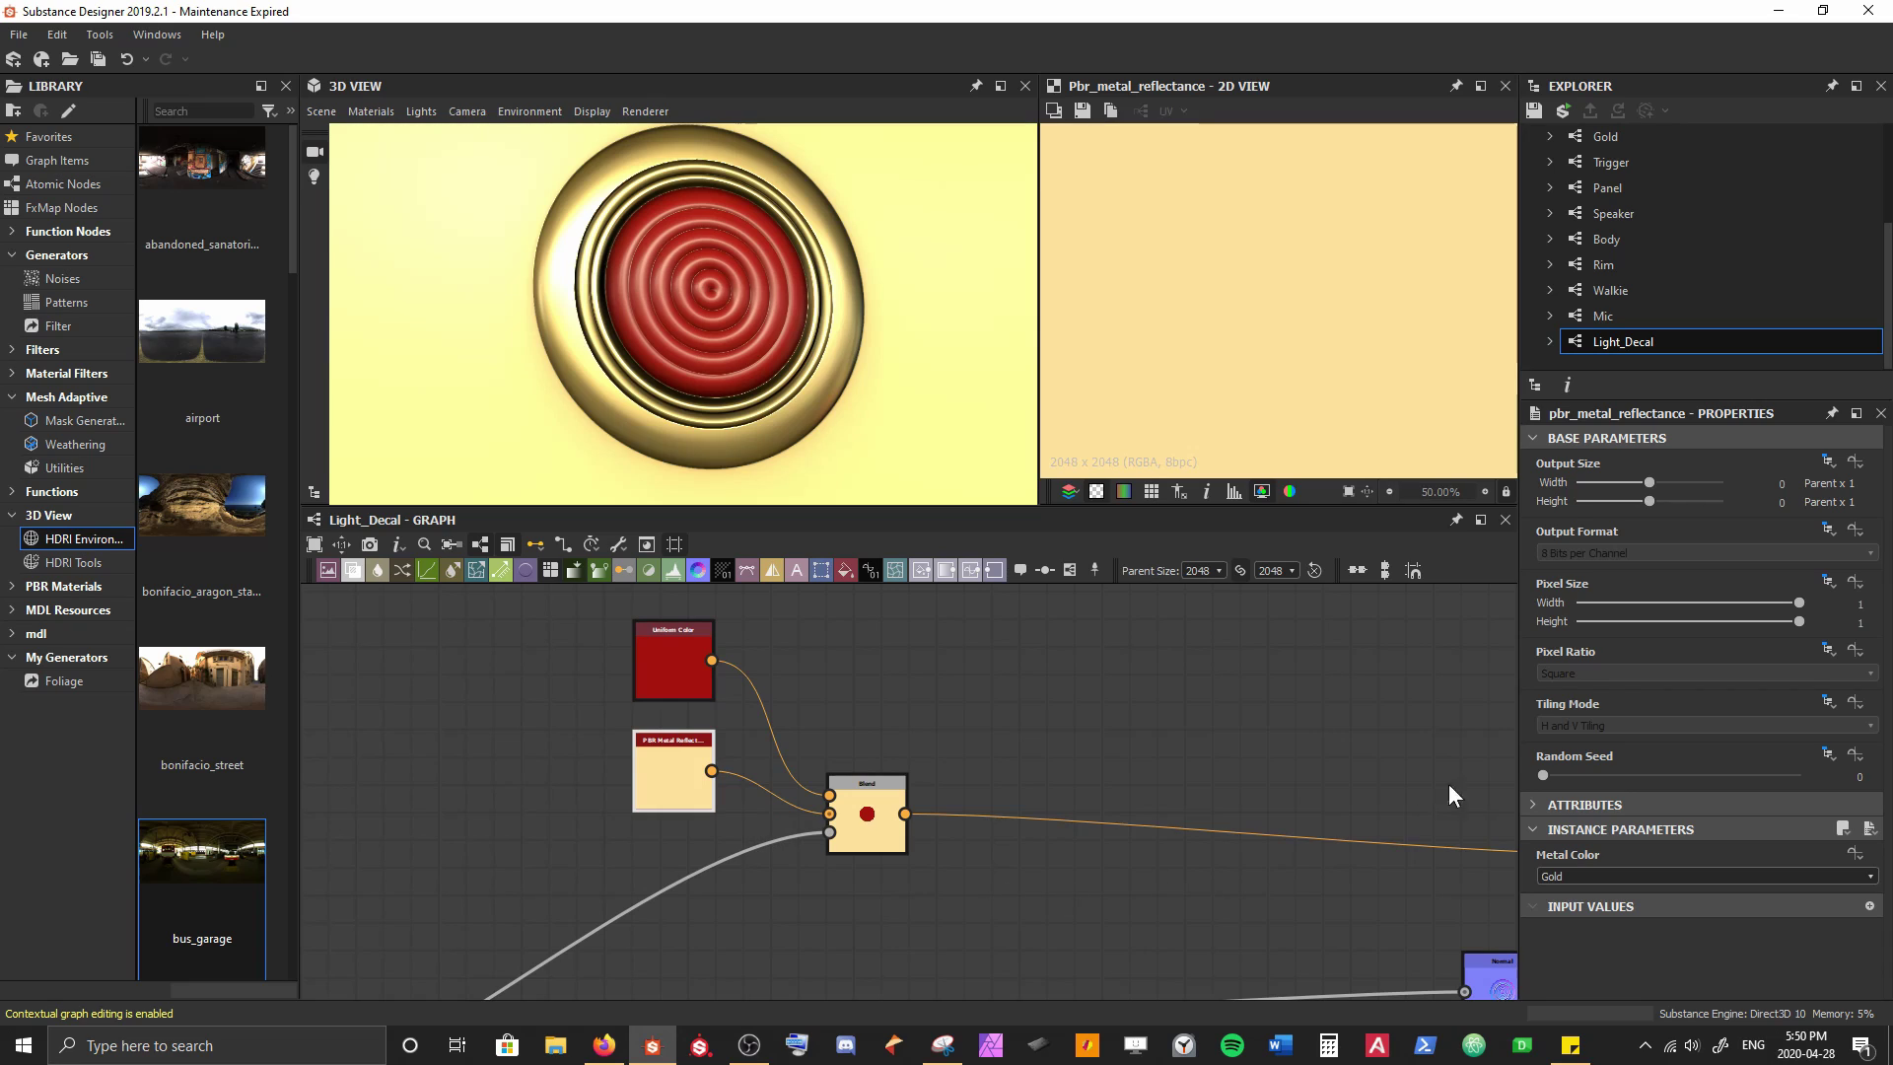
Set the PBR Metal Reflectance node's Output Size to Absolute, 16 px wide and 16 px high
click(1828, 461)
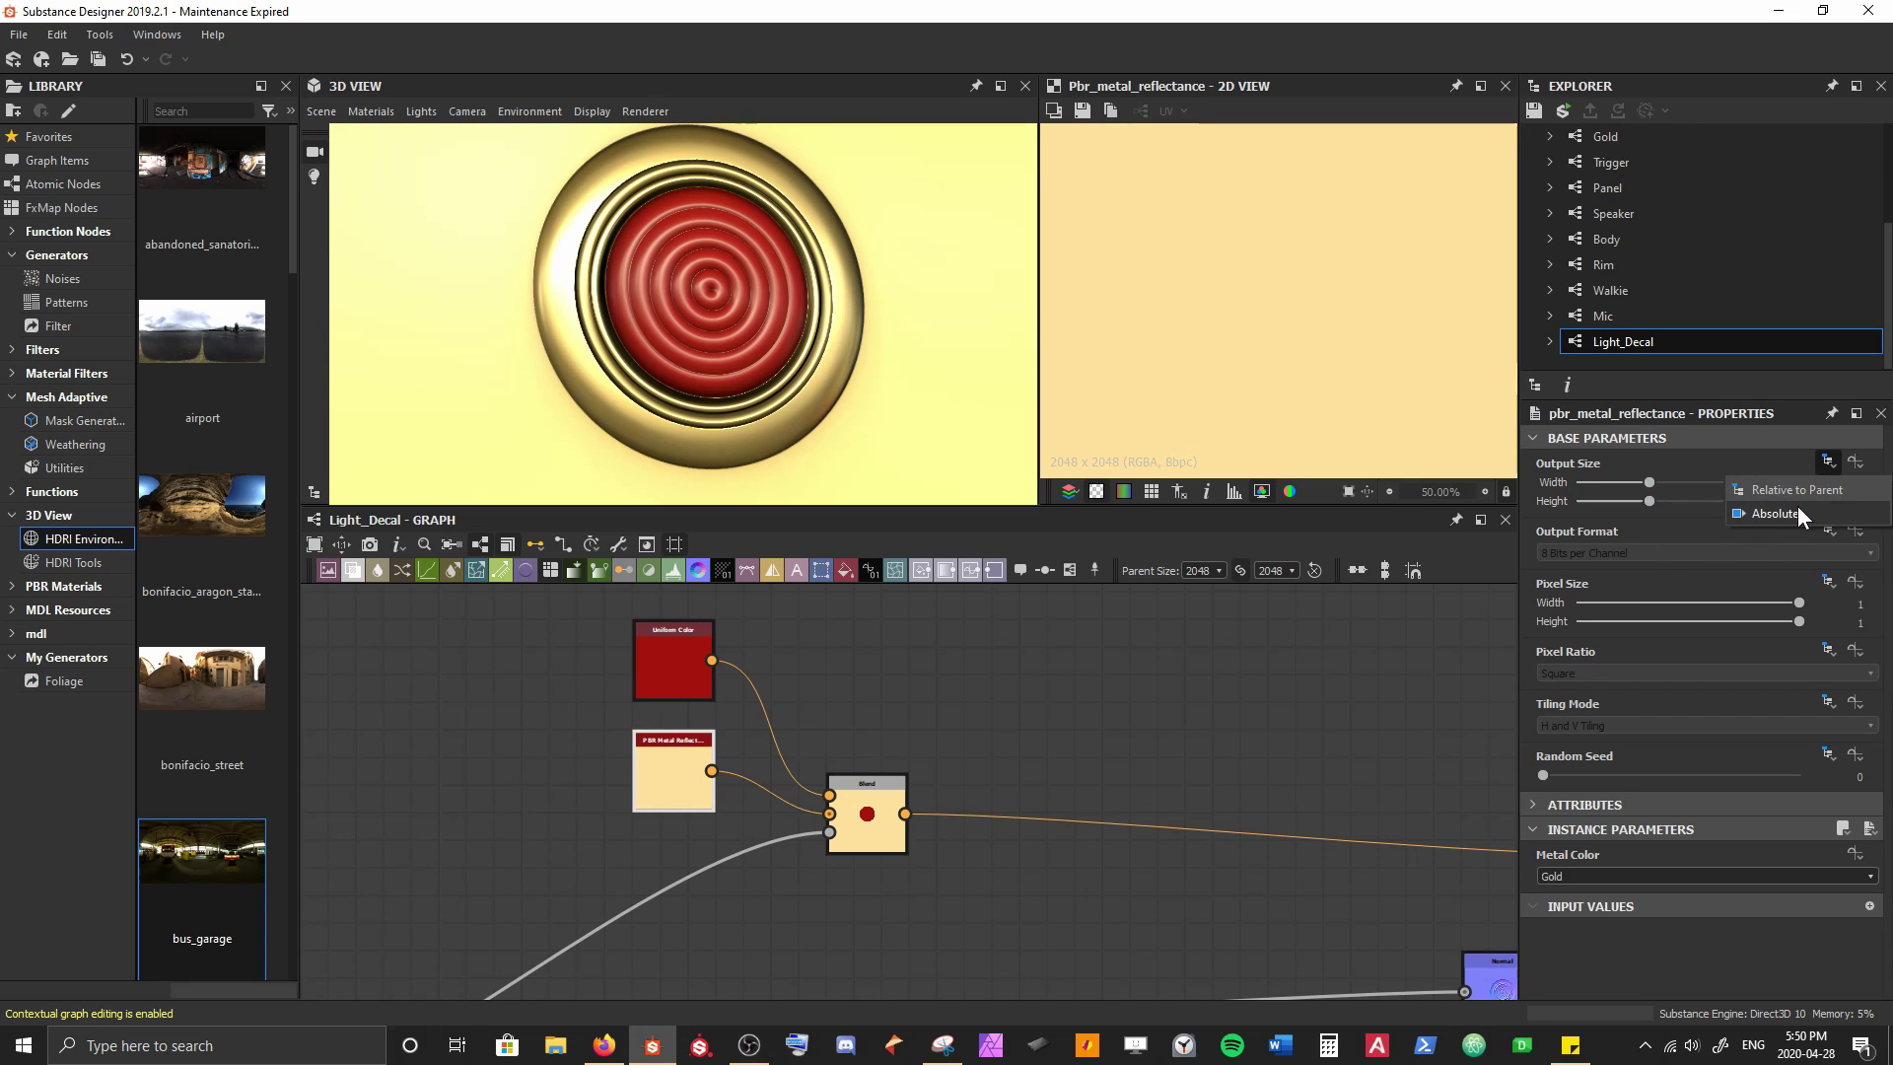
click(1796, 511)
drag(1677, 482, 1671, 482)
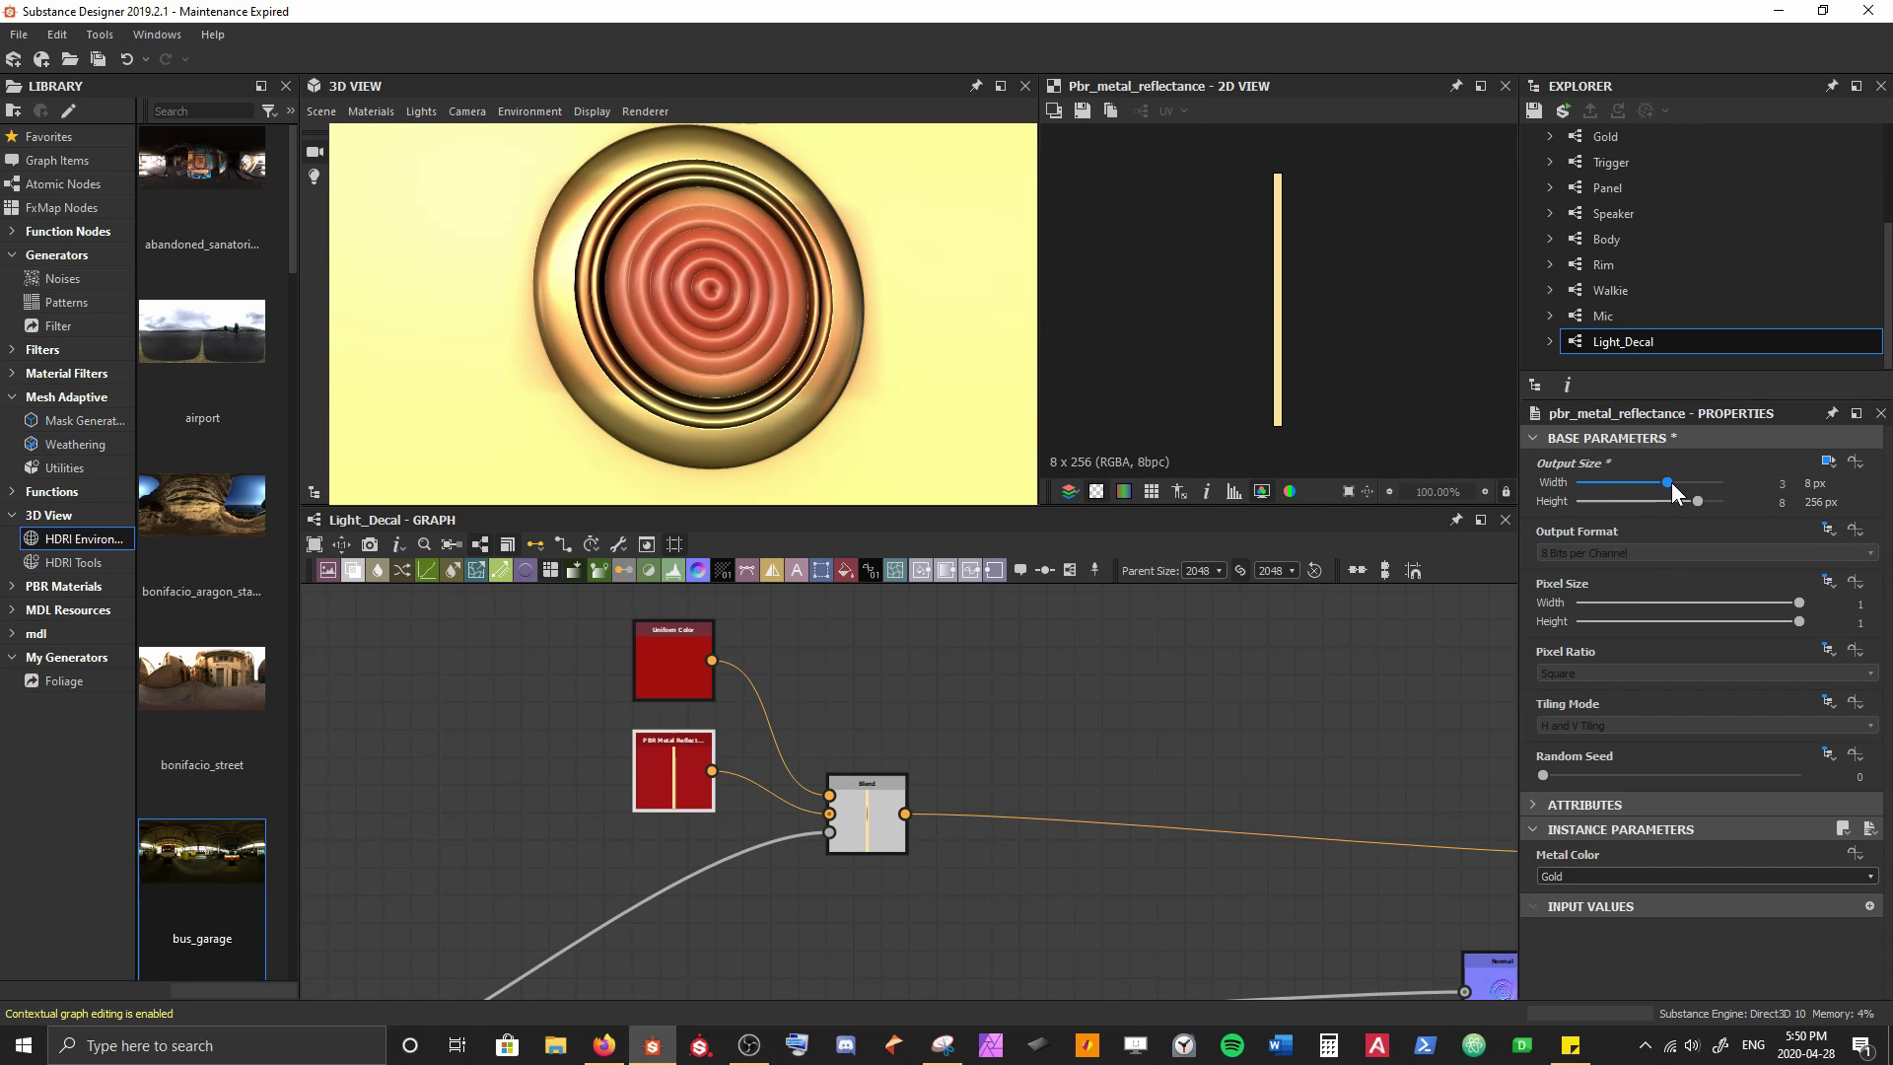
click(1674, 500)
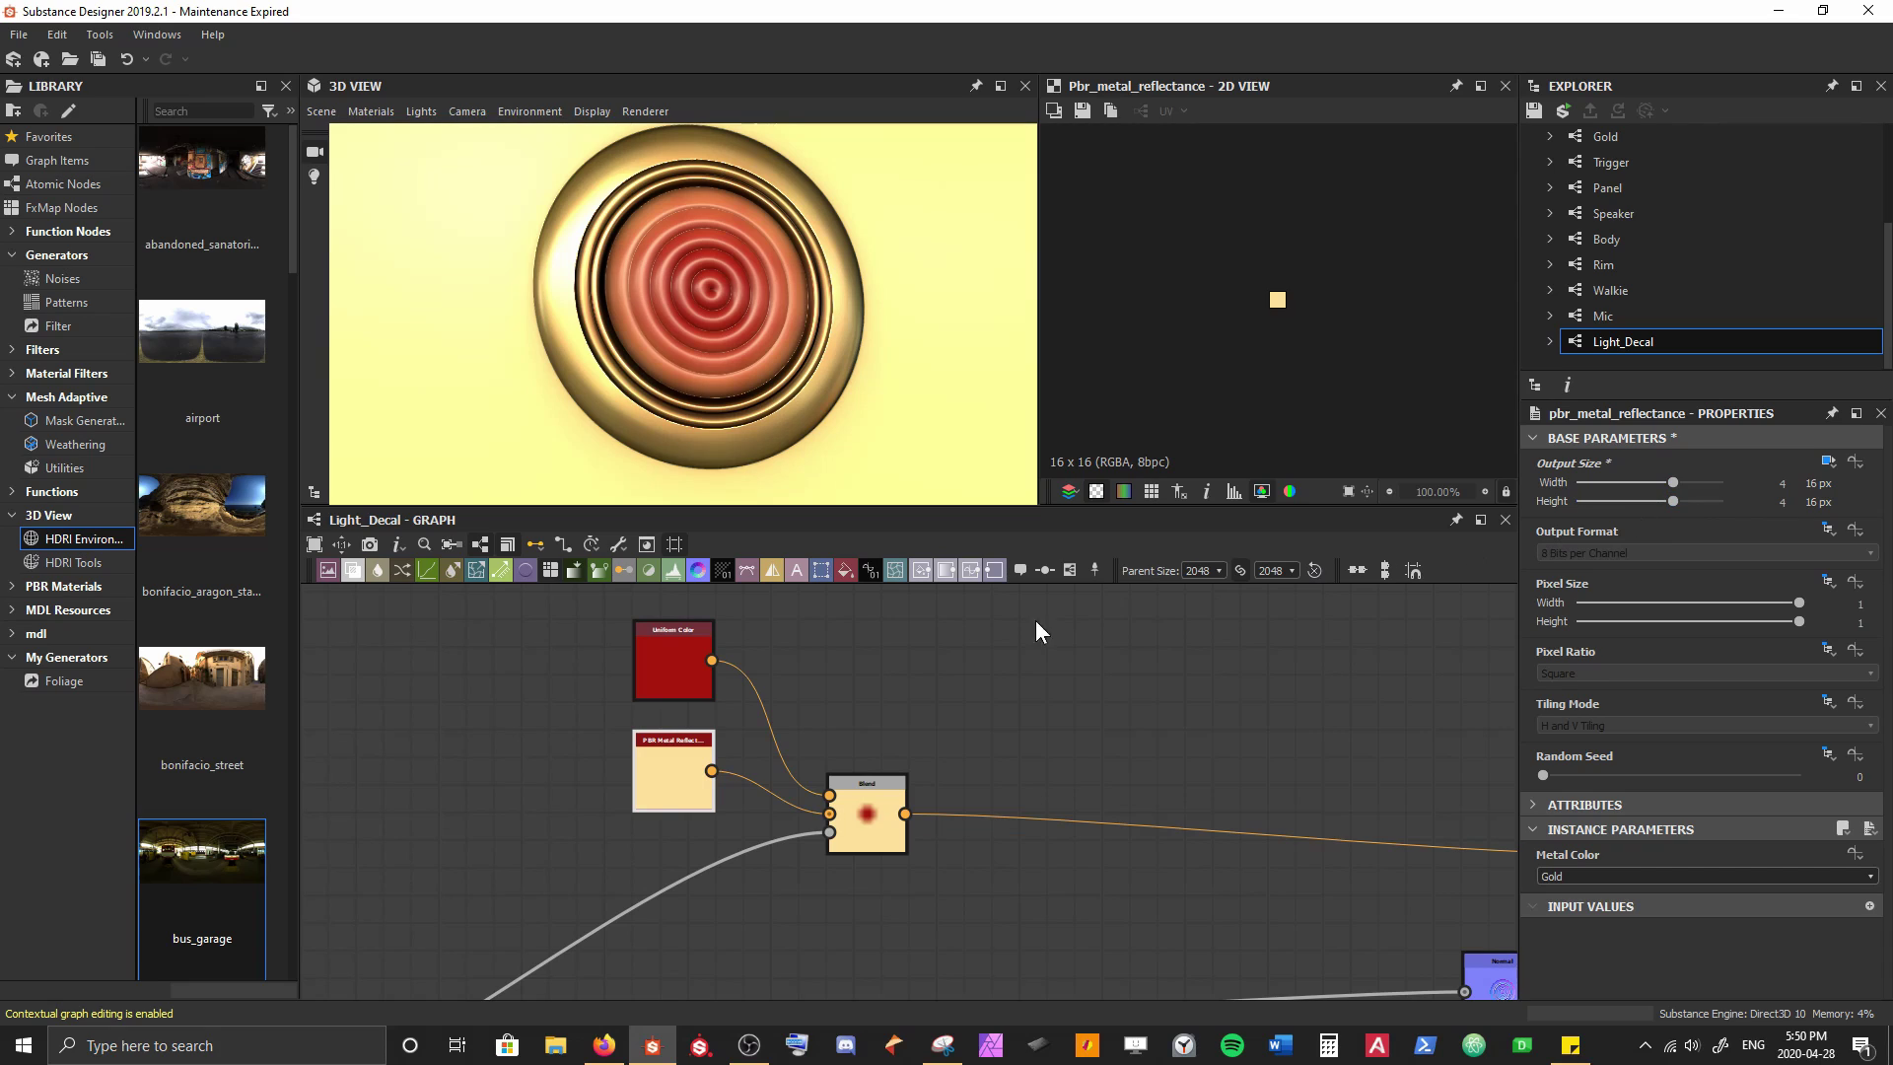
Set the base color Blend node's Output Size to Relative to Parent and align the node between its two color inputs
click(863, 818)
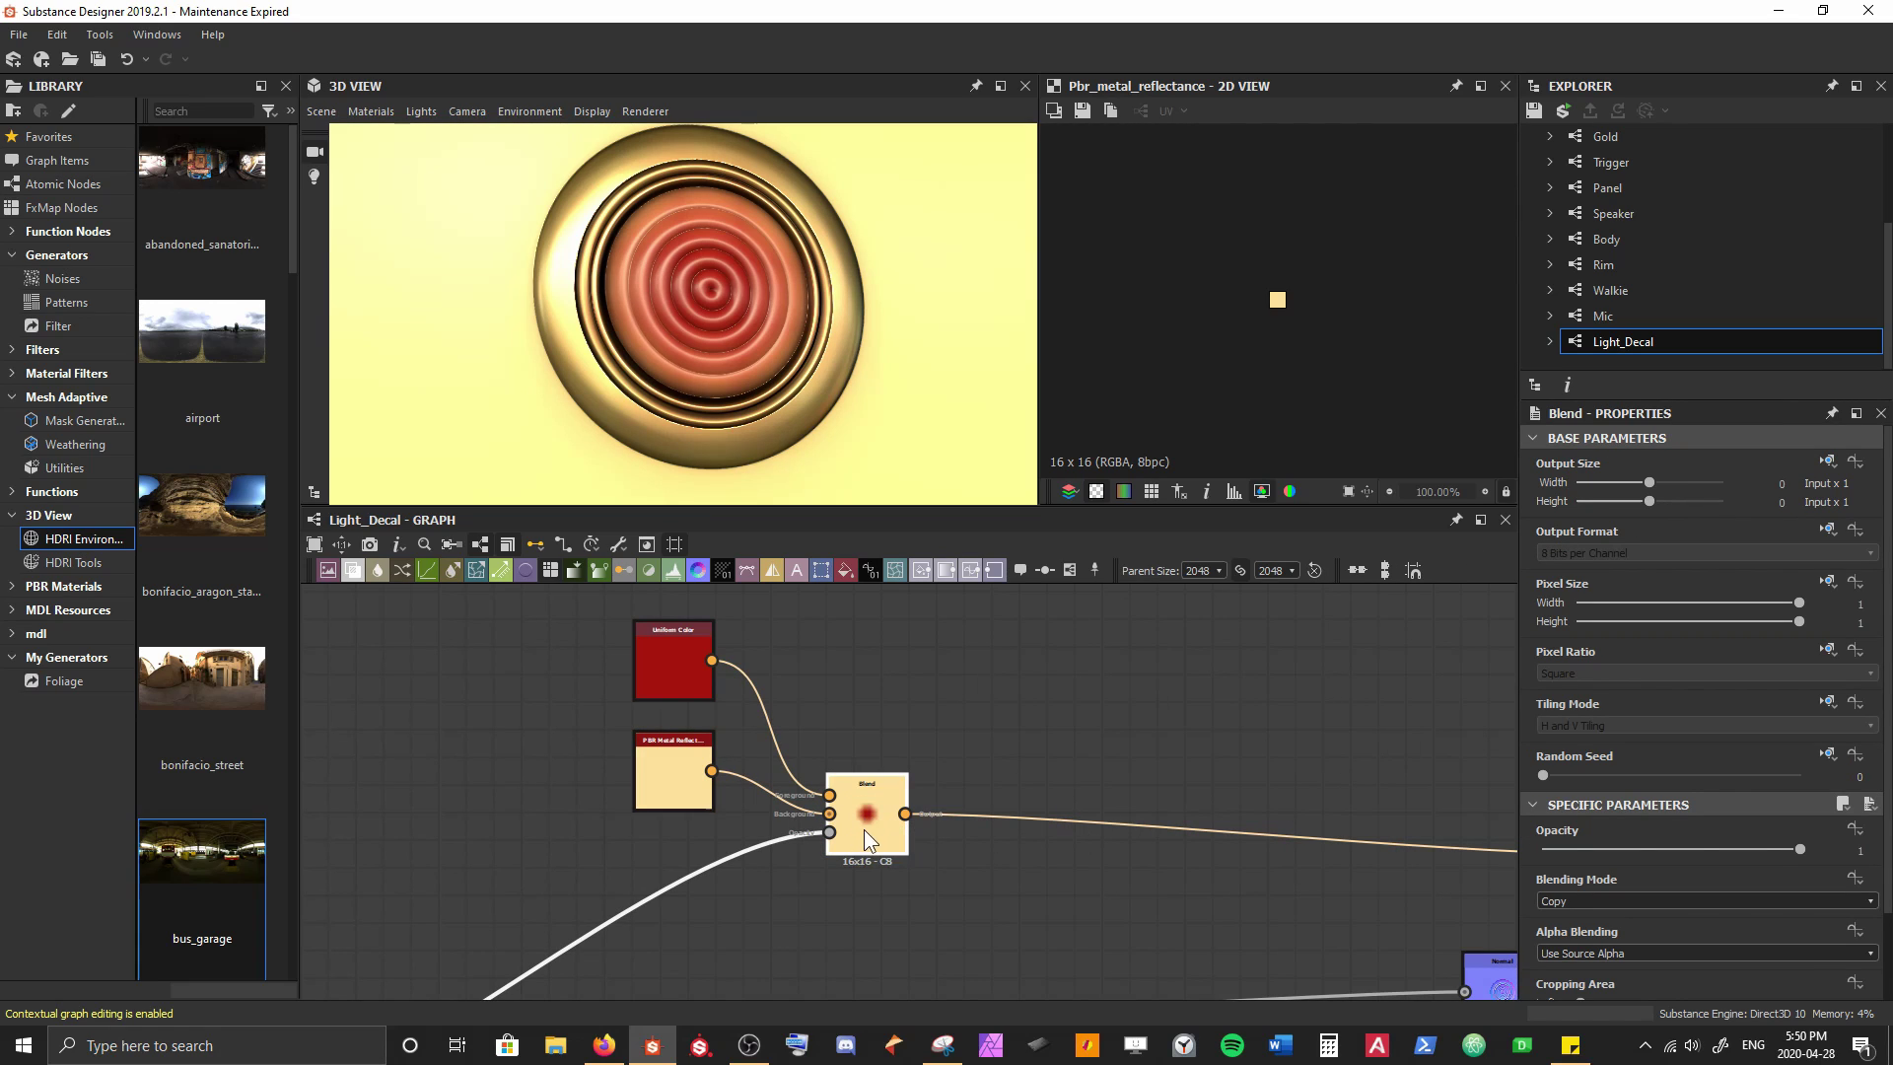
click(1825, 463)
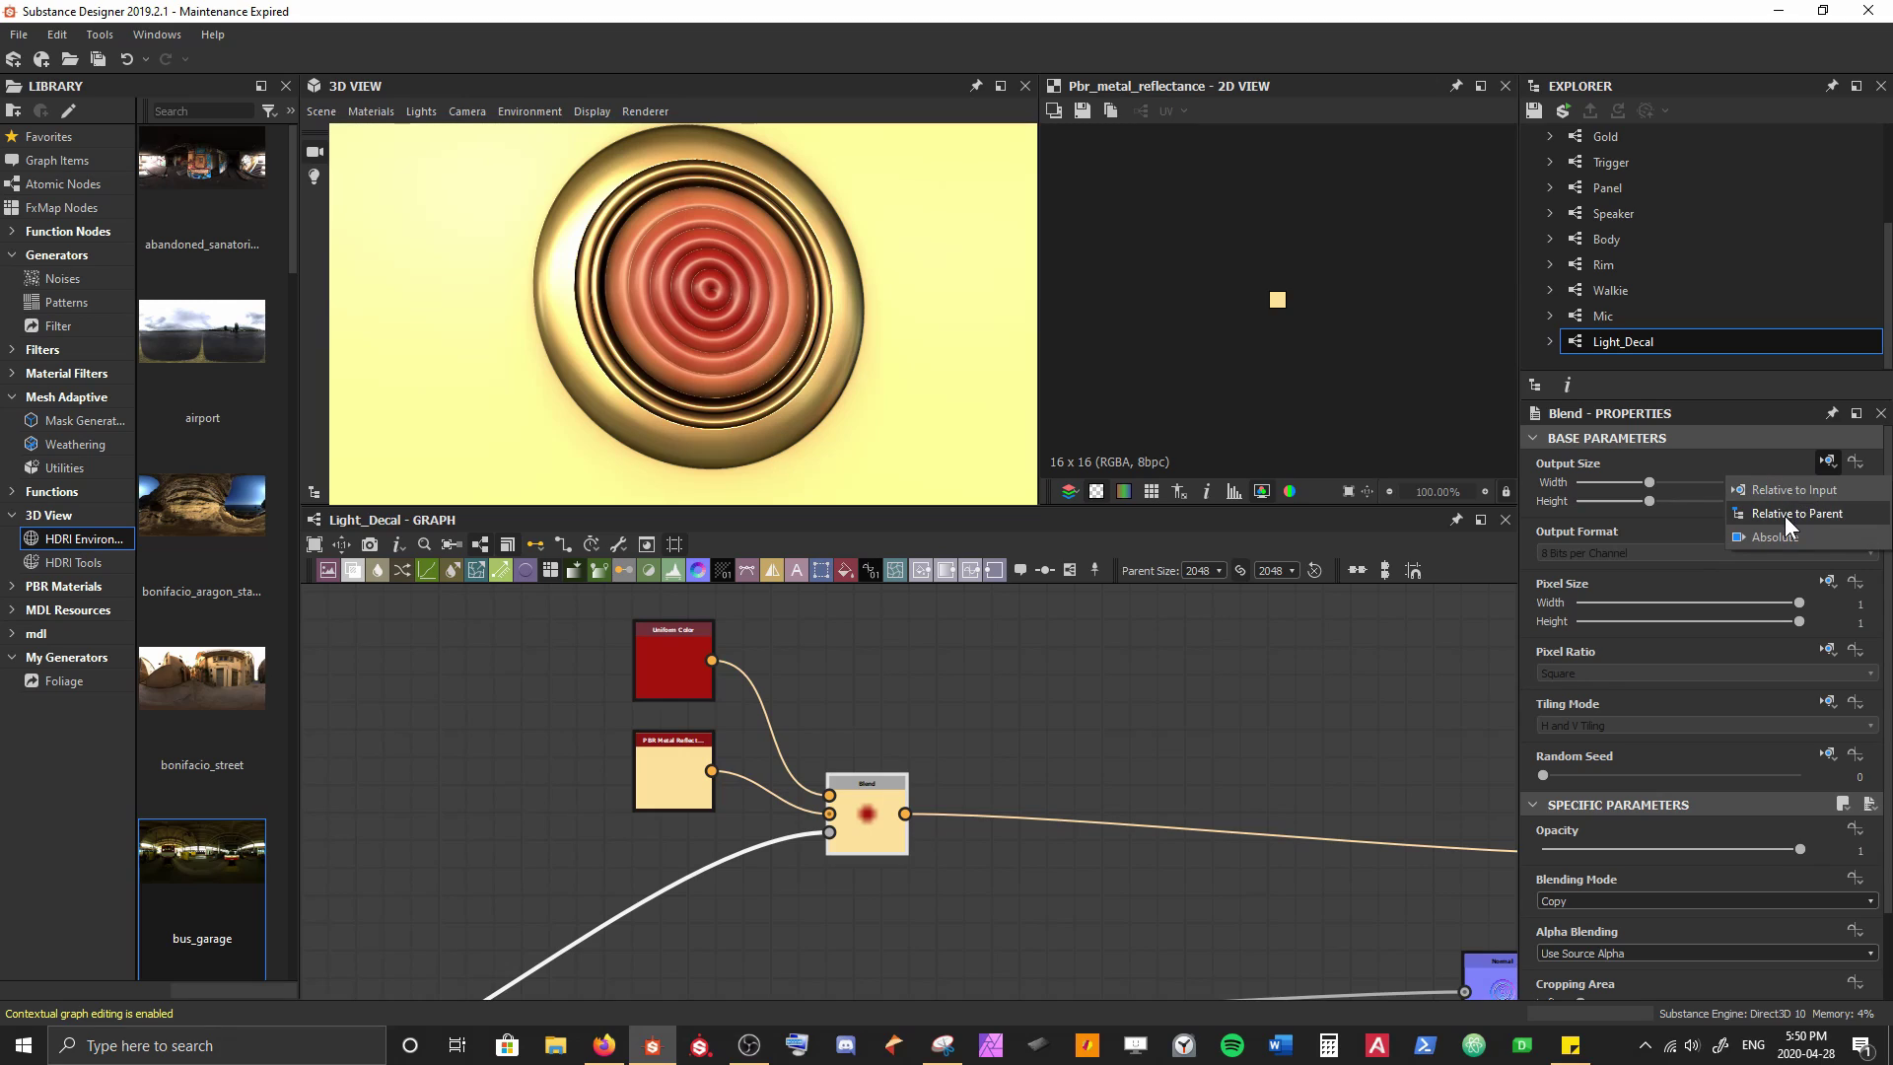
click(1784, 516)
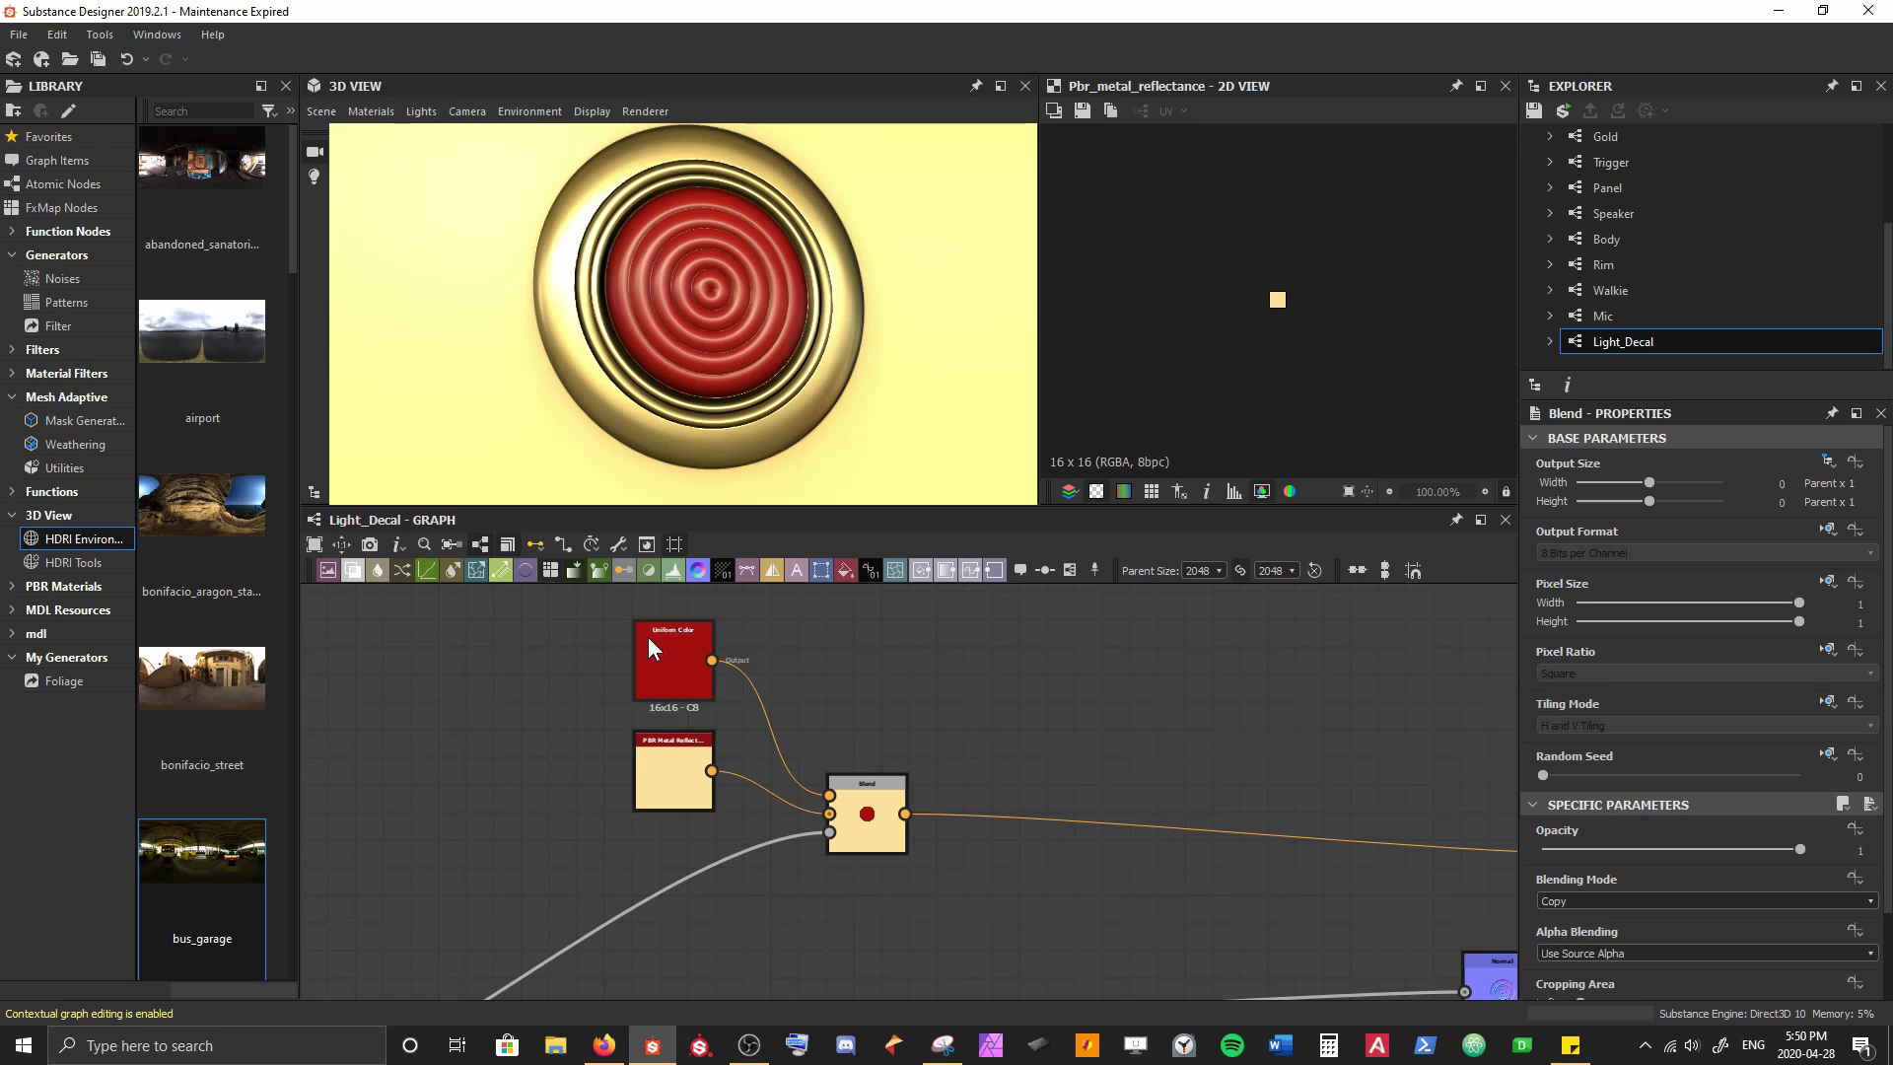
drag(846, 831, 873, 740)
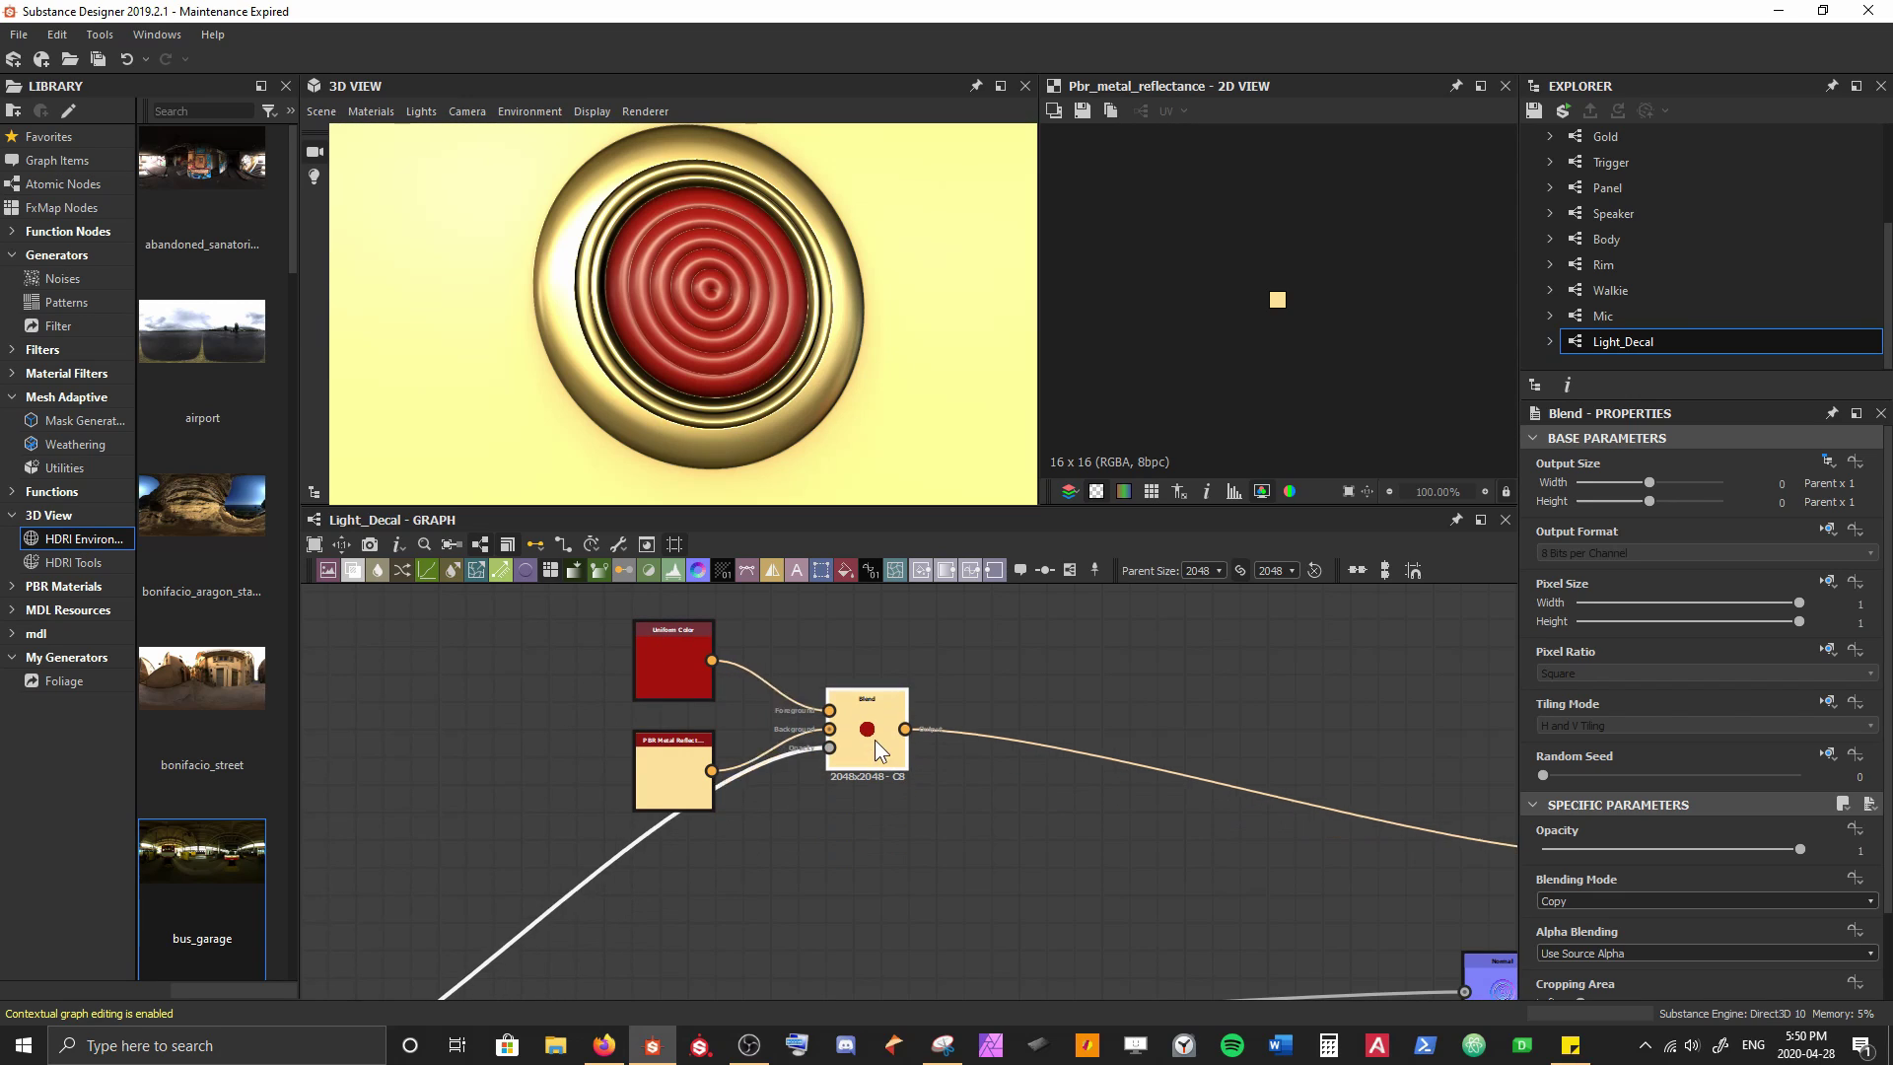
Set the PBR Metal Reflectance node's Metal Color to Titanium and inspect the ring in the 3D view
click(711, 770)
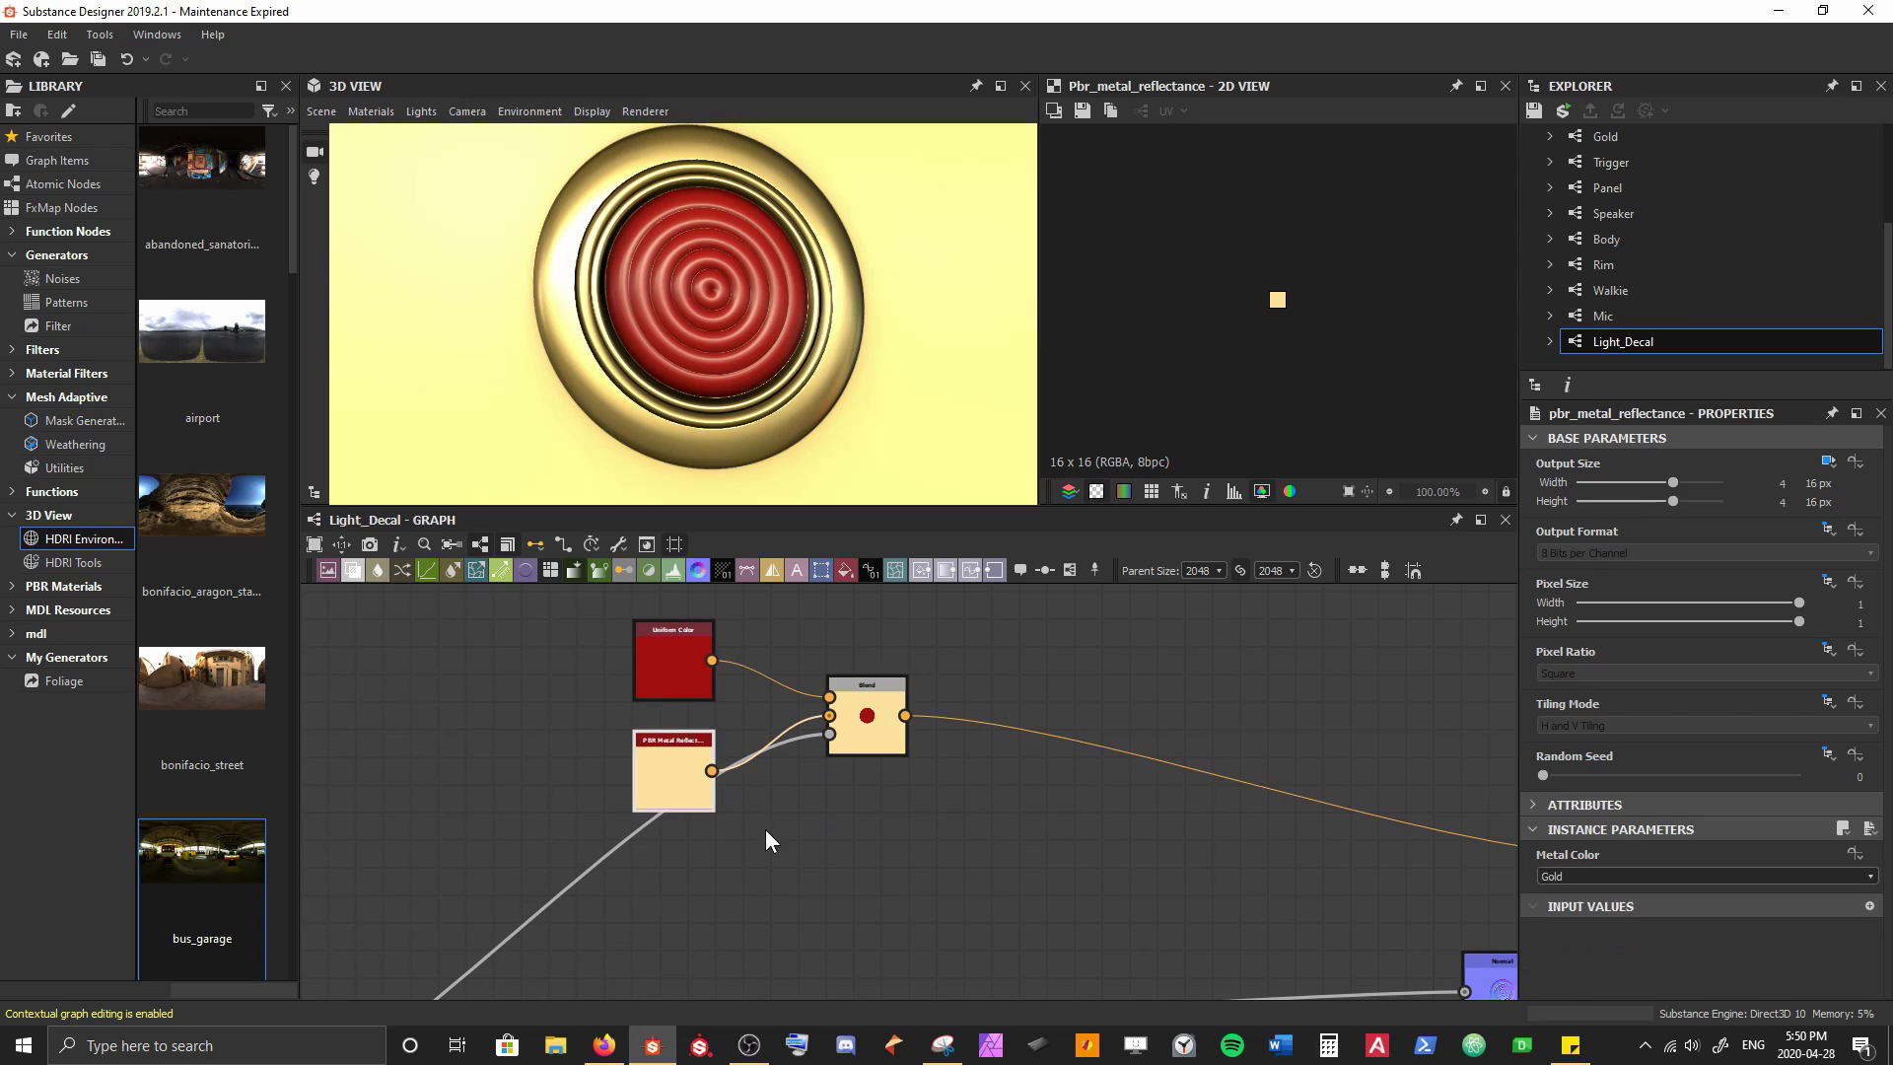
scroll(1649, 877, up, 1)
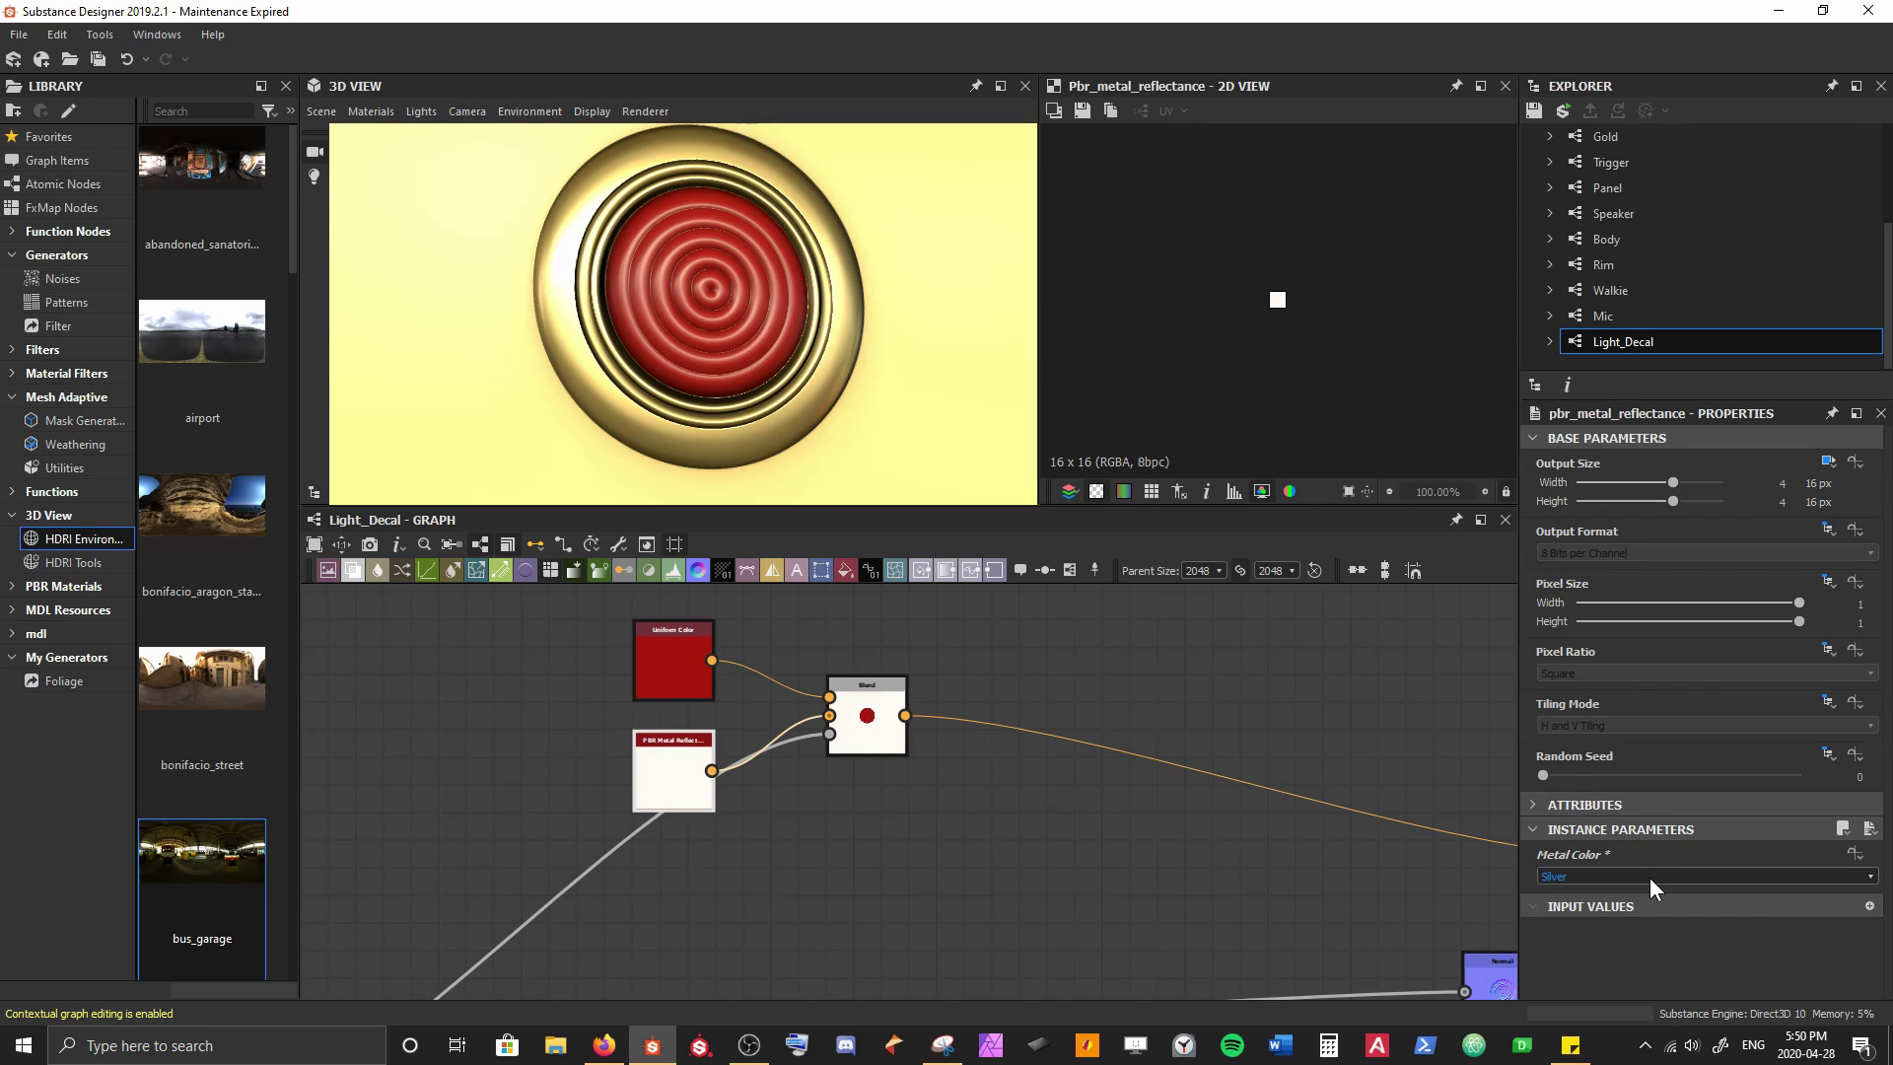
scroll(1648, 878, down, 2)
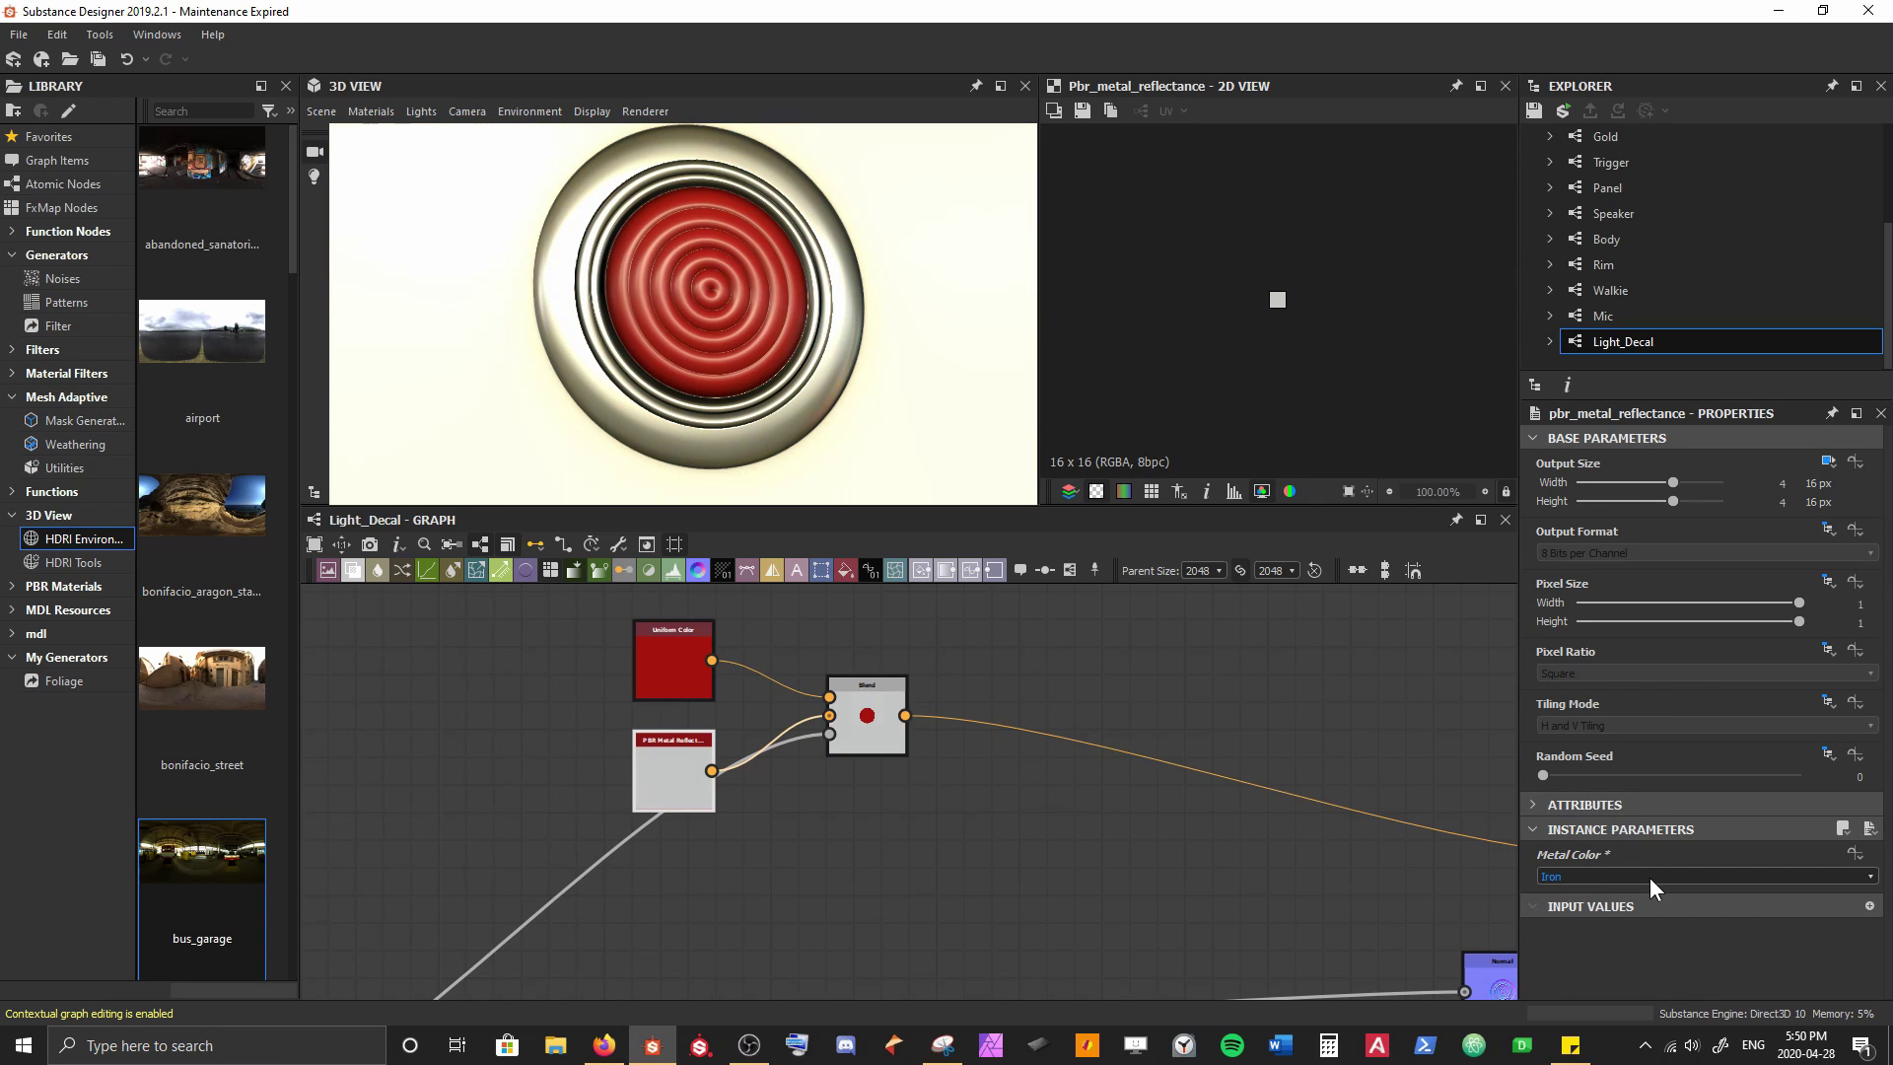
scroll(1648, 878, down, 8)
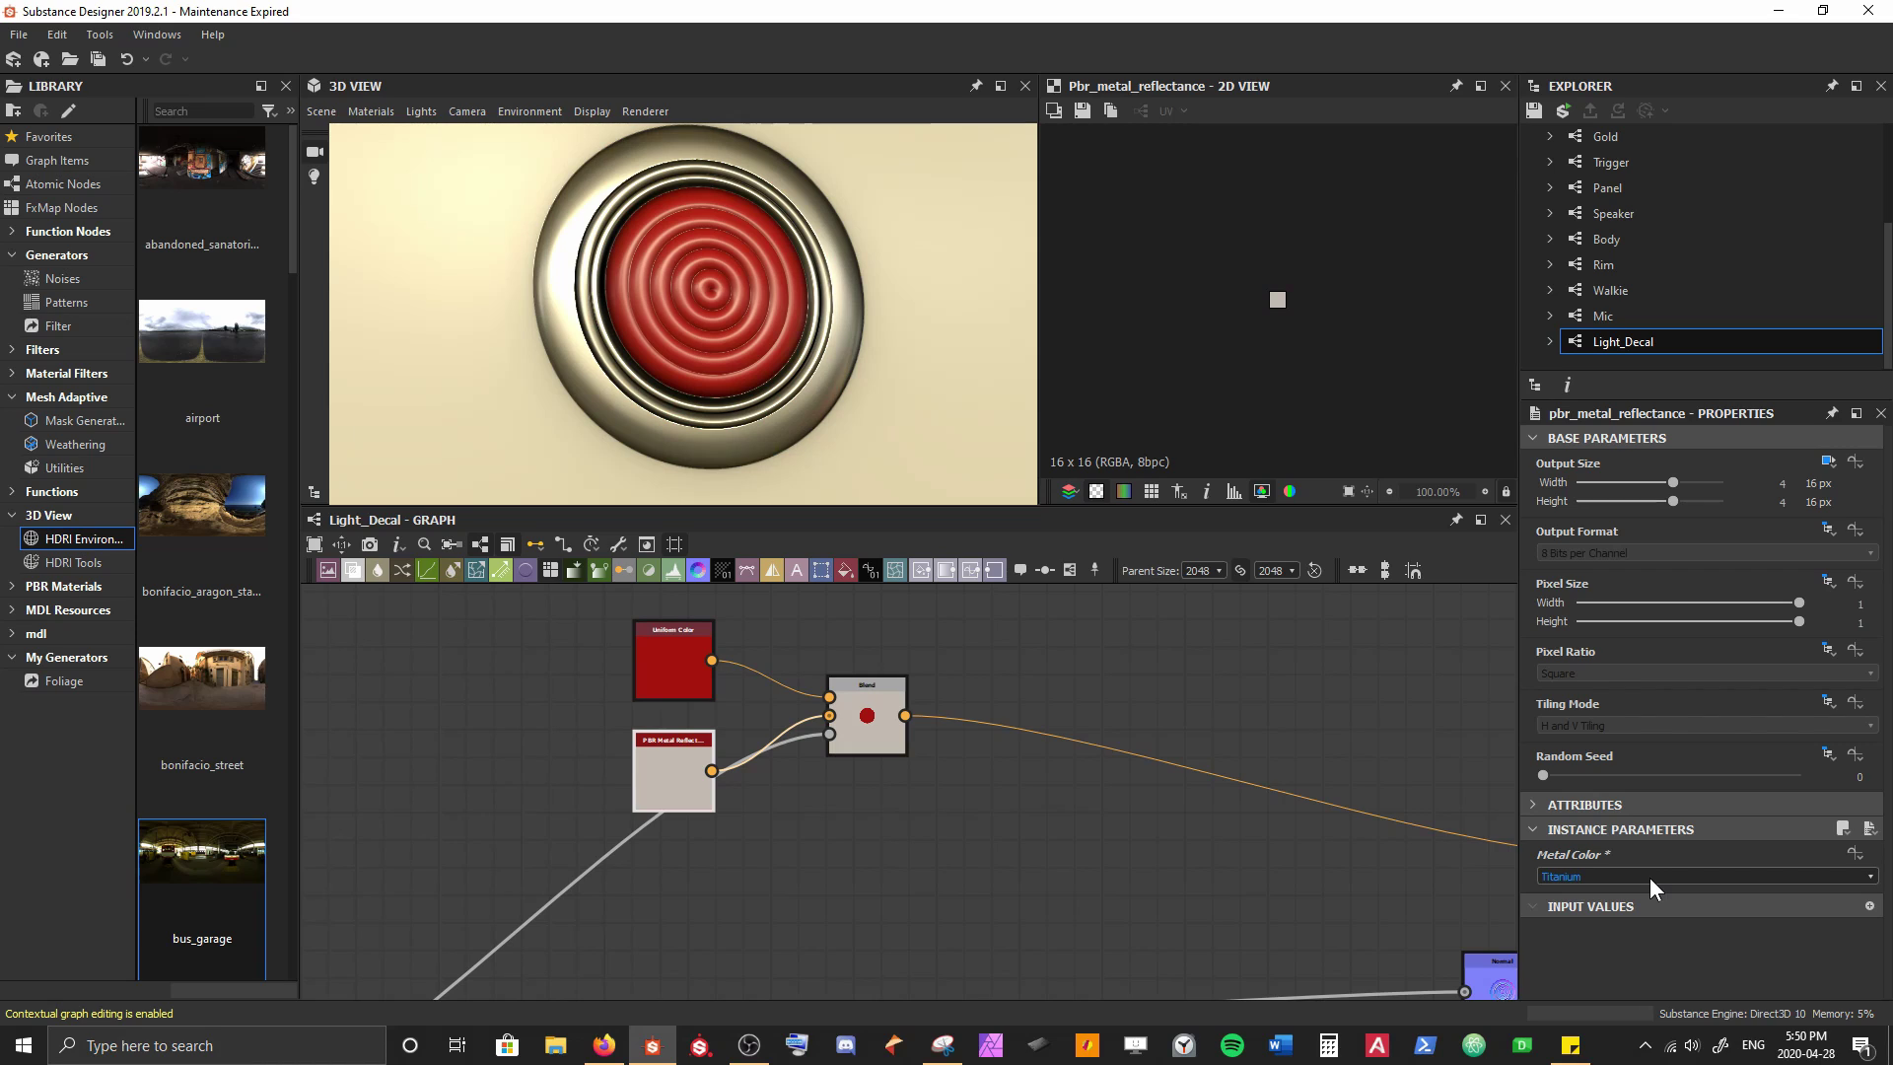
scroll(1648, 877, up, 2)
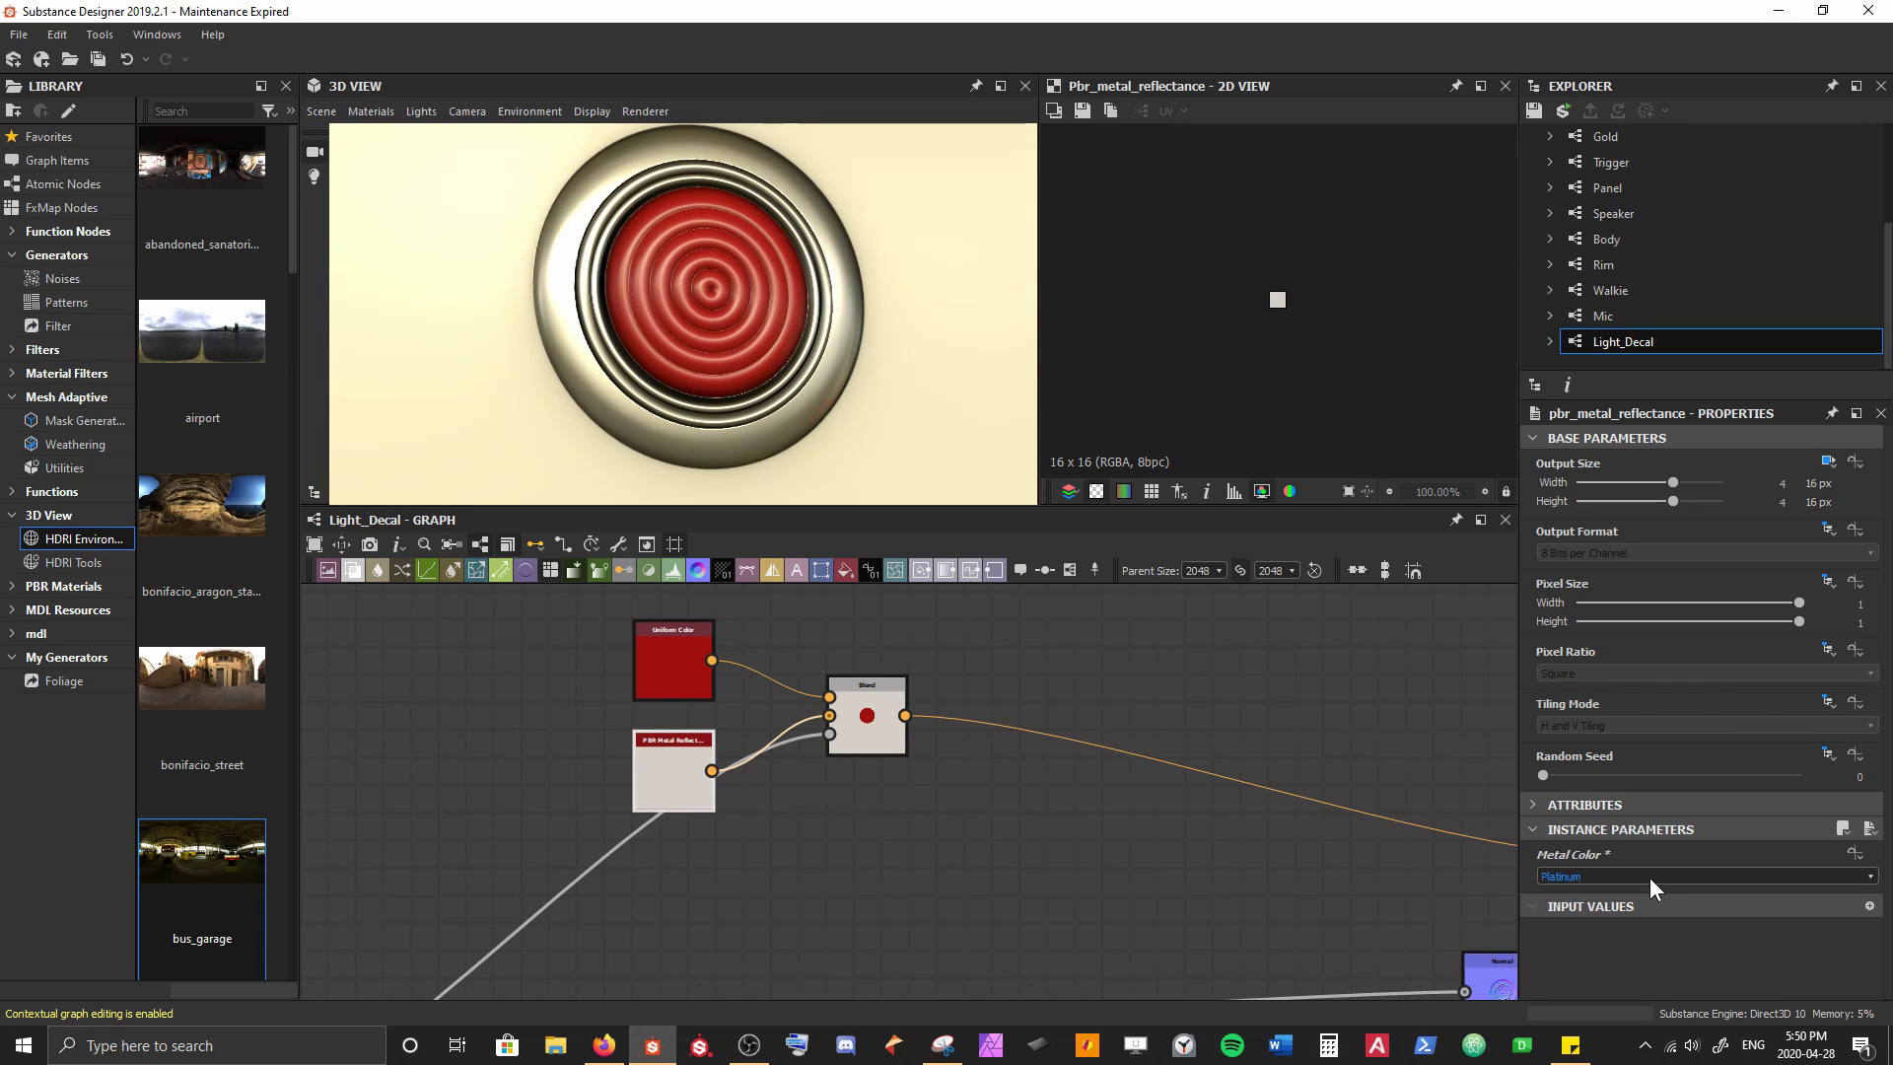
scroll(1648, 877, down, 2)
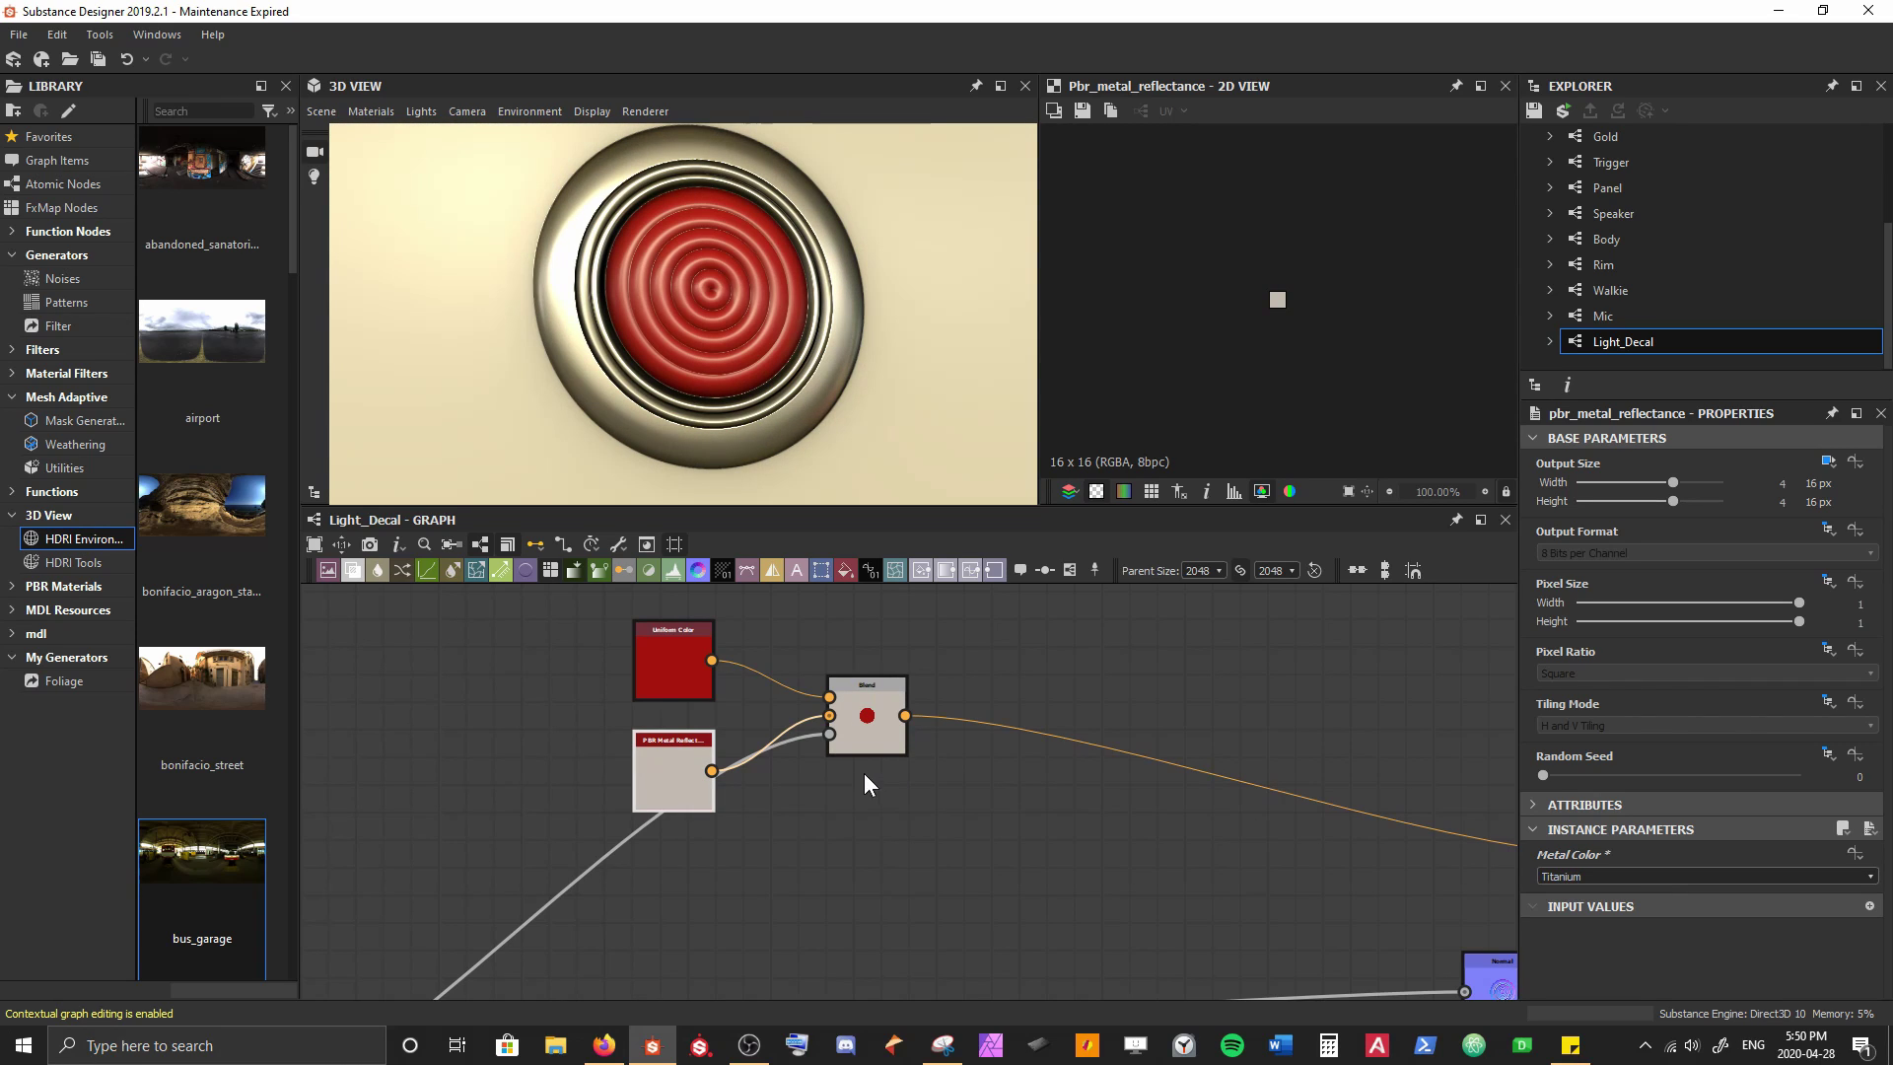
scroll(773, 334, down, 5)
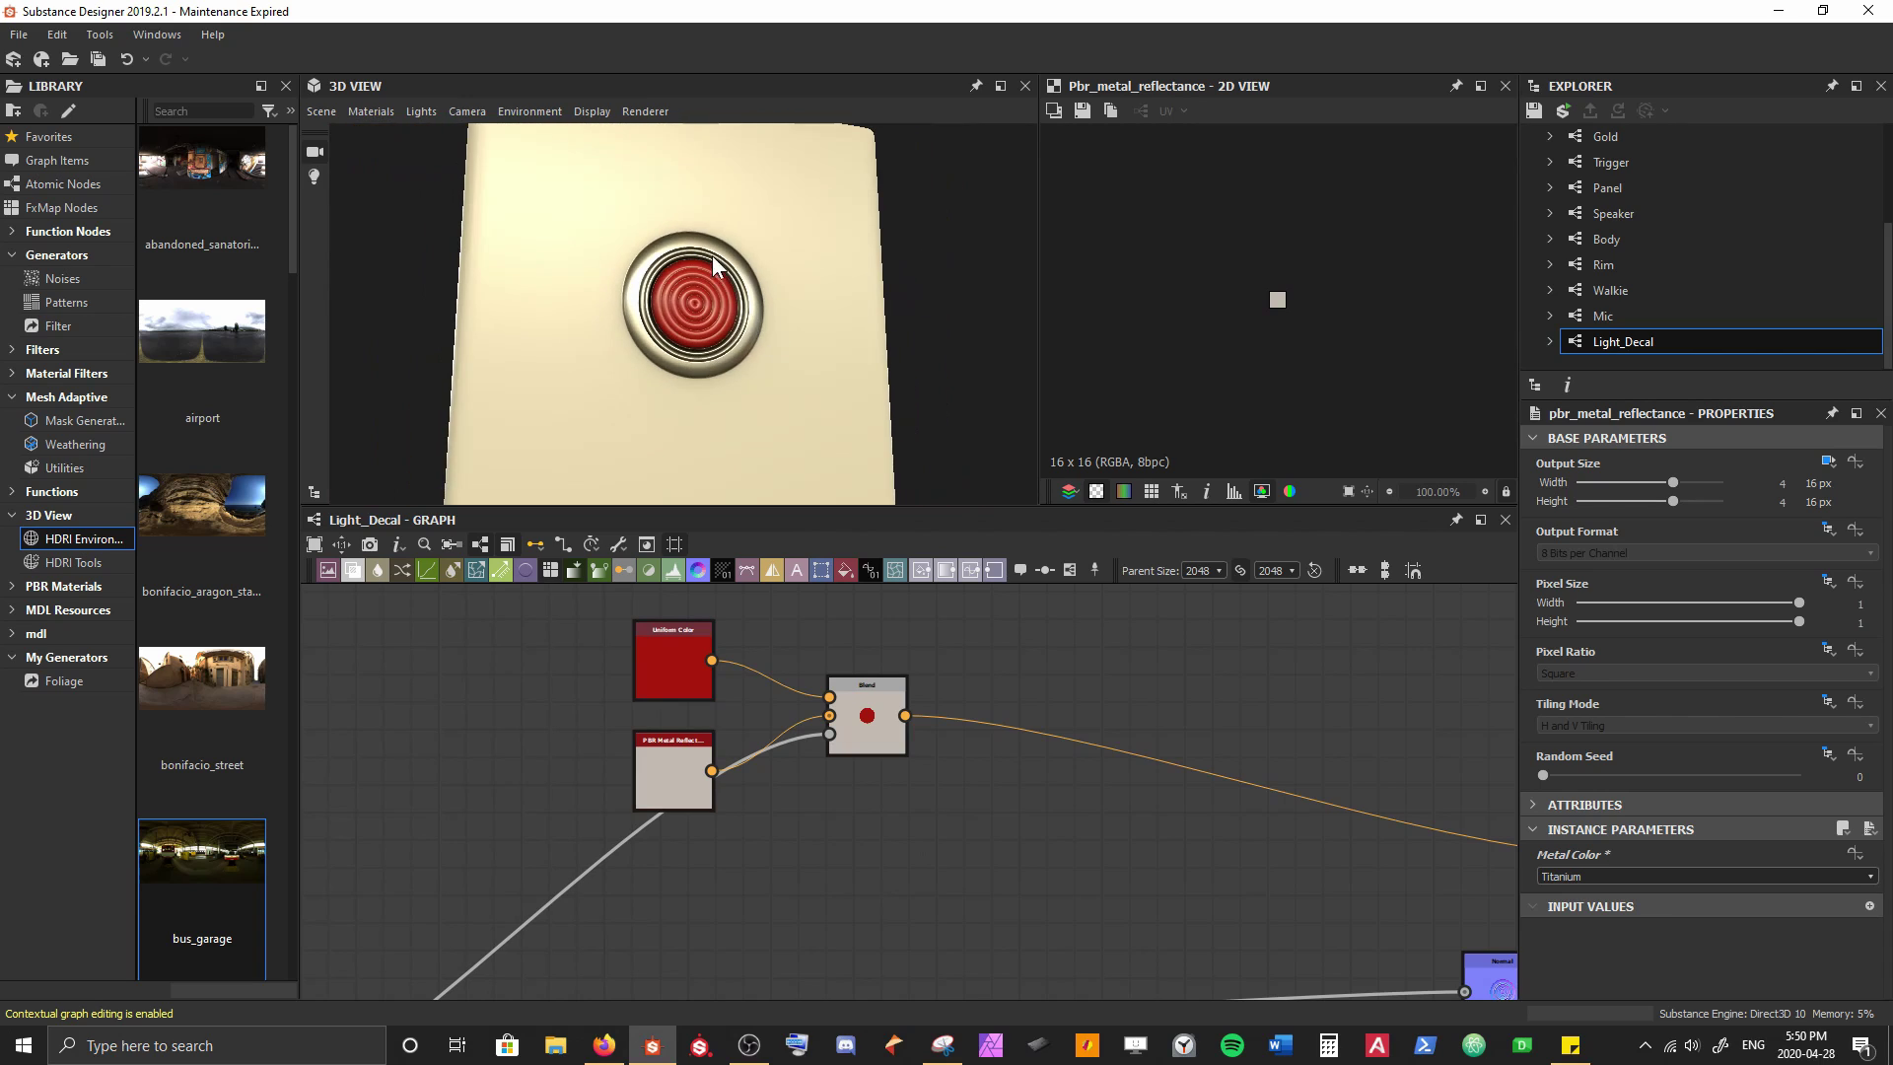
mouse_move(713, 265)
mouse_down()
mouse_move(809, 429)
mouse_move(949, 457)
mouse_move(1043, 409)
mouse_move(966, 431)
mouse_move(741, 280)
mouse_move(742, 328)
mouse_move(718, 269)
mouse_move(718, 332)
mouse_move(795, 426)
mouse_move(781, 380)
mouse_move(752, 414)
mouse_move(941, 418)
mouse_move(796, 423)
mouse_up()
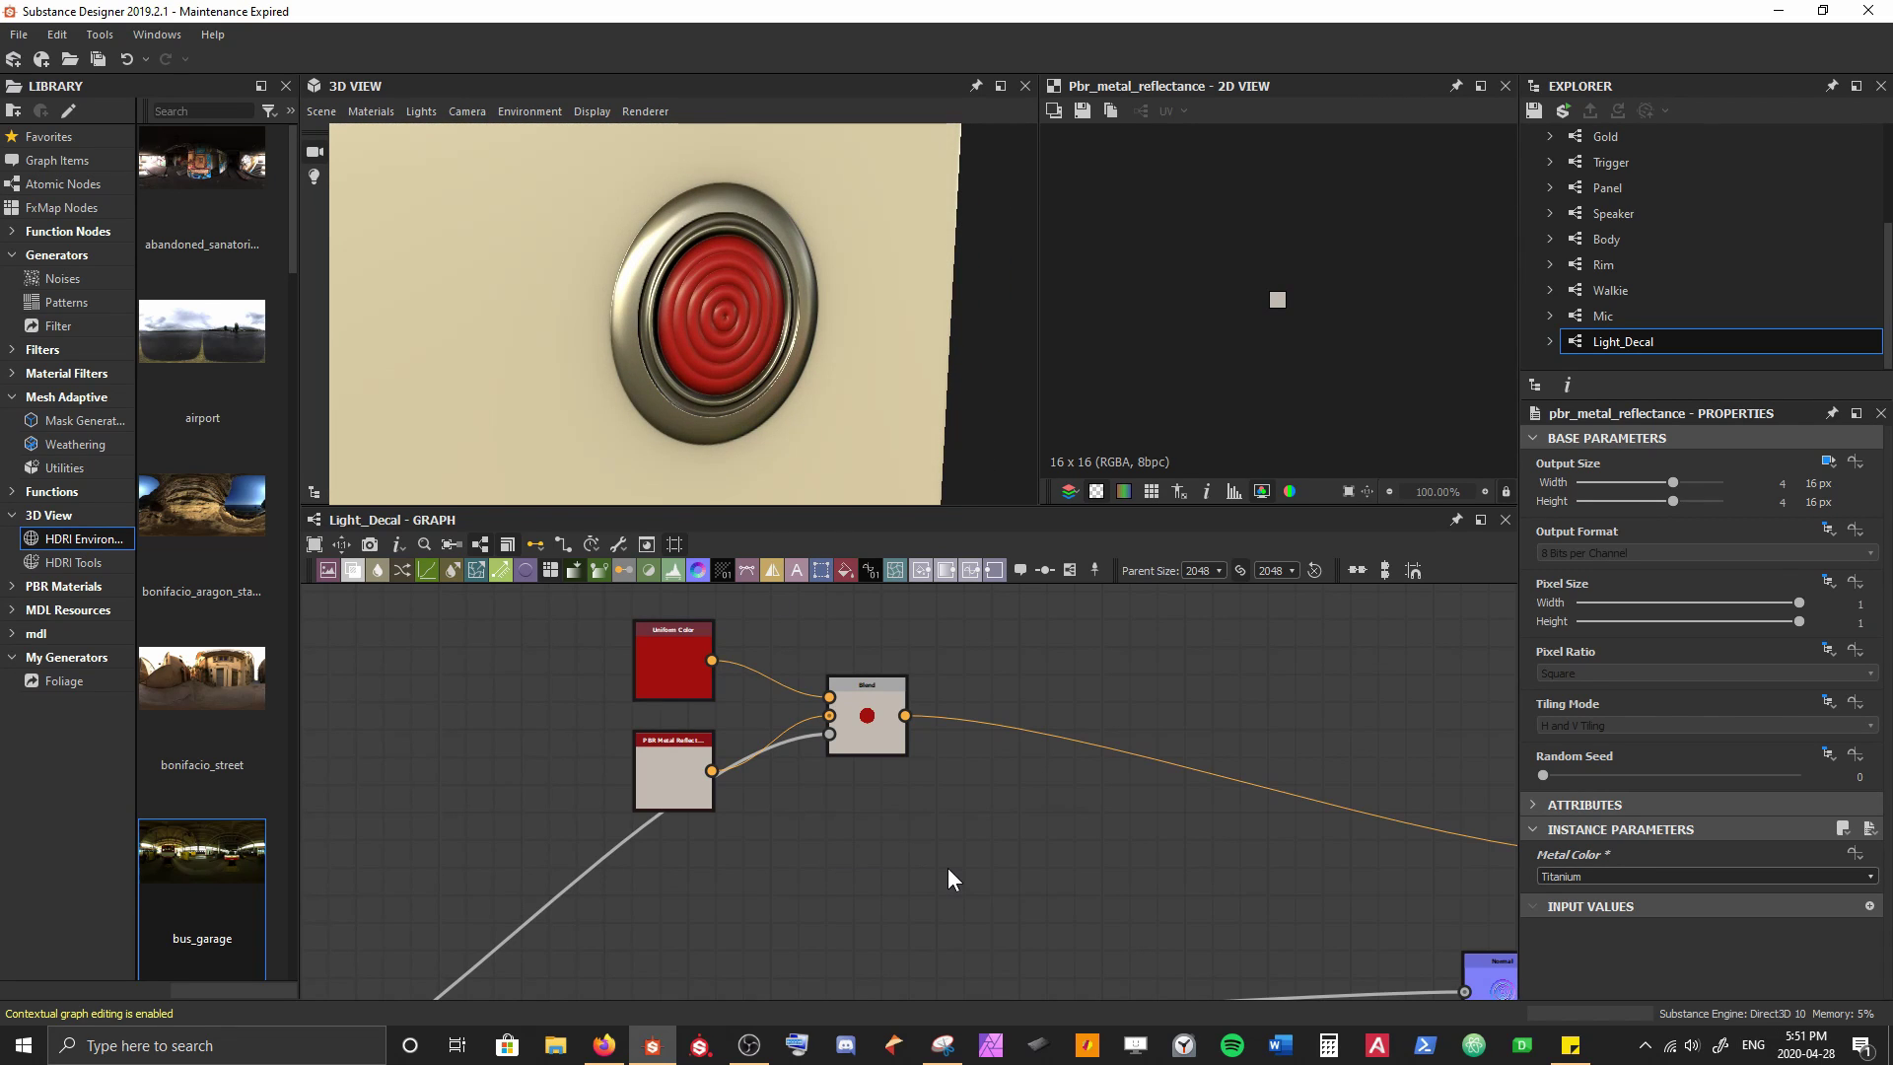
Bring the Roughness output and its Uniform Color node into view in the graph
scroll(948, 867, down, 3)
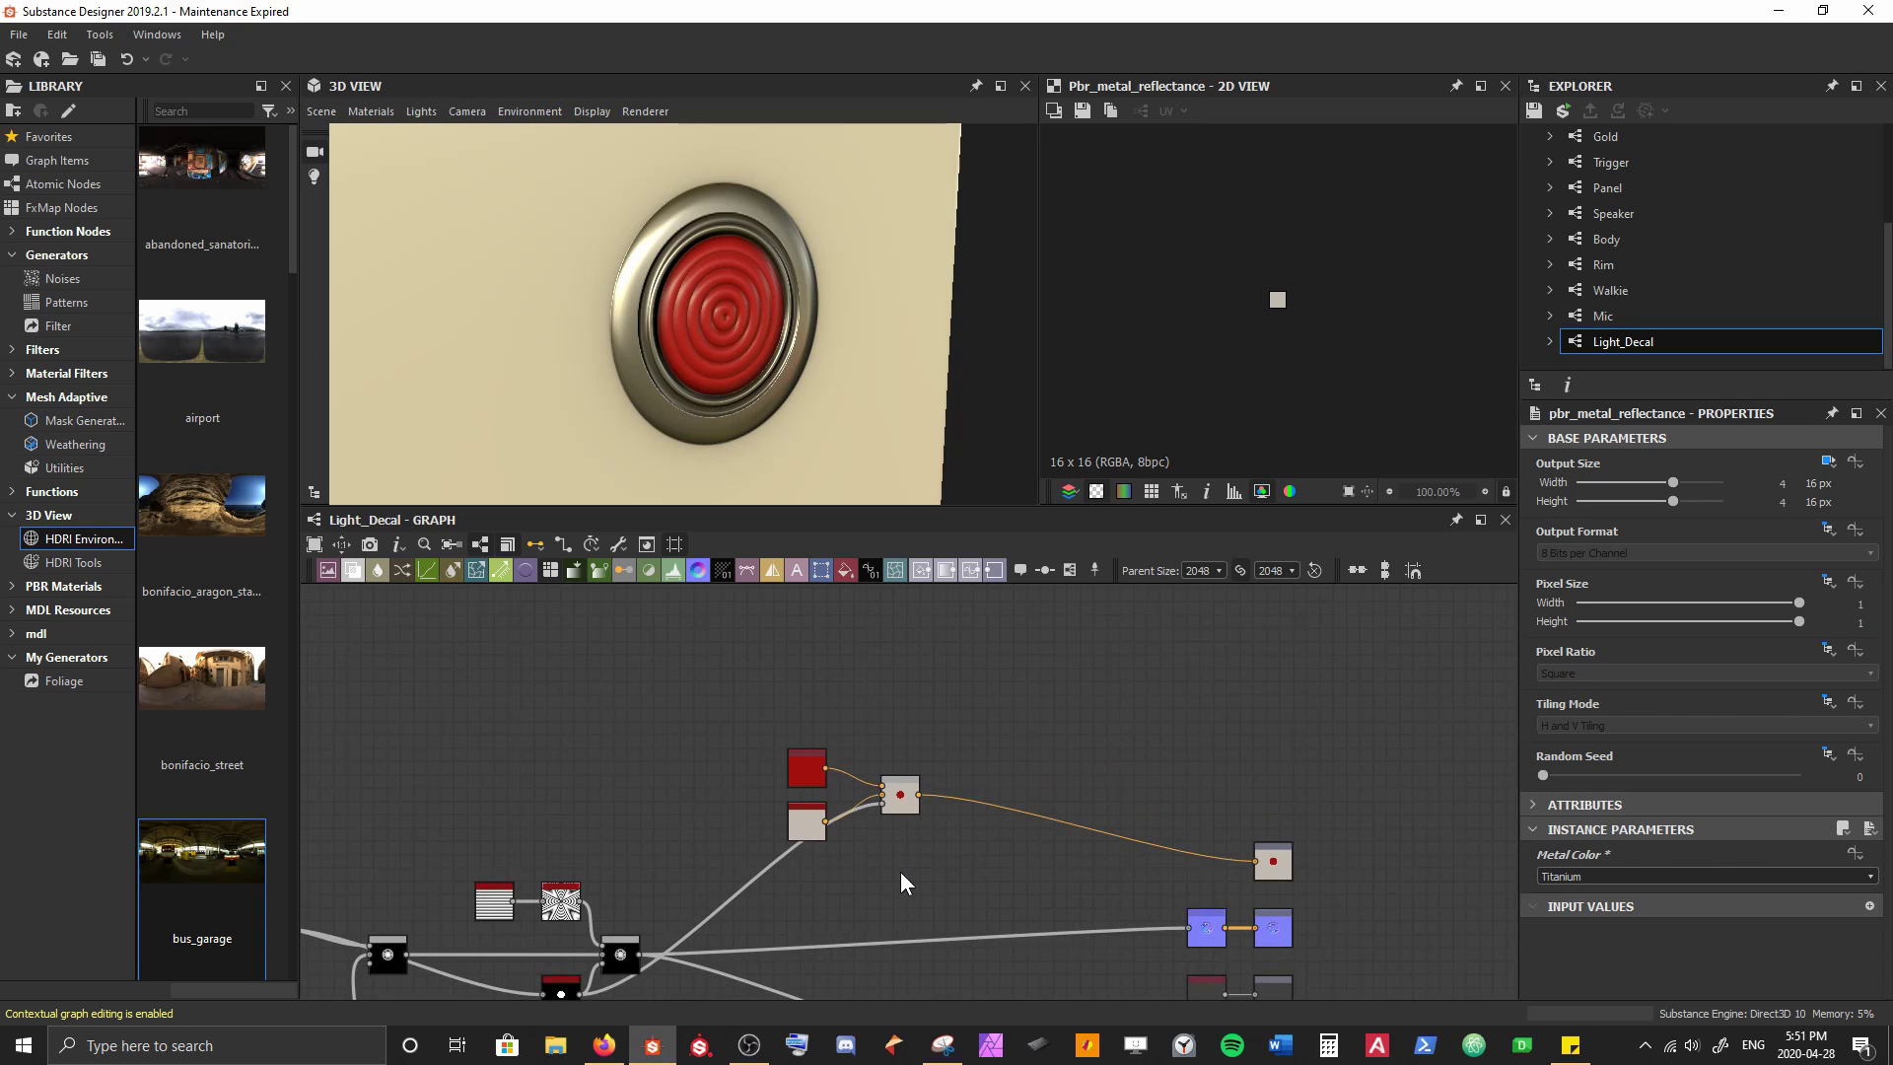
middle_drag(900, 872, 495, 656)
scroll(962, 788, up, 3)
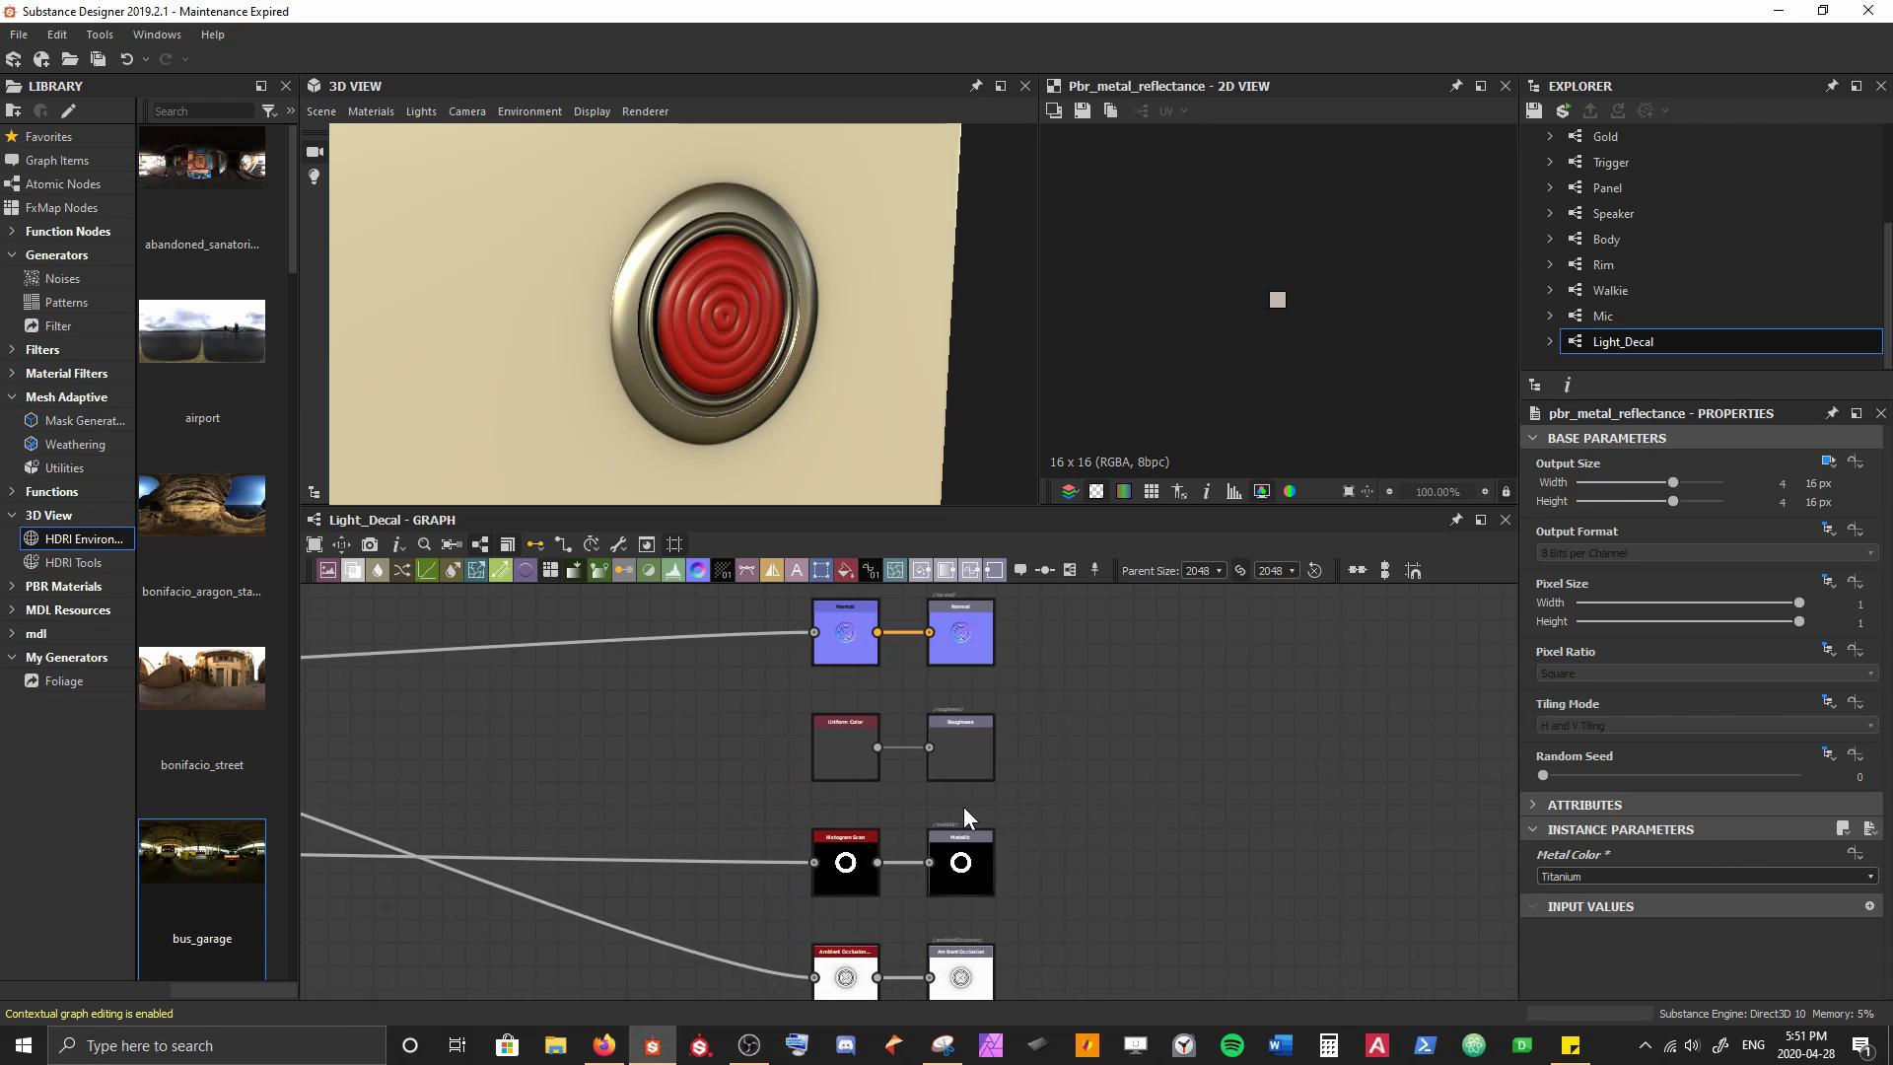
middle_drag(747, 672, 820, 780)
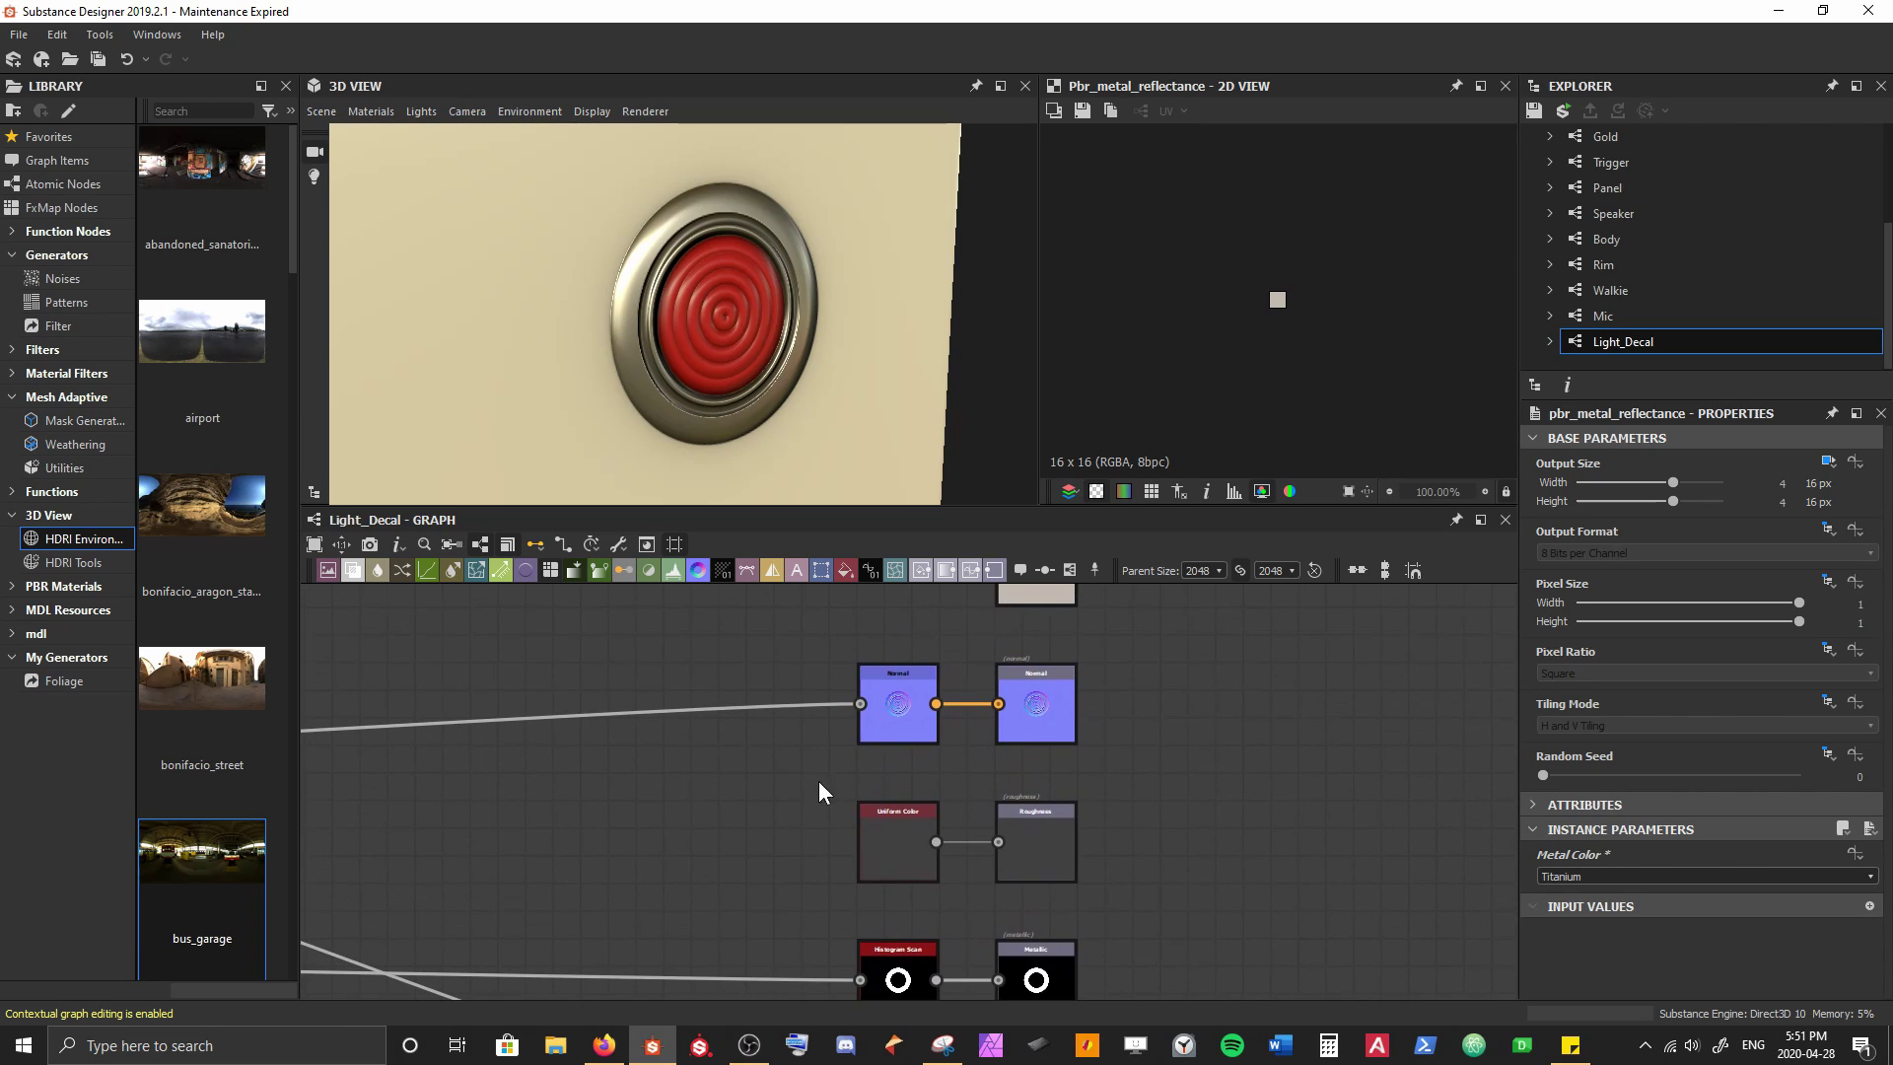
Preview the Normal node's output and move the node farther from its Normal output to free up graph space
double_click(899, 706)
scroll(1297, 303, down, 4)
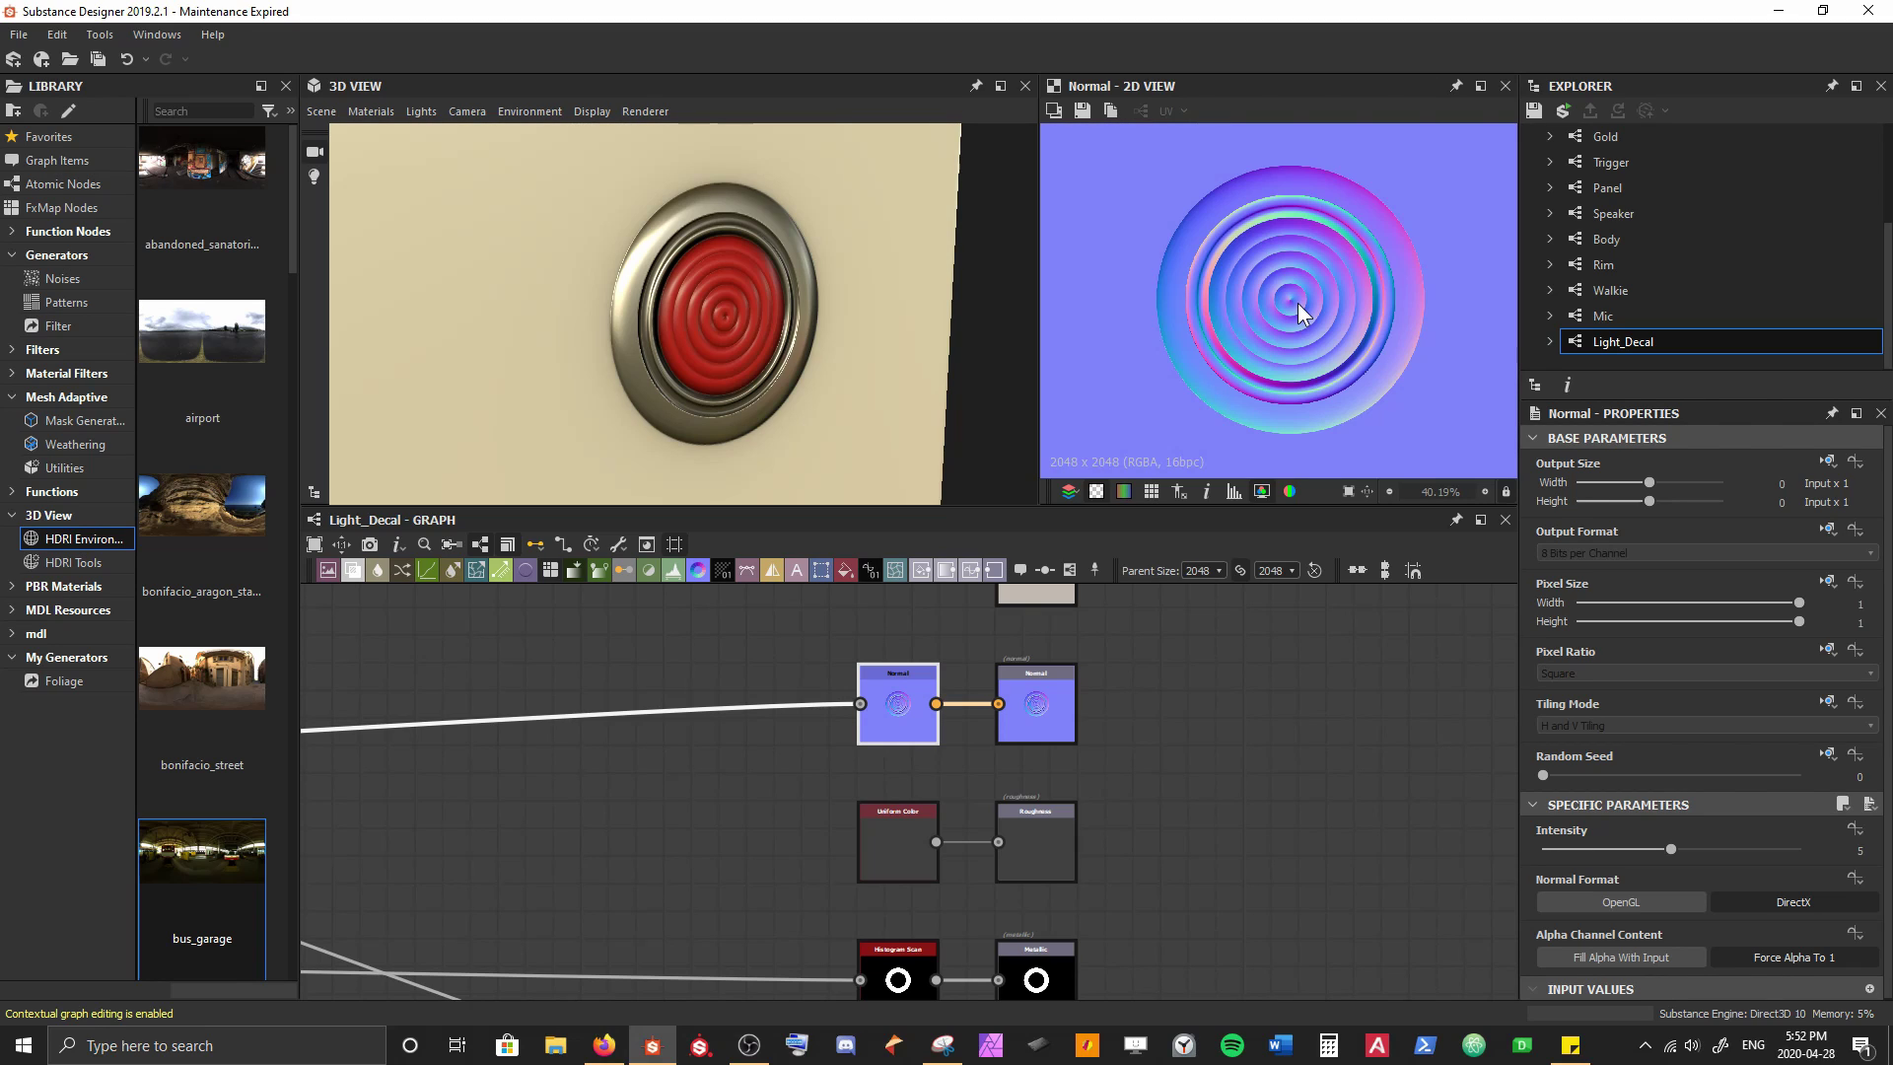
drag(876, 702, 477, 700)
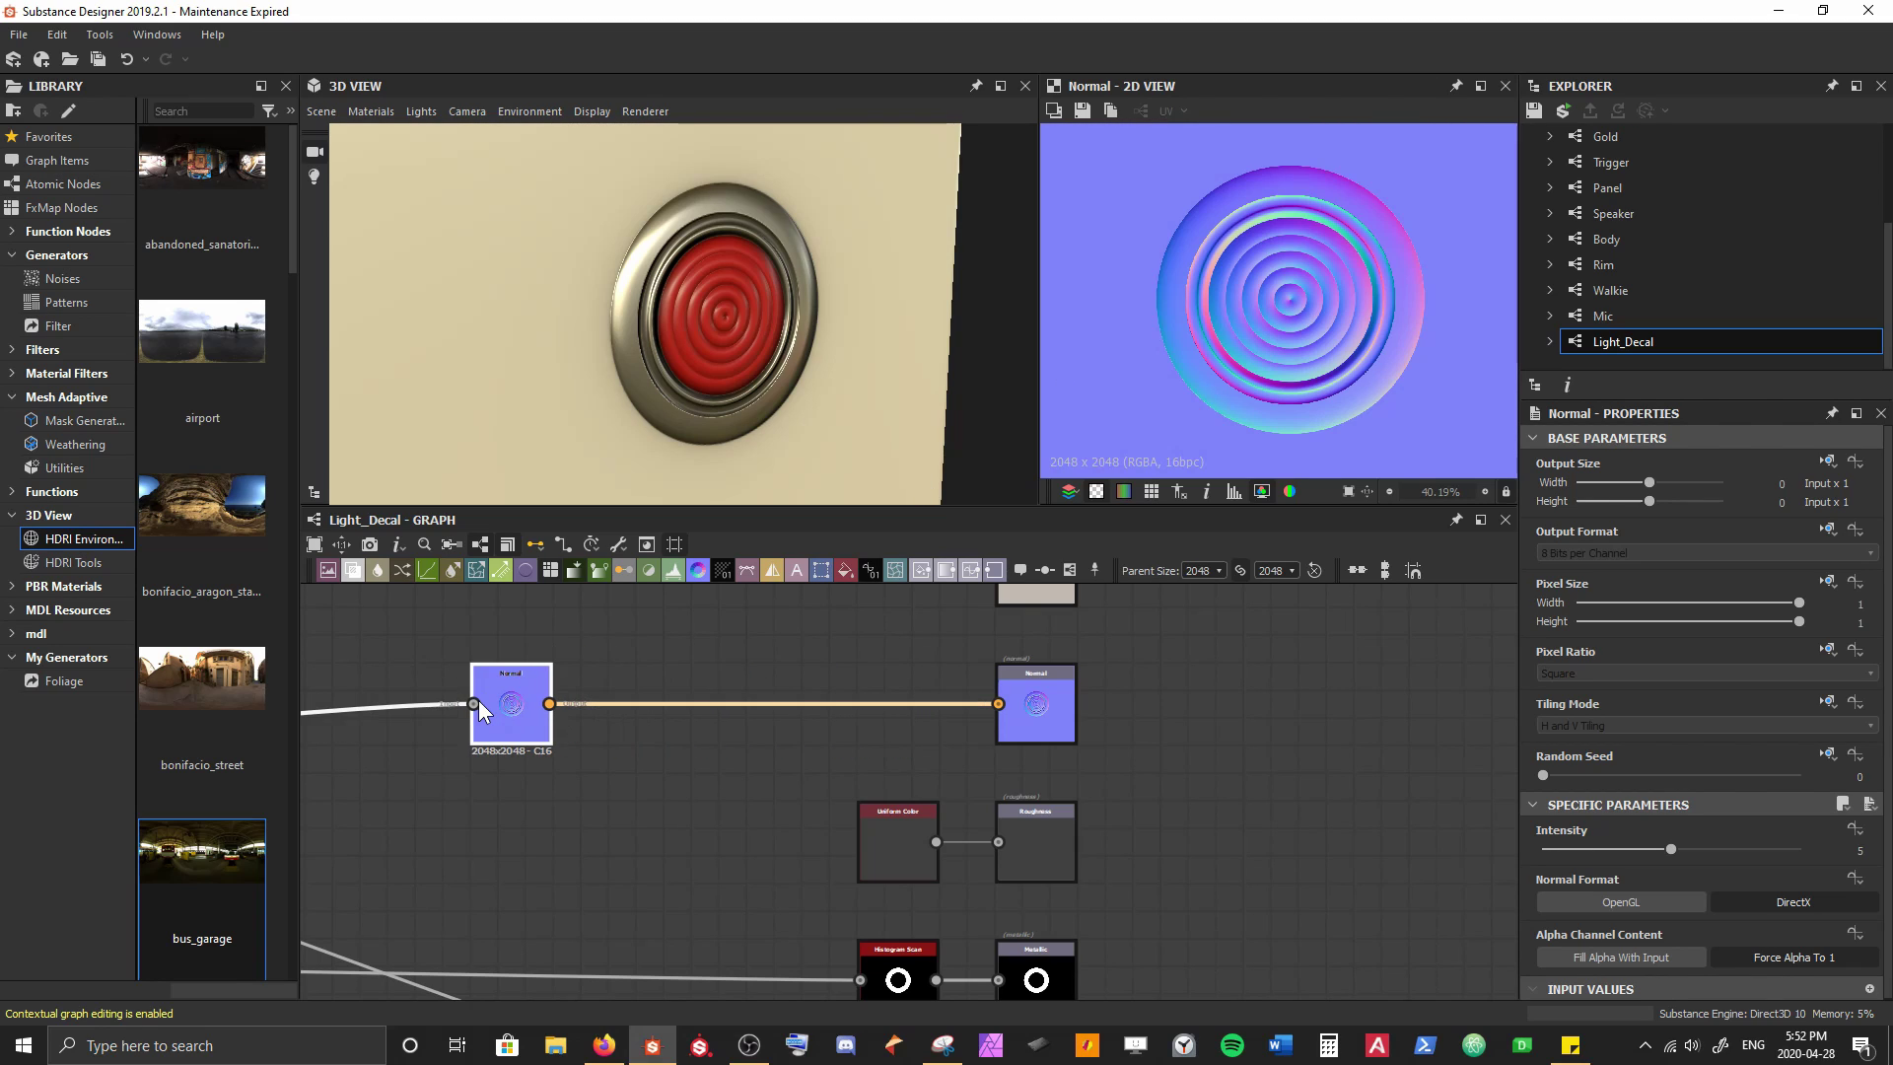
scroll(754, 778, up, 2)
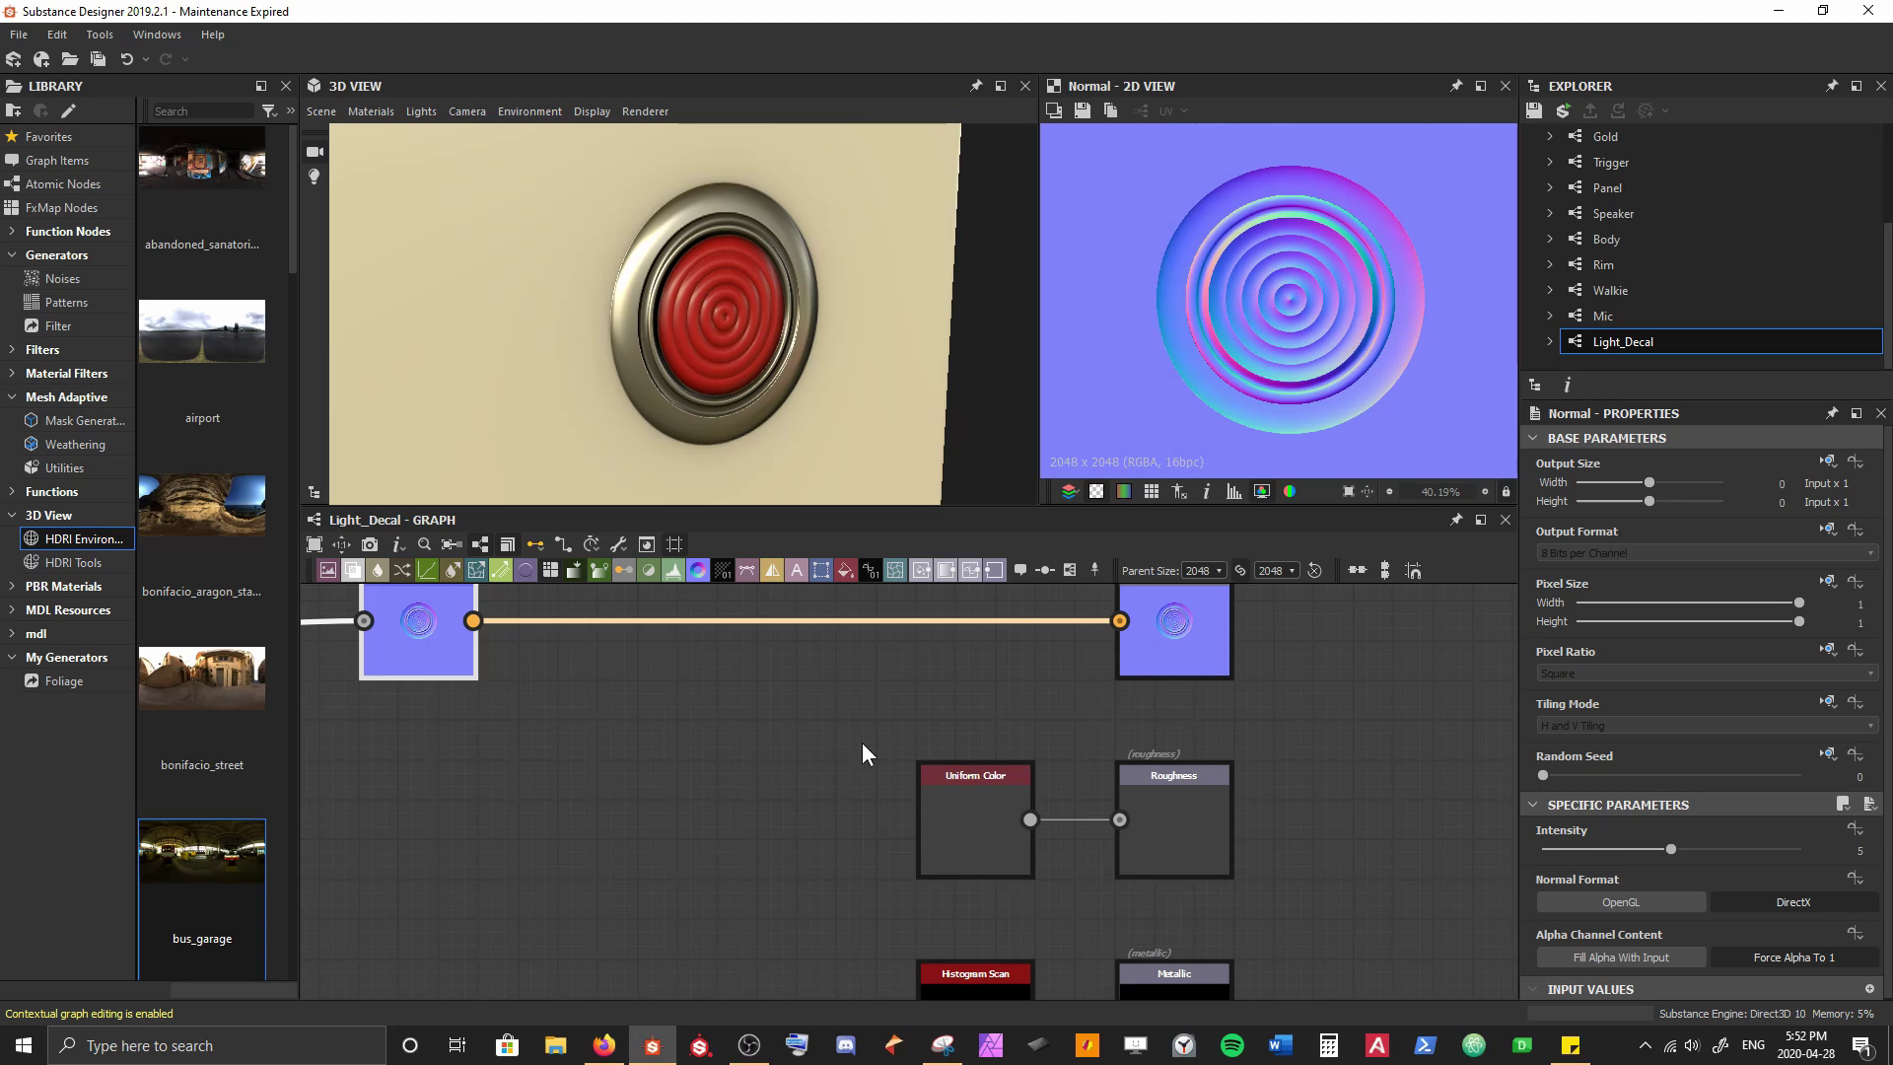
Delete the Uniform Color node feeding Roughness and connect the Normal node to the Roughness output instead
click(946, 808)
key(Delete)
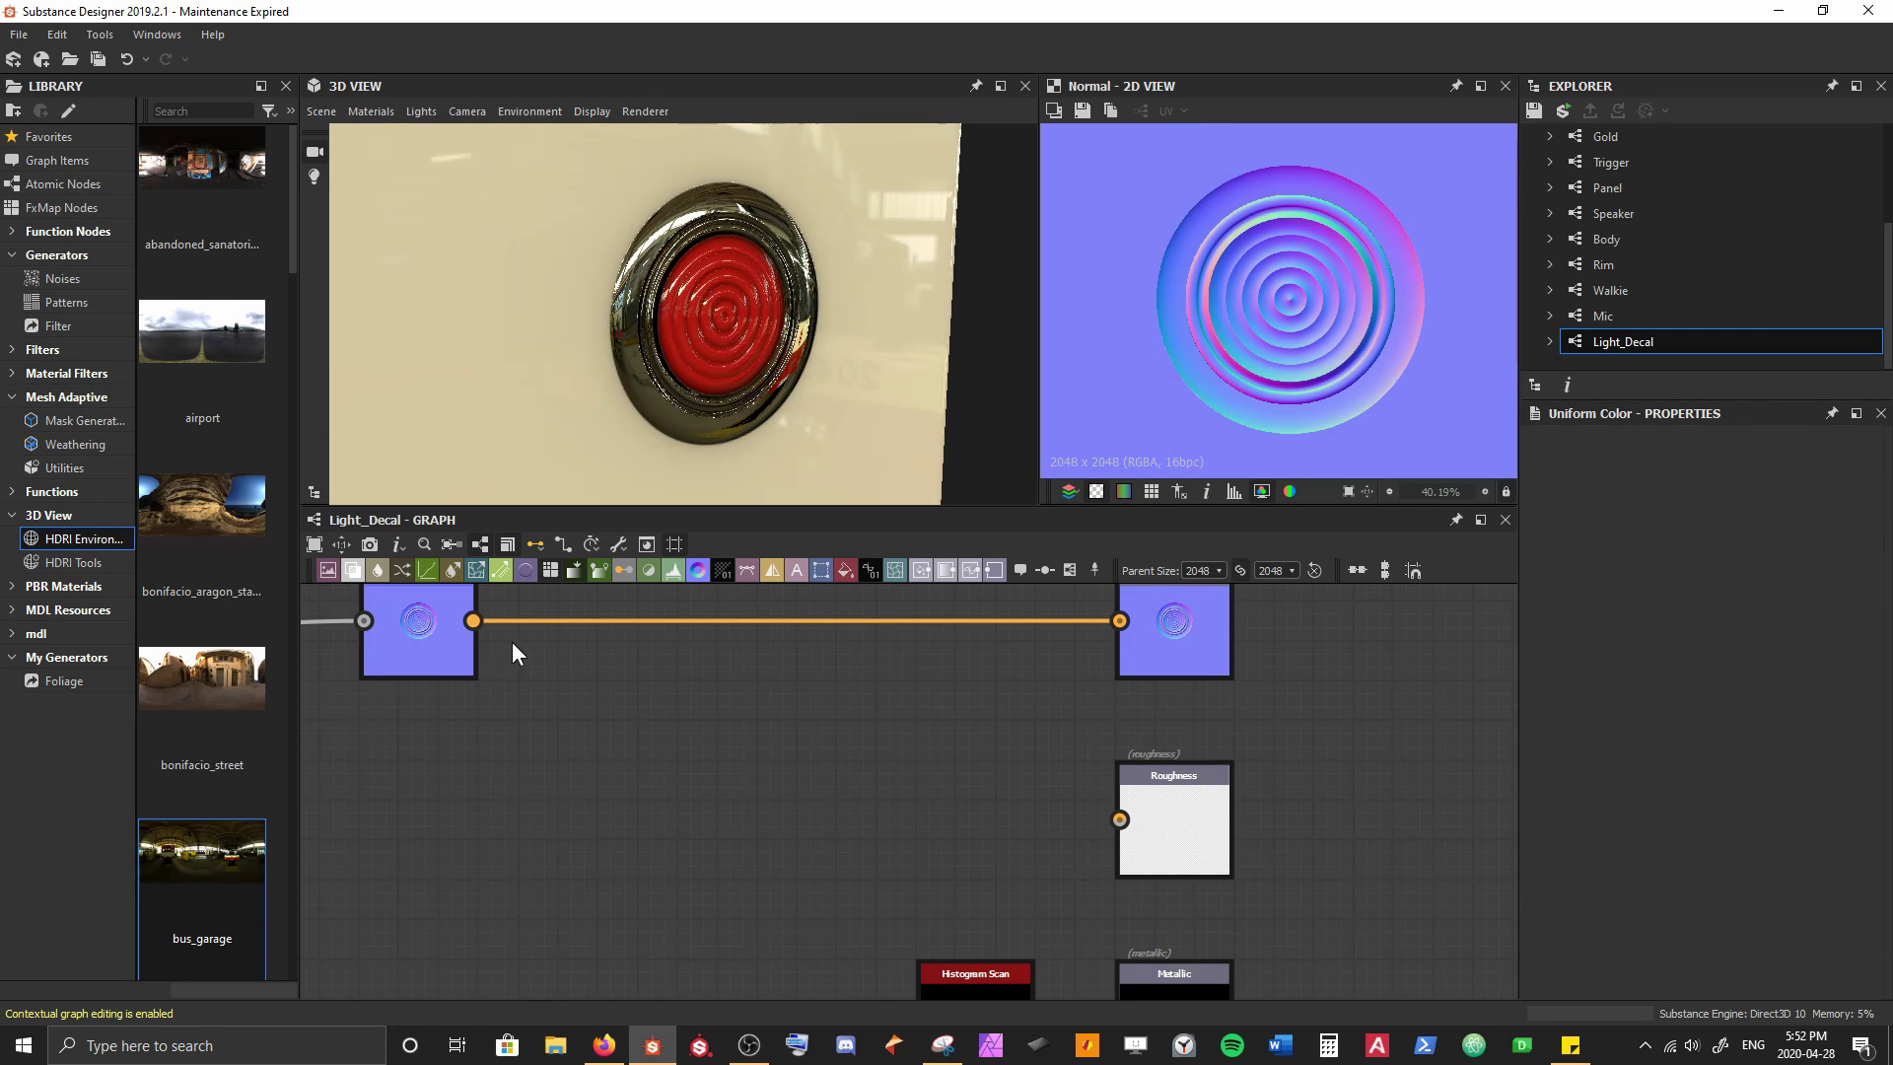
drag(473, 620, 1120, 820)
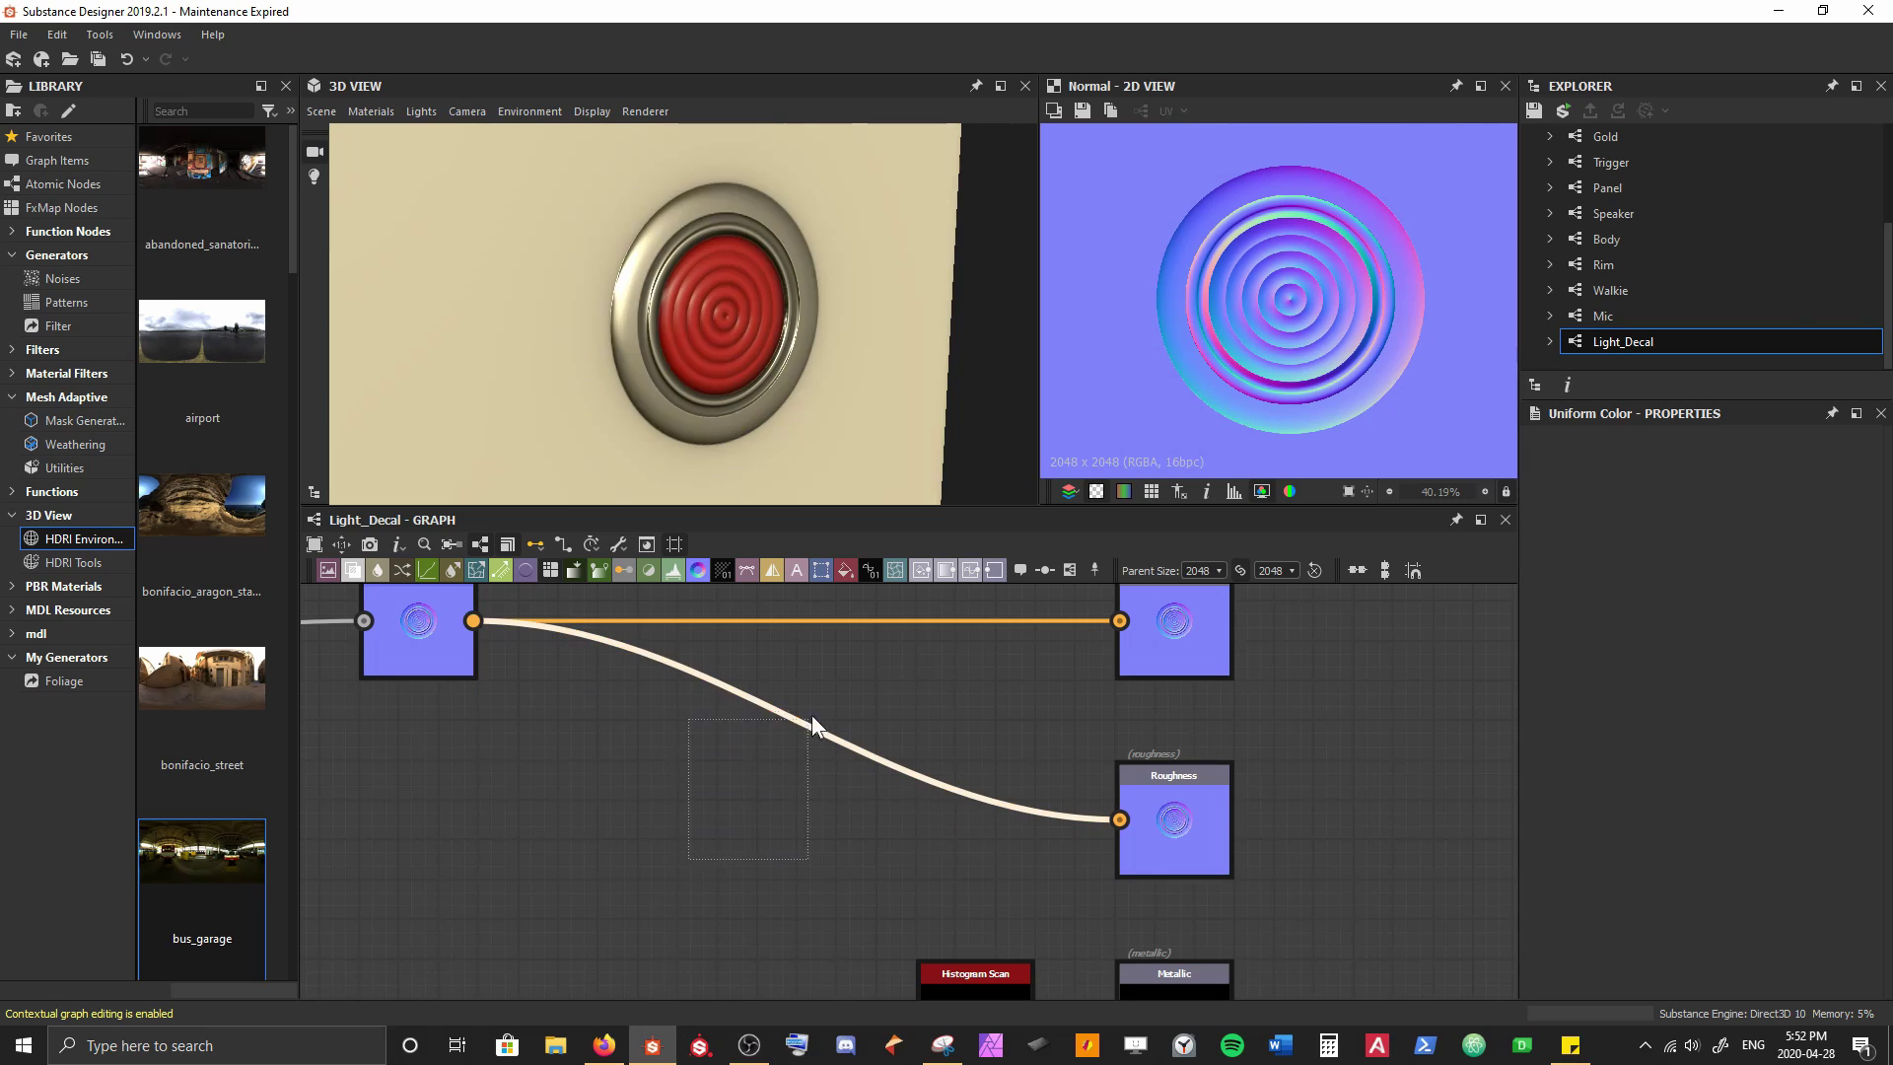
Insert a Curvature Smooth node on the link between Normal and Roughness and place it just below the Normal node
key(space)
text(curv)
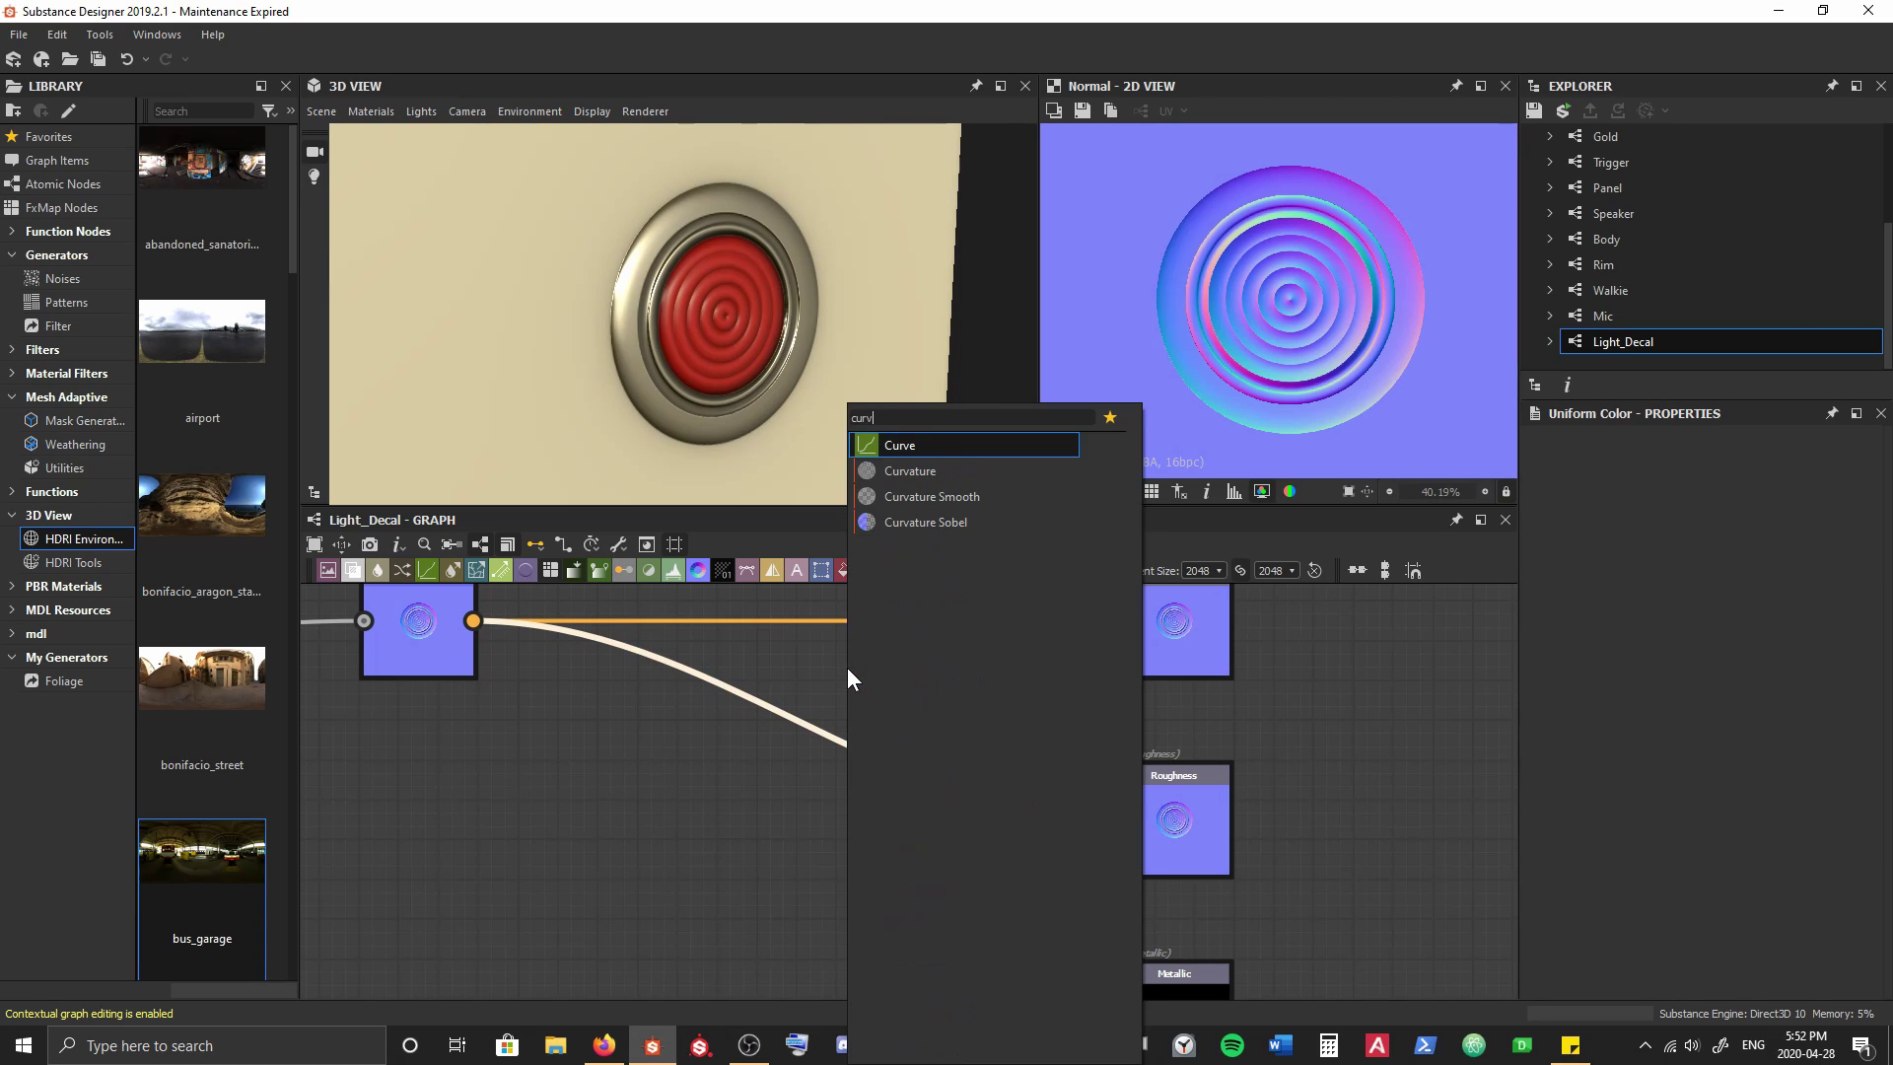
key(Down)
key(Down)
key(Return)
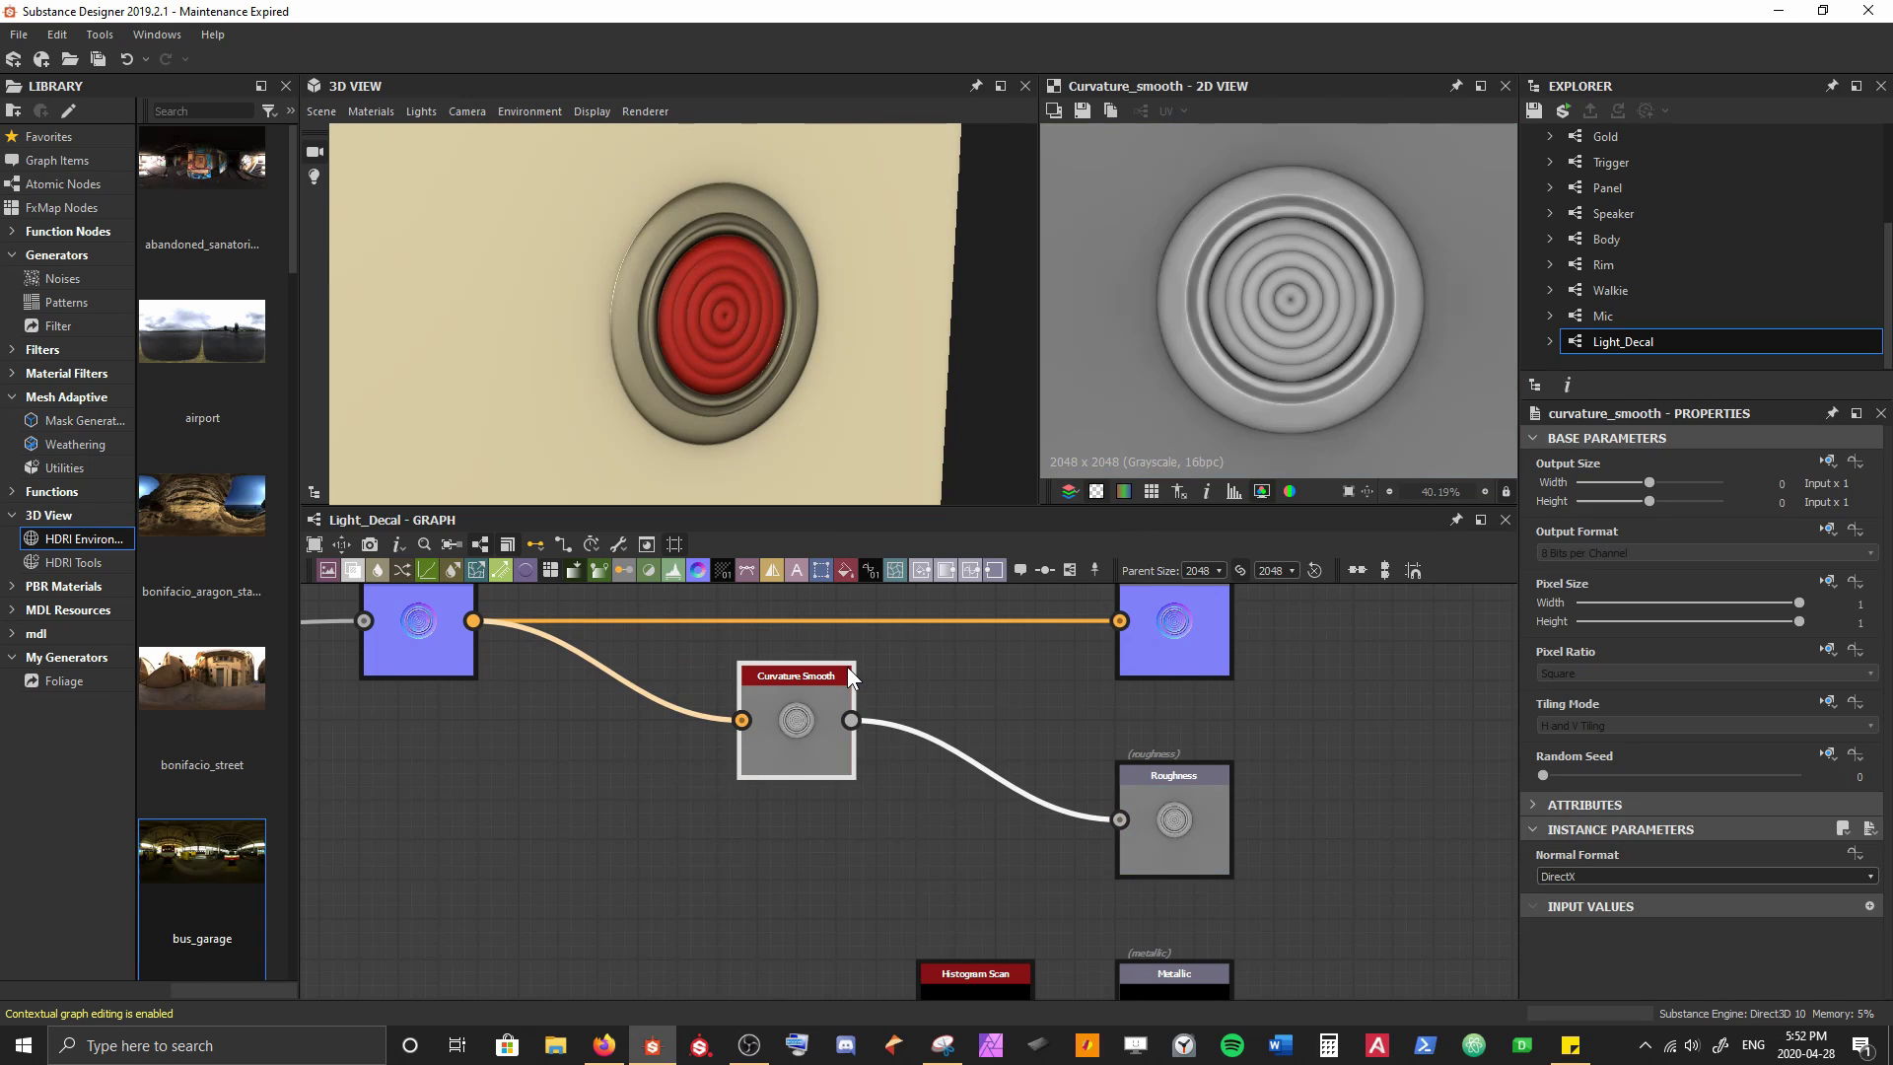
drag(828, 695, 540, 790)
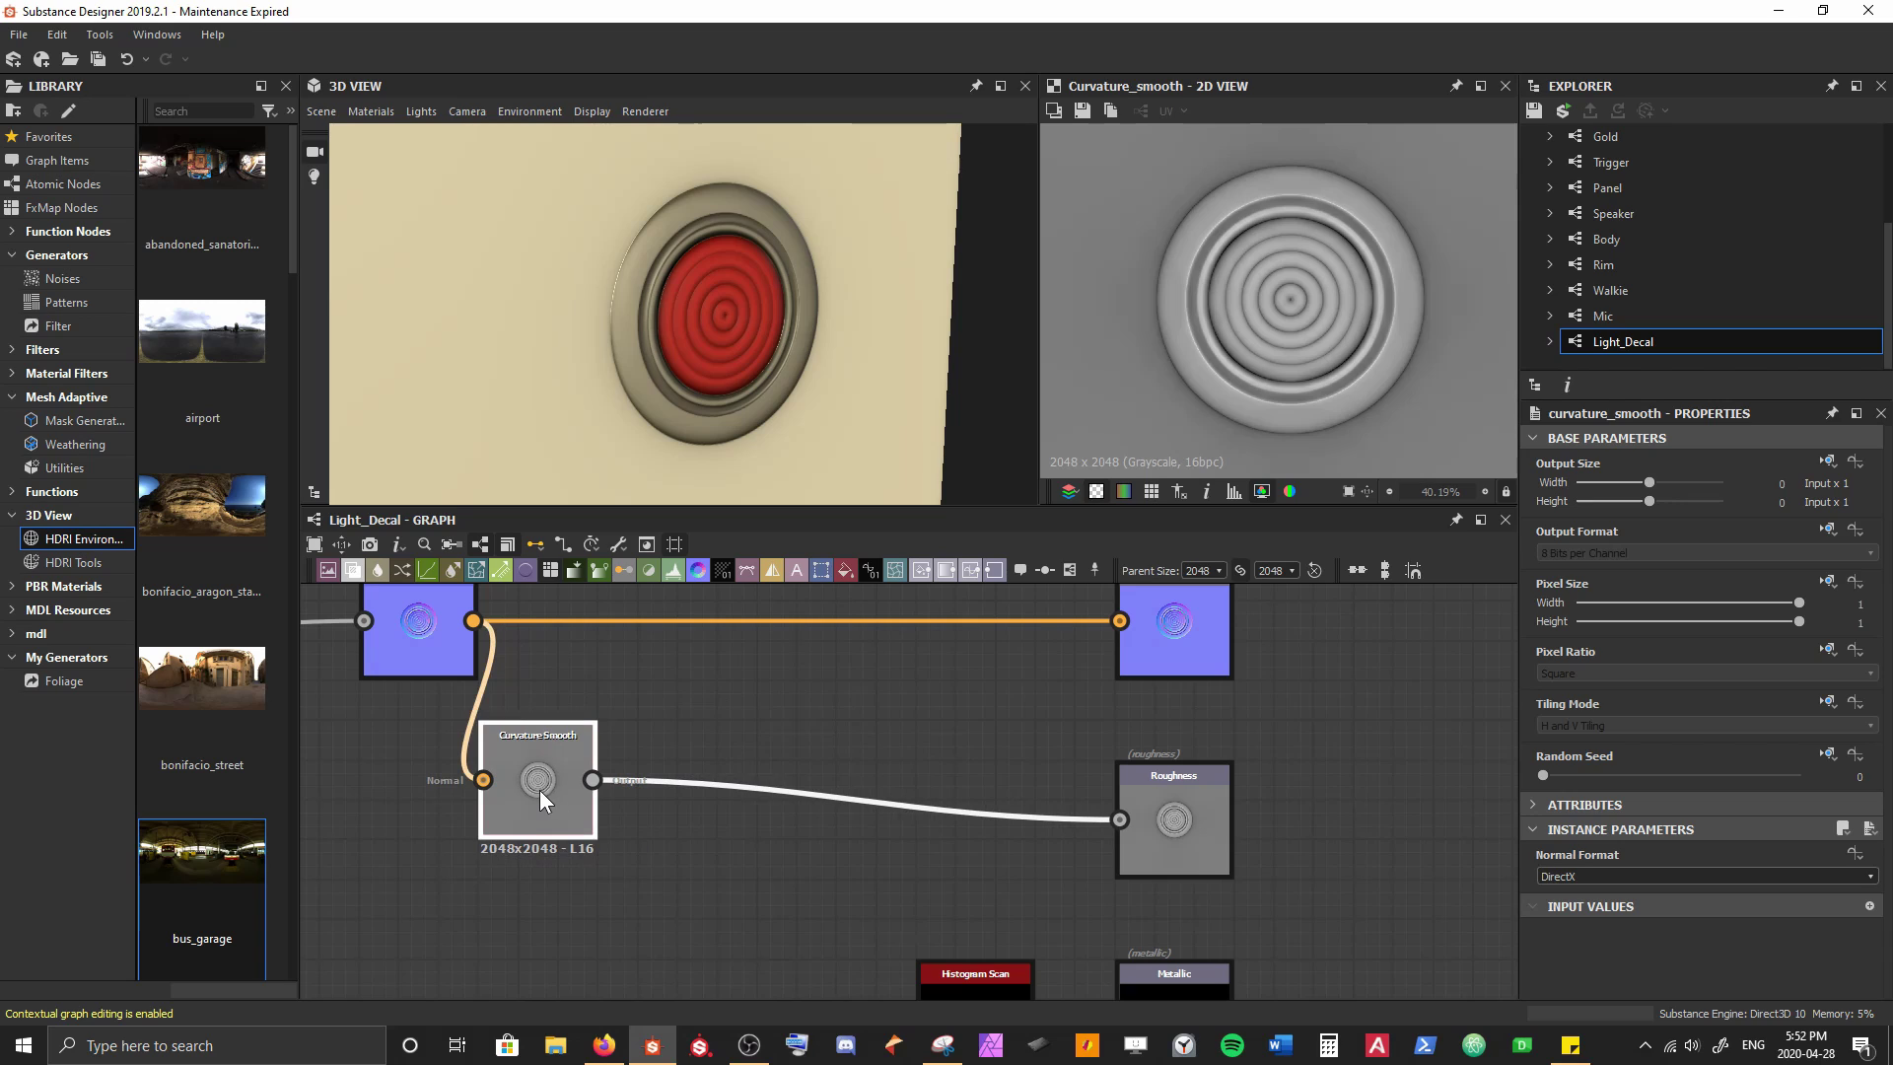
Add a Levels node between Curvature Smooth and Roughness, and invert it by swapping its input black and white points
key(space)
text(leve)
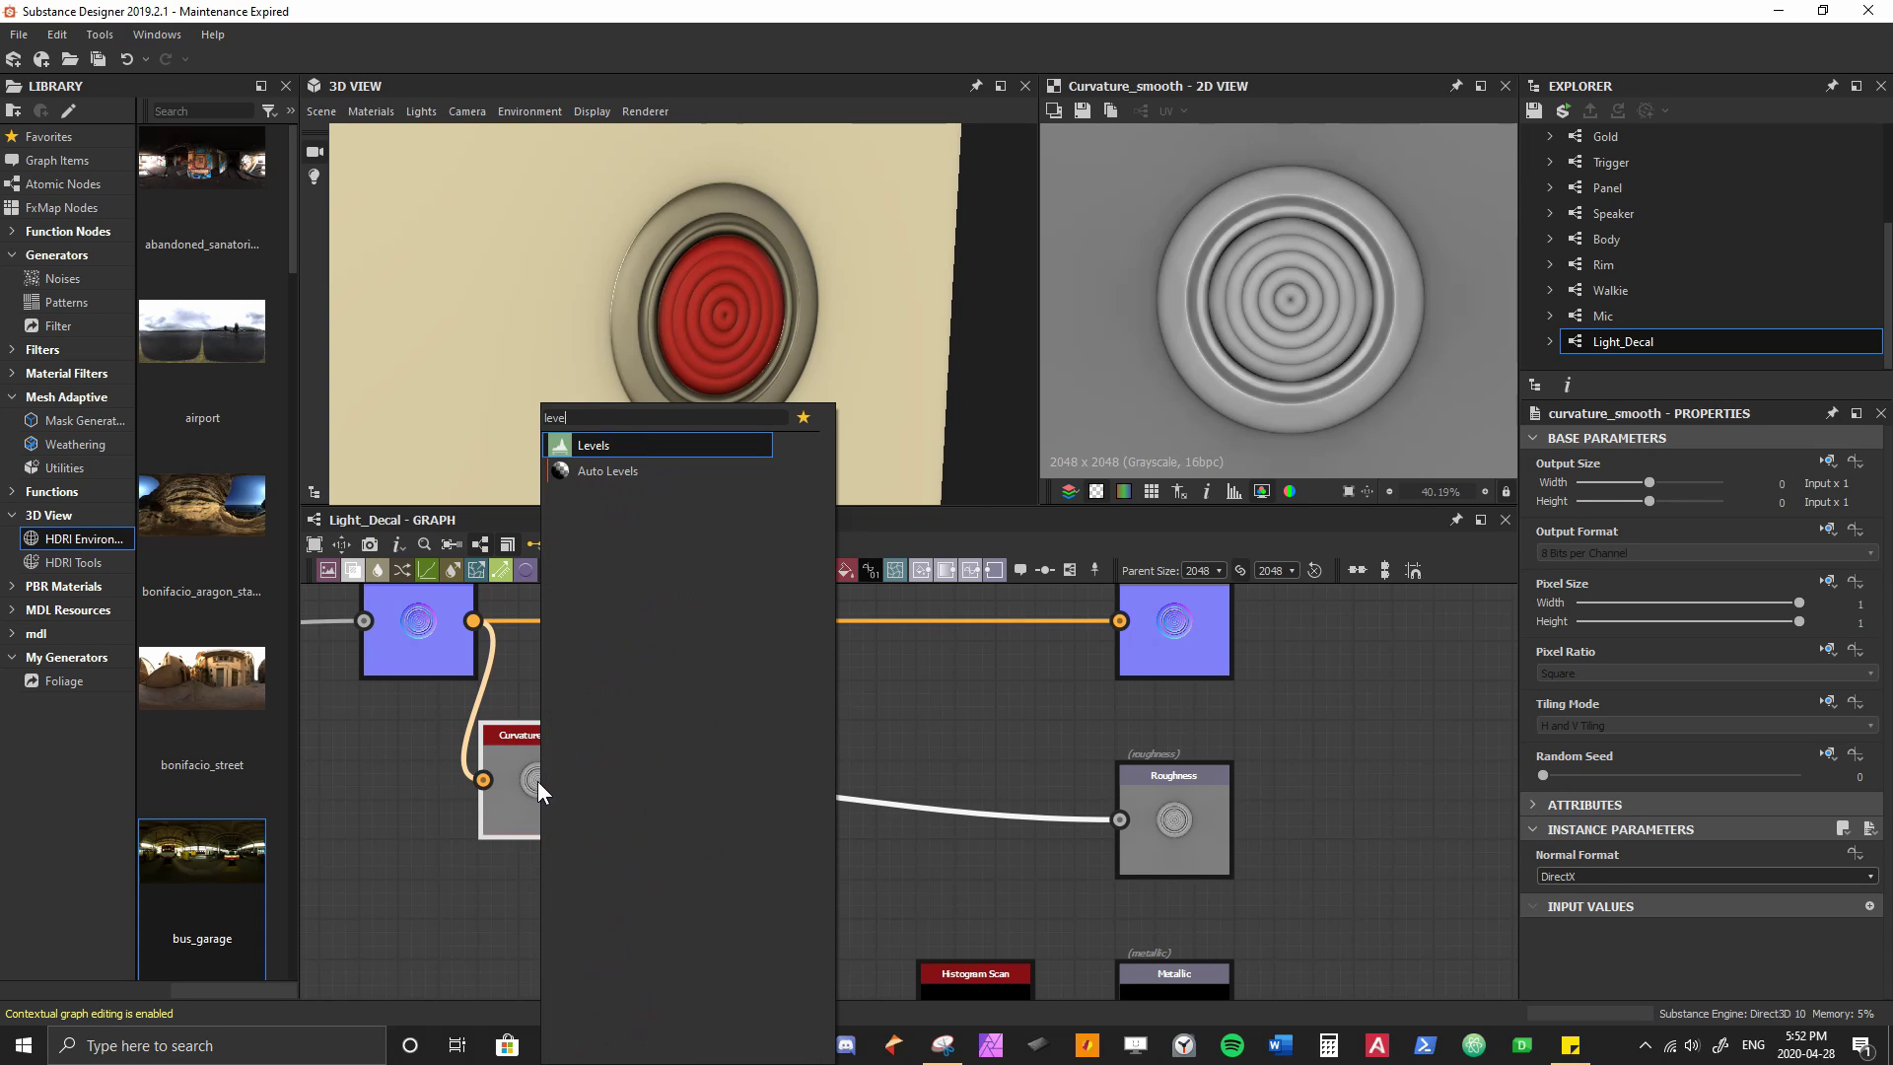
key(Return)
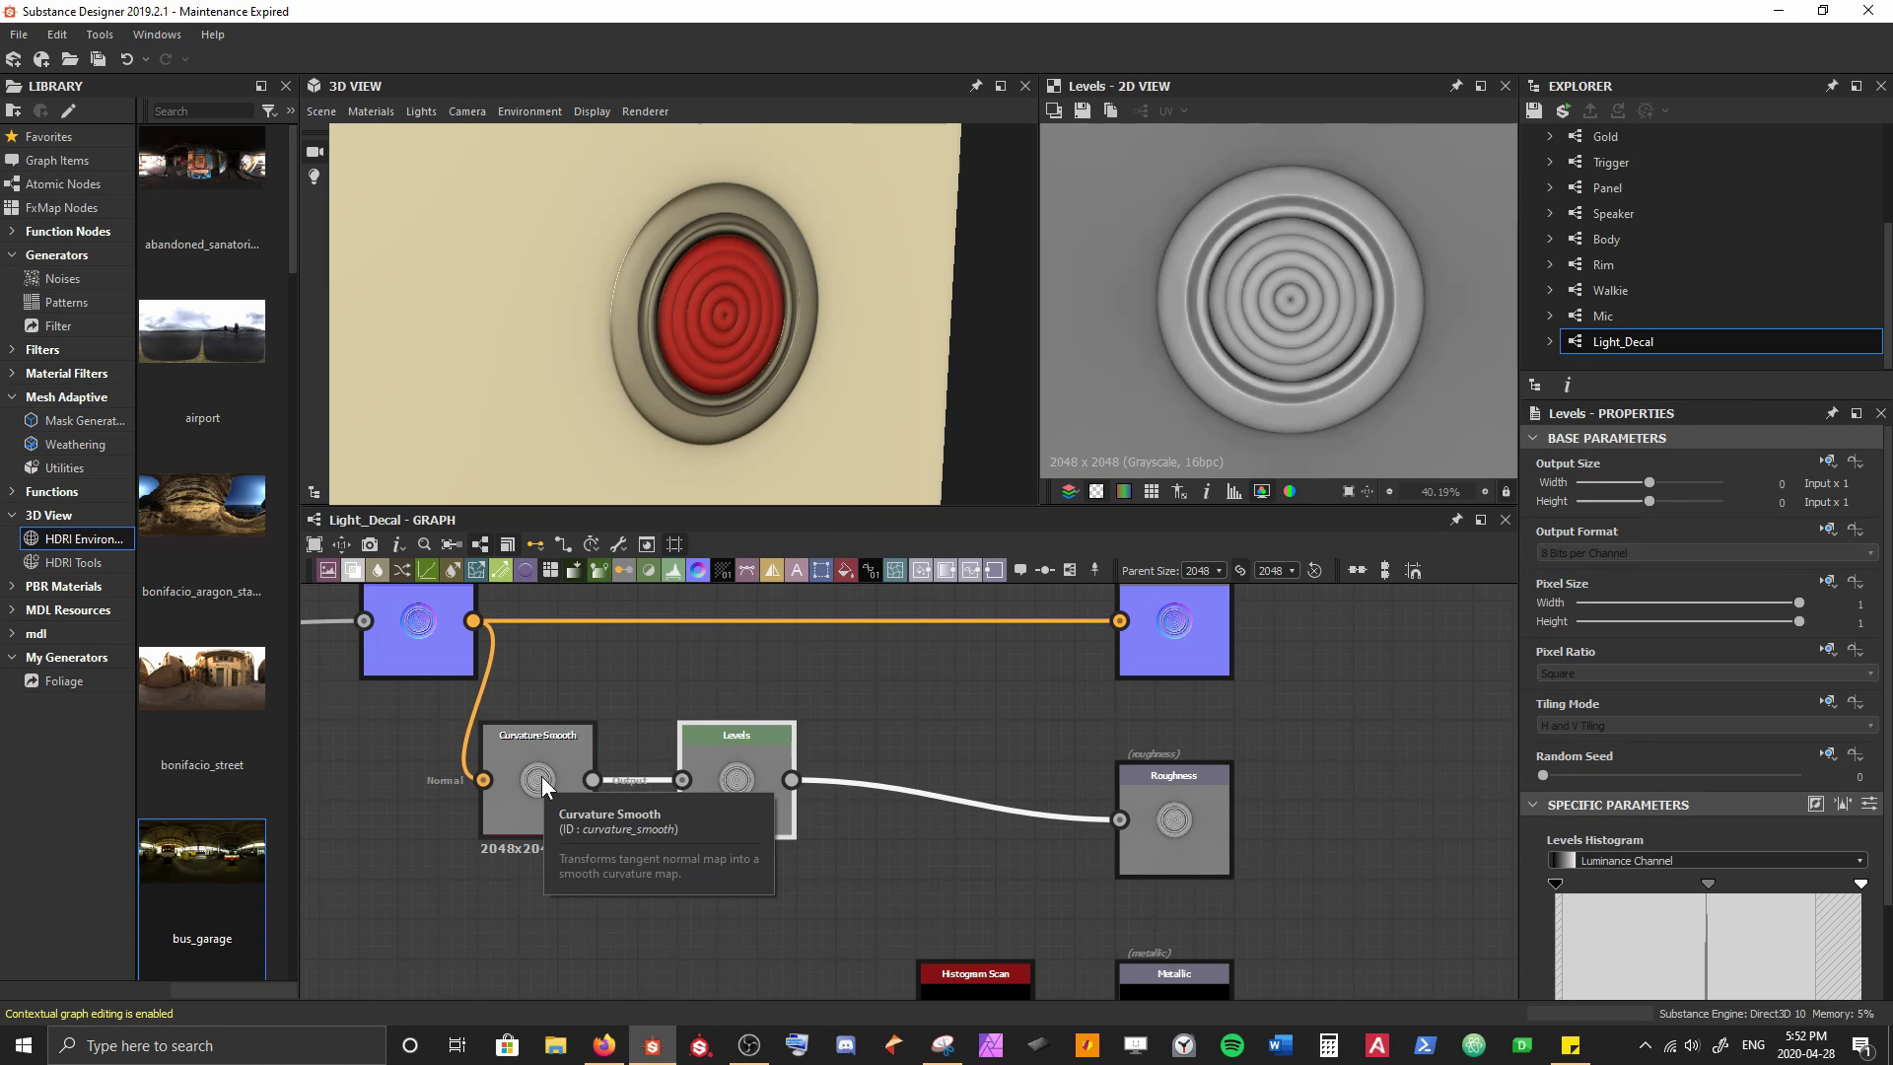
scroll(1705, 771, down, 1)
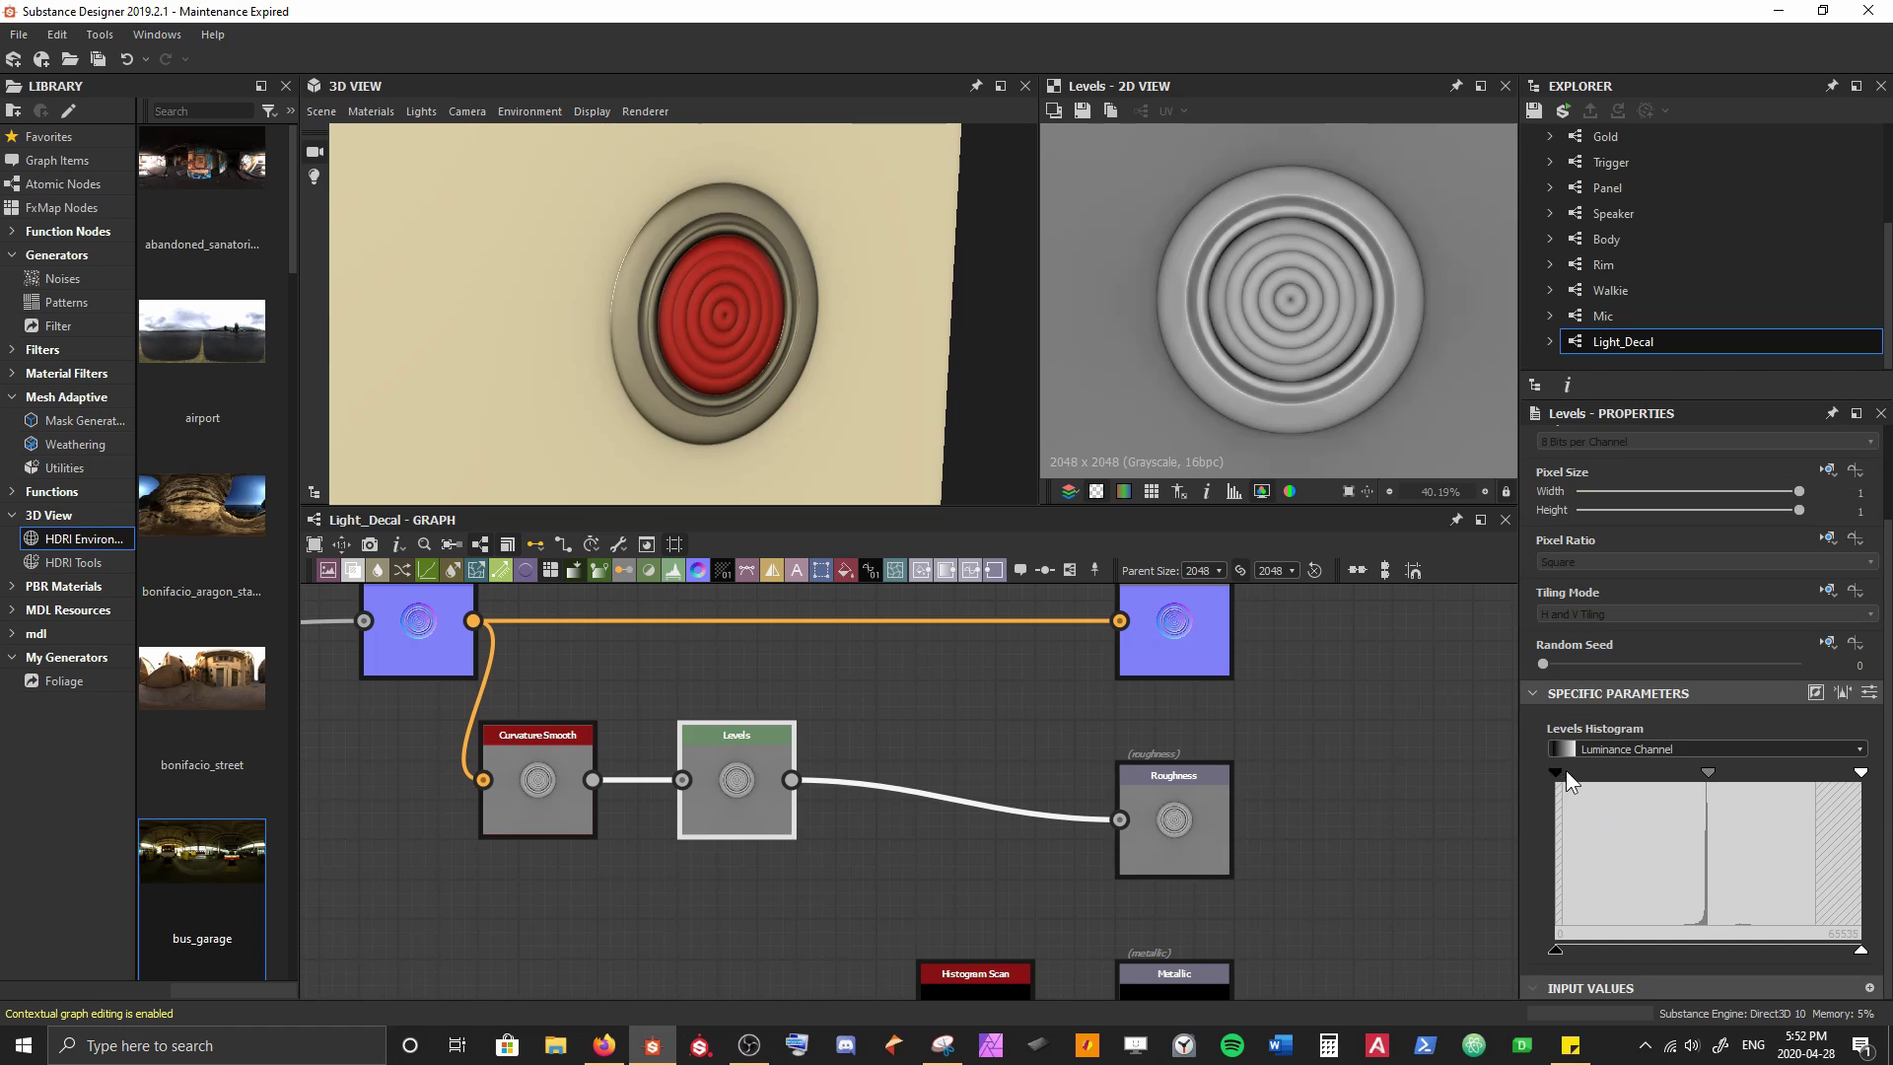
drag(1565, 771, 1482, 778)
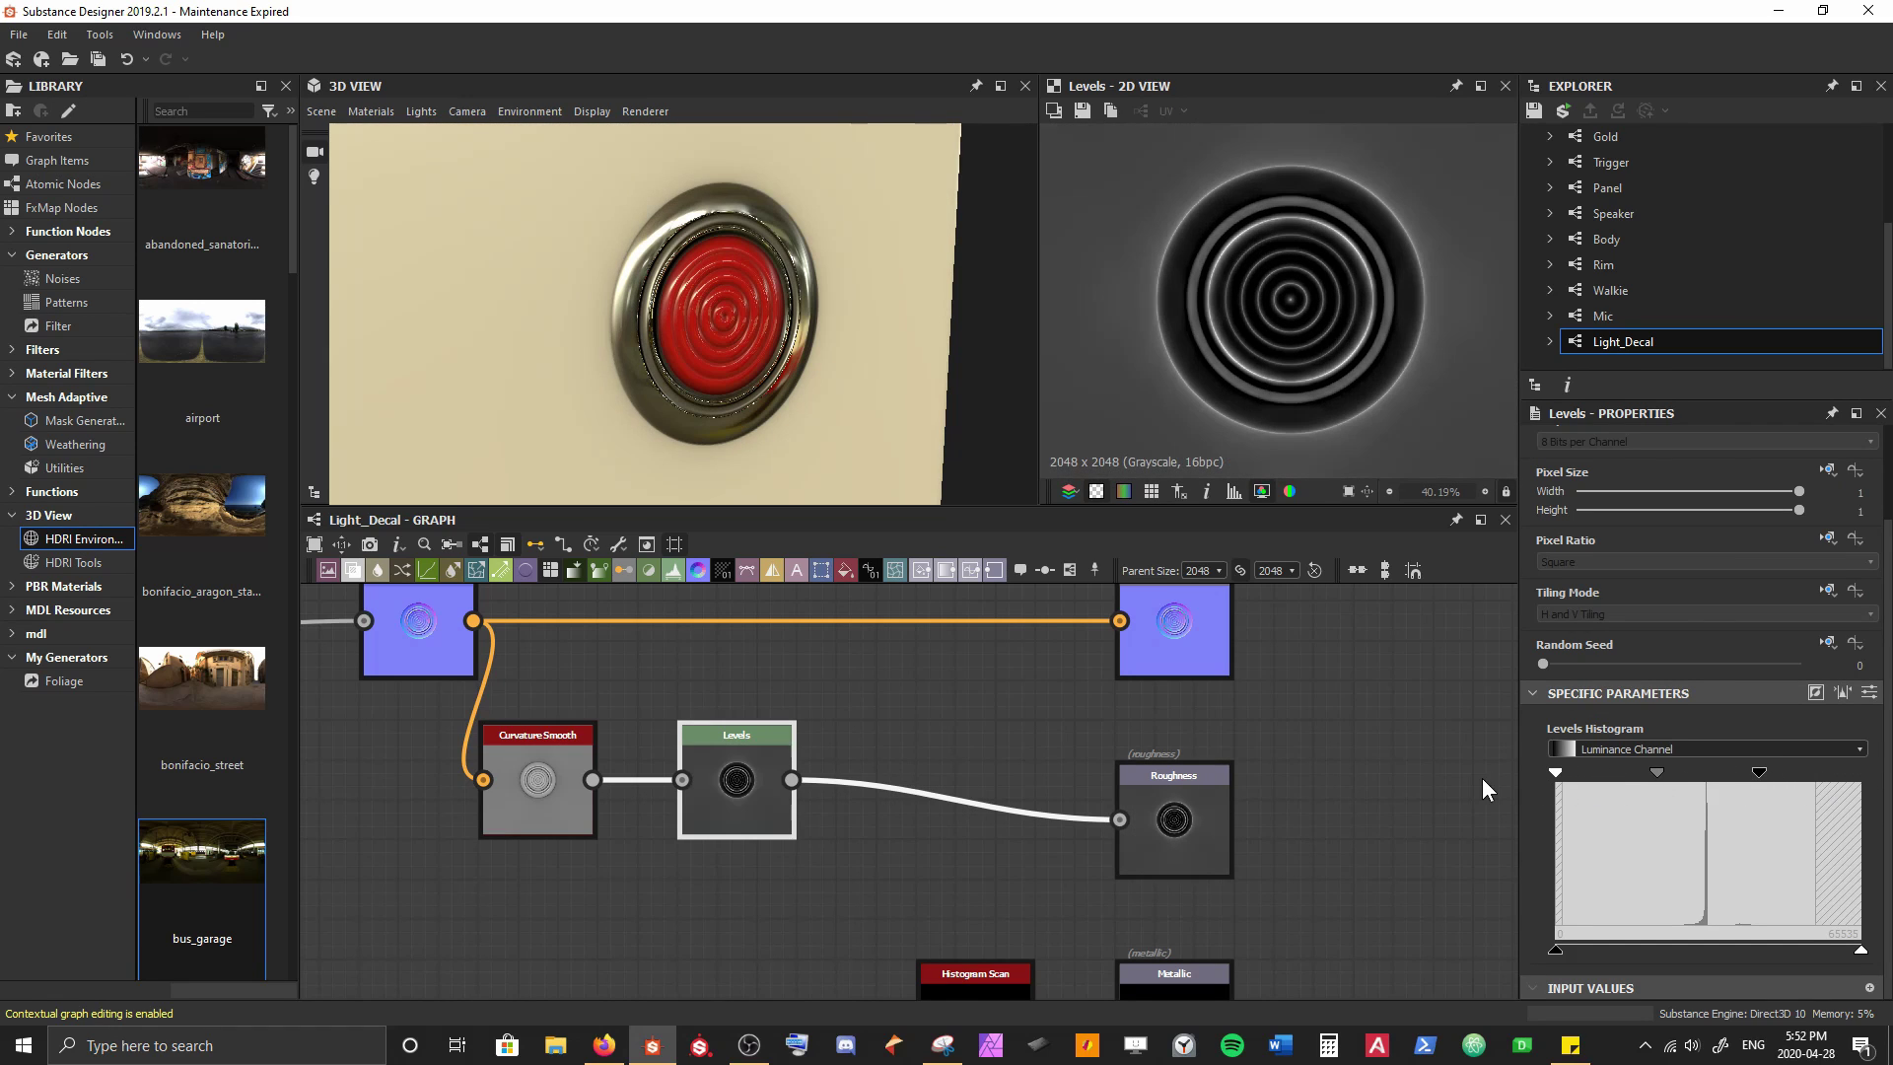
drag(1756, 773, 1861, 774)
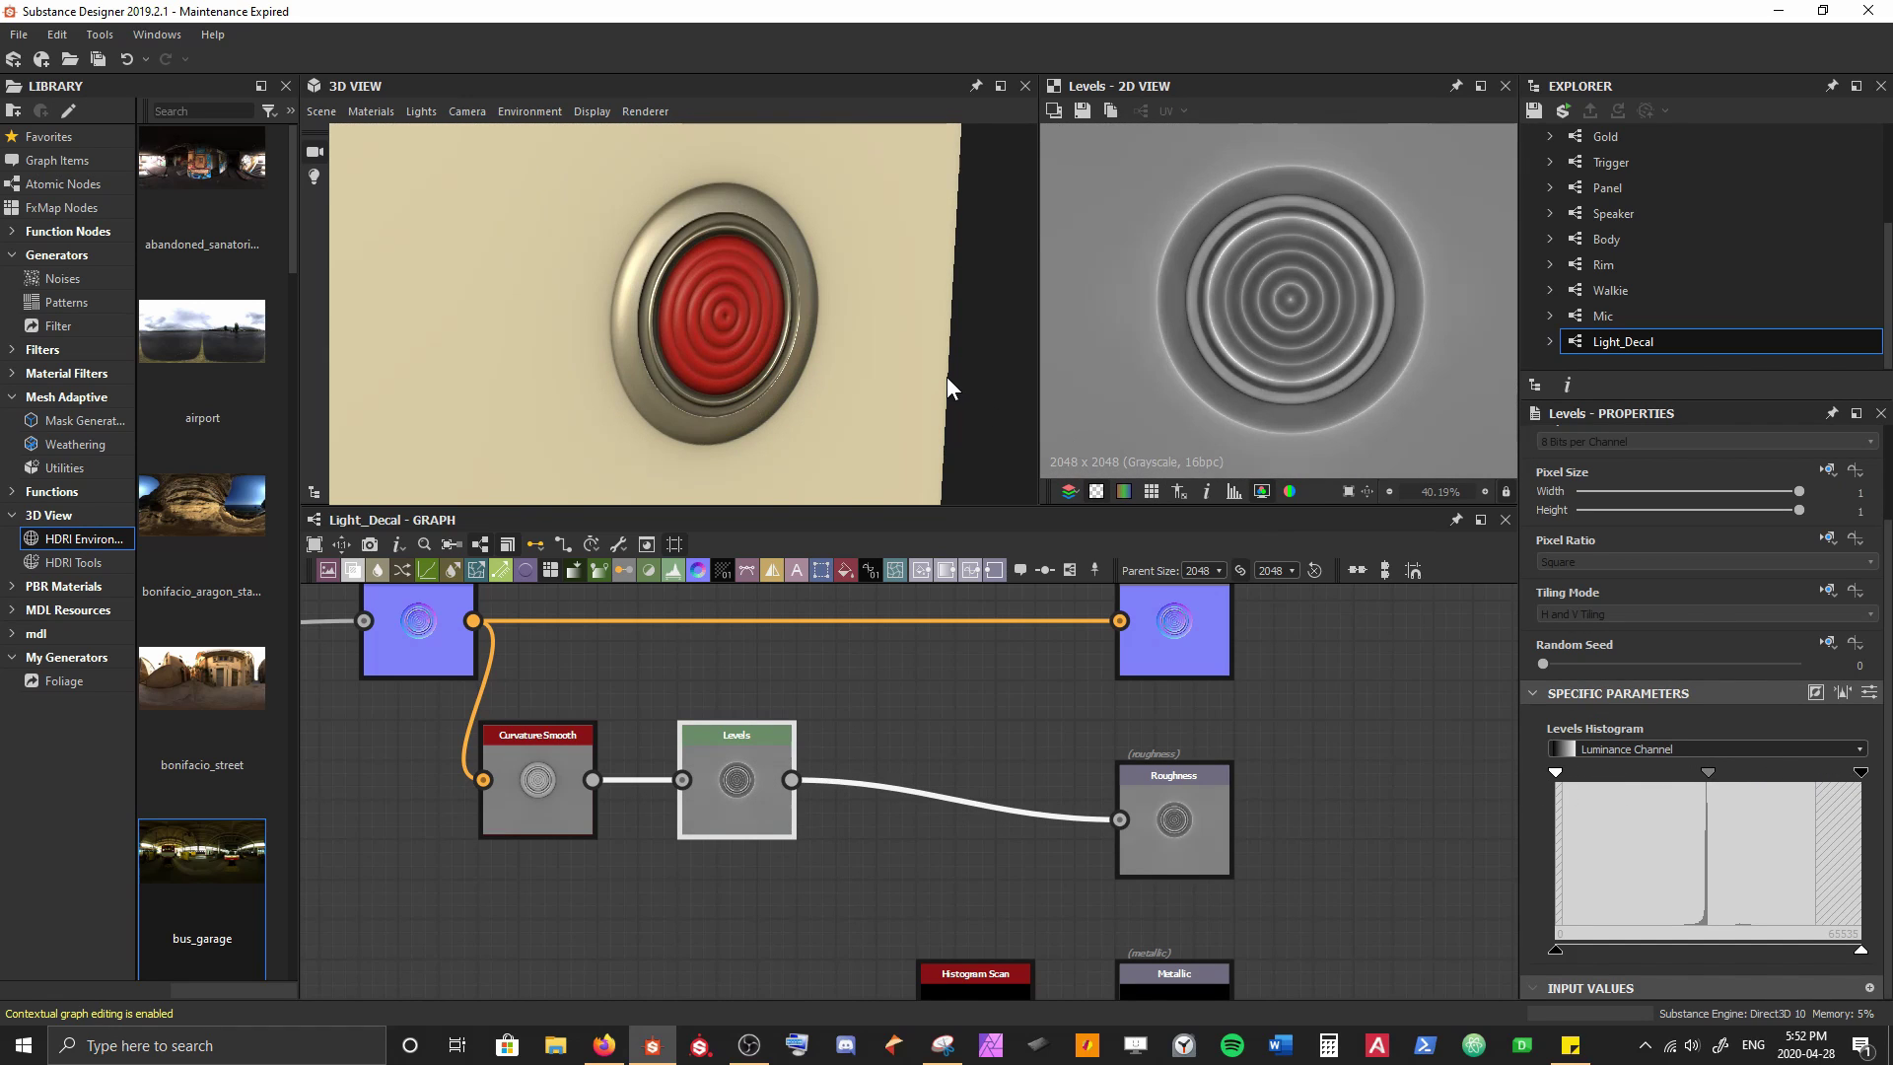
Move the Normal, Curvature Smooth and Levels nodes farther away from the output nodes
scroll(893, 345, up, 3)
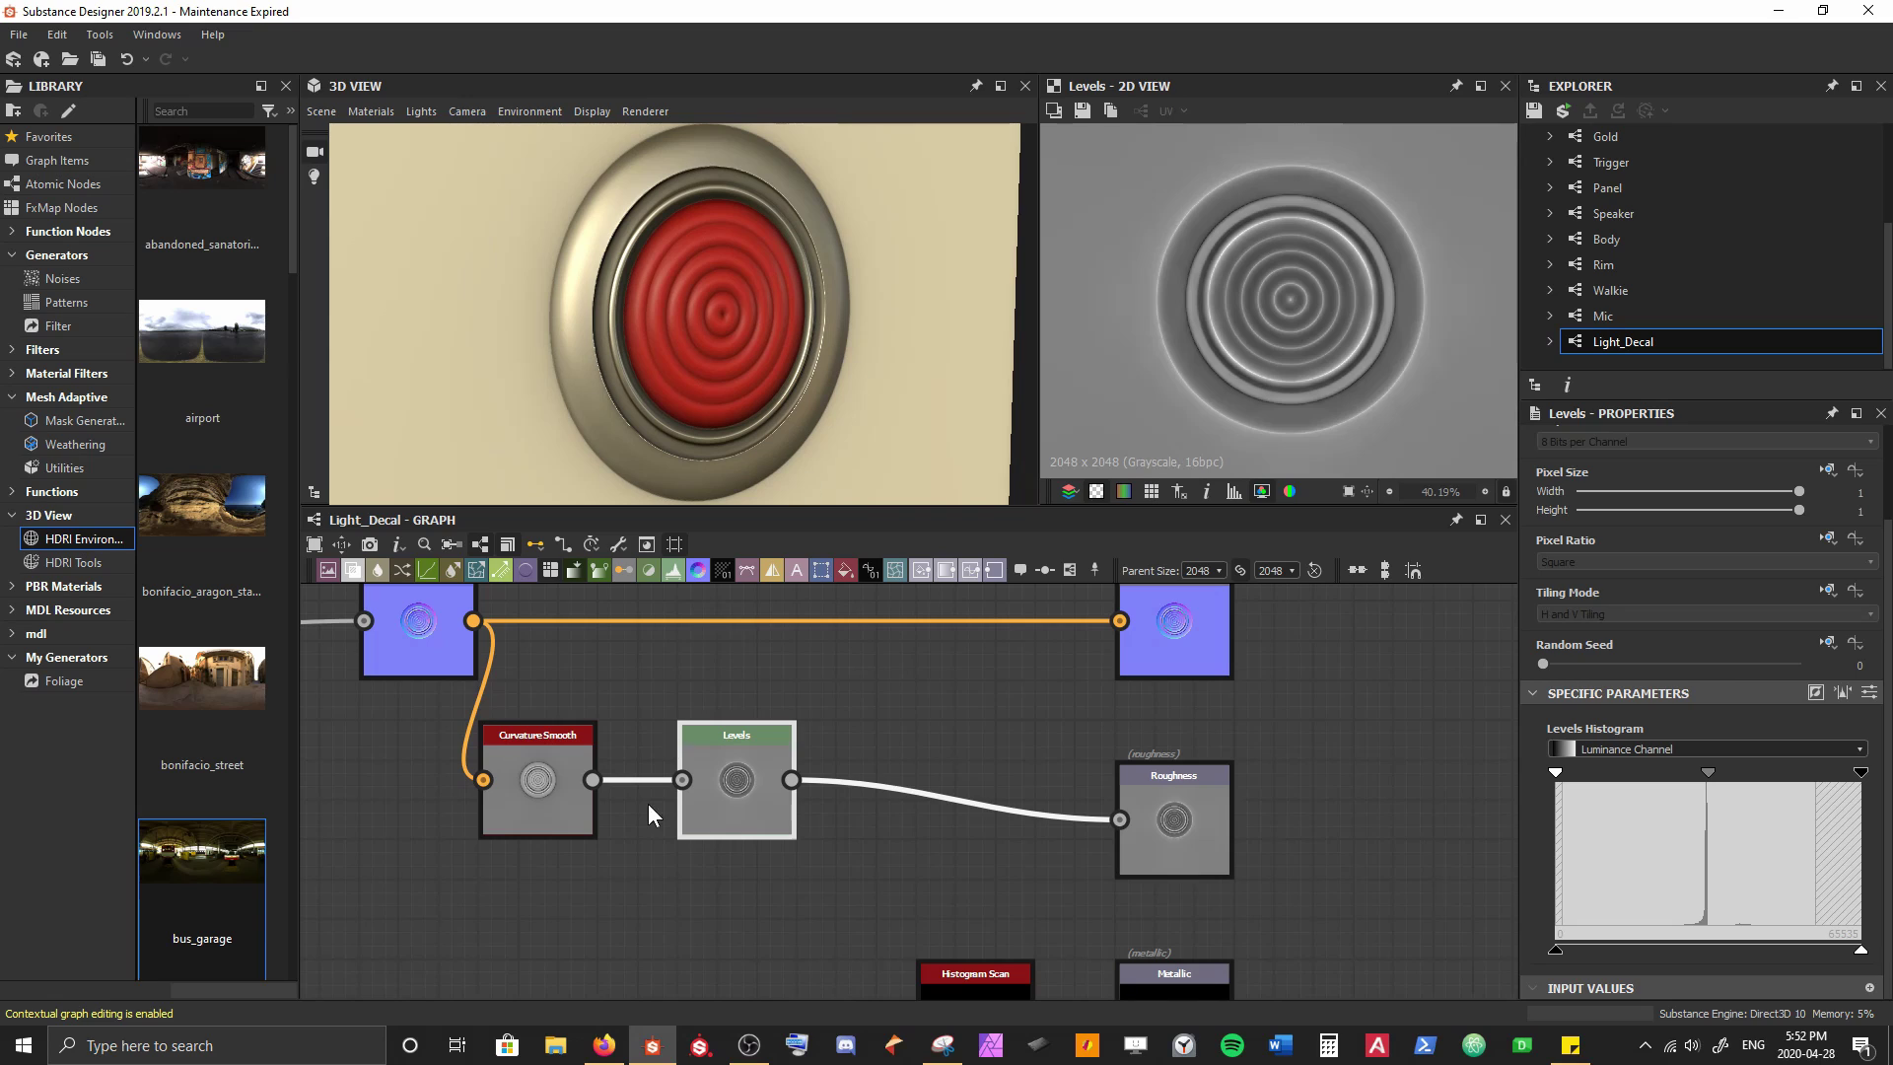
scroll(648, 802, down, 3)
middle_drag(650, 800, 787, 807)
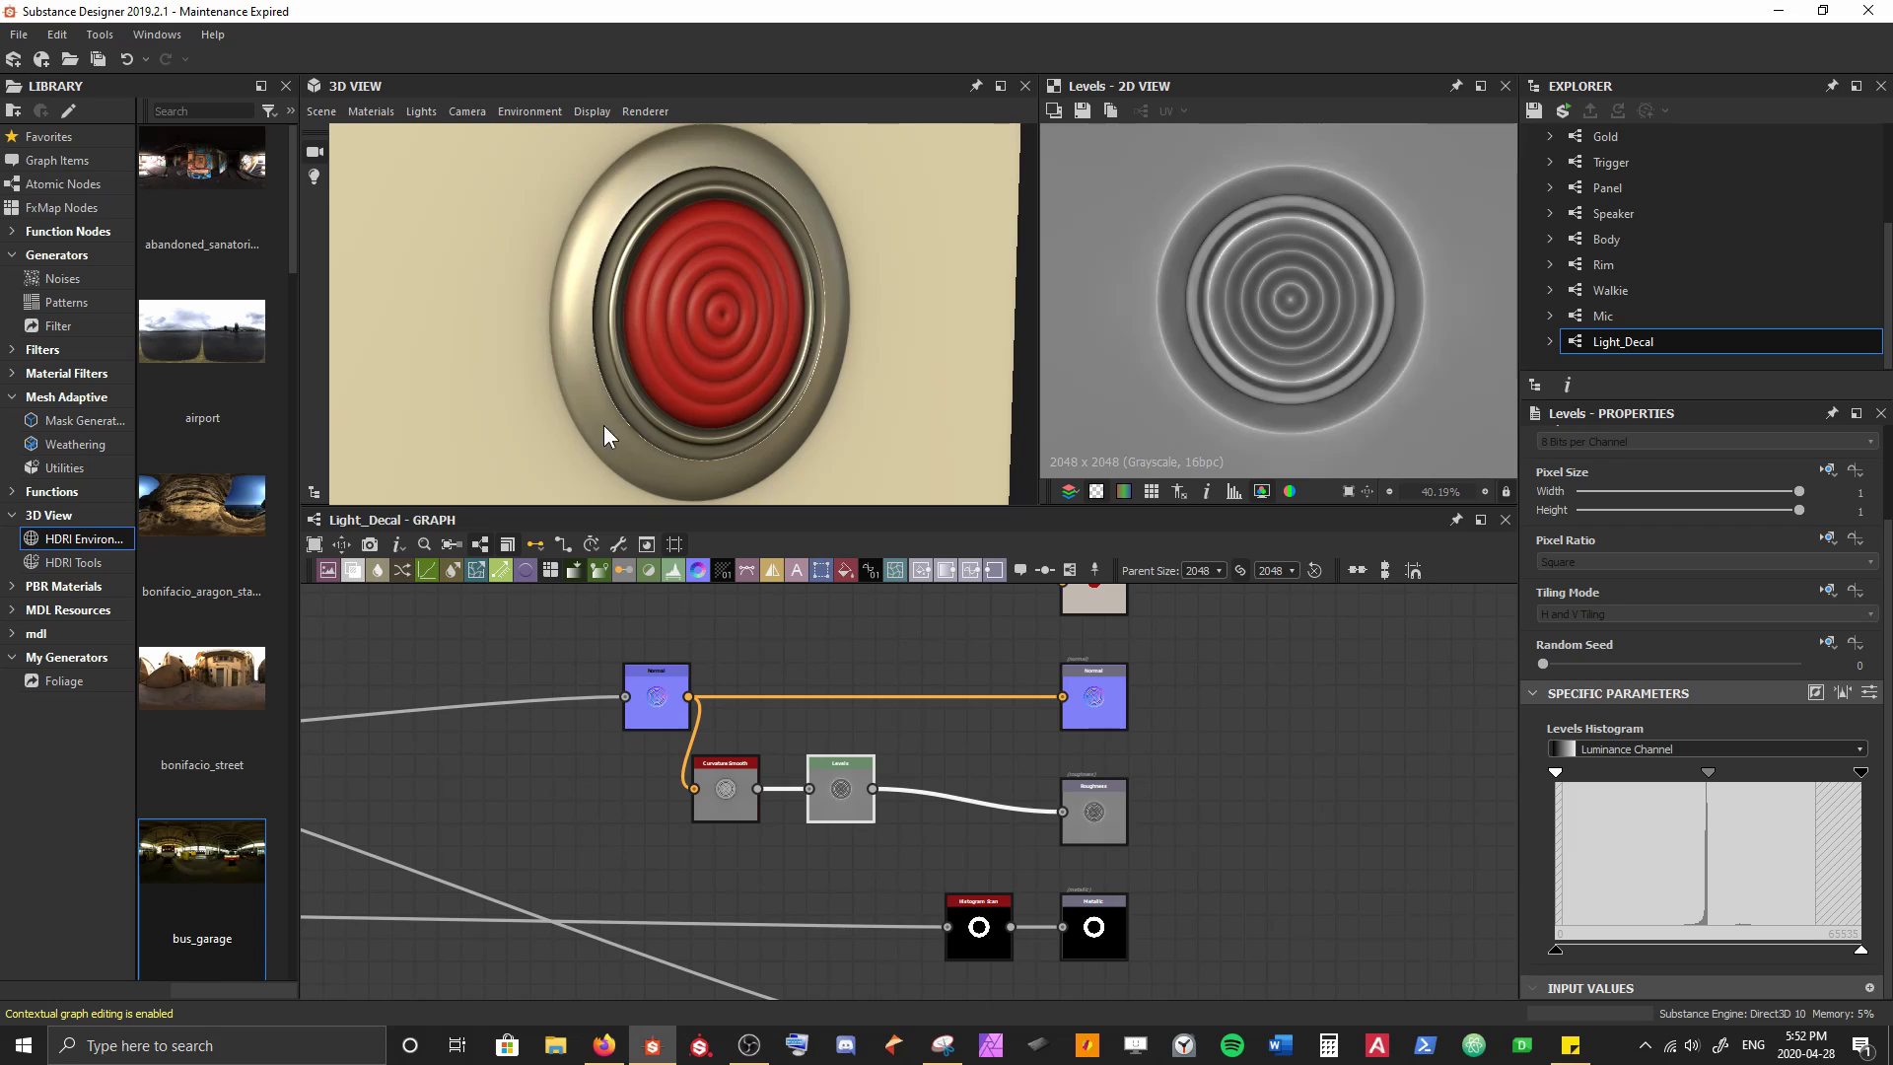
drag(670, 712, 474, 712)
drag(639, 850, 770, 838)
drag(856, 799, 671, 754)
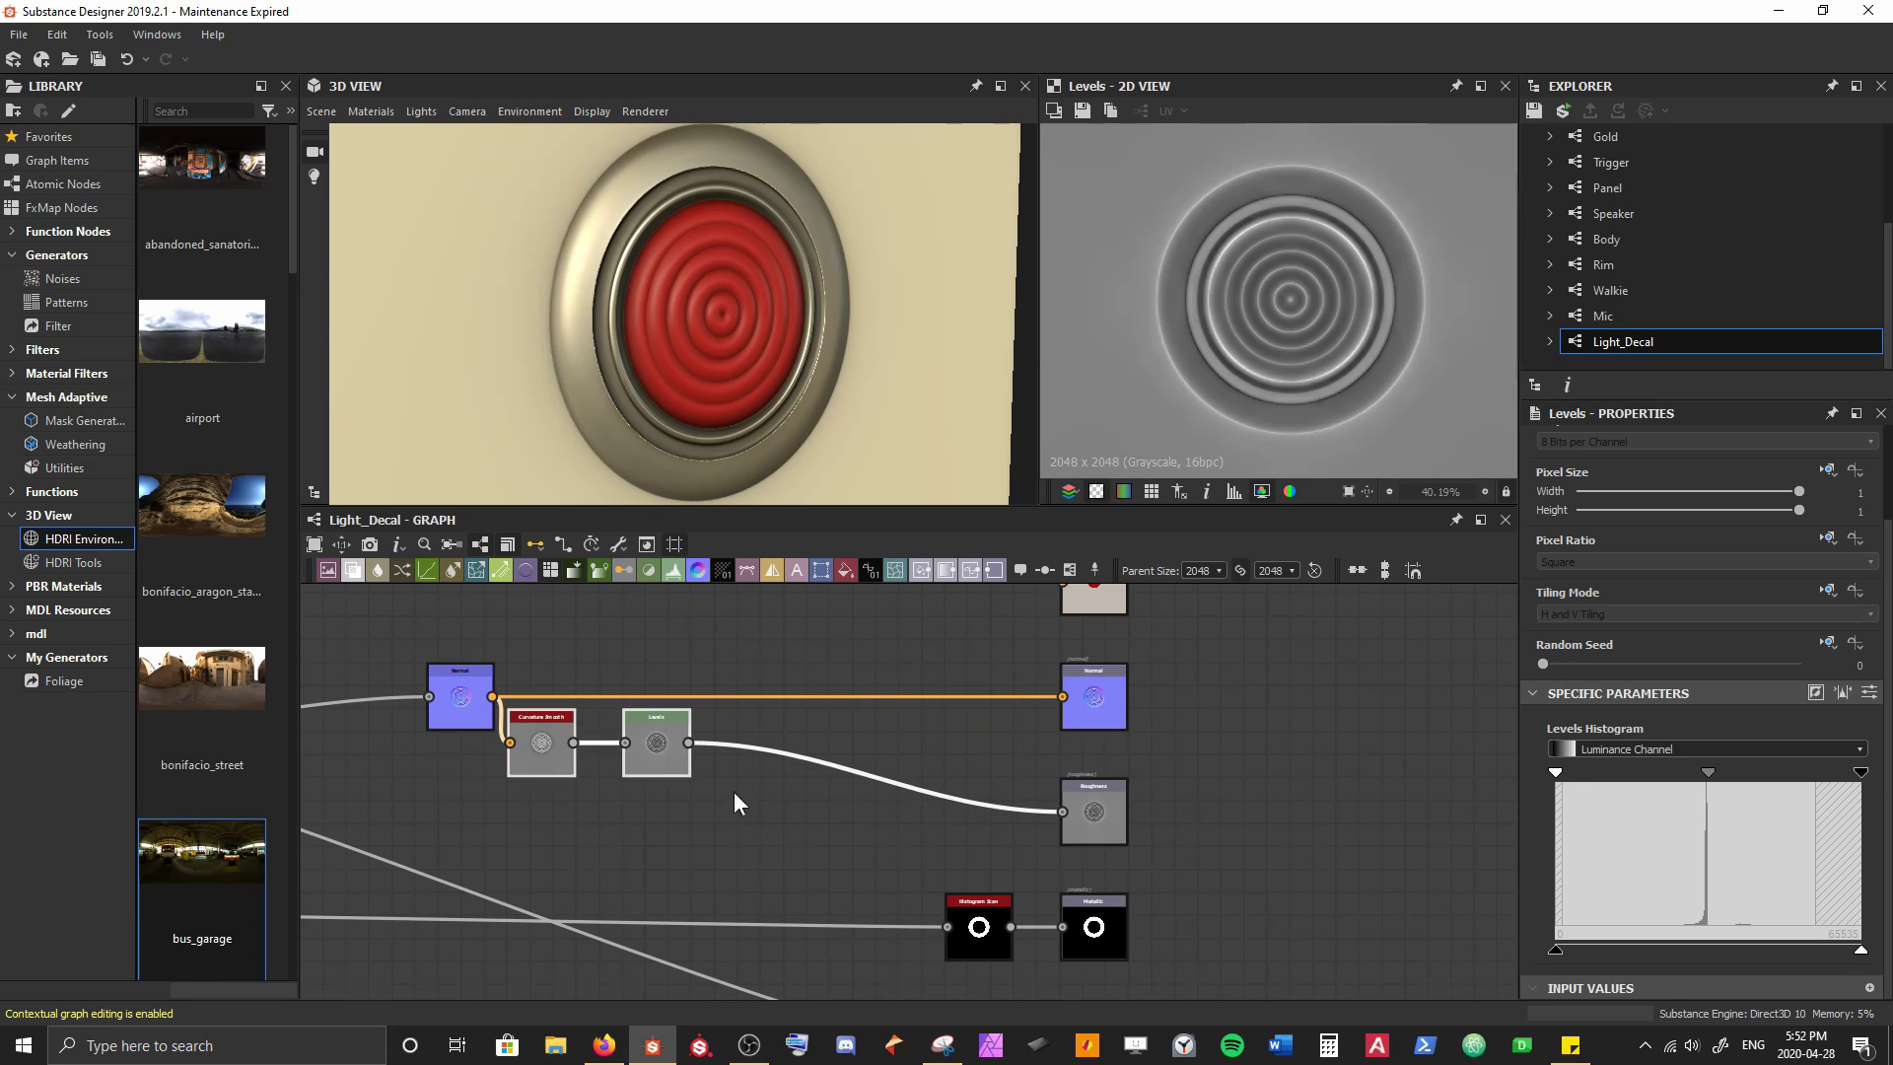
middle_drag(768, 832, 818, 814)
Duplicate the Levels node and stack the two copies beside Curvature Smooth, one above the other
click(706, 759)
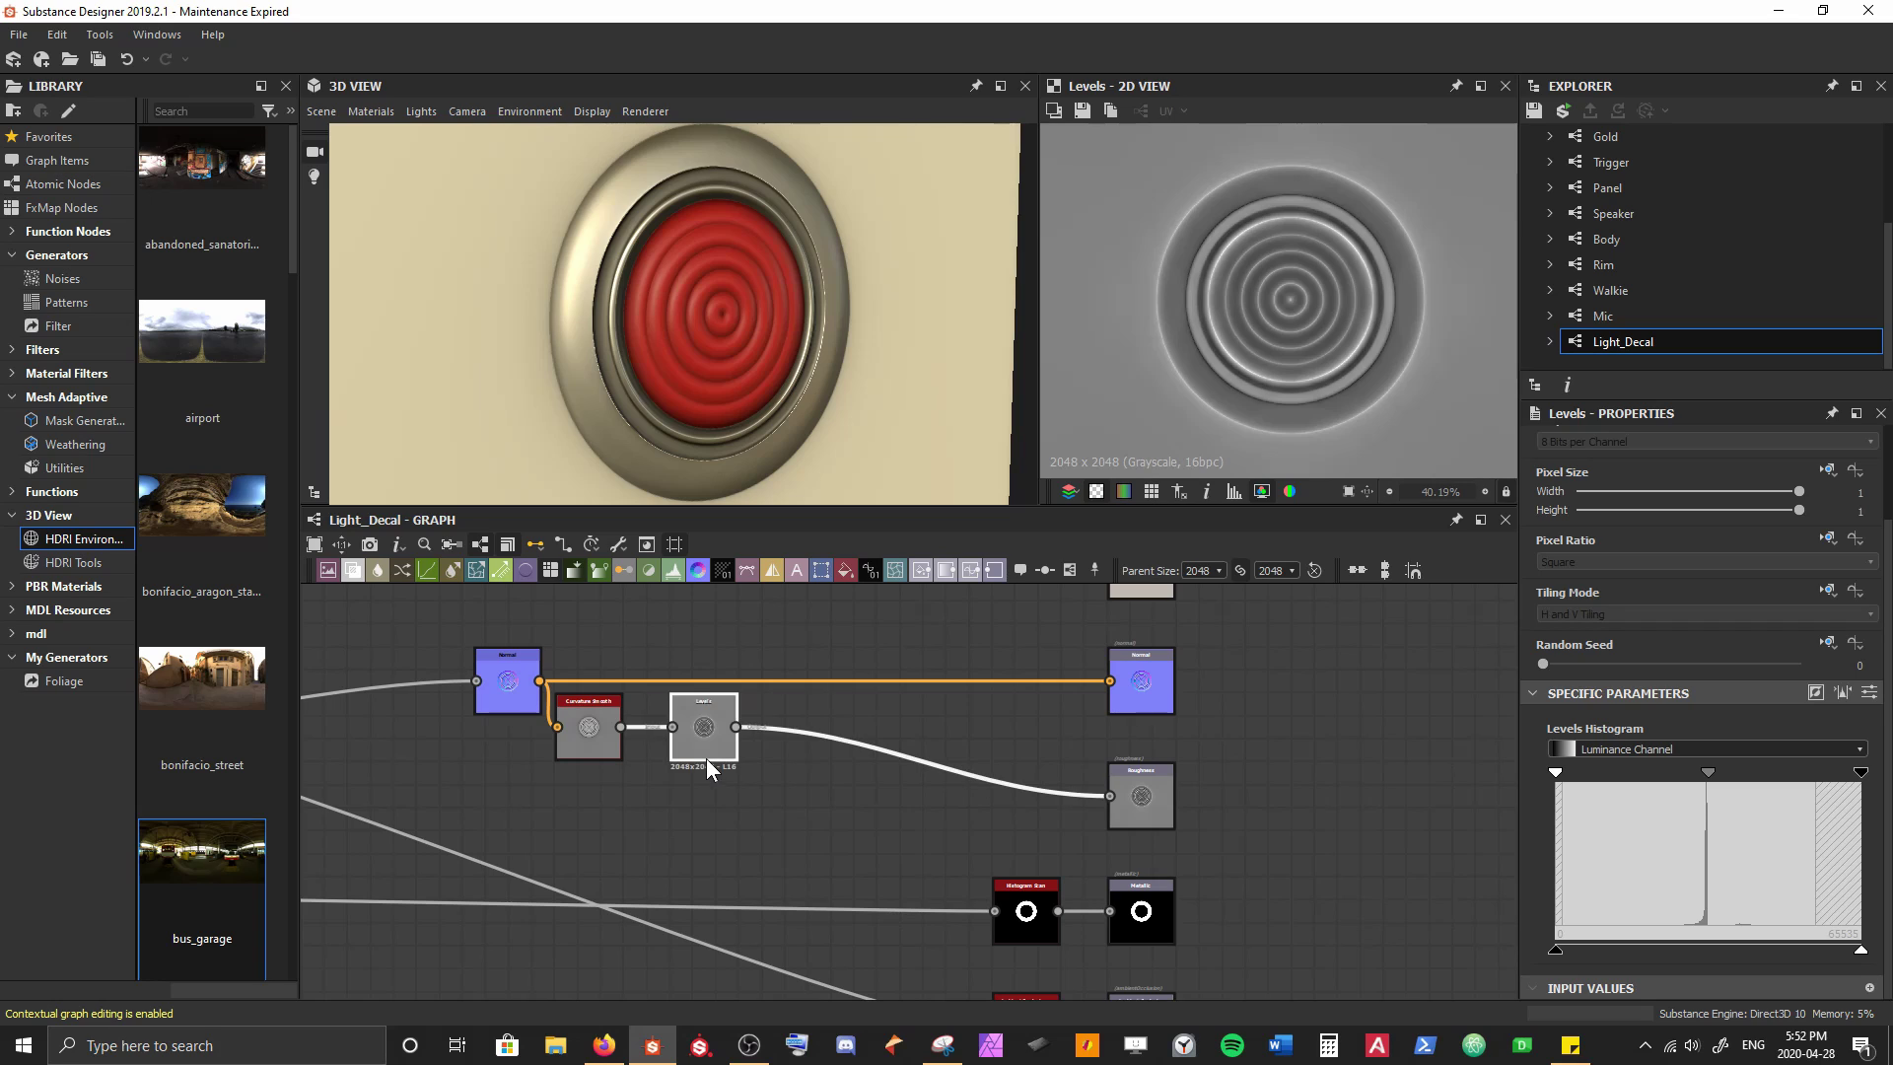
key(ctrl+d)
drag(910, 797, 871, 724)
middle_drag(771, 771, 800, 762)
drag(726, 734, 747, 824)
drag(884, 730, 735, 730)
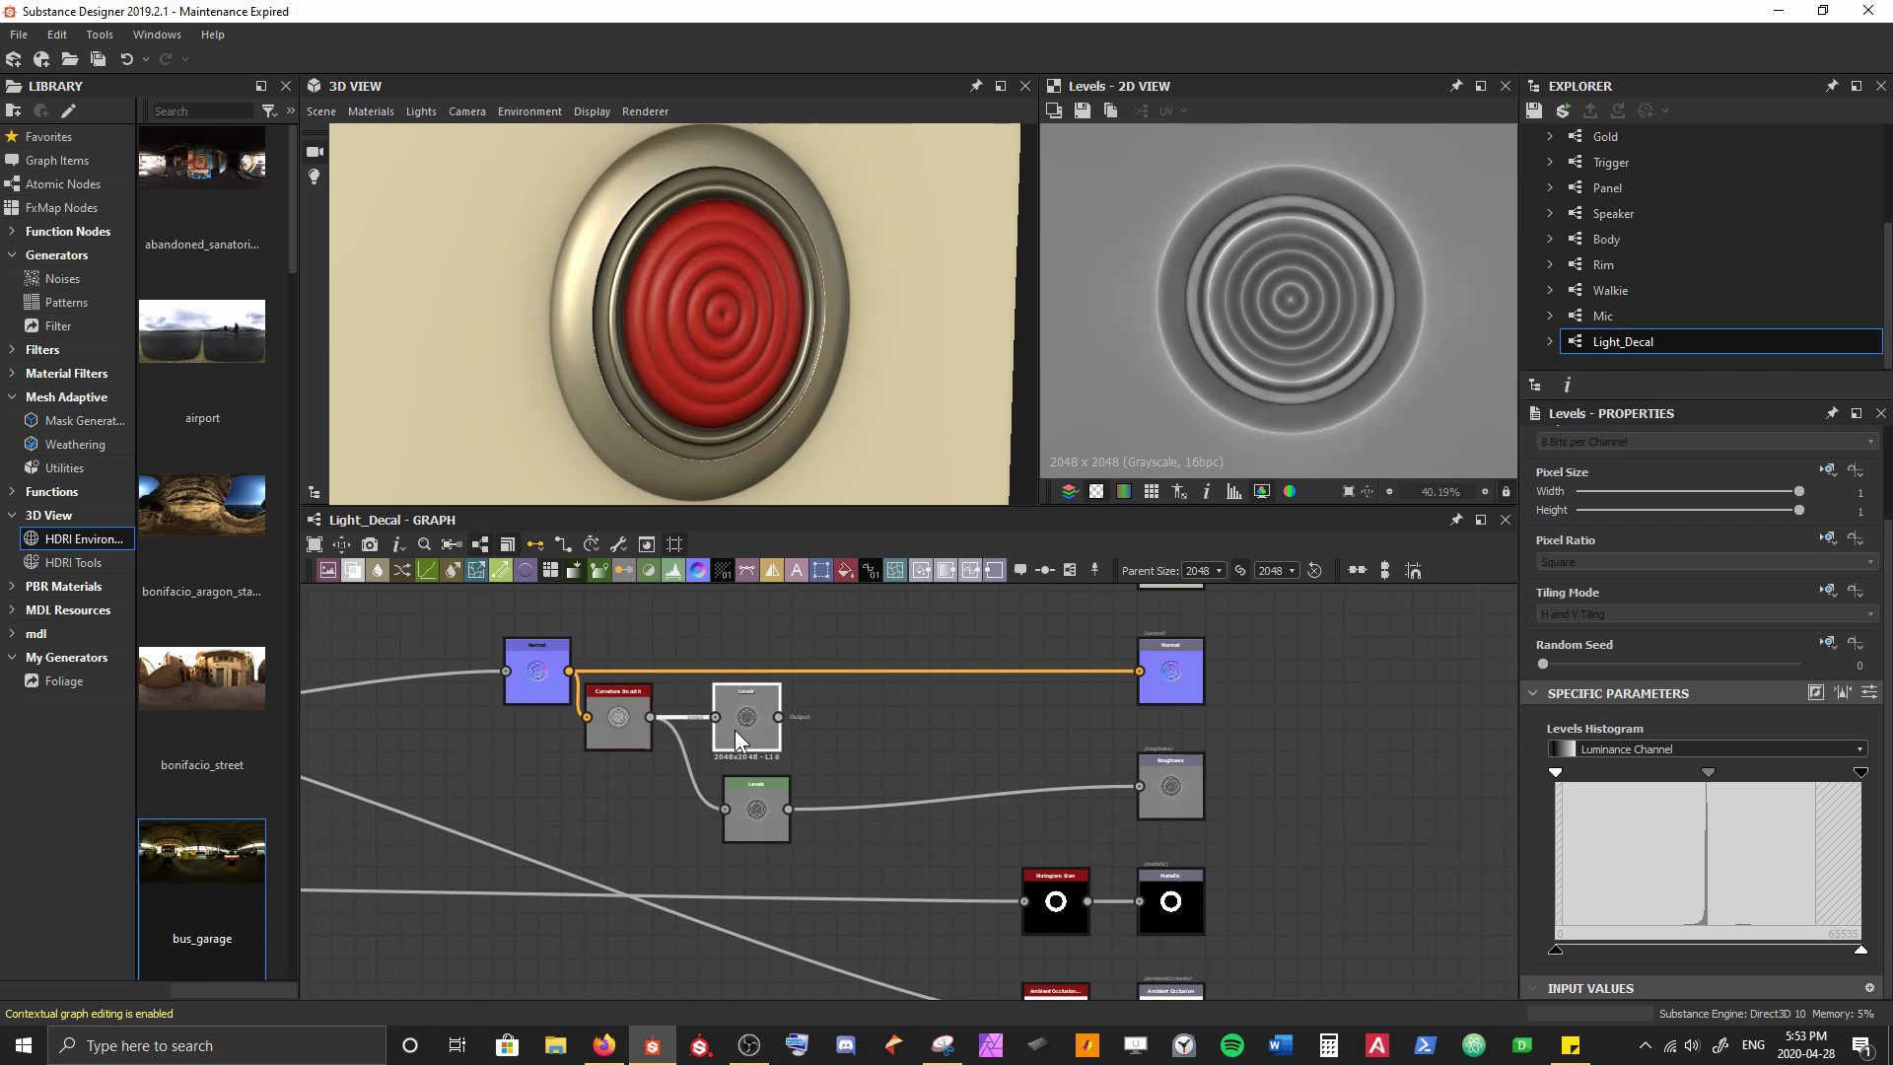
Insert a Blend node after the lower Levels node and connect the upper Levels node to its foreground
click(754, 801)
key(space)
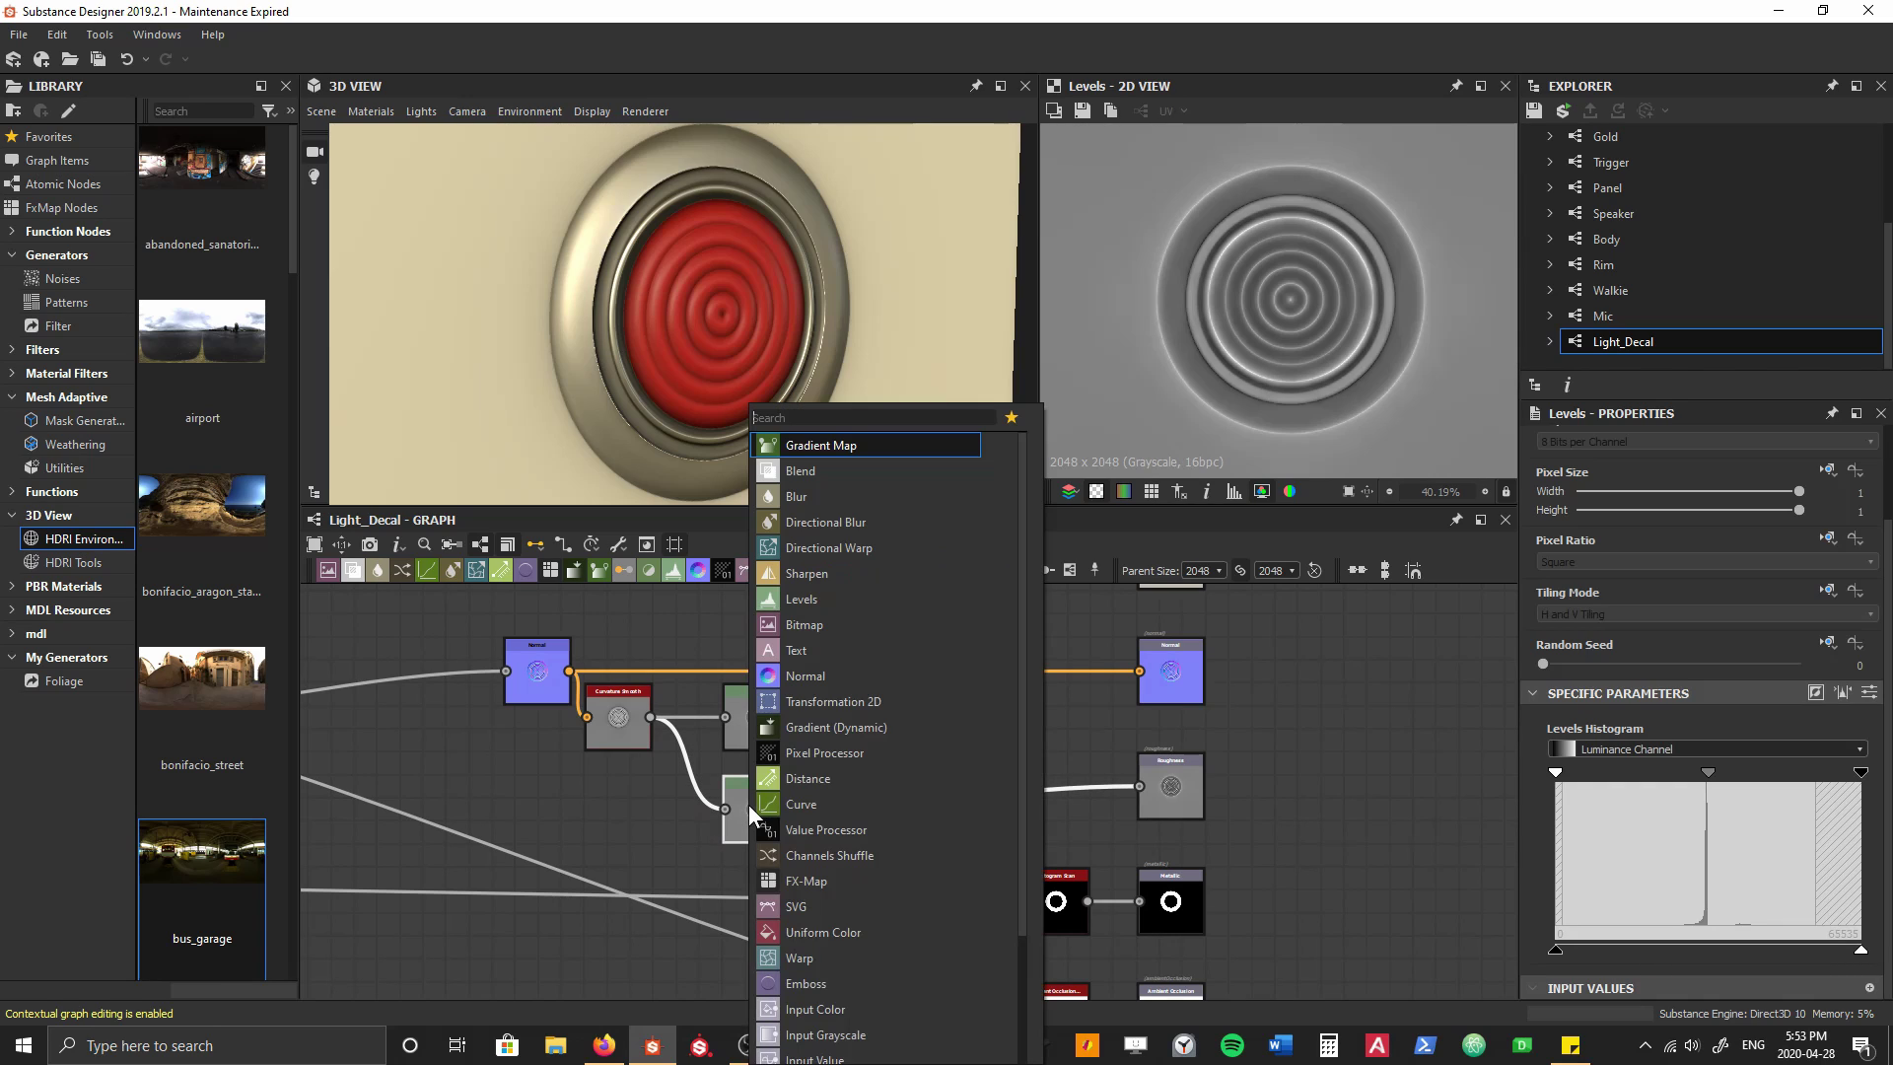
text(blend)
key(Return)
drag(787, 717, 866, 783)
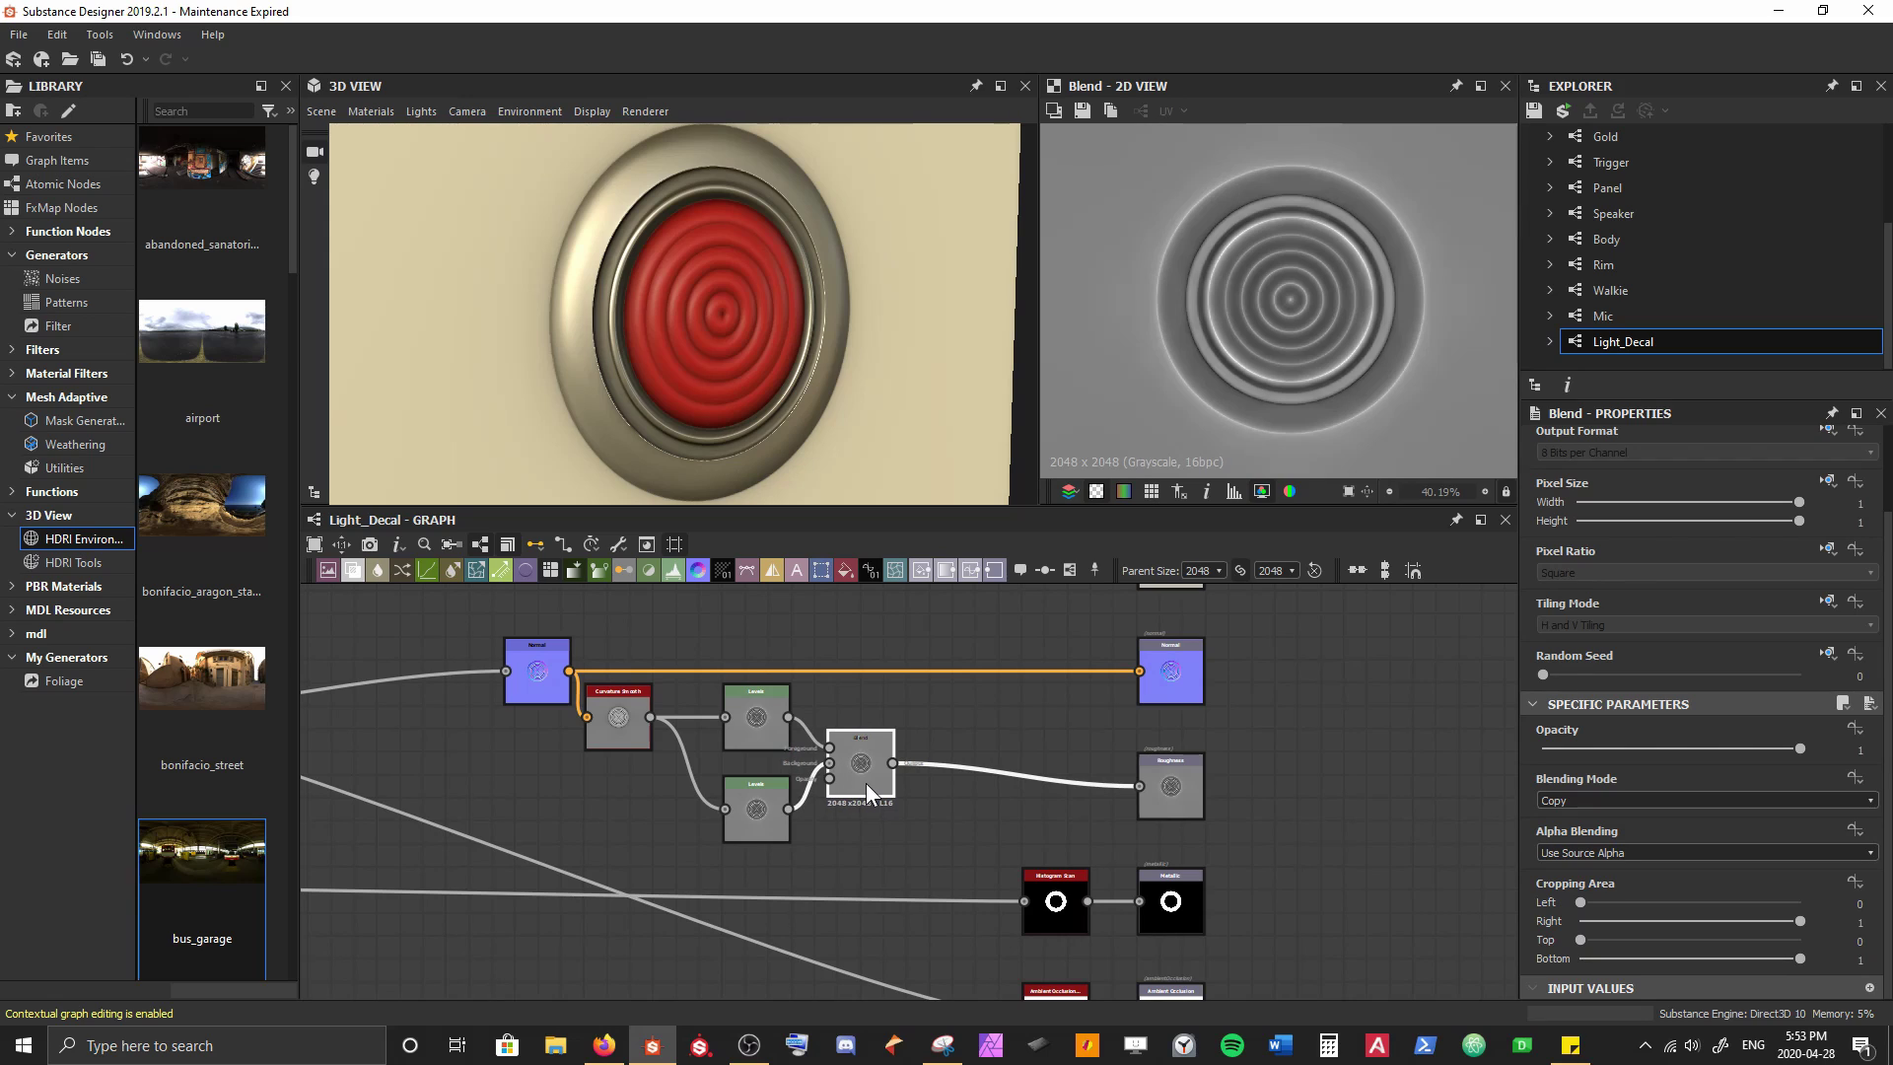
Connect the Histogram Scan node holding the solid white circle to the Blend node's opacity input as a mask
scroll(773, 704, down, 3)
middle_drag(549, 743, 612, 765)
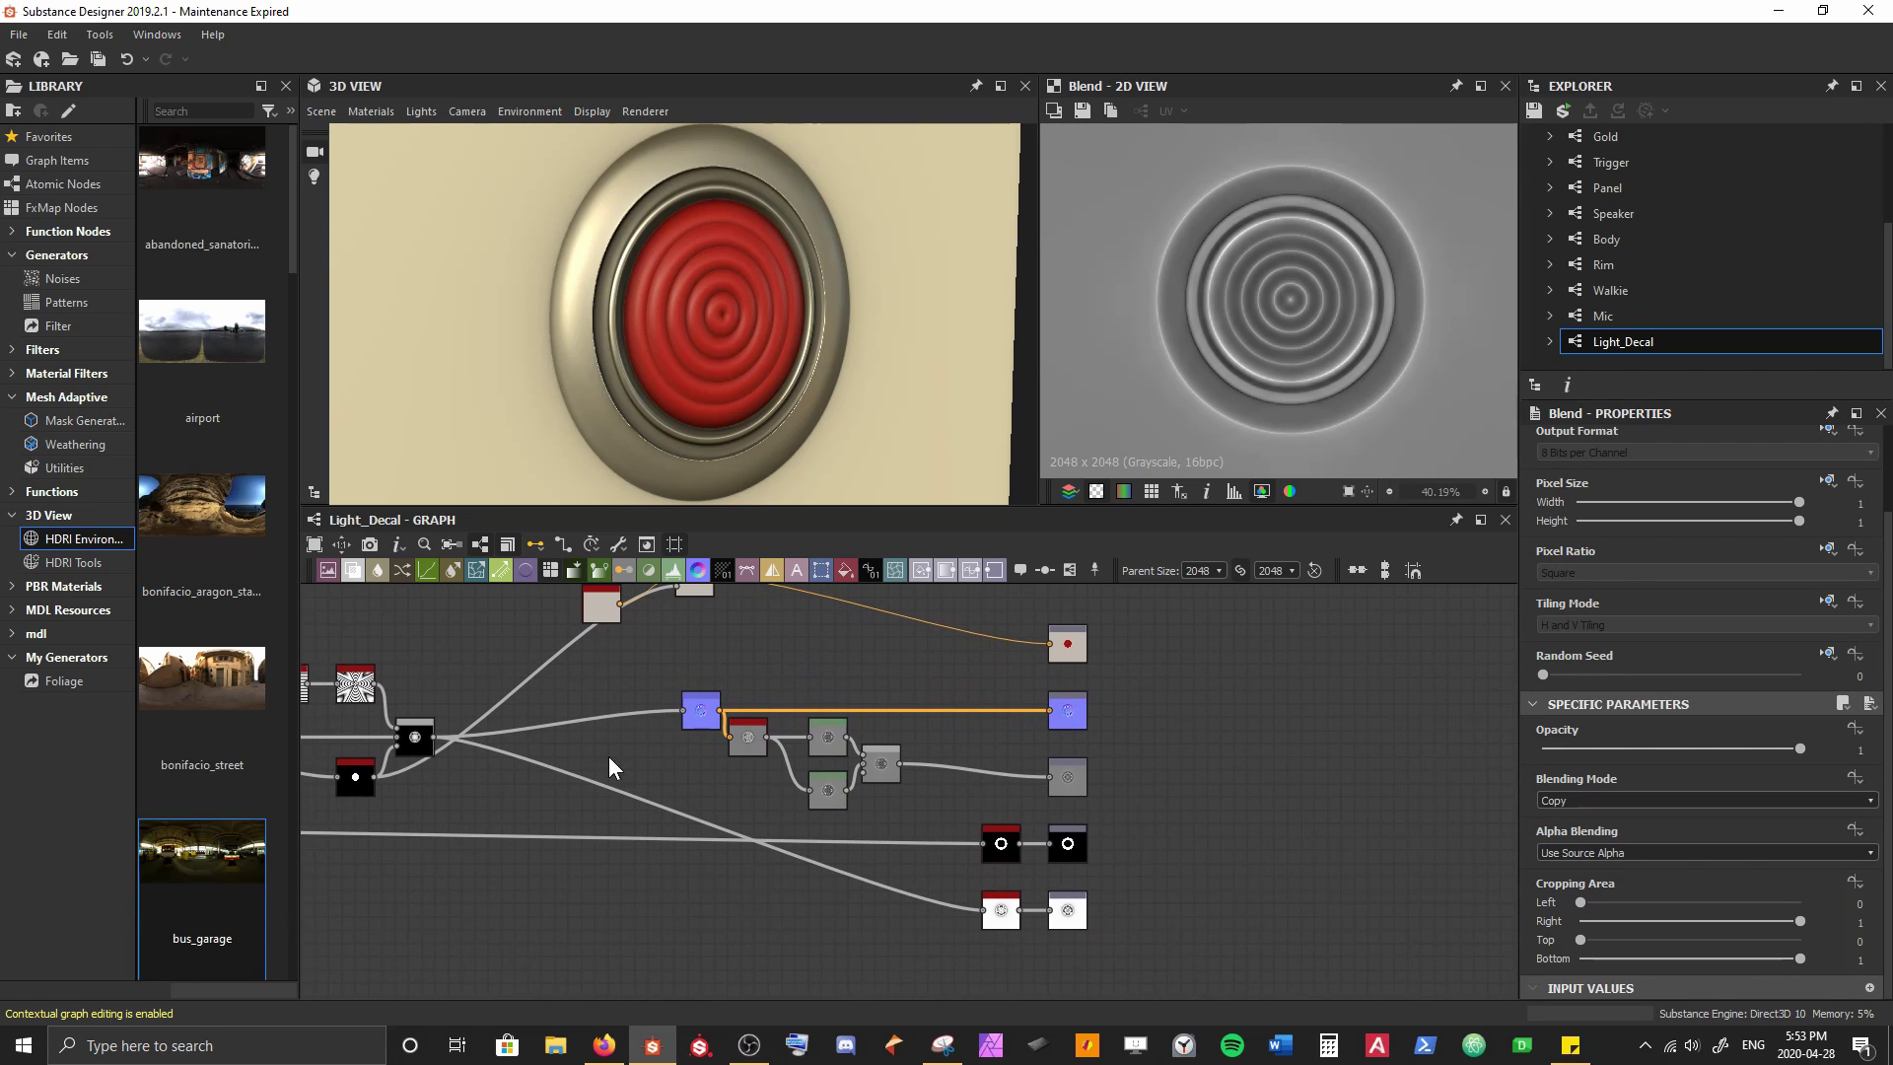
double_click(365, 778)
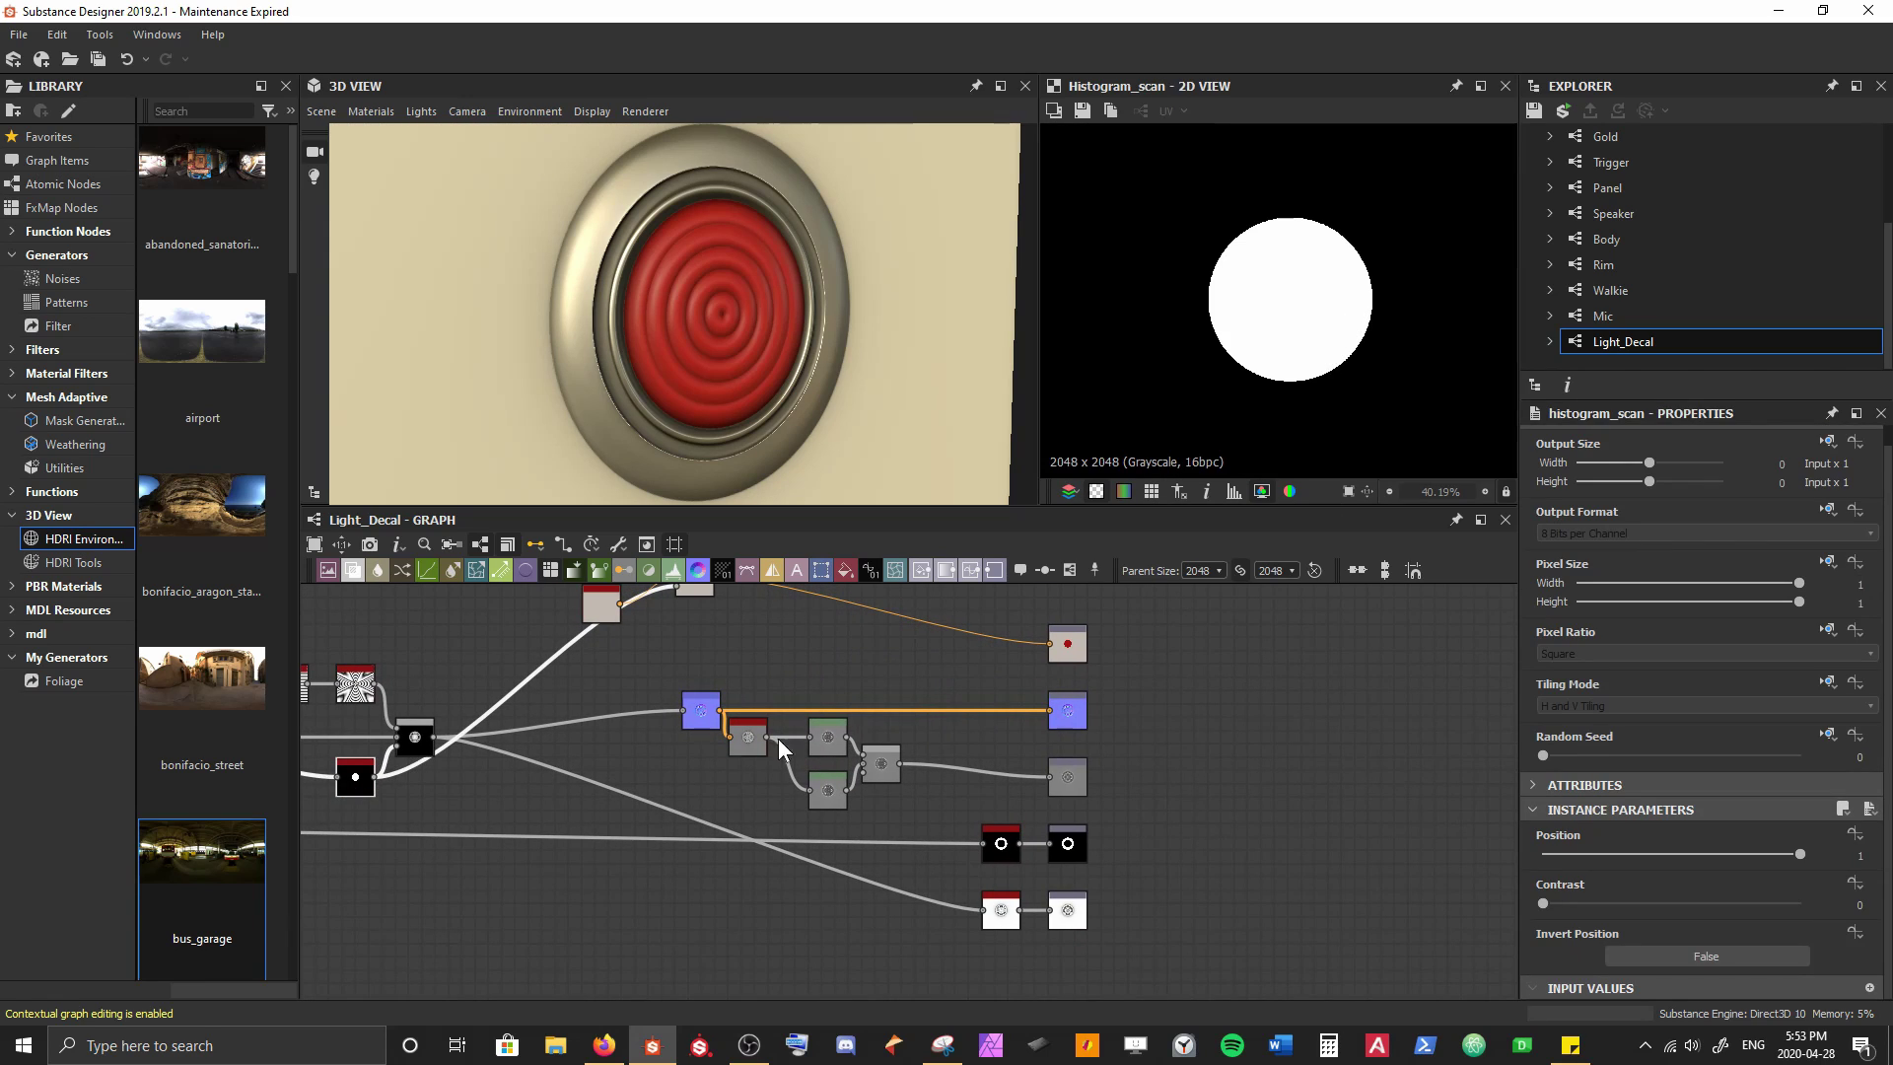
drag(376, 776, 871, 789)
scroll(871, 784, up, 4)
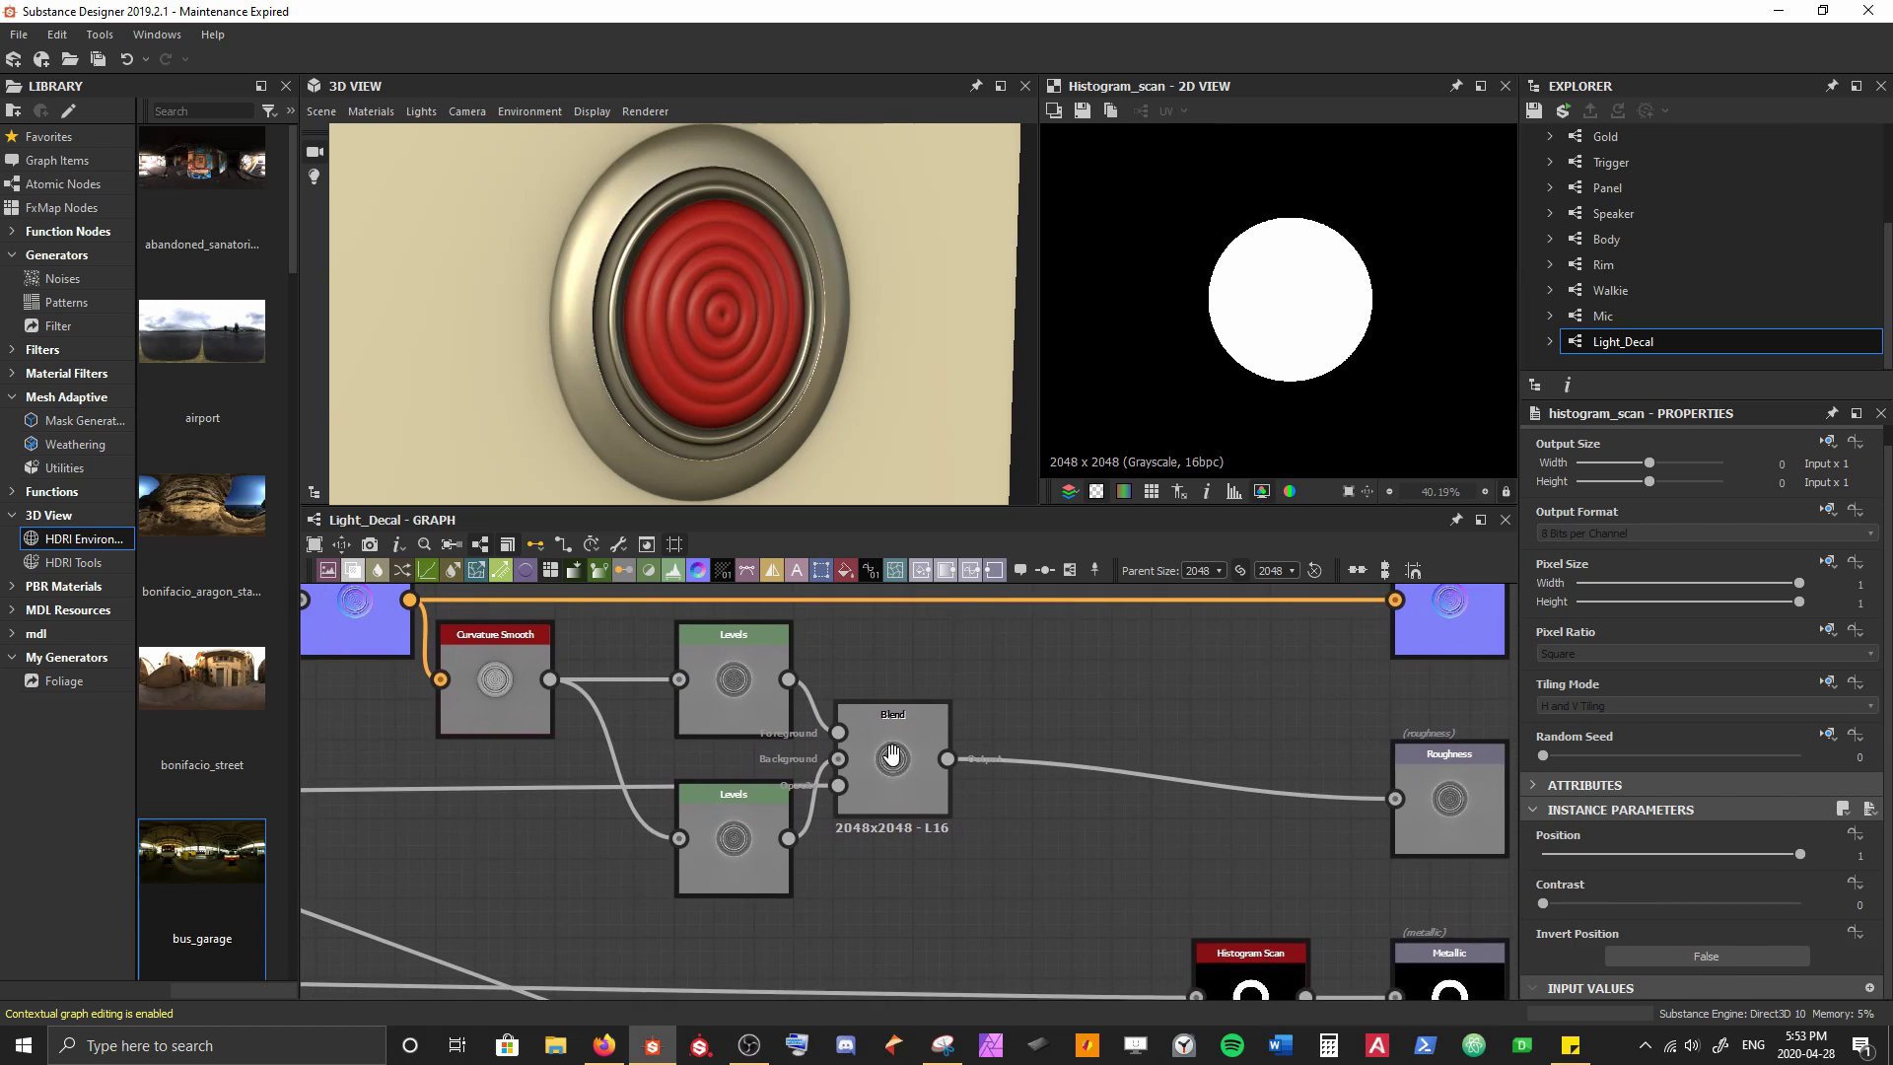
Inspect the upper Levels node's output and the masked Blend result in the 2D view
double_click(797, 707)
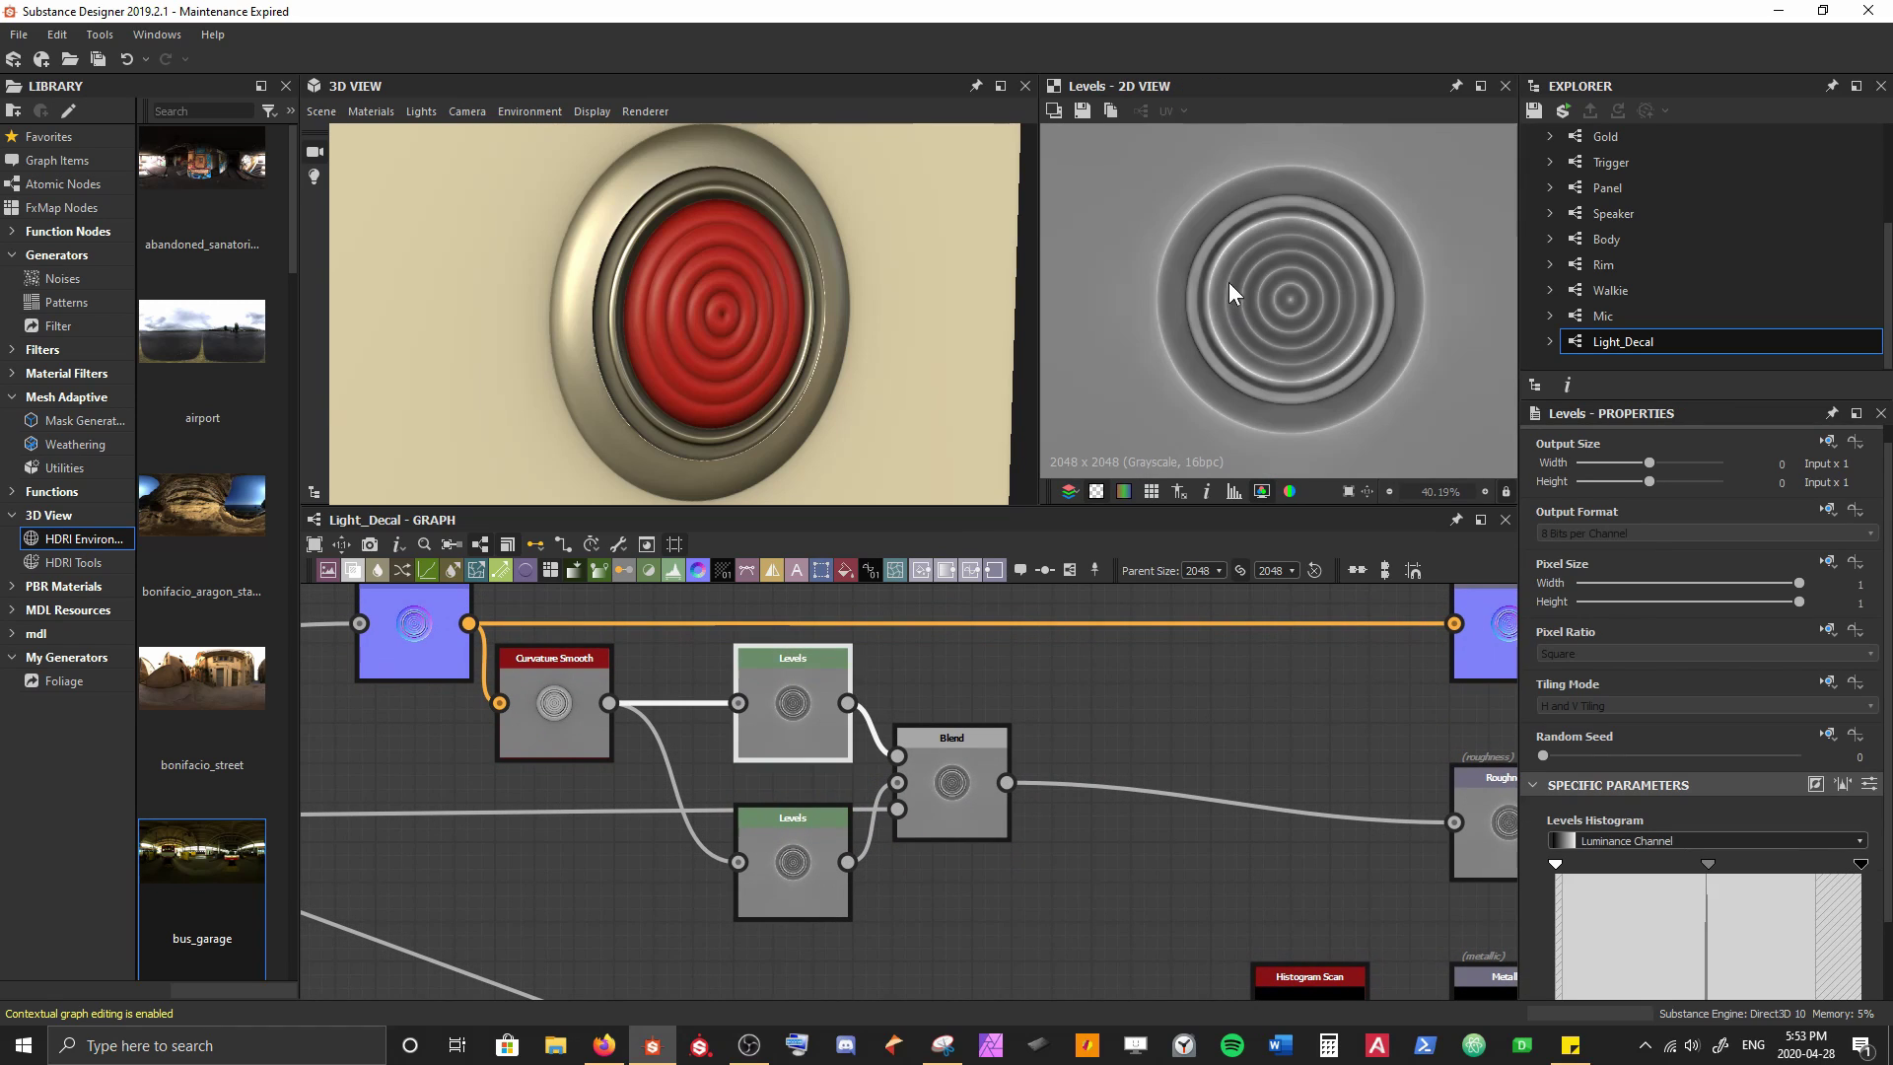
mouse_move(1860, 864)
mouse_down()
mouse_move(1718, 867)
mouse_move(1889, 871)
mouse_up()
double_click(952, 784)
click(833, 838)
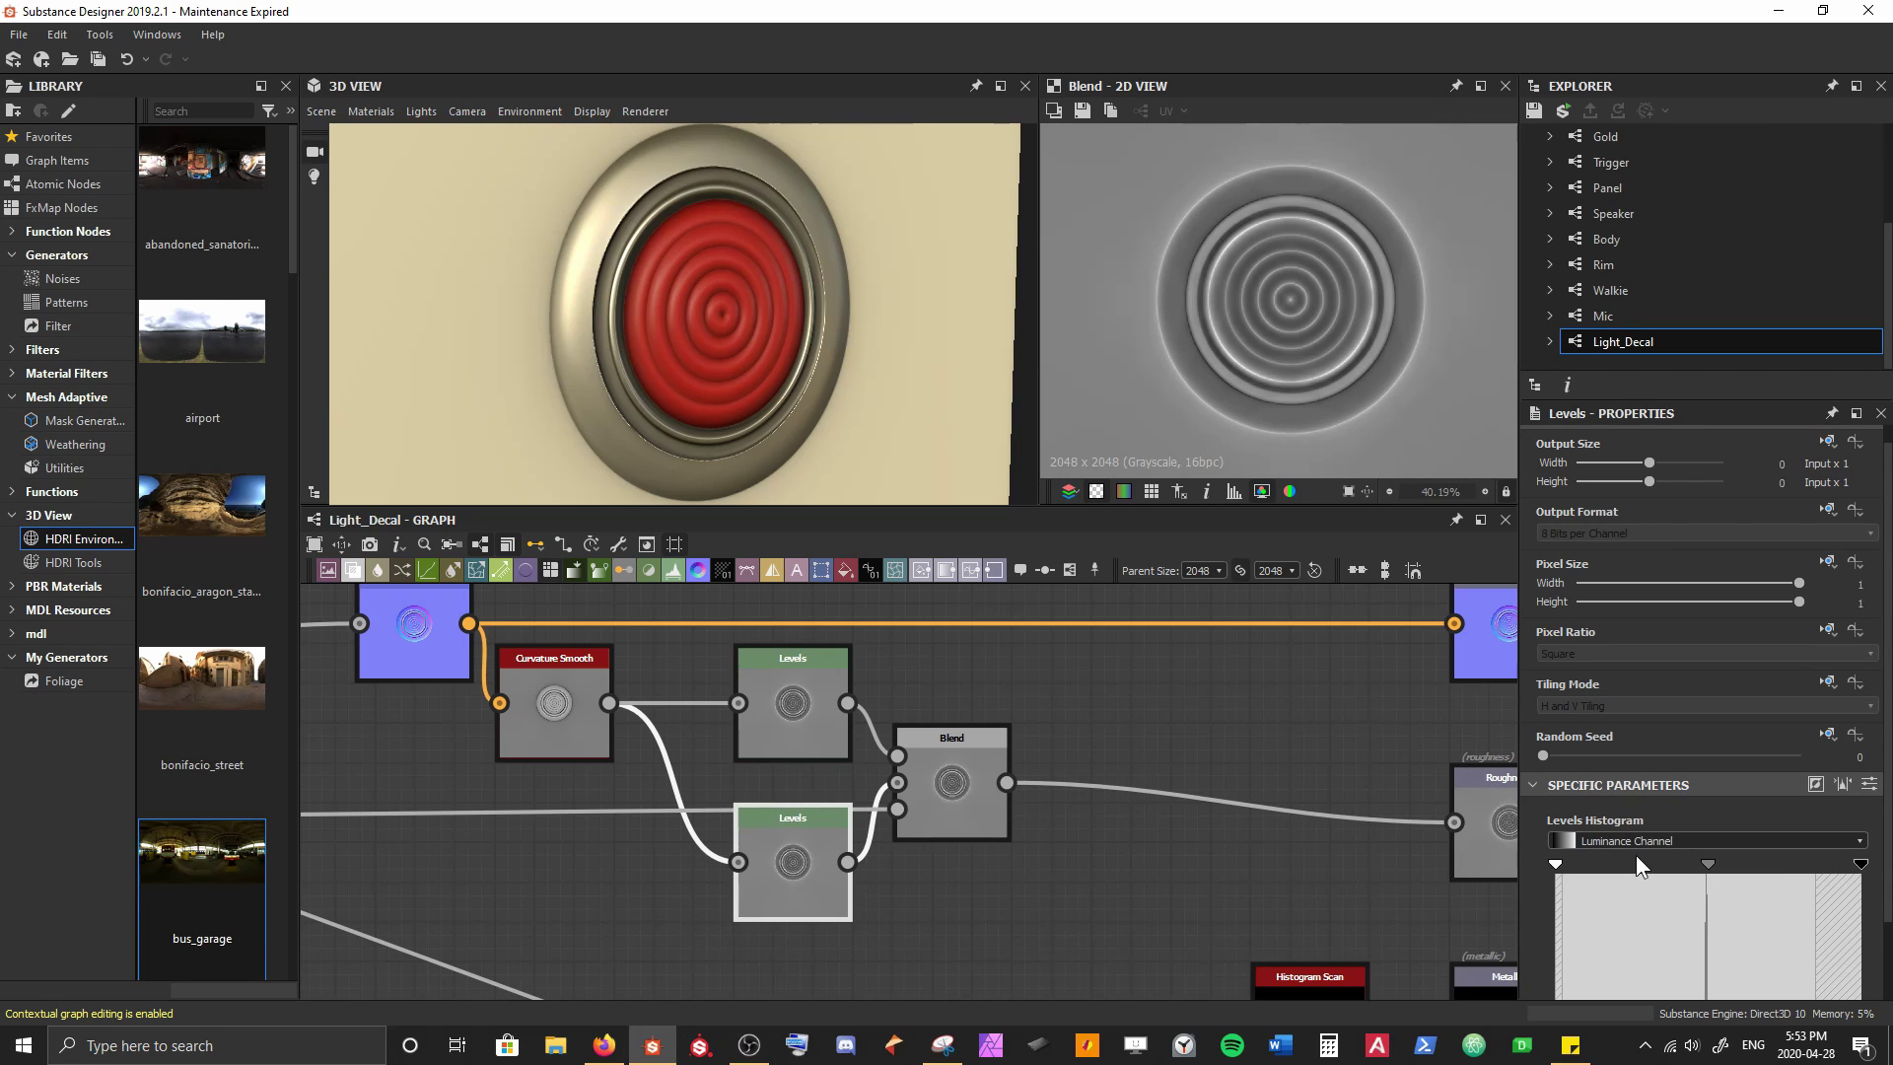
drag(1569, 863, 1457, 883)
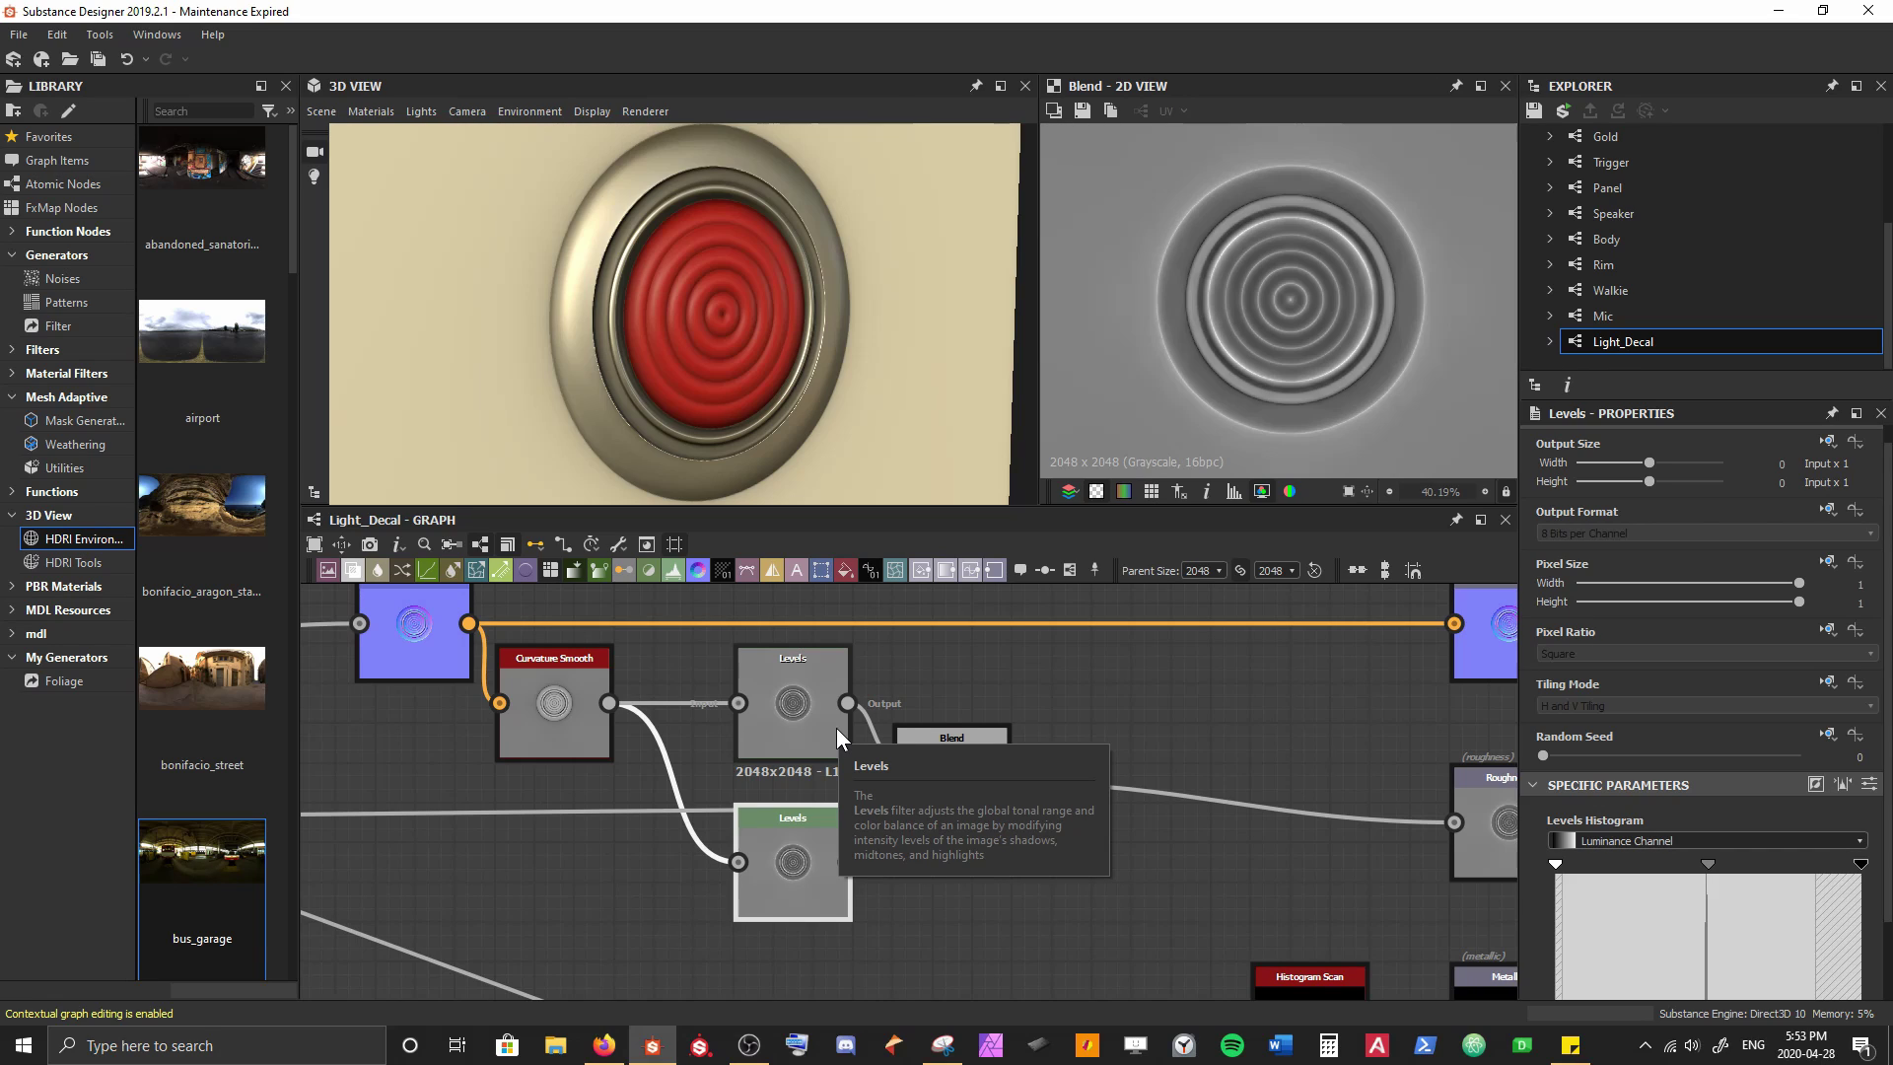
Darken the red button's roughness in the upper Levels node by moving its inverted white point and midtone slightly
click(781, 706)
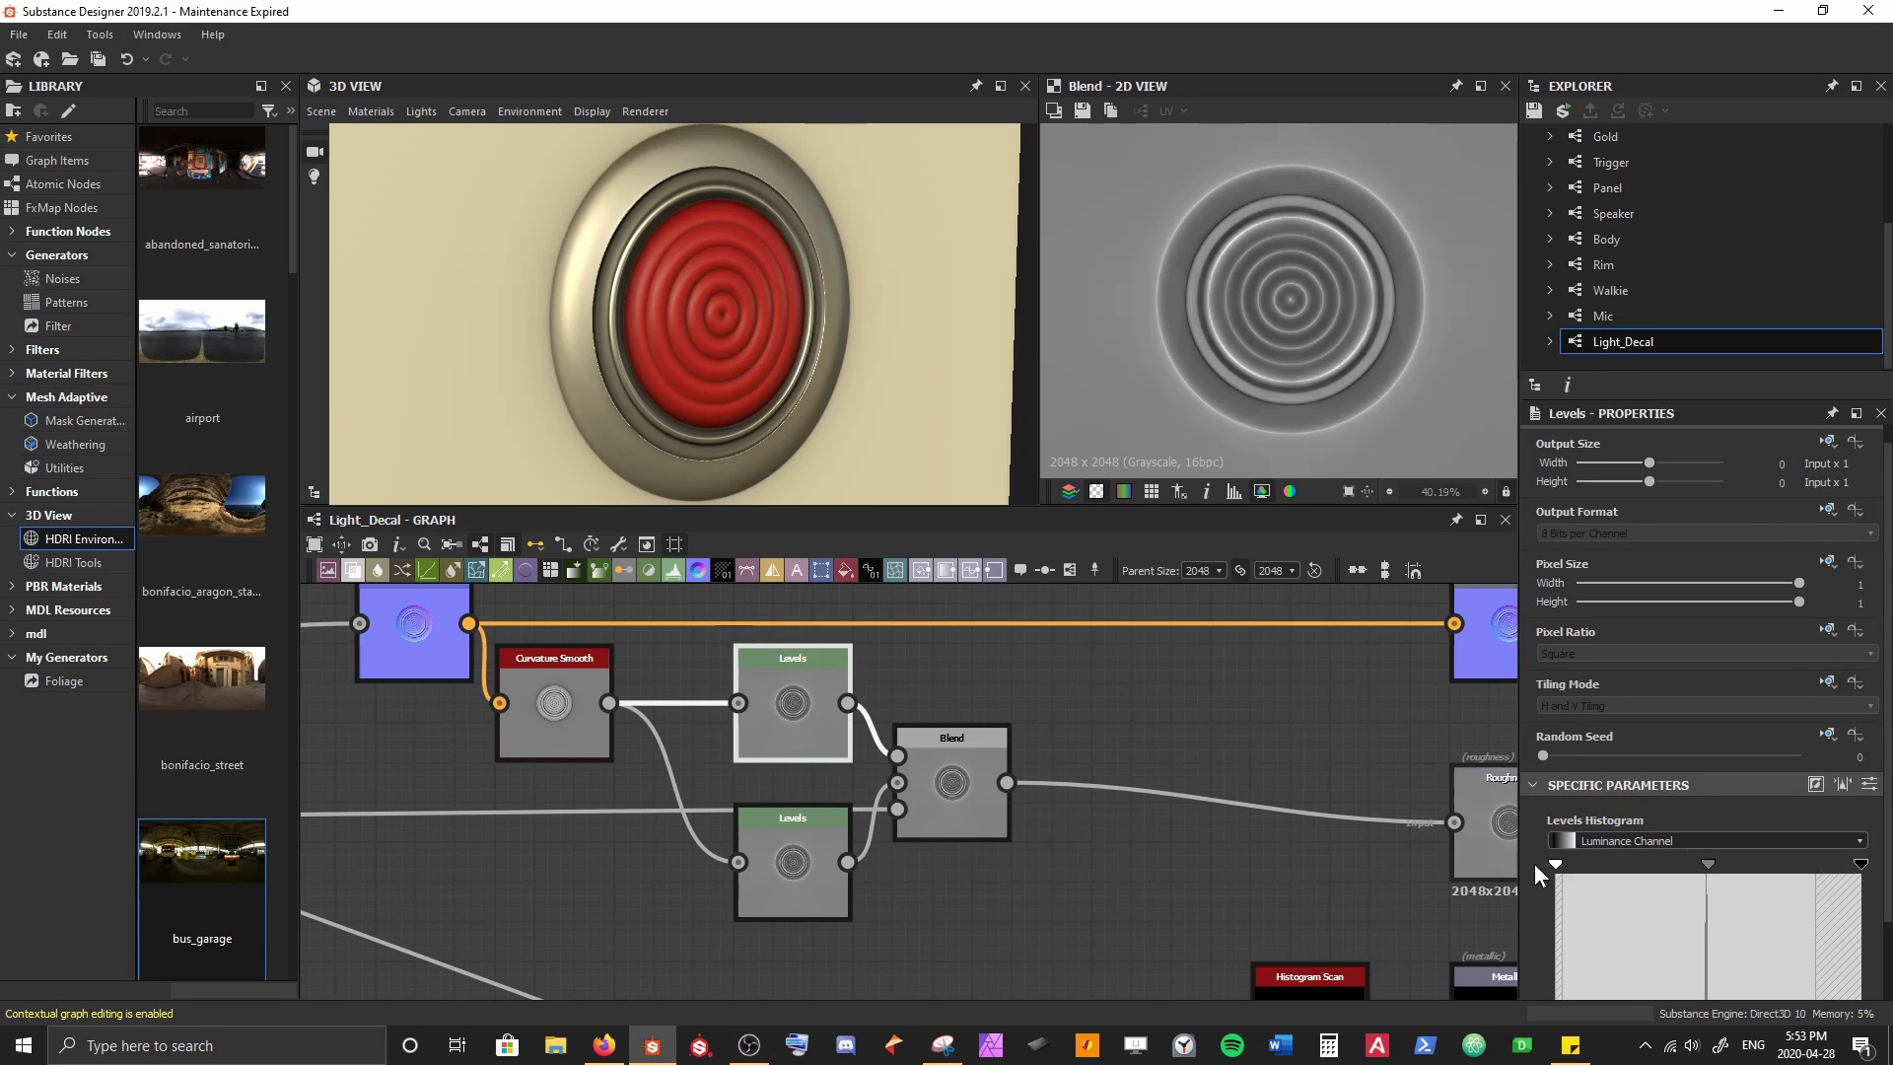
drag(1707, 868, 1696, 866)
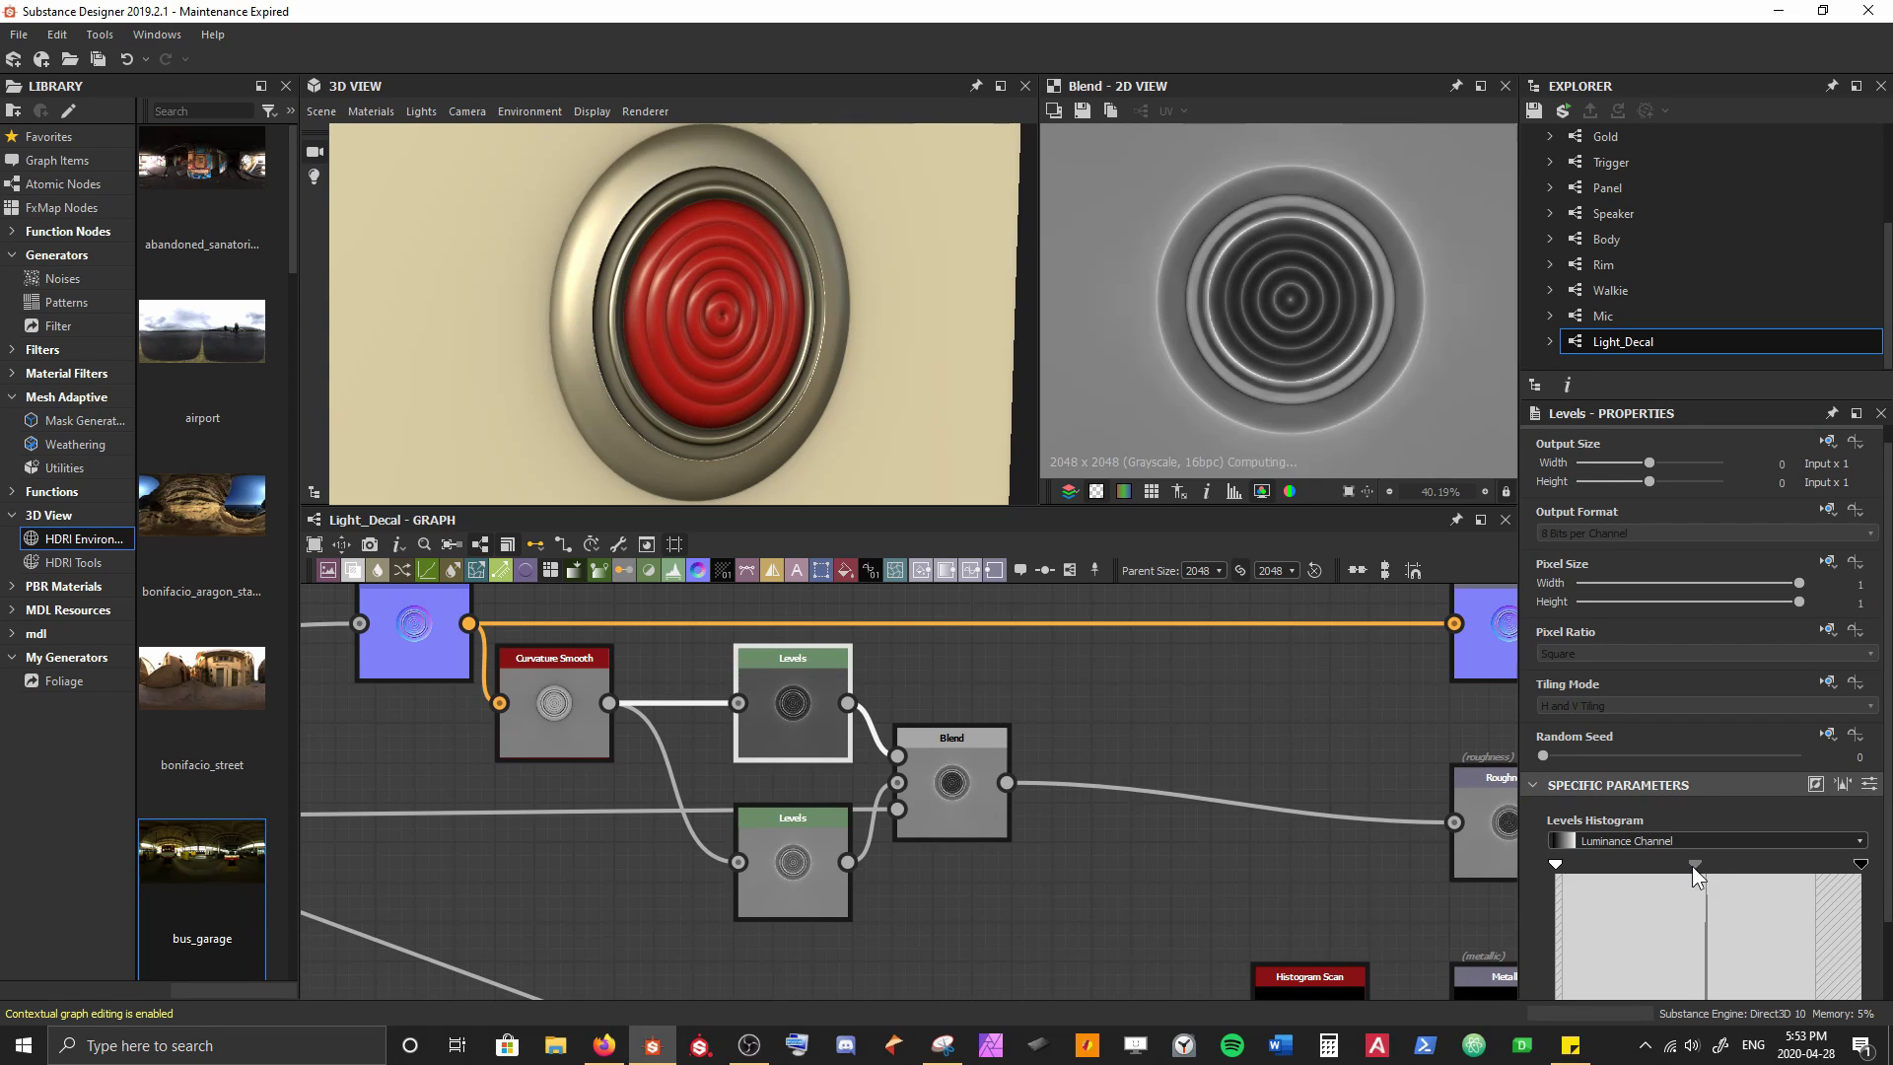
drag(1564, 861, 1576, 862)
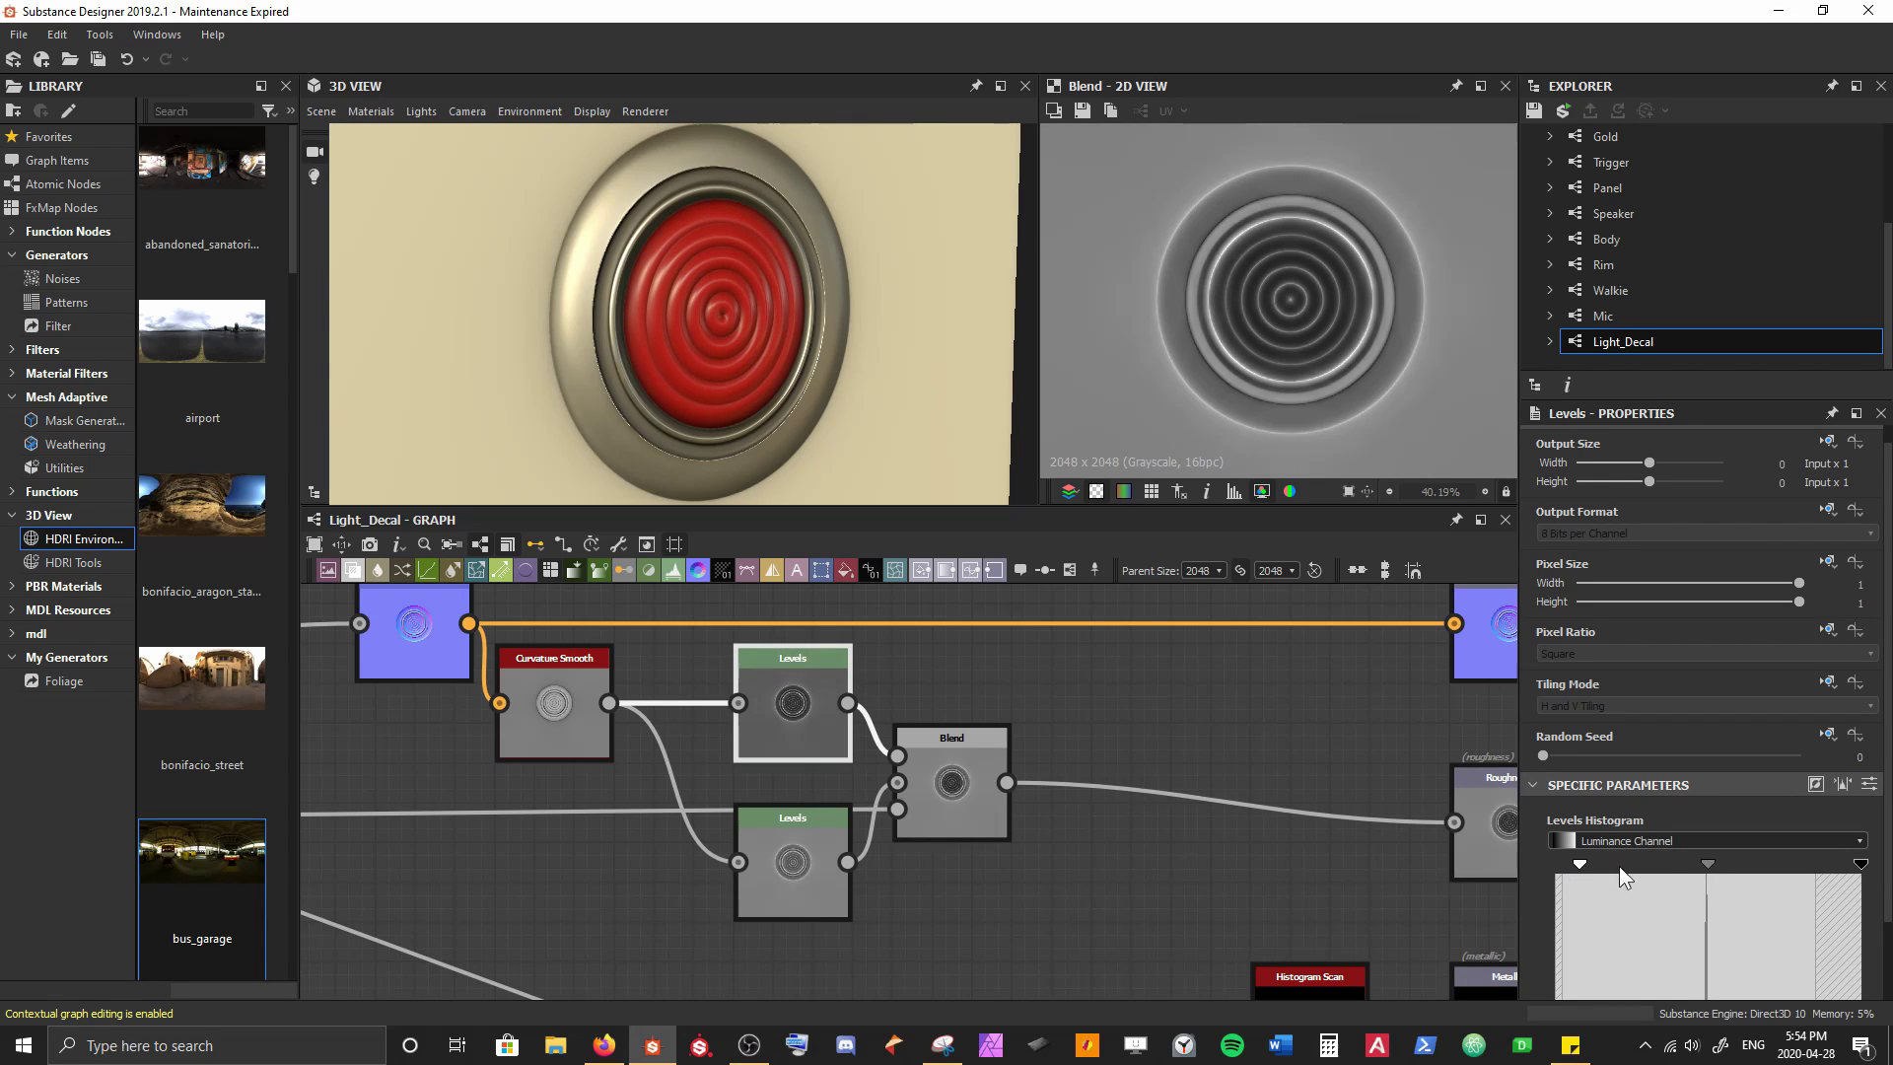
drag(1705, 863, 1693, 860)
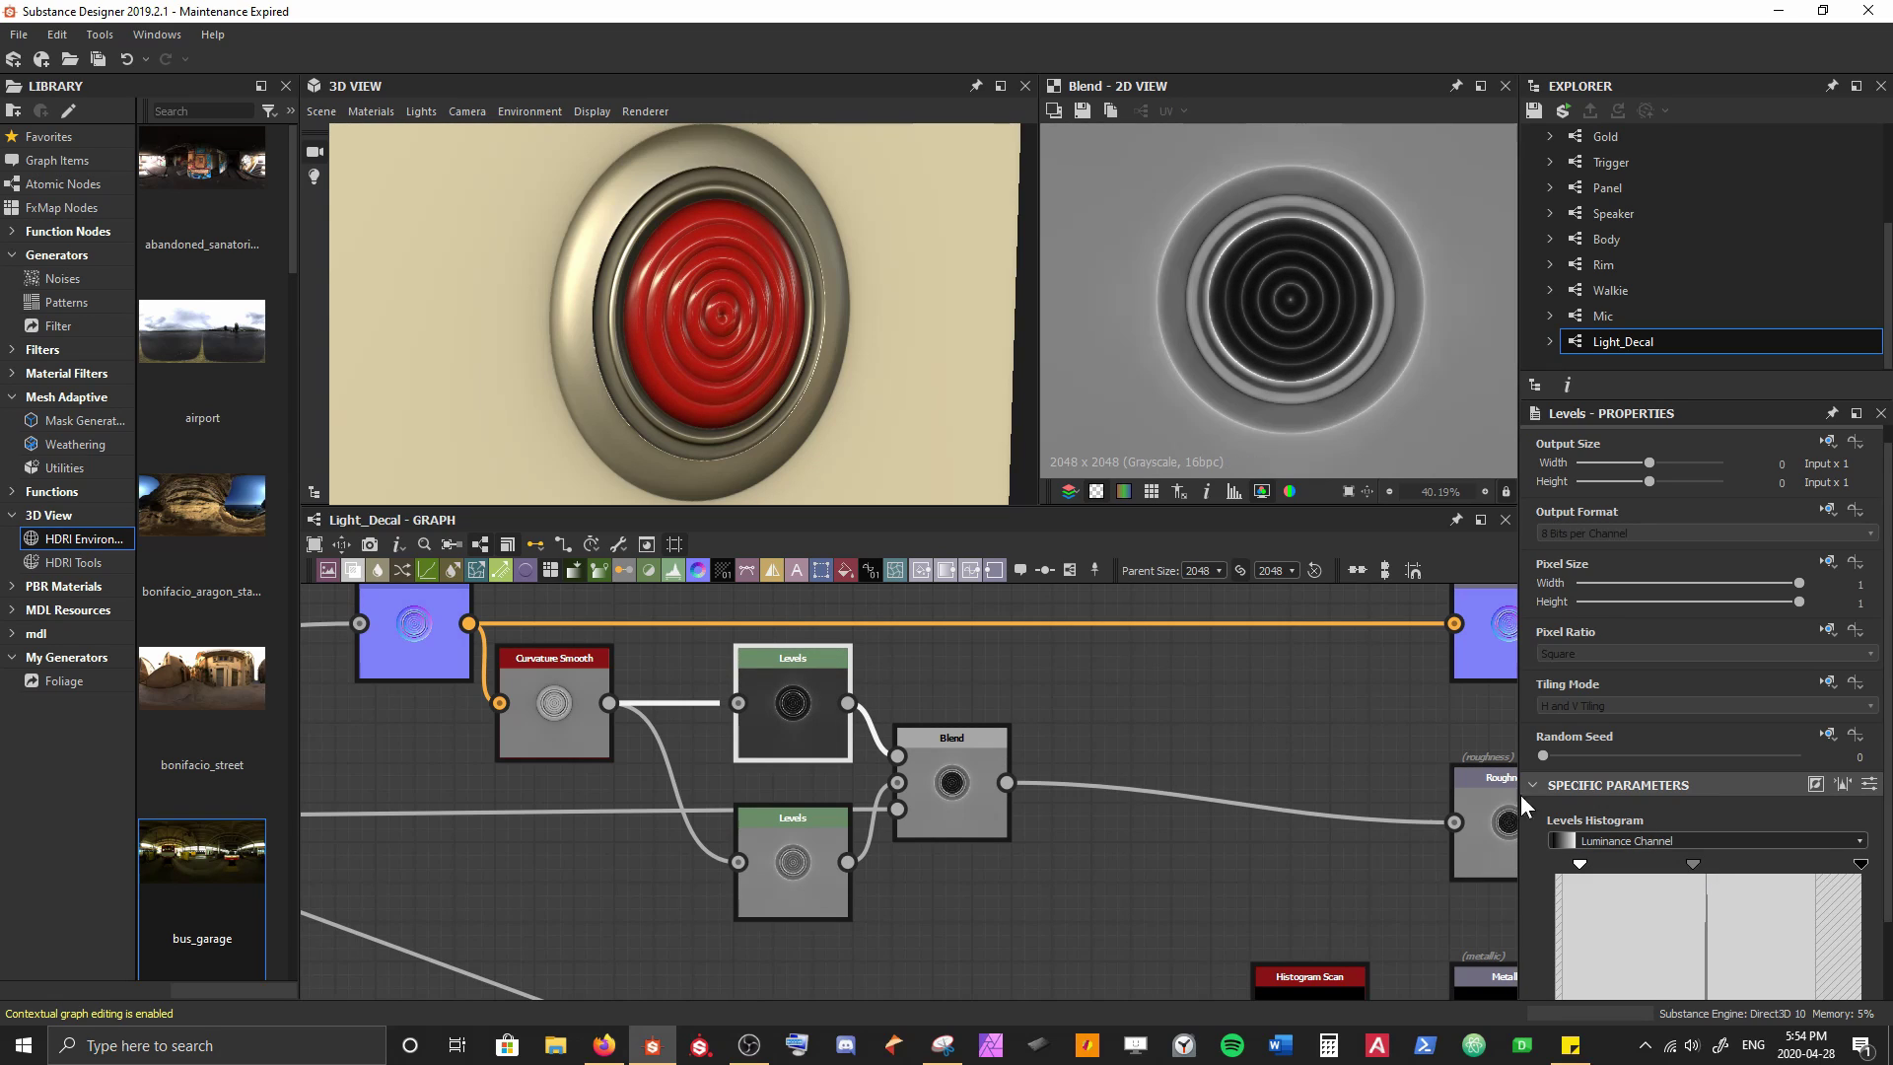
Darken the metal ring's roughness by pulling the lower Levels node's inverted black point inward, and check the reflections
click(793, 888)
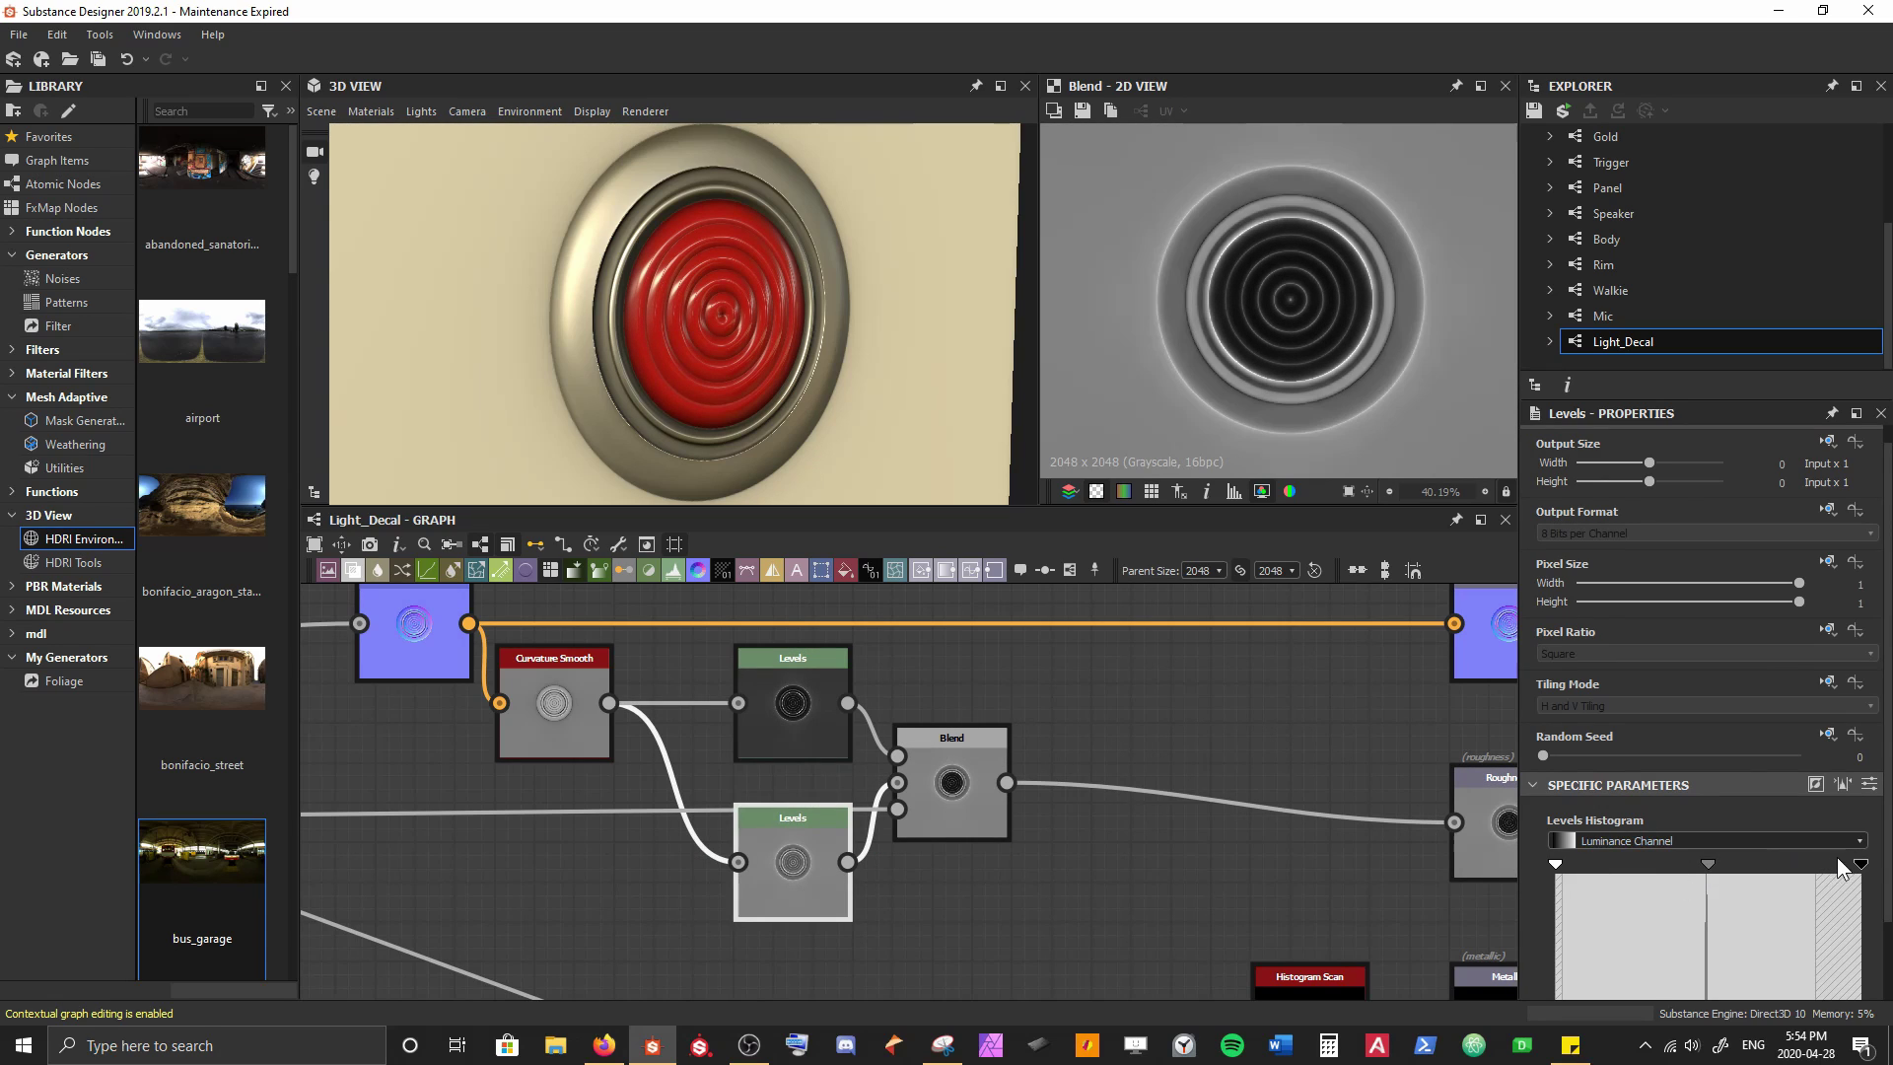
drag(1859, 864, 1773, 866)
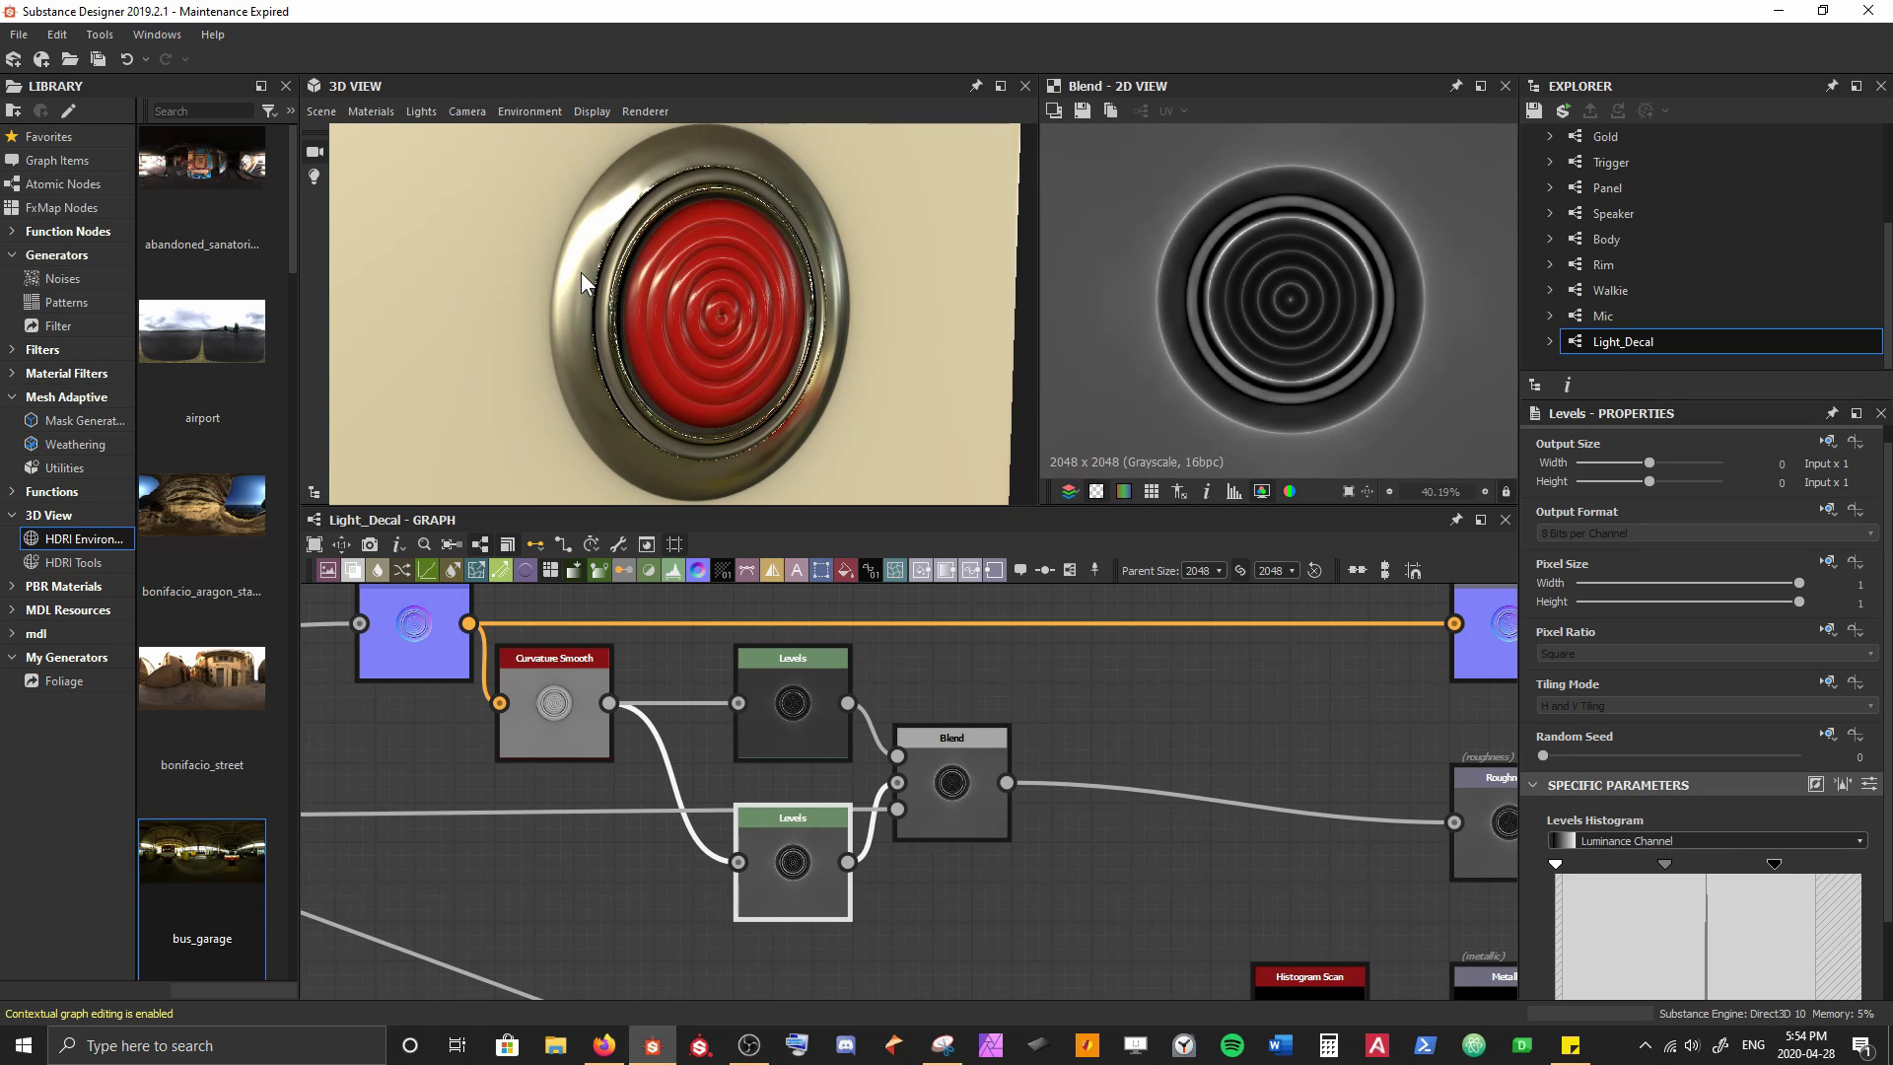
mouse_move(581, 272)
mouse_down()
mouse_move(554, 236)
mouse_move(499, 244)
mouse_move(577, 266)
mouse_up()
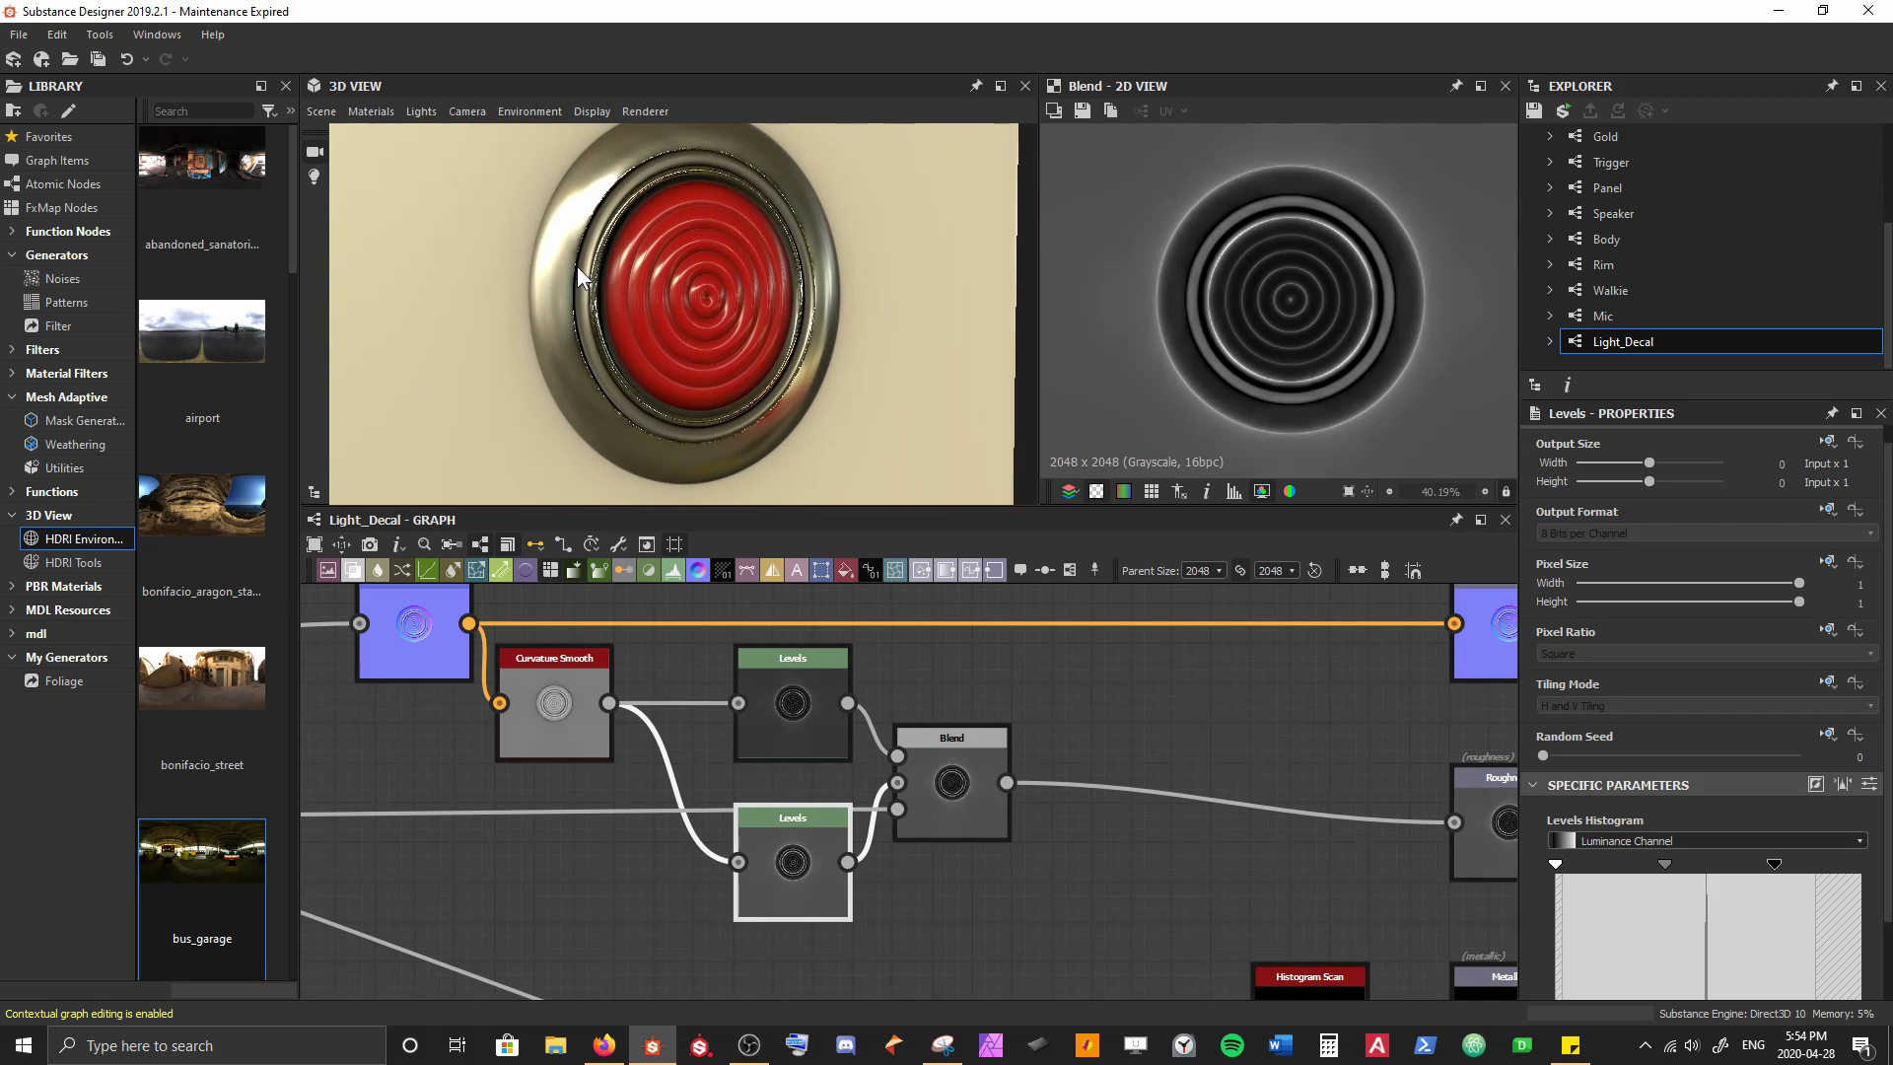
click(1664, 862)
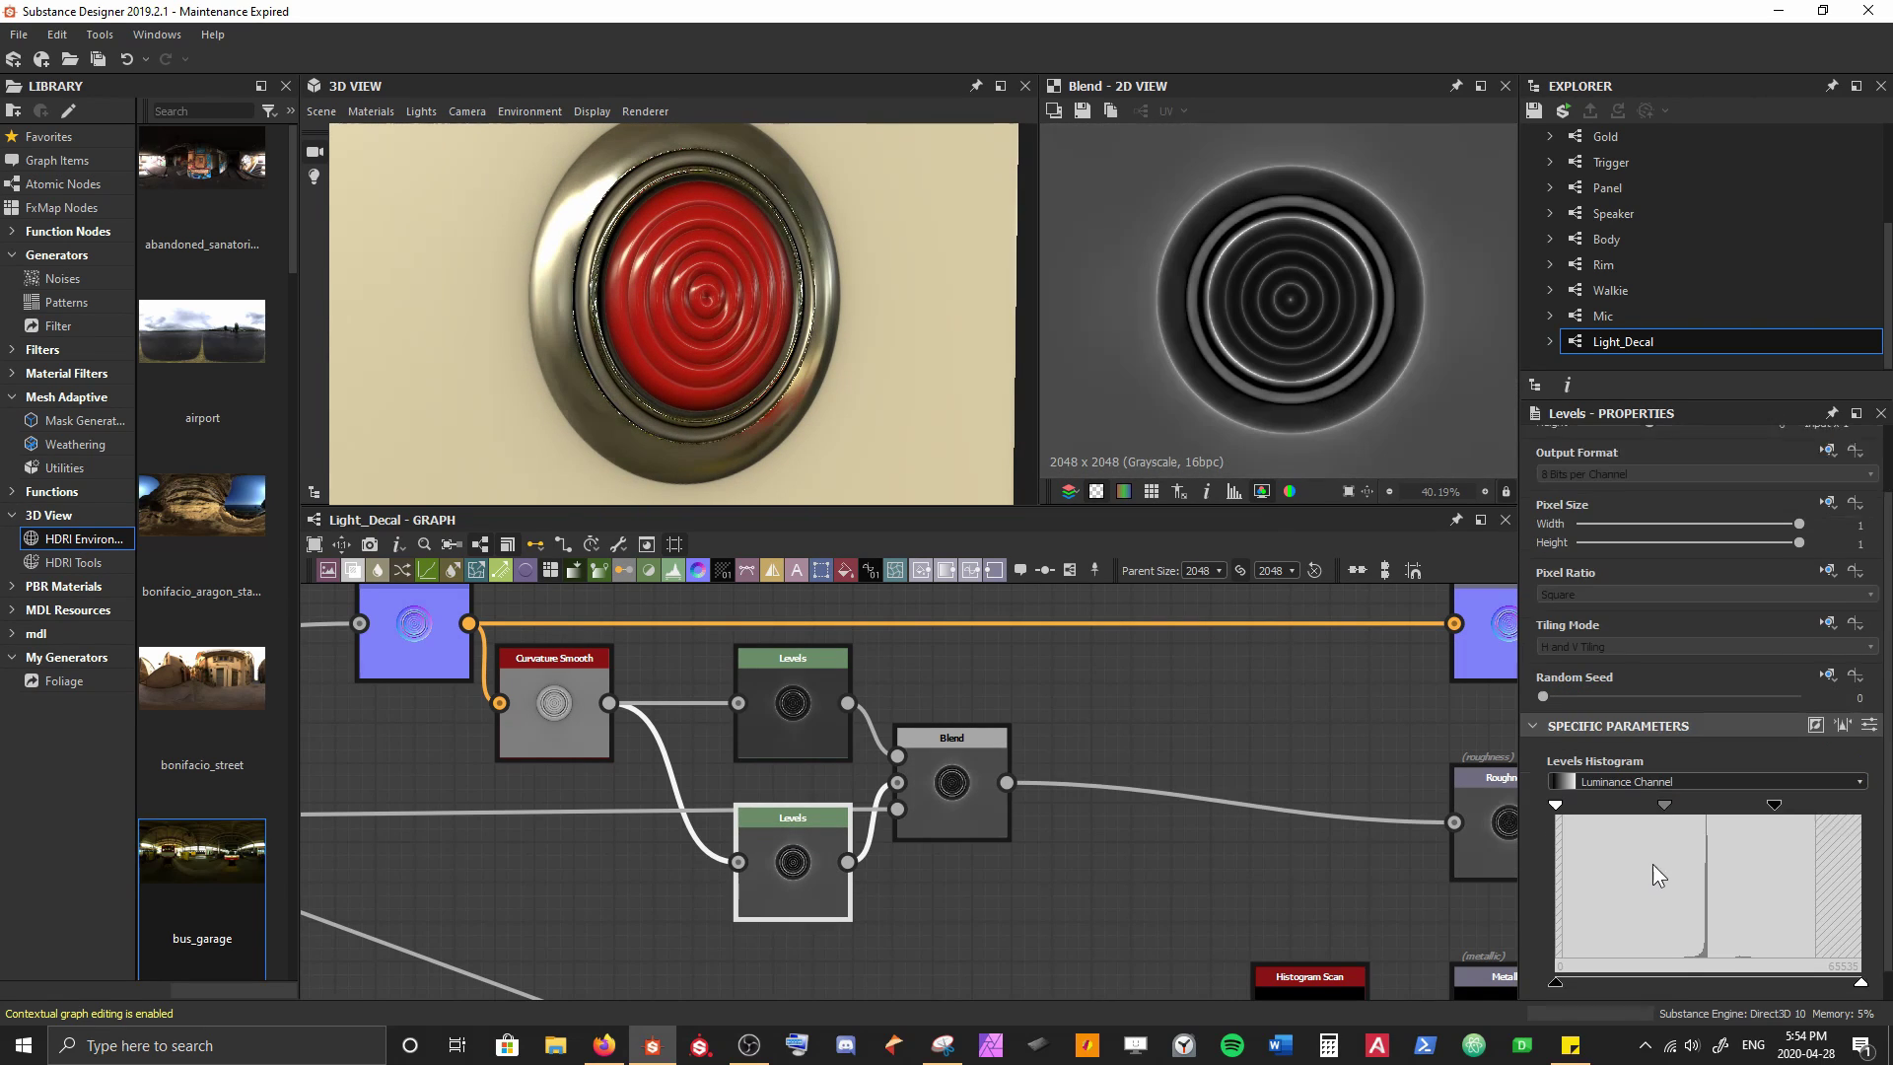
Raise the minimum output level of the lower Levels node and examine the button surface up close
scroll(1626, 892, down, 1)
drag(1556, 949, 1606, 955)
scroll(868, 274, up, 5)
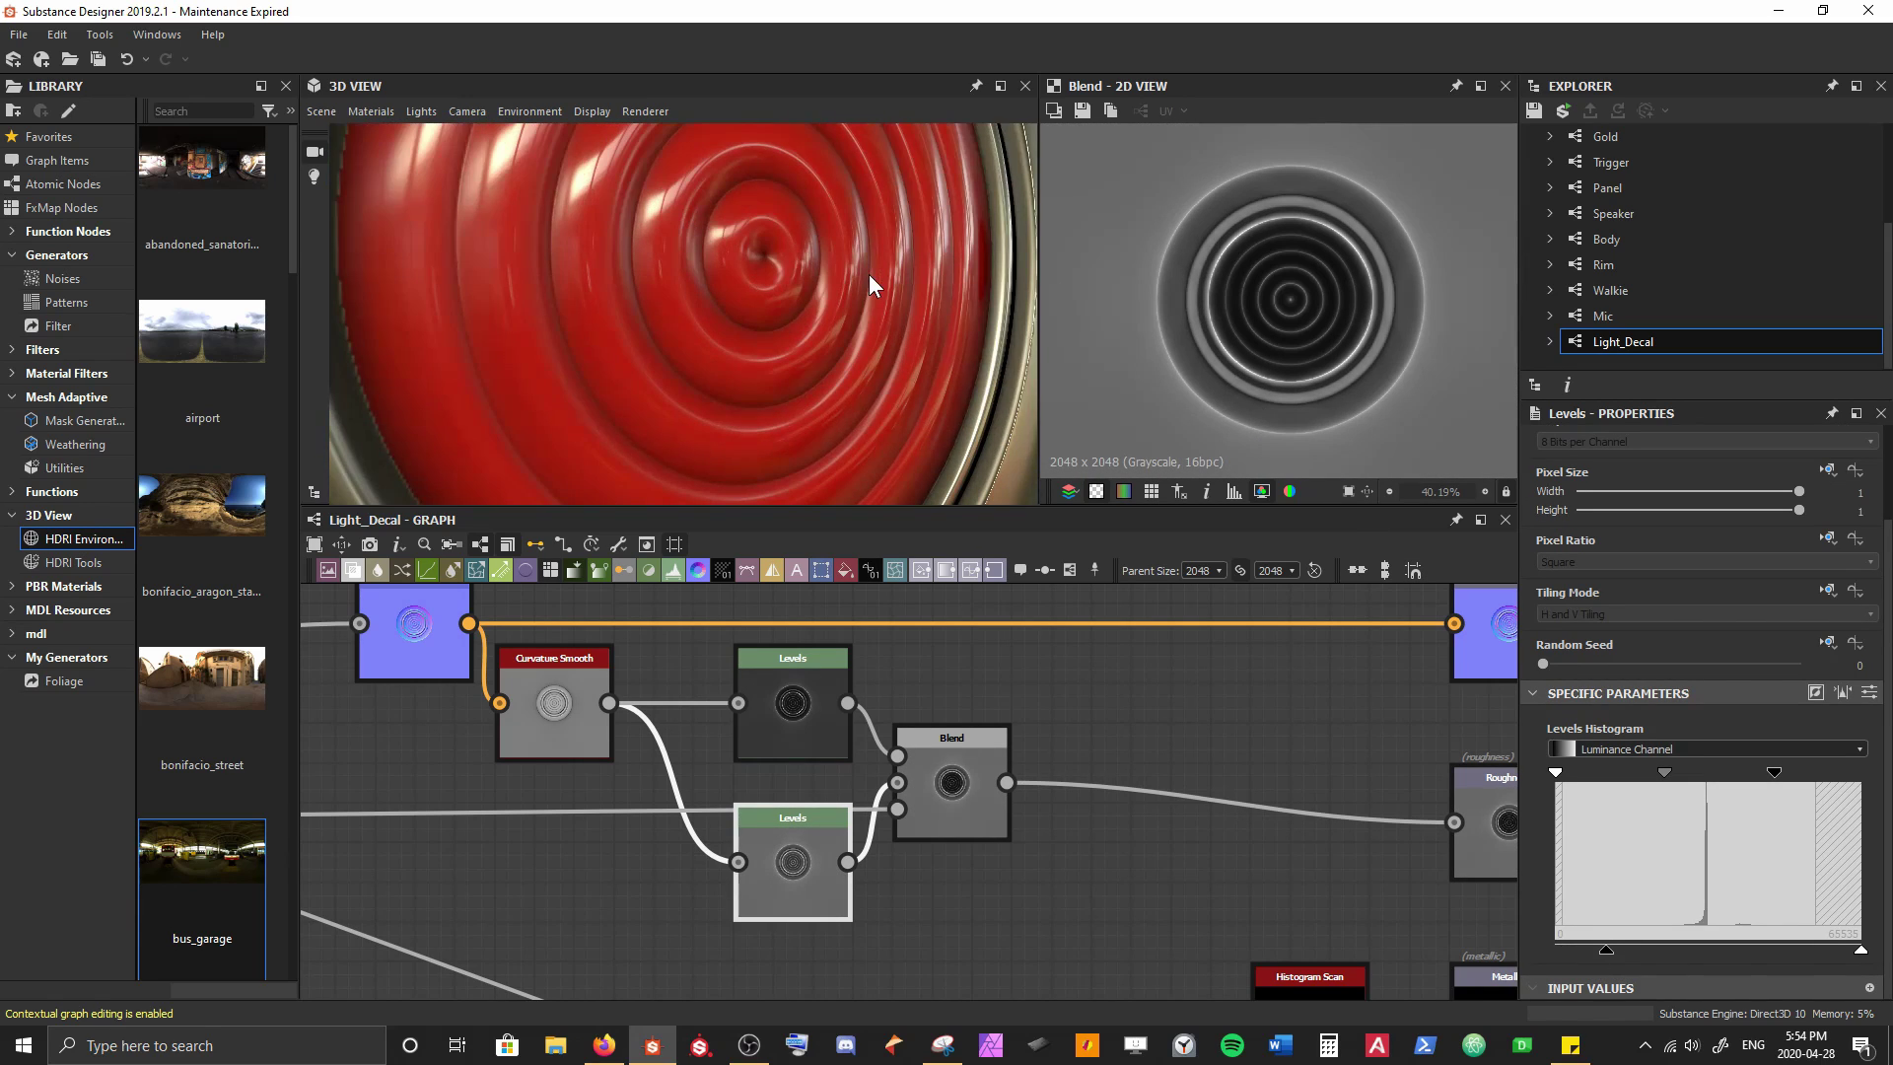
Pull the lower Levels node's inverted black point slightly further inward and check the metal ring's reflections
scroll(868, 274, down, 3)
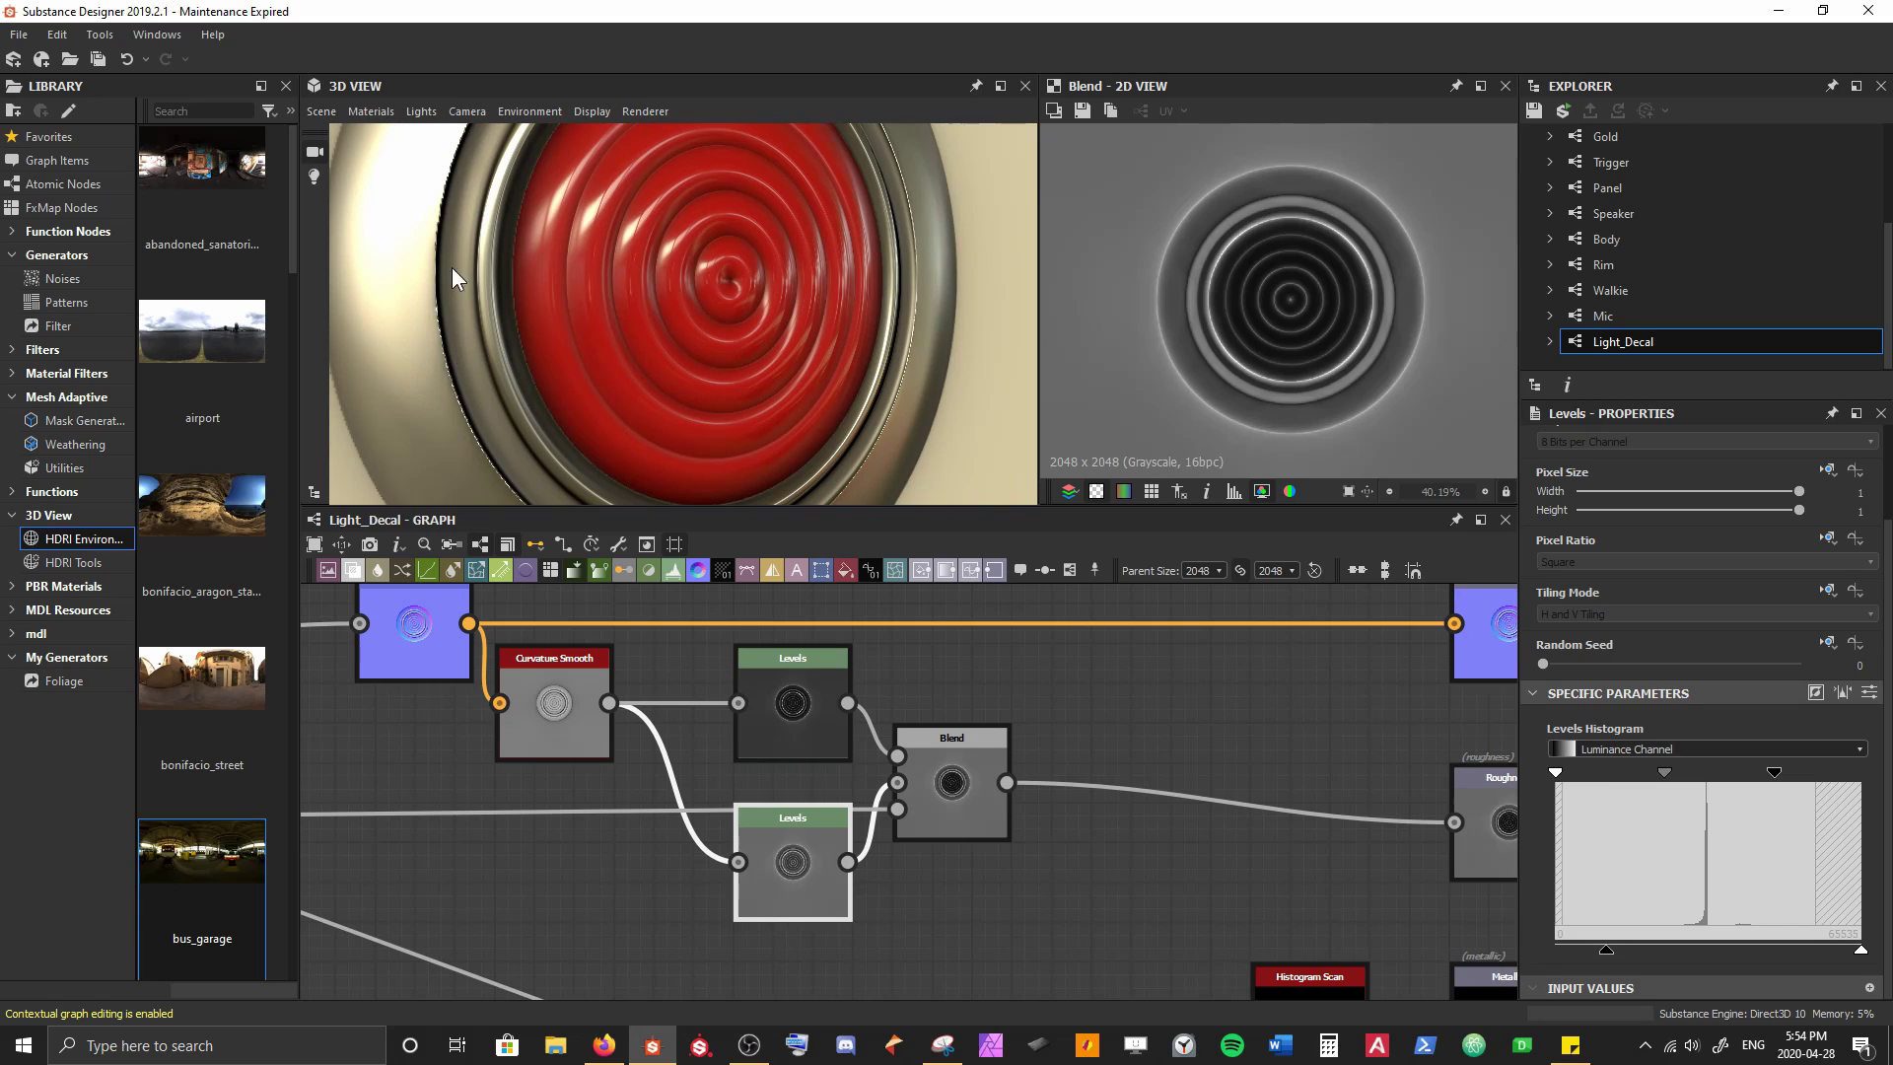
scroll(625, 286, down, 5)
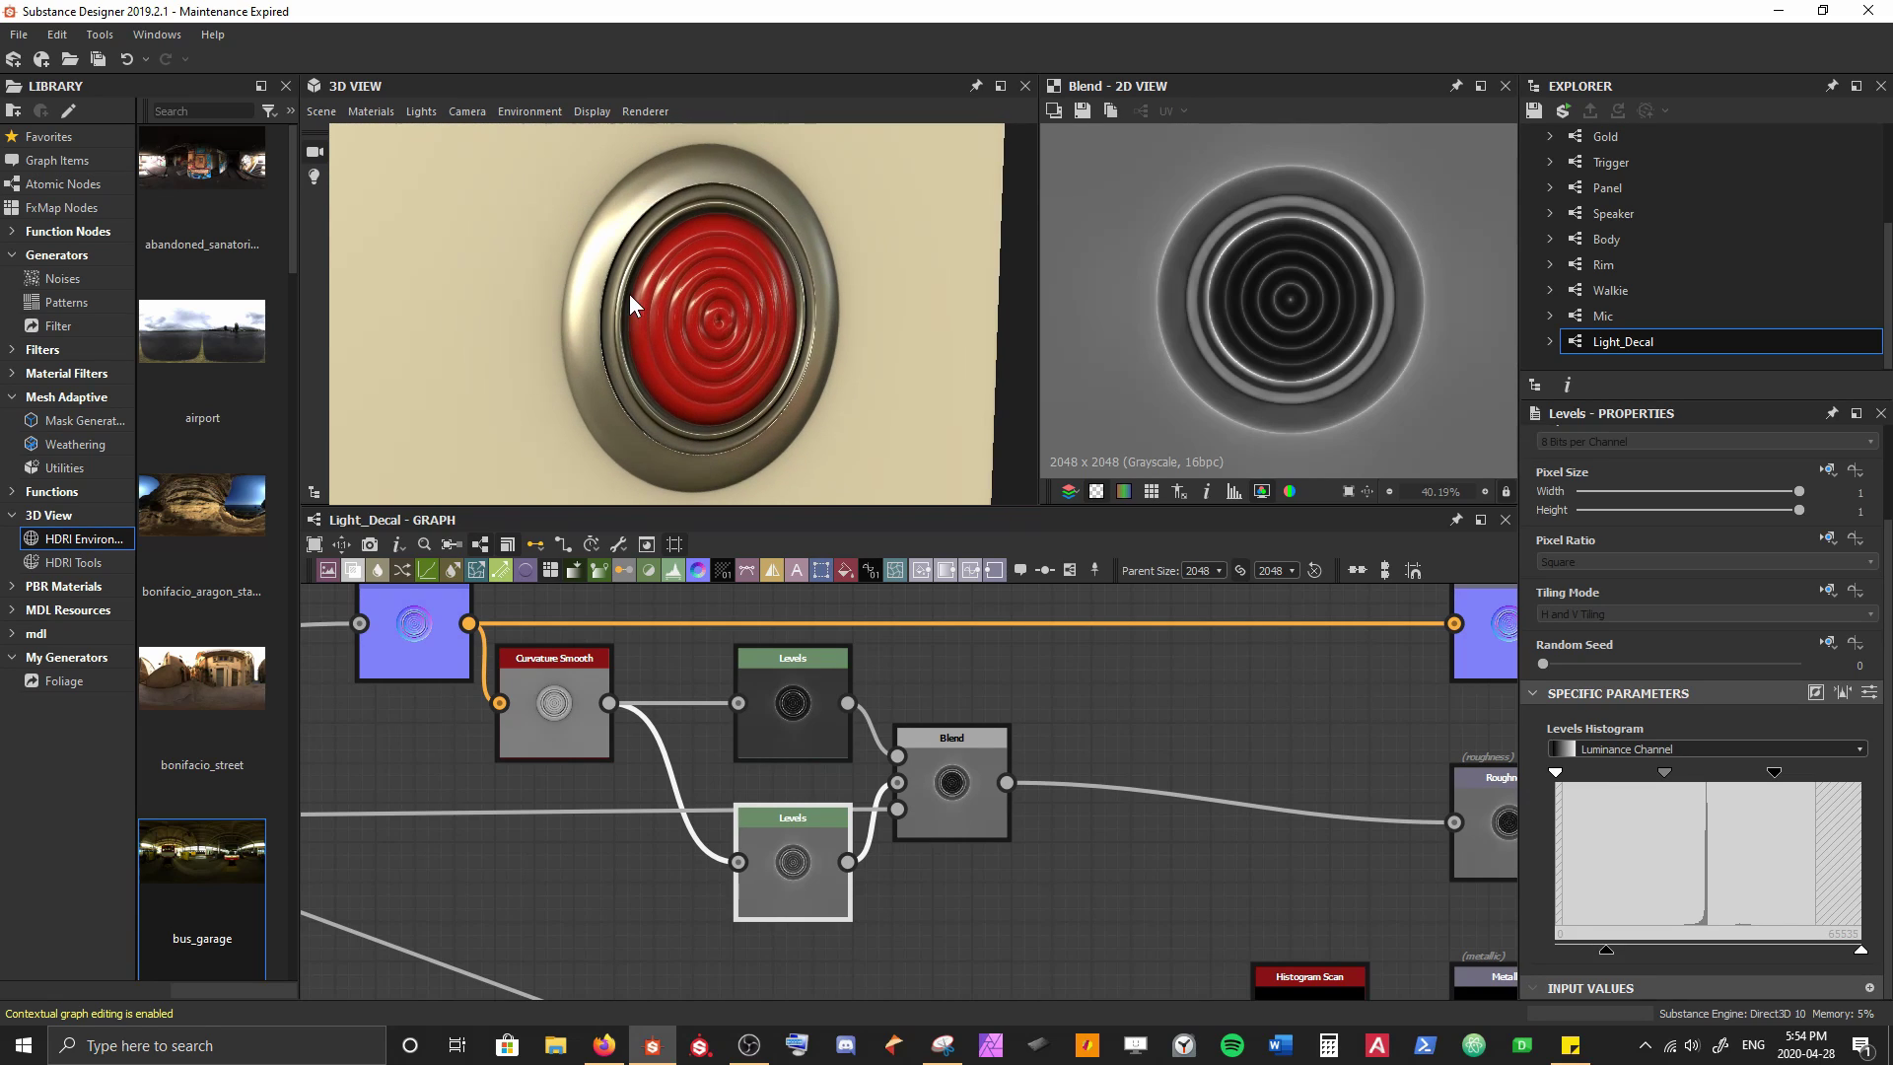
drag(629, 293, 625, 294)
drag(1772, 772, 1769, 771)
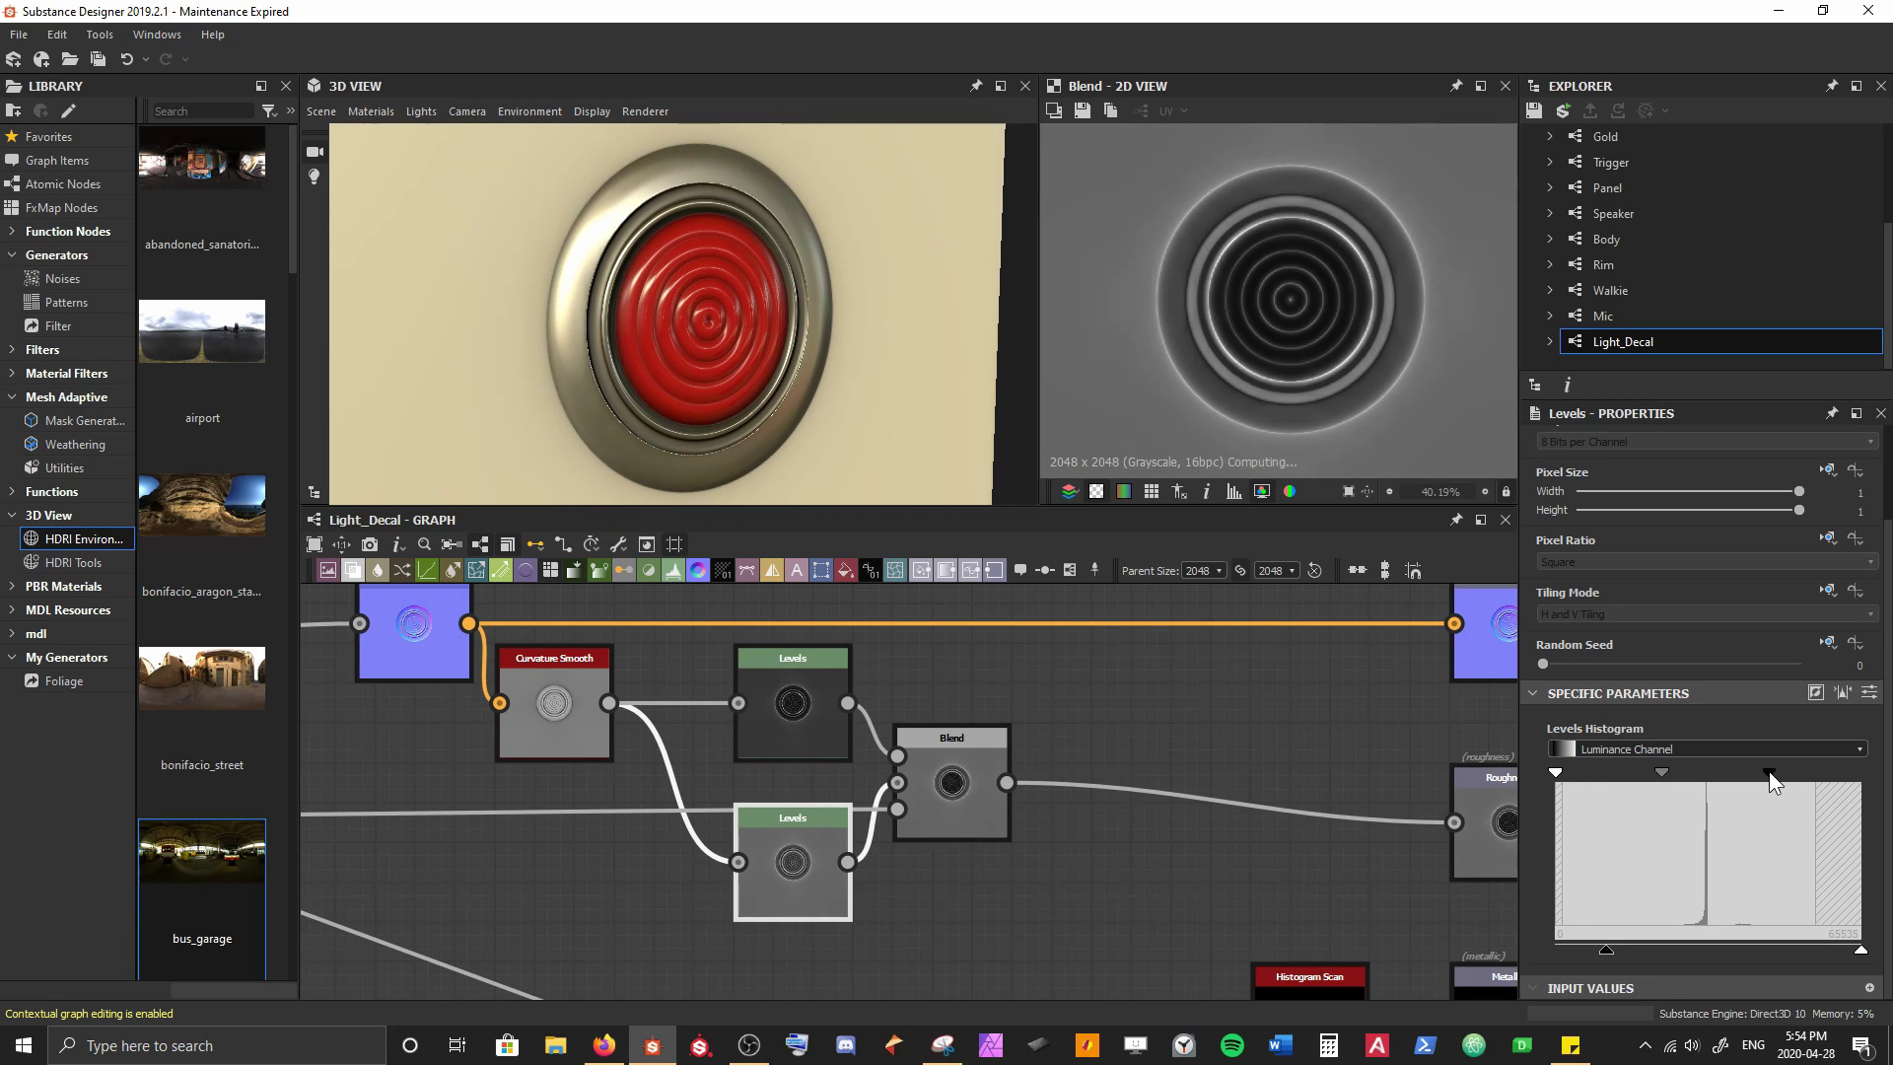
click(1027, 688)
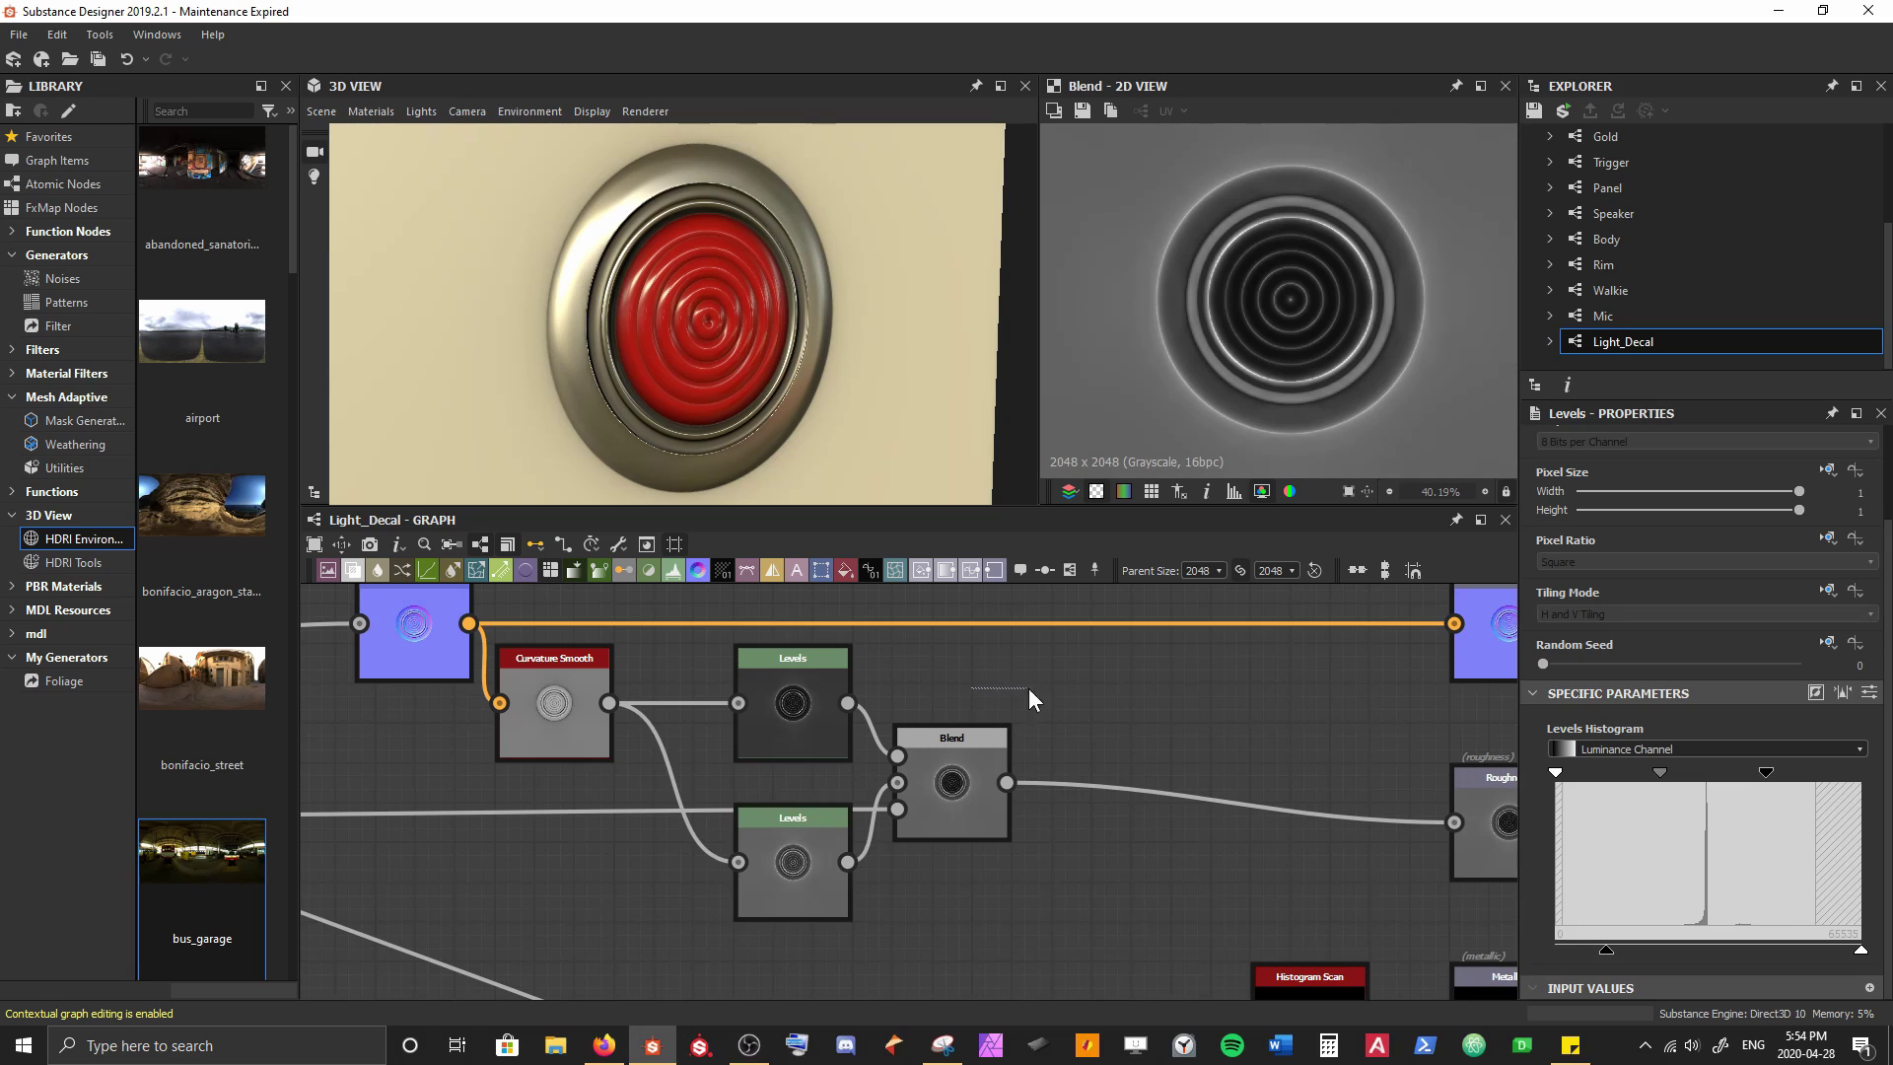
scroll(788, 237, down, 3)
drag(736, 248, 714, 371)
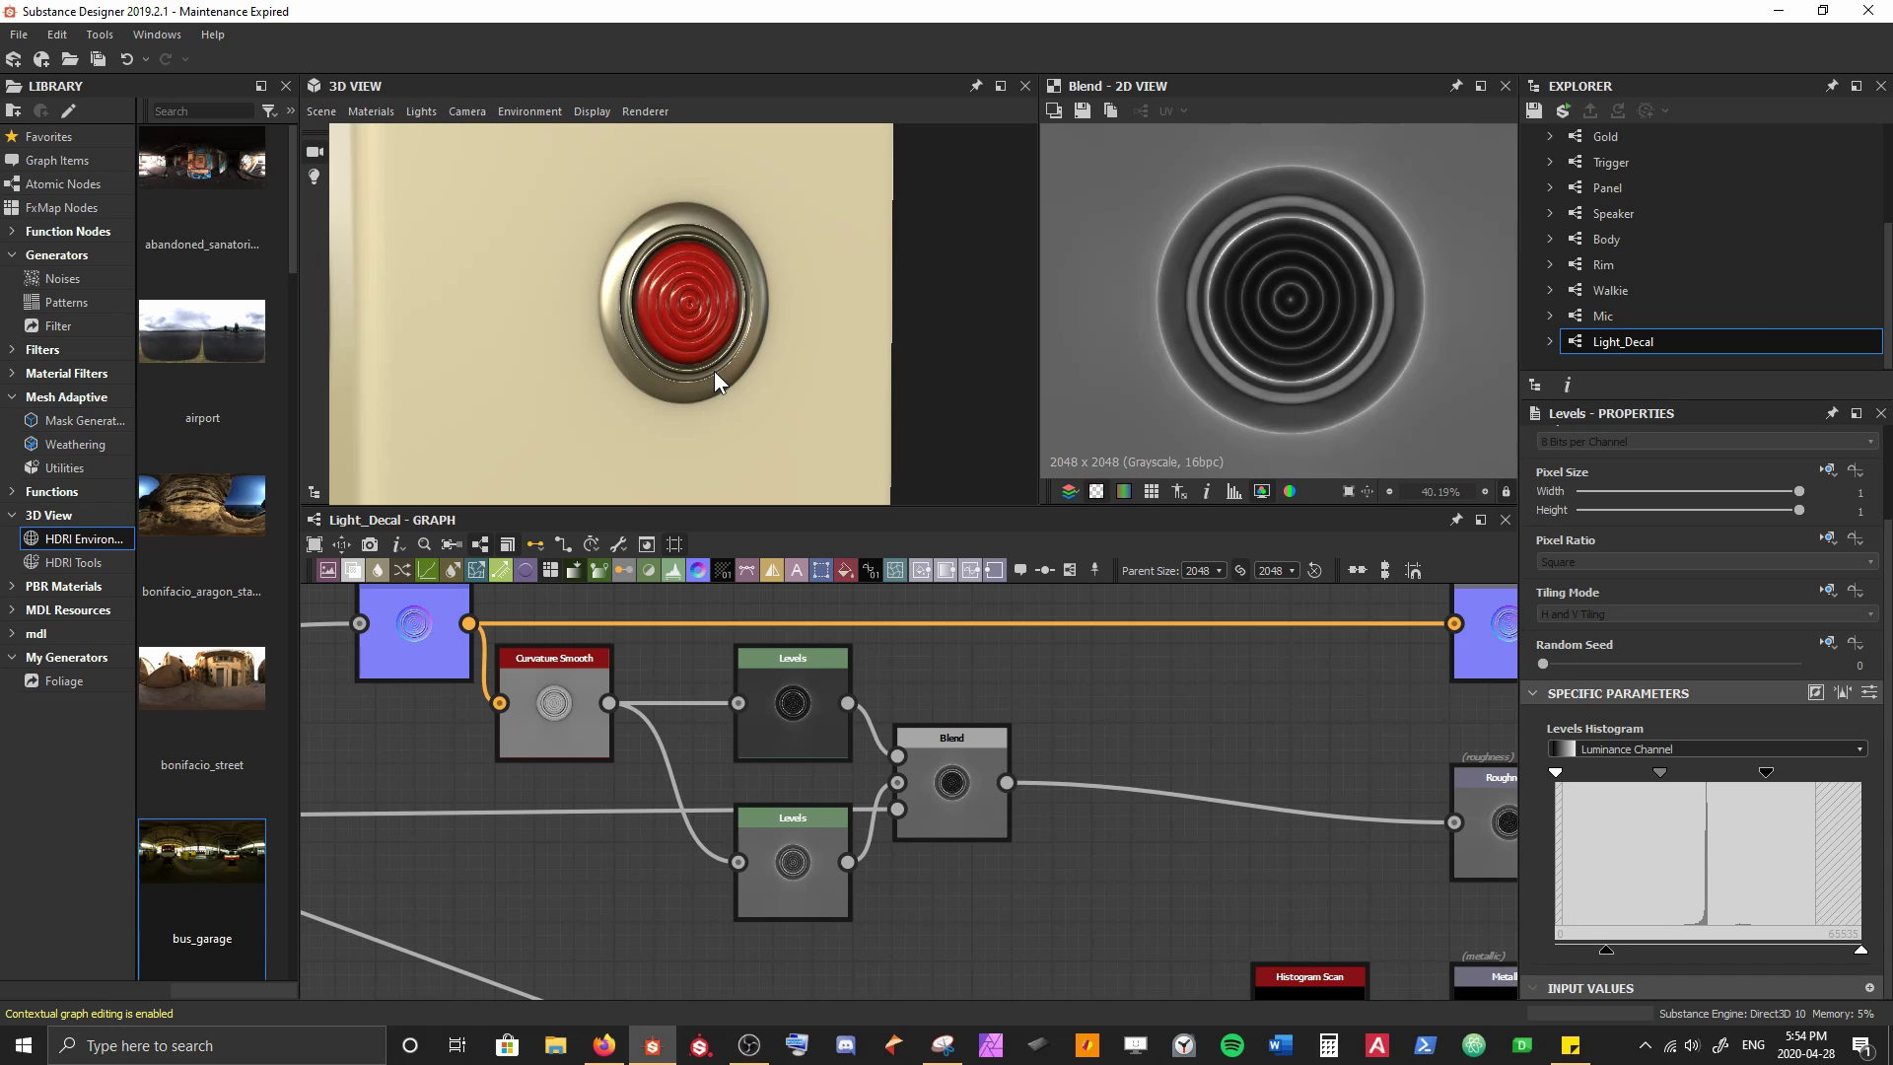
Add an Output node below the Ambient Occlusion output
scroll(925, 720, down, 5)
middle_drag(1023, 837, 621, 631)
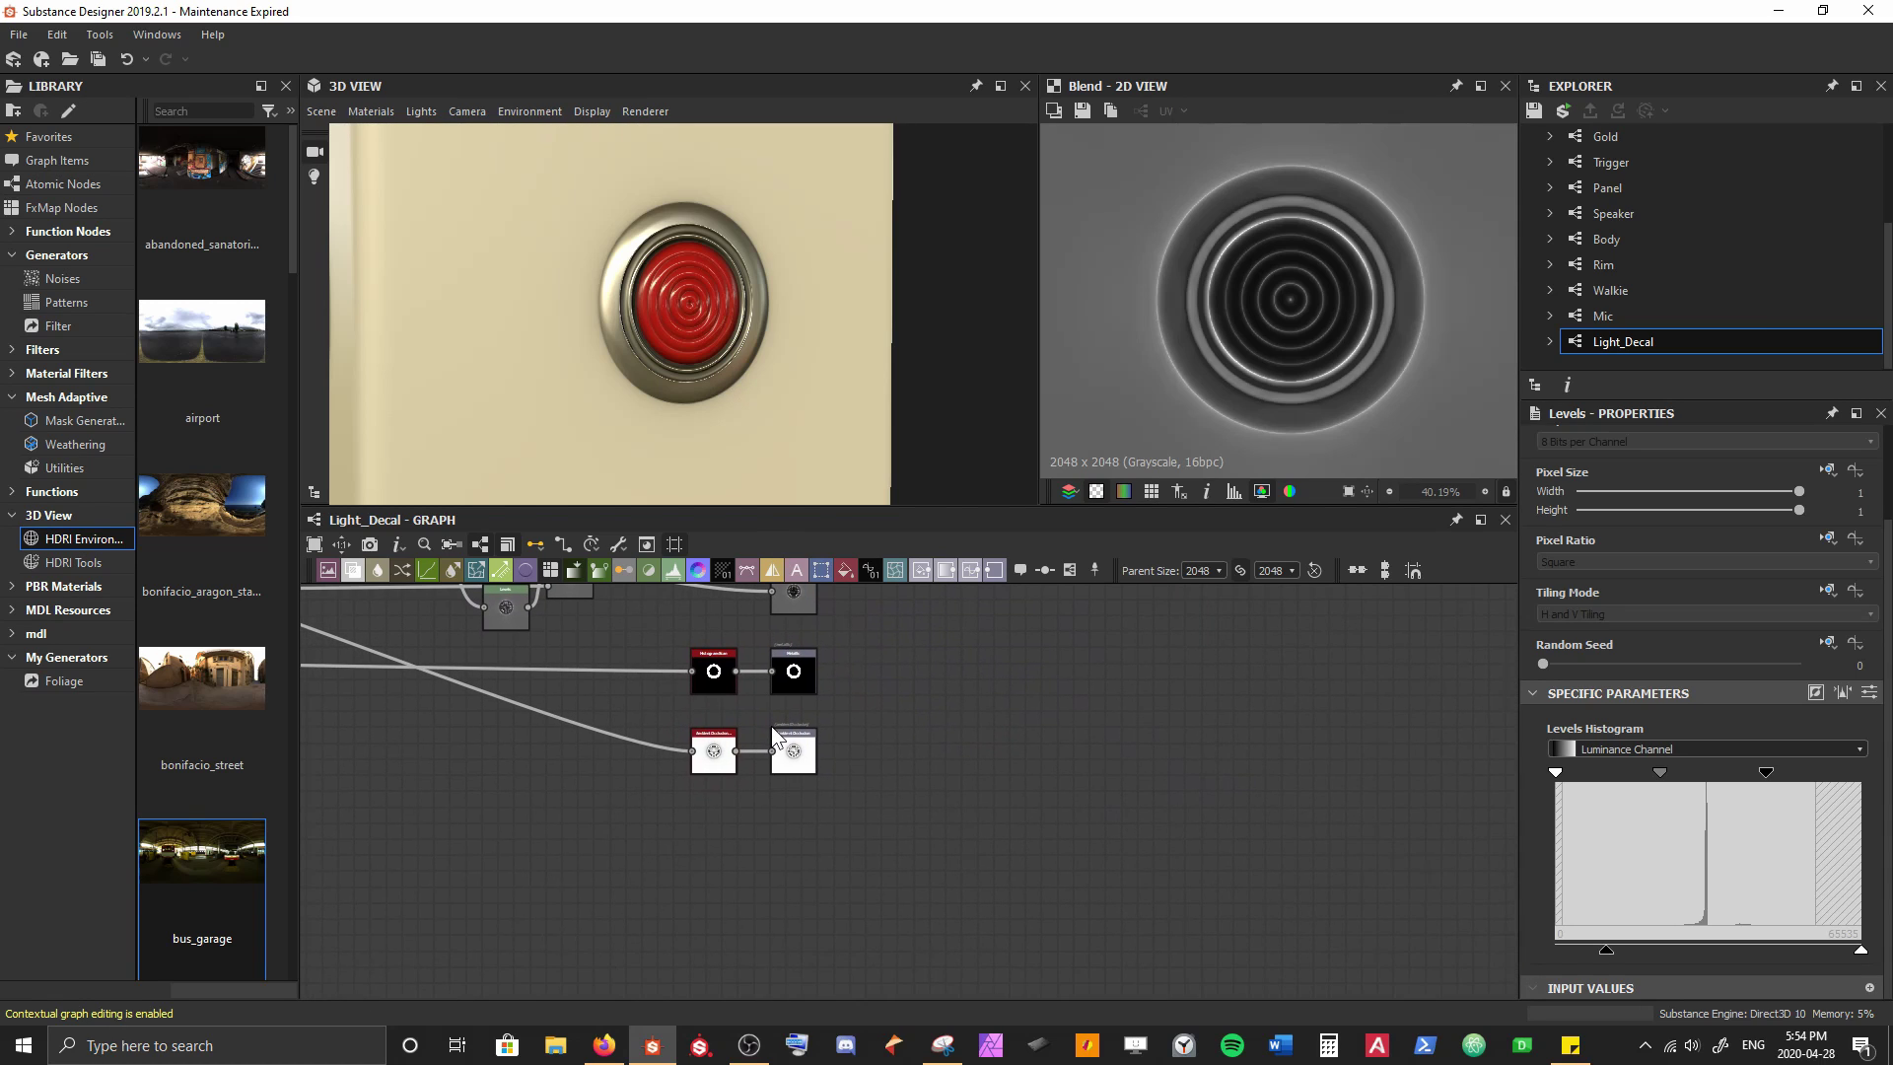
key(space)
text(output)
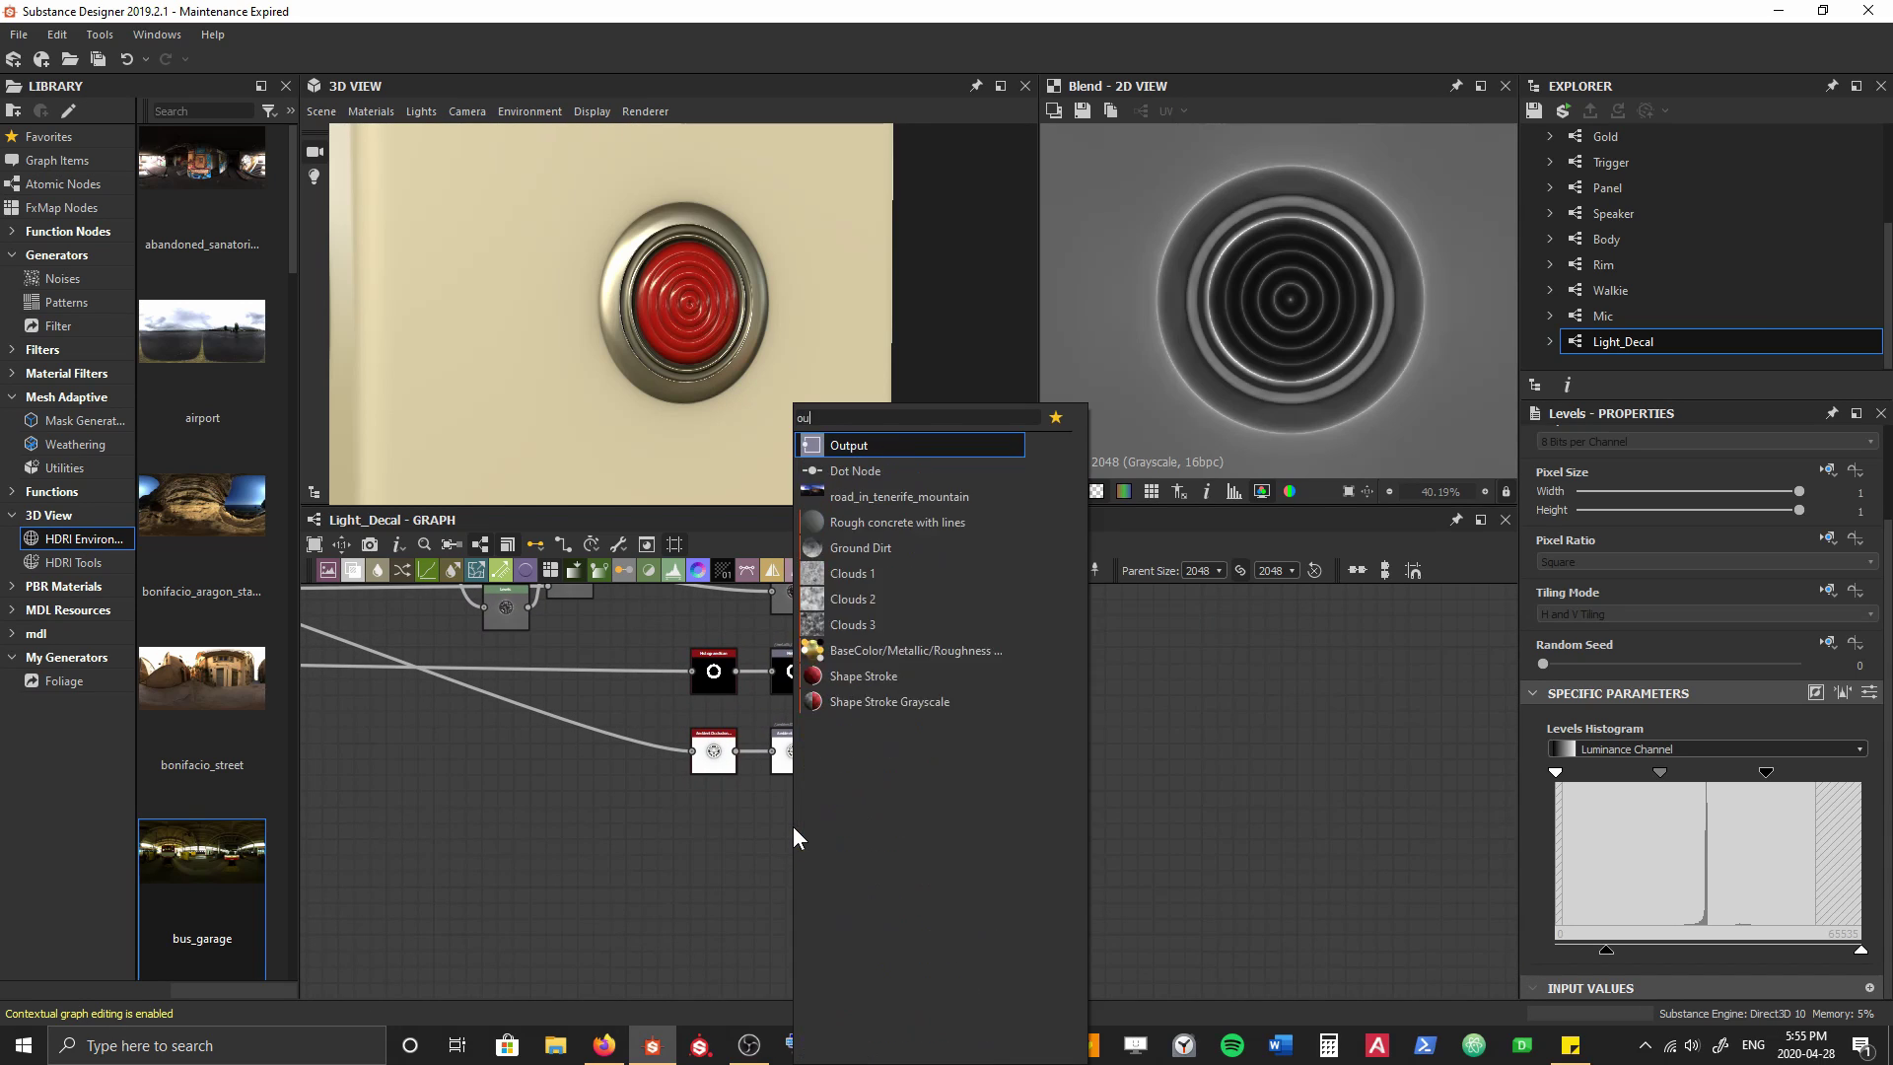
key(Return)
scroll(793, 826, up, 3)
scroll(793, 834, up, 1)
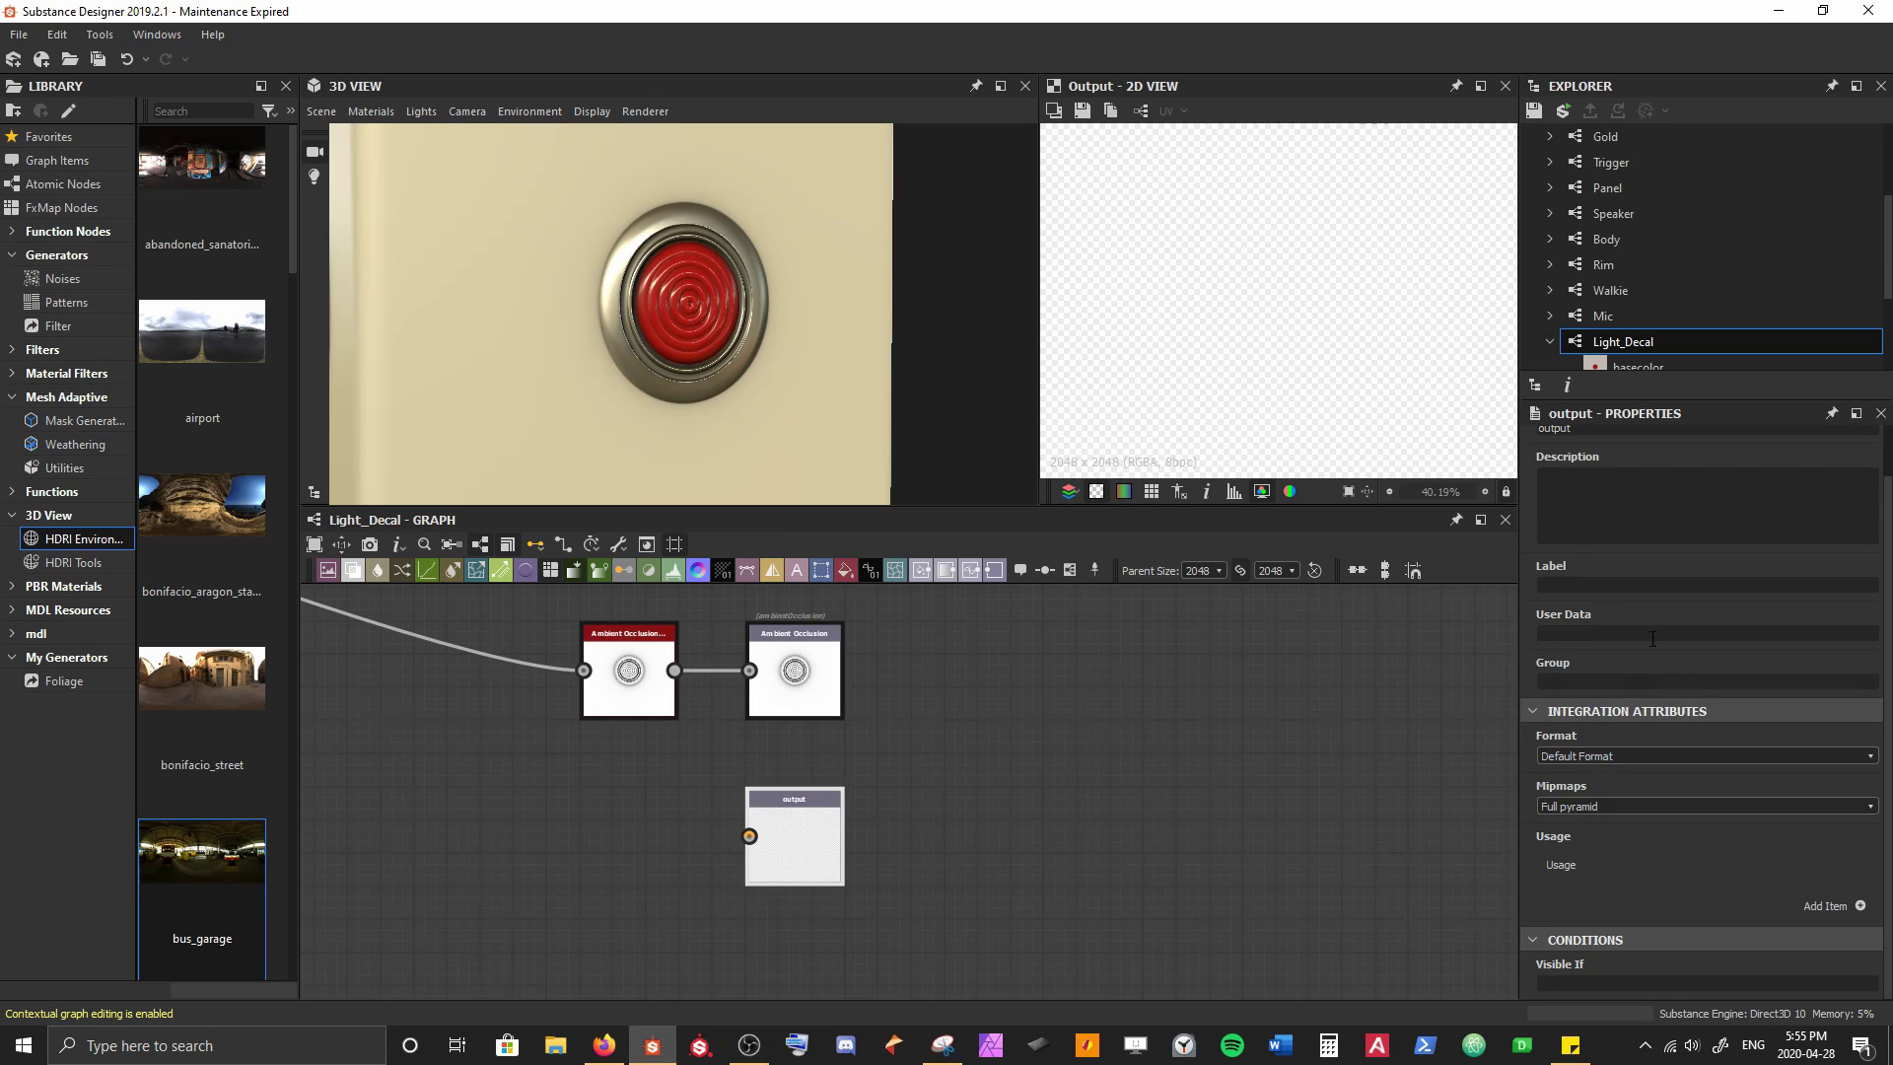
Set the new output's identifier to emiss, its label to Emission and its group to Material
scroll(1640, 508, up, 2)
double_click(1625, 484)
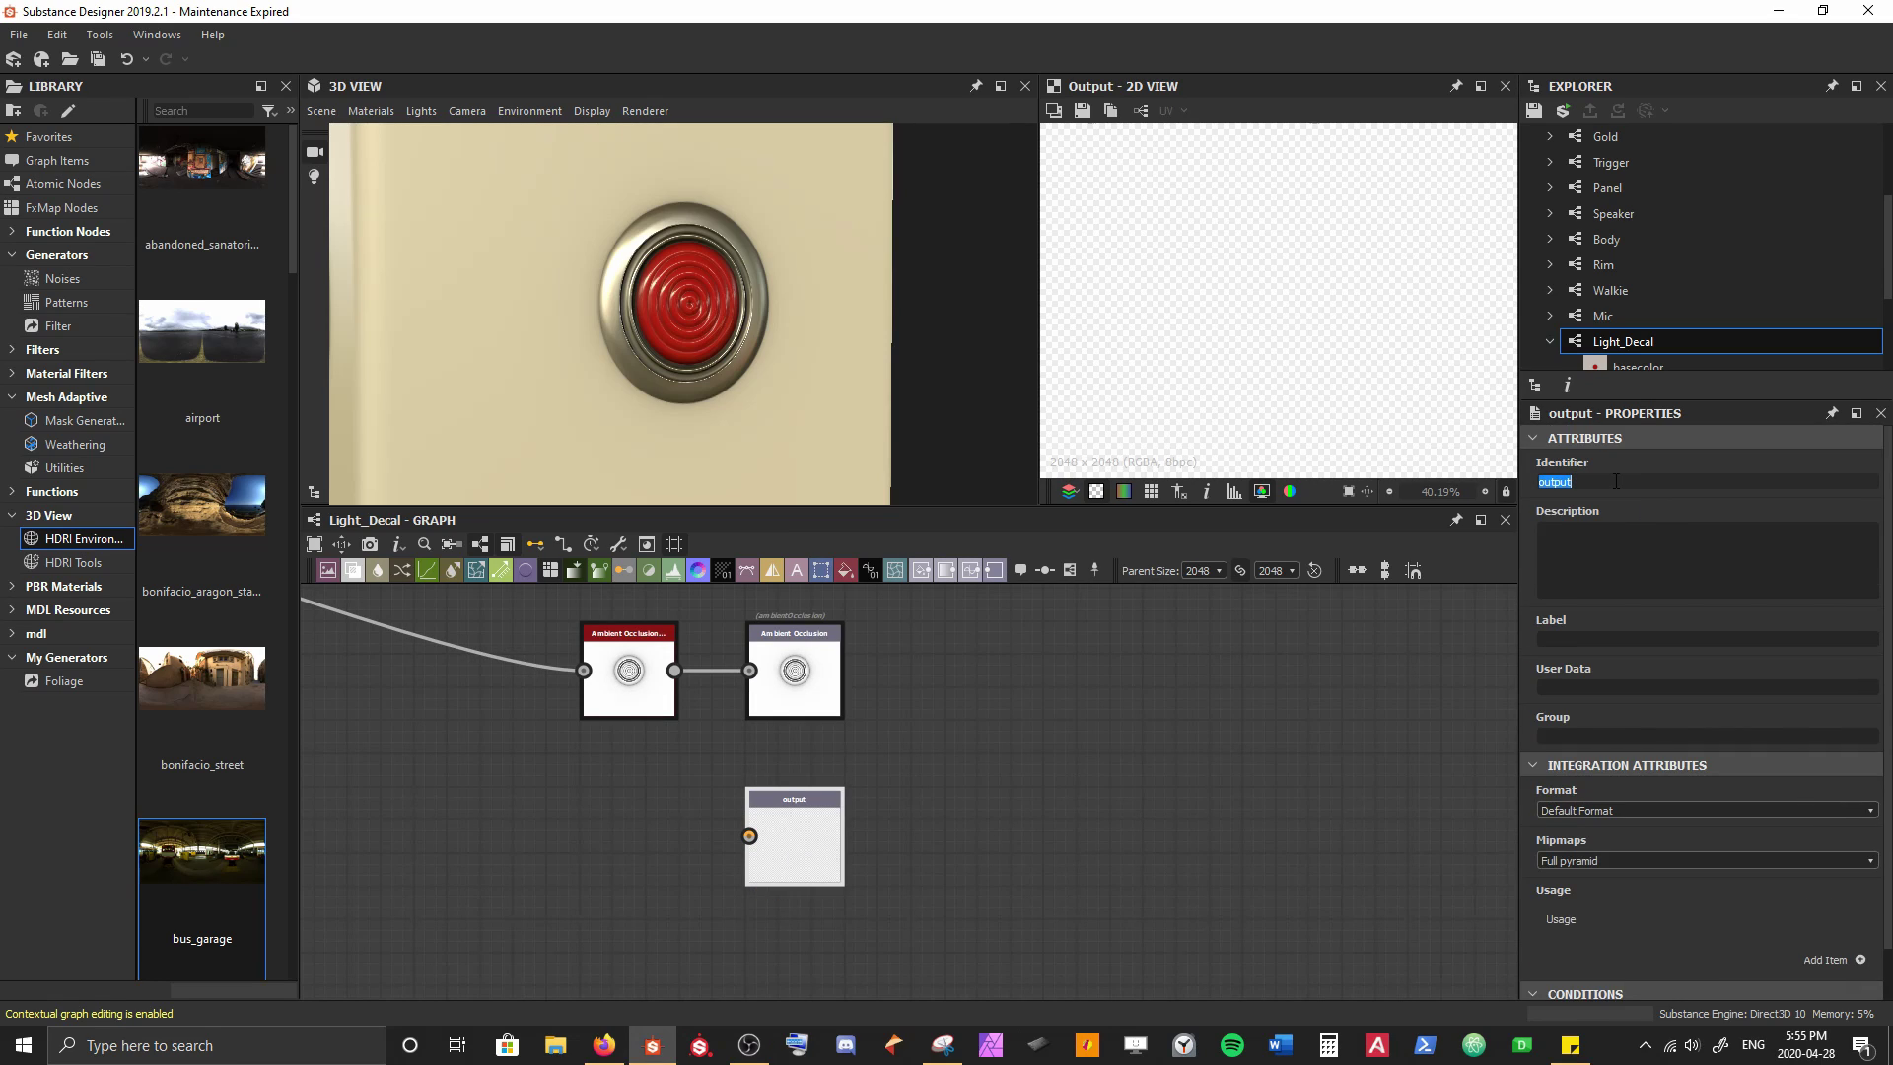
text(emiss)
text(Emission)
text(Material)
Add a usage entry to the Emission output and set it to emissive
scroll(1716, 881, down, 1)
click(1860, 906)
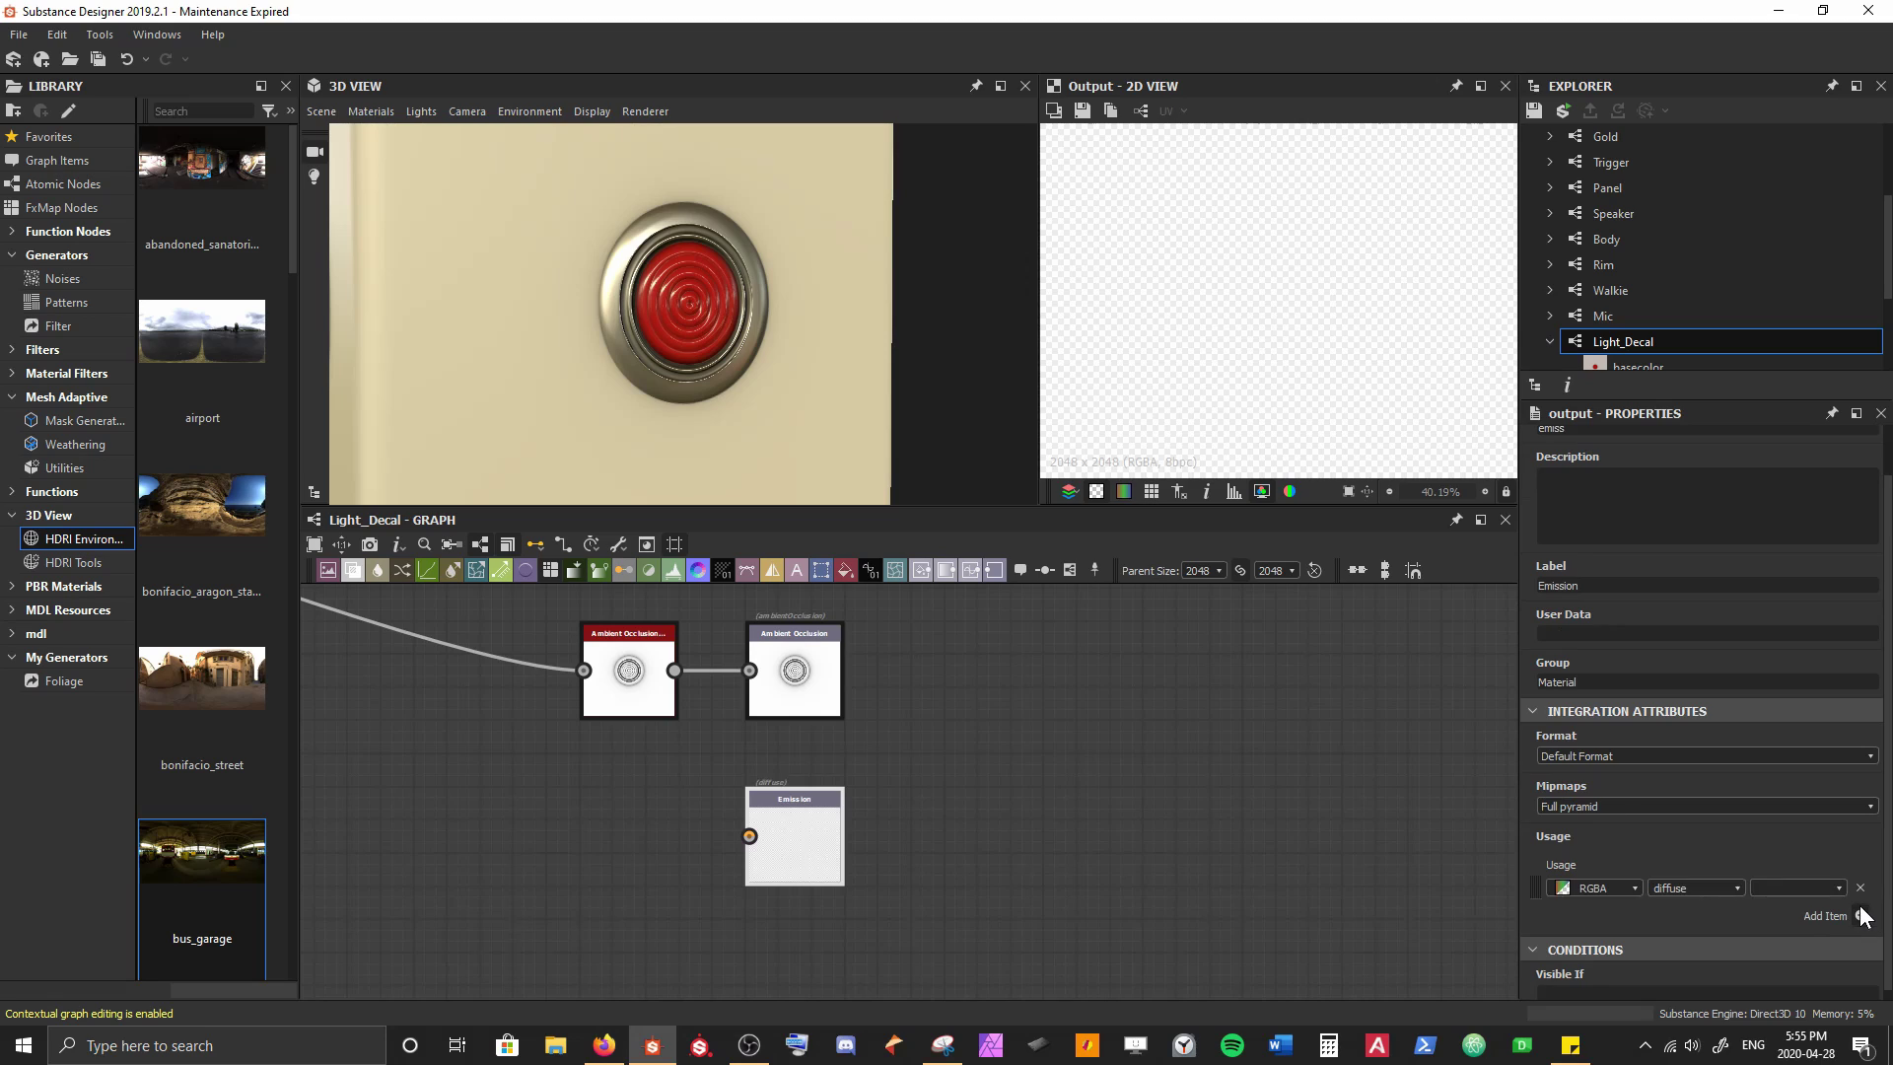
click(1733, 886)
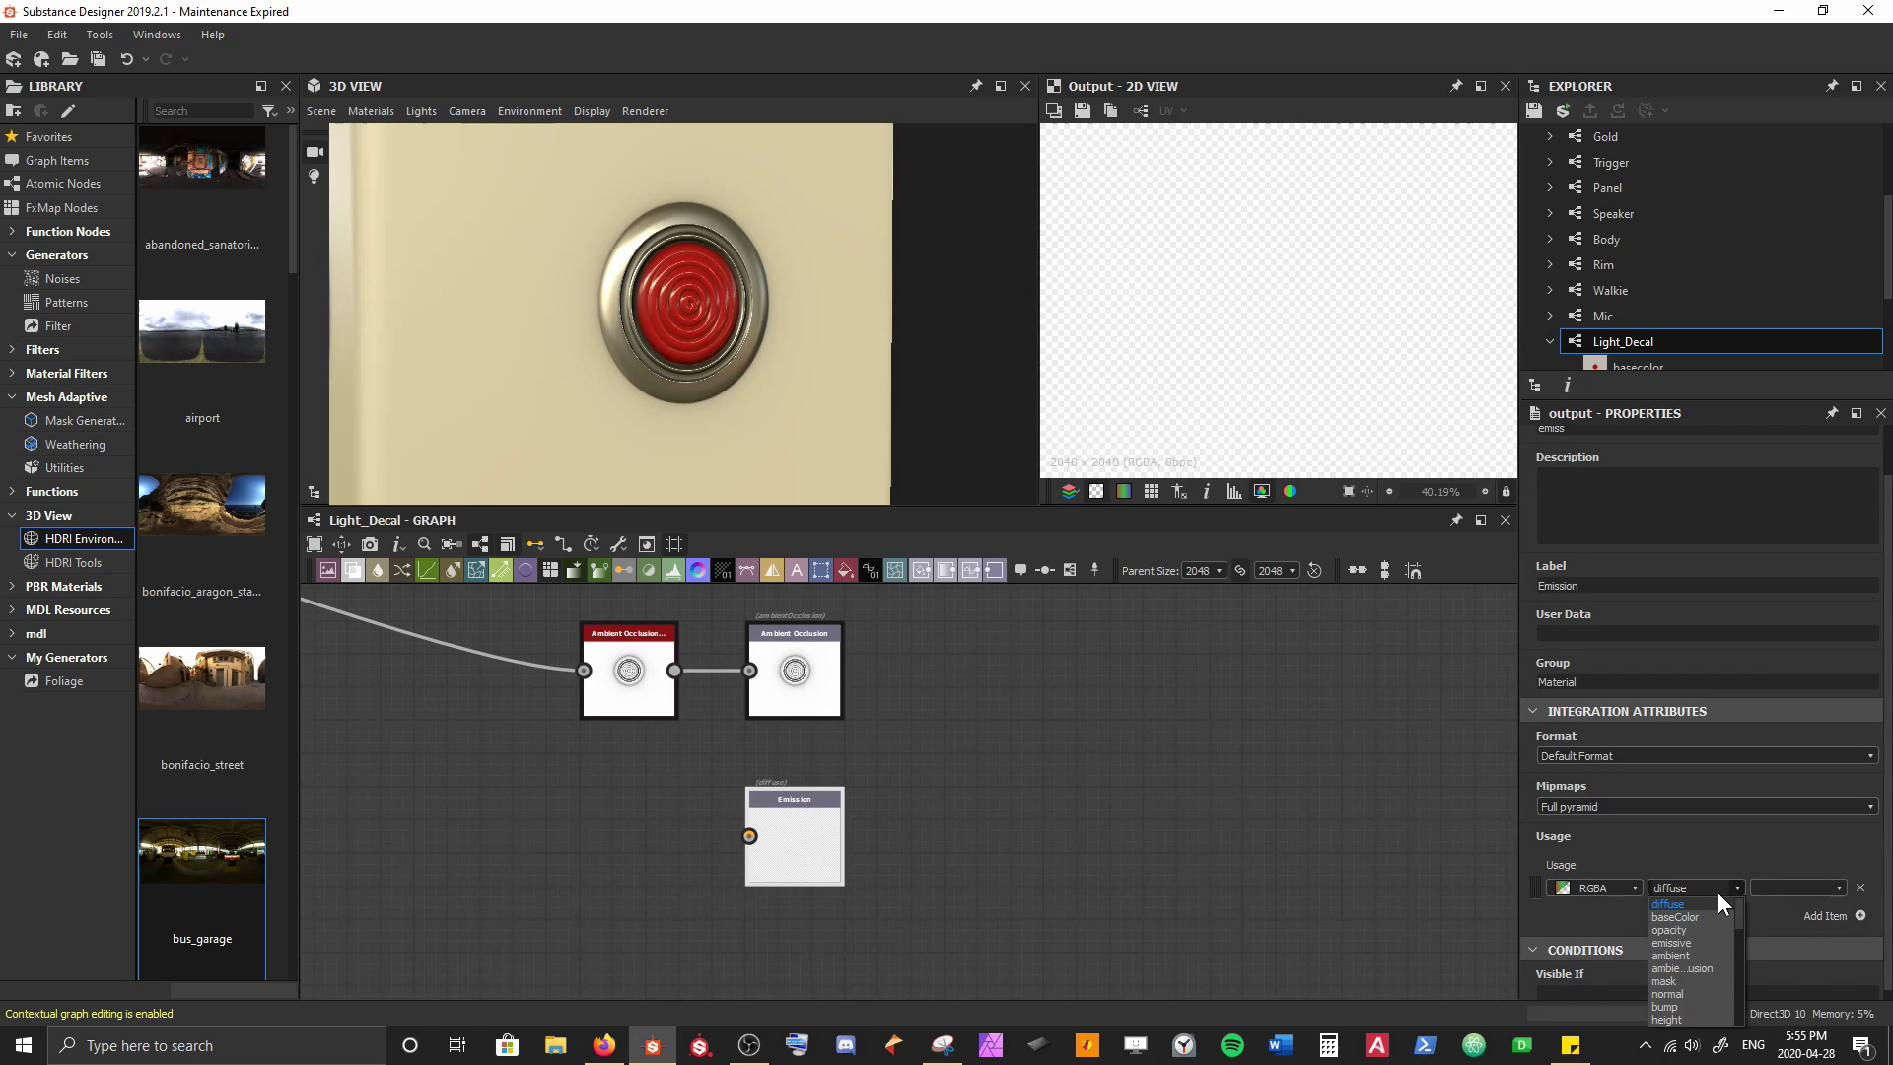
click(1689, 943)
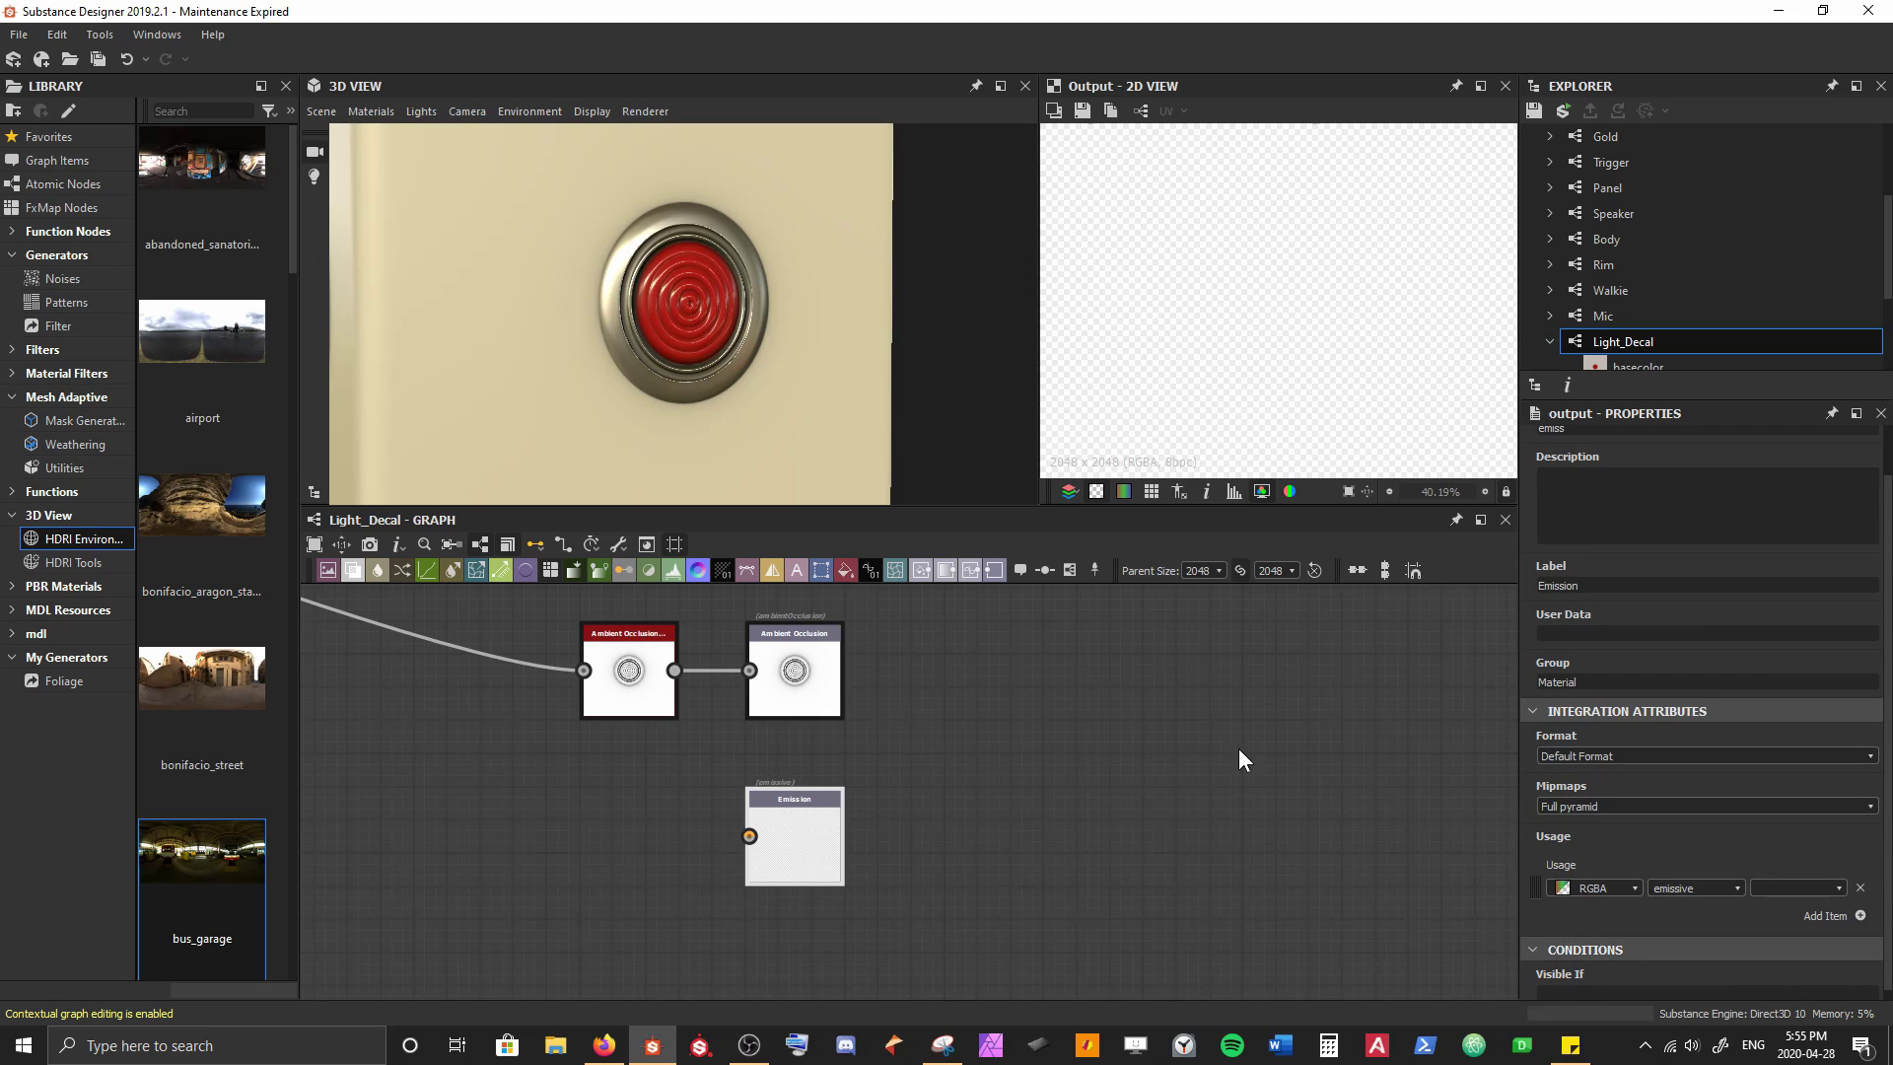
Compare the outputs of the upper Curve node and the Histogram Scan node as possible emission masks
scroll(630, 797, down, 1)
middle_drag(630, 797, 801, 831)
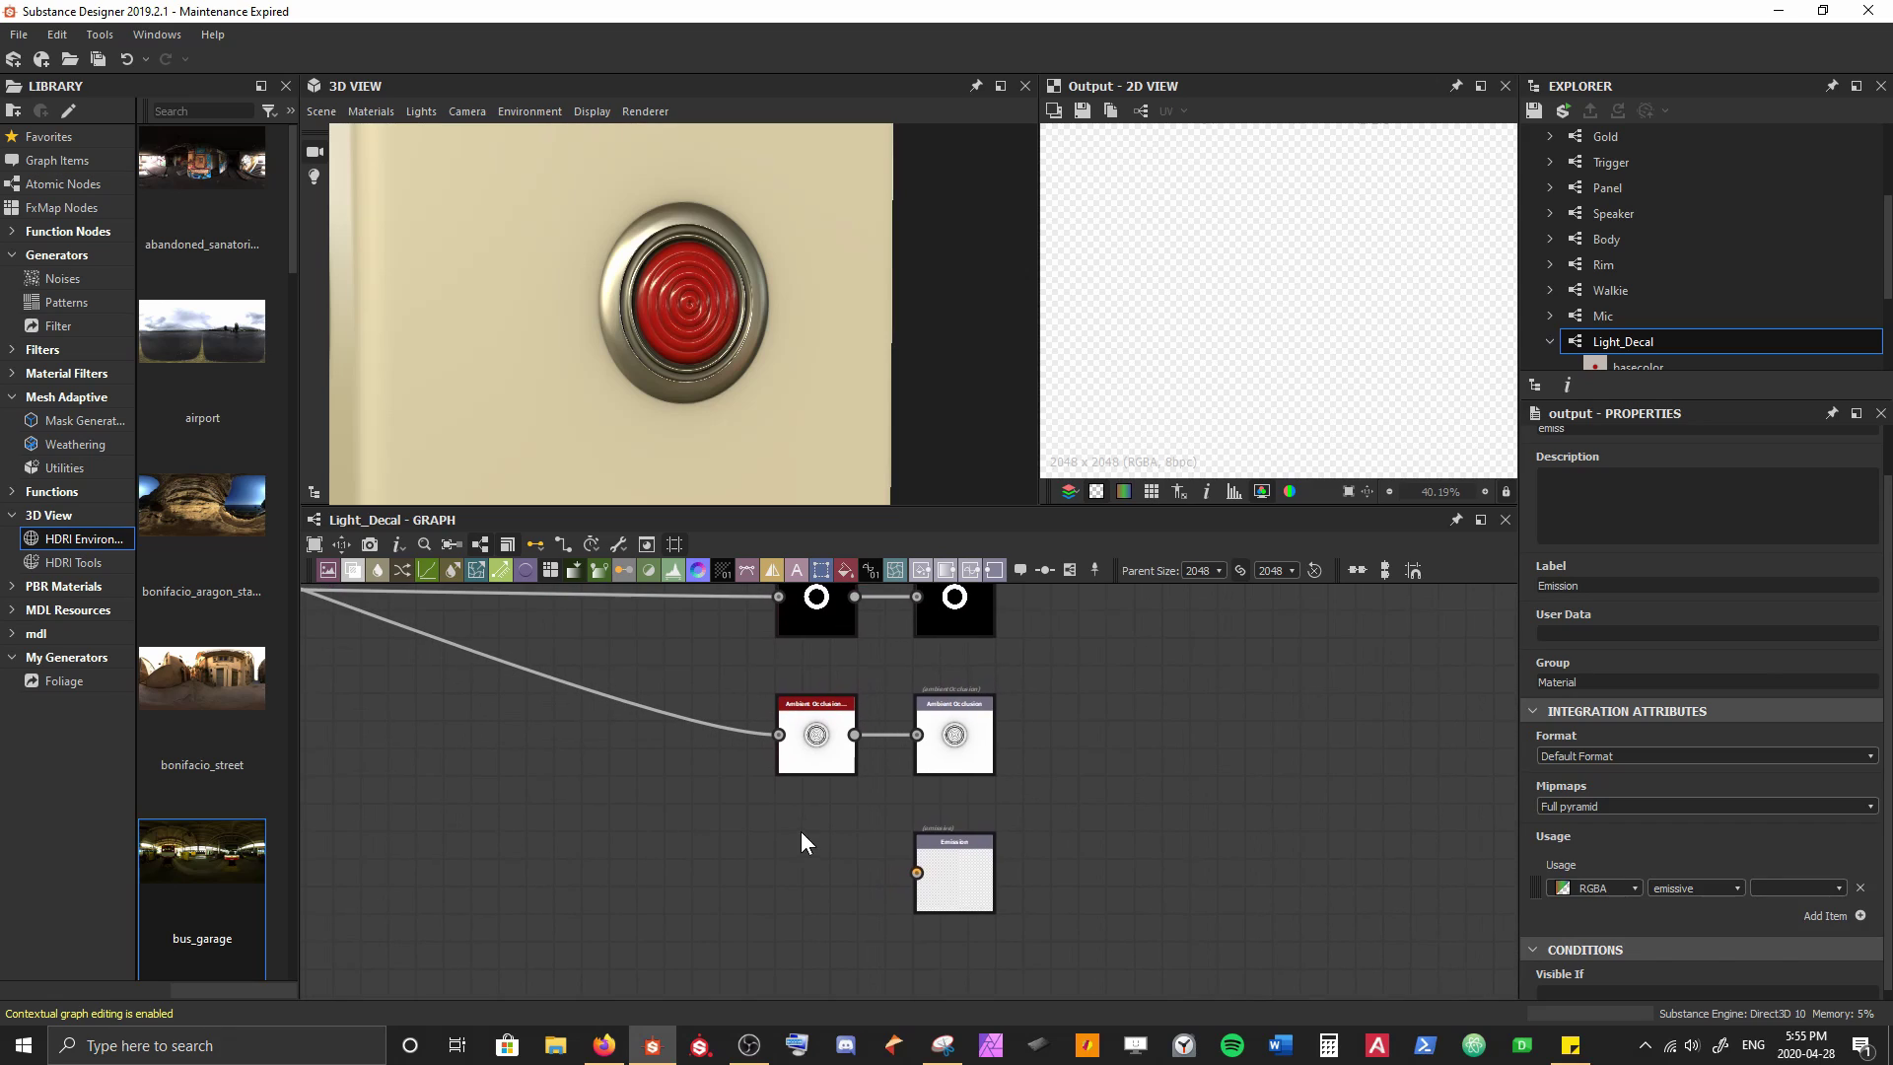
drag(674, 937, 674, 936)
scroll(582, 819, down, 3)
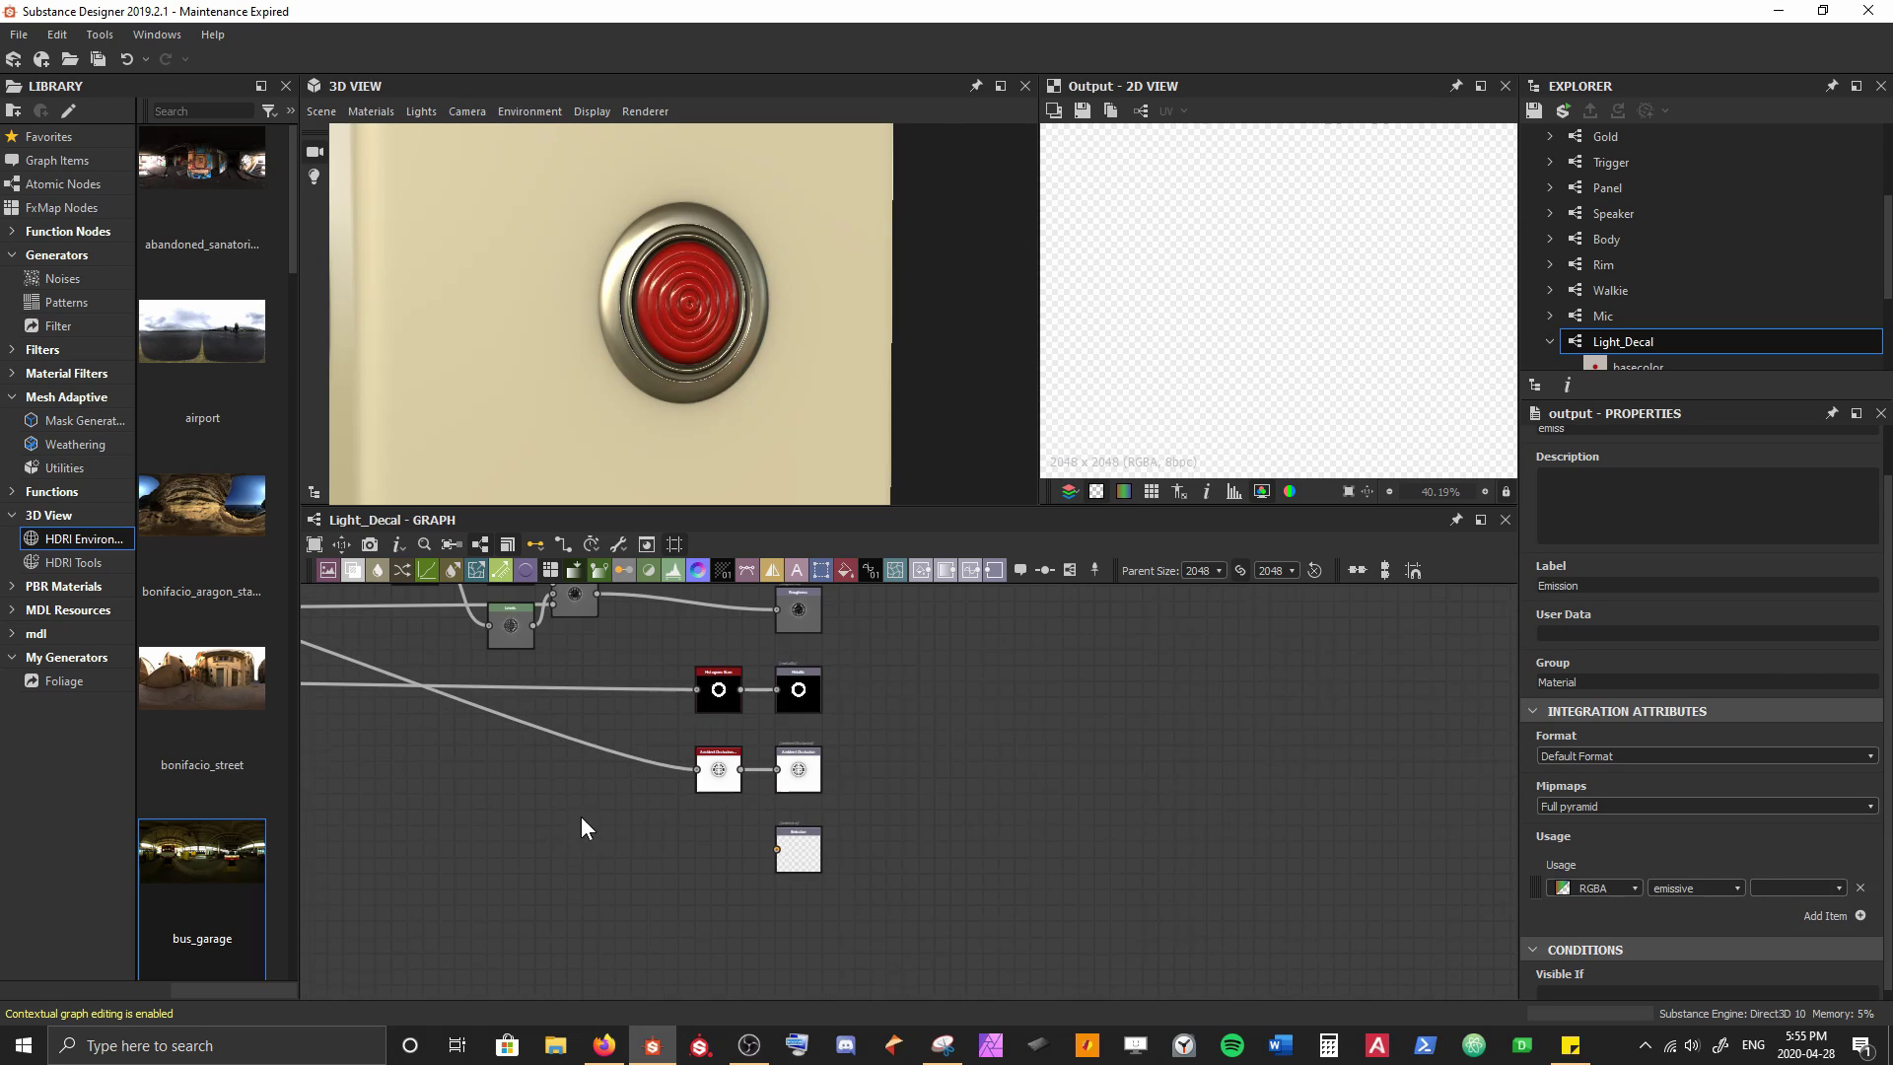
middle_drag(394, 748, 893, 855)
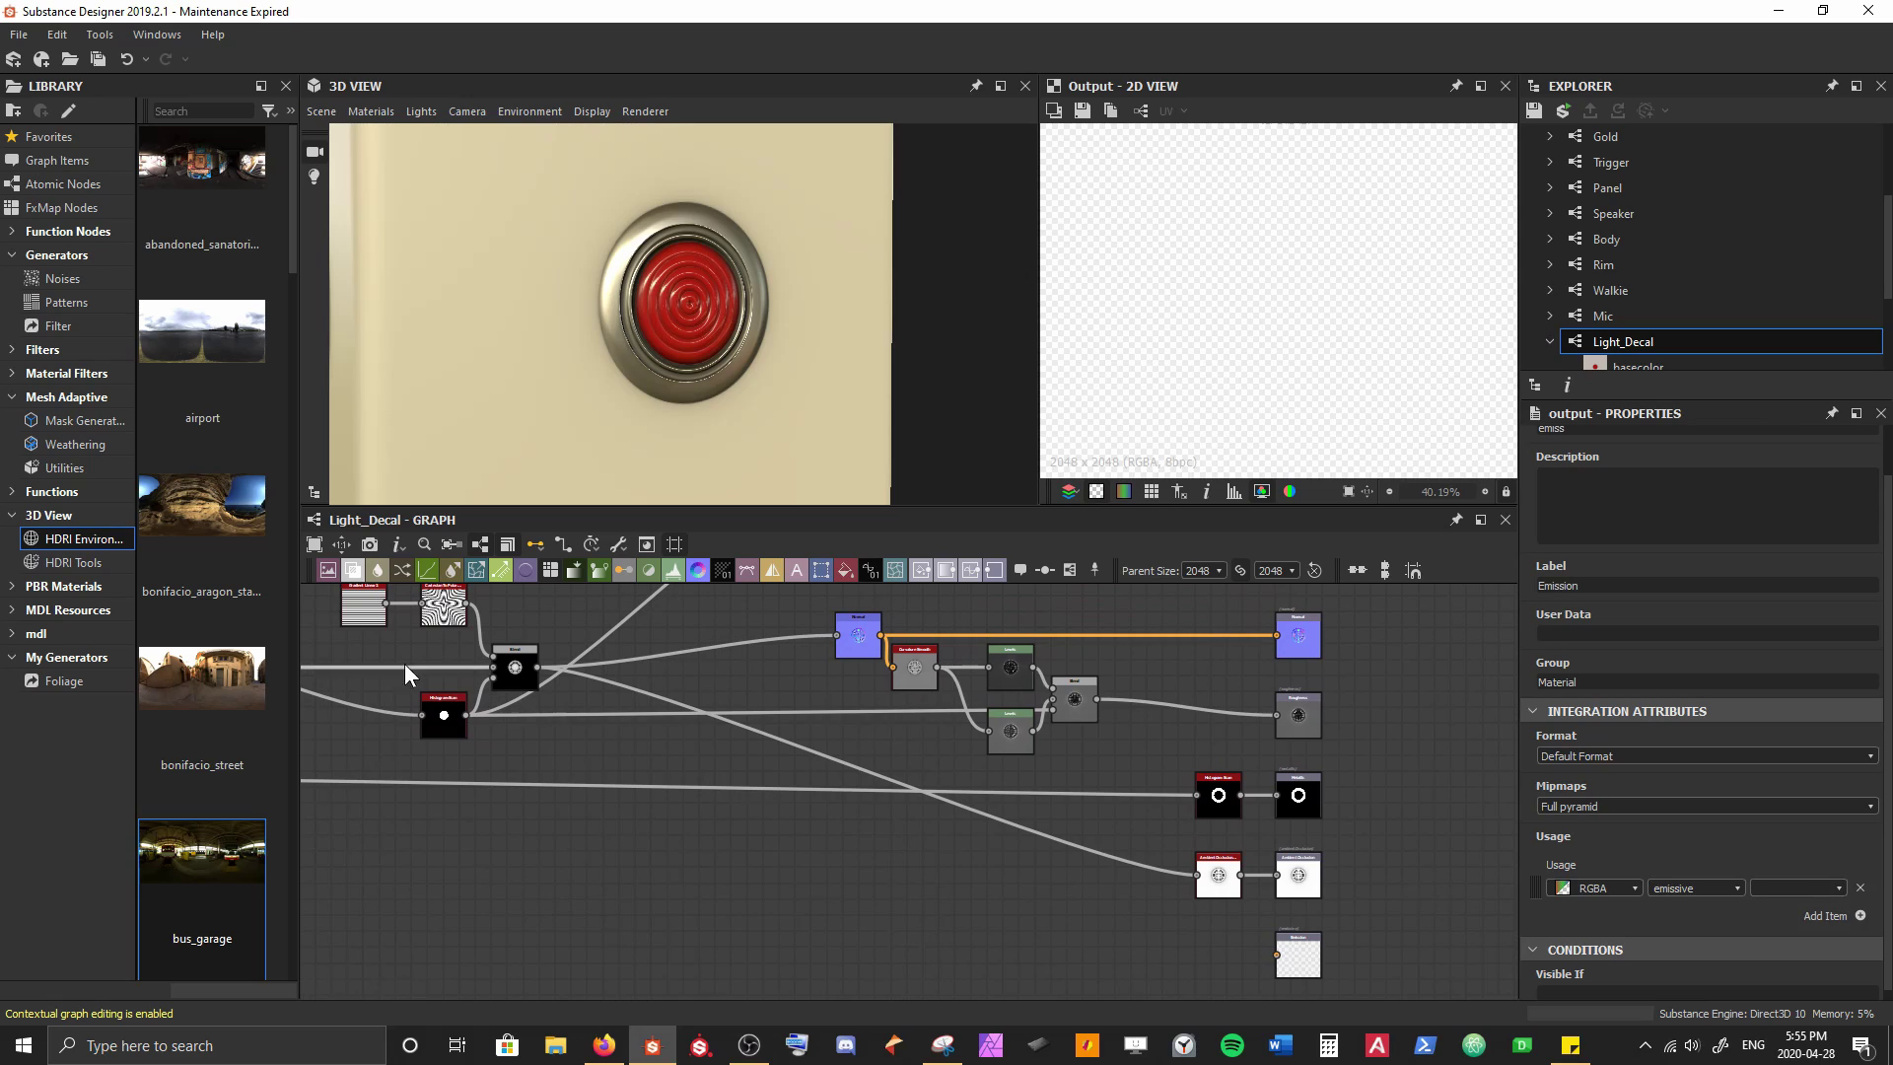
middle_drag(404, 664, 852, 748)
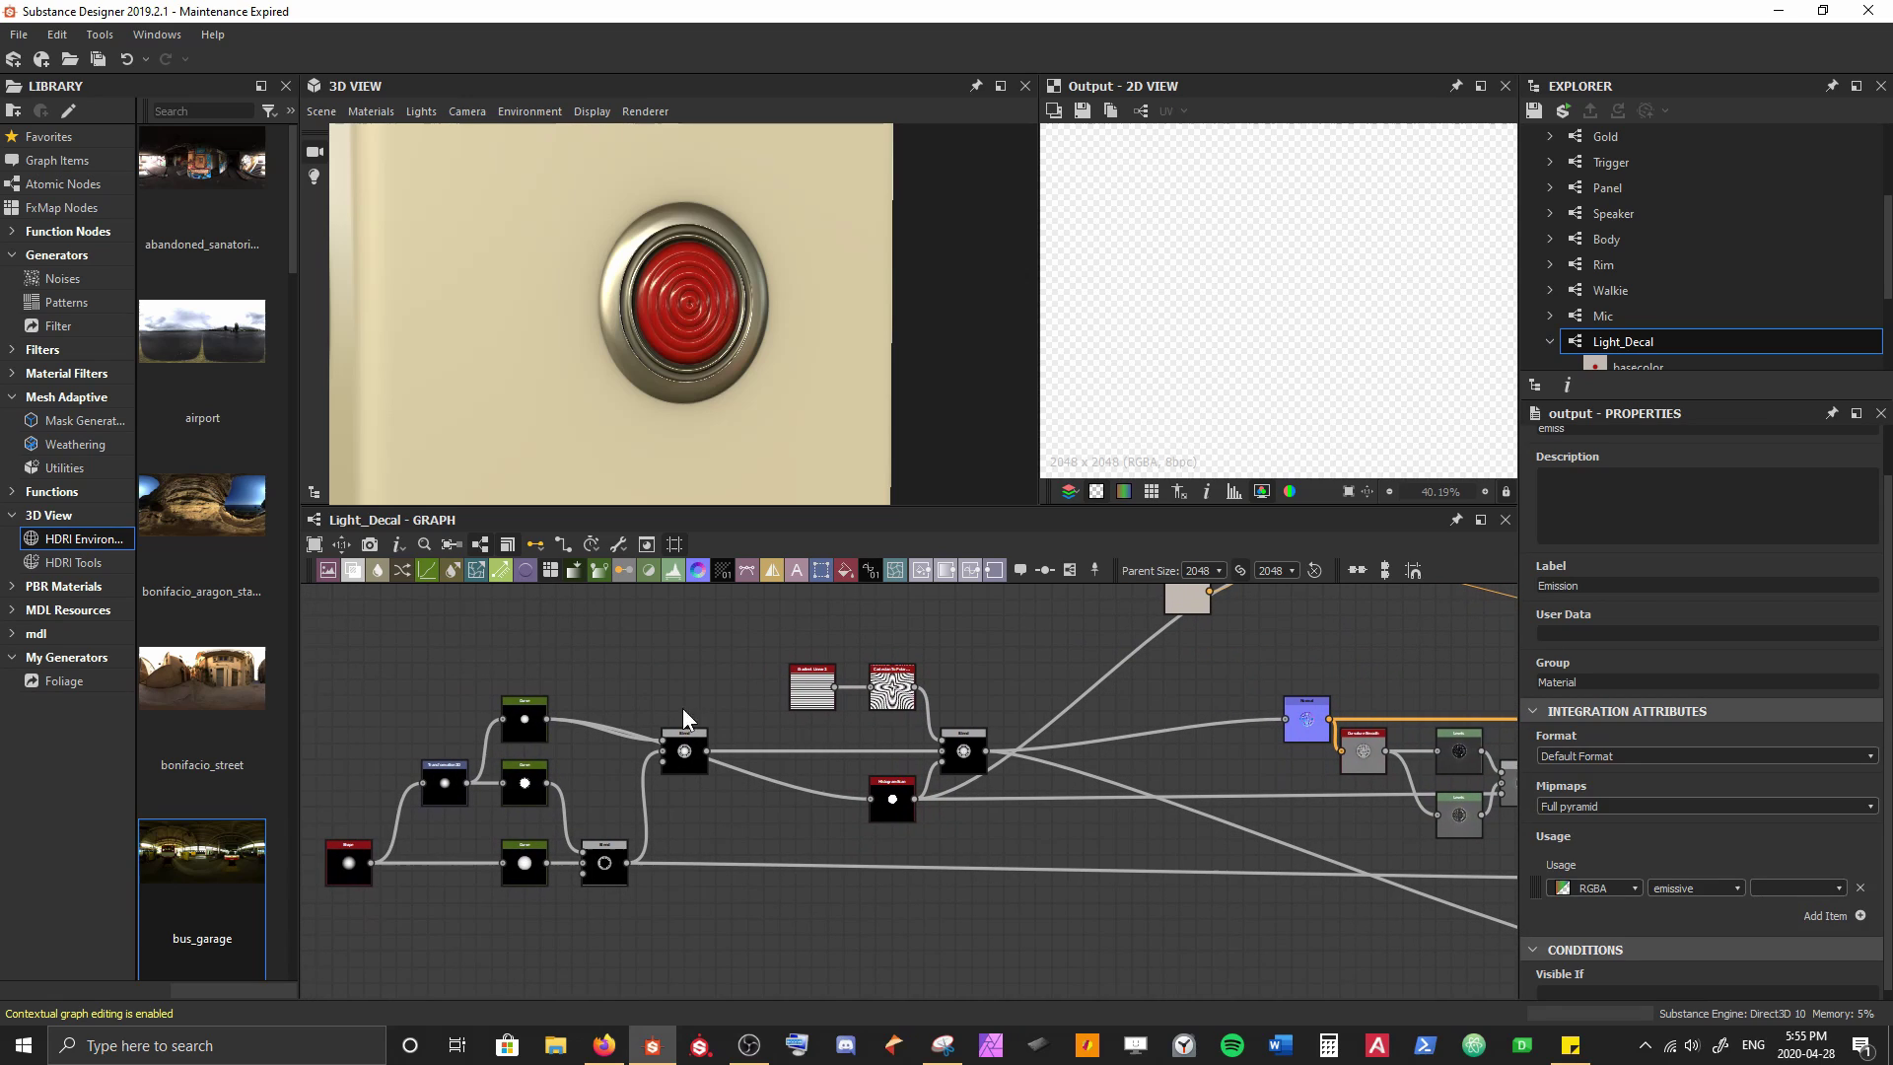
double_click(528, 718)
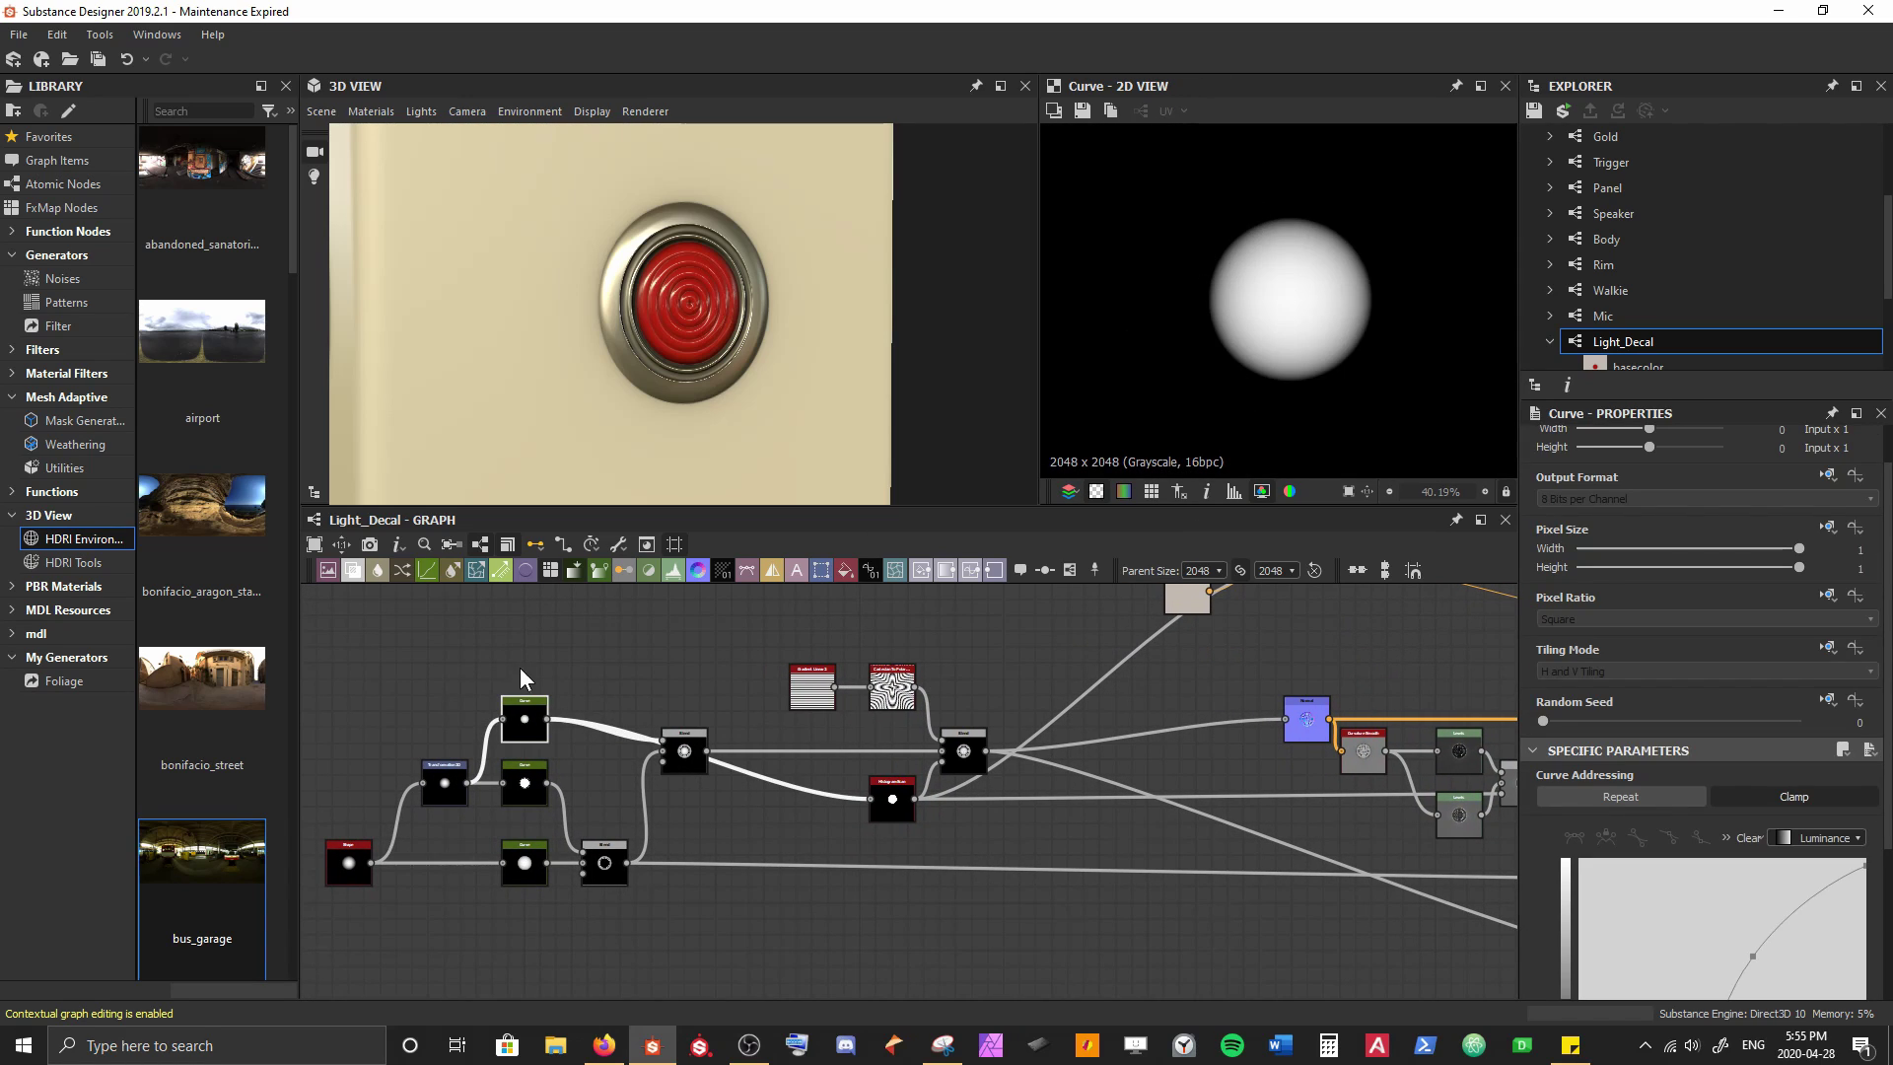
double_click(897, 814)
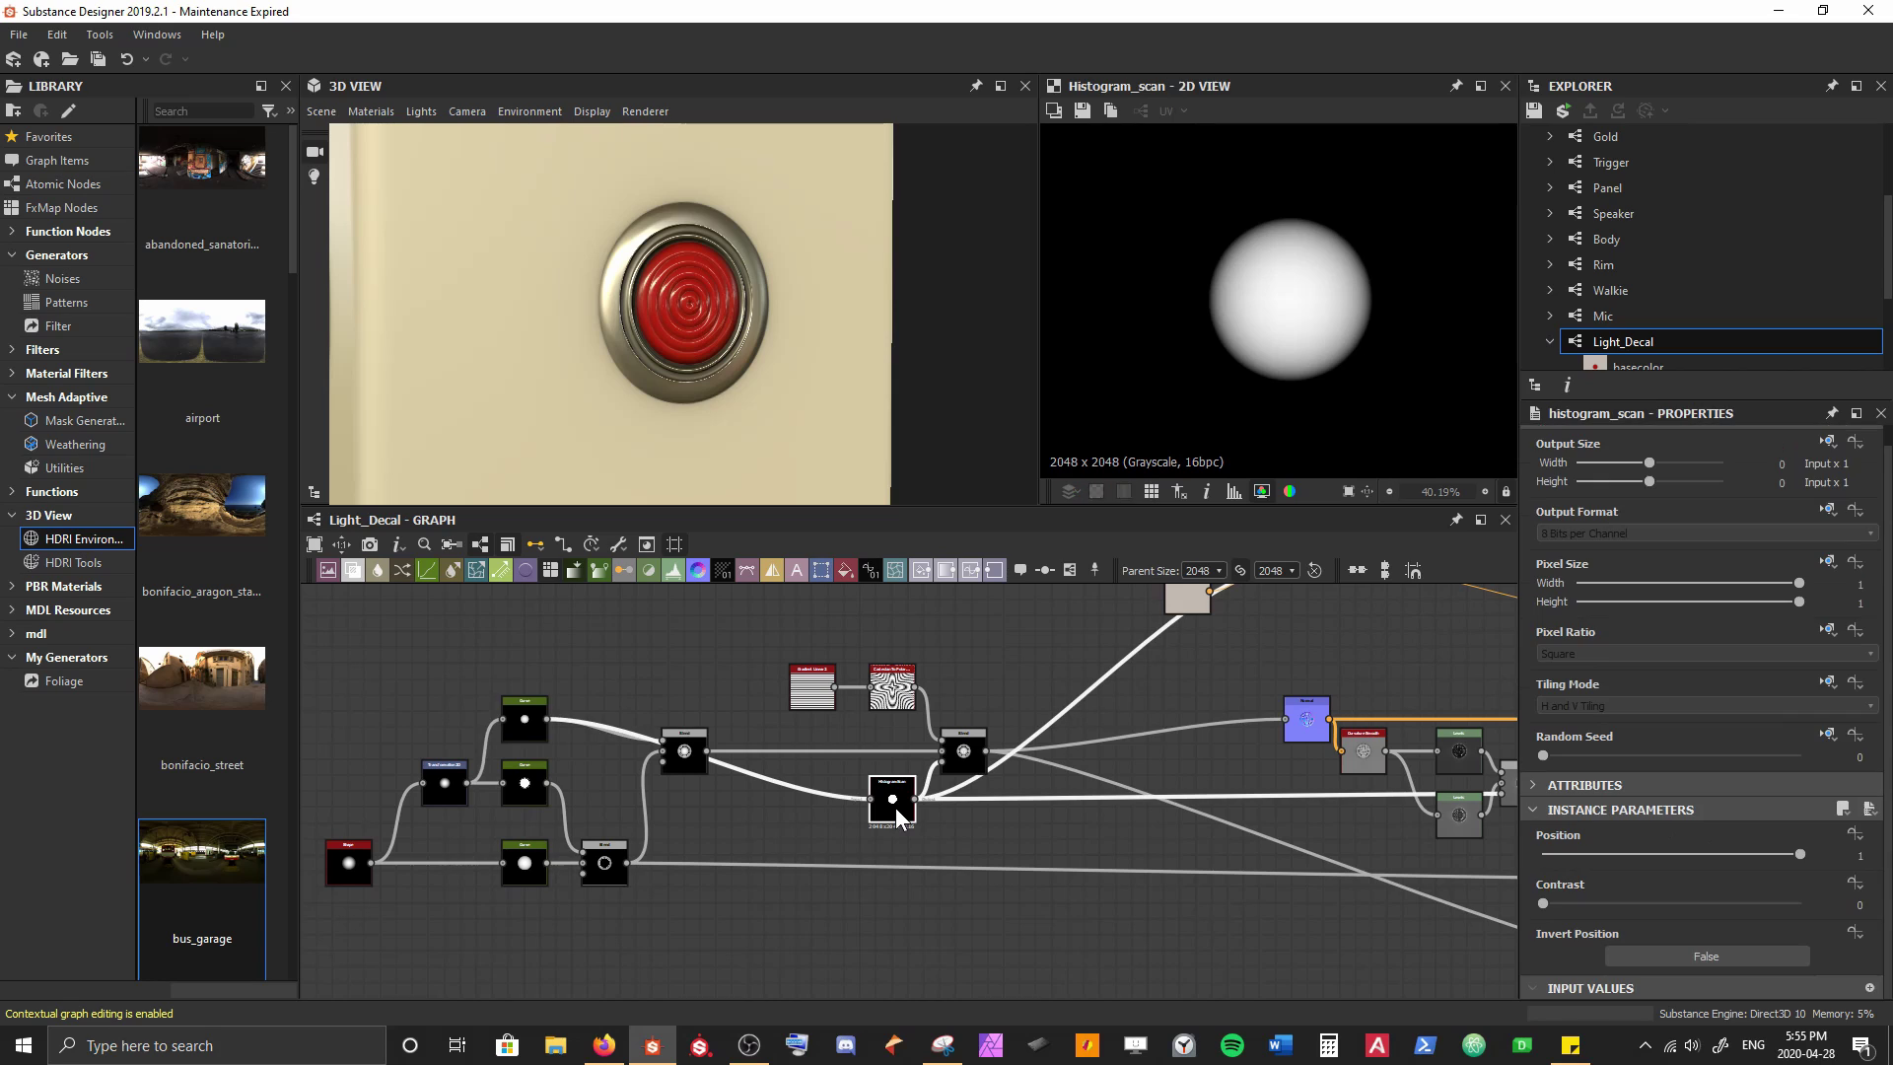
double_click(530, 725)
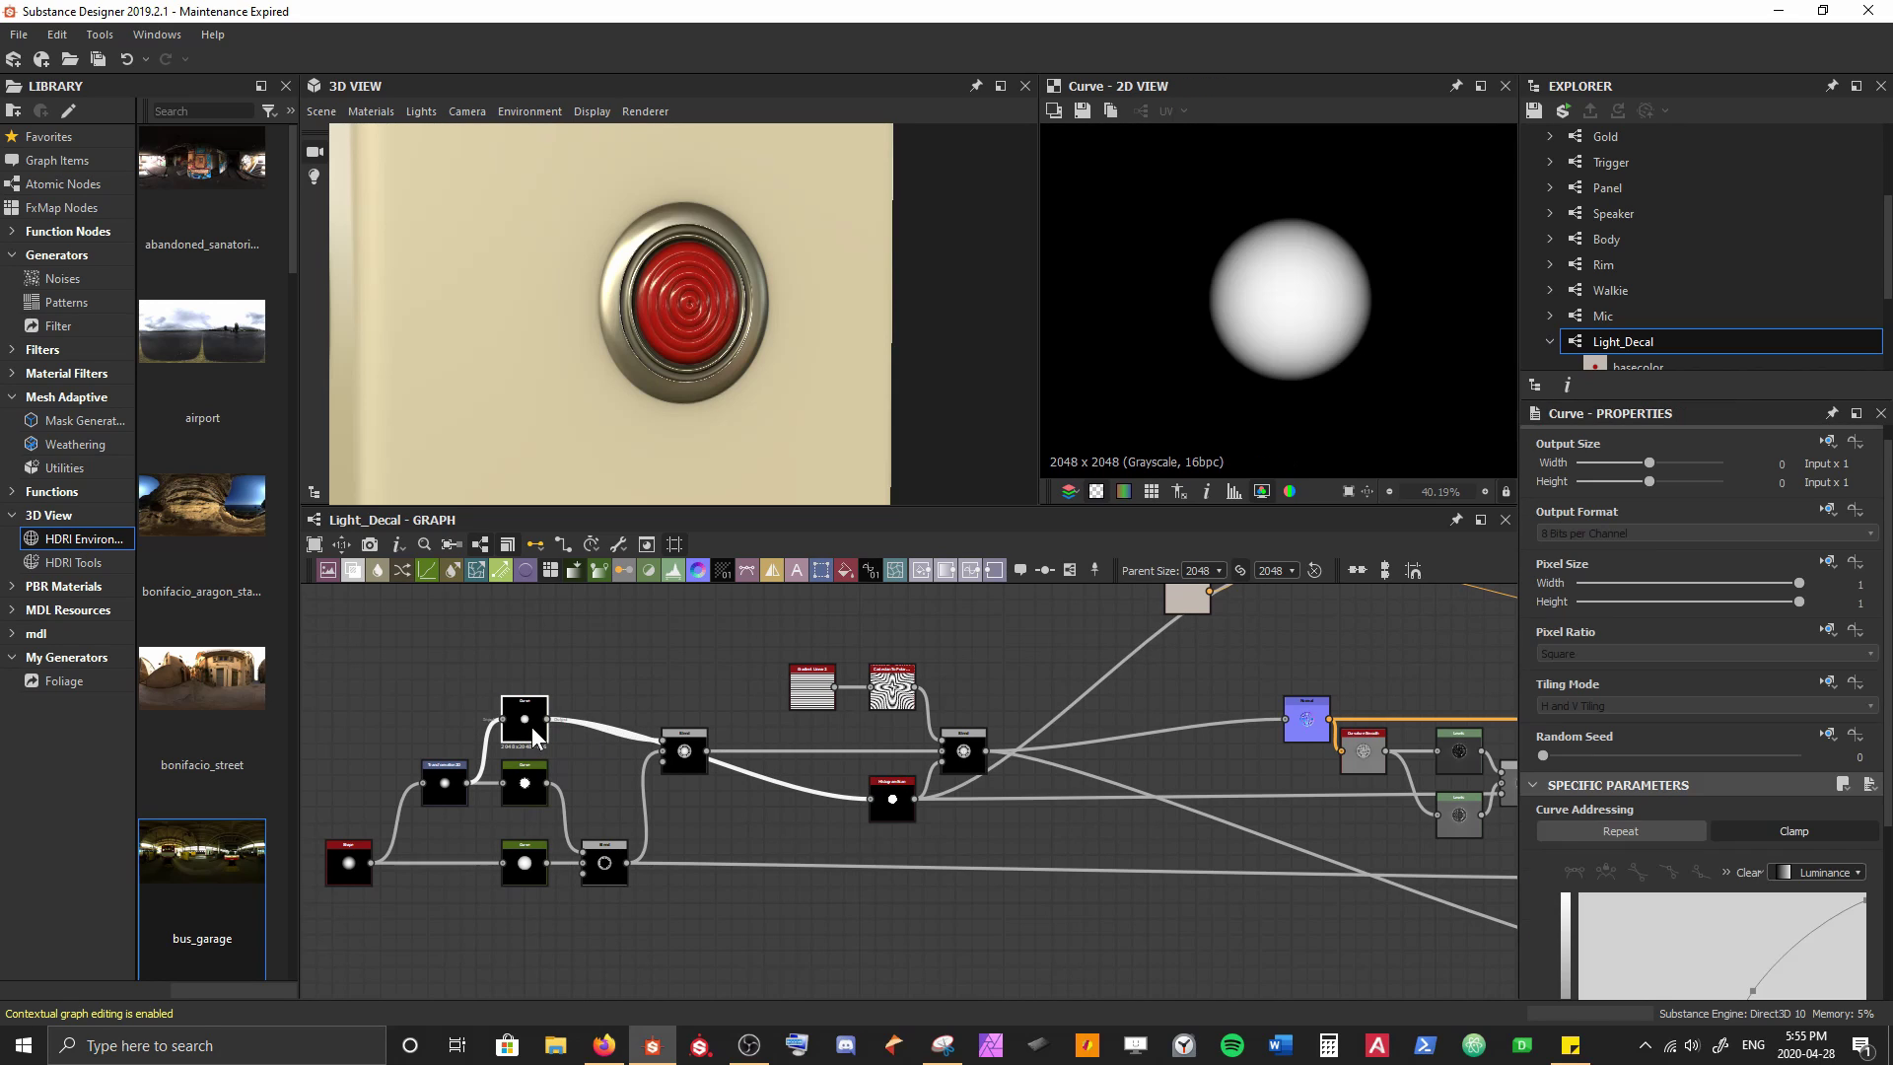
scroll(1191, 336, up, 5)
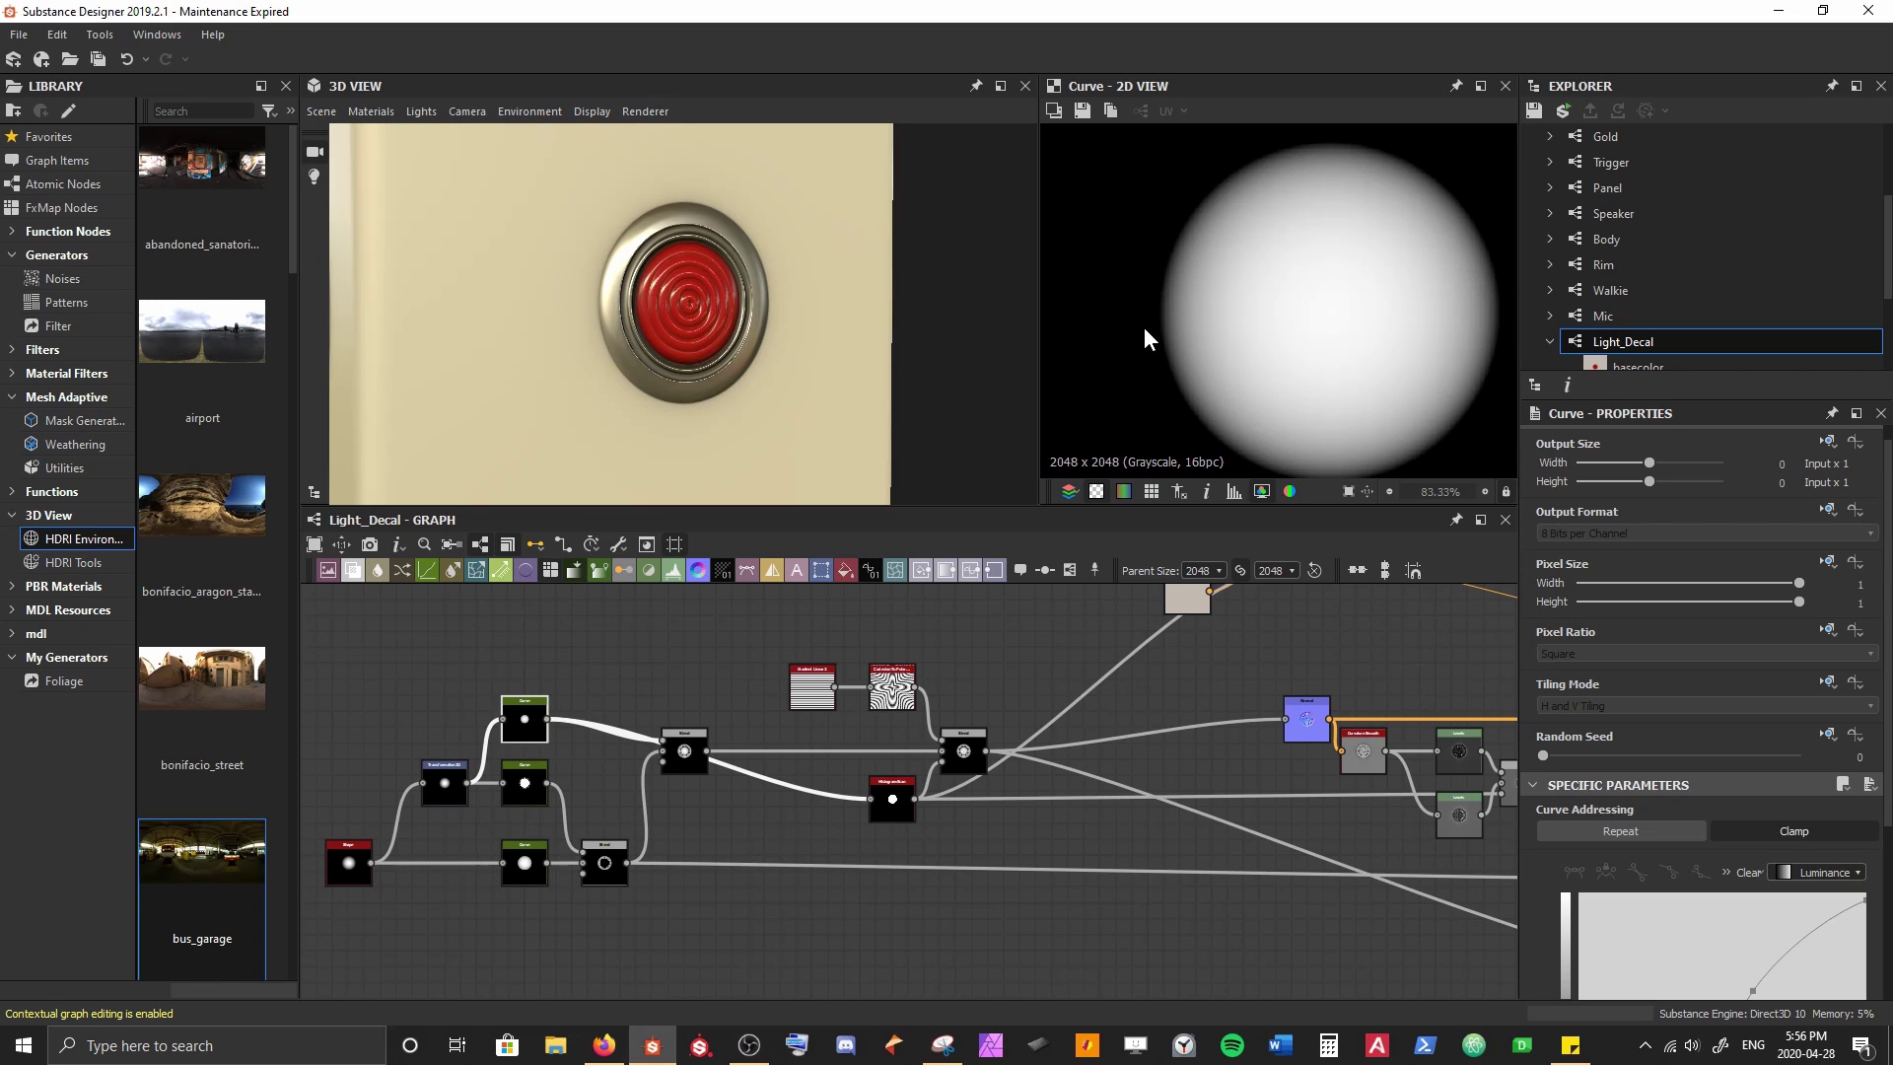
double_click(879, 789)
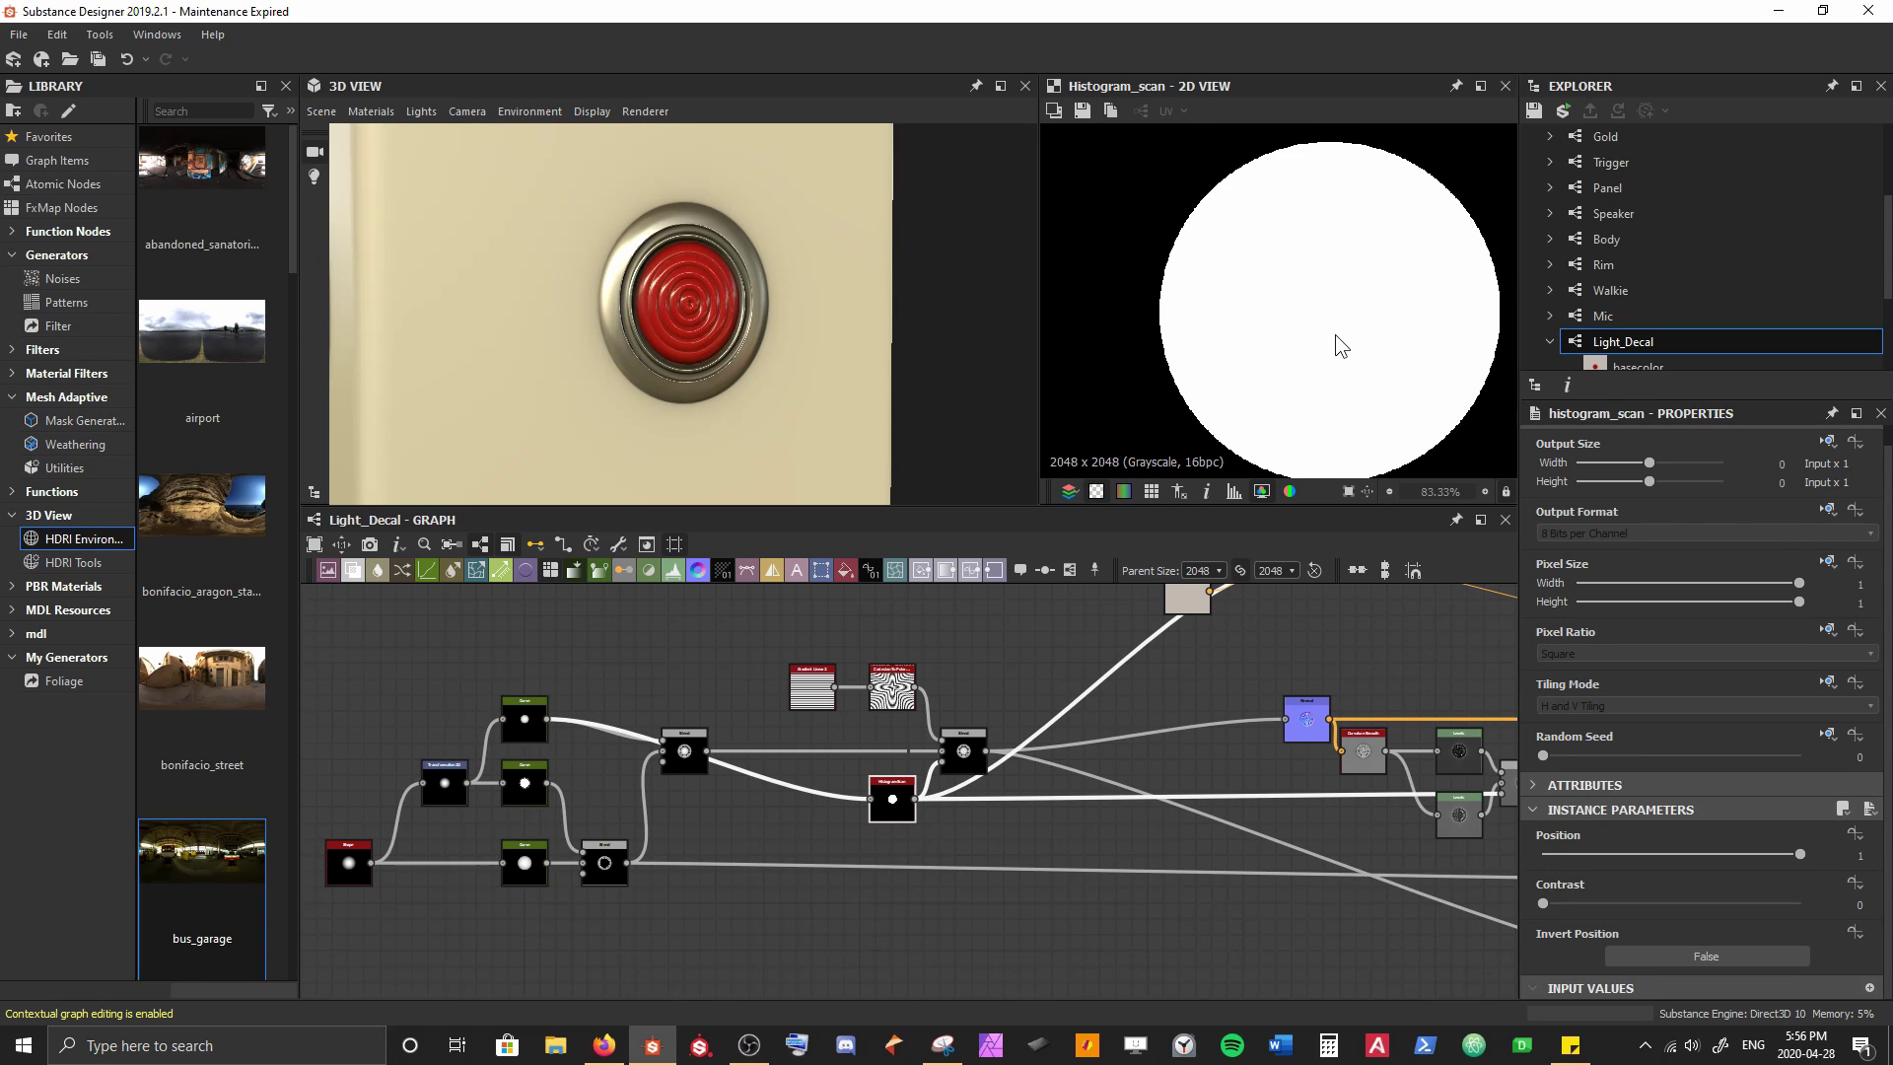
Add a Gradient Map fed by the upper Curve node and place it beside the Emission output
scroll(547, 680, up, 6)
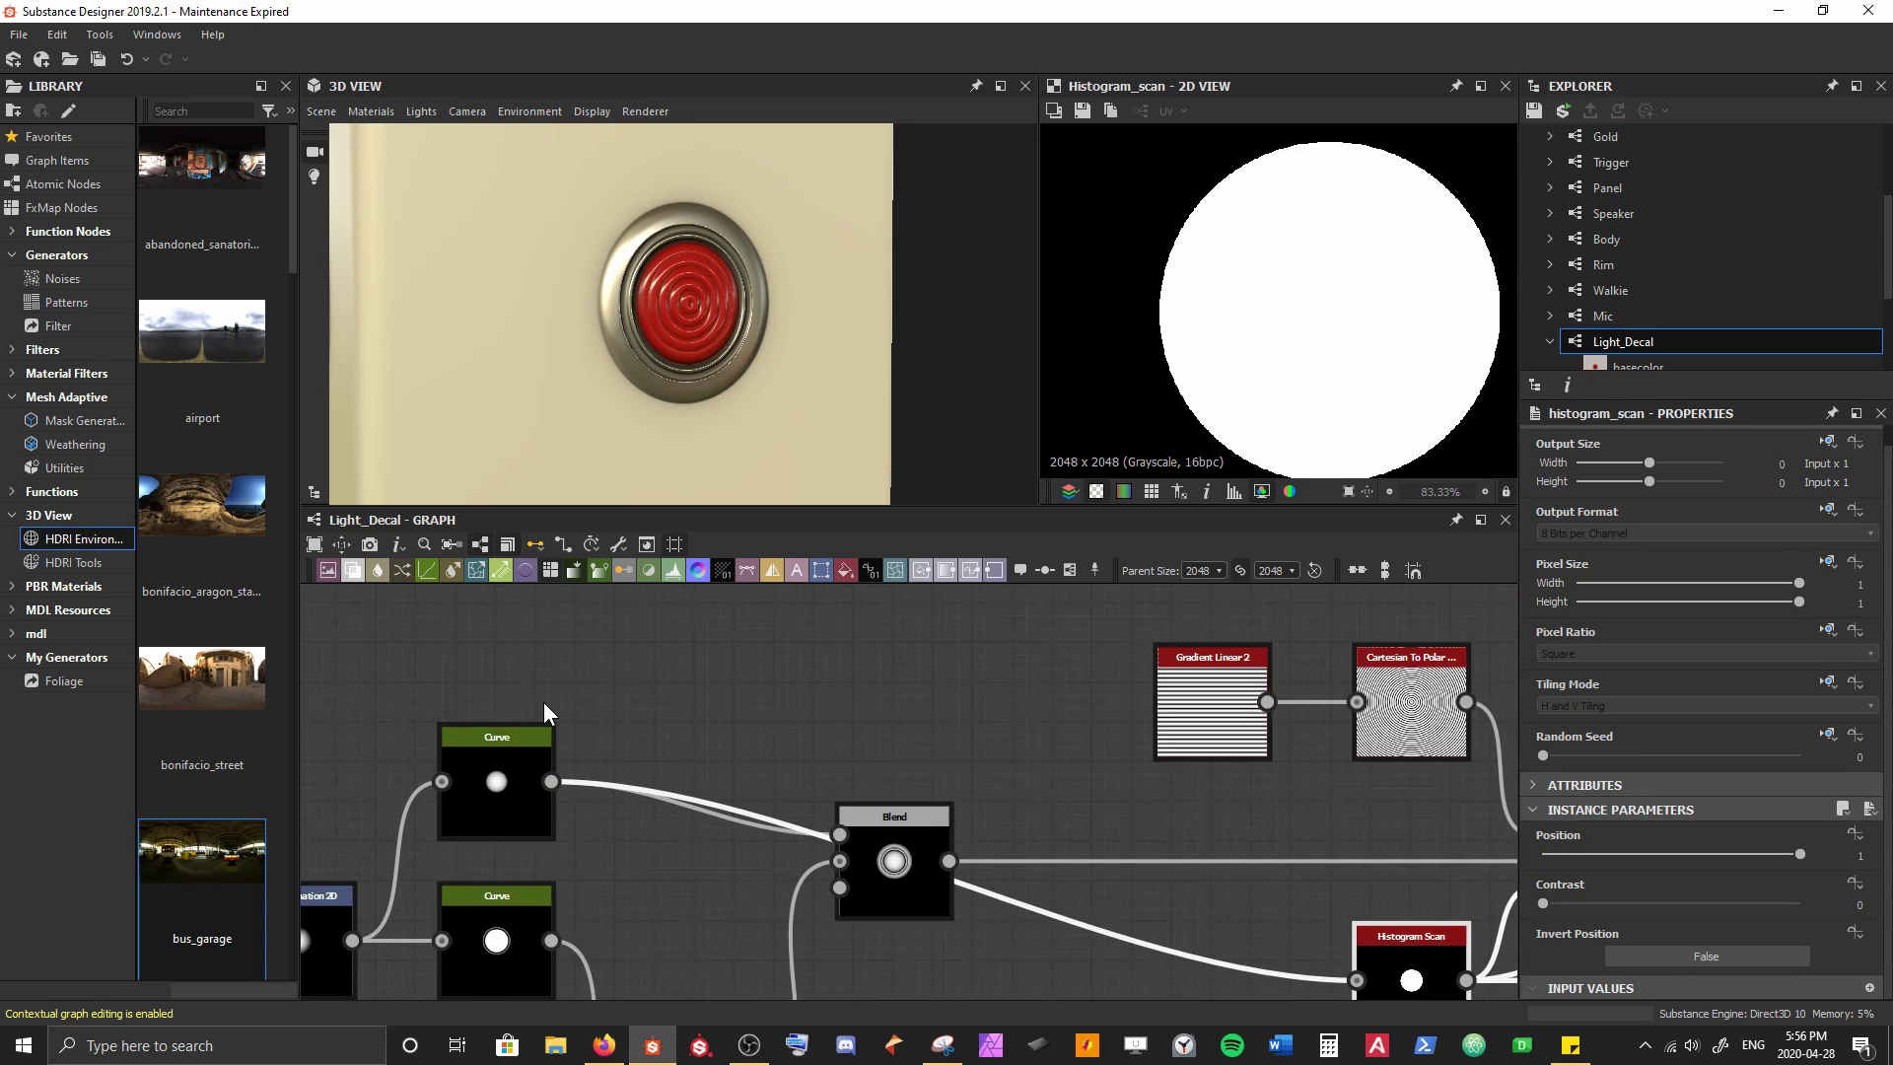
drag(552, 796, 631, 652)
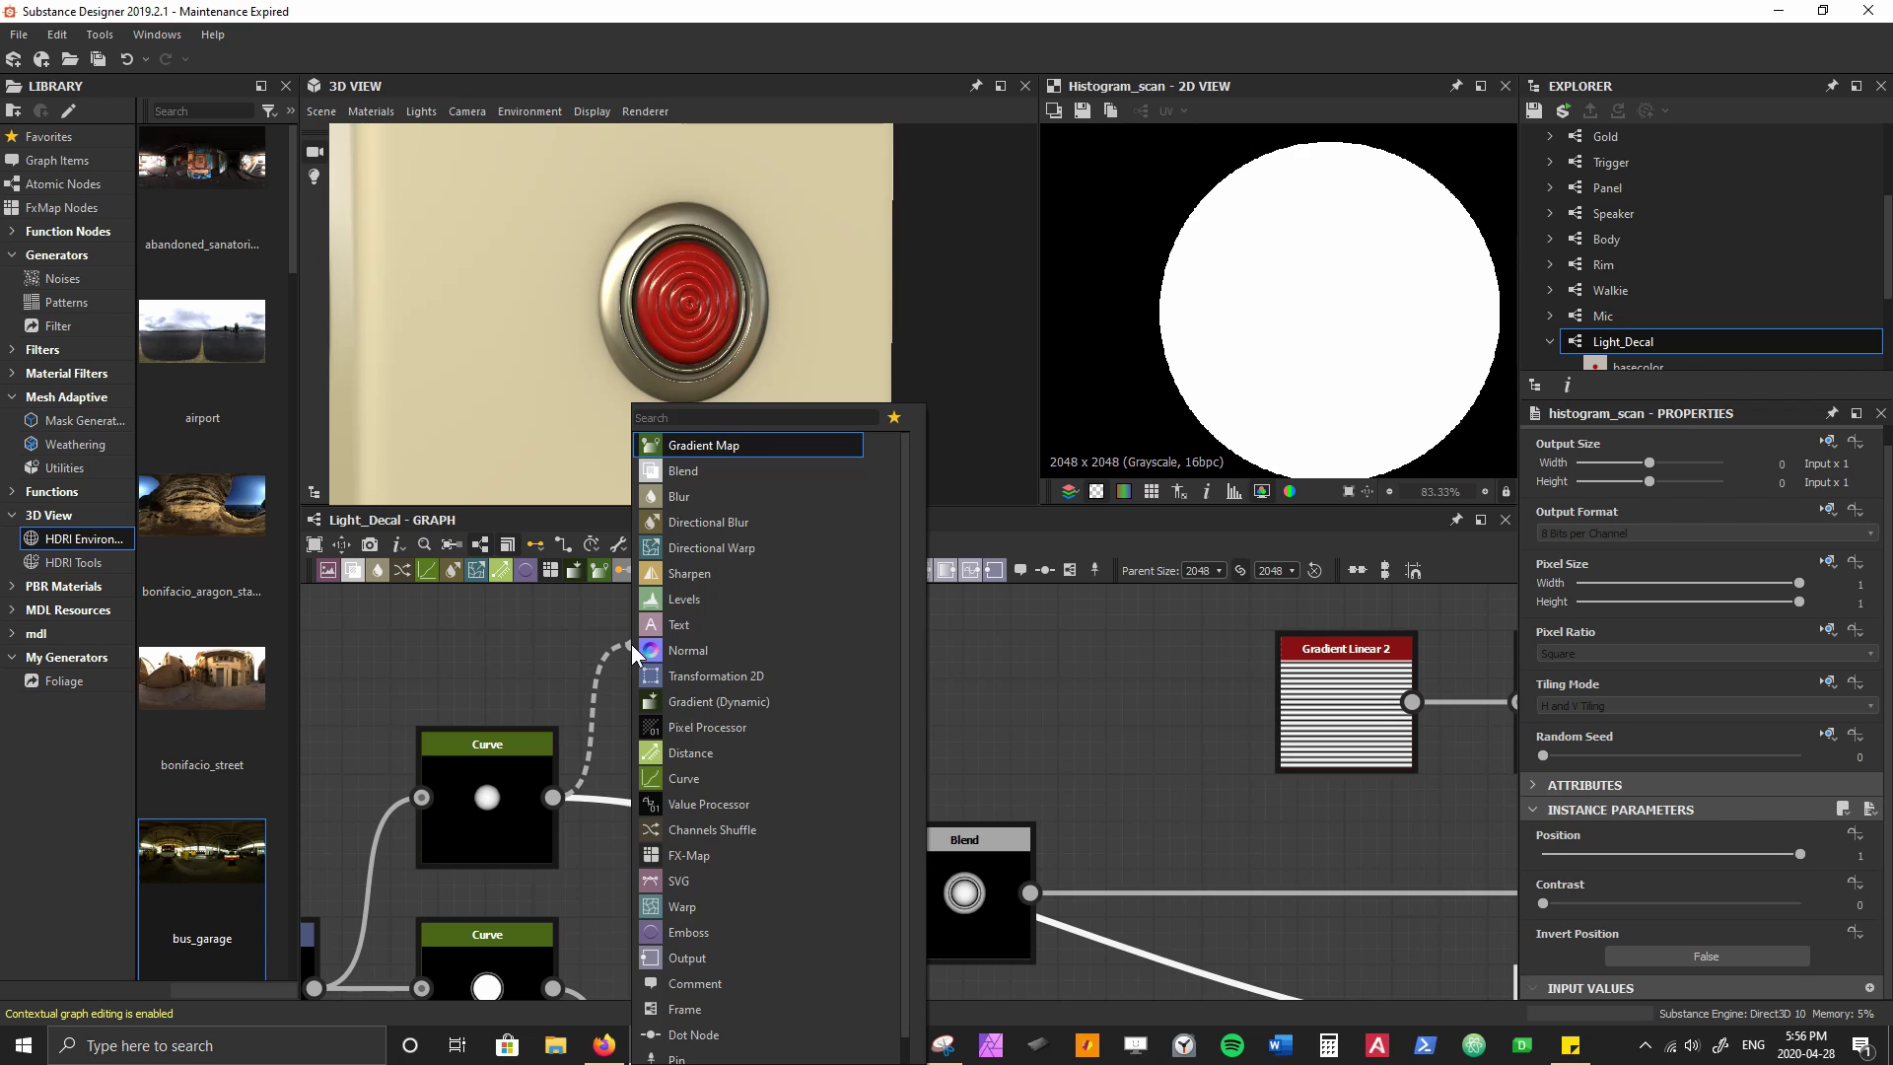
click(718, 444)
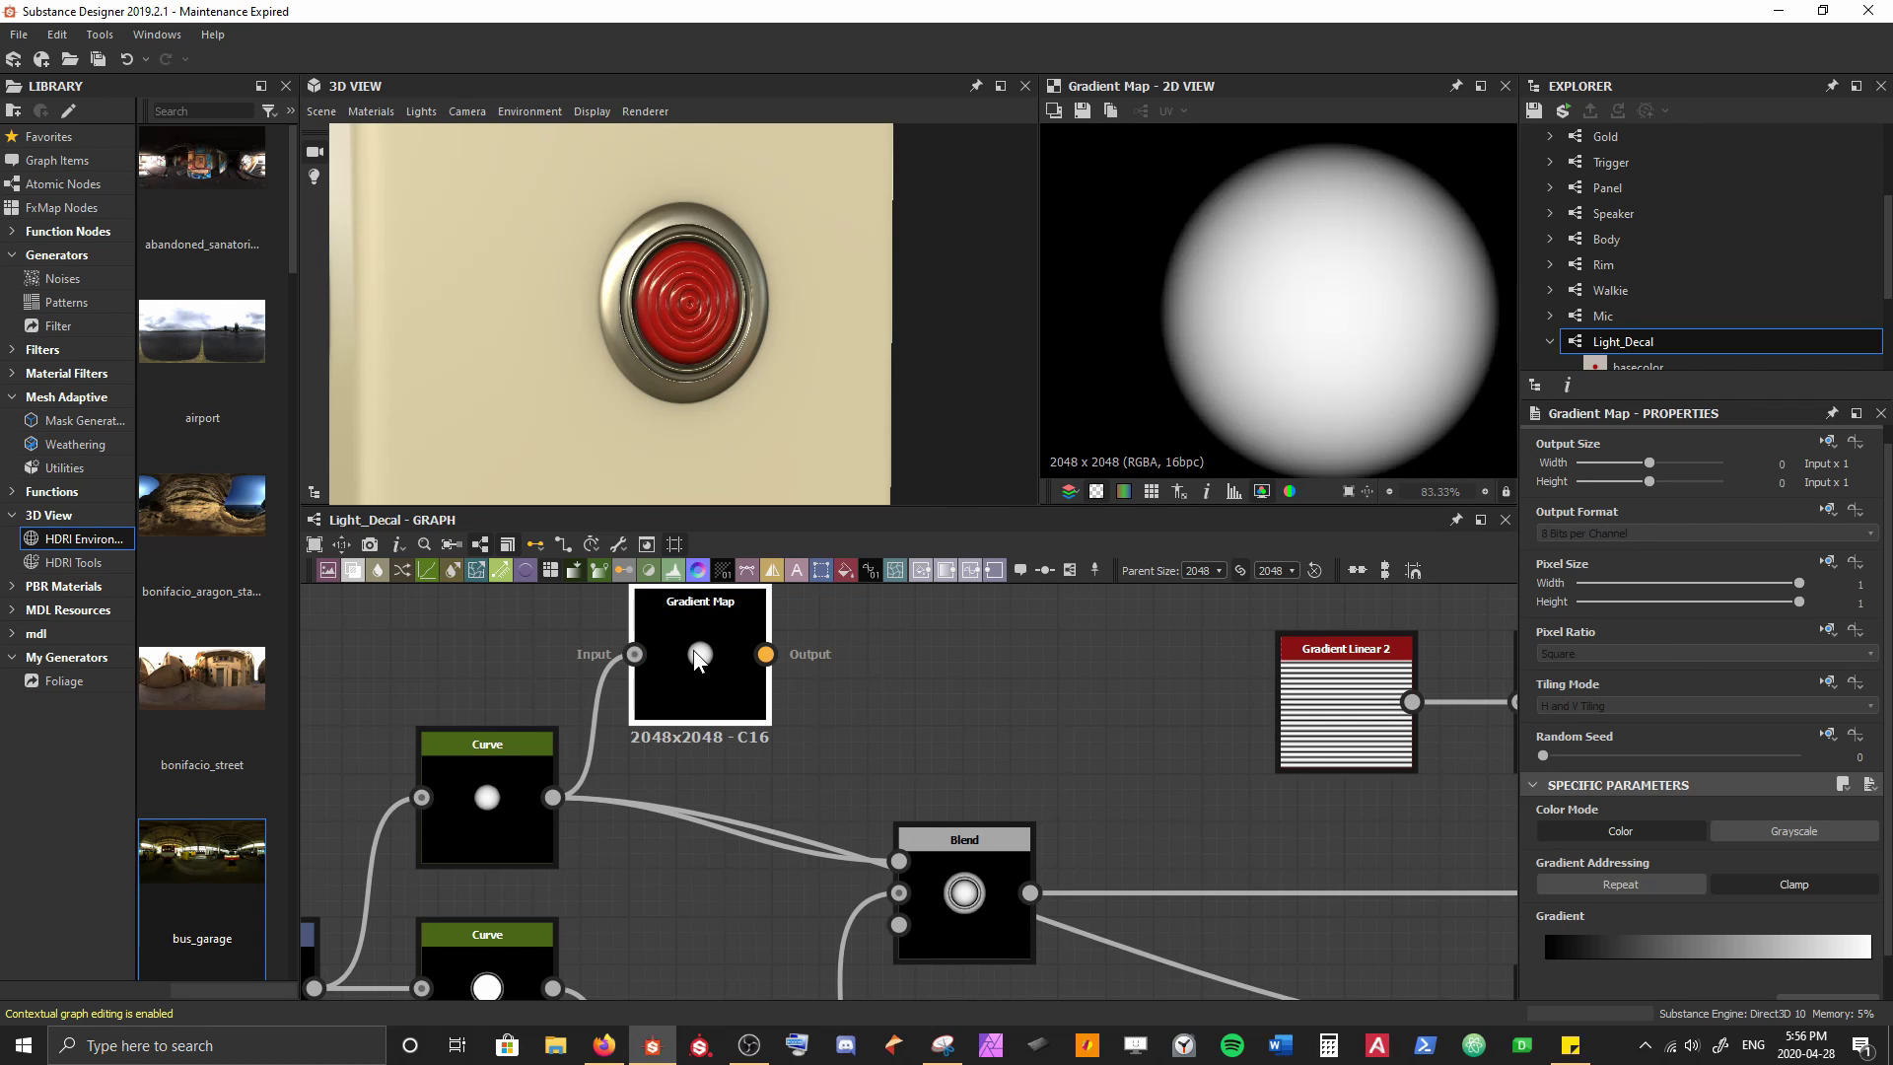
scroll(695, 659, down, 10)
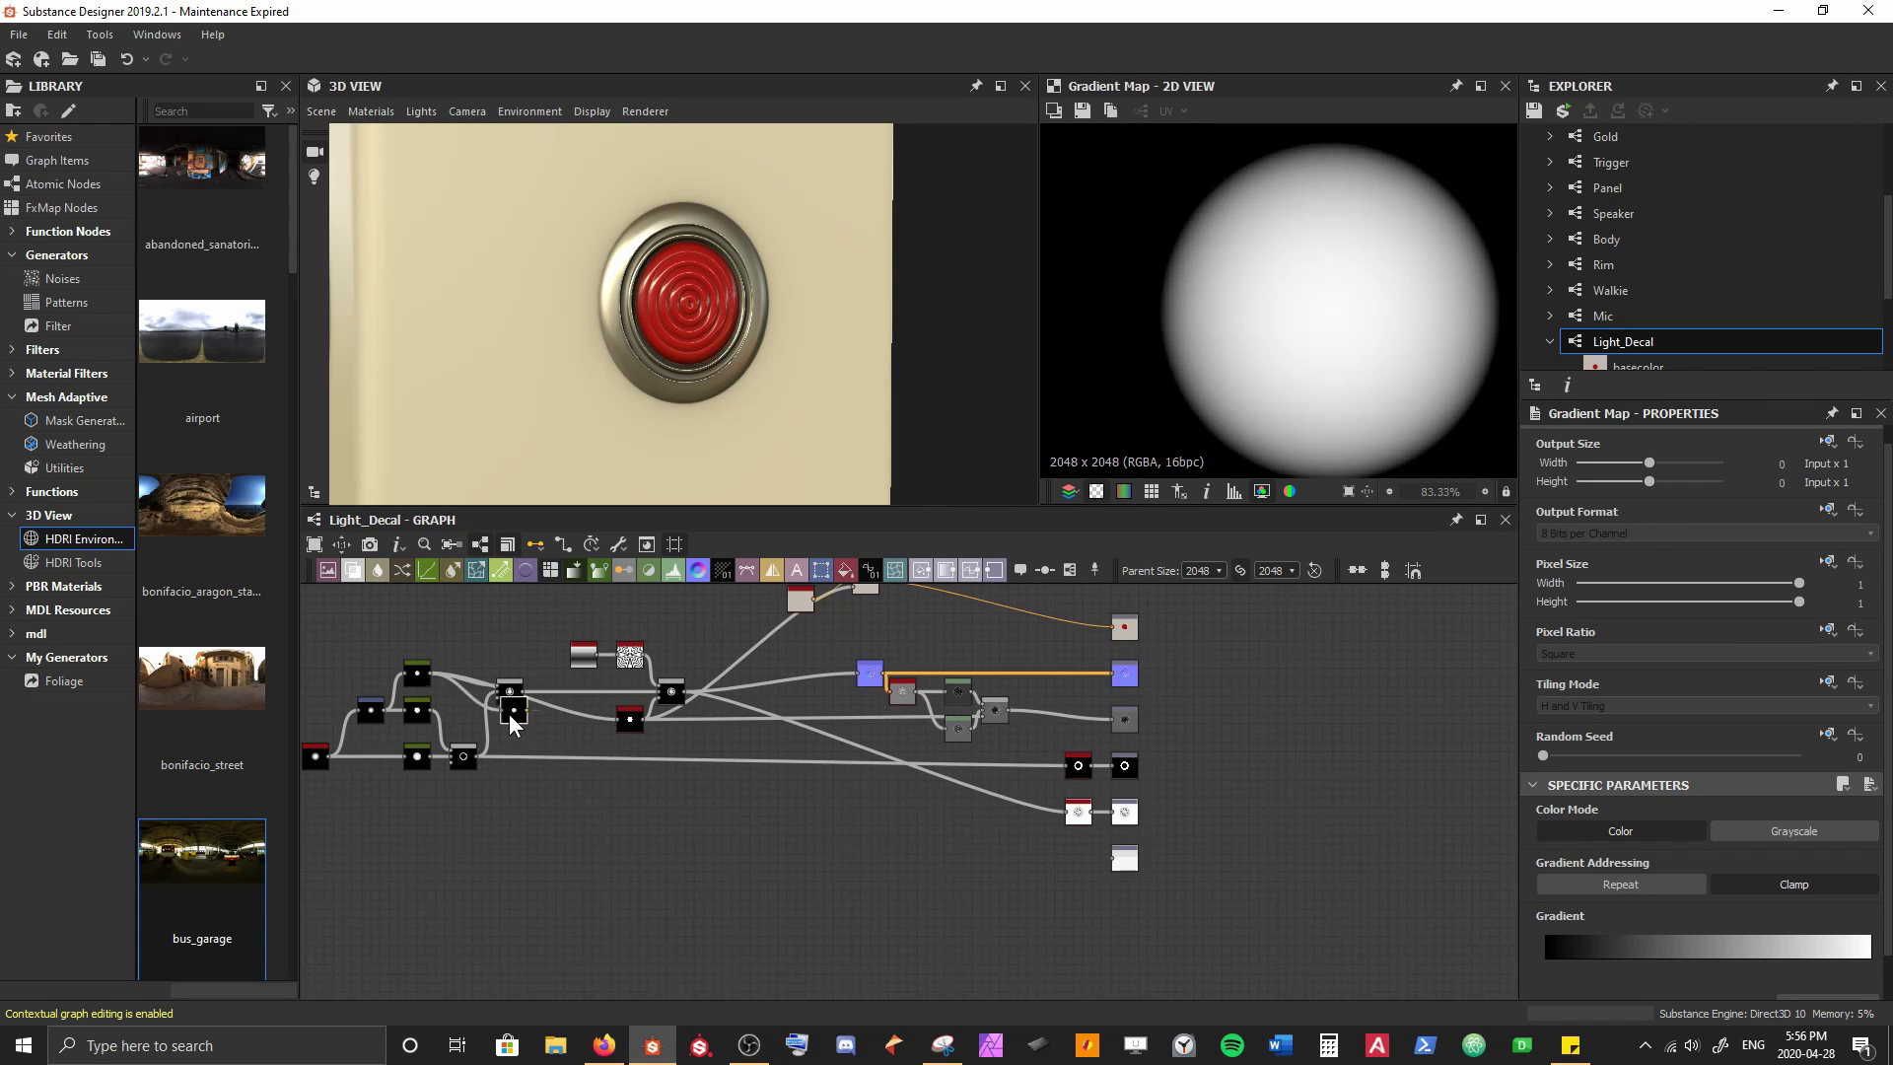
drag(509, 713, 1075, 862)
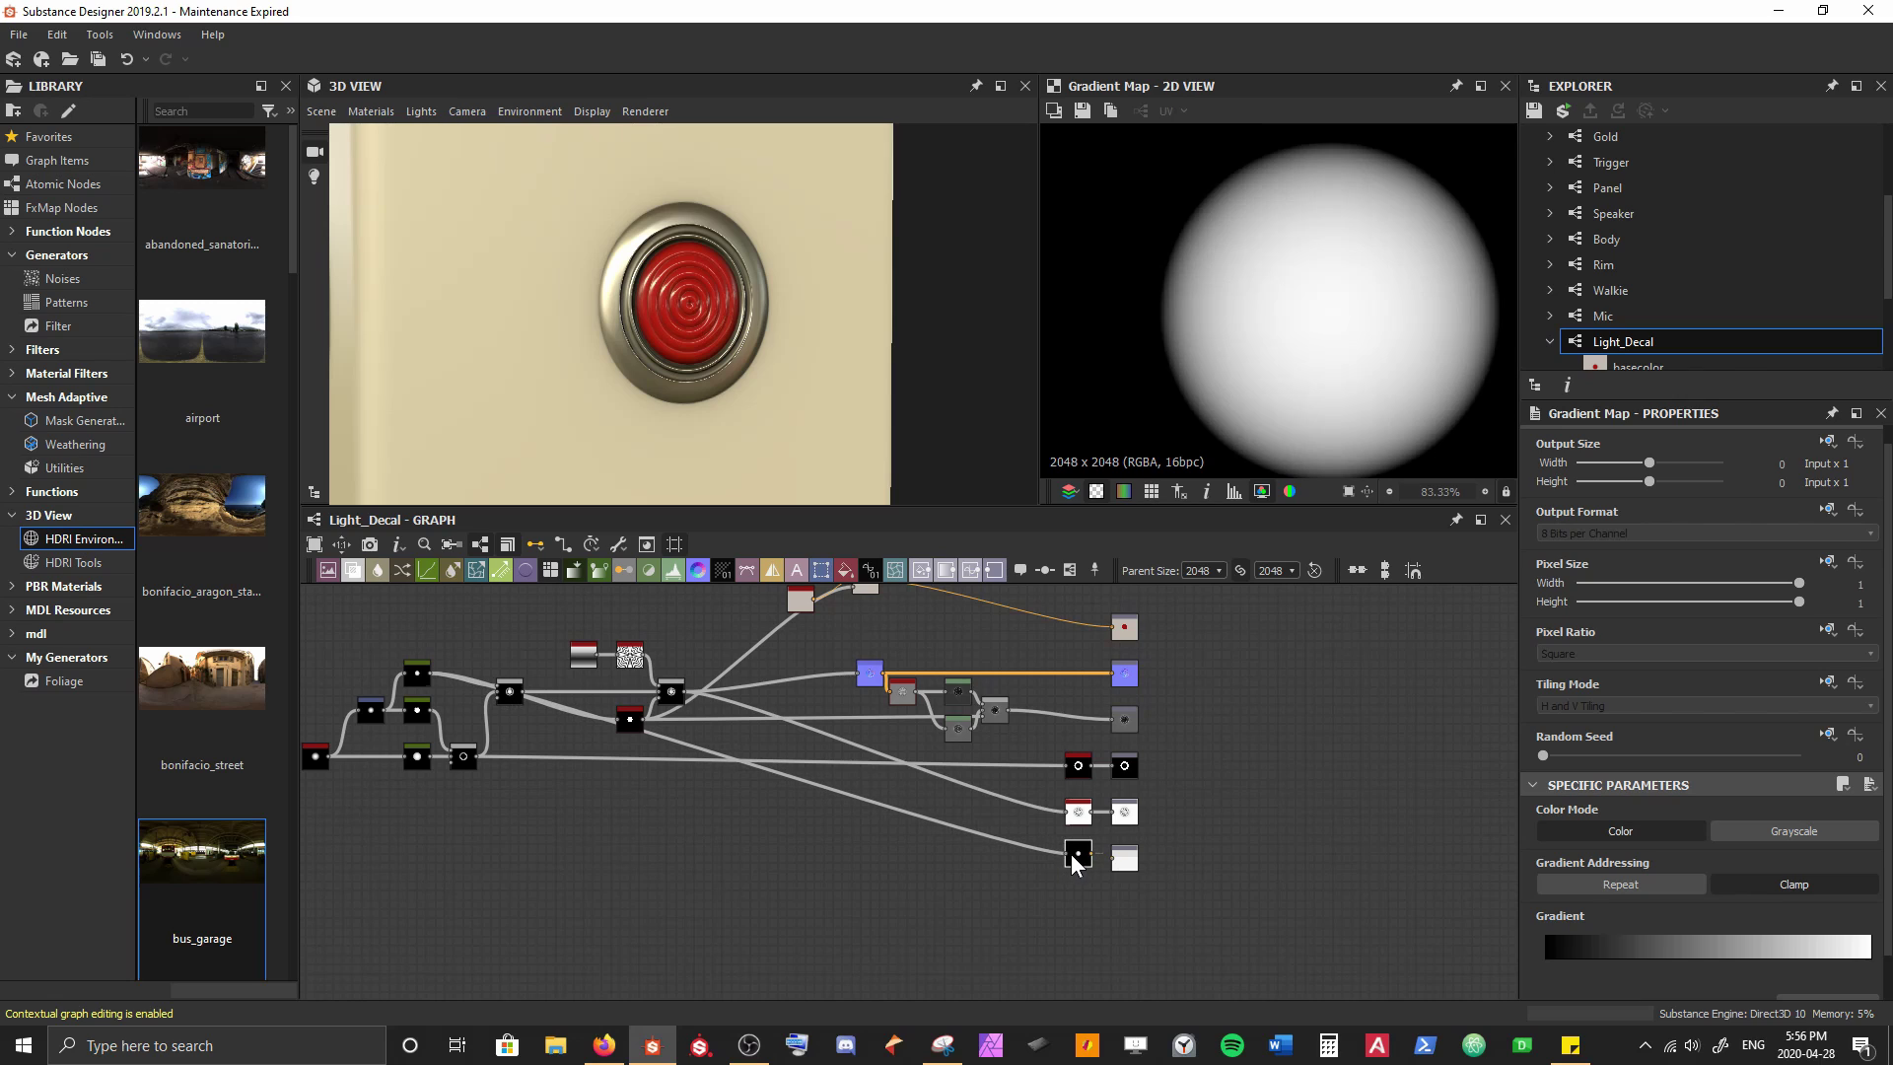
Connect the Gradient Map to the Emission output and show the graph's outputs in the 3D view
scroll(1074, 862, up, 6)
middle_drag(1074, 862, 588, 810)
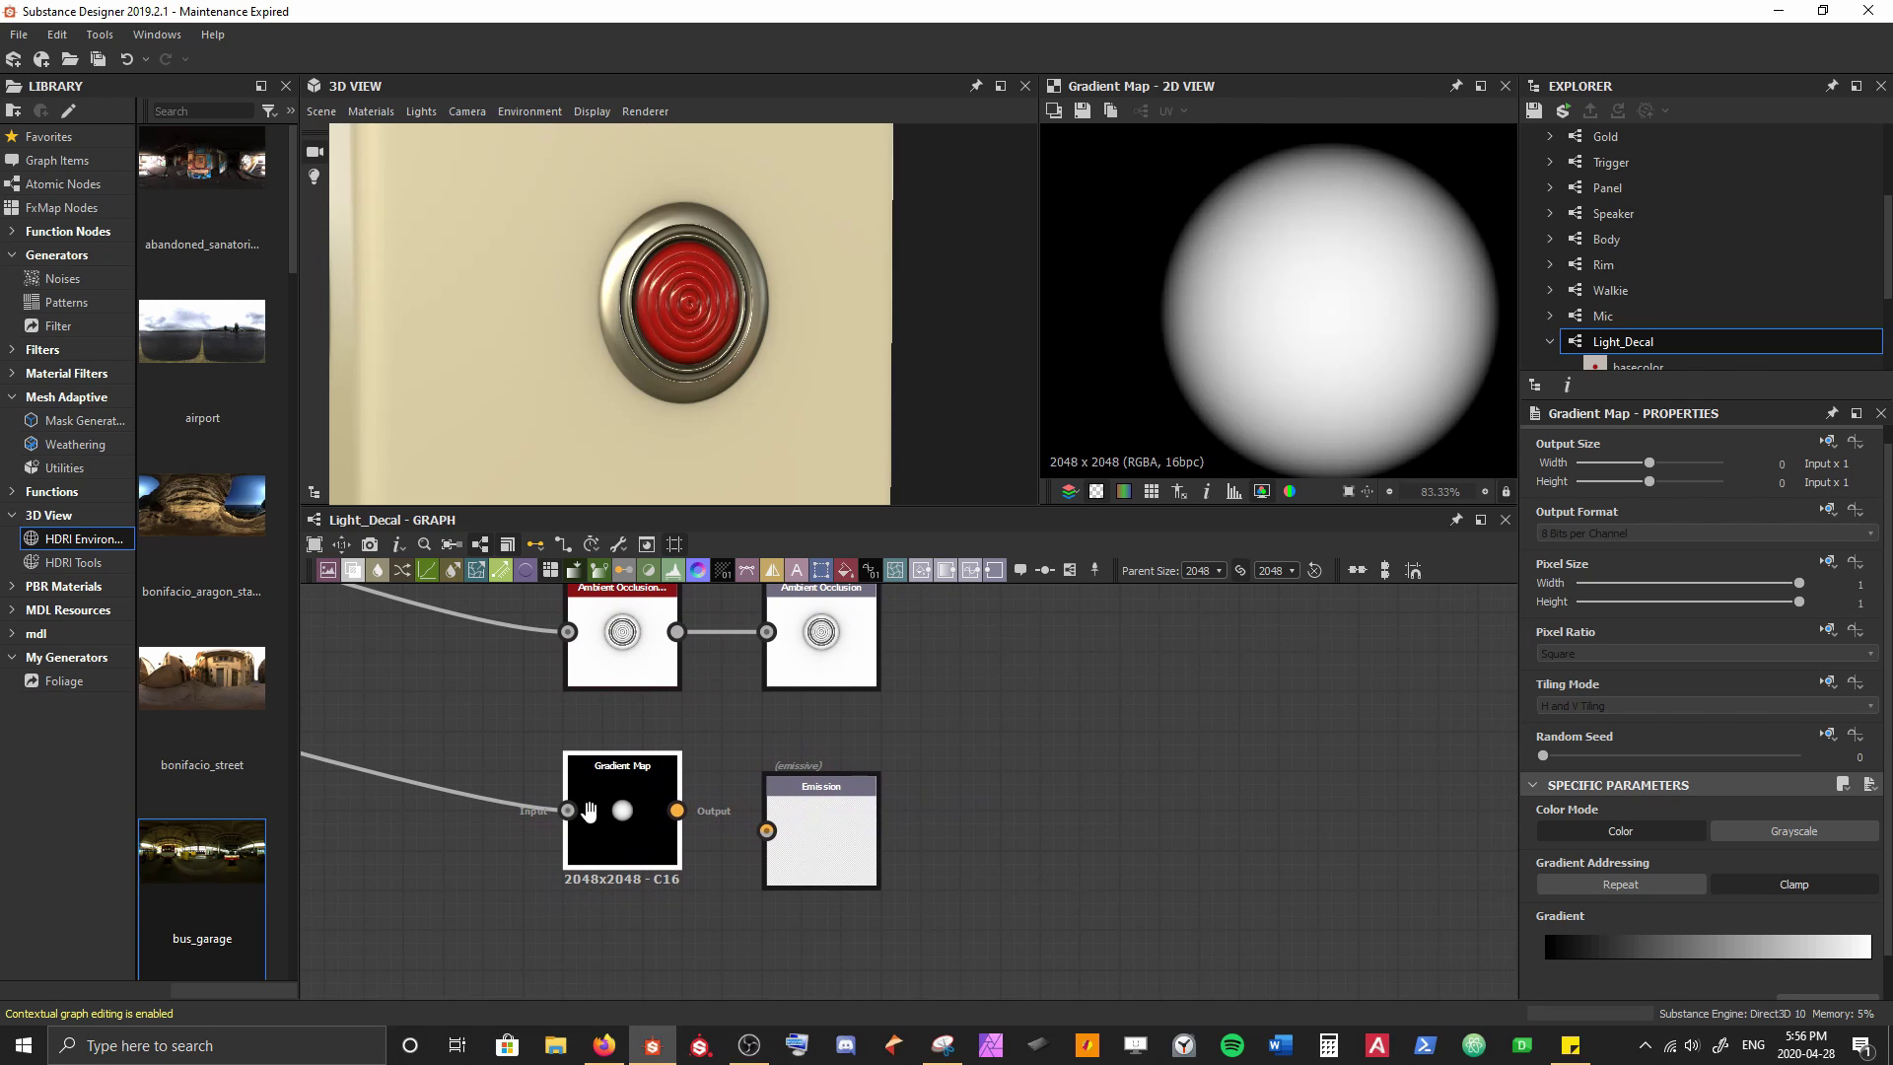
scroll(601, 806, up, 1)
scroll(607, 779, up, 1)
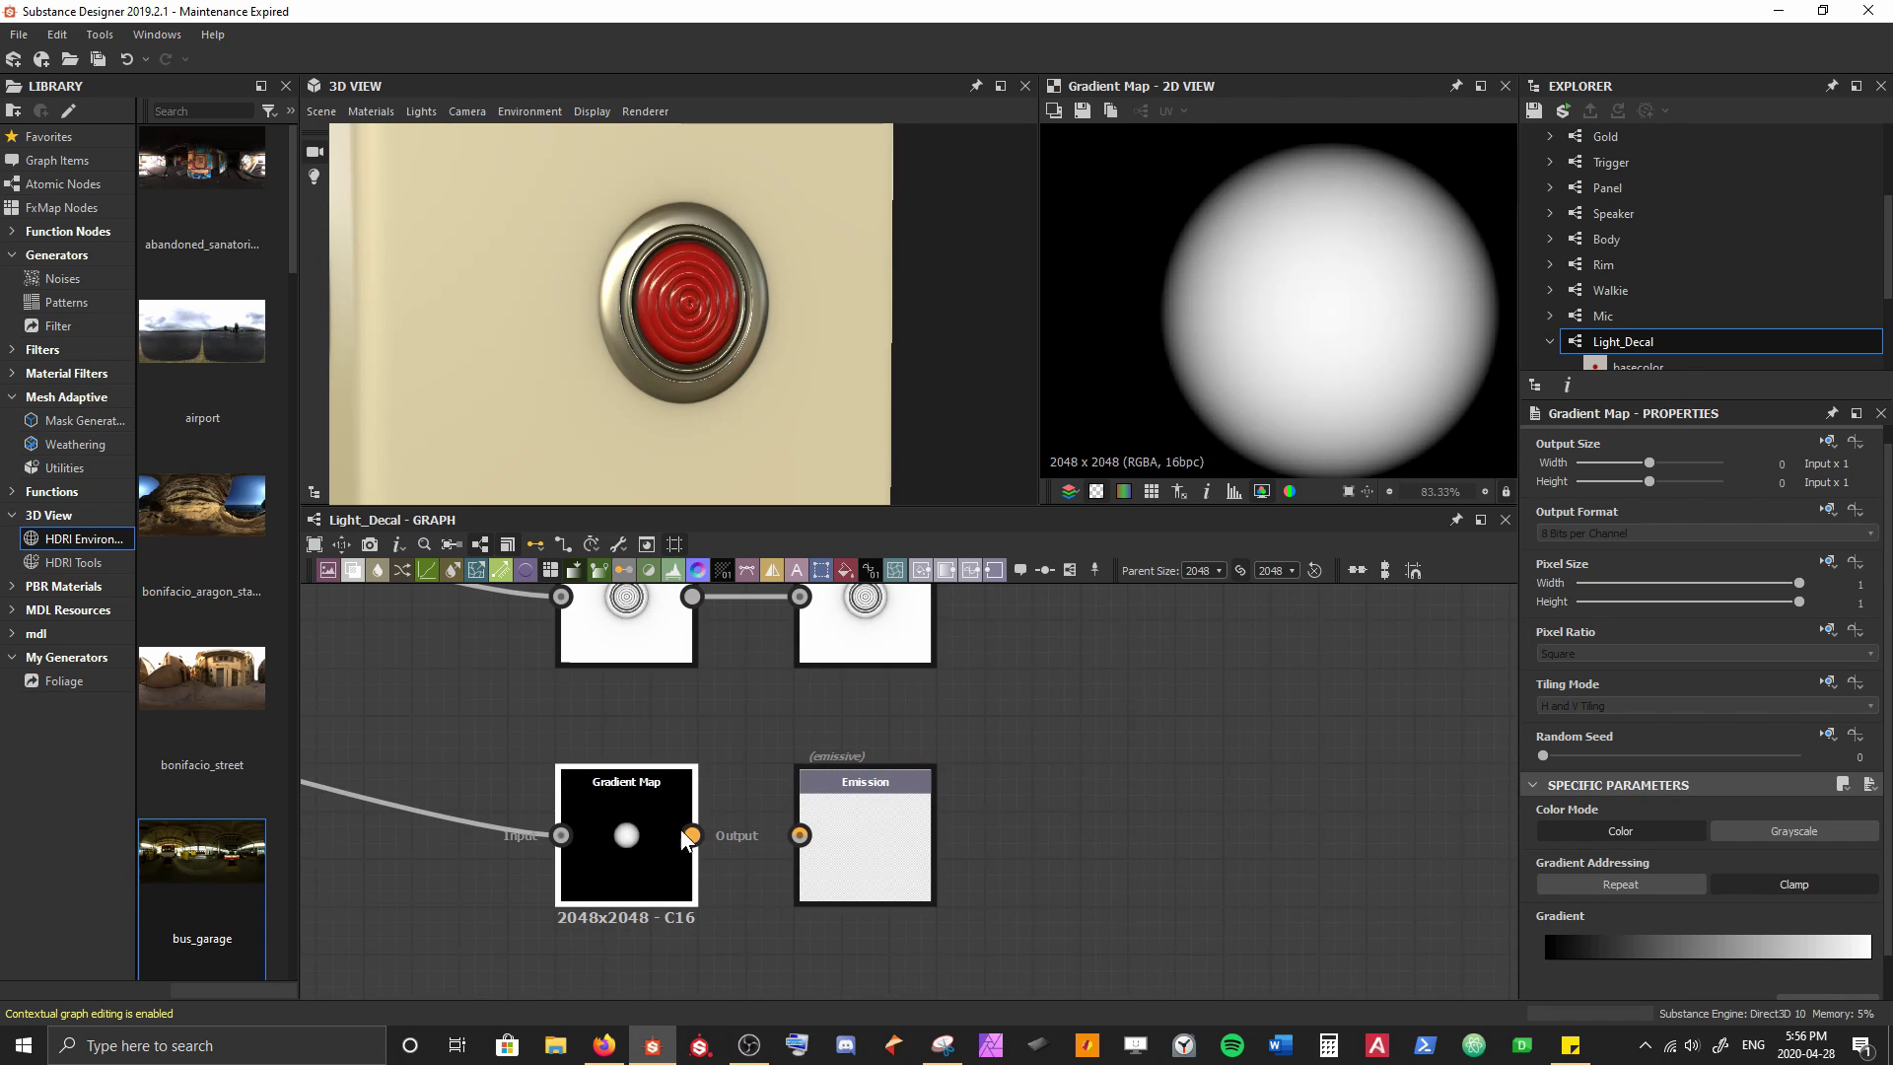
drag(691, 835, 814, 850)
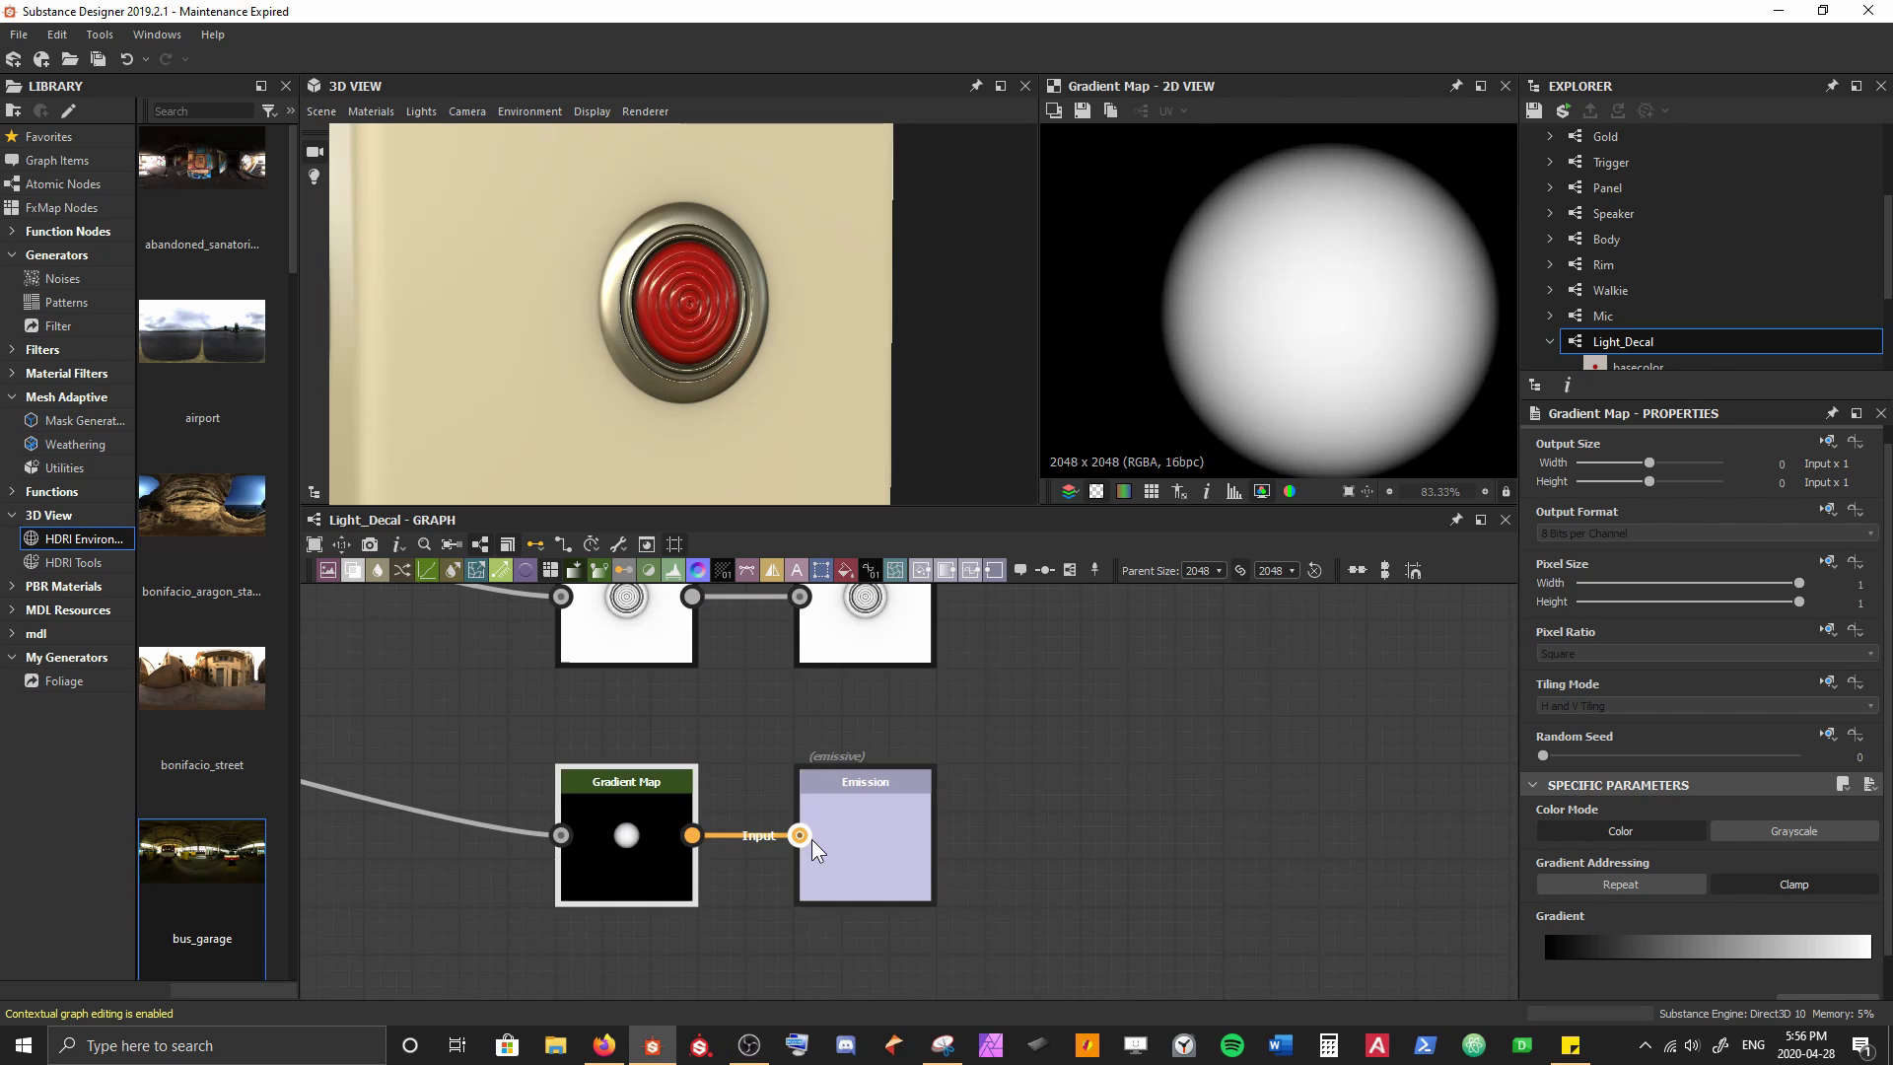
right_click(1009, 751)
click(1064, 383)
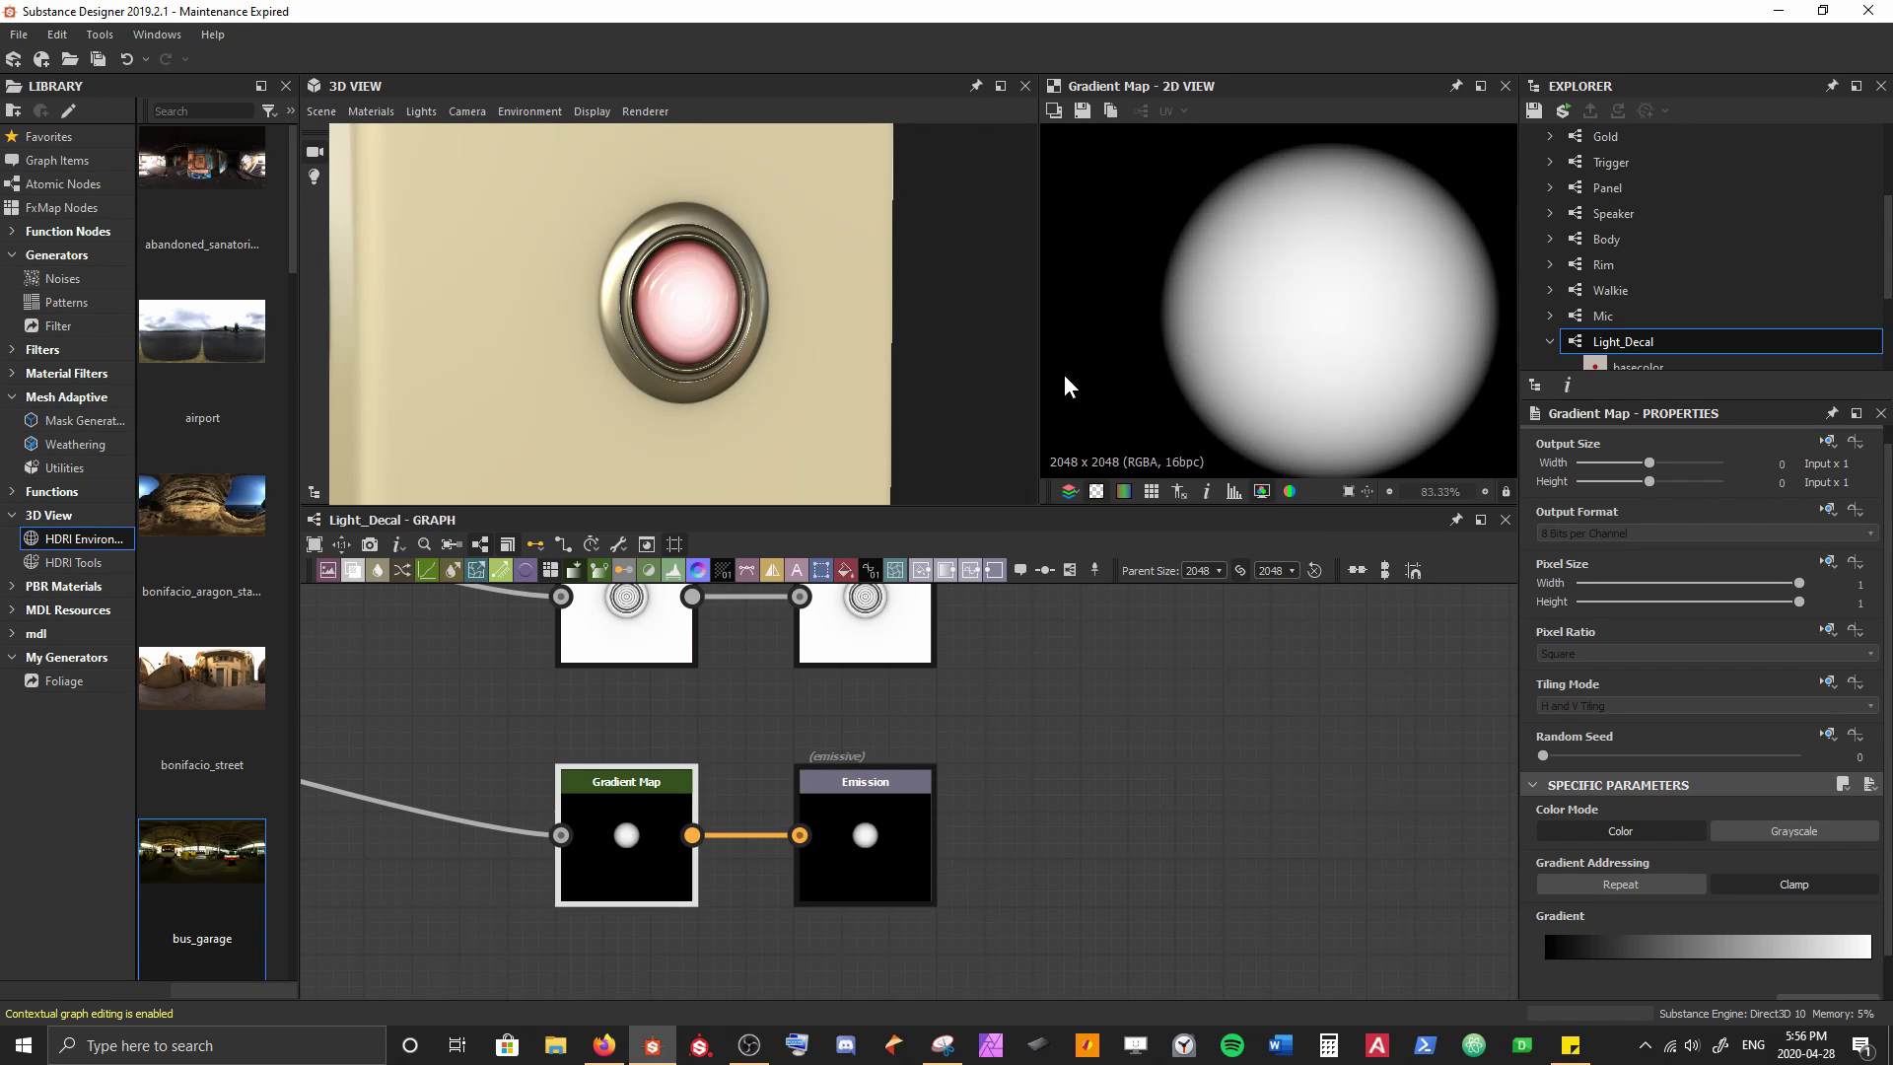
Examine the button's emissive look from several distances and angles, and look over the node graph around the Emission output
scroll(725, 329, up, 2)
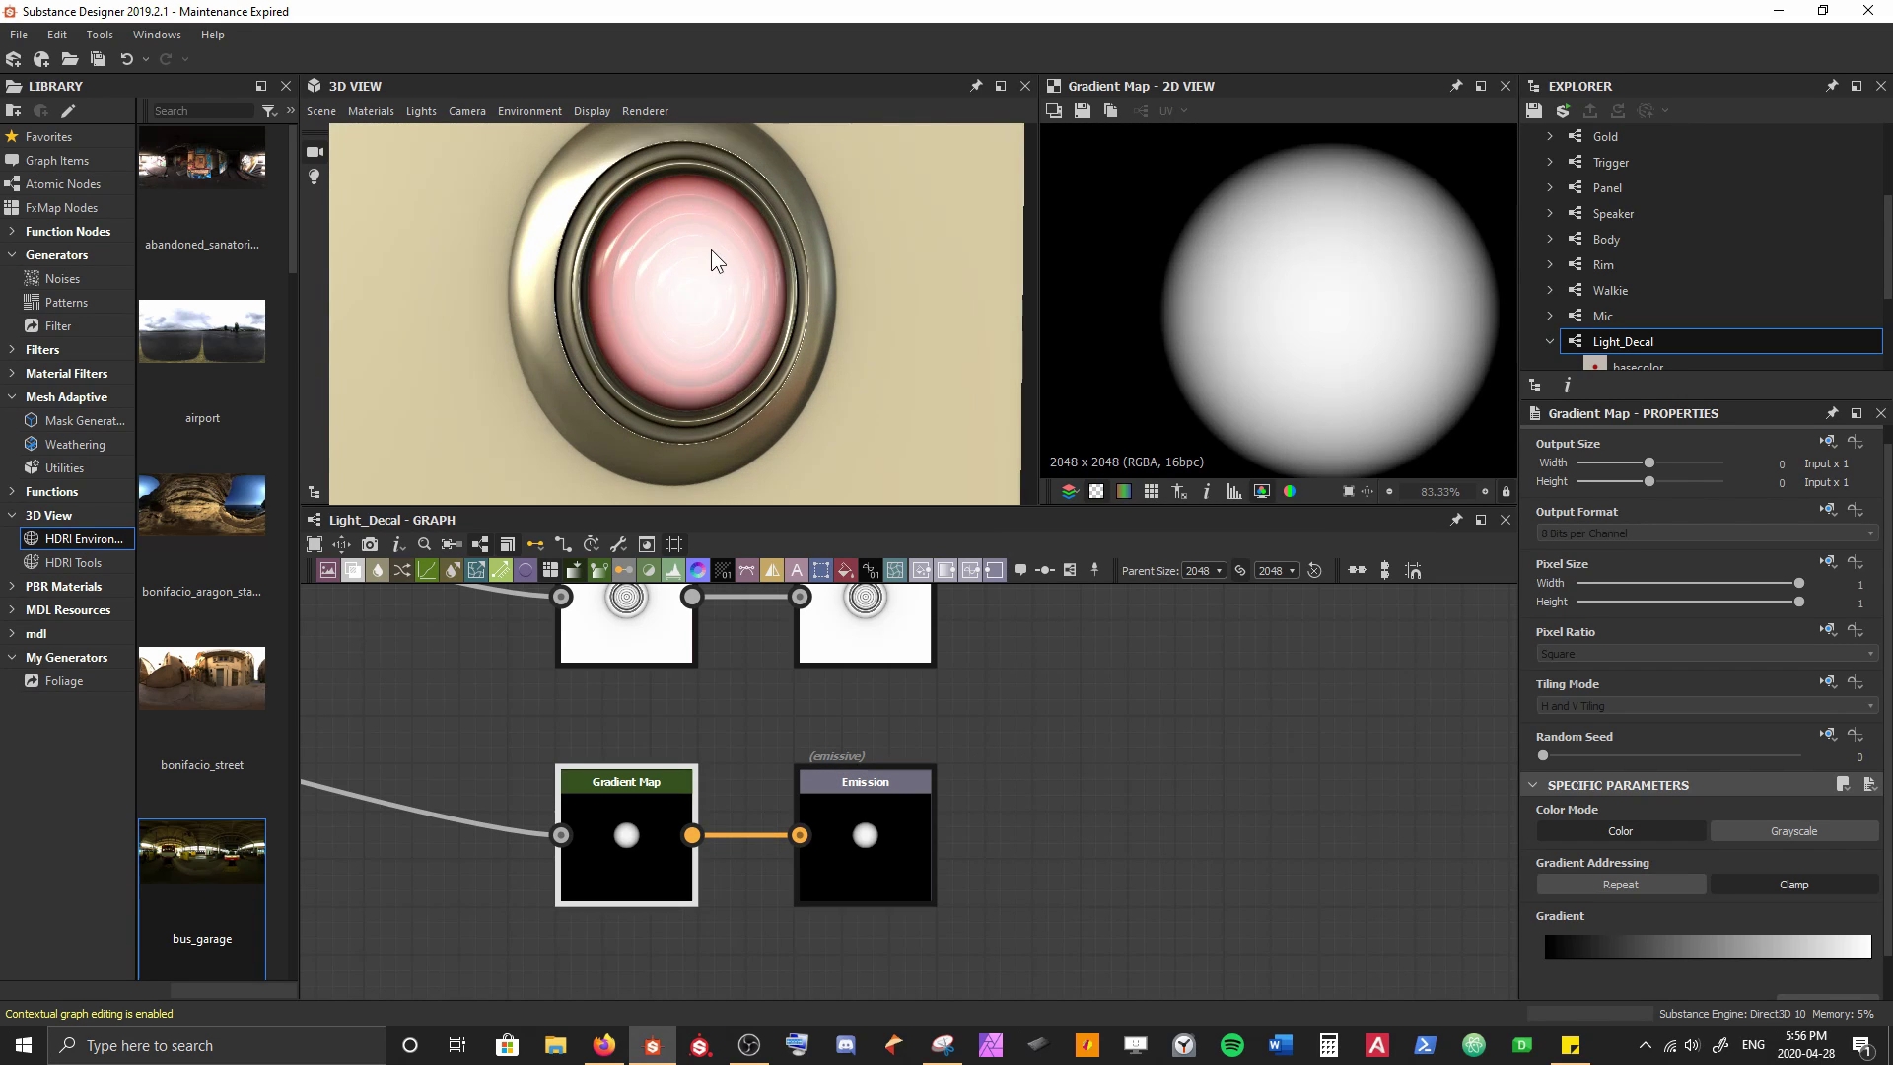
scroll(706, 250, down, 3)
drag(700, 250, 655, 247)
scroll(636, 203, up, 3)
drag(768, 301, 587, 303)
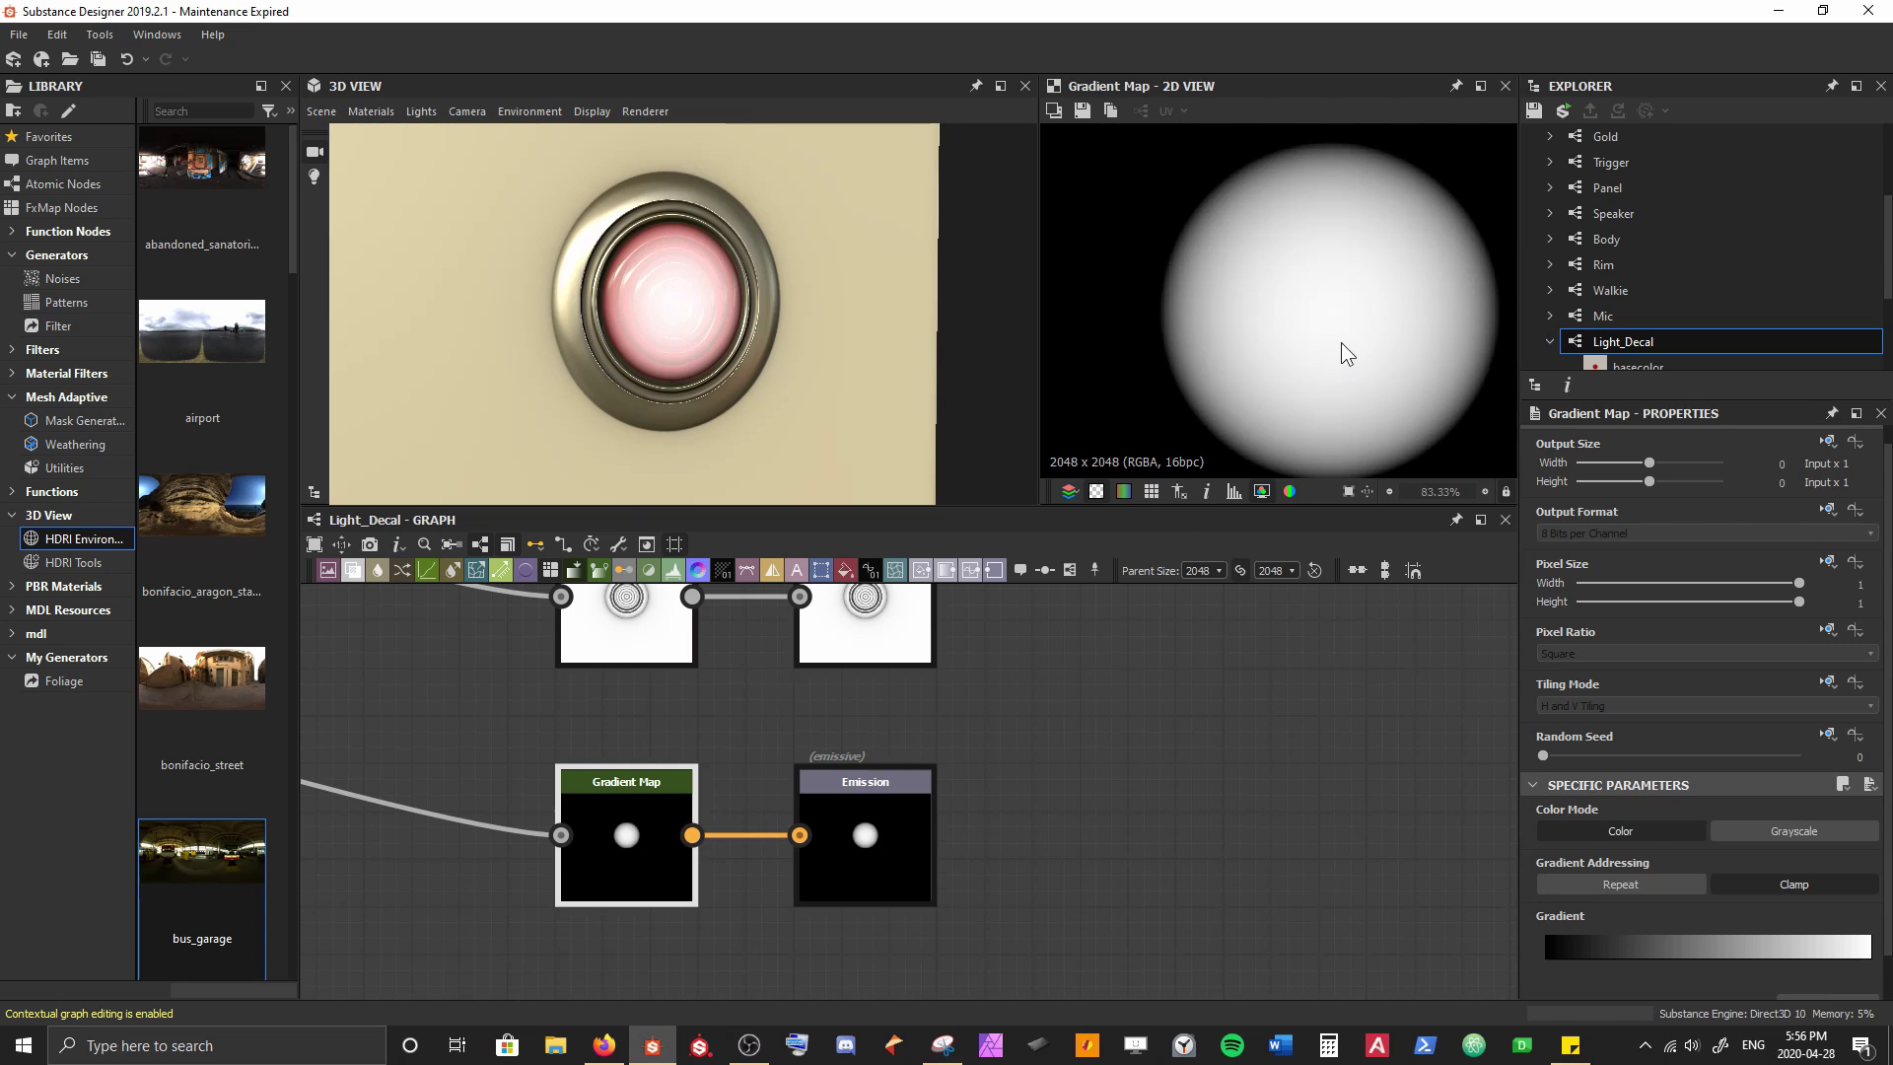
scroll(789, 280, up, 2)
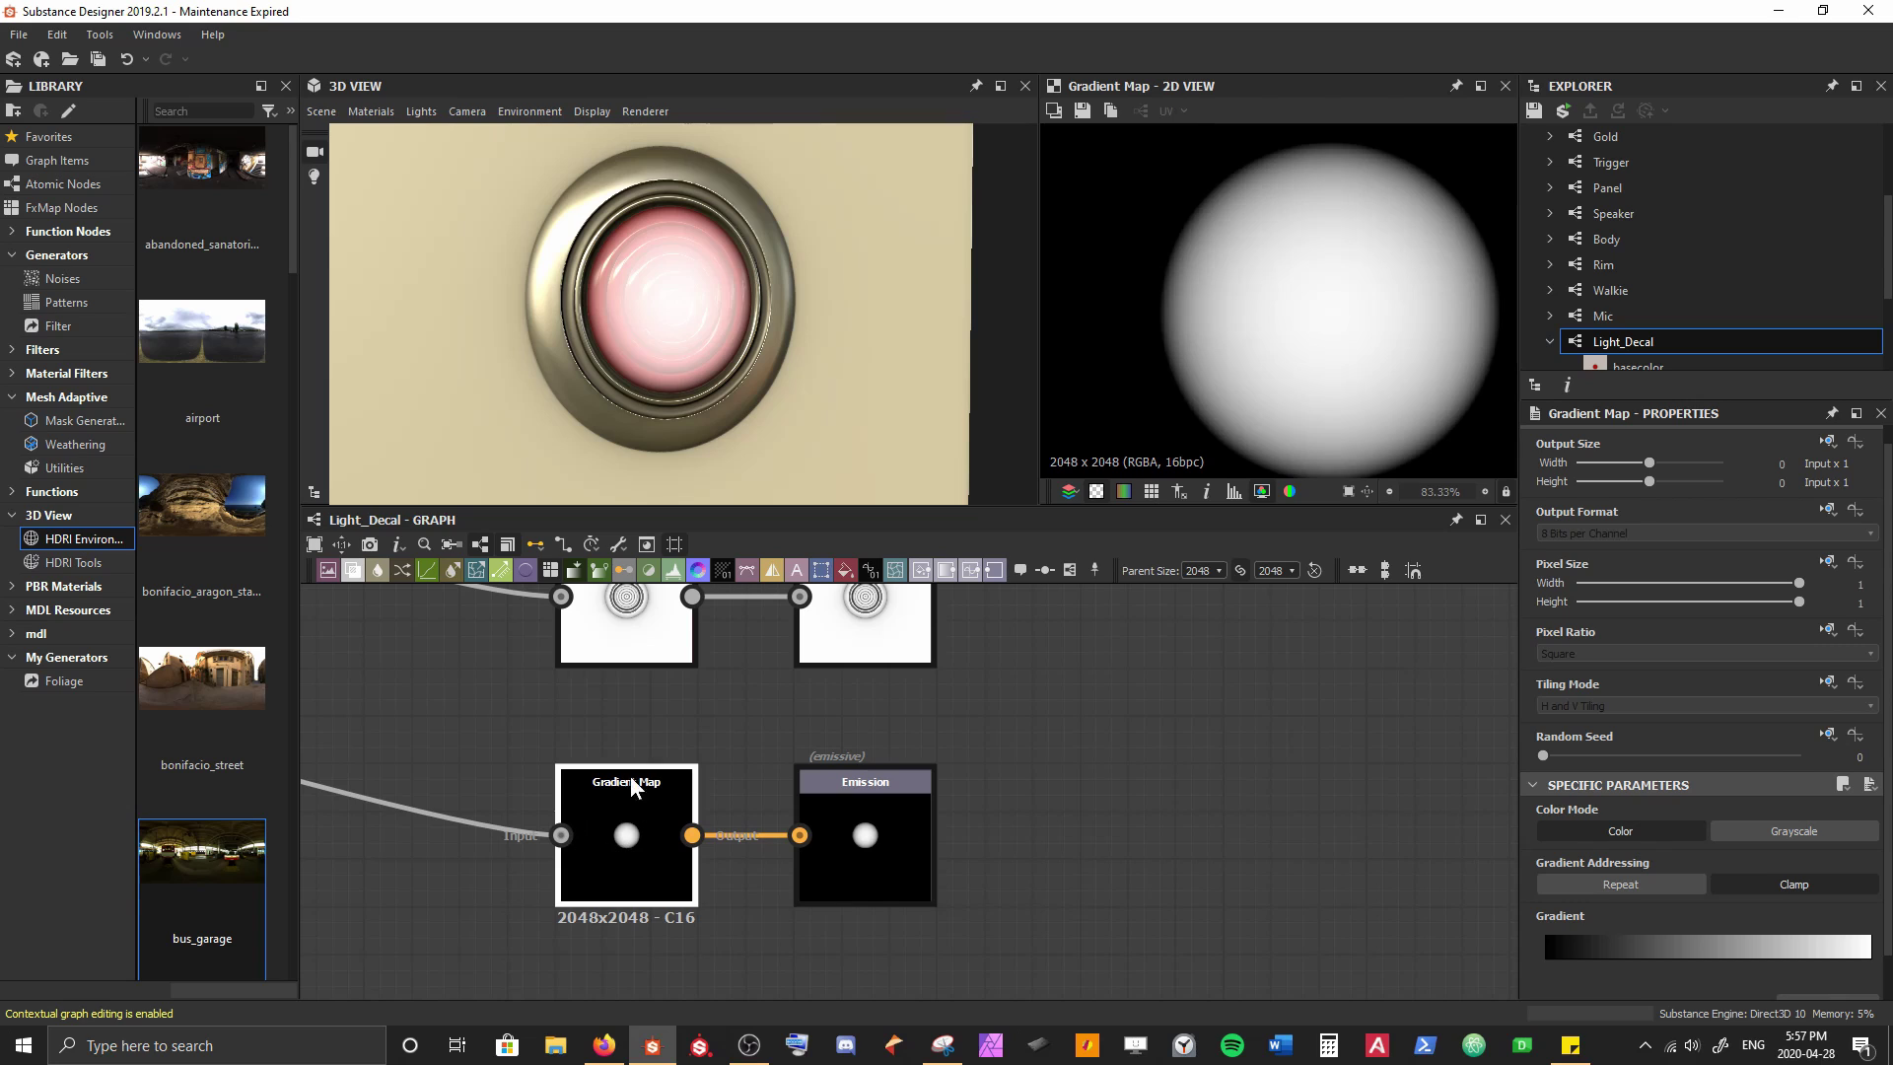
scroll(447, 729, down, 10)
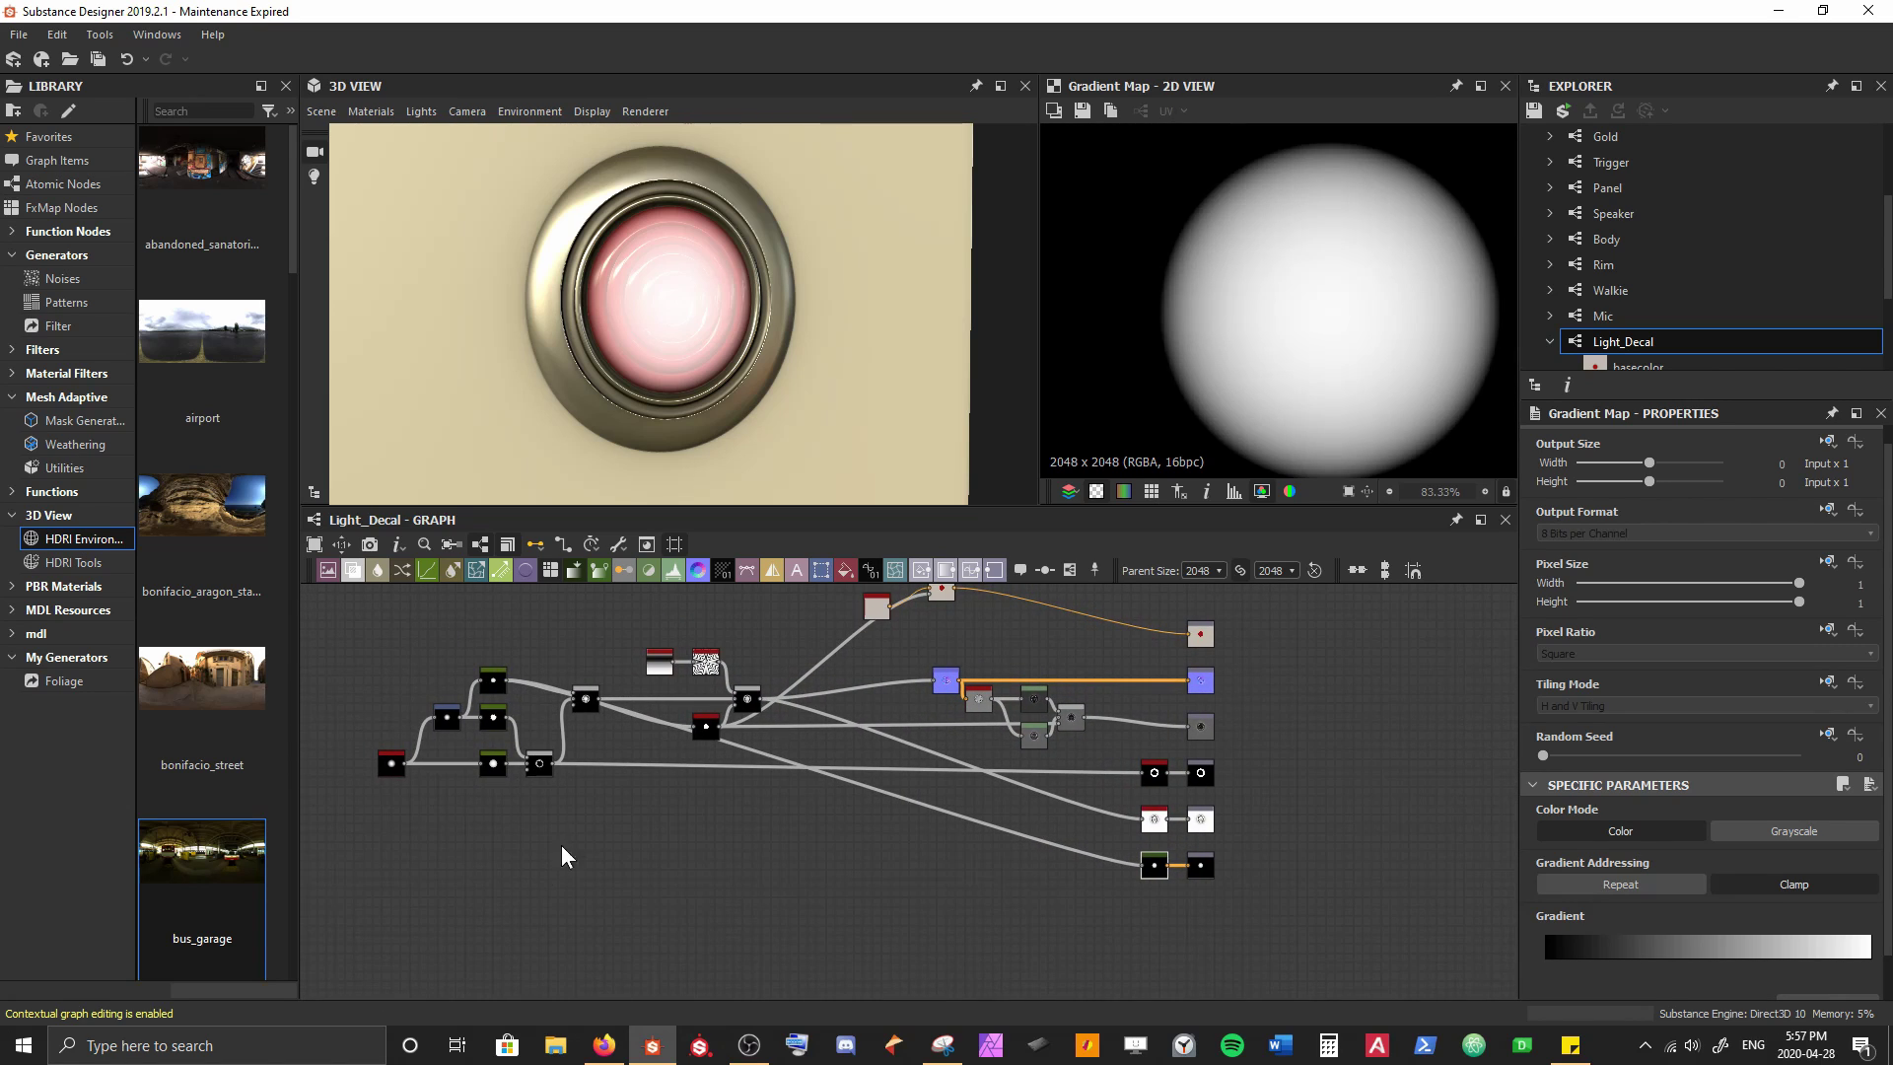
middle_drag(1075, 906, 652, 796)
scroll(659, 798, up, 8)
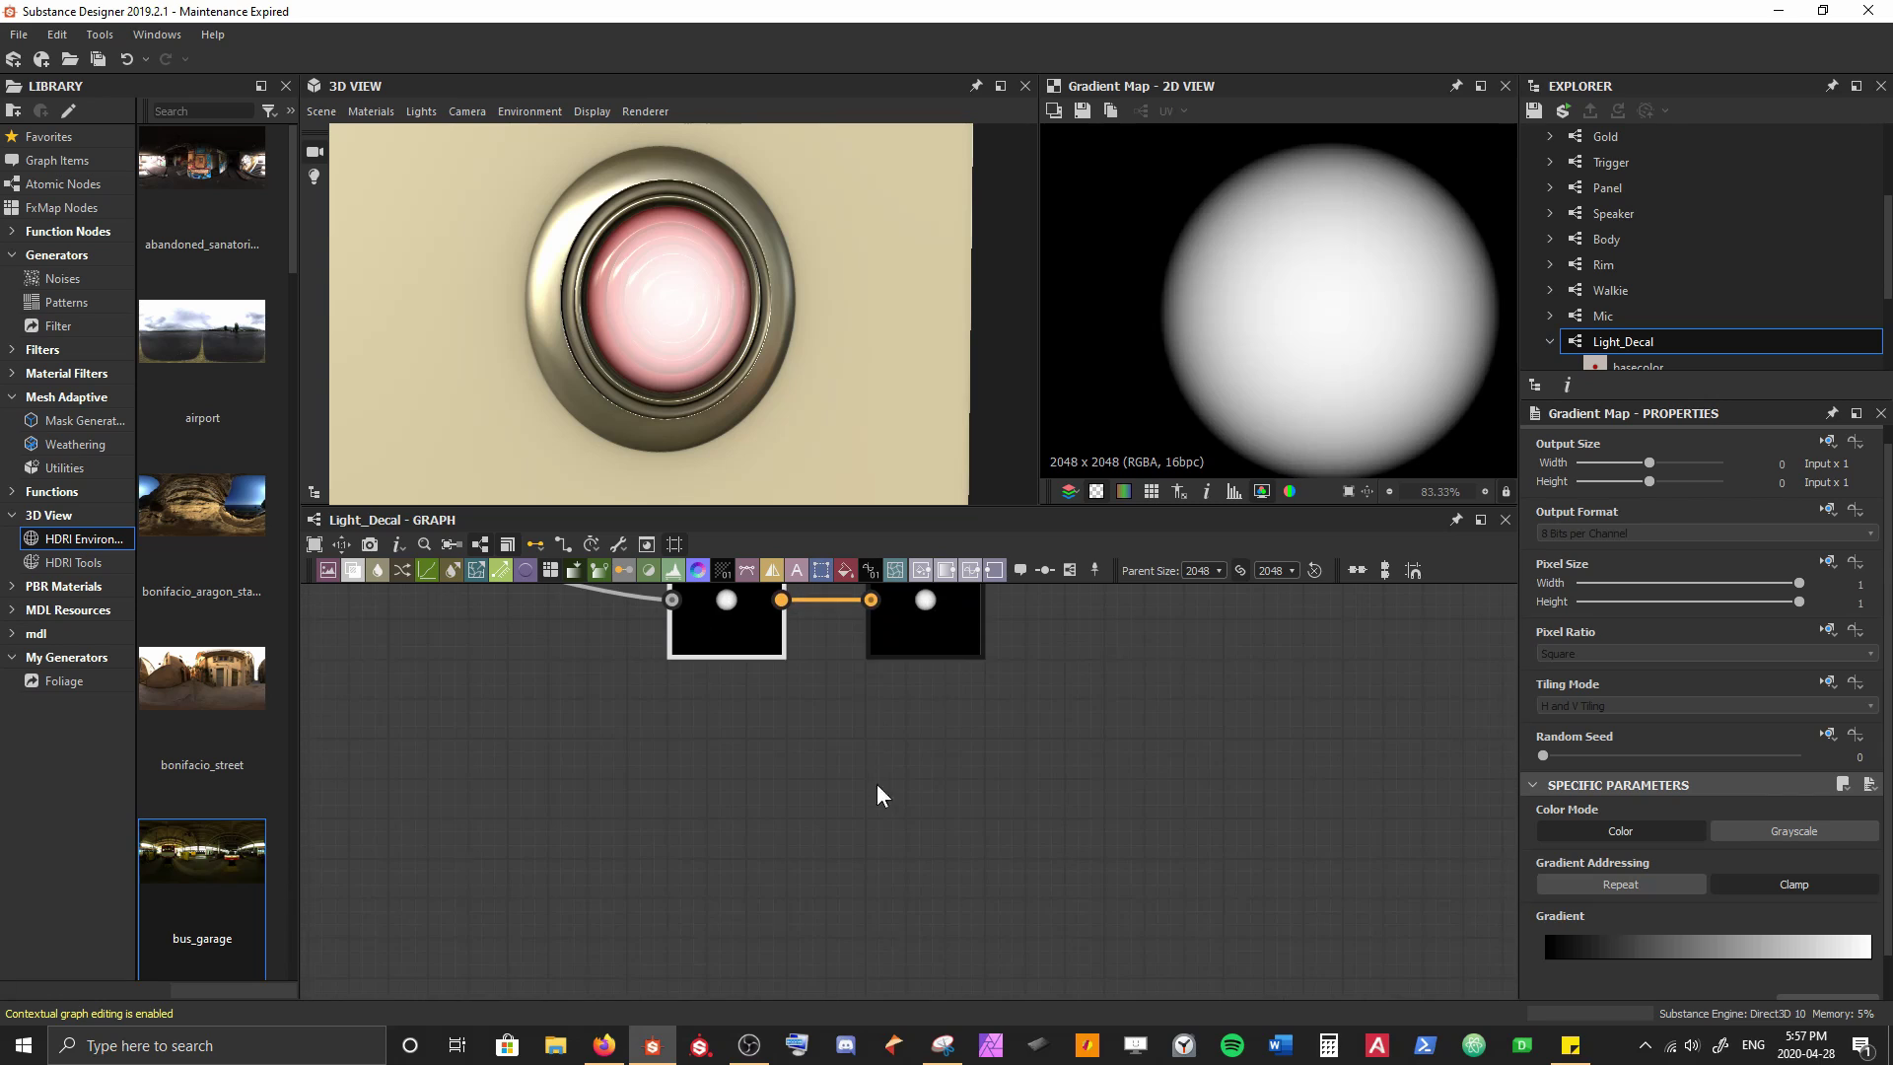
Open the Gradient Map's gradient for editing and recolour its white end key to red (R 239, G 1, B 1)
middle_drag(807, 694, 721, 864)
scroll(680, 698, up, 2)
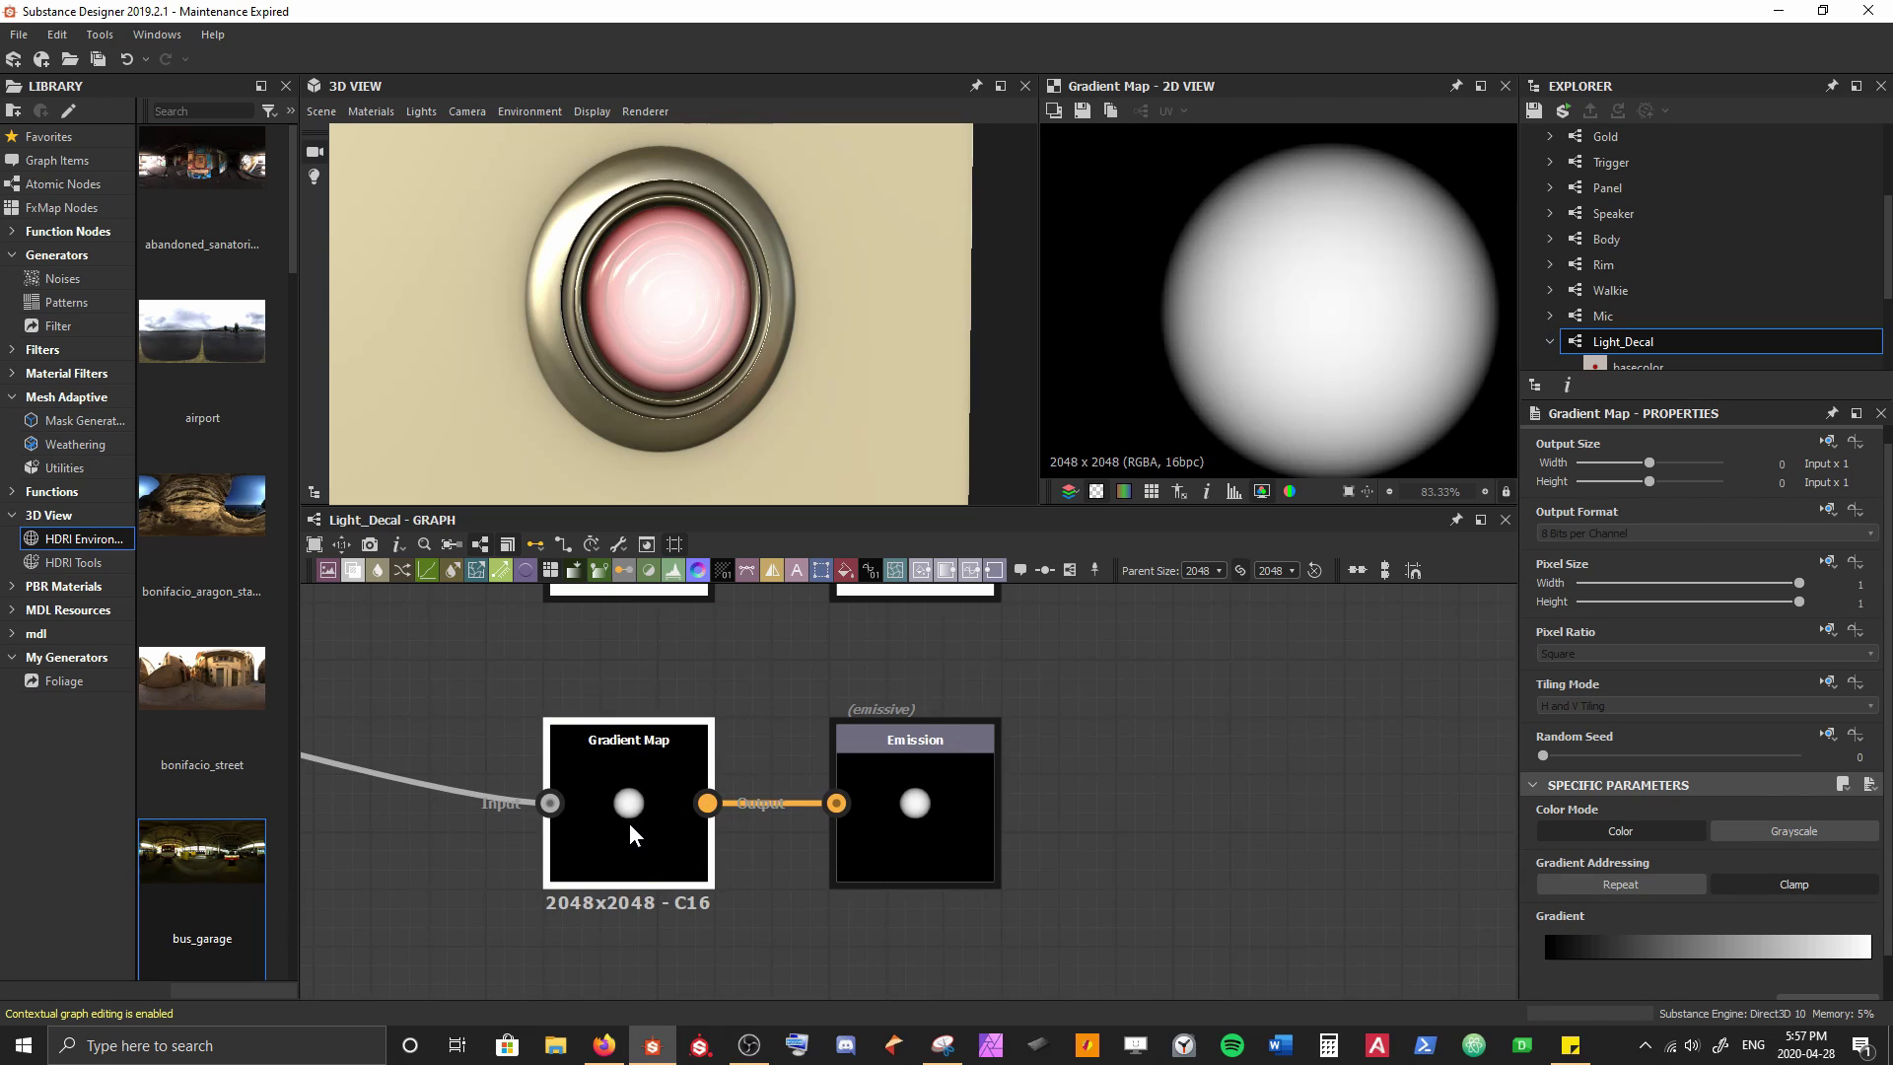
scroll(1681, 858, down, 1)
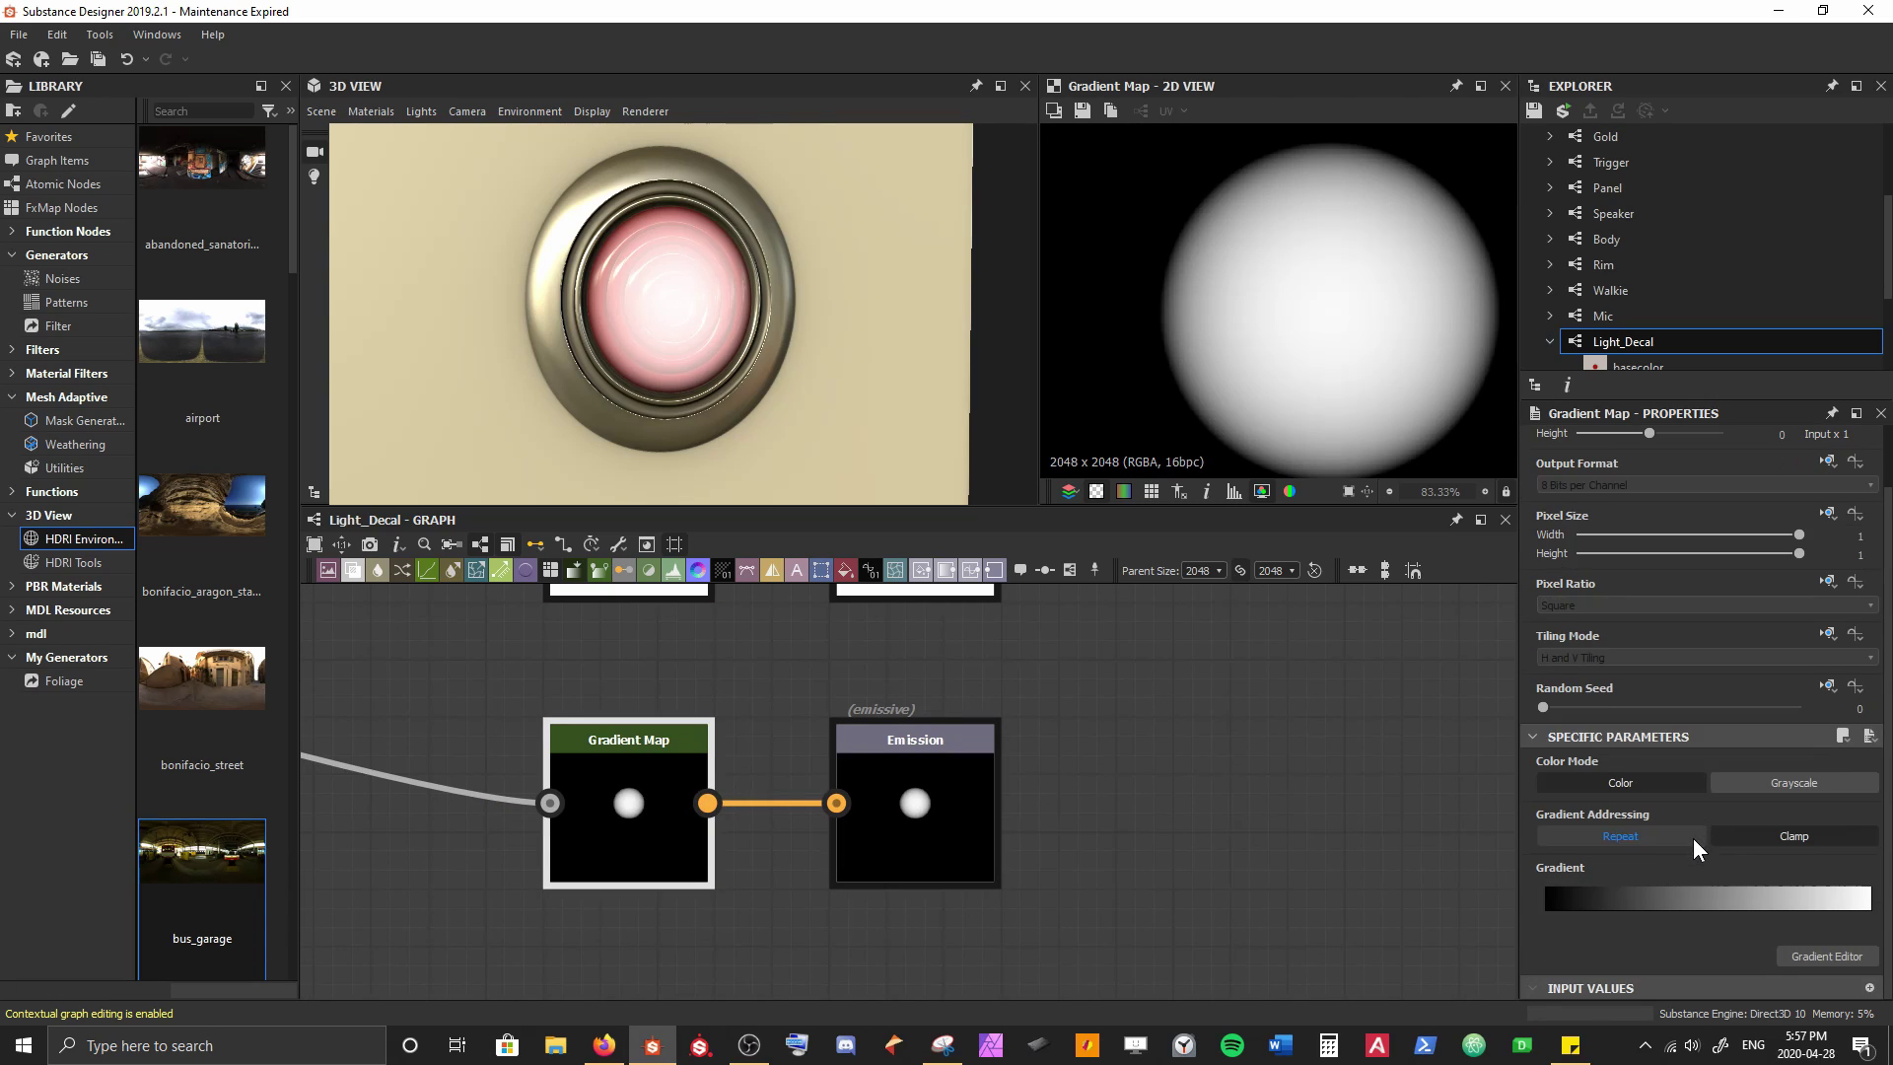
click(1826, 955)
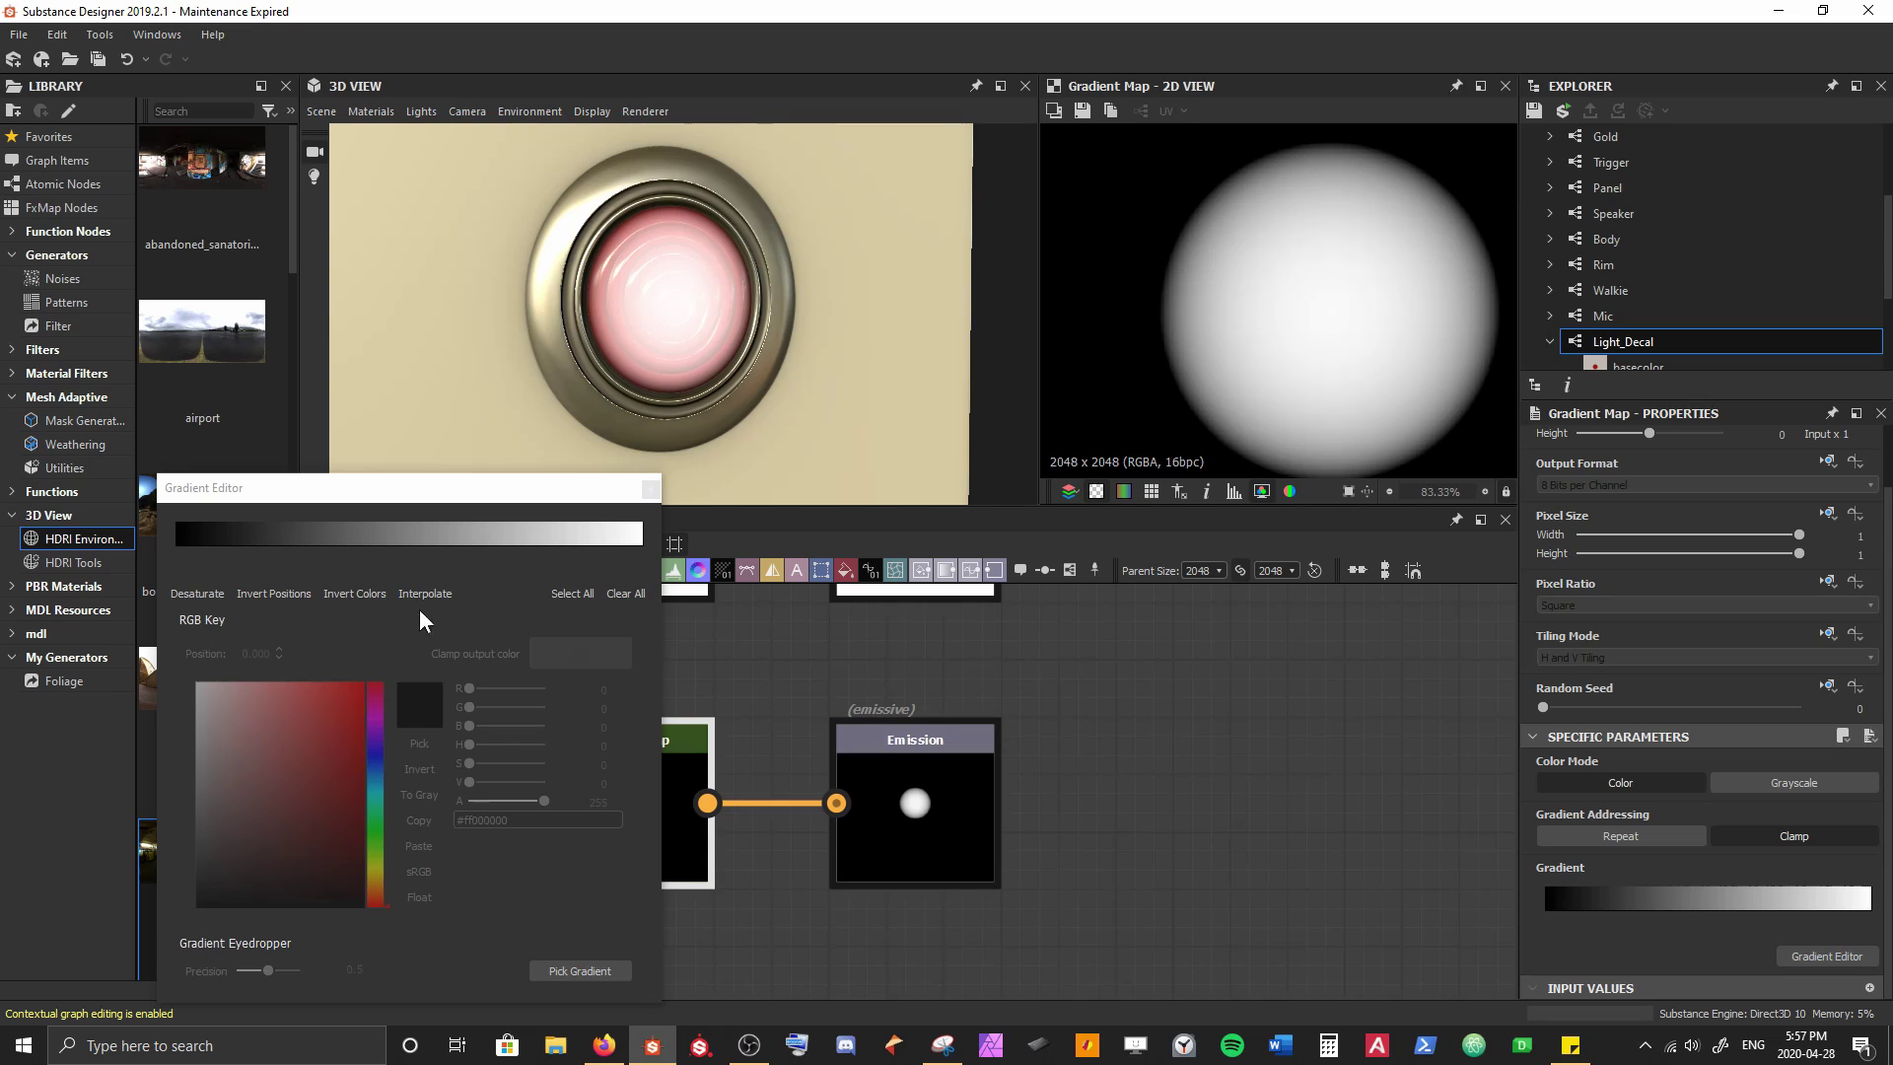
drag(360, 502, 962, 510)
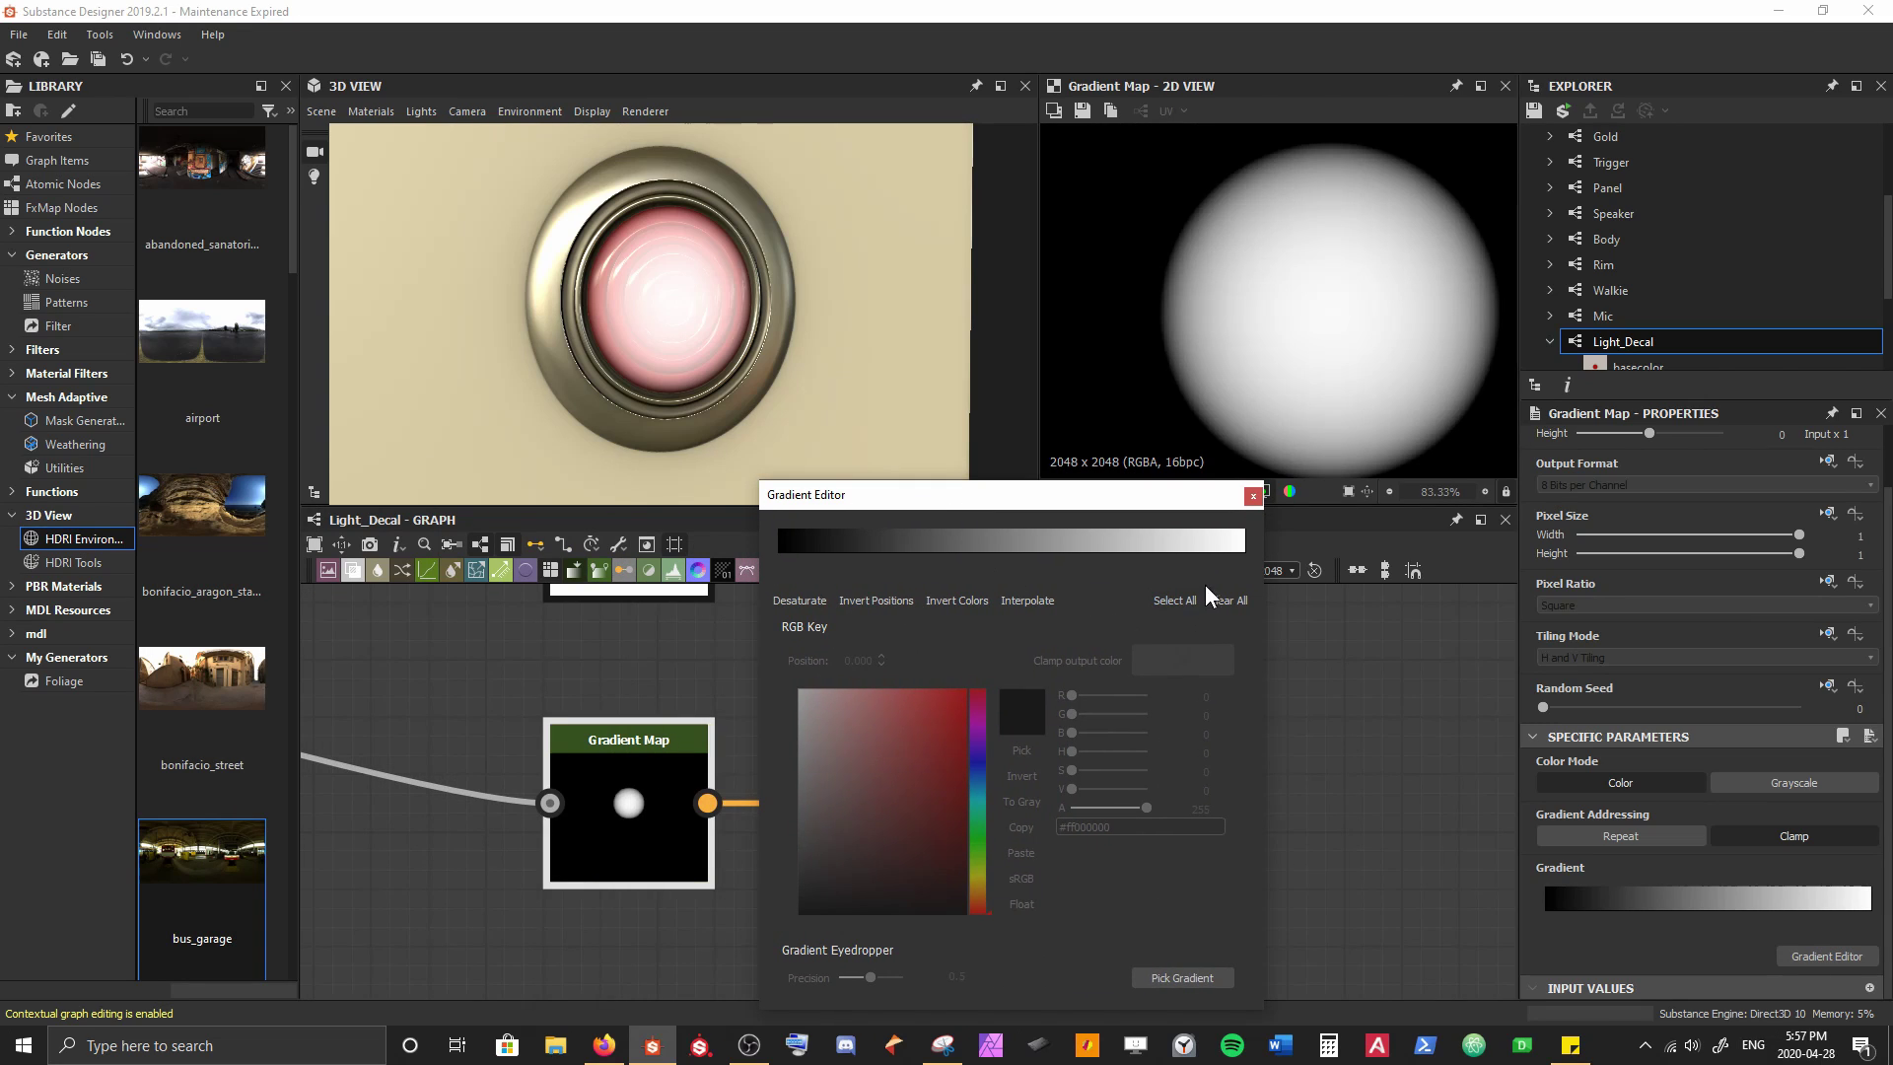
click(1243, 554)
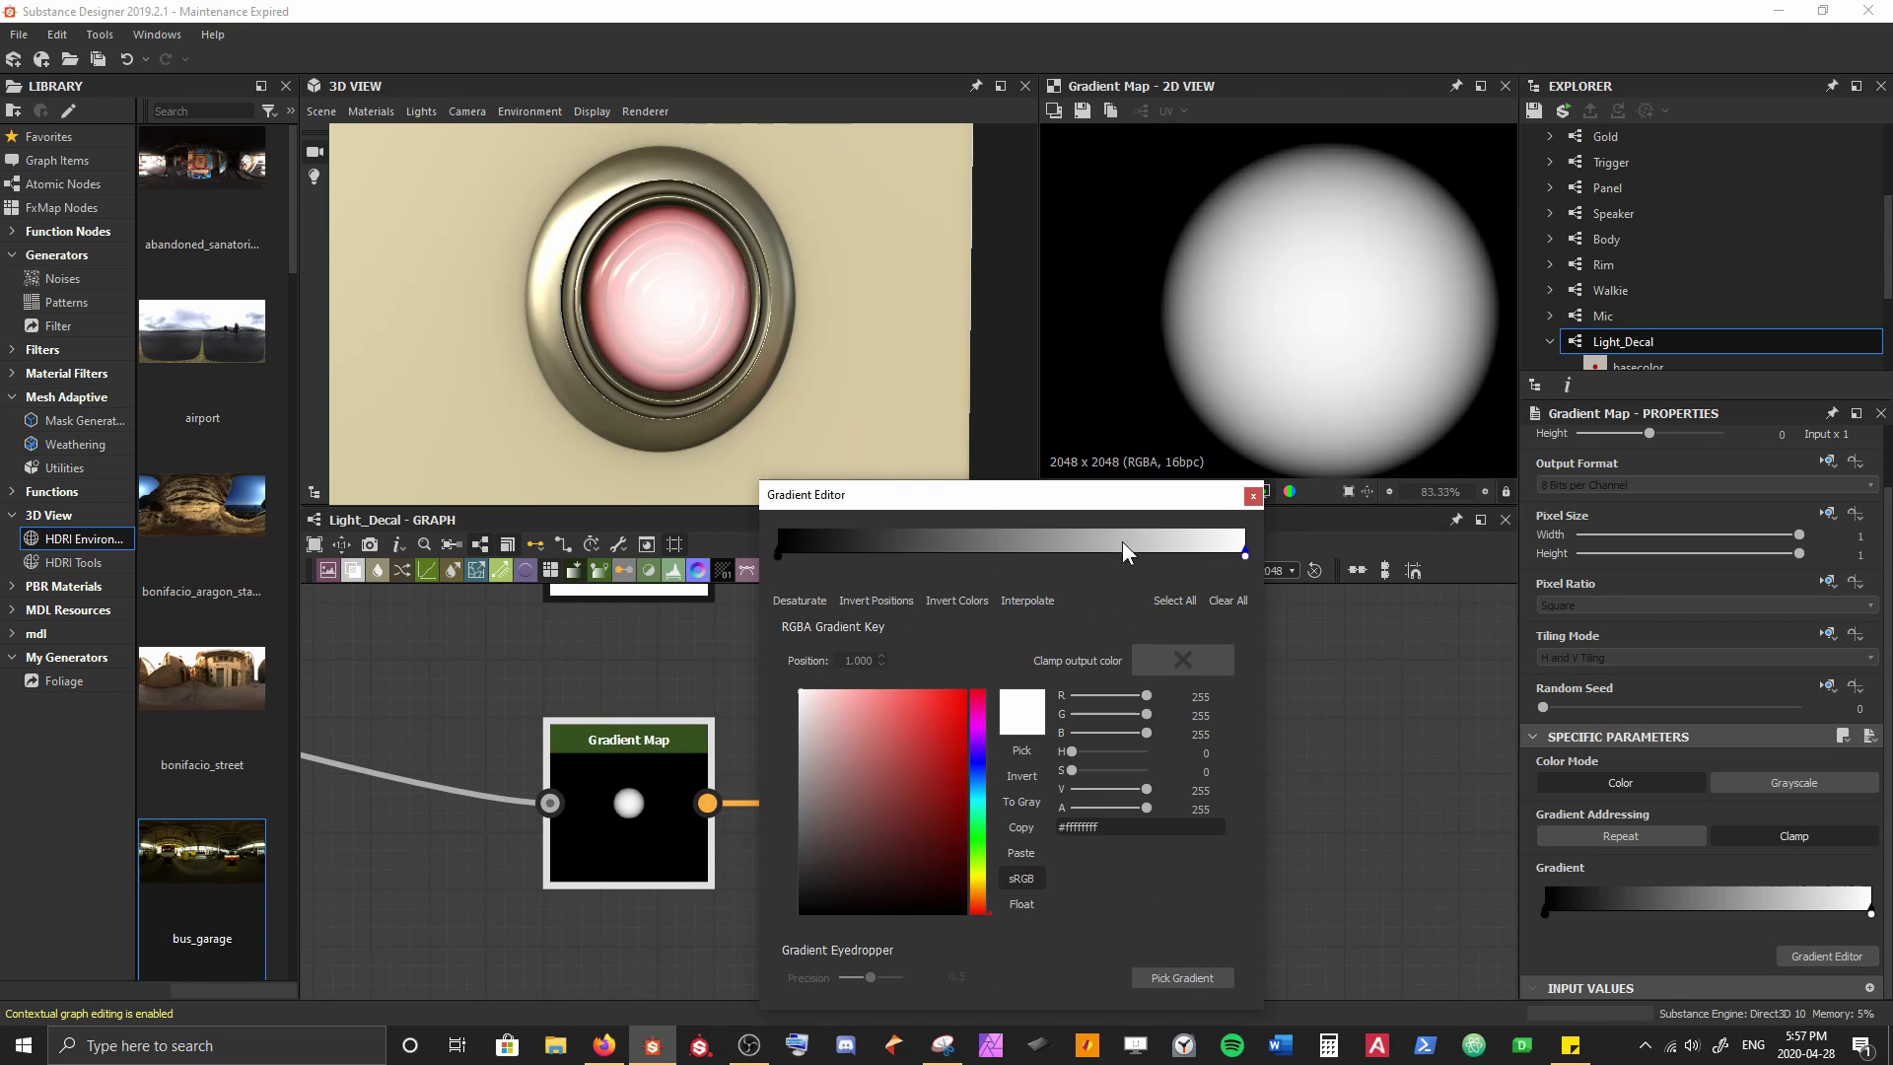
drag(1244, 555, 1423, 550)
click(918, 761)
drag(918, 761, 965, 701)
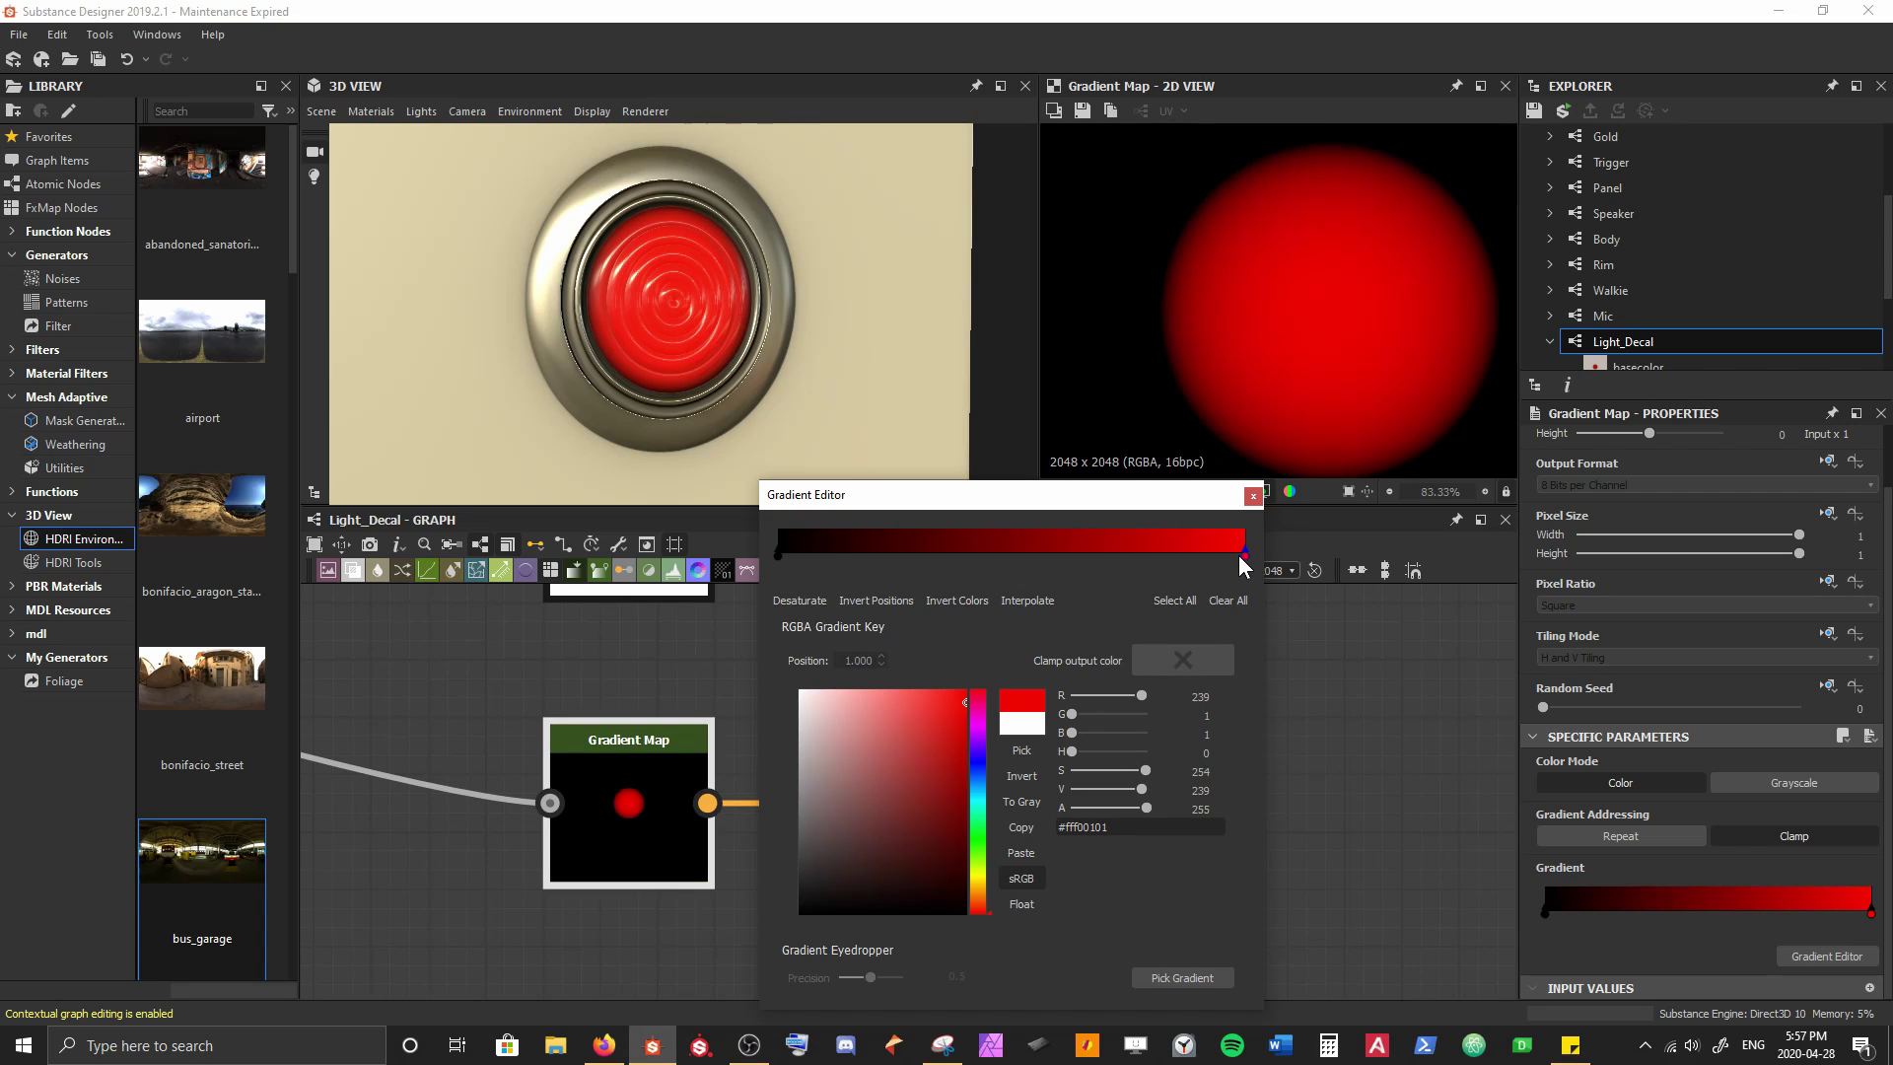
Move the gradient's black key to position 0.354 and its red key to 0.922, then close the gradient editor
drag(779, 555, 1030, 589)
scroll(674, 321, up, 3)
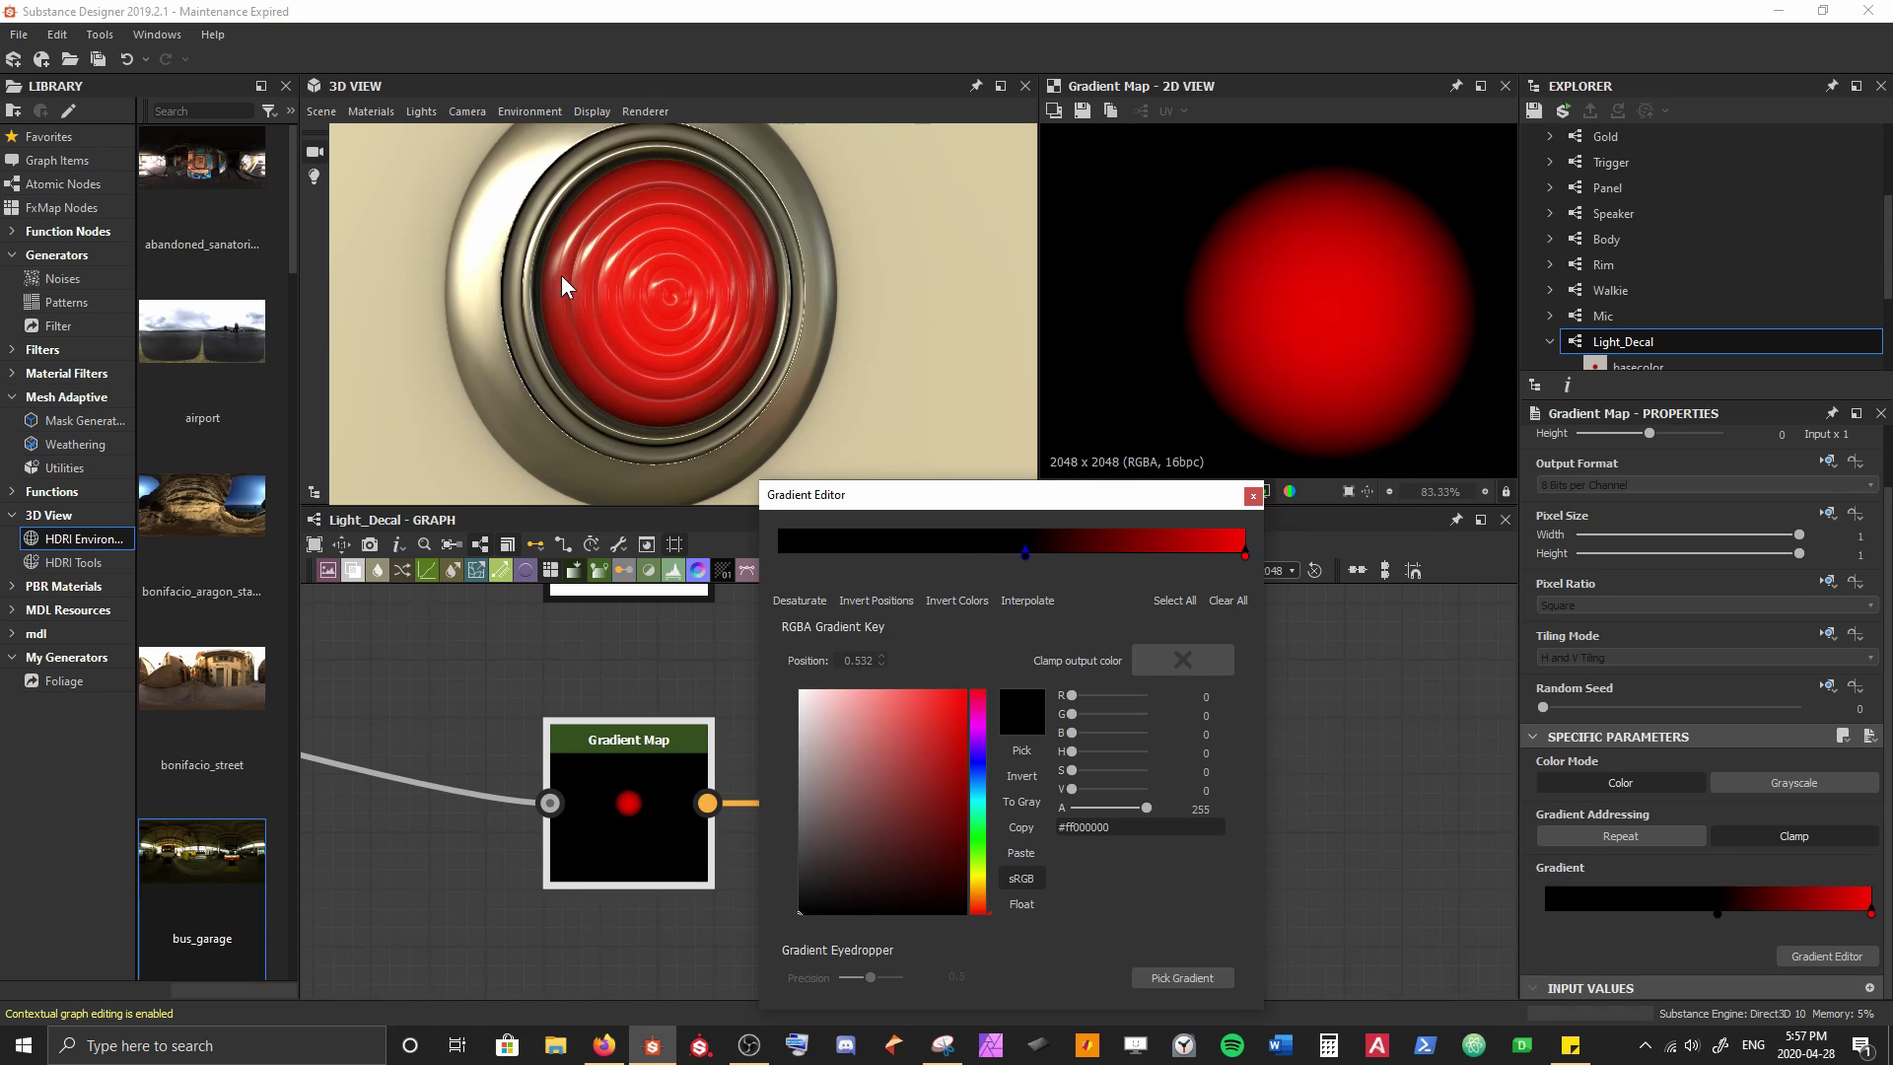
drag(1025, 554, 966, 557)
drag(1245, 555, 1209, 573)
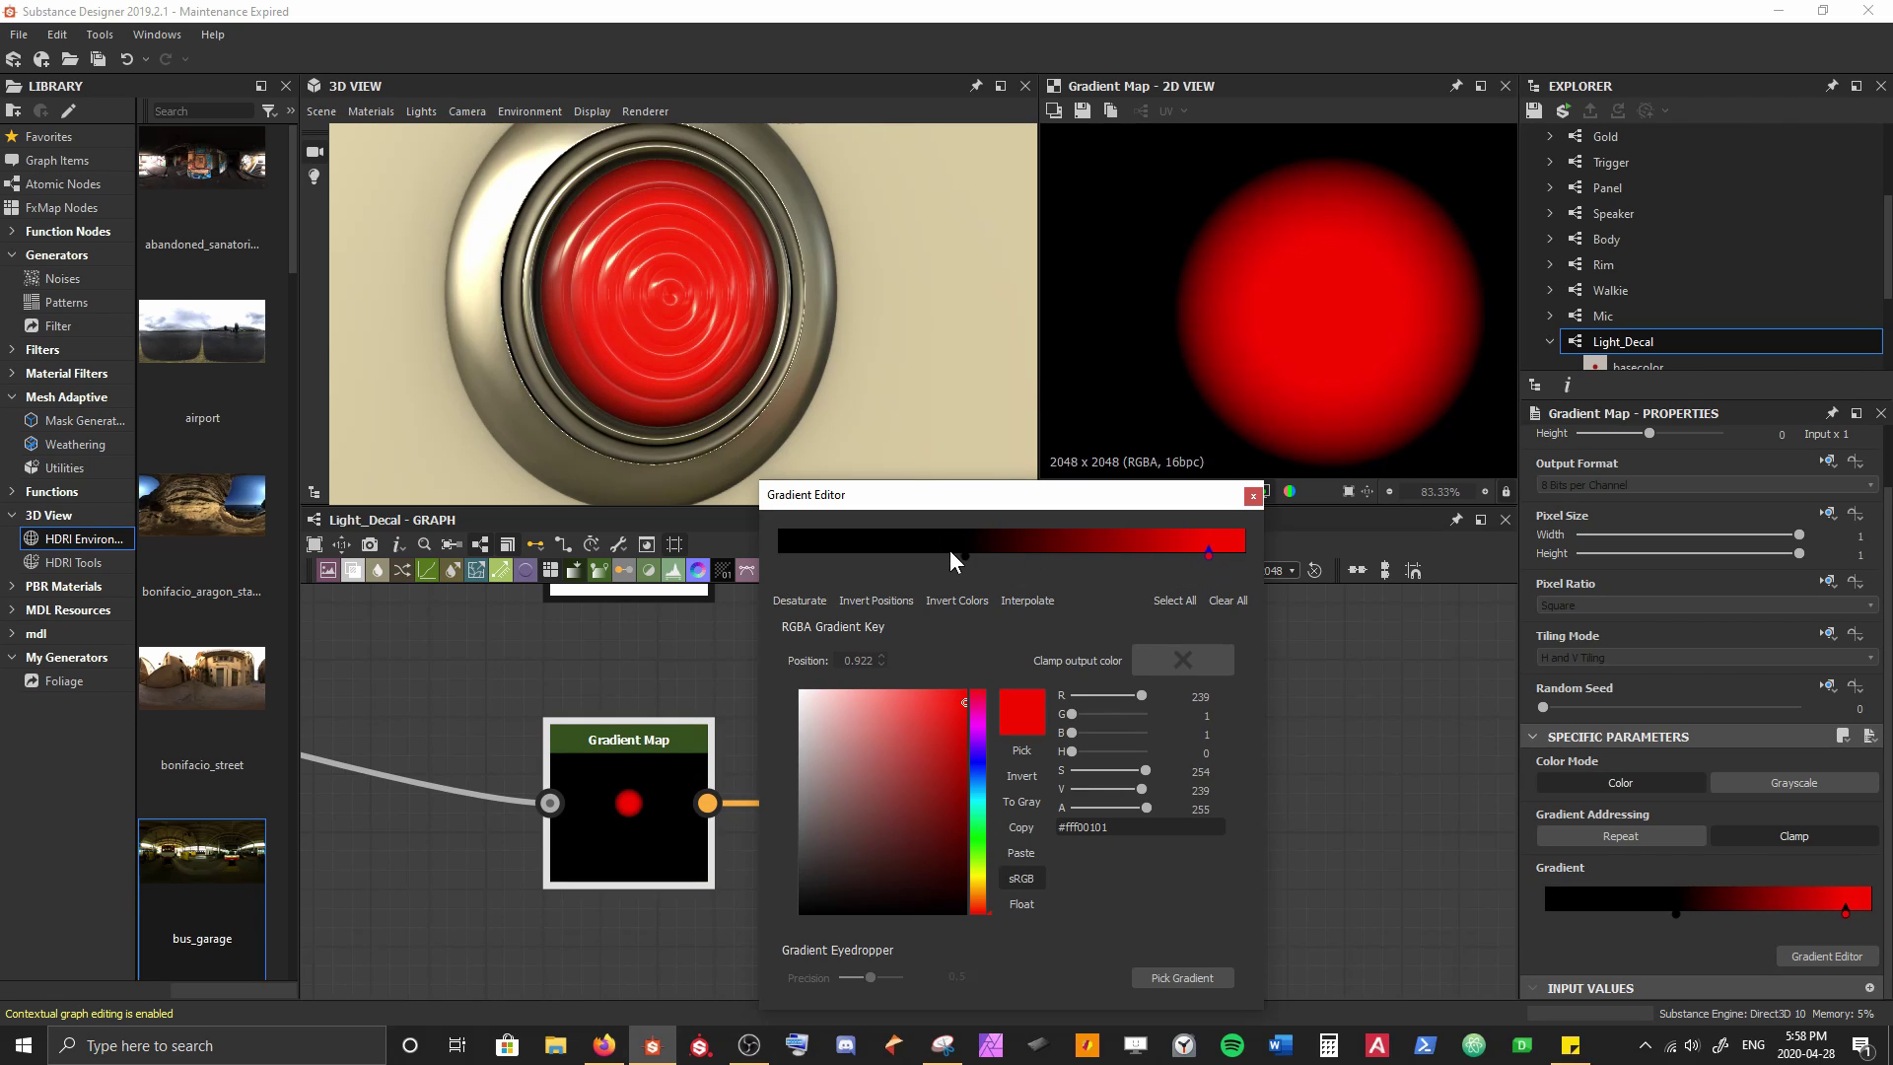
drag(961, 556, 945, 560)
scroll(600, 203, down, 4)
drag(620, 335, 642, 335)
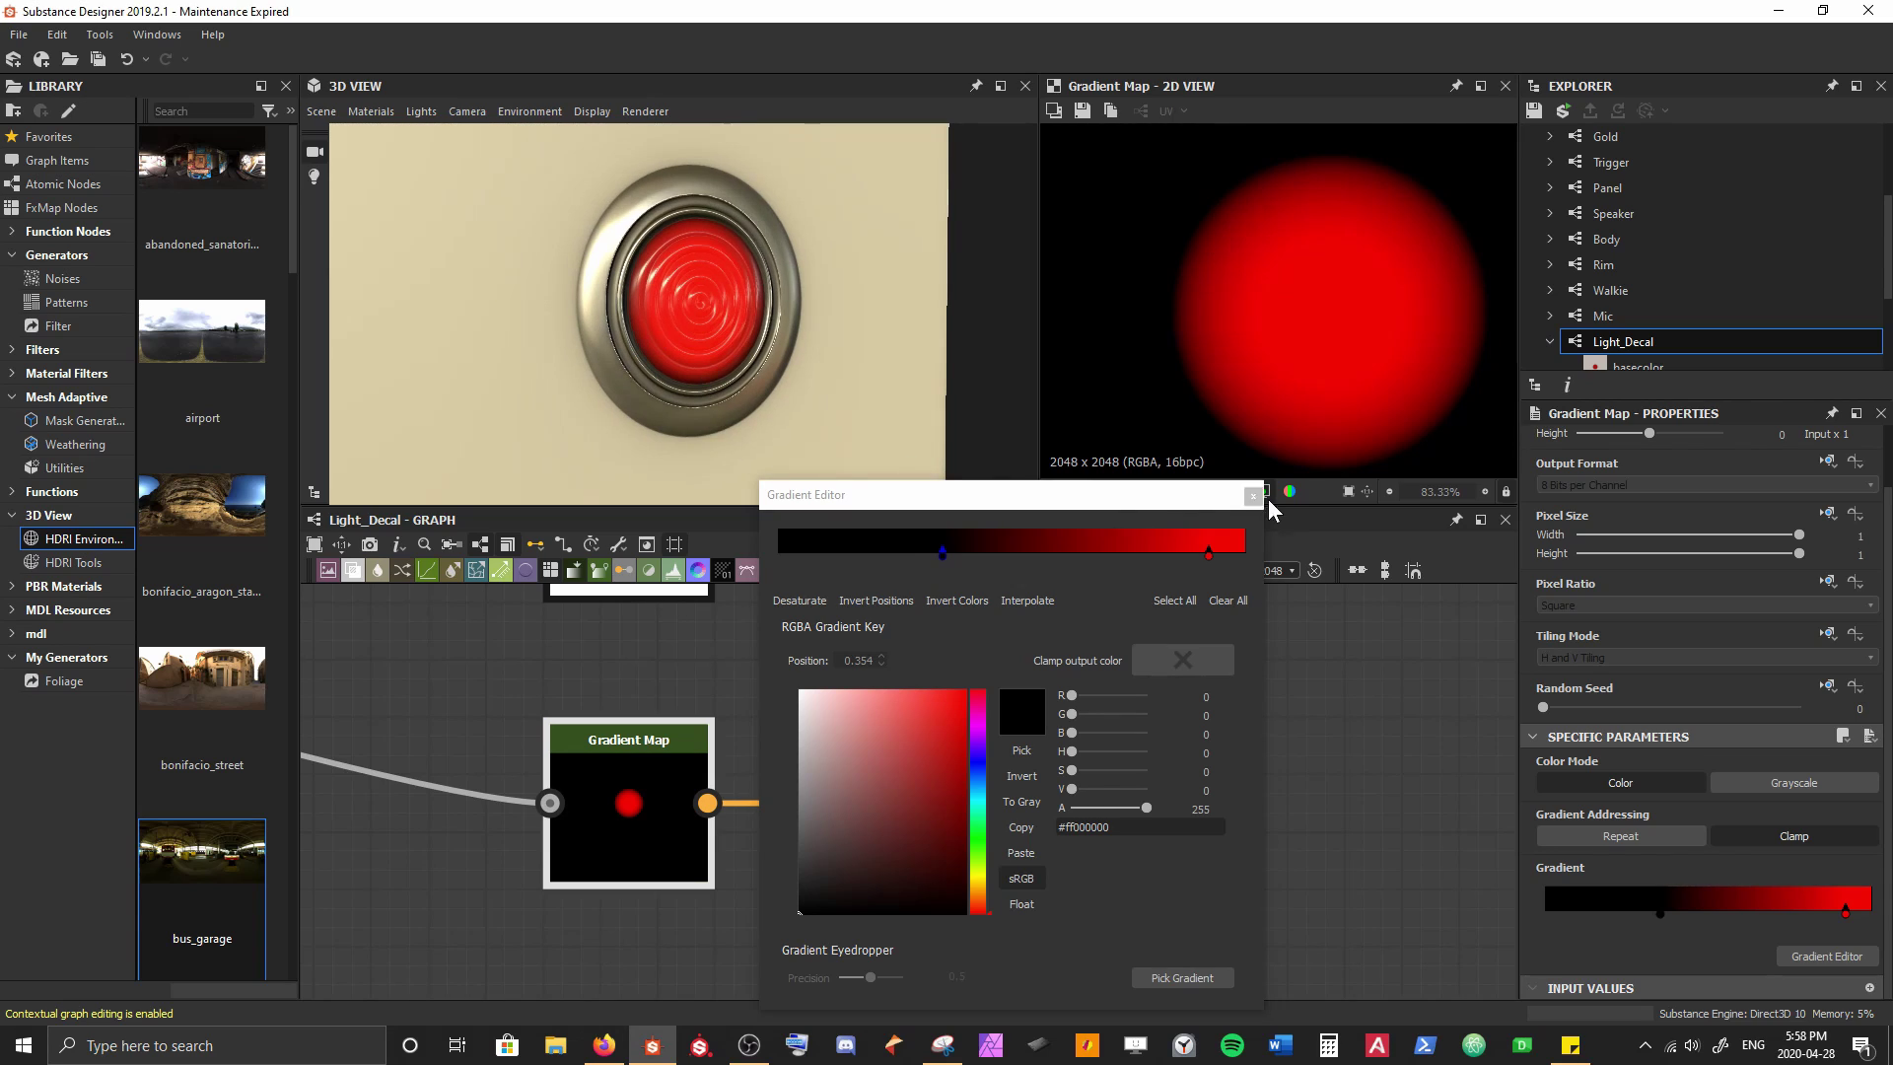
click(1253, 494)
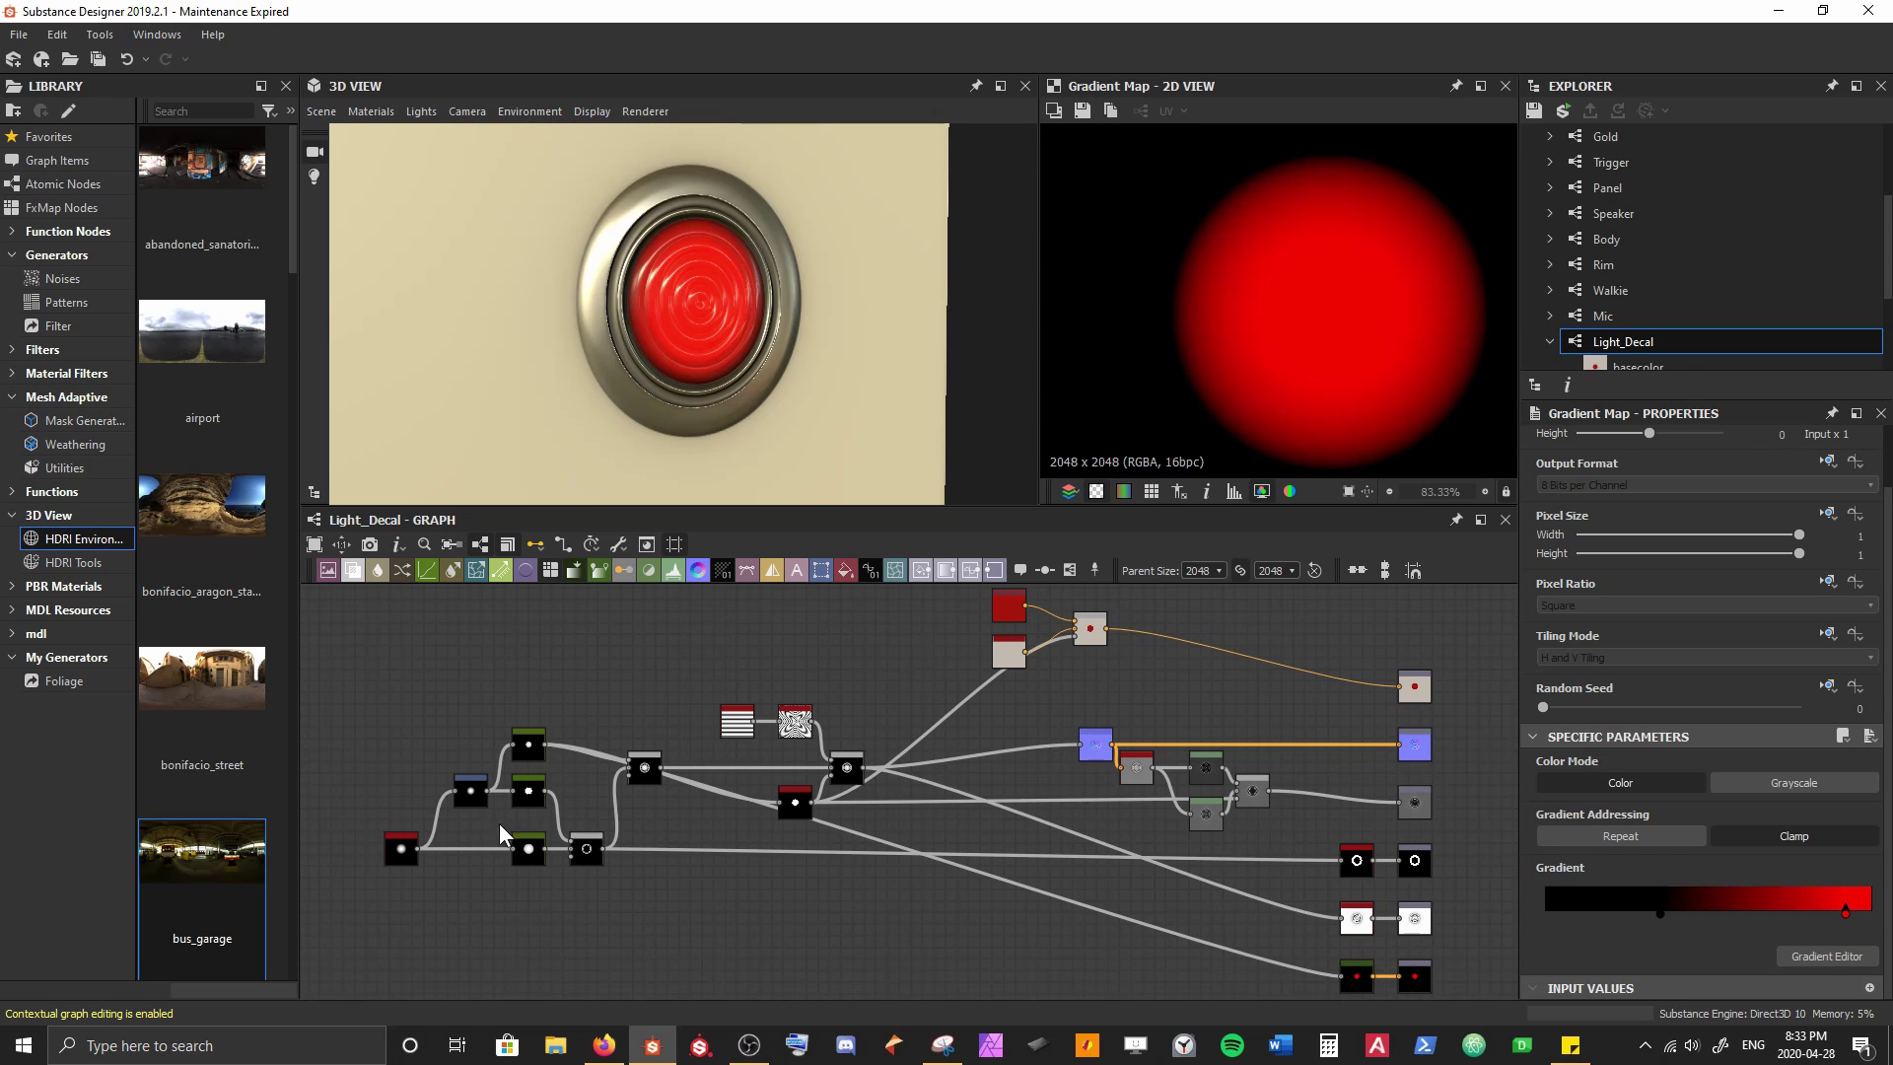
Try a Scale of 0.35 on the Shape node that starts the network and undo the change
scroll(418, 853, up, 5)
scroll(417, 854, up, 2)
middle_drag(418, 854, 536, 906)
scroll(642, 335, down, 2)
scroll(641, 335, down, 2)
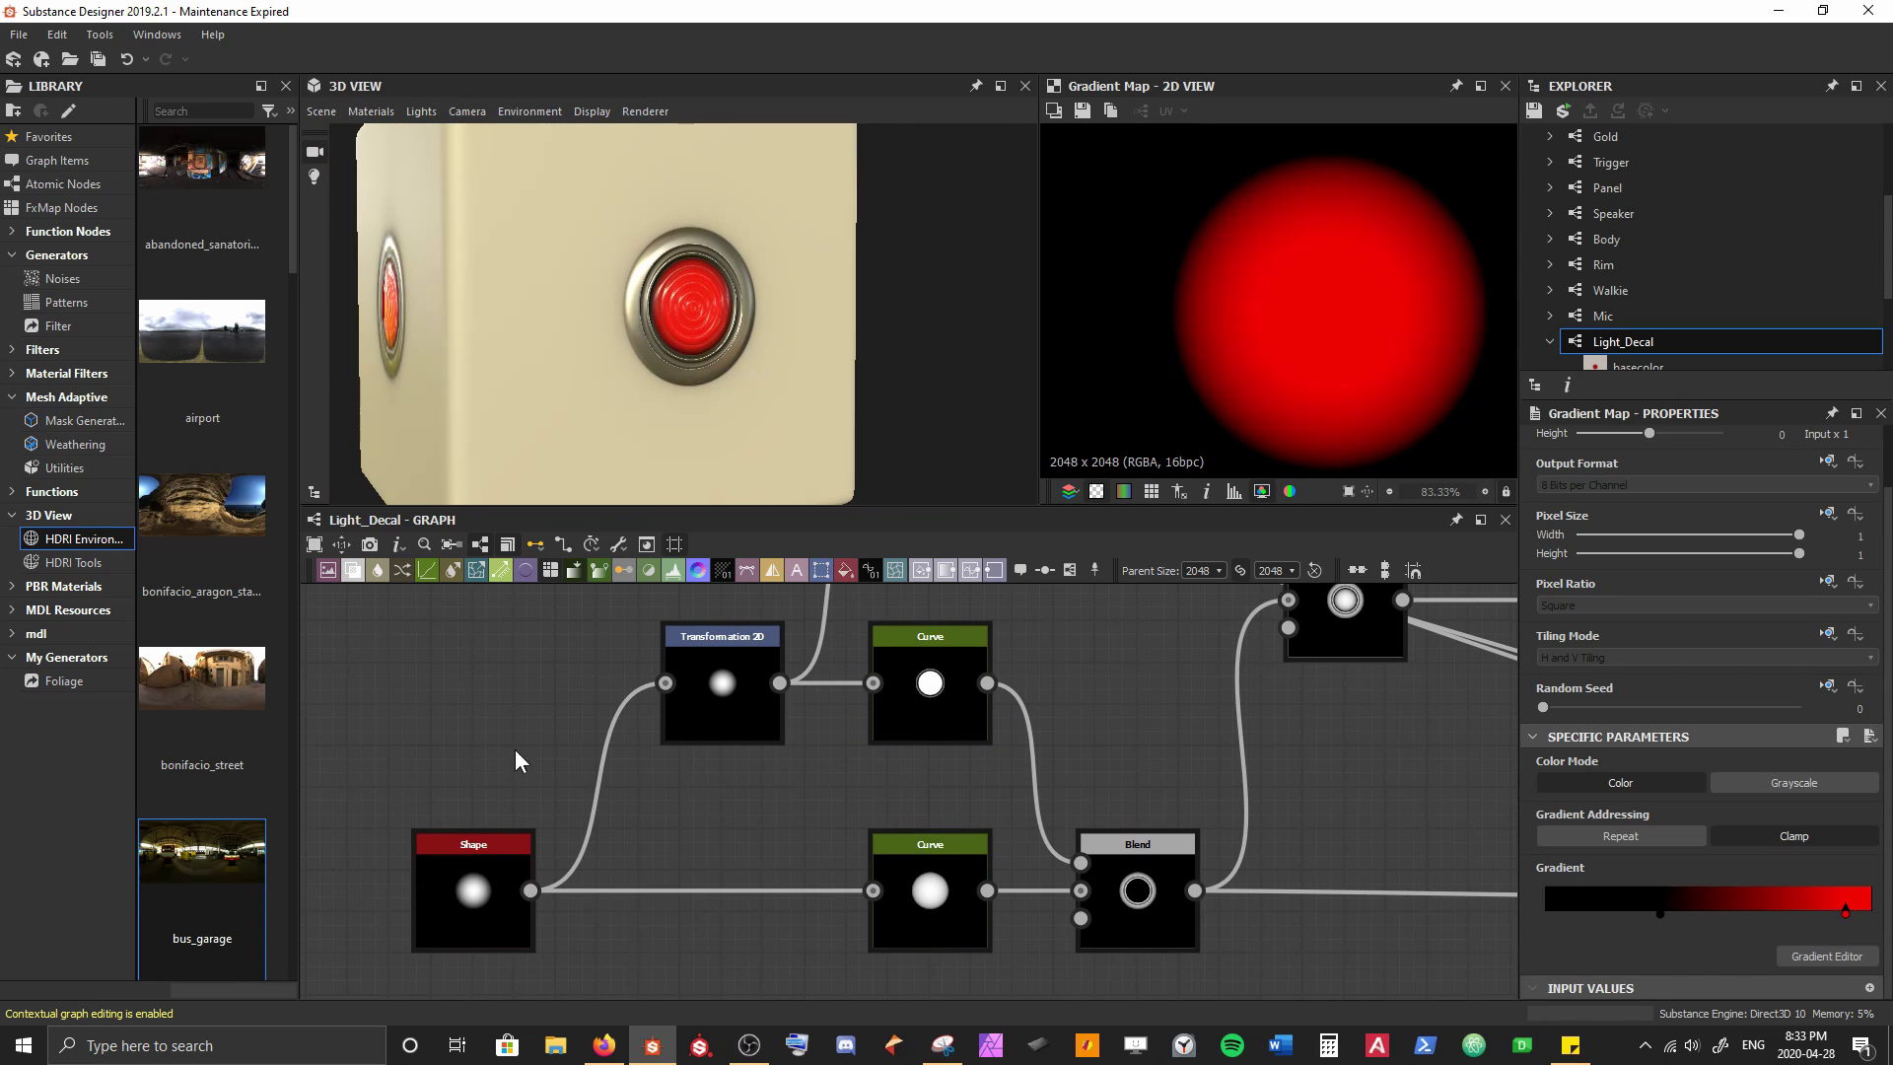
click(478, 868)
mouse_move(1626, 907)
mouse_down()
mouse_move(1681, 908)
mouse_move(1634, 908)
mouse_up()
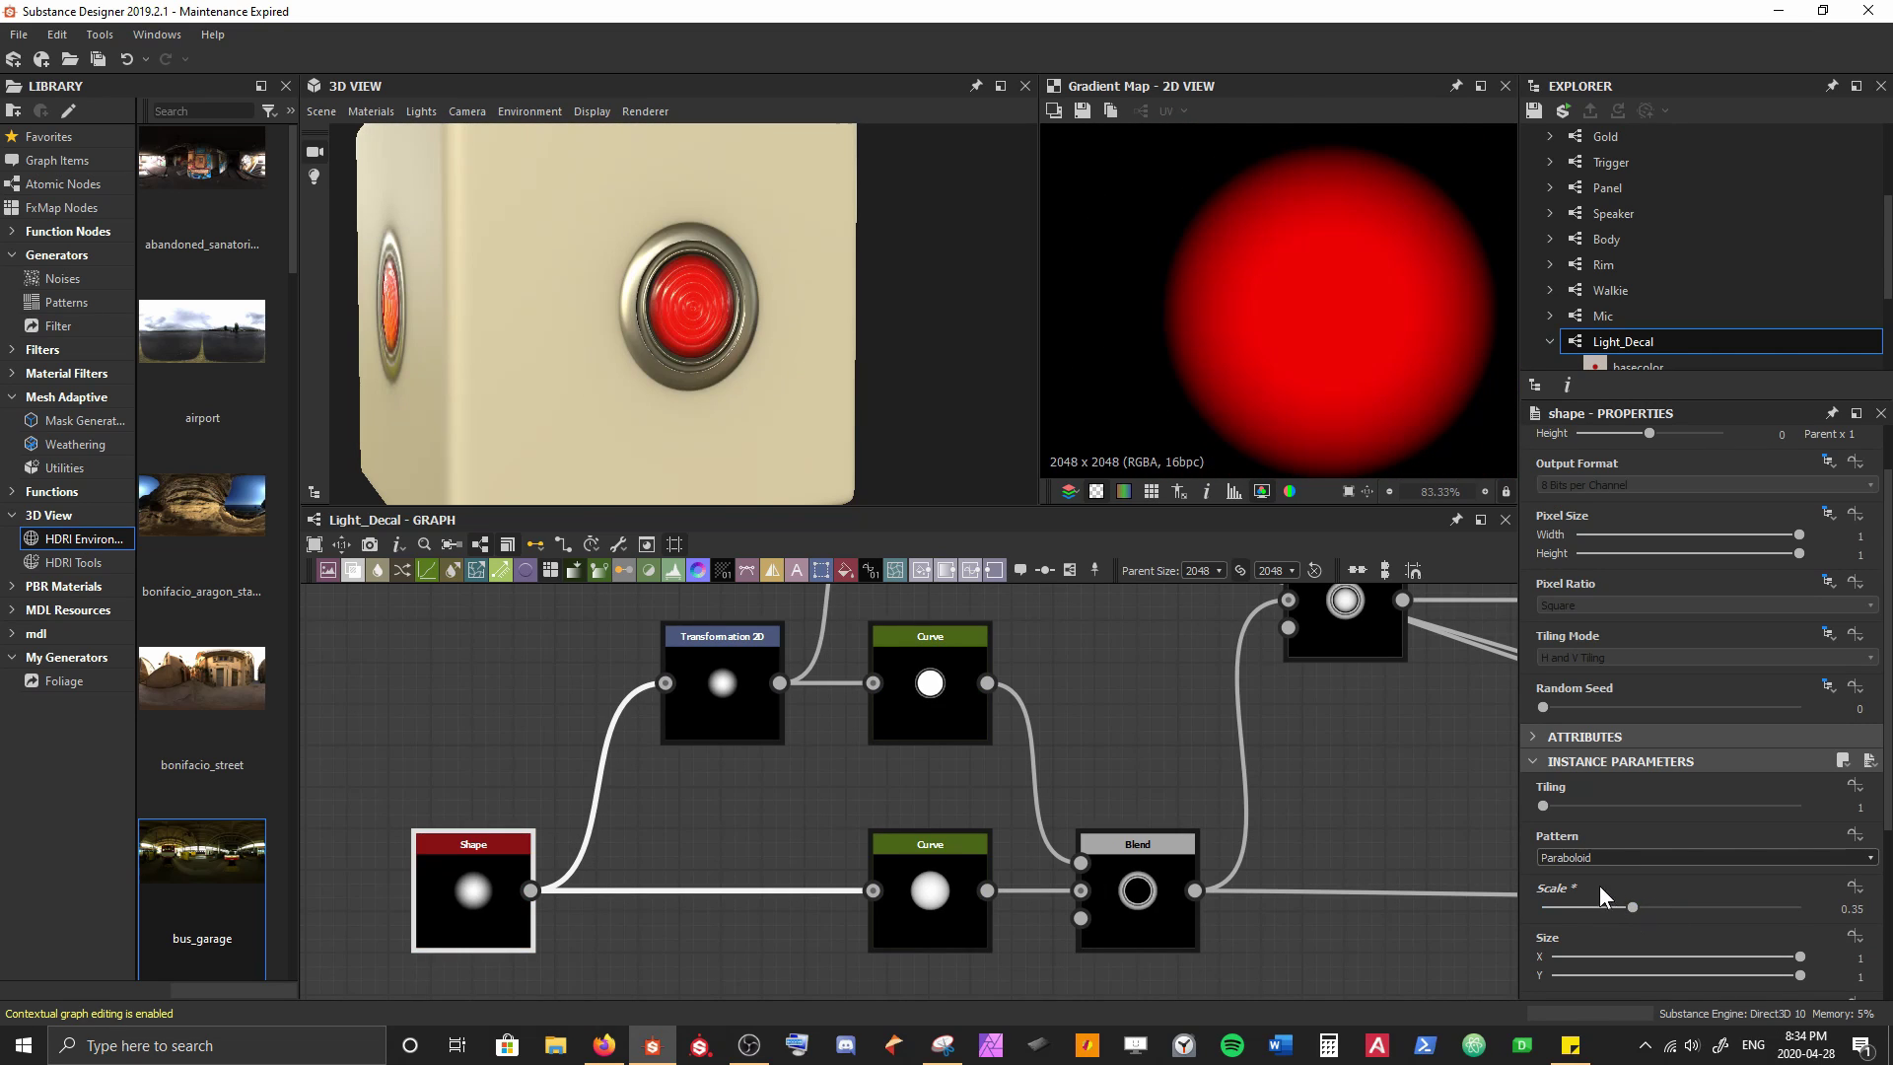
key(ctrl+z)
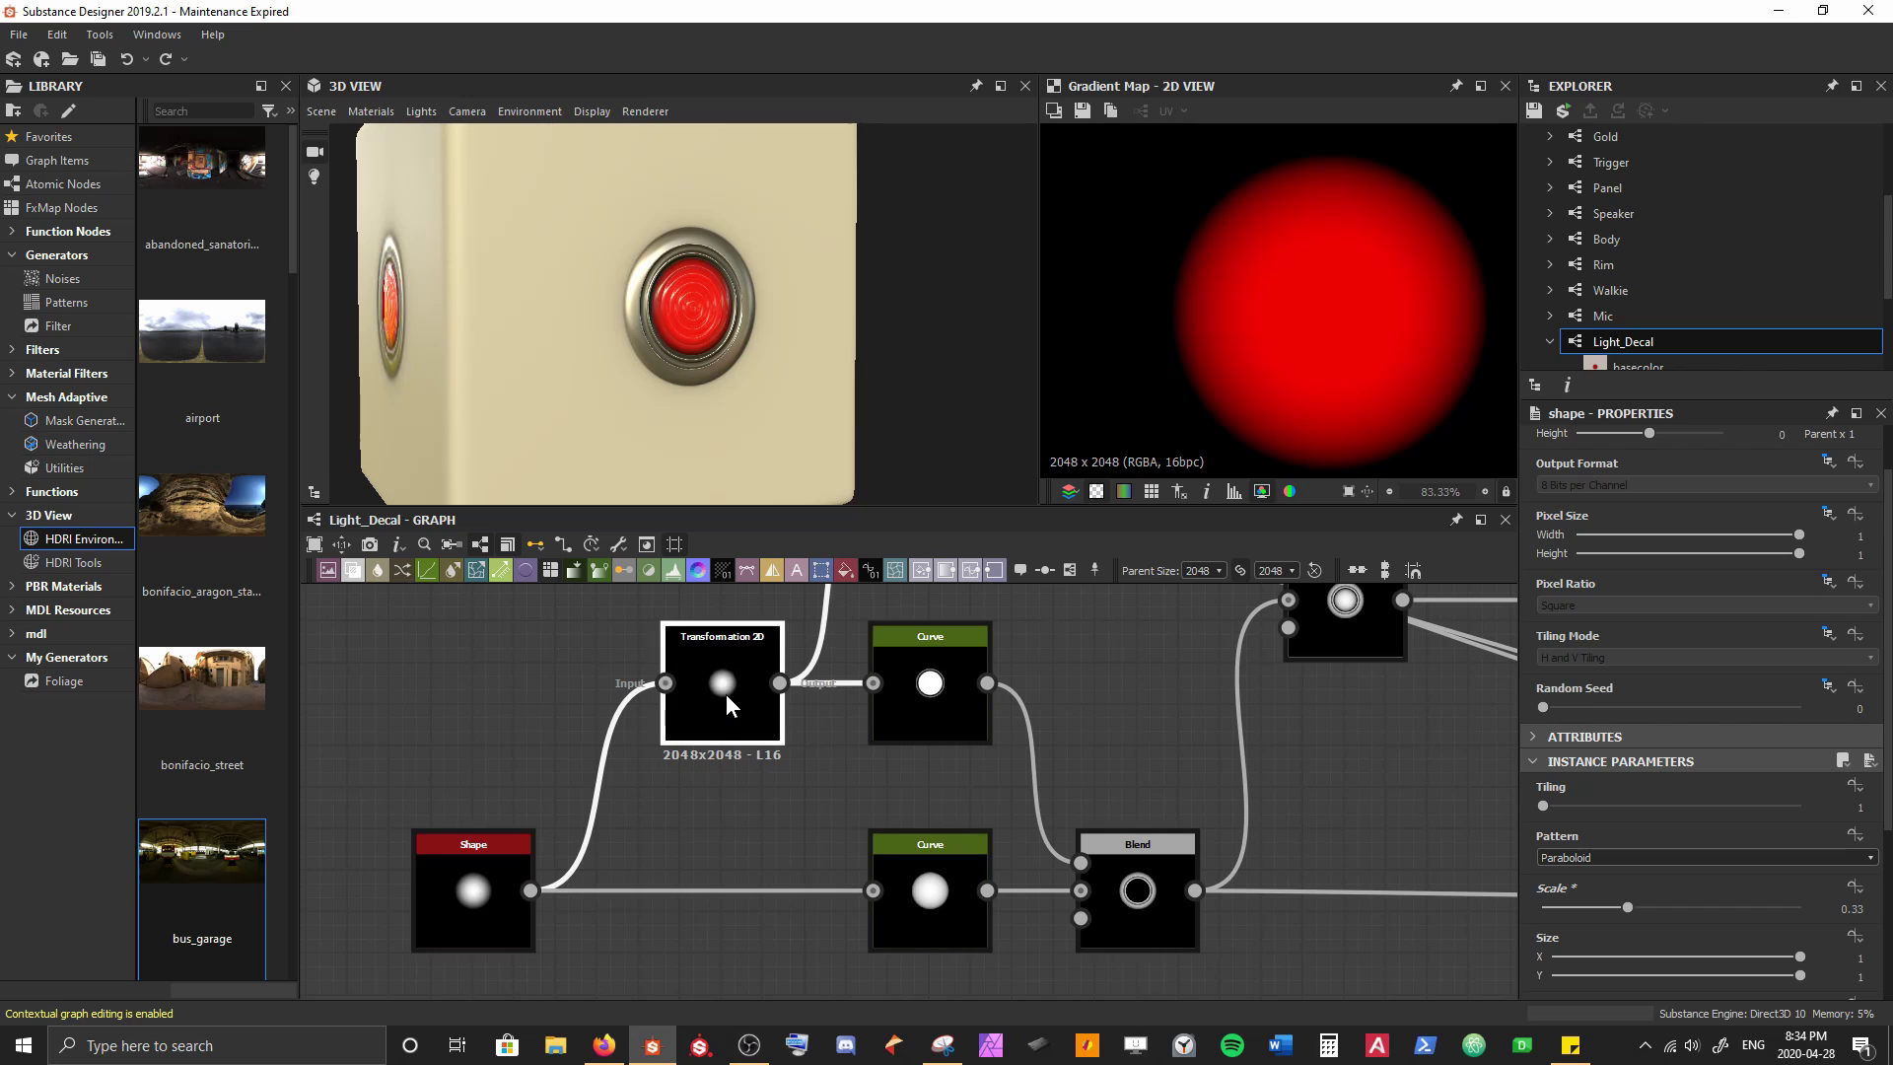
Try shifting the button off-centre with the Transformation 2D node and revert the move
click(726, 694)
drag(1352, 393, 1304, 355)
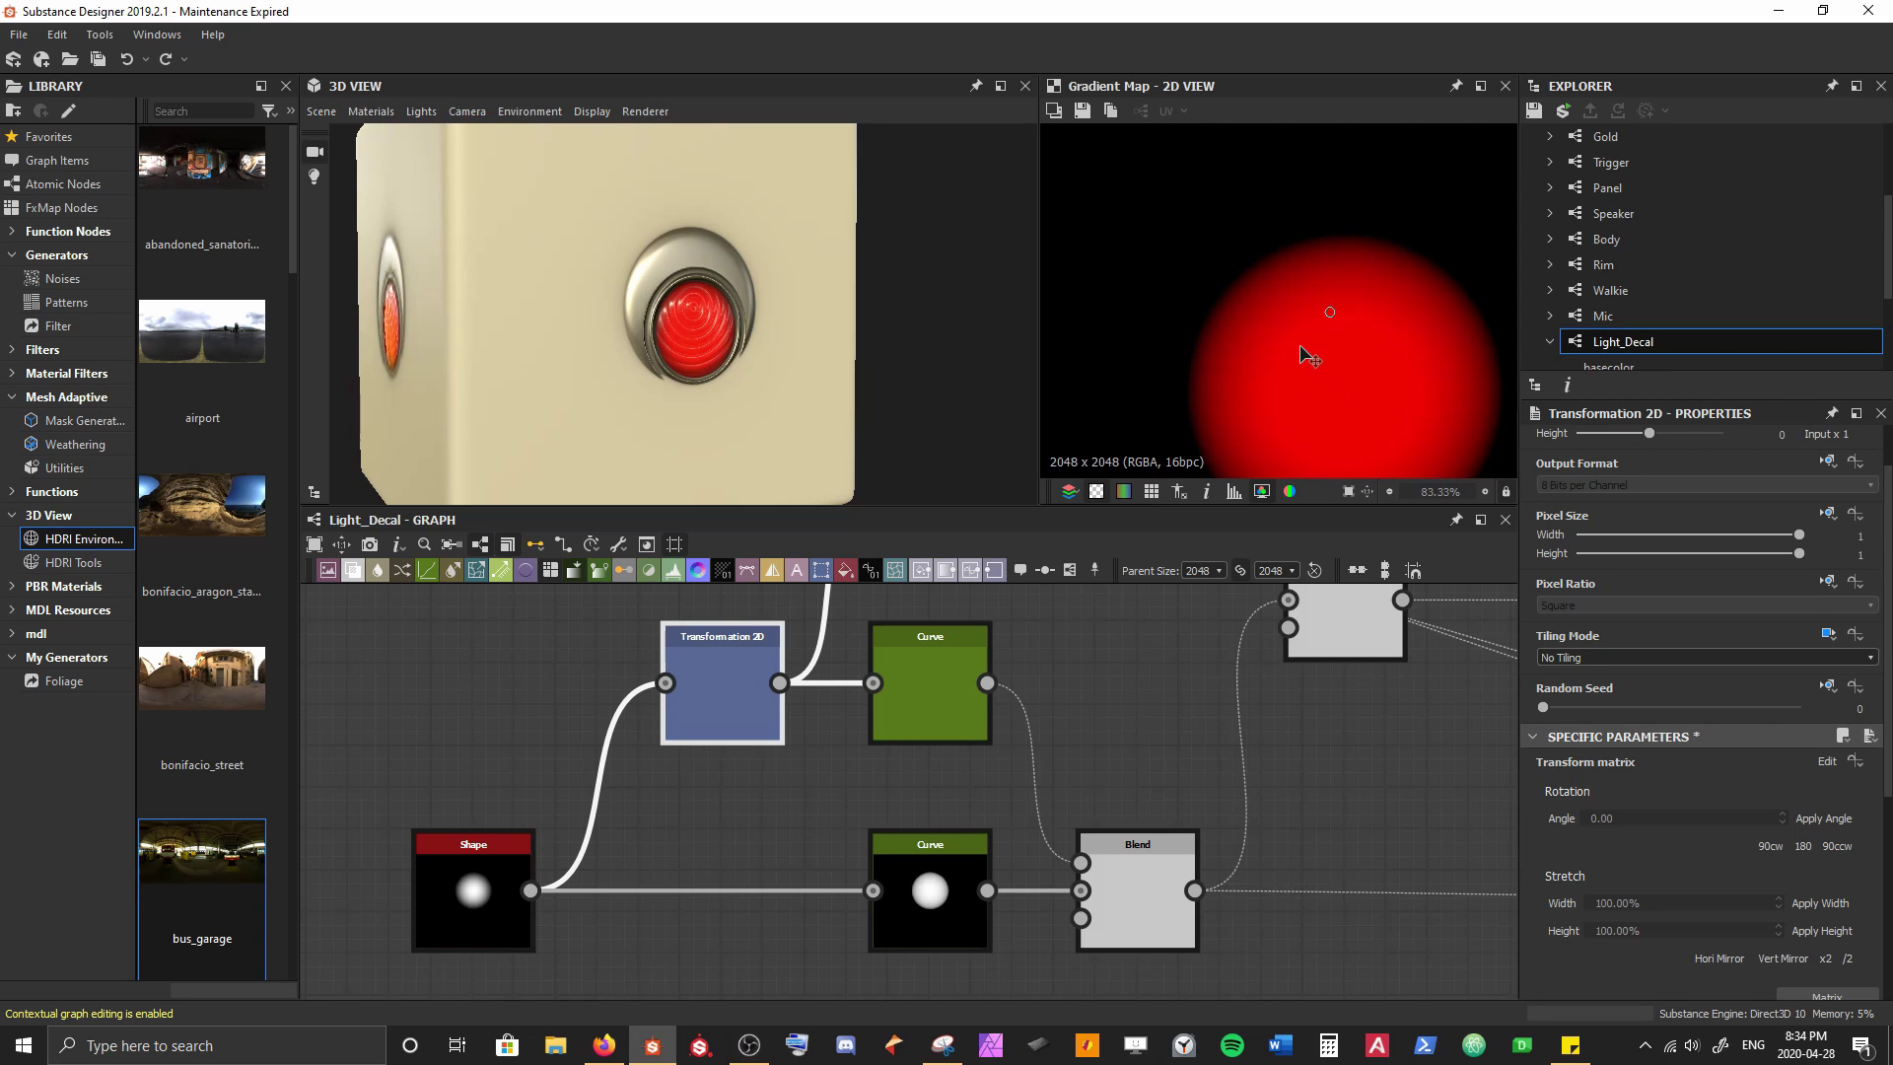
scroll(830, 678, down, 4)
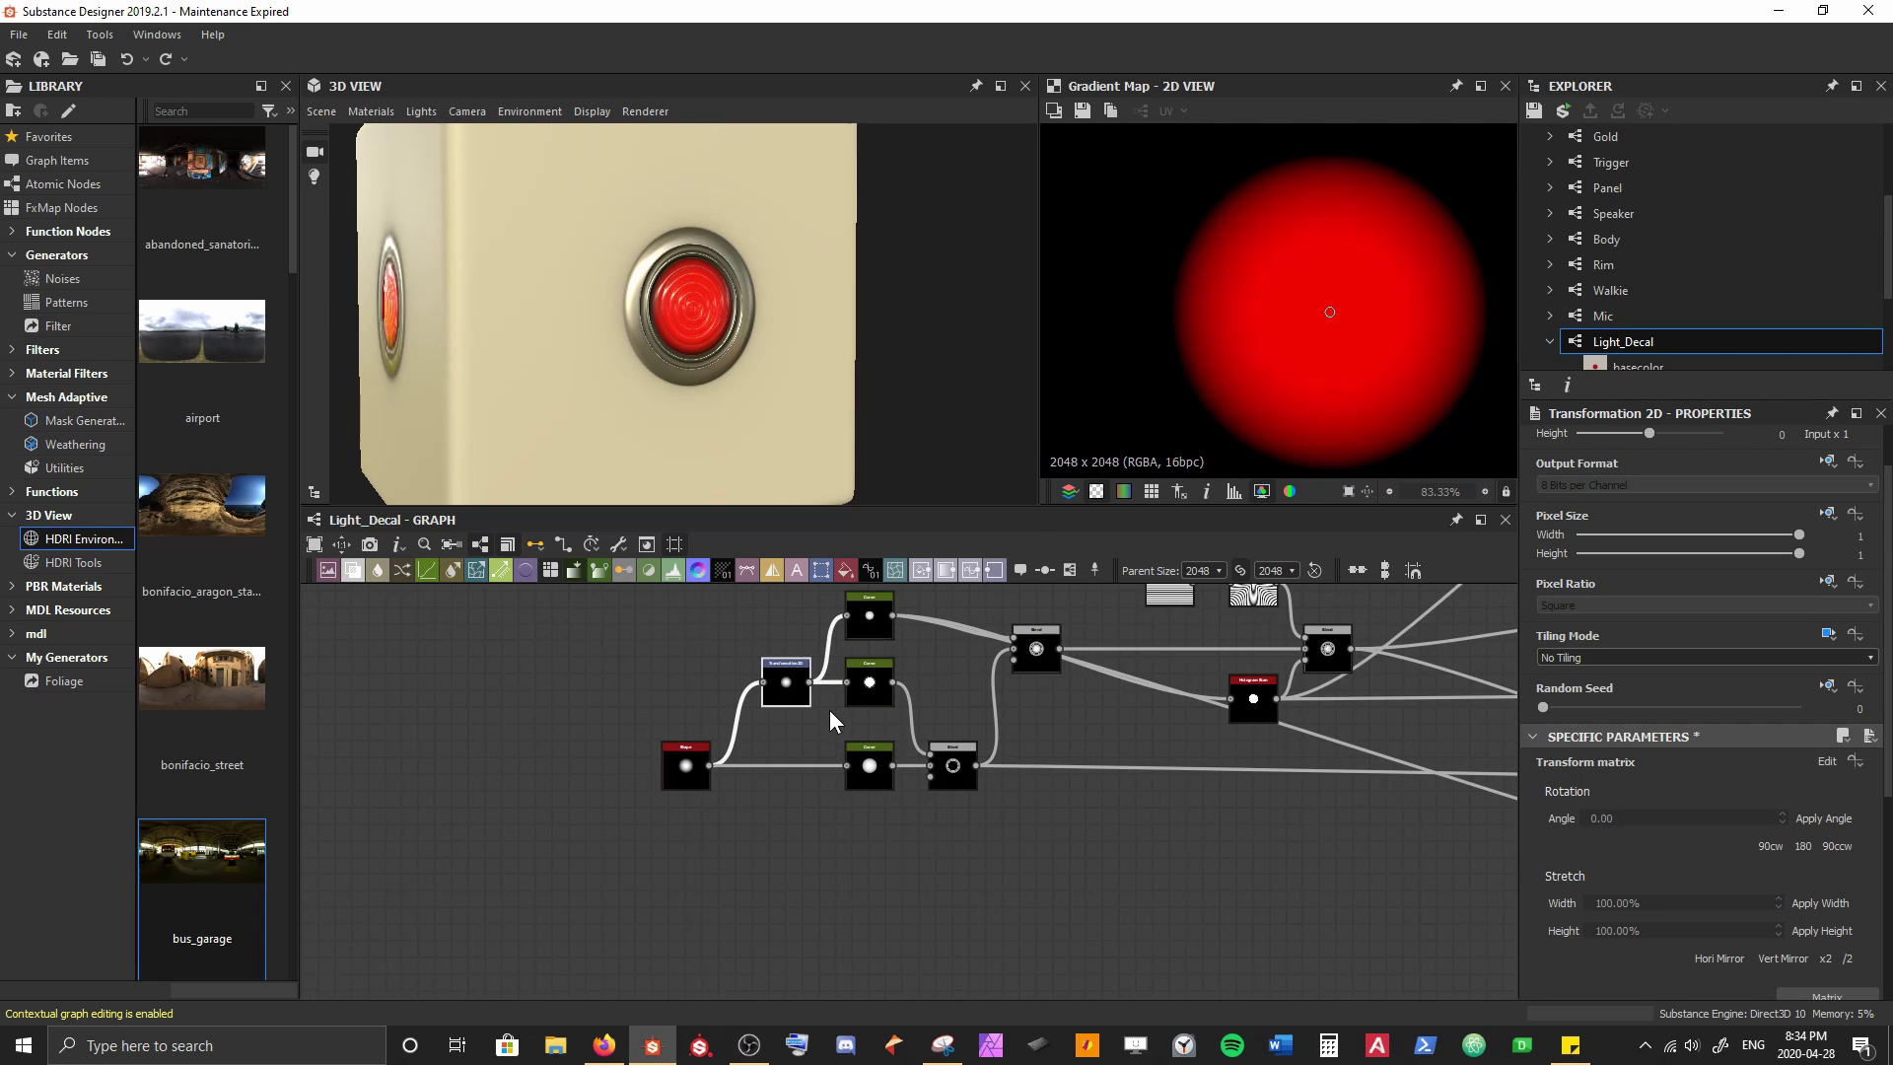
middle_drag(1167, 741, 789, 780)
scroll(790, 784, down, 2)
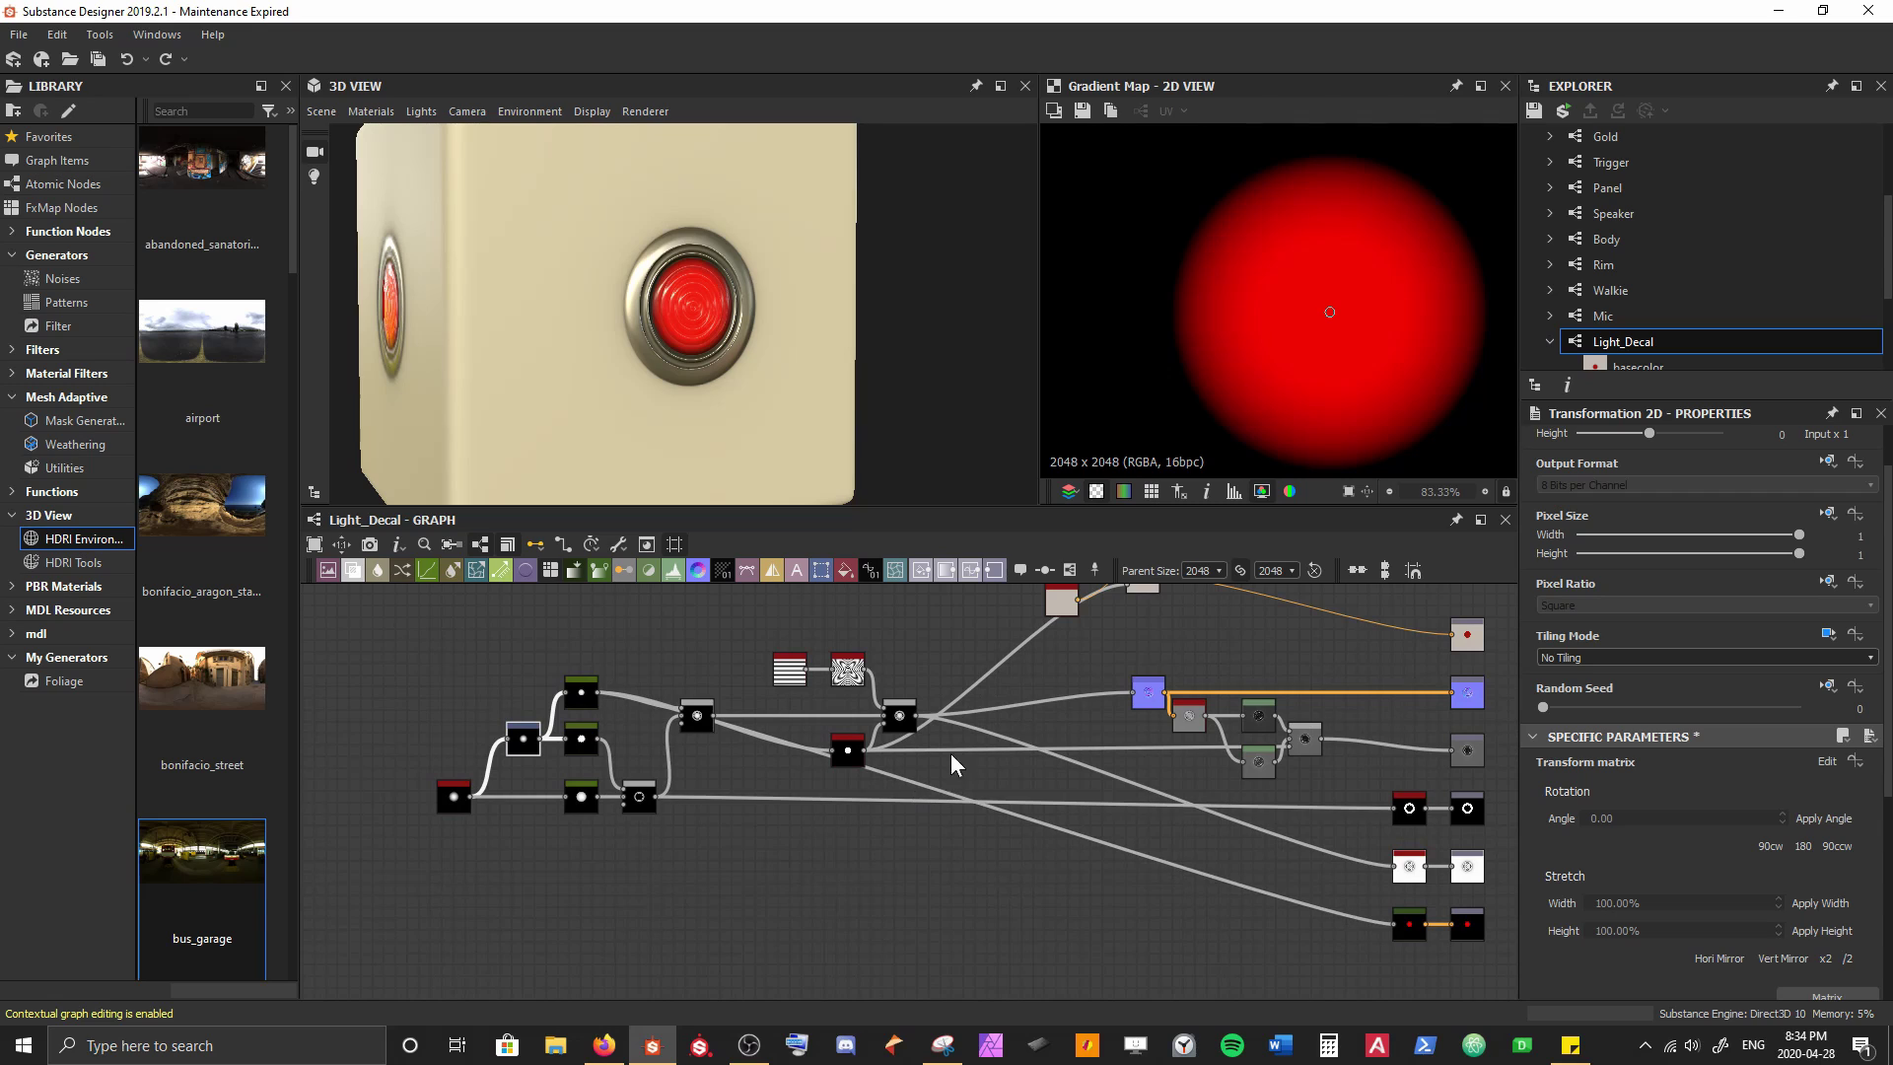
drag(575, 274, 605, 312)
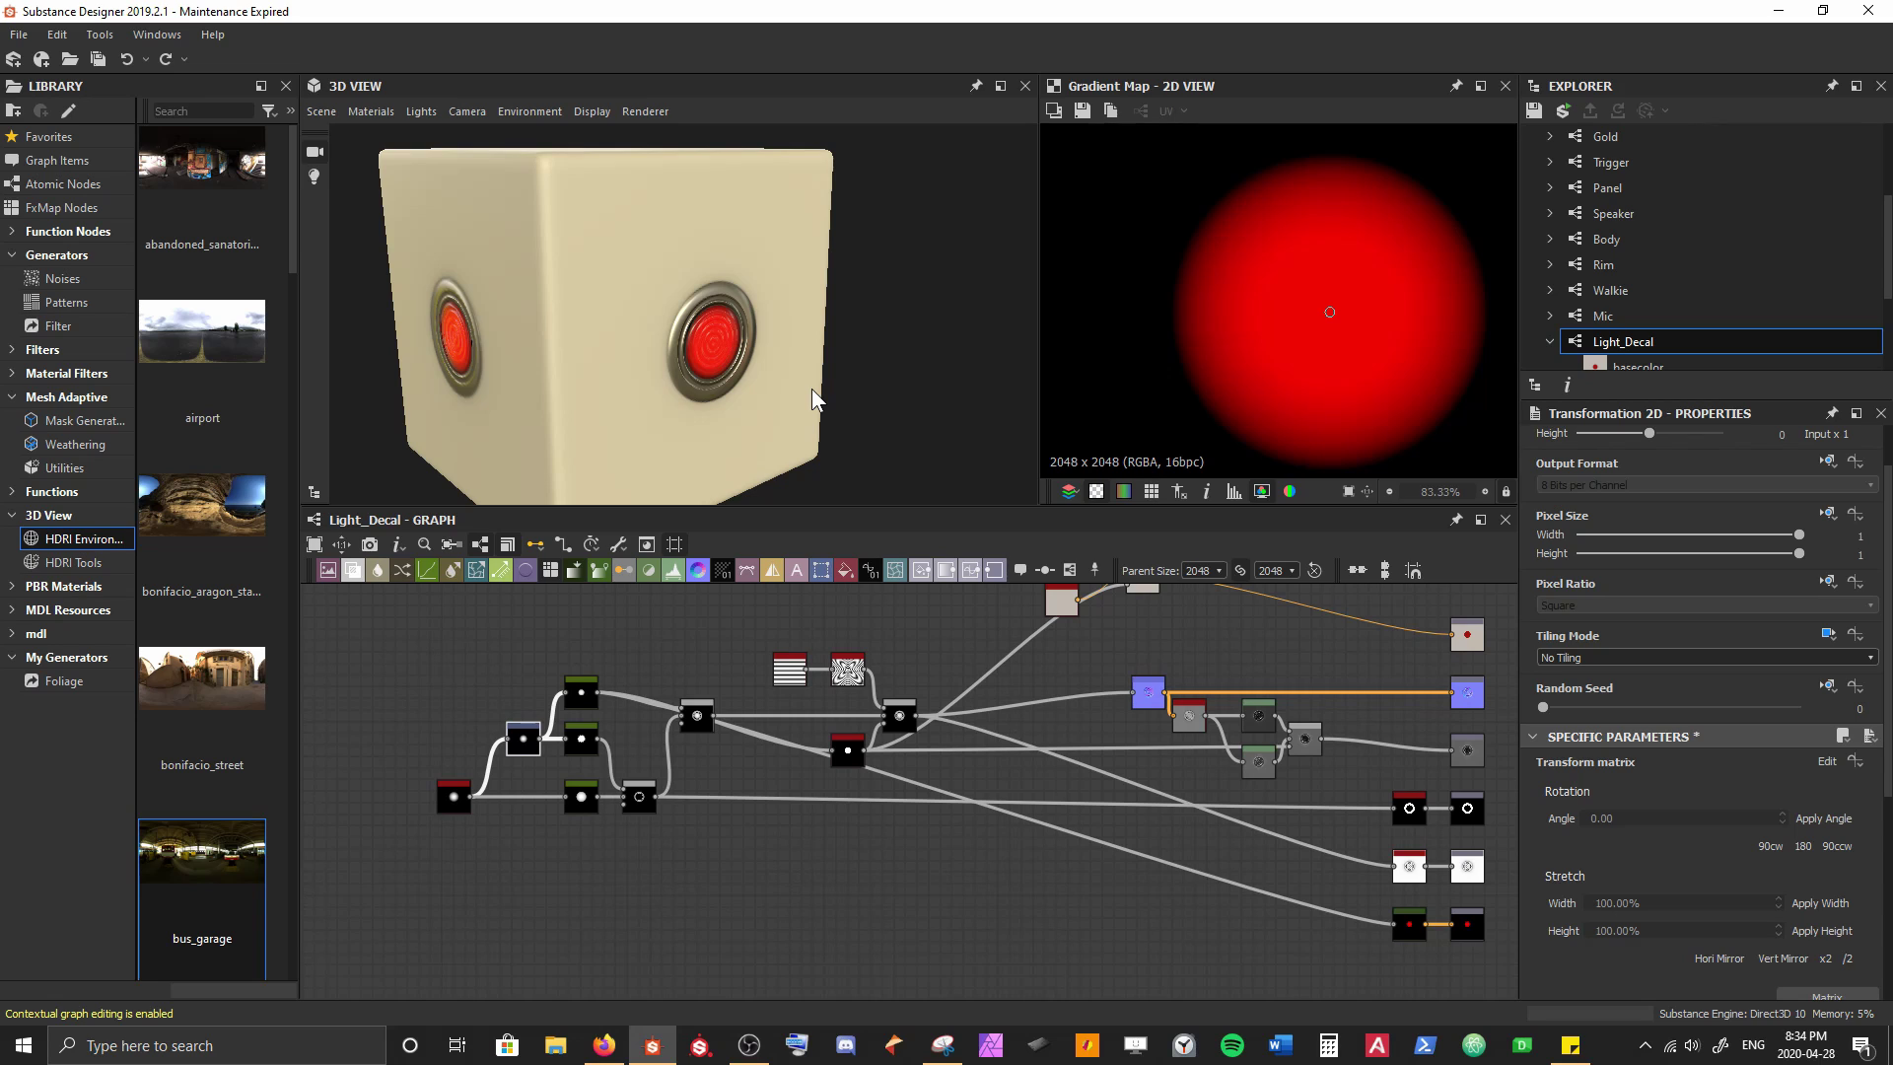
Add a Material Transform node and place it in the empty area below the existing node network
middle_drag(1233, 659, 847, 656)
key(space)
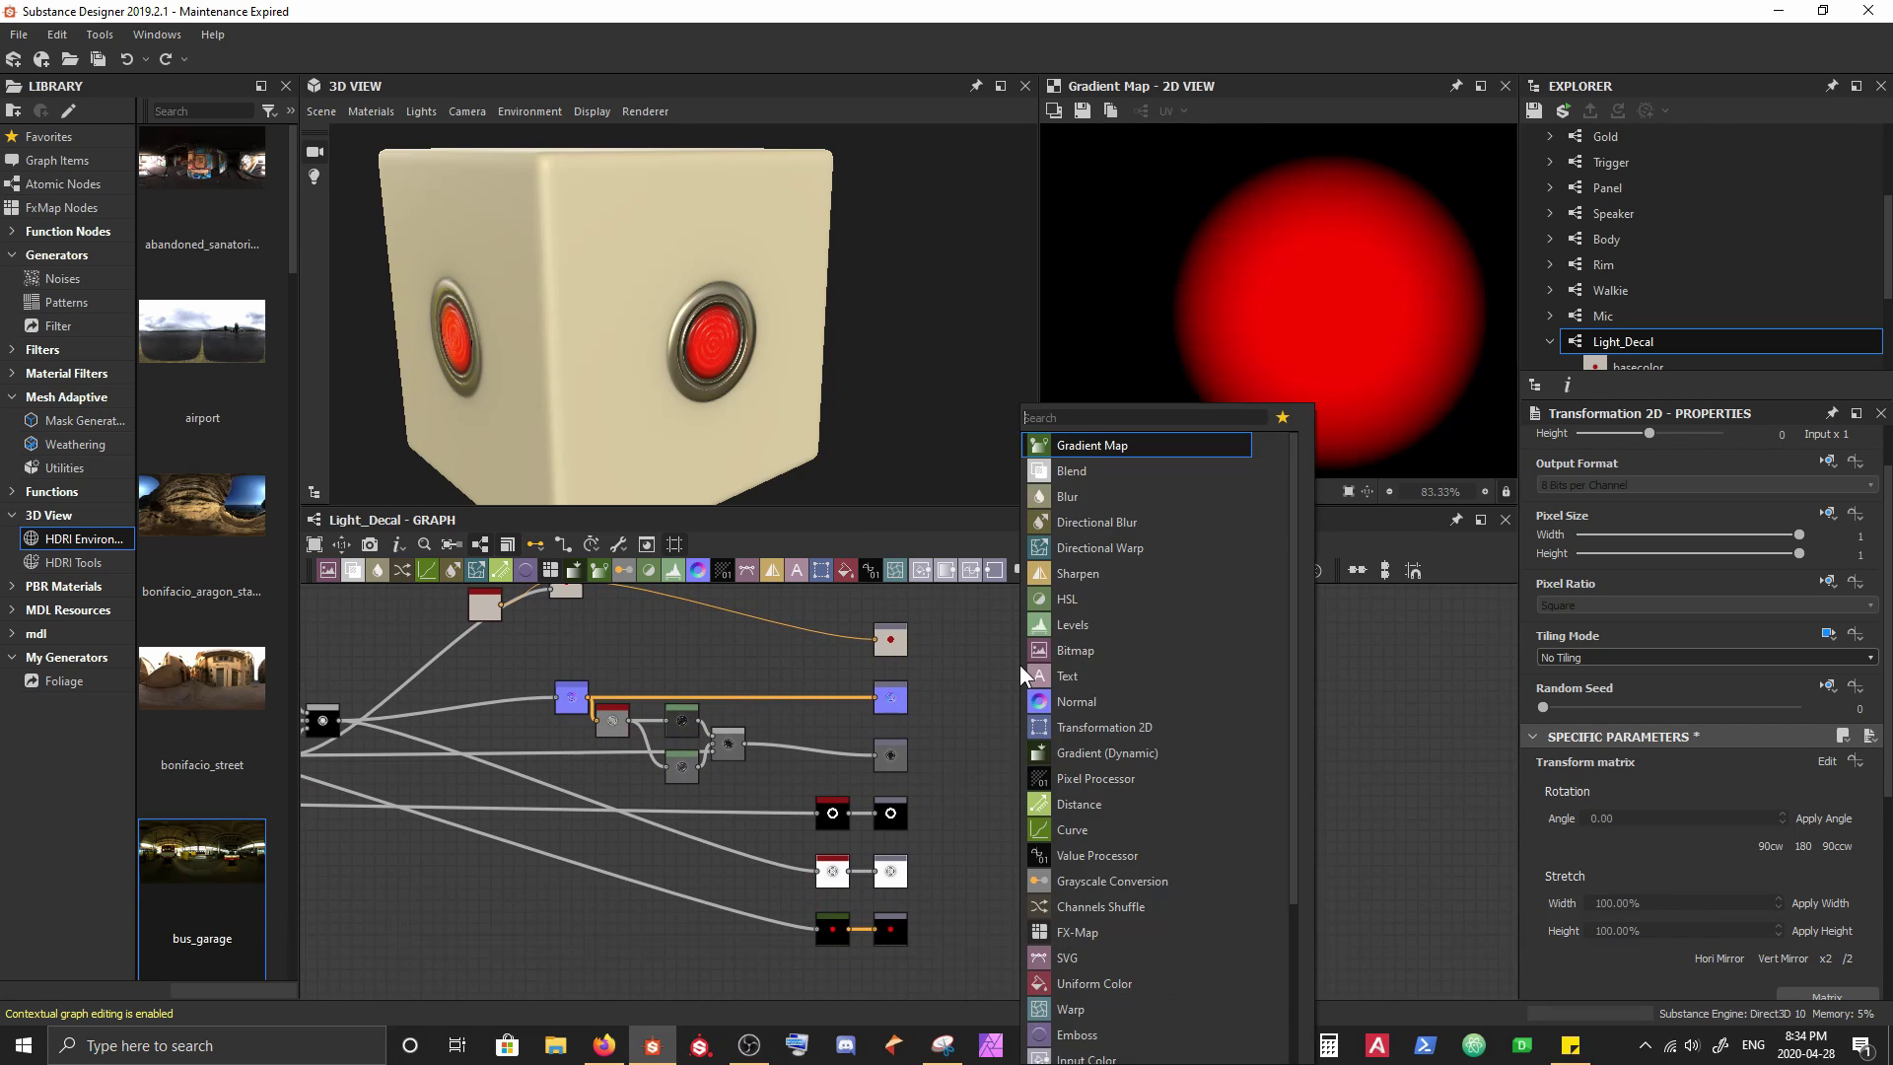
text(material tr)
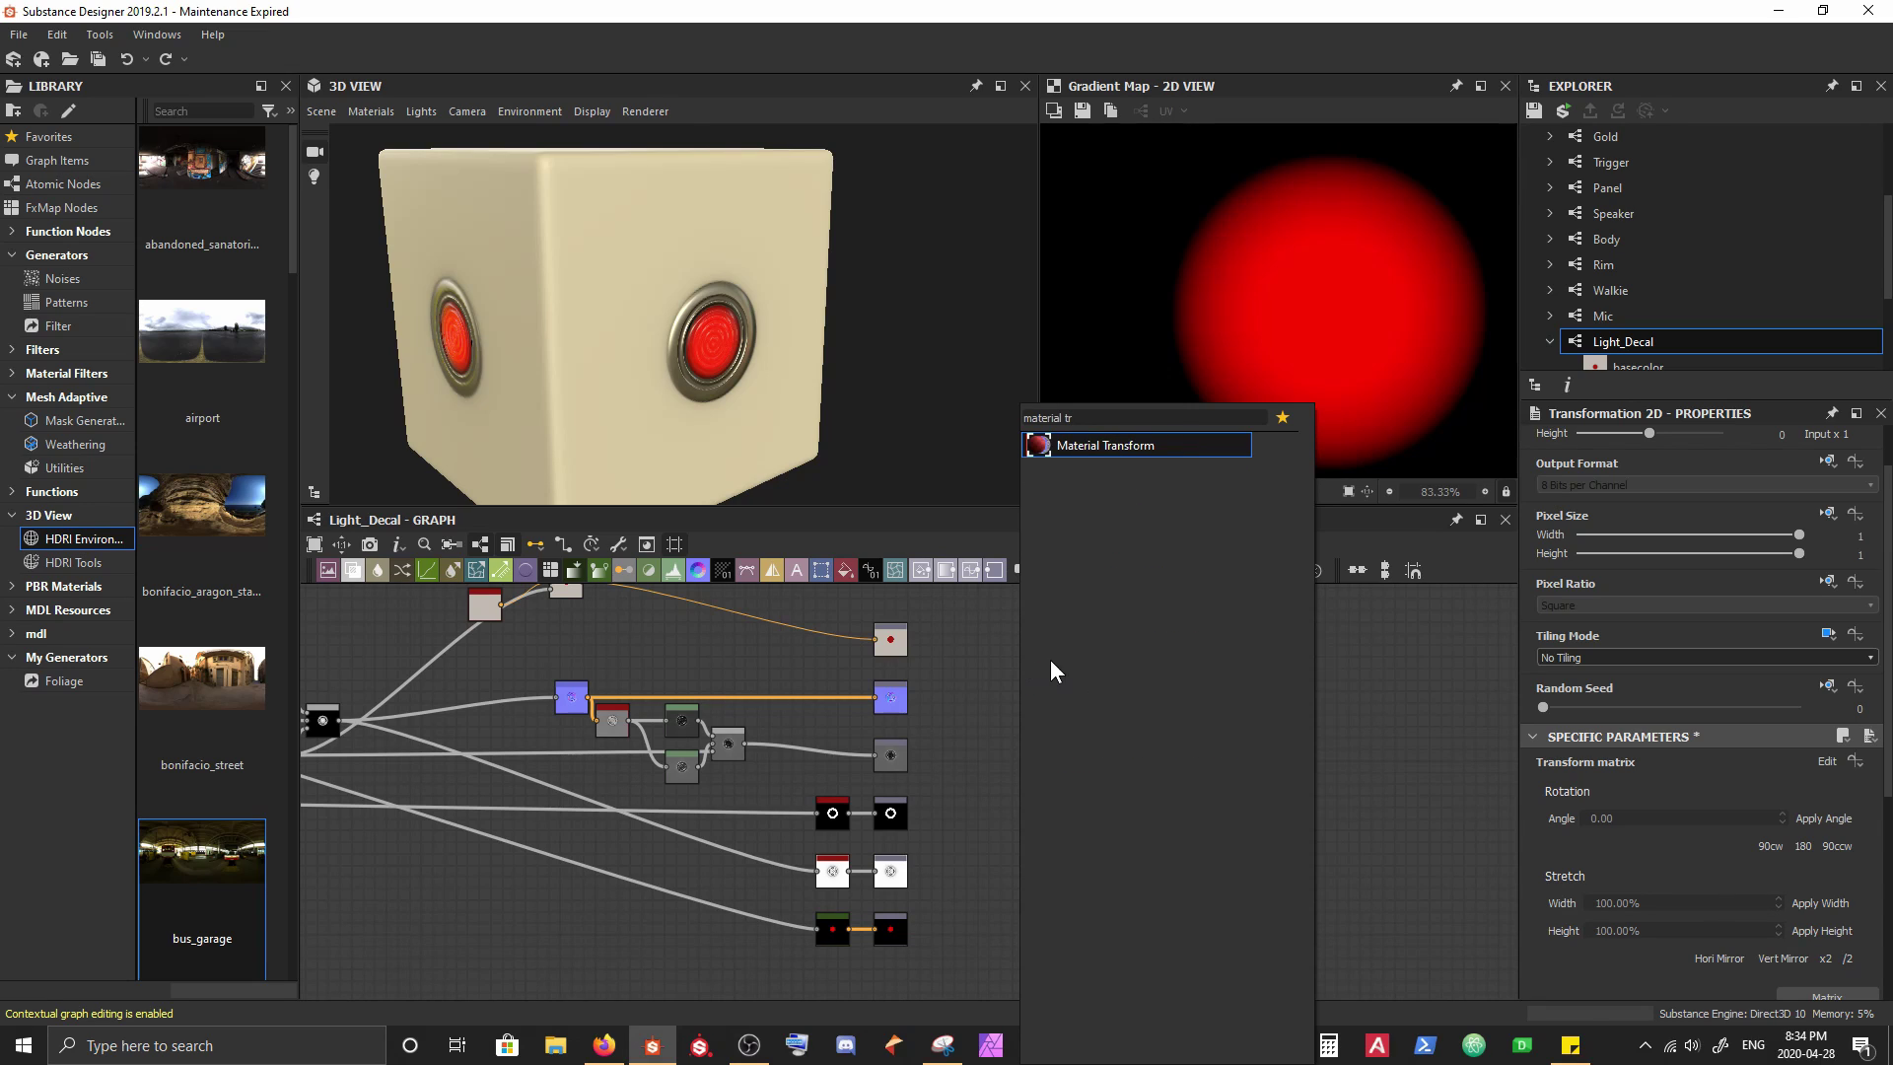
click(1098, 453)
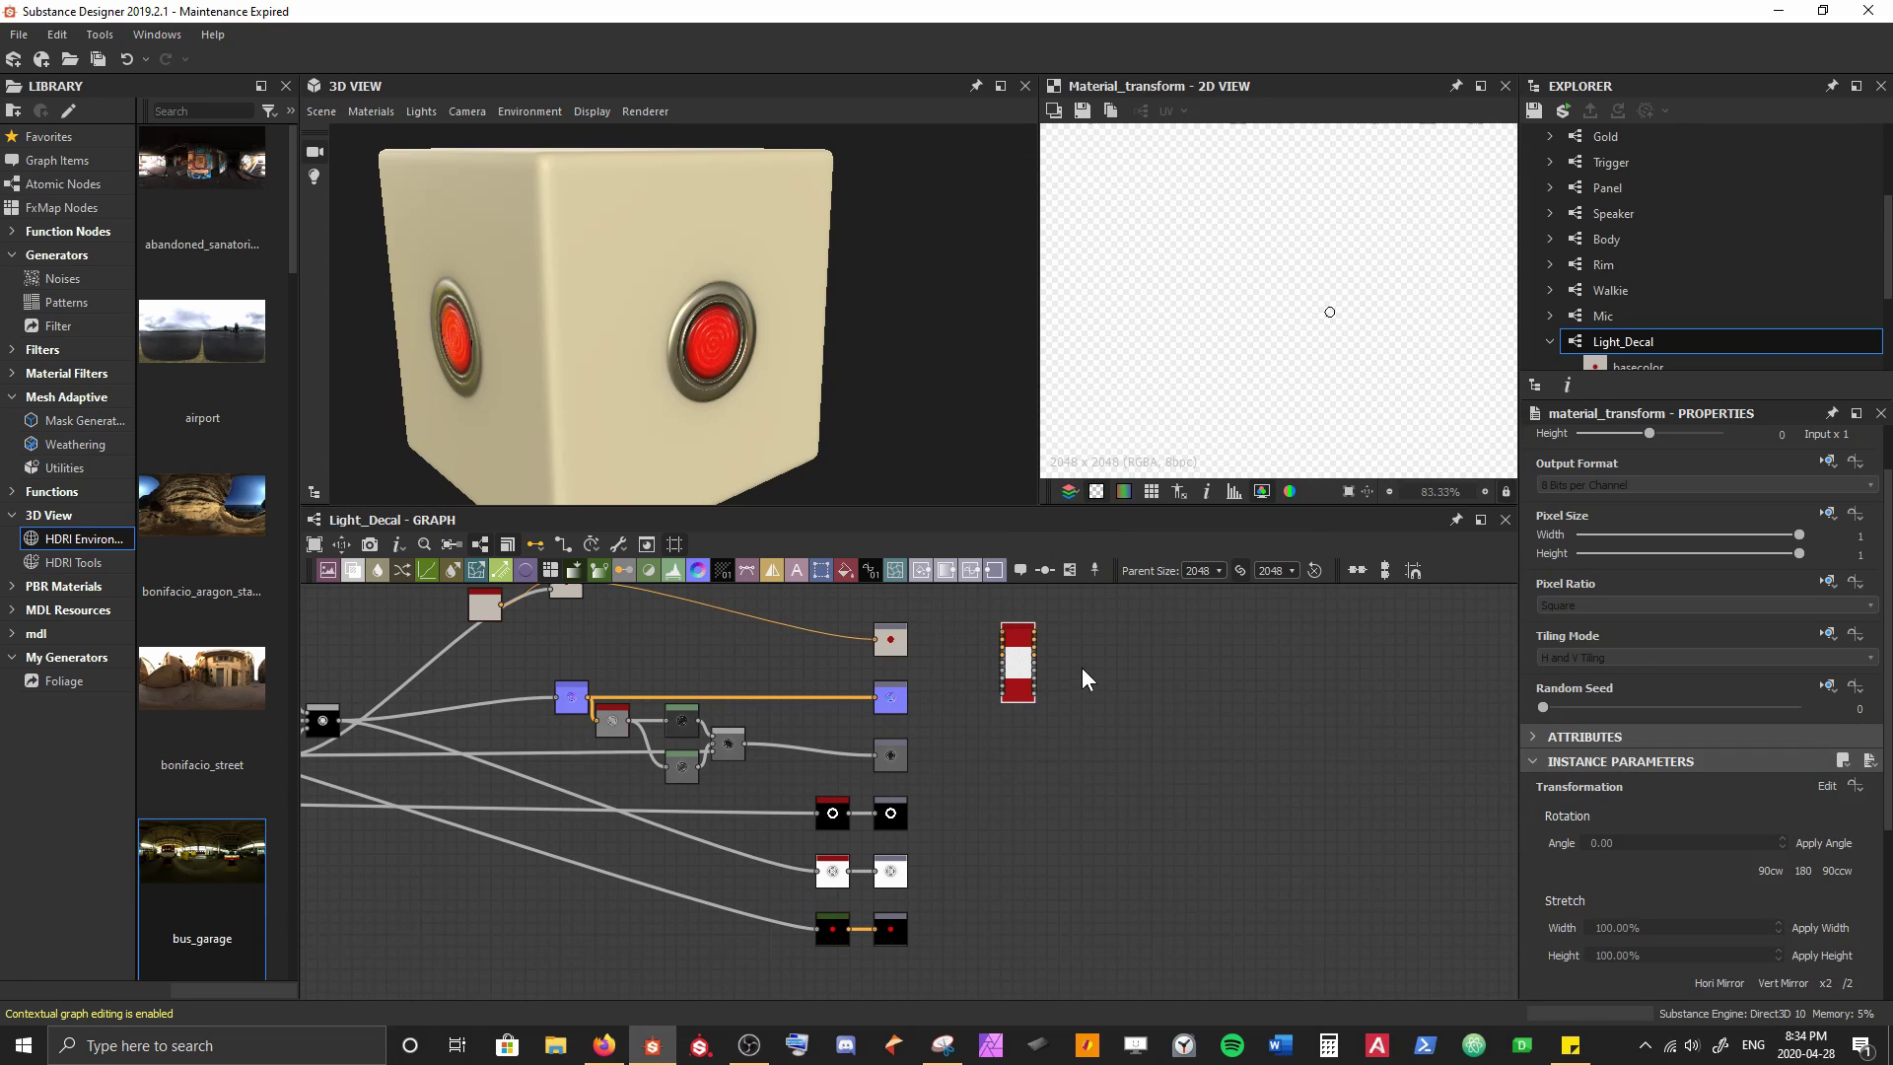
drag(1025, 688, 532, 918)
middle_drag(541, 864, 763, 805)
scroll(789, 838, up, 5)
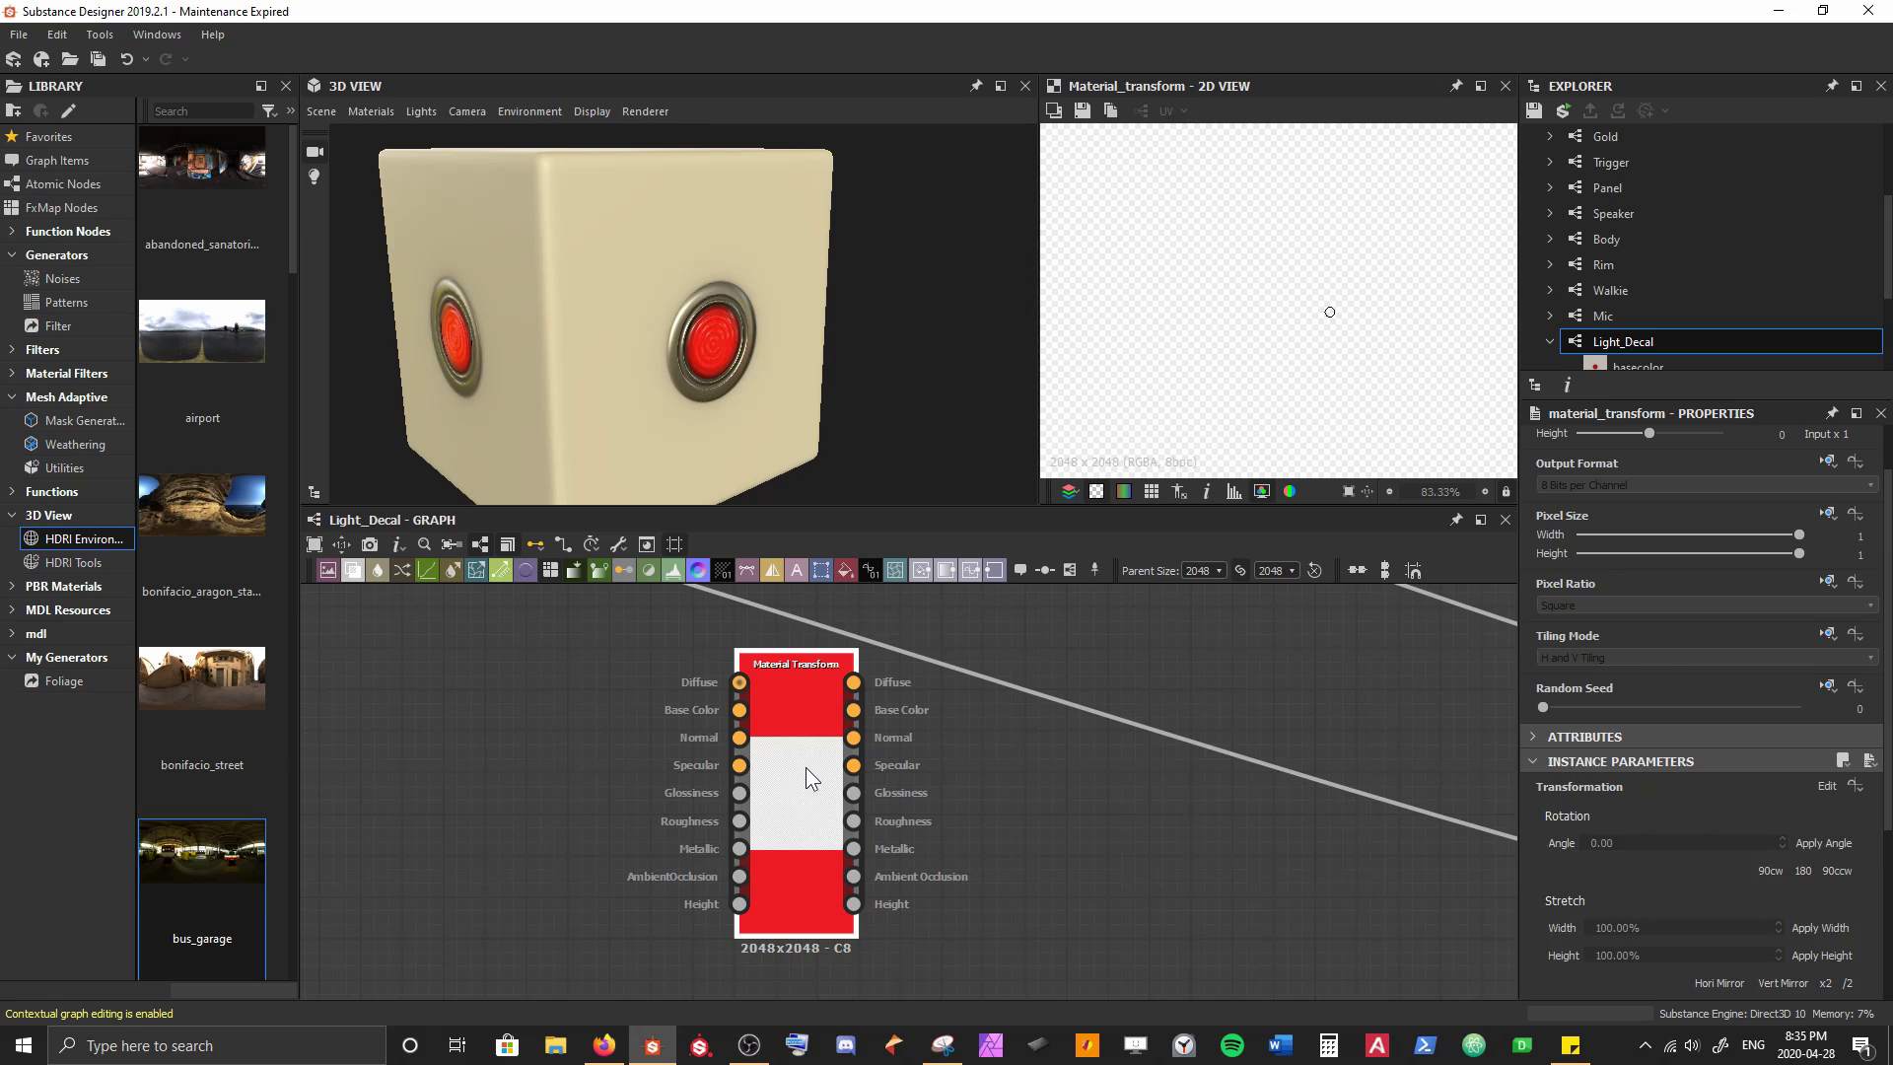
Set the Material Transform's Diffuse and Specular channels to False and its Emissive channel to True
scroll(1792, 747, down, 3)
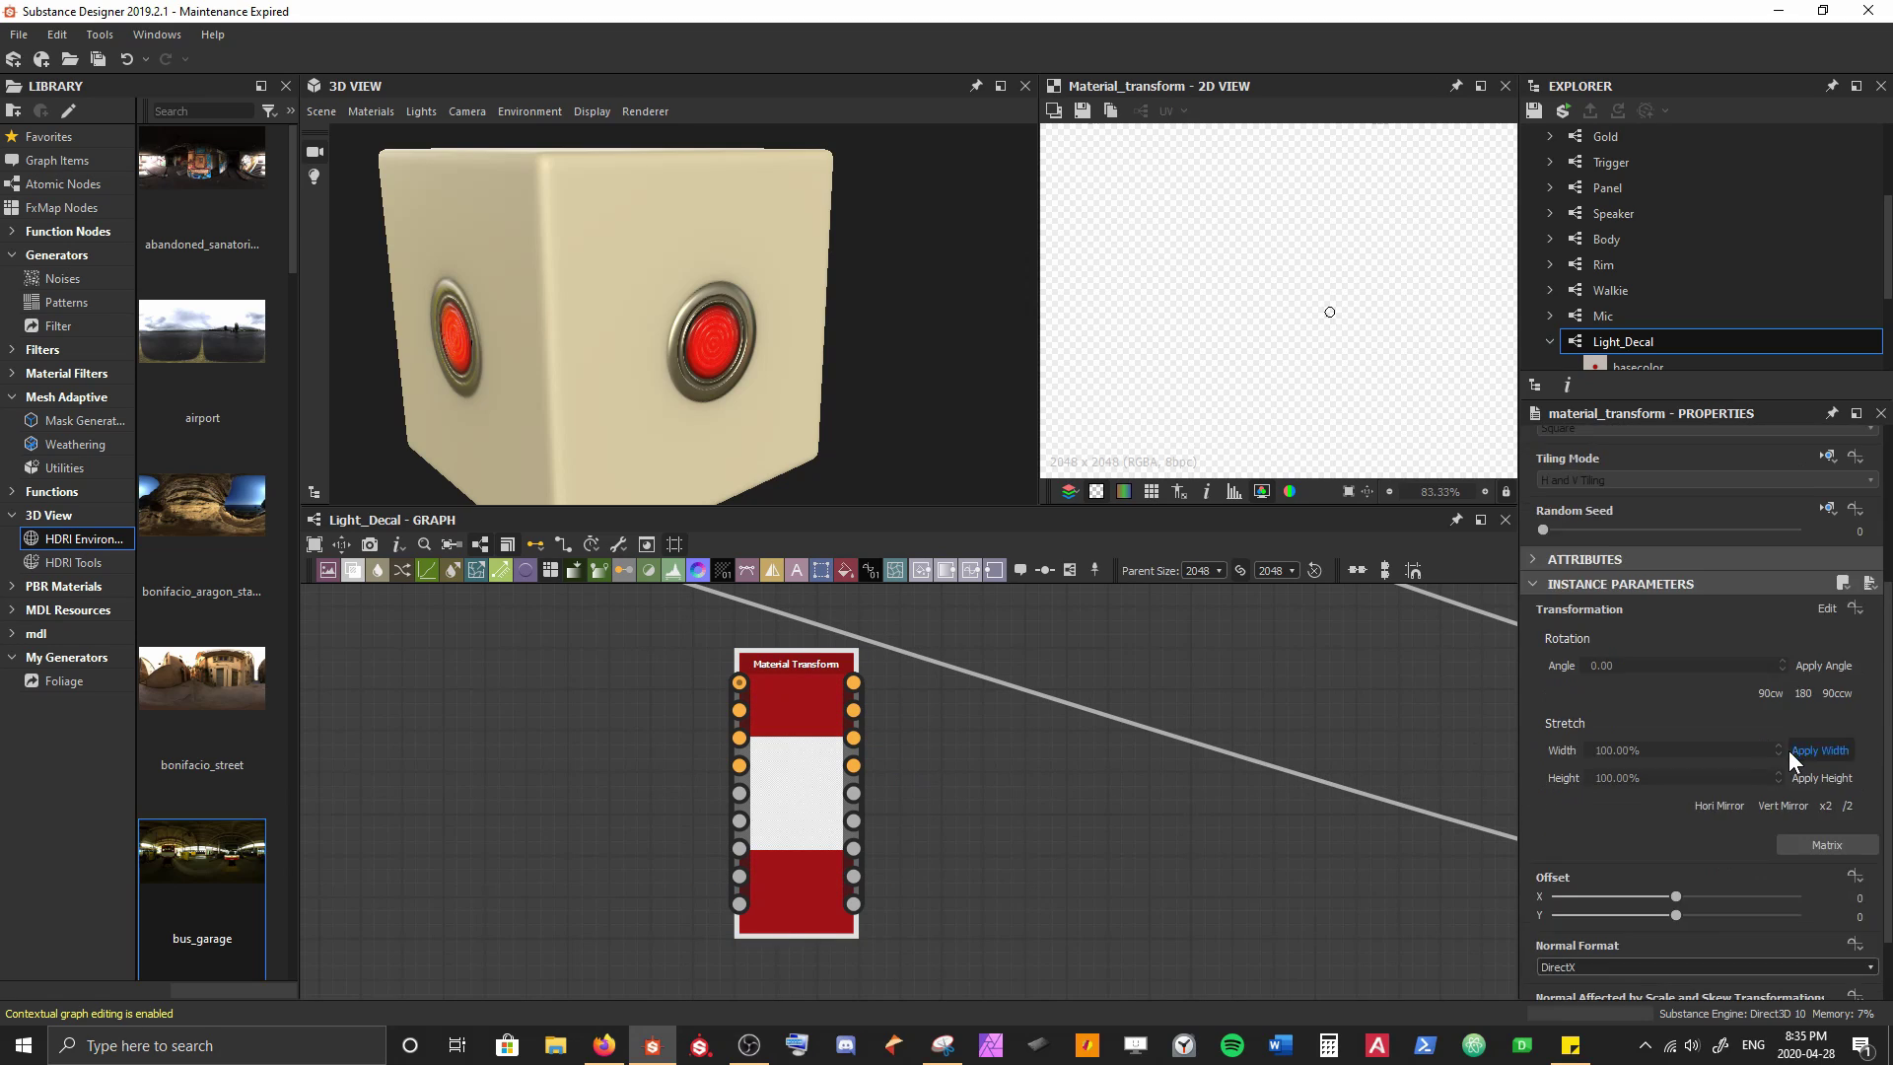
scroll(1788, 749, down, 2)
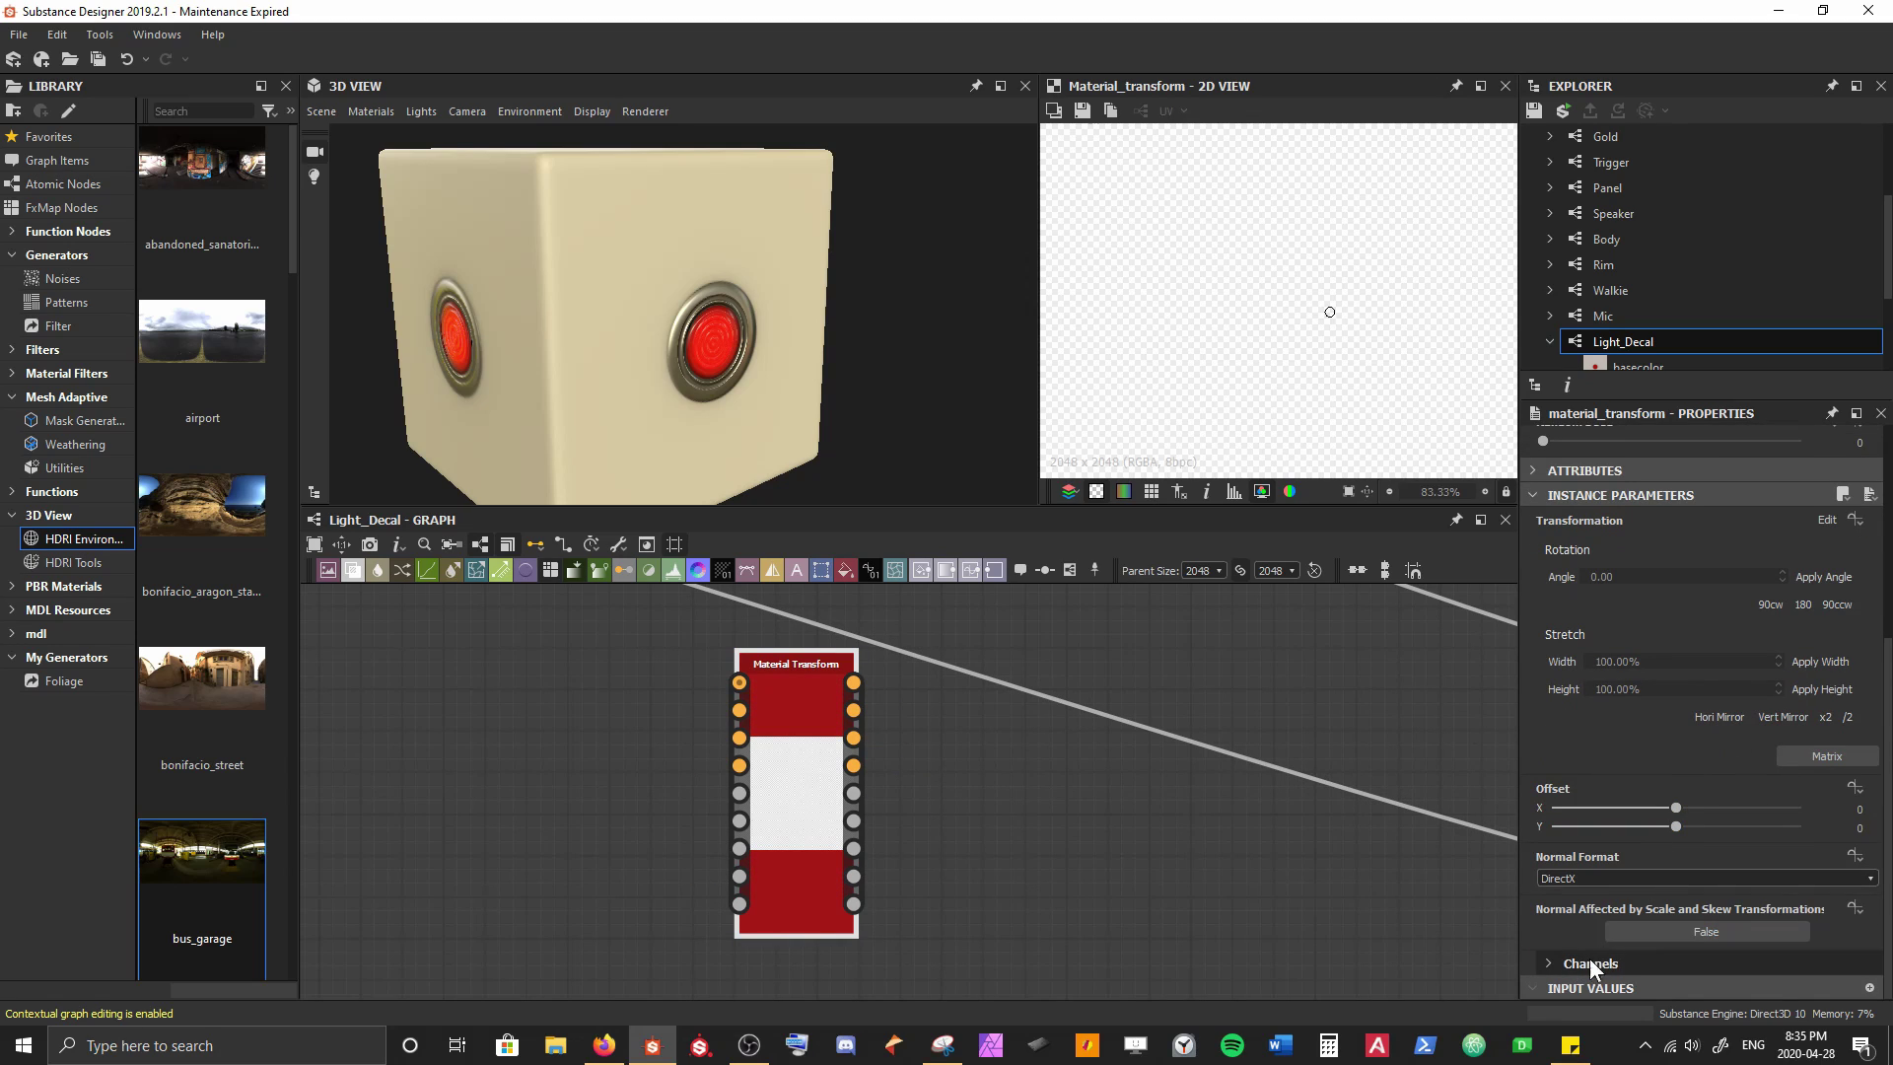
click(1672, 962)
scroll(1660, 772, down, 7)
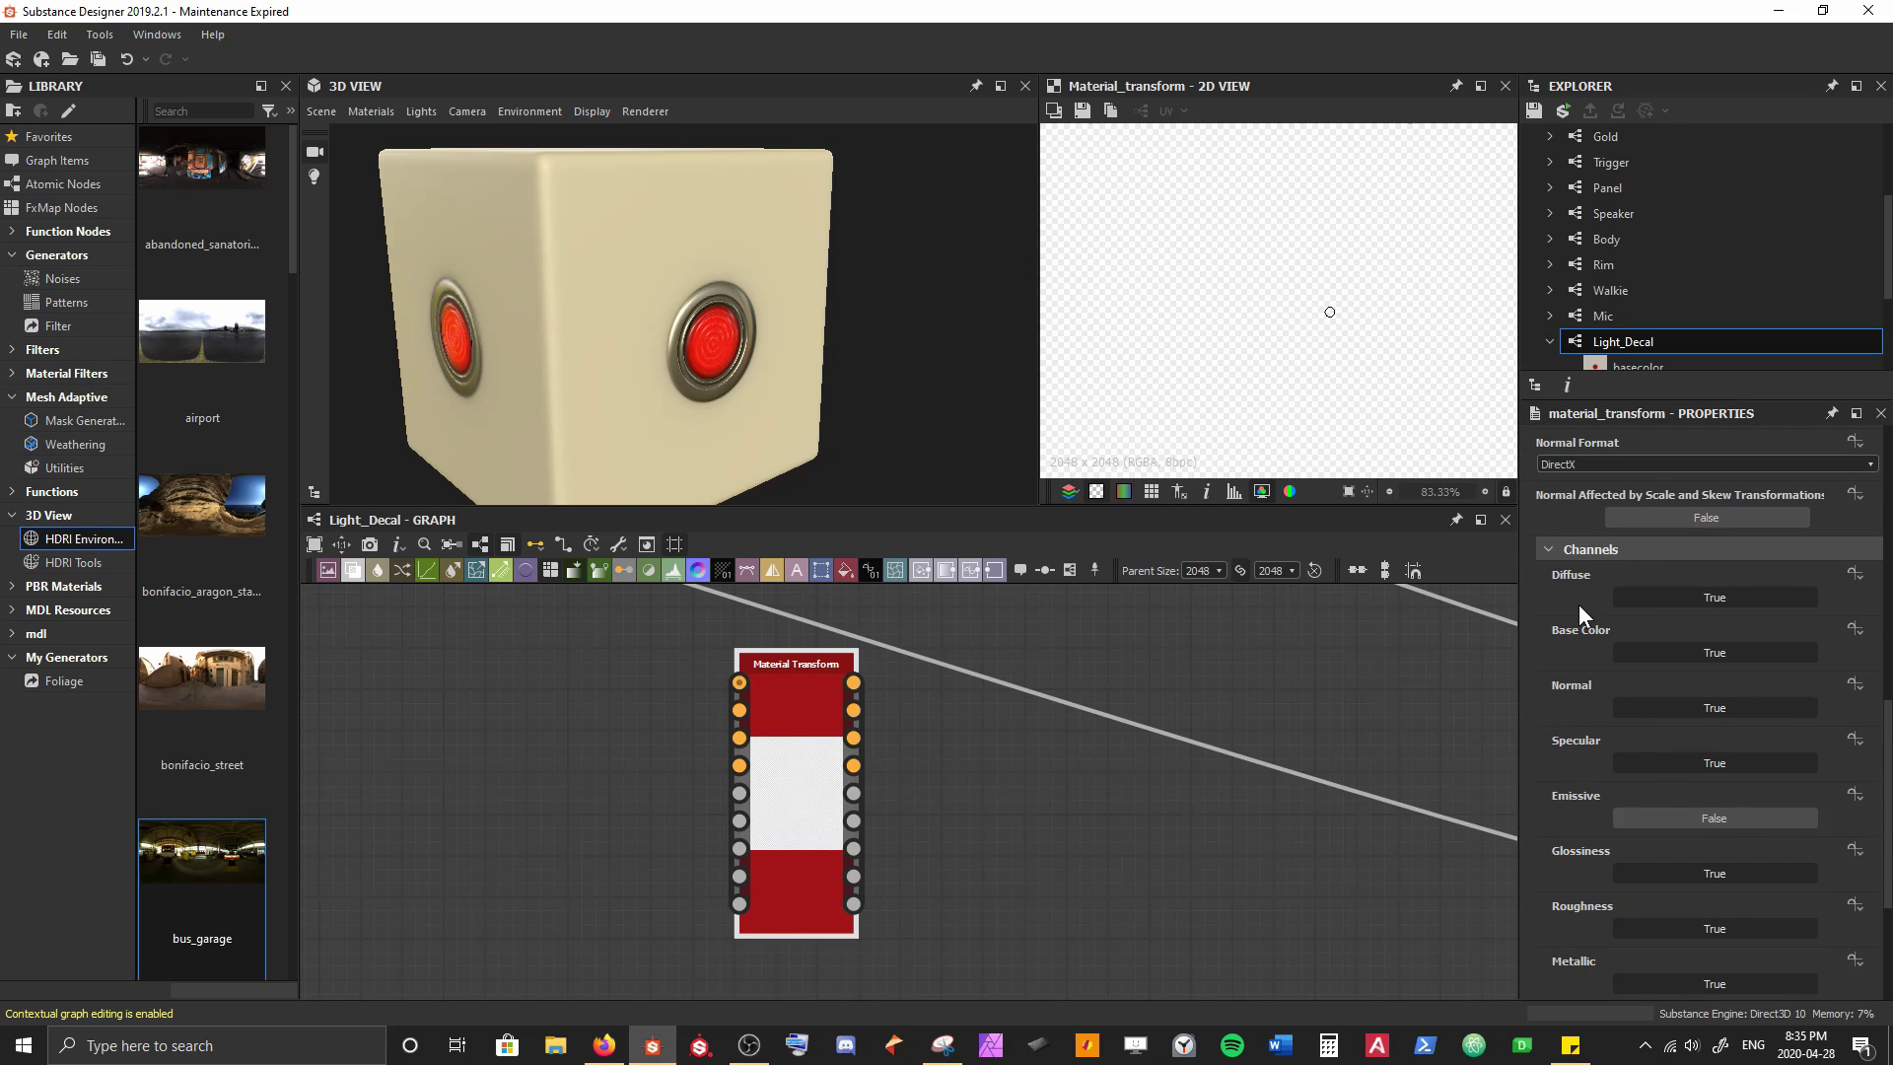
click(1700, 599)
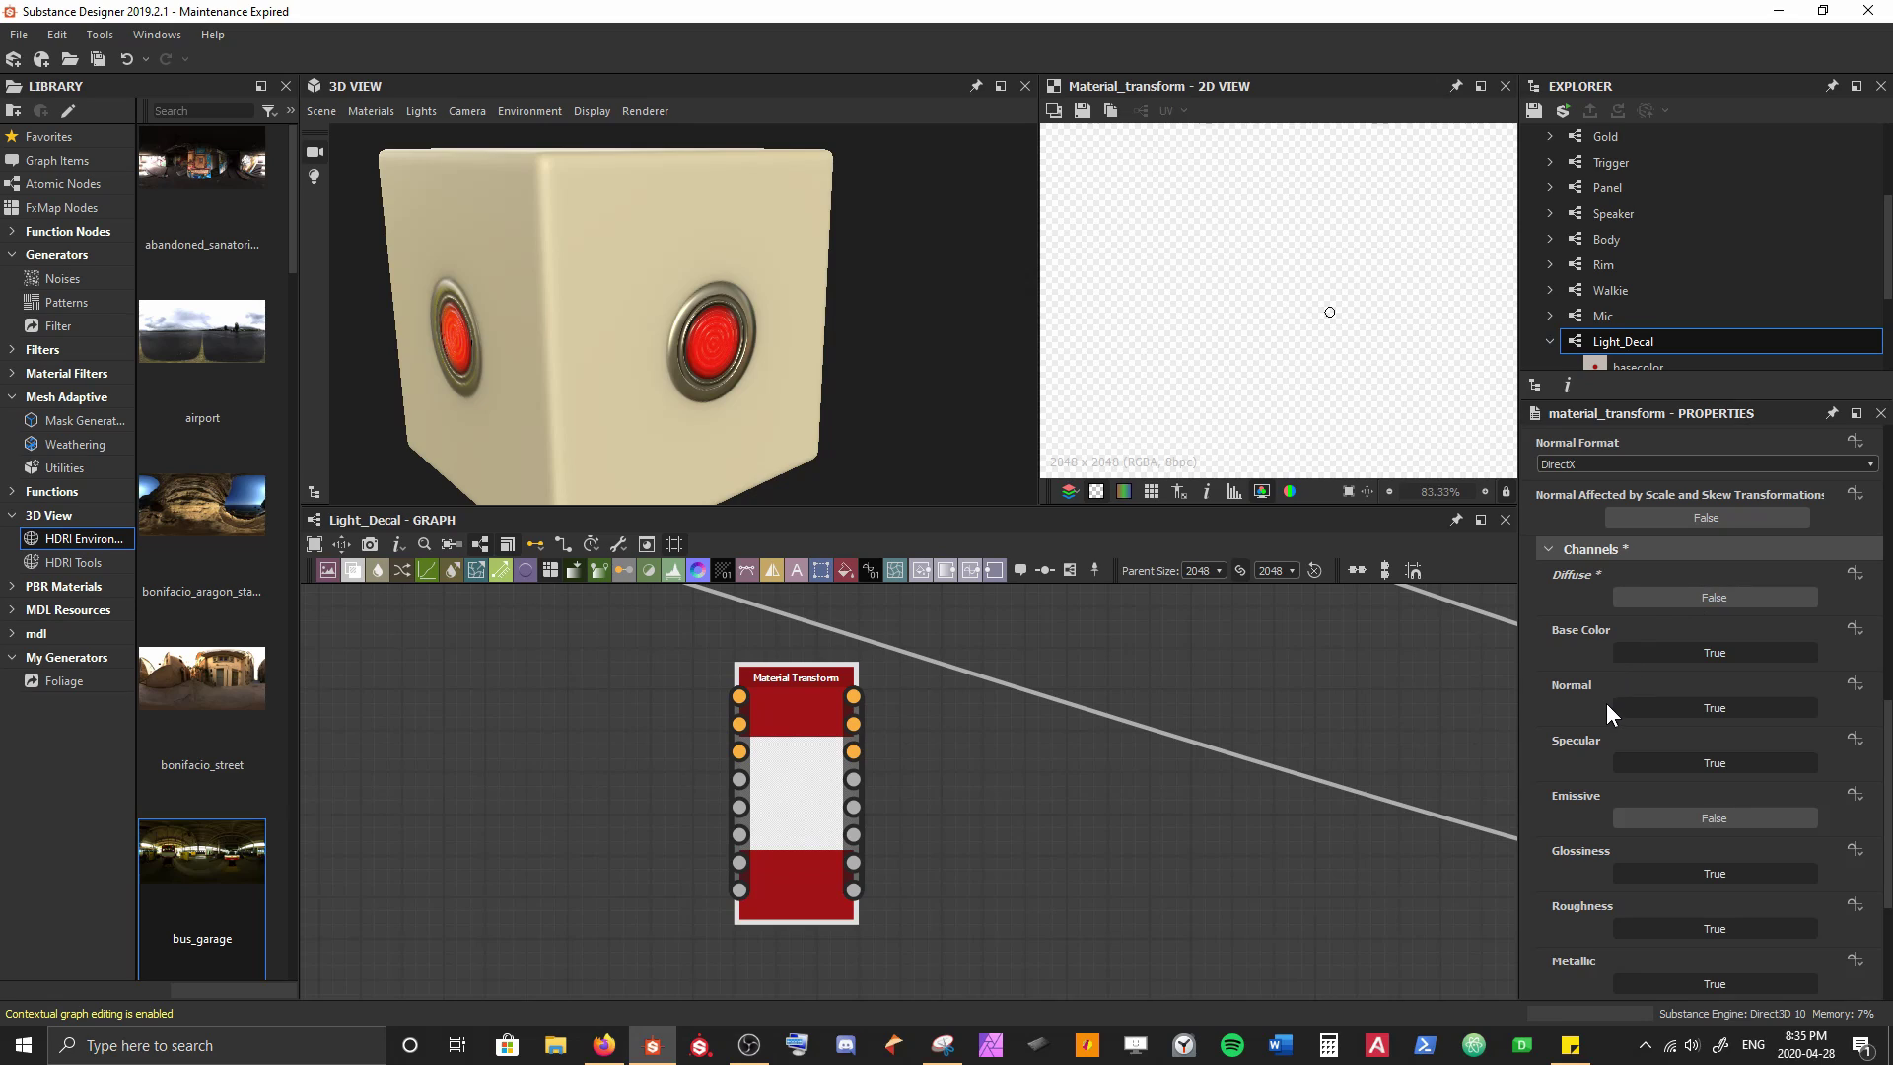
scroll(1604, 706, down, 2)
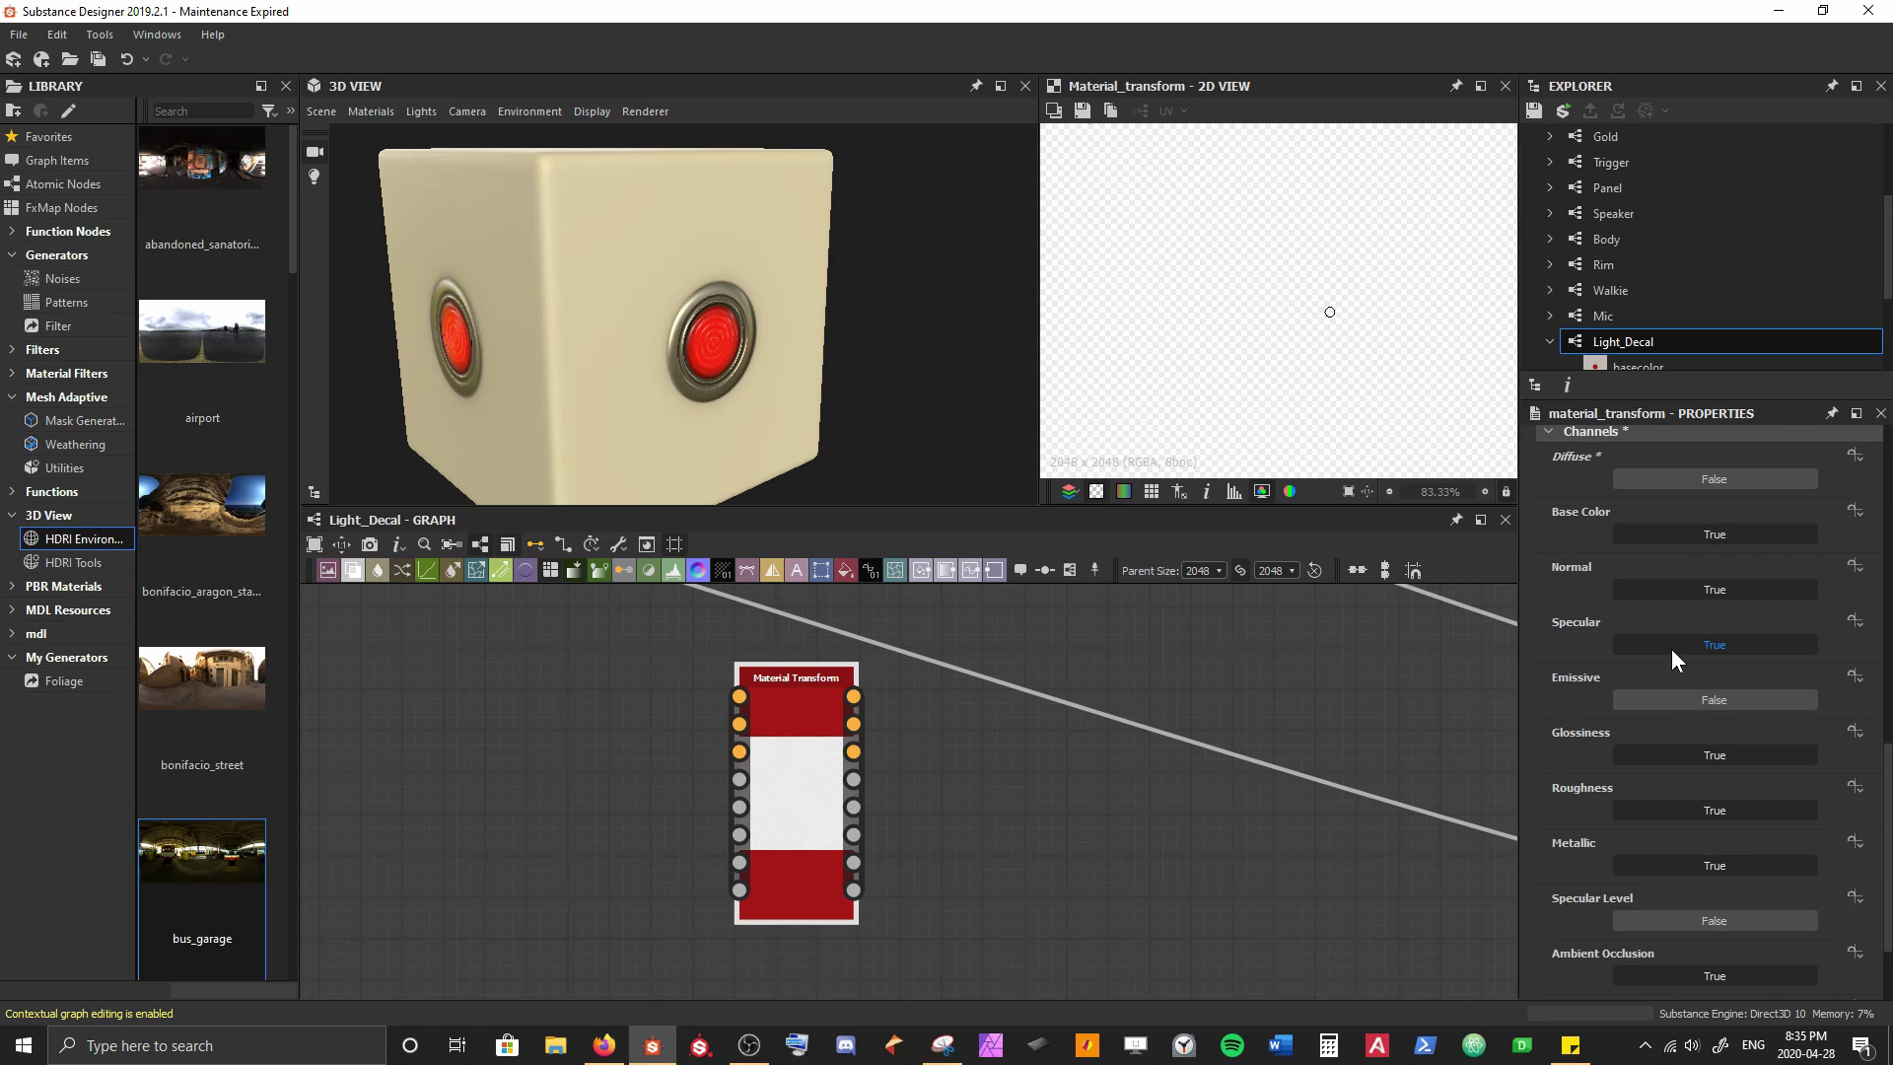
click(1677, 646)
scroll(1587, 670, down, 1)
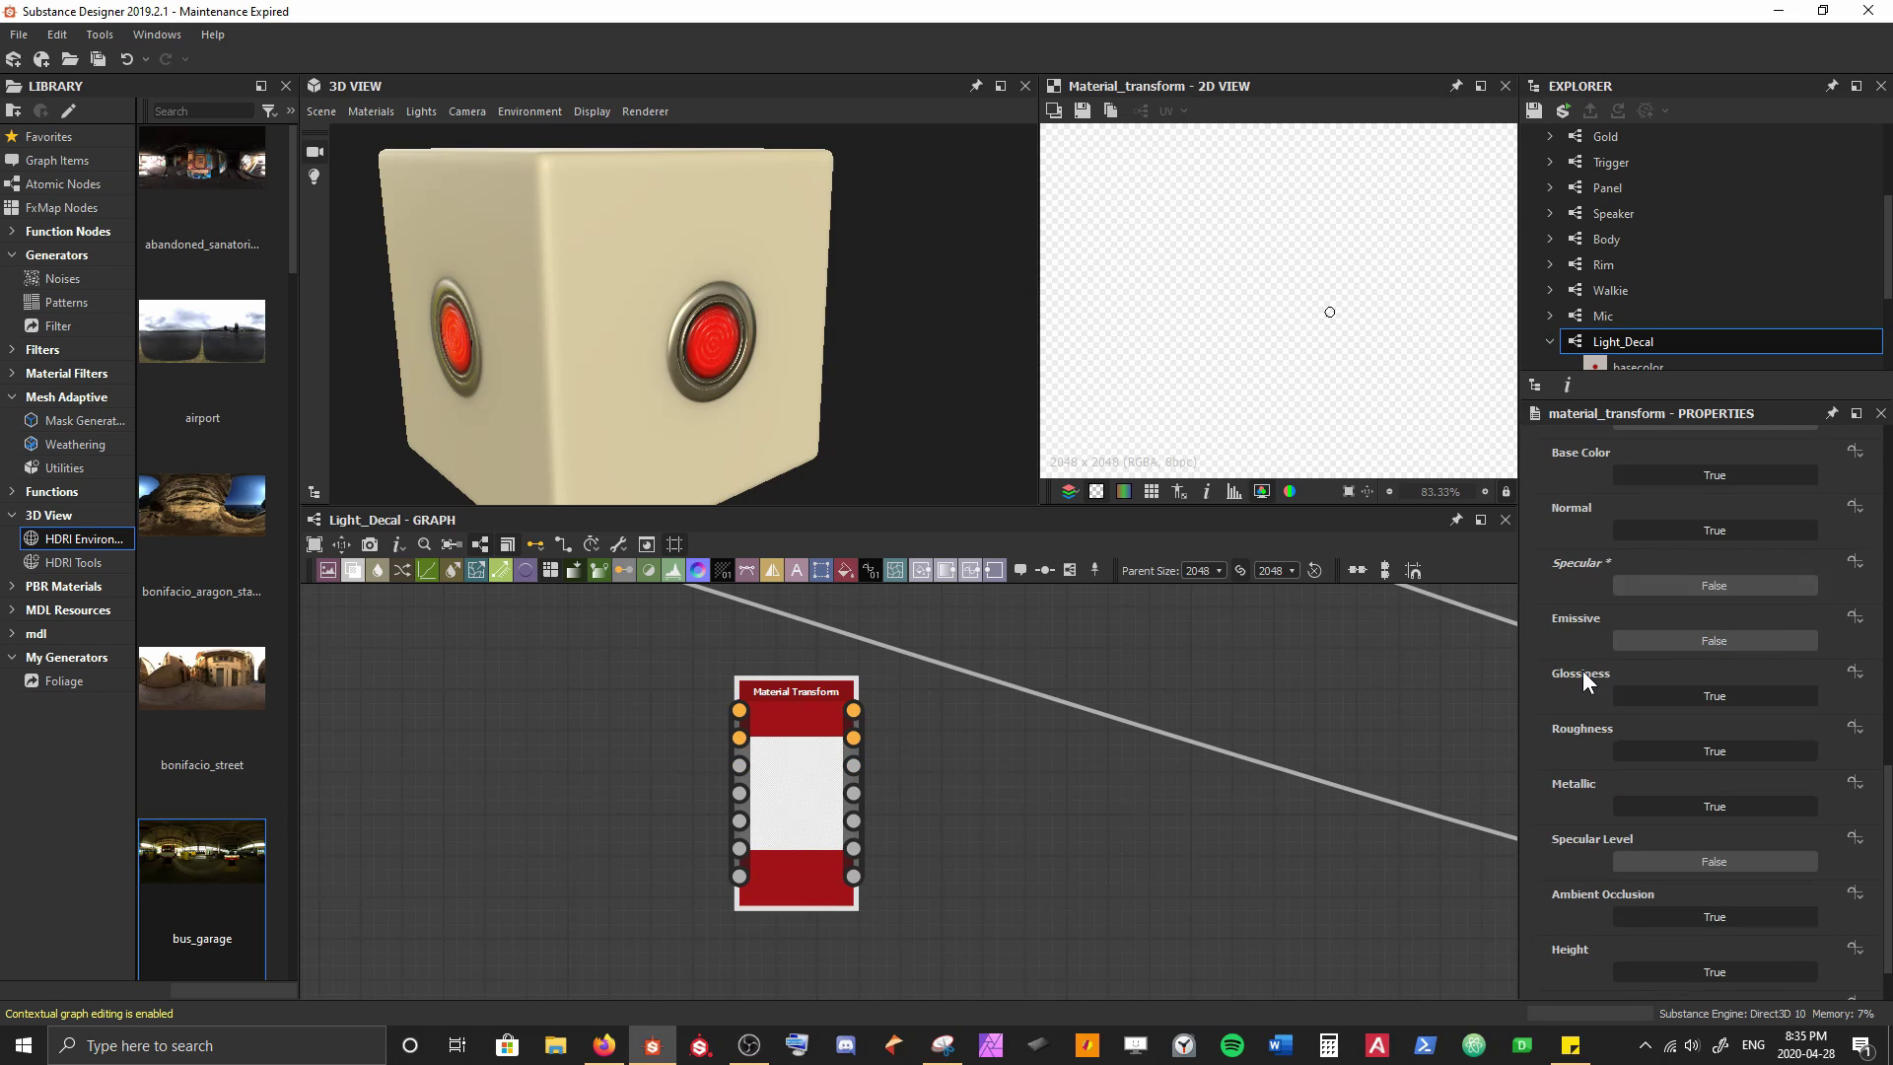
scroll(1582, 677, down, 1)
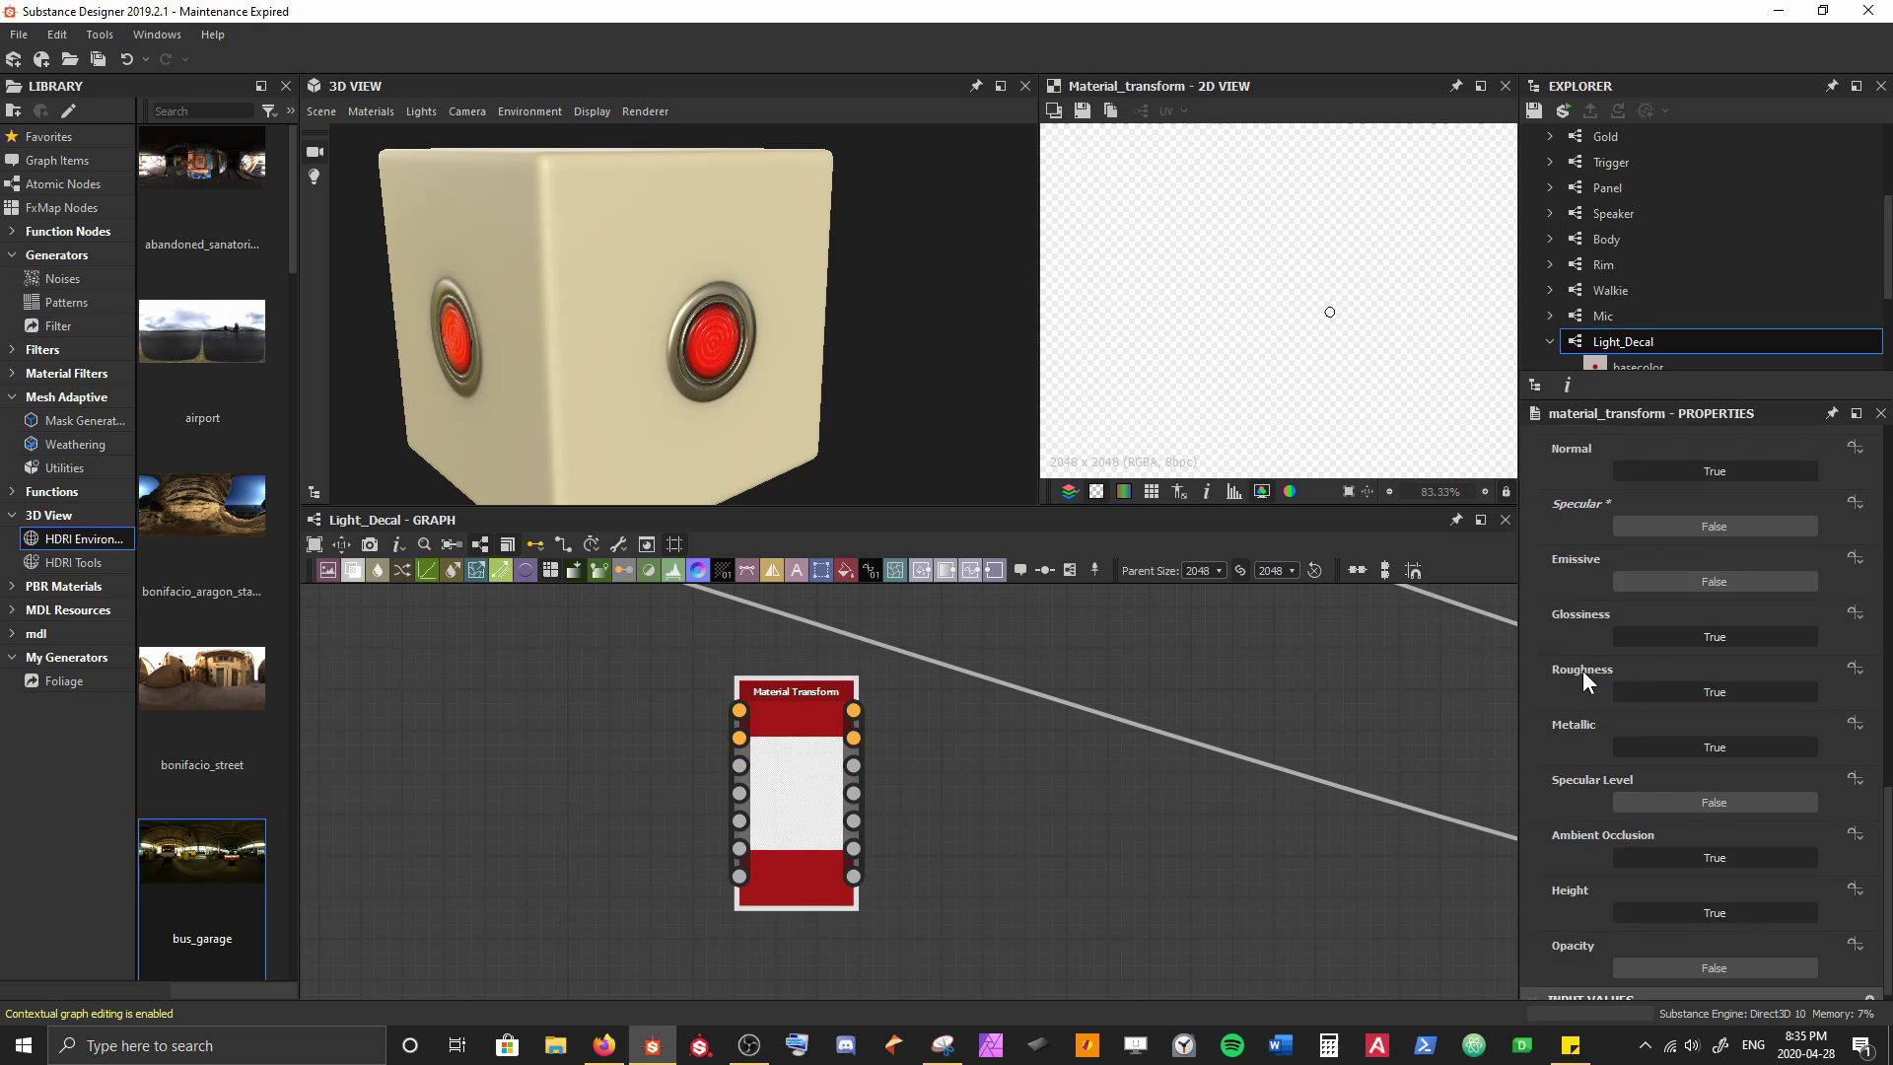
click(1677, 582)
Set the Material Transform's Glossiness and Height channels to False
middle_drag(1166, 689, 943, 678)
scroll(944, 678, down, 3)
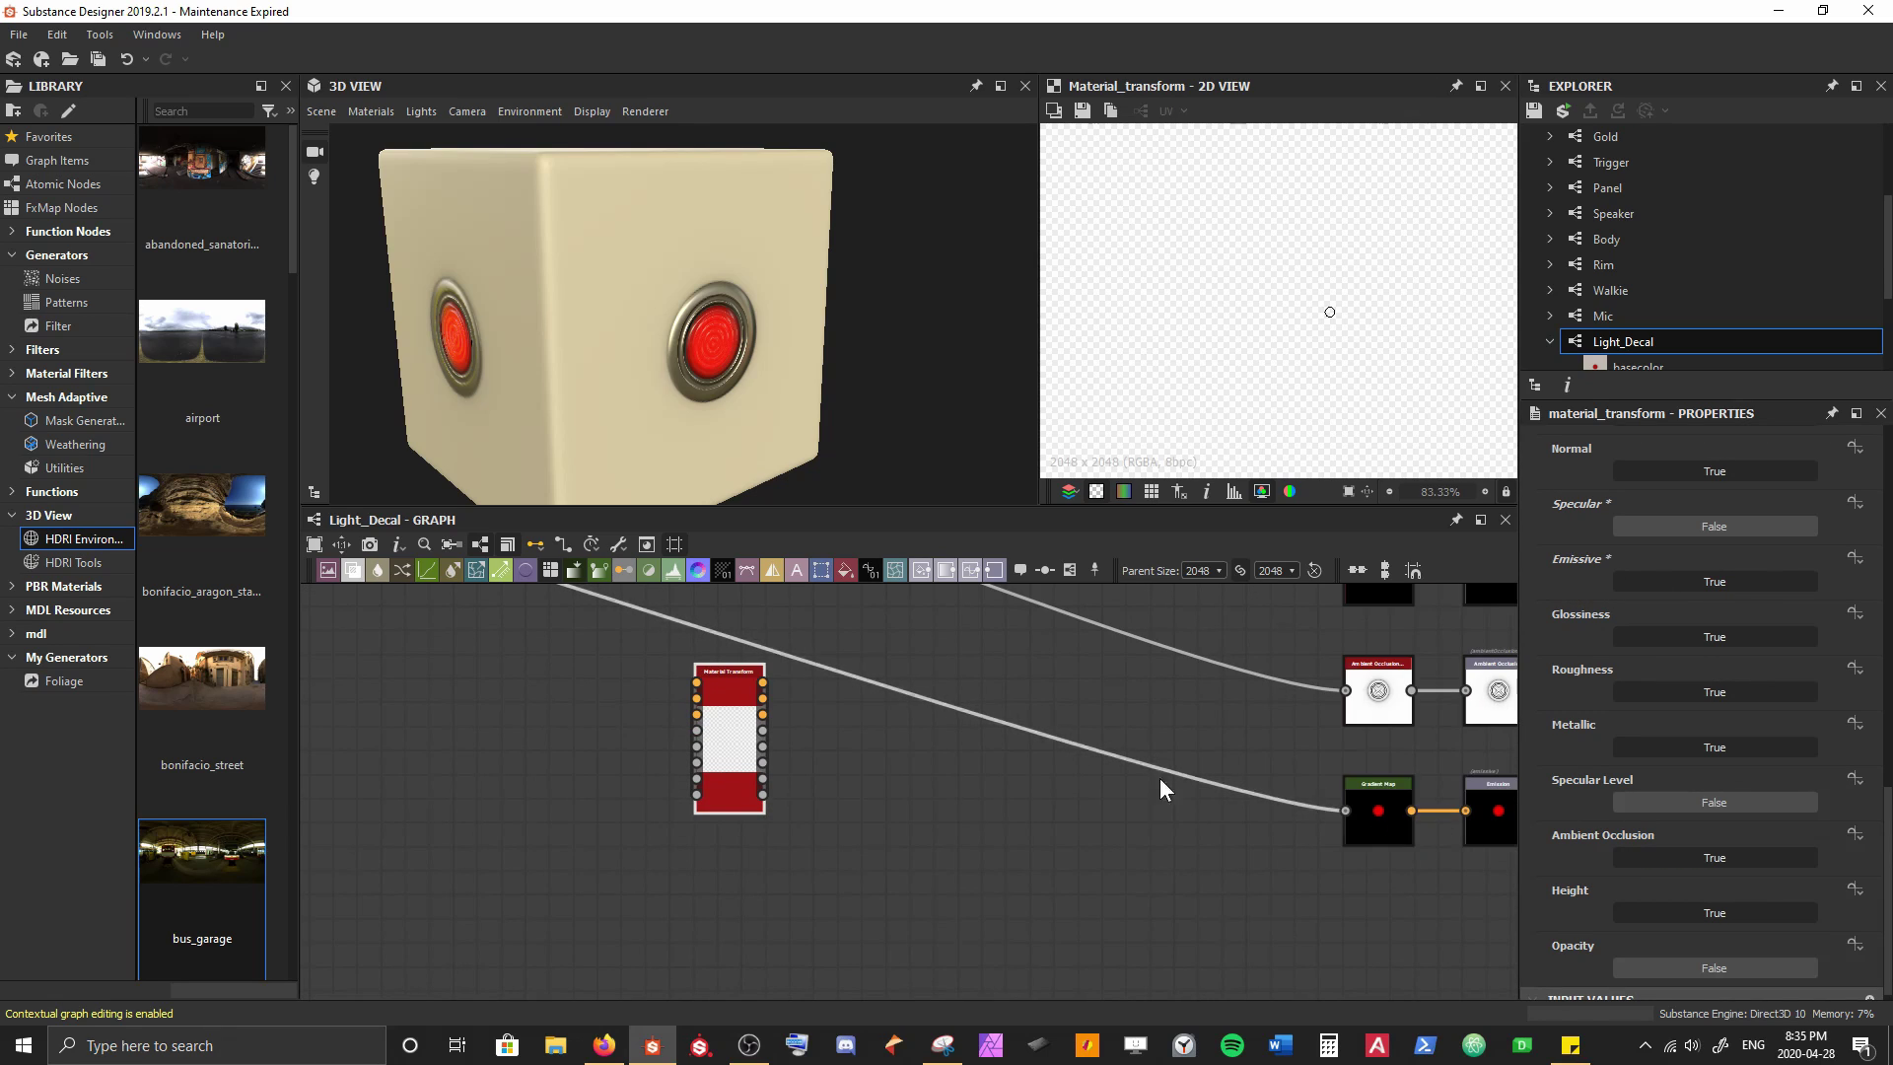
scroll(743, 726, up, 3)
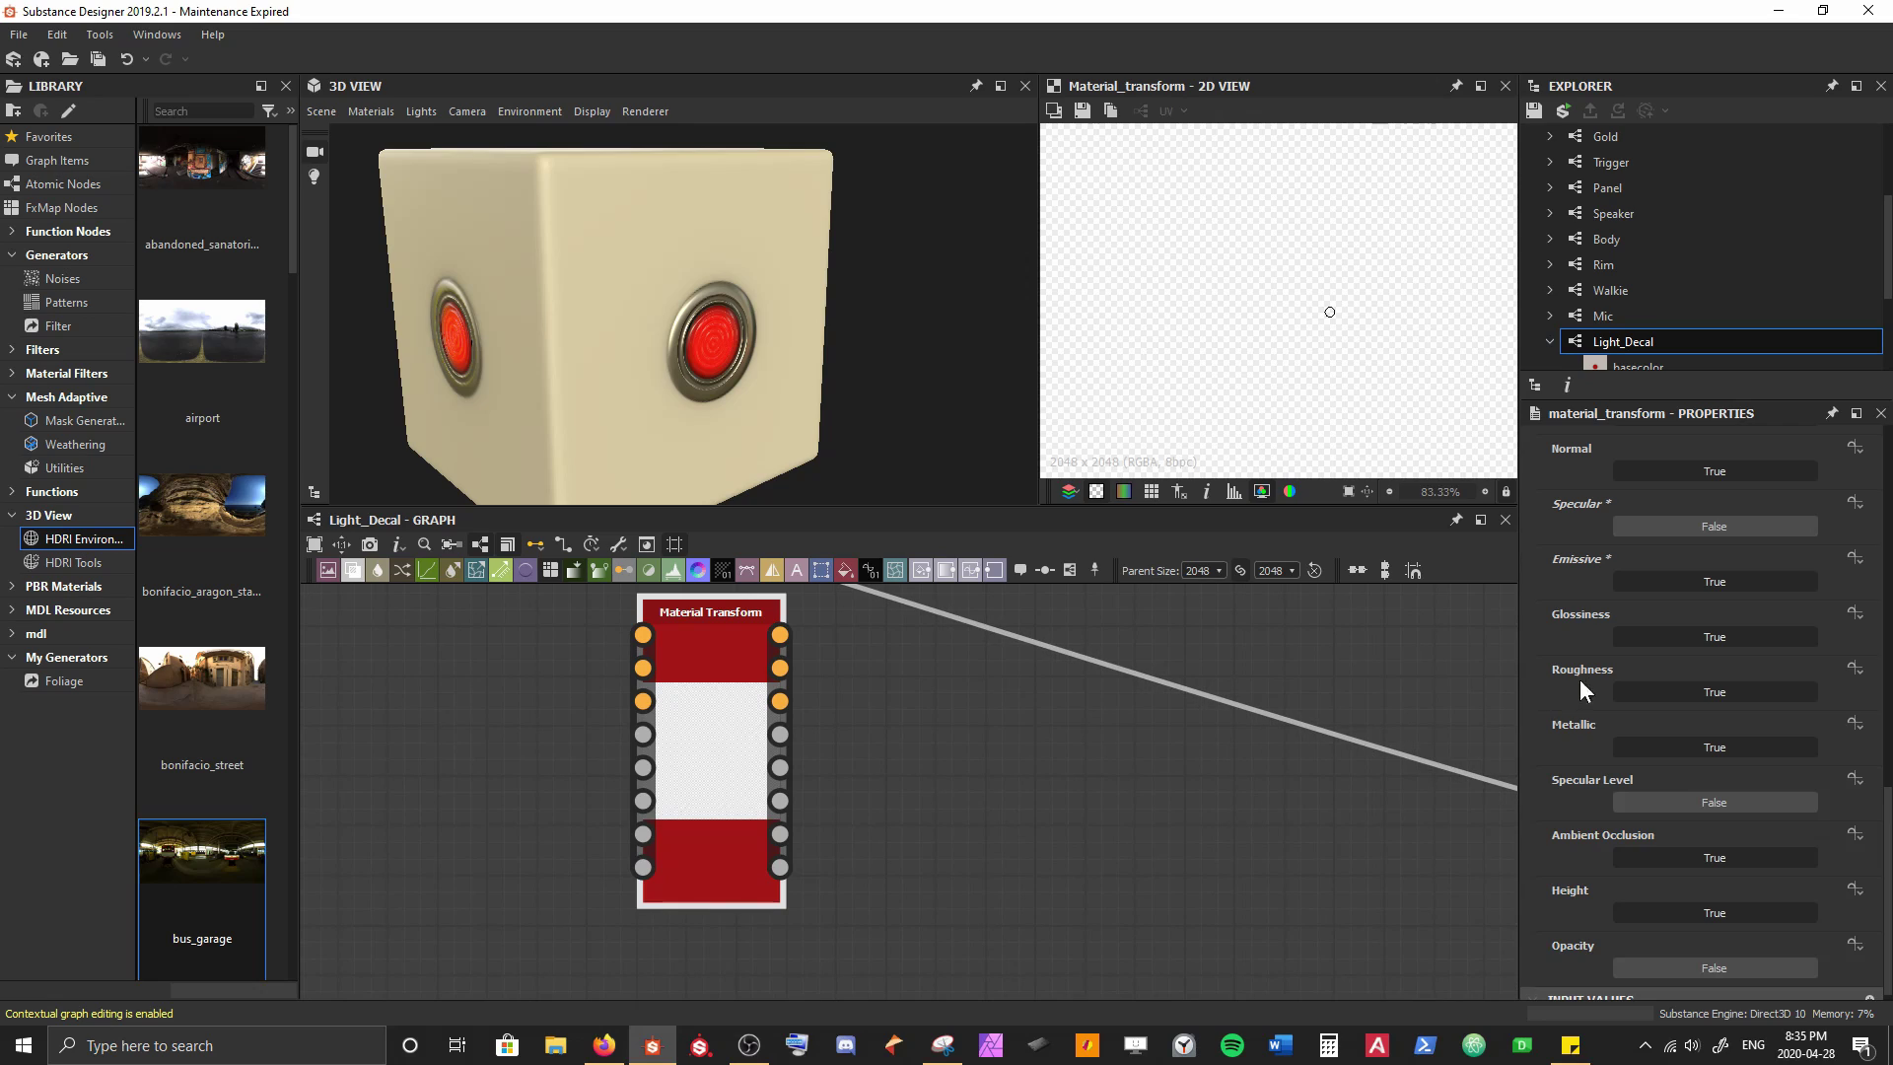
click(1652, 637)
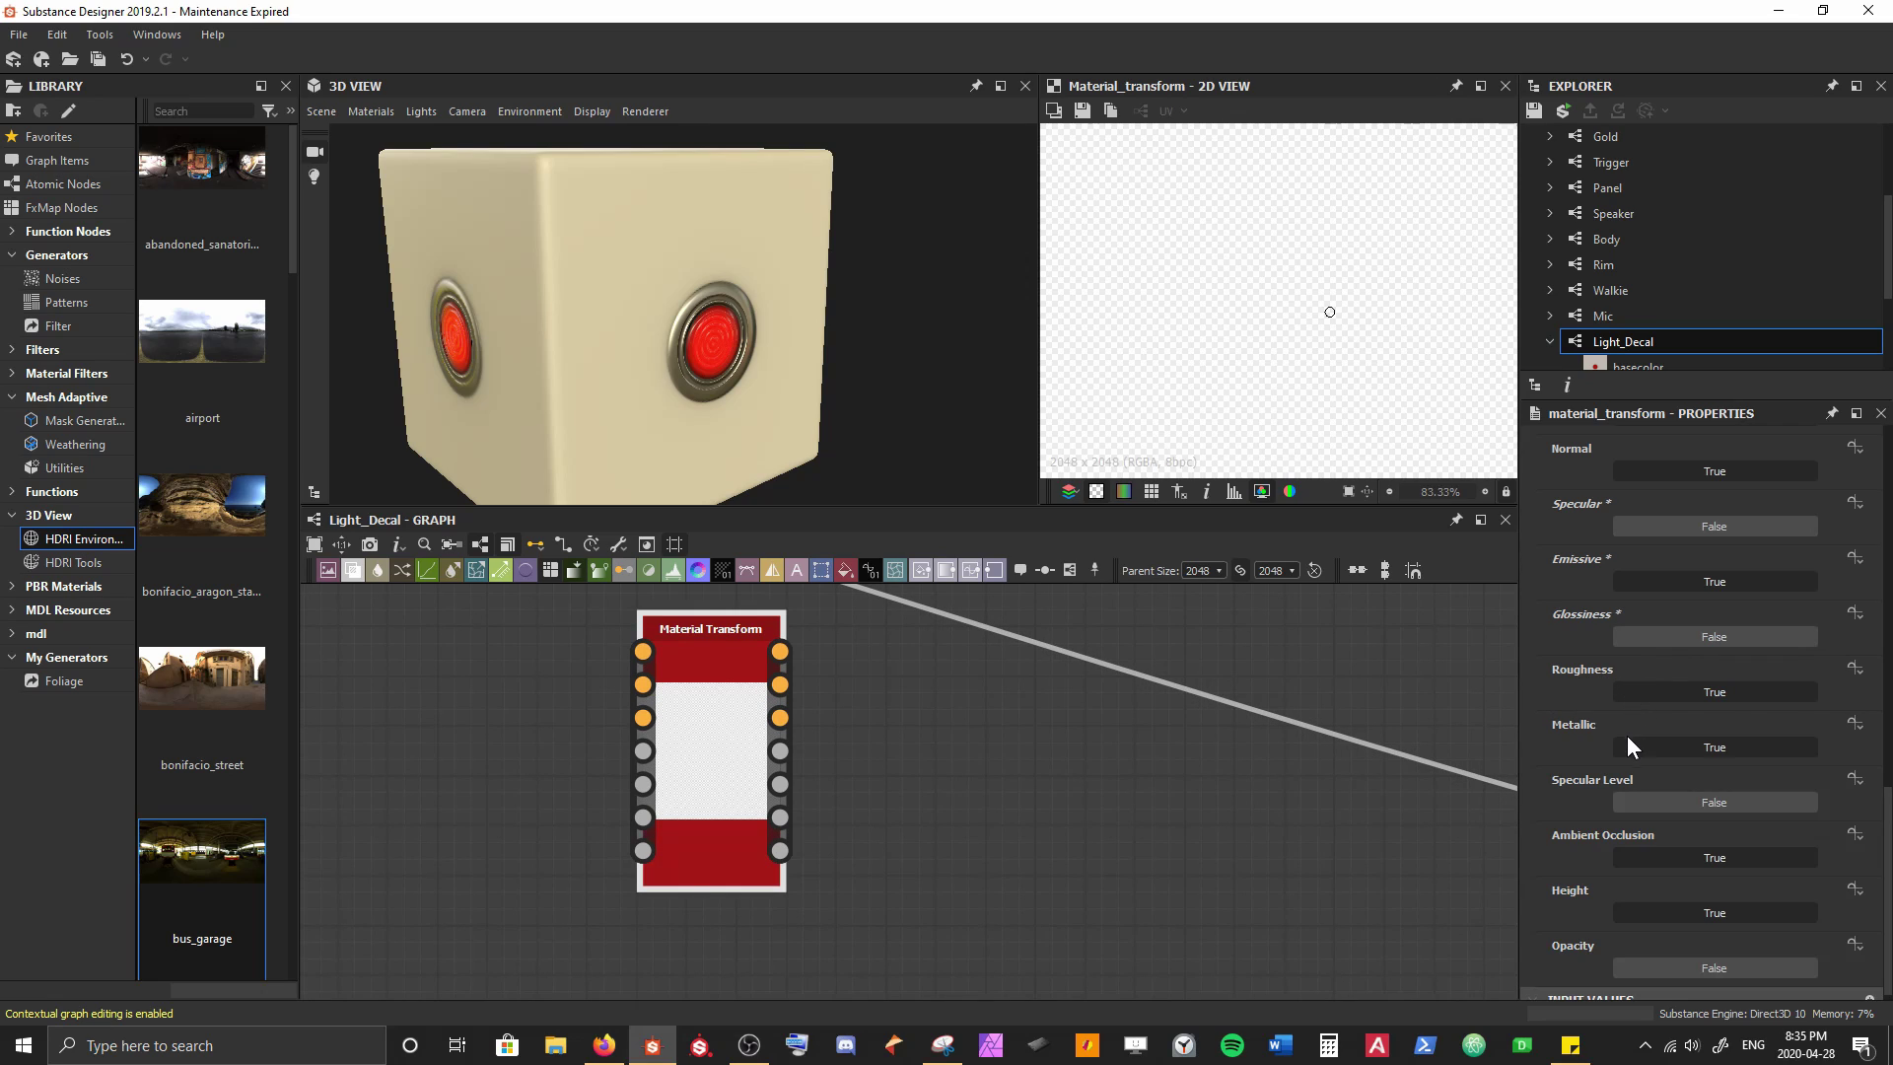
scroll(1628, 743, down, 1)
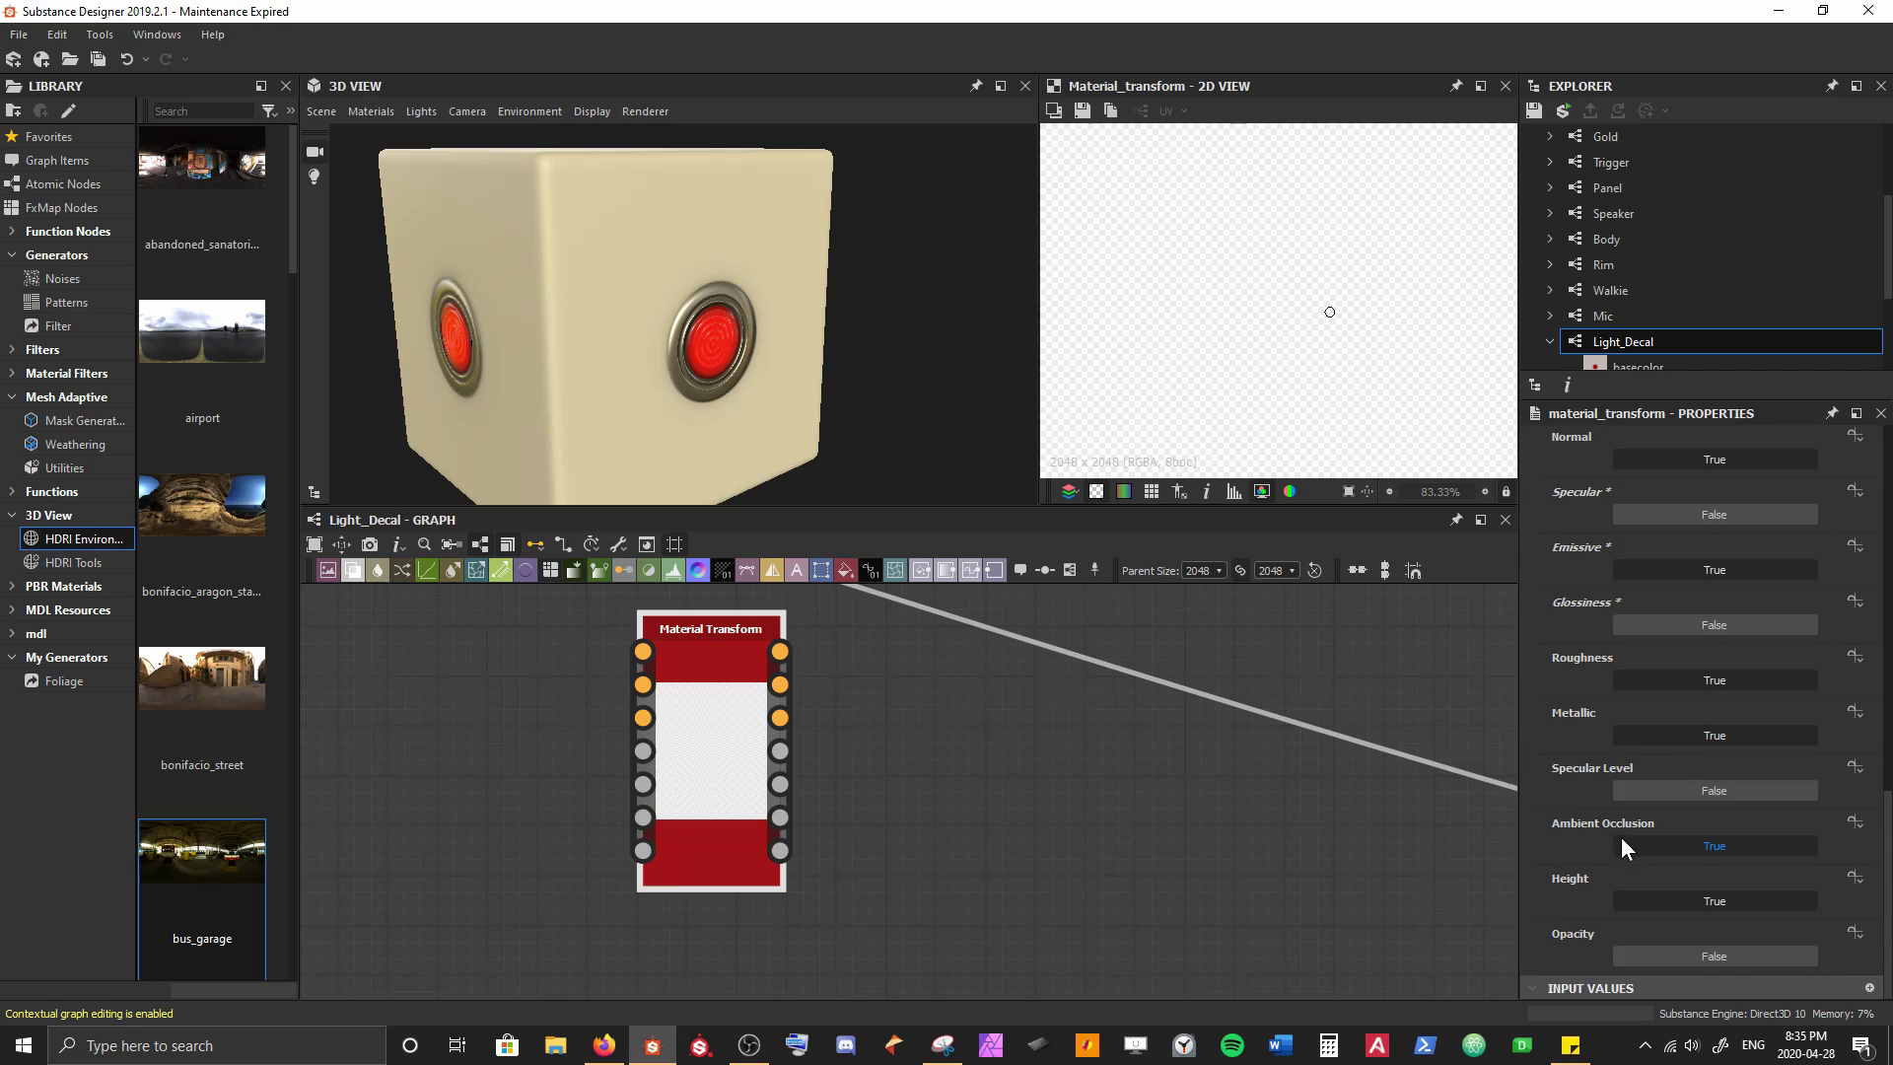
click(1638, 901)
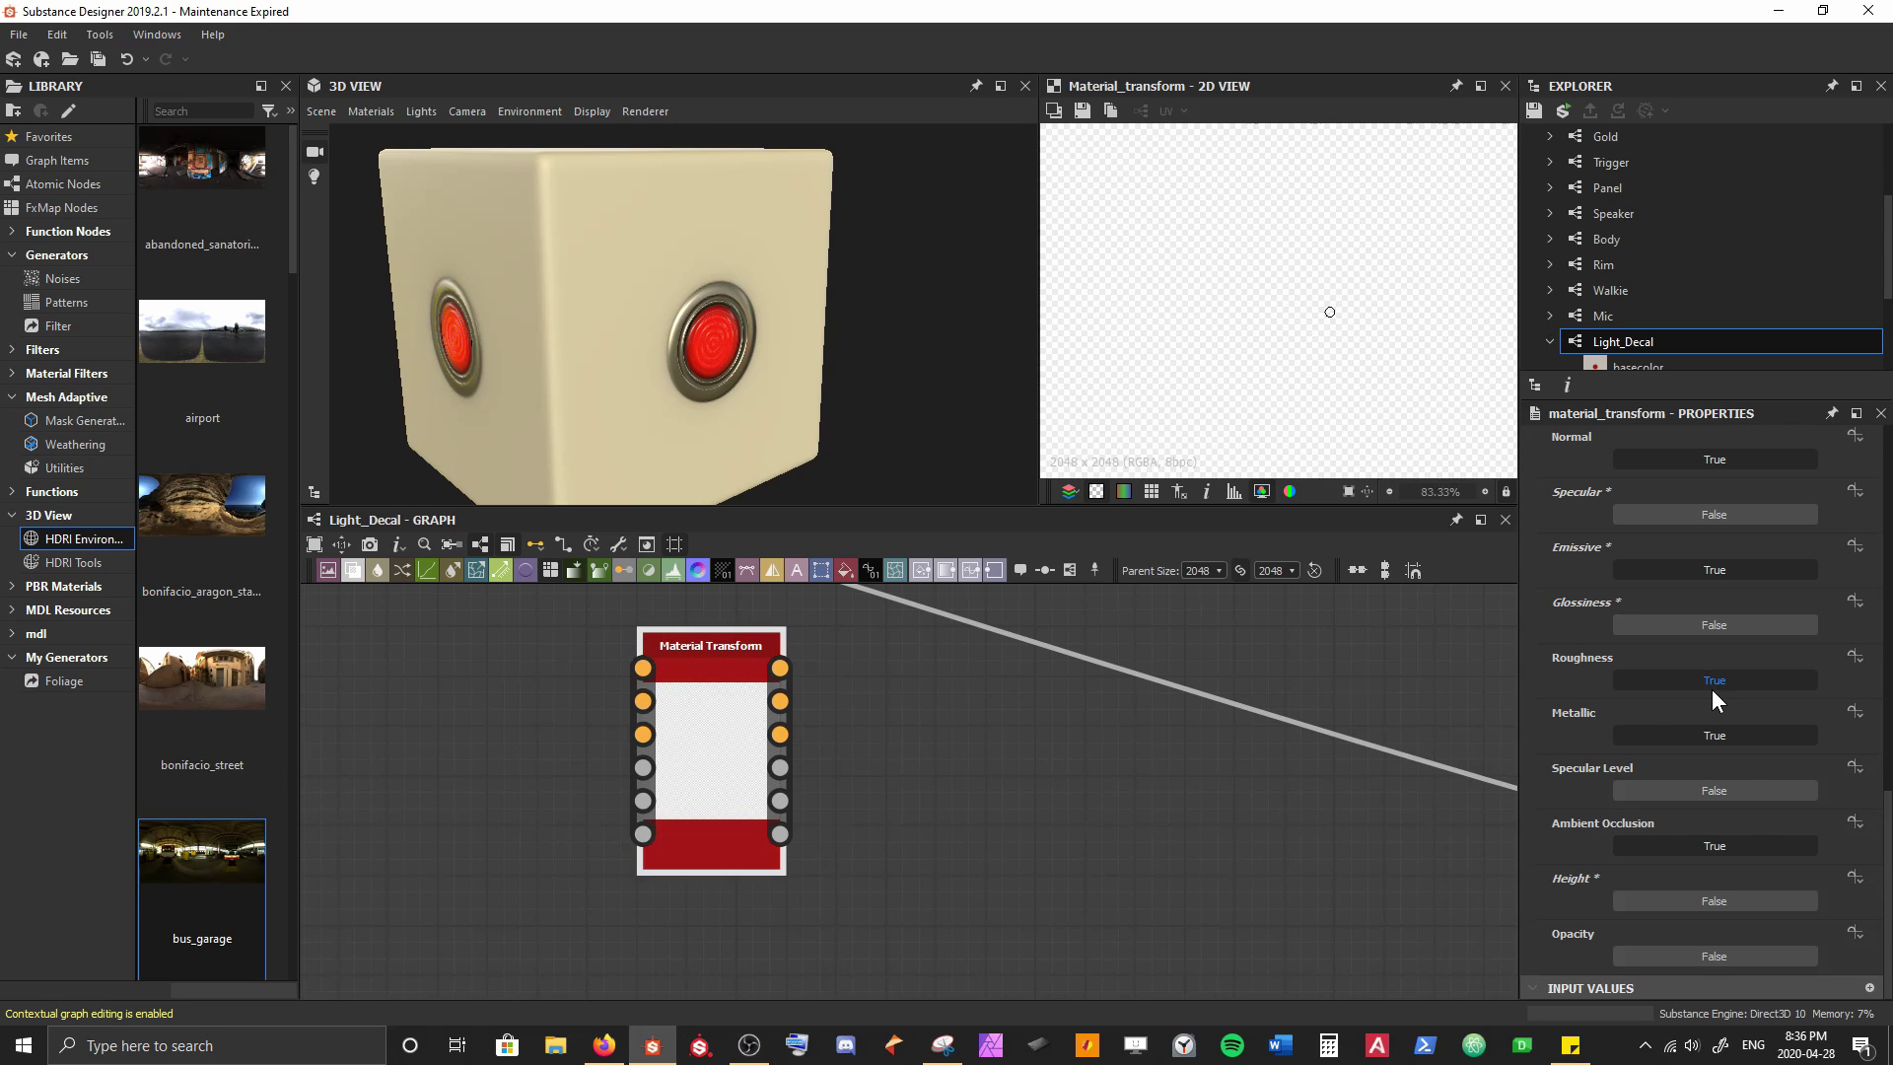
scroll(1711, 683, up, 10)
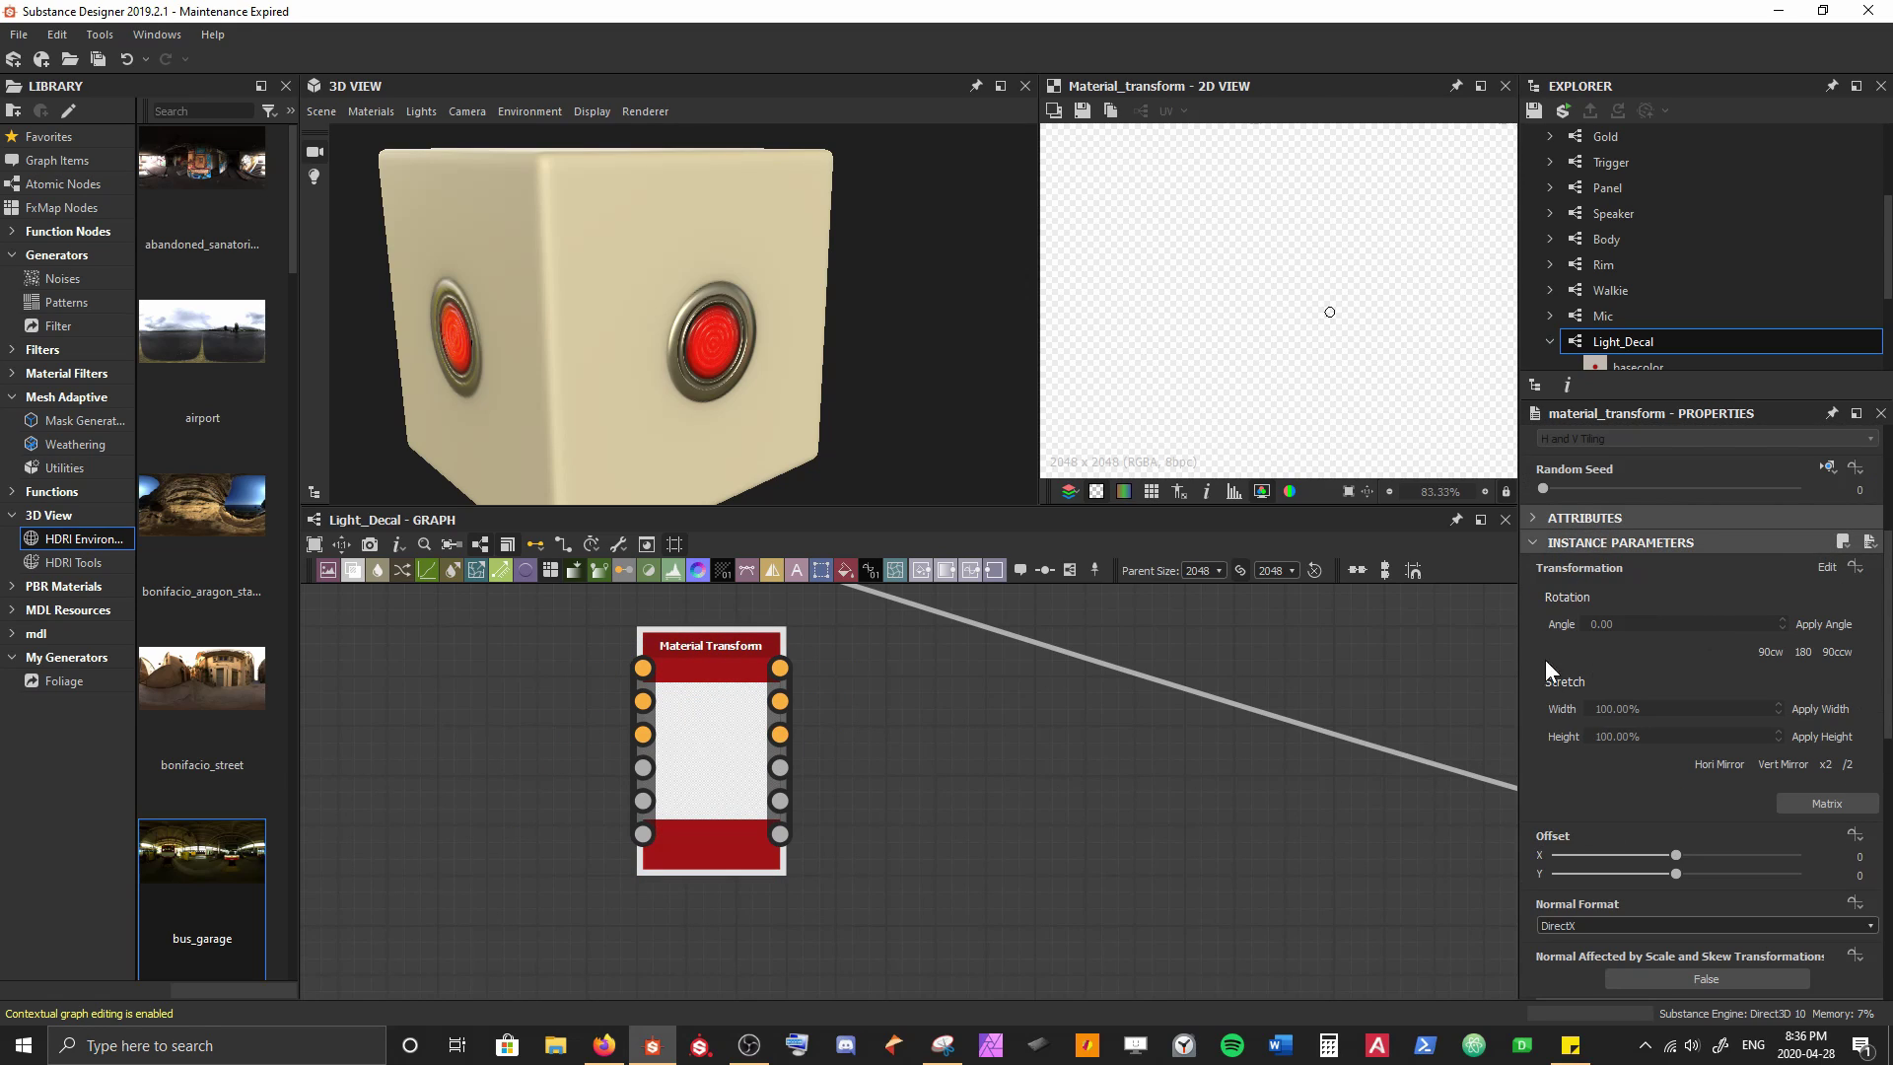
scroll(1538, 655, down, 2)
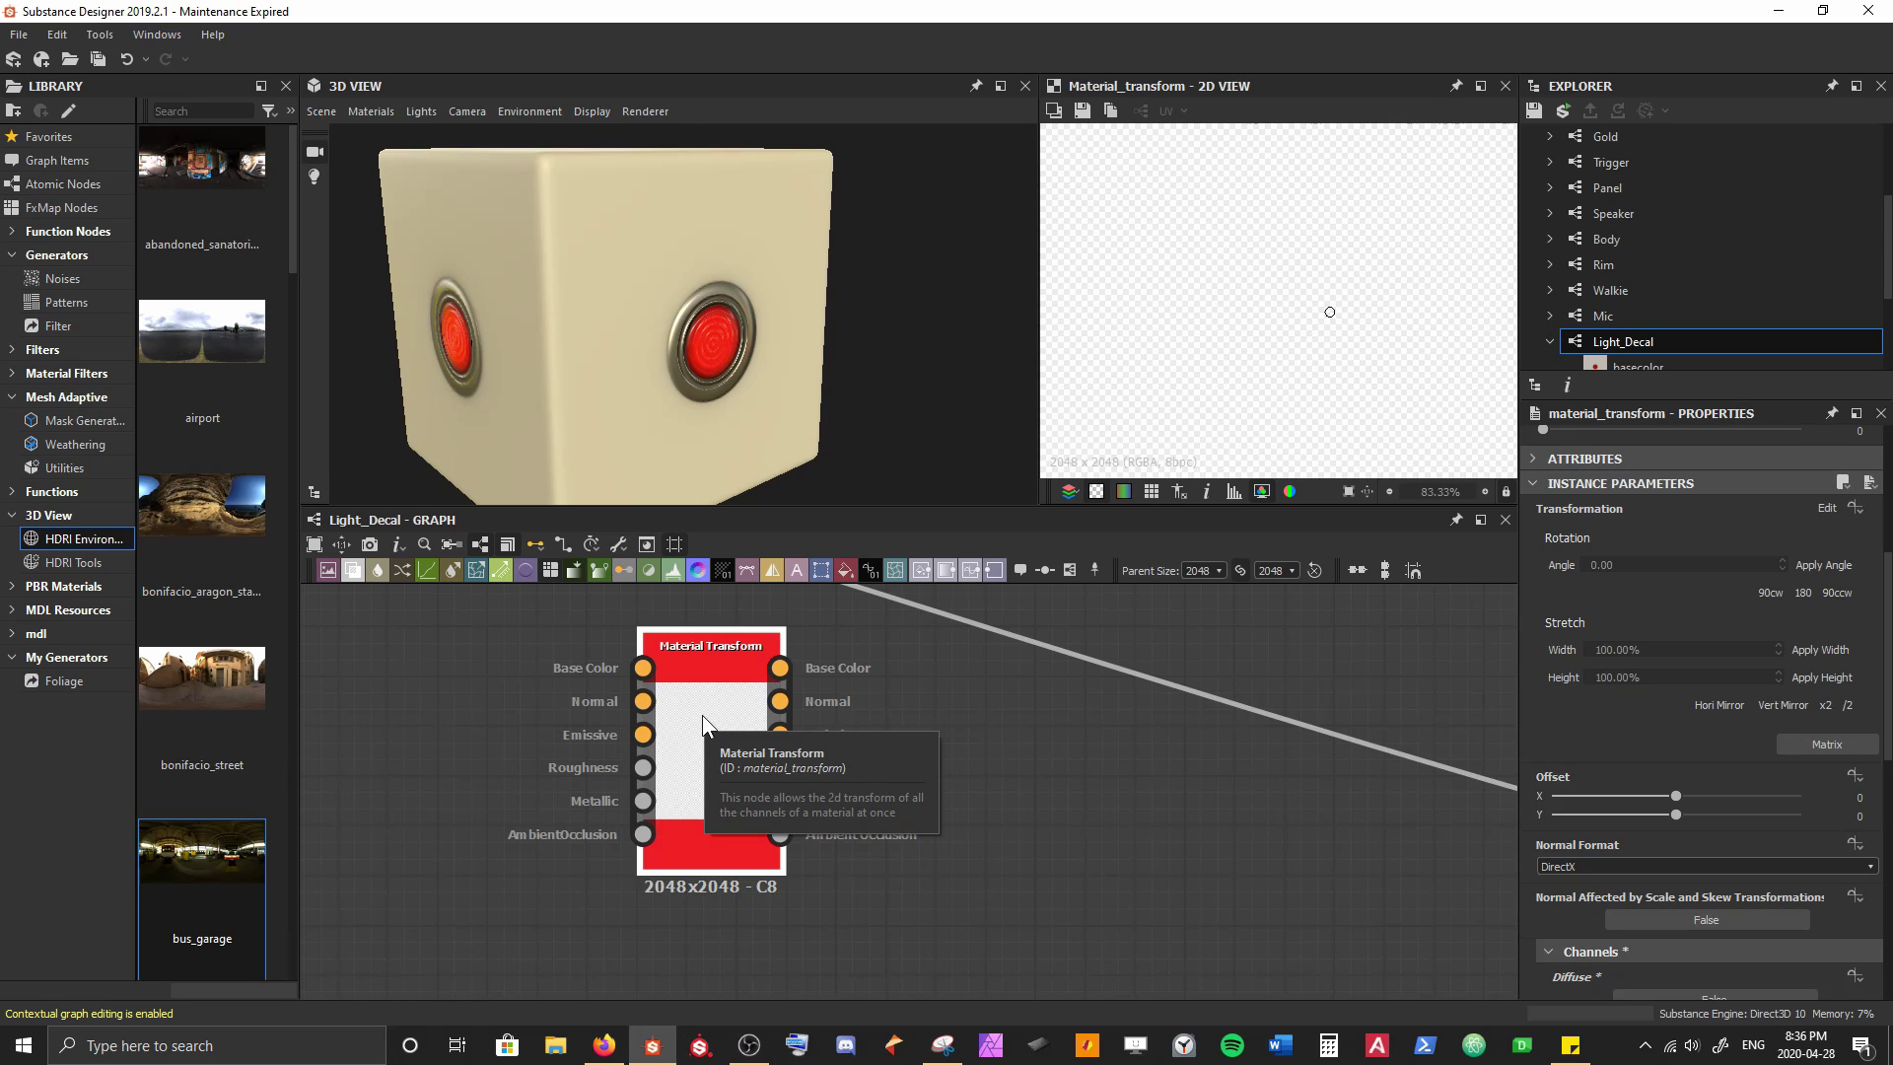
scroll(702, 714, down, 3)
middle_drag(860, 677, 764, 815)
middle_drag(806, 664, 824, 849)
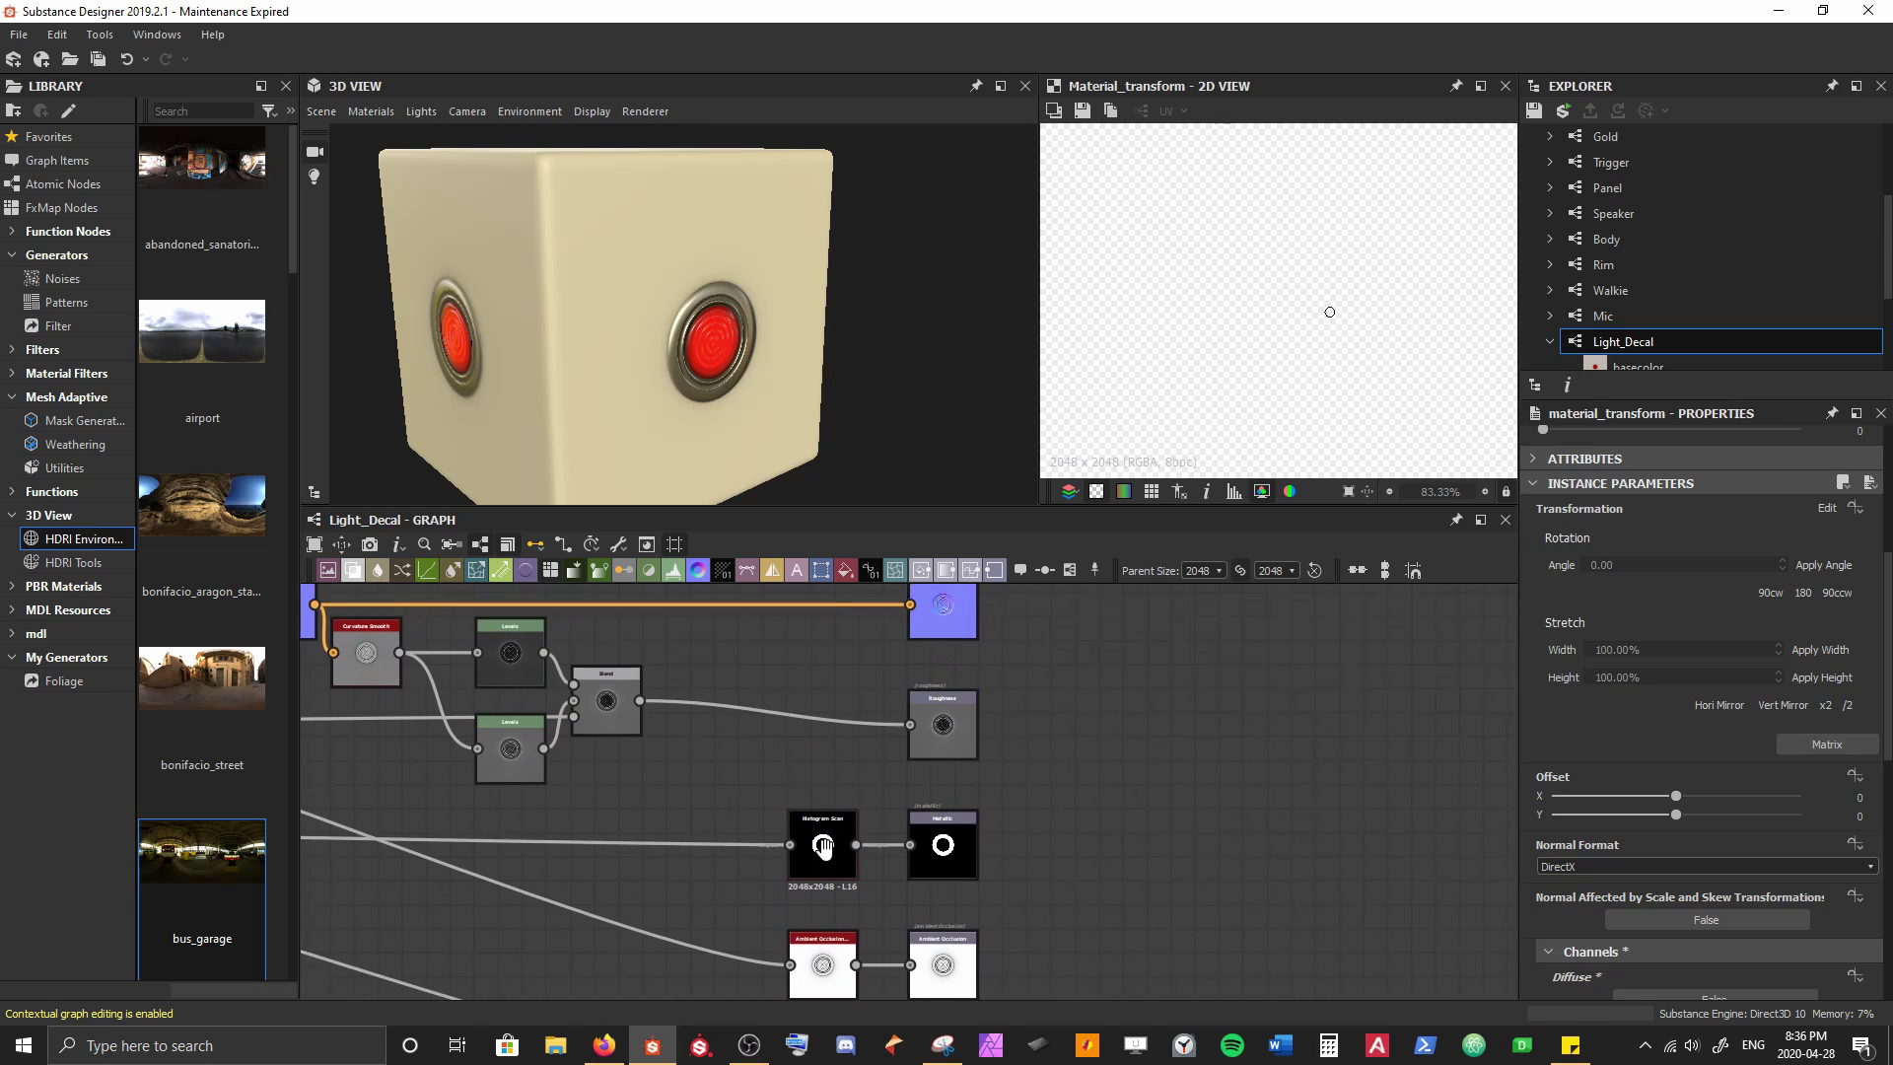
middle_drag(809, 728, 805, 845)
key(space)
text(tra)
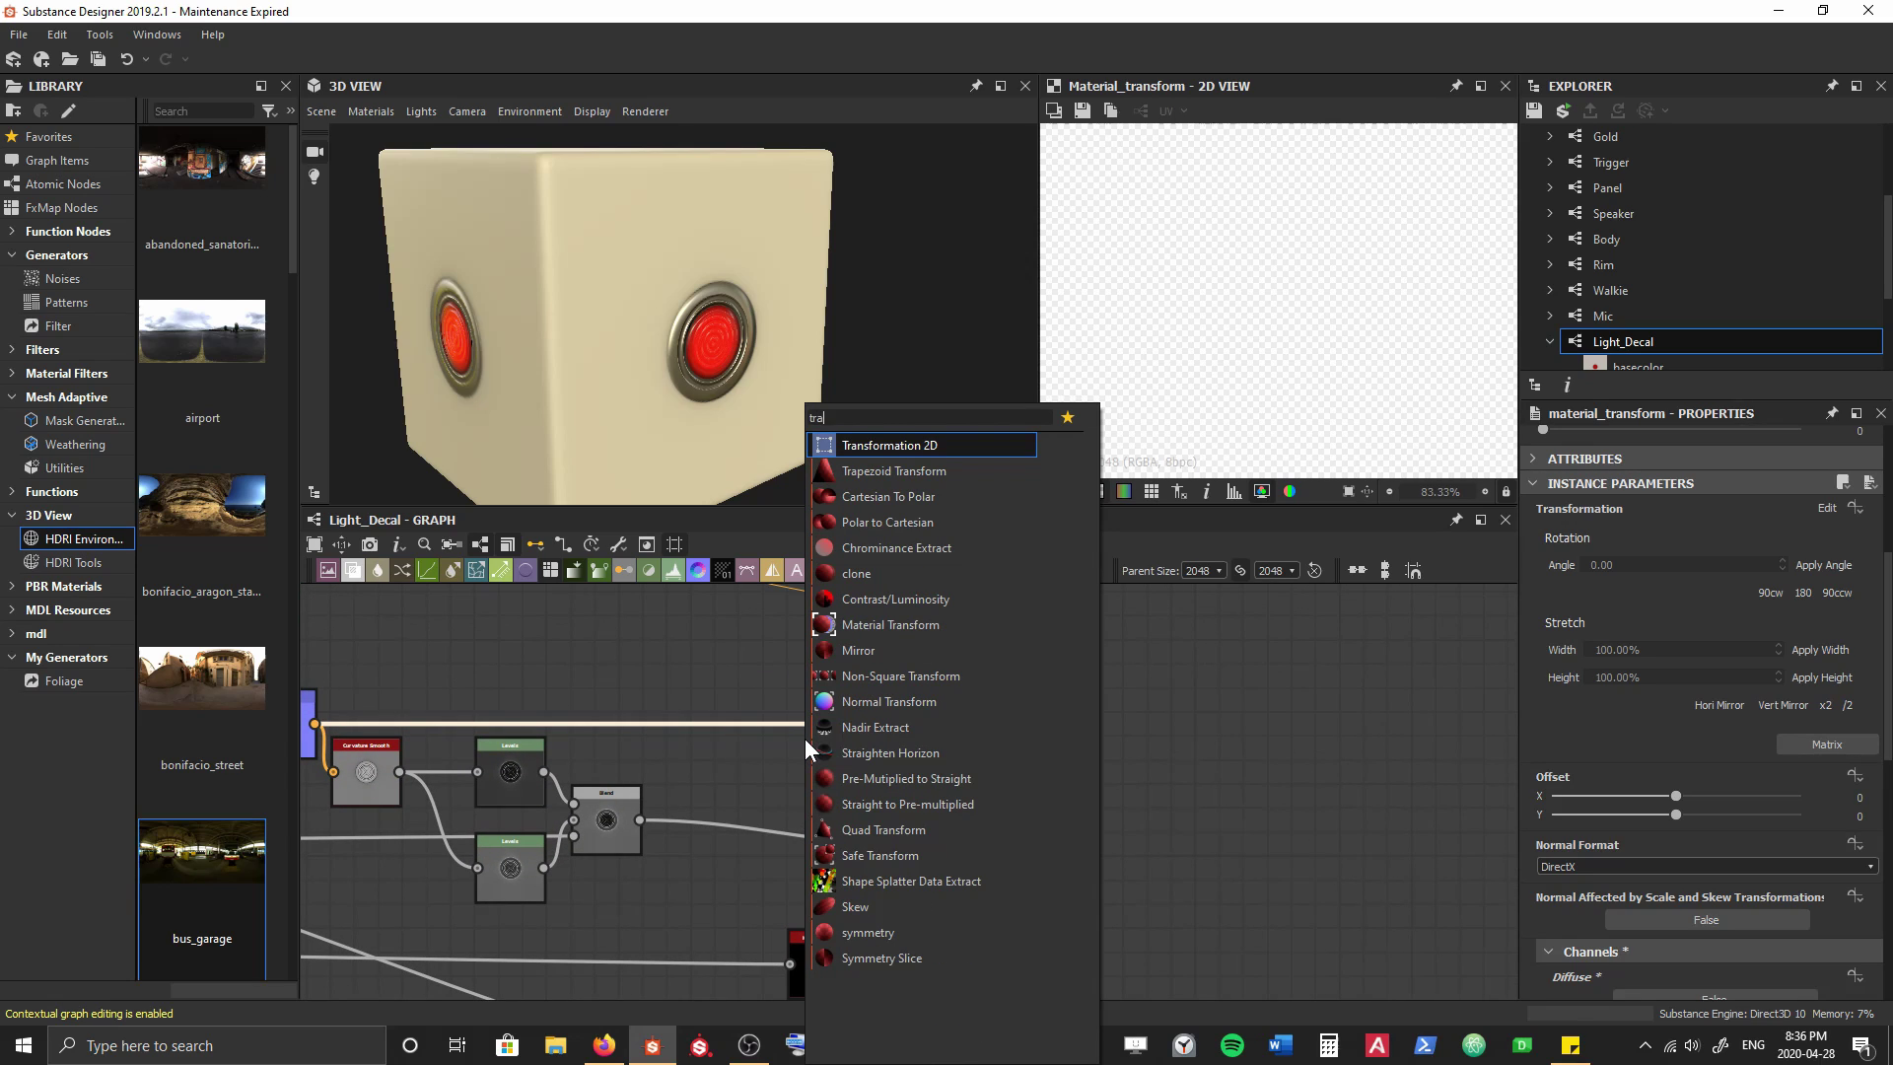
key(Escape)
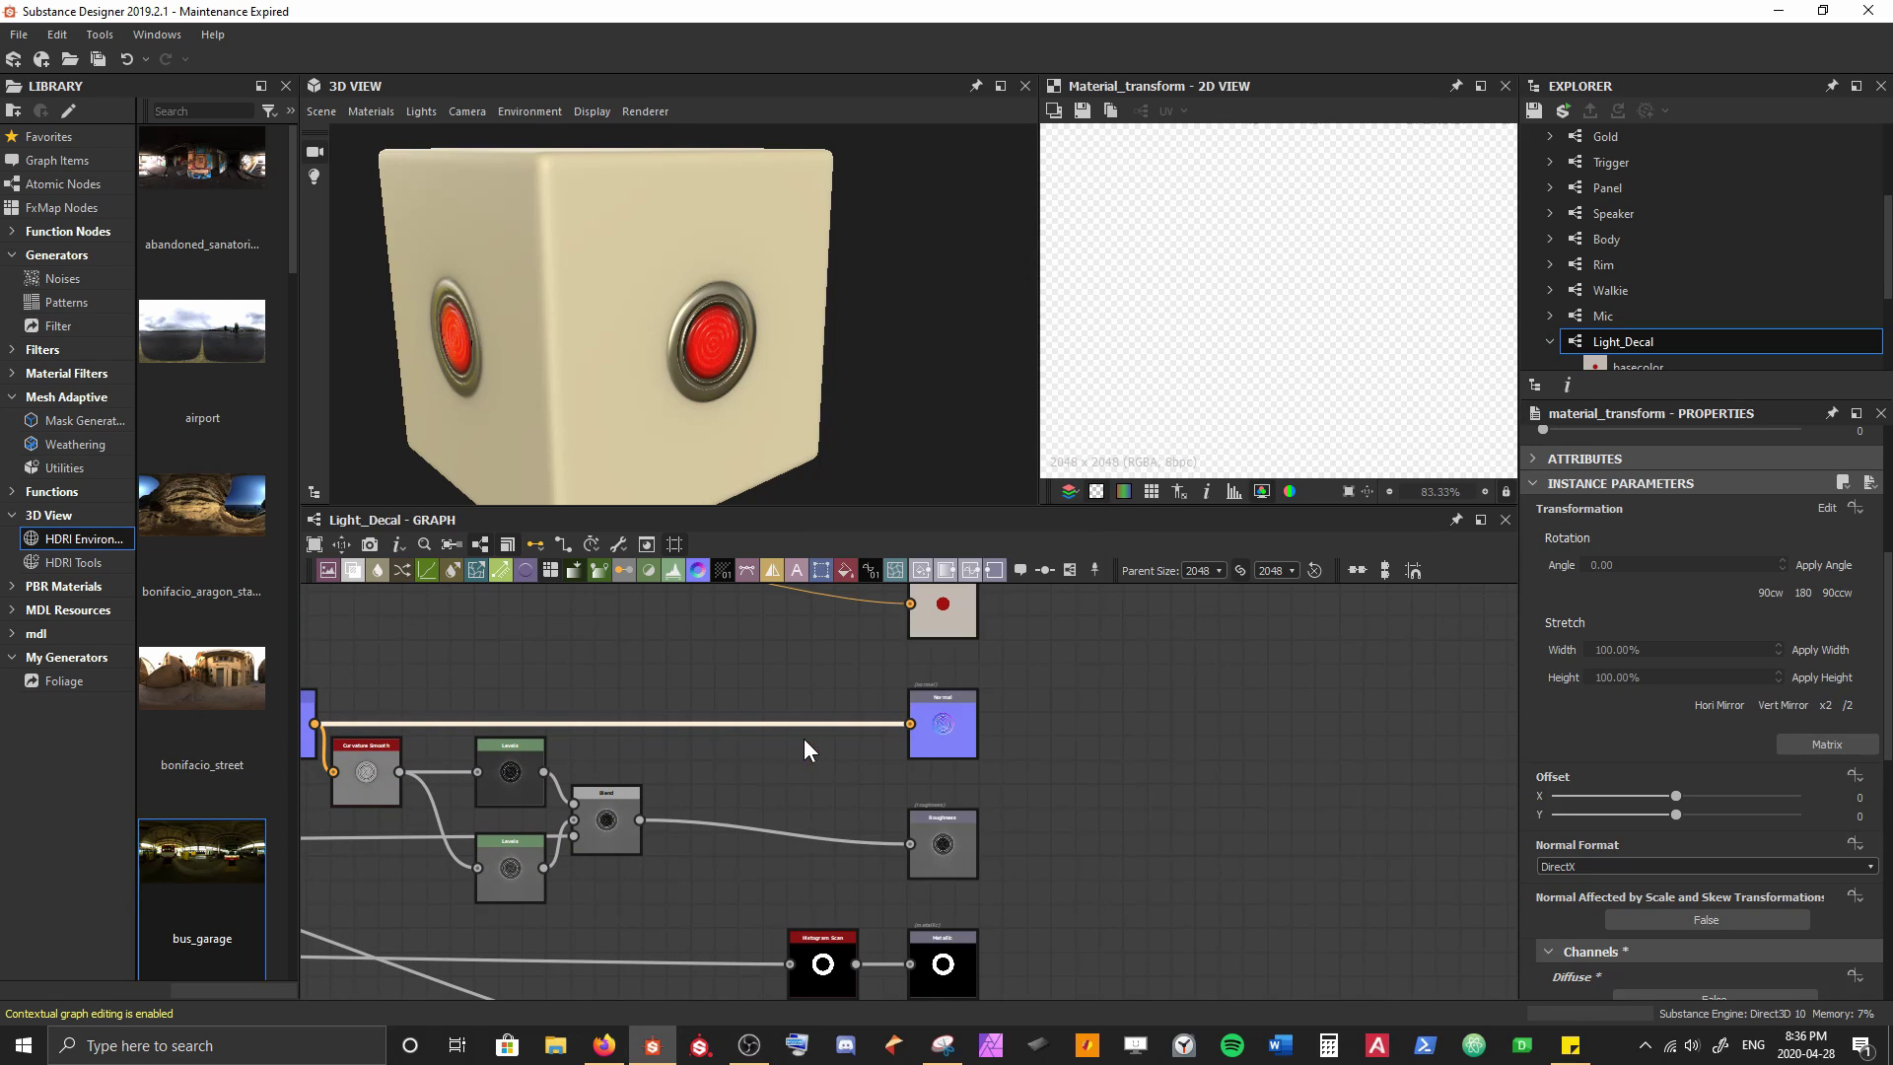
Move the Material Transform node up beside the Base Color and Normal output nodes
scroll(814, 784, down, 3)
middle_drag(672, 828, 759, 763)
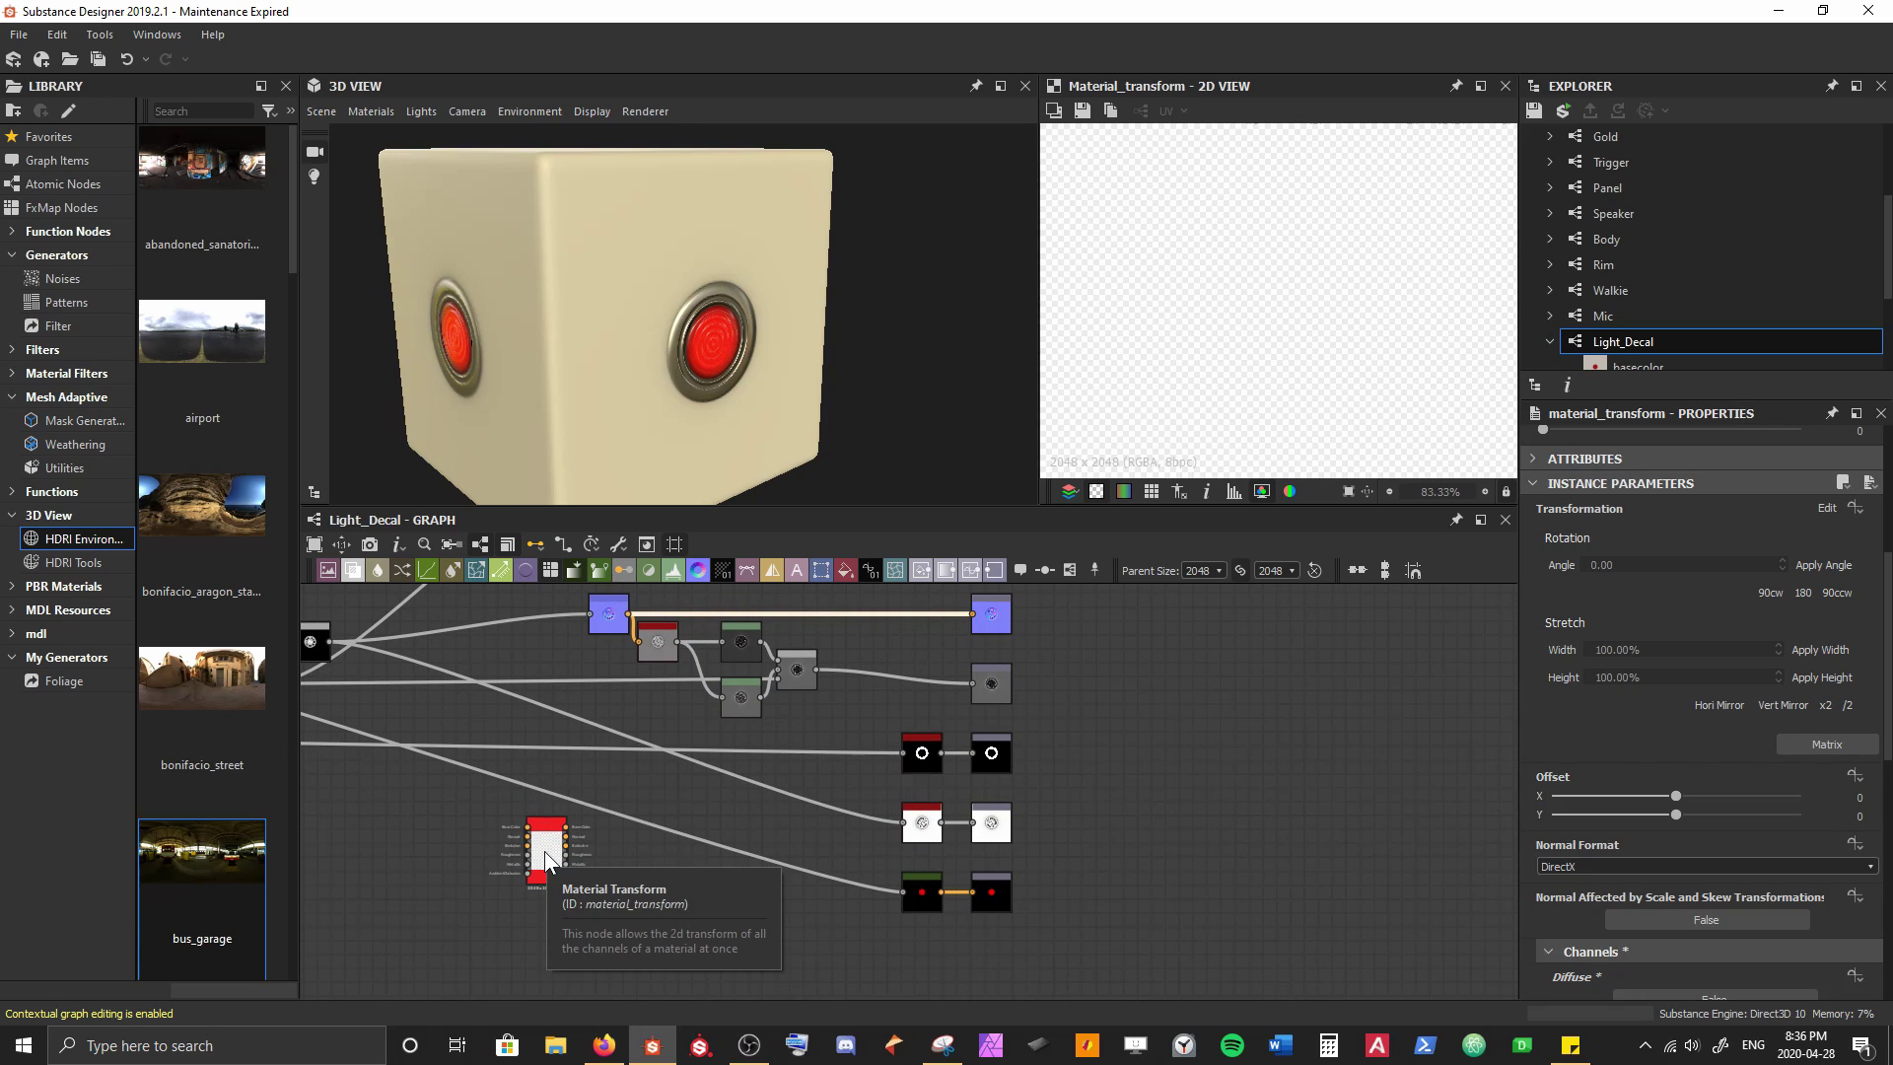
drag(548, 860, 926, 676)
middle_drag(927, 676, 877, 820)
scroll(877, 824, up, 2)
middle_drag(637, 709, 627, 730)
drag(824, 895, 844, 784)
scroll(843, 765, up, 4)
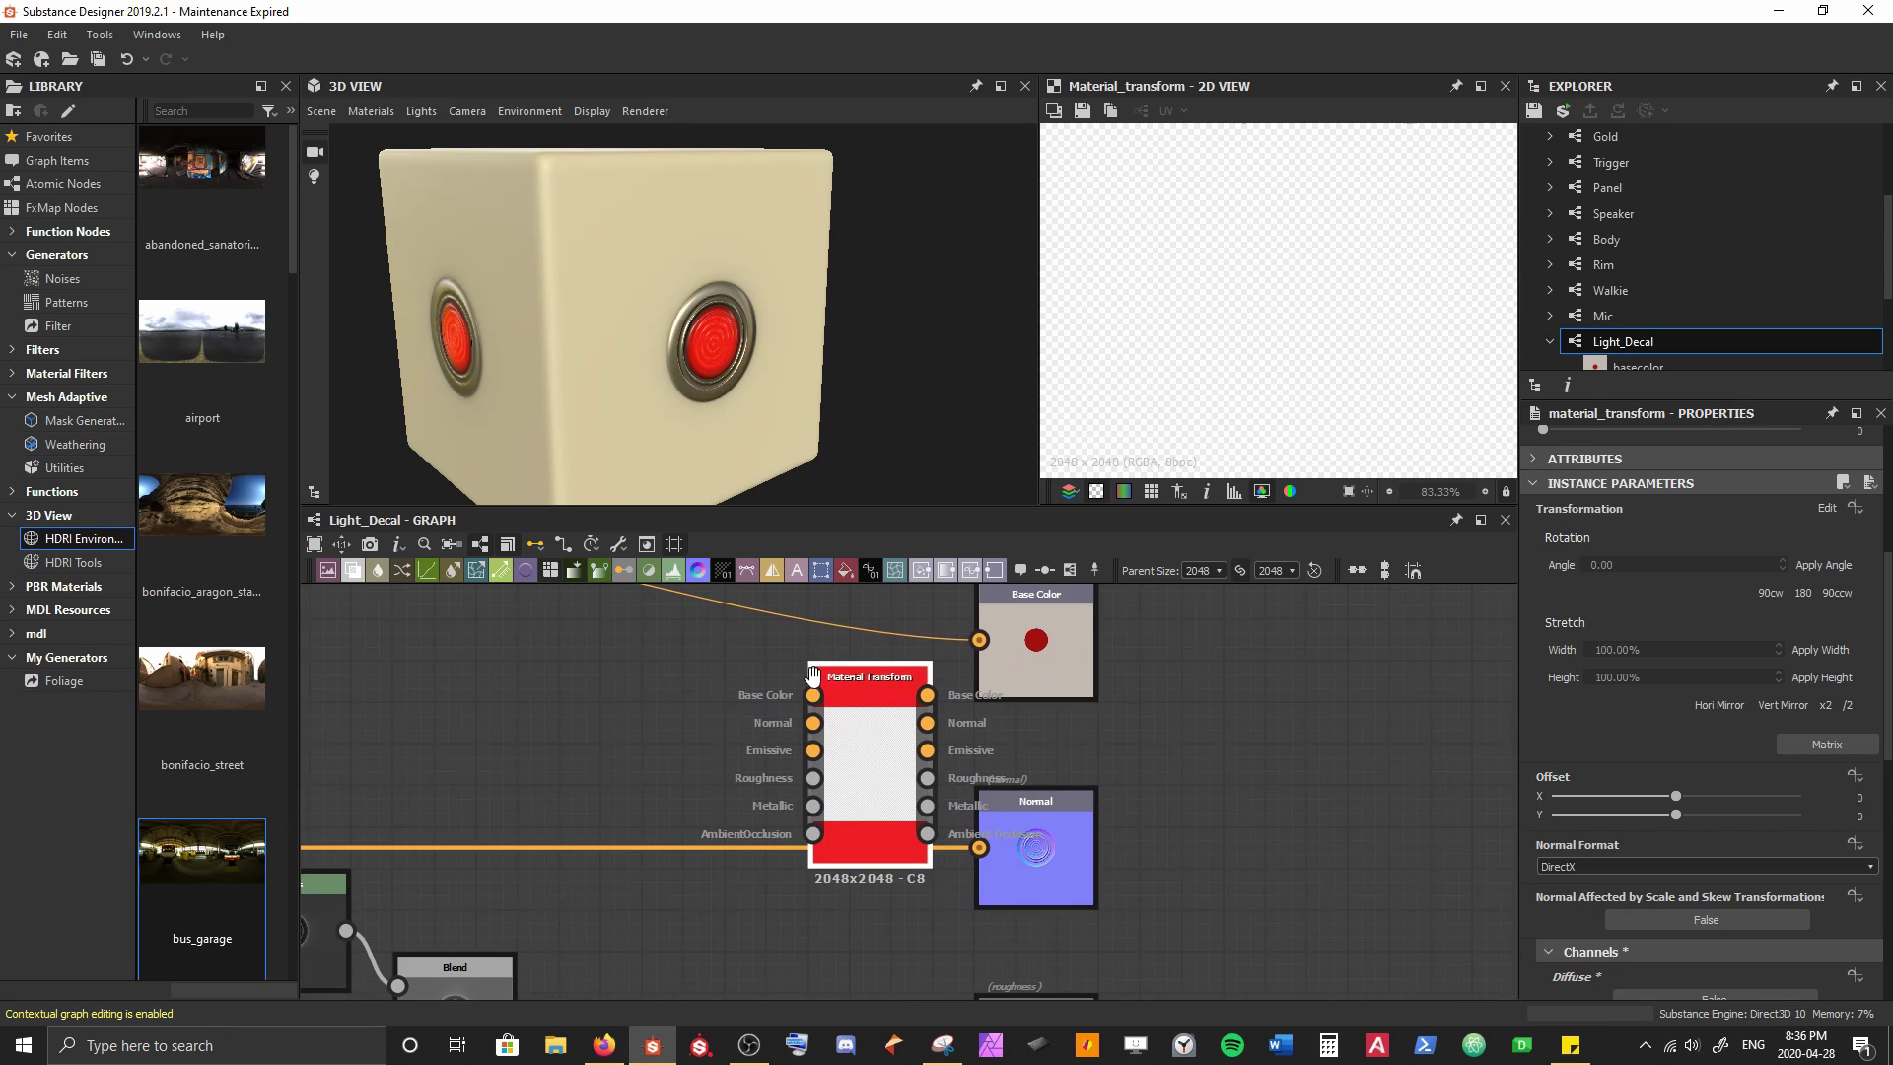
Reroute the links feeding the Base Color and Normal outputs into the matching Material Transform inputs
drag(933, 695, 763, 724)
middle_drag(787, 782, 806, 742)
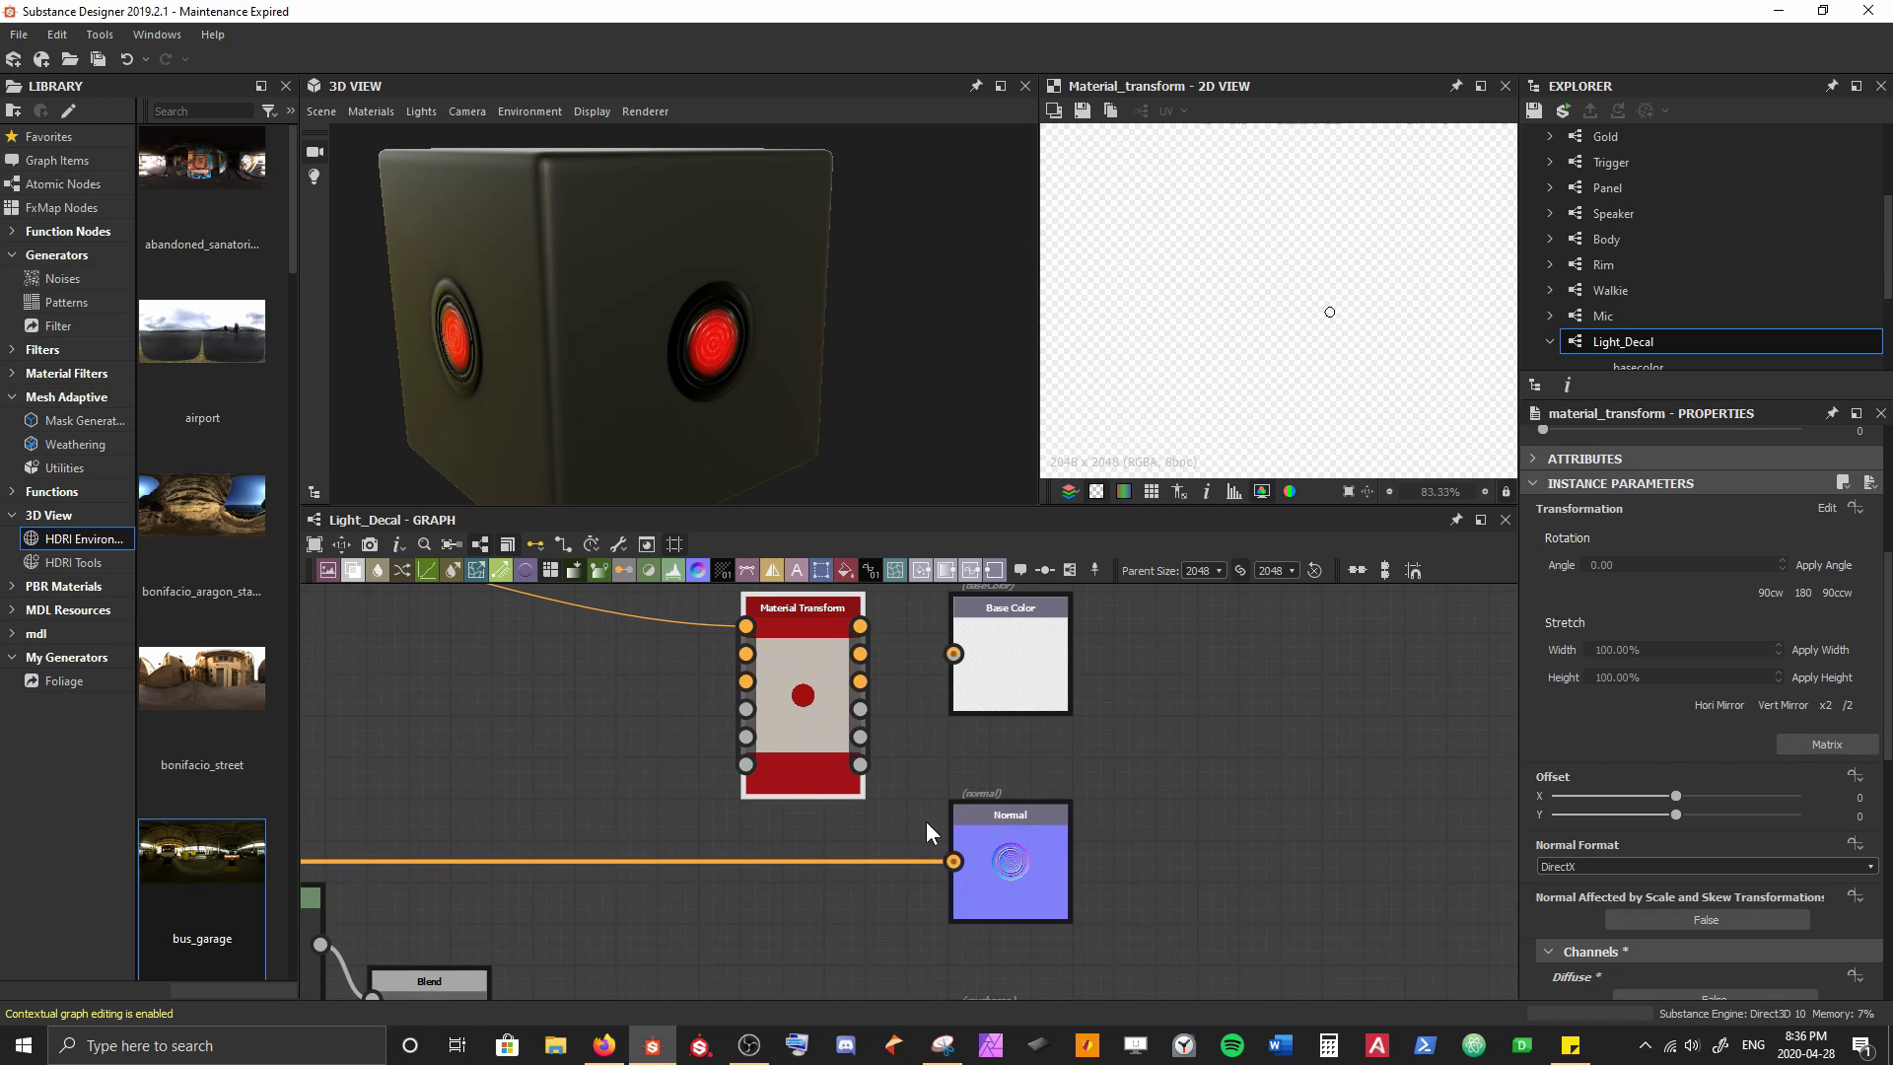
drag(956, 868, 846, 818)
scroll(845, 820, down, 2)
middle_drag(851, 862, 763, 691)
scroll(820, 648, up, 2)
scroll(798, 620, up, 1)
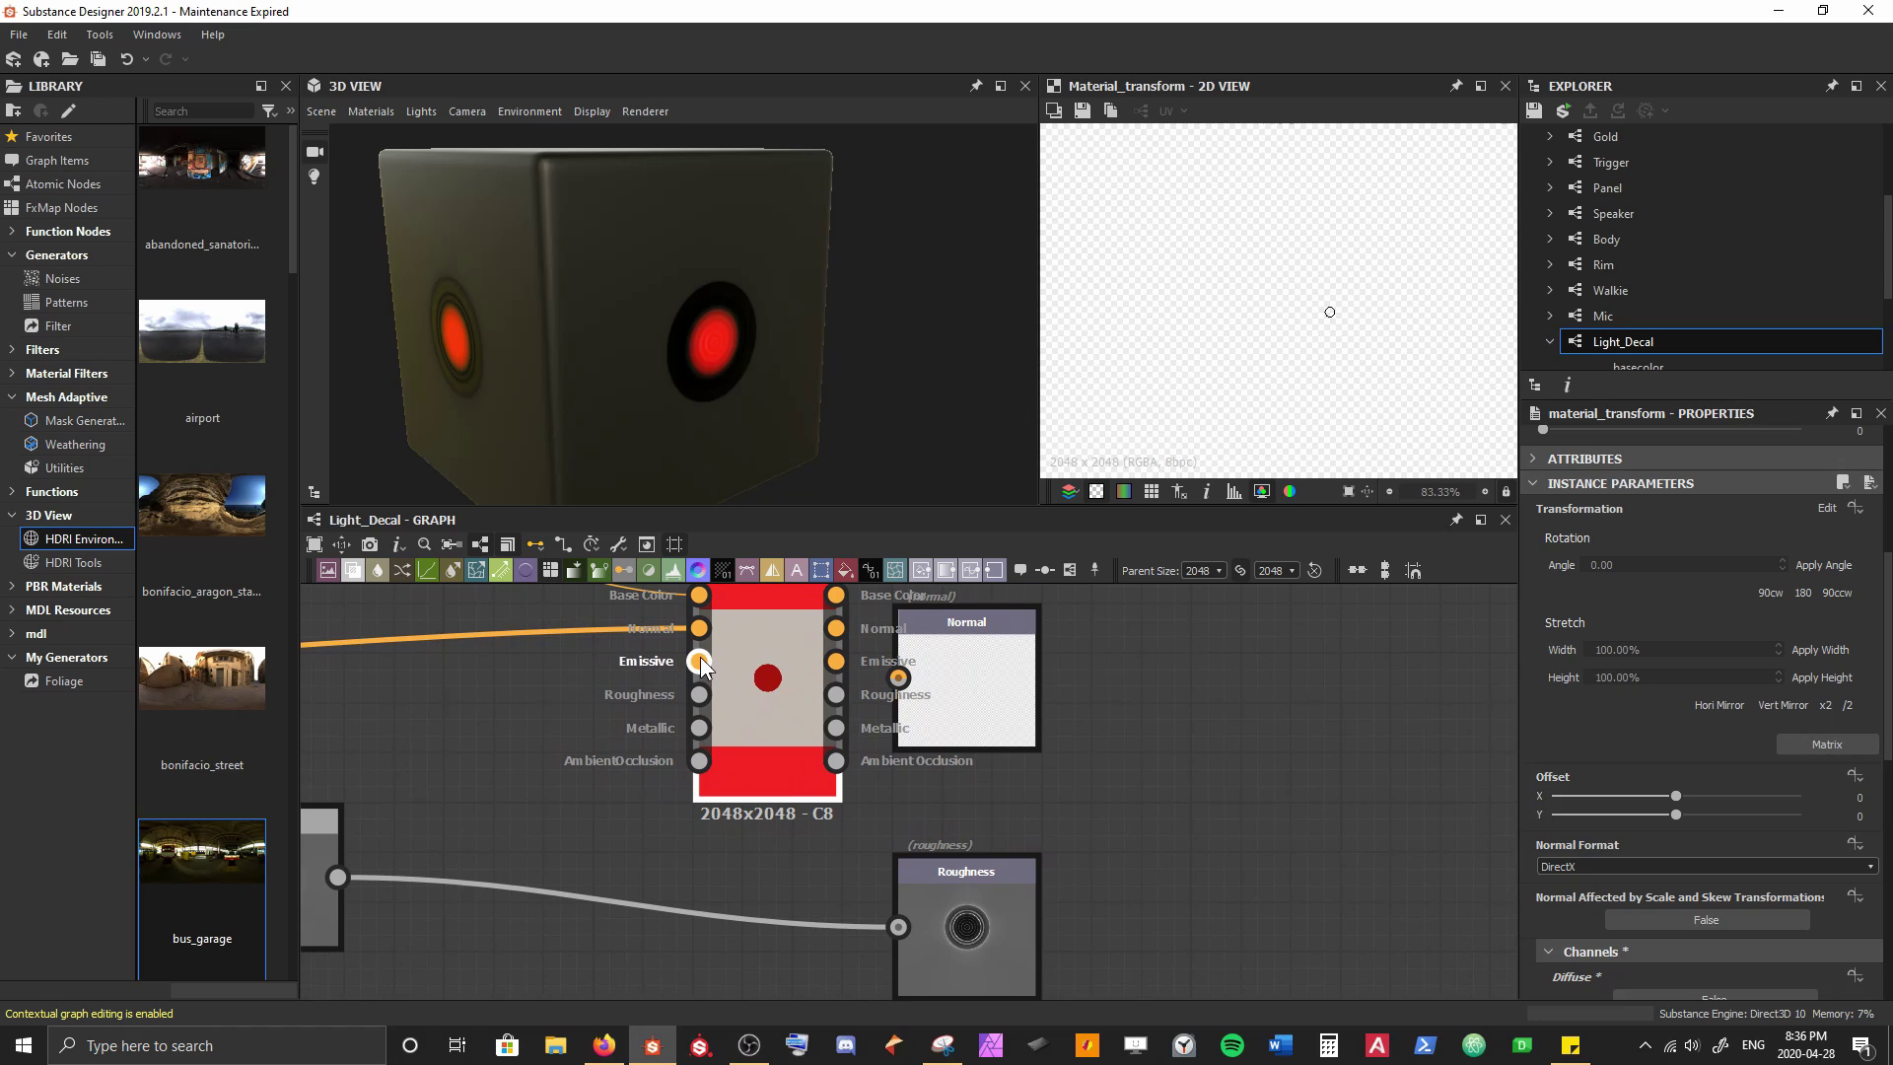
Reroute the links feeding the Emission and Roughness outputs into the Material Transform's Emissive and Roughness inputs
scroll(746, 826, down, 3)
middle_drag(761, 852, 745, 996)
scroll(792, 823, down, 1)
shift+click(826, 847)
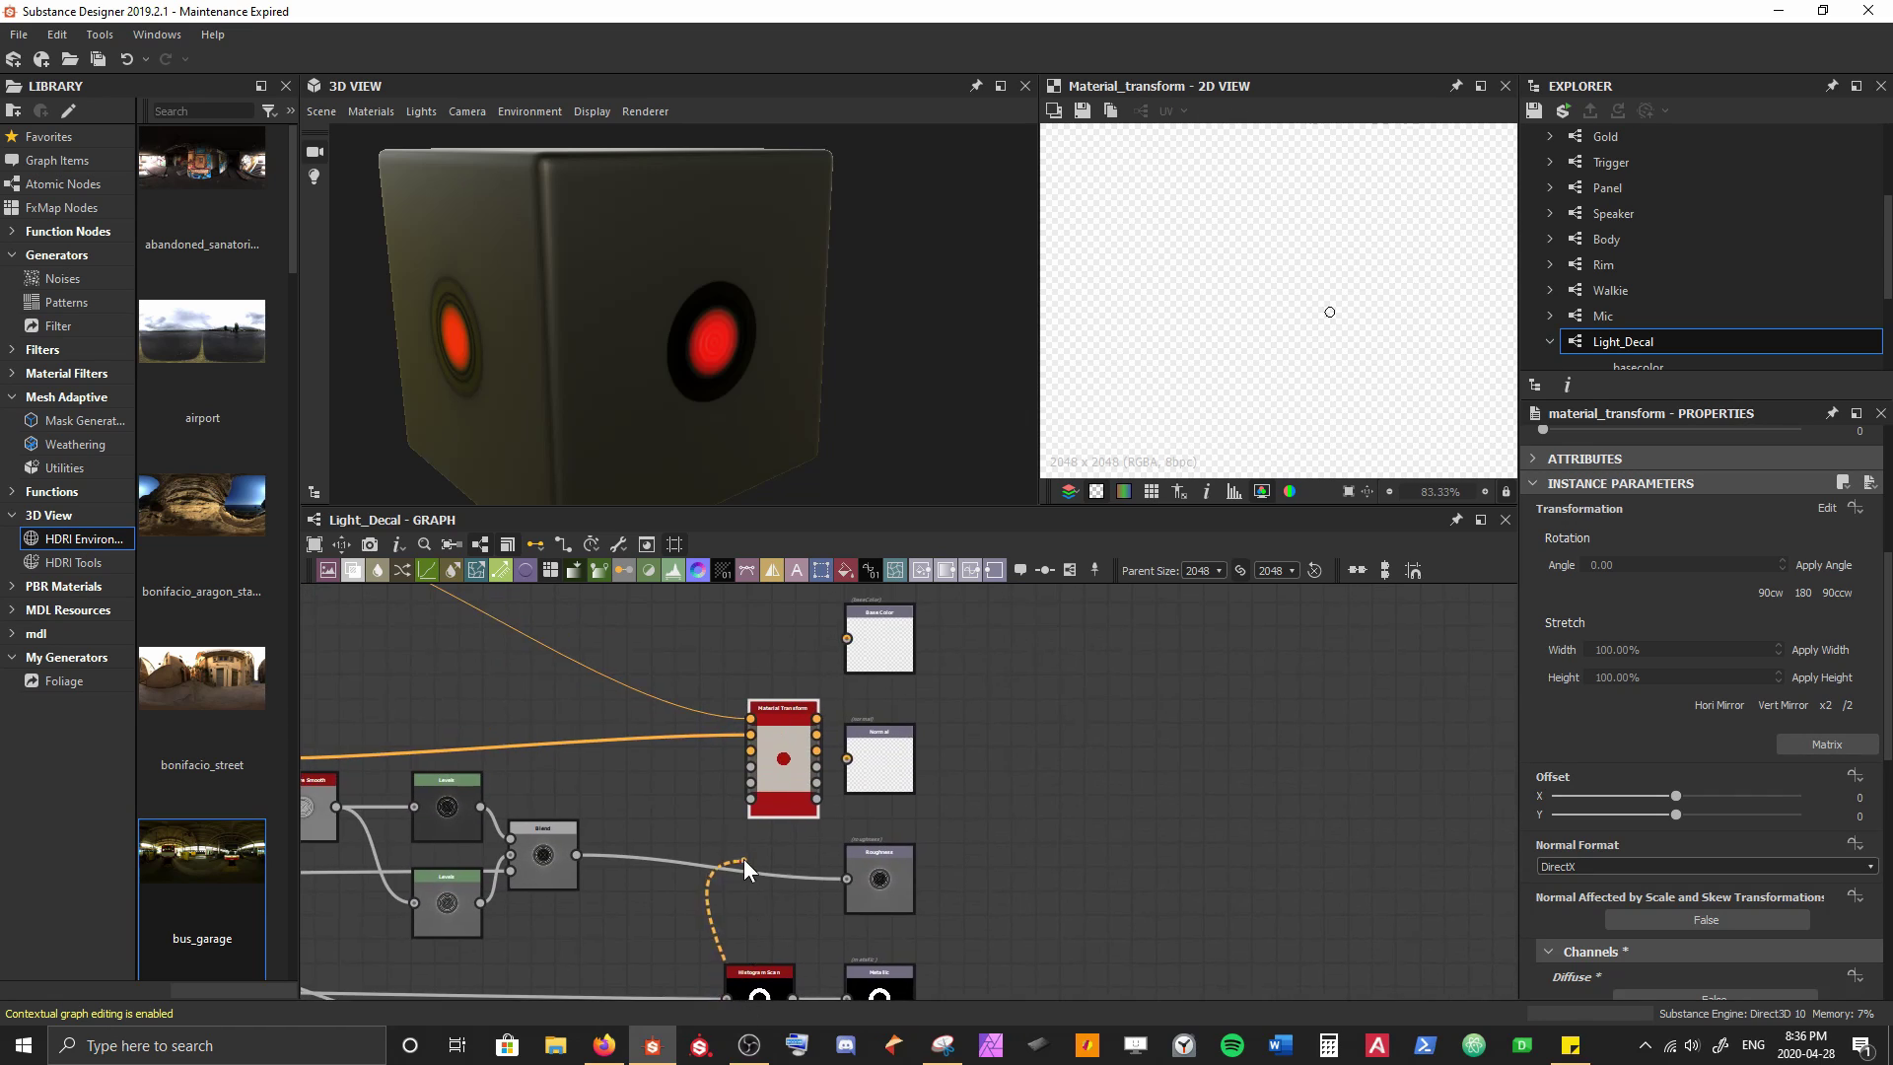
scroll(745, 860, up, 3)
click(752, 674)
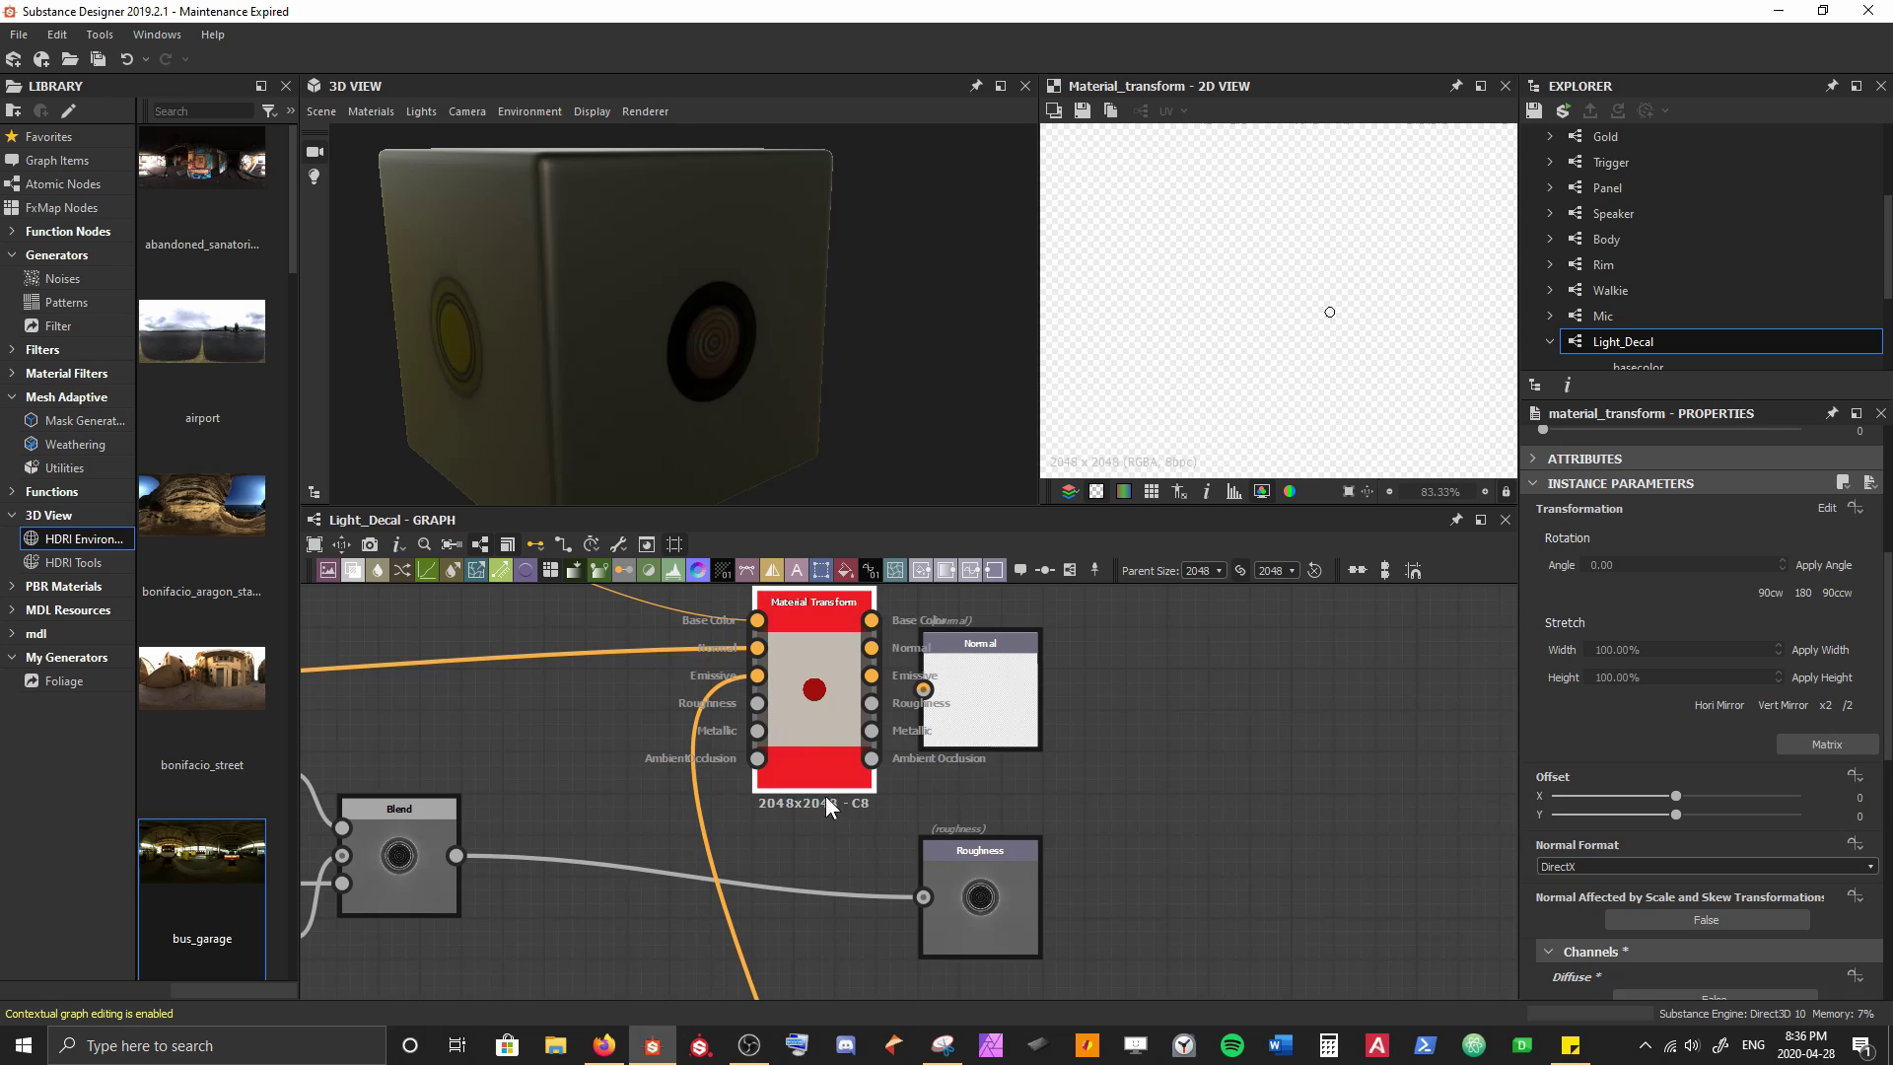
shift+click(922, 896)
click(756, 703)
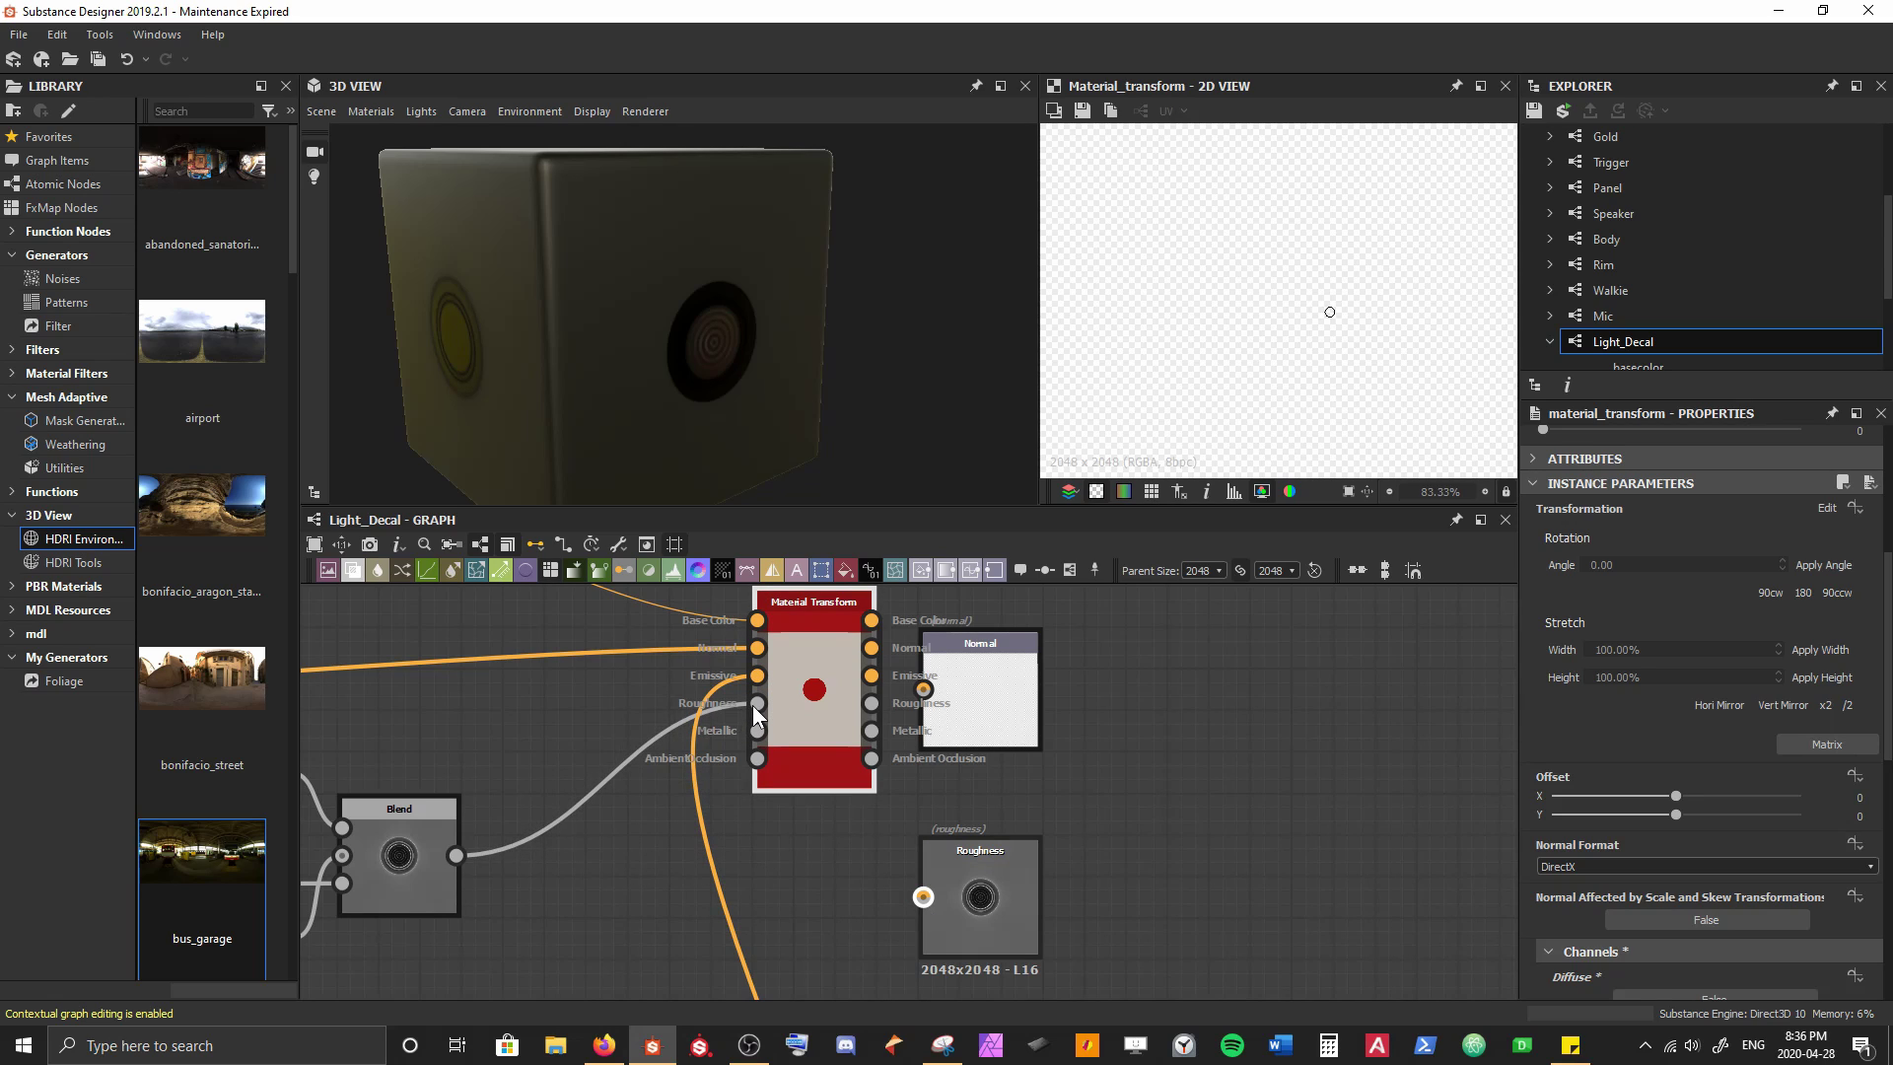
Move the Material Transform node down near the Metallic output and reroute the Histogram Scan link into its Metallic input
drag(801, 731, 836, 920)
middle_drag(837, 921, 702, 628)
scroll(700, 628, down, 2)
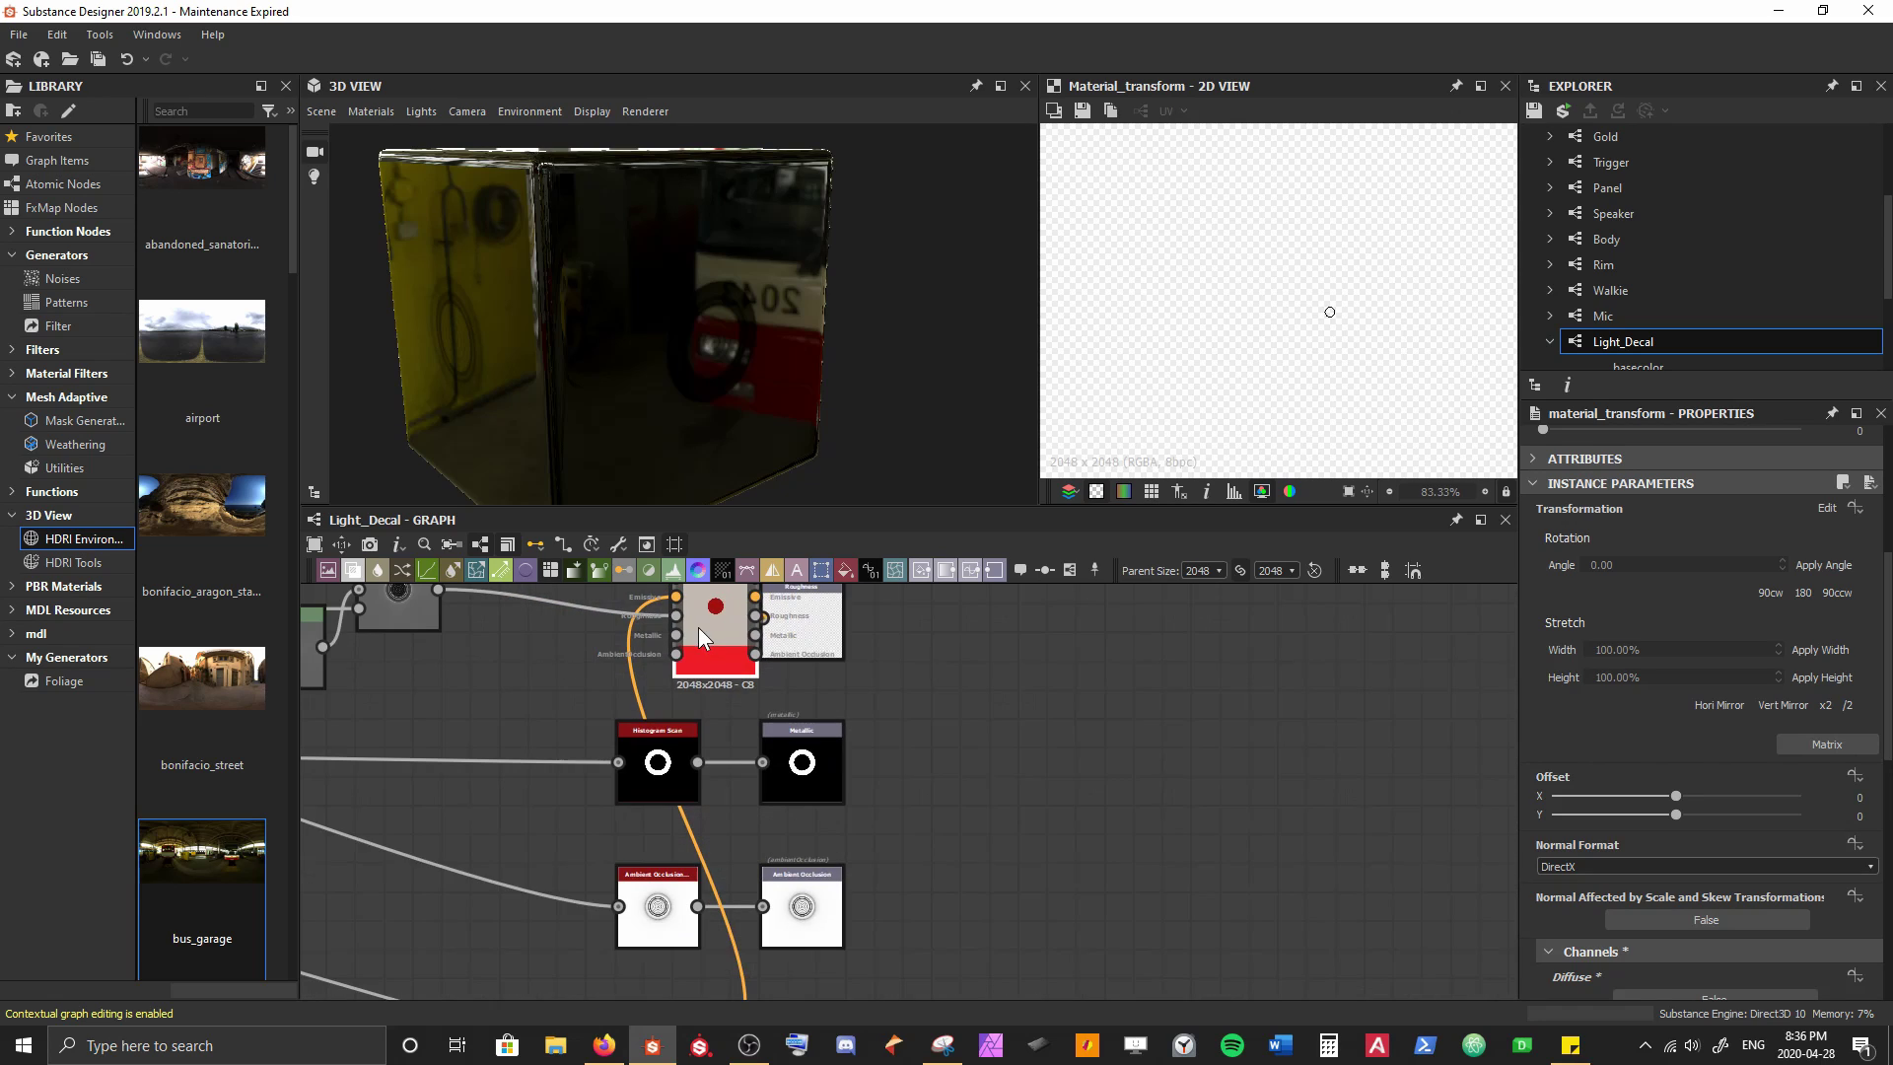
drag(712, 623, 741, 662)
scroll(741, 663, up, 2)
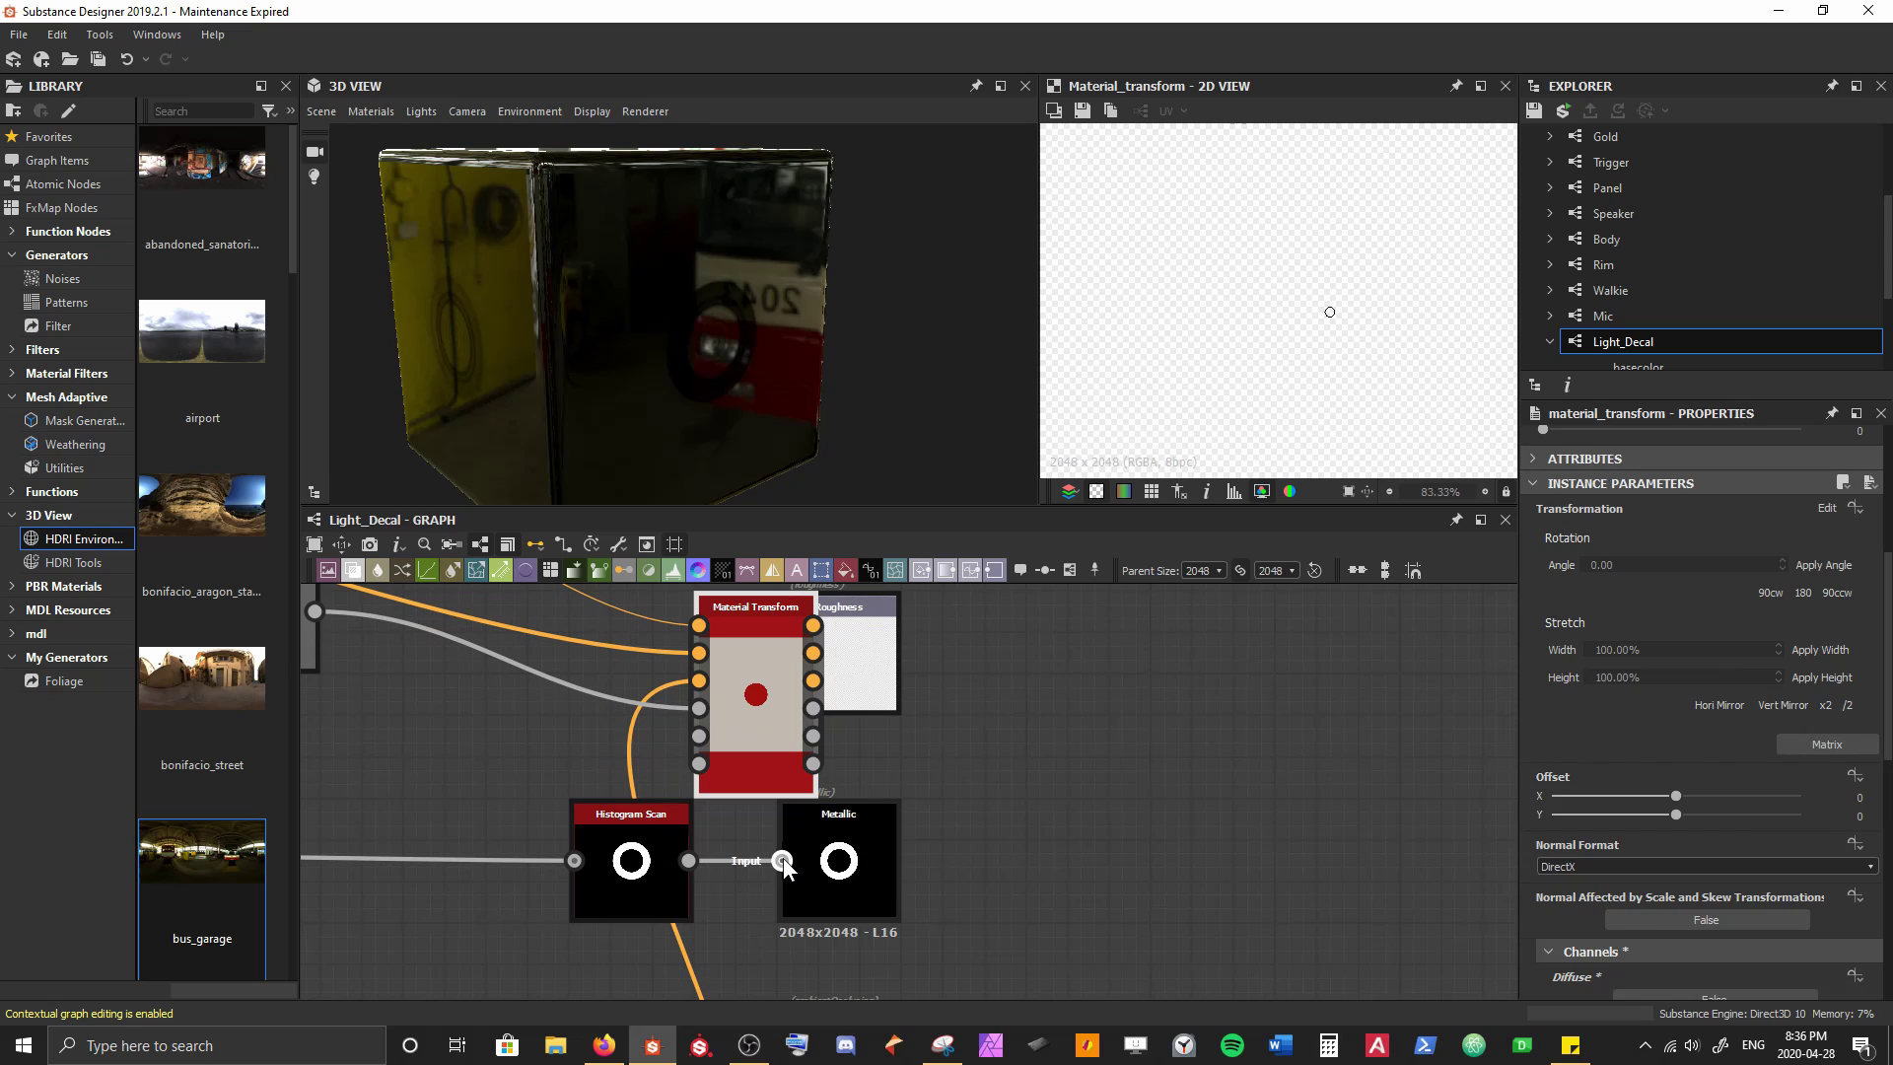
shift+click(782, 860)
click(690, 735)
middle_drag(684, 735, 717, 629)
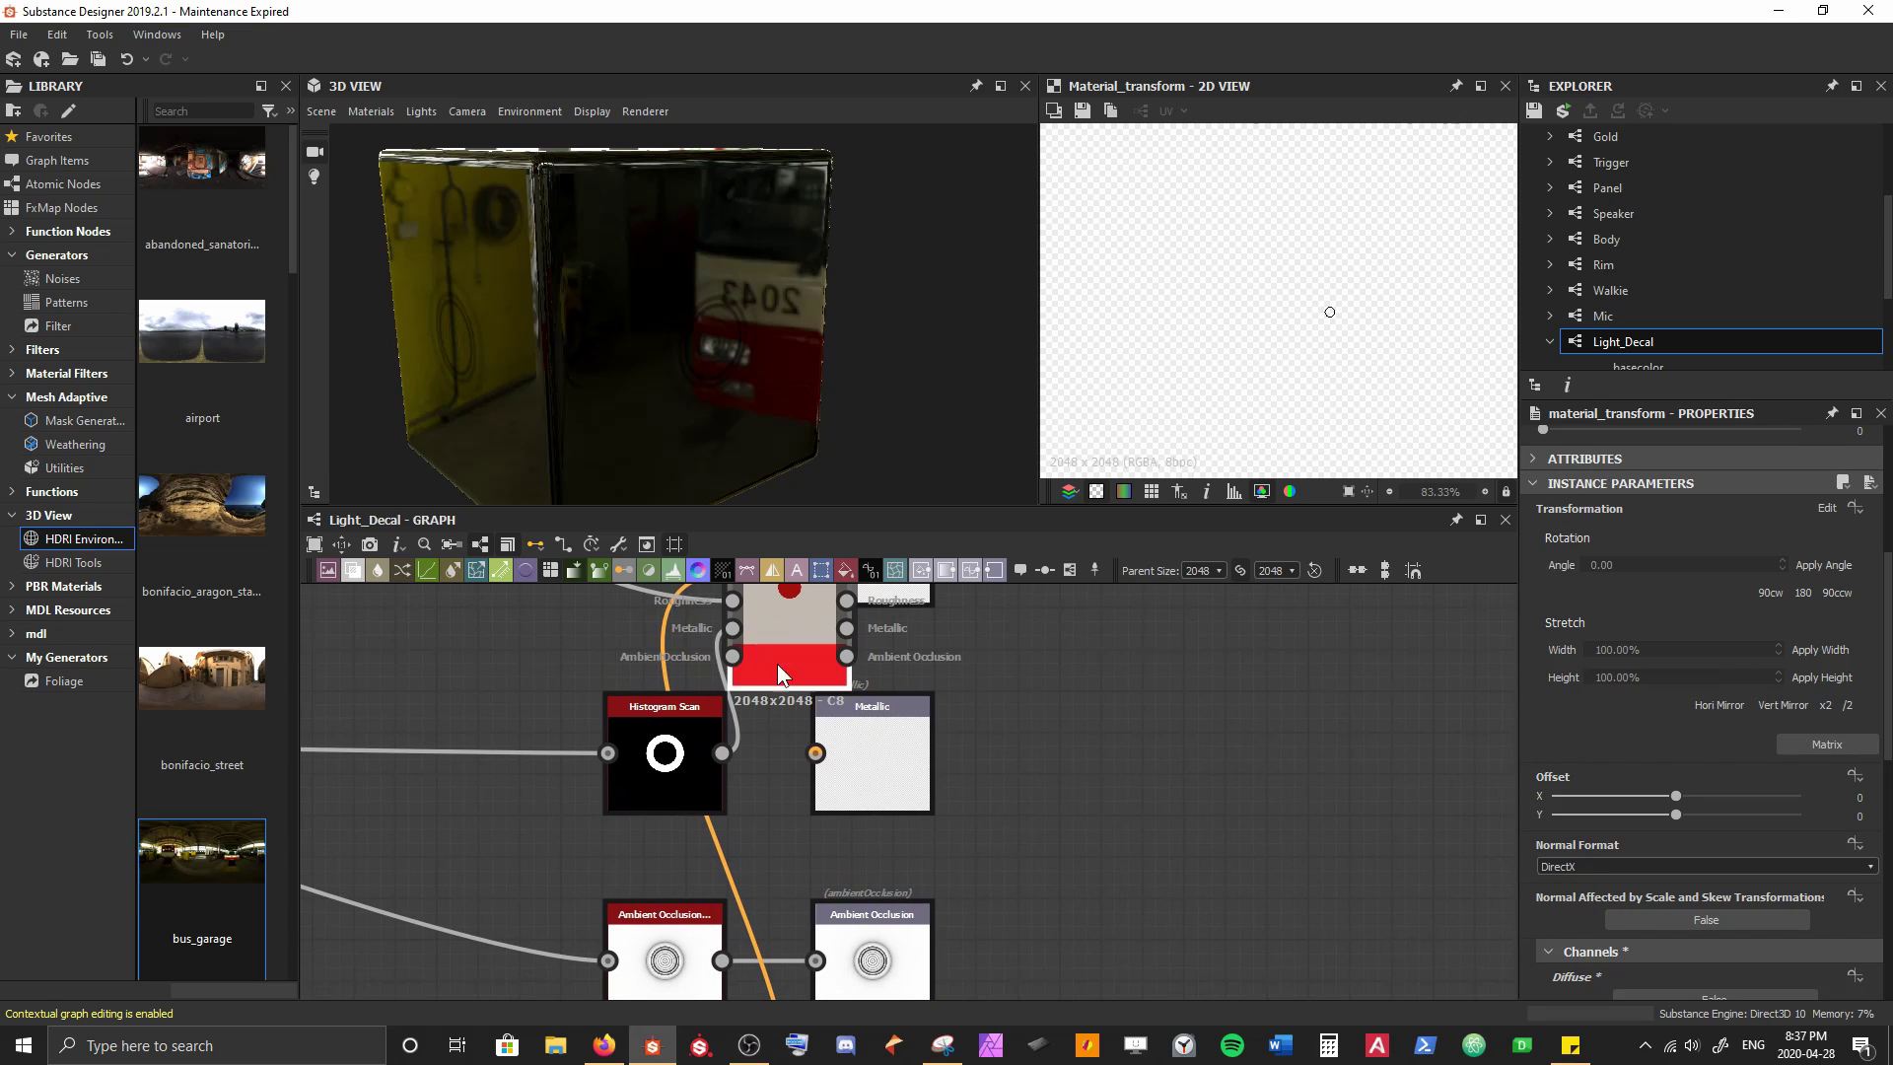
Shift the Material Transform node further down and reroute the Ambient Occlusion link into its Ambient Occlusion input
drag(776, 665, 755, 754)
middle_drag(755, 753, 764, 664)
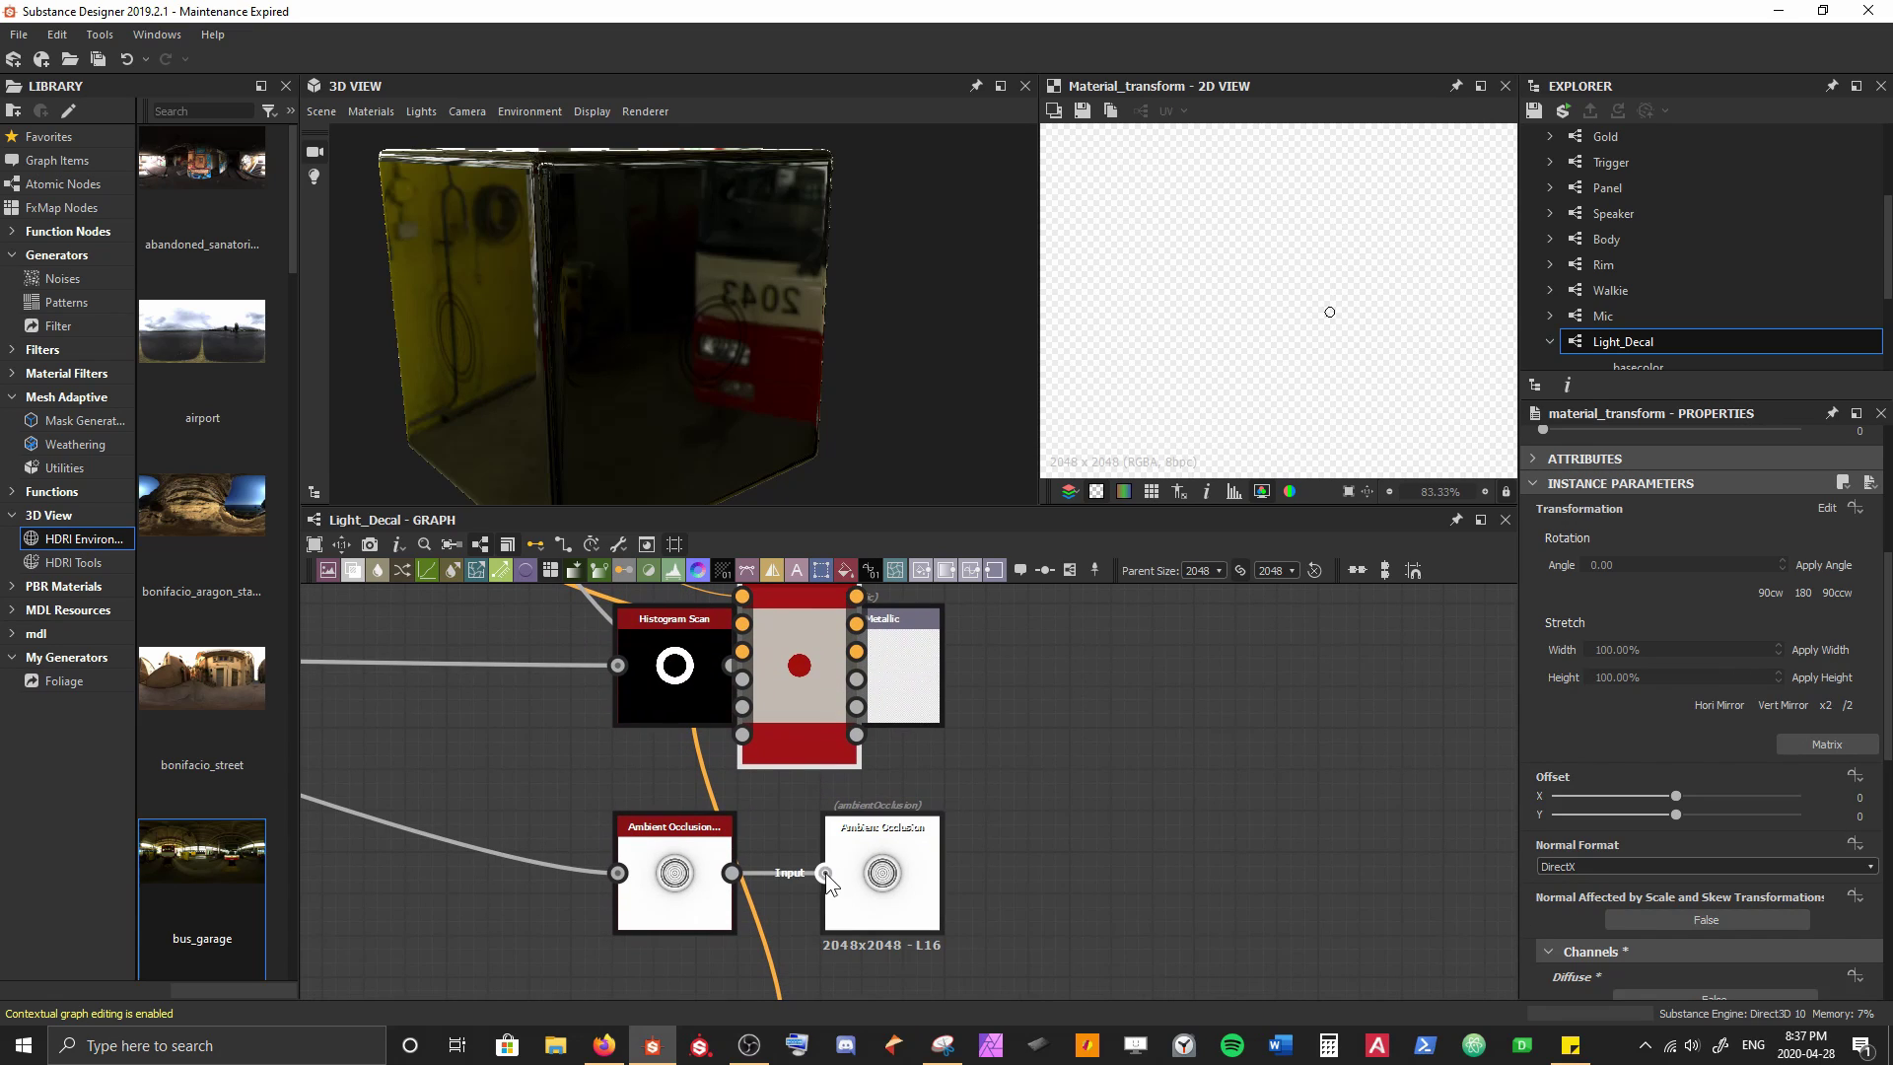
shift+click(825, 872)
click(744, 737)
scroll(718, 844, down, 4)
Spread the Gradient Map, Ambient Occlusion and Histogram Scan nodes away from the outputs and place the Material Transform between them and the outputs
middle_drag(717, 844, 844, 798)
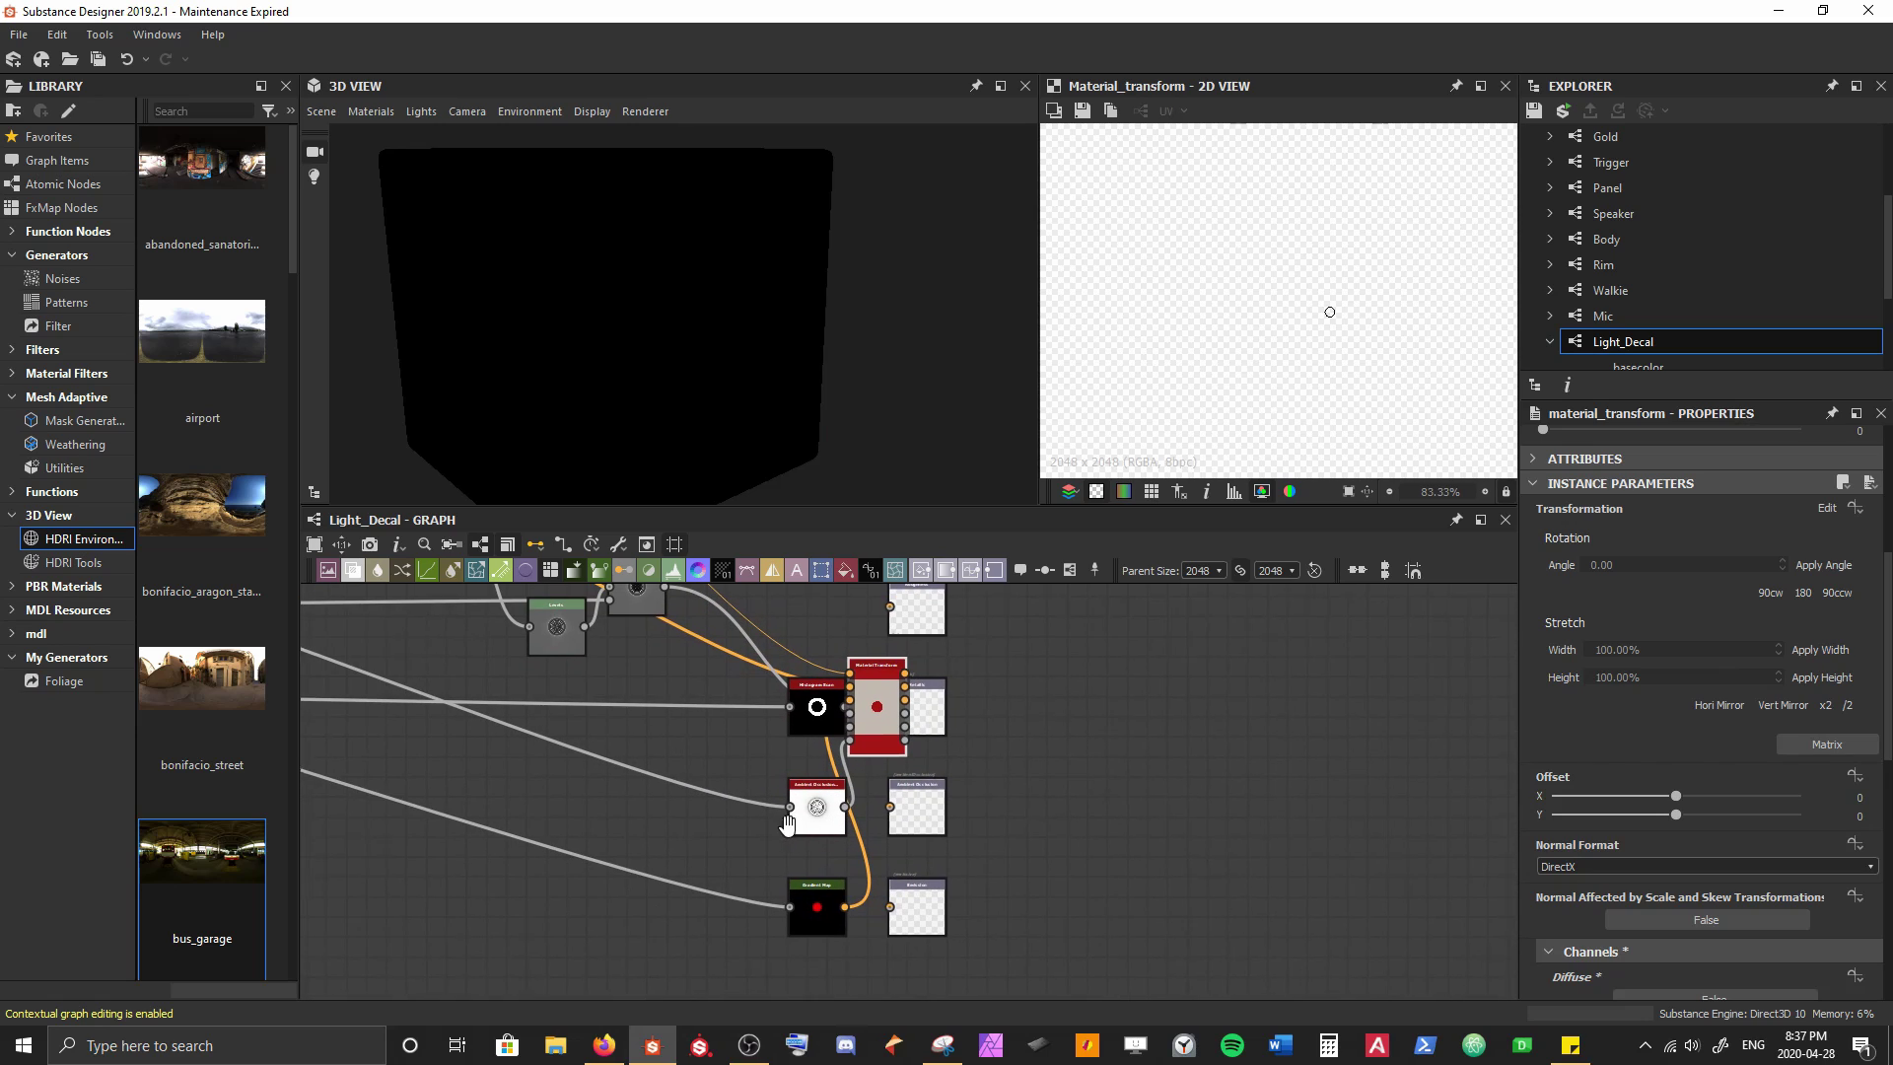
drag(794, 906, 562, 887)
drag(800, 804, 540, 785)
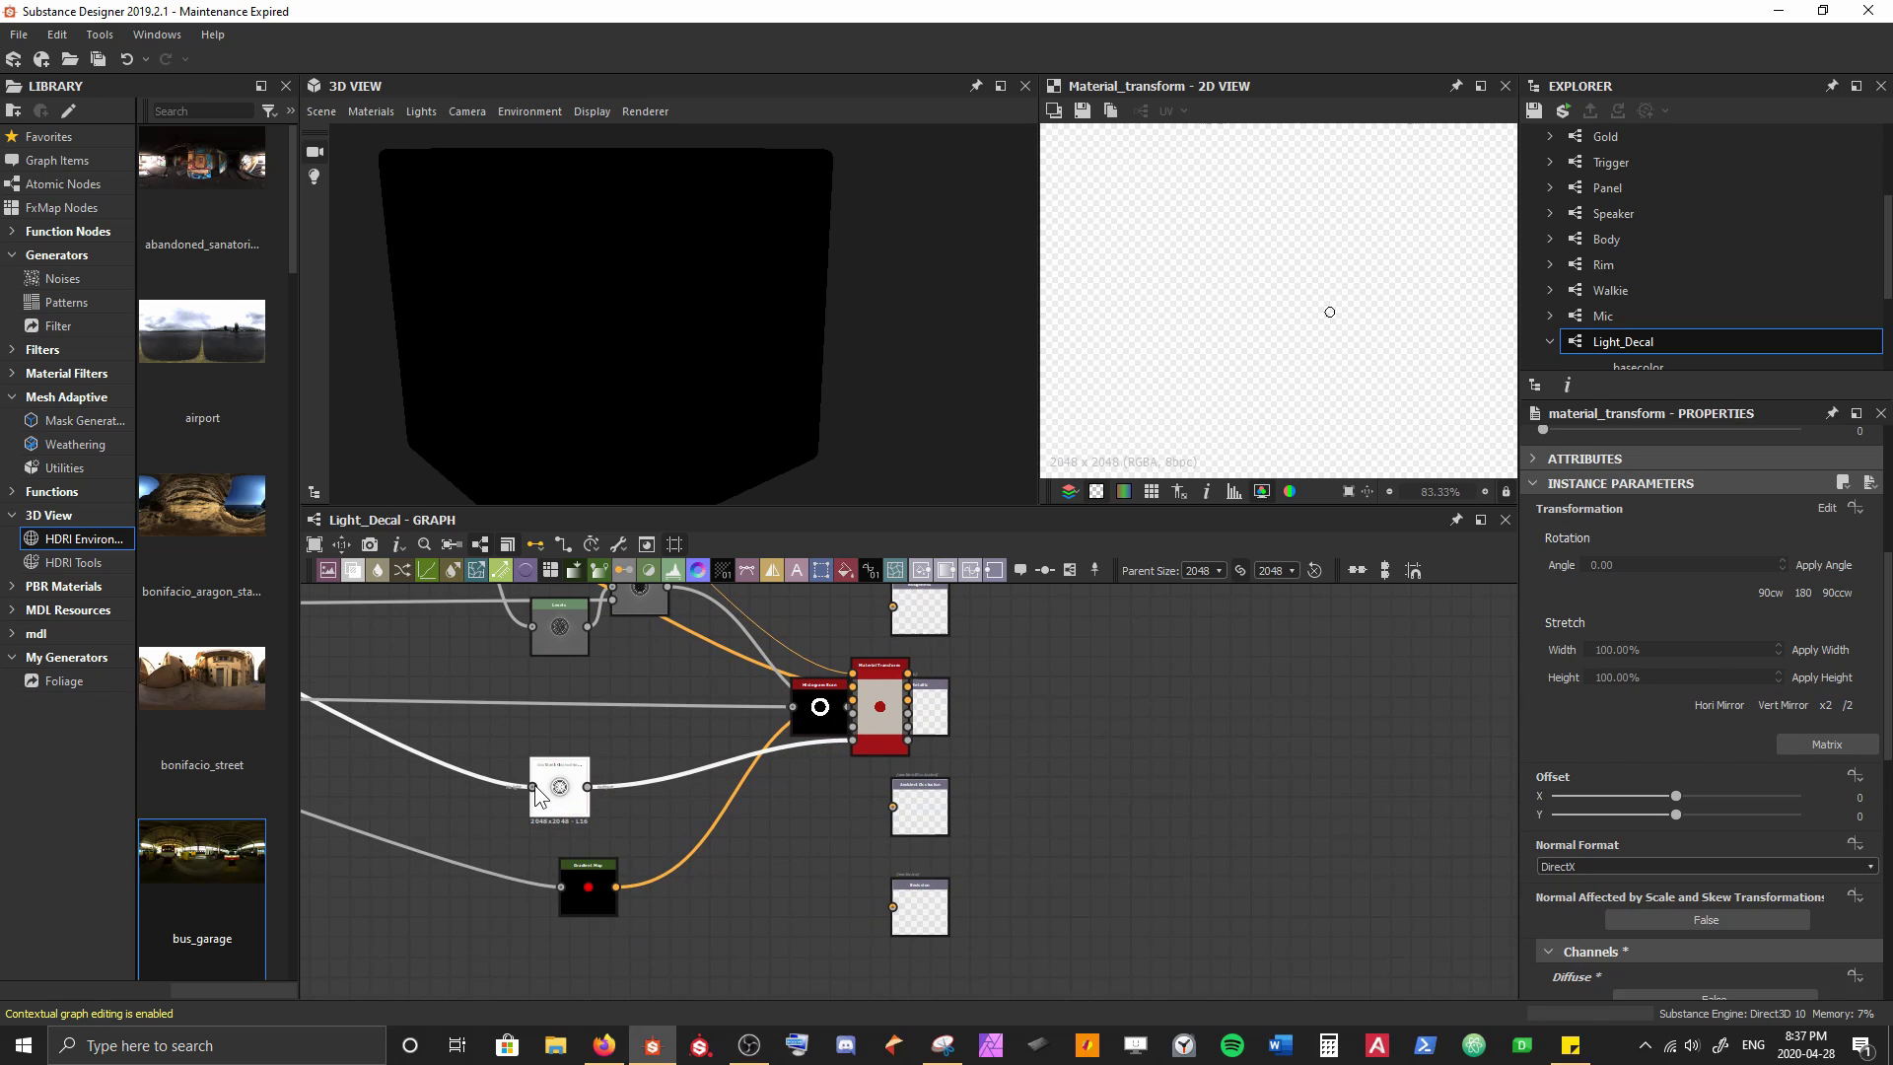
drag(810, 720, 612, 723)
middle_drag(823, 704, 787, 873)
drag(840, 871, 741, 756)
middle_drag(424, 587, 484, 672)
scroll(754, 868, up, 2)
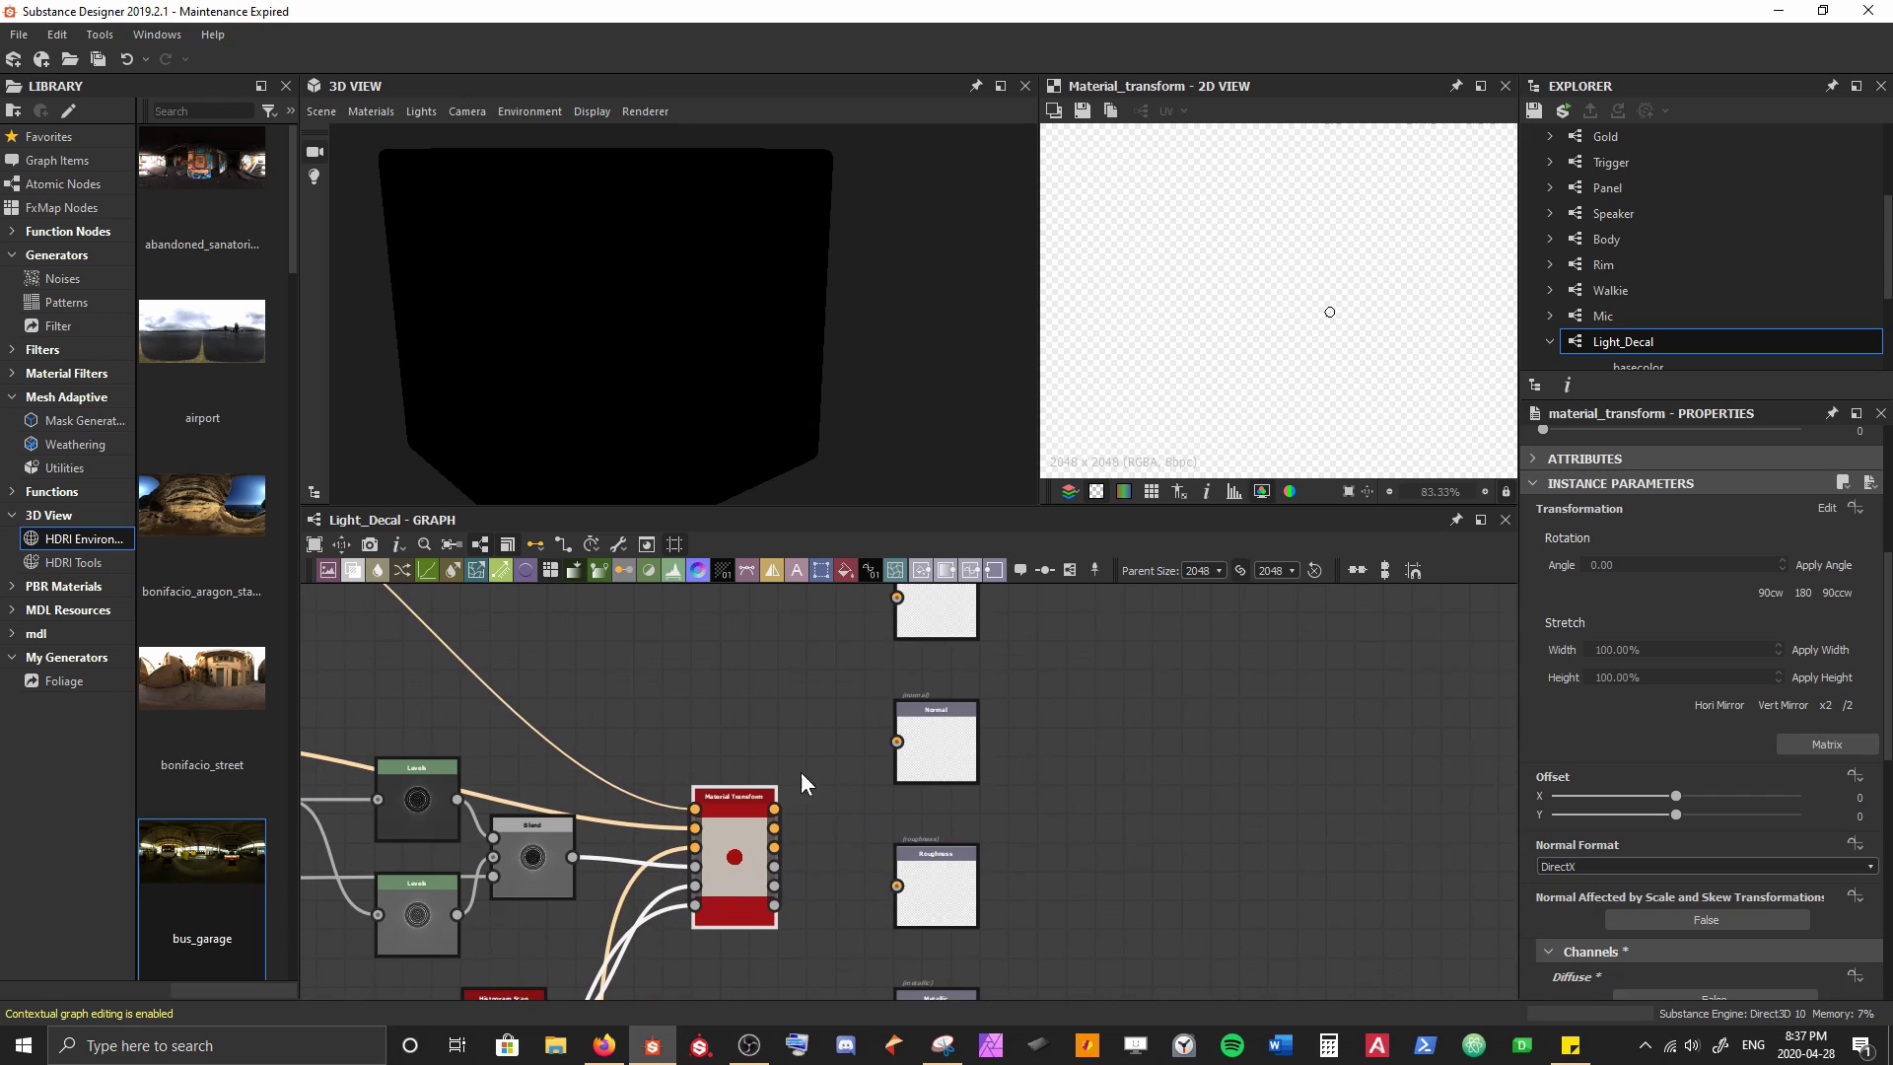
Inspect the Material Transform's outputs and the Emission output node's usage settings
middle_drag(775, 780, 705, 810)
scroll(701, 805, down, 3)
scroll(729, 869, up, 6)
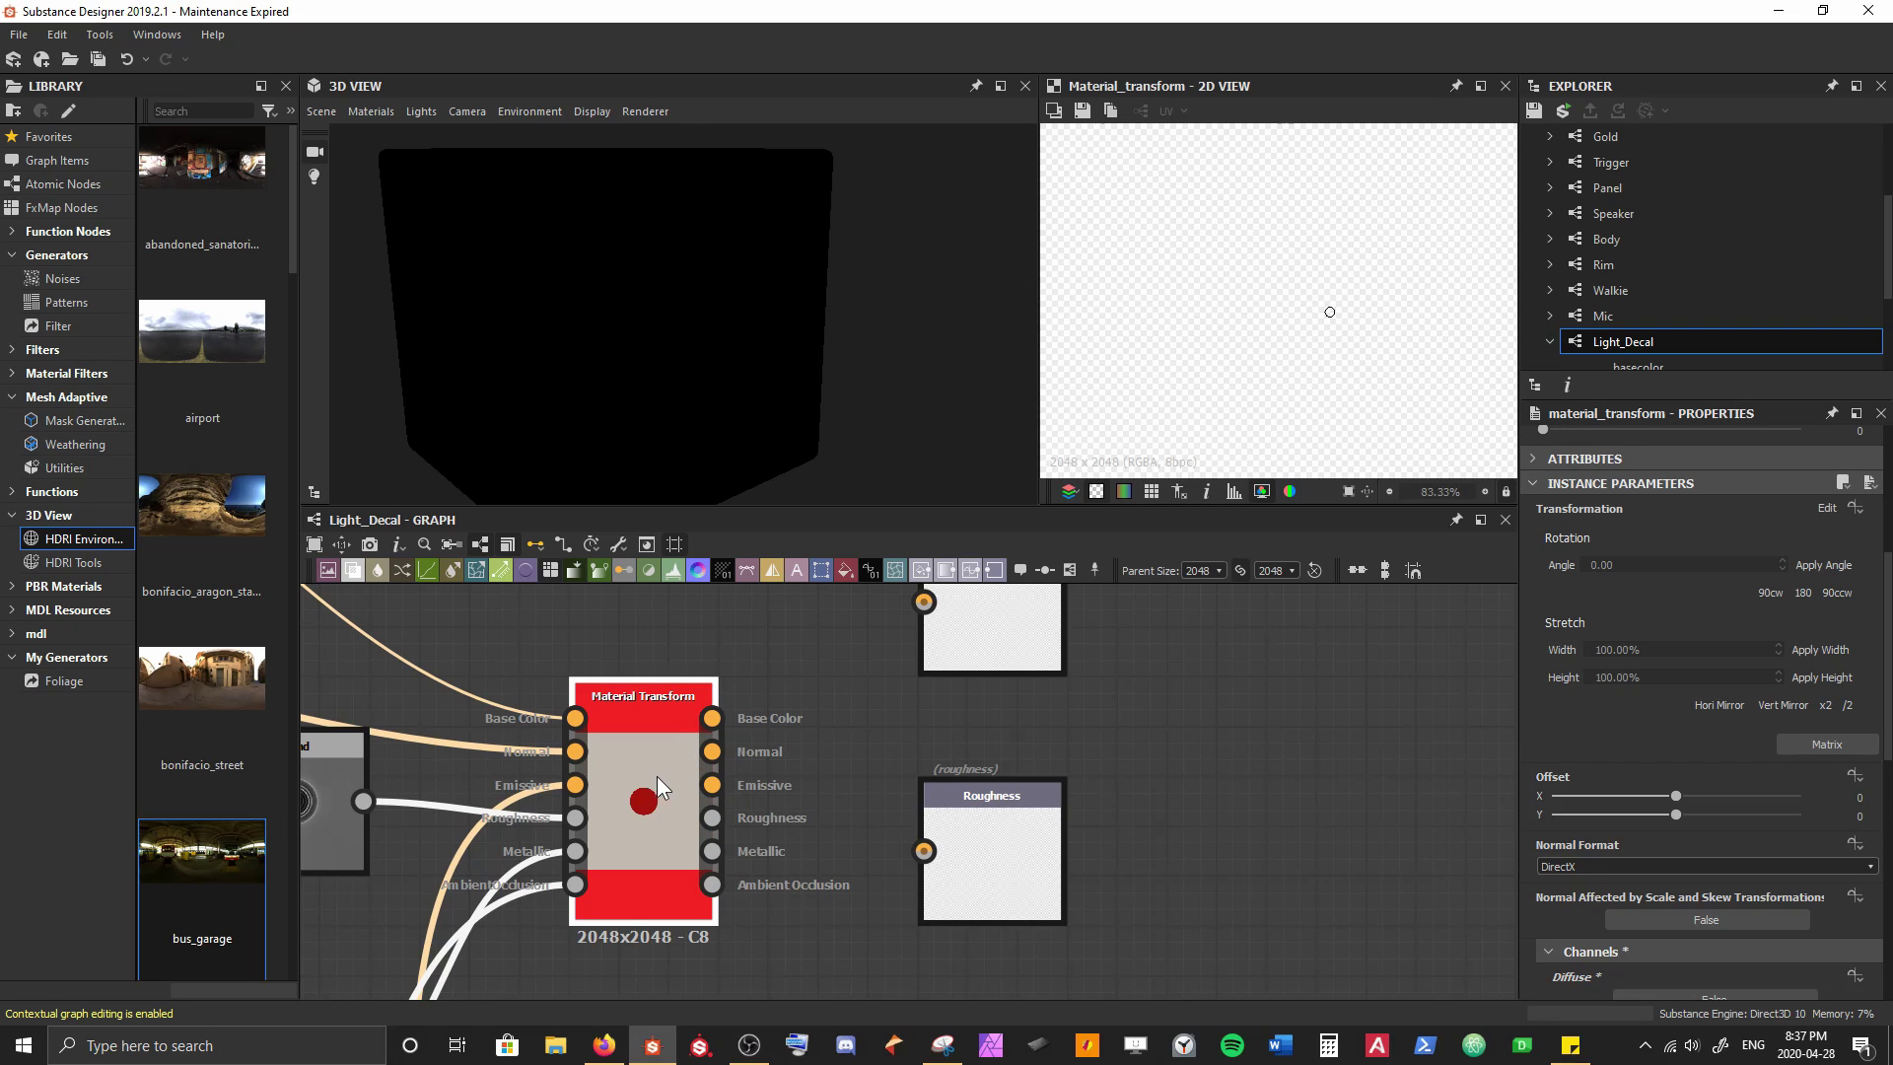
scroll(655, 809, down, 4)
middle_drag(772, 973, 722, 597)
scroll(745, 818, up, 4)
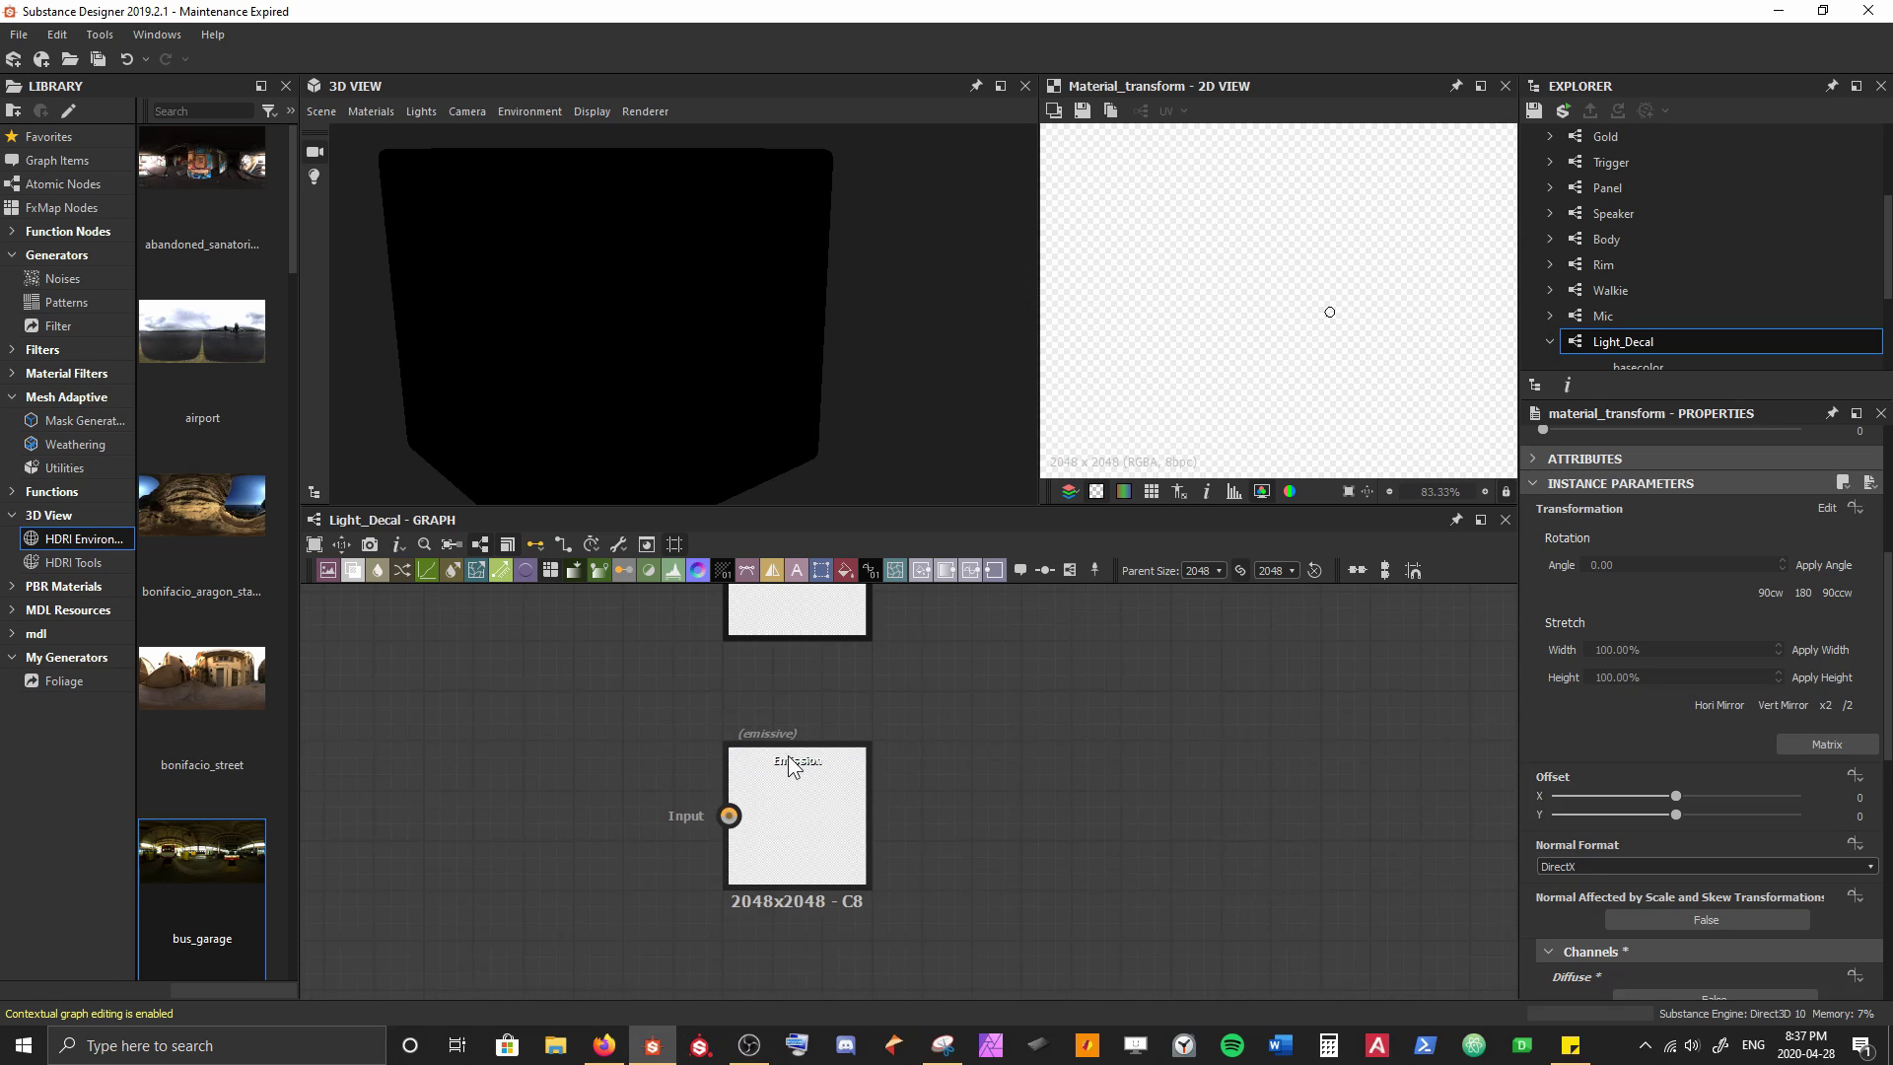
click(851, 858)
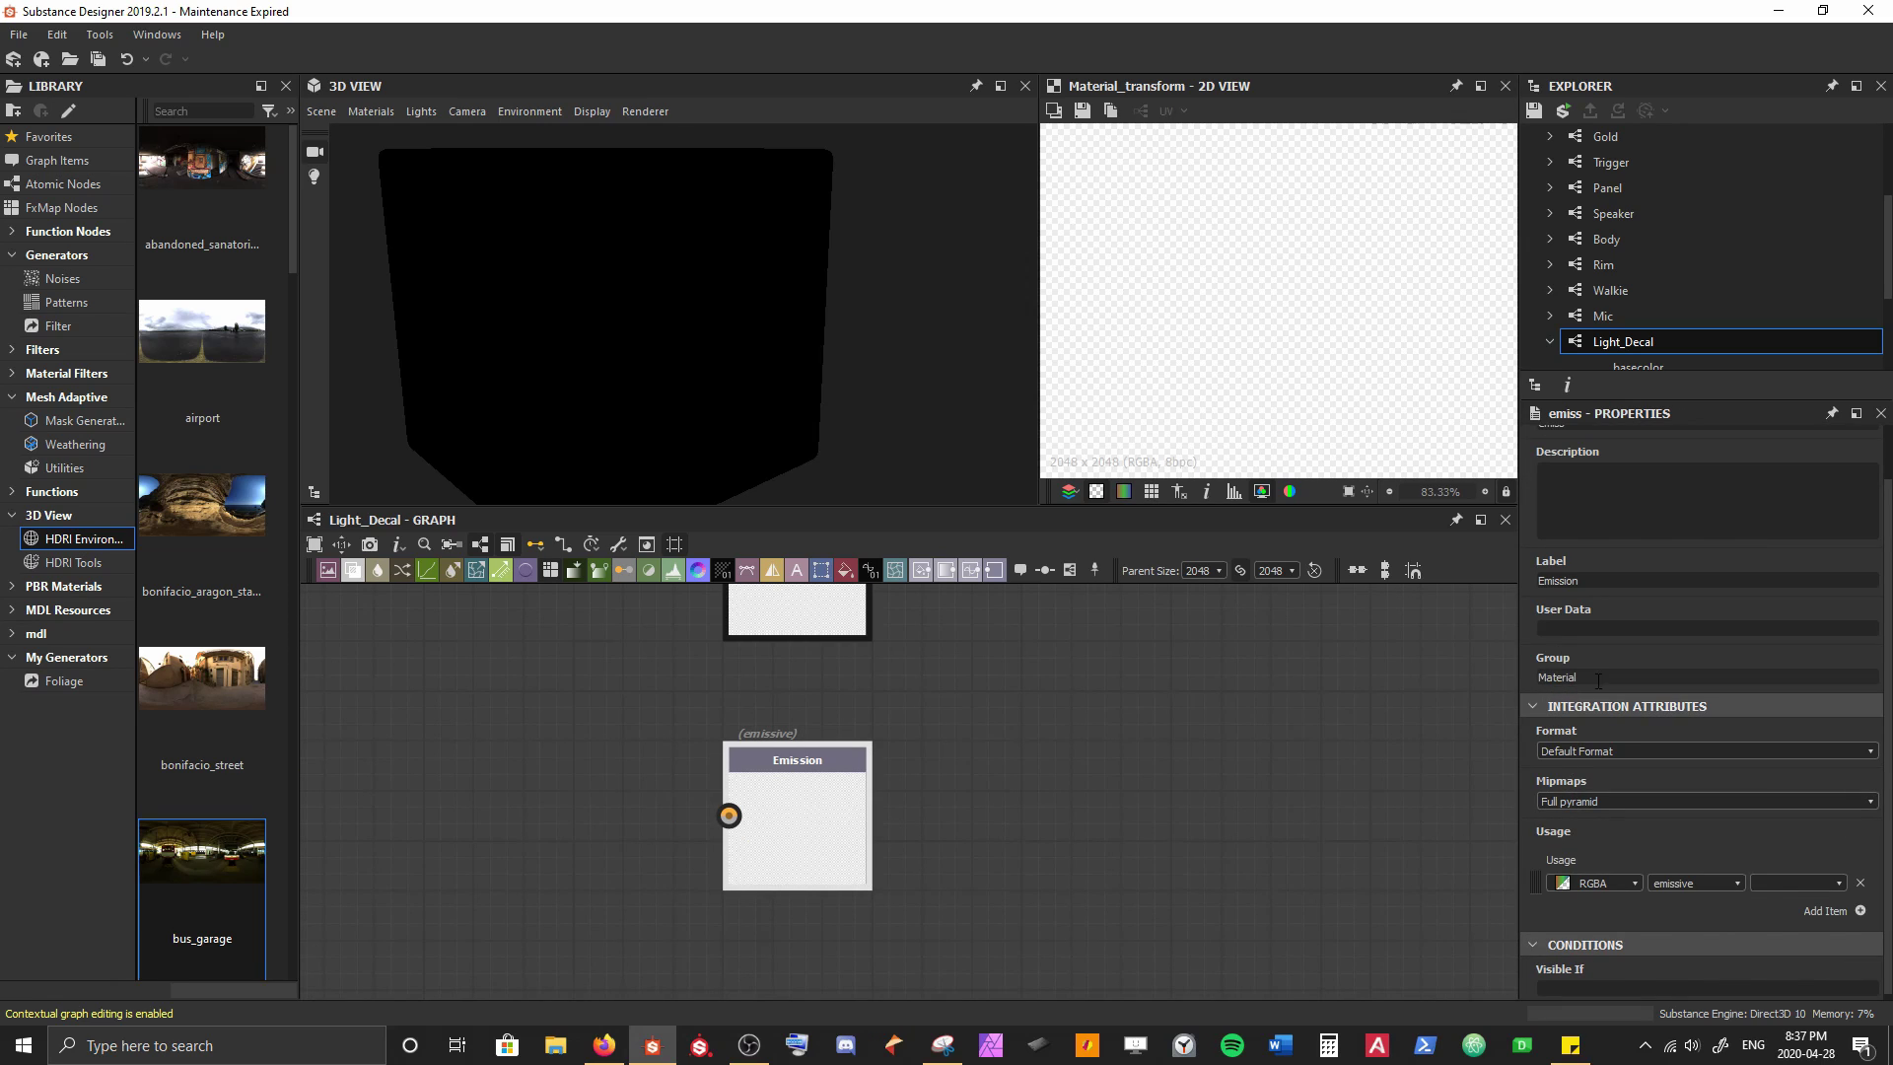
Connect all the Material Transform's outputs to the Base Color, Normal, Roughness, Metallic, Ambient Occlusion and Emission output nodes
scroll(761, 830, down, 4)
middle_drag(625, 645, 647, 946)
click(651, 743)
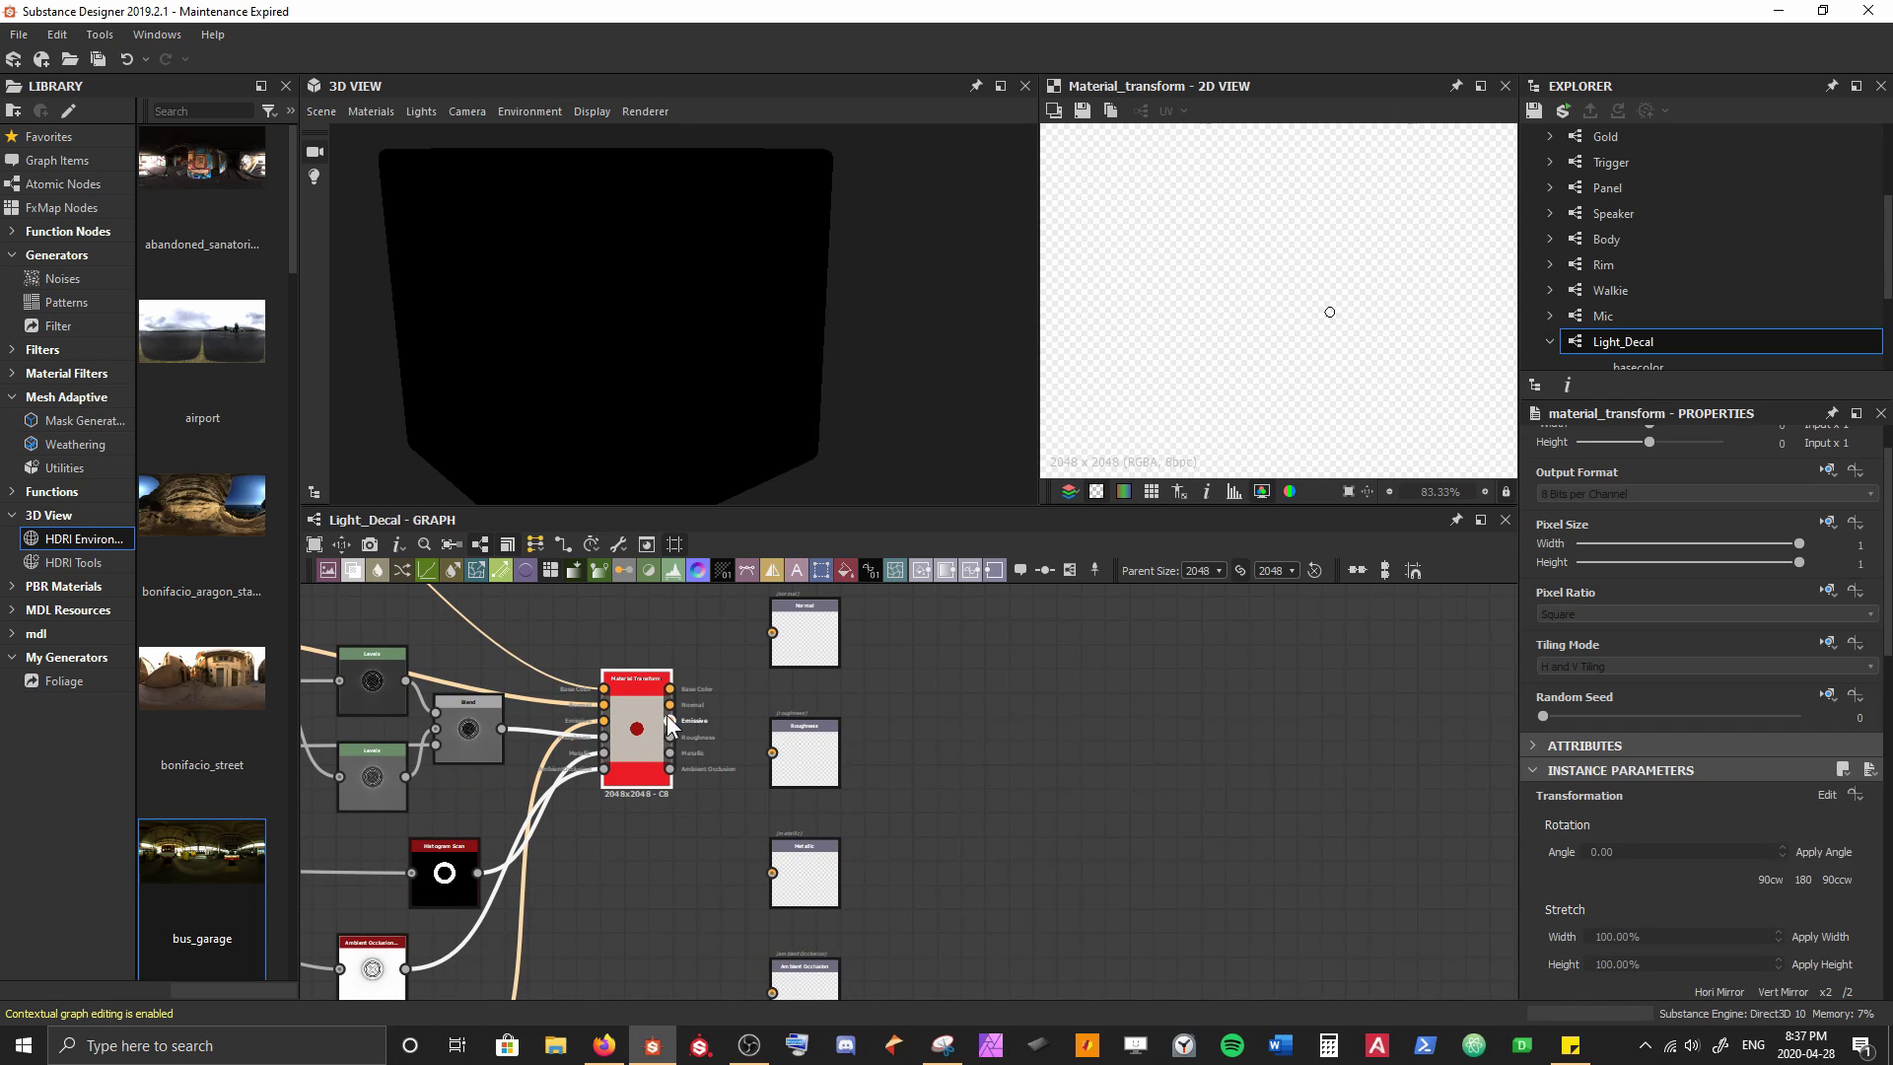
scroll(714, 753, down, 4)
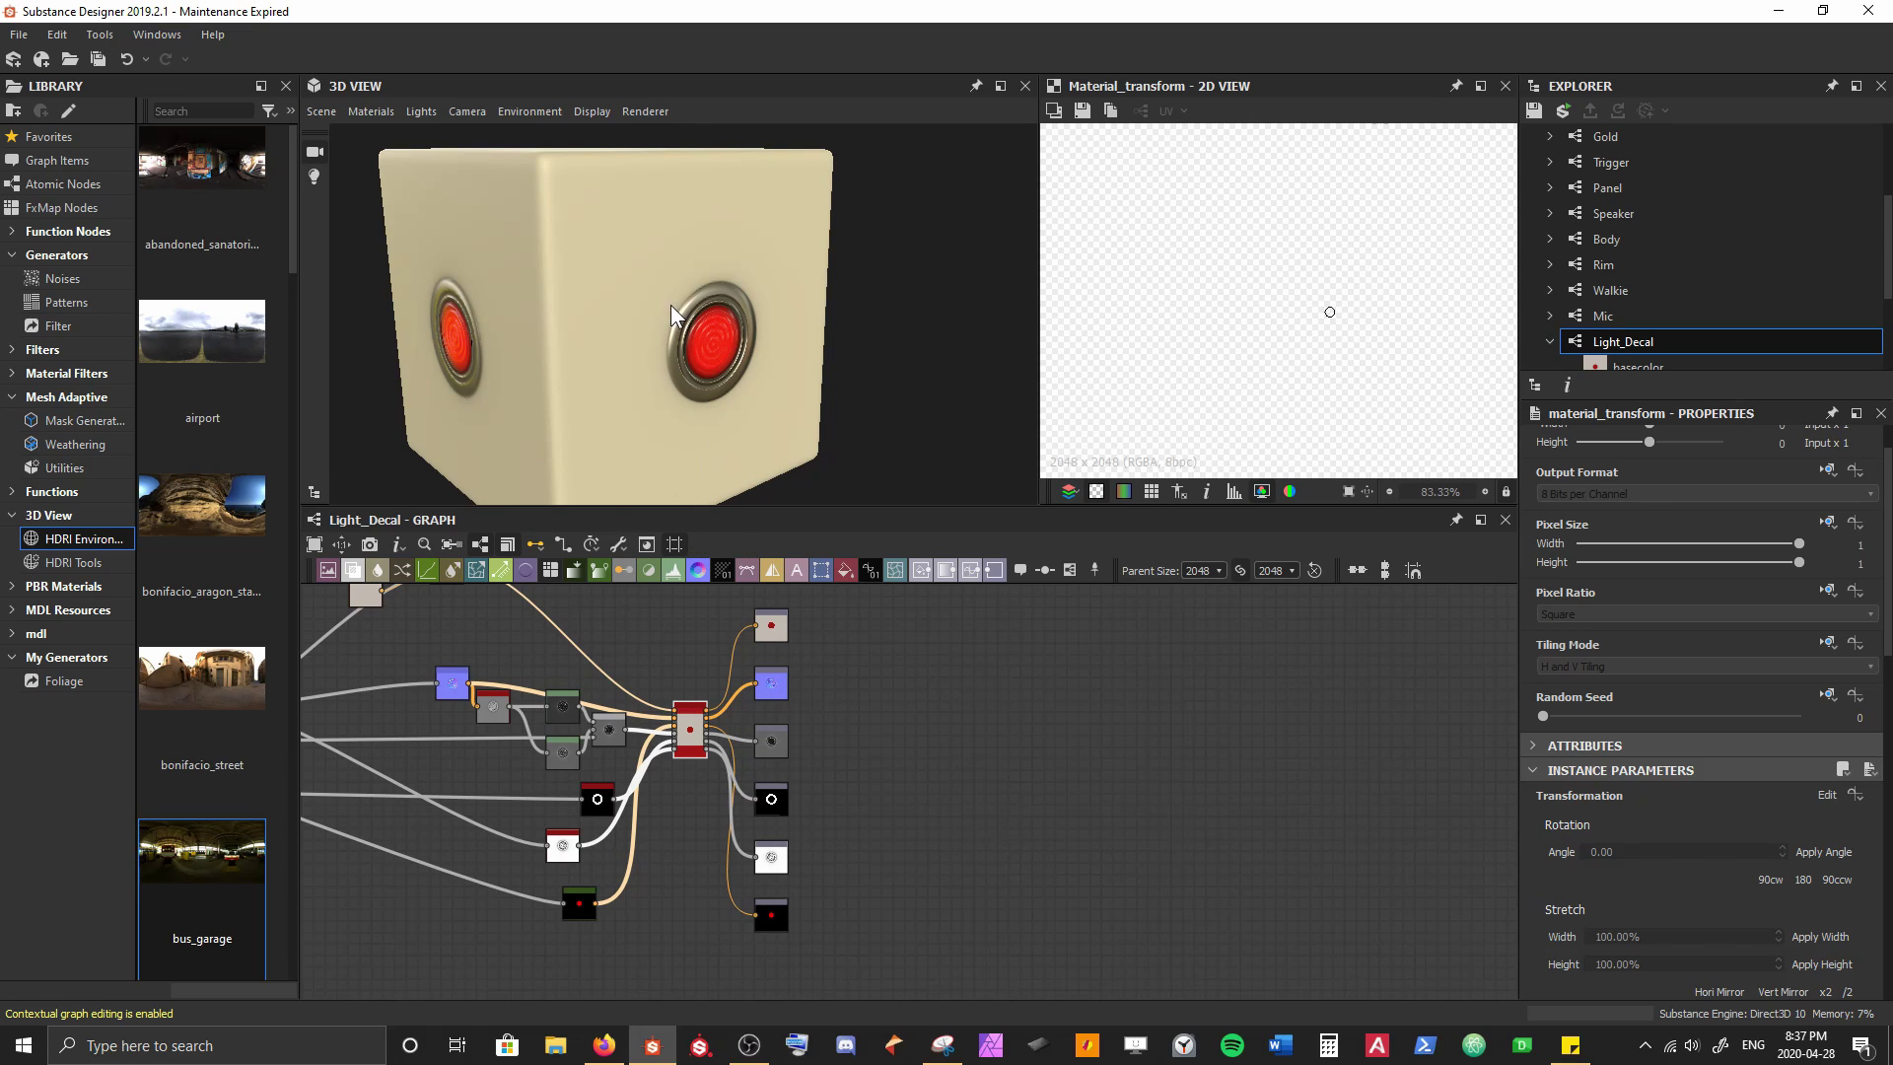
Show the Material Transform's Base Color output in the 2D view with the whole transform frame fitted
drag(670, 305, 670, 361)
scroll(717, 704, up, 4)
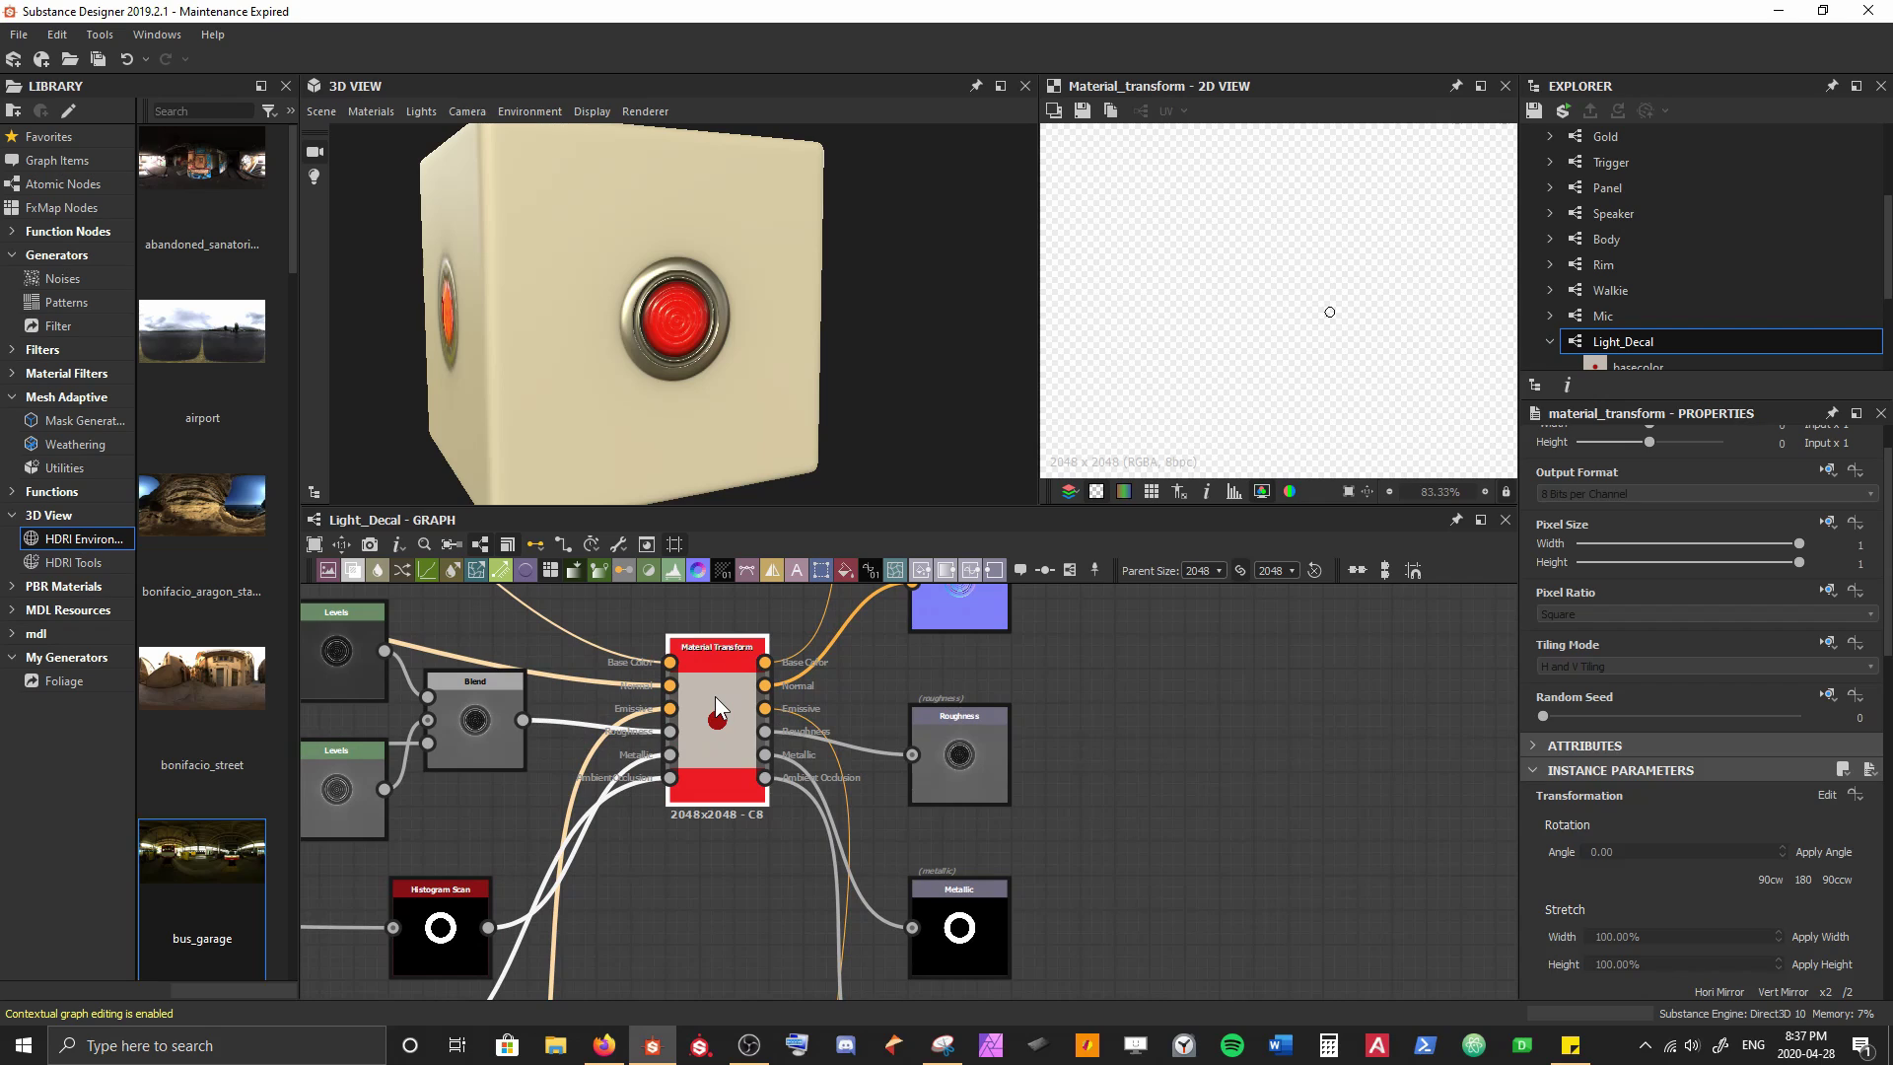
scroll(1616, 838, down, 3)
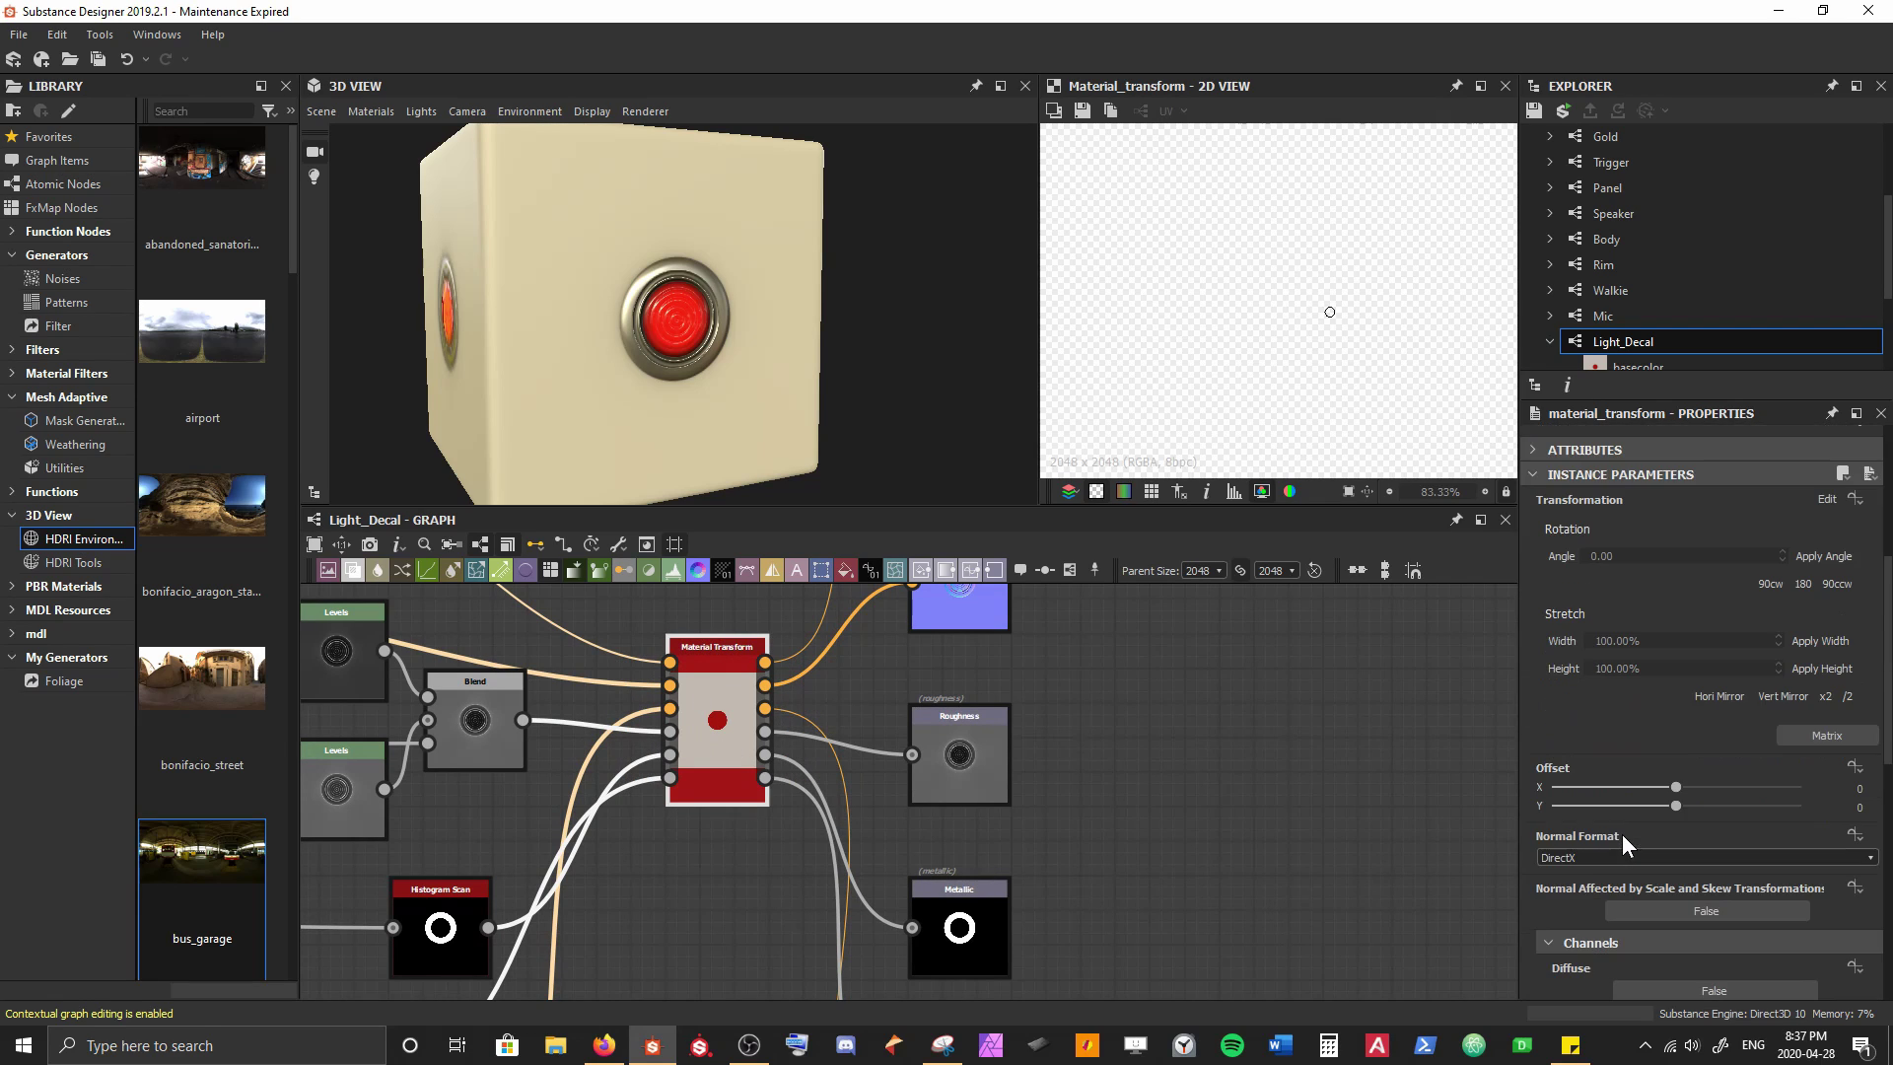
key(f)
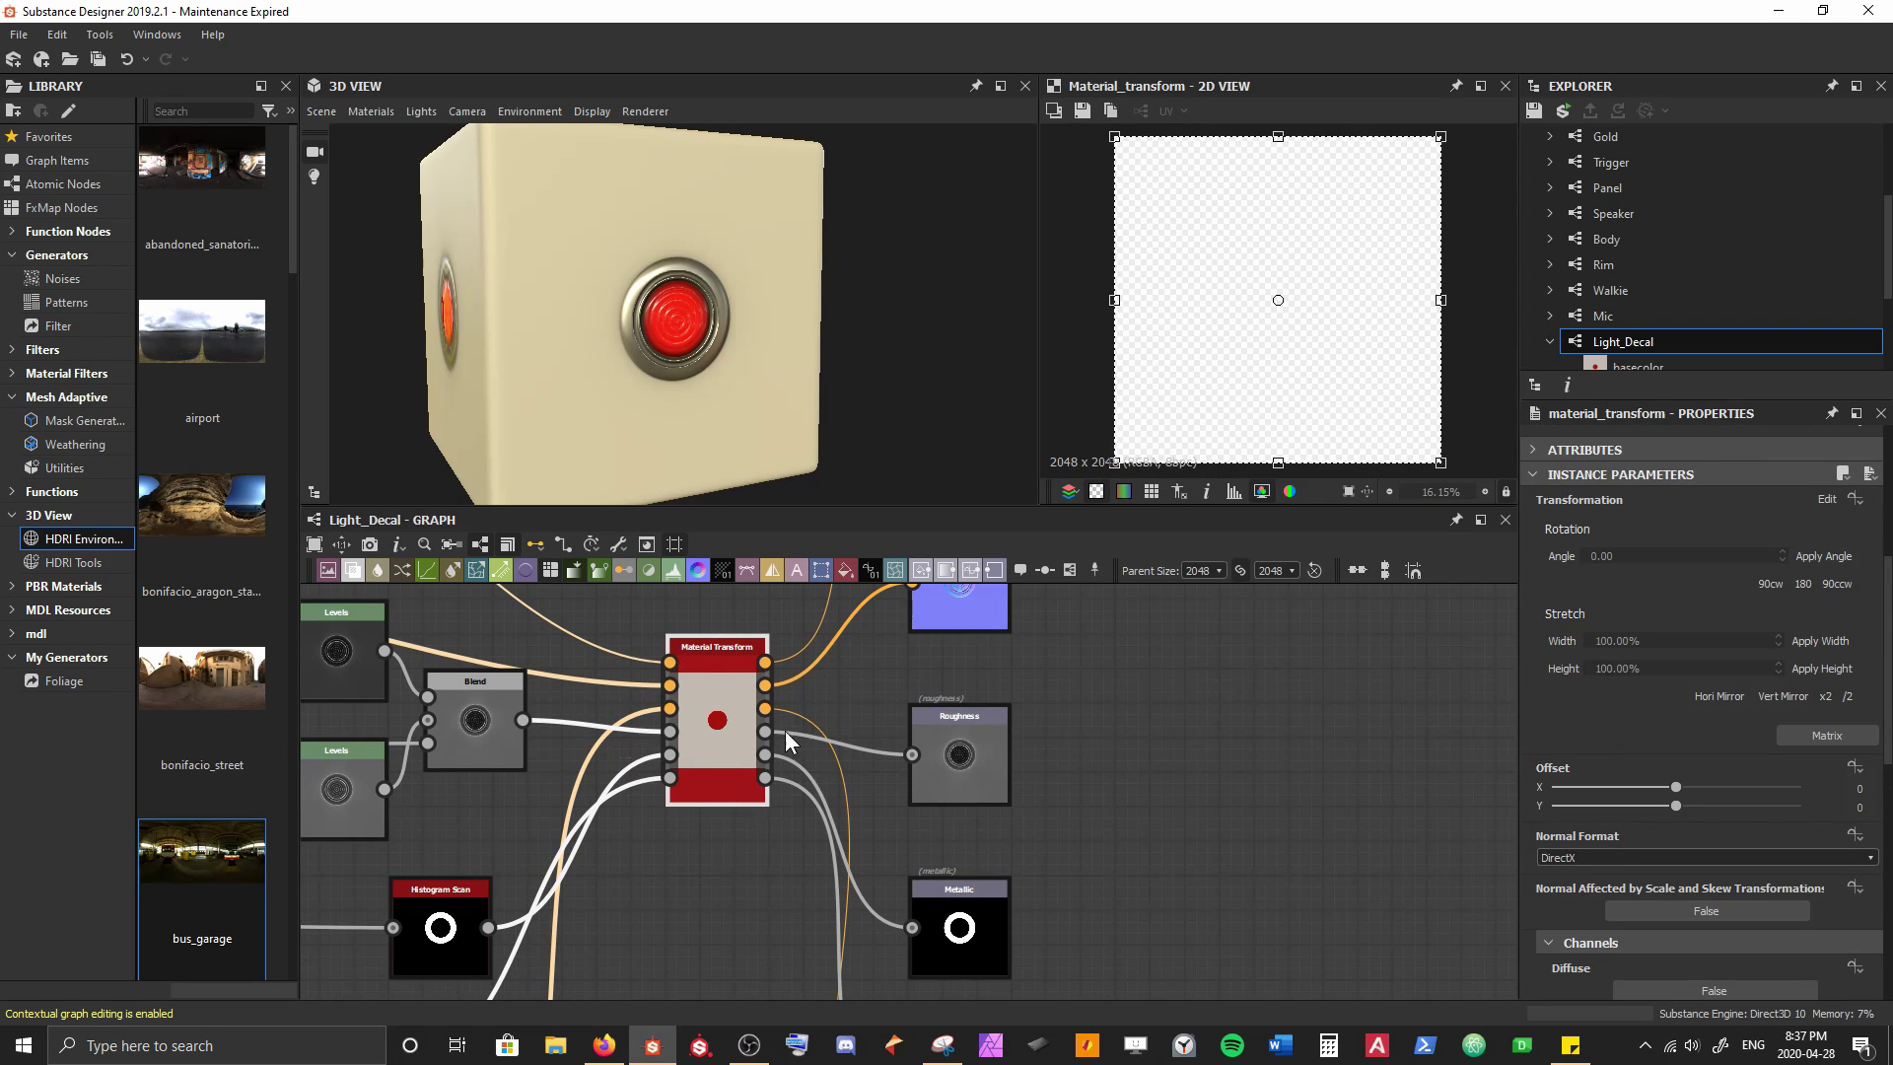
double_click(765, 663)
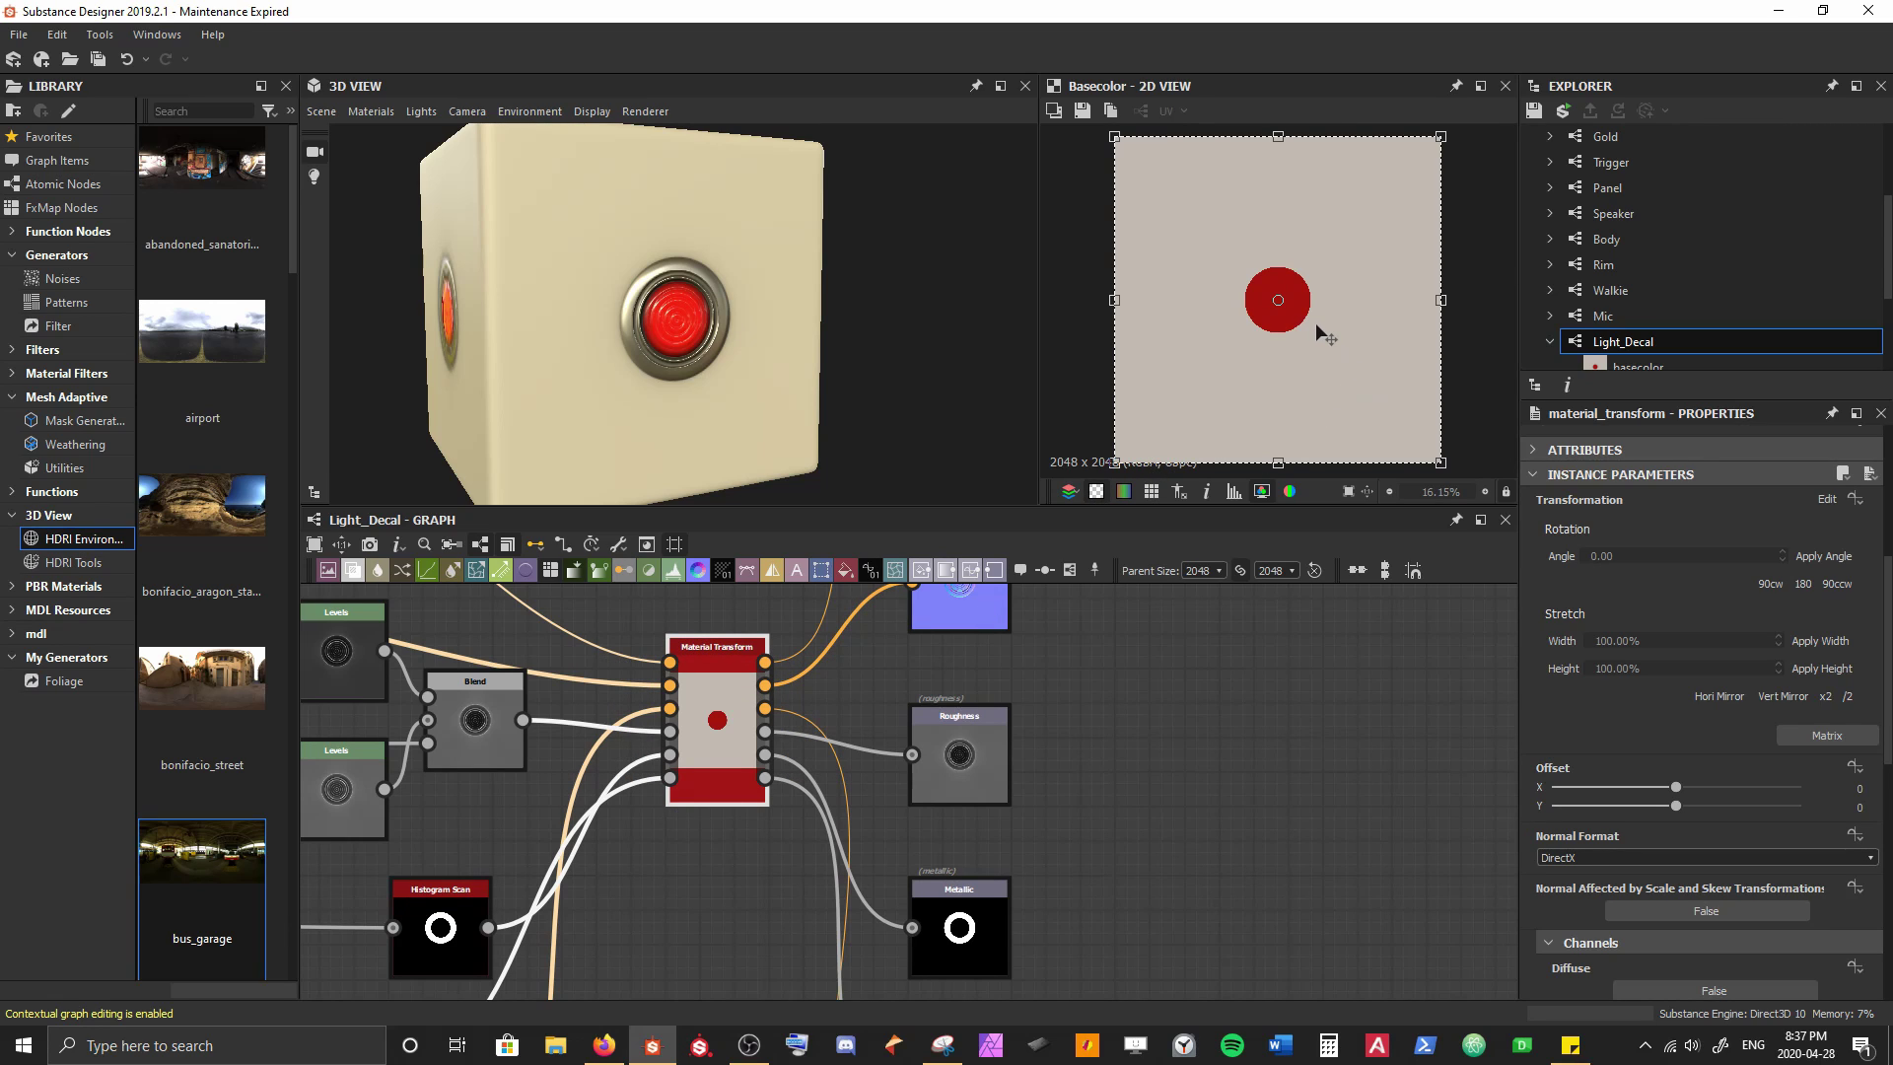
Try offsetting the button across the face with the Material Transform, undo the moves and deselect the node
drag(1340, 320, 1281, 389)
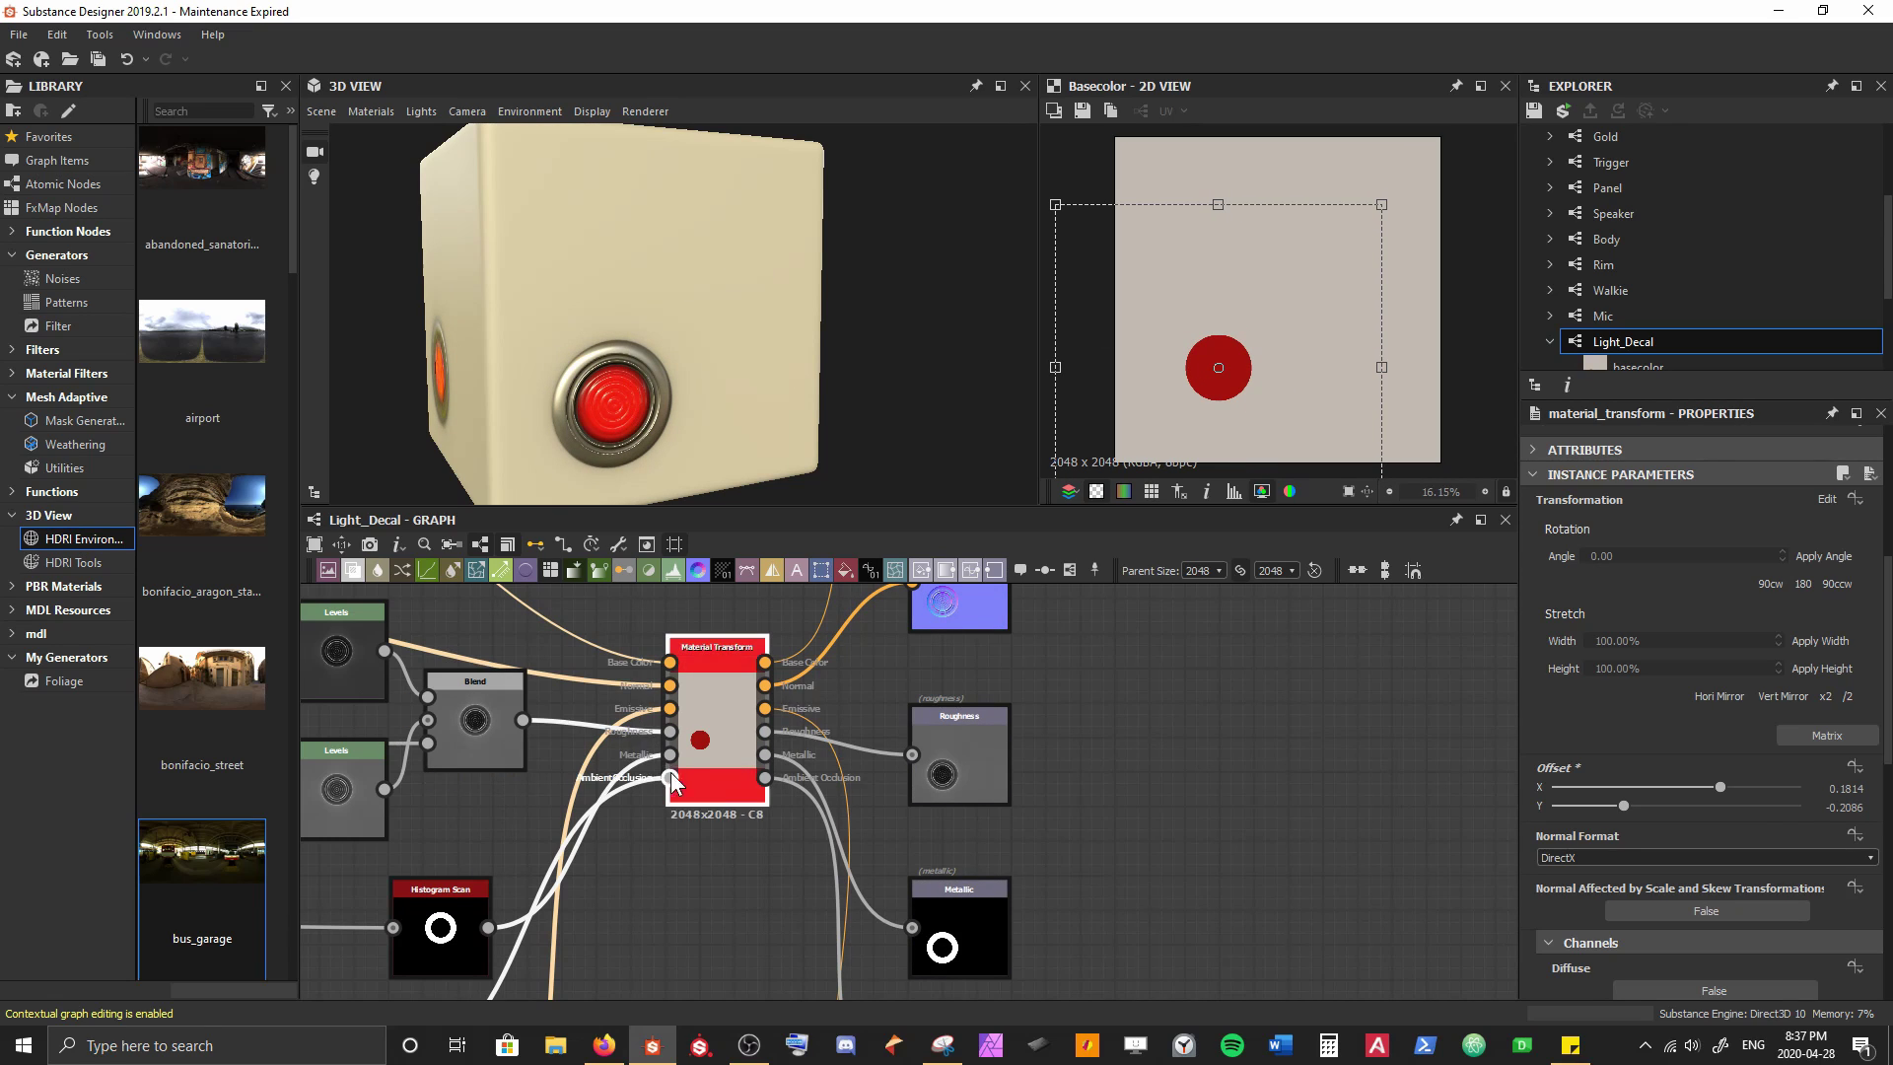
mouse_move(672, 400)
mouse_down()
mouse_move(649, 359)
mouse_move(617, 372)
mouse_move(696, 398)
mouse_up()
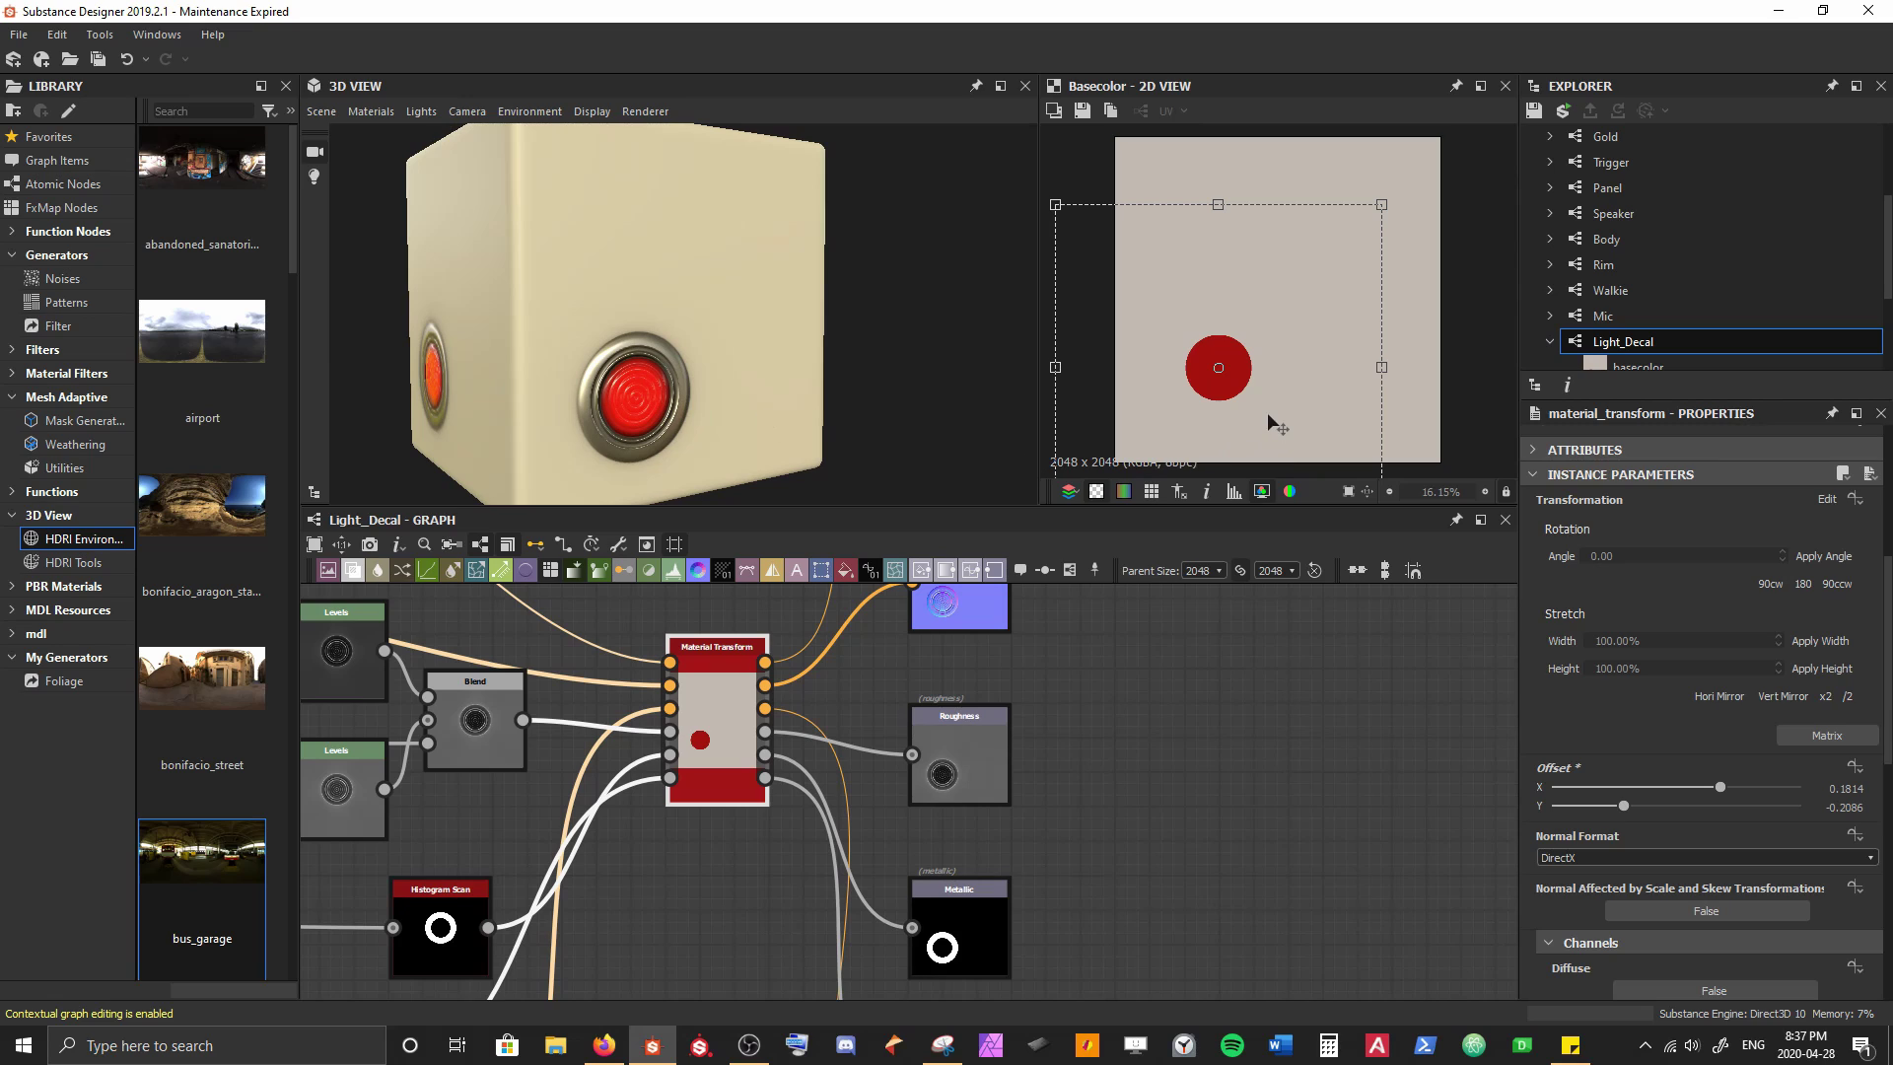
drag(1268, 412, 1361, 284)
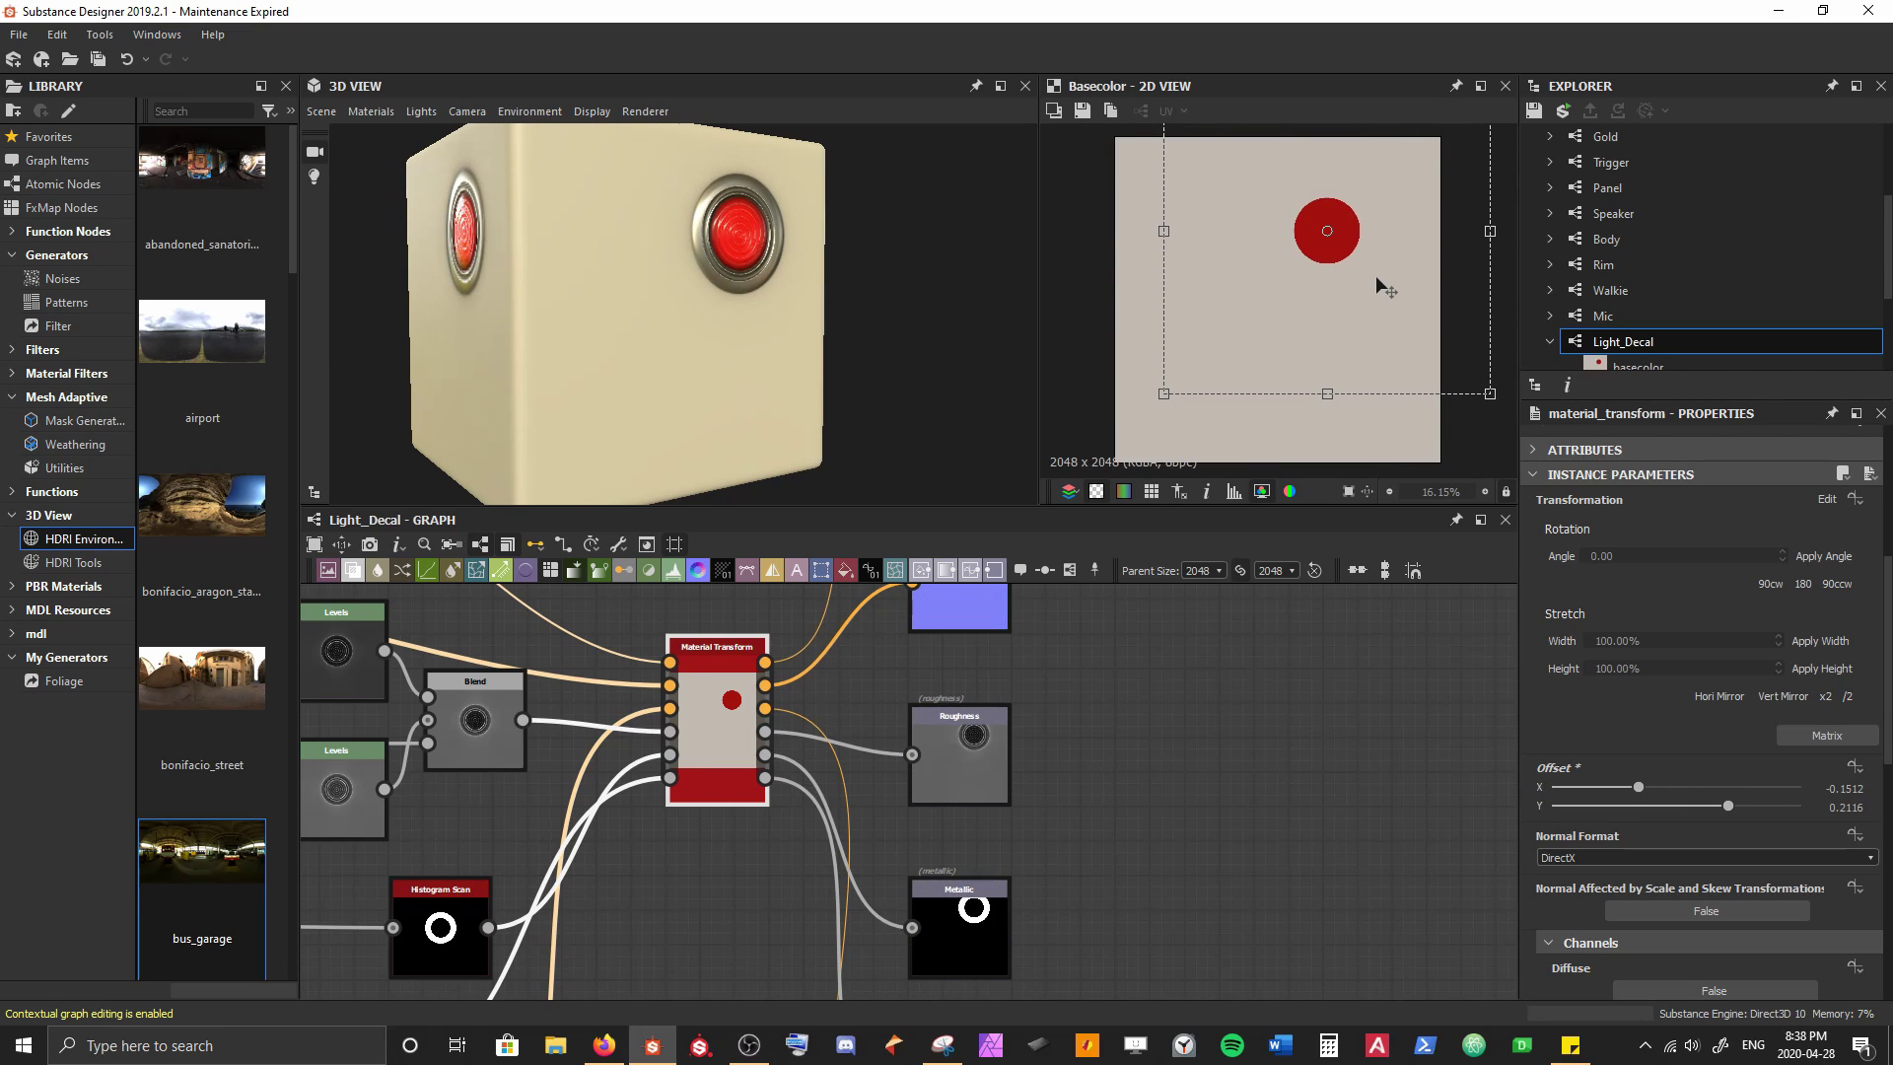
key(ctrl+z)
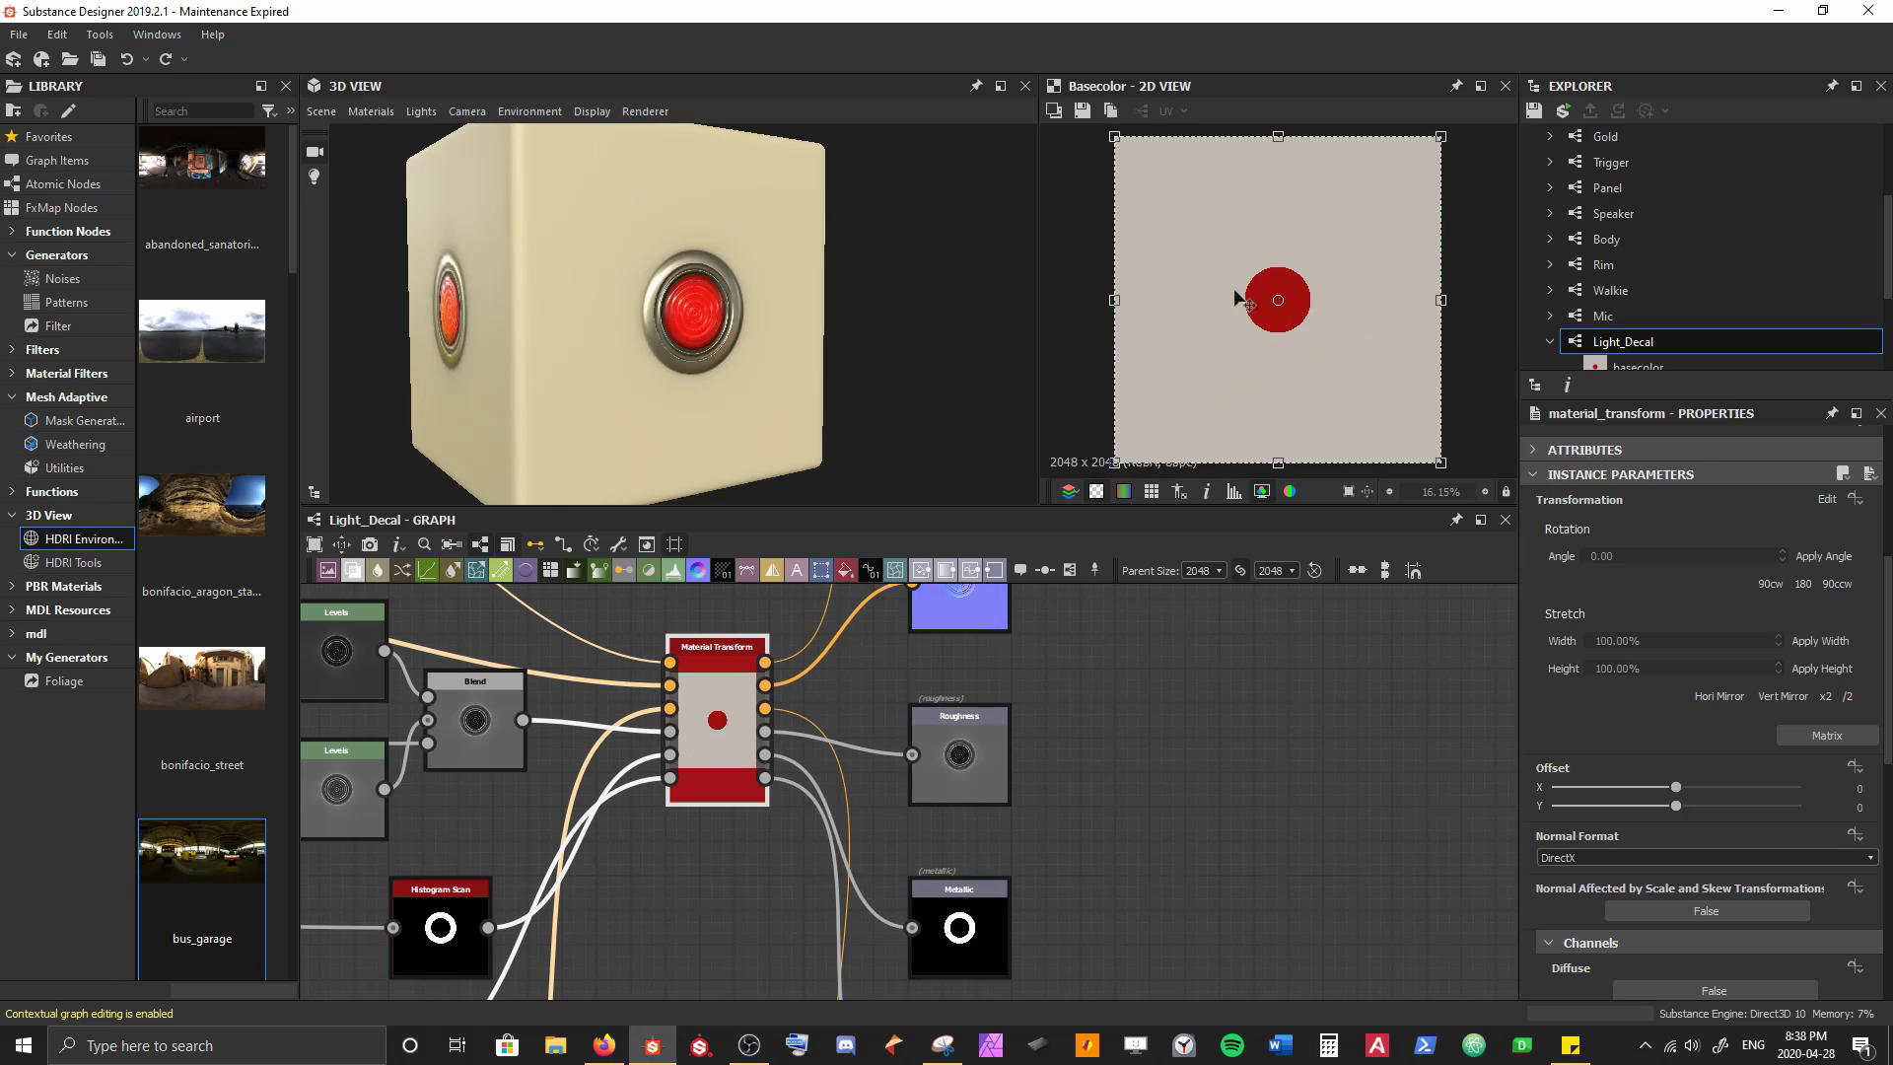
click(1232, 826)
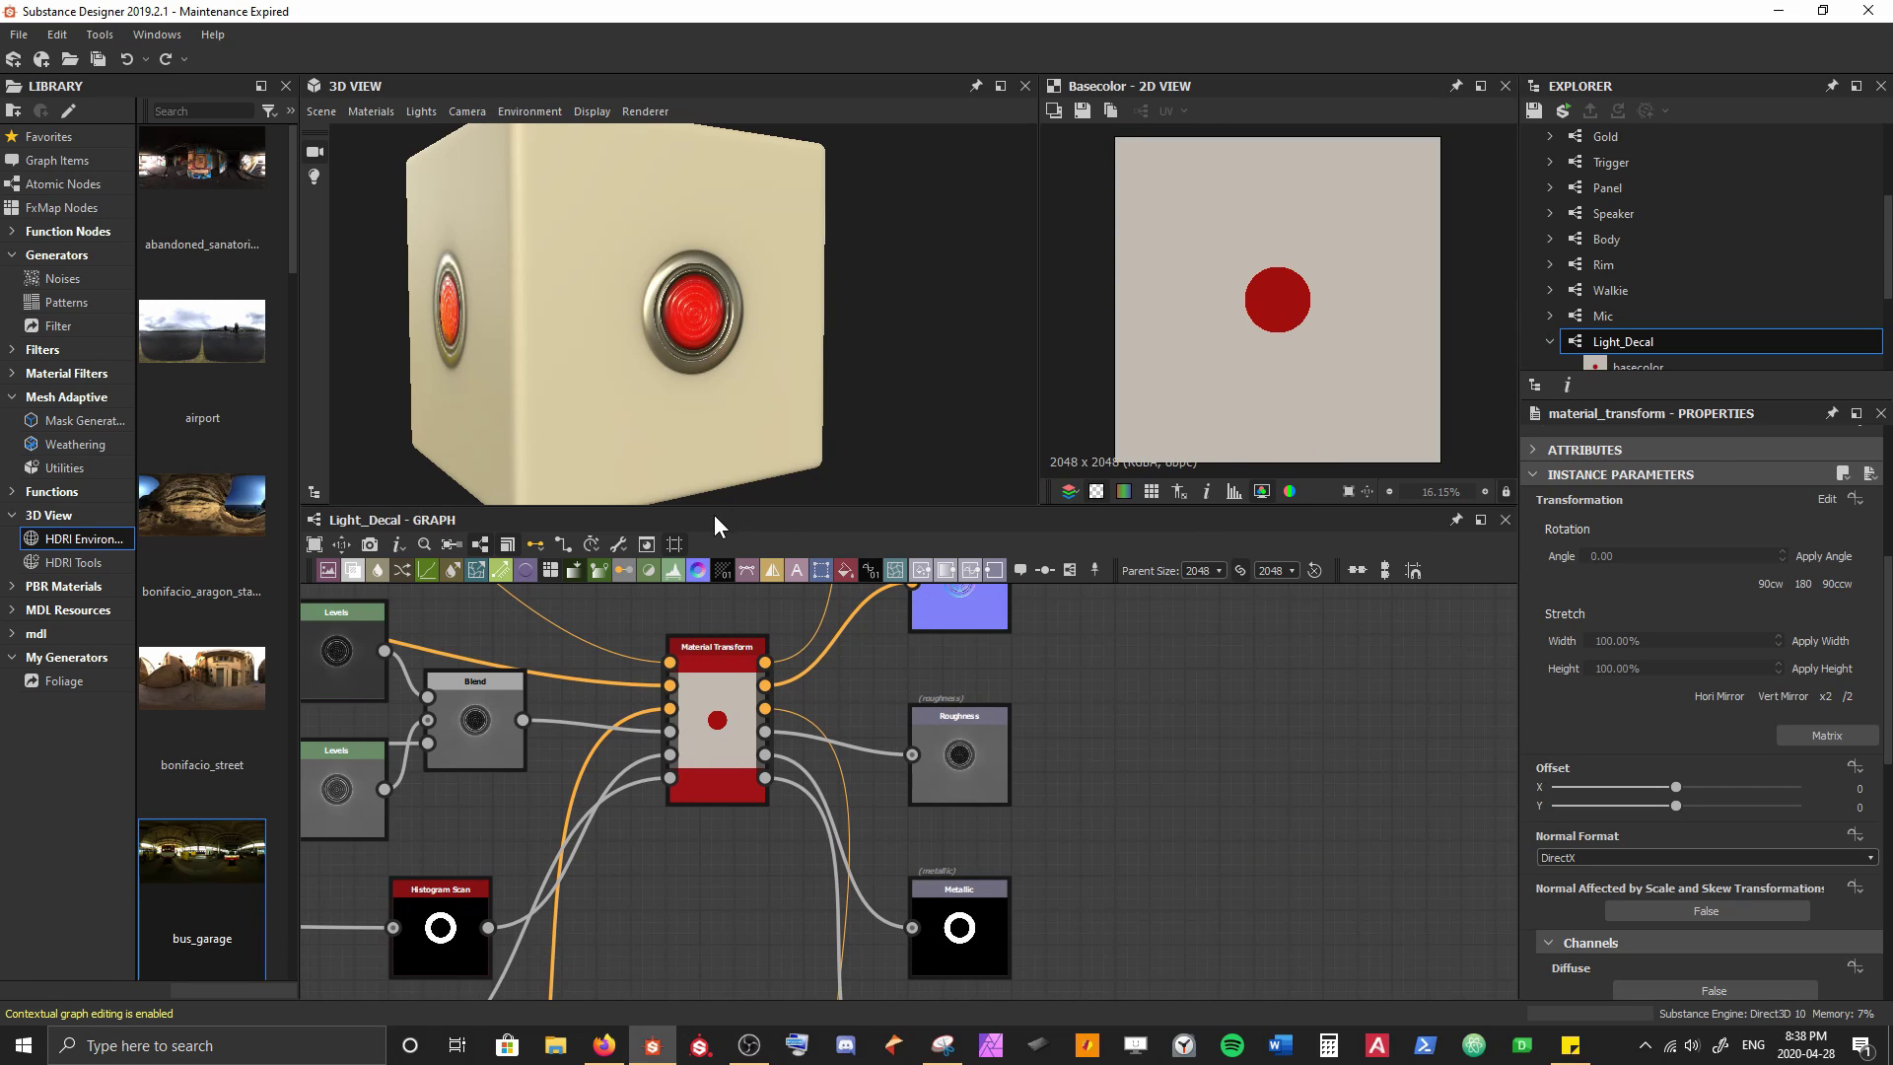
Open the MegaPhone graph of MegaPhone_Tutorial.sbs and bring its Advanced Materials group and outputs into view
scroll(1636, 240, up, 3)
click(1635, 224)
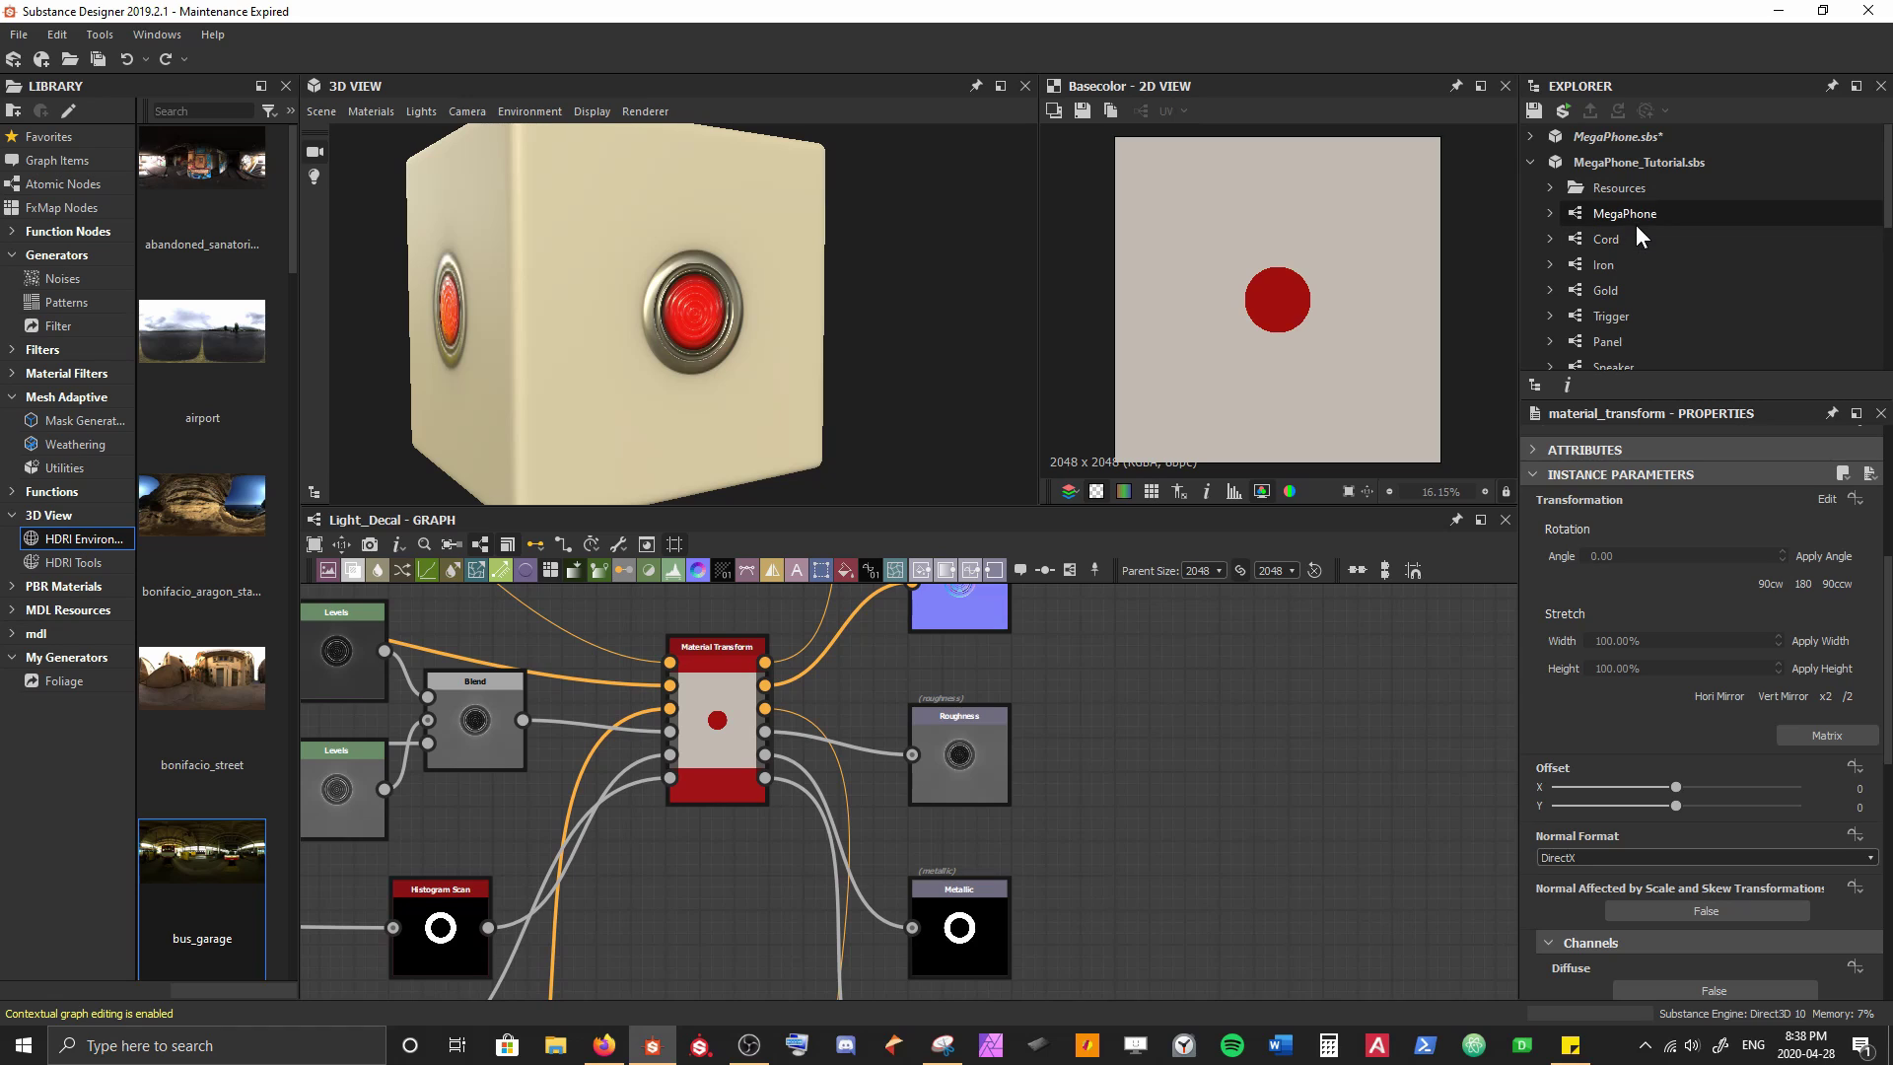
double_click(1636, 223)
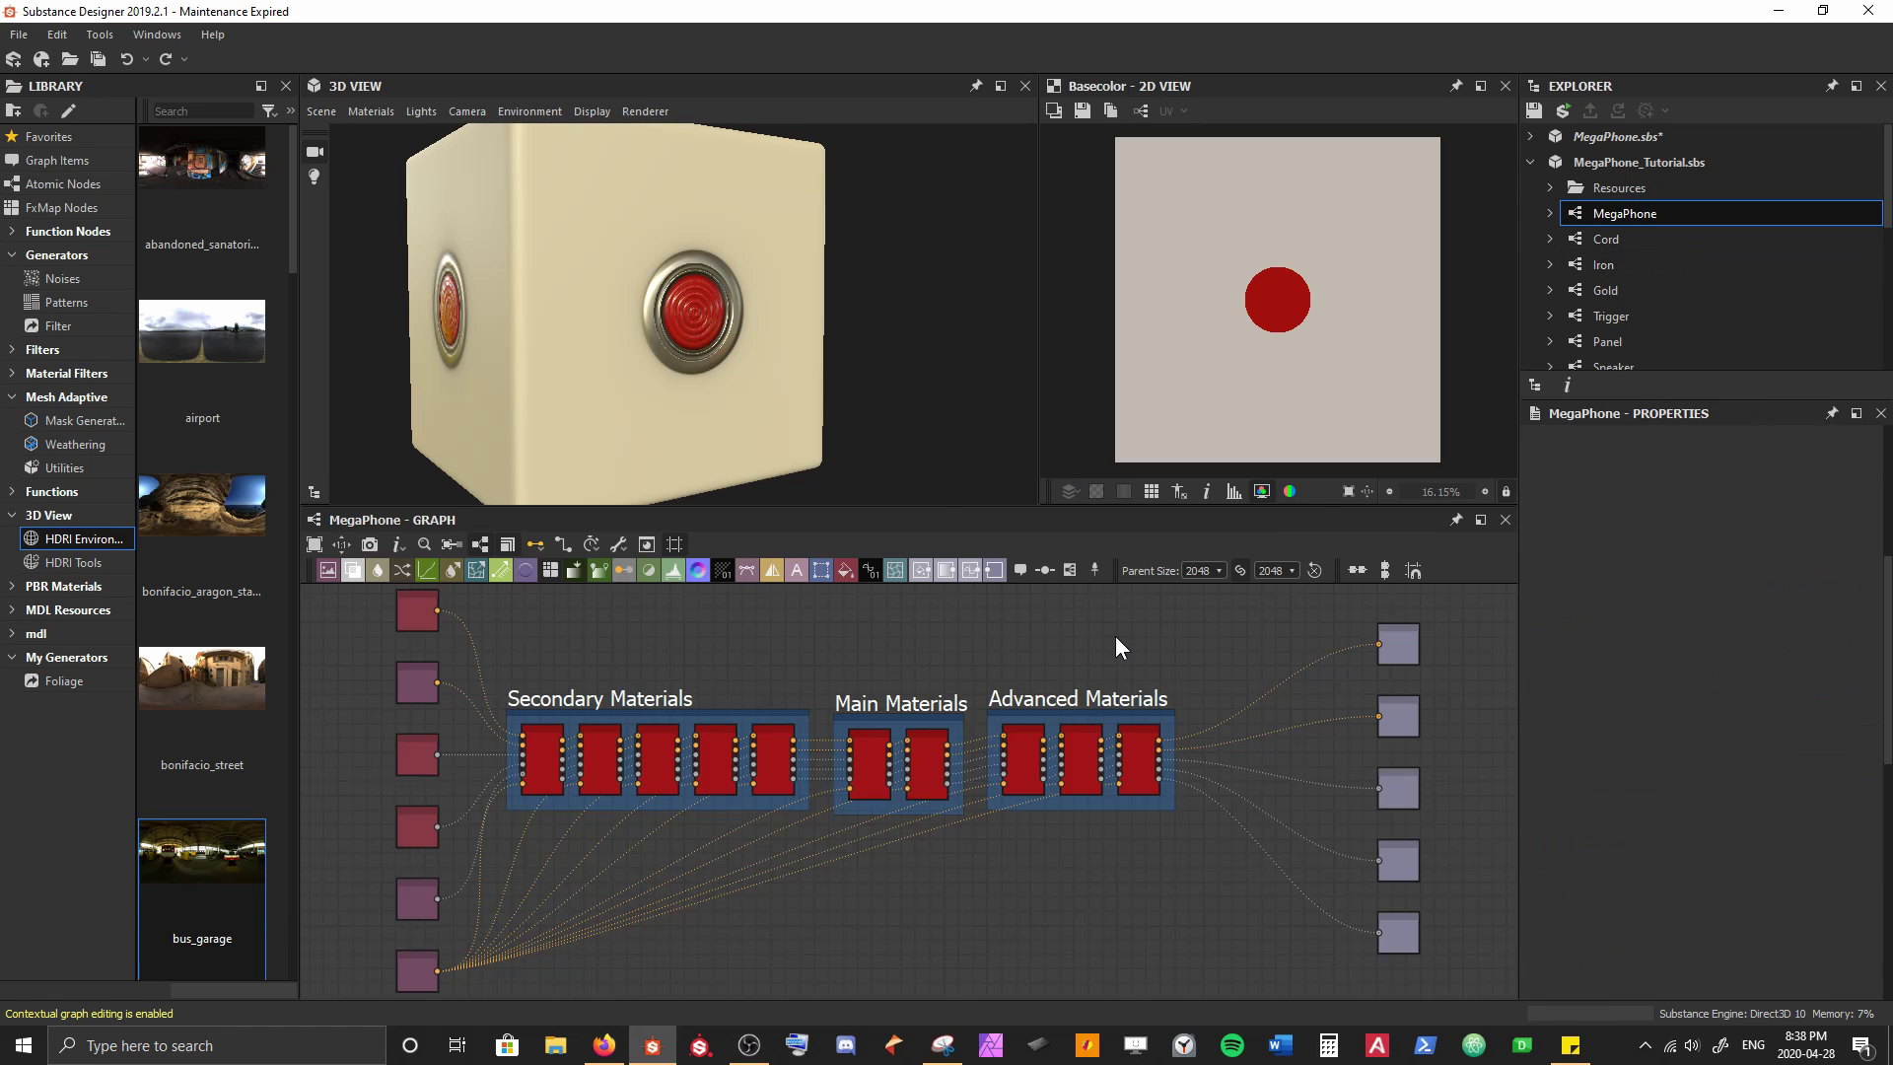
middle_drag(1140, 851, 871, 790)
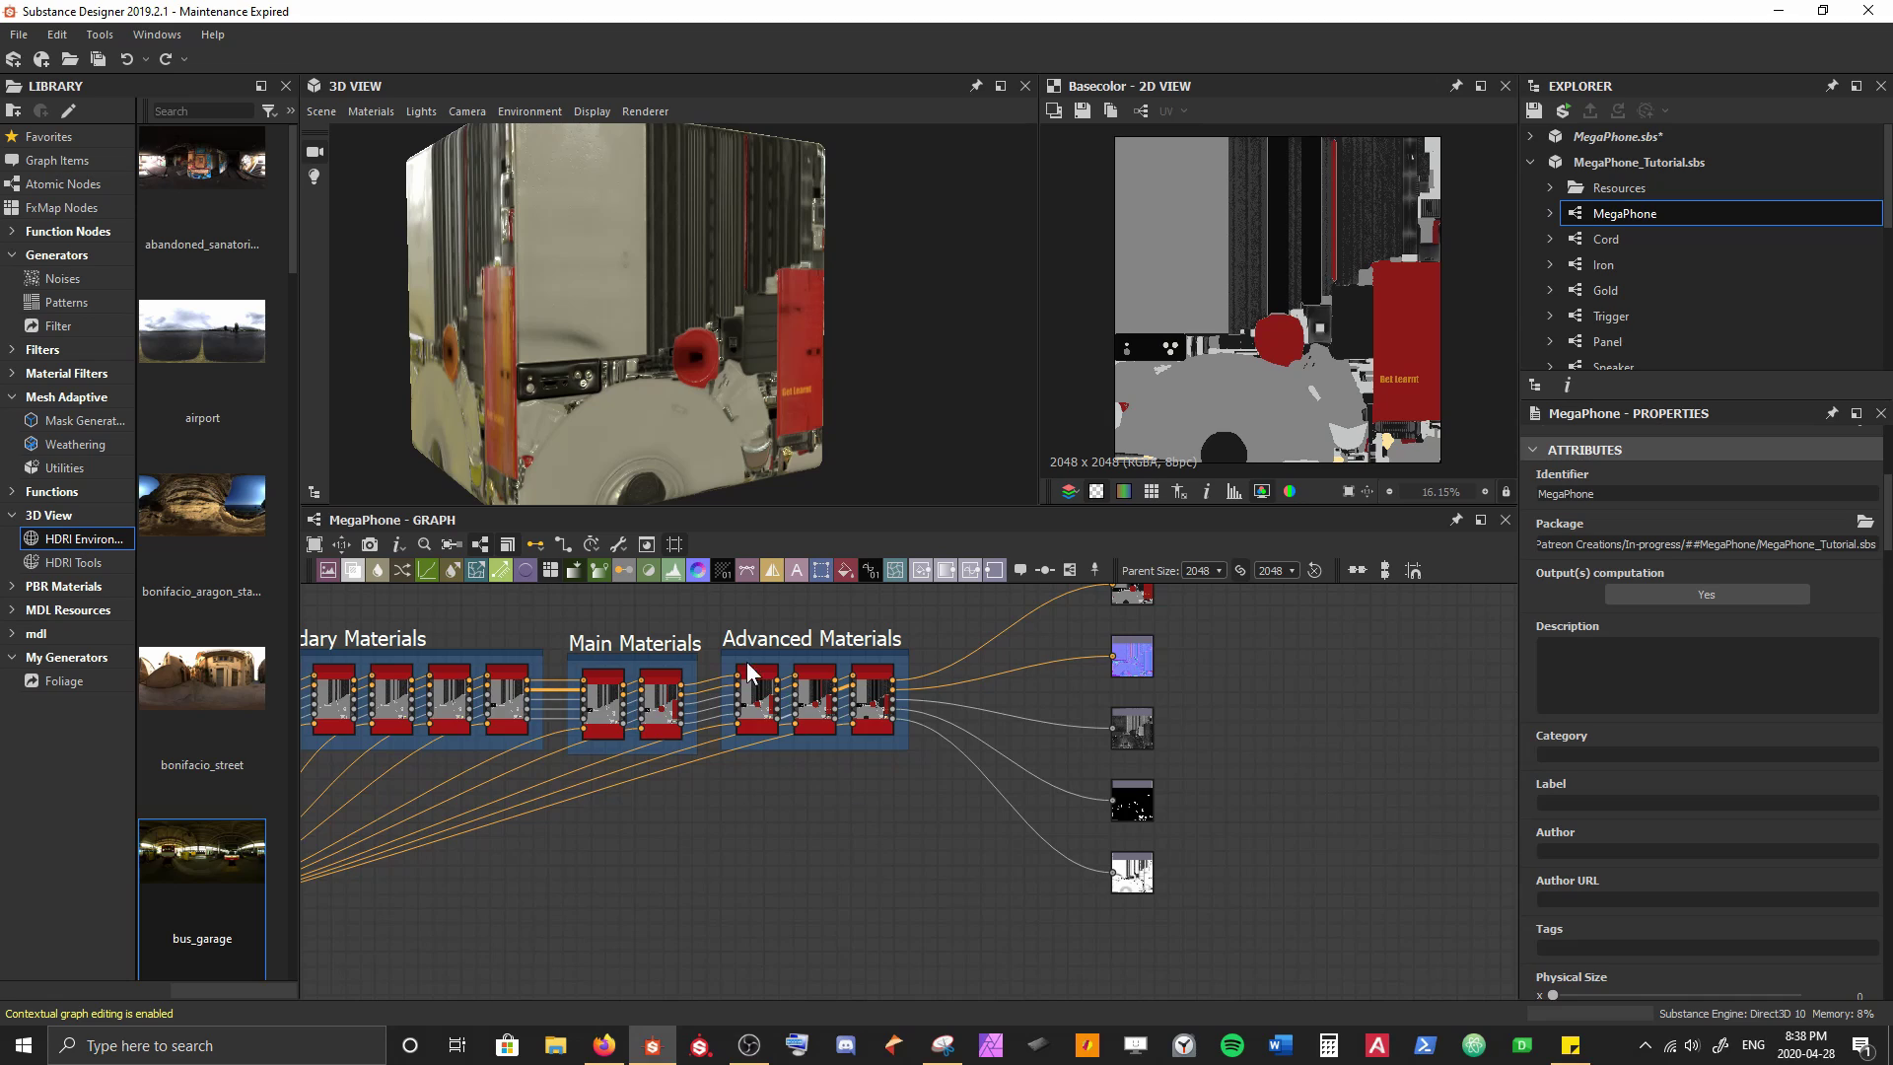
Load the megaphone mesh from the file explorer into the 3D view in place of the rounded cube
click(333, 108)
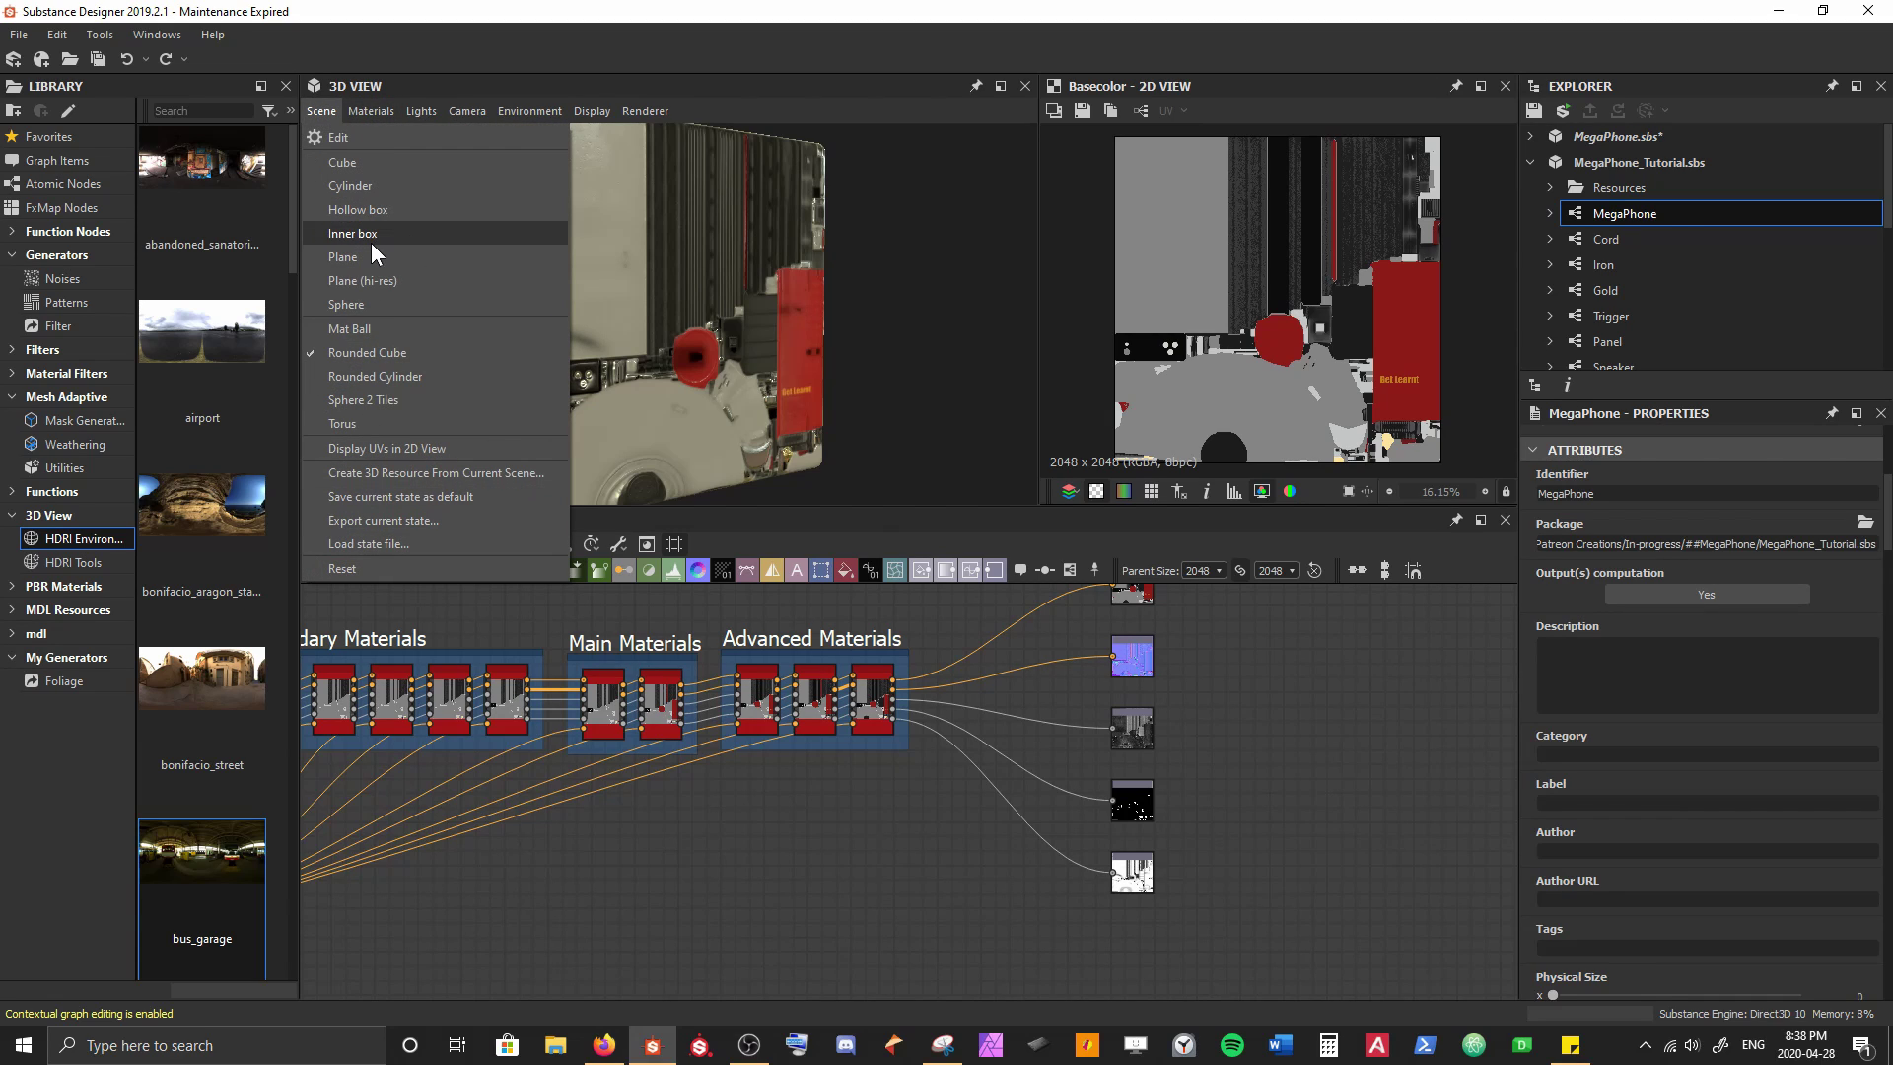
click(745, 931)
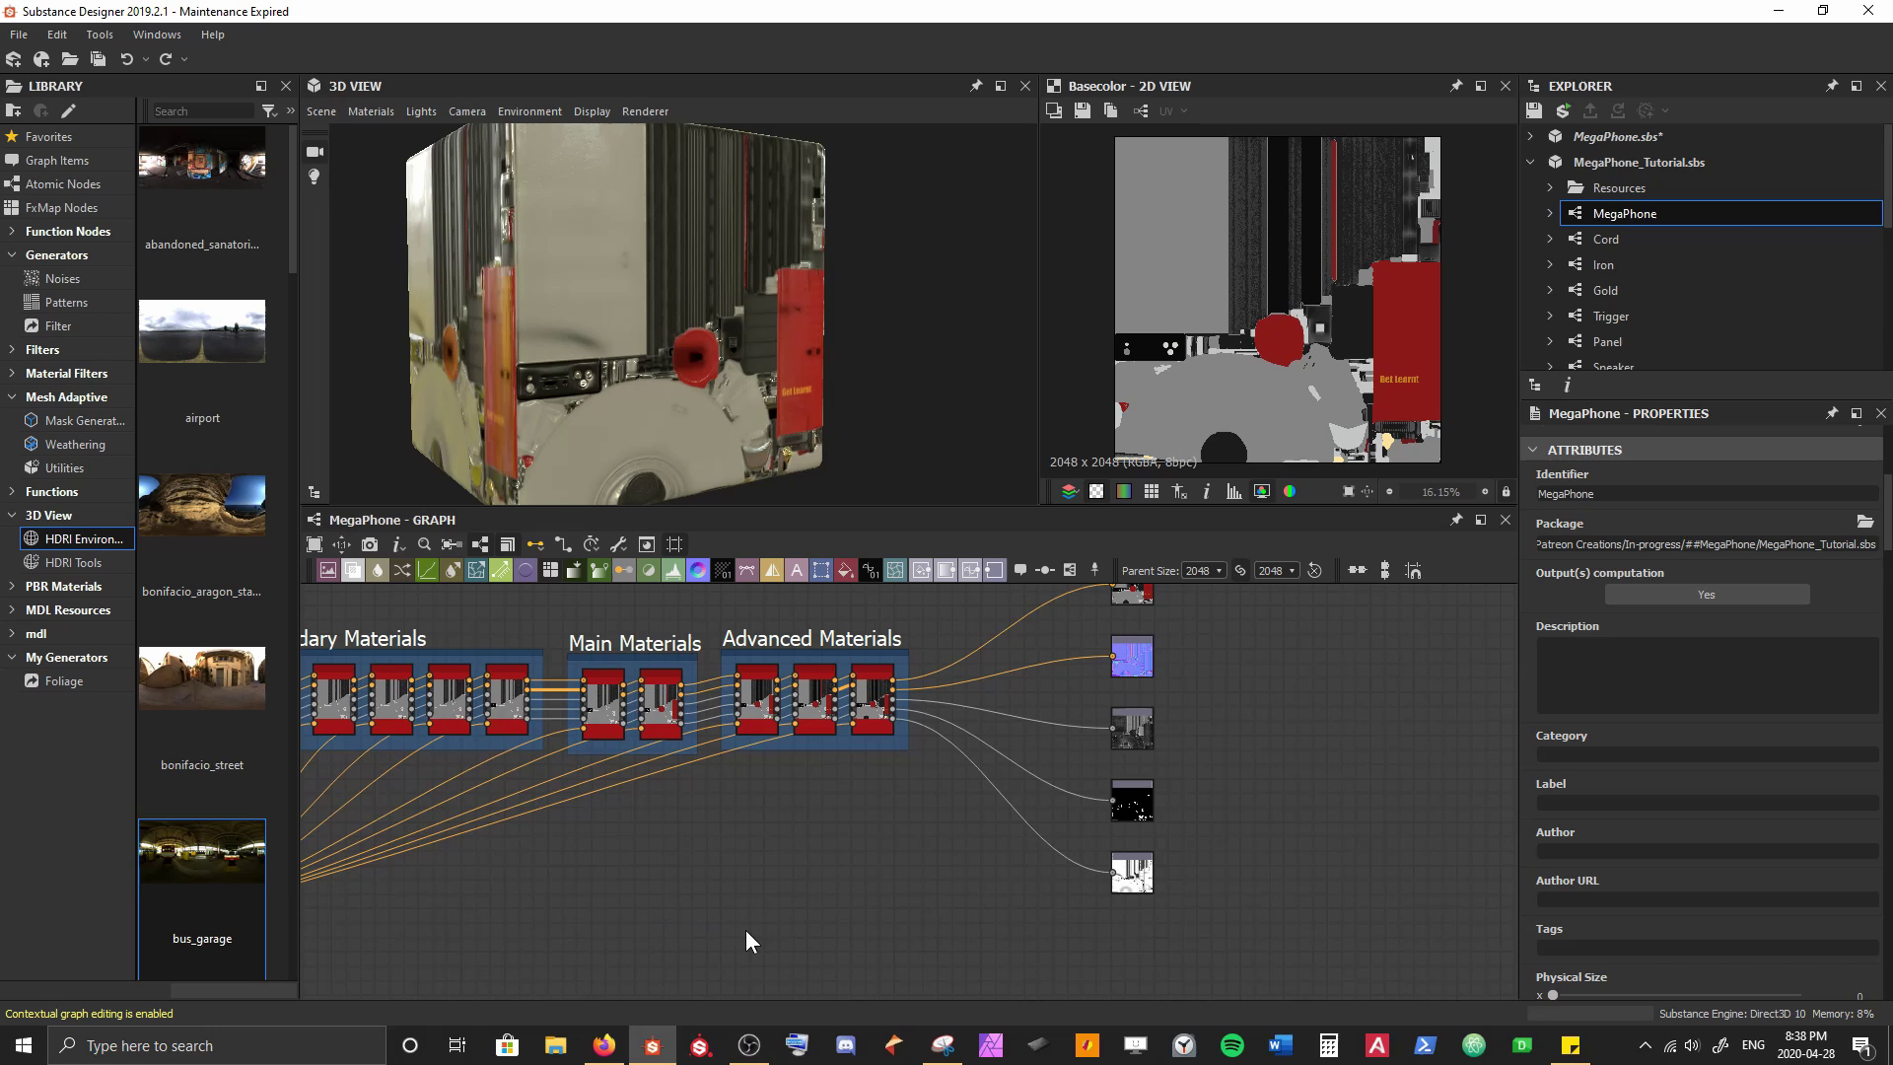
click(559, 1033)
click(621, 640)
double_click(757, 392)
drag(757, 393, 440, 398)
click(1321, 228)
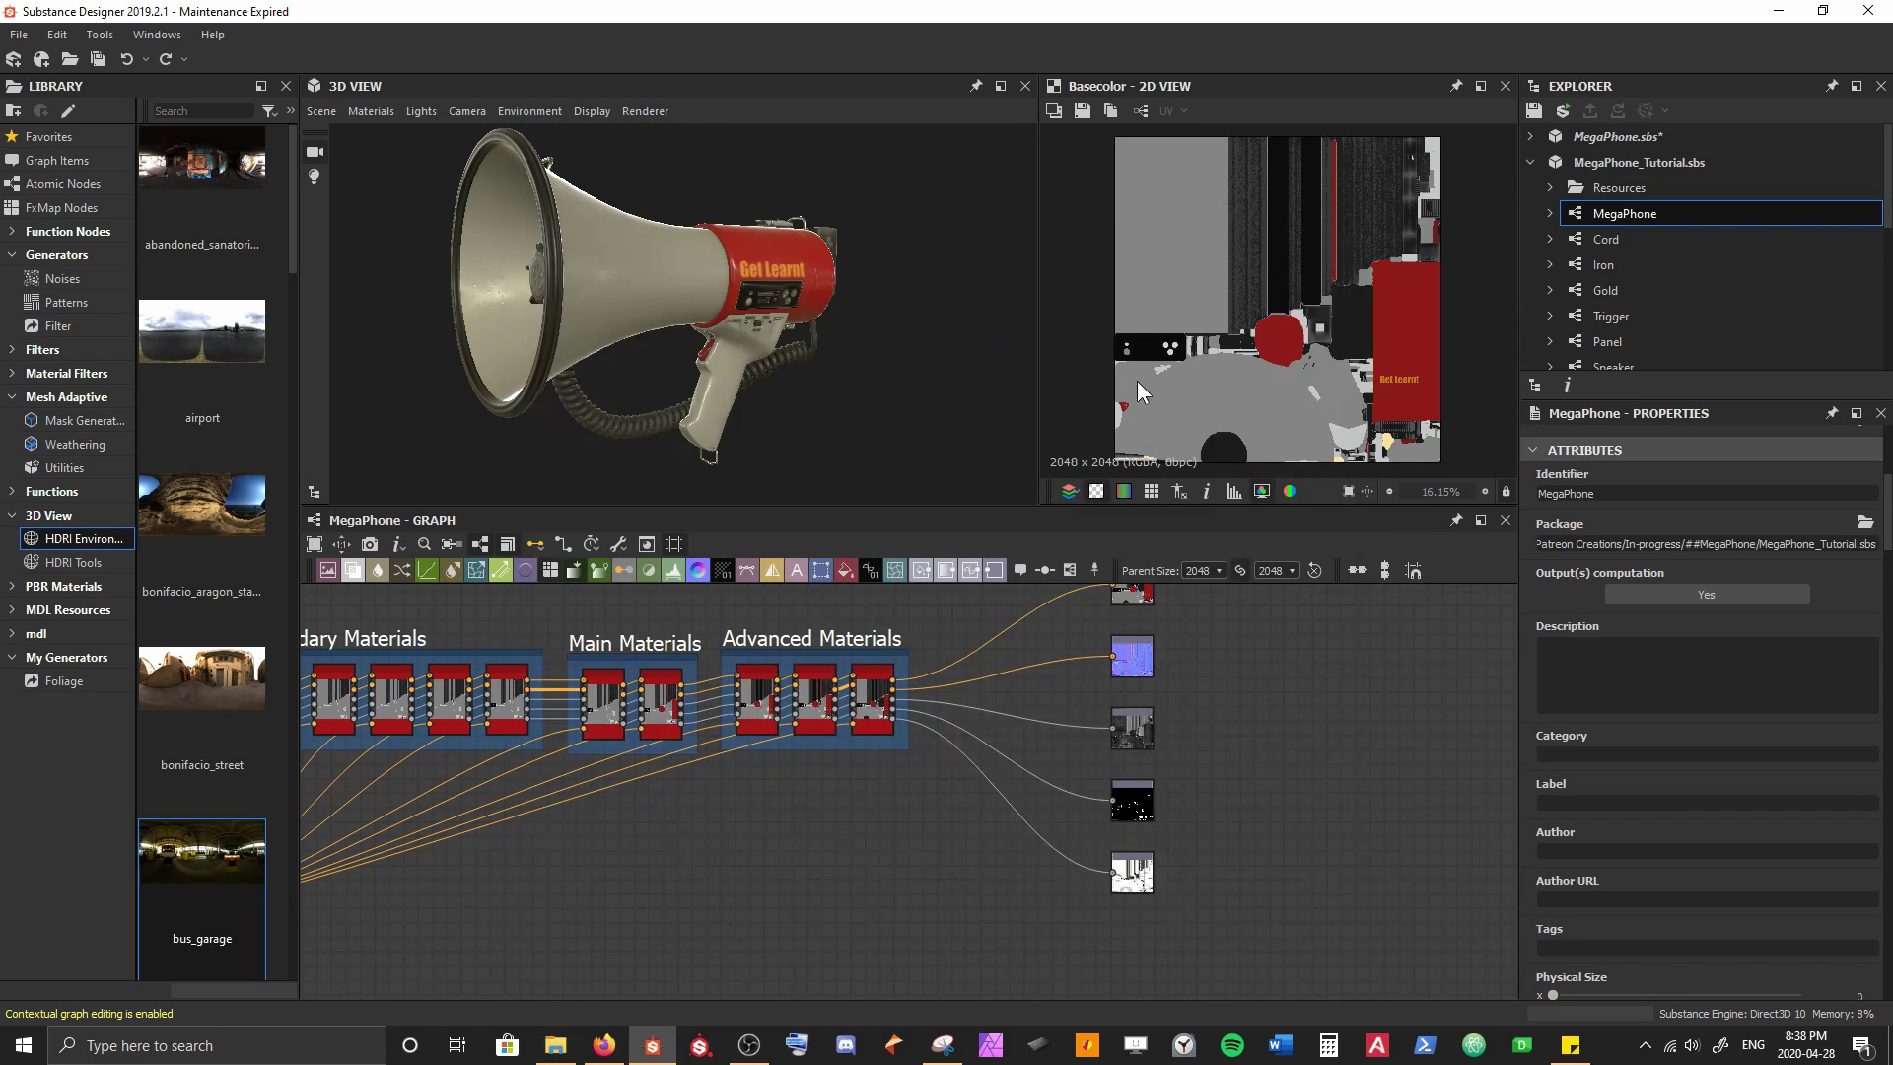
mouse_move(596, 264)
mouse_down()
mouse_move(702, 328)
mouse_move(613, 286)
mouse_move(826, 293)
mouse_move(564, 281)
mouse_up()
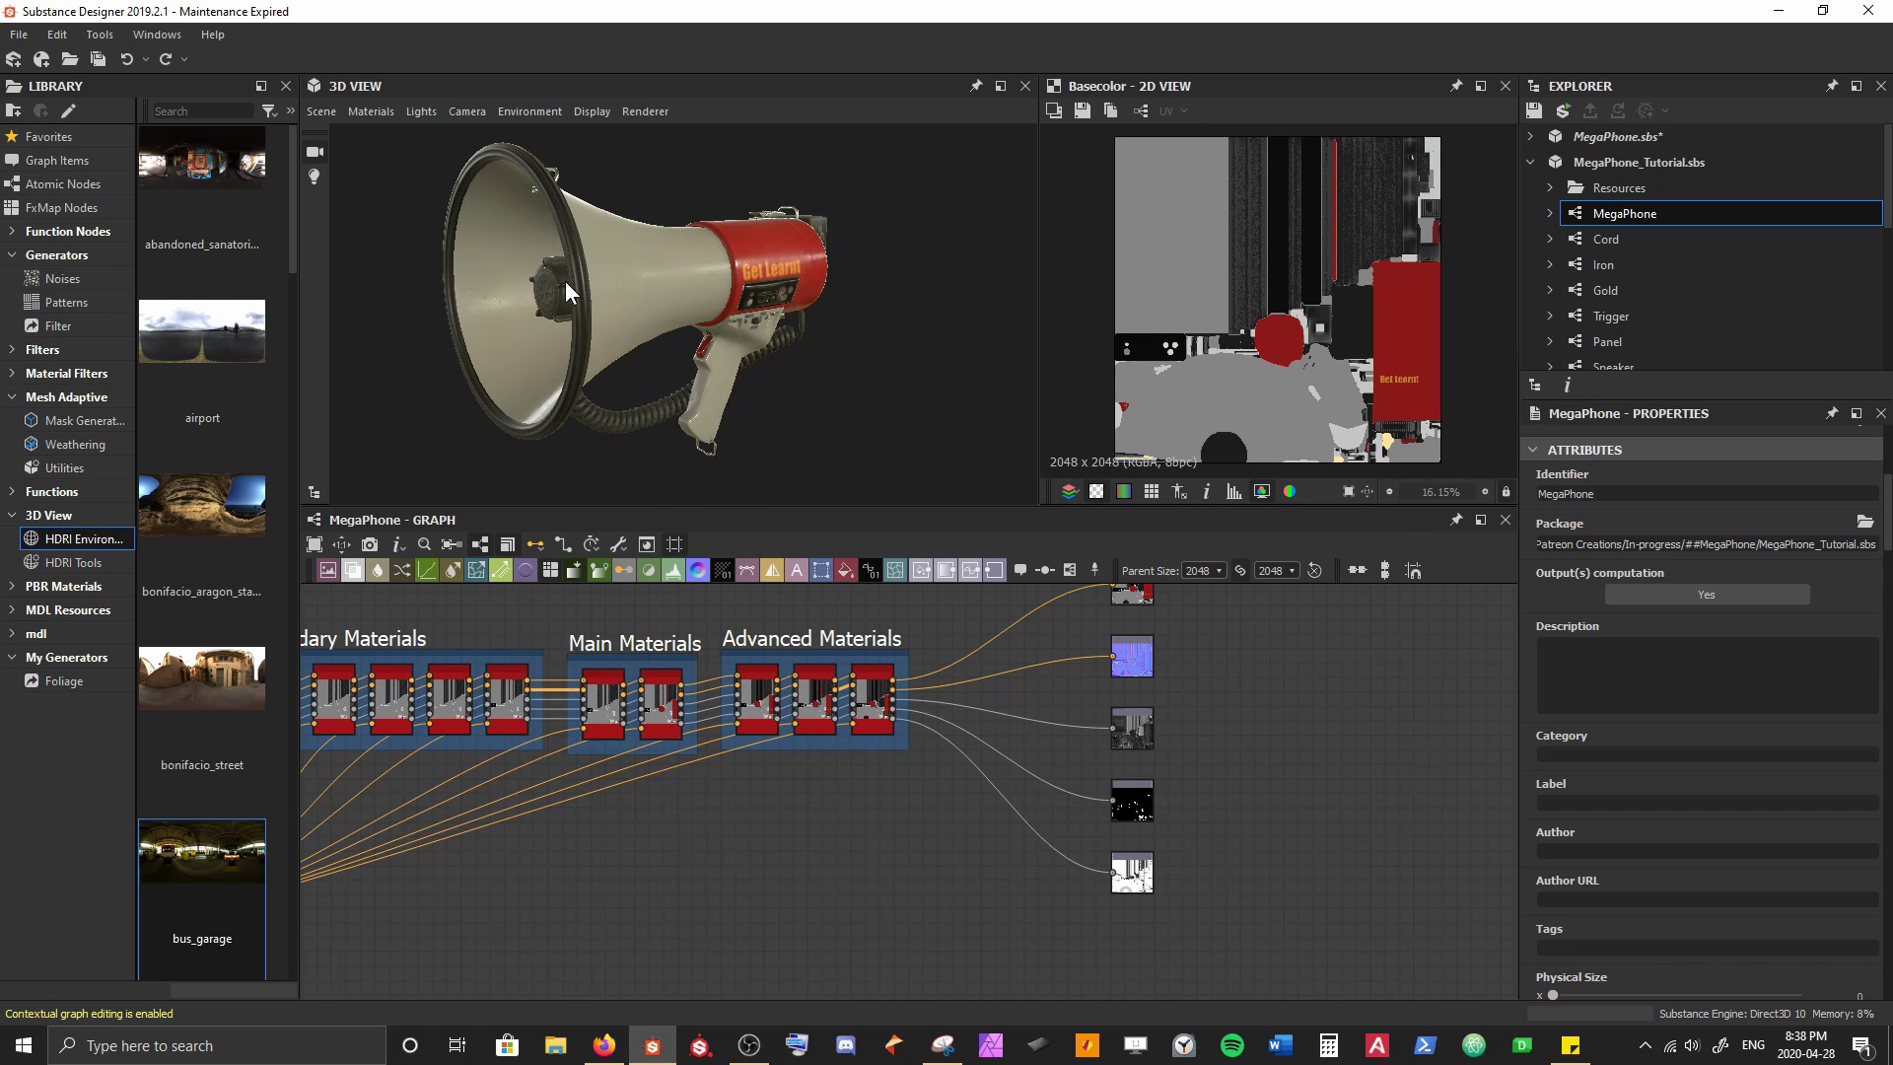
Move the five output nodes together farther away from the Advanced Materials group and deselect them
scroll(1004, 747, up, 1)
scroll(748, 763, down, 2)
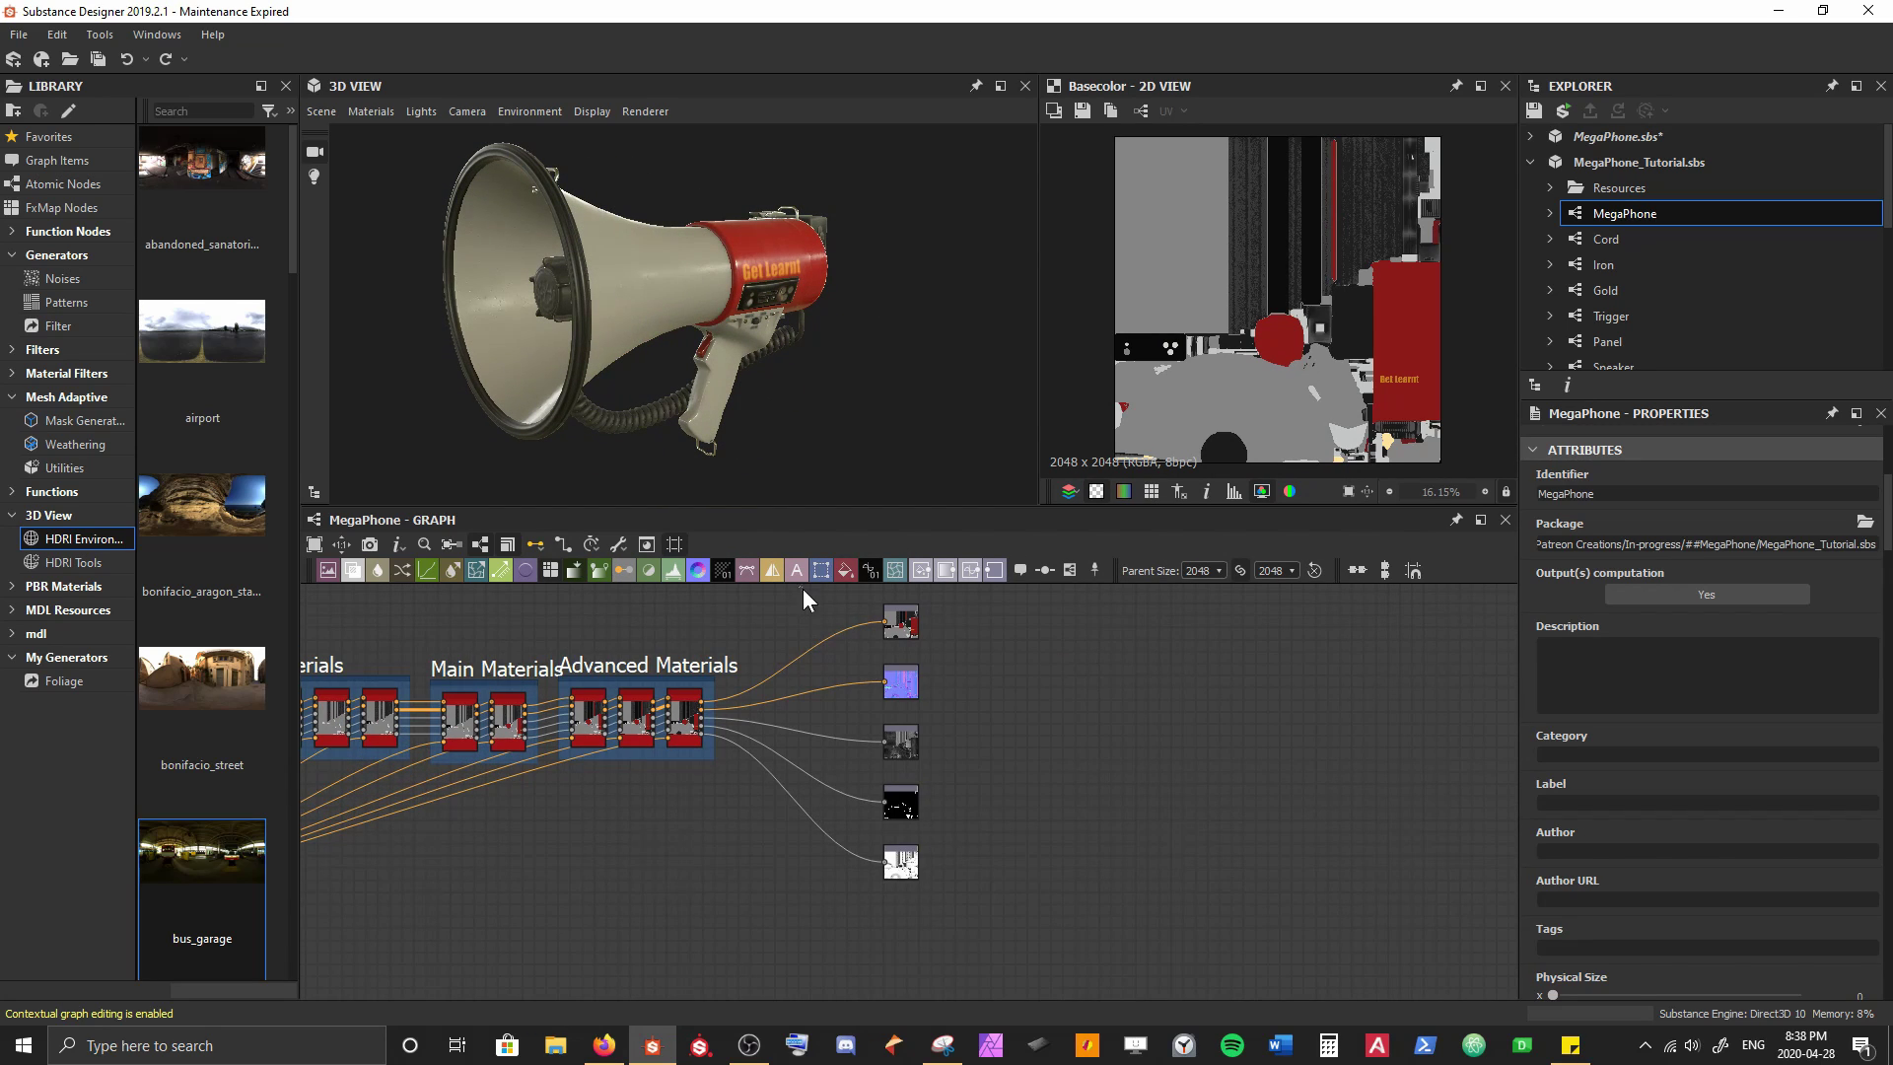
drag(897, 698, 1036, 703)
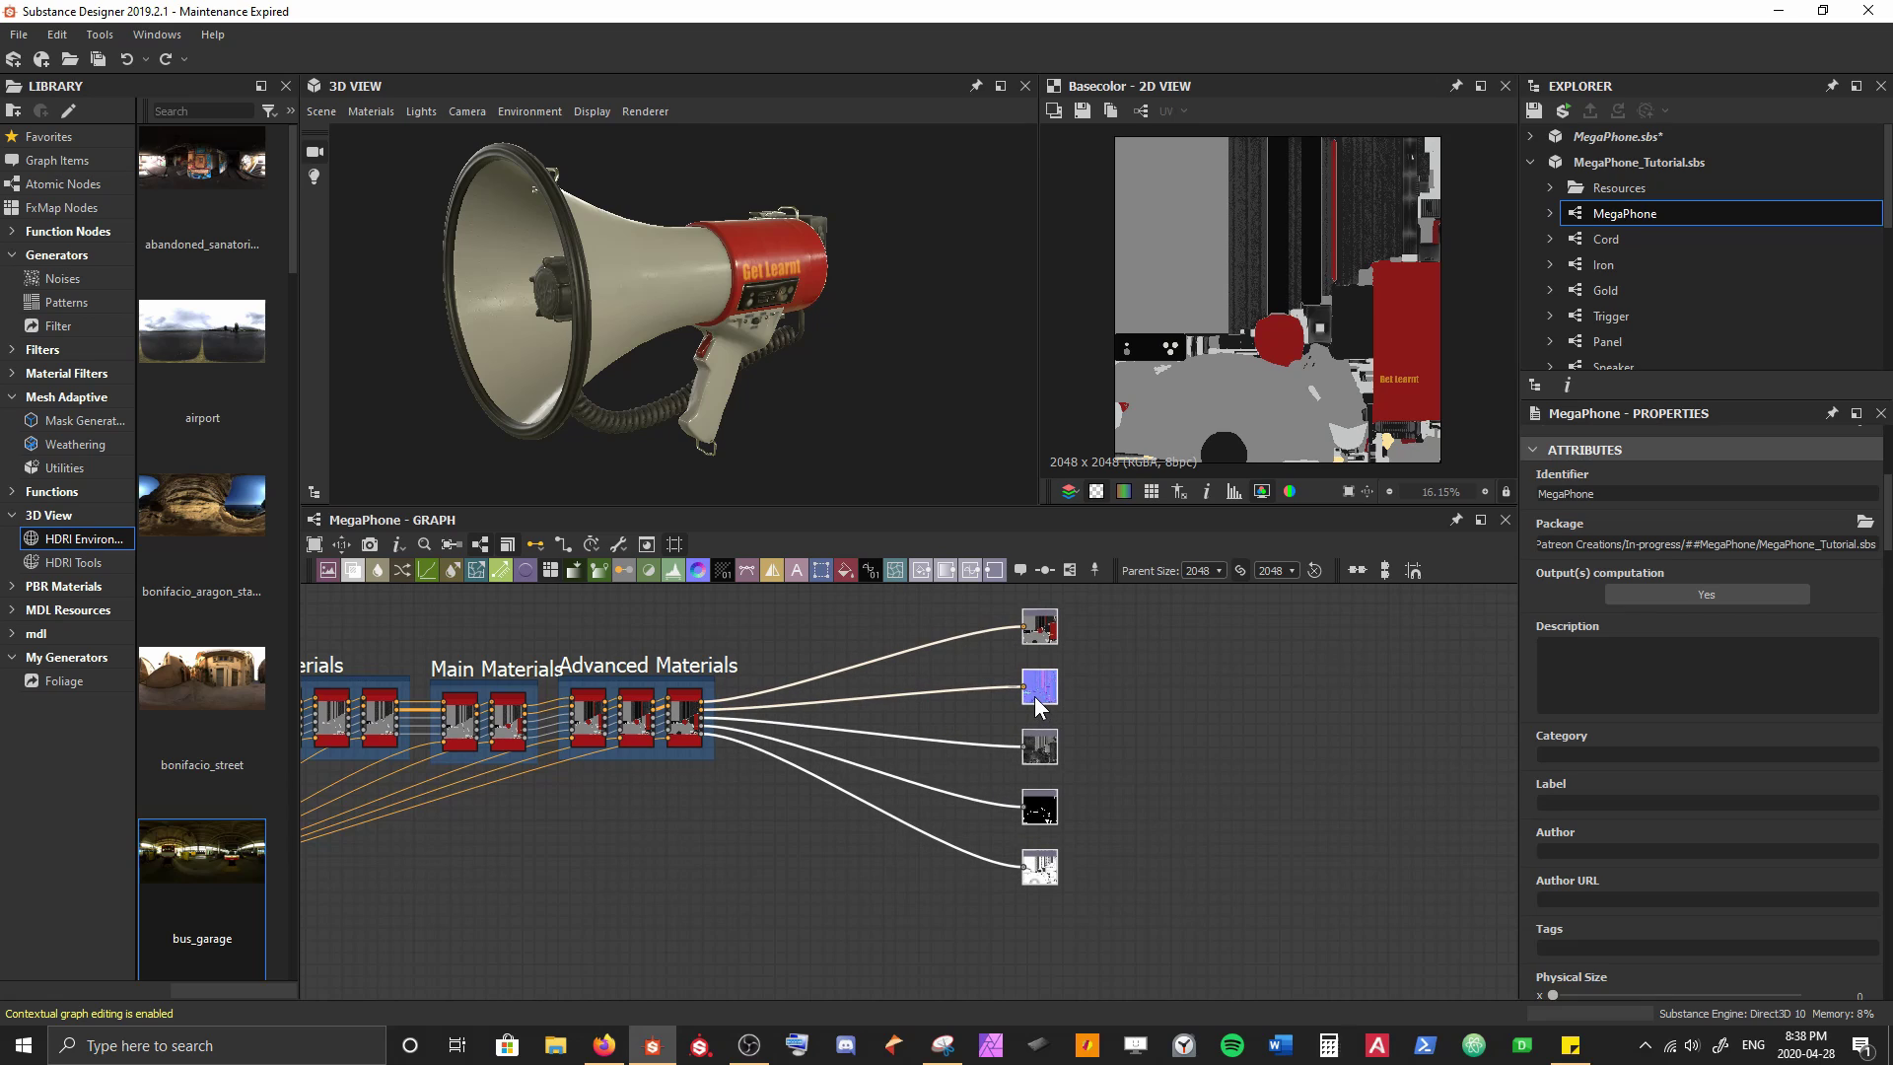
click(799, 806)
Add the Light_Decal graph as a node in the MegaPhone graph, beside the Mic node
scroll(1633, 282, down, 2)
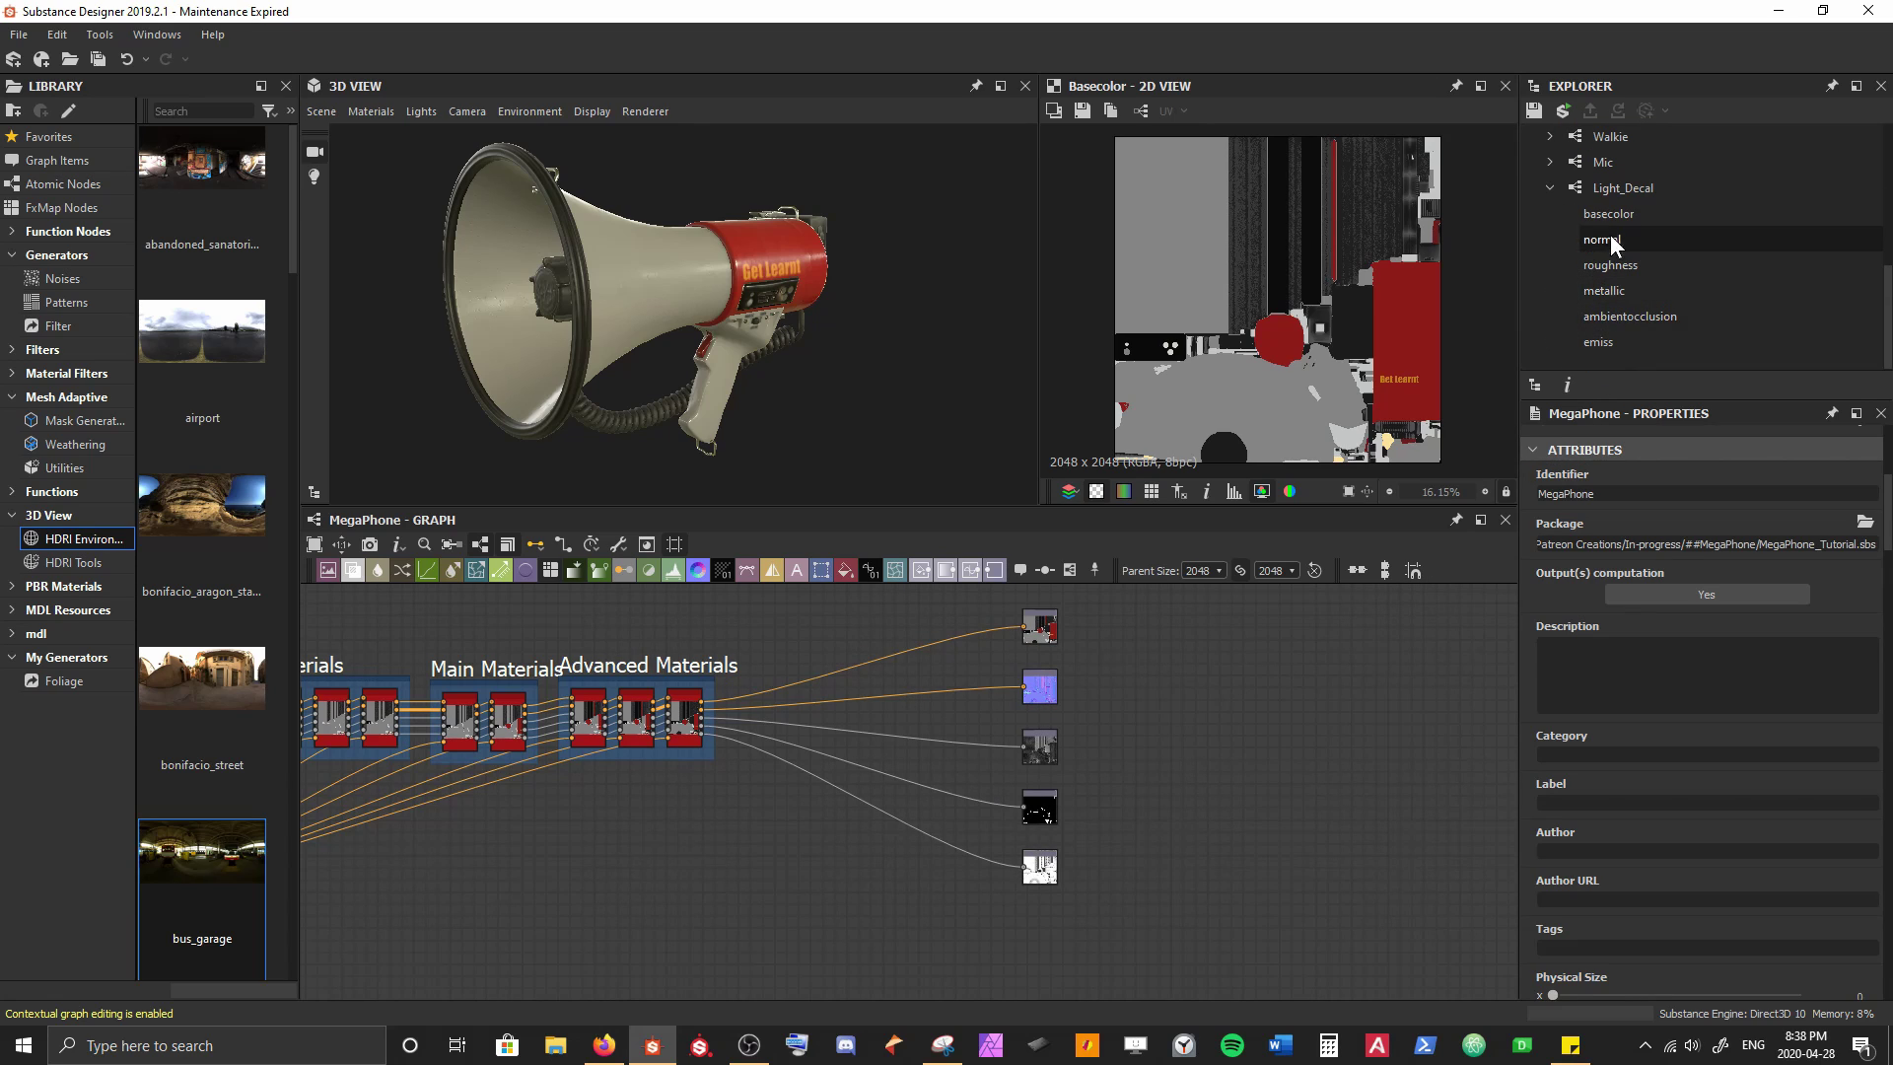
drag(1616, 342, 1079, 595)
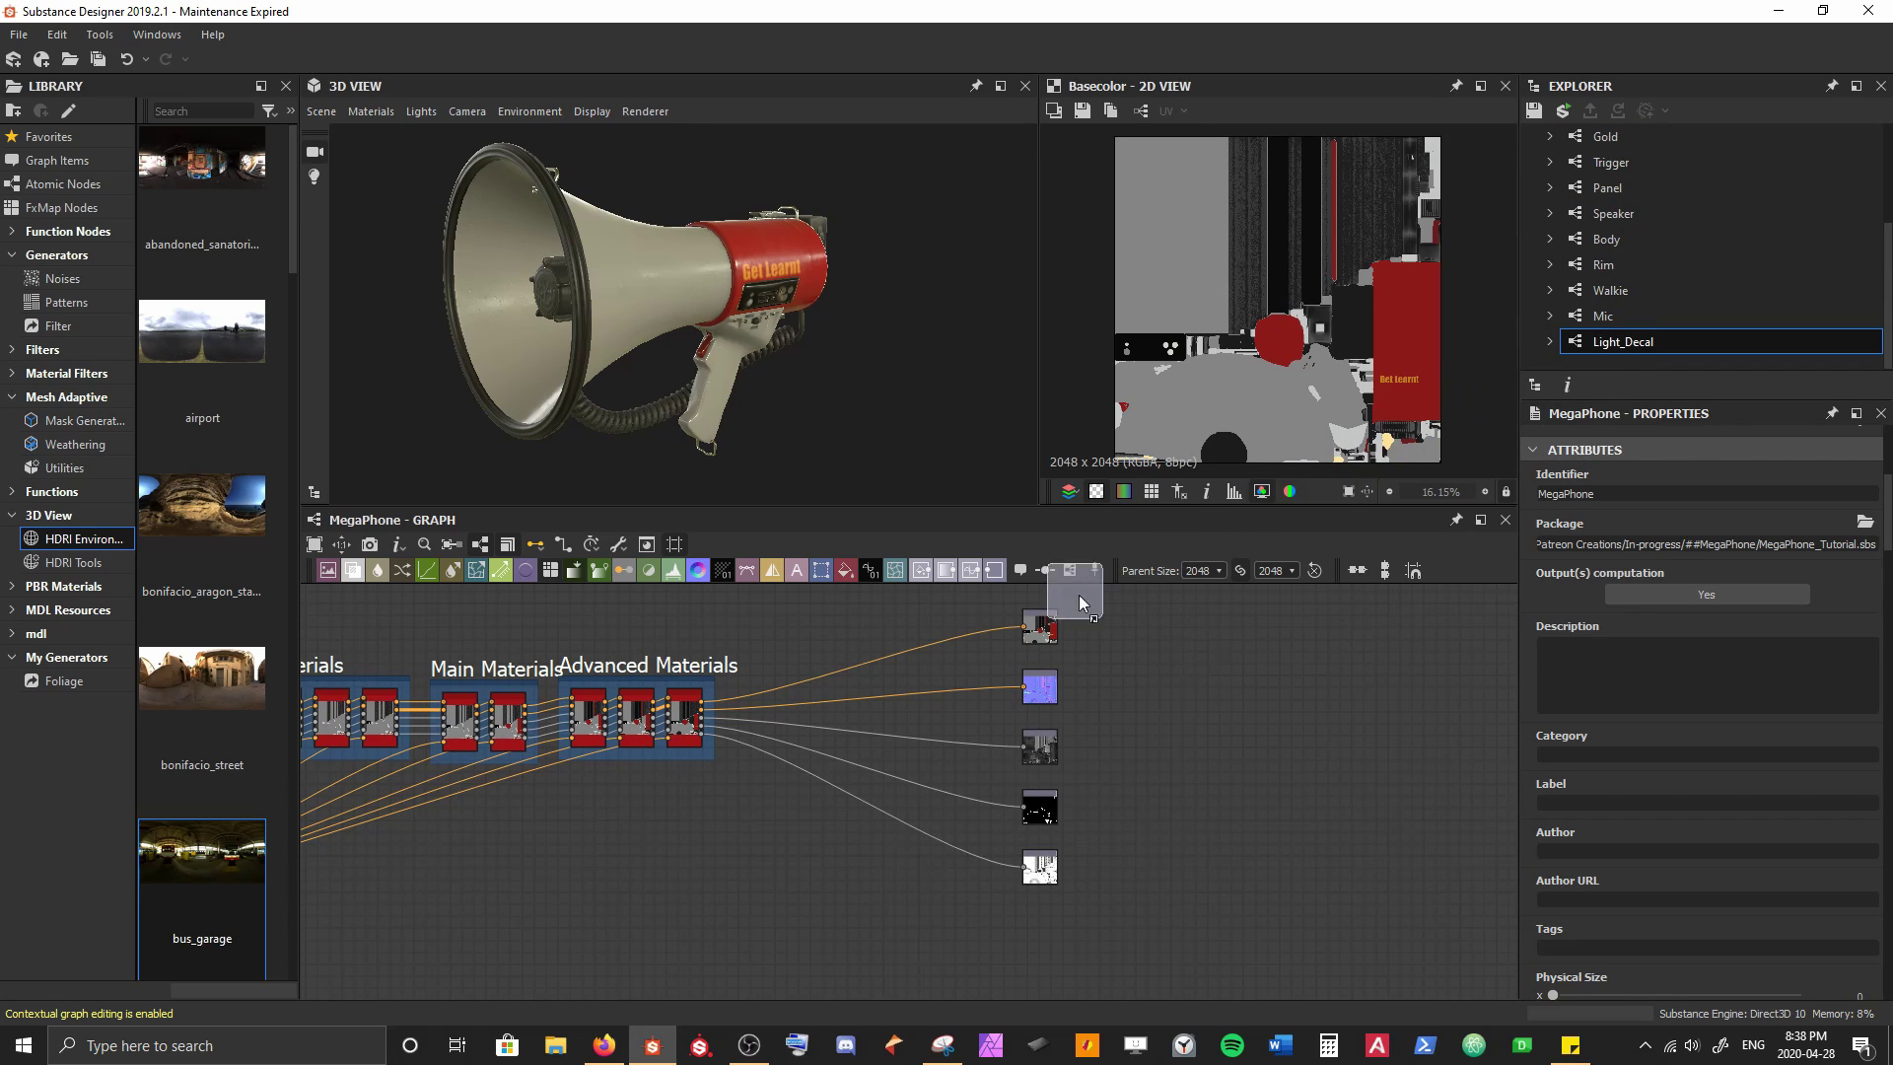
drag(753, 810, 753, 811)
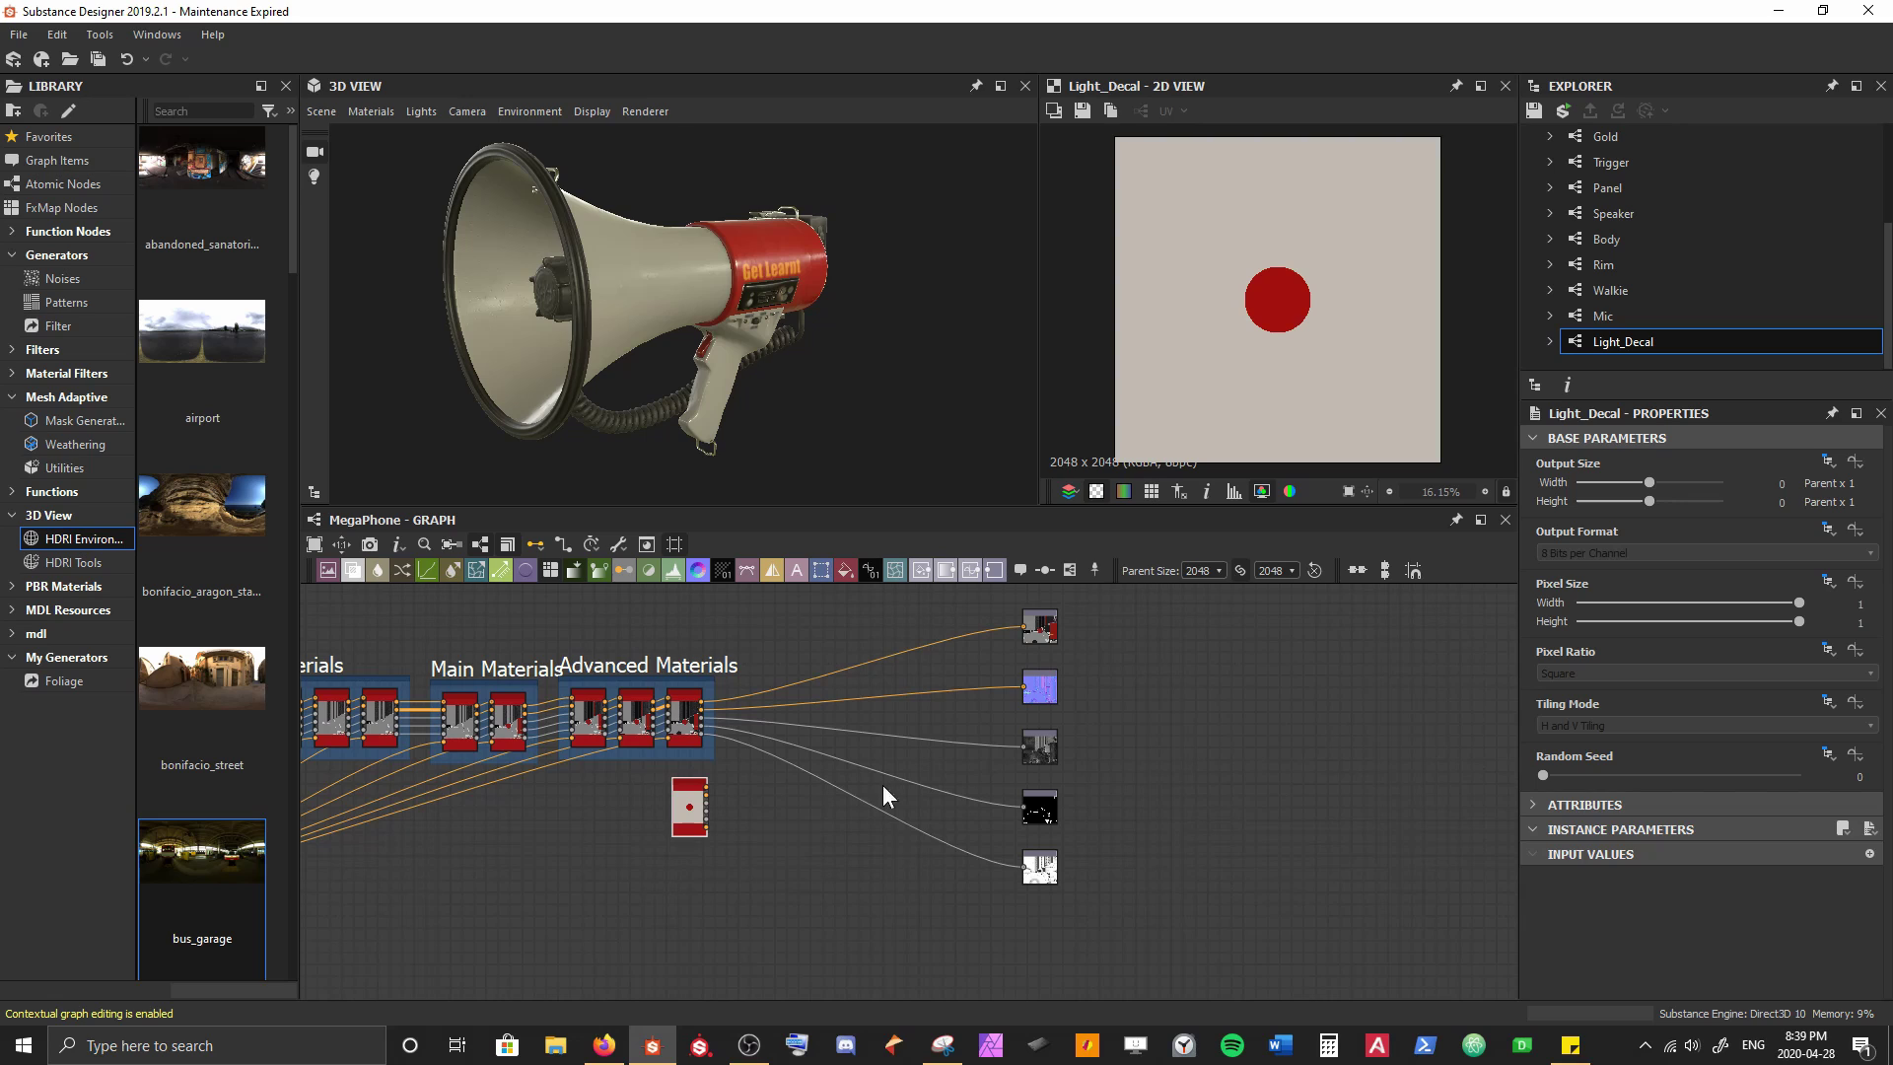
scroll(782, 789, up, 5)
drag(678, 880, 831, 692)
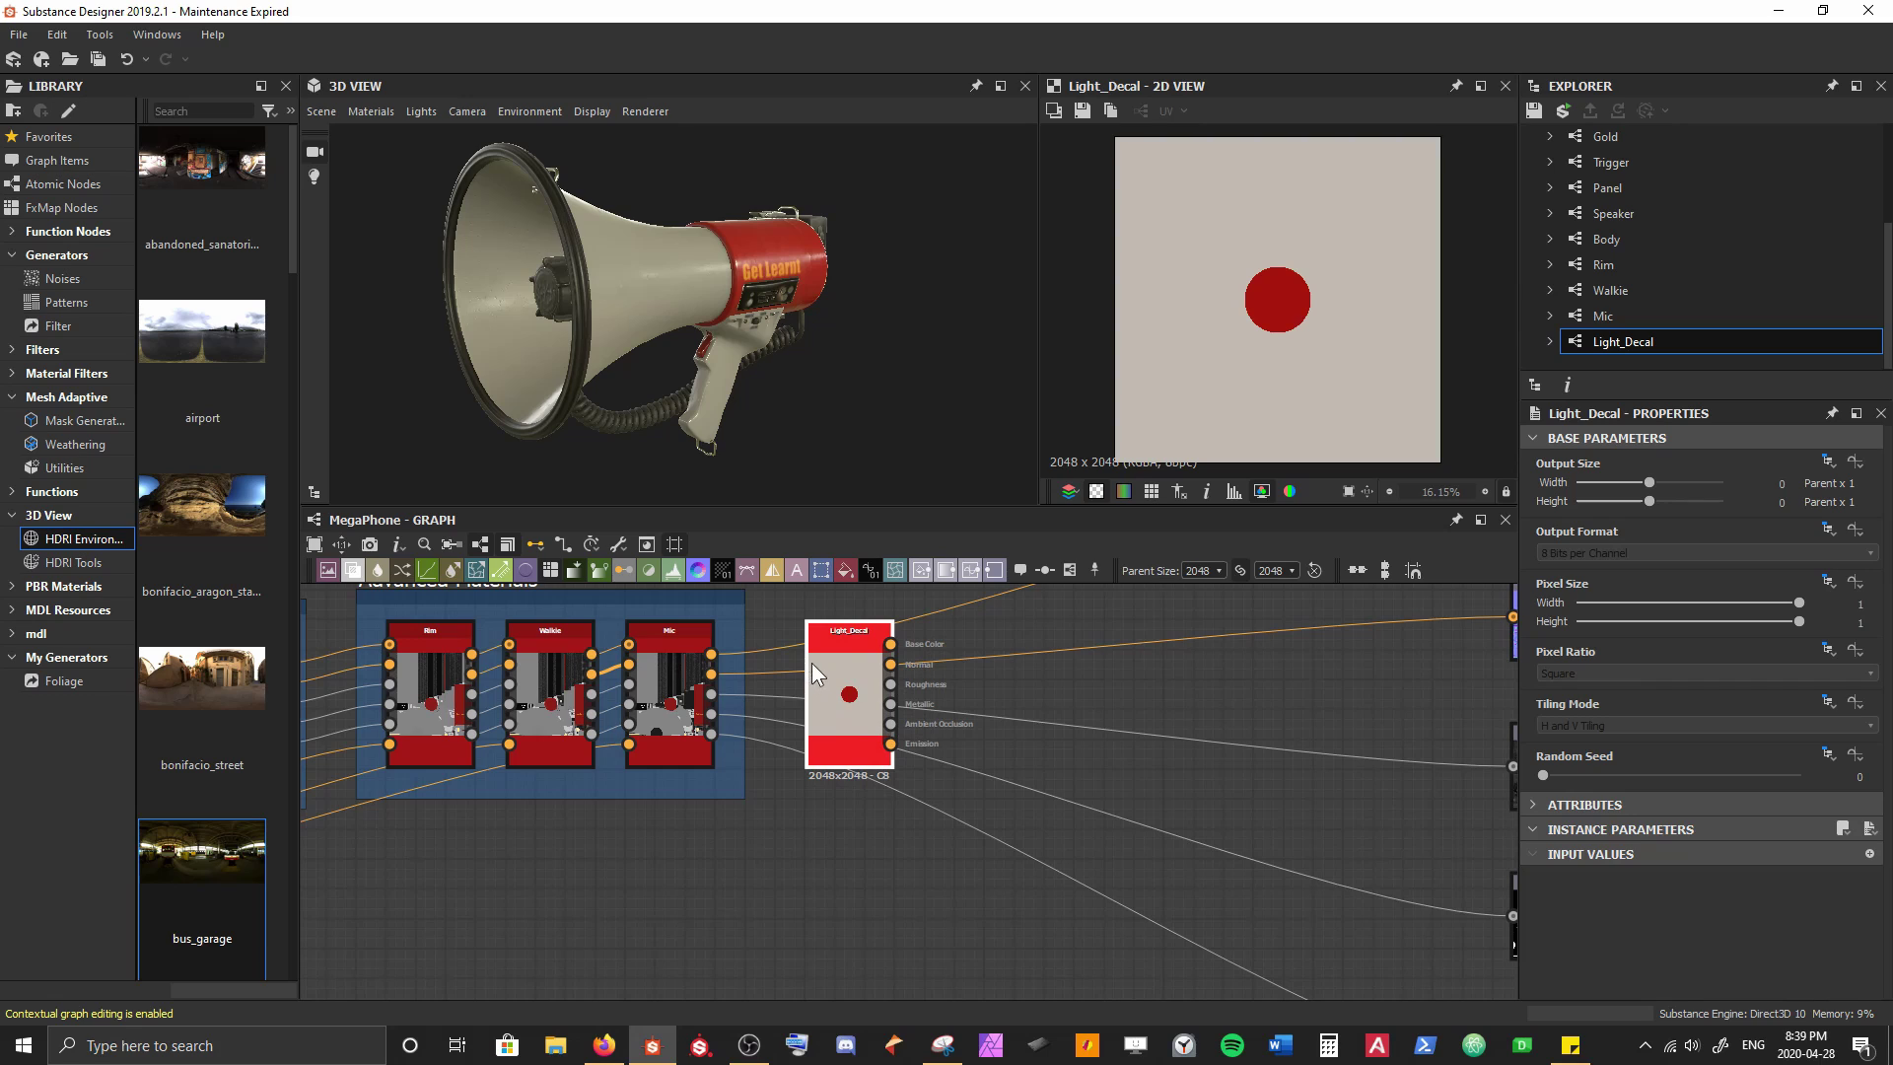
Move the Light_Decal node up so it sits above the Mic node and the Advanced Materials group
middle_drag(812, 662, 707, 732)
scroll(570, 793, down, 4)
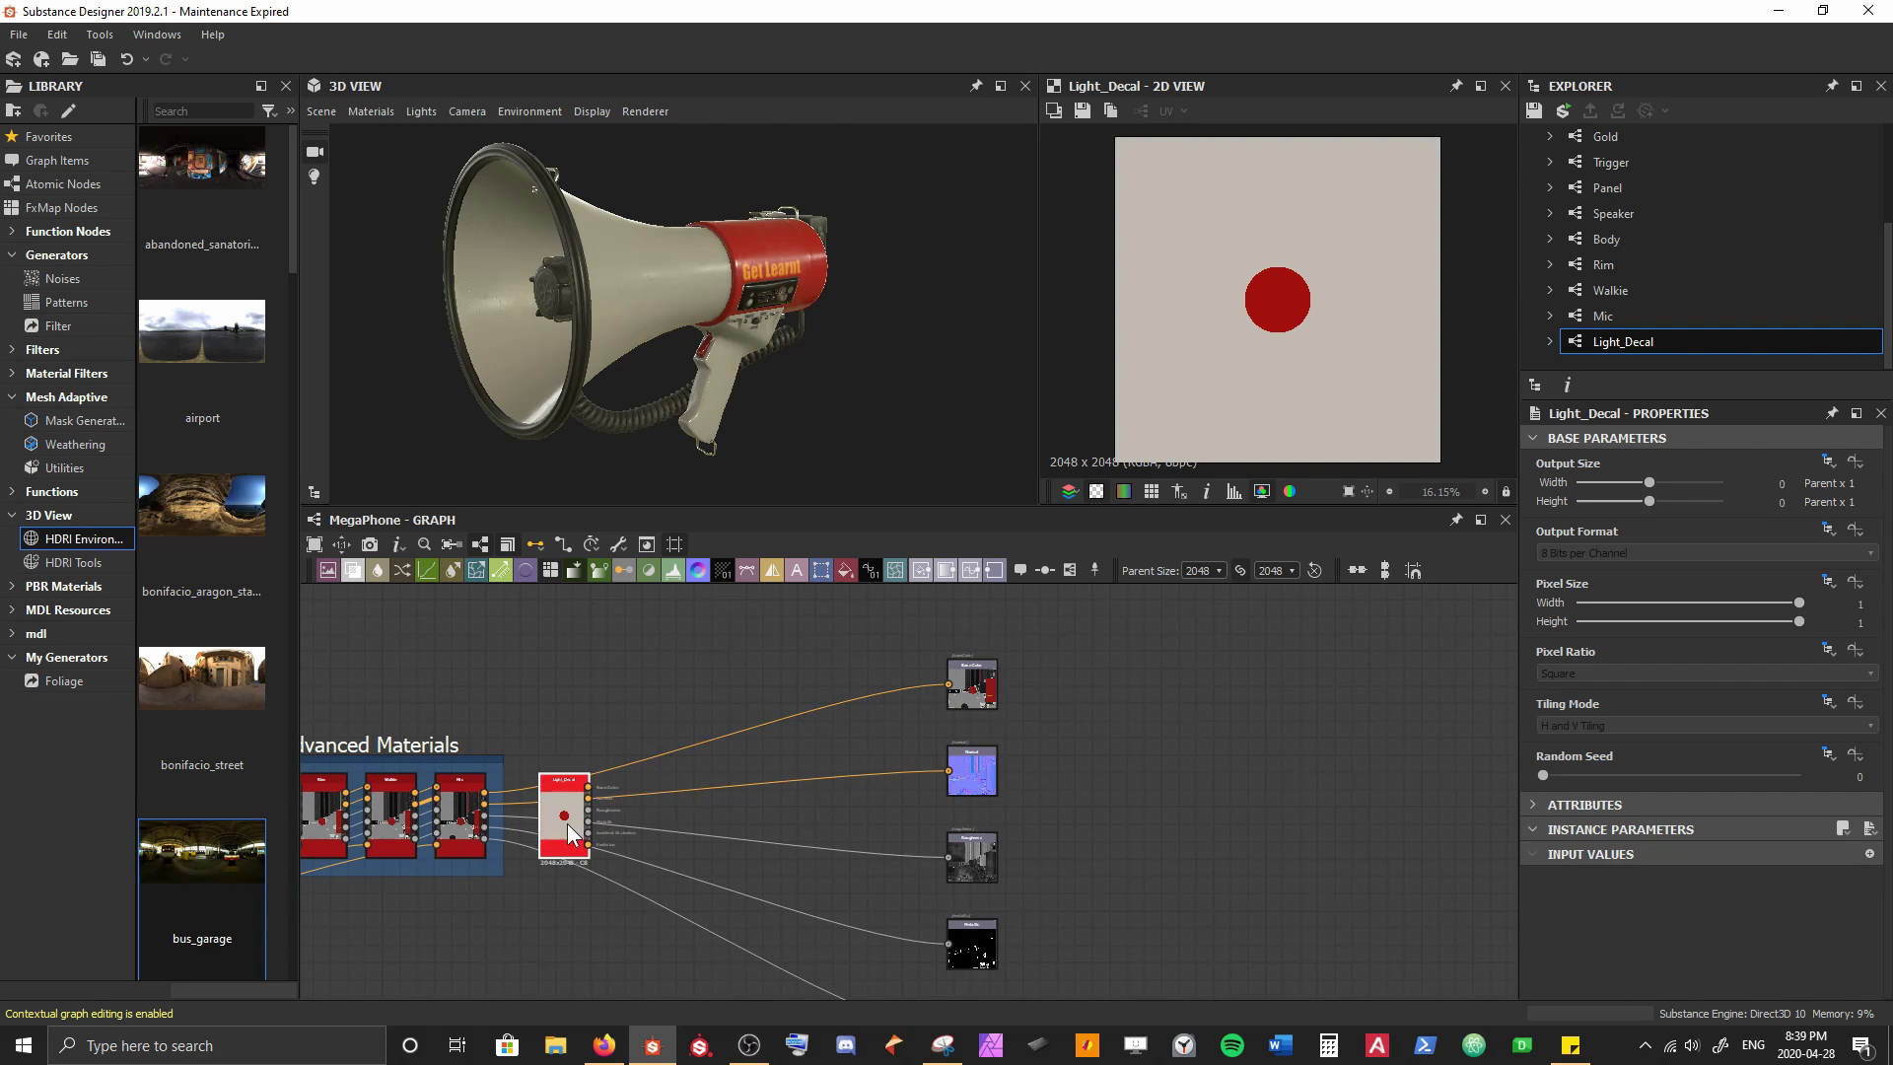
middle_drag(566, 824, 595, 780)
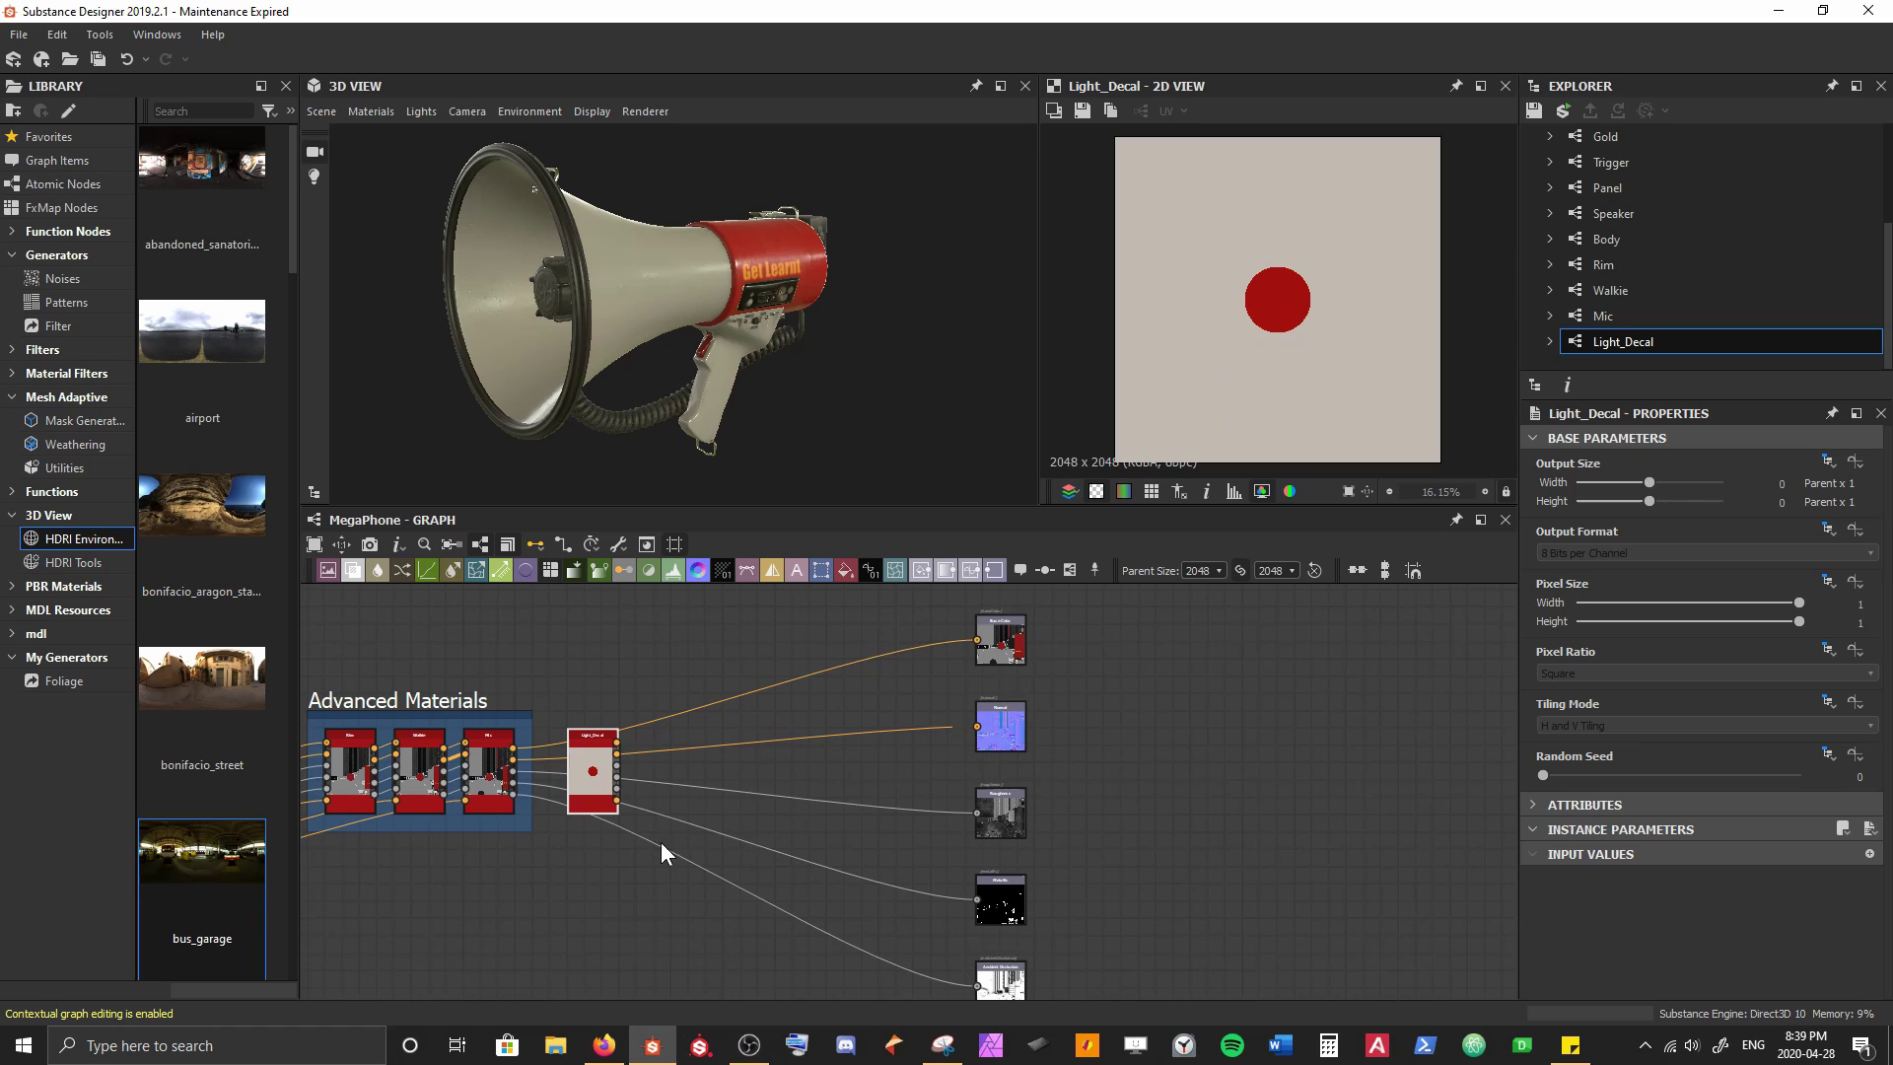
middle_drag(660, 842, 804, 759)
scroll(804, 759, up, 1)
middle_drag(768, 676, 807, 743)
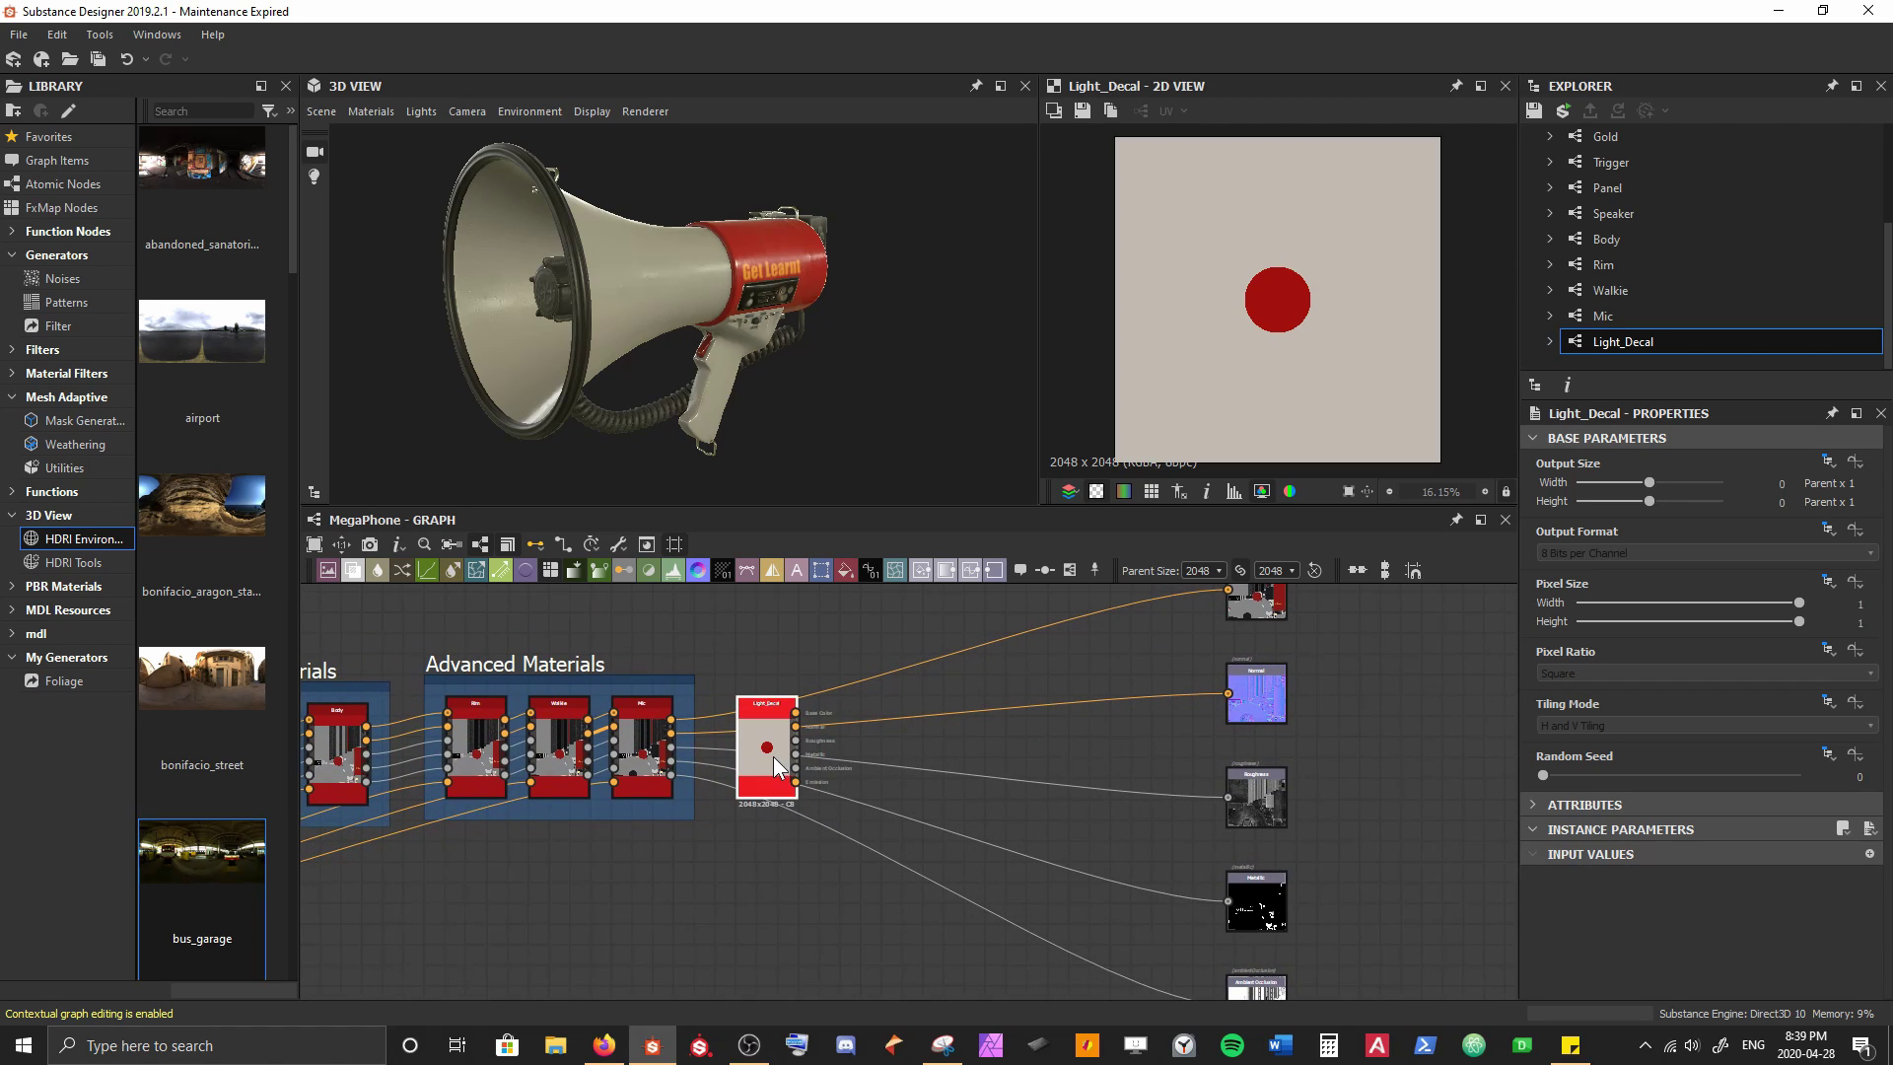
drag(772, 755, 646, 611)
middle_drag(730, 691, 677, 807)
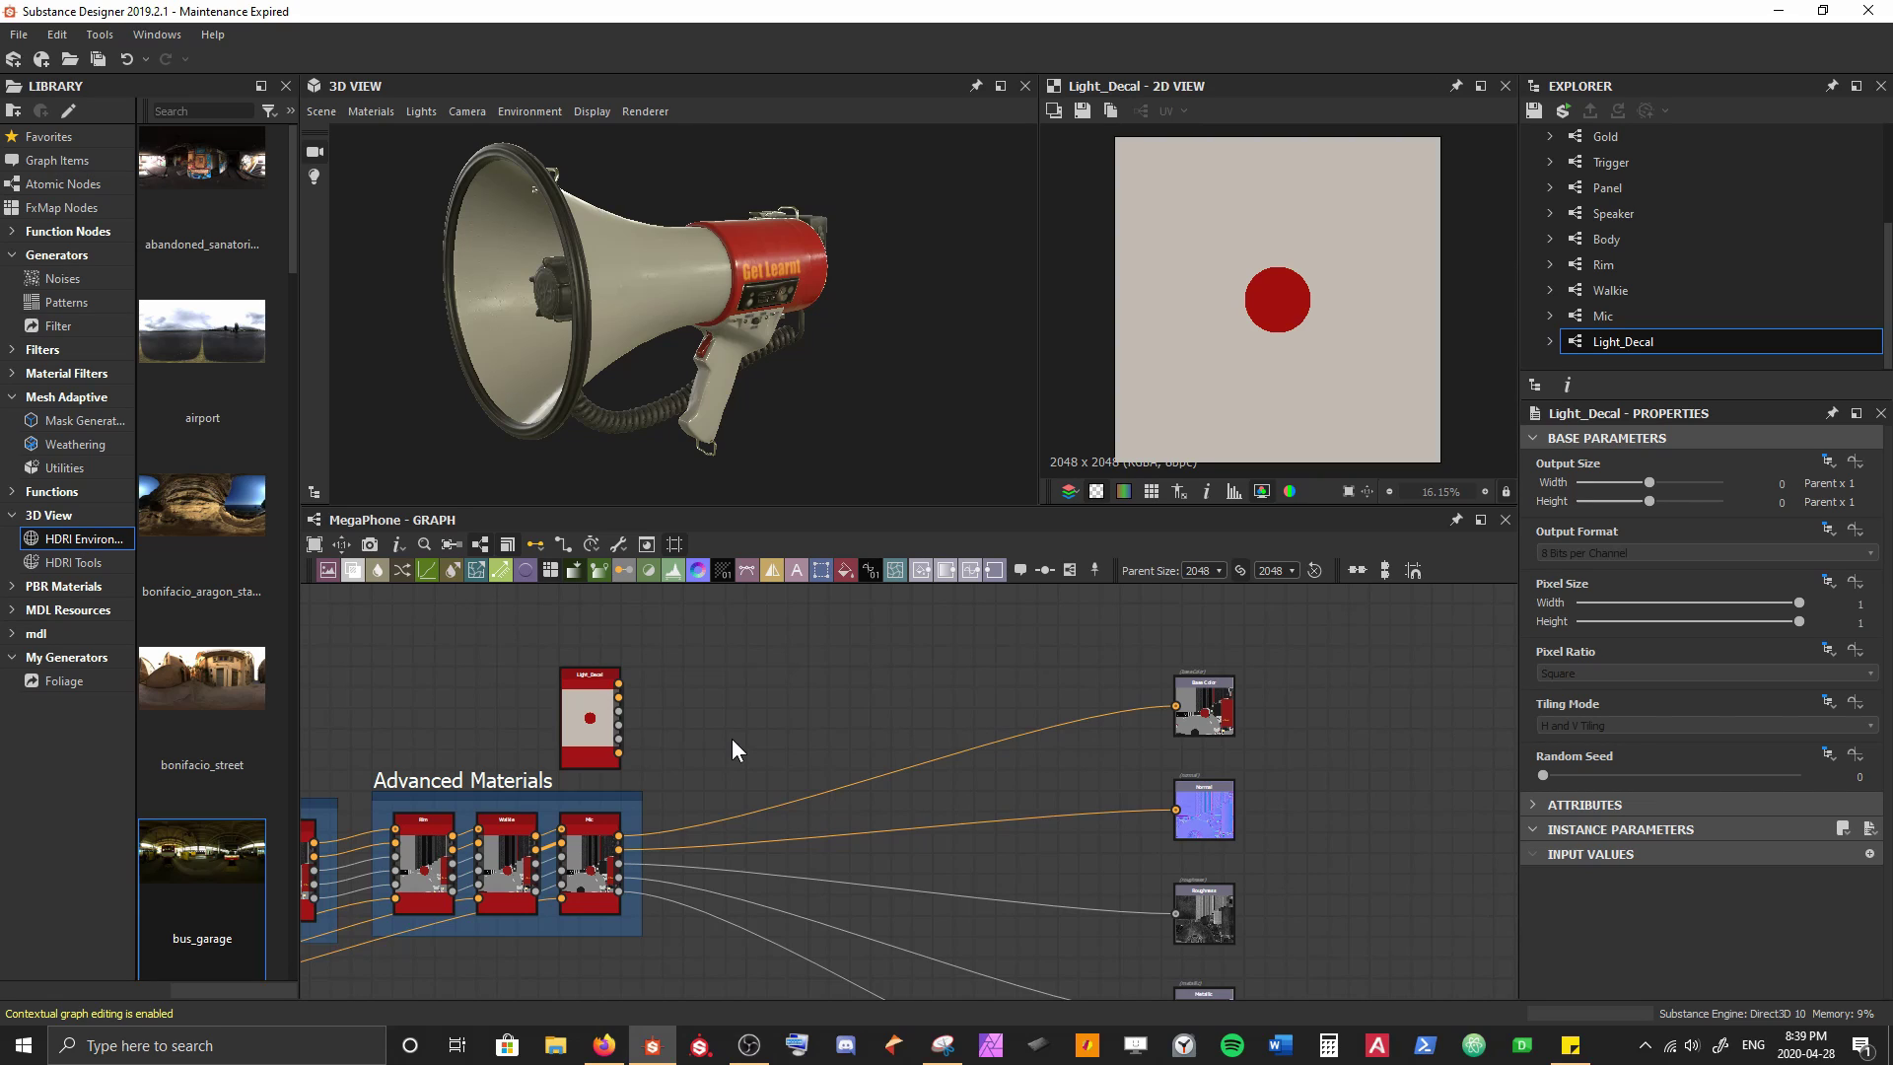
Insert a Blend node into the link between the Mic node's Base Color and the Base Color output
scroll(731, 738, up, 2)
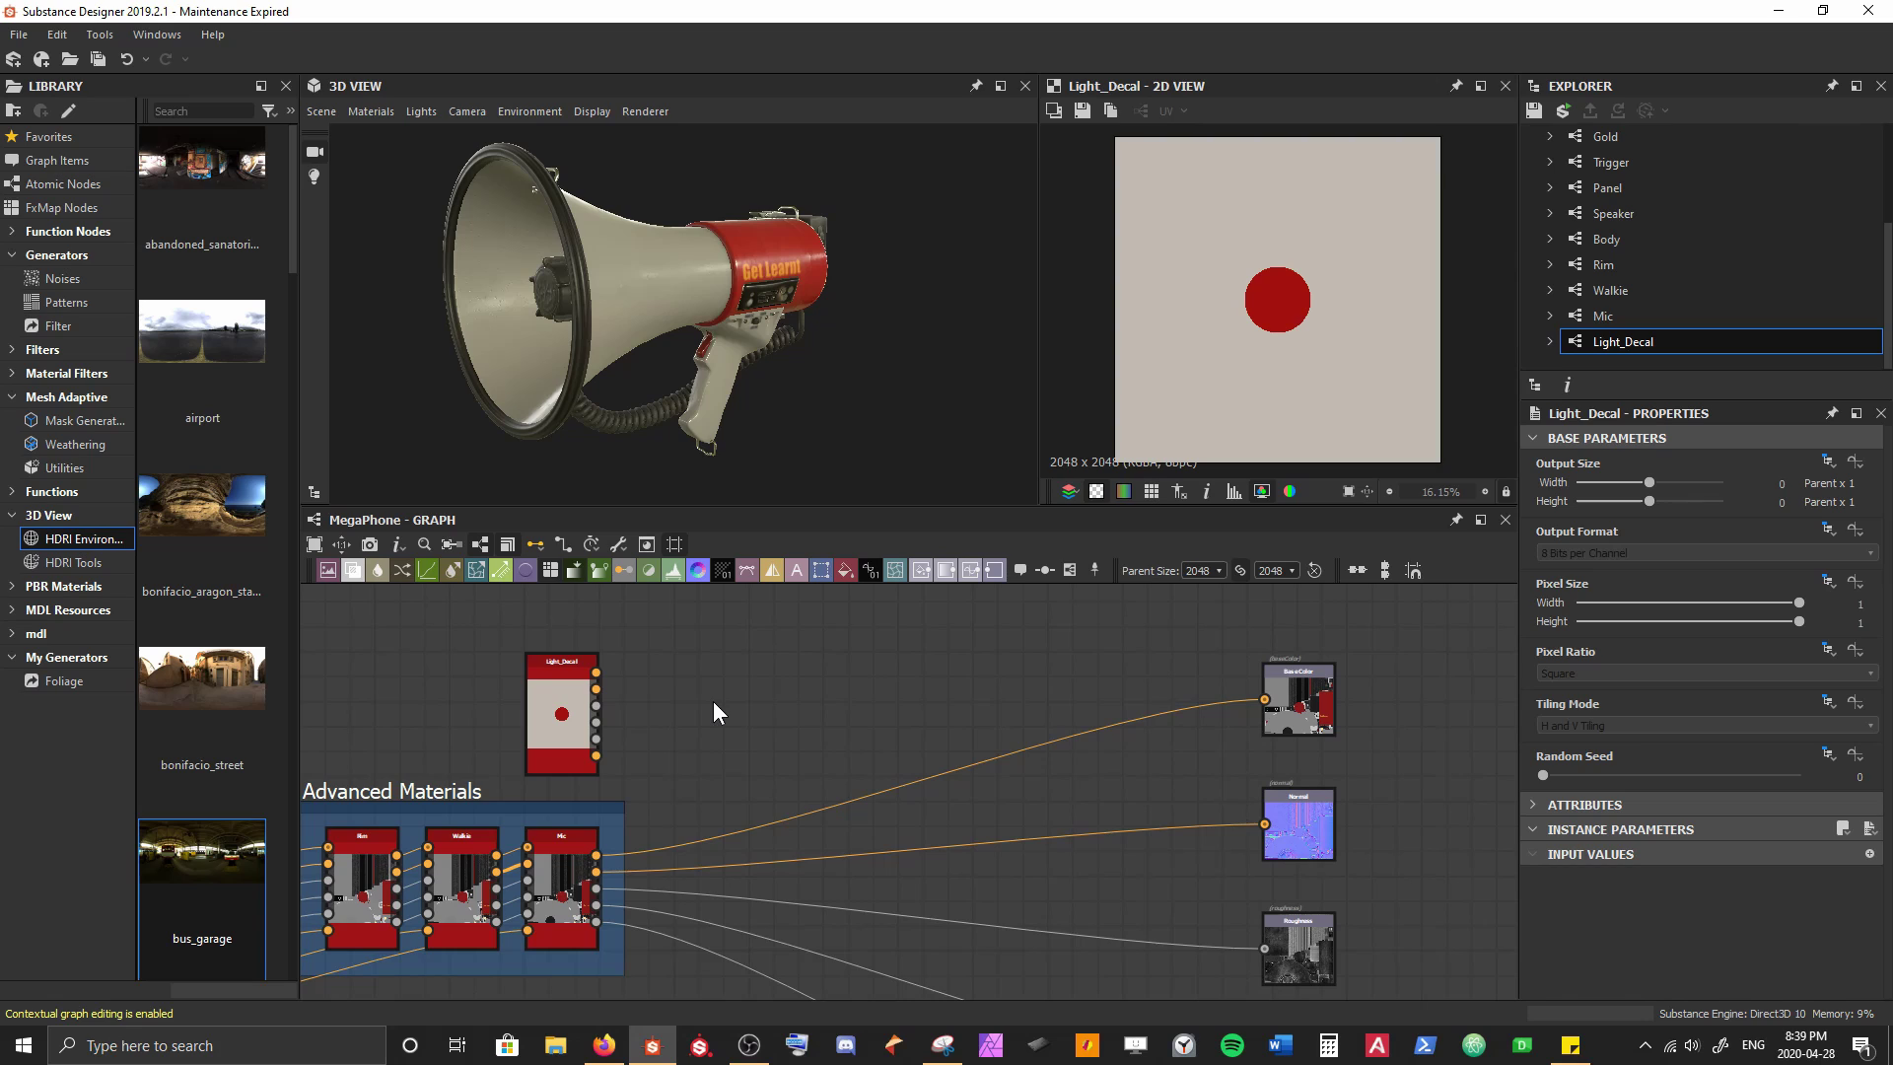
middle_drag(755, 700, 670, 692)
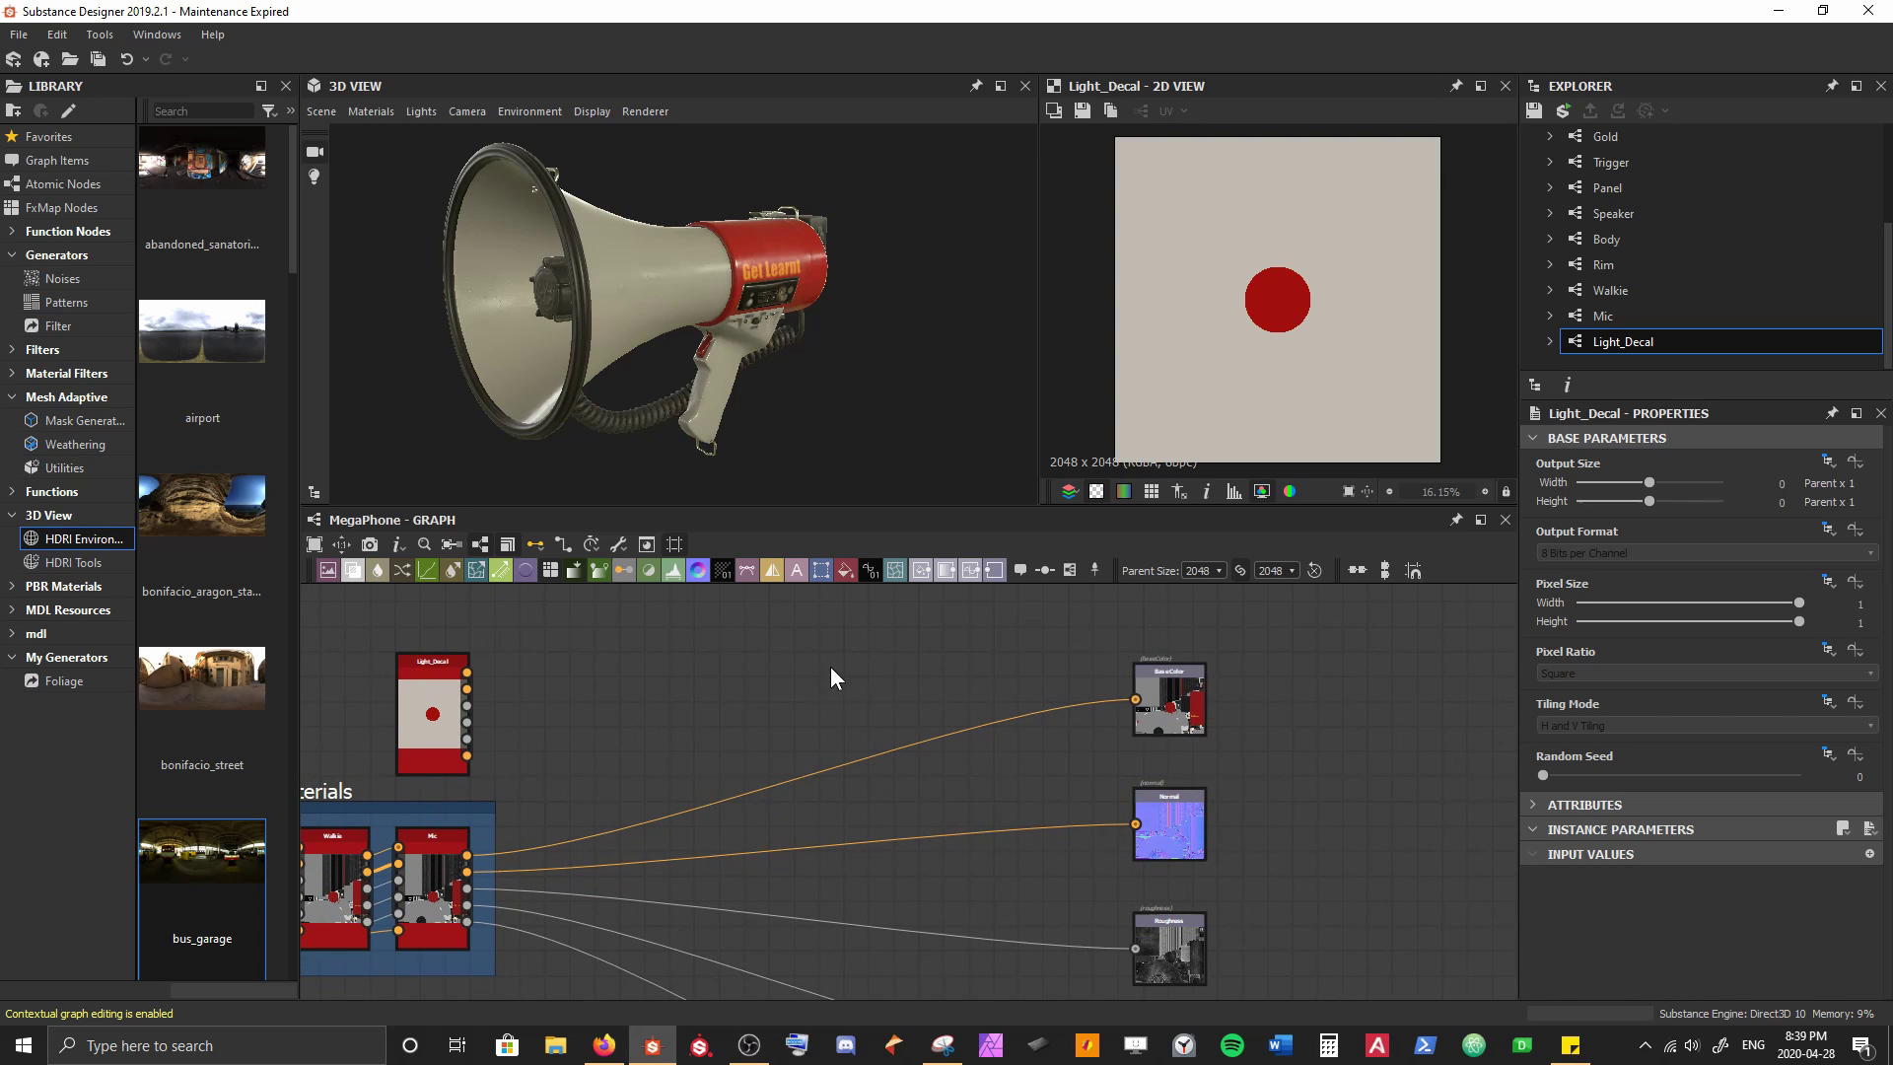
click(820, 770)
key(space)
text(ble)
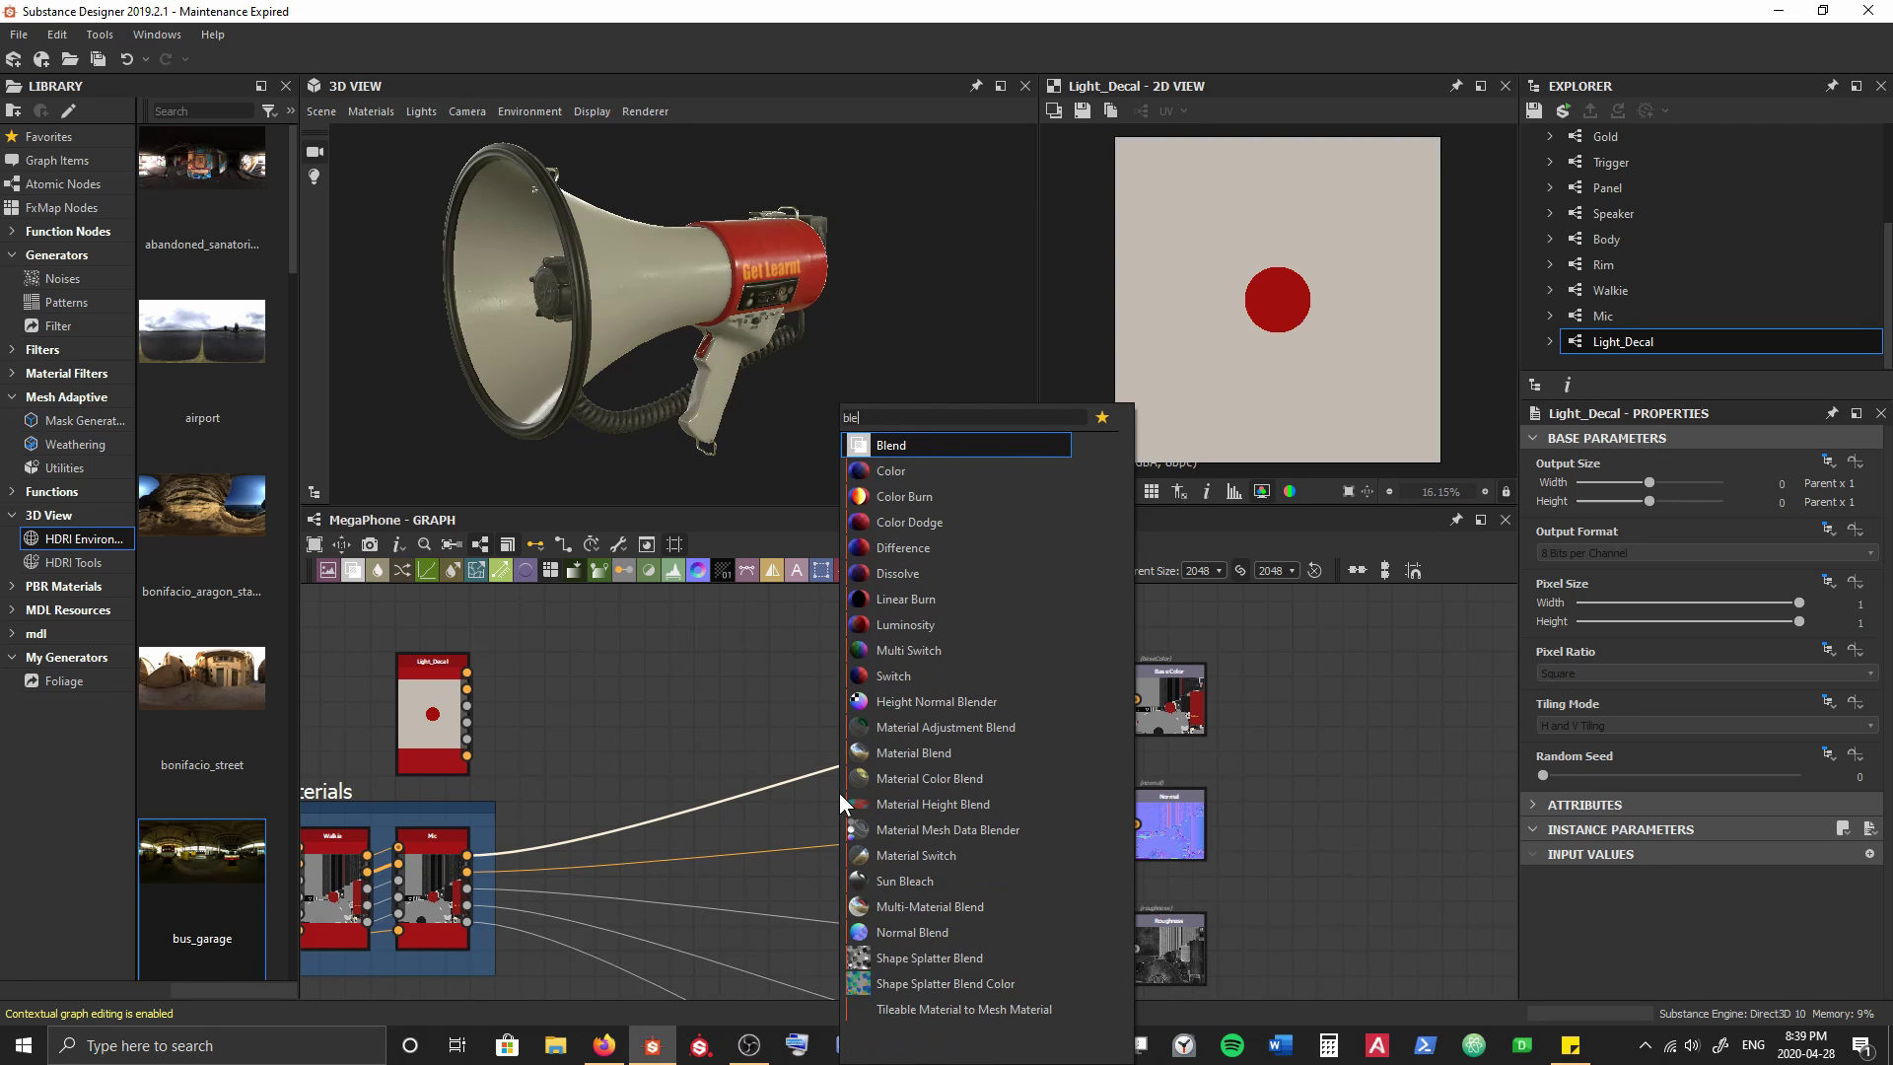
key(Return)
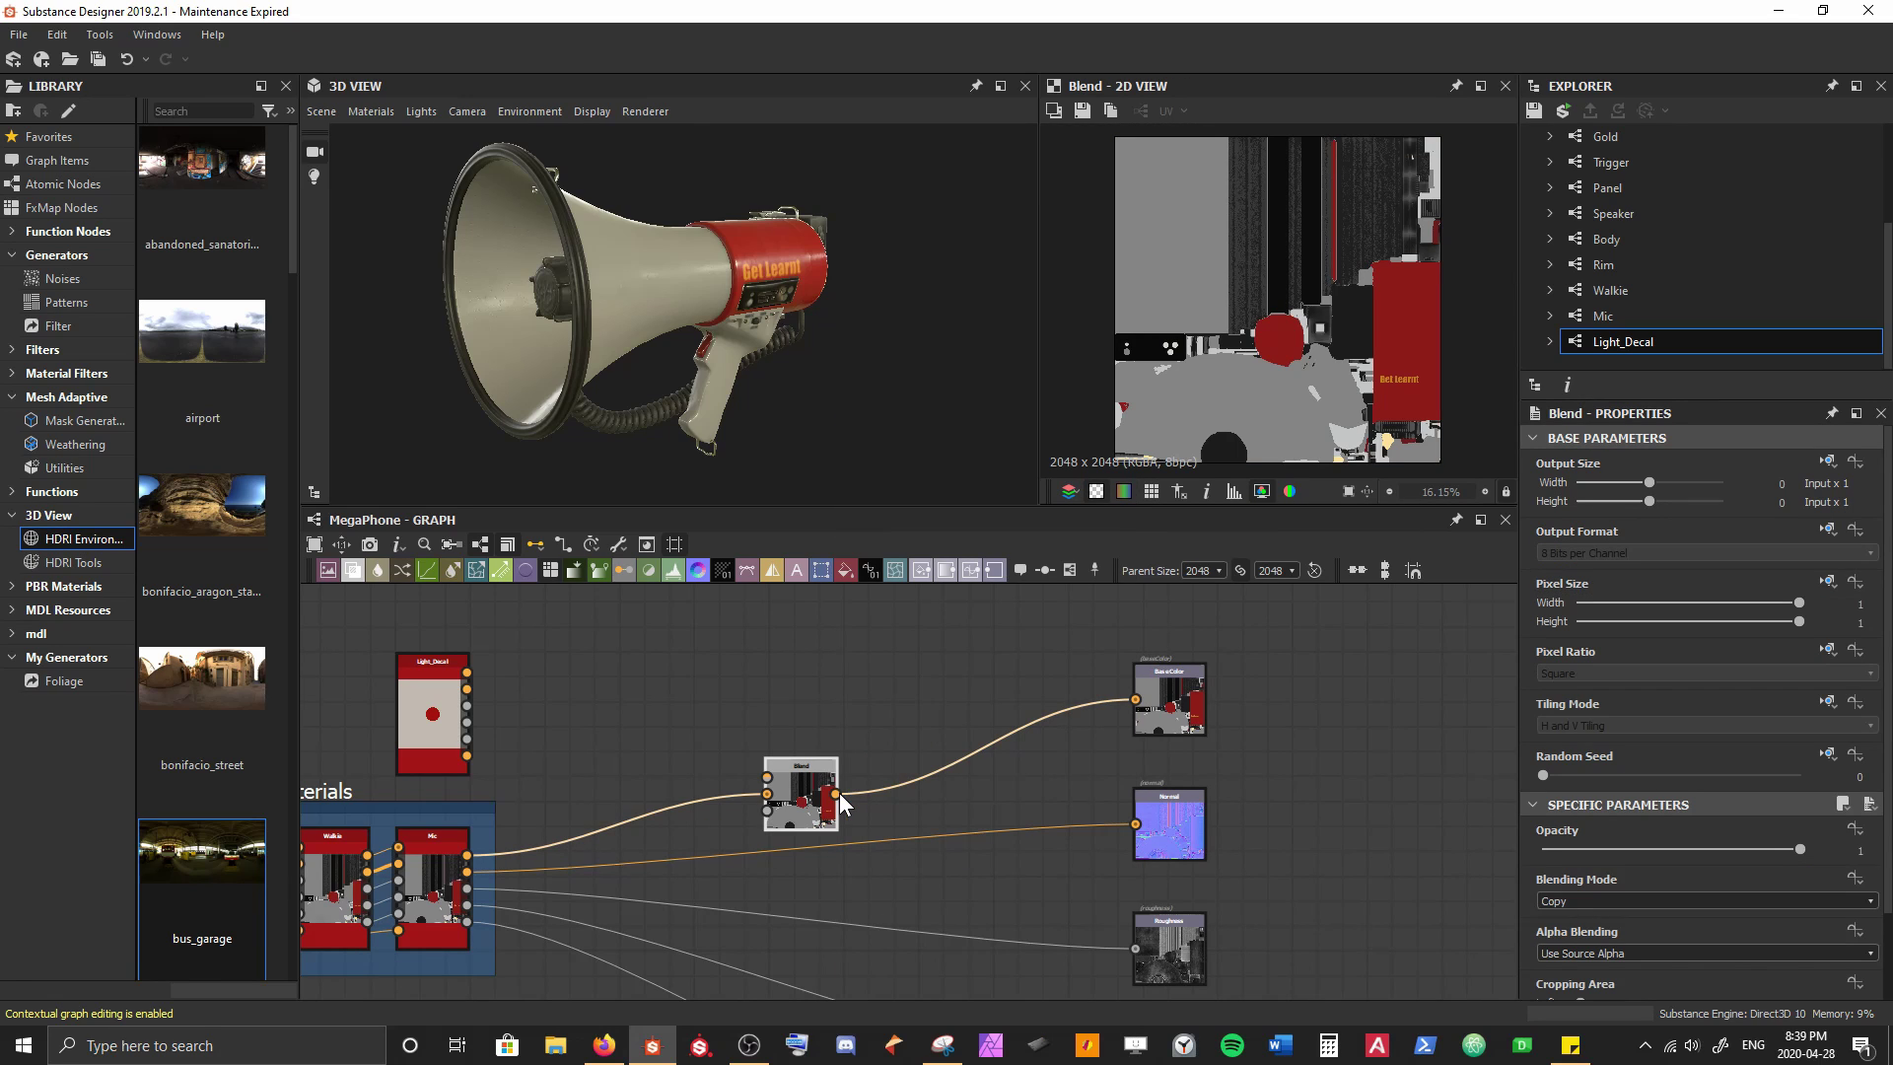
drag(787, 784, 771, 728)
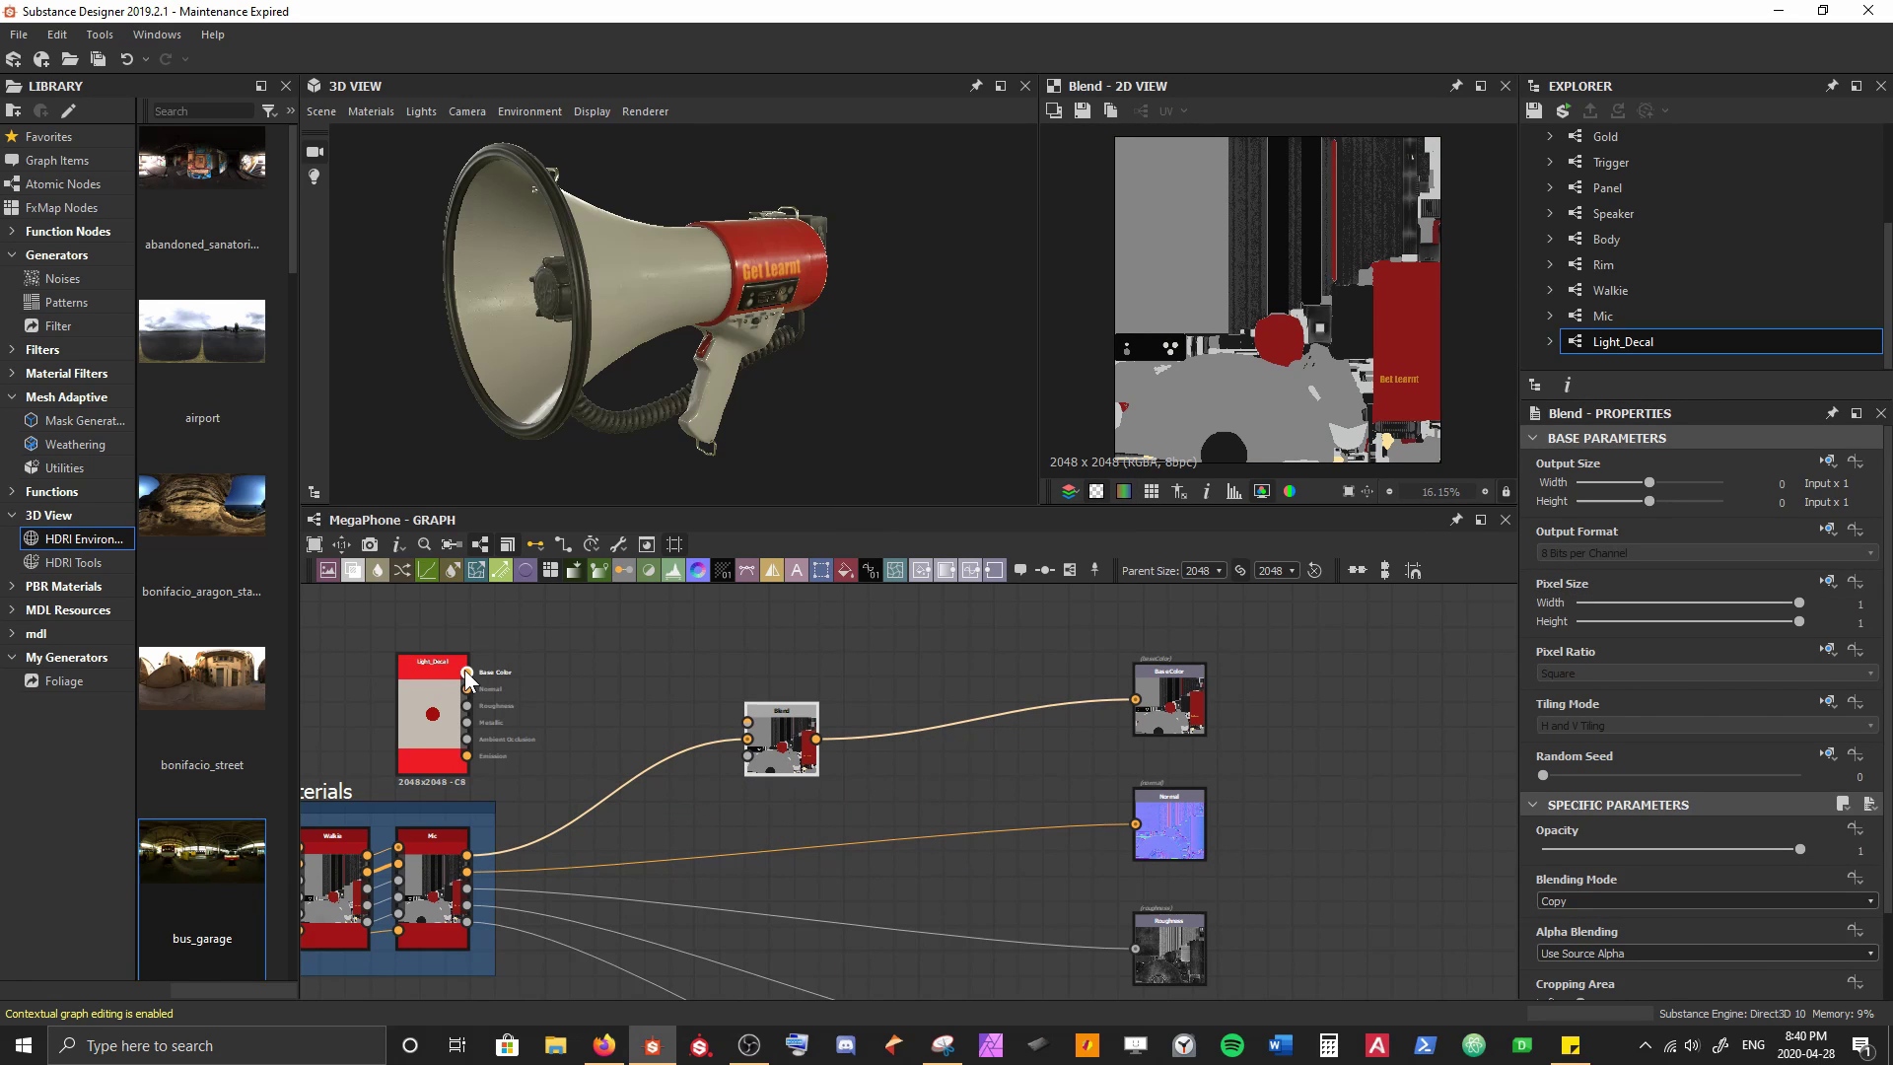
Connect Light_Decal's Base Color to the Blend's foreground and compare the background input with the blended result
drag(467, 673, 747, 722)
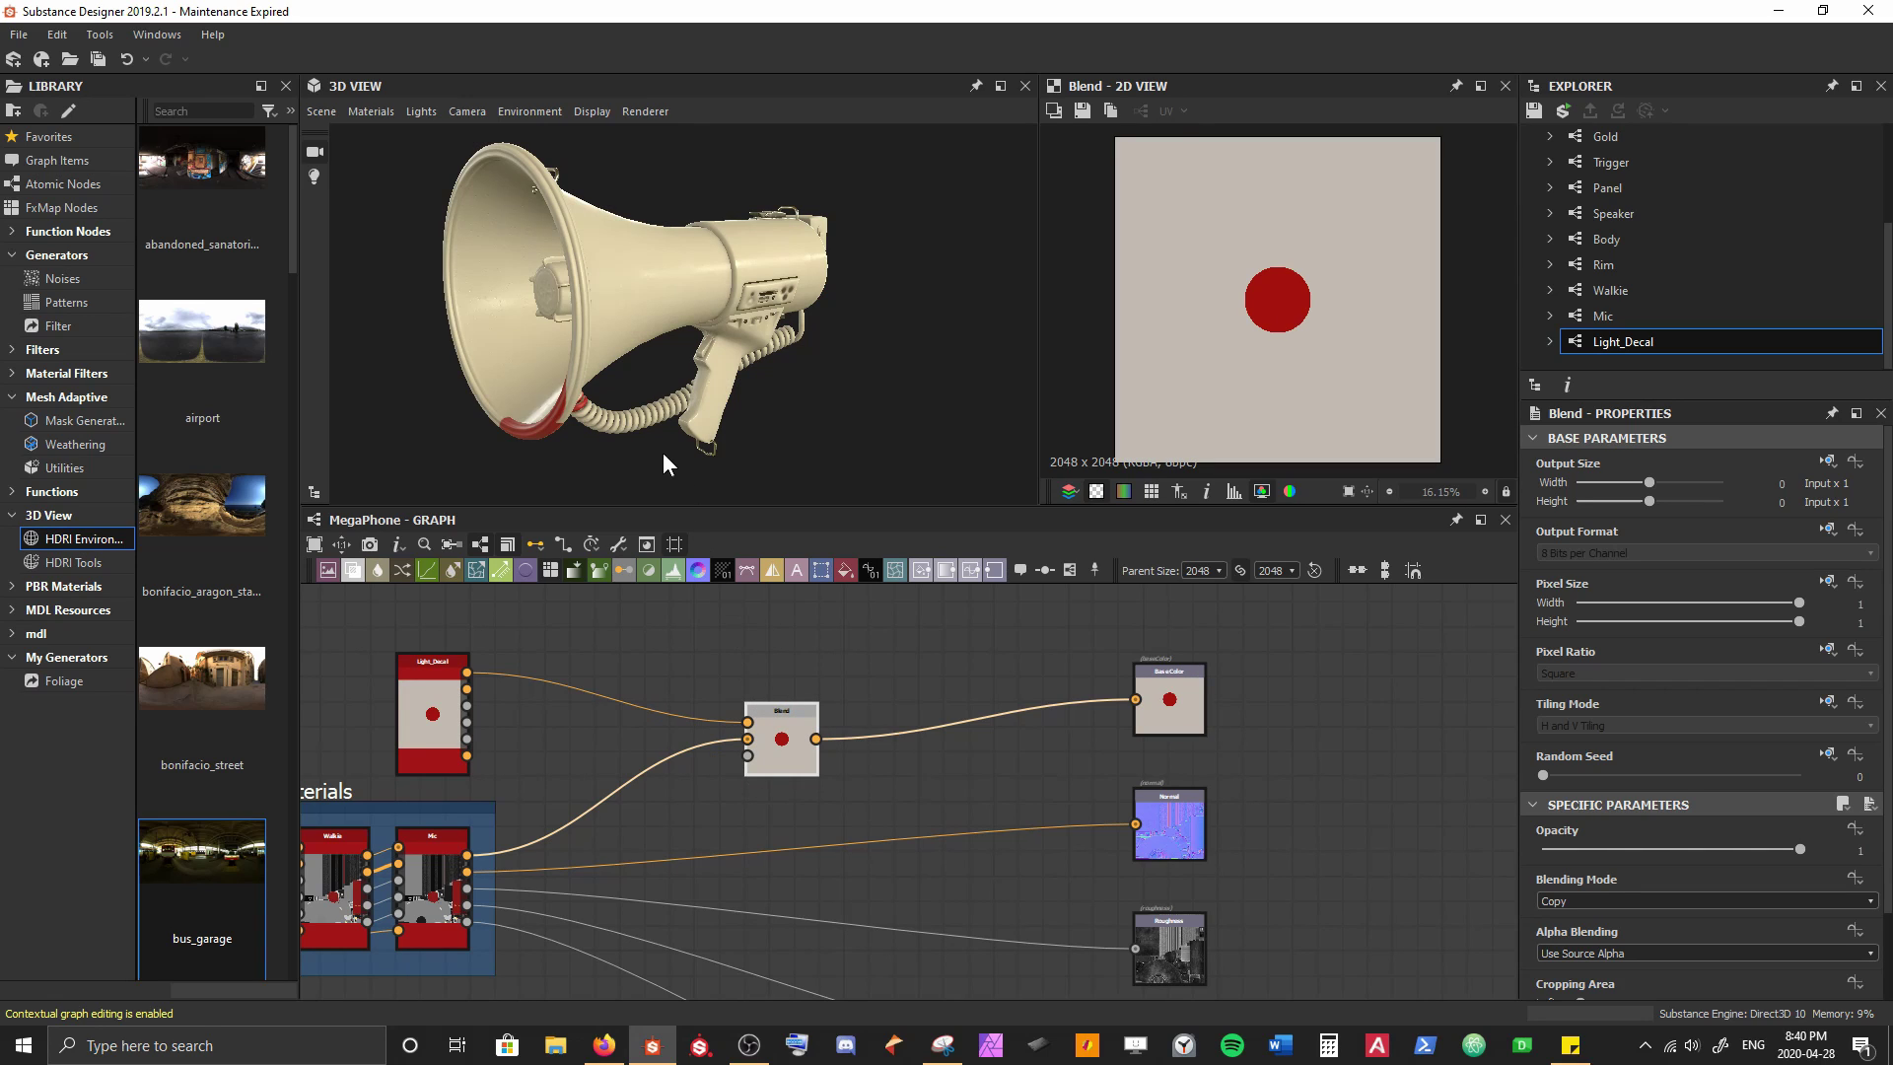
drag(663, 455, 603, 392)
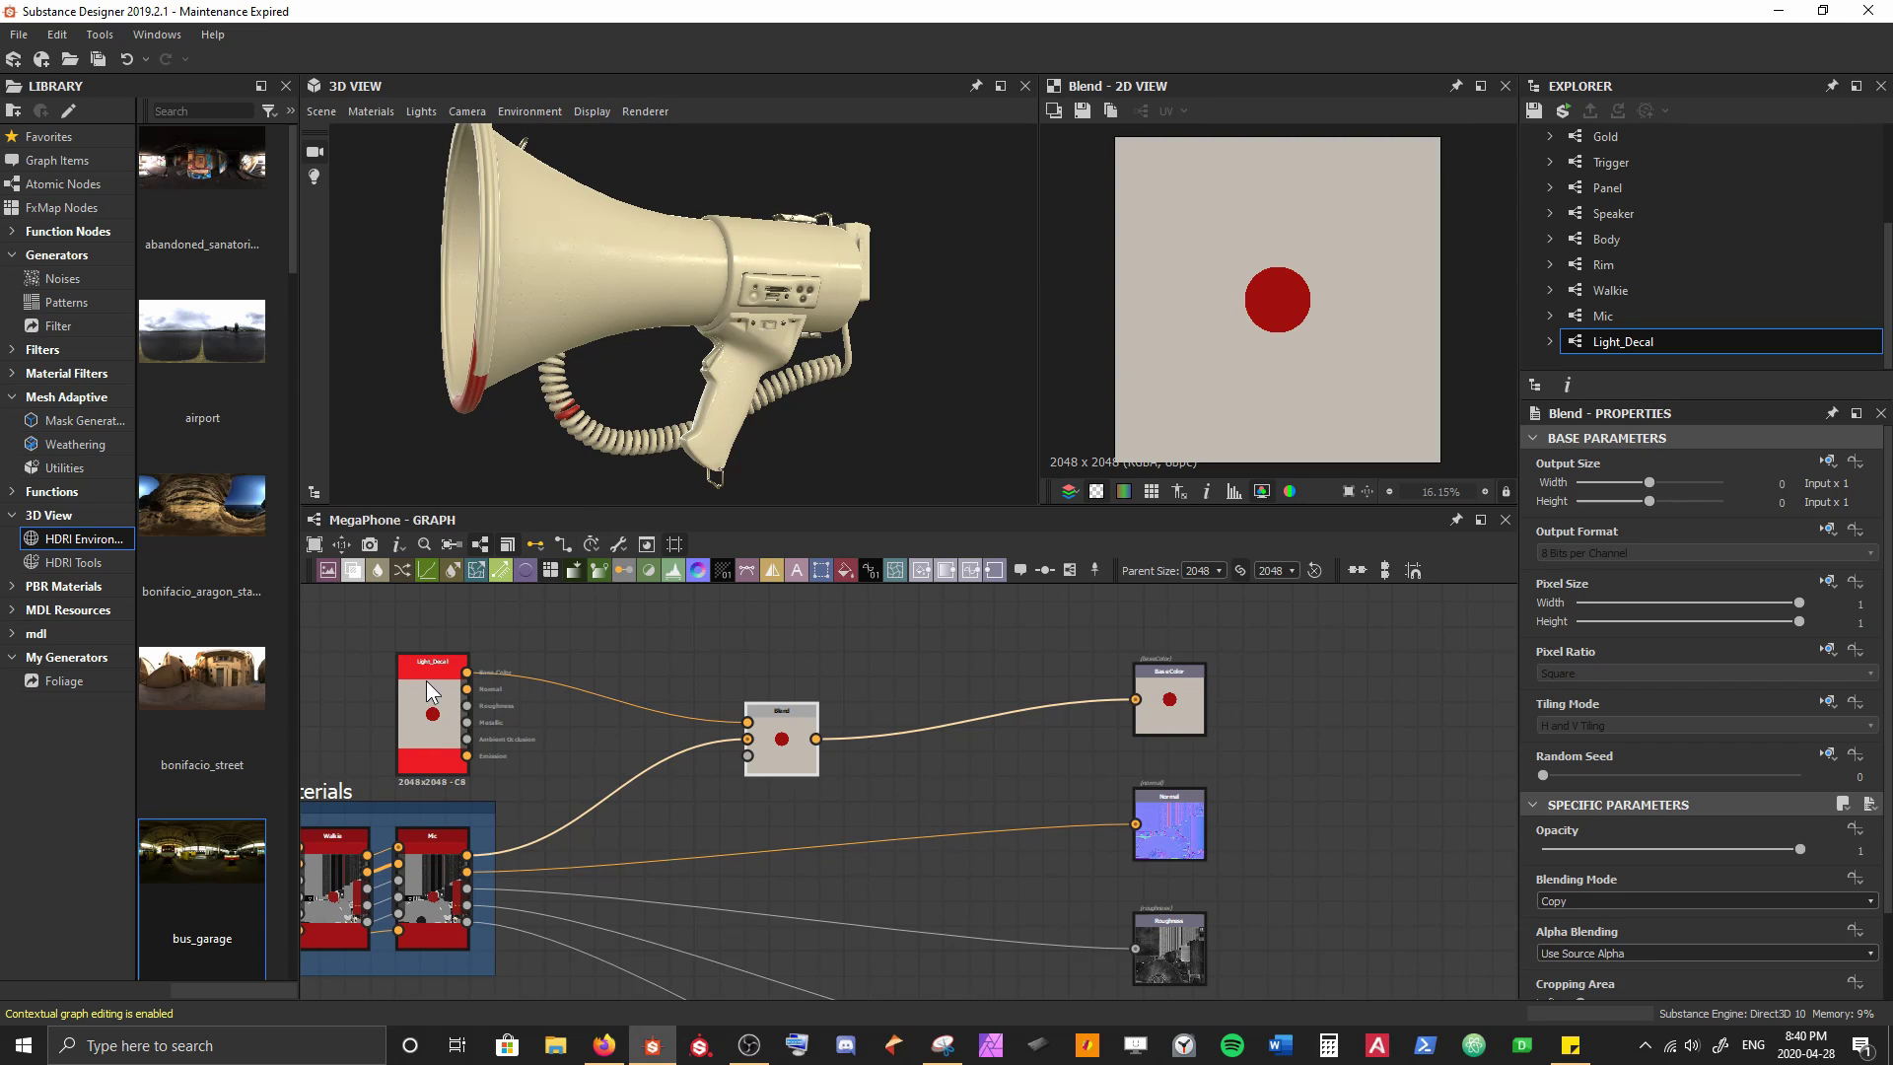
double_click(747, 741)
mouse_move(594, 287)
mouse_down()
mouse_move(653, 312)
mouse_move(768, 299)
mouse_move(676, 240)
mouse_move(623, 256)
mouse_move(623, 292)
mouse_up()
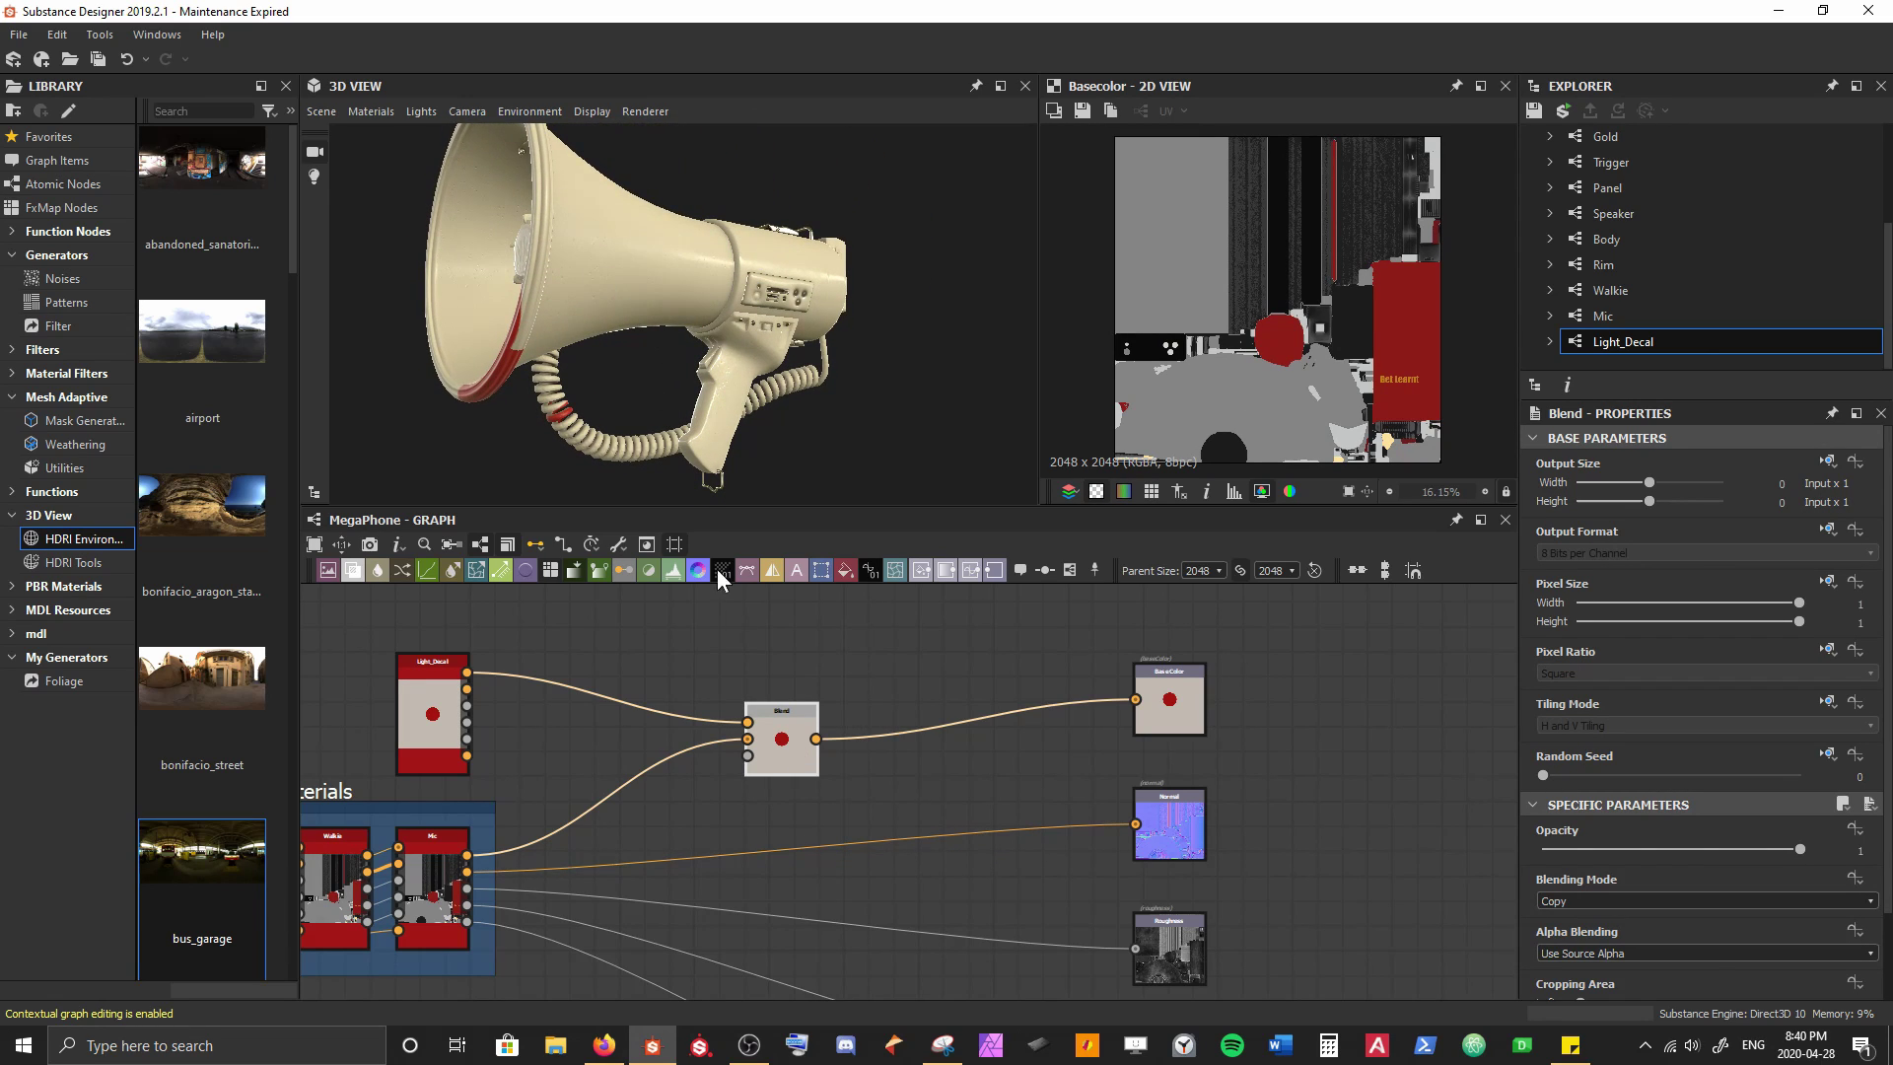
double_click(778, 747)
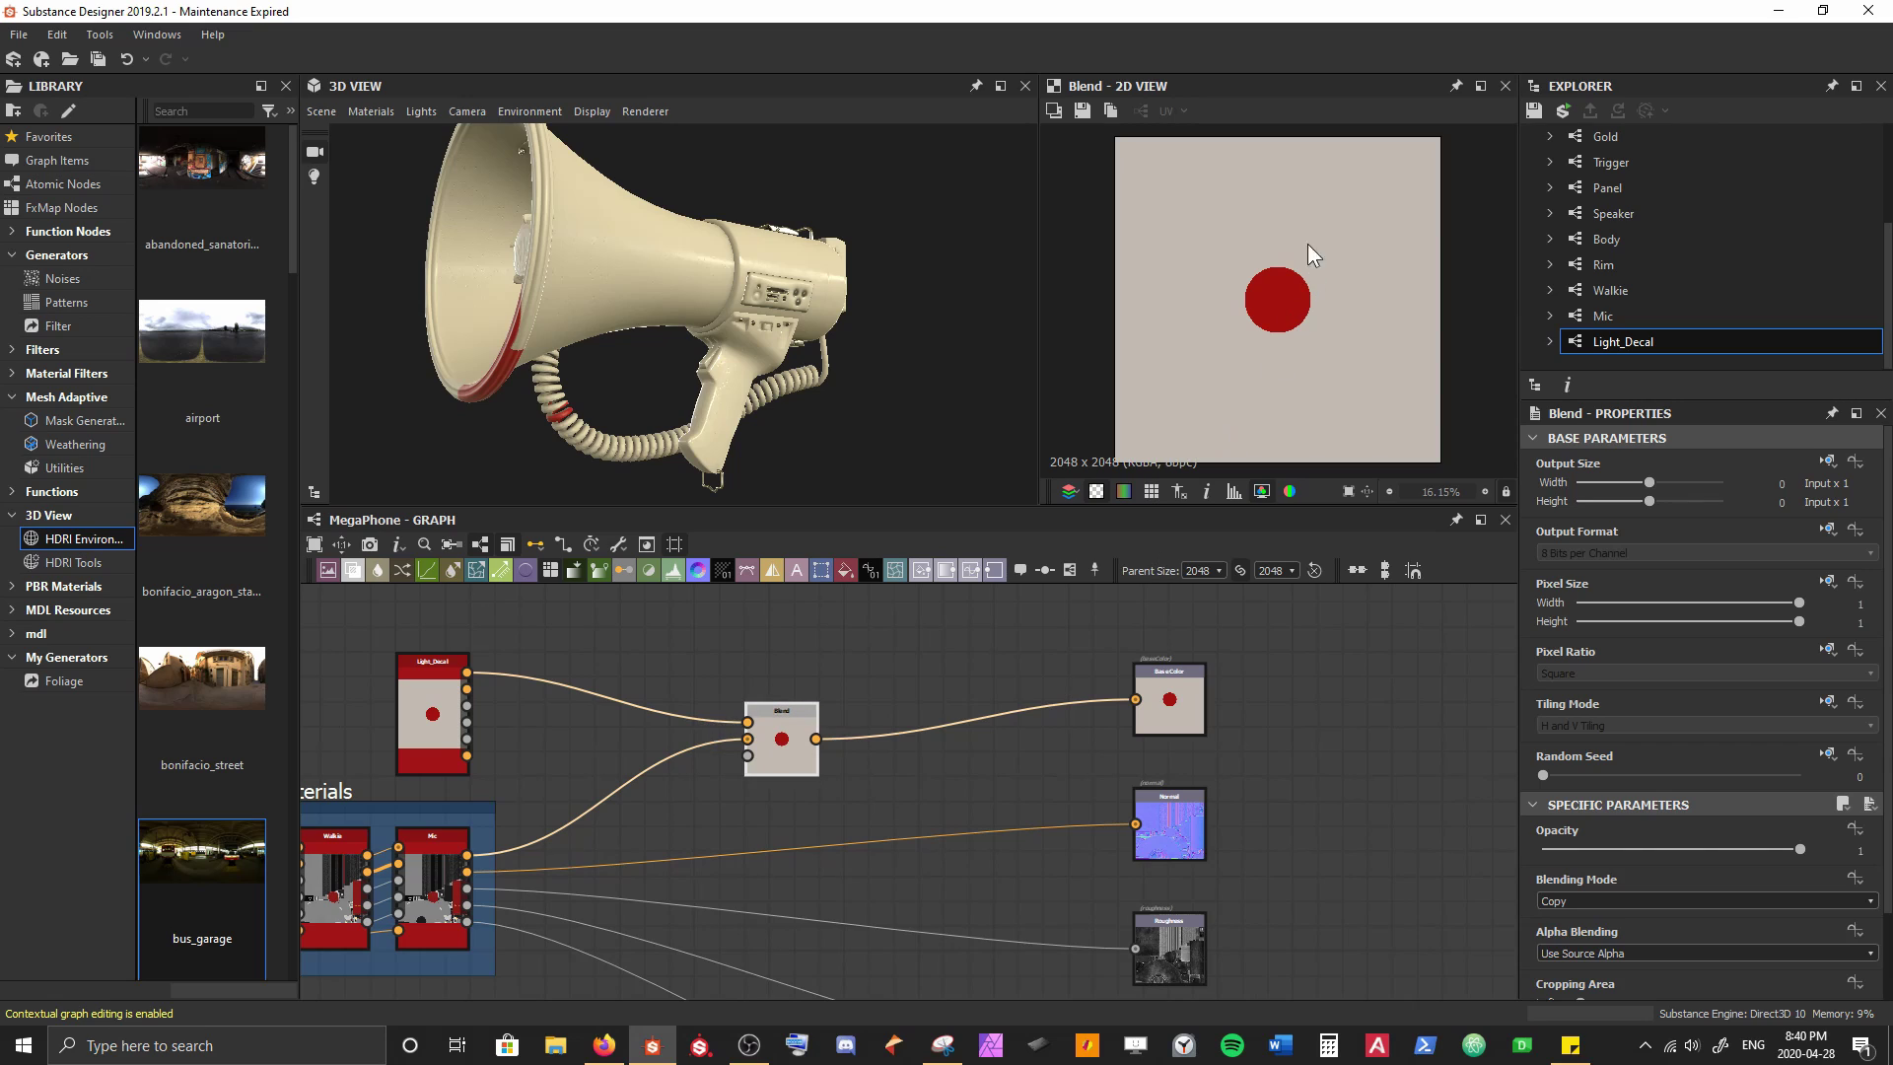
scroll(783, 766, down, 2)
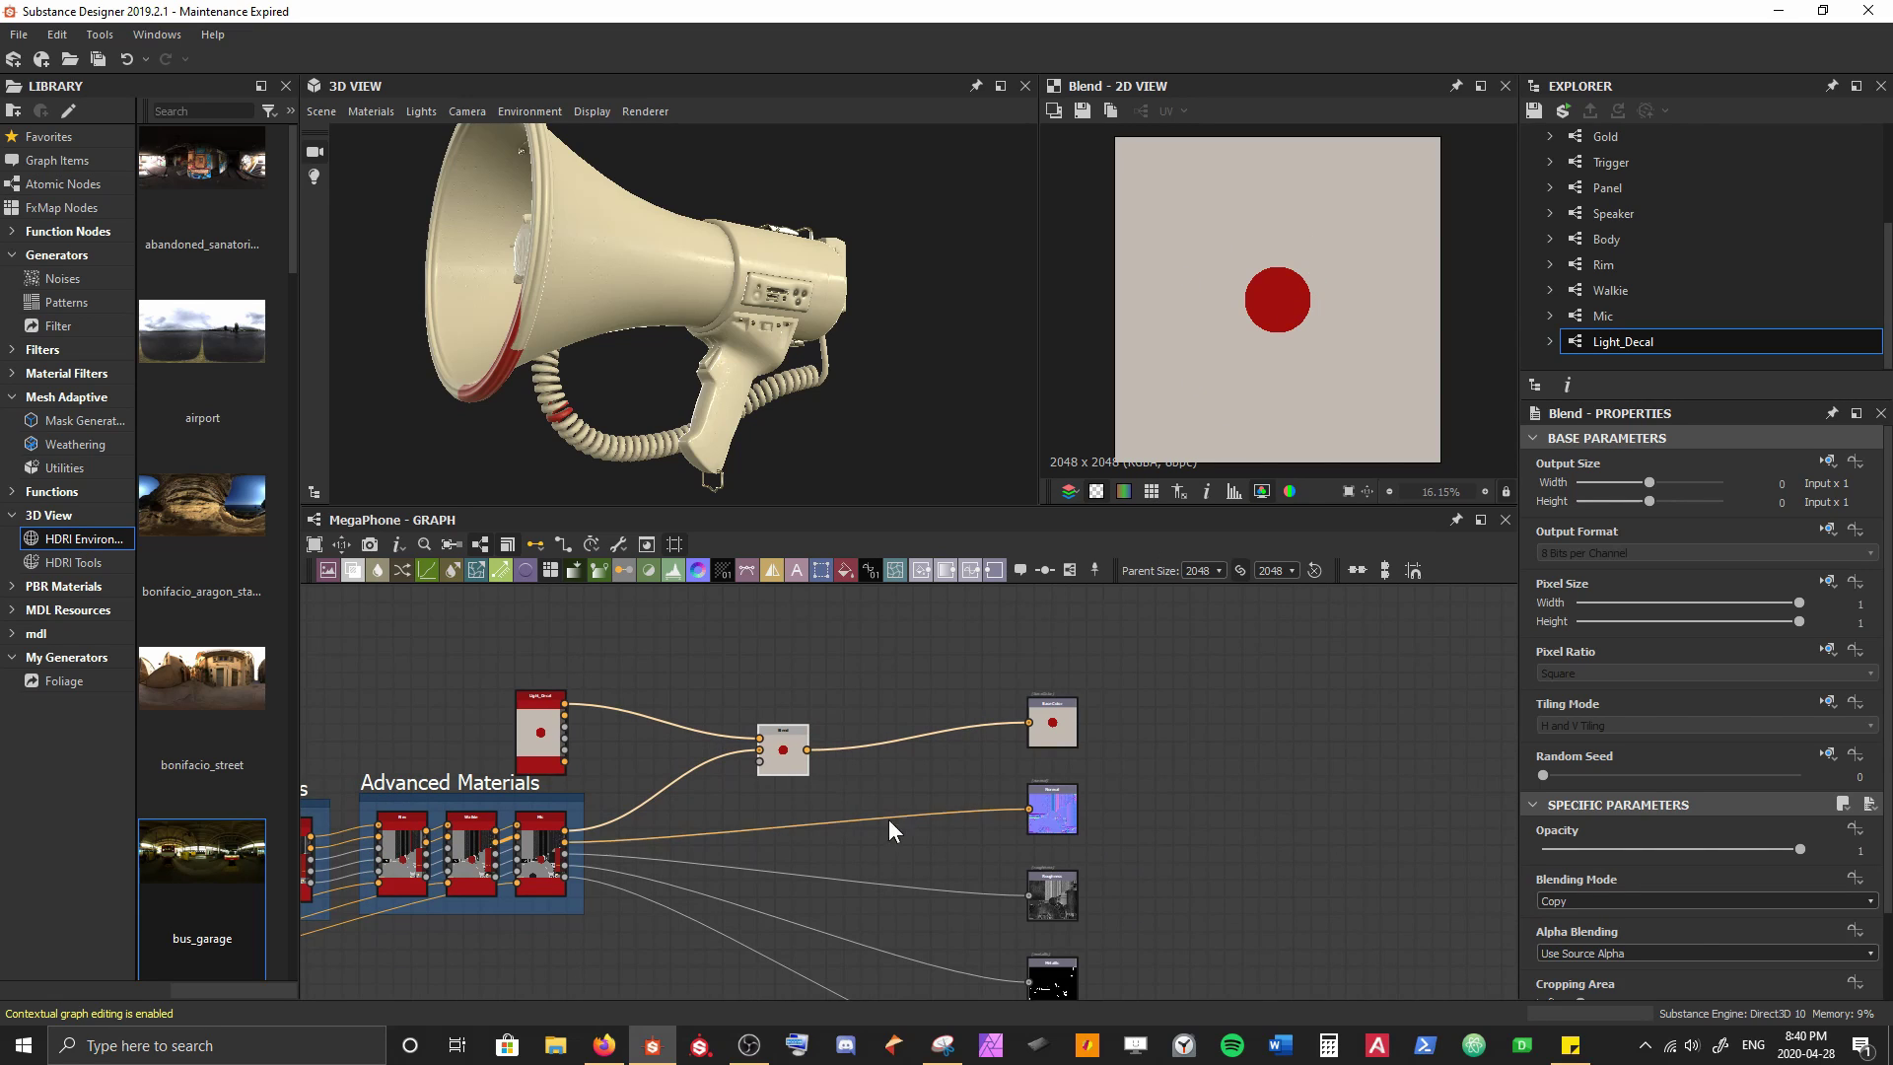
middle_drag(889, 819, 872, 680)
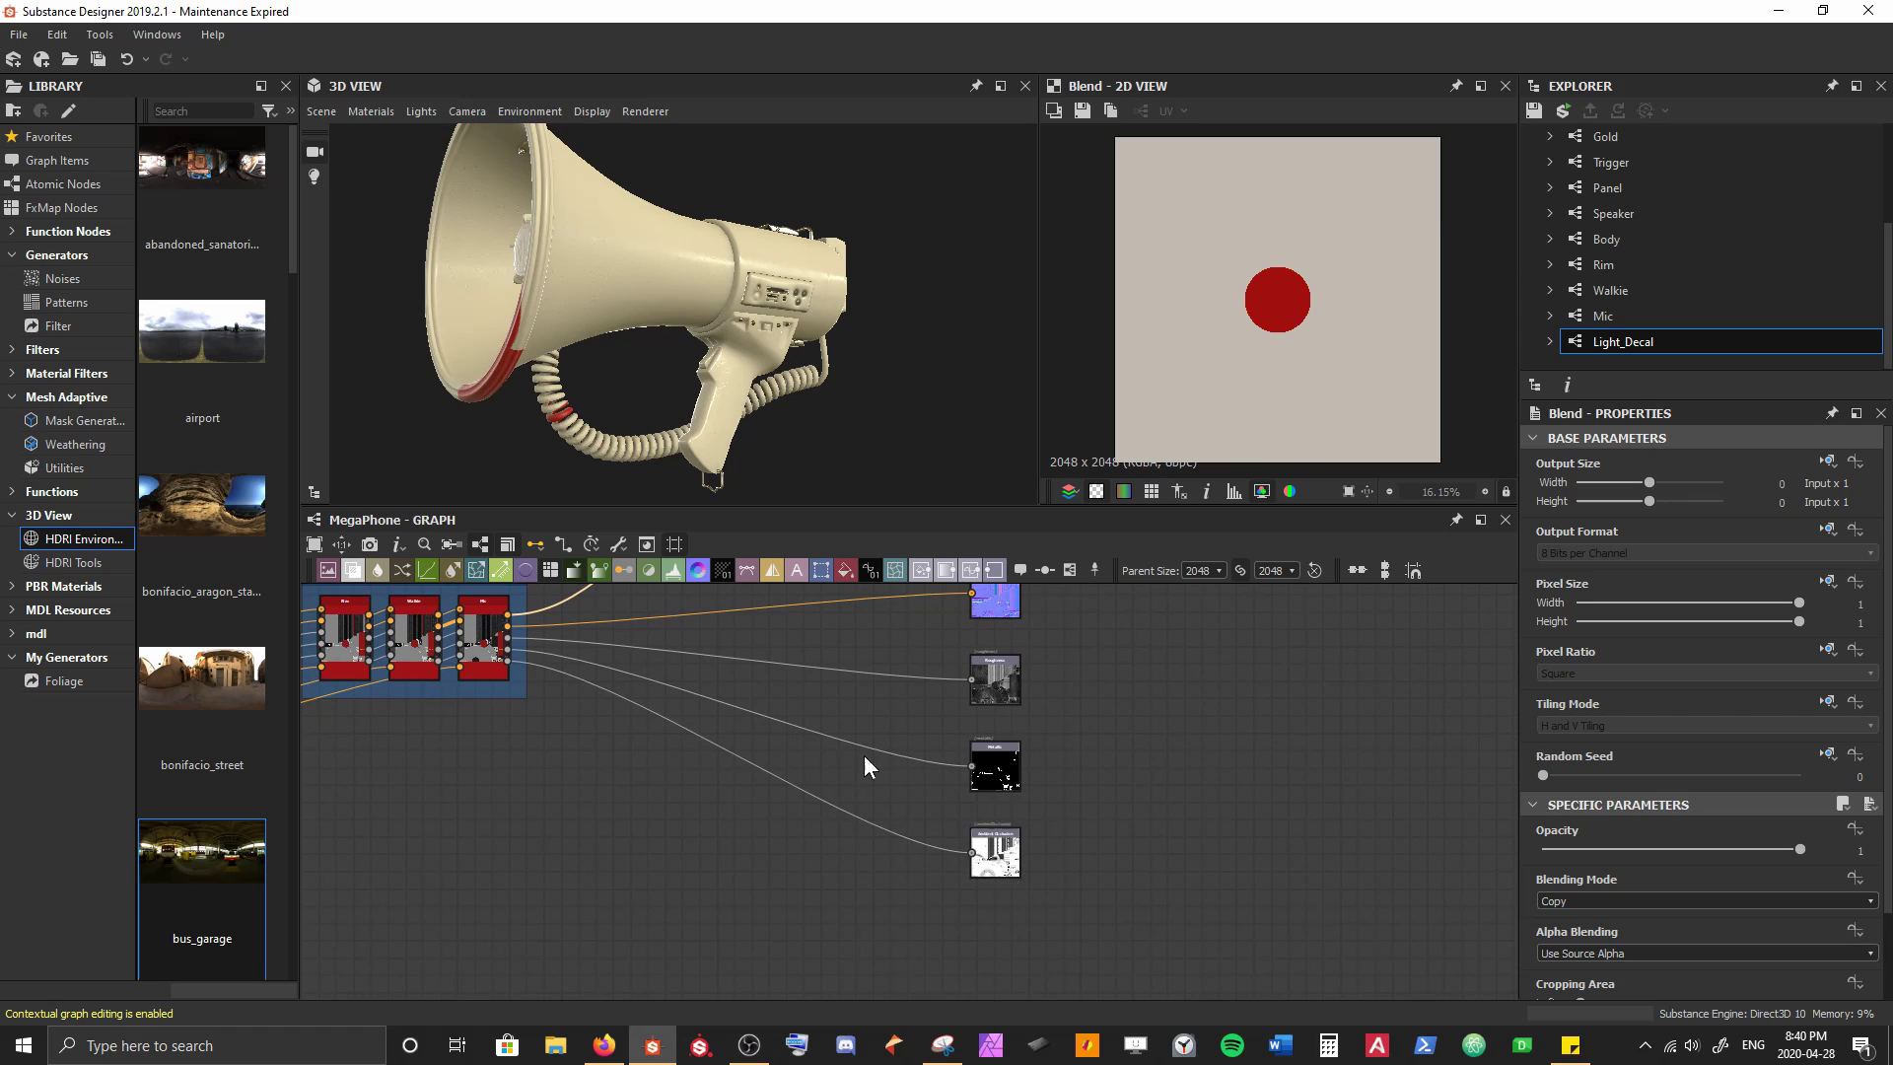
Open the Light_Decal node's graph from within the MegaPhone graph
middle_drag(730, 692, 834, 875)
scroll(631, 725, up, 4)
middle_drag(470, 640, 505, 701)
click(517, 699)
double_click(517, 700)
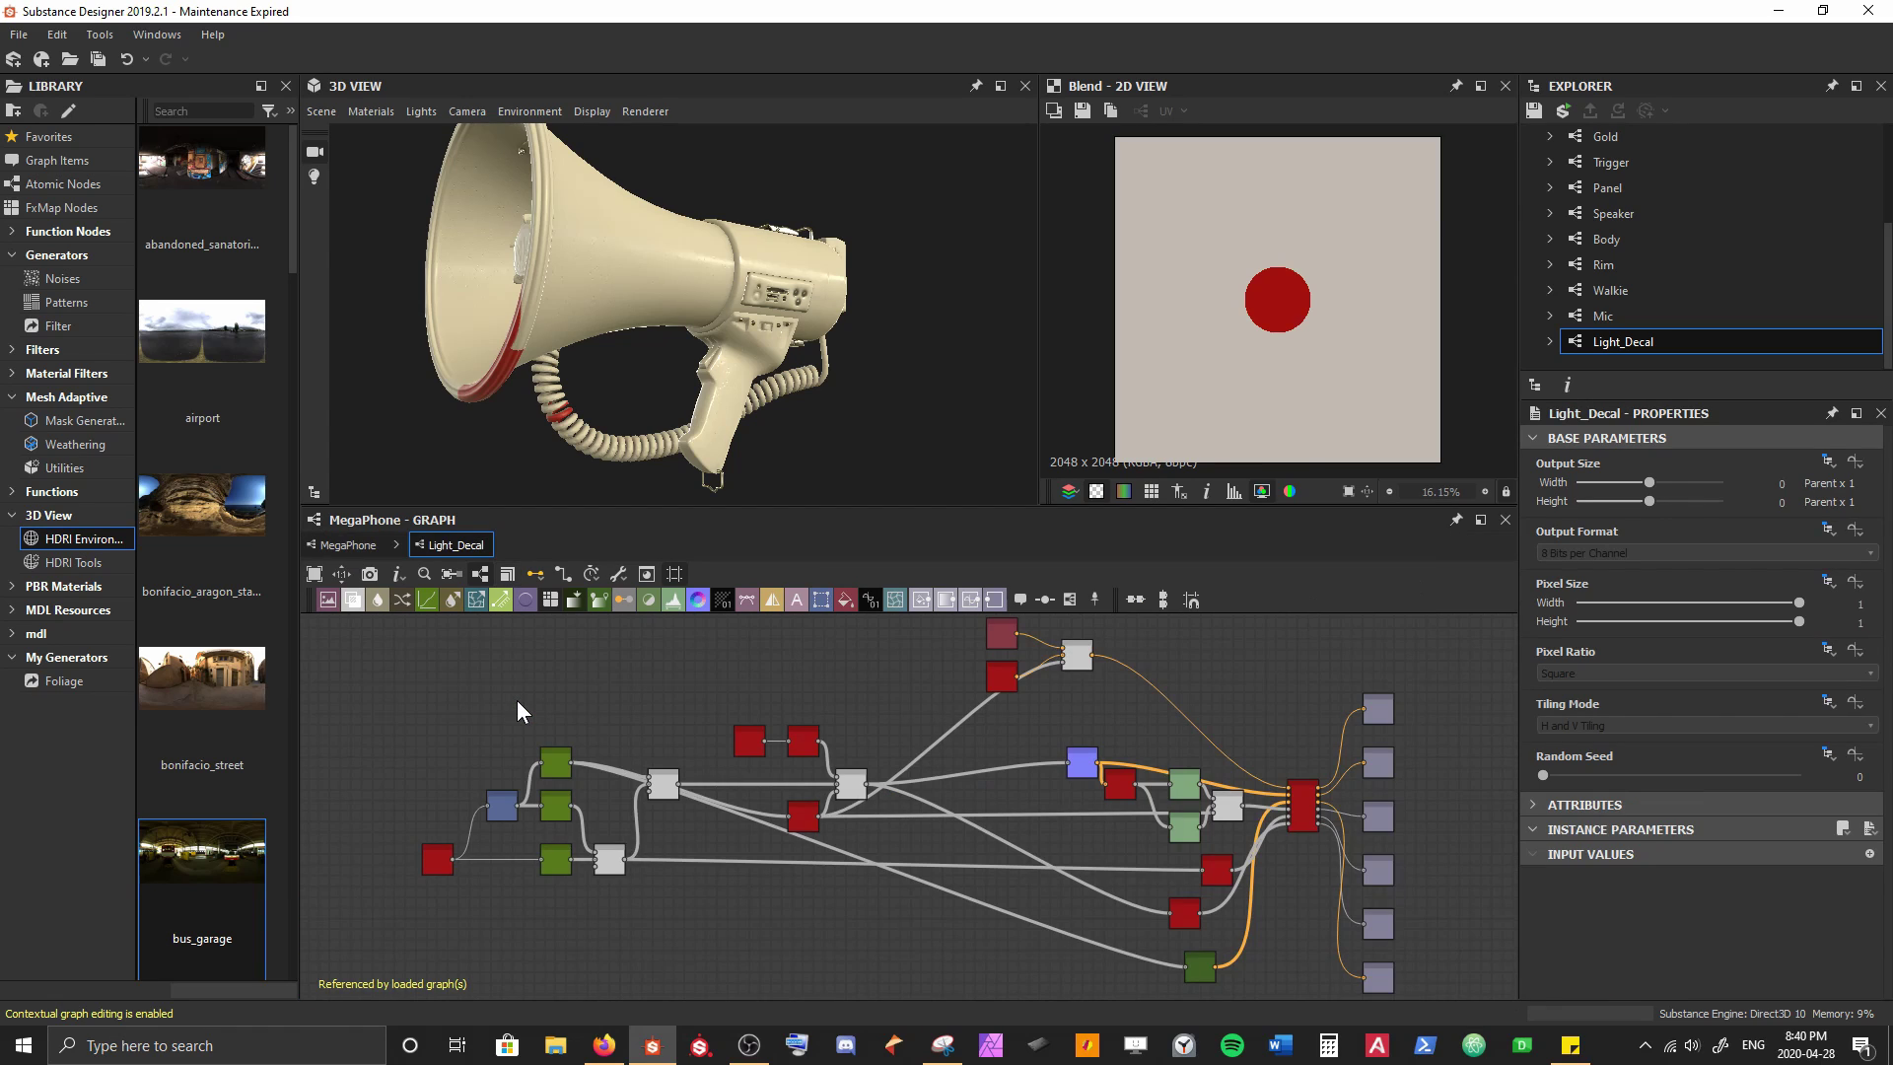
Shift the nodes feeding the Material Transform, from Normal down to the emission branch, away from it to free up space
middle_drag(928, 815, 692, 729)
middle_drag(1138, 802, 1074, 804)
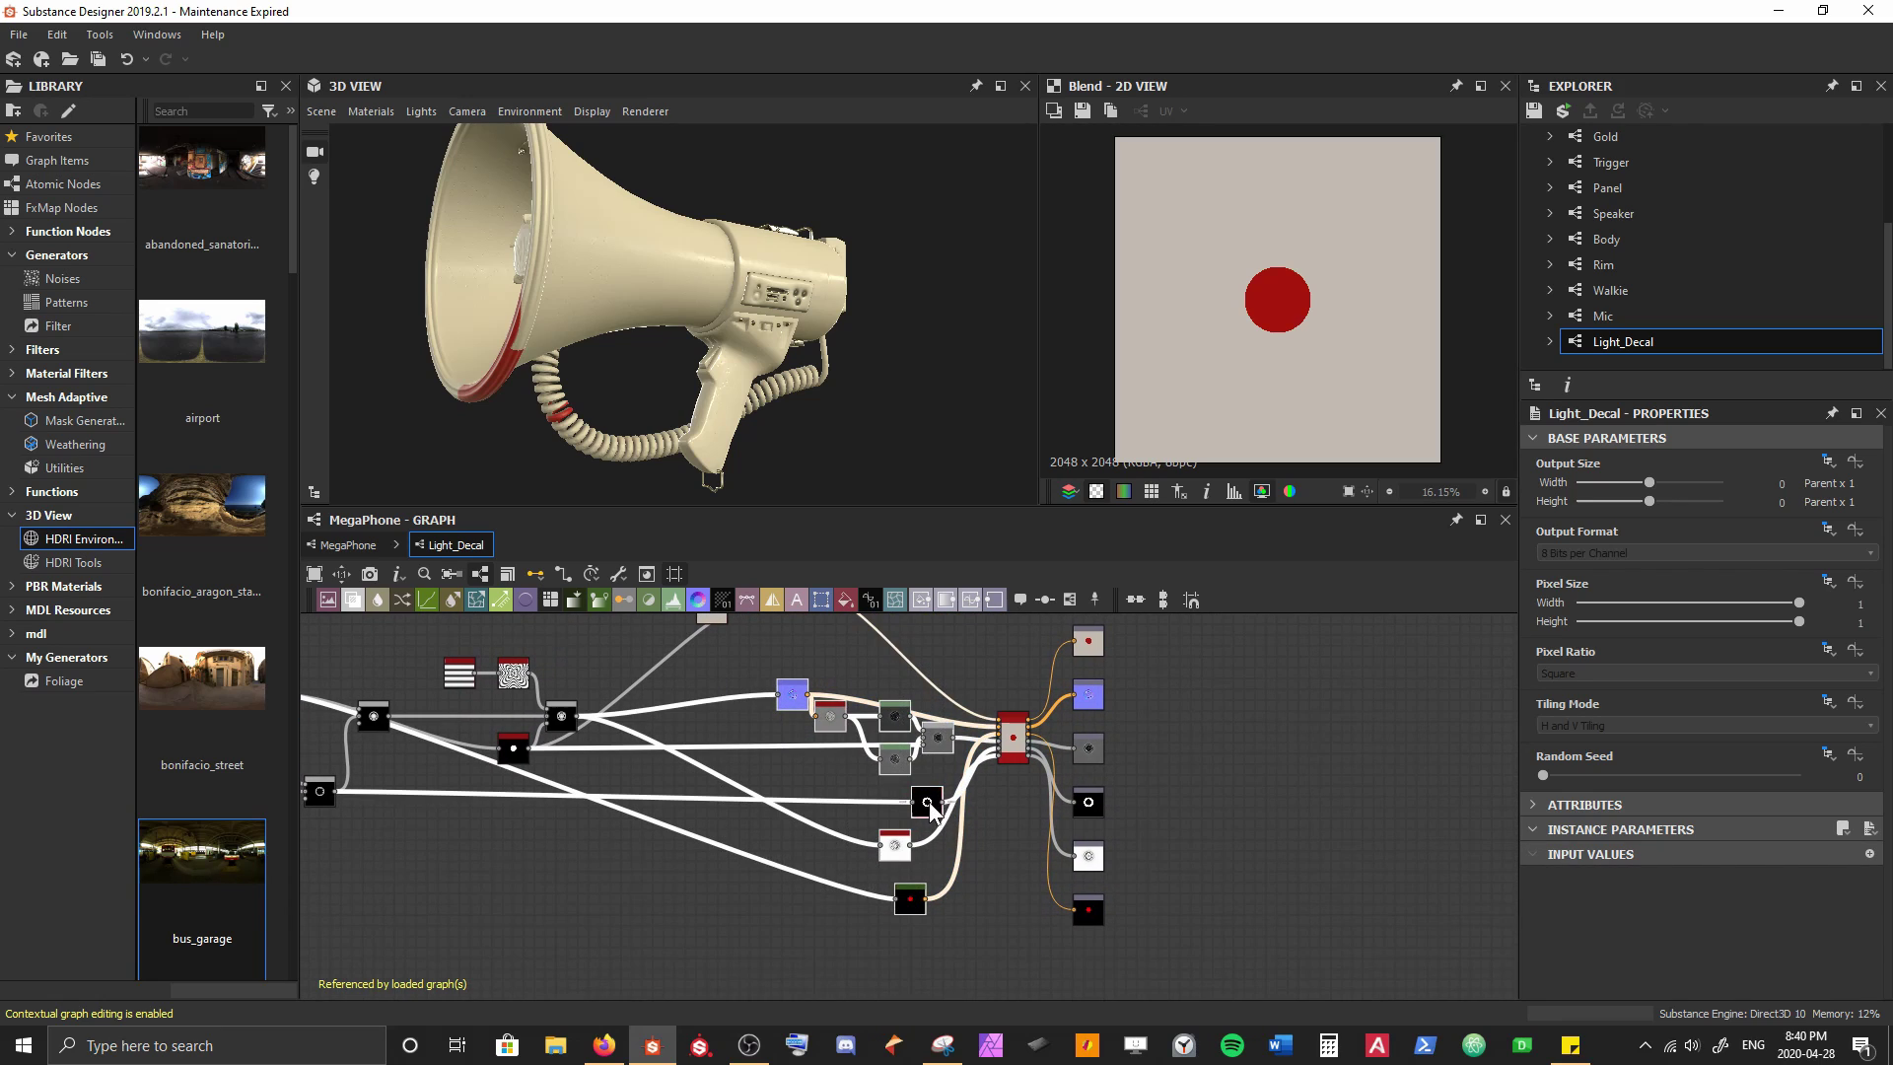
drag(927, 802, 829, 790)
click(973, 872)
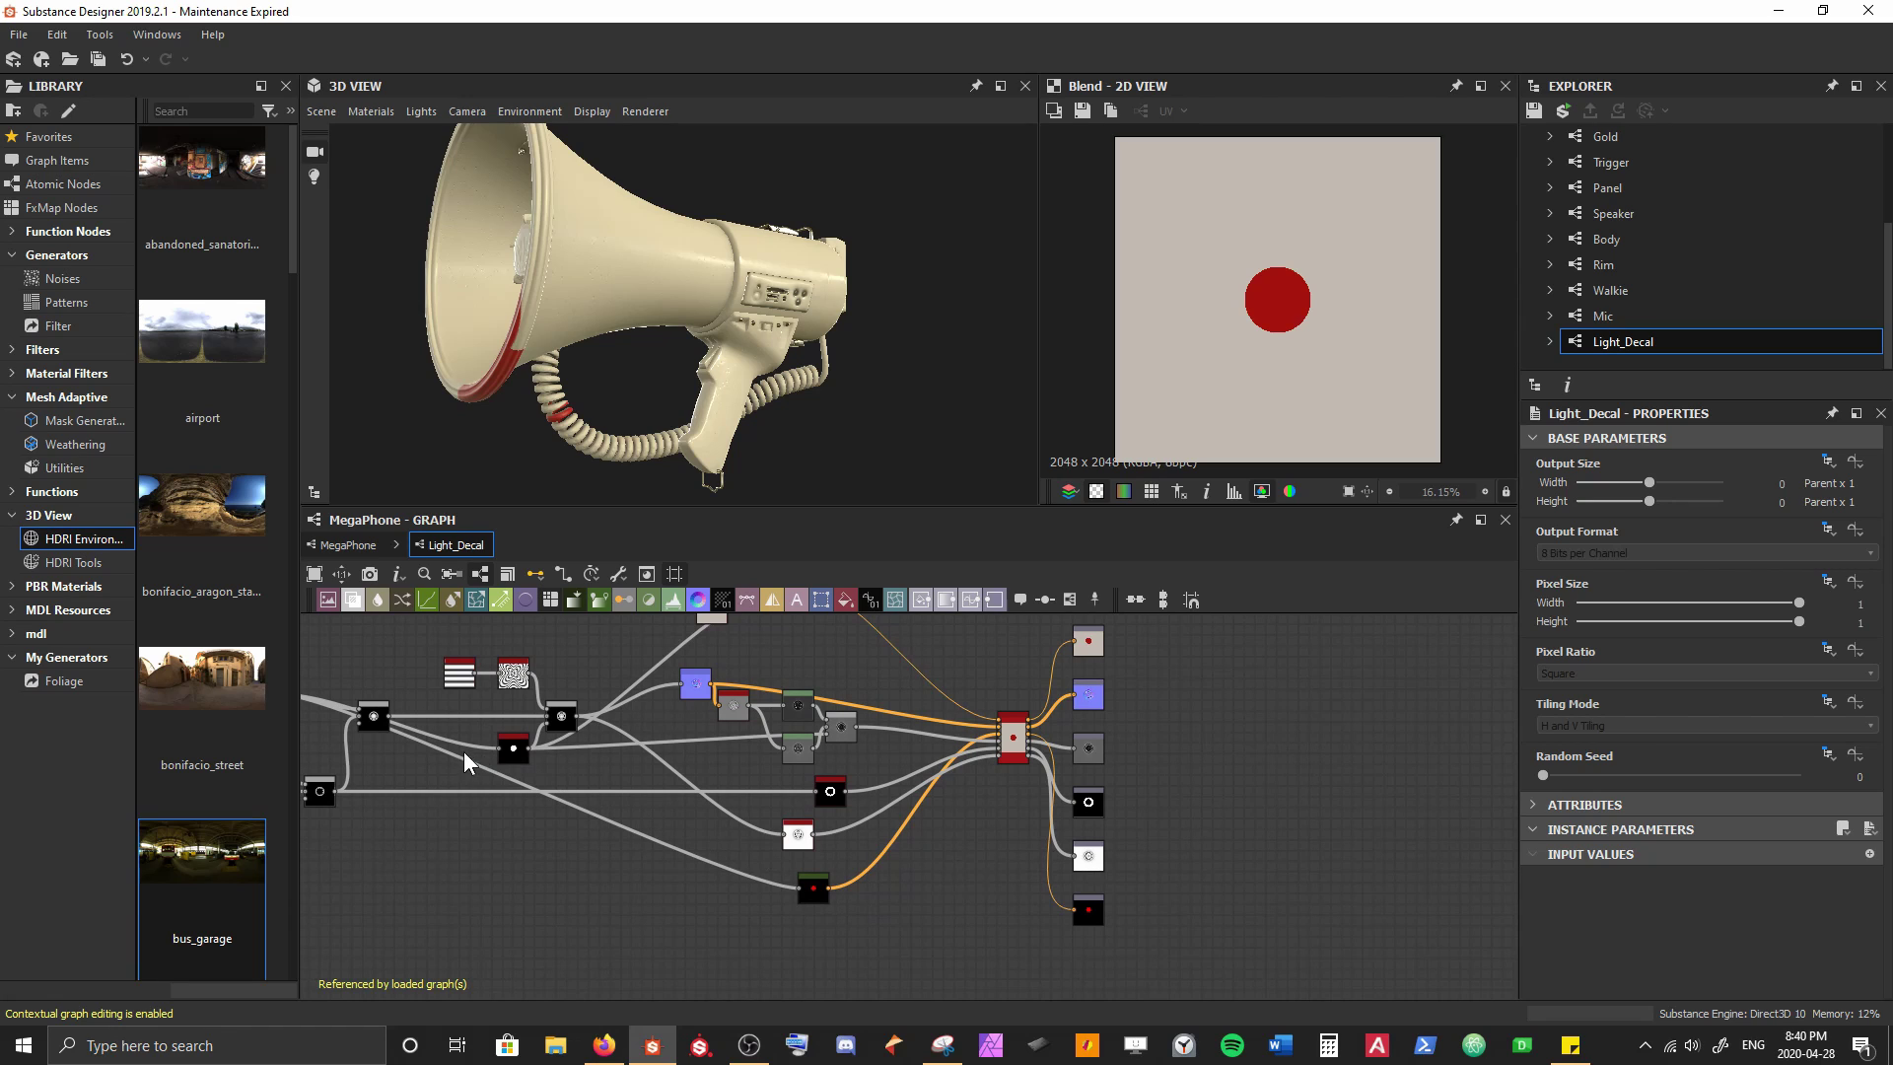
Show the grayscale Blend of the button height shape and its concentric rings enlarged in the 2D view
middle_drag(464, 751, 585, 802)
scroll(734, 814, up, 4)
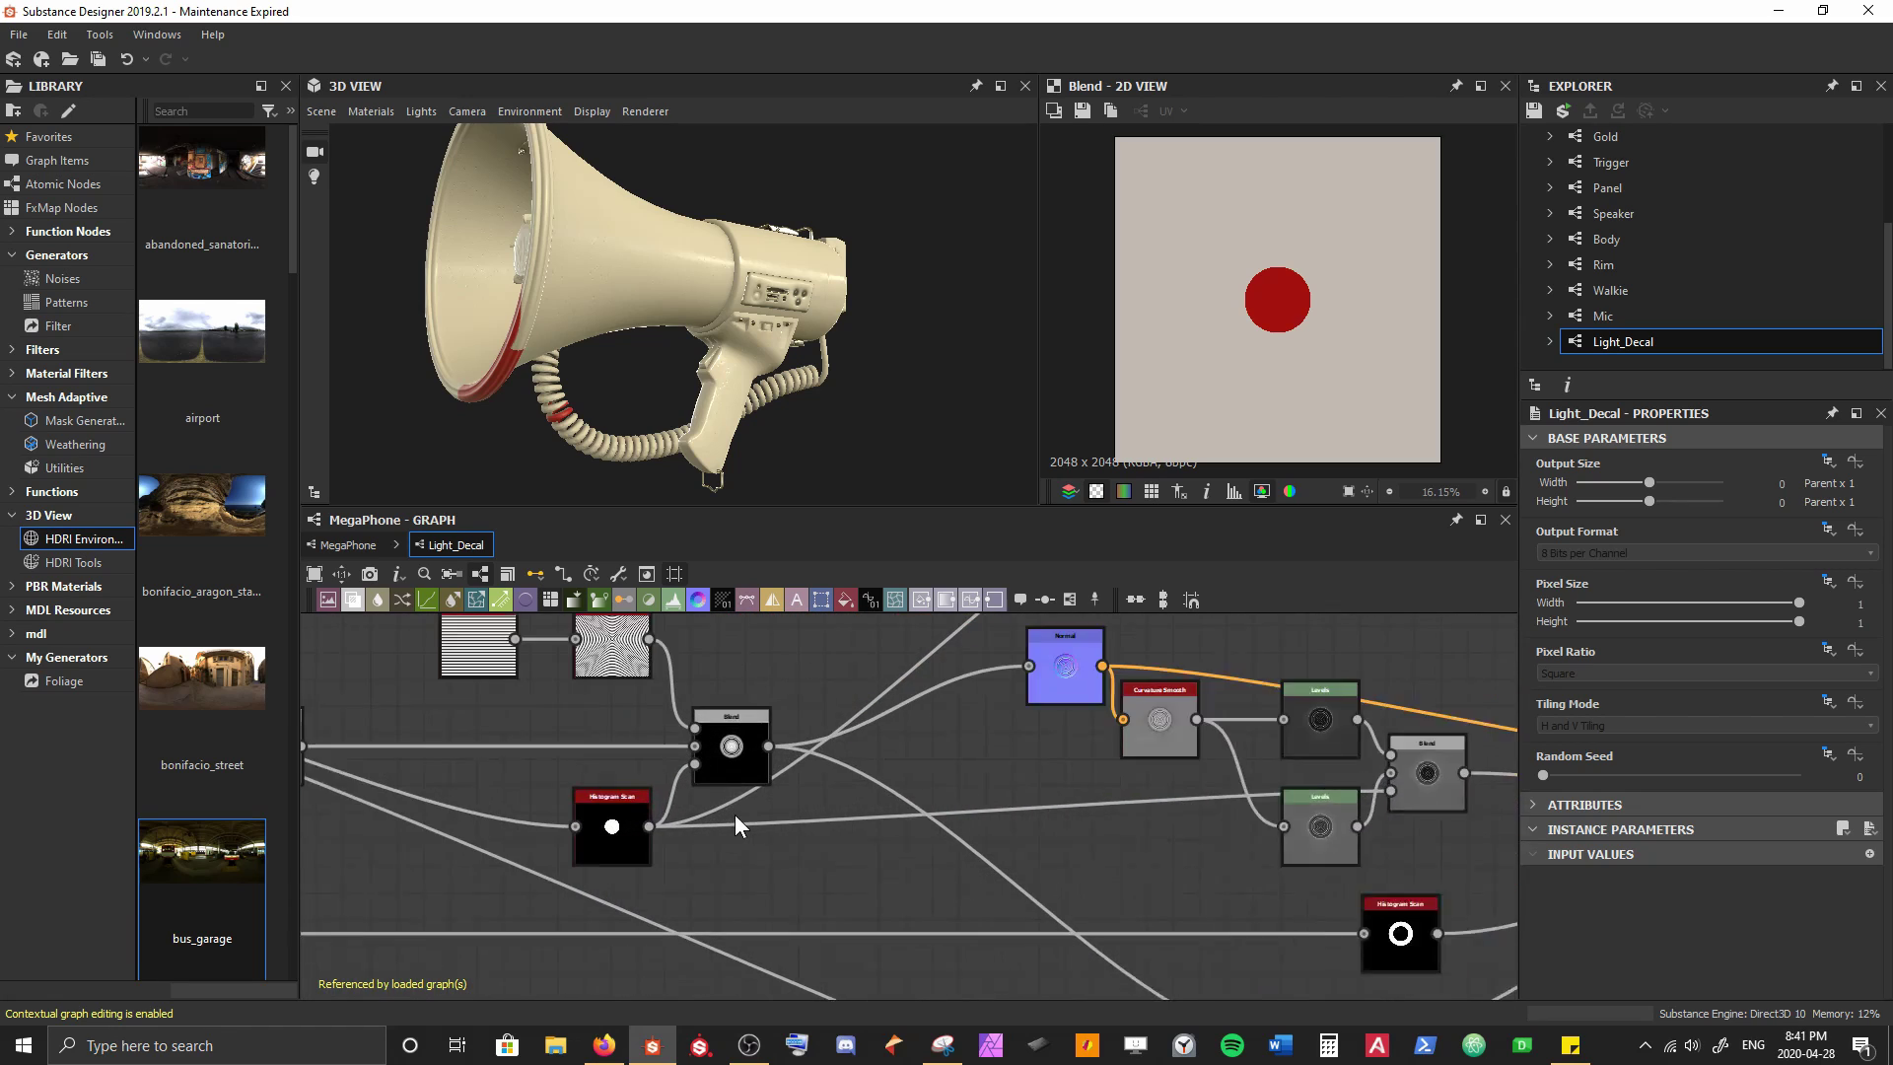
scroll(735, 814, up, 1)
double_click(735, 737)
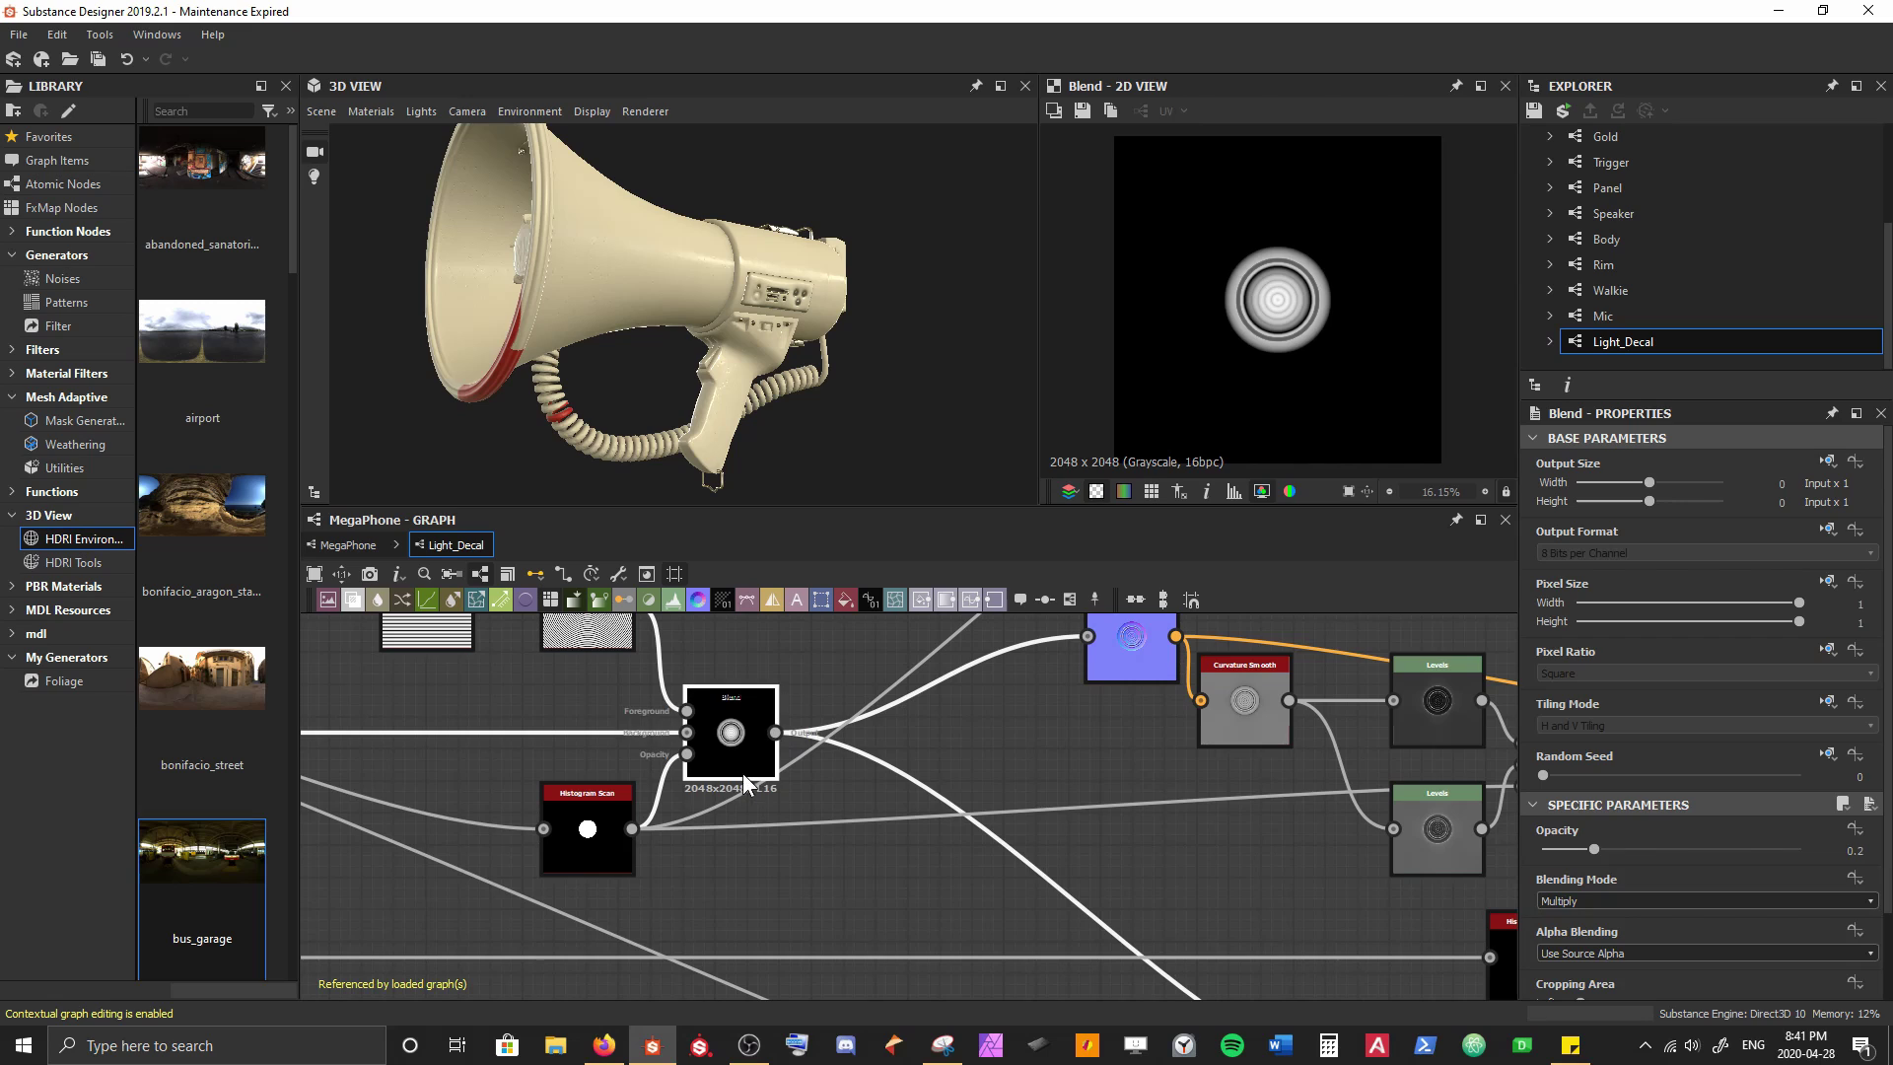
middle_drag(742, 773, 819, 838)
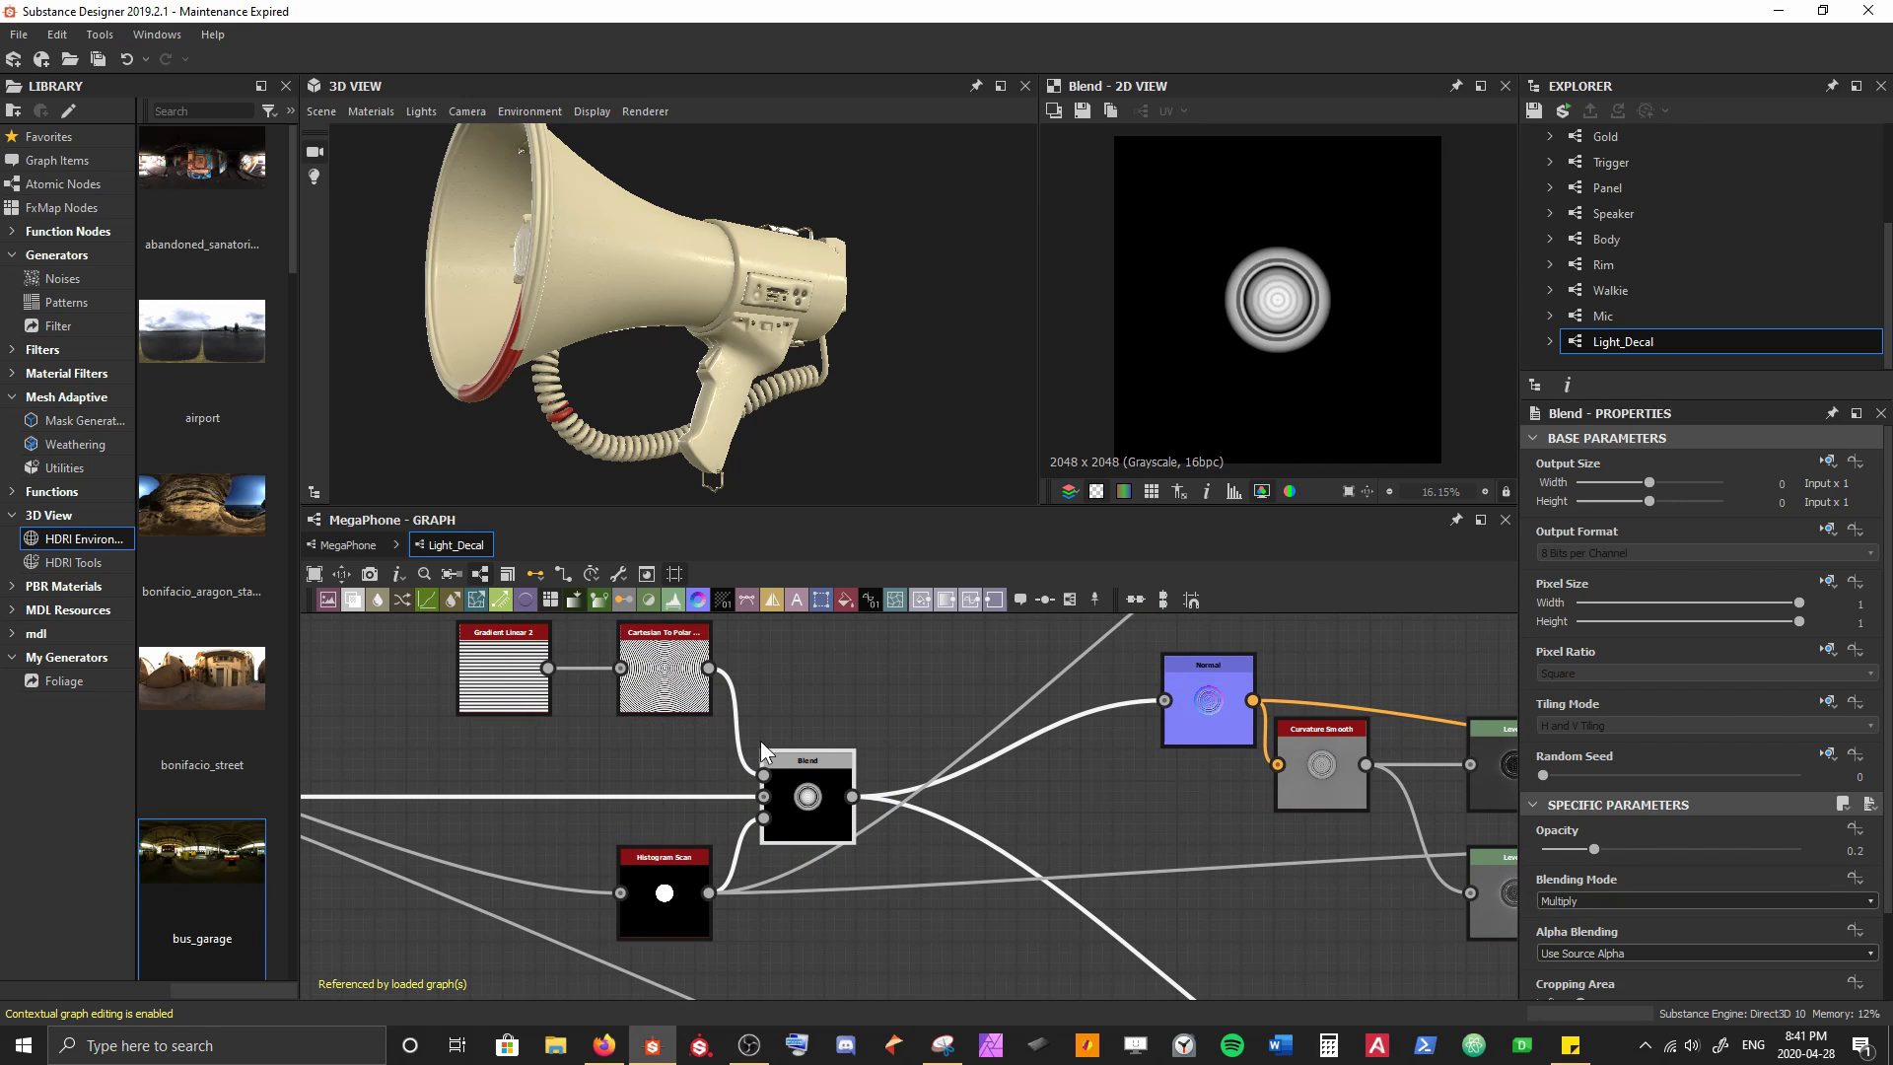
scroll(1271, 326, up, 3)
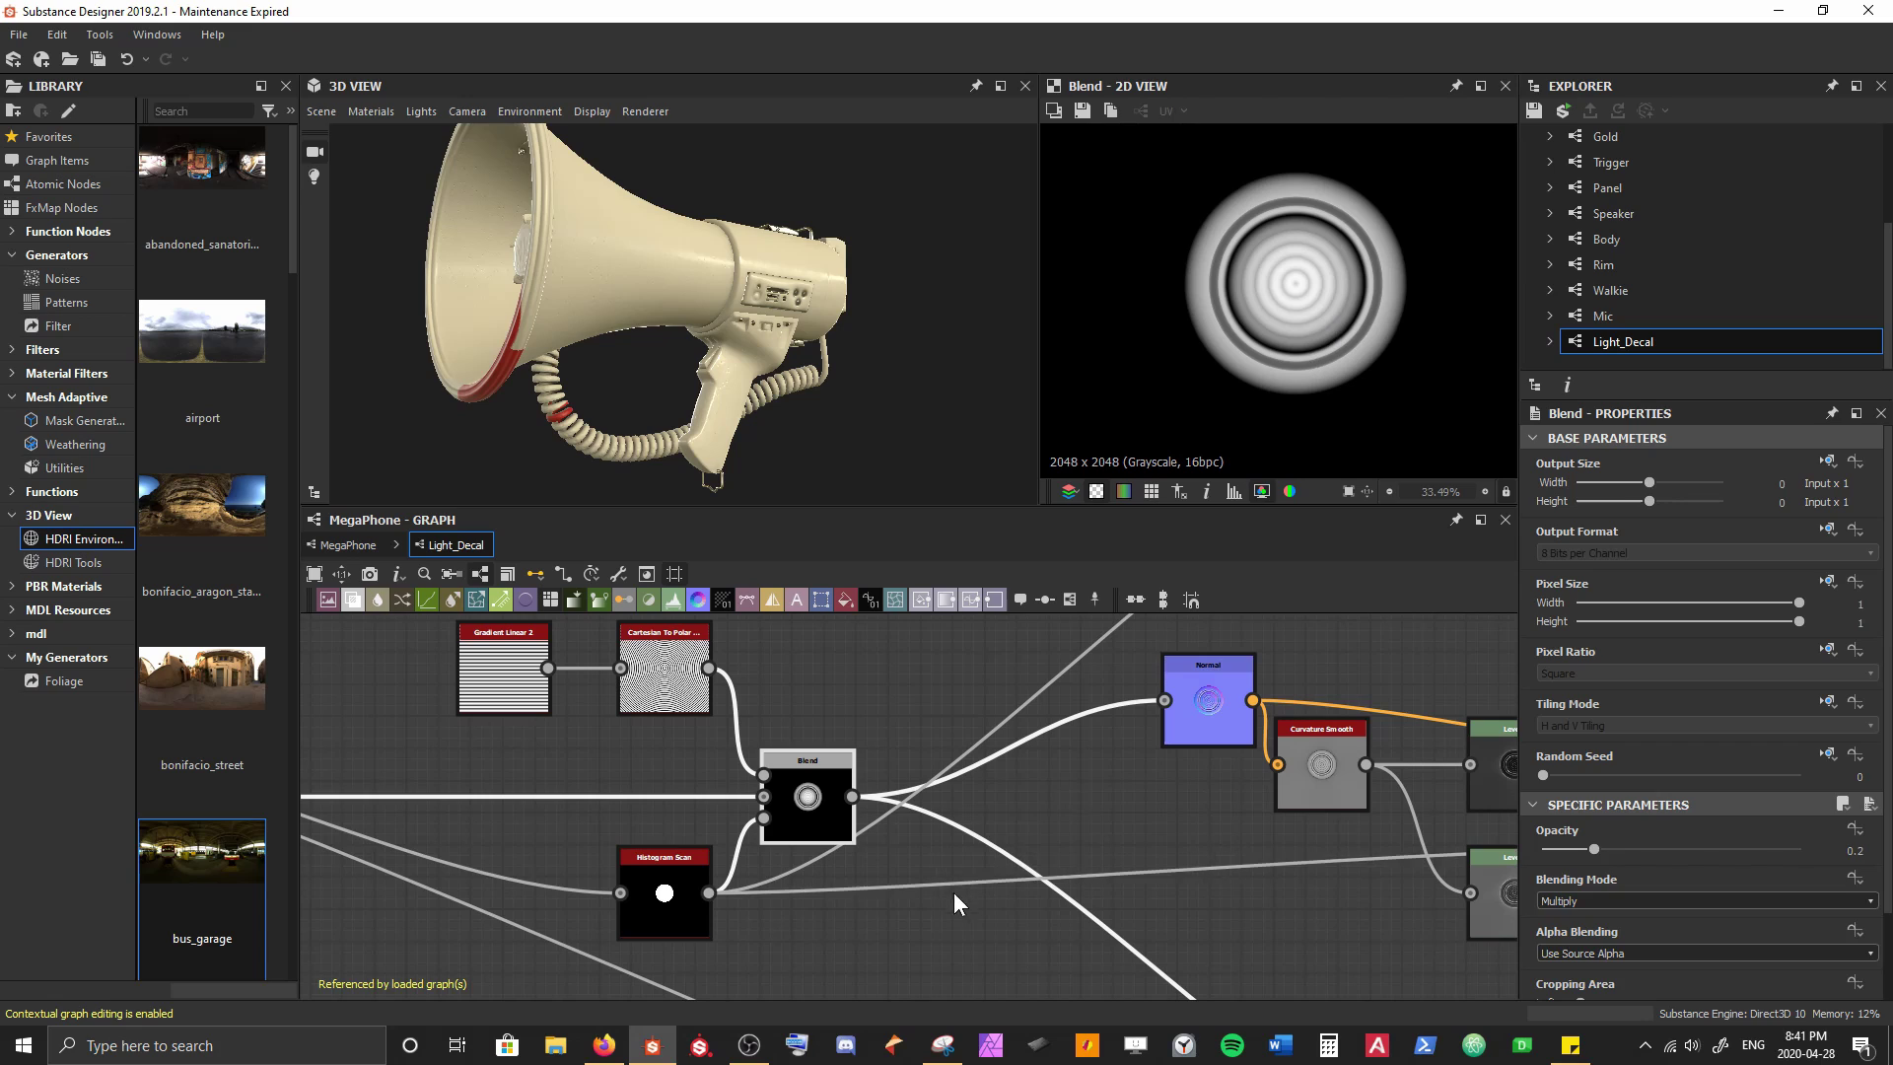
Add a Histogram Scan node fed by the output of the Blend that combines the button height with the rings
middle_drag(858, 819, 704, 851)
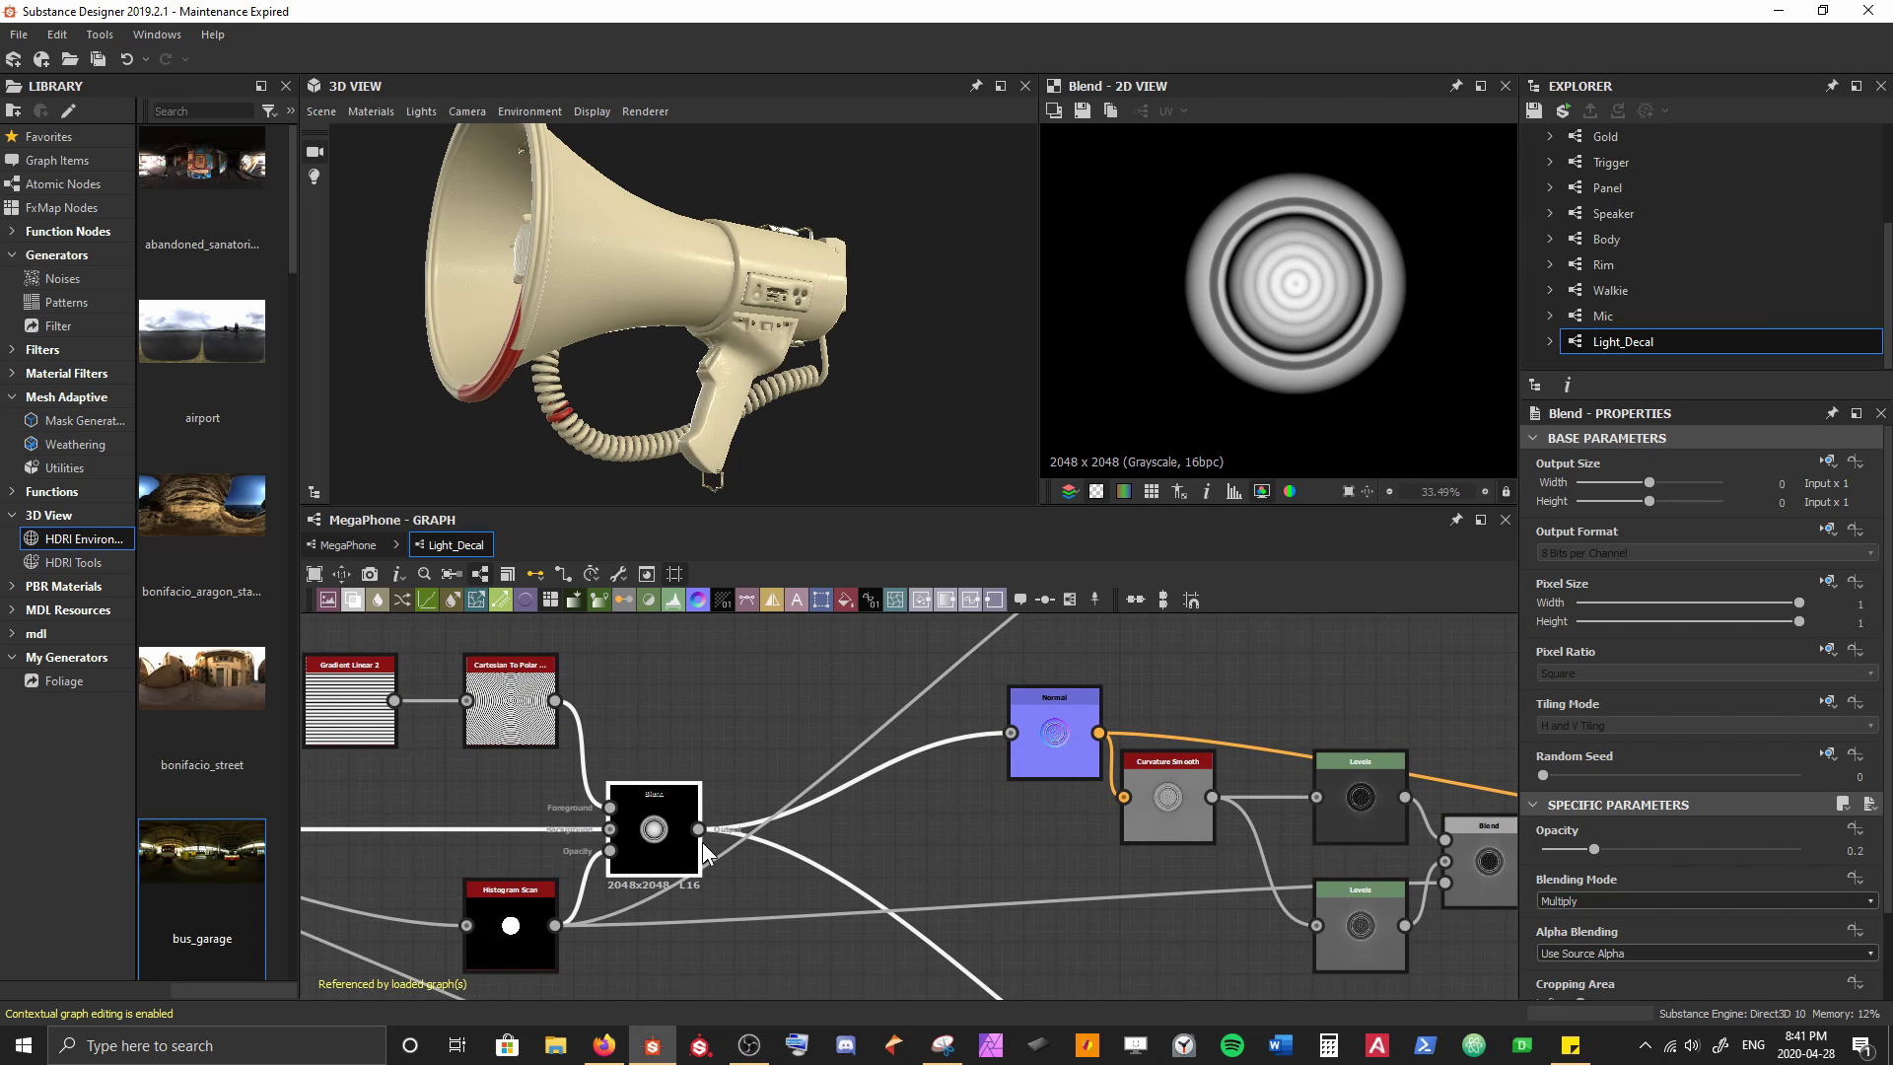
drag(702, 832, 773, 696)
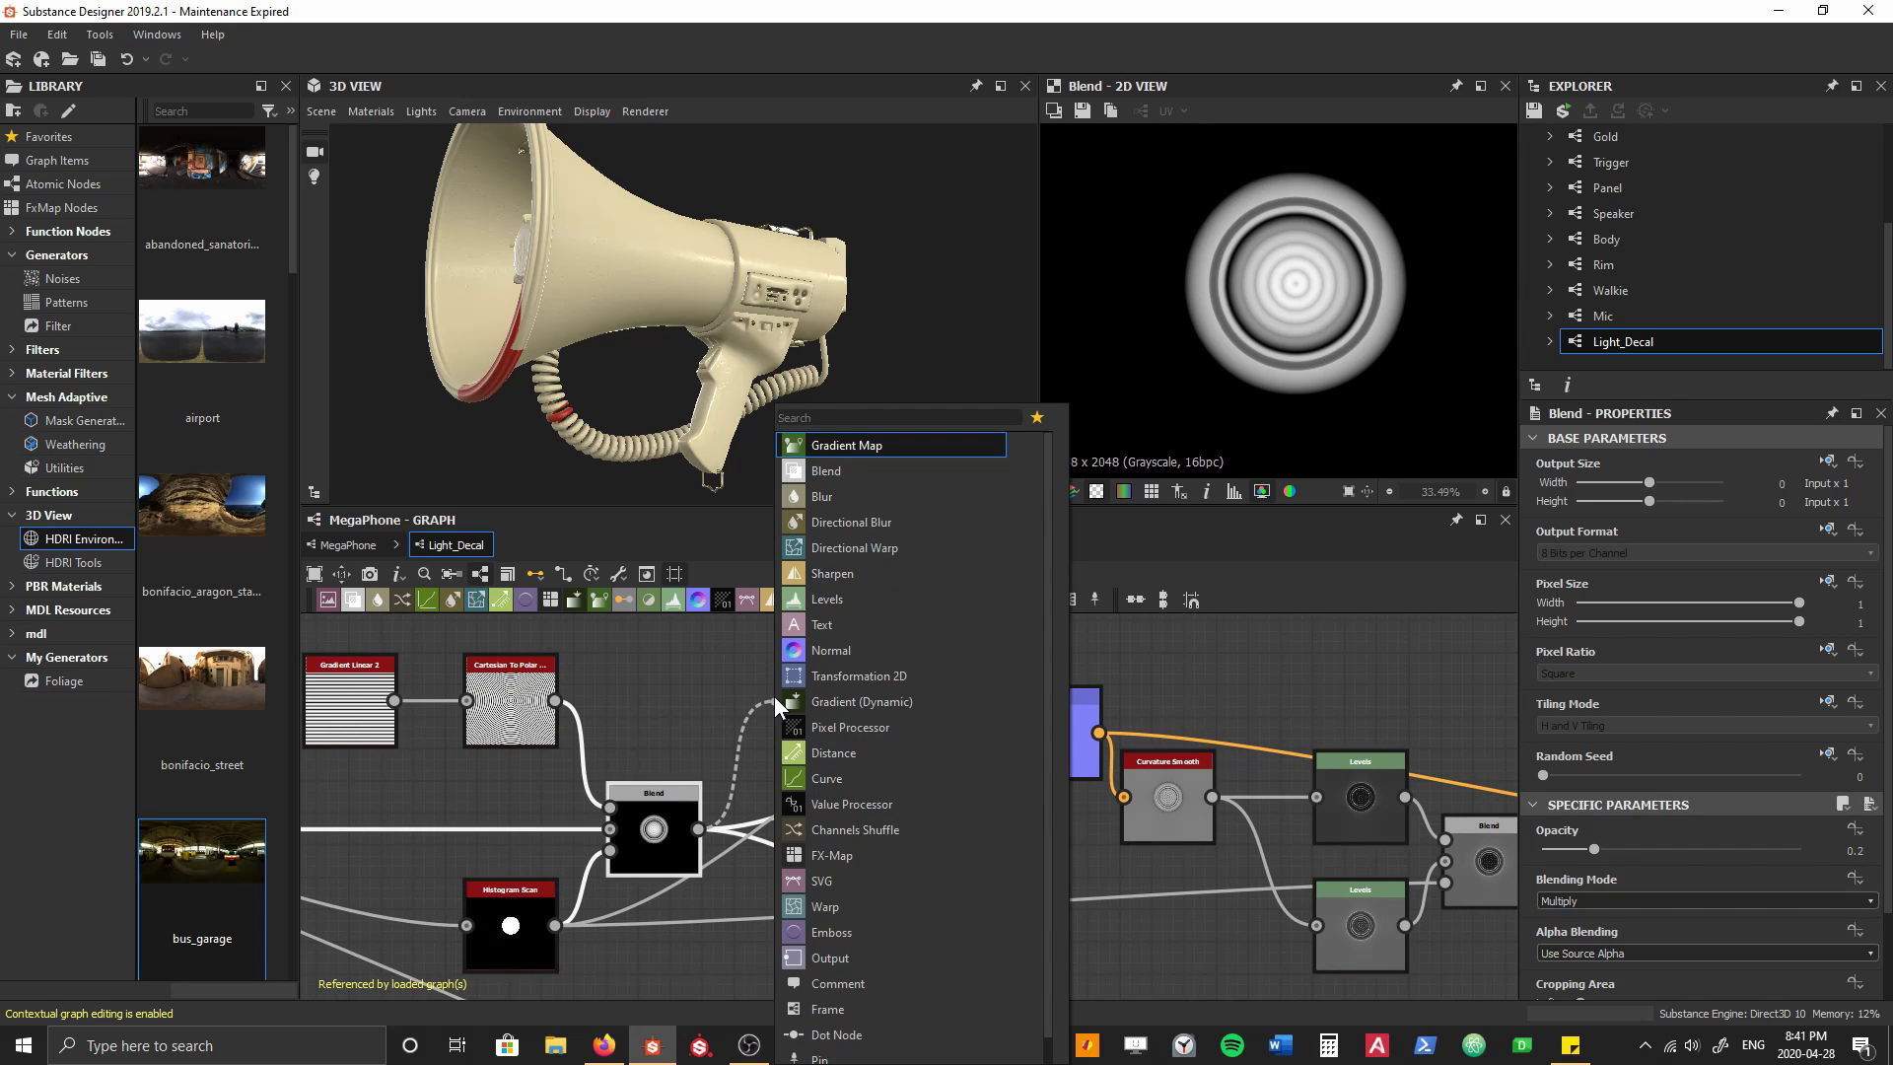
text(histo)
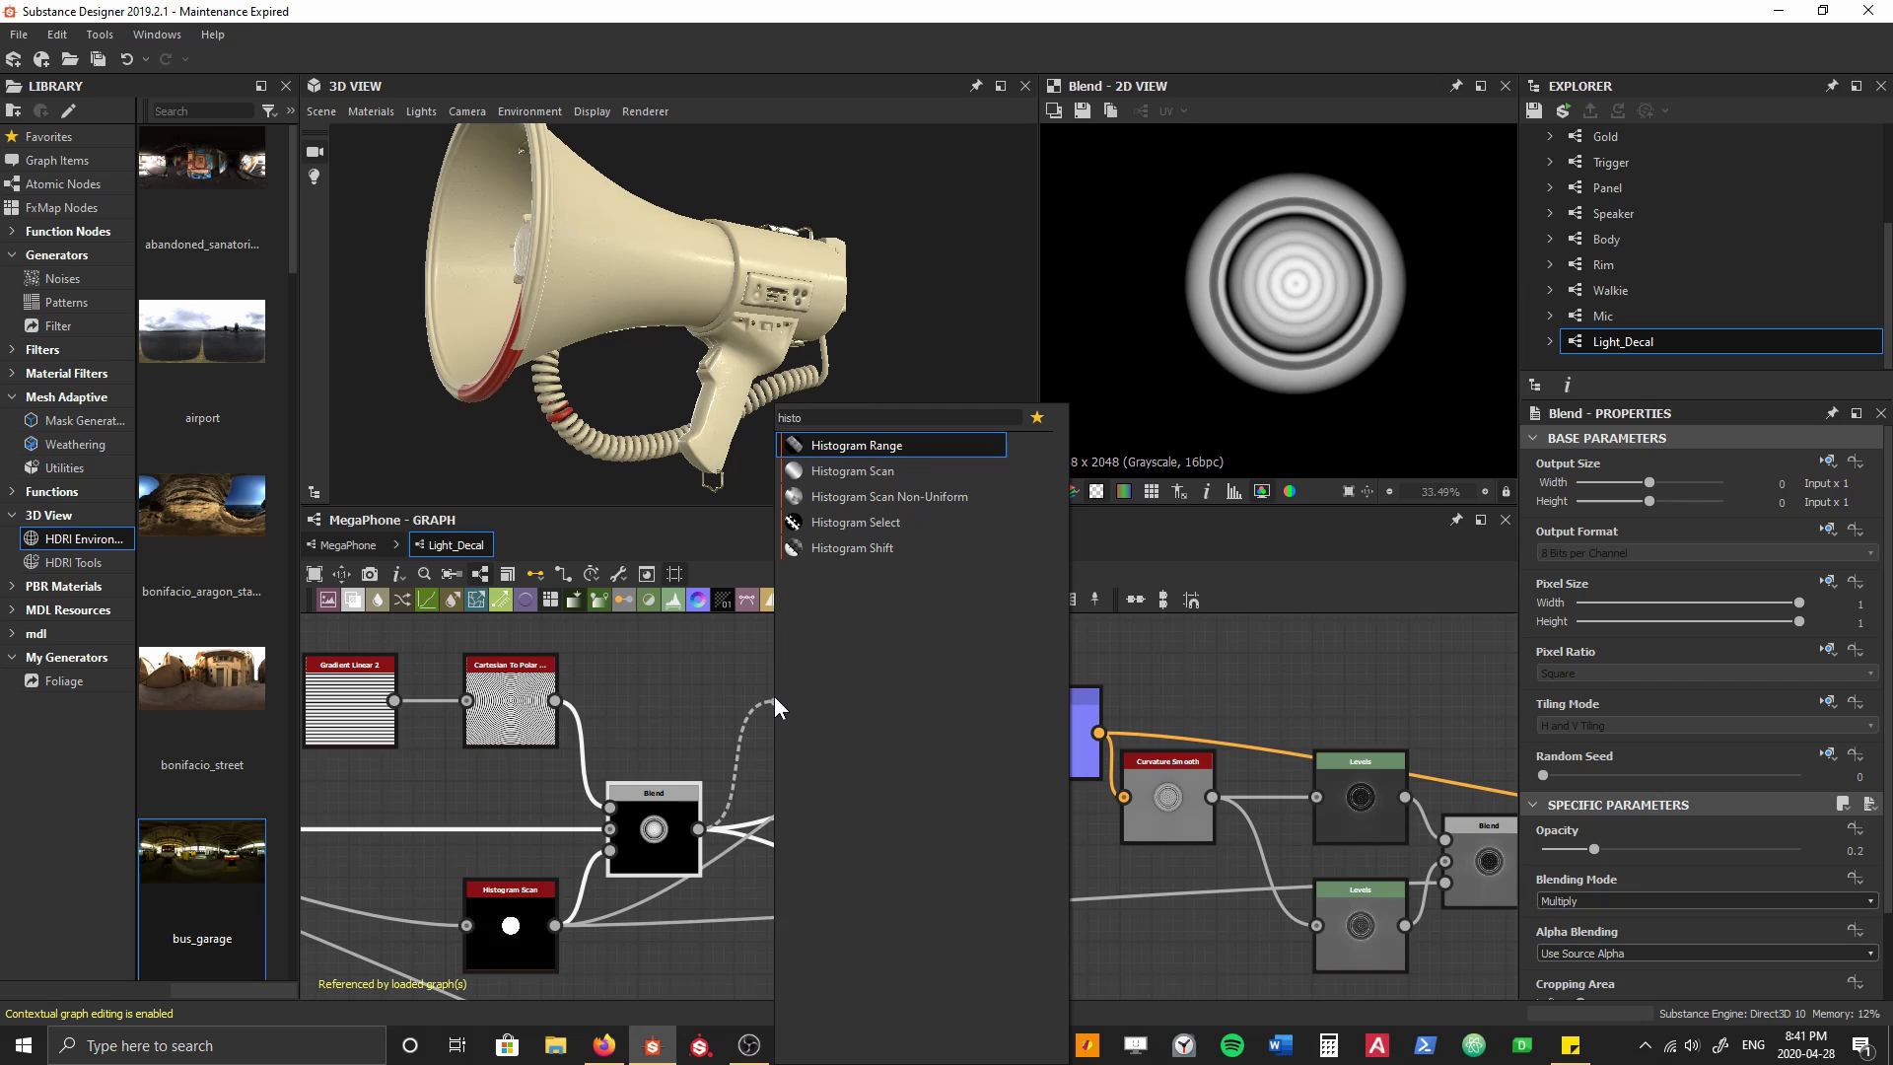
key(Down)
key(Return)
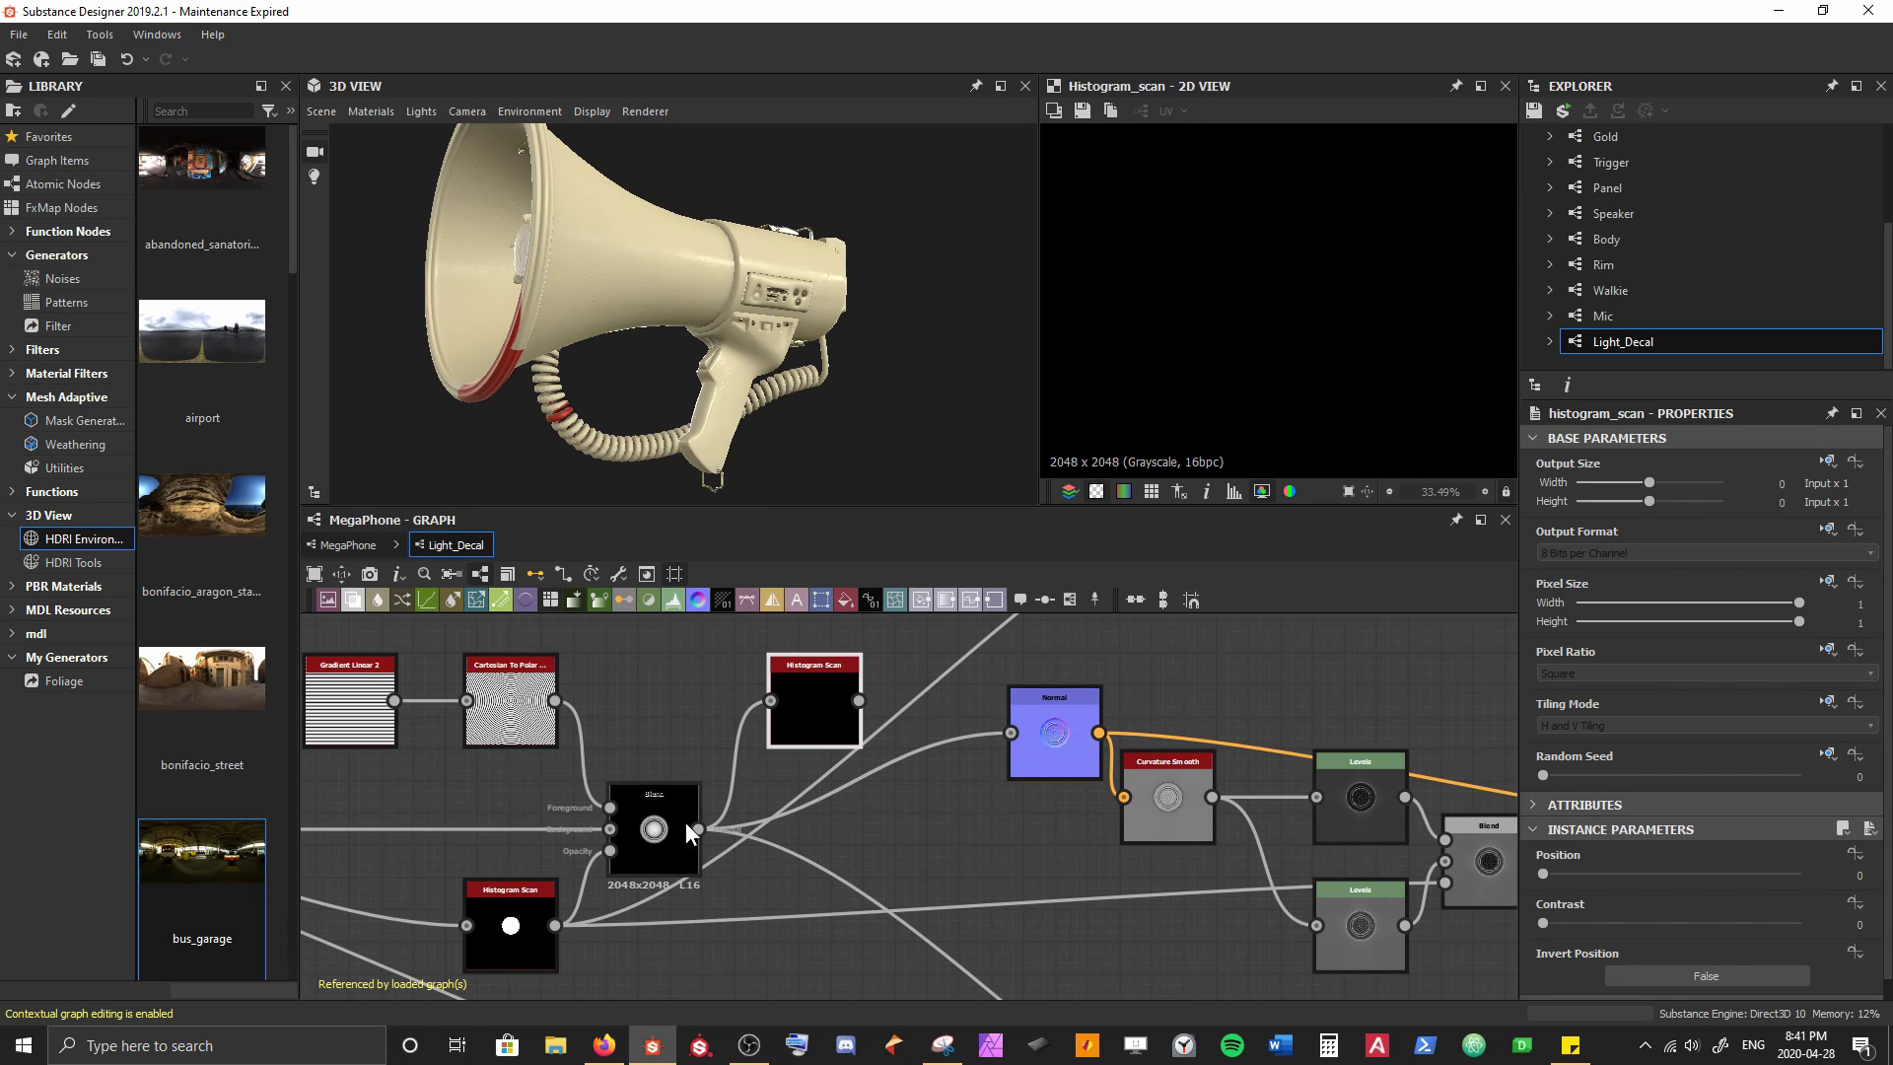
Set the new Histogram Scan's Position to 1 and inspect the inner ring edge of its mask against the Blend
double_click(687, 825)
scroll(1254, 351, up, 2)
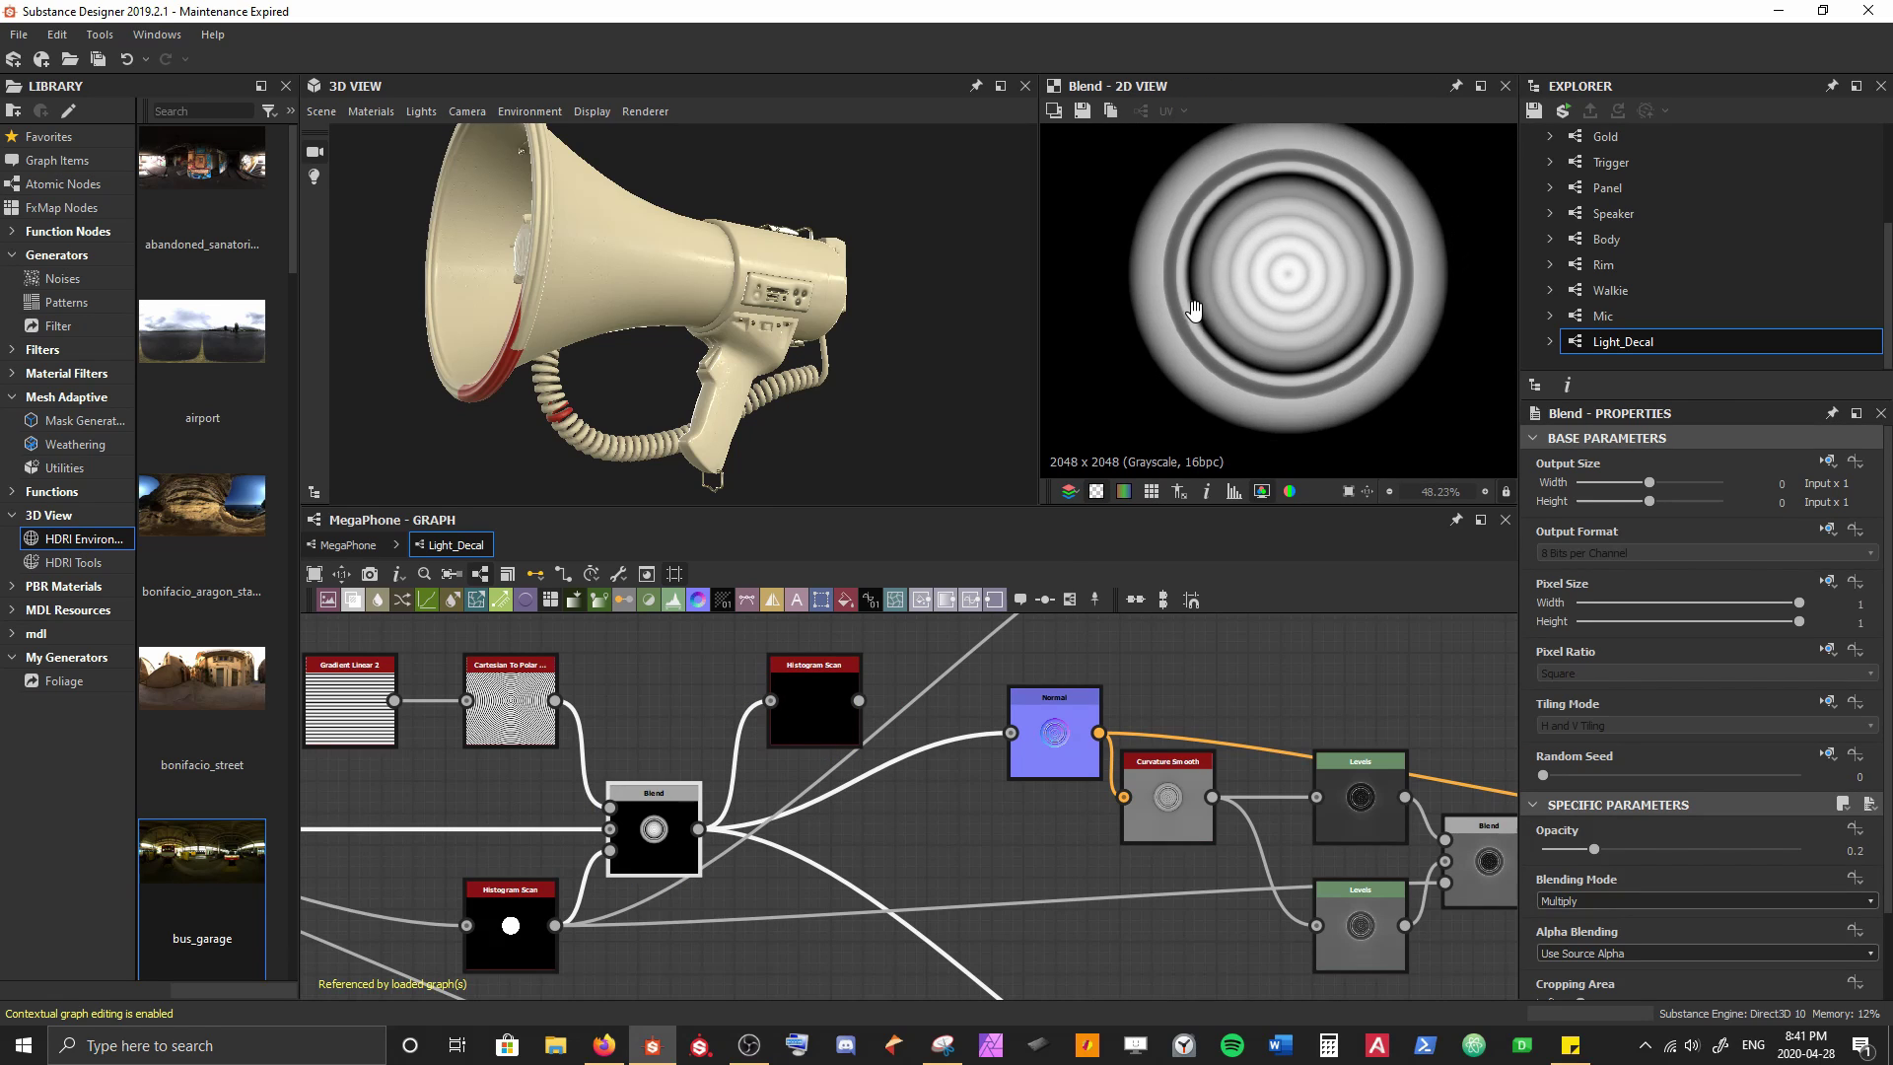
middle_drag(1193, 310, 1188, 326)
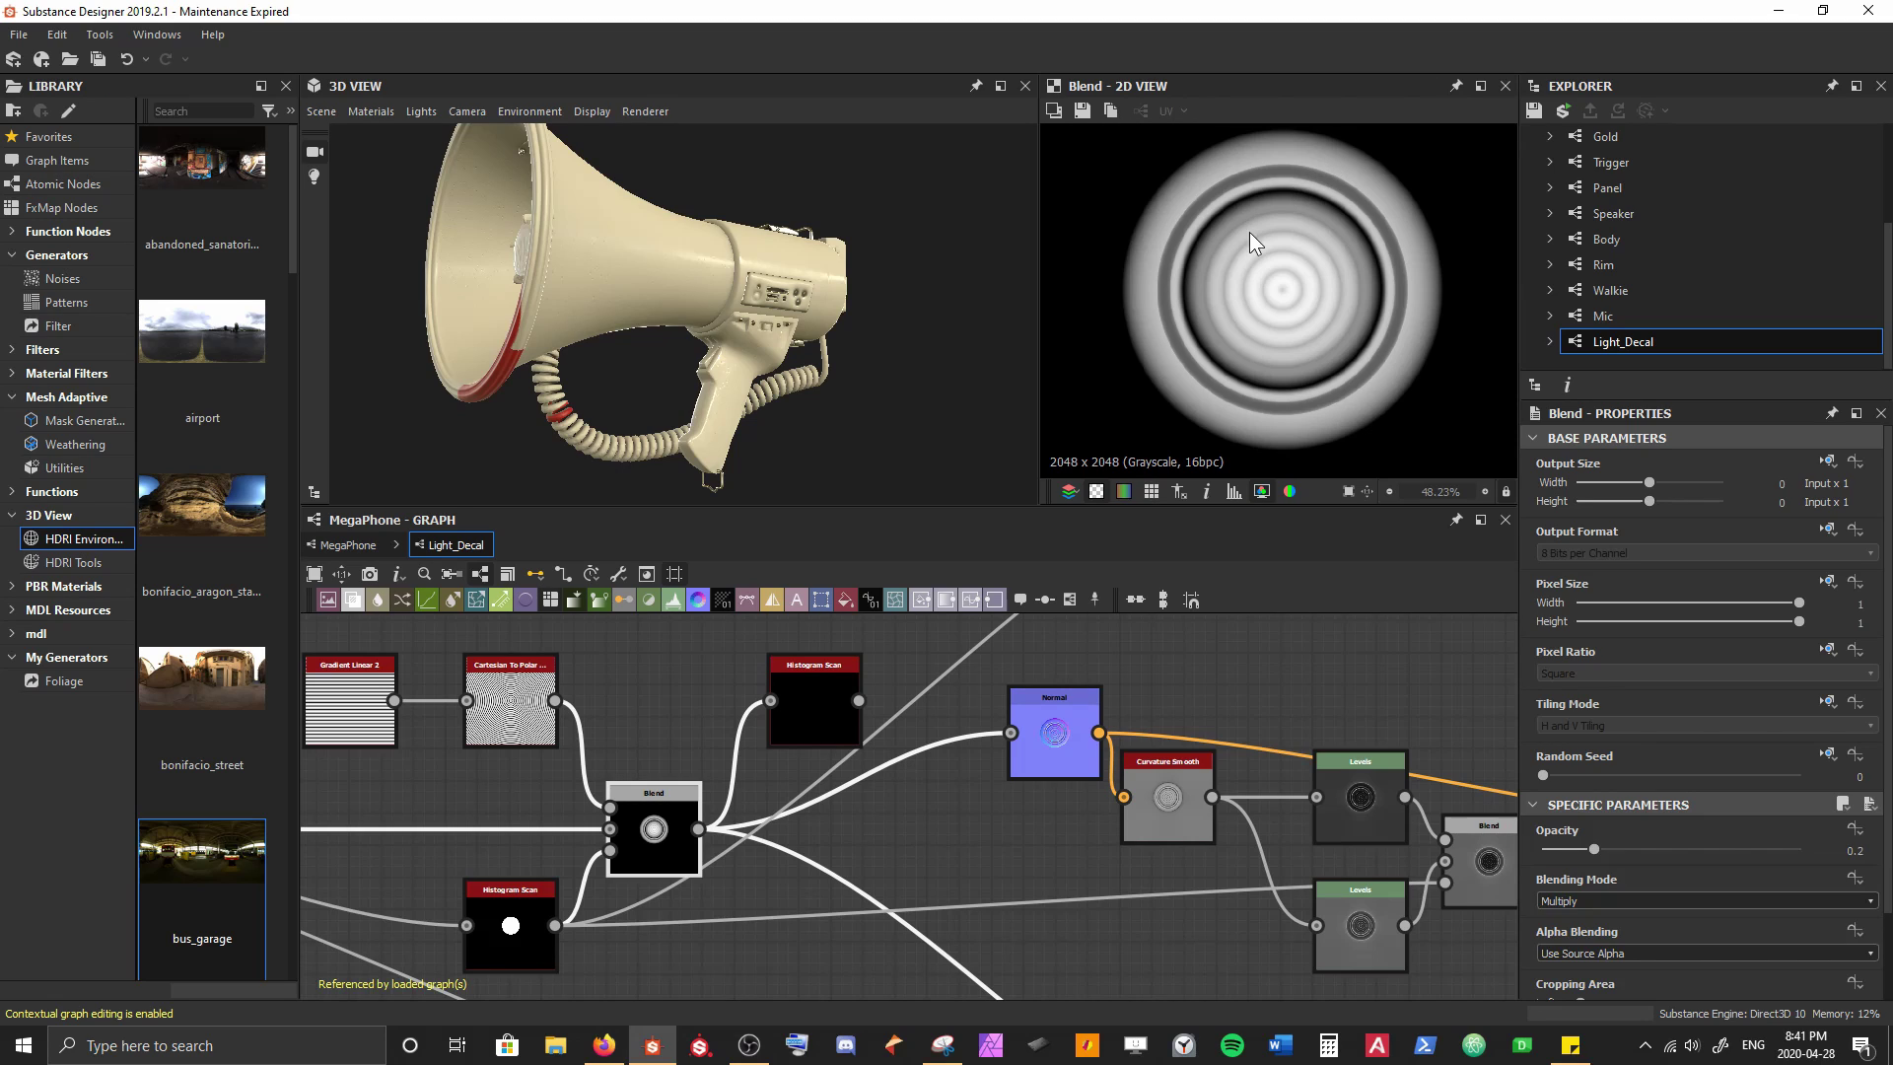
double_click(812, 710)
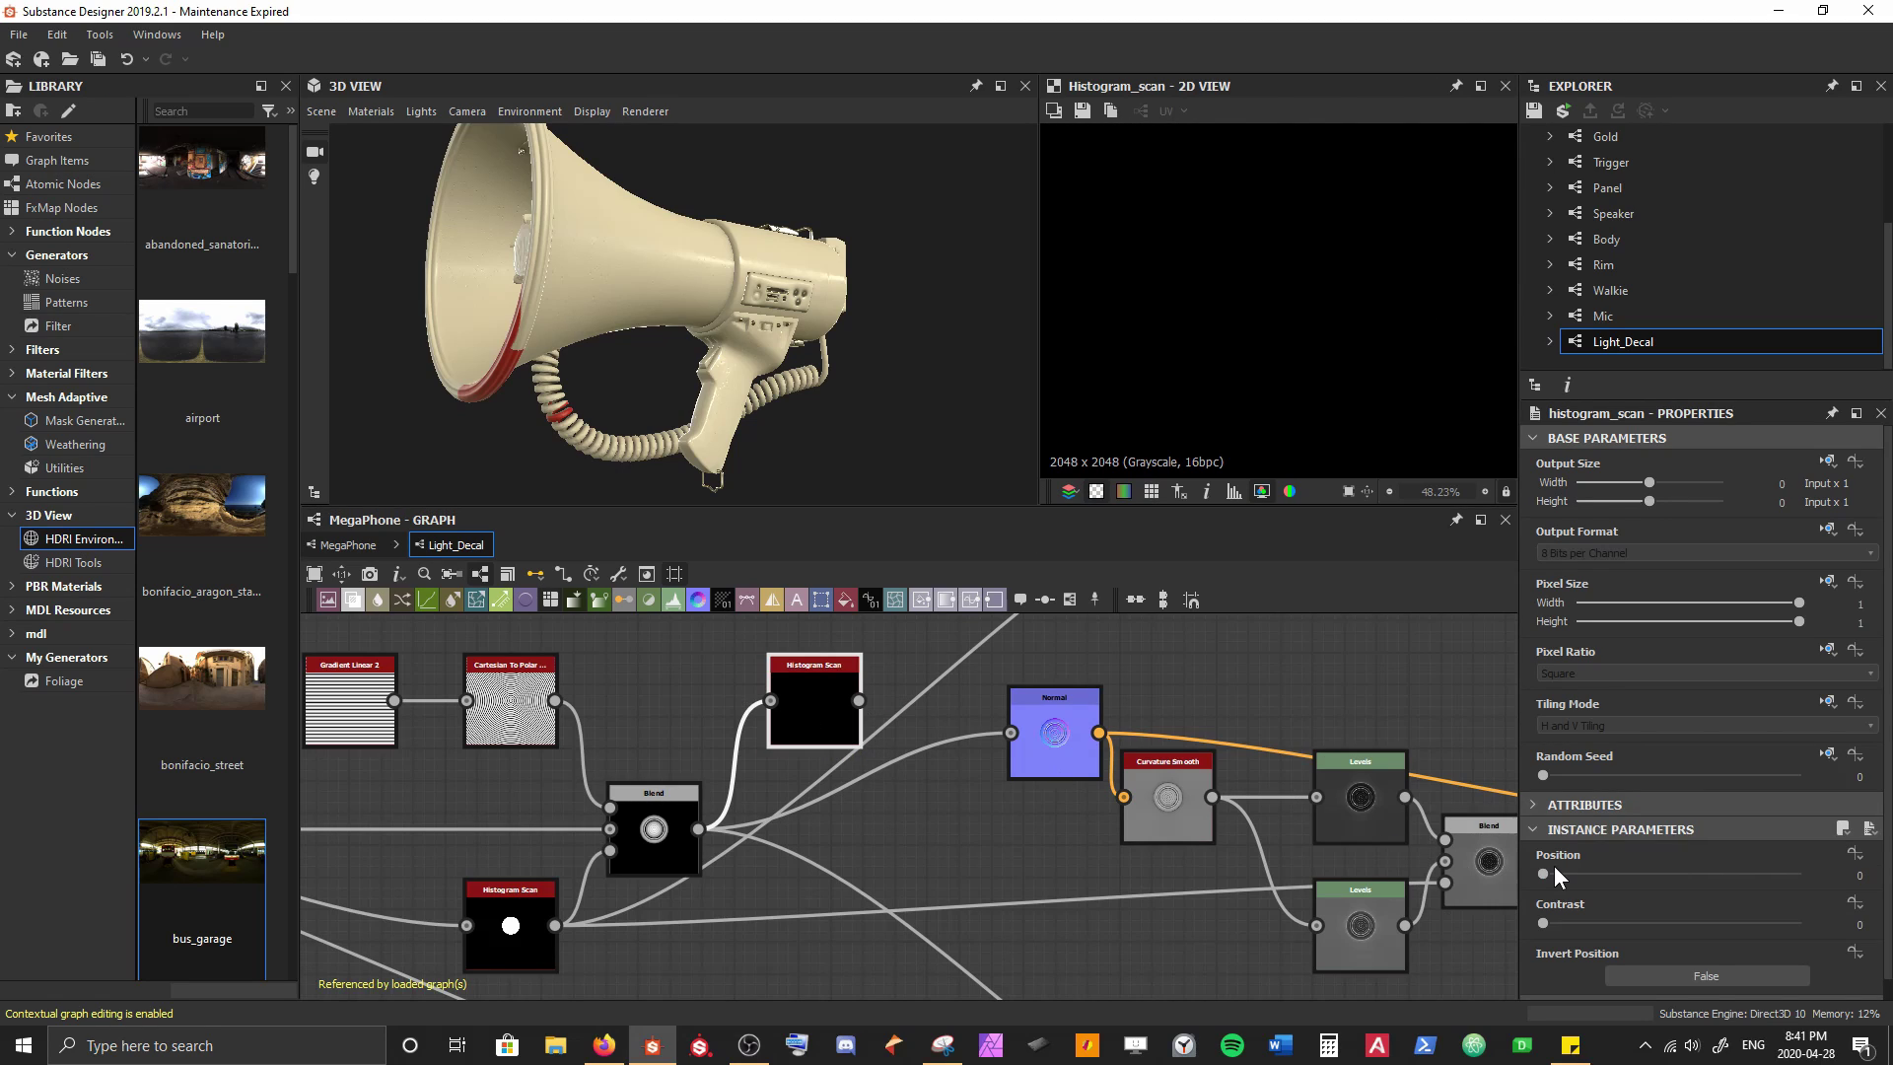
drag(1544, 873, 1878, 878)
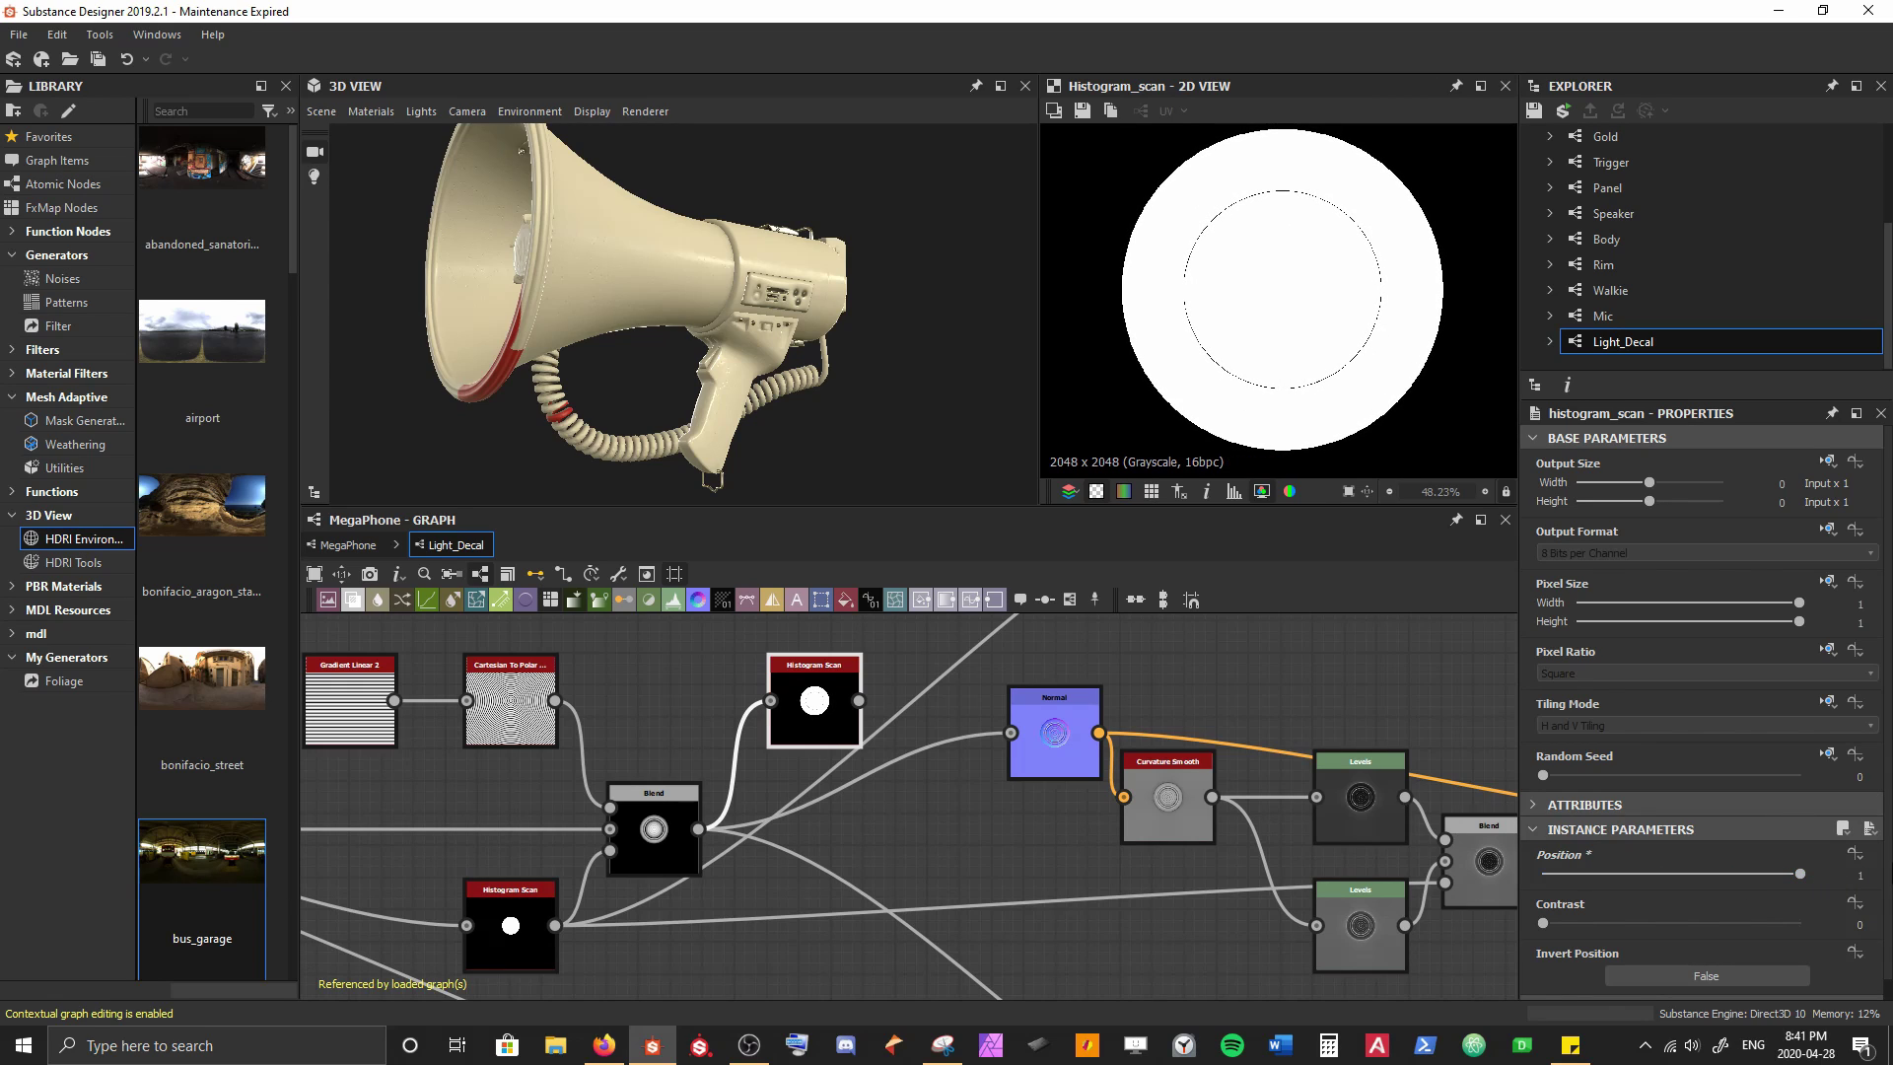
scroll(1242, 207, up, 6)
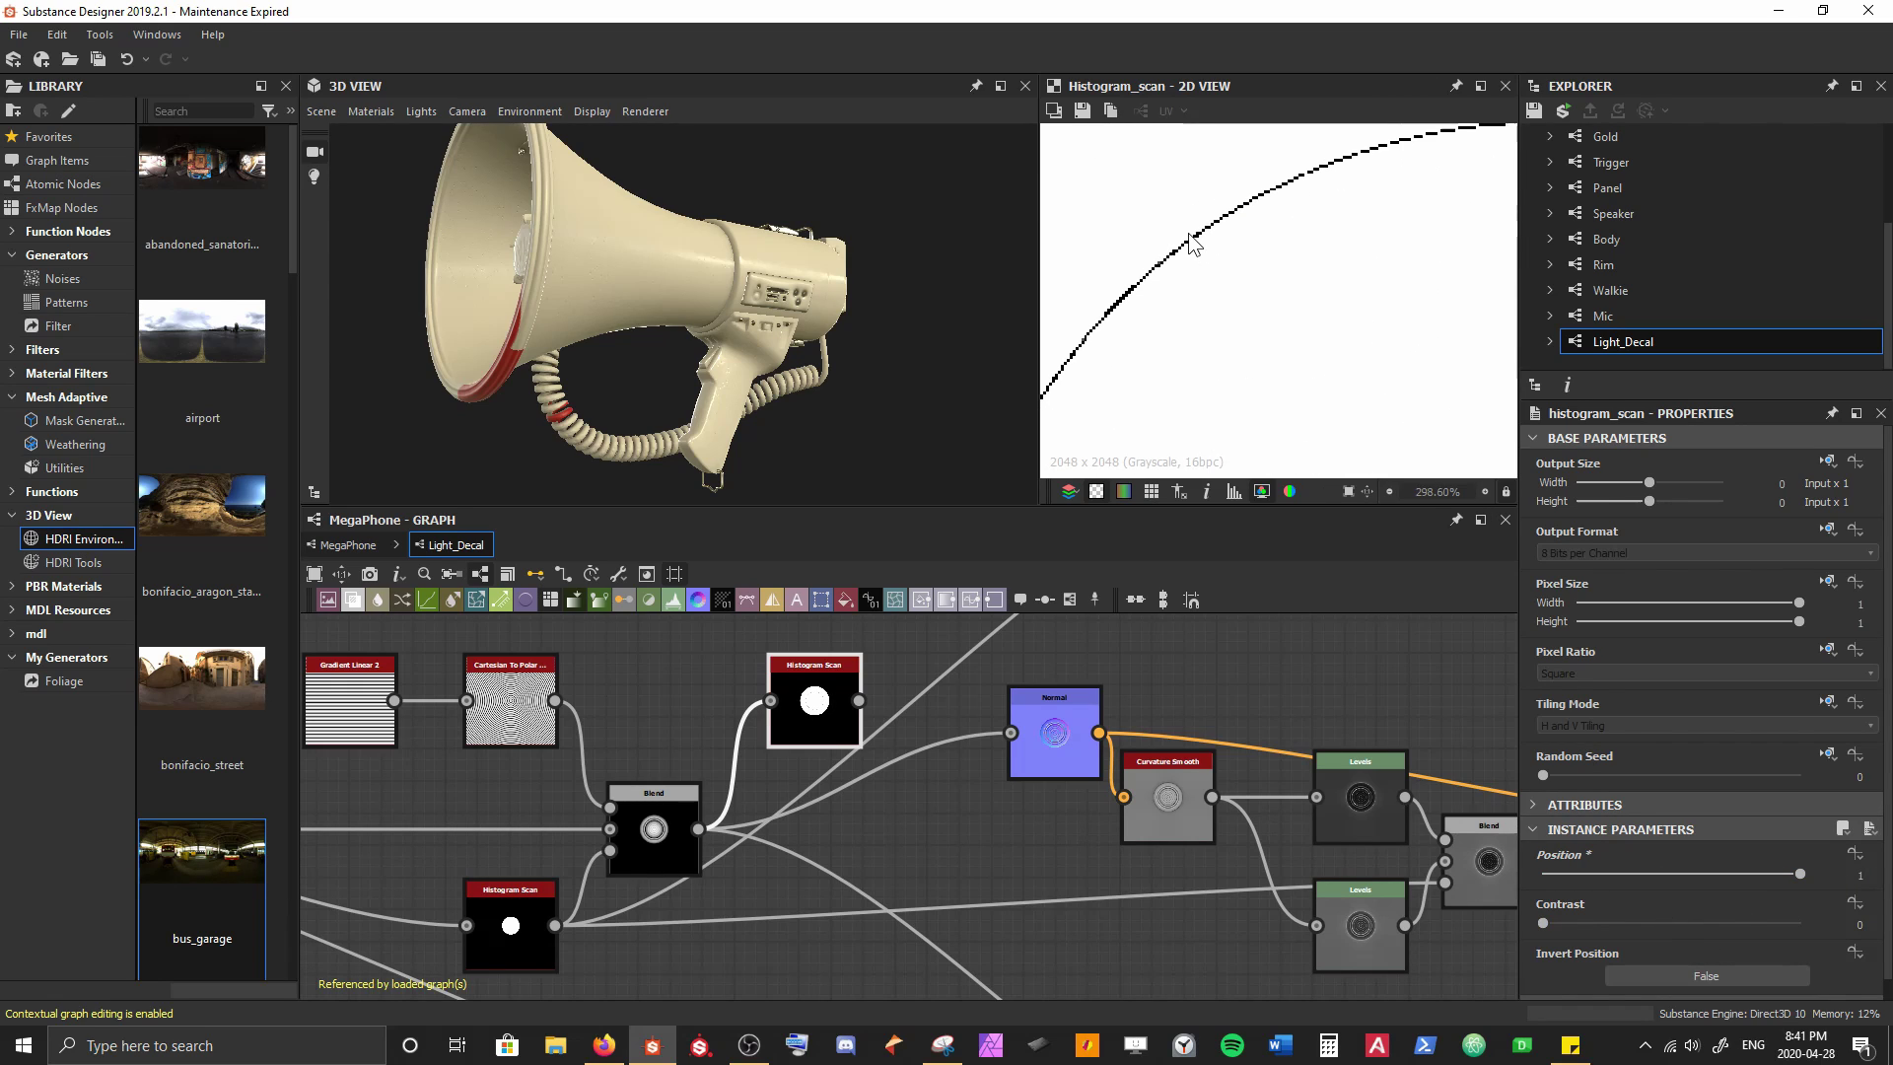
Reshape the middle Curve node fed by Transformation 2D, placing its low point at about 0.27, 0.08 and its first peak at 0.09, 0.55
middle_drag(560, 879, 1043, 836)
middle_drag(361, 837, 805, 744)
click(692, 773)
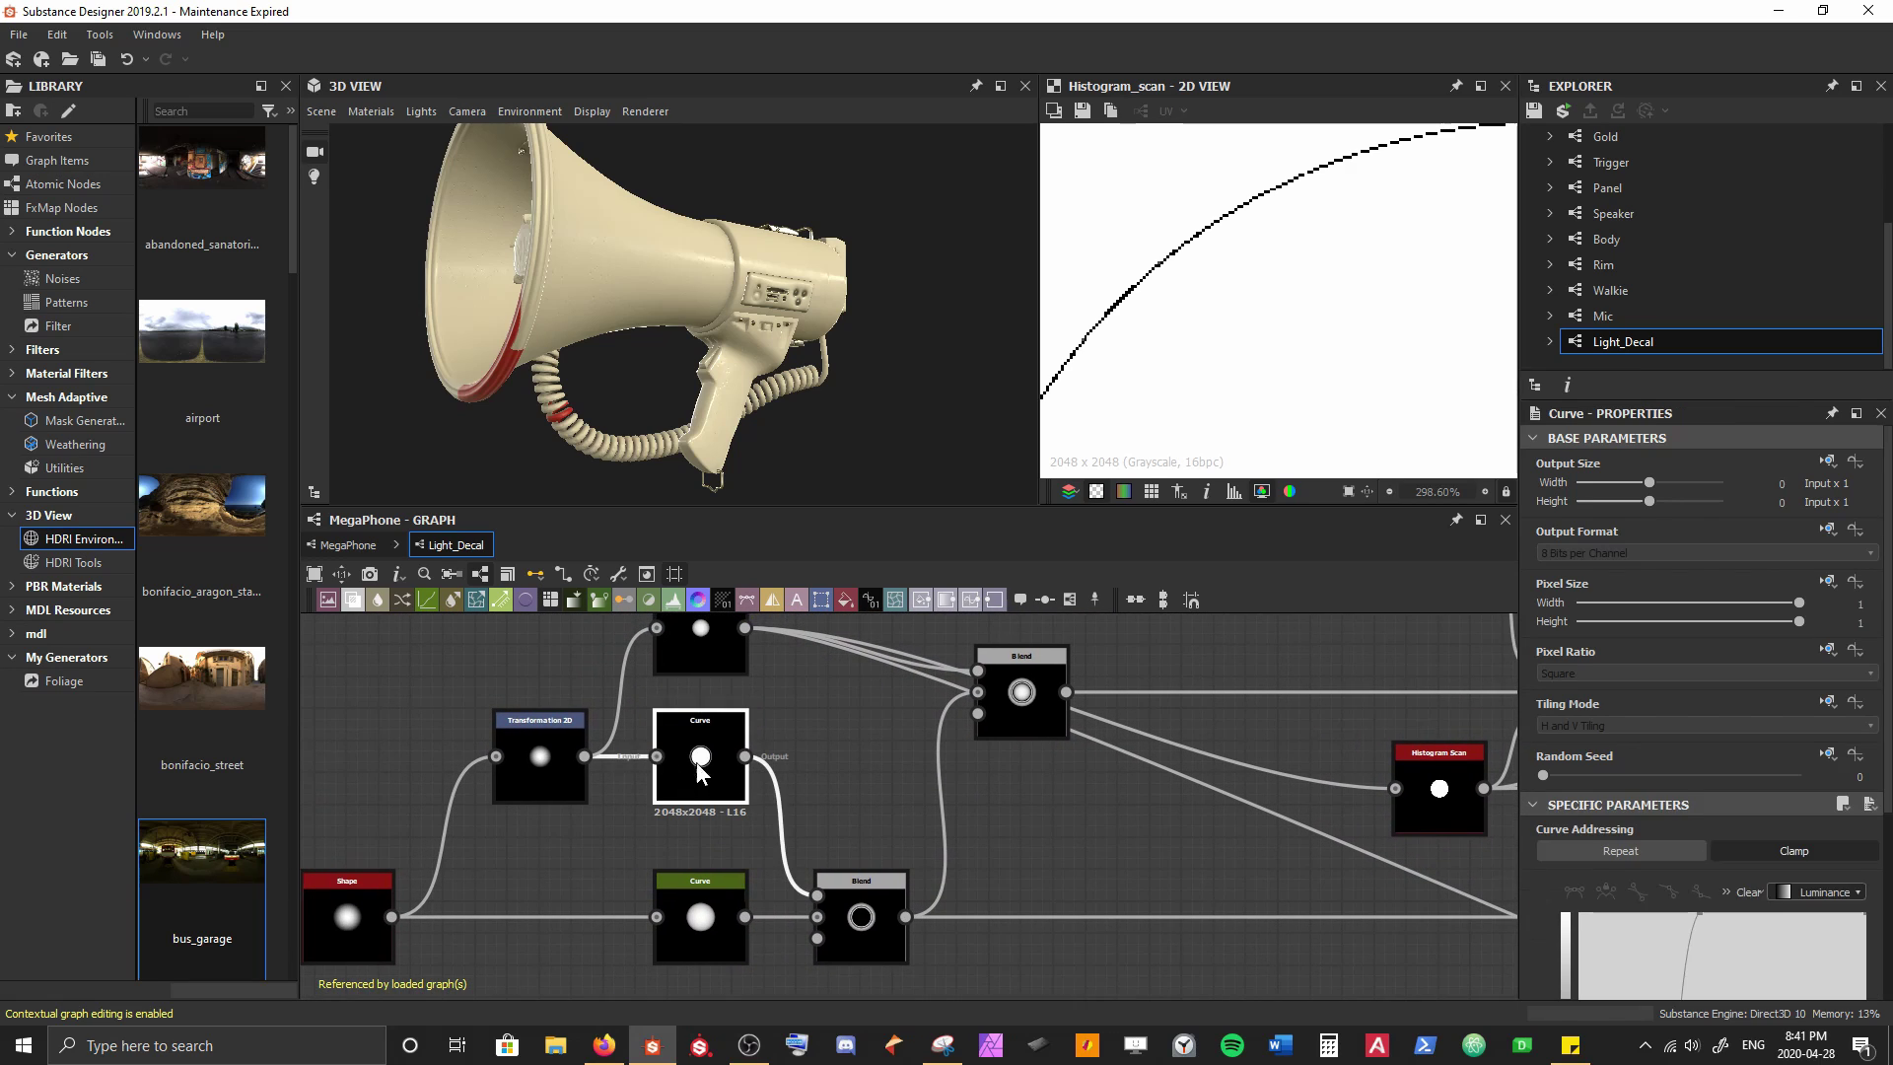
scroll(1755, 750, down, 3)
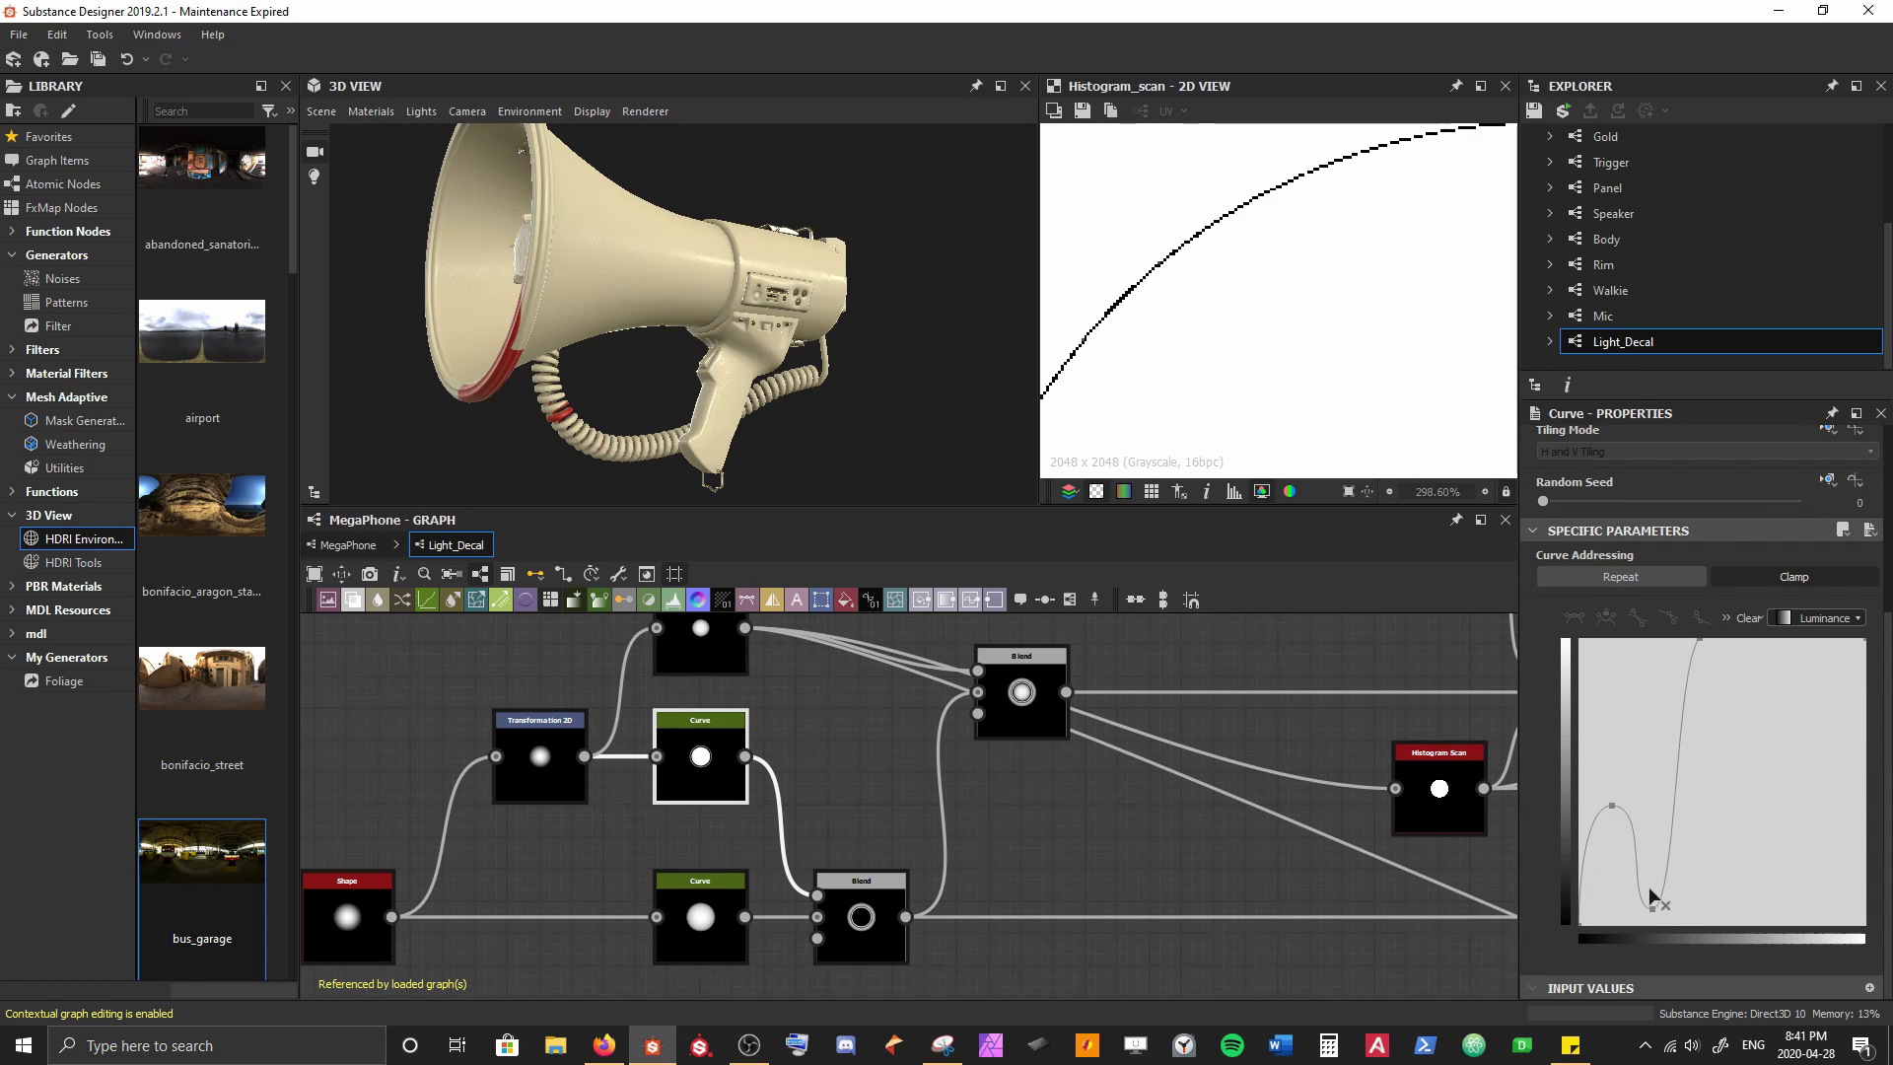
mouse_move(1653, 909)
mouse_down()
mouse_move(1656, 850)
mouse_move(1656, 903)
mouse_up()
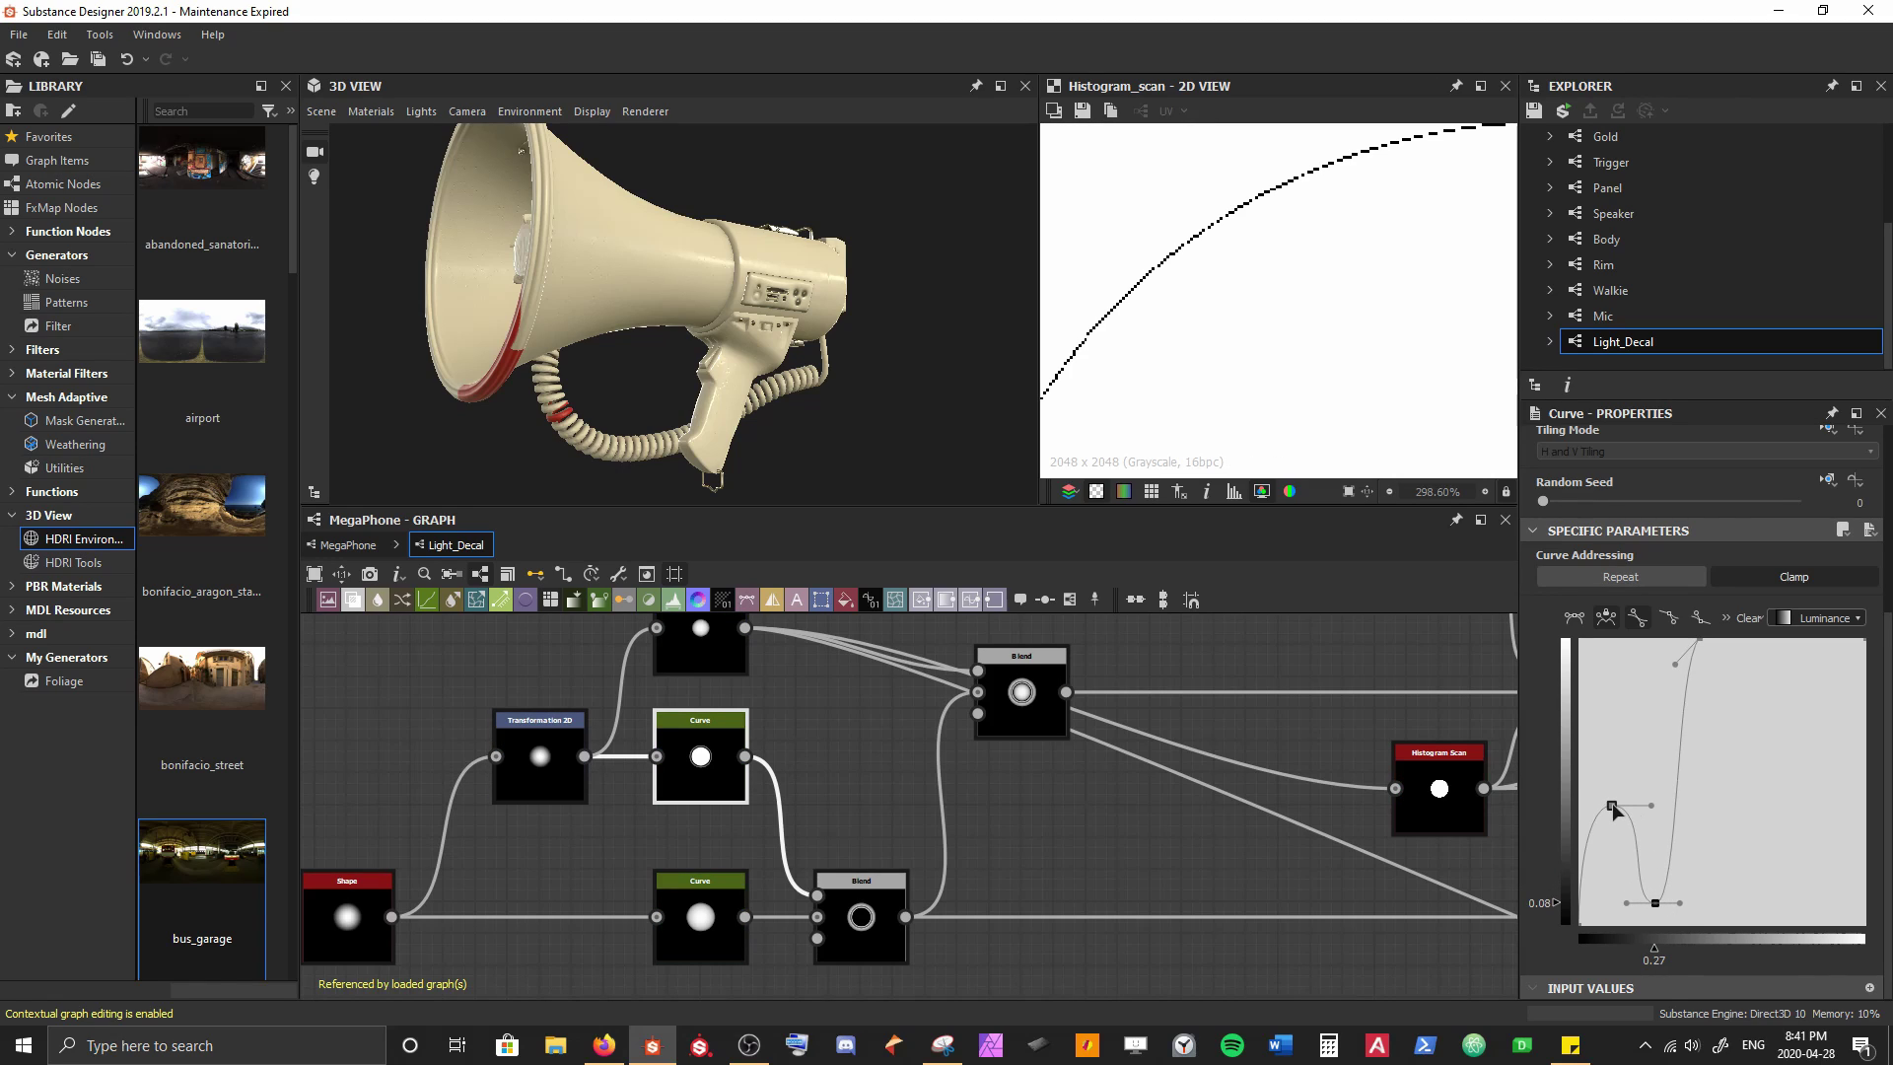
double_click(706, 788)
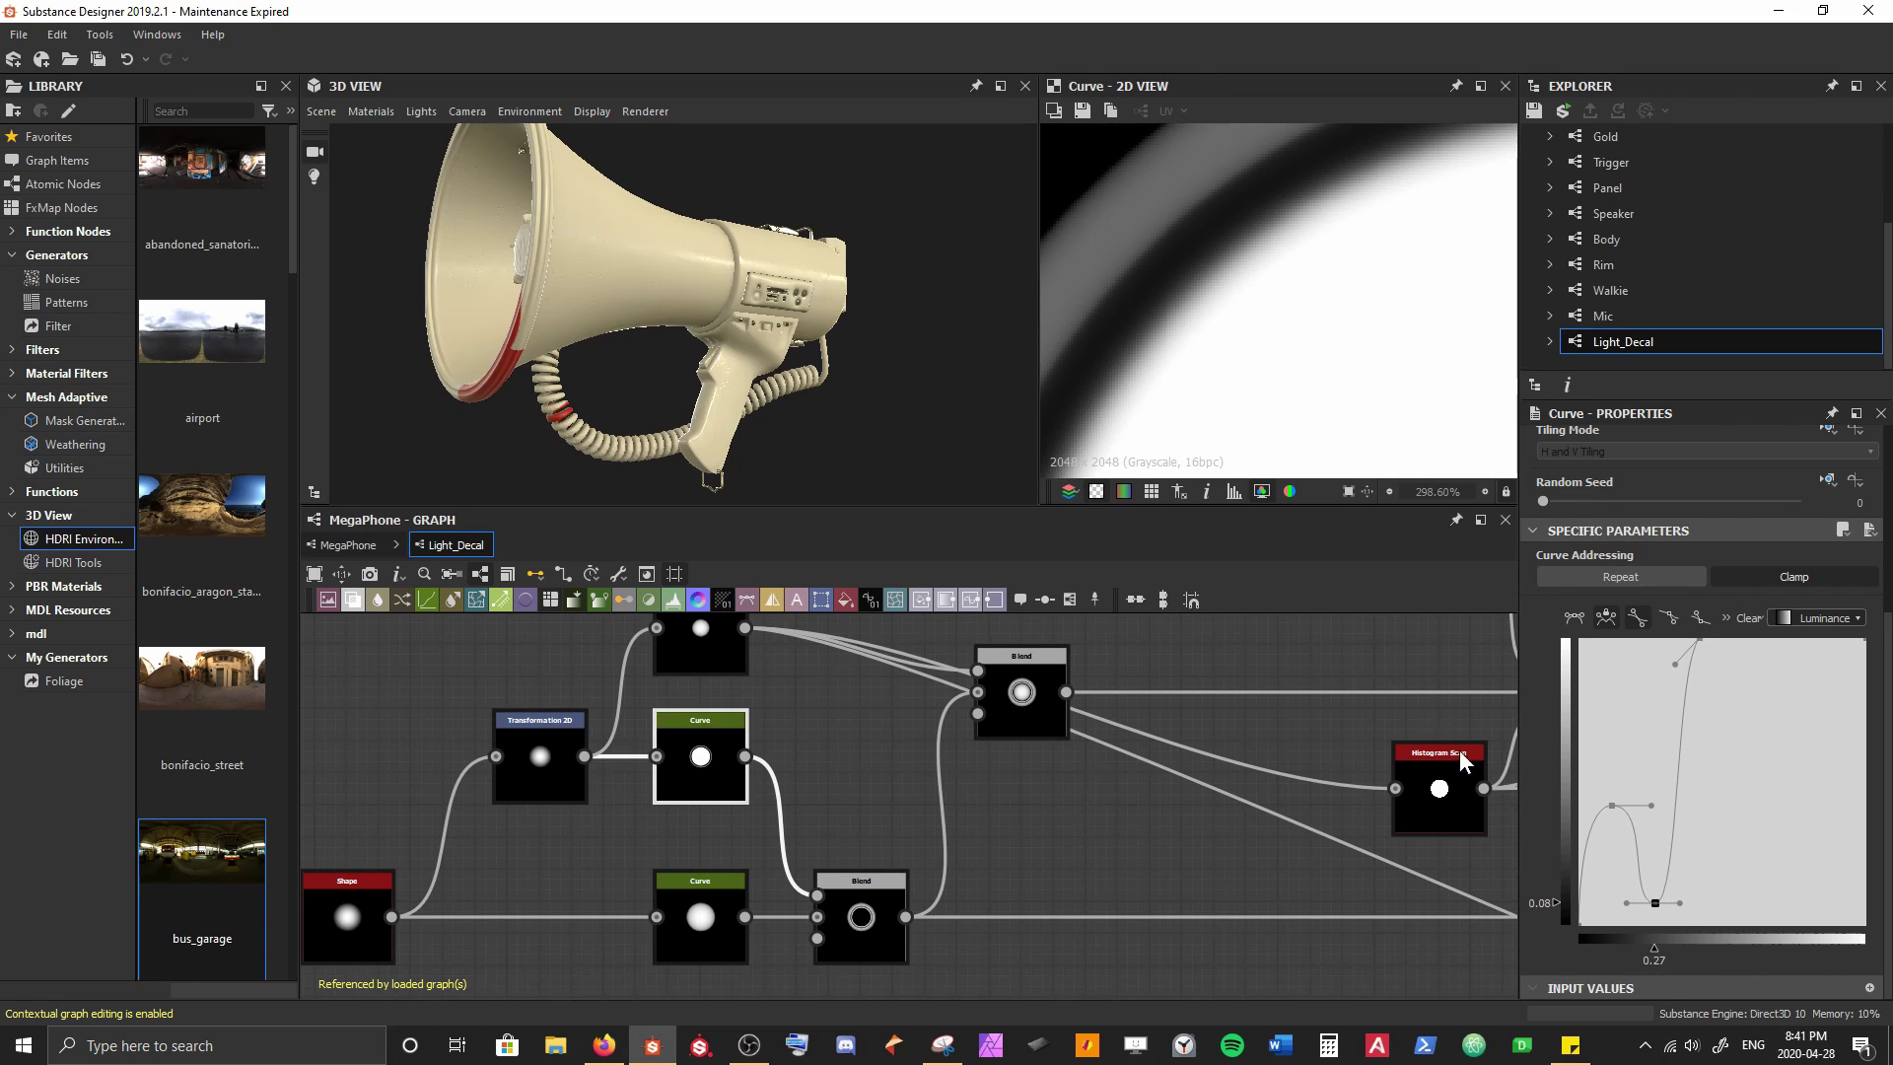
mouse_move(1611, 802)
mouse_down()
mouse_move(1606, 828)
mouse_move(1601, 767)
mouse_up()
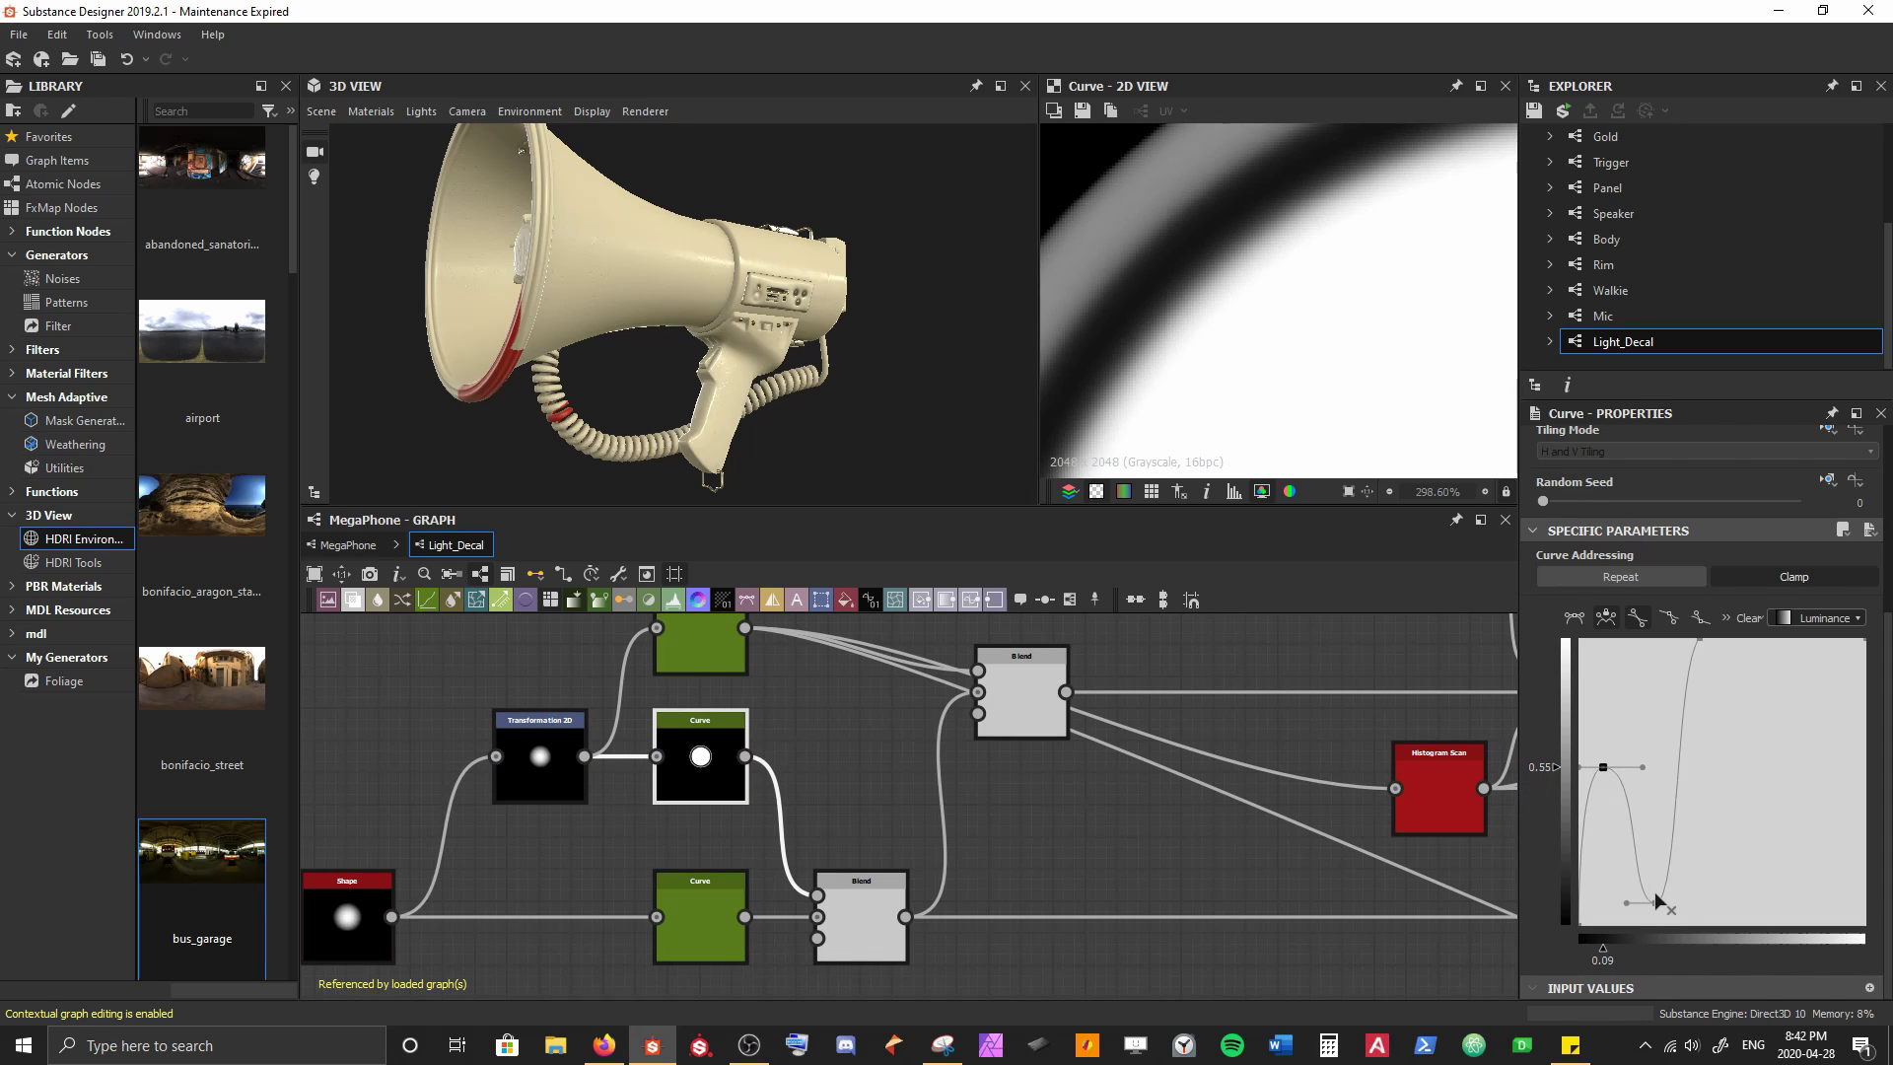
Try raising the curve's low point to about 0.31, checking the Histogram Scan and Blend outputs, and undo the change
drag(1654, 902, 1657, 837)
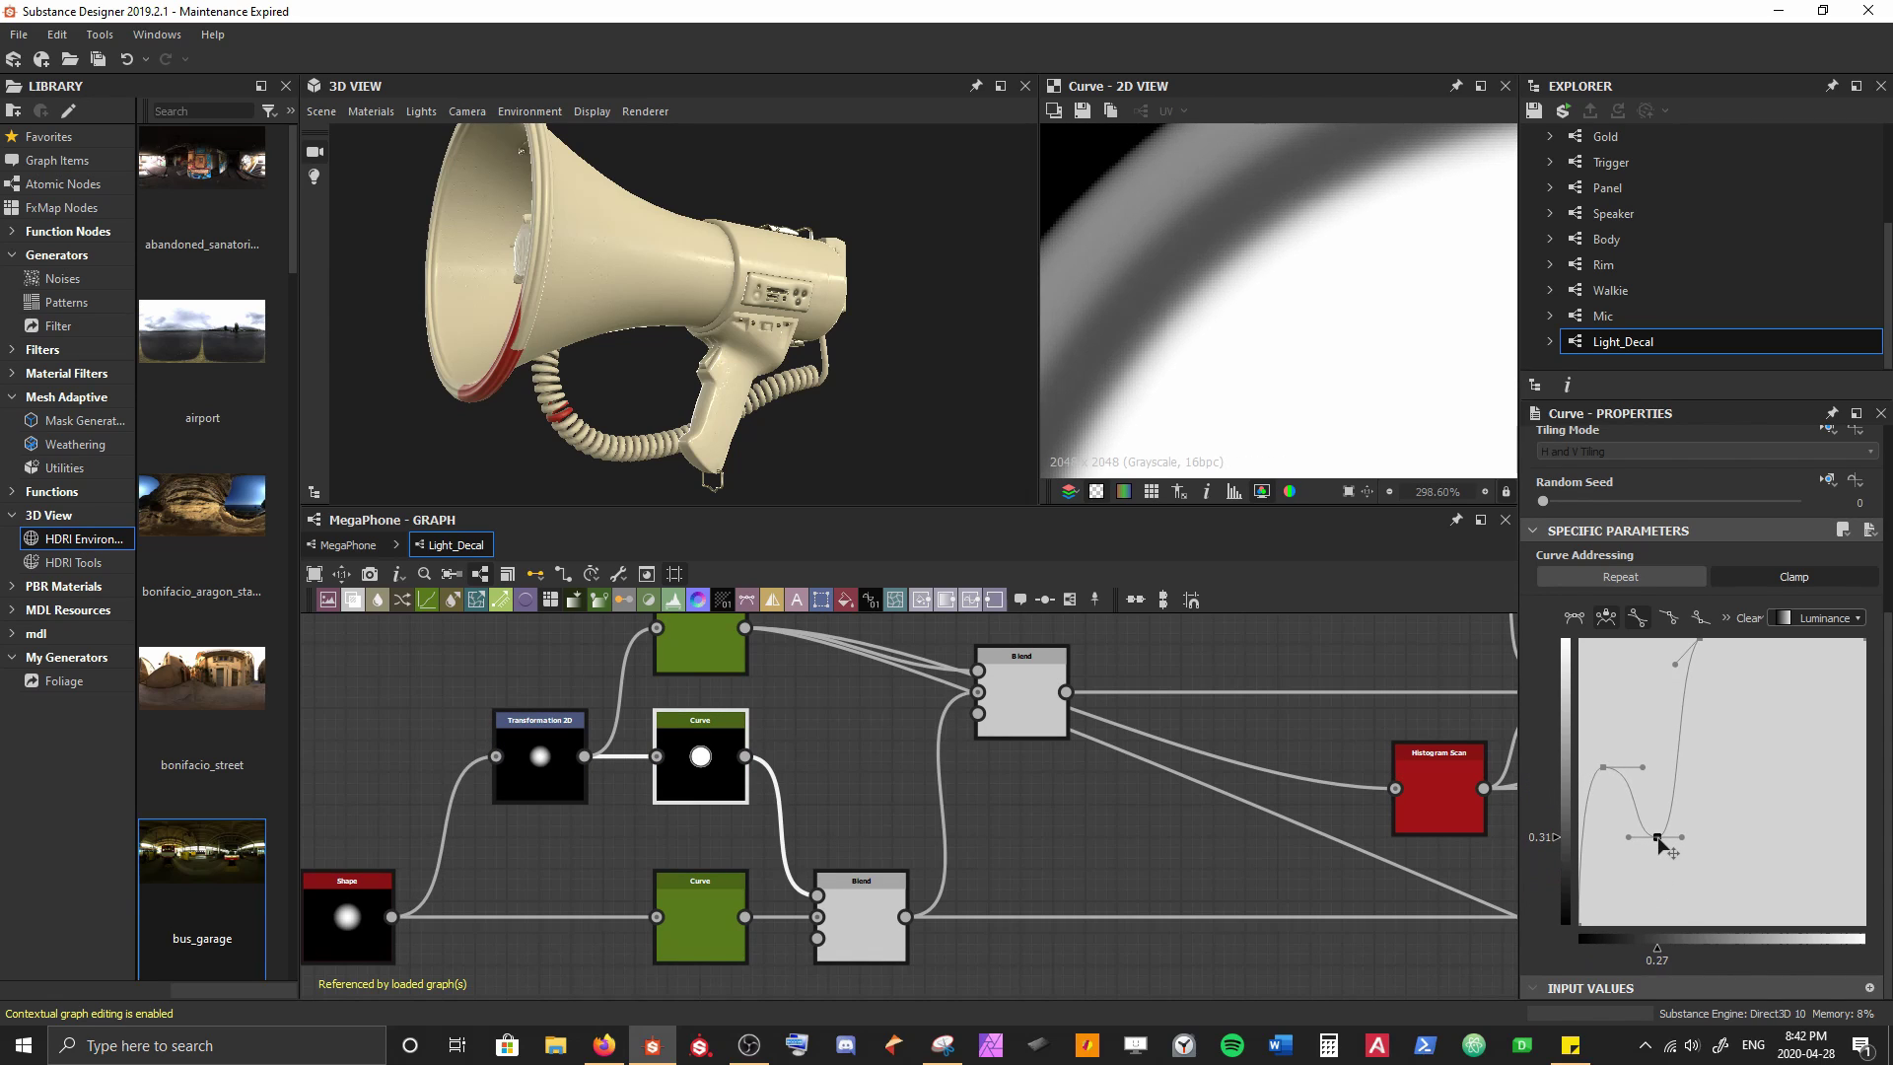
scroll(1193, 717, down, 4)
middle_drag(1194, 718, 629, 750)
double_click(759, 769)
middle_drag(498, 820, 582, 879)
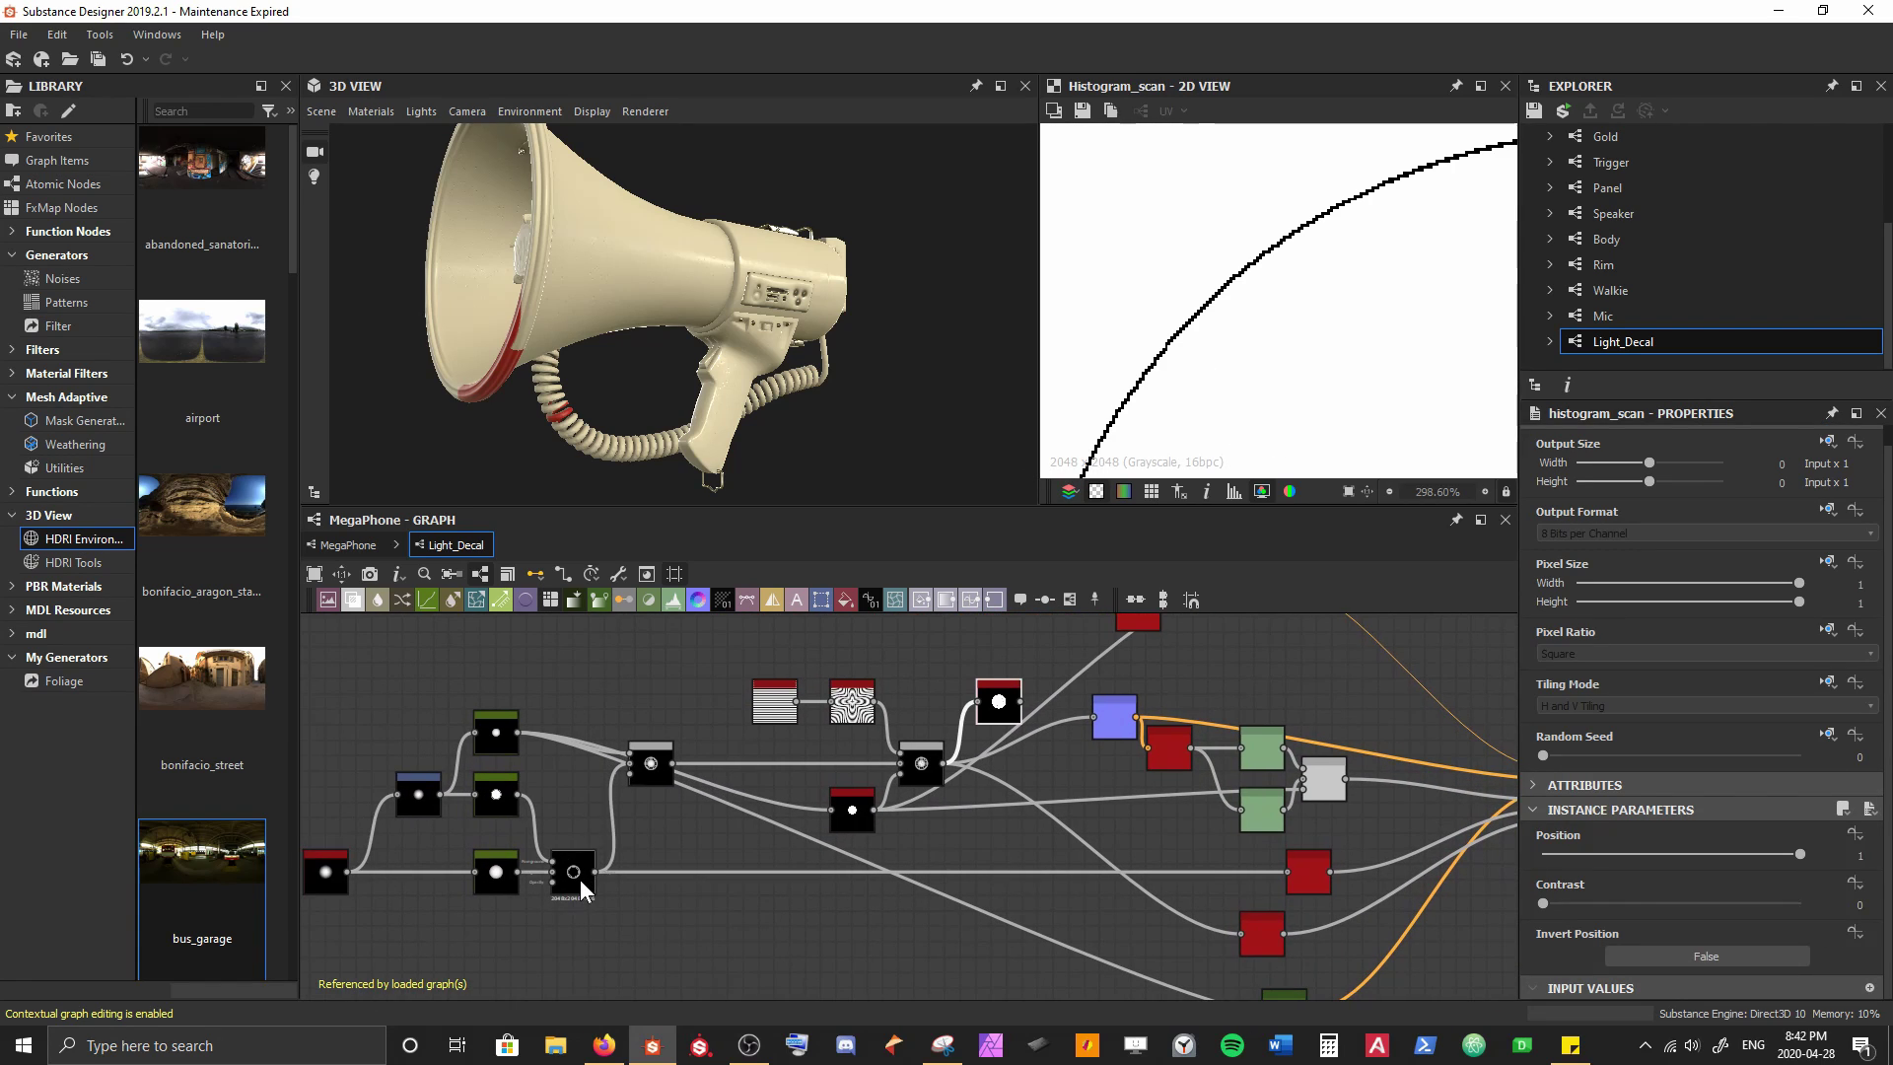
double_click(580, 878)
key(ctrl+z)
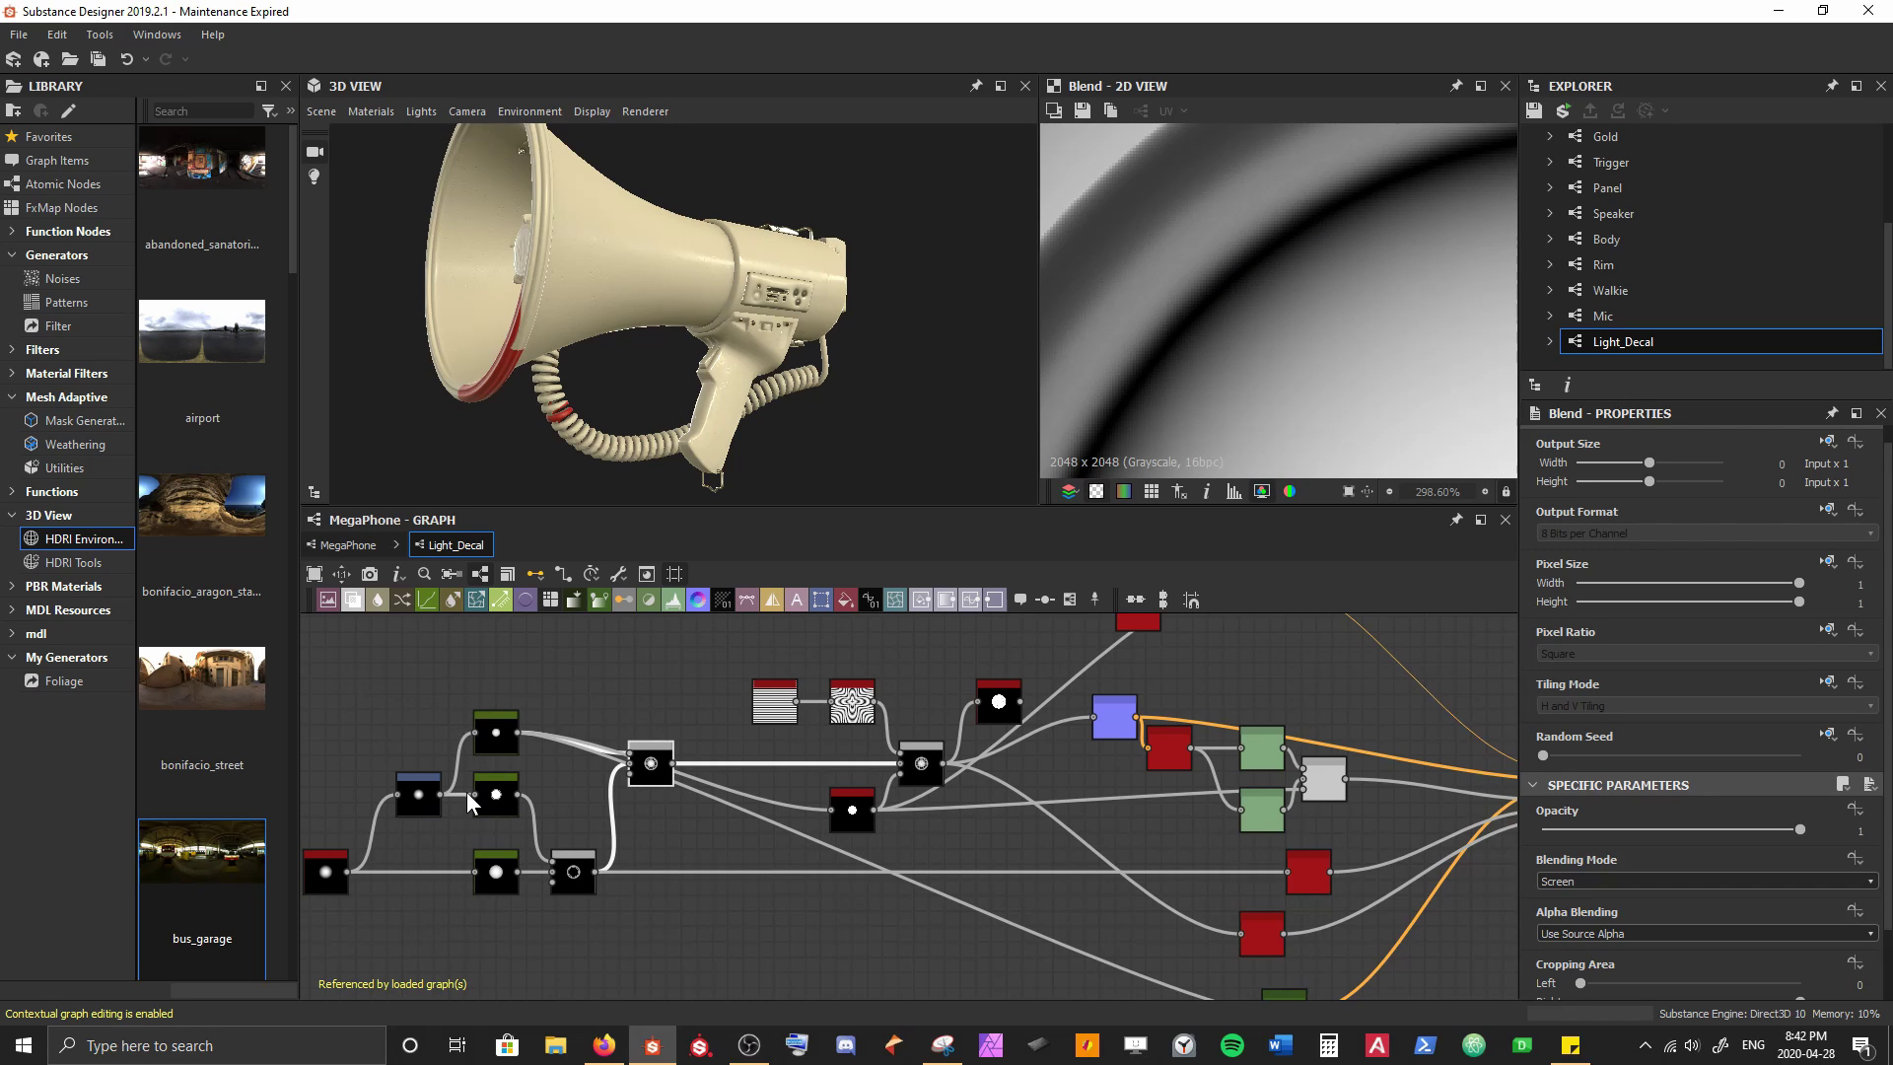
Shift the start point of the upper Curve node to about 0.31 along the baseline, keeping its height at 0
scroll(465, 791, up, 2)
click(513, 696)
scroll(1652, 834, down, 3)
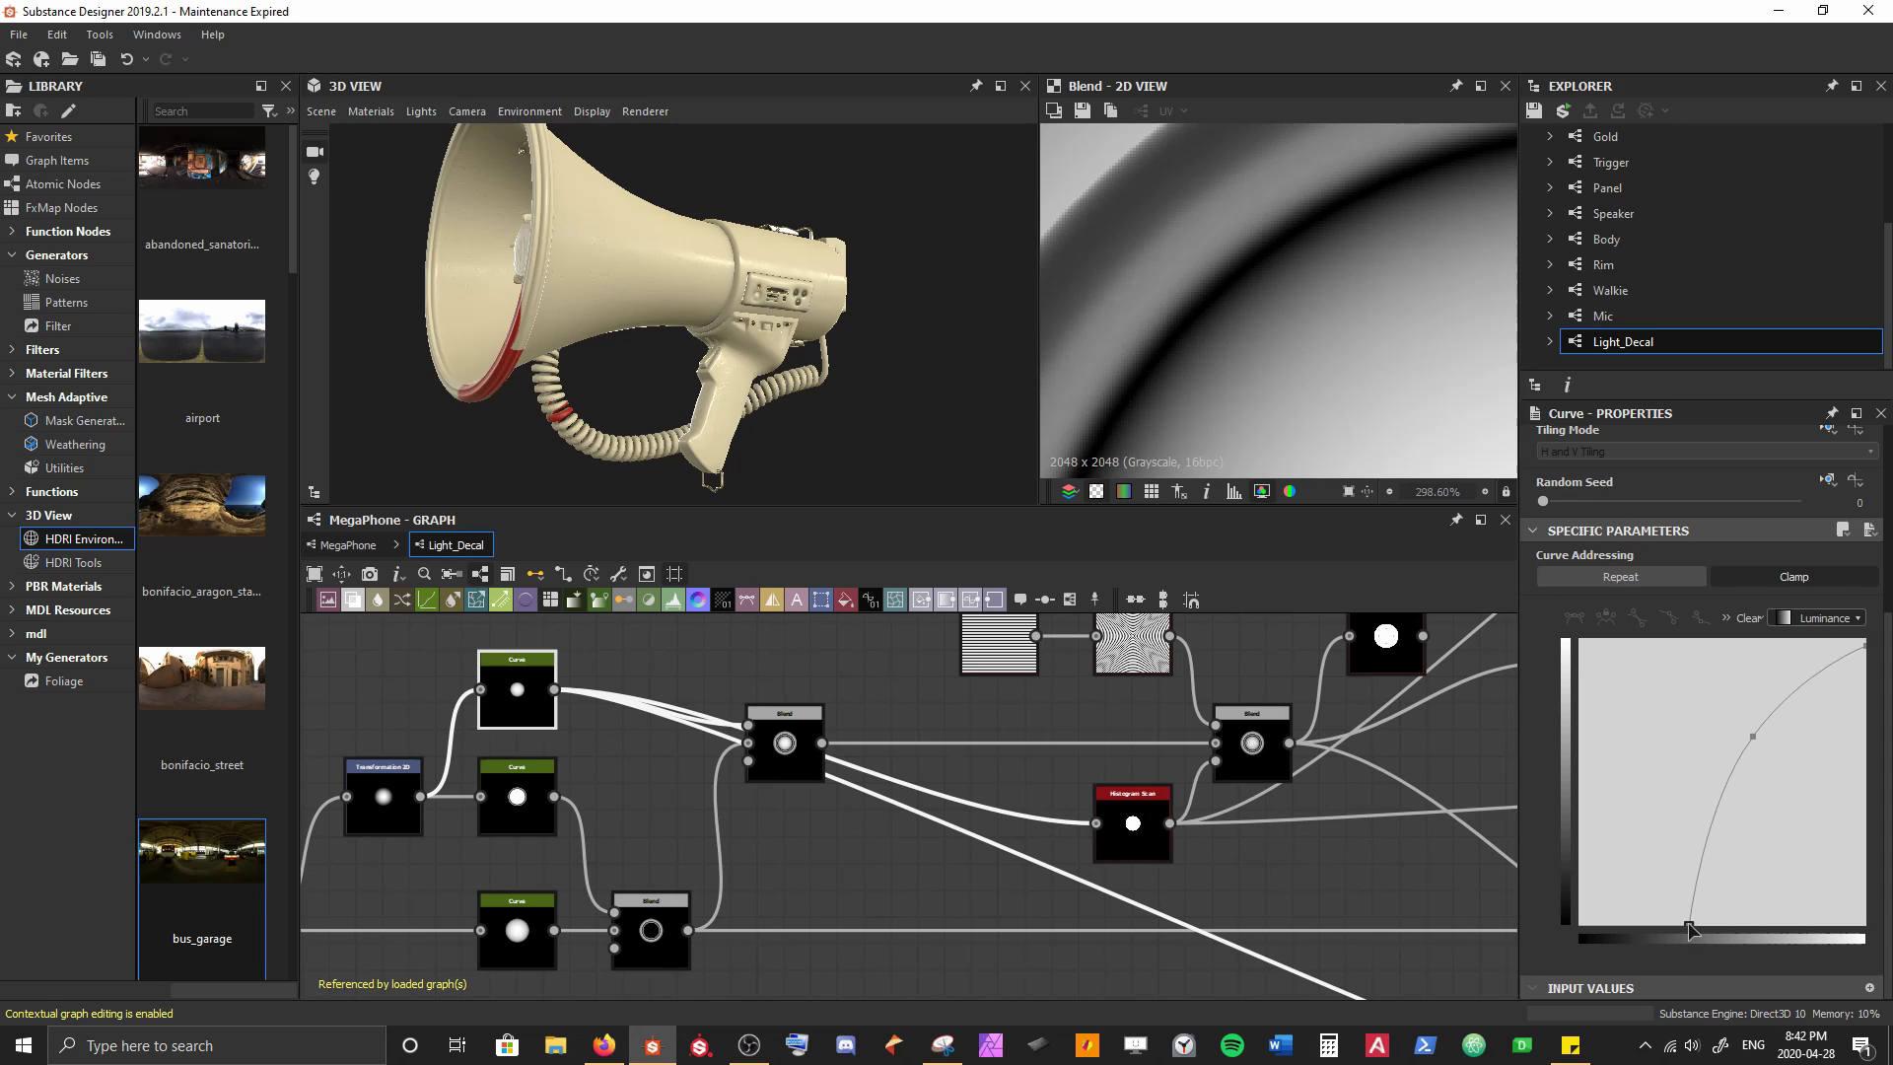
drag(1689, 929, 1673, 948)
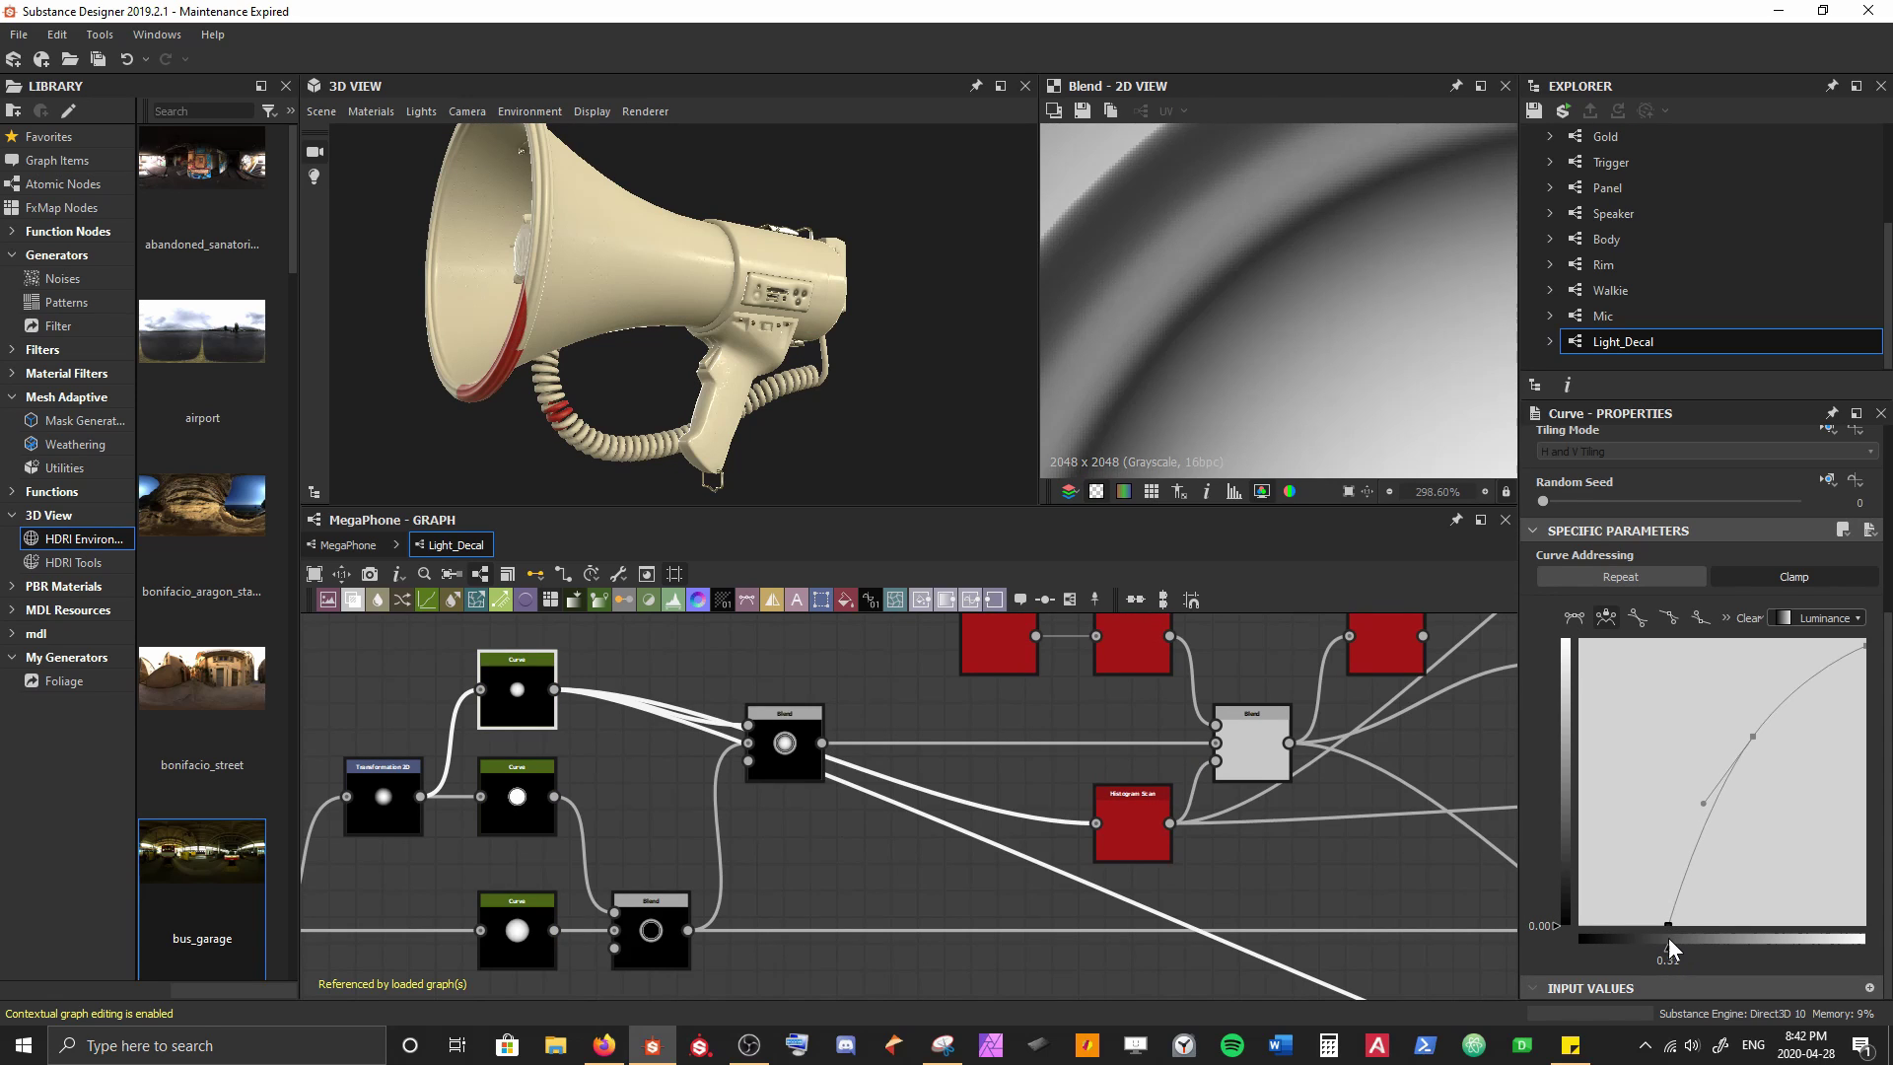
Compare the Histogram Scan mask with the Blend in the 2D view, examining the dark ring and the outer edge
middle_drag(942, 722, 677, 750)
scroll(672, 754, down, 2)
middle_drag(901, 771, 719, 785)
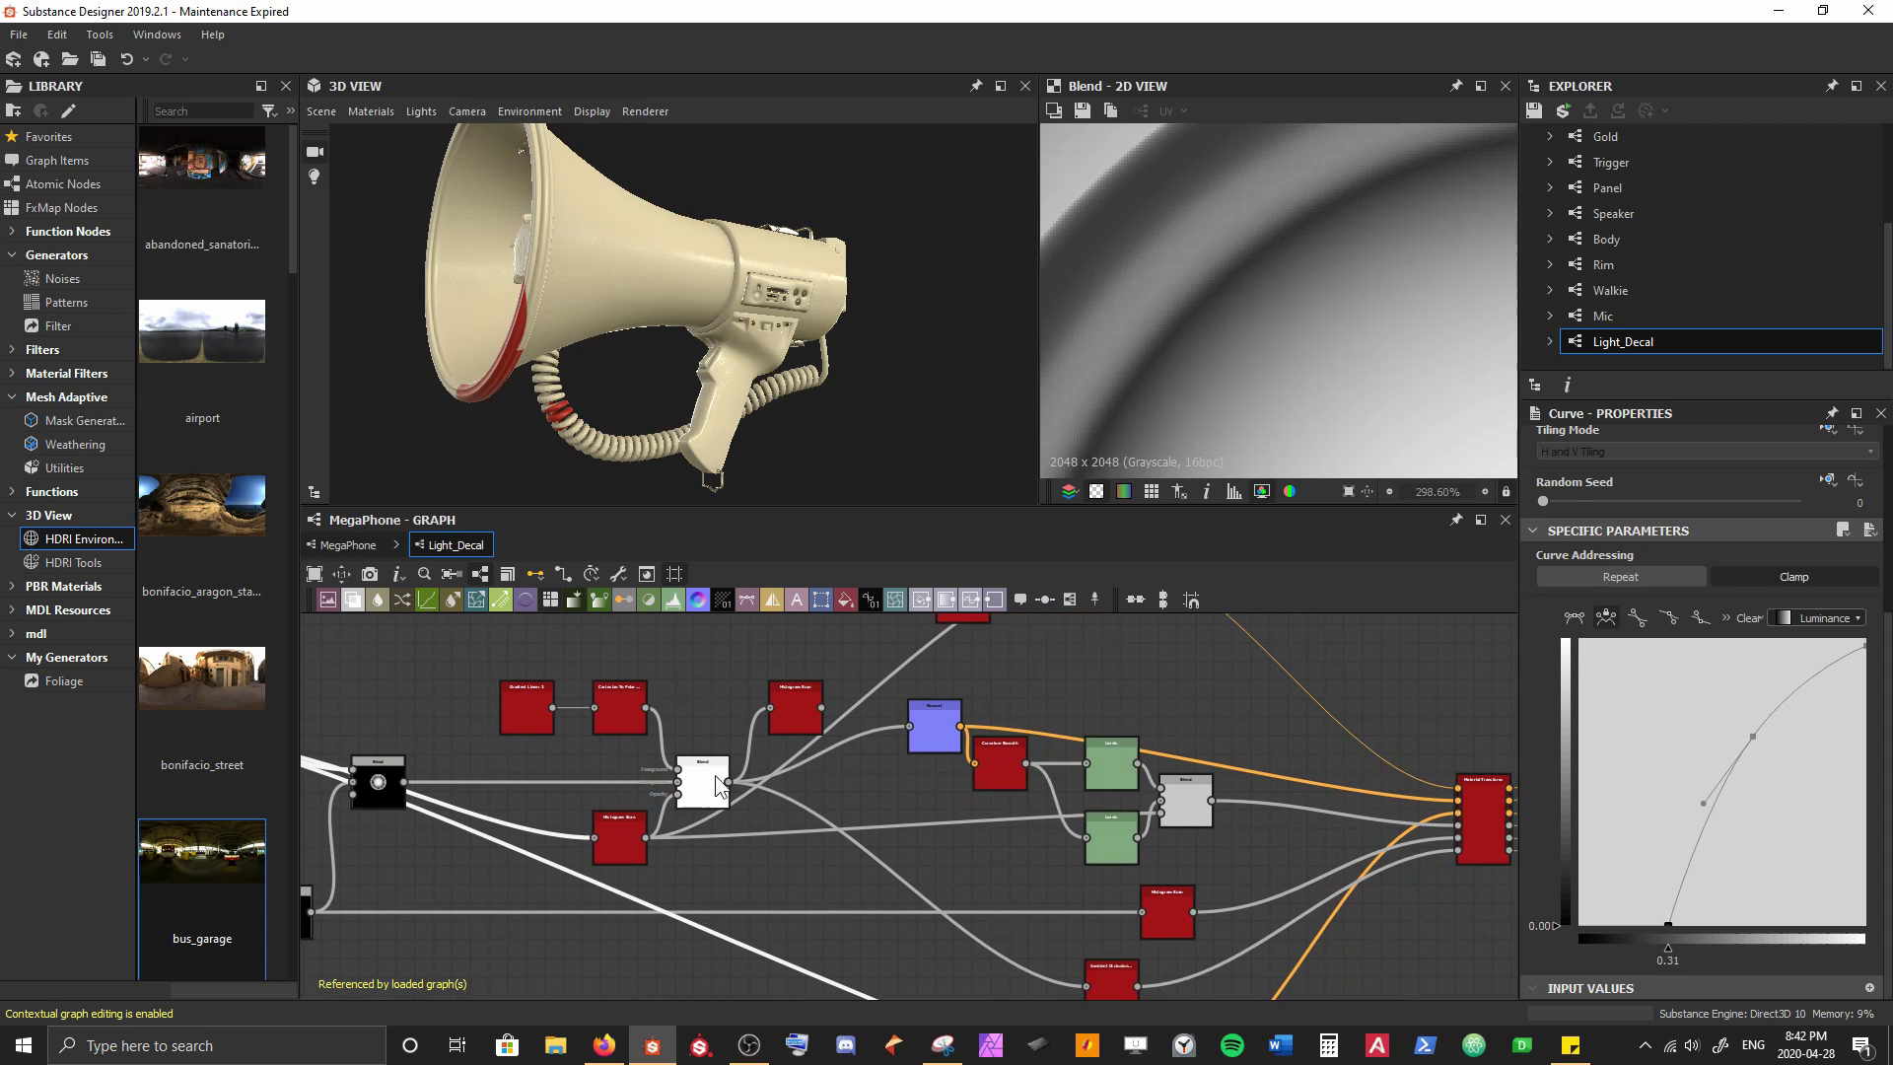
double_click(790, 713)
scroll(1376, 262, down, 1)
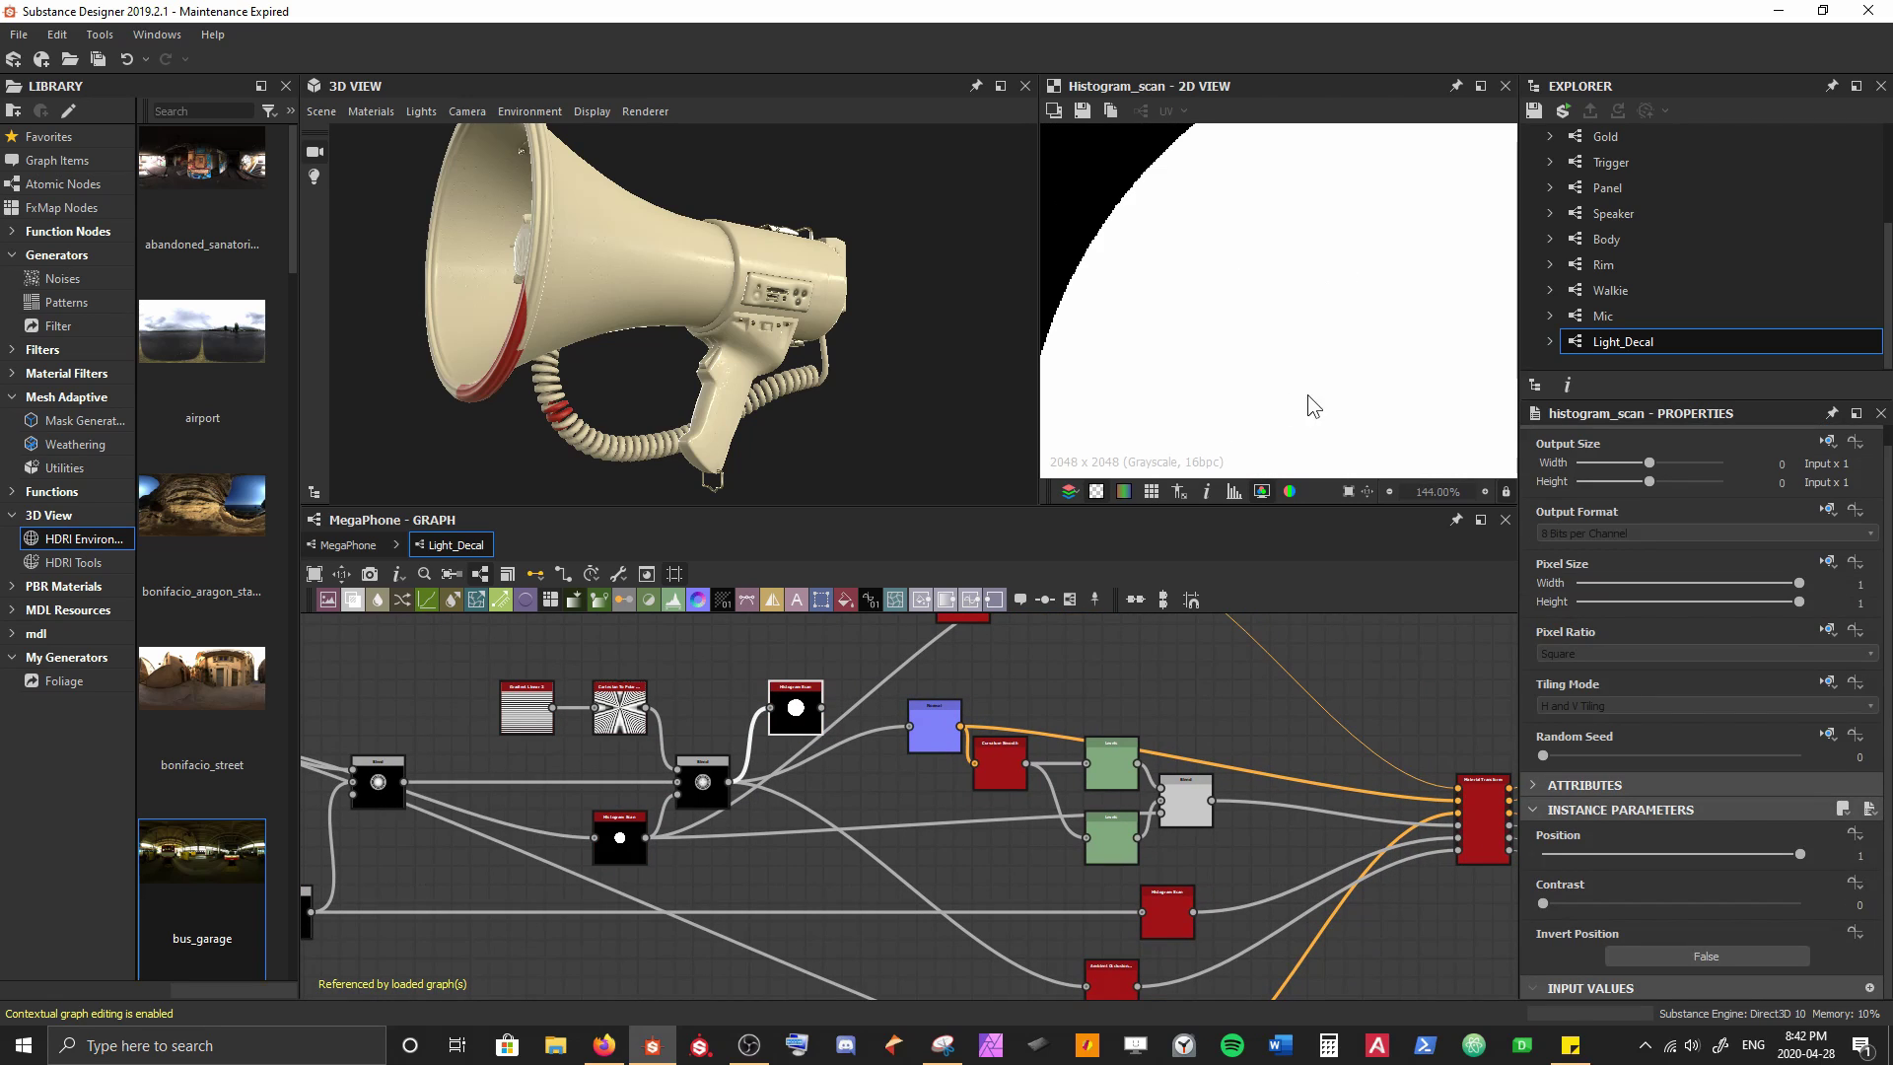
scroll(802, 785, down, 5)
scroll(802, 784, up, 5)
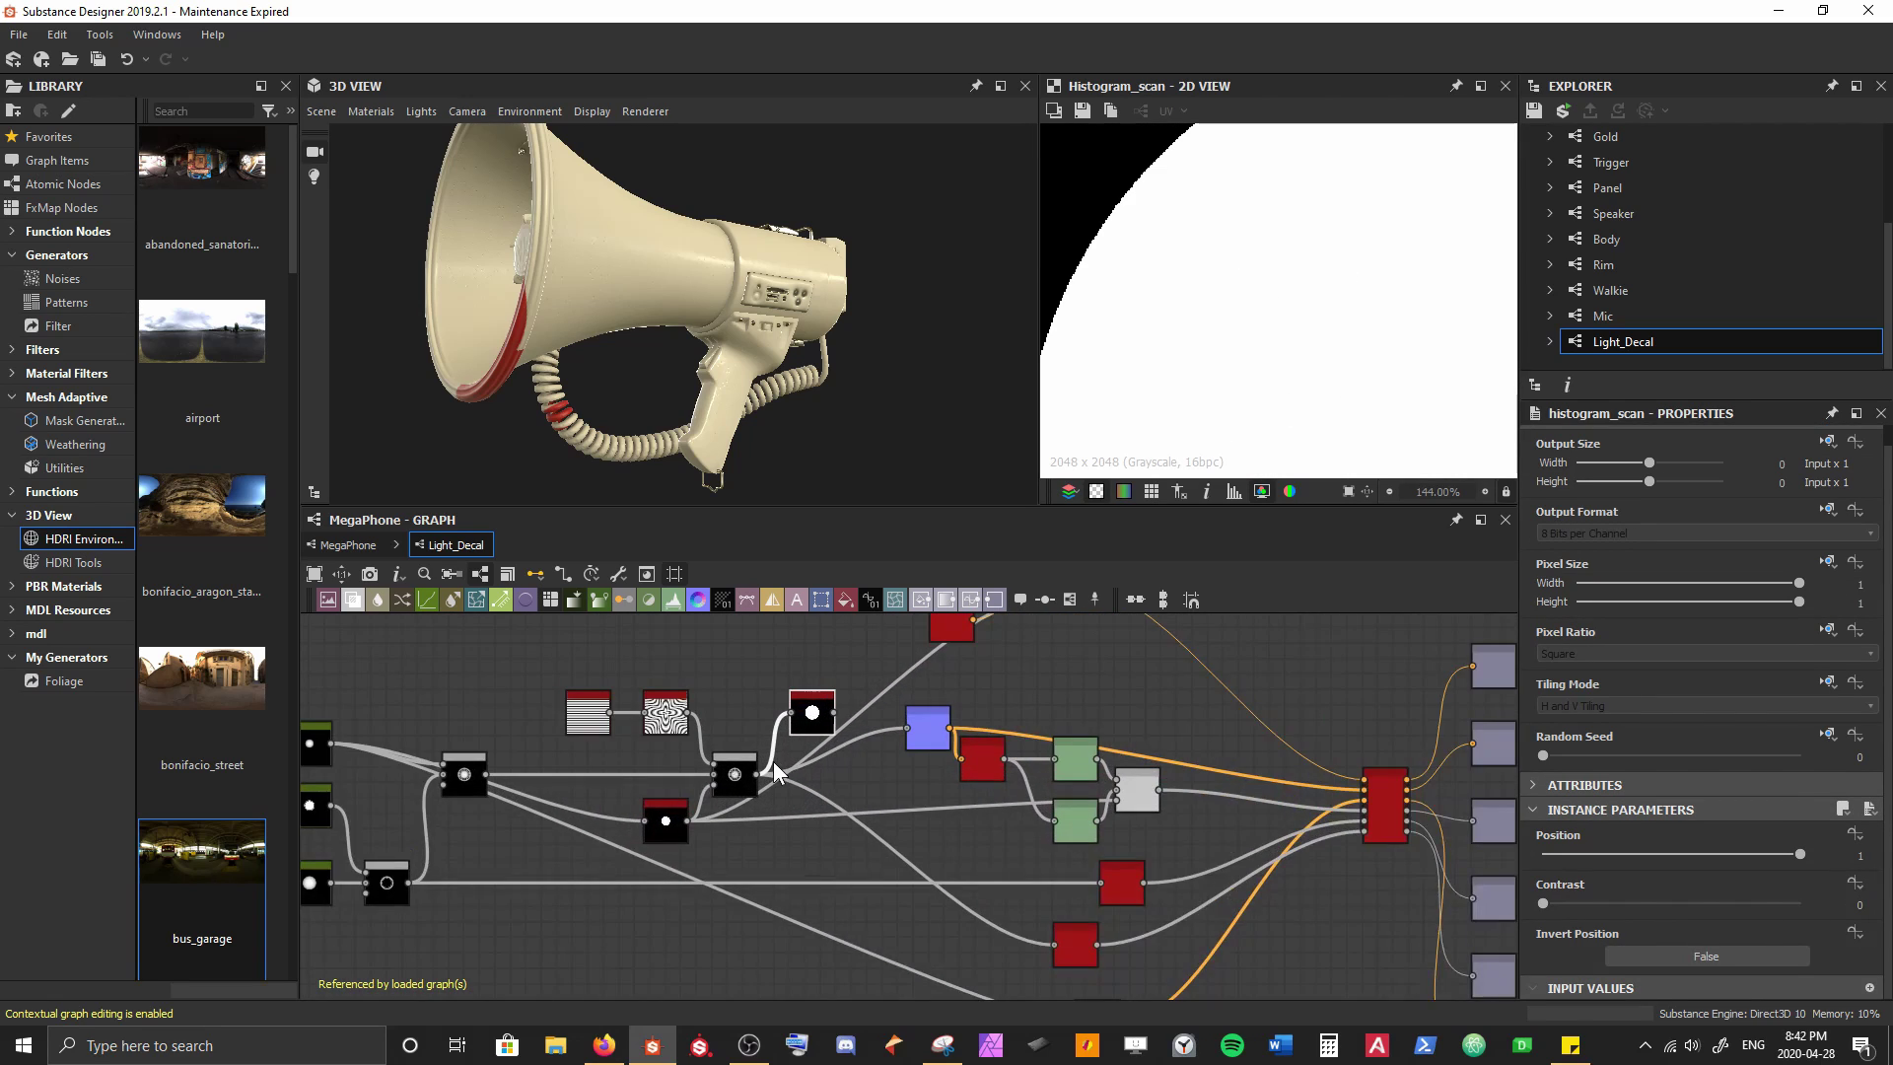
double_click(704, 780)
middle_drag(1342, 311, 1181, 204)
scroll(1234, 217, up, 12)
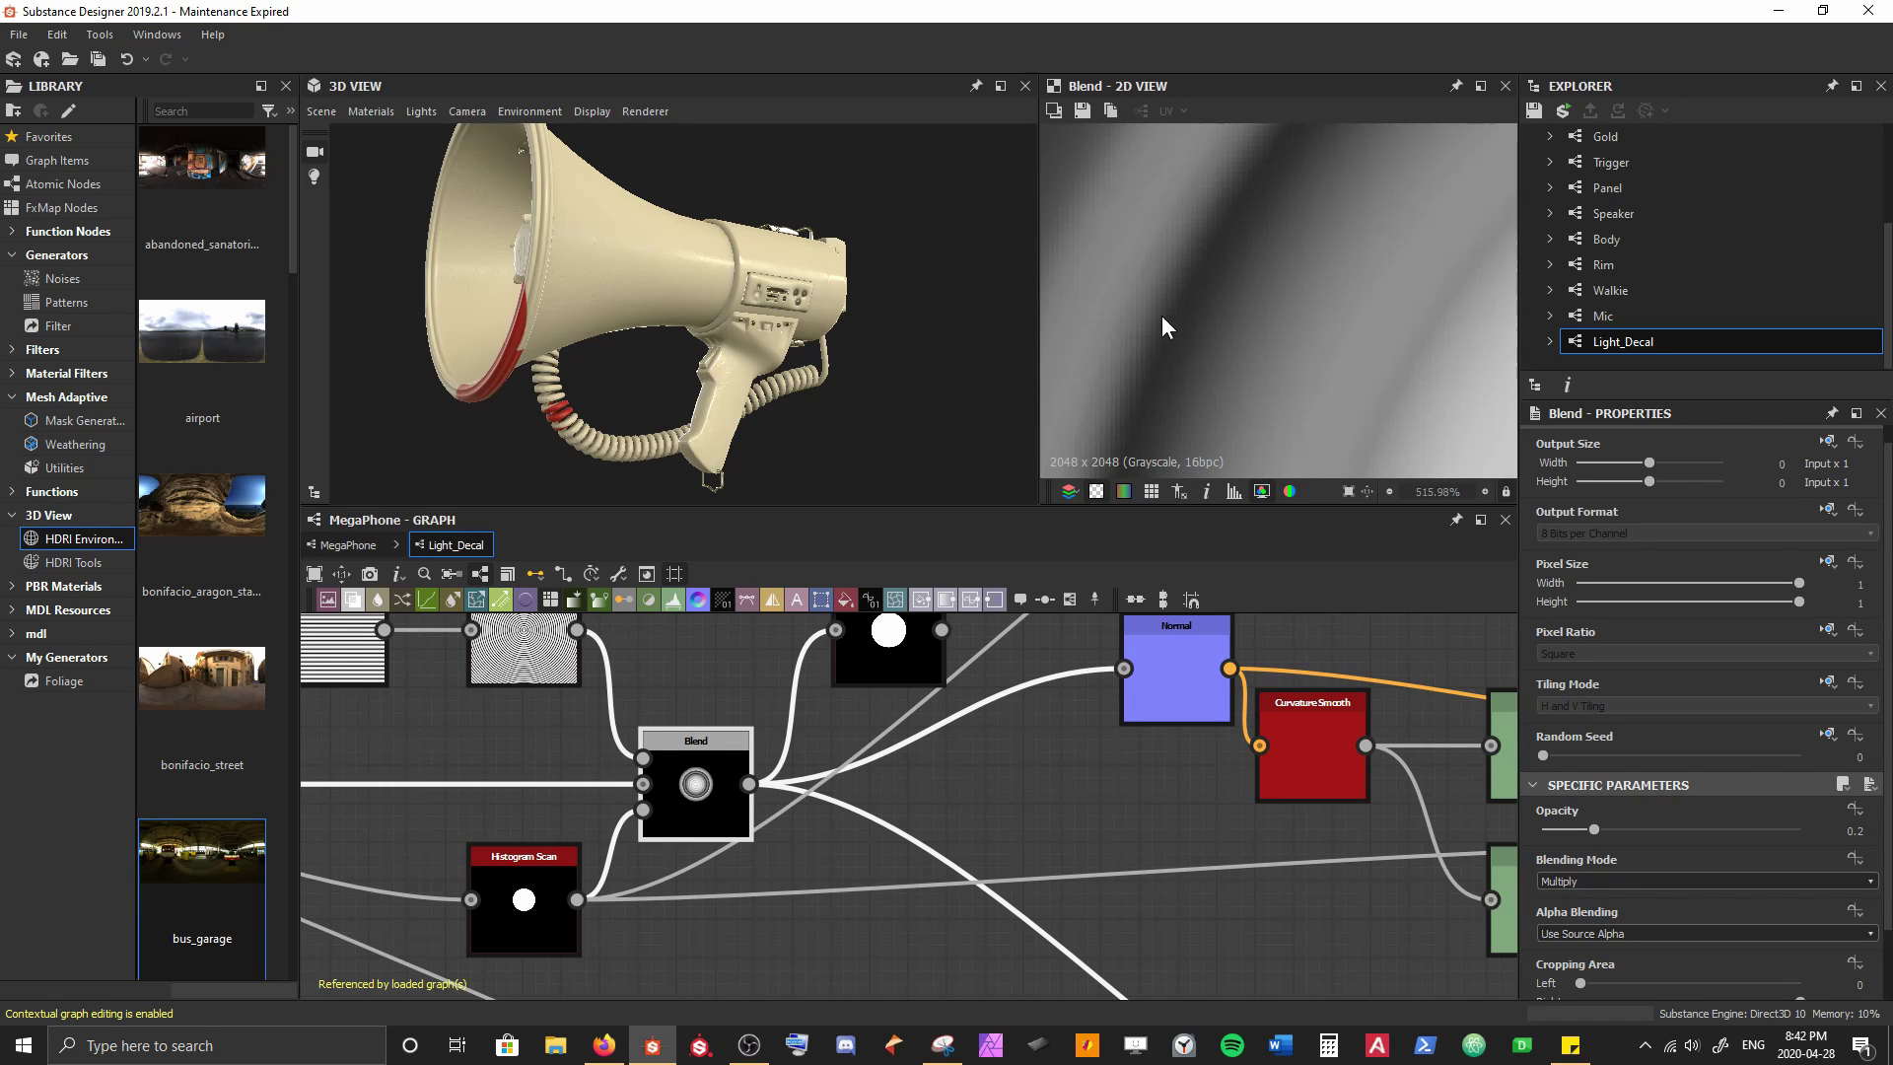
scroll(1183, 316, down, 9)
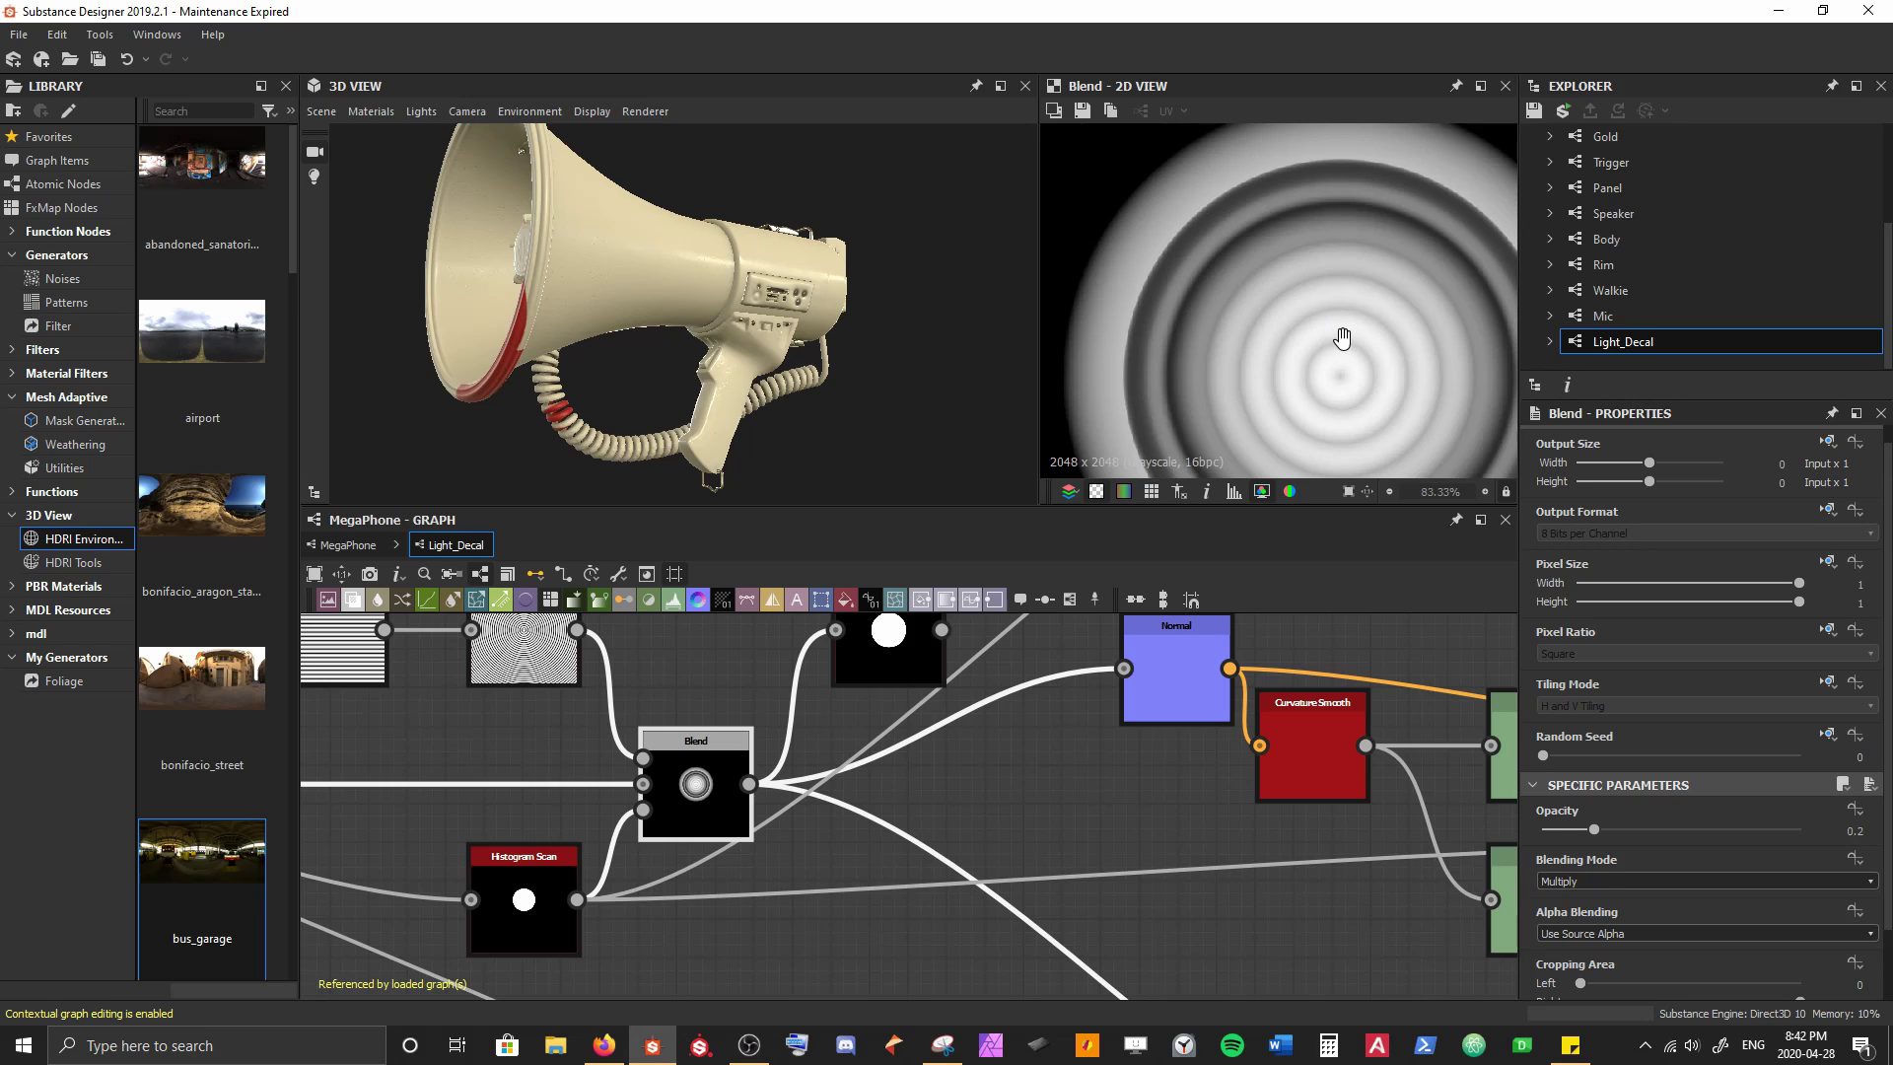
scroll(1342, 338, down, 2)
click(920, 661)
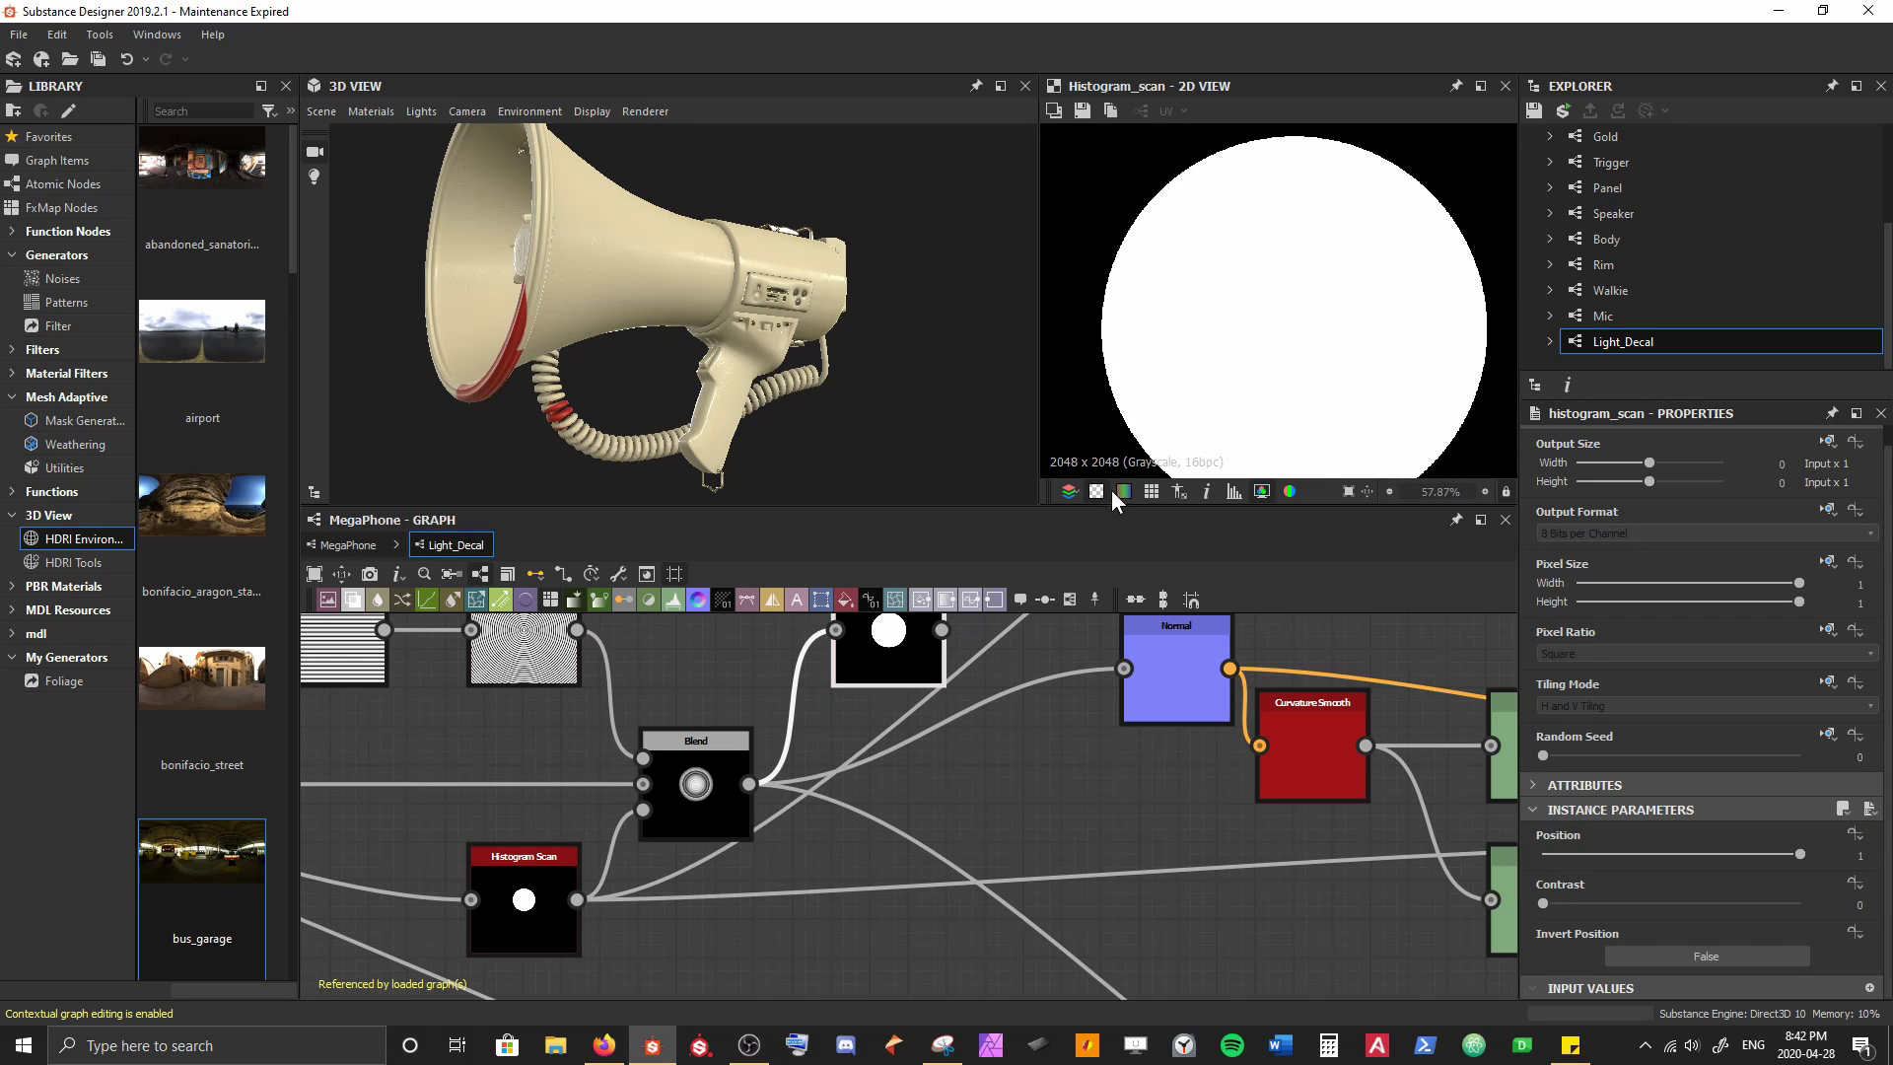
middle_drag(951, 689, 845, 660)
scroll(1181, 285, down, 1)
middle_drag(1280, 347, 1251, 303)
scroll(948, 657, down, 2)
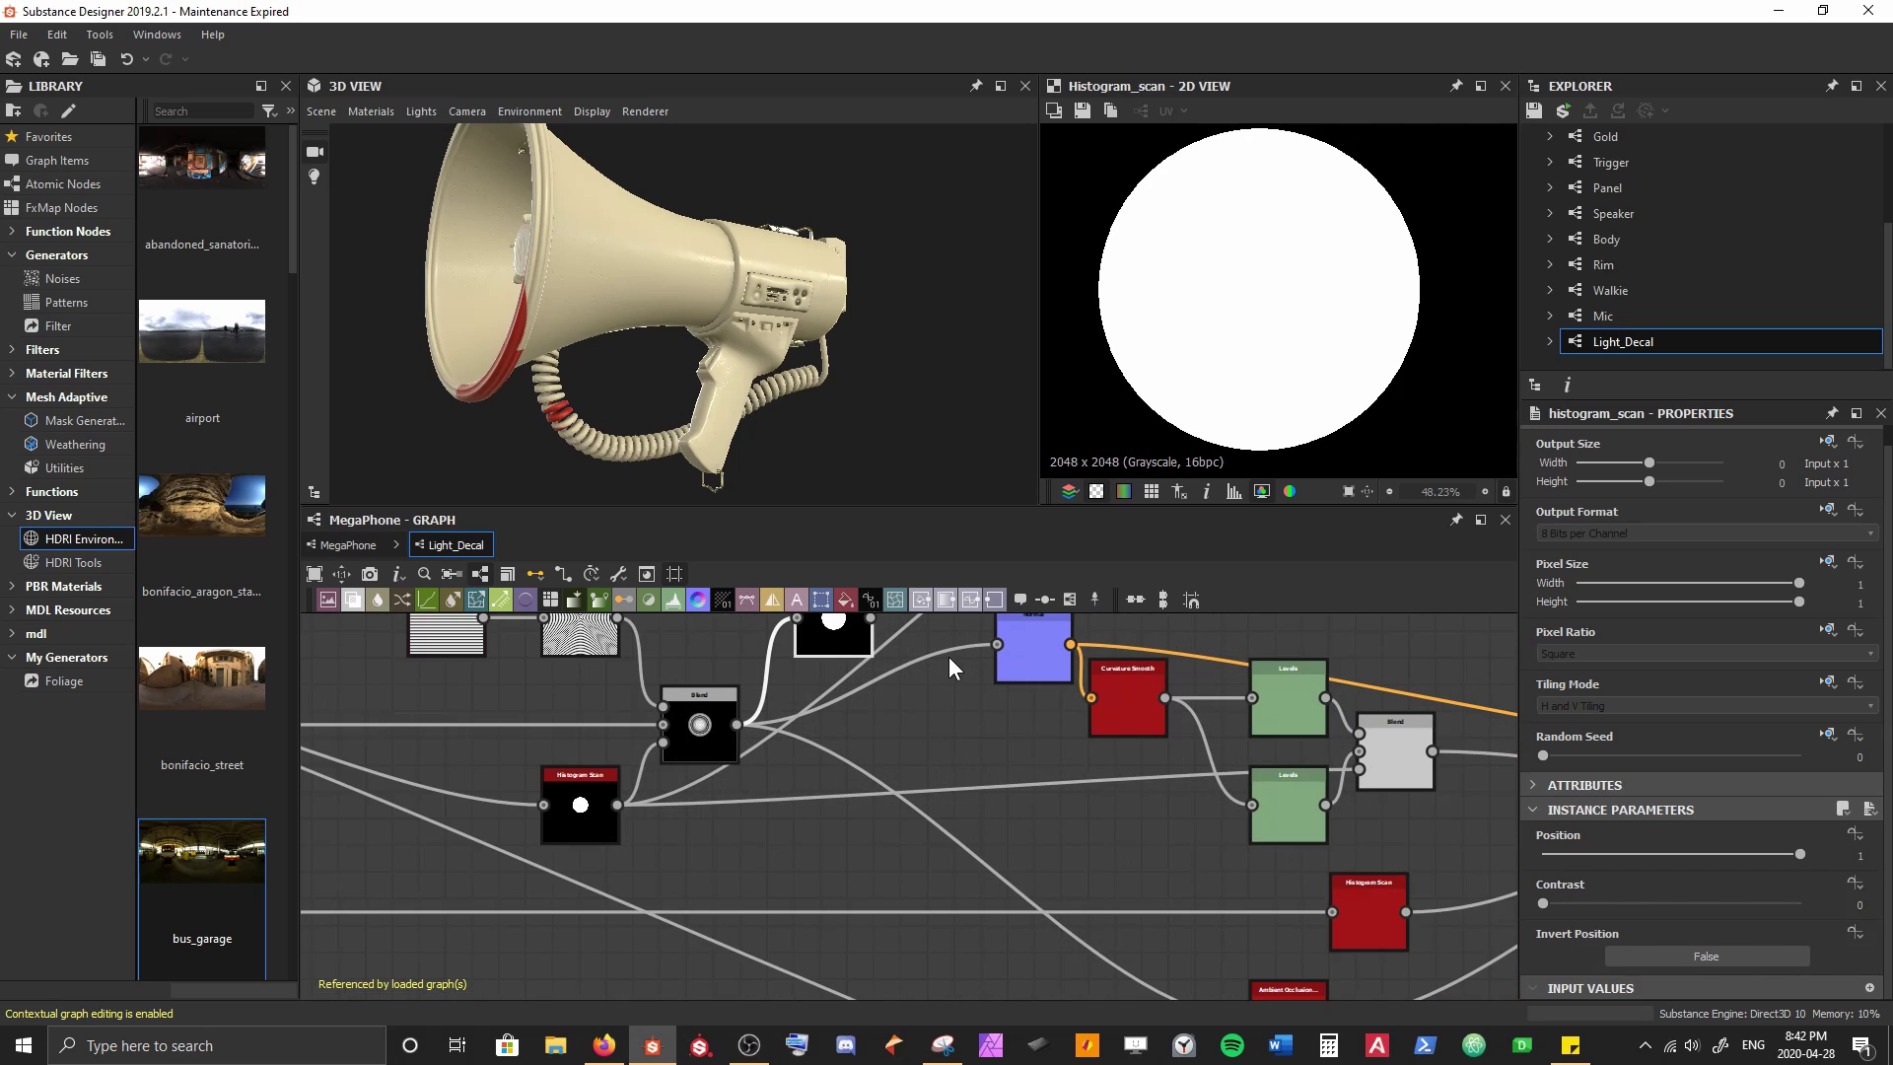
Move the new Histogram Scan node below the other branches, beside the Gradient Map that feeds the Material Transform
middle_drag(948, 656, 711, 685)
scroll(709, 686, down, 3)
drag(643, 669, 751, 821)
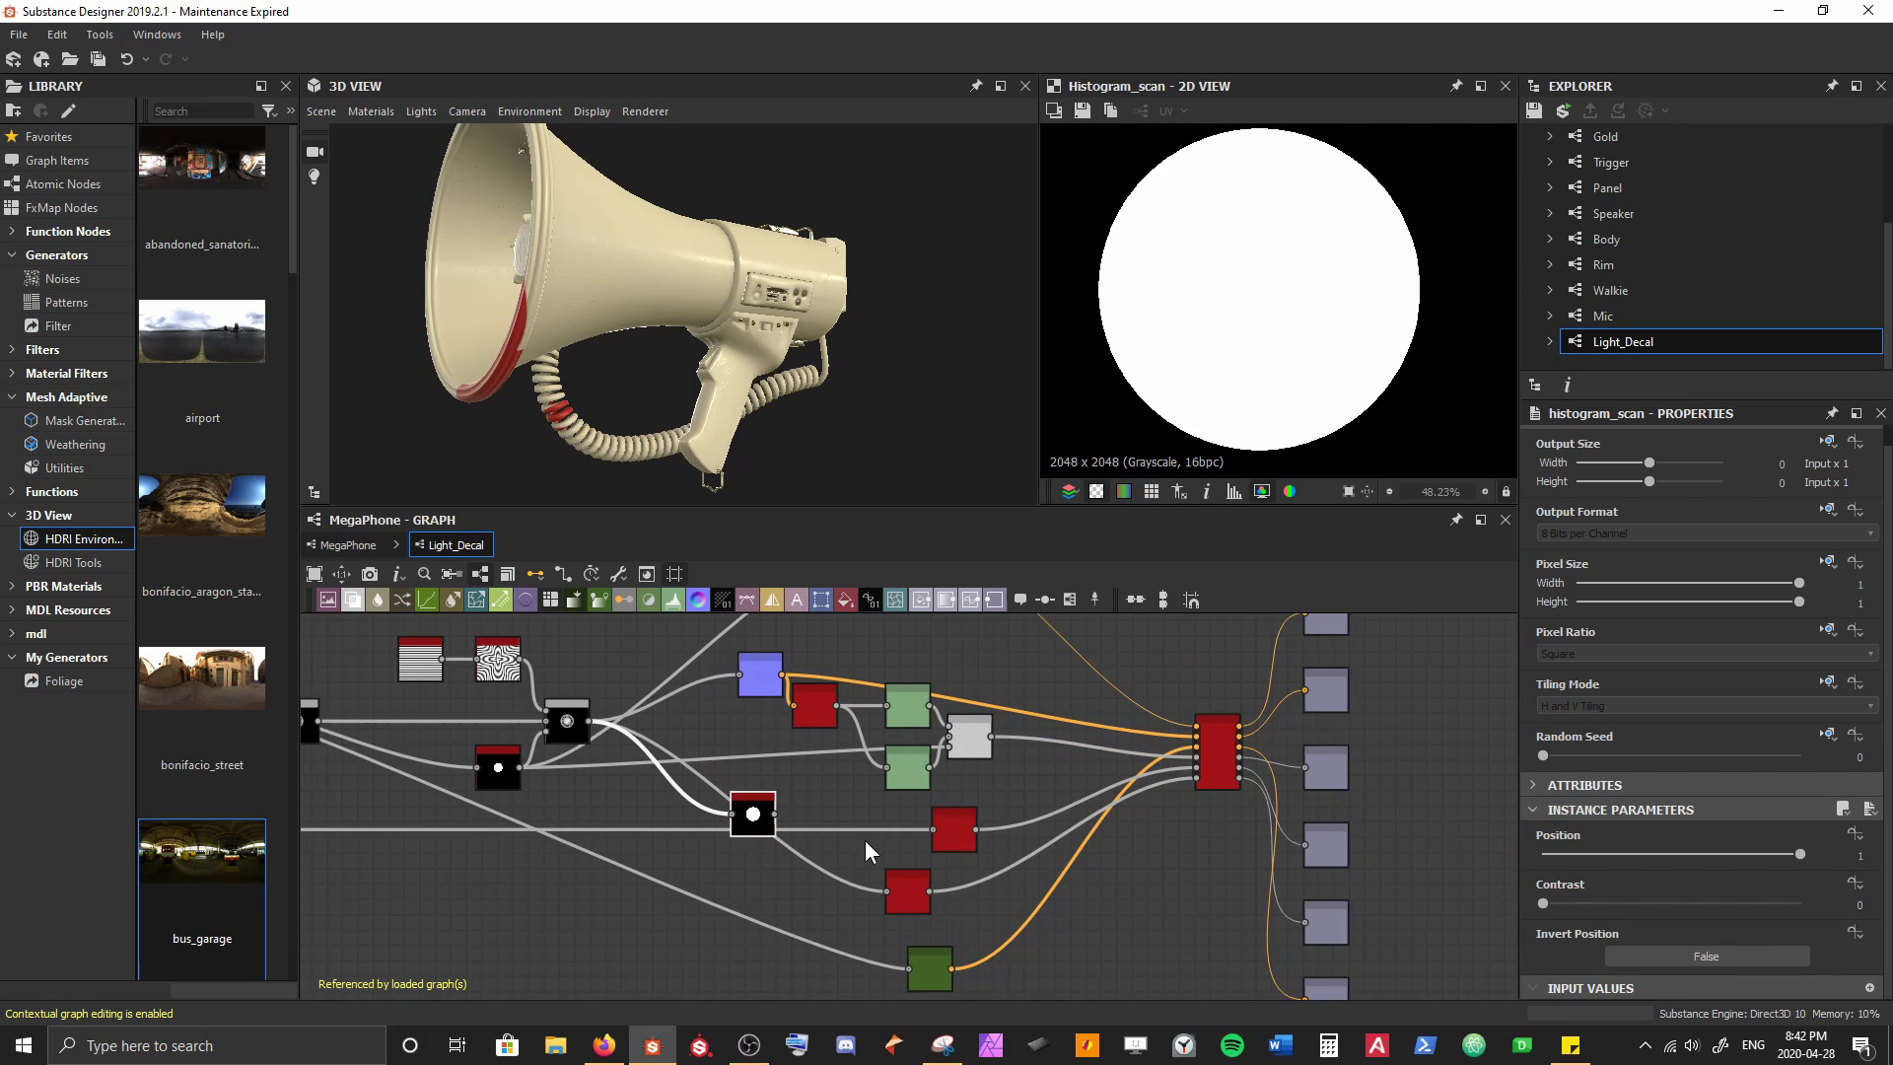
middle_drag(867, 846, 721, 763)
scroll(617, 761, down, 2)
drag(610, 746, 816, 863)
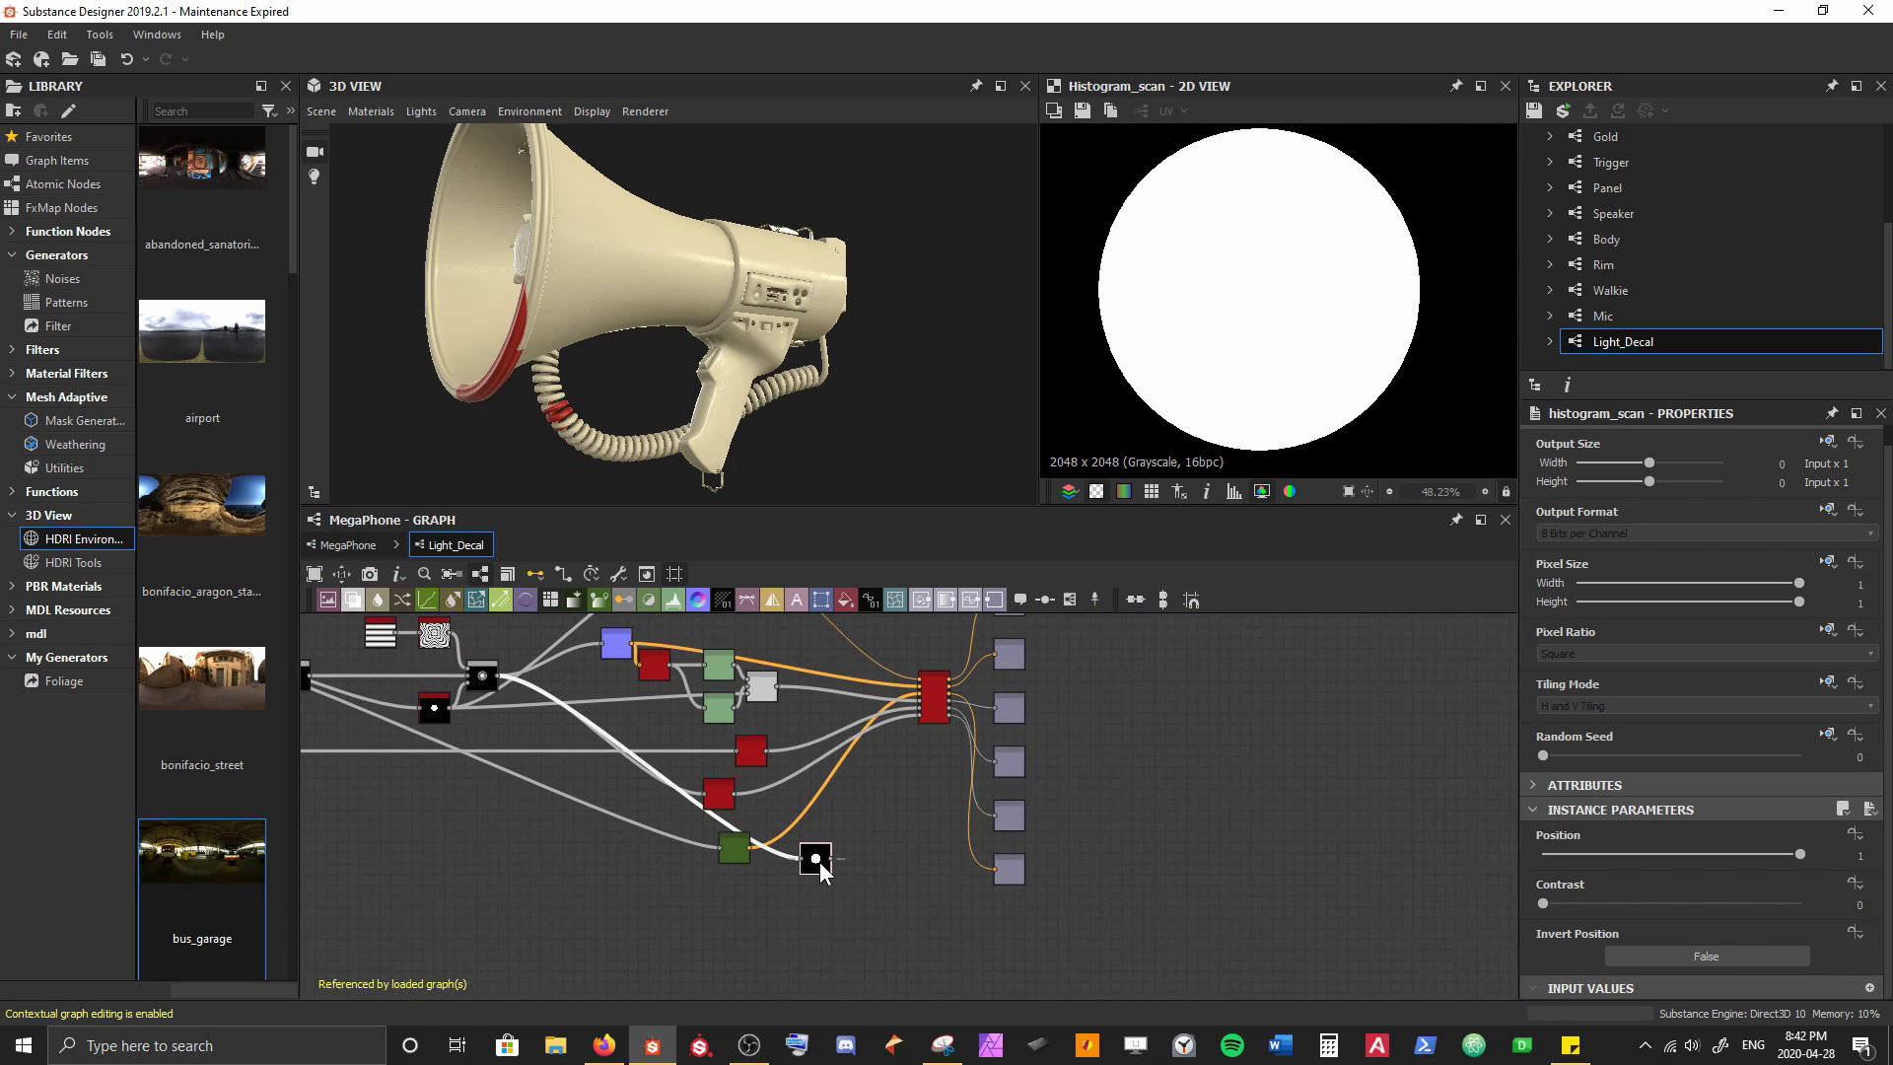
Recheck the Histogram Scan mask against the Blend and place its node just below the Material Transform's incoming connections
click(483, 675)
double_click(483, 676)
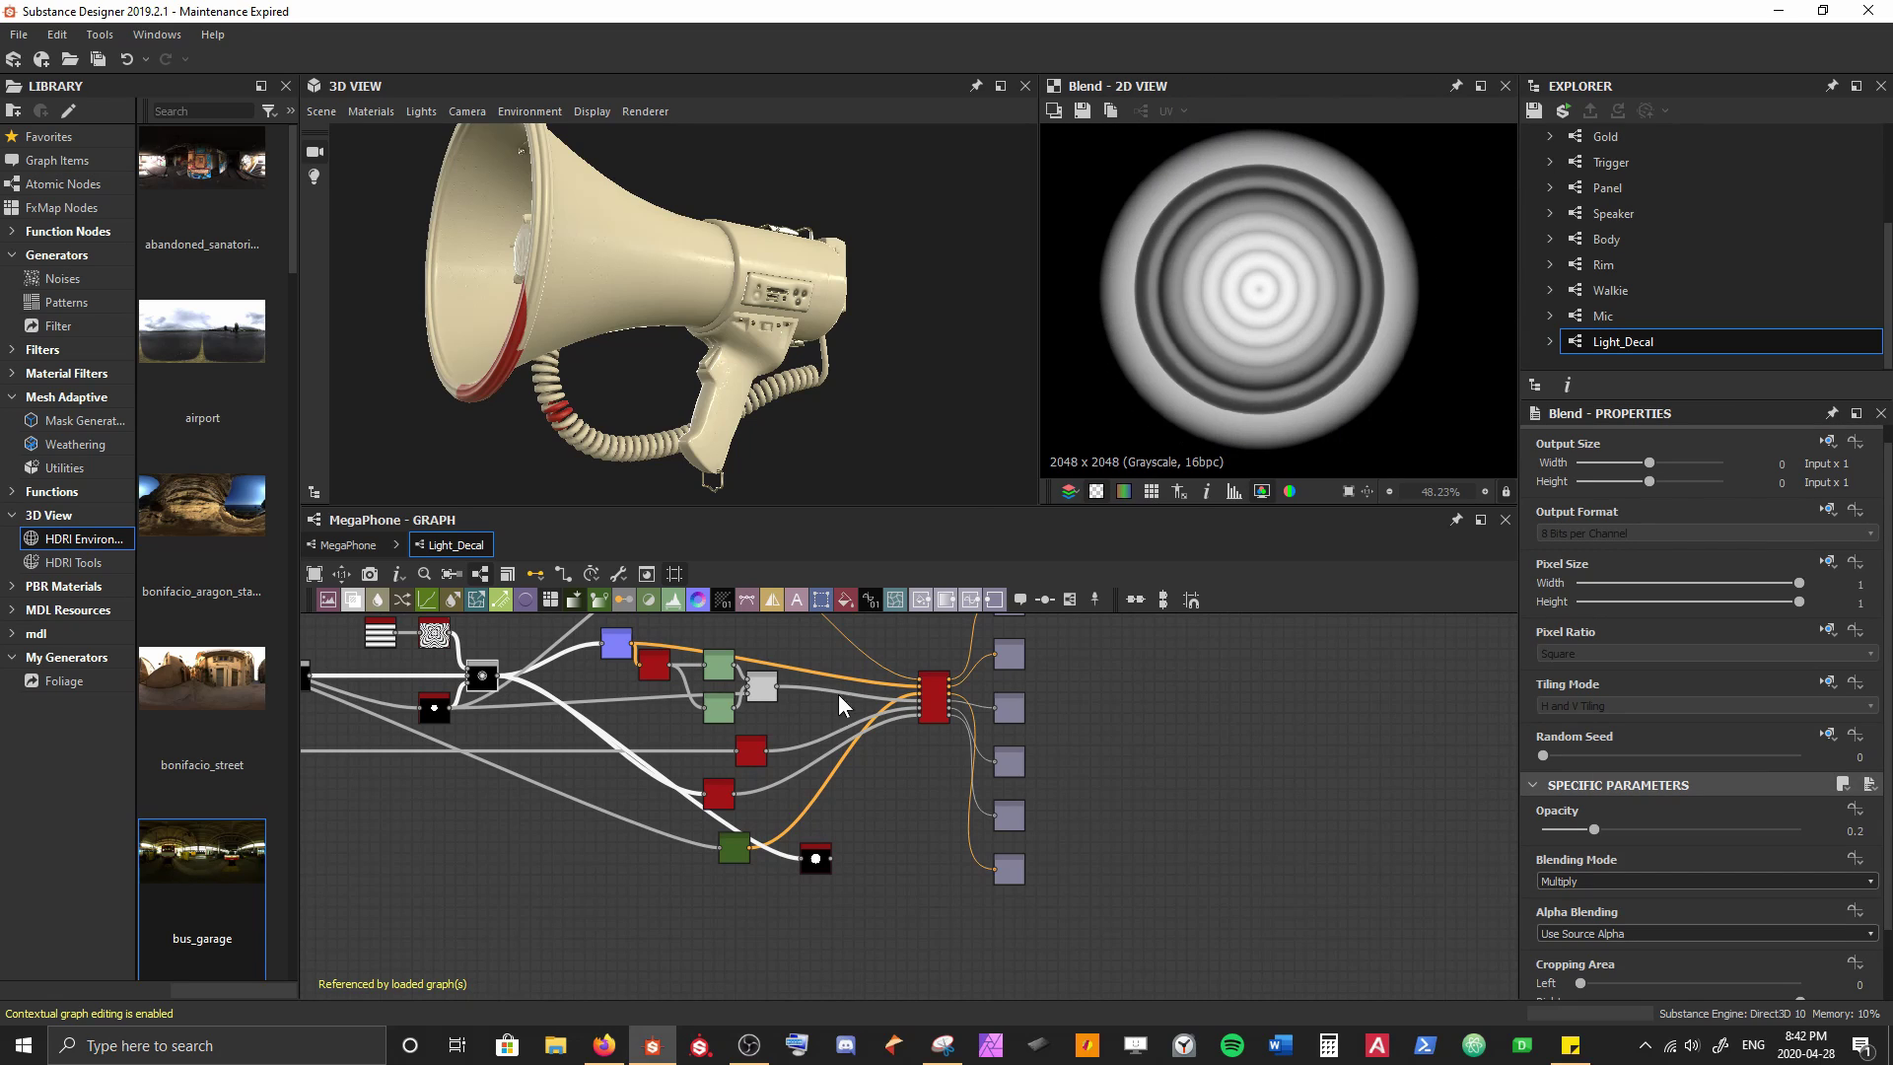
double_click(823, 869)
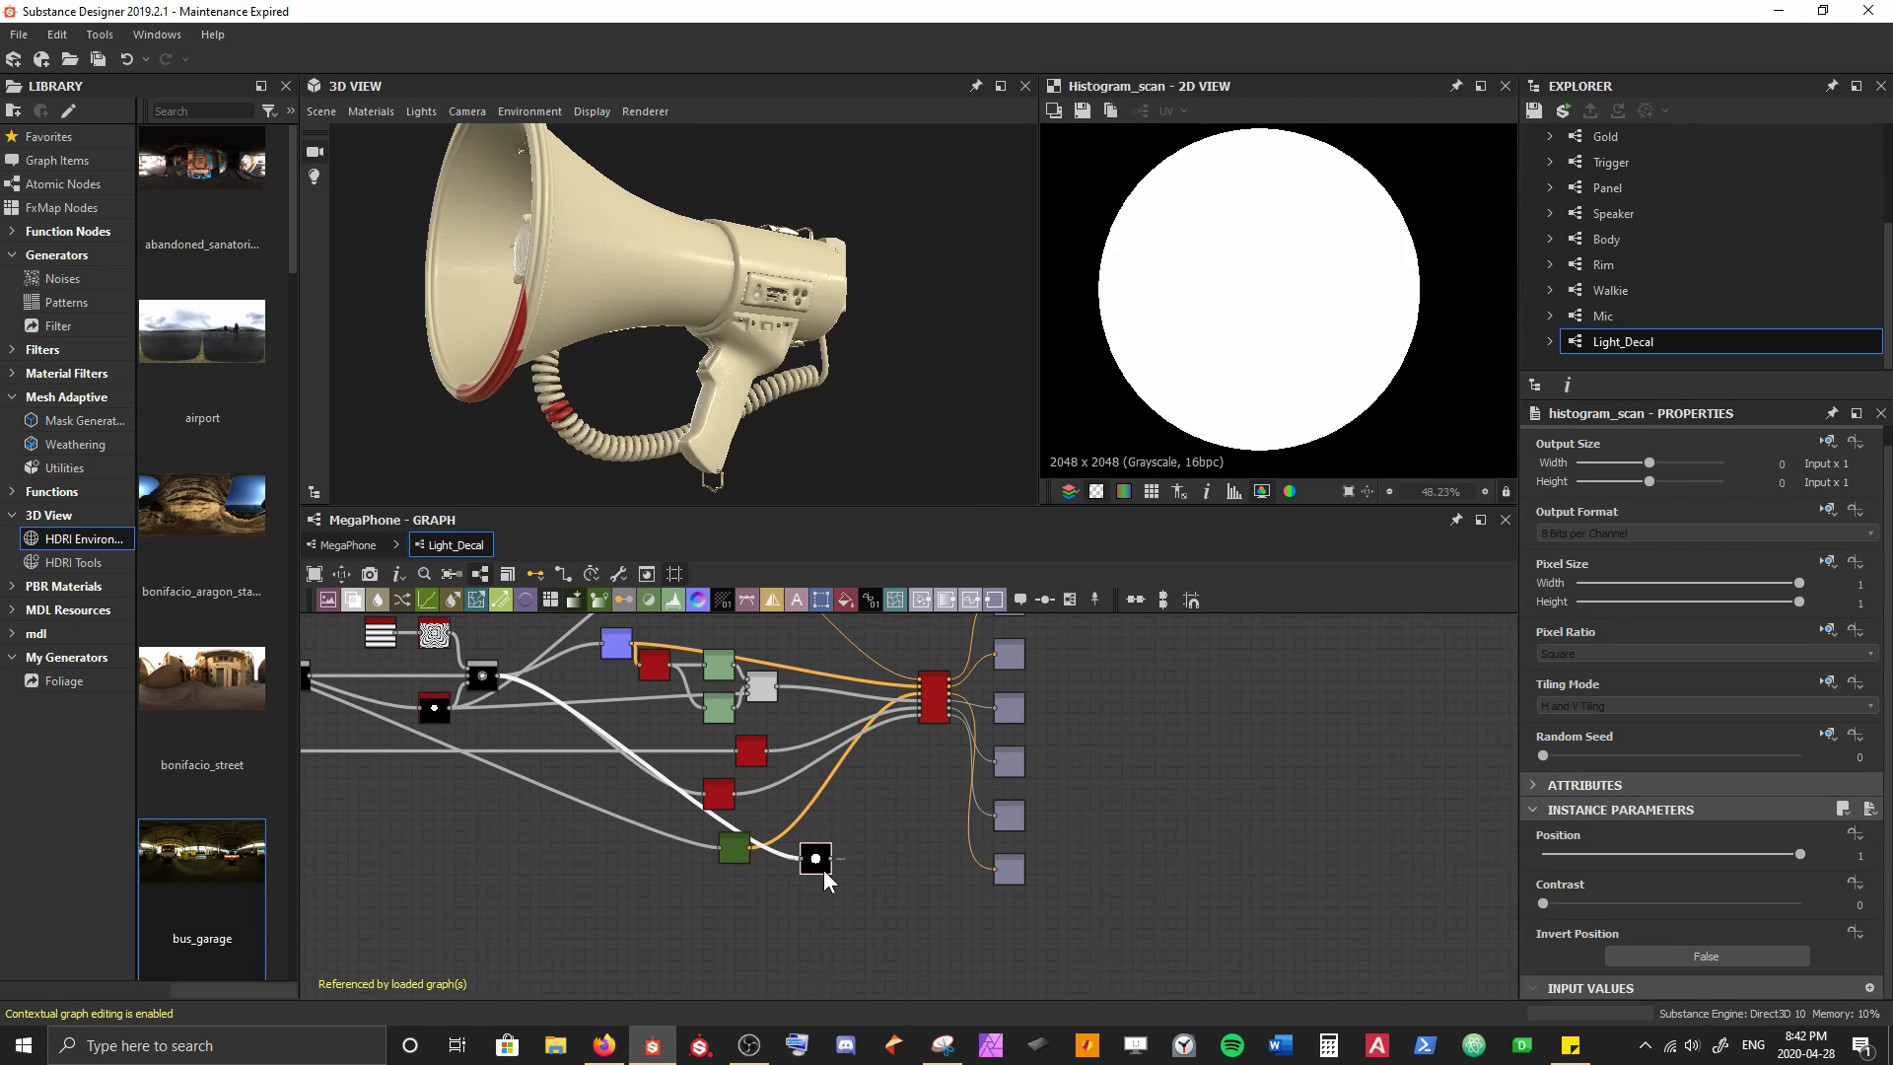
scroll(914, 782, up, 4)
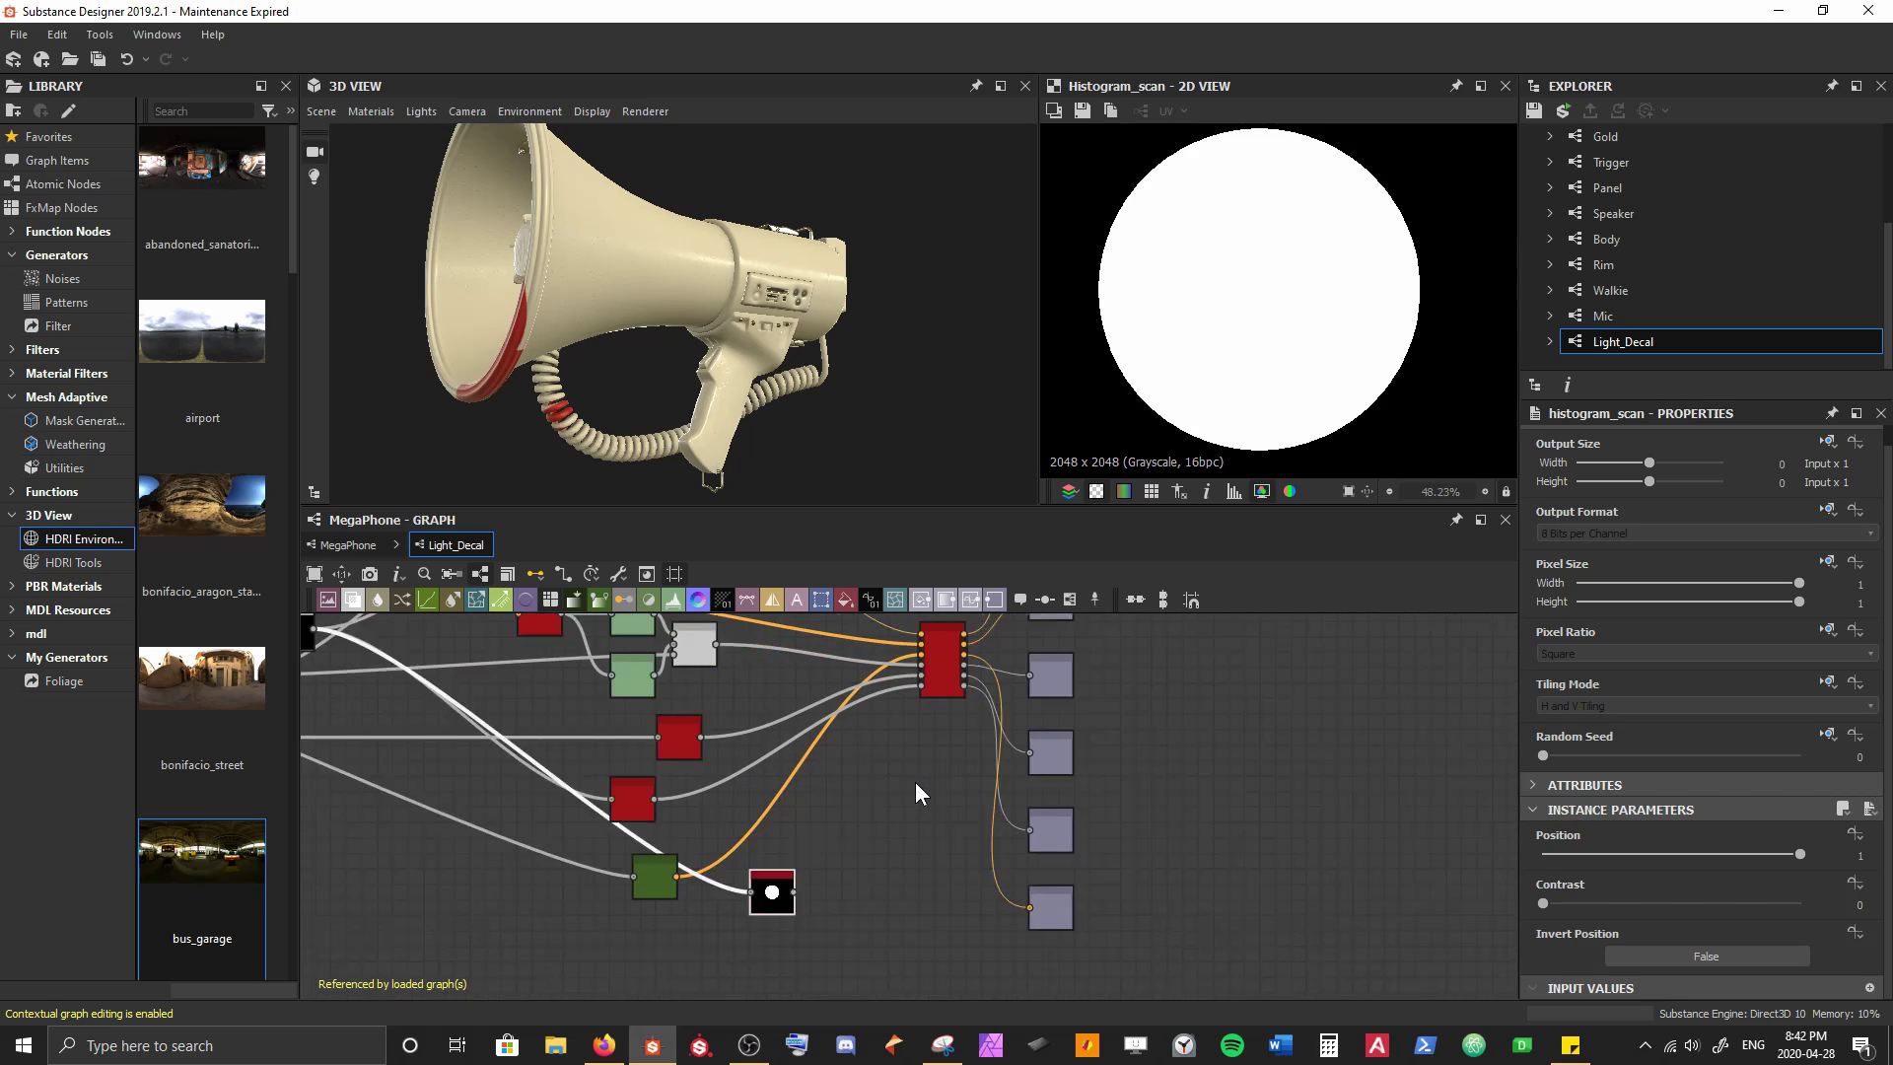
drag(747, 907, 839, 752)
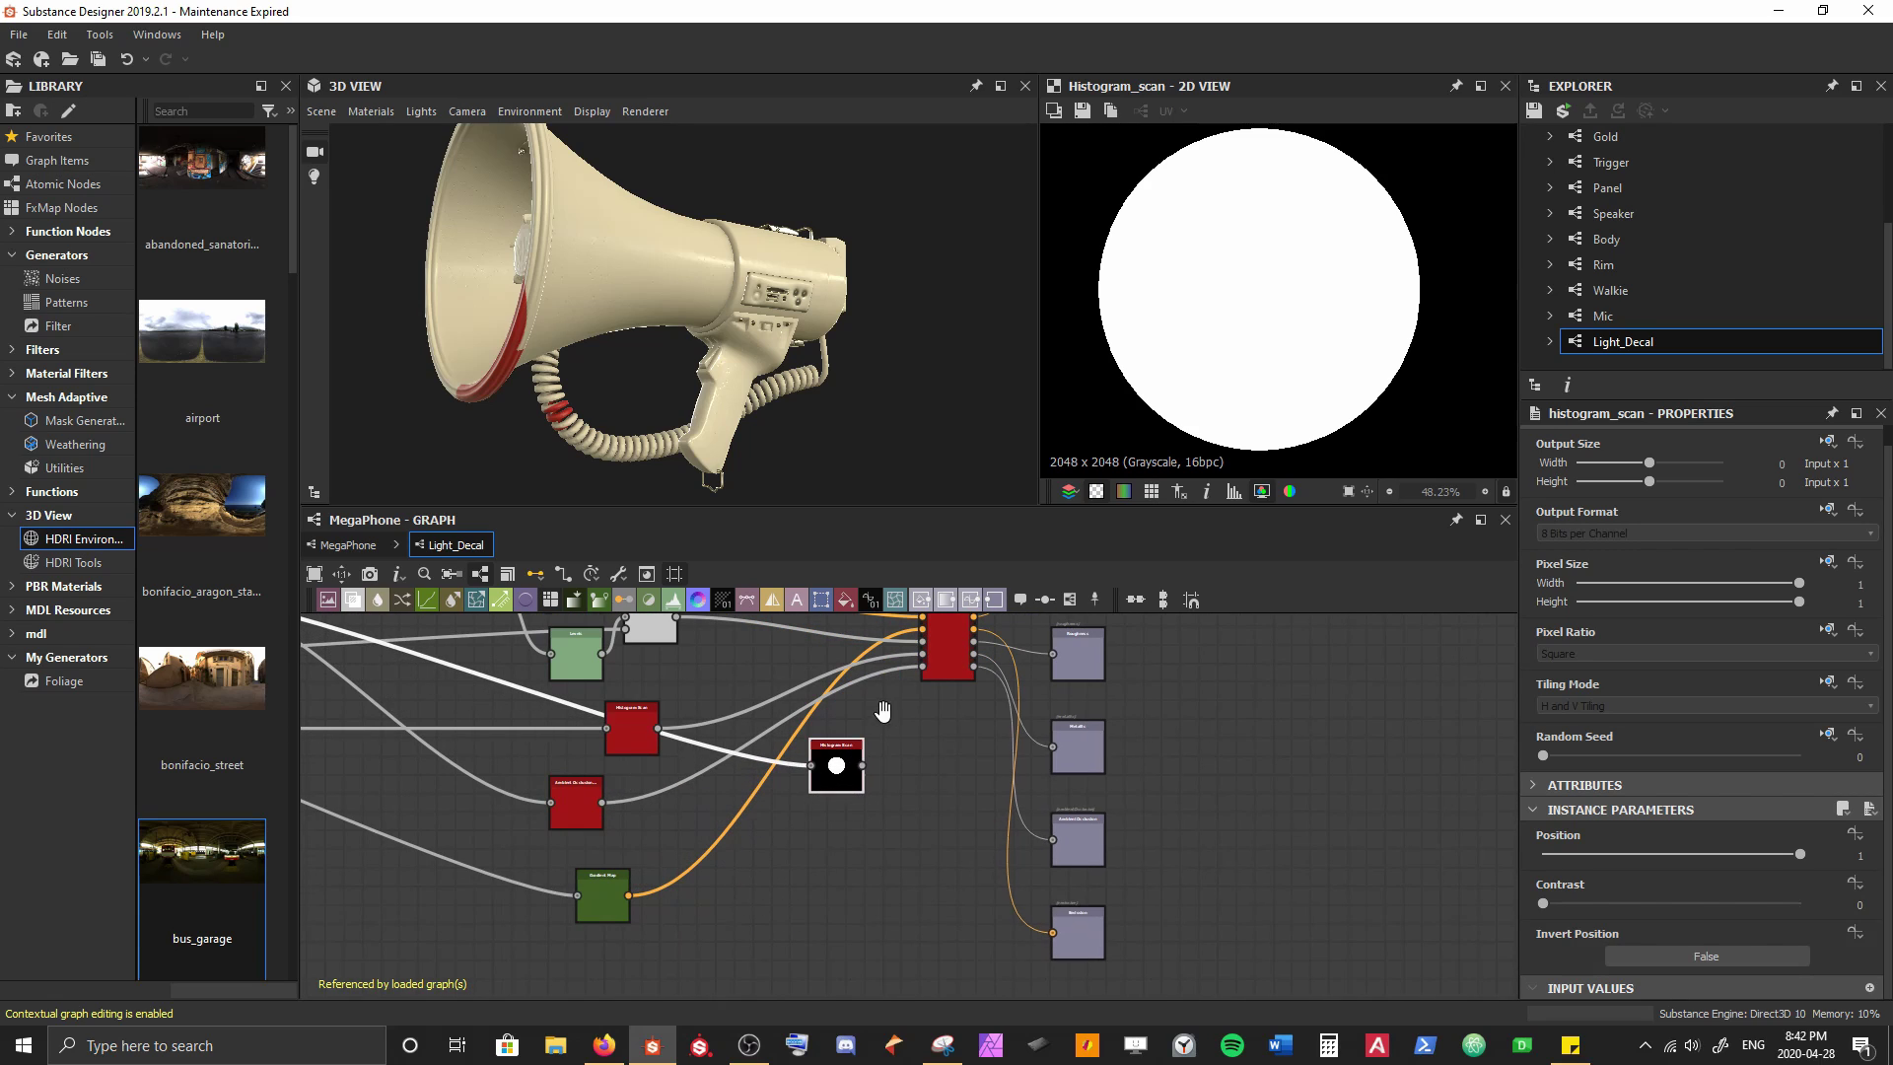
middle_drag(887, 706, 824, 830)
scroll(824, 830, up, 2)
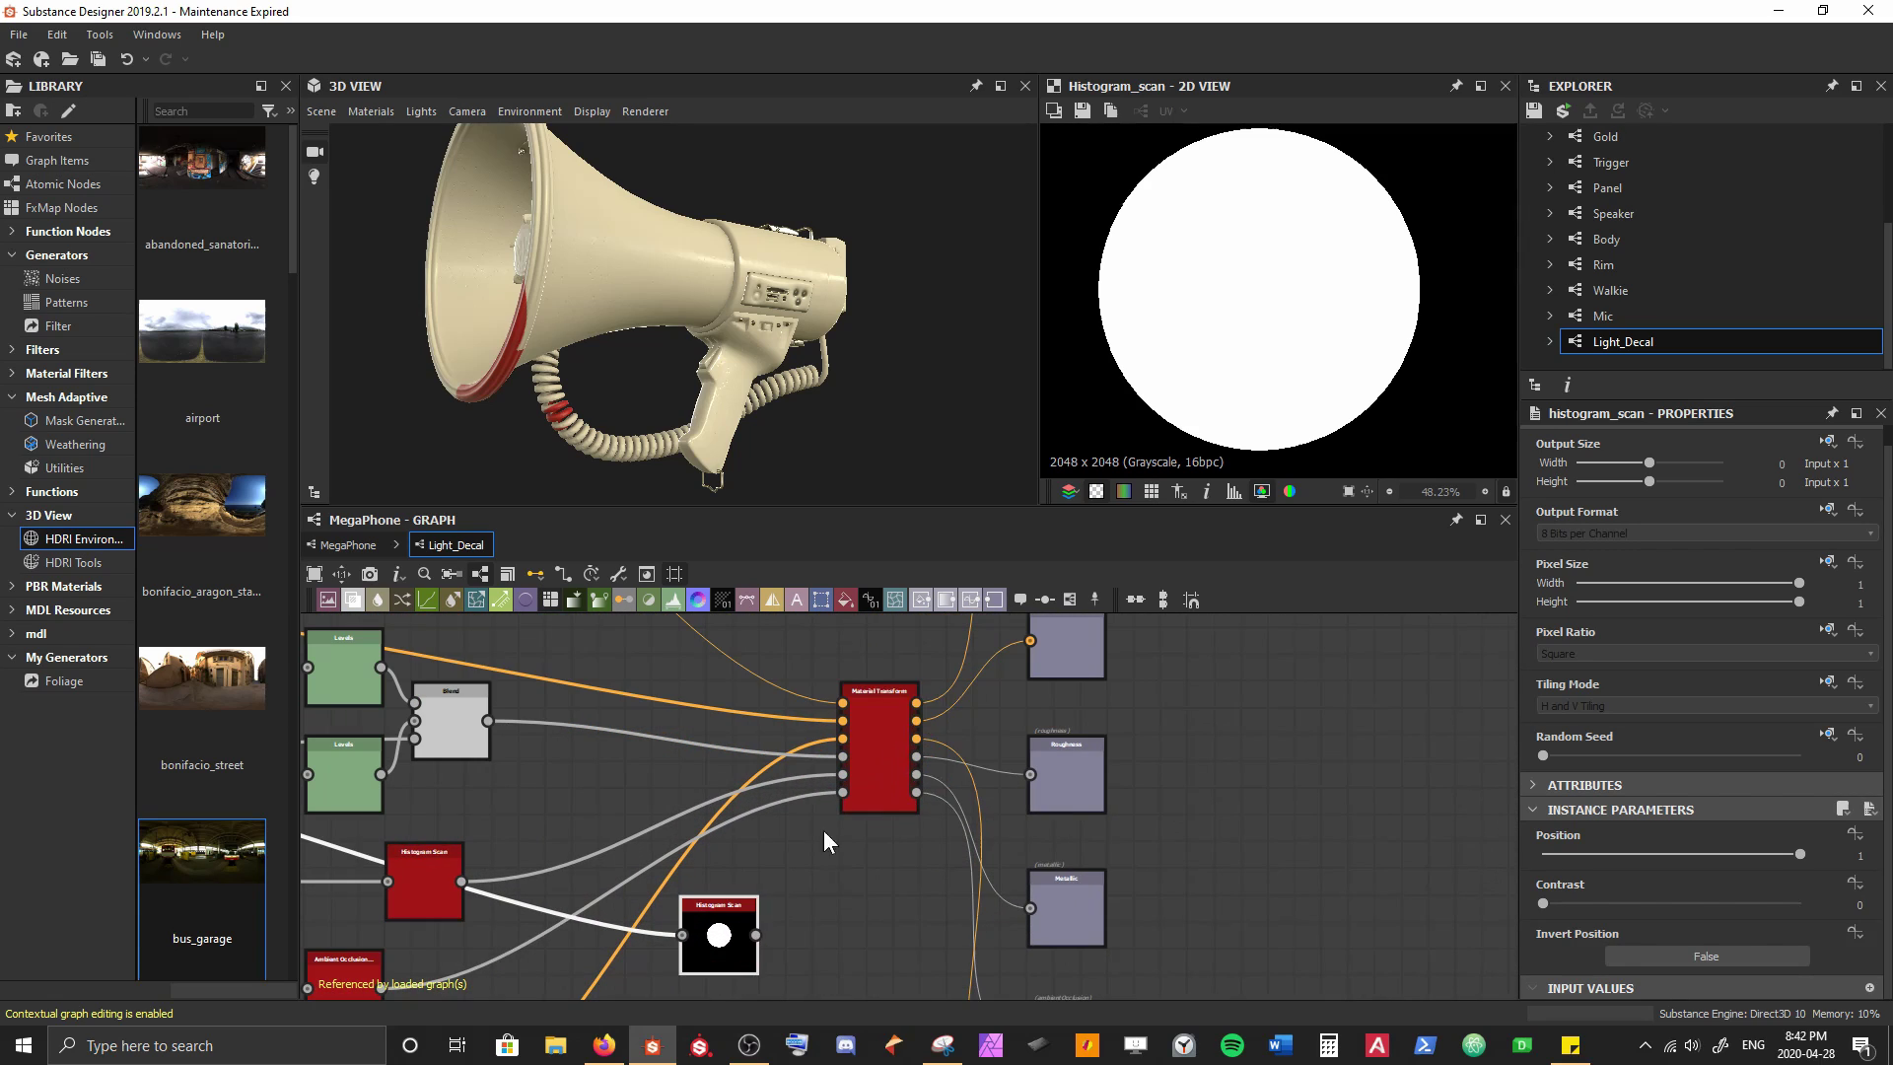
Enable the Opacity channel on the Material Transform node by setting it to True
click(884, 736)
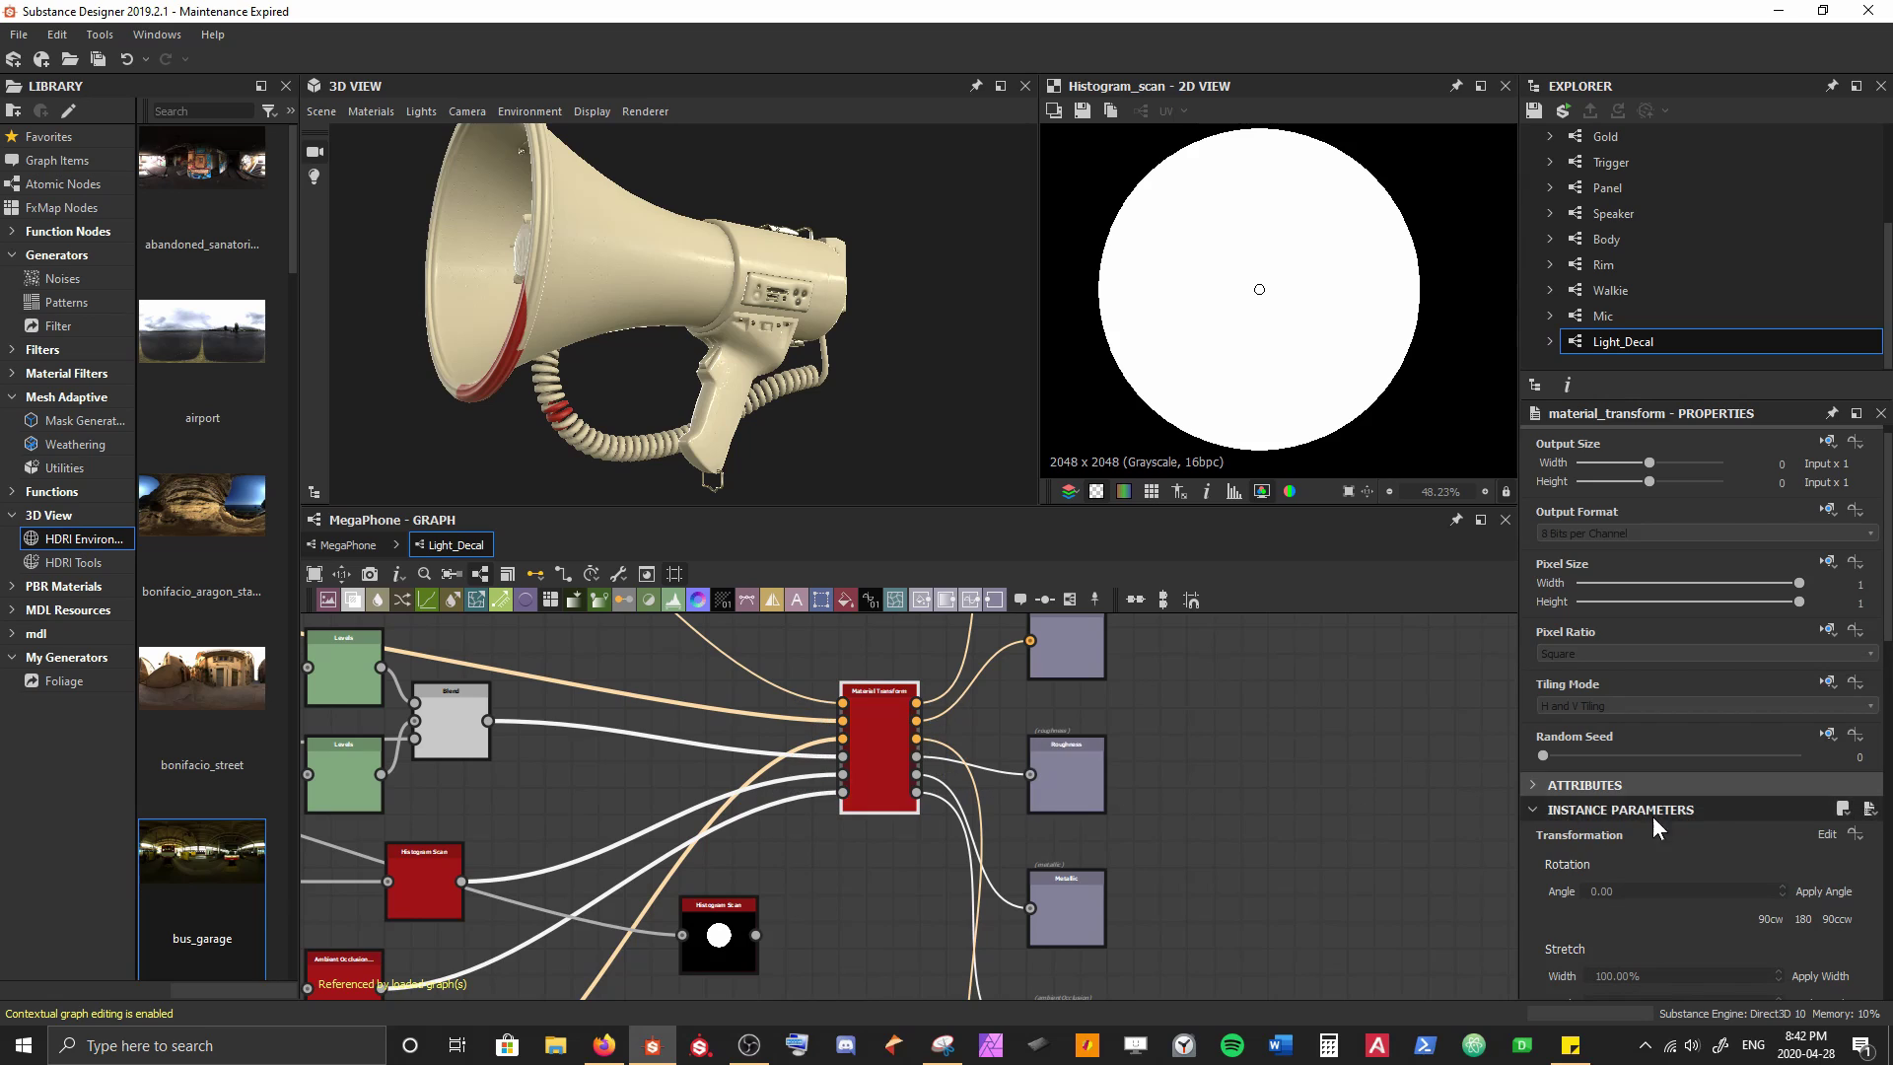
scroll(1744, 785, down, 10)
scroll(1744, 784, down, 6)
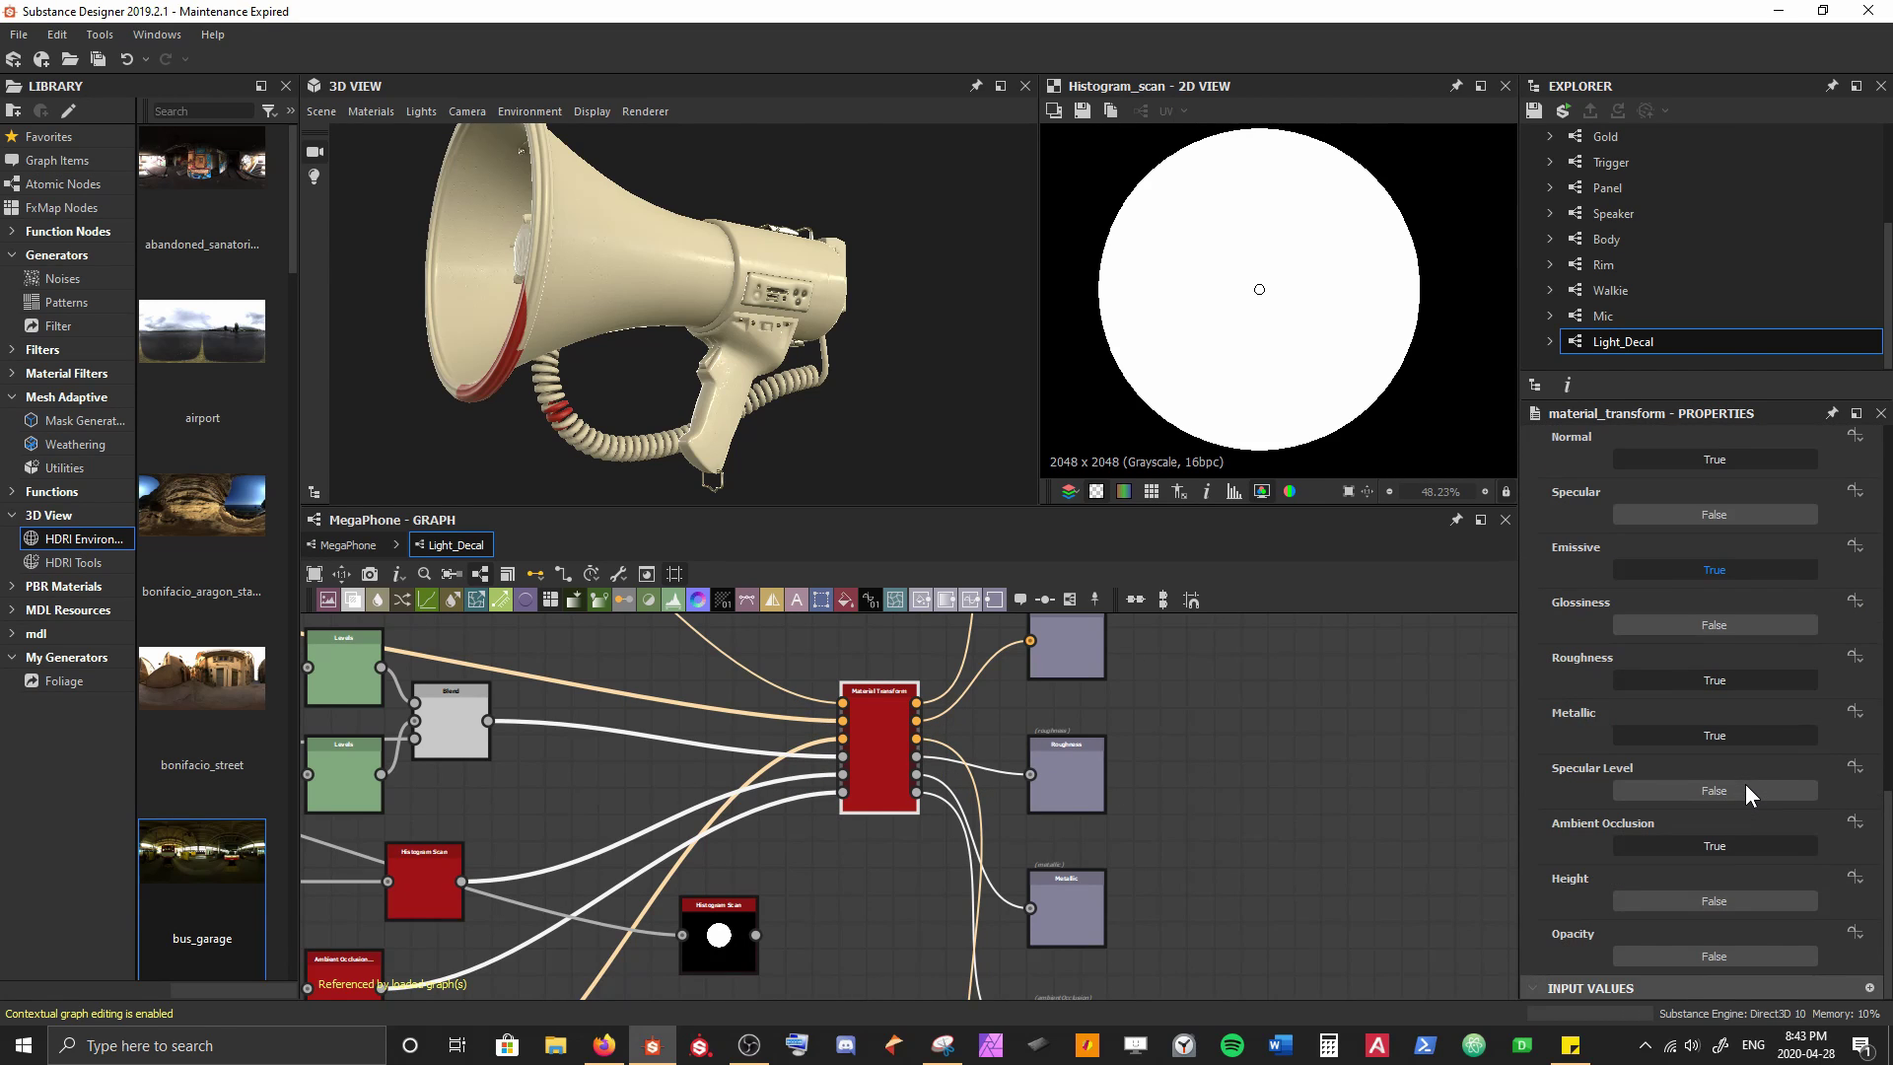
click(1687, 954)
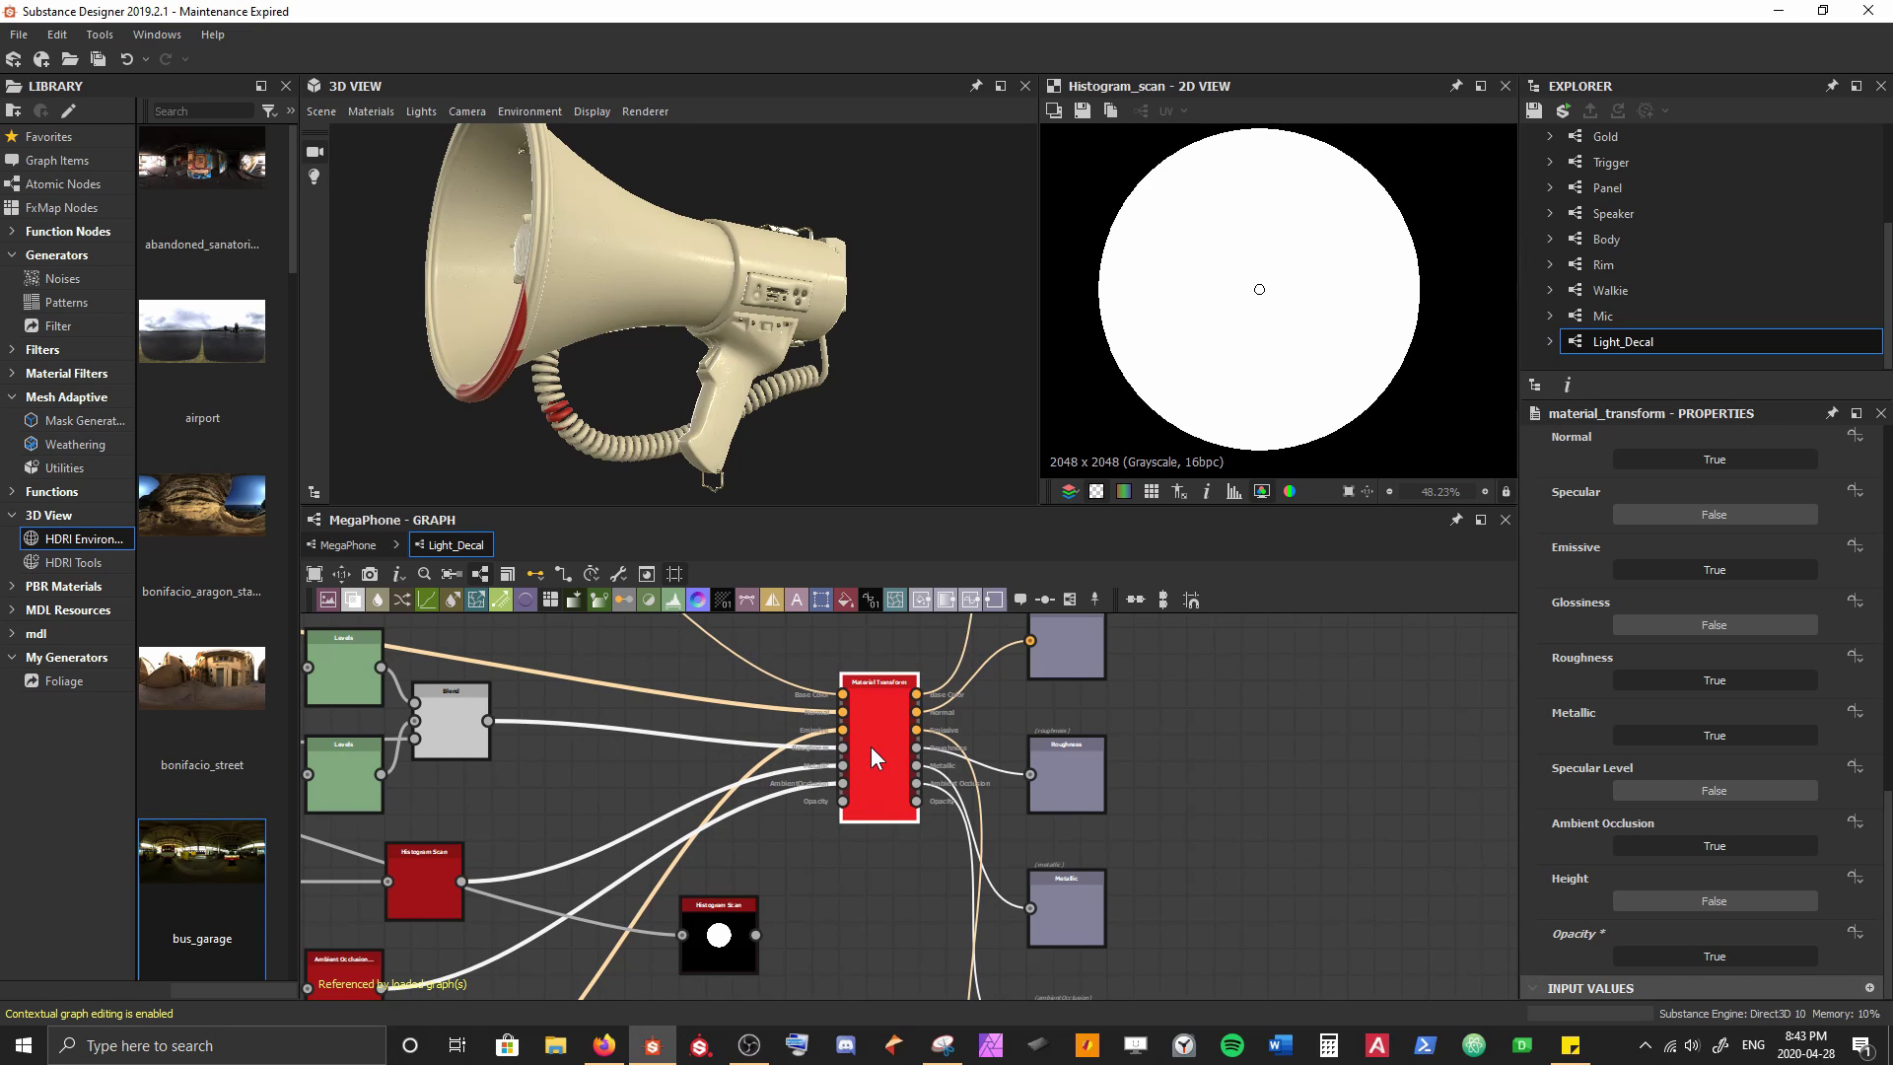
Feed the Histogram Scan mask into the Material Transform's Opacity input and place its node below the Gradient Map
scroll(789, 837, up, 2)
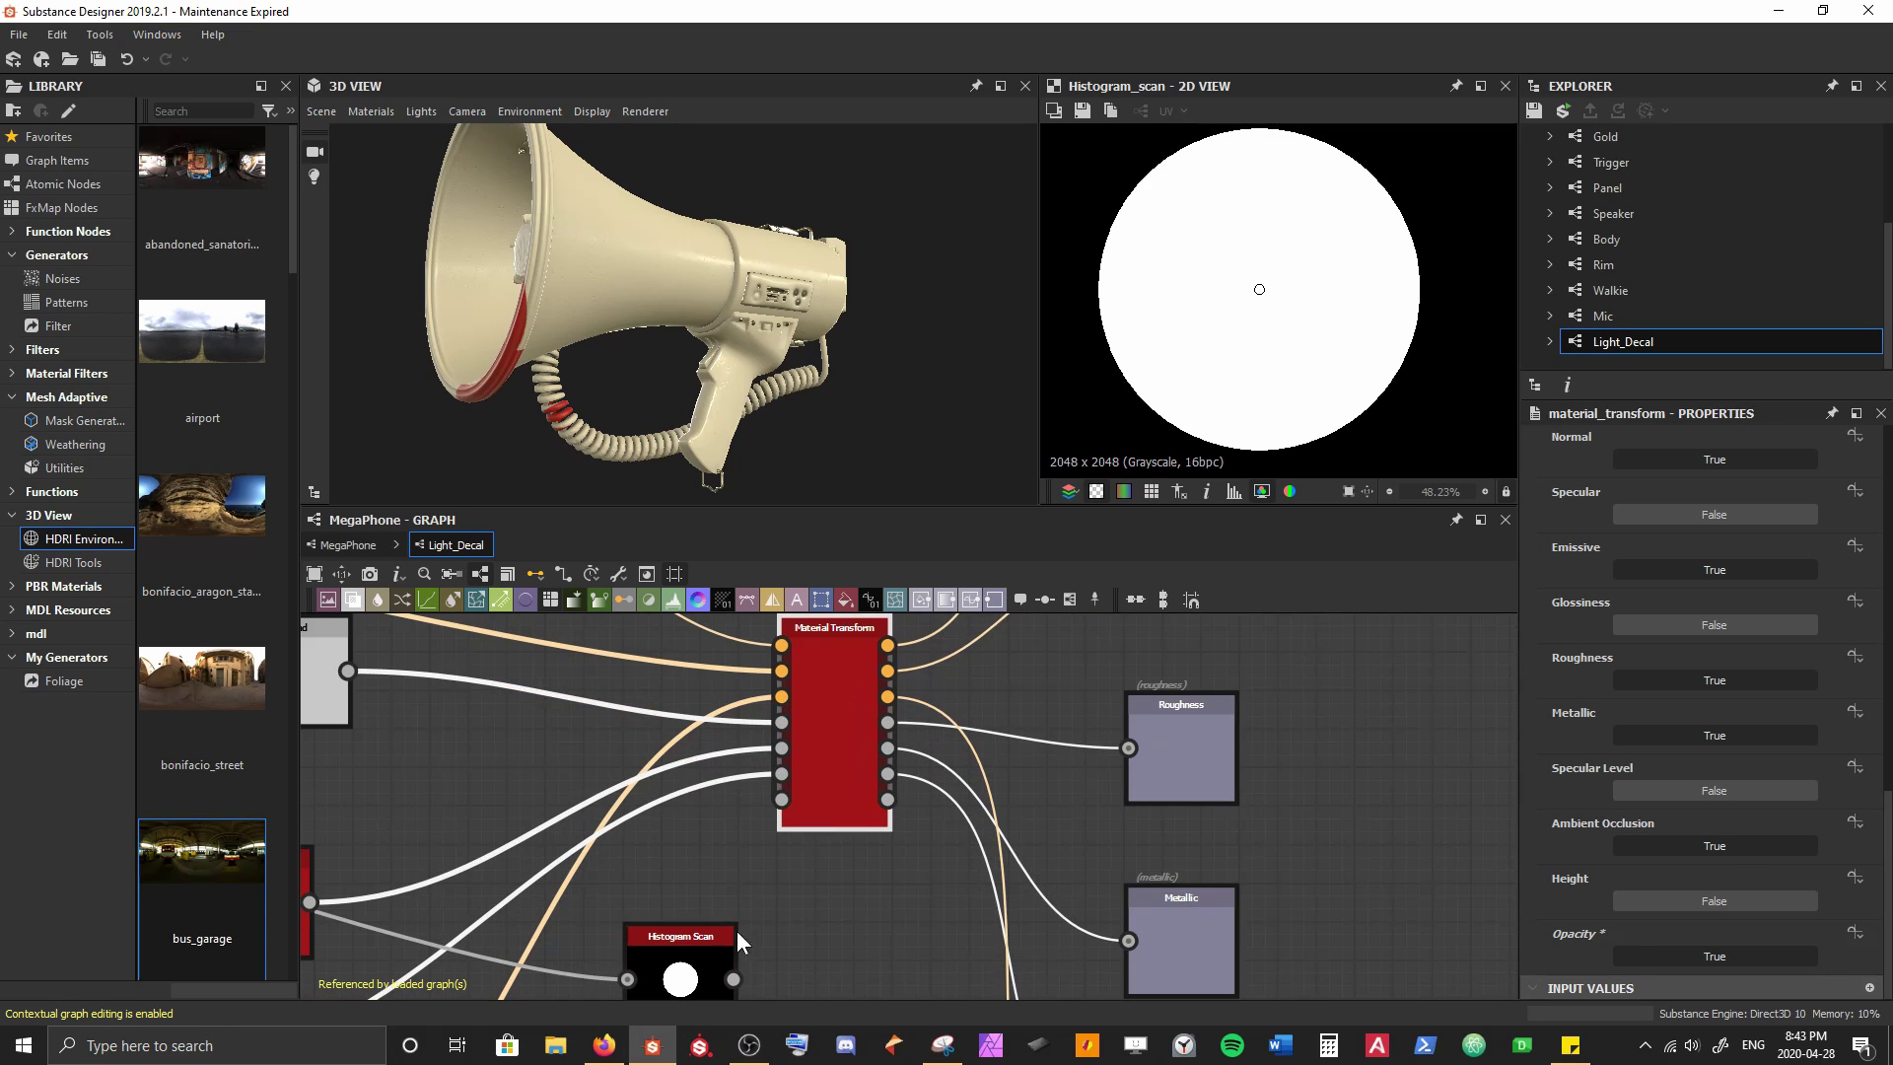
middle_drag(736, 930, 722, 802)
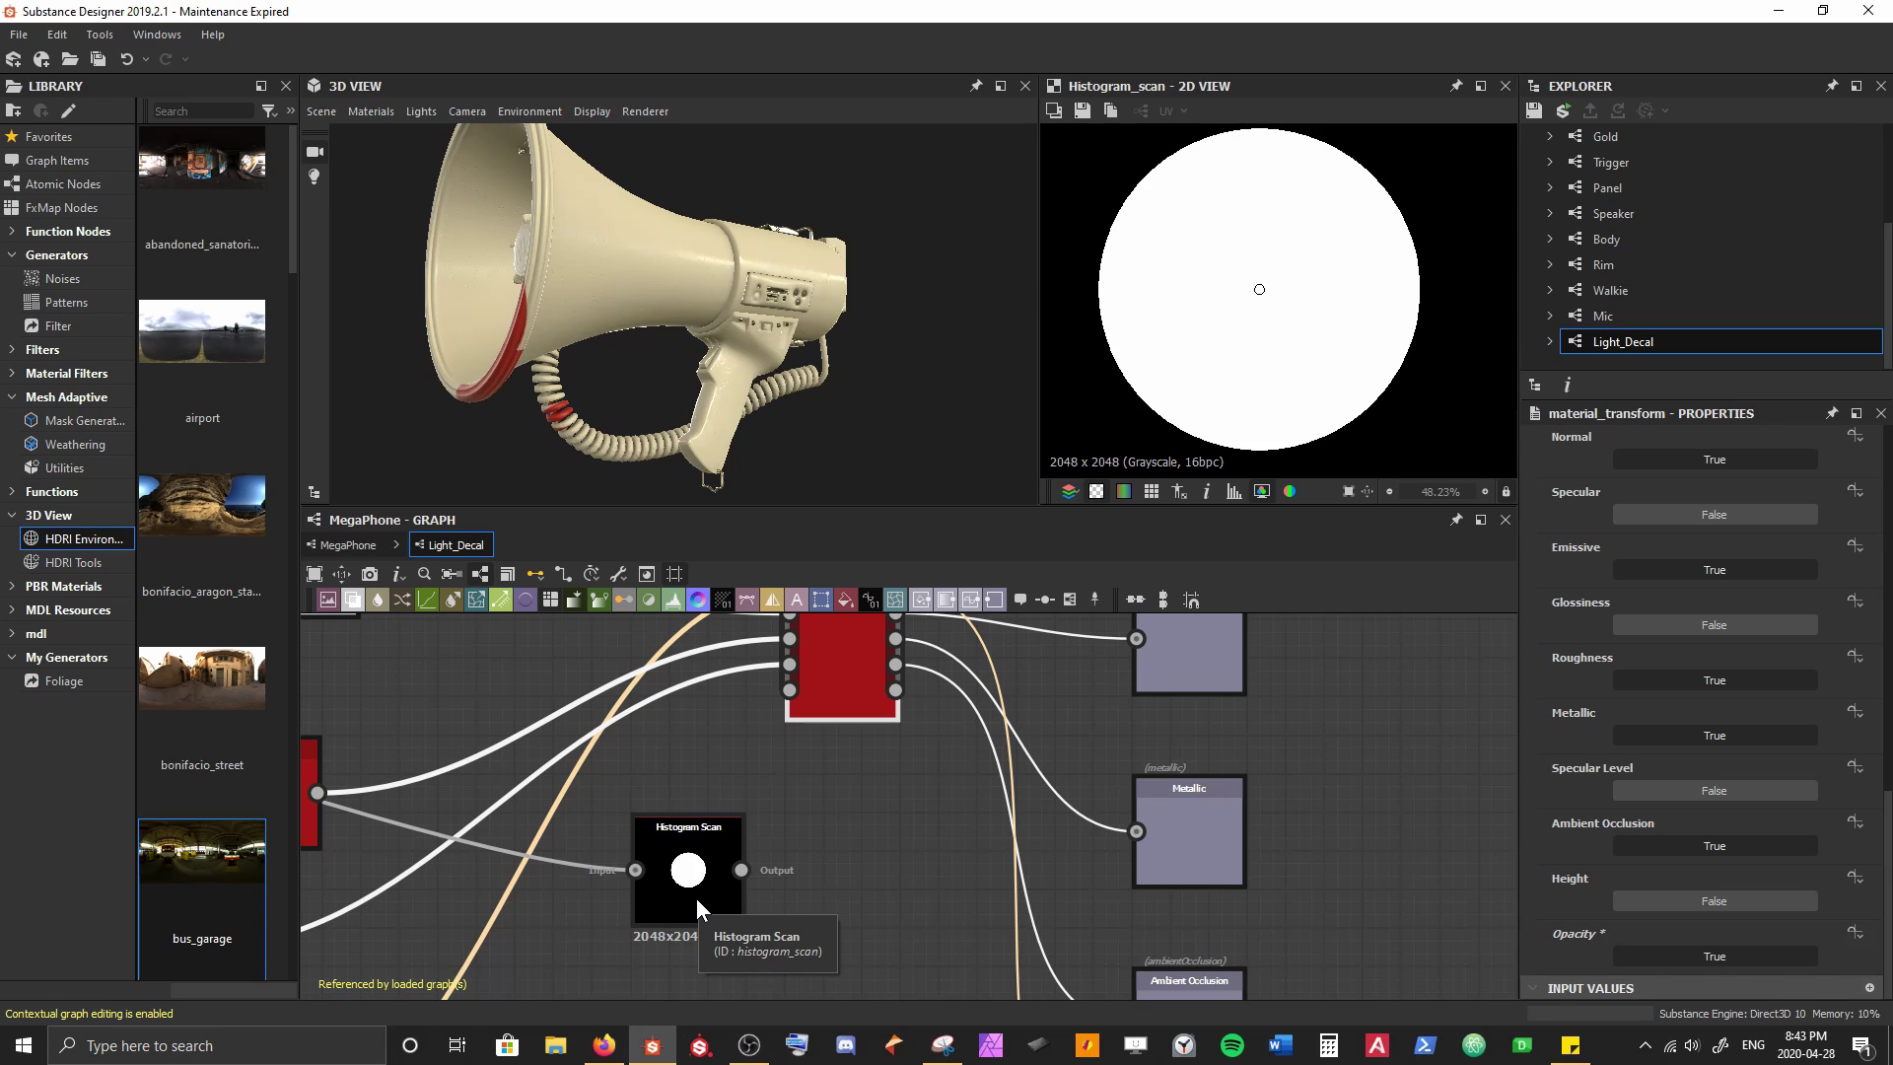
scroll(696, 897, up, 1)
middle_drag(873, 707, 897, 741)
scroll(898, 740, down, 1)
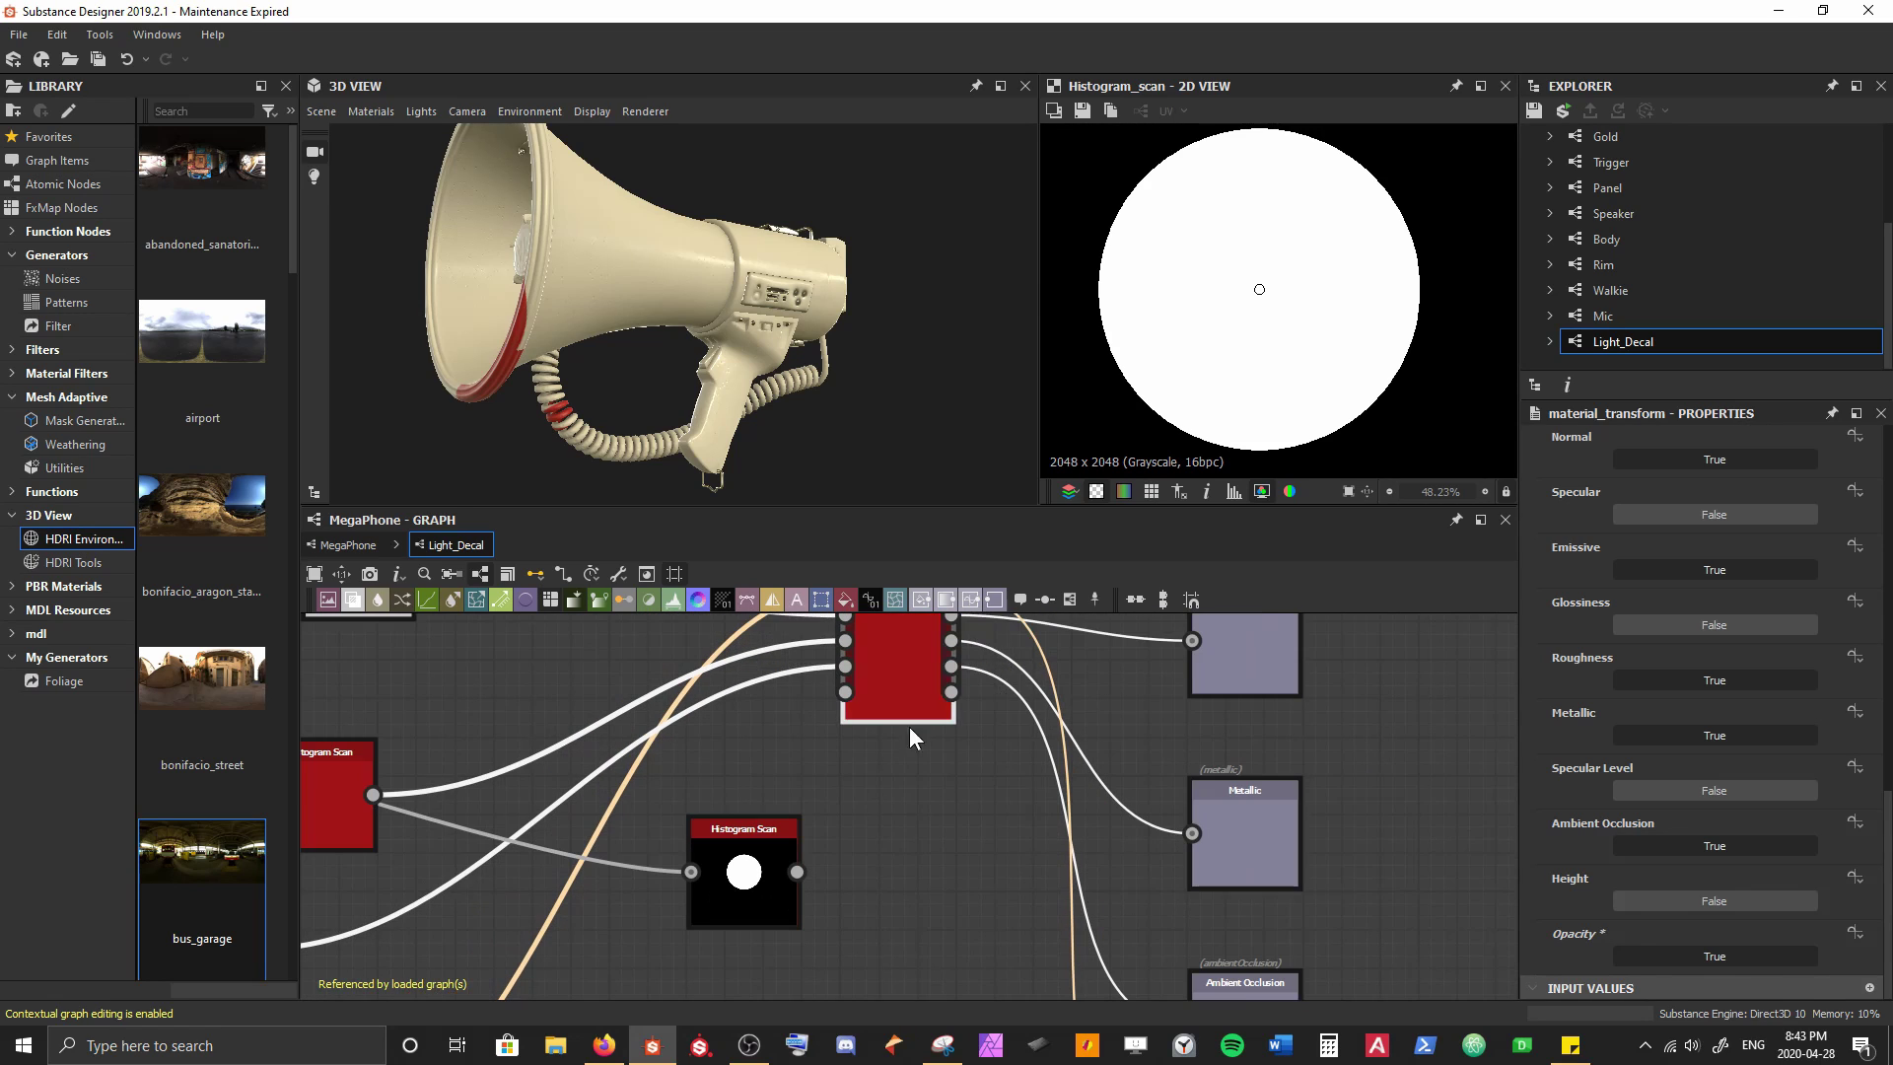
middle_drag(887, 671, 860, 706)
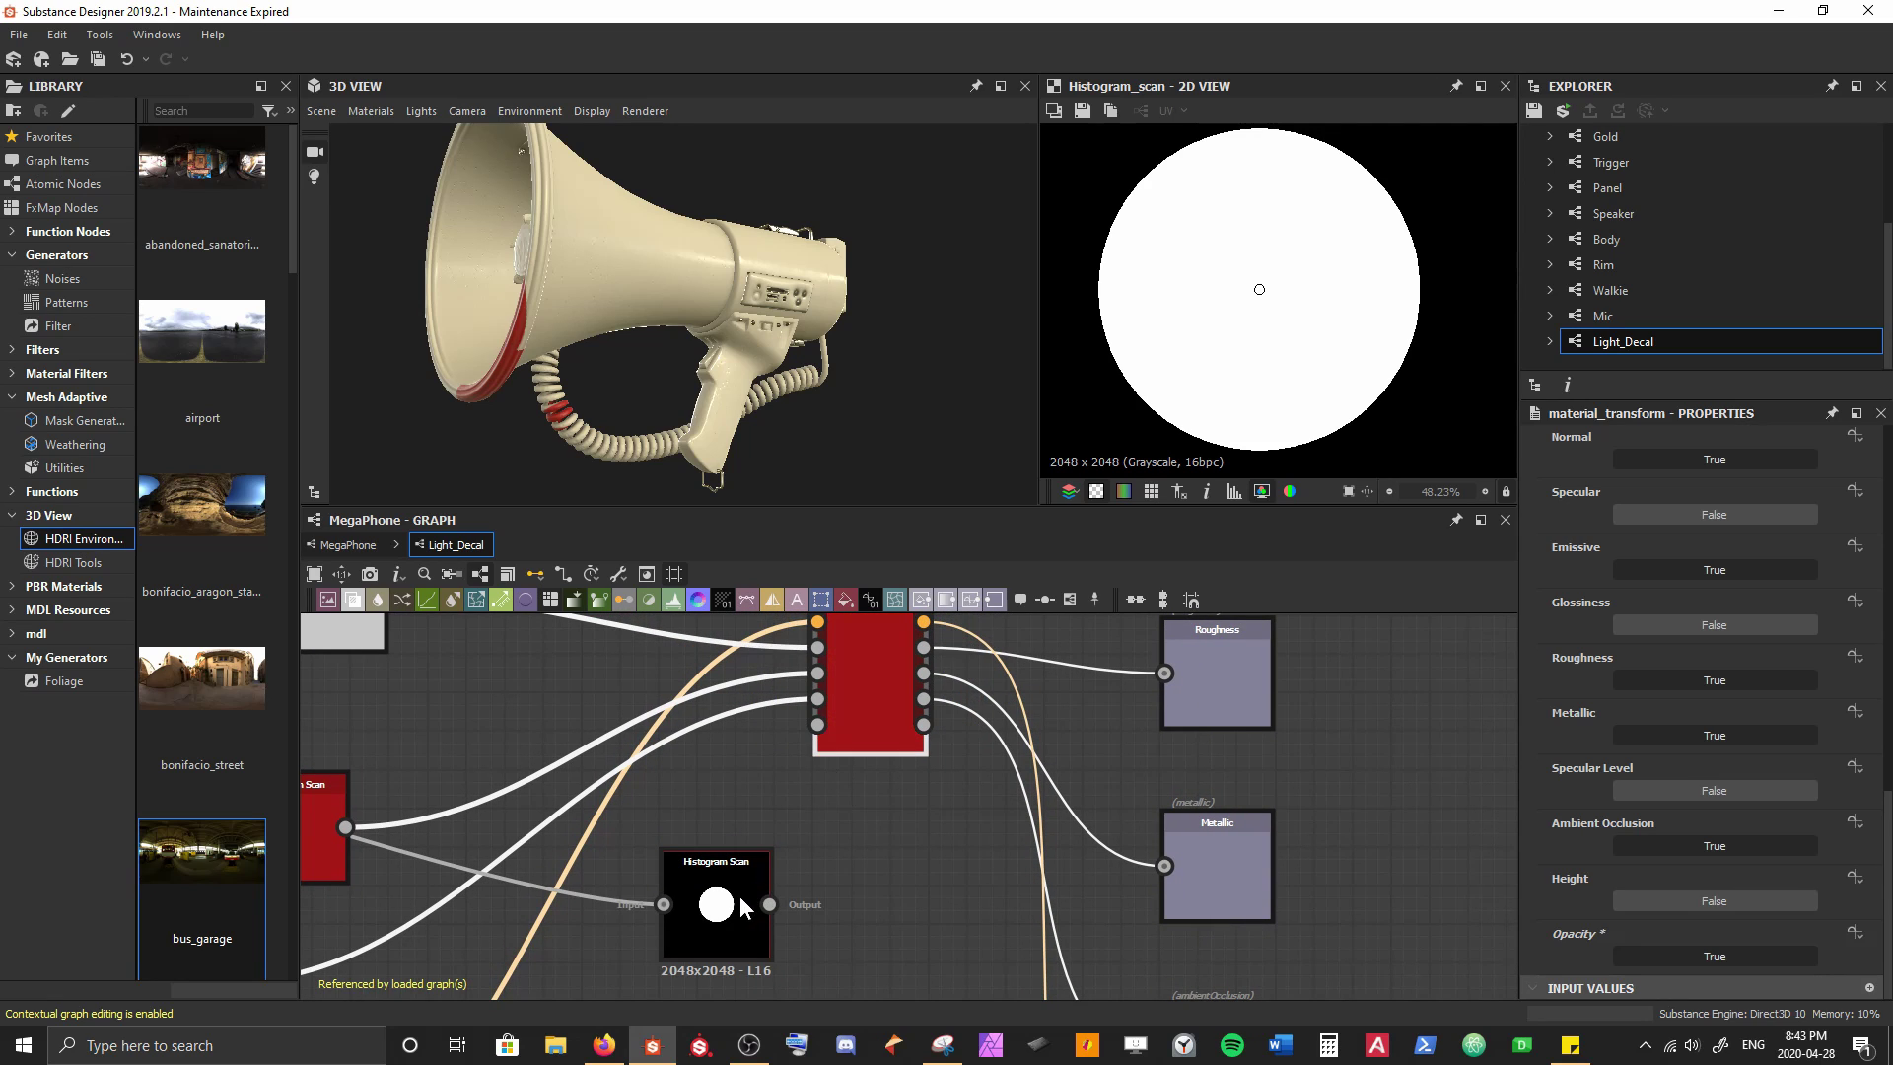
drag(742, 898, 638, 958)
Add a new Output node directly below the Emission output in the Light_Decal graph
scroll(818, 730, down, 5)
middle_drag(811, 878, 599, 831)
scroll(896, 853, up, 3)
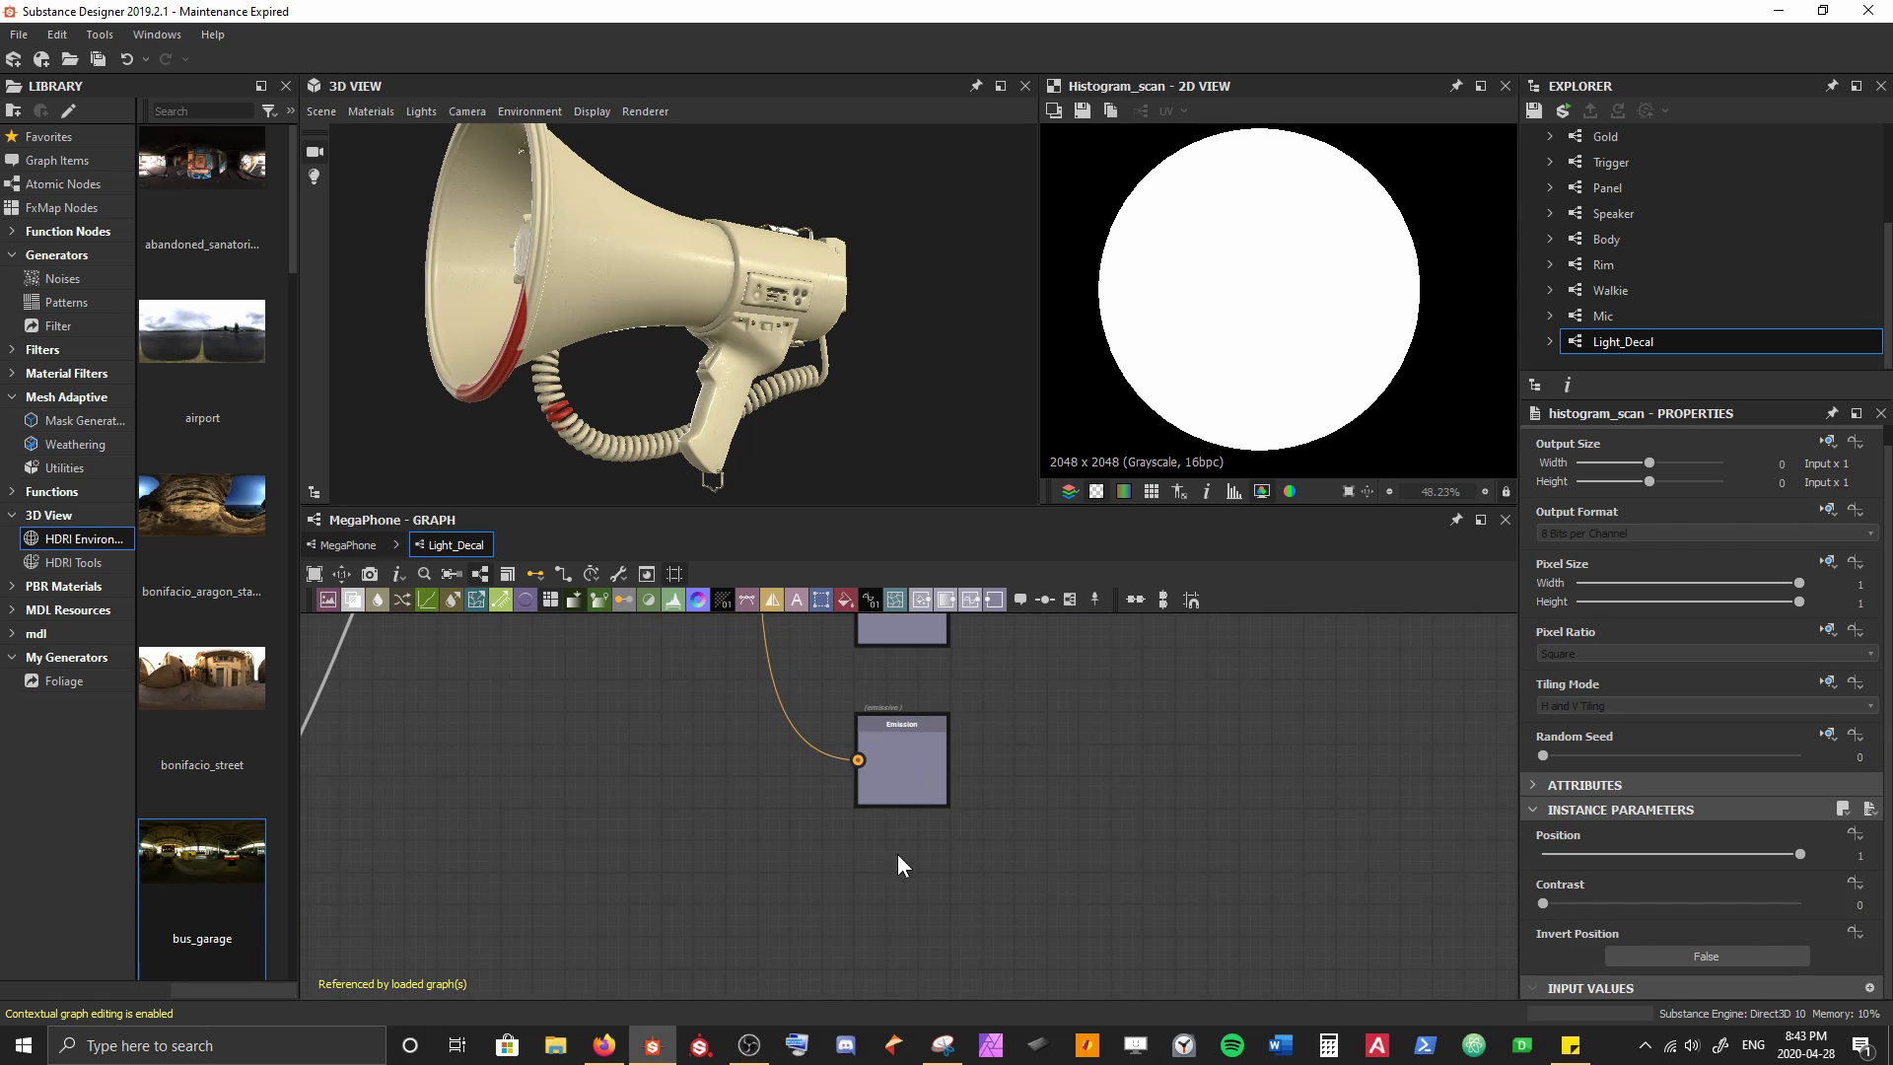
middle_drag(897, 854, 724, 807)
key(space)
text(output)
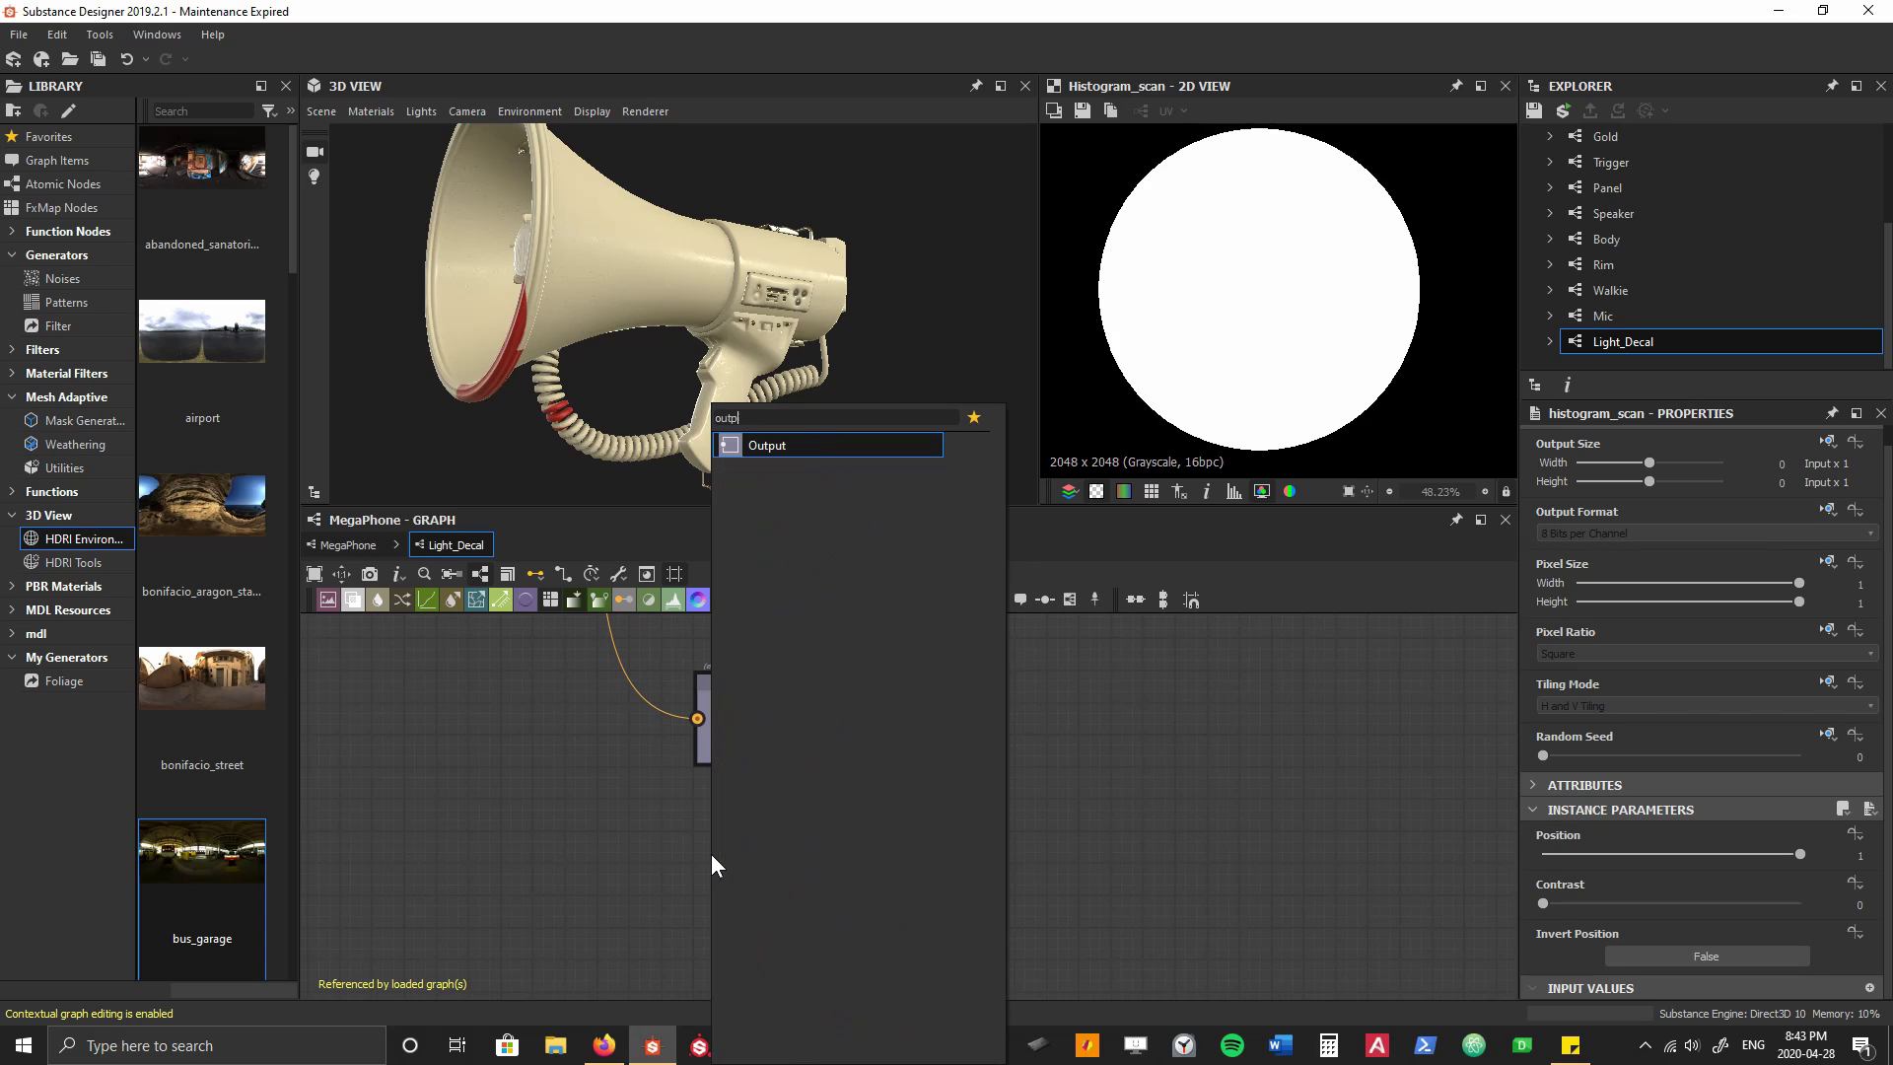
key(Return)
drag(724, 859, 748, 864)
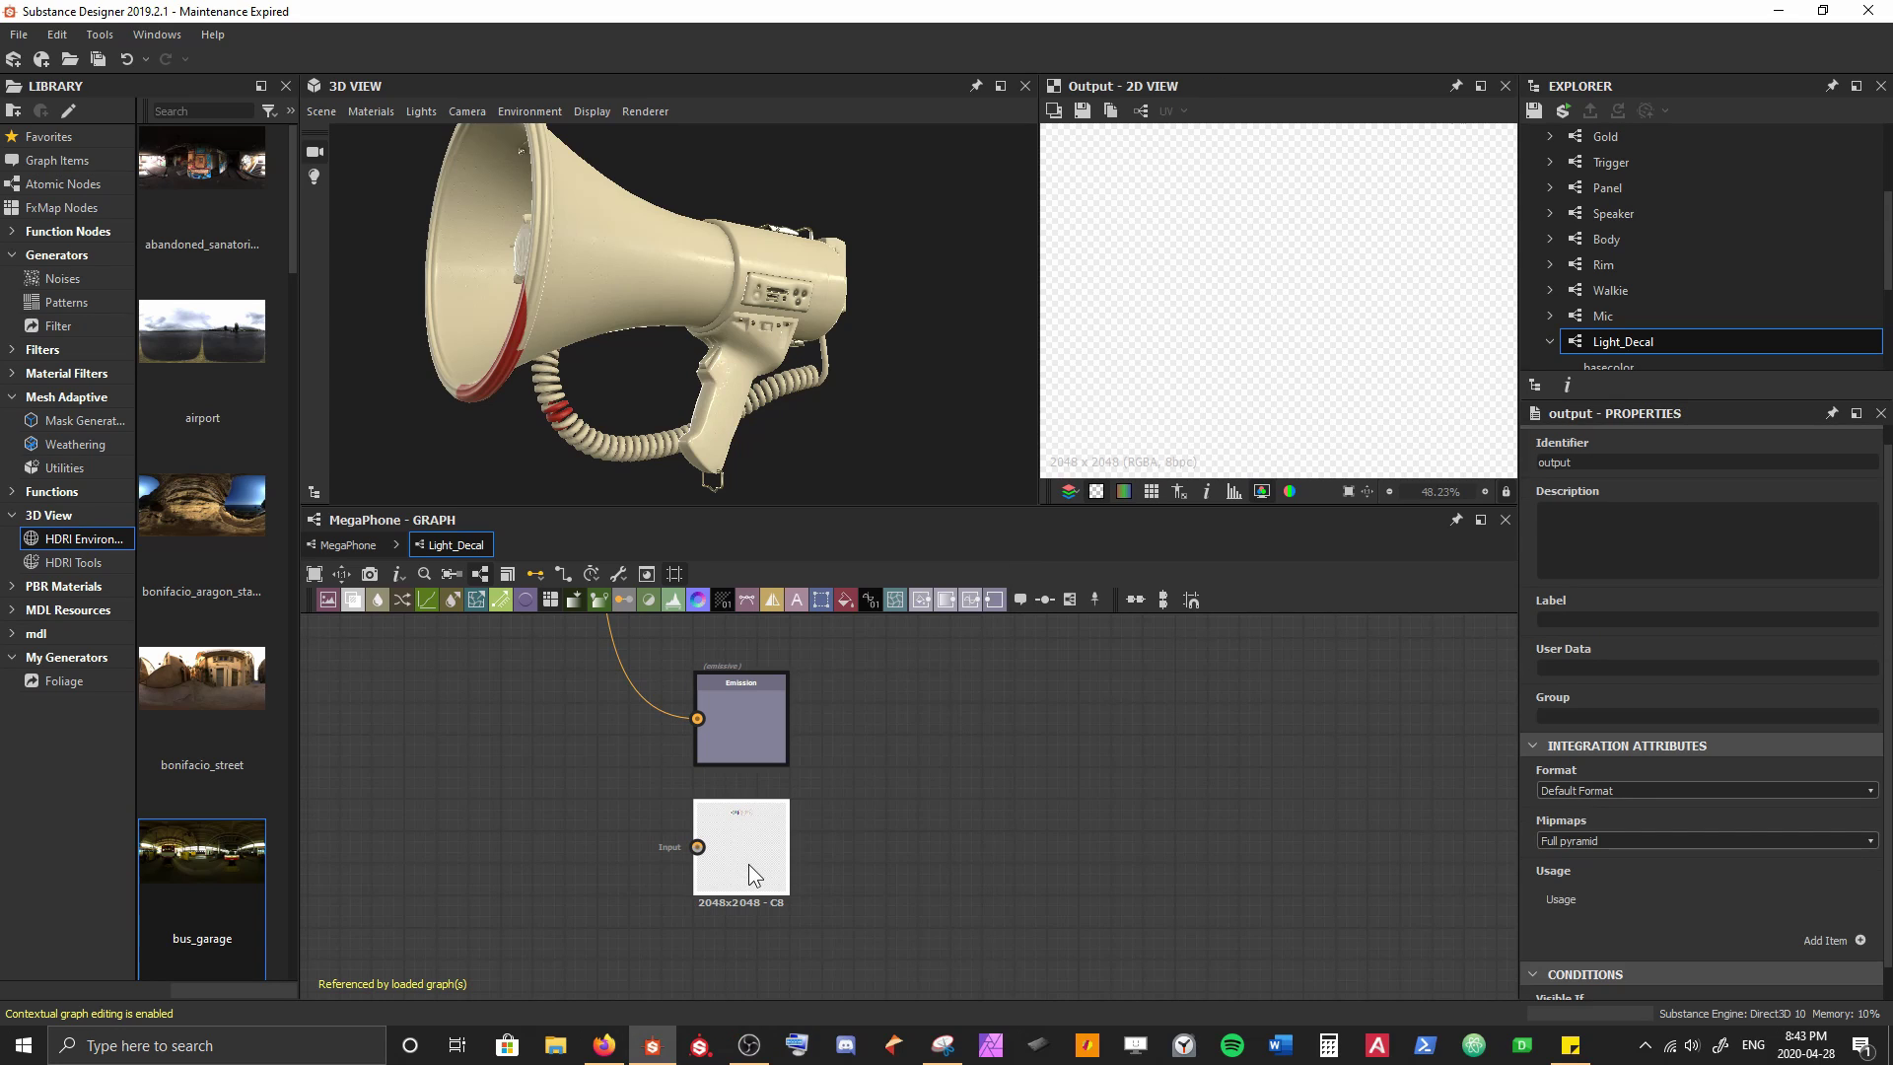
Give the new output the identifier opacity, the label Opacity and the group Material
double_click(1678, 460)
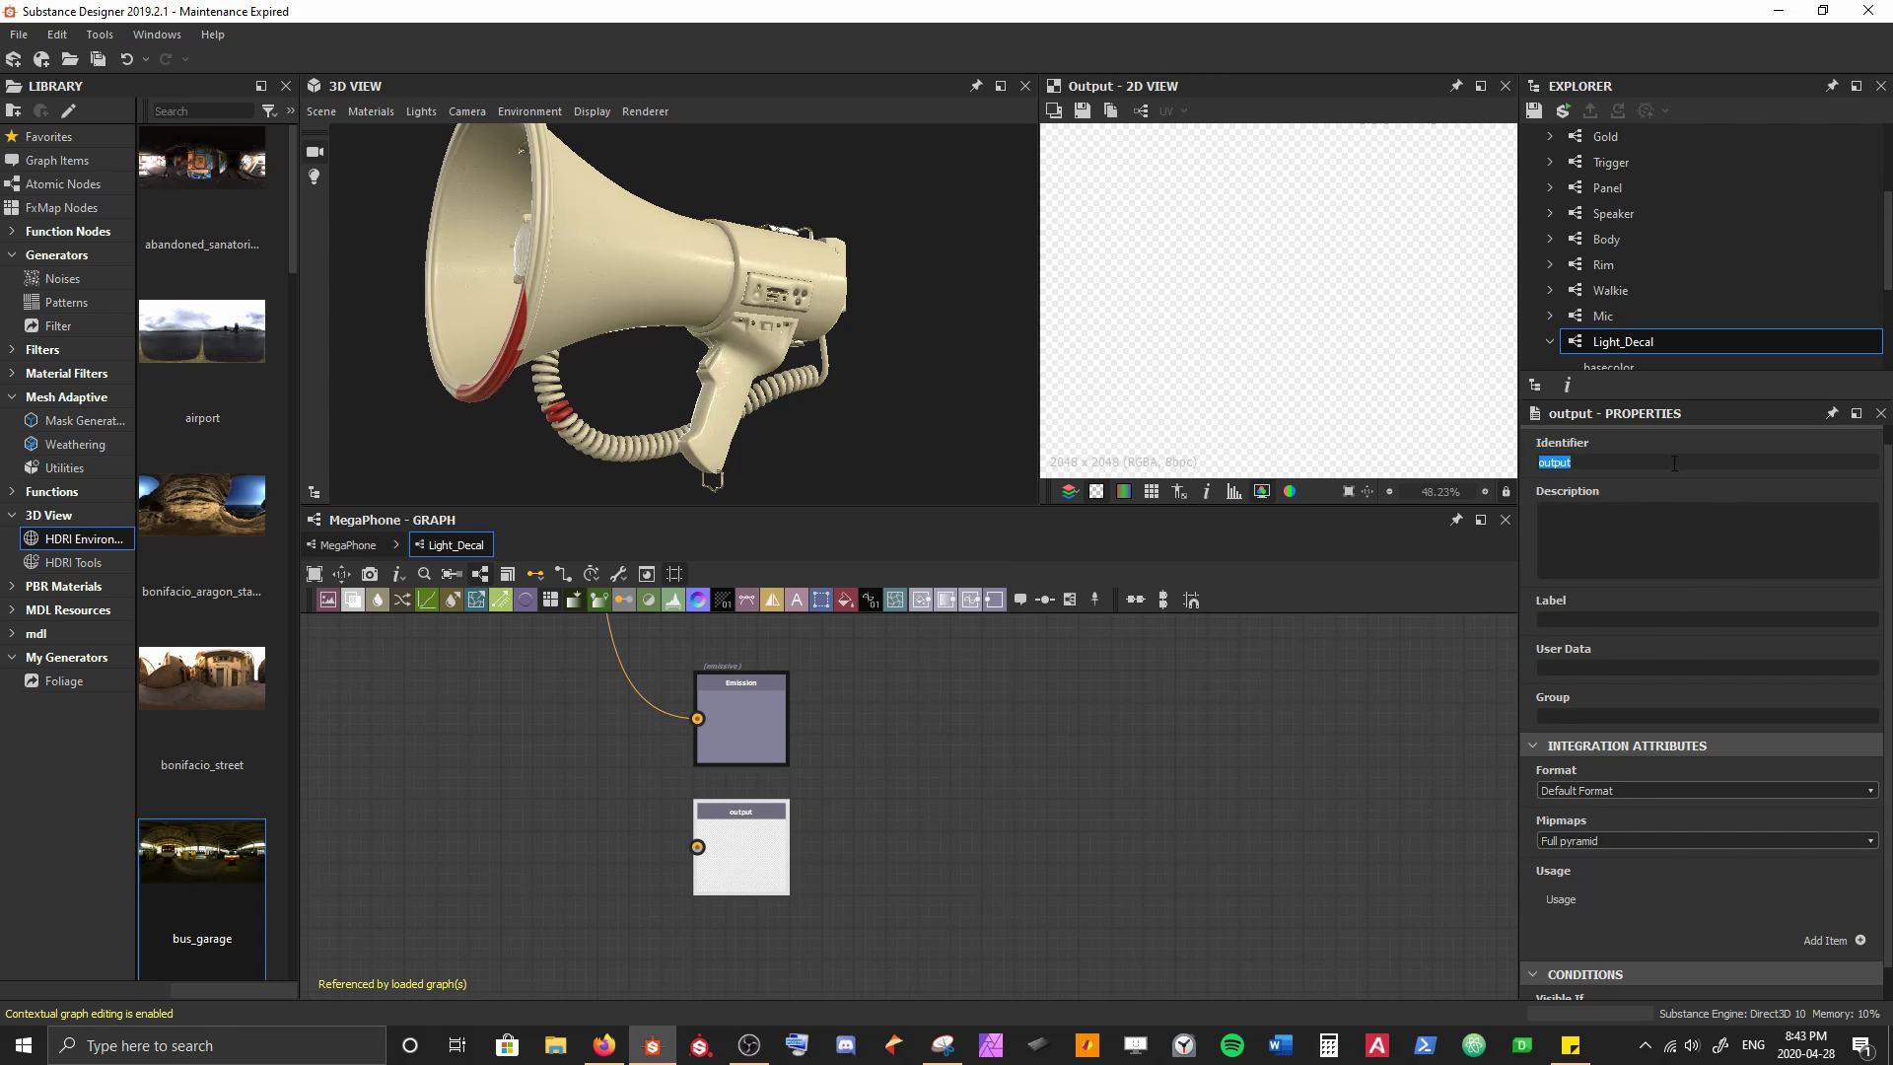
text(opac)
key(Tab)
text(Opacity)
text(Material)
Add a usage entry to the Opacity output and set it to opacity
scroll(1830, 918, down, 1)
click(1861, 907)
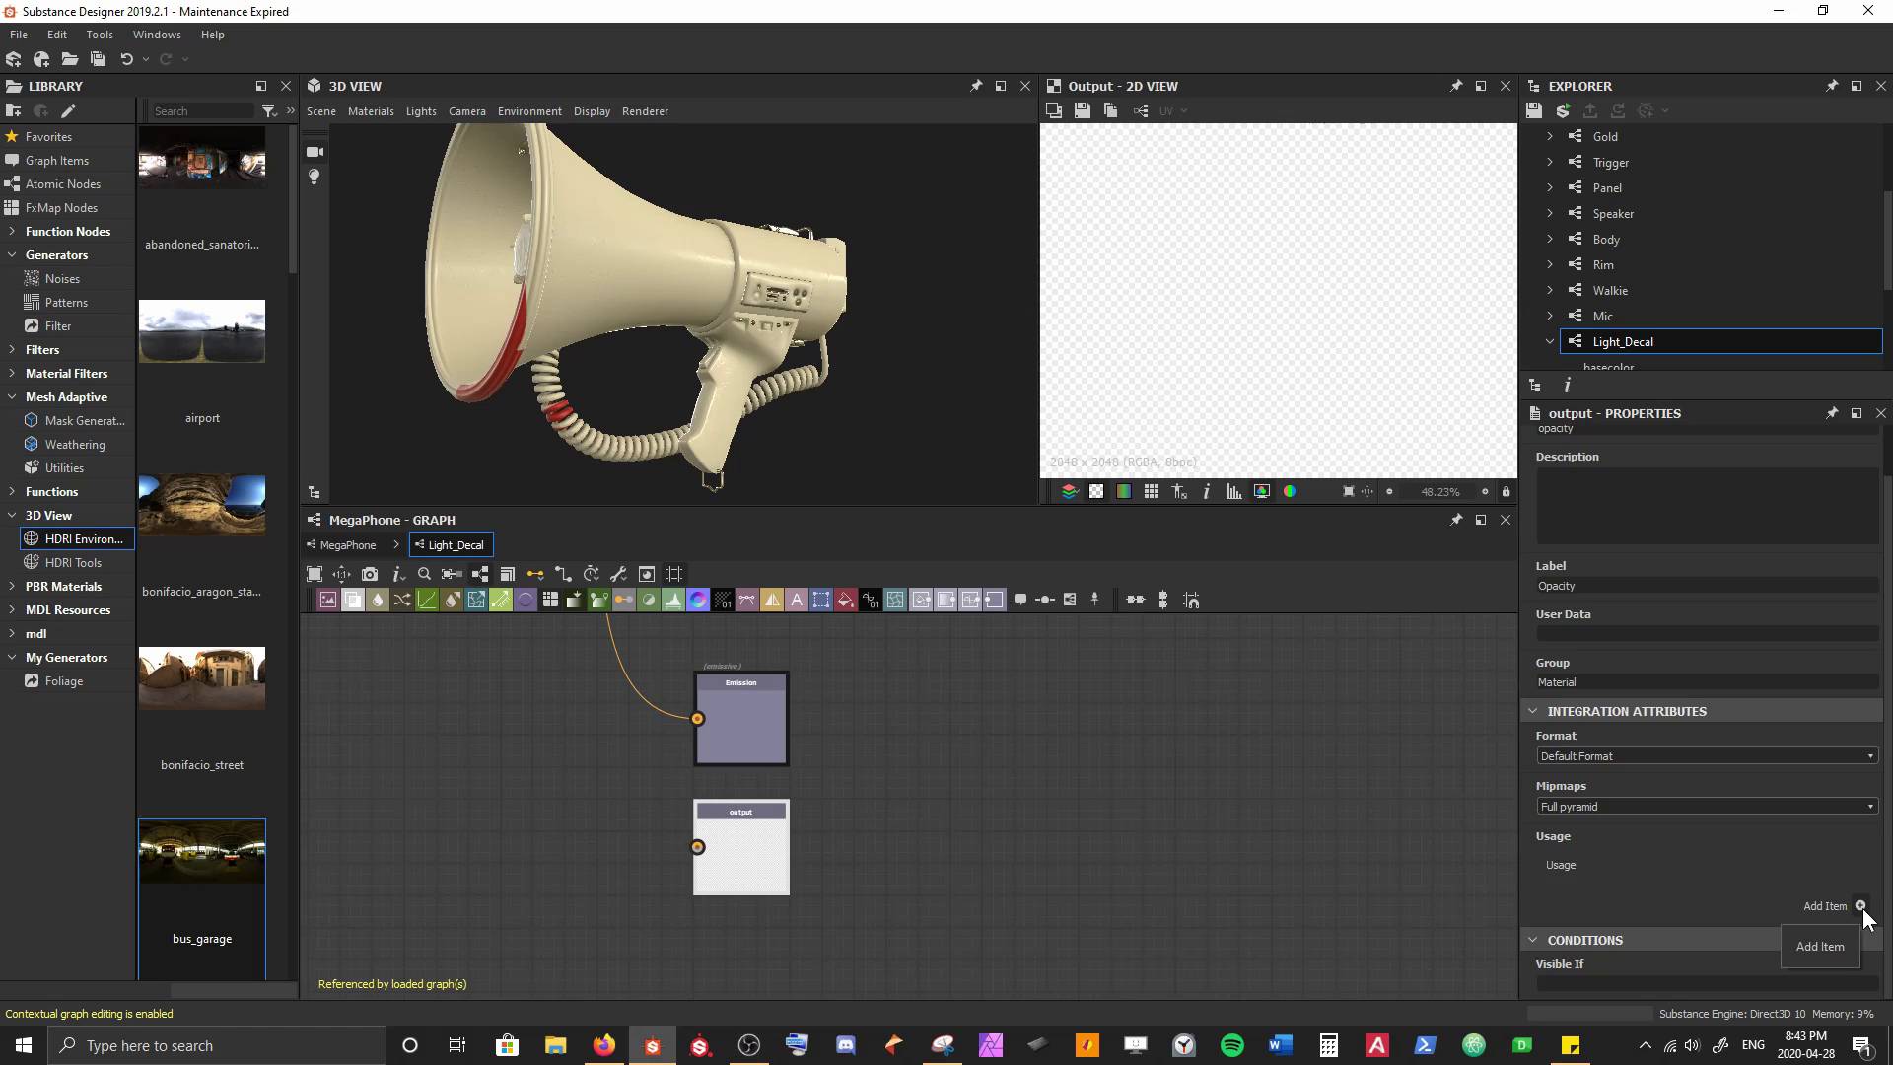
click(1736, 887)
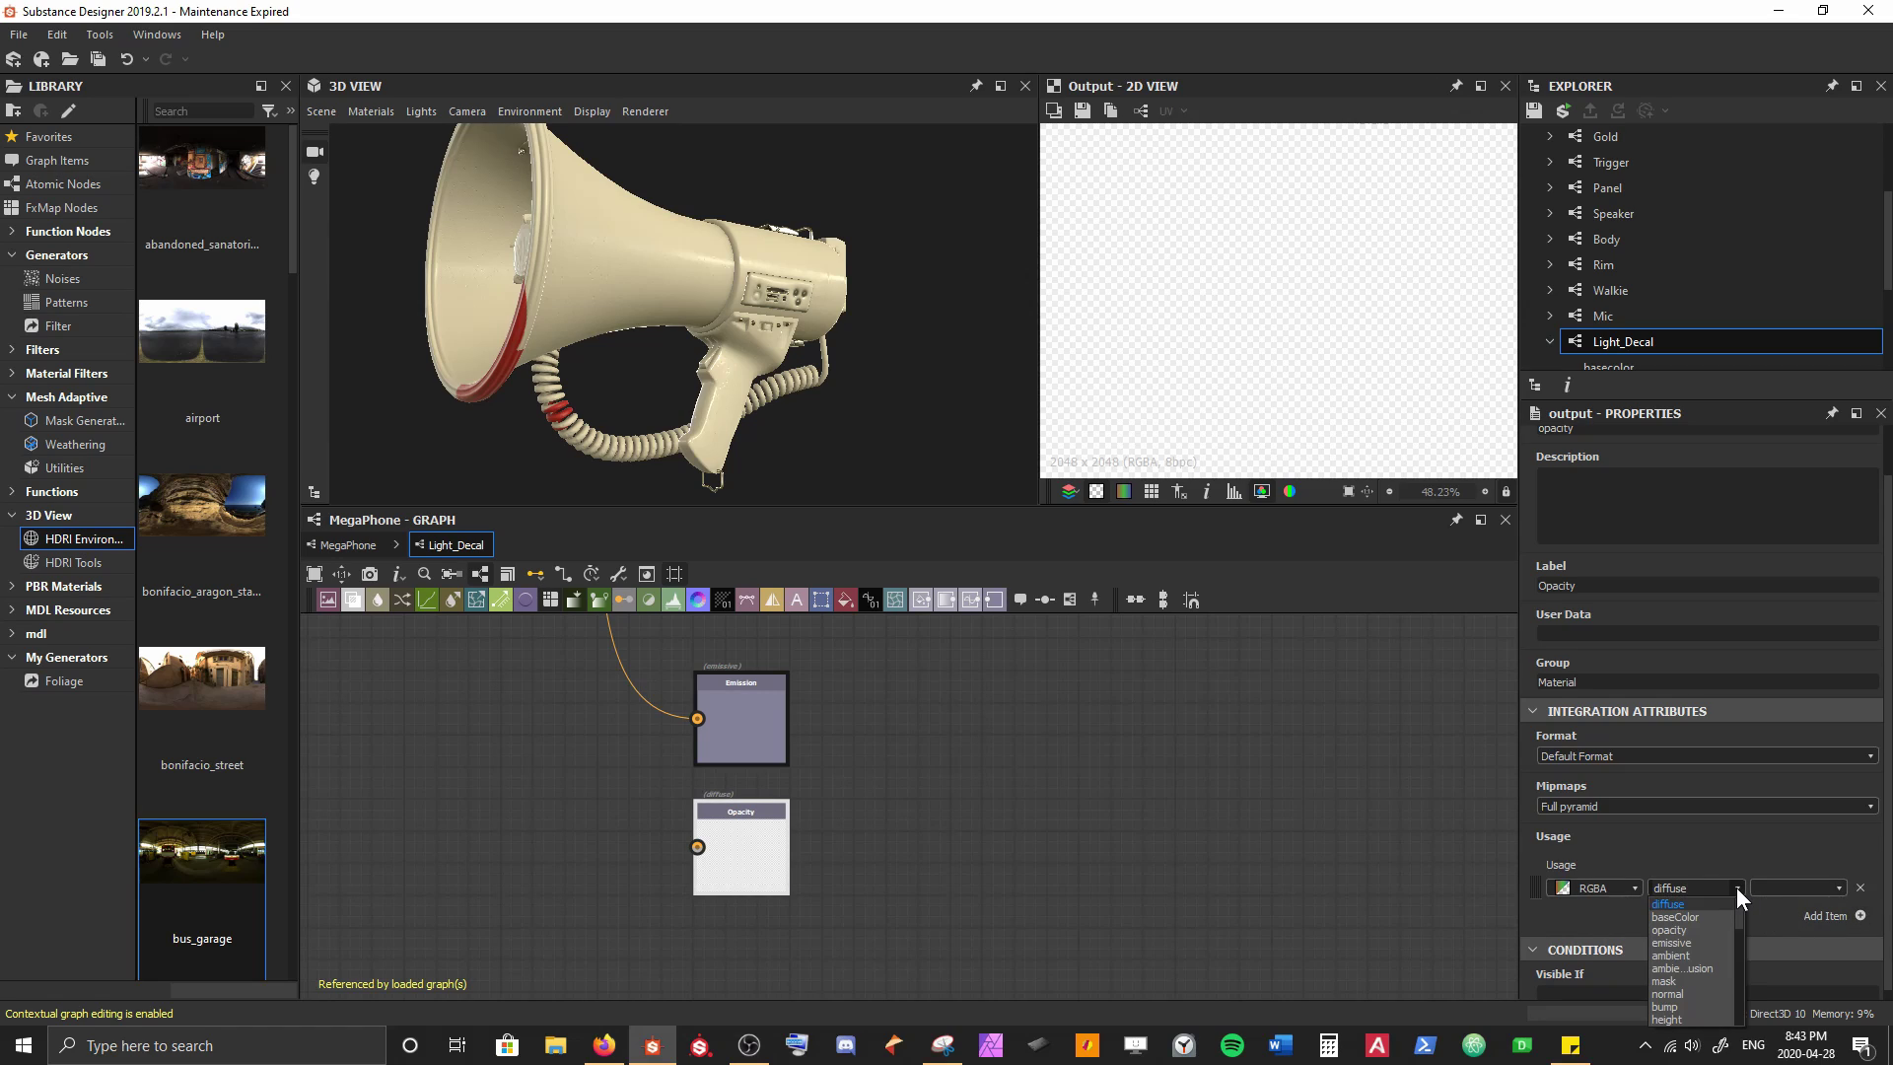
click(1699, 931)
Connect the Material Transform's Opacity output to the new Opacity output node
scroll(860, 826, down, 3)
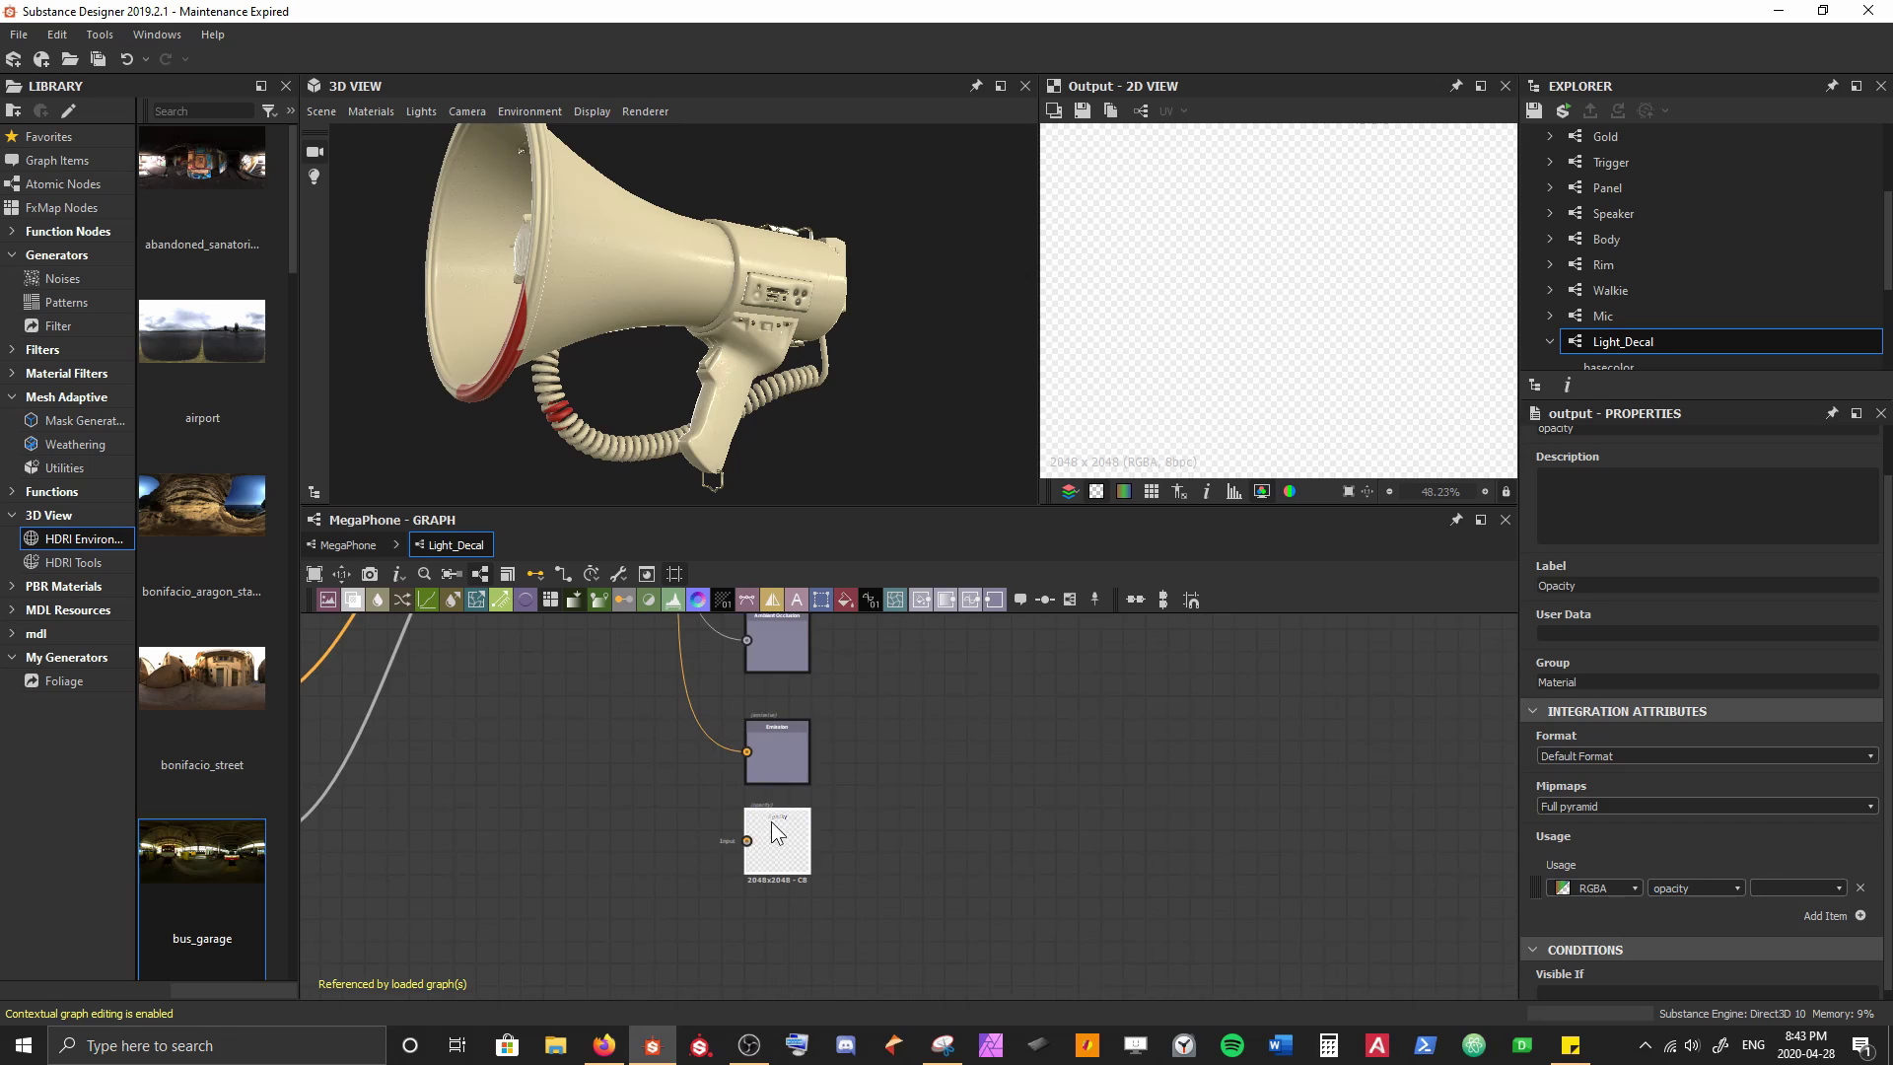
middle_drag(771, 821, 865, 787)
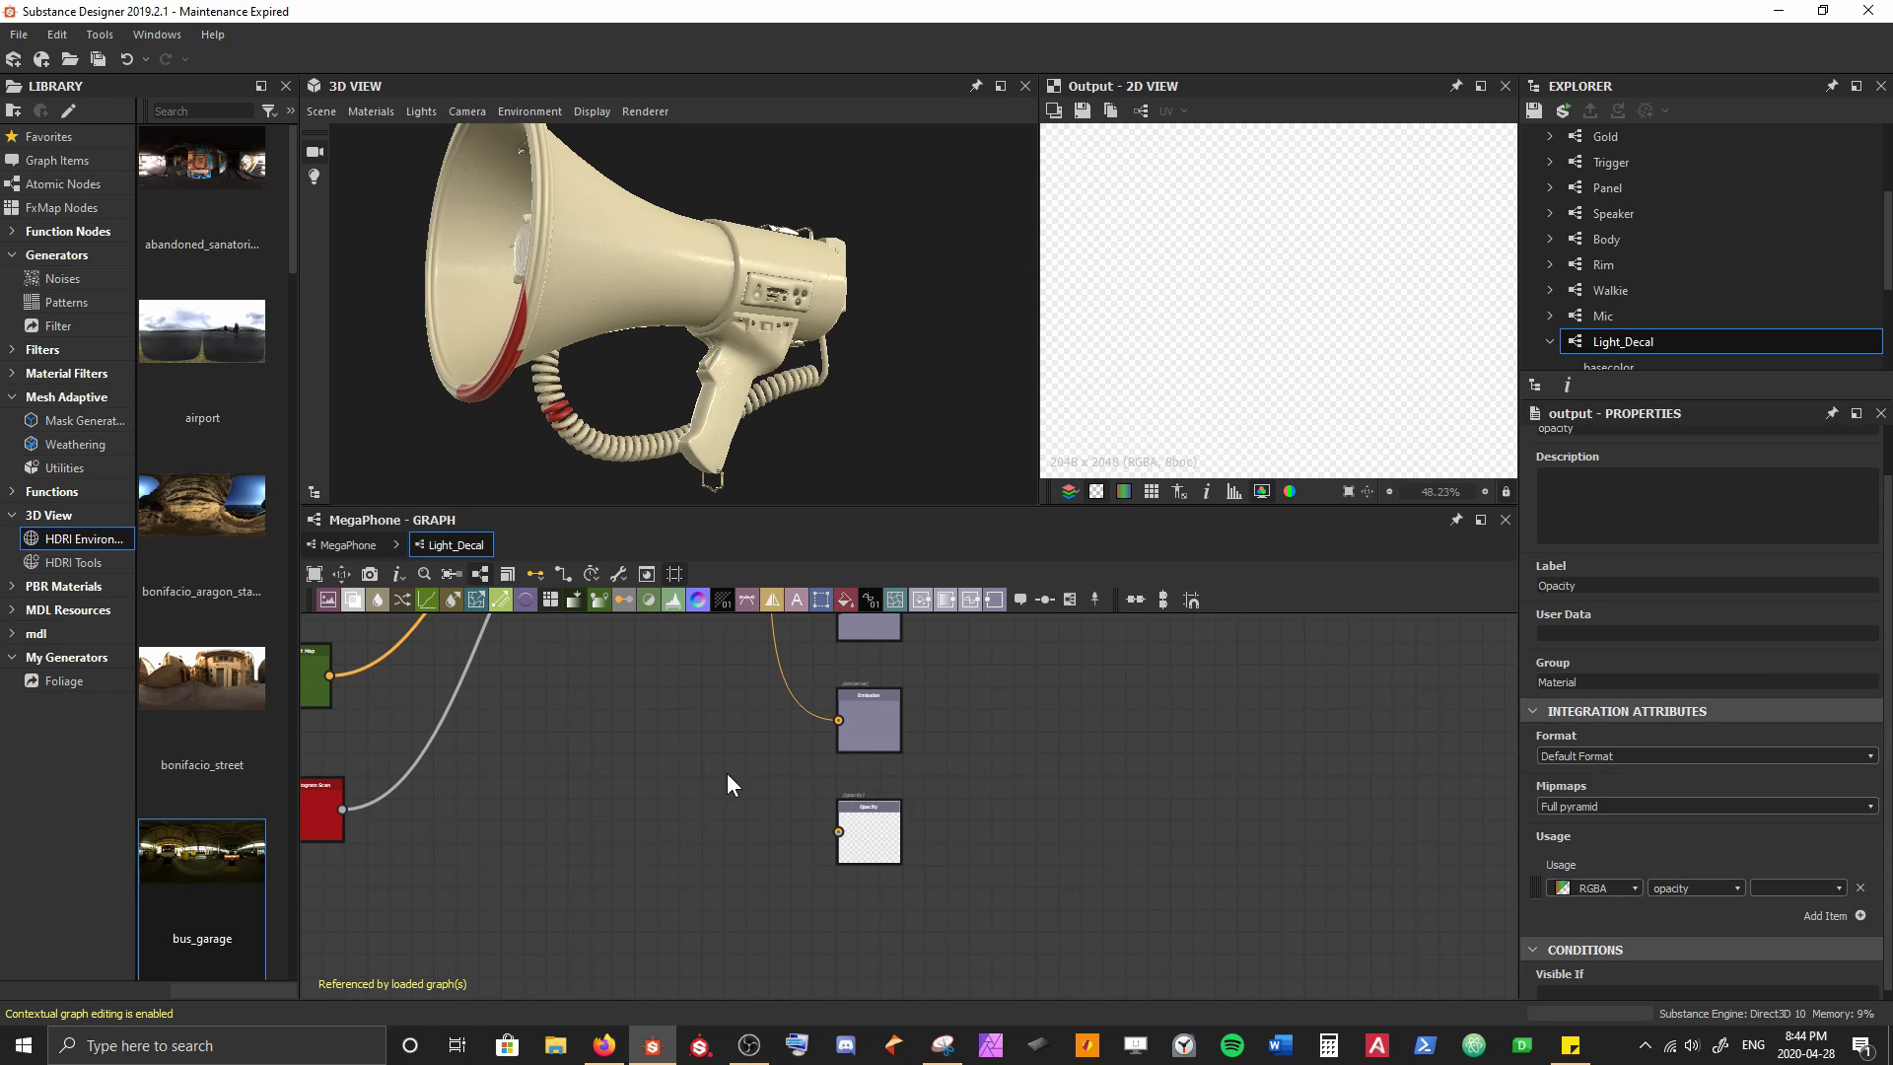
scroll(725, 773, down, 3)
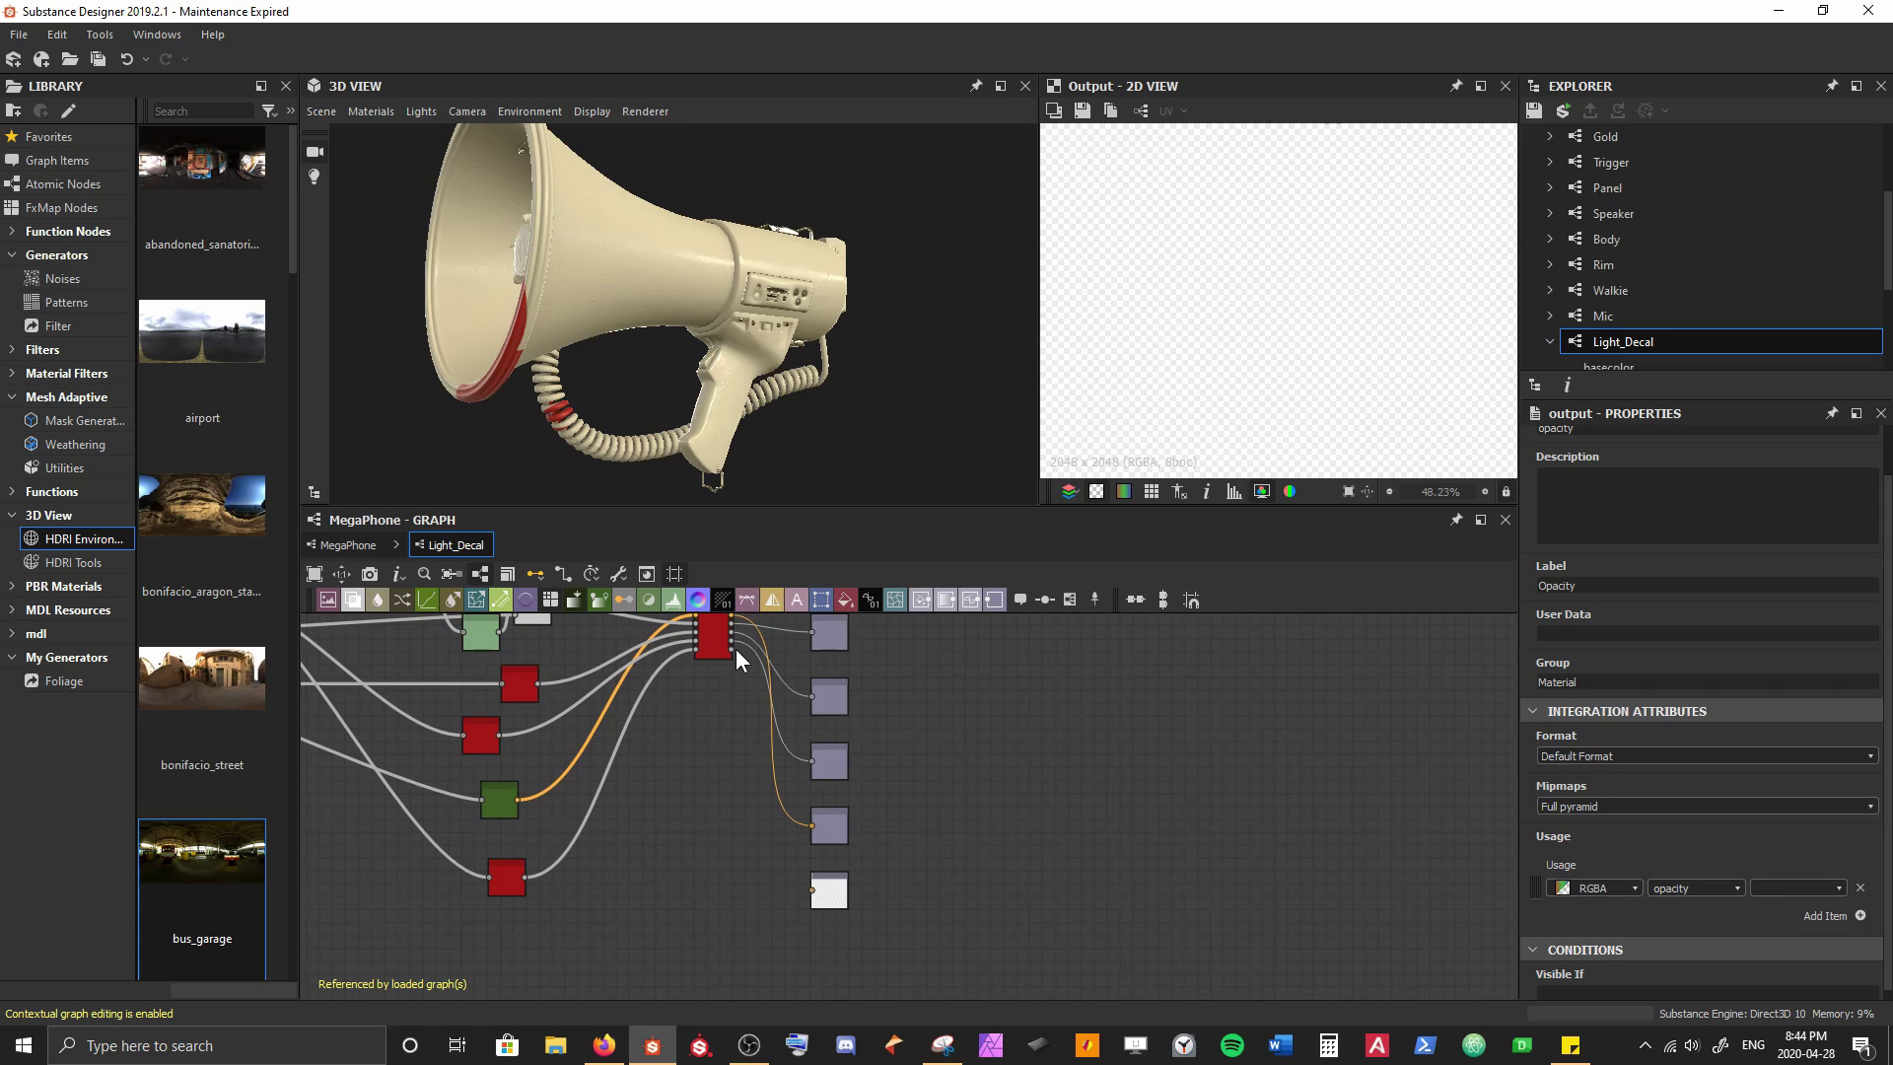
drag(733, 649, 813, 890)
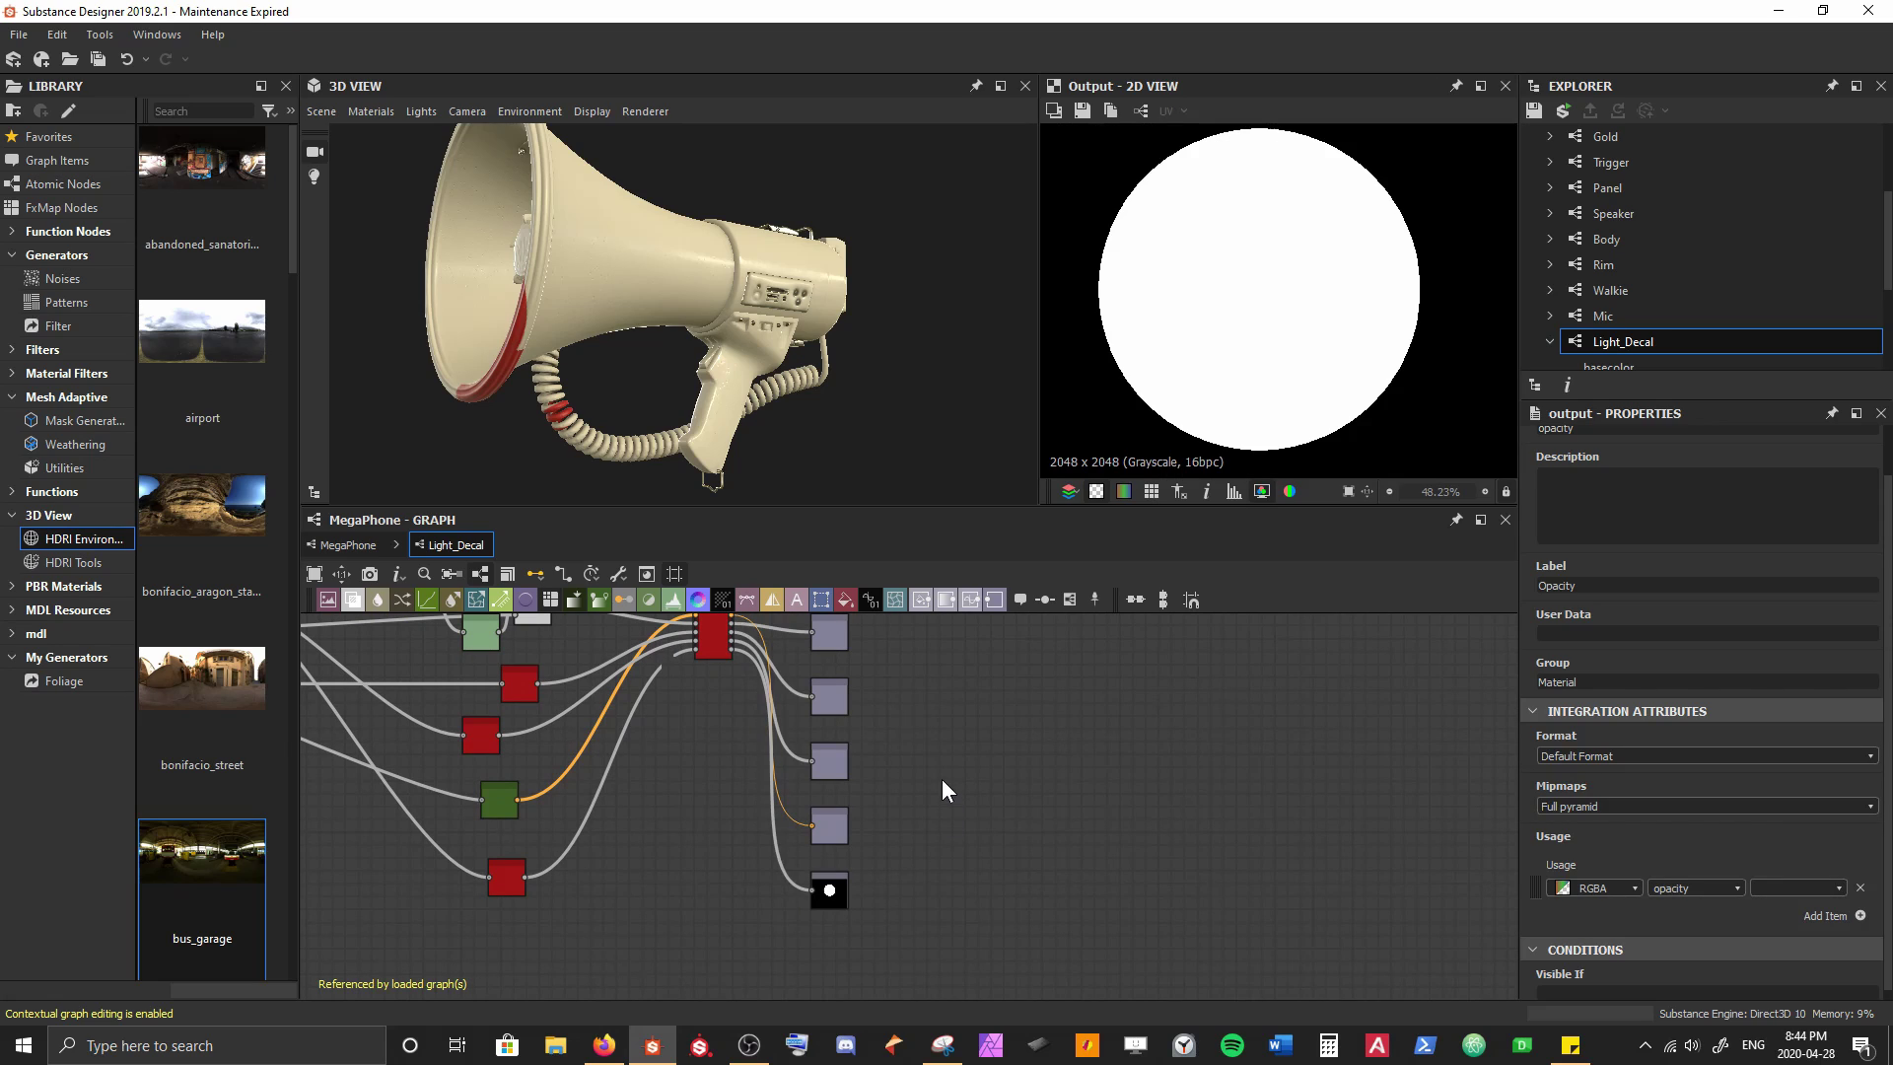
Show the Light_Decal graph's outputs on the 3D model and examine the opacity cutout from several angles
right_click(955, 720)
click(1020, 370)
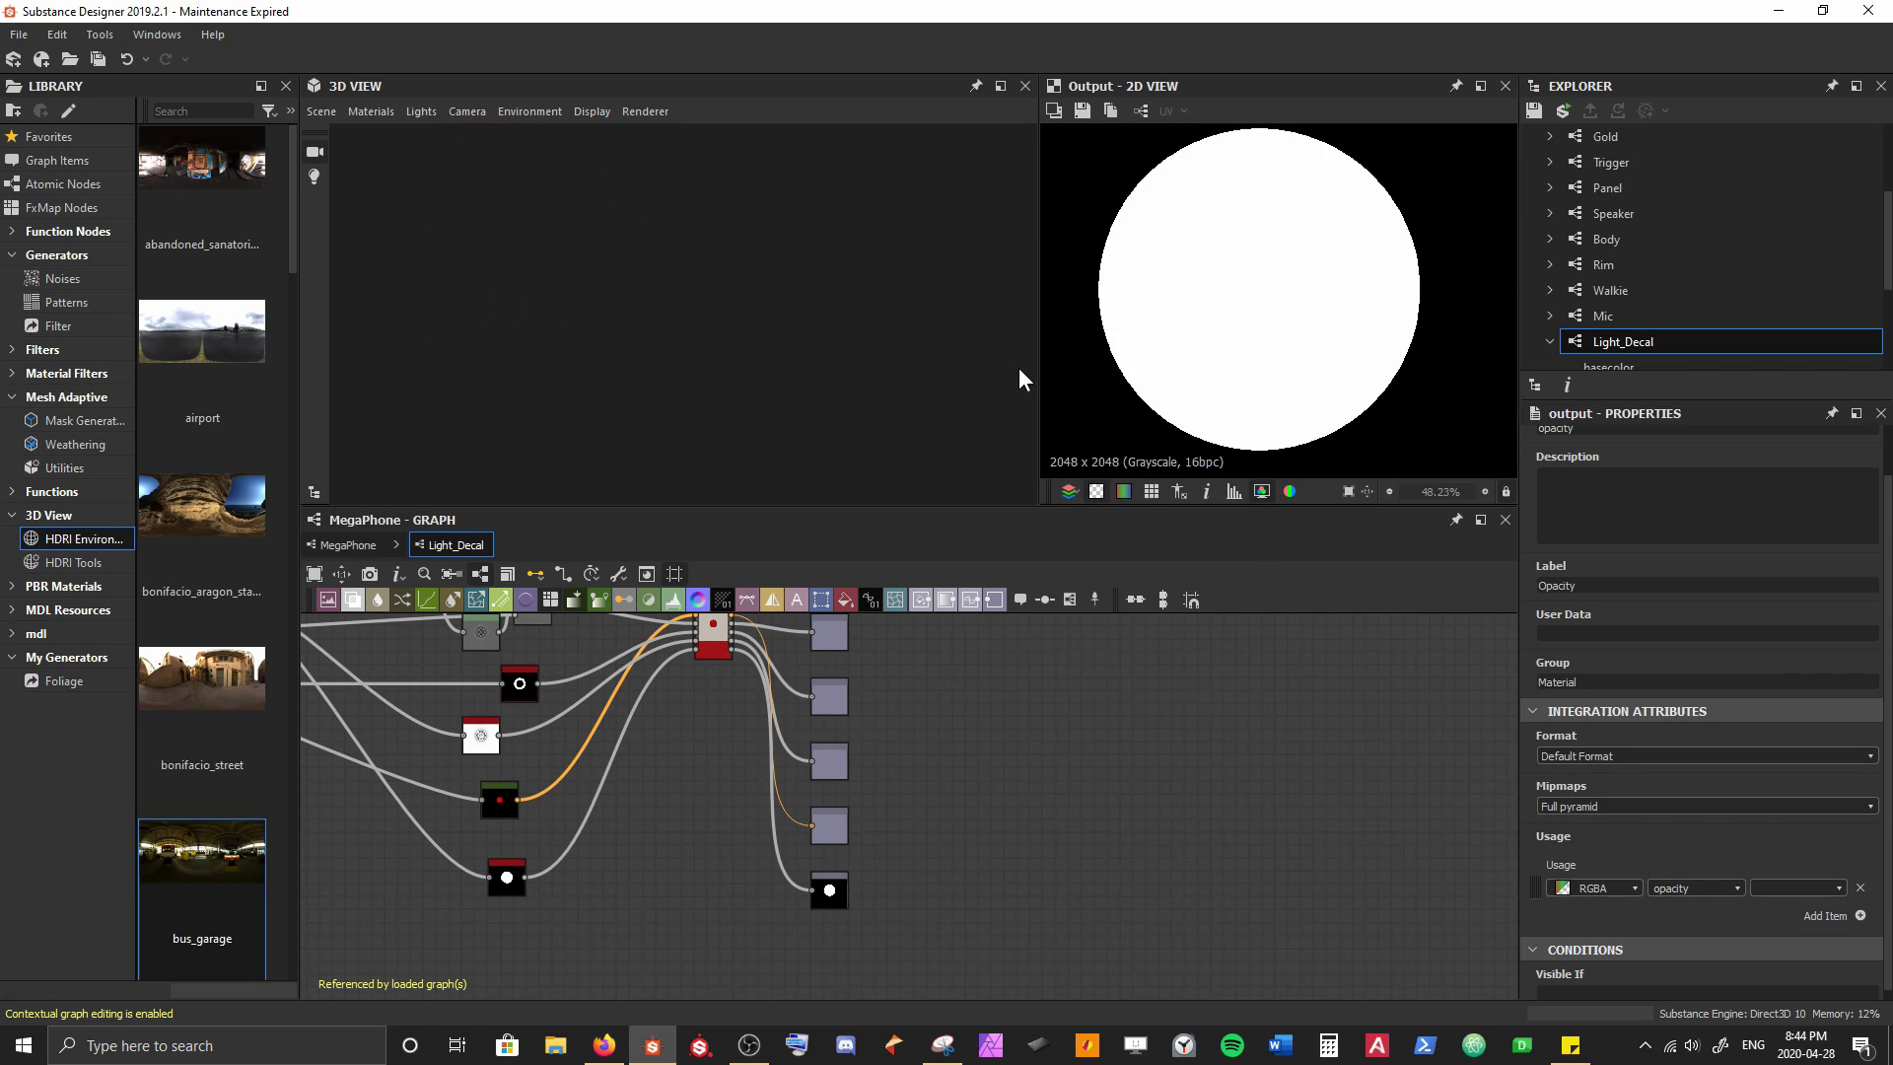
drag(643, 276, 686, 262)
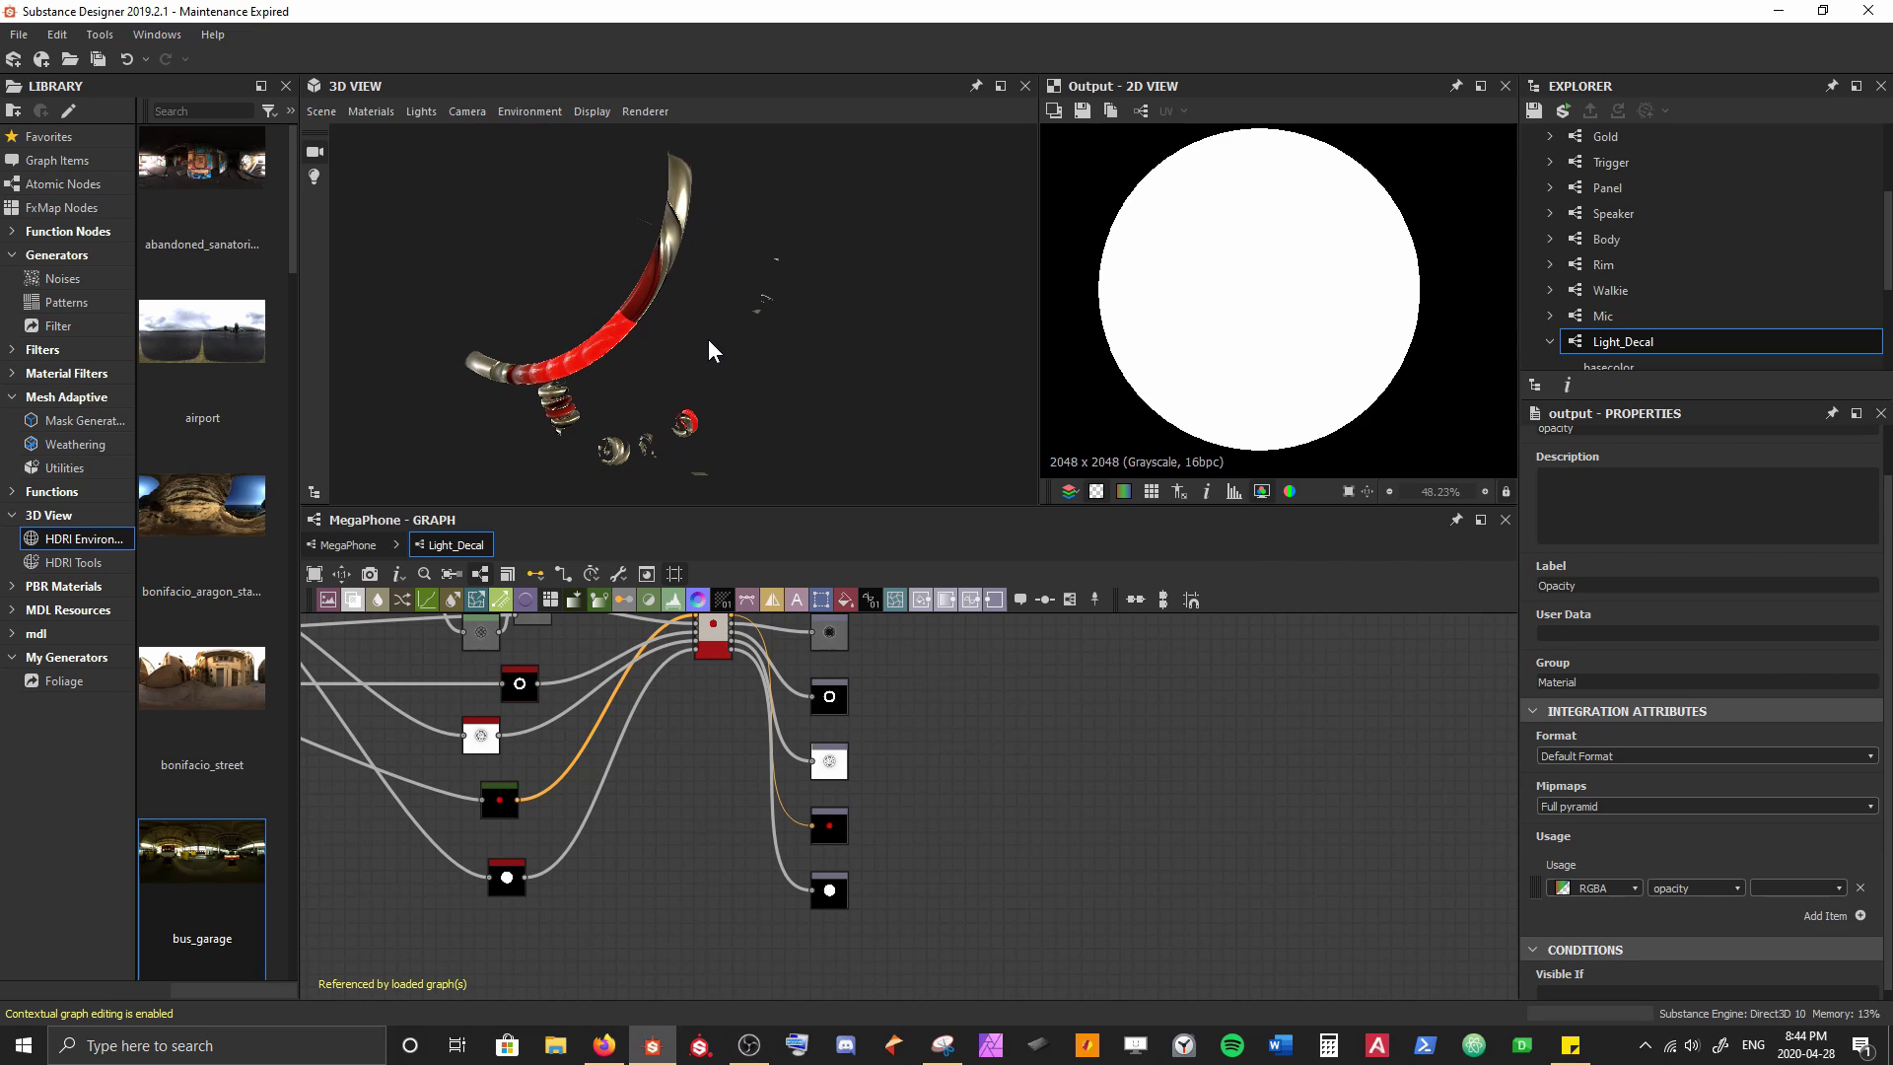
drag(708, 342, 521, 440)
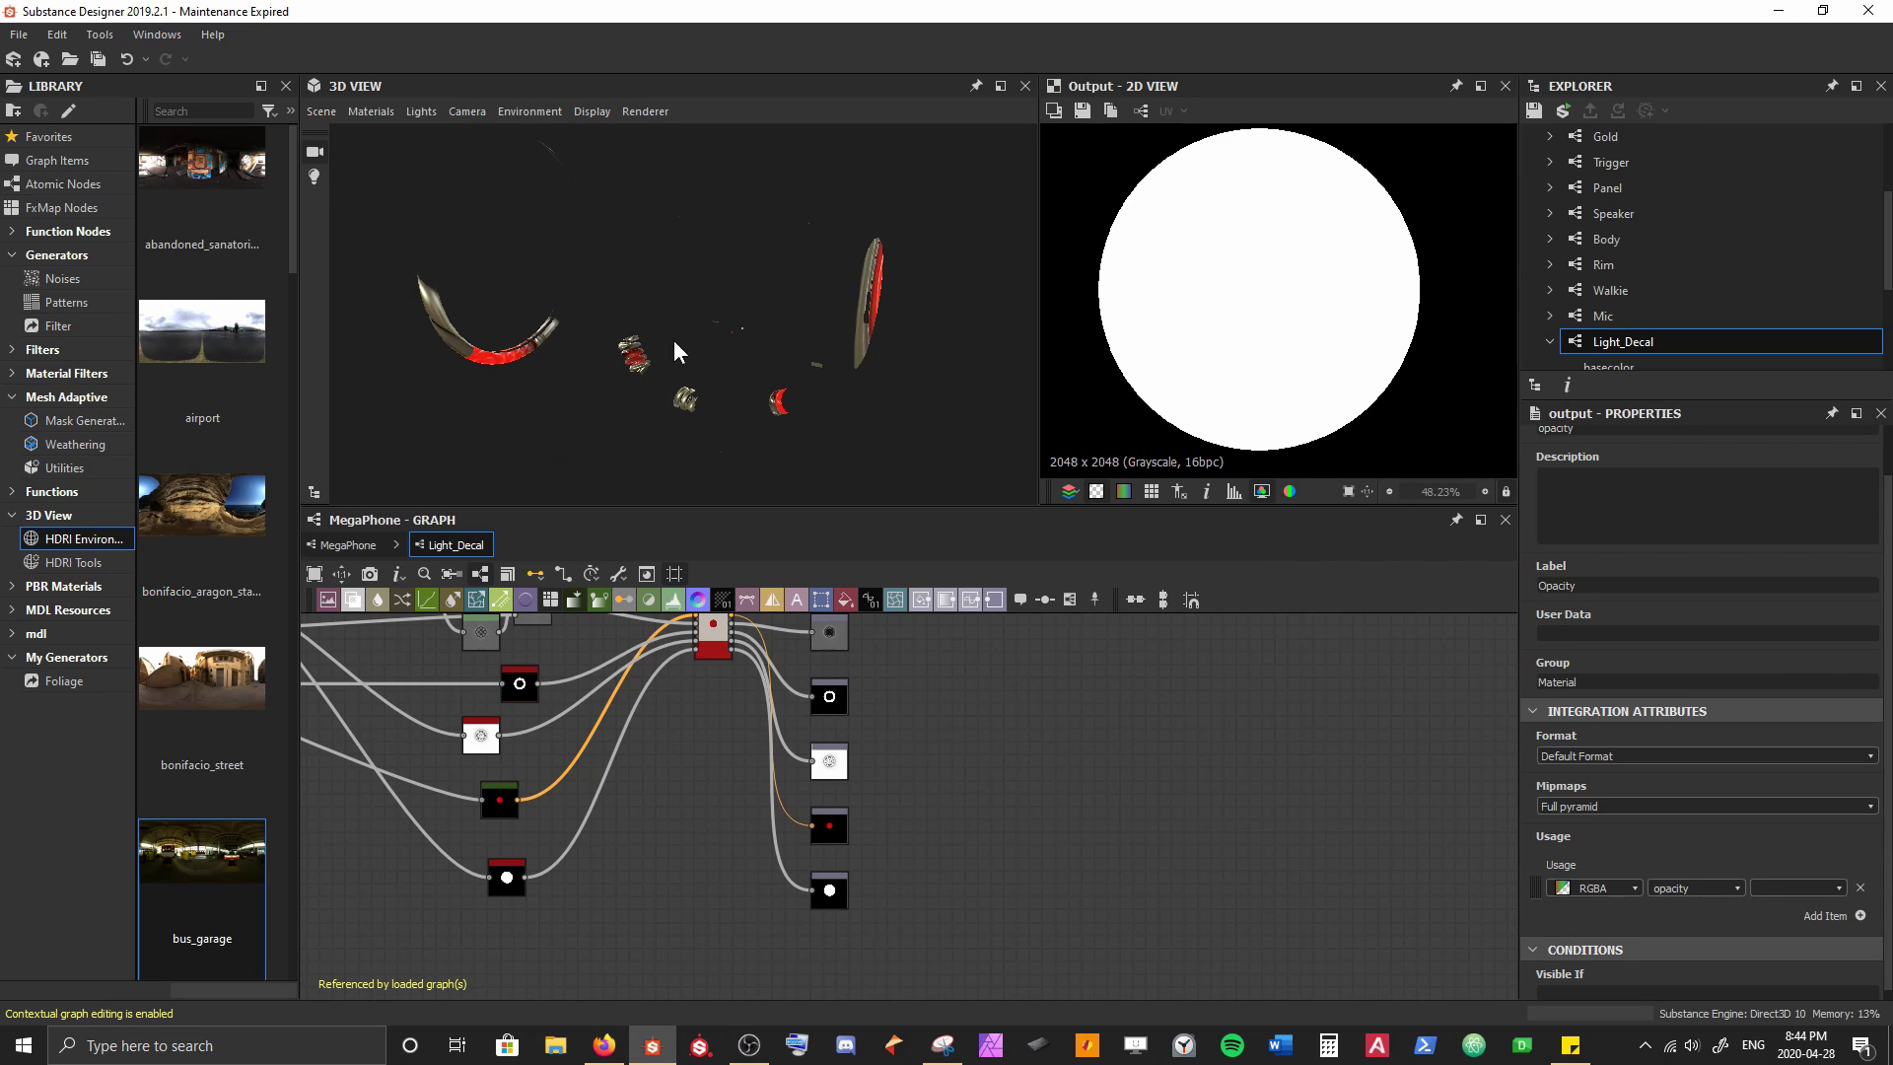
drag(672, 339, 740, 291)
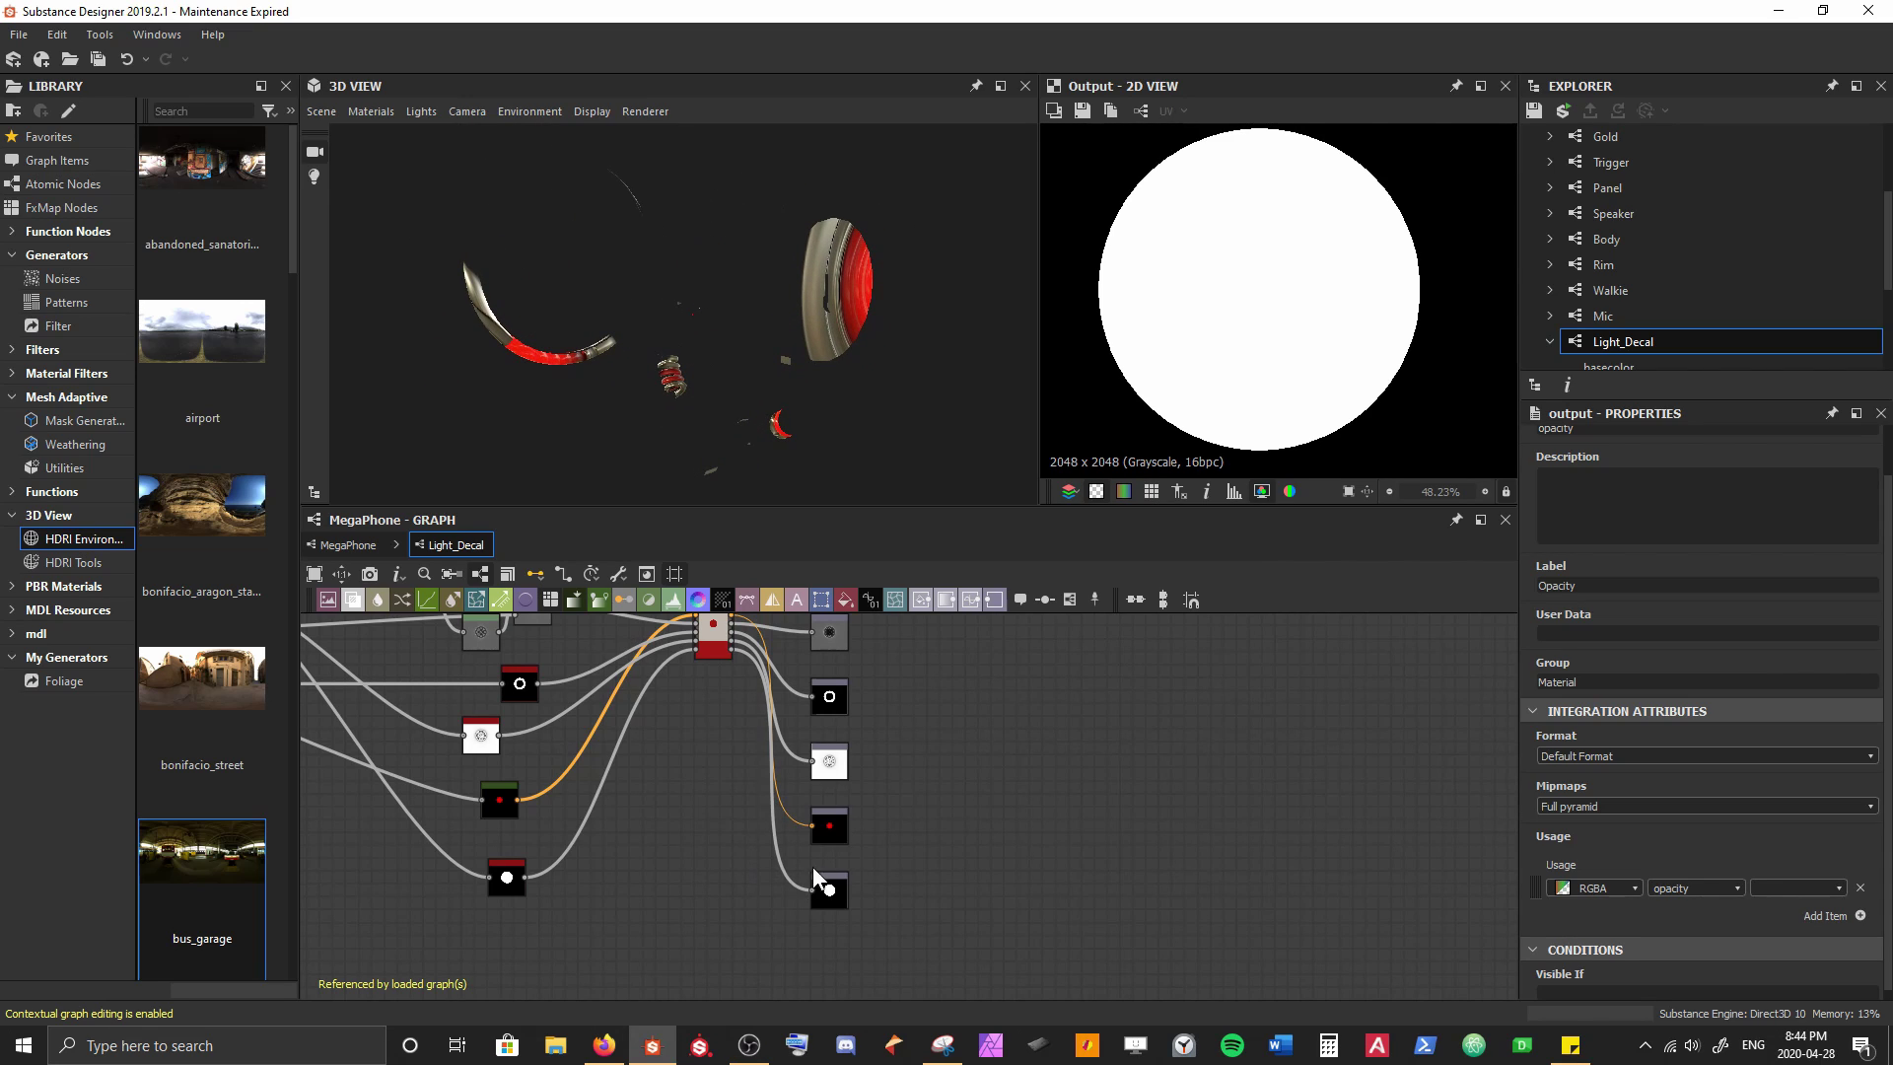
drag(702, 455, 674, 345)
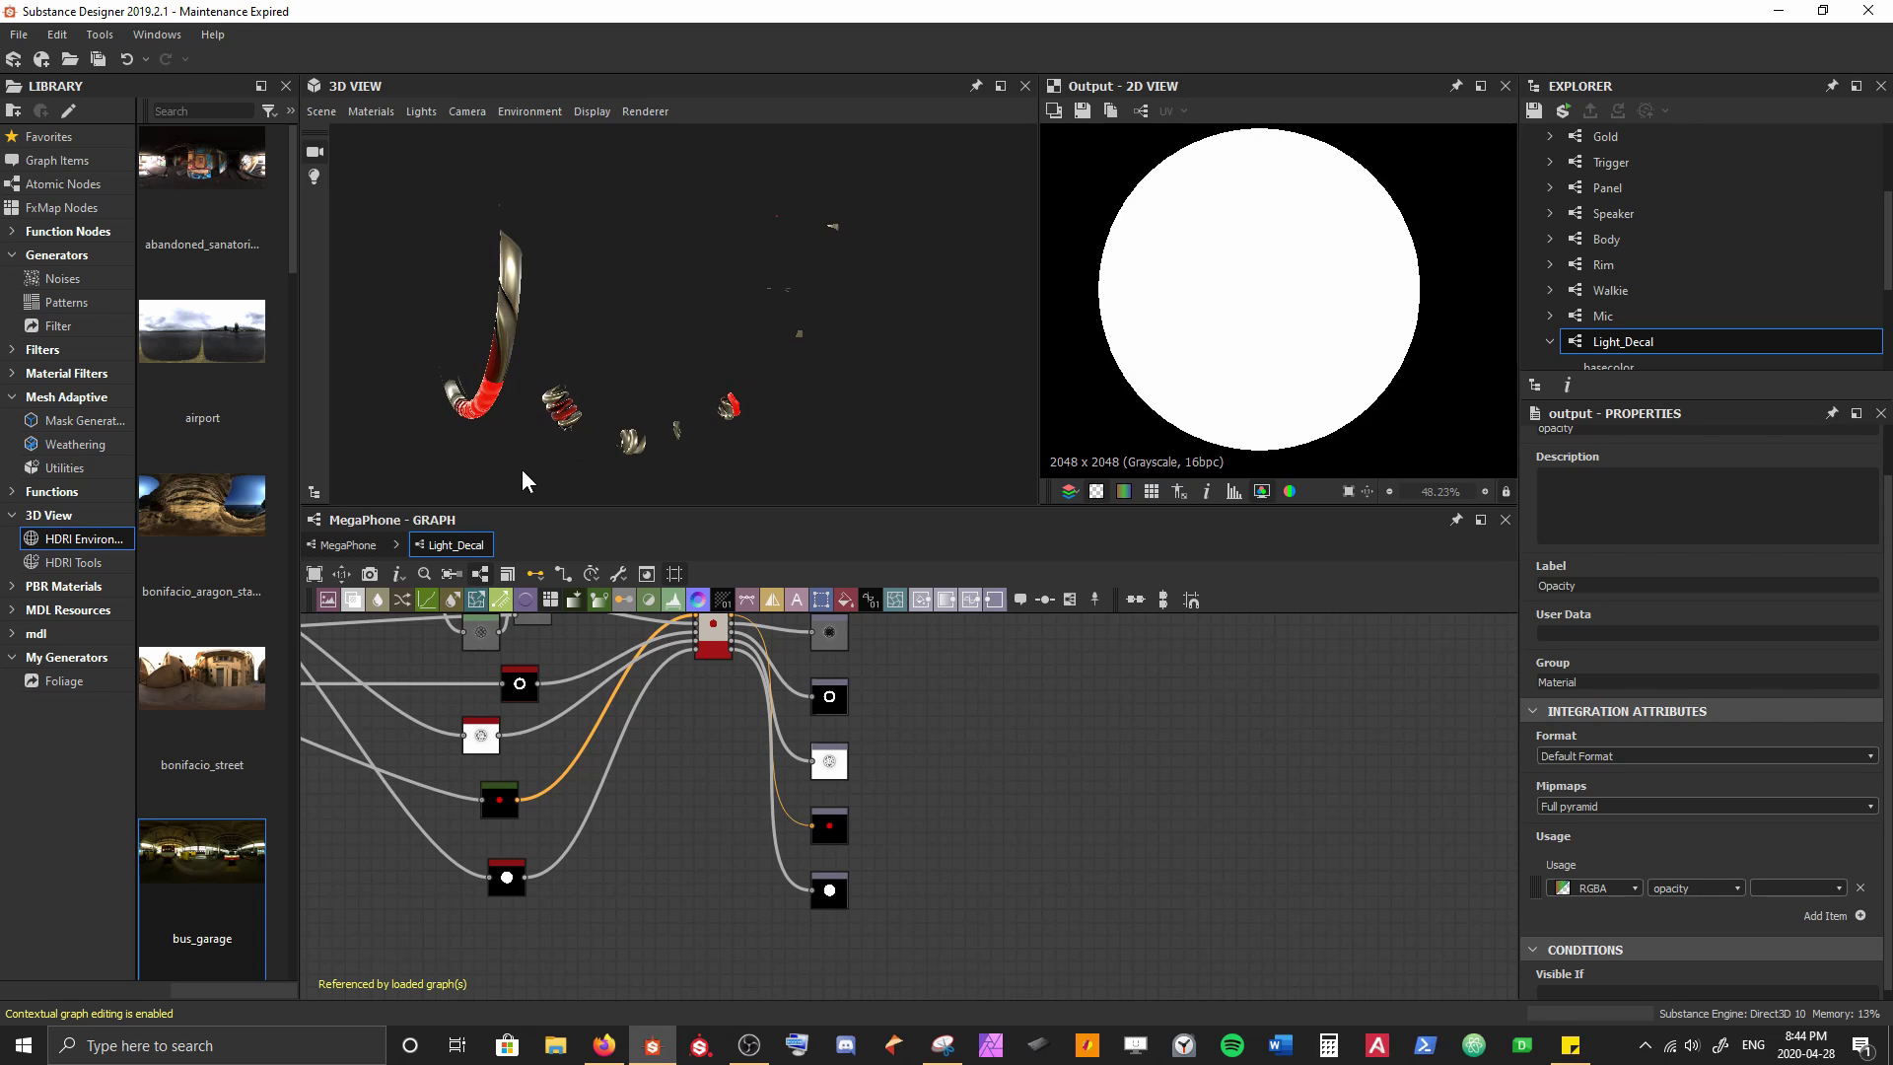
Return to the MegaPhone graph, locate the Light_Decal node's Opacity output and show this graph's outputs in the 3D view
click(352, 546)
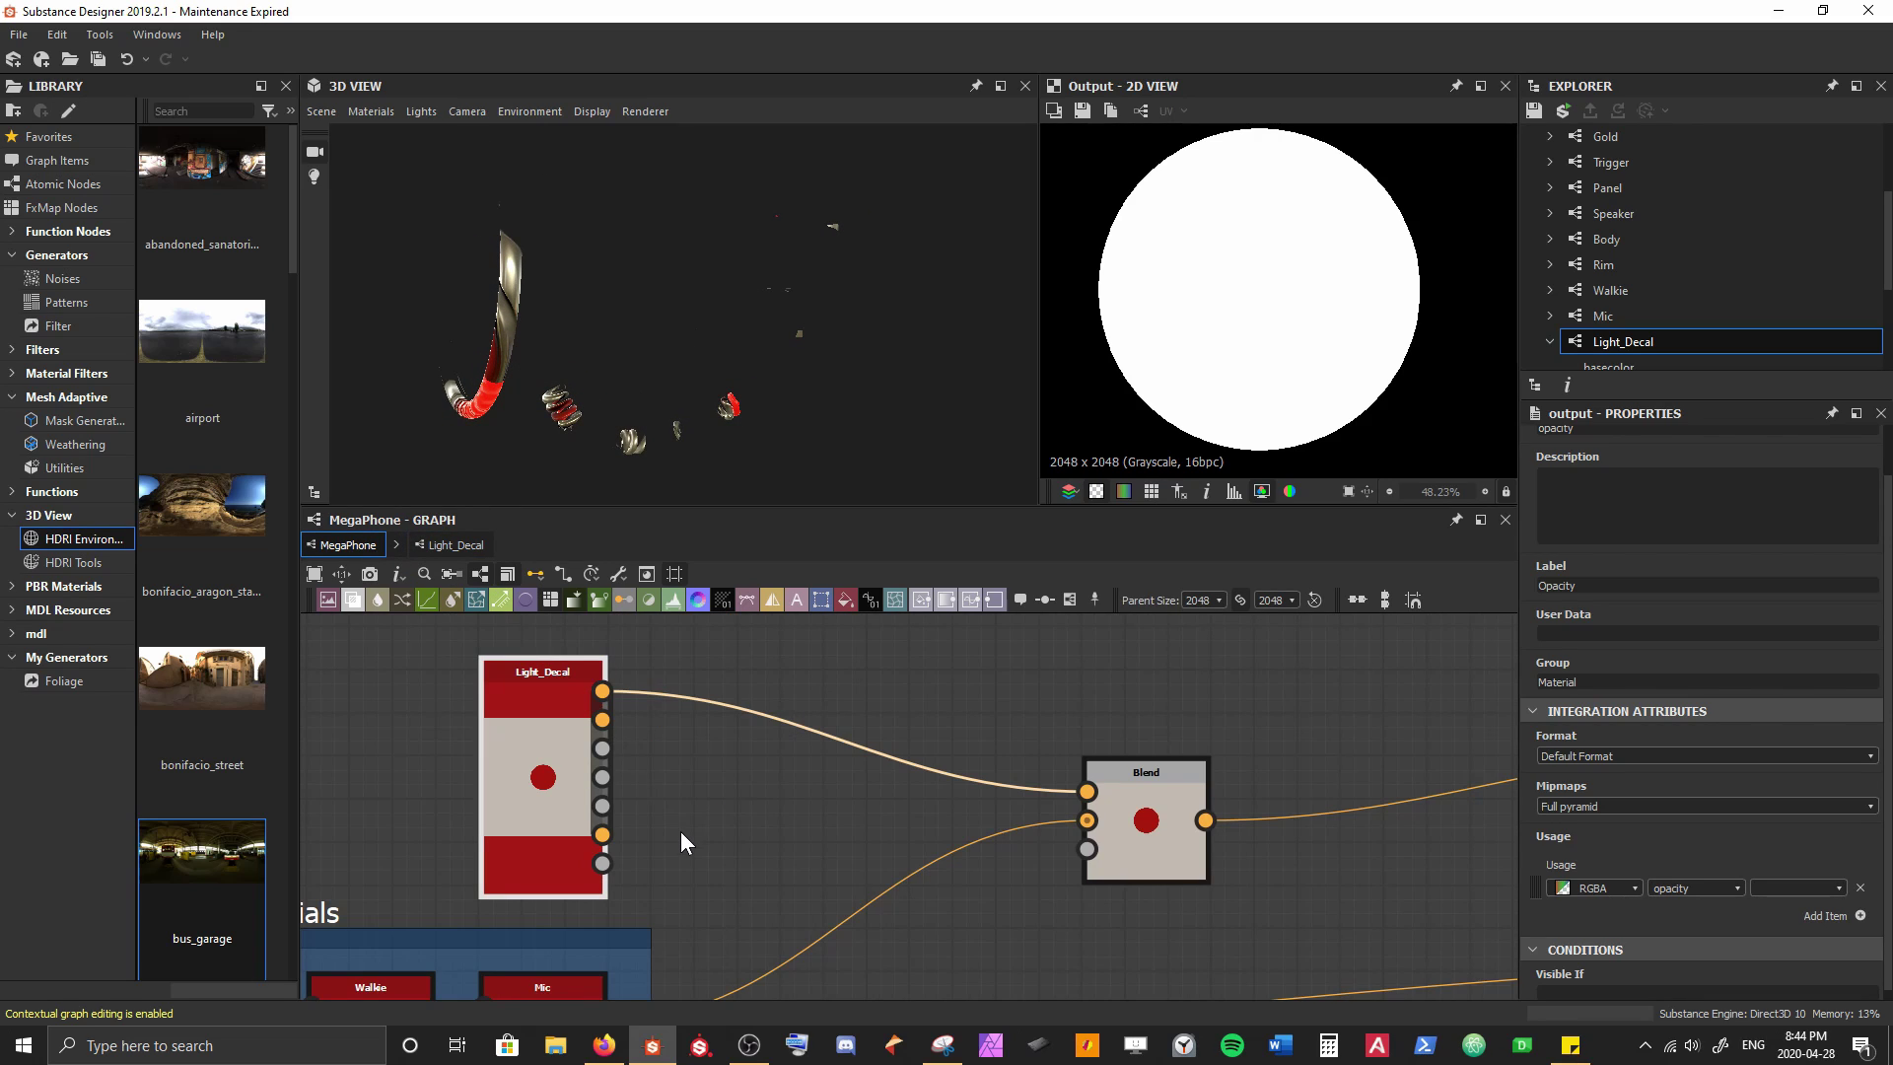
middle_drag(680, 831, 650, 810)
scroll(650, 810, up, 1)
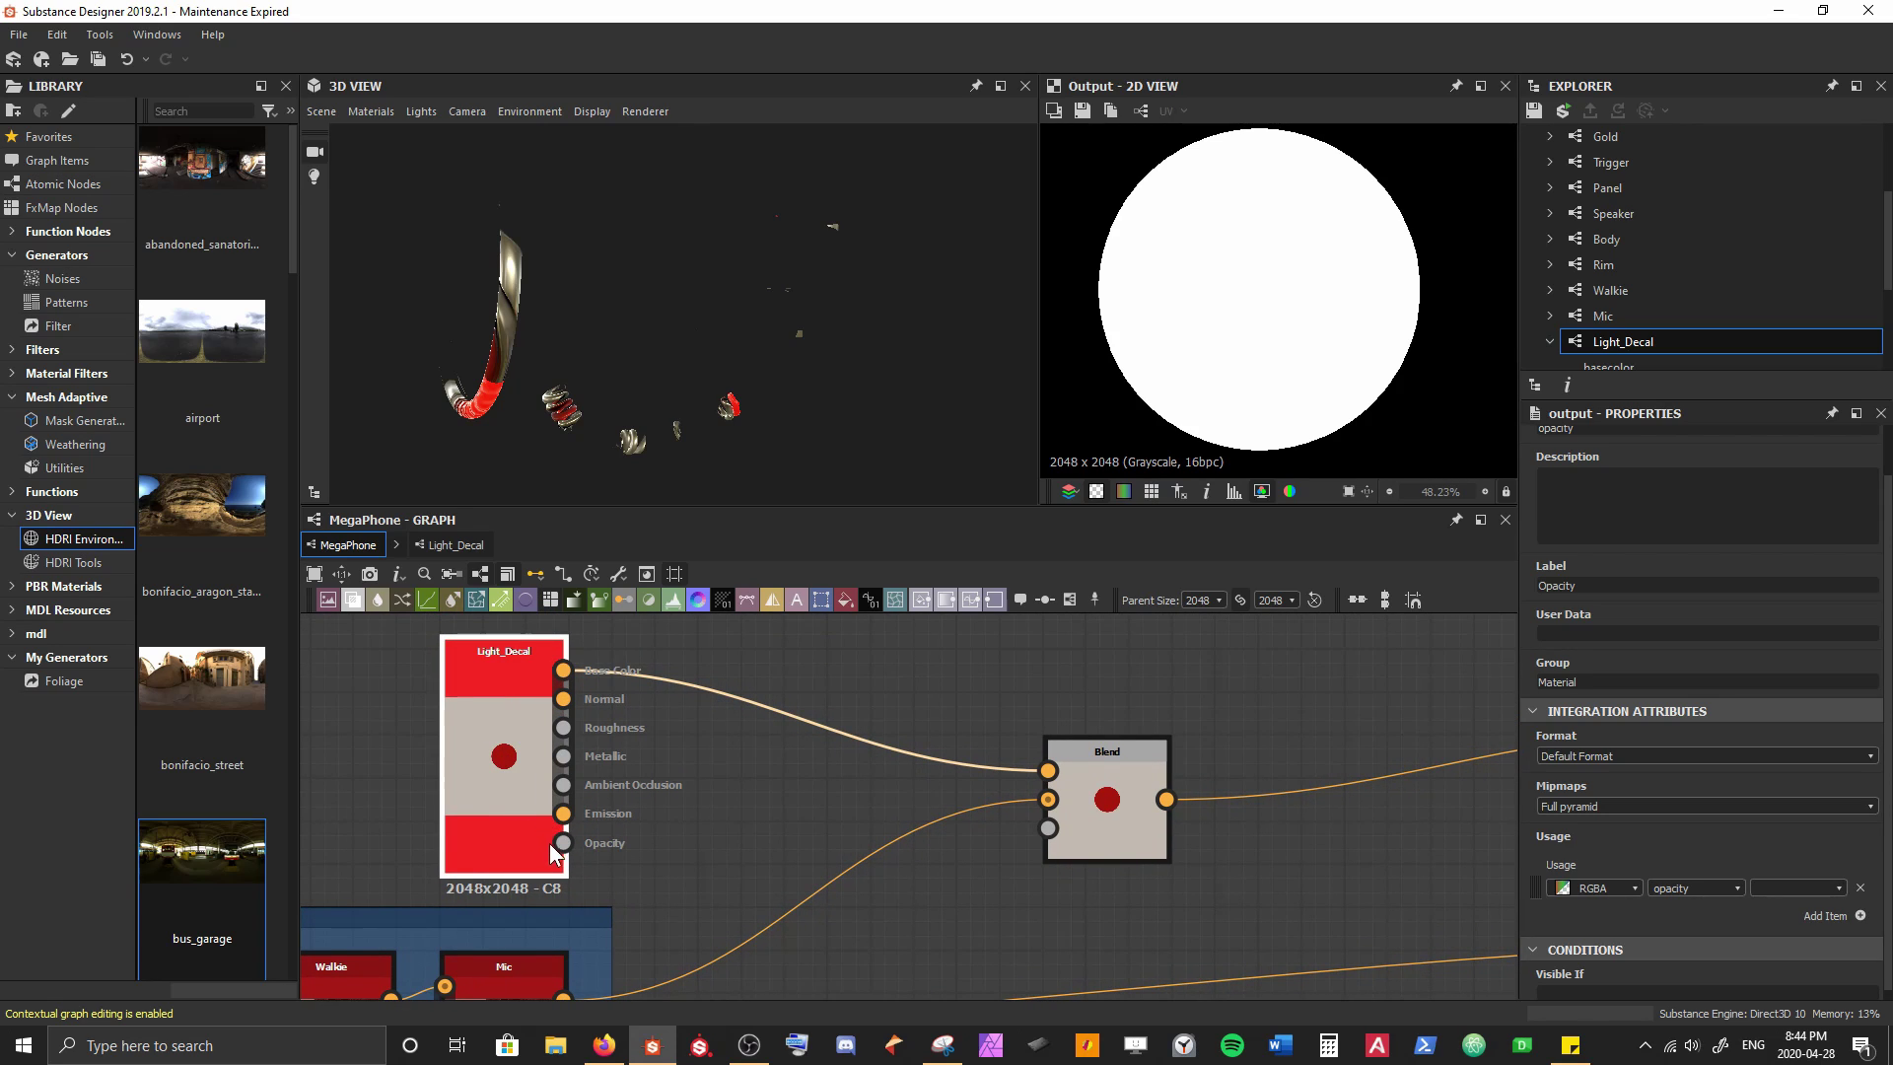
middle_drag(814, 773, 604, 773)
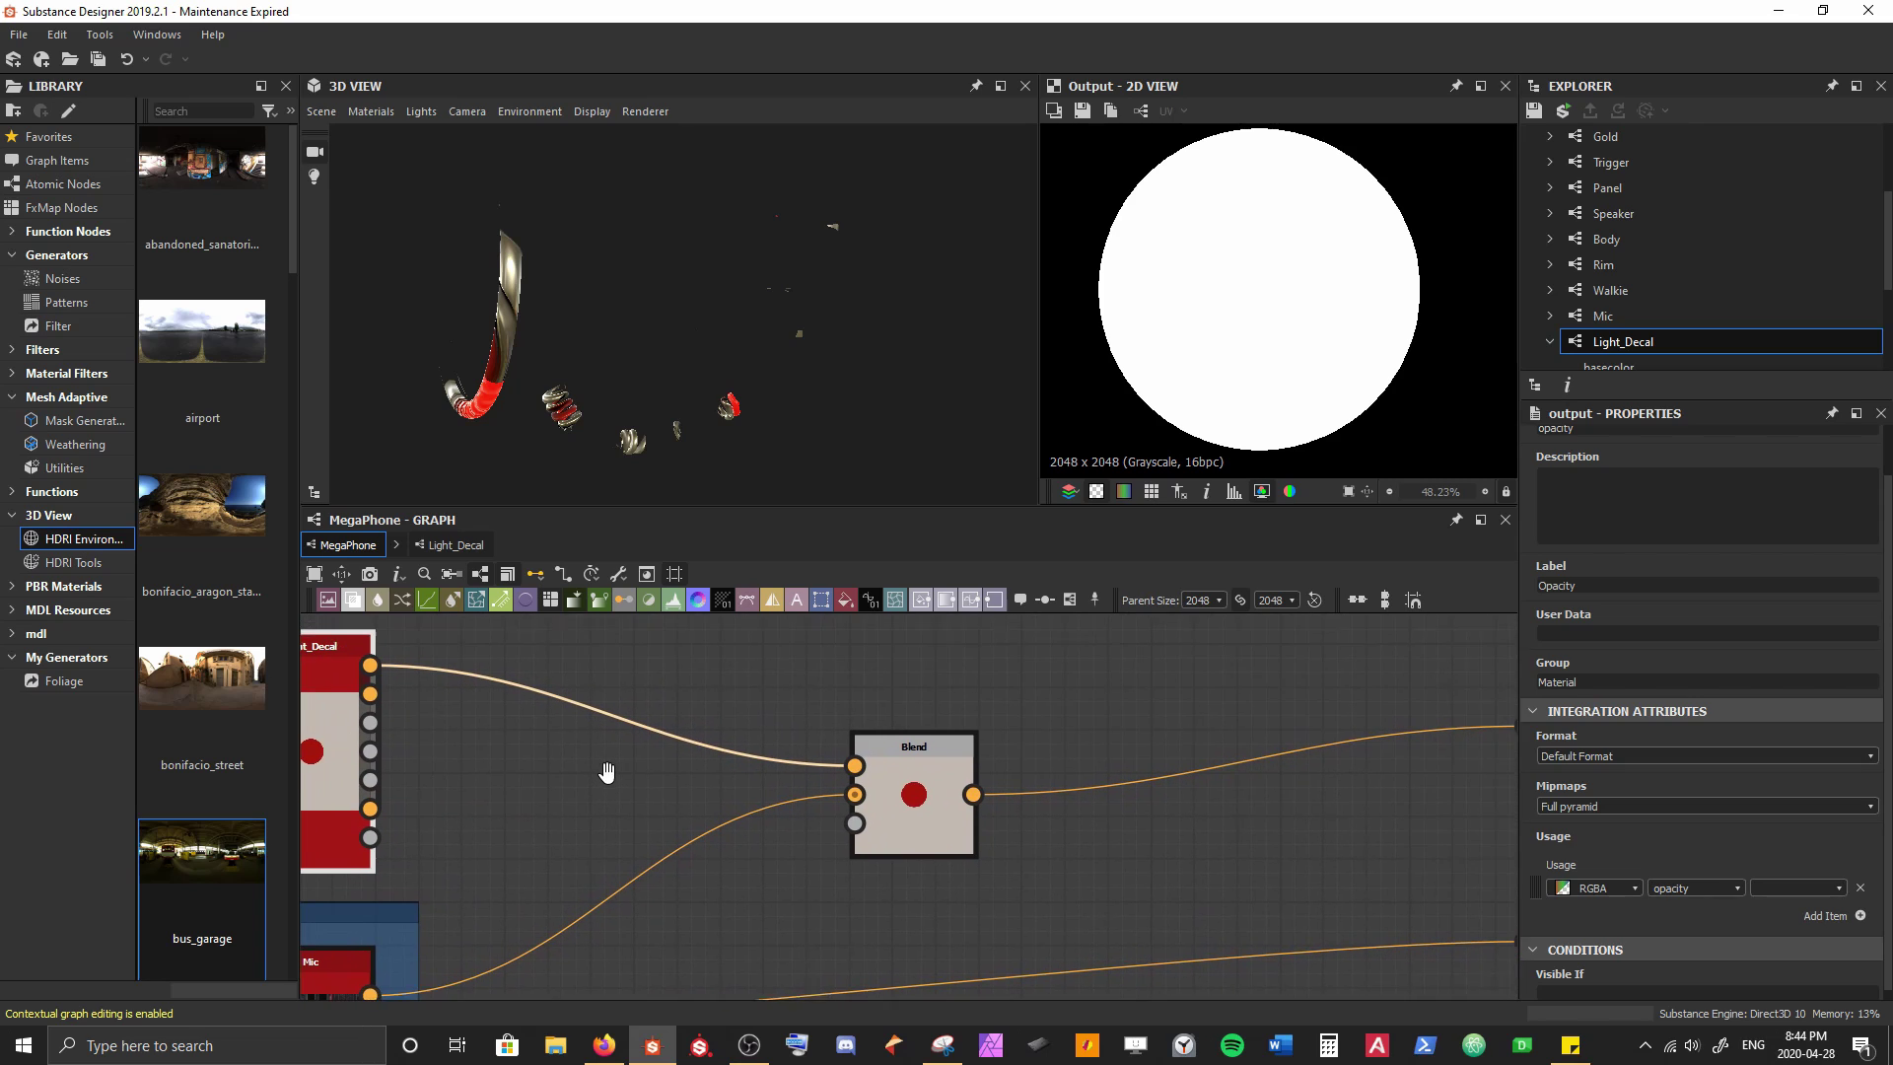
right_click(727, 668)
click(806, 297)
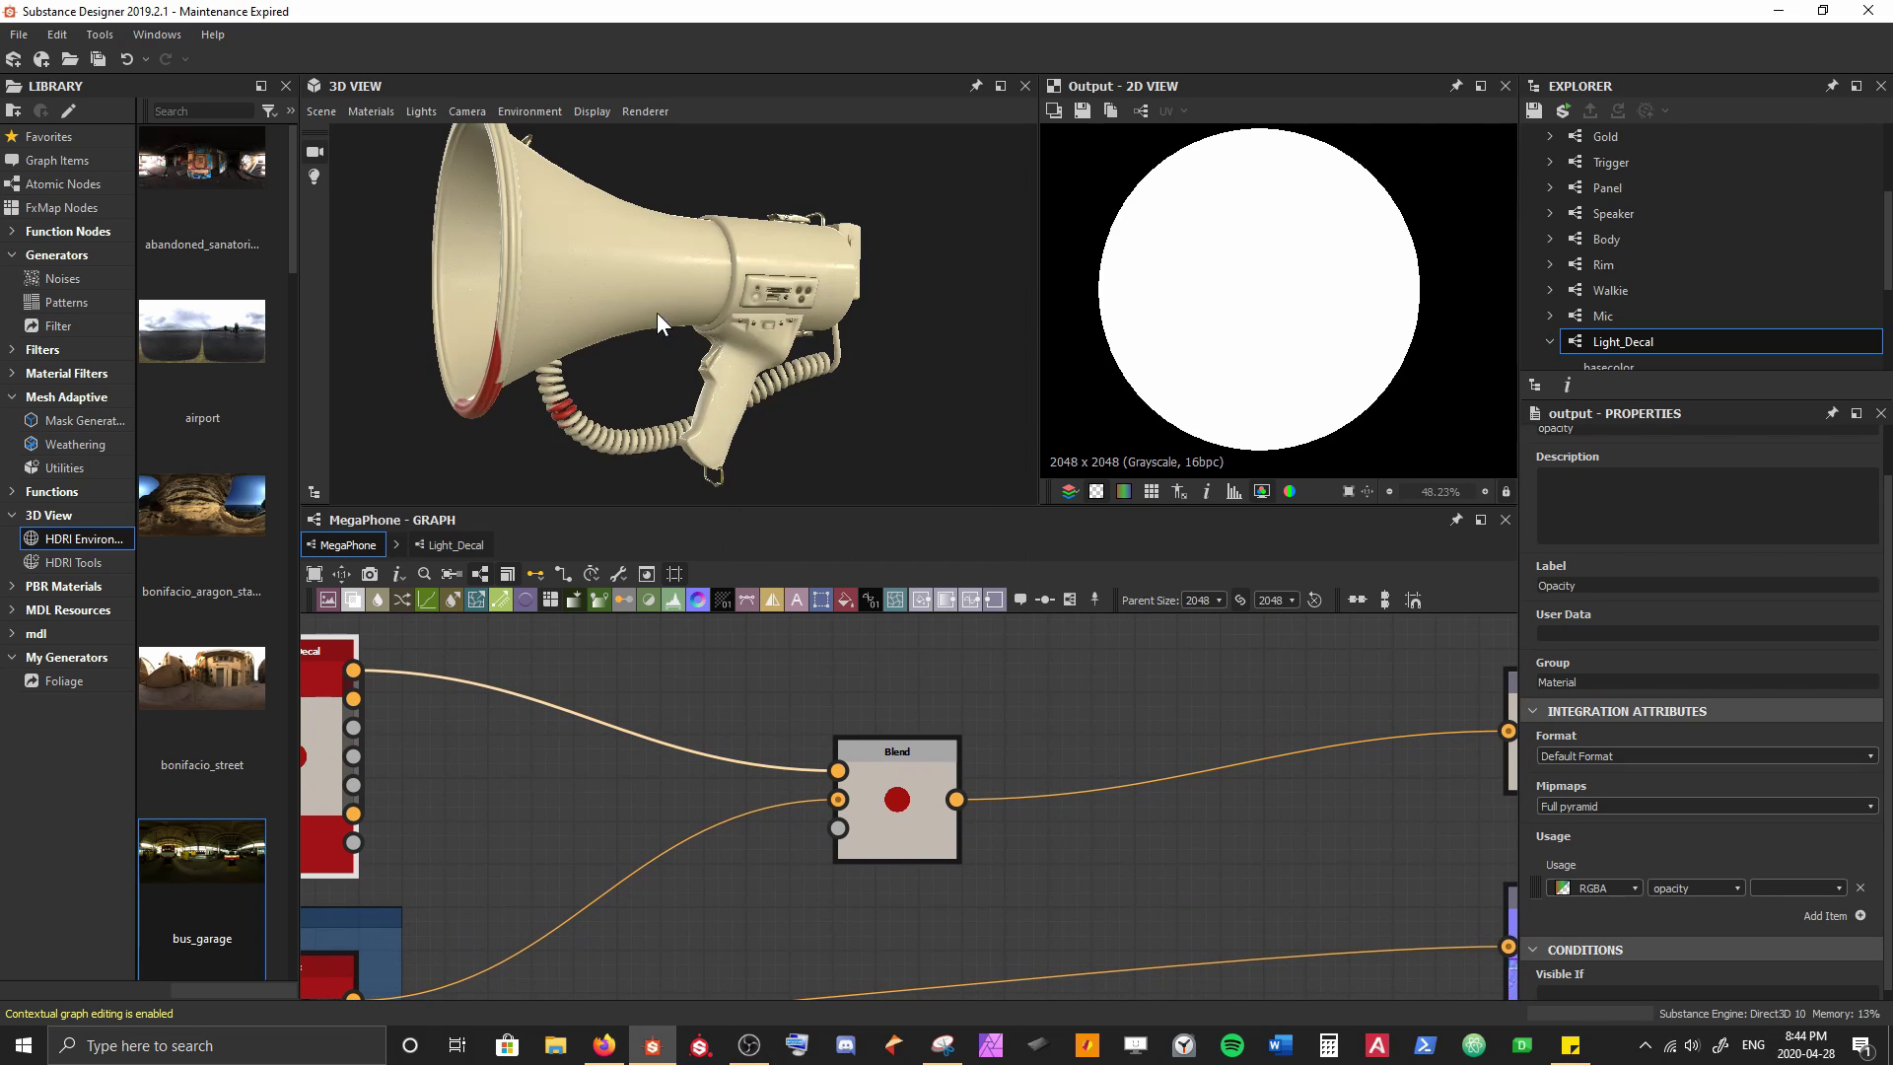
mouse_move(662, 359)
mouse_down()
mouse_move(684, 343)
mouse_move(647, 365)
mouse_up()
Mask the base color Blend with Light_Decal's Opacity output and inspect the result in the 3D and 2D views
drag(354, 843, 865, 834)
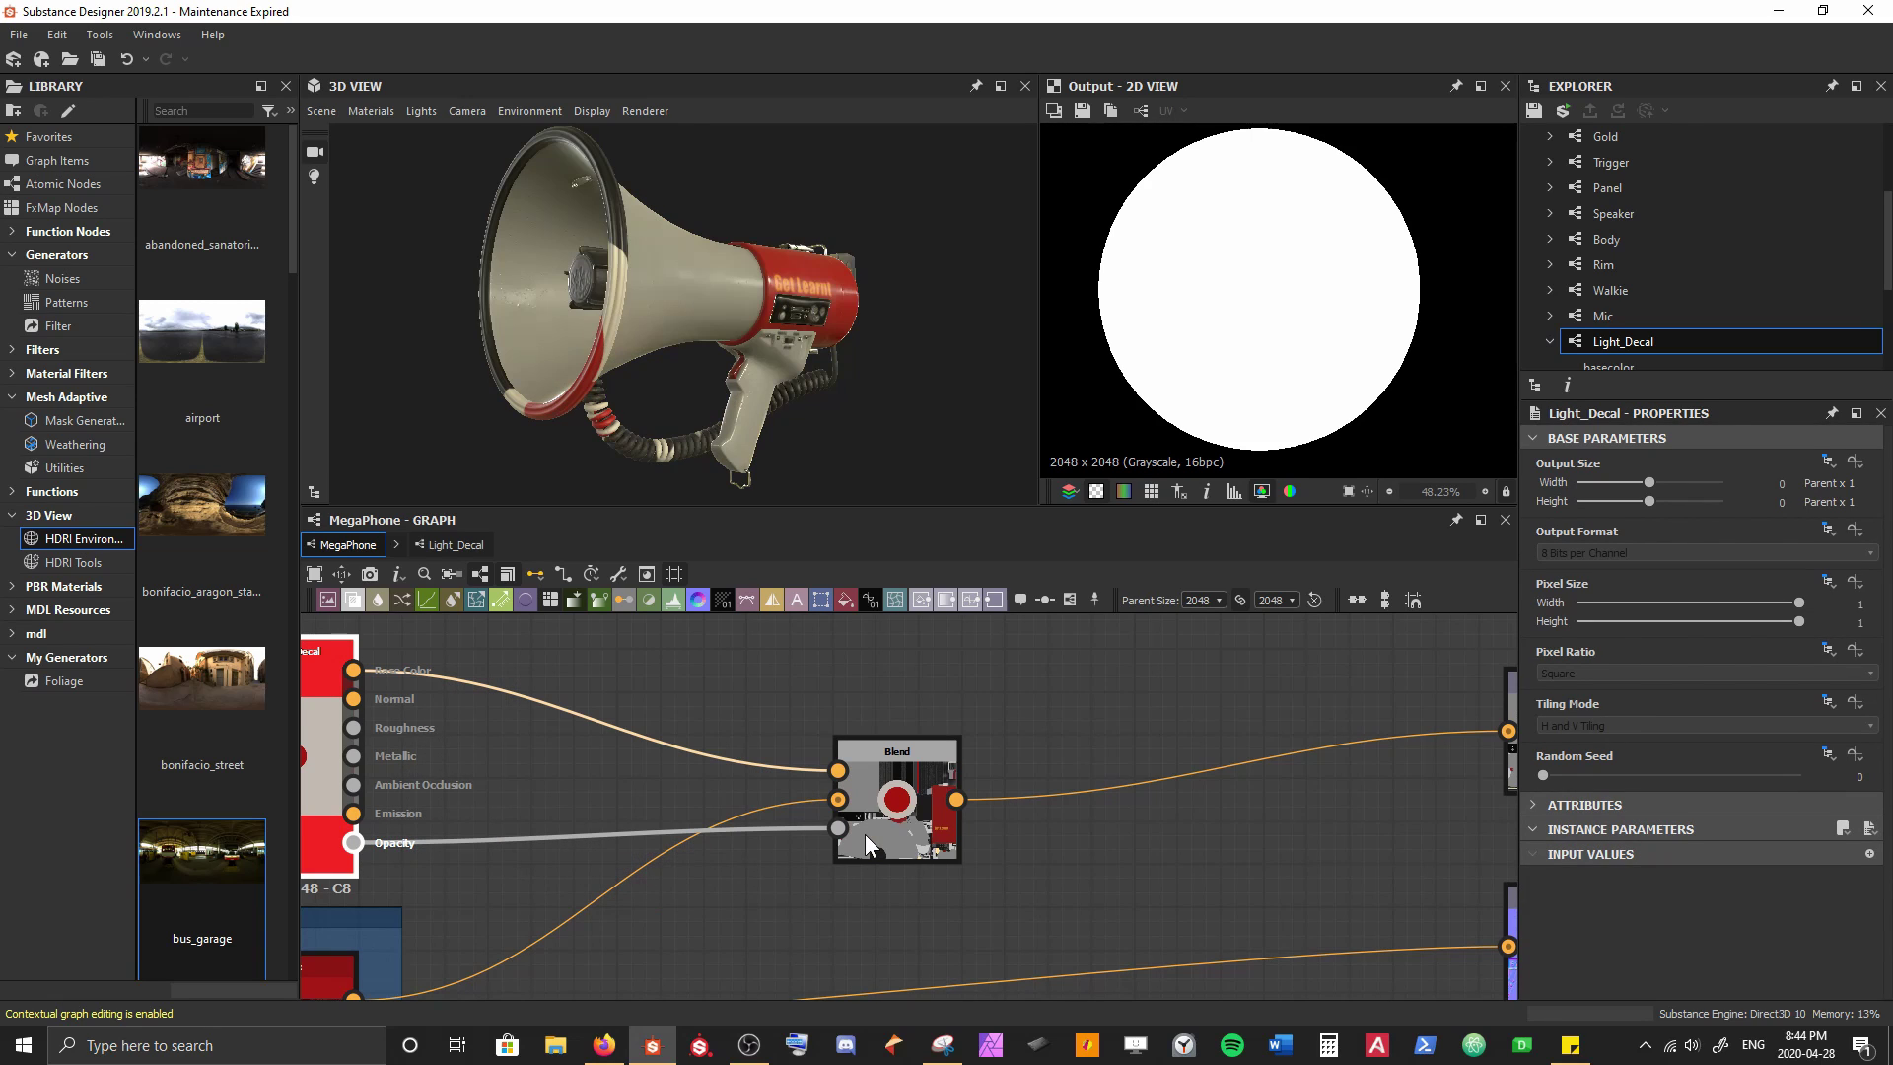
drag(613, 390, 658, 225)
scroll(611, 329, up, 4)
scroll(559, 333, down, 4)
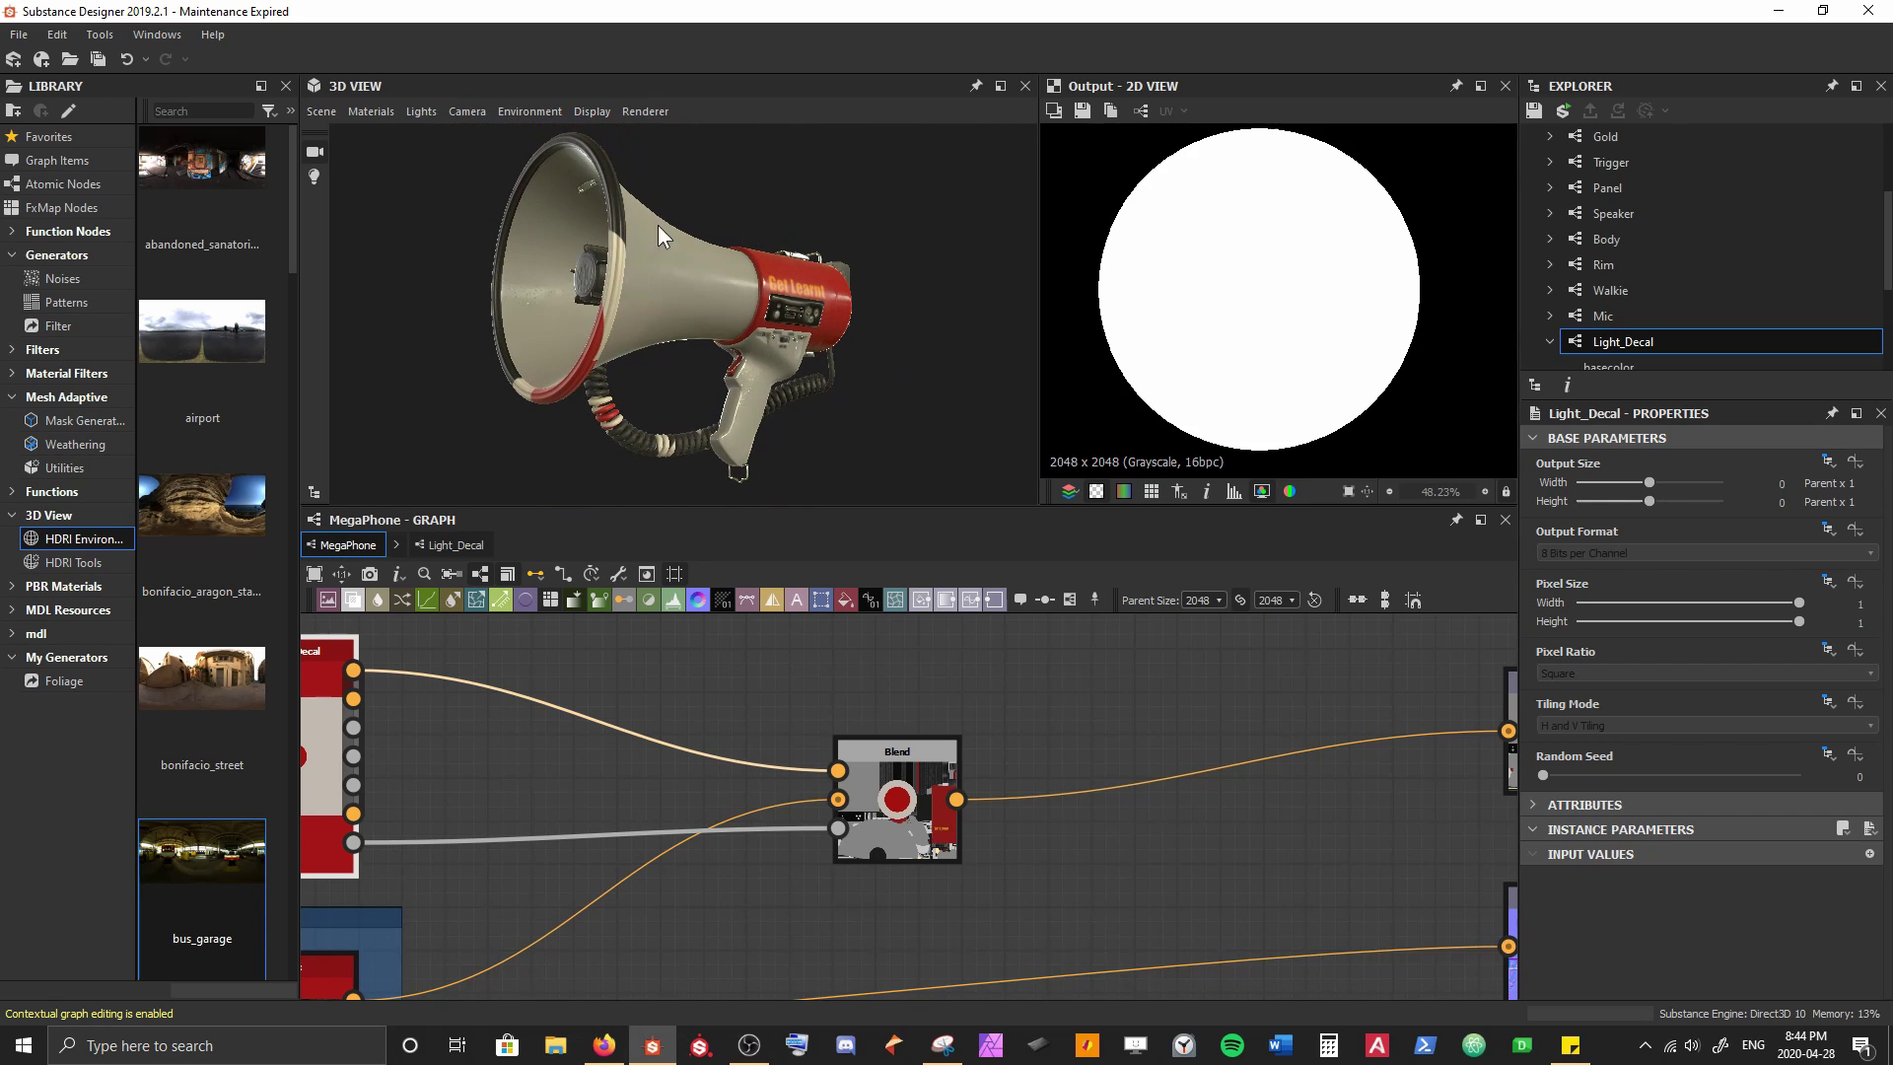
double_click(914, 854)
scroll(1165, 298, down, 5)
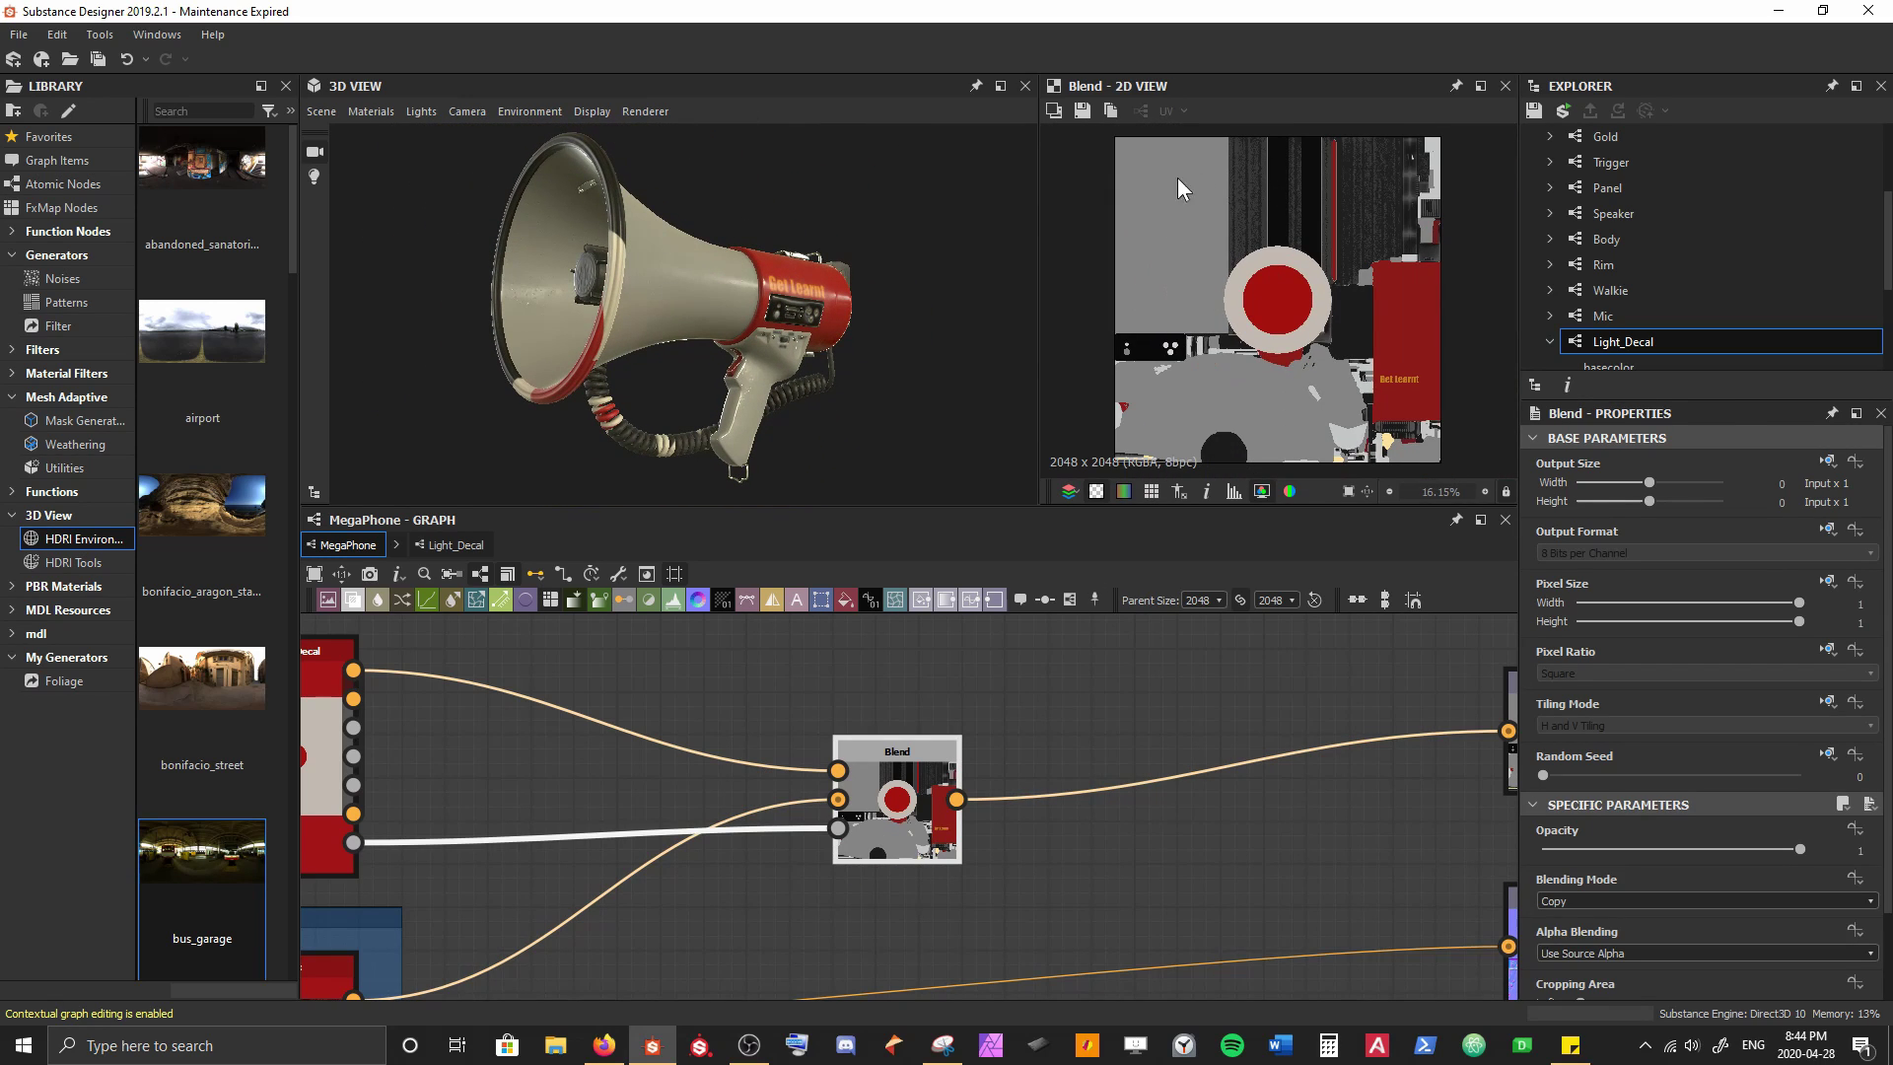
drag(627, 213, 628, 227)
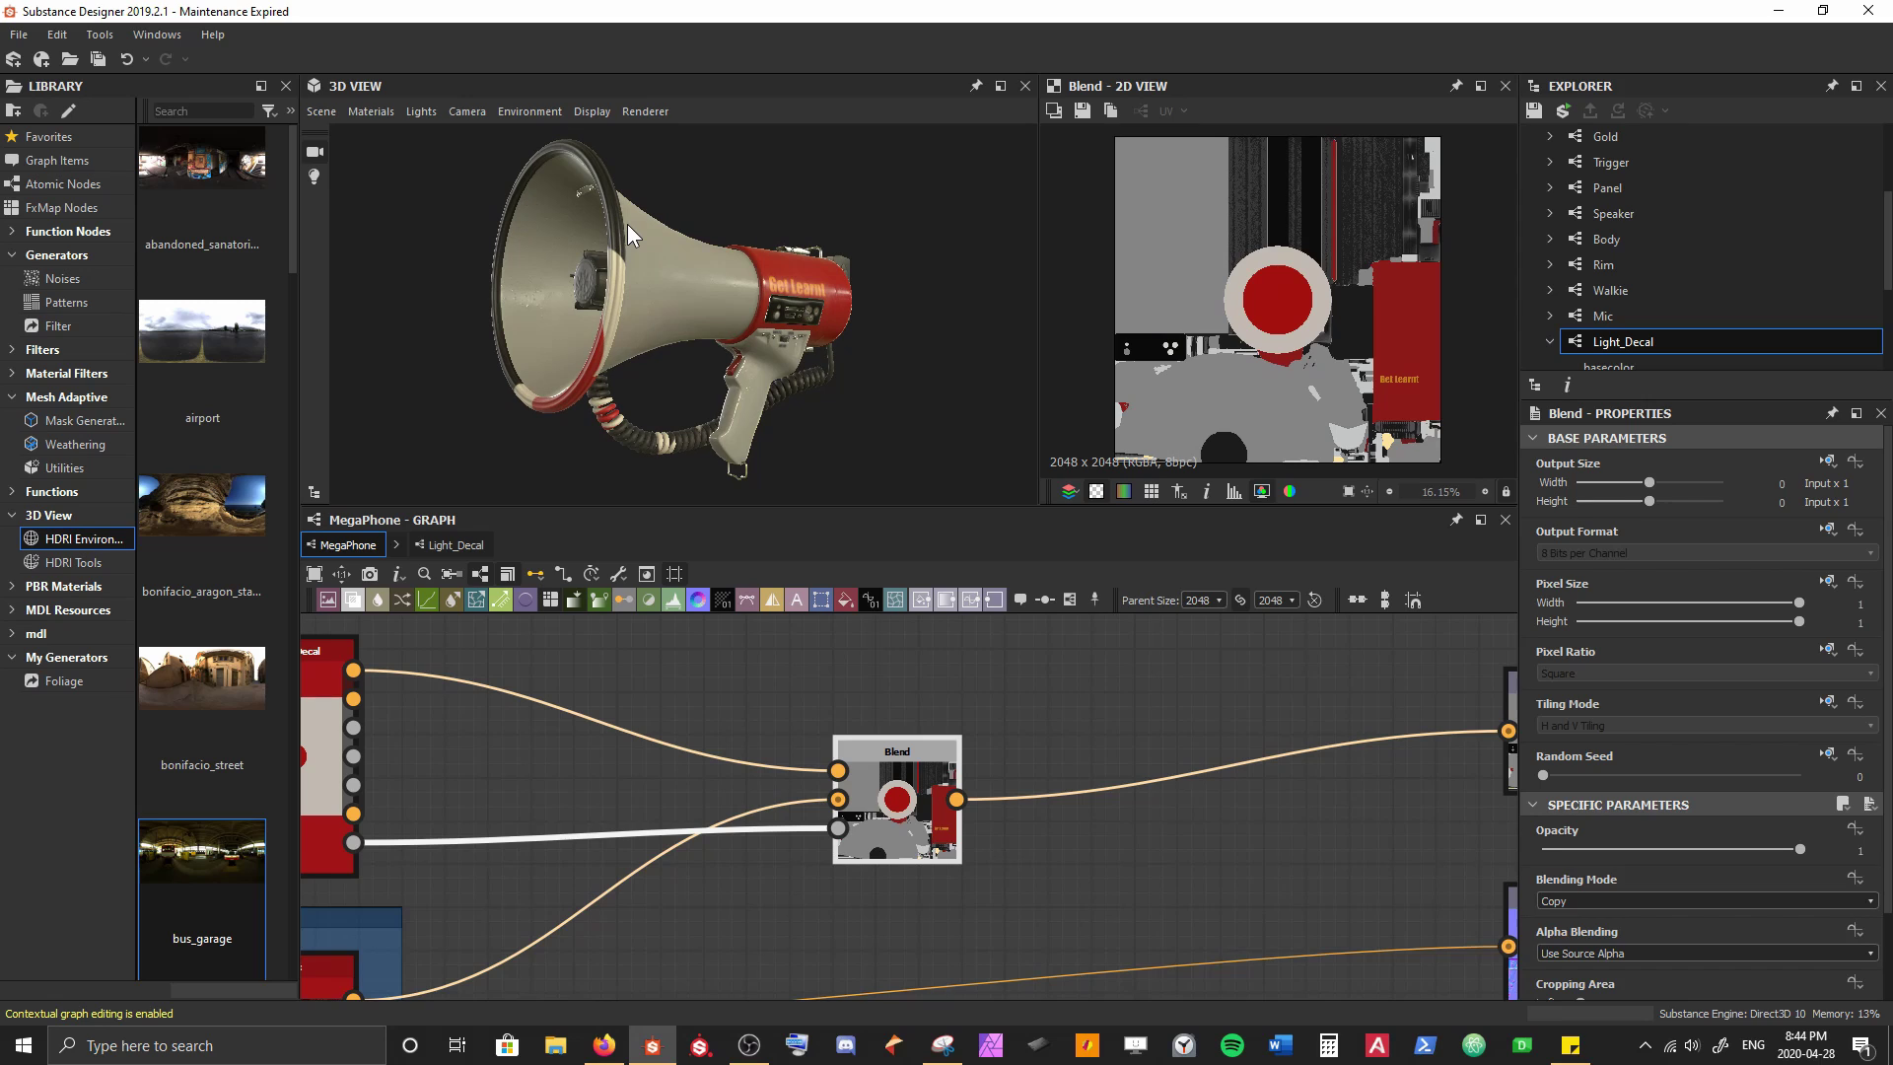
Move the Light_Decal node and the base color Blend slightly higher, above the Advanced Materials frame
scroll(818, 867, down, 6)
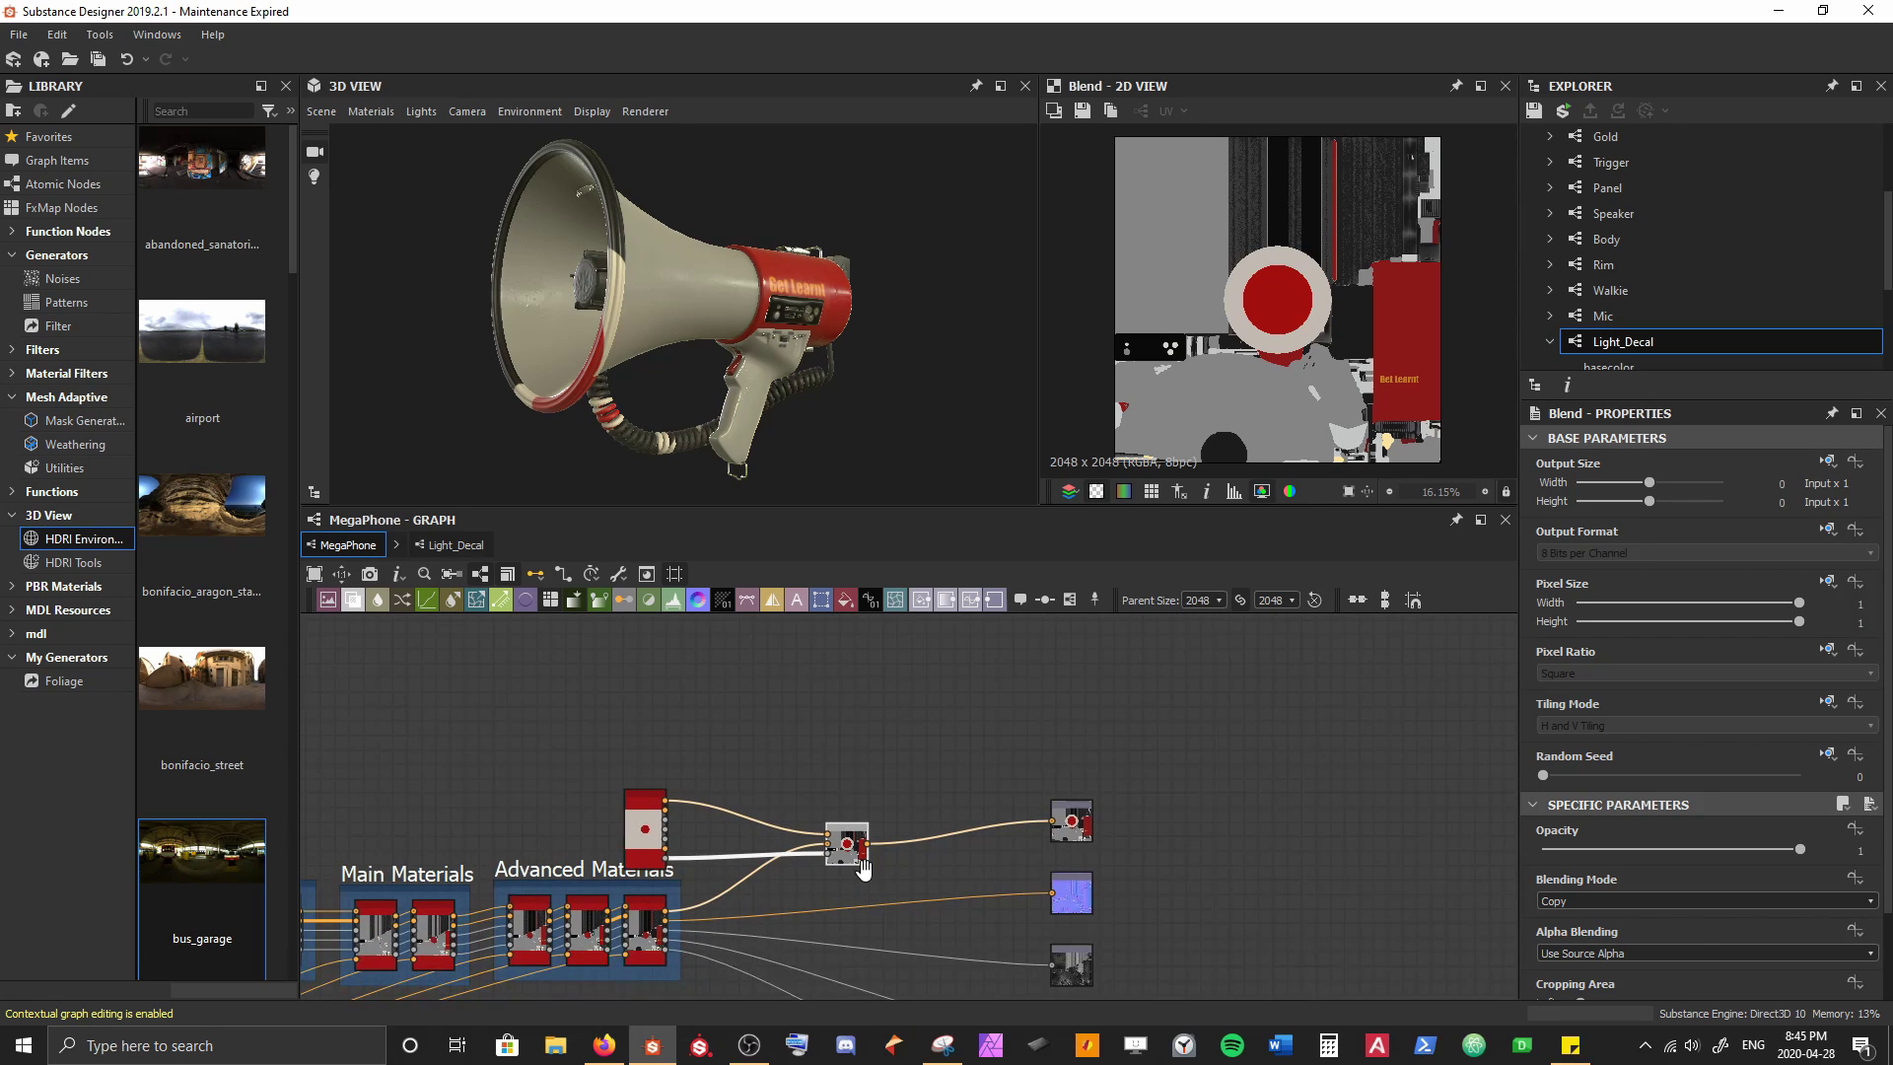
middle_drag(859, 864, 805, 688)
scroll(744, 683, up, 1)
middle_drag(650, 692, 635, 747)
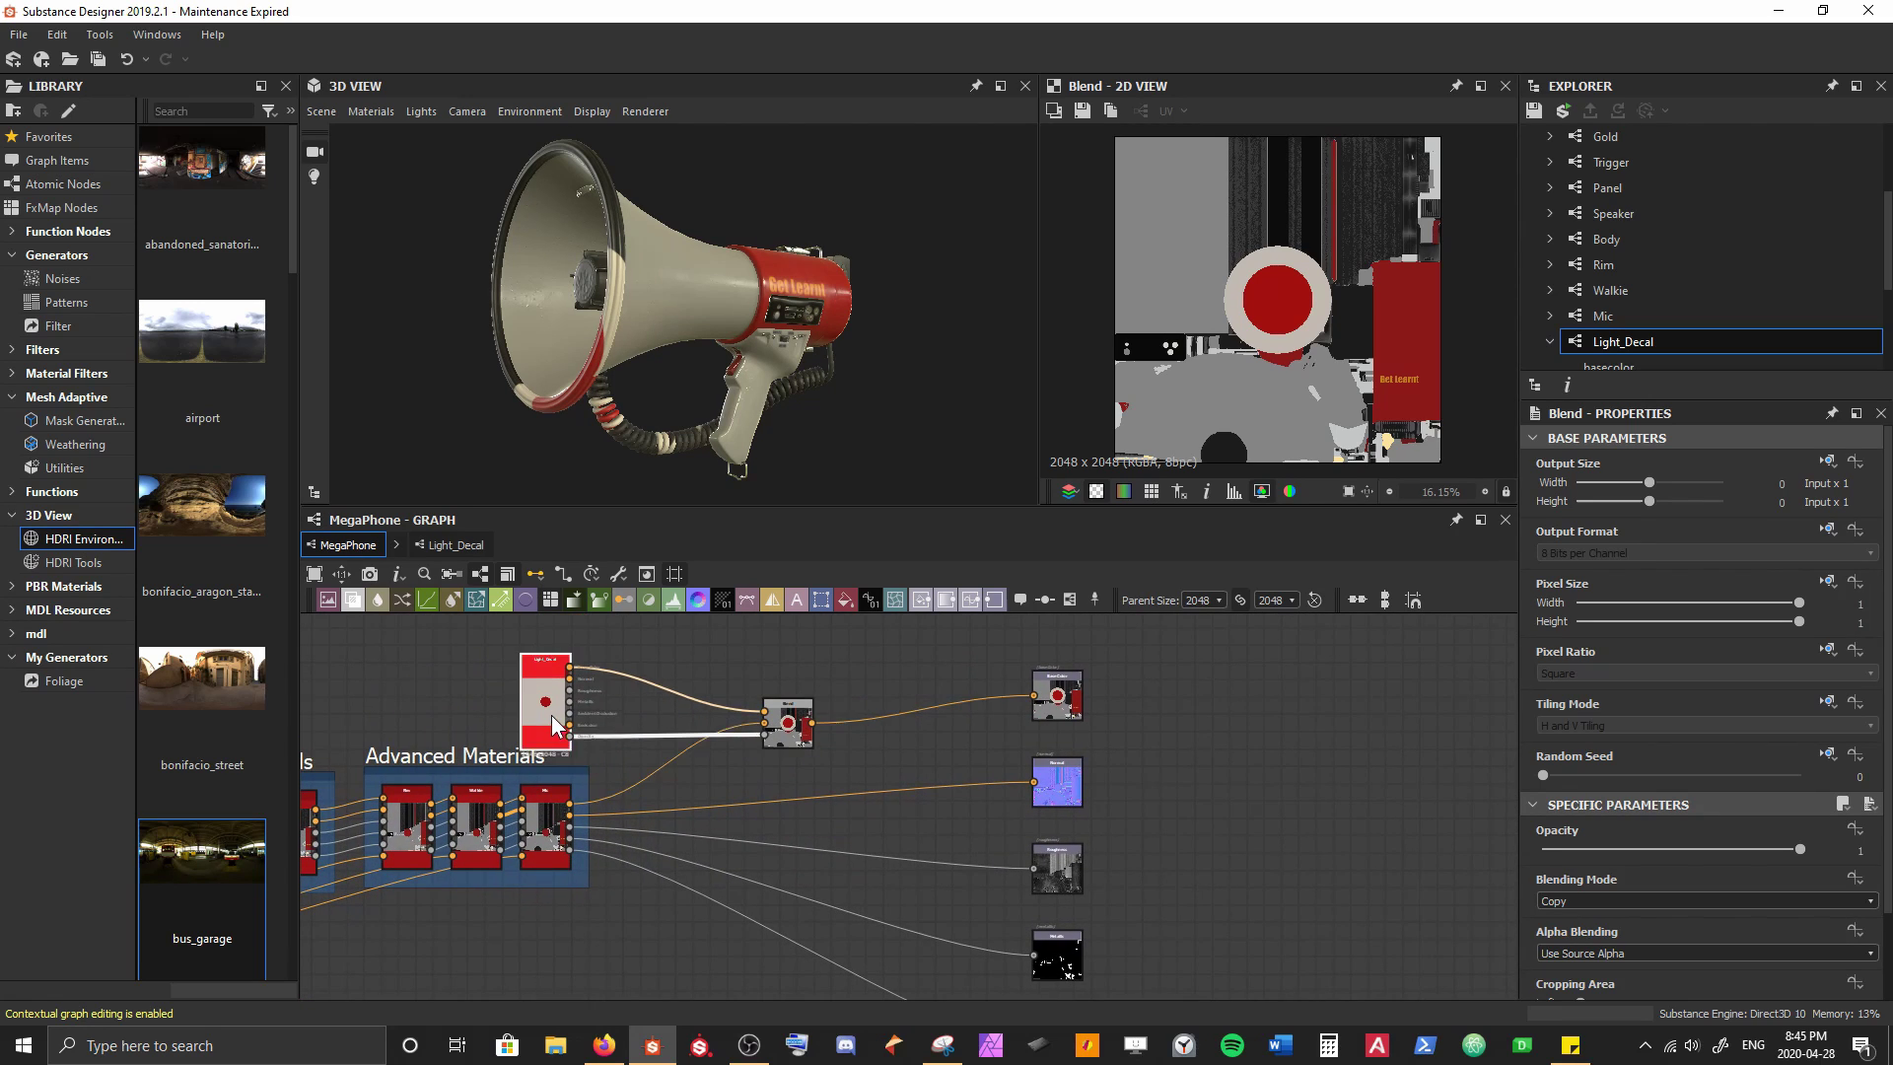
drag(552, 714, 570, 701)
drag(800, 737, 803, 689)
Insert a Normal Blend node on the connection between the Mic node and the Normal output
scroll(775, 811, up, 3)
middle_drag(774, 818, 710, 813)
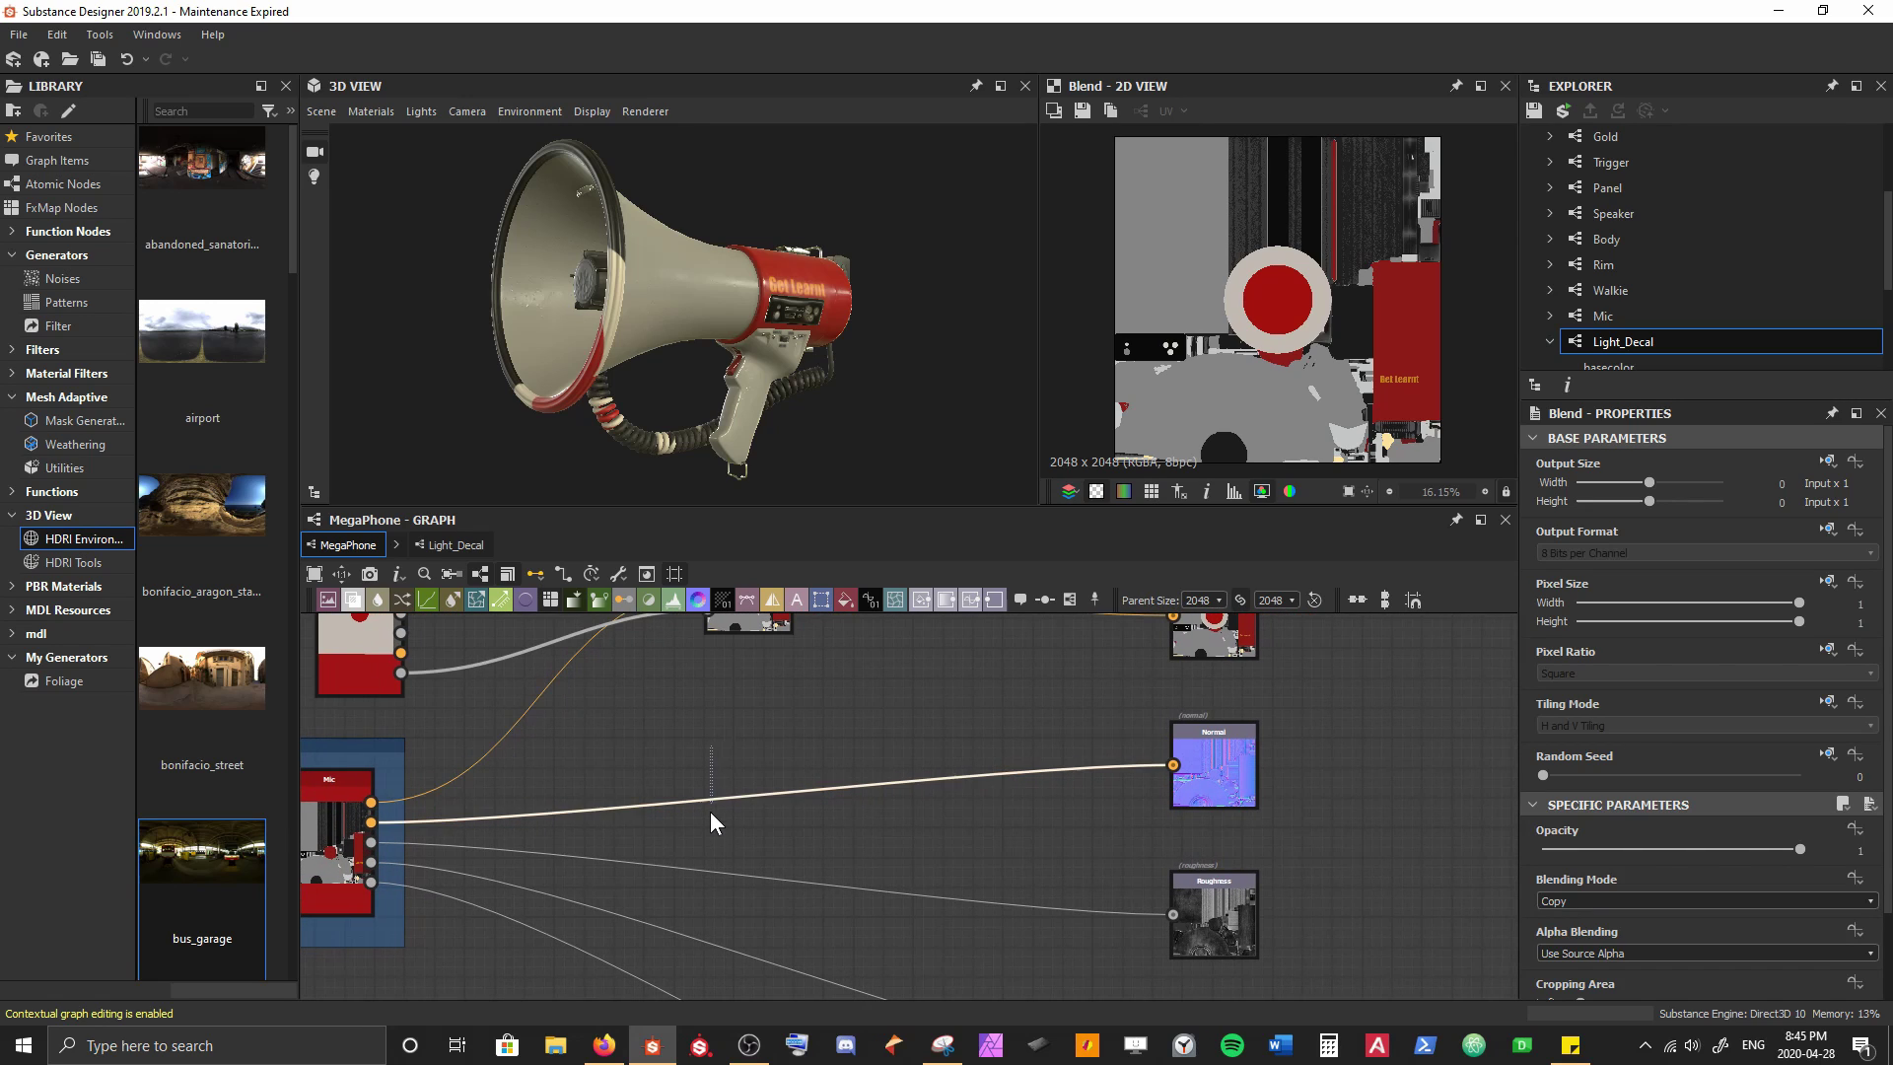
key(space)
text(normal)
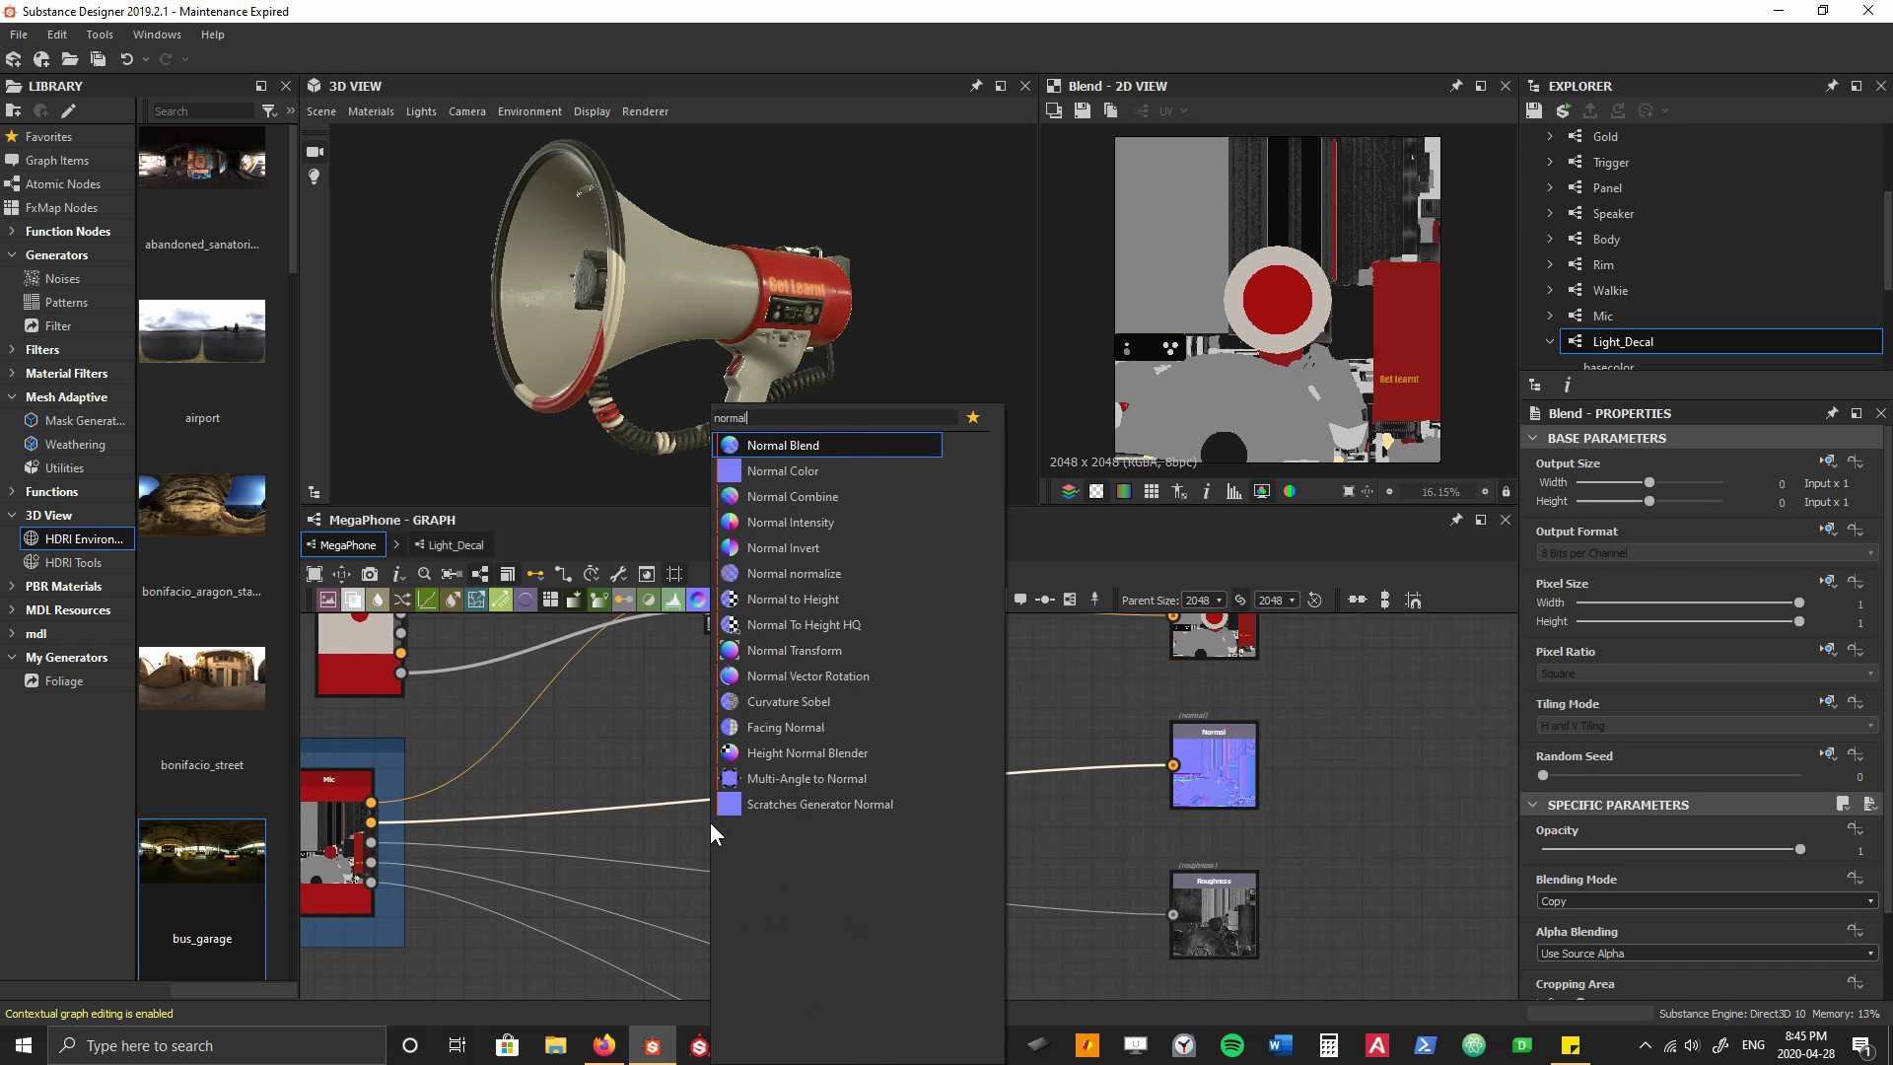
key(Return)
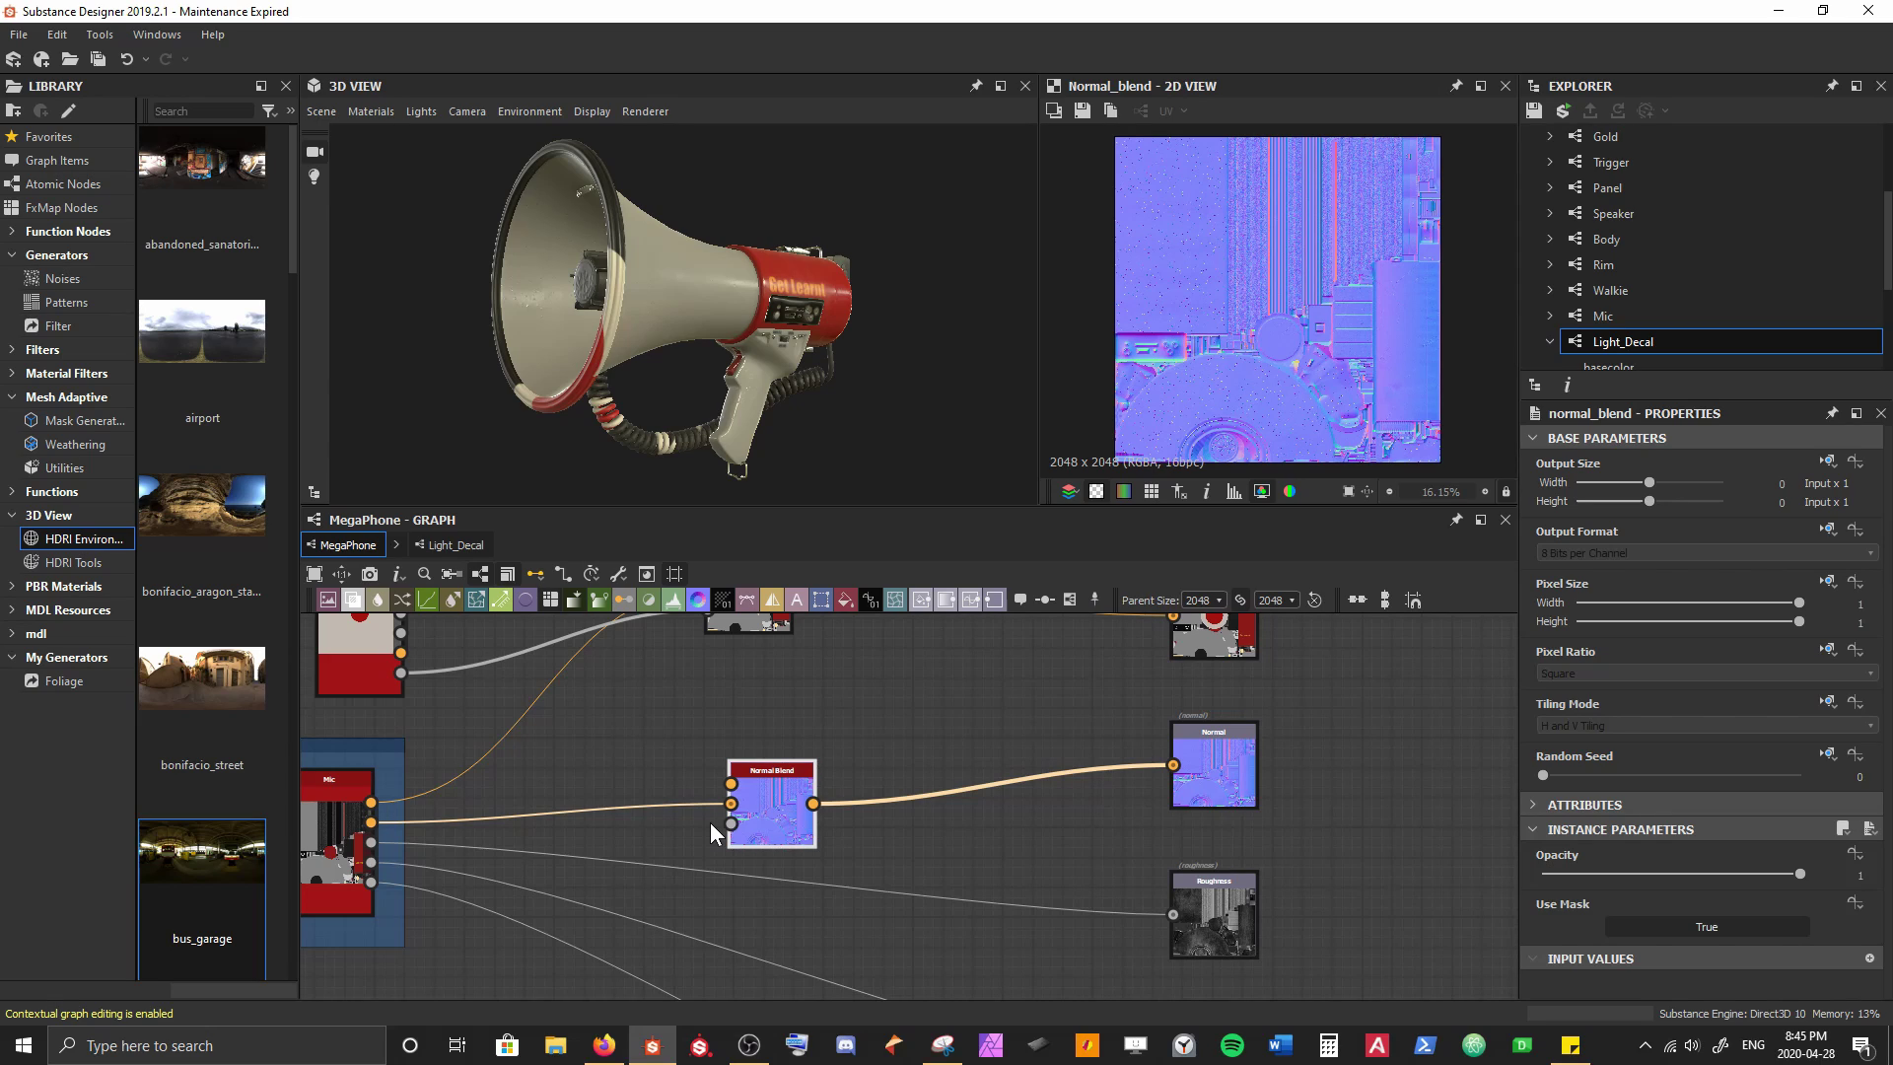
Feed Light_Decal's Normal output into the foreground of the Normal Blend node
middle_drag(565, 660, 610, 717)
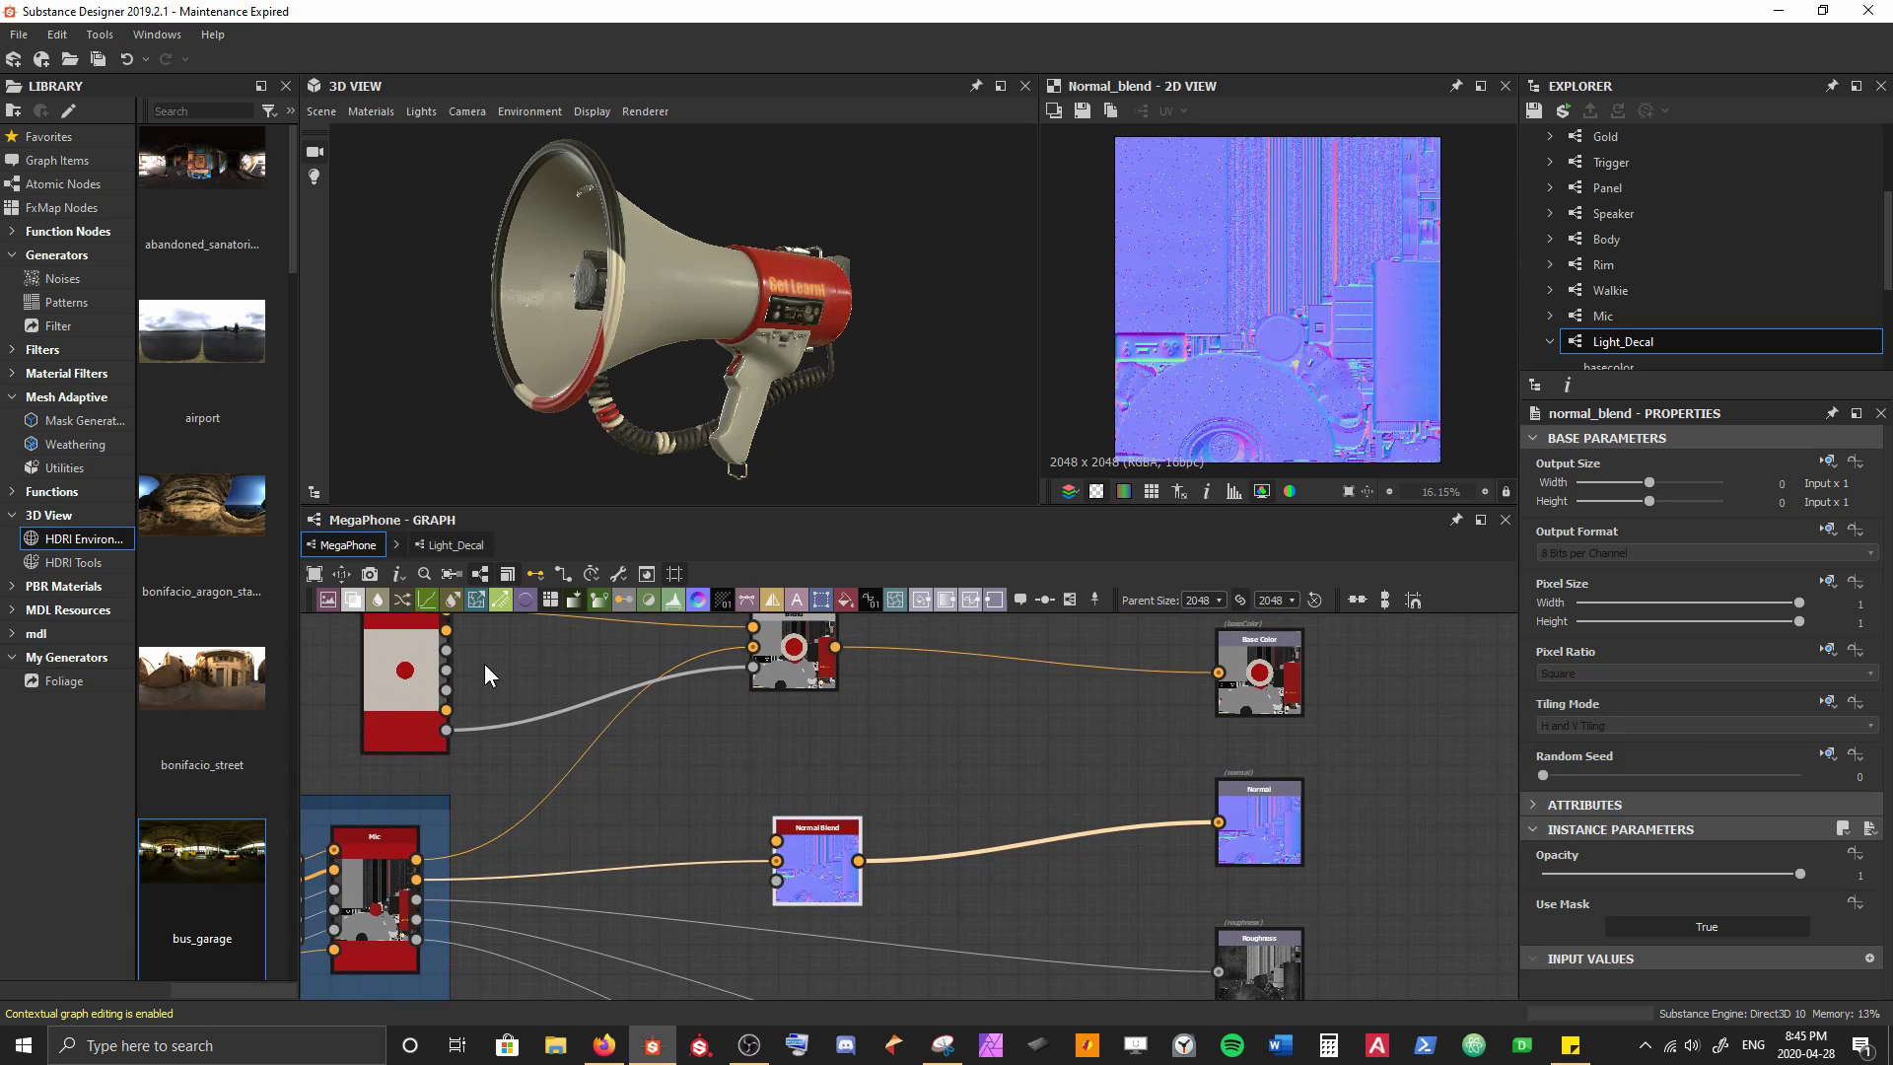
click(450, 633)
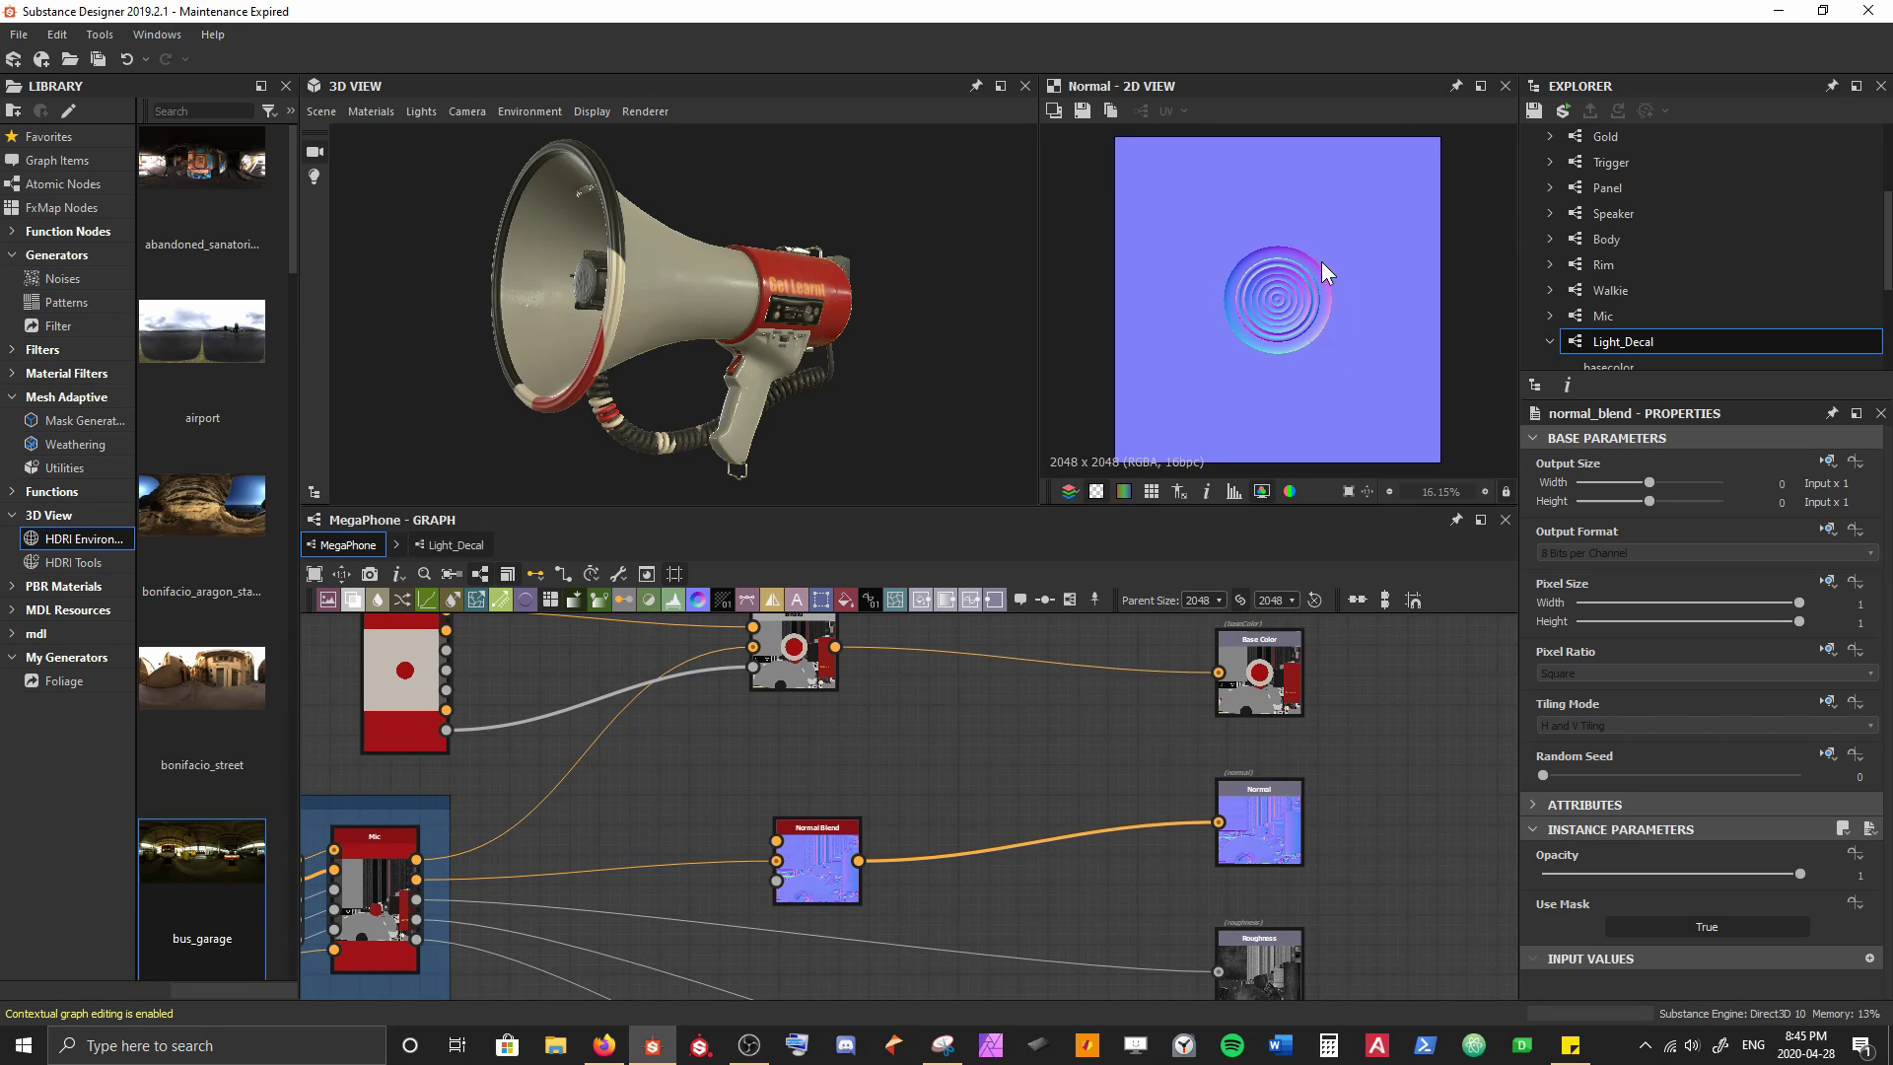
drag(836, 836, 841, 843)
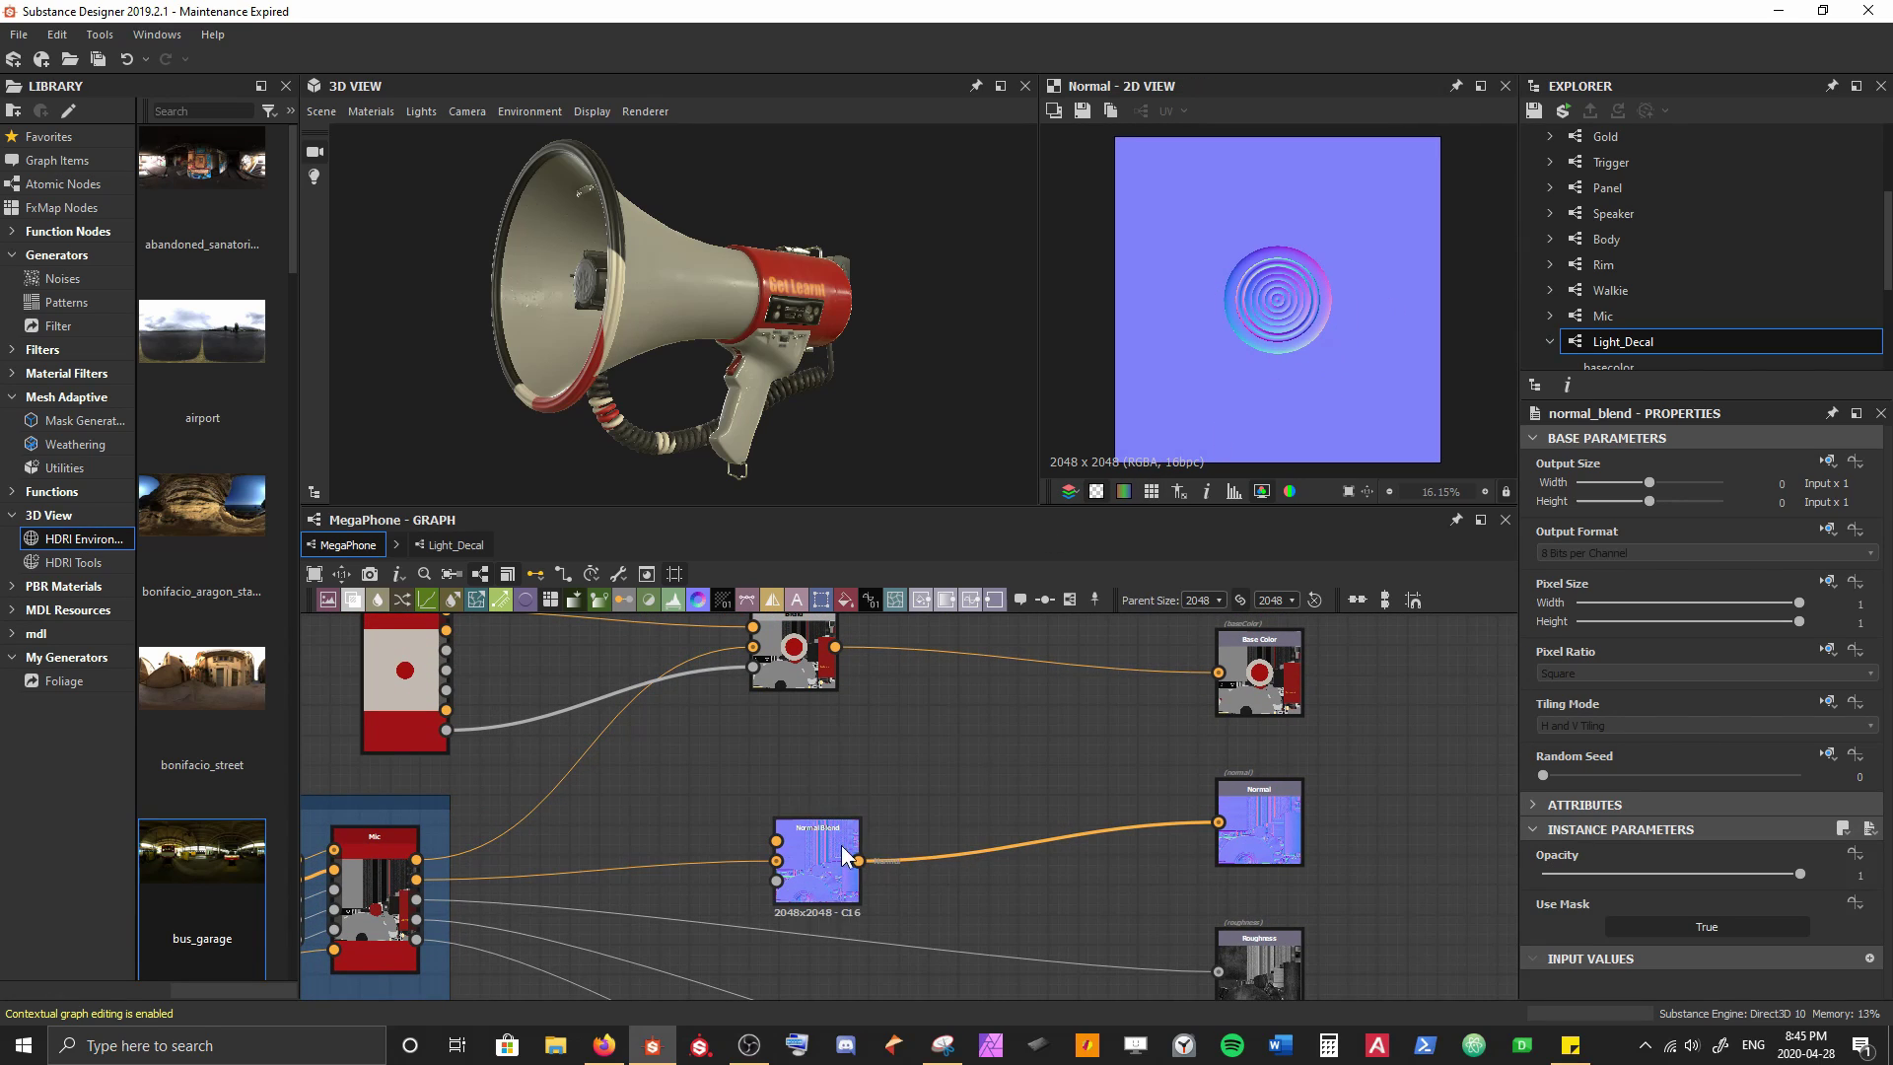
double_click(824, 848)
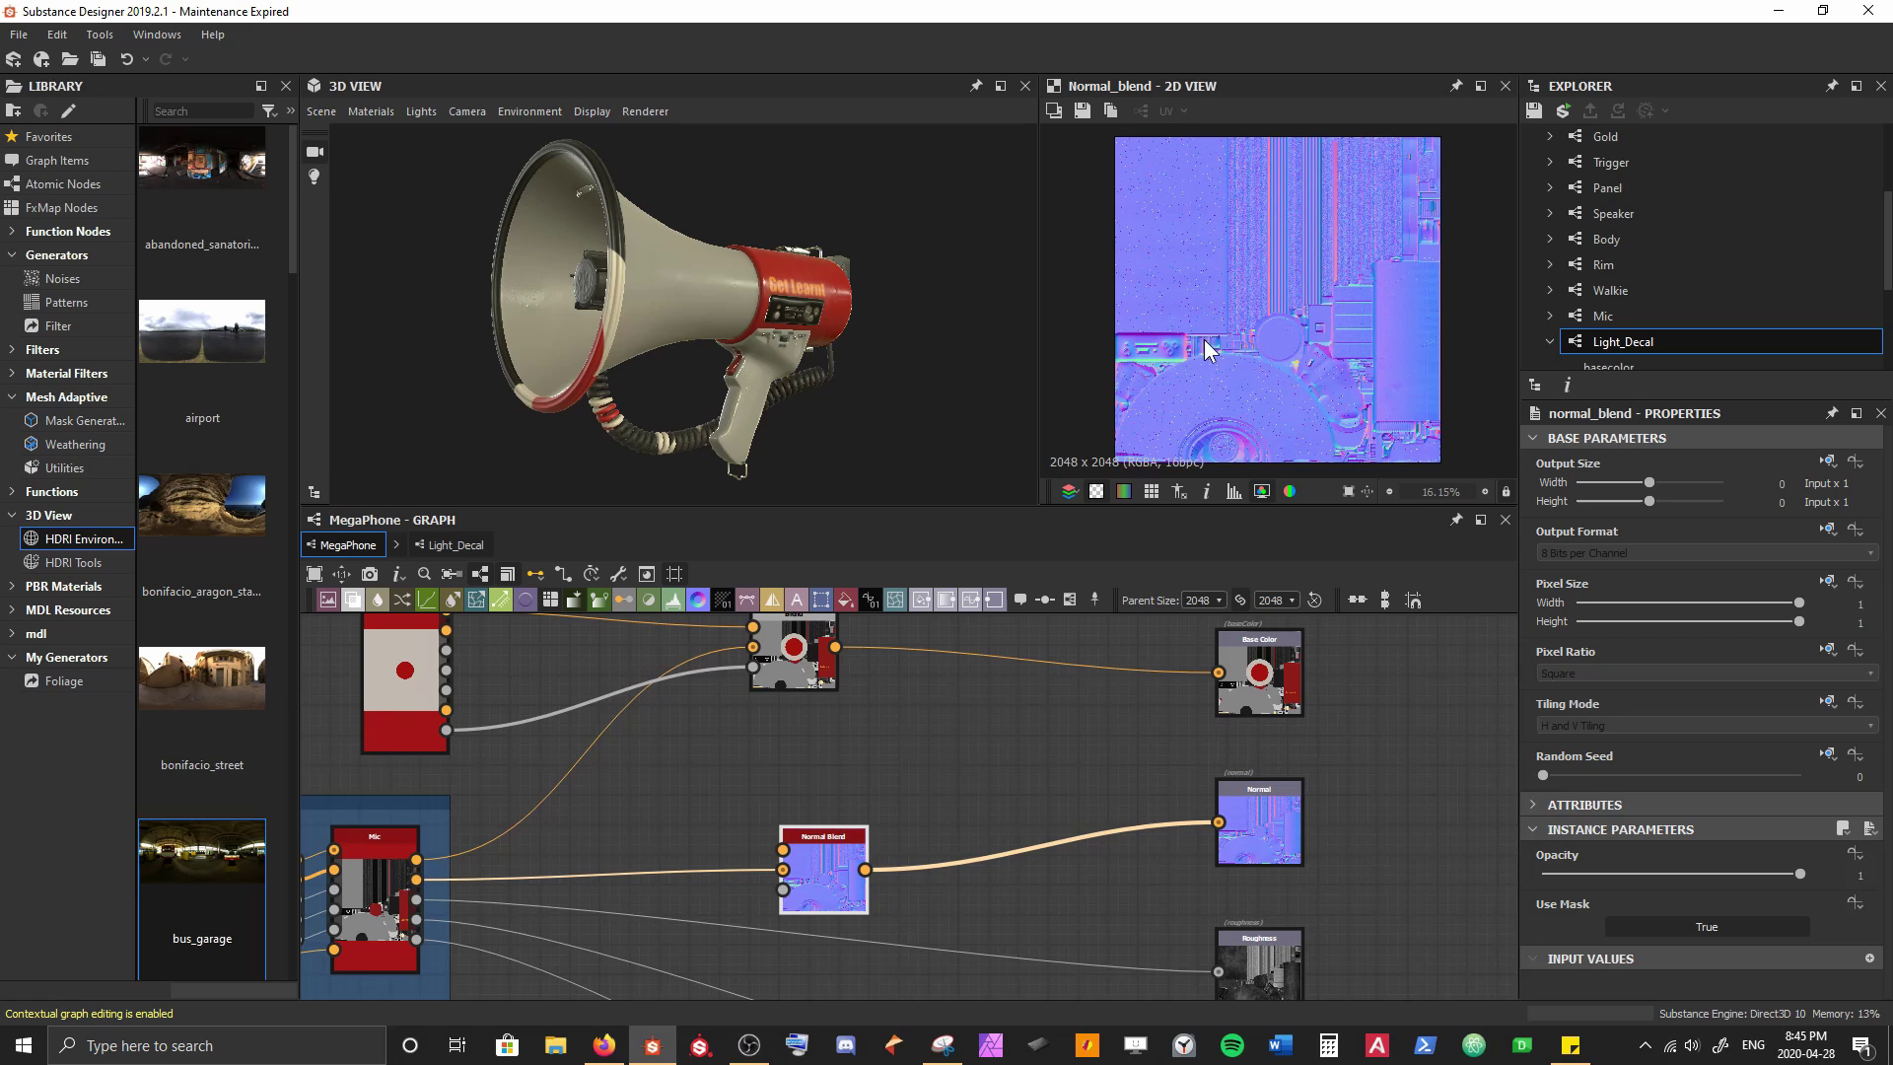
scroll(1227, 340, up, 3)
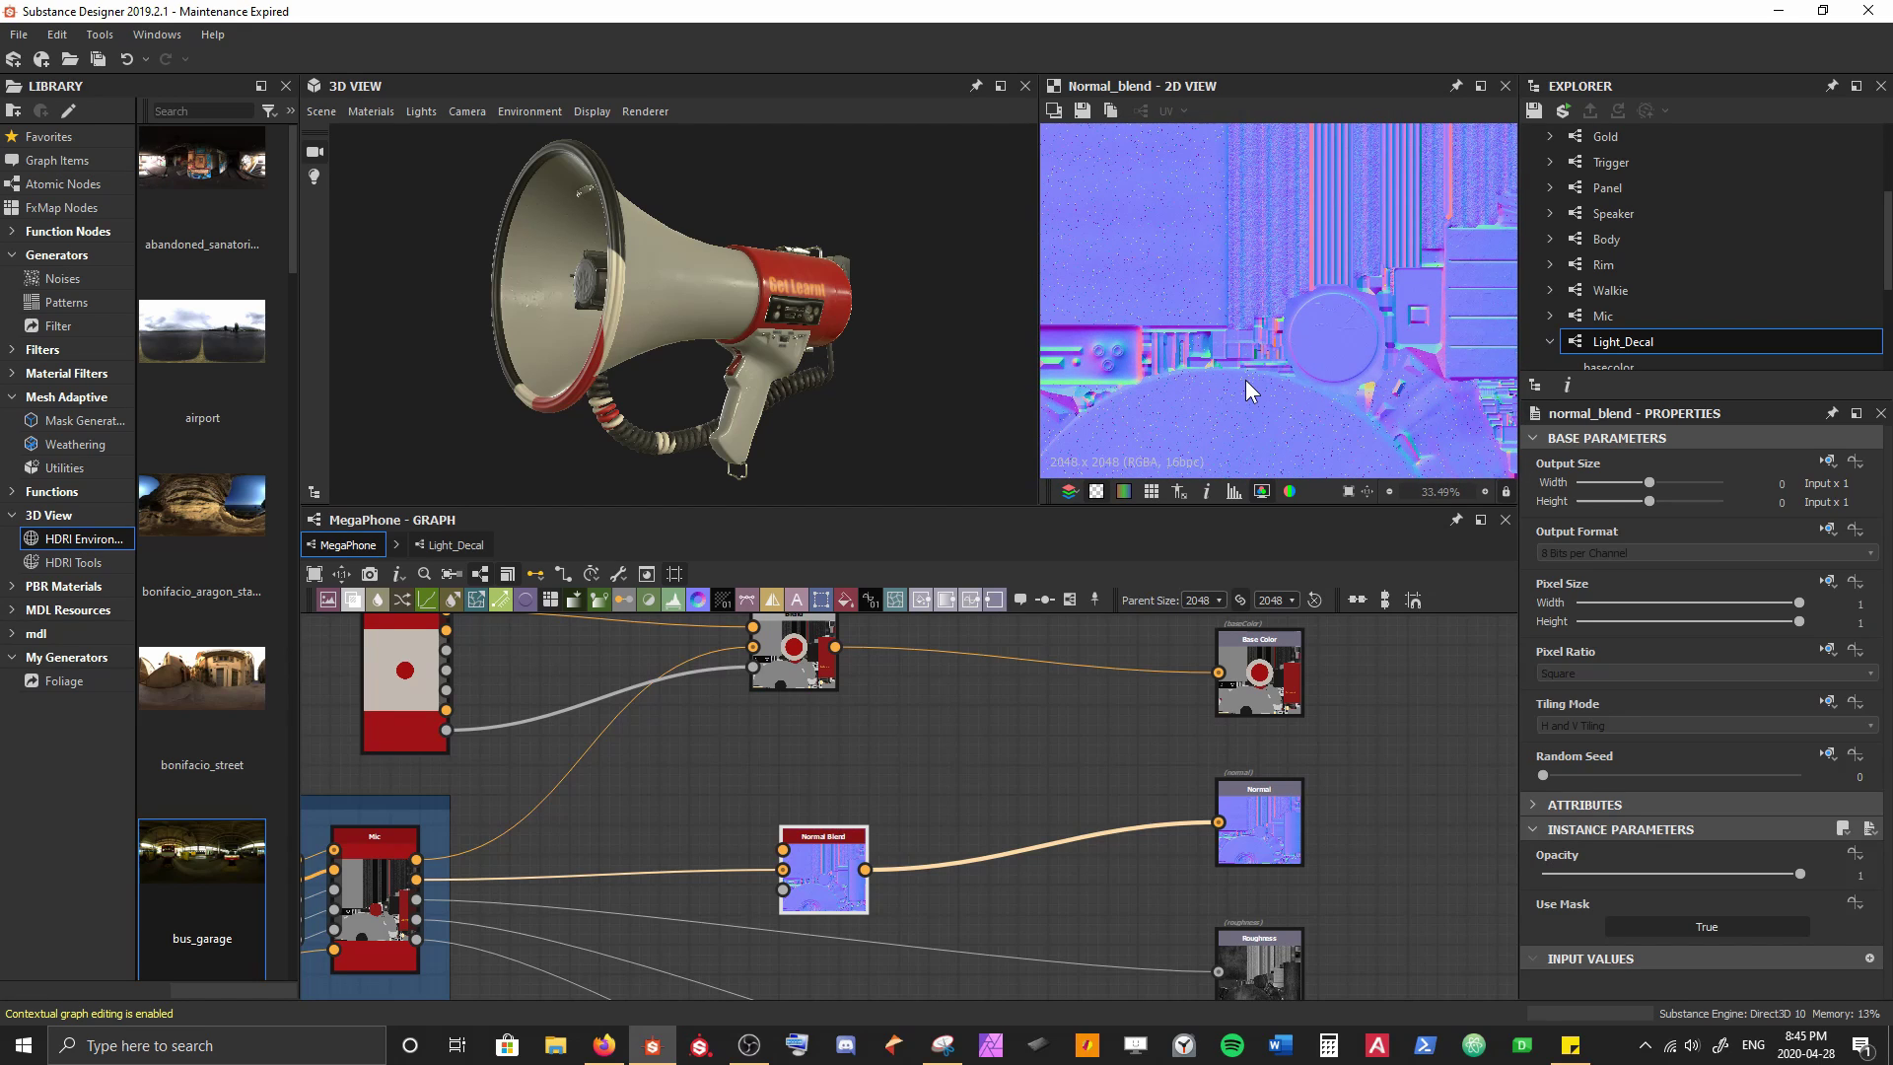
middle_drag(1227, 444, 1200, 315)
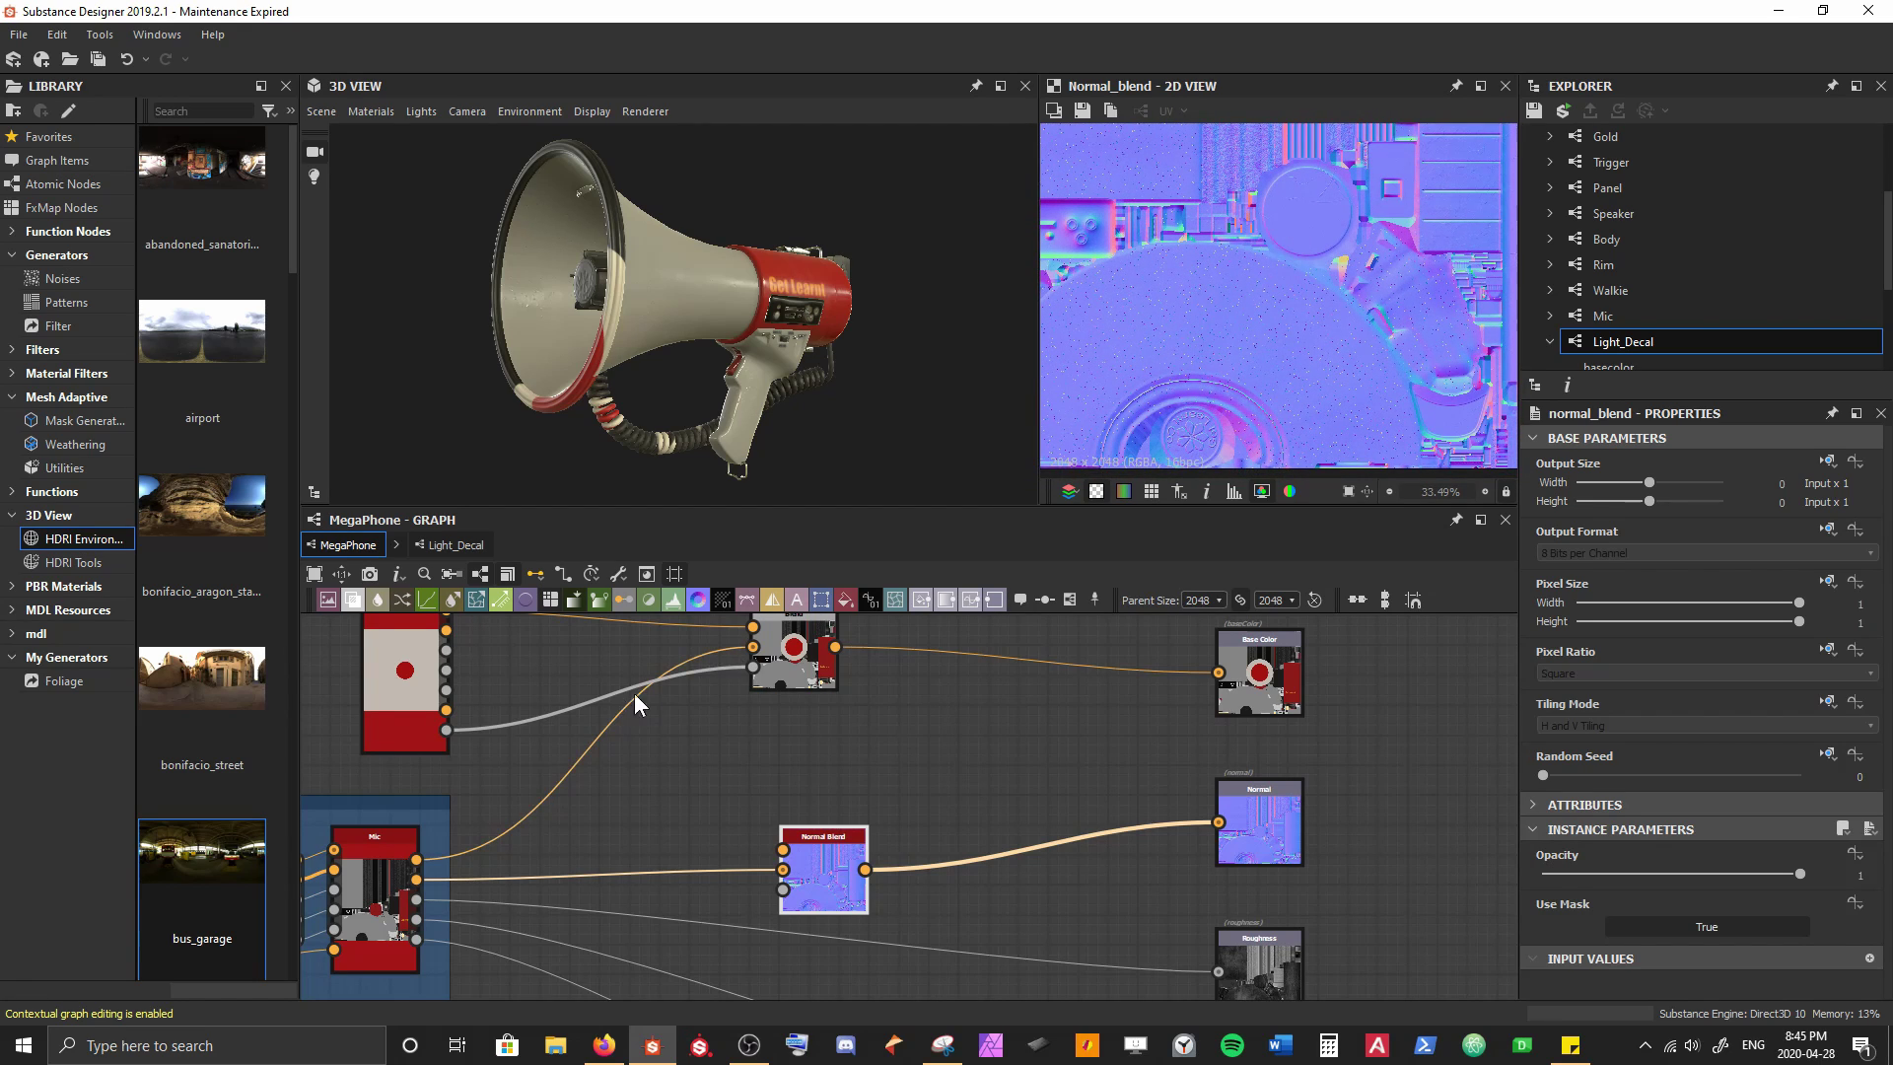
drag(447, 629, 785, 850)
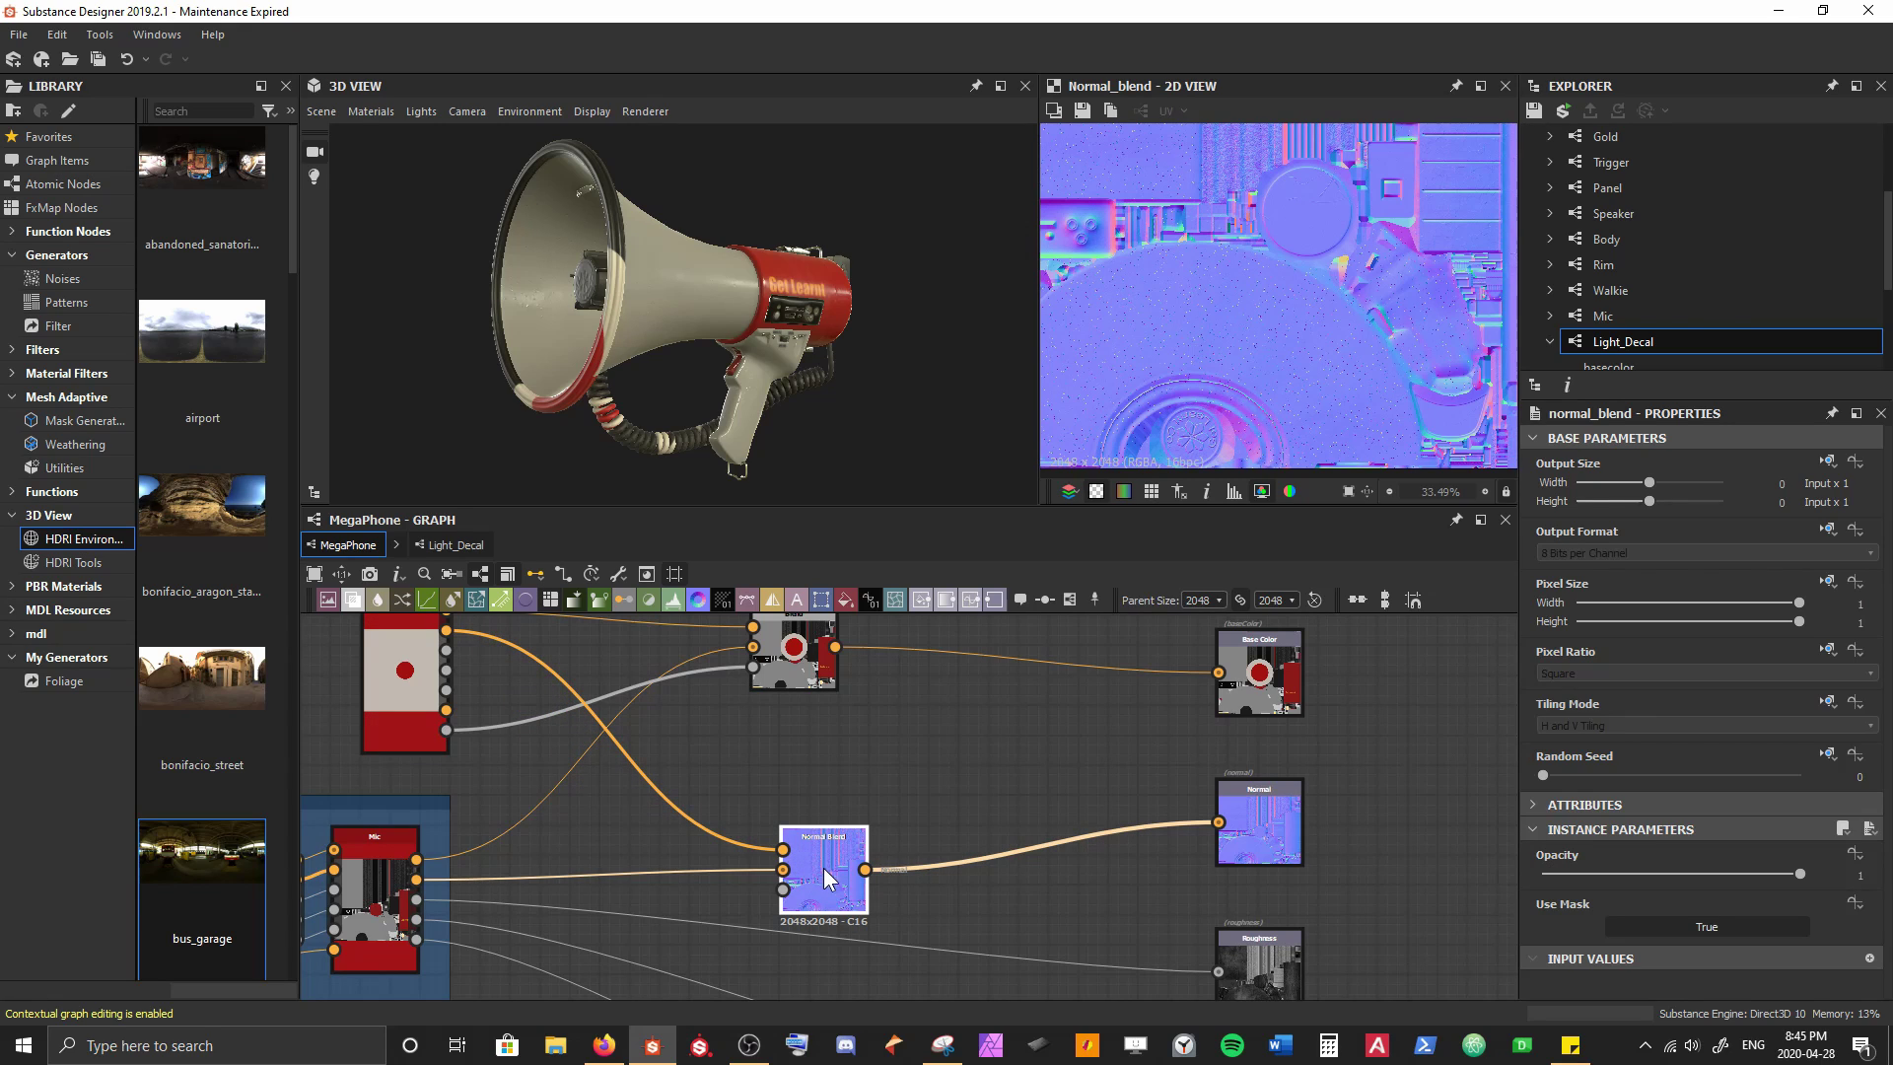
Mask the Normal Blend with Light_Decal's Opacity output and inspect the result up close in the 3D and 2D views
scroll(1262, 298, down, 2)
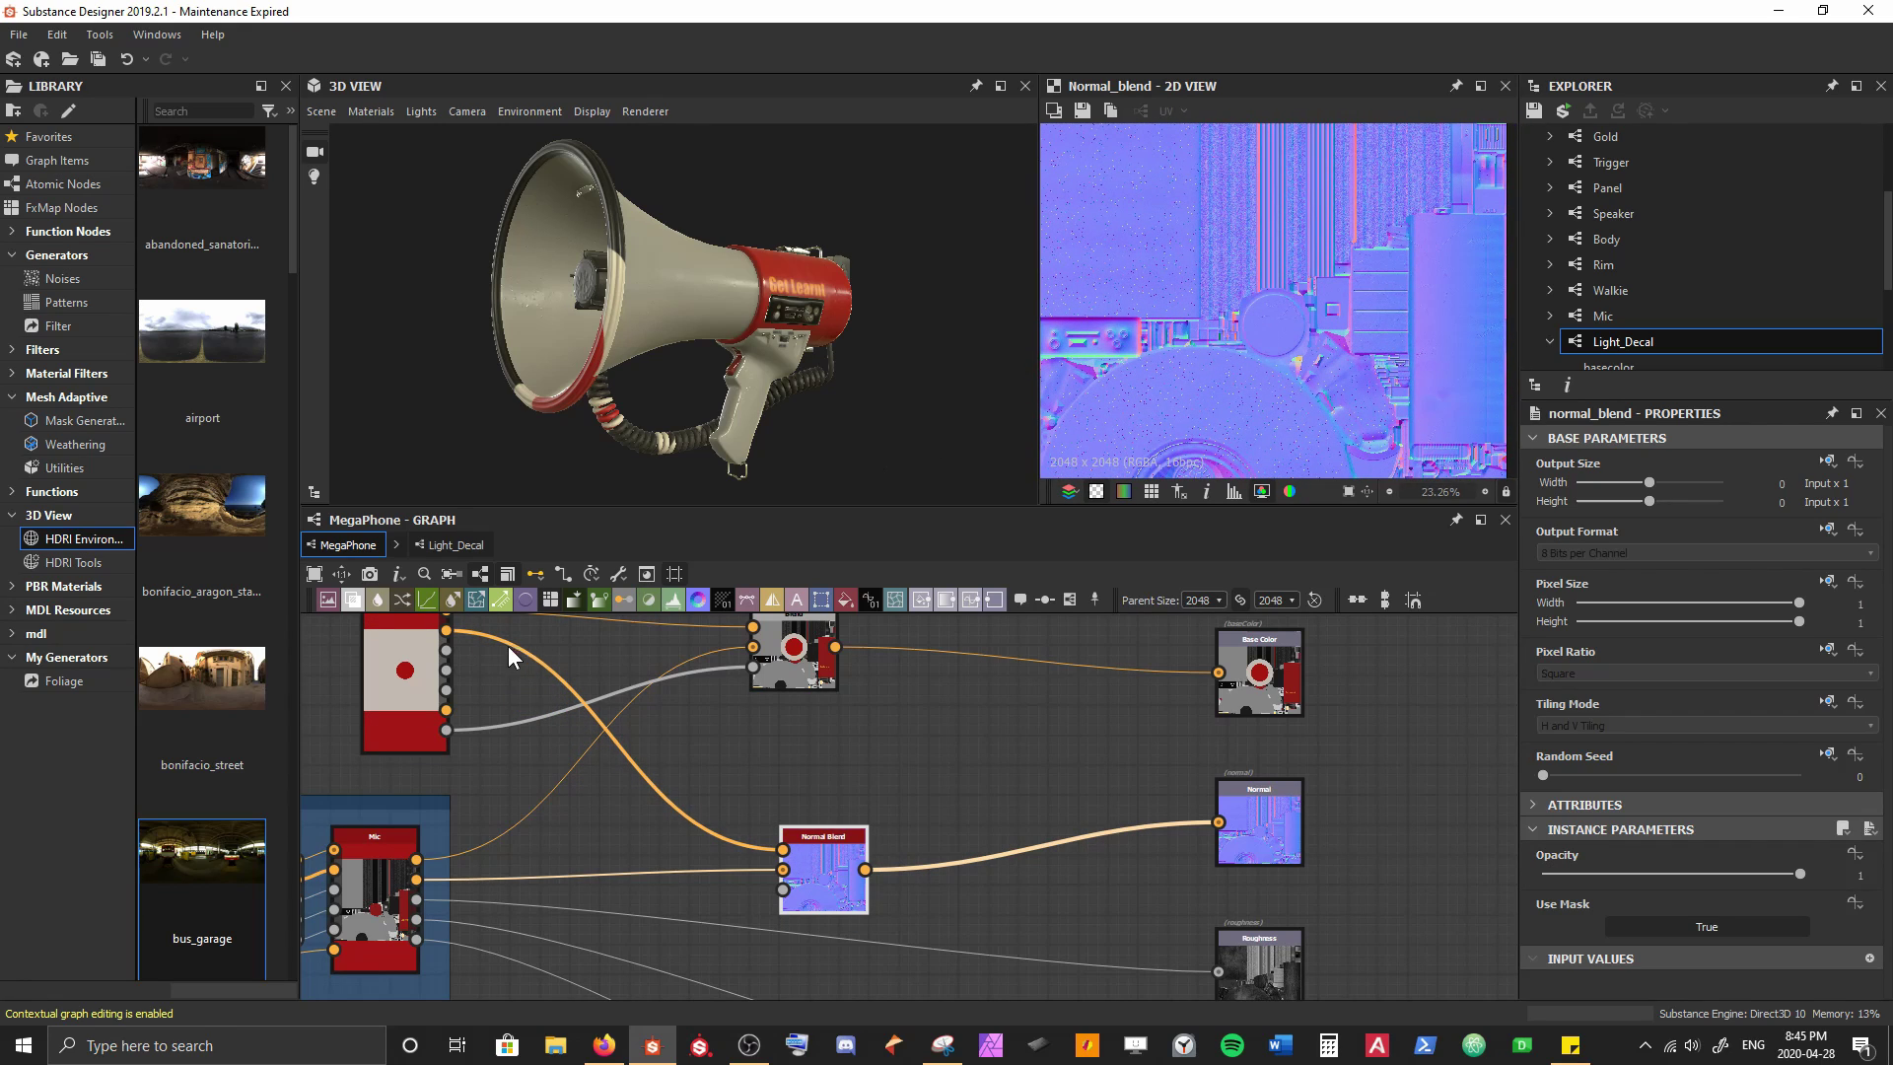
drag(447, 729, 781, 892)
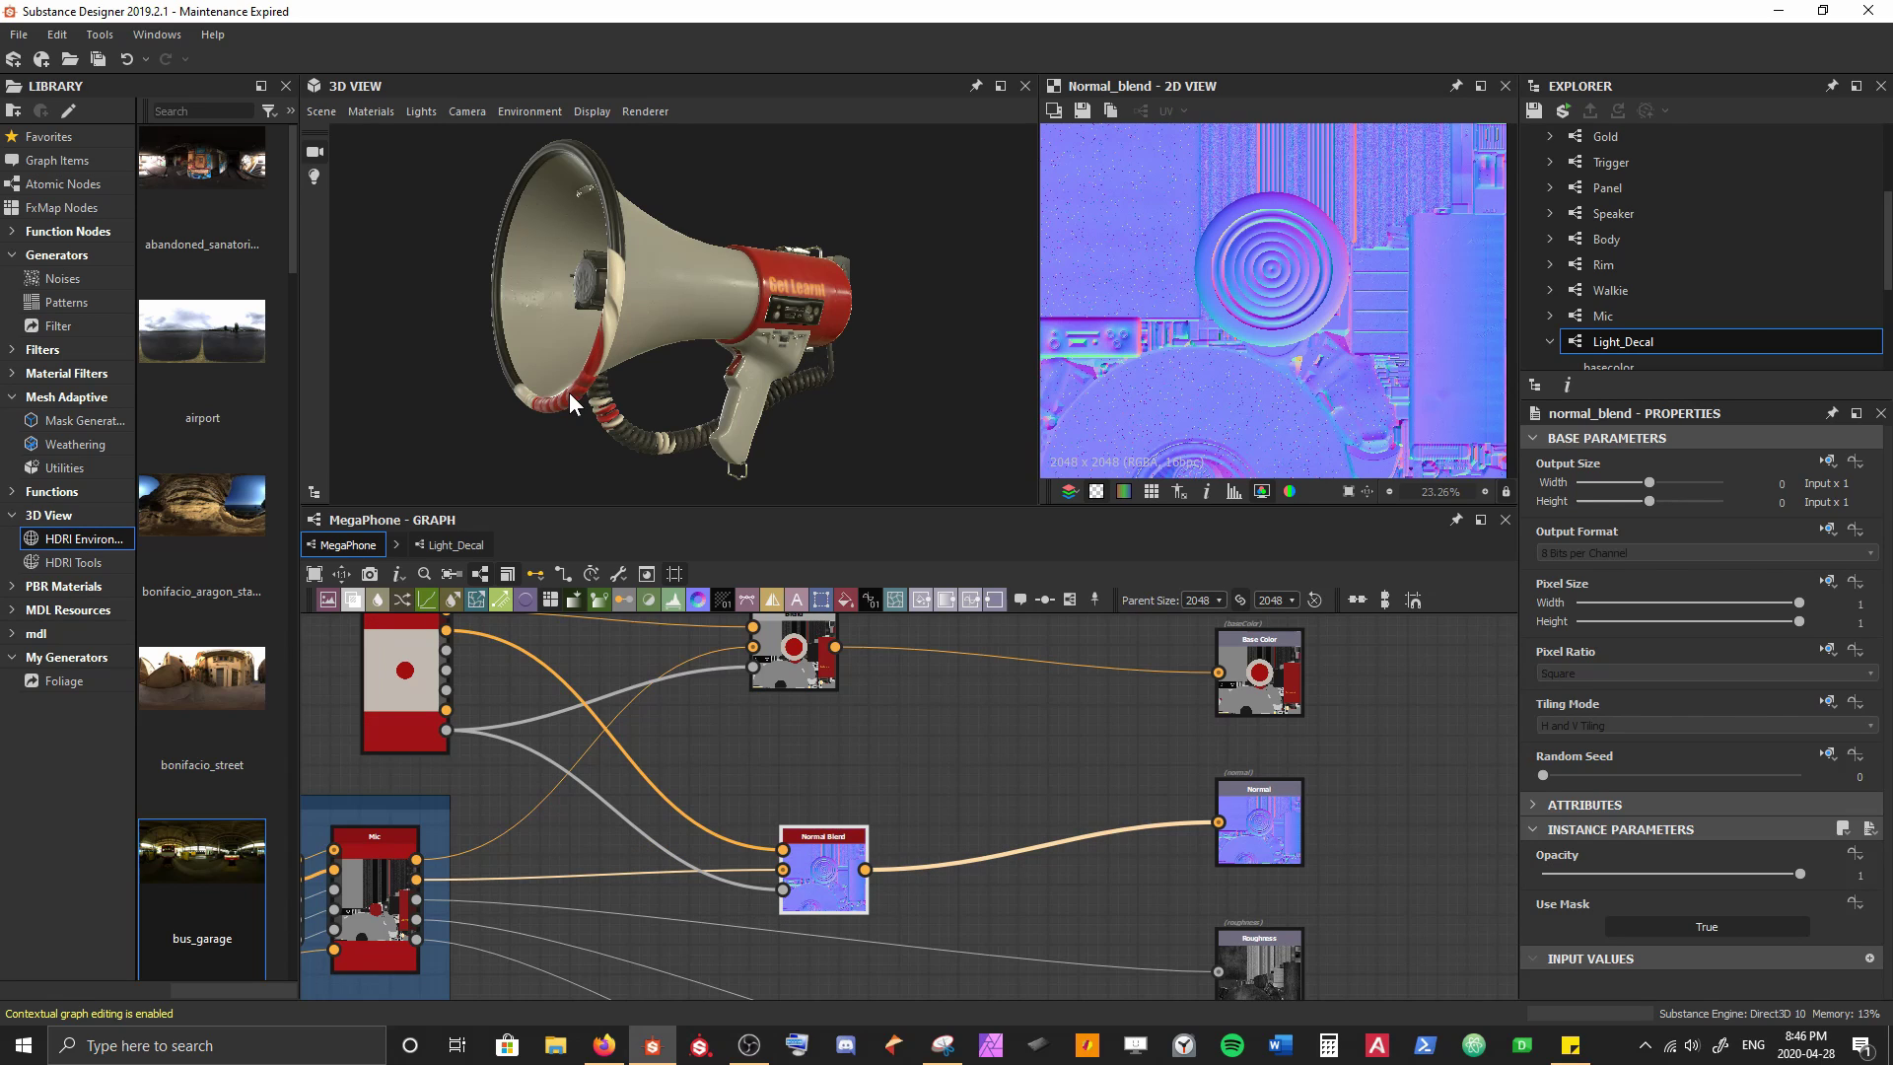
scroll(570, 392, up, 3)
drag(565, 376, 678, 376)
scroll(613, 341, up, 3)
scroll(1239, 288, up, 4)
middle_drag(1264, 276, 1251, 318)
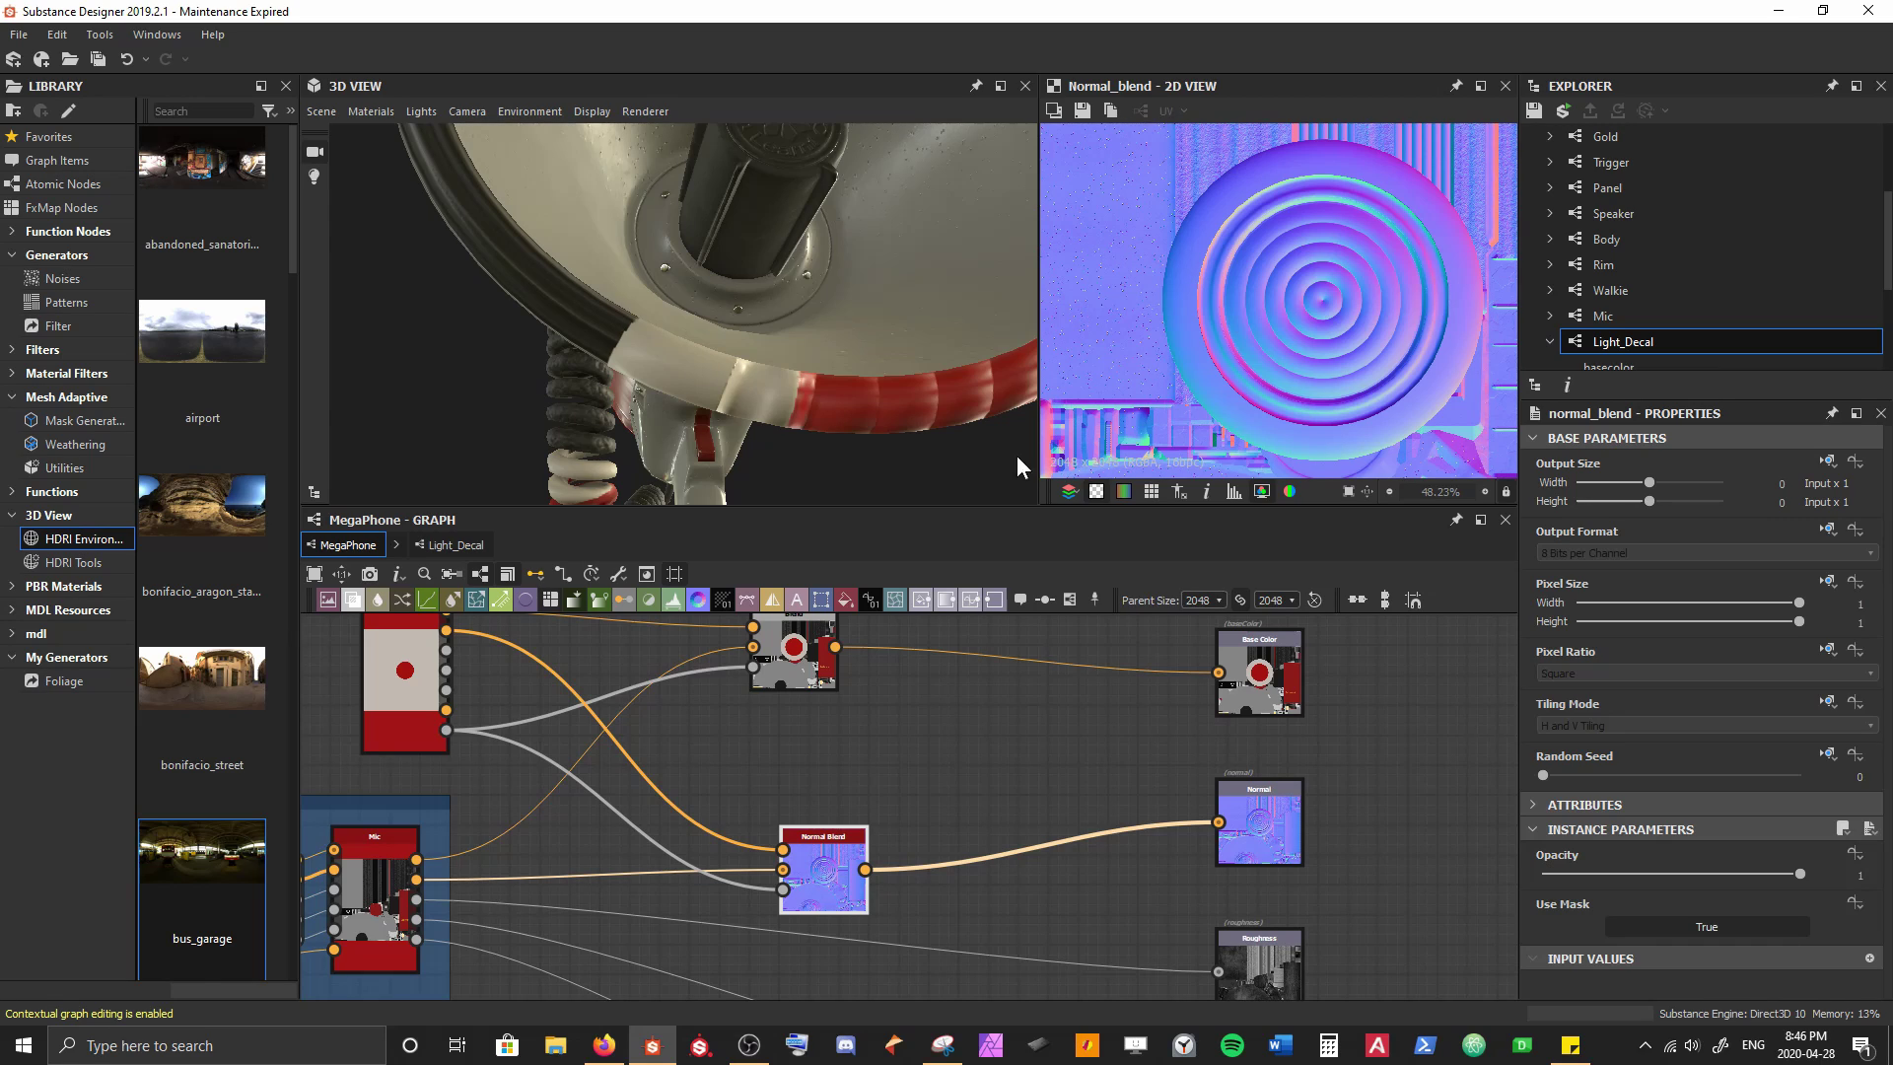
Shift the Normal Blend node slightly and insert a Blend node on the connection between the Mic node and the Roughness output
drag(828, 845, 791, 789)
middle_drag(837, 846, 811, 693)
click(862, 791)
key(space)
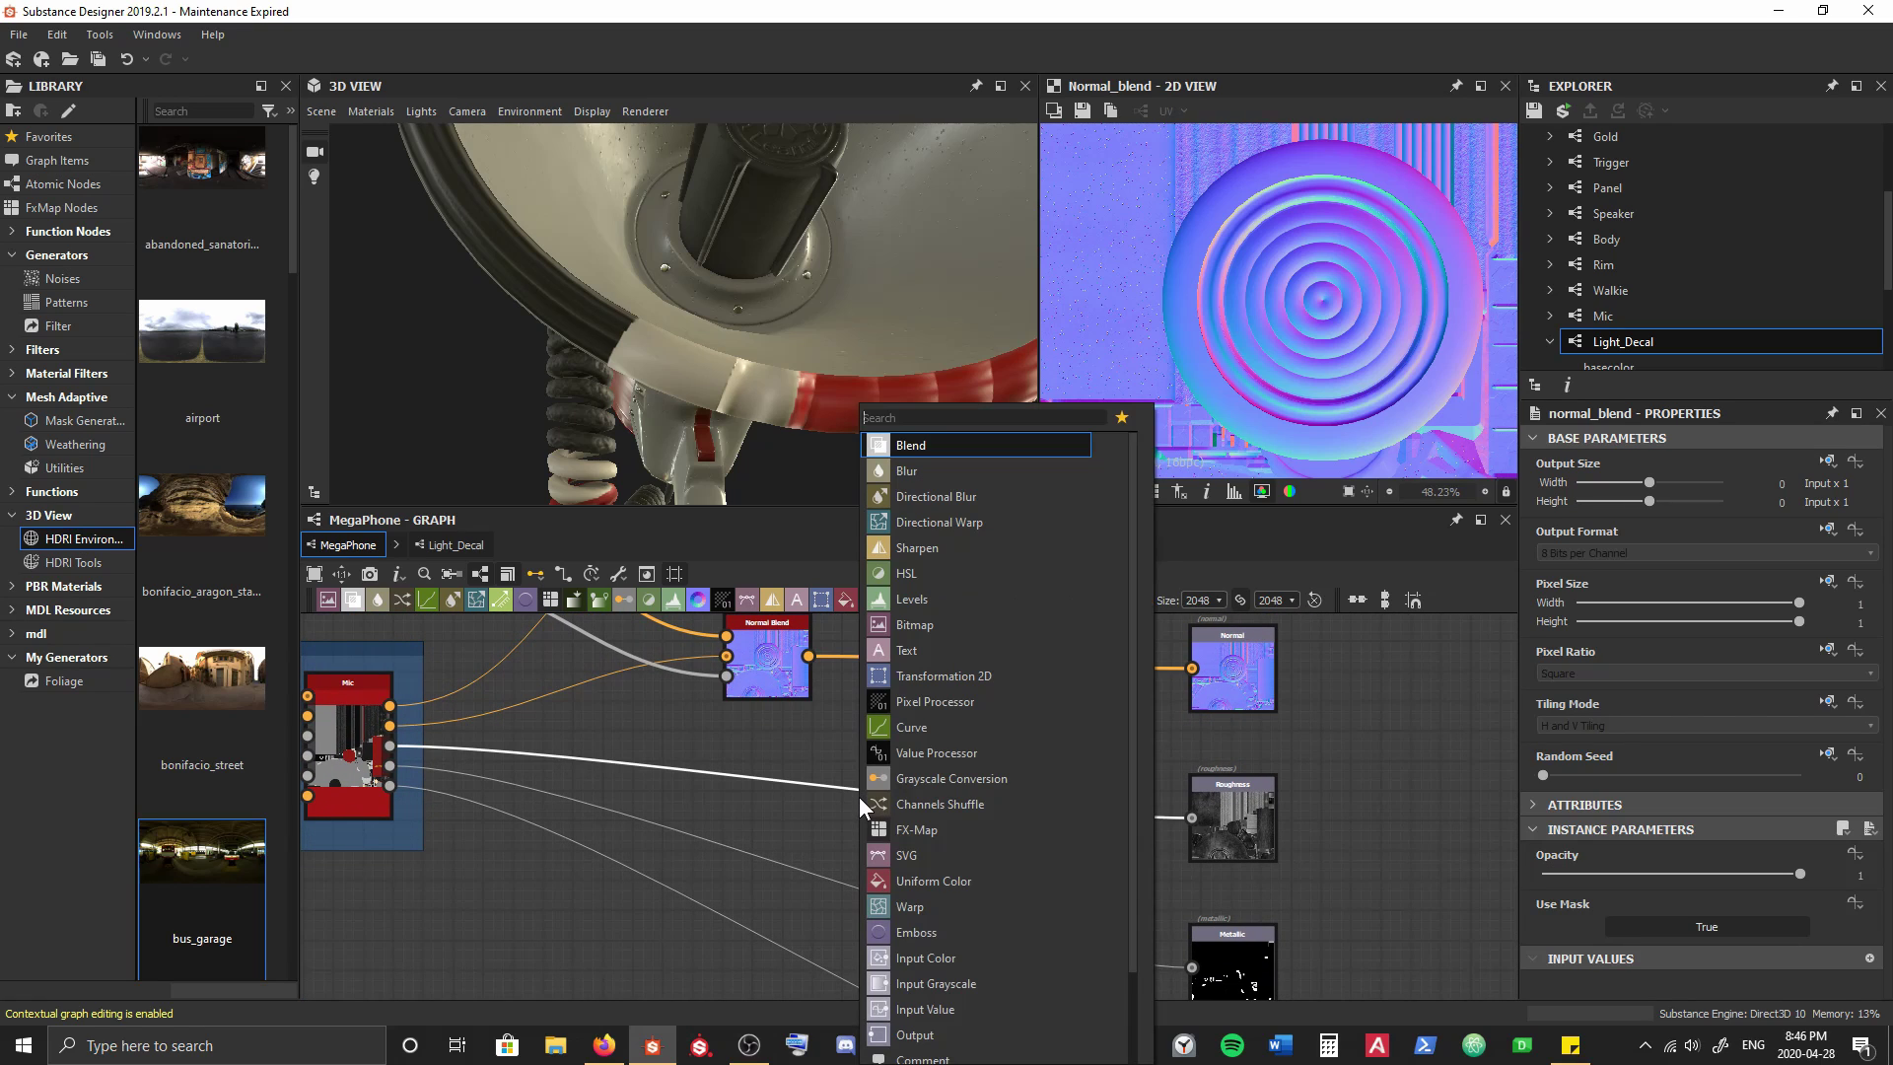
key(Return)
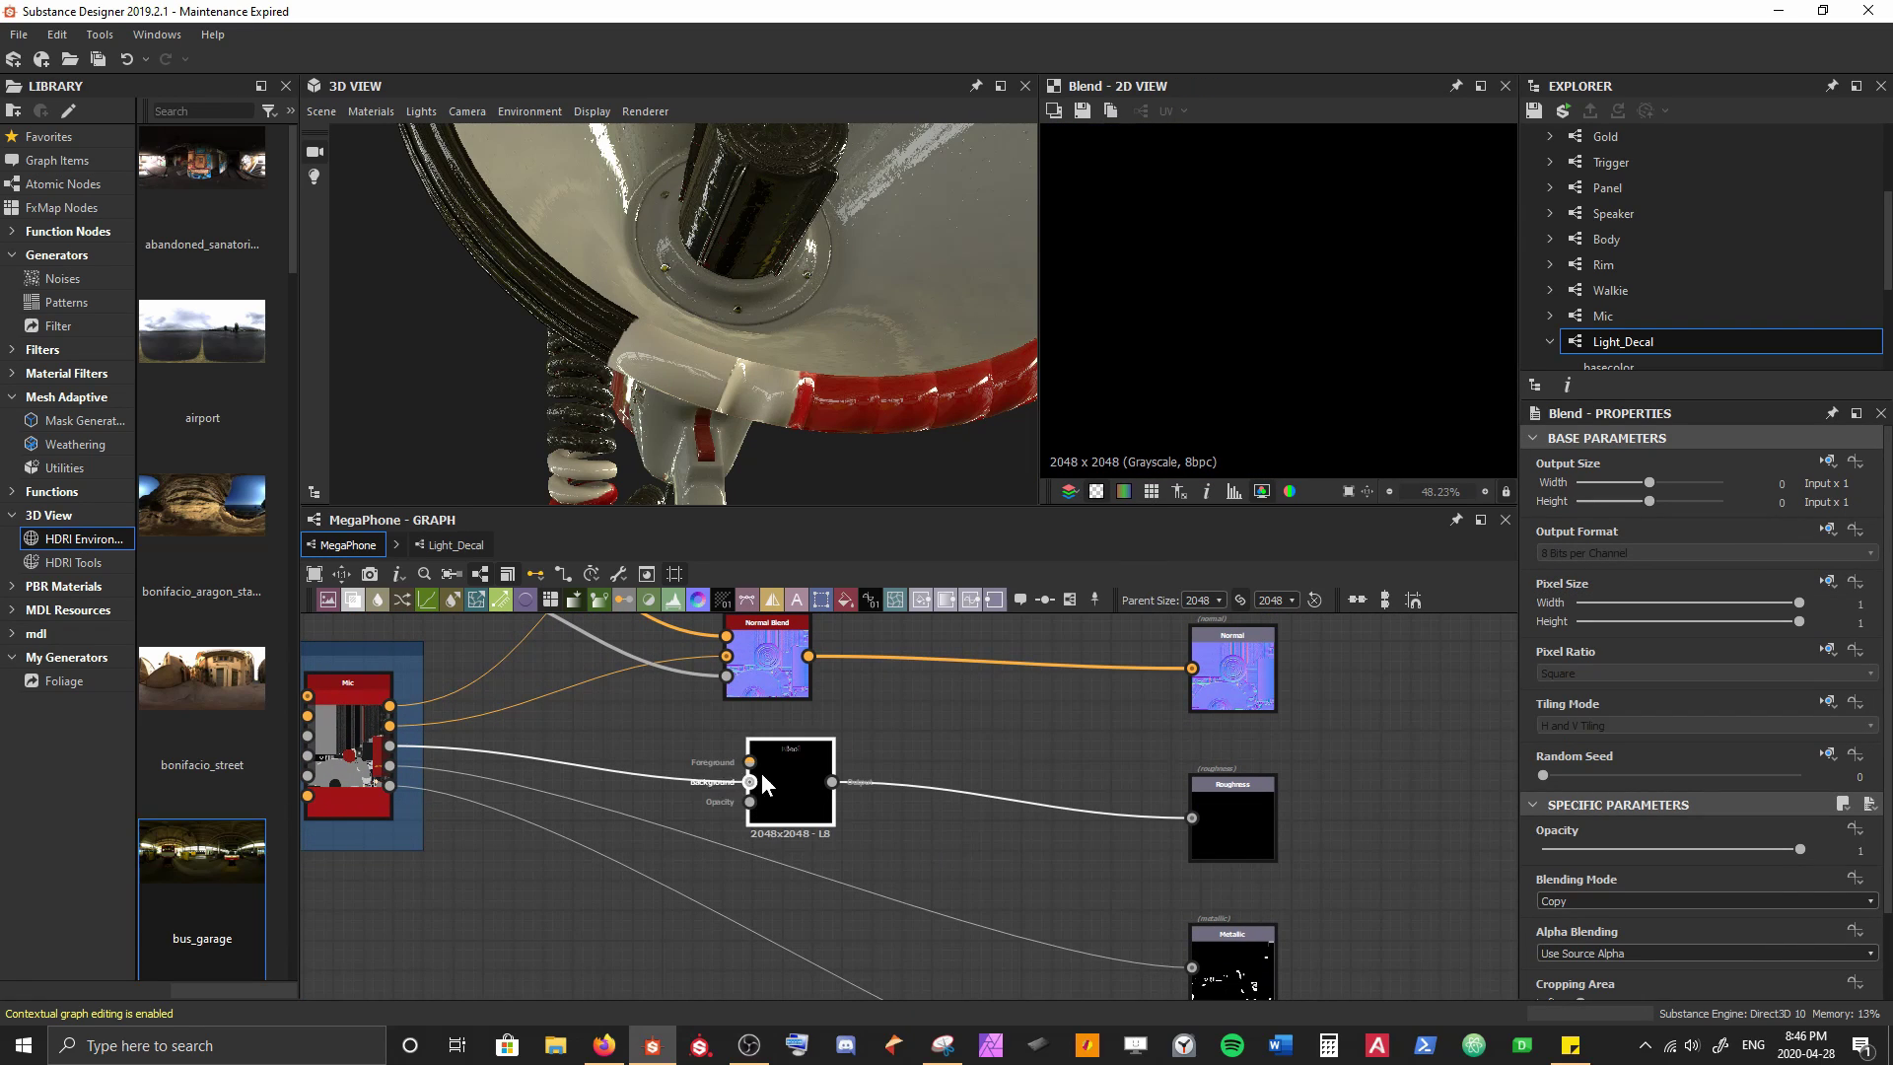
drag(781, 767, 760, 787)
Connect Light_Decal's Roughness output to the roughness Blend's foreground and its Opacity output to the mask
middle_drag(627, 721, 638, 800)
scroll(638, 808, down, 2)
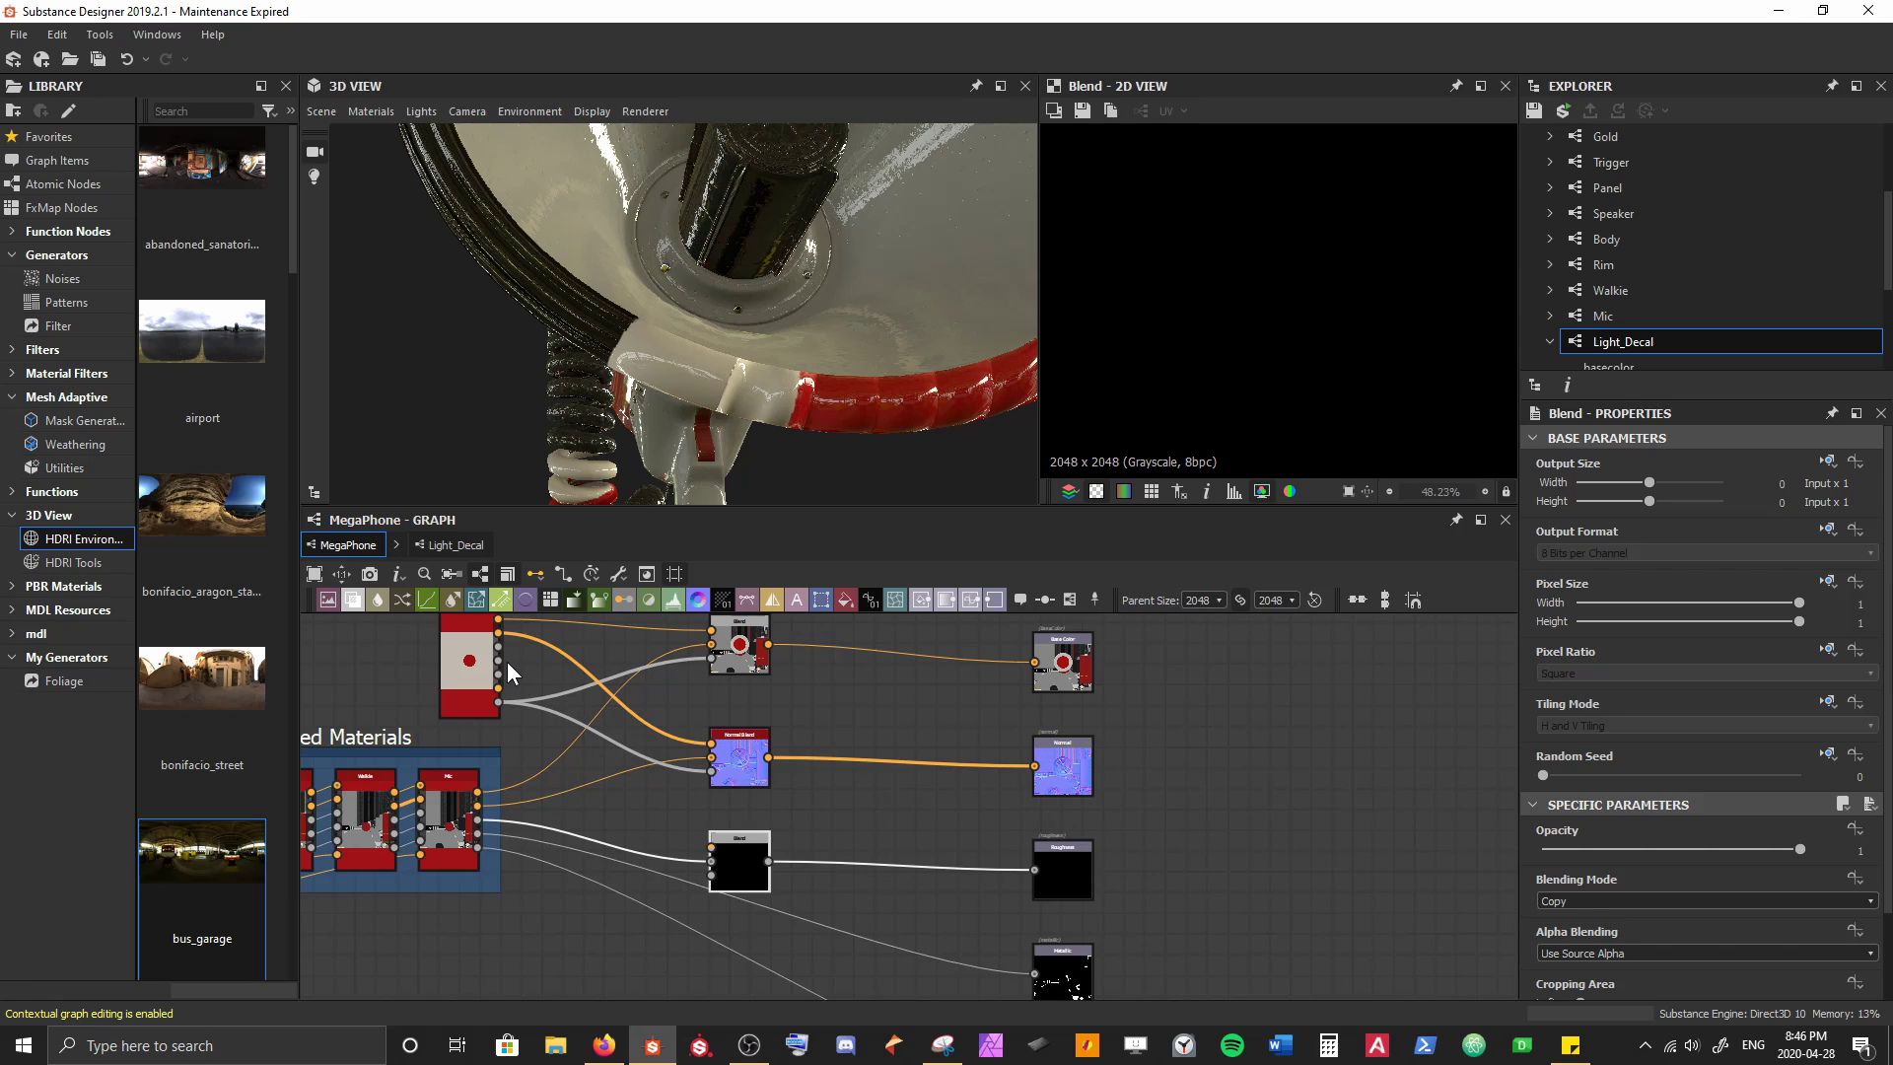
drag(498, 646, 710, 846)
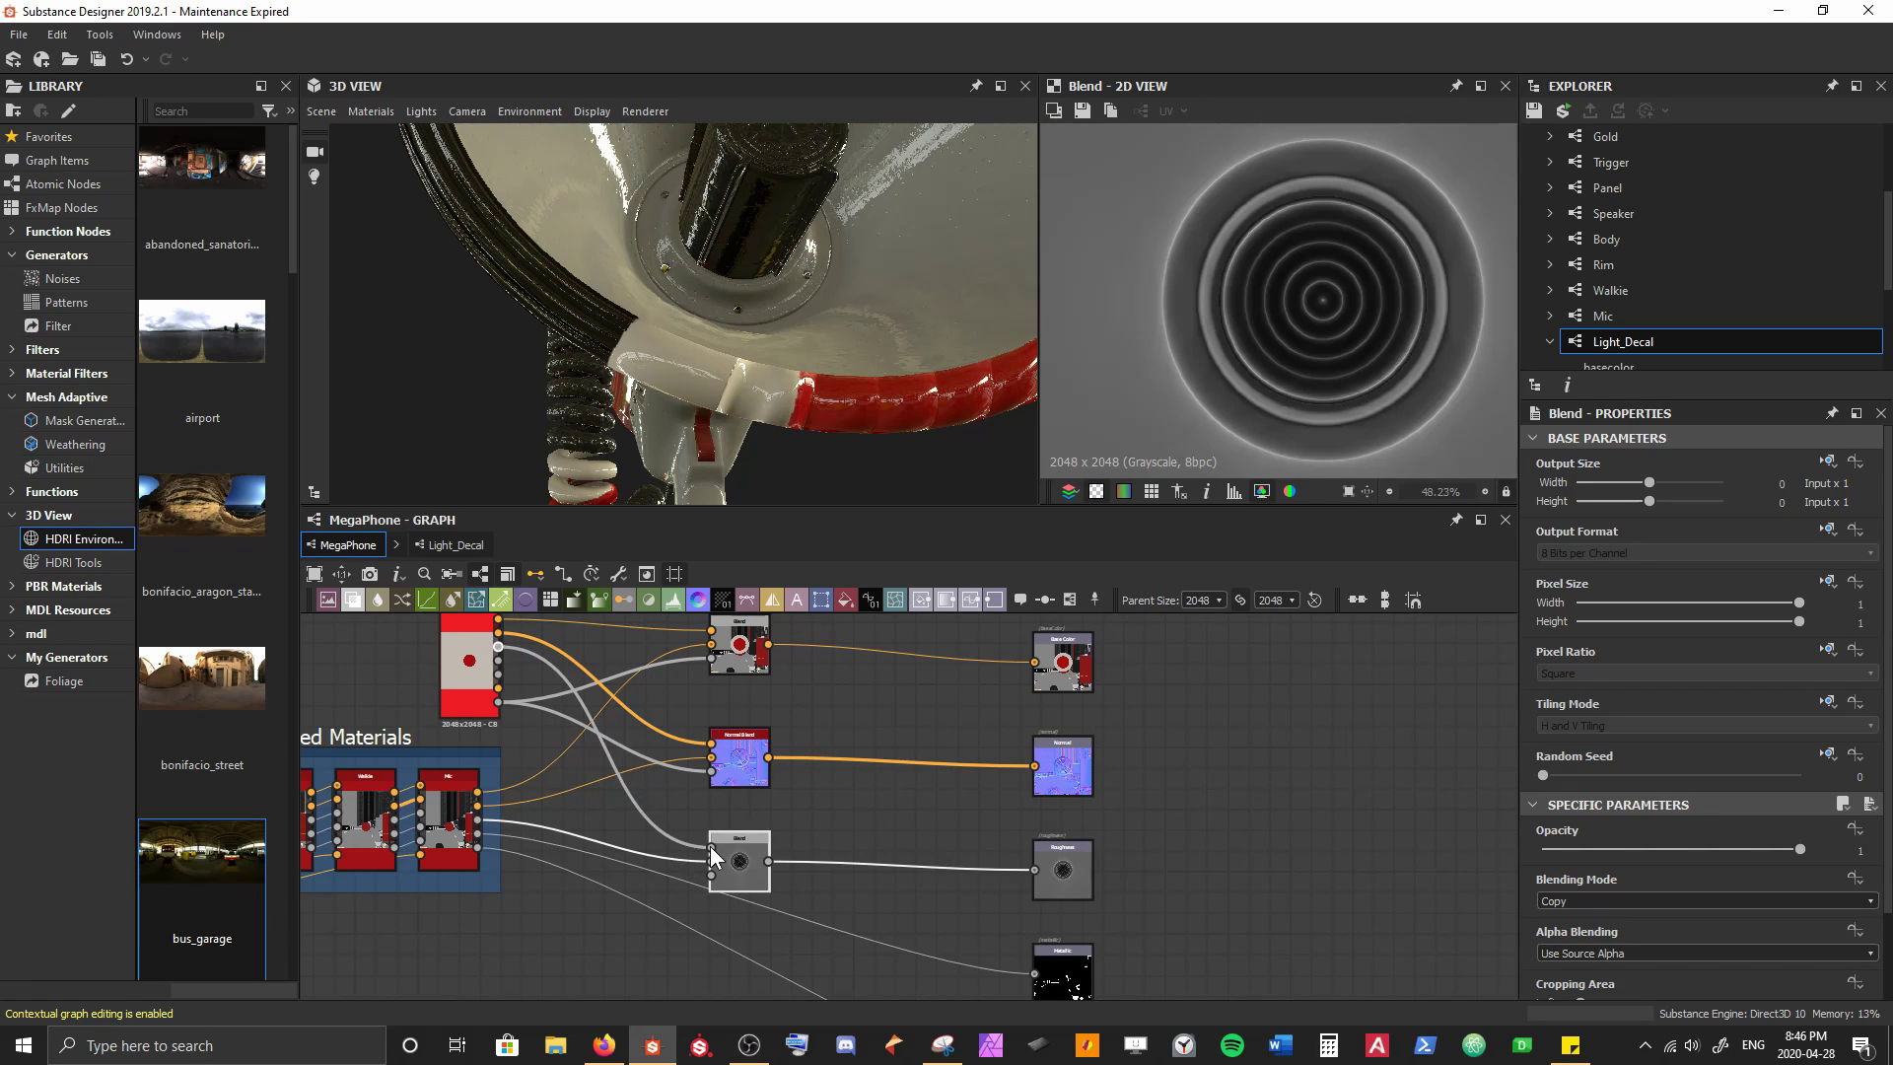
drag(498, 702, 712, 874)
Insert a Blend node on the Mic-to-Metallic connection and place it below the roughness Blend
middle_drag(775, 798, 780, 675)
click(862, 818)
key(space)
text(bl)
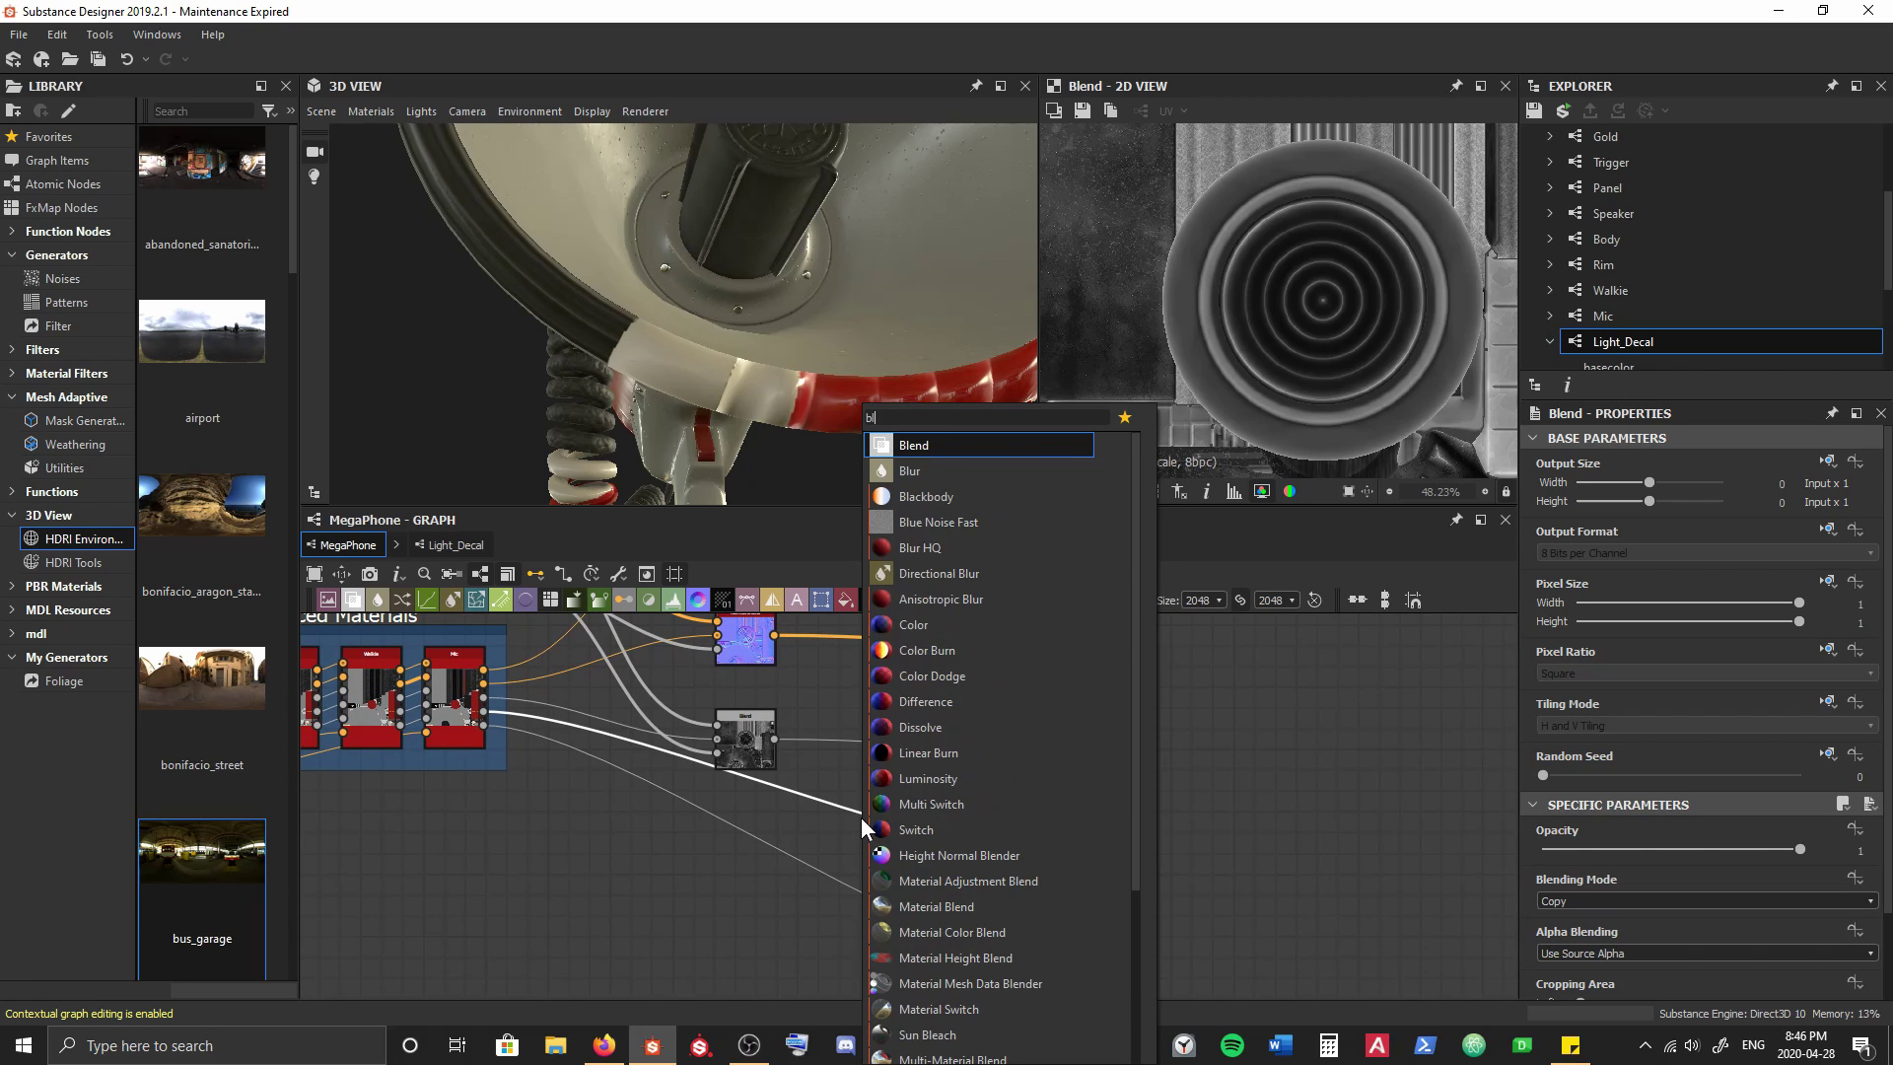
key(Return)
drag(764, 785, 741, 822)
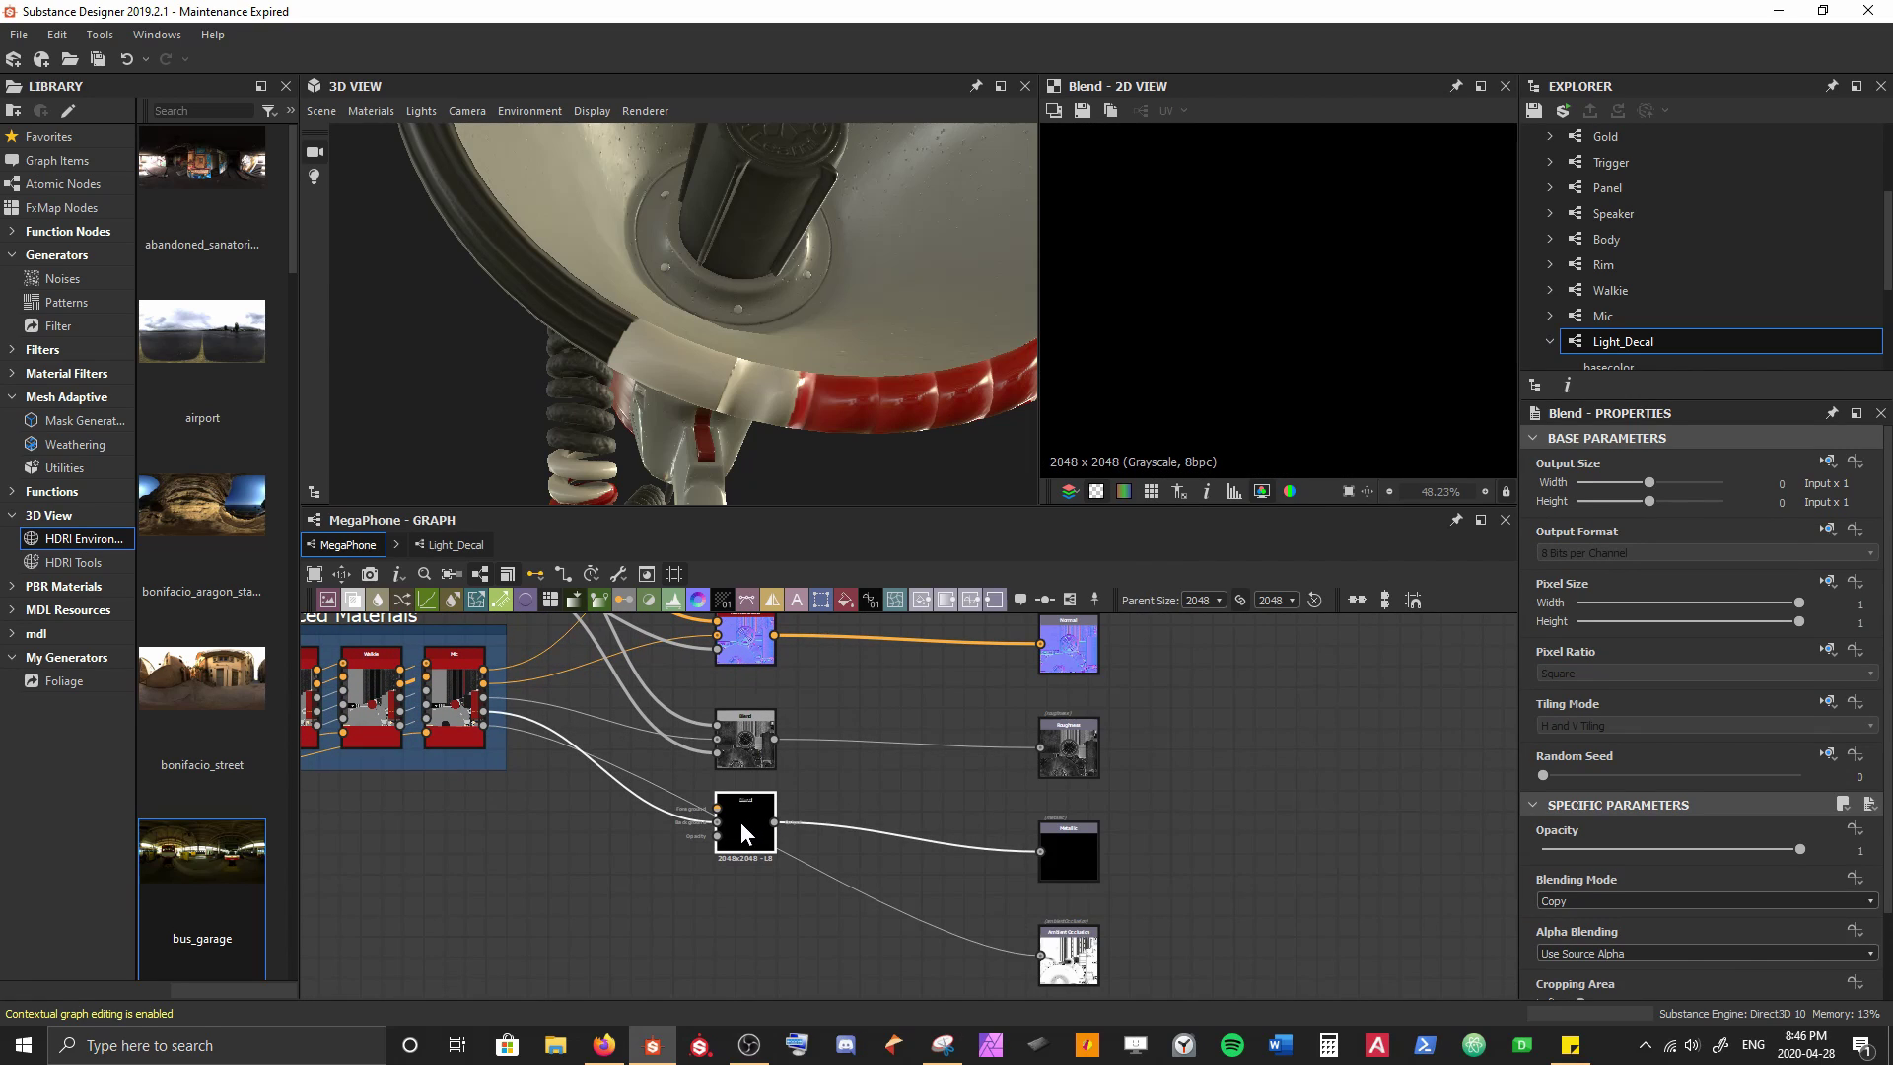
Connect Light_Decal's Metallic output to the metallic Blend's foreground and its Opacity output to the mask, and check the megaphone in 3D
middle_drag(657, 717, 691, 875)
drag(540, 700, 507, 650)
scroll(769, 387, down, 4)
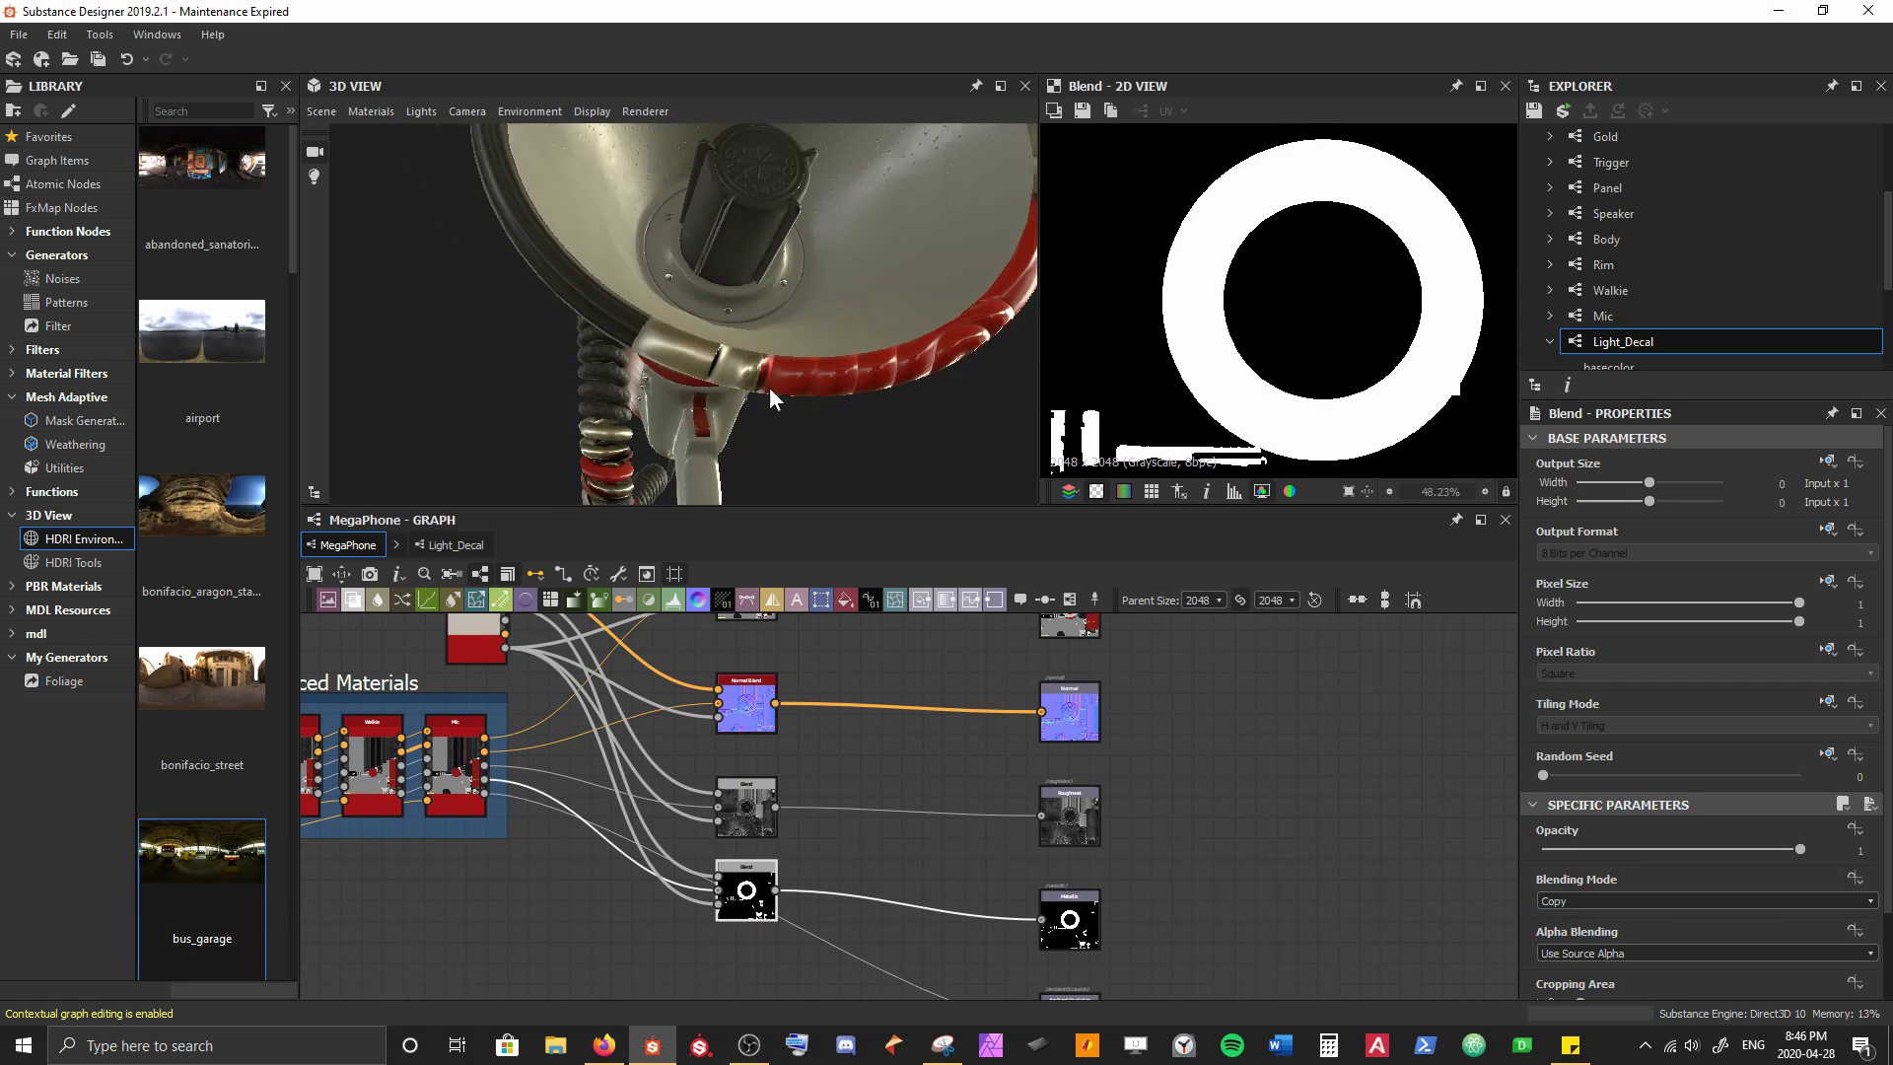
drag(769, 387, 694, 382)
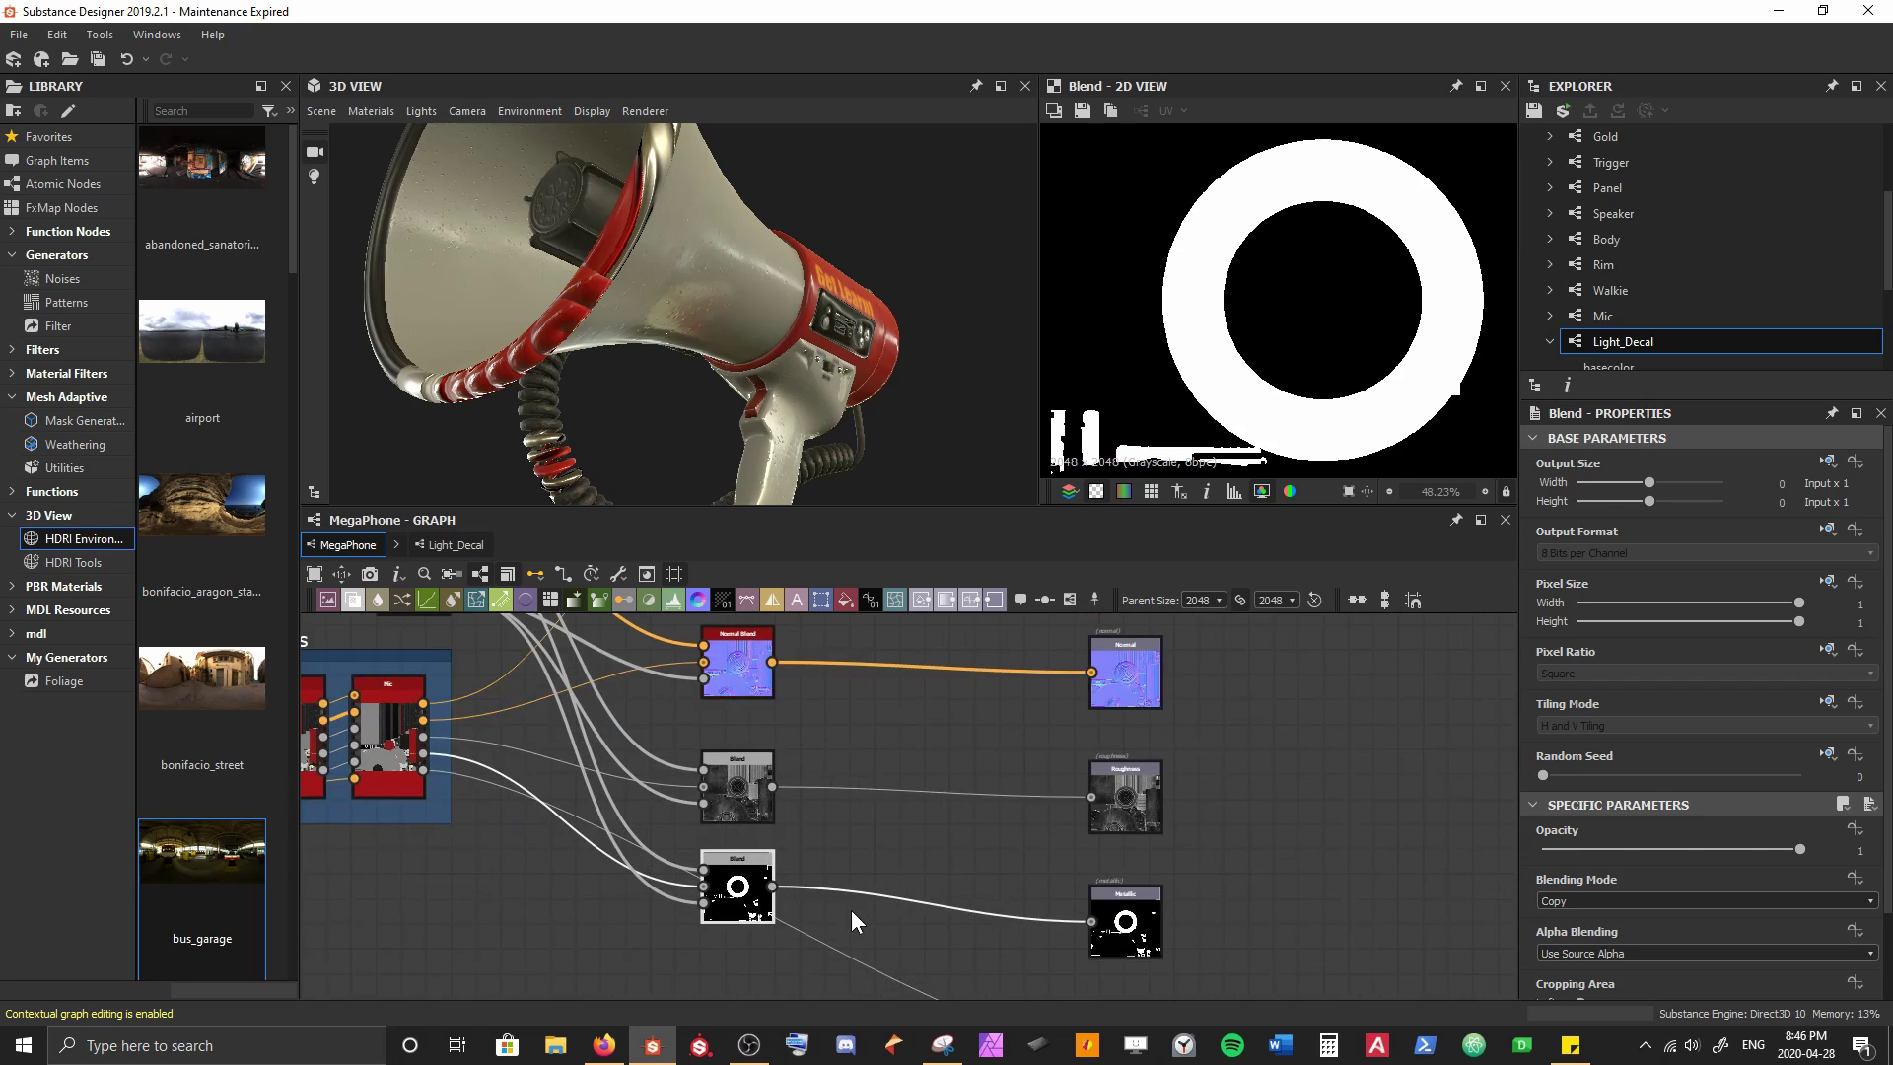
Insert a Blend node on the connection between the Mic node and the Ambient Occlusion output, below the metallic Blend
middle_drag(849, 908, 580, 625)
key(space)
text(bl)
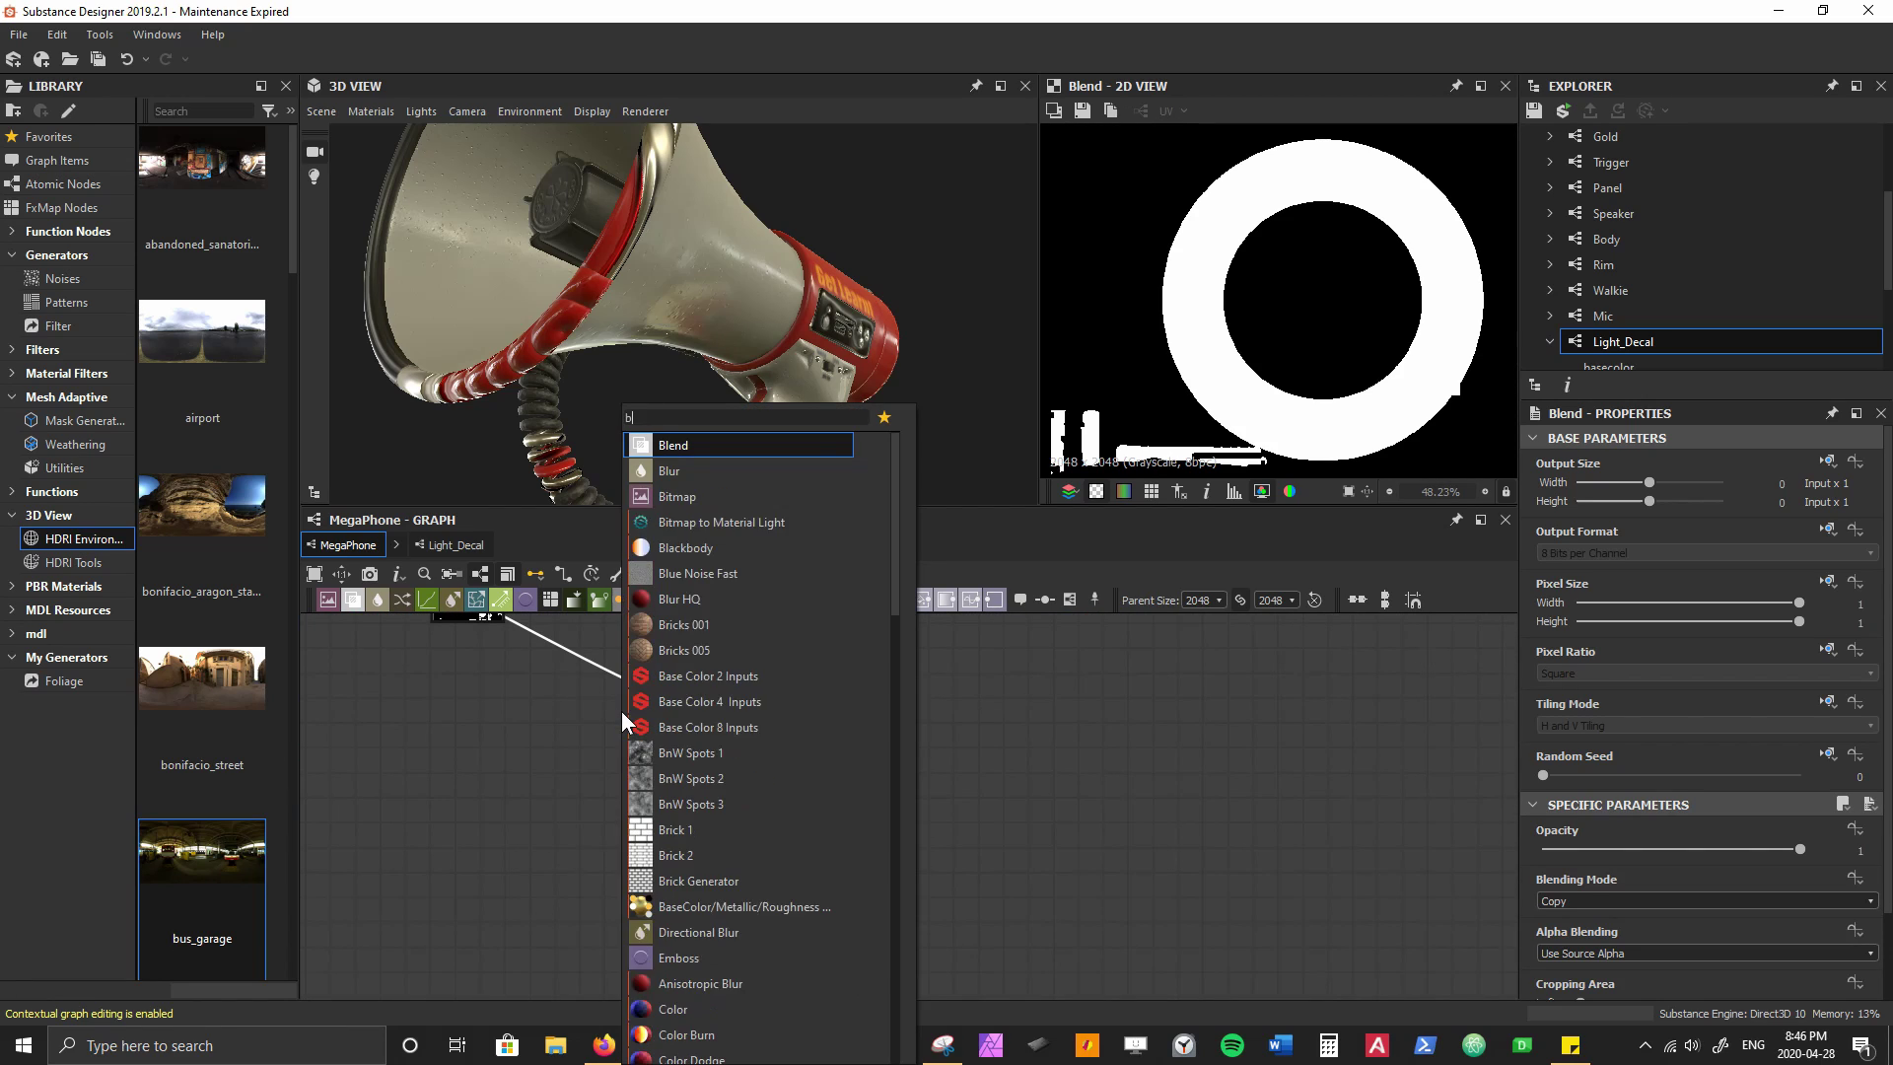
key(Return)
middle_drag(586, 699, 789, 871)
scroll(789, 872, down, 1)
scroll(789, 871, down, 1)
drag(711, 800, 696, 887)
Connect Light_Decal's Ambient Occlusion output to the new Blend's foreground and its Opacity output to the mask
middle_drag(558, 774, 615, 924)
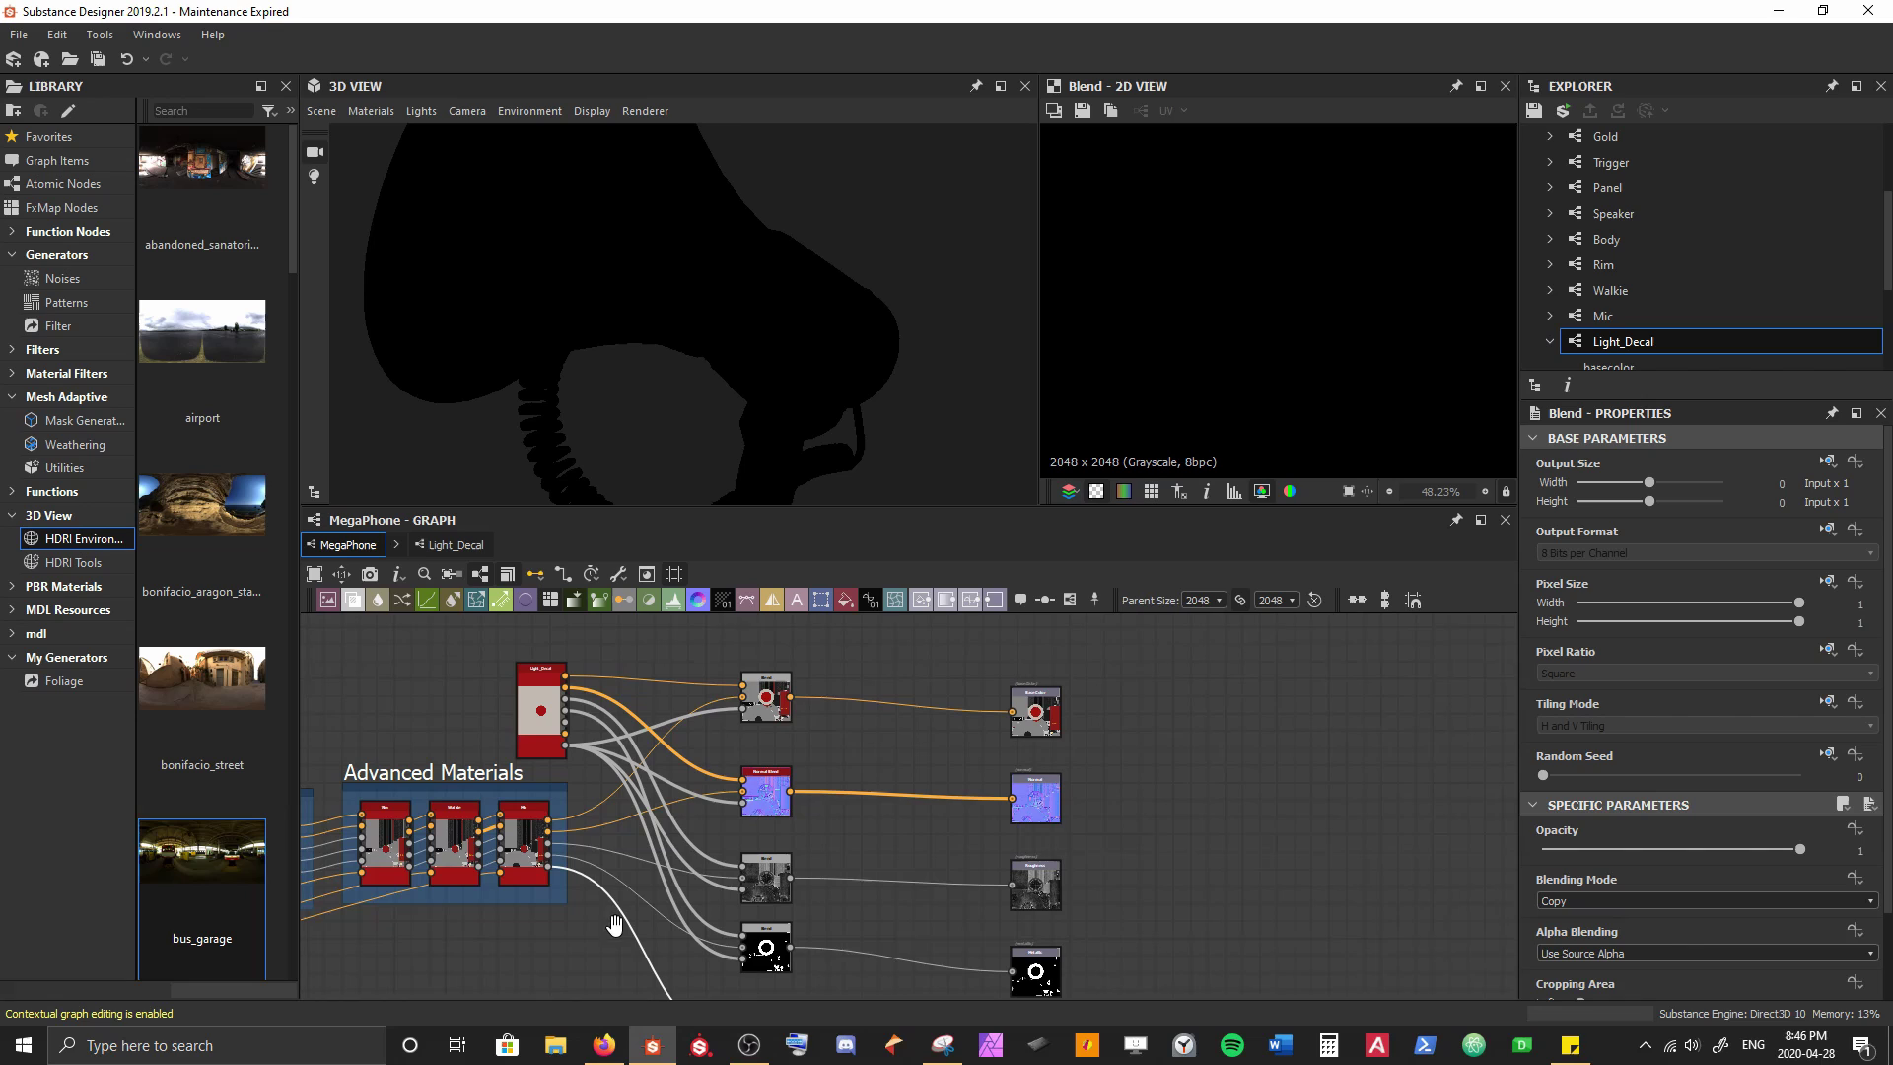
scroll(572, 731, up, 3)
click(572, 732)
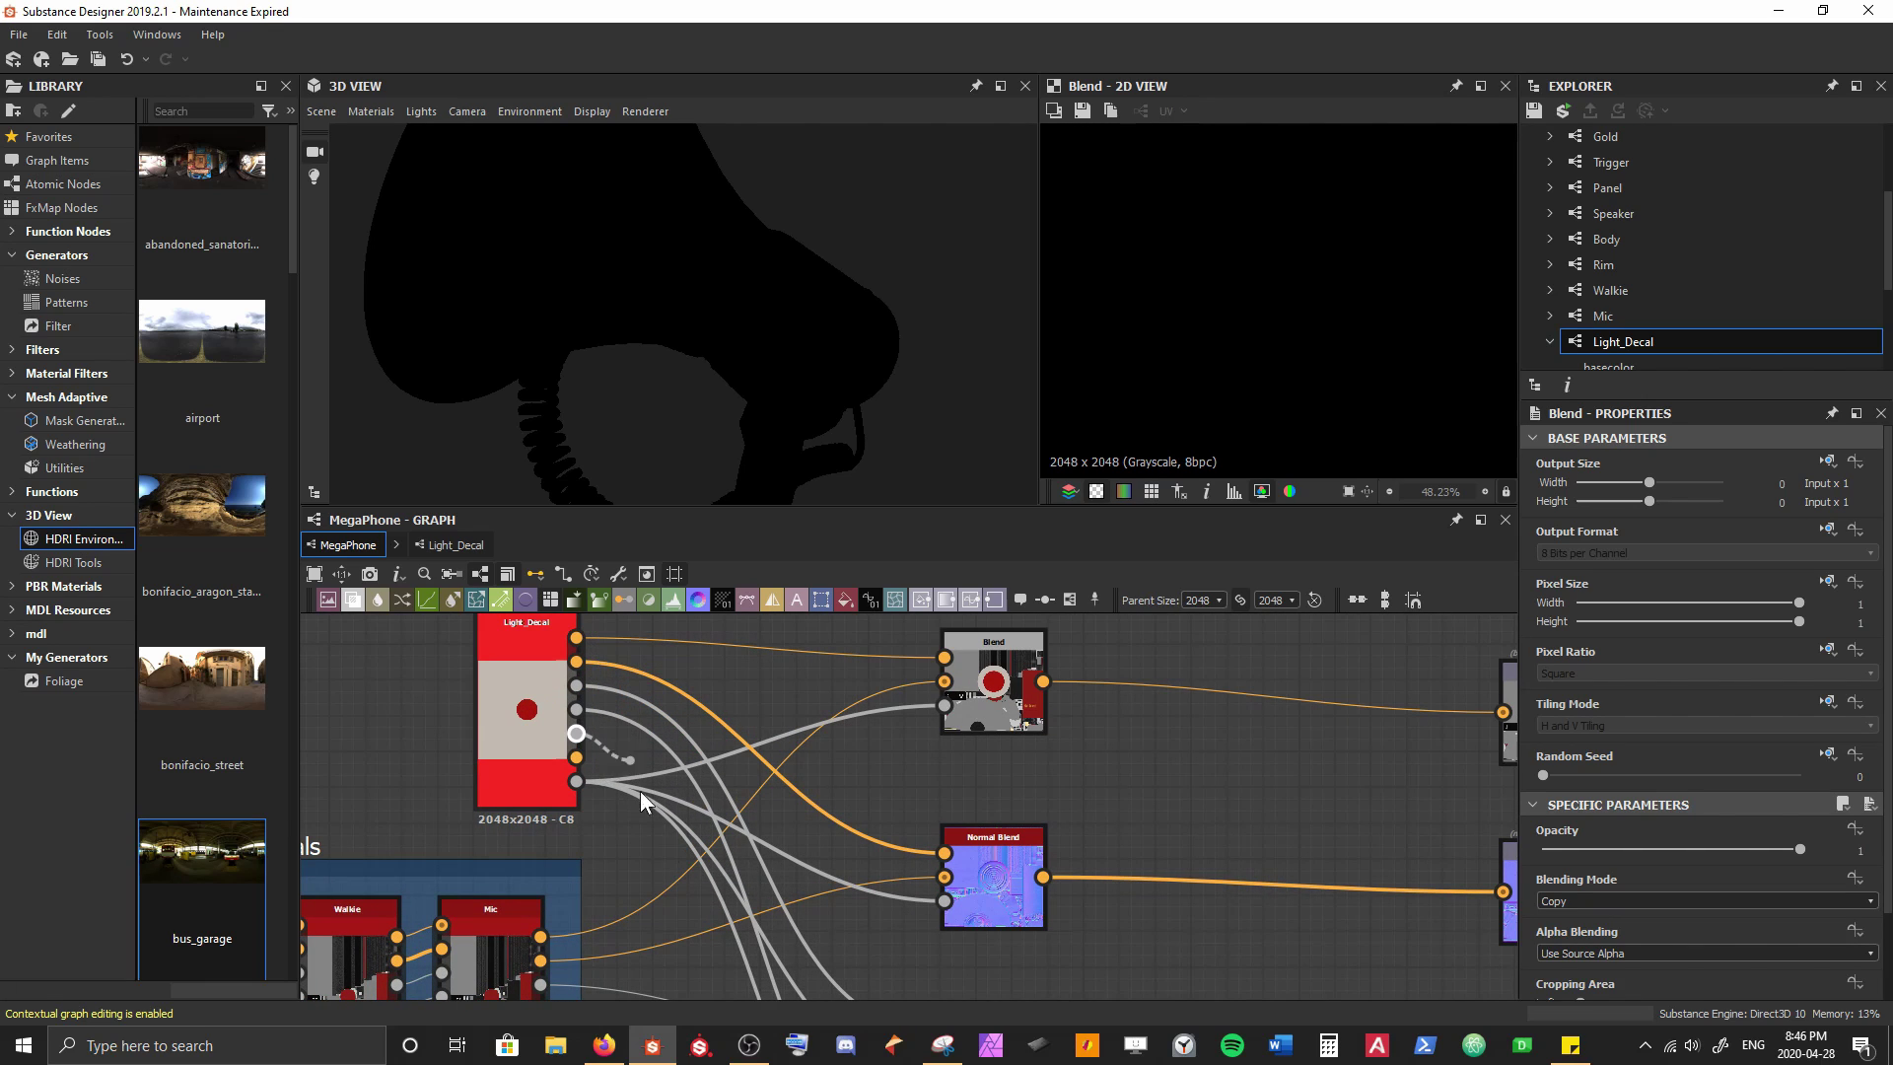
middle_drag(682, 887, 613, 680)
scroll(674, 937, down, 3)
middle_drag(674, 936, 633, 913)
click(727, 875)
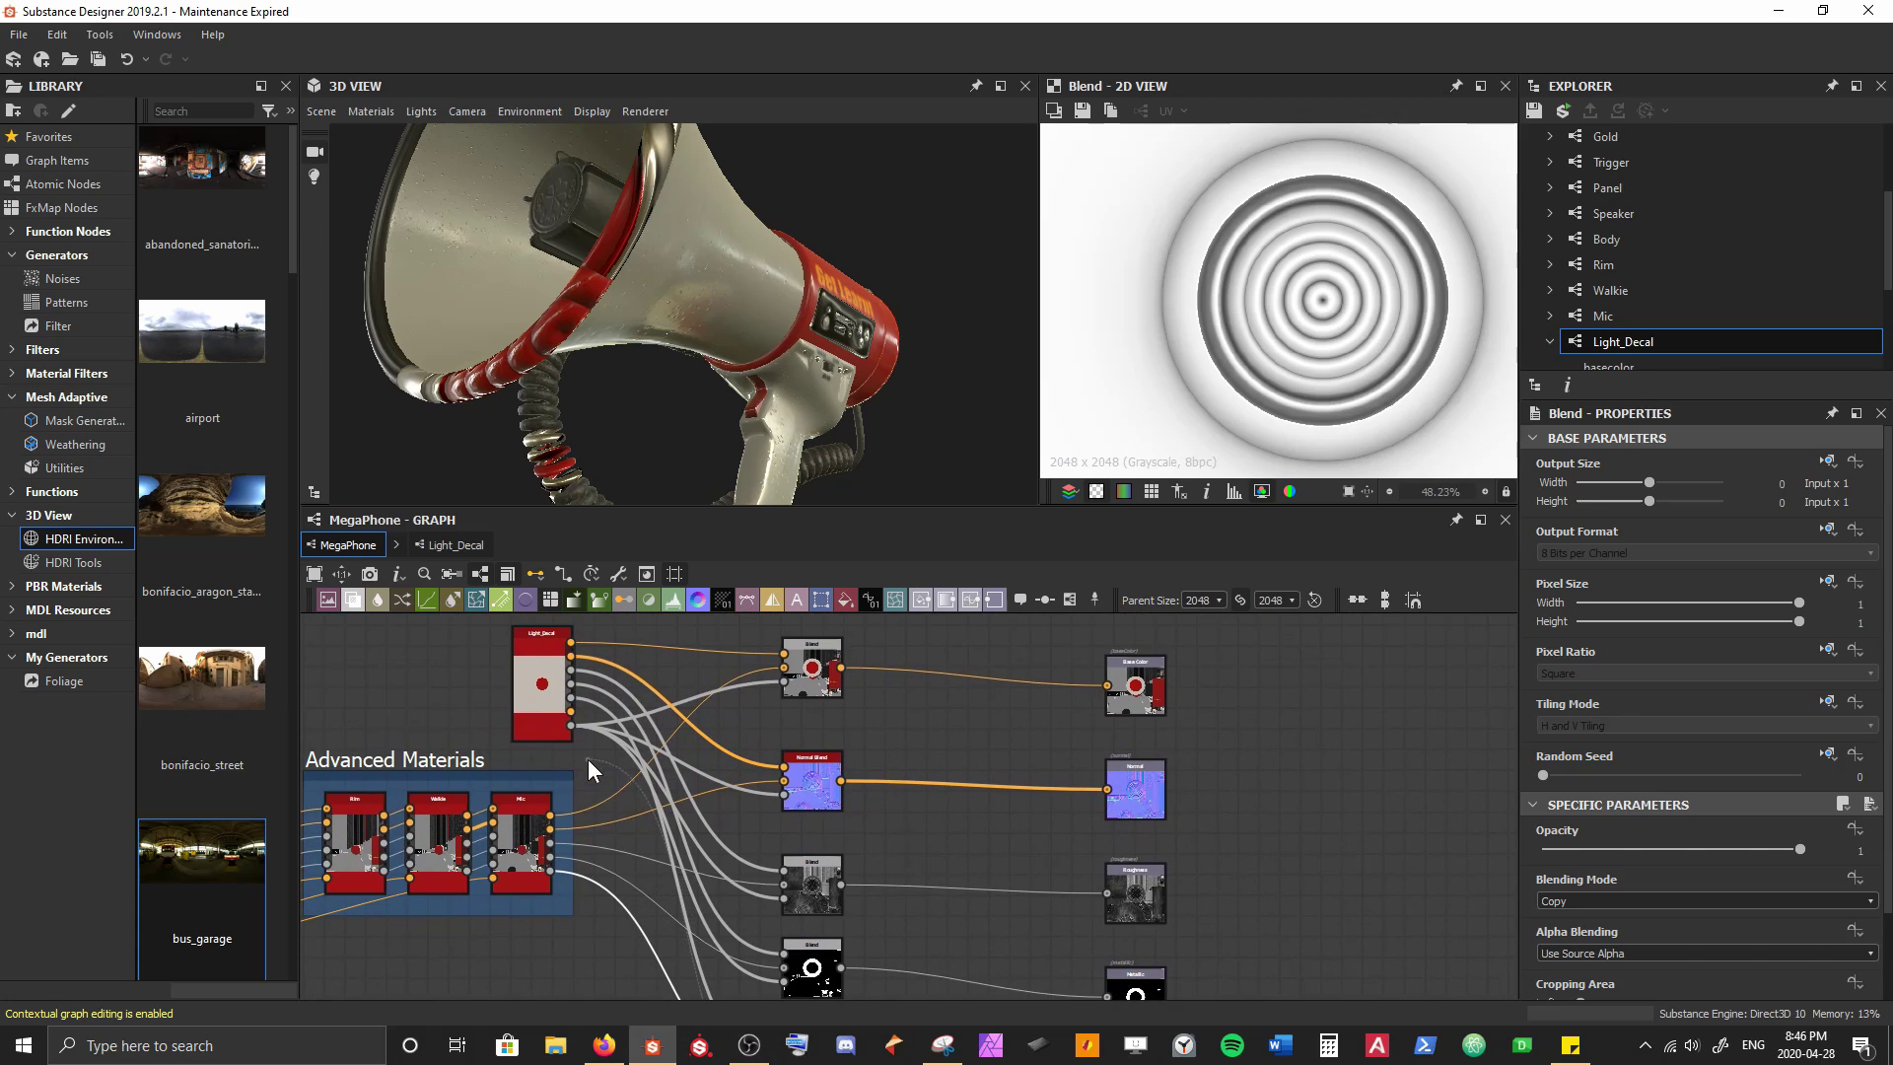
click(574, 724)
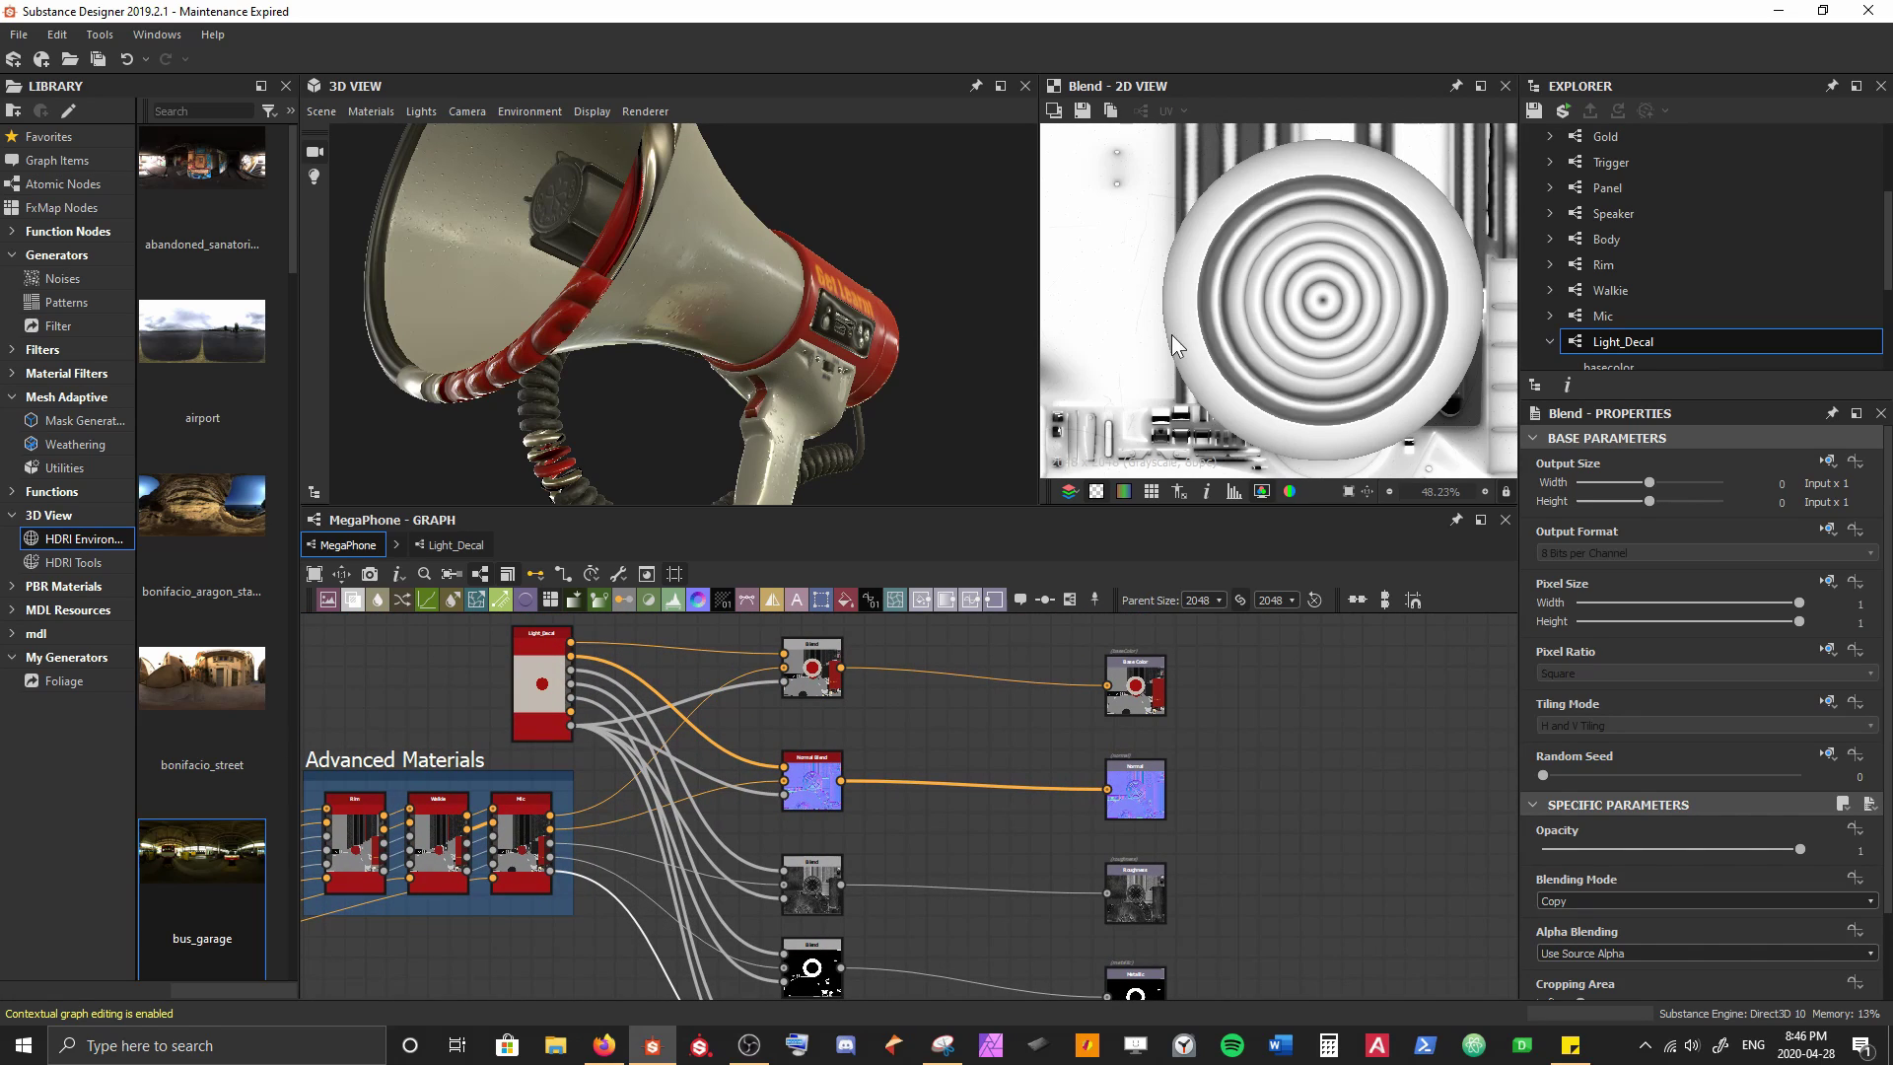
Preview the base color, normal, roughness, metallic and ambient occlusion blends one after another in the 2D view
drag(939, 702, 966, 729)
scroll(948, 725, down, 2)
middle_drag(889, 757, 811, 712)
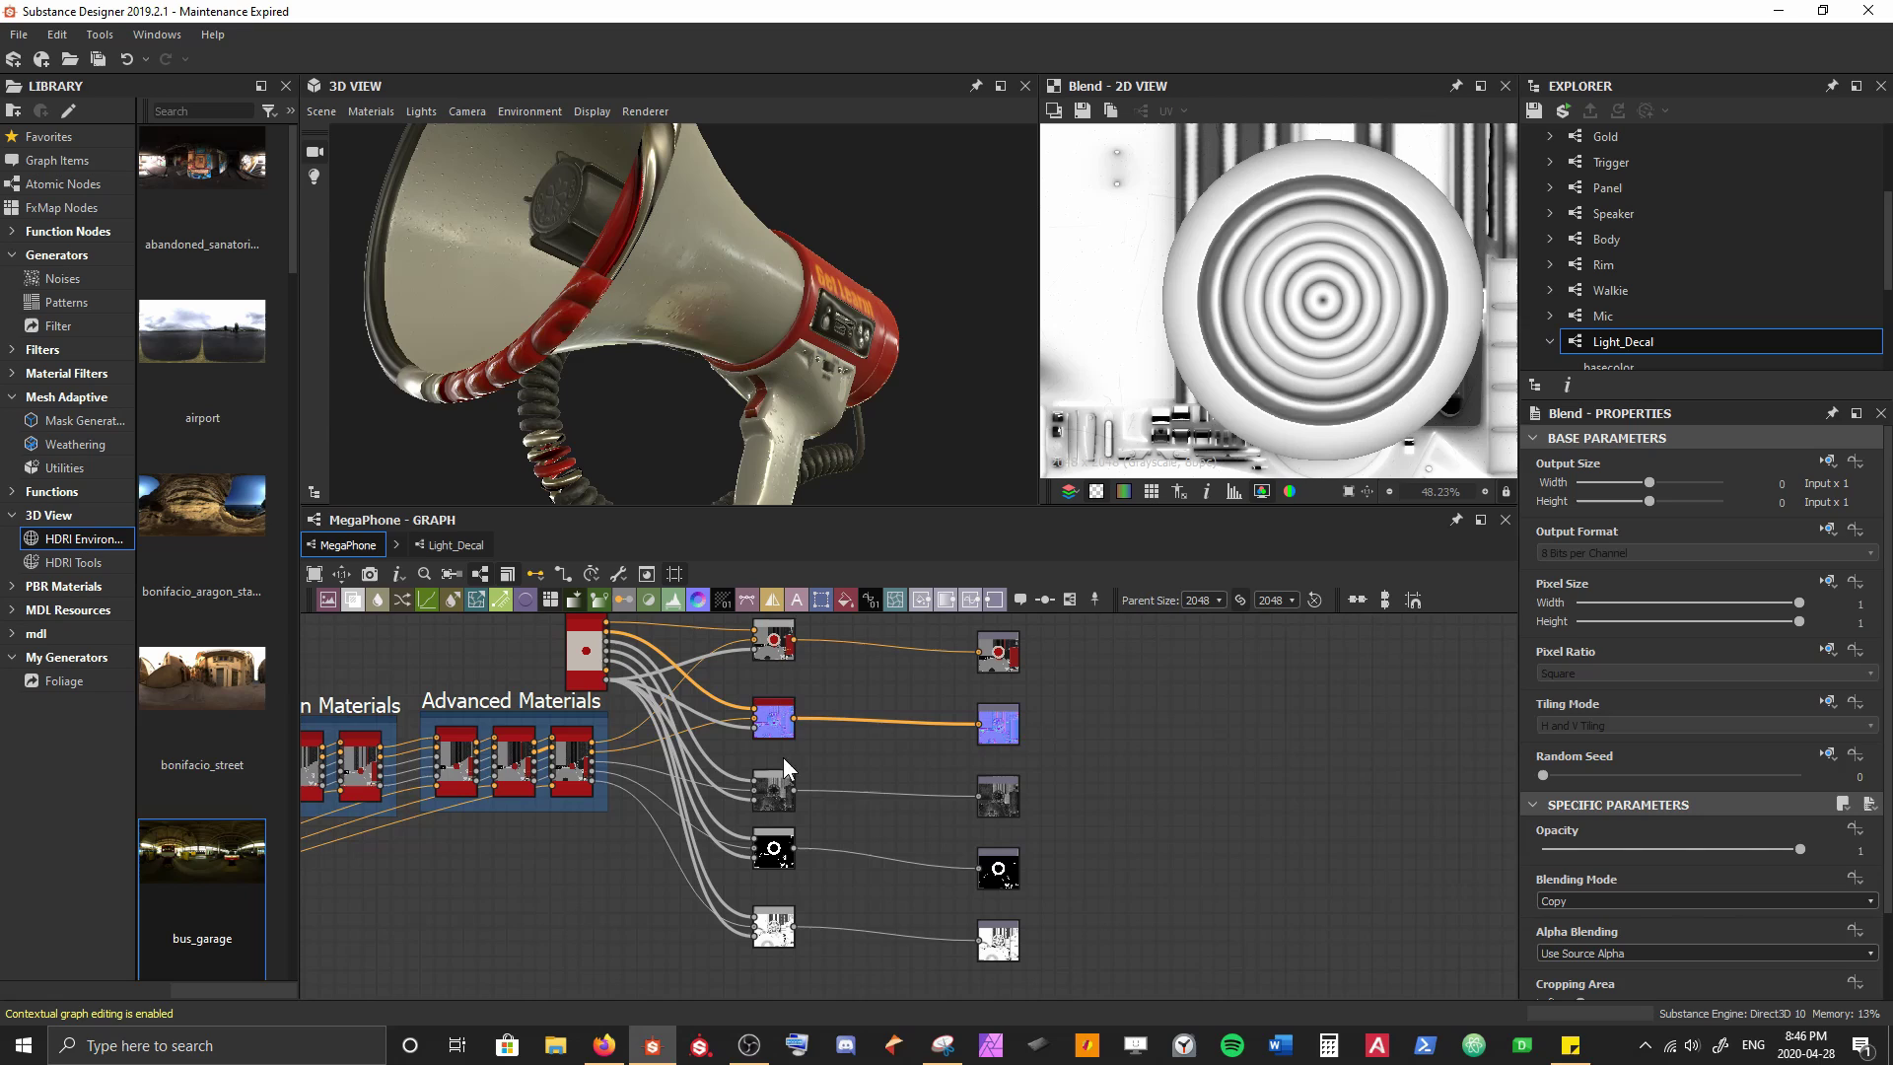
double_click(784, 651)
scroll(1301, 321, down, 2)
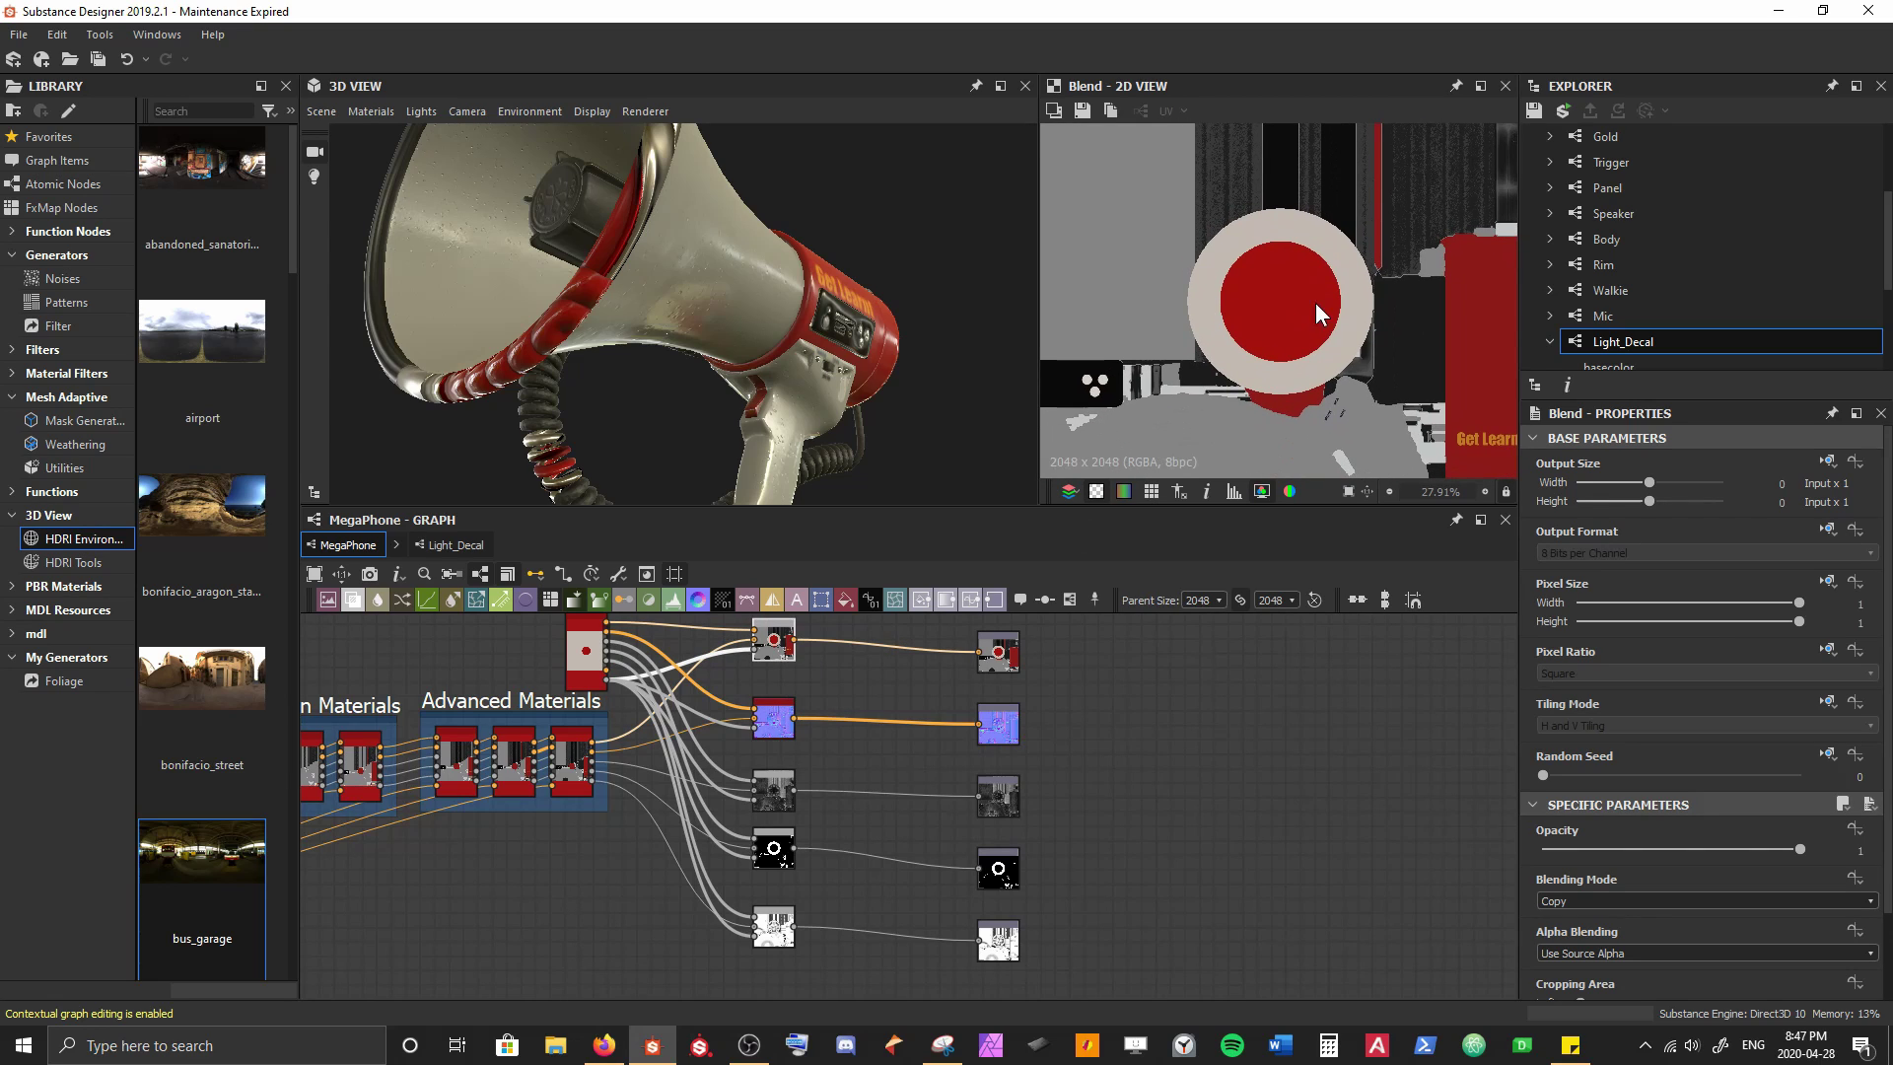
double_click(774, 720)
double_click(779, 801)
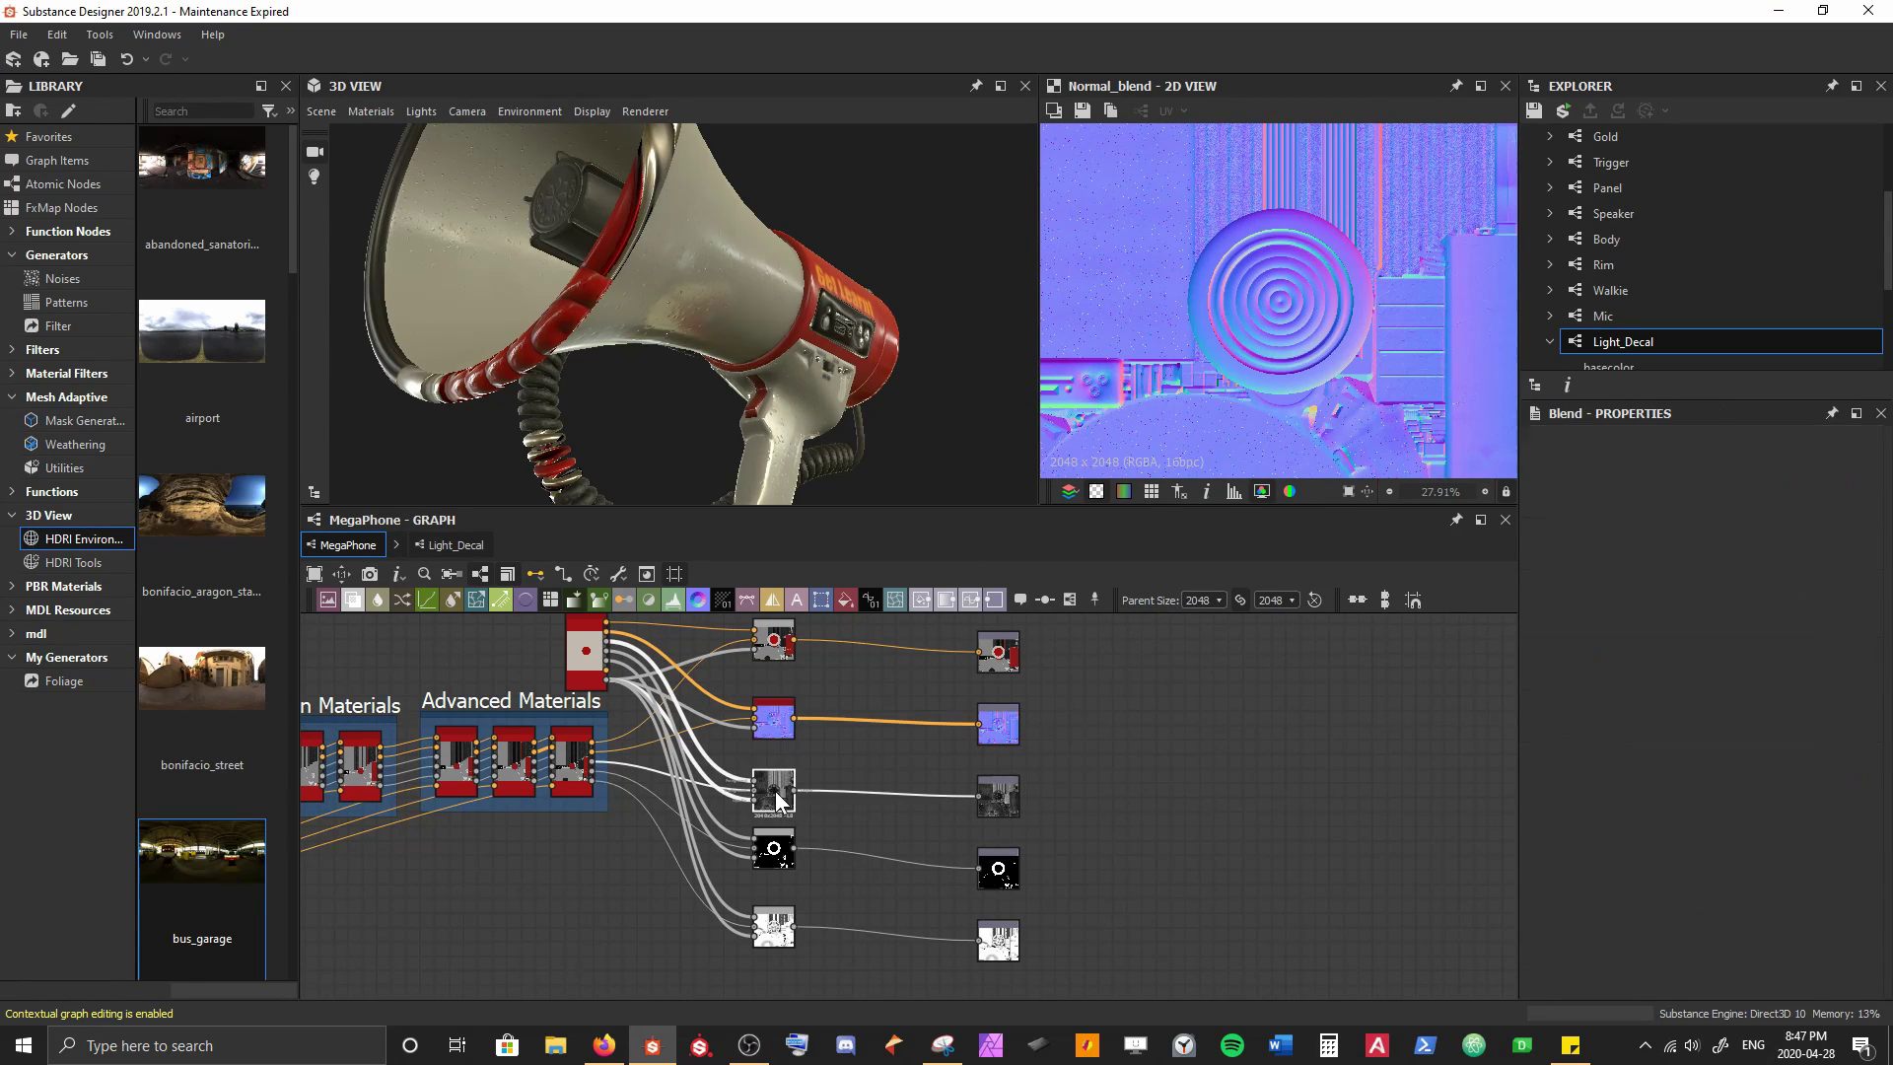
double_click(773, 857)
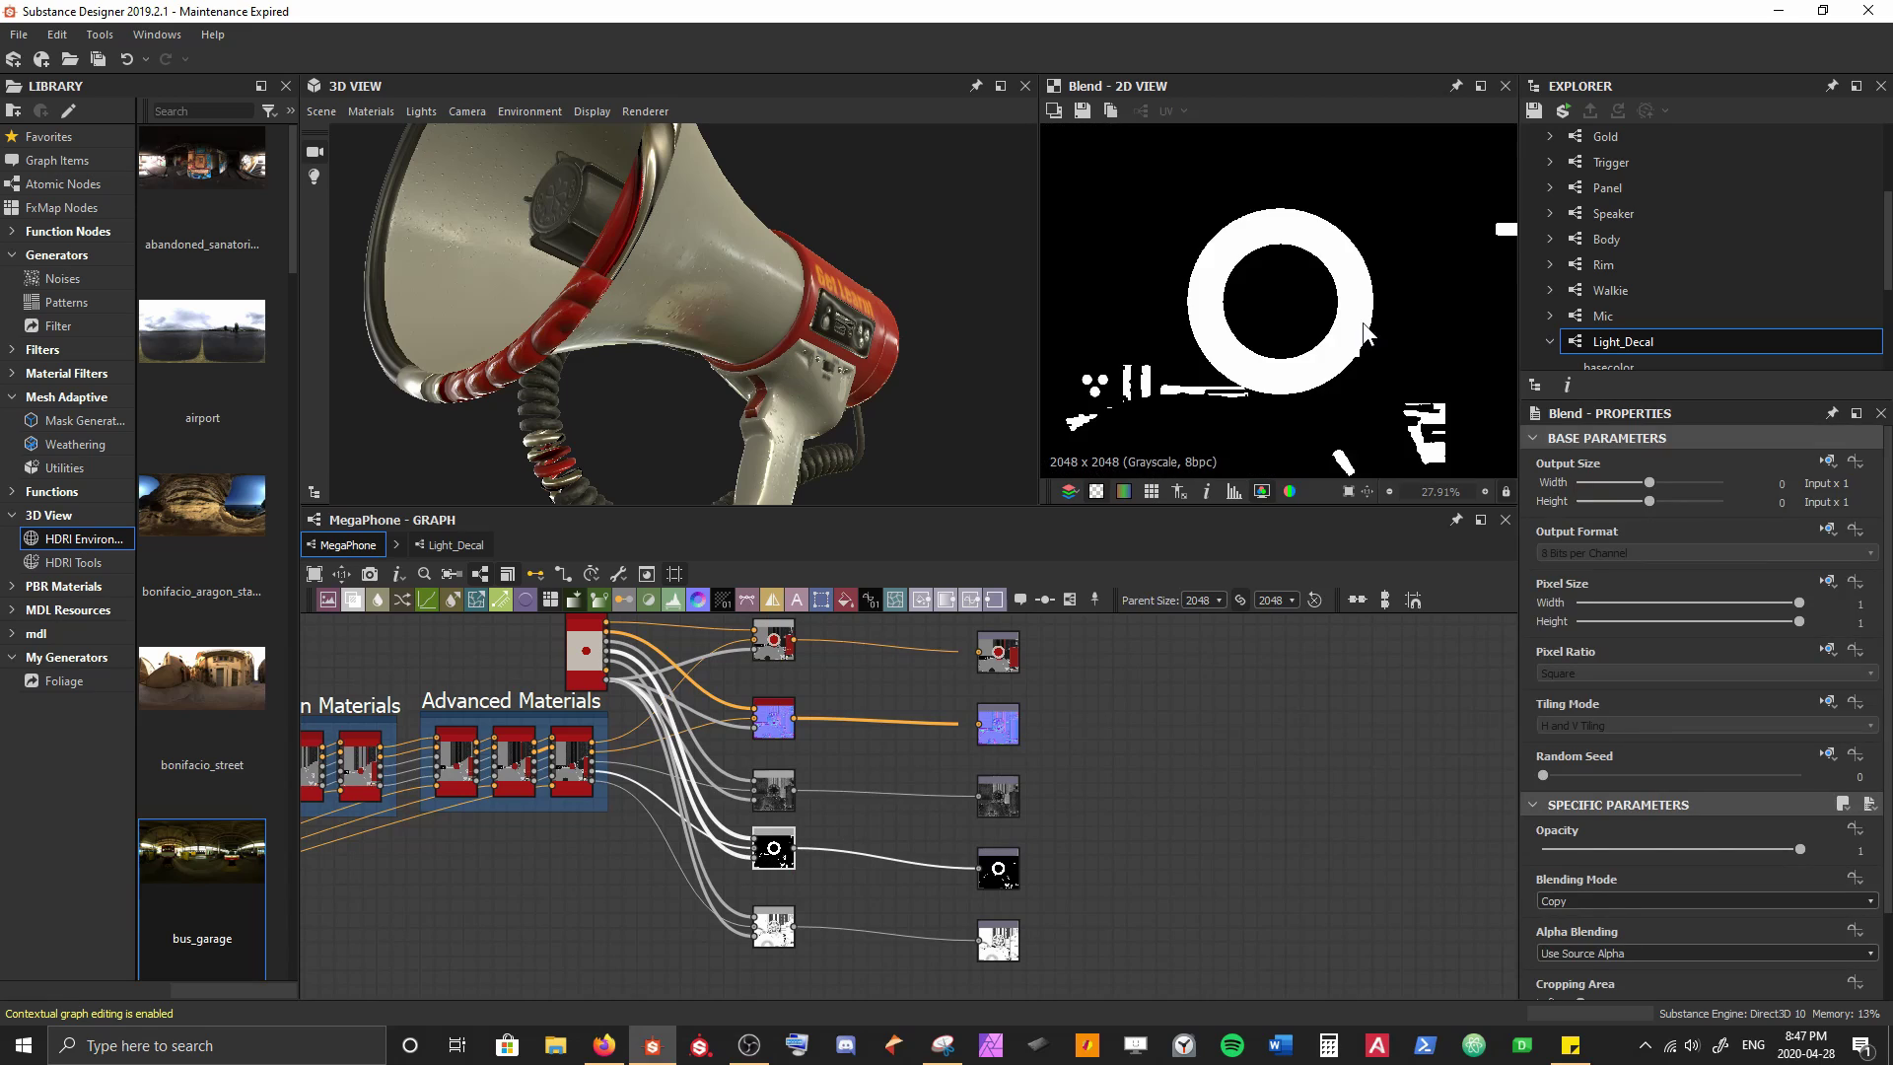
double_click(774, 929)
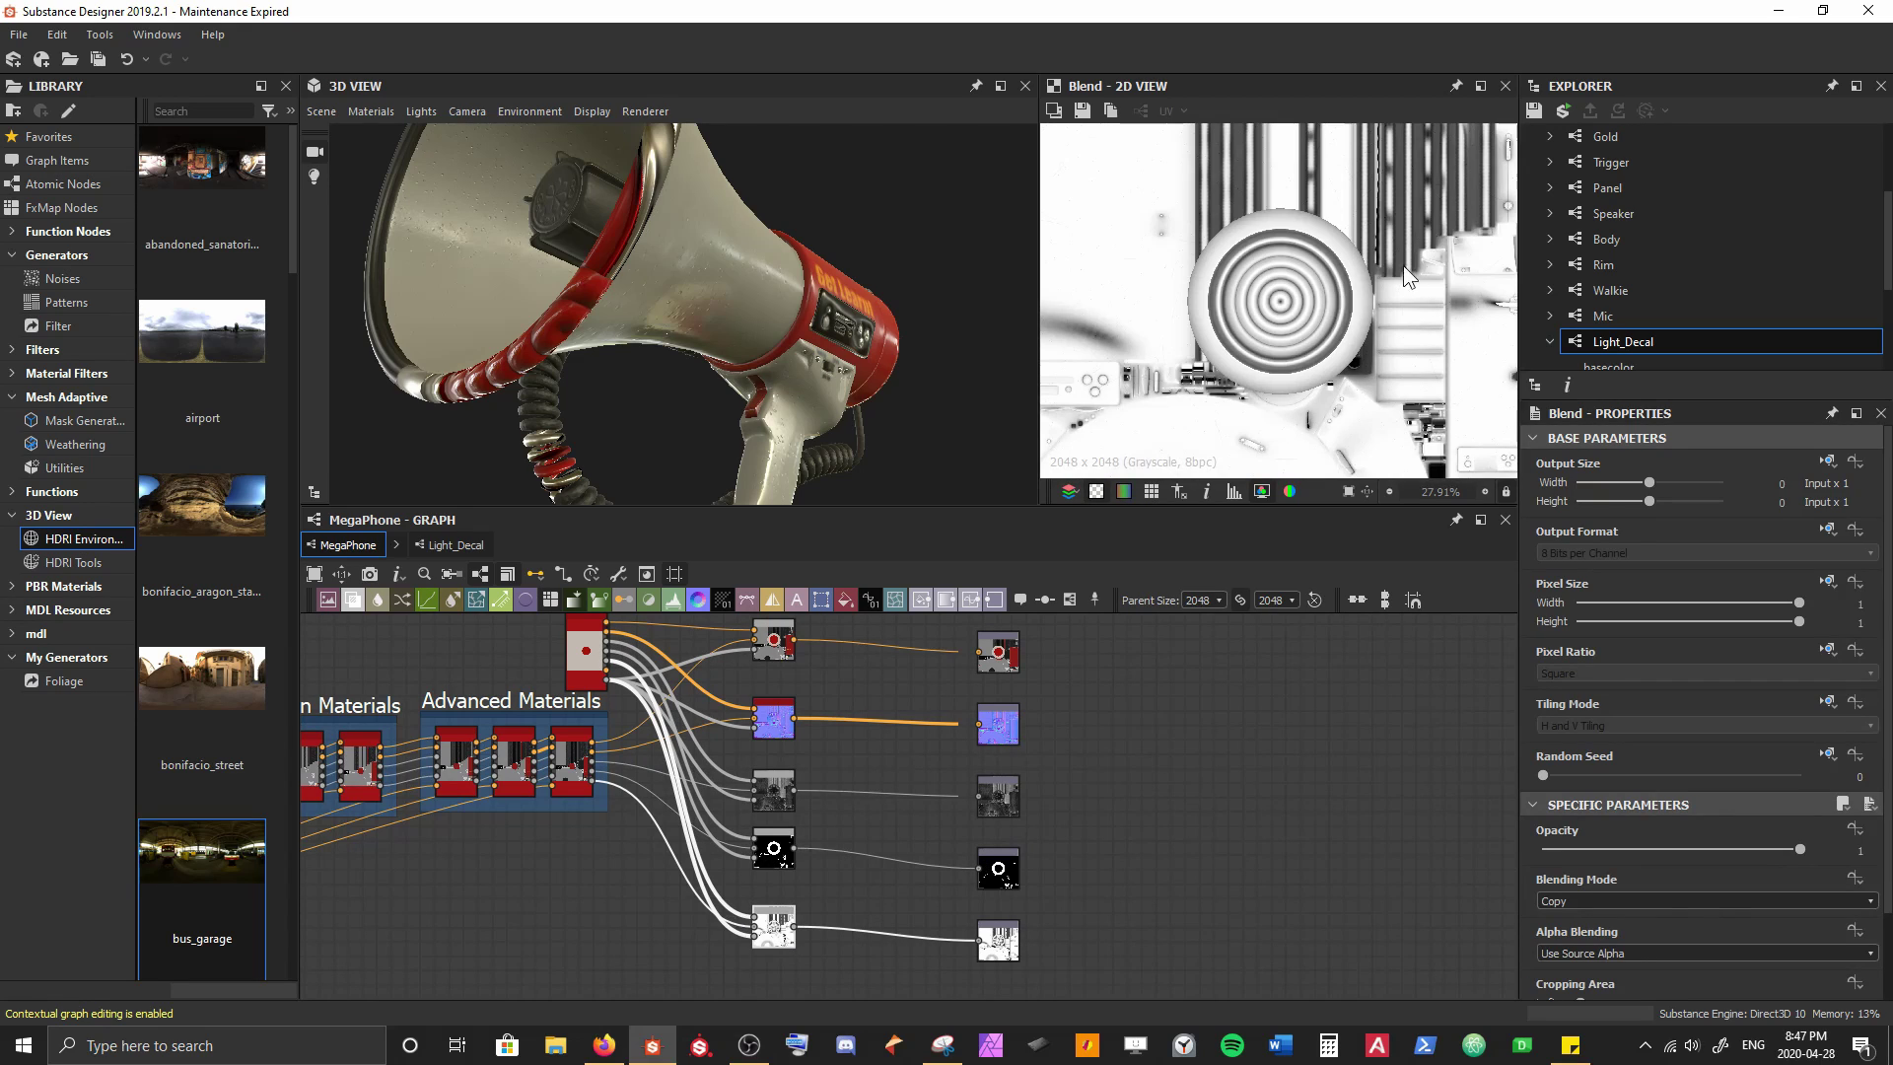
click(863, 750)
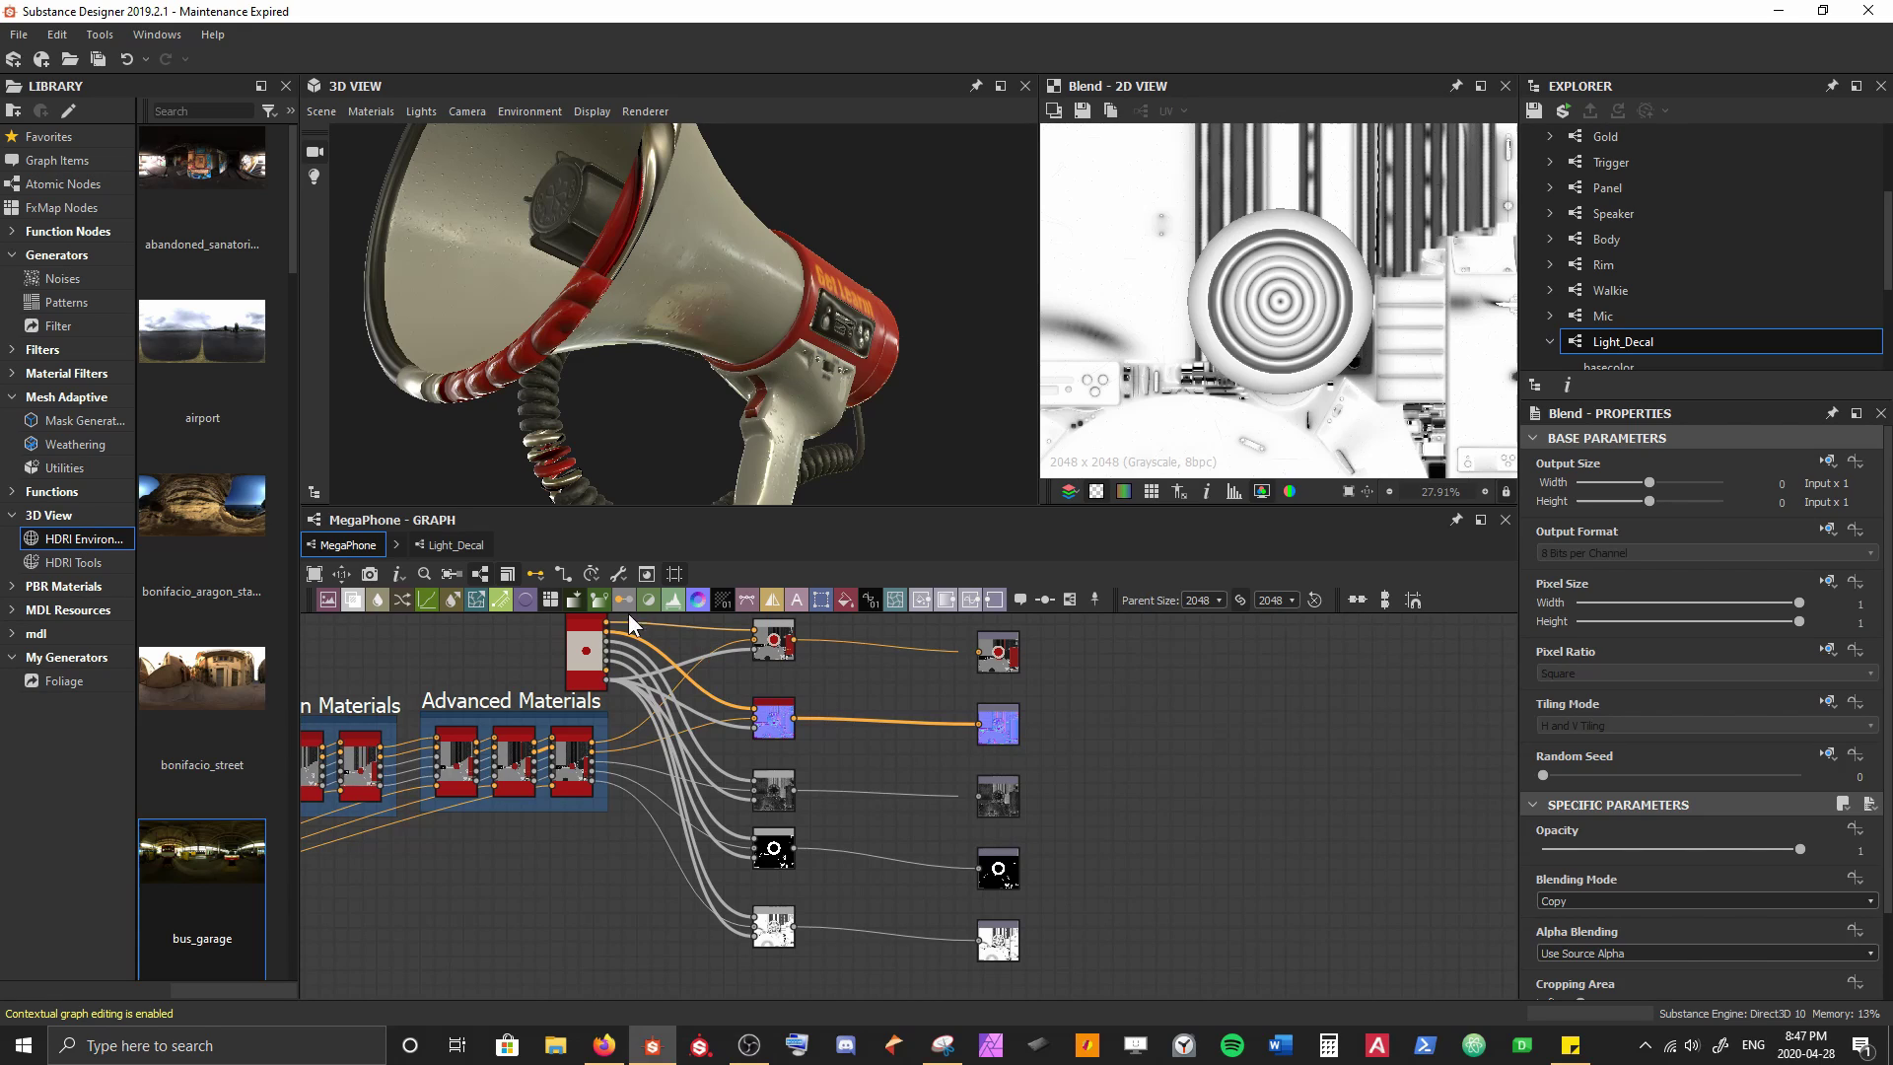
In the Light_Decal graph, expose the Material Transform node's Transformation parameter as a new input named matrix22
click(456, 545)
middle_drag(697, 695, 702, 830)
scroll(702, 831, up, 4)
middle_drag(738, 652, 713, 748)
click(713, 747)
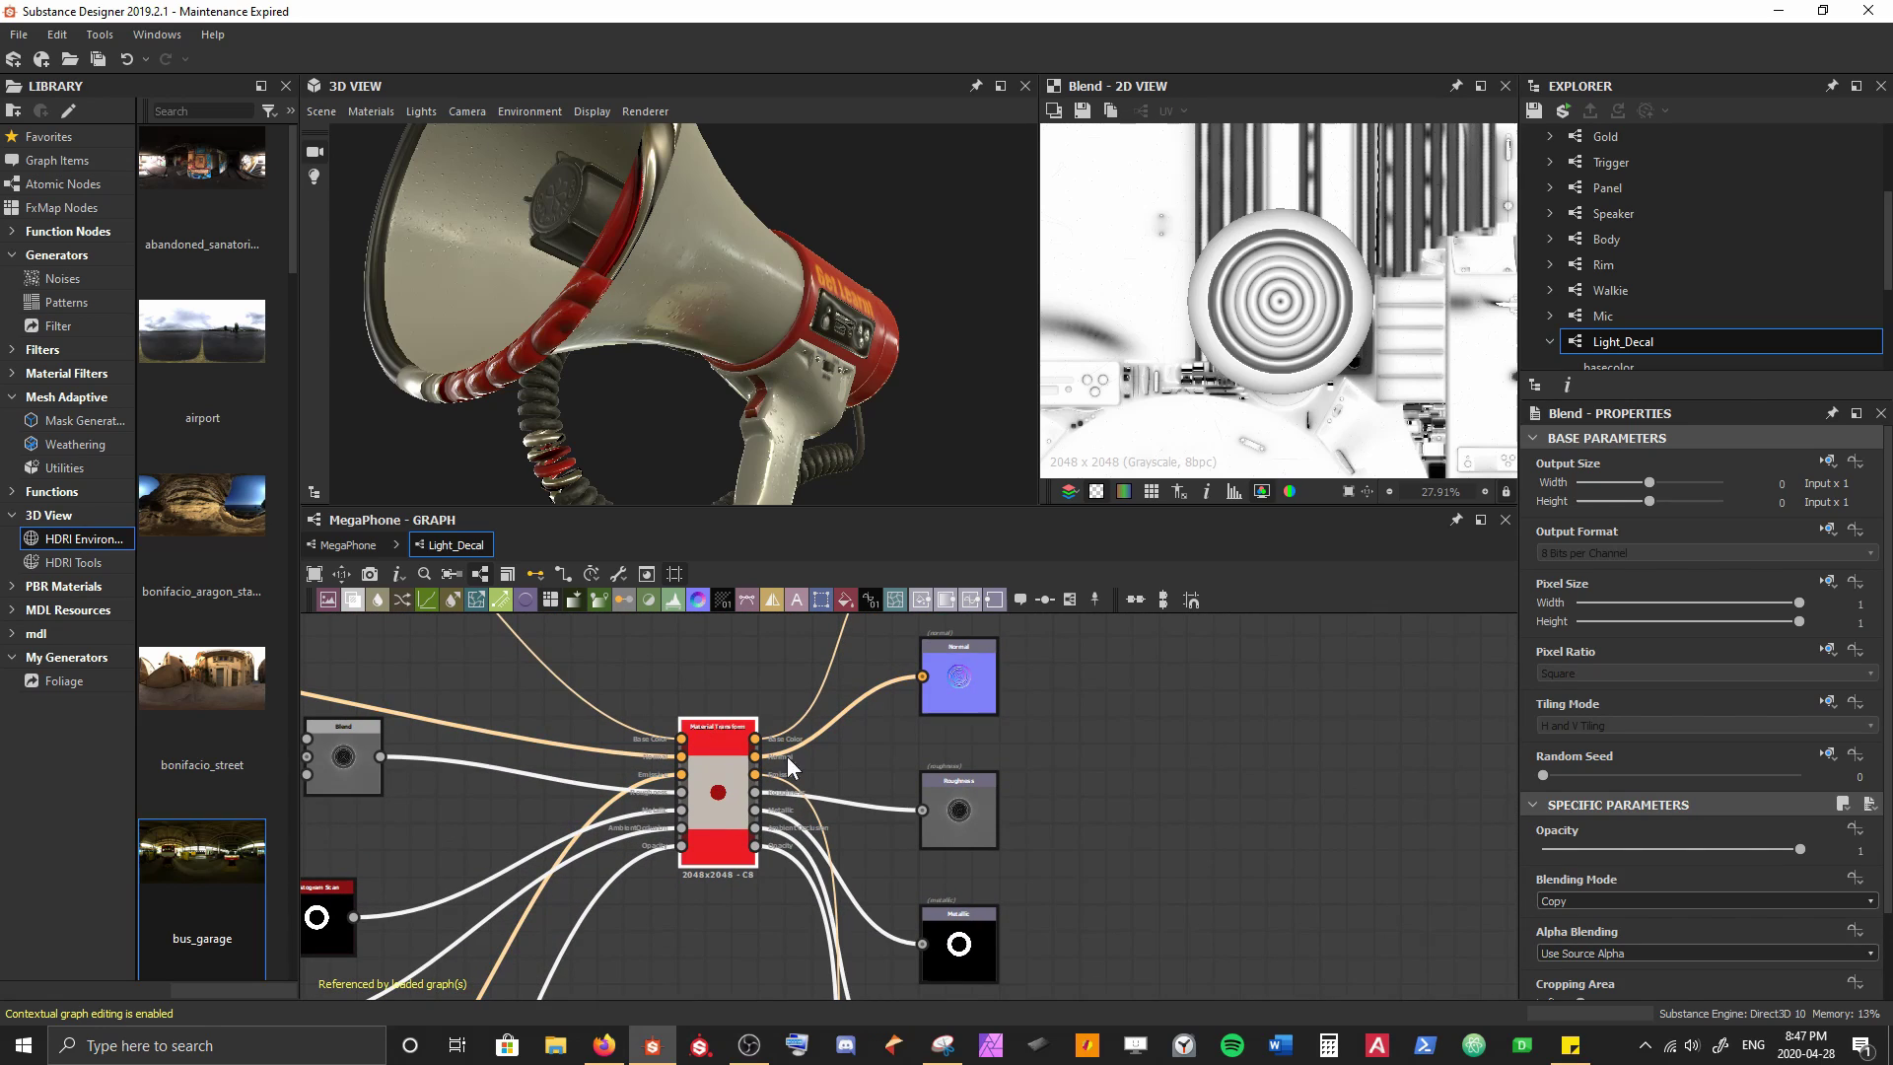
scroll(1656, 772, down, 3)
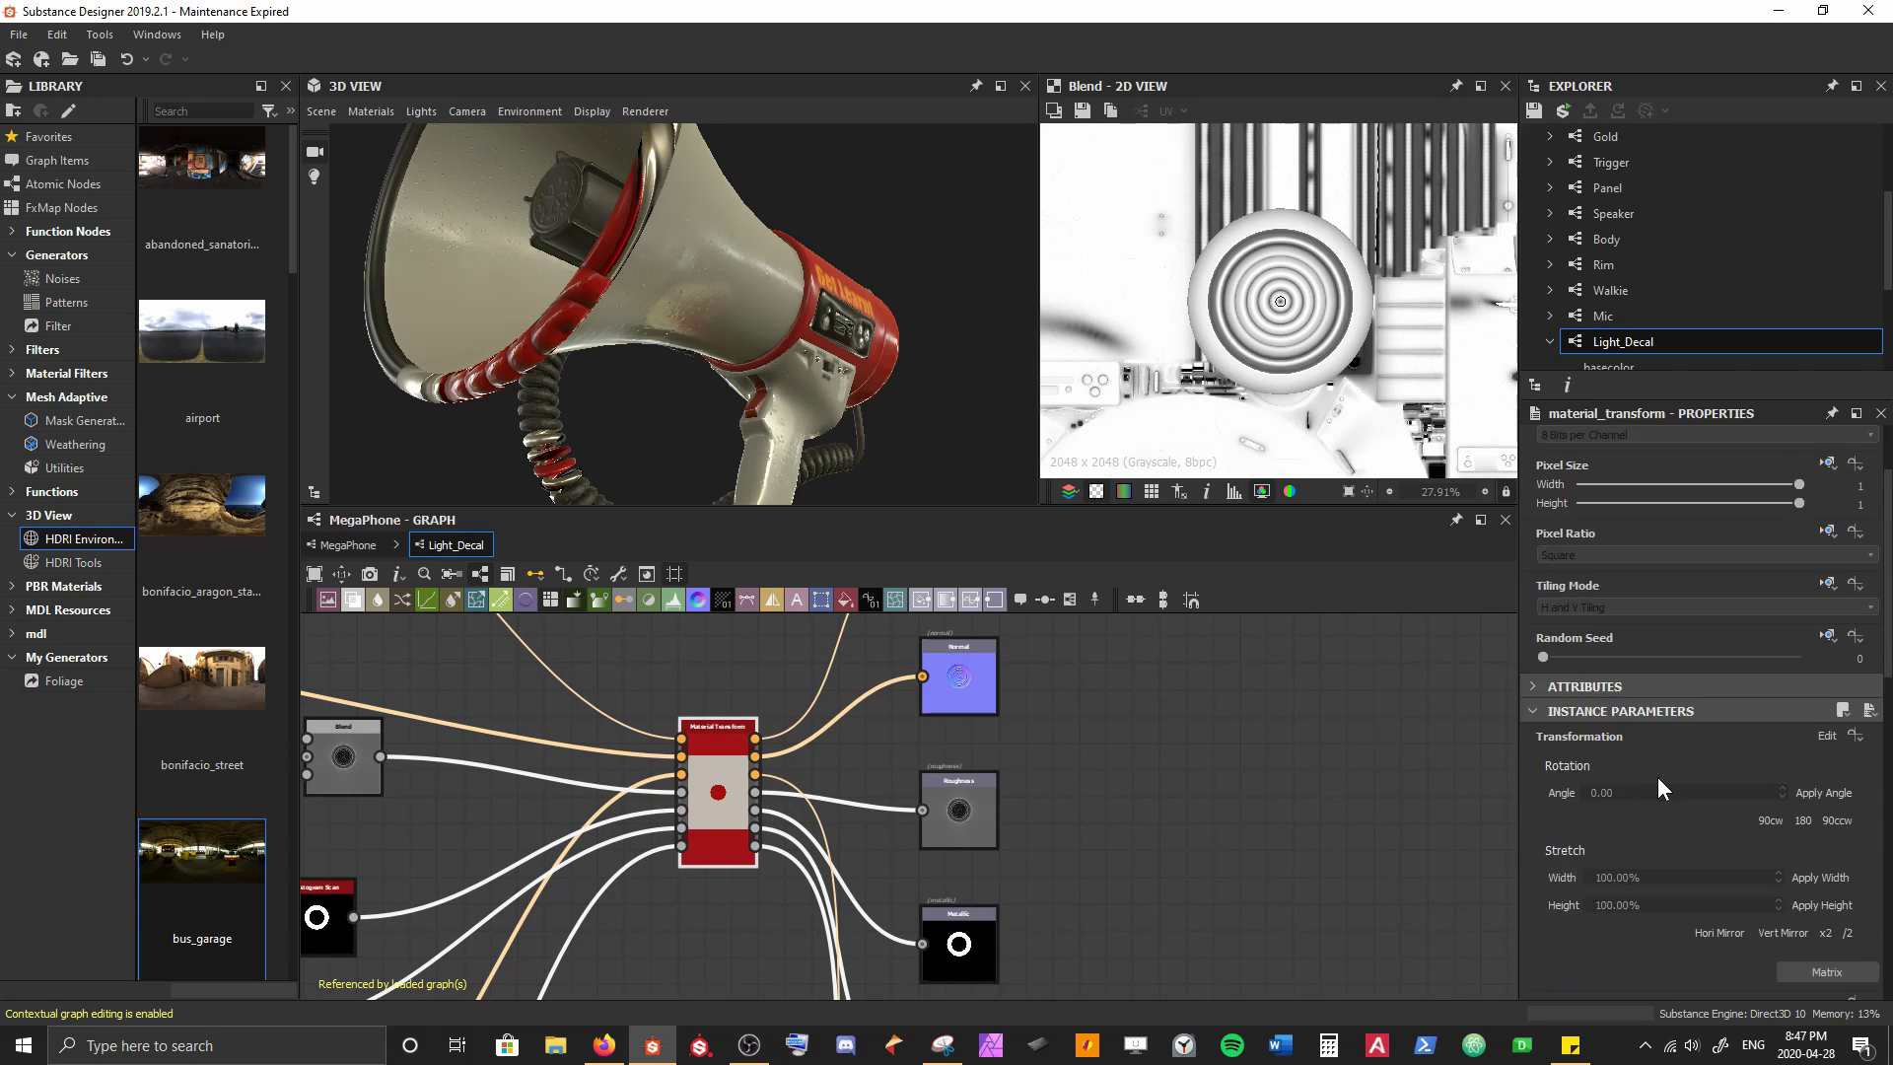
click(1855, 557)
click(1801, 619)
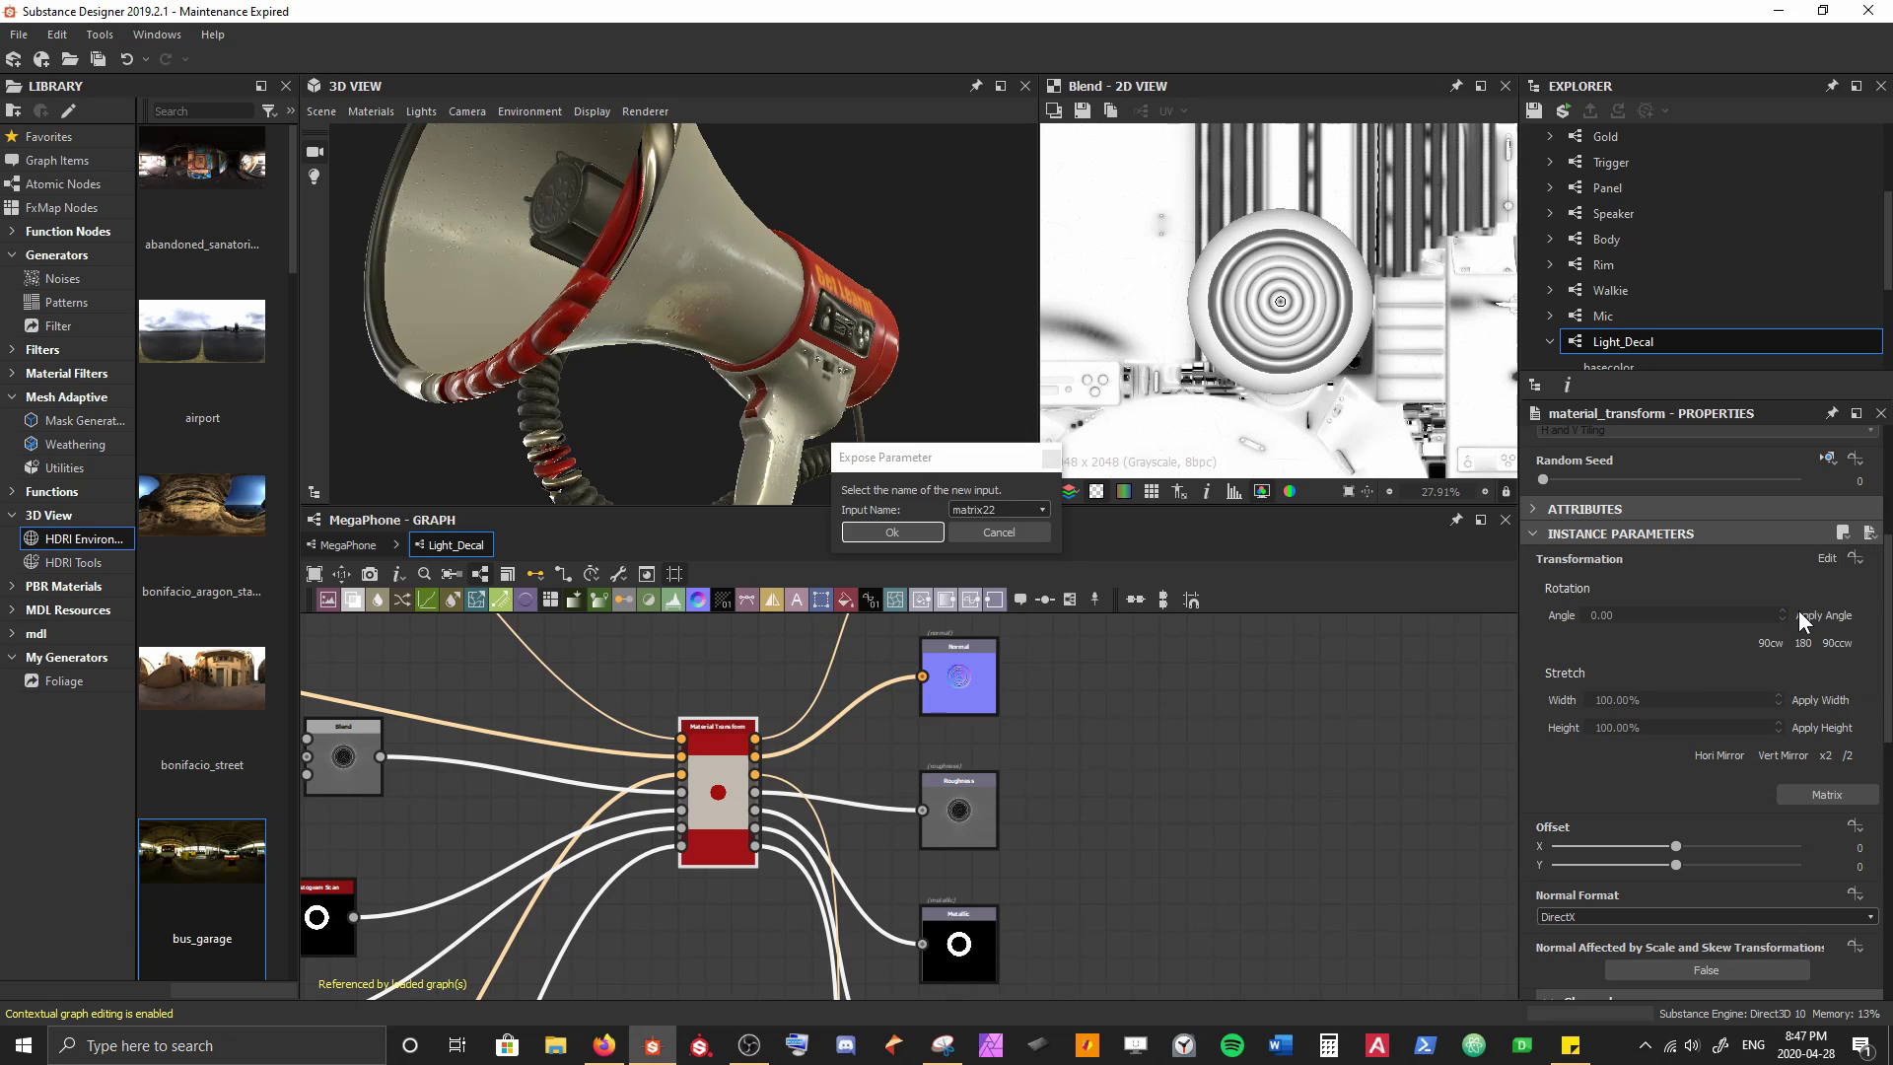
click(898, 531)
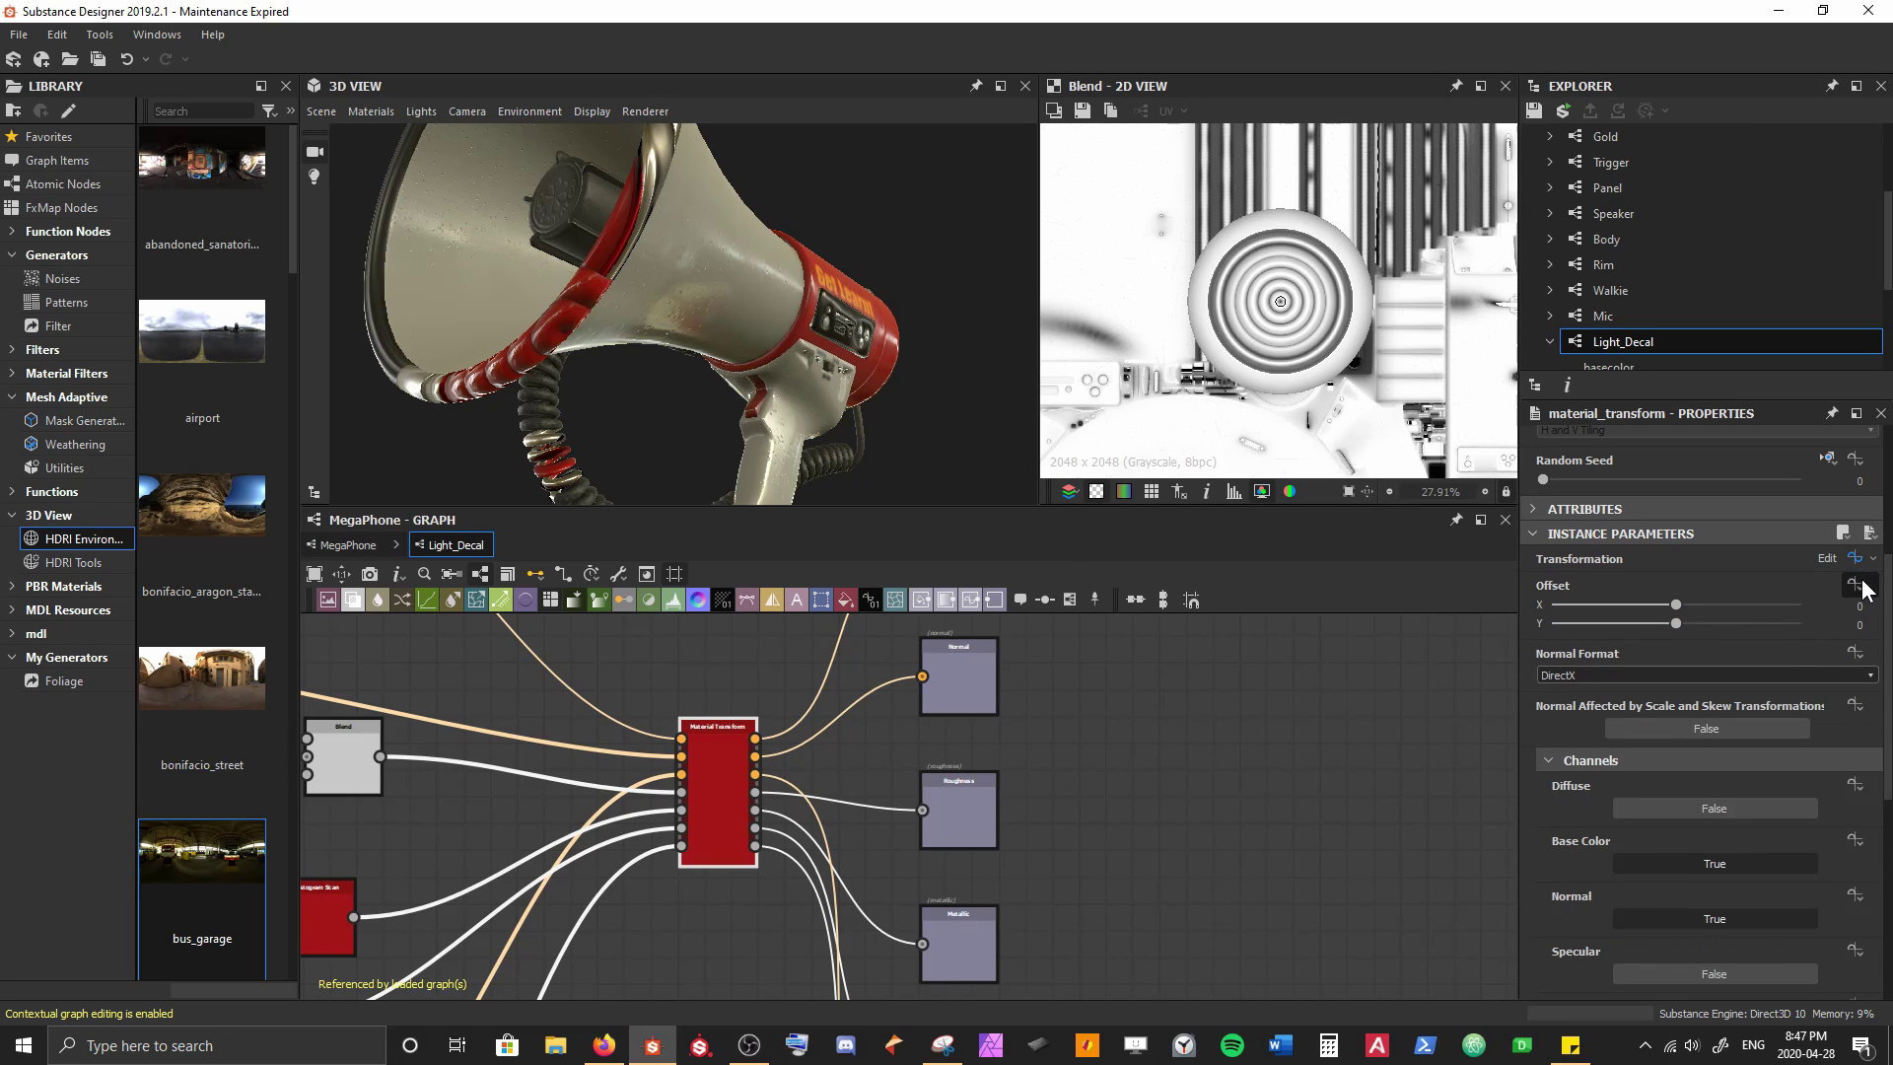
Expose the Material Transform node's Offset parameter as a new input named offset
click(1855, 585)
click(1763, 631)
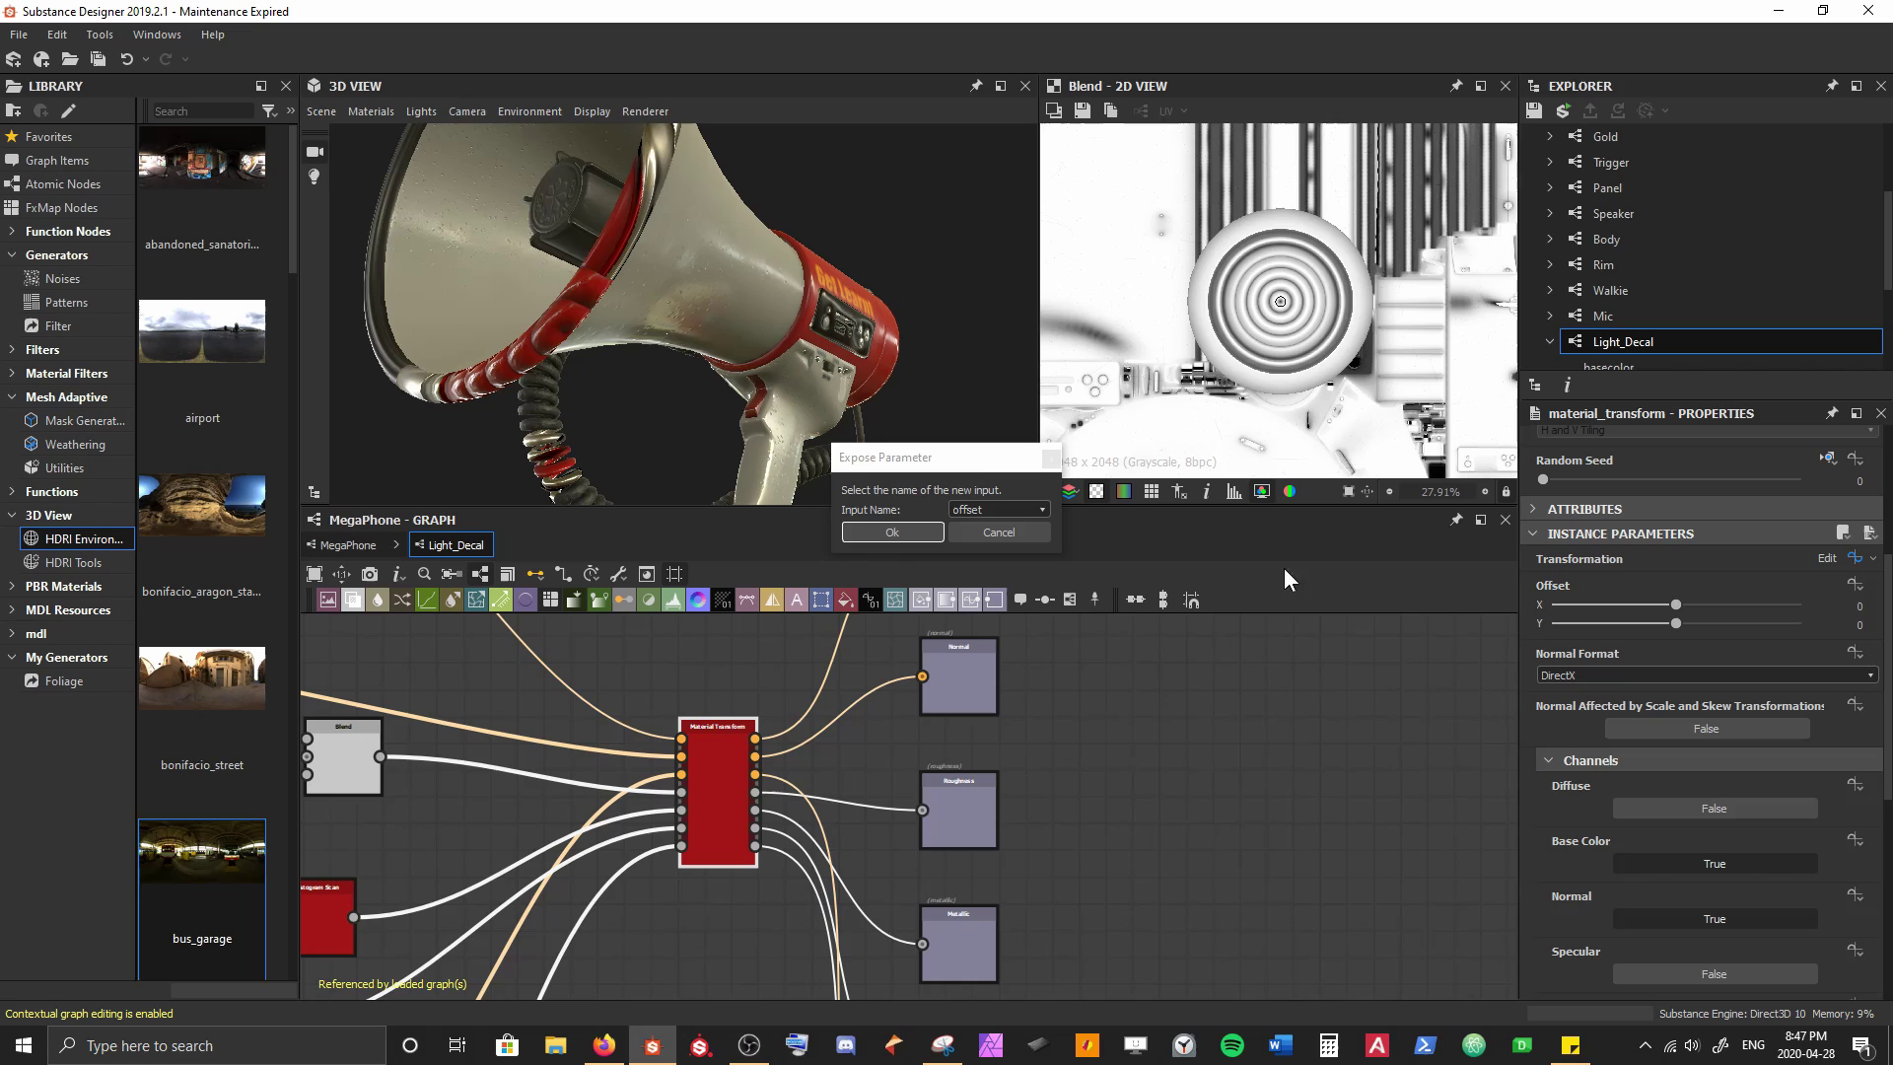
click(890, 533)
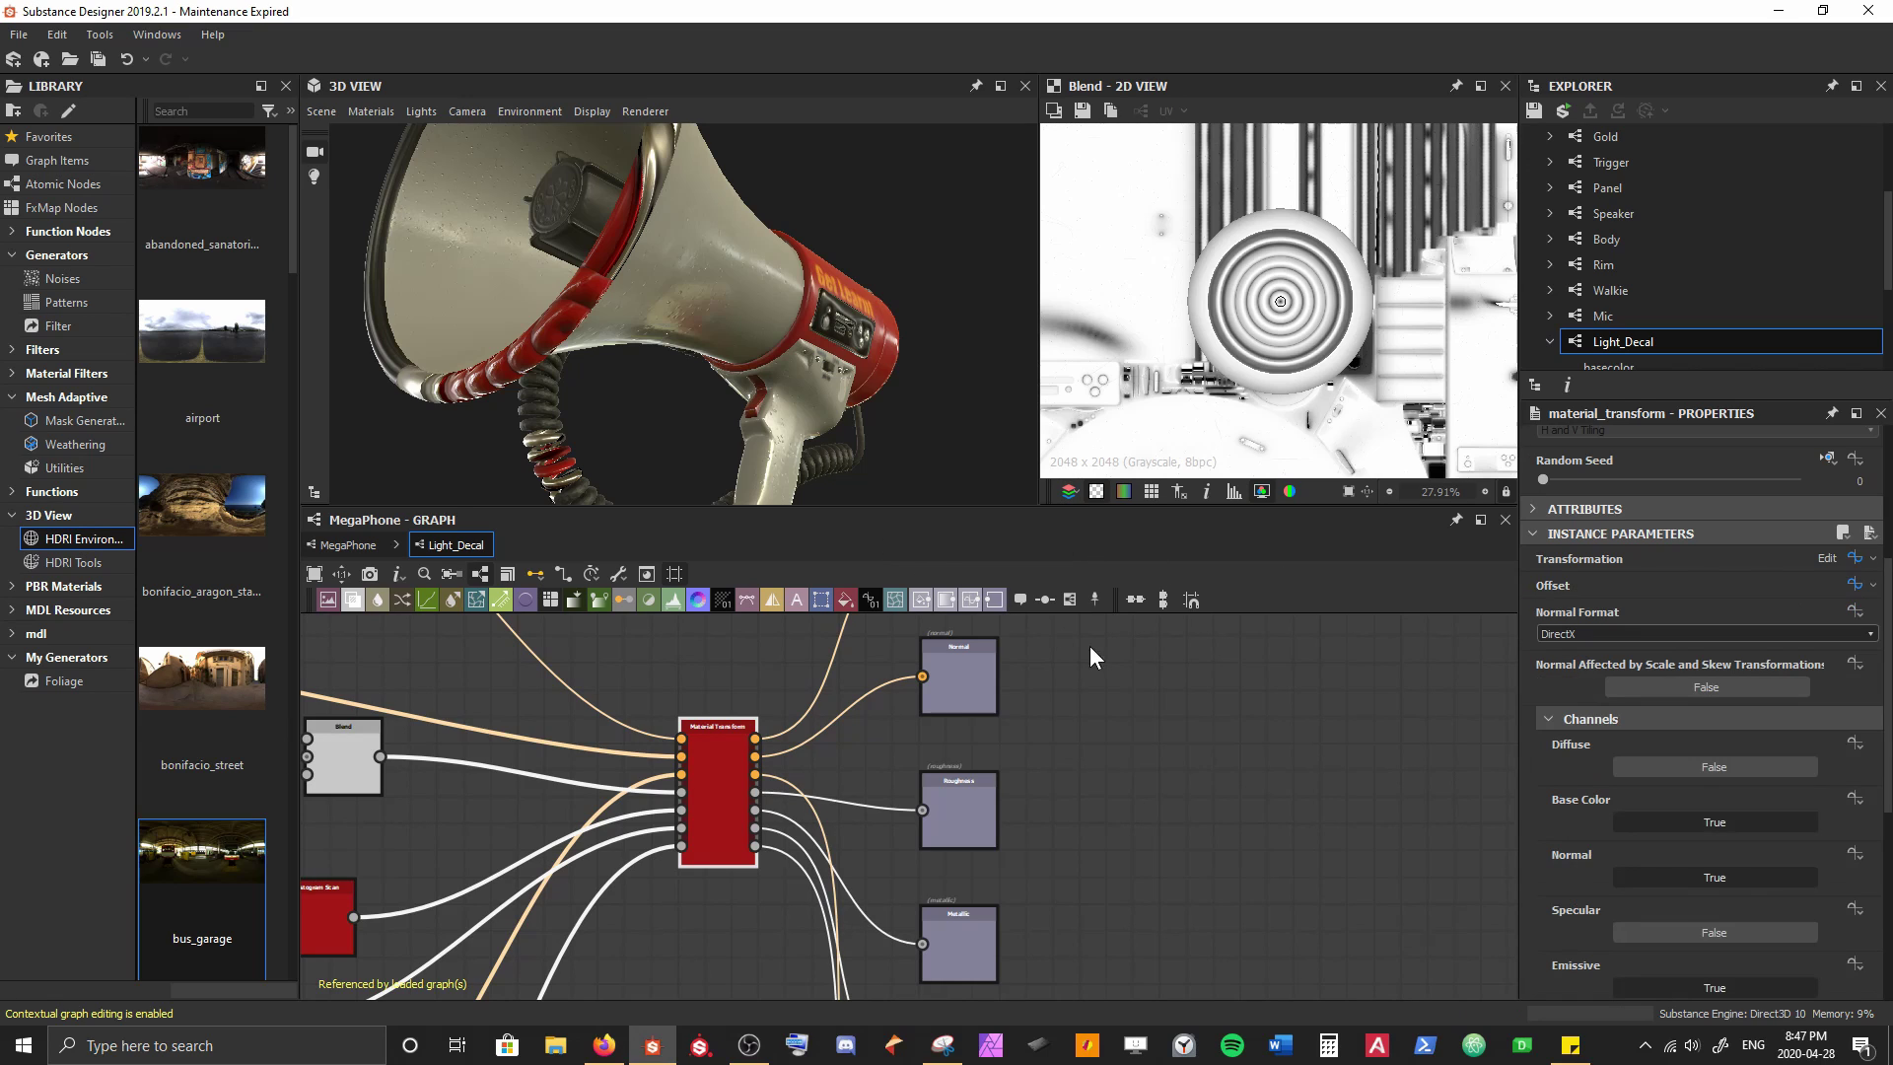
Try to scale down and reposition the Light_Decal node with its transform handles in the MegaPhone graph, and undo the changes
click(338, 545)
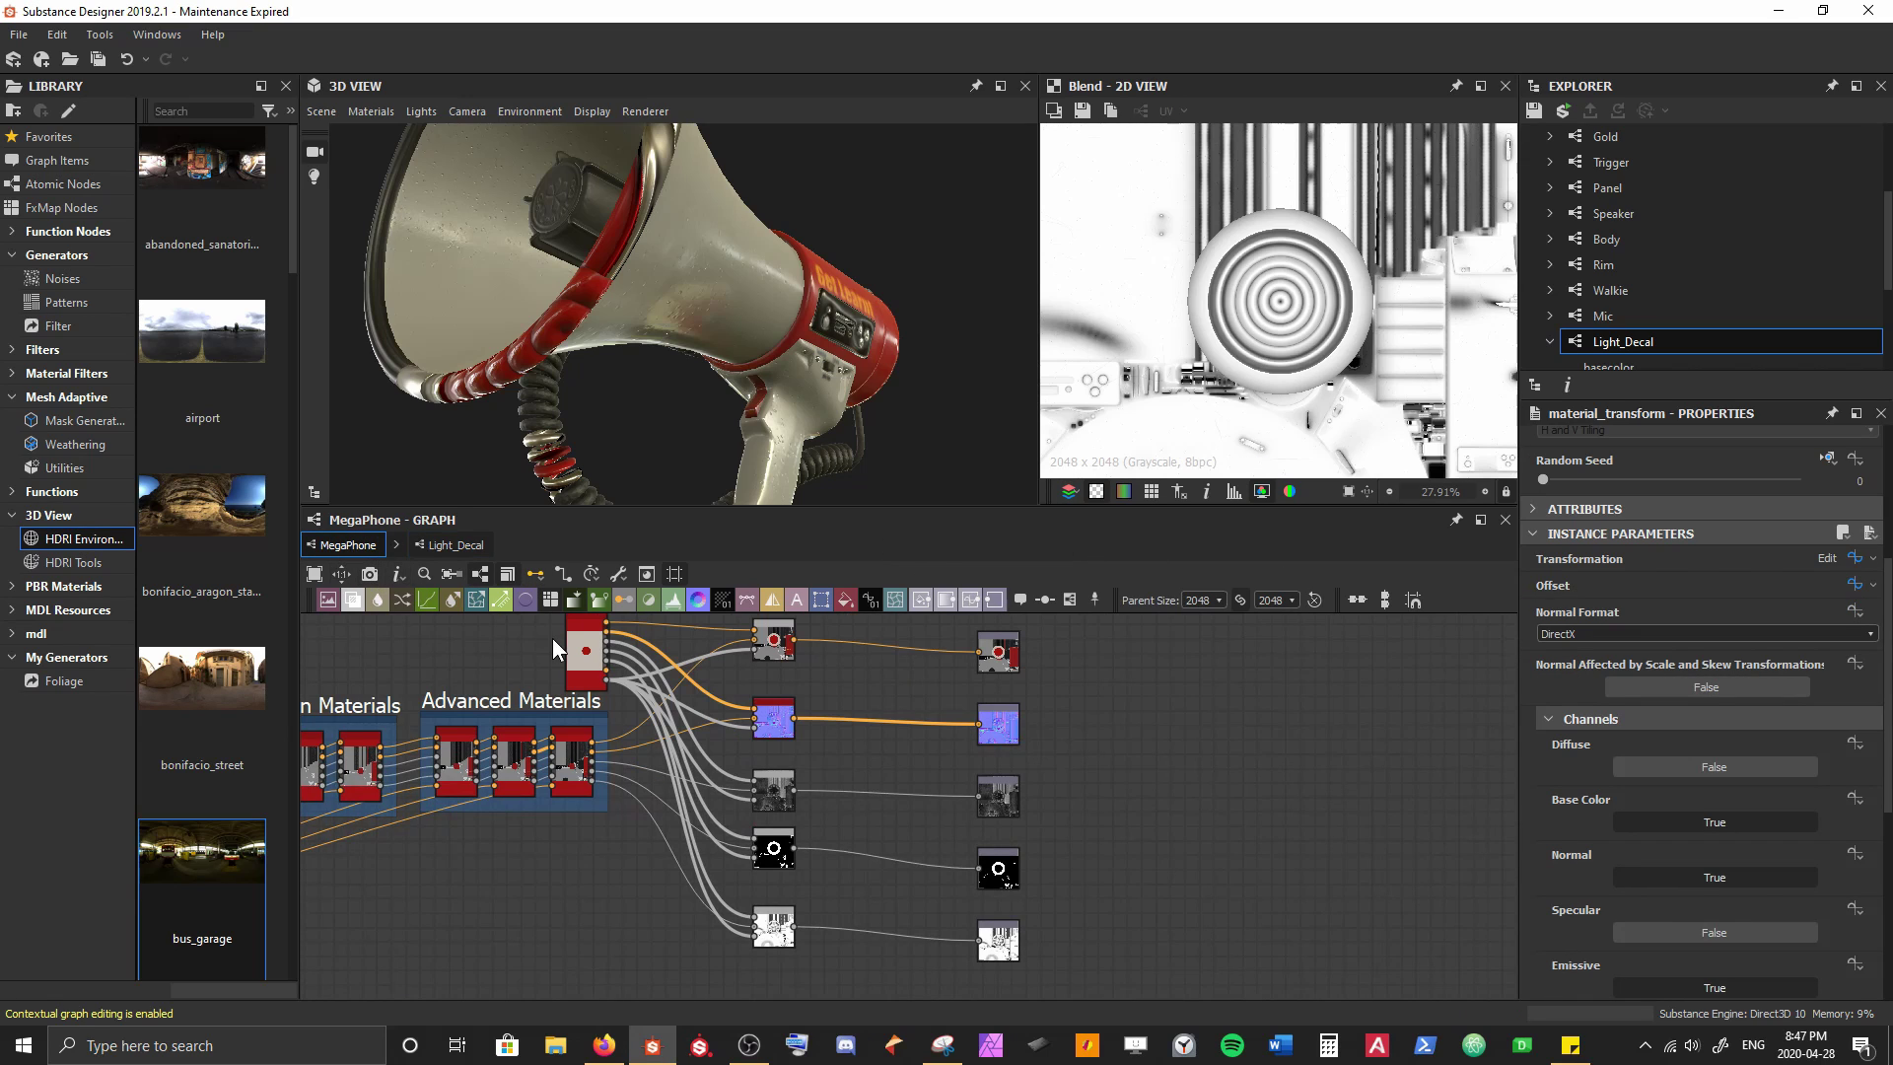
middle_drag(553, 676, 537, 751)
scroll(551, 705, up, 3)
click(570, 747)
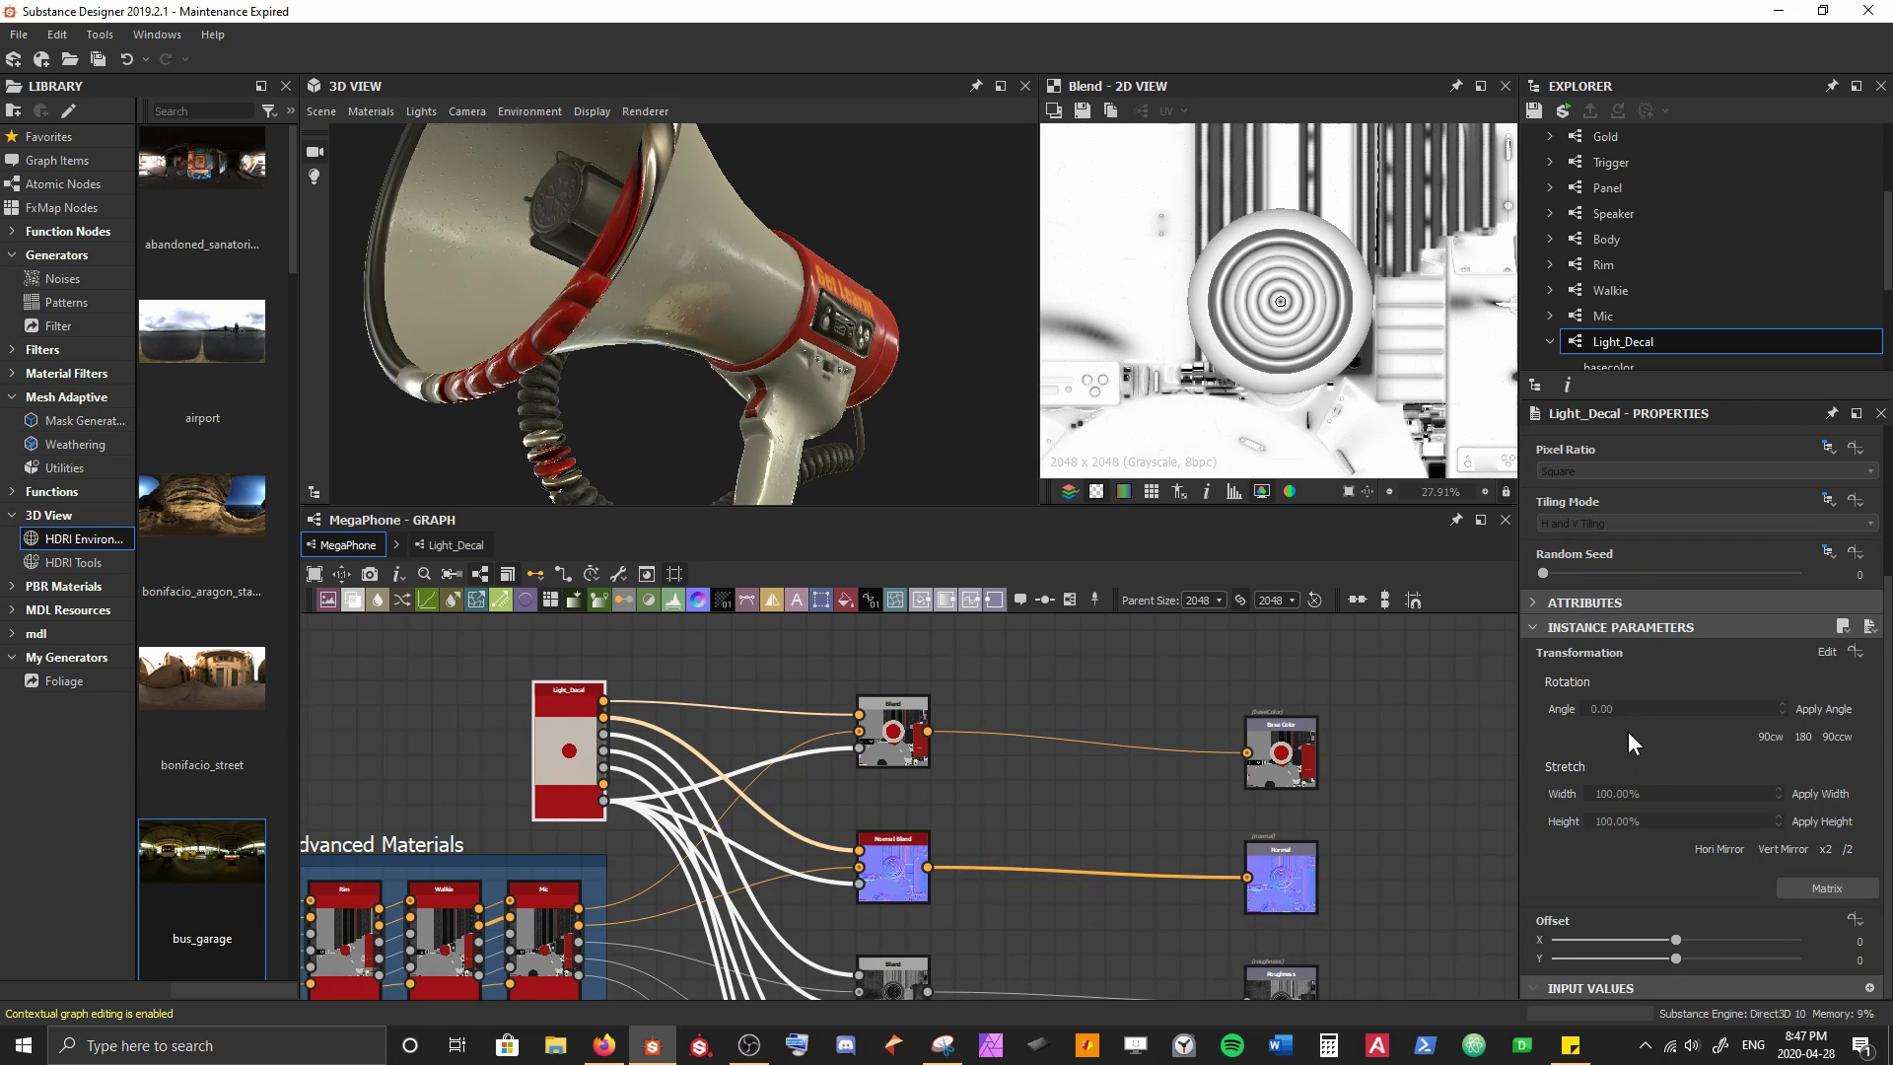
scroll(1364, 349, down, 3)
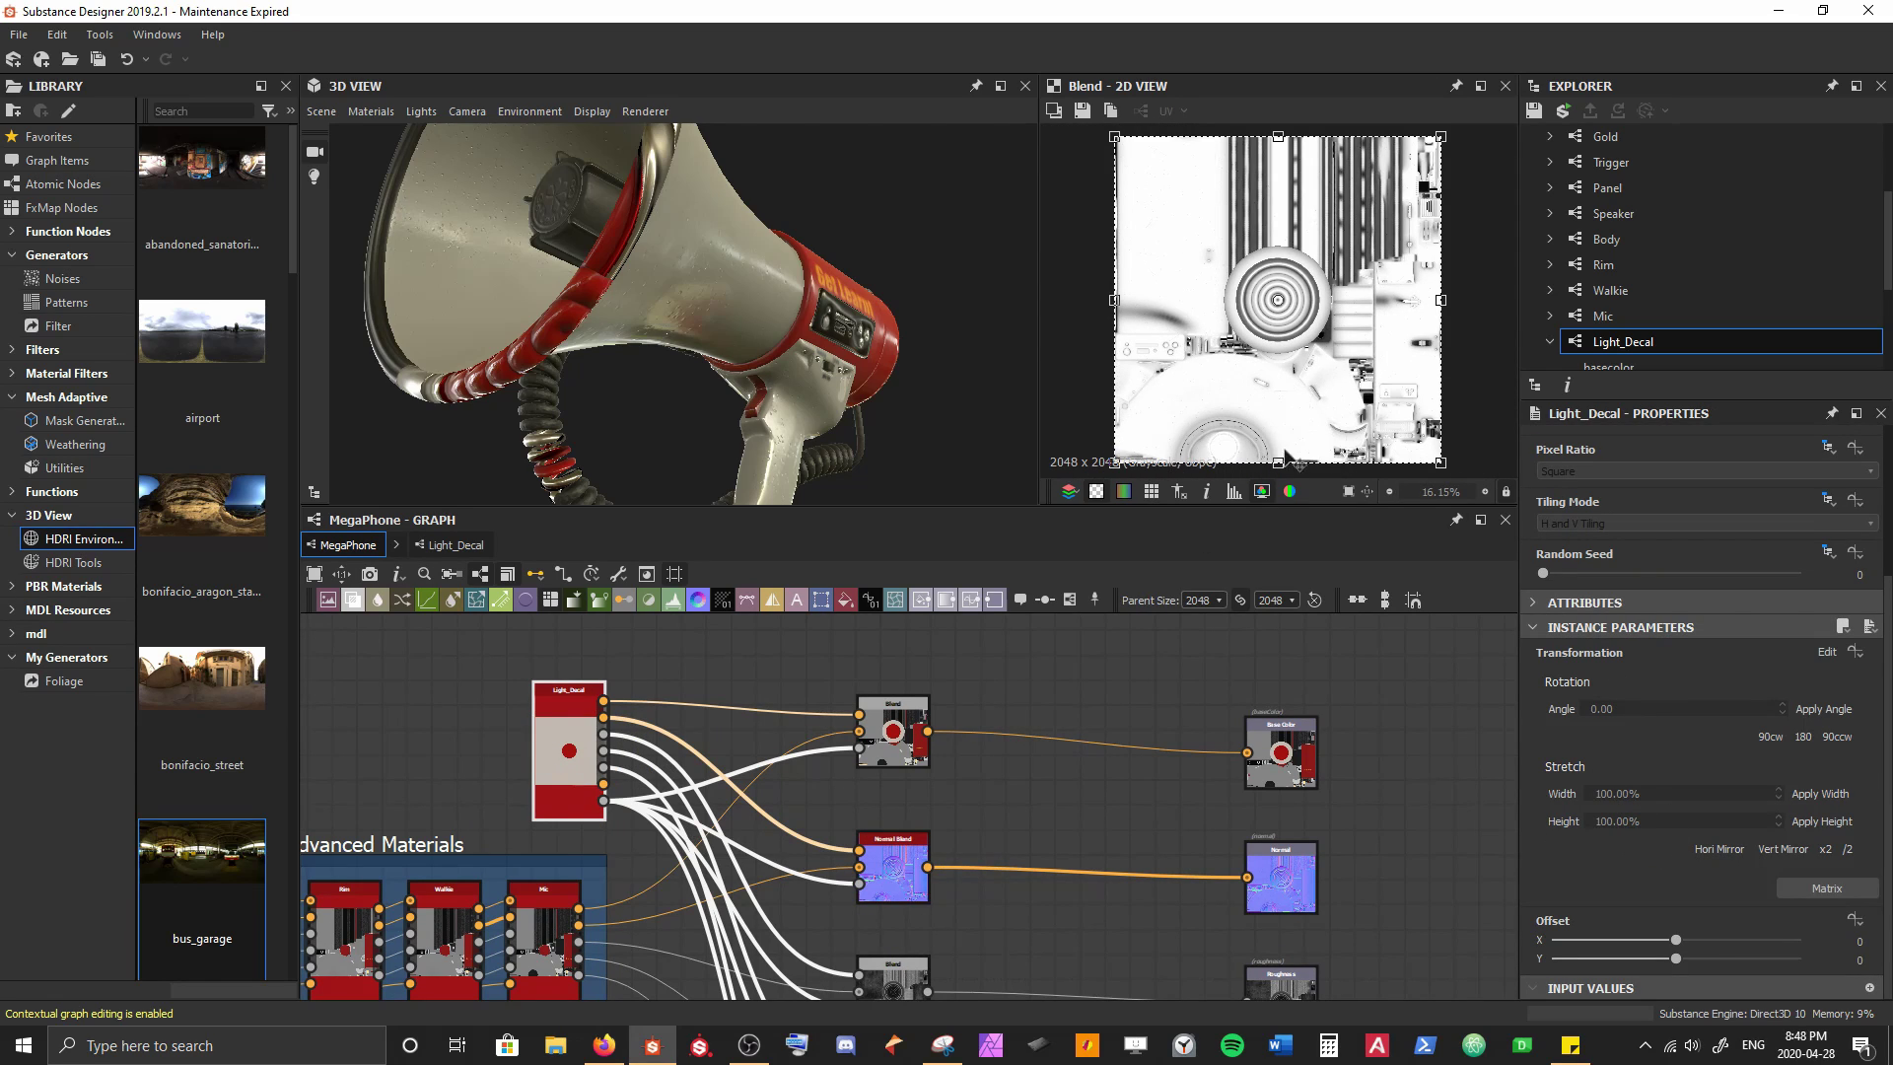
drag(1360, 351, 1259, 327)
key(ctrl+z)
shift+drag(1442, 134, 1314, 331)
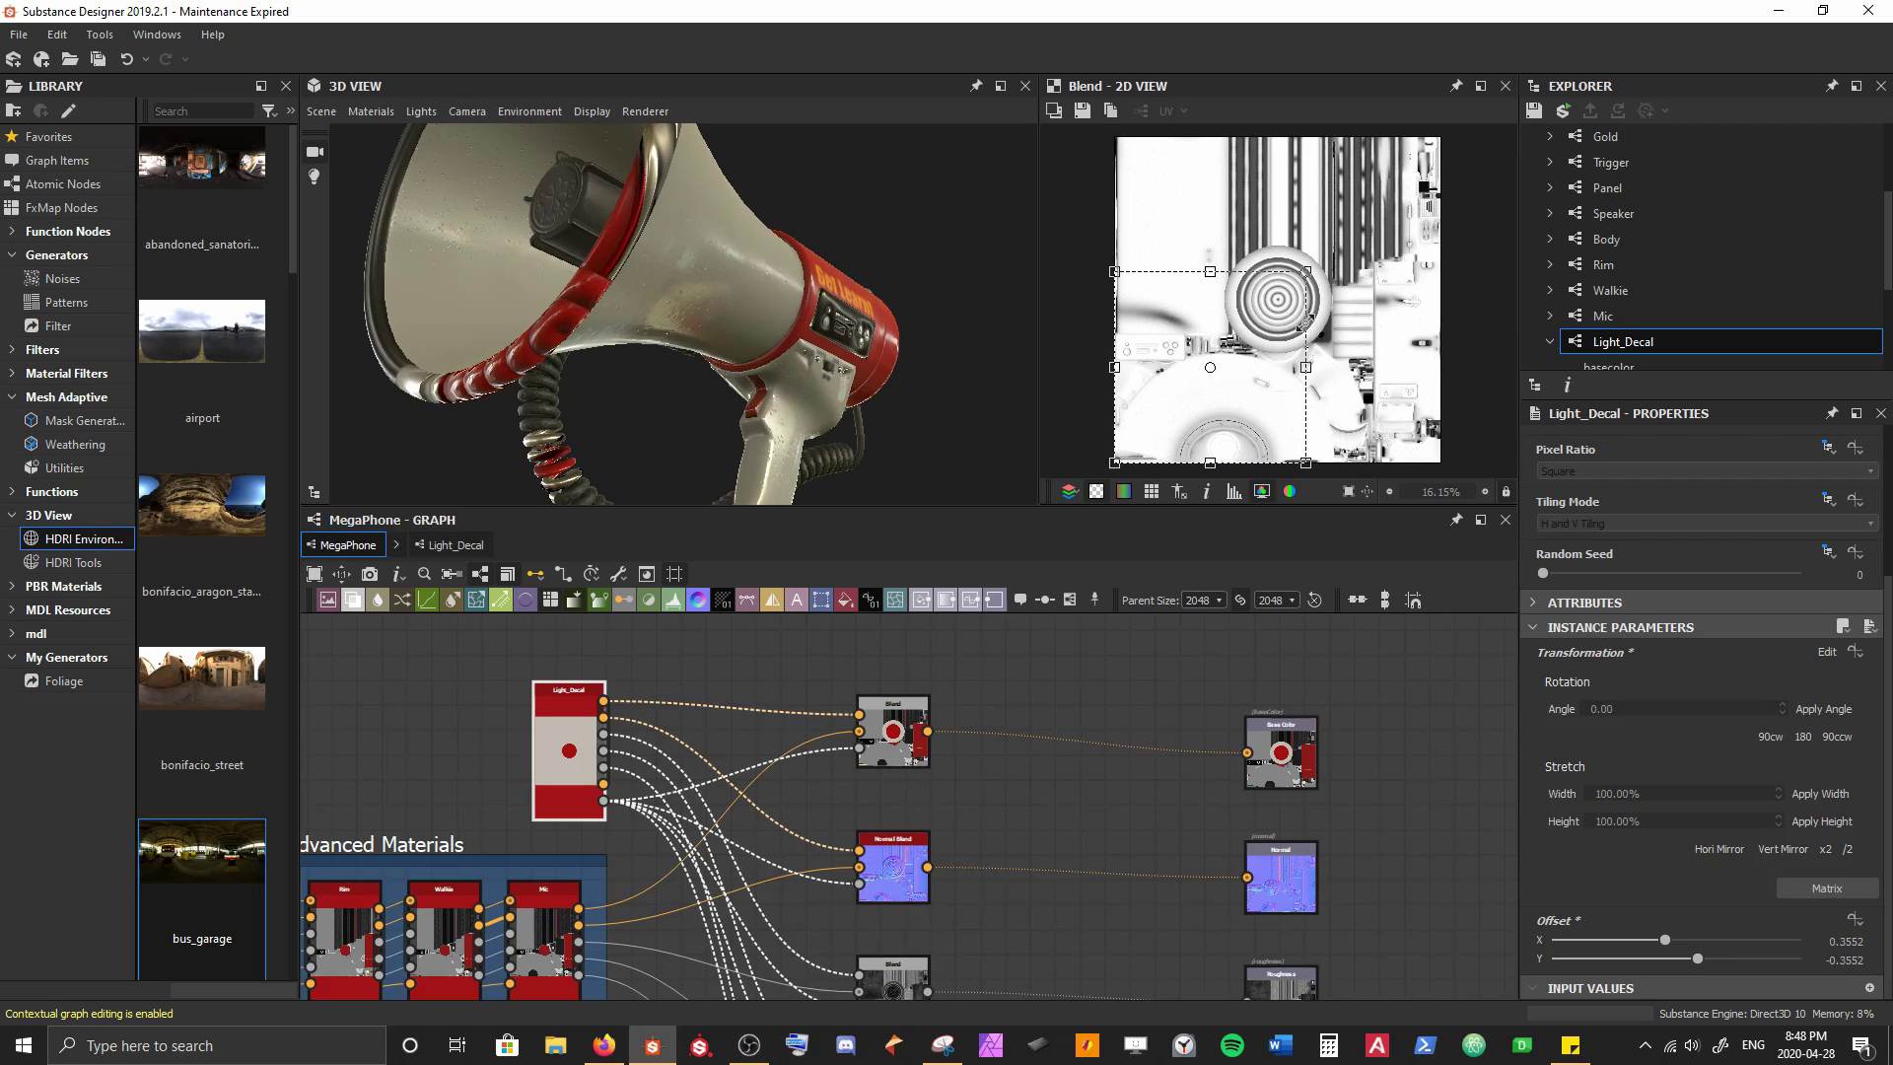
key(ctrl+z)
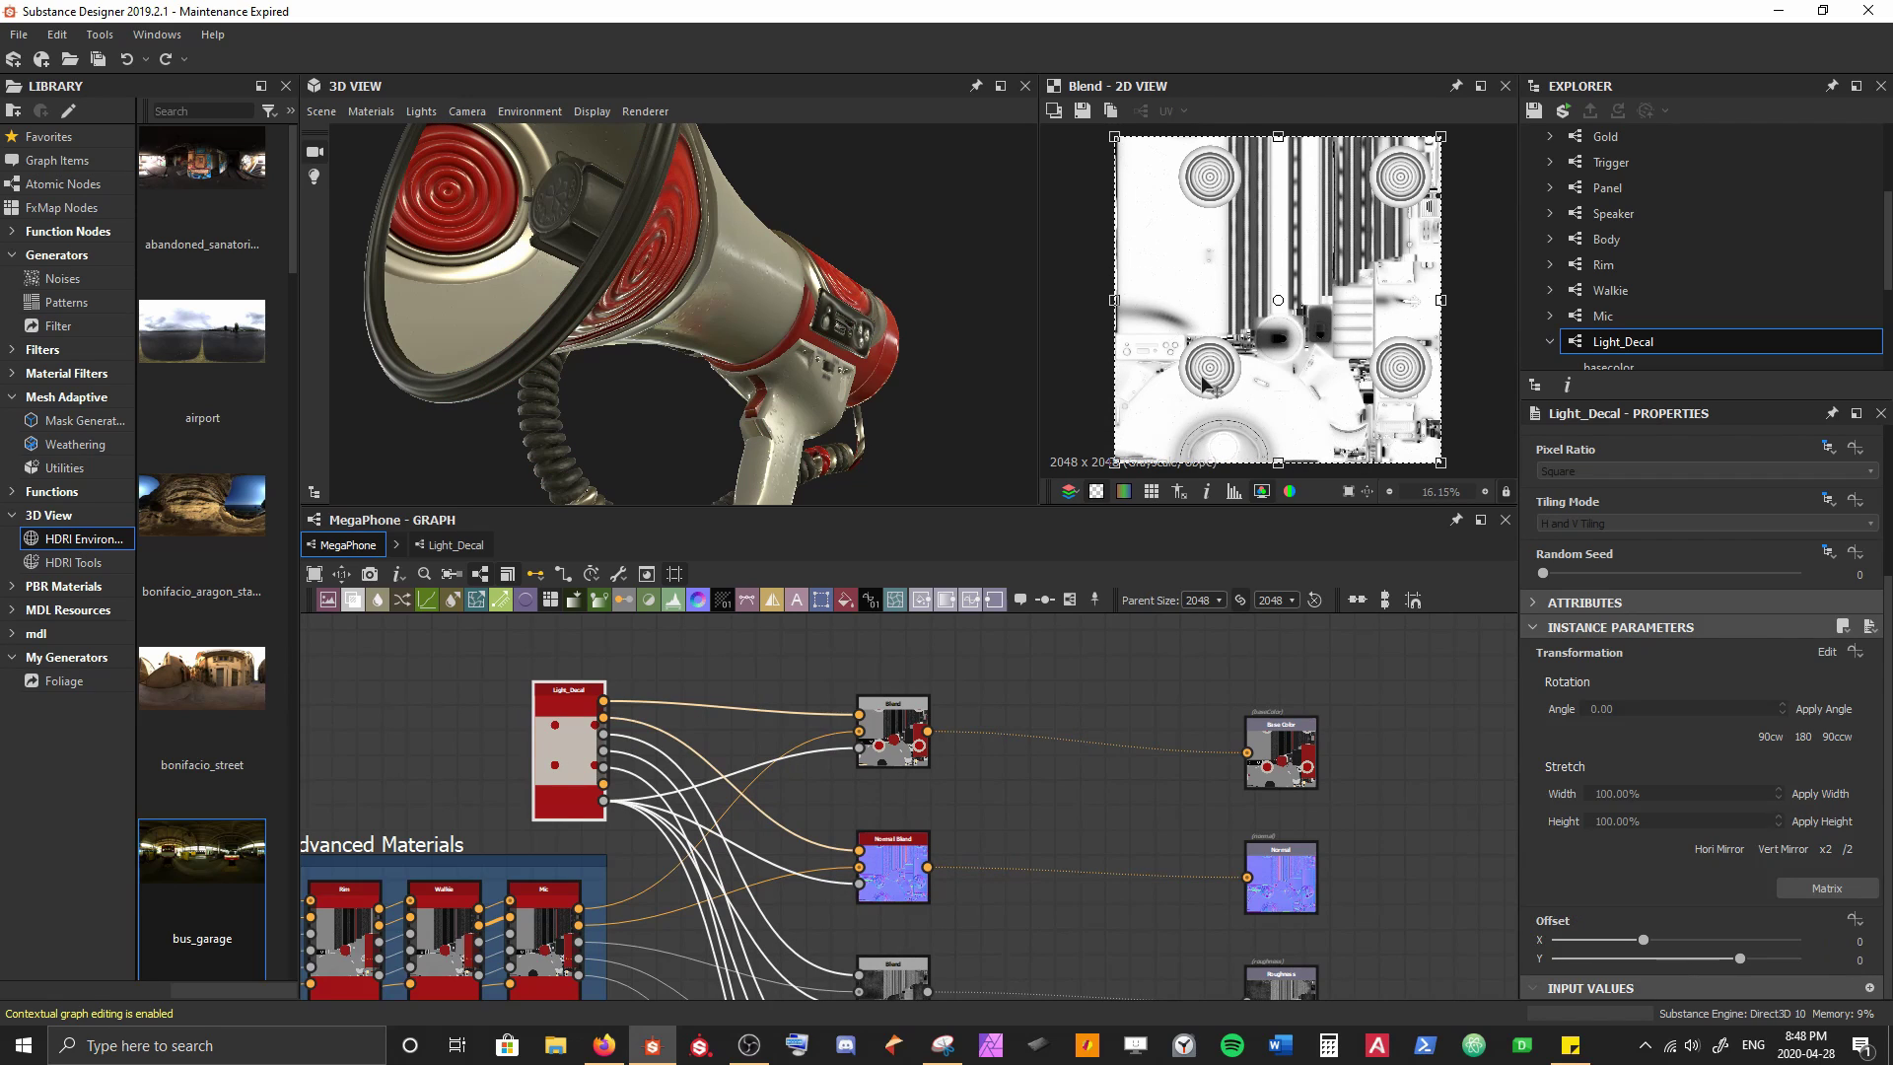
In the Light_Decal graph, override the Material Transform node's inherited Tiling Mode and set it to No Tiling
click(455, 544)
middle_drag(446, 714, 622, 693)
scroll(772, 727, down, 1)
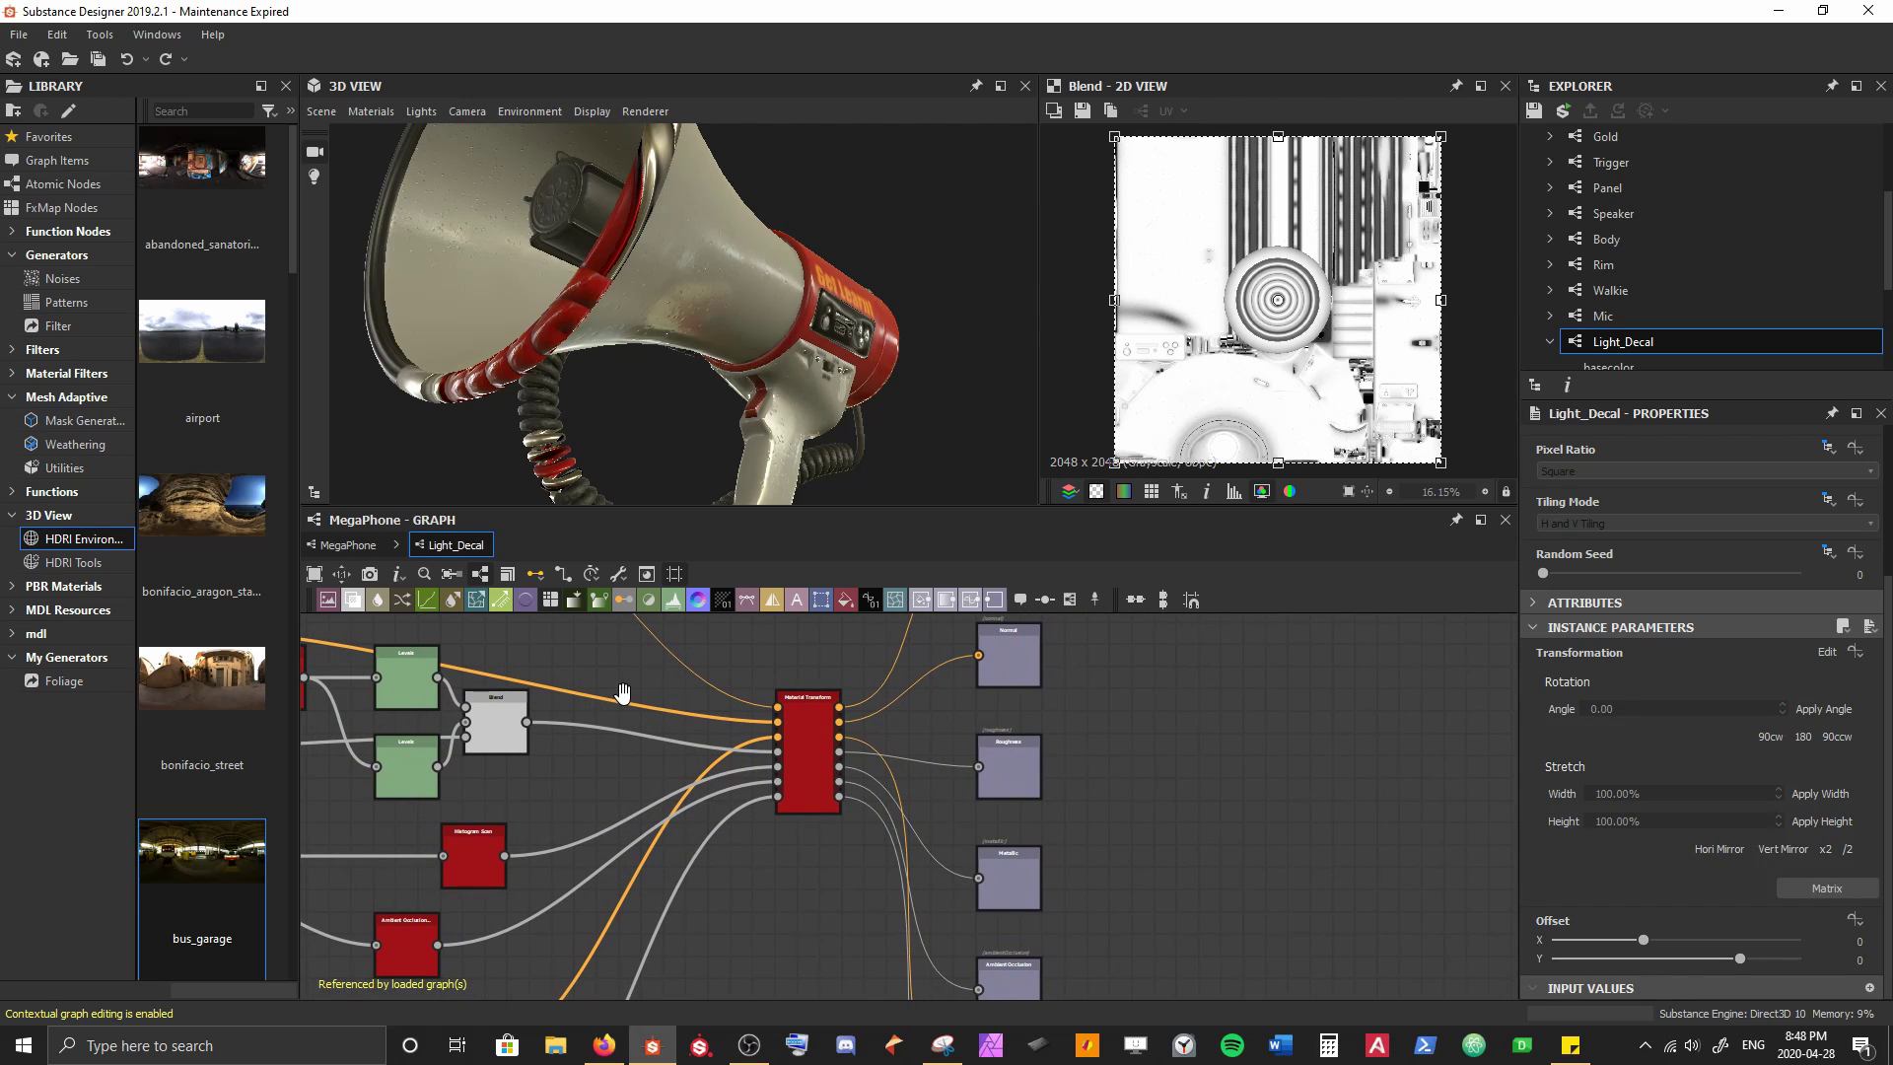
scroll(749, 755, up, 1)
click(831, 755)
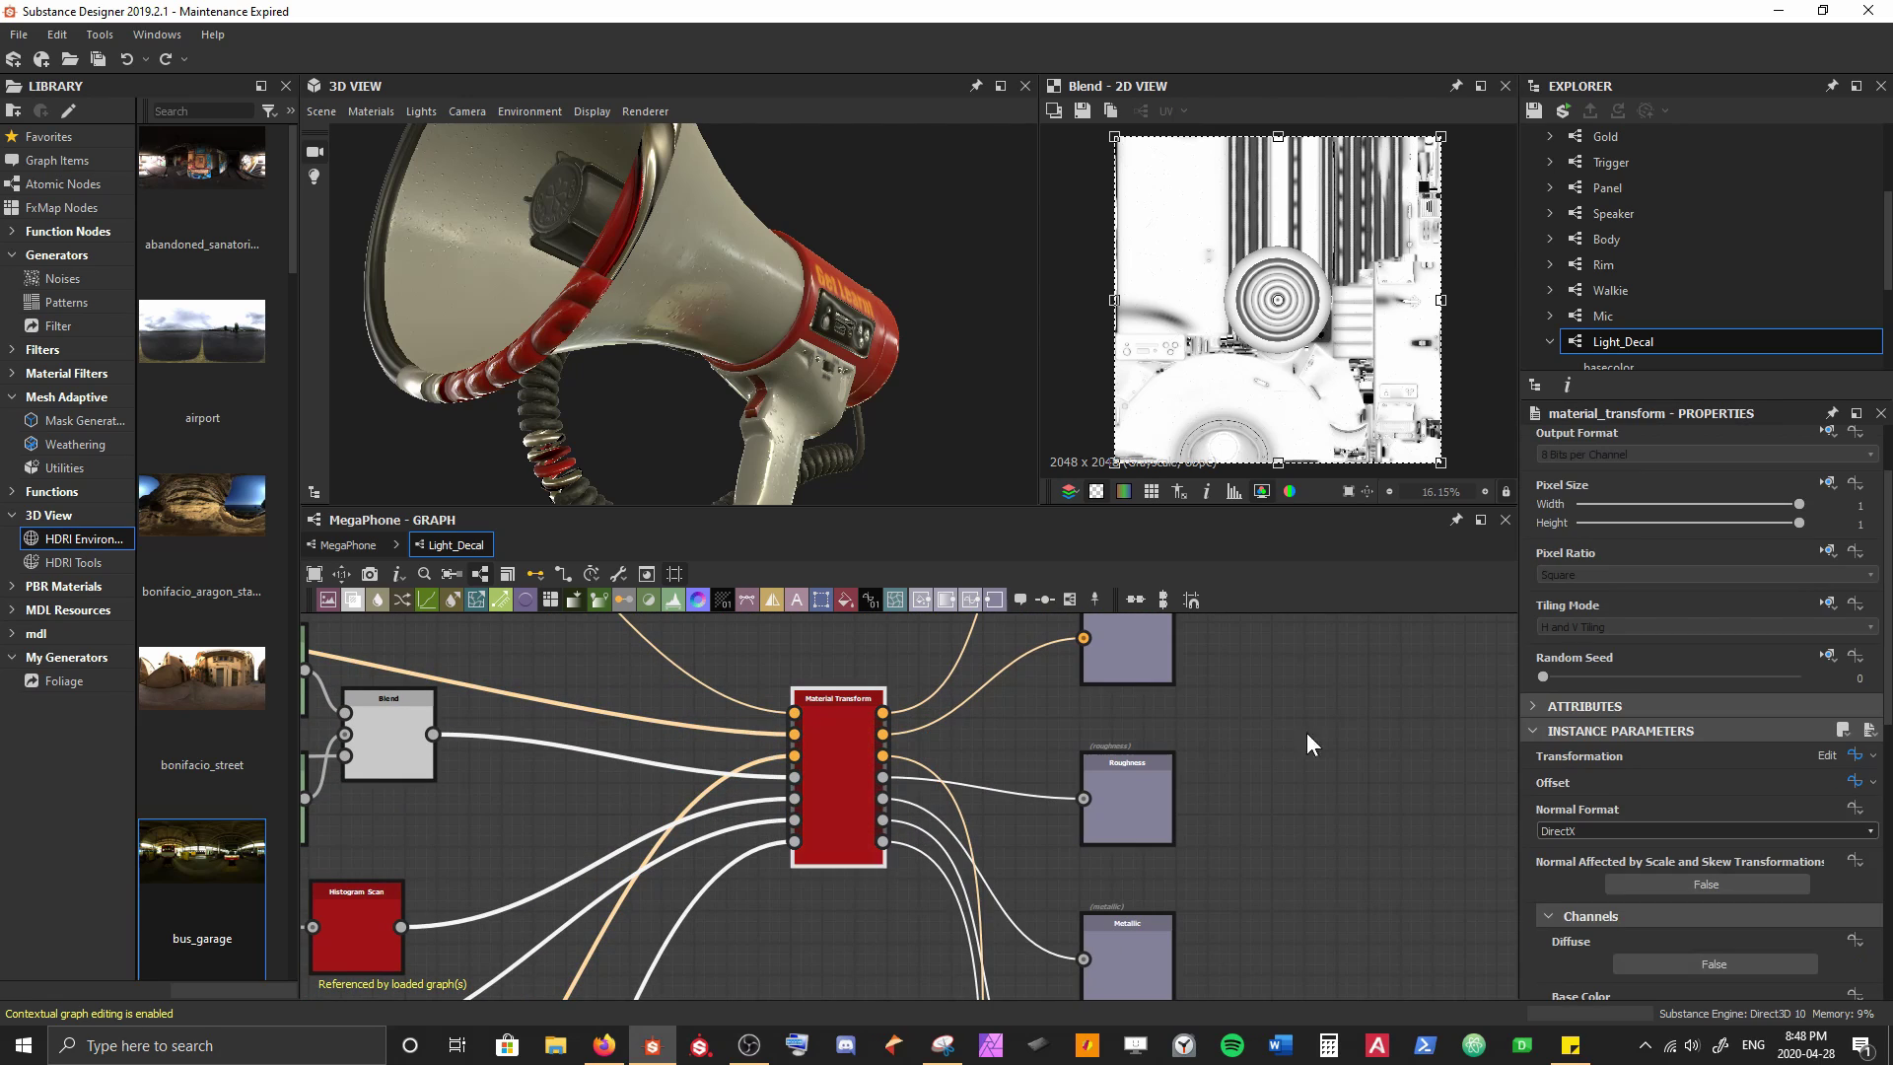
click(1825, 603)
click(1782, 680)
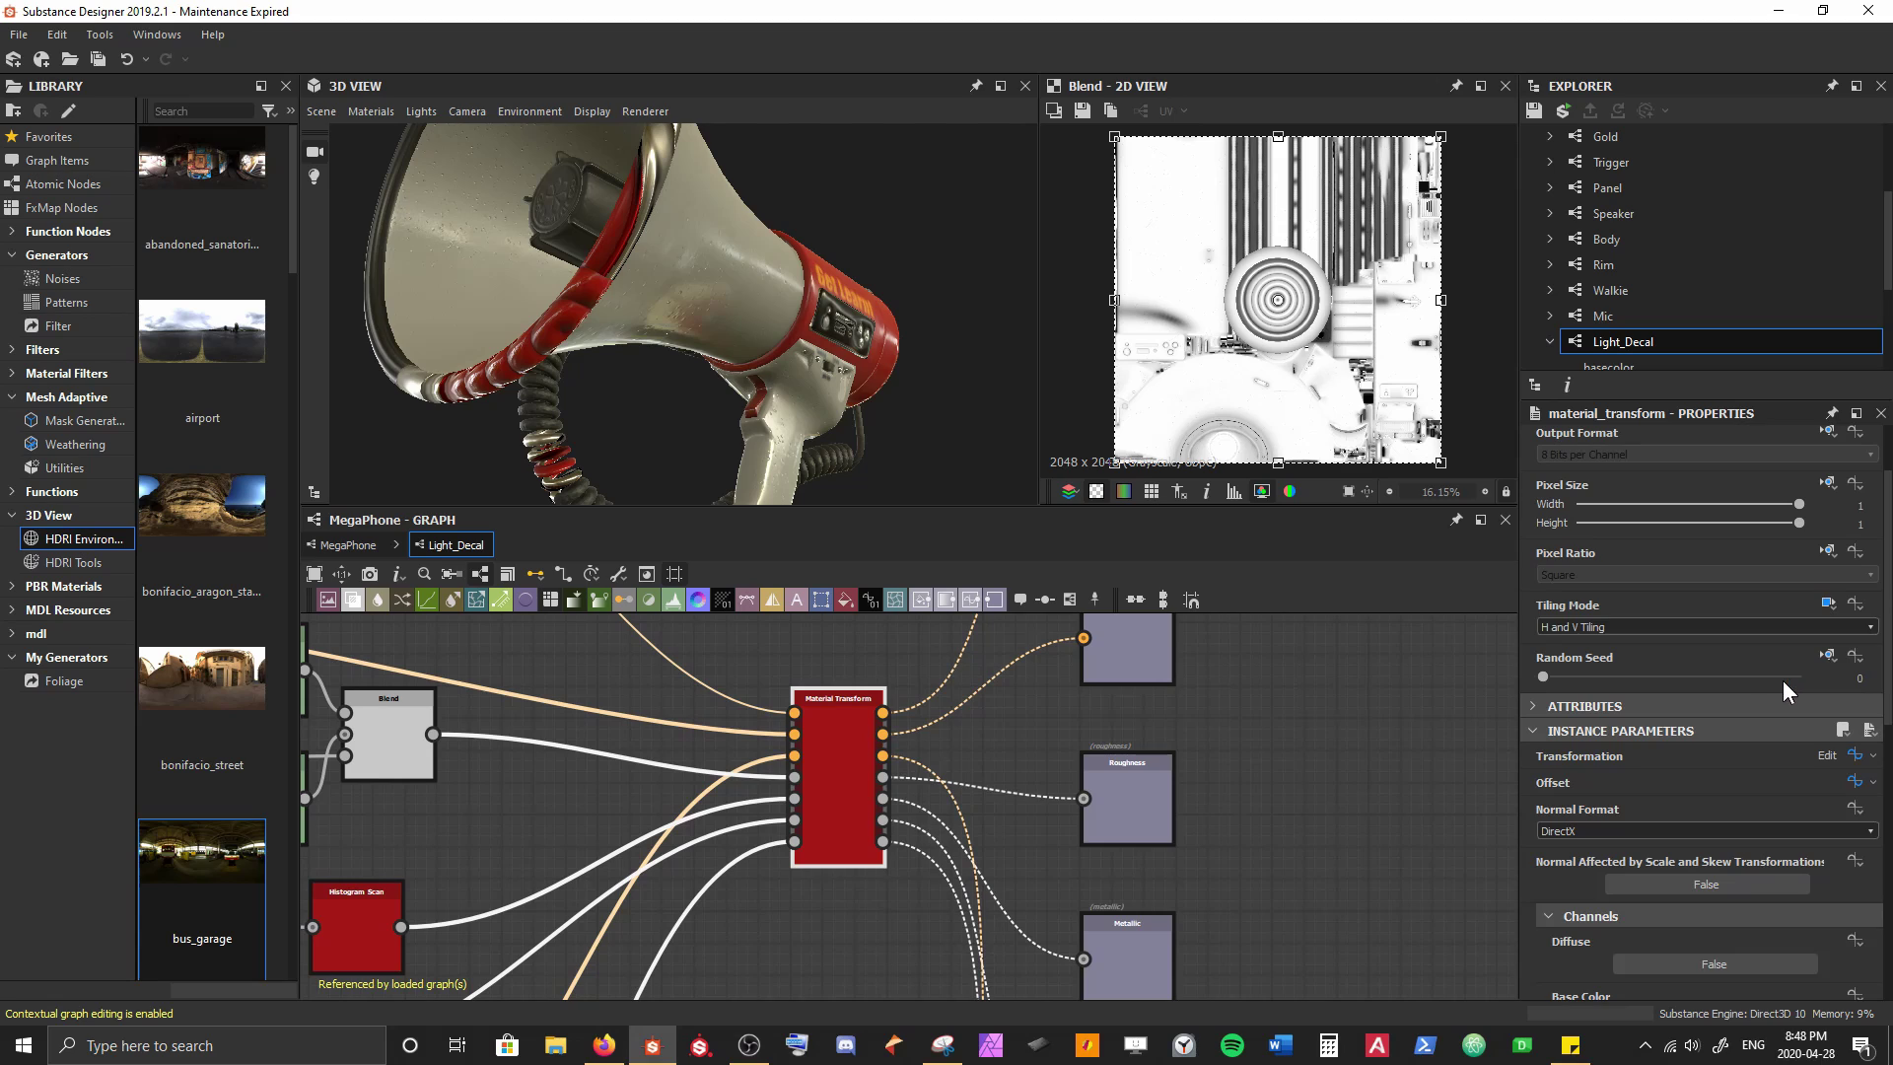
click(1603, 627)
click(1587, 641)
Back in the MegaPhone graph, scale the light decal down proportionally and place it on the side of the horn
click(351, 545)
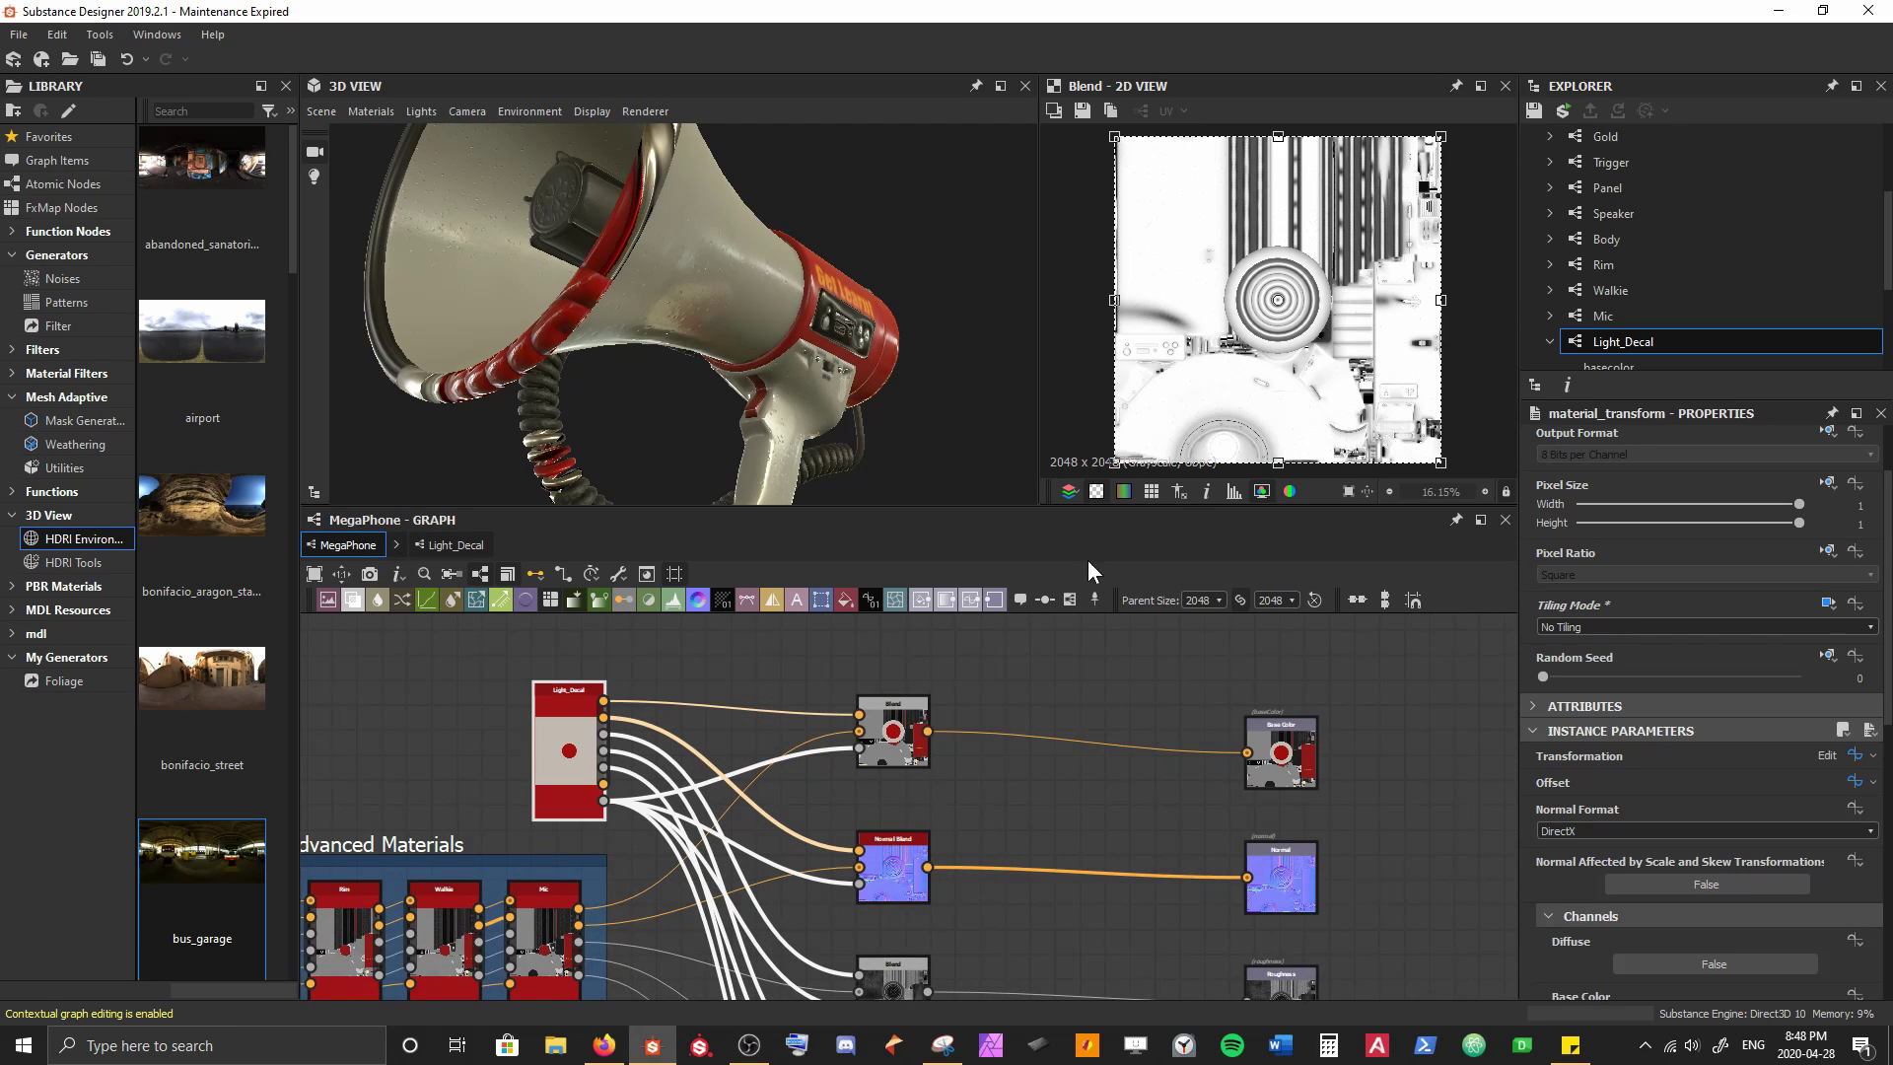
shift+drag(1440, 136, 1201, 268)
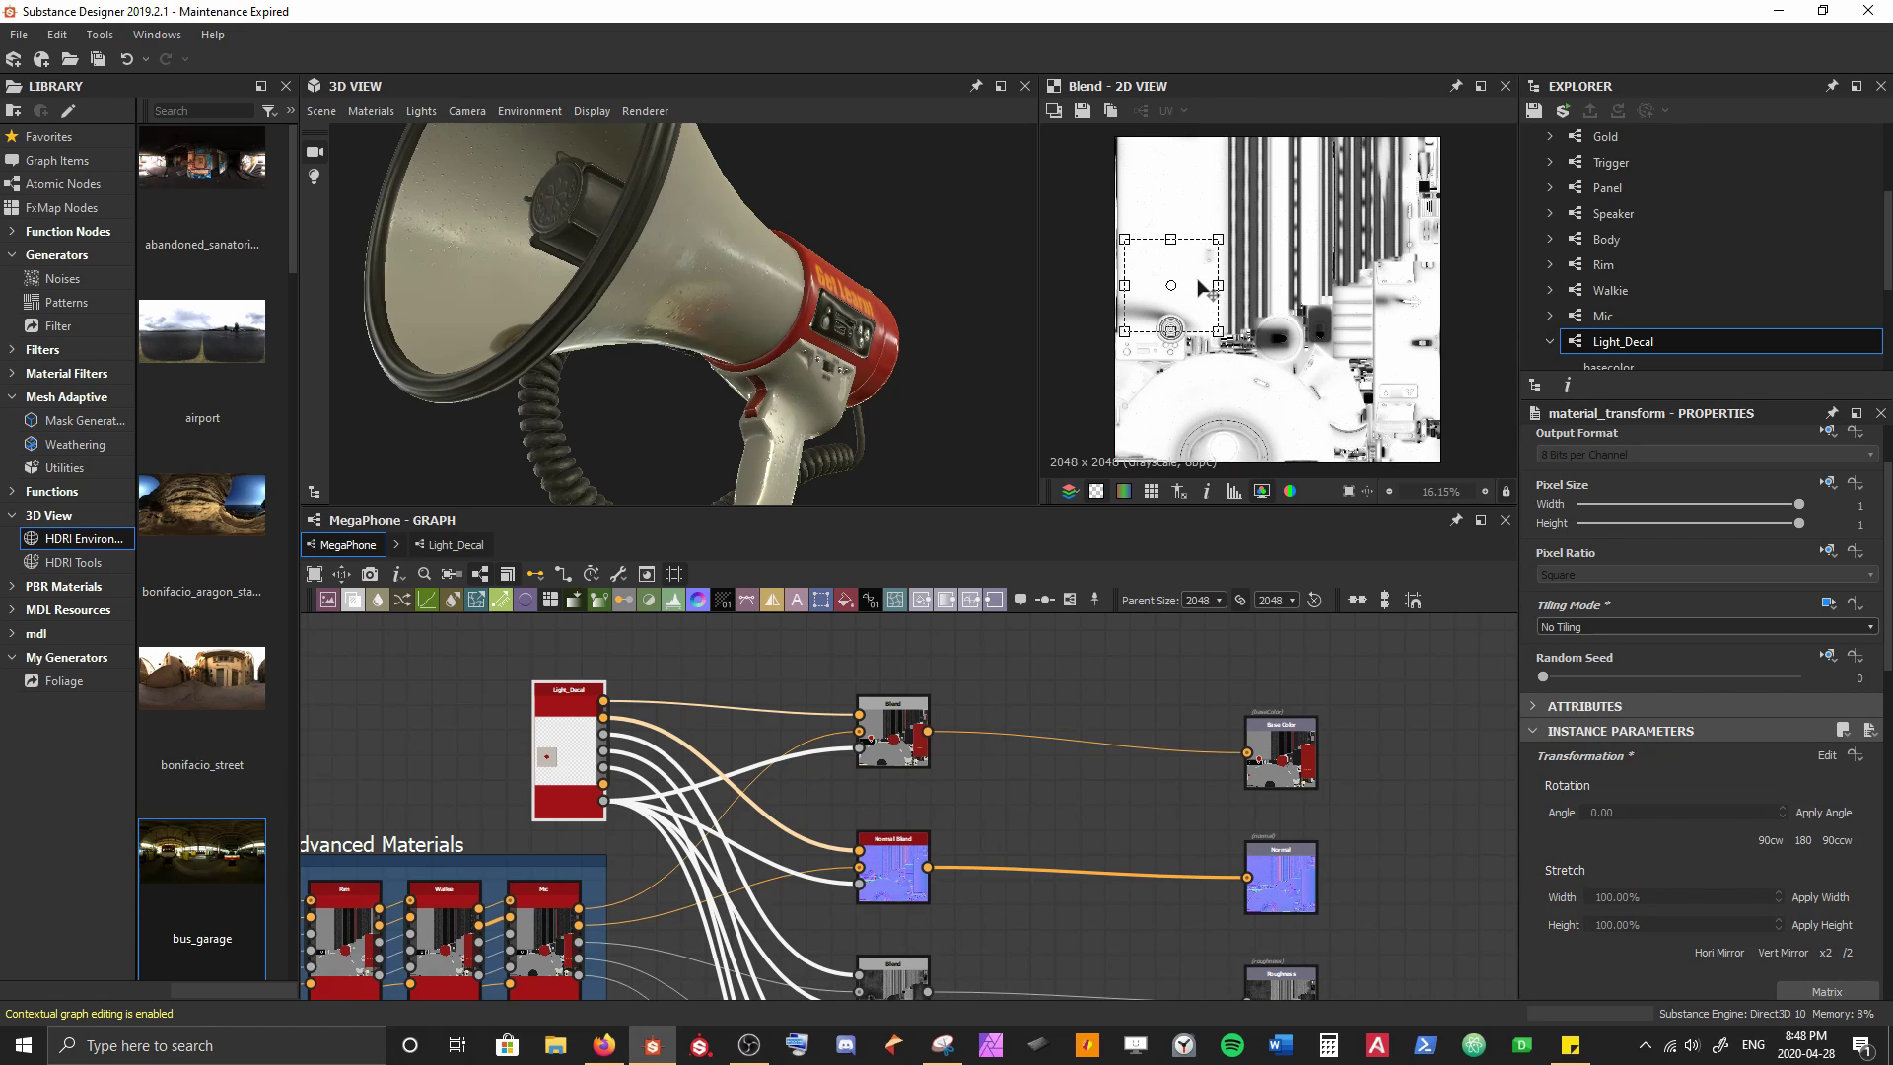
drag(854, 248, 1212, 229)
drag(800, 282, 834, 252)
scroll(782, 336, up, 3)
drag(783, 335, 742, 340)
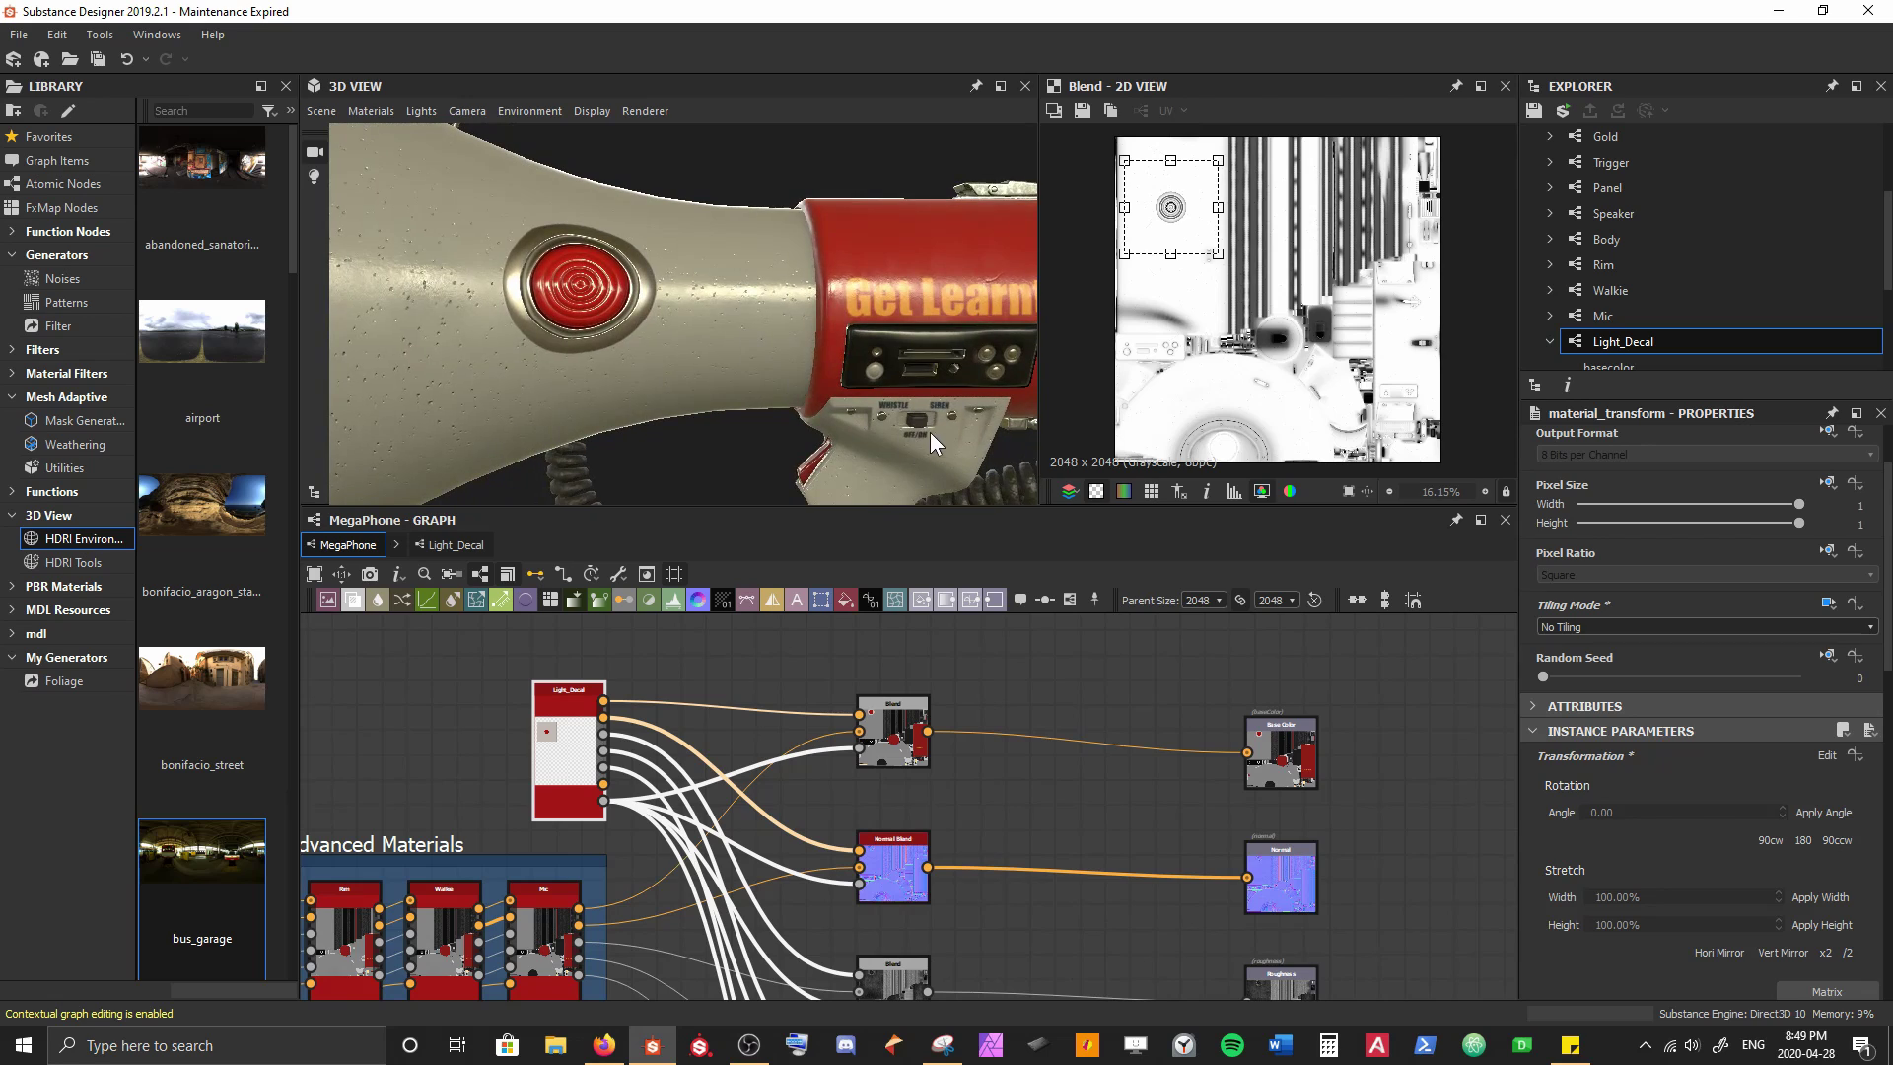
Move the light decal onto the black control panel and shrink it to cover the larger round button beside the slots
mouse_move(931, 432)
mouse_down()
mouse_move(851, 405)
mouse_move(791, 345)
mouse_move(649, 298)
mouse_up()
scroll(777, 337, up, 4)
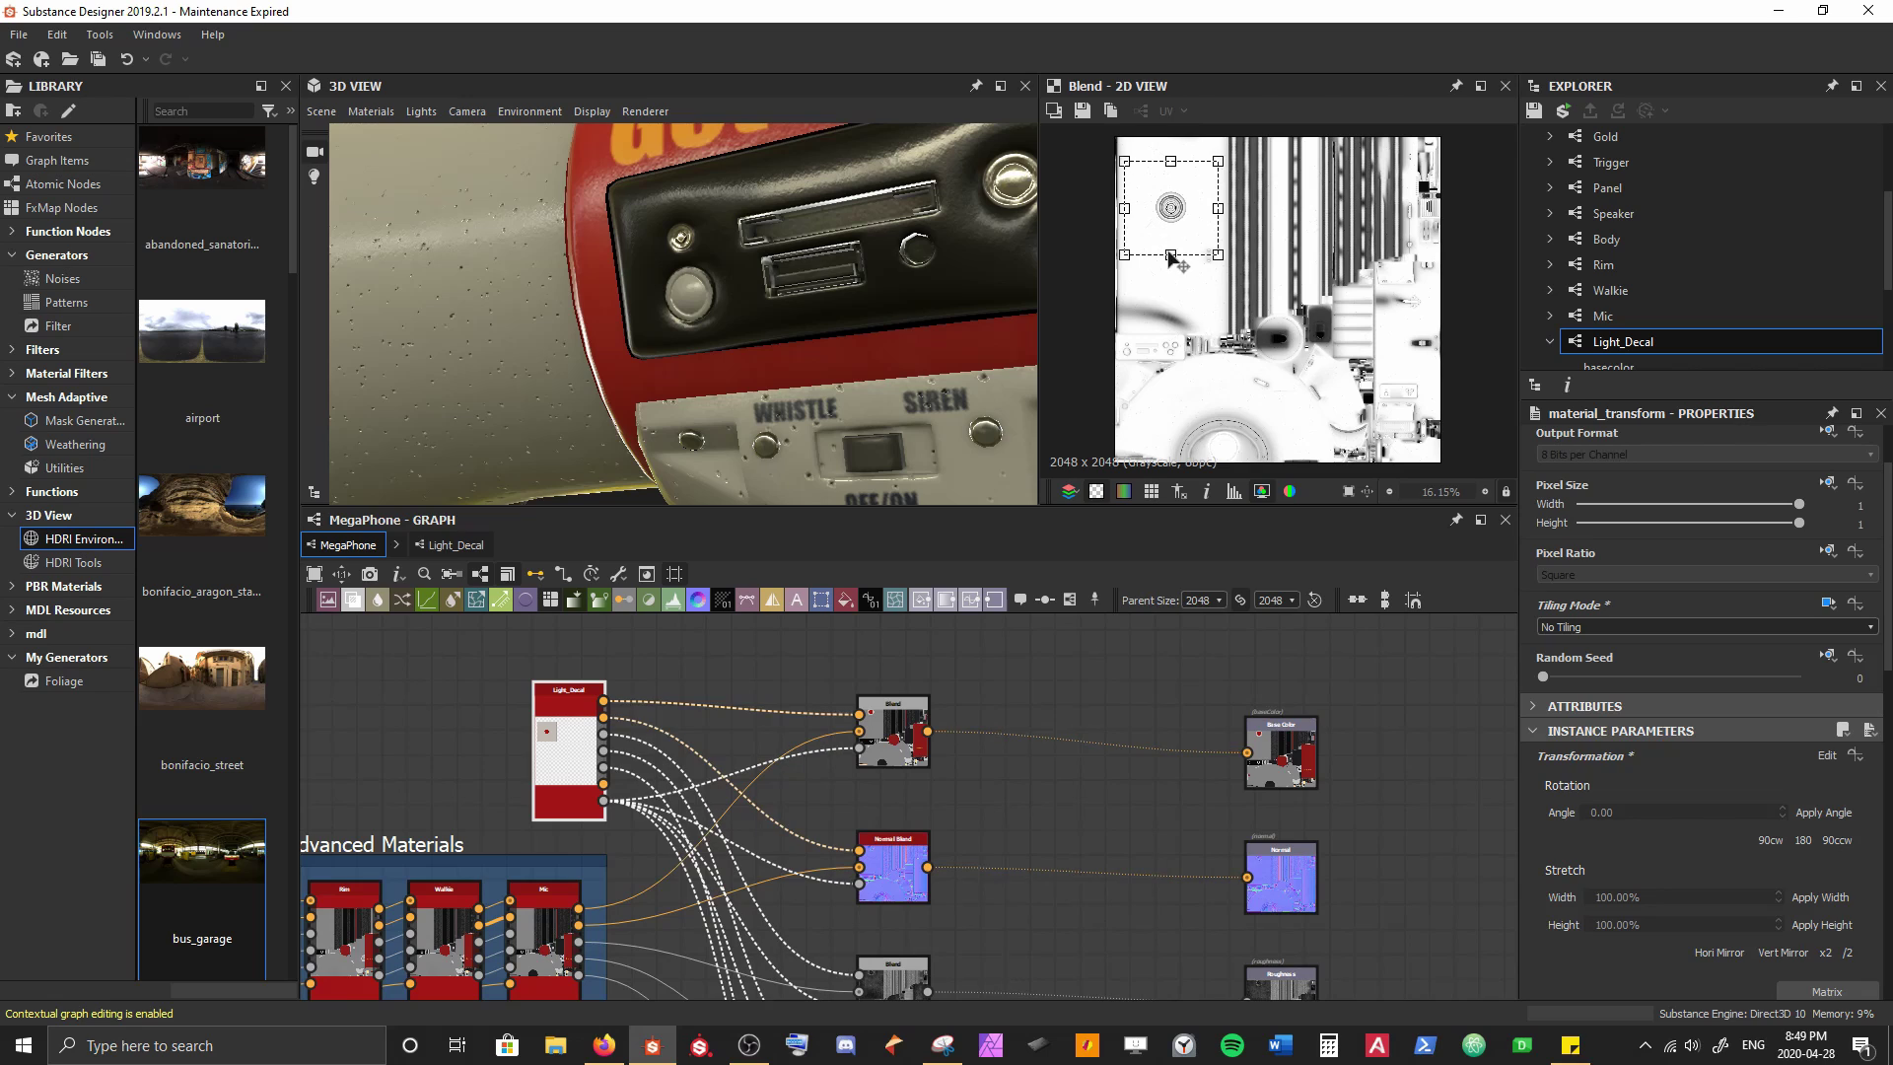
drag(1149, 239, 1146, 370)
scroll(1141, 330, up, 3)
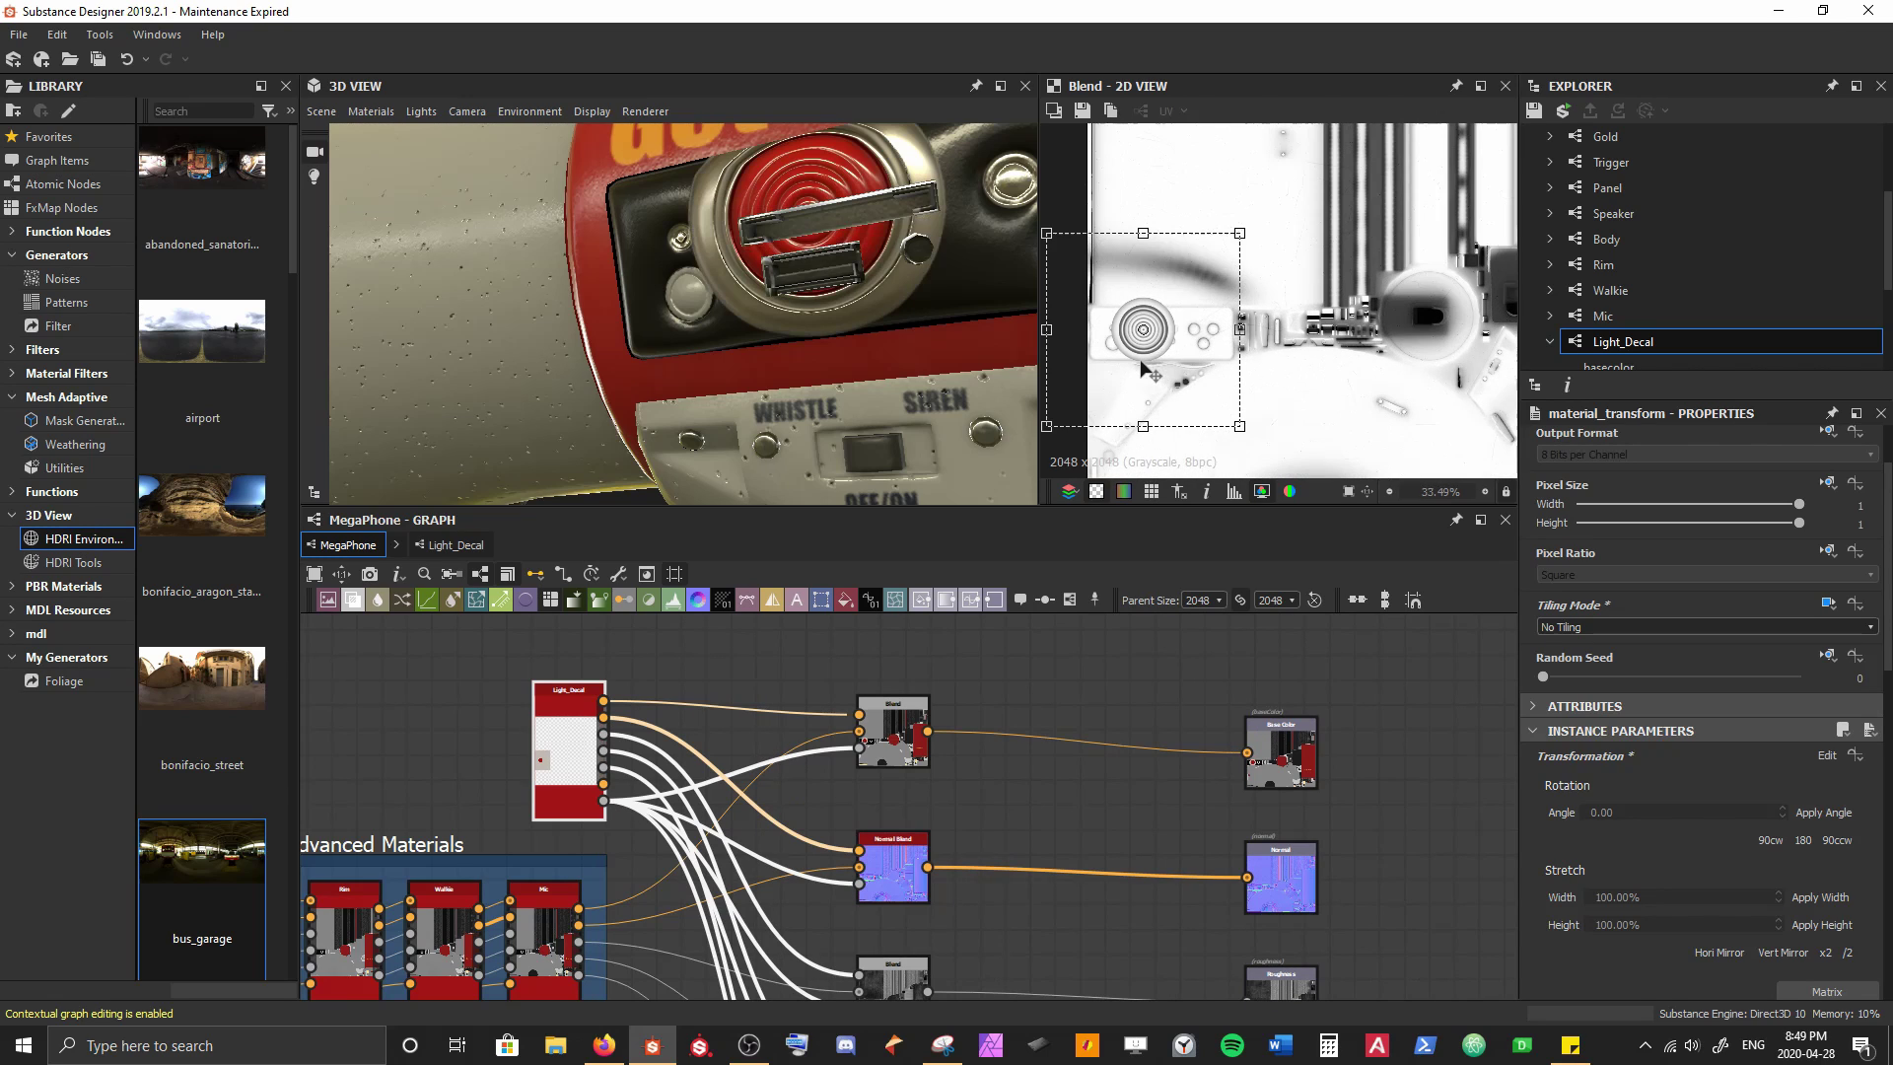
drag(1239, 233, 1173, 300)
scroll(1095, 414, up, 3)
scroll(1172, 294, up, 3)
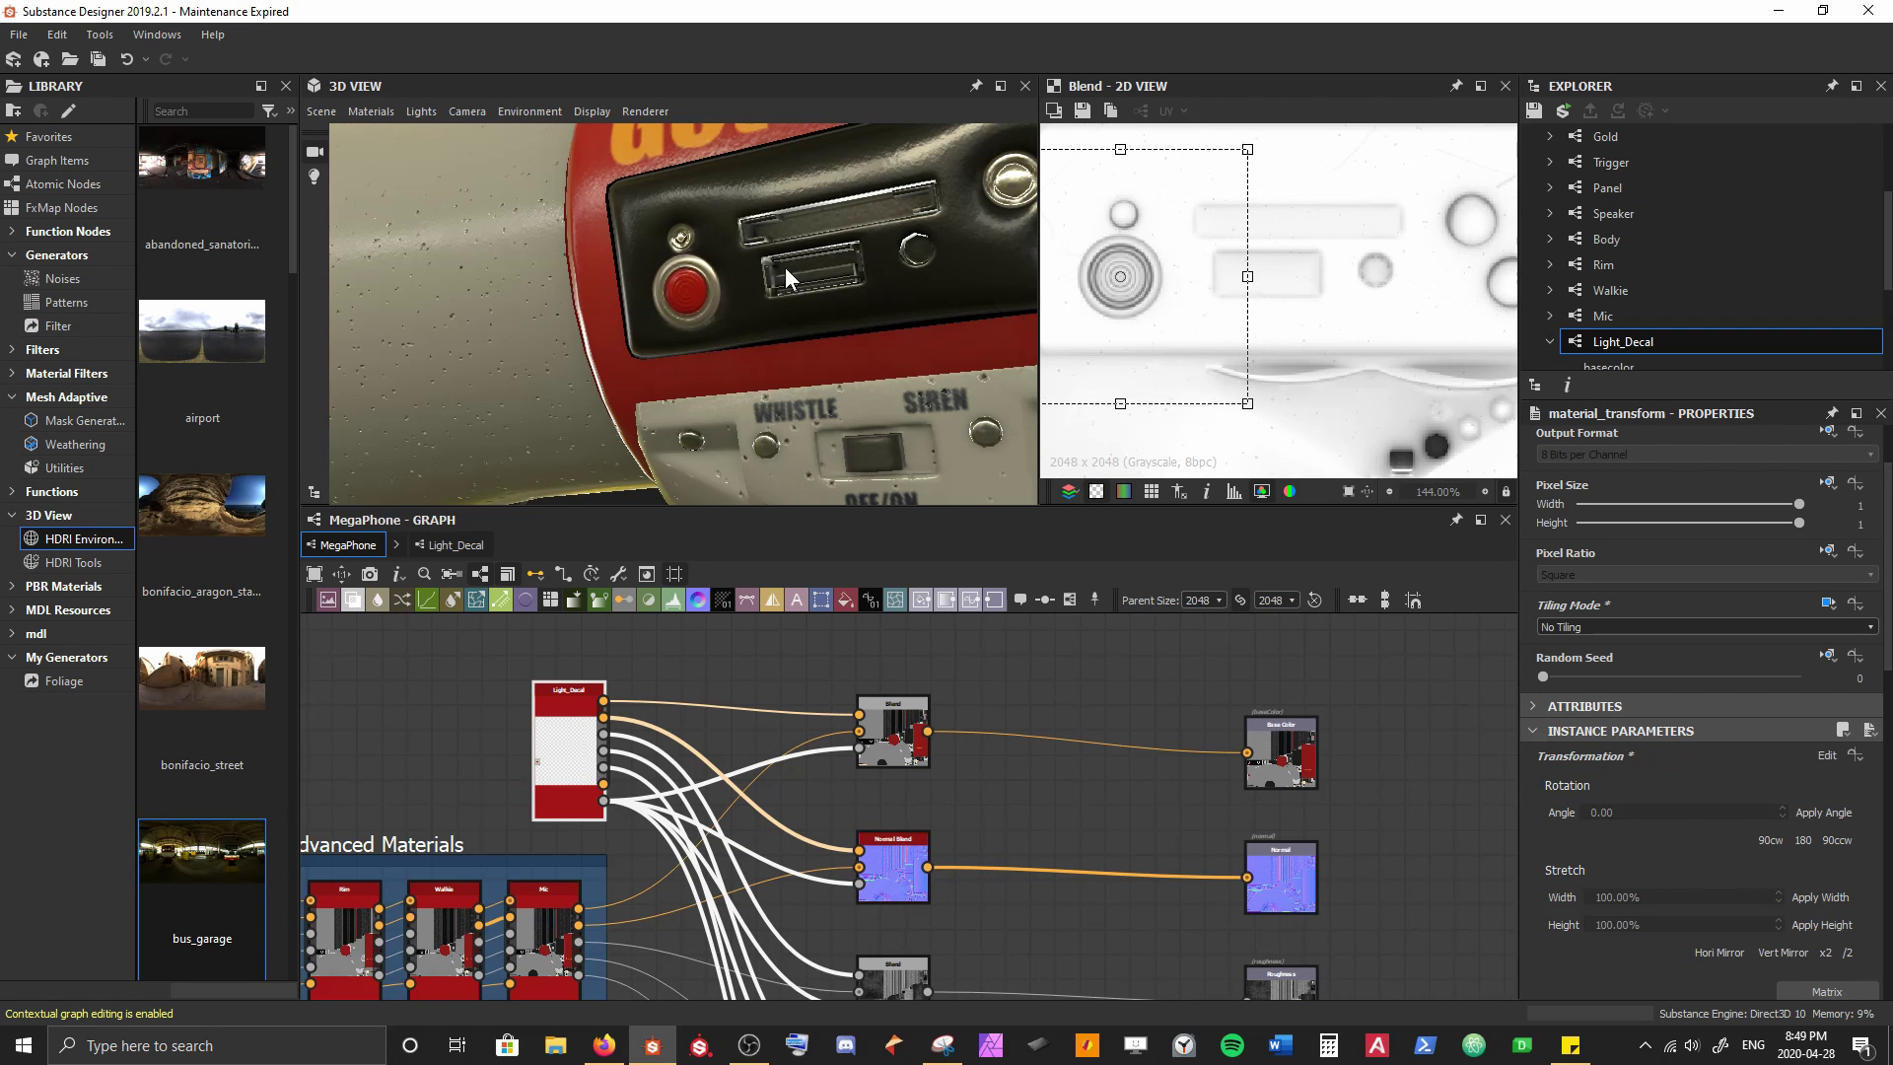
drag(785, 268, 871, 322)
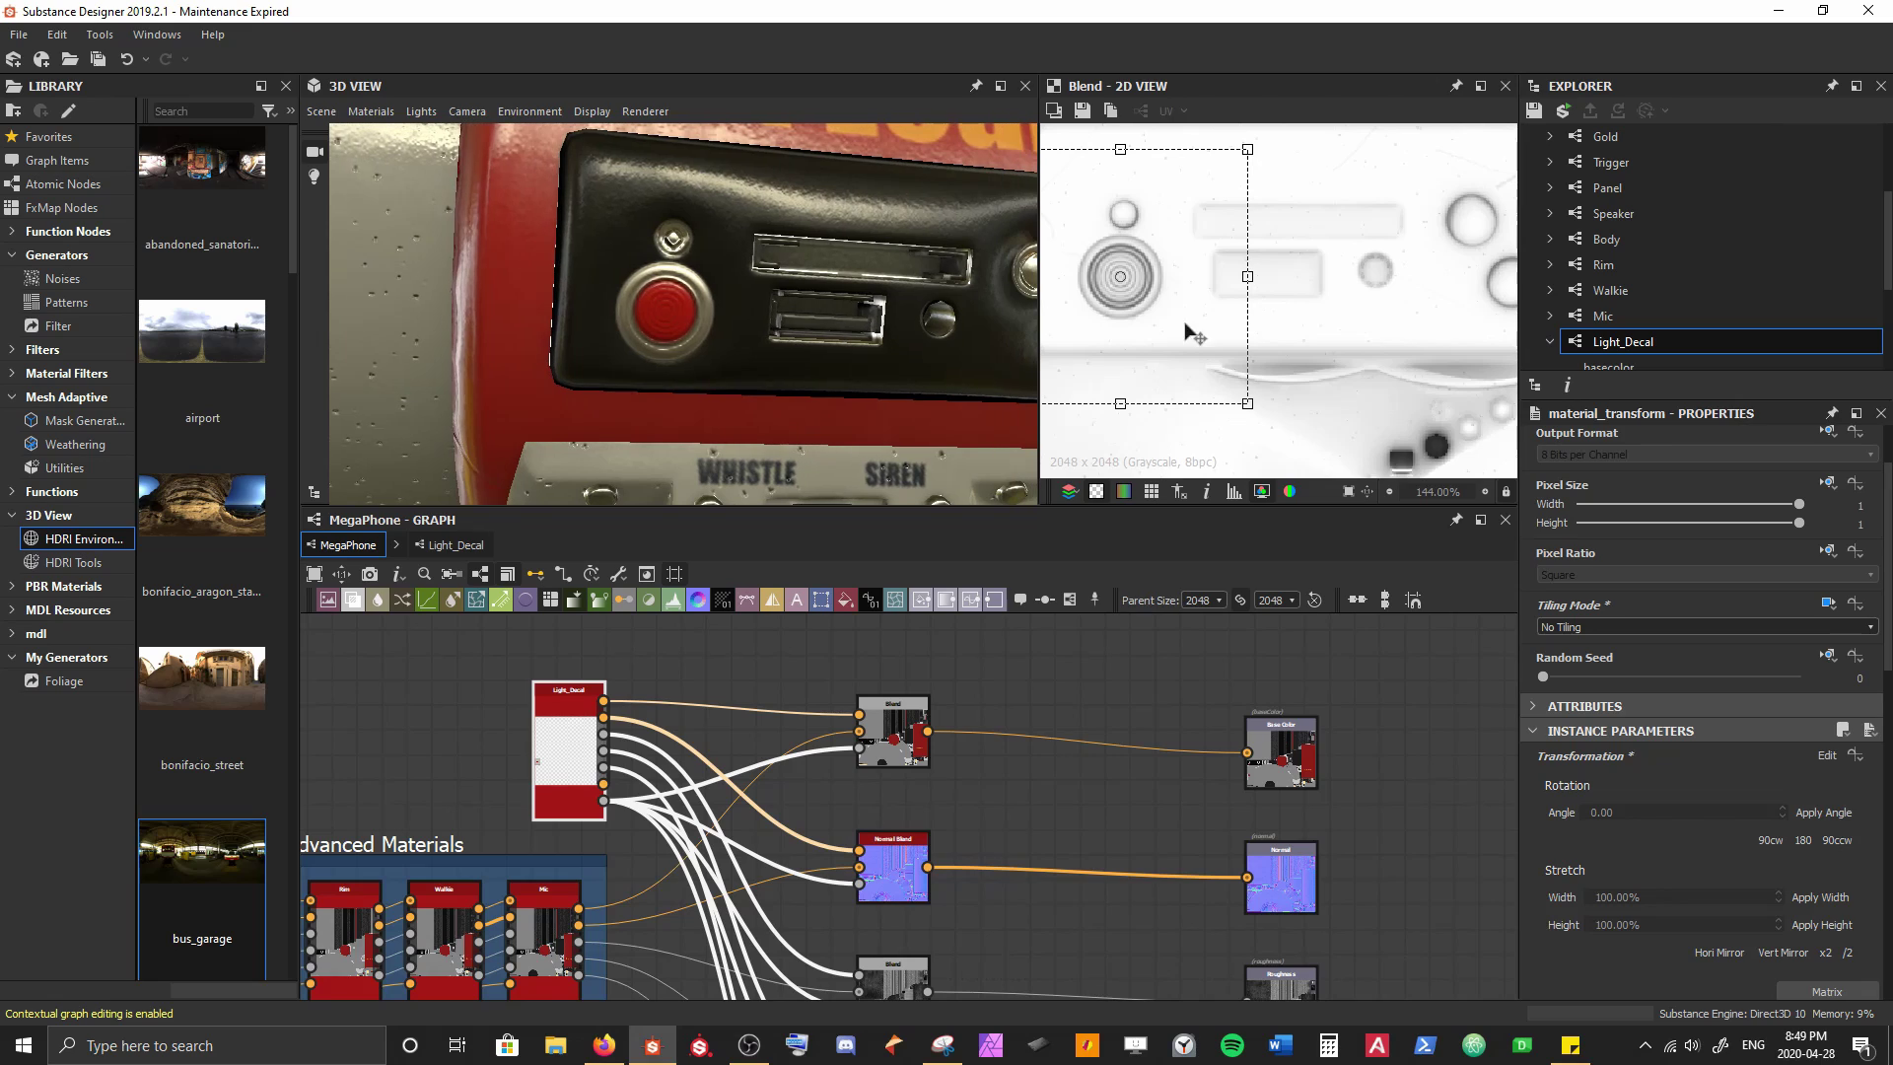
Shrink the light decal slightly more and centre it precisely over the round button, checking its fit on the model
scroll(1167, 313, up, 1)
middle_drag(1167, 313, 1241, 339)
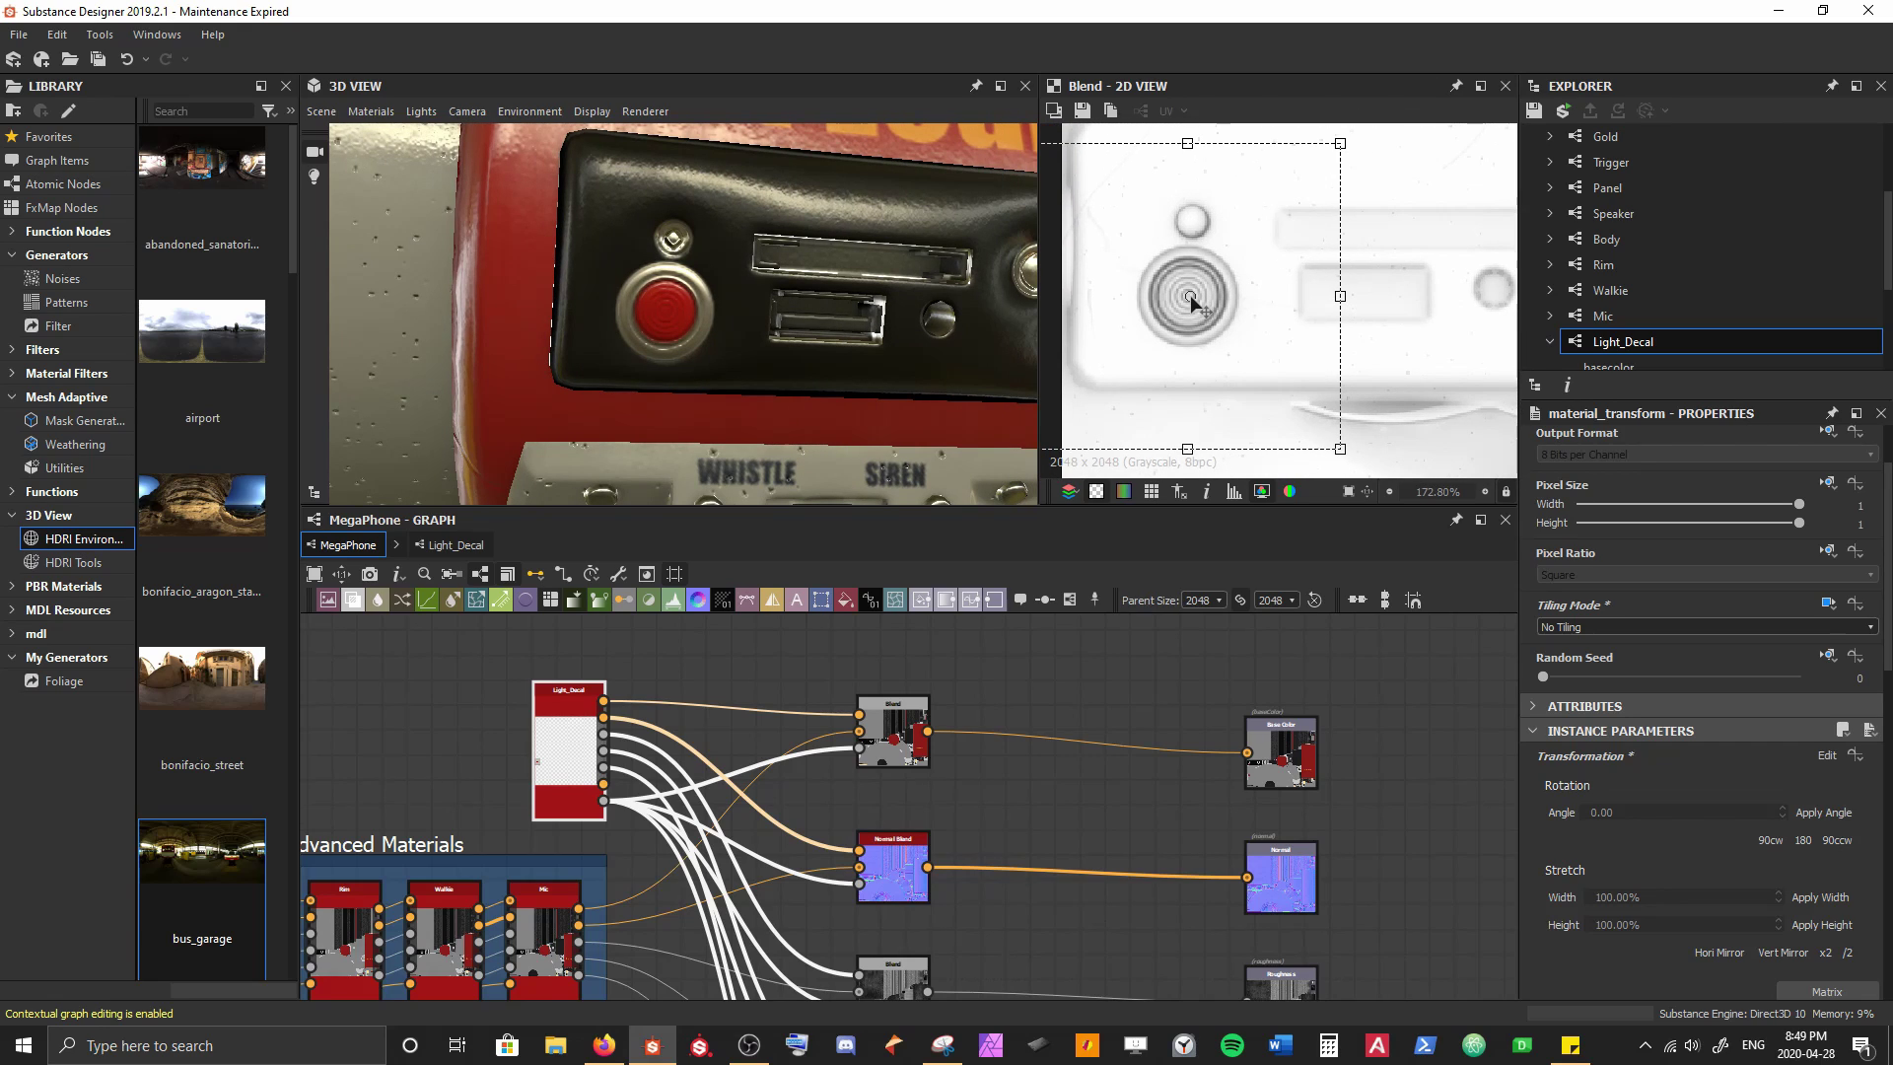
drag(1191, 295, 1213, 336)
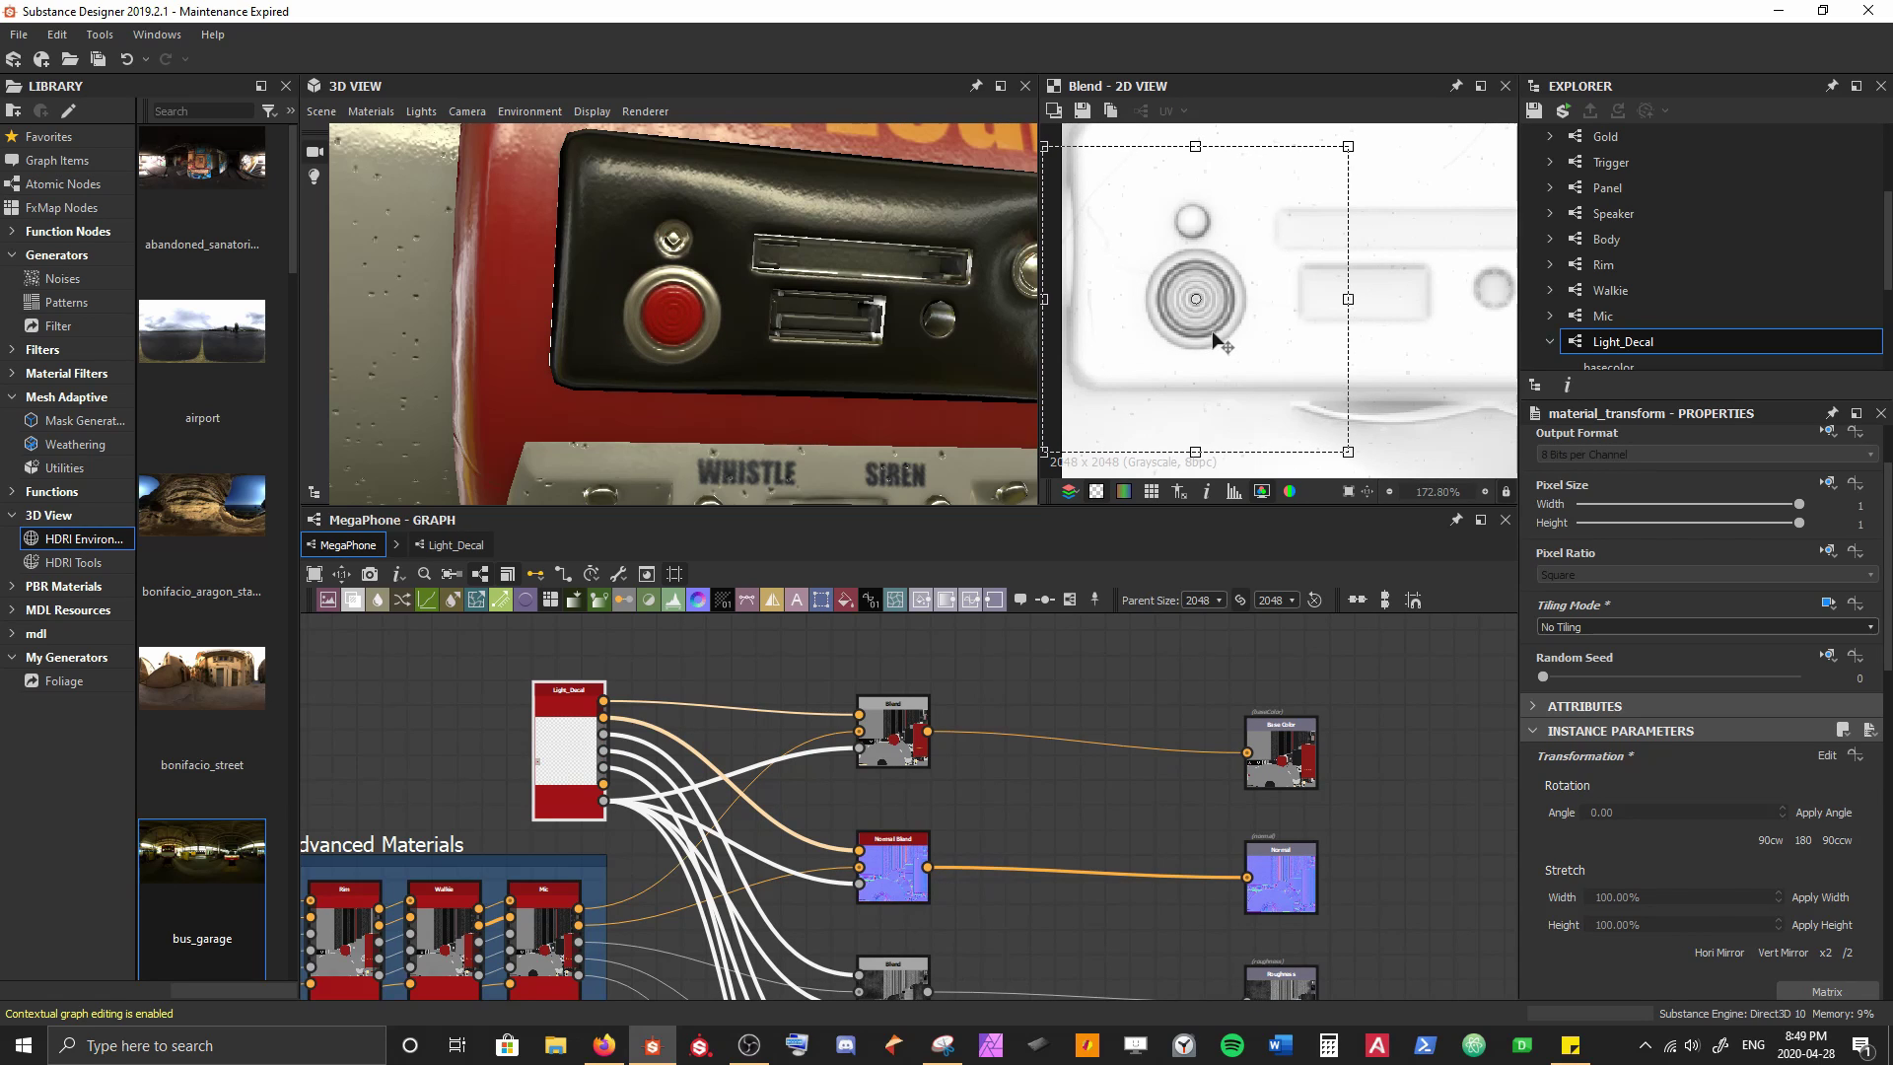
drag(1349, 150, 1306, 189)
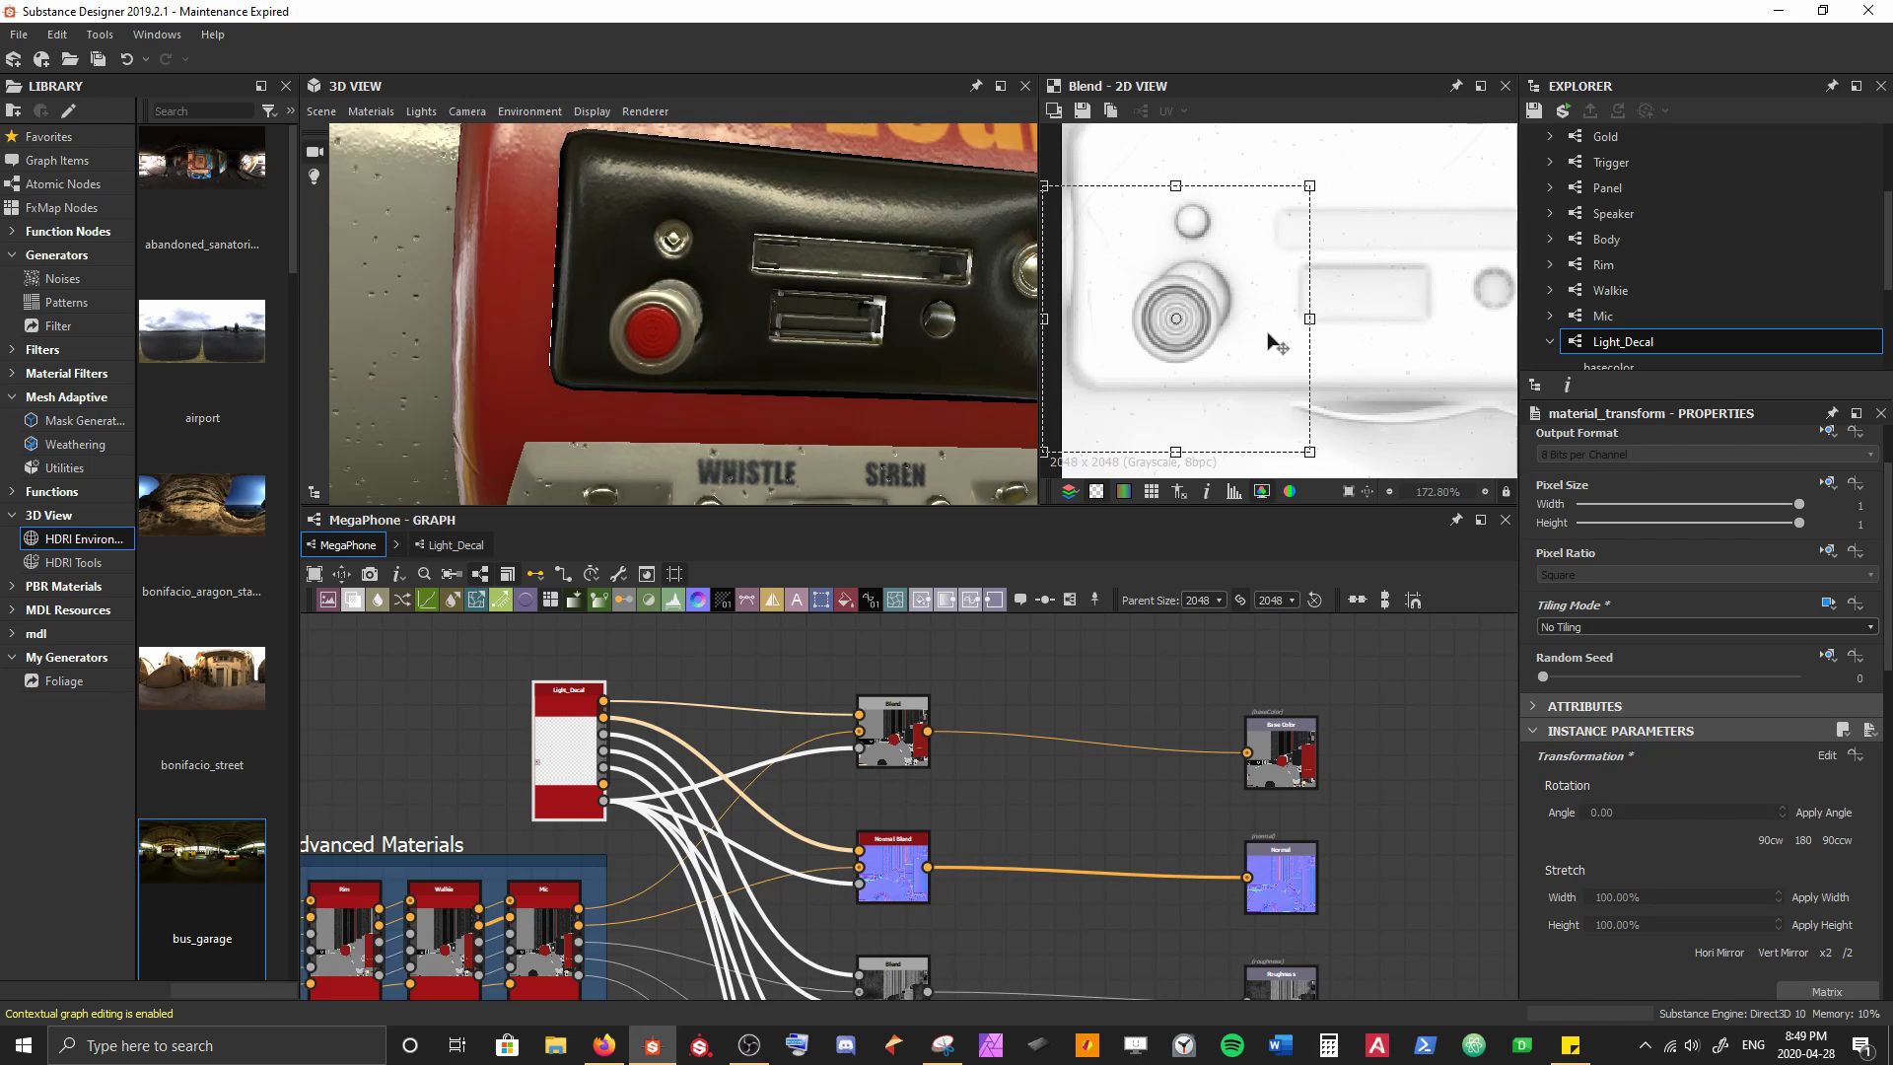
mouse_move(1197, 361)
mouse_down()
mouse_move(1270, 332)
mouse_move(1214, 338)
mouse_up()
drag(1223, 347, 1223, 344)
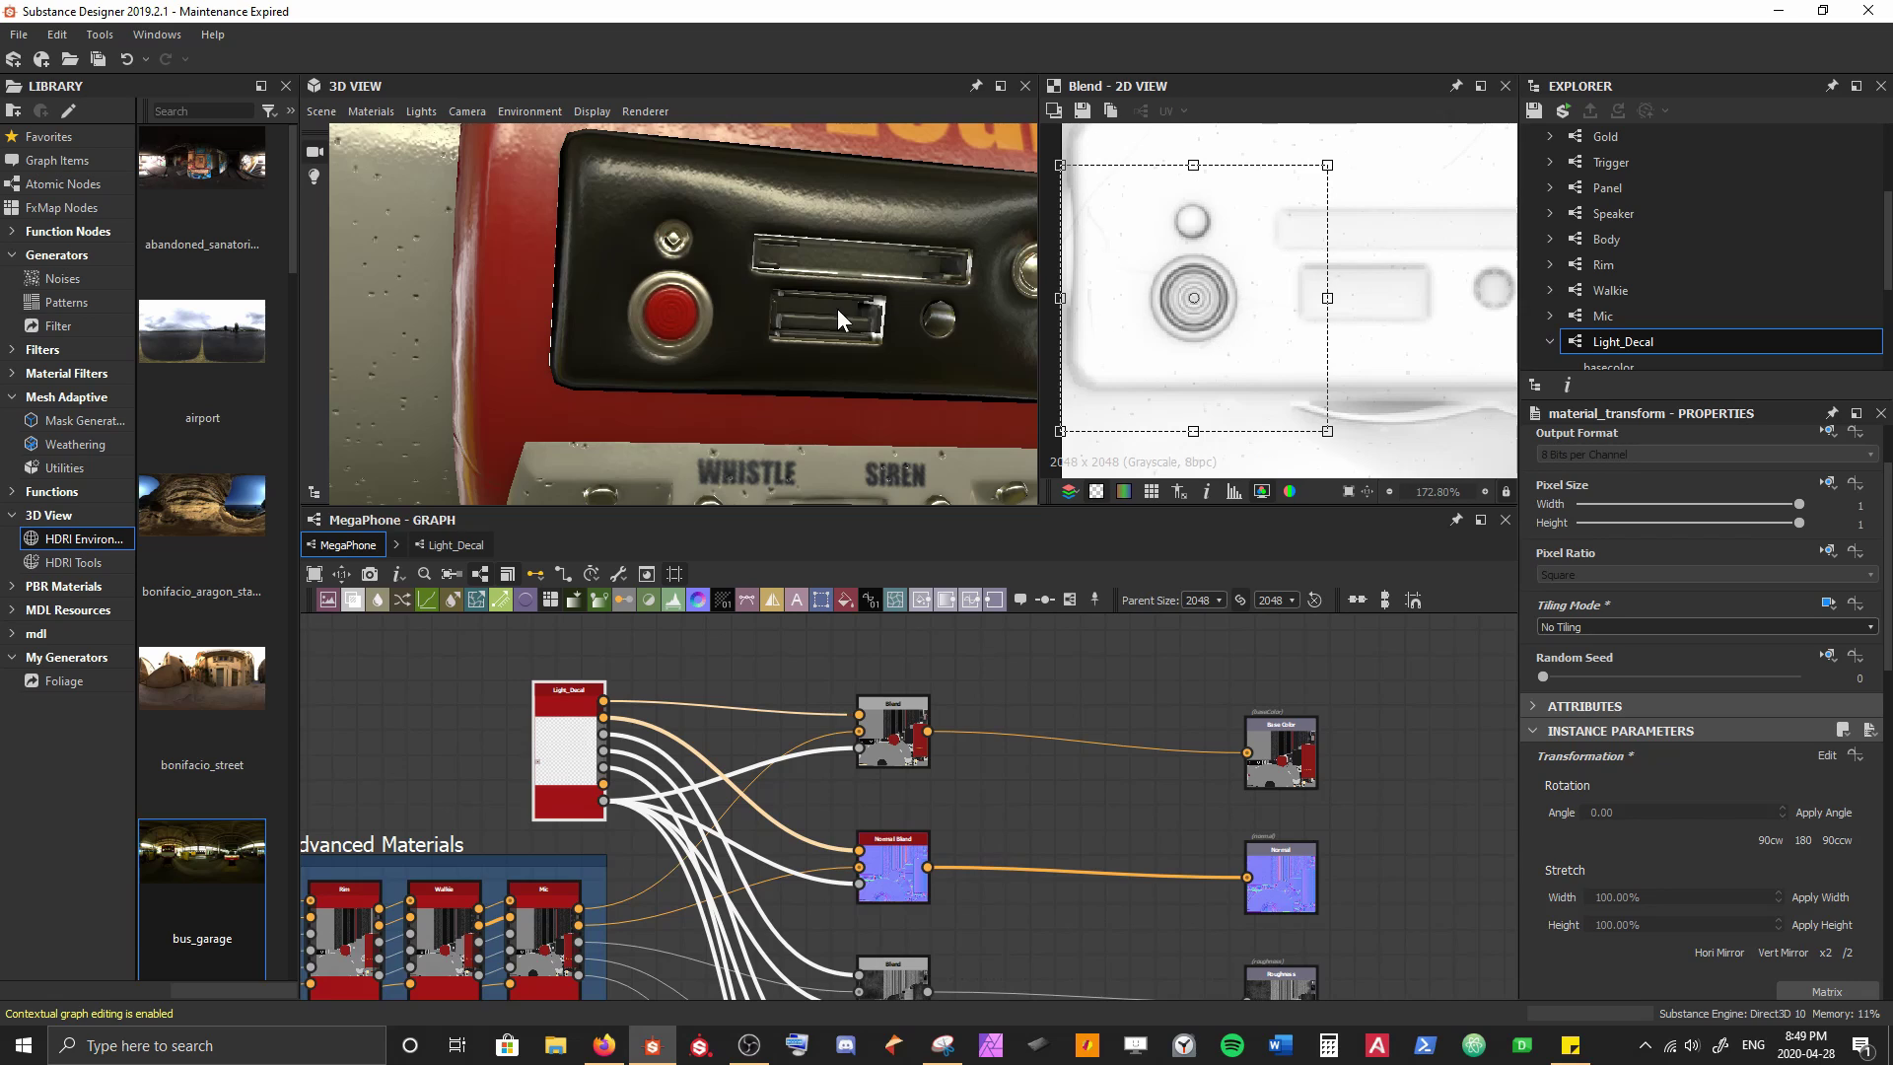
drag(837, 309, 651, 318)
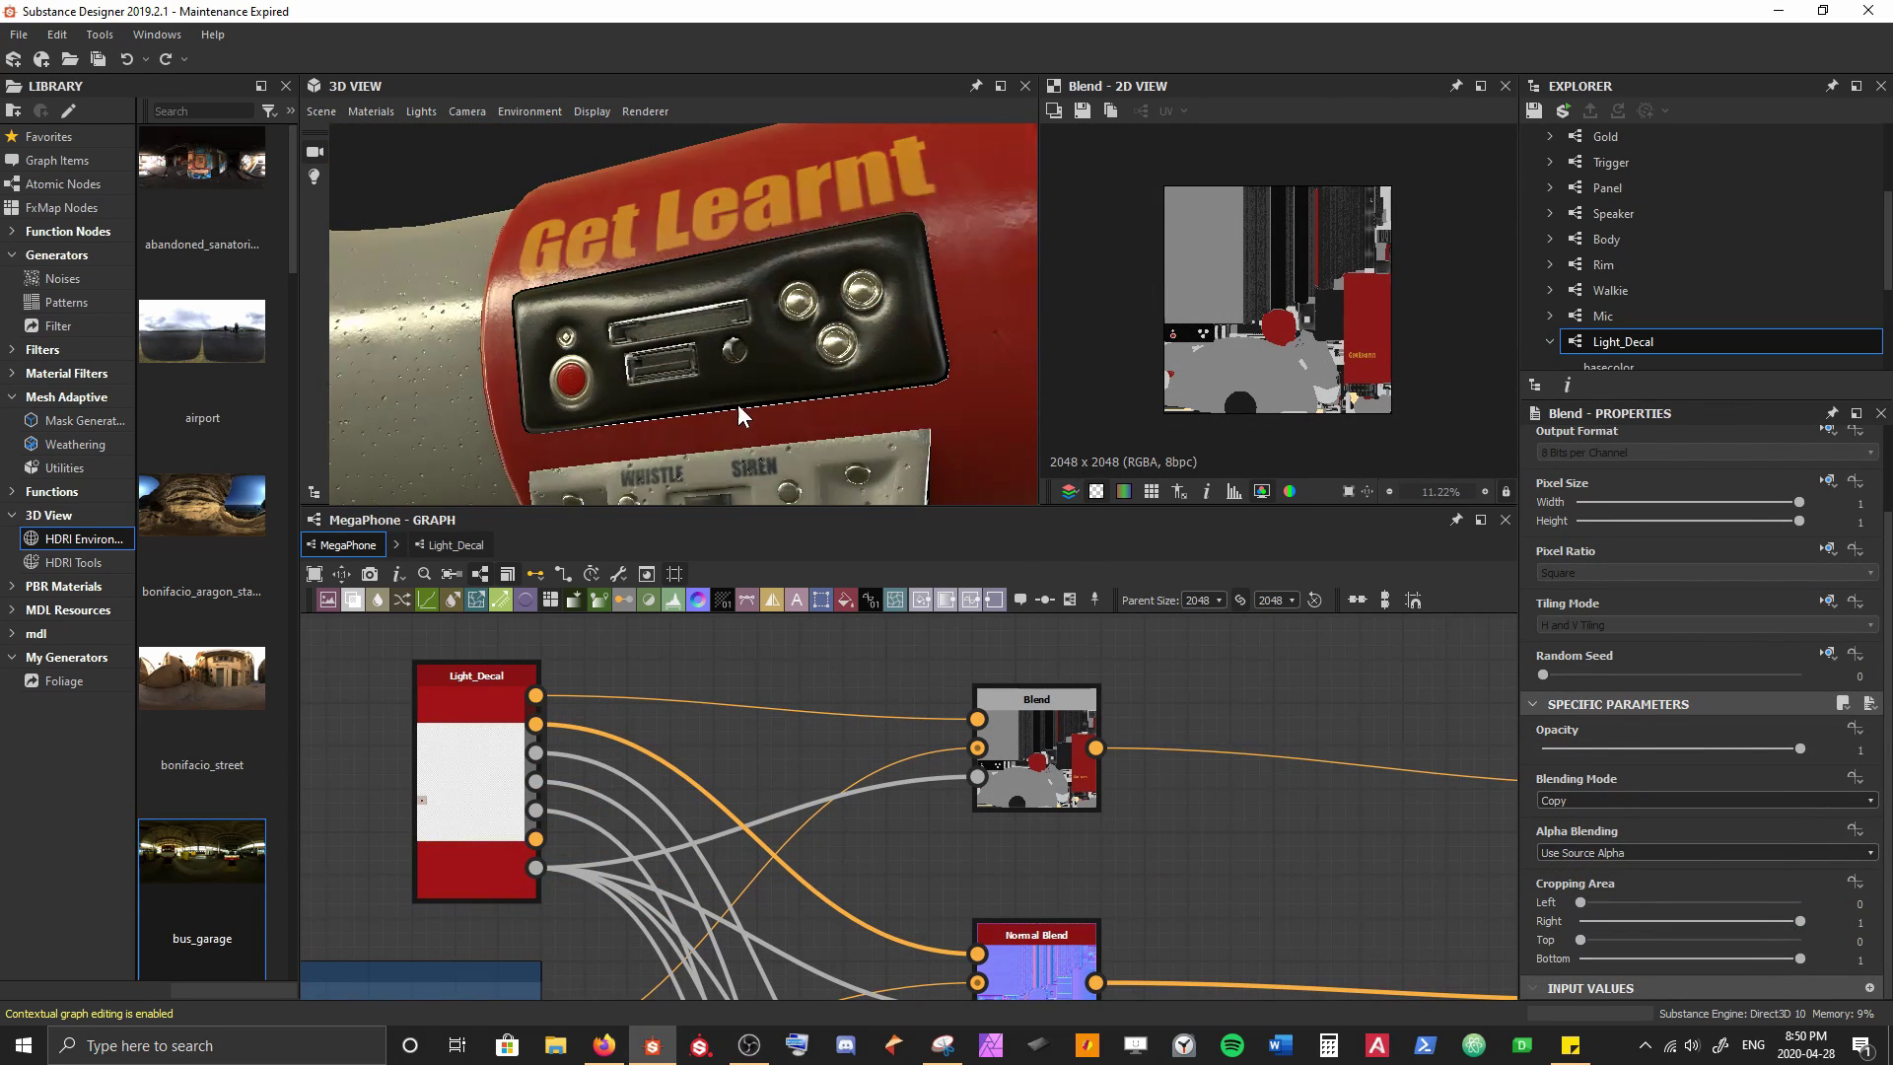
drag(786, 383, 751, 345)
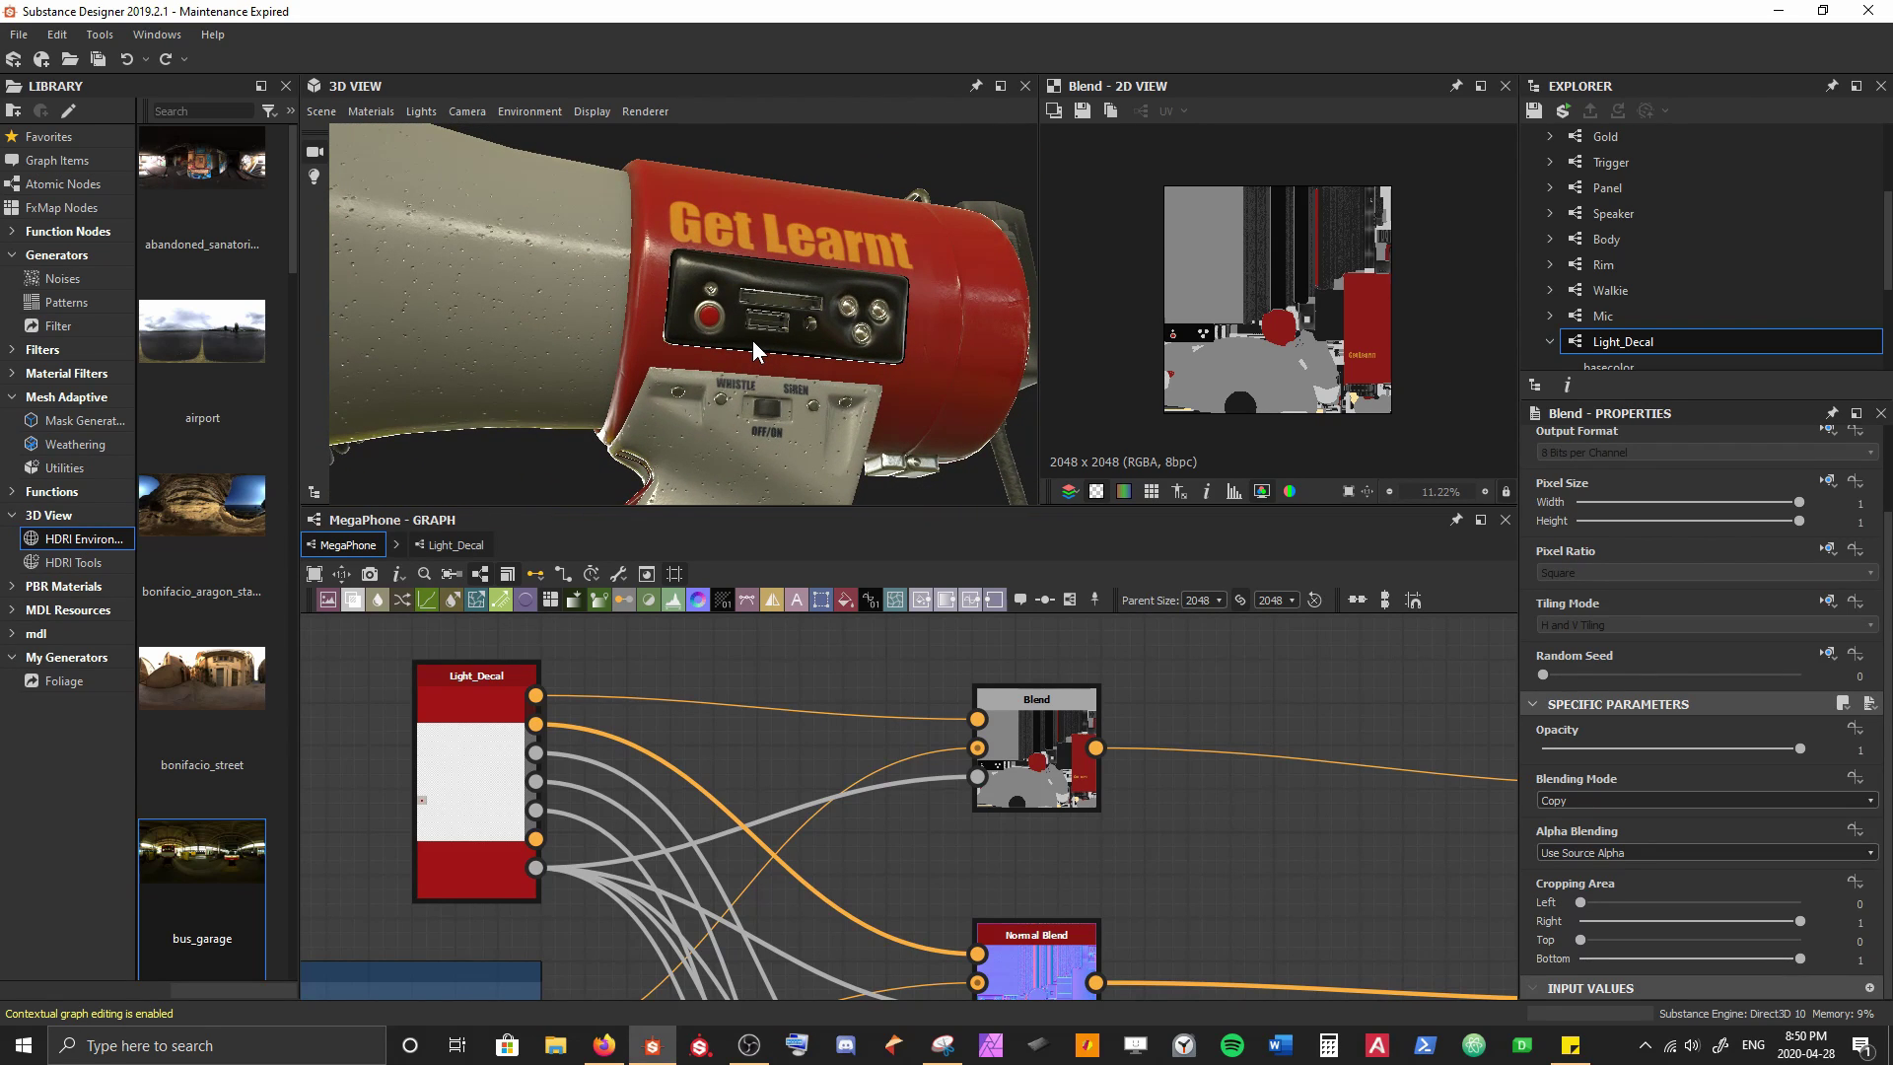
Add an Output node to the MegaPhone graph and place it below the Ambient Occlusion output
scroll(725, 794, down, 5)
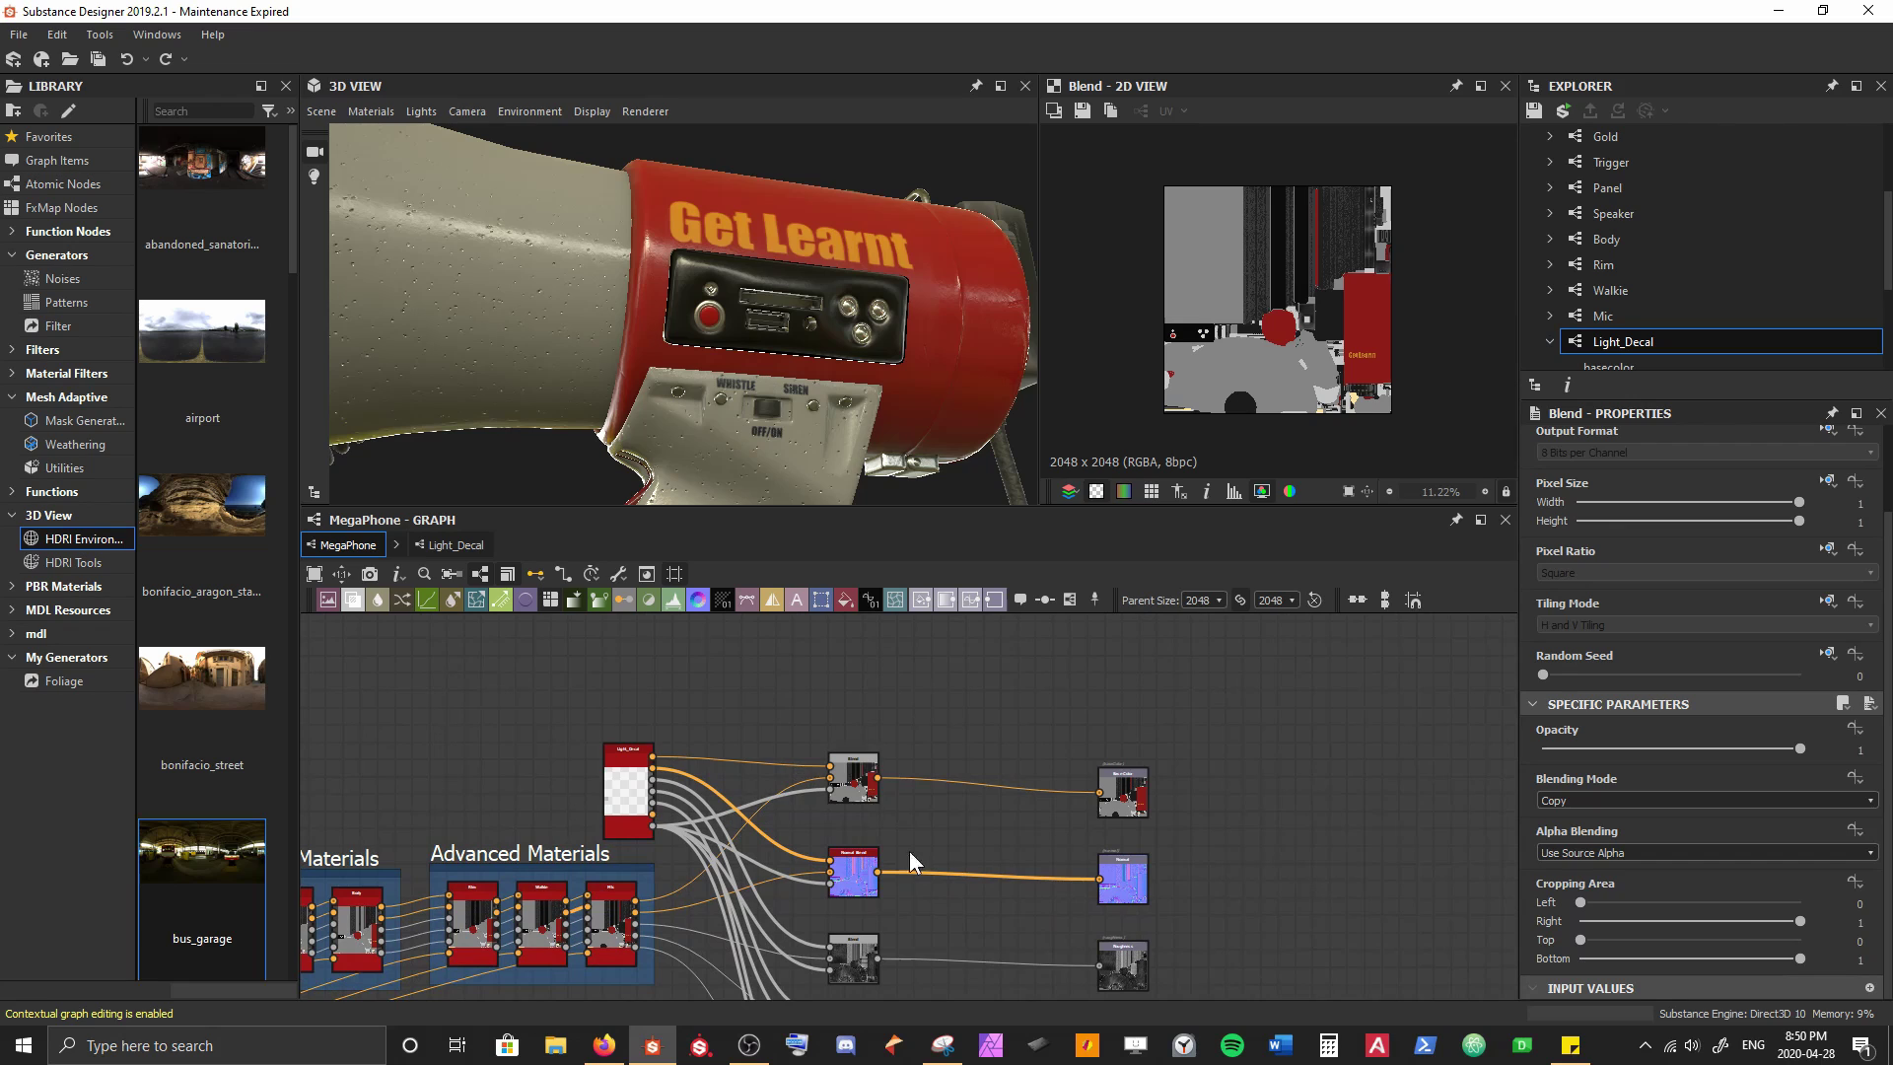
scroll(808, 695, up, 5)
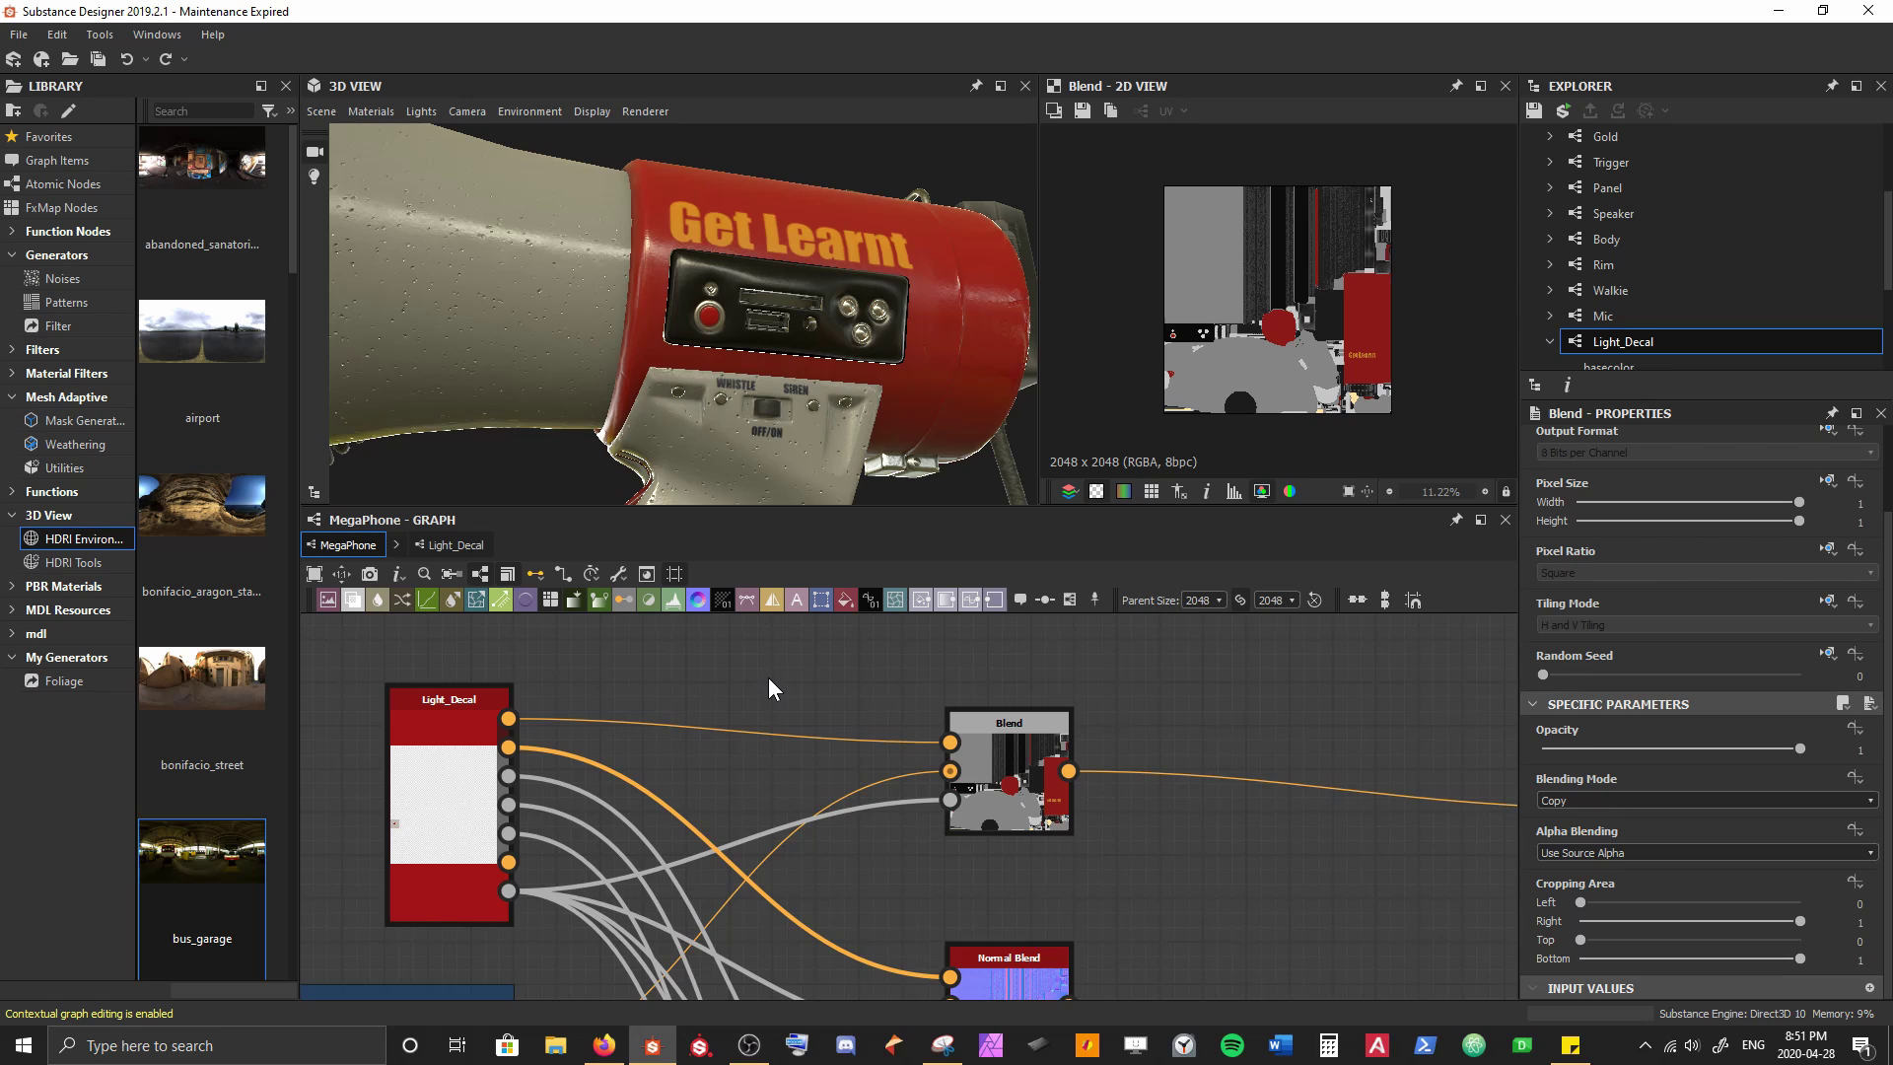
scroll(767, 677, down, 5)
middle_drag(934, 917, 677, 694)
scroll(667, 794, up, 5)
middle_drag(824, 860, 725, 834)
key(space)
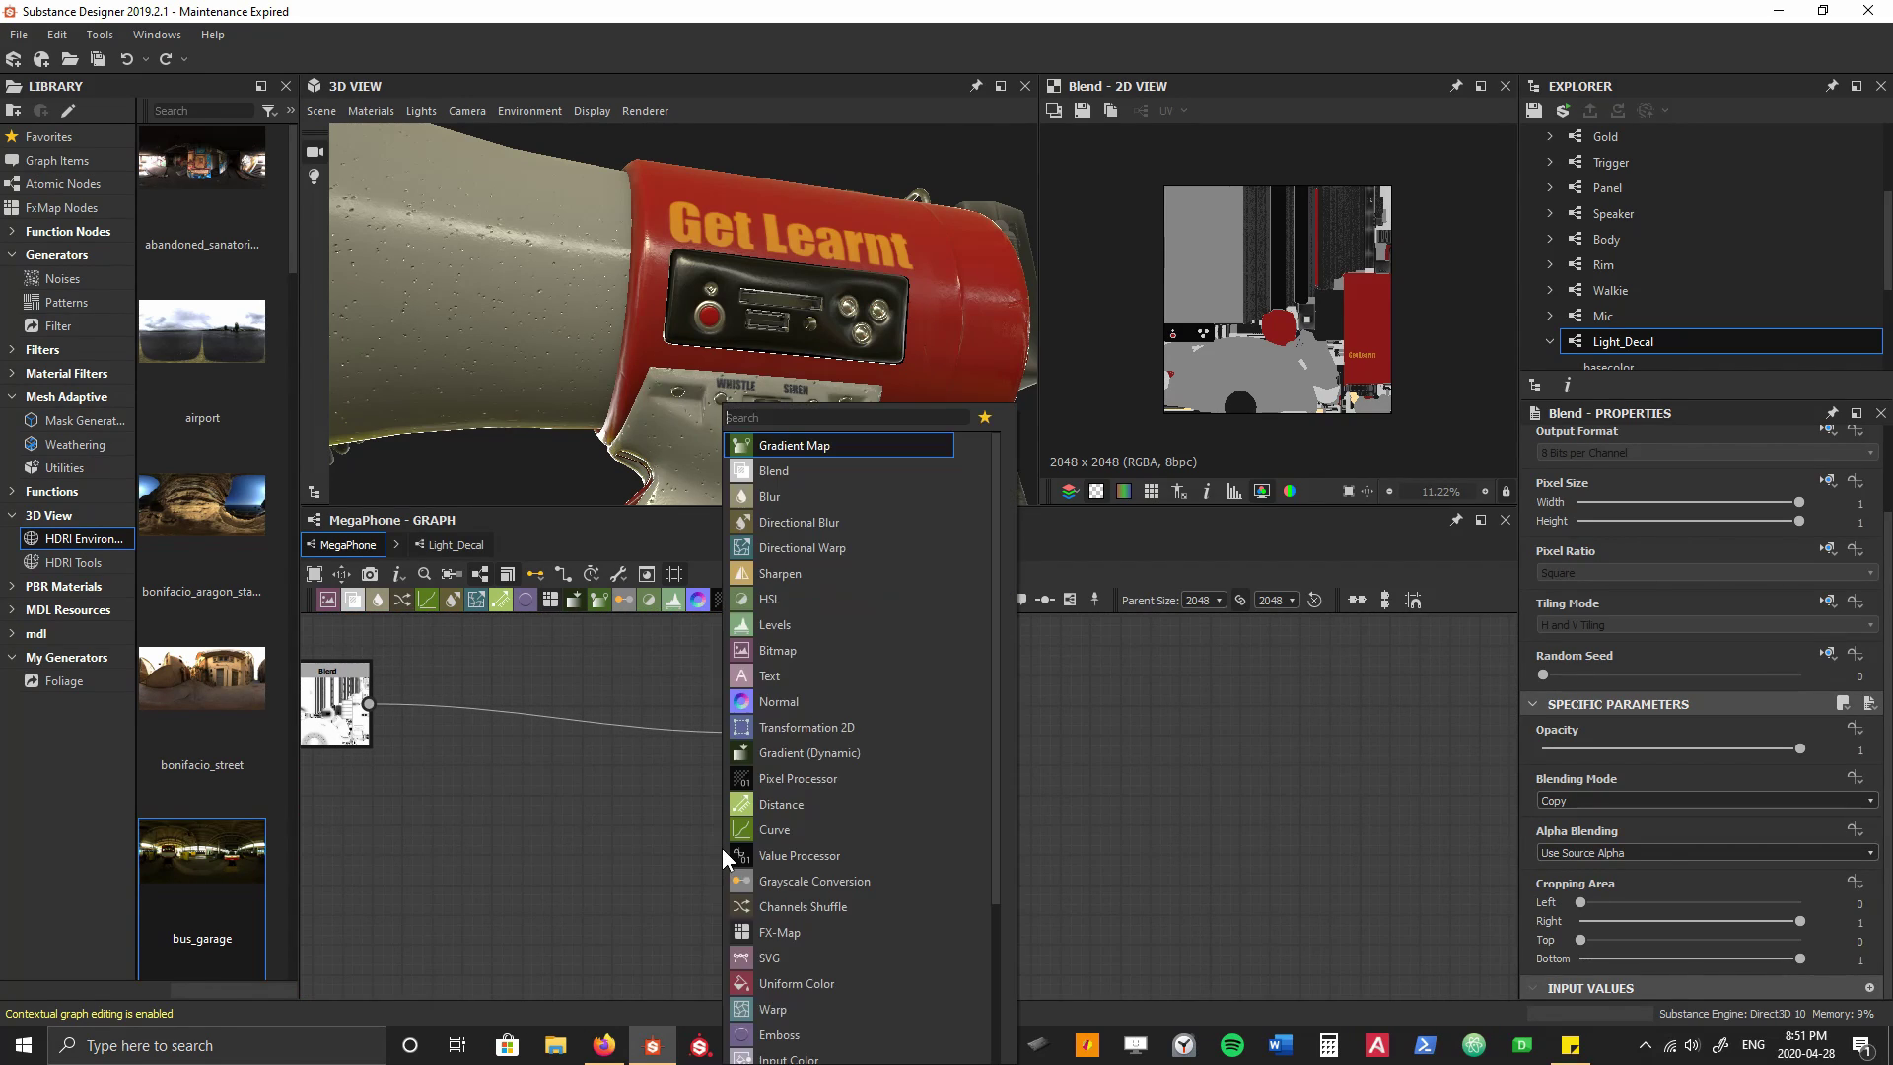
text(output)
key(Return)
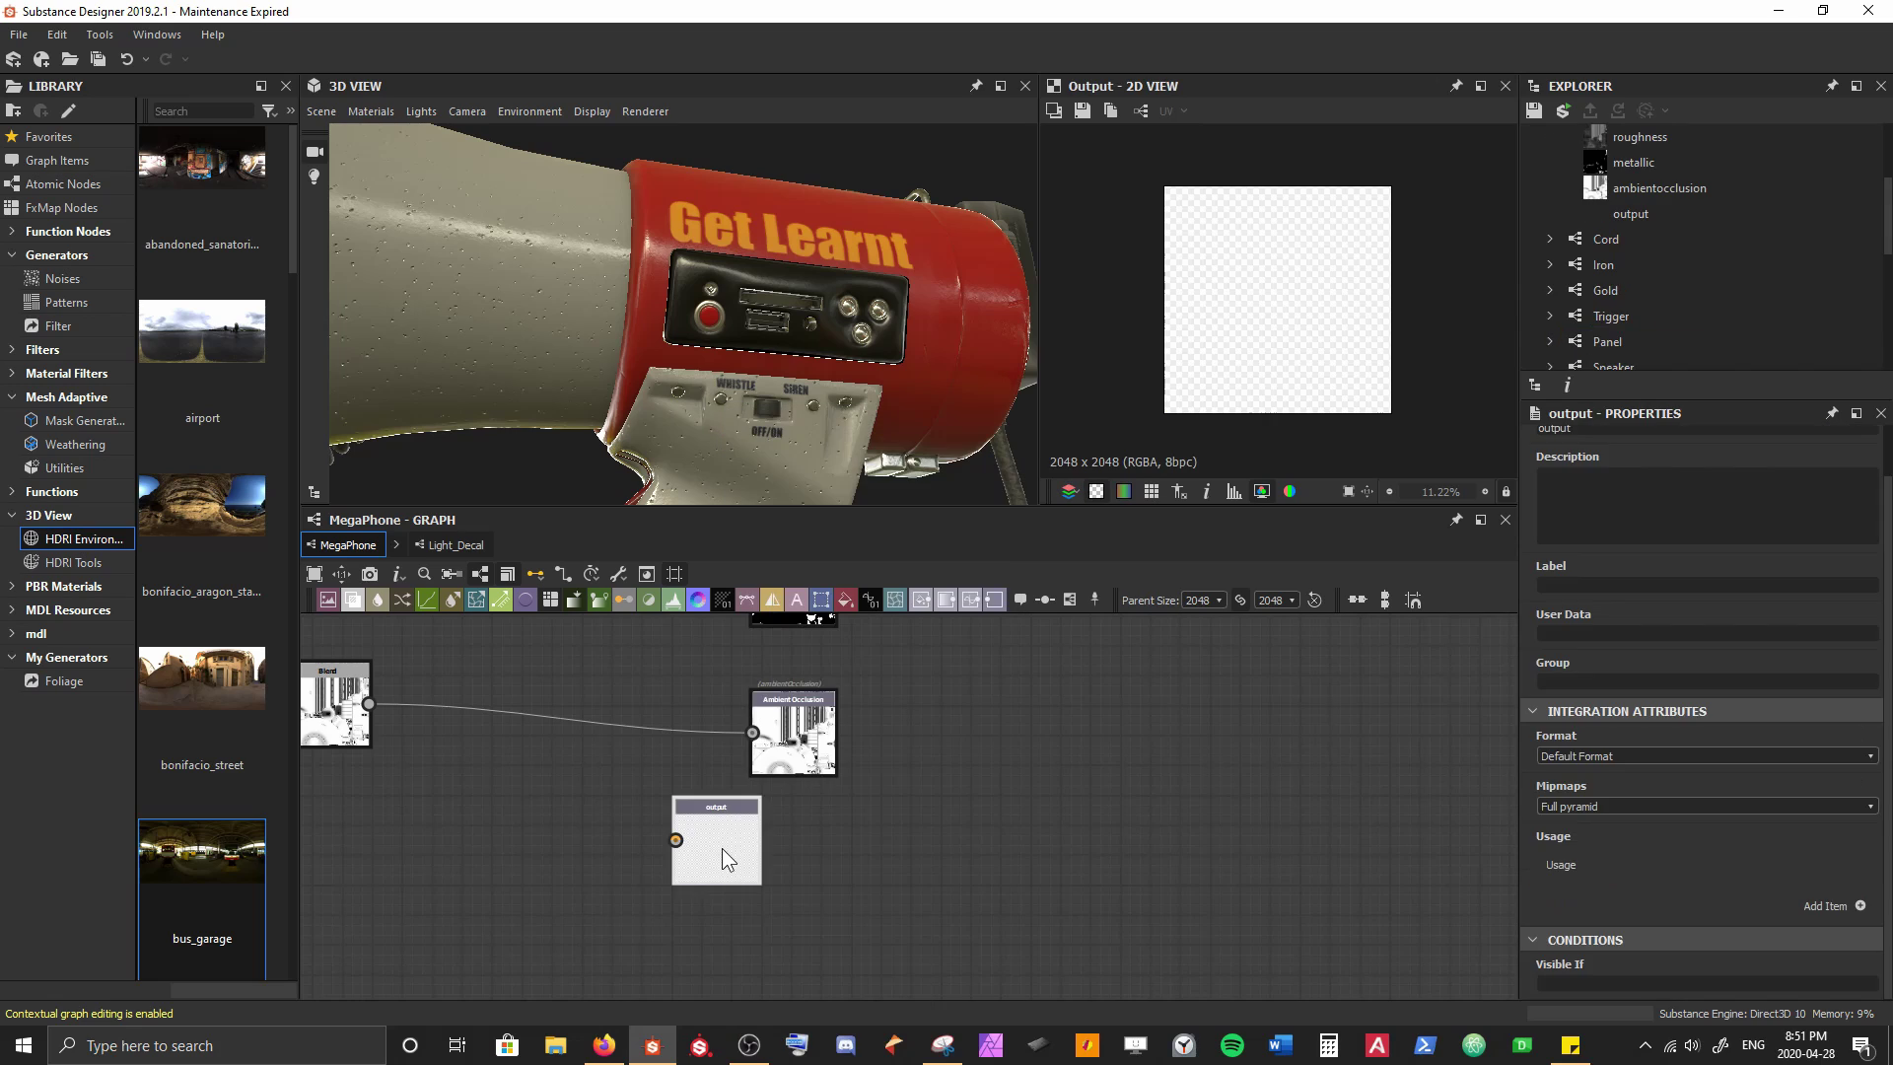
drag(723, 849, 811, 878)
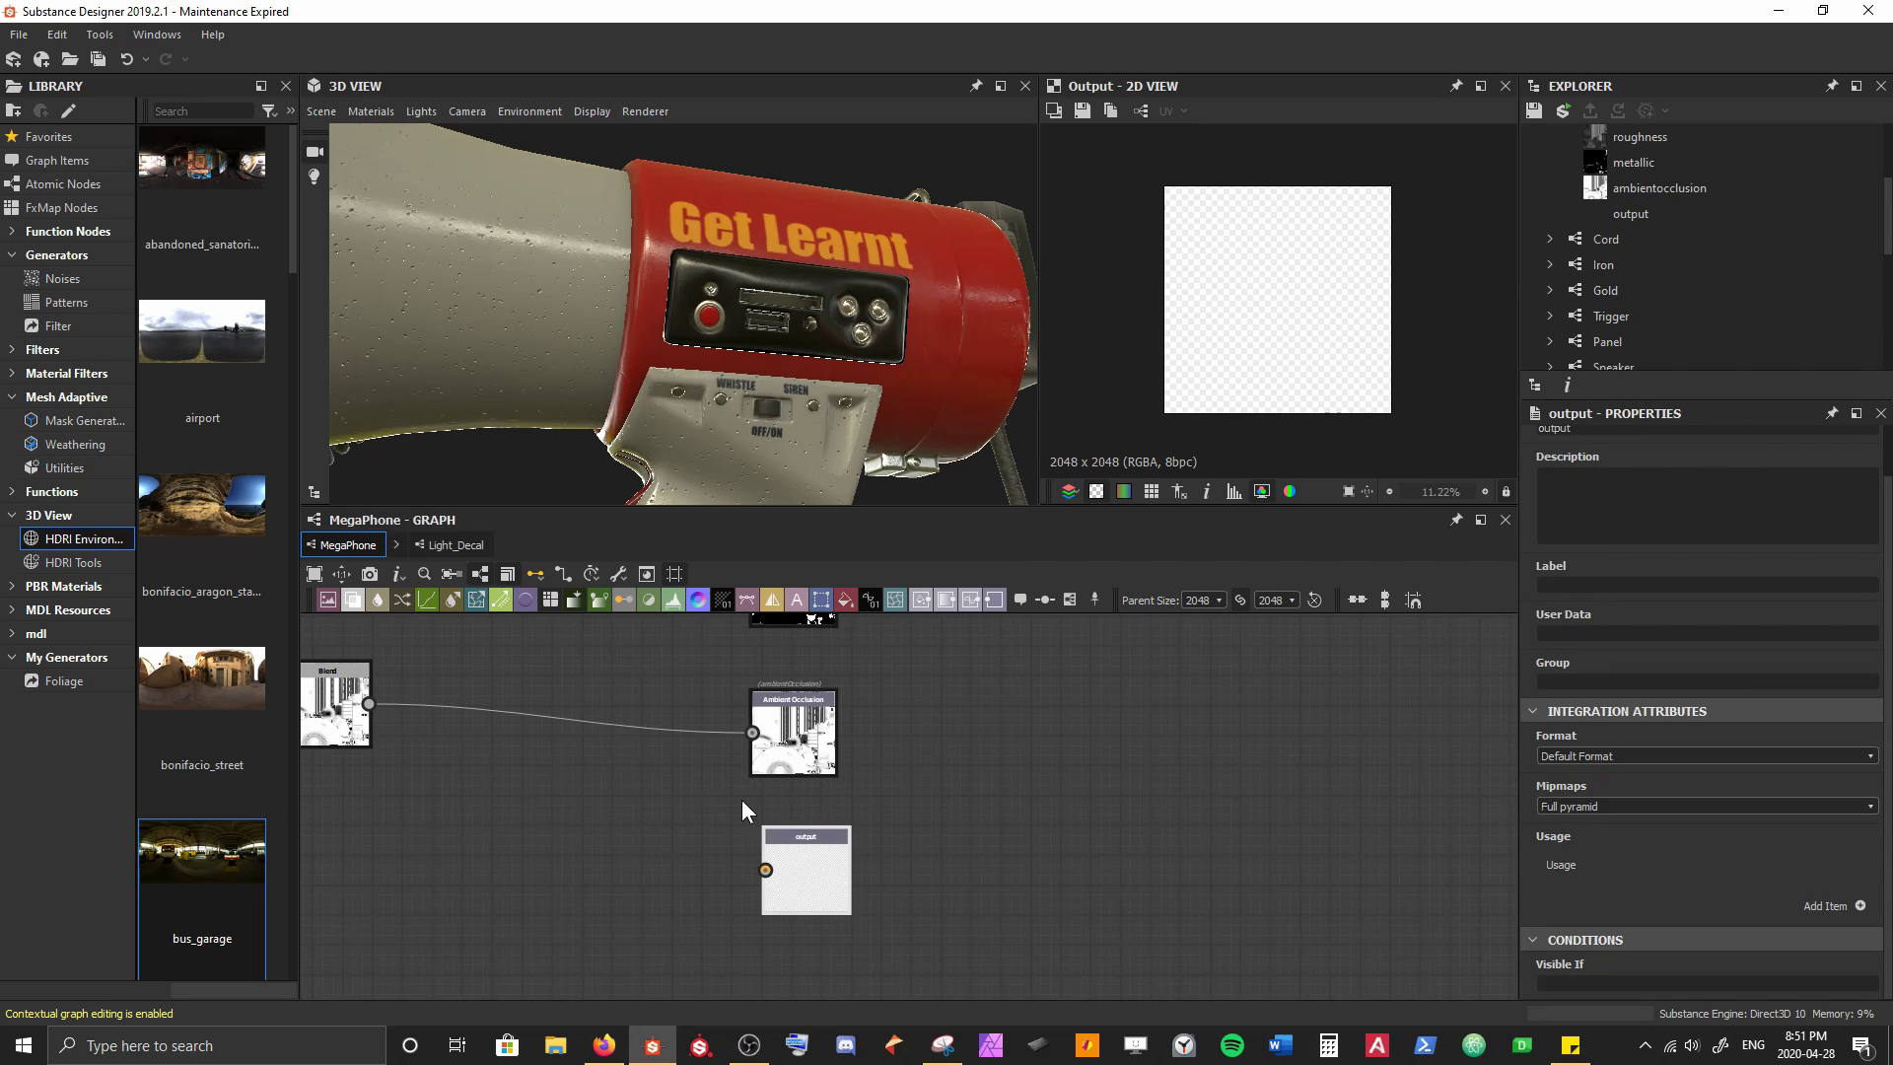
Set the new output's identifier to emiss, label to Emission and group to Material, and add an RGBA emissive usage
scroll(1608, 474, up, 2)
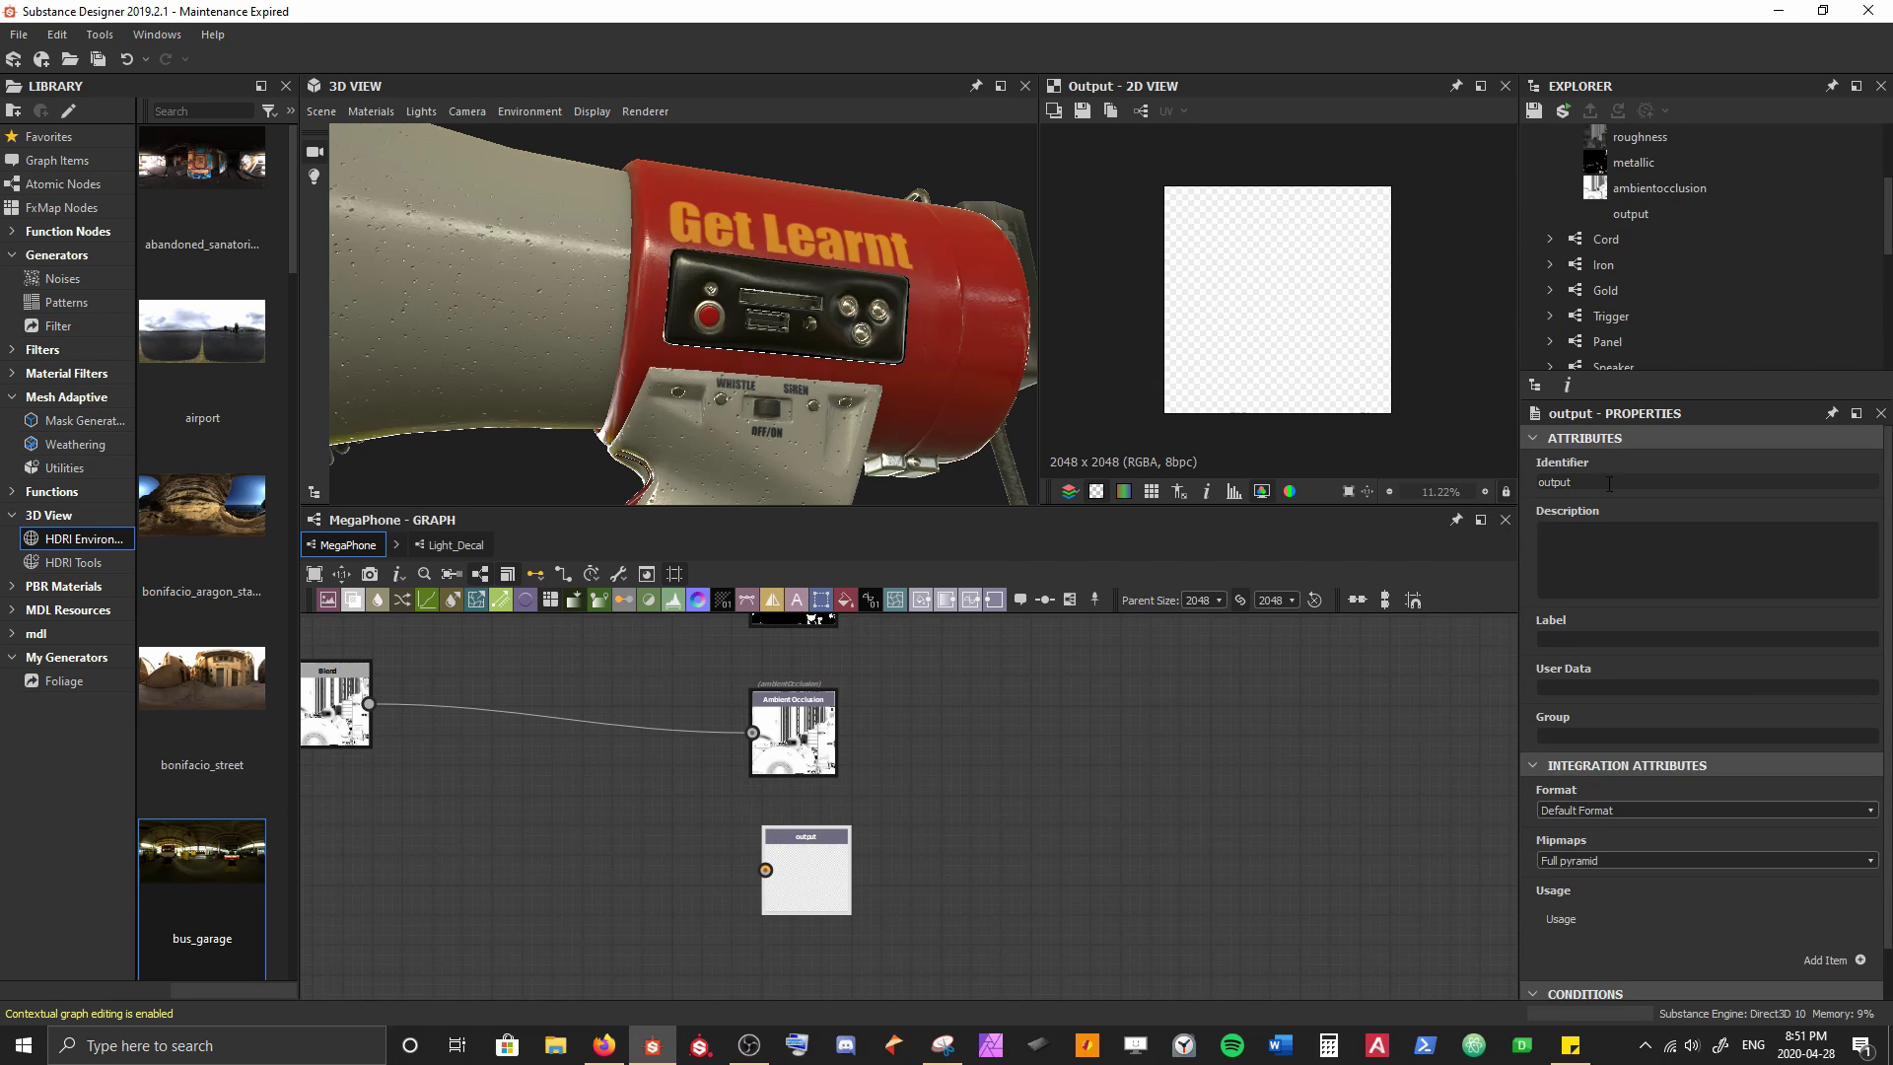
double_click(1605, 483)
text(emi)
text(Emission)
text(Material)
click(1824, 959)
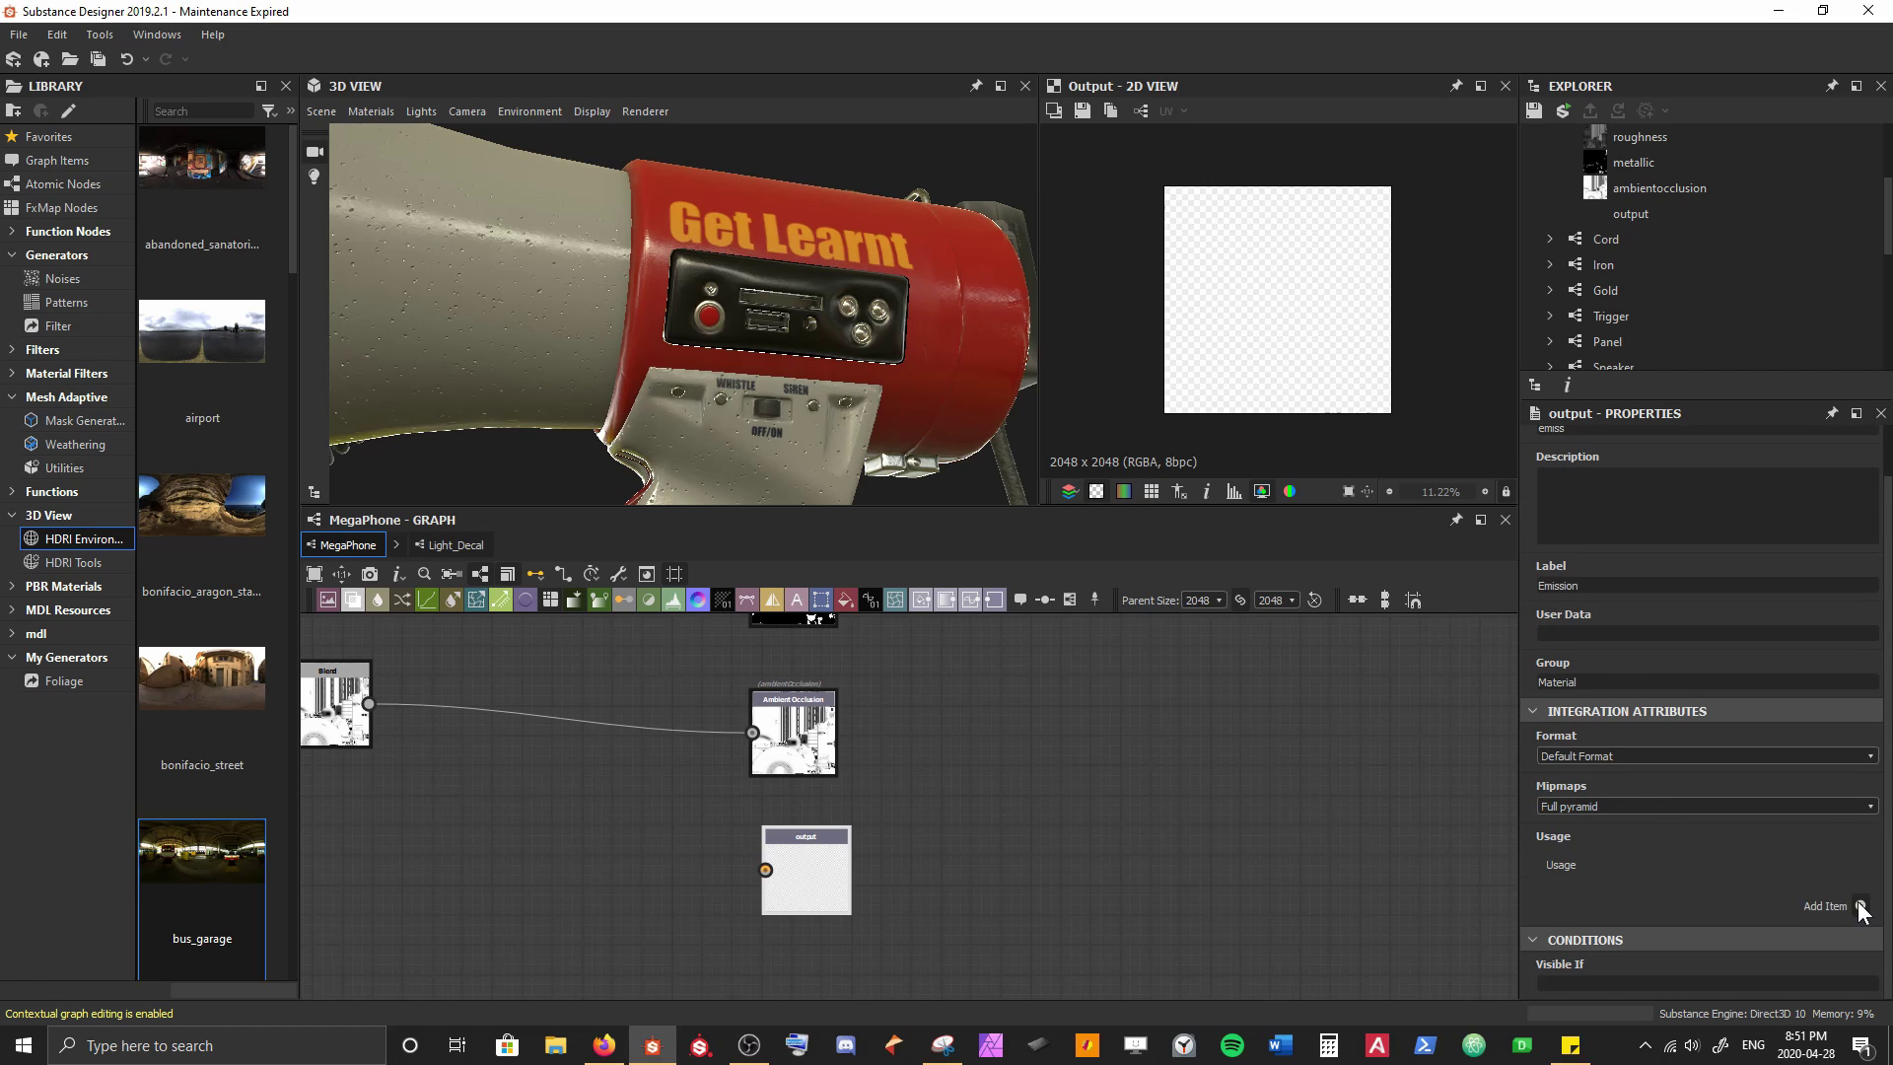
click(1737, 888)
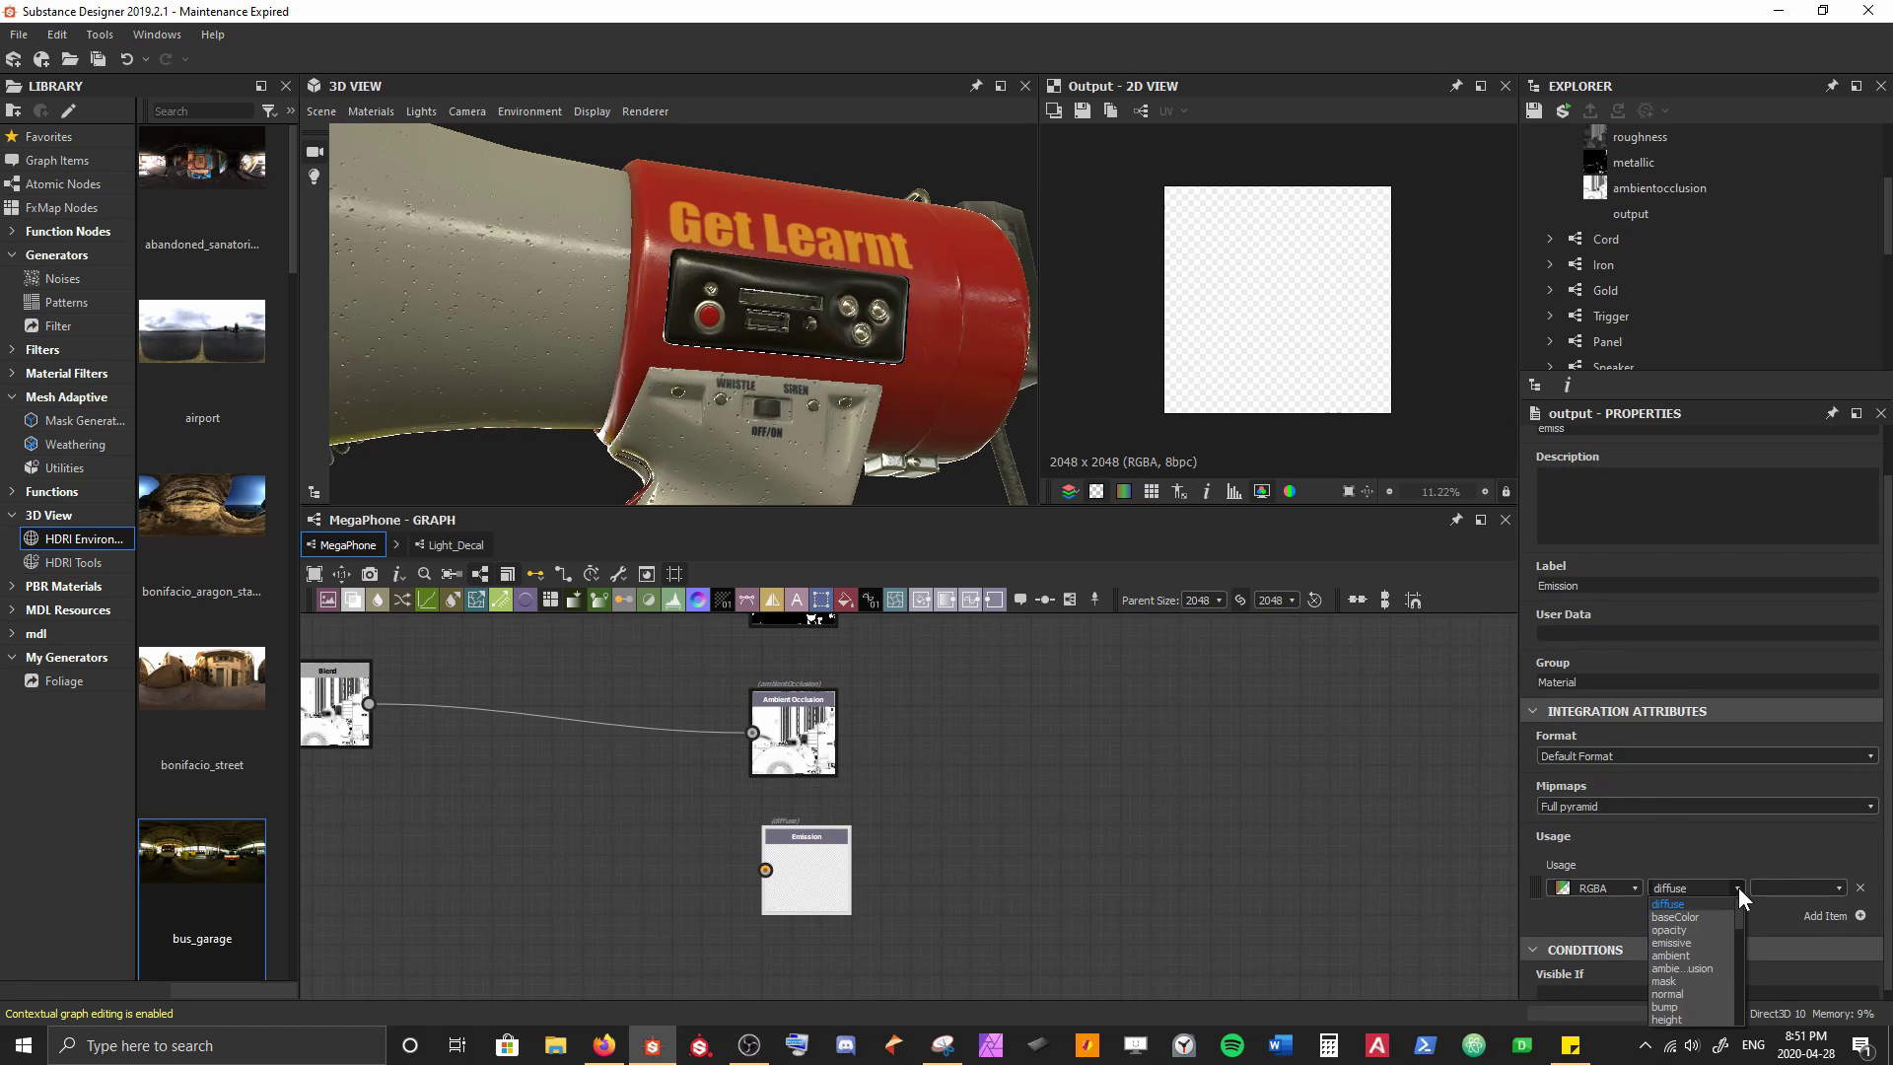
click(1676, 942)
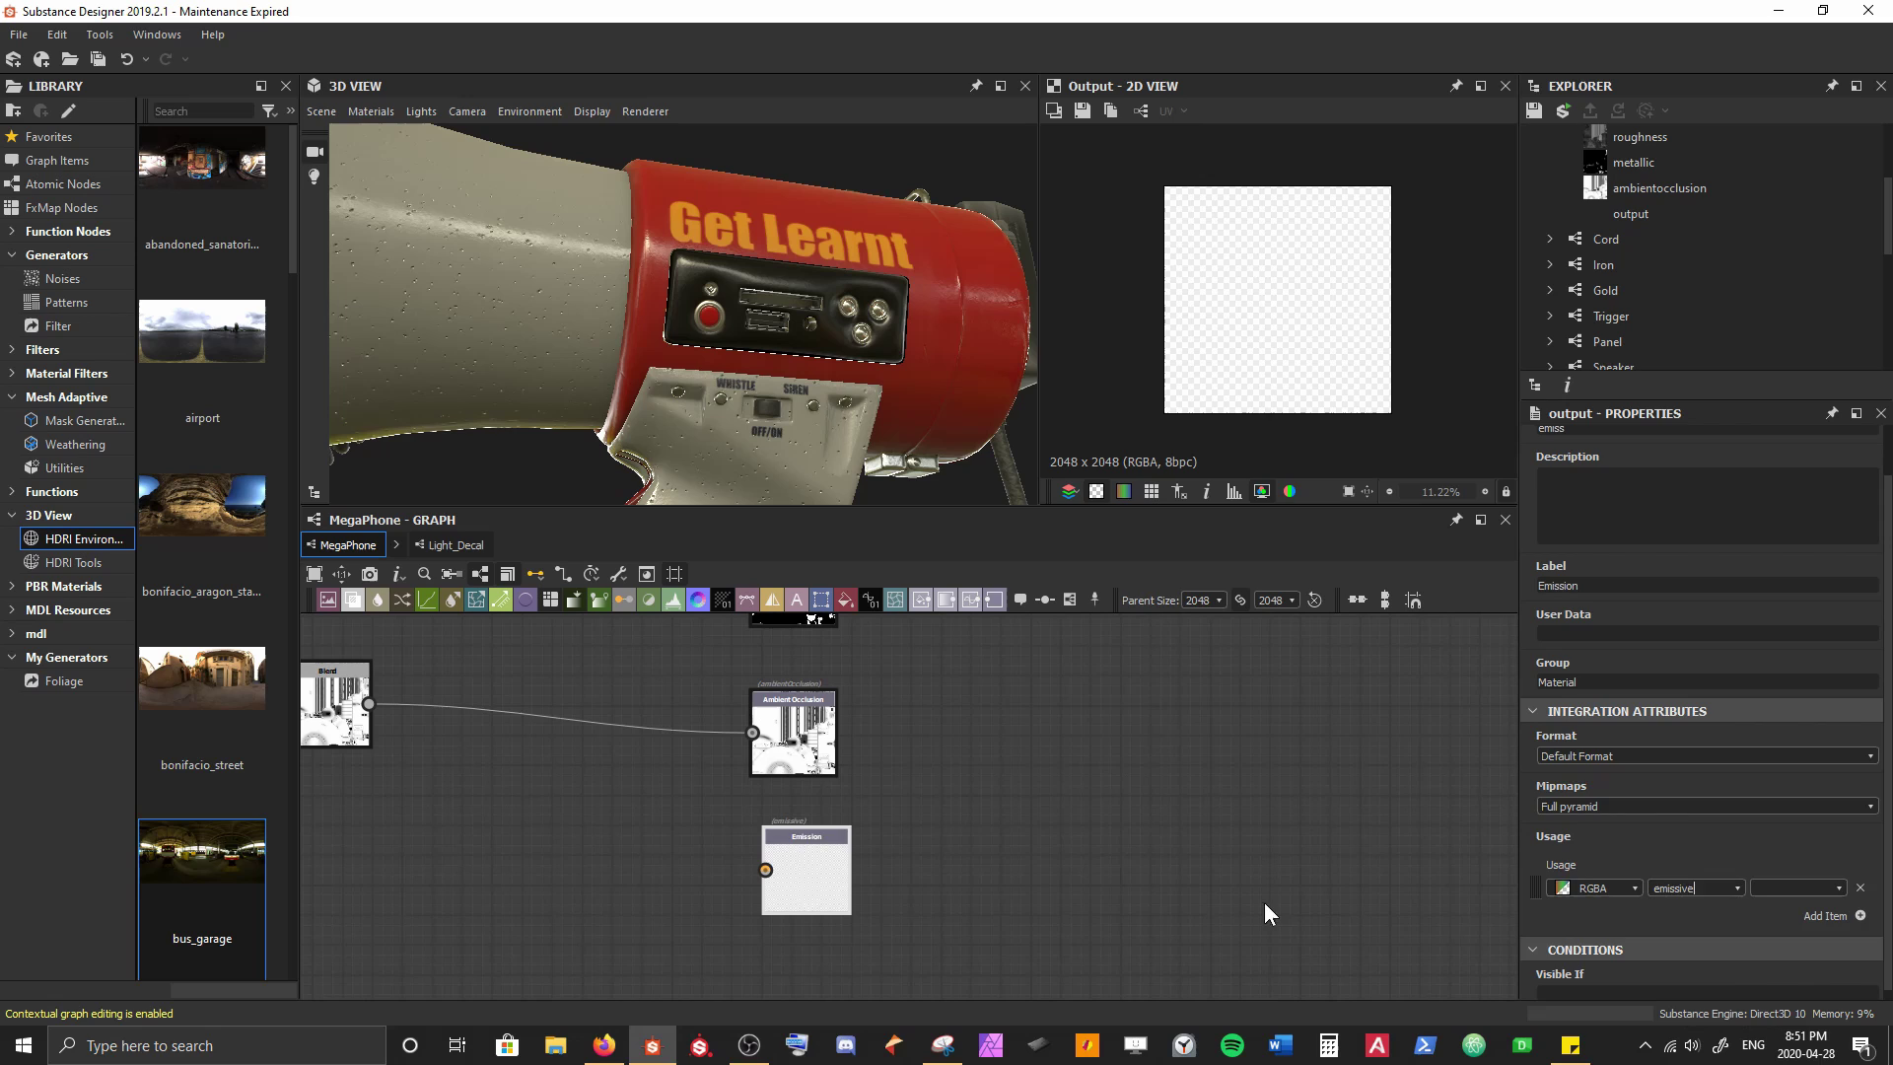
Connect Light_Decal's emissive output to the Emission output node and check the red light on the model's control panel
right_click(580, 815)
click(629, 444)
scroll(493, 808, down, 4)
middle_drag(434, 734, 605, 557)
scroll(801, 895, down, 1)
scroll(607, 643, up, 5)
scroll(712, 836, up, 2)
scroll(714, 846, down, 3)
scroll(820, 913, down, 1)
middle_drag(820, 912, 604, 782)
click(796, 866)
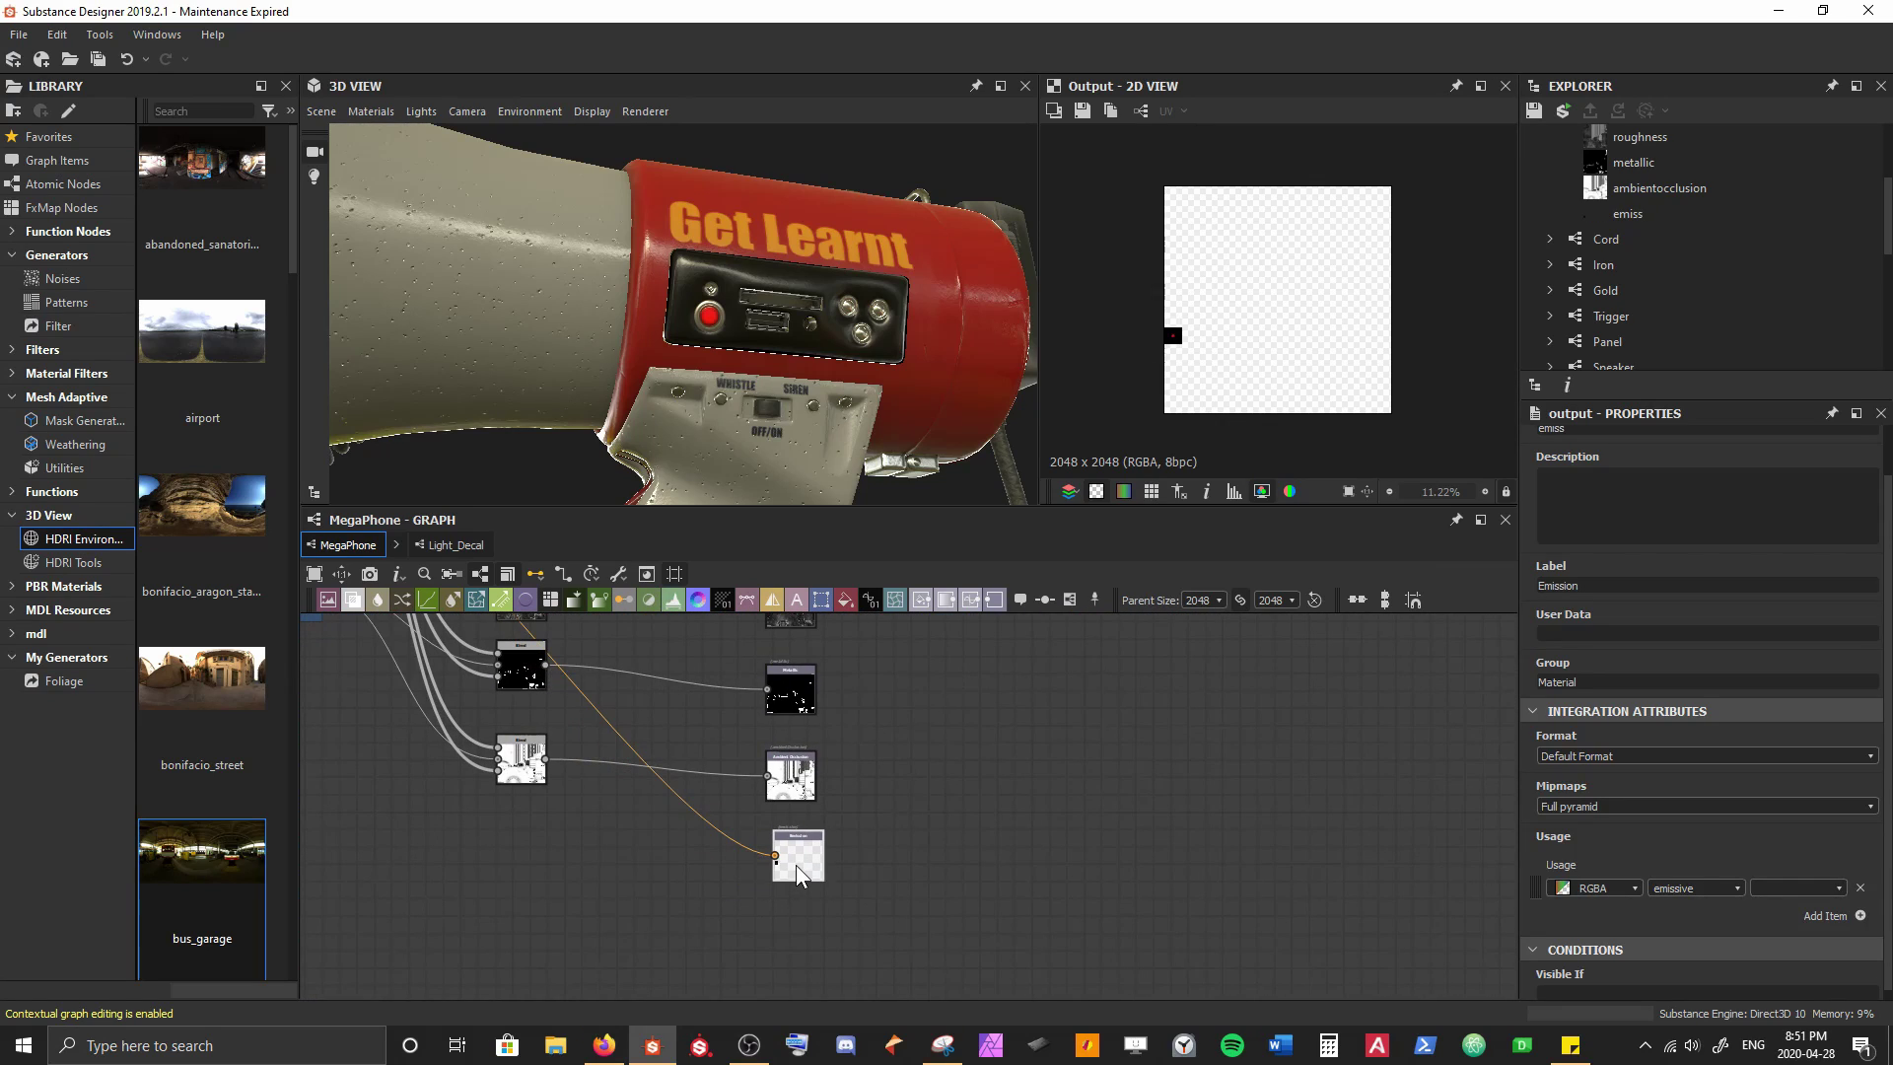
drag(717, 220, 619, 292)
right_drag(666, 262, 666, 391)
drag(667, 391, 670, 339)
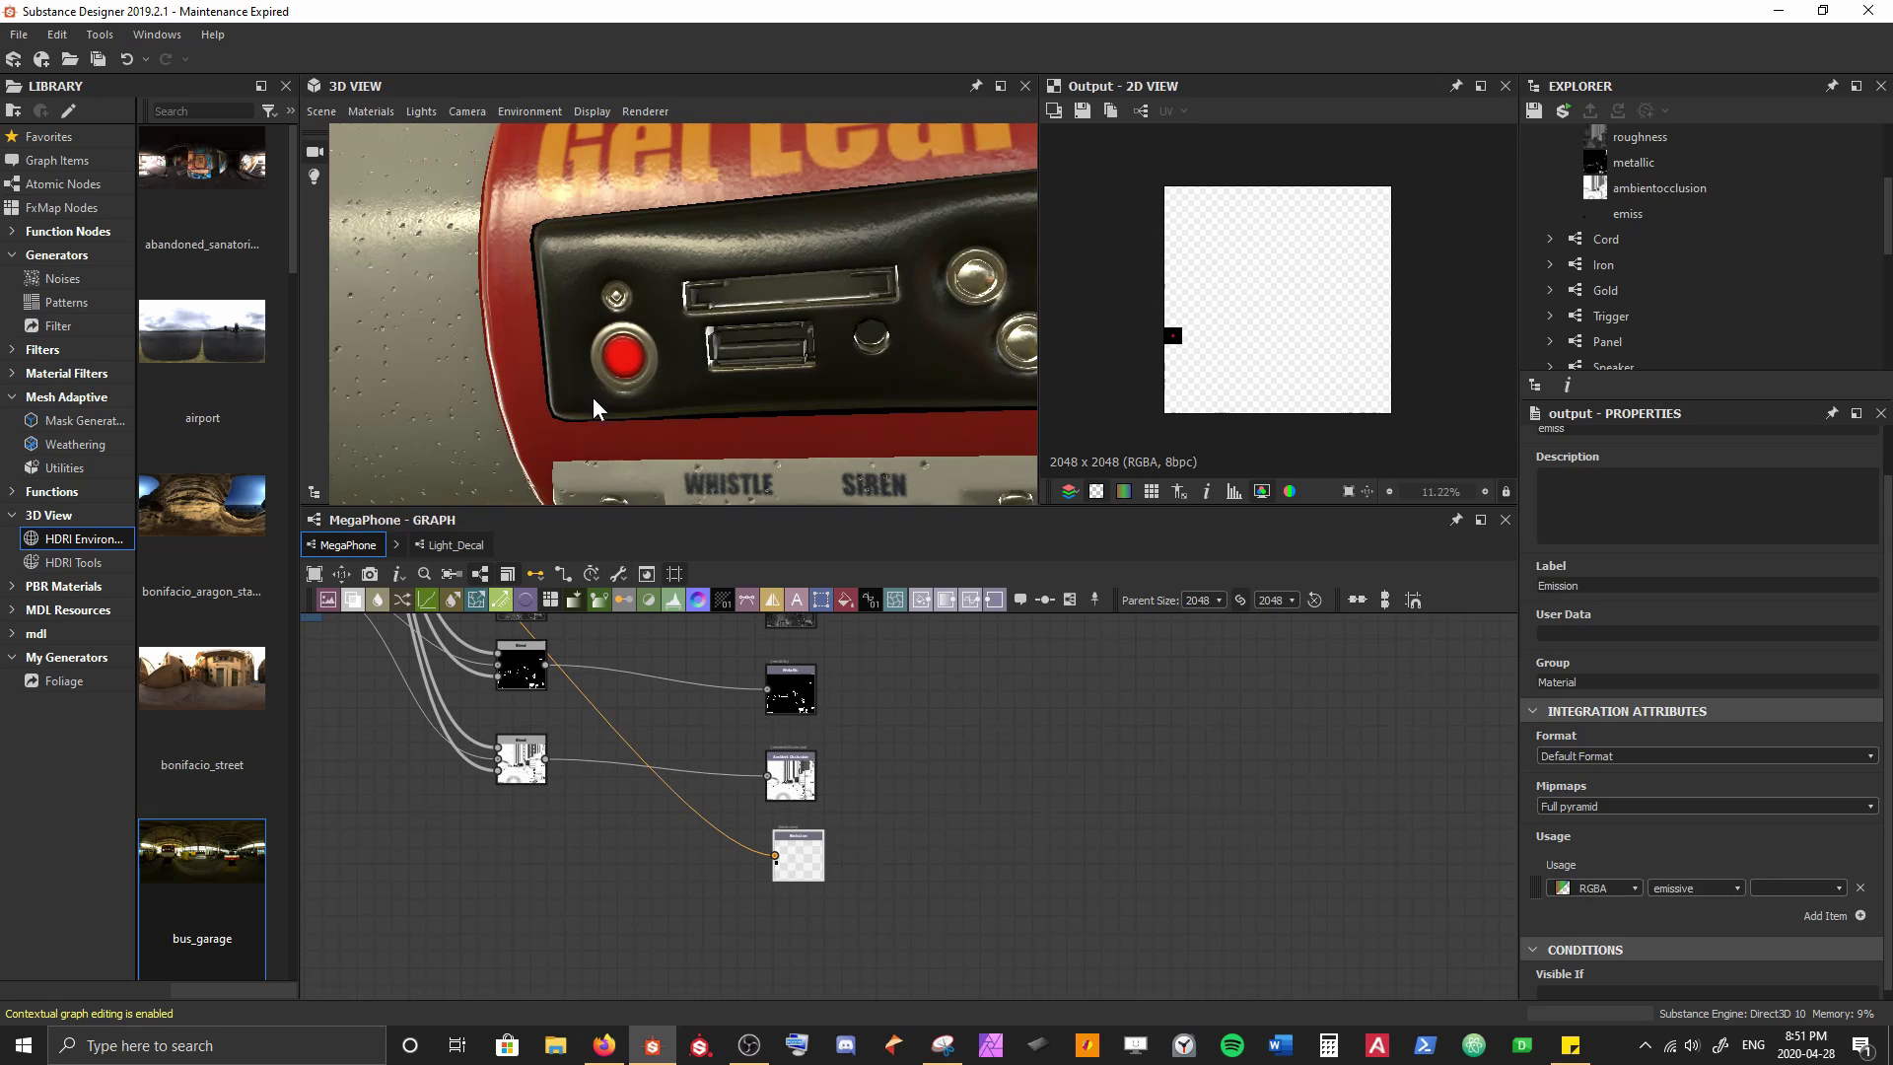
drag(594, 397, 731, 353)
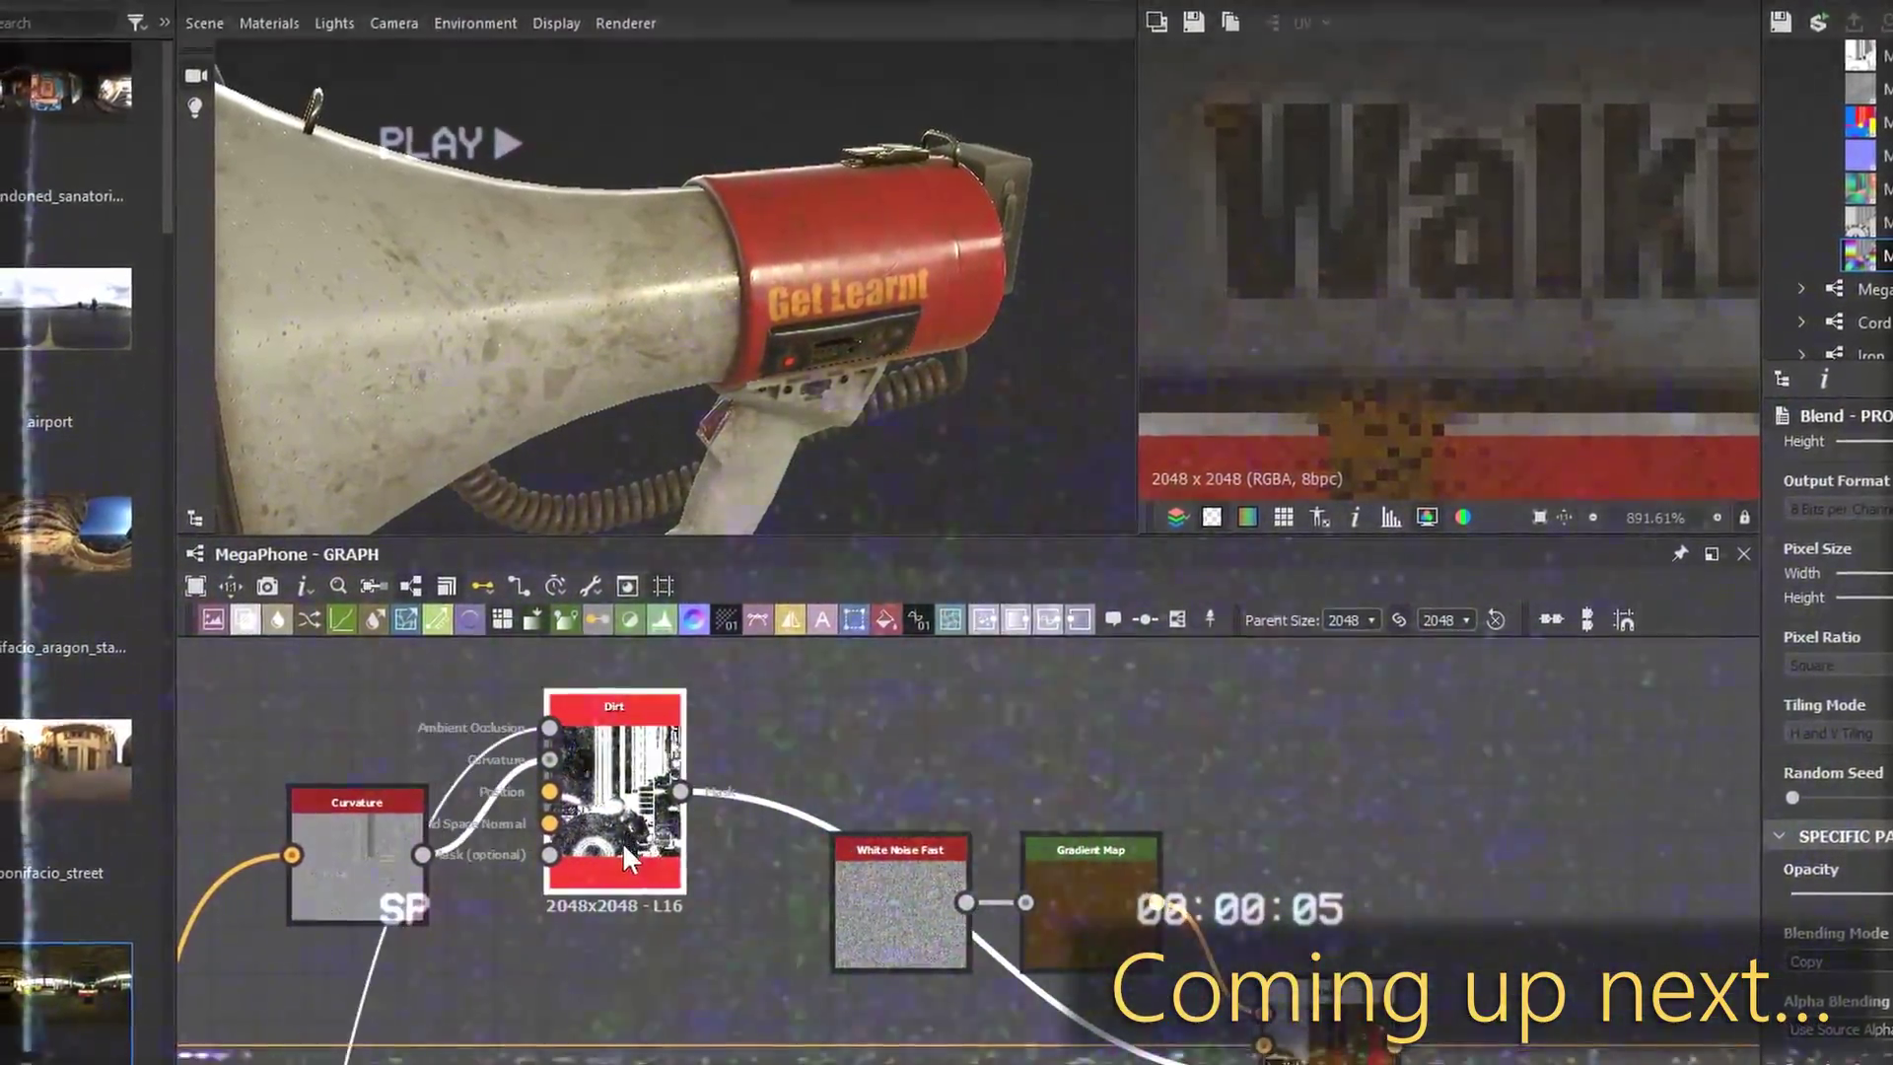
Examine the dirt and rust on the blended base color map and around the megaphone's control panel and grip
scroll(1841, 690, down, 3)
scroll(1376, 335, down, 15)
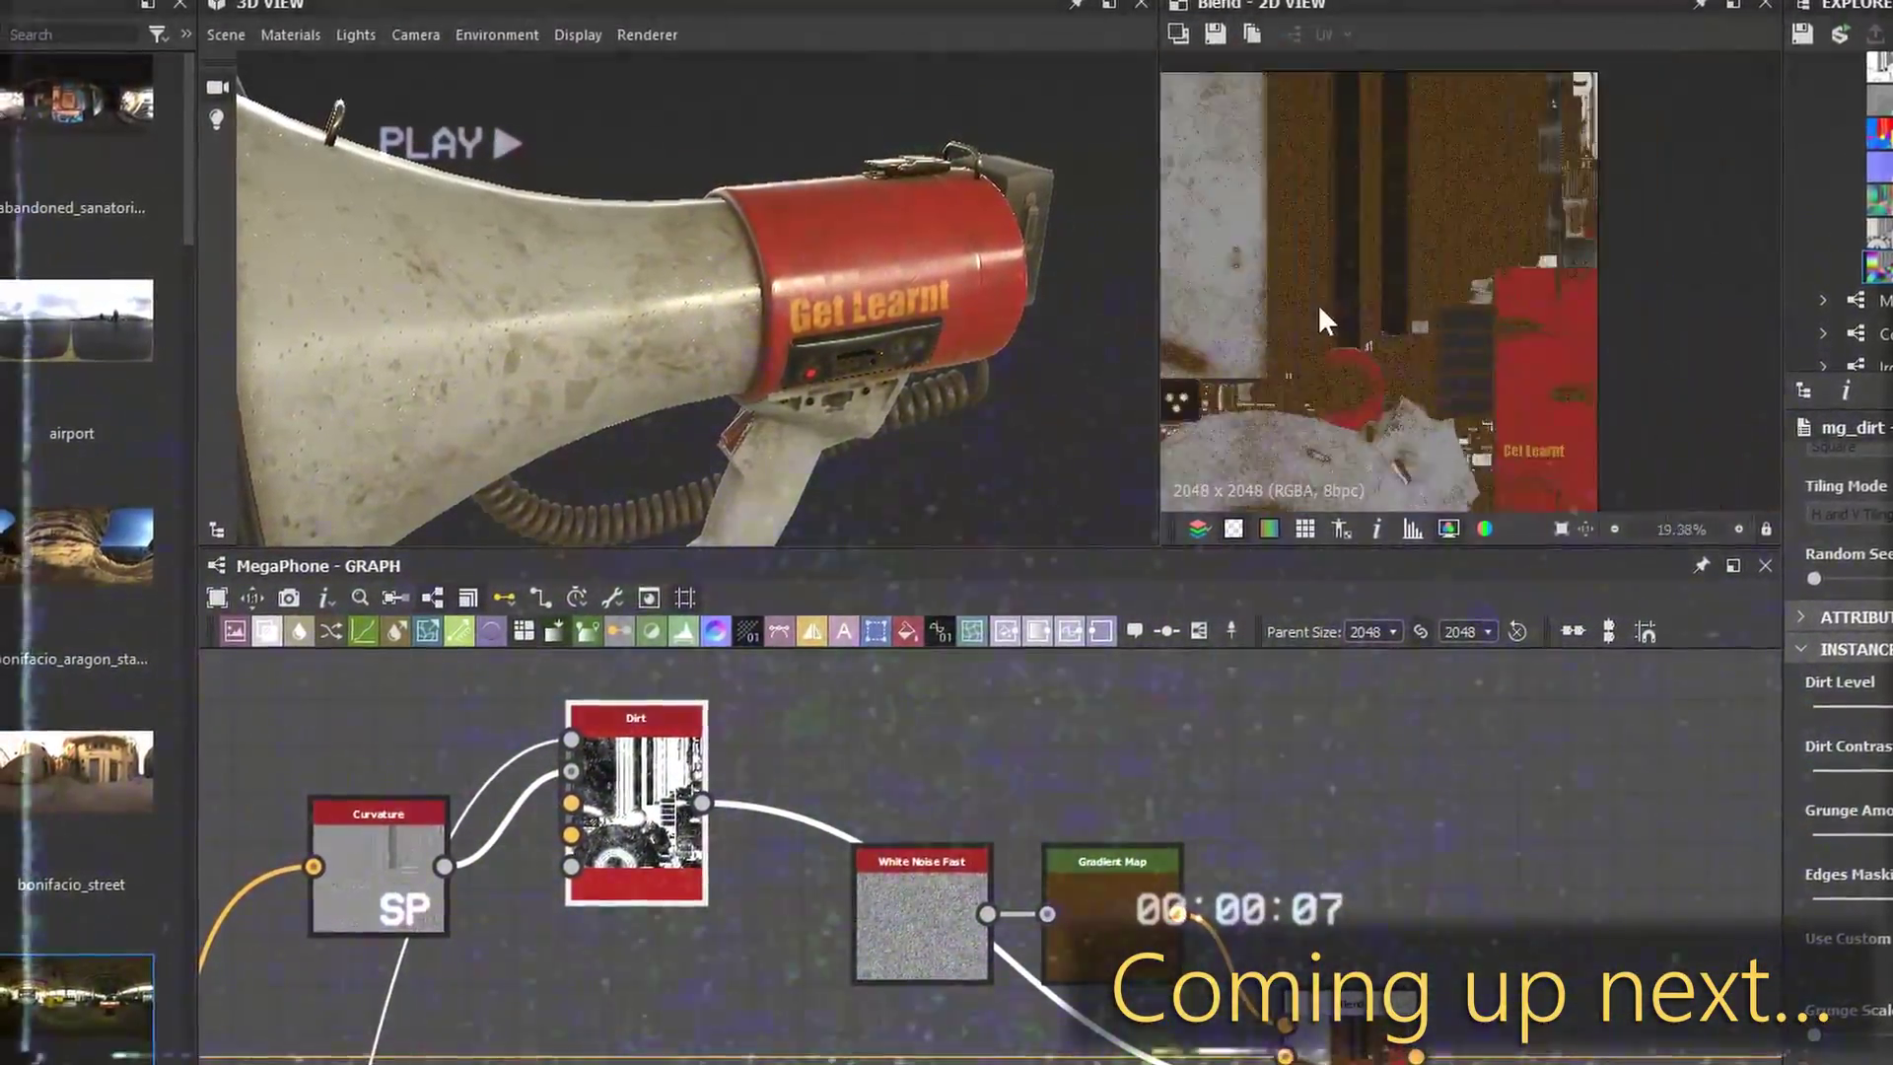
key(f)
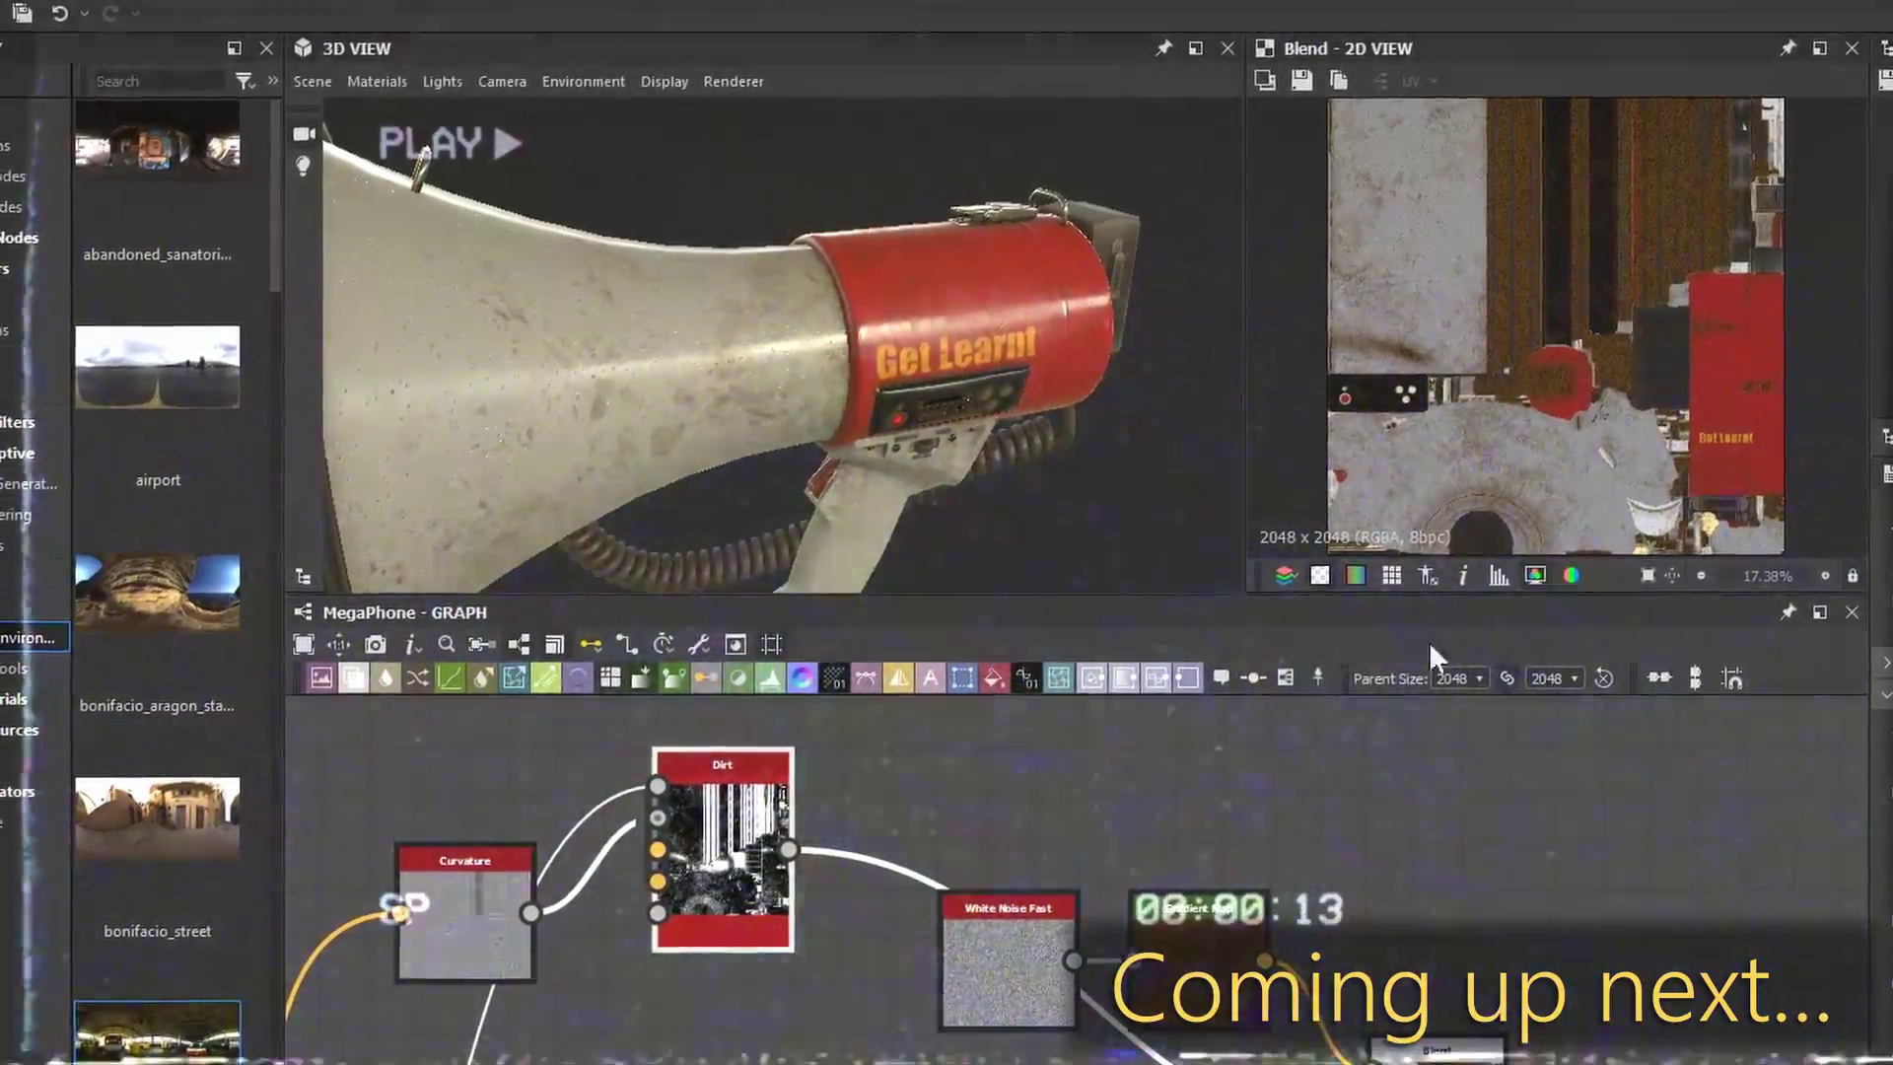
scroll(991, 444, up, 6)
scroll(1013, 456, up, 5)
drag(1013, 456, 880, 389)
scroll(848, 361, up, 3)
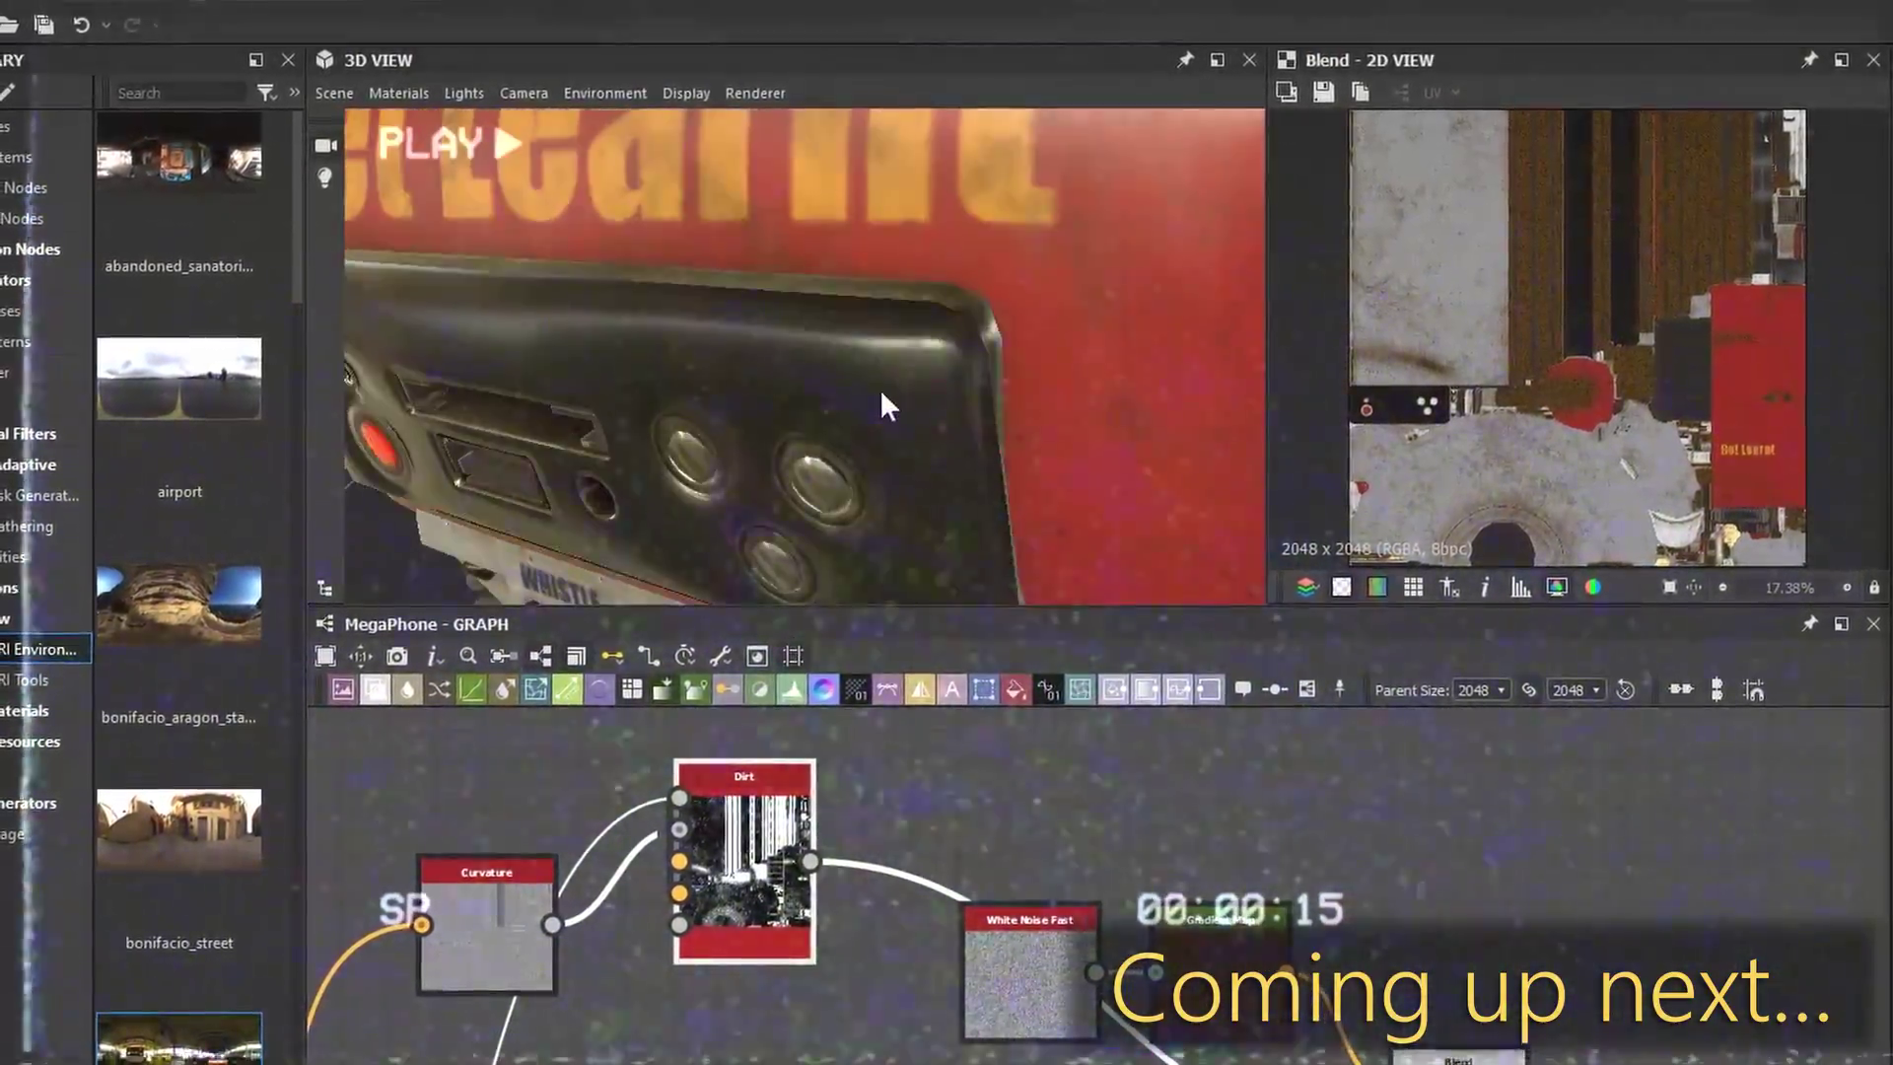
drag(836, 205, 828, 345)
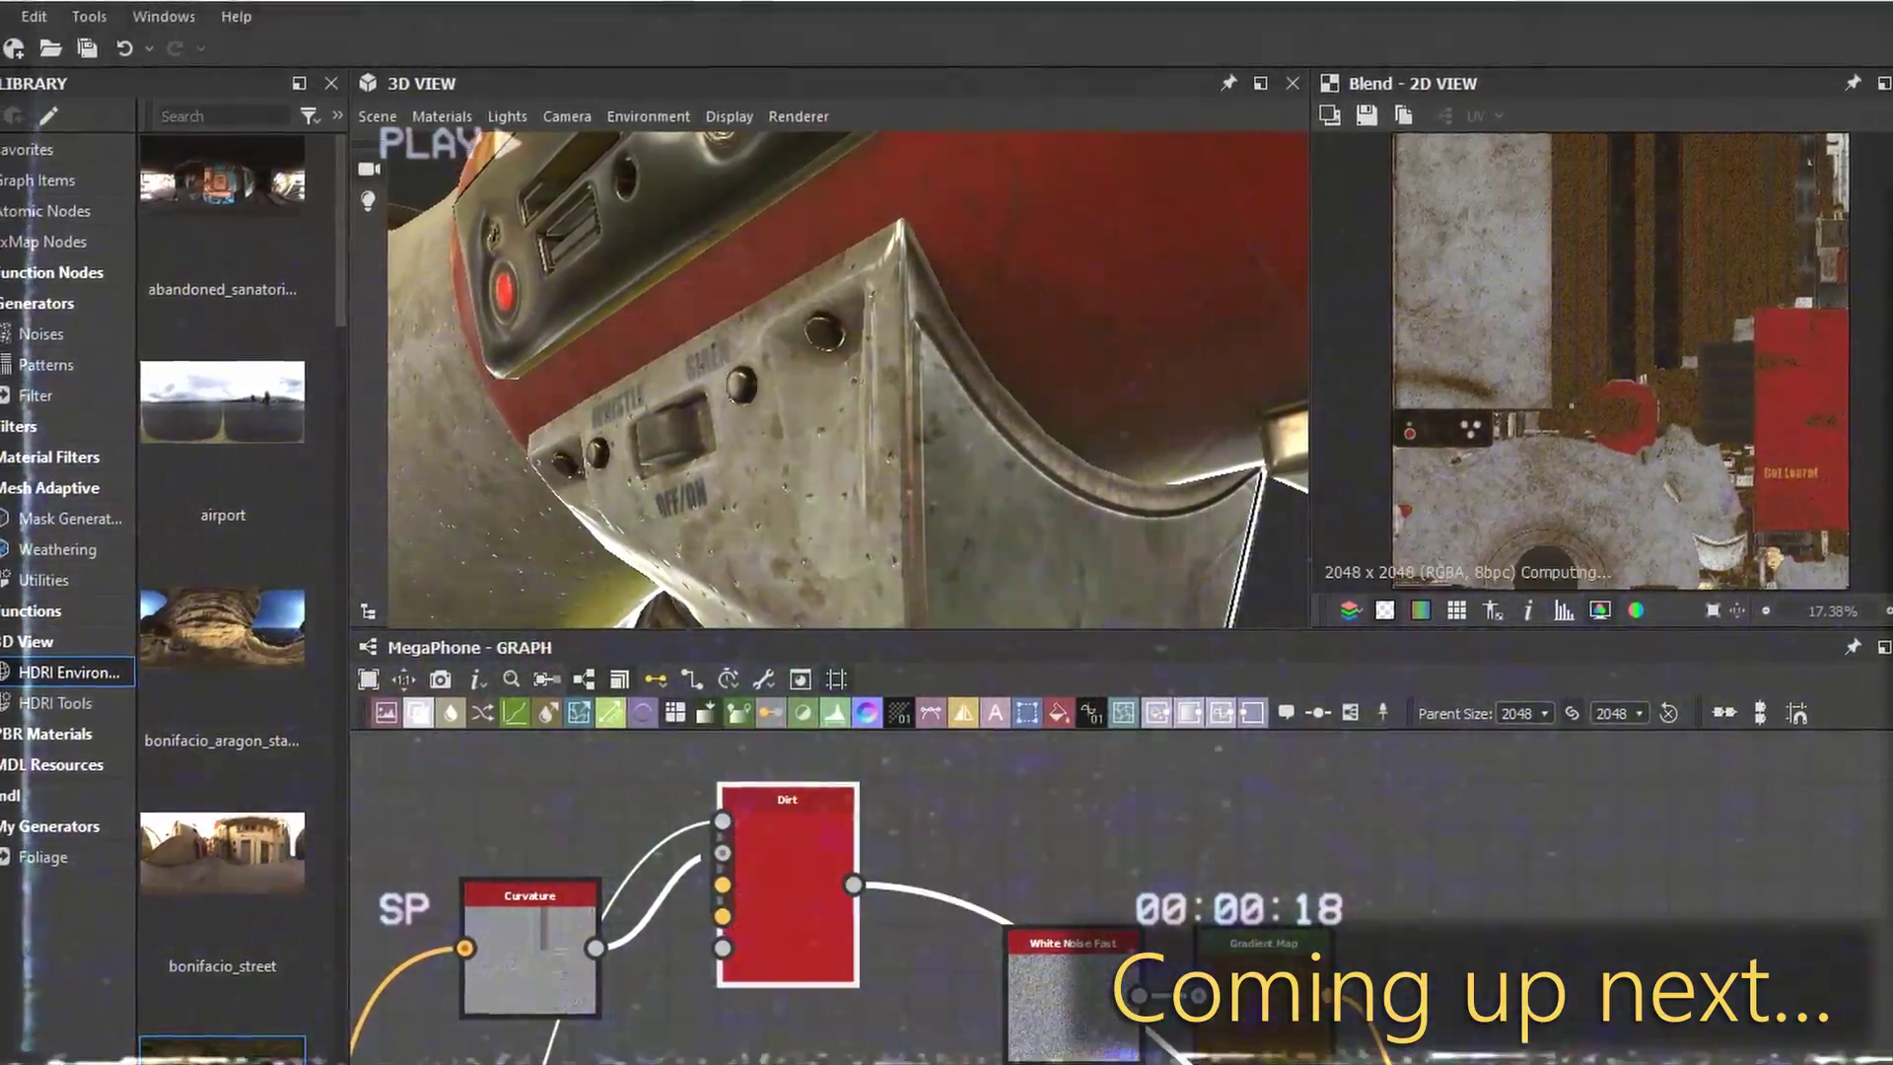